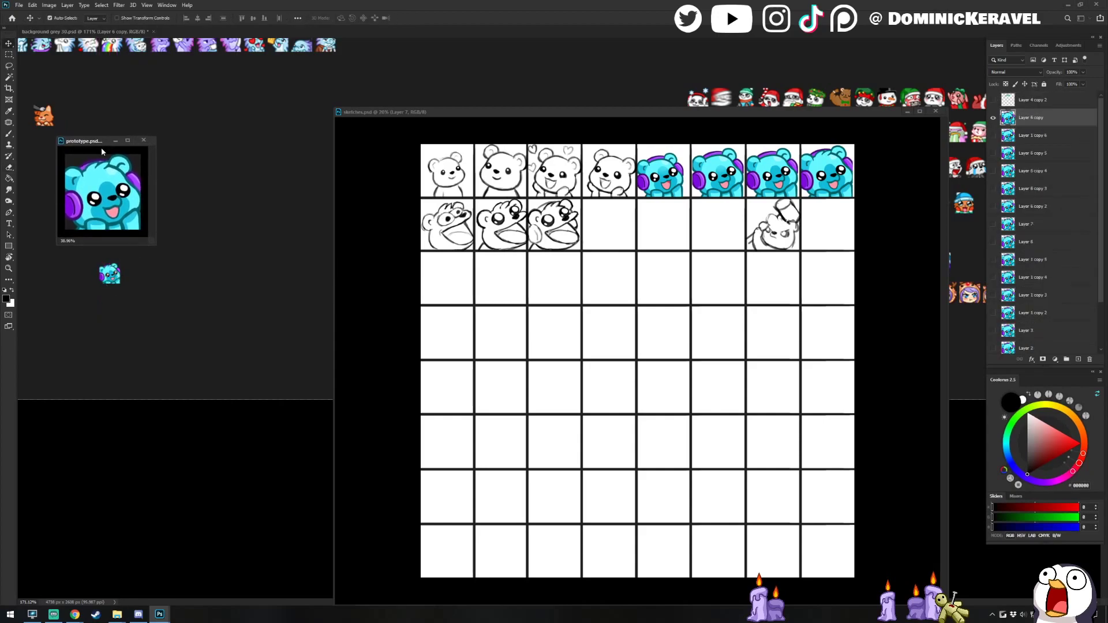
Move the small cyan bear emote slightly down and to the left on the background document's canvas.
{"action": "left_click", "coordinate": [110, 281]}
{"action": "left_click_drag", "start_coordinate": [110, 281], "coordinate": [105, 284]}
{"action": "key", "text": "e"}
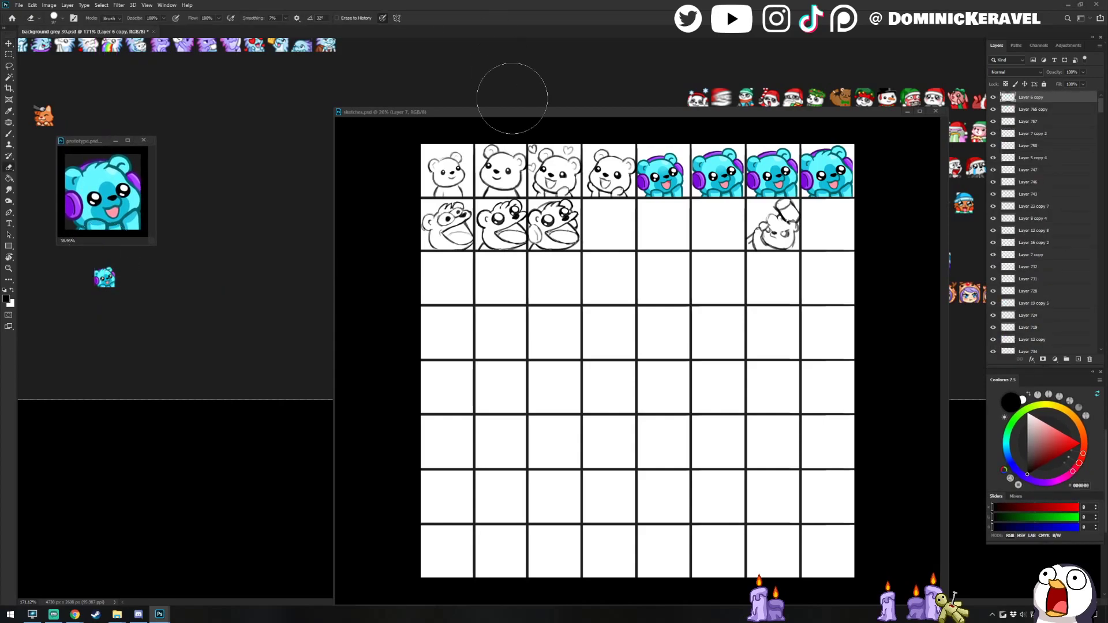
Reposition the floating sketches.psd window slightly up and to the left over the background document.
{"action": "left_click_drag", "start_coordinate": [508, 111], "coordinate": [465, 105]}
{"action": "scroll", "coordinate": [515, 222], "scroll_direction": "up", "scroll_amount": 3}
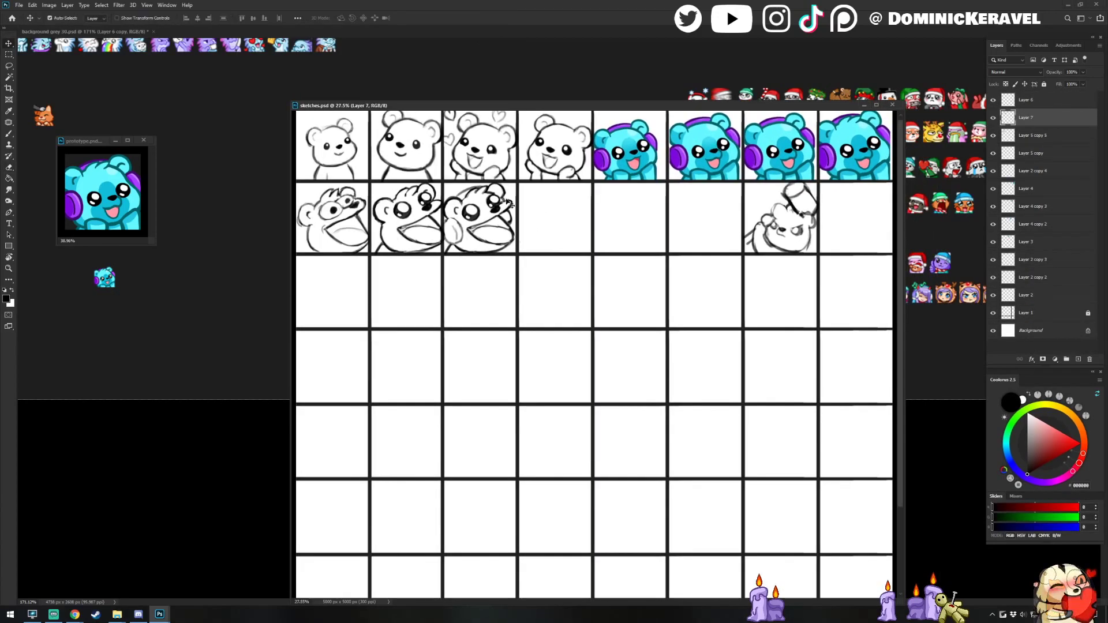
{"action": "scroll", "coordinate": [520, 218], "scroll_direction": "up", "scroll_amount": 1}
{"action": "left_click_drag", "start_coordinate": [521, 218], "coordinate": [524, 232]}
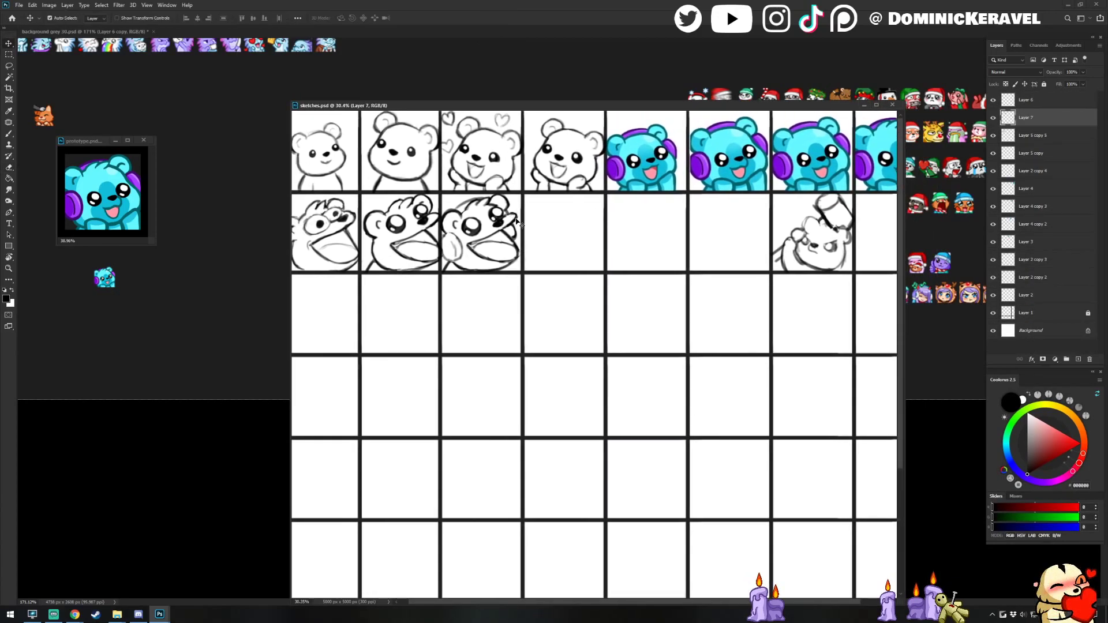
{"action": "key", "text": "b"}
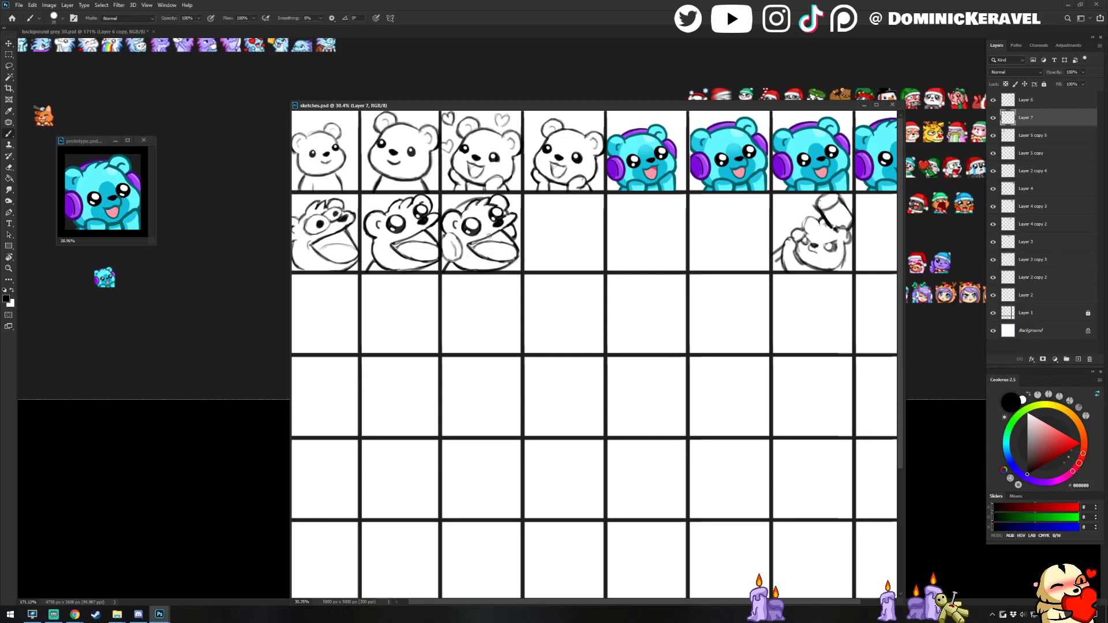
{"action": "scroll", "coordinate": [354, 266], "scroll_direction": "down", "scroll_amount": 3}
{"action": "left_click_drag", "start_coordinate": [450, 249], "coordinate": [665, 215]}
{"action": "key", "text": "ctrl+z"}
{"action": "left_click_drag", "start_coordinate": [647, 219], "coordinate": [594, 252]}
{"action": "key", "text": "v"}
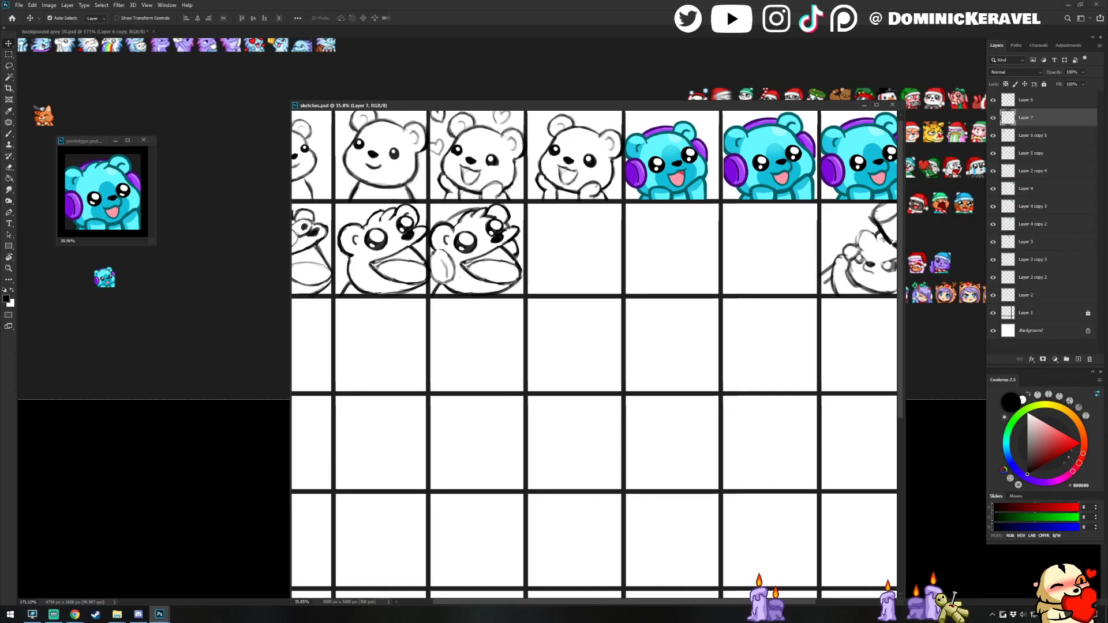
Touch up the third sketch in the second row with a brush stroke and save sketches.psd.
{"action": "key", "text": "alt+Tab"}
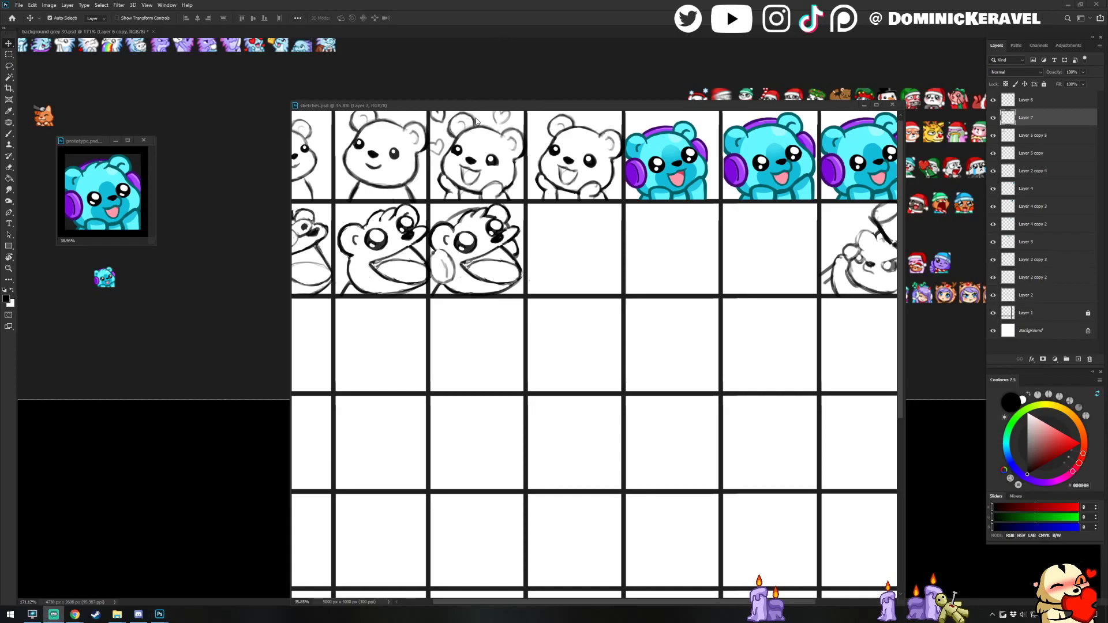
{"action": "left_click_drag", "start_coordinate": [455, 107], "coordinate": [439, 96]}
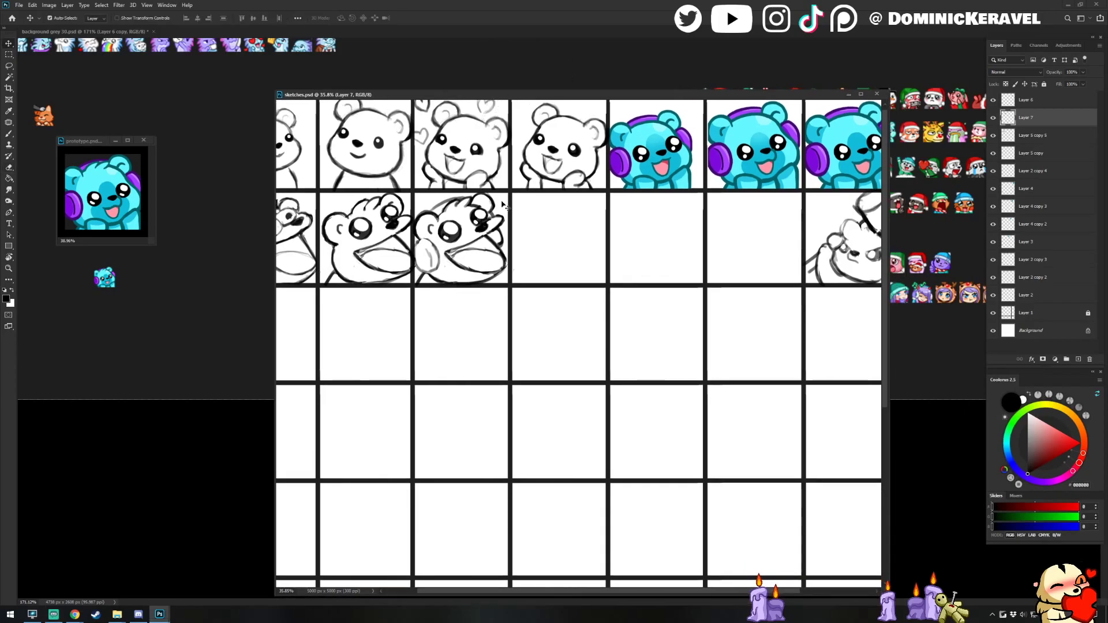
{"action": "left_click_drag", "start_coordinate": [478, 233], "coordinate": [527, 263]}
{"action": "scroll", "coordinate": [526, 263], "scroll_direction": "down", "scroll_amount": 3}
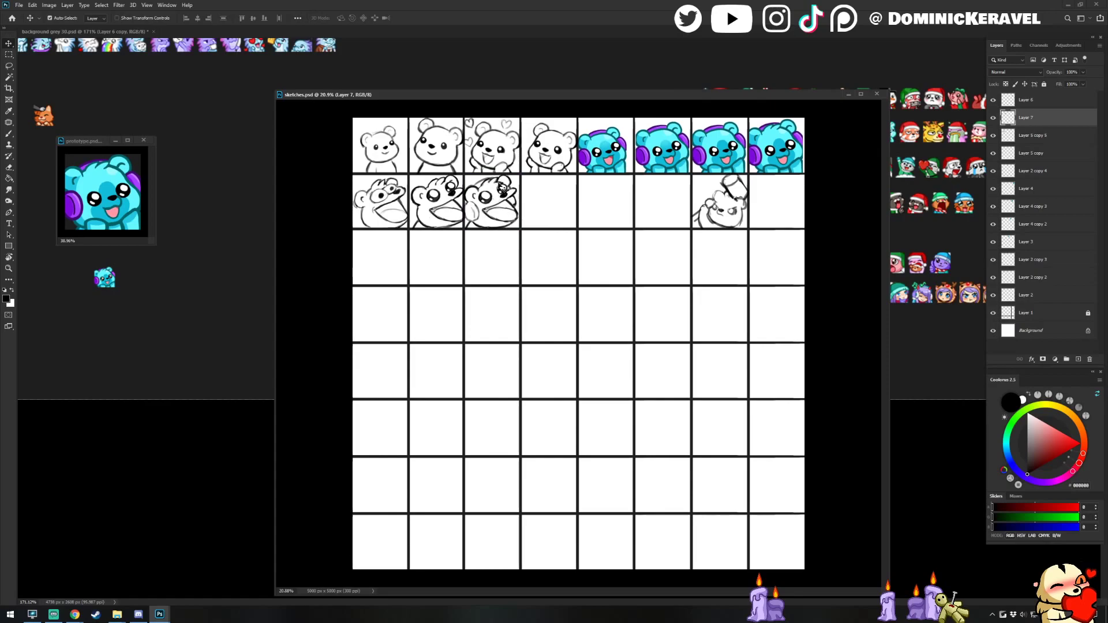
{"action": "scroll", "coordinate": [508, 199], "scroll_direction": "up", "scroll_amount": 2}
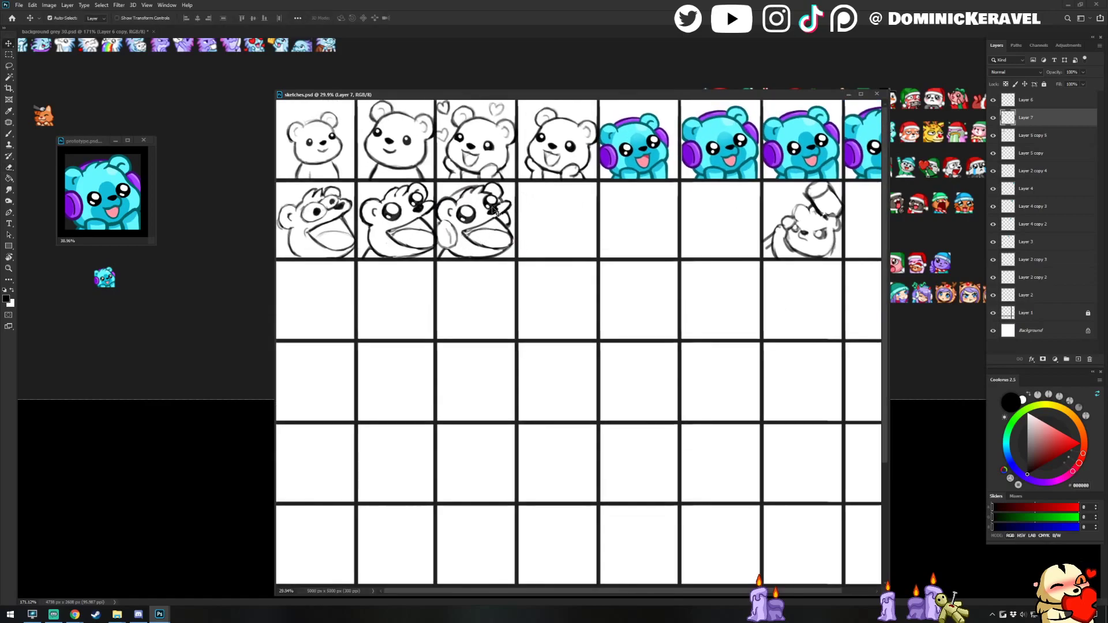
{"action": "key", "text": "b"}
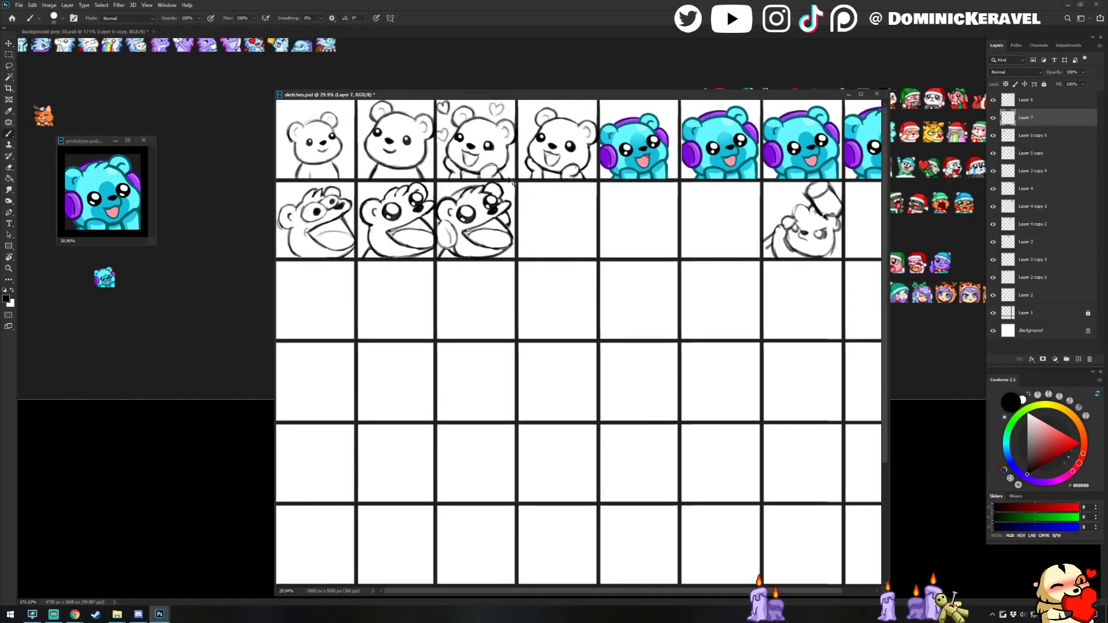
{"action": "key", "text": "v"}
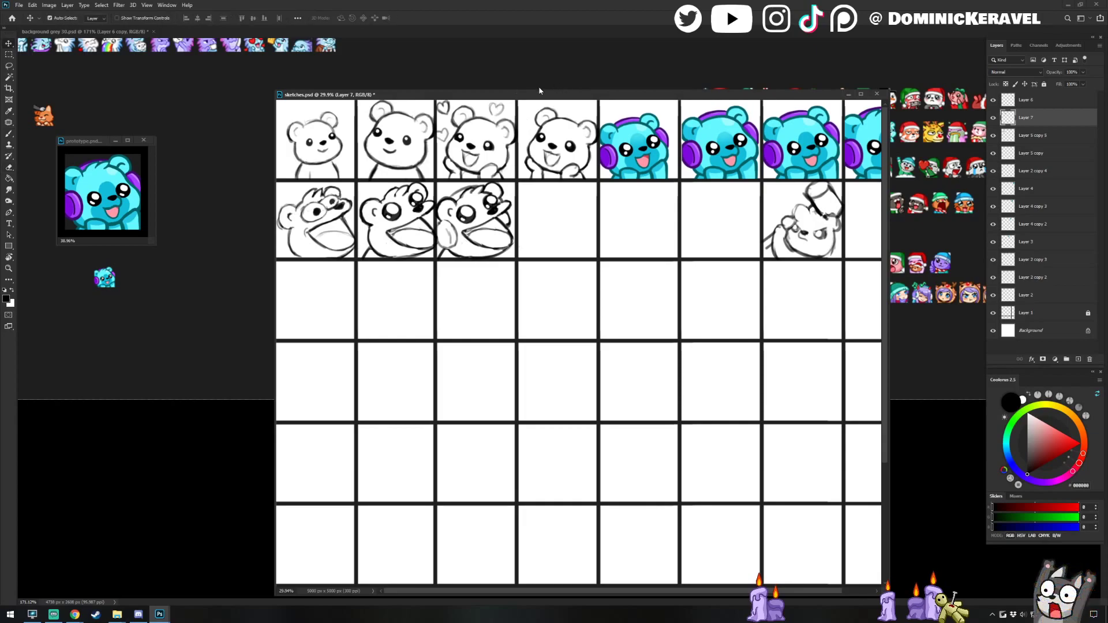
{"action": "key", "text": "ctrl+s"}
Move the angry bear with mallet sketch into the fifth cell of the second row.
{"action": "scroll", "coordinate": [586, 240], "scroll_direction": "right", "scroll_amount": 2}
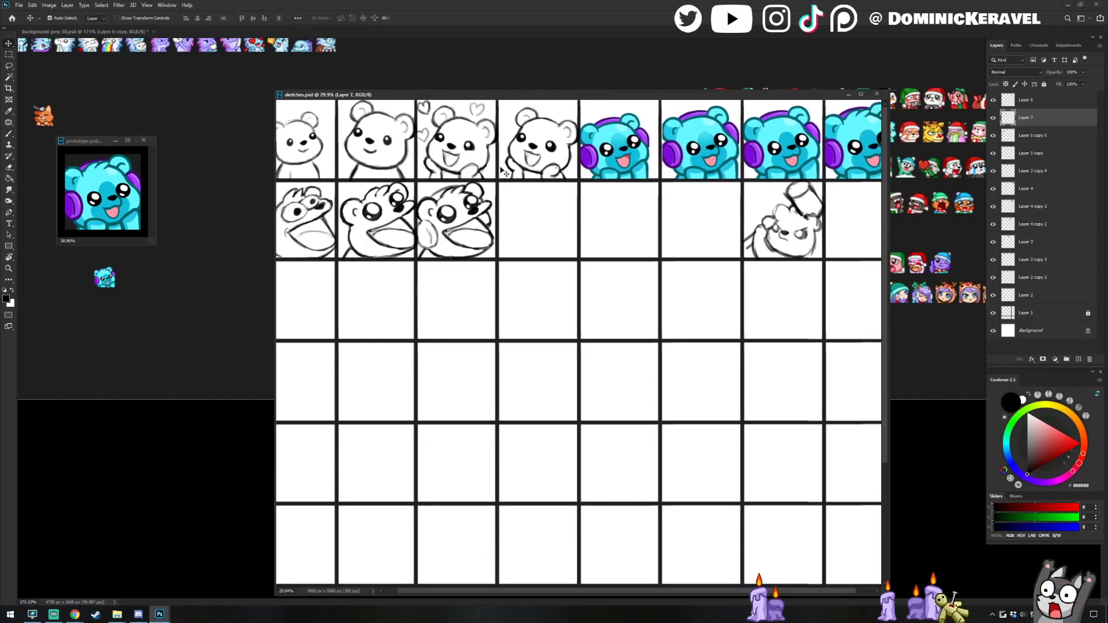
{"action": "scroll", "coordinate": [501, 171], "scroll_direction": "right", "scroll_amount": 2}
{"action": "left_click_drag", "start_coordinate": [780, 232], "coordinate": [614, 232]}
Clean up the mallet's outline in the angry bear sketch by alternating brush strokes and erasing.
{"action": "key", "text": "e"}
{"action": "scroll", "coordinate": [577, 228], "scroll_direction": "up", "scroll_amount": 3}
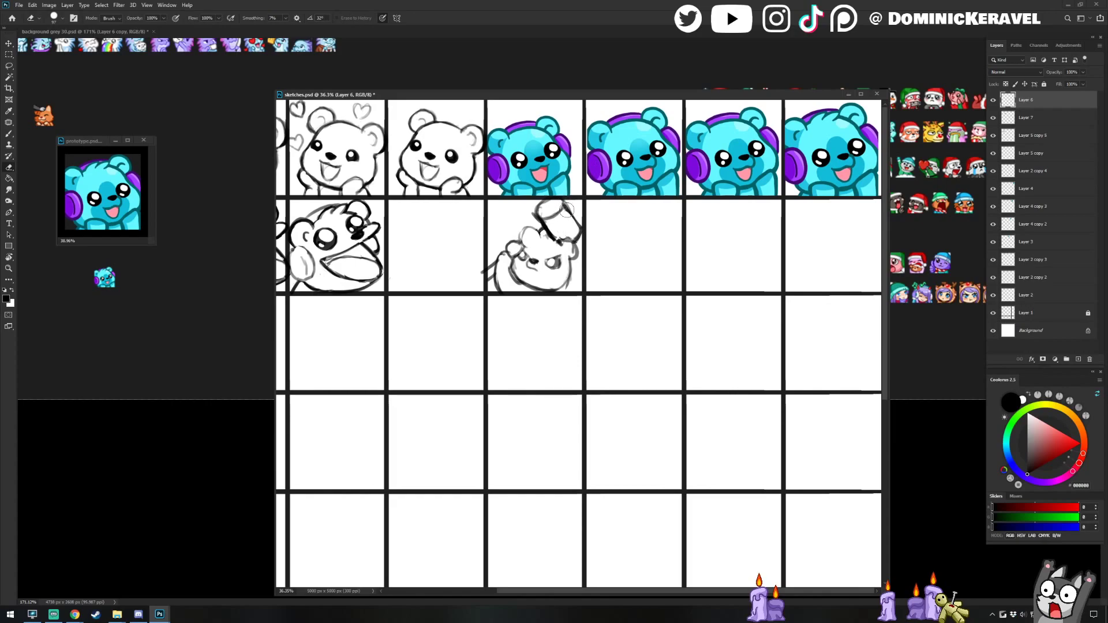
{"action": "key", "text": "b"}
{"action": "key", "text": "e"}
{"action": "key", "text": "b"}
{"action": "key", "text": "e"}
{"action": "left_click_drag", "start_coordinate": [544, 218], "coordinate": [555, 232]}
{"action": "key", "text": "b"}
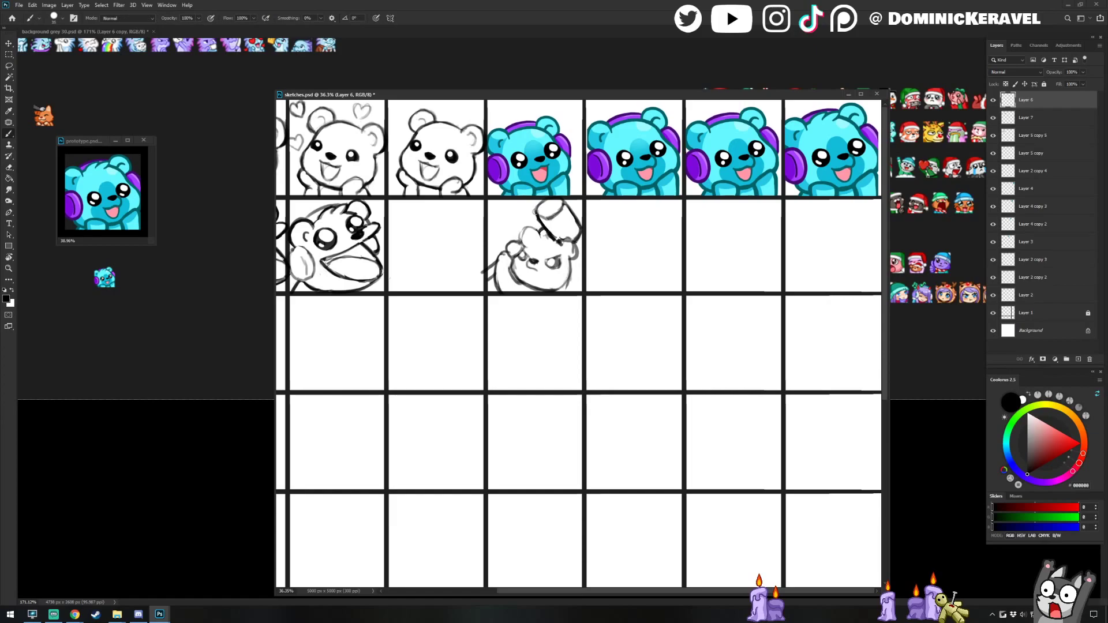
{"action": "key", "text": "e"}
Refine the angry bear's head outline beneath the mallet with the Brush and Eraser tools.
{"action": "key", "text": "v"}
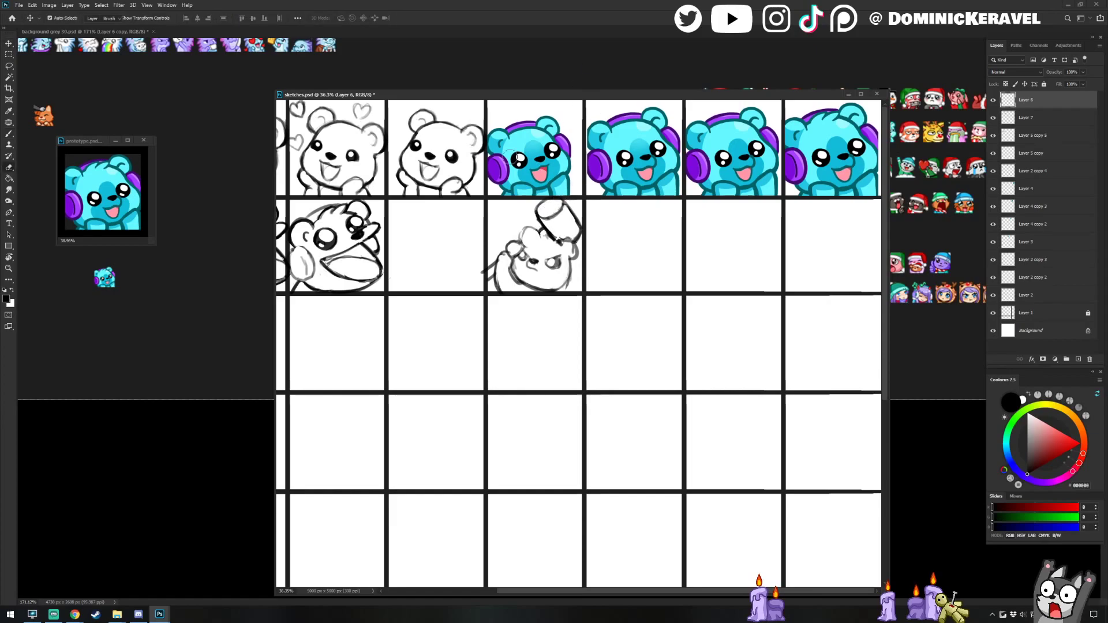
{"action": "key", "text": "e"}
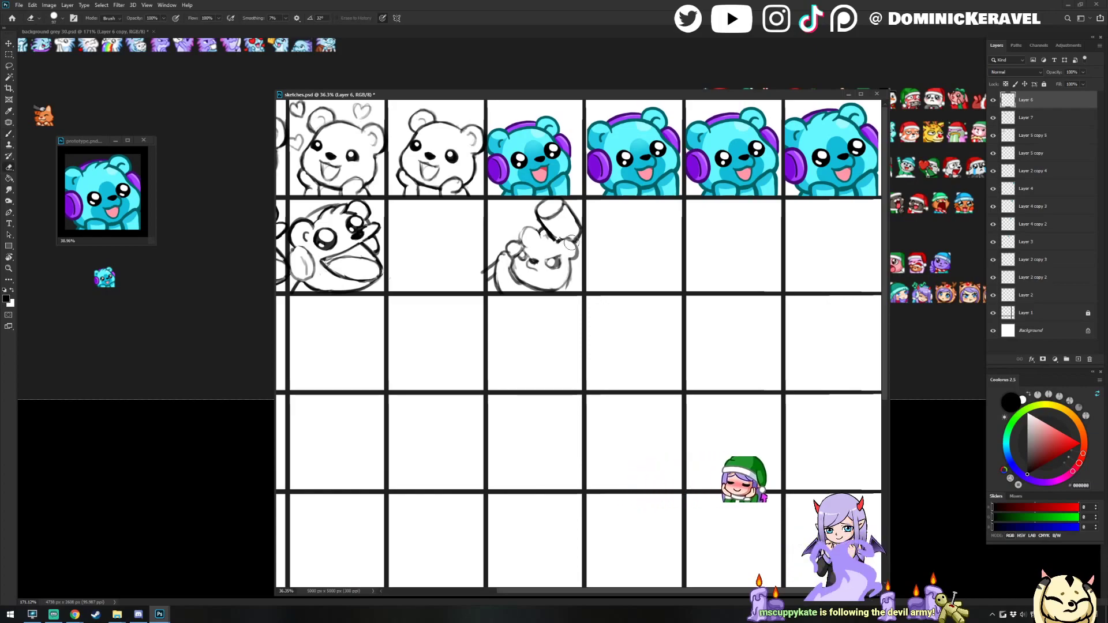
{"action": "key", "text": "b"}
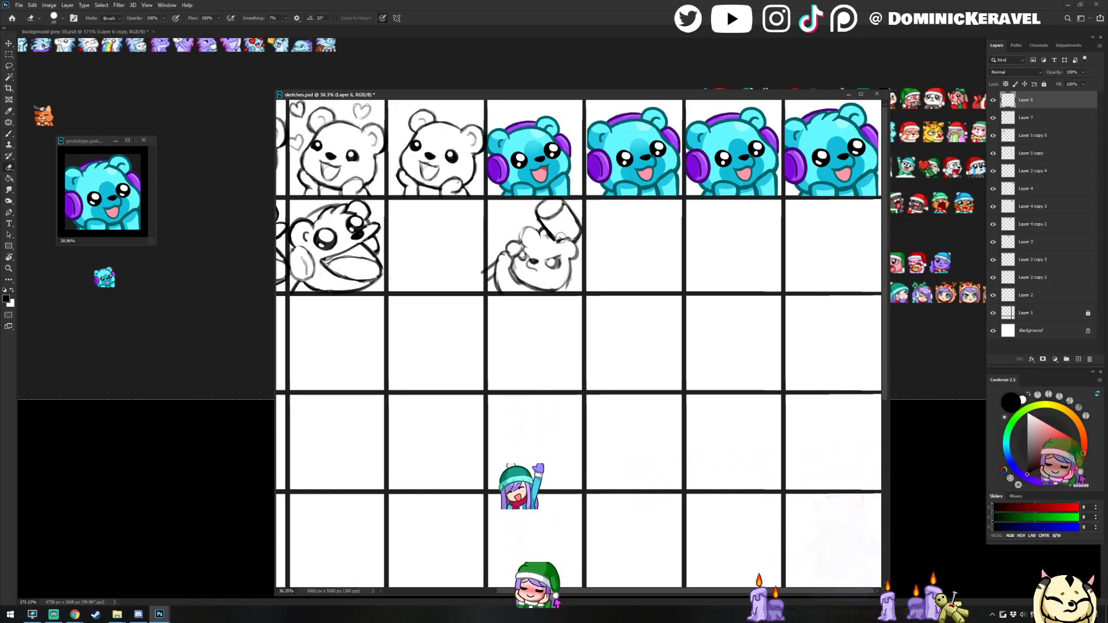
{"action": "key", "text": "e"}
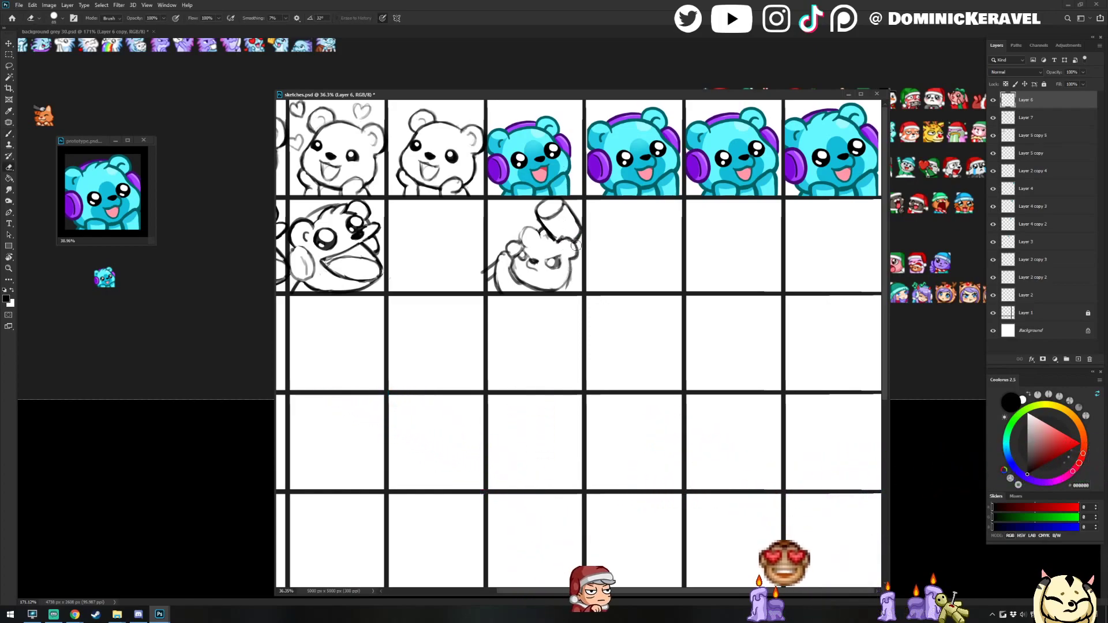
{"action": "left_click_drag", "start_coordinate": [579, 233], "coordinate": [602, 233]}
{"action": "key", "text": "v"}
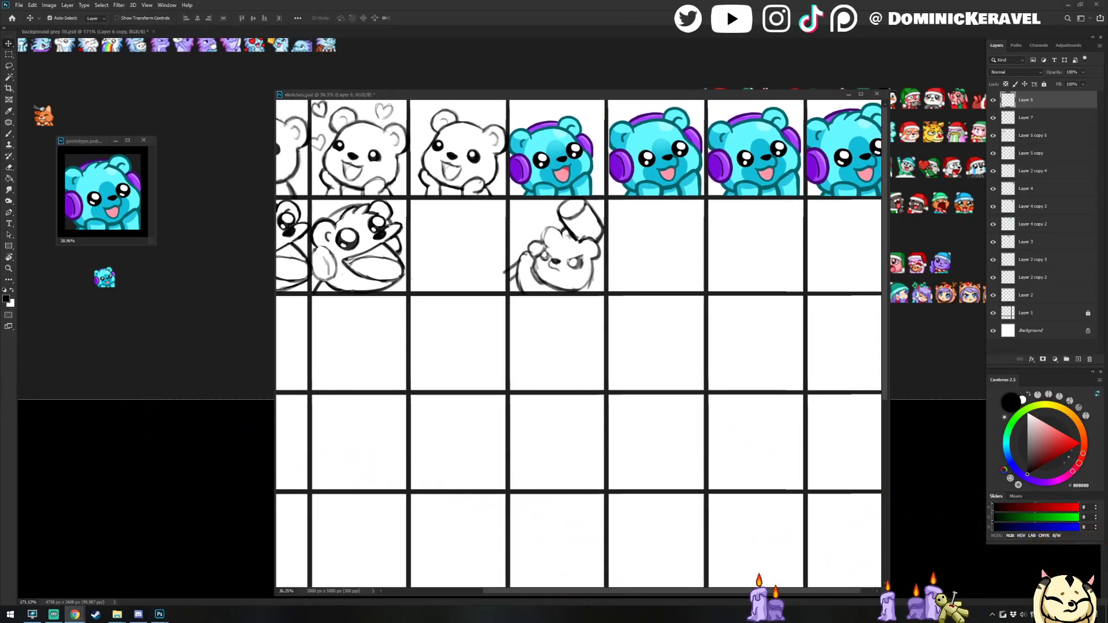
{"action": "key", "text": "XF86AudioLowerVolume"}
{"action": "key", "text": "XF86AudioLowerVolume"}
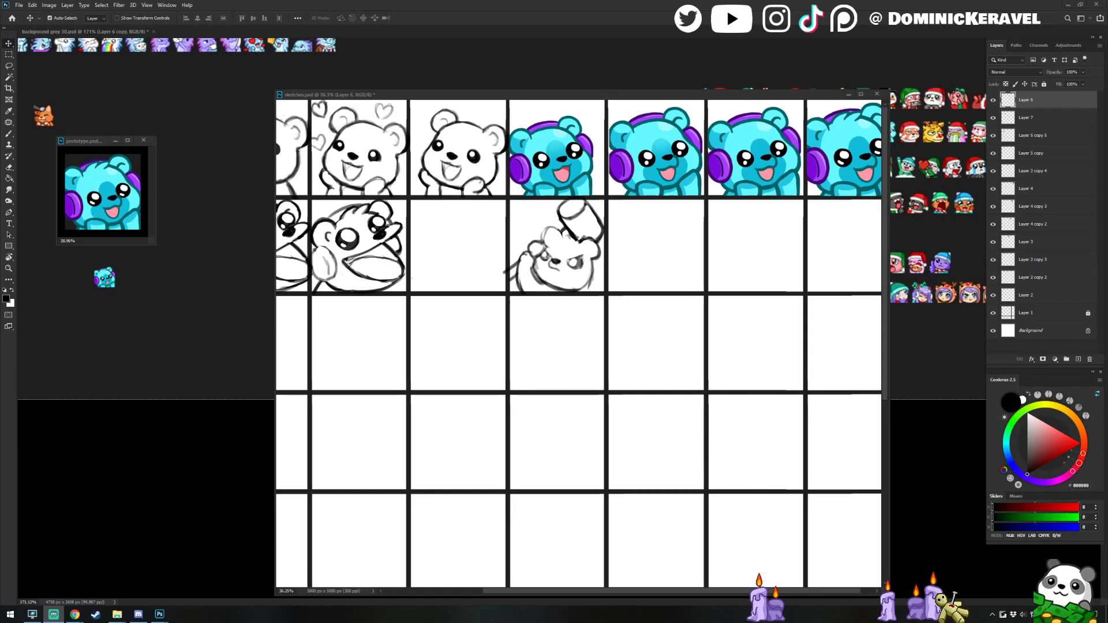
Shift the floating sketches.psd window further up and to the left, keeping the angry bear sketch in view.
{"action": "left_click_drag", "start_coordinate": [510, 94], "coordinate": [457, 88]}
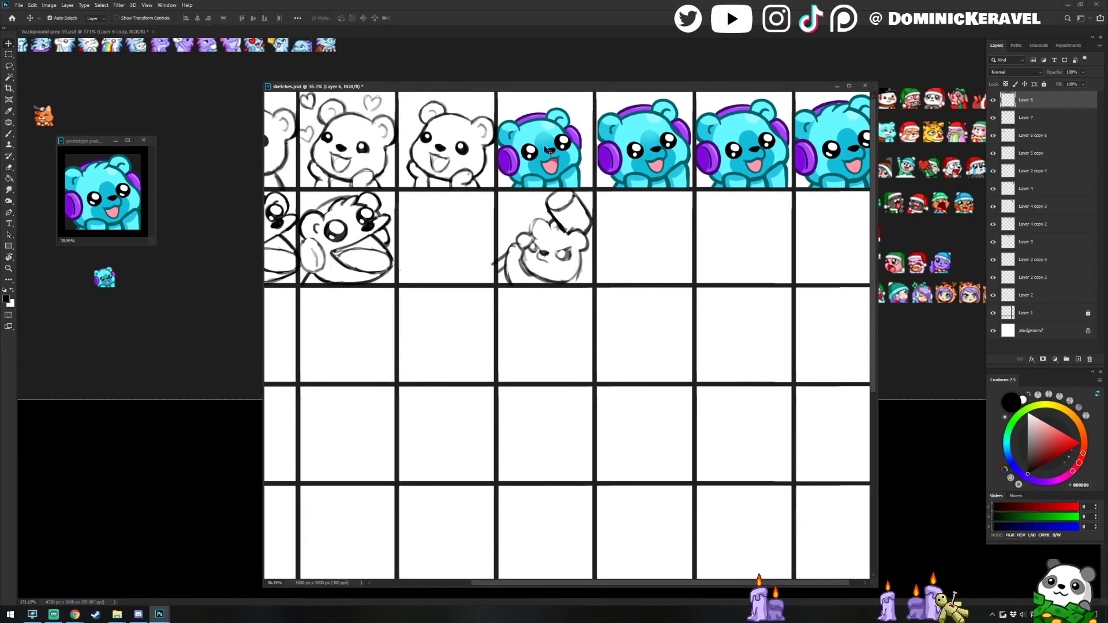
{"action": "left_click_drag", "start_coordinate": [537, 88], "coordinate": [529, 86]}
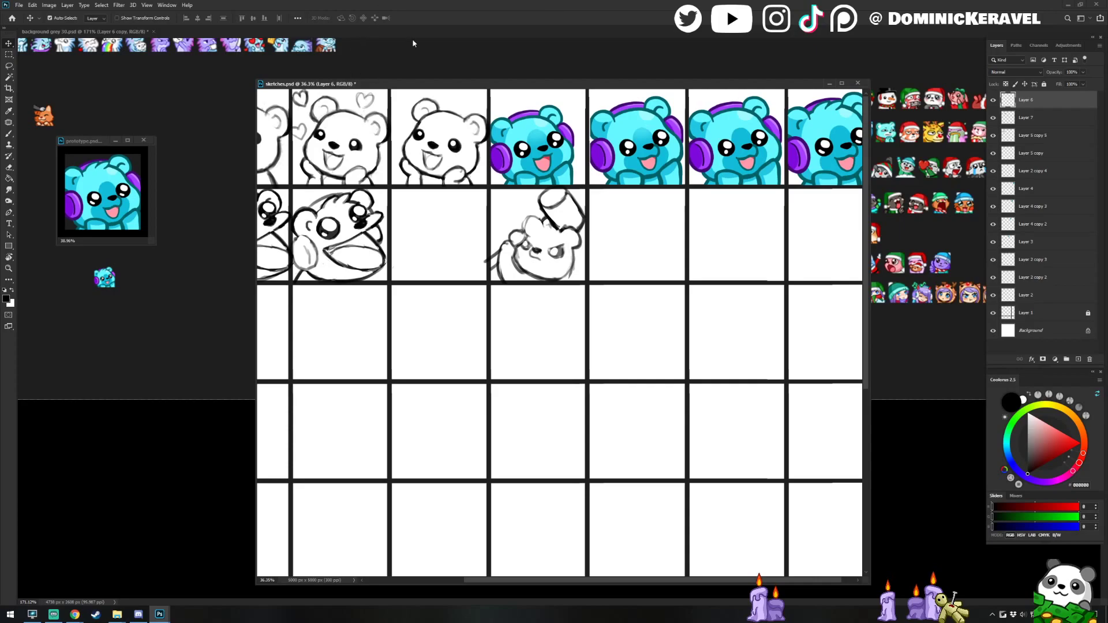
{"action": "left_click_drag", "start_coordinate": [497, 88], "coordinate": [491, 85]}
{"action": "key", "text": "b"}
{"action": "key", "text": "v"}
{"action": "scroll", "coordinate": [554, 222], "scroll_direction": "up", "scroll_amount": 1}
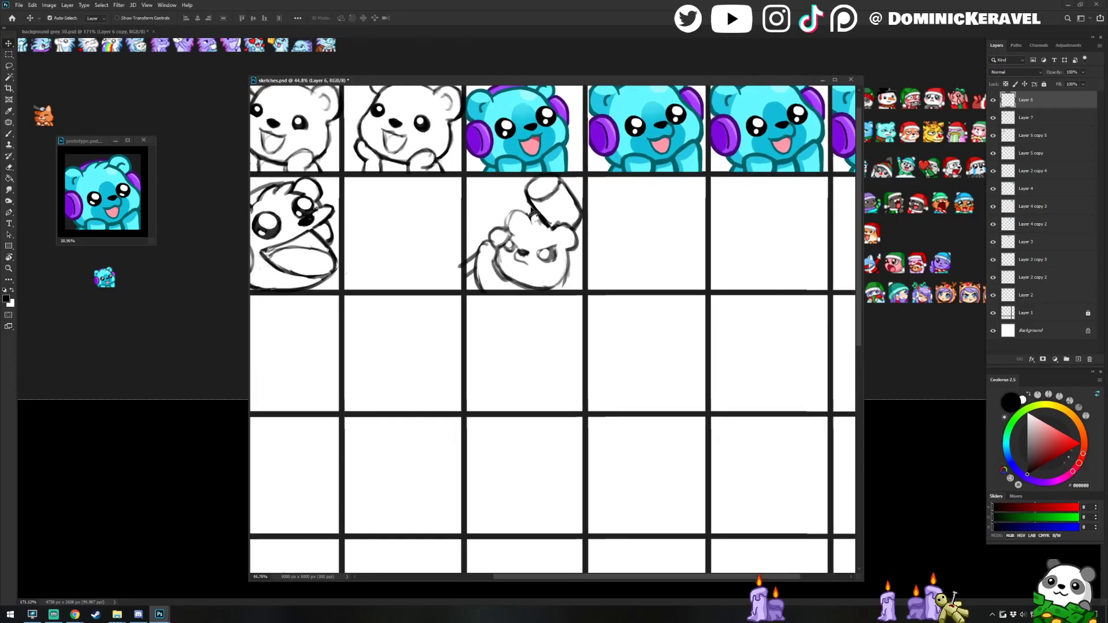
{"action": "key", "text": "alt+Tab"}
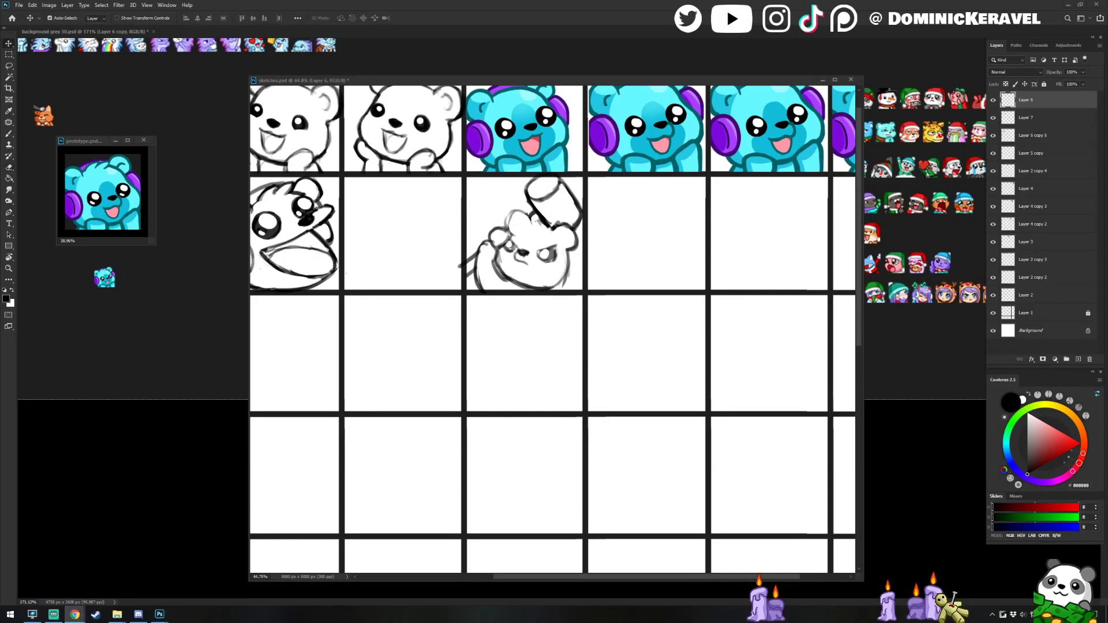
{"action": "left_click_drag", "start_coordinate": [390, 82], "coordinate": [385, 74]}
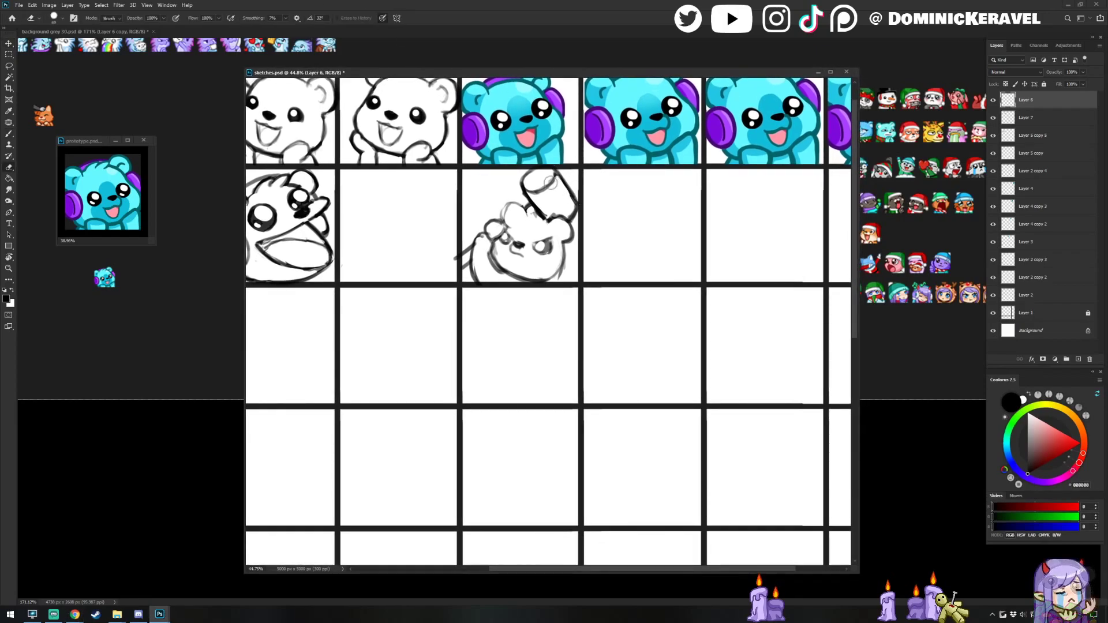
Erase and rework the stray lines where the mallet meets the top of the angry bear's head.
{"action": "key", "text": "b"}
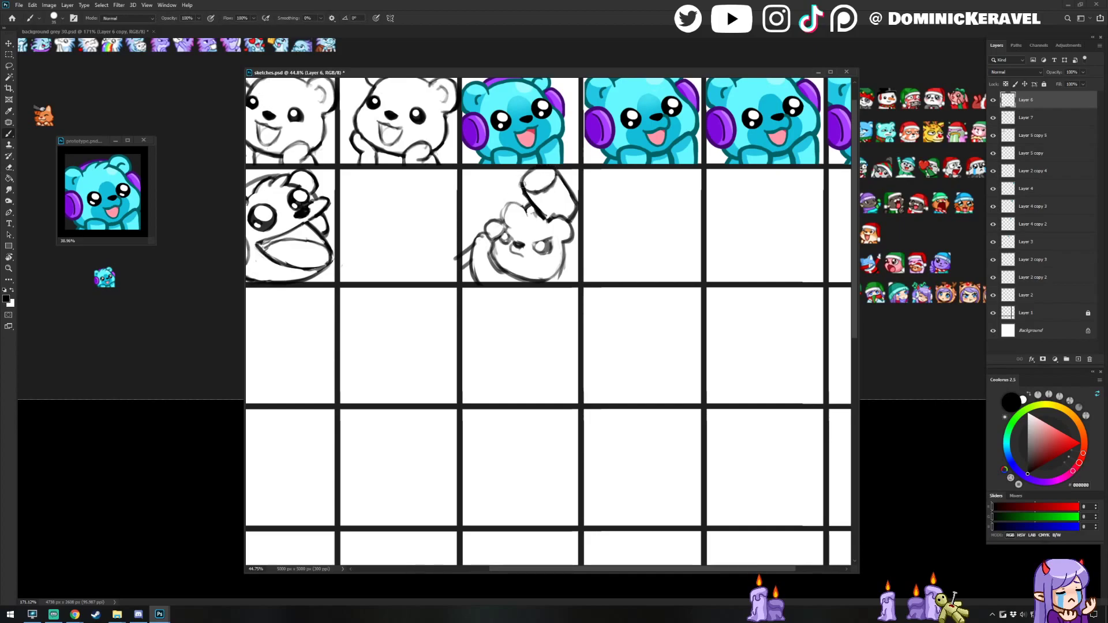
{"action": "key", "text": "e"}
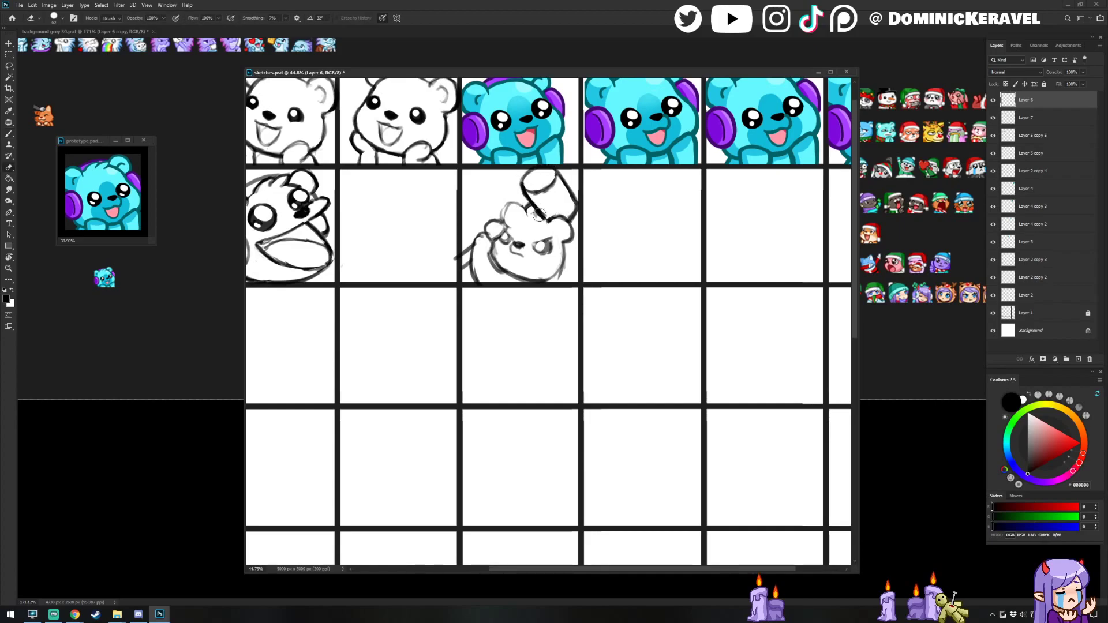
{"action": "key", "text": "b"}
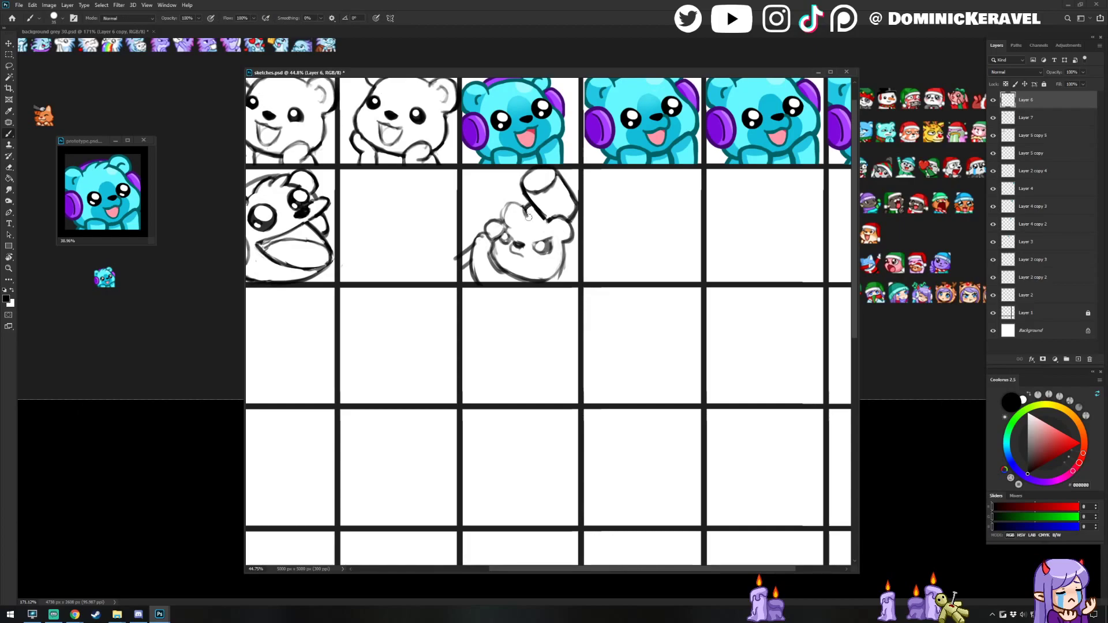
{"action": "key", "text": "e"}
{"action": "left_click_drag", "start_coordinate": [532, 202], "coordinate": [532, 217]}
Sketch a pointed hair tuft on top of the angry bear's head beside the mallet.
{"action": "key", "text": "b"}
{"action": "key", "text": "e"}
{"action": "key", "text": "b"}
{"action": "key", "text": "e"}
{"action": "key", "text": "b"}
{"action": "key", "text": "e"}
{"action": "key", "text": "b"}
{"action": "left_click_drag", "start_coordinate": [526, 205], "coordinate": [532, 217]}
{"action": "key", "text": "e"}
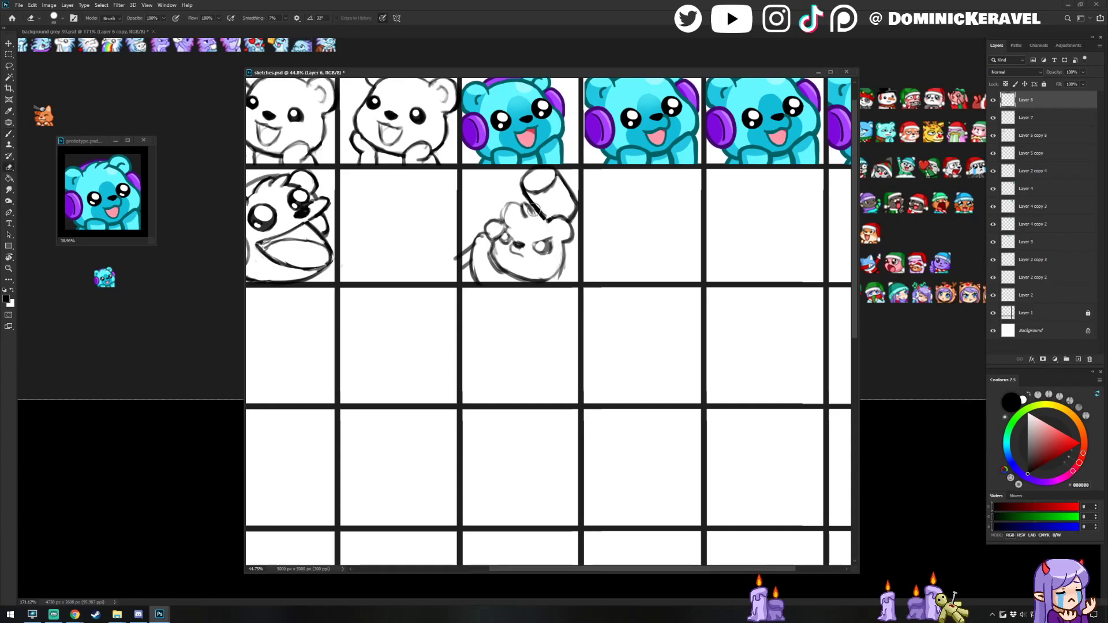
Clean up the hair tuft's lines by alternately erasing the excess and redrawing the edges.
{"action": "key", "text": "b"}
{"action": "key", "text": "e"}
{"action": "key", "text": "b"}
{"action": "key", "text": "e"}
{"action": "key", "text": "b"}
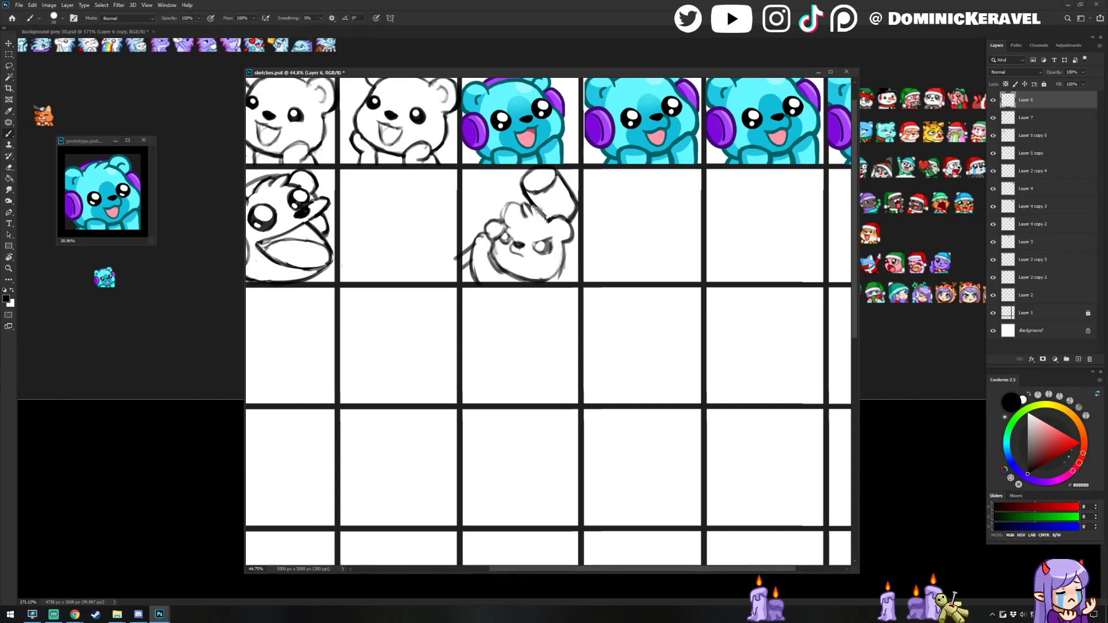
{"action": "key", "text": "e"}
{"action": "key", "text": "b"}
{"action": "key", "text": "e"}
Redraw the curve from the hair tuft down to the angry bear's left ear, undoing unwanted strokes.
{"action": "key", "text": "b"}
{"action": "left_click_drag", "start_coordinate": [519, 202], "coordinate": [507, 223]}
{"action": "key", "text": "ctrl+z"}
{"action": "key", "text": "ctrl+z"}
{"action": "key", "text": "e"}
{"action": "key", "text": "b"}
{"action": "key", "text": "e"}
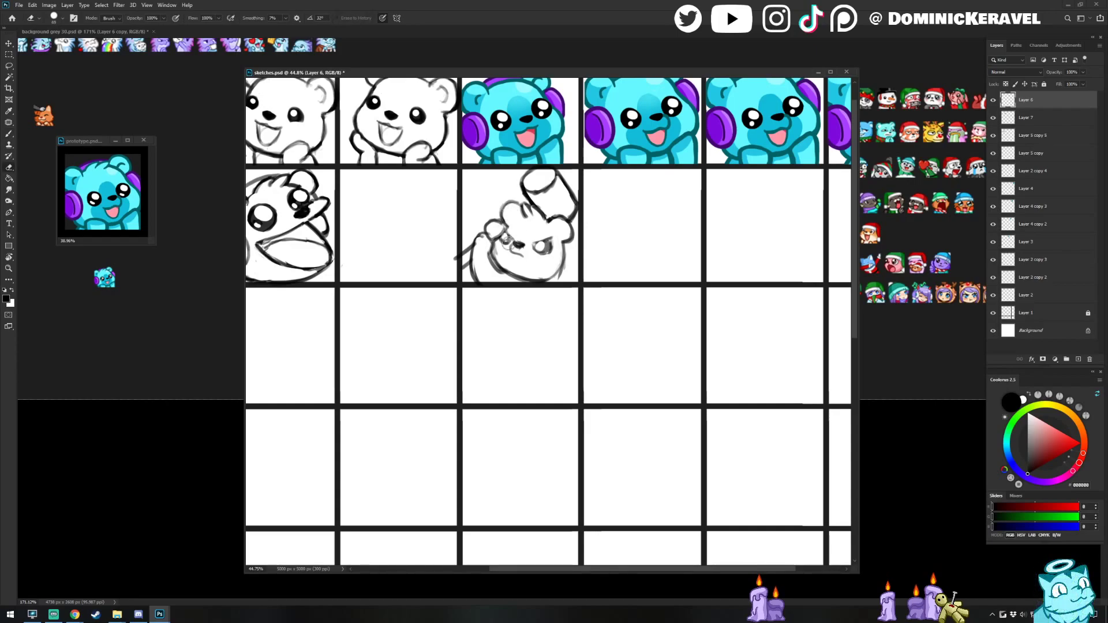
Refine the outline around the left ear and left eye of the angry bear sketch.
{"action": "key", "text": "b"}
{"action": "key", "text": "e"}
{"action": "key", "text": "b"}
{"action": "key", "text": "e"}
{"action": "key", "text": "b"}
{"action": "key", "text": "e"}
Redraw the angry bear's right cheek outline and erase the stray lines outside it.
{"action": "key", "text": "b"}
{"action": "key", "text": "e"}
{"action": "key", "text": "b"}
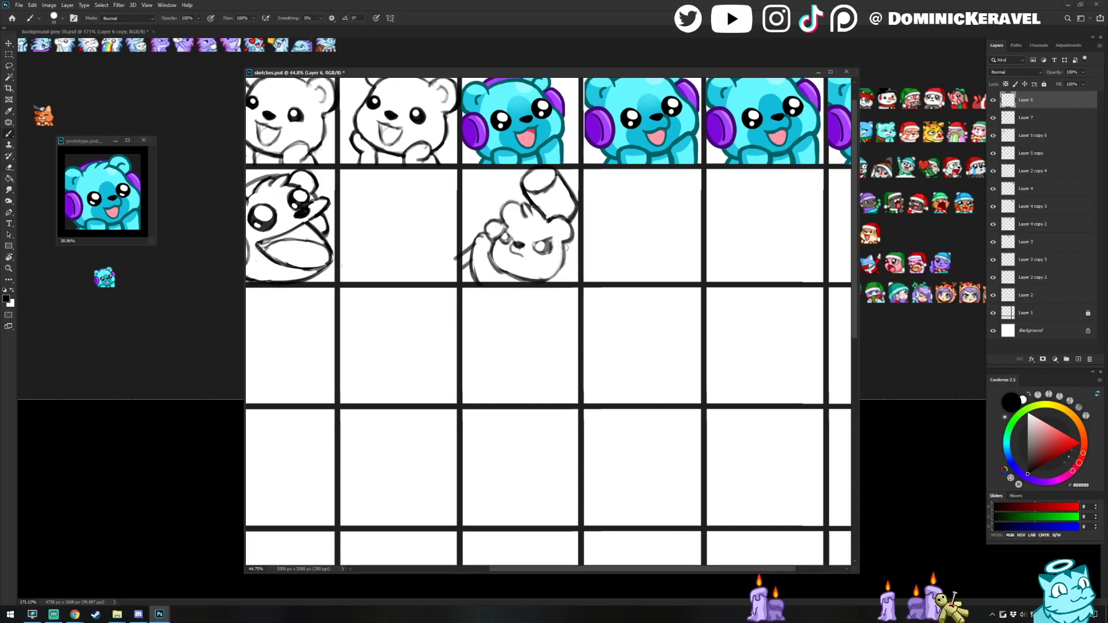
{"action": "key", "text": "e"}
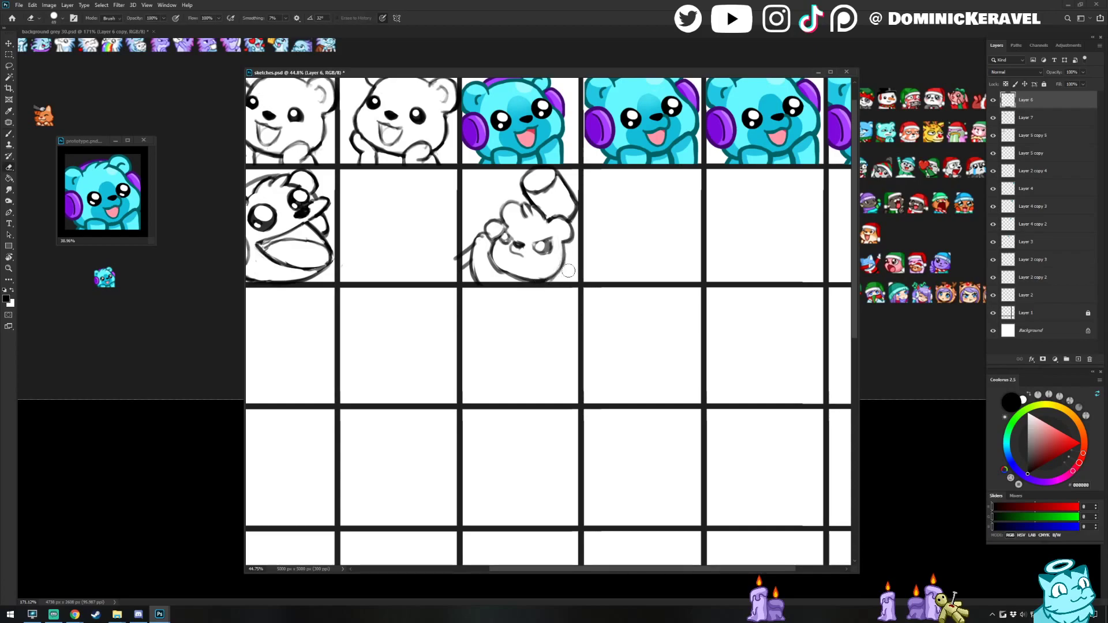
{"action": "key", "text": "b"}
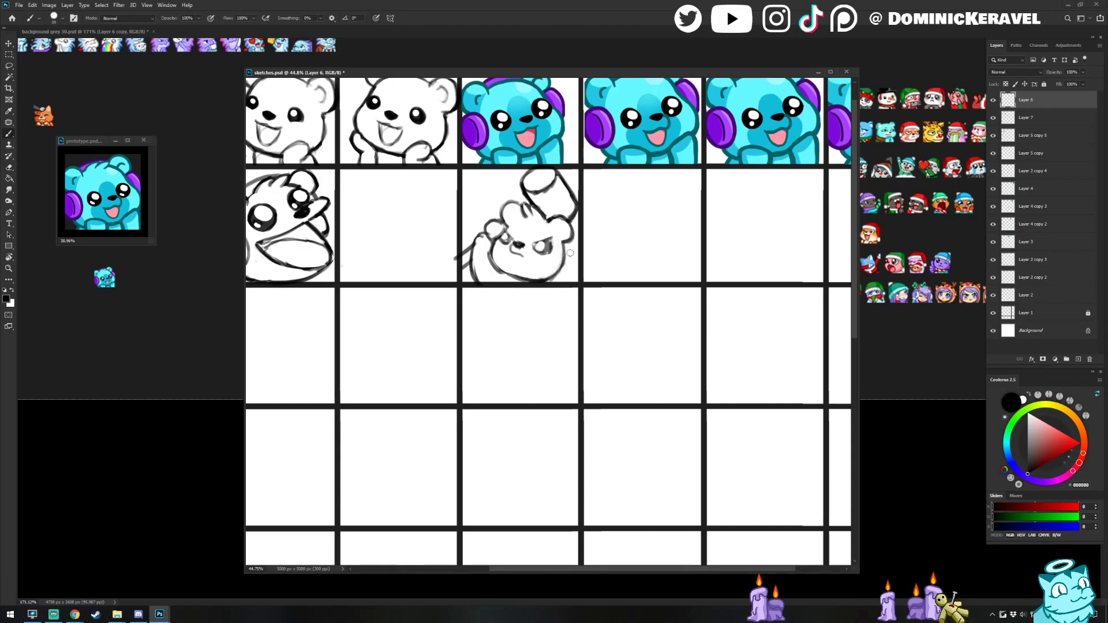
{"action": "left_click_drag", "start_coordinate": [521, 262], "coordinate": [556, 283]}
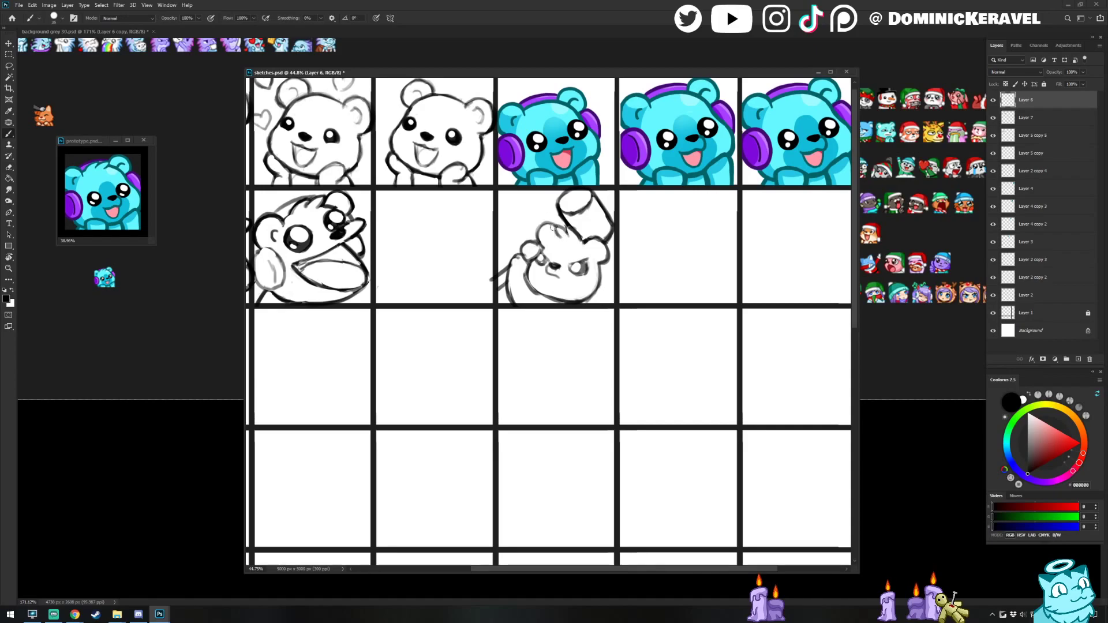
Touch up the angry bear's hair tuft and the lines beside its left eye, alternating brush and eraser.
{"action": "left_click_drag", "start_coordinate": [548, 224], "coordinate": [542, 239]}
{"action": "key", "text": "e"}
{"action": "key", "text": "b"}
{"action": "key", "text": "e"}
{"action": "key", "text": "b"}
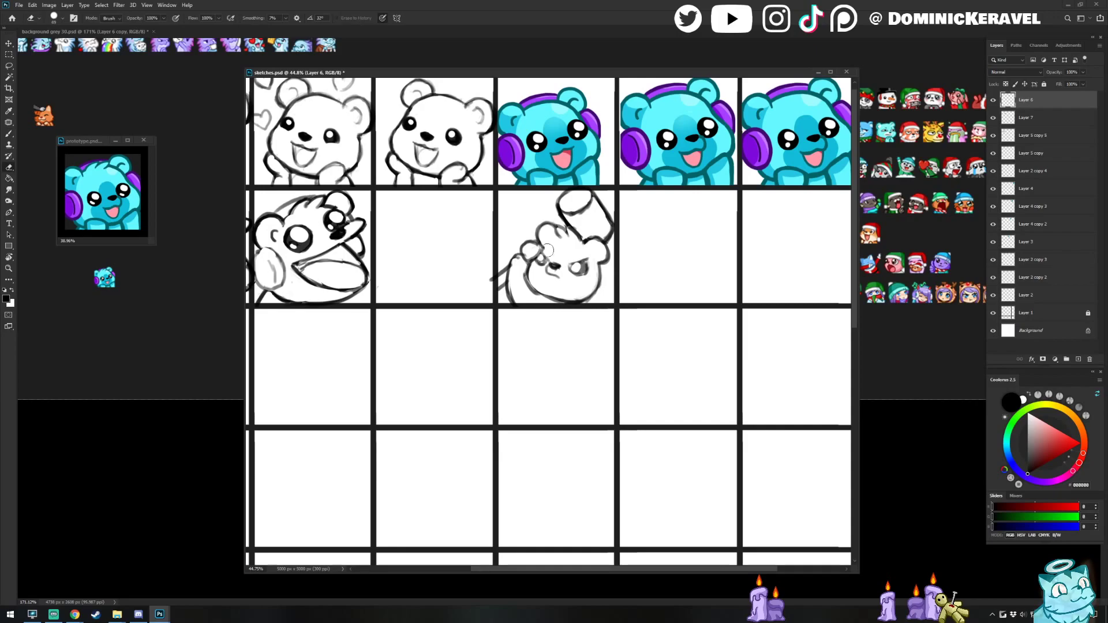
Erase the messy lines around the angry bear's left eye and redraw the eye more cleanly.
{"action": "key", "text": "e"}
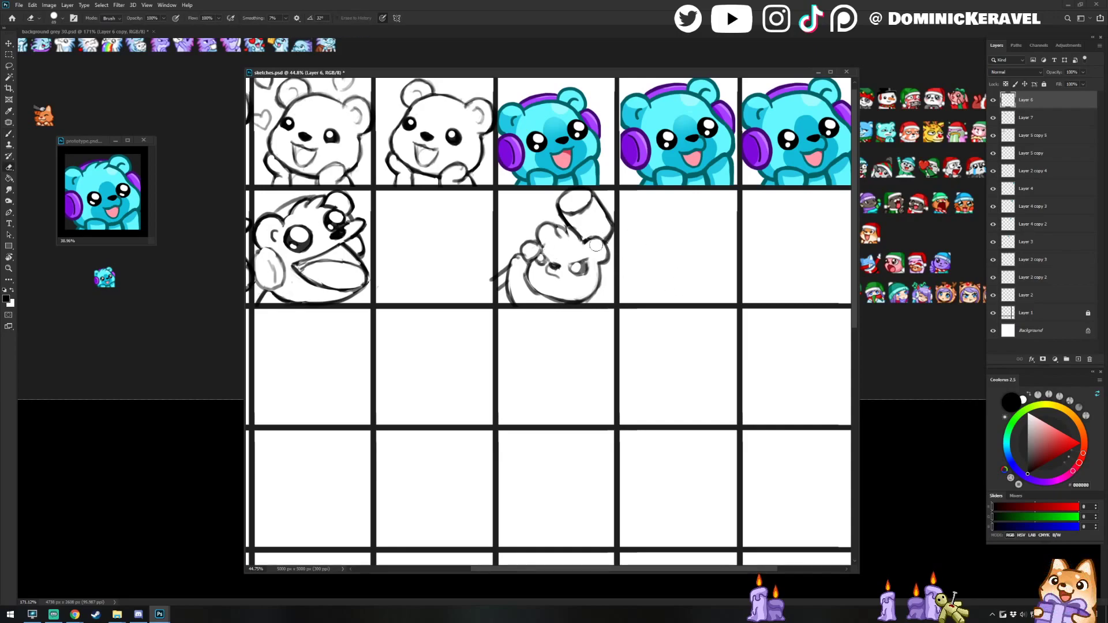
{"action": "key", "text": "b"}
{"action": "key", "text": "e"}
{"action": "left_click_drag", "start_coordinate": [552, 257], "coordinate": [546, 265]}
{"action": "key", "text": "b"}
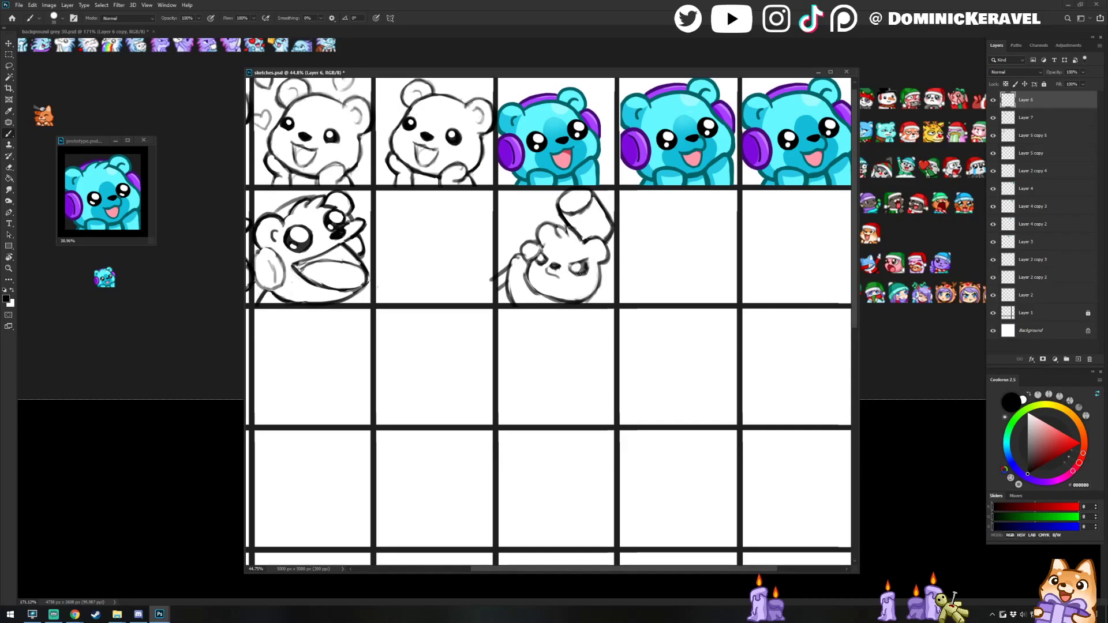
Save the sketches.psd document.
{"action": "key", "text": "v"}
{"action": "left_click_drag", "start_coordinate": [596, 290], "coordinate": [618, 300]}
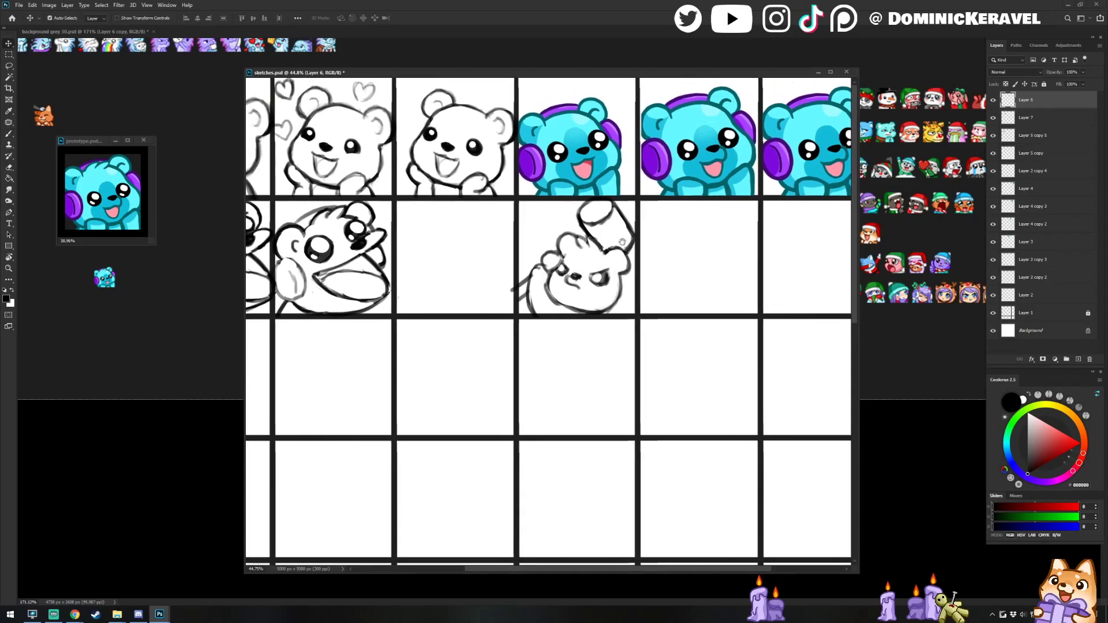
{"action": "key", "text": "ctrl+s"}
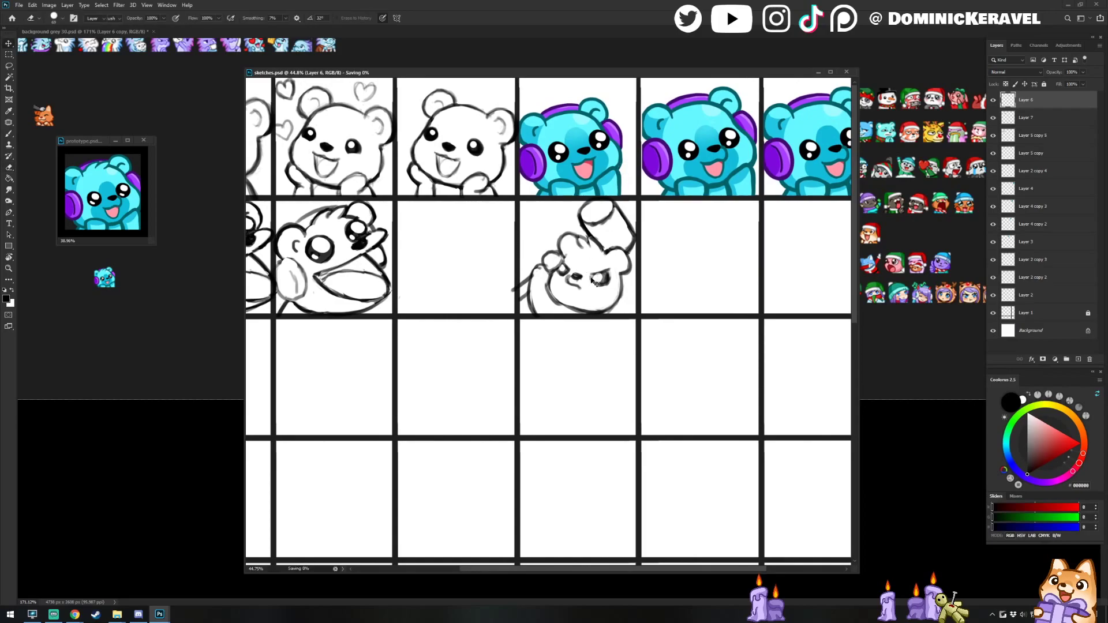
Touch up the raised left arm's lines and adjust the lassoed right eye of the angry bear, then clear the selection.
{"action": "key", "text": "b"}
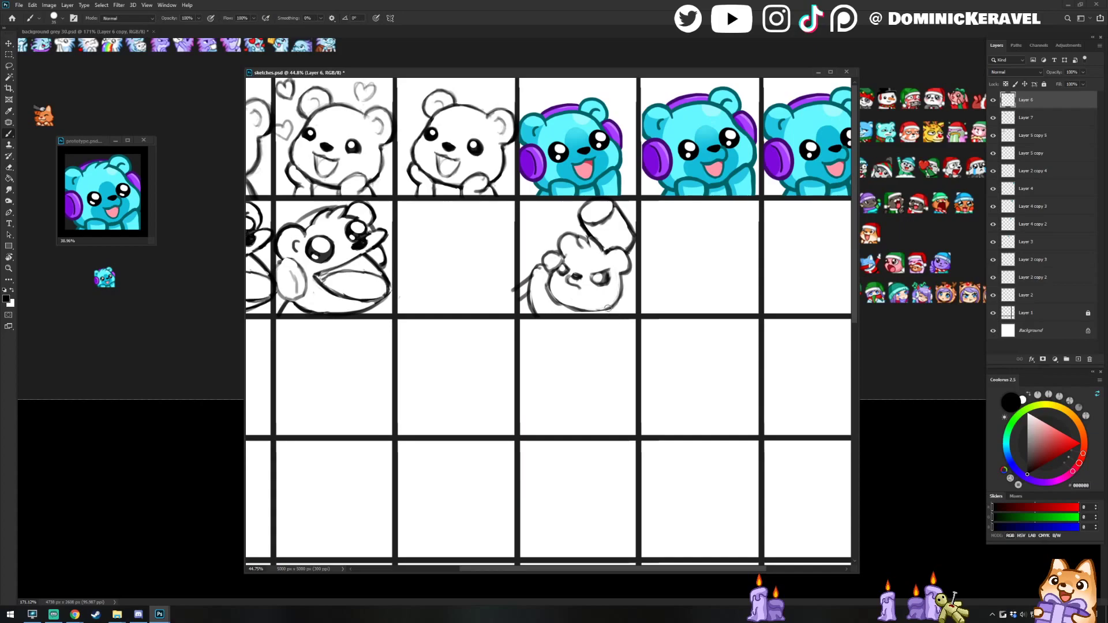
{"action": "key", "text": "e"}
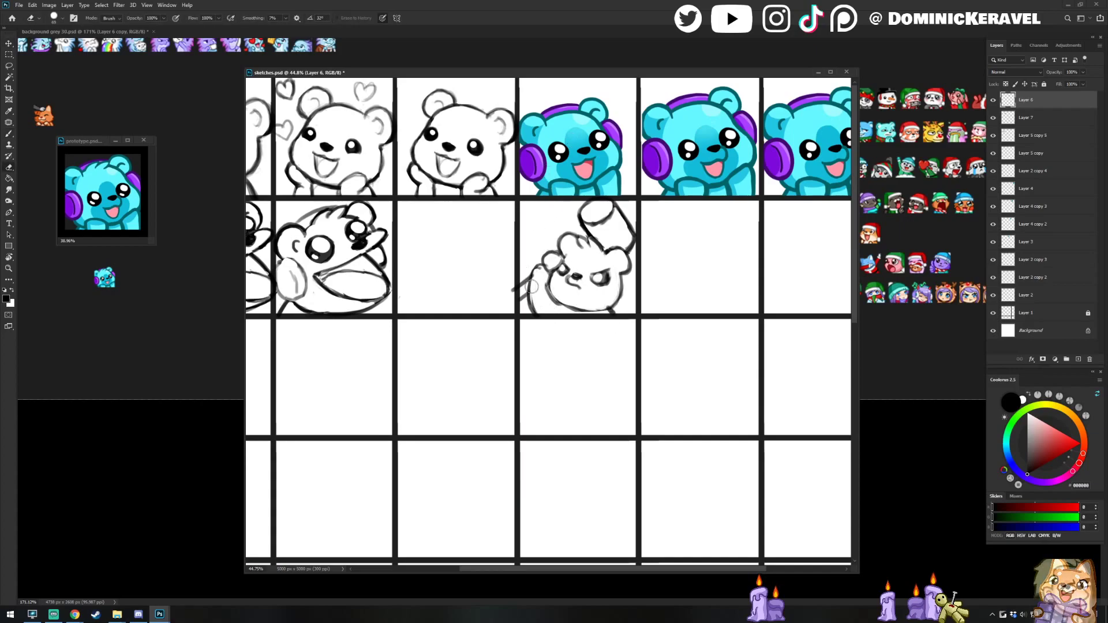
{"action": "key", "text": "b"}
{"action": "key", "text": "l"}
{"action": "mouse_move", "coordinate": [585, 279]}
{"action": "left_mouse_down"}
{"action": "mouse_move", "coordinate": [615, 258]}
{"action": "mouse_move", "coordinate": [608, 279]}
{"action": "left_mouse_up"}
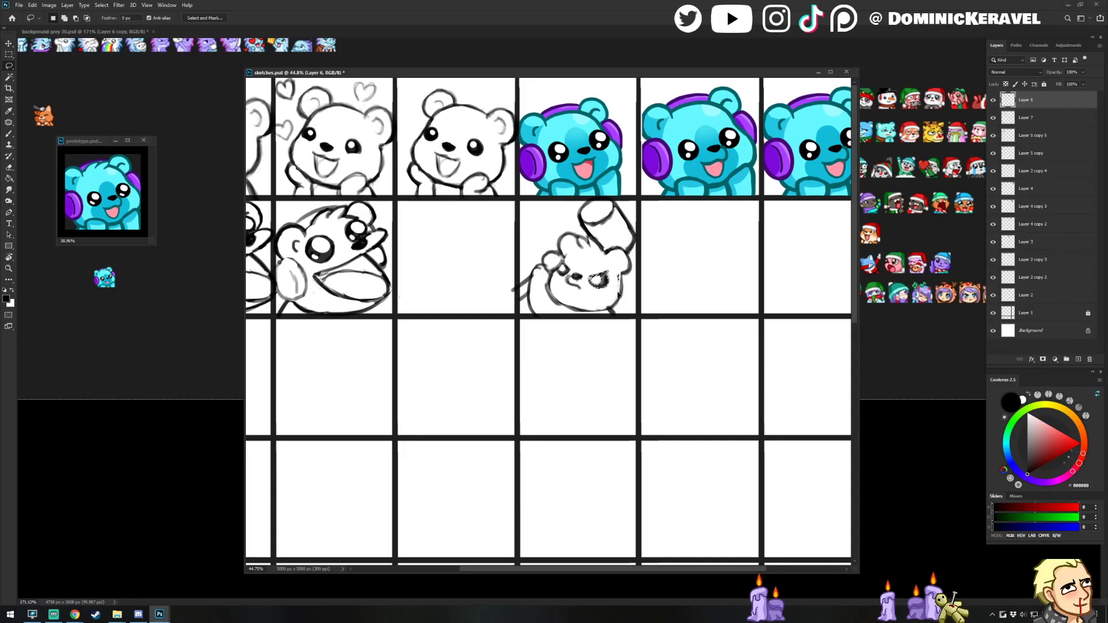
{"action": "key", "text": "ctrl+d"}
{"action": "key", "text": "e"}
Duplicate the angry bear sketch into the adjacent empty grid cell.
{"action": "key", "text": "v"}
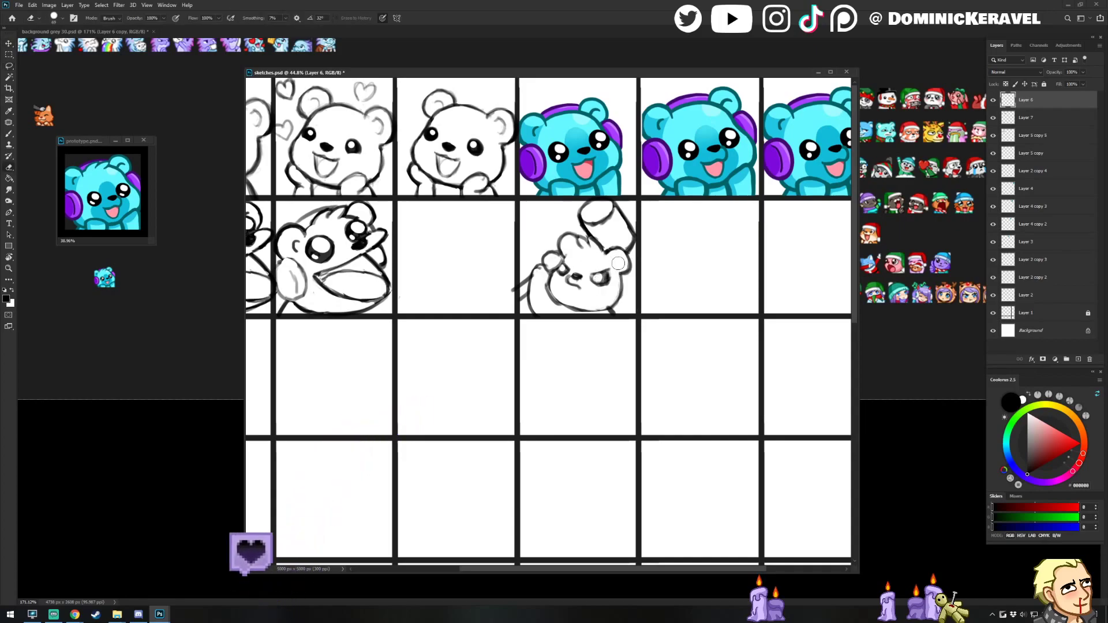
{"action": "scroll", "coordinate": [581, 285], "scroll_direction": "right", "scroll_amount": 3}
{"action": "left_click_drag", "start_coordinate": [581, 285], "coordinate": [702, 285]}
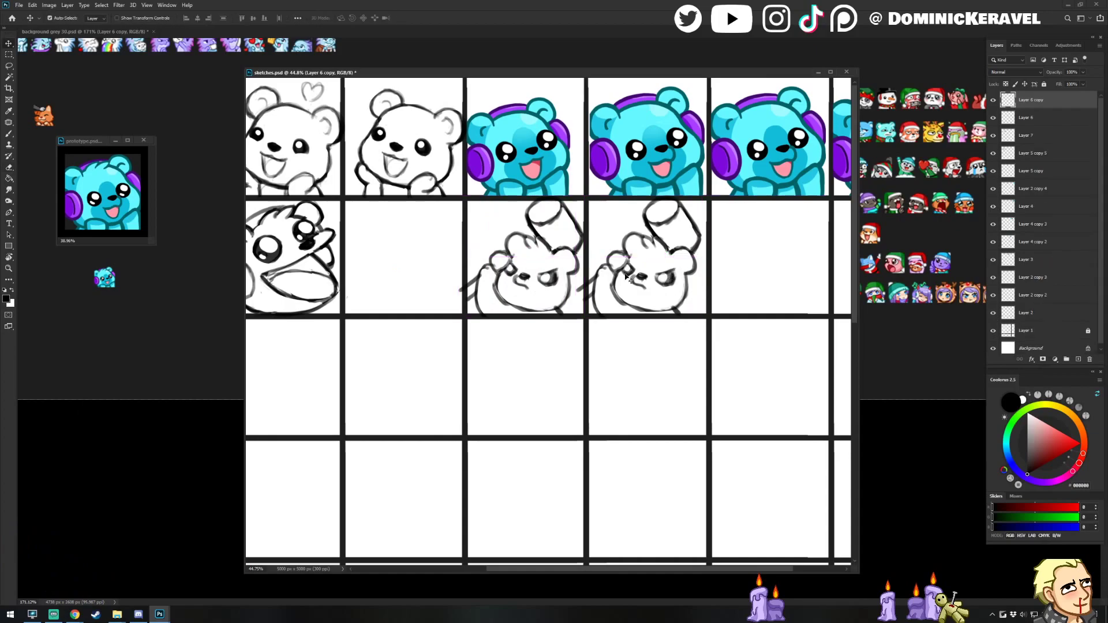
Lasso the duplicate bear's facial features and shift them slightly within the head, undoing an unwanted adjustment.
{"action": "key", "text": "l"}
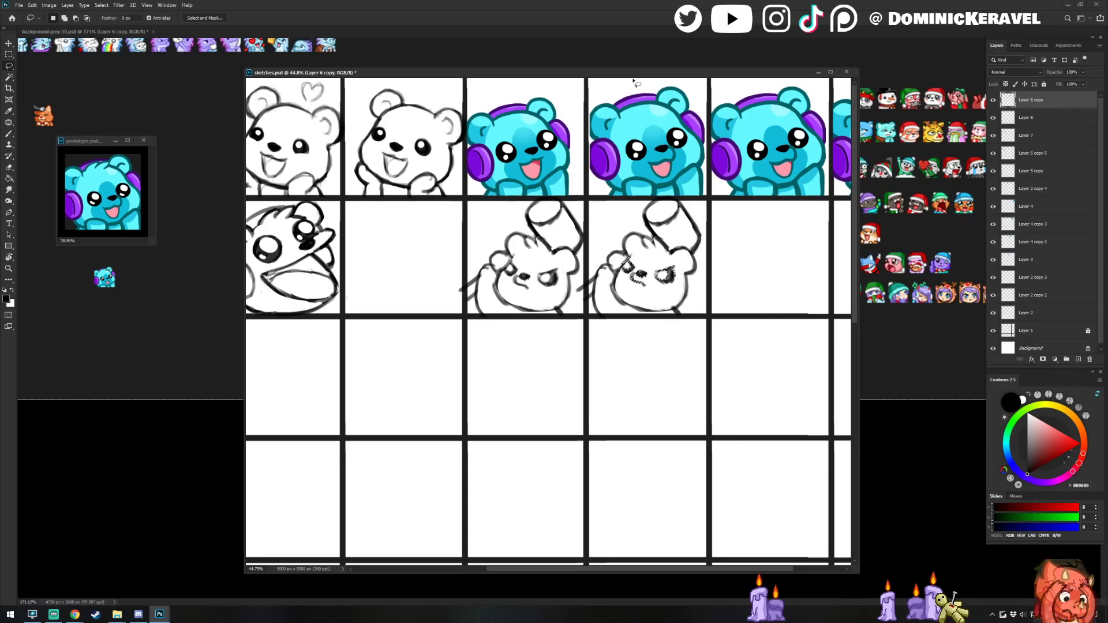
{"action": "left_click_drag", "start_coordinate": [490, 77], "coordinate": [483, 73]}
{"action": "key", "text": "e"}
{"action": "key", "text": "v"}
{"action": "key", "text": "e"}
{"action": "key", "text": "v"}
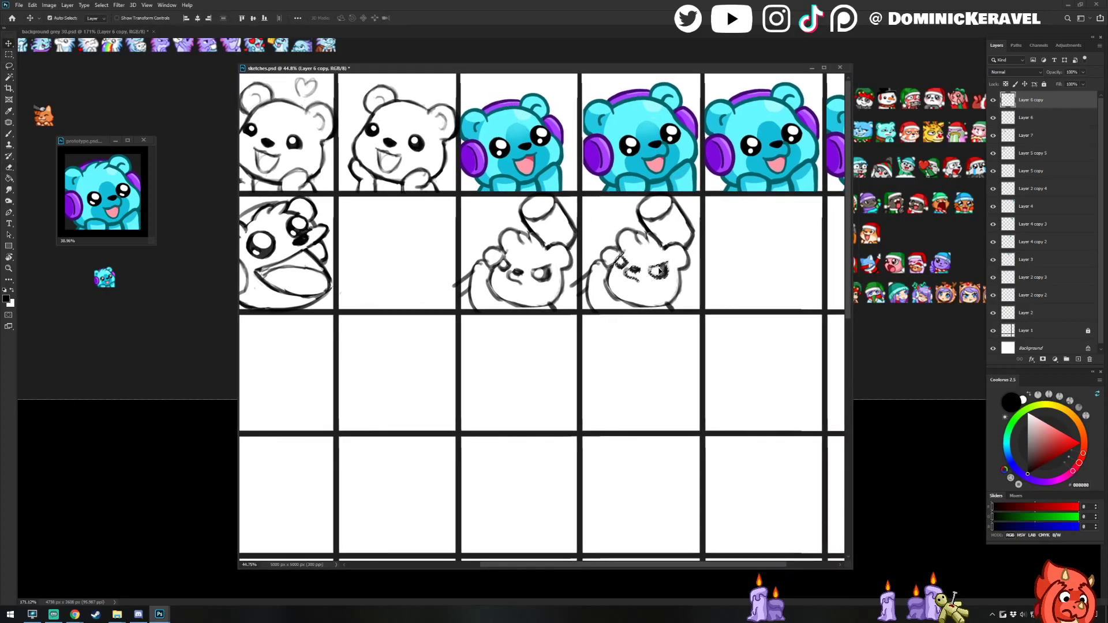
{"action": "key", "text": "ctrl+z"}
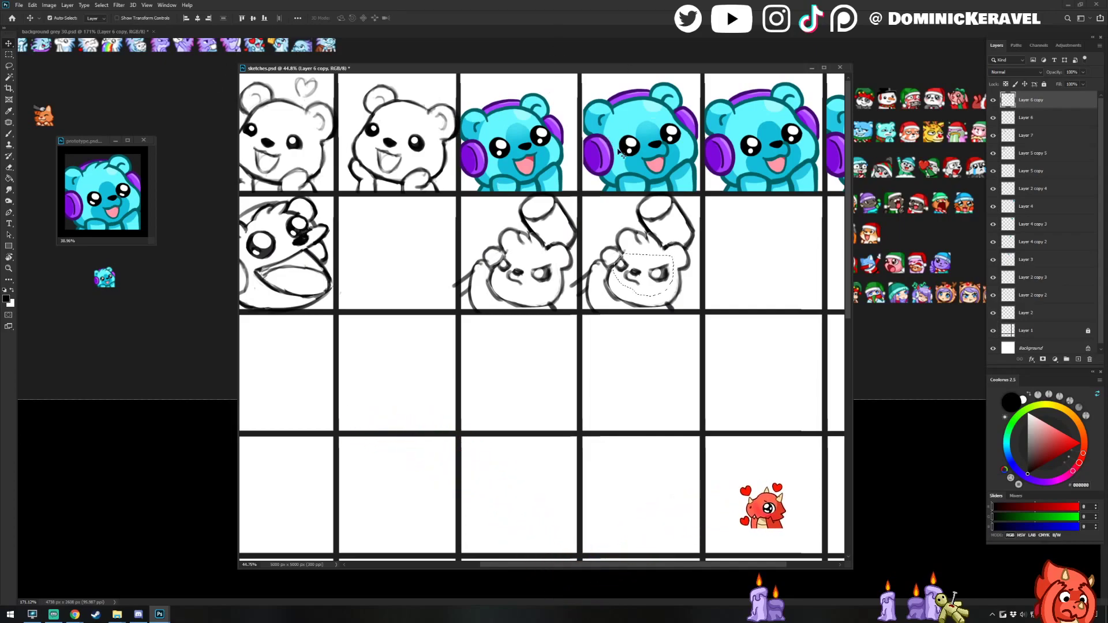
{"action": "left_click_drag", "start_coordinate": [665, 274], "coordinate": [637, 237]}
{"action": "key", "text": "b"}
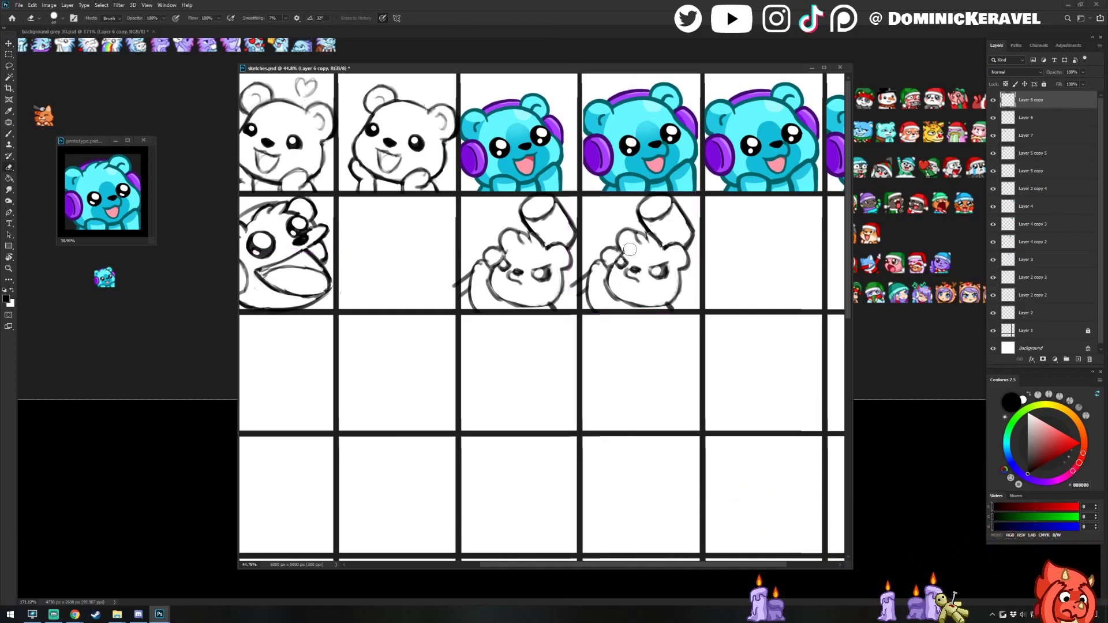
Touch up the nose and mouth lines on the duplicate bear with brush and eraser.
{"action": "key", "text": "v"}
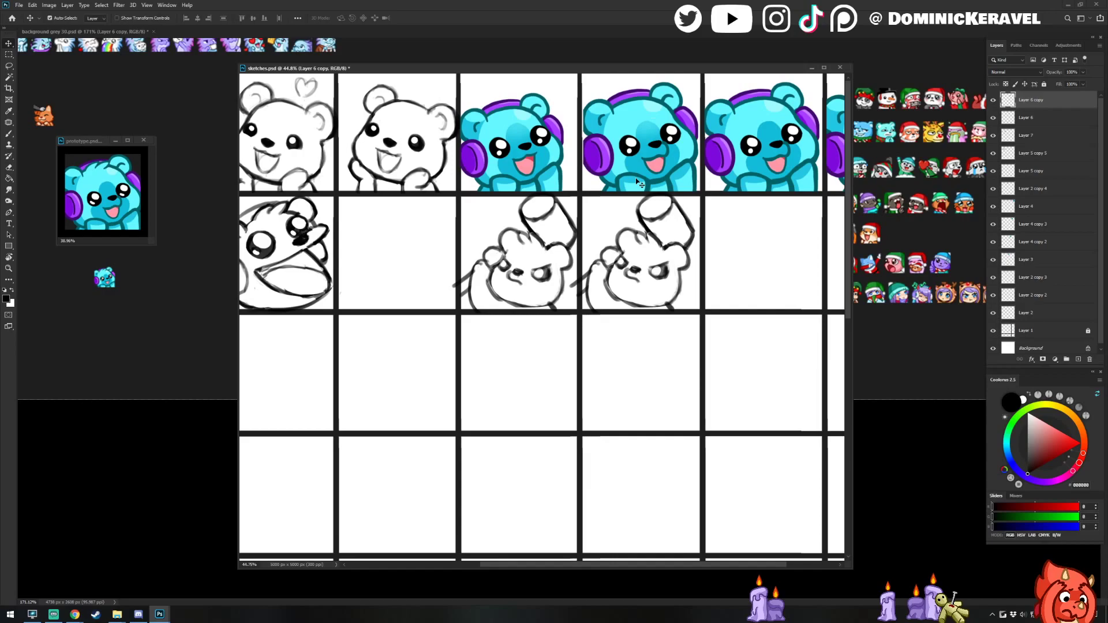
{"action": "key", "text": "b"}
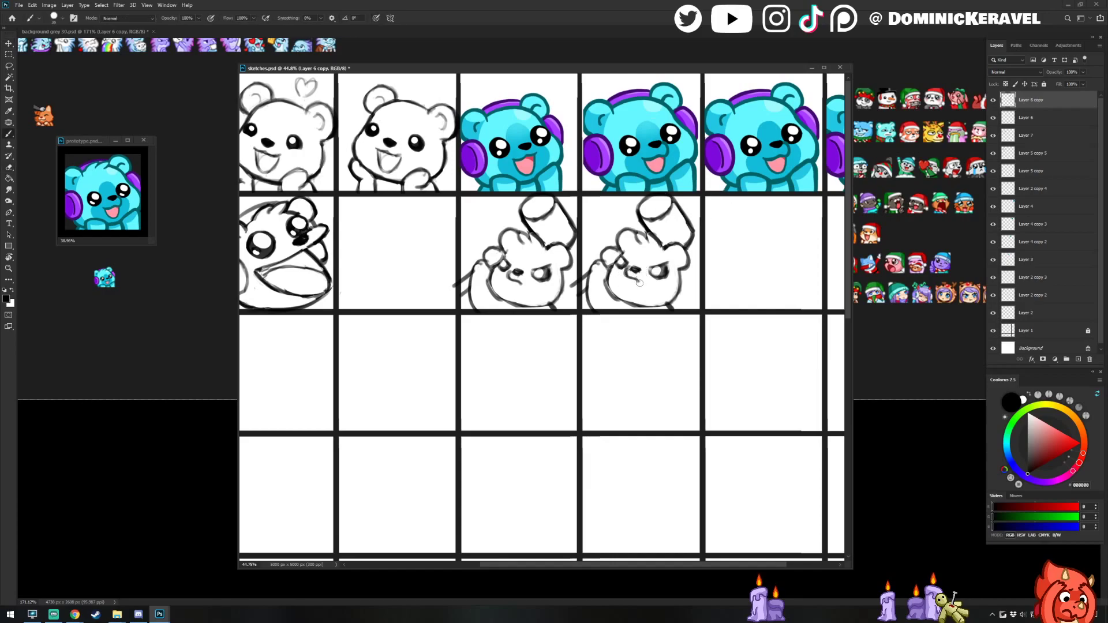
{"action": "key", "text": "e"}
{"action": "key", "text": "b"}
{"action": "key", "text": "v"}
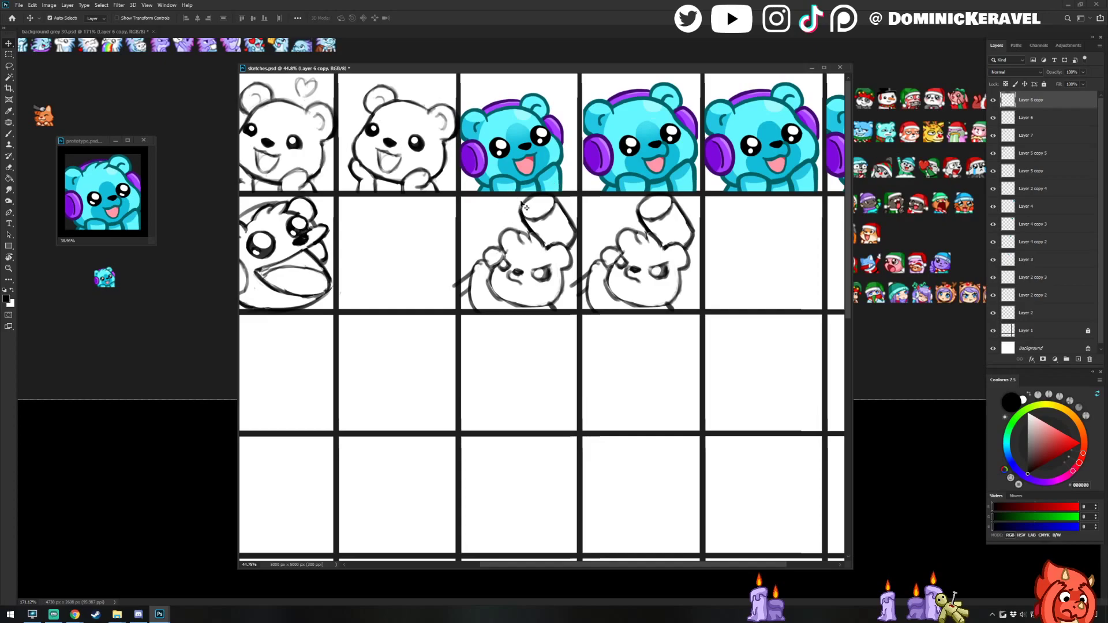
Refine the chin and lower cheek outline of the duplicate bear by alternately drawing and erasing.
{"action": "left_click_drag", "start_coordinate": [565, 68], "coordinate": [560, 64]}
{"action": "key", "text": "b"}
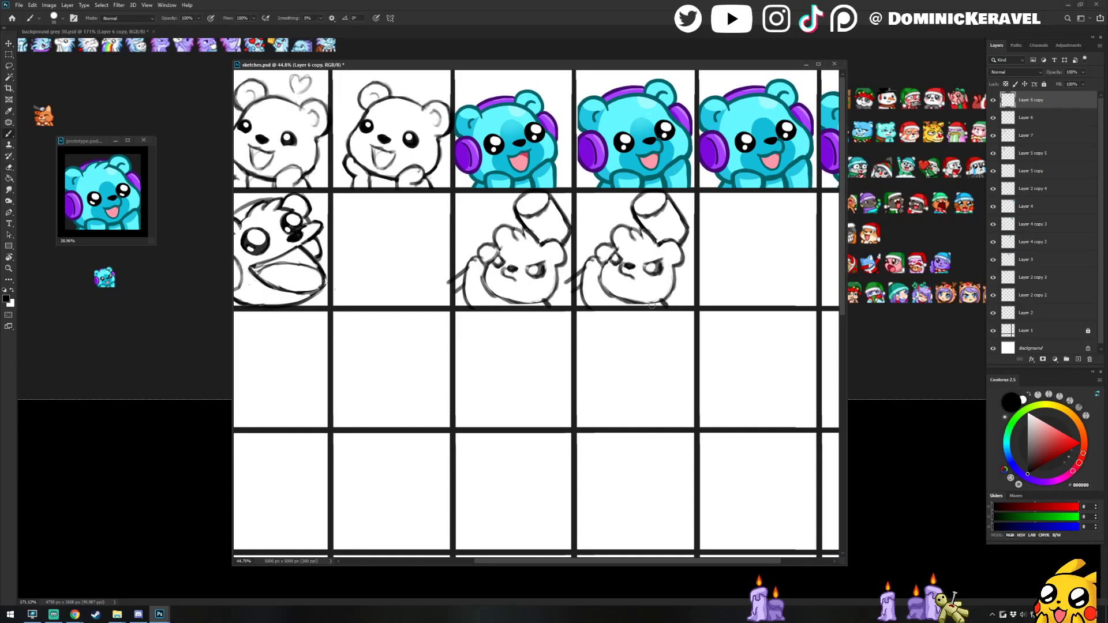
{"action": "key", "text": "e"}
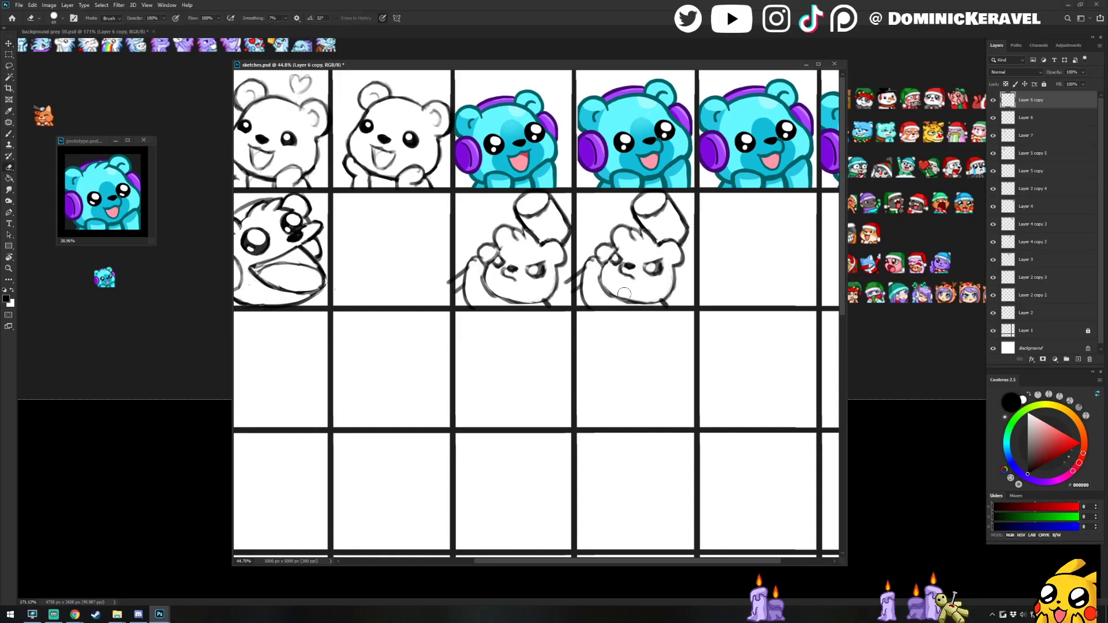
{"action": "key", "text": "b"}
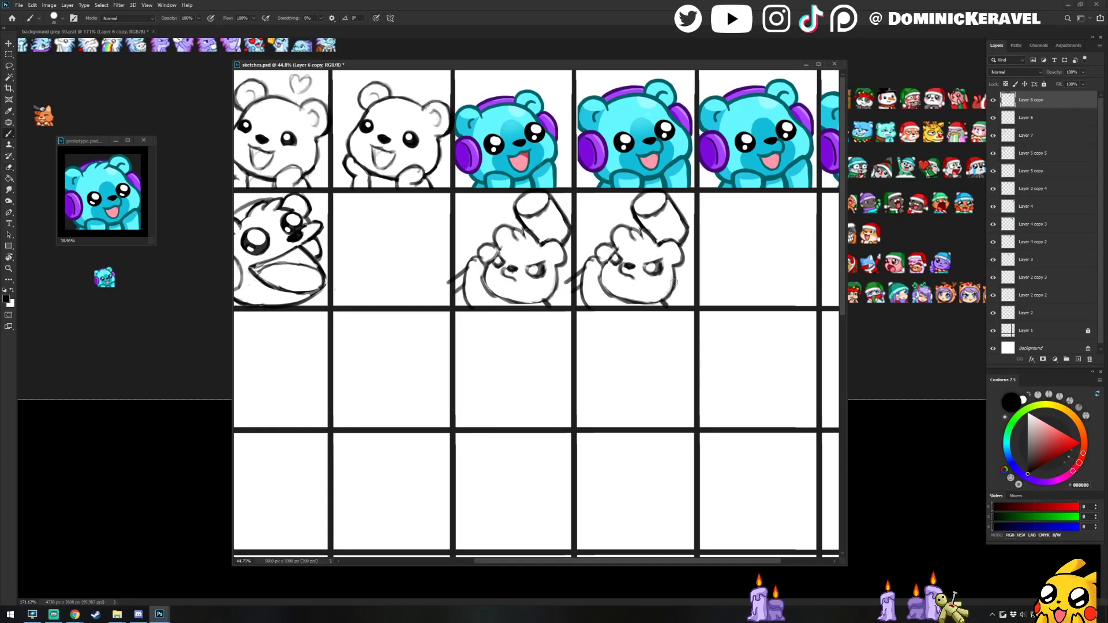
{"action": "key", "text": "e"}
{"action": "key", "text": "b"}
{"action": "key", "text": "v"}
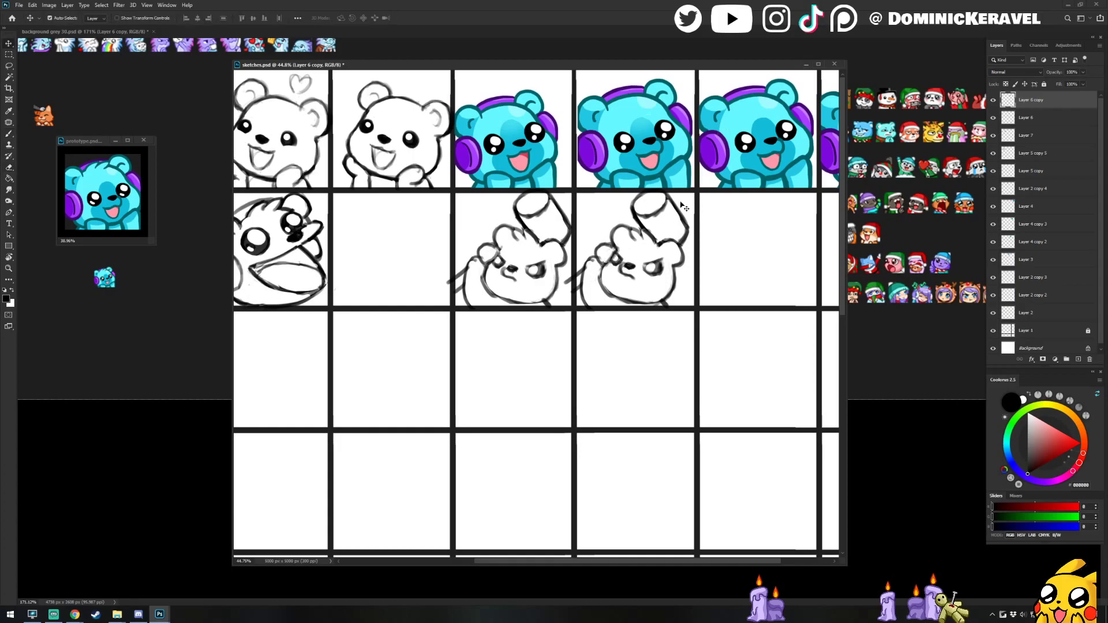
Lasso the duplicate bear's face, adjust it with Free Transform, and clear the selection.
{"action": "left_click_drag", "start_coordinate": [650, 316], "coordinate": [595, 324]}
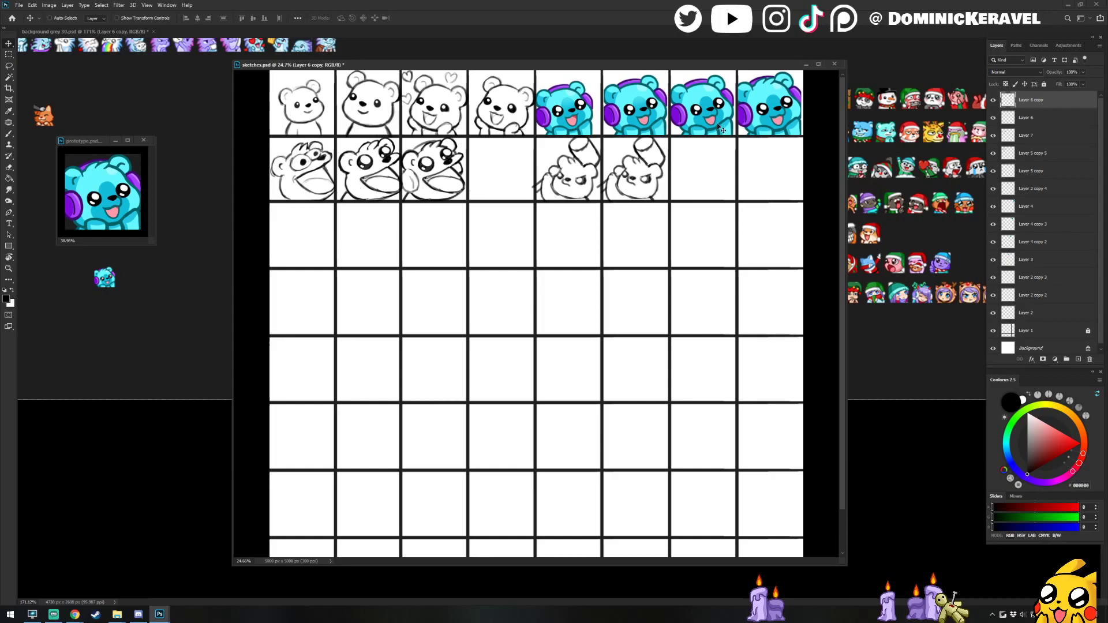
{"action": "scroll", "coordinate": [678, 186], "scroll_direction": "up", "scroll_amount": 1}
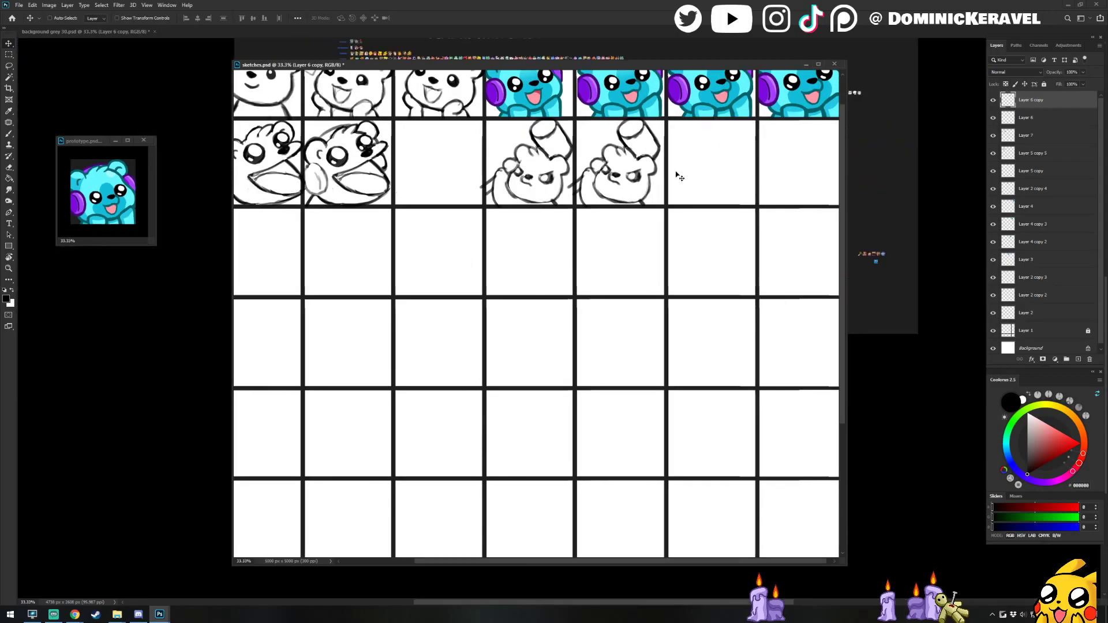
{"action": "scroll", "coordinate": [650, 179], "scroll_direction": "up", "scroll_amount": 1}
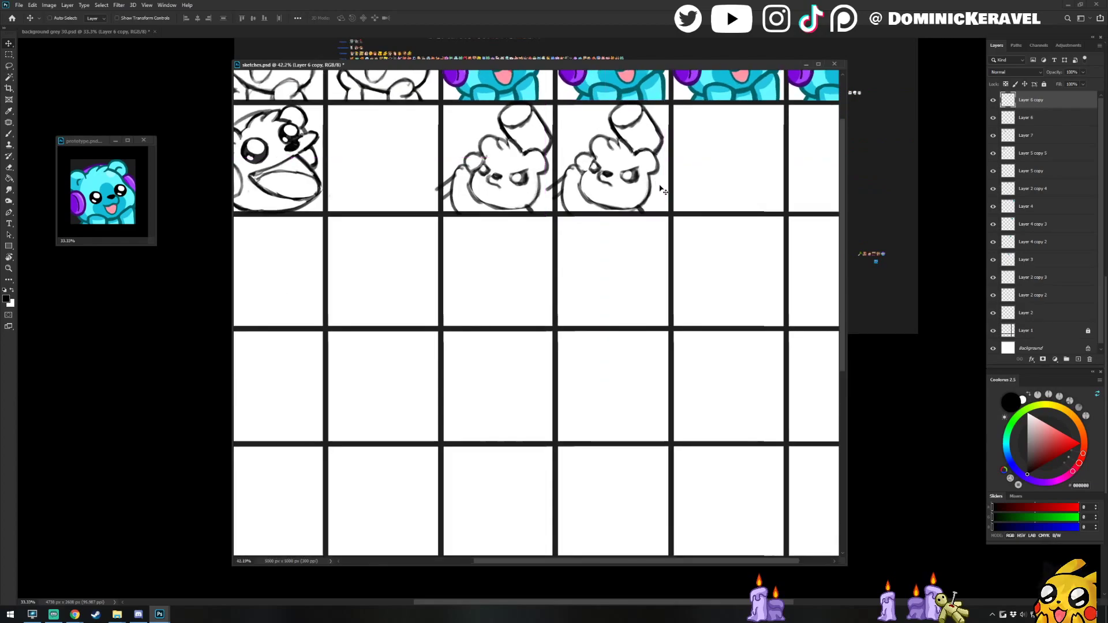
{"action": "key", "text": "l"}
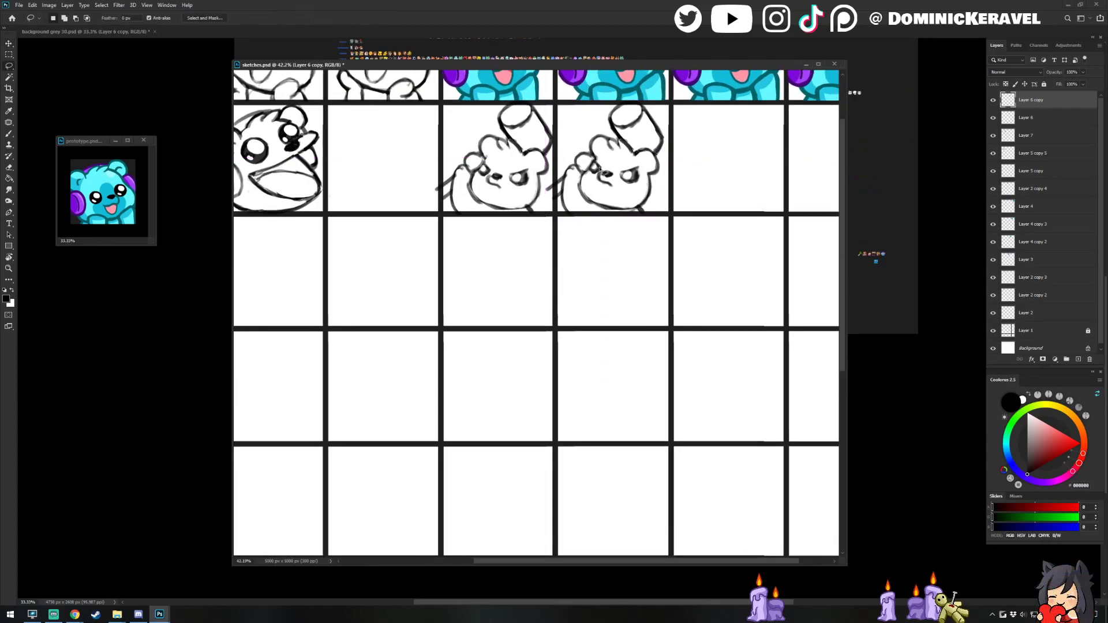
{"action": "mouse_move", "coordinate": [598, 163]}
{"action": "left_mouse_down"}
{"action": "mouse_move", "coordinate": [596, 192]}
{"action": "mouse_move", "coordinate": [634, 197]}
{"action": "mouse_move", "coordinate": [650, 162]}
{"action": "left_mouse_up"}
{"action": "scroll", "coordinate": [644, 175], "scroll_direction": "down", "scroll_amount": 1}
{"action": "key", "text": "v"}
{"action": "key", "text": "ctrl+t"}
{"action": "key", "text": "Return"}
{"action": "key", "text": "ctrl+d"}
Clean up the lines around the duplicate bear's hair tuft and mallet with eraser and brush.
{"action": "key", "text": "e"}
{"action": "key", "text": "e"}
{"action": "scroll", "coordinate": [625, 151], "scroll_direction": "up", "scroll_amount": 2}
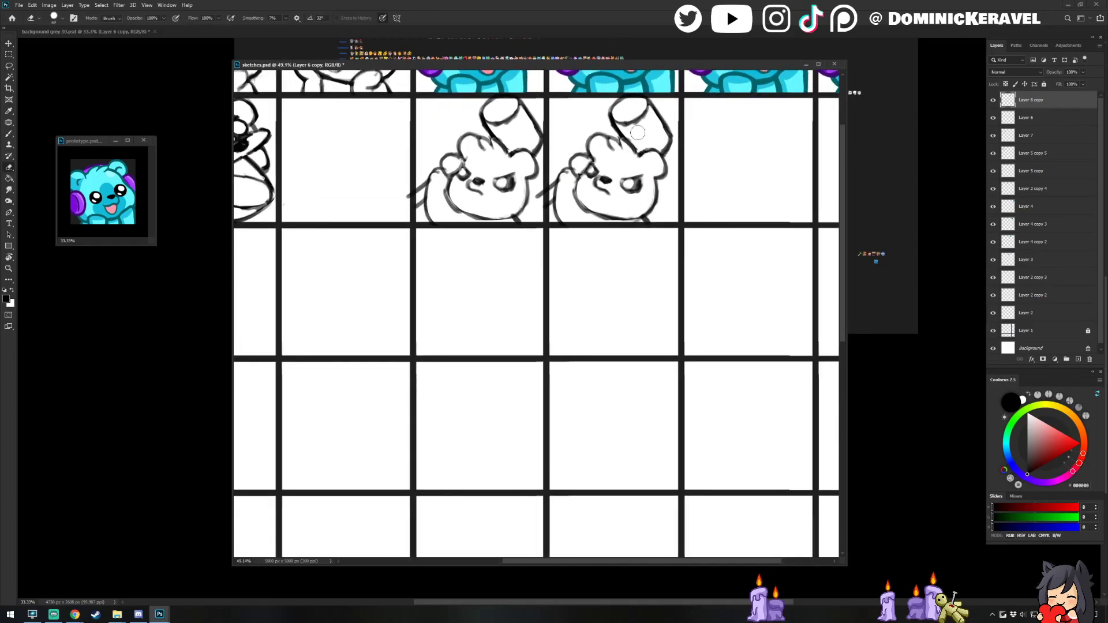
{"action": "key", "text": "b"}
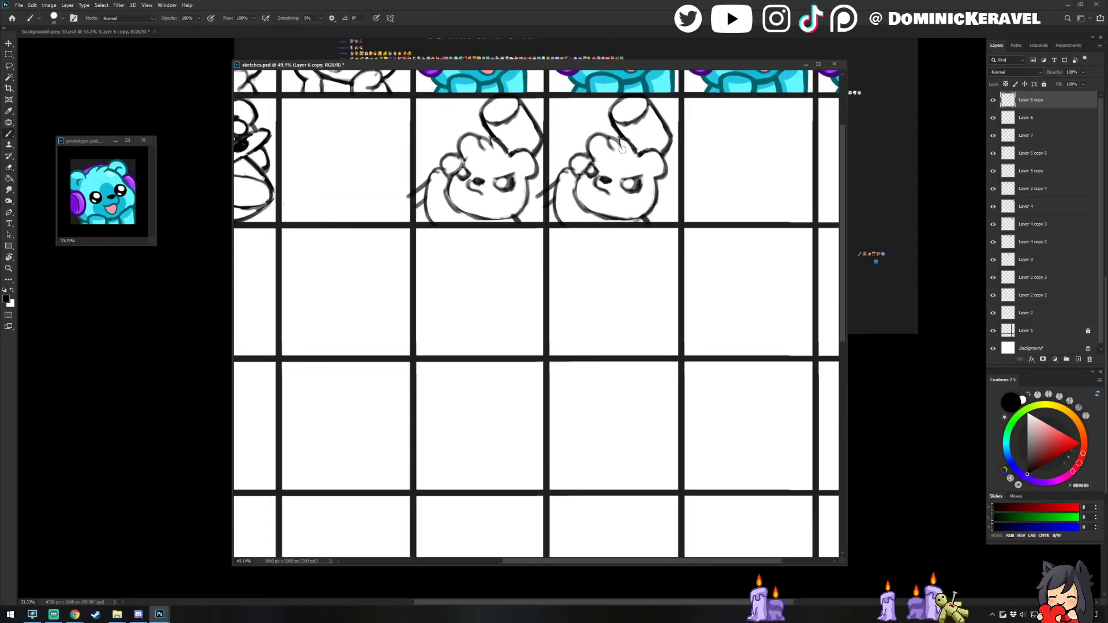
{"action": "key", "text": "e"}
{"action": "key", "text": "v"}
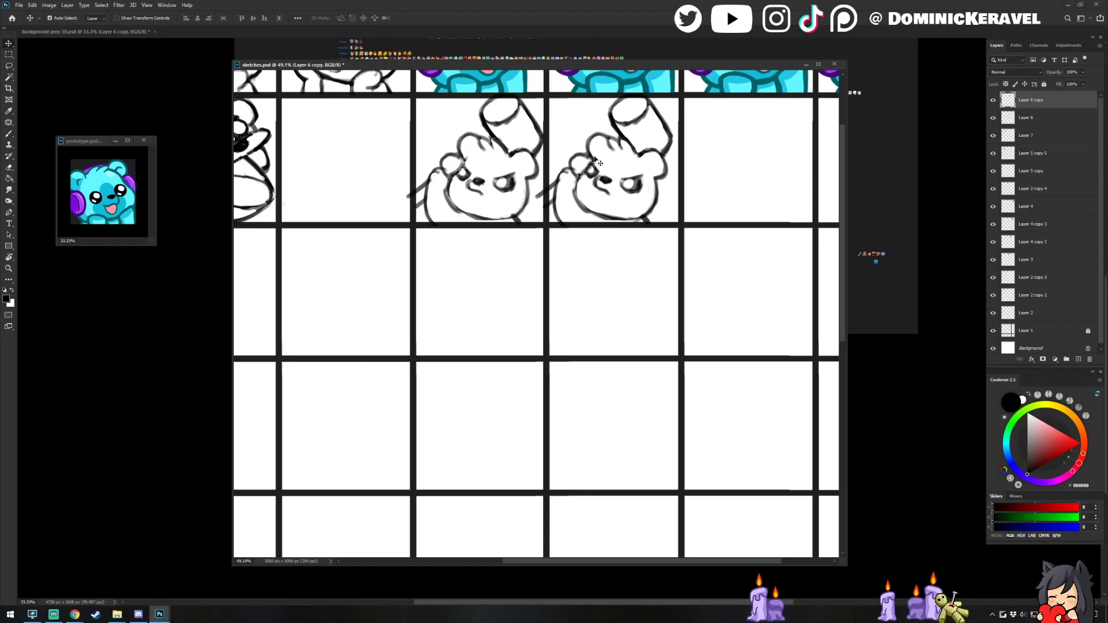
Move the sketches.psd window aside and examine the finished emotes in the background document.
{"action": "mouse_move", "coordinate": [590, 65]}
{"action": "left_mouse_down"}
{"action": "mouse_move", "coordinate": [700, 174]}
{"action": "mouse_move", "coordinate": [703, 112]}
{"action": "left_mouse_up"}
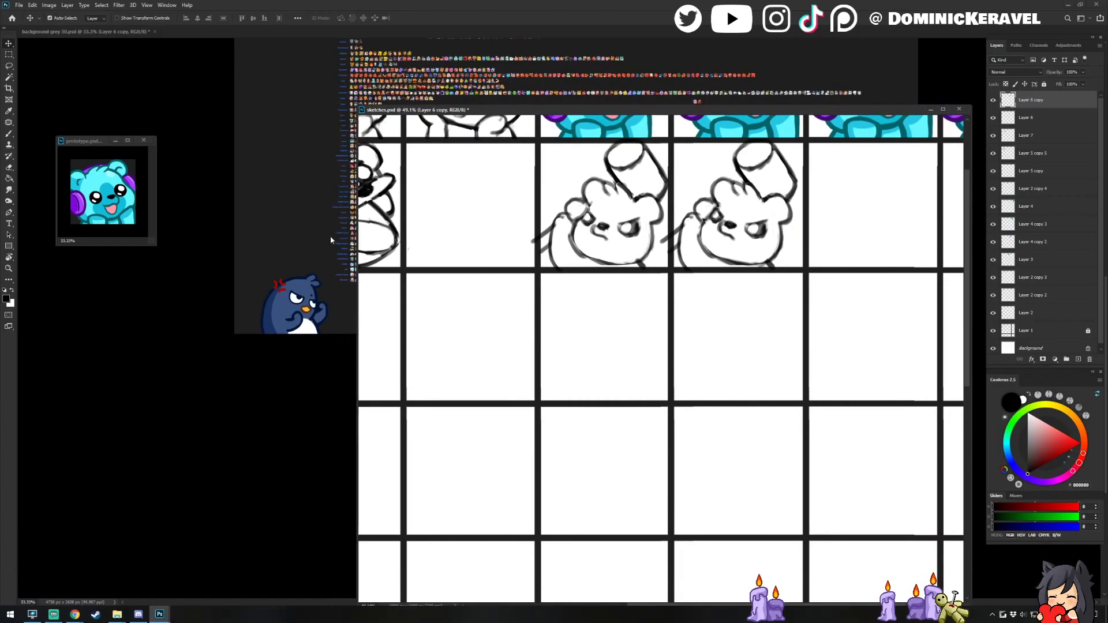
{"action": "left_click", "coordinate": [331, 243]}
{"action": "scroll", "coordinate": [331, 260], "scroll_direction": "up", "scroll_amount": 8}
{"action": "left_click_drag", "start_coordinate": [331, 267], "coordinate": [294, 288]}
{"action": "scroll", "coordinate": [294, 288], "scroll_direction": "up", "scroll_amount": 4}
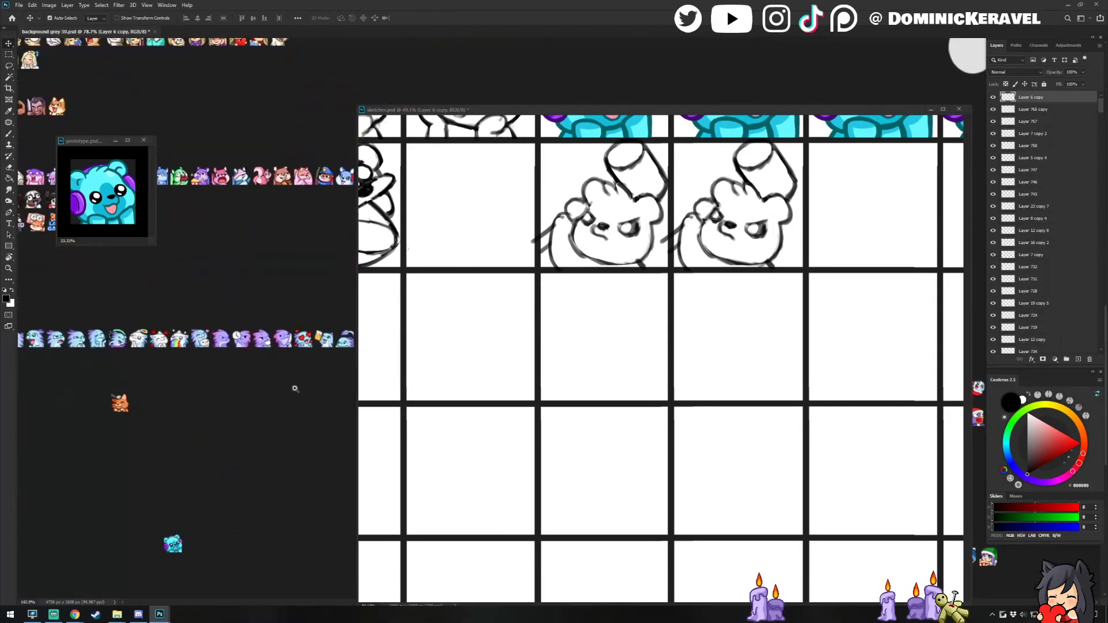
{"action": "key", "text": "alt+Tab"}
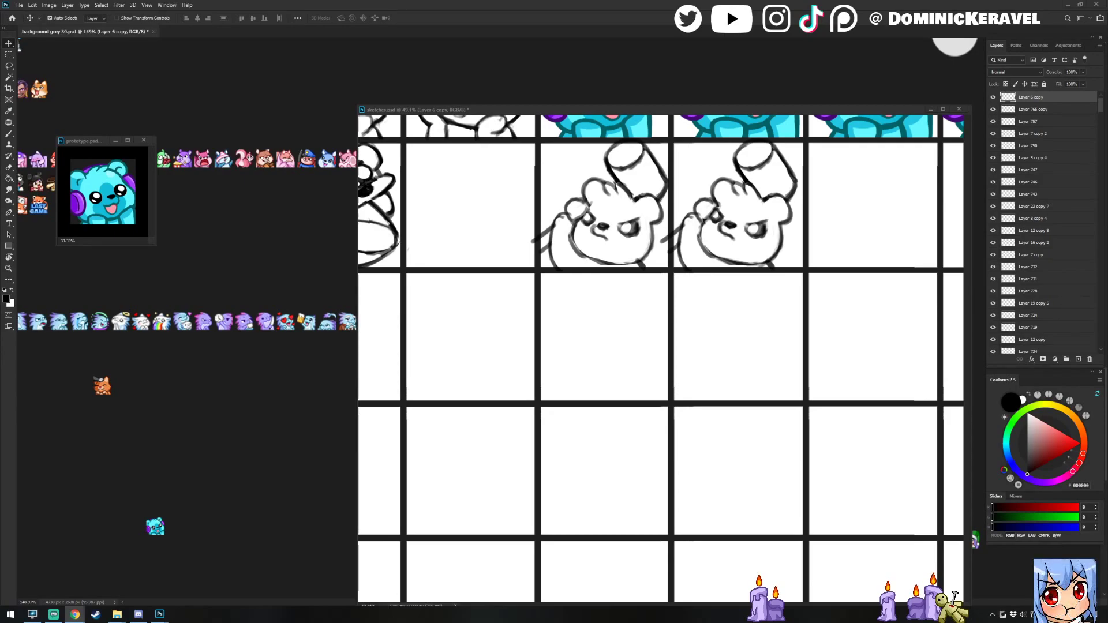
{"action": "left_click_drag", "start_coordinate": [606, 114], "coordinate": [577, 97]}
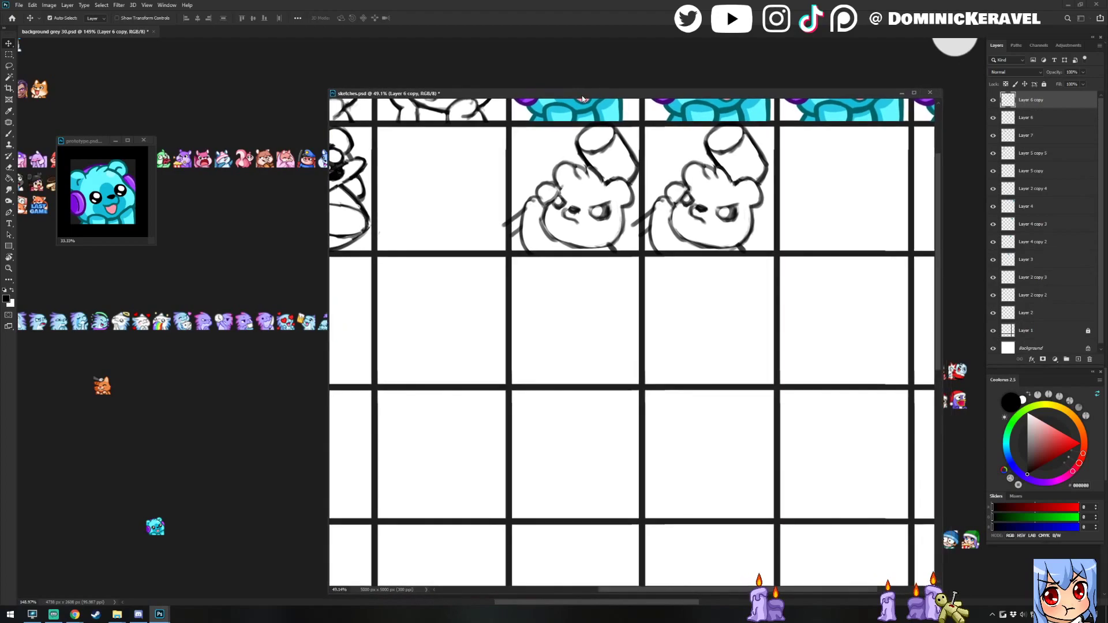
{"action": "left_click_drag", "start_coordinate": [815, 219], "coordinate": [706, 236]}
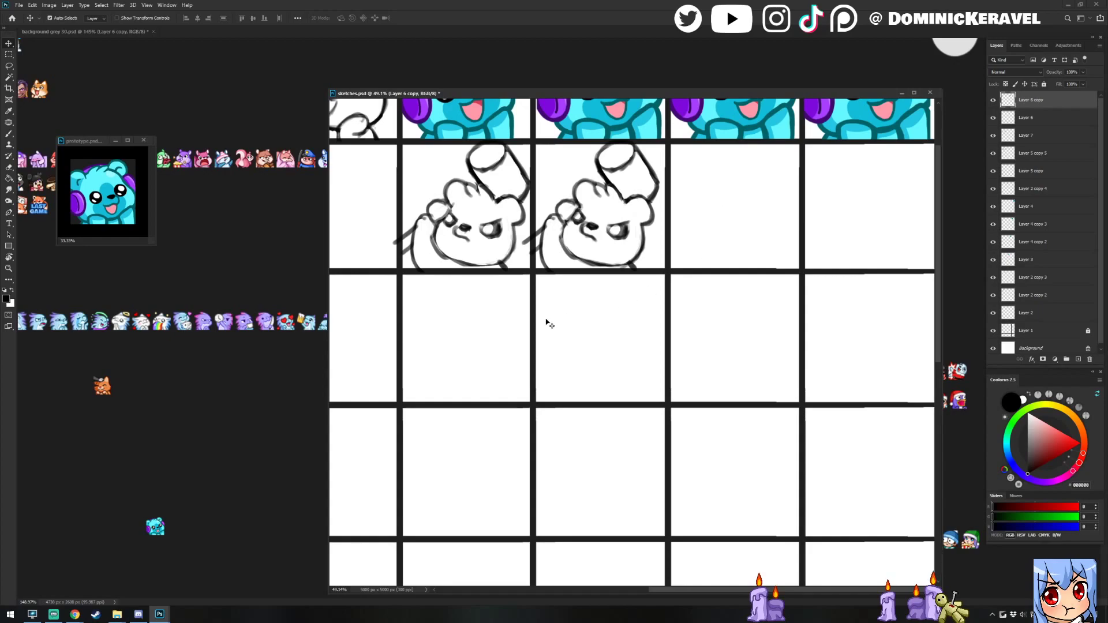
{"action": "key", "text": "alt+Tab"}
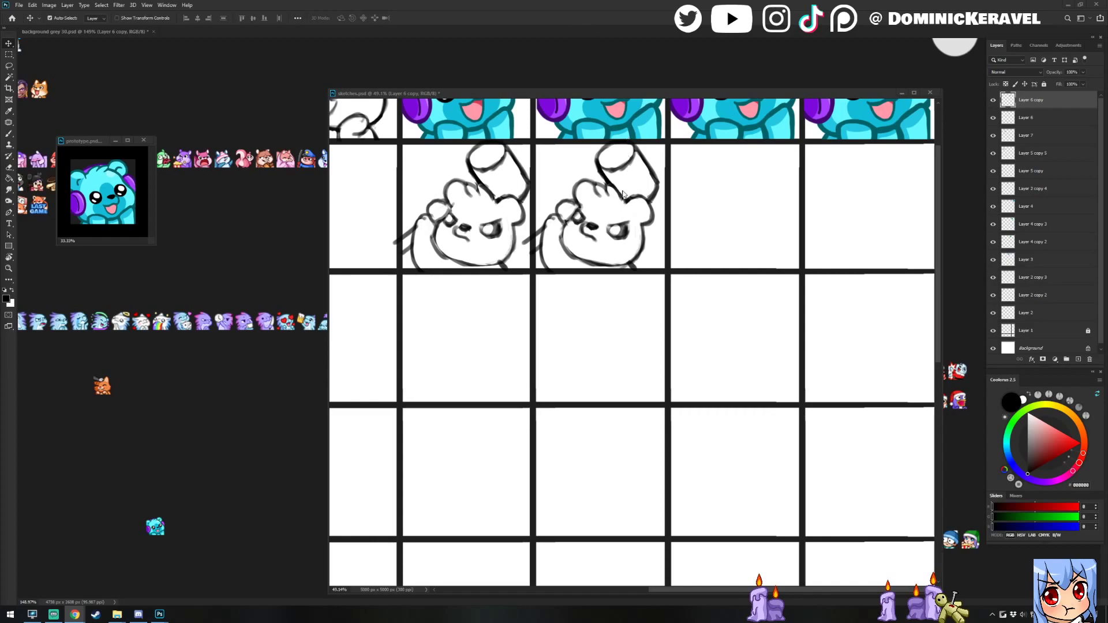
{"action": "key", "text": "alt+Tab"}
{"action": "key", "text": "b"}
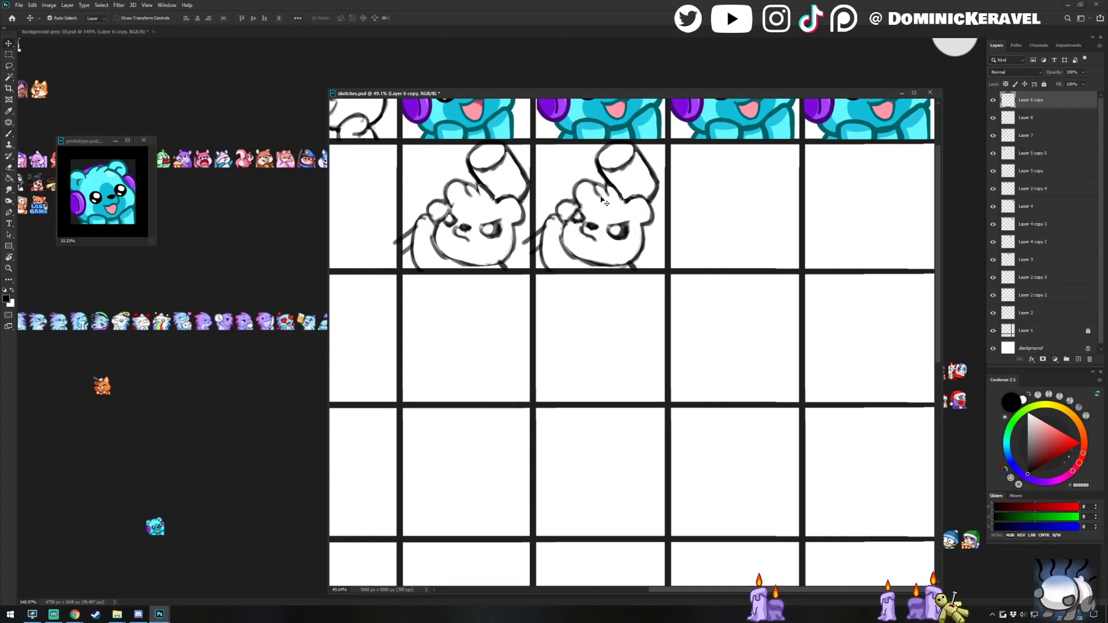
Touch up the duplicate mallet bear's lower cheek line with alternating brush and eraser strokes.
{"action": "key", "text": "e"}
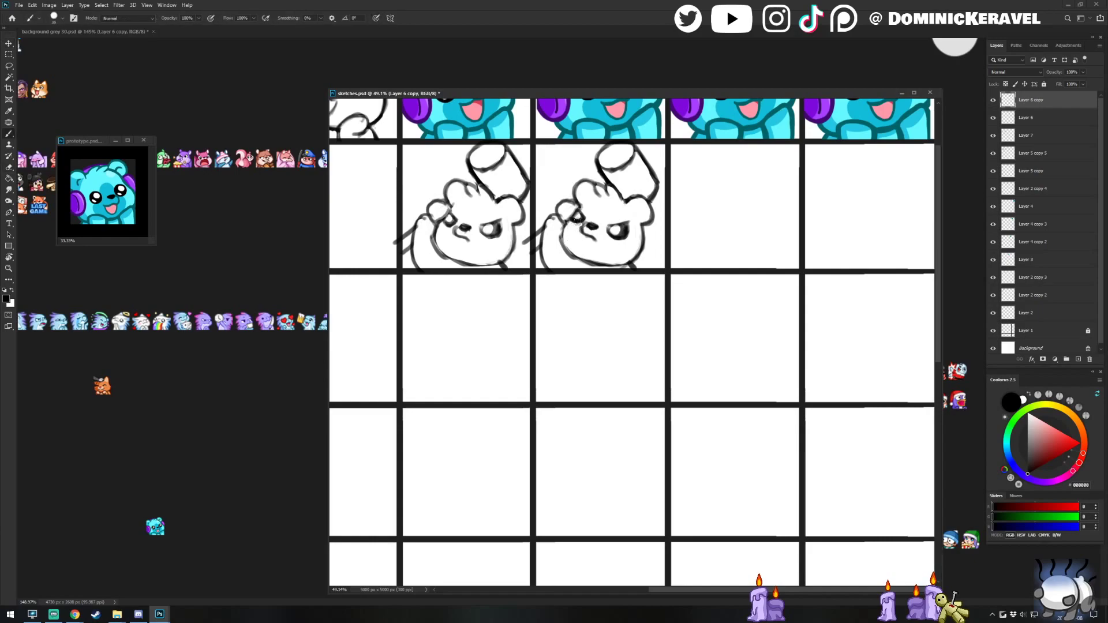
{"action": "key", "text": "b"}
{"action": "key", "text": "e"}
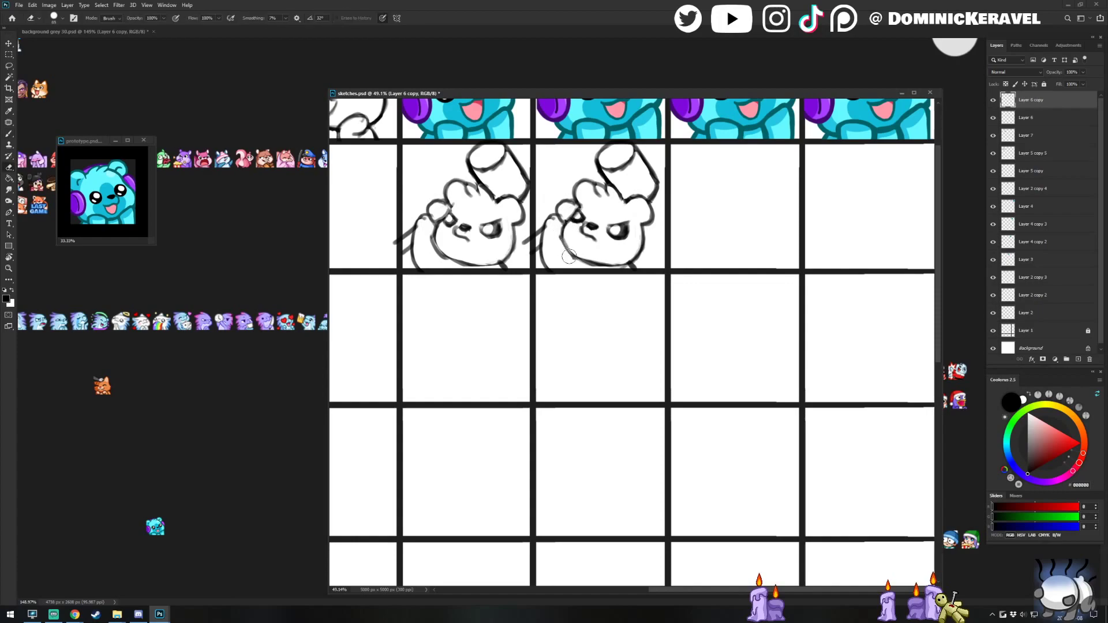
{"action": "key", "text": "b"}
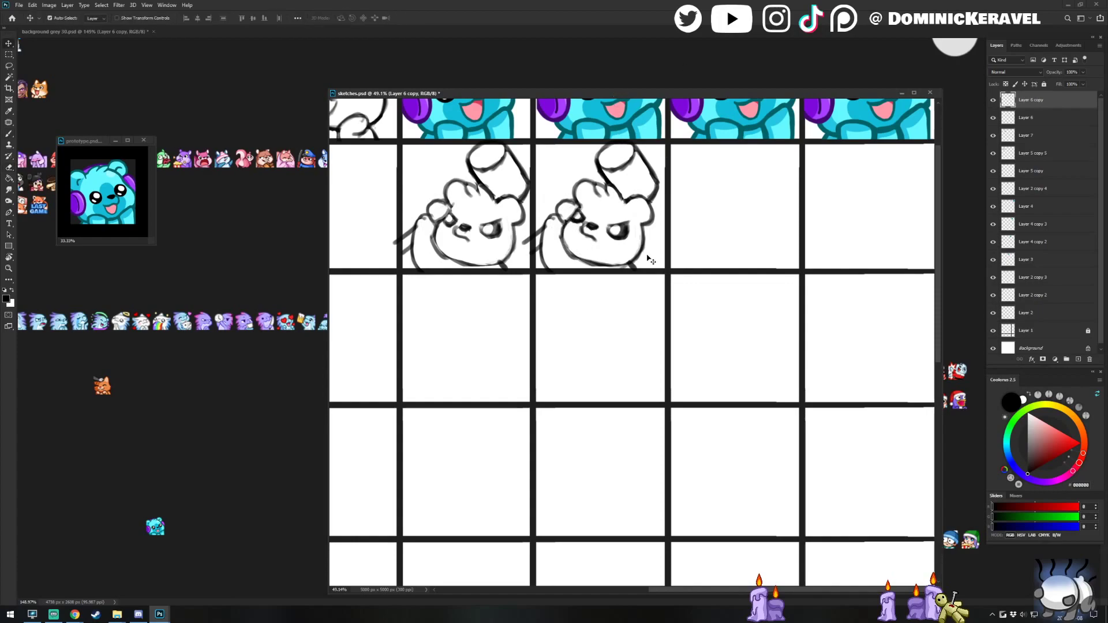
{"action": "key", "text": "e"}
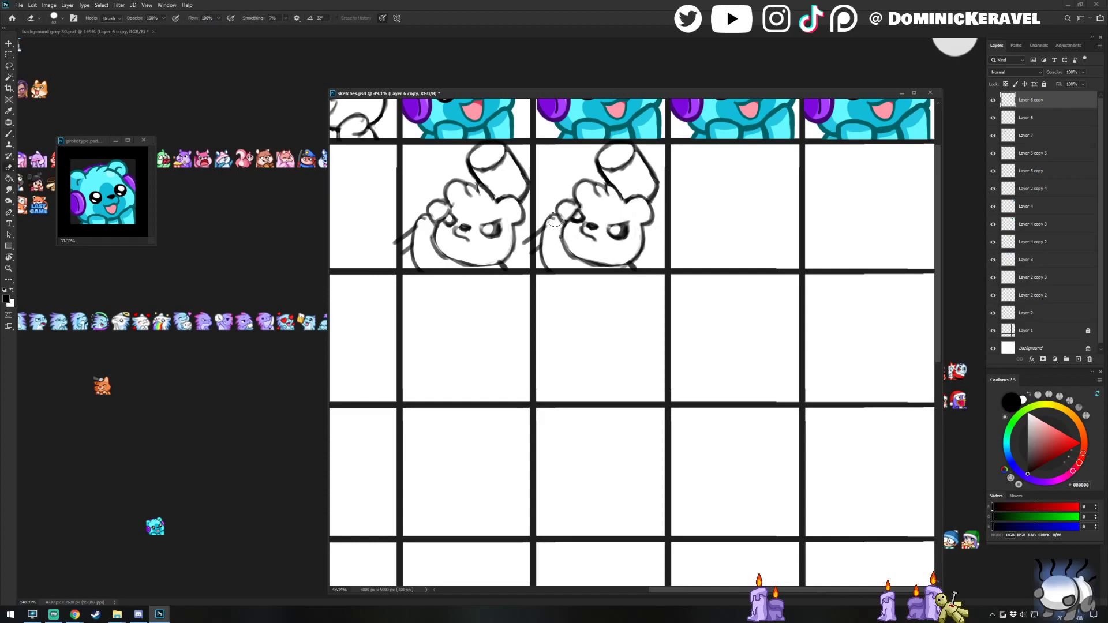
Rework the lines between the duplicate bear's raised arm and cheek with brush and eraser.
{"action": "key", "text": "b"}
{"action": "key", "text": "e"}
{"action": "key", "text": "b"}
{"action": "key", "text": "e"}
{"action": "key", "text": "b"}
{"action": "left_click_drag", "start_coordinate": [558, 214], "coordinate": [564, 223]}
{"action": "key", "text": "e"}
{"action": "key", "text": "b"}
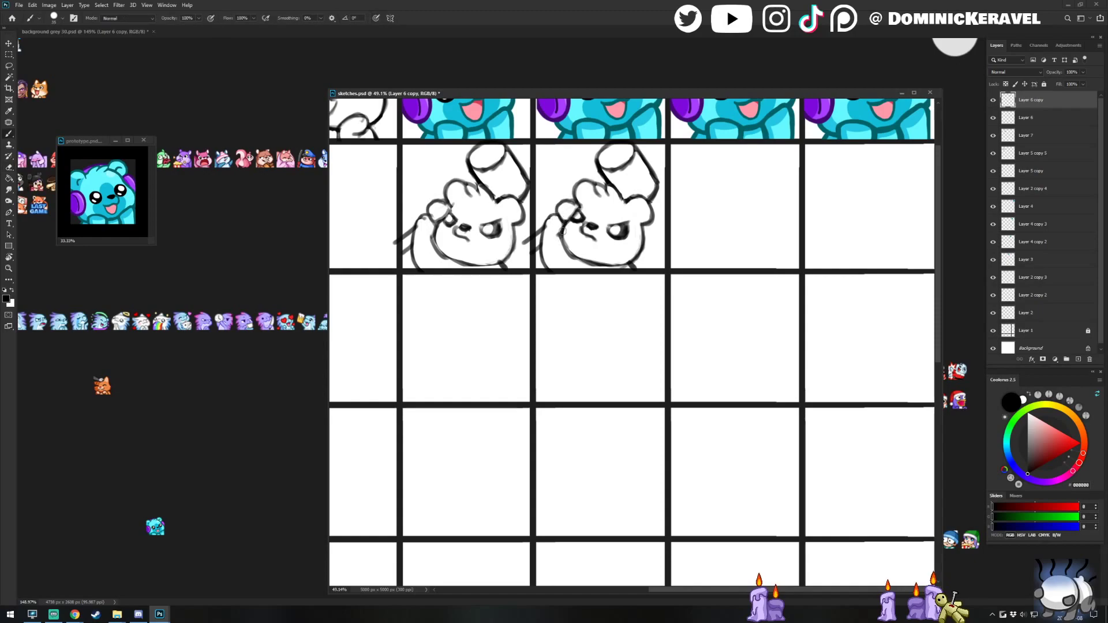
Undo the last two strokes and clean up the duplicate bear's cheek and chin line with eraser and brush.
{"action": "key", "text": "ctrl+z"}
{"action": "key", "text": "ctrl+z"}
{"action": "key", "text": "e"}
{"action": "mouse_move", "coordinate": [561, 239]}
{"action": "left_mouse_down"}
{"action": "mouse_move", "coordinate": [584, 268]}
{"action": "mouse_move", "coordinate": [560, 240]}
{"action": "left_mouse_up"}
{"action": "key", "text": "b"}
{"action": "key", "text": "e"}
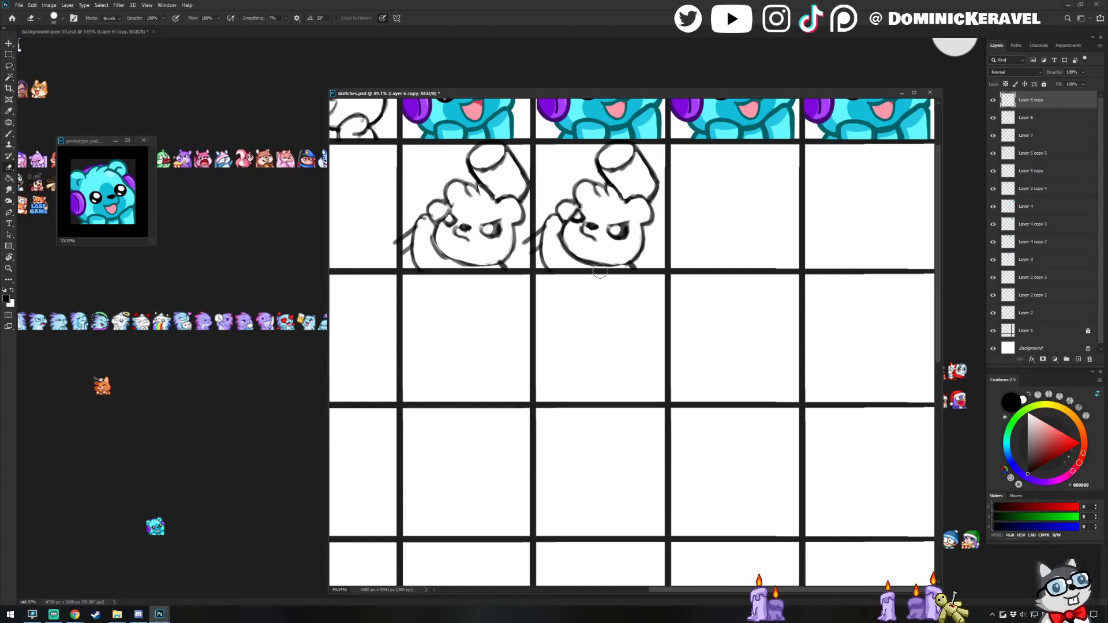
{"action": "key", "text": "b"}
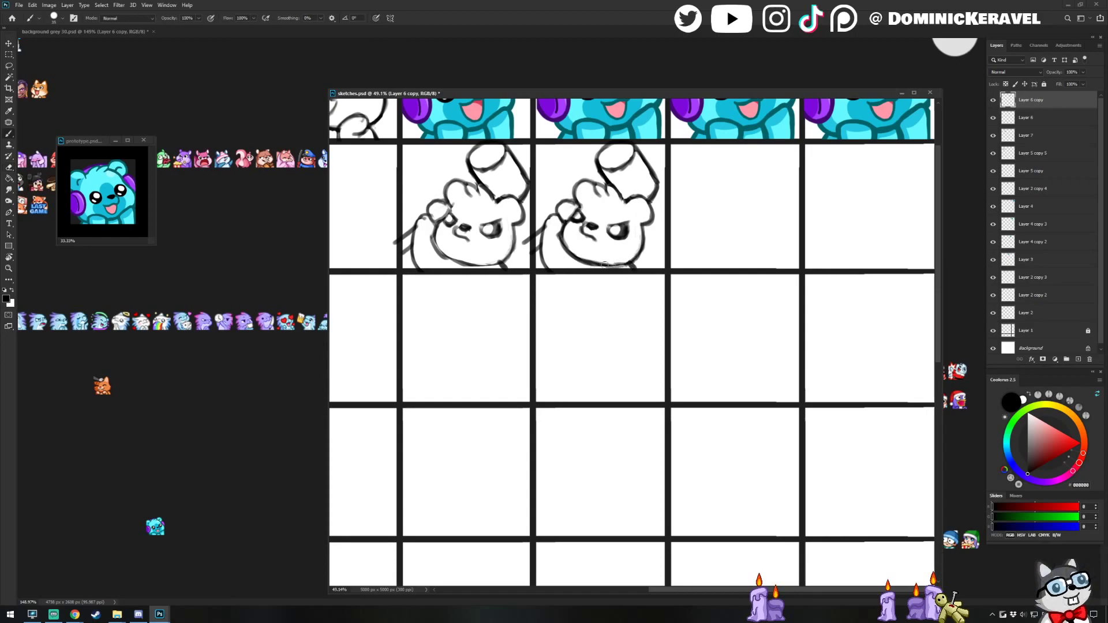
{"action": "key", "text": "e"}
{"action": "key", "text": "v"}
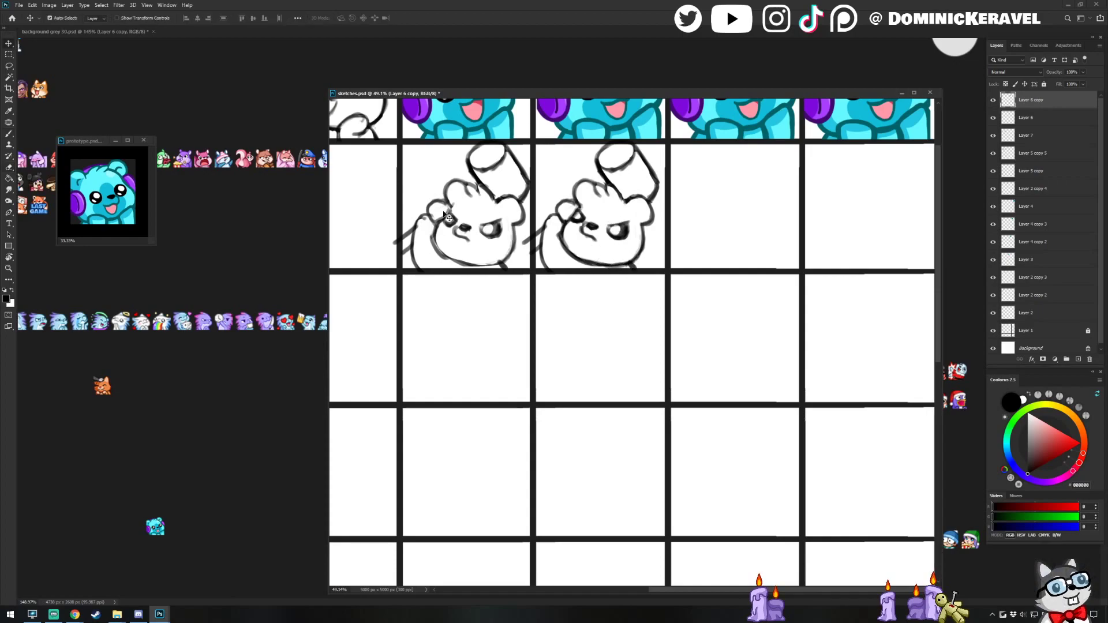
Touch up the duplicate bear's face with brush and eraser and save sketches.psd.
{"action": "key", "text": "alt+Tab"}
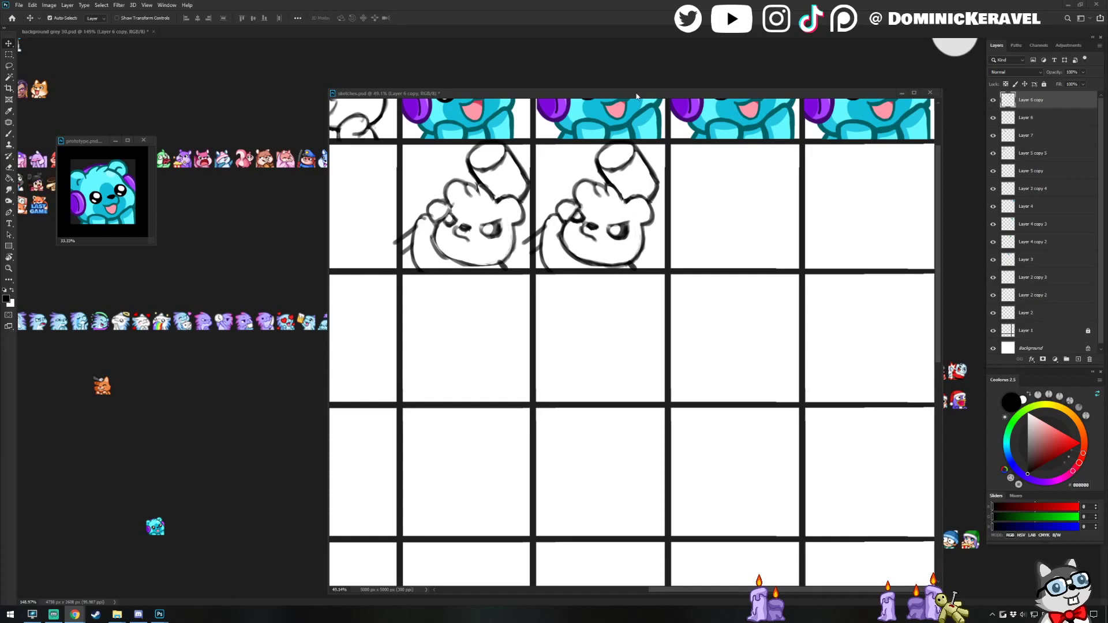
{"action": "key", "text": "b"}
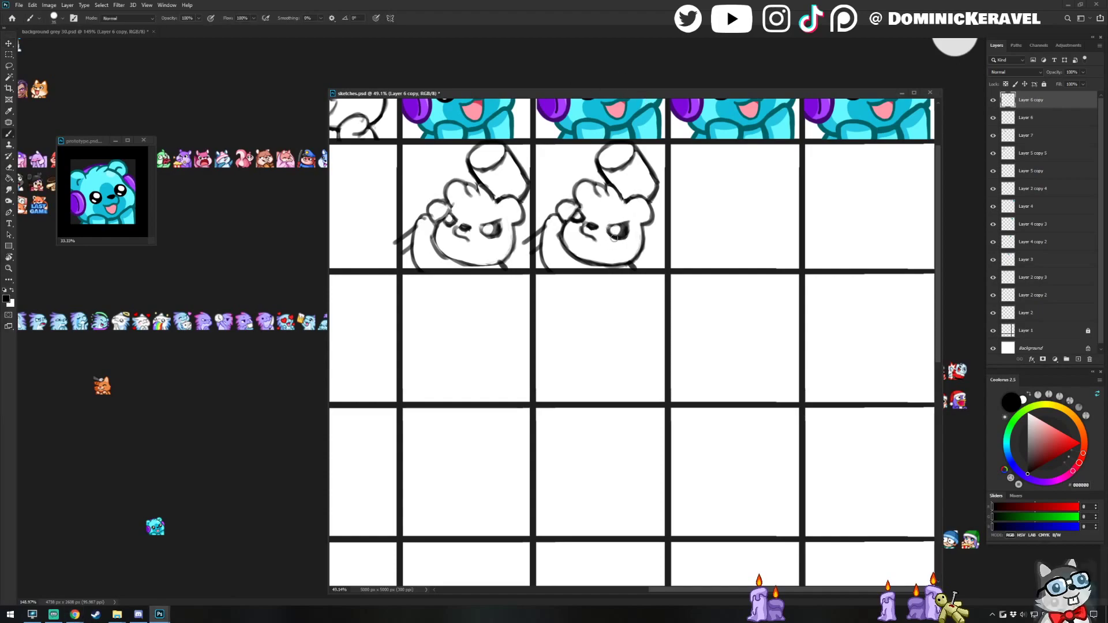
{"action": "key", "text": "e"}
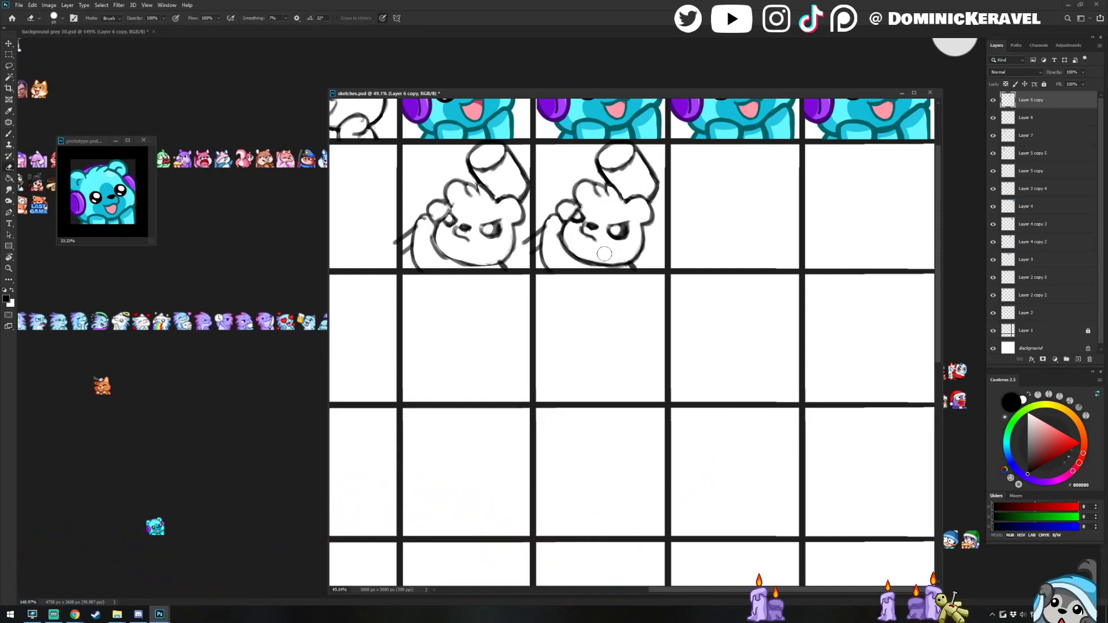
{"action": "key", "text": "ctrl+s"}
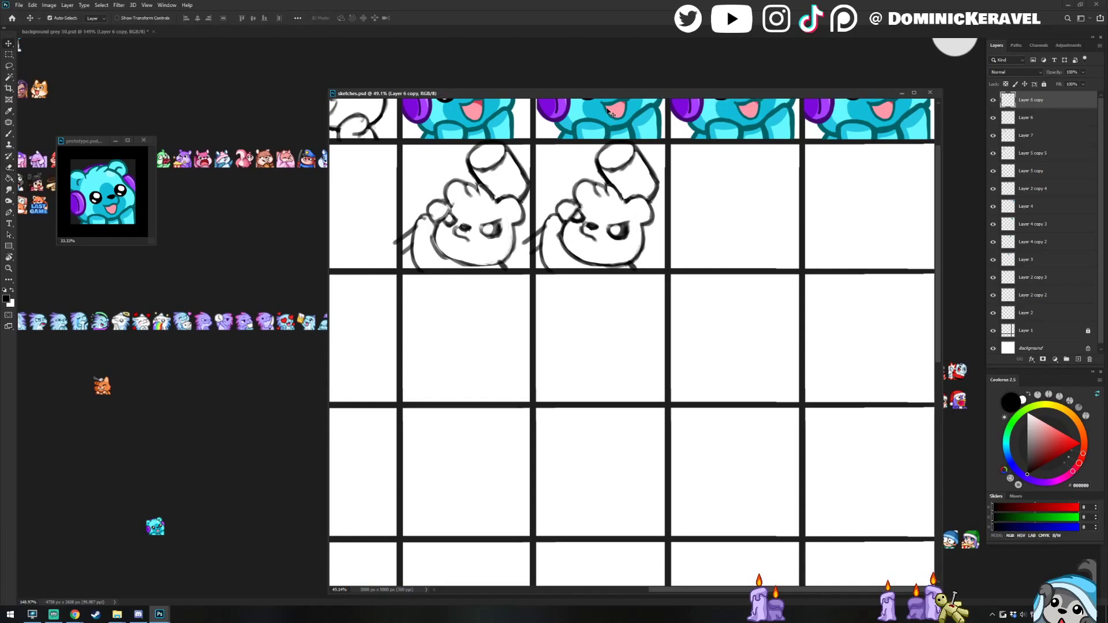
Erase the duplicate bear's mallet handle lines that spill over the cell border into the neighbouring cell.
{"action": "key", "text": "e"}
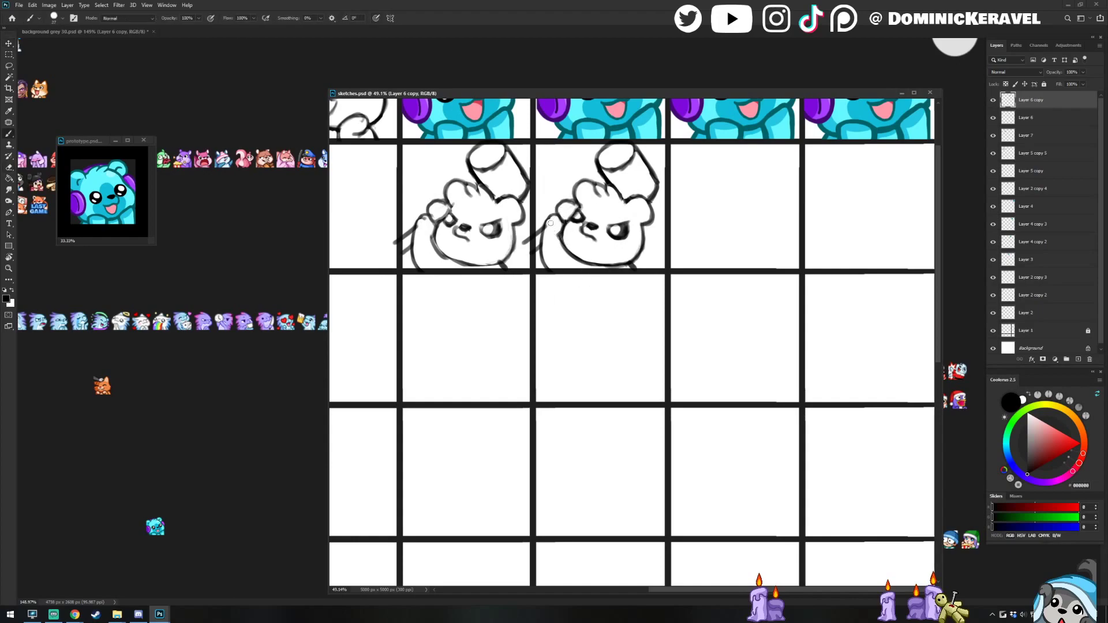
{"action": "left_click_drag", "start_coordinate": [520, 239], "coordinate": [521, 255]}
{"action": "key", "text": "v"}
{"action": "key", "text": "e"}
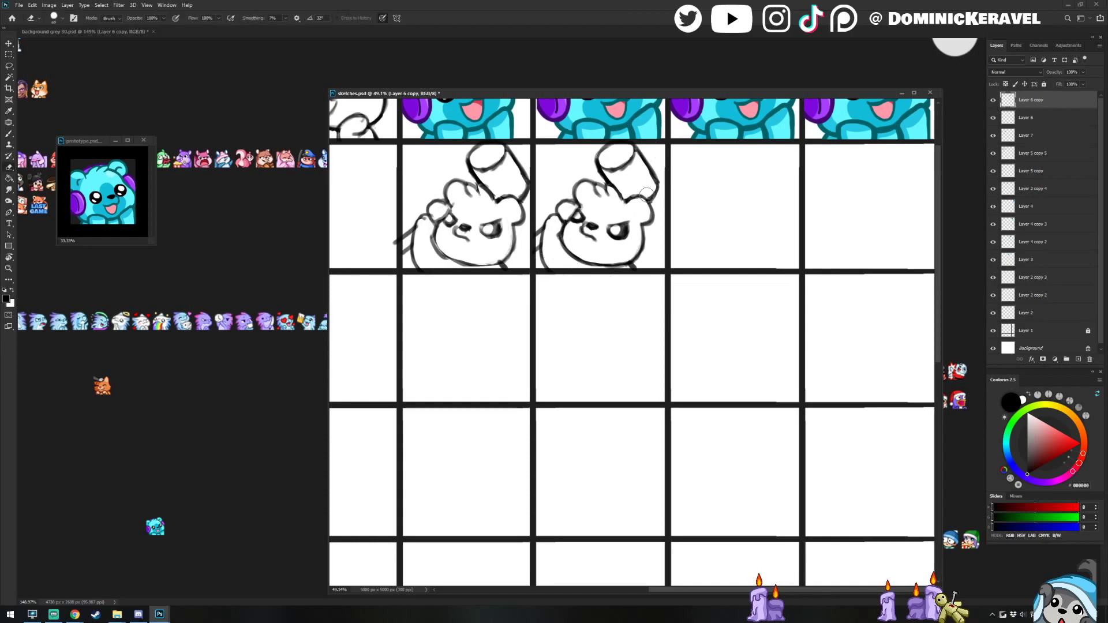
Redraw the outer edge of the duplicate bear's mallet head near the cell border.
{"action": "key", "text": "b"}
{"action": "left_click_drag", "start_coordinate": [657, 184], "coordinate": [655, 198]}
{"action": "key", "text": "e"}
{"action": "key", "text": "v"}
Draw an open mouth below the duplicate bear's nose in place of the frown.
{"action": "scroll", "coordinate": [610, 269], "scroll_direction": "down", "scroll_amount": 3, "text": "alt"}
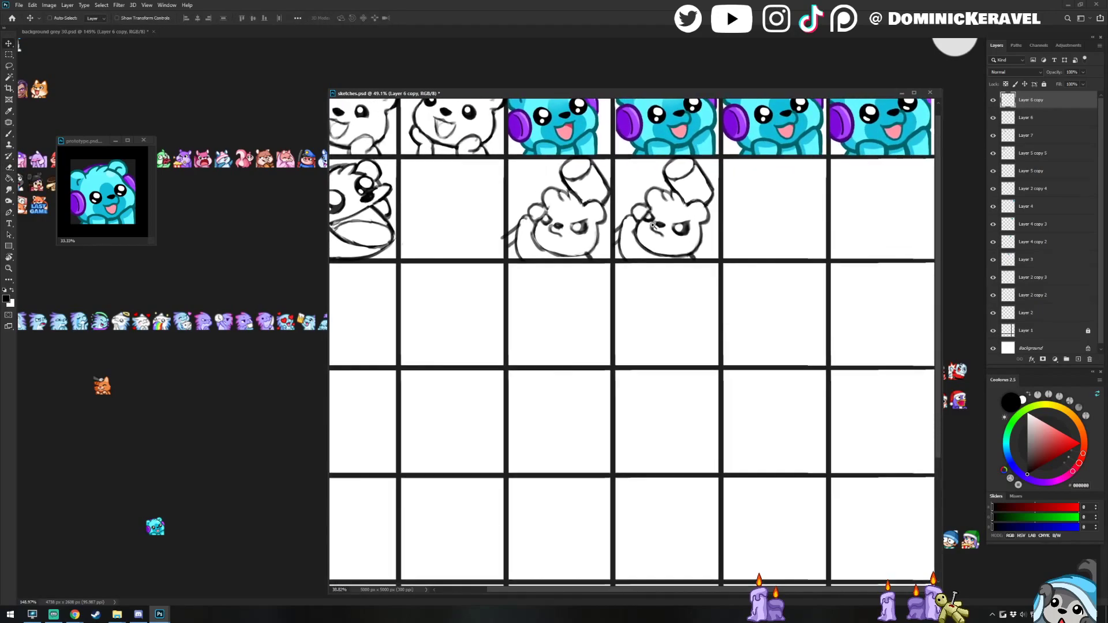
{"action": "scroll", "coordinate": [610, 268], "scroll_direction": "up", "scroll_amount": 1}
{"action": "key", "text": "l"}
{"action": "key", "text": "b"}
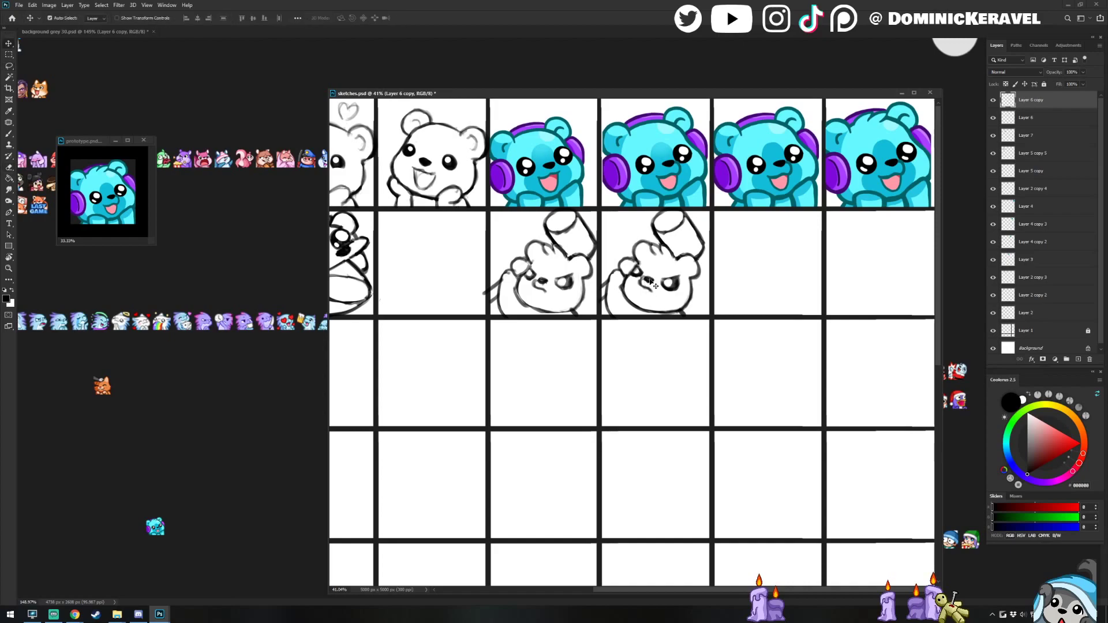
{"action": "mouse_move", "coordinate": [643, 287]}
{"action": "left_mouse_down"}
{"action": "mouse_move", "coordinate": [642, 303]}
{"action": "mouse_move", "coordinate": [651, 291]}
{"action": "left_mouse_up"}
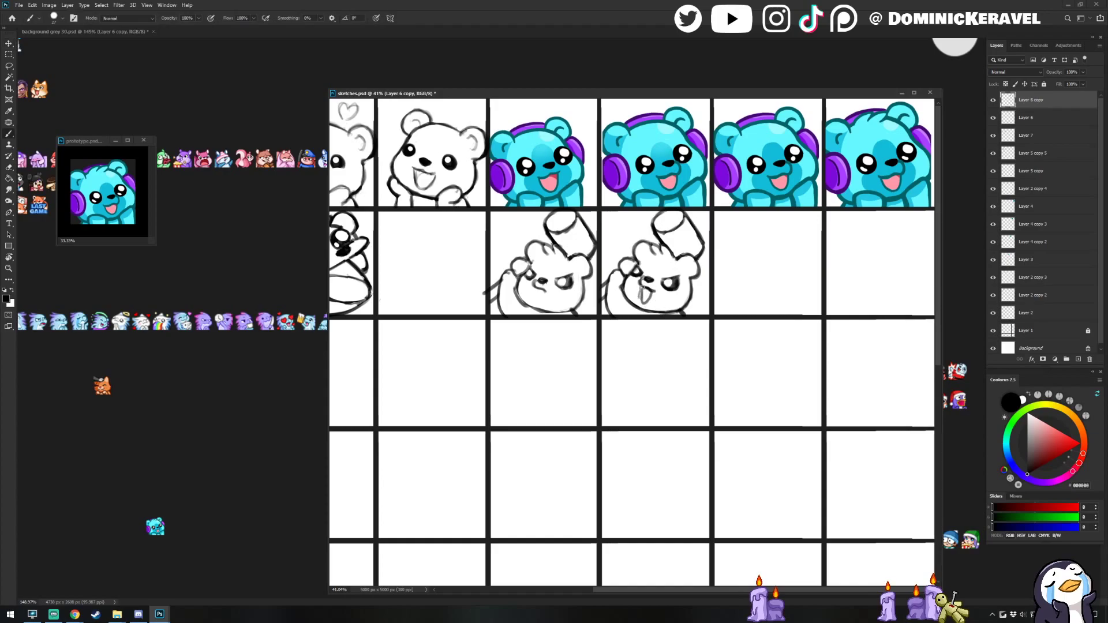
{"action": "key", "text": "e"}
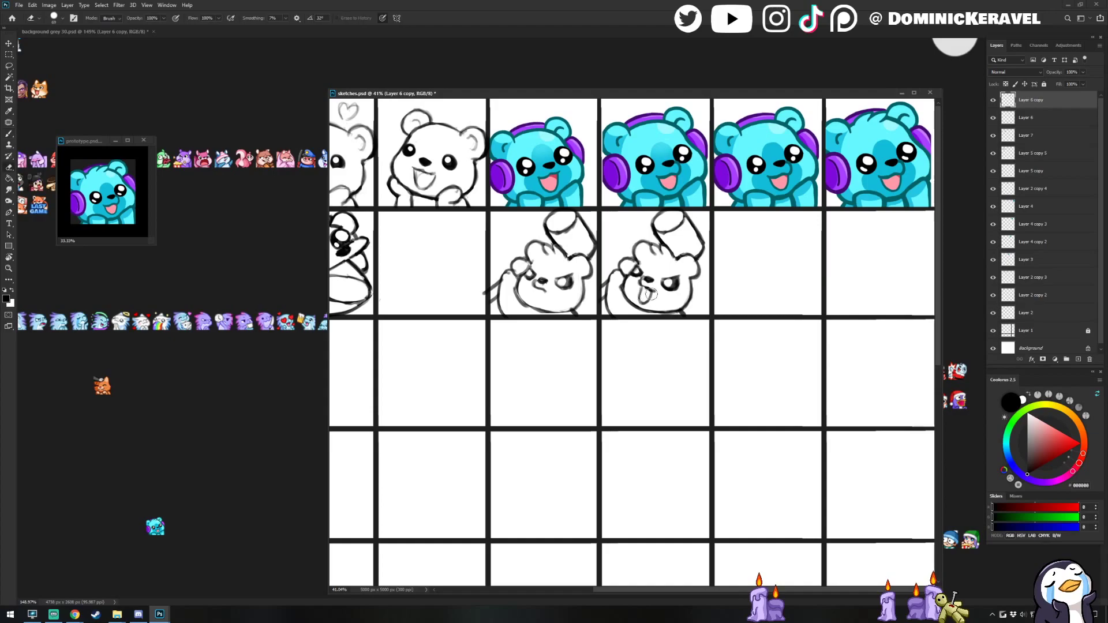
Refine the duplicate bear's open mouth and nearby face lines with alternating brush and eraser strokes.
{"action": "scroll", "coordinate": [648, 300], "scroll_direction": "down", "scroll_amount": 4}
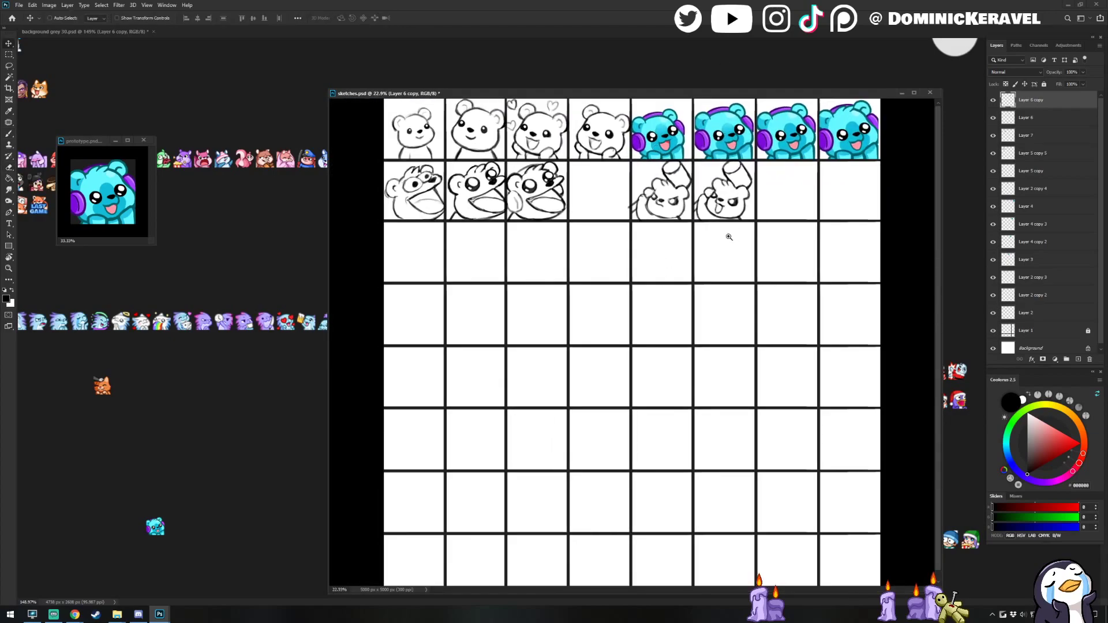
{"action": "scroll", "coordinate": [725, 237], "scroll_direction": "up", "scroll_amount": 5}
{"action": "key", "text": "b"}
{"action": "mouse_move", "coordinate": [558, 275]}
{"action": "left_mouse_down"}
{"action": "mouse_move", "coordinate": [551, 291]}
{"action": "mouse_move", "coordinate": [557, 258]}
{"action": "left_mouse_up"}
{"action": "key", "text": "e"}
{"action": "key", "text": "b"}
{"action": "key", "text": "e"}
{"action": "key", "text": "b"}
{"action": "key", "text": "v"}
{"action": "scroll", "coordinate": [565, 266], "scroll_direction": "down", "scroll_amount": 2}
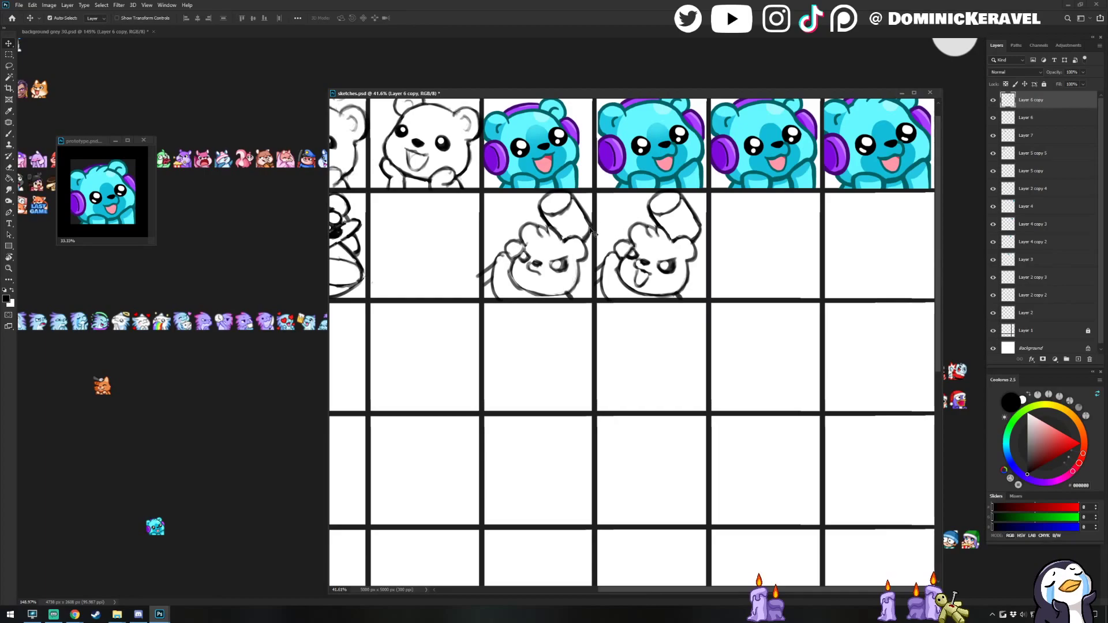
Examine the duplicate mallet bear beside the other emotes in the grid at different zoom levels.
{"action": "key", "text": "b"}
{"action": "key", "text": "e"}
{"action": "scroll", "coordinate": [641, 288], "scroll_direction": "down", "scroll_amount": 3}
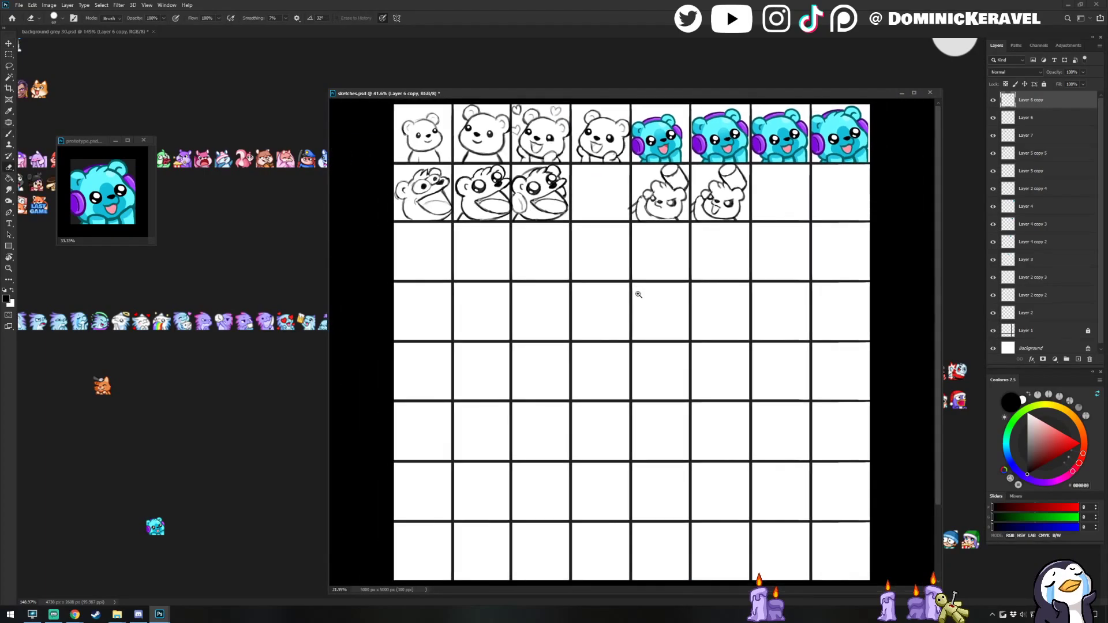
{"action": "scroll", "coordinate": [639, 295], "scroll_direction": "up", "scroll_amount": 2}
{"action": "key", "text": "b"}
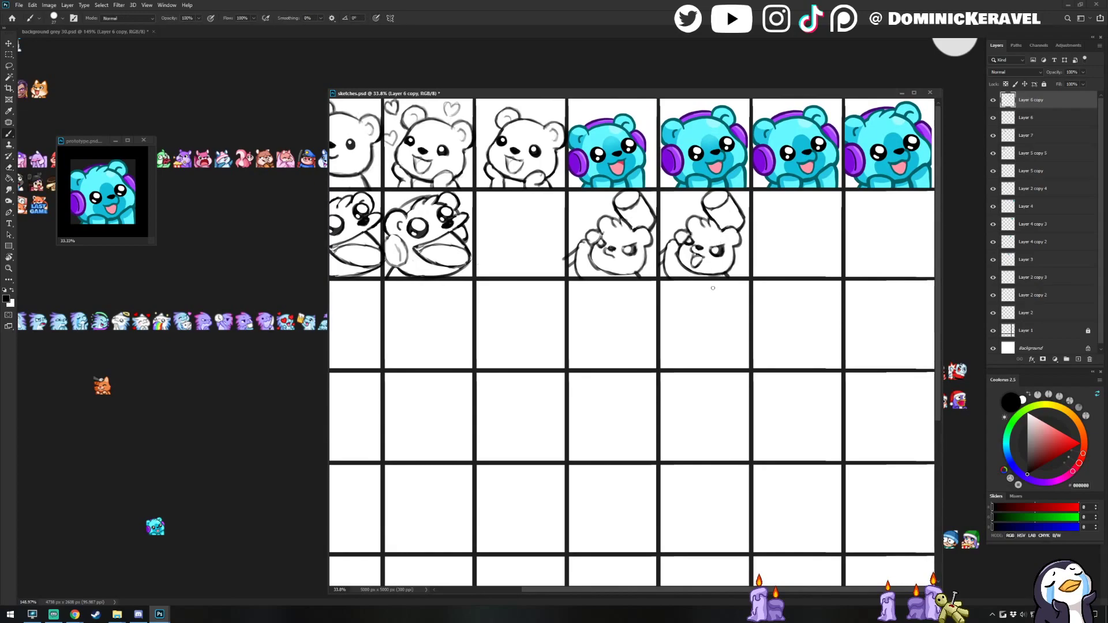
{"action": "key", "text": "v"}
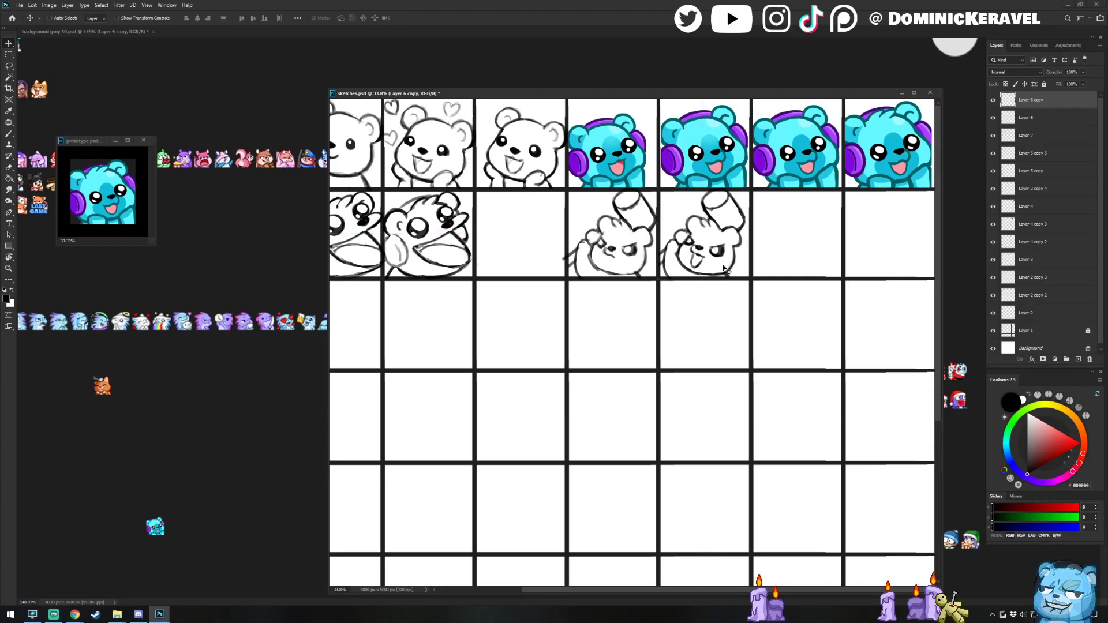
{"action": "key", "text": "ctrl"}
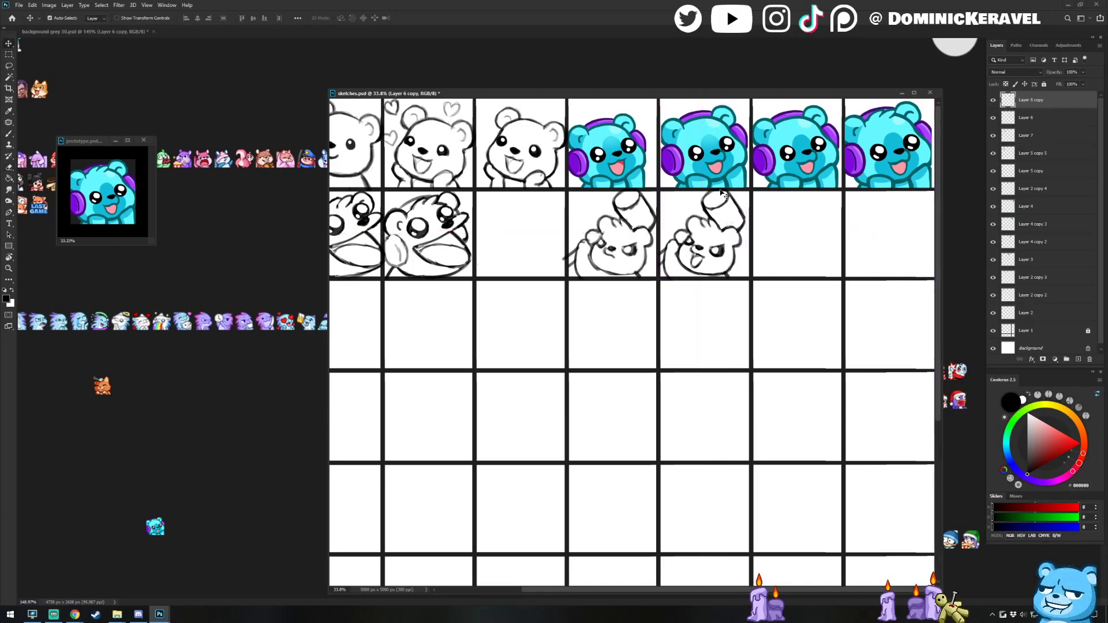
{"action": "key", "text": "e"}
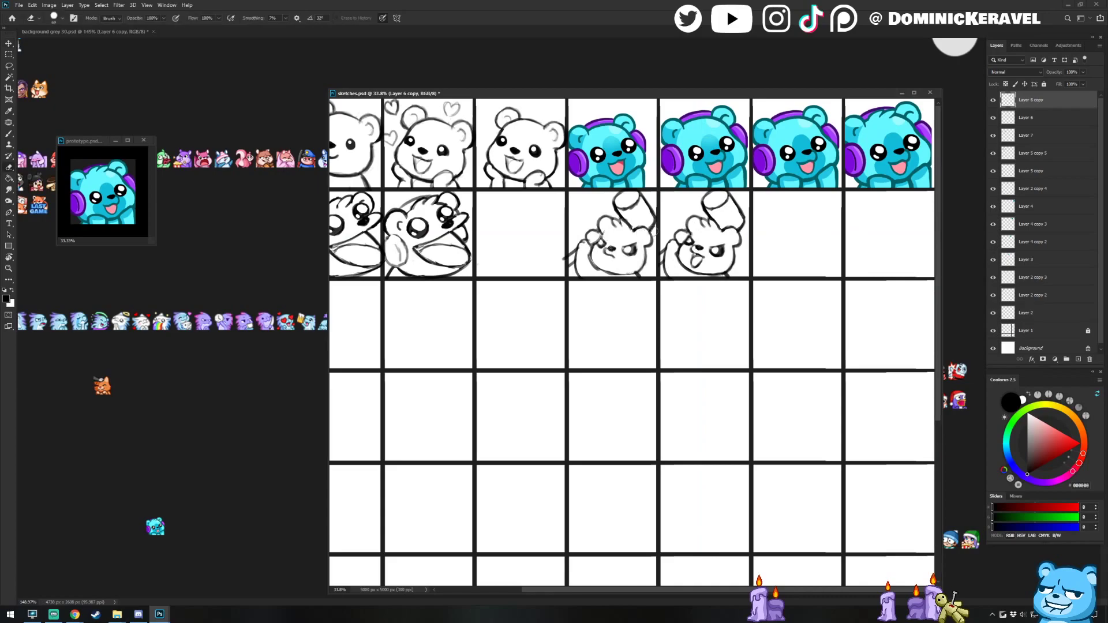
Select the original mallet bear's layer and shift the sketches.psd window to uncover more emotes in the background document.
{"action": "left_click", "coordinate": [655, 252], "text": "ctrl"}
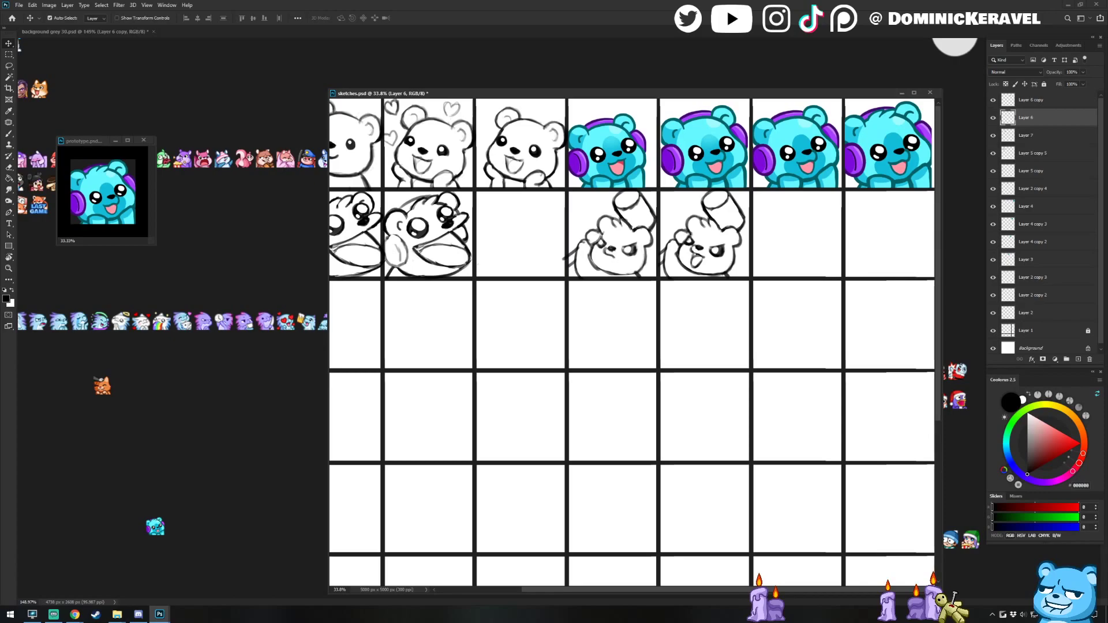
{"action": "key", "text": "alt+Tab"}
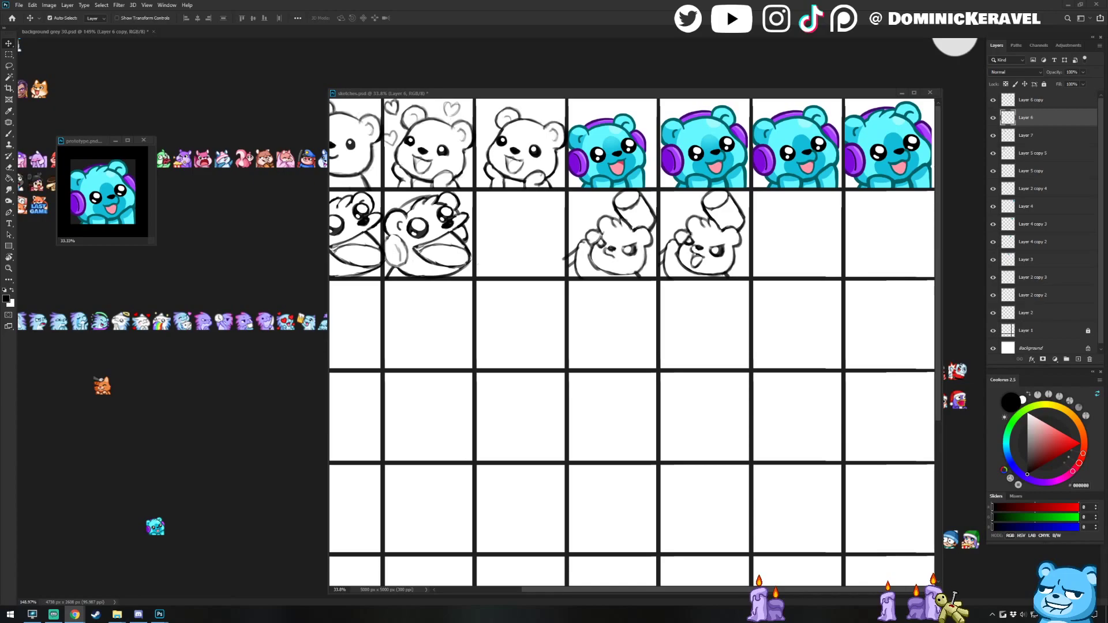
{"action": "left_click_drag", "start_coordinate": [650, 90], "coordinate": [636, 81]}
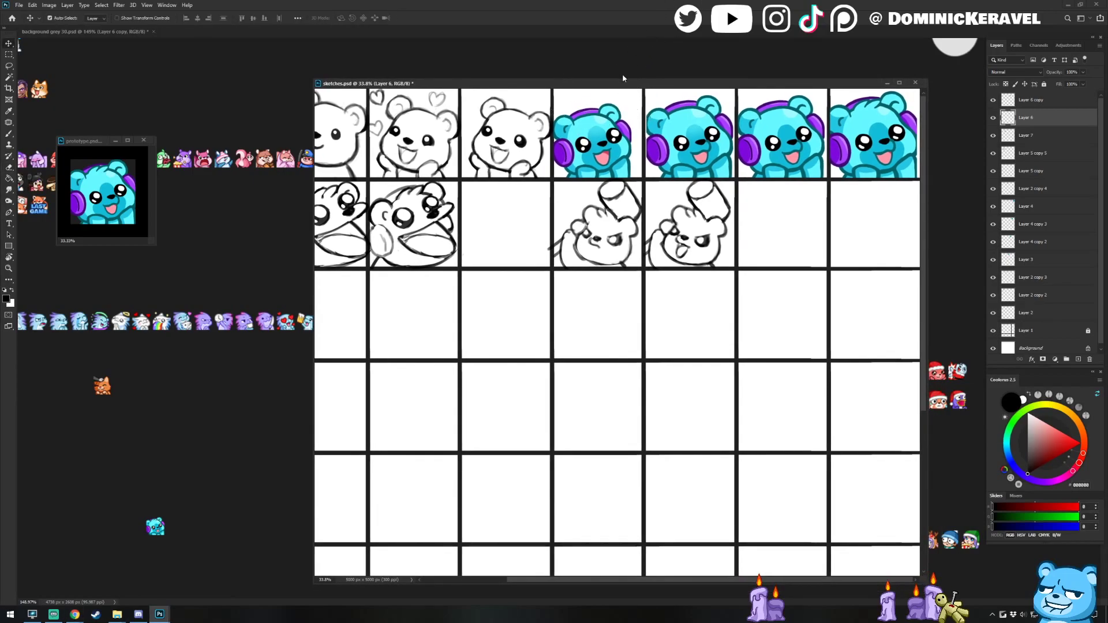
{"action": "left_click_drag", "start_coordinate": [634, 81], "coordinate": [593, 77]}
Lasso the duplicate bear's mouth, reposition it slightly on Layer 6 copy, and clear the selection.
{"action": "key", "text": "l"}
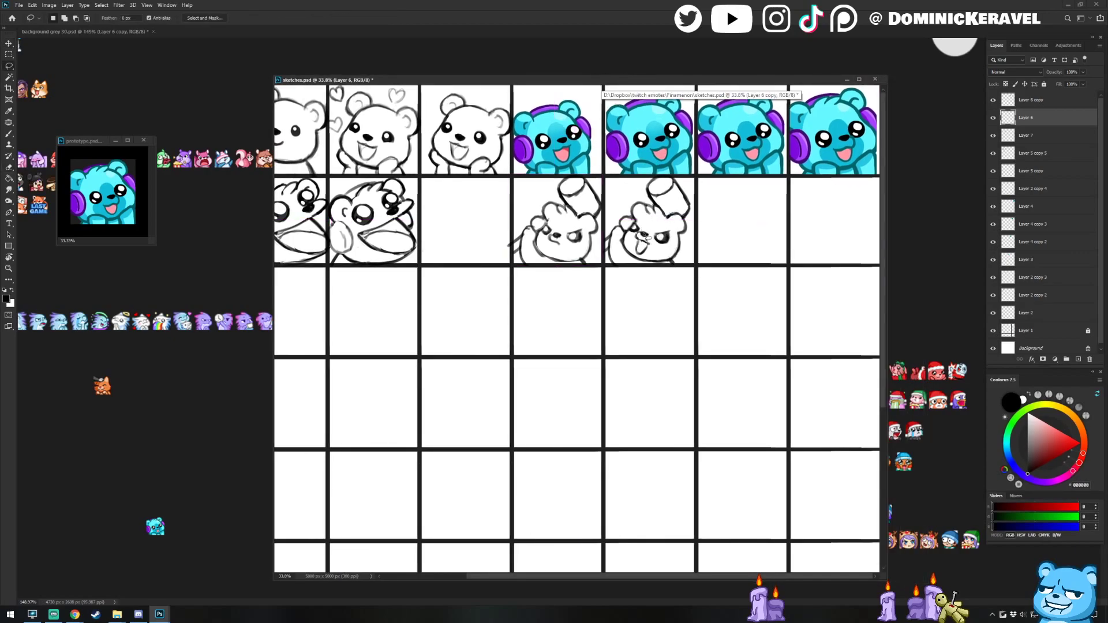
{"action": "key", "text": "v"}
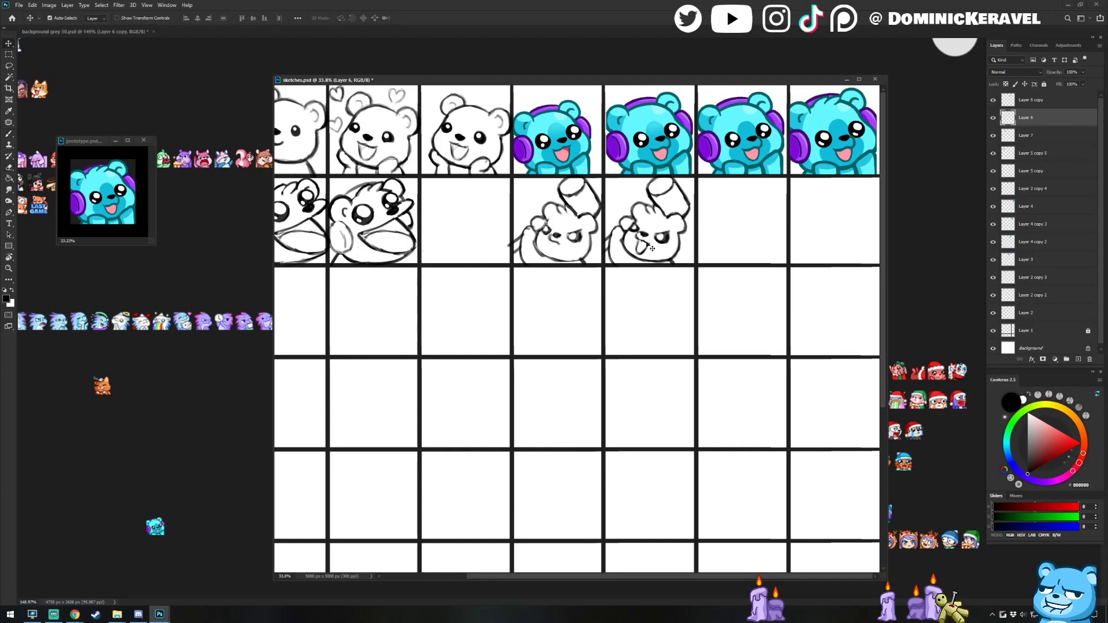
{"action": "key", "text": "l"}
{"action": "mouse_move", "coordinate": [642, 232]}
{"action": "left_mouse_down"}
{"action": "mouse_move", "coordinate": [633, 257]}
{"action": "mouse_move", "coordinate": [657, 250]}
{"action": "left_mouse_up"}
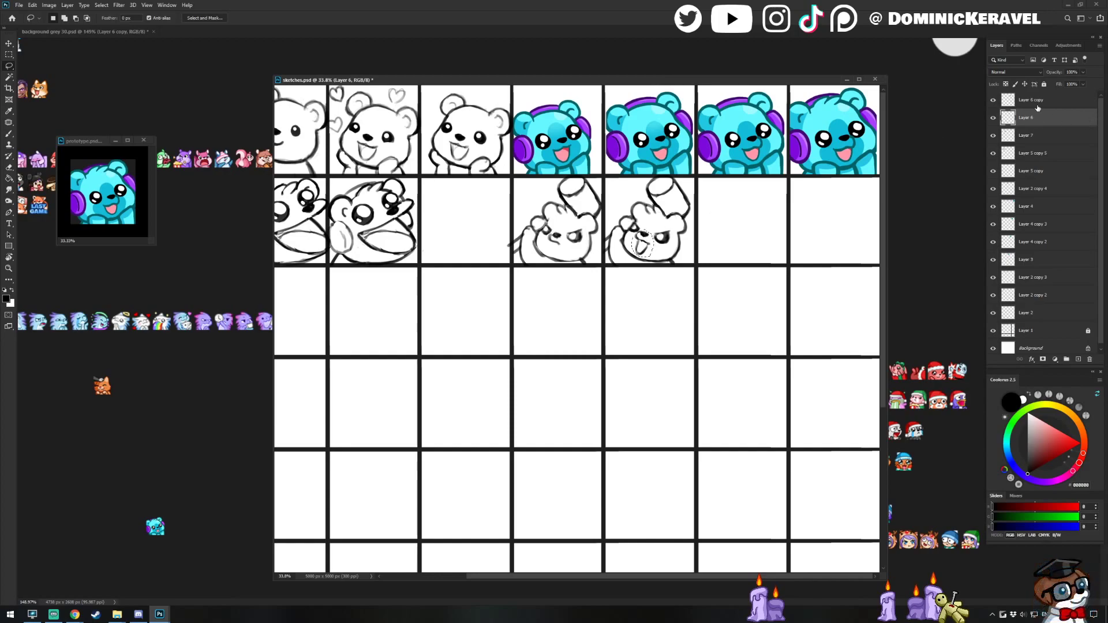
{"action": "key", "text": "alt+bracketright"}
{"action": "left_click_drag", "start_coordinate": [643, 234], "coordinate": [645, 234]}
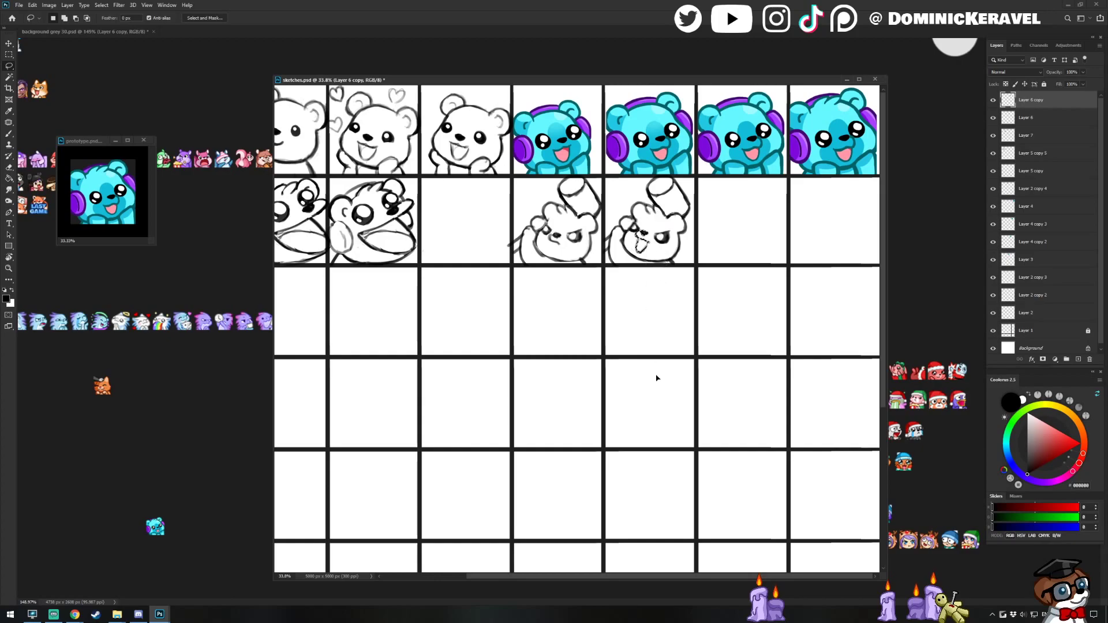
{"action": "key", "text": "ctrl+d"}
{"action": "key", "text": "v"}
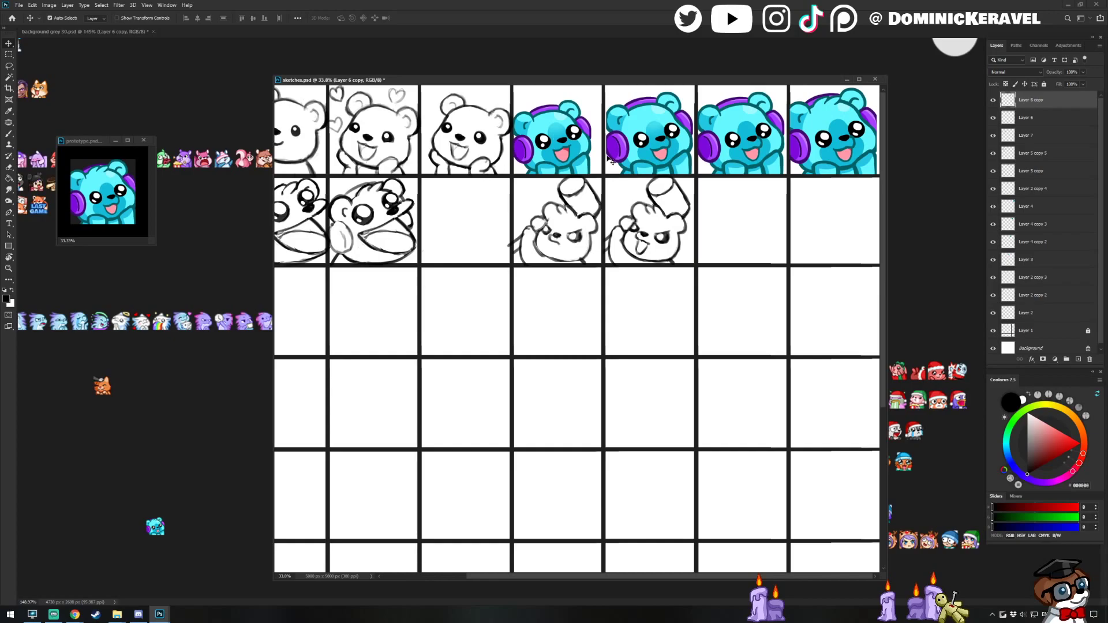
Move the sketches.psd window a little further to reveal more of the background document's emotes.
{"action": "left_click_drag", "start_coordinate": [441, 79], "coordinate": [435, 77]}
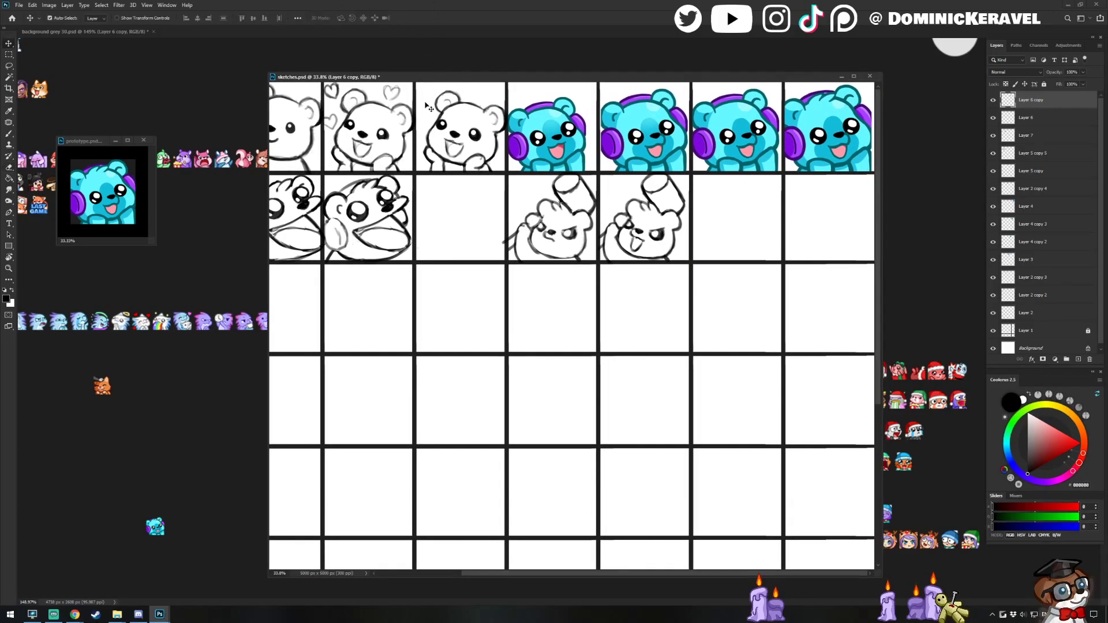
{"action": "left_click_drag", "start_coordinate": [462, 81], "coordinate": [454, 74]}
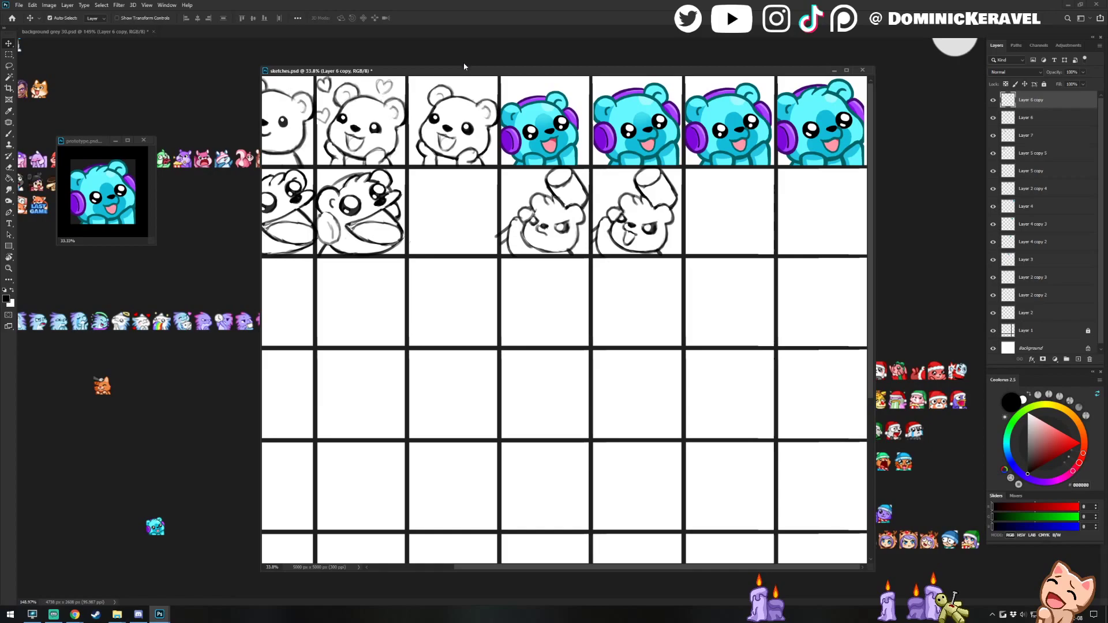
{"action": "mouse_move", "coordinate": [473, 75]}
{"action": "left_mouse_down"}
{"action": "mouse_move", "coordinate": [460, 73]}
{"action": "mouse_move", "coordinate": [511, 79]}
{"action": "mouse_move", "coordinate": [487, 79]}
{"action": "left_mouse_up"}
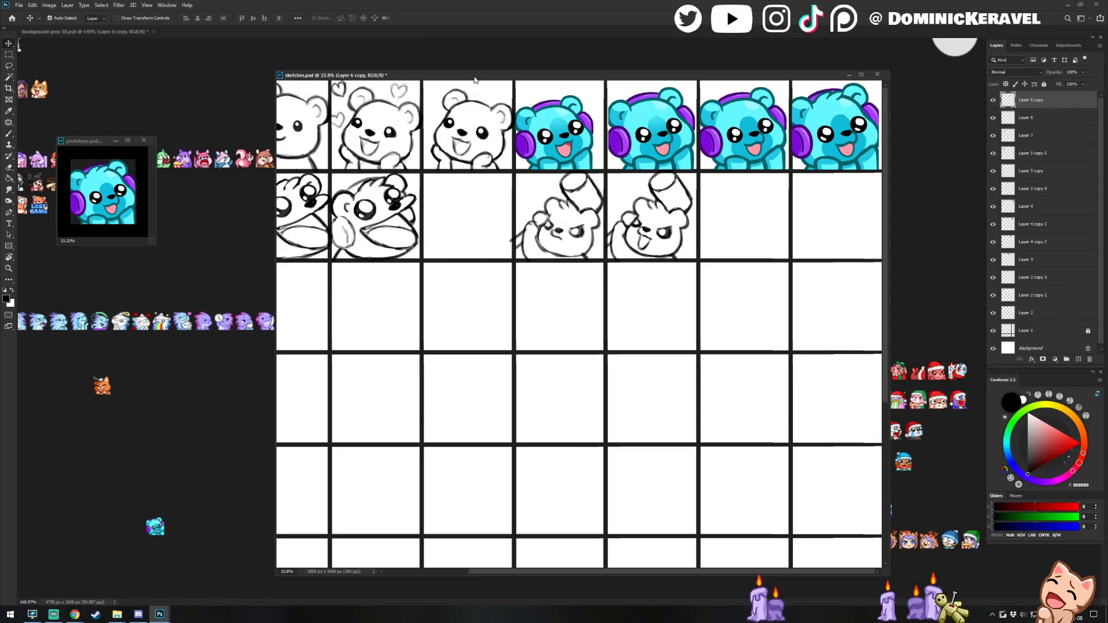
{"action": "left_click_drag", "start_coordinate": [378, 76], "coordinate": [375, 76]}
{"action": "left_click_drag", "start_coordinate": [460, 79], "coordinate": [471, 81]}
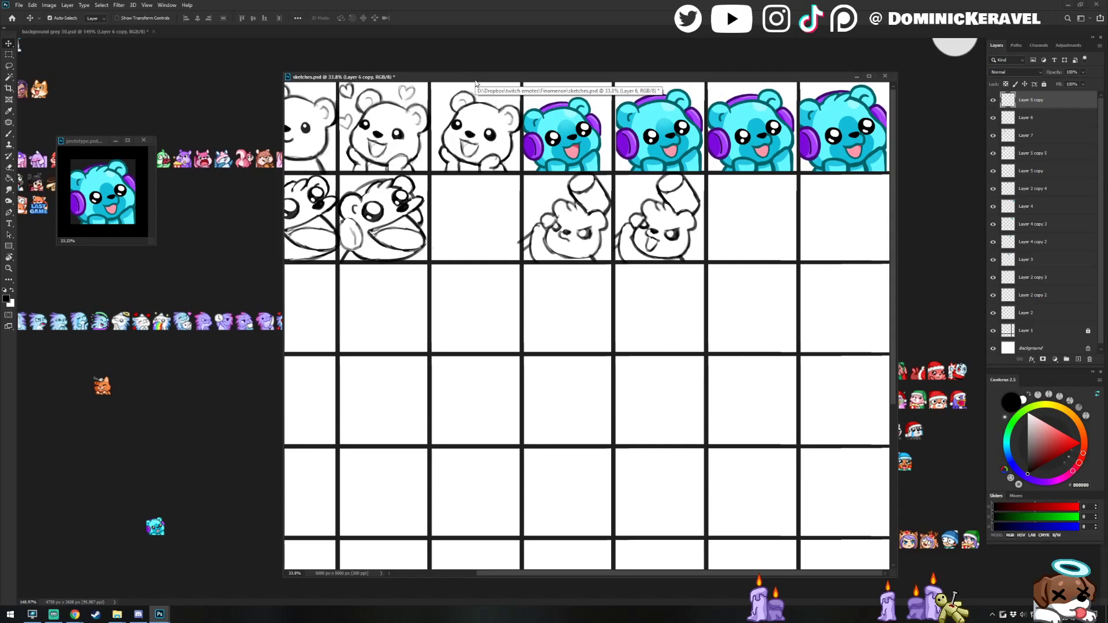
{"action": "left_click_drag", "start_coordinate": [473, 79], "coordinate": [463, 74]}
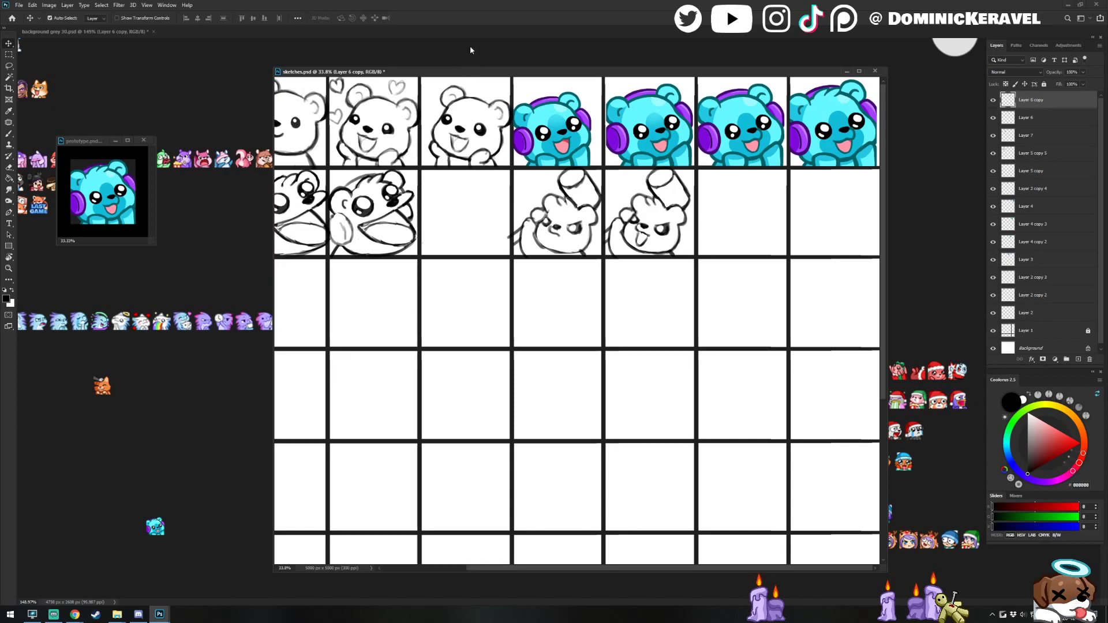
{"action": "left_click_drag", "start_coordinate": [441, 73], "coordinate": [443, 72]}
{"action": "key", "text": "e"}
{"action": "key", "text": "v"}
{"action": "key", "text": "e"}
{"action": "key", "text": "v"}
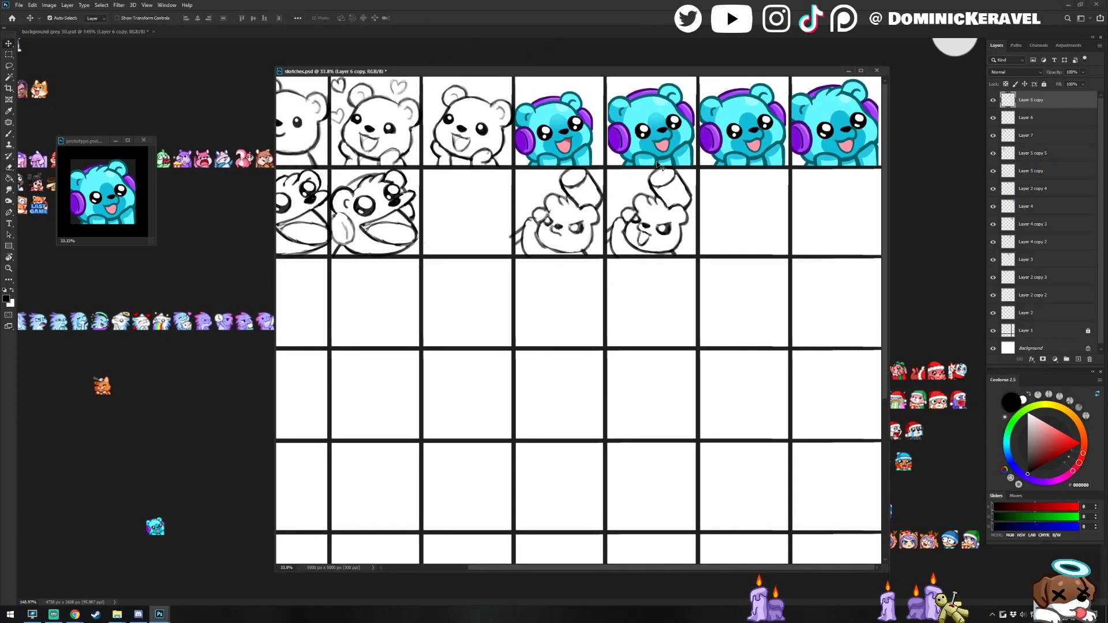
Clean up the duplicate mallet bear's chin outline below the open mouth on Layer 6 copy.
{"action": "scroll", "coordinate": [663, 152], "scroll_direction": "up", "scroll_amount": 1}
{"action": "scroll", "coordinate": [638, 235], "scroll_direction": "up", "scroll_amount": 2}
{"action": "key", "text": "b"}
{"action": "key", "text": "e"}
{"action": "key", "text": "v"}
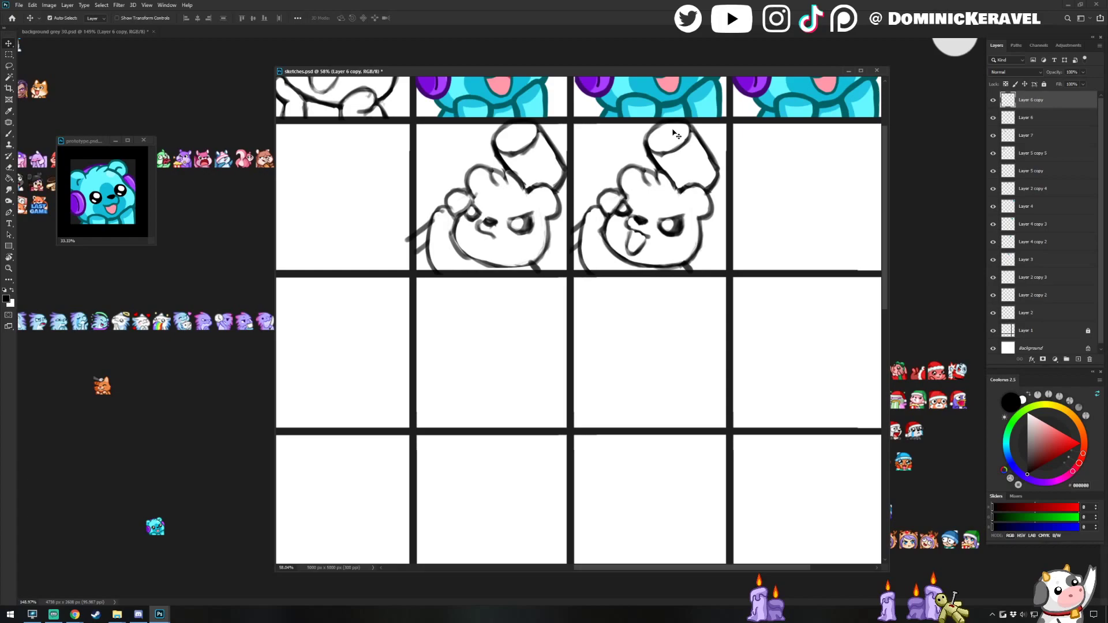
{"action": "key", "text": "e"}
{"action": "left_click_drag", "start_coordinate": [591, 220], "coordinate": [437, 261]}
{"action": "key", "text": "e"}
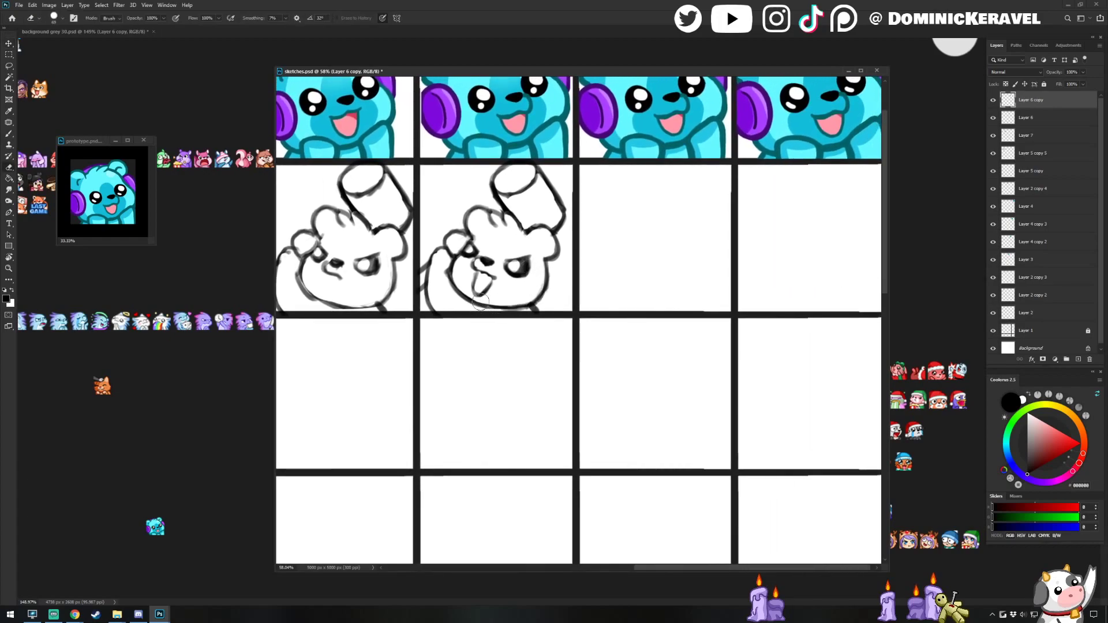
{"action": "key", "text": "b"}
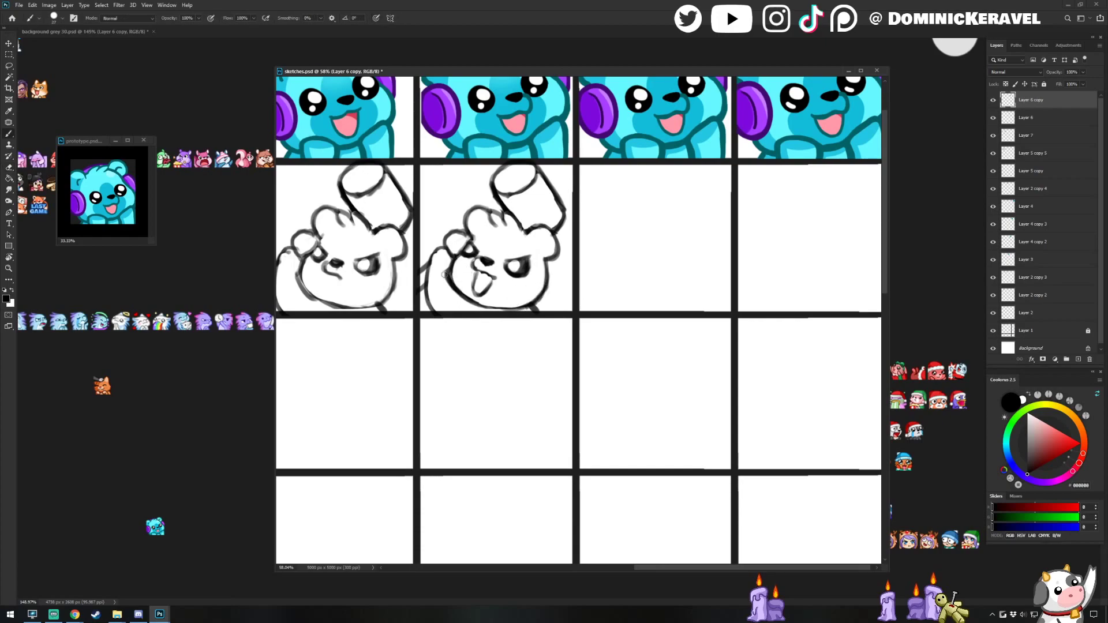
Refine the duplicate bear's cheek beside the raised arm and its hair tuft, alternating Brush and Eraser strokes.
{"action": "key", "text": "e"}
{"action": "mouse_move", "coordinate": [458, 253]}
{"action": "left_mouse_down"}
{"action": "mouse_move", "coordinate": [466, 219]}
{"action": "mouse_move", "coordinate": [489, 207]}
{"action": "mouse_move", "coordinate": [457, 231]}
{"action": "mouse_move", "coordinate": [499, 226]}
{"action": "left_mouse_up"}
{"action": "key", "text": "b"}
{"action": "key", "text": "e"}
{"action": "key", "text": "b"}
{"action": "key", "text": "e"}
{"action": "key", "text": "b"}
{"action": "key", "text": "e"}
{"action": "key", "text": "b"}
{"action": "key", "text": "e"}
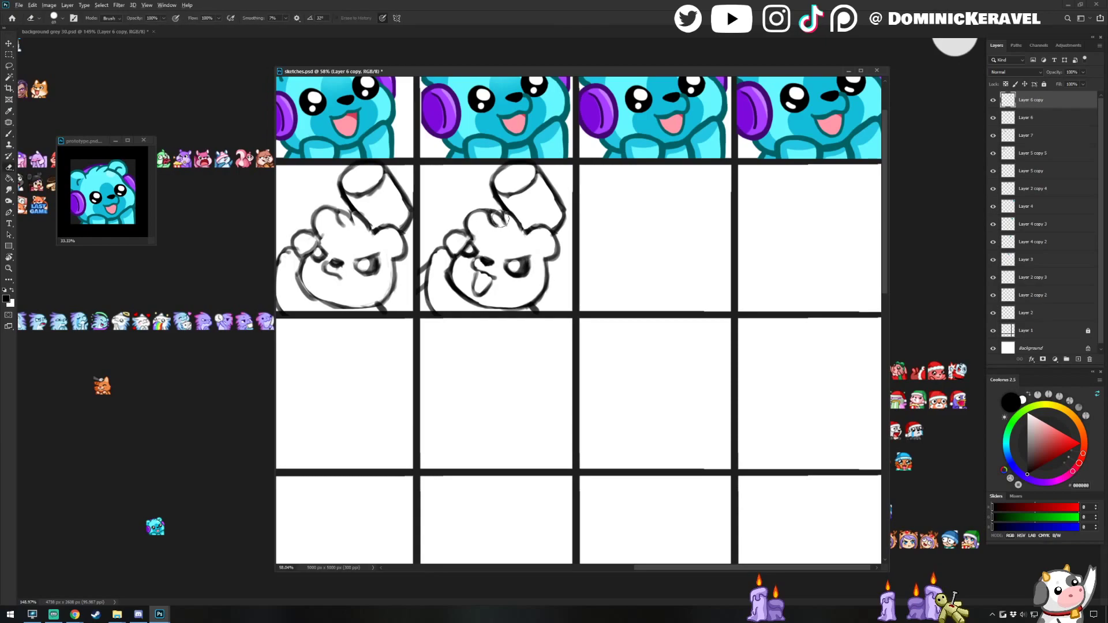
{"action": "key", "text": "b"}
{"action": "key", "text": "e"}
{"action": "key", "text": "b"}
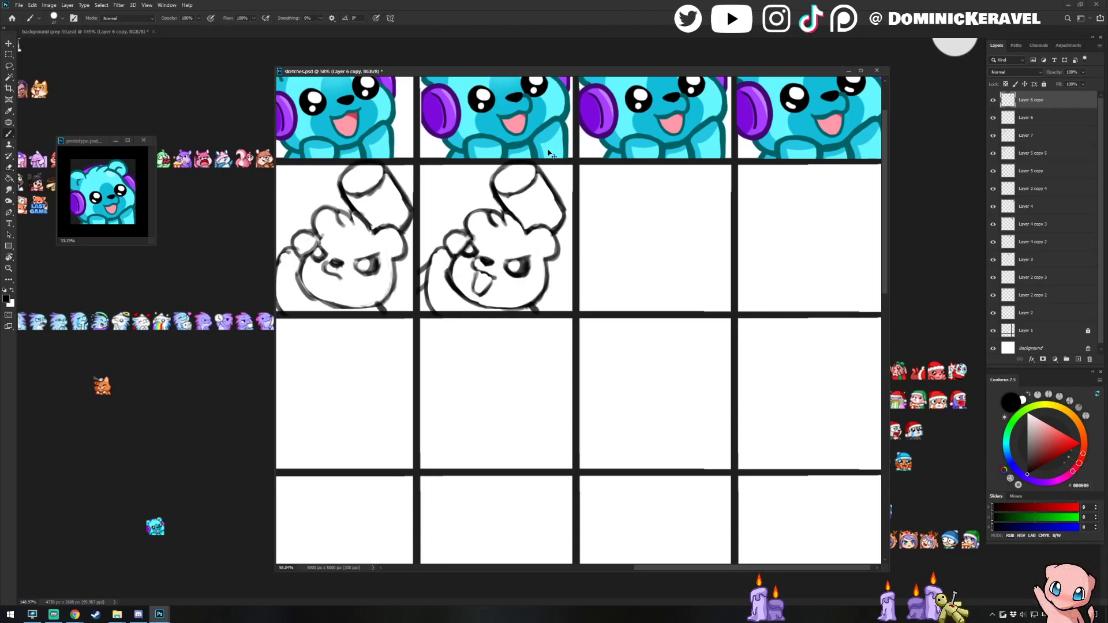
Undo the latest touch-up strokes on the duplicate mallet bear.
{"action": "mouse_move", "coordinate": [516, 274]}
{"action": "left_mouse_down"}
{"action": "mouse_move", "coordinate": [566, 305]}
{"action": "mouse_move", "coordinate": [504, 319]}
{"action": "mouse_move", "coordinate": [526, 334]}
{"action": "left_mouse_up"}
{"action": "key", "text": "e"}
{"action": "key", "text": "ctrl+z"}
{"action": "mouse_move", "coordinate": [509, 293]}
{"action": "left_mouse_down"}
{"action": "mouse_move", "coordinate": [544, 334]}
{"action": "mouse_move", "coordinate": [501, 318]}
{"action": "mouse_move", "coordinate": [543, 340]}
{"action": "mouse_move", "coordinate": [515, 331]}
{"action": "mouse_move", "coordinate": [543, 339]}
{"action": "left_mouse_up"}
{"action": "key", "text": "b"}
{"action": "key", "text": "ctrl+z"}
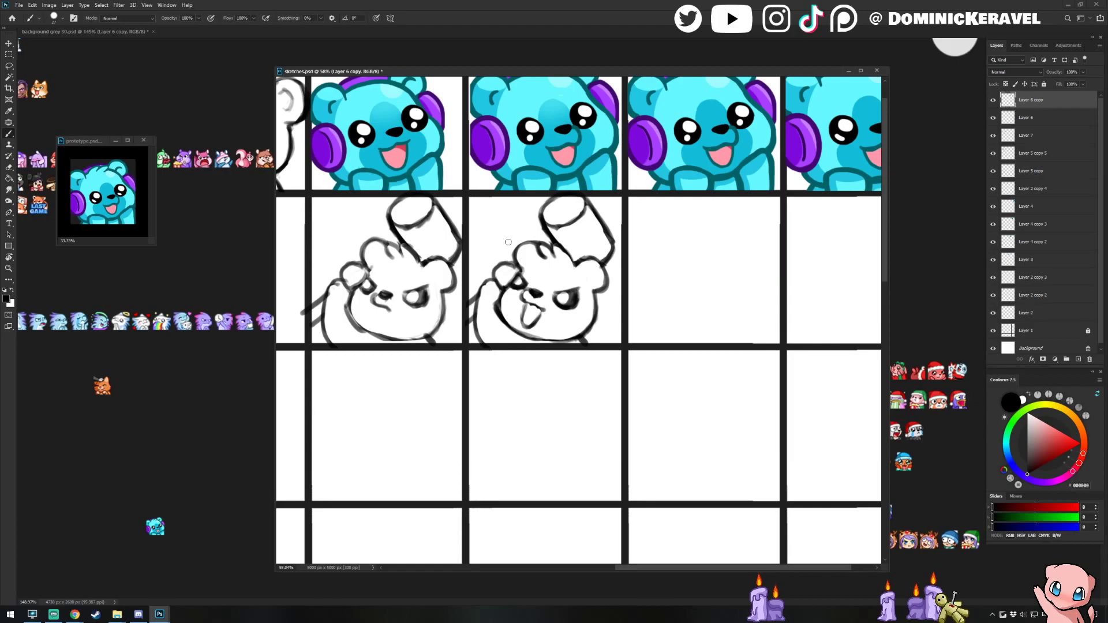
{"action": "left_click_drag", "start_coordinate": [435, 71], "coordinate": [440, 72]}
{"action": "key", "text": "v"}
{"action": "key", "text": "e"}
{"action": "key", "text": "v"}
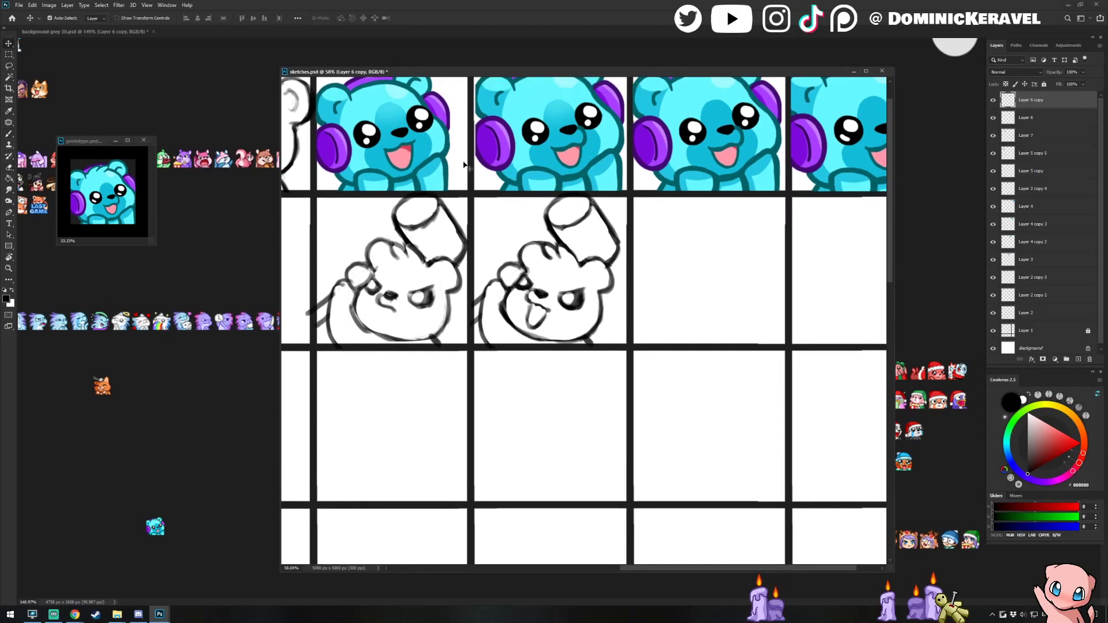
{"action": "key", "text": "alt+Tab"}
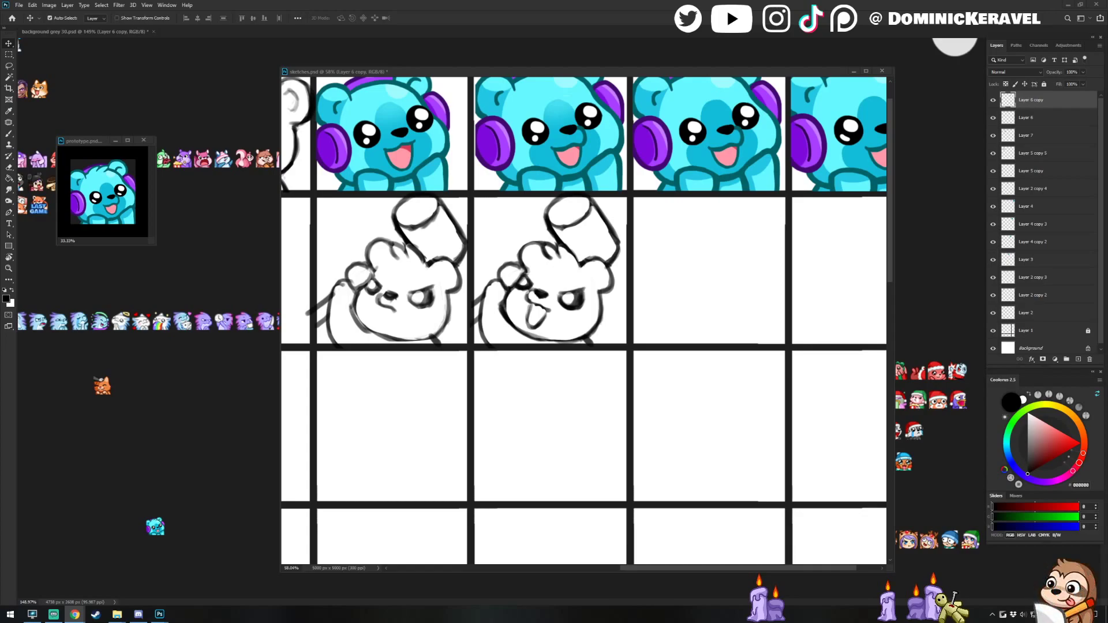
{"action": "left_click_drag", "start_coordinate": [406, 76], "coordinate": [415, 62]}
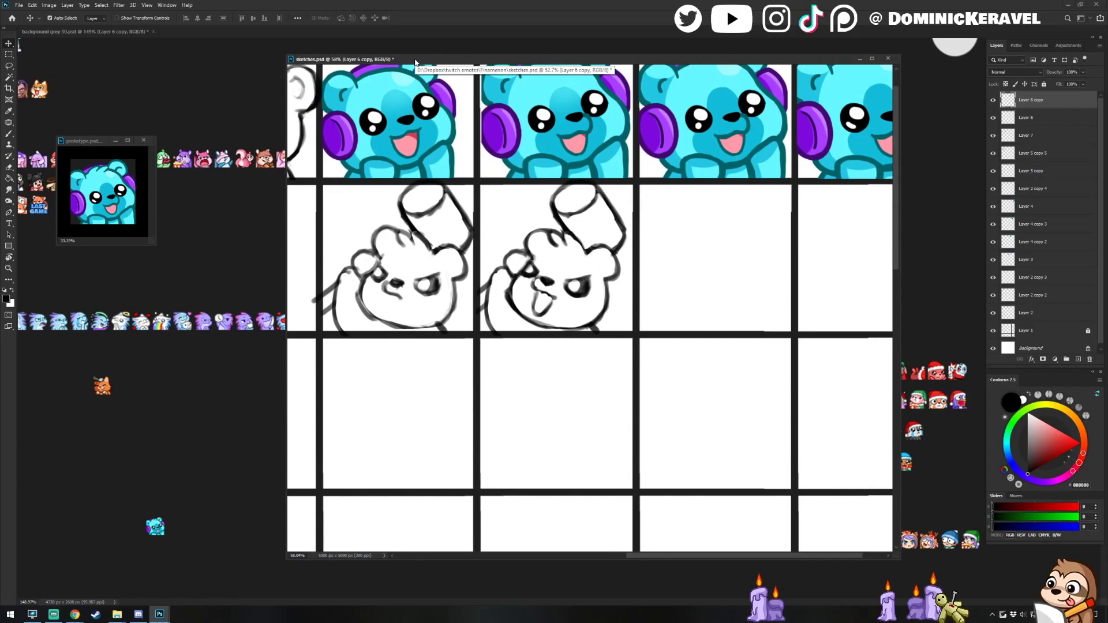
{"action": "left_click_drag", "start_coordinate": [438, 63], "coordinate": [427, 60]}
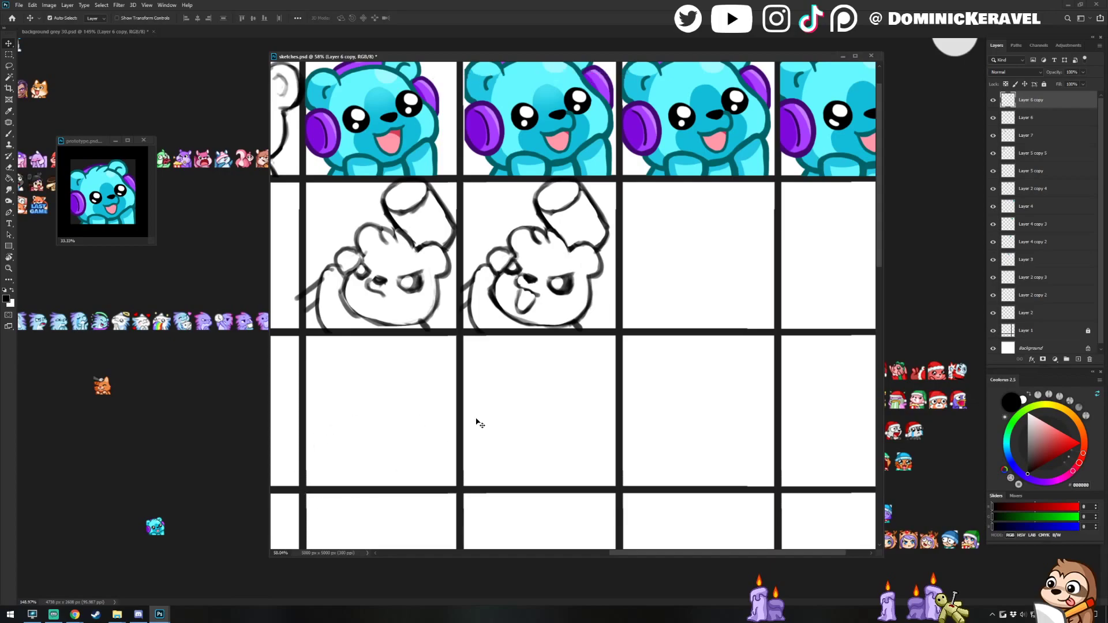
{"action": "left_click_drag", "start_coordinate": [550, 61], "coordinate": [557, 61]}
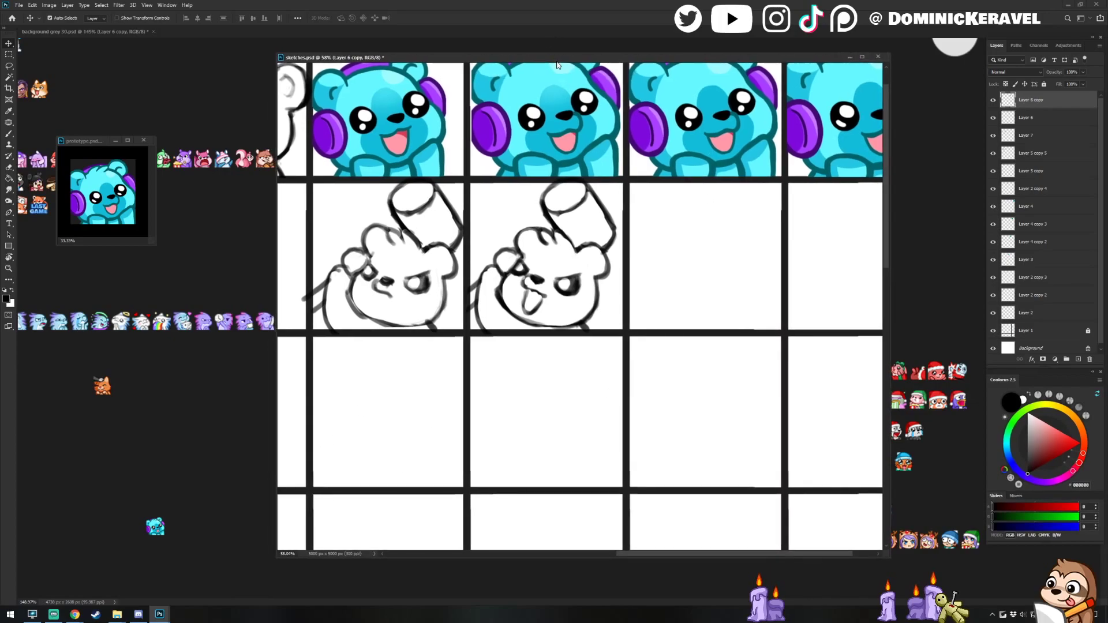
{"action": "left_click_drag", "start_coordinate": [400, 58], "coordinate": [398, 57]}
Tidy the edge of the duplicate bear's mallet head nearest the hair tuft with the Brush and Eraser.
{"action": "key", "text": "b"}
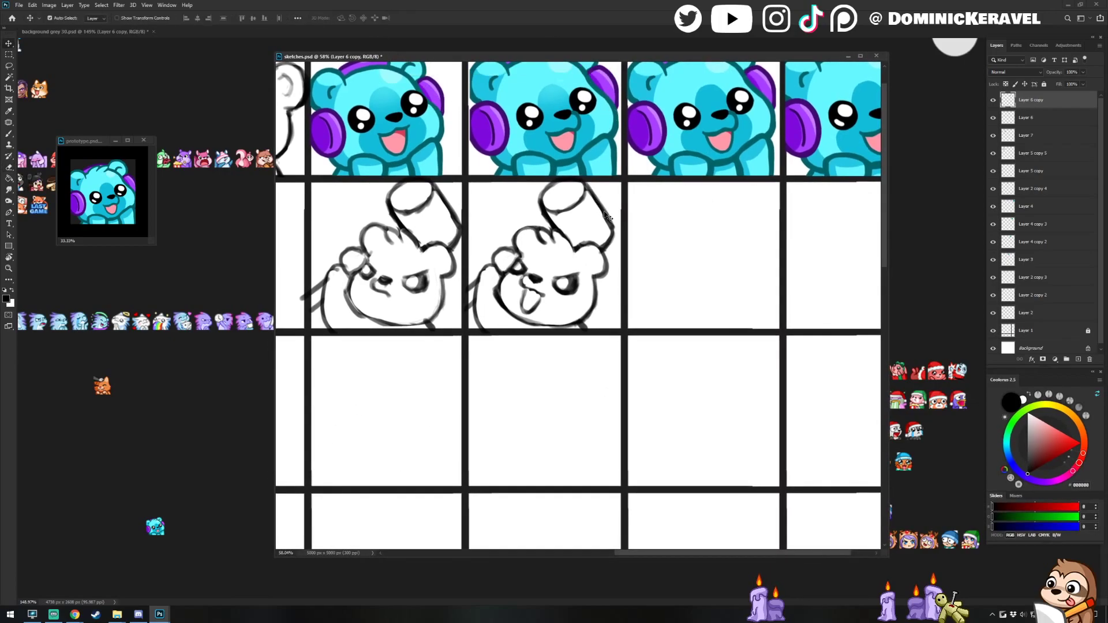
{"action": "key", "text": "e"}
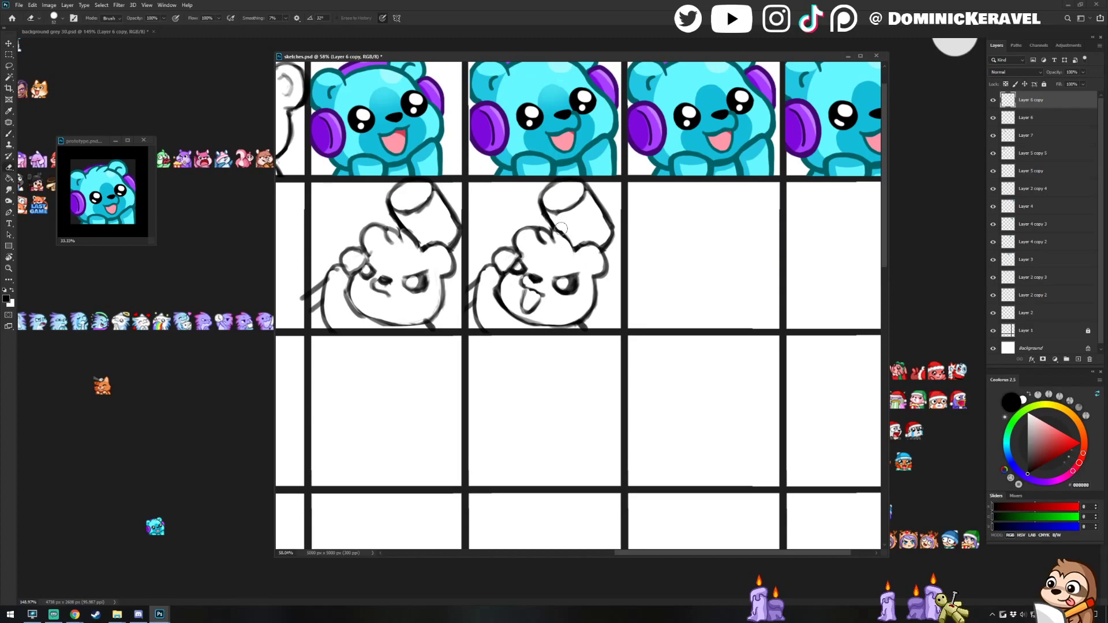
{"action": "key", "text": "b"}
{"action": "key", "text": "e"}
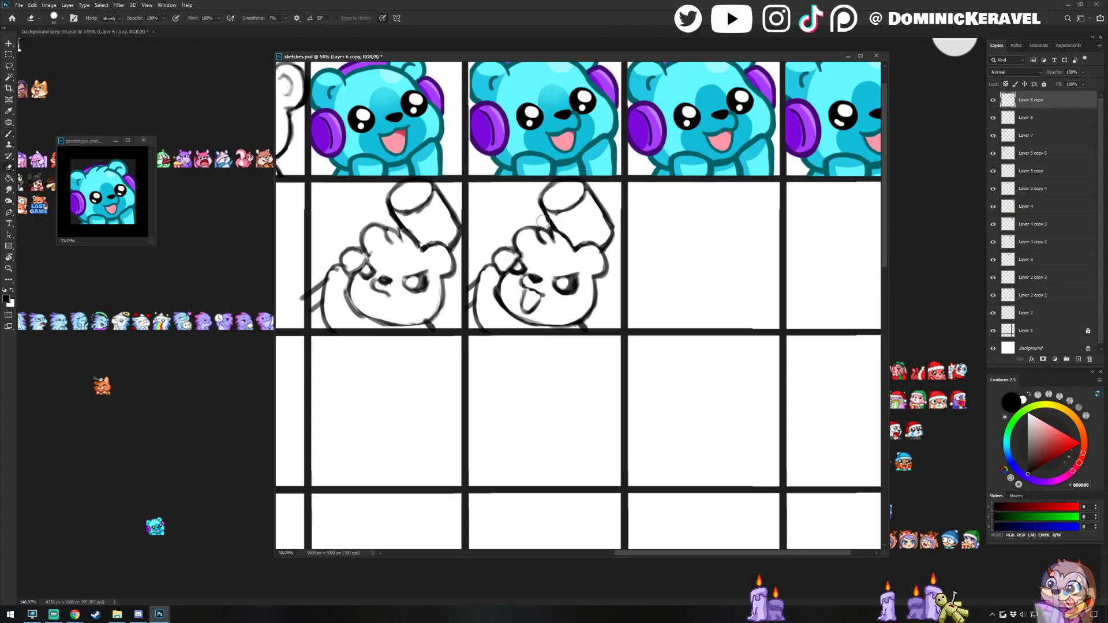
{"action": "key", "text": "v"}
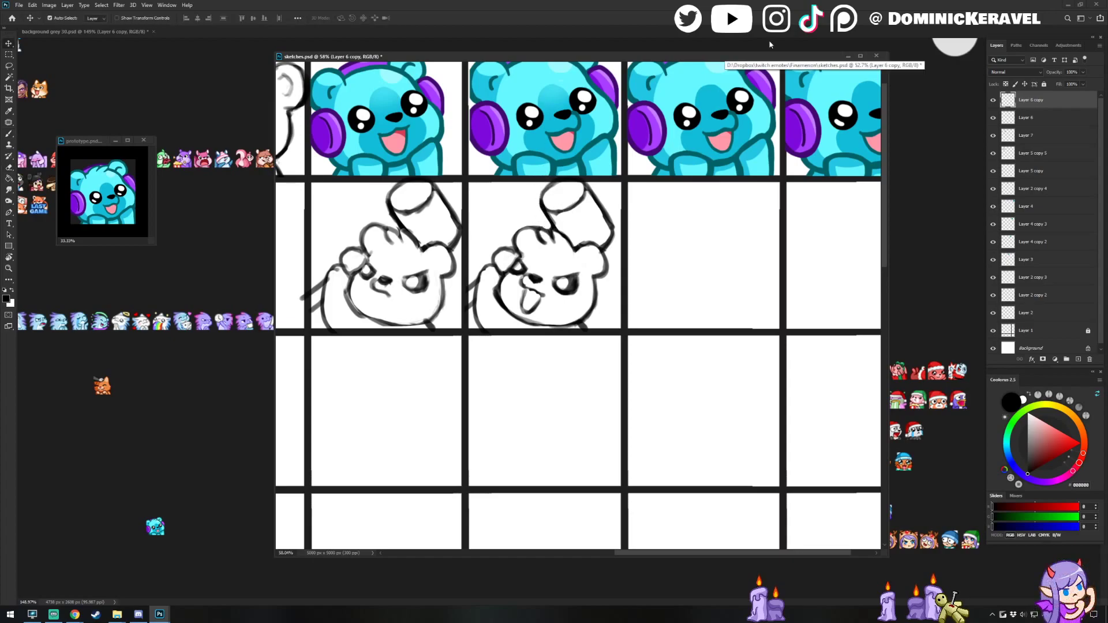
Clean the rim of the mallet's round face and the mallet head's outer edge on the duplicate bear.
{"action": "key", "text": "e"}
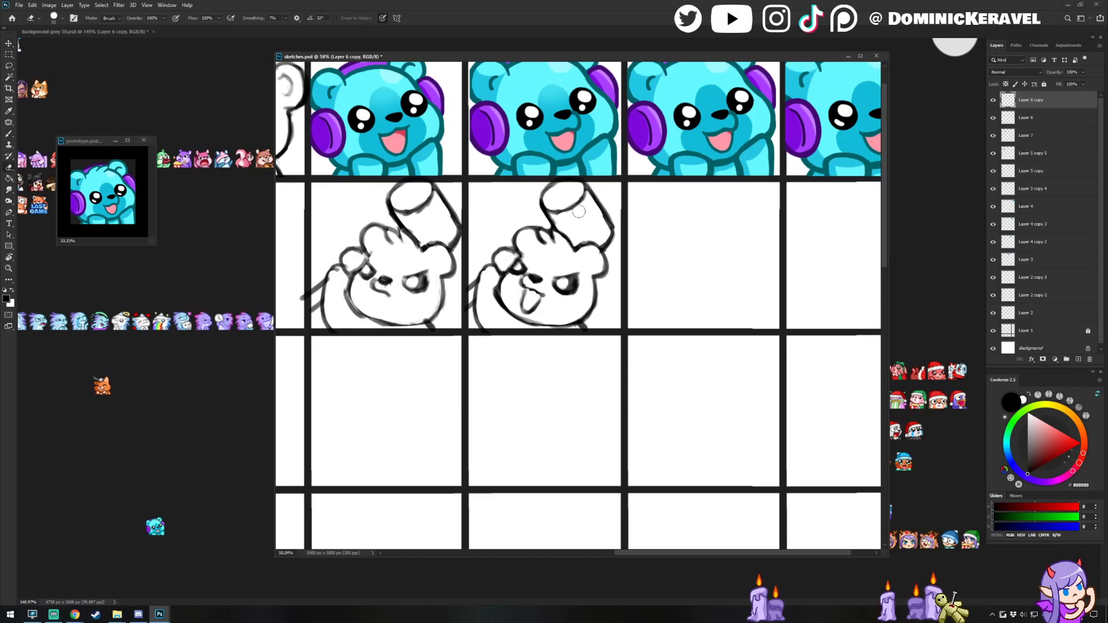
{"action": "key", "text": "v"}
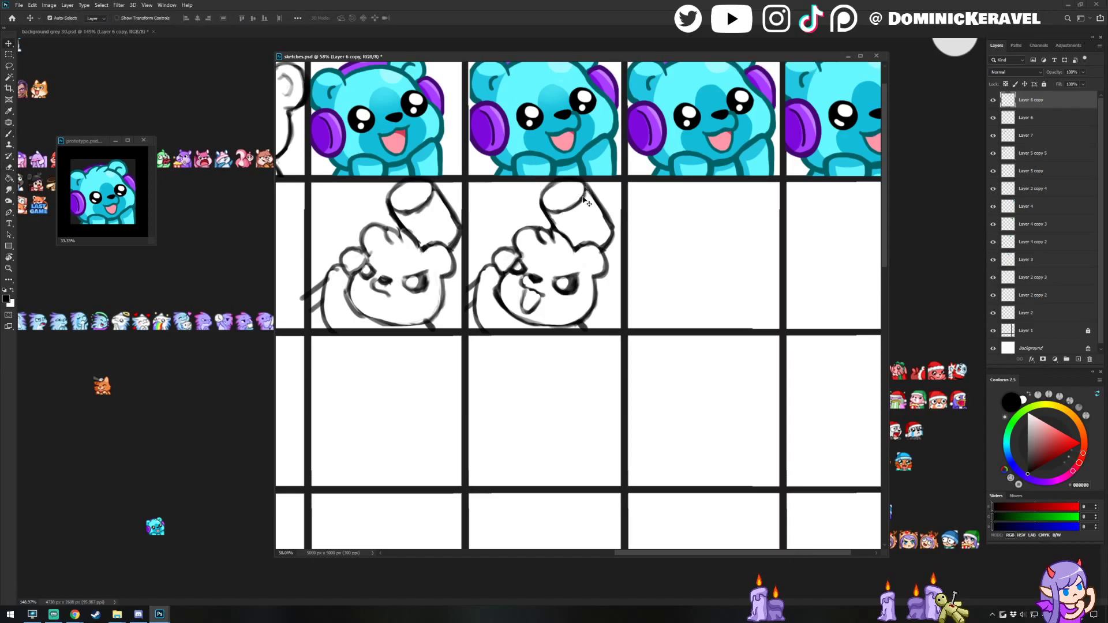
{"action": "key", "text": "e"}
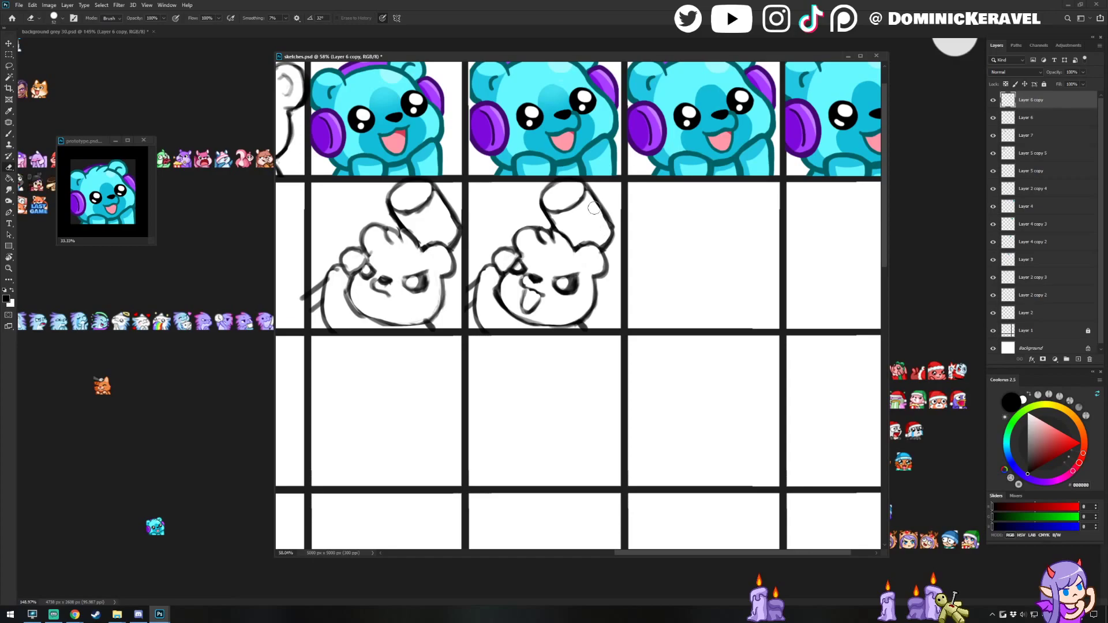
{"action": "key", "text": "v"}
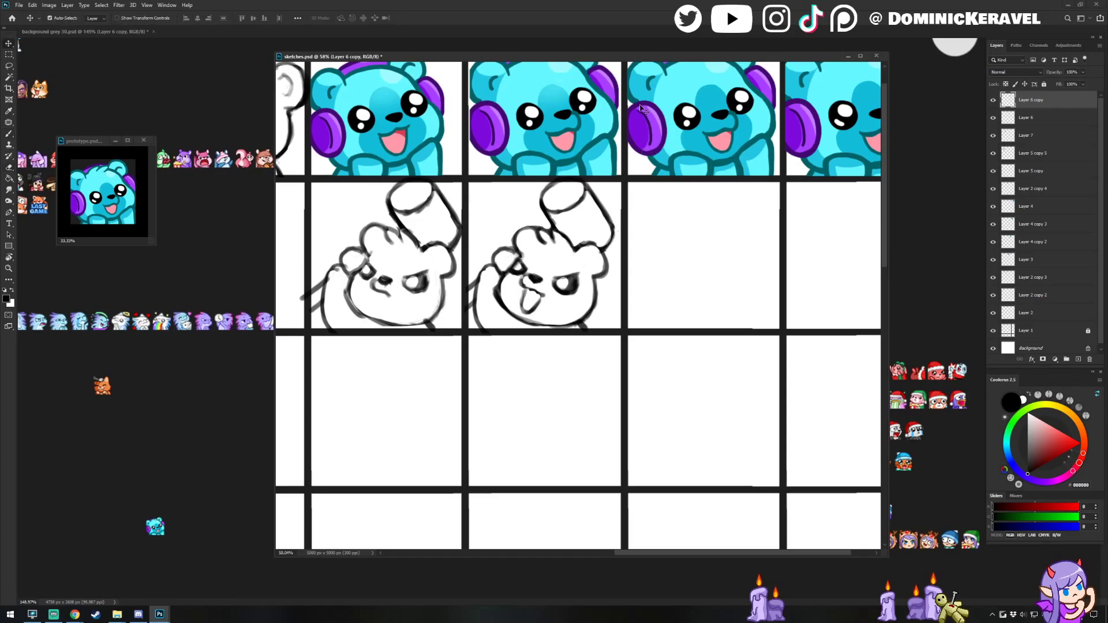
{"action": "key", "text": "b"}
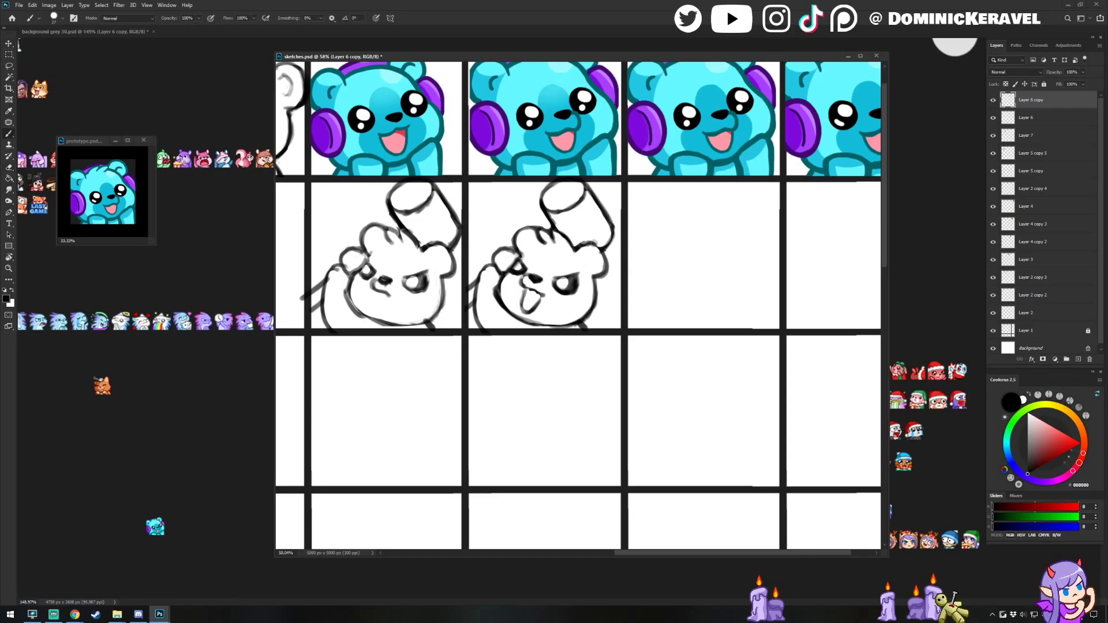
{"action": "key", "text": "e"}
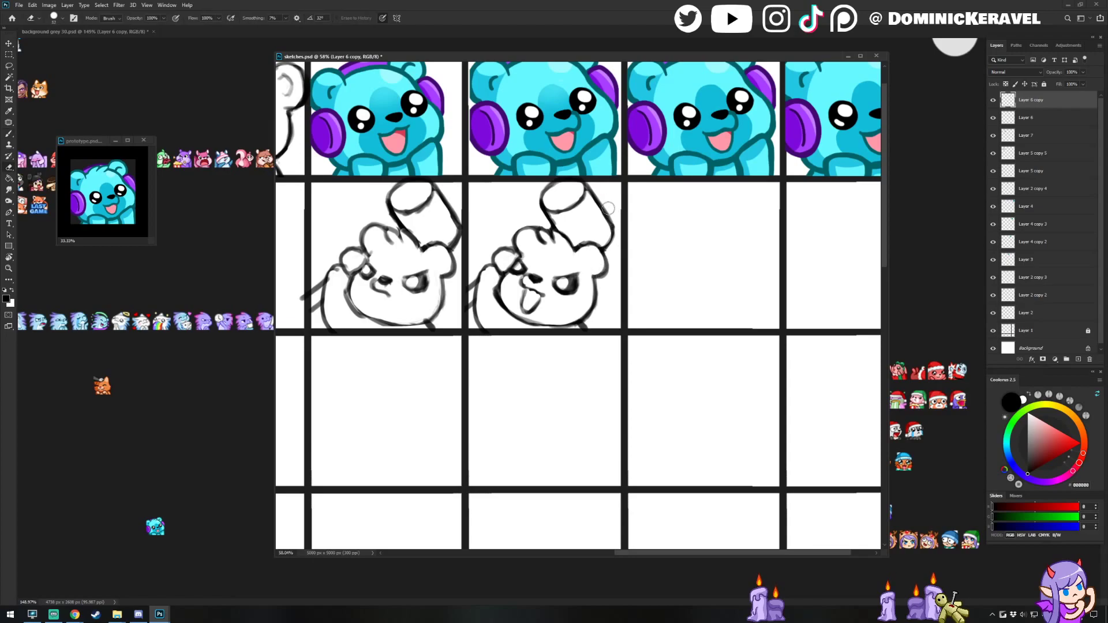
{"action": "key", "text": "v"}
{"action": "key", "text": "e"}
{"action": "key", "text": "v"}
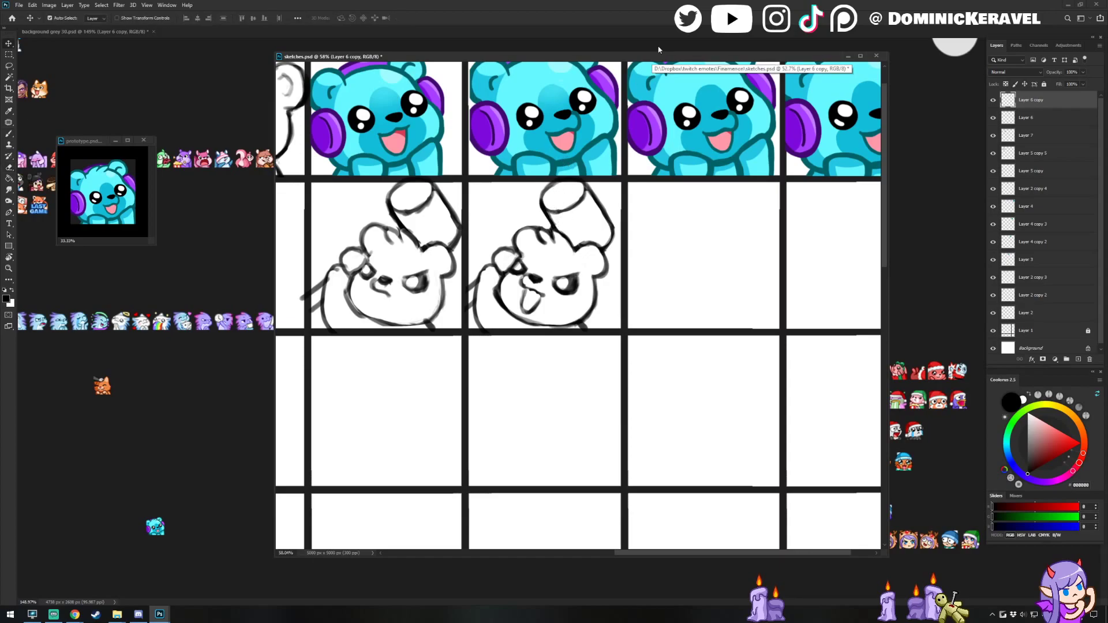
Trim the duplicate bear's chin line and the lower edge of its open mouth with the Eraser.
{"action": "key", "text": "b"}
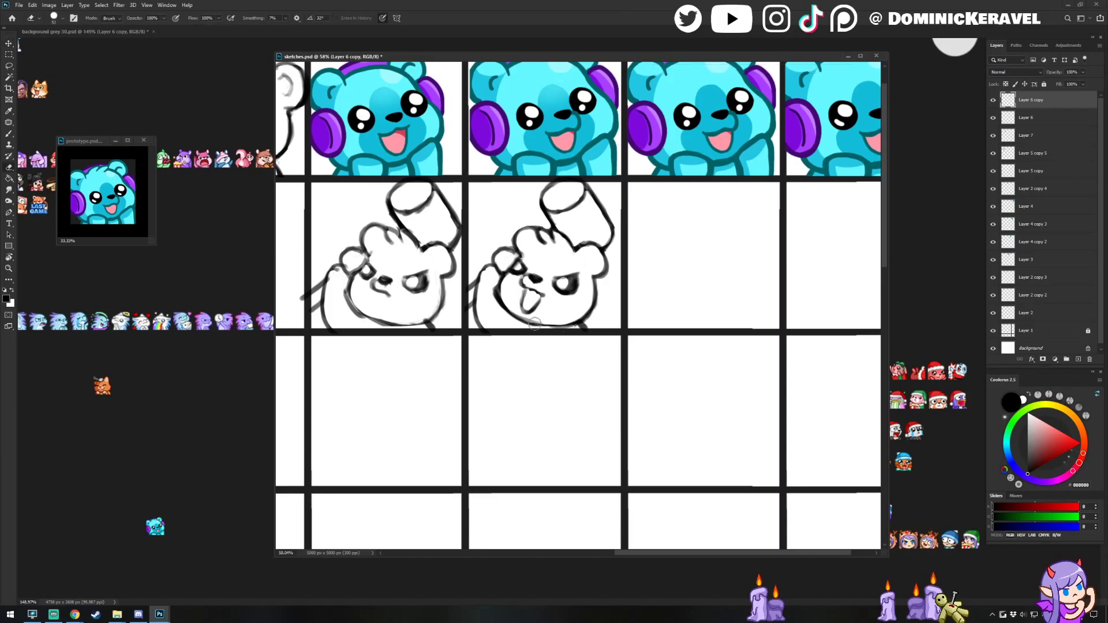
{"action": "key", "text": "e"}
{"action": "left_click_drag", "start_coordinate": [534, 313], "coordinate": [531, 311]}
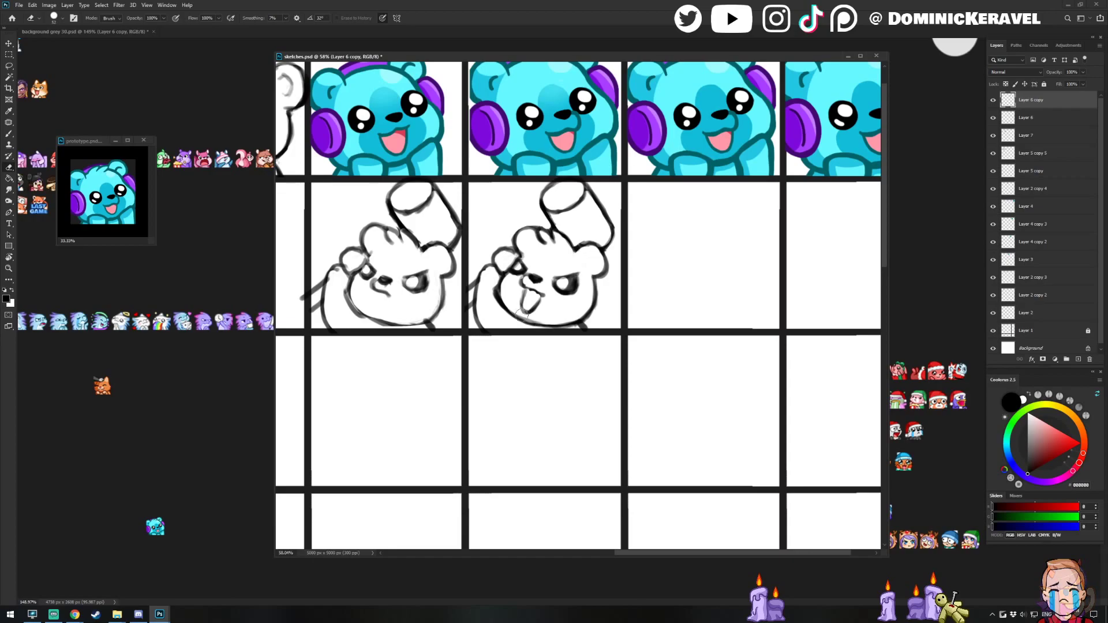
{"action": "key", "text": "b"}
{"action": "key", "text": "e"}
Redraw the duplicate bear's eye beside the raised paw with darker black strokes, erasing the stray edges.
{"action": "key", "text": "b"}
{"action": "mouse_move", "coordinate": [515, 254]}
{"action": "left_mouse_down"}
{"action": "mouse_move", "coordinate": [522, 266]}
{"action": "mouse_move", "coordinate": [527, 258]}
{"action": "left_mouse_up"}
{"action": "key", "text": "e"}
{"action": "key", "text": "b"}
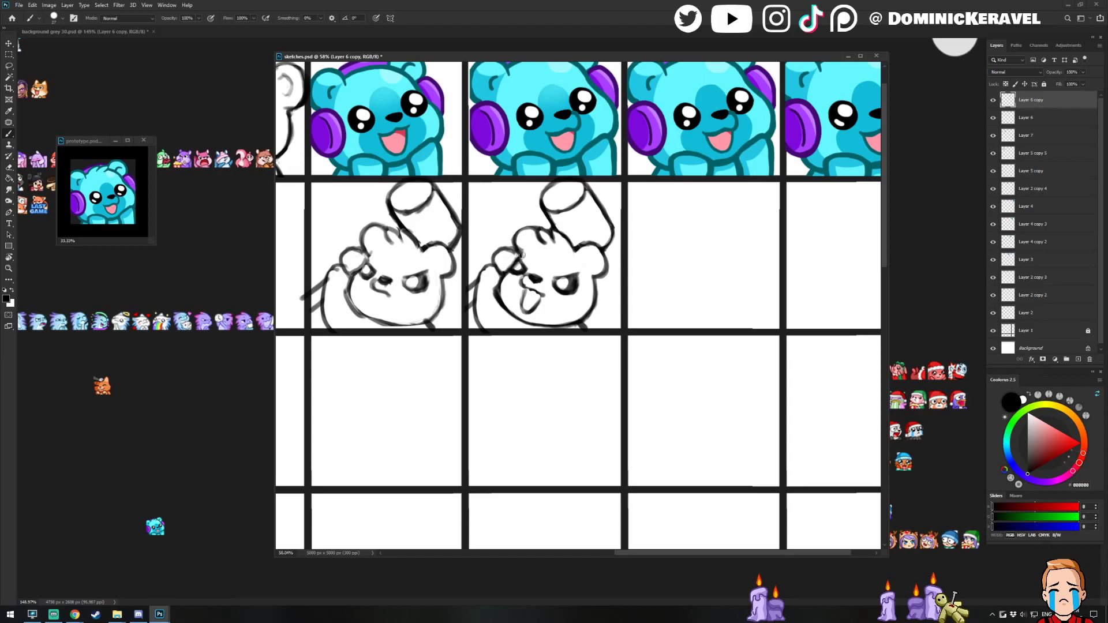
{"action": "key", "text": "e"}
{"action": "key", "text": "b"}
{"action": "key", "text": "e"}
{"action": "key", "text": "b"}
{"action": "key", "text": "e"}
{"action": "key", "text": "b"}
{"action": "key", "text": "e"}
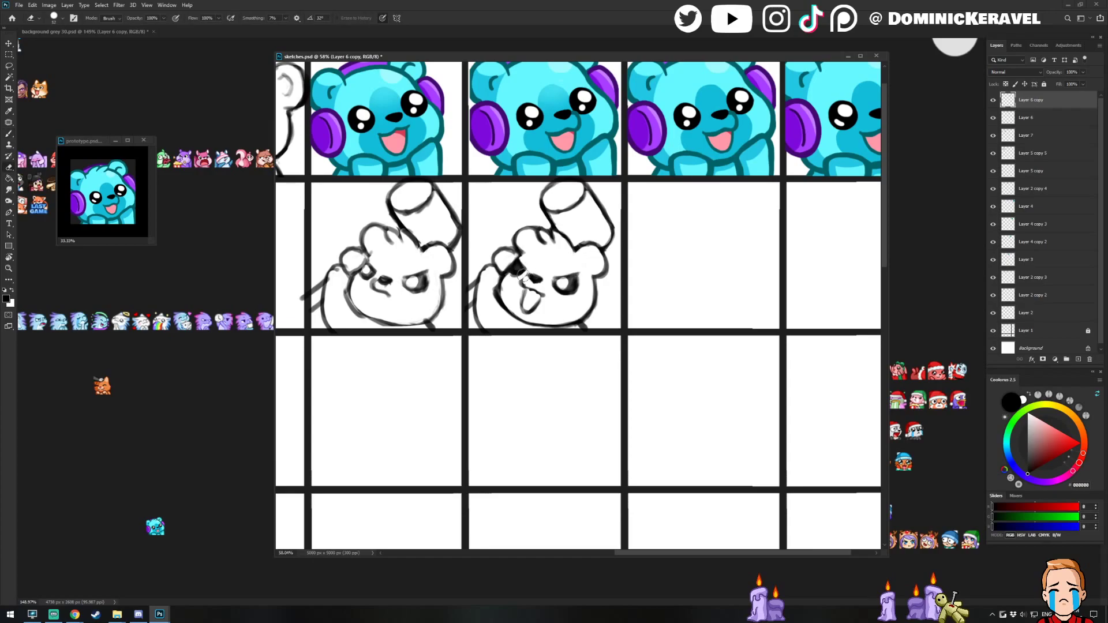
Shape the darkened eye into an angry slant and carve a small white highlight into it.
{"action": "key", "text": "b"}
{"action": "key", "text": "e"}
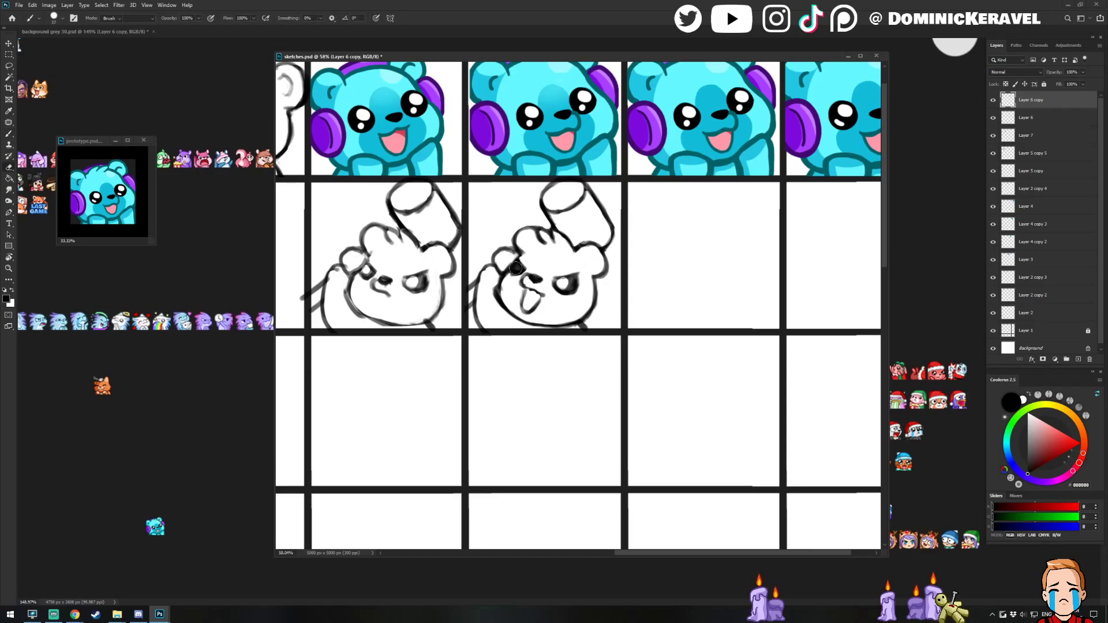
{"action": "key", "text": "b"}
{"action": "key", "text": "v"}
{"action": "key", "text": "e"}
{"action": "key", "text": "b"}
{"action": "key", "text": "e"}
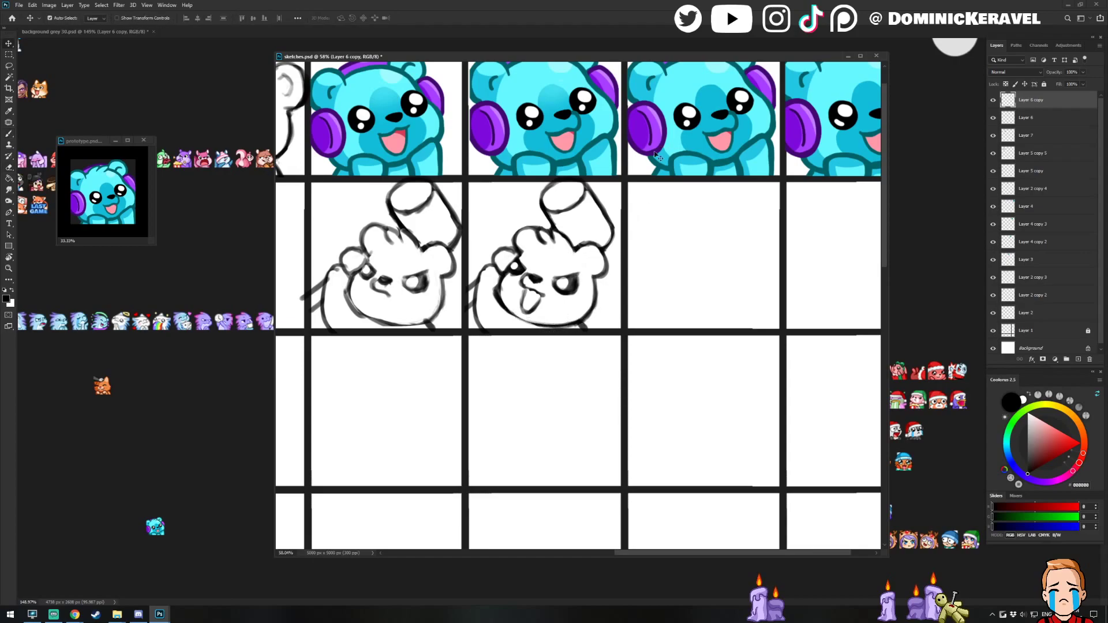
Refine the hair tuft on the duplicate bear's head below the mallet with Brush and Eraser touch-ups.
{"action": "key", "text": "v"}
{"action": "left_click_drag", "start_coordinate": [683, 247], "coordinate": [663, 285]}
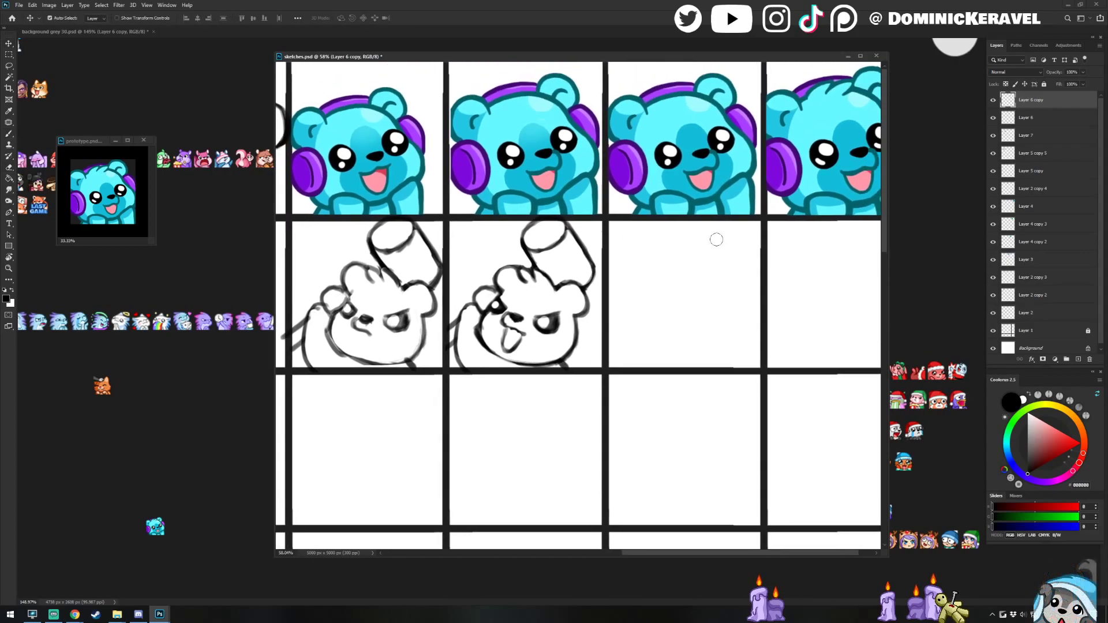
{"action": "key", "text": "e"}
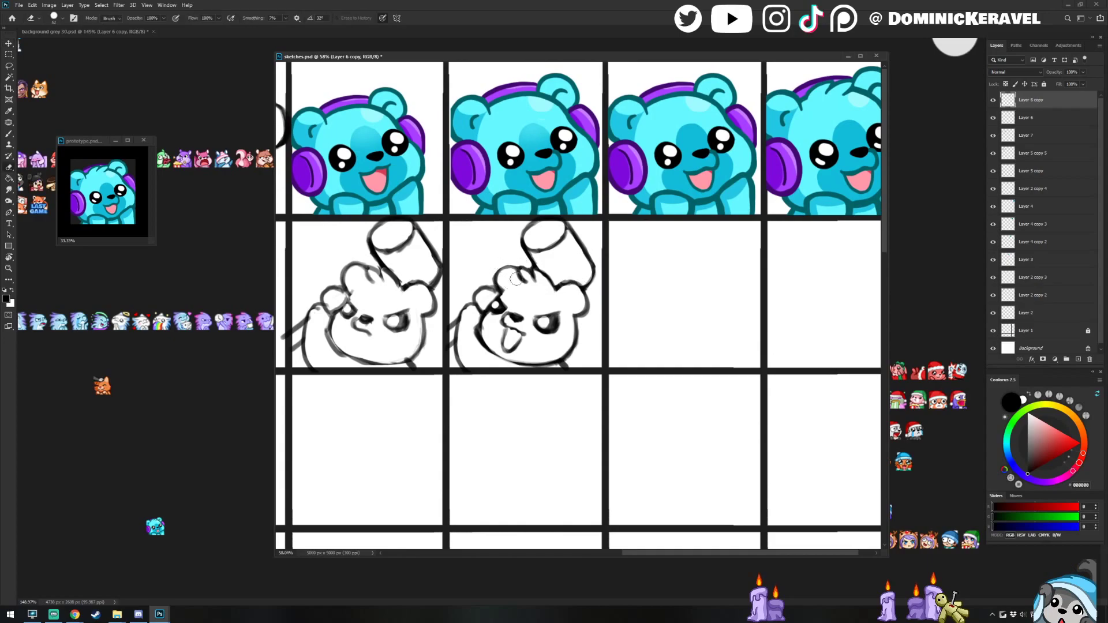
{"action": "key", "text": "b"}
{"action": "key", "text": "e"}
{"action": "key", "text": "v"}
{"action": "key", "text": "b"}
{"action": "key", "text": "v"}
{"action": "key", "text": "e"}
{"action": "key", "text": "b"}
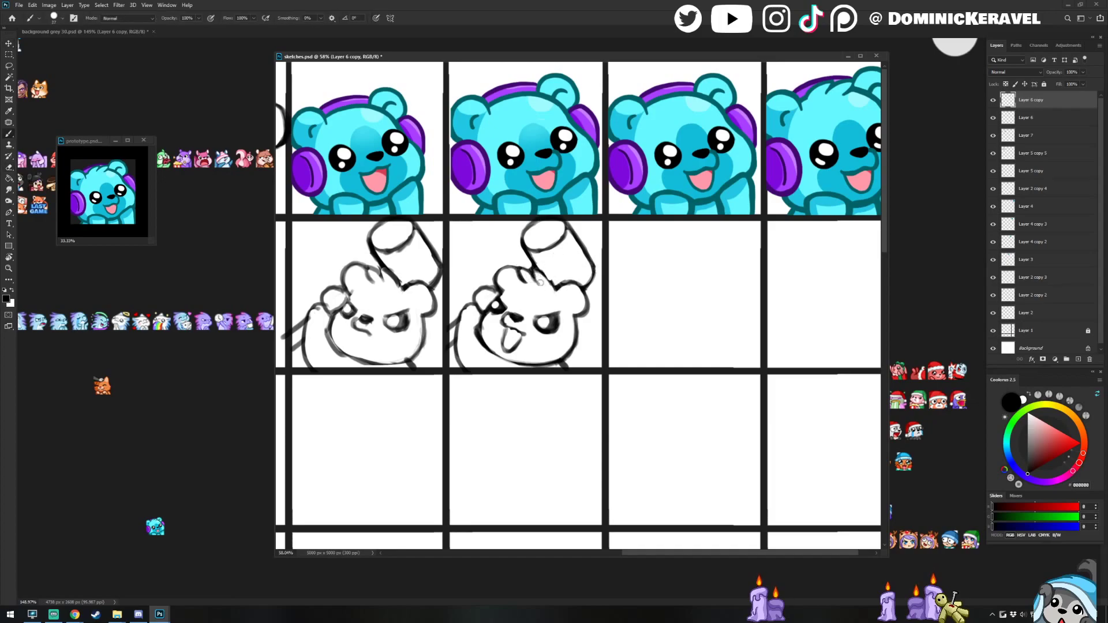
Touch up the duplicate mallet bear's head outline and hair beneath the mallet with Brush and Eraser strokes.
{"action": "key", "text": "e"}
{"action": "key", "text": "b"}
{"action": "key", "text": "e"}
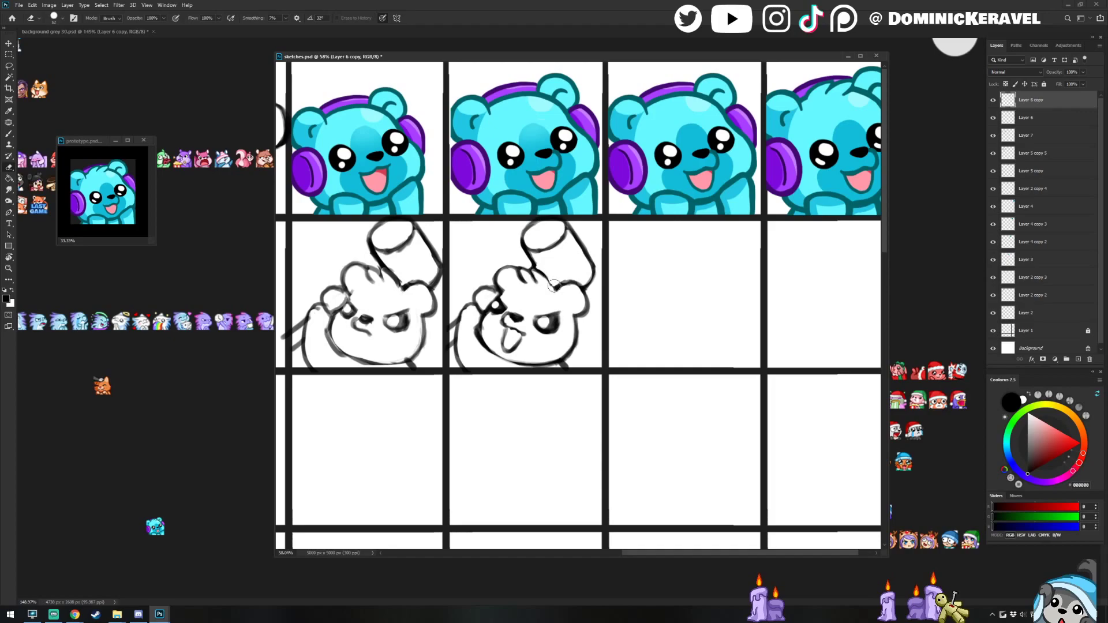
{"action": "key", "text": "b"}
{"action": "key", "text": "v"}
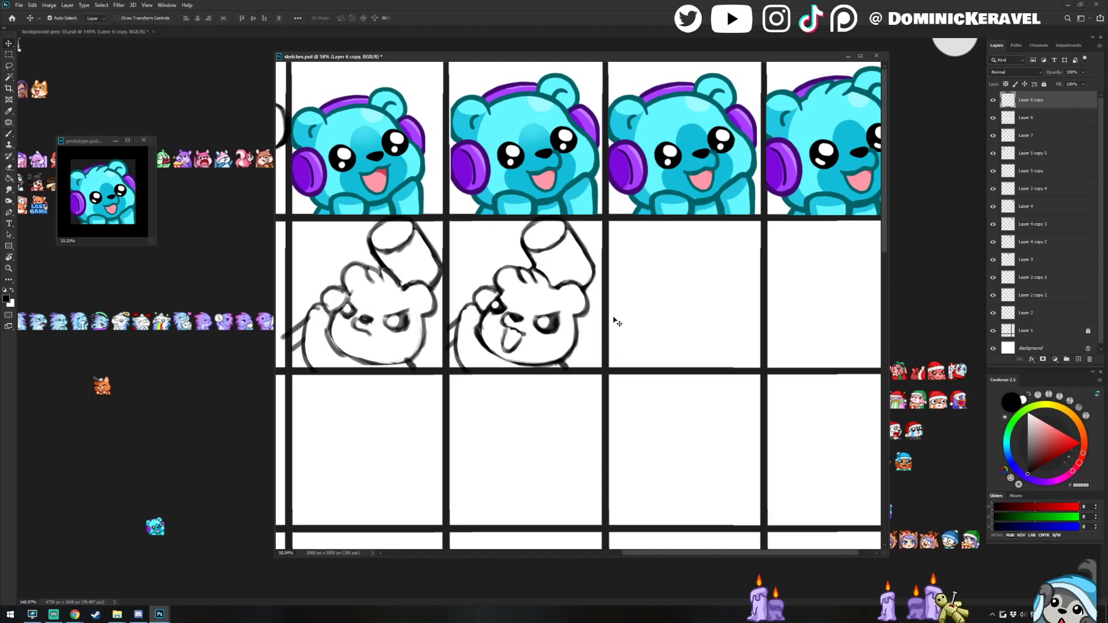
{"action": "key", "text": "b"}
{"action": "key", "text": "e"}
{"action": "key", "text": "b"}
{"action": "key", "text": "e"}
{"action": "scroll", "coordinate": [584, 228], "scroll_direction": "left", "scroll_amount": 3}
{"action": "key", "text": "v"}
{"action": "key", "text": "e"}
{"action": "key", "text": "v"}
{"action": "key", "text": "b"}
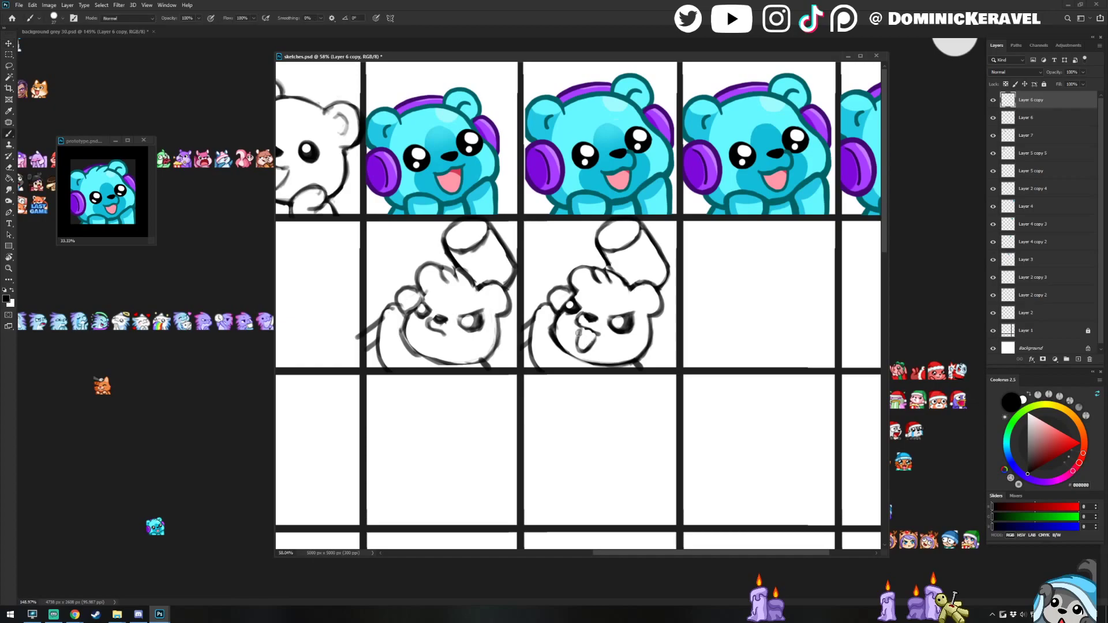
{"action": "key", "text": "e"}
{"action": "key", "text": "v"}
{"action": "key", "text": "e"}
{"action": "key", "text": "v"}
Compare the original and duplicate mallet bears across the whole emote grid, keeping Layer 6 copy active.
{"action": "left_click", "coordinate": [481, 323], "text": "ctrl"}
{"action": "left_click_drag", "start_coordinate": [481, 324], "coordinate": [451, 350]}
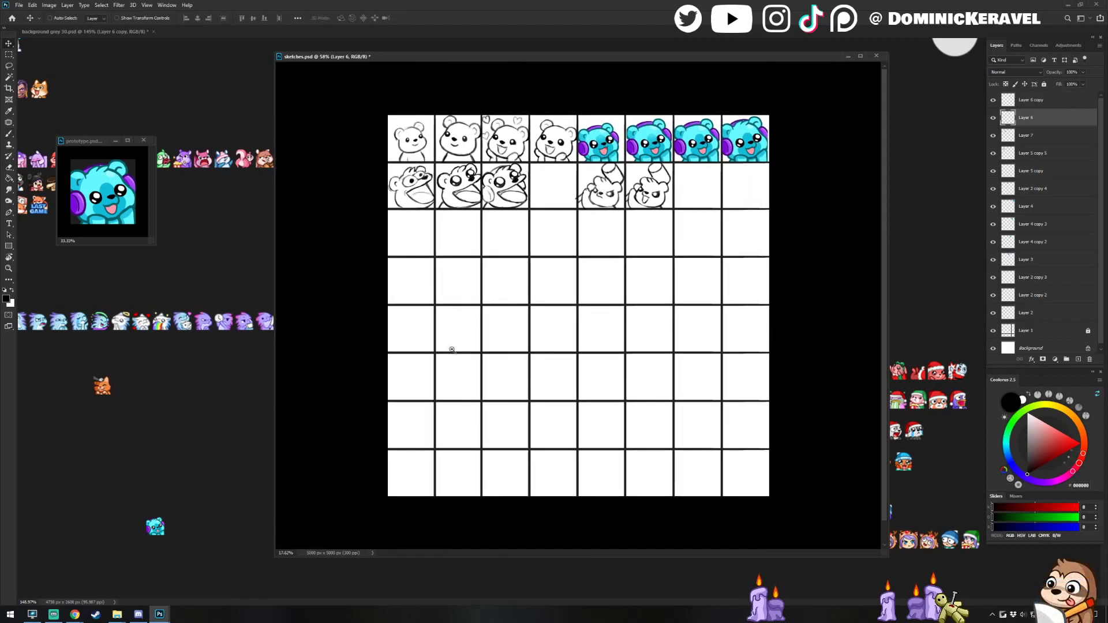
{"action": "scroll", "coordinate": [451, 349], "scroll_direction": "up", "scroll_amount": 3}
{"action": "left_click", "coordinate": [593, 259], "text": "ctrl"}
{"action": "key", "text": "b"}
{"action": "scroll", "coordinate": [589, 277], "scroll_direction": "down", "scroll_amount": 3}
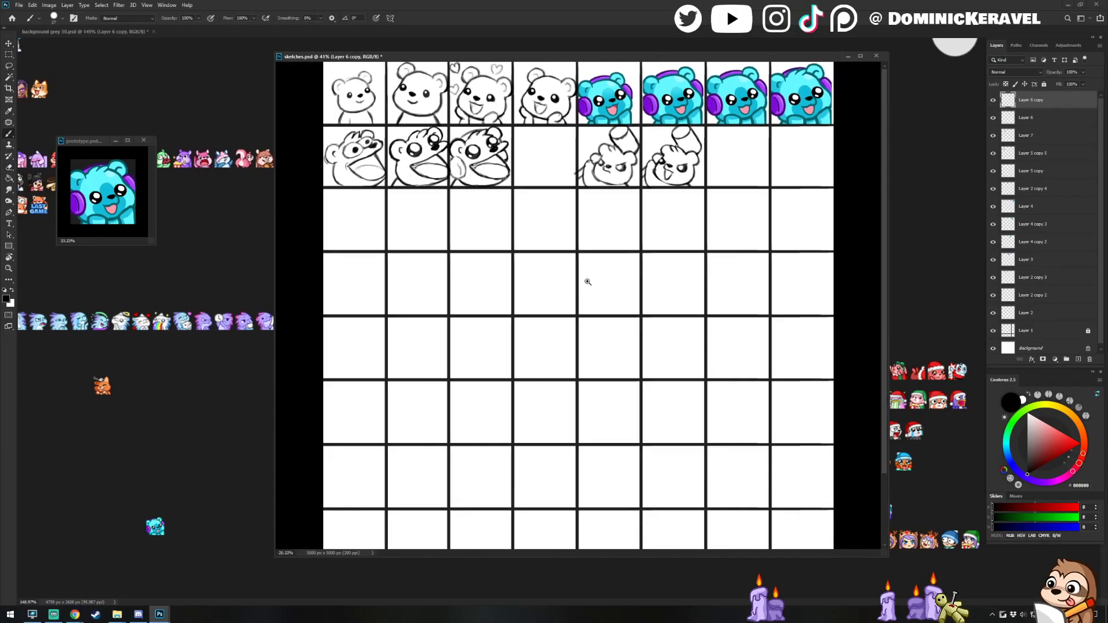
{"action": "scroll", "coordinate": [676, 180], "scroll_direction": "up", "scroll_amount": 2}
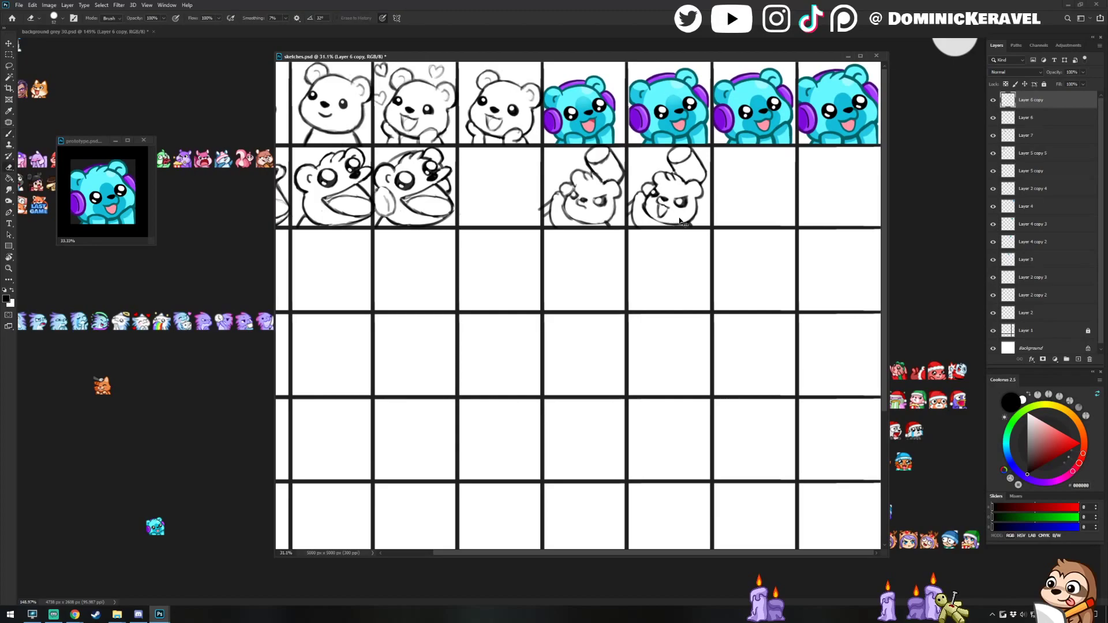
{"action": "key", "text": "e"}
{"action": "key", "text": "v"}
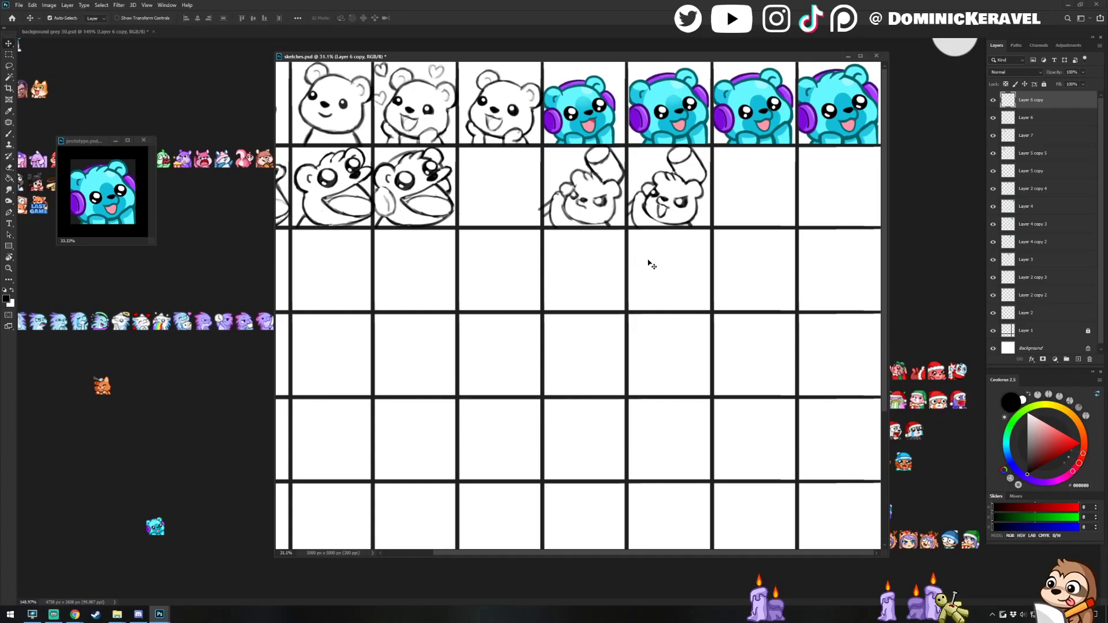
Write the numbers 1 and 2 by hand in the cells beneath the original and duplicate mallet bears.
{"action": "scroll", "coordinate": [643, 265], "scroll_direction": "down", "scroll_amount": 1}
{"action": "key", "text": "b"}
{"action": "left_click_drag", "start_coordinate": [684, 228], "coordinate": [708, 246]}
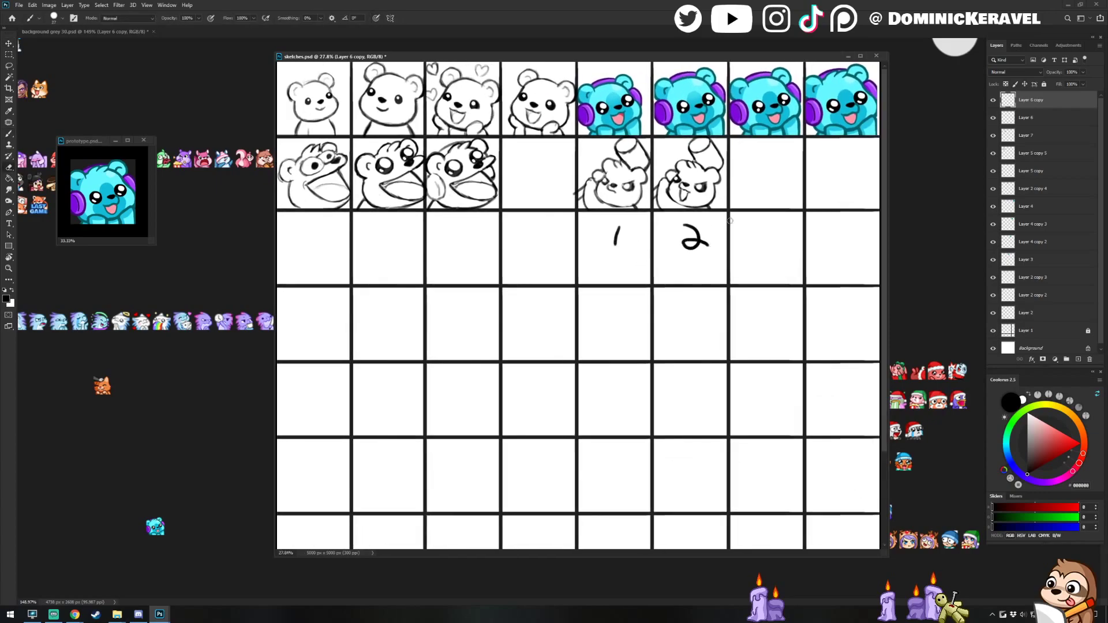
{"action": "key", "text": "v"}
{"action": "scroll", "coordinate": [779, 271], "scroll_direction": "up", "scroll_amount": 1}
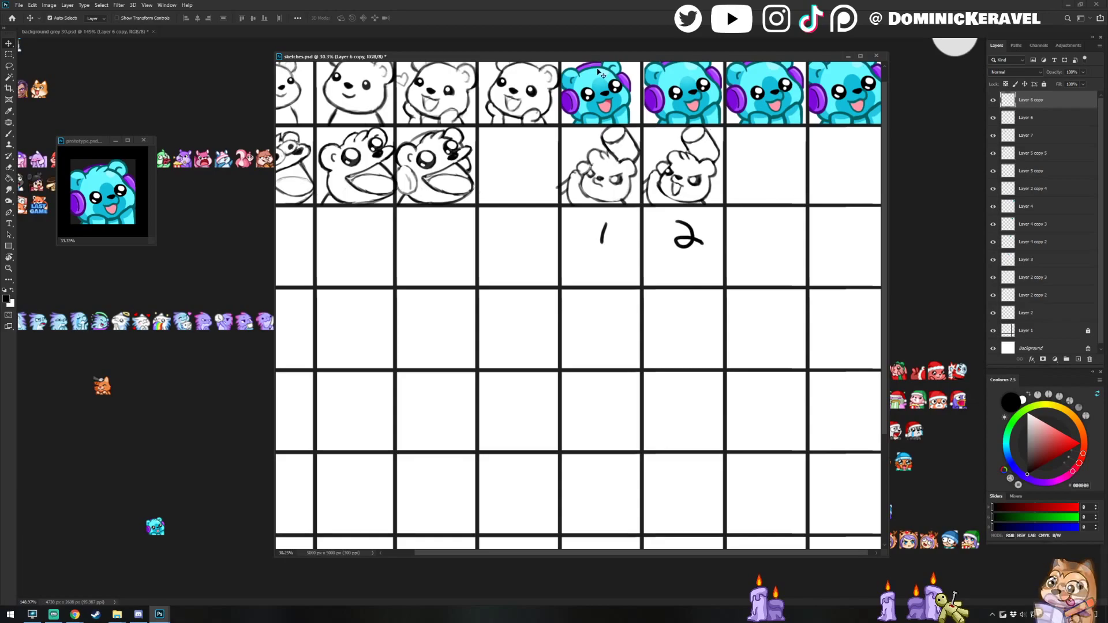
{"action": "key", "text": "alt+Tab"}
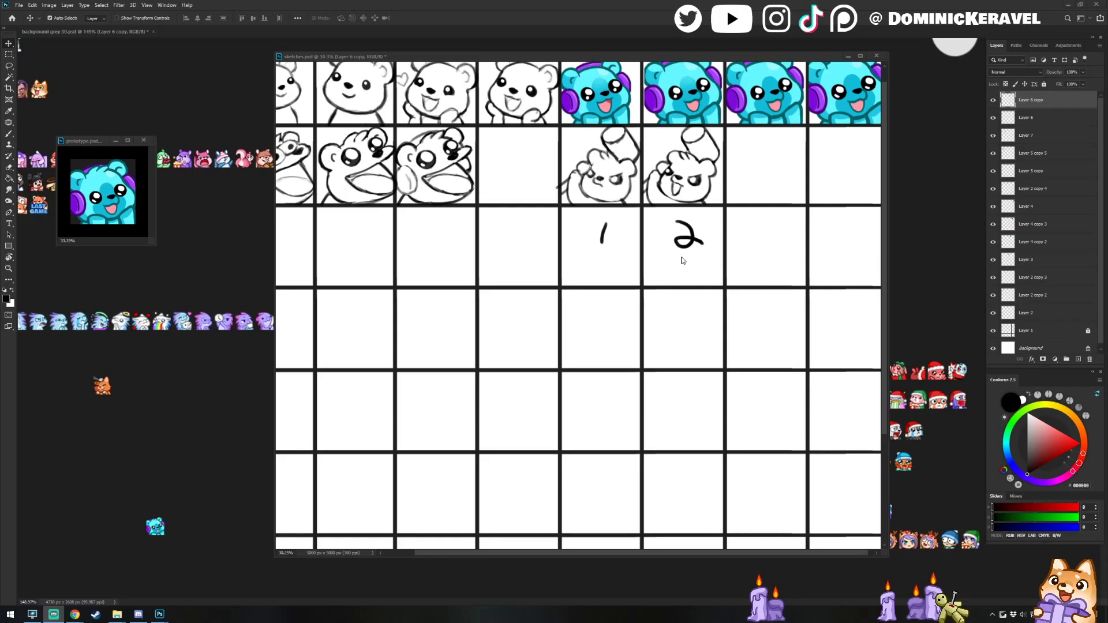
{"action": "left_click", "coordinate": [808, 197]}
{"action": "mouse_move", "coordinate": [646, 263]}
{"action": "left_mouse_down"}
{"action": "mouse_move", "coordinate": [688, 283]}
{"action": "mouse_move", "coordinate": [637, 301]}
{"action": "left_mouse_up"}
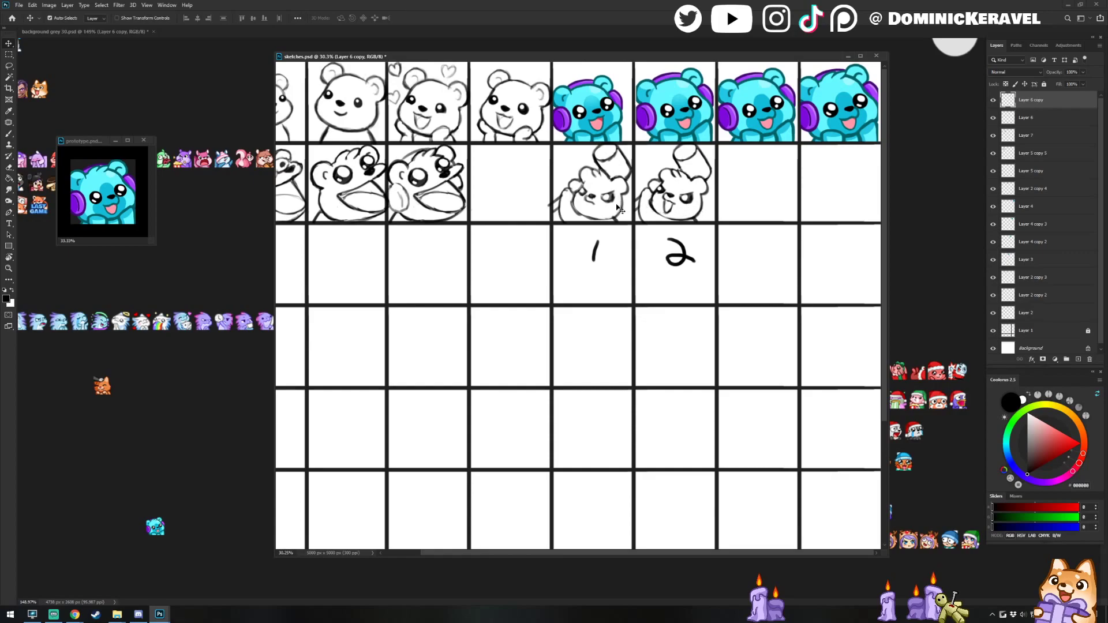
Replace the edited duplicate mallet bear with a fresh copy of the original bear in the adjacent grid cell.
{"action": "key", "text": "Delete"}
{"action": "key", "text": "e"}
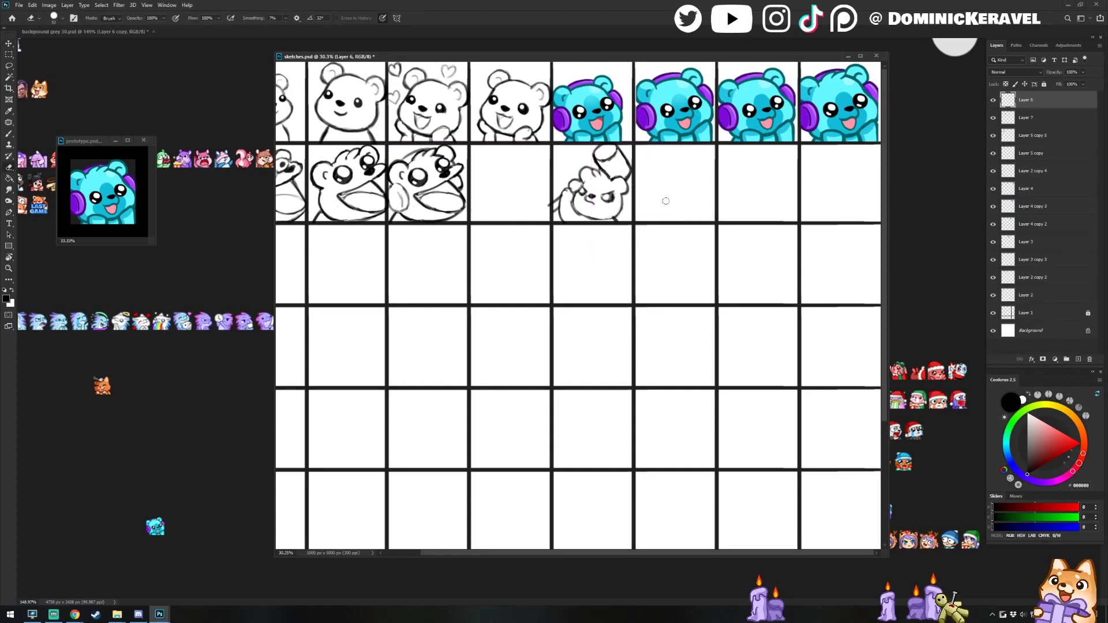
{"action": "key", "text": "v"}
{"action": "key", "text": "e"}
{"action": "key", "text": "v"}
{"action": "key", "text": "e"}
{"action": "key", "text": "v"}
{"action": "scroll", "coordinate": [615, 186], "scroll_direction": "up", "scroll_amount": 1}
{"action": "key", "text": "l"}
{"action": "key", "text": "v"}
{"action": "left_click_drag", "start_coordinate": [597, 218], "coordinate": [688, 217]}
Lasso the new duplicate's eyes, nose and mouth, shift them slightly down and rotate them a little clockwise.
{"action": "key", "text": "l"}
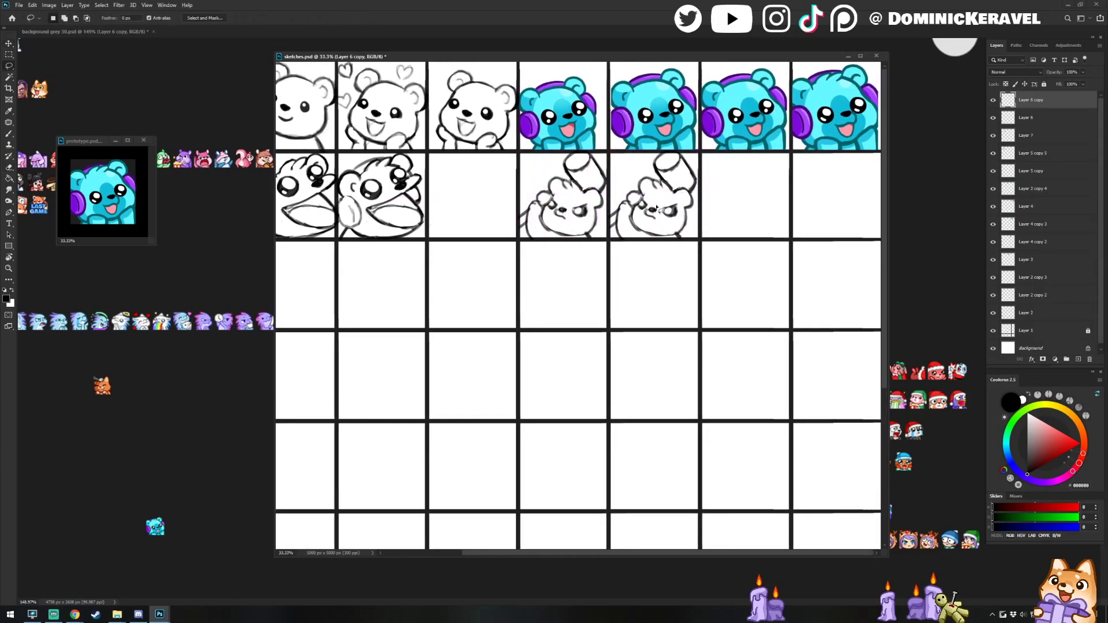
{"action": "scroll", "coordinate": [646, 196], "scroll_direction": "up", "scroll_amount": 2}
{"action": "mouse_move", "coordinate": [643, 198]}
{"action": "left_mouse_down"}
{"action": "mouse_move", "coordinate": [642, 226]}
{"action": "mouse_move", "coordinate": [669, 233]}
{"action": "mouse_move", "coordinate": [698, 212]}
{"action": "mouse_move", "coordinate": [680, 196]}
{"action": "left_mouse_up"}
{"action": "key", "text": "v"}
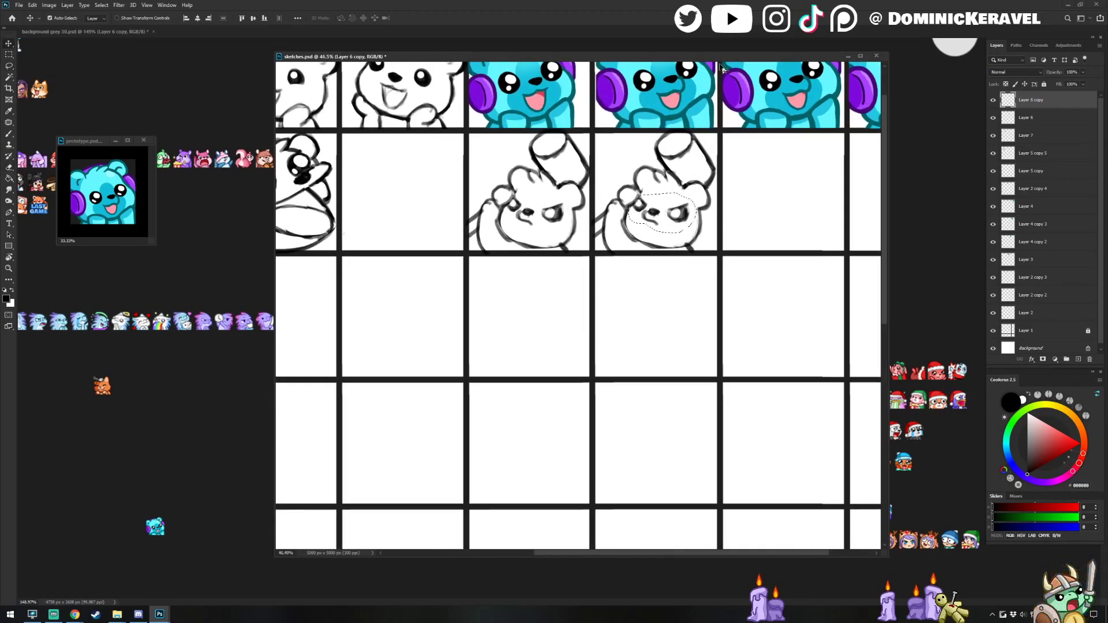
{"action": "left_click_drag", "start_coordinate": [681, 214], "coordinate": [685, 220]}
{"action": "key", "text": "ctrl+t"}
{"action": "left_click_drag", "start_coordinate": [709, 197], "coordinate": [711, 203]}
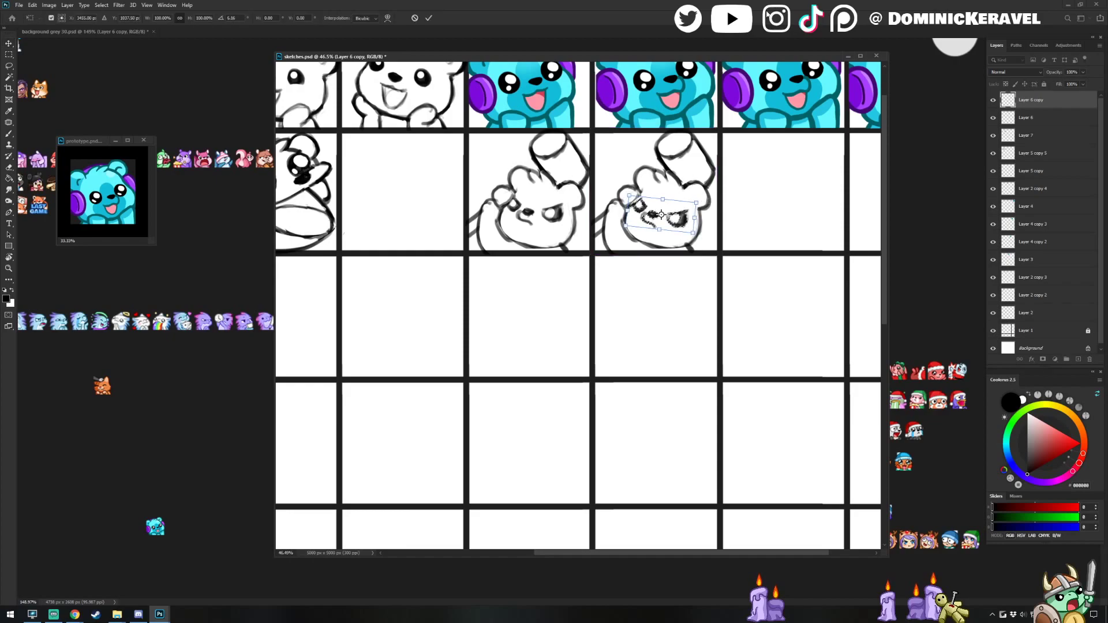
{"action": "key", "text": "Return"}
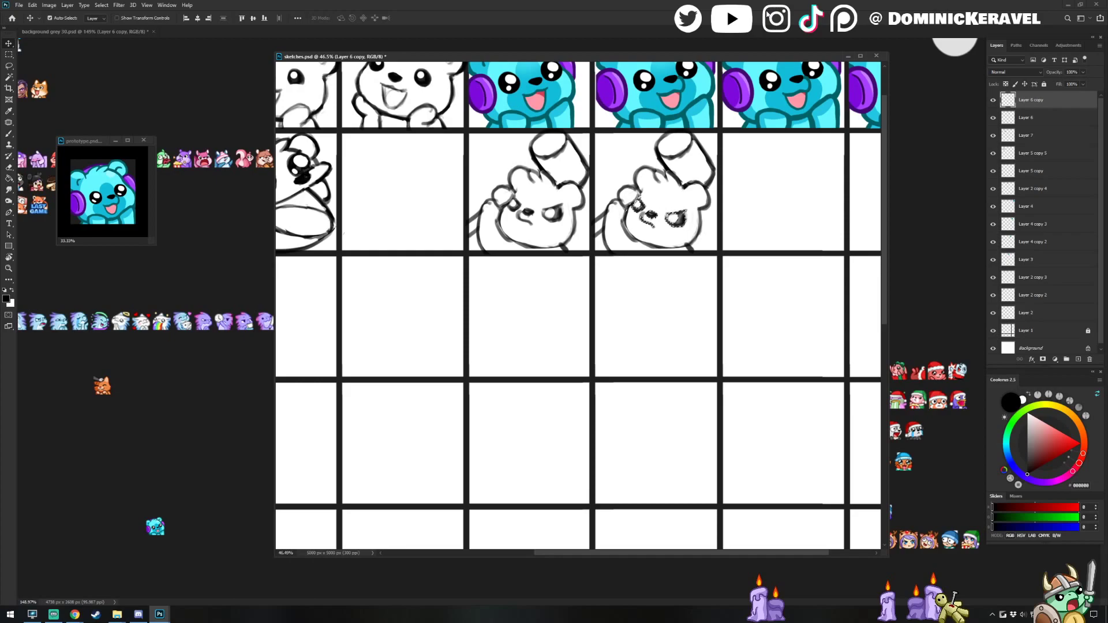
Rotate the selected facial features slightly further clockwise and clear the selection.
{"action": "left_click_drag", "start_coordinate": [541, 56], "coordinate": [532, 54]}
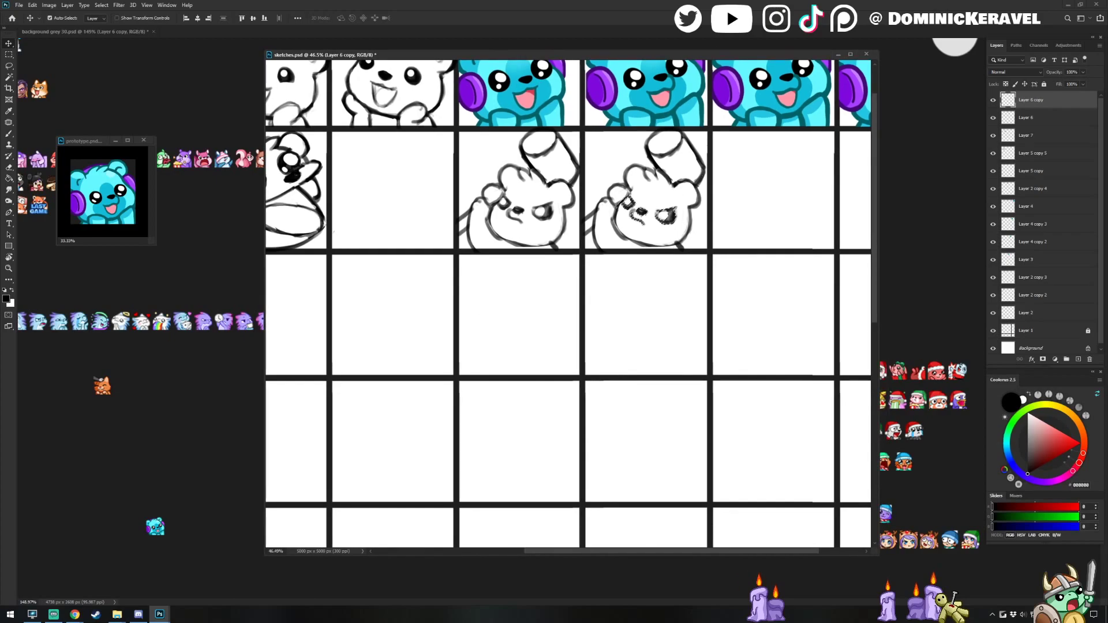
{"action": "key", "text": "ctrl+t"}
{"action": "left_click_drag", "start_coordinate": [704, 189], "coordinate": [705, 196]}
{"action": "key", "text": "Return"}
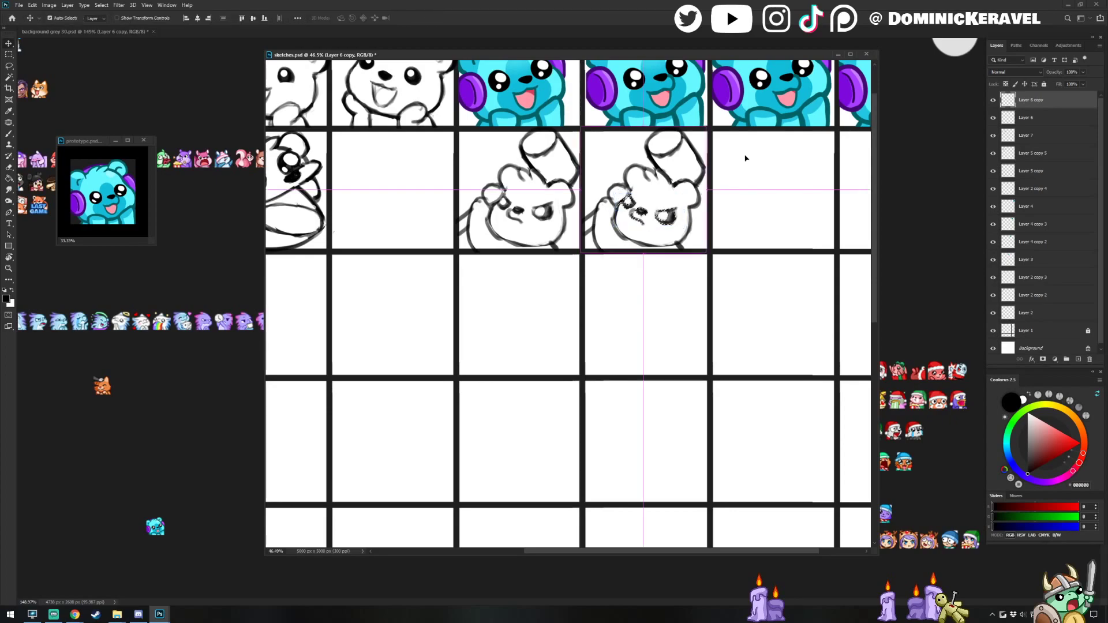
{"action": "key", "text": "ctrl+d"}
Clean up the face lines around the new duplicate's tilted eyes with Brush and Eraser touch-ups.
{"action": "key", "text": "e"}
{"action": "key", "text": "b"}
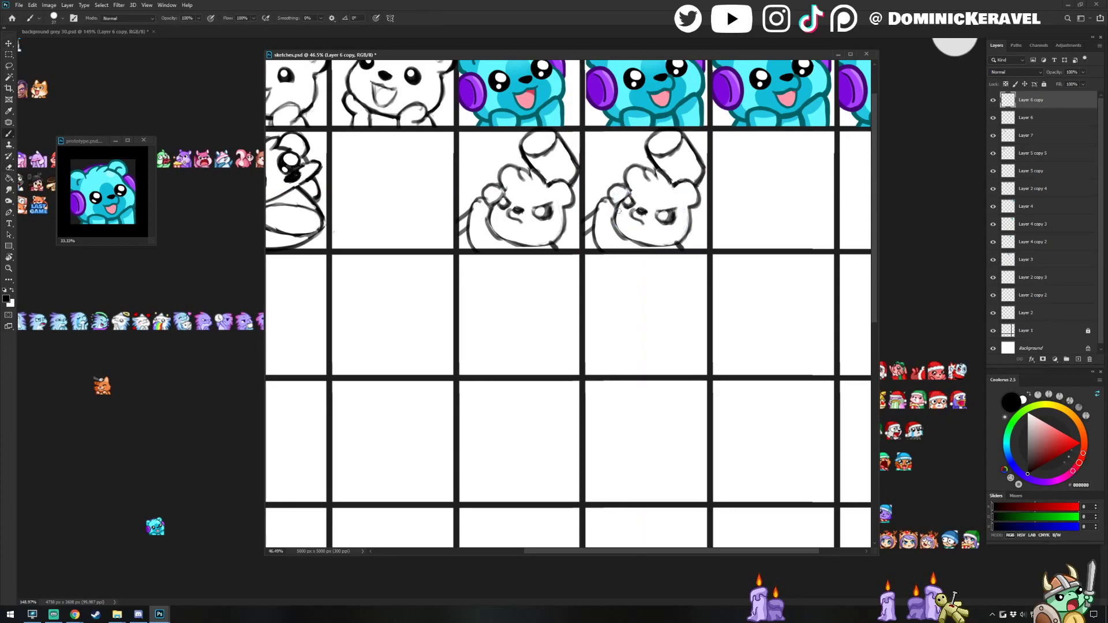
{"action": "key", "text": "e"}
{"action": "key", "text": "b"}
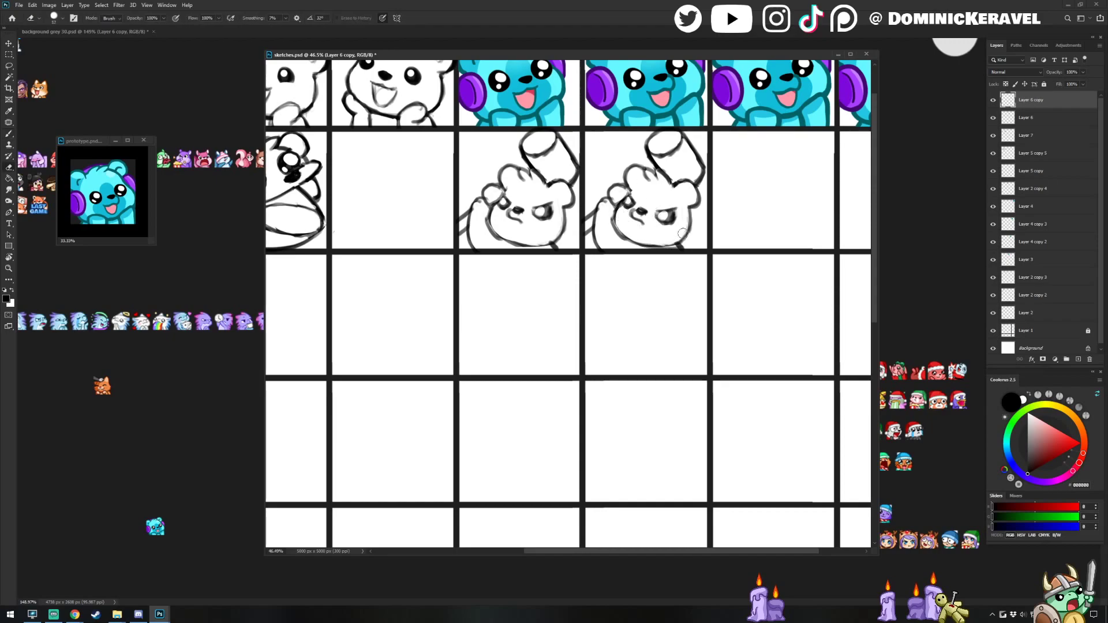
{"action": "key", "text": "v"}
{"action": "key", "text": "e"}
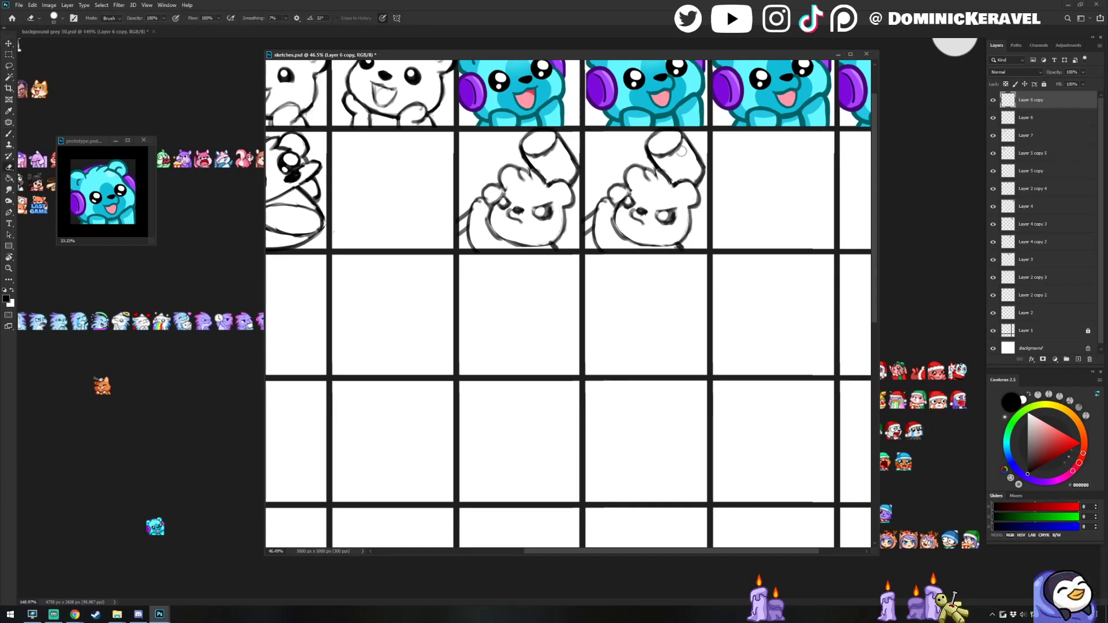
{"action": "key", "text": "v"}
{"action": "key", "text": "e"}
{"action": "key", "text": "v"}
{"action": "key", "text": "e"}
Trim the lines beside the new duplicate's raised paw with small Brush and Eraser touch-ups.
{"action": "key", "text": "b"}
{"action": "key", "text": "e"}
{"action": "left_click_drag", "start_coordinate": [602, 218], "coordinate": [610, 208]}
{"action": "key", "text": "b"}
{"action": "key", "text": "e"}
{"action": "mouse_move", "coordinate": [709, 228]}
{"action": "left_mouse_down"}
{"action": "mouse_move", "coordinate": [658, 232]}
{"action": "mouse_move", "coordinate": [672, 208]}
{"action": "left_mouse_up"}
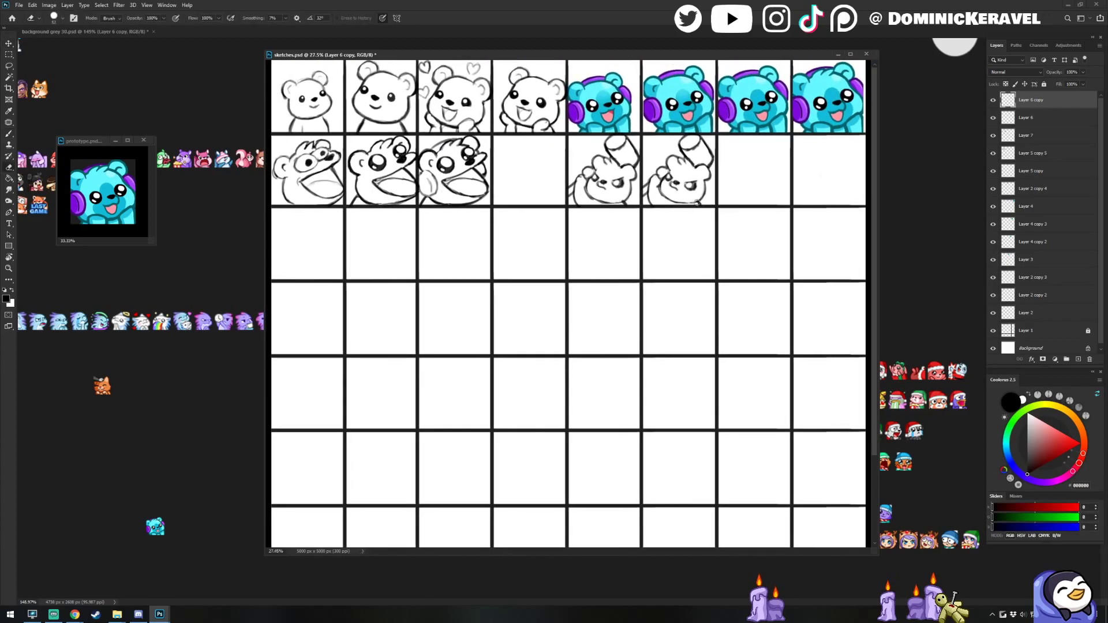
Lasso the hair outline beside the mallet on the new duplicate and move it to a new position on the head.
{"action": "key", "text": "v"}
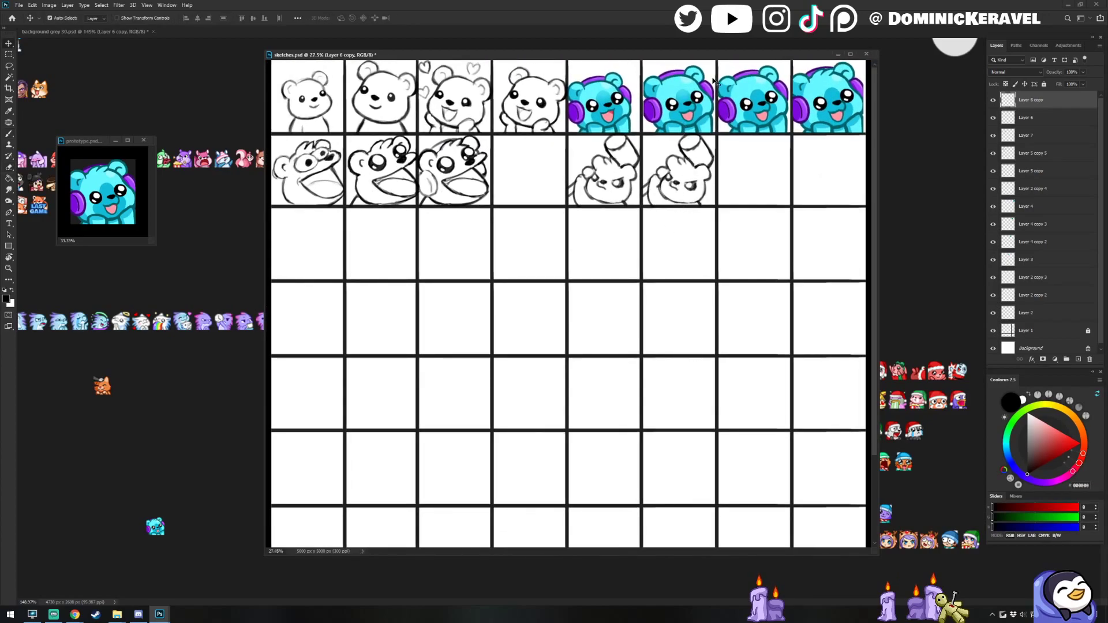
{"action": "scroll", "coordinate": [744, 133], "scroll_direction": "up", "scroll_amount": 3}
{"action": "key", "text": "l"}
{"action": "left_click_drag", "start_coordinate": [619, 217], "coordinate": [595, 225]}
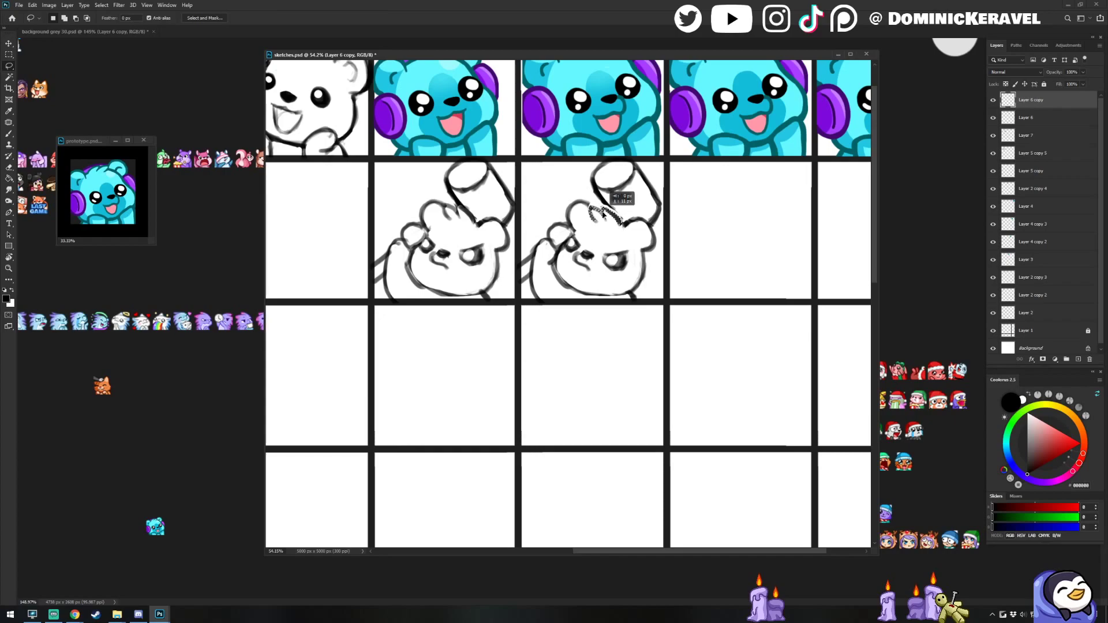
{"action": "left_click_drag", "start_coordinate": [602, 214], "coordinate": [603, 212]}
{"action": "key", "text": "b"}
{"action": "key", "text": "e"}
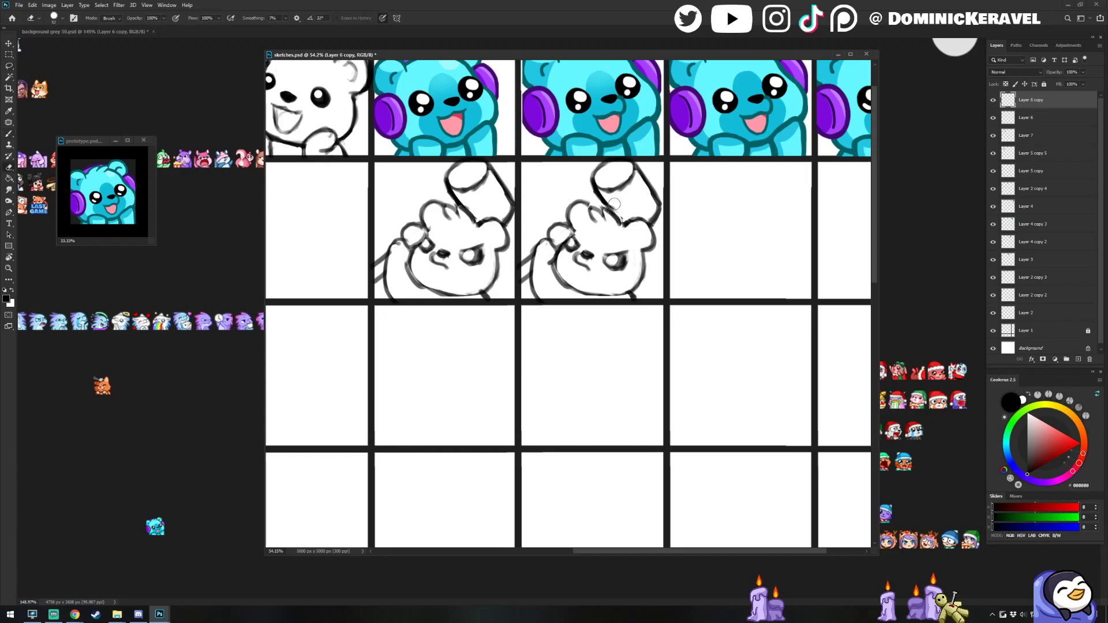
Redraw the new duplicate's hair tuft and head line below the mallet, erasing the stray edges.
{"action": "key", "text": "b"}
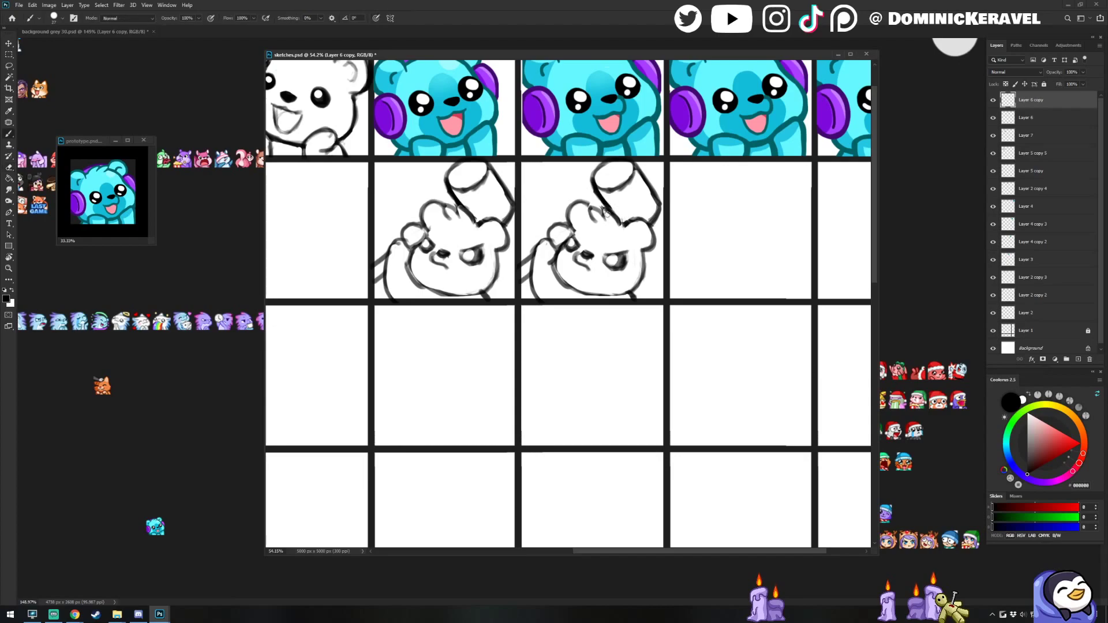
{"action": "key", "text": "e"}
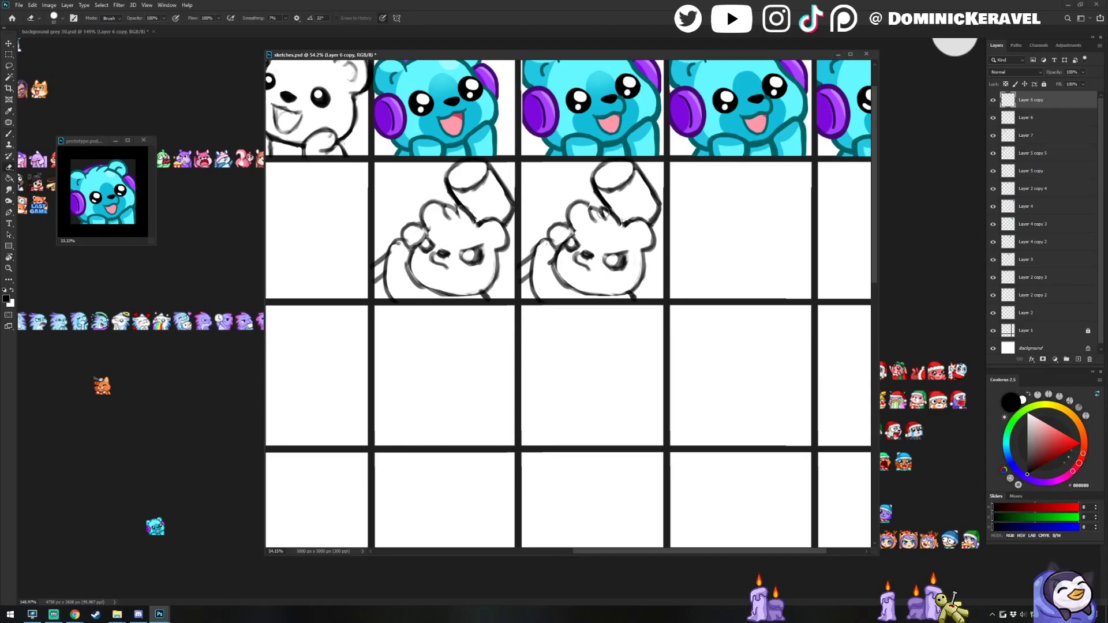
{"action": "key", "text": "b"}
{"action": "left_click_drag", "start_coordinate": [591, 206], "coordinate": [619, 220]}
{"action": "key", "text": "e"}
{"action": "key", "text": "b"}
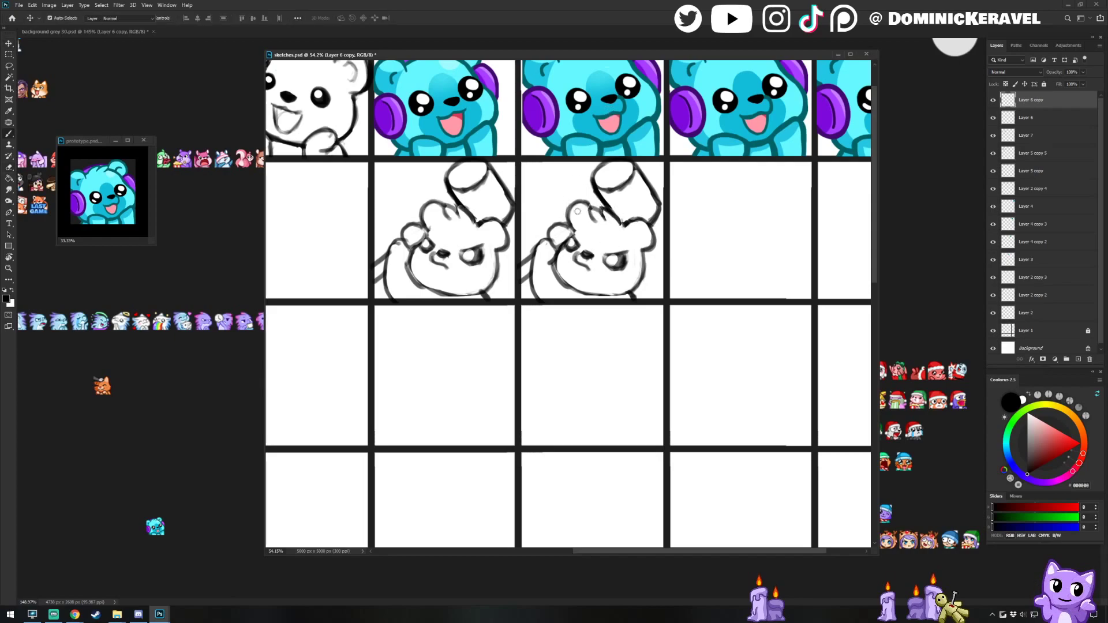
{"action": "key", "text": "e"}
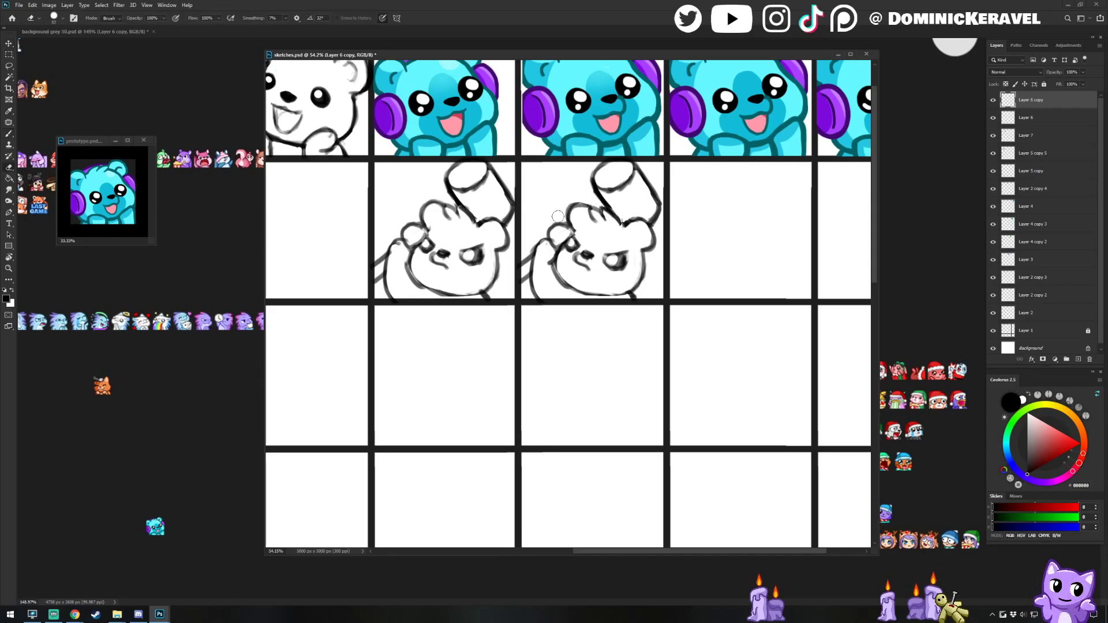
Darken and reshape both of the new duplicate's angry eyes with alternating Brush and Eraser strokes.
{"action": "key", "text": "b"}
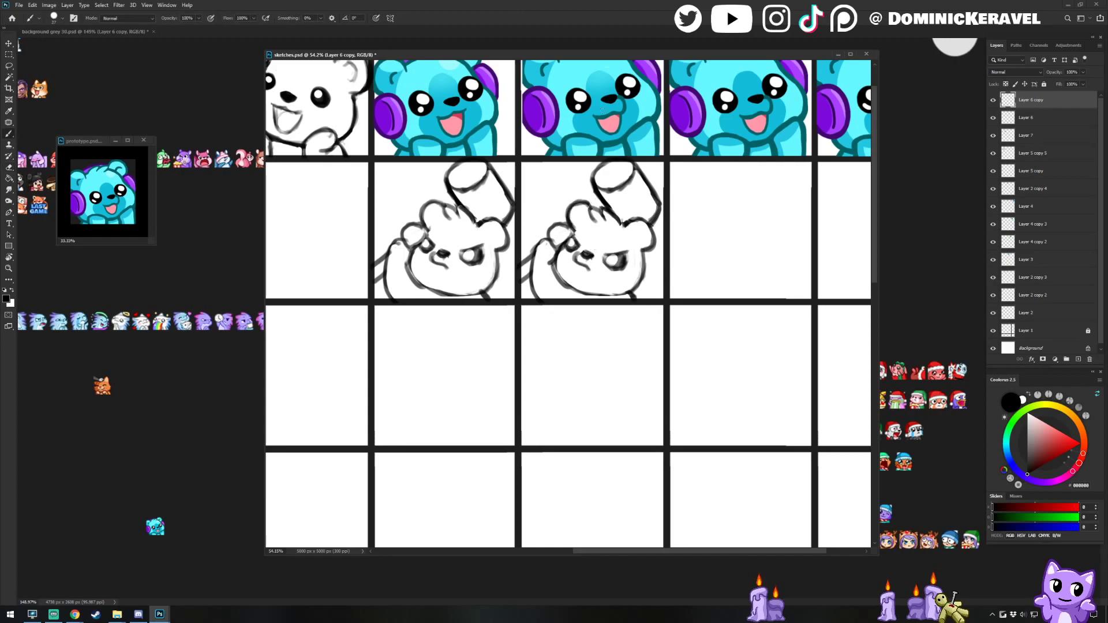
{"action": "key", "text": "e"}
{"action": "key", "text": "b"}
{"action": "key", "text": "e"}
{"action": "key", "text": "b"}
{"action": "key", "text": "e"}
{"action": "key", "text": "b"}
{"action": "key", "text": "e"}
{"action": "key", "text": "v"}
{"action": "key", "text": "b"}
{"action": "key", "text": "e"}
{"action": "key", "text": "b"}
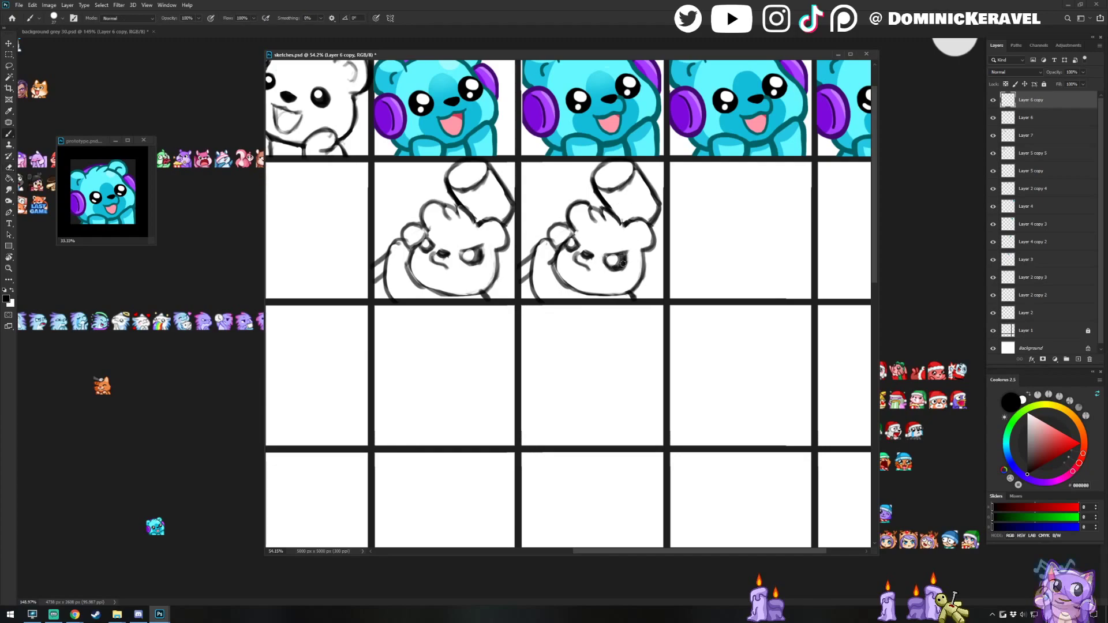
{"action": "key", "text": "e"}
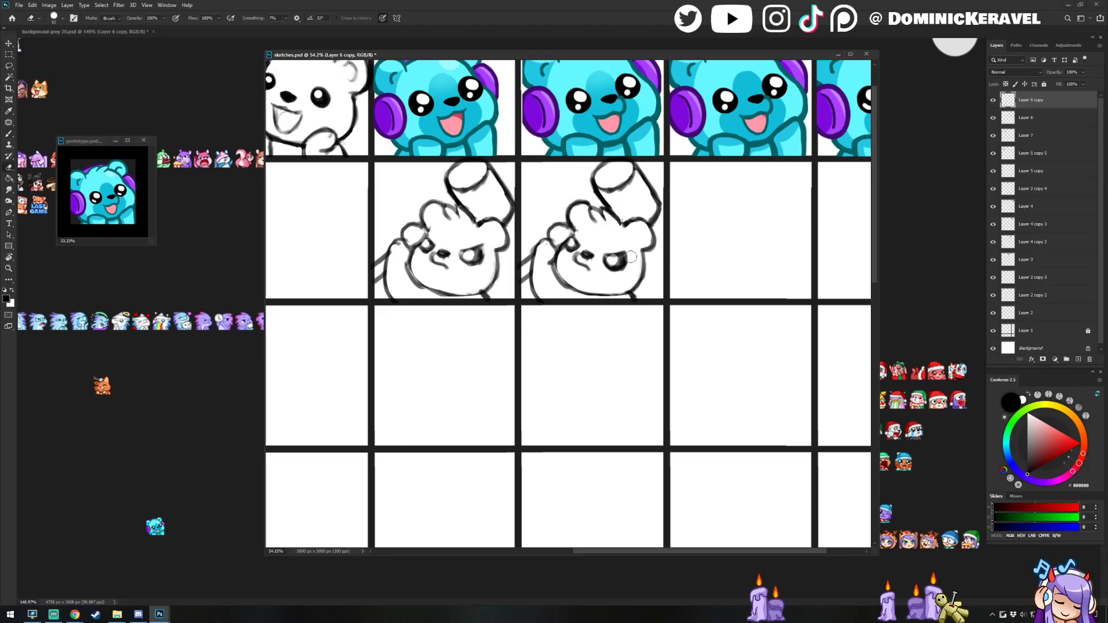
{"action": "key", "text": "b"}
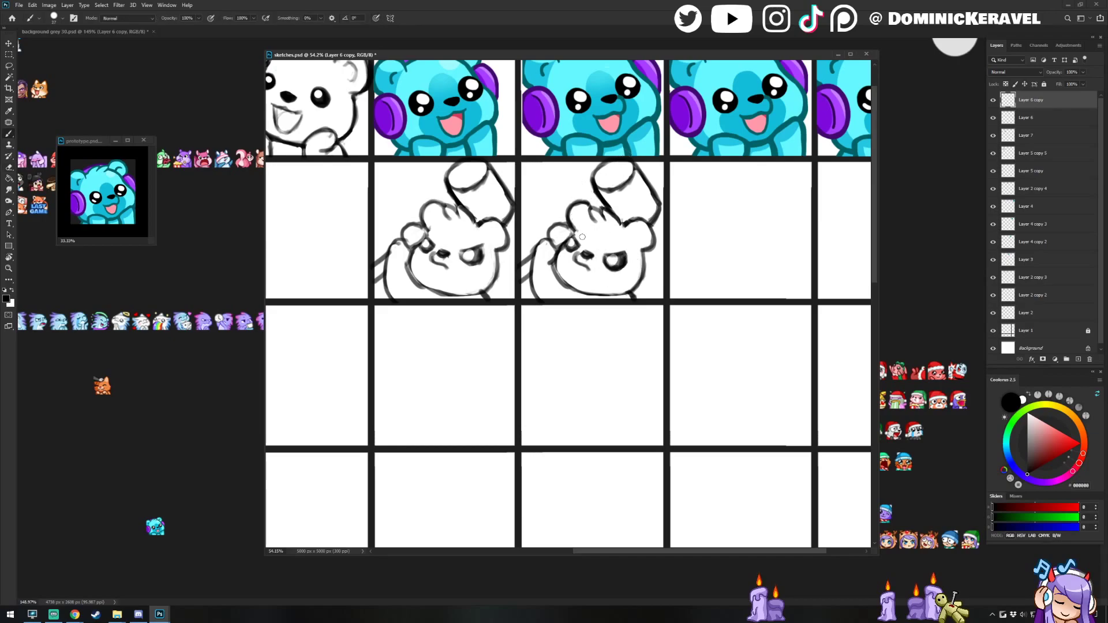
Darken the new duplicate's nose and erase the mouth line beneath it, undoing unwanted strokes.
{"action": "left_click_drag", "start_coordinate": [576, 261], "coordinate": [593, 270]}
{"action": "key", "text": "ctrl+z"}
{"action": "key", "text": "e"}
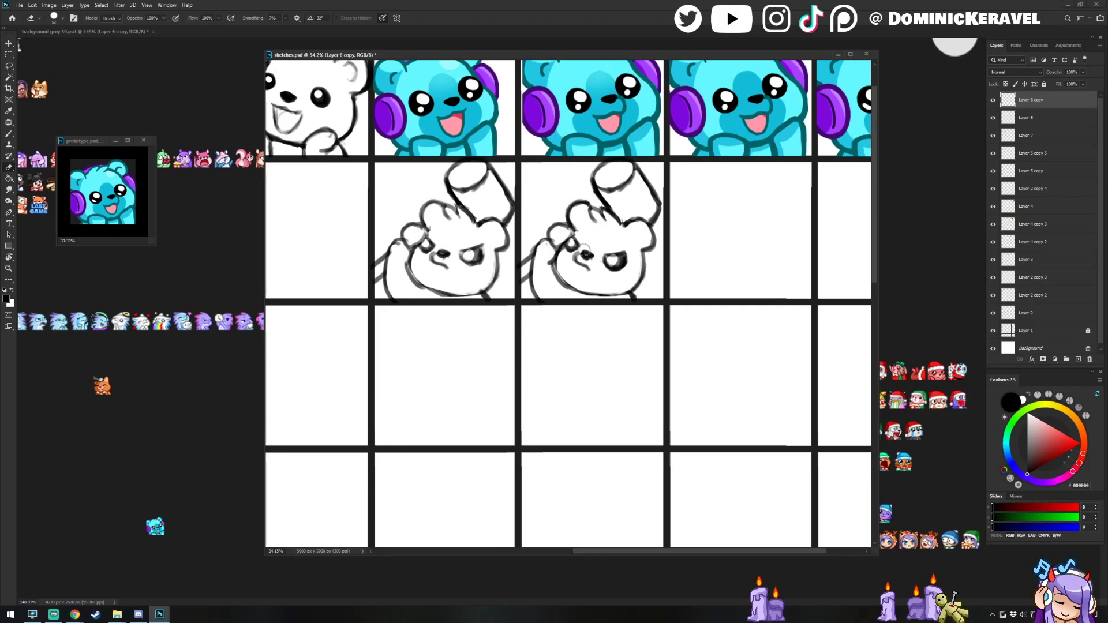
{"action": "key", "text": "b"}
{"action": "key", "text": "e"}
{"action": "left_click_drag", "start_coordinate": [551, 271], "coordinate": [601, 297]}
{"action": "key", "text": "ctrl+z"}
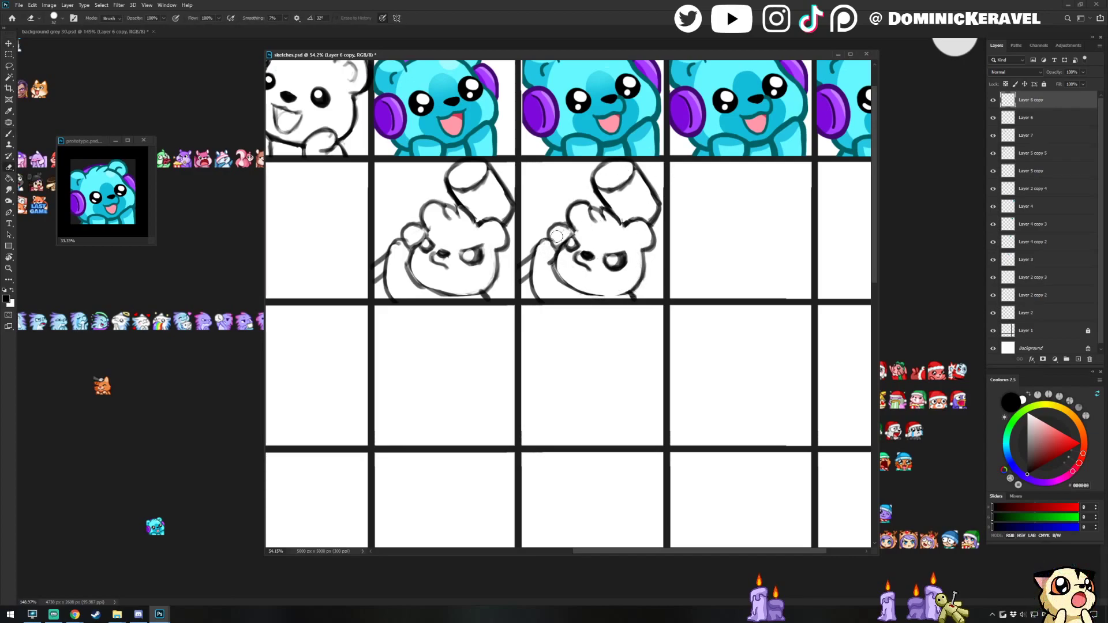
Touch up the lines around the raised paw and mallet on the mallet bear duplicate with Brush and Eraser strokes.
{"action": "key", "text": "b"}
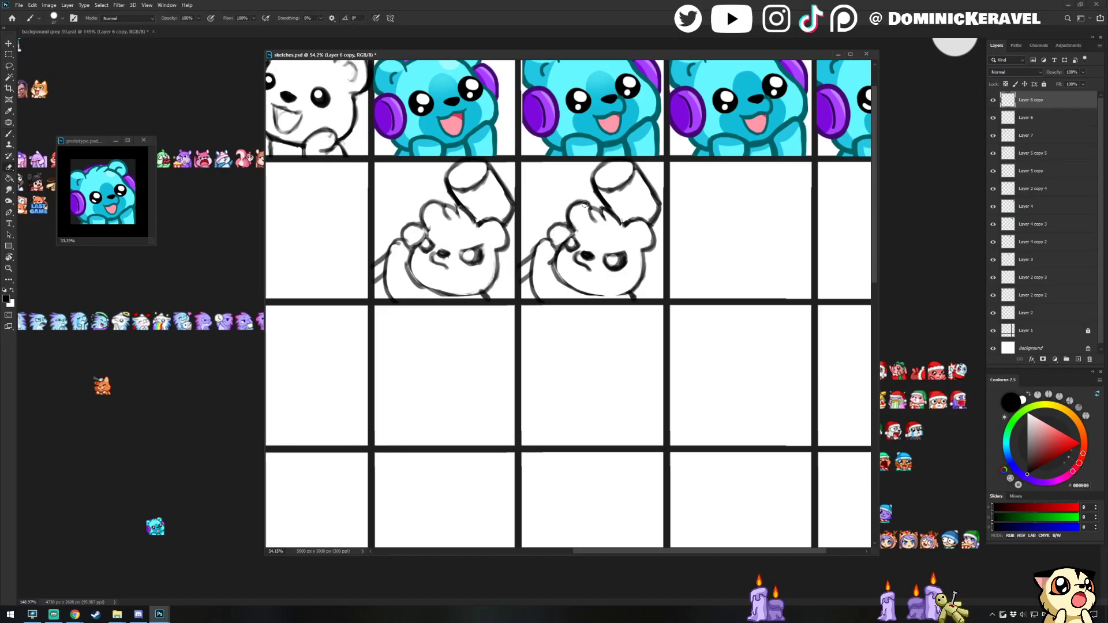
{"action": "key", "text": "e"}
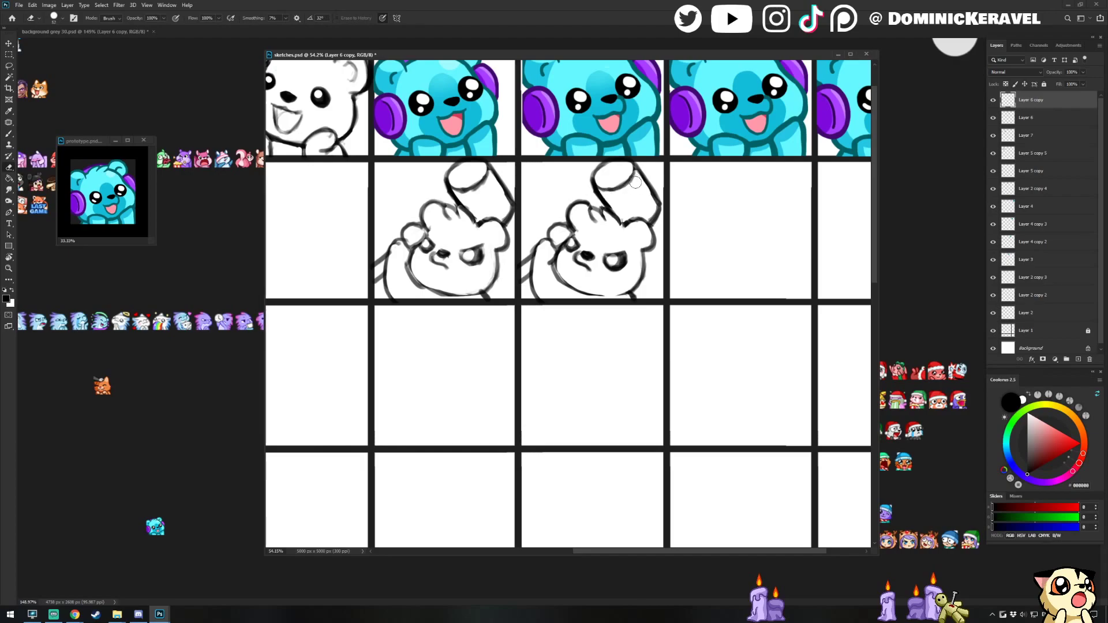
{"action": "key", "text": "b"}
{"action": "key", "text": "v"}
{"action": "key", "text": "e"}
{"action": "key", "text": "b"}
{"action": "key", "text": "e"}
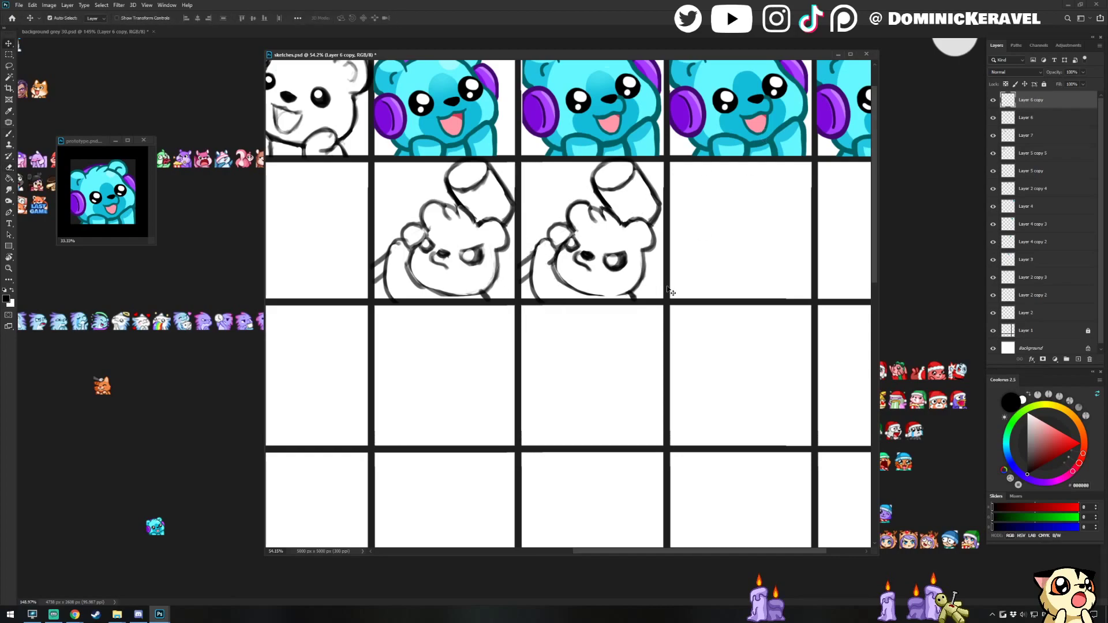
Clean the duplicate's ear and the outline beside the mallet, alternating between erasing and brushing.
{"action": "key", "text": "v"}
{"action": "key", "text": "b"}
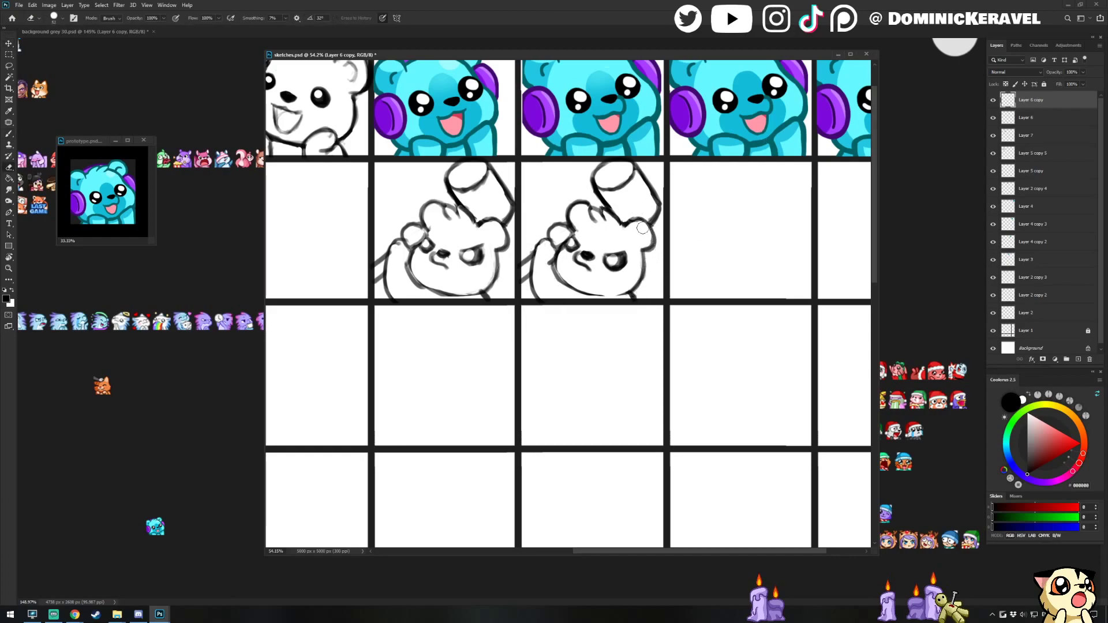
{"action": "key", "text": "e"}
{"action": "key", "text": "b"}
{"action": "key", "text": "e"}
{"action": "key", "text": "v"}
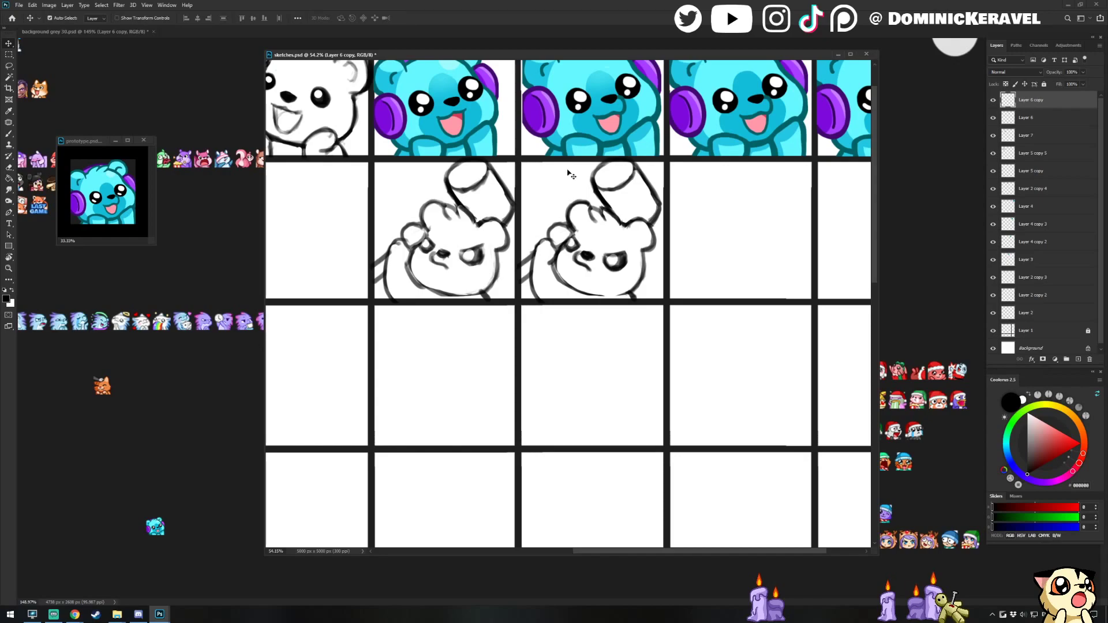
{"action": "key", "text": "e"}
{"action": "key", "text": "b"}
{"action": "key", "text": "e"}
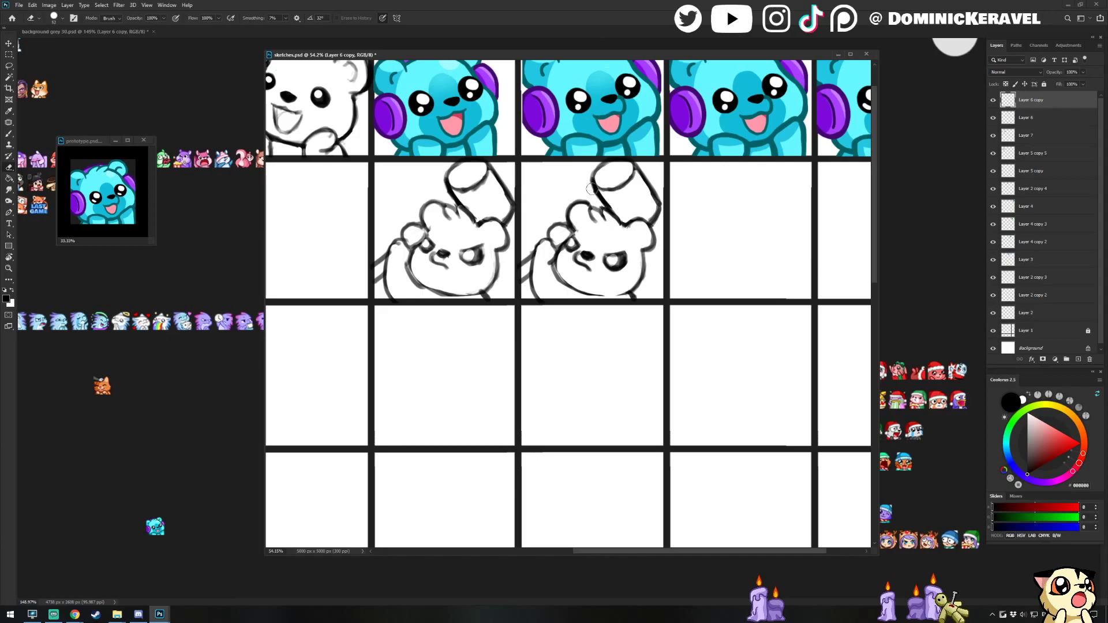
{"action": "key", "text": "b"}
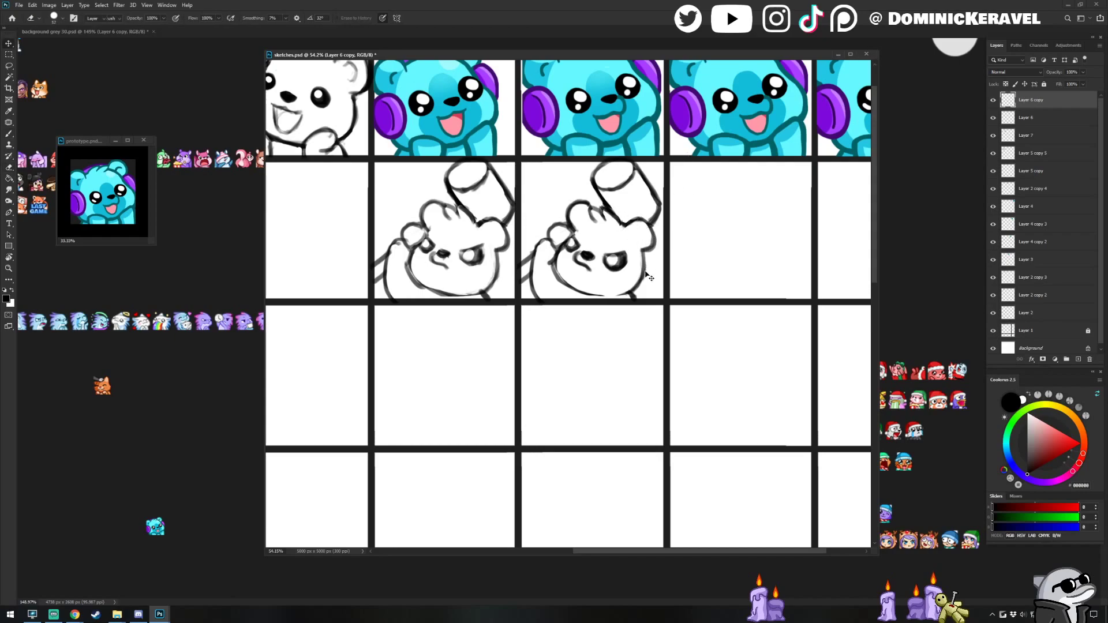
Refine the duplicate's large angry eye and the forehead area between the paw and ear with Brush and Eraser.
{"action": "key", "text": "v"}
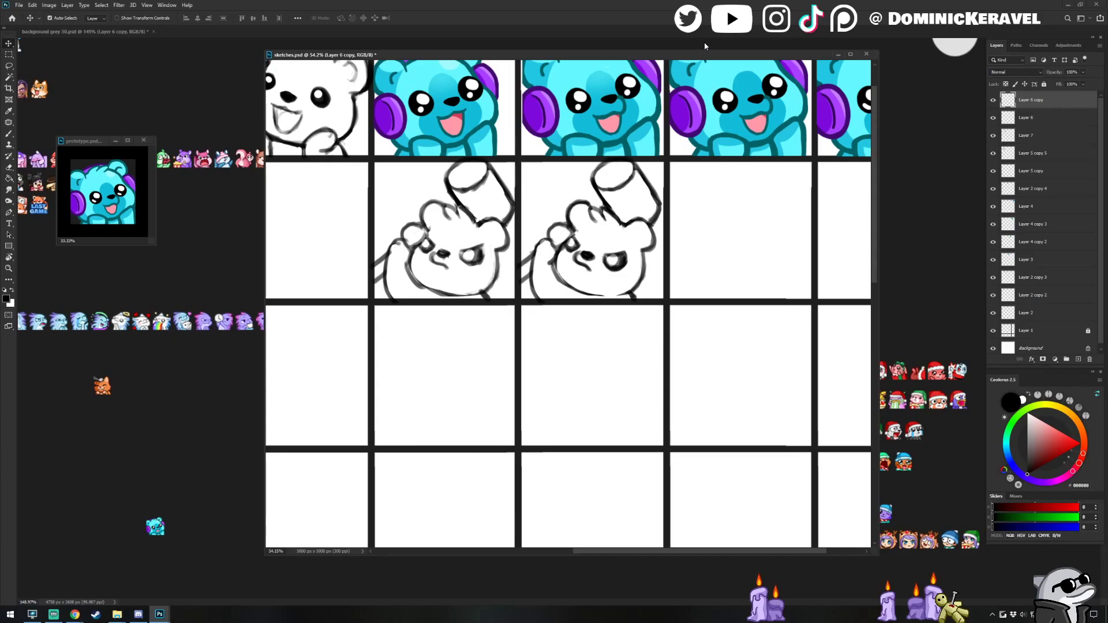
{"action": "key", "text": "b"}
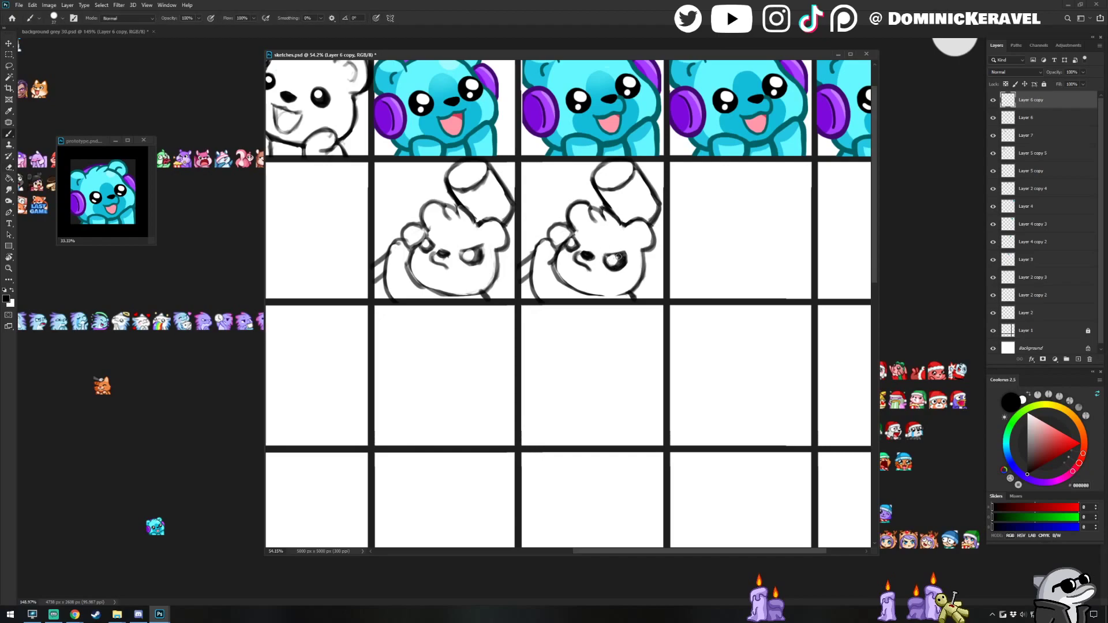
{"action": "key", "text": "e"}
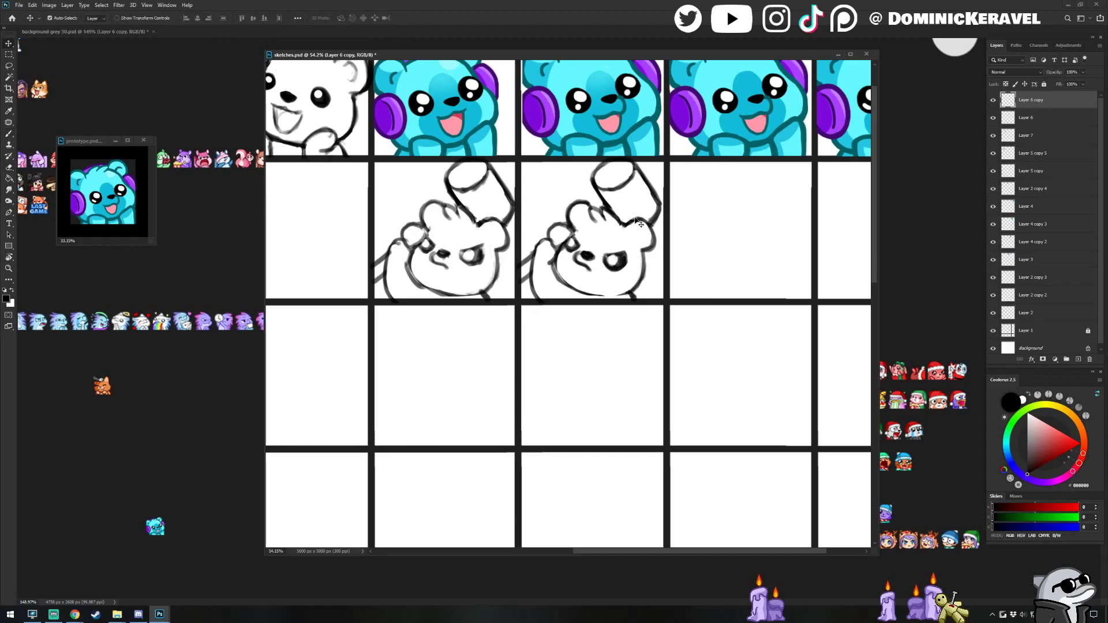
{"action": "key", "text": "b"}
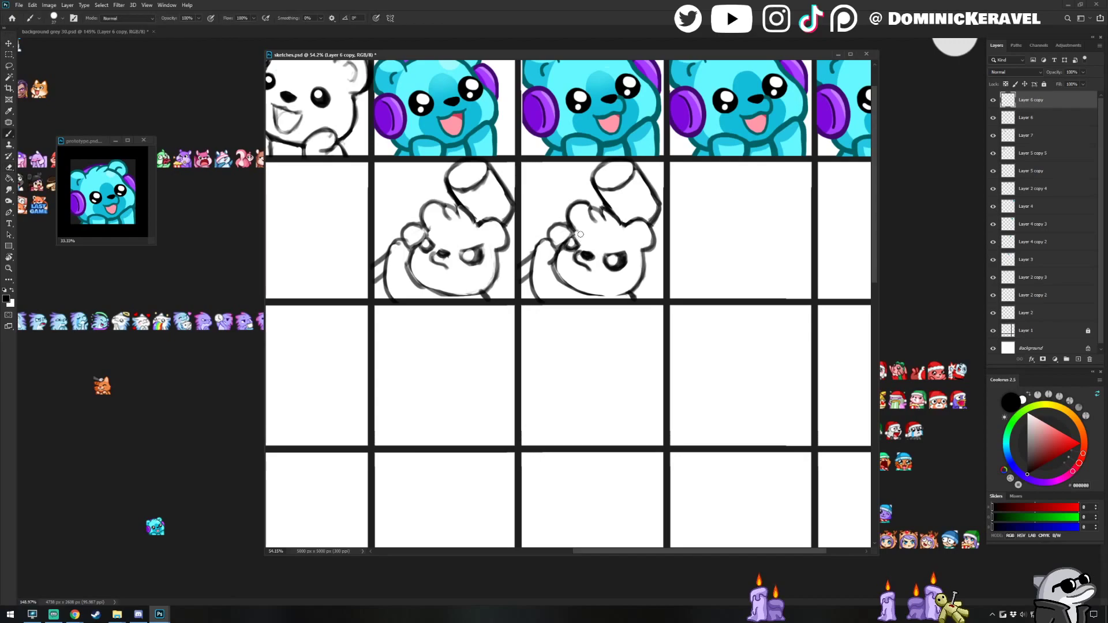
{"action": "key", "text": "v"}
{"action": "key", "text": "e"}
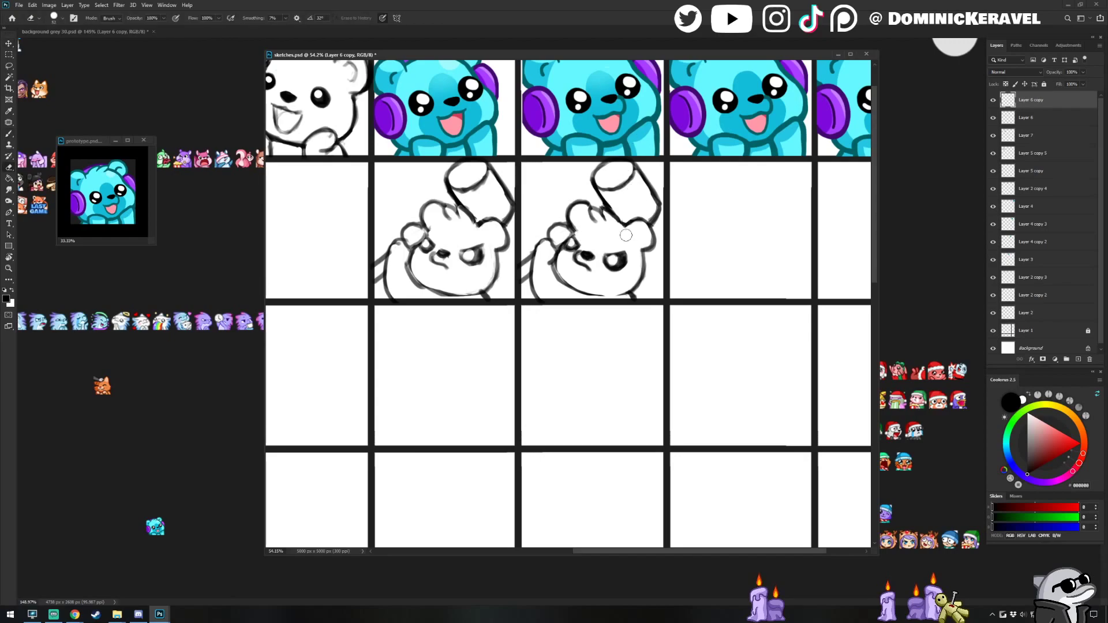
{"action": "scroll", "coordinate": [576, 230], "scroll_direction": "up", "scroll_amount": 2}
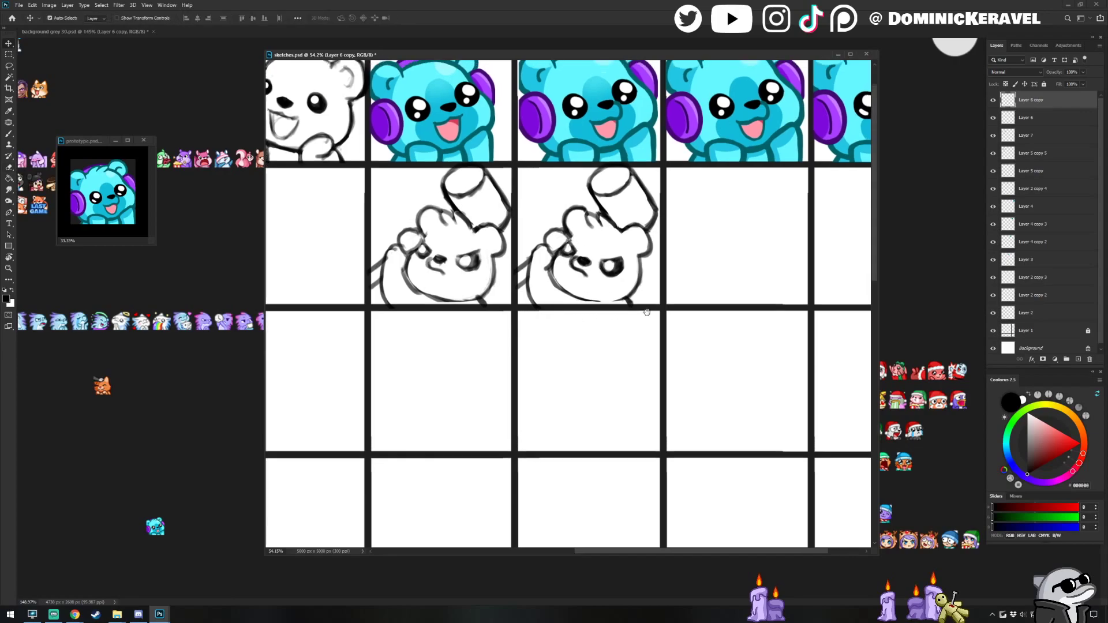
{"action": "key", "text": "v"}
Try deleting the original mallet bear sketch beside the duplicate.
{"action": "scroll", "coordinate": [551, 293], "scroll_direction": "down", "scroll_amount": 6}
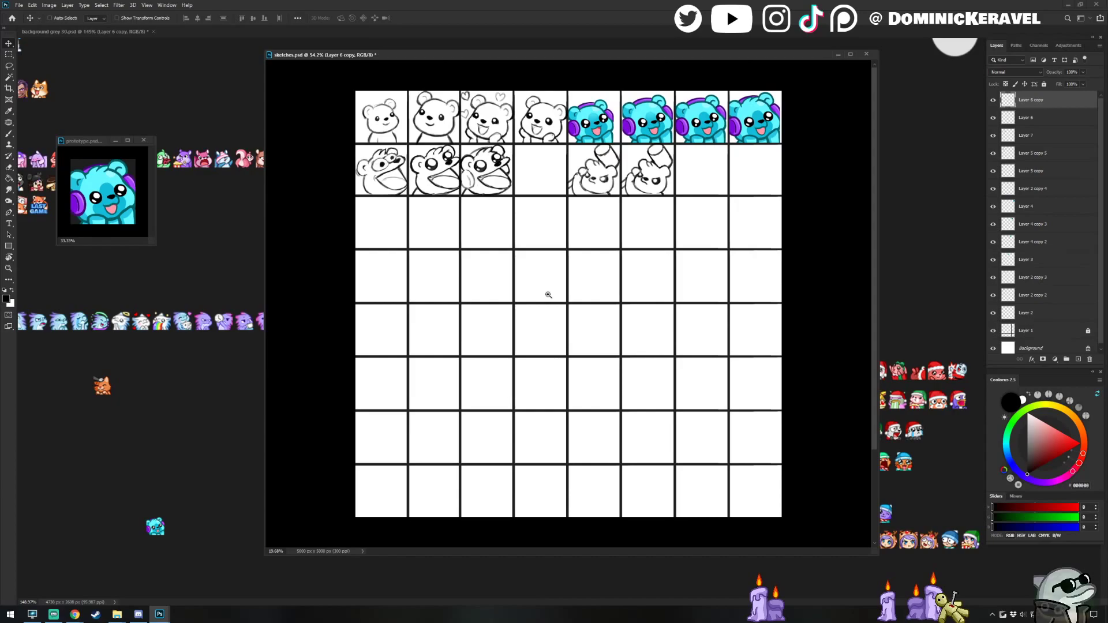
{"action": "left_click", "coordinate": [613, 241], "text": "ctrl"}
{"action": "left_click", "coordinate": [570, 218]}
{"action": "key", "text": "Delete"}
{"action": "key", "text": "ctrl+z"}
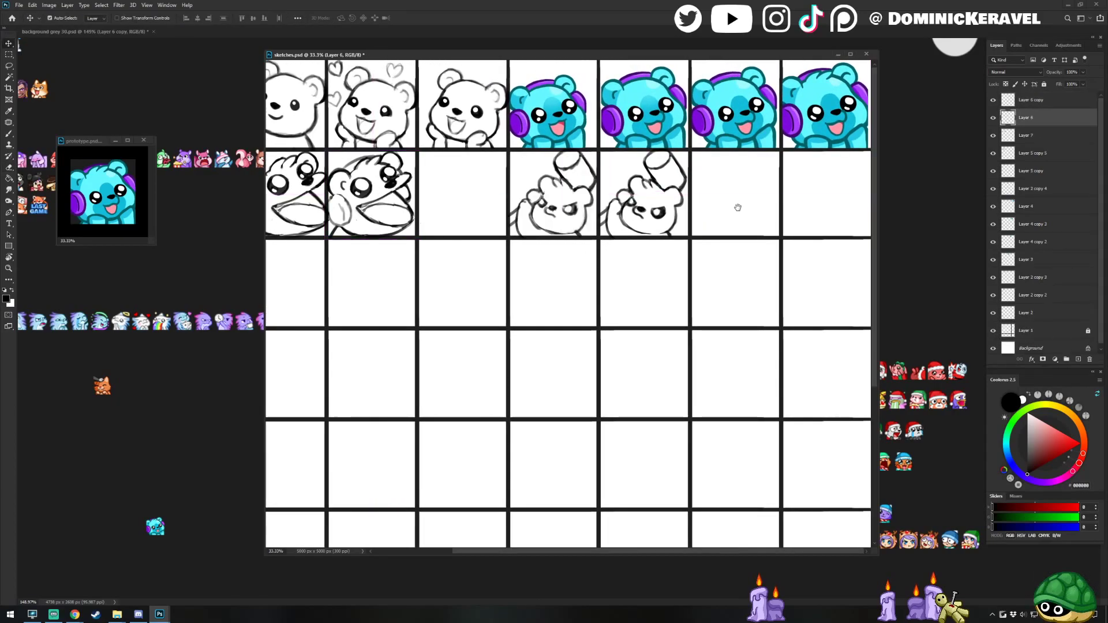
Draw a mouth line beneath the second mallet bear's nose with the Brush.
{"action": "scroll", "coordinate": [721, 218], "scroll_direction": "down", "scroll_amount": 3}
{"action": "scroll", "coordinate": [709, 221], "scroll_direction": "up", "scroll_amount": 1}
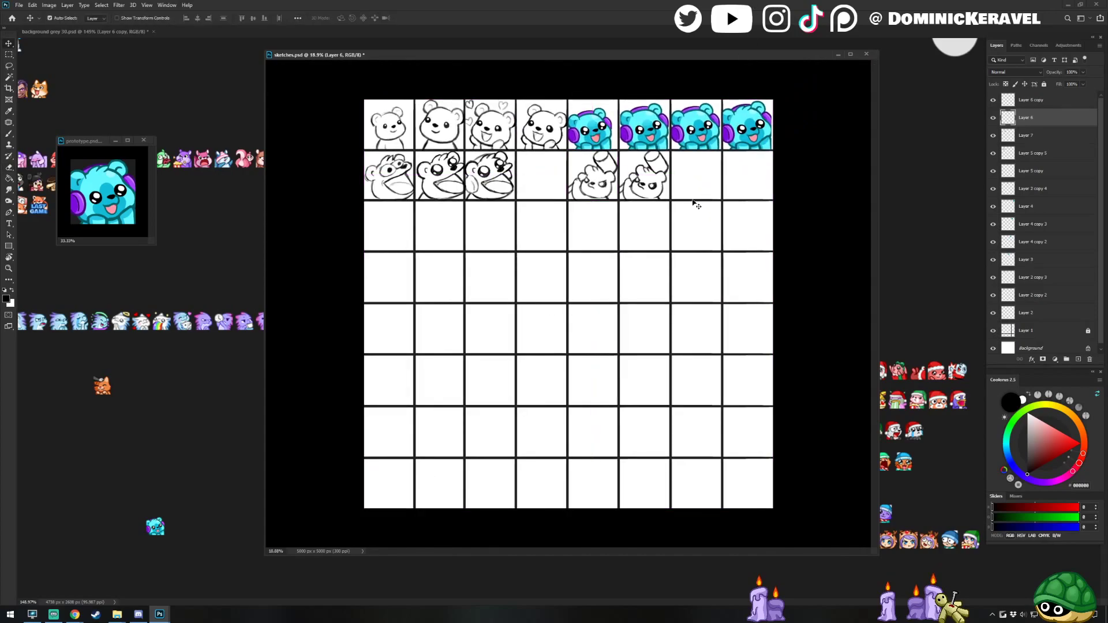
{"action": "scroll", "coordinate": [681, 166], "scroll_direction": "up", "scroll_amount": 4}
{"action": "key", "text": "b"}
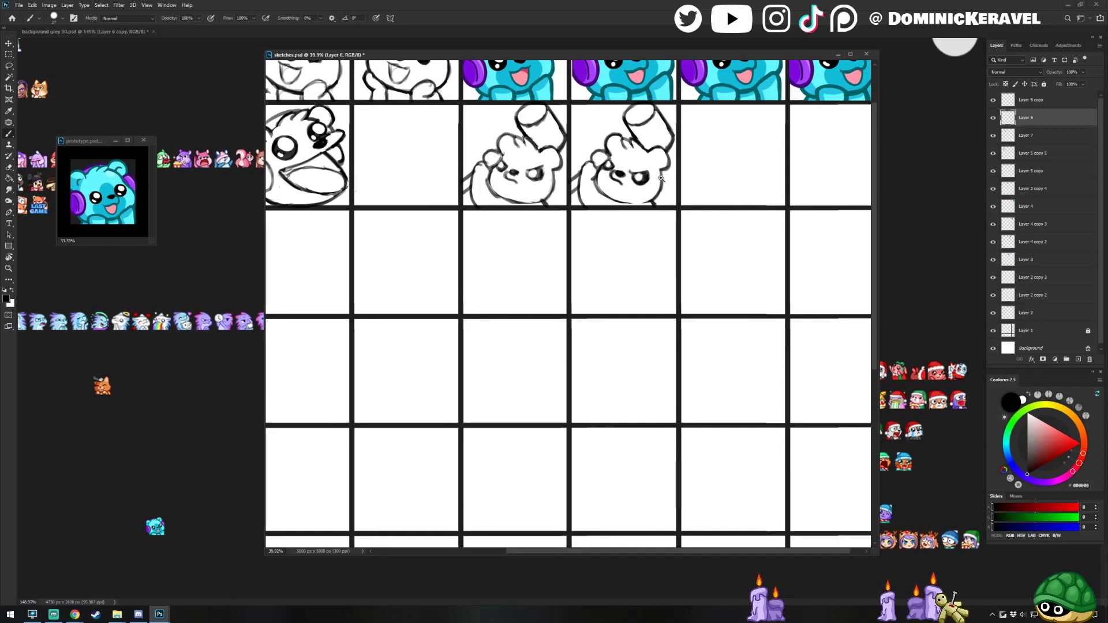
{"action": "scroll", "coordinate": [618, 156], "scroll_direction": "up", "scroll_amount": 1}
{"action": "mouse_move", "coordinate": [652, 193]}
{"action": "left_mouse_down"}
{"action": "mouse_move", "coordinate": [623, 220]}
{"action": "mouse_move", "coordinate": [586, 226]}
{"action": "mouse_move", "coordinate": [573, 207]}
{"action": "left_mouse_up"}
Lasso the second mallet bear's mouth line, adjust it with Free Transform and deselect it.
{"action": "key", "text": "l"}
{"action": "scroll", "coordinate": [574, 212], "scroll_direction": "down", "scroll_amount": 1}
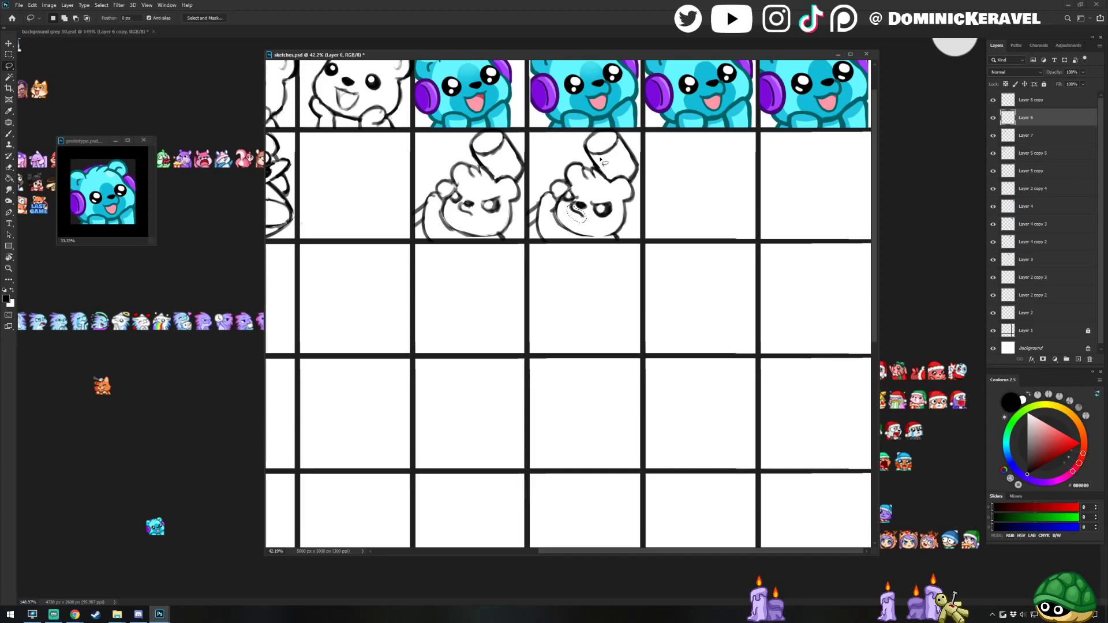
{"action": "scroll", "coordinate": [741, 194], "scroll_direction": "down", "scroll_amount": 2}
{"action": "key", "text": "ctrl+t"}
{"action": "key", "text": "Return"}
{"action": "key", "text": "ctrl+d"}
Switch to the second mallet bear's own layer and lasso the area around its mouth.
{"action": "key", "text": "v"}
{"action": "left_click", "coordinate": [676, 206]}
{"action": "key", "text": "l"}
{"action": "scroll", "coordinate": [649, 211], "scroll_direction": "up", "scroll_amount": 1}
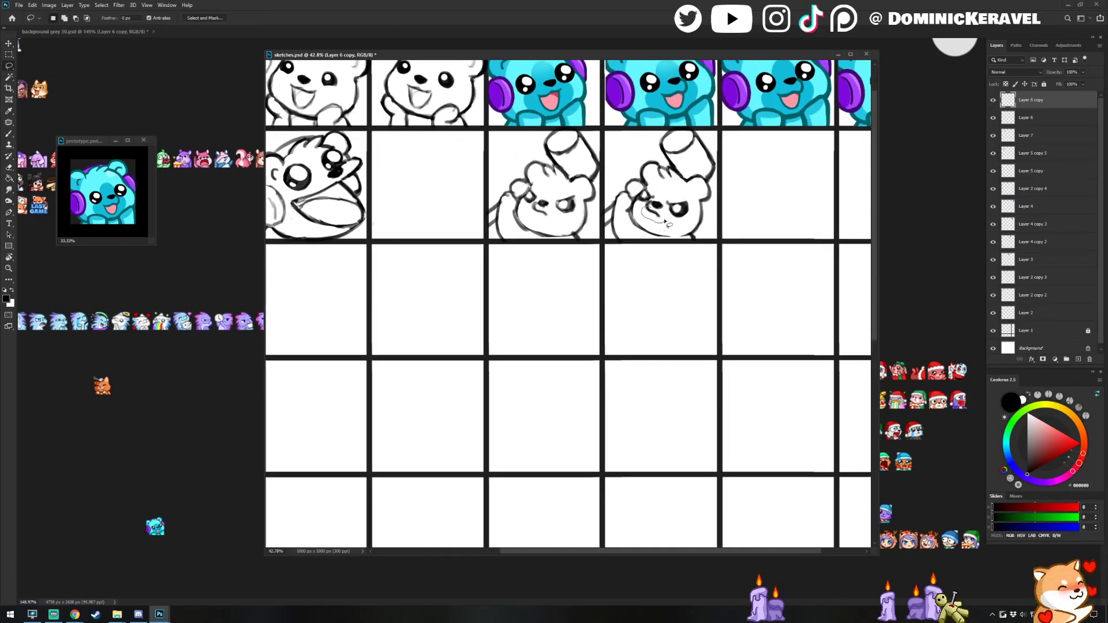
{"action": "scroll", "coordinate": [652, 209], "scroll_direction": "down", "scroll_amount": 1}
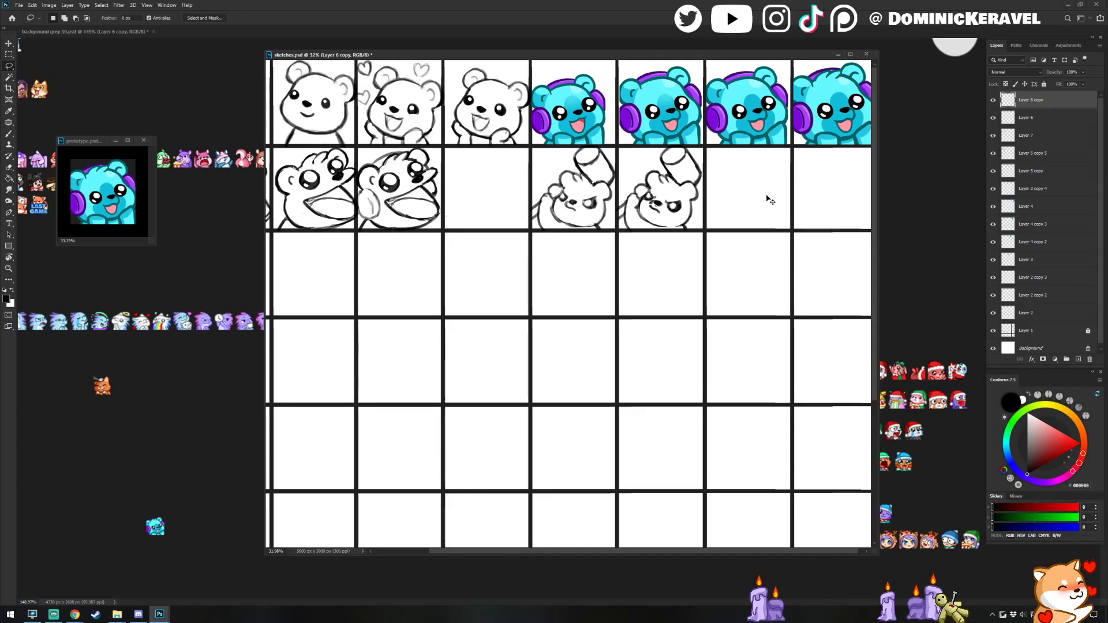
Duplicate the second mallet bear into the empty grid cell beside it.
{"action": "scroll", "coordinate": [770, 200], "scroll_direction": "down", "scroll_amount": 1}
{"action": "key", "text": "v"}
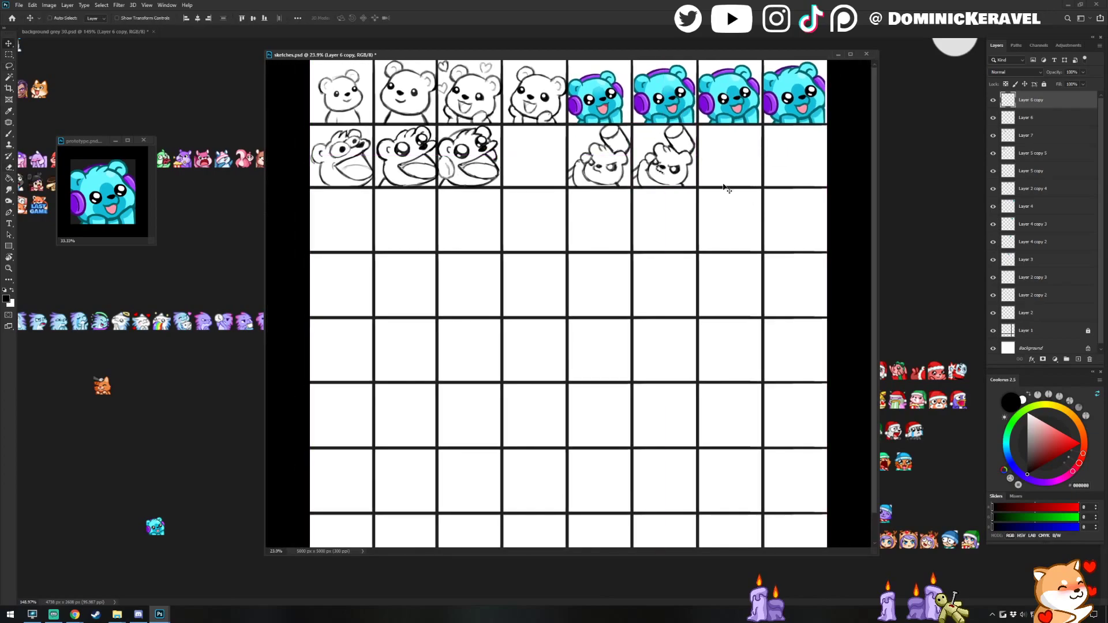
{"action": "scroll", "coordinate": [720, 180], "scroll_direction": "down", "scroll_amount": 1}
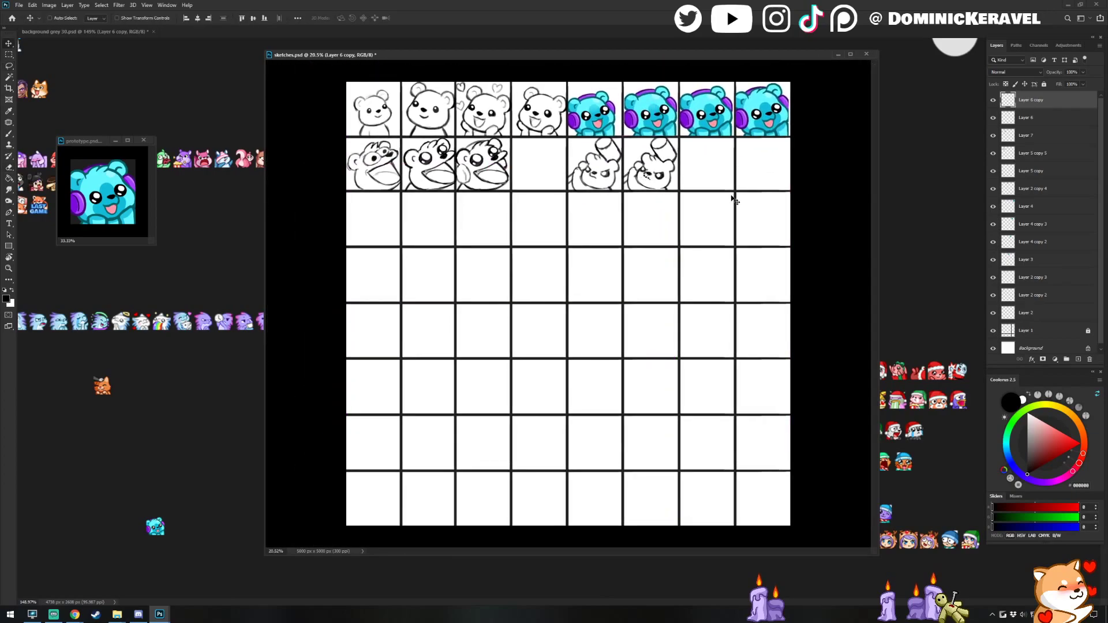
{"action": "scroll", "coordinate": [666, 188], "scroll_direction": "up", "scroll_amount": 2}
{"action": "left_click_drag", "start_coordinate": [642, 169], "coordinate": [735, 169]}
Lasso the nose on the third mallet bear's face.
{"action": "scroll", "coordinate": [716, 133], "scroll_direction": "up", "scroll_amount": 2}
{"action": "key", "text": "l"}
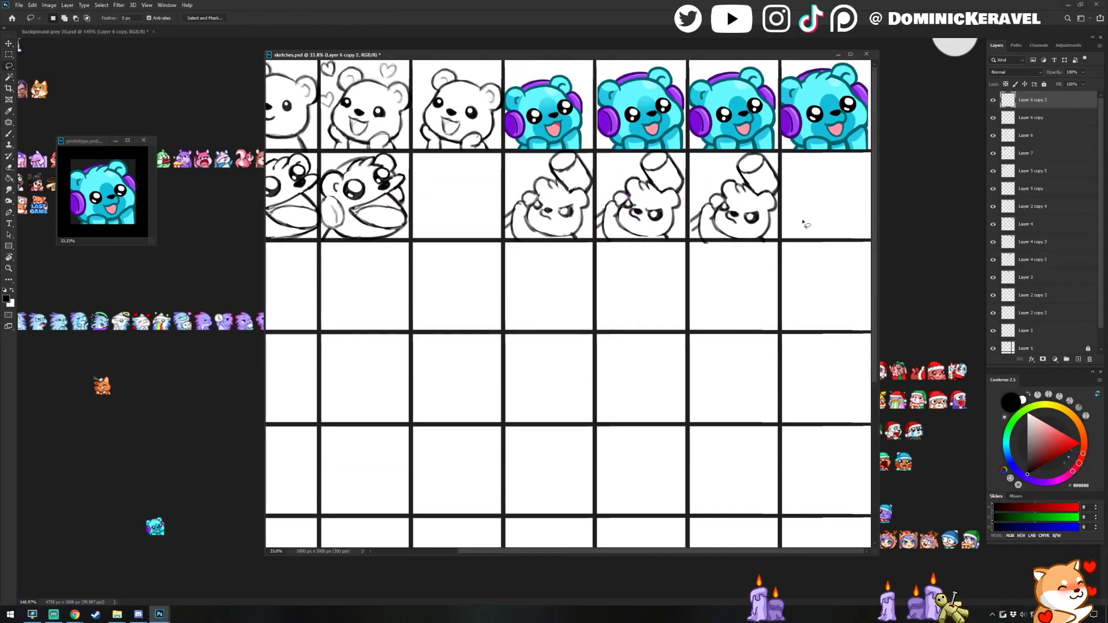
{"action": "scroll", "coordinate": [804, 223], "scroll_direction": "up", "scroll_amount": 1}
{"action": "mouse_move", "coordinate": [707, 210]}
{"action": "left_mouse_down"}
{"action": "mouse_move", "coordinate": [728, 226]}
{"action": "mouse_move", "coordinate": [722, 213]}
{"action": "left_mouse_up"}
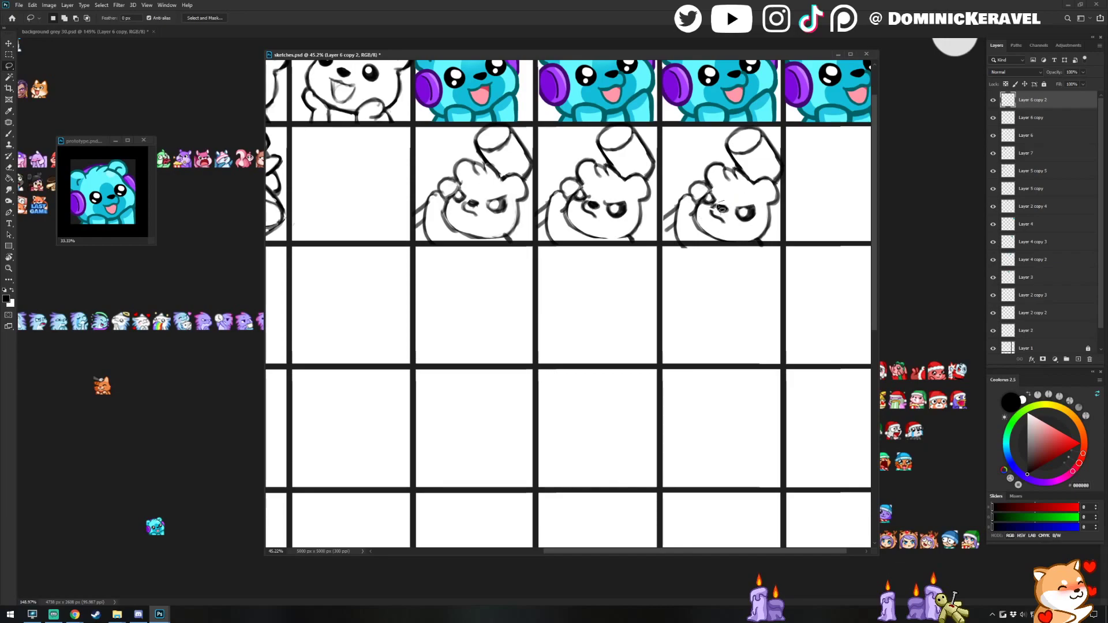
Retouch the third mallet bear's nose and mouth with alternating Brush and Eraser strokes.
{"action": "key", "text": "b"}
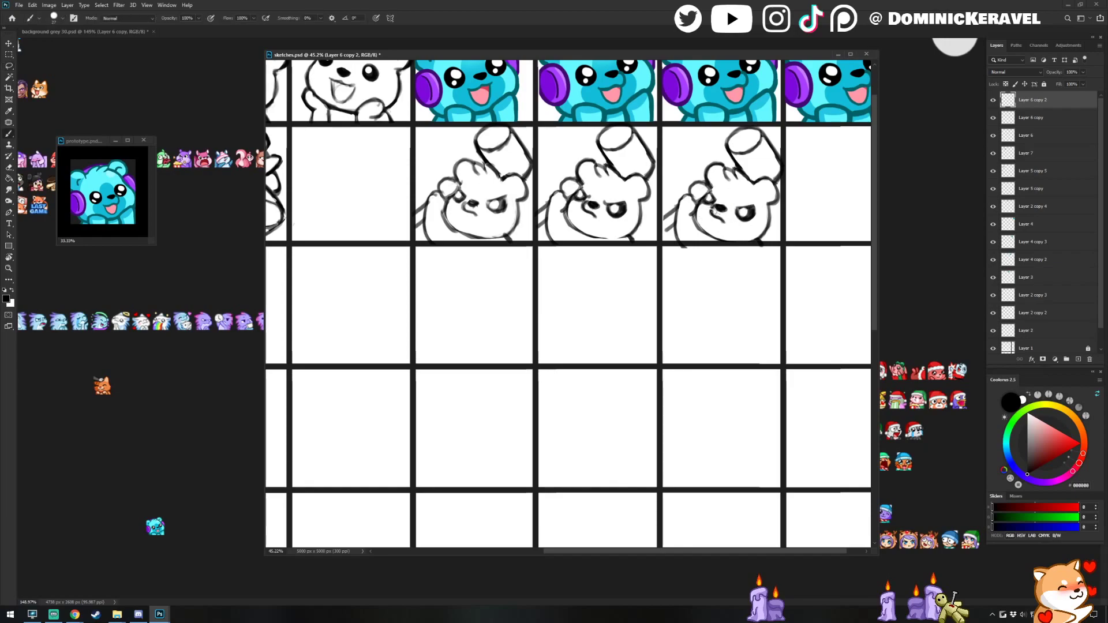
{"action": "key", "text": "e"}
{"action": "key", "text": "b"}
{"action": "key", "text": "e"}
{"action": "left_click_drag", "start_coordinate": [720, 224], "coordinate": [728, 226]}
{"action": "key", "text": "b"}
Redraw the third mallet bear's ears with the Brush and erase the surplus lines around them.
{"action": "scroll", "coordinate": [715, 220], "scroll_direction": "down", "scroll_amount": 5}
{"action": "key", "text": "v"}
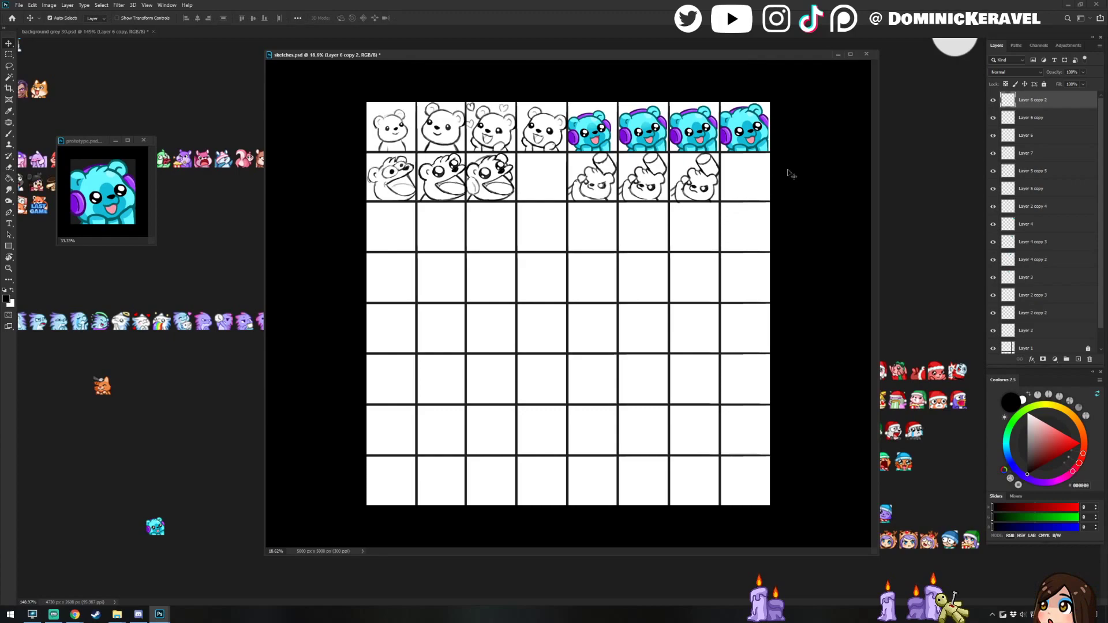
{"action": "key", "text": "ctrl"}
{"action": "left_click_drag", "start_coordinate": [694, 197], "coordinate": [751, 177]}
{"action": "key", "text": "b"}
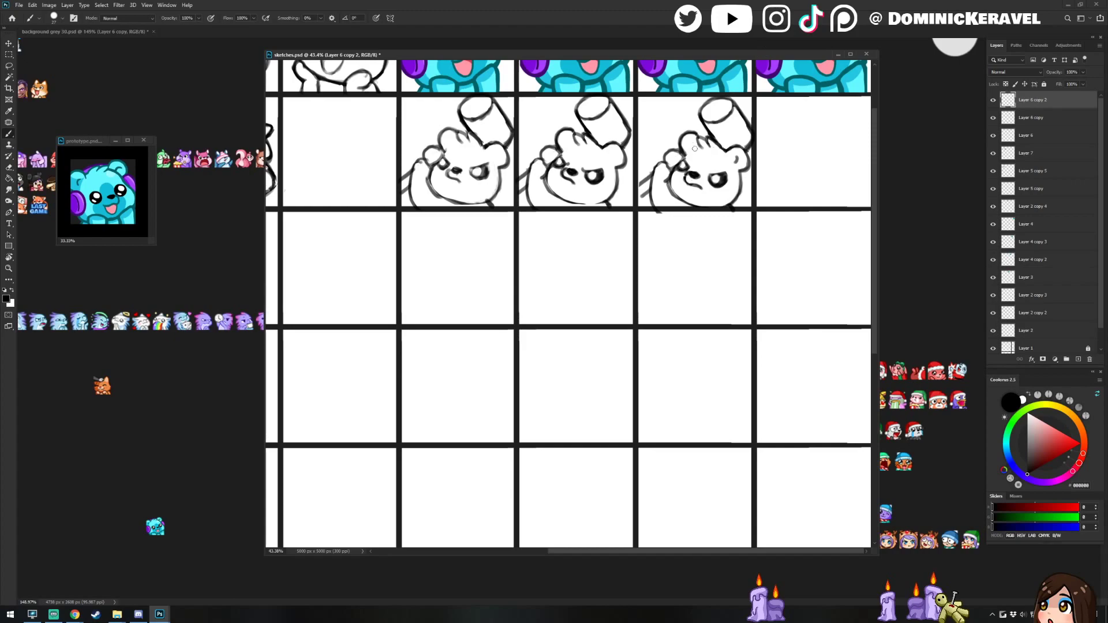
{"action": "key", "text": "e"}
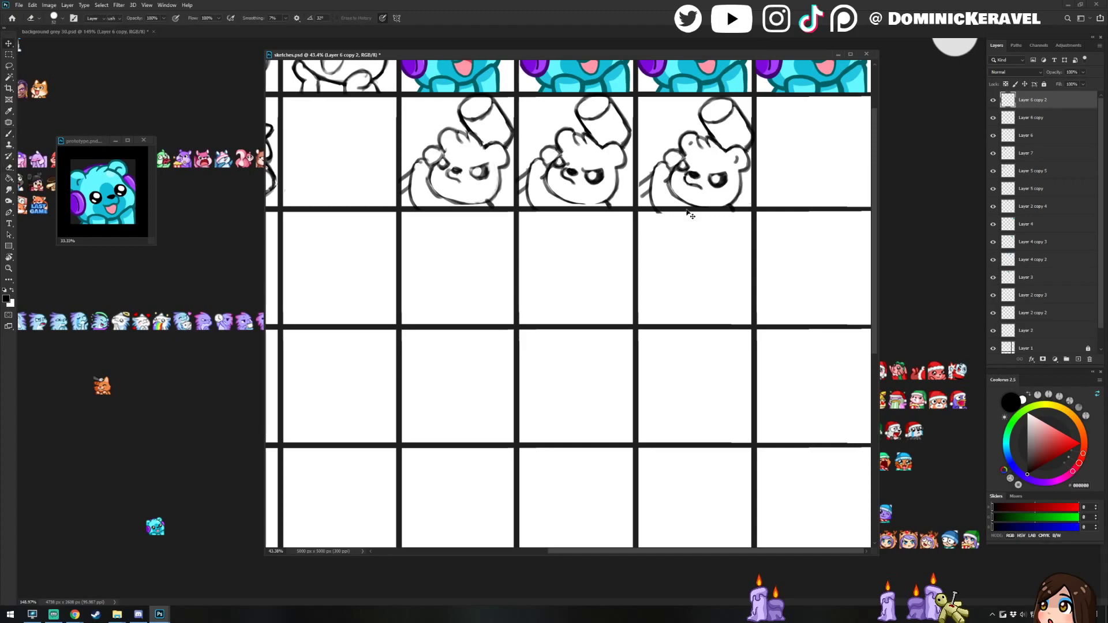
{"action": "key", "text": "b"}
Sketch light curved bands across the third bear's mallet and save the document.
{"action": "scroll", "coordinate": [591, 215], "scroll_direction": "up", "scroll_amount": 3}
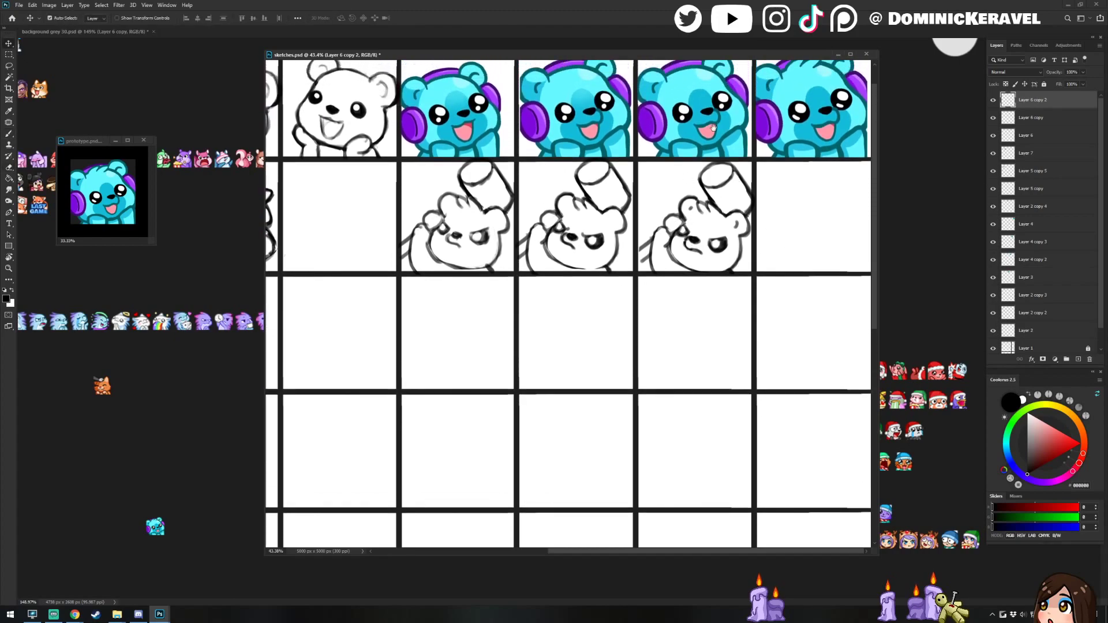
{"action": "key", "text": "b"}
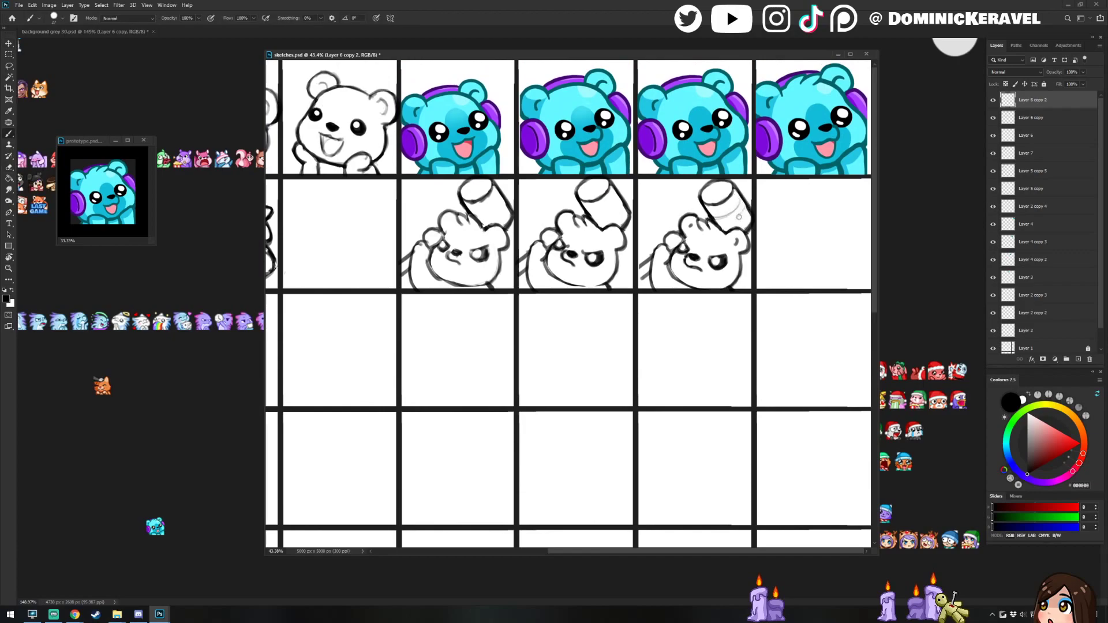
{"action": "key", "text": "ctrl+s"}
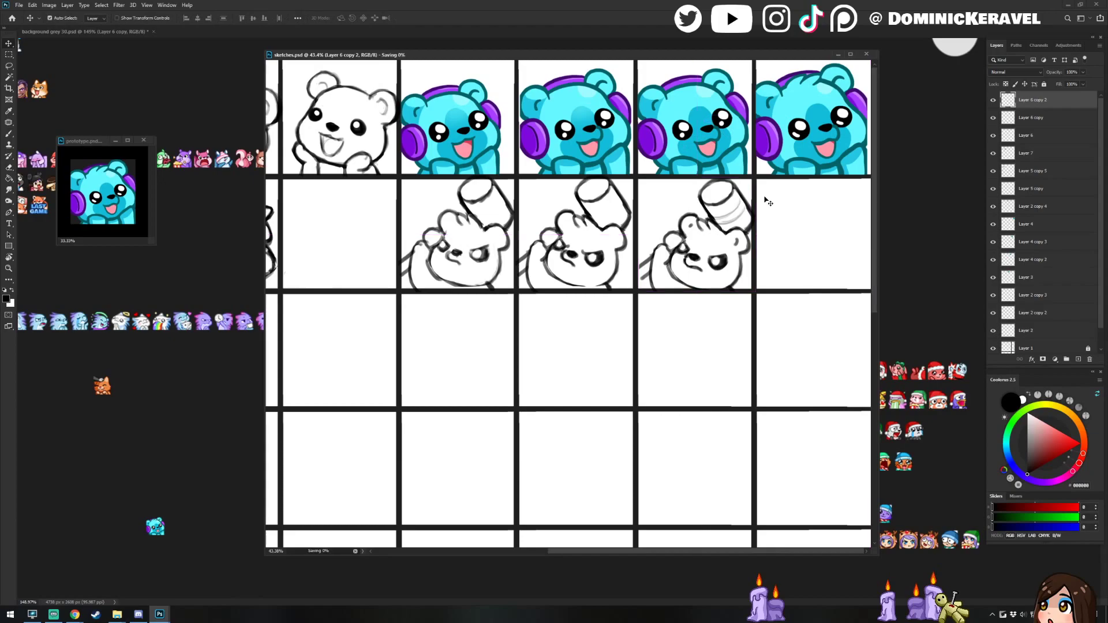
{"action": "key", "text": "e"}
{"action": "key", "text": "v"}
{"action": "key", "text": "ctrl+s"}
Delete the second mallet bear sketch from between the other two.
{"action": "mouse_move", "coordinate": [794, 235]}
{"action": "left_mouse_down"}
{"action": "mouse_move", "coordinate": [752, 235]}
{"action": "mouse_move", "coordinate": [774, 245]}
{"action": "mouse_move", "coordinate": [804, 203]}
{"action": "left_mouse_up"}
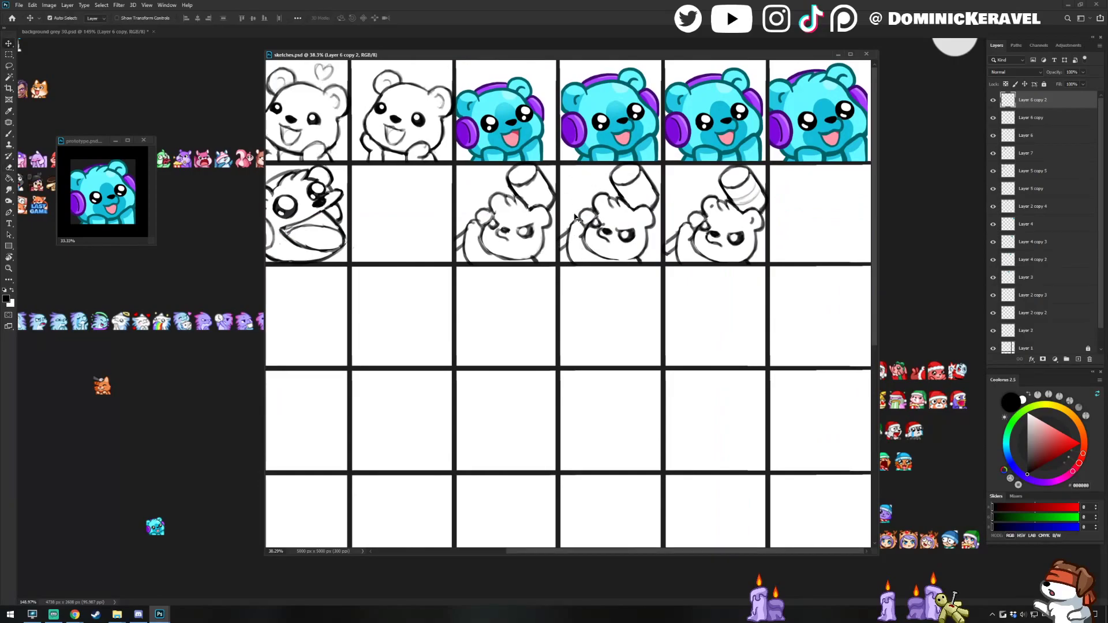
{"action": "left_click_drag", "start_coordinate": [661, 230], "coordinate": [656, 228]}
{"action": "left_click", "coordinate": [672, 204]}
{"action": "key", "text": "Delete"}
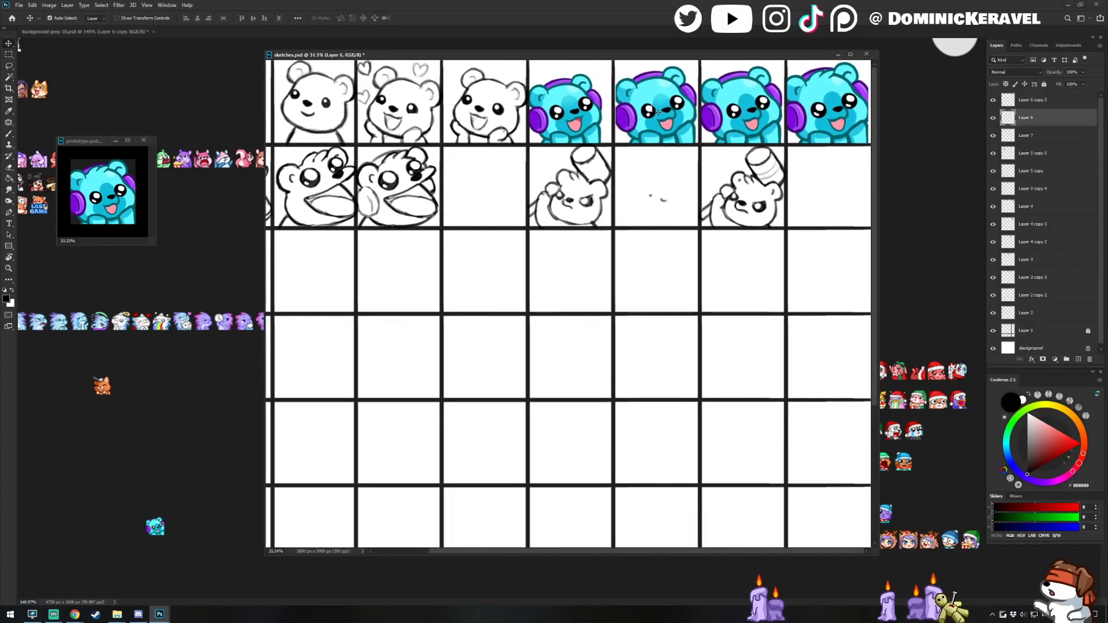
Move the original mallet bear sketch down into the fourth cell of the third row and erase the leftover marks.
{"action": "mouse_move", "coordinate": [588, 200]}
{"action": "left_mouse_down"}
{"action": "mouse_move", "coordinate": [513, 259]}
{"action": "mouse_move", "coordinate": [492, 295]}
{"action": "left_mouse_up"}
{"action": "left_click_drag", "start_coordinate": [453, 252], "coordinate": [508, 264]}
{"action": "key", "text": "e"}
Move the banded mallet bear into the empty fourth cell of the second row.
{"action": "key", "text": "v"}
{"action": "left_click_drag", "start_coordinate": [840, 202], "coordinate": [584, 200]}
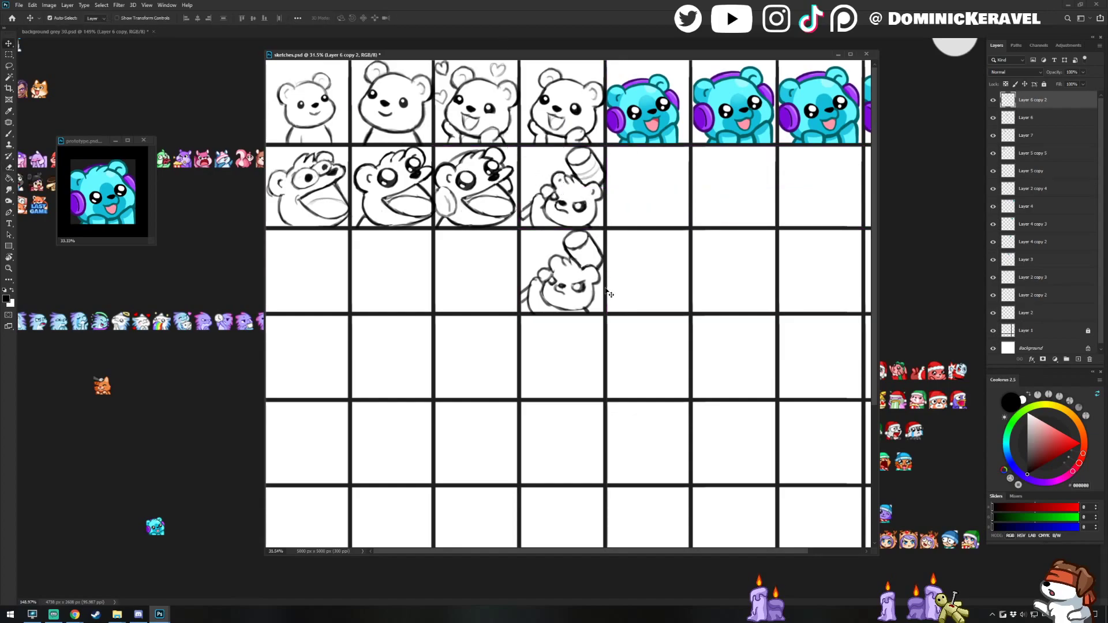
Select the middle wide-mouthed bear sketch in the second row and delete its layer.
{"action": "left_click", "coordinate": [391, 195]}
{"action": "key", "text": "Delete"}
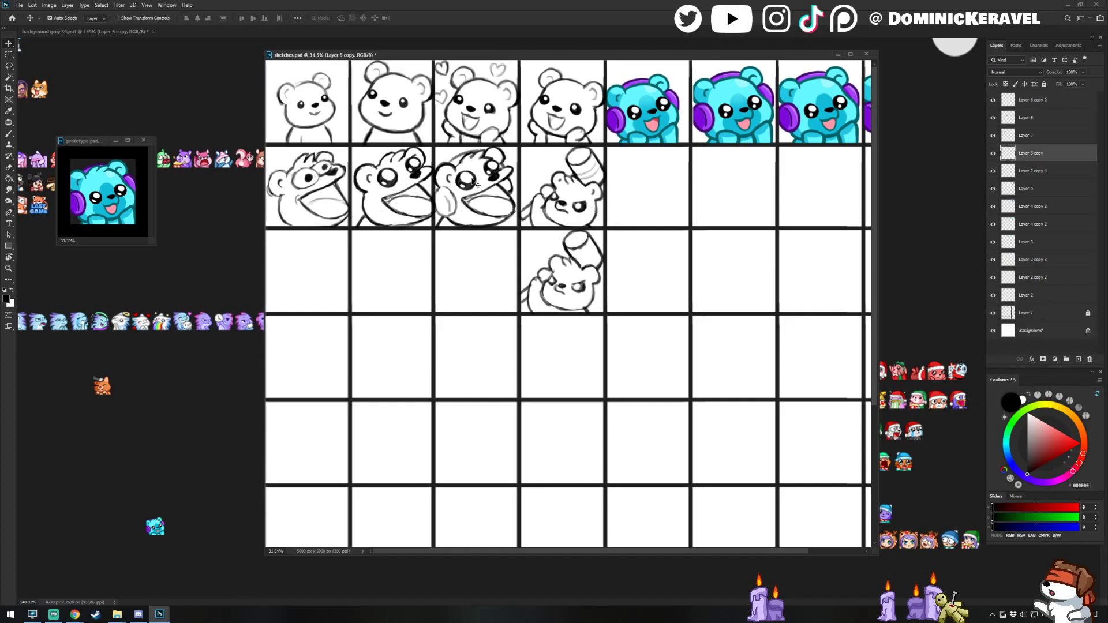
Move the third wide-mouthed bear into the second cell of the second row and both mallet bears into the third column.
{"action": "left_click_drag", "start_coordinate": [474, 187], "coordinate": [392, 187]}
{"action": "key", "text": "e"}
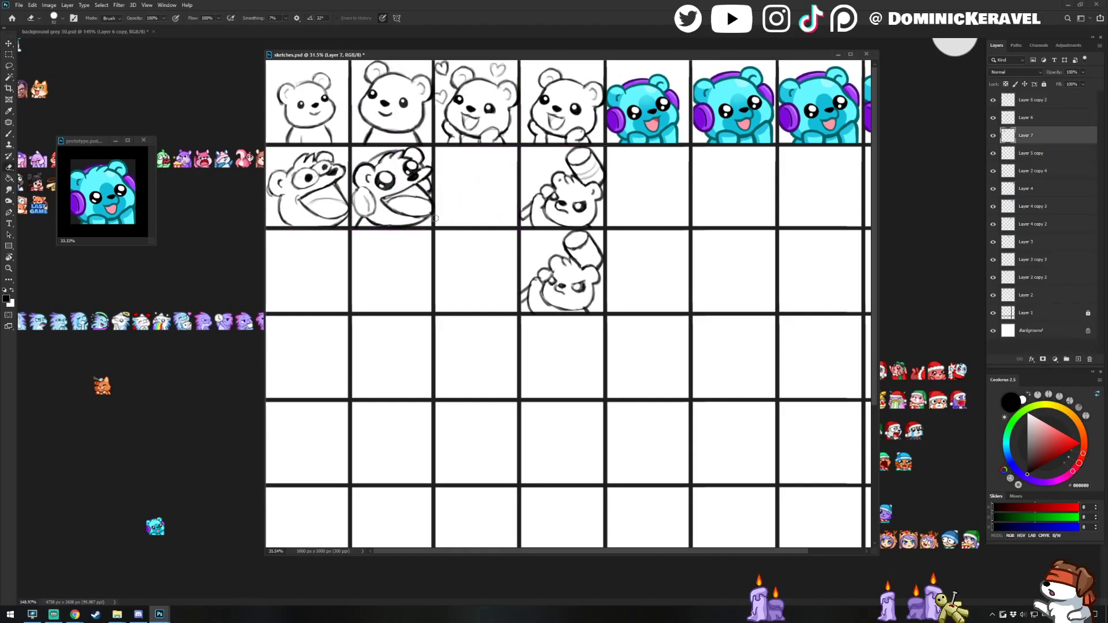
{"action": "key", "text": "v"}
{"action": "left_click_drag", "start_coordinate": [505, 165], "coordinate": [589, 326]}
{"action": "left_click_drag", "start_coordinate": [586, 206], "coordinate": [498, 199]}
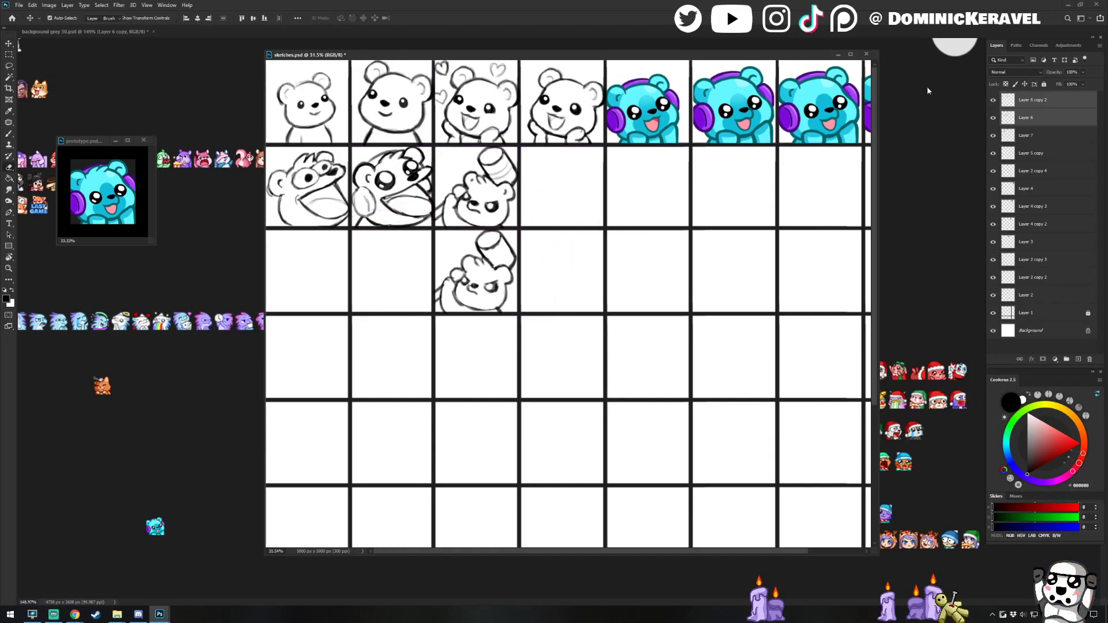
Select the banded mallet bear's layer and erase the stray marks along the edge of its cell.
{"action": "left_click", "coordinate": [1069, 176]}
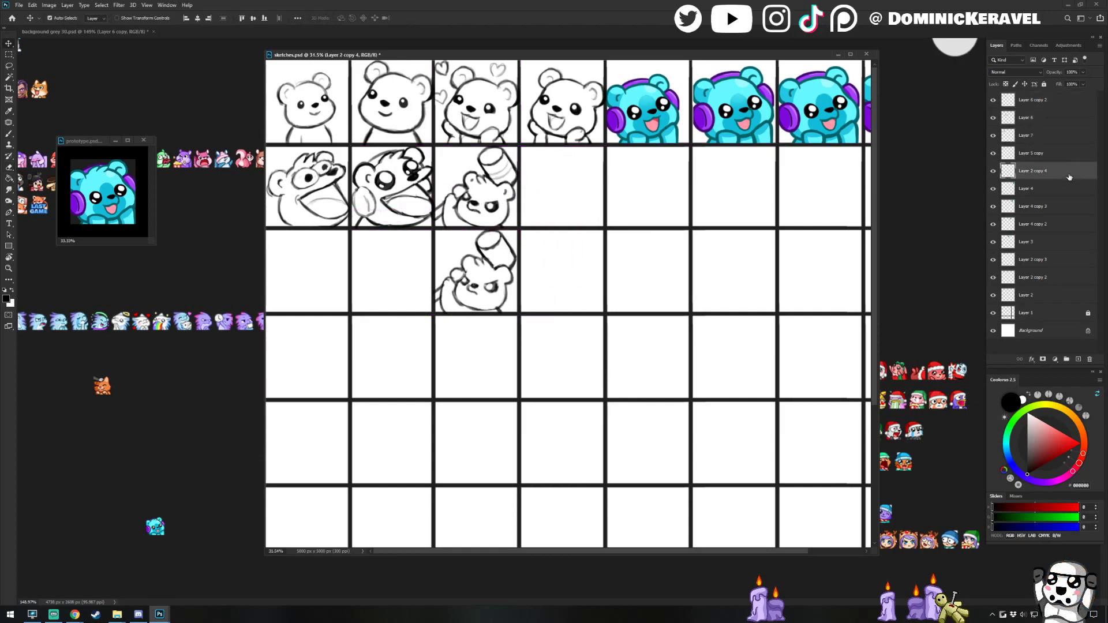
{"action": "left_click", "coordinate": [503, 213]}
{"action": "key", "text": "e"}
{"action": "left_click_drag", "start_coordinate": [512, 195], "coordinate": [527, 198]}
{"action": "scroll", "coordinate": [528, 198], "scroll_direction": "up", "scroll_amount": 4}
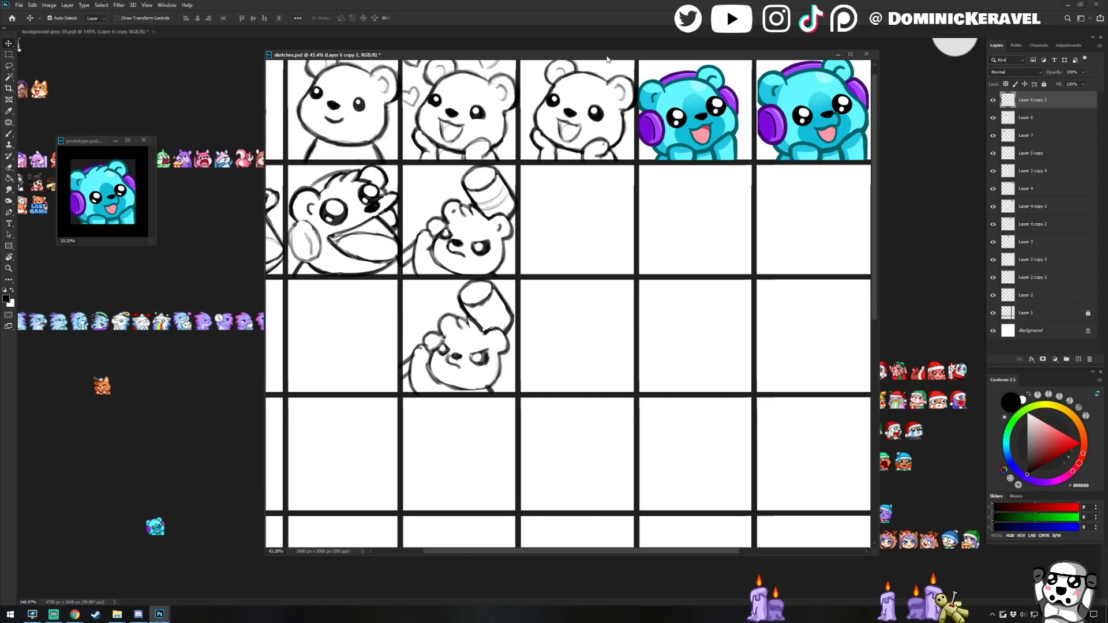
Select the lower mallet bear's layer and darken its chin outline with the brush.
{"action": "mouse_move", "coordinate": [440, 50]}
{"action": "left_mouse_down"}
{"action": "mouse_move", "coordinate": [465, 53]}
{"action": "mouse_move", "coordinate": [449, 62]}
{"action": "left_mouse_up"}
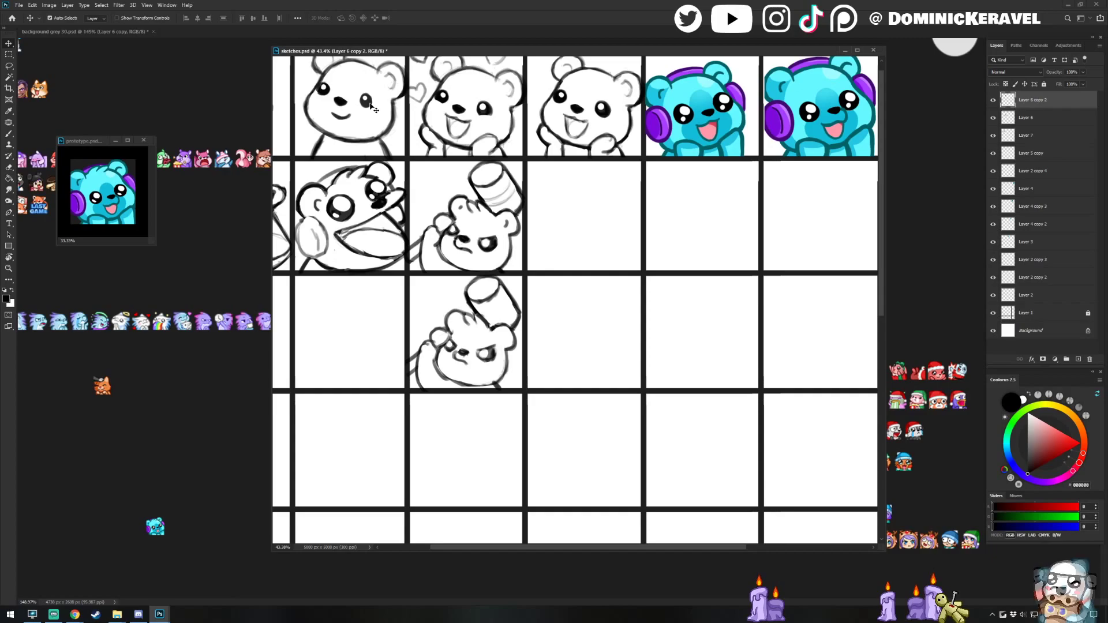
{"action": "left_click_drag", "start_coordinate": [526, 53], "coordinate": [566, 50]}
{"action": "key", "text": "e"}
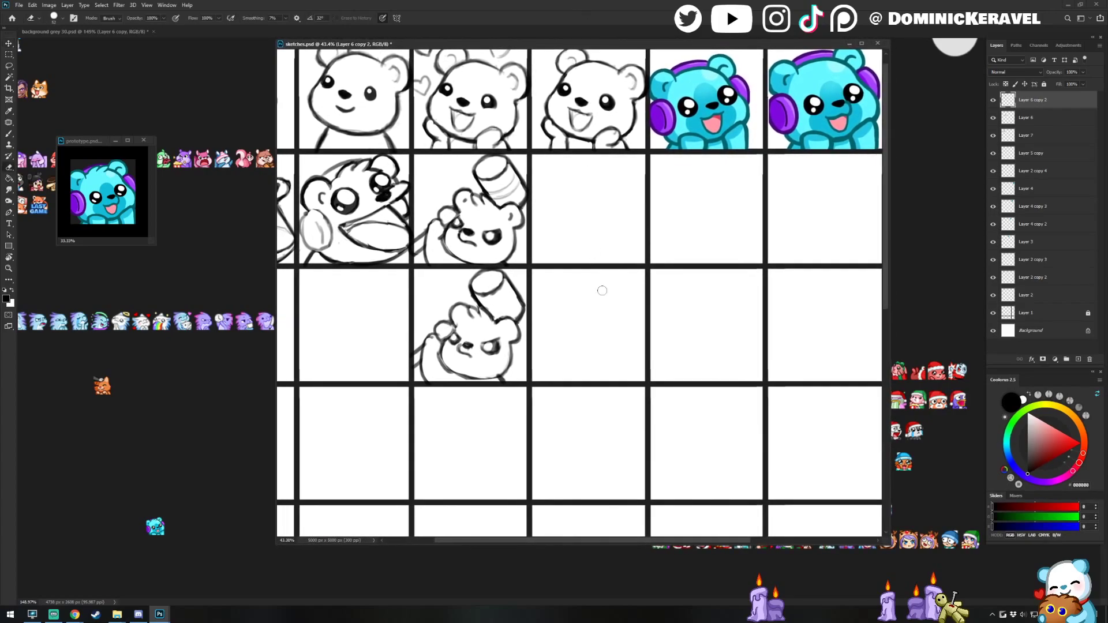
{"action": "left_click", "coordinate": [486, 297], "text": "ctrl"}
{"action": "key", "text": "b"}
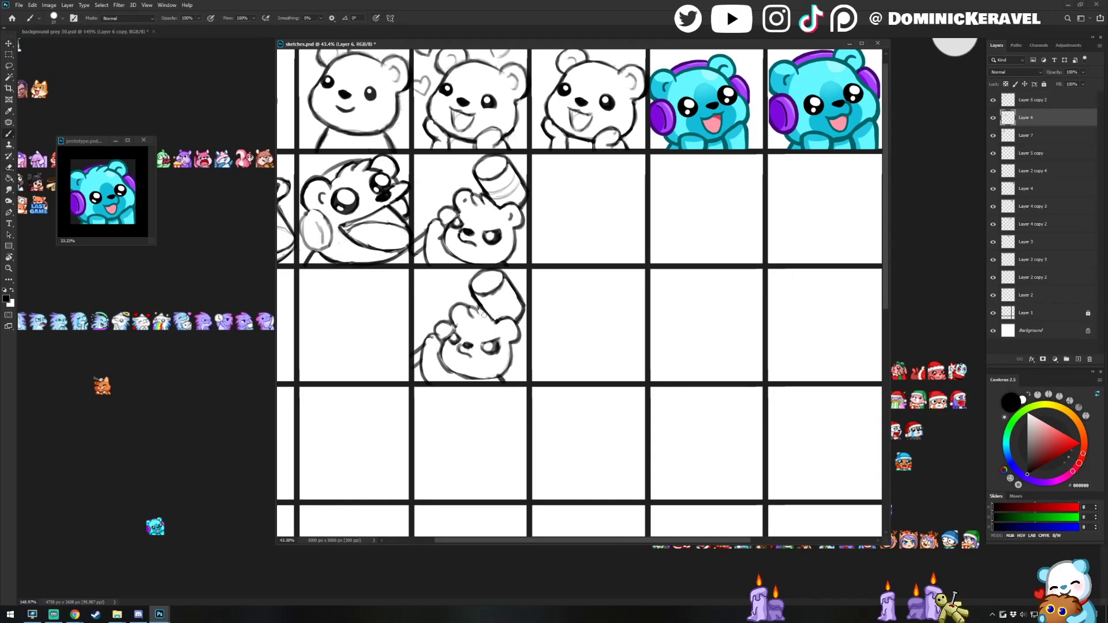
{"action": "scroll", "coordinate": [488, 321], "scroll_direction": "up", "scroll_amount": 3}
{"action": "key", "text": "e"}
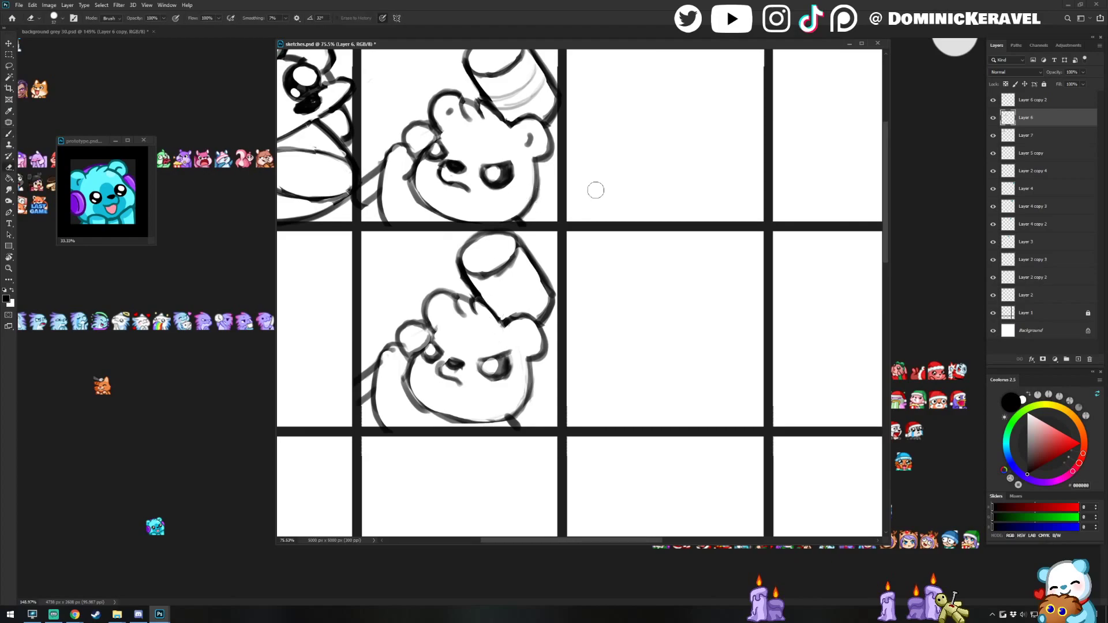
{"action": "key", "text": "b"}
{"action": "key", "text": "e"}
{"action": "key", "text": "b"}
{"action": "left_click_drag", "start_coordinate": [458, 420], "coordinate": [500, 420]}
Rework the lower mallet bear's jaw curve with brush and eraser, undoing the stray strokes.
{"action": "key", "text": "e"}
{"action": "key", "text": "b"}
{"action": "mouse_move", "coordinate": [438, 404]}
{"action": "left_mouse_down"}
{"action": "mouse_move", "coordinate": [494, 410]}
{"action": "mouse_move", "coordinate": [439, 417]}
{"action": "mouse_move", "coordinate": [514, 412]}
{"action": "mouse_move", "coordinate": [502, 425]}
{"action": "mouse_move", "coordinate": [469, 425]}
{"action": "mouse_move", "coordinate": [517, 406]}
{"action": "mouse_move", "coordinate": [498, 329]}
{"action": "mouse_move", "coordinate": [529, 402]}
{"action": "left_mouse_up"}
{"action": "key", "text": "ctrl+z"}
{"action": "key", "text": "e"}
{"action": "key", "text": "b"}
{"action": "key", "text": "ctrl+z"}
{"action": "key", "text": "e"}
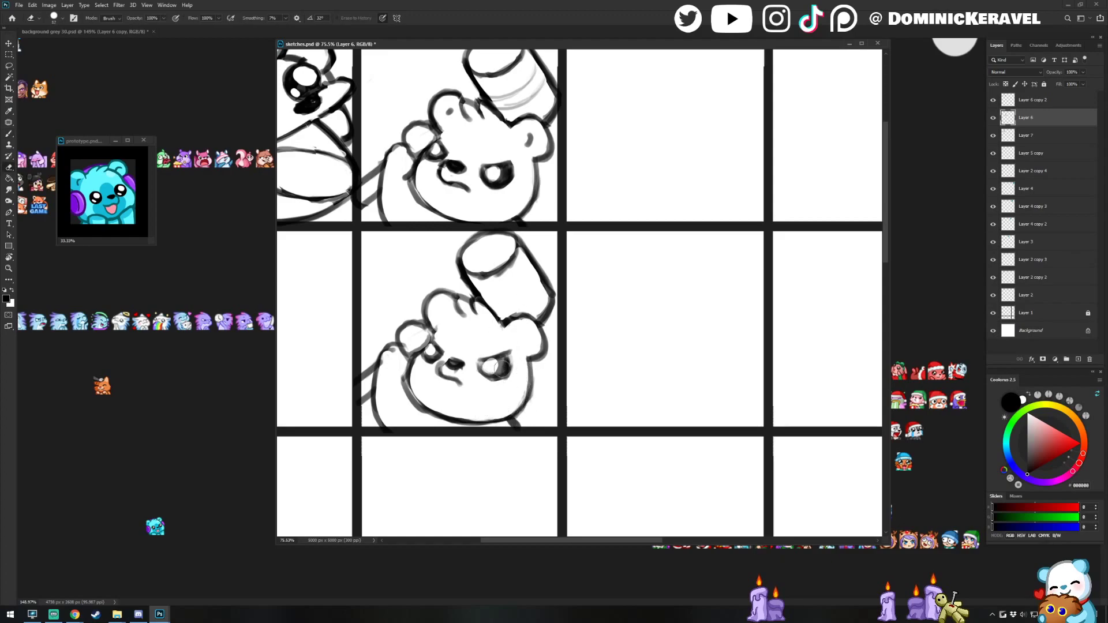
{"action": "key", "text": "b"}
{"action": "key", "text": "e"}
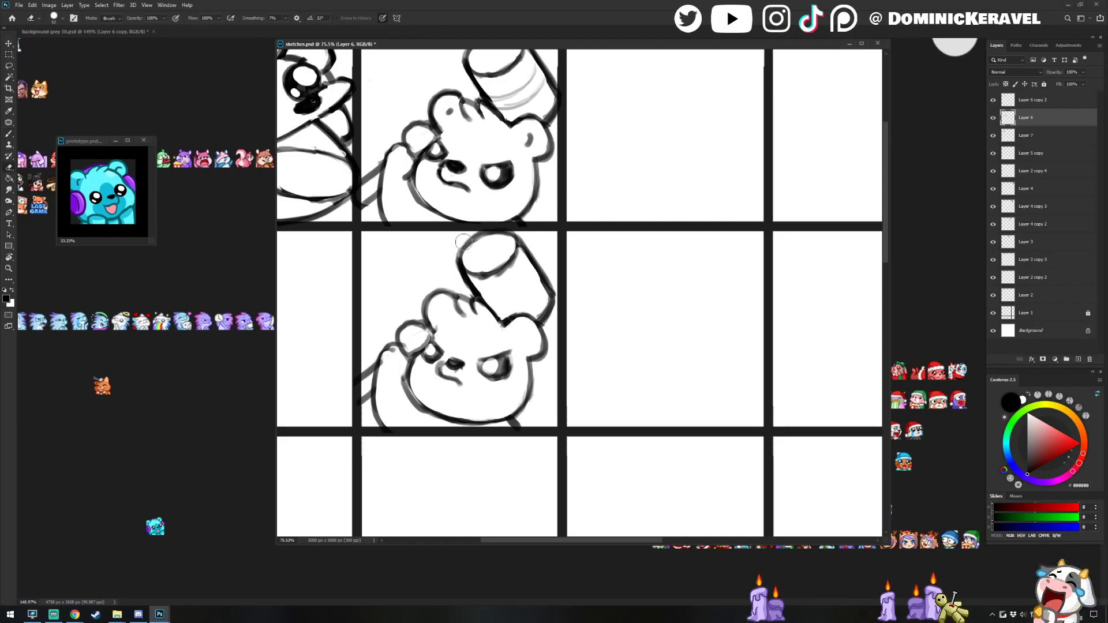
Redraw and clean up the rim and near edge of the lower bear's mallet head.
{"action": "key", "text": "b"}
{"action": "mouse_move", "coordinate": [469, 247]}
{"action": "left_mouse_down"}
{"action": "mouse_move", "coordinate": [469, 273]}
{"action": "mouse_move", "coordinate": [509, 265]}
{"action": "mouse_move", "coordinate": [486, 281]}
{"action": "mouse_move", "coordinate": [515, 275]}
{"action": "mouse_move", "coordinate": [520, 257]}
{"action": "mouse_move", "coordinate": [477, 283]}
{"action": "mouse_move", "coordinate": [520, 251]}
{"action": "mouse_move", "coordinate": [462, 251]}
{"action": "left_mouse_up"}
{"action": "key", "text": "e"}
{"action": "key", "text": "b"}
{"action": "key", "text": "e"}
{"action": "key", "text": "b"}
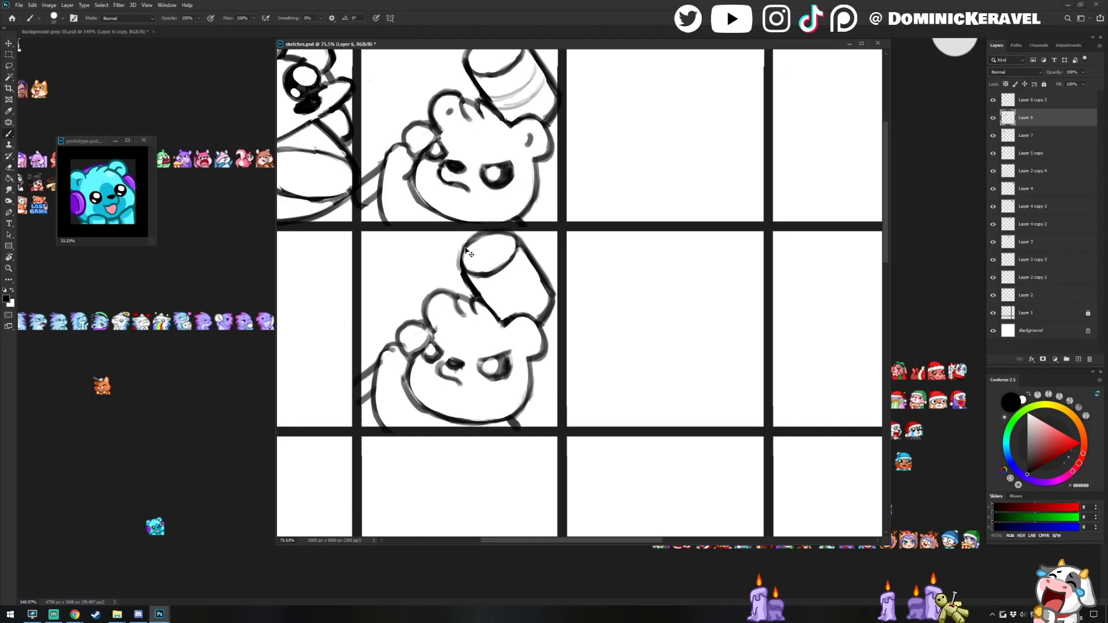
Clean up the remaining mallet outline on the lower bear and fill in its nose with black.
{"action": "key", "text": "v"}
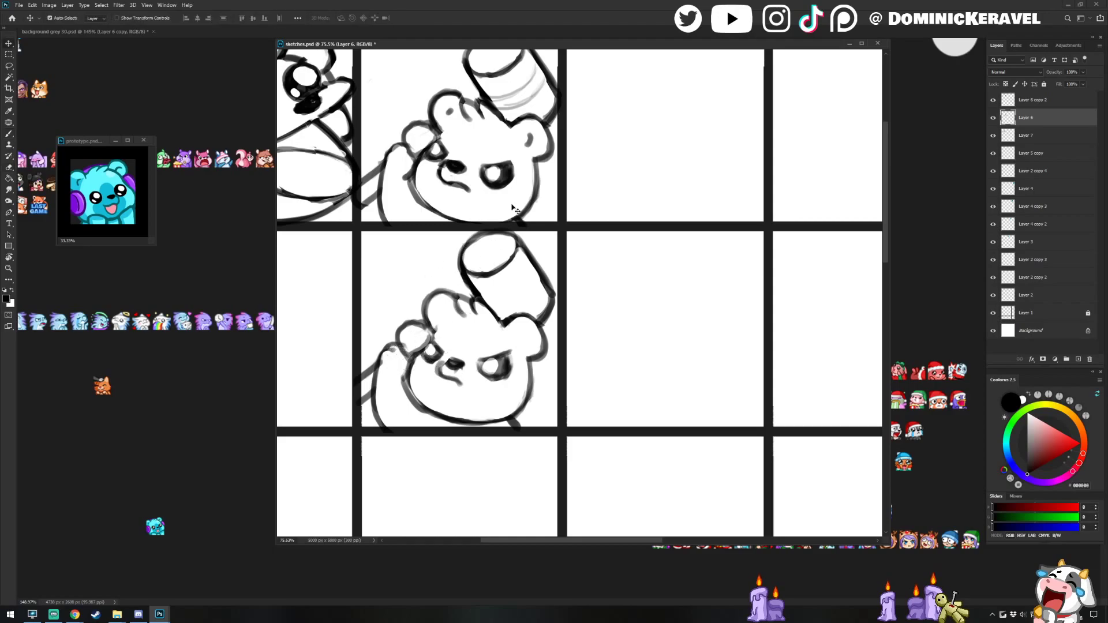
{"action": "mouse_move", "coordinate": [608, 299]}
{"action": "left_mouse_down"}
{"action": "mouse_move", "coordinate": [556, 298]}
{"action": "mouse_move", "coordinate": [603, 289]}
{"action": "left_mouse_up"}
{"action": "key", "text": "e"}
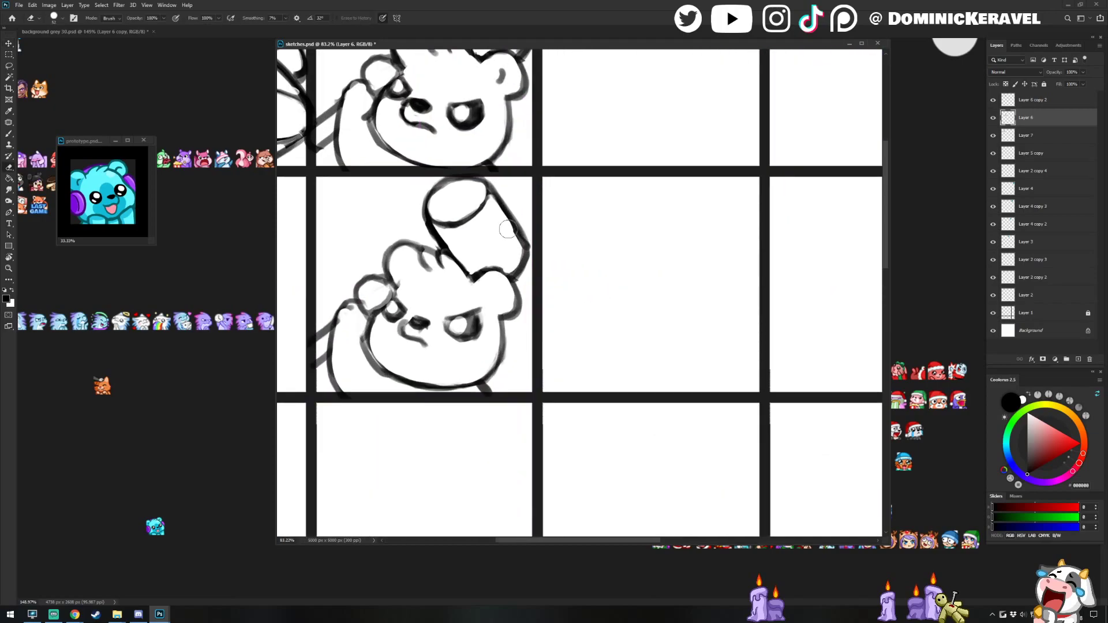
{"action": "key", "text": "b"}
{"action": "key", "text": "e"}
{"action": "left_click_drag", "start_coordinate": [484, 237], "coordinate": [626, 249]}
{"action": "key", "text": "b"}
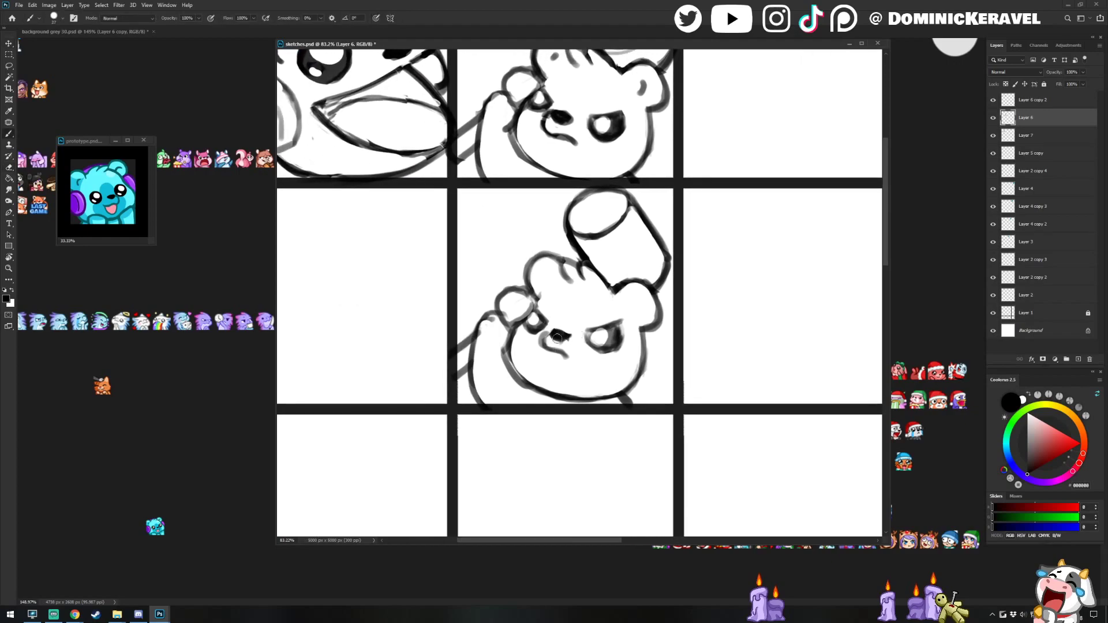
{"action": "key", "text": "e"}
{"action": "key", "text": "b"}
{"action": "left_click_drag", "start_coordinate": [559, 333], "coordinate": [556, 332]}
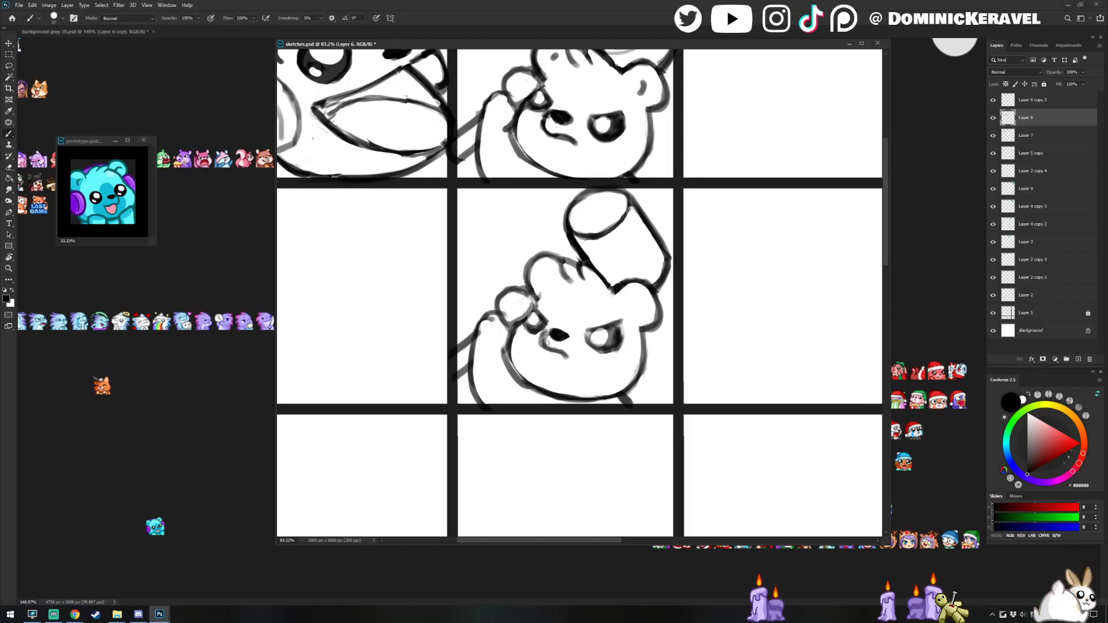
Select the banded mallet bear, lasso its nose and mouth, and transform them with a slight rotation and upward nudge.
{"action": "left_click_drag", "start_coordinate": [632, 308], "coordinate": [579, 316]}
{"action": "left_click_drag", "start_coordinate": [521, 139], "coordinate": [525, 207]}
{"action": "left_click", "coordinate": [461, 221]}
{"action": "key", "text": "e"}
{"action": "key", "text": "v"}
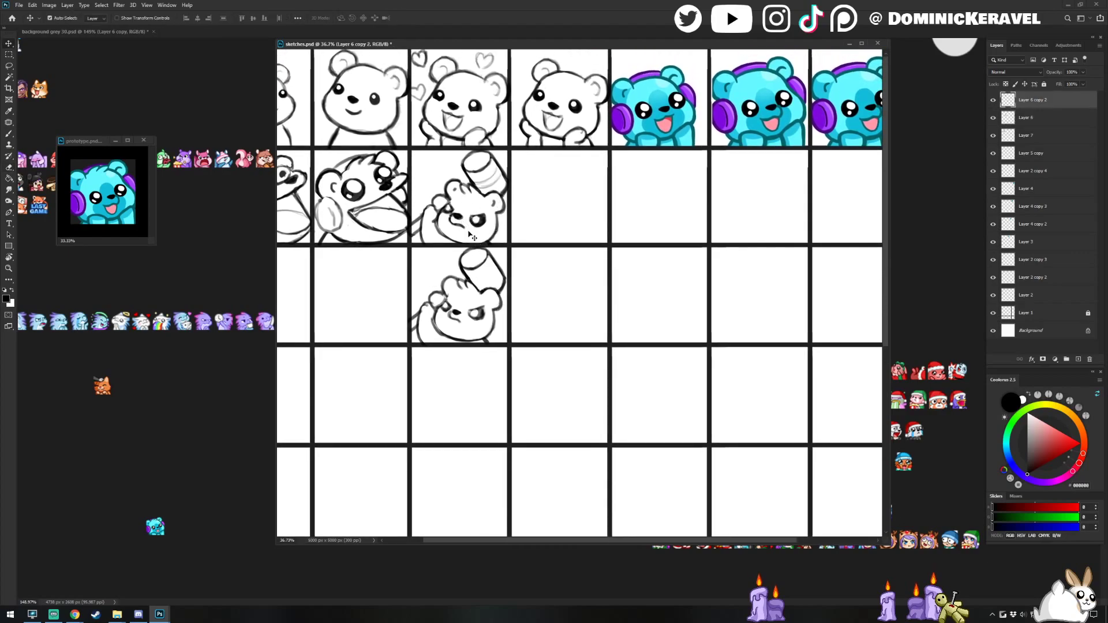
{"action": "key", "text": "l"}
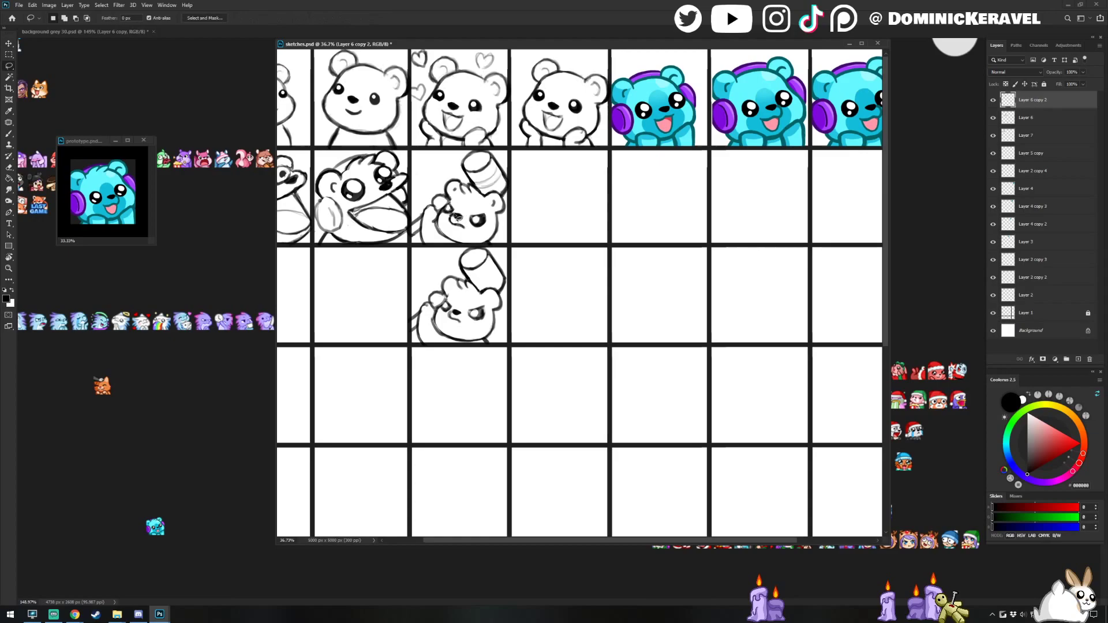
{"action": "mouse_move", "coordinate": [455, 215]}
{"action": "left_mouse_down"}
{"action": "mouse_move", "coordinate": [448, 231]}
{"action": "mouse_move", "coordinate": [468, 228]}
{"action": "mouse_move", "coordinate": [453, 210]}
{"action": "left_mouse_up"}
{"action": "key", "text": "ctrl+t"}
{"action": "right_click", "coordinate": [498, 202]}
{"action": "left_click", "coordinate": [512, 176]}
{"action": "key", "text": "Up"}
{"action": "key", "text": "Up"}
{"action": "key", "text": "Up"}
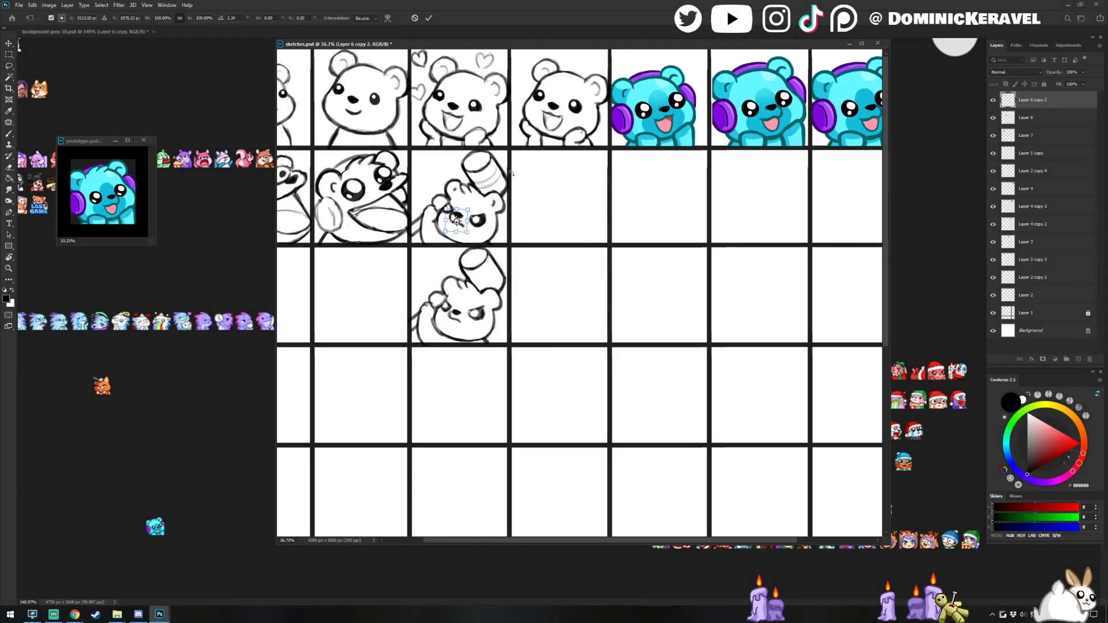
{"action": "key", "text": "Return"}
{"action": "key", "text": "v"}
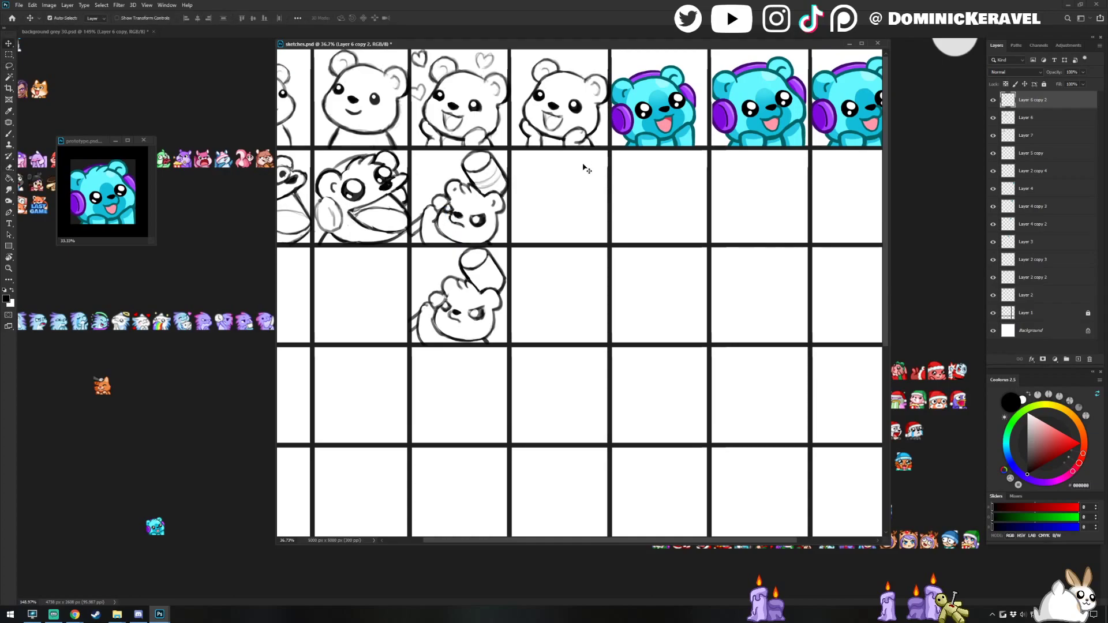
Nudge the banded mallet bear sketch upward in two larger increments.
{"action": "key", "text": "b"}
{"action": "key", "text": "e"}
{"action": "key", "text": "v"}
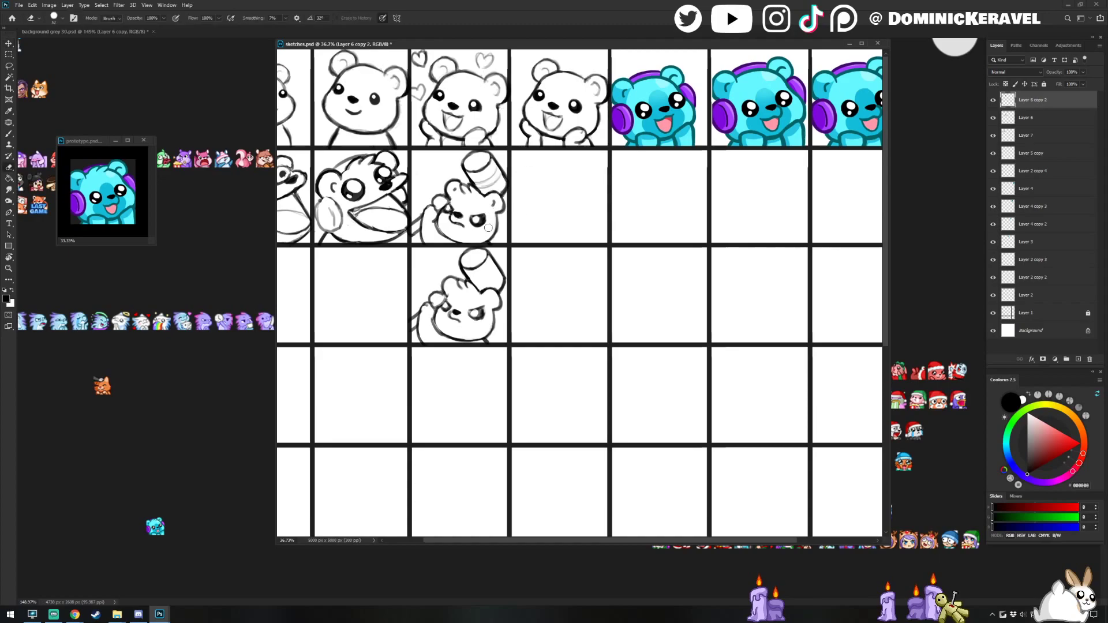
{"action": "key", "text": "shift+Up"}
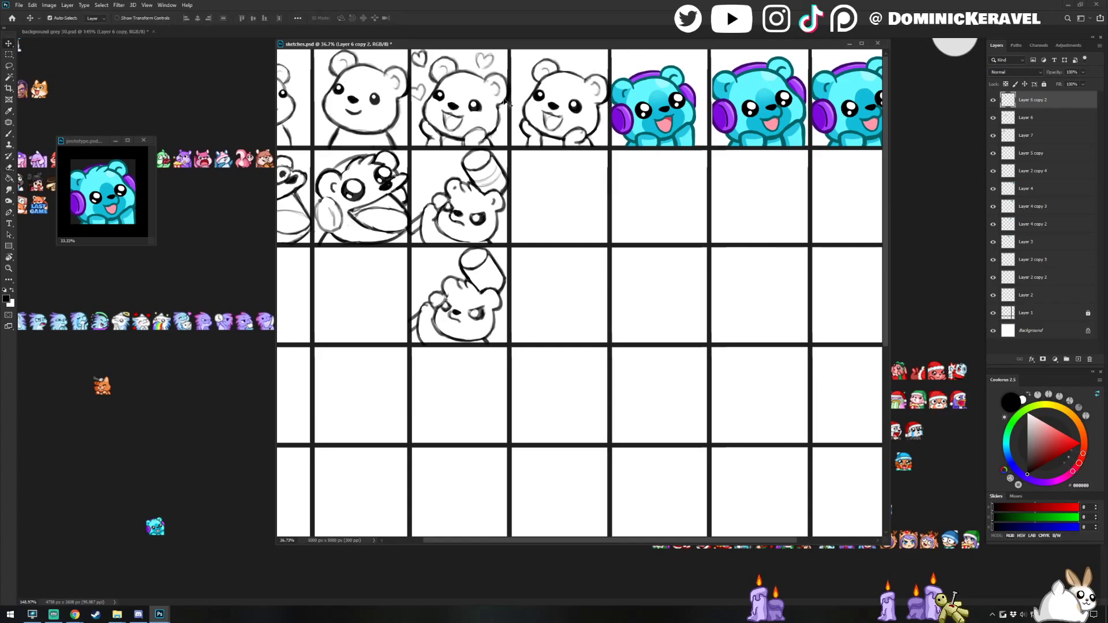
{"action": "key", "text": "shift+Up"}
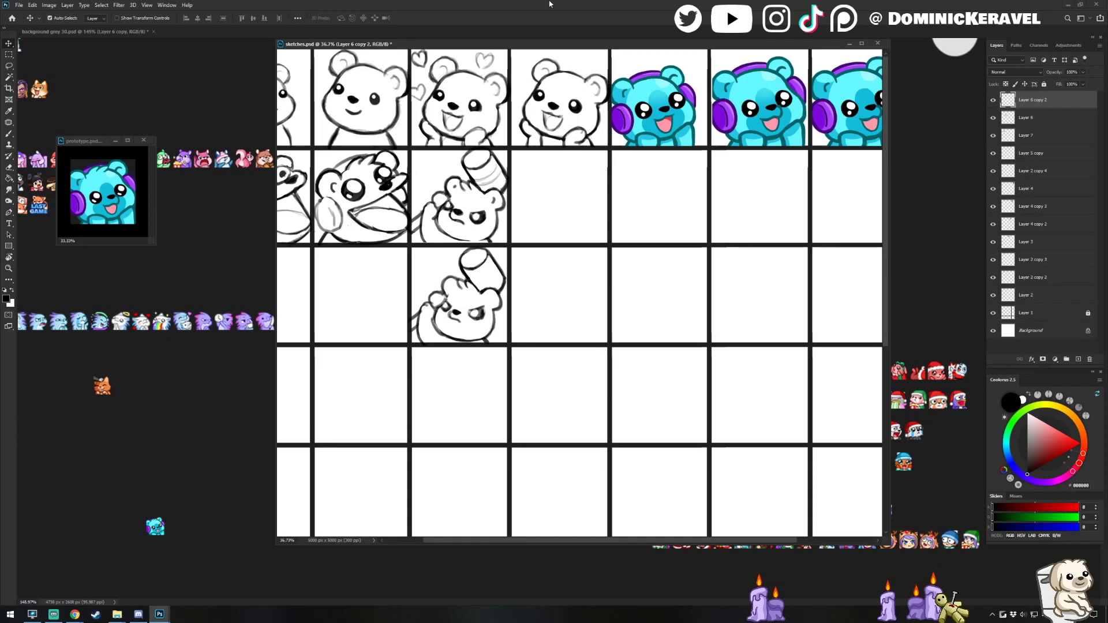
Flip the canvas horizontally to check both mallet bears in mirror image, and flip it back.
{"action": "key", "text": "e"}
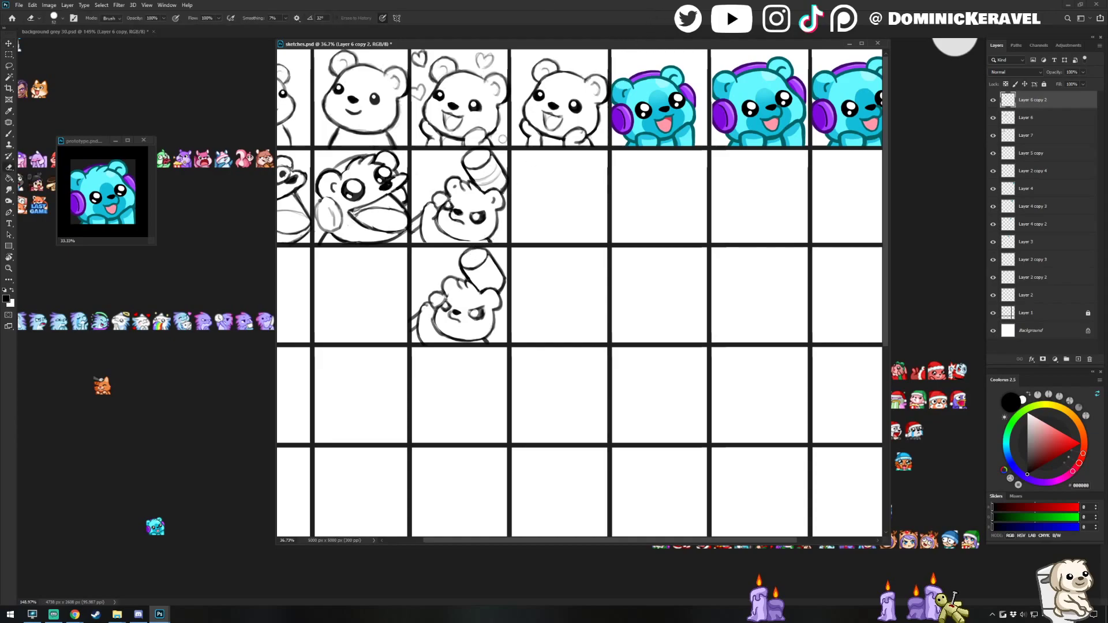
{"action": "left_click_drag", "start_coordinate": [511, 260], "coordinate": [487, 302]}
{"action": "key", "text": "ctrl+shift+h"}
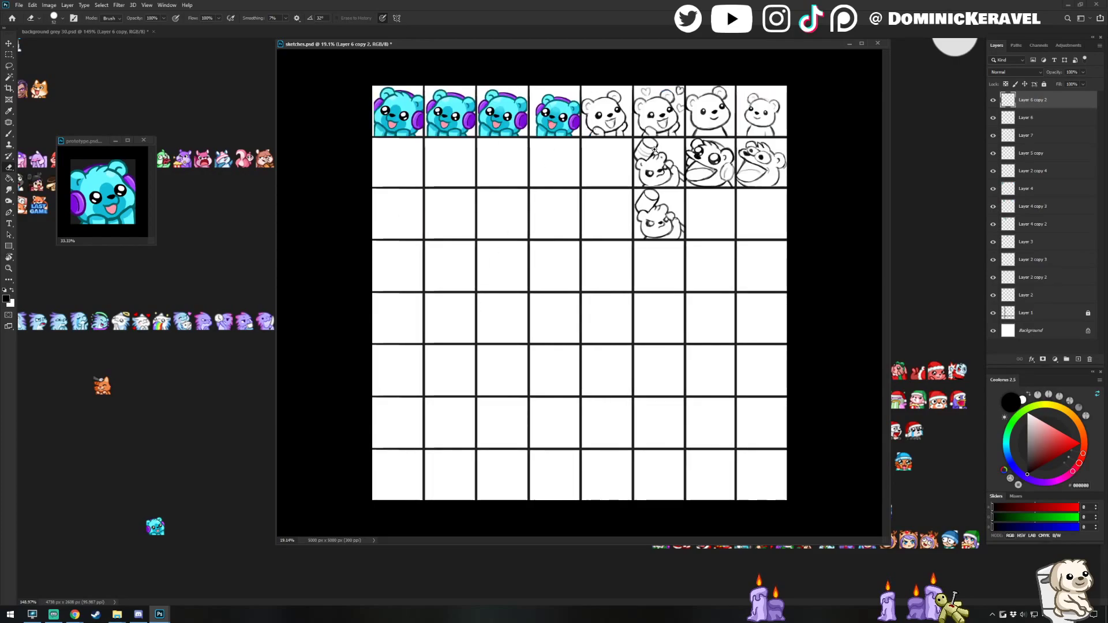
{"action": "scroll", "coordinate": [655, 150], "scroll_direction": "up", "scroll_amount": 4}
{"action": "key", "text": "b"}
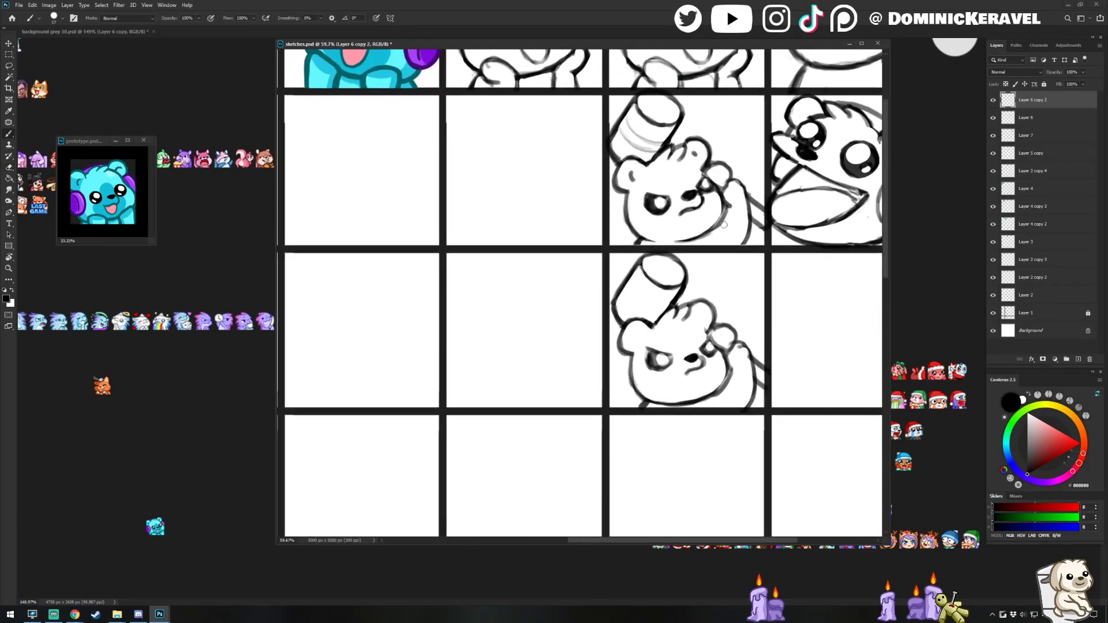
{"action": "scroll", "coordinate": [724, 225], "scroll_direction": "down", "scroll_amount": 4}
{"action": "scroll", "coordinate": [718, 248], "scroll_direction": "up", "scroll_amount": 1}
{"action": "key", "text": "v"}
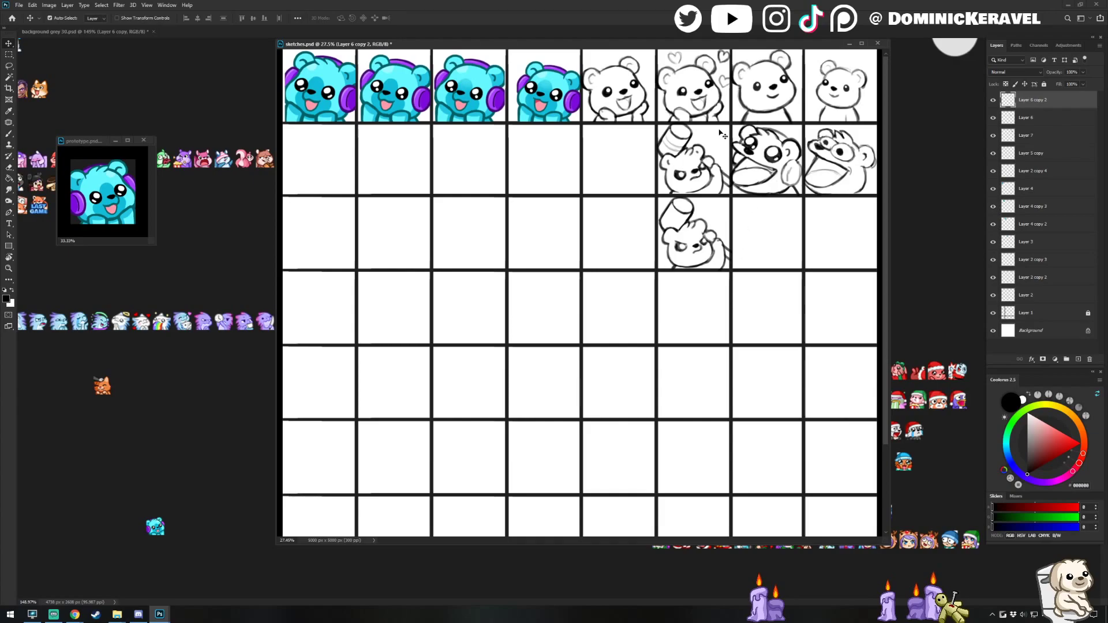
{"action": "left_click", "coordinate": [715, 236]}
{"action": "key", "text": "e"}
{"action": "key", "text": "v"}
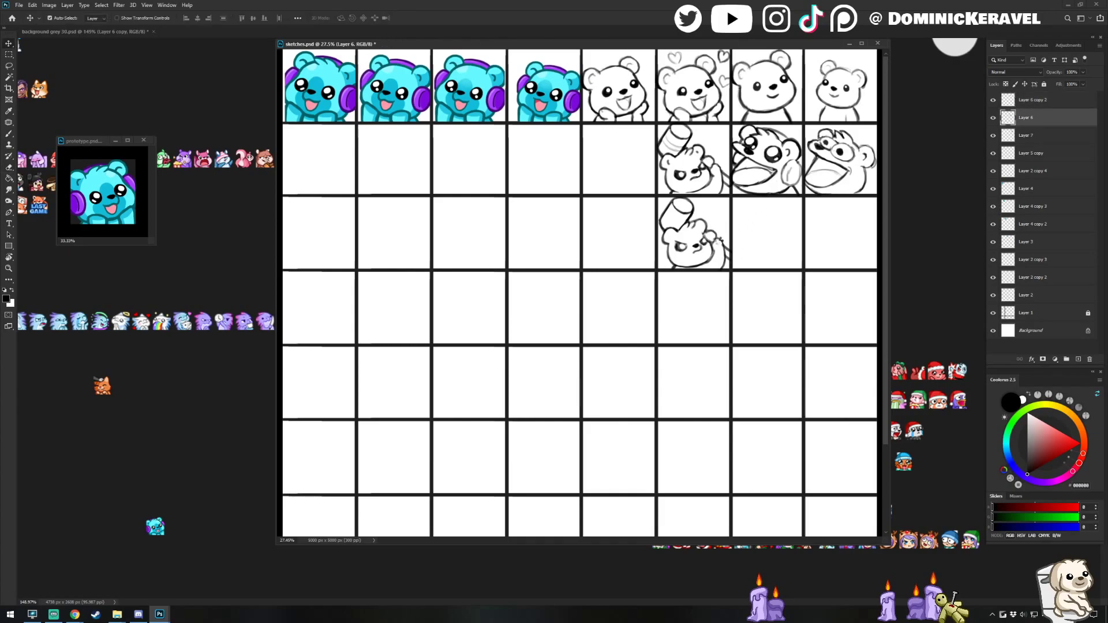
{"action": "key", "text": "ctrl+shift+h"}
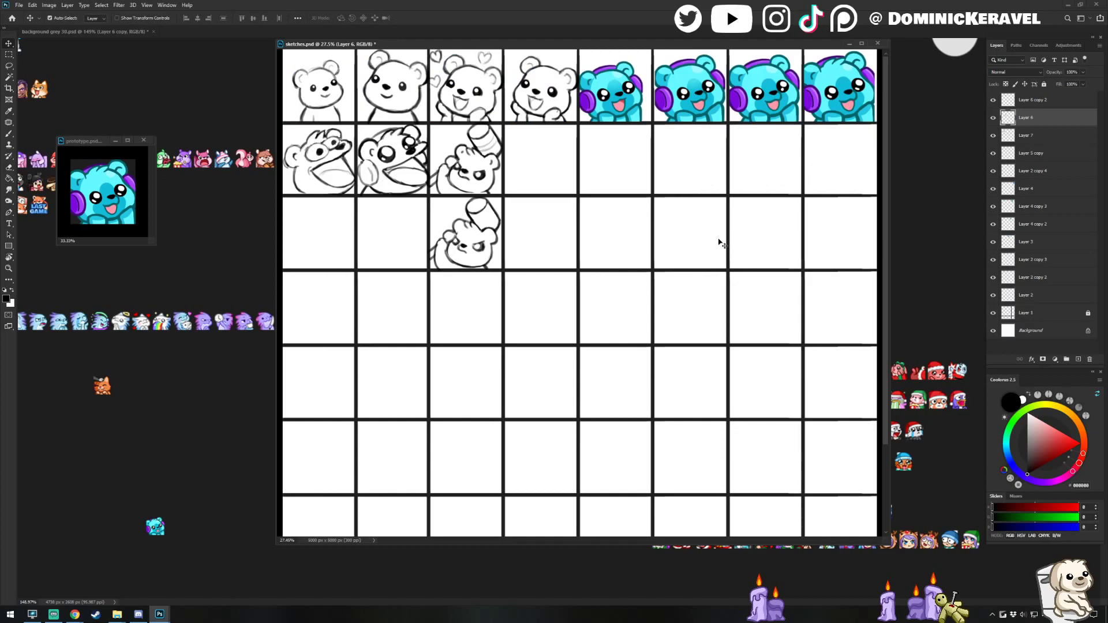
Fill the banded mallet bear's eyes with black and erase small white highlights into the pupils.
{"action": "left_click", "coordinate": [491, 180]}
{"action": "scroll", "coordinate": [485, 173], "scroll_direction": "up", "scroll_amount": 3}
{"action": "key", "text": "b"}
{"action": "left_click_drag", "start_coordinate": [478, 167], "coordinate": [479, 166]}
{"action": "key", "text": "e"}
{"action": "key", "text": "b"}
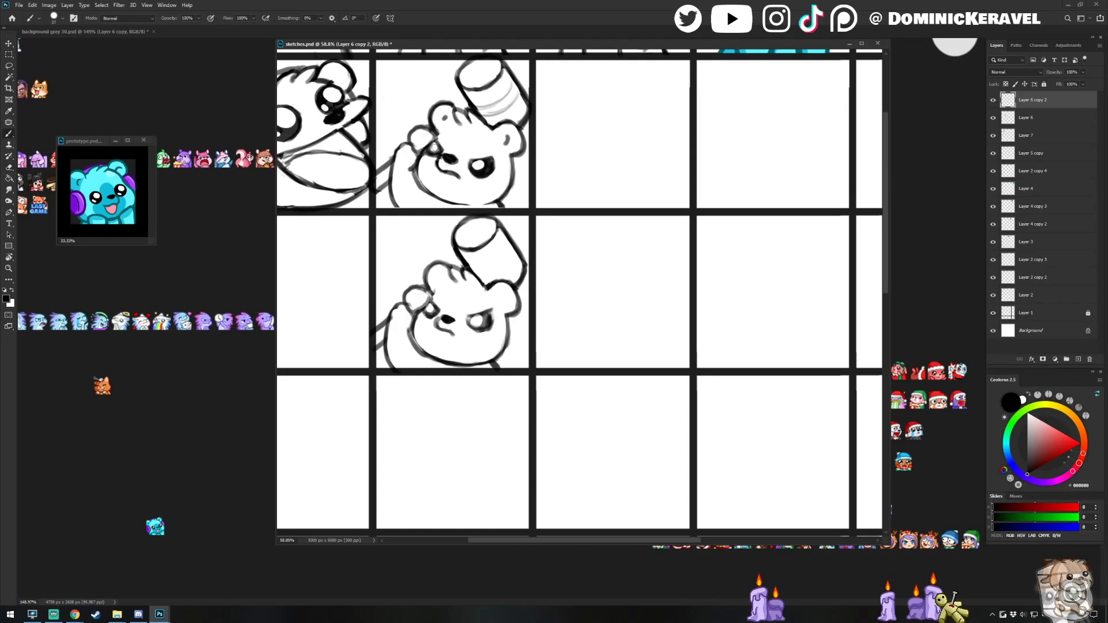
{"action": "key", "text": "e"}
{"action": "left_click_drag", "start_coordinate": [434, 146], "coordinate": [433, 148]}
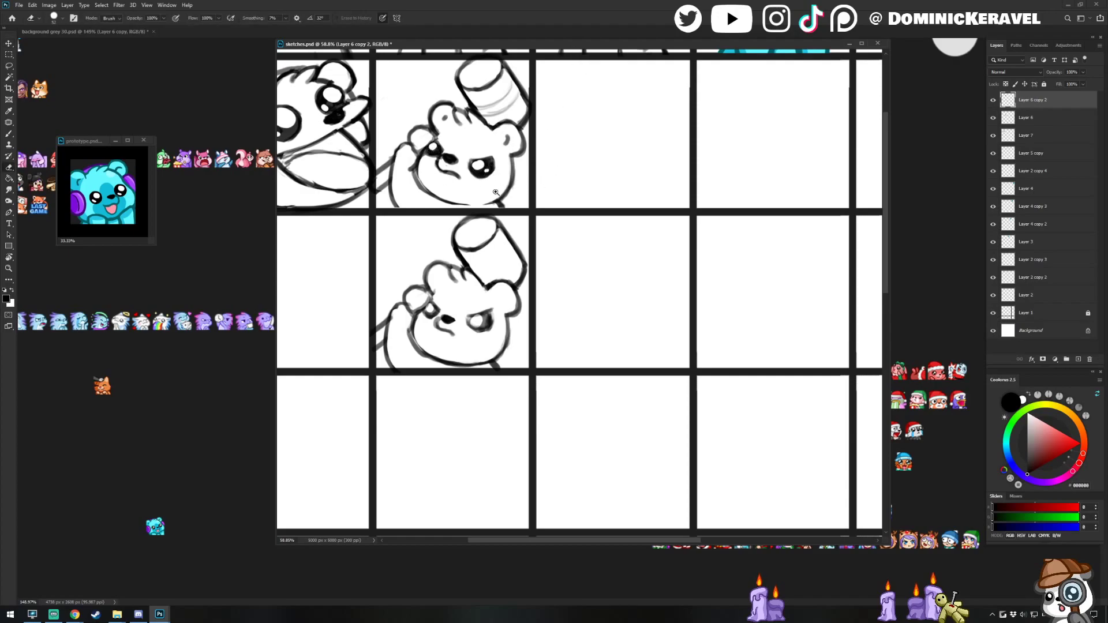
Save the sketches.psd document and shift its window slightly.
{"action": "scroll", "coordinate": [485, 175], "scroll_direction": "down", "scroll_amount": 3}
{"action": "key", "text": "ctrl+s"}
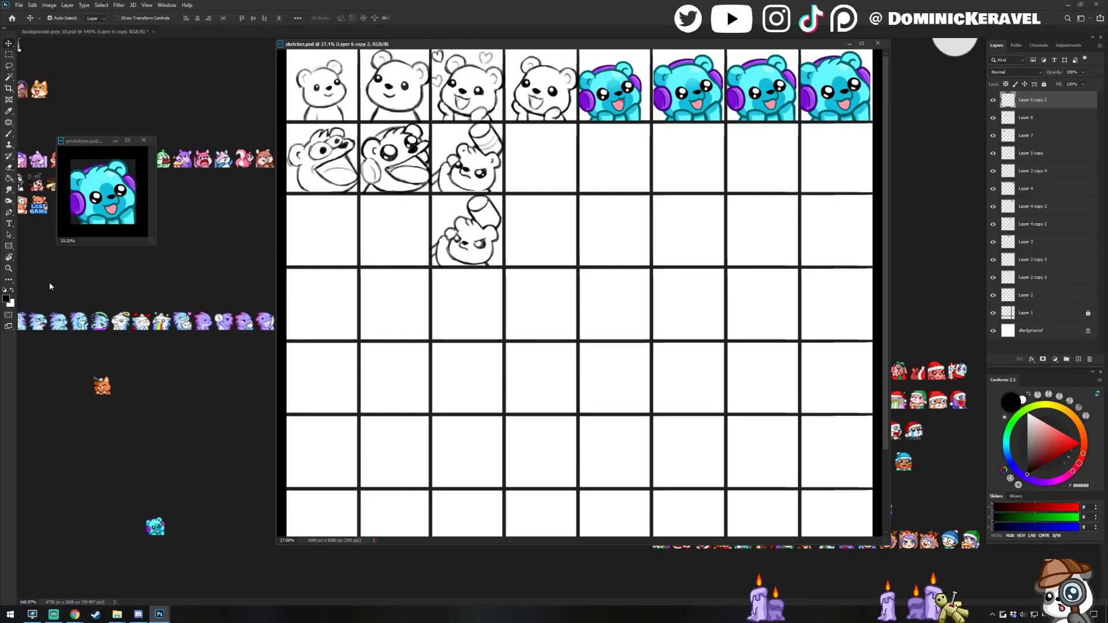
{"action": "key", "text": "alt+Tab"}
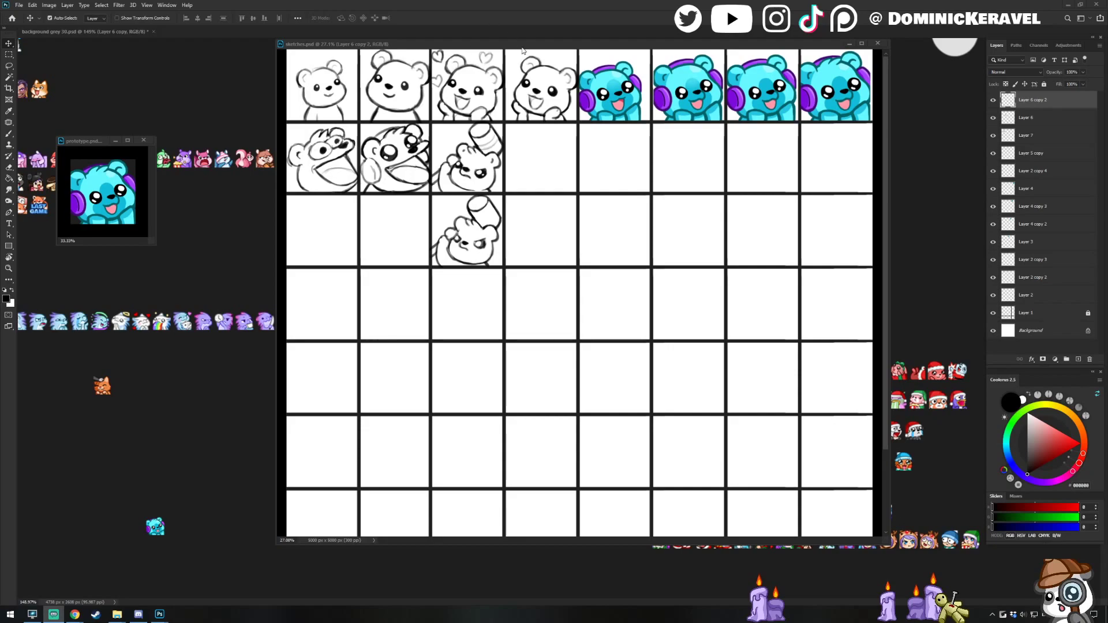
{"action": "left_click_drag", "start_coordinate": [518, 50], "coordinate": [516, 53]}
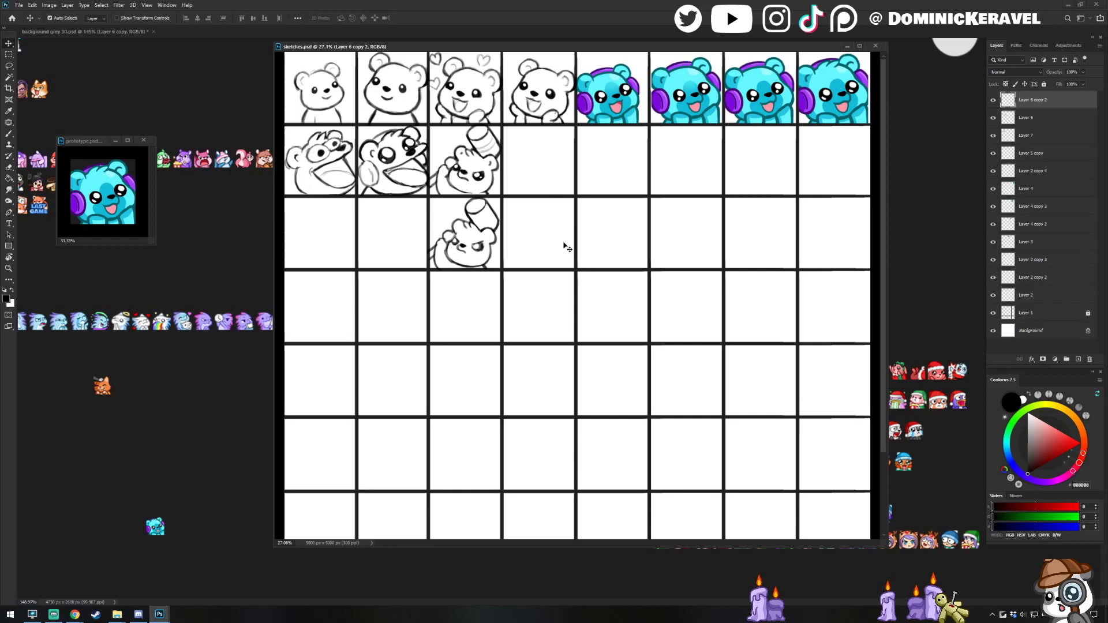
Examine the two mallet bear sketches at several magnifications against the rest of the sketches.psd grid.
{"action": "scroll", "coordinate": [464, 188], "scroll_direction": "up", "scroll_amount": 3}
{"action": "key", "text": "e"}
{"action": "scroll", "coordinate": [459, 191], "scroll_direction": "down", "scroll_amount": 2}
{"action": "scroll", "coordinate": [460, 191], "scroll_direction": "down", "scroll_amount": 3}
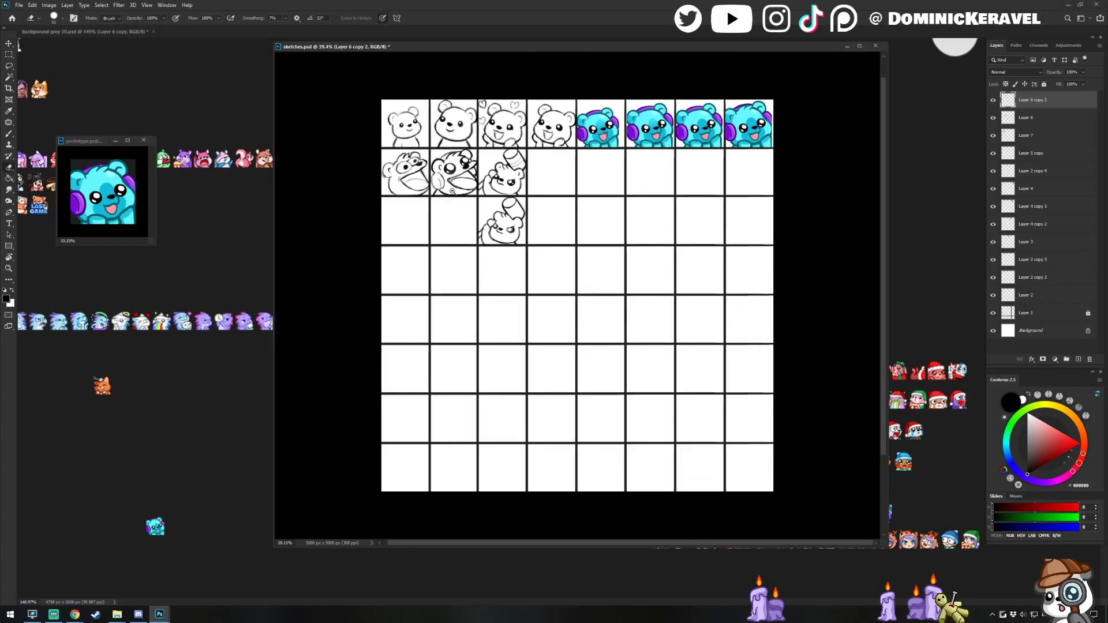
{"action": "scroll", "coordinate": [472, 222], "scroll_direction": "up", "scroll_amount": 2}
{"action": "left_click", "coordinate": [482, 230]}
{"action": "key", "text": "b"}
{"action": "scroll", "coordinate": [476, 175], "scroll_direction": "up", "scroll_amount": 3}
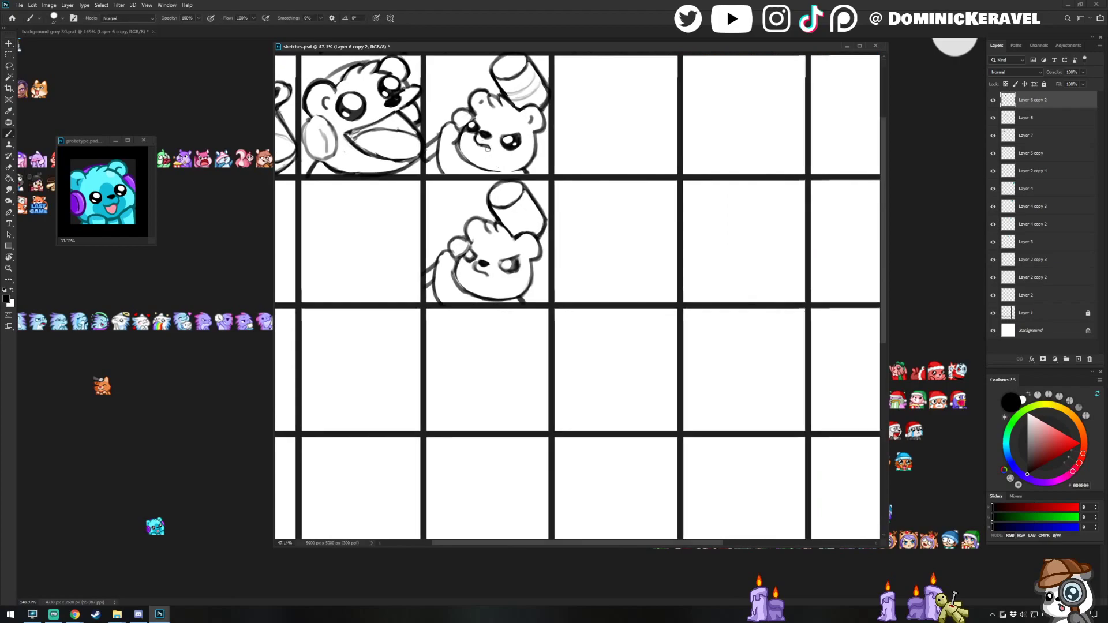
{"action": "key", "text": "e"}
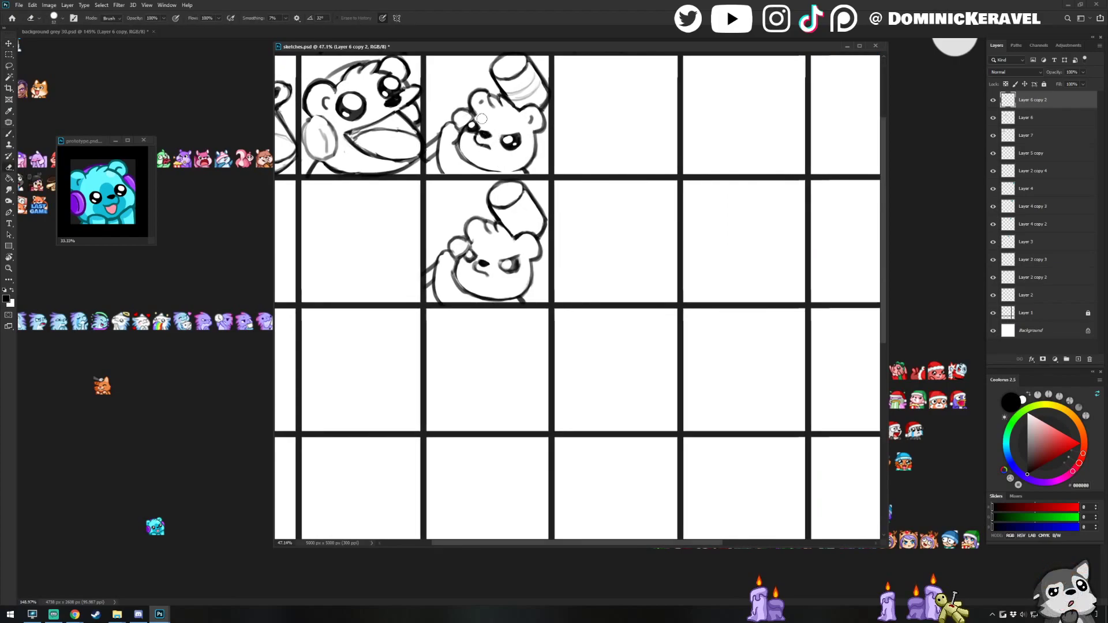
{"action": "key", "text": "v"}
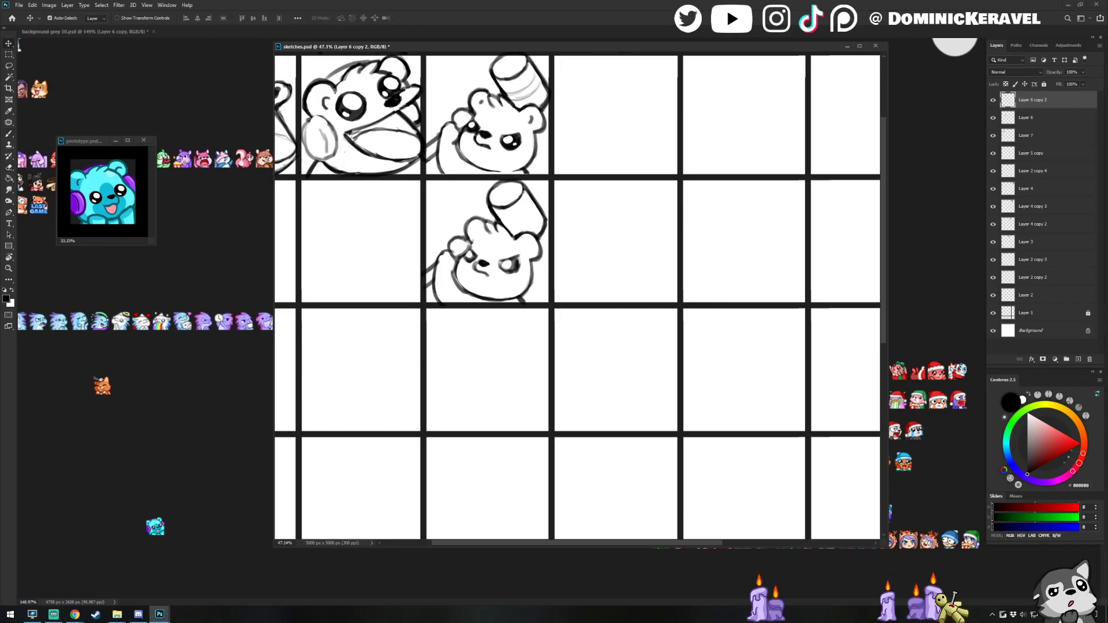
{"action": "left_click", "coordinate": [75, 615]}
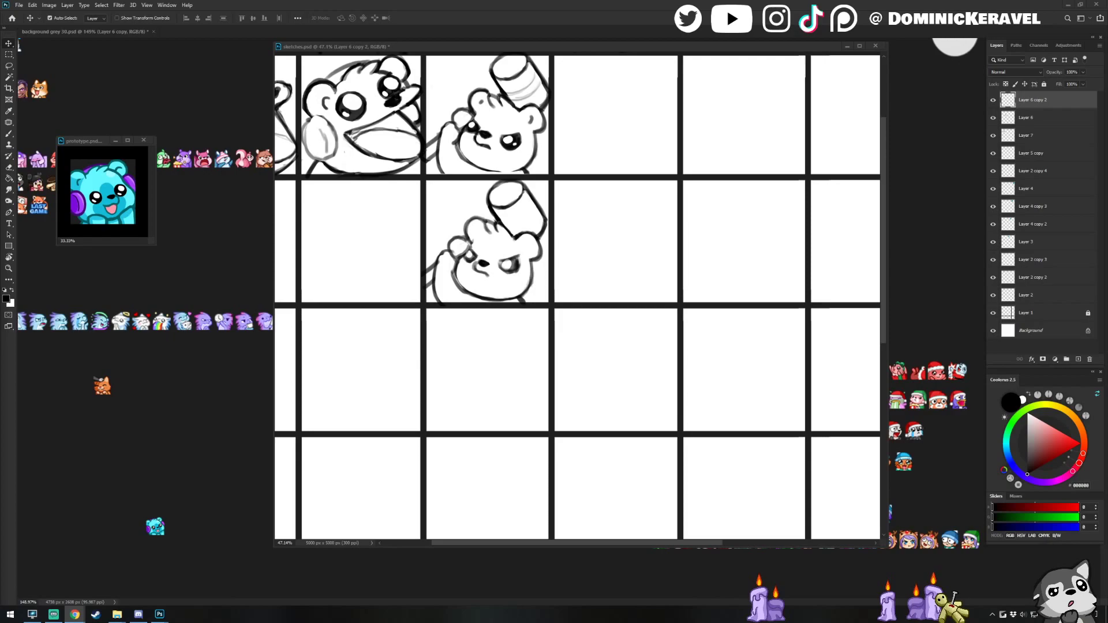
{"action": "left_click_drag", "start_coordinate": [494, 46], "coordinate": [494, 45]}
Select the lower, plain mallet bear's layer and erase the mallet outline's excess along the cell edge.
{"action": "key", "text": "e"}
{"action": "key", "text": "b"}
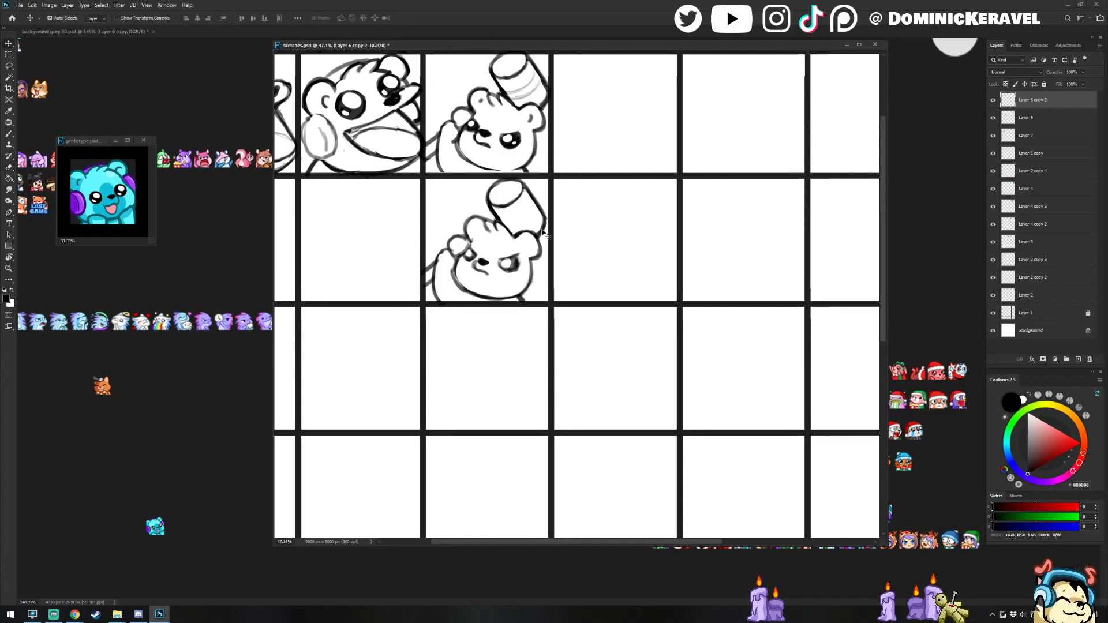
{"action": "key", "text": "e"}
{"action": "left_click", "coordinate": [546, 220], "text": "ctrl"}
{"action": "left_click_drag", "start_coordinate": [549, 234], "coordinate": [550, 221]}
{"action": "key", "text": "b"}
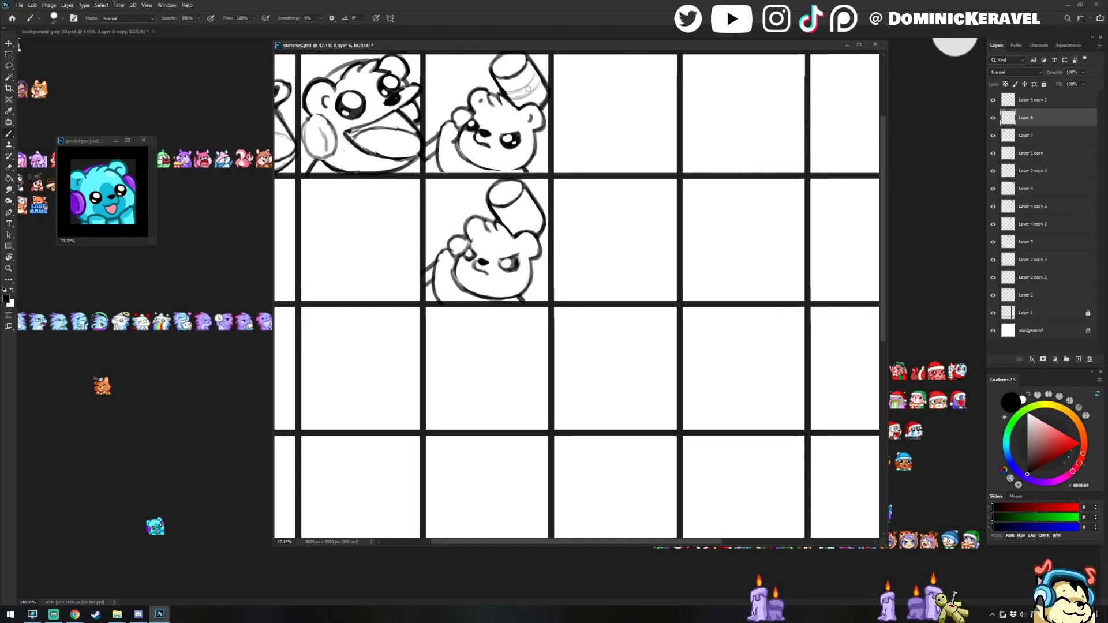
{"action": "key", "text": "e"}
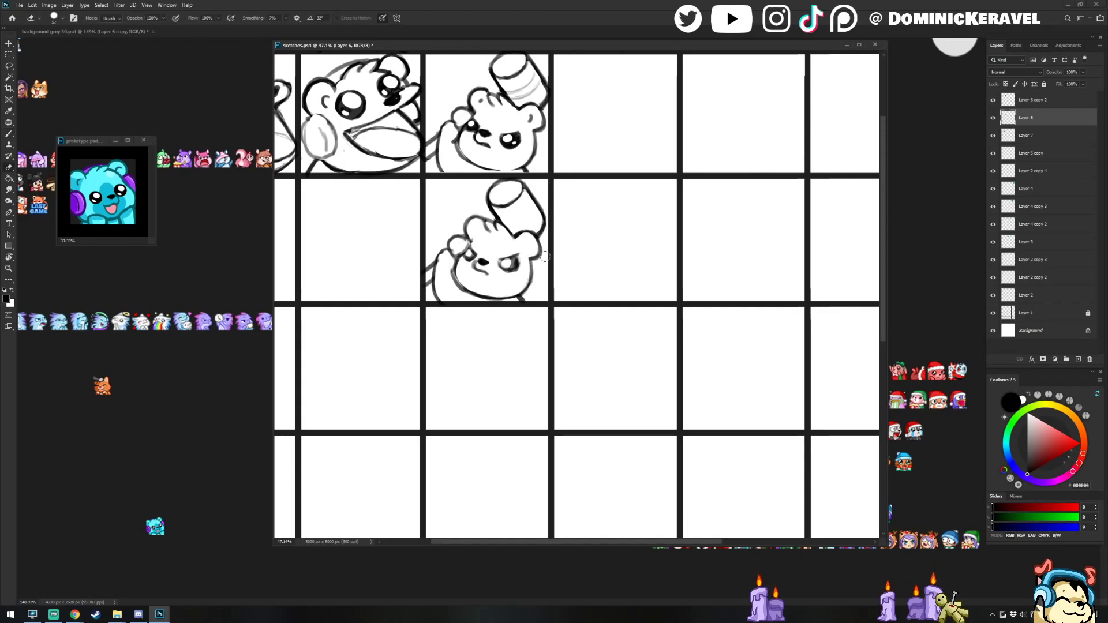
Move the sketches.psd window down and bring the holiday emote rows of the background document into view.
{"action": "key", "text": "v"}
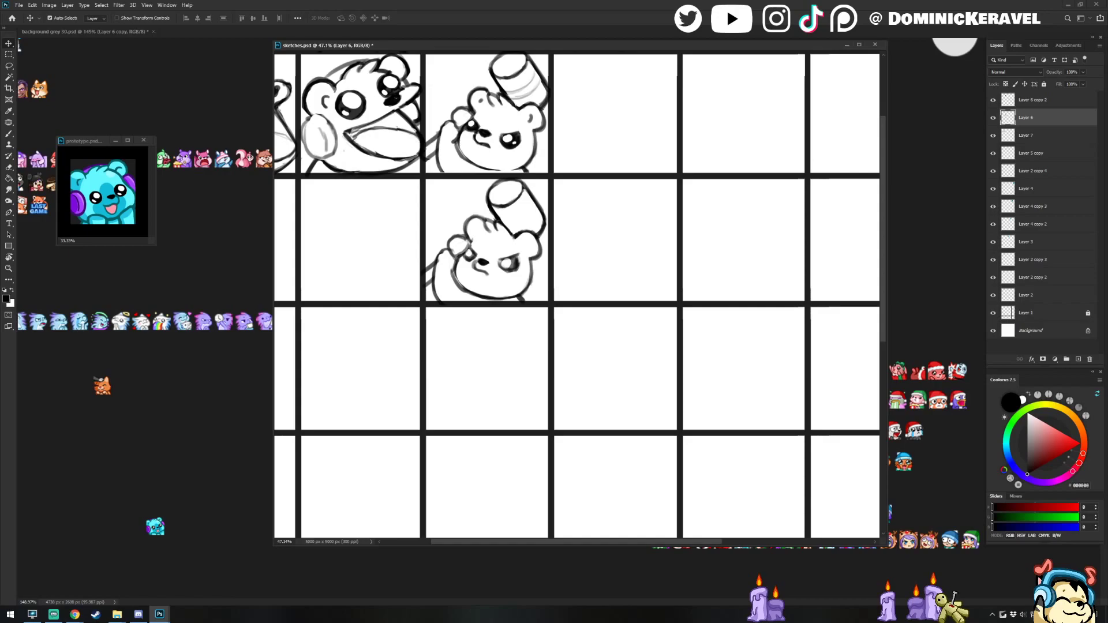
{"action": "left_click_drag", "start_coordinate": [389, 46], "coordinate": [476, 471]}
{"action": "left_click_drag", "start_coordinate": [690, 305], "coordinate": [552, 240]}
{"action": "left_click_drag", "start_coordinate": [544, 350], "coordinate": [594, 348]}
Circle several holiday emotes with a rough black brush stroke in the background document, and undo it.
{"action": "key", "text": "b"}
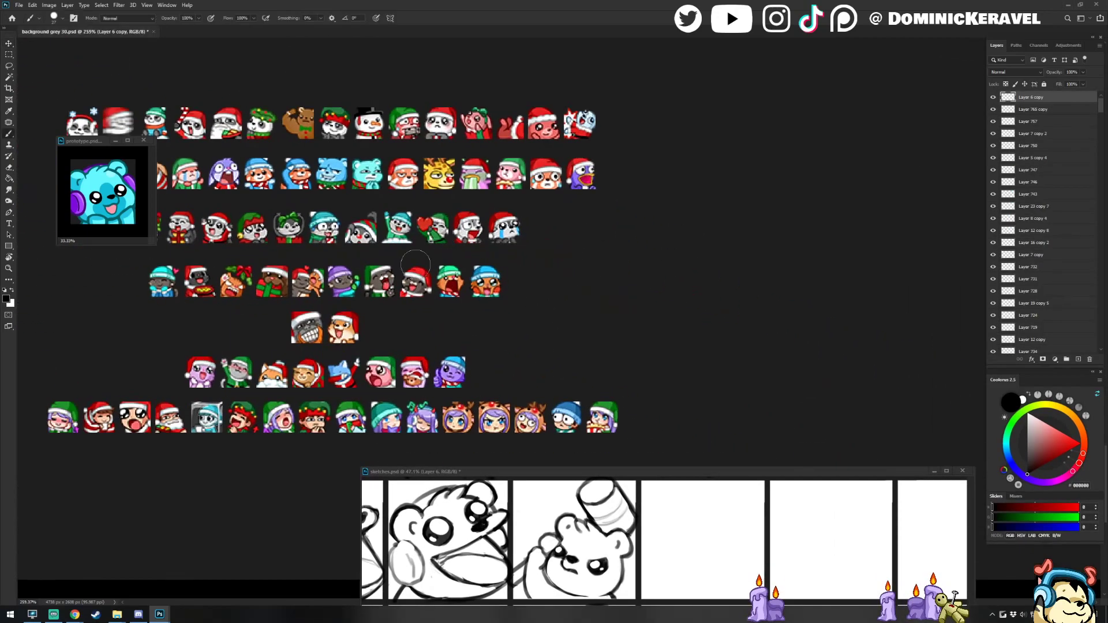
{"action": "mouse_move", "coordinate": [450, 282]}
{"action": "left_mouse_down"}
{"action": "mouse_move", "coordinate": [416, 328]}
{"action": "mouse_move", "coordinate": [367, 345]}
{"action": "mouse_move", "coordinate": [528, 358]}
{"action": "mouse_move", "coordinate": [342, 336]}
{"action": "left_mouse_up"}
{"action": "left_click_drag", "start_coordinate": [375, 290], "coordinate": [651, 236]}
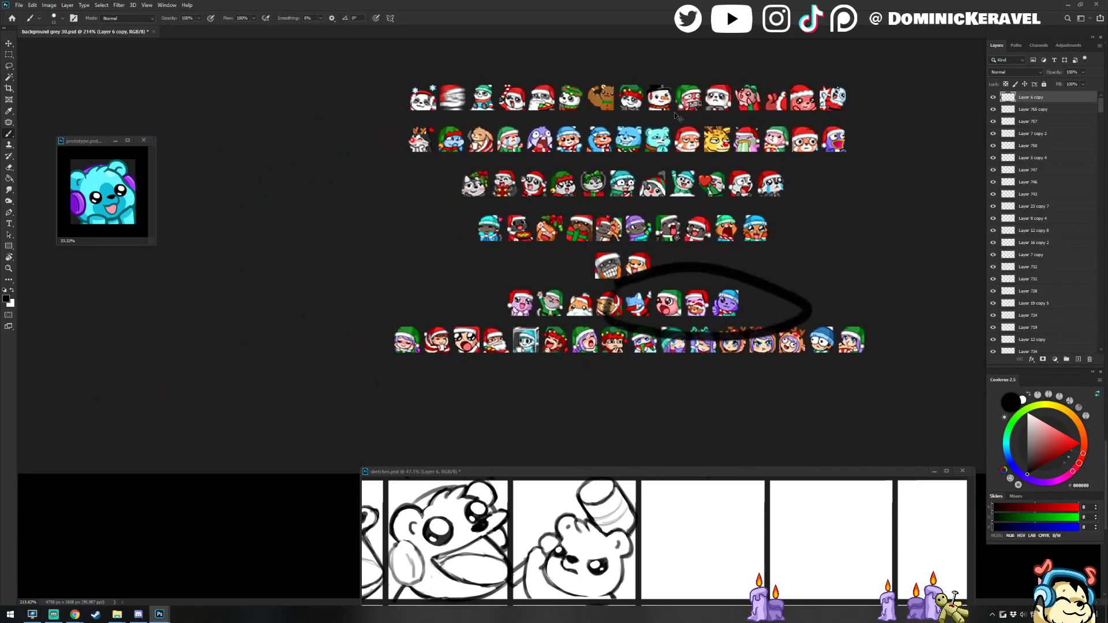
{"action": "key", "text": "ctrl+z"}
Enlarge the prototype.psd window and its zoom so the cyan headphone bear shows as a larger reference.
{"action": "key", "text": "e"}
{"action": "key", "text": "v"}
{"action": "mouse_move", "coordinate": [388, 197]}
{"action": "left_mouse_down"}
{"action": "mouse_move", "coordinate": [458, 230]}
{"action": "mouse_move", "coordinate": [828, 311]}
{"action": "left_mouse_up"}
{"action": "mouse_move", "coordinate": [398, 168]}
{"action": "left_mouse_down"}
{"action": "mouse_move", "coordinate": [574, 190]}
{"action": "mouse_move", "coordinate": [565, 189]}
{"action": "left_mouse_up"}
{"action": "left_click_drag", "start_coordinate": [85, 140], "coordinate": [73, 130]}
{"action": "left_click_drag", "start_coordinate": [143, 234], "coordinate": [226, 343]}
{"action": "left_click_drag", "start_coordinate": [167, 295], "coordinate": [199, 302]}
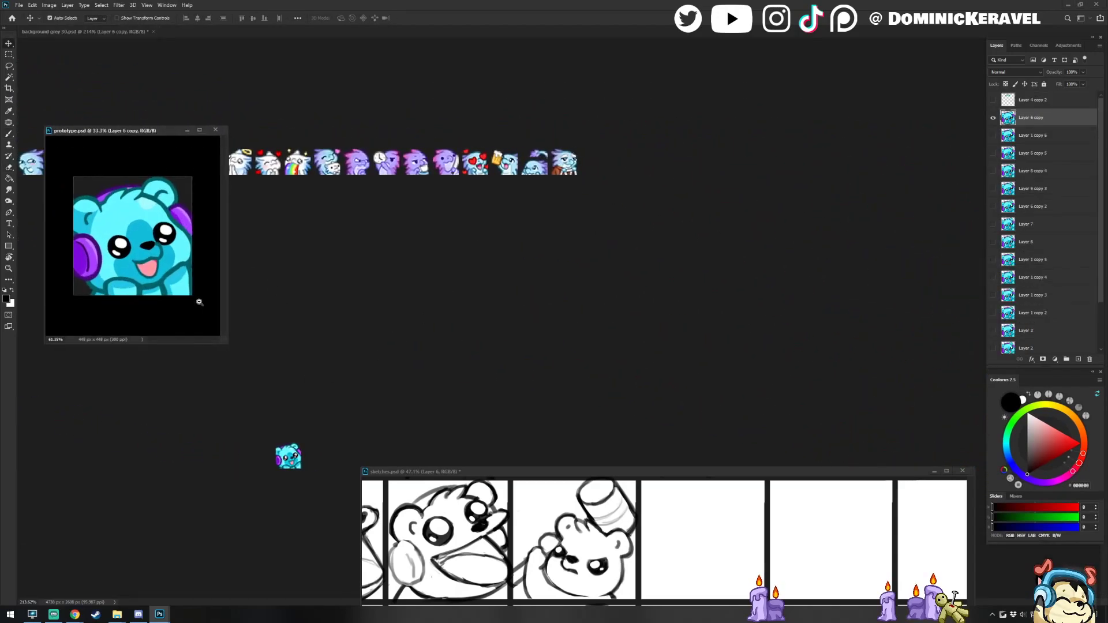
{"action": "left_click_drag", "start_coordinate": [140, 130], "coordinate": [133, 154]}
{"action": "left_click_drag", "start_coordinate": [133, 159], "coordinate": [139, 128]}
Move the sketches.psd window back up and place it beside the prototype.psd reference window.
{"action": "left_click_drag", "start_coordinate": [499, 472], "coordinate": [501, 133]}
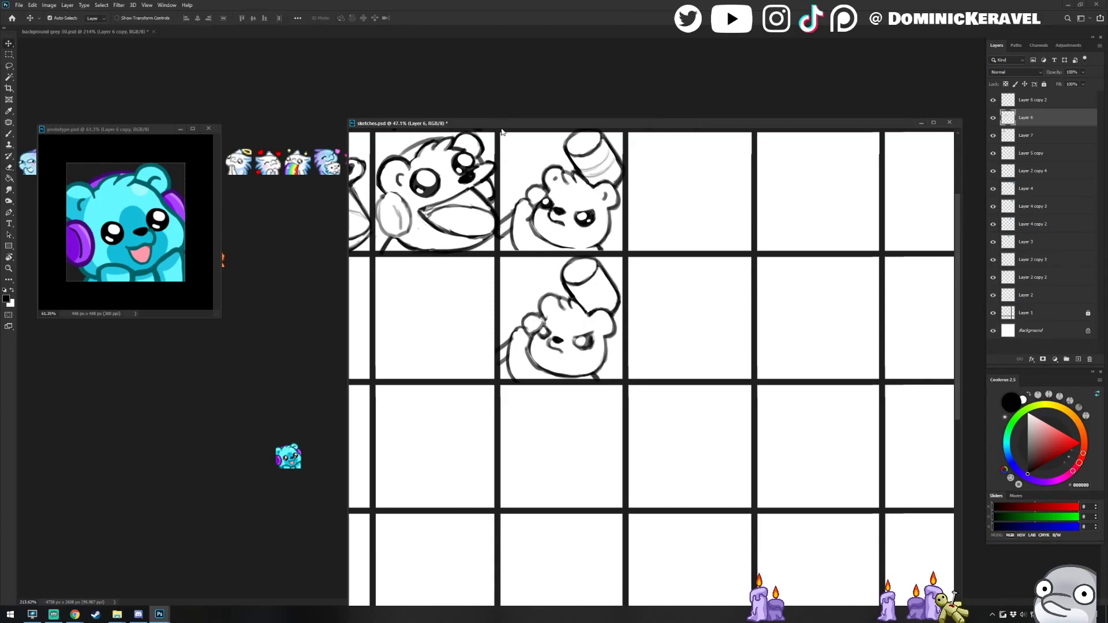
{"action": "left_click_drag", "start_coordinate": [144, 129], "coordinate": [156, 118]}
{"action": "left_click_drag", "start_coordinate": [398, 123], "coordinate": [396, 90]}
{"action": "mouse_move", "coordinate": [288, 305]}
{"action": "left_mouse_down"}
{"action": "mouse_move", "coordinate": [247, 314]}
{"action": "mouse_move", "coordinate": [196, 376]}
{"action": "left_mouse_up"}
{"action": "left_click_drag", "start_coordinate": [483, 91], "coordinate": [402, 90]}
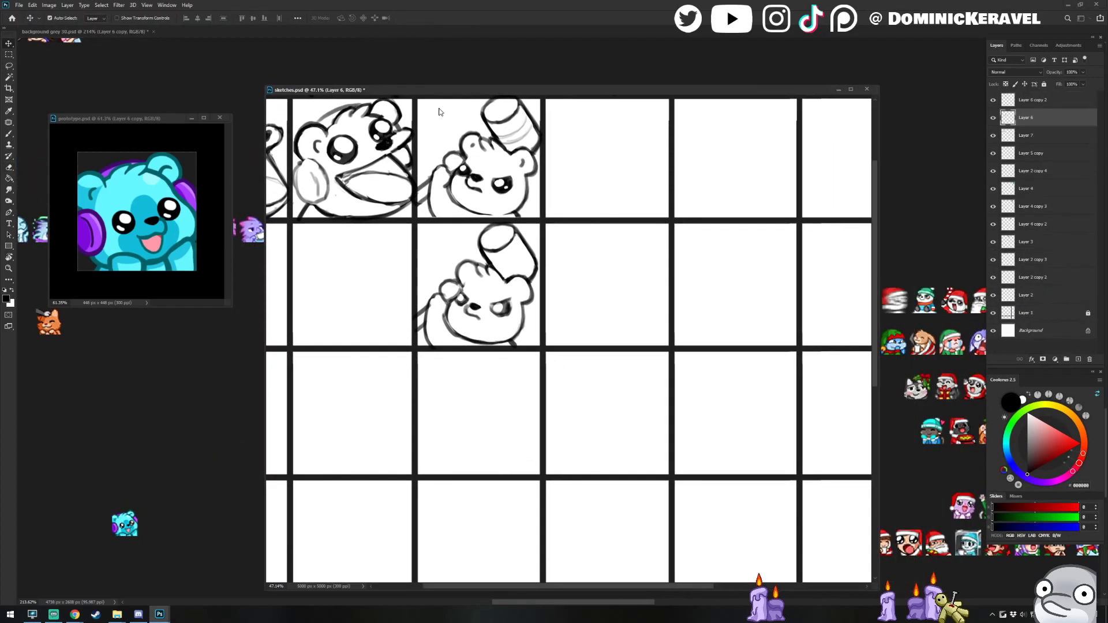
Delete the plain mallet bear sketch from the third row, keeping the banded mallet version.
{"action": "left_click", "coordinate": [507, 183]}
{"action": "scroll", "coordinate": [506, 183], "scroll_direction": "down", "scroll_amount": 3}
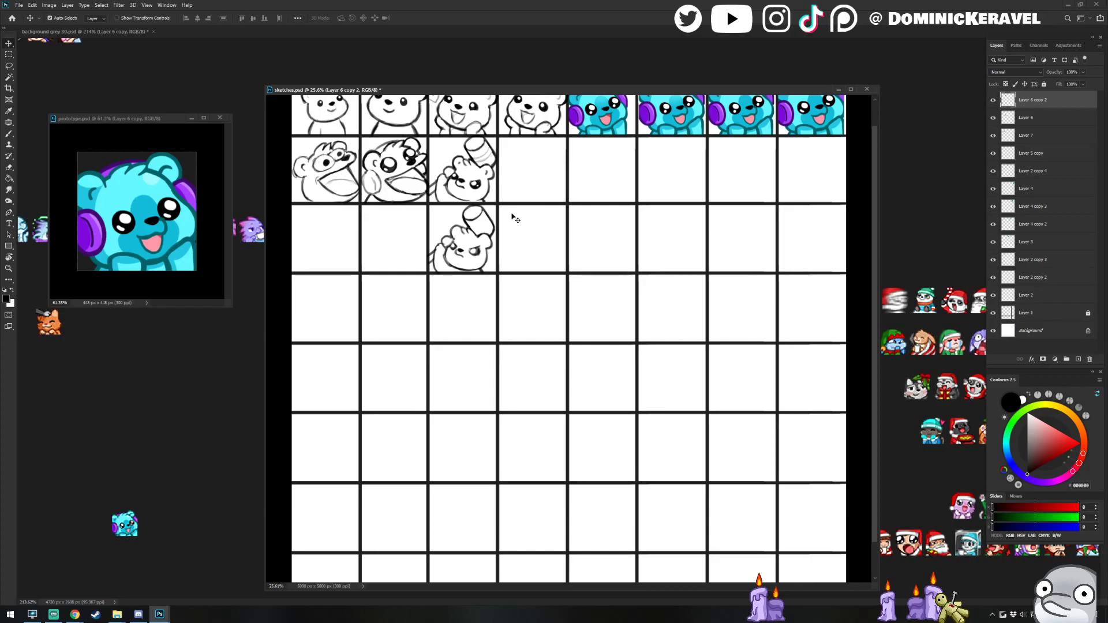
{"action": "left_click_drag", "start_coordinate": [484, 248], "coordinate": [482, 249]}
{"action": "key", "text": "ctrl+e"}
{"action": "scroll", "coordinate": [531, 217], "scroll_direction": "up", "scroll_amount": 1}
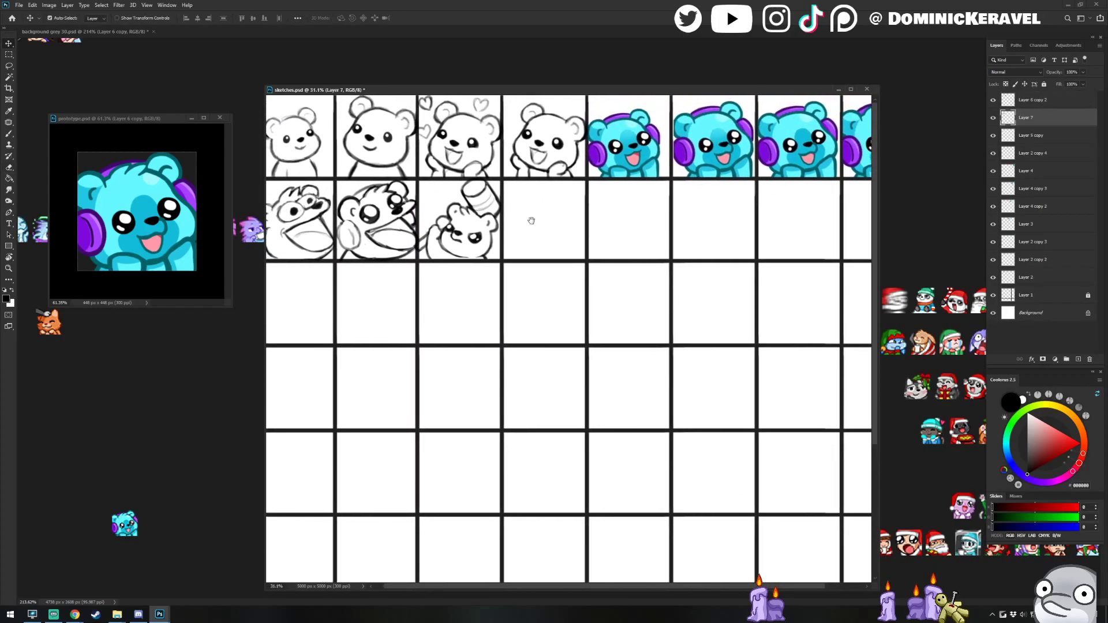
{"action": "key", "text": "l"}
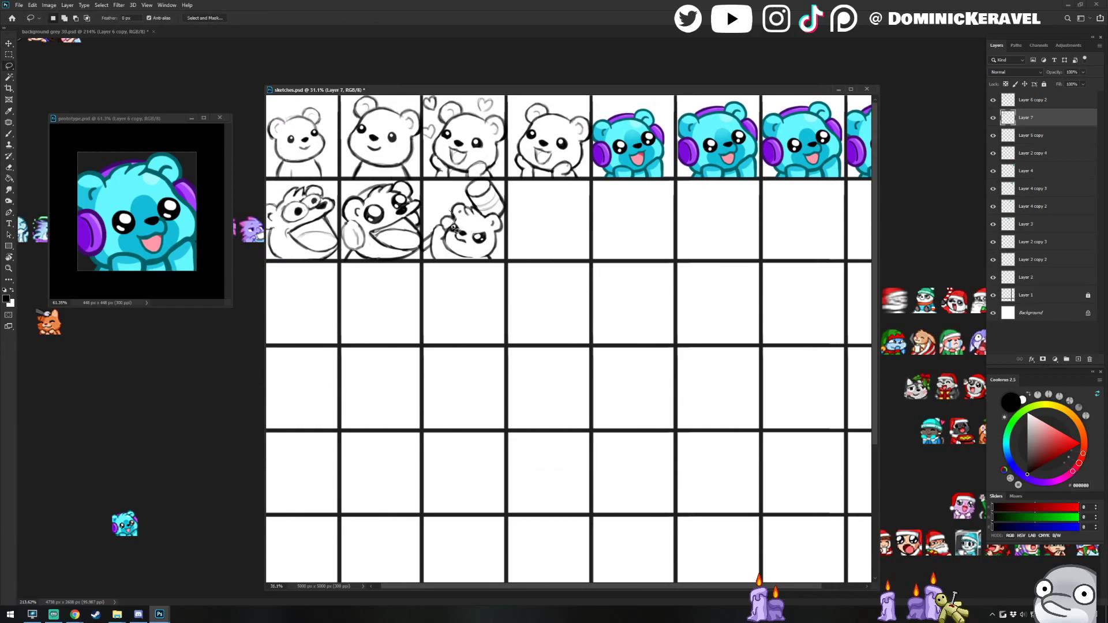
{"action": "left_click_drag", "start_coordinate": [434, 219], "coordinate": [450, 211]}
{"action": "key", "text": "ctrl+t"}
{"action": "left_click", "coordinate": [536, 221]}
{"action": "key", "text": "ctrl+d"}
Select the banded mallet bear's layer, lasso its raised paw and shift it slightly outward from the face.
{"action": "key", "text": "v"}
{"action": "left_click", "coordinate": [489, 240]}
{"action": "key", "text": "l"}
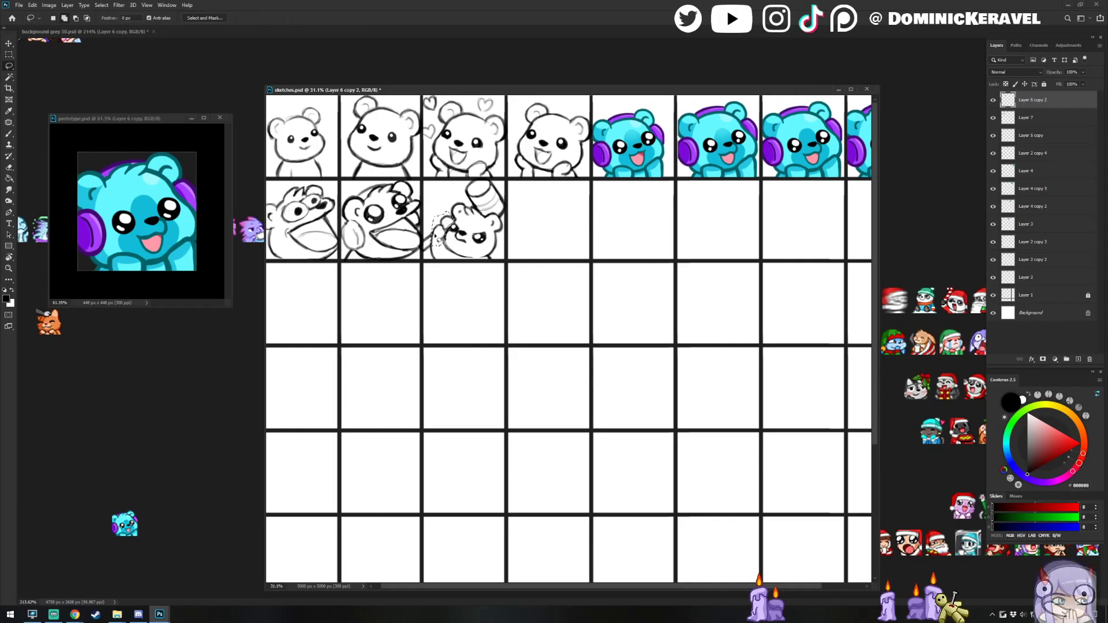
{"action": "mouse_move", "coordinate": [442, 214]}
{"action": "left_mouse_down"}
{"action": "mouse_move", "coordinate": [437, 238]}
{"action": "mouse_move", "coordinate": [461, 262]}
{"action": "left_mouse_up"}
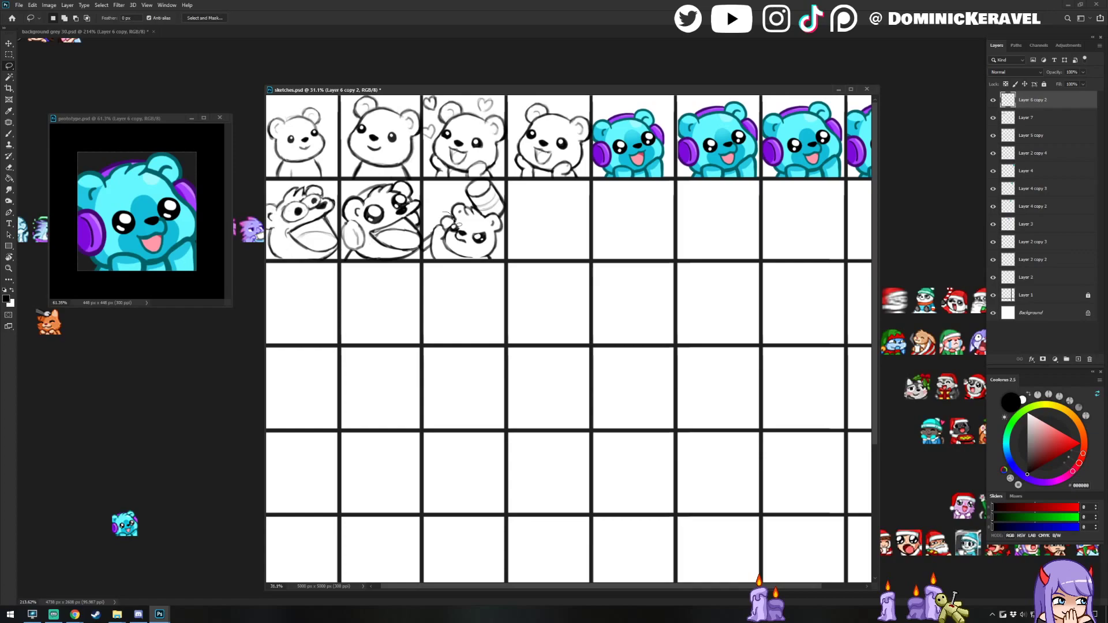
{"action": "left_click_drag", "start_coordinate": [445, 227], "coordinate": [443, 227]}
{"action": "key", "text": "ctrl+d"}
Review the whole sketch grid at small size and compare the mallet bear with the neighbouring sketches.
{"action": "left_click_drag", "start_coordinate": [457, 263], "coordinate": [427, 276]}
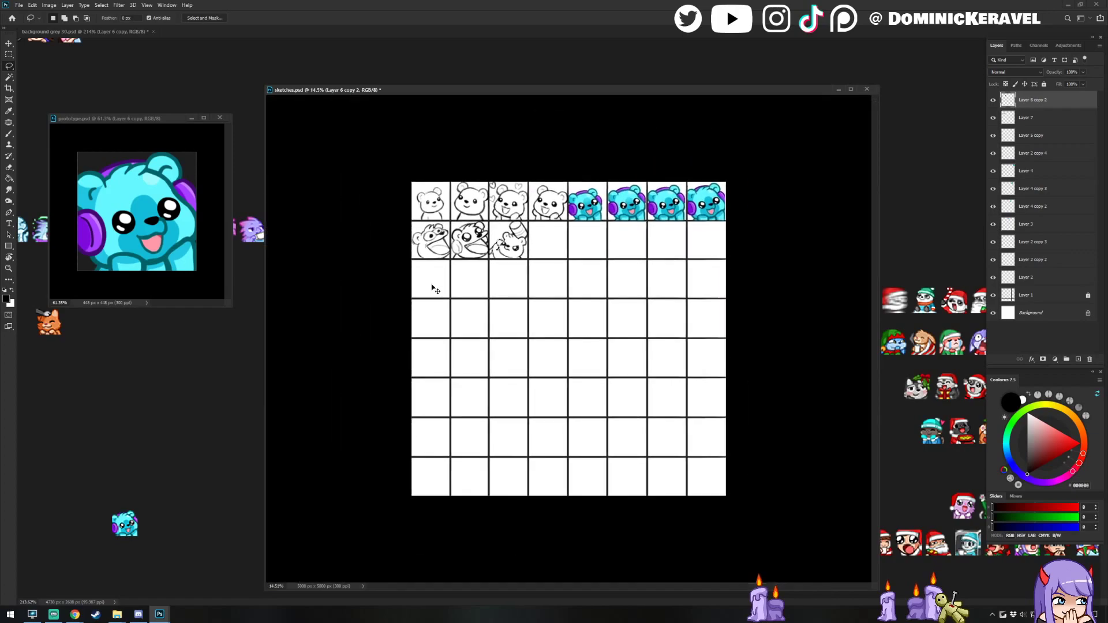
{"action": "key", "text": "v"}
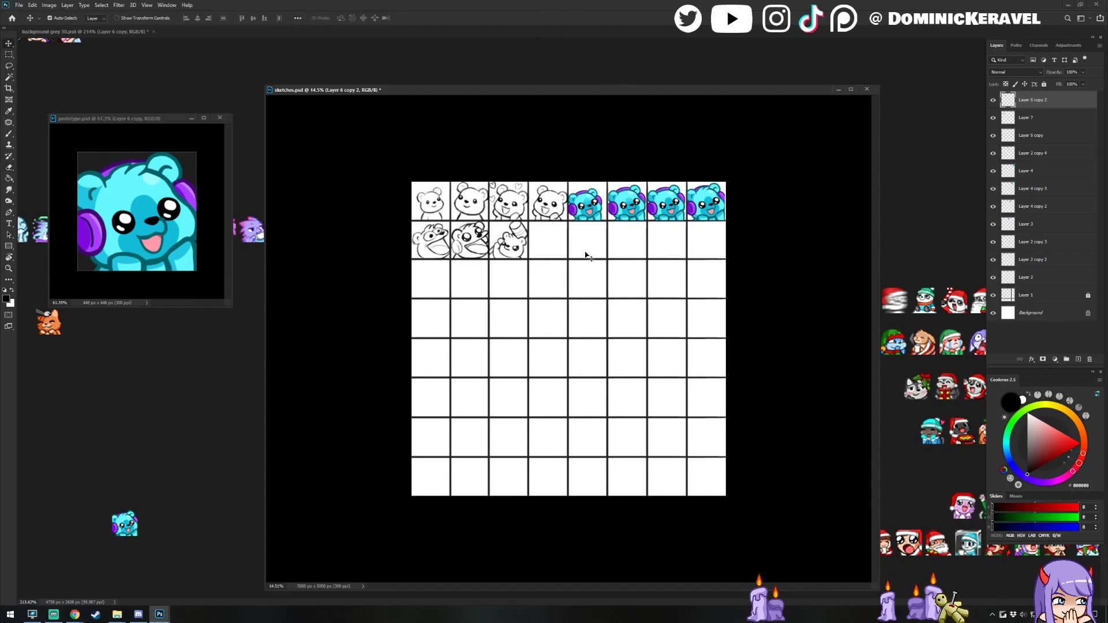
{"action": "scroll", "coordinate": [583, 248], "scroll_direction": "up", "scroll_amount": 3}
{"action": "scroll", "coordinate": [532, 180], "scroll_direction": "up", "scroll_amount": 1}
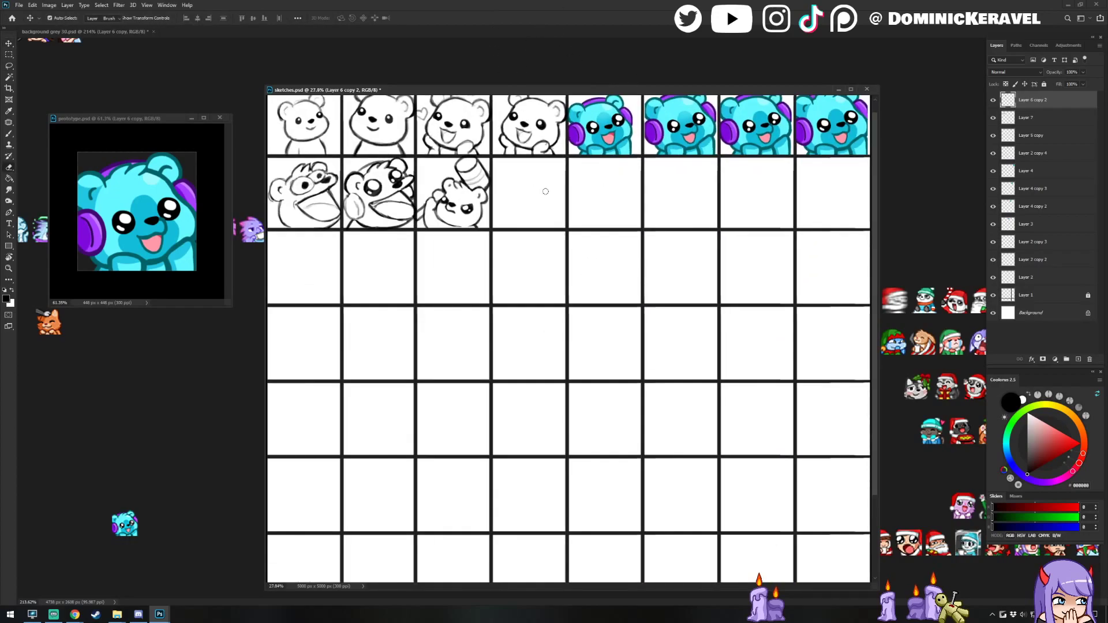
{"action": "left_click_drag", "start_coordinate": [510, 231], "coordinate": [510, 245]}
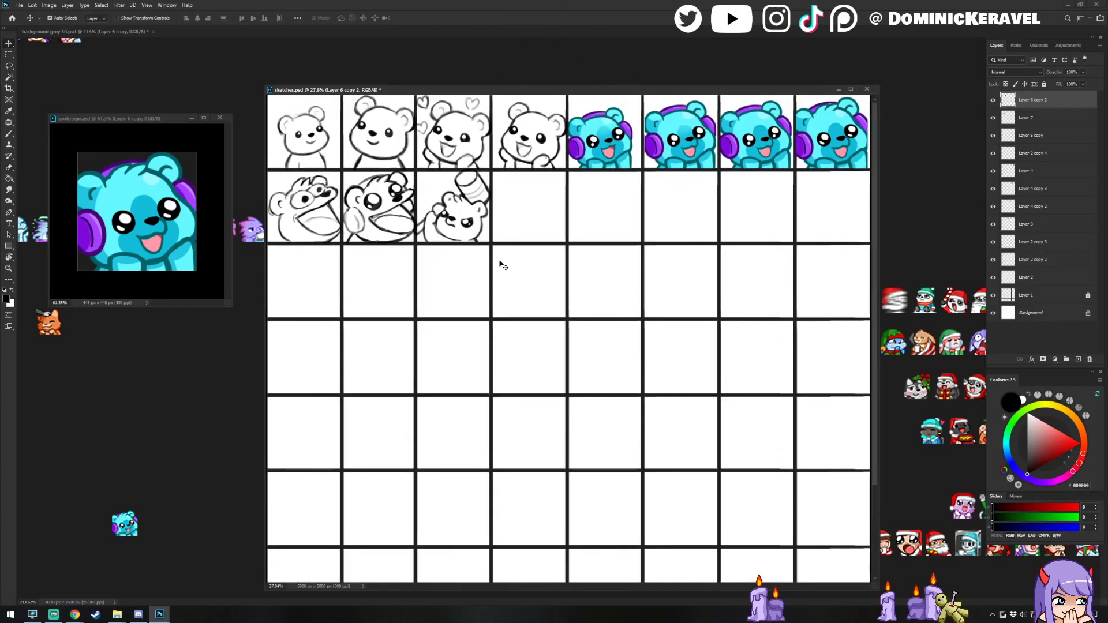
{"action": "scroll", "coordinate": [504, 259], "scroll_direction": "up", "scroll_amount": 3}
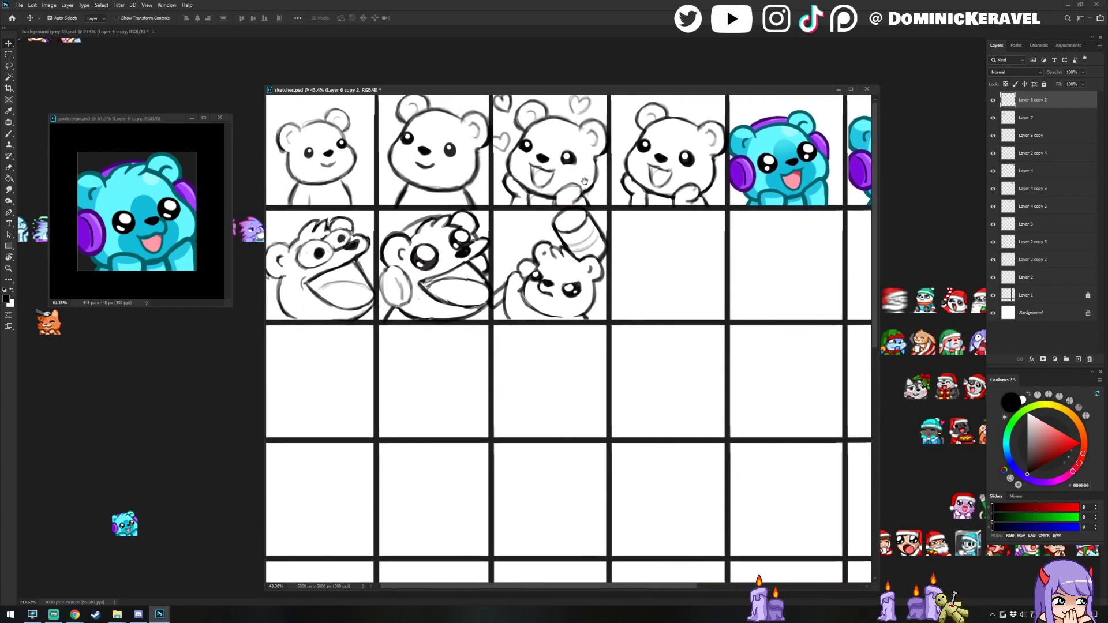
{"action": "left_click_drag", "start_coordinate": [593, 199], "coordinate": [600, 193]}
Select the second wide-mouthed bear's layer, lasso its headphone cup and adjust the cup's position slightly.
{"action": "left_click", "coordinate": [450, 186]}
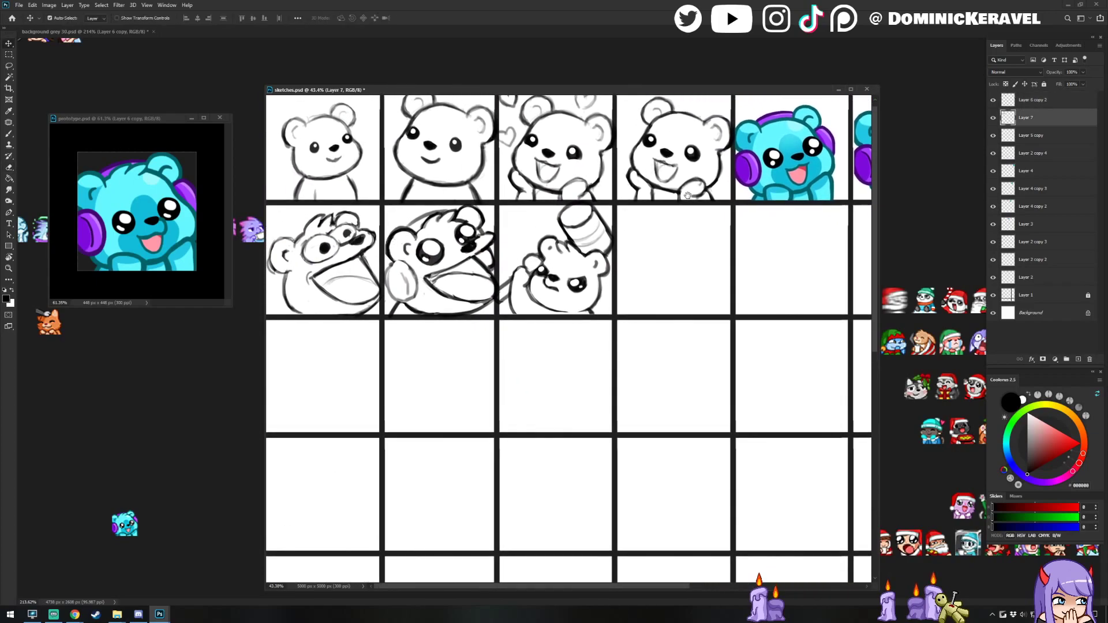
{"action": "left_click_drag", "start_coordinate": [142, 121], "coordinate": [147, 119]}
{"action": "key", "text": "b"}
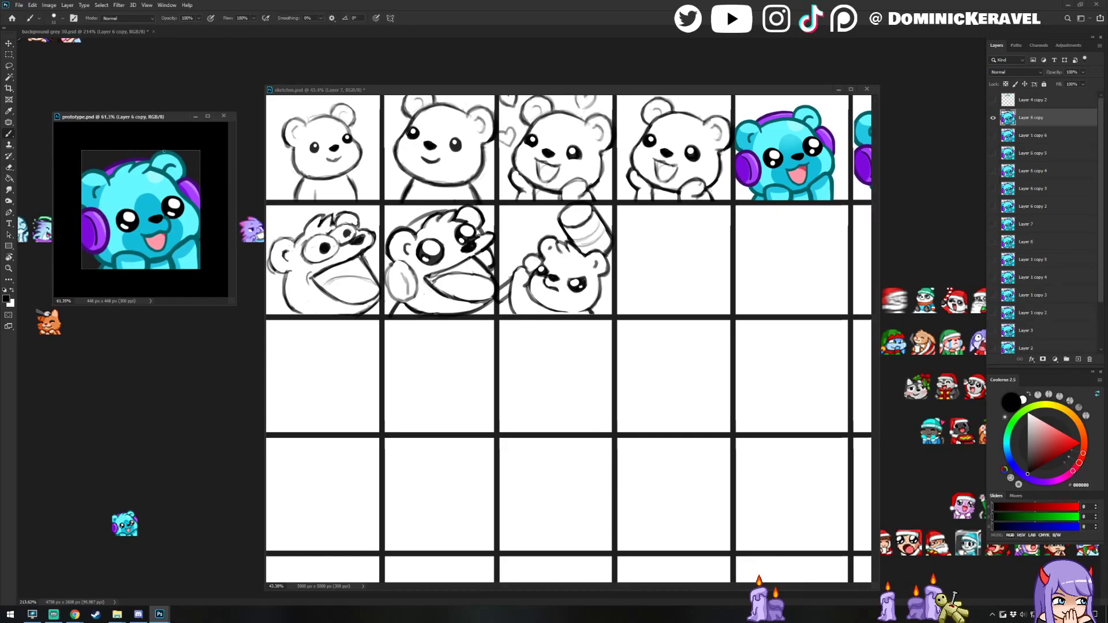
{"action": "key", "text": "l"}
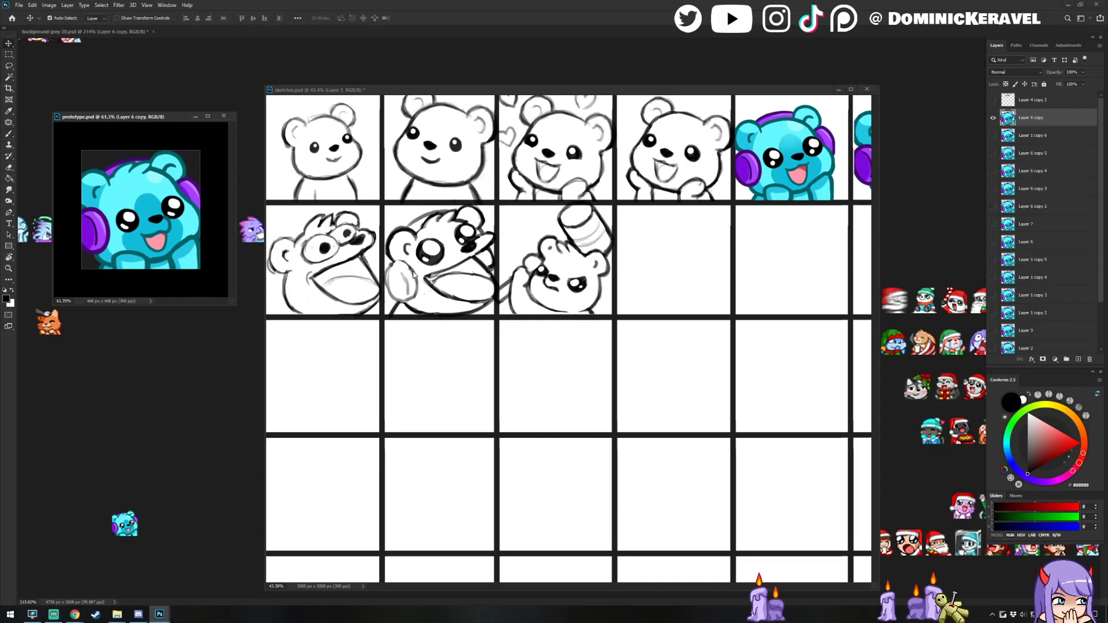
{"action": "left_click", "coordinate": [403, 259]}
{"action": "mouse_move", "coordinate": [402, 259]}
{"action": "left_mouse_down"}
{"action": "mouse_move", "coordinate": [384, 297]}
{"action": "mouse_move", "coordinate": [392, 303]}
{"action": "mouse_move", "coordinate": [423, 296]}
{"action": "mouse_move", "coordinate": [424, 257]}
{"action": "left_mouse_up"}
{"action": "key", "text": "ctrl+d"}
Redraw the second wide-mouthed bear's headphone cup with bolder black outlines and an inner oval.
{"action": "key", "text": "b"}
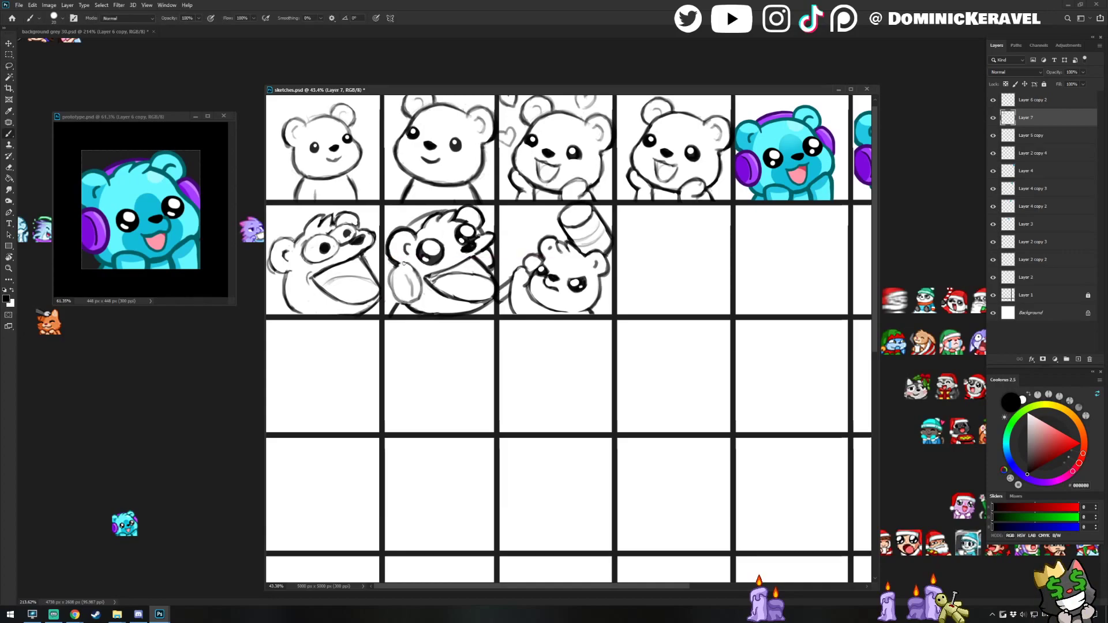
{"action": "key", "text": "e"}
{"action": "key", "text": "b"}
{"action": "mouse_move", "coordinate": [394, 276]}
{"action": "left_mouse_down"}
{"action": "mouse_move", "coordinate": [397, 304]}
{"action": "mouse_move", "coordinate": [388, 300]}
{"action": "left_mouse_up"}
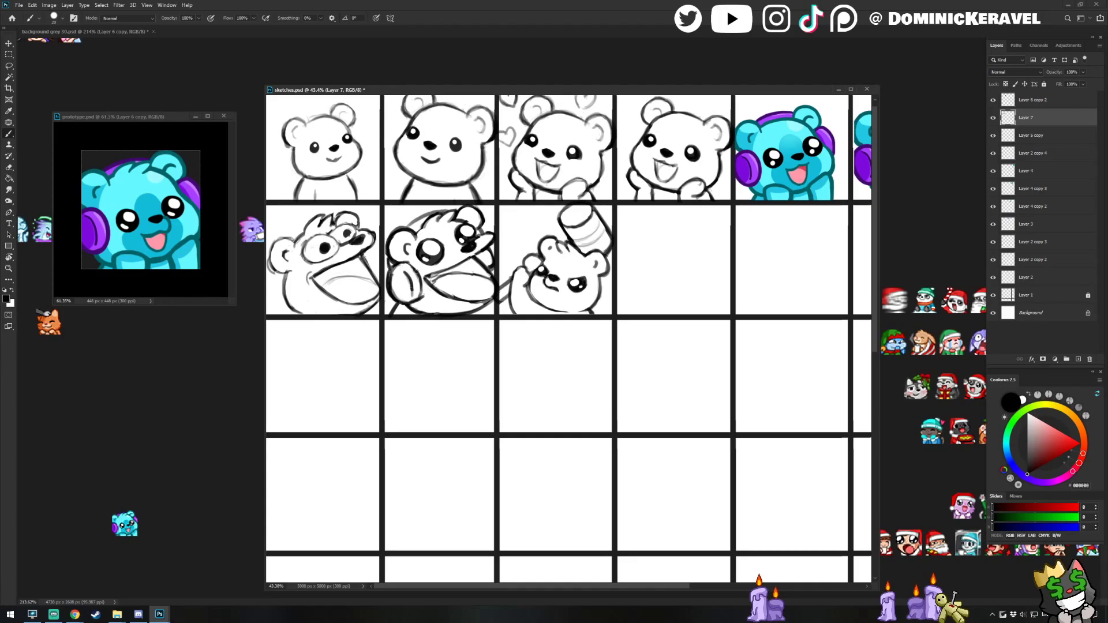
{"action": "key", "text": "e"}
{"action": "left_click_drag", "start_coordinate": [466, 259], "coordinate": [419, 275]}
{"action": "key", "text": "b"}
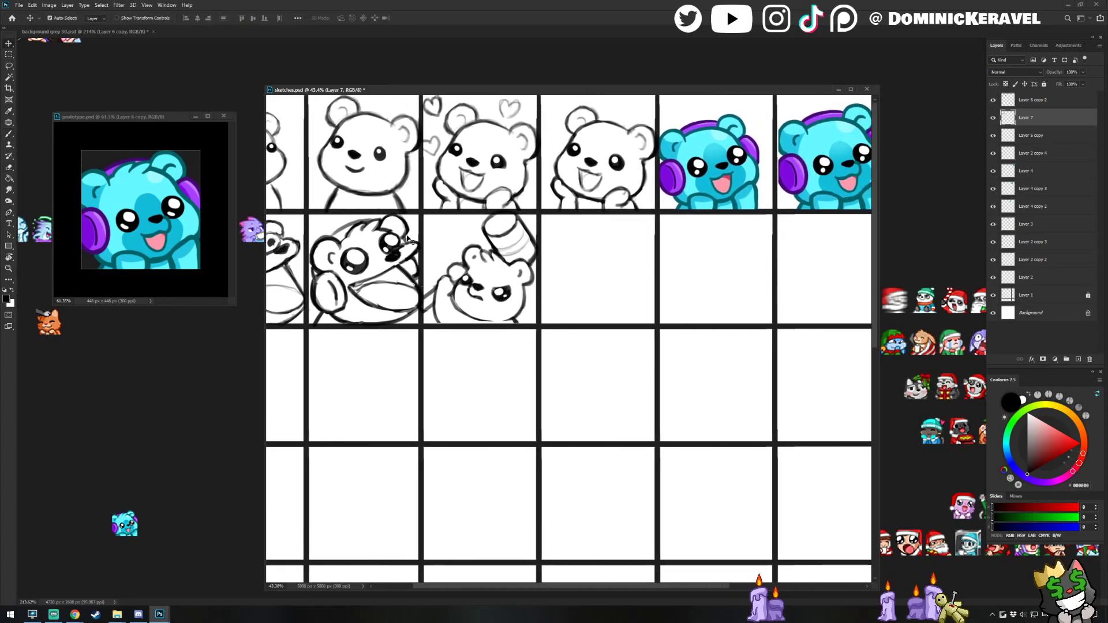
Adjust the second wide-mouthed bear sketch slightly within its cell using Free Transform.
{"action": "key", "text": "ctrl+t"}
{"action": "key", "text": "Return"}
{"action": "key", "text": "v"}
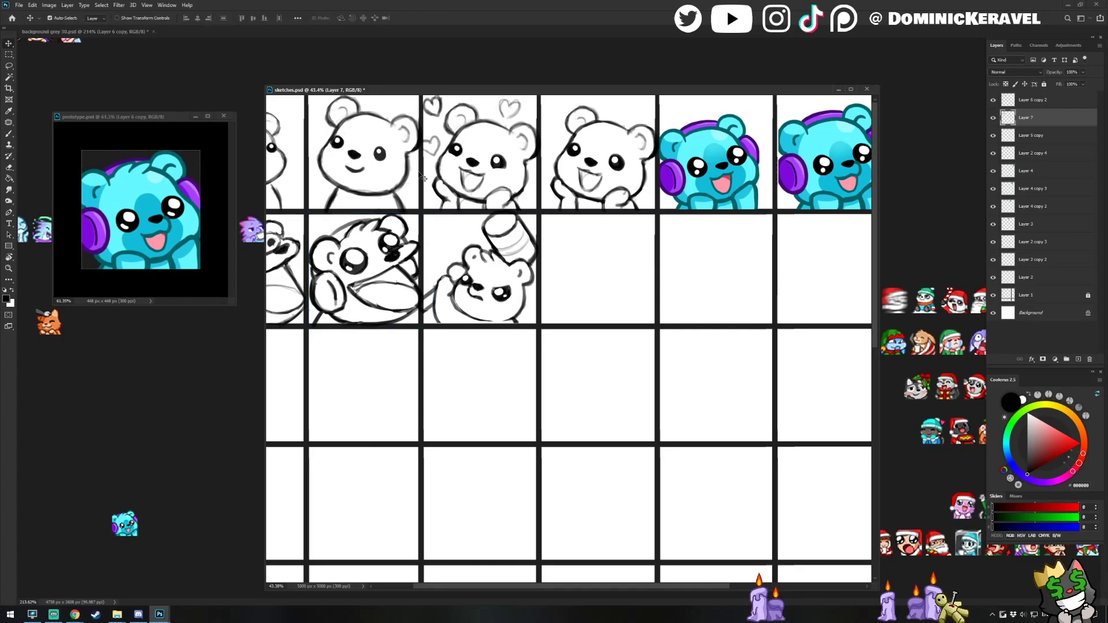
{"action": "left_click_drag", "start_coordinate": [523, 197], "coordinate": [599, 193]}
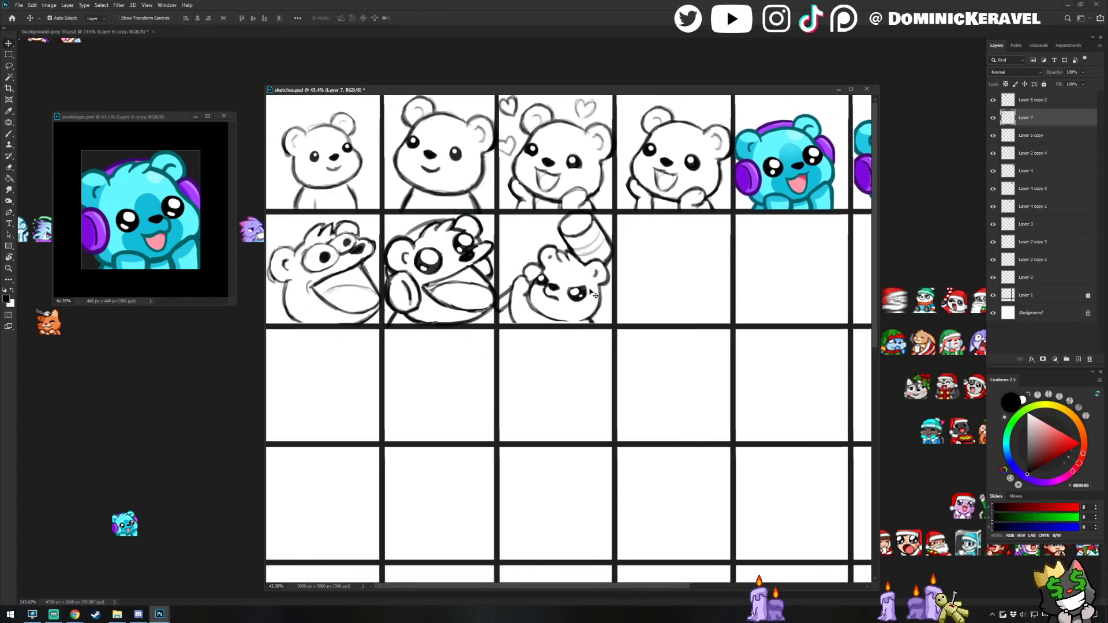
Select the banded mallet bear's layer, sketch a headphone cup beside its cheek and erase overlapping lines.
{"action": "left_click", "coordinate": [597, 286]}
{"action": "key", "text": "b"}
{"action": "mouse_move", "coordinate": [592, 293]}
{"action": "left_mouse_down"}
{"action": "mouse_move", "coordinate": [590, 306]}
{"action": "mouse_move", "coordinate": [607, 310]}
{"action": "left_mouse_up"}
{"action": "key", "text": "e"}
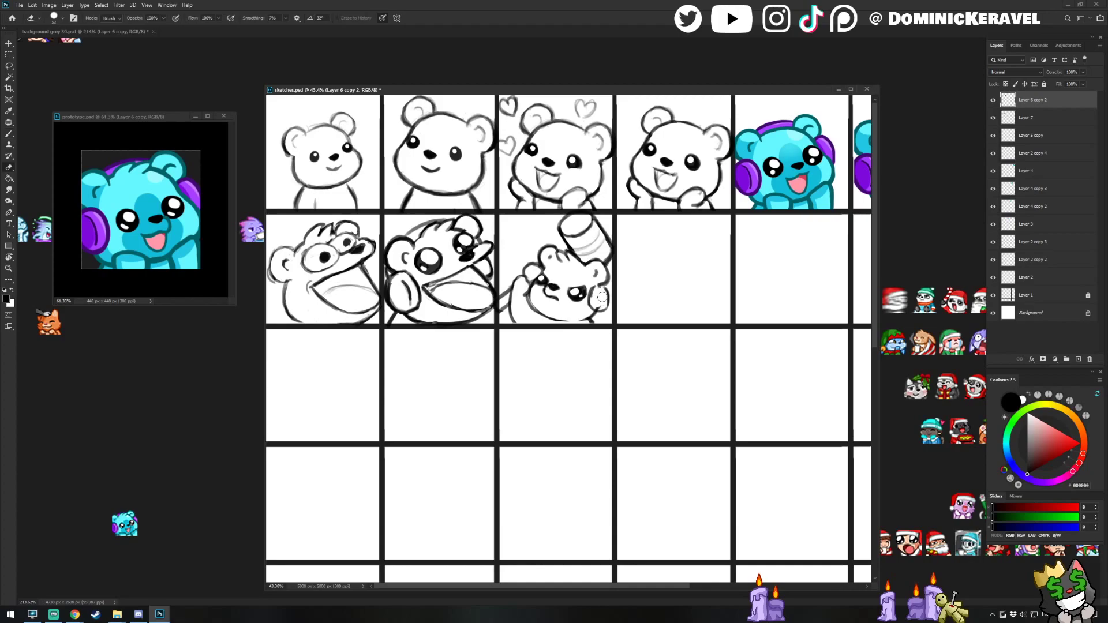
{"action": "key", "text": "b"}
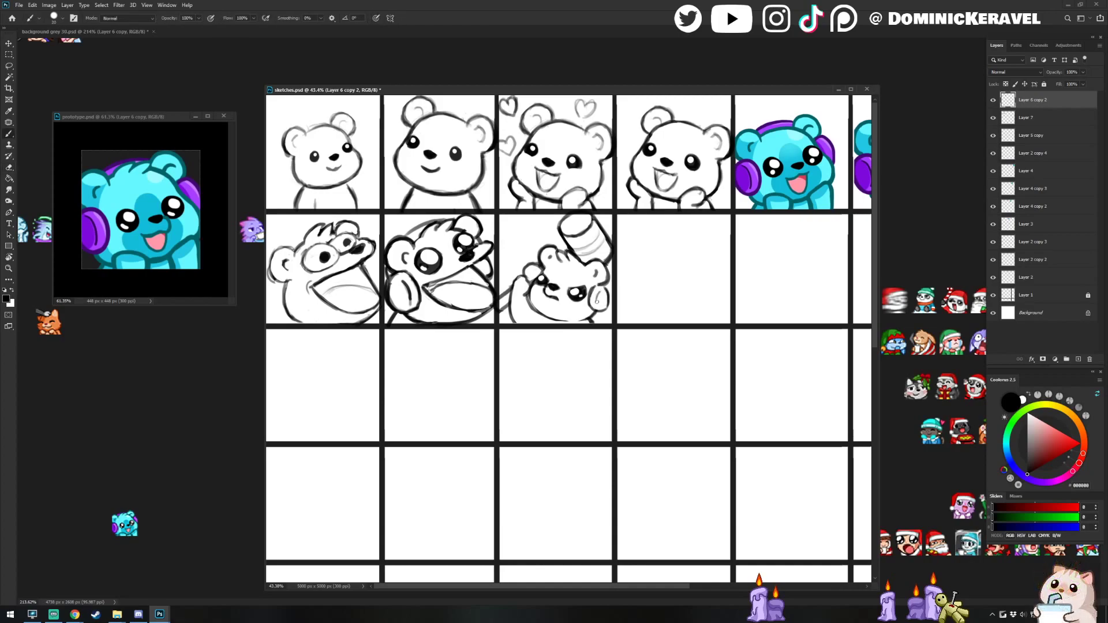
Refine the banded mallet bear's headphone cup by erasing rough edges and drawing in its inner contour.
{"action": "key", "text": "e"}
{"action": "mouse_move", "coordinate": [596, 289]}
{"action": "left_mouse_down"}
{"action": "mouse_move", "coordinate": [604, 310]}
{"action": "mouse_move", "coordinate": [591, 293]}
{"action": "mouse_move", "coordinate": [591, 311]}
{"action": "left_mouse_up"}
{"action": "key", "text": "b"}
{"action": "key", "text": "e"}
{"action": "key", "text": "b"}
{"action": "key", "text": "v"}
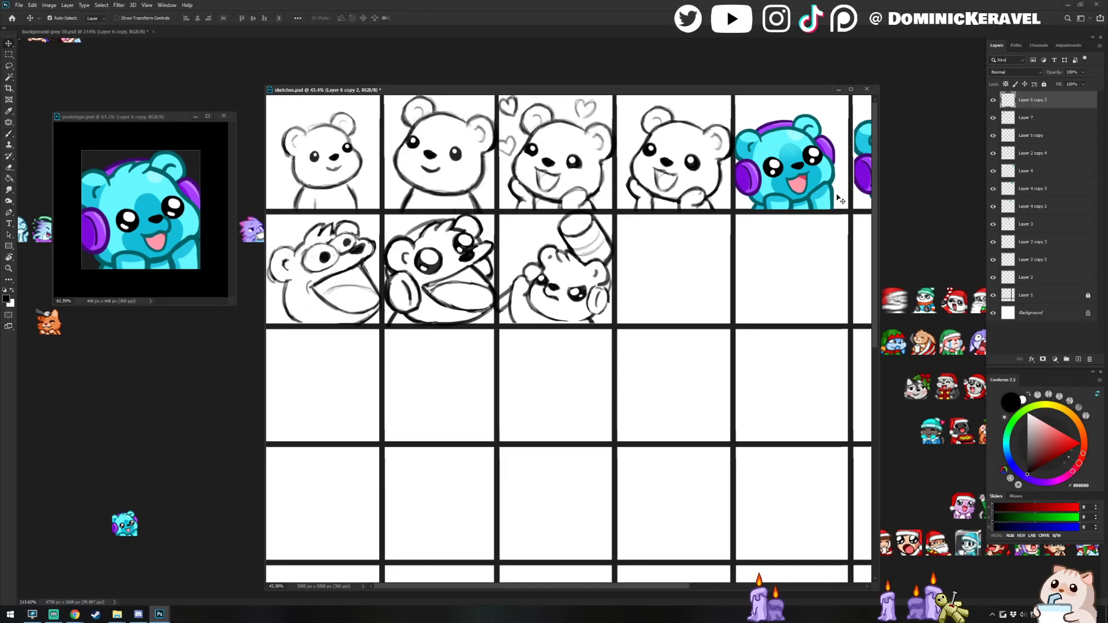
Draw a rough black circle around the small cyan bear emote in the background document and undo the stroke.
{"action": "left_click_drag", "start_coordinate": [642, 265], "coordinate": [585, 282]}
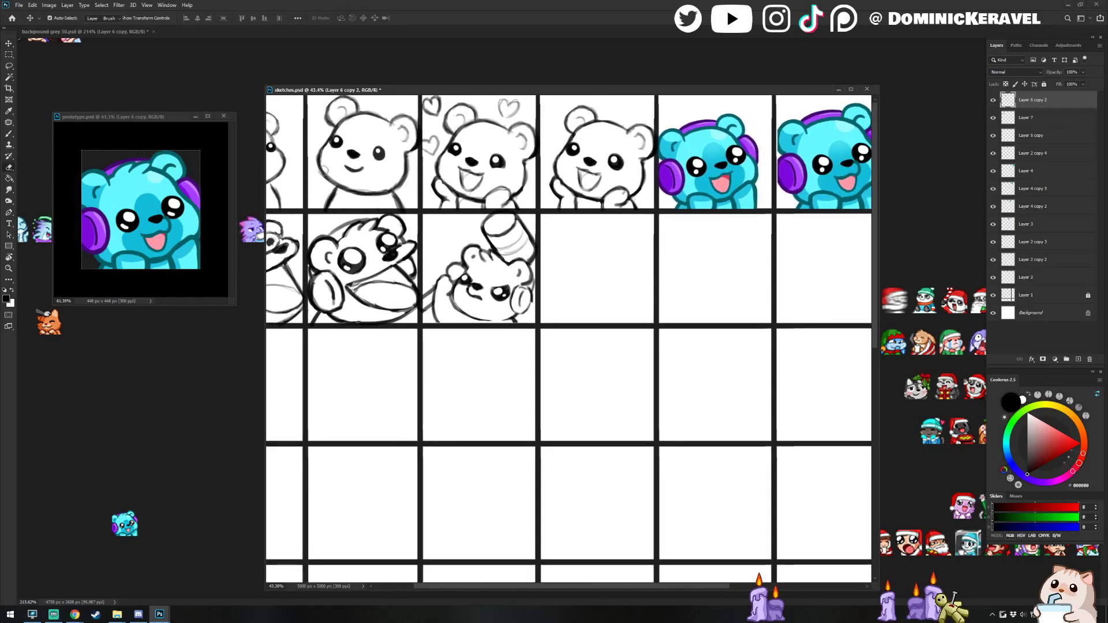
{"action": "mouse_move", "coordinate": [146, 487]}
{"action": "left_mouse_down"}
{"action": "mouse_move", "coordinate": [181, 405]}
{"action": "mouse_move", "coordinate": [169, 432]}
{"action": "mouse_move", "coordinate": [152, 420]}
{"action": "mouse_move", "coordinate": [155, 397]}
{"action": "left_mouse_up"}
{"action": "scroll", "coordinate": [180, 412], "scroll_direction": "down", "scroll_amount": 2}
{"action": "key", "text": "b"}
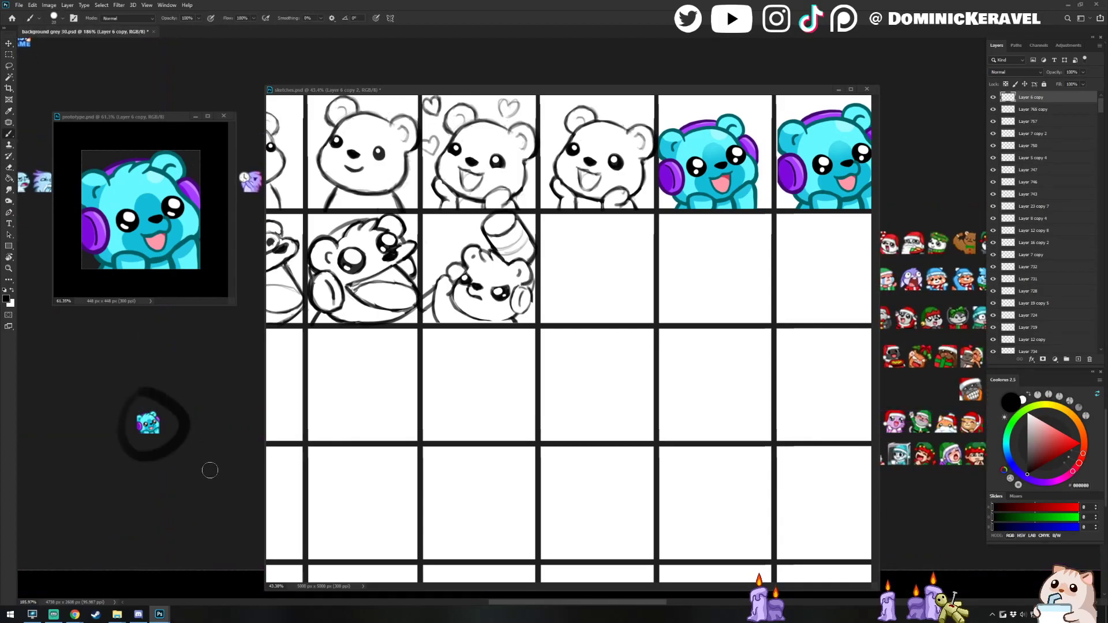
{"action": "scroll", "coordinate": [165, 471], "scroll_direction": "up", "scroll_amount": 1}
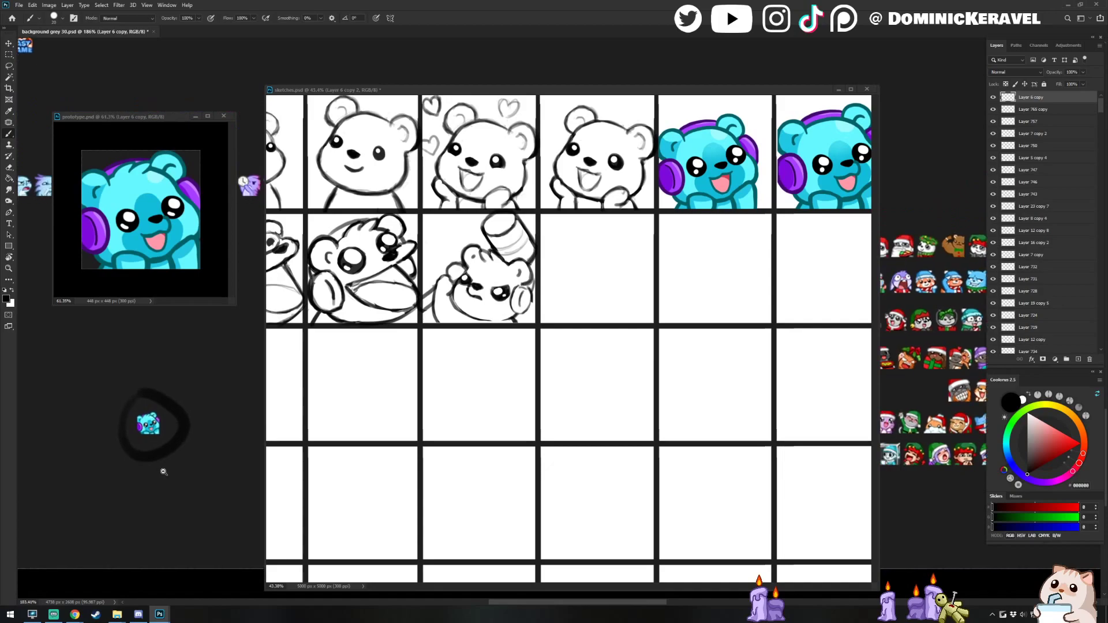
{"action": "scroll", "coordinate": [165, 473], "scroll_direction": "down", "scroll_amount": 1}
{"action": "key", "text": "ctrl+z"}
{"action": "key", "text": "v"}
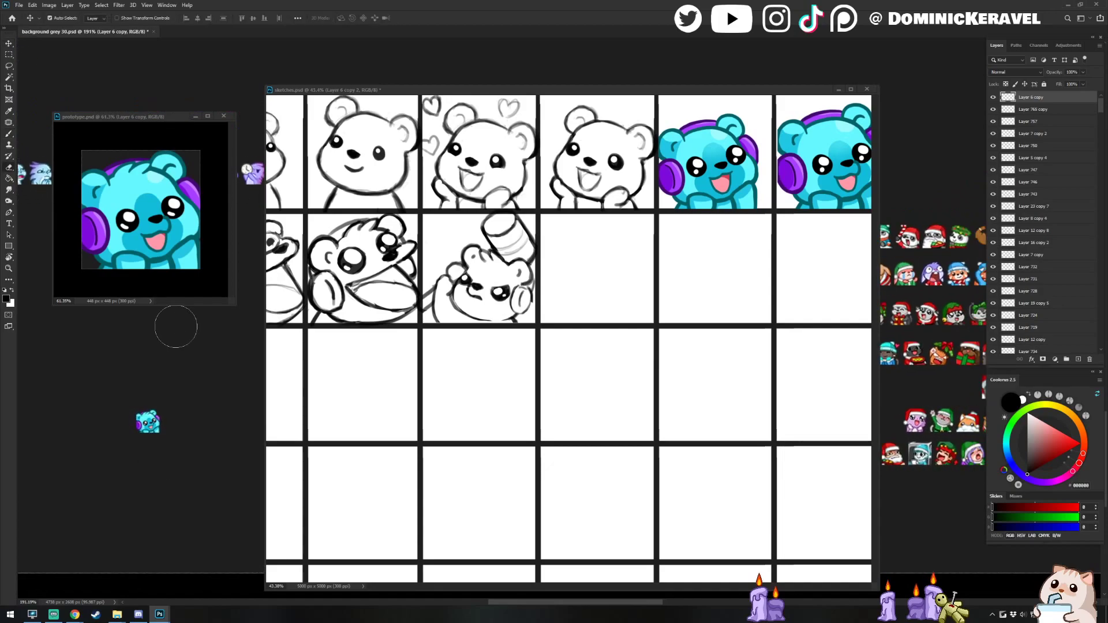
Redraw the banded mallet bear's head outline beneath the mallet and the ear beside its raised arm with the brush.
{"action": "left_click_drag", "start_coordinate": [554, 91], "coordinate": [562, 88]}
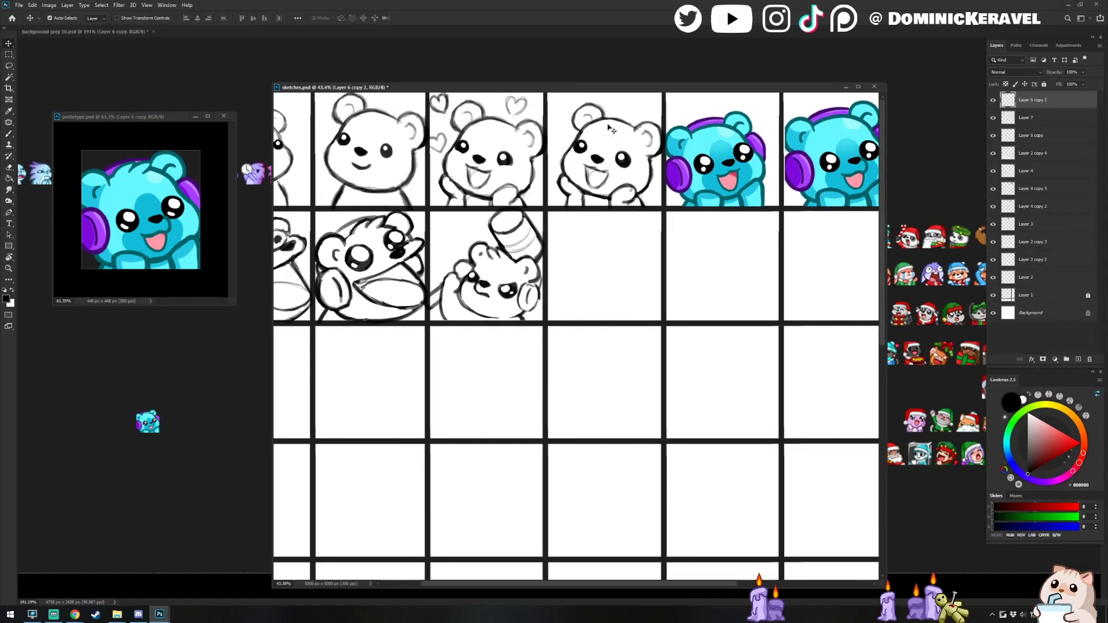
{"action": "scroll", "coordinate": [531, 298], "scroll_direction": "up", "scroll_amount": 1}
{"action": "key", "text": "e"}
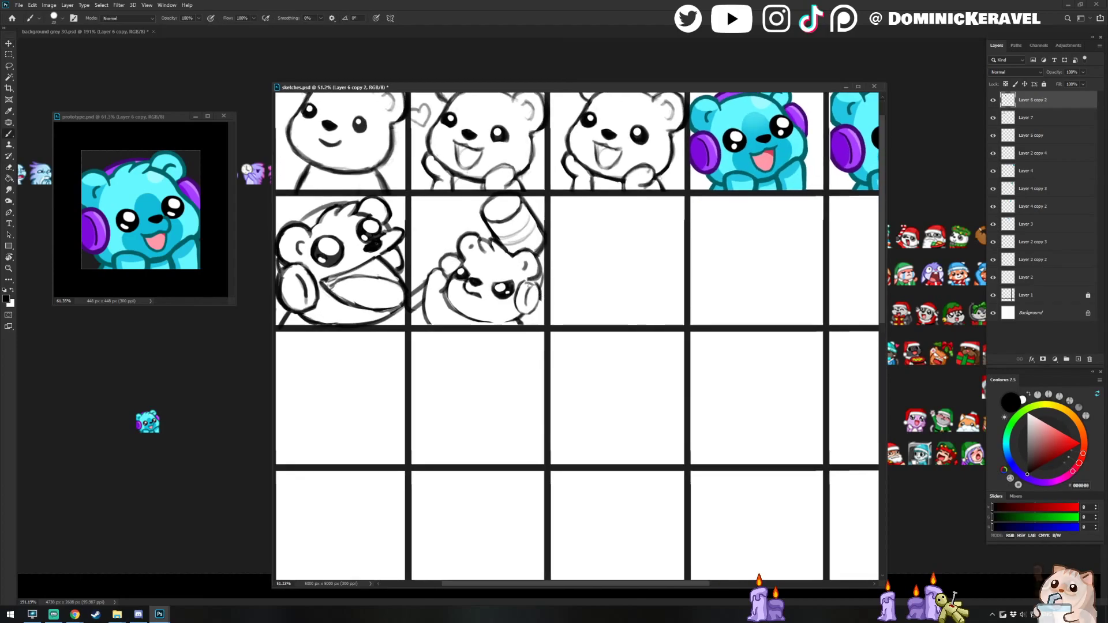
{"action": "key", "text": "b"}
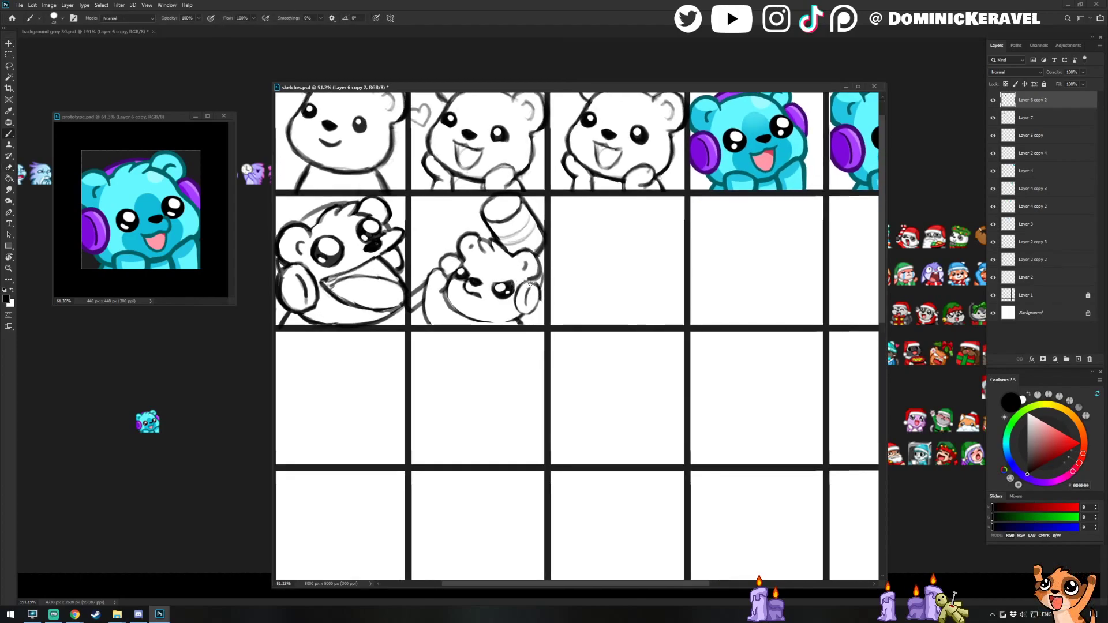
{"action": "key", "text": "e"}
{"action": "key", "text": "v"}
{"action": "key", "text": "e"}
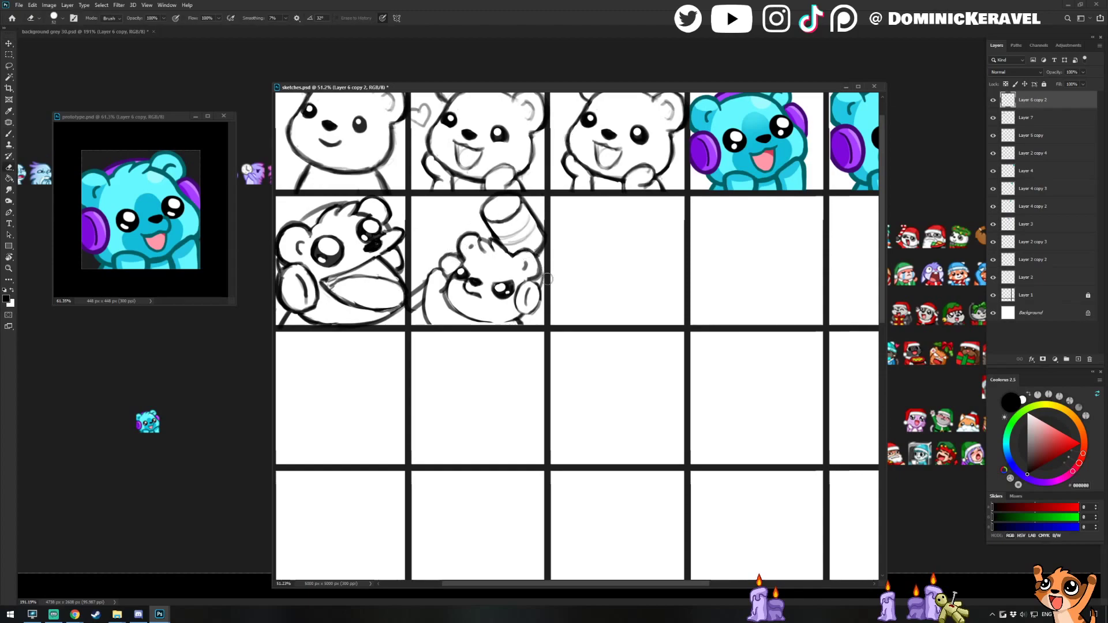
{"action": "key", "text": "b"}
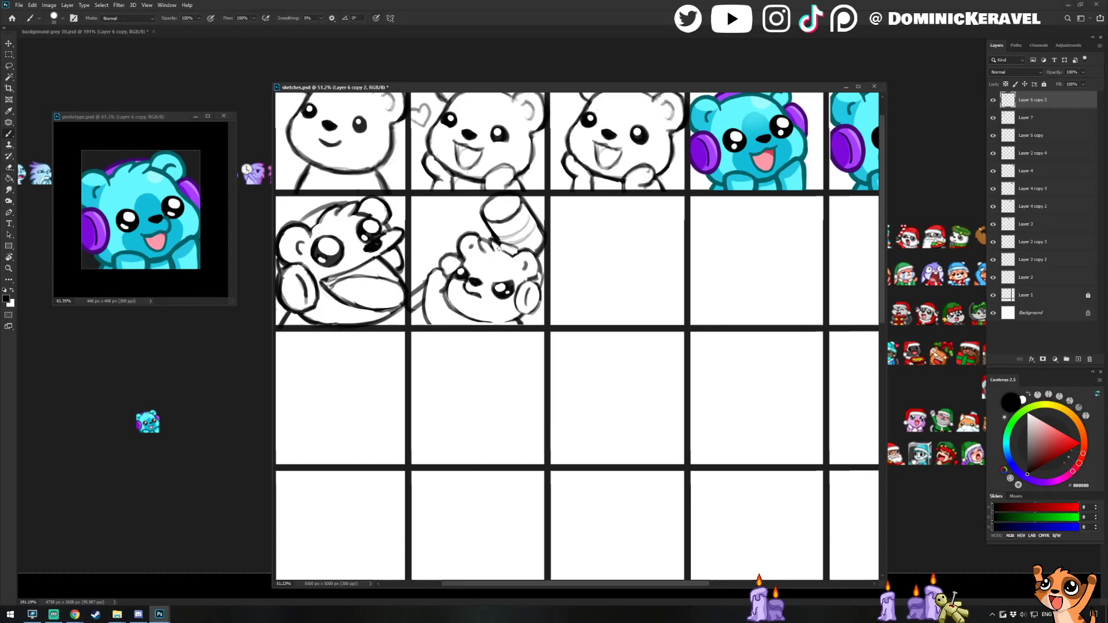
{"action": "left_click_drag", "start_coordinate": [501, 243], "coordinate": [519, 249]}
{"action": "left_click_drag", "start_coordinate": [456, 282], "coordinate": [445, 258]}
Erase stray lines around the banded mallet bear's arm-side ear and cheek.
{"action": "key", "text": "e"}
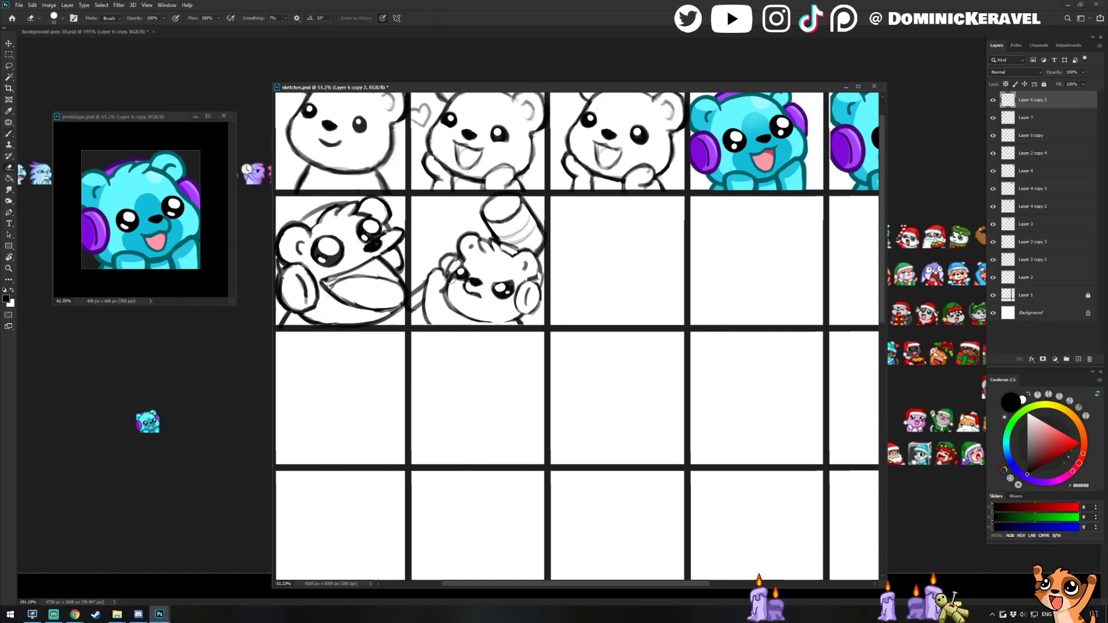
{"action": "mouse_move", "coordinate": [462, 263]}
{"action": "left_mouse_down"}
{"action": "mouse_move", "coordinate": [482, 264]}
{"action": "mouse_move", "coordinate": [442, 284]}
{"action": "mouse_move", "coordinate": [449, 267]}
{"action": "mouse_move", "coordinate": [450, 287]}
{"action": "left_mouse_up"}
{"action": "key", "text": "b"}
{"action": "key", "text": "e"}
{"action": "left_click_drag", "start_coordinate": [519, 231], "coordinate": [465, 291]}
{"action": "key", "text": "v"}
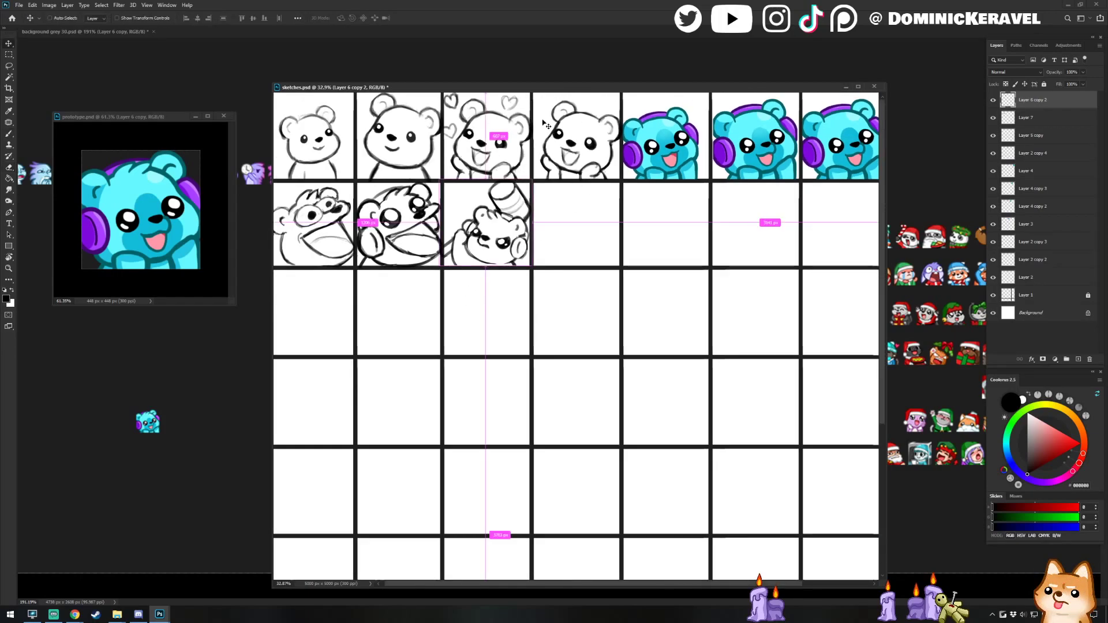
{"action": "key", "text": "ctrl"}
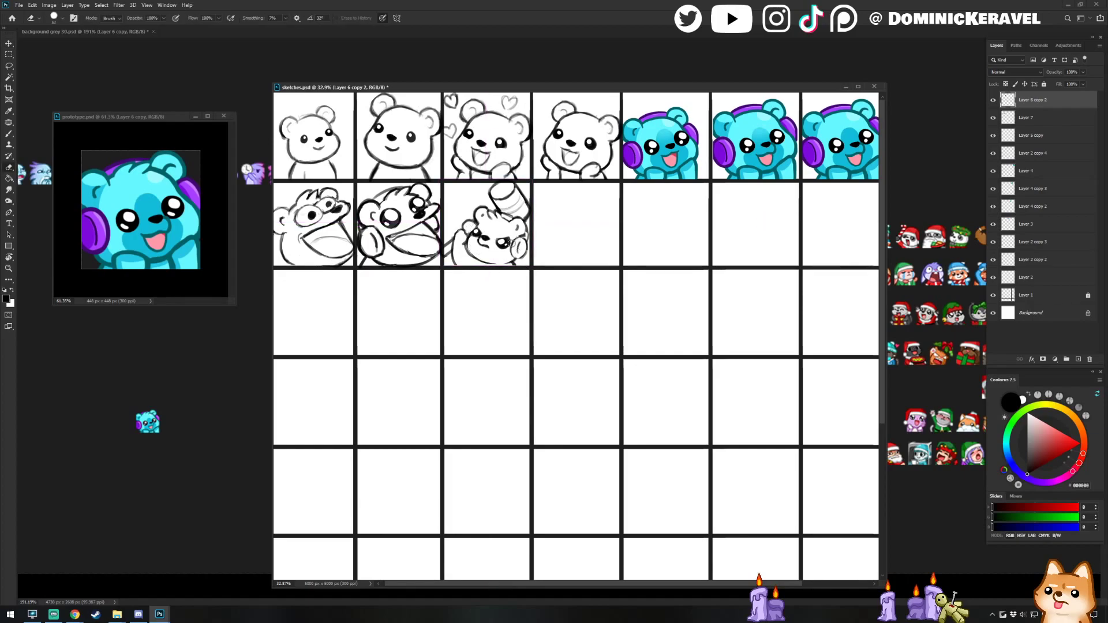
Rework the banded mallet bear's headphone cup with bolder outlines, erasing rough spots and redrawing its inner contour.
{"action": "scroll", "coordinate": [529, 234], "scroll_direction": "up", "scroll_amount": 5}
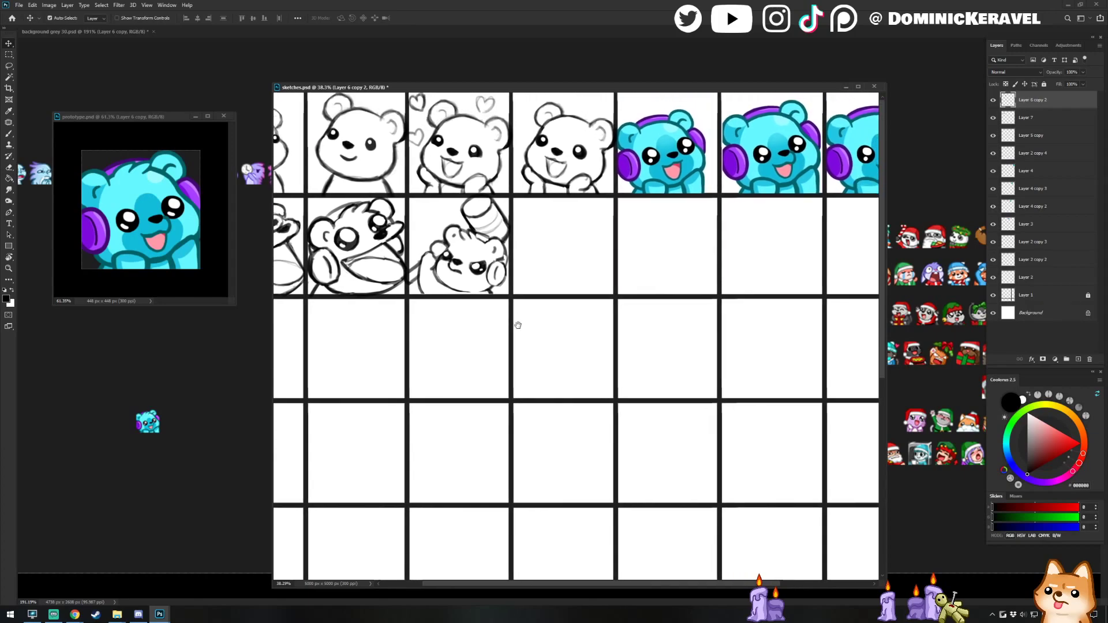
{"action": "key", "text": "e"}
{"action": "key", "text": "b"}
{"action": "mouse_move", "coordinate": [496, 274]}
{"action": "left_mouse_down"}
{"action": "mouse_move", "coordinate": [488, 292]}
{"action": "mouse_move", "coordinate": [480, 280]}
{"action": "mouse_move", "coordinate": [489, 301]}
{"action": "left_mouse_up"}
{"action": "key", "text": "e"}
{"action": "key", "text": "b"}
{"action": "key", "text": "e"}
{"action": "key", "text": "b"}
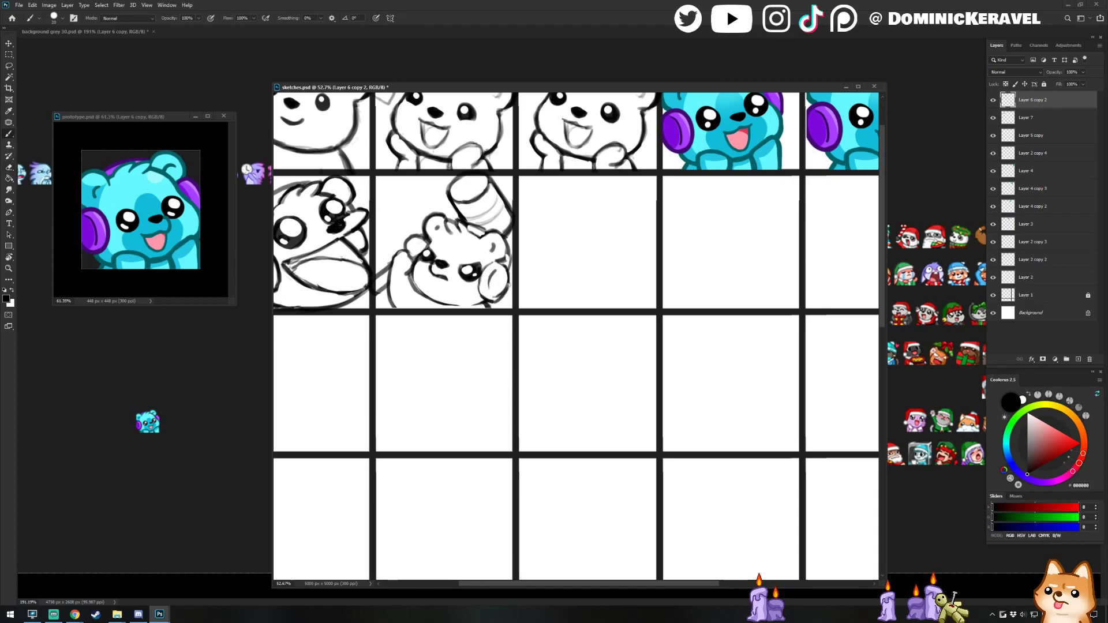
{"action": "key", "text": "e"}
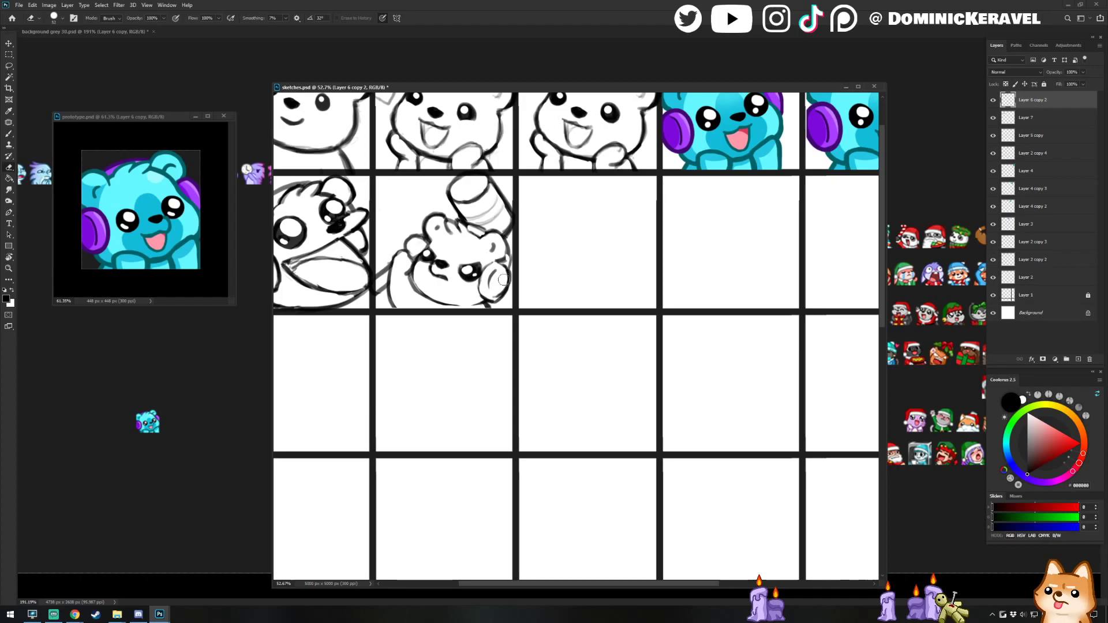
{"action": "key", "text": "b"}
{"action": "left_click_drag", "start_coordinate": [542, 300], "coordinate": [497, 307]}
Clean up the edges around the headphone cup and draw a short body line below it down to the cell border.
{"action": "scroll", "coordinate": [496, 306], "scroll_direction": "up", "scroll_amount": 4}
{"action": "scroll", "coordinate": [499, 201], "scroll_direction": "up", "scroll_amount": 3}
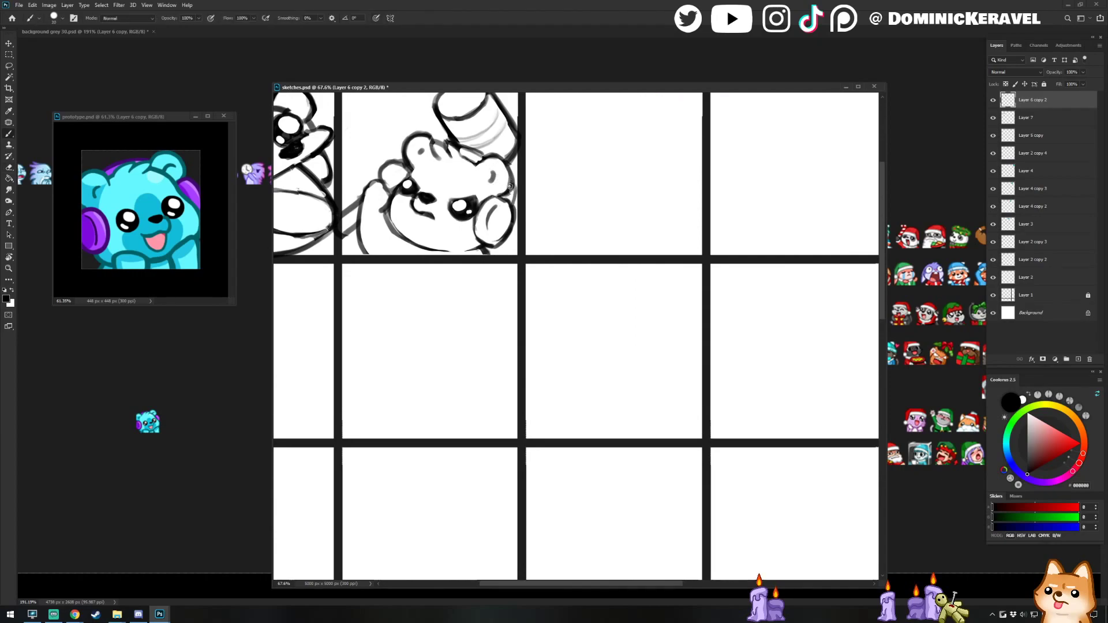
{"action": "key", "text": "e"}
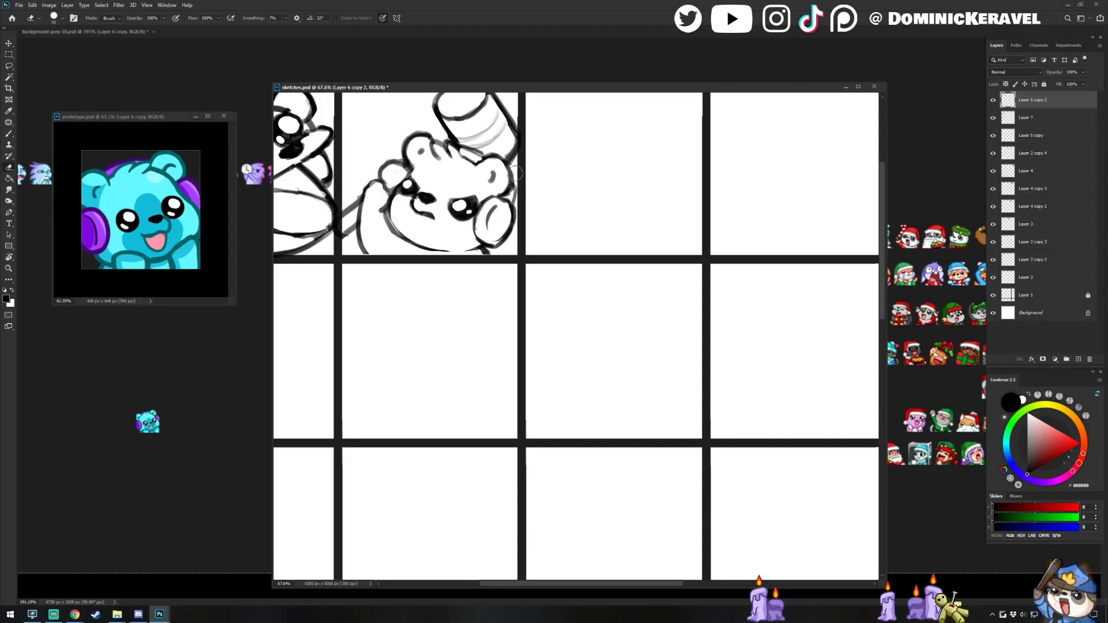
{"action": "key", "text": "b"}
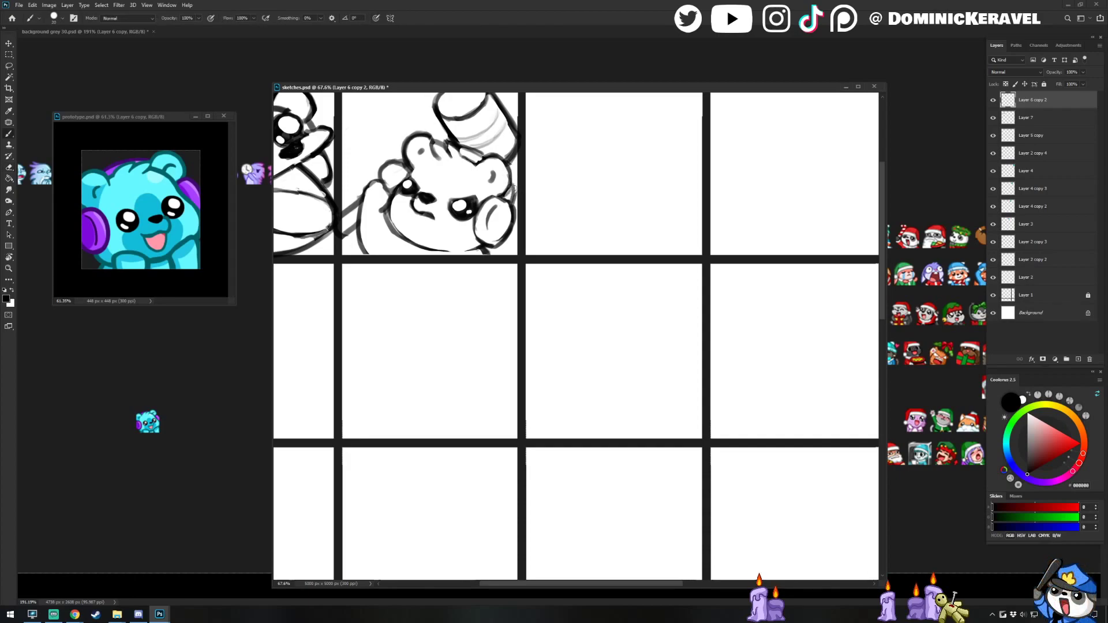
{"action": "key", "text": "e"}
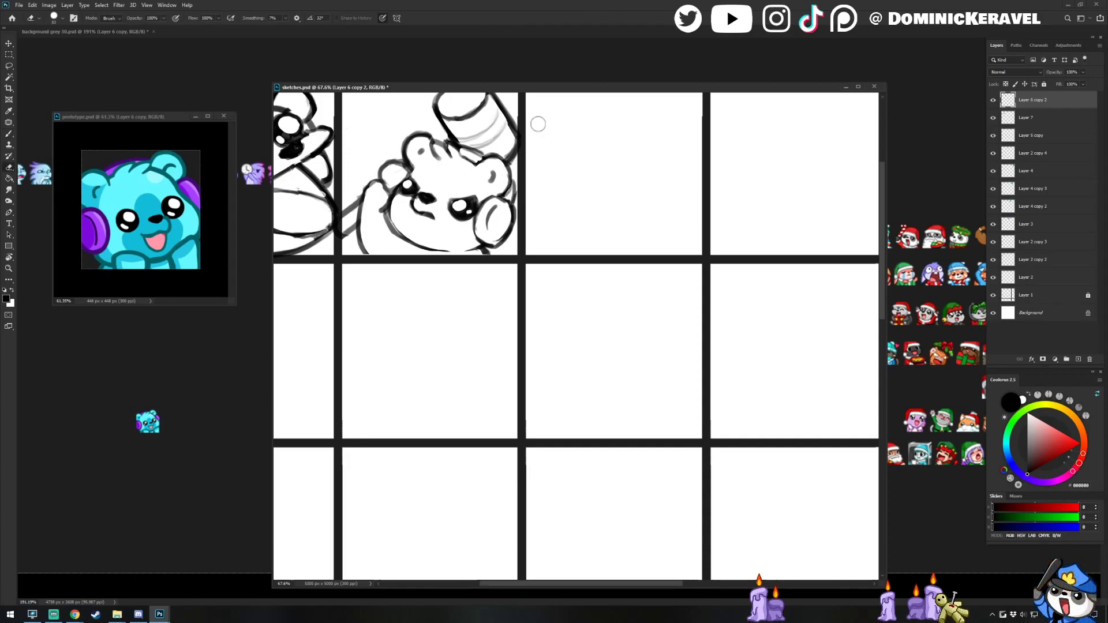
{"action": "key", "text": "v"}
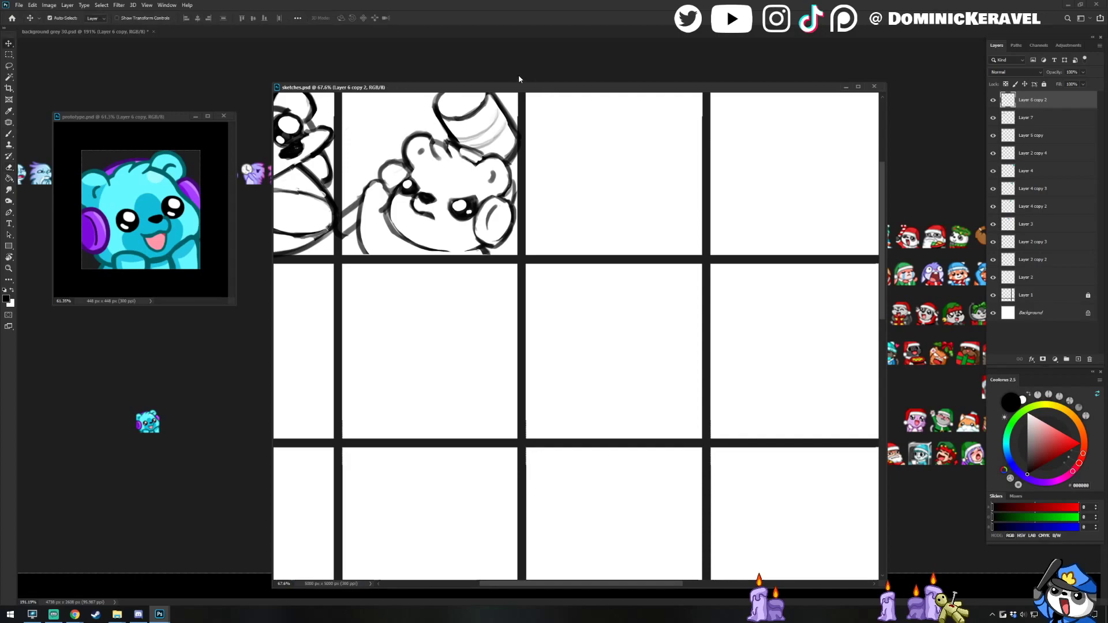
{"action": "mouse_move", "coordinate": [497, 234]}
{"action": "left_mouse_down"}
{"action": "mouse_move", "coordinate": [561, 293]}
{"action": "mouse_move", "coordinate": [557, 308]}
{"action": "mouse_move", "coordinate": [568, 304]}
{"action": "left_mouse_up"}
{"action": "key", "text": "e"}
{"action": "key", "text": "b"}
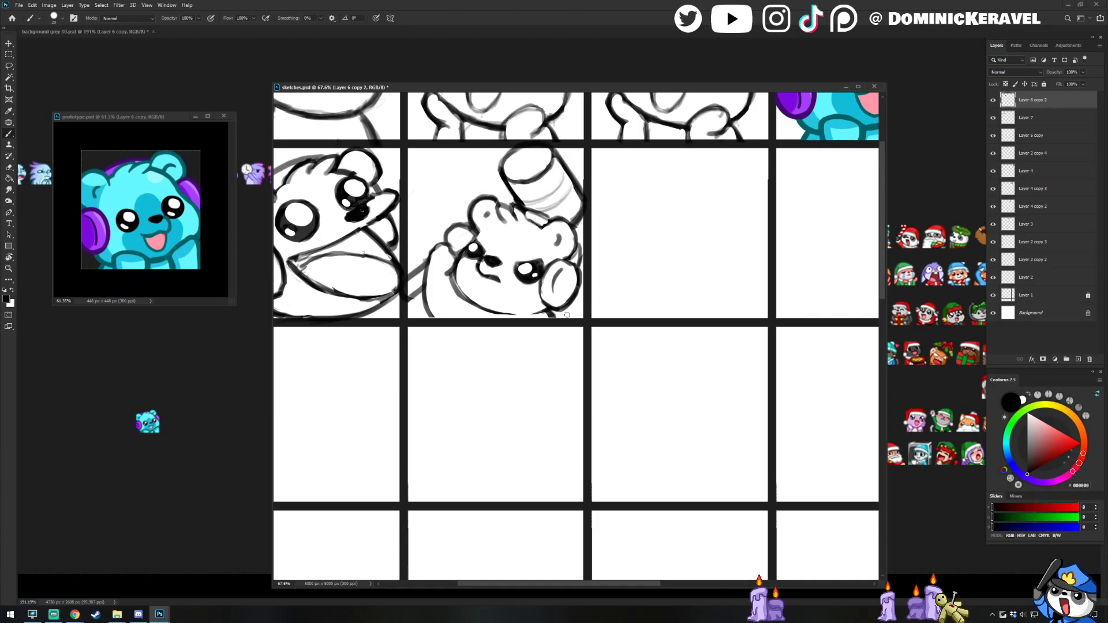
{"action": "key", "text": "v"}
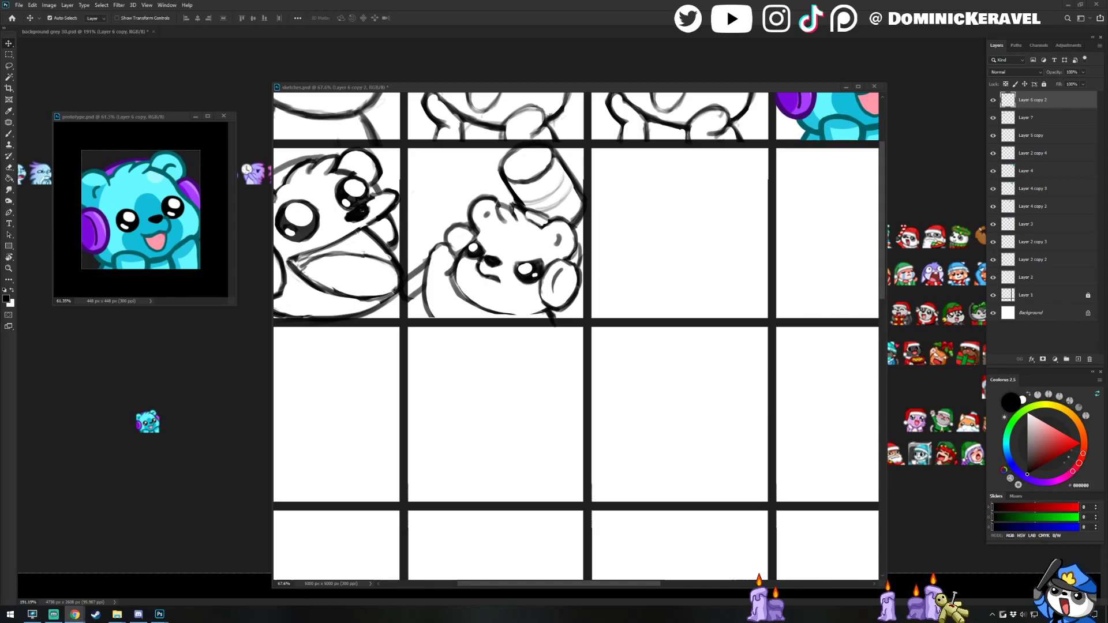
Strengthen the outline of the banded mallet bear's raised arm and extend it down to the cell's lower border.
{"action": "left_click_drag", "start_coordinate": [487, 87], "coordinate": [493, 83]}
{"action": "key", "text": "e"}
{"action": "key", "text": "b"}
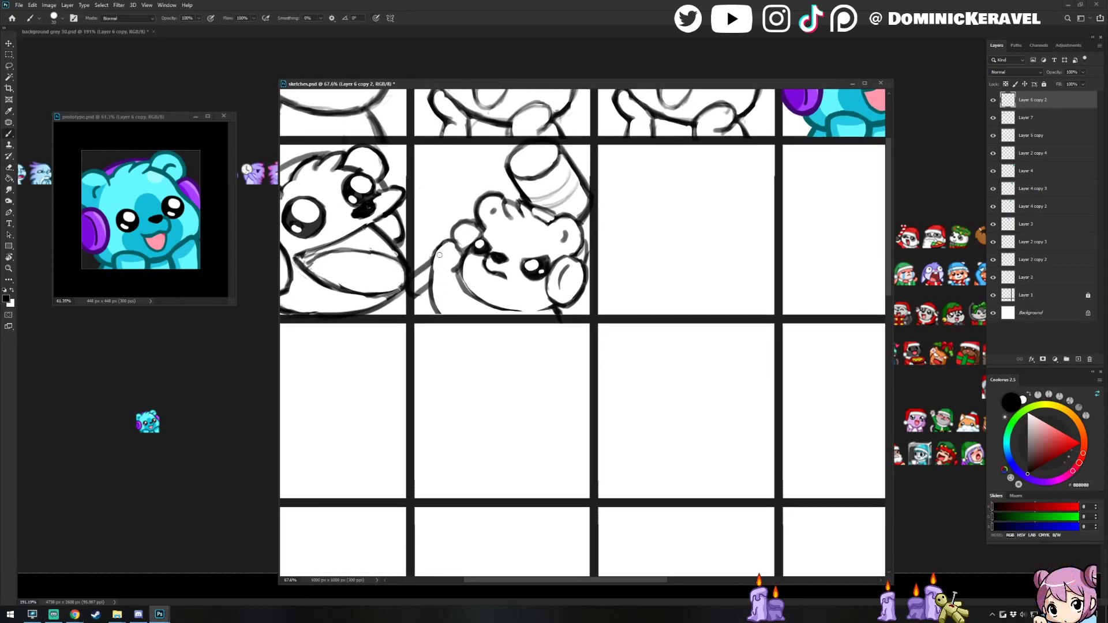
{"action": "key", "text": "v"}
{"action": "key", "text": "b"}
{"action": "key", "text": "v"}
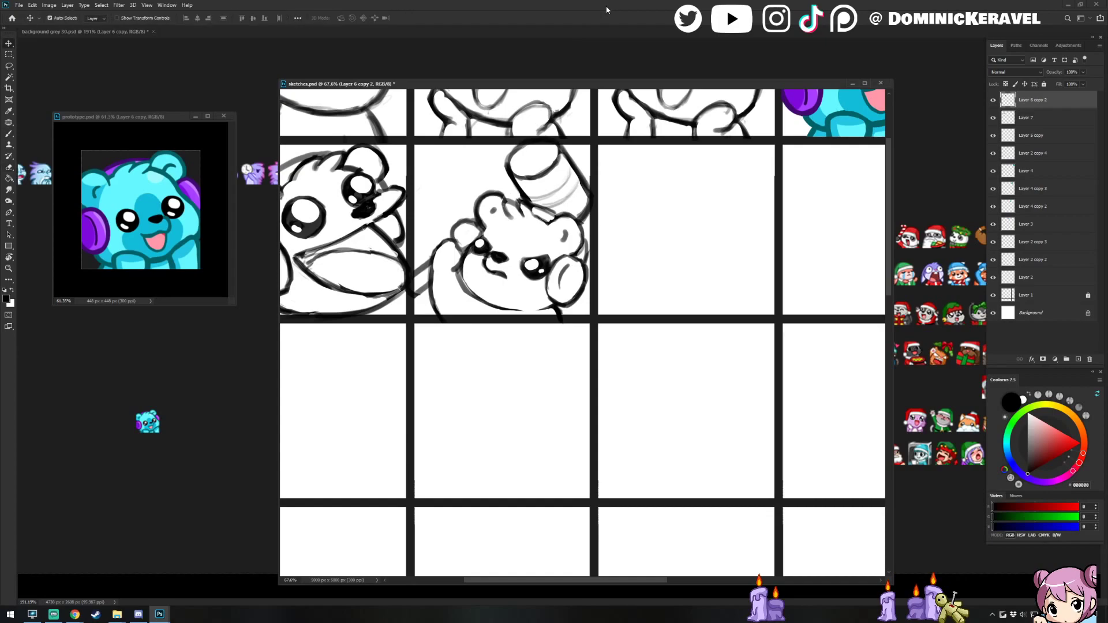
Smooth the lower rim and inner oval of the banded mallet bear's headphone cup by alternating eraser and brush.
{"action": "key", "text": "b"}
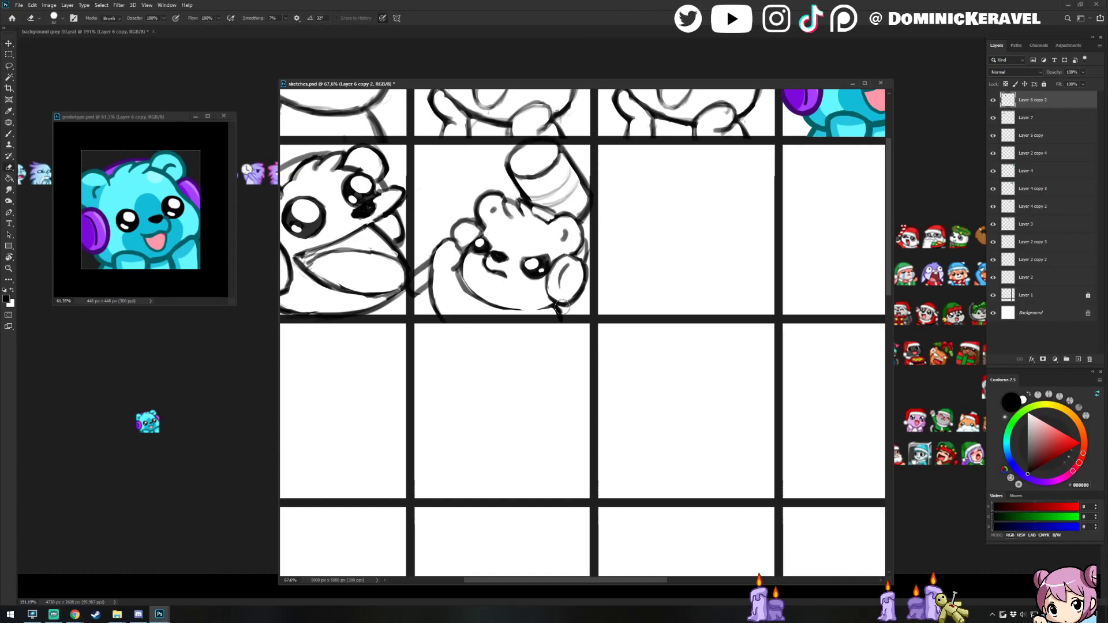
{"action": "key", "text": "e"}
{"action": "key", "text": "b"}
{"action": "key", "text": "e"}
{"action": "left_click_drag", "start_coordinate": [557, 271], "coordinate": [546, 292]}
{"action": "key", "text": "b"}
{"action": "key", "text": "e"}
{"action": "key", "text": "b"}
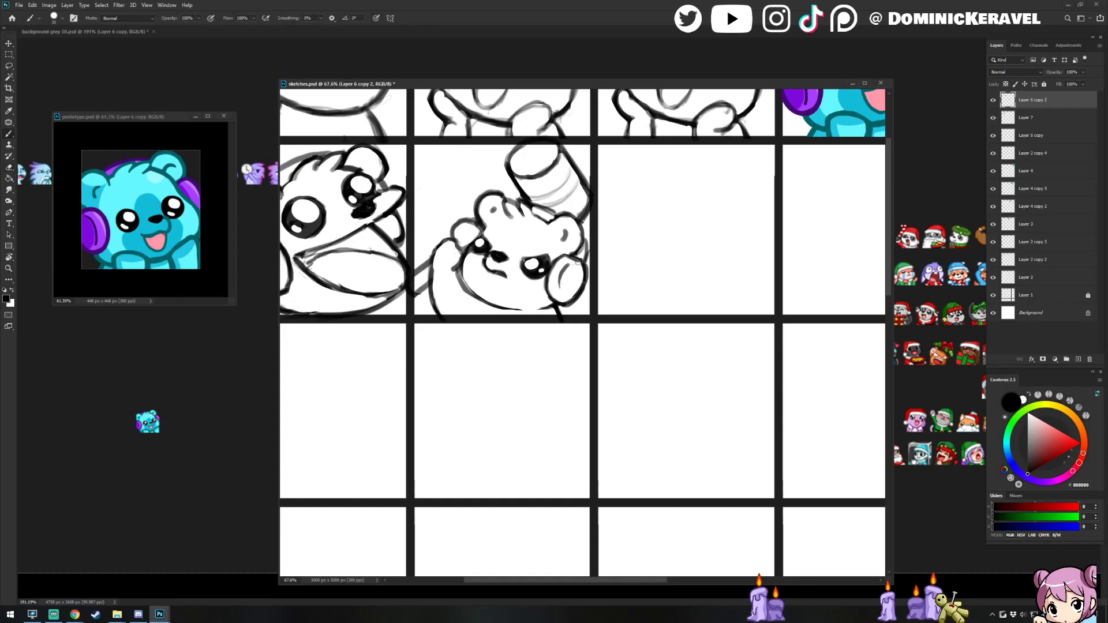
Tidy the banded mallet bear's arm-side ear and cheek with bolder lines and save sketches.psd.
{"action": "key", "text": "v"}
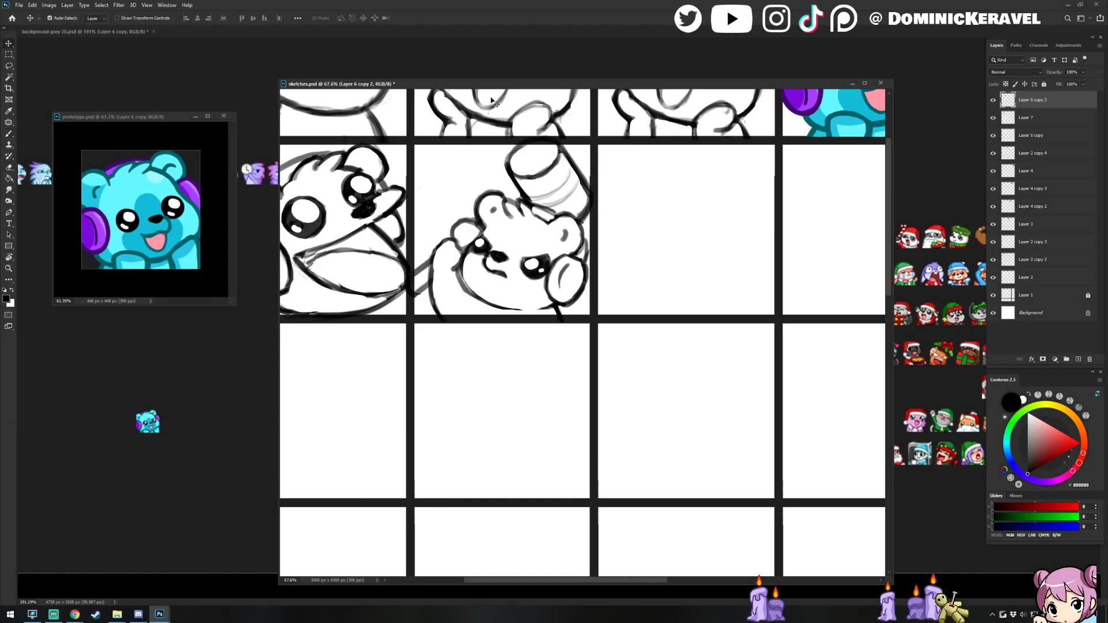
{"action": "key", "text": "e"}
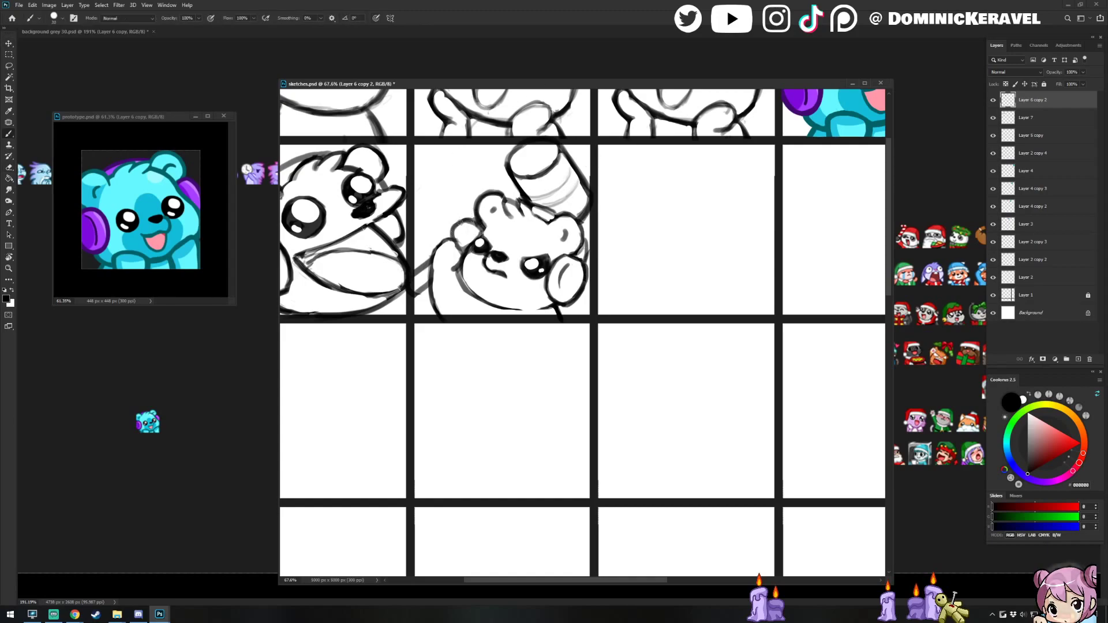
{"action": "key", "text": "b"}
{"action": "key", "text": "e"}
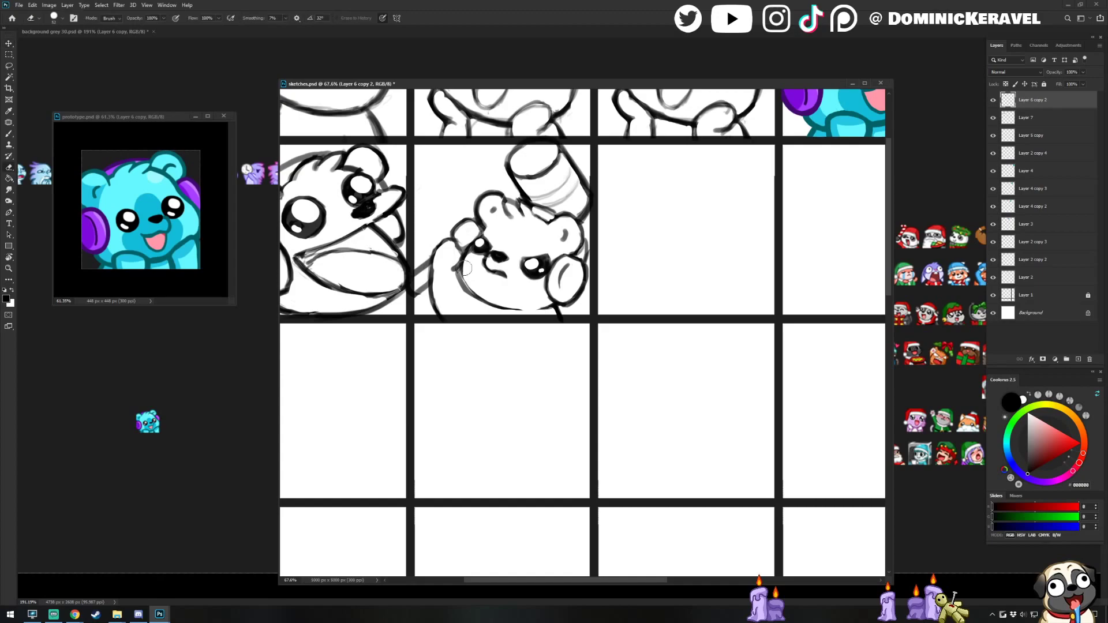
{"action": "key", "text": "ctrl+s"}
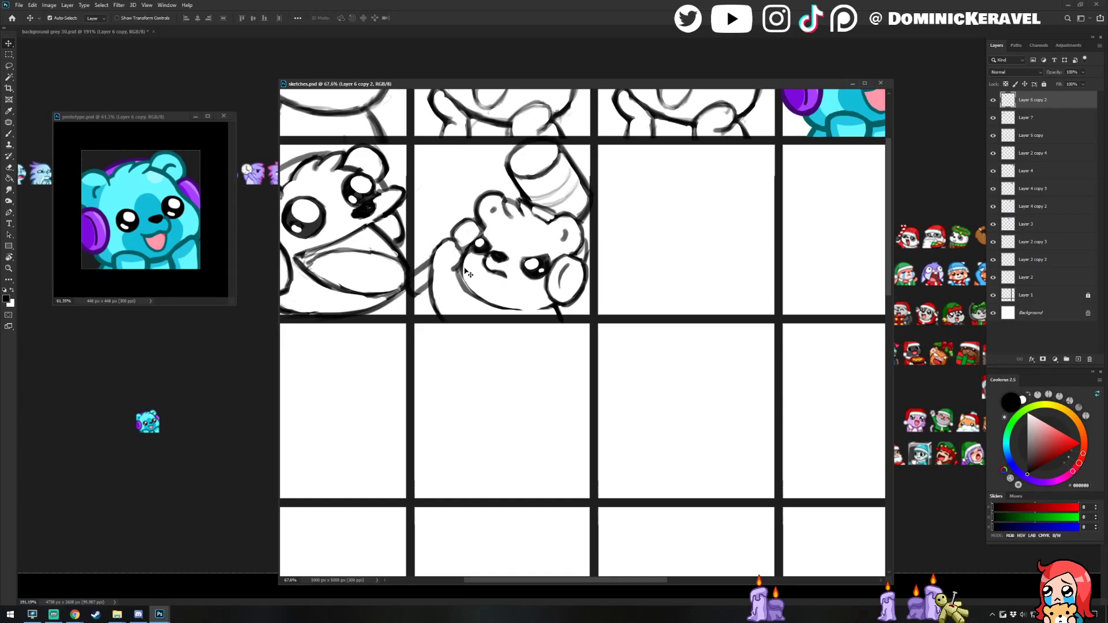
Touch up the banded mallet bear's angry eye beside the headphone cup with the brush and save sketches.psd.
{"action": "left_click_drag", "start_coordinate": [372, 85], "coordinate": [368, 77]}
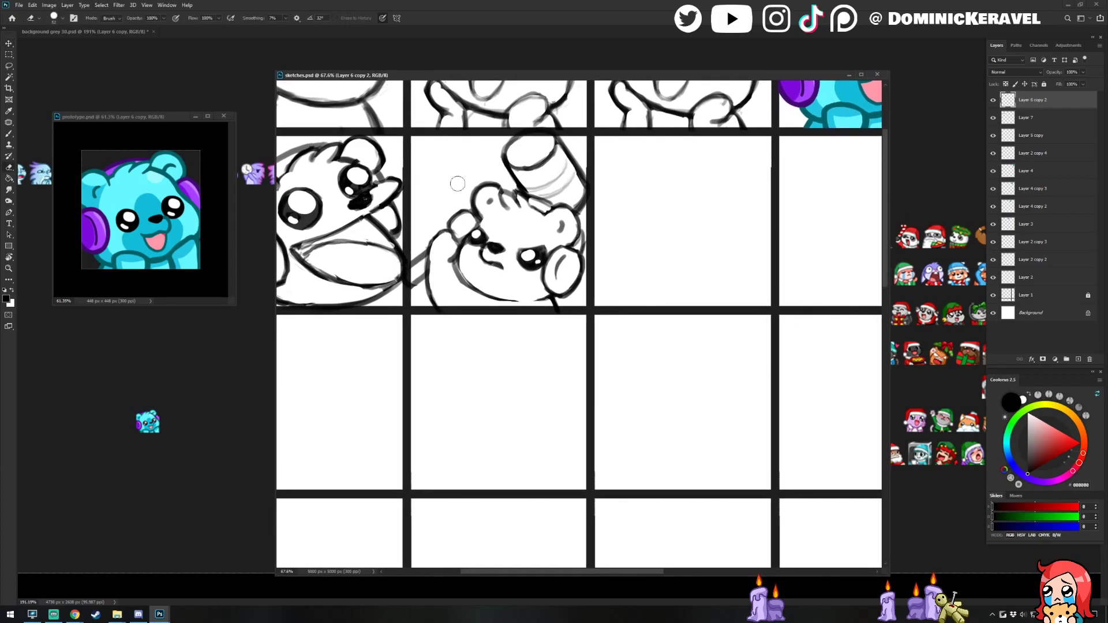
{"action": "key", "text": "b"}
{"action": "mouse_move", "coordinate": [539, 253]}
{"action": "left_mouse_down"}
{"action": "mouse_move", "coordinate": [520, 255]}
{"action": "mouse_move", "coordinate": [523, 266]}
{"action": "left_mouse_up"}
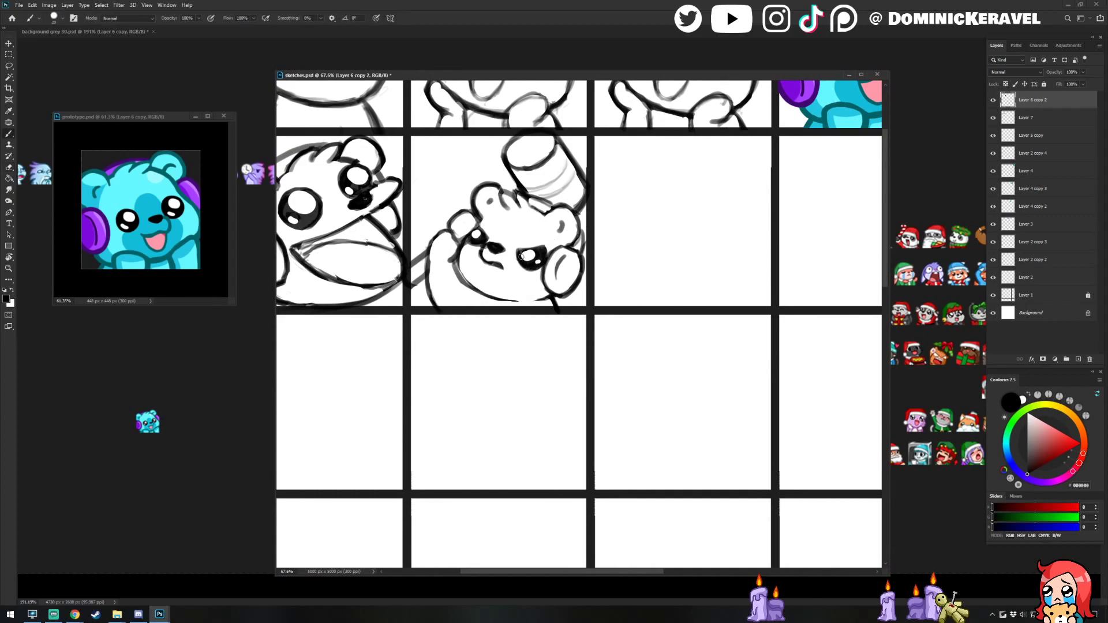
{"action": "key", "text": "v"}
{"action": "key", "text": "b"}
{"action": "key", "text": "e"}
{"action": "key", "text": "b"}
{"action": "key", "text": "ctrl+s"}
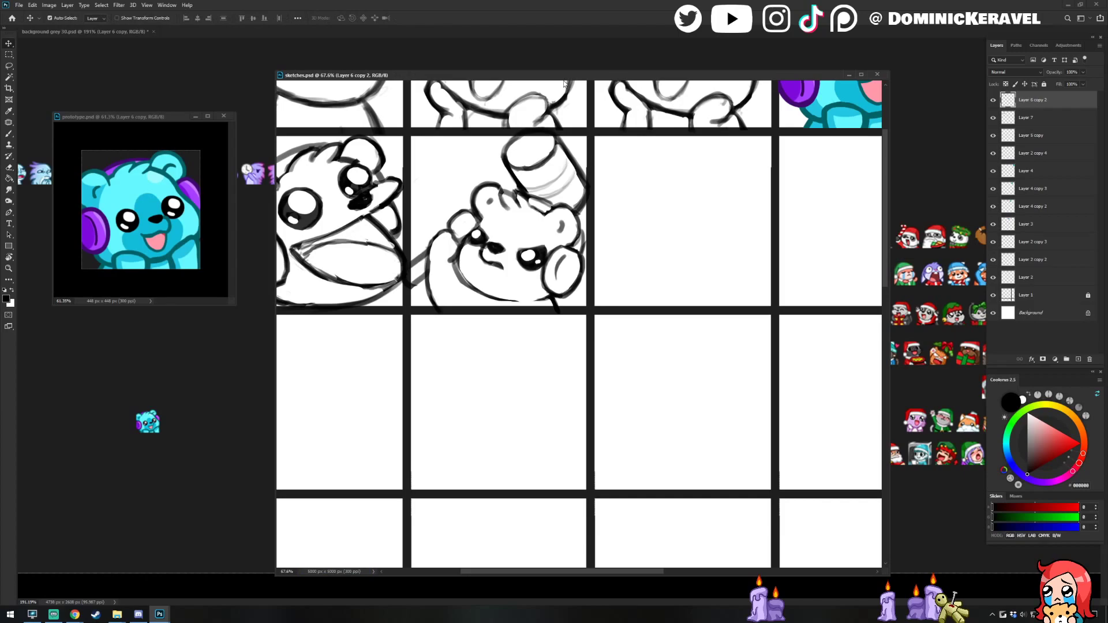
{"action": "left_click_drag", "start_coordinate": [522, 73], "coordinate": [523, 68]}
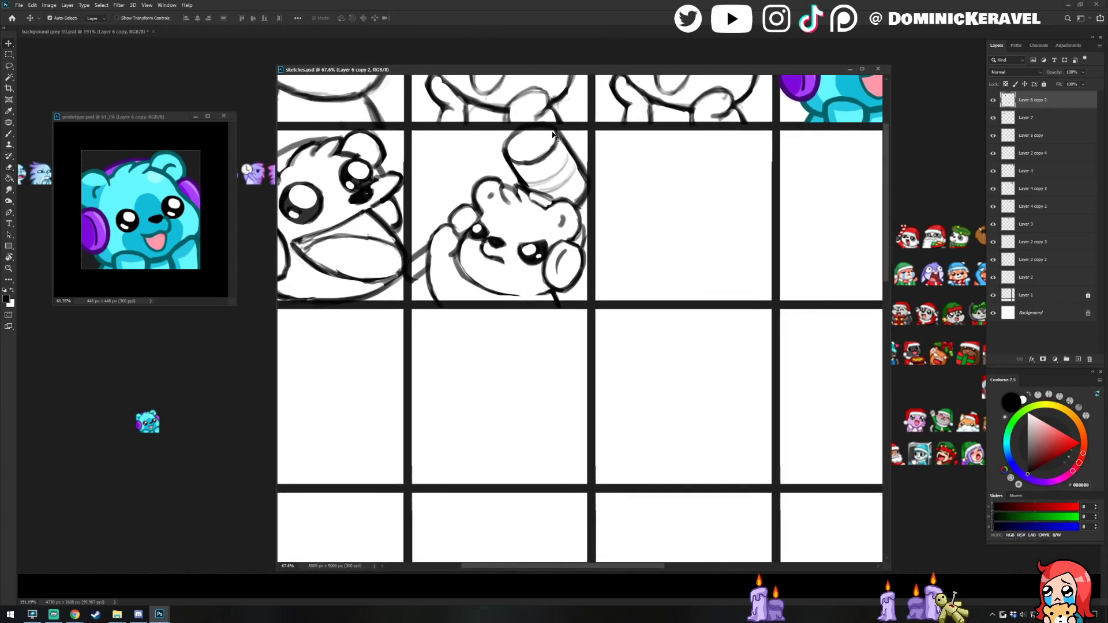
{"action": "scroll", "coordinate": [541, 250], "scroll_direction": "down", "scroll_amount": 5}
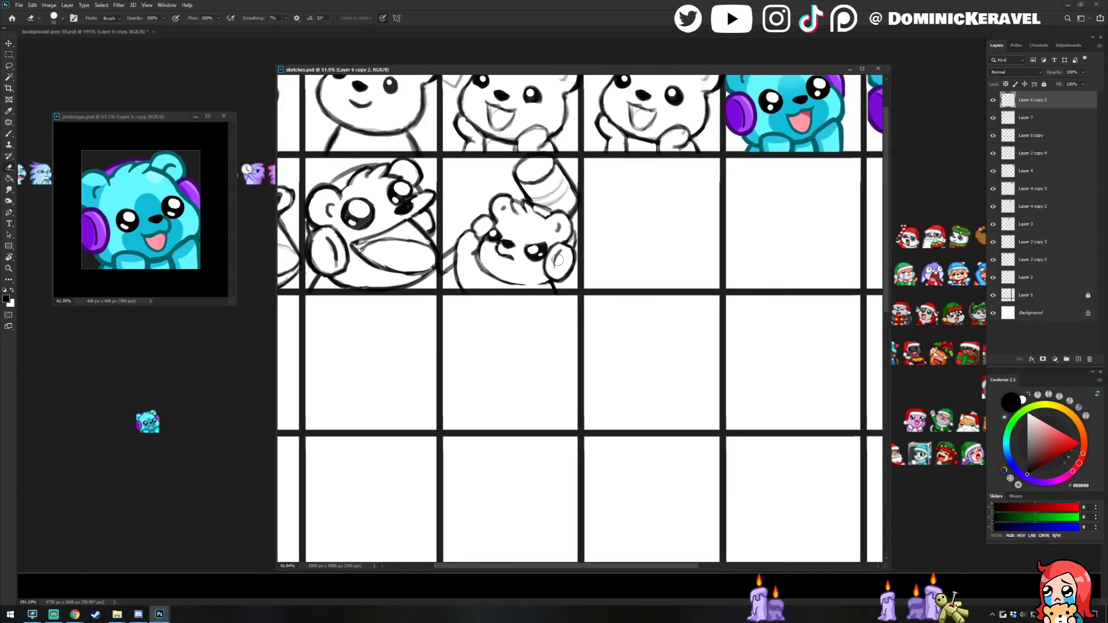
Clean up the banded mallet bear's ear outline above the headphone cup with alternating eraser and brush strokes.
{"action": "key", "text": "v"}
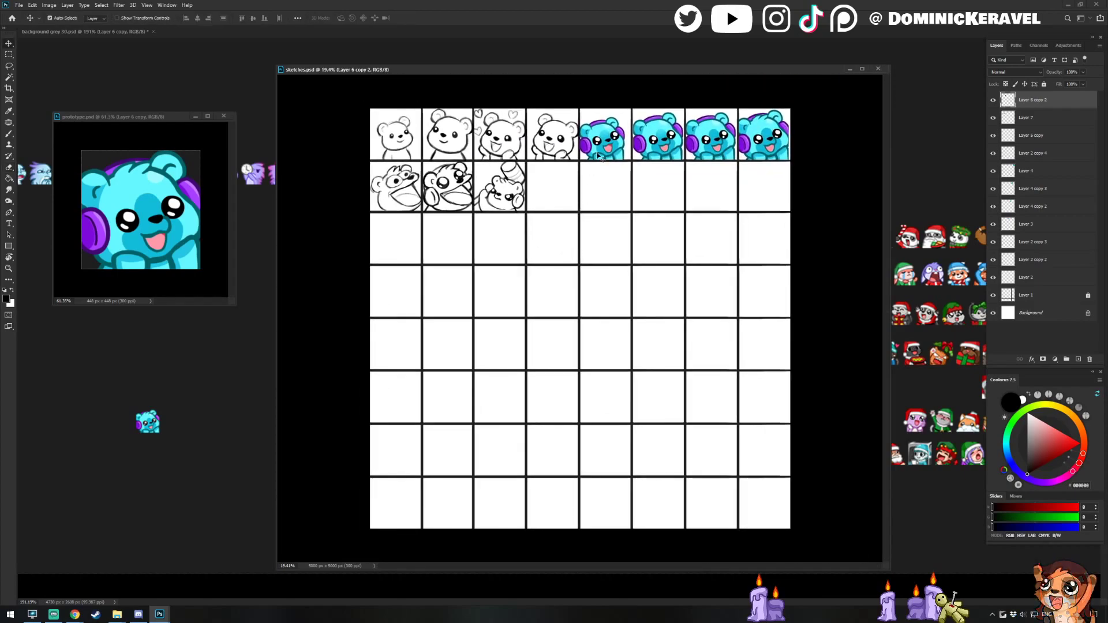
{"action": "scroll", "coordinate": [524, 178], "scroll_direction": "up", "scroll_amount": 5}
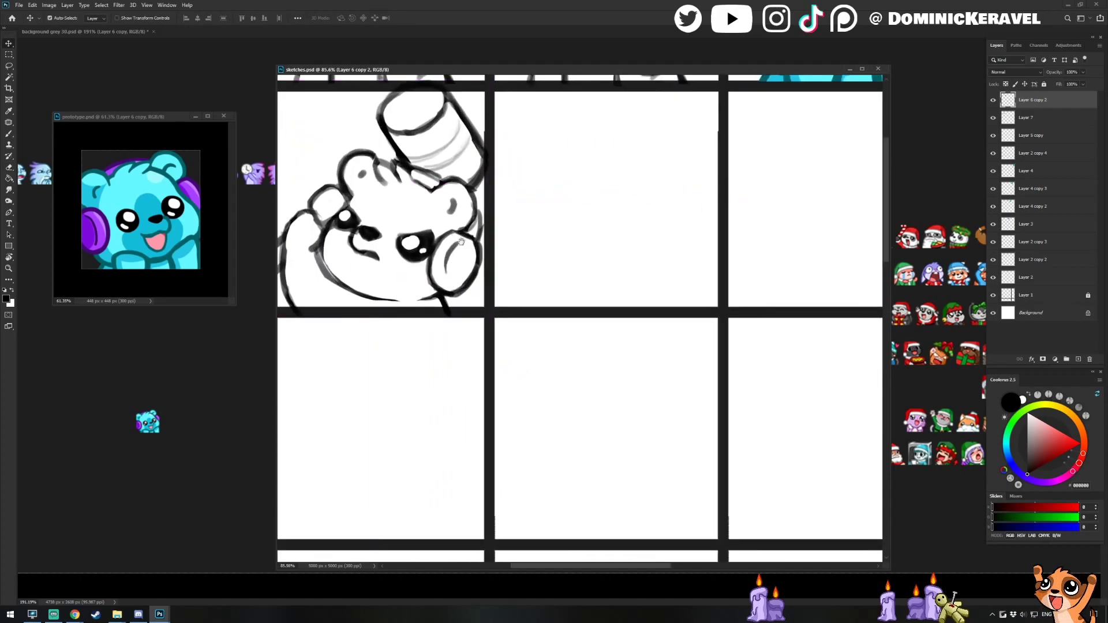
{"action": "key", "text": "e"}
{"action": "mouse_move", "coordinate": [513, 261]}
{"action": "left_mouse_down"}
{"action": "mouse_move", "coordinate": [497, 300]}
{"action": "mouse_move", "coordinate": [513, 261]}
{"action": "left_mouse_up"}
{"action": "key", "text": "b"}
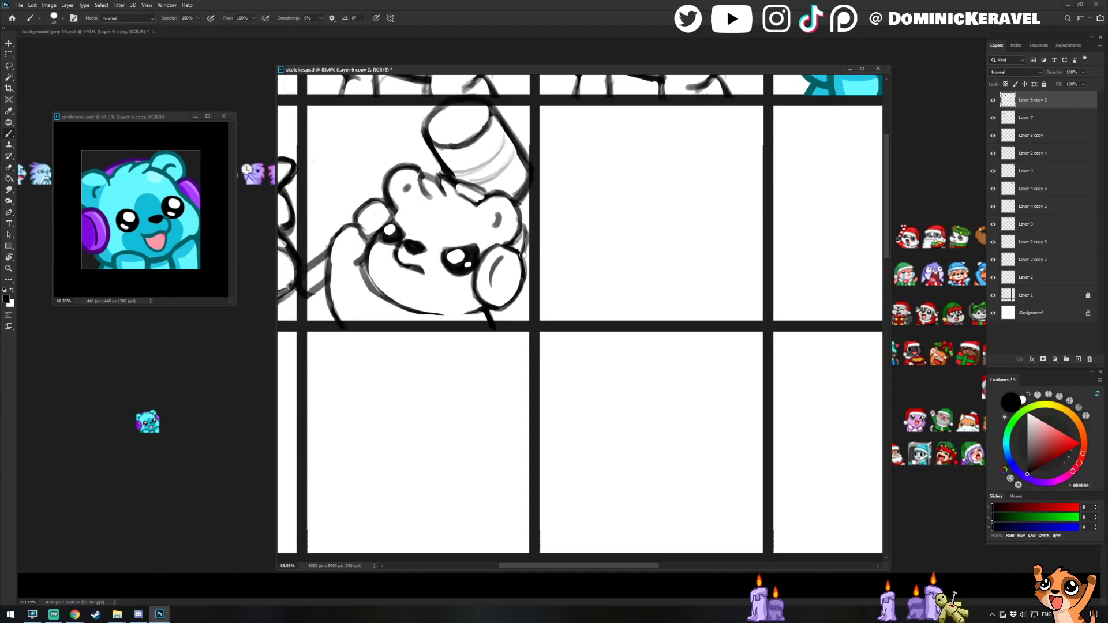
{"action": "key", "text": "e"}
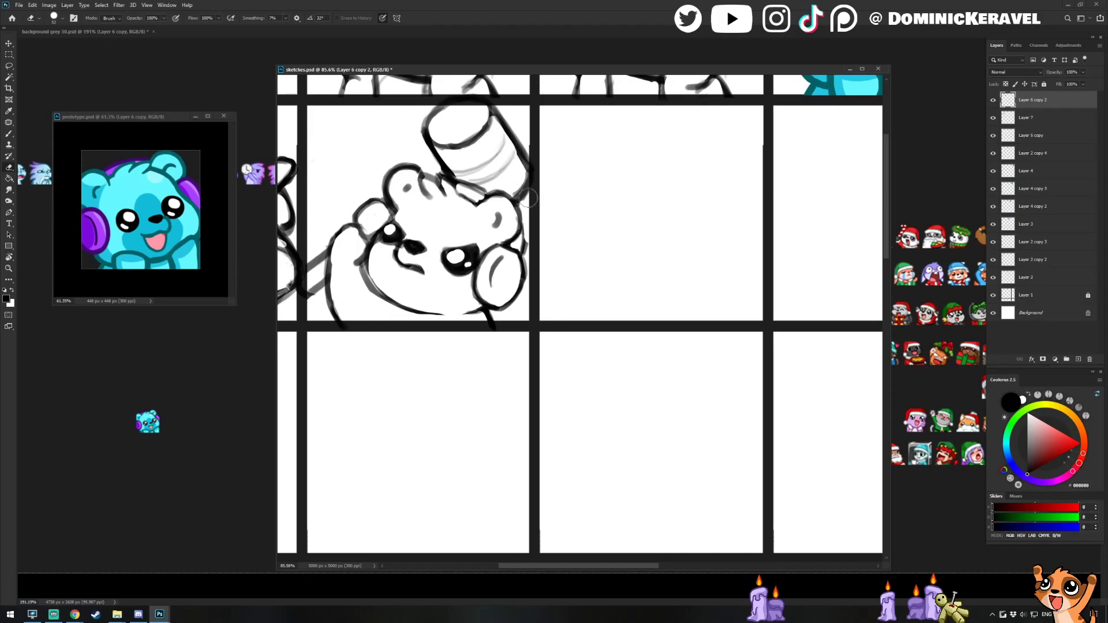
{"action": "key", "text": "b"}
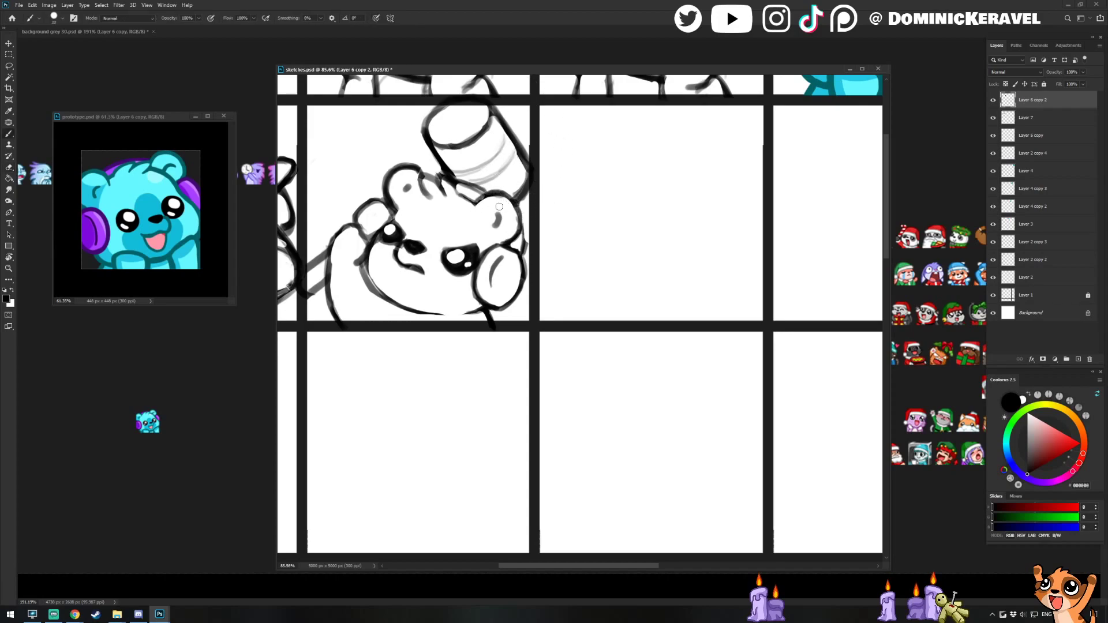
Refine the hair tuft lines on the banded mallet bear's forehead below the mallet head and save sketches.psd.
{"action": "key", "text": "e"}
{"action": "key", "text": "b"}
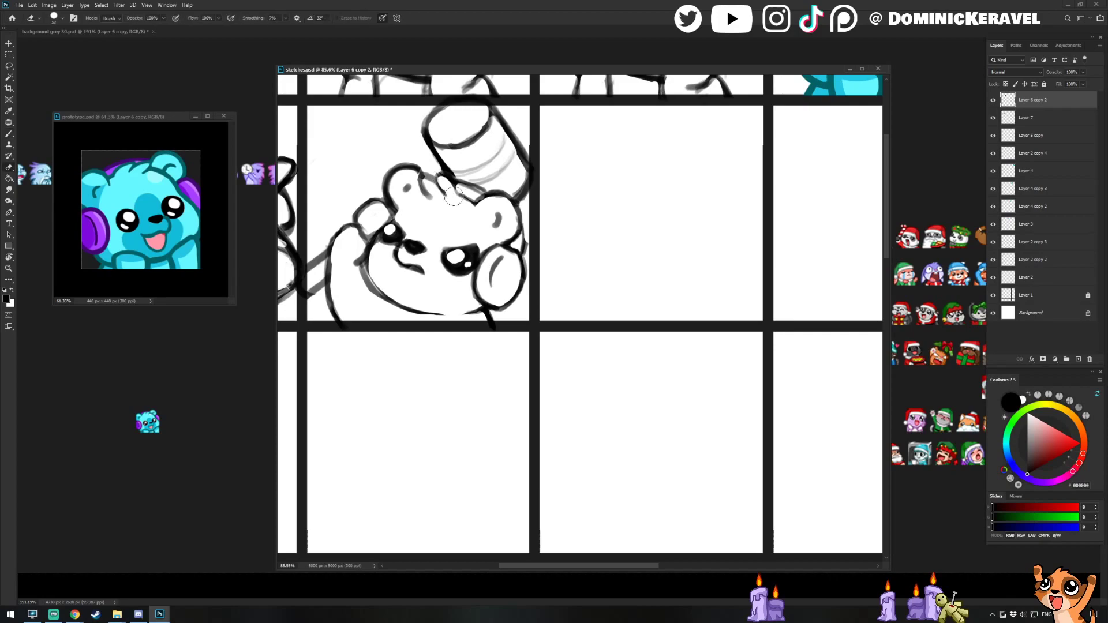
{"action": "key", "text": "e"}
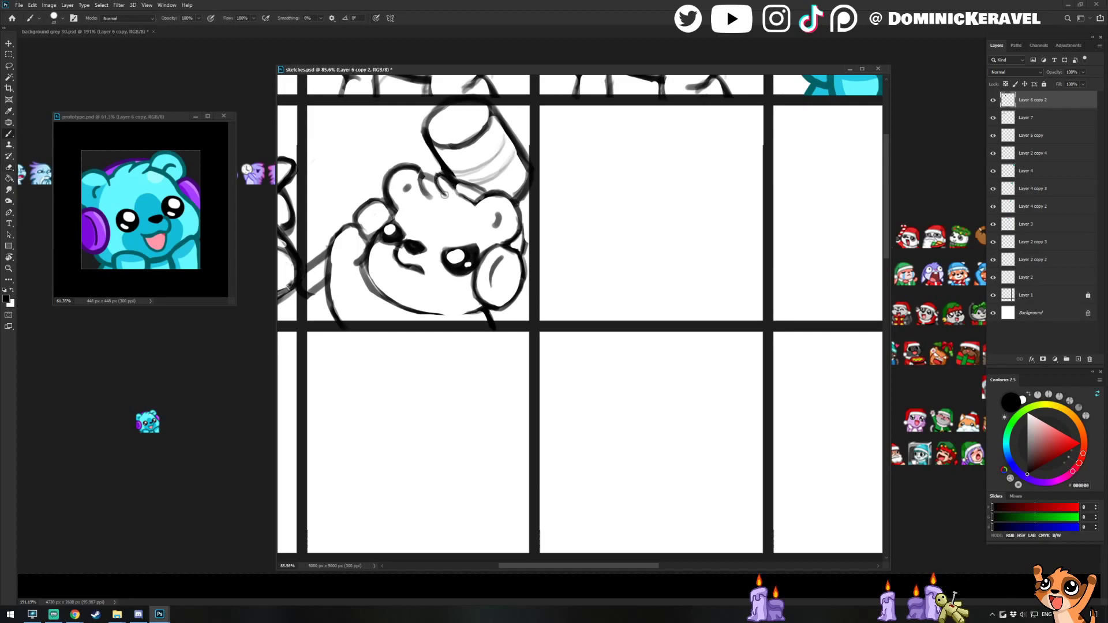
{"action": "key", "text": "b"}
{"action": "key", "text": "e"}
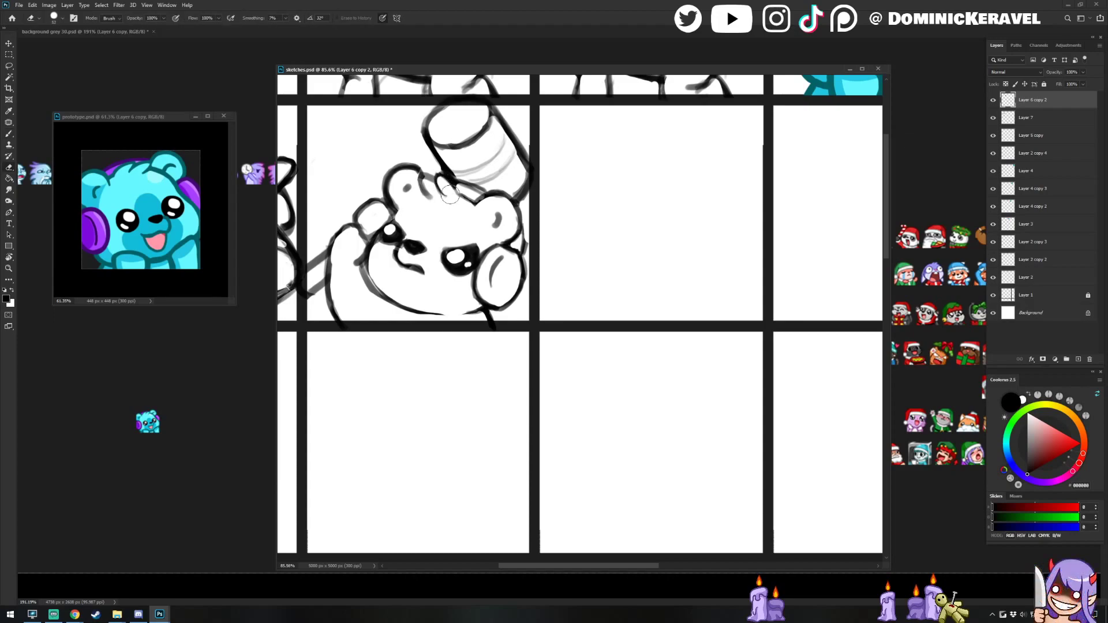
{"action": "key", "text": "b"}
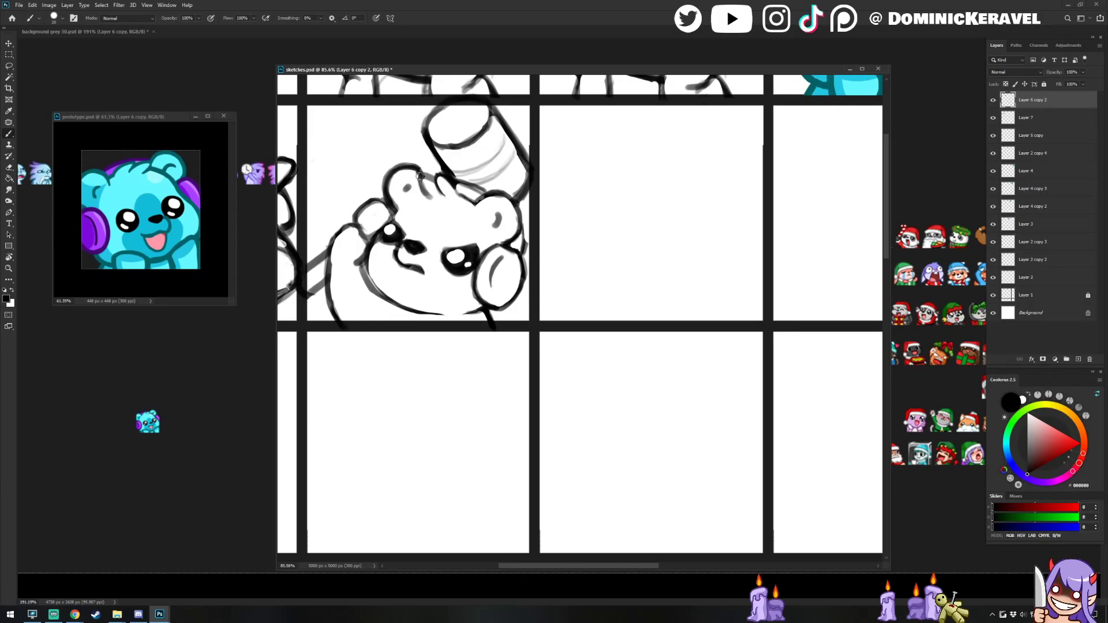
{"action": "key", "text": "v"}
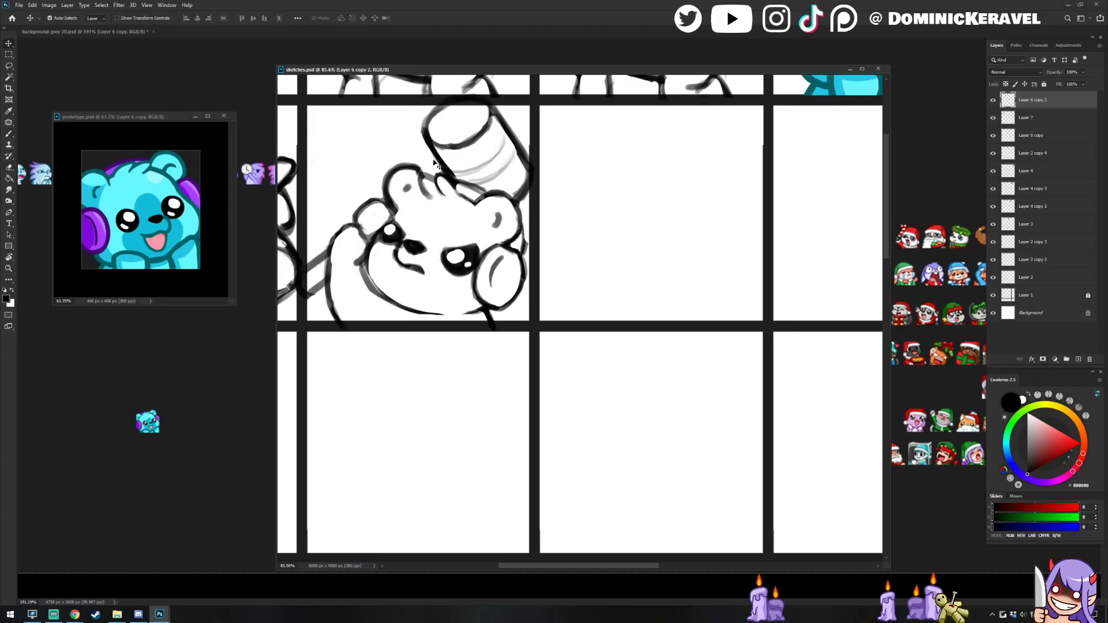
{"action": "mouse_move", "coordinate": [510, 70]}
{"action": "left_mouse_down"}
{"action": "mouse_move", "coordinate": [621, 65]}
{"action": "mouse_move", "coordinate": [502, 57]}
{"action": "left_mouse_up"}
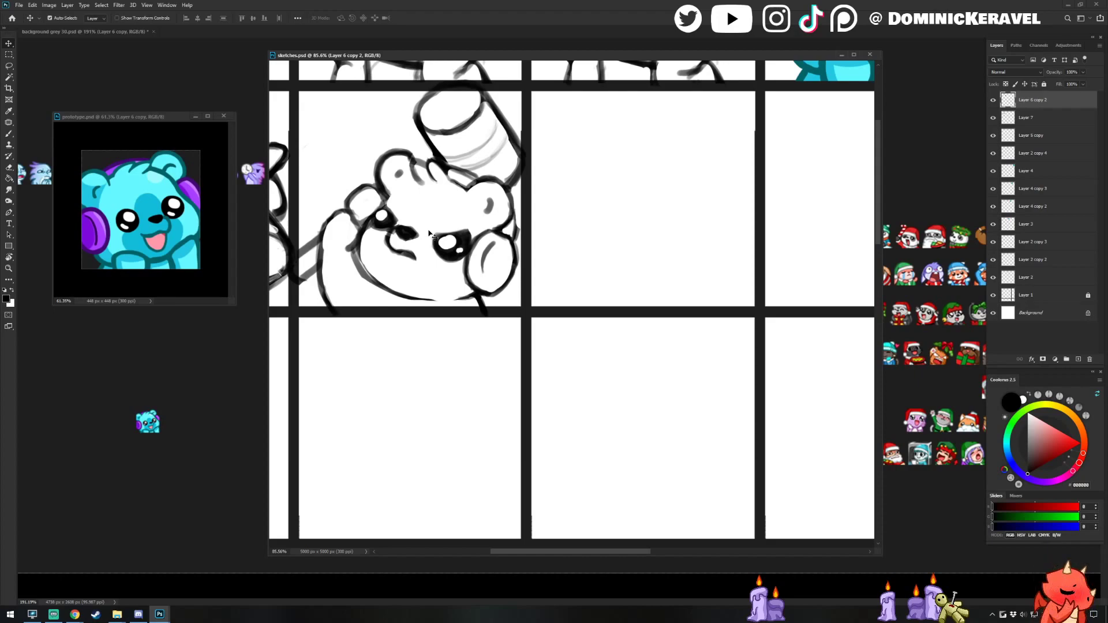
{"action": "key", "text": "alt+Tab"}
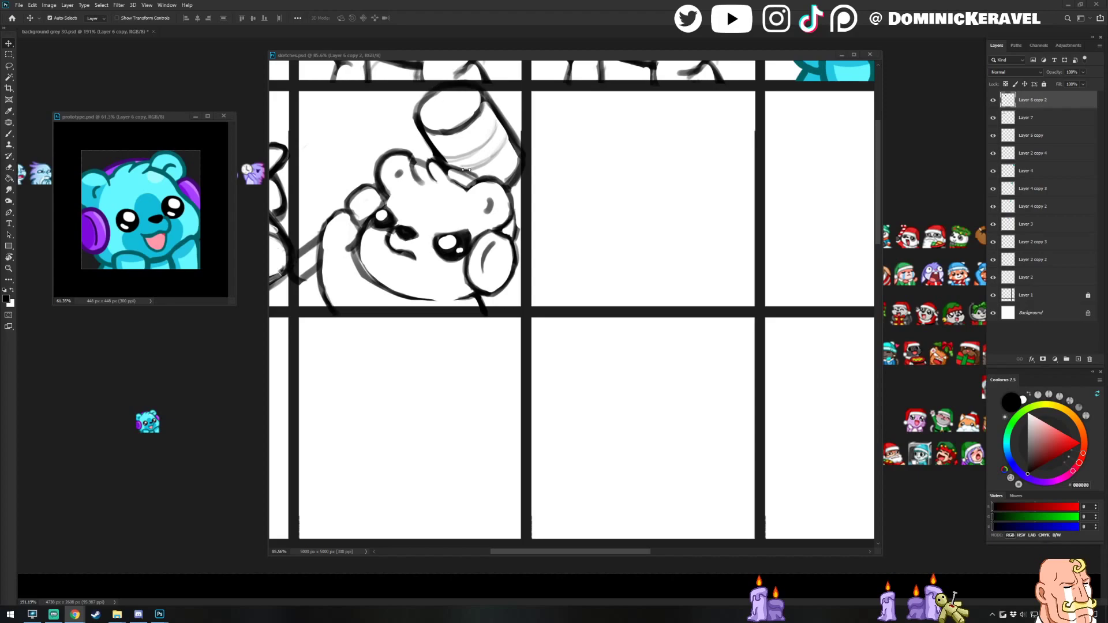
{"action": "left_click_drag", "start_coordinate": [523, 53], "coordinate": [585, 58]}
{"action": "key", "text": "e"}
{"action": "key", "text": "v"}
{"action": "key", "text": "b"}
{"action": "key", "text": "v"}
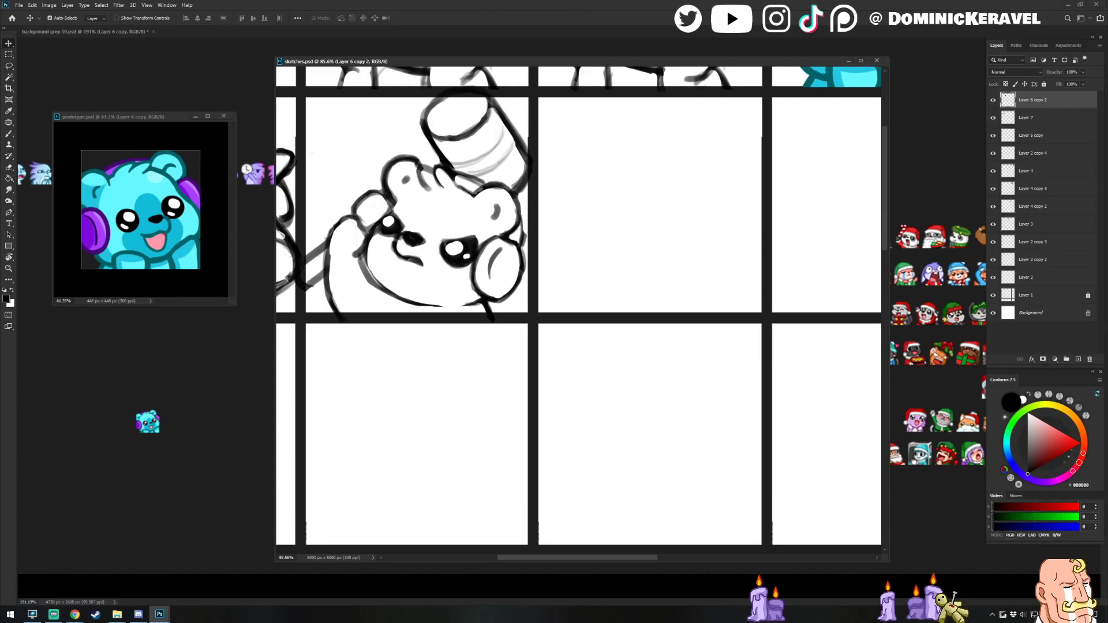
{"action": "key", "text": "ctrl+Tab"}
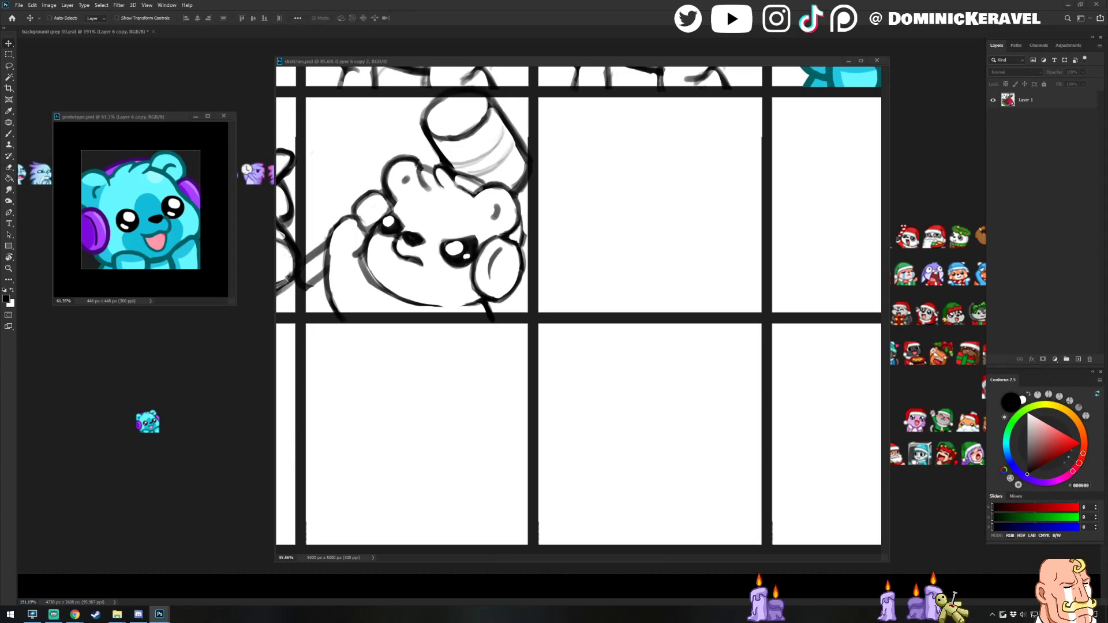
{"action": "key", "text": "ctrl+Tab"}
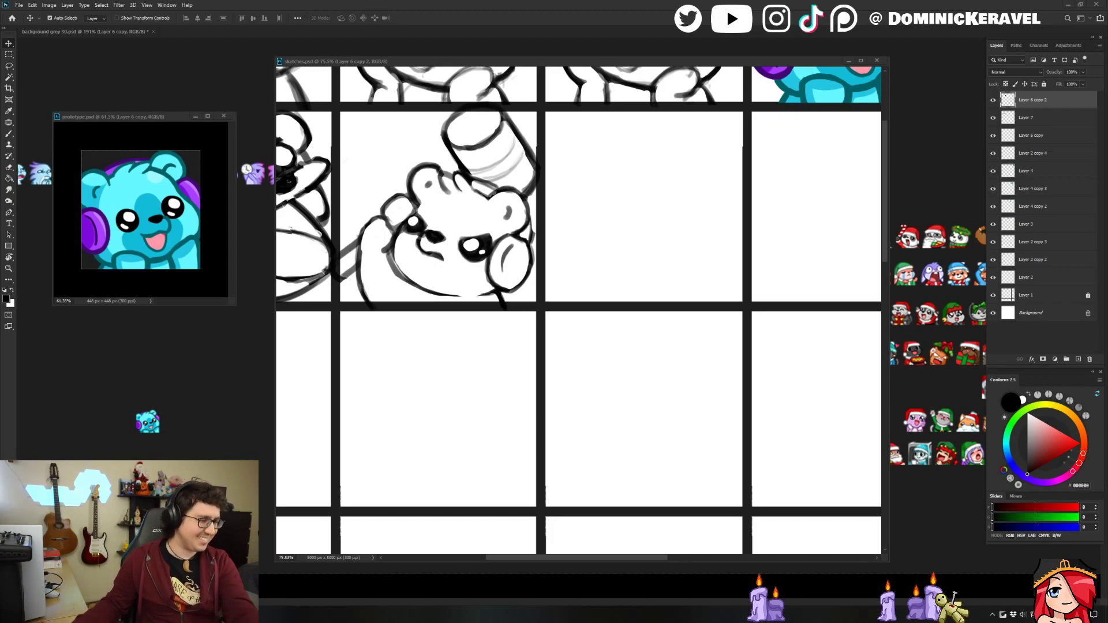
{"action": "left_click_drag", "start_coordinate": [370, 62], "coordinate": [375, 62]}
{"action": "key", "text": "e"}
{"action": "key", "text": "v"}
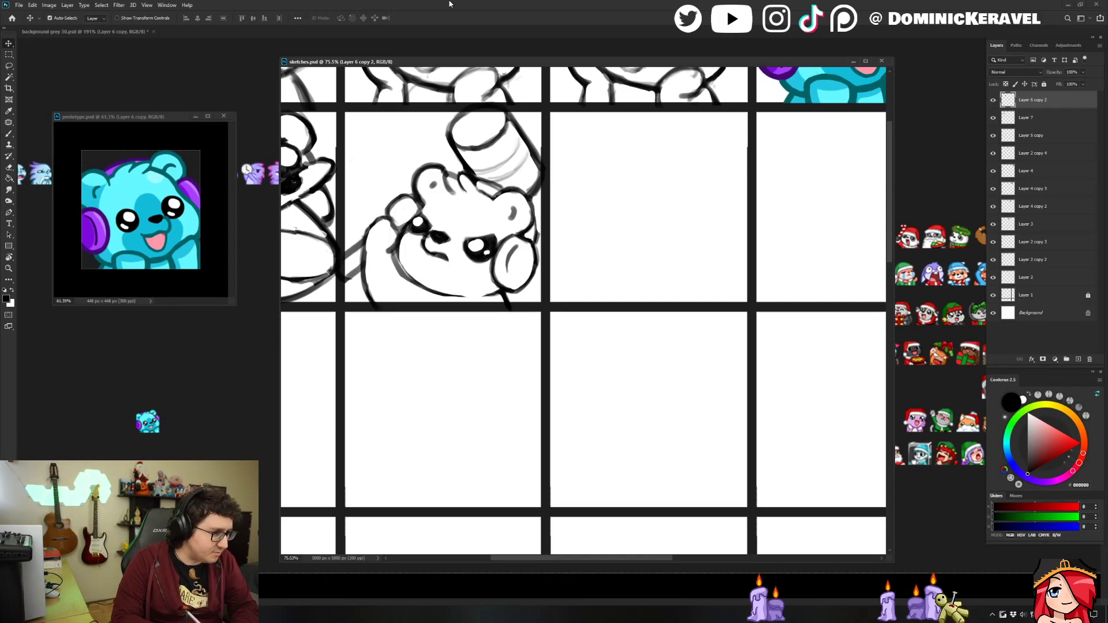
{"action": "left_click_drag", "start_coordinate": [467, 61], "coordinate": [472, 60]}
Tidy the outline between the banded mallet bear's ear and headphone cup with eraser and brush, and save sketches.psd.
{"action": "key", "text": "e"}
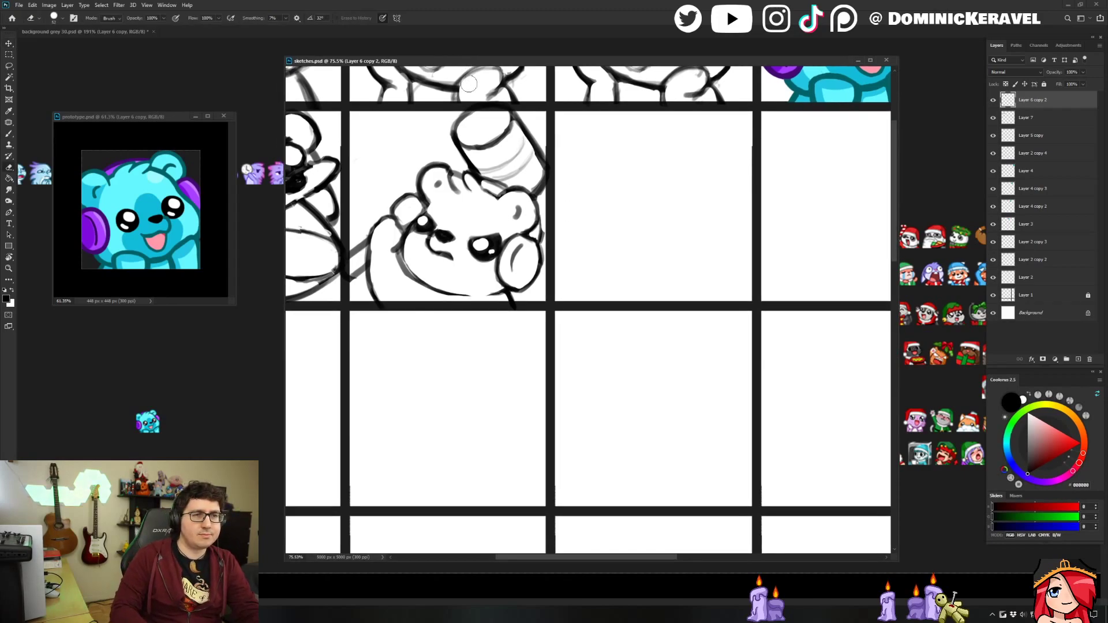
{"action": "key", "text": "space"}
{"action": "left_click_drag", "start_coordinate": [525, 197], "coordinate": [542, 257]}
{"action": "key", "text": "b"}
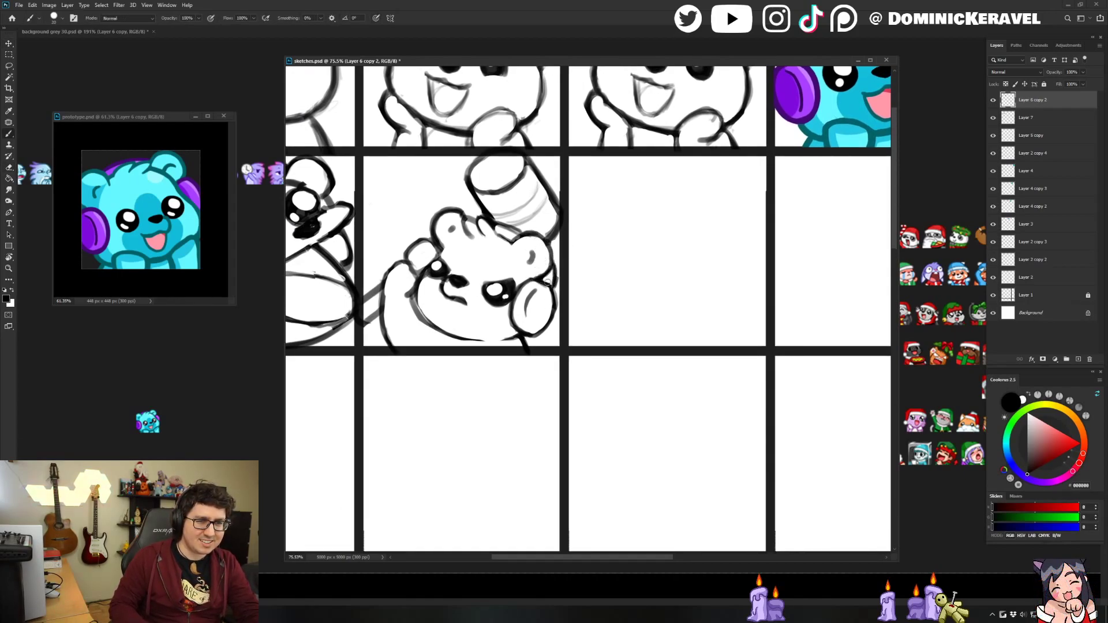
{"action": "key", "text": "e"}
{"action": "key", "text": "b"}
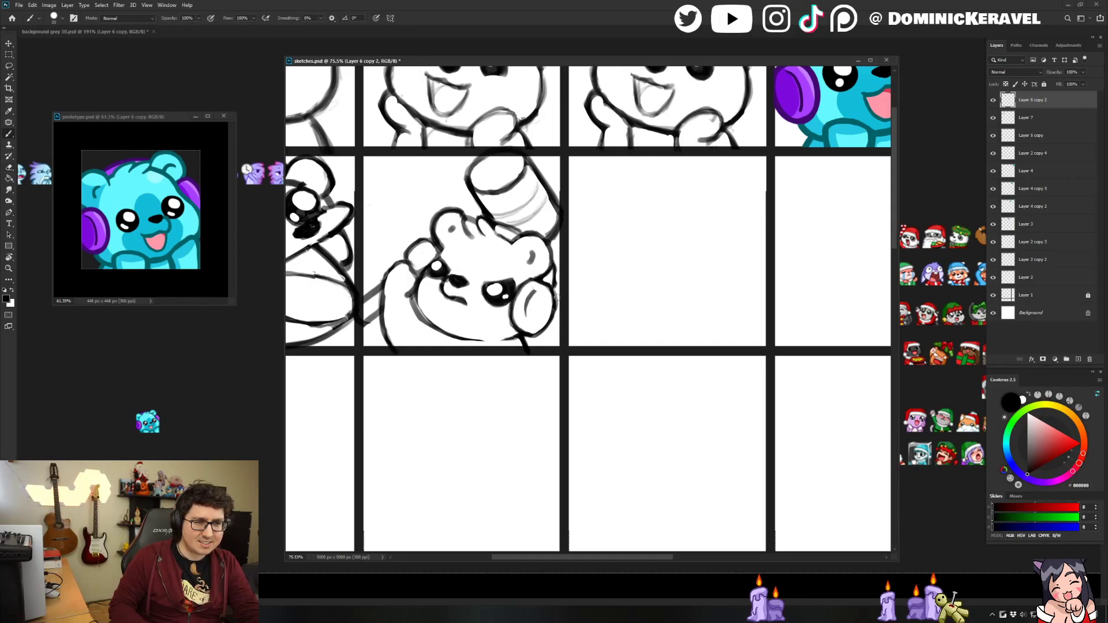
{"action": "key", "text": "ctrl+space"}
{"action": "left_click_drag", "start_coordinate": [592, 206], "coordinate": [567, 292]}
{"action": "scroll", "coordinate": [643, 173], "scroll_direction": "down", "scroll_amount": 2}
{"action": "key", "text": "ctrl+s"}
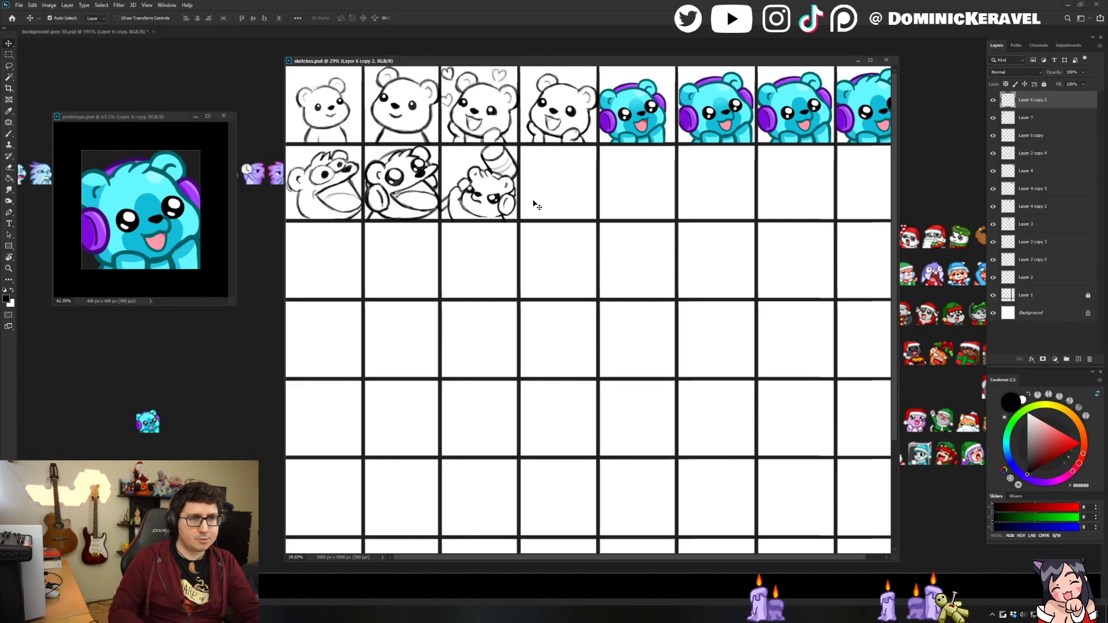
Rework the head outline between the banded mallet bear's hair tuft and headphone-side ear with eraser and brush, and save sketches.psd.
{"action": "scroll", "coordinate": [507, 182], "scroll_direction": "up", "scroll_amount": 5}
{"action": "key", "text": "b"}
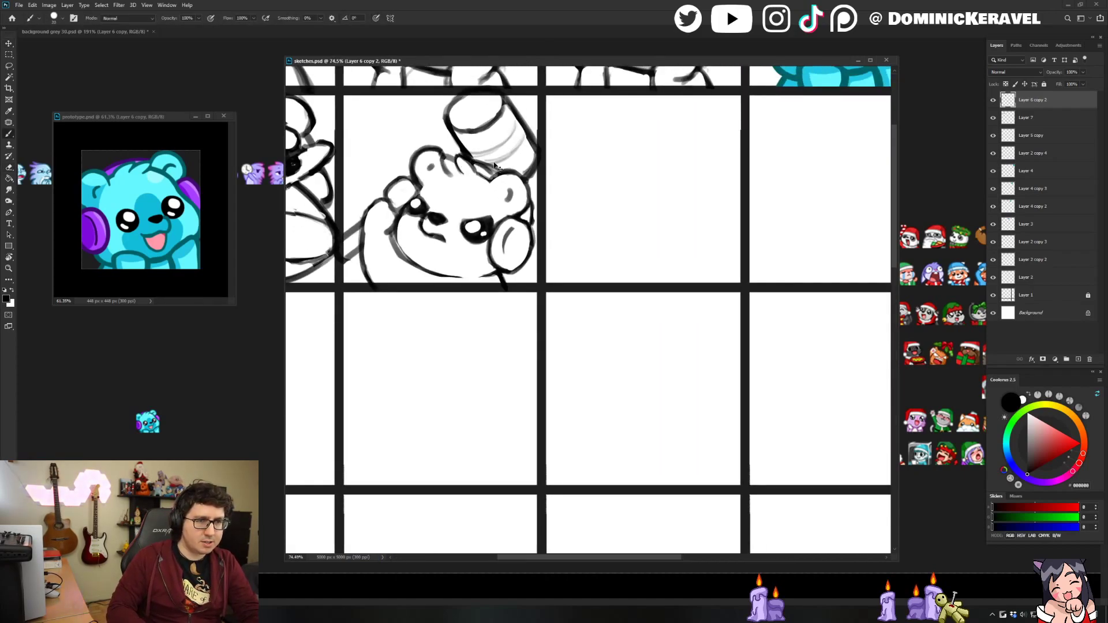
{"action": "key", "text": "e"}
{"action": "key", "text": "ctrl+z"}
{"action": "key", "text": "b"}
{"action": "key", "text": "b"}
{"action": "left_click_drag", "start_coordinate": [465, 158], "coordinate": [478, 174]}
{"action": "key", "text": "e"}
{"action": "key", "text": "b"}
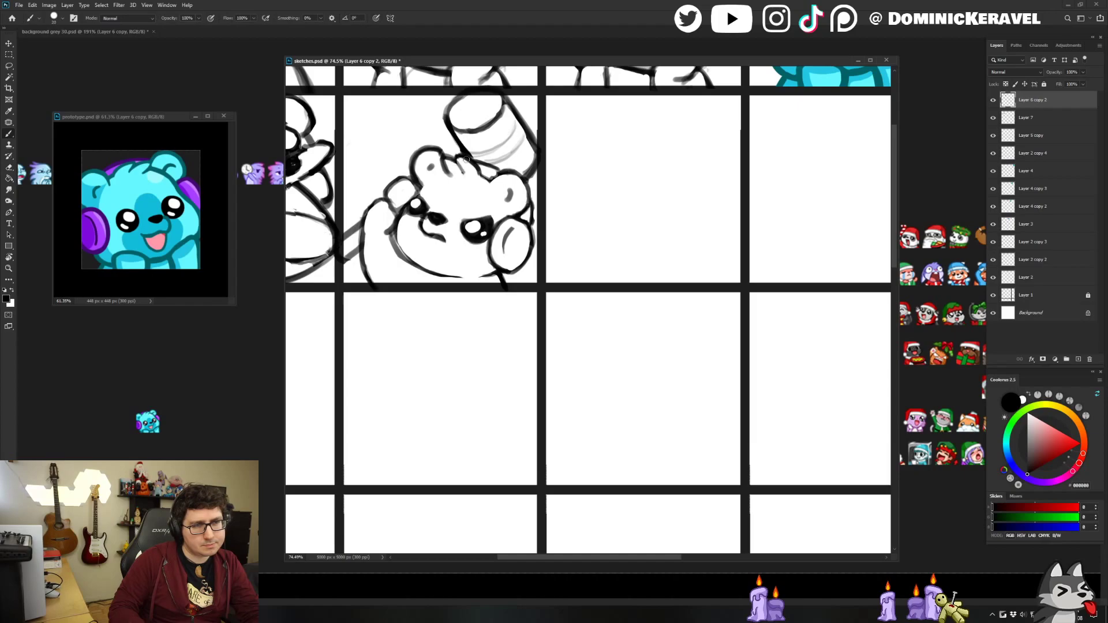
{"action": "key", "text": "e"}
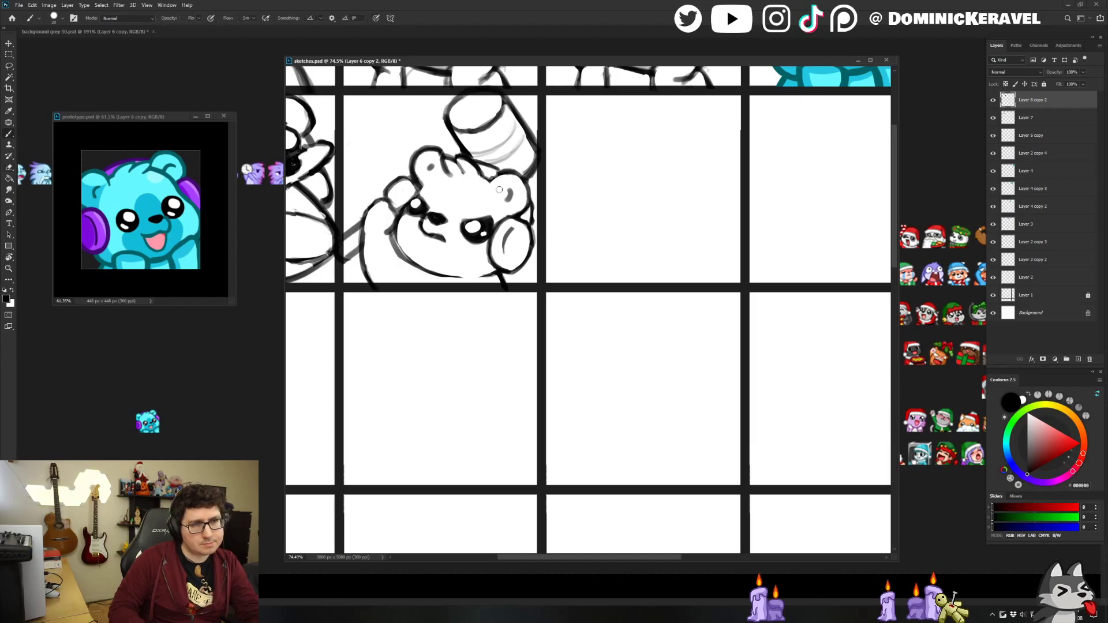
{"action": "scroll", "coordinate": [498, 190], "scroll_direction": "down", "scroll_amount": 5}
{"action": "key", "text": "v"}
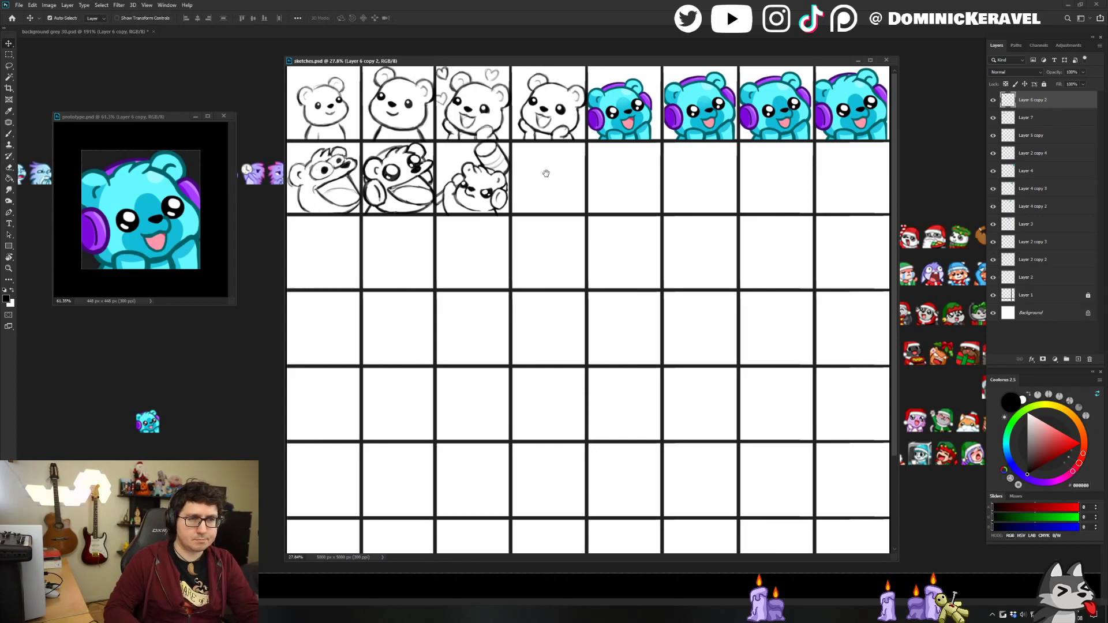
Make small eraser and brush corrections to the banded mallet bear's linework and save sketches.psd.
{"action": "scroll", "coordinate": [546, 172], "scroll_direction": "up", "scroll_amount": 2}
{"action": "key", "text": "e"}
{"action": "key", "text": "b"}
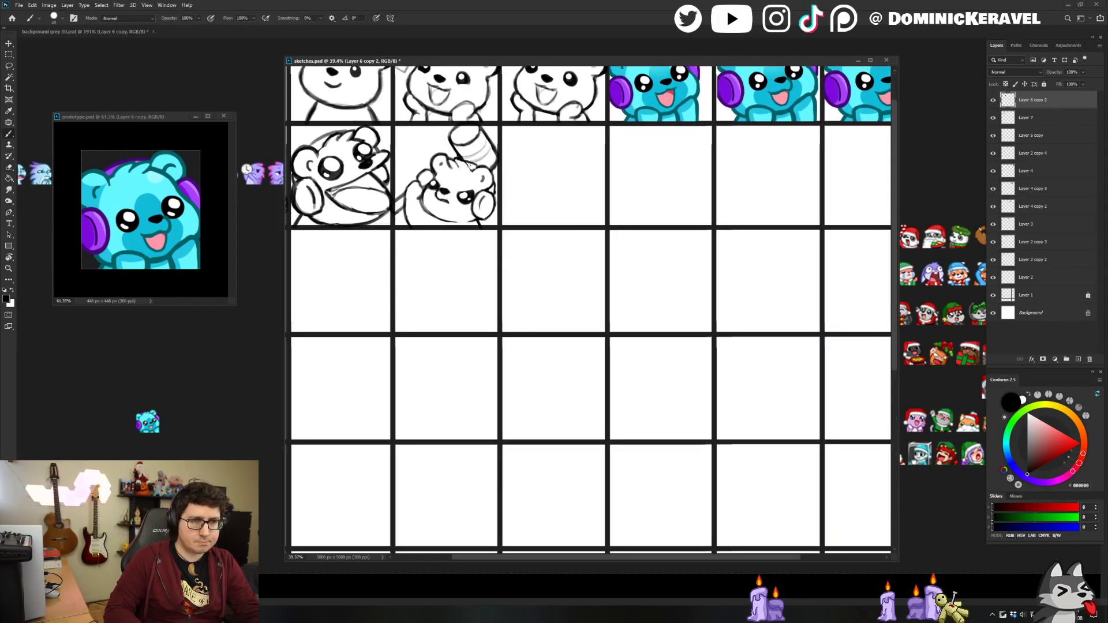
{"action": "key", "text": "e"}
{"action": "key", "text": "b"}
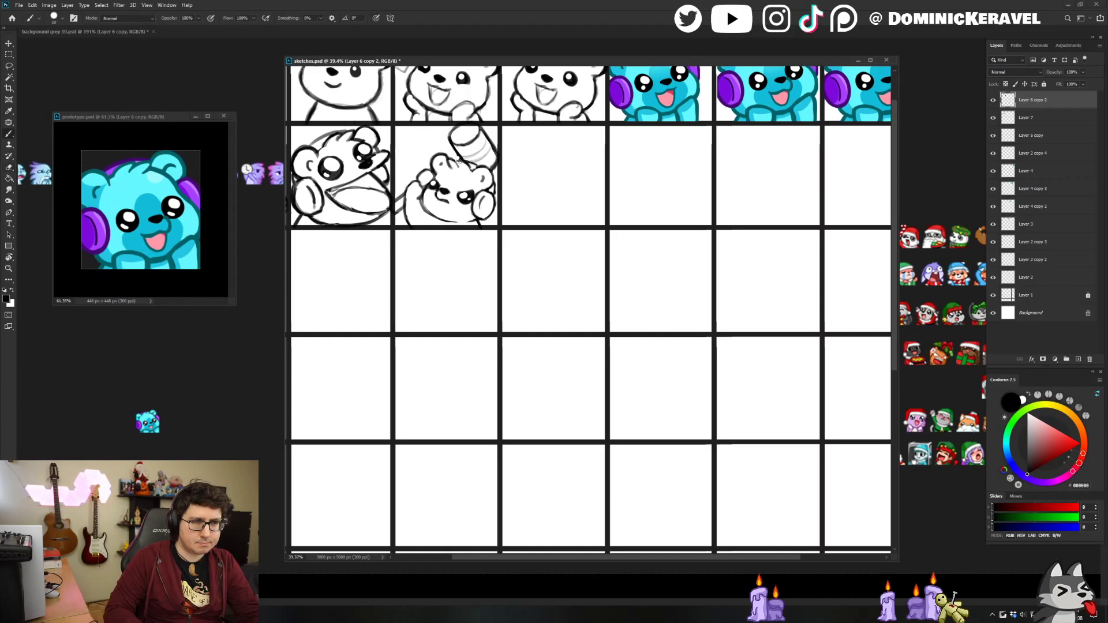
{"action": "key", "text": "e"}
{"action": "key", "text": "ctrl+0"}
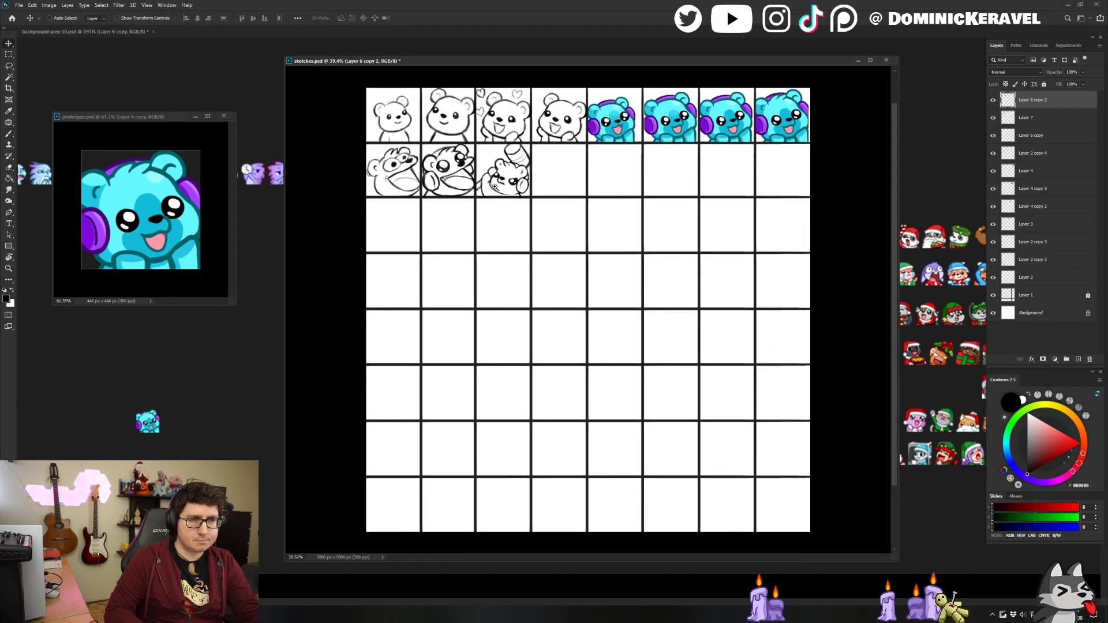
{"action": "key", "text": "ctrl+s"}
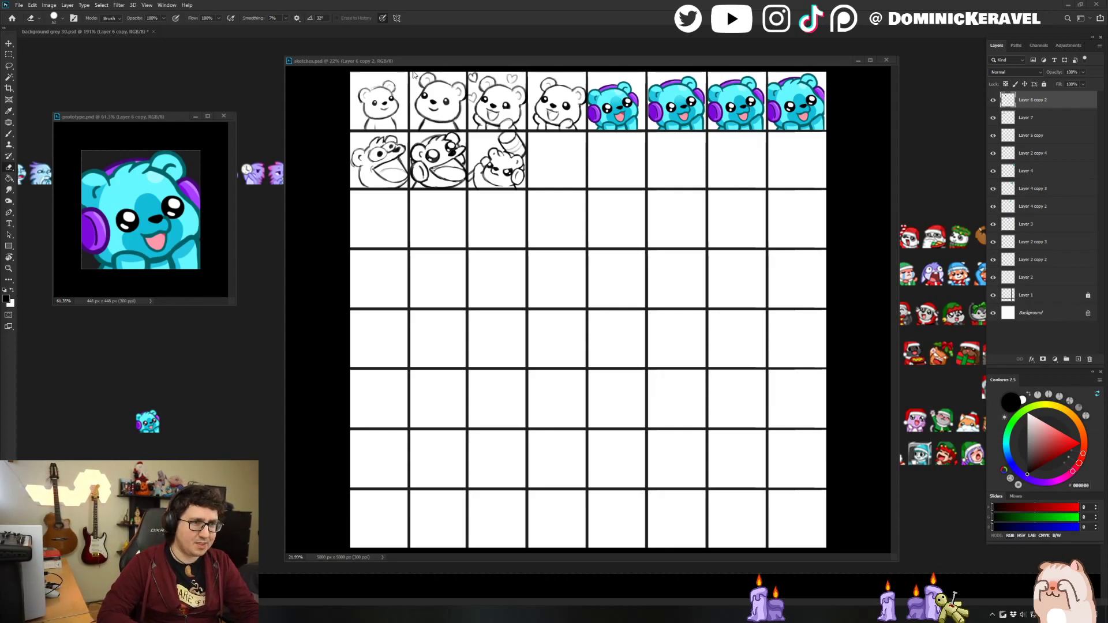
{"action": "left_click_drag", "start_coordinate": [413, 61], "coordinate": [415, 57]}
{"action": "key", "text": "v"}
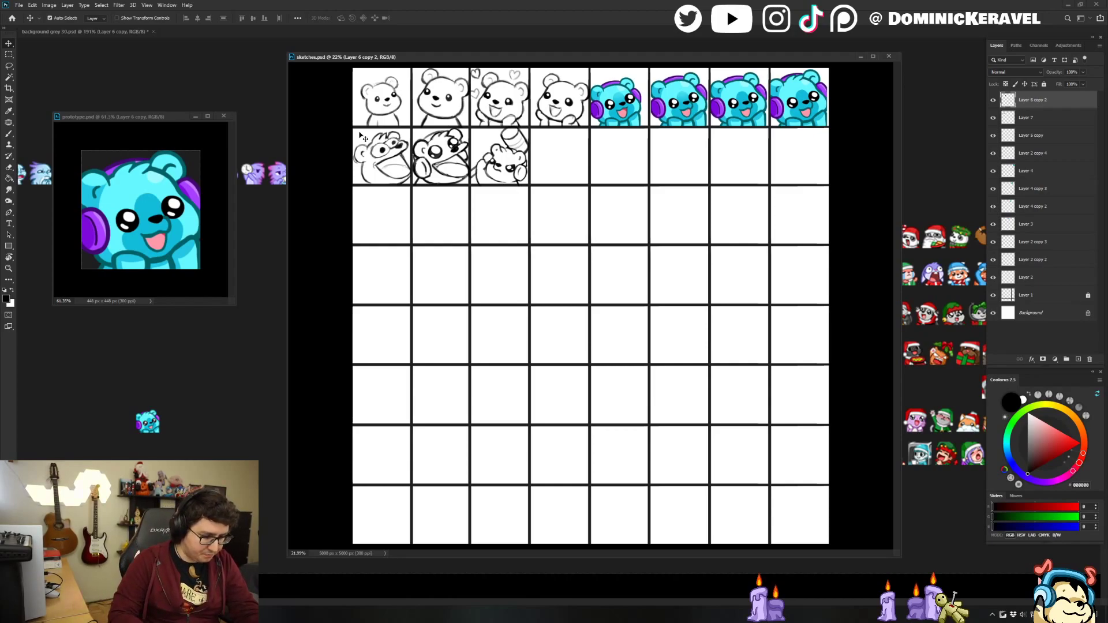
{"action": "mouse_move", "coordinate": [362, 62]}
{"action": "left_mouse_down"}
{"action": "mouse_move", "coordinate": [345, 52]}
{"action": "mouse_move", "coordinate": [359, 47]}
{"action": "left_mouse_up"}
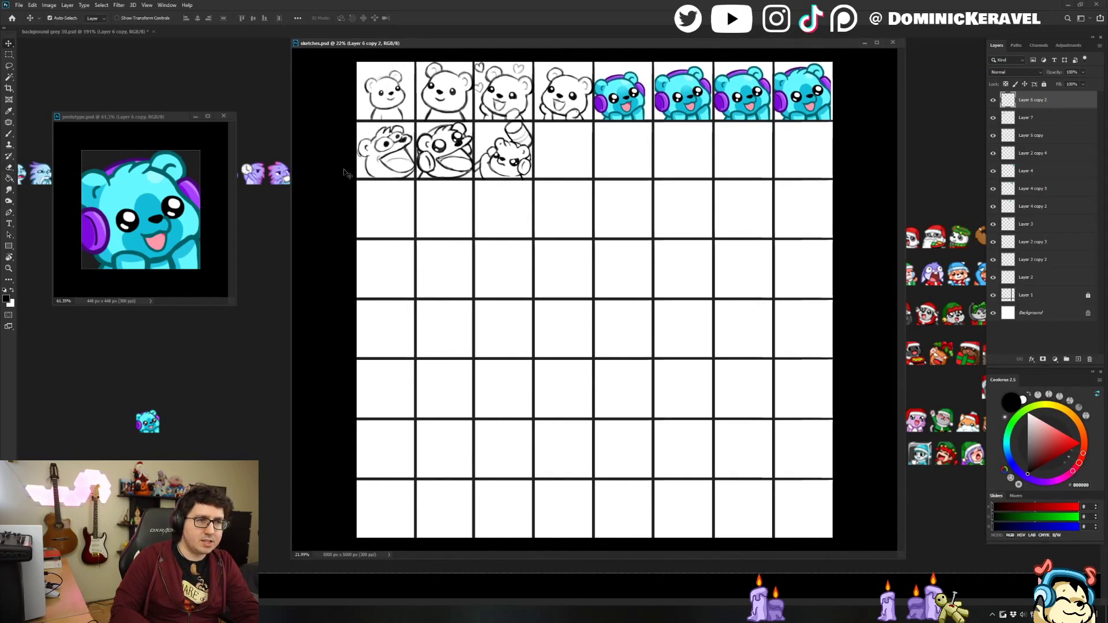
Sample the near-black line colour and touch up the banded mallet bear's angry eye with the brush.
{"action": "scroll", "coordinate": [526, 136], "scroll_direction": "up", "scroll_amount": 3}
{"action": "left_click_drag", "start_coordinate": [527, 136], "coordinate": [480, 176]}
{"action": "left_click_drag", "start_coordinate": [476, 222], "coordinate": [519, 213]}
{"action": "key", "text": "b"}
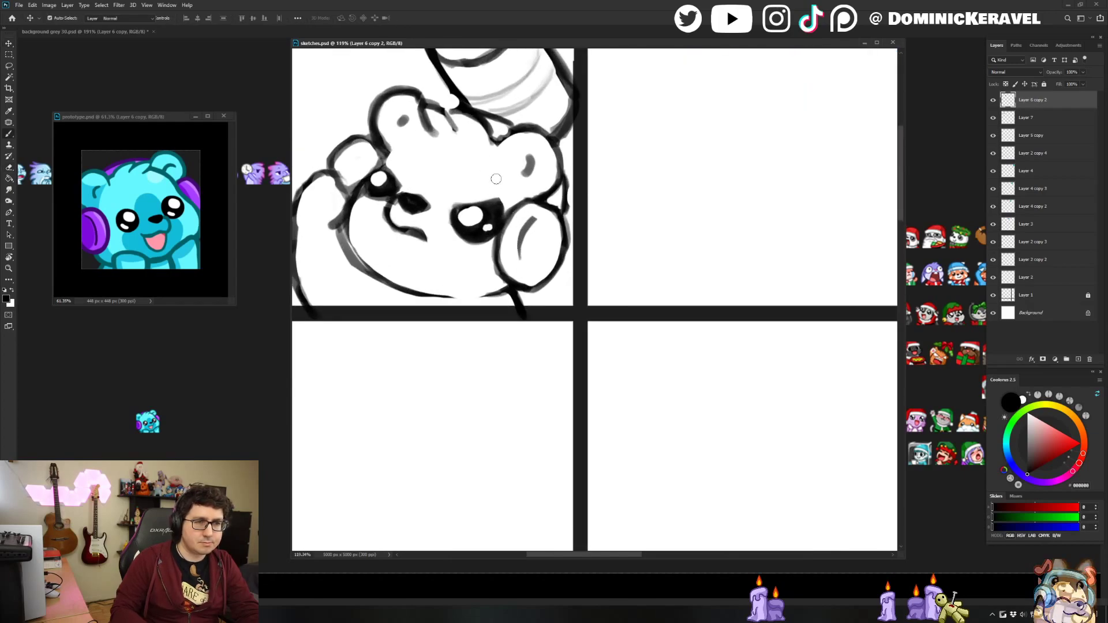
{"action": "left_click", "coordinate": [462, 218], "text": "alt"}
{"action": "left_click", "coordinate": [468, 227], "text": "alt"}
{"action": "mouse_move", "coordinate": [452, 214]}
{"action": "left_mouse_down"}
{"action": "mouse_move", "coordinate": [459, 233]}
{"action": "mouse_move", "coordinate": [476, 233]}
{"action": "left_mouse_up"}
{"action": "key", "text": "e"}
Check the banded mallet bear by hiding and reshowing Layer 6 copy 2, and save sketches.psd.
{"action": "scroll", "coordinate": [650, 153], "scroll_direction": "down", "scroll_amount": 4}
{"action": "key", "text": "v"}
{"action": "scroll", "coordinate": [462, 170], "scroll_direction": "down", "scroll_amount": 4}
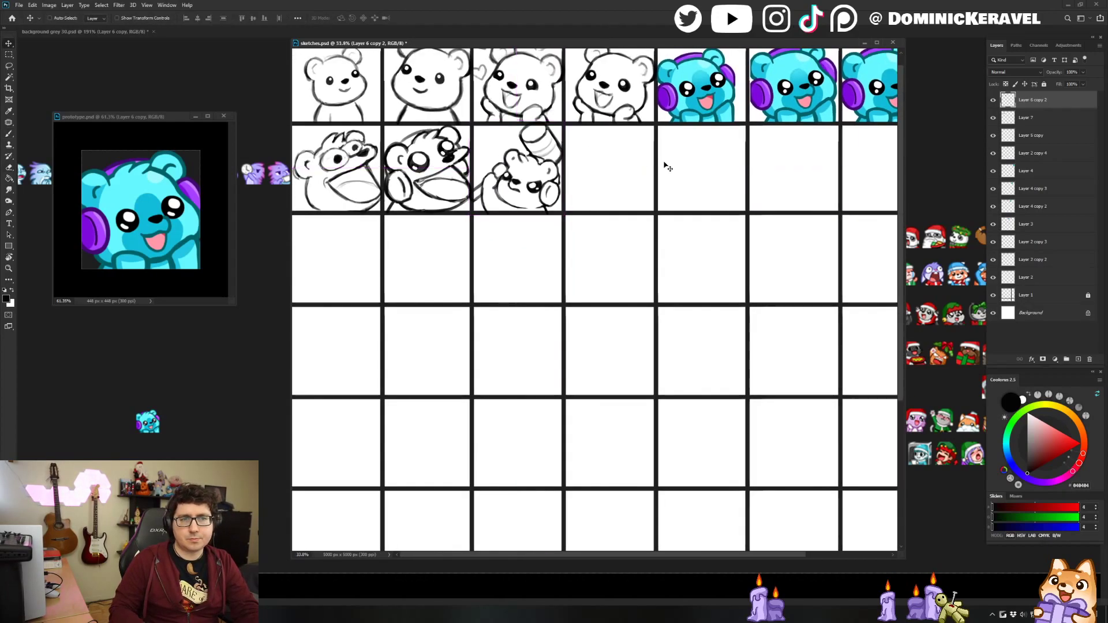
{"action": "left_click", "coordinate": [992, 101]}
{"action": "left_click", "coordinate": [992, 100]}
{"action": "key", "text": "ctrl+s"}
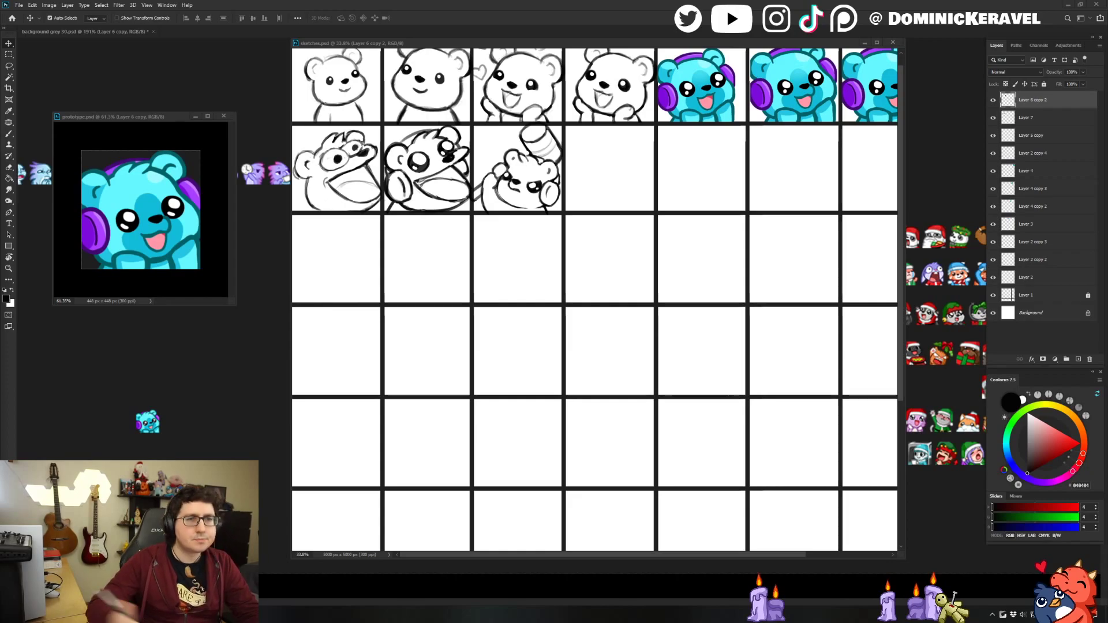
Sketch a light, rounded bear head outline in the empty cell beside the banded mallet bear with the brush.
{"action": "left_click_drag", "start_coordinate": [566, 43], "coordinate": [565, 43]}
{"action": "key", "text": "e"}
{"action": "scroll", "coordinate": [646, 115], "scroll_direction": "down", "scroll_amount": 2}
{"action": "scroll", "coordinate": [663, 144], "scroll_direction": "down", "scroll_amount": 2}
{"action": "scroll", "coordinate": [613, 141], "scroll_direction": "up", "scroll_amount": 3}
{"action": "left_click_drag", "start_coordinate": [613, 141], "coordinate": [591, 141]}
{"action": "key", "text": "b"}
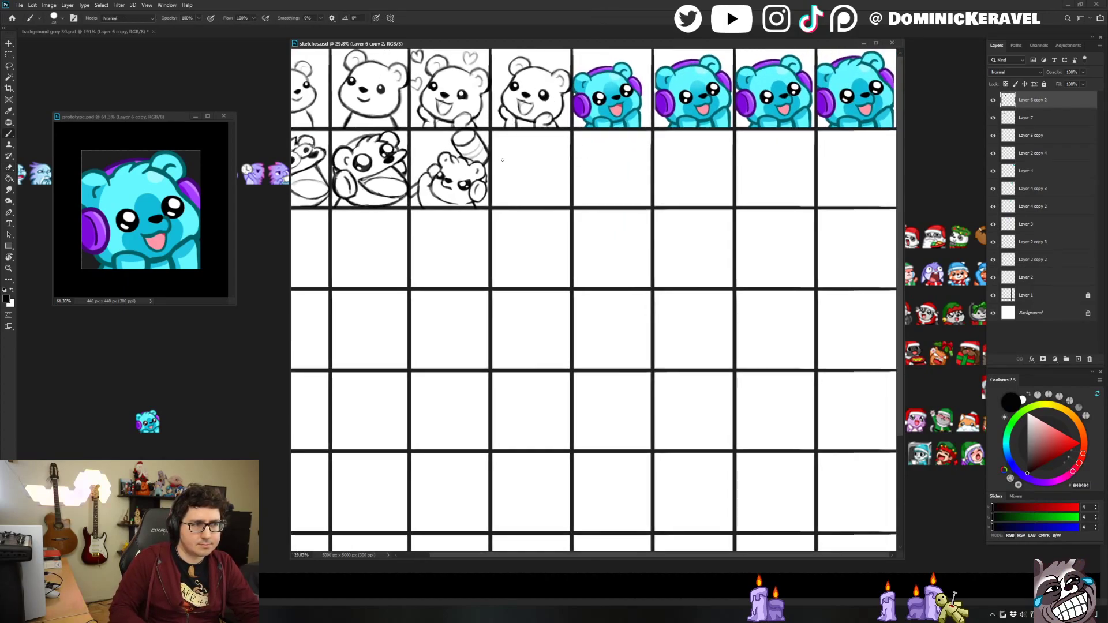
{"action": "scroll", "coordinate": [519, 148], "scroll_direction": "up", "scroll_amount": 2}
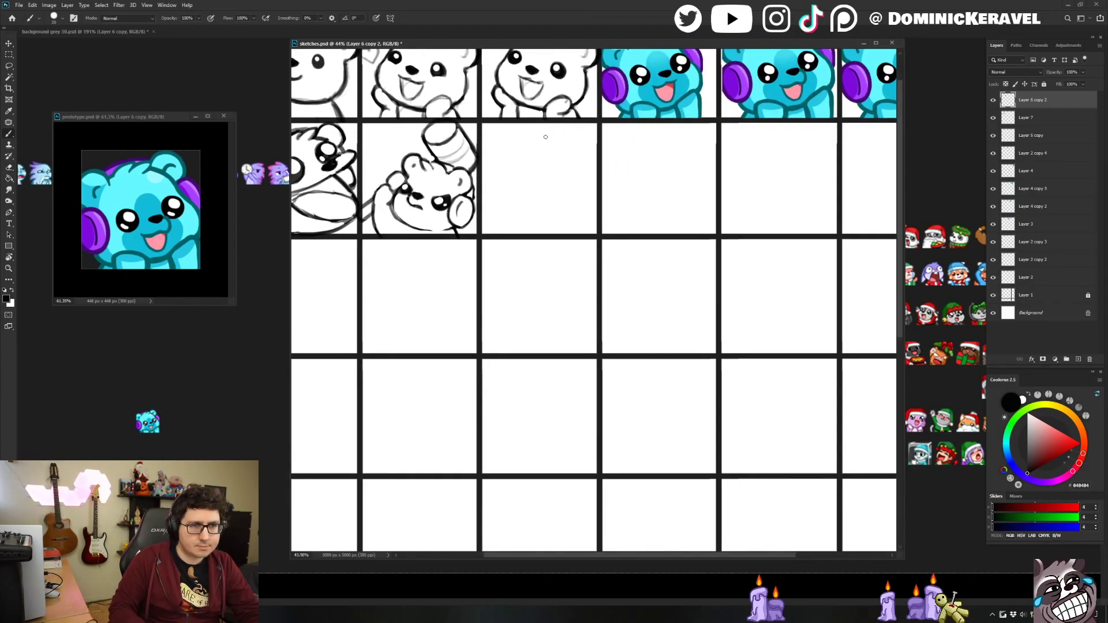
{"action": "mouse_move", "coordinate": [557, 140]}
{"action": "left_mouse_down"}
{"action": "mouse_move", "coordinate": [509, 147]}
{"action": "mouse_move", "coordinate": [491, 177]}
{"action": "left_mouse_up"}
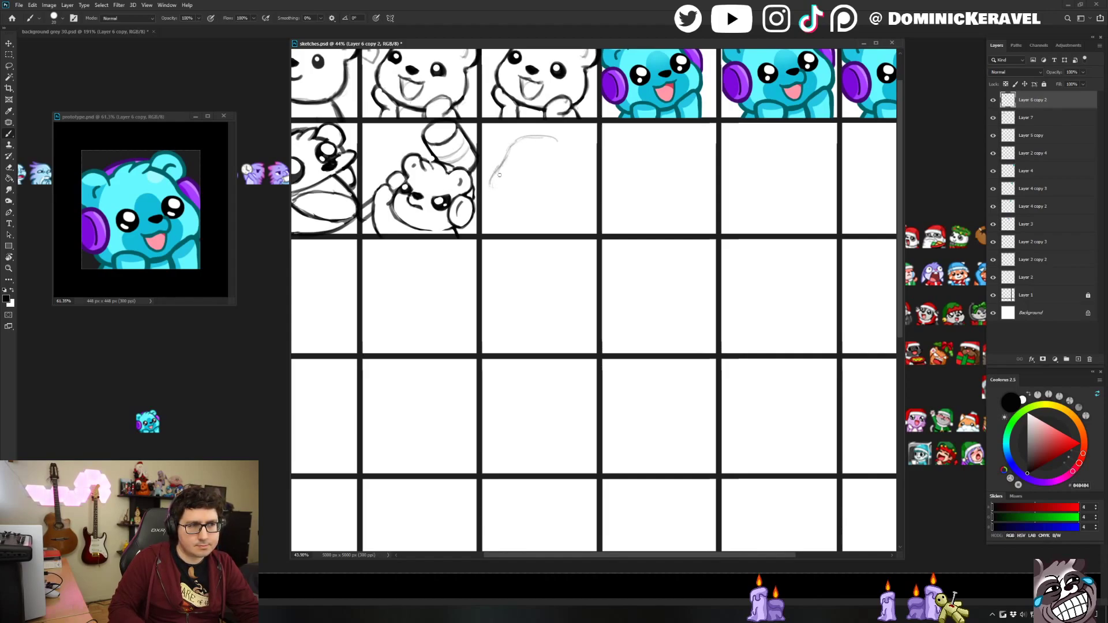
{"action": "mouse_move", "coordinate": [510, 210]}
{"action": "left_mouse_down"}
{"action": "mouse_move", "coordinate": [570, 210]}
{"action": "mouse_move", "coordinate": [533, 209]}
{"action": "mouse_move", "coordinate": [565, 209]}
{"action": "mouse_move", "coordinate": [578, 193]}
{"action": "mouse_move", "coordinate": [568, 202]}
{"action": "mouse_move", "coordinate": [572, 161]}
{"action": "mouse_move", "coordinate": [580, 193]}
{"action": "left_mouse_up"}
Add two round ears to the new bear head sketch, correcting the strokes with eraser and brush.
{"action": "left_click_drag", "start_coordinate": [564, 148], "coordinate": [576, 167]}
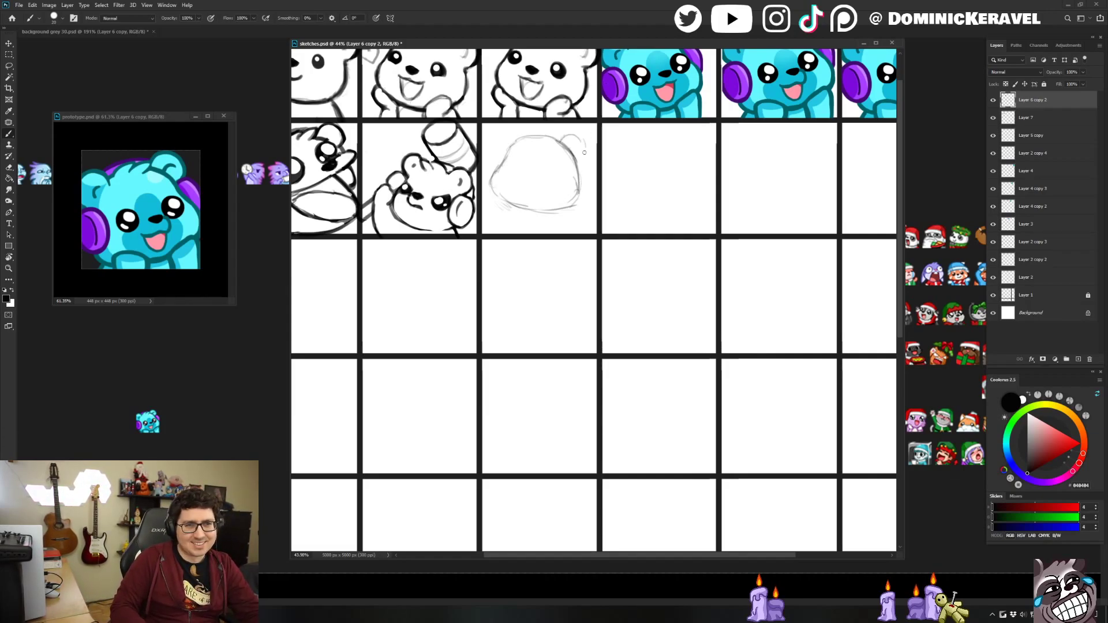
{"action": "mouse_move", "coordinate": [577, 159]}
{"action": "left_mouse_down"}
{"action": "mouse_move", "coordinate": [518, 128]}
{"action": "mouse_move", "coordinate": [506, 150]}
{"action": "mouse_move", "coordinate": [511, 130]}
{"action": "mouse_move", "coordinate": [525, 135]}
{"action": "mouse_move", "coordinate": [505, 140]}
{"action": "mouse_move", "coordinate": [506, 151]}
{"action": "mouse_move", "coordinate": [509, 134]}
{"action": "mouse_move", "coordinate": [527, 135]}
{"action": "mouse_move", "coordinate": [506, 145]}
{"action": "left_mouse_up"}
{"action": "key", "text": "e"}
{"action": "key", "text": "b"}
{"action": "key", "text": "e"}
{"action": "key", "text": "b"}
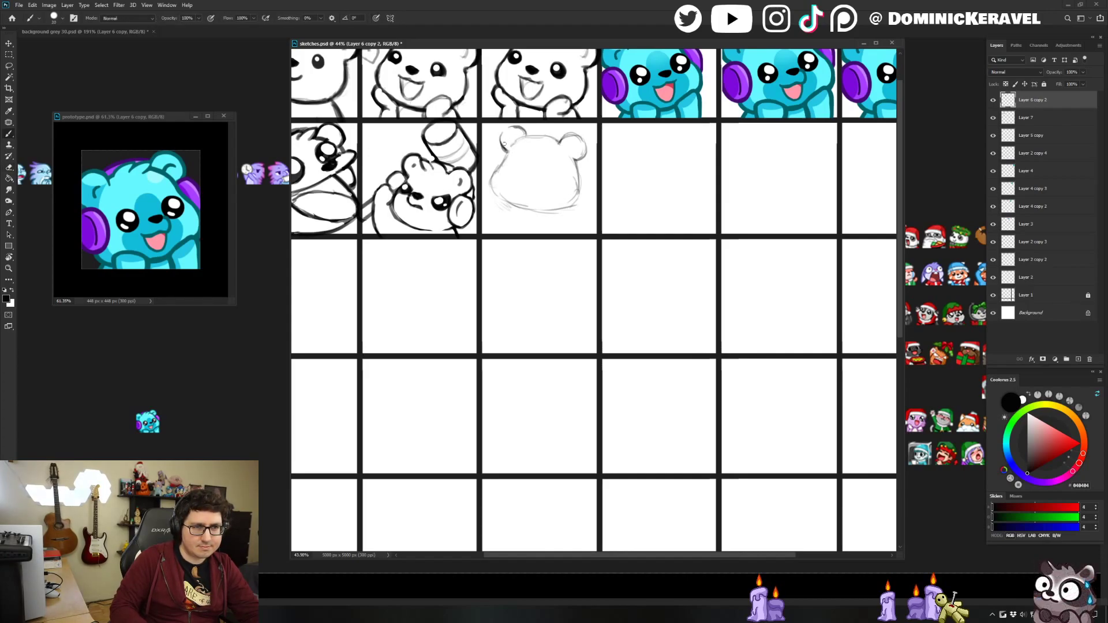
Clean up the left ear of the new bear head where it meets the head, using eraser and brush.
{"action": "key", "text": "e"}
{"action": "key", "text": "b"}
{"action": "key", "text": "e"}
{"action": "left_click_drag", "start_coordinate": [506, 136], "coordinate": [513, 150]}
{"action": "key", "text": "b"}
{"action": "key", "text": "e"}
{"action": "key", "text": "b"}
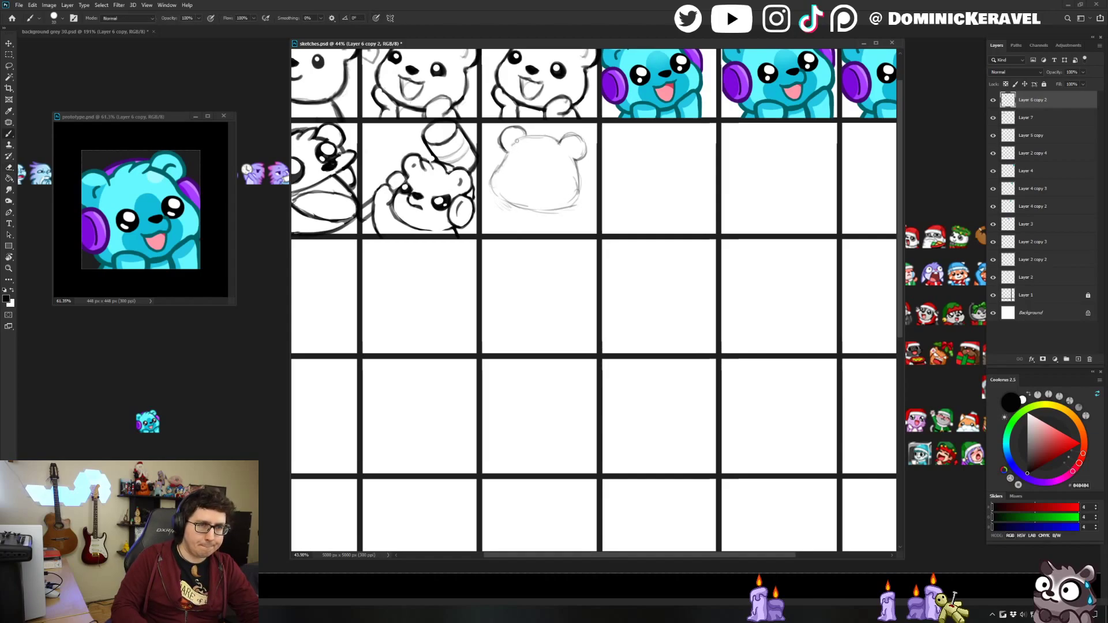
Darken and refine the cheeks and chin line of the new bear head with brush and eraser.
{"action": "key", "text": "v"}
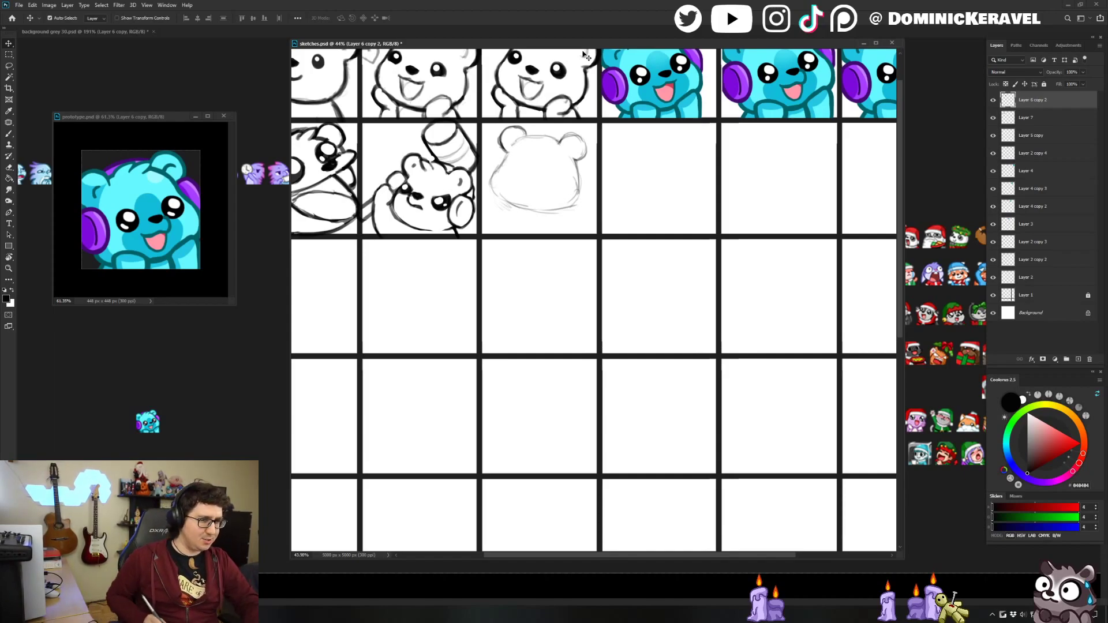
{"action": "left_click_drag", "start_coordinate": [542, 44], "coordinate": [539, 45]}
{"action": "key", "text": "b"}
{"action": "mouse_move", "coordinate": [493, 173]}
{"action": "left_mouse_down"}
{"action": "mouse_move", "coordinate": [488, 187]}
{"action": "mouse_move", "coordinate": [517, 207]}
{"action": "mouse_move", "coordinate": [528, 205]}
{"action": "mouse_move", "coordinate": [491, 190]}
{"action": "mouse_move", "coordinate": [525, 205]}
{"action": "mouse_move", "coordinate": [575, 199]}
{"action": "mouse_move", "coordinate": [568, 205]}
{"action": "mouse_move", "coordinate": [569, 162]}
{"action": "mouse_move", "coordinate": [579, 193]}
{"action": "left_mouse_up"}
{"action": "key", "text": "e"}
{"action": "key", "text": "e"}
{"action": "key", "text": "b"}
{"action": "key", "text": "e"}
{"action": "key", "text": "b"}
{"action": "key", "text": "e"}
{"action": "key", "text": "b"}
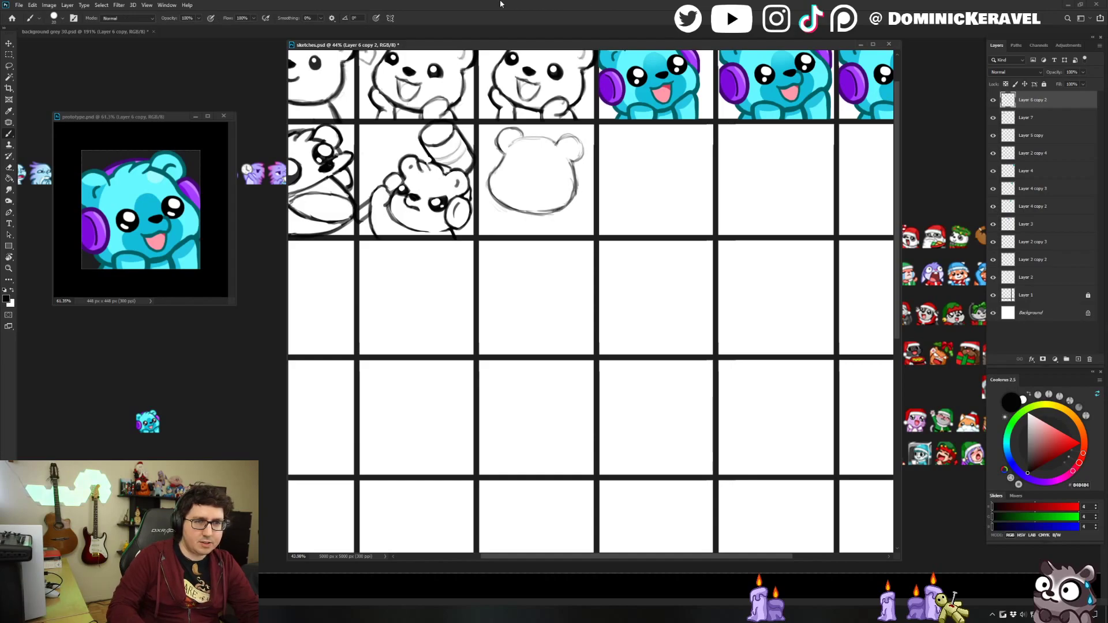
Redraw the new bear's right ear, lasso it, adjust it slightly with Free Transform and deselect it.
{"action": "mouse_move", "coordinate": [555, 138]}
{"action": "left_mouse_down"}
{"action": "mouse_move", "coordinate": [580, 151]}
{"action": "mouse_move", "coordinate": [577, 165]}
{"action": "left_mouse_up"}
{"action": "mouse_move", "coordinate": [574, 133]}
{"action": "left_mouse_down"}
{"action": "mouse_move", "coordinate": [556, 142]}
{"action": "mouse_move", "coordinate": [570, 164]}
{"action": "mouse_move", "coordinate": [589, 157]}
{"action": "mouse_move", "coordinate": [592, 142]}
{"action": "mouse_move", "coordinate": [582, 127]}
{"action": "mouse_move", "coordinate": [561, 125]}
{"action": "left_mouse_up"}
{"action": "key", "text": "l"}
{"action": "key", "text": "ctrl+t"}
{"action": "left_click_drag", "start_coordinate": [593, 165], "coordinate": [598, 170]}
{"action": "key", "text": "Return"}
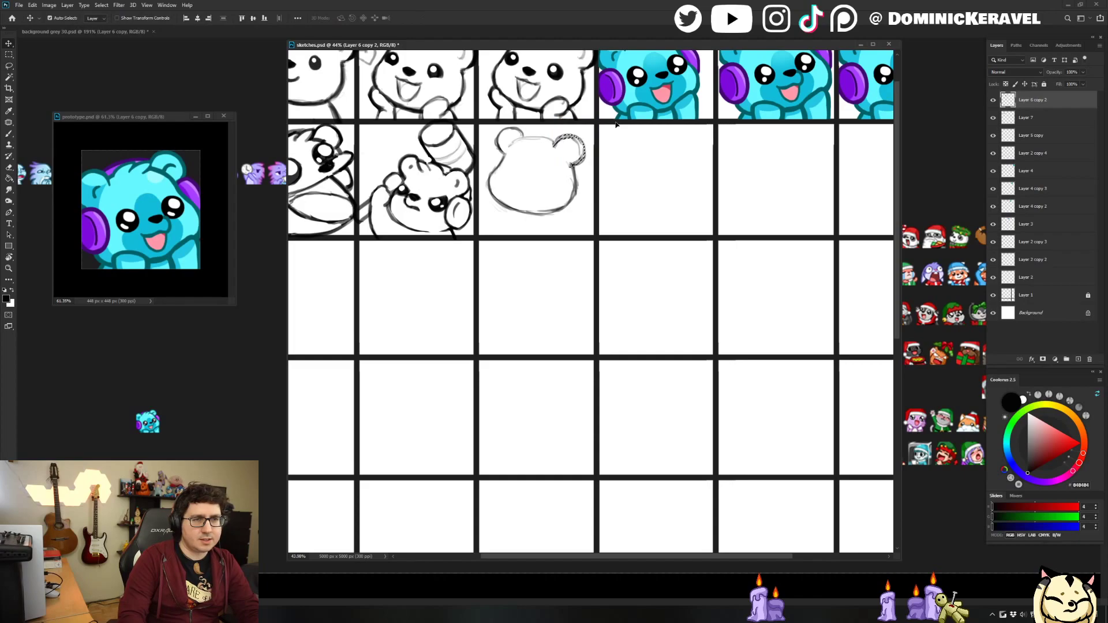
{"action": "key", "text": "ctrl+d"}
Erase and redraw the left ear and clear the rough top line of the new bear's head.
{"action": "key", "text": "b"}
{"action": "key", "text": "e"}
{"action": "mouse_move", "coordinate": [517, 134]}
{"action": "left_mouse_down"}
{"action": "mouse_move", "coordinate": [503, 153]}
{"action": "mouse_move", "coordinate": [502, 133]}
{"action": "mouse_move", "coordinate": [496, 150]}
{"action": "left_mouse_up"}
{"action": "key", "text": "b"}
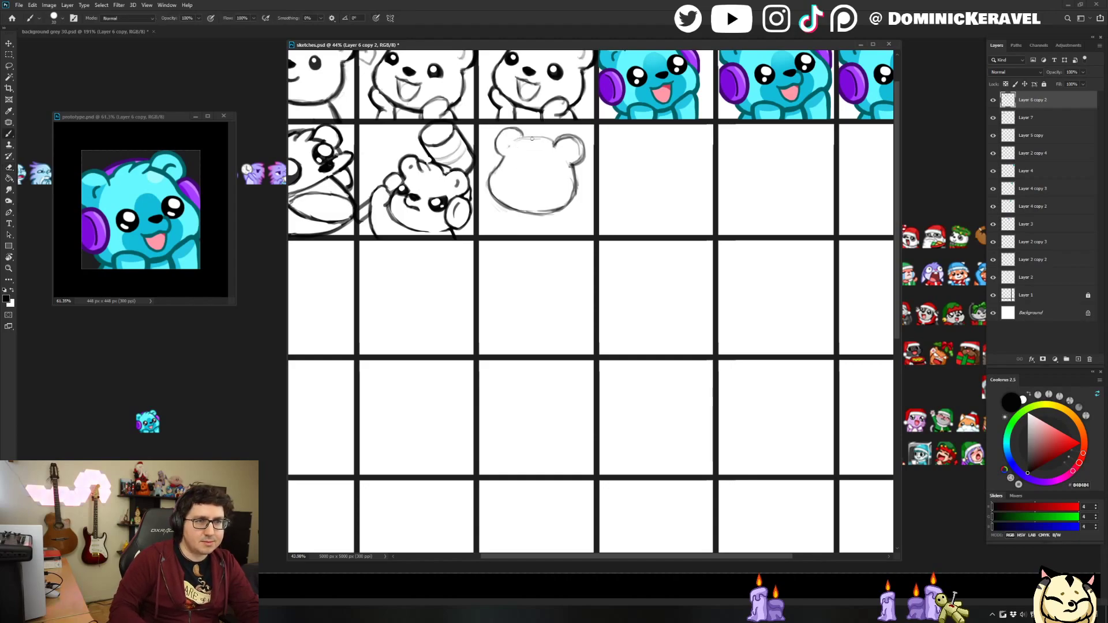
{"action": "key", "text": "e"}
{"action": "mouse_move", "coordinate": [576, 156]}
{"action": "left_mouse_down"}
{"action": "mouse_move", "coordinate": [548, 143]}
{"action": "mouse_move", "coordinate": [551, 154]}
{"action": "mouse_move", "coordinate": [522, 142]}
{"action": "left_mouse_up"}
{"action": "key", "text": "b"}
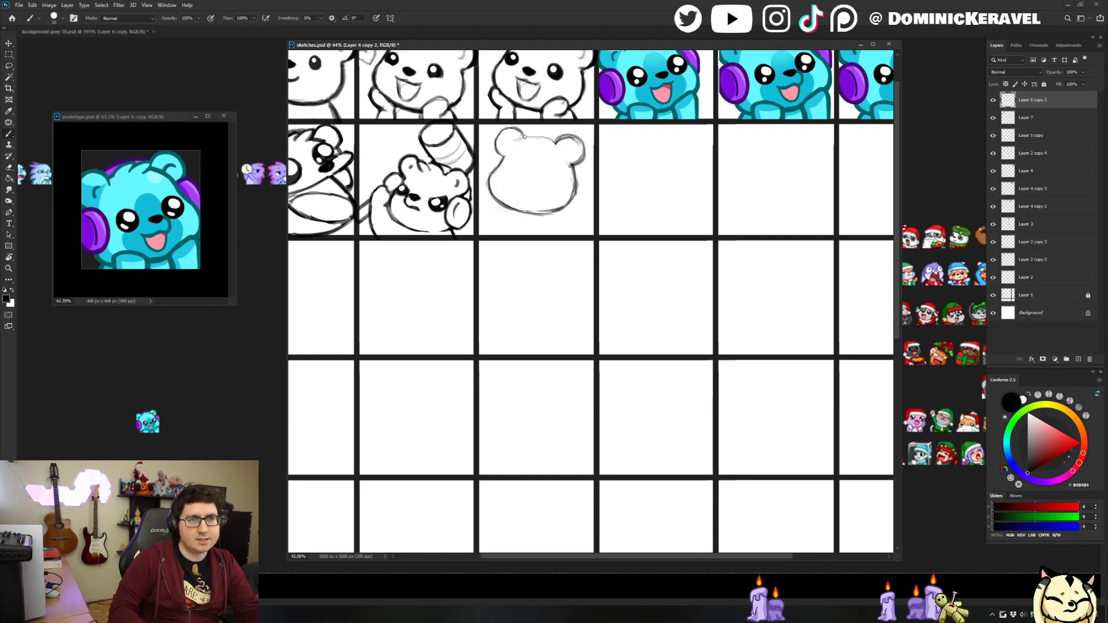
Draw a small hair tuft beside the left ear and redraw the head's top line toward the right ear.
{"action": "left_click_drag", "start_coordinate": [527, 137], "coordinate": [519, 135]}
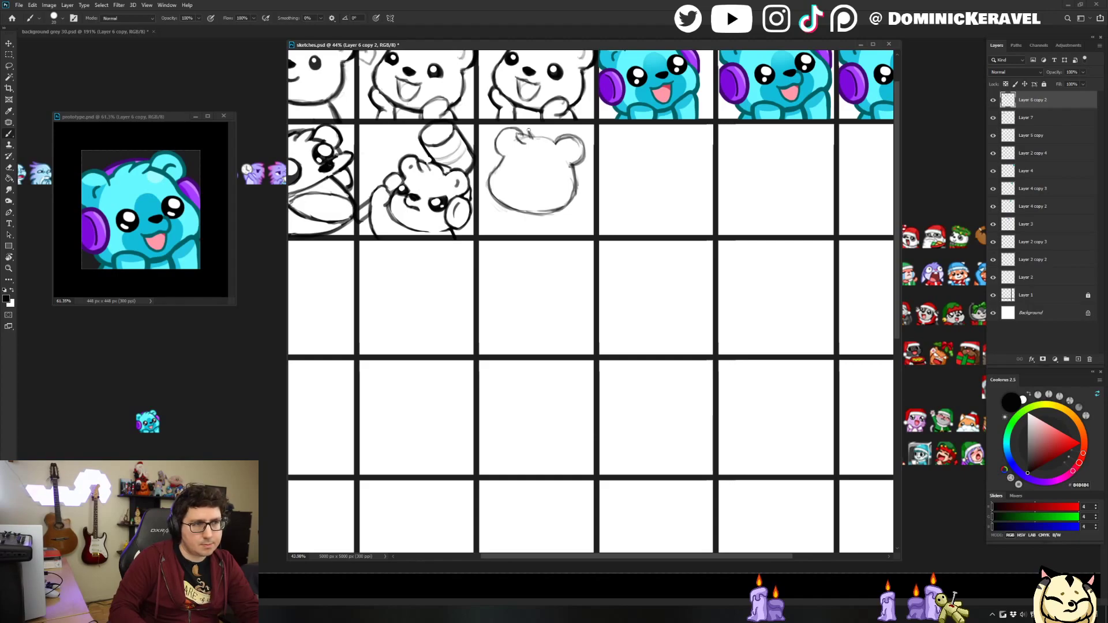
{"action": "left_click_drag", "start_coordinate": [535, 134], "coordinate": [579, 150]}
{"action": "key", "text": "e"}
{"action": "key", "text": "b"}
{"action": "key", "text": "e"}
{"action": "key", "text": "b"}
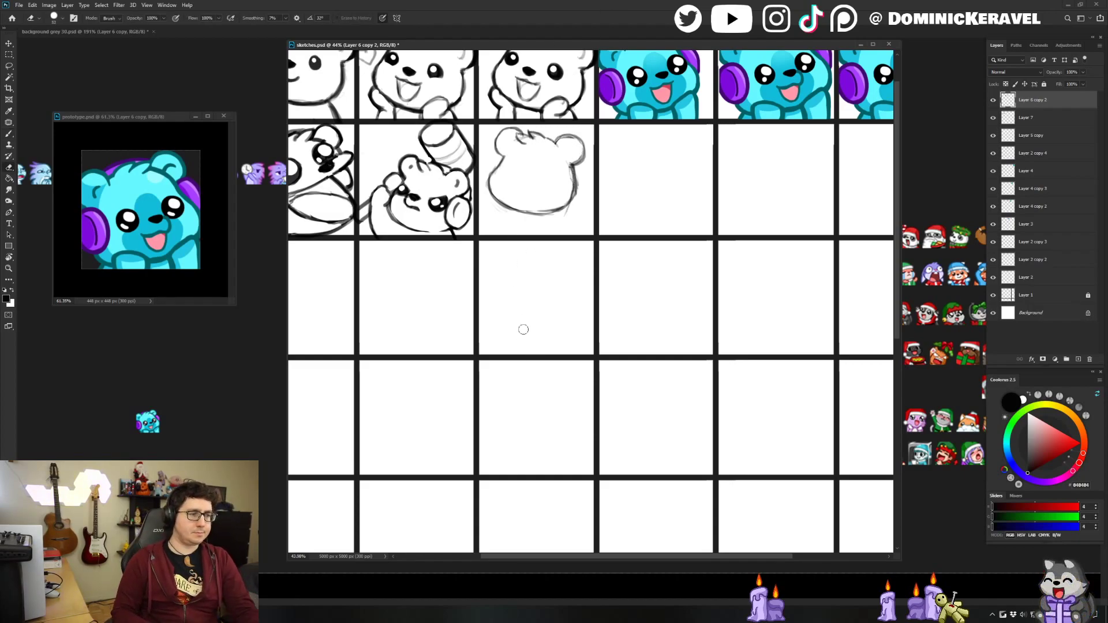
{"action": "key", "text": "v"}
{"action": "key", "text": "e"}
{"action": "key", "text": "v"}
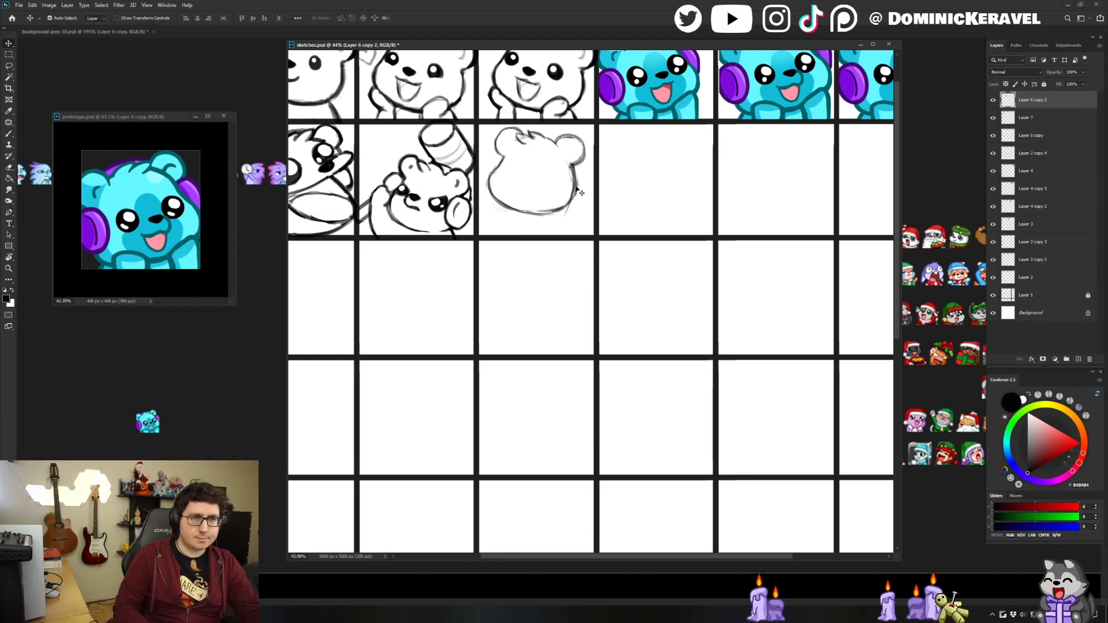
{"action": "left_click_drag", "start_coordinate": [577, 185], "coordinate": [588, 191]}
{"action": "key", "text": "e"}
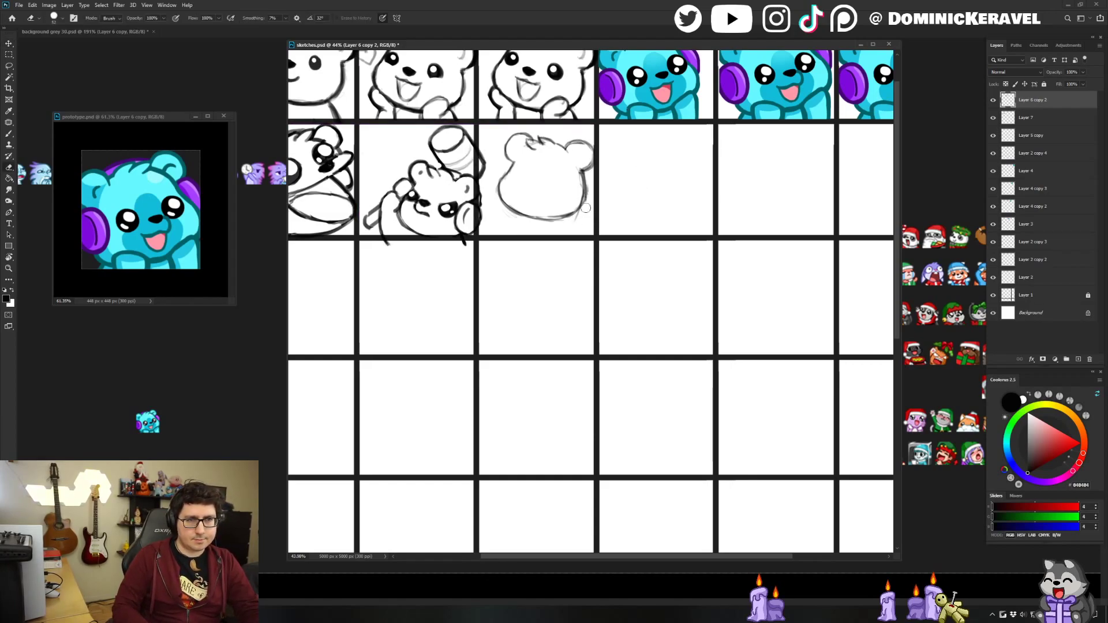
{"action": "key", "text": "ctrl+shift+z"}
{"action": "key", "text": "v"}
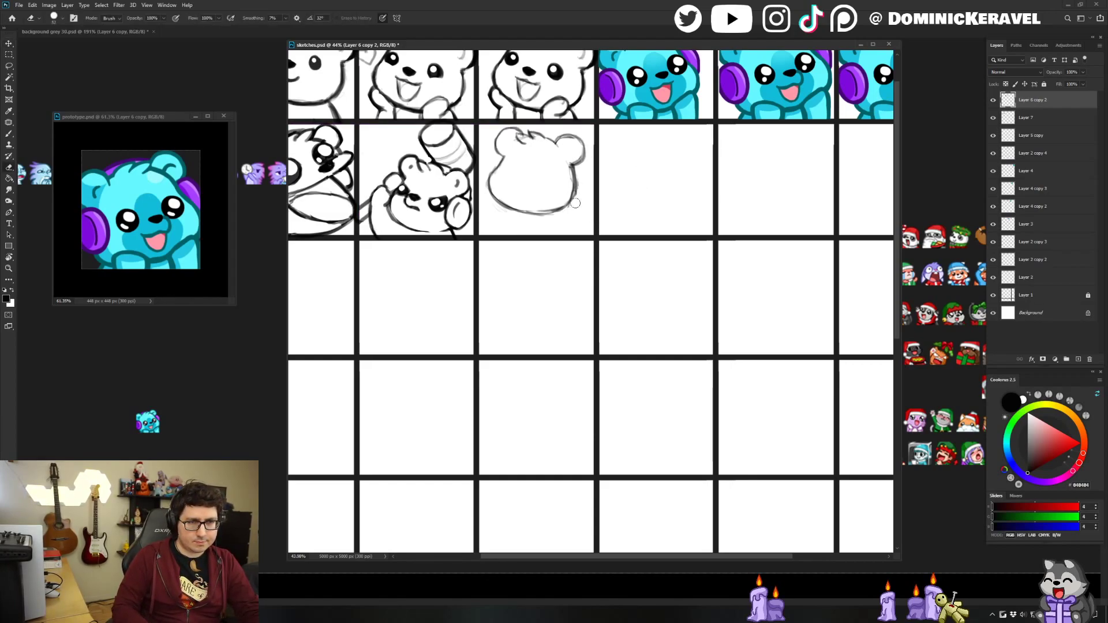
Lasso the new bear head sketch, cut it from Layer 6 copy 2 and paste it onto its own layer.
{"action": "key", "text": "l"}
{"action": "mouse_move", "coordinate": [493, 167]}
{"action": "left_mouse_down"}
{"action": "mouse_move", "coordinate": [625, 235]}
{"action": "mouse_move", "coordinate": [496, 102]}
{"action": "mouse_move", "coordinate": [491, 164]}
{"action": "left_mouse_up"}
{"action": "key", "text": "ctrl+x"}
{"action": "key", "text": "ctrl+v"}
{"action": "key", "text": "ctrl+v"}
Tidy the lower head outline on the new layer with eraser and brush, removing stray lines below the chin.
{"action": "key", "text": "e"}
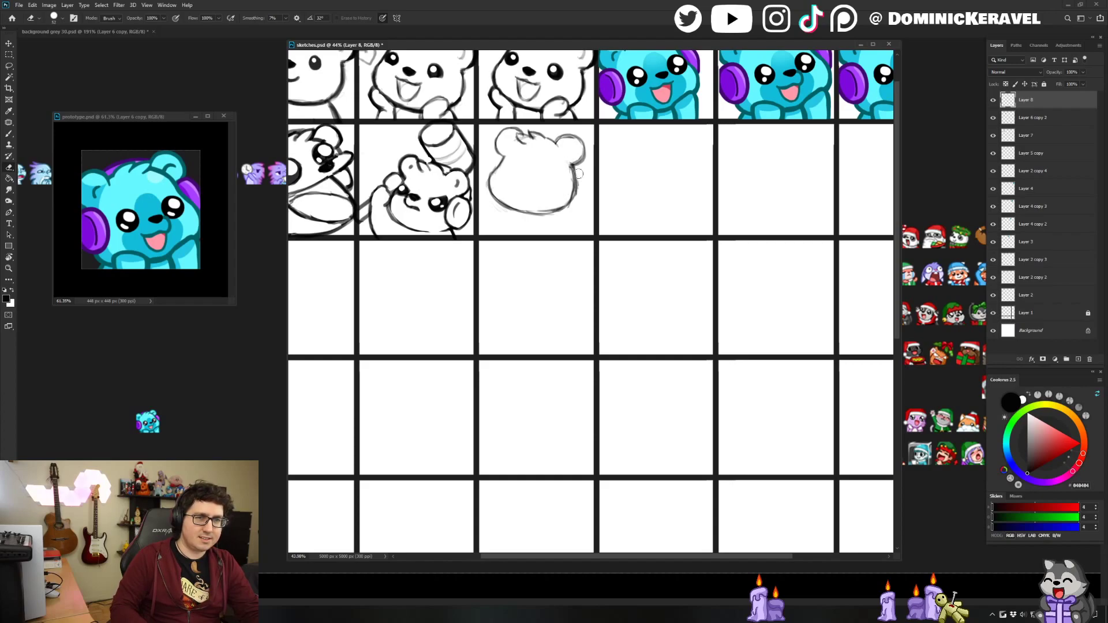
{"action": "key", "text": "b"}
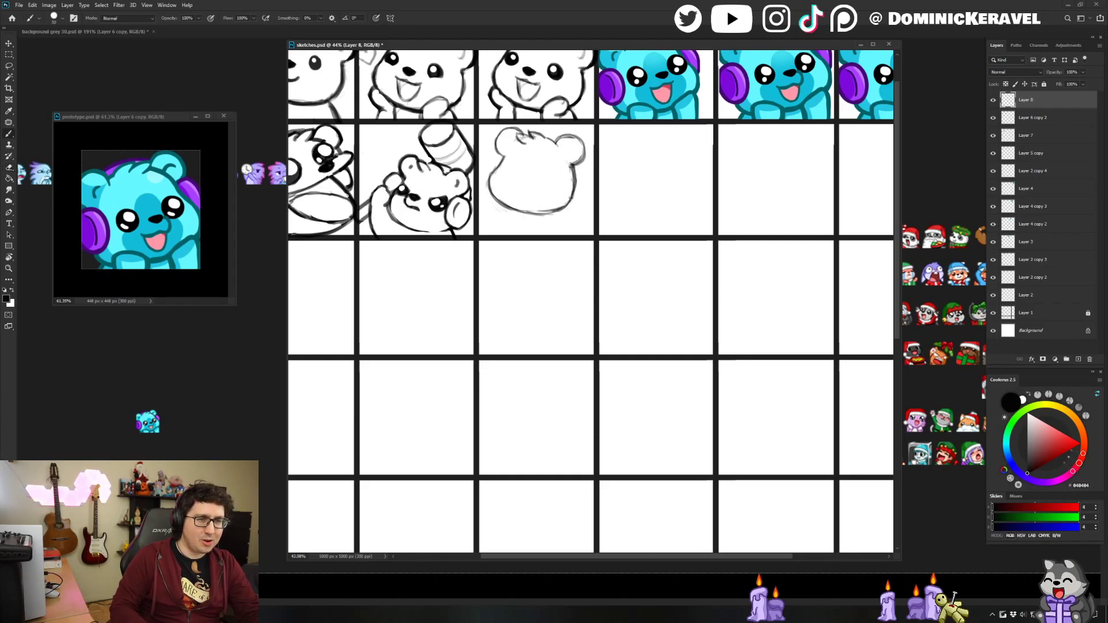
{"action": "key", "text": "e"}
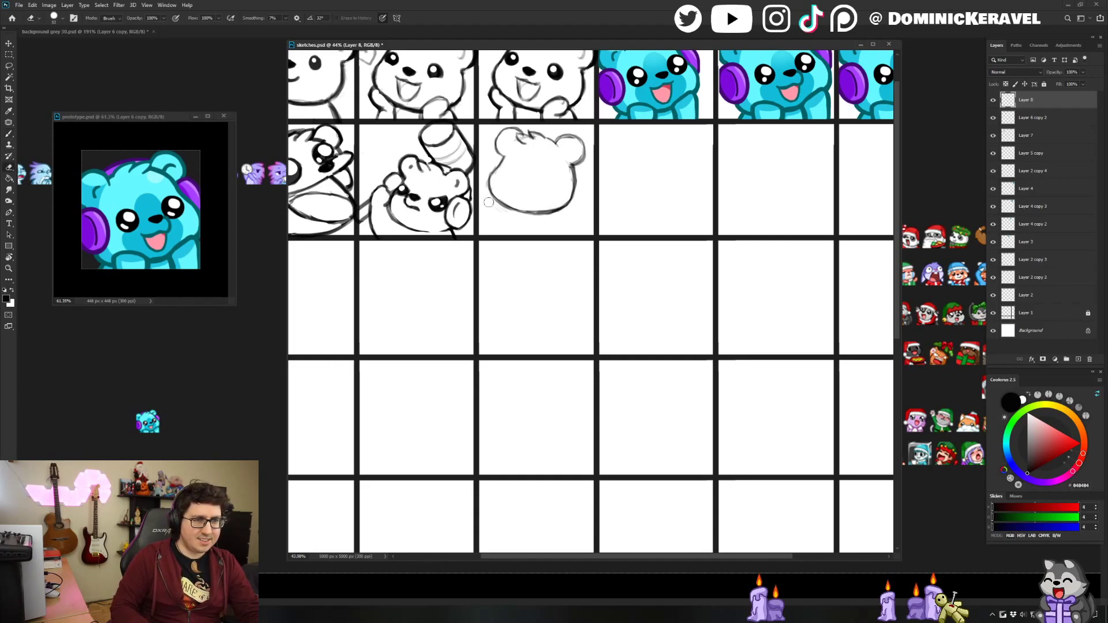
{"action": "key", "text": "v"}
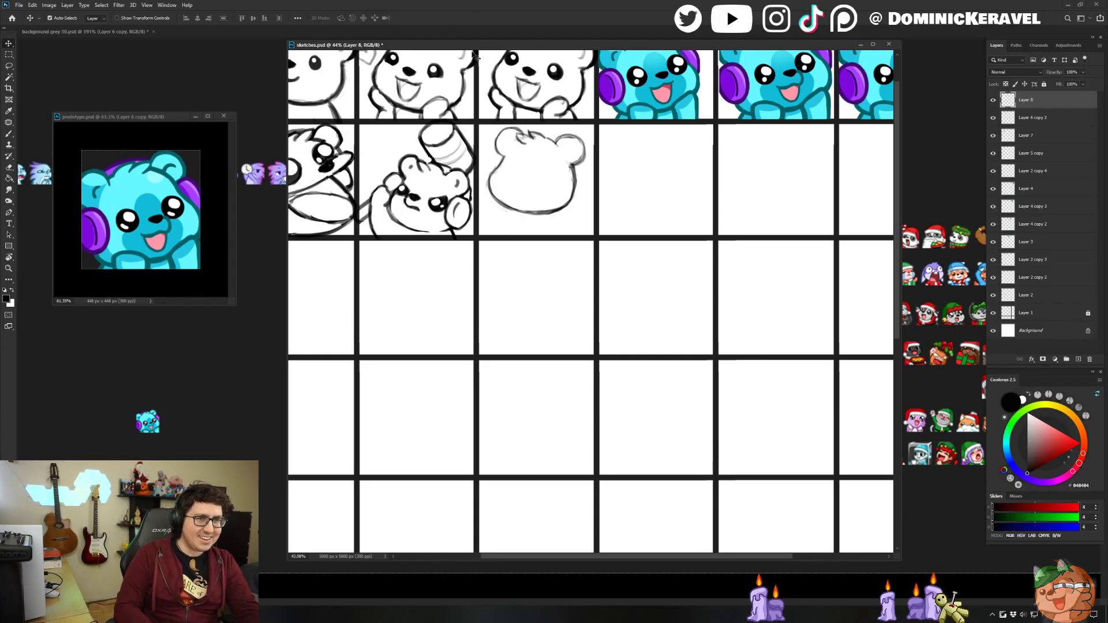
{"action": "left_click_drag", "start_coordinate": [672, 46], "coordinate": [674, 47]}
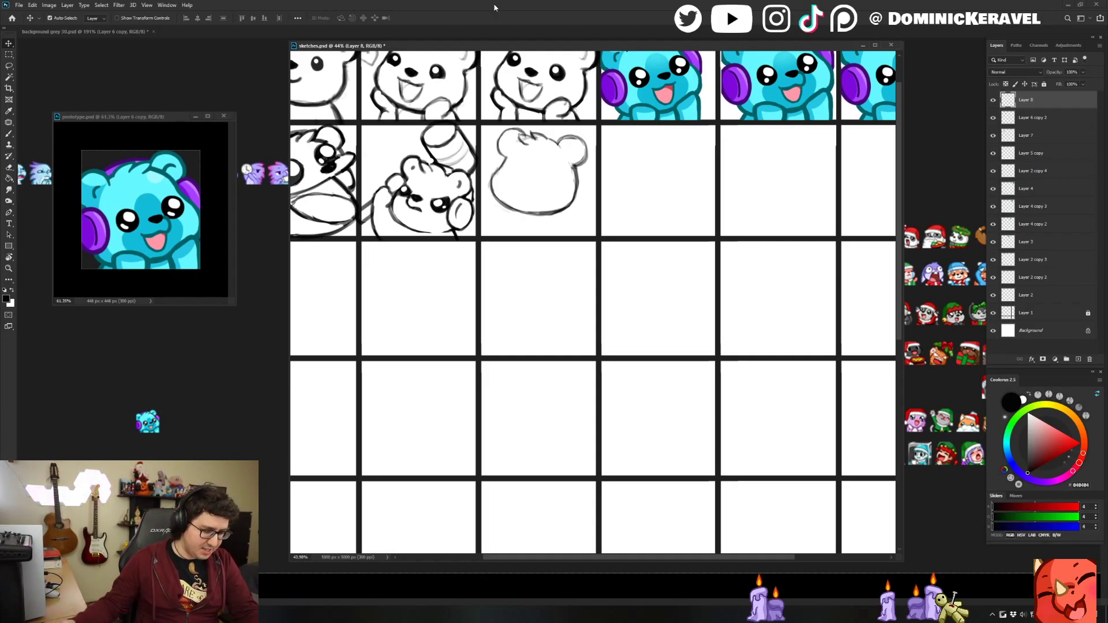
Touch up the right side of the bear head outline in the second row's fourth cell with brush and eraser.
{"action": "left_click_drag", "start_coordinate": [378, 48], "coordinate": [379, 47]}
{"action": "key", "text": "e"}
{"action": "key", "text": "v"}
{"action": "key", "text": "e"}
{"action": "key", "text": "v"}
{"action": "key", "text": "b"}
{"action": "left_click_drag", "start_coordinate": [574, 167], "coordinate": [576, 189]}
{"action": "key", "text": "e"}
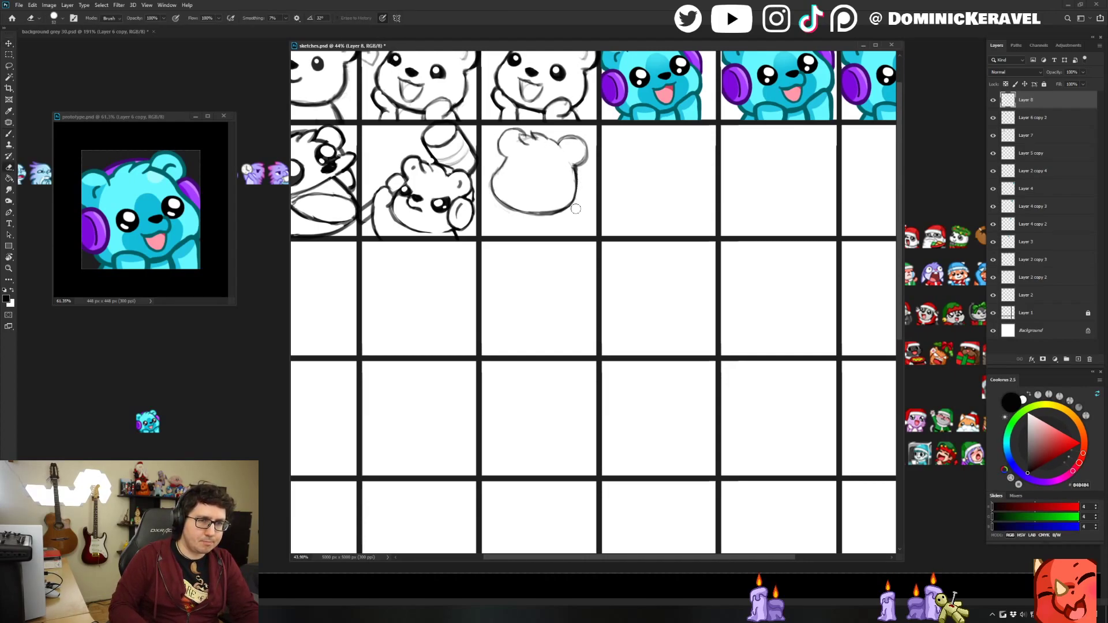
{"action": "key", "text": "b"}
{"action": "key", "text": "v"}
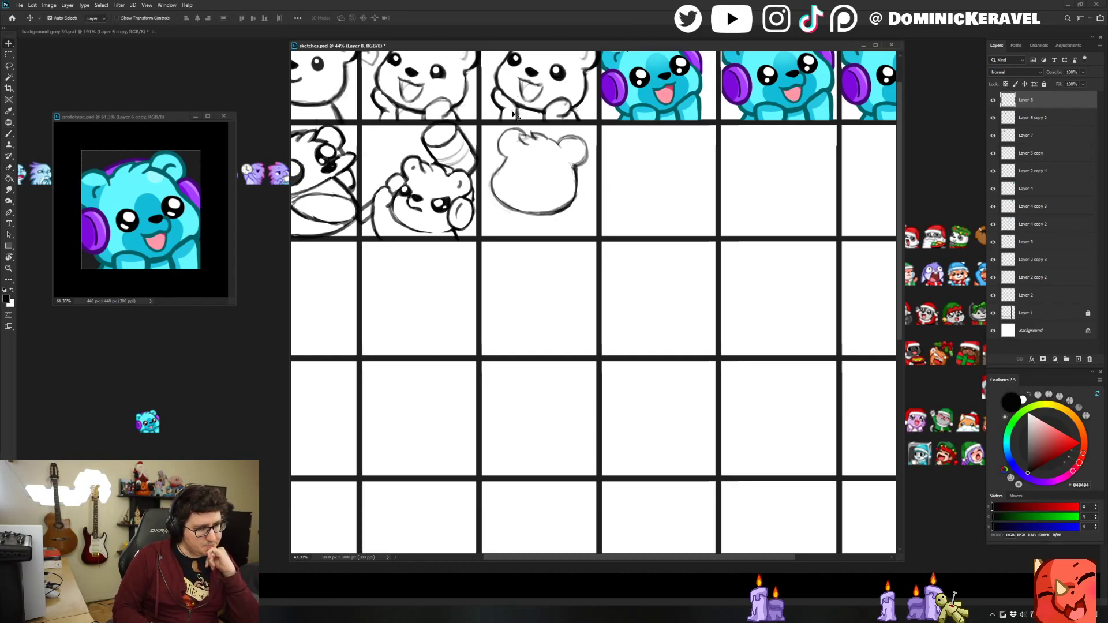
Redraw the bear's right ear with the brush, undoing the first attempt and erasing stray lines.
{"action": "key", "text": "b"}
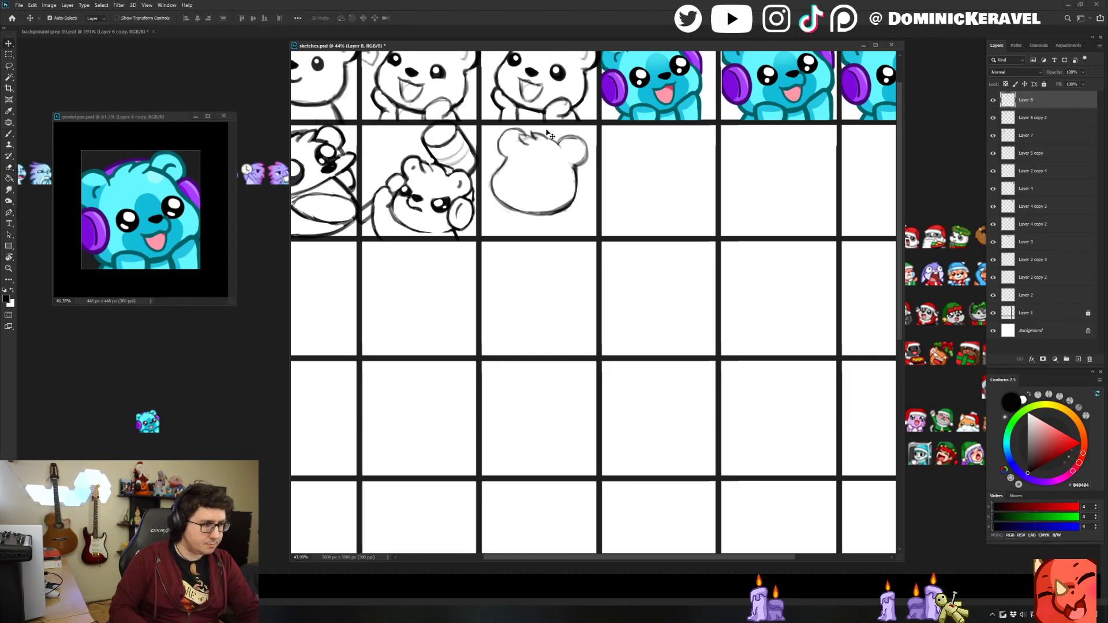
{"action": "left_click_drag", "start_coordinate": [567, 140], "coordinate": [584, 164]}
{"action": "key", "text": "v"}
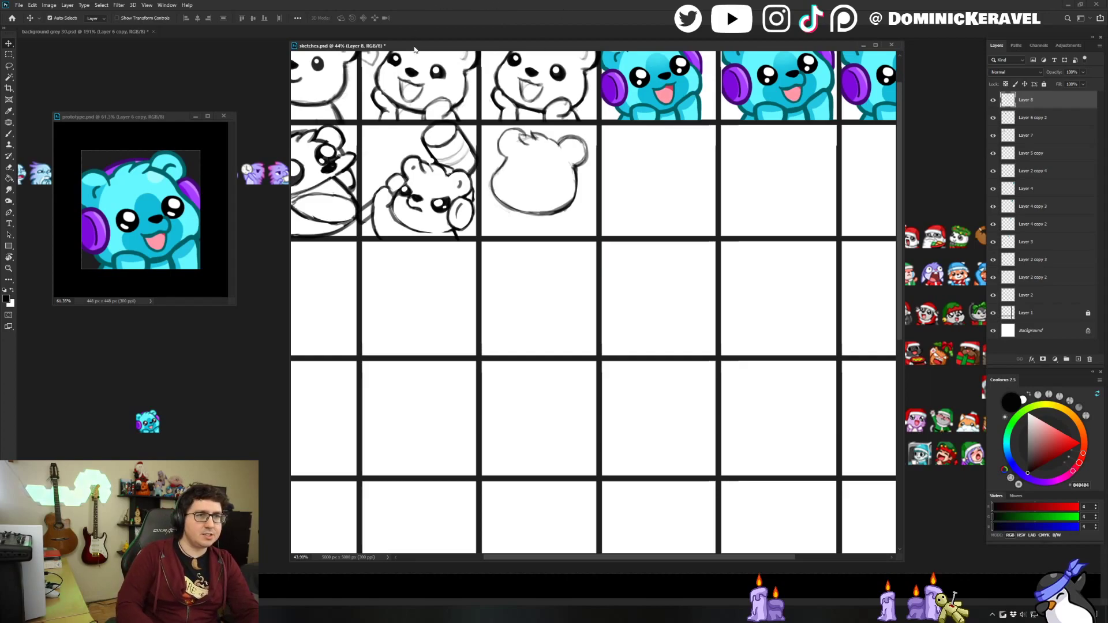
{"action": "key", "text": "e"}
{"action": "key", "text": "b"}
{"action": "scroll", "coordinate": [513, 124], "scroll_direction": "up", "scroll_amount": 1}
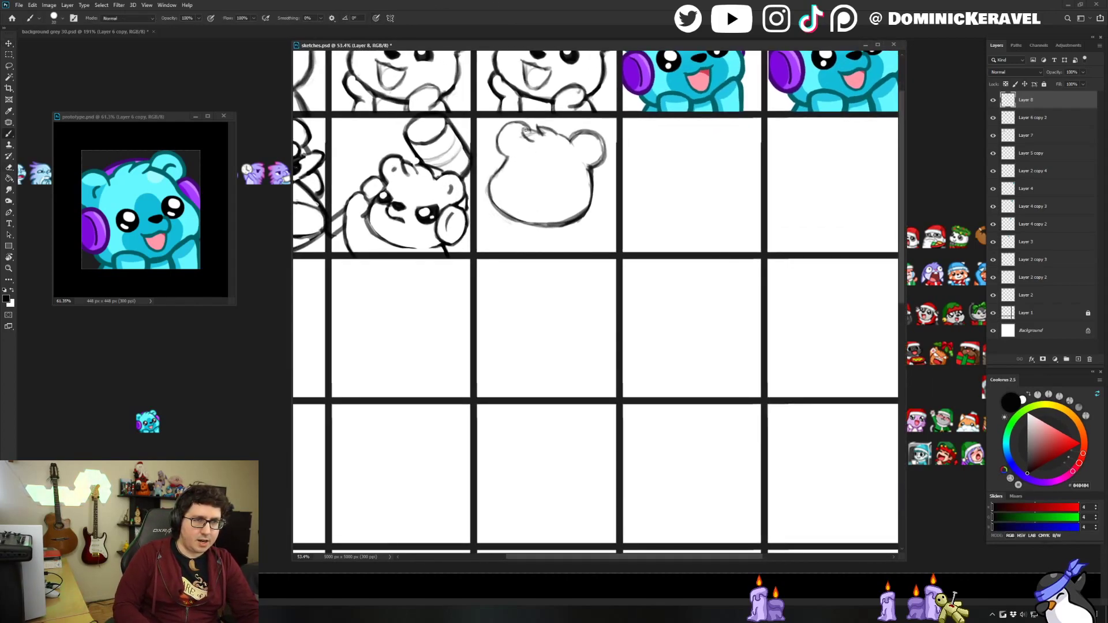
{"action": "key", "text": "ctrl+z"}
{"action": "mouse_move", "coordinate": [512, 123]}
{"action": "left_mouse_down"}
{"action": "mouse_move", "coordinate": [530, 135]}
{"action": "mouse_move", "coordinate": [501, 130]}
{"action": "mouse_move", "coordinate": [499, 150]}
{"action": "mouse_move", "coordinate": [512, 154]}
{"action": "mouse_move", "coordinate": [594, 129]}
{"action": "mouse_move", "coordinate": [609, 144]}
{"action": "left_mouse_up"}
{"action": "key", "text": "e"}
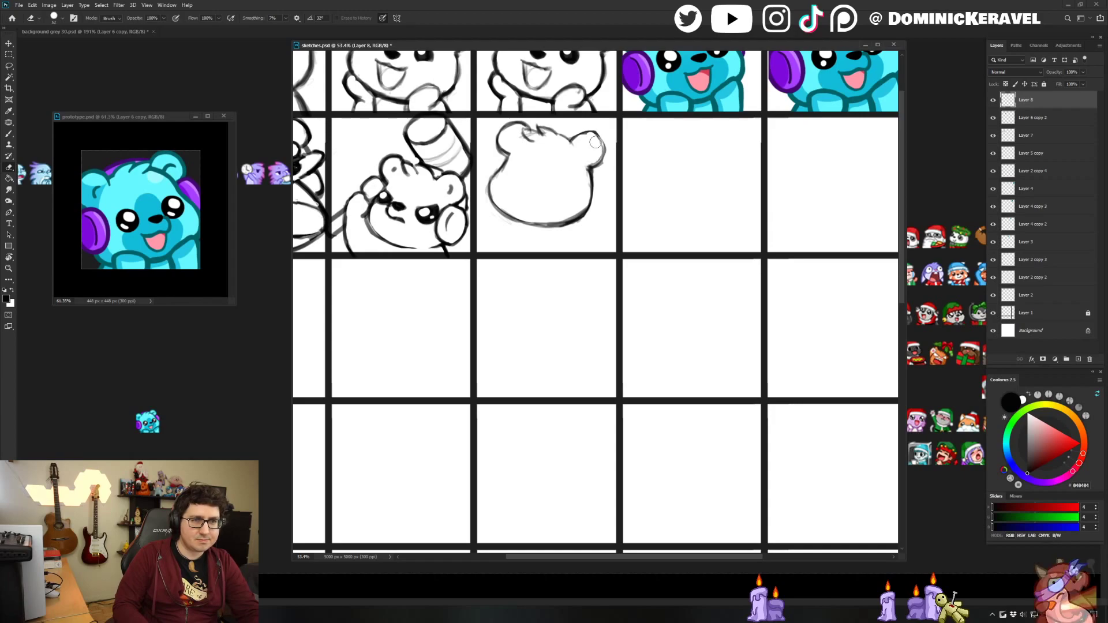
Sketch a small nose on the bear's face and two body lines running down from the chin.
{"action": "key", "text": "b"}
{"action": "key", "text": "v"}
{"action": "left_click_drag", "start_coordinate": [594, 118], "coordinate": [592, 198]}
{"action": "key", "text": "e"}
{"action": "key", "text": "b"}
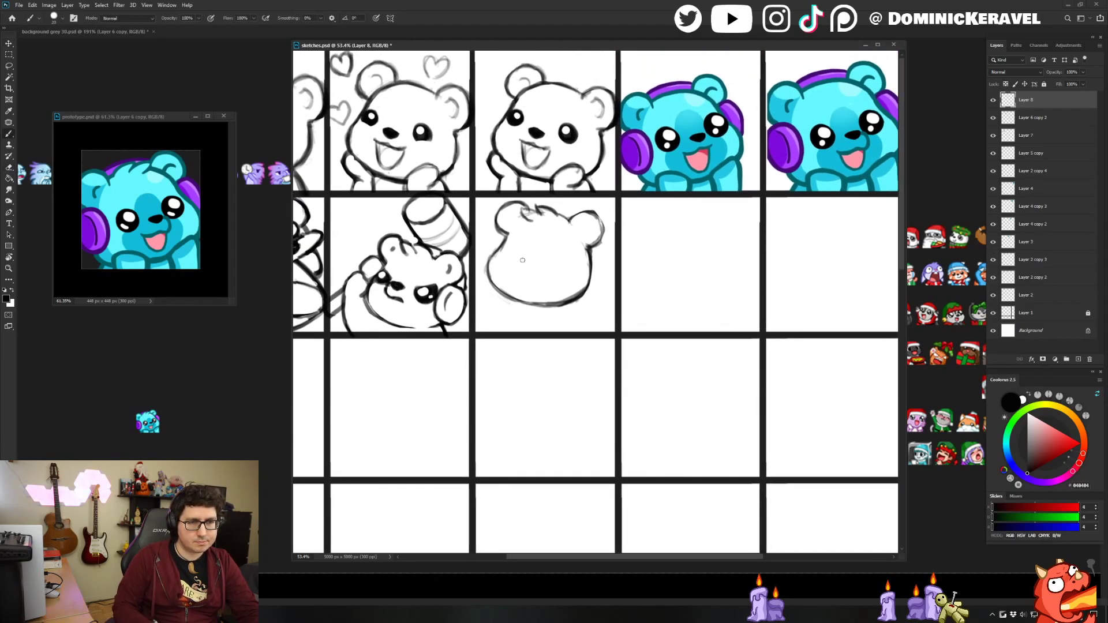
{"action": "left_click_drag", "start_coordinate": [524, 257], "coordinate": [526, 261]}
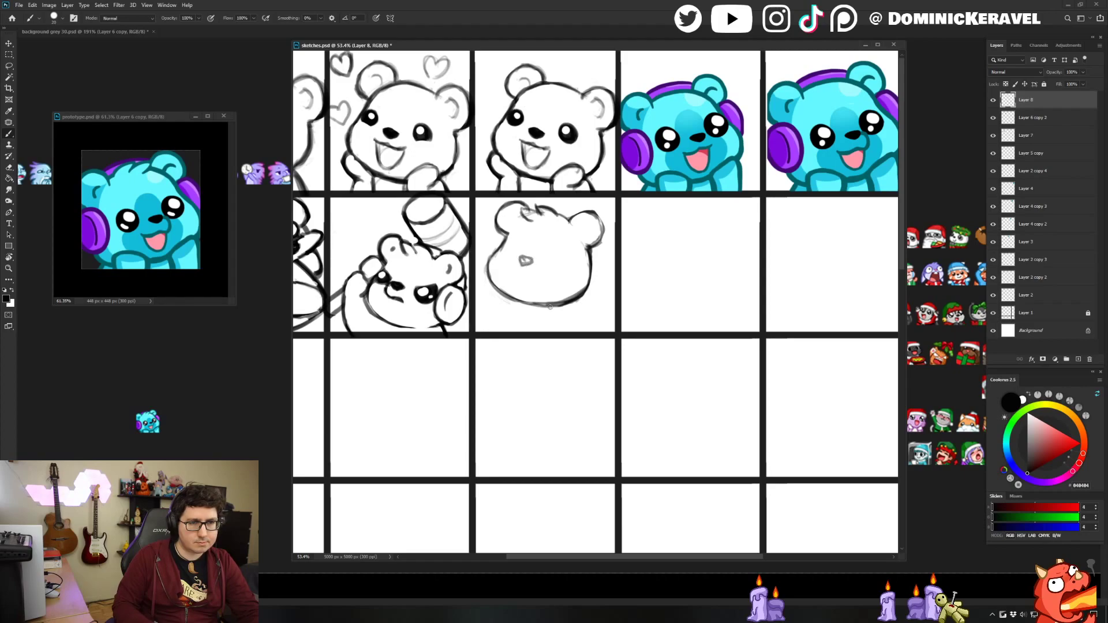
{"action": "left_click_drag", "start_coordinate": [576, 309], "coordinate": [588, 327]}
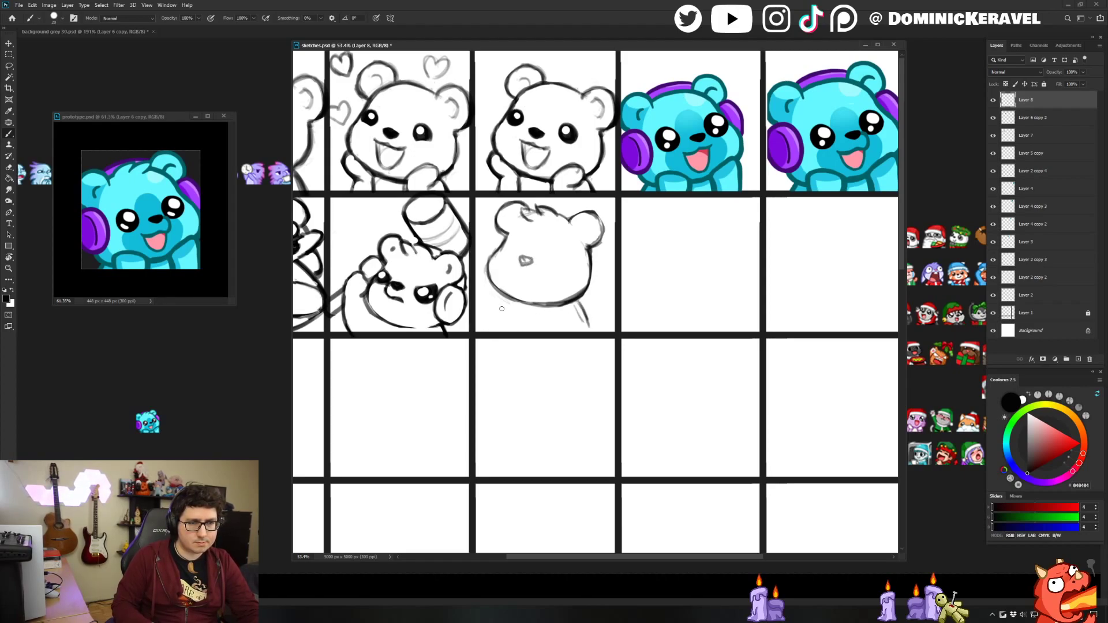
{"action": "left_click_drag", "start_coordinate": [511, 301], "coordinate": [504, 319]}
{"action": "mouse_move", "coordinate": [572, 304]}
{"action": "left_mouse_down"}
{"action": "mouse_move", "coordinate": [586, 323]}
{"action": "mouse_move", "coordinate": [566, 309]}
{"action": "left_mouse_up"}
Enlarge the bear sketch with Free Transform so that it fills its grid cell.
{"action": "key", "text": "e"}
{"action": "key", "text": "v"}
{"action": "key", "text": "ctrl+t"}
{"action": "left_click_drag", "start_coordinate": [592, 218], "coordinate": [619, 189]}
{"action": "key", "text": "Return"}
{"action": "mouse_move", "coordinate": [585, 310]}
{"action": "left_mouse_down"}
{"action": "mouse_move", "coordinate": [600, 325]}
{"action": "mouse_move", "coordinate": [579, 328]}
{"action": "mouse_move", "coordinate": [604, 324]}
{"action": "left_mouse_up"}
Draw a slanted frowning mouth and fill in the nose as a solid black shape.
{"action": "key", "text": "b"}
{"action": "mouse_move", "coordinate": [536, 209]}
{"action": "left_mouse_down"}
{"action": "mouse_move", "coordinate": [529, 226]}
{"action": "mouse_move", "coordinate": [549, 229]}
{"action": "mouse_move", "coordinate": [536, 225]}
{"action": "left_mouse_up"}
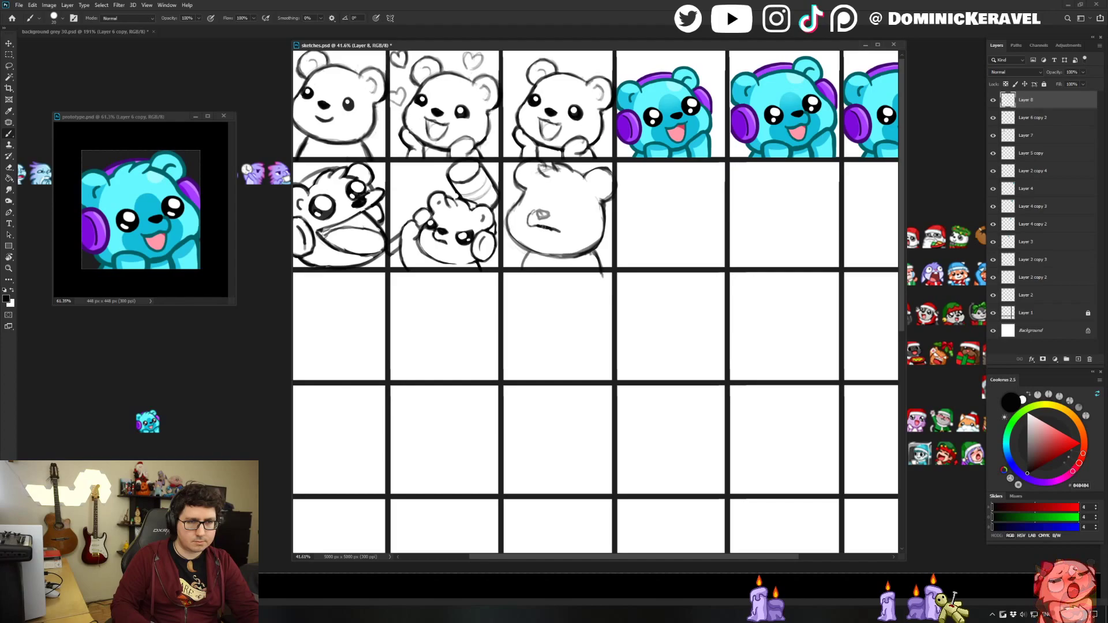
{"action": "left_click_drag", "start_coordinate": [558, 232], "coordinate": [541, 225]}
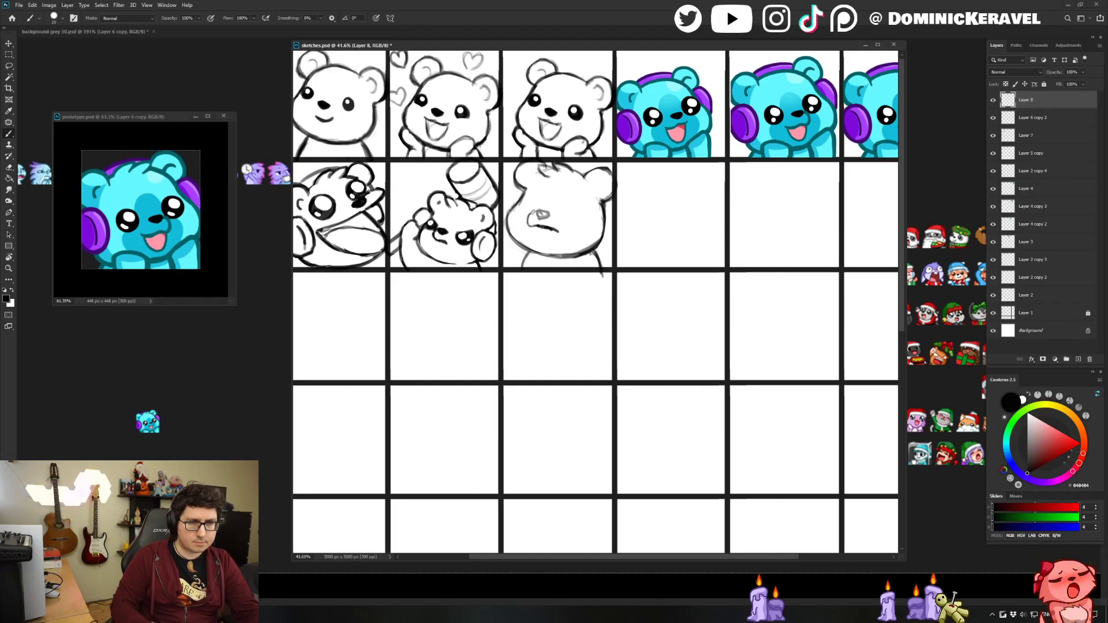
{"action": "mouse_move", "coordinate": [538, 213]}
{"action": "left_mouse_down"}
{"action": "mouse_move", "coordinate": [548, 214]}
{"action": "mouse_move", "coordinate": [536, 212]}
{"action": "mouse_move", "coordinate": [536, 231]}
{"action": "left_mouse_up"}
{"action": "key", "text": "e"}
{"action": "key", "text": "b"}
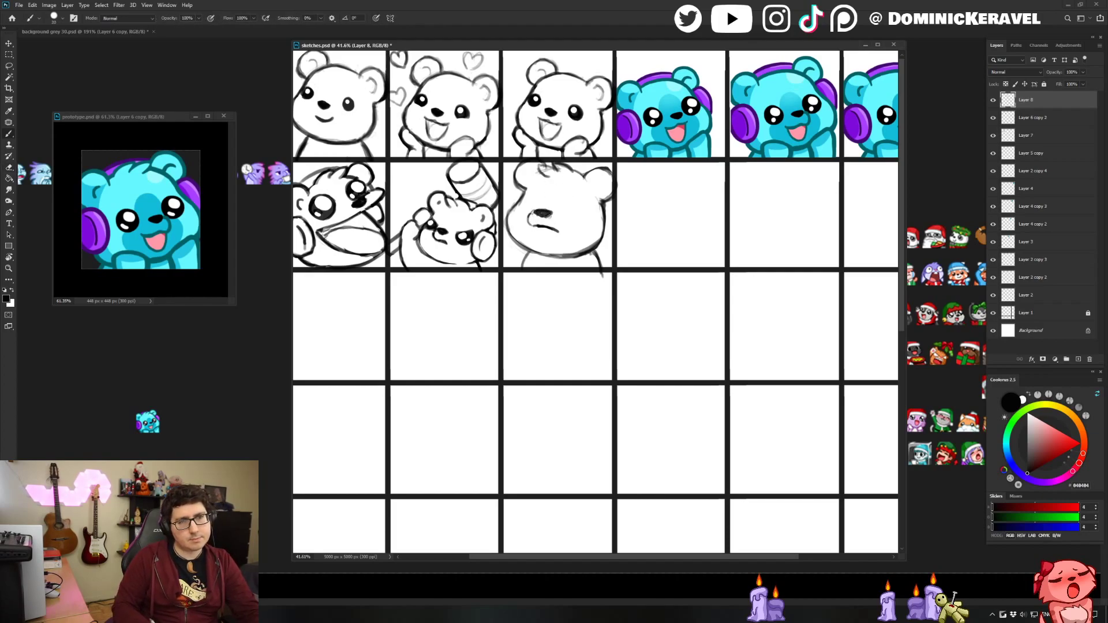
Draw two round dark eyes on either side of the bear's nose.
{"action": "key", "text": "e"}
{"action": "scroll", "coordinate": [534, 247], "scroll_direction": "down", "scroll_amount": 5}
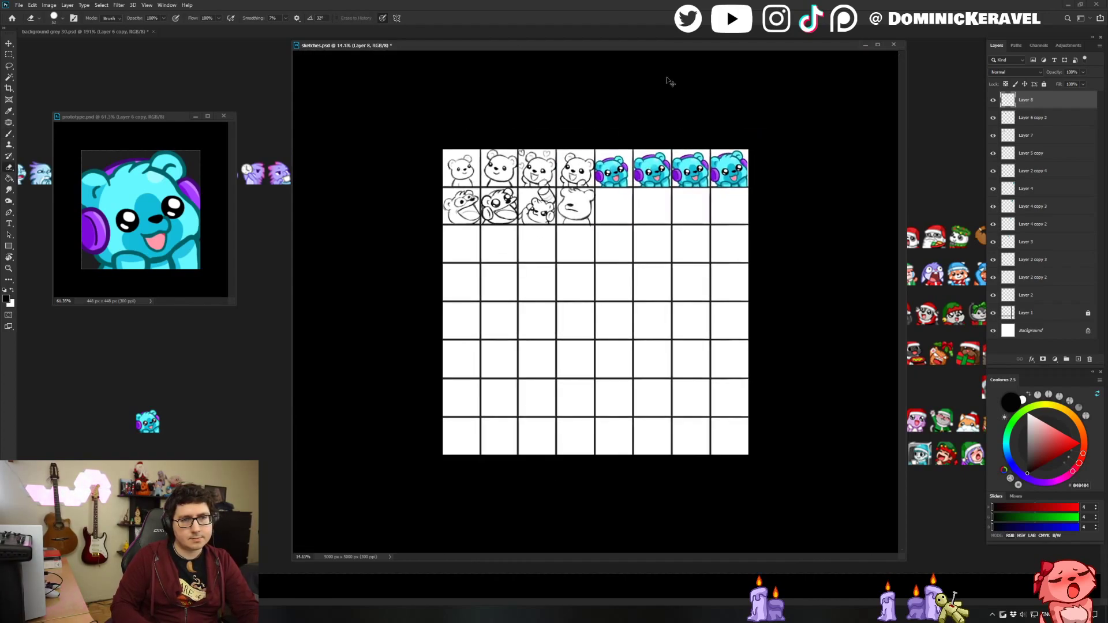
{"action": "scroll", "coordinate": [595, 162], "scroll_direction": "up", "scroll_amount": 4}
{"action": "key", "text": "b"}
{"action": "left_click_drag", "start_coordinate": [588, 169], "coordinate": [547, 166]}
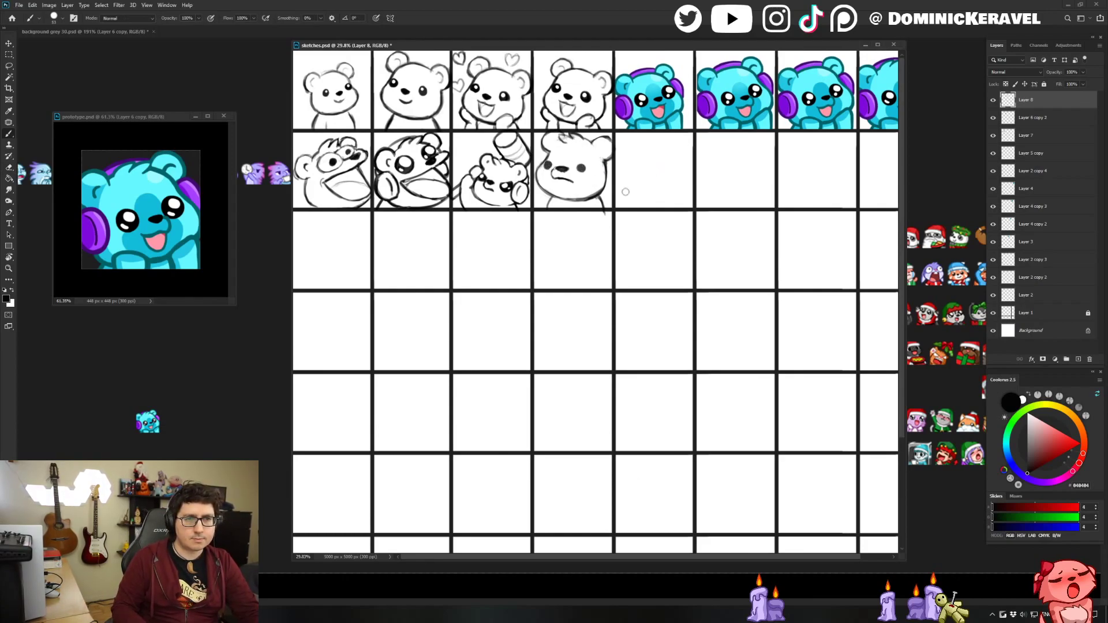
Touch up the bear's right ear and the end of its right shoulder line.
{"action": "key", "text": "e"}
{"action": "key", "text": "v"}
{"action": "scroll", "coordinate": [626, 173], "scroll_direction": "right", "scroll_amount": 2}
{"action": "left_click_drag", "start_coordinate": [585, 158], "coordinate": [593, 156]}
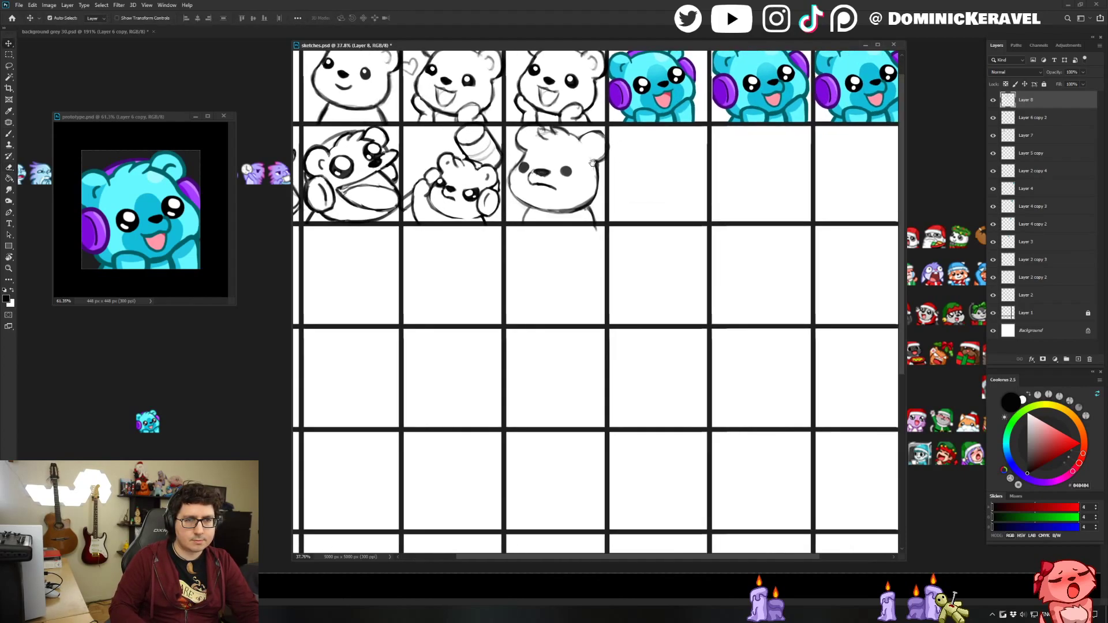
{"action": "mouse_move", "coordinate": [599, 219]}
{"action": "left_mouse_down"}
{"action": "mouse_move", "coordinate": [562, 223]}
{"action": "mouse_move", "coordinate": [571, 221]}
{"action": "left_mouse_up"}
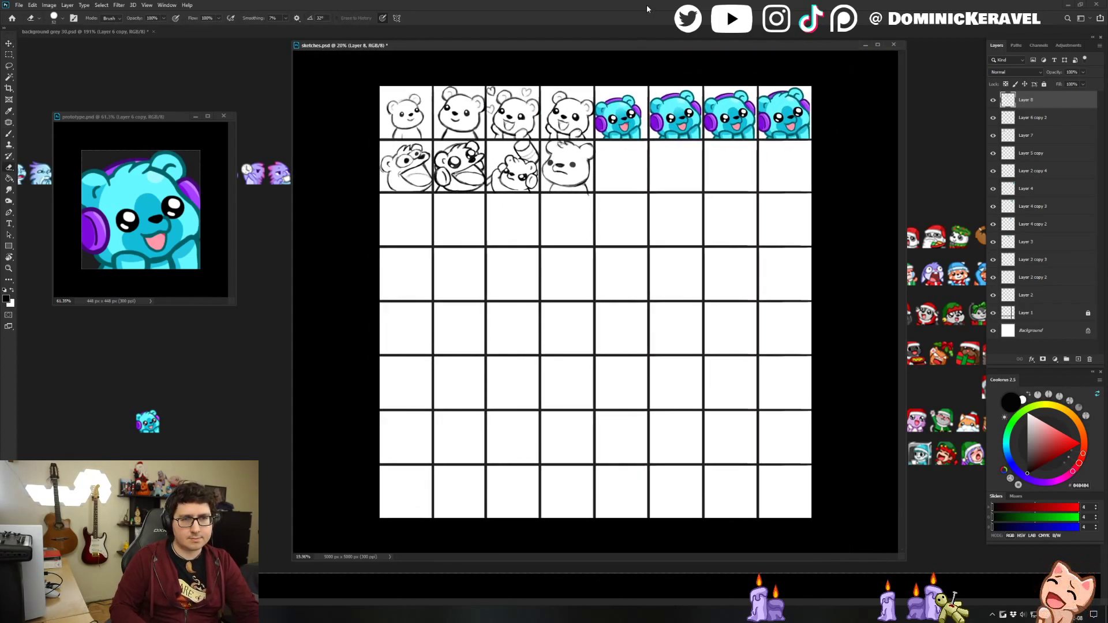
Flip the canvas horizontally and thicken the bear's shoulder lines.
{"action": "key", "text": "ctrl+shift+h"}
{"action": "left_click_drag", "start_coordinate": [606, 189], "coordinate": [614, 189]}
{"action": "scroll", "coordinate": [614, 189], "scroll_direction": "up", "scroll_amount": 1}
{"action": "key", "text": "b"}
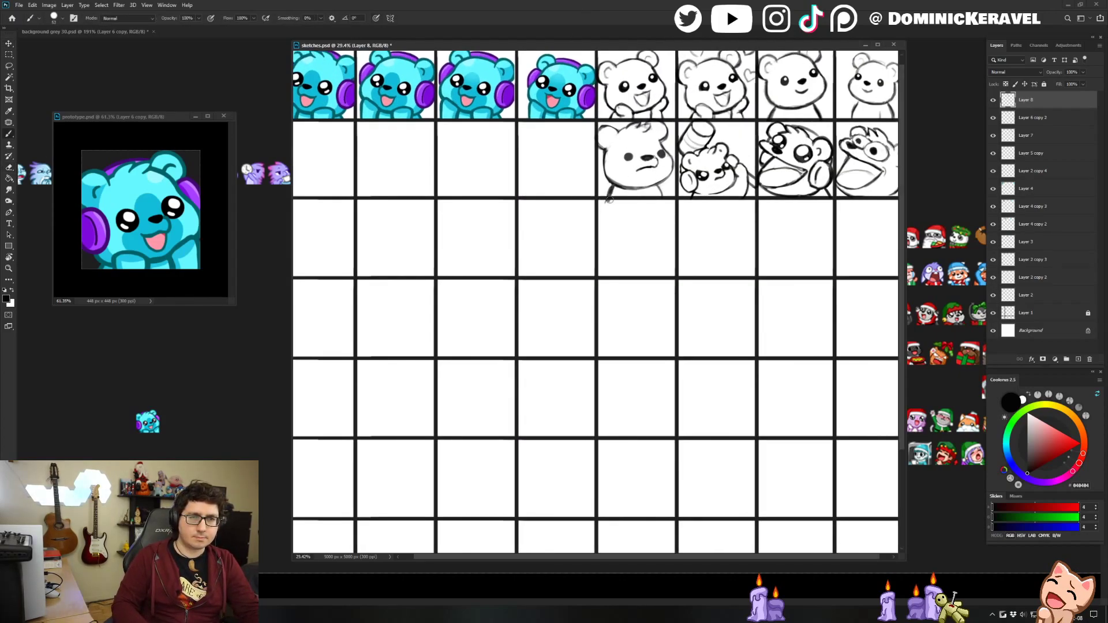
{"action": "key", "text": "b"}
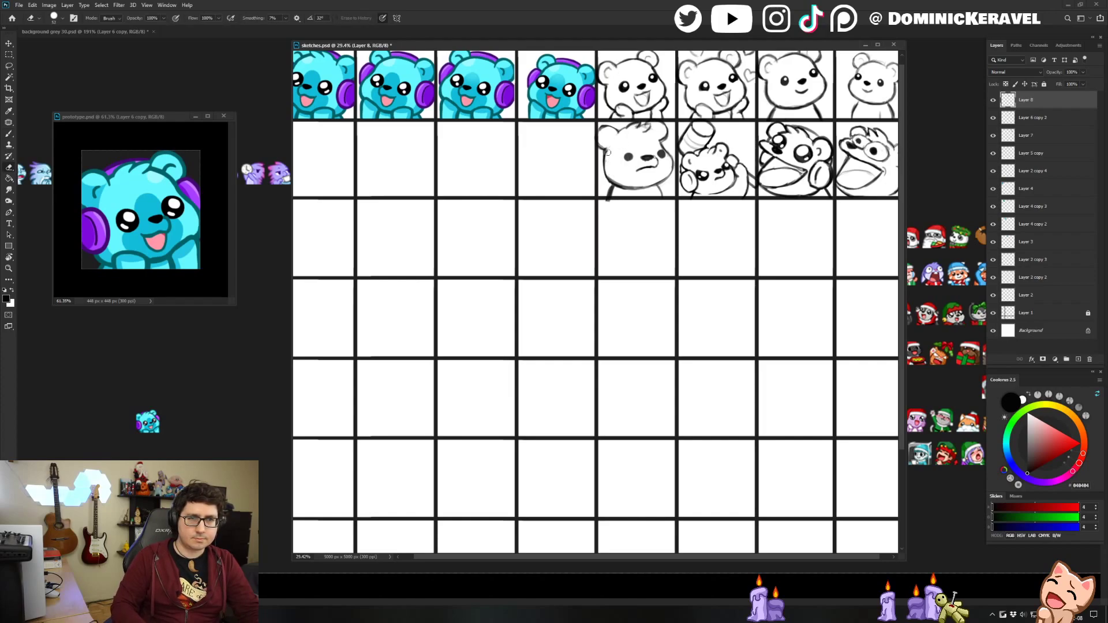
{"action": "key", "text": "e"}
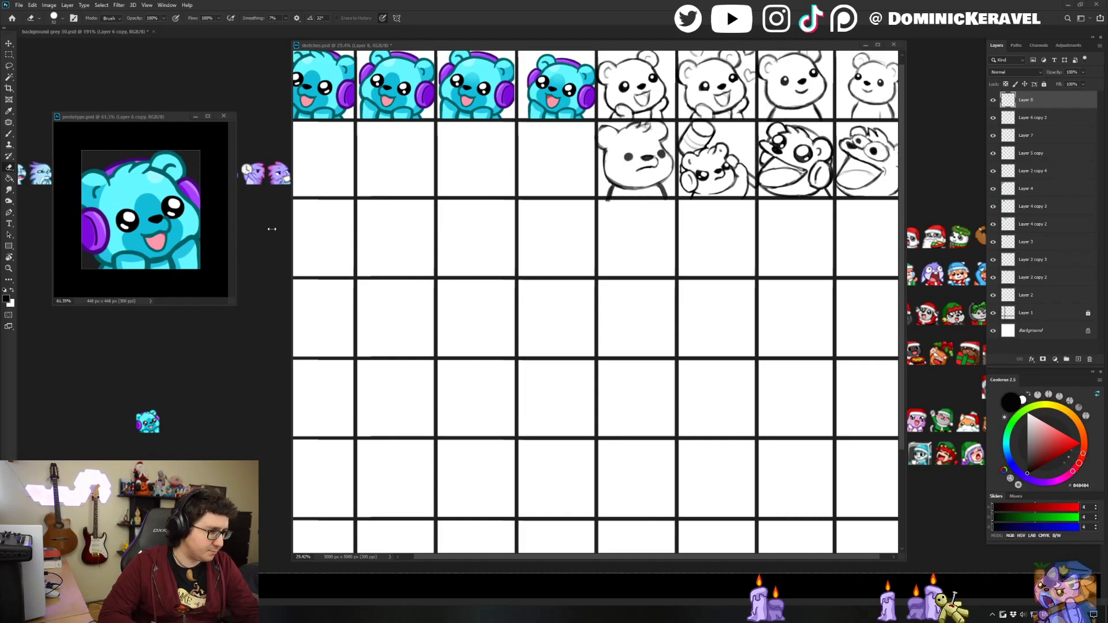
{"action": "left_click_drag", "start_coordinate": [445, 46], "coordinate": [439, 49]}
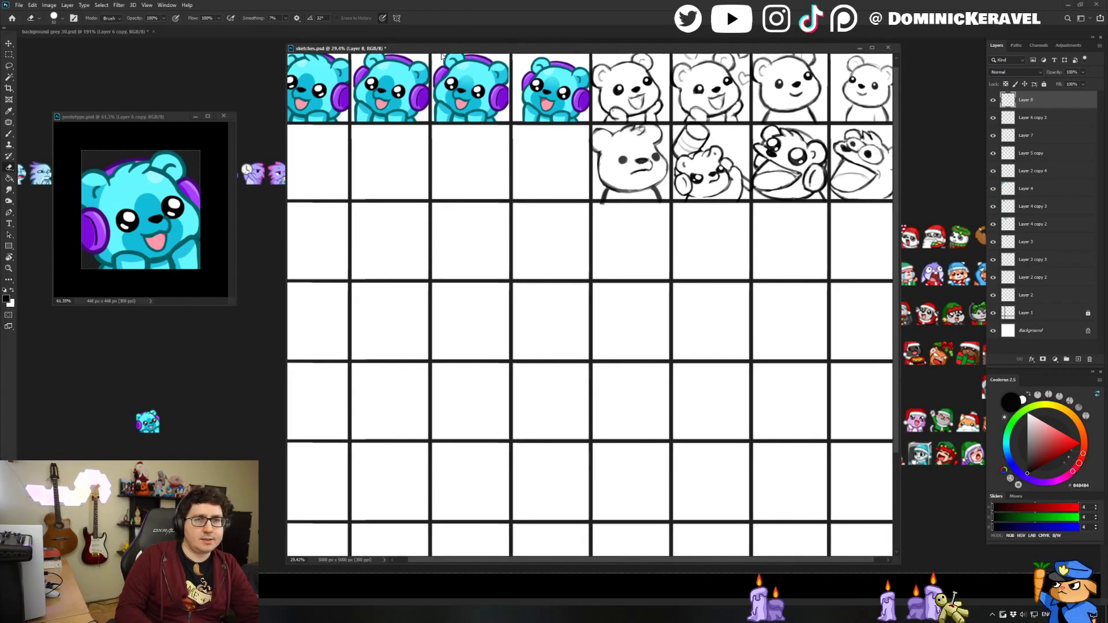
{"action": "key", "text": "v"}
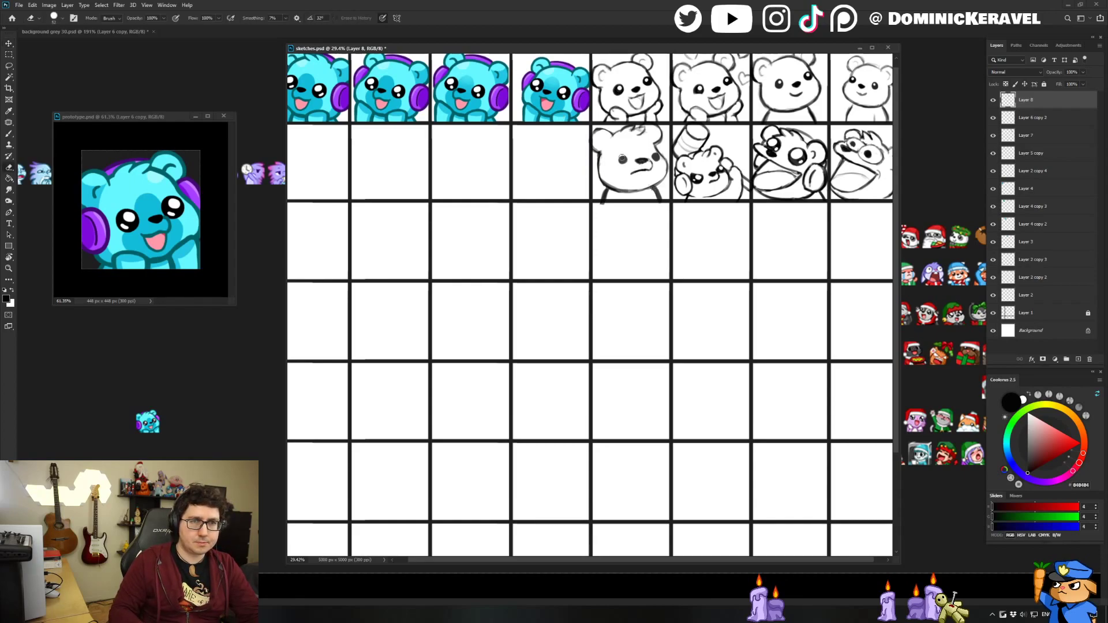
Darken the bear's left ear and left cheek outline, erasing rough edges along them.
{"action": "left_click_drag", "start_coordinate": [626, 161], "coordinate": [658, 167]}
{"action": "left_click_drag", "start_coordinate": [571, 245], "coordinate": [473, 290]}
{"action": "scroll", "coordinate": [474, 290], "scroll_direction": "up", "scroll_amount": 2}
{"action": "key", "text": "b"}
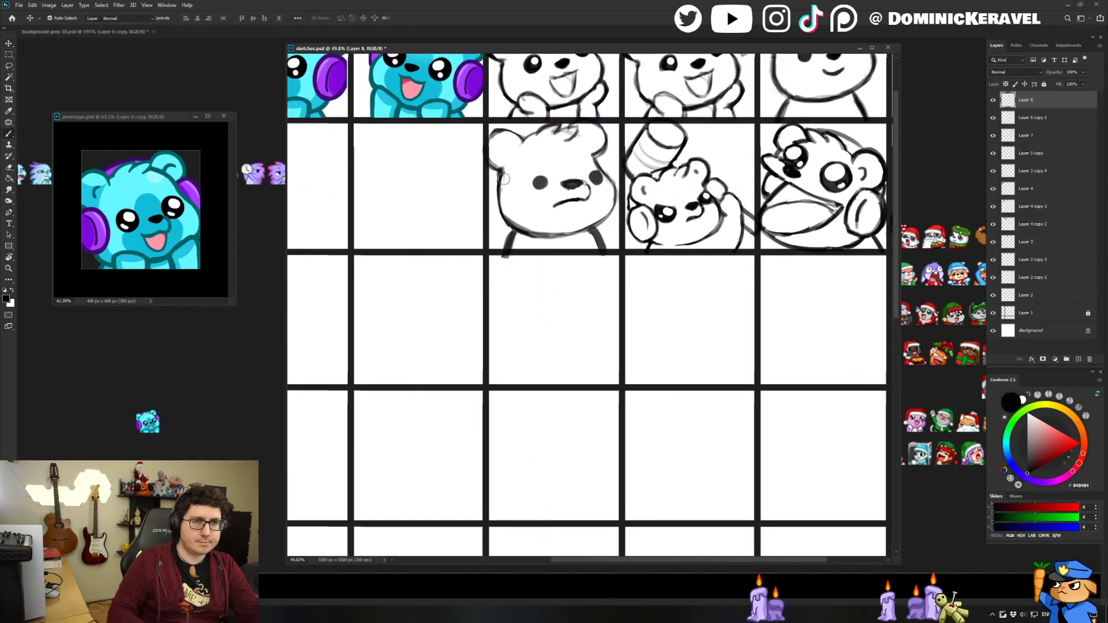
{"action": "key", "text": "e"}
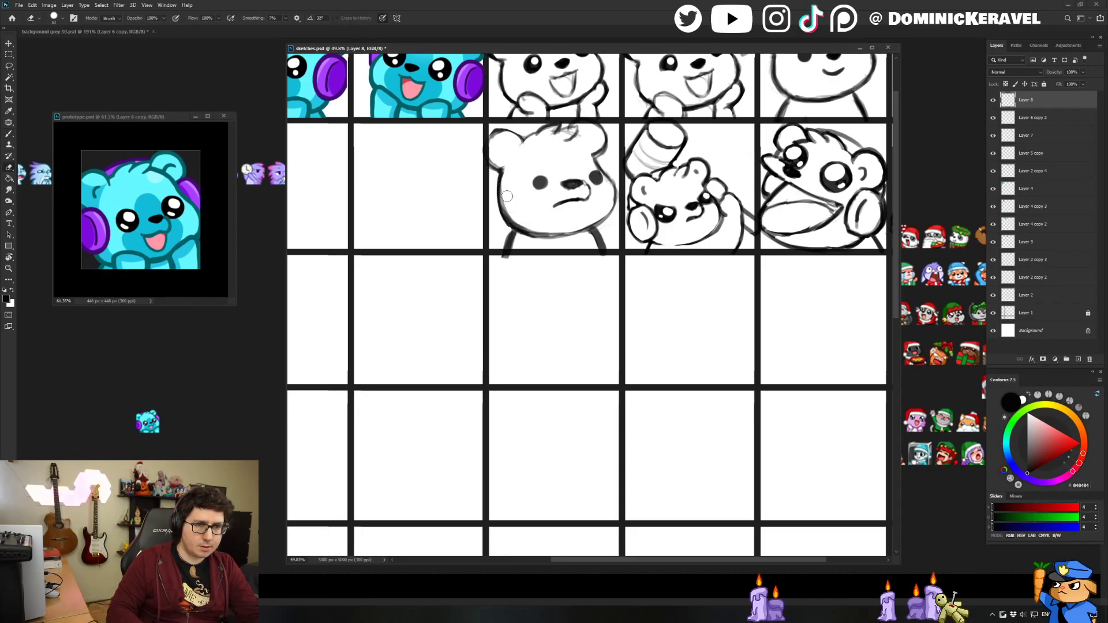
{"action": "key", "text": "b"}
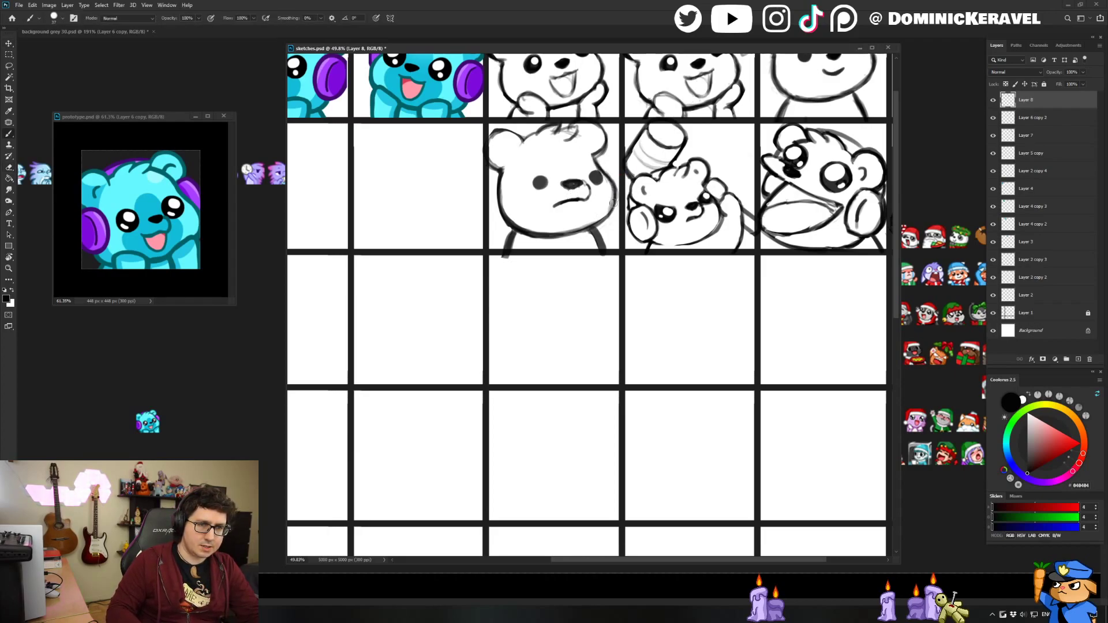
Refine the frowning bear's nose with a small highlight and clean up the lines near its right ear.
{"action": "key", "text": "e"}
{"action": "key", "text": "b"}
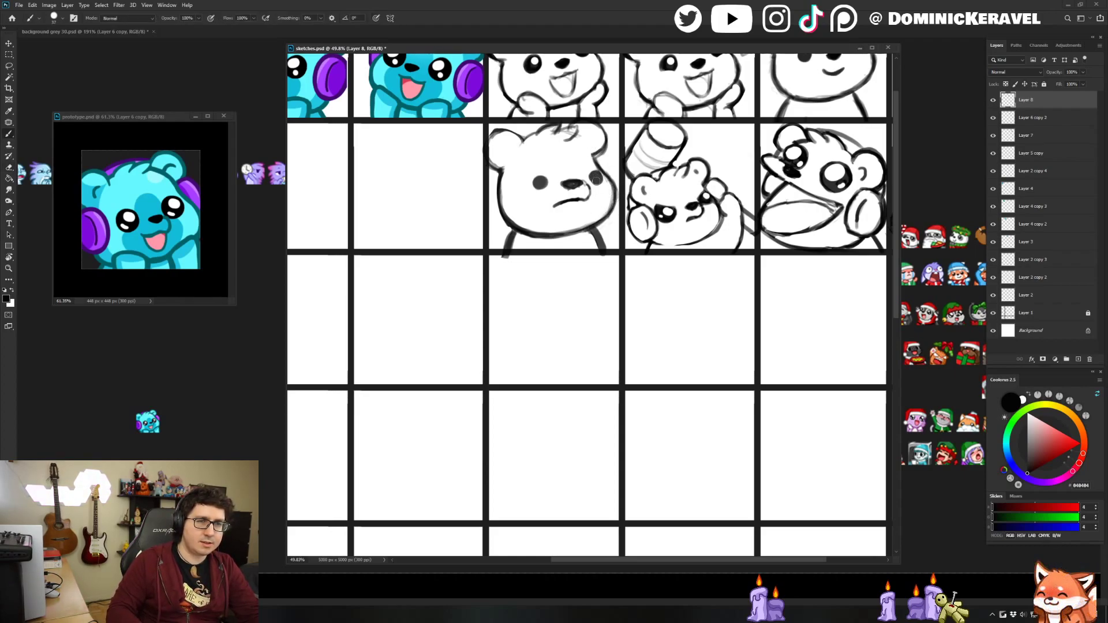
{"action": "key", "text": "e"}
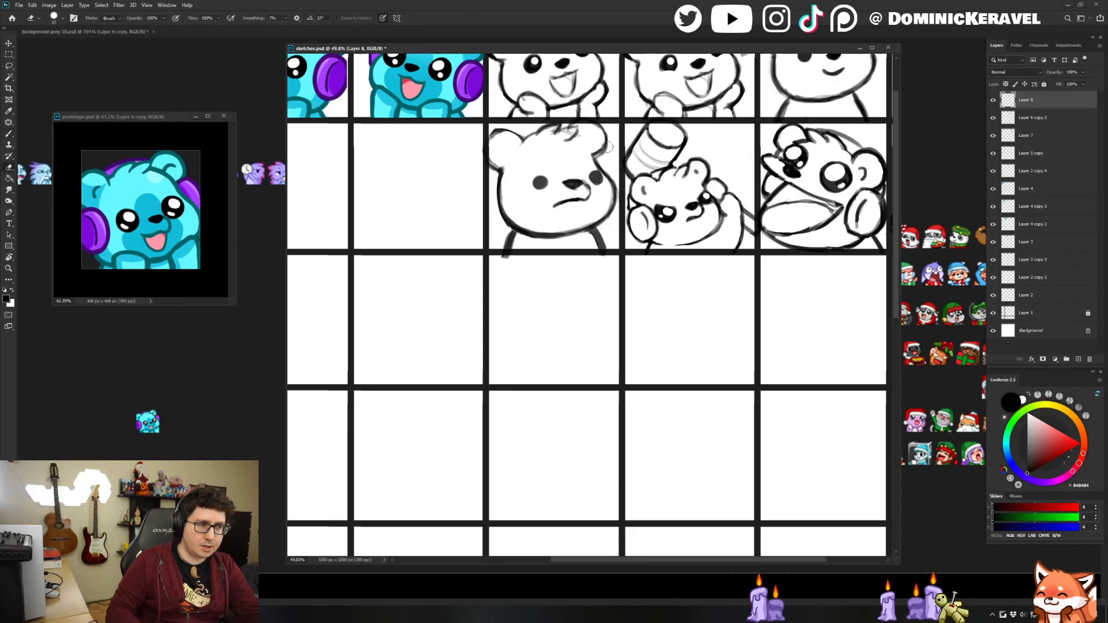
{"action": "key", "text": "v"}
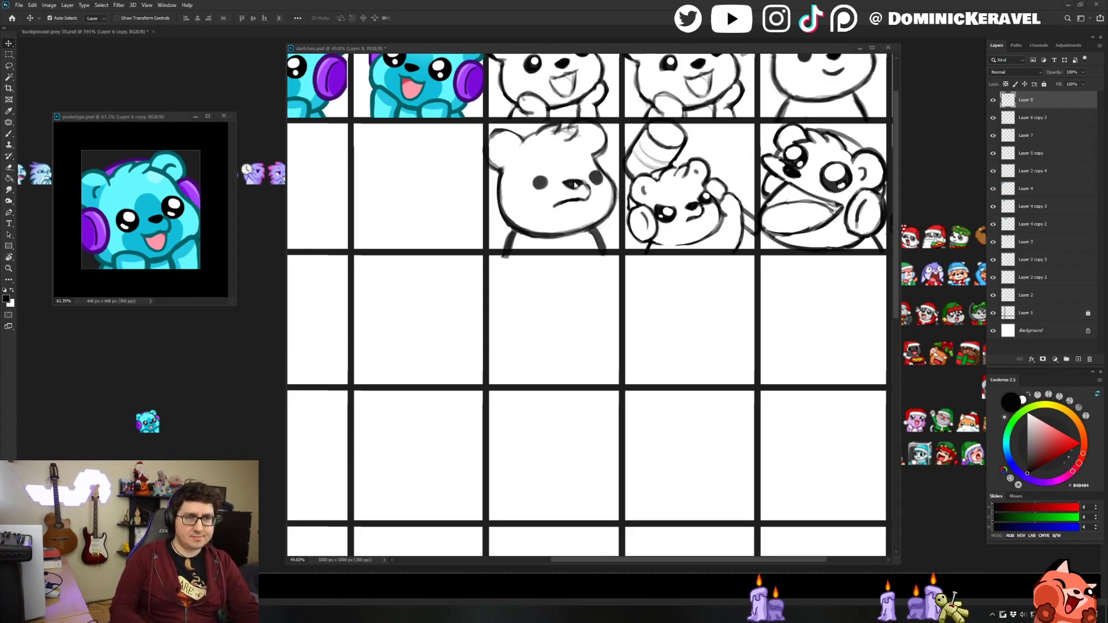
Move the frowning bear's eyes, nose and mouth slightly lower on the face.
{"action": "left_click_drag", "start_coordinate": [591, 122], "coordinate": [567, 191]}
{"action": "key", "text": "e"}
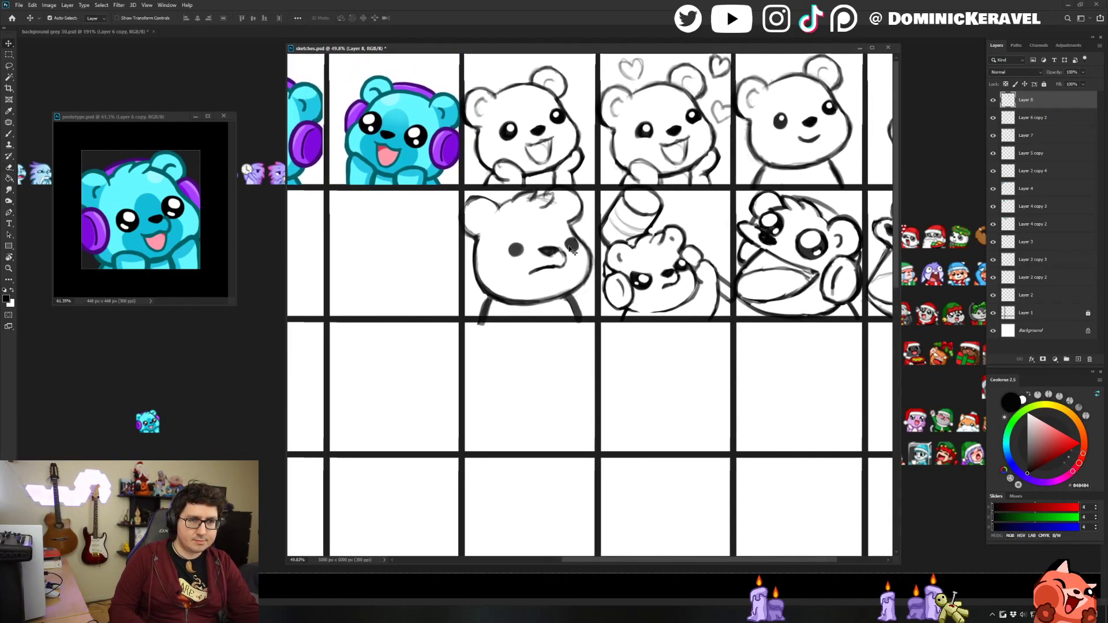
{"action": "key", "text": "b"}
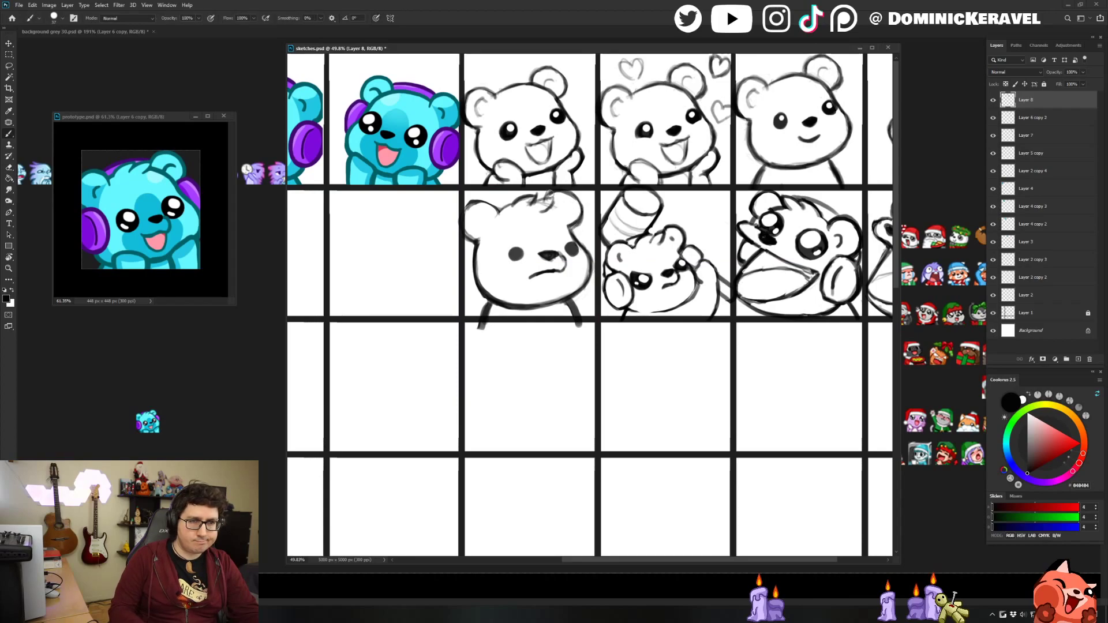
Draw the inner line of the bear's left ear and rework the head outline next to it.
{"action": "key", "text": "e"}
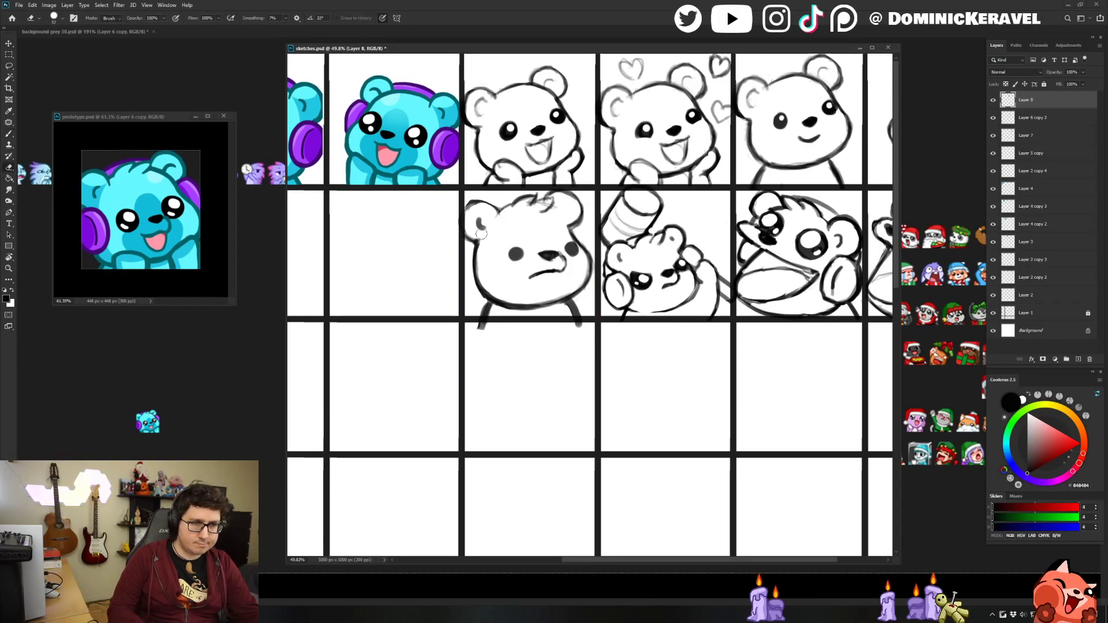
{"action": "key", "text": "b"}
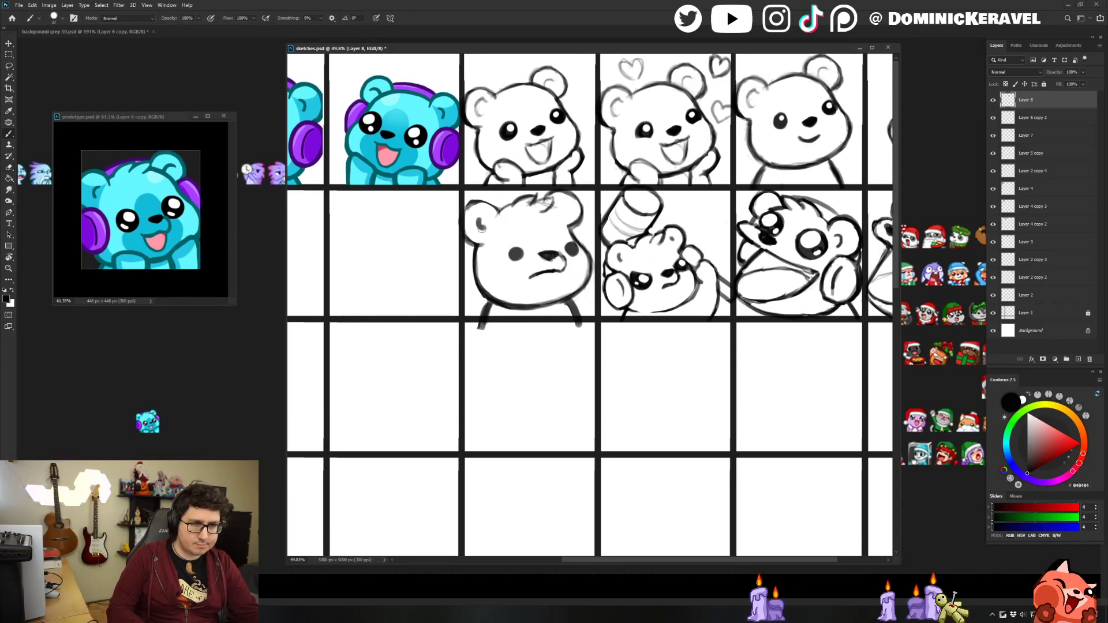
{"action": "mouse_move", "coordinate": [498, 212]}
{"action": "left_mouse_down"}
{"action": "mouse_move", "coordinate": [478, 202]}
{"action": "mouse_move", "coordinate": [486, 209]}
{"action": "left_mouse_up"}
{"action": "key", "text": "e"}
{"action": "key", "text": "b"}
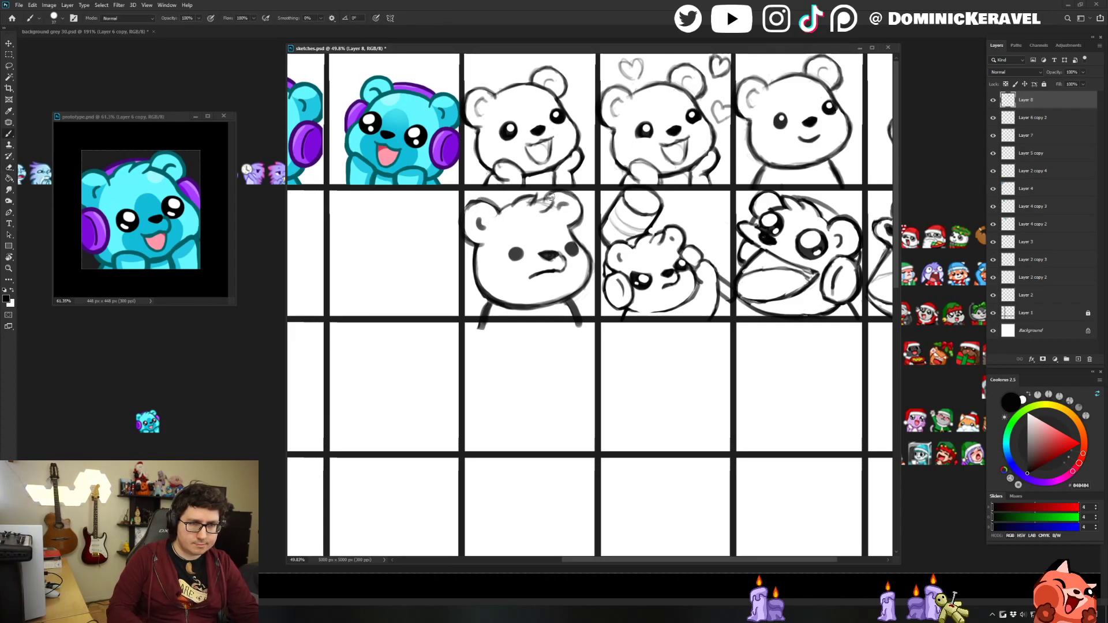
Lasso the bear's eyes, nose and mouth, adjust them with Free Transform, and clear the selection.
{"action": "key", "text": "v"}
{"action": "key", "text": "l"}
{"action": "mouse_move", "coordinate": [517, 226]}
{"action": "left_mouse_down"}
{"action": "mouse_move", "coordinate": [572, 277]}
{"action": "mouse_move", "coordinate": [585, 261]}
{"action": "mouse_move", "coordinate": [549, 227]}
{"action": "left_mouse_up"}
{"action": "scroll", "coordinate": [600, 196], "scroll_direction": "down", "scroll_amount": 3}
{"action": "key", "text": "ctrl+t"}
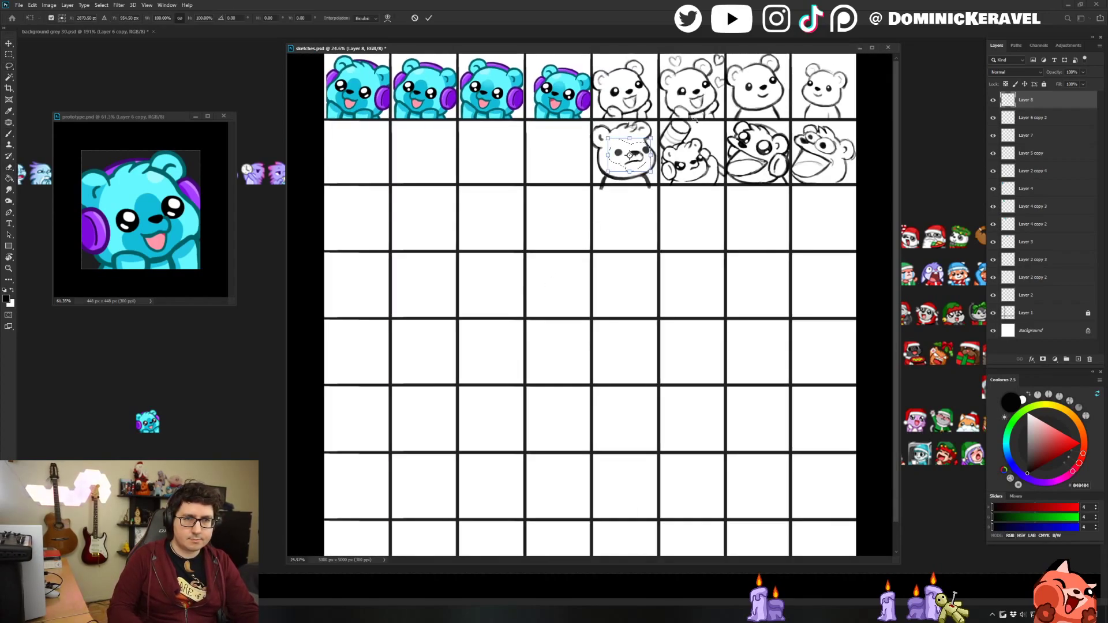
{"action": "key", "text": "Return"}
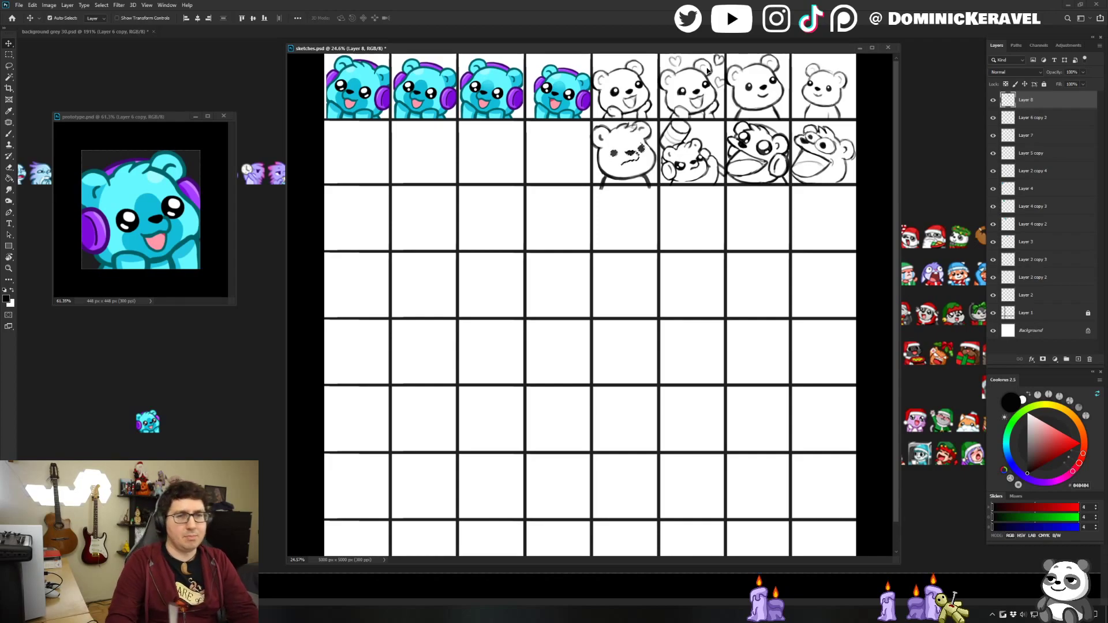
{"action": "key", "text": "ctrl+d"}
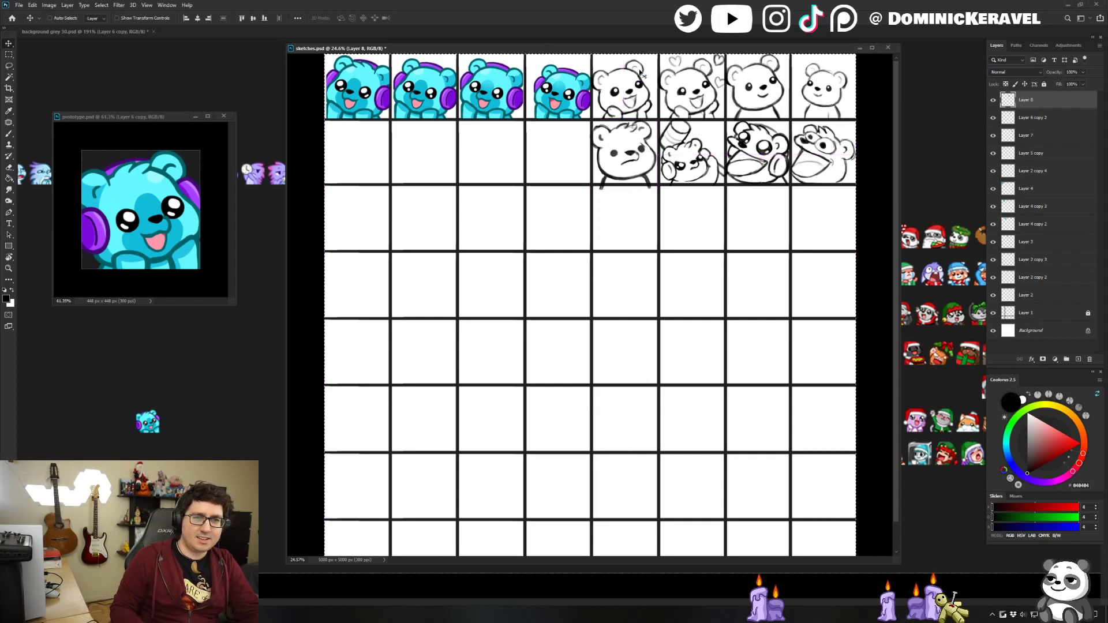
Paste a copy of the frowning bear into the adjacent empty cell of the second row and mirror the canvas view horizontally.
{"action": "key", "text": "ctrl+z"}
{"action": "key", "text": "ctrl+z"}
{"action": "key", "text": "ctrl+v"}
{"action": "left_click_drag", "start_coordinate": [635, 155], "coordinate": [568, 155]}
{"action": "key", "text": "ctrl+shift+h"}
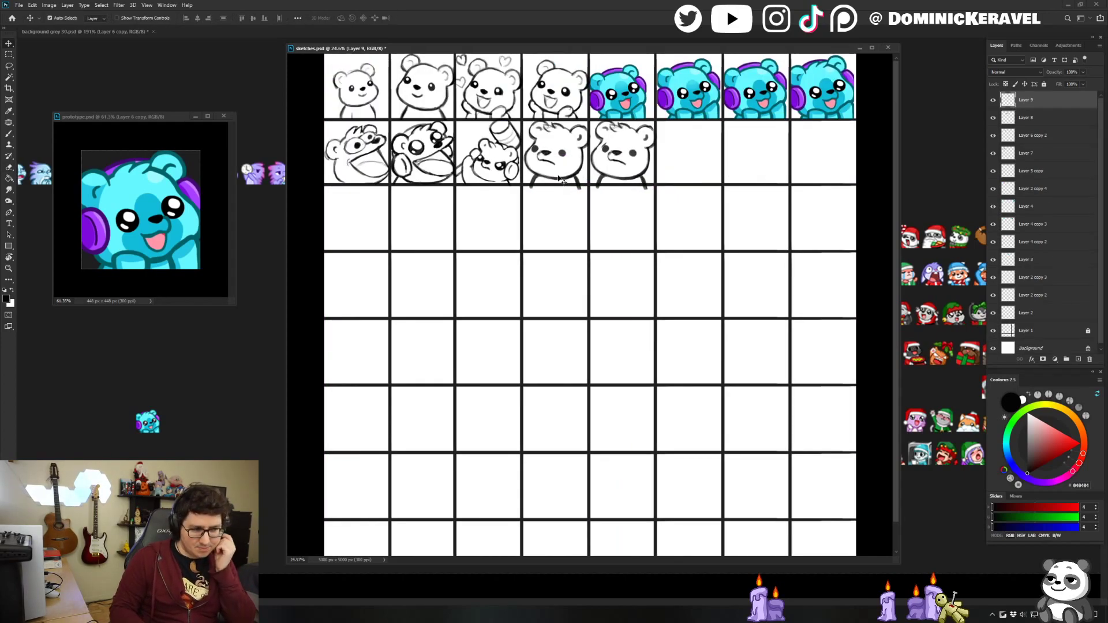
{"action": "scroll", "coordinate": [622, 136], "scroll_direction": "up", "scroll_amount": 4}
{"action": "key", "text": "e"}
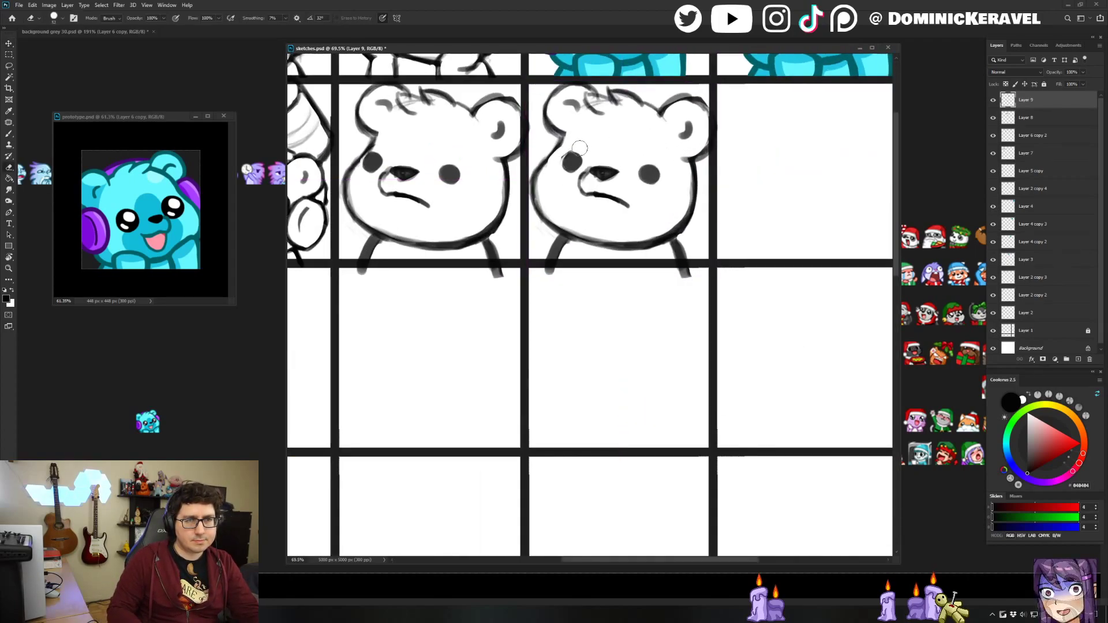
{"action": "key", "text": "b"}
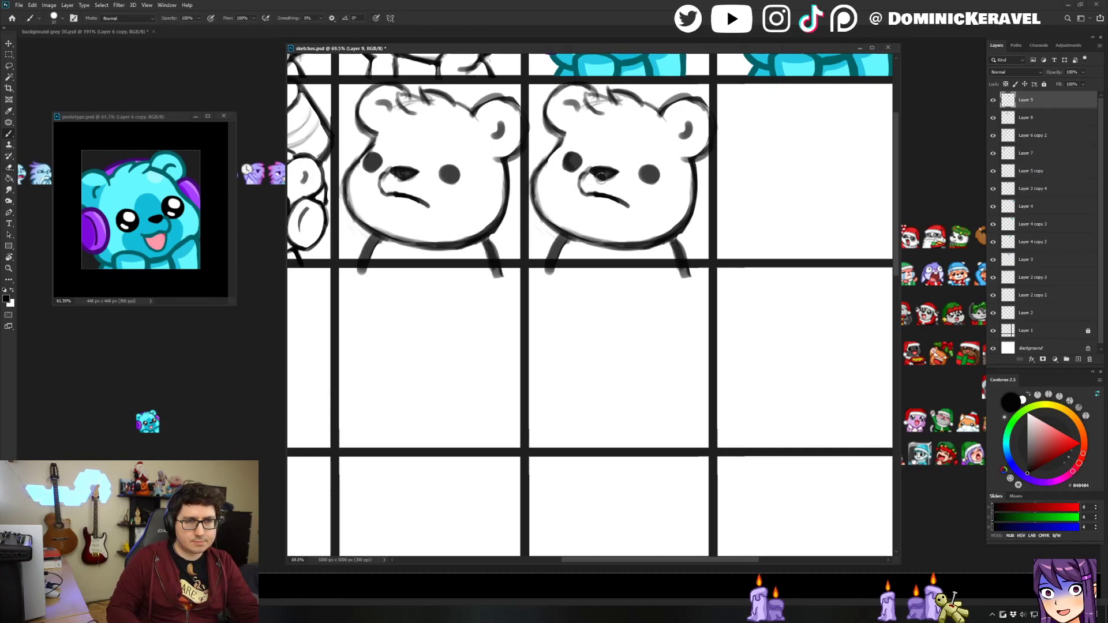
{"action": "left_click_drag", "start_coordinate": [604, 173], "coordinate": [579, 179], "text": "alt"}
{"action": "key", "text": "v"}
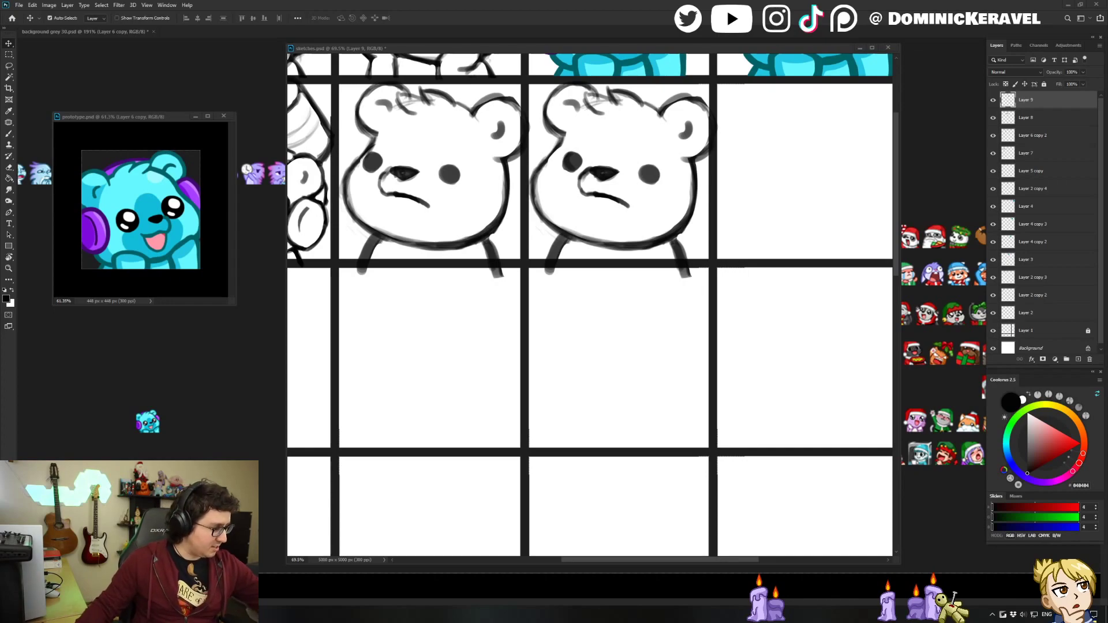
Draw a tall narrow box labelled "12h" in an empty third-row cell beside the bears.
{"action": "left_click_drag", "start_coordinate": [427, 49], "coordinate": [400, 45]}
{"action": "key", "text": "e"}
{"action": "left_click_drag", "start_coordinate": [545, 345], "coordinate": [464, 286]}
{"action": "key", "text": "b"}
{"action": "scroll", "coordinate": [481, 283], "scroll_direction": "up", "scroll_amount": 2}
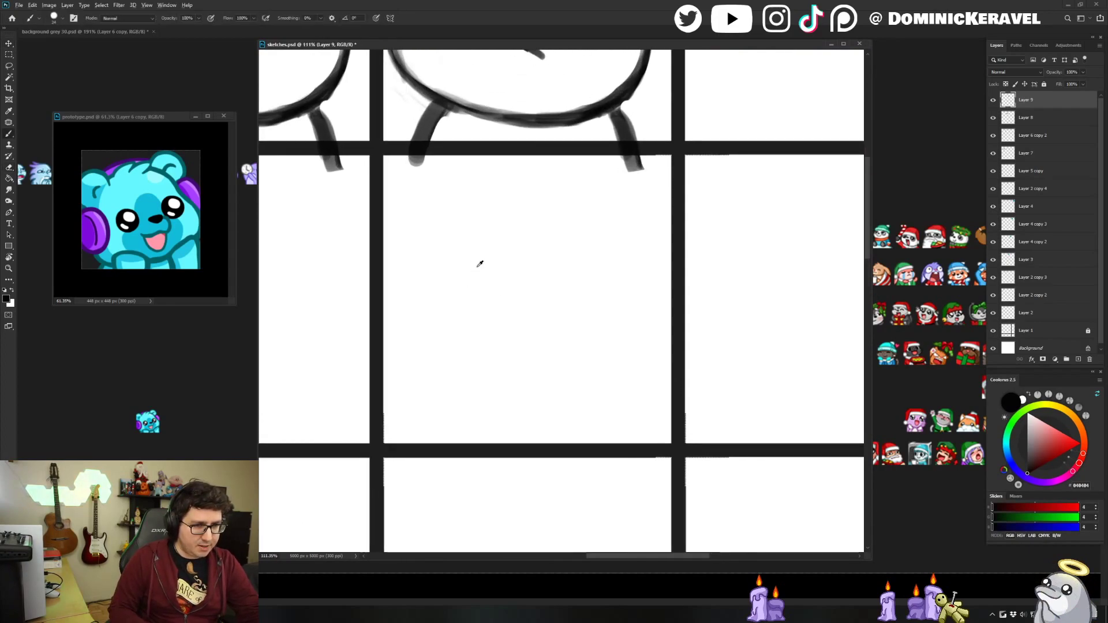
{"action": "key", "text": "v"}
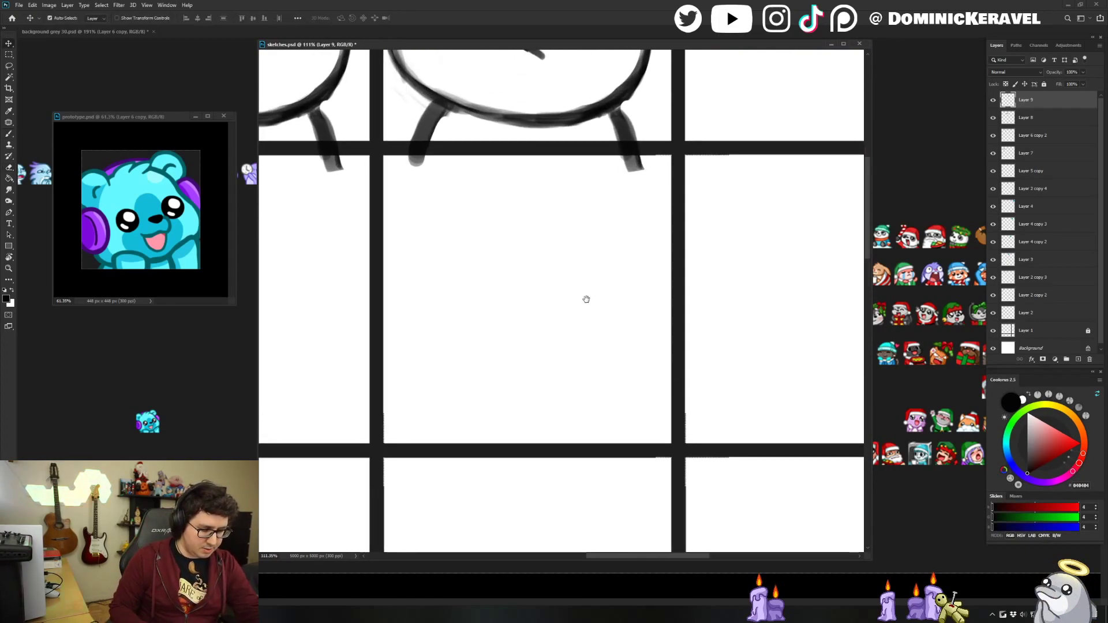
{"action": "scroll", "coordinate": [585, 299], "scroll_direction": "down", "scroll_amount": 2}
{"action": "key", "text": "b"}
{"action": "scroll", "coordinate": [519, 242], "scroll_direction": "right", "scroll_amount": 5}
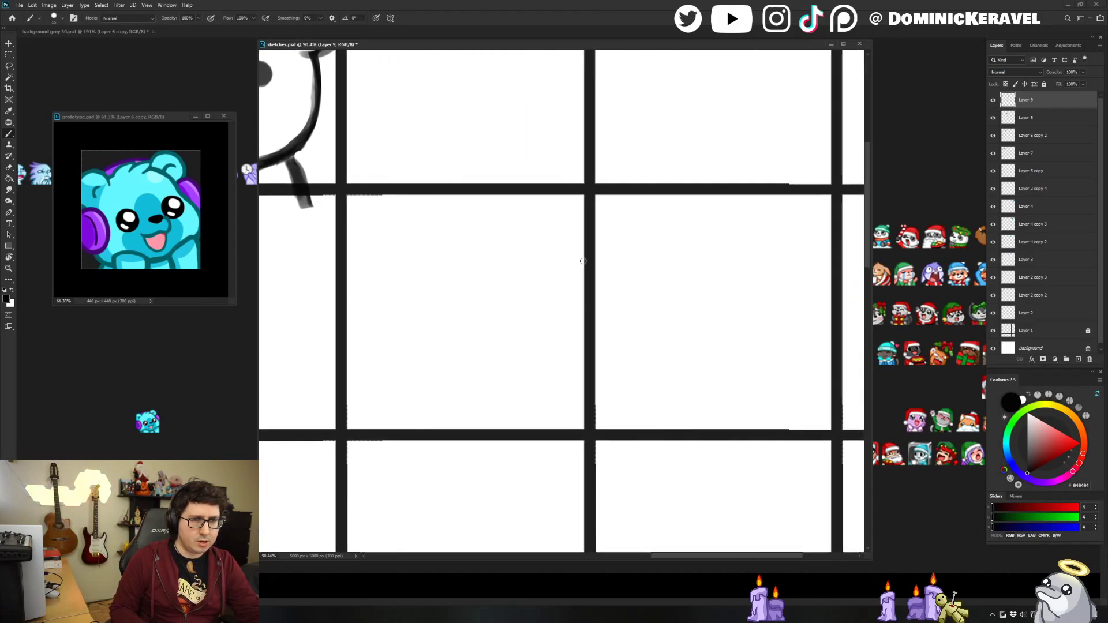
{"action": "mouse_move", "coordinate": [391, 232]}
{"action": "left_mouse_down"}
{"action": "mouse_move", "coordinate": [392, 298]}
{"action": "mouse_move", "coordinate": [414, 263]}
{"action": "mouse_move", "coordinate": [412, 231]}
{"action": "mouse_move", "coordinate": [390, 232]}
{"action": "mouse_move", "coordinate": [428, 272]}
{"action": "mouse_move", "coordinate": [473, 276]}
{"action": "mouse_move", "coordinate": [483, 249]}
{"action": "left_mouse_up"}
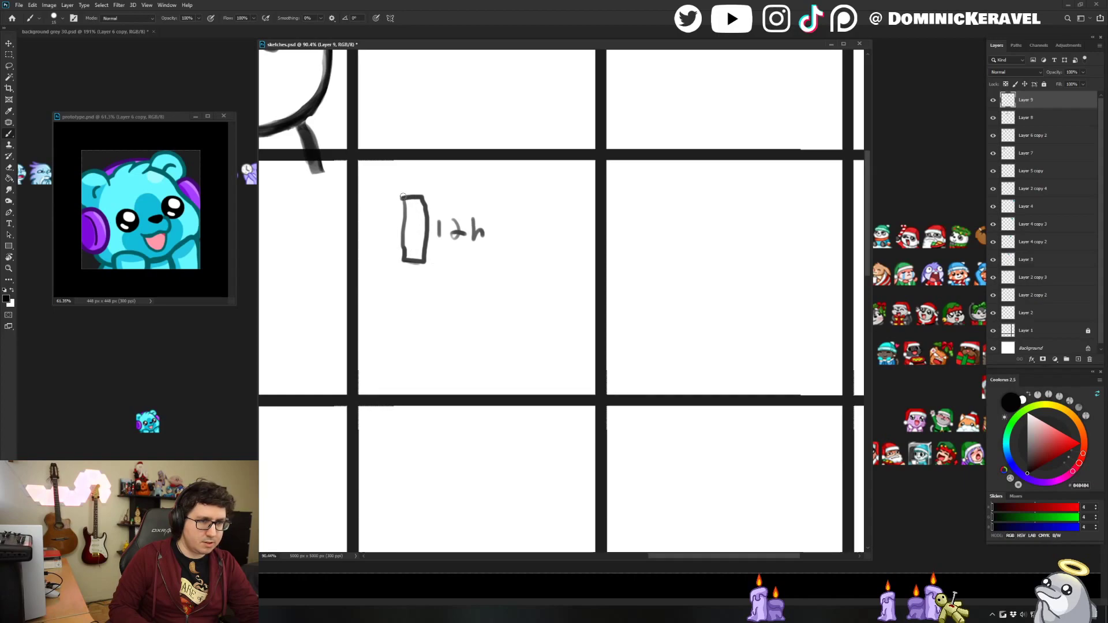
{"action": "left_click_drag", "start_coordinate": [403, 260], "coordinate": [428, 264]}
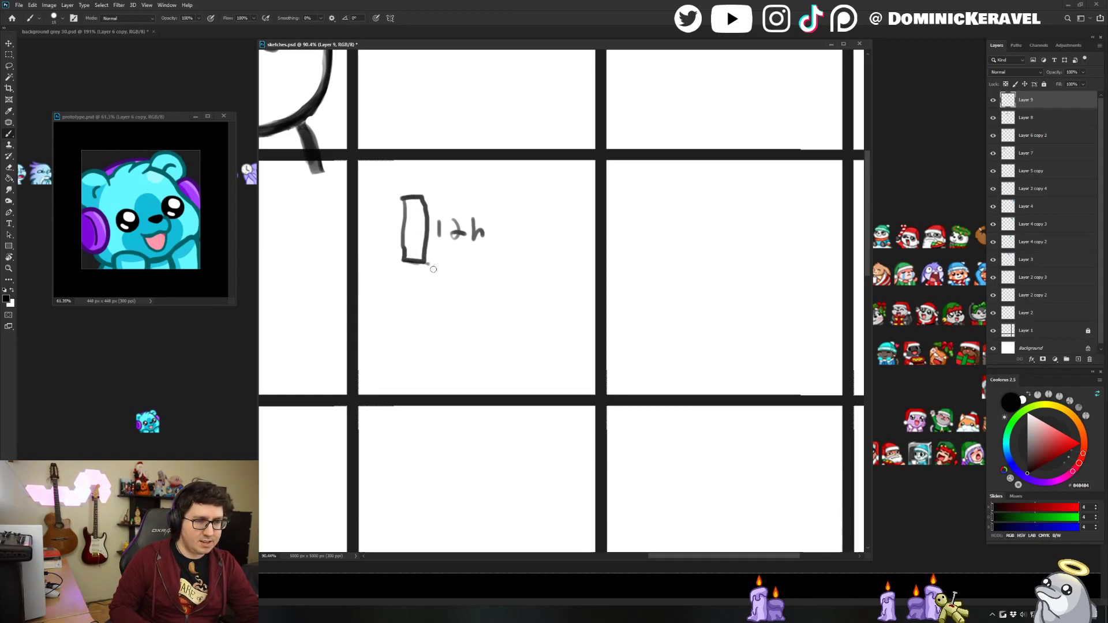
Add a second "12h" box beneath the first and an arrow looping from its bottom to the first box's top.
{"action": "mouse_move", "coordinate": [403, 265]}
{"action": "left_mouse_down"}
{"action": "mouse_move", "coordinate": [424, 305]}
{"action": "mouse_move", "coordinate": [417, 326]}
{"action": "mouse_move", "coordinate": [401, 324]}
{"action": "mouse_move", "coordinate": [406, 265]}
{"action": "left_mouse_up"}
{"action": "left_click_drag", "start_coordinate": [438, 282], "coordinate": [439, 299]}
{"action": "mouse_move", "coordinate": [451, 284]}
{"action": "left_mouse_down"}
{"action": "mouse_move", "coordinate": [473, 299]}
{"action": "mouse_move", "coordinate": [517, 300]}
{"action": "left_mouse_up"}
{"action": "key", "text": "v"}
{"action": "key", "text": "b"}
{"action": "mouse_move", "coordinate": [420, 344]}
{"action": "left_mouse_down"}
{"action": "mouse_move", "coordinate": [392, 344]}
{"action": "mouse_move", "coordinate": [372, 322]}
{"action": "mouse_move", "coordinate": [360, 228]}
{"action": "mouse_move", "coordinate": [389, 210]}
{"action": "left_mouse_up"}
{"action": "mouse_move", "coordinate": [375, 200]}
{"action": "left_mouse_down"}
{"action": "mouse_move", "coordinate": [378, 221]}
{"action": "mouse_move", "coordinate": [375, 201]}
{"action": "left_mouse_up"}
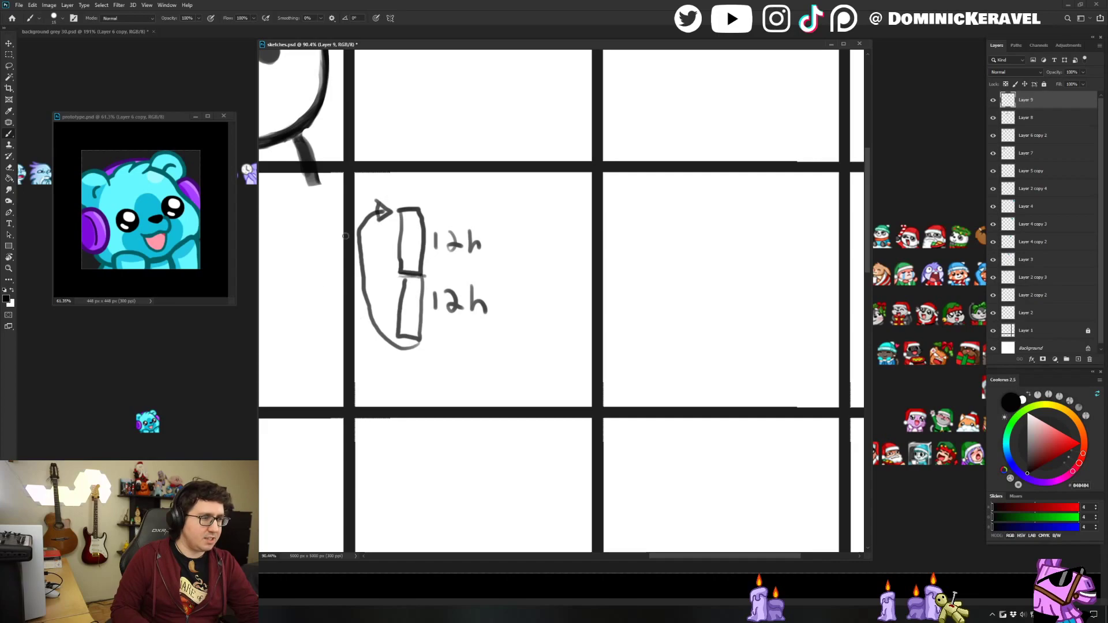
{"action": "key", "text": "v"}
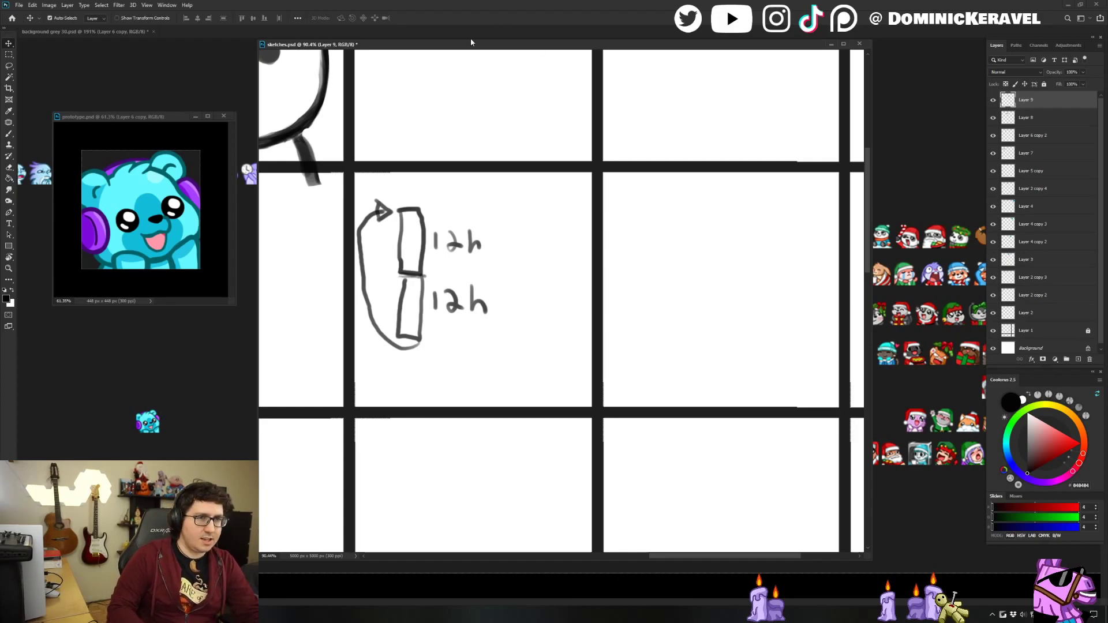
{"action": "left_click_drag", "start_coordinate": [479, 45], "coordinate": [484, 43]}
{"action": "key", "text": "b"}
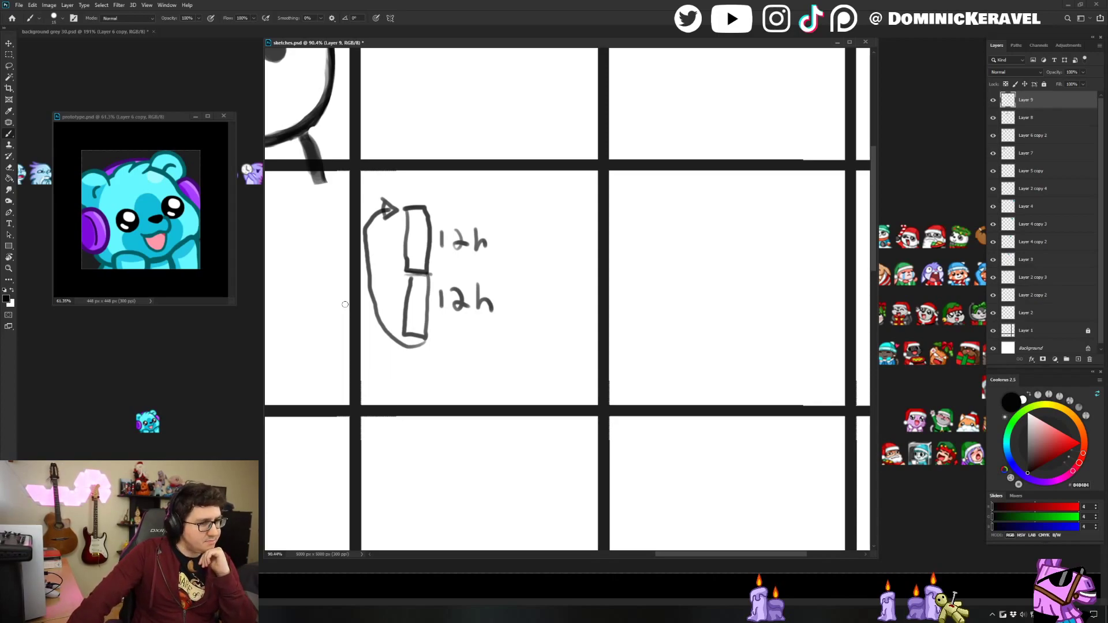
{"action": "key", "text": "v"}
{"action": "mouse_move", "coordinate": [420, 209]}
{"action": "left_mouse_down"}
{"action": "mouse_move", "coordinate": [446, 191]}
{"action": "mouse_move", "coordinate": [375, 393]}
{"action": "mouse_move", "coordinate": [416, 163]}
{"action": "left_mouse_up"}
{"action": "key", "text": "ctrl+z"}
Lasso the 12h box diagram and delete it from the sketch layer.
{"action": "key", "text": "l"}
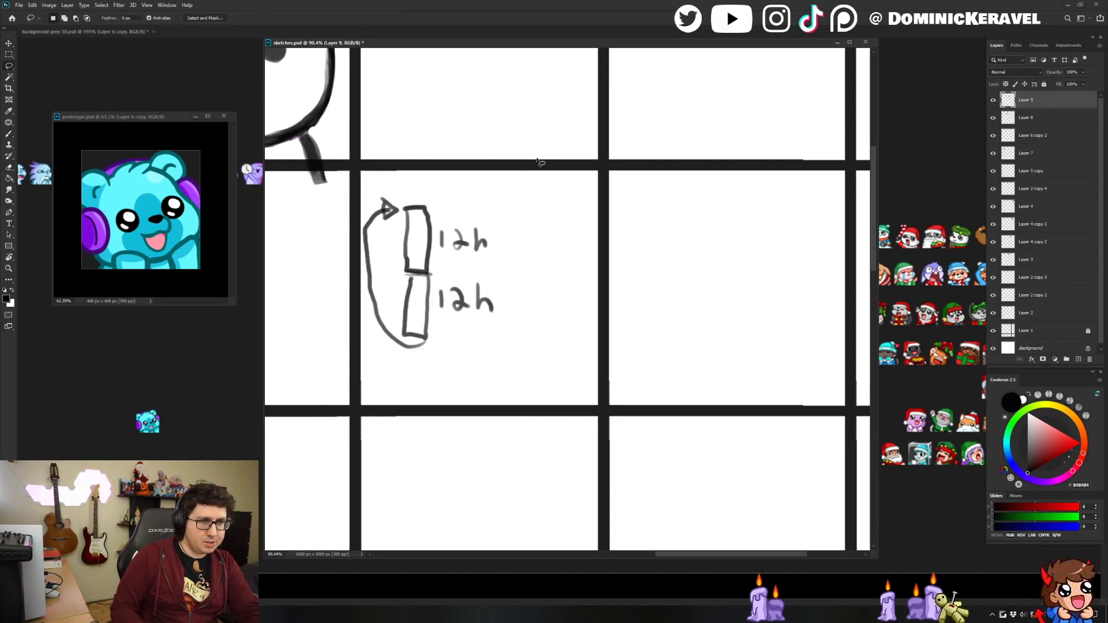
{"action": "key", "text": "Delete"}
{"action": "key", "text": "v"}
{"action": "left_click_drag", "start_coordinate": [421, 227], "coordinate": [570, 247]}
{"action": "key", "text": "b"}
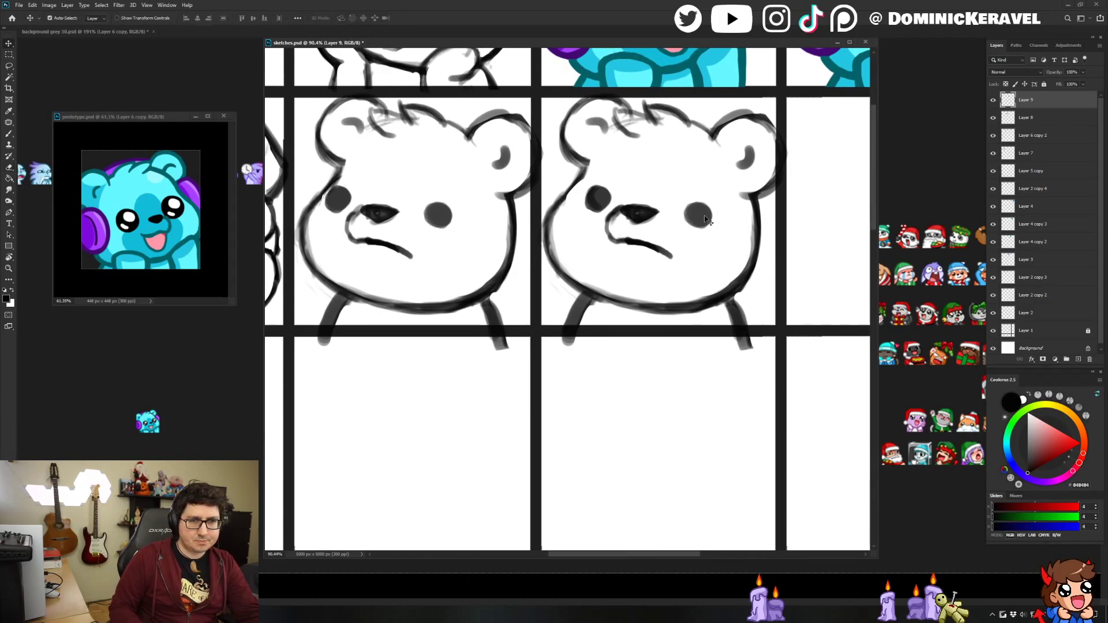
Redraw the outline of the copied bear's right ear with a cleaner, darker line.
{"action": "left_click_drag", "start_coordinate": [460, 164], "coordinate": [586, 225]}
{"action": "key", "text": "v"}
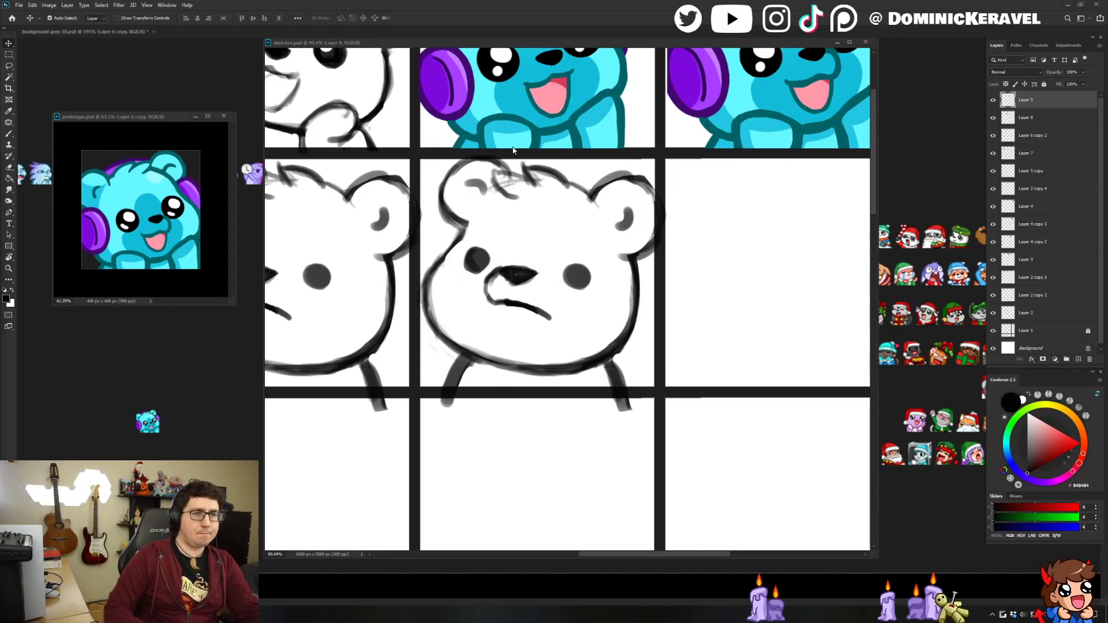
{"action": "key", "text": "b"}
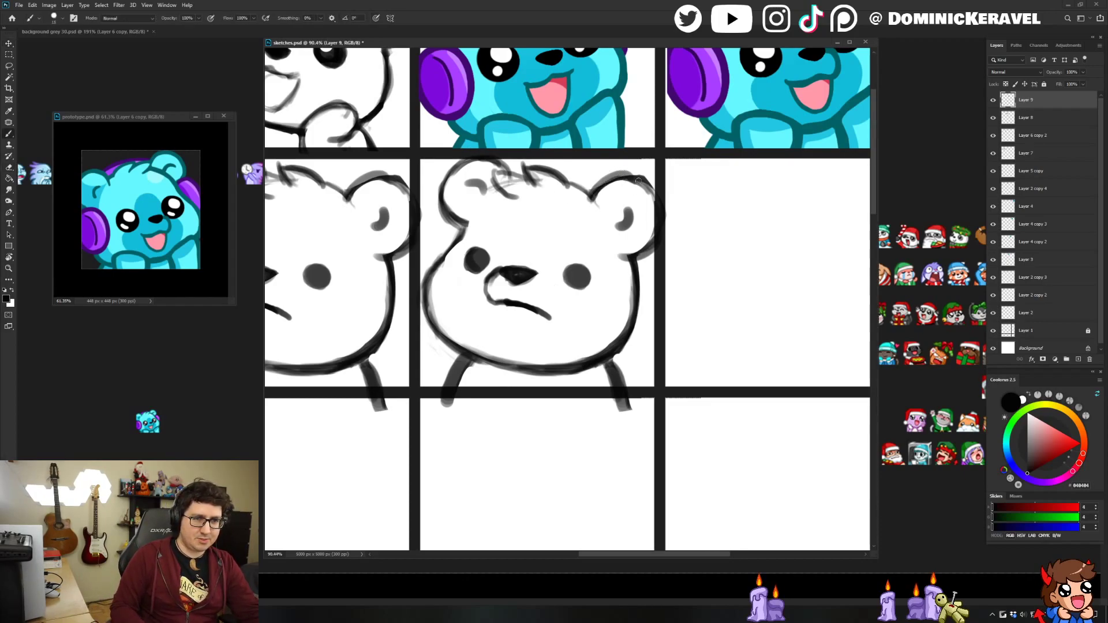
{"action": "key", "text": "e"}
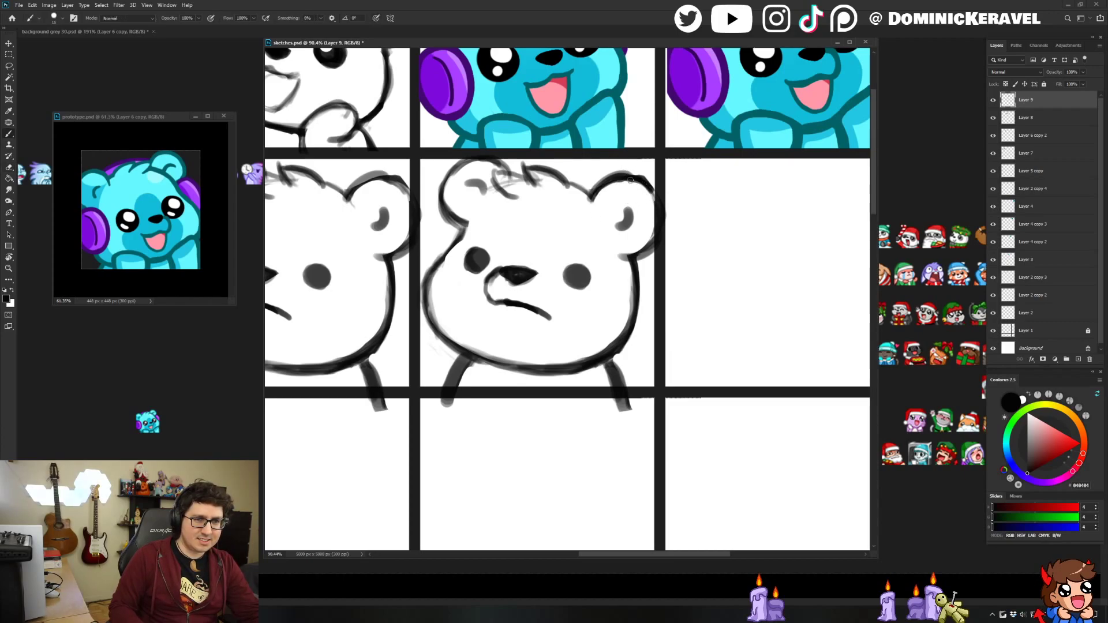
{"action": "key", "text": "v"}
{"action": "key", "text": "b"}
{"action": "key", "text": "v"}
{"action": "mouse_move", "coordinate": [599, 168]}
{"action": "left_mouse_down"}
{"action": "mouse_move", "coordinate": [673, 170]}
{"action": "mouse_move", "coordinate": [655, 191]}
{"action": "mouse_move", "coordinate": [615, 203]}
{"action": "left_mouse_up"}
{"action": "scroll", "coordinate": [614, 203], "scroll_direction": "up", "scroll_amount": 2}
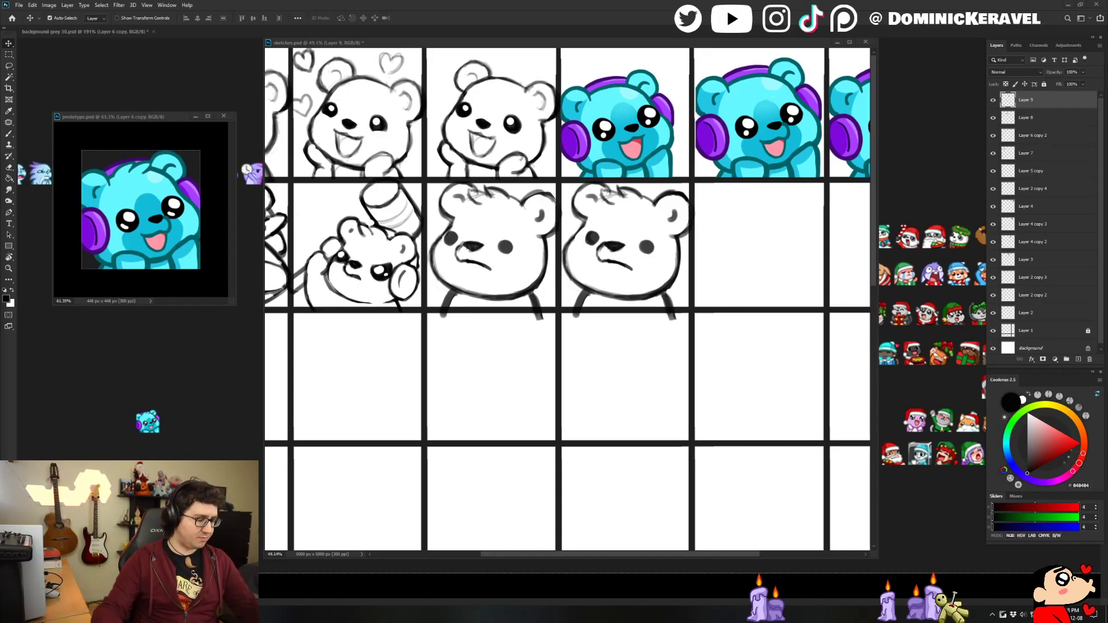
Erase the rough hair strokes on top of the copied bear's head and redraw the tuft beside the left ear.
{"action": "mouse_move", "coordinate": [653, 248]}
{"action": "left_mouse_down"}
{"action": "mouse_move", "coordinate": [547, 249]}
{"action": "mouse_move", "coordinate": [573, 263]}
{"action": "left_mouse_up"}
{"action": "key", "text": "e"}
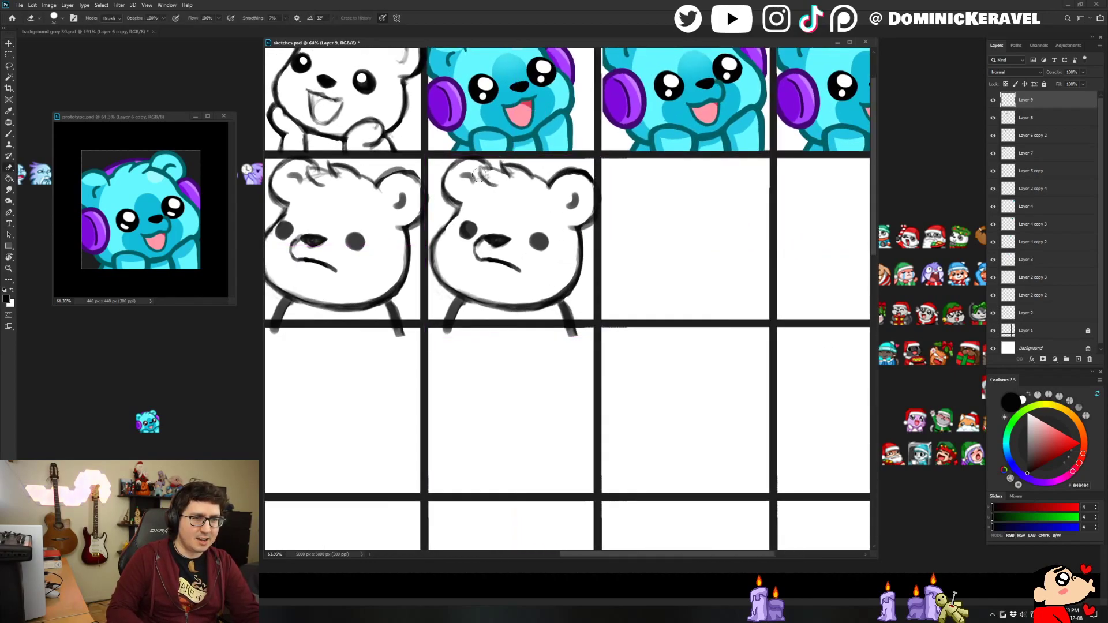
{"action": "key", "text": "b"}
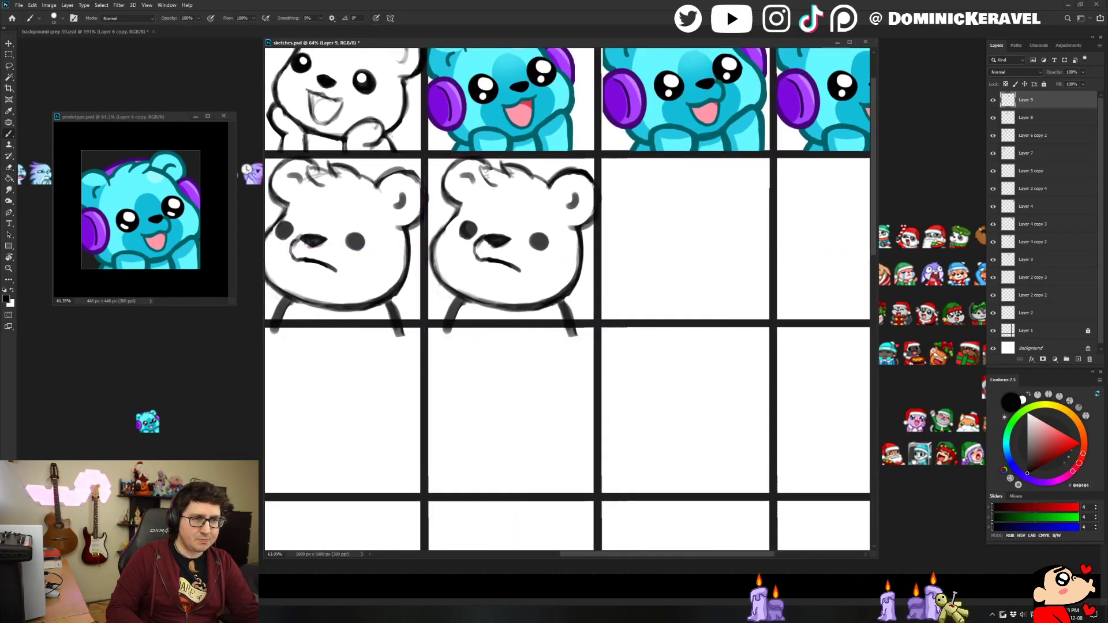
{"action": "mouse_move", "coordinate": [484, 167]}
{"action": "left_mouse_down"}
{"action": "mouse_move", "coordinate": [529, 175]}
{"action": "mouse_move", "coordinate": [495, 186]}
{"action": "mouse_move", "coordinate": [486, 173]}
{"action": "mouse_move", "coordinate": [498, 185]}
{"action": "left_mouse_up"}
{"action": "key", "text": "e"}
{"action": "key", "text": "b"}
{"action": "key", "text": "e"}
{"action": "key", "text": "b"}
Delete the original frowning bear's layer, keeping only the refined copy.
{"action": "scroll", "coordinate": [616, 109], "scroll_direction": "down", "scroll_amount": 10}
{"action": "key", "text": "e"}
{"action": "key", "text": "v"}
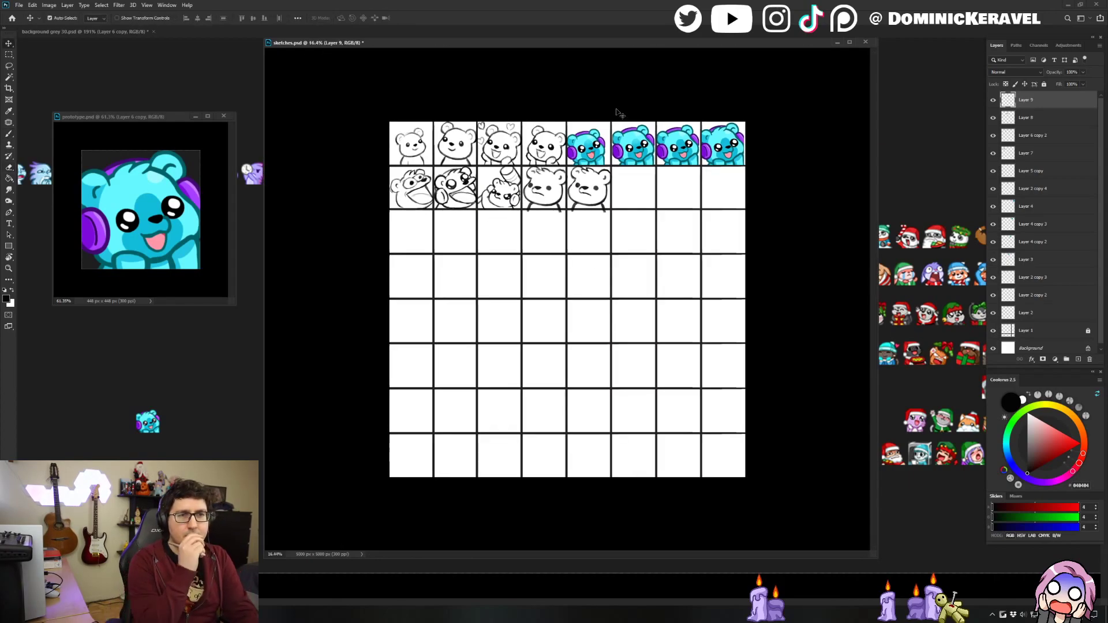
{"action": "scroll", "coordinate": [653, 178], "scroll_direction": "up", "scroll_amount": 4}
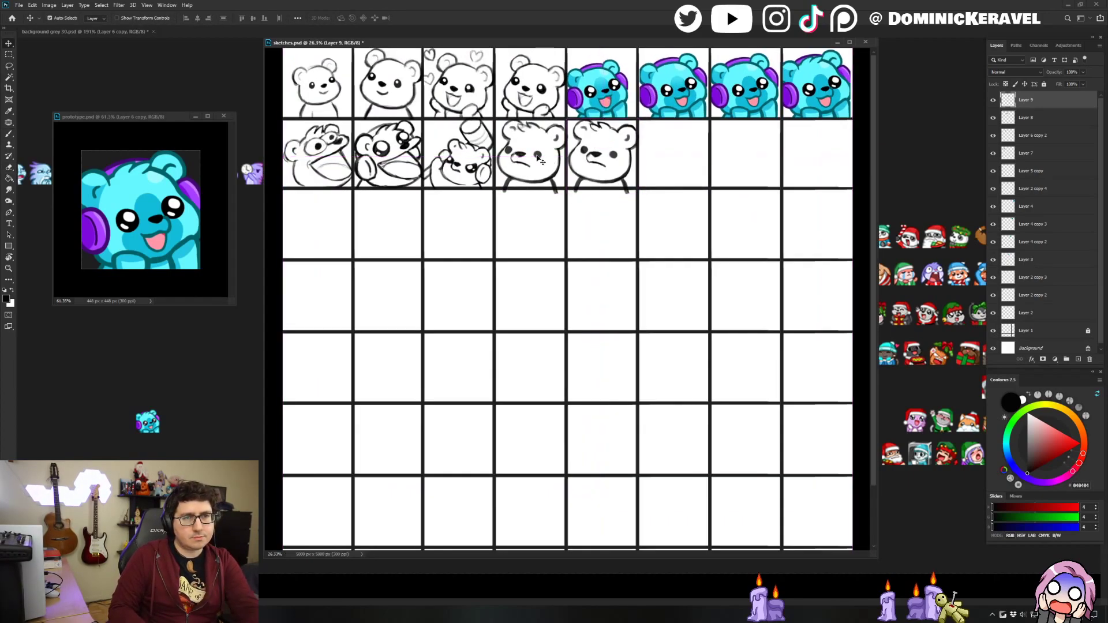
{"action": "left_click", "coordinate": [541, 172]}
{"action": "key", "text": "Delete"}
On Layer 9, erase the thick body lines below the bear's head and redraw them thinner, adding a short inner arm line.
{"action": "scroll", "coordinate": [580, 200], "scroll_direction": "up", "scroll_amount": 2}
{"action": "key", "text": "e"}
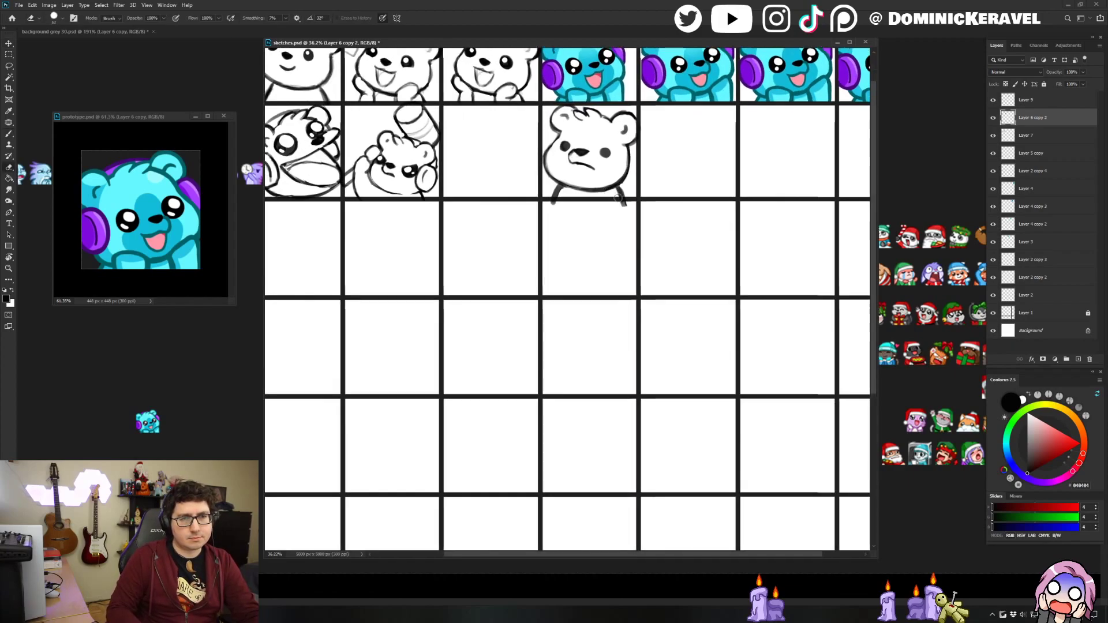
{"action": "key", "text": "alt+]"}
{"action": "key", "text": "b"}
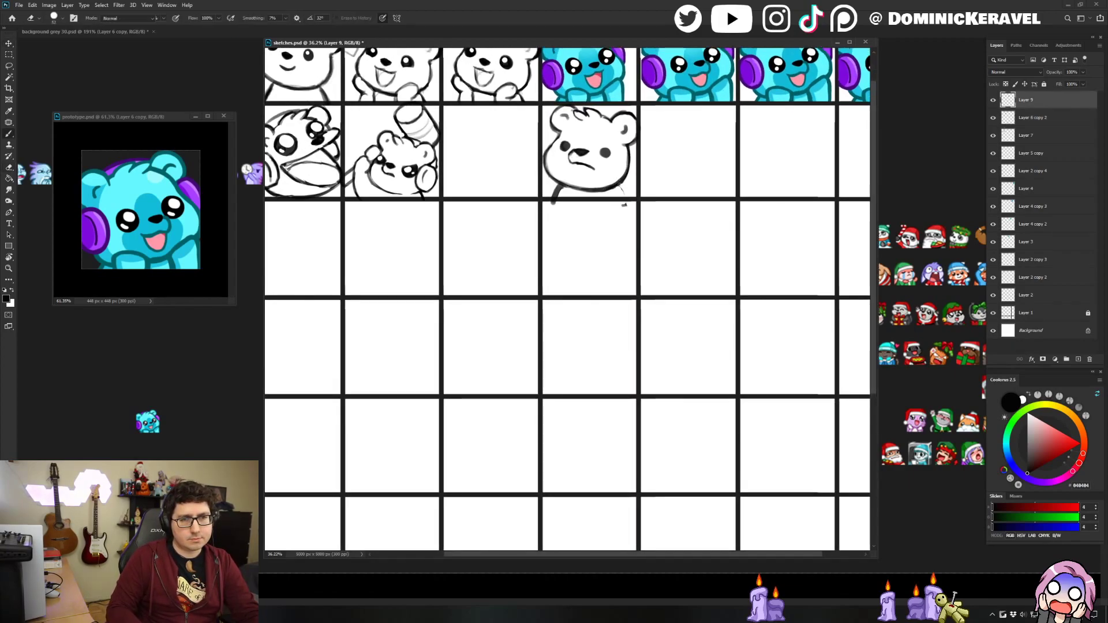
{"action": "mouse_move", "coordinate": [607, 196]}
{"action": "left_mouse_down"}
{"action": "mouse_move", "coordinate": [610, 207]}
{"action": "mouse_move", "coordinate": [551, 203]}
{"action": "left_mouse_up"}
{"action": "key", "text": "e"}
{"action": "key", "text": "b"}
{"action": "key", "text": "e"}
{"action": "key", "text": "b"}
{"action": "key", "text": "e"}
{"action": "key", "text": "b"}
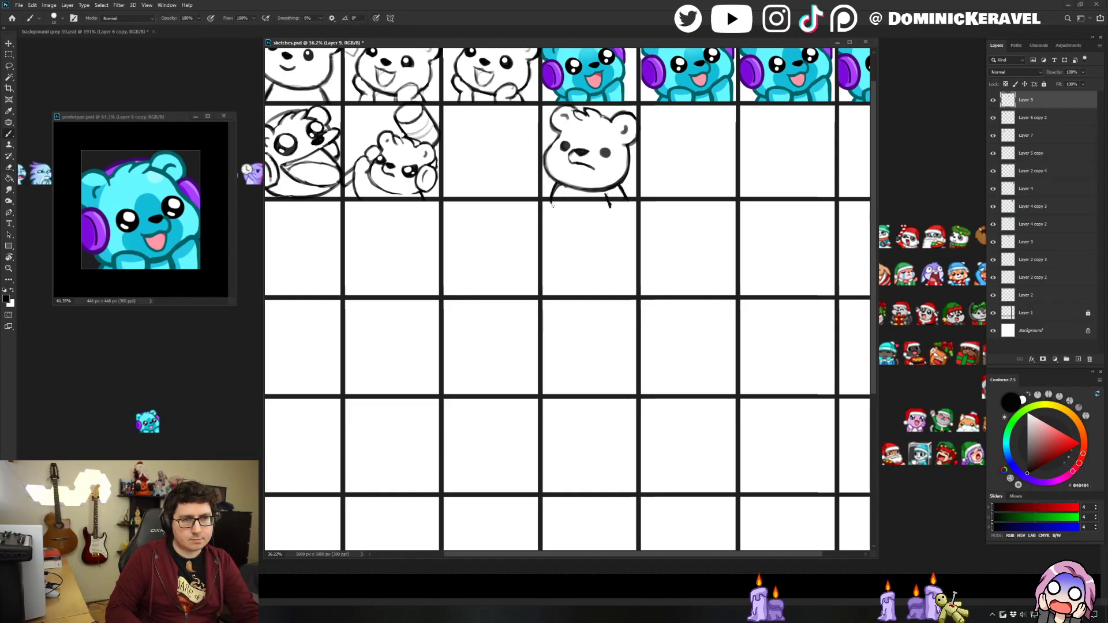
Erase the ends of the bear's body lines that extend below the cell's lower border.
{"action": "key", "text": "e"}
{"action": "left_click_drag", "start_coordinate": [635, 207], "coordinate": [546, 206]}
{"action": "key", "text": "v"}
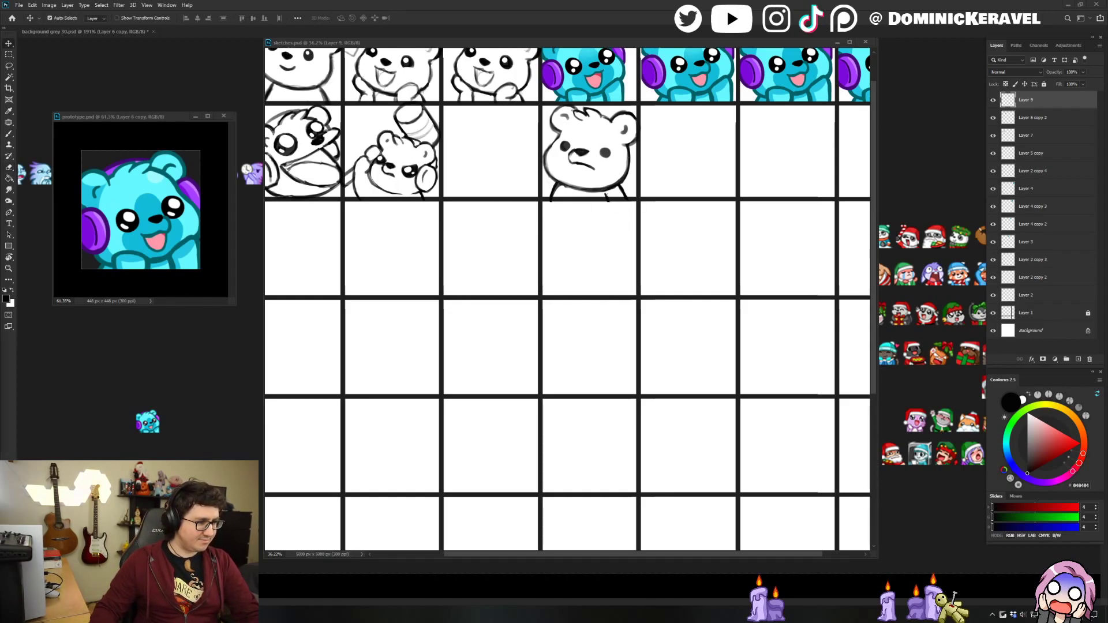
Clean up the head outline around the bear's lower left cheek with the eraser and brush.
{"action": "left_click", "coordinate": [609, 159]}
{"action": "left_click_drag", "start_coordinate": [583, 191], "coordinate": [572, 271]}
{"action": "scroll", "coordinate": [571, 270], "scroll_direction": "up", "scroll_amount": 2}
{"action": "key", "text": "b"}
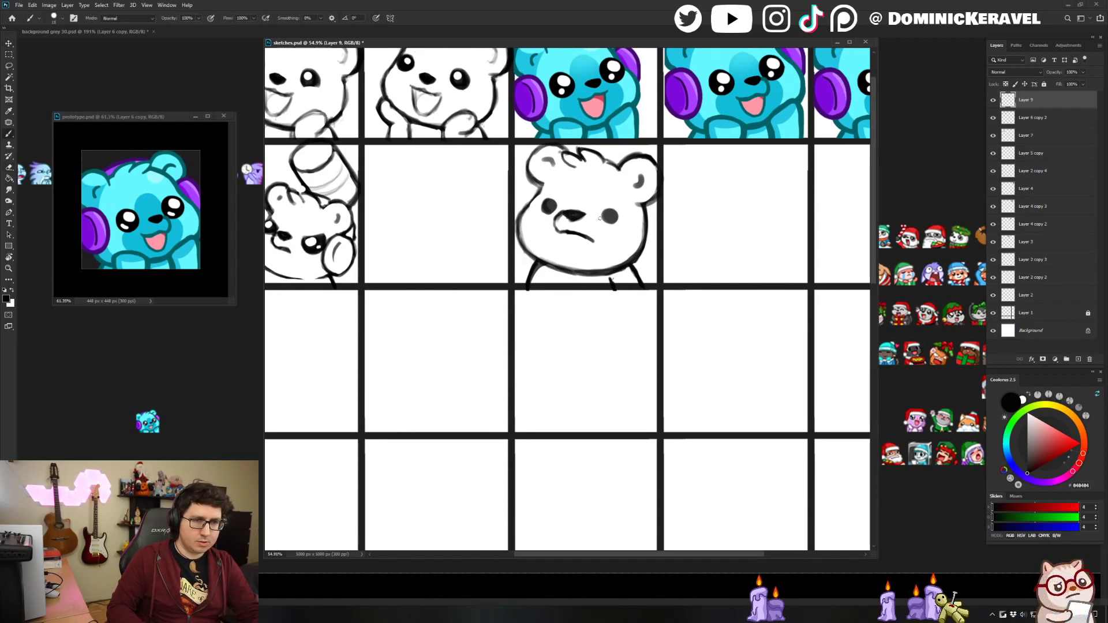
{"action": "key", "text": "e"}
{"action": "mouse_move", "coordinate": [526, 263]}
{"action": "left_mouse_down"}
{"action": "mouse_move", "coordinate": [522, 228]}
{"action": "mouse_move", "coordinate": [518, 243]}
{"action": "left_mouse_up"}
{"action": "key", "text": "b"}
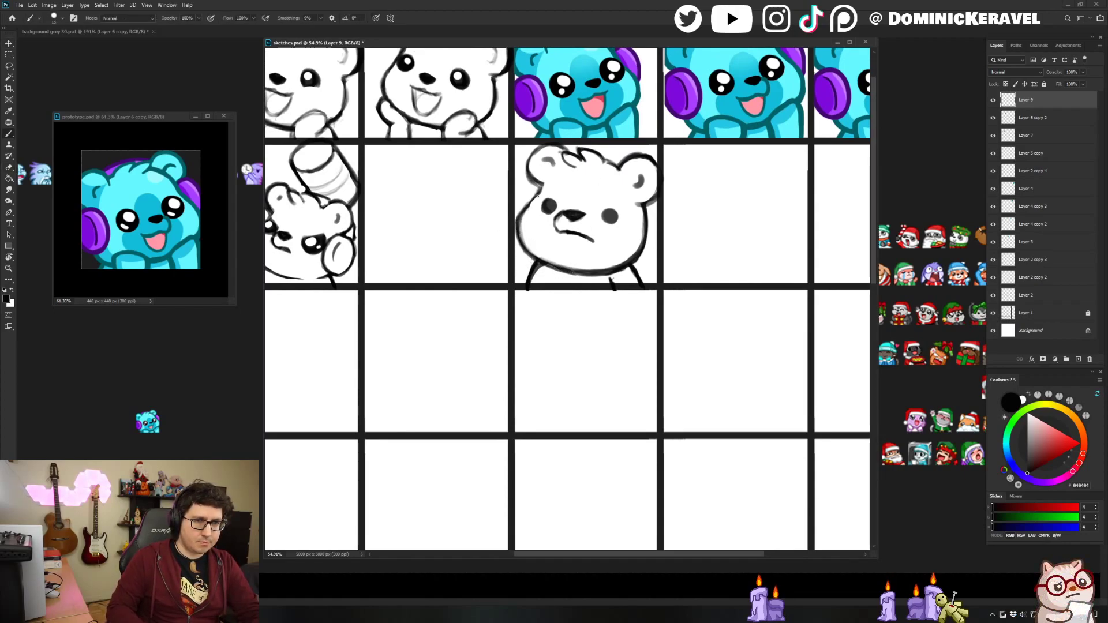
{"action": "key", "text": "e"}
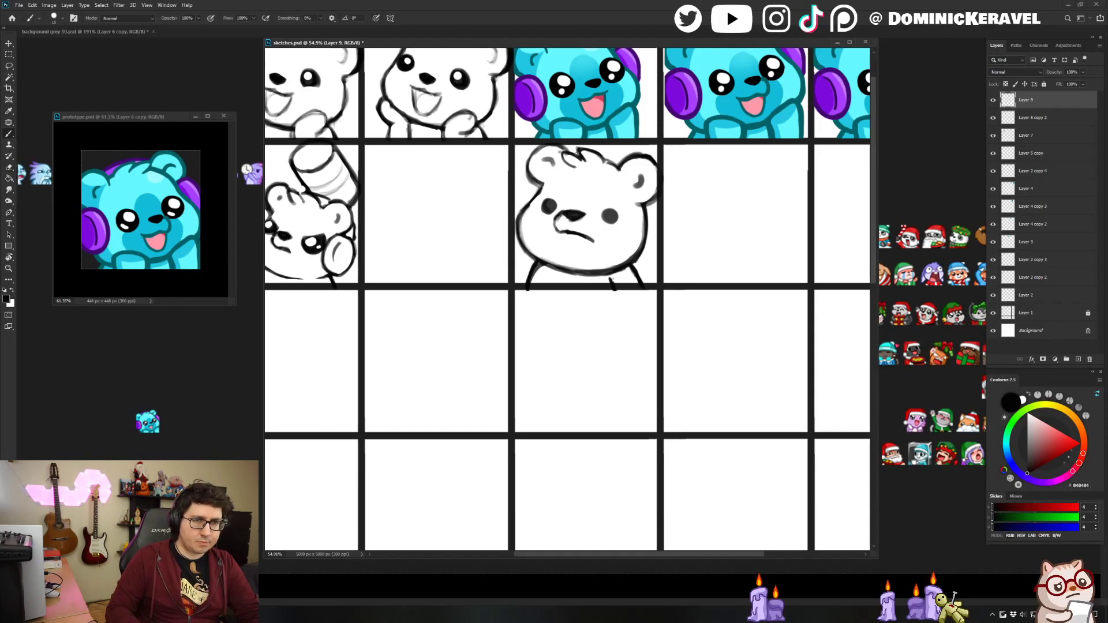
{"action": "key", "text": "b"}
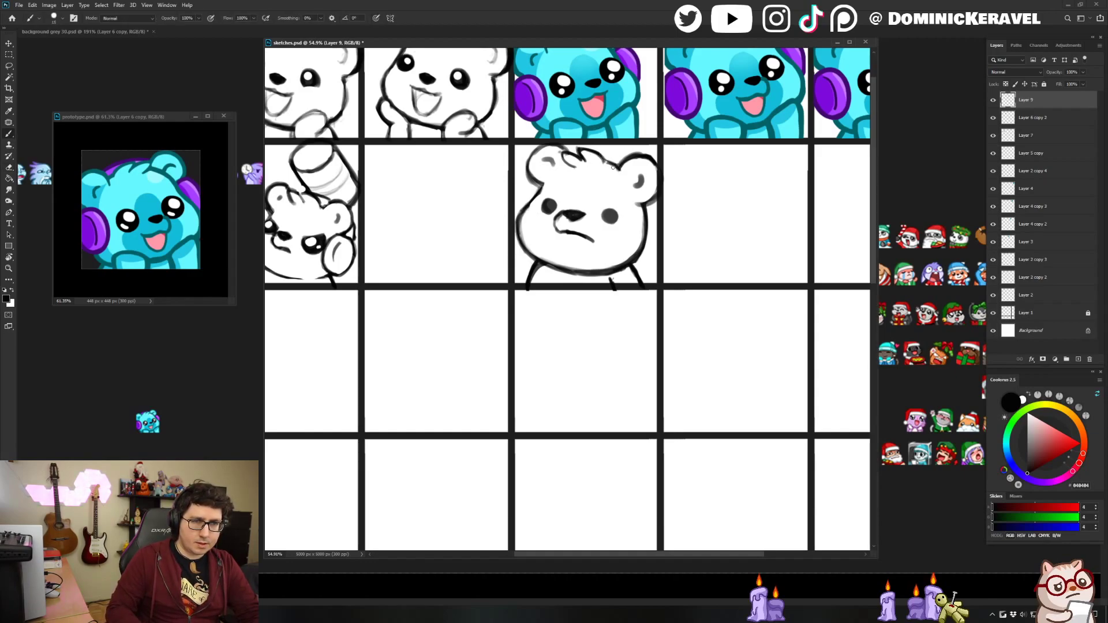
Refine the hair tuft and the top outline of the bear's head.
{"action": "key", "text": "e"}
{"action": "key", "text": "b"}
{"action": "left_click_drag", "start_coordinate": [559, 147], "coordinate": [568, 150]}
{"action": "key", "text": "e"}
{"action": "key", "text": "b"}
{"action": "key", "text": "e"}
{"action": "key", "text": "b"}
Clean up the outline where the bear's right ear meets the head.
{"action": "key", "text": "e"}
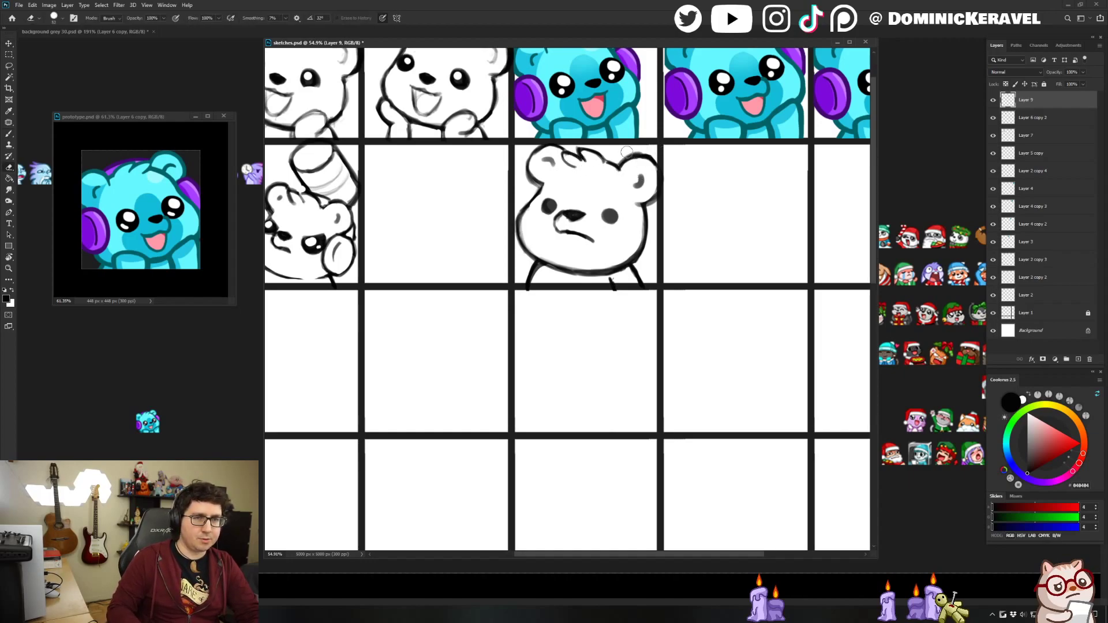
{"action": "key", "text": "b"}
{"action": "key", "text": "e"}
{"action": "key", "text": "b"}
{"action": "key", "text": "e"}
{"action": "key", "text": "b"}
{"action": "key", "text": "e"}
{"action": "key", "text": "b"}
{"action": "key", "text": "e"}
Erase the muzzle curve beside the bear's nose and redraw it with a bolder line.
{"action": "left_click_drag", "start_coordinate": [565, 212], "coordinate": [559, 229]}
{"action": "key", "text": "b"}
{"action": "key", "text": "ctrl+z"}
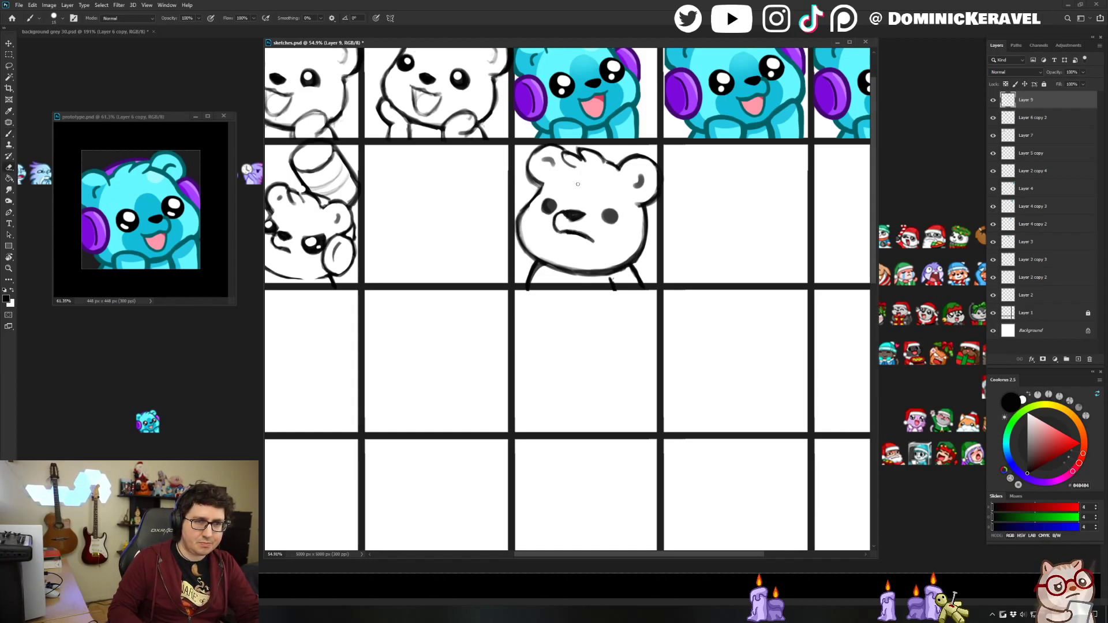
{"action": "key", "text": "e"}
{"action": "key", "text": "b"}
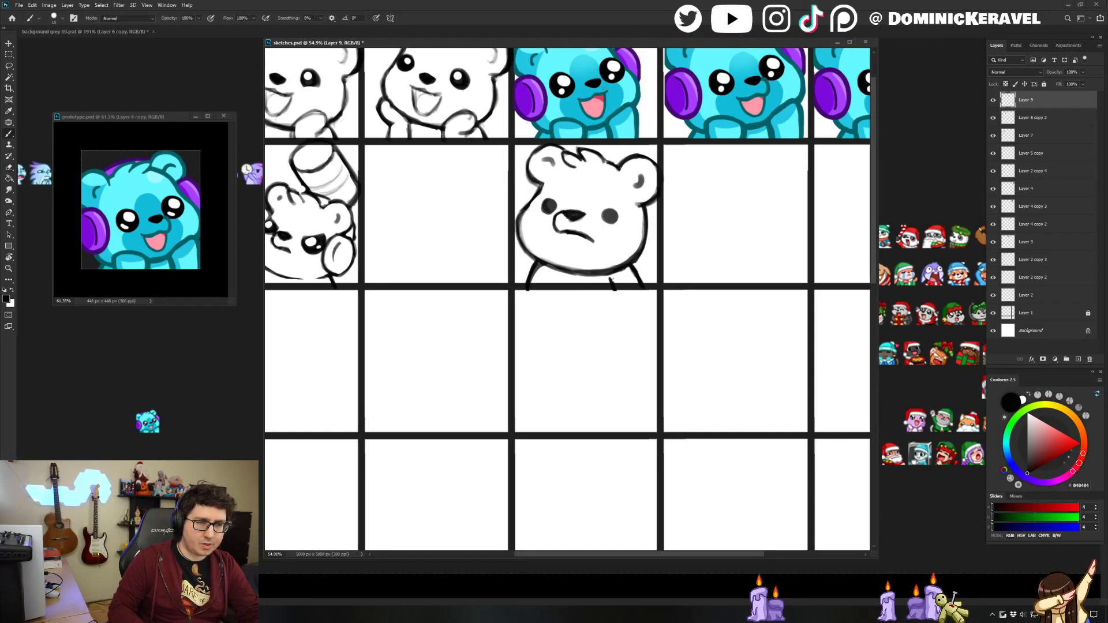
{"action": "key", "text": "e"}
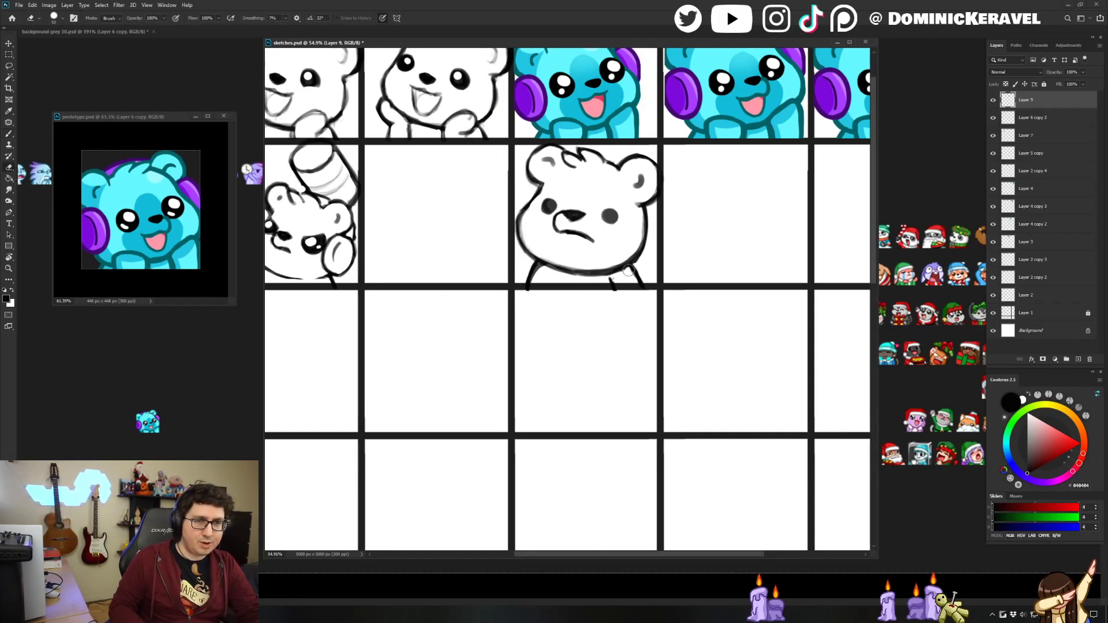
{"action": "key", "text": "v"}
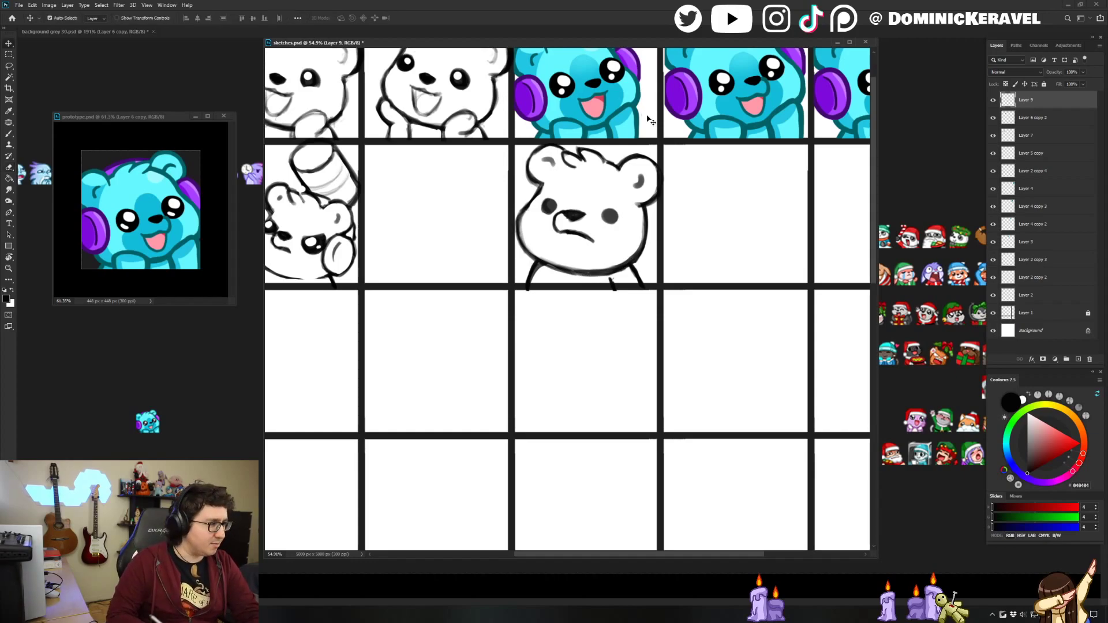
Clean up the curved chin outline of the frowning bear with the brush and eraser.
{"action": "key", "text": "b"}
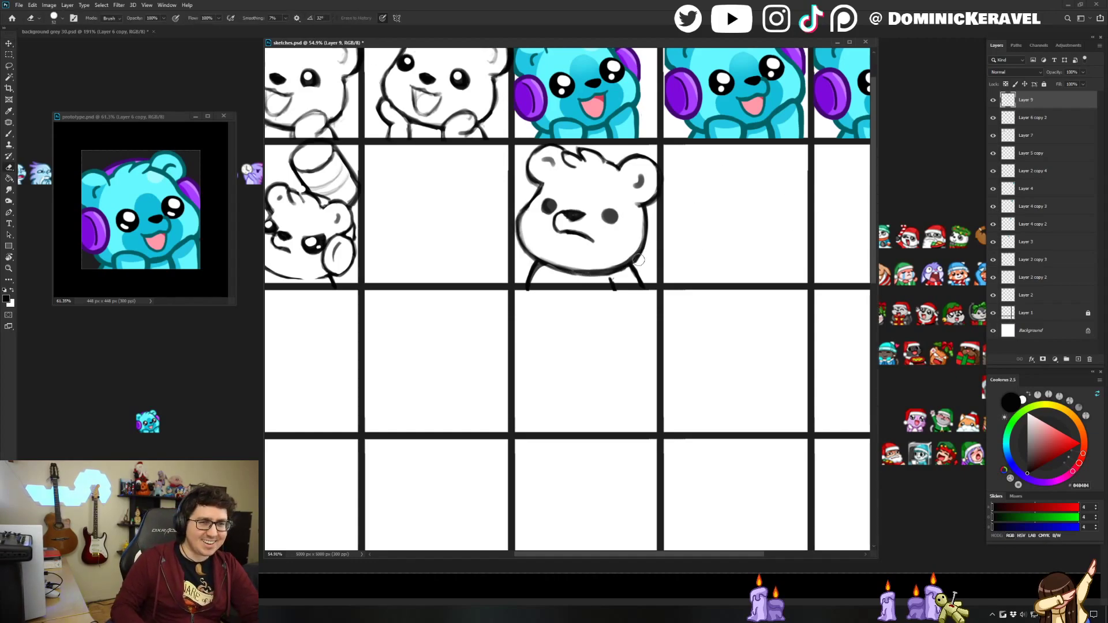
{"action": "key", "text": "e"}
{"action": "key", "text": "b"}
{"action": "mouse_move", "coordinate": [628, 271]}
{"action": "left_mouse_down"}
{"action": "mouse_move", "coordinate": [544, 276]}
{"action": "mouse_move", "coordinate": [618, 266]}
{"action": "mouse_move", "coordinate": [554, 276]}
{"action": "mouse_move", "coordinate": [589, 278]}
{"action": "left_mouse_up"}
{"action": "key", "text": "e"}
{"action": "key", "text": "b"}
{"action": "key", "text": "e"}
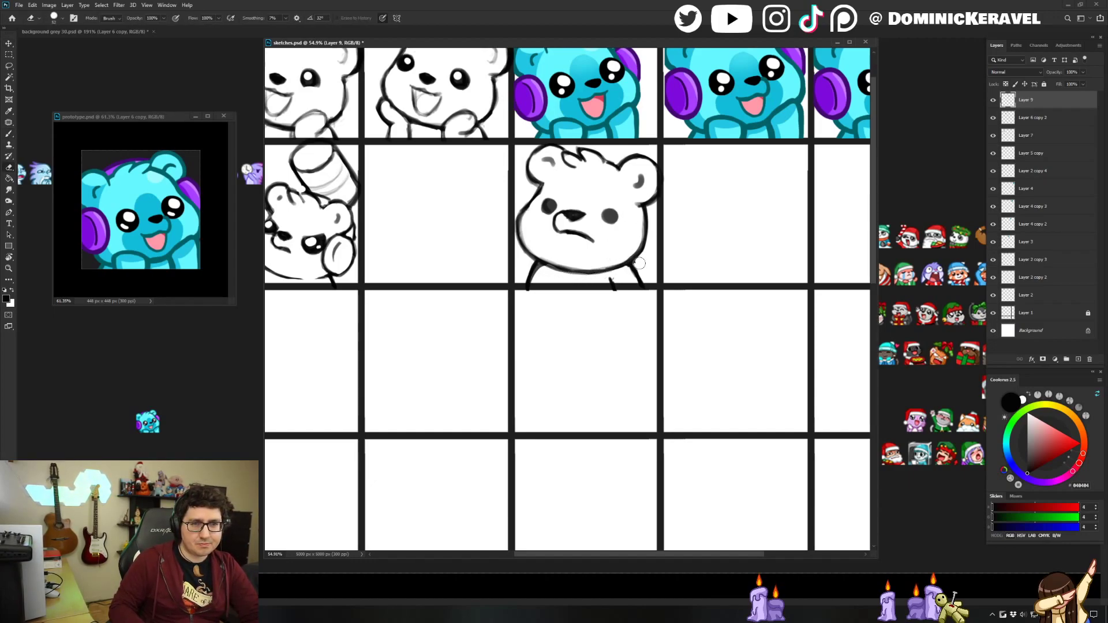
{"action": "key", "text": "b"}
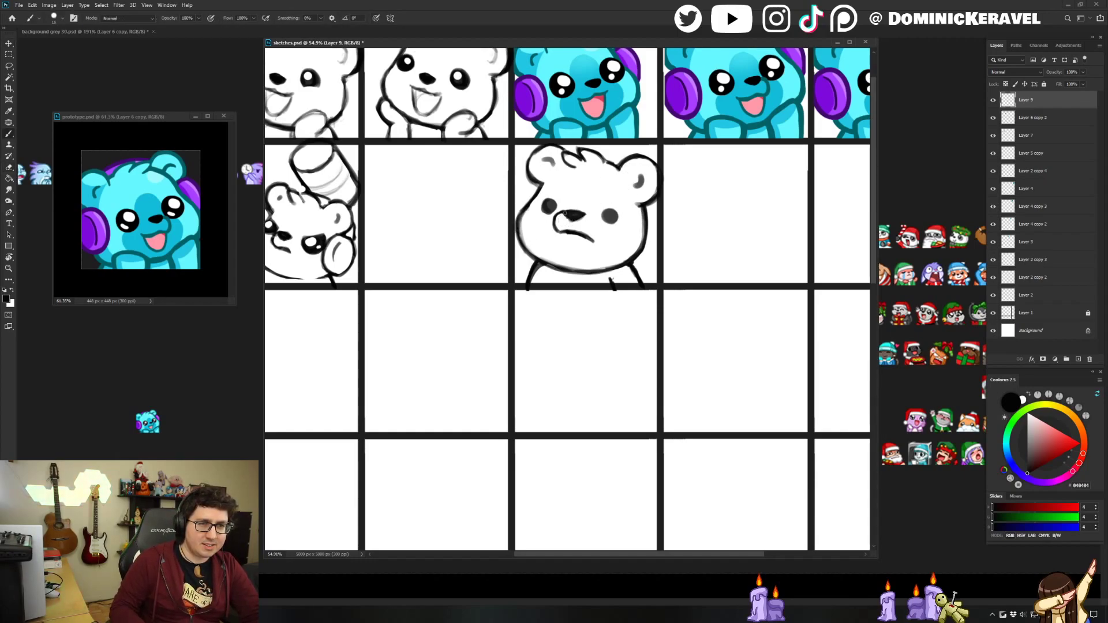
{"action": "key", "text": "e"}
{"action": "left_click_drag", "start_coordinate": [584, 223], "coordinate": [590, 216]}
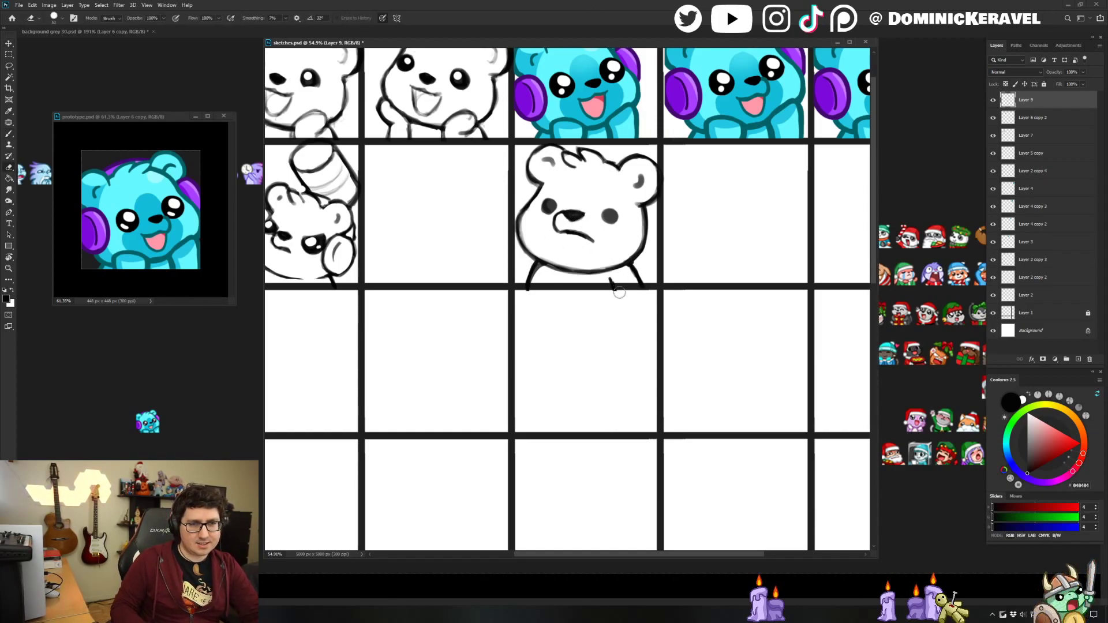
Nudge the frowning bear sketch slightly upward within its cell.
{"action": "key", "text": "v"}
{"action": "key", "text": "Up"}
{"action": "key", "text": "Up"}
{"action": "key", "text": "Up"}
{"action": "key", "text": "Up"}
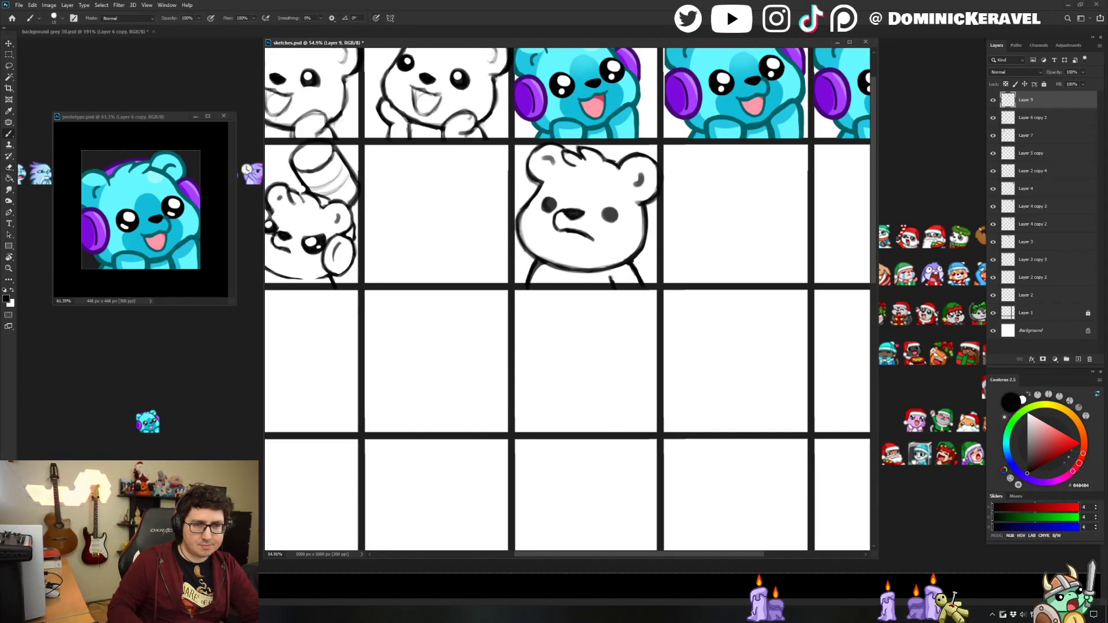
{"action": "scroll", "coordinate": [603, 224], "scroll_direction": "down", "scroll_amount": 4}
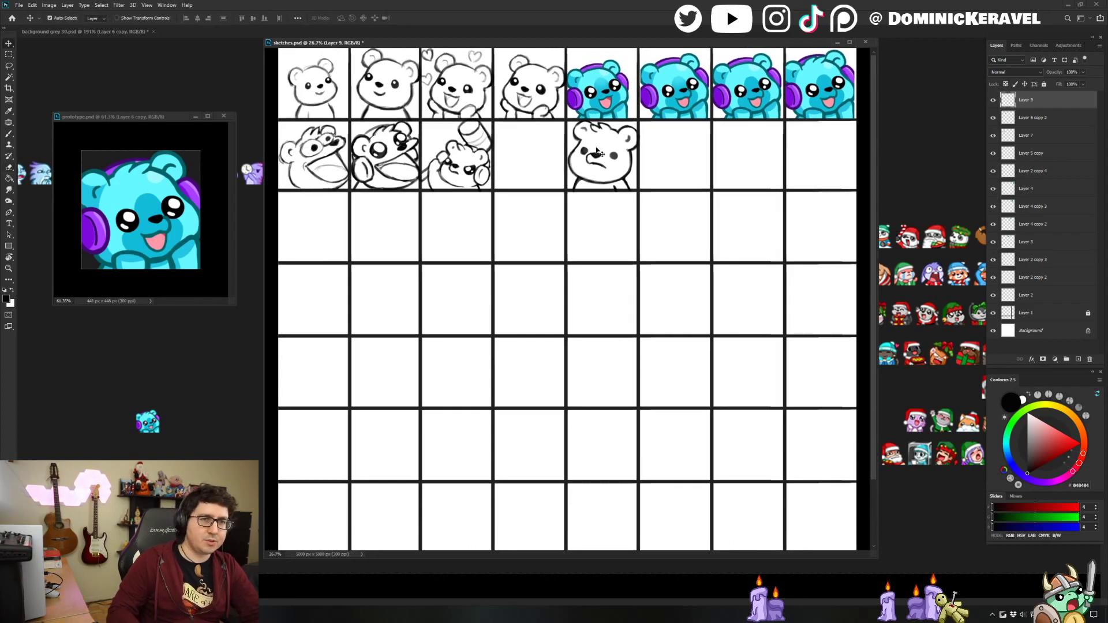
Darken the inner-ear mark in the bear's left ear and undo the stray stroke on the ear outline.
{"action": "scroll", "coordinate": [616, 129], "scroll_direction": "up", "scroll_amount": 4}
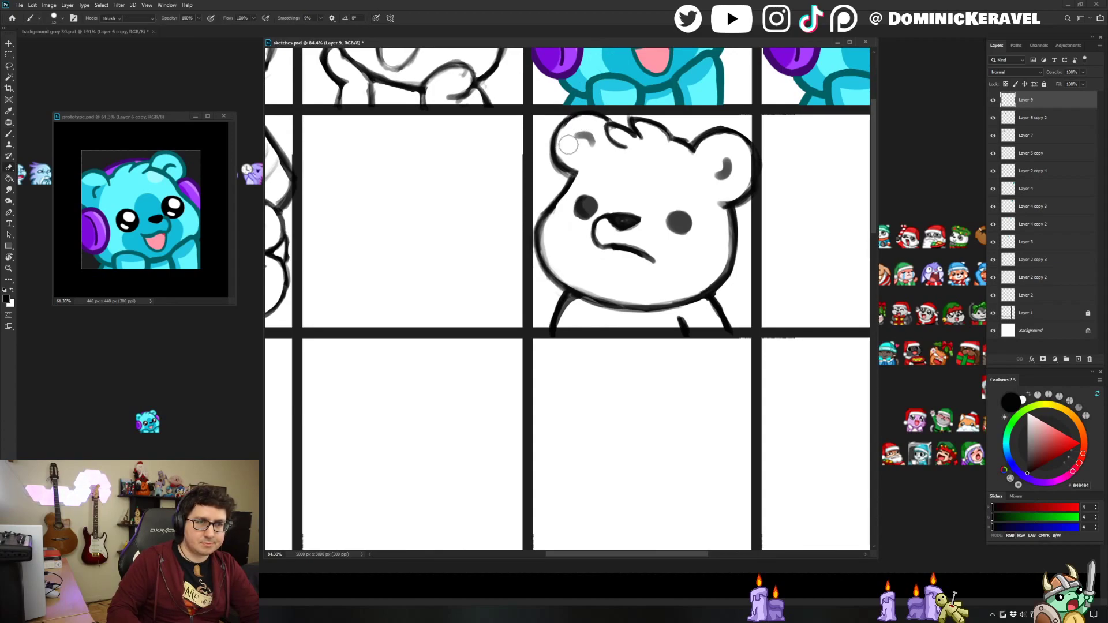
{"action": "key", "text": "b"}
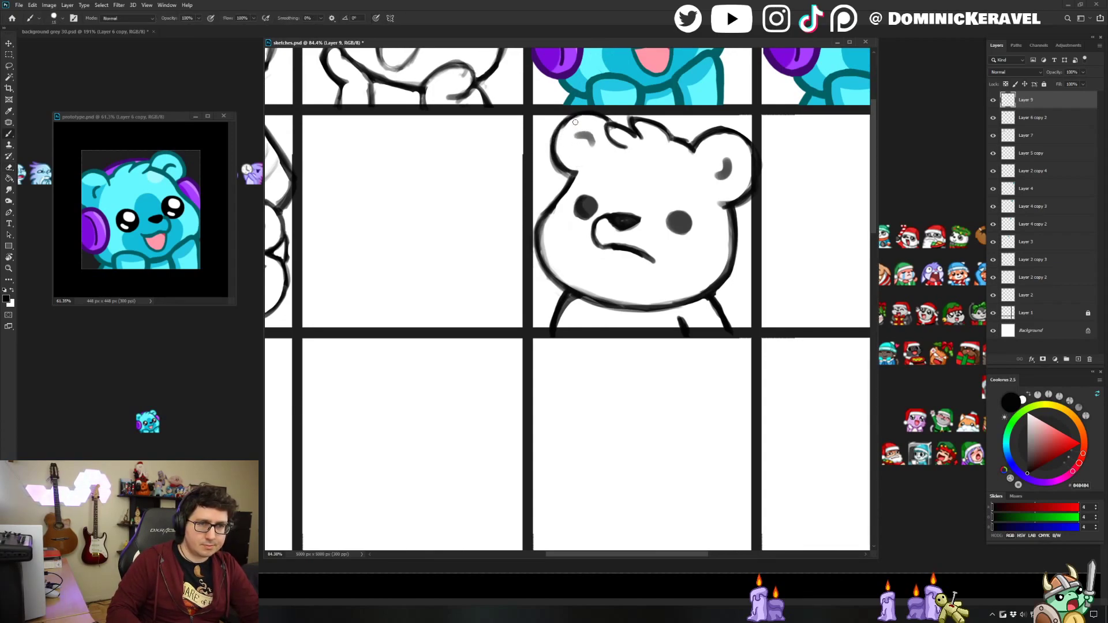
{"action": "left_click_drag", "start_coordinate": [607, 120], "coordinate": [560, 129]}
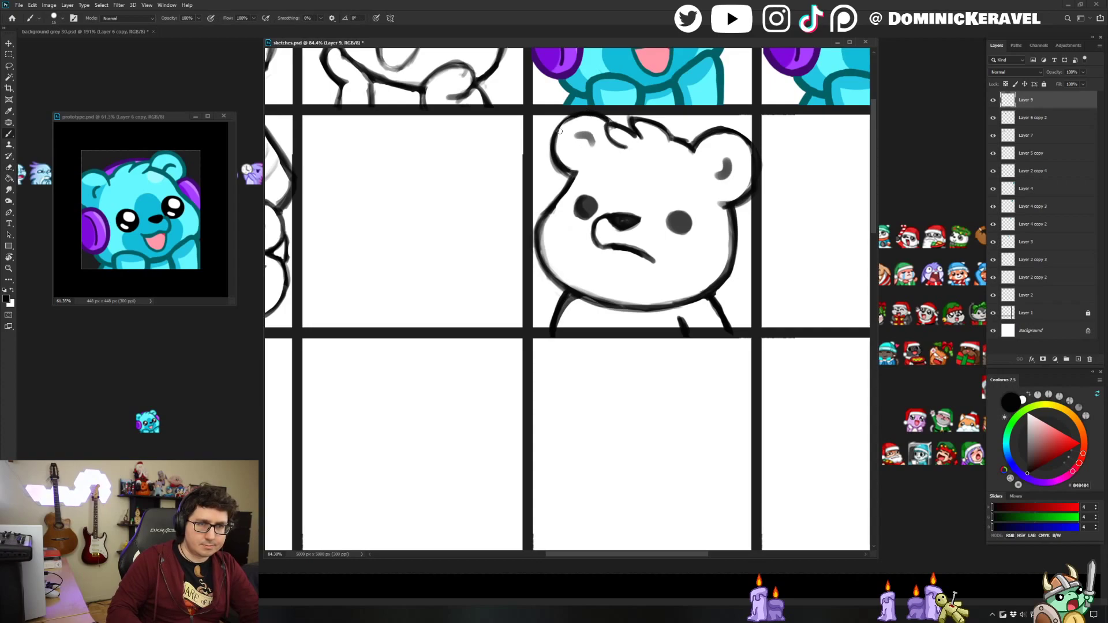
{"action": "key", "text": "ctrl+z"}
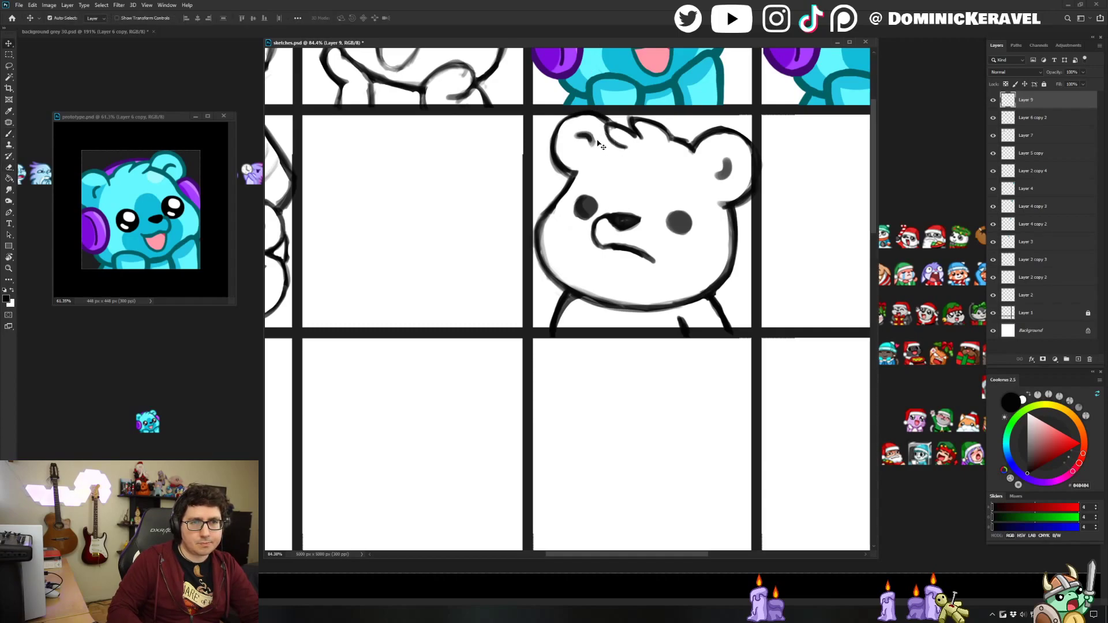
{"action": "key", "text": "v"}
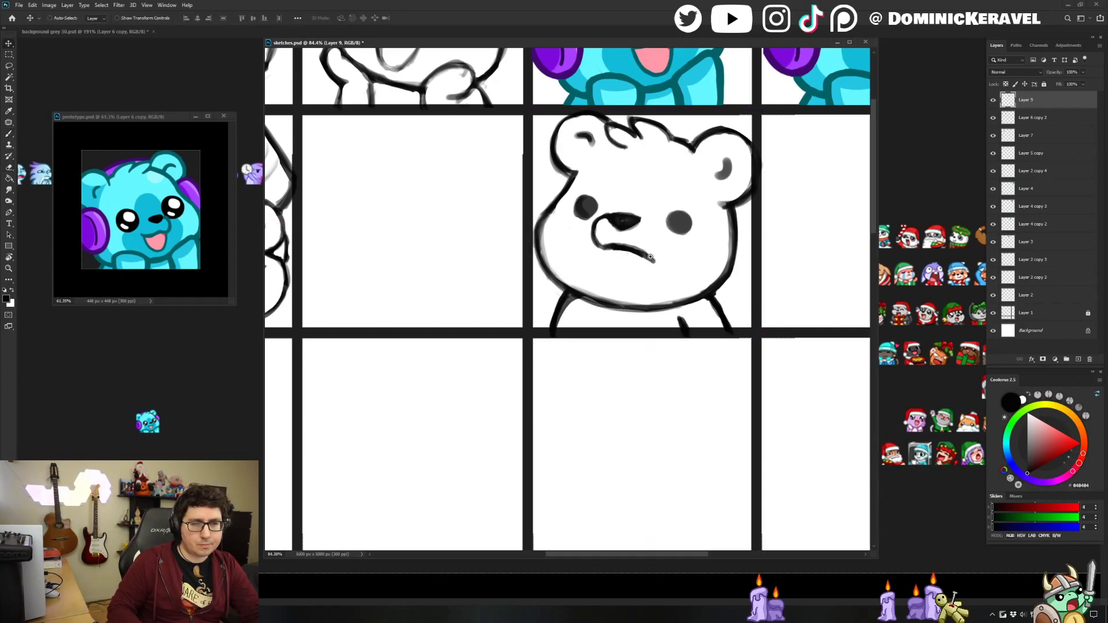
Move the frowning bear into the empty cell beside the hammer bear and save the document.
{"action": "scroll", "coordinate": [629, 253], "scroll_direction": "down", "scroll_amount": 3}
{"action": "mouse_move", "coordinate": [628, 236]}
{"action": "left_mouse_down"}
{"action": "mouse_move", "coordinate": [490, 225]}
{"action": "mouse_move", "coordinate": [493, 258]}
{"action": "left_mouse_up"}
{"action": "scroll", "coordinate": [494, 257], "scroll_direction": "up", "scroll_amount": 2}
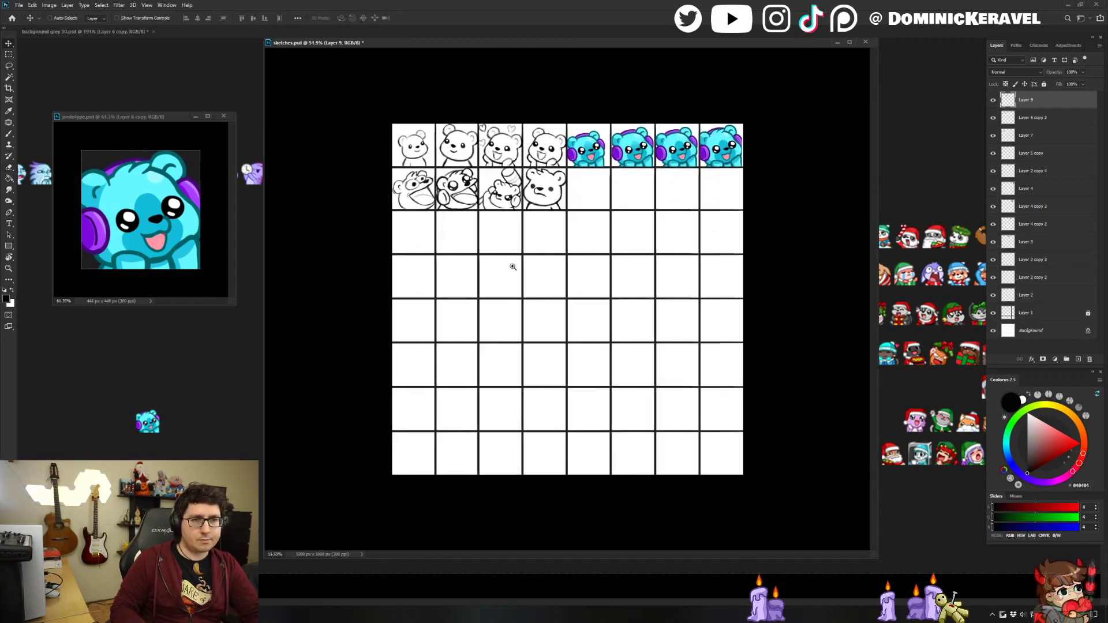
{"action": "key", "text": "ctrl+s"}
{"action": "scroll", "coordinate": [559, 191], "scroll_direction": "up", "scroll_amount": 4}
{"action": "left_click_drag", "start_coordinate": [589, 161], "coordinate": [580, 266]}
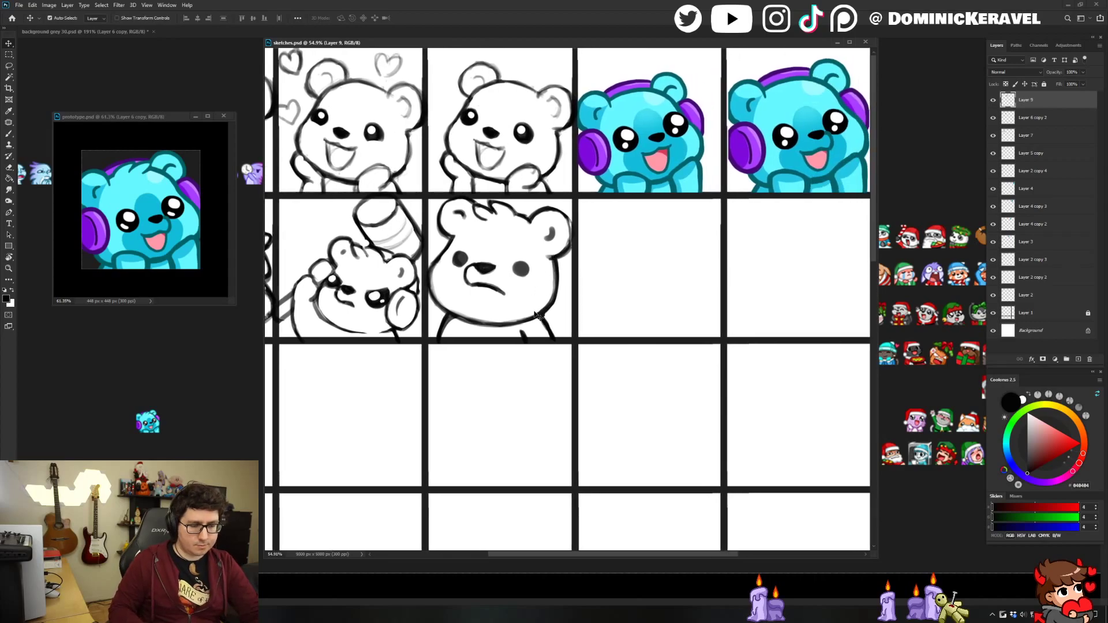
Rework the short arm line at the bottom of the bear's body and save the document.
{"action": "key", "text": "e"}
{"action": "left_click_drag", "start_coordinate": [521, 329], "coordinate": [519, 343]}
{"action": "key", "text": "b"}
{"action": "key", "text": "e"}
{"action": "key", "text": "ctrl+s"}
{"action": "key", "text": "v"}
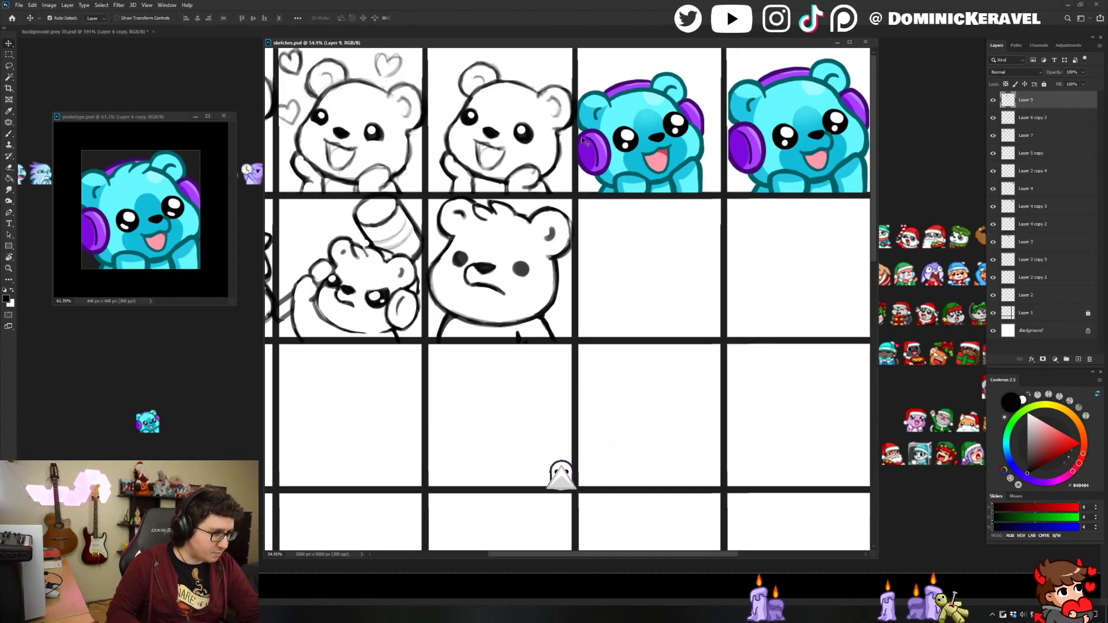
Touch up the top head outline between the hair tuft and the bear's right ear.
{"action": "key", "text": "b"}
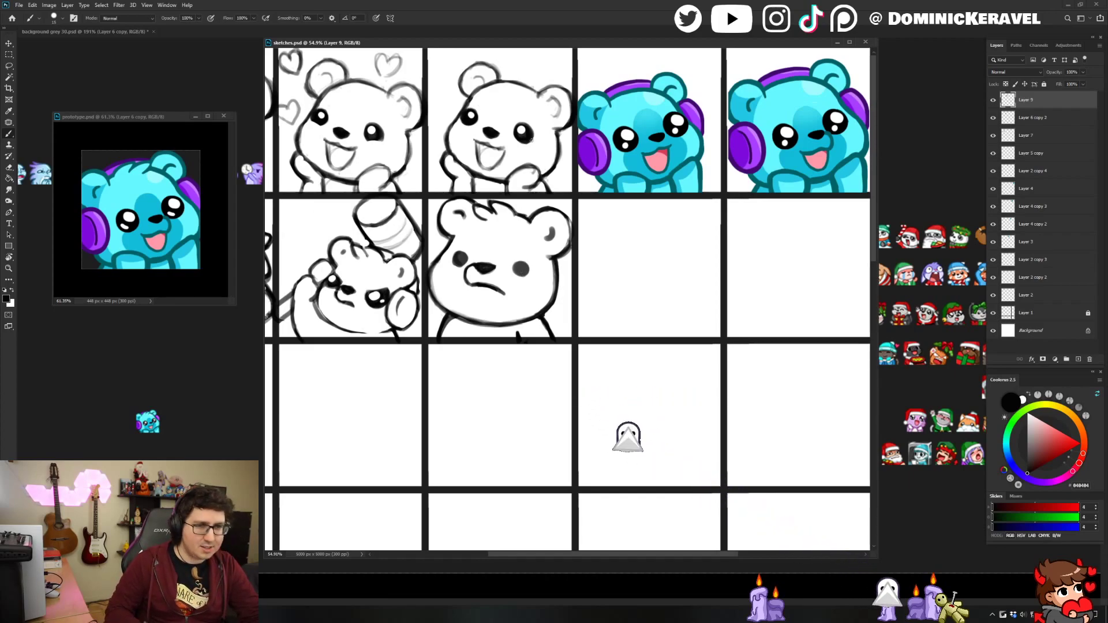
{"action": "key", "text": "e"}
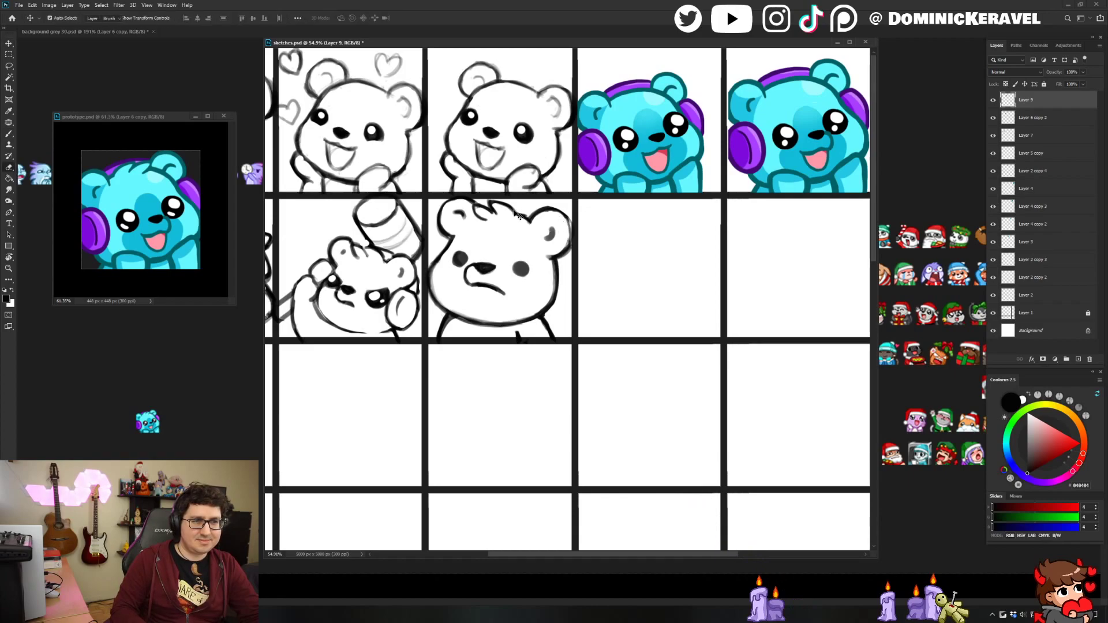
{"action": "key", "text": "b"}
{"action": "left_click_drag", "start_coordinate": [520, 212], "coordinate": [525, 217]}
{"action": "key", "text": "e"}
{"action": "key", "text": "b"}
{"action": "key", "text": "v"}
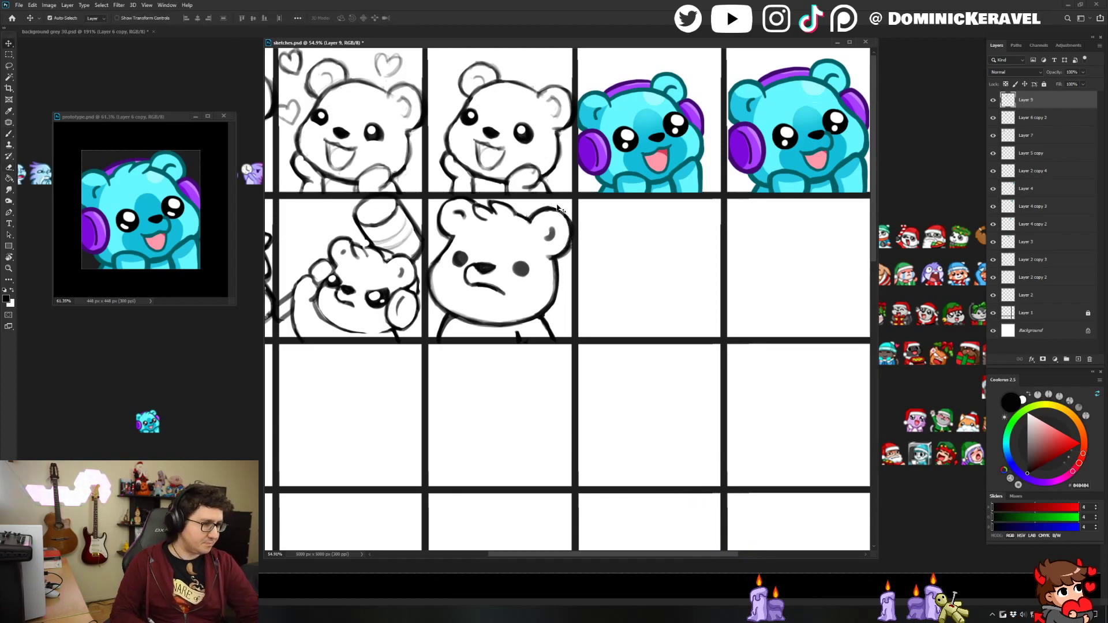
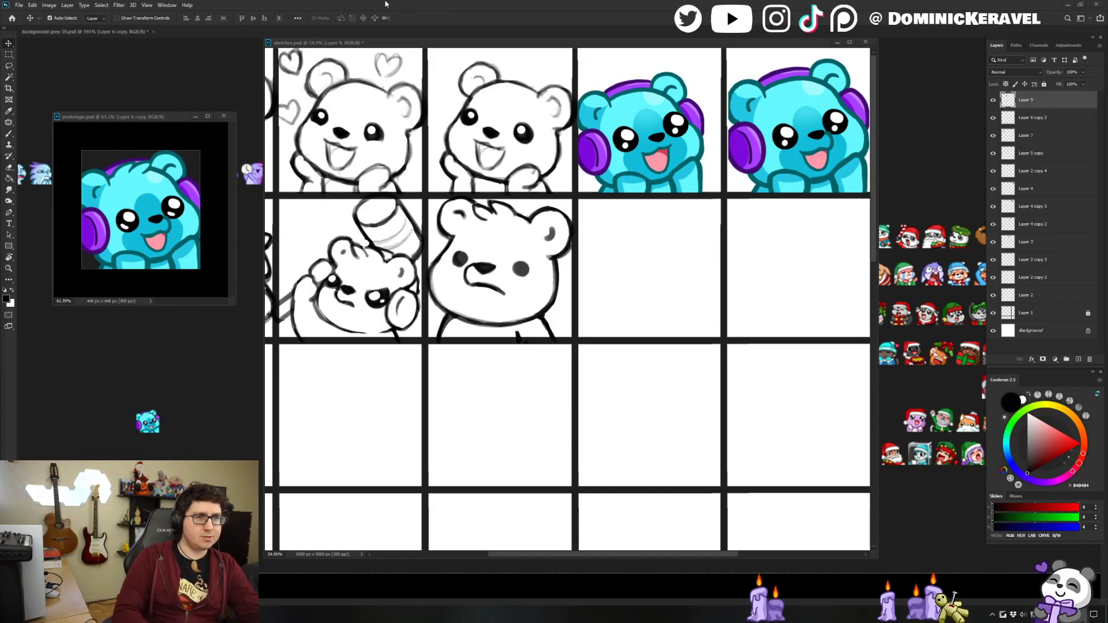
Draw a rounded headphone cup over the right side of the frowning bear's head, erasing the overlapped outline.
{"action": "left_click_drag", "start_coordinate": [384, 39], "coordinate": [403, 46]}
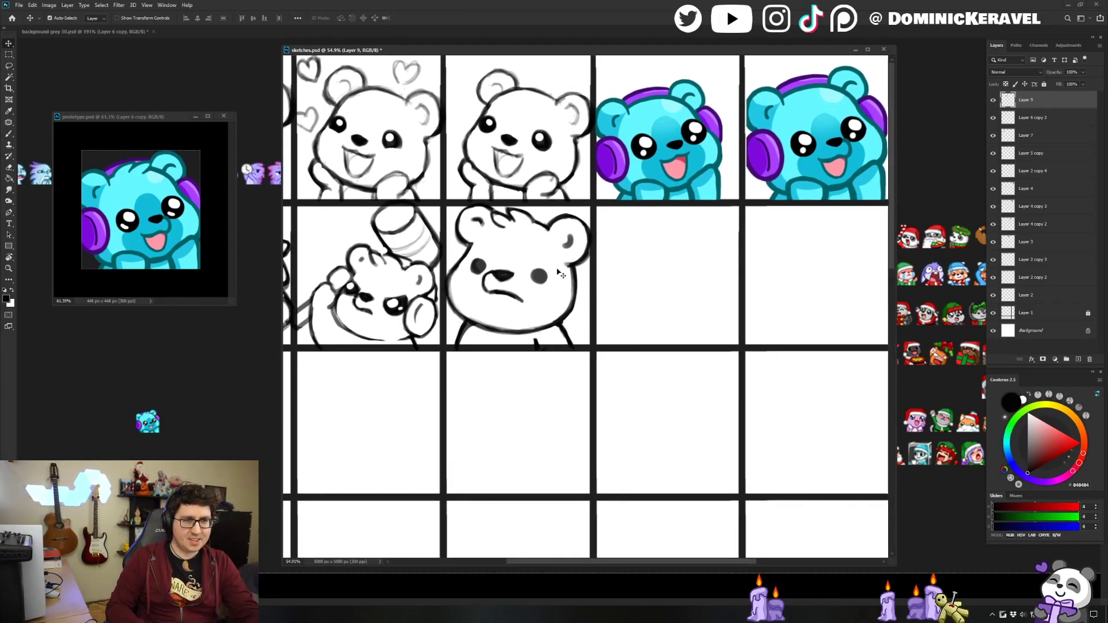
{"action": "mouse_move", "coordinate": [570, 277]}
{"action": "left_mouse_down"}
{"action": "mouse_move", "coordinate": [587, 277]}
{"action": "mouse_move", "coordinate": [526, 255]}
{"action": "mouse_move", "coordinate": [540, 285]}
{"action": "mouse_move", "coordinate": [558, 262]}
{"action": "mouse_move", "coordinate": [538, 283]}
{"action": "mouse_move", "coordinate": [545, 305]}
{"action": "mouse_move", "coordinate": [570, 286]}
{"action": "mouse_move", "coordinate": [565, 302]}
{"action": "mouse_move", "coordinate": [555, 305]}
{"action": "mouse_move", "coordinate": [539, 281]}
{"action": "mouse_move", "coordinate": [547, 310]}
{"action": "mouse_move", "coordinate": [568, 281]}
{"action": "mouse_move", "coordinate": [554, 279]}
{"action": "mouse_move", "coordinate": [551, 305]}
{"action": "mouse_move", "coordinate": [545, 268]}
{"action": "mouse_move", "coordinate": [541, 310]}
{"action": "mouse_move", "coordinate": [545, 289]}
{"action": "mouse_move", "coordinate": [562, 311]}
{"action": "mouse_move", "coordinate": [572, 291]}
{"action": "mouse_move", "coordinate": [559, 308]}
{"action": "mouse_move", "coordinate": [573, 306]}
{"action": "mouse_move", "coordinate": [538, 303]}
{"action": "mouse_move", "coordinate": [552, 298]}
{"action": "left_mouse_up"}
{"action": "key", "text": "b"}
{"action": "key", "text": "e"}
{"action": "key", "text": "b"}
{"action": "key", "text": "e"}
{"action": "key", "text": "b"}
{"action": "key", "text": "e"}
{"action": "key", "text": "b"}
{"action": "key", "text": "e"}
{"action": "key", "text": "b"}
{"action": "mouse_move", "coordinate": [558, 270]}
{"action": "left_mouse_down"}
{"action": "mouse_move", "coordinate": [535, 291]}
{"action": "mouse_move", "coordinate": [541, 306]}
{"action": "left_mouse_up"}
{"action": "key", "text": "e"}
{"action": "key", "text": "b"}
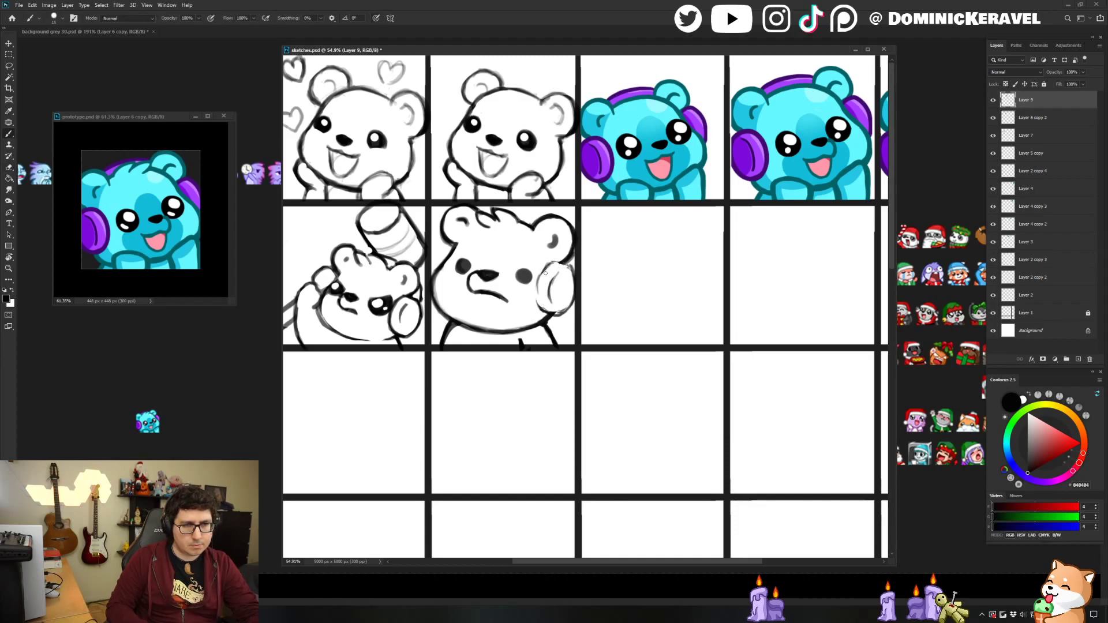
{"action": "key", "text": "e"}
{"action": "key", "text": "b"}
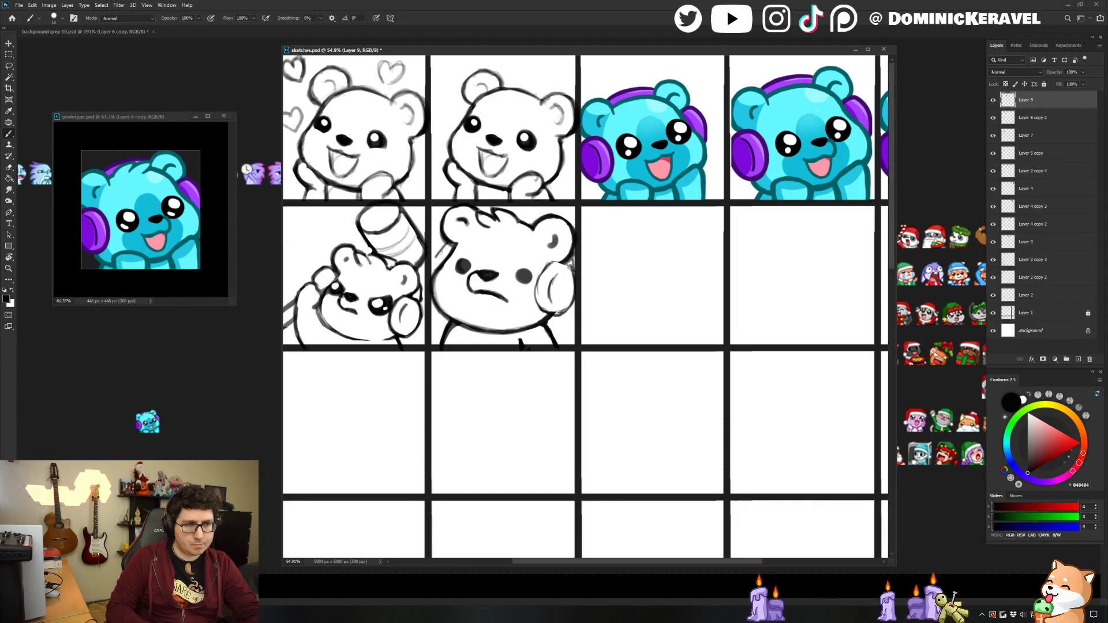
Shift the frowning bear sketch slightly to the right and adjust its size with Free Transform to fit its cell.
{"action": "key", "text": "v"}
{"action": "left_click_drag", "start_coordinate": [462, 269], "coordinate": [466, 269]}
{"action": "key", "text": "ctrl+t"}
{"action": "left_click_drag", "start_coordinate": [428, 202], "coordinate": [432, 206]}
{"action": "key", "text": "Return"}
{"action": "key", "text": "shift+Left"}
{"action": "key", "text": "shift+Left"}
{"action": "key", "text": "shift+Right"}
{"action": "key", "text": "ctrl+shift+z"}
{"action": "key", "text": "ctrl+z"}
Draw the partly hidden headphone cup along the left side of the bear's head and clean its edge.
{"action": "key", "text": "b"}
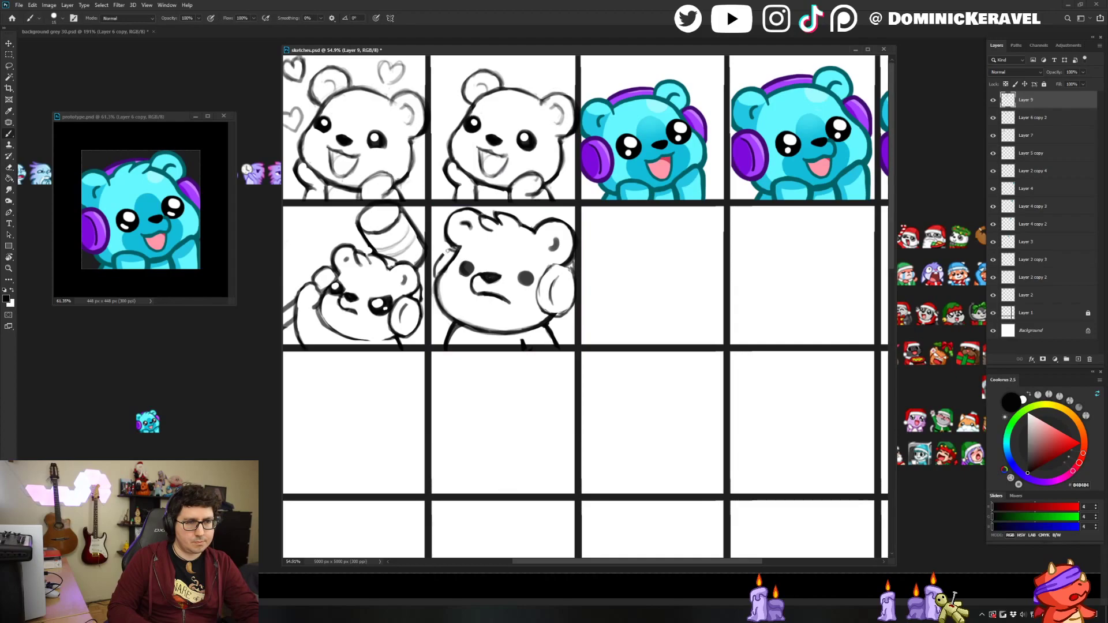
{"action": "key", "text": "e"}
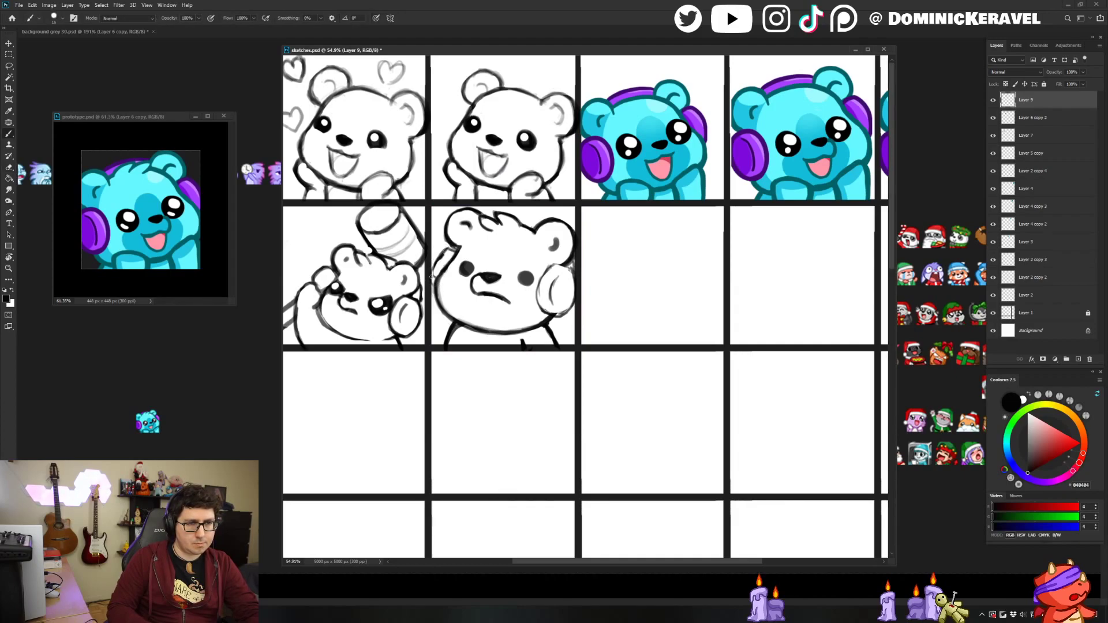
{"action": "key", "text": "b"}
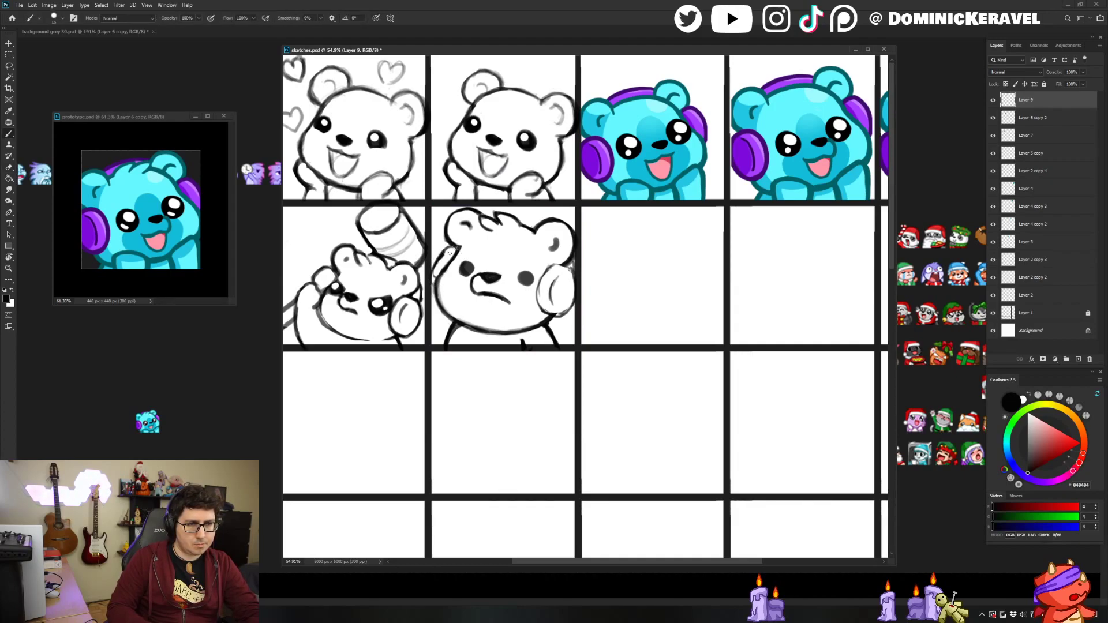
{"action": "key", "text": "e"}
{"action": "key", "text": "b"}
{"action": "key", "text": "e"}
{"action": "mouse_move", "coordinate": [433, 279]}
{"action": "left_mouse_down"}
{"action": "mouse_move", "coordinate": [438, 255]}
{"action": "mouse_move", "coordinate": [444, 277]}
{"action": "left_mouse_up"}
{"action": "key", "text": "b"}
{"action": "key", "text": "e"}
{"action": "key", "text": "b"}
{"action": "left_click_drag", "start_coordinate": [541, 222], "coordinate": [521, 218]}
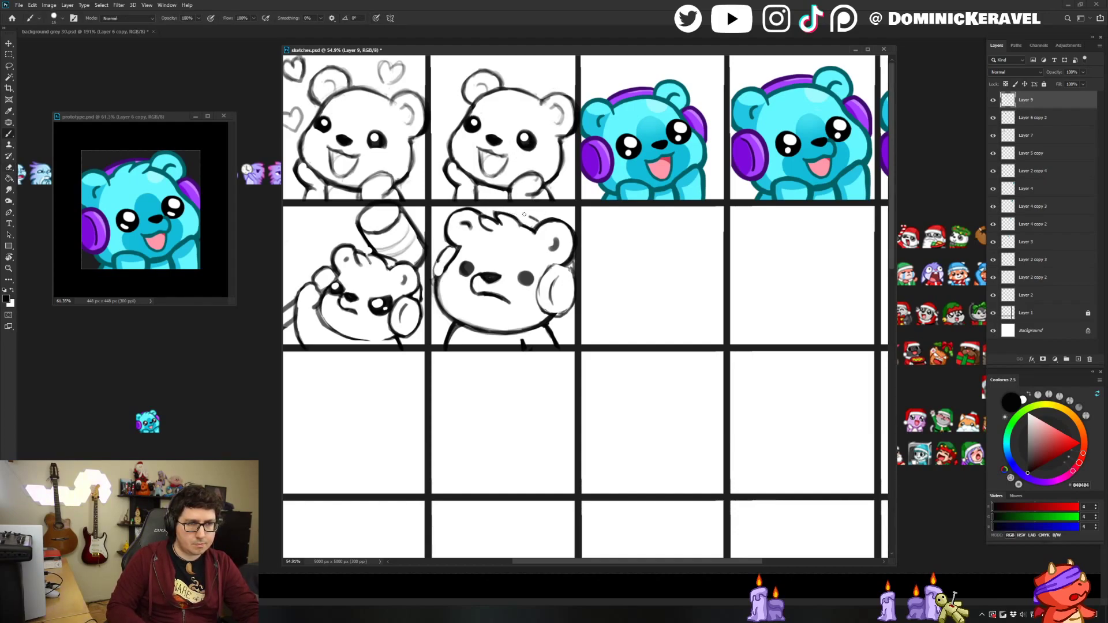
{"action": "key", "text": "e"}
{"action": "key", "text": "ctrl+z"}
{"action": "key", "text": "ctrl+z"}
{"action": "key", "text": "ctrl+z"}
Redraw the curve of the left headphone cup beside the bear's cheek.
{"action": "key", "text": "b"}
{"action": "left_click_drag", "start_coordinate": [450, 259], "coordinate": [437, 283]}
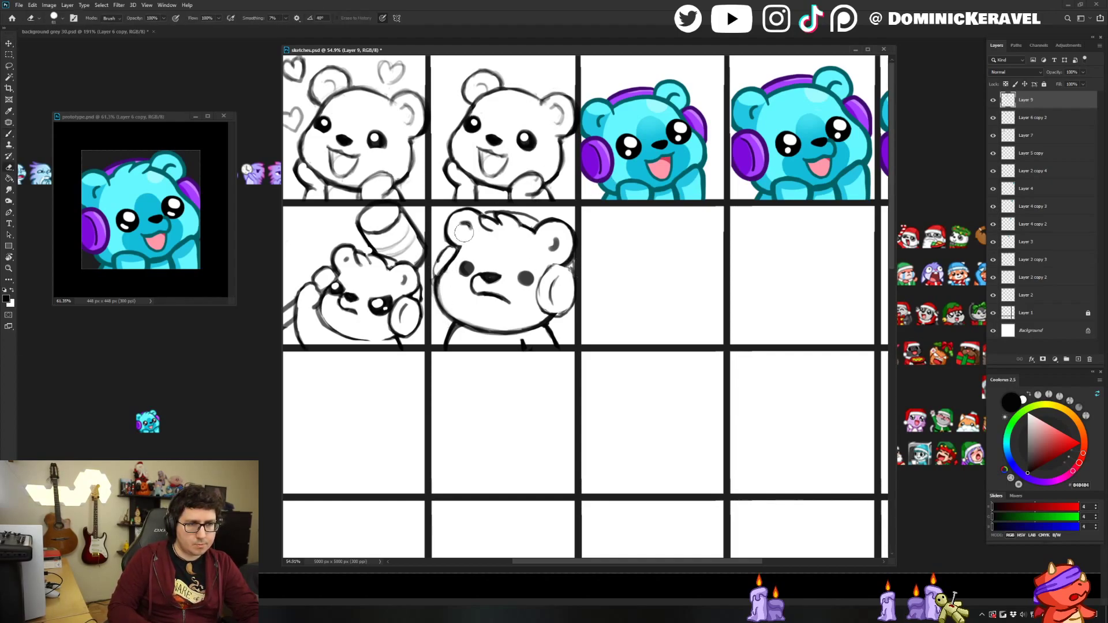
{"action": "key", "text": "v"}
{"action": "key", "text": "b"}
Refine the lower head outline between the bear's chin and the right headphone cup.
{"action": "scroll", "coordinate": [481, 241], "scroll_direction": "left", "scroll_amount": 2}
{"action": "left_click_drag", "start_coordinate": [501, 231], "coordinate": [472, 263]}
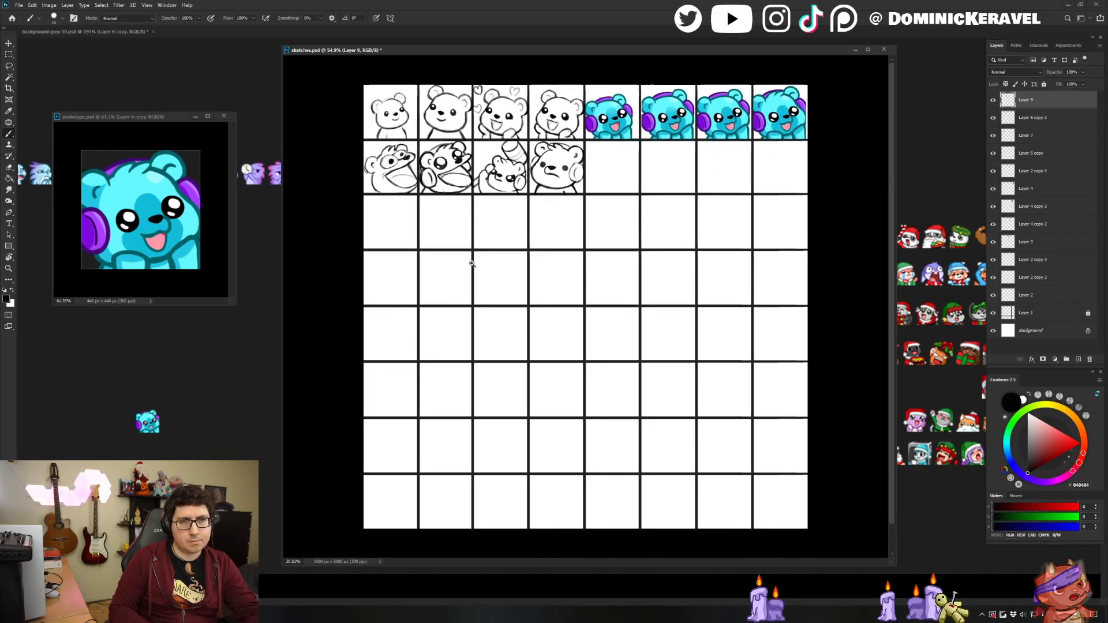
{"action": "scroll", "coordinate": [472, 264], "scroll_direction": "up", "scroll_amount": 1}
{"action": "key", "text": "v"}
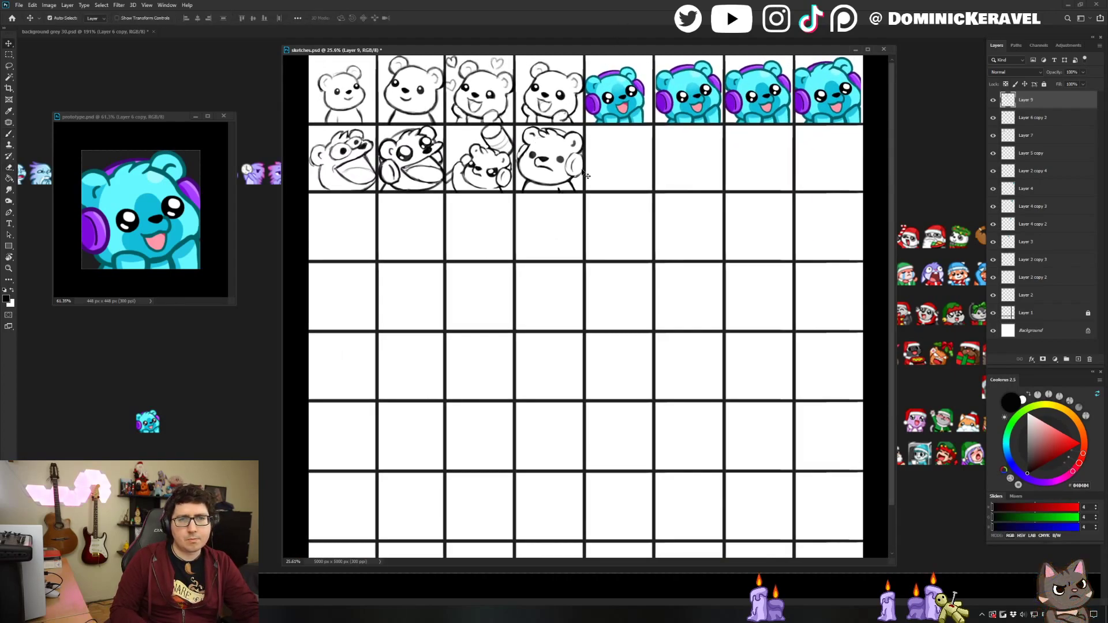
{"action": "scroll", "coordinate": [536, 179], "scroll_direction": "up", "scroll_amount": 2}
{"action": "key", "text": "b"}
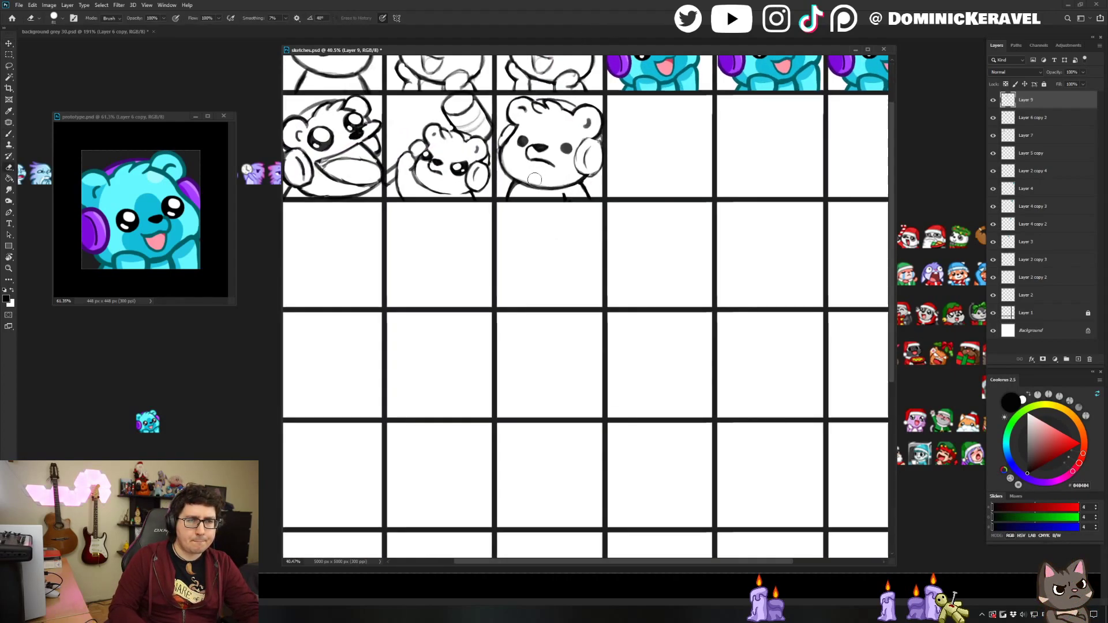
{"action": "key", "text": "b"}
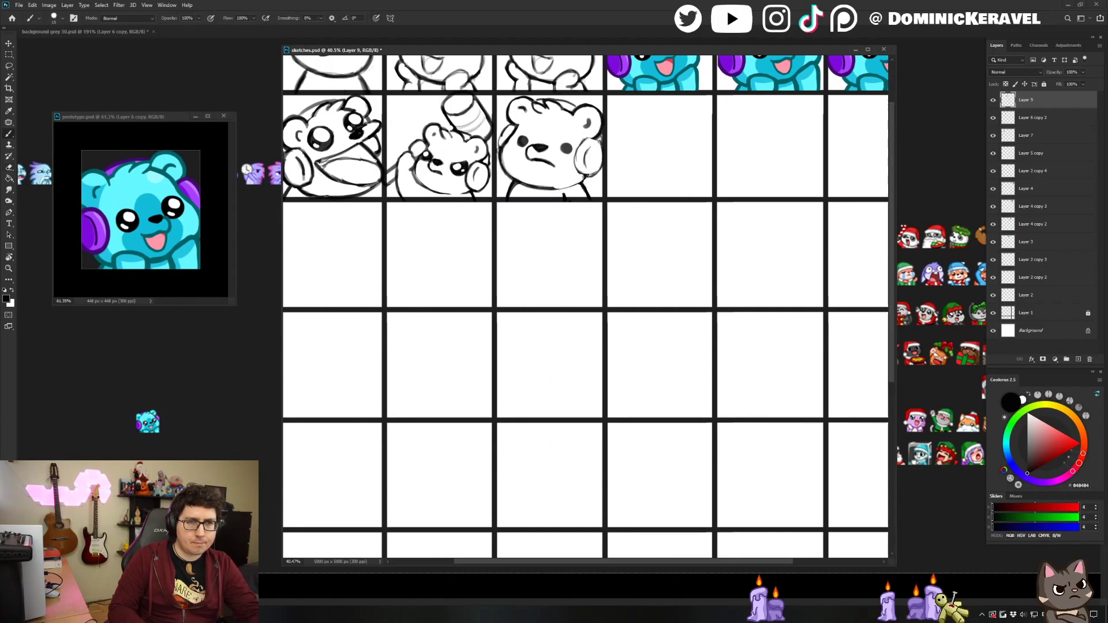
{"action": "left_click_drag", "start_coordinate": [554, 188], "coordinate": [584, 182]}
{"action": "key", "text": "e"}
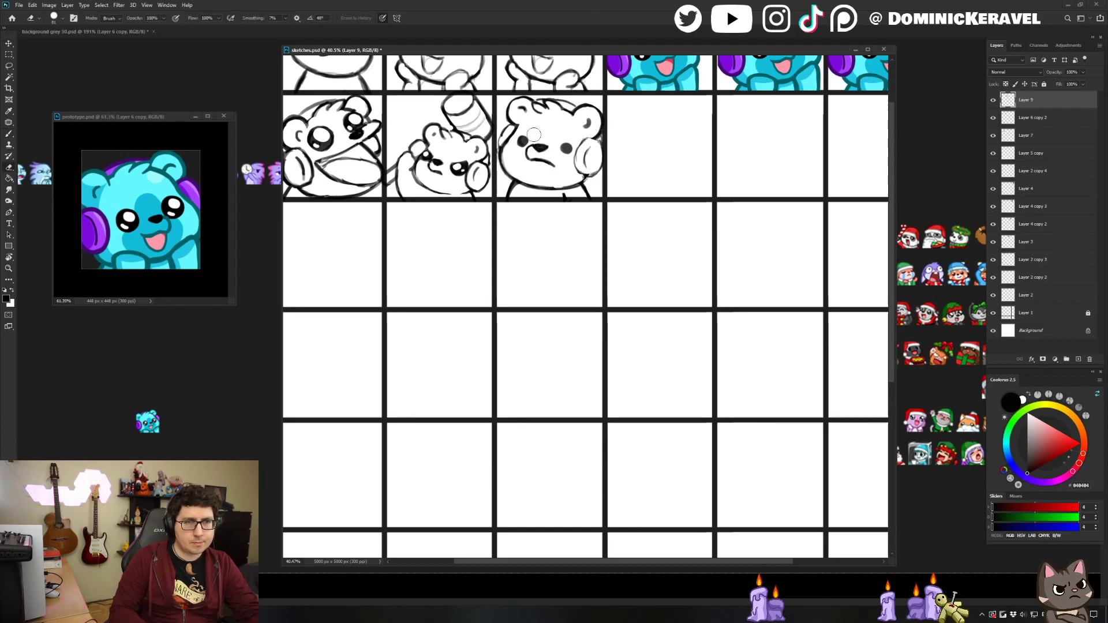
{"action": "key", "text": "b"}
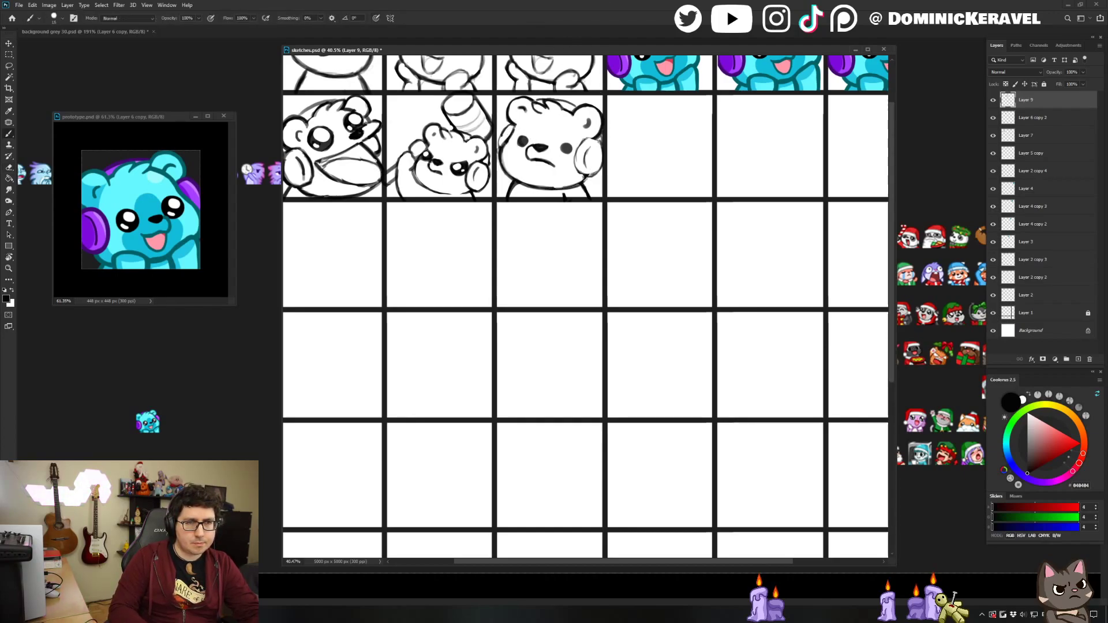
Touch up the lines of the angry bear holding the hammer on its own layer and save sketches.psd.
{"action": "key", "text": "ctrl+0"}
{"action": "key", "text": "v"}
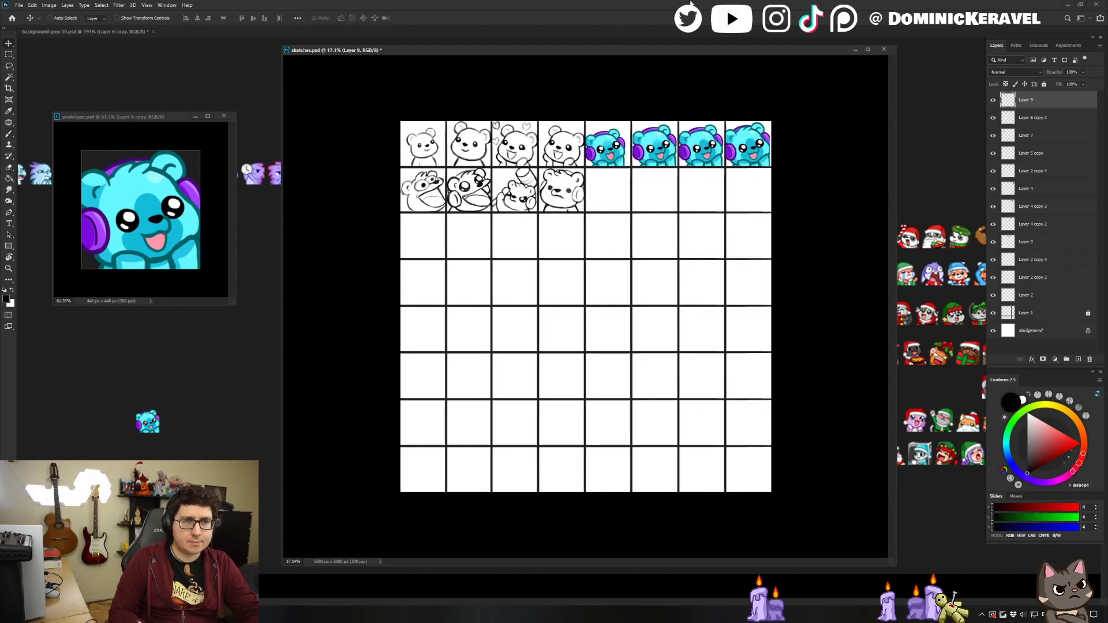
{"action": "left_click_drag", "start_coordinate": [572, 209], "coordinate": [598, 210]}
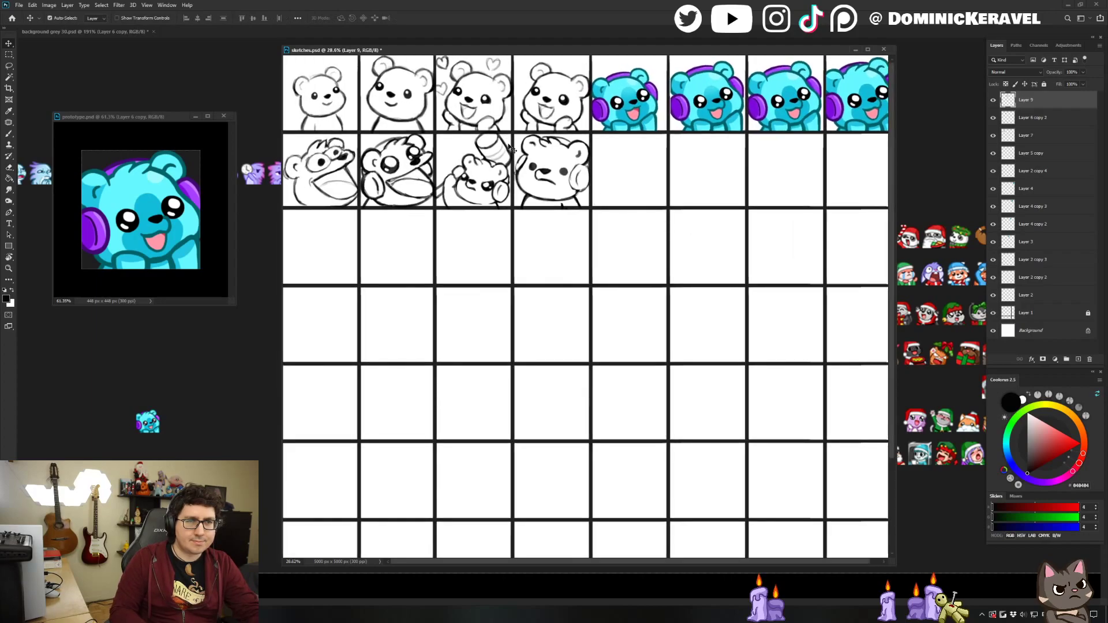
{"action": "scroll", "coordinate": [507, 186], "scroll_direction": "up", "scroll_amount": 2}
{"action": "left_click", "coordinate": [374, 141]}
{"action": "mouse_move", "coordinate": [467, 142]}
{"action": "left_mouse_down"}
{"action": "mouse_move", "coordinate": [514, 198]}
{"action": "mouse_move", "coordinate": [529, 199]}
{"action": "left_mouse_up"}
{"action": "key", "text": "b"}
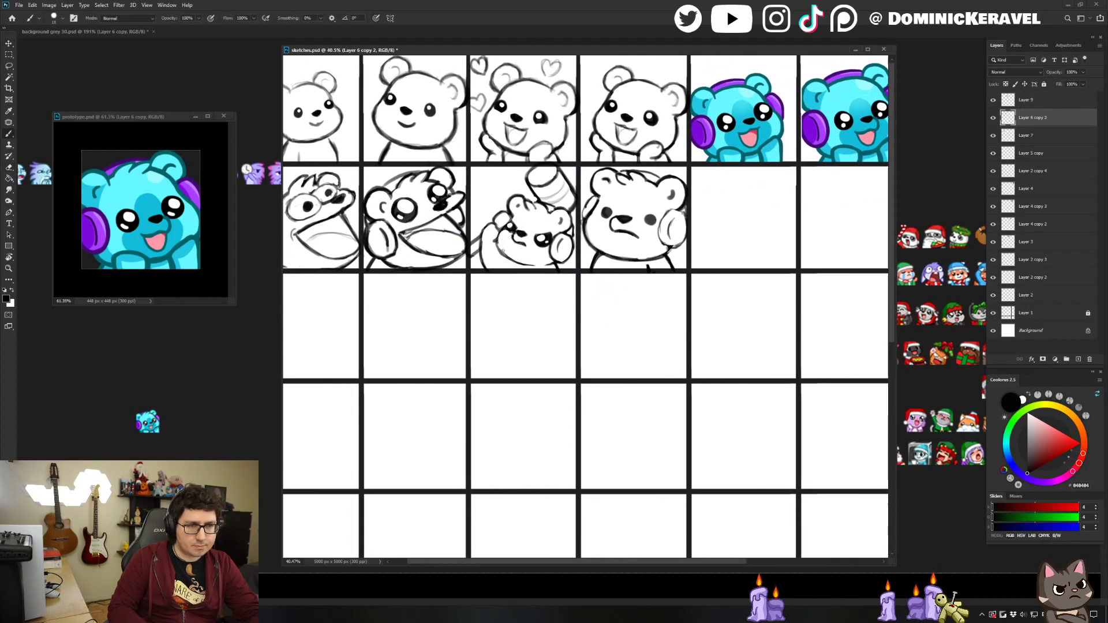
{"action": "key", "text": "e"}
{"action": "key", "text": "b"}
{"action": "scroll", "coordinate": [584, 268], "scroll_direction": "down", "scroll_amount": 3}
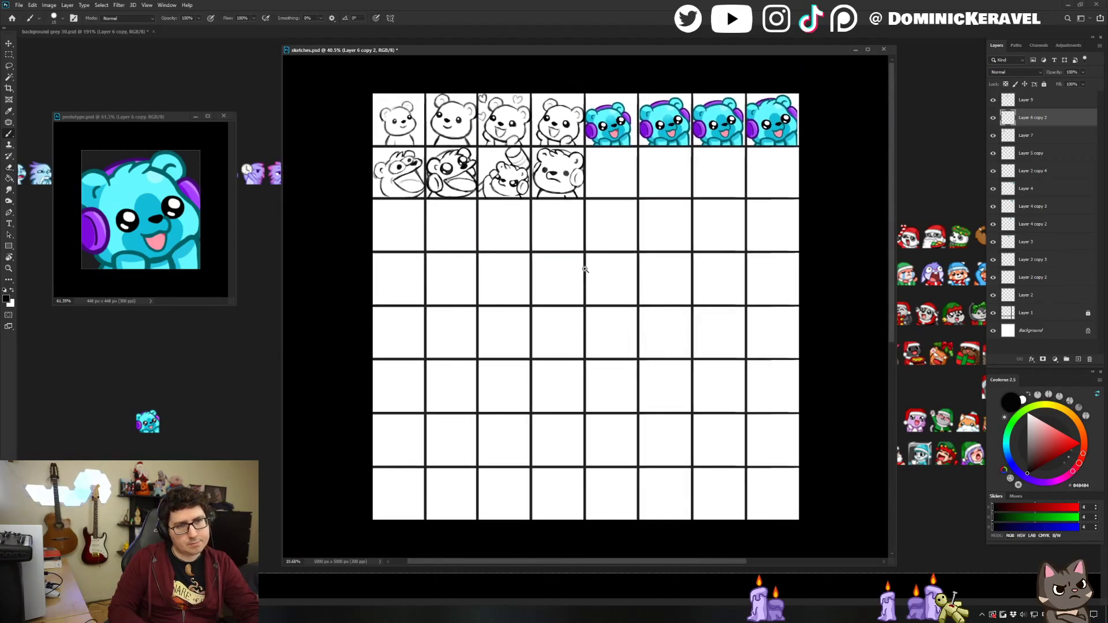
{"action": "scroll", "coordinate": [586, 270], "scroll_direction": "up", "scroll_amount": 1}
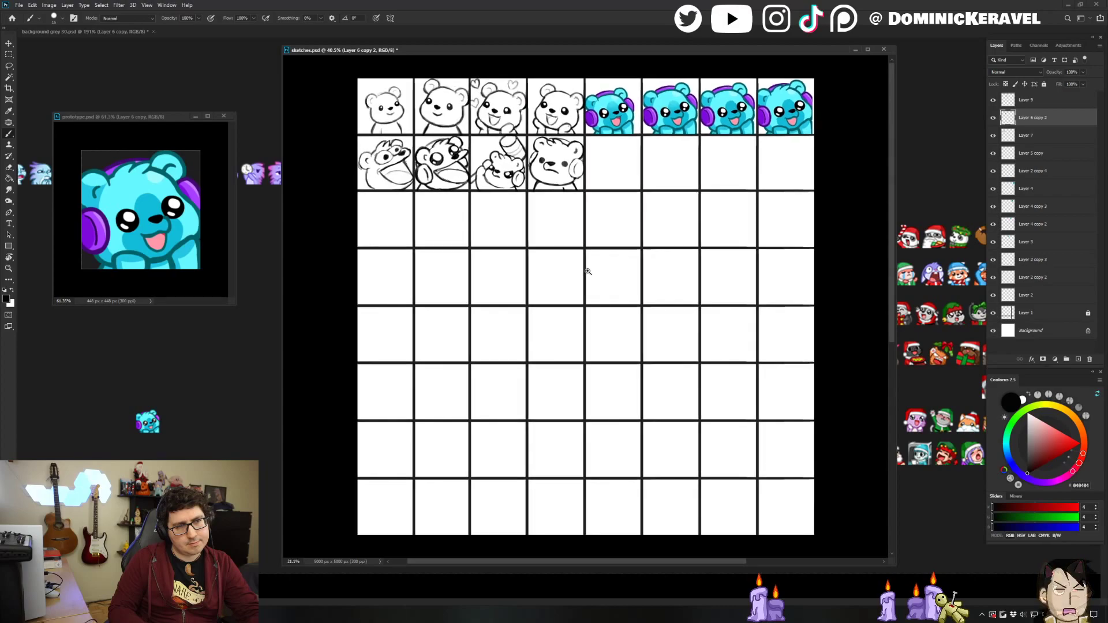
{"action": "scroll", "coordinate": [587, 271], "scroll_direction": "up", "scroll_amount": 5}
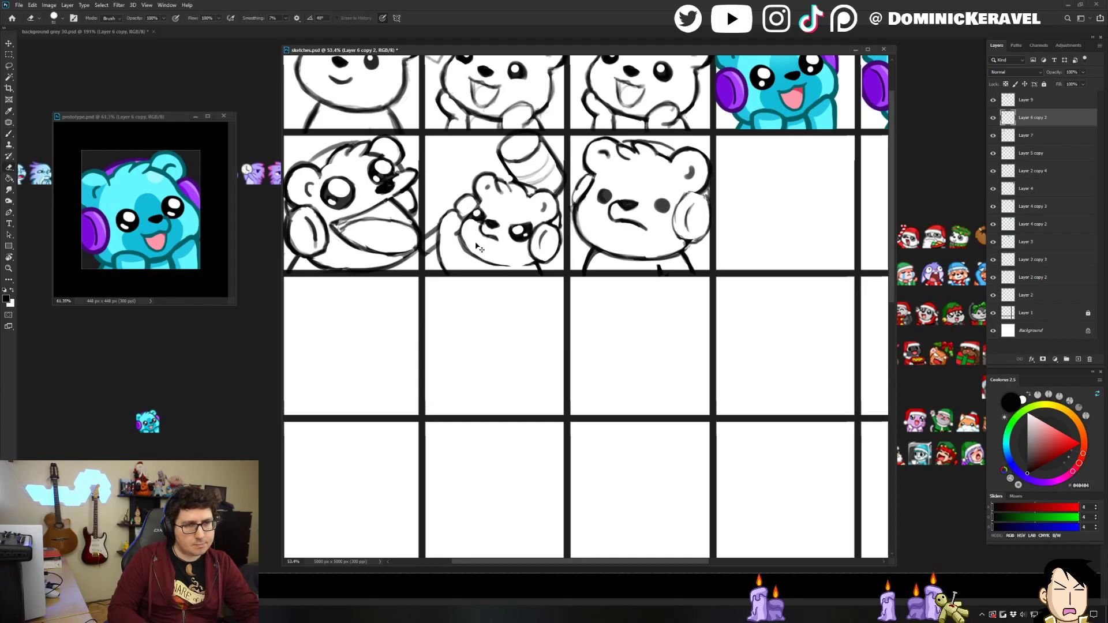
{"action": "key", "text": "b"}
{"action": "left_click_drag", "start_coordinate": [612, 193], "coordinate": [593, 181]}
{"action": "key", "text": "ctrl+s"}
Select the frowning bear's layer and darken the cheek-side edge of its right headphone cup.
{"action": "scroll", "coordinate": [593, 181], "scroll_direction": "up", "scroll_amount": 1}
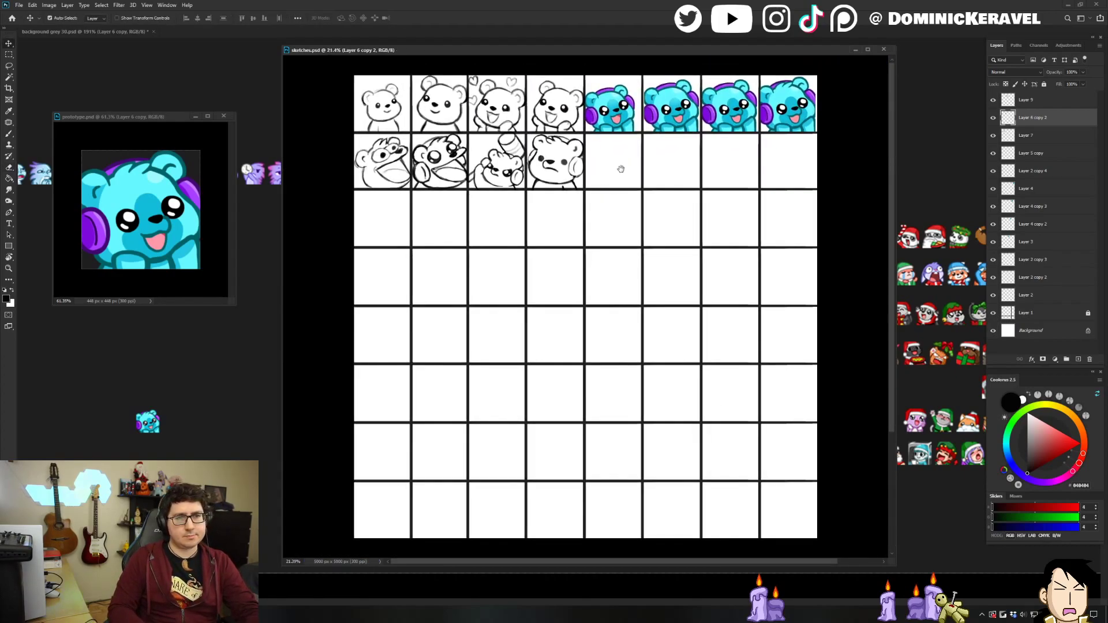
{"action": "scroll", "coordinate": [564, 161], "scroll_direction": "up", "scroll_amount": 3}
{"action": "key", "text": "e"}
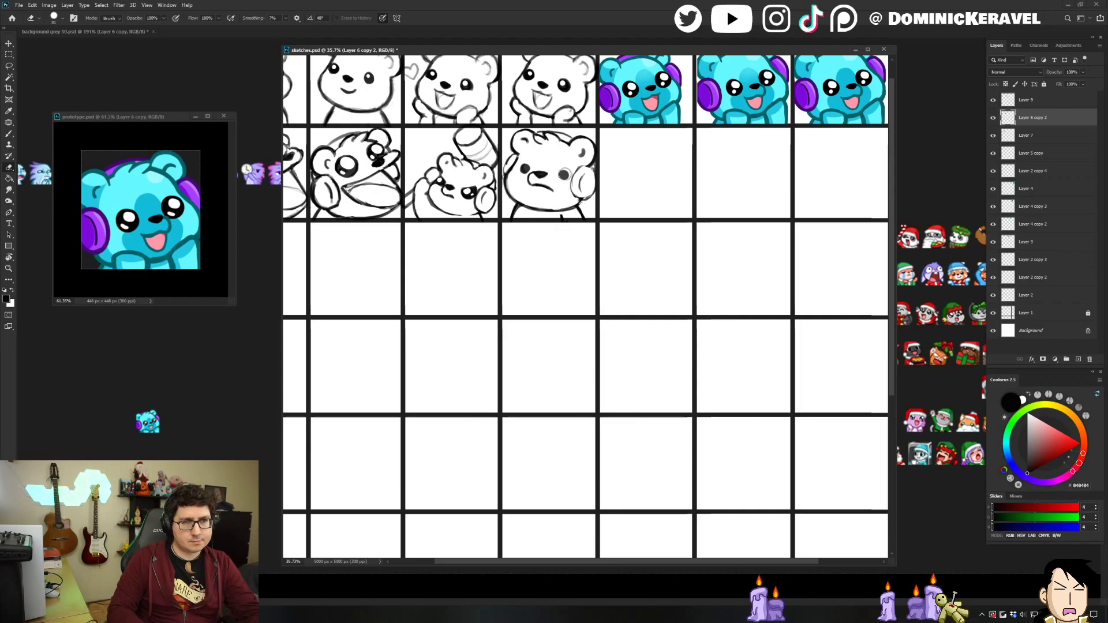
{"action": "left_click", "coordinate": [563, 175], "text": "ctrl"}
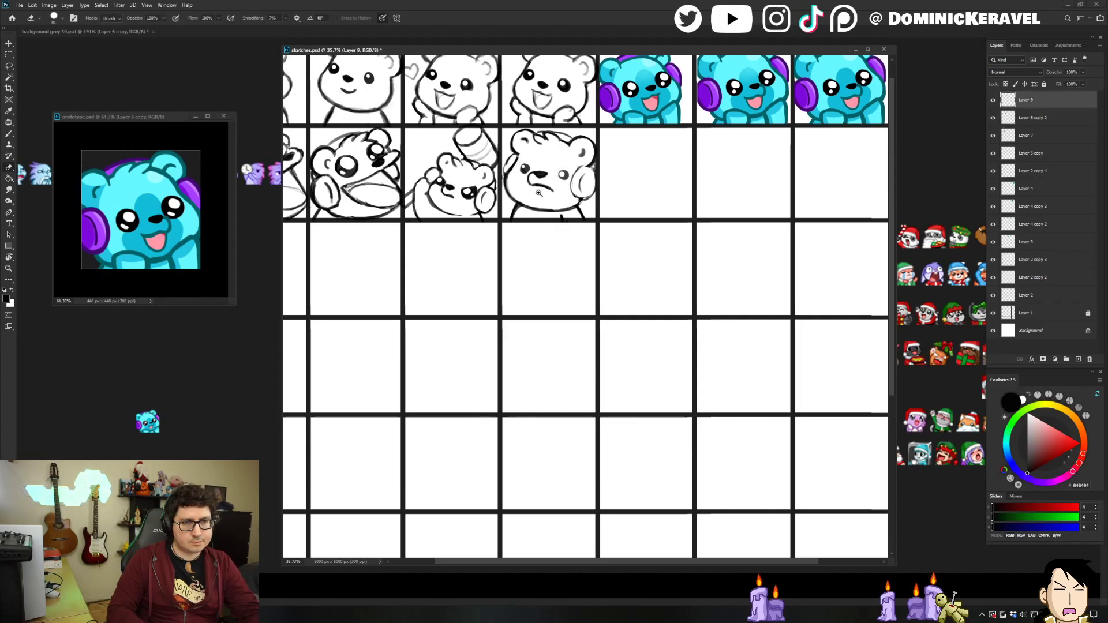
{"action": "scroll", "coordinate": [539, 194], "scroll_direction": "down", "scroll_amount": 3}
{"action": "scroll", "coordinate": [561, 169], "scroll_direction": "up", "scroll_amount": 3}
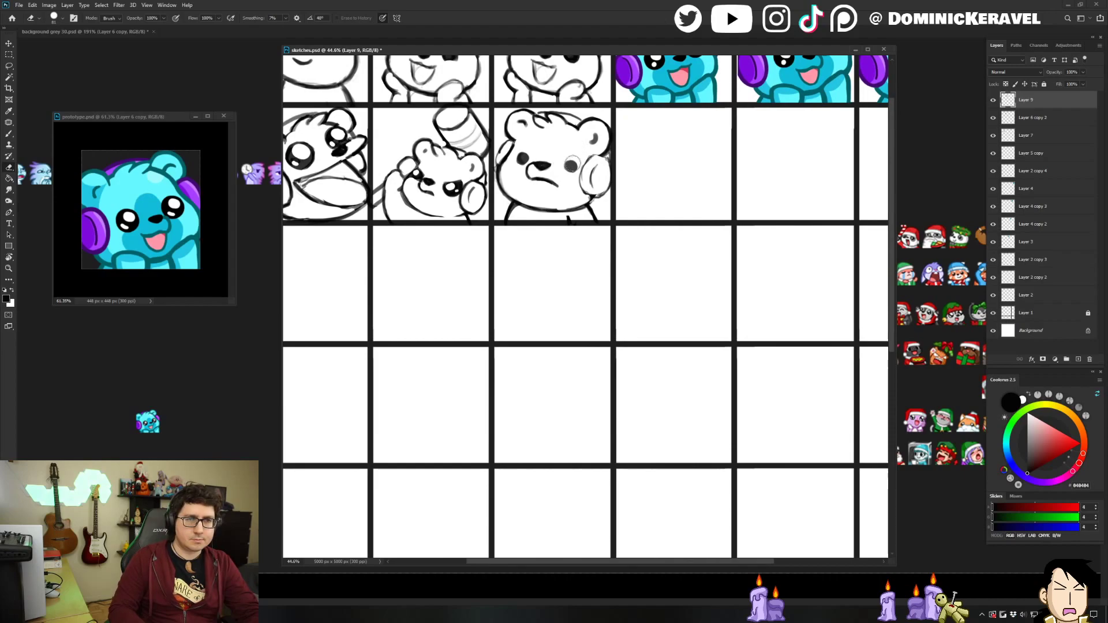
{"action": "scroll", "coordinate": [519, 157], "scroll_direction": "down", "scroll_amount": 5}
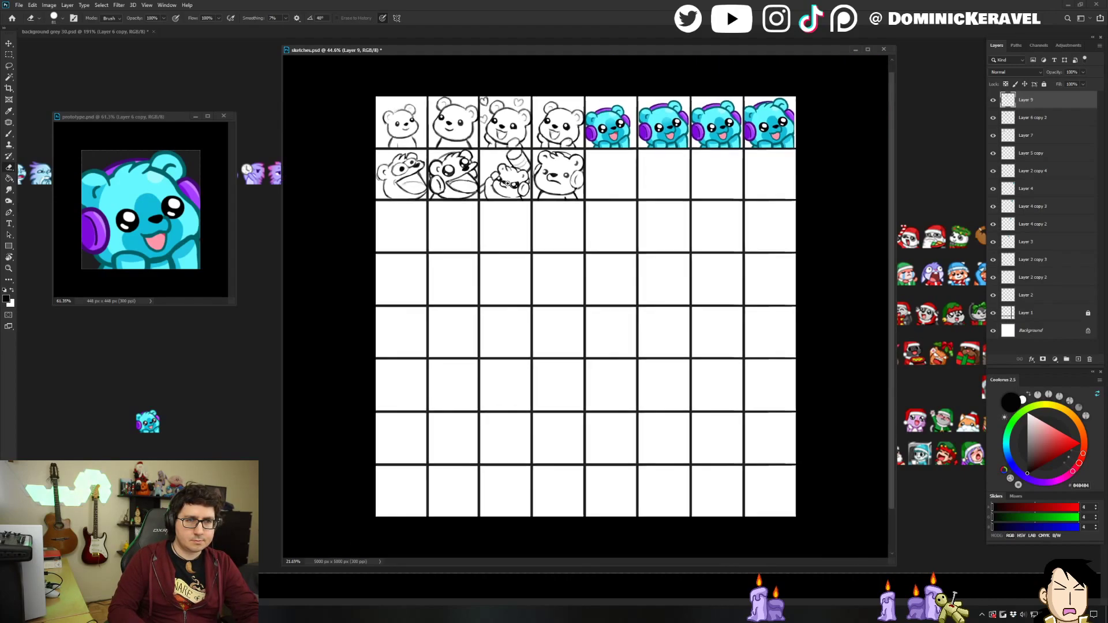
{"action": "key", "text": "v"}
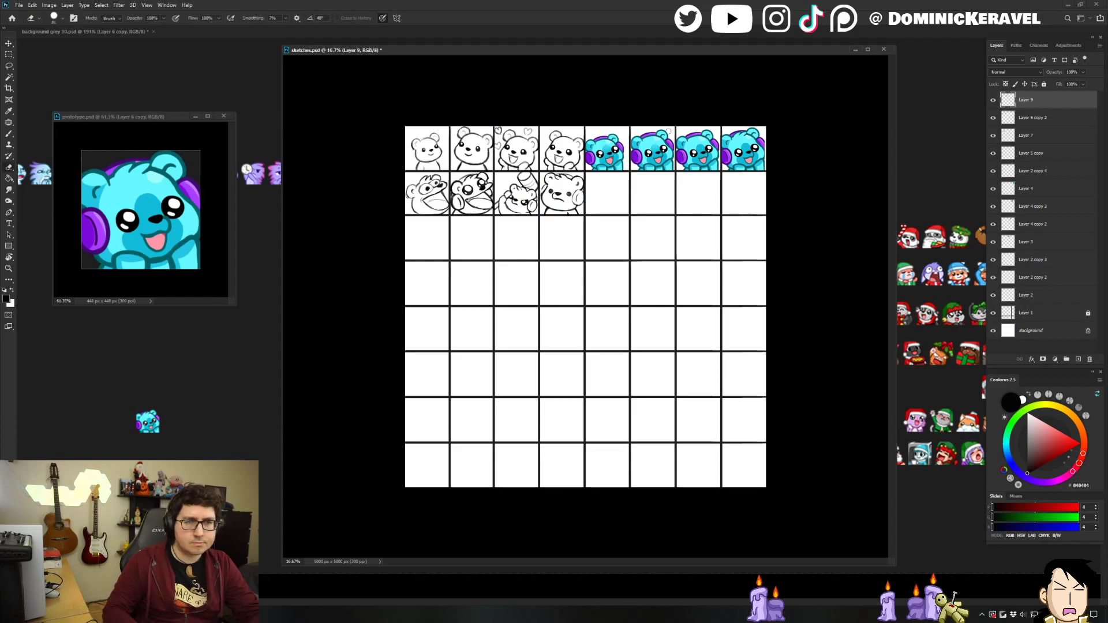
{"action": "scroll", "coordinate": [583, 187], "scroll_direction": "up", "scroll_amount": 3}
{"action": "scroll", "coordinate": [565, 173], "scroll_direction": "up", "scroll_amount": 2}
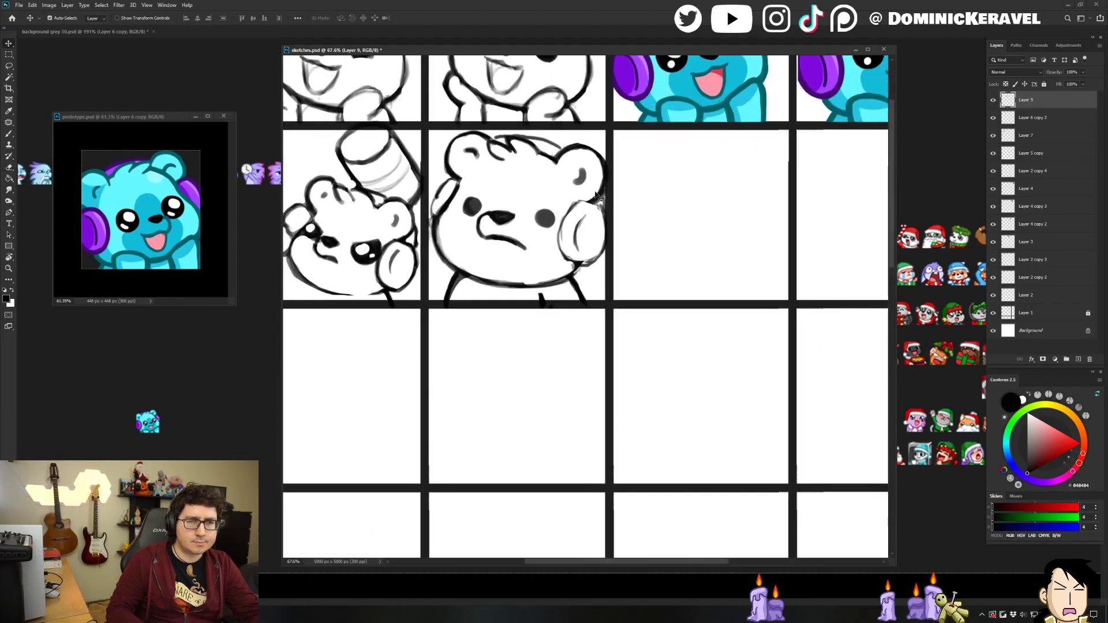
{"action": "key", "text": "e"}
{"action": "key", "text": "b"}
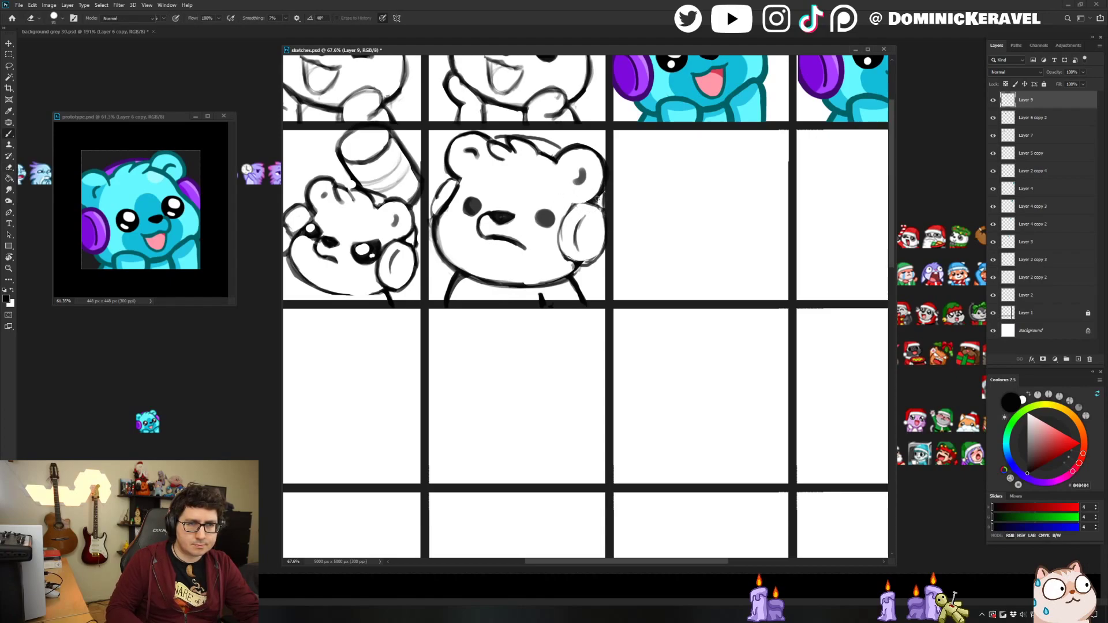
{"action": "left_click_drag", "start_coordinate": [576, 204], "coordinate": [560, 251]}
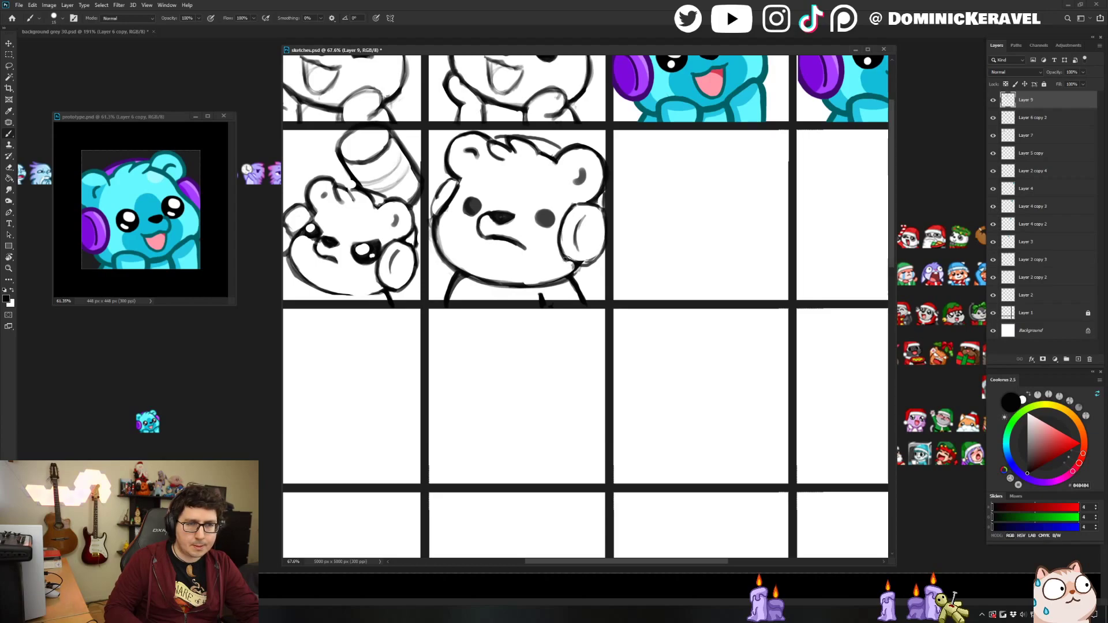
Erase the rough marks around the lower part of the frowning bear's right headphone cup.
{"action": "key", "text": "e"}
{"action": "key", "text": "b"}
{"action": "key", "text": "e"}
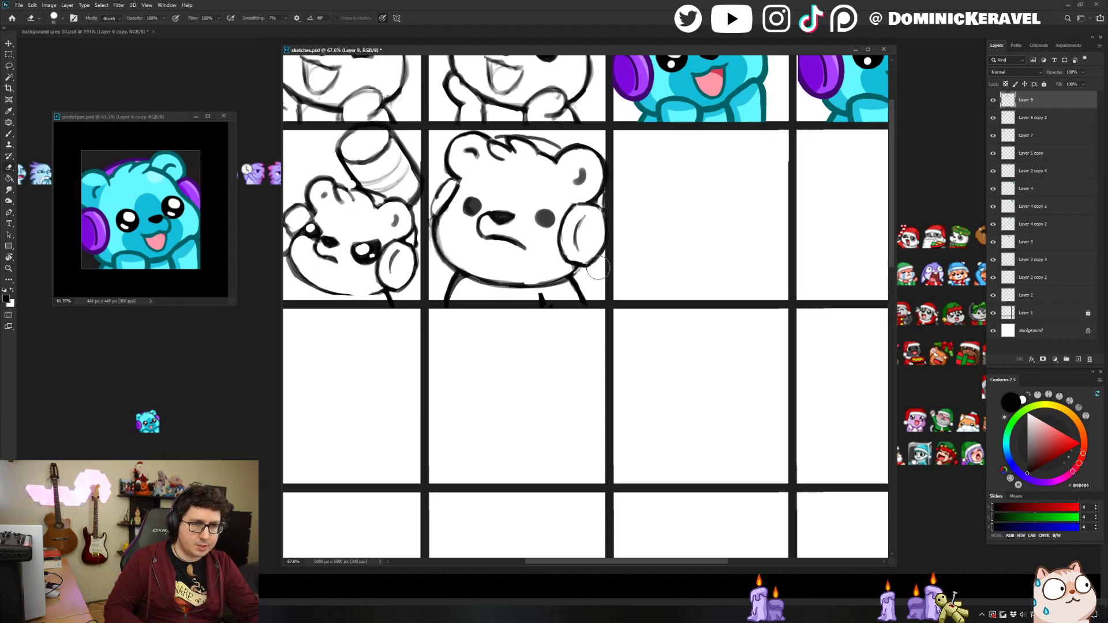
{"action": "left_click_drag", "start_coordinate": [583, 252], "coordinate": [585, 256]}
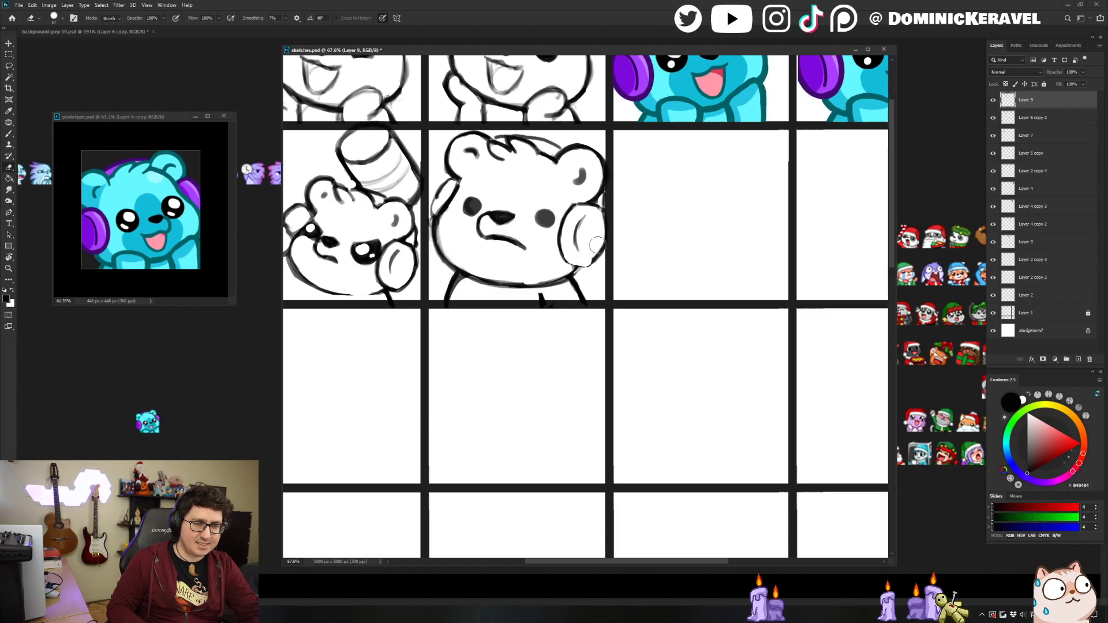
{"action": "key", "text": "b"}
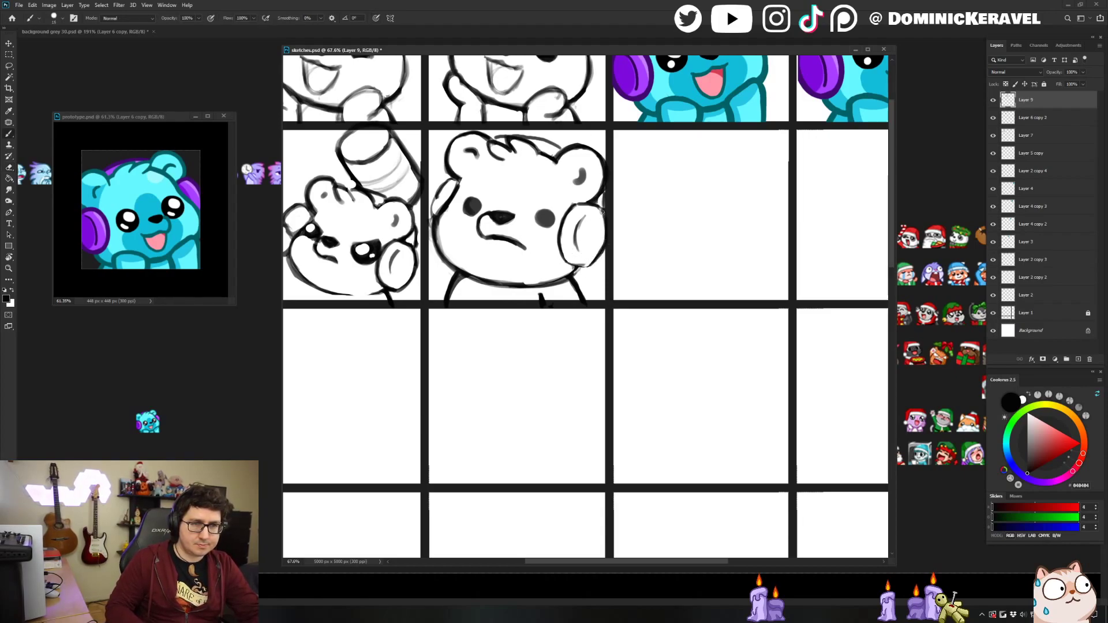
{"action": "key", "text": "e"}
{"action": "key", "text": "b"}
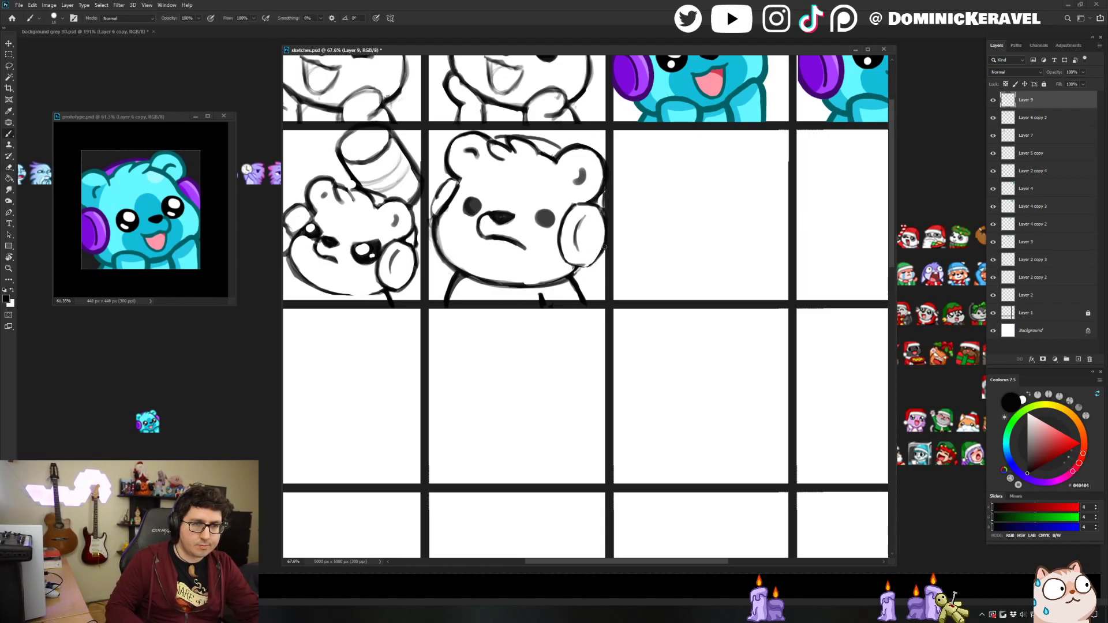
Redraw the inner curve of the right headphone cup with a bolder line and clean around its upper edge.
{"action": "mouse_move", "coordinate": [574, 206]}
{"action": "left_mouse_down"}
{"action": "mouse_move", "coordinate": [601, 207]}
{"action": "mouse_move", "coordinate": [580, 224]}
{"action": "mouse_move", "coordinate": [574, 252]}
{"action": "left_mouse_up"}
{"action": "key", "text": "e"}
{"action": "key", "text": "b"}
{"action": "key", "text": "e"}
{"action": "key", "text": "b"}
{"action": "key", "text": "ctrl+z"}
{"action": "key", "text": "e"}
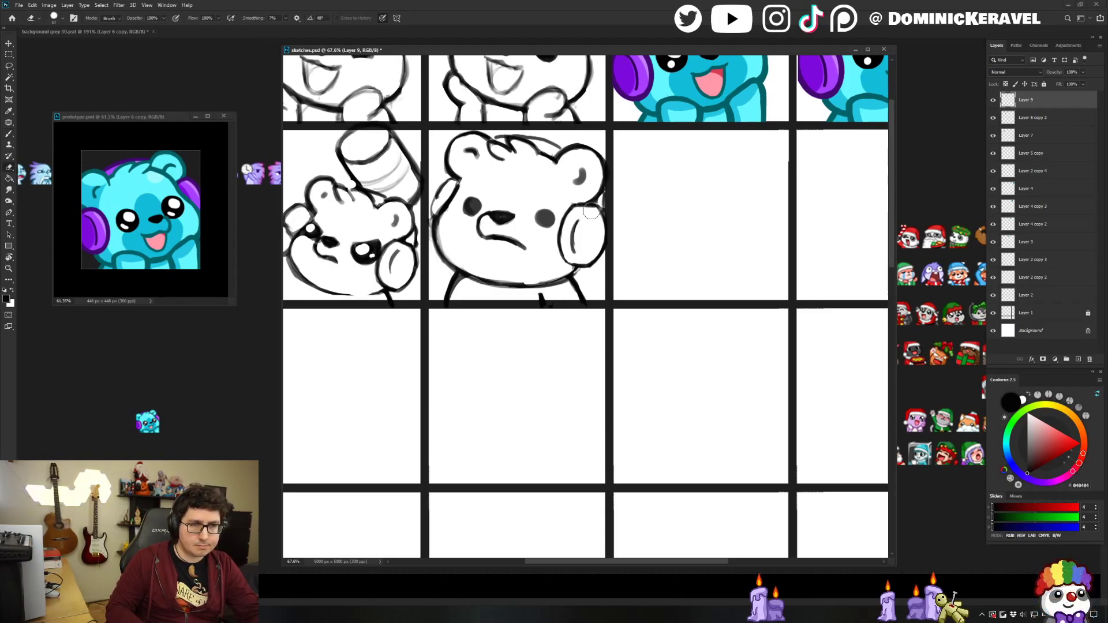
{"action": "key", "text": "b"}
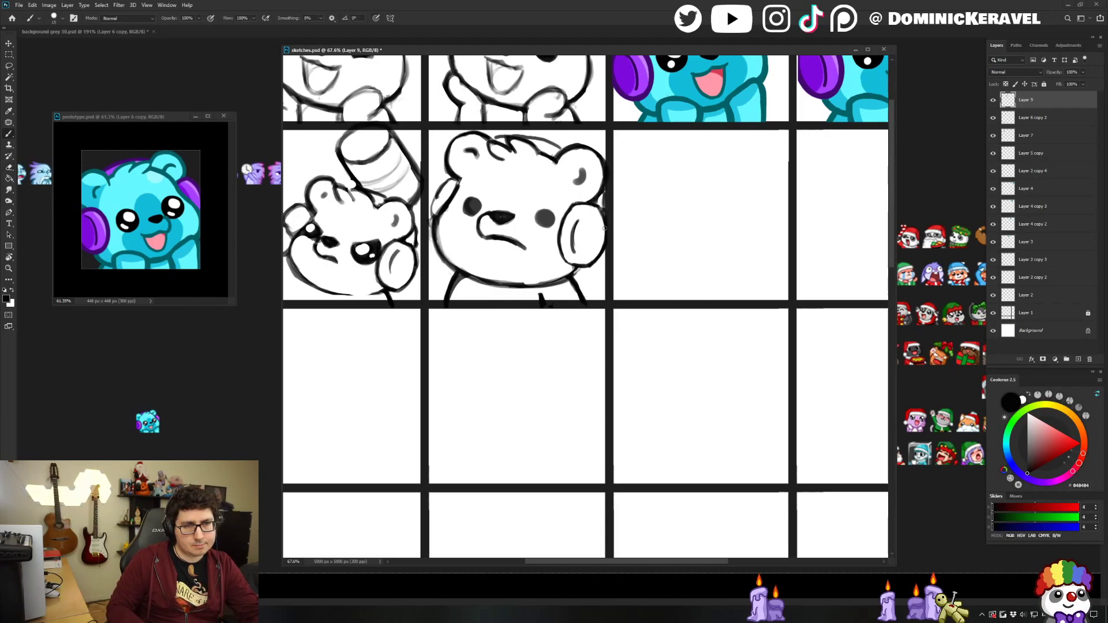
Rework the outer edge of the right headphone cup and trim its lower curve with the Eraser.
{"action": "key", "text": "e"}
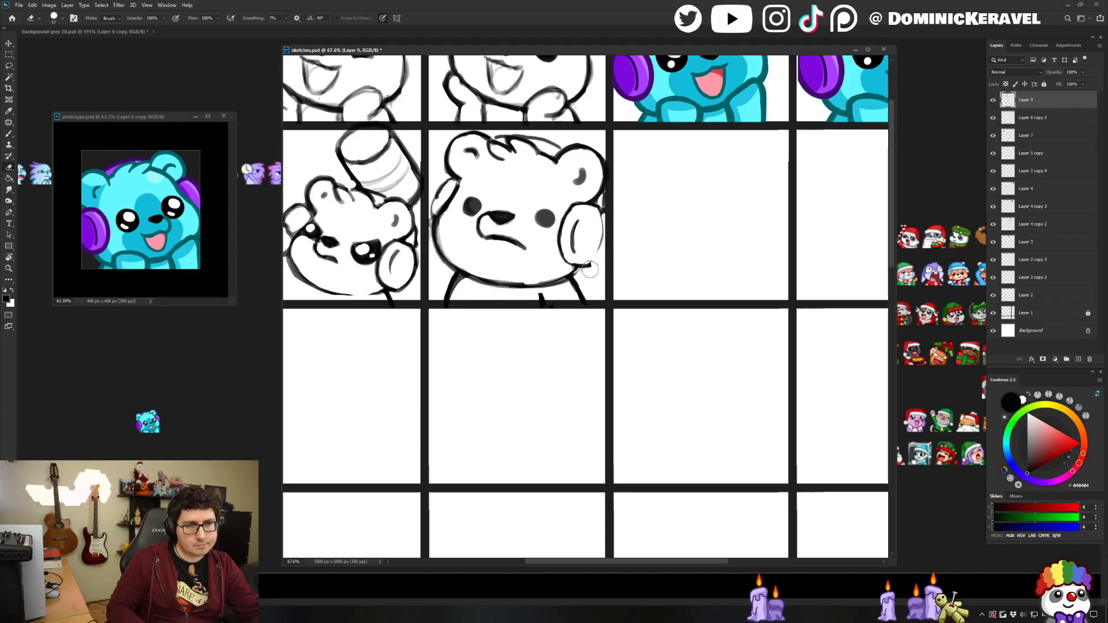
{"action": "key", "text": "b"}
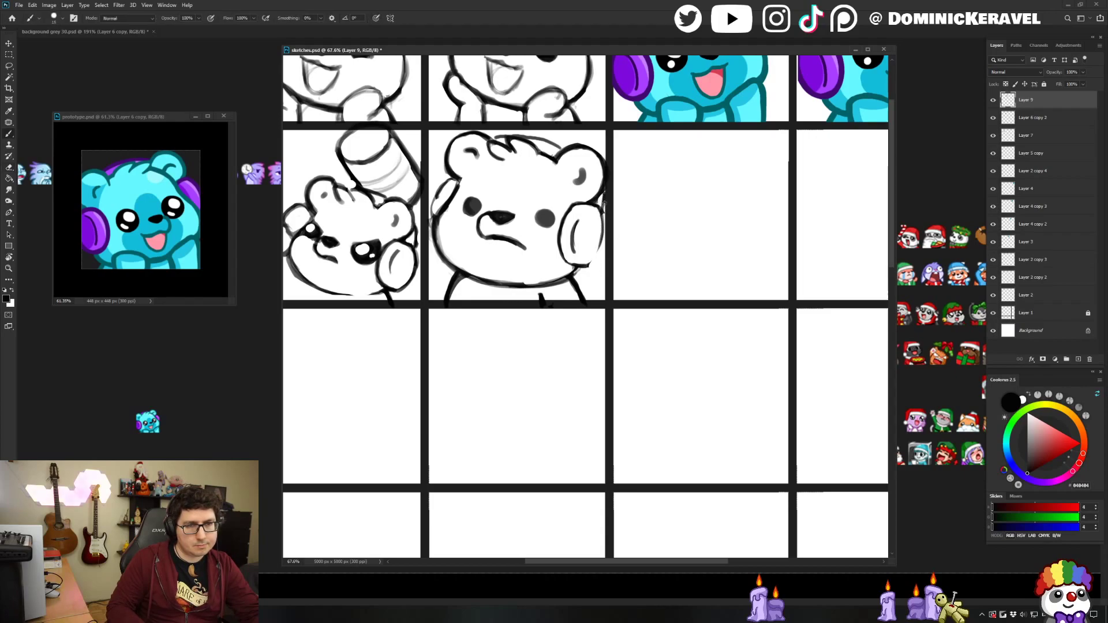
{"action": "key", "text": "e"}
{"action": "left_click_drag", "start_coordinate": [598, 247], "coordinate": [586, 264]}
{"action": "key", "text": "b"}
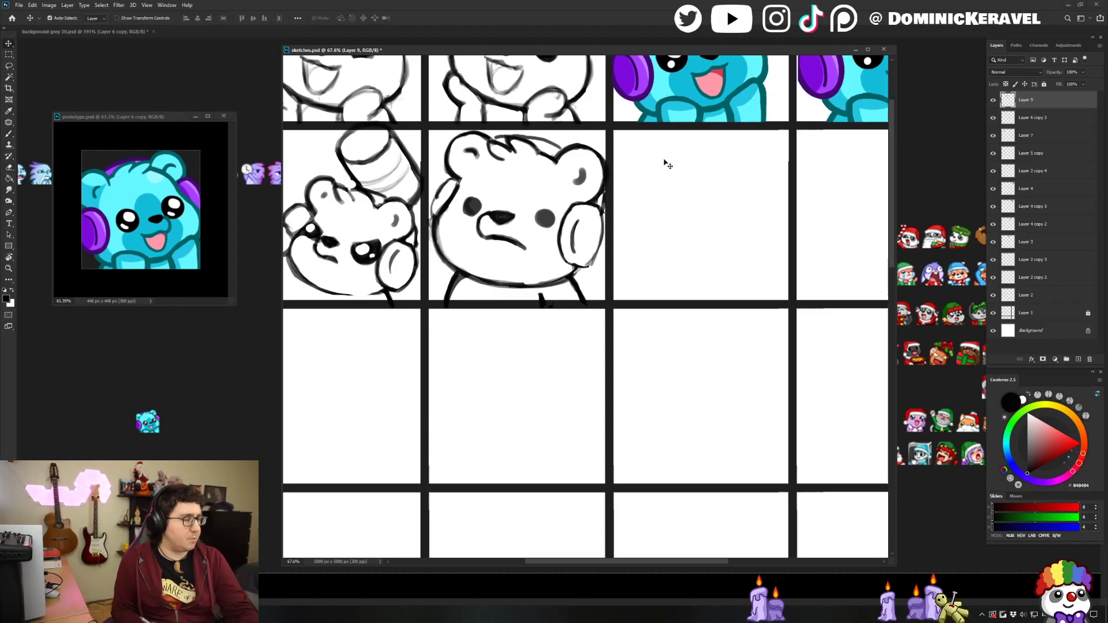
Erase the rough underside of the frowning bear's chin line and redraw it between the neck and the right headphone cup.
{"action": "key", "text": "v"}
{"action": "key", "text": "b"}
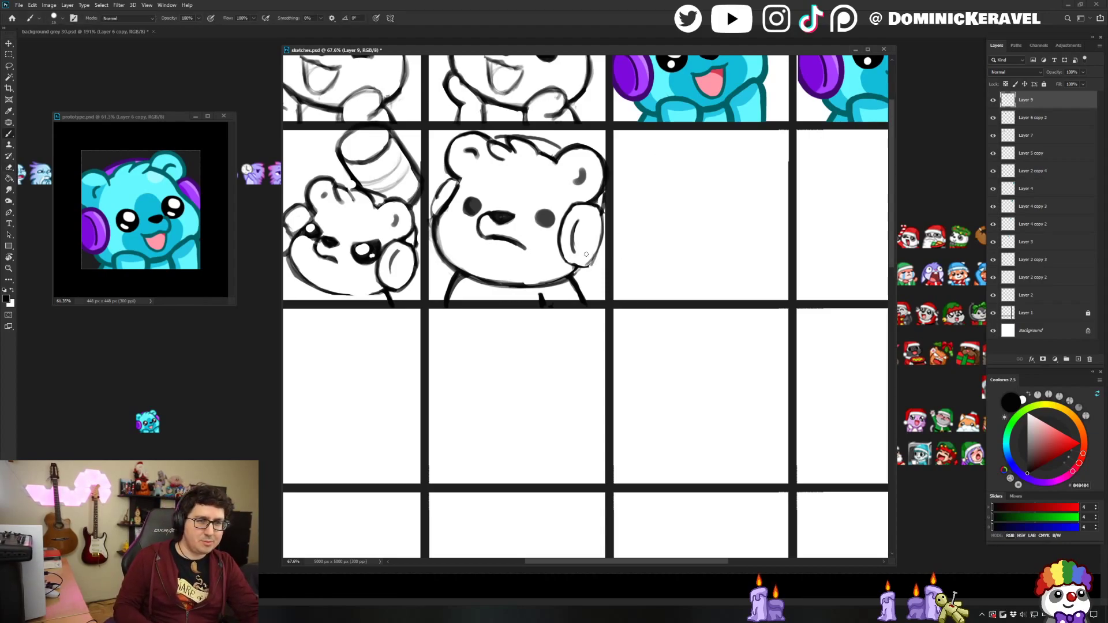
{"action": "key", "text": "e"}
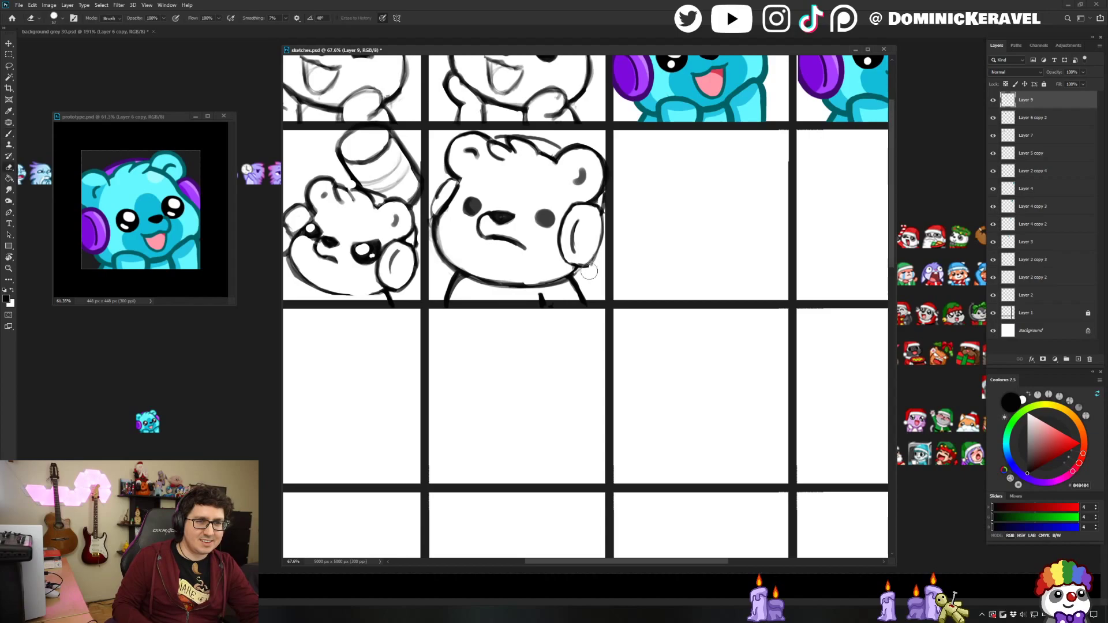
{"action": "left_click_drag", "start_coordinate": [565, 288], "coordinate": [528, 293]}
{"action": "key", "text": "b"}
{"action": "key", "text": "b"}
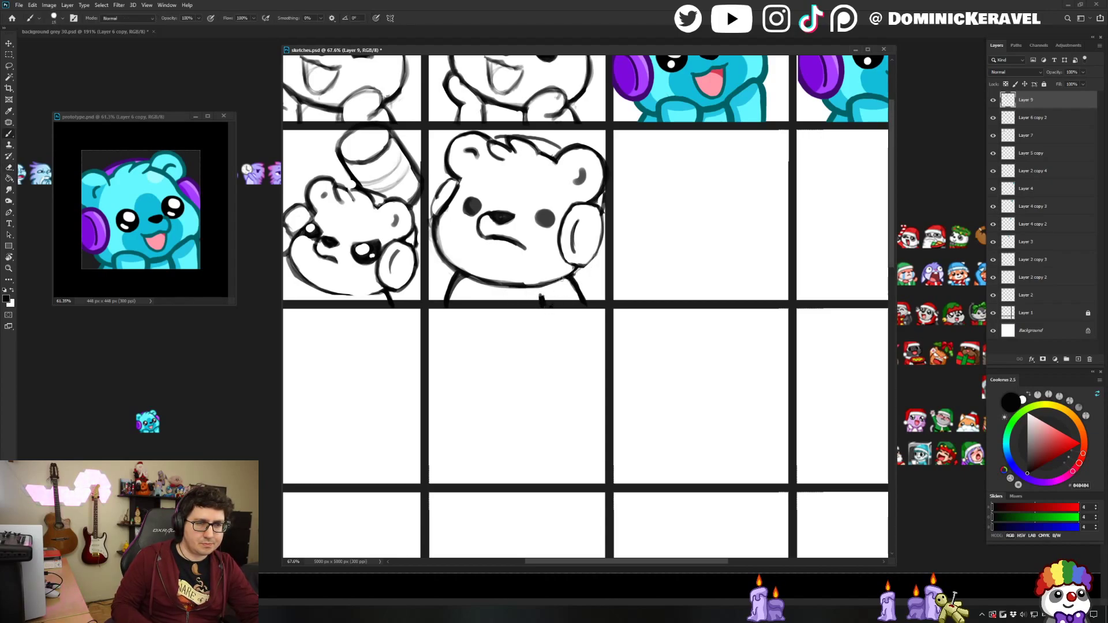
{"action": "left_click_drag", "start_coordinate": [529, 285], "coordinate": [557, 282]}
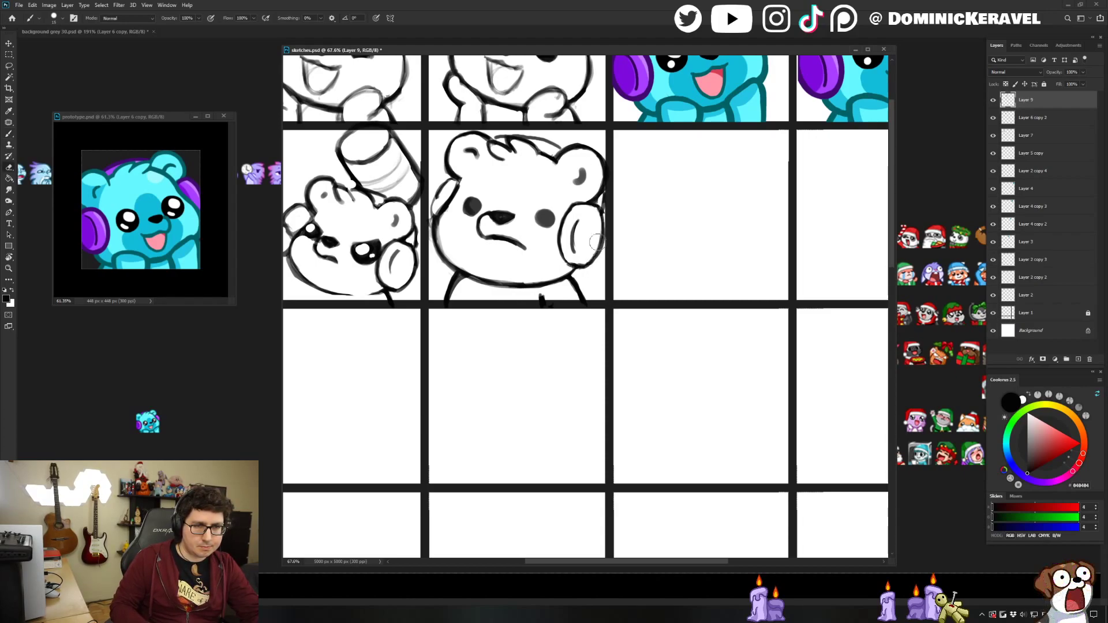
Refine the outer and lower-left edges of the right headphone cup and erase the excess where it meets the cheek.
{"action": "left_click_drag", "start_coordinate": [598, 213], "coordinate": [590, 265]}
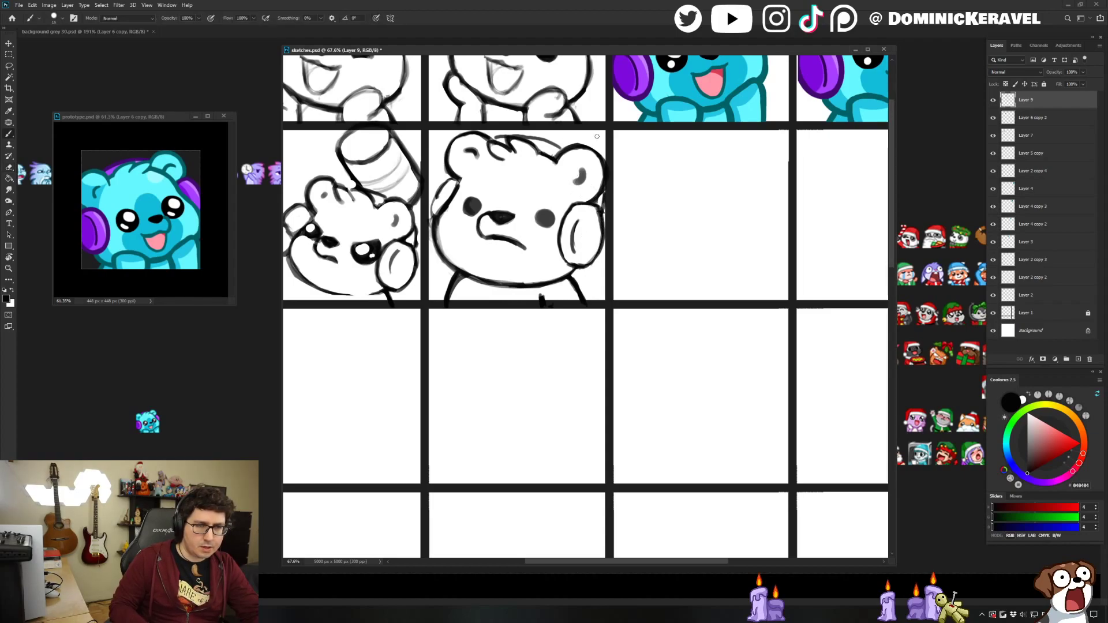
{"action": "left_click_drag", "start_coordinate": [565, 266], "coordinate": [561, 249]}
{"action": "key", "text": "e"}
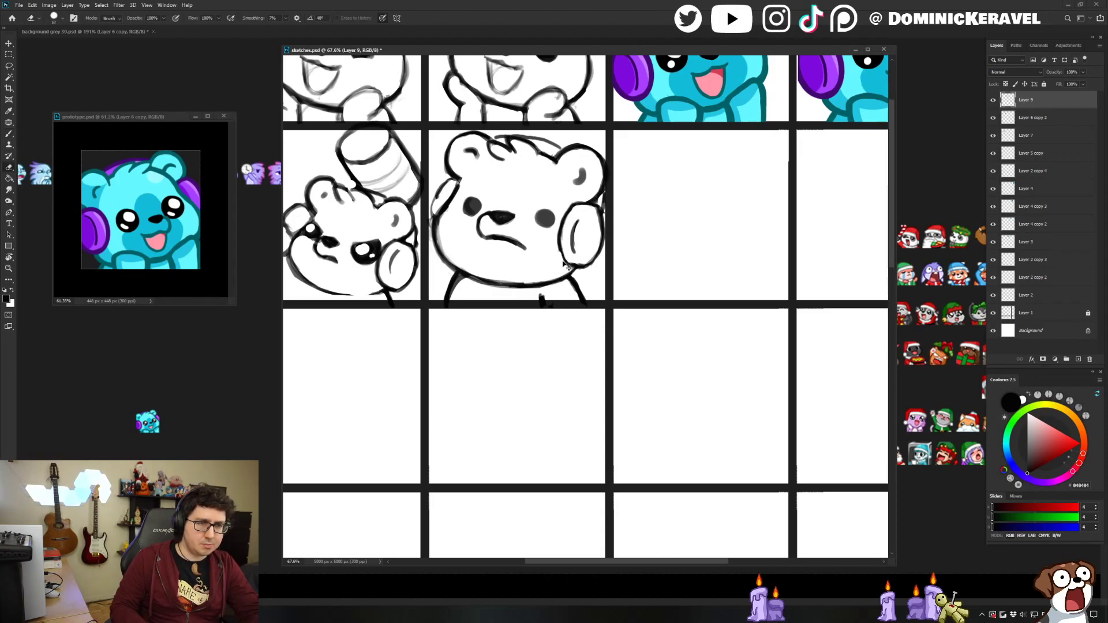
{"action": "key", "text": "v"}
{"action": "key", "text": "e"}
{"action": "left_click_drag", "start_coordinate": [571, 267], "coordinate": [563, 261]}
{"action": "key", "text": "v"}
{"action": "key", "text": "e"}
{"action": "key", "text": "e"}
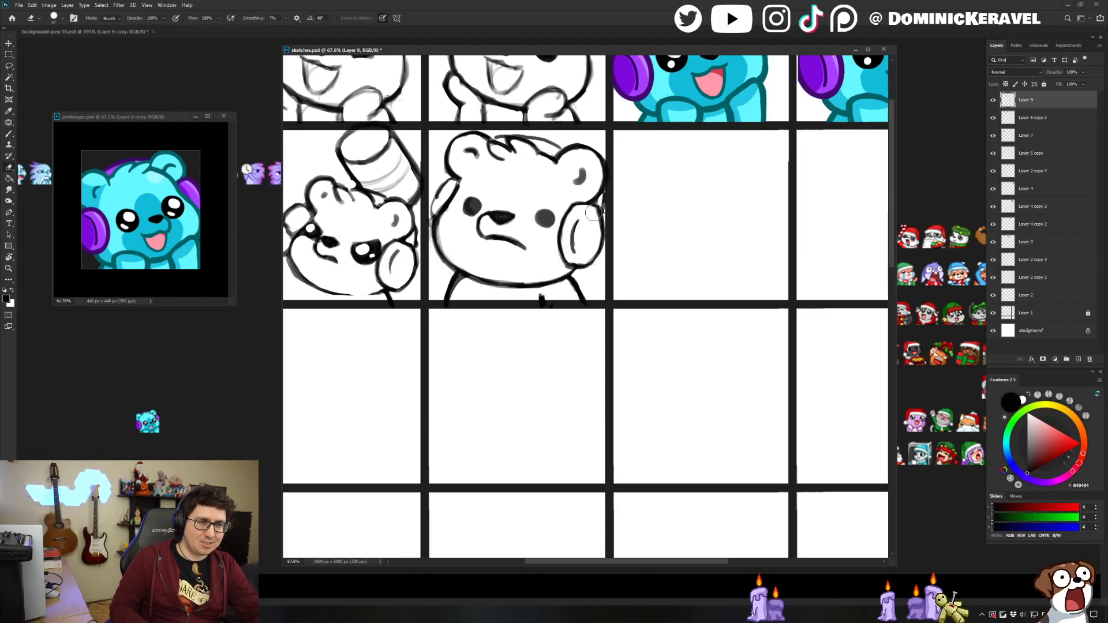
{"action": "key", "text": "v"}
{"action": "key", "text": "e"}
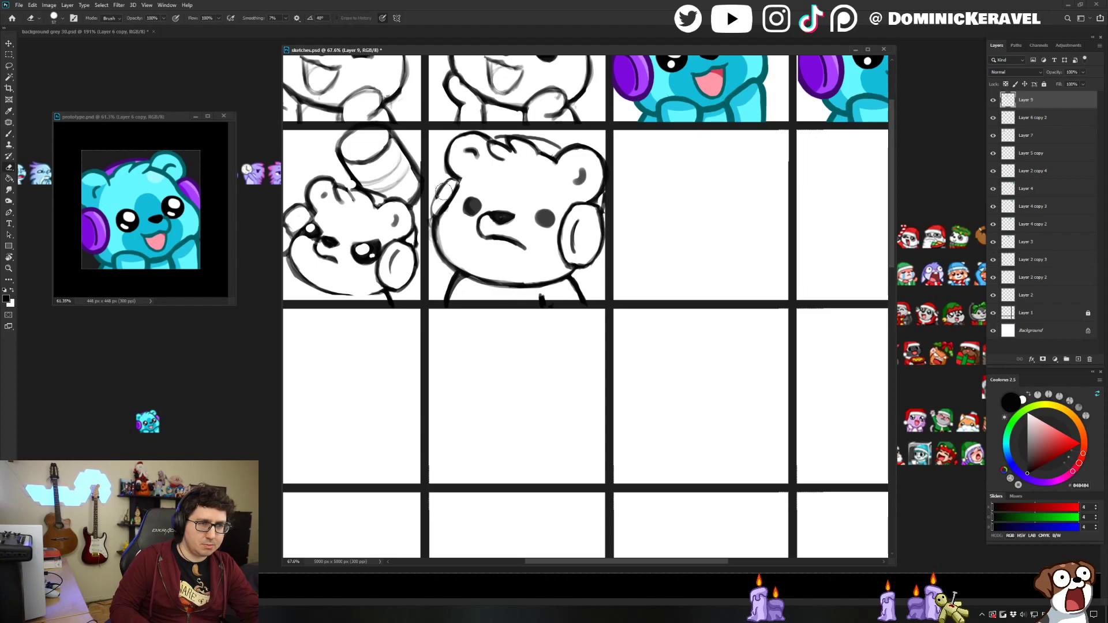
Redraw the upper curve of the left headphone cup below the bear's left ear.
{"action": "key", "text": "b"}
{"action": "left_click_drag", "start_coordinate": [438, 196], "coordinate": [454, 180]}
{"action": "key", "text": "e"}
{"action": "key", "text": "v"}
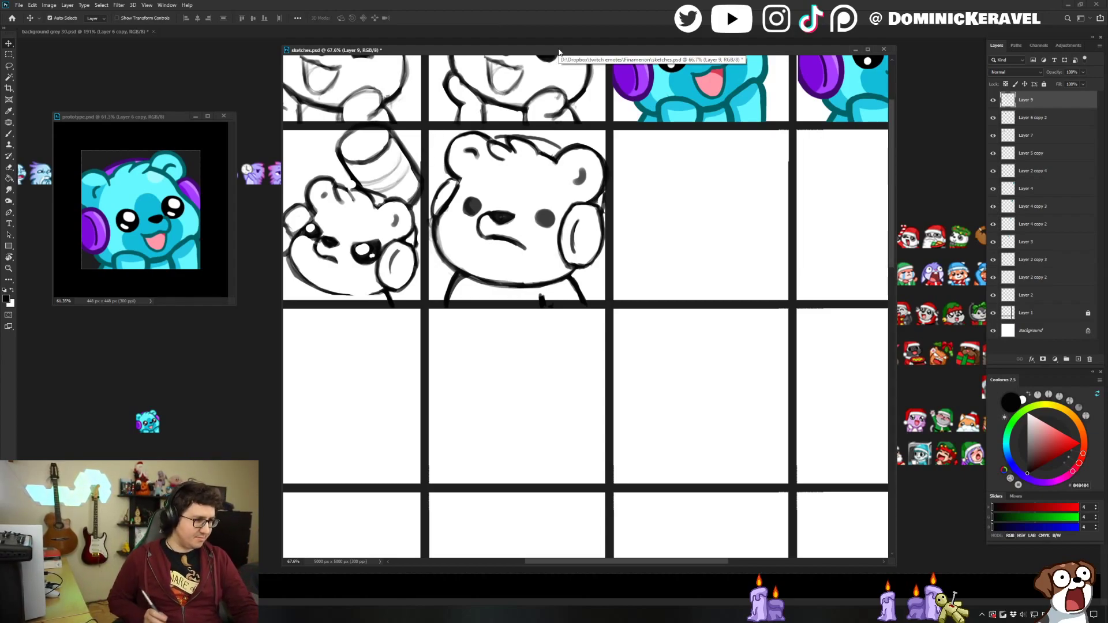
Clean up and redraw the hair tuft lines between the ears on top of the frowning bear's head.
{"action": "key", "text": "e"}
{"action": "left_click_drag", "start_coordinate": [496, 147], "coordinate": [516, 155]}
{"action": "key", "text": "b"}
{"action": "key", "text": "v"}
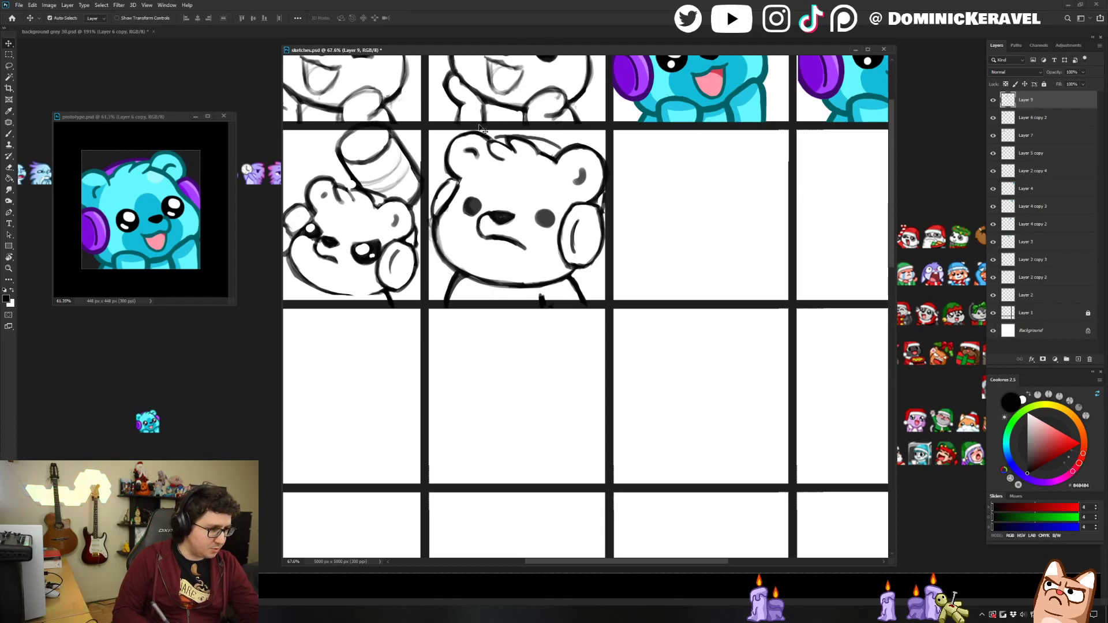
{"action": "key", "text": "e"}
{"action": "key", "text": "b"}
{"action": "key", "text": "e"}
{"action": "left_click_drag", "start_coordinate": [507, 153], "coordinate": [518, 157]}
{"action": "key", "text": "b"}
{"action": "key", "text": "e"}
{"action": "key", "text": "b"}
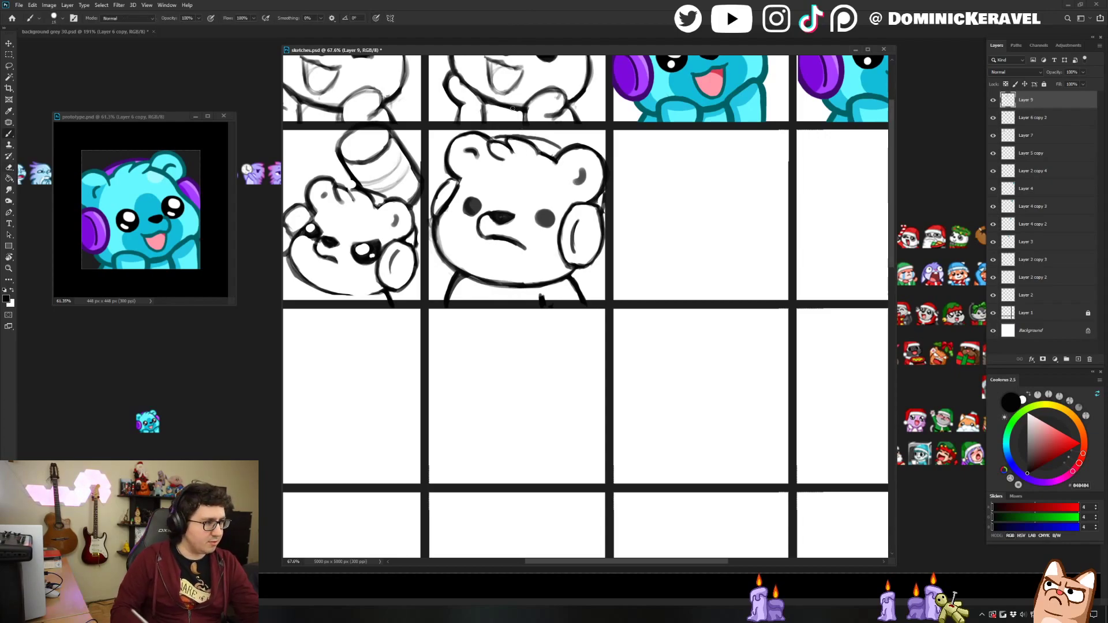
Clean up the outline and inner curve of the frowning bear's right headphone cup.
{"action": "key", "text": "v"}
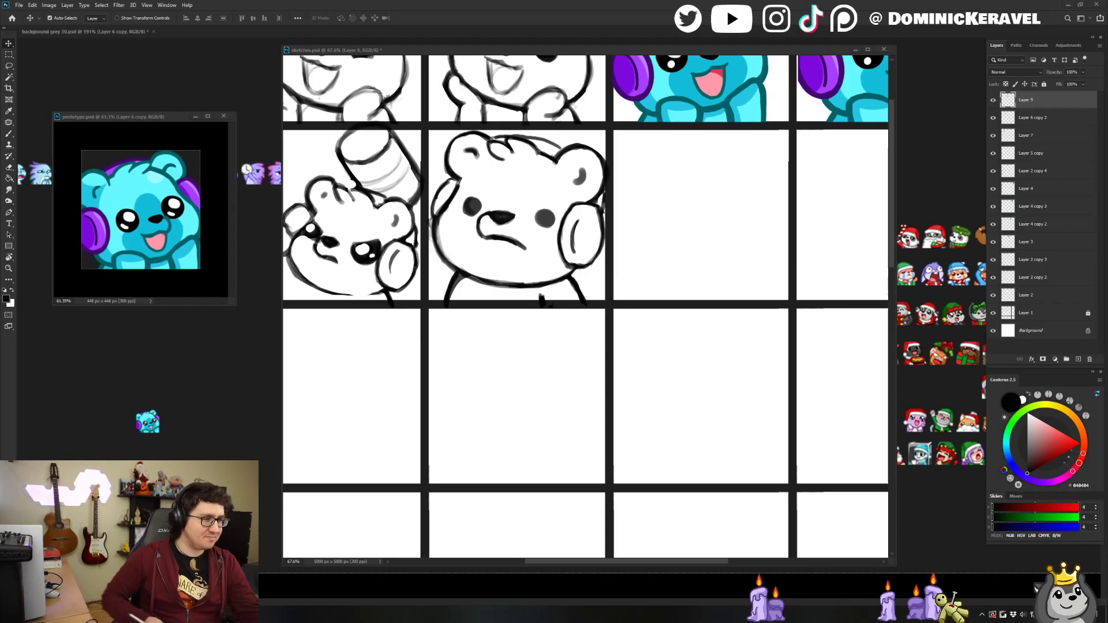
{"action": "left_click_drag", "start_coordinate": [532, 51], "coordinate": [544, 51]}
{"action": "key", "text": "e"}
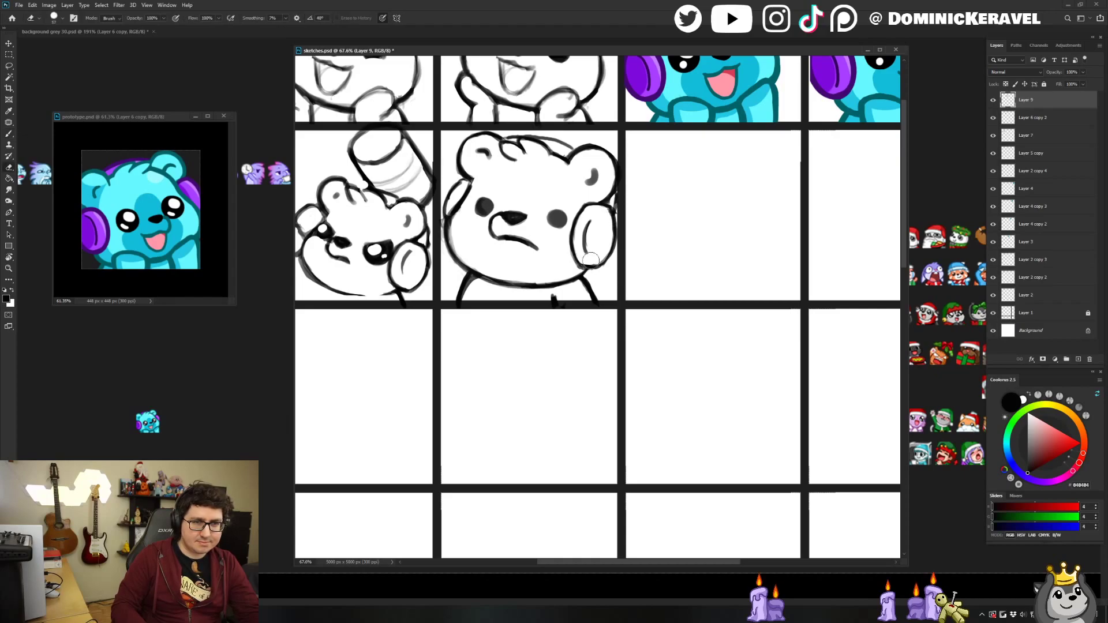
{"action": "key", "text": "b"}
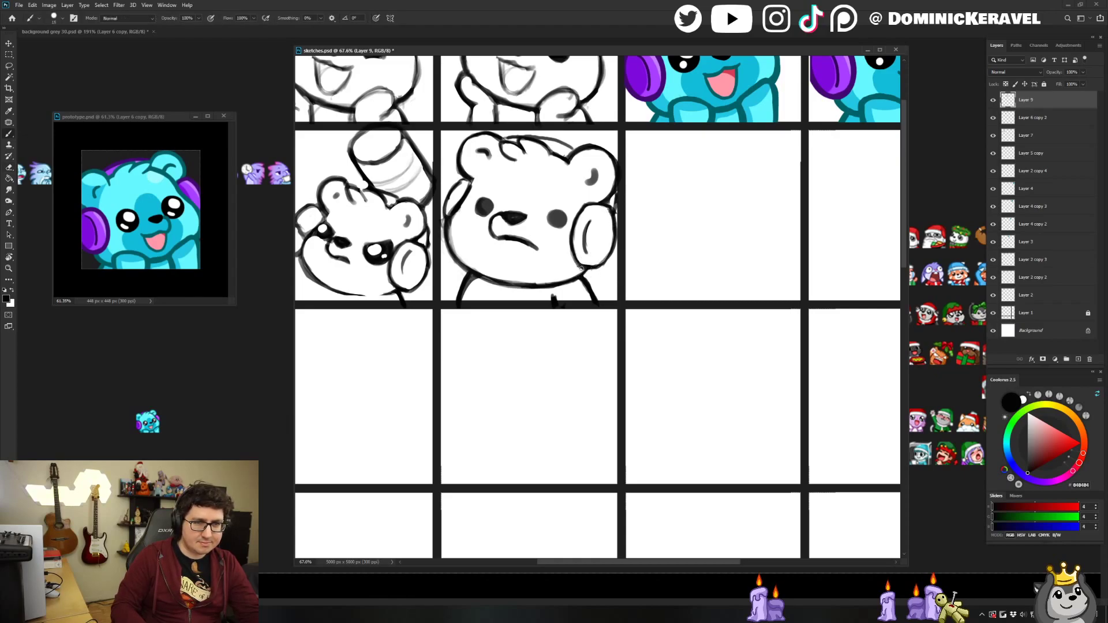
{"action": "key", "text": "e"}
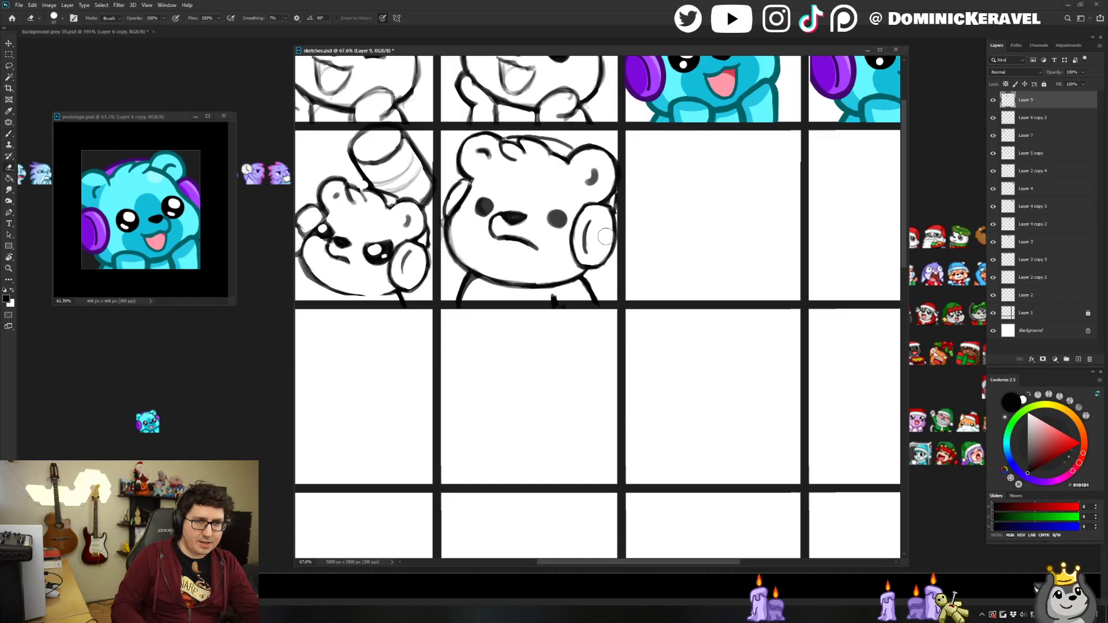
{"action": "key", "text": "v"}
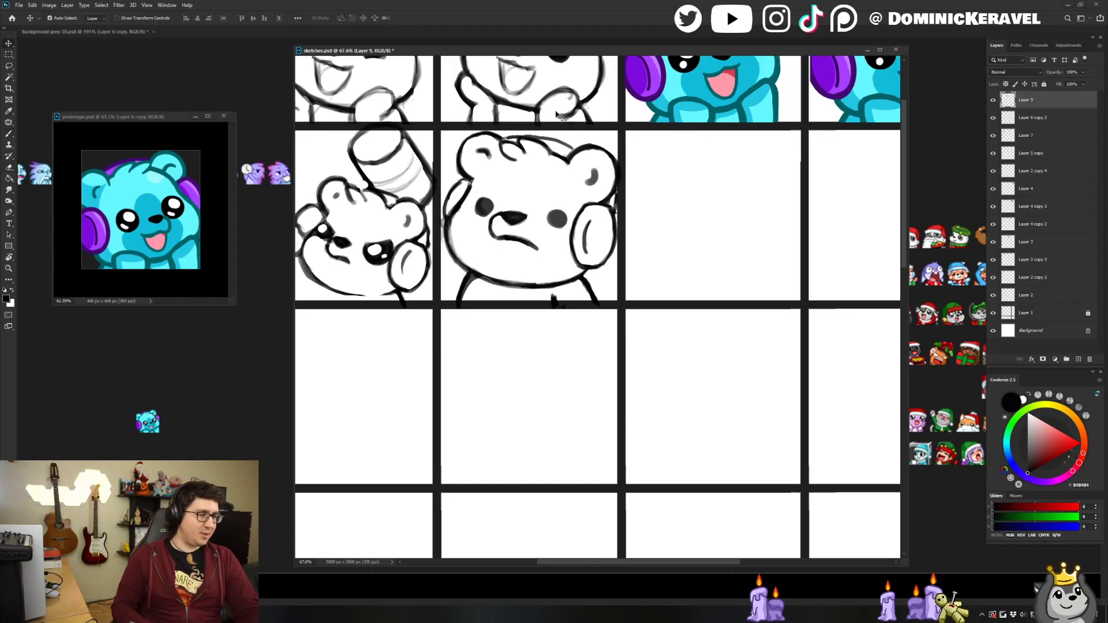
{"action": "key", "text": "e"}
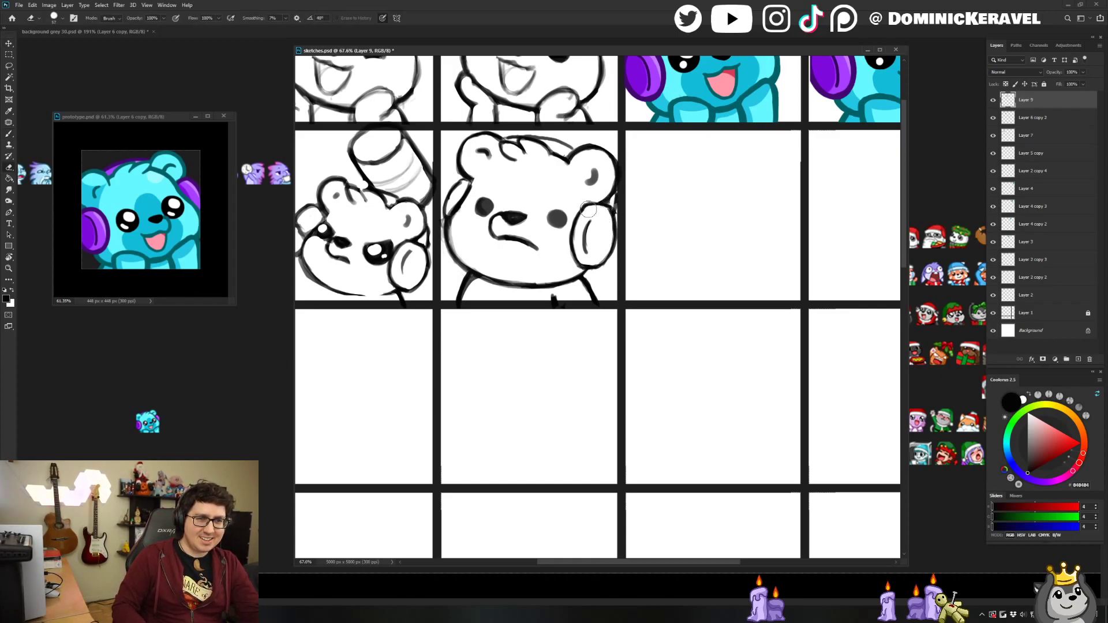
Erase and redraw the inner edge of the frowning bear's left headphone cup, undoing the last stroke.
{"action": "key", "text": "b"}
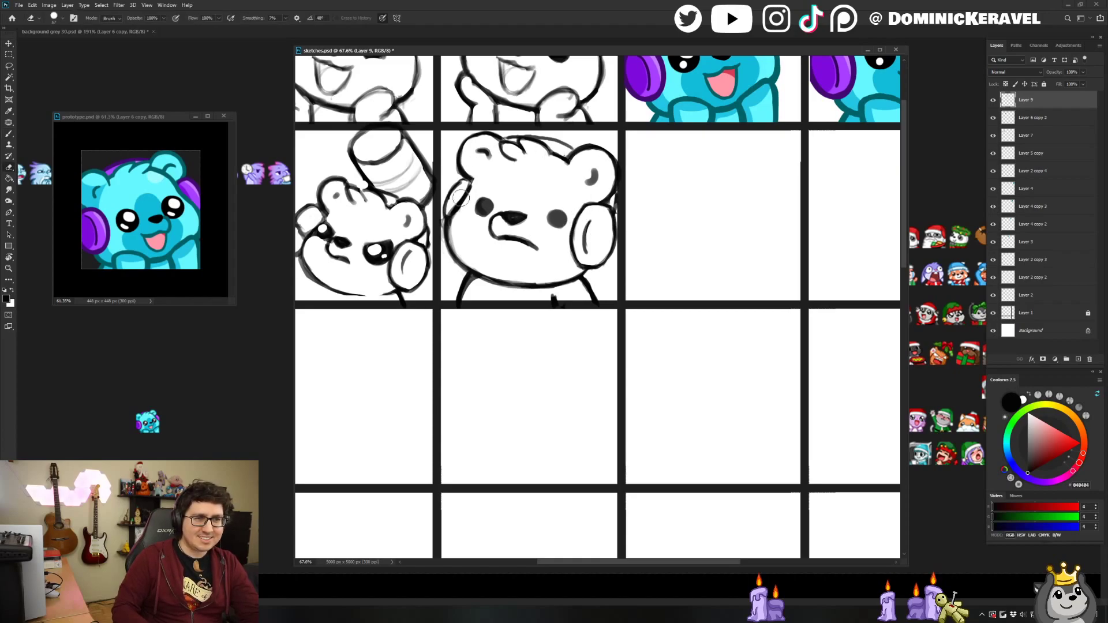
{"action": "key", "text": "e"}
{"action": "key", "text": "b"}
{"action": "key", "text": "e"}
{"action": "key", "text": "b"}
{"action": "key", "text": "e"}
{"action": "key", "text": "b"}
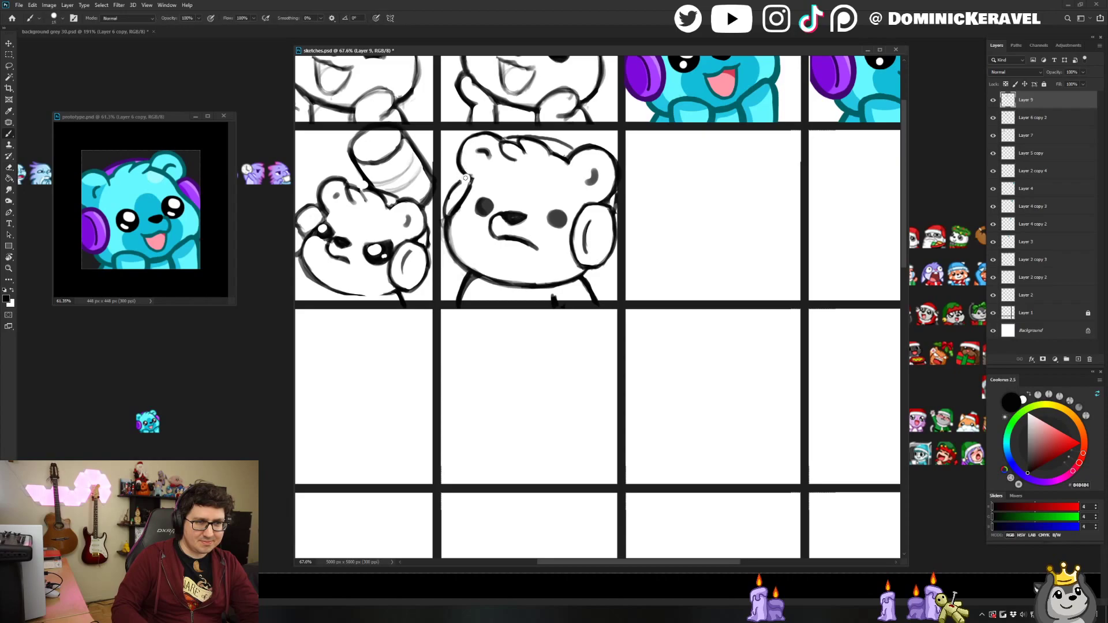
{"action": "key", "text": "ctrl+z"}
Redraw the line joining the top of the left headphone cup to the underside of the bear's left ear.
{"action": "key", "text": "e"}
{"action": "key", "text": "b"}
{"action": "key", "text": "e"}
{"action": "key", "text": "v"}
{"action": "key", "text": "b"}
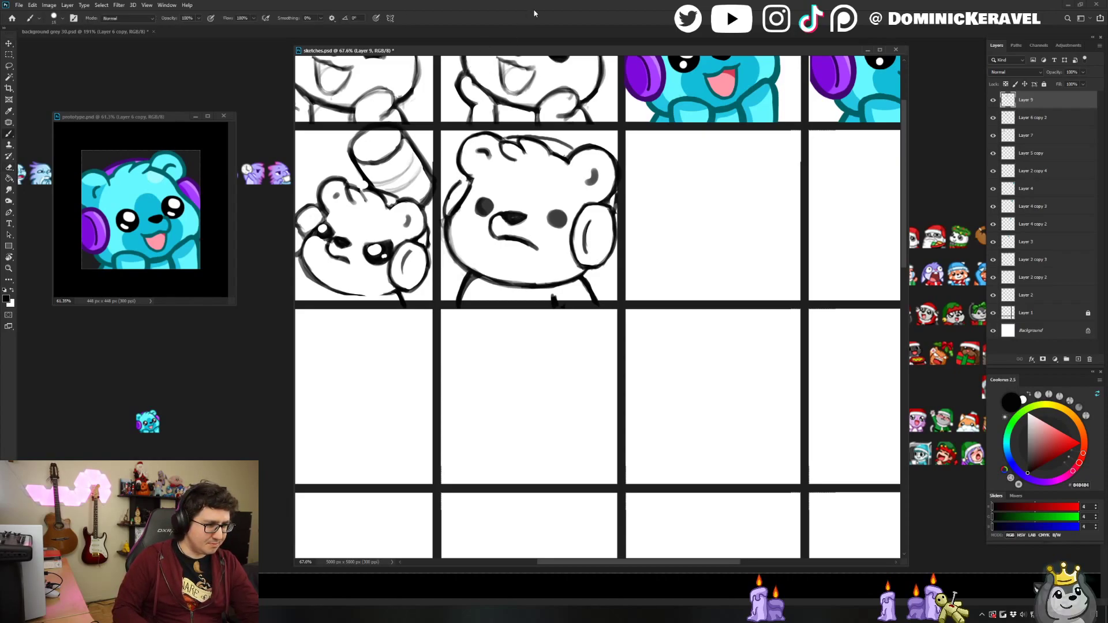
{"action": "key", "text": "e"}
{"action": "key", "text": "b"}
{"action": "key", "text": "e"}
{"action": "key", "text": "b"}
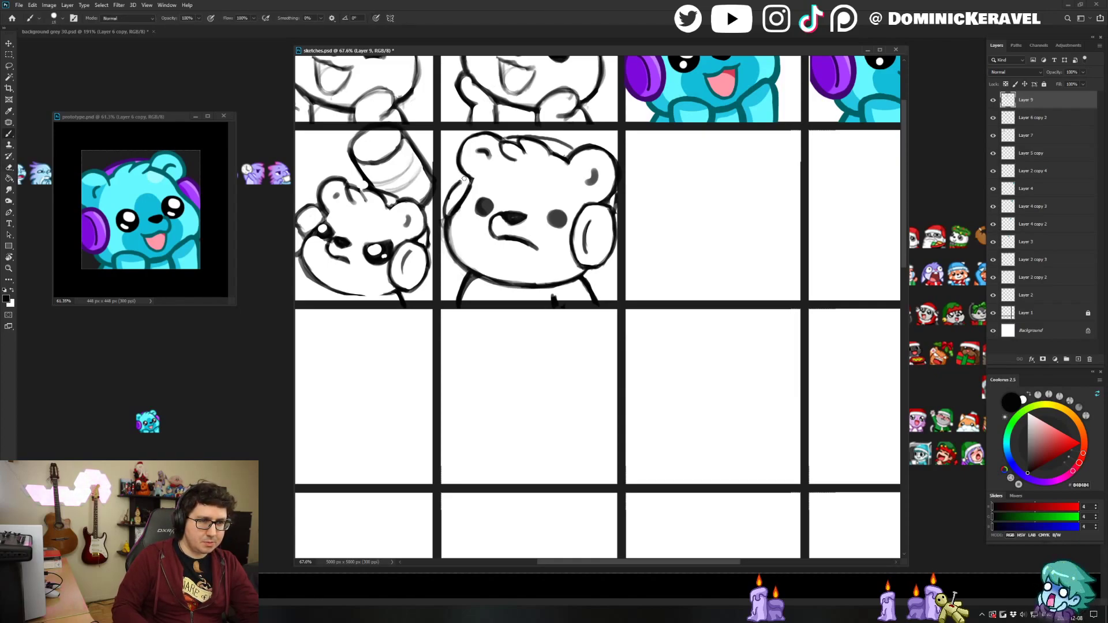
{"action": "key", "text": "e"}
{"action": "key", "text": "b"}
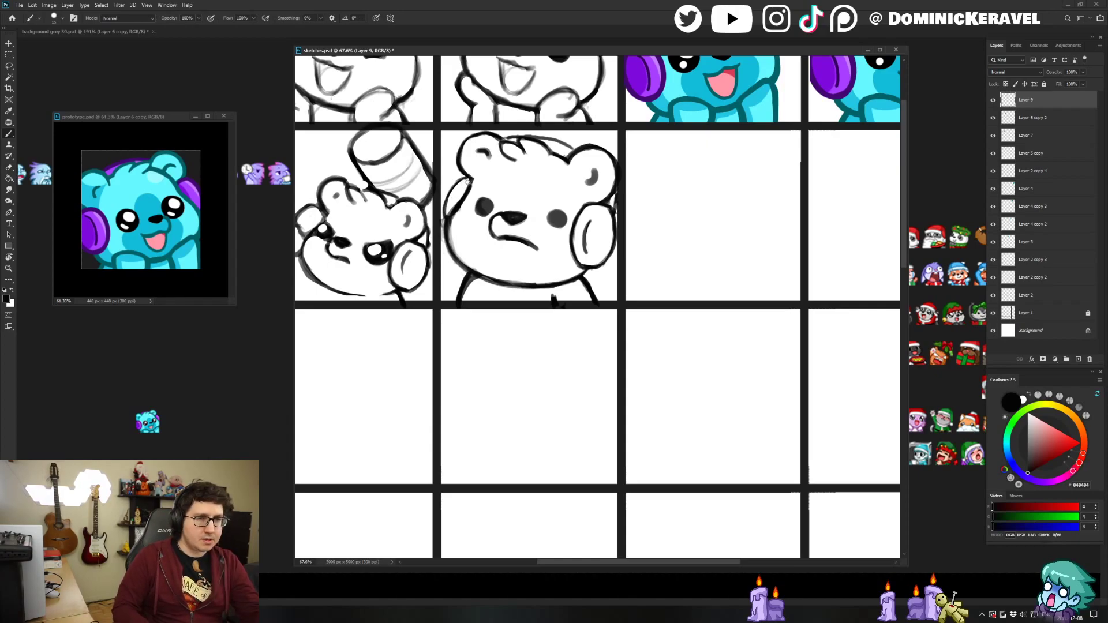
Trim the inside of the left cheek outline just below the frowning bear's left headphone cup.
{"action": "key", "text": "e"}
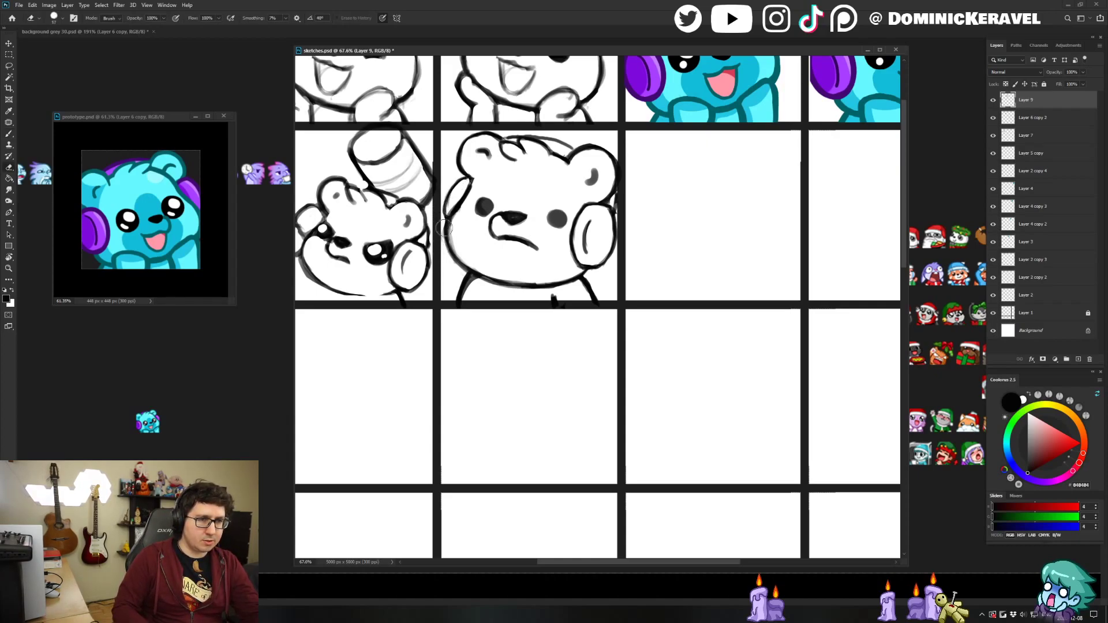
{"action": "left_click_drag", "start_coordinate": [454, 224], "coordinate": [456, 229]}
{"action": "key", "text": "v"}
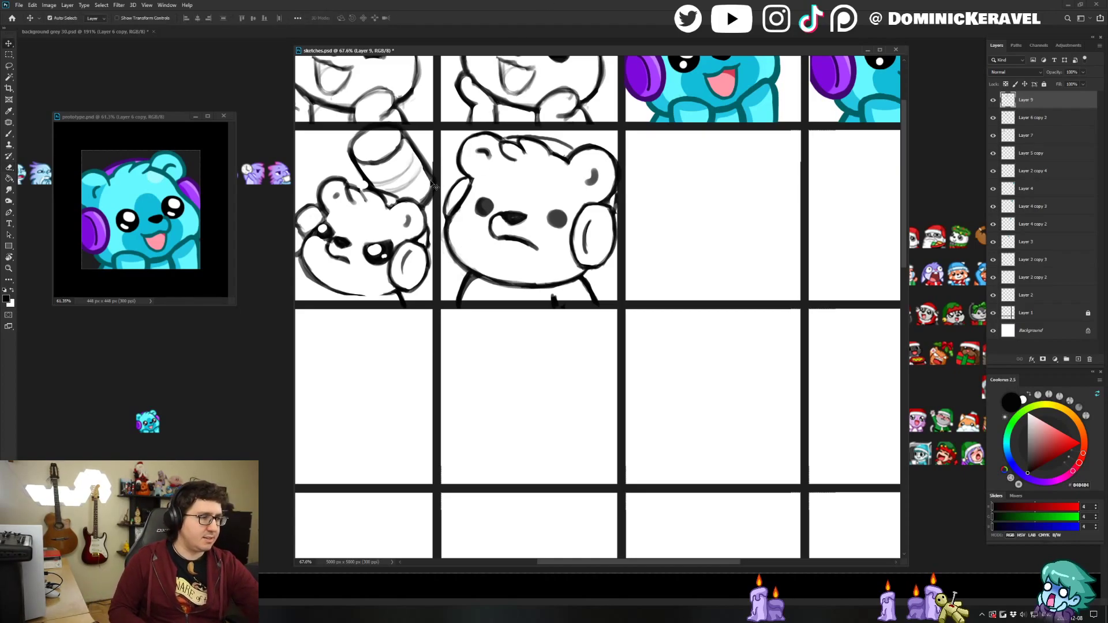
{"action": "key", "text": "e"}
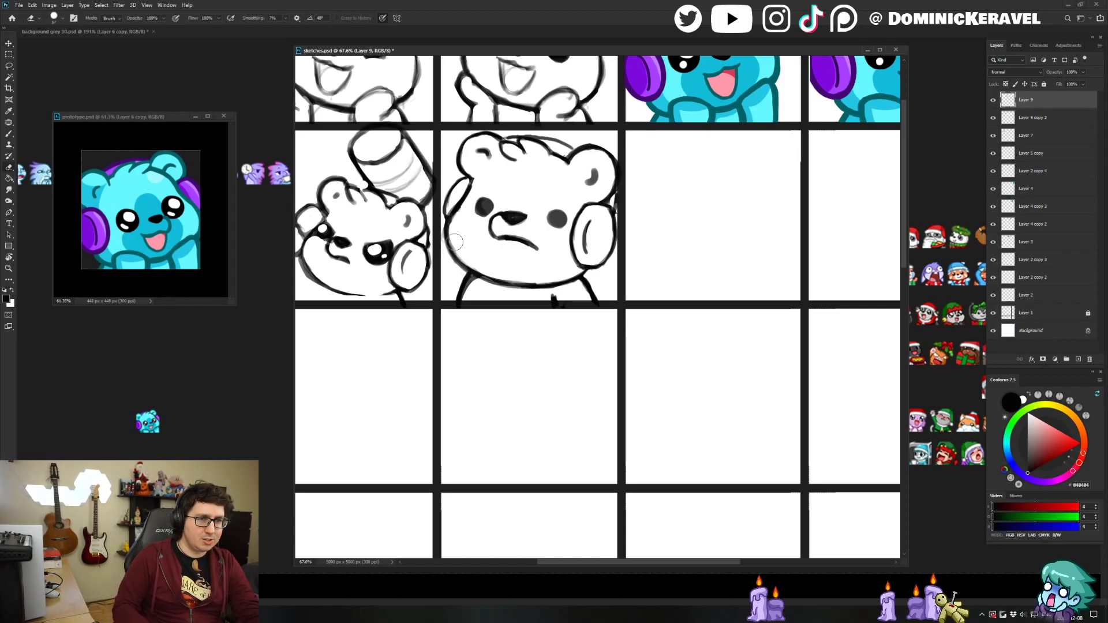
{"action": "key", "text": "v"}
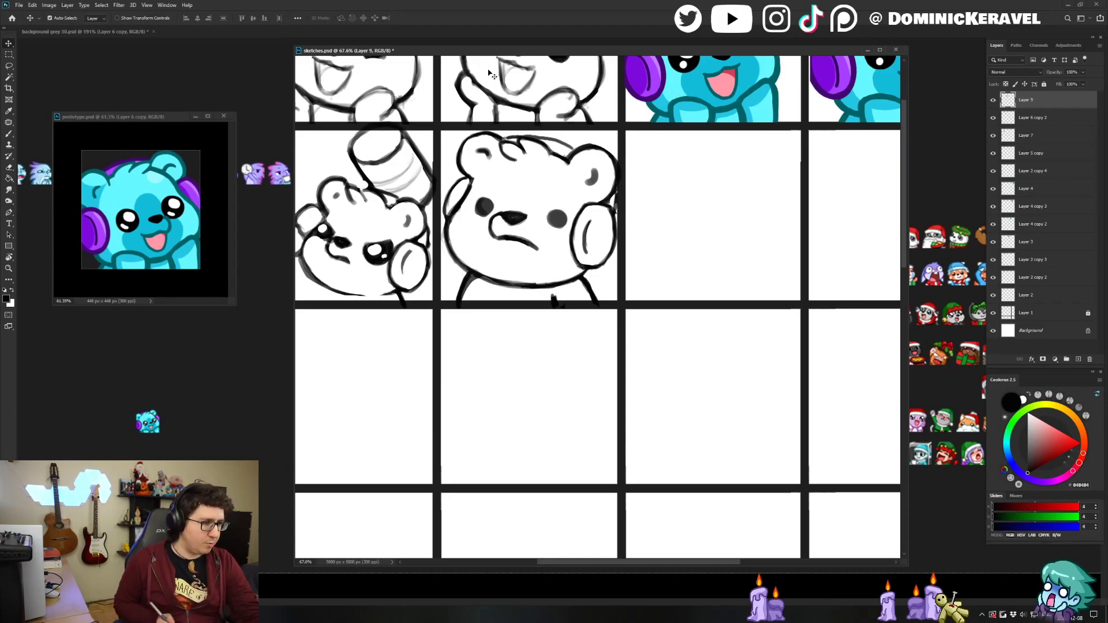
Smooth the left part of the frowning bear's chin line above the shoulder and save the document.
{"action": "key", "text": "b"}
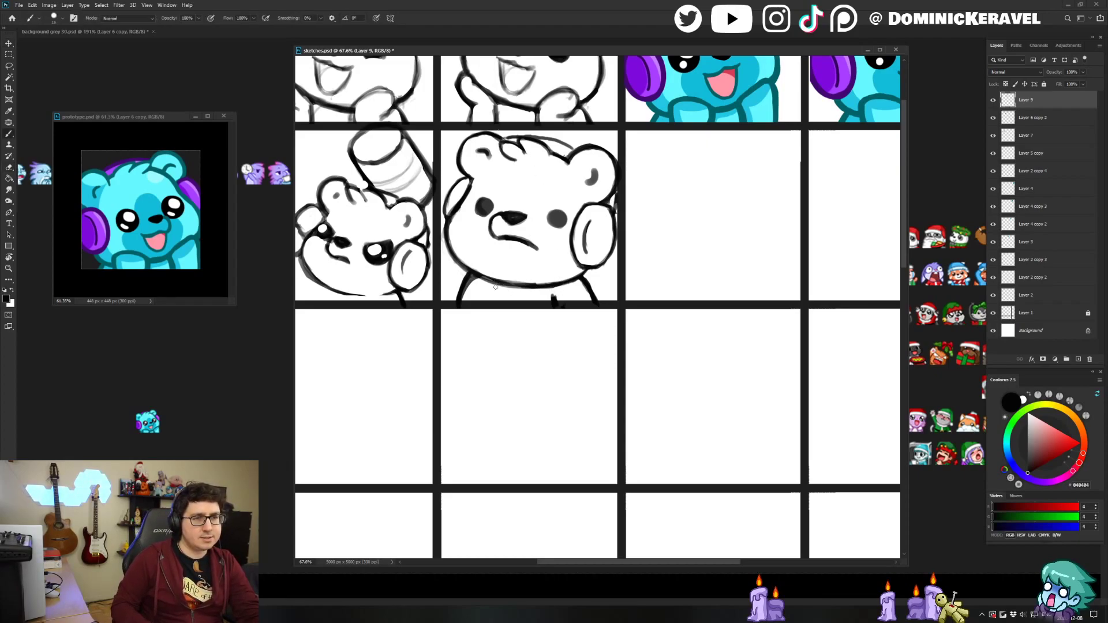
{"action": "key", "text": "e"}
{"action": "key", "text": "b"}
{"action": "key", "text": "v"}
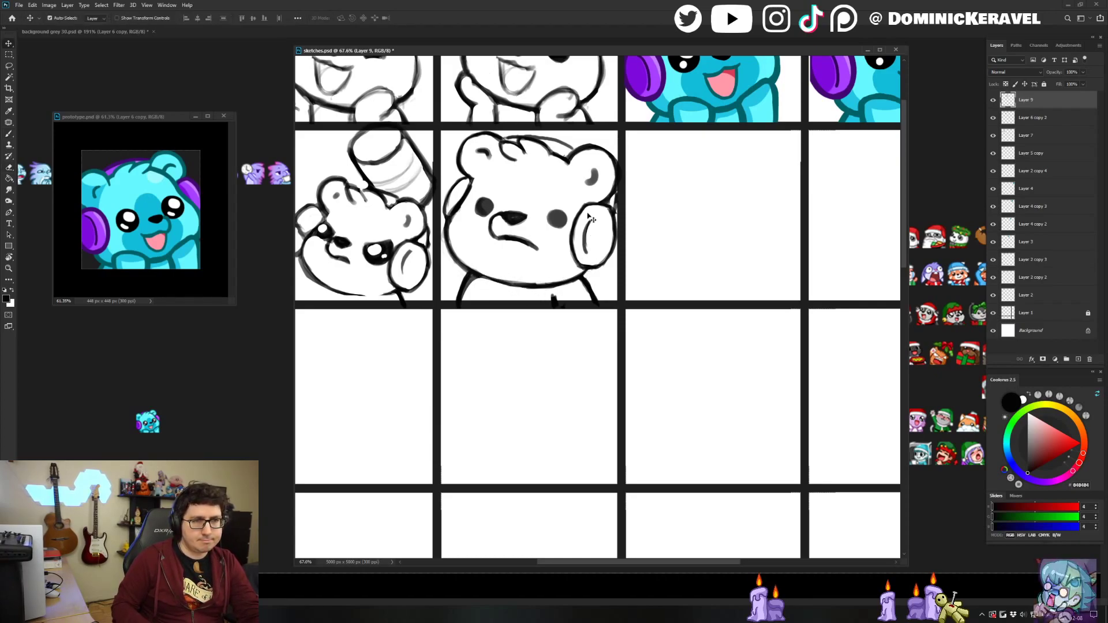
{"action": "scroll", "coordinate": [591, 284], "scroll_direction": "down", "scroll_amount": 2}
{"action": "key", "text": "ctrl+s"}
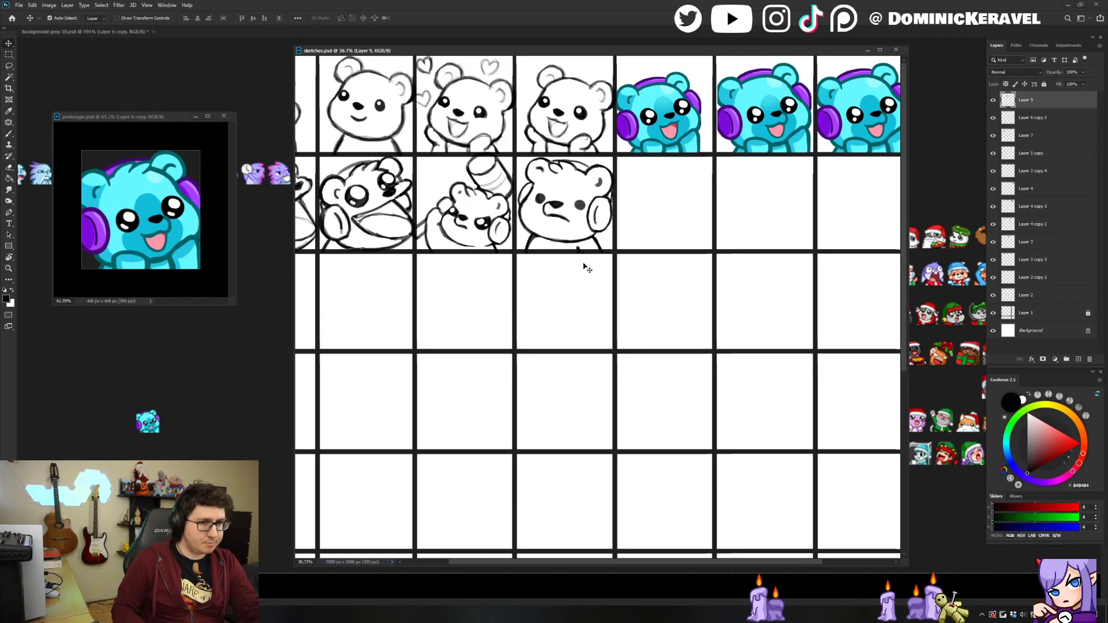
Make small finishing touch-ups to the frowning bear's line art and save sketches.psd.
{"action": "scroll", "coordinate": [617, 187], "scroll_direction": "up", "scroll_amount": 2}
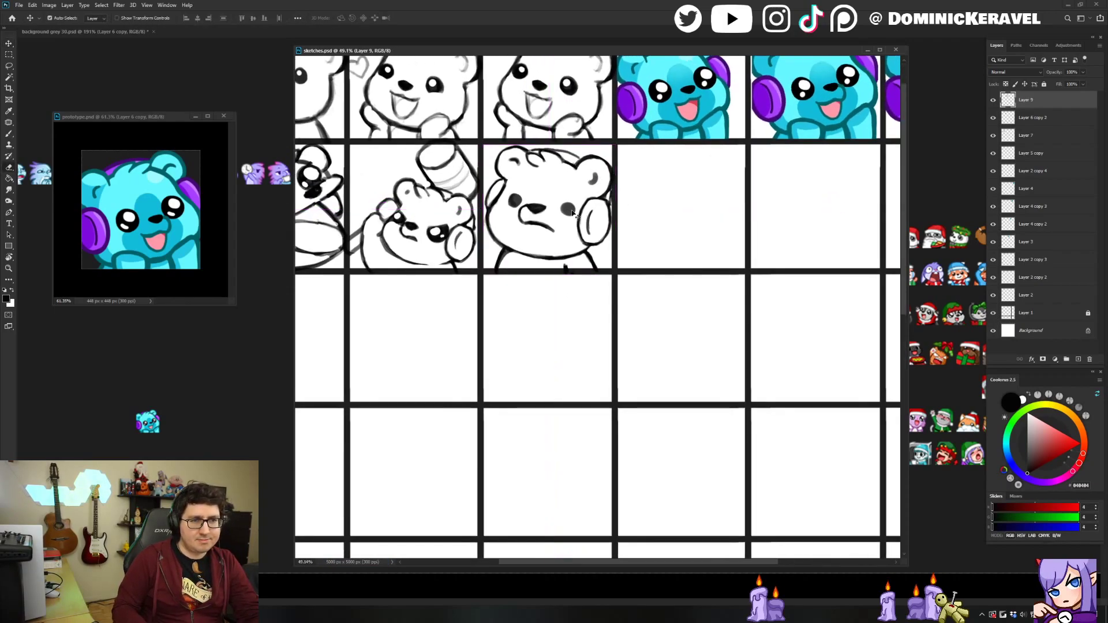
{"action": "scroll", "coordinate": [581, 209], "scroll_direction": "down", "scroll_amount": 2}
{"action": "key", "text": "b"}
{"action": "key", "text": "v"}
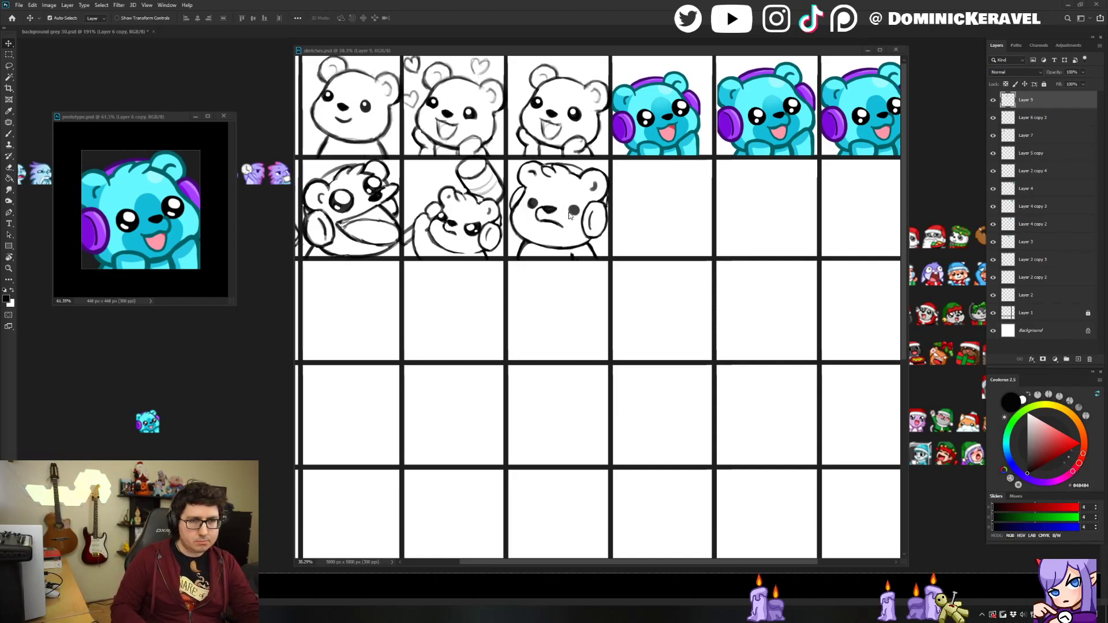
{"action": "scroll", "coordinate": [577, 215], "scroll_direction": "down", "scroll_amount": 3}
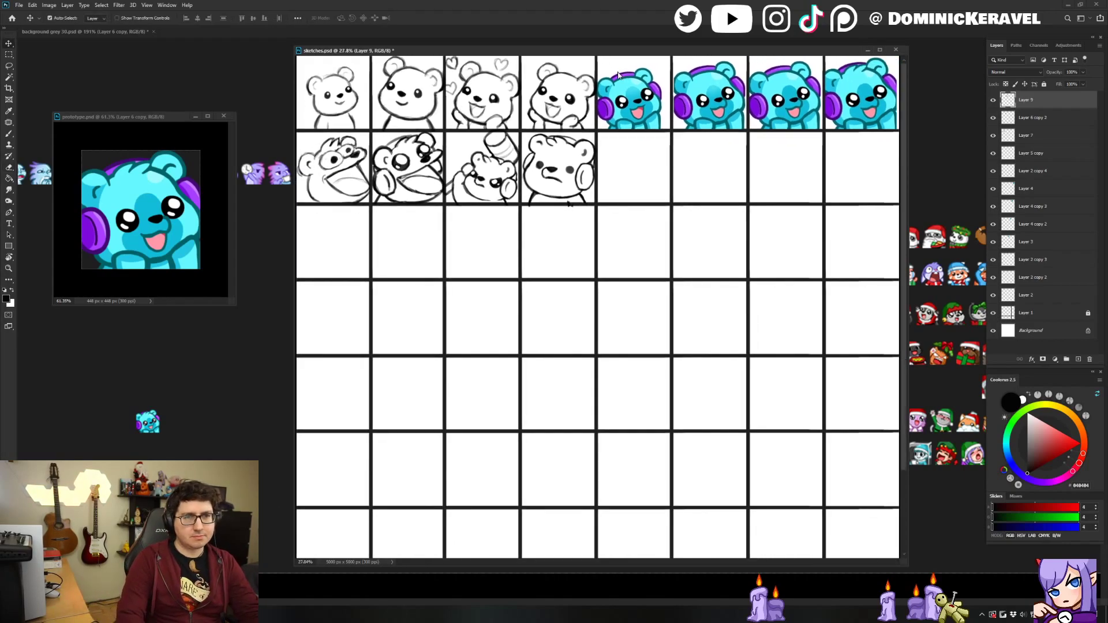
{"action": "key", "text": "ctrl+s"}
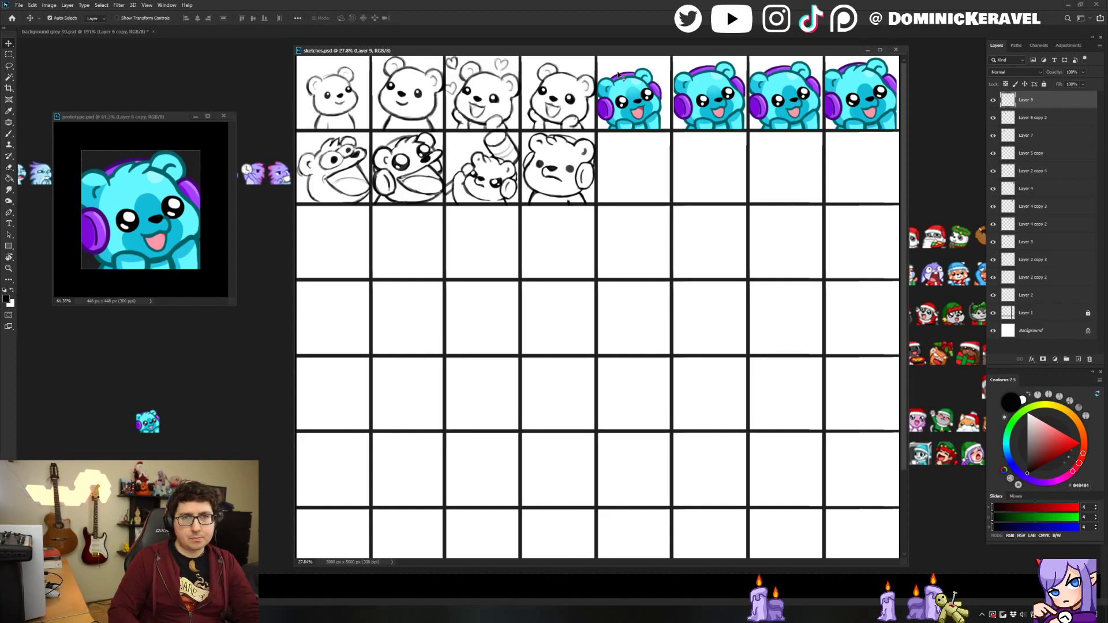
{"action": "scroll", "coordinate": [562, 109], "scroll_direction": "up", "scroll_amount": 2}
{"action": "key", "text": "b"}
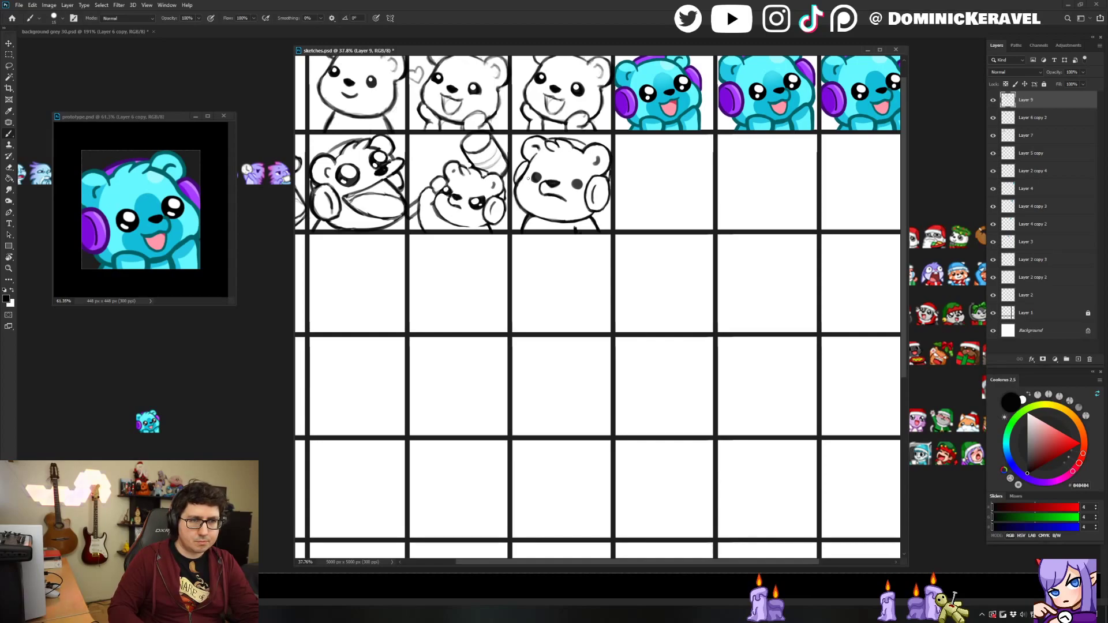
{"action": "key", "text": "v"}
{"action": "key", "text": "ctrl+0"}
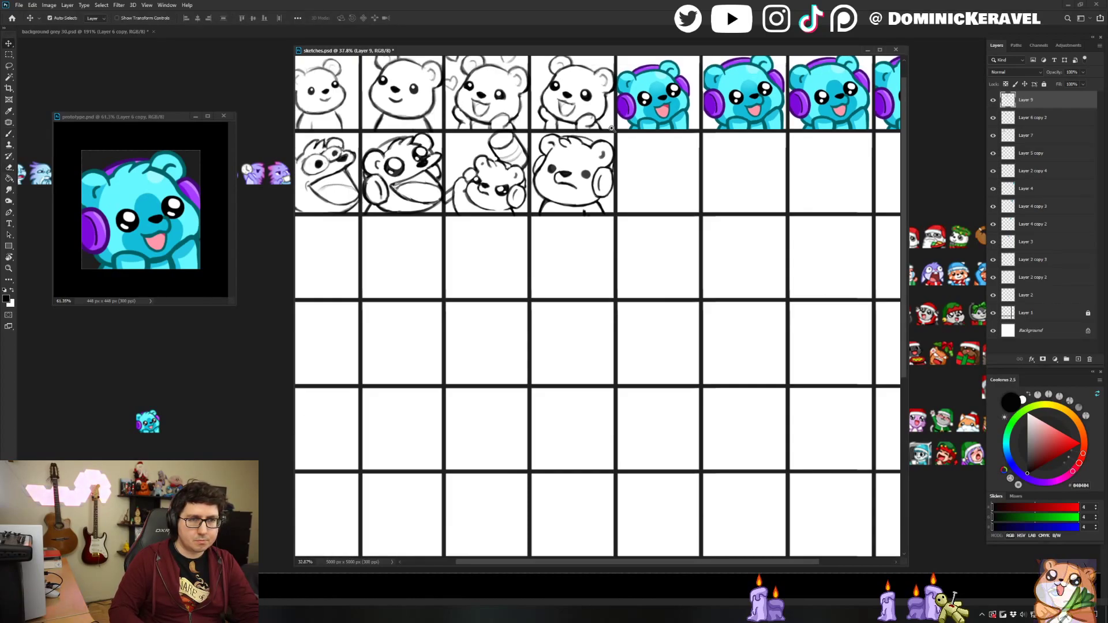
{"action": "scroll", "coordinate": [598, 128], "scroll_direction": "up", "scroll_amount": 1}
{"action": "key", "text": "e"}
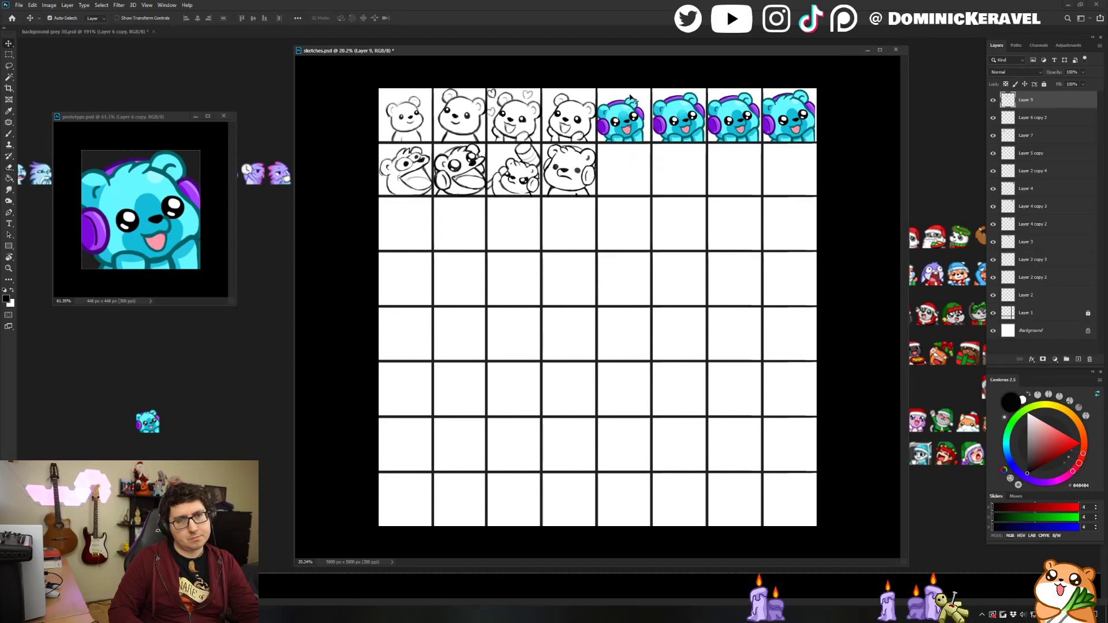
{"action": "key", "text": "ctrl+s"}
{"action": "key", "text": "v"}
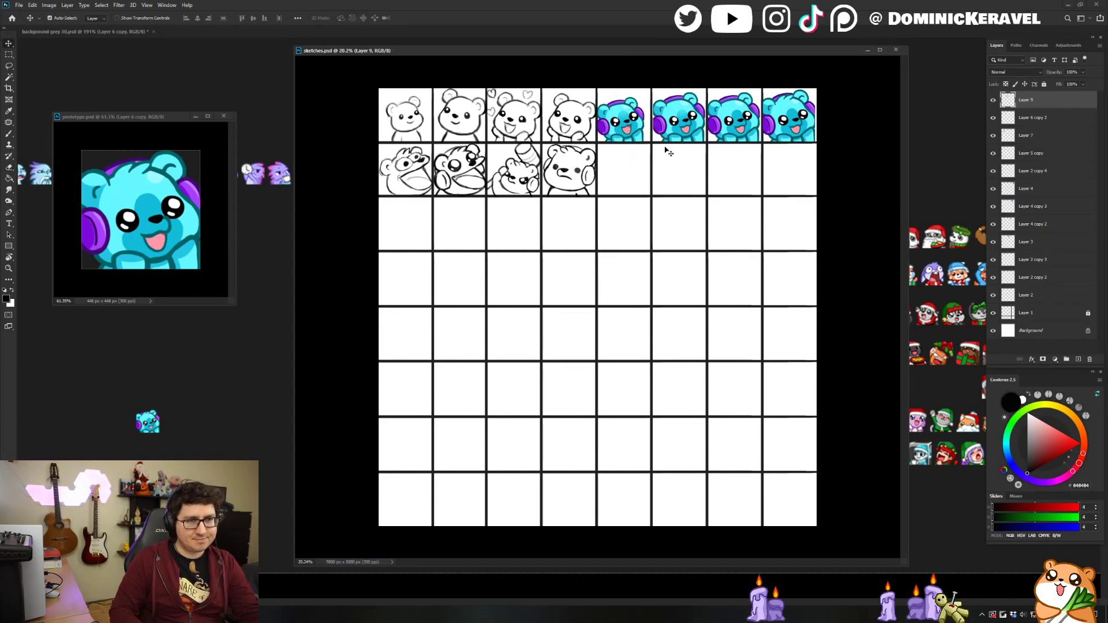
Duplicate the hammer-holding bear sketch into the empty third-row cell directly below it.
{"action": "scroll", "coordinate": [594, 165], "scroll_direction": "up", "scroll_amount": 1}
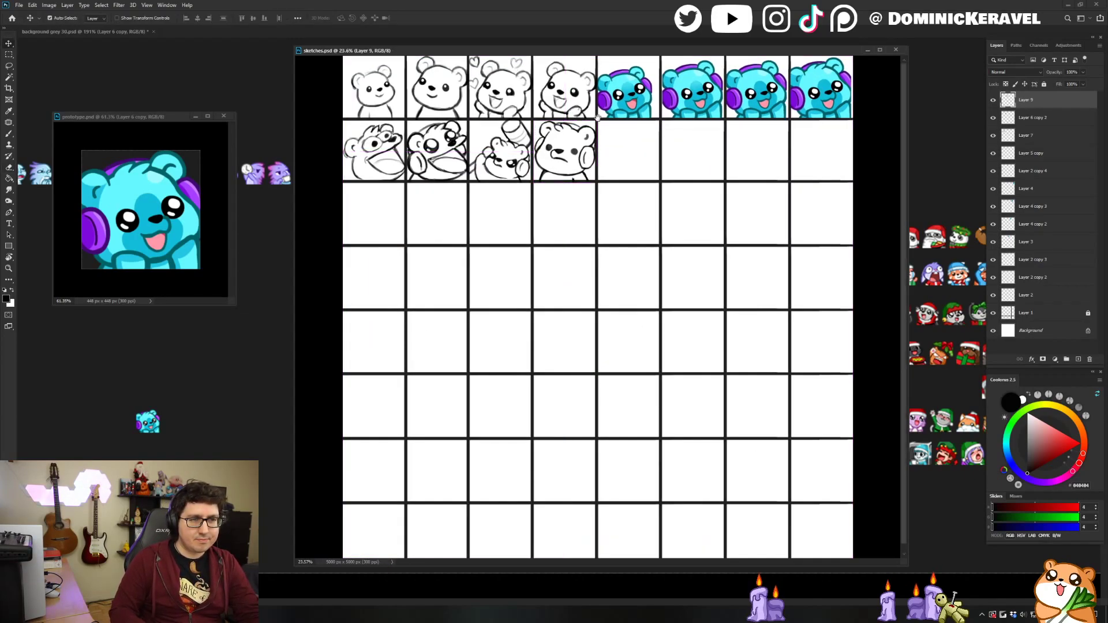
{"action": "scroll", "coordinate": [522, 143], "scroll_direction": "up", "scroll_amount": 3}
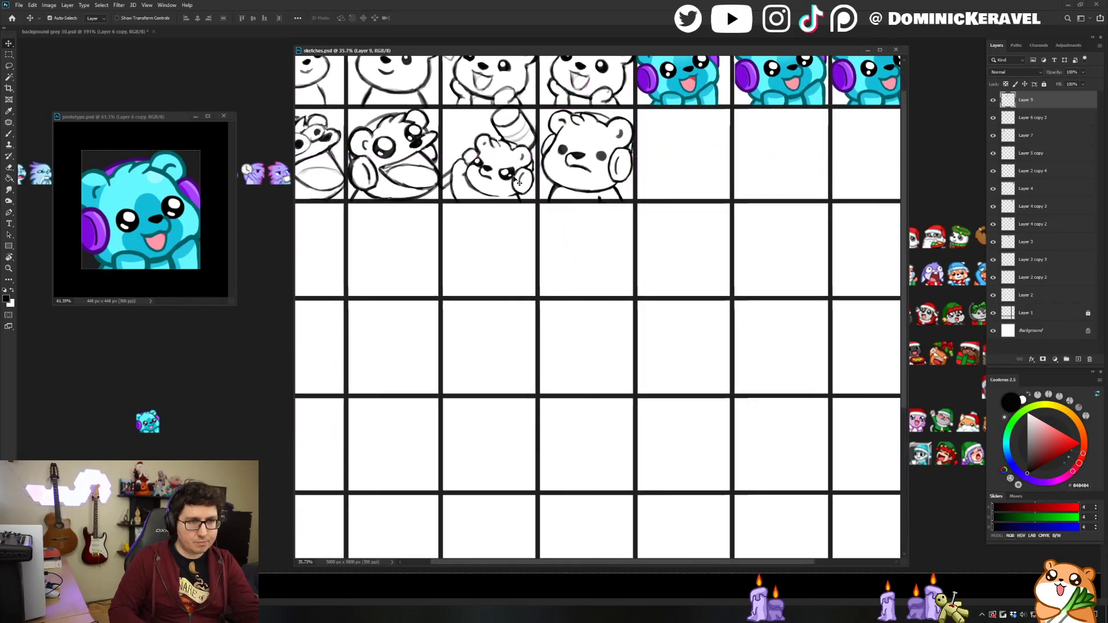
{"action": "mouse_move", "coordinate": [514, 176]}
{"action": "left_mouse_down"}
{"action": "mouse_move", "coordinate": [532, 227]}
{"action": "mouse_move", "coordinate": [520, 270]}
{"action": "left_mouse_up"}
Lasso the eyes, nose and mouth of the duplicated hammer bear, scale them down slightly within the face, and deselect.
{"action": "key", "text": "k"}
{"action": "key", "text": "l"}
{"action": "scroll", "coordinate": [513, 257], "scroll_direction": "up", "scroll_amount": 2}
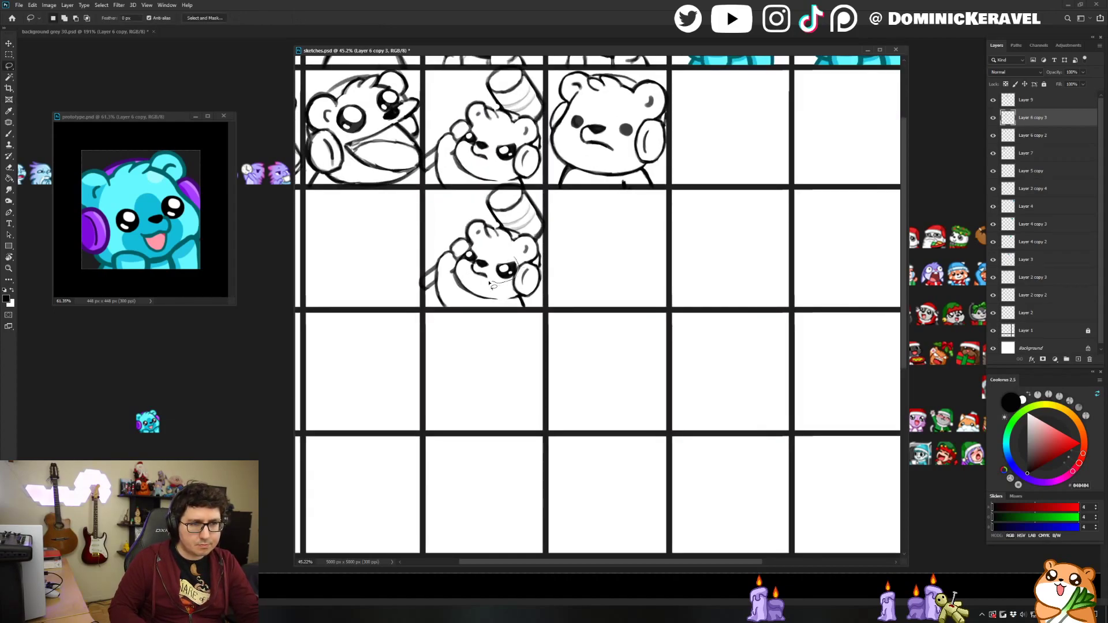
{"action": "left_click_drag", "start_coordinate": [472, 251], "coordinate": [470, 252]}
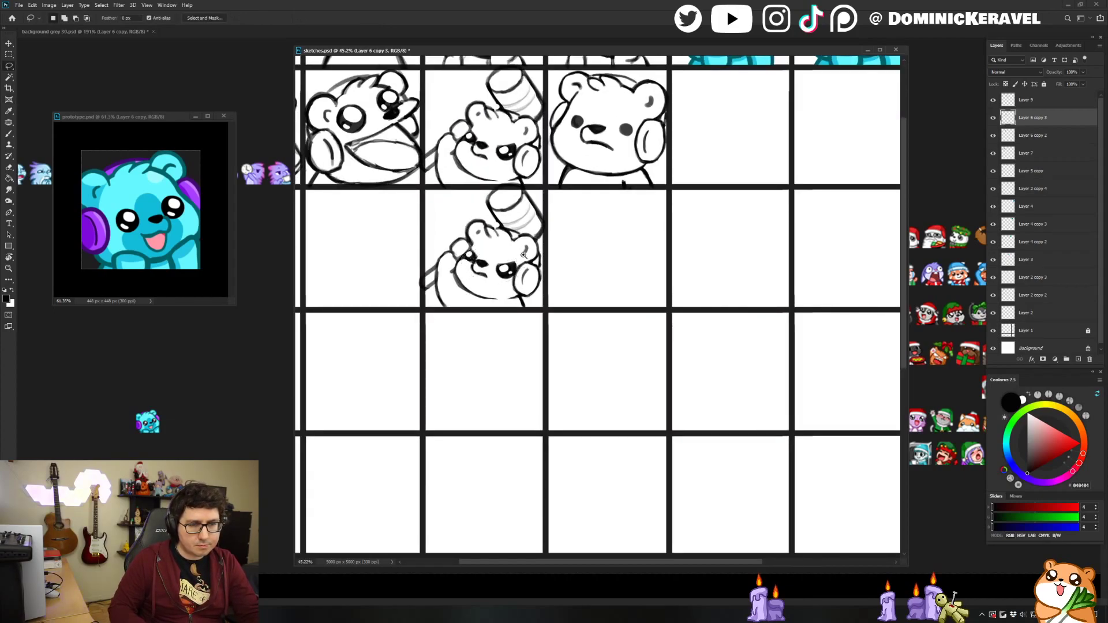
{"action": "scroll", "coordinate": [485, 243], "scroll_direction": "down", "scroll_amount": 3}
{"action": "scroll", "coordinate": [496, 225], "scroll_direction": "up", "scroll_amount": 2}
{"action": "key", "text": "ctrl+t"}
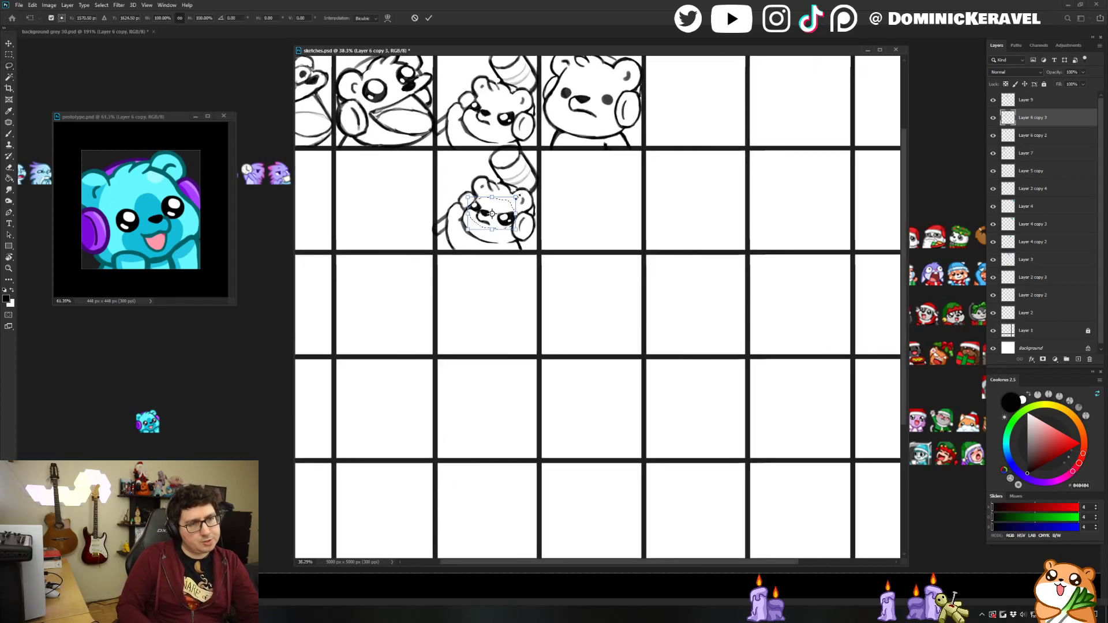
{"action": "key", "text": "Return"}
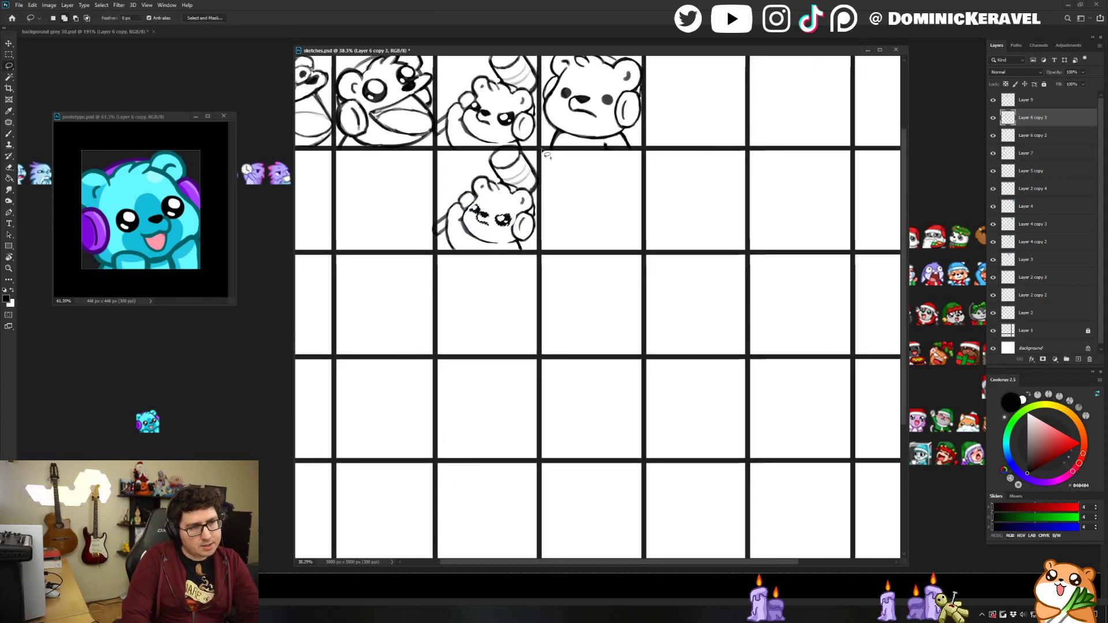
{"action": "key", "text": "ctrl+t"}
{"action": "key", "text": "Return"}
{"action": "key", "text": "v"}
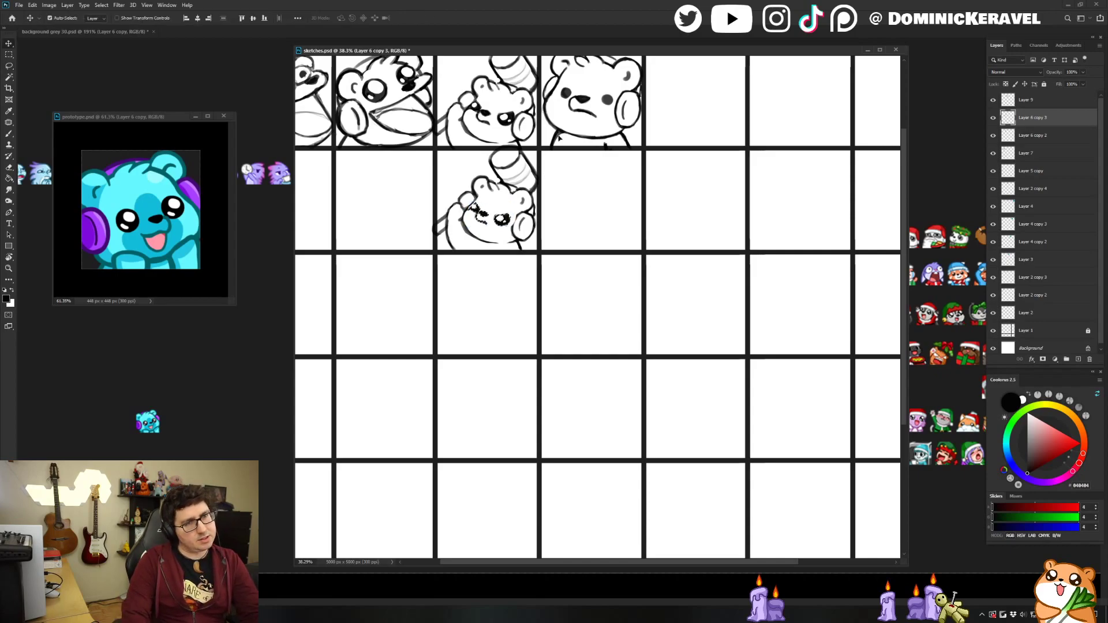
{"action": "key", "text": "ctrl+d"}
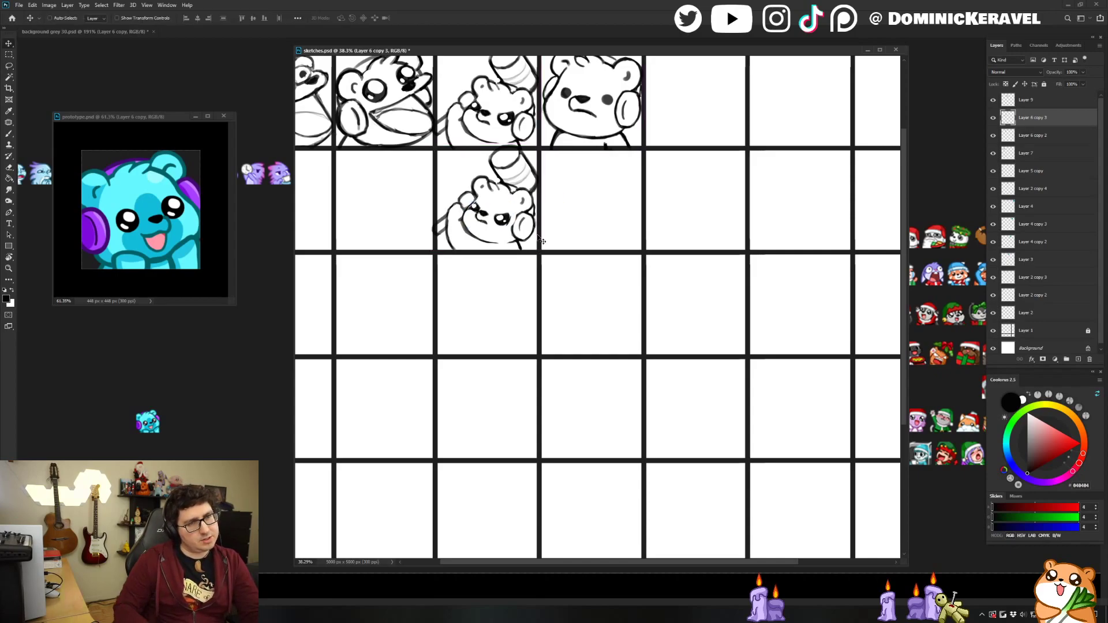
{"action": "scroll", "coordinate": [535, 220], "scroll_direction": "down", "scroll_amount": 6}
{"action": "scroll", "coordinate": [562, 229], "scroll_direction": "up", "scroll_amount": 3}
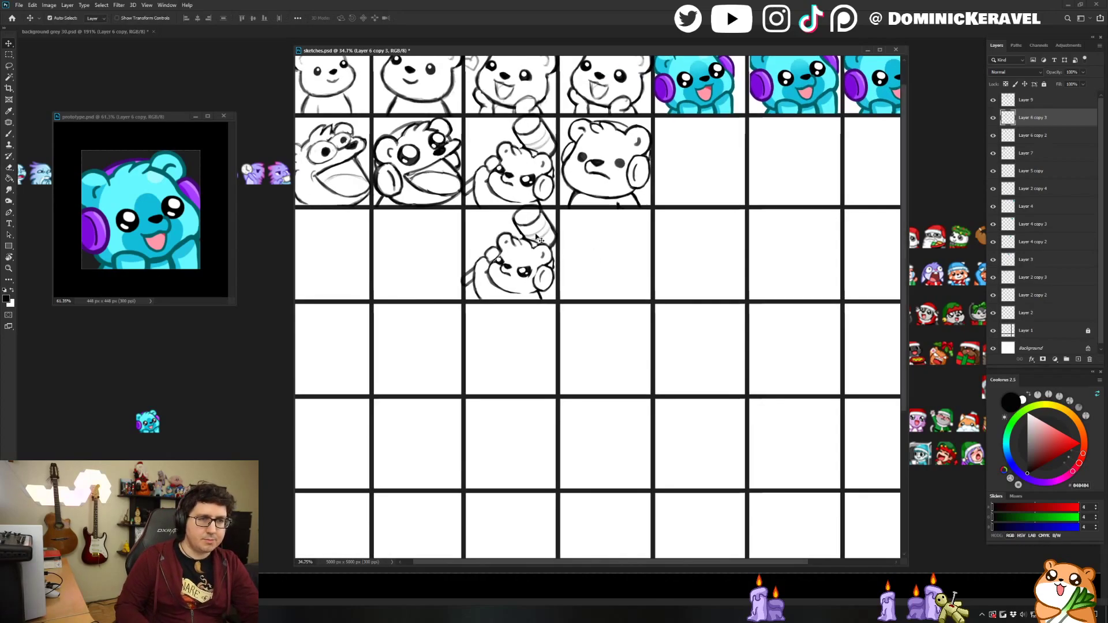
Flip the canvas view horizontally and clean up the cheek and chin line of the copied hammer bear.
{"action": "scroll", "coordinate": [589, 288], "scroll_direction": "down", "scroll_amount": 3}
{"action": "key", "text": "ctrl+shift+h"}
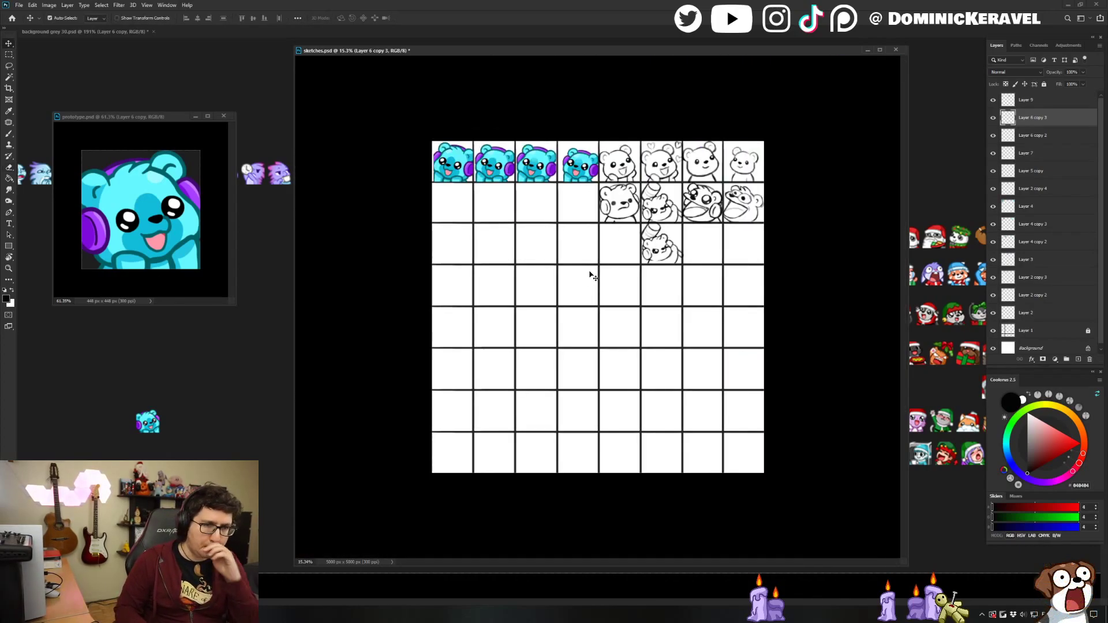
{"action": "scroll", "coordinate": [744, 248], "scroll_direction": "up", "scroll_amount": 3}
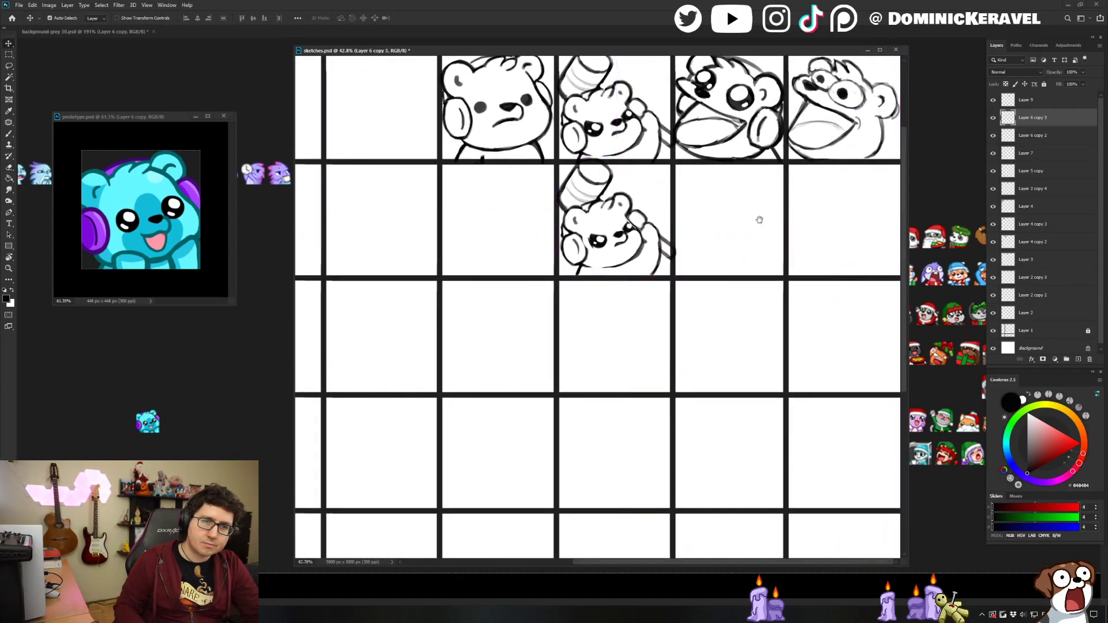
{"action": "key", "text": "b"}
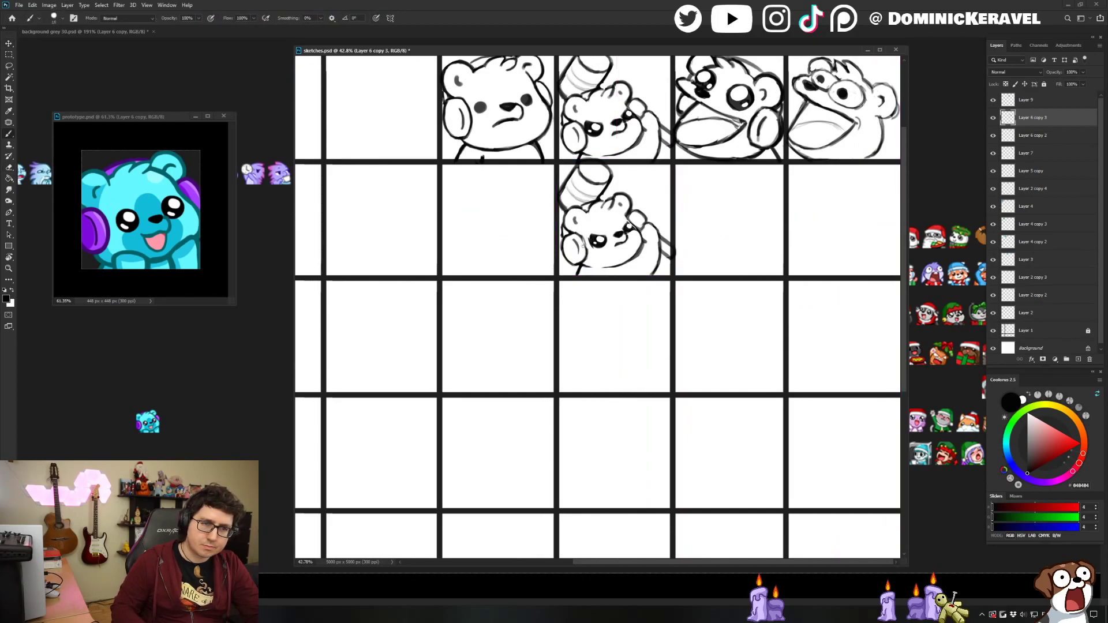
{"action": "key", "text": "e"}
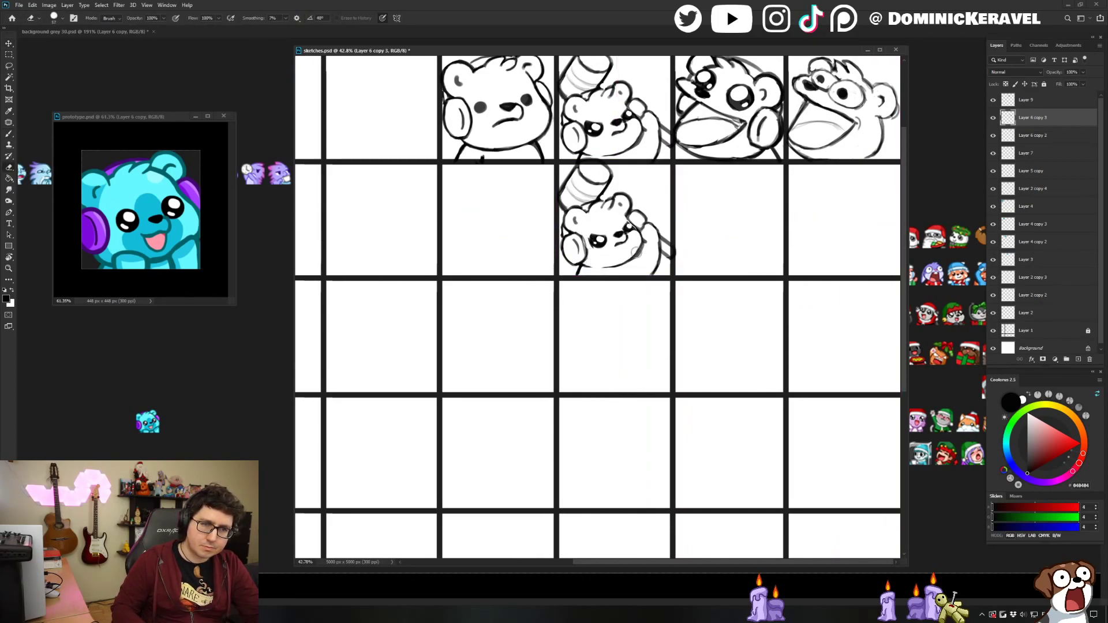
{"action": "key", "text": "b"}
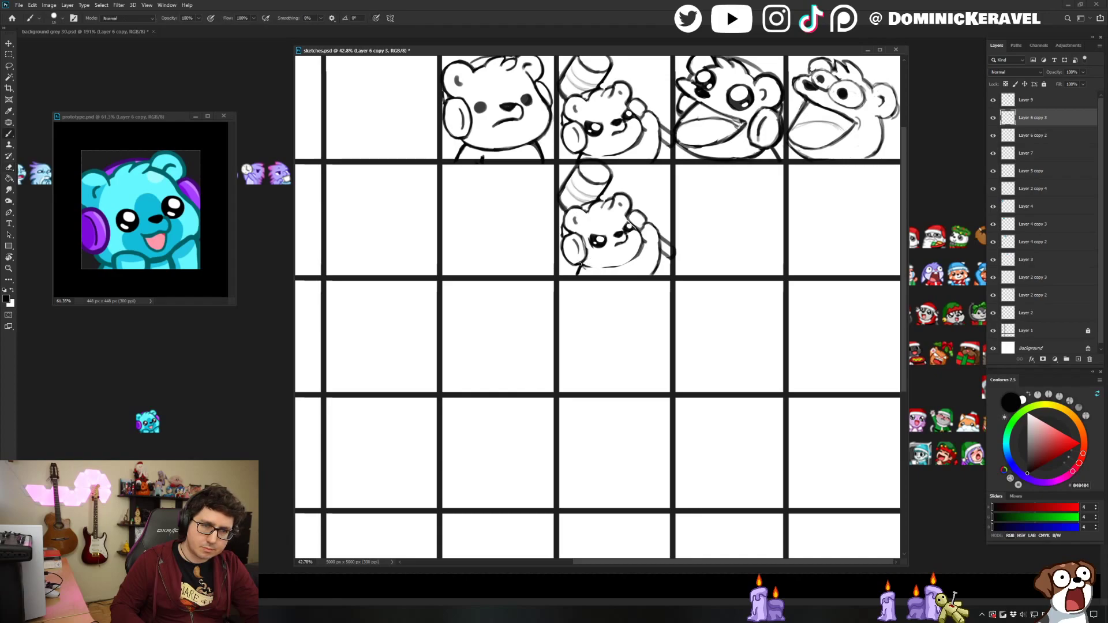
{"action": "key", "text": "e"}
{"action": "key", "text": "b"}
{"action": "key", "text": "e"}
{"action": "mouse_move", "coordinate": [638, 231]}
{"action": "left_mouse_down"}
{"action": "mouse_move", "coordinate": [641, 247]}
{"action": "mouse_move", "coordinate": [611, 268]}
{"action": "left_mouse_up"}
Redraw the copied hammer bear's jaw line from the cheek down to the chin, erasing rough overlaps.
{"action": "key", "text": "b"}
{"action": "key", "text": "e"}
{"action": "key", "text": "b"}
{"action": "key", "text": "e"}
{"action": "right_click", "coordinate": [630, 166]}
{"action": "key", "text": "b"}
{"action": "key", "text": "e"}
{"action": "key", "text": "b"}
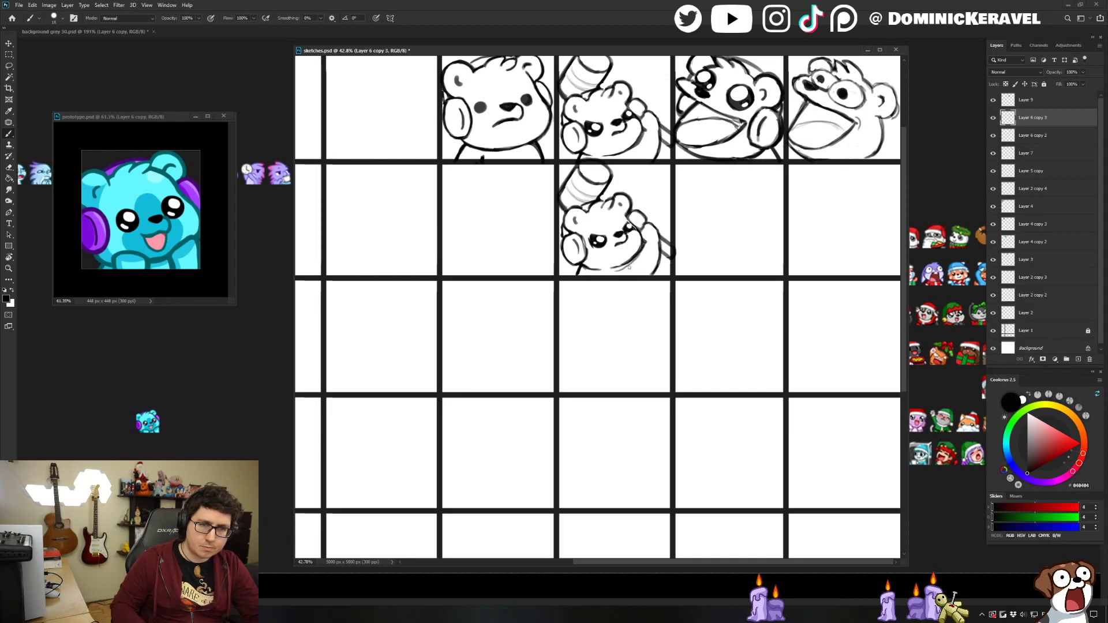
{"action": "key", "text": "v"}
{"action": "key", "text": "b"}
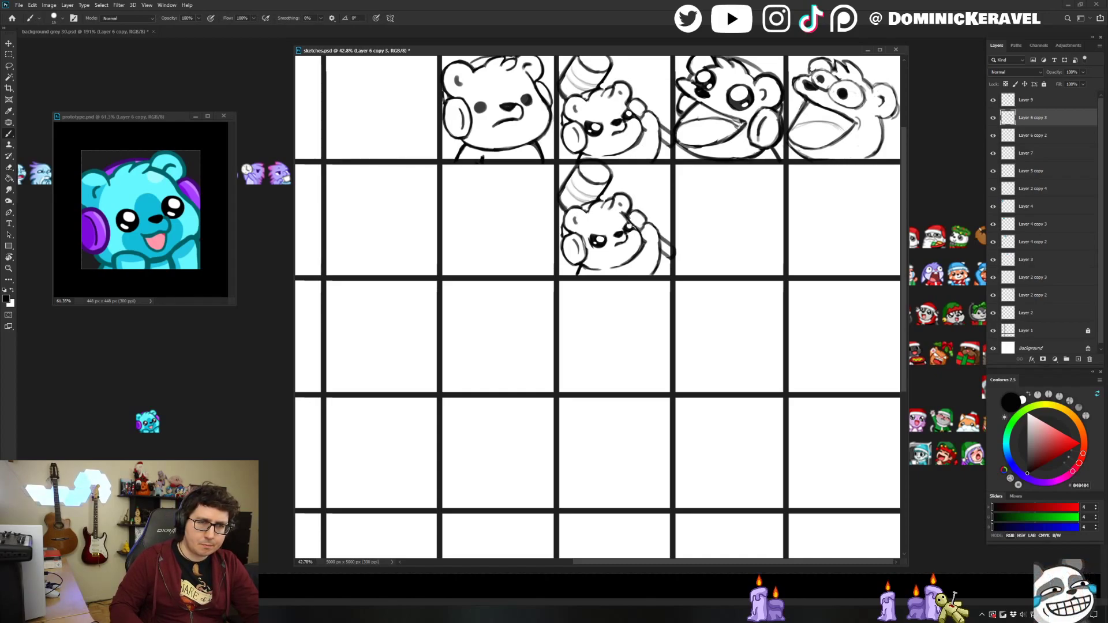
Refine the forehead and hair tuft lines of the copied hammer bear with brush and eraser.
{"action": "key", "text": "e"}
{"action": "key", "text": "b"}
{"action": "key", "text": "e"}
{"action": "key", "text": "b"}
{"action": "key", "text": "e"}
{"action": "key", "text": "b"}
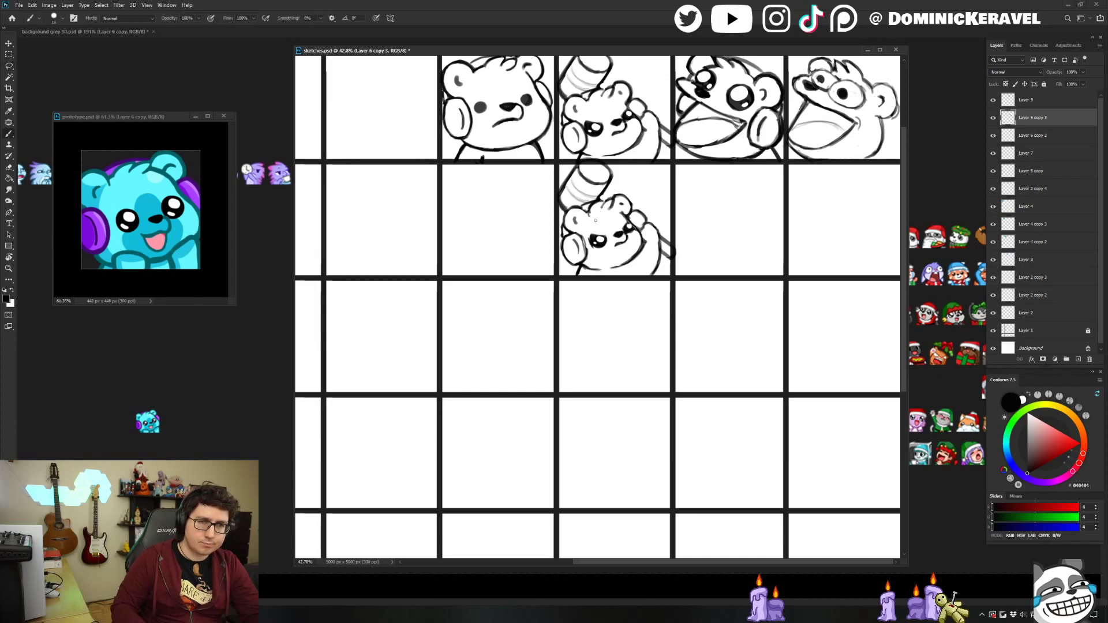
Tidy the lines where the hammer meets the top of the copied bear's head.
{"action": "key", "text": "e"}
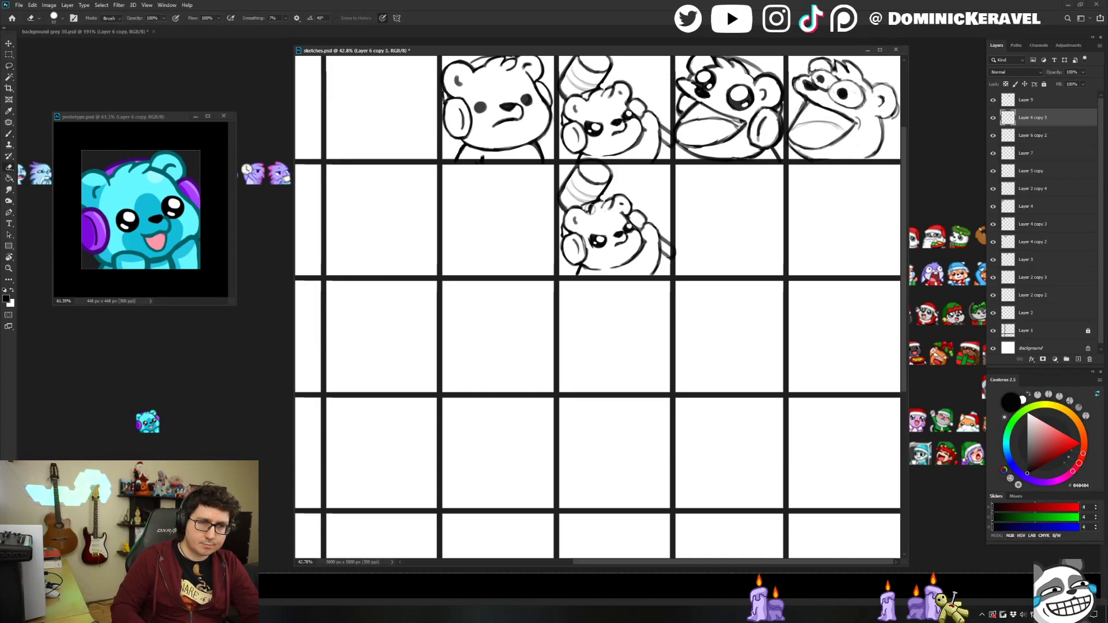
{"action": "key", "text": "b"}
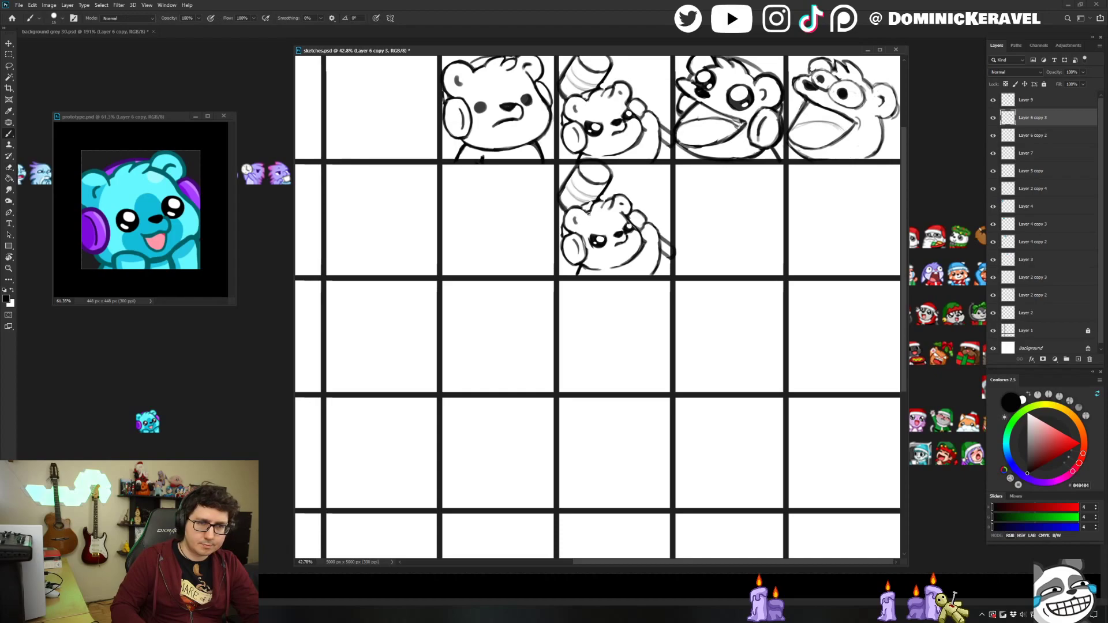
{"action": "key", "text": "e"}
{"action": "key", "text": "b"}
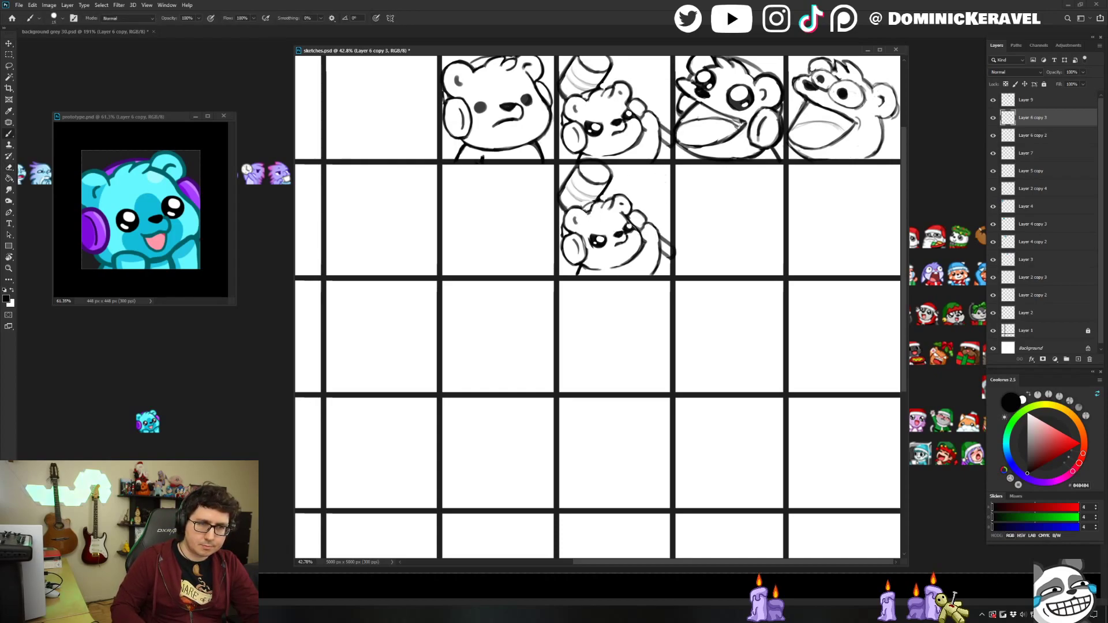
{"action": "key", "text": "v"}
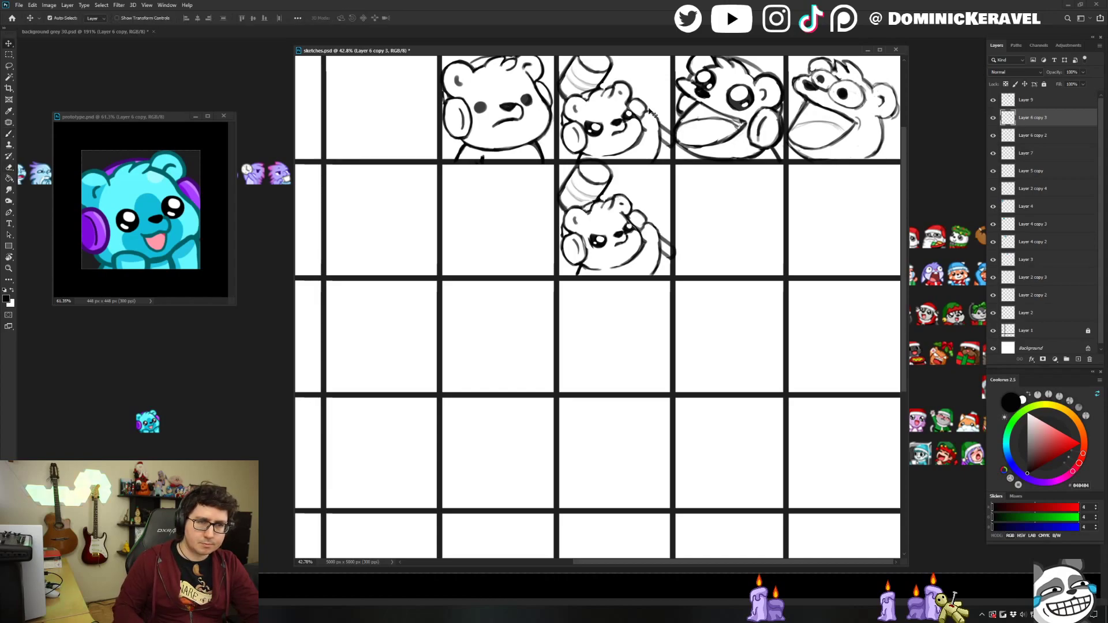
Lasso the headphone ear cup of the copied hammer bear, adjust it slightly beside the face, and deselect.
{"action": "key", "text": "e"}
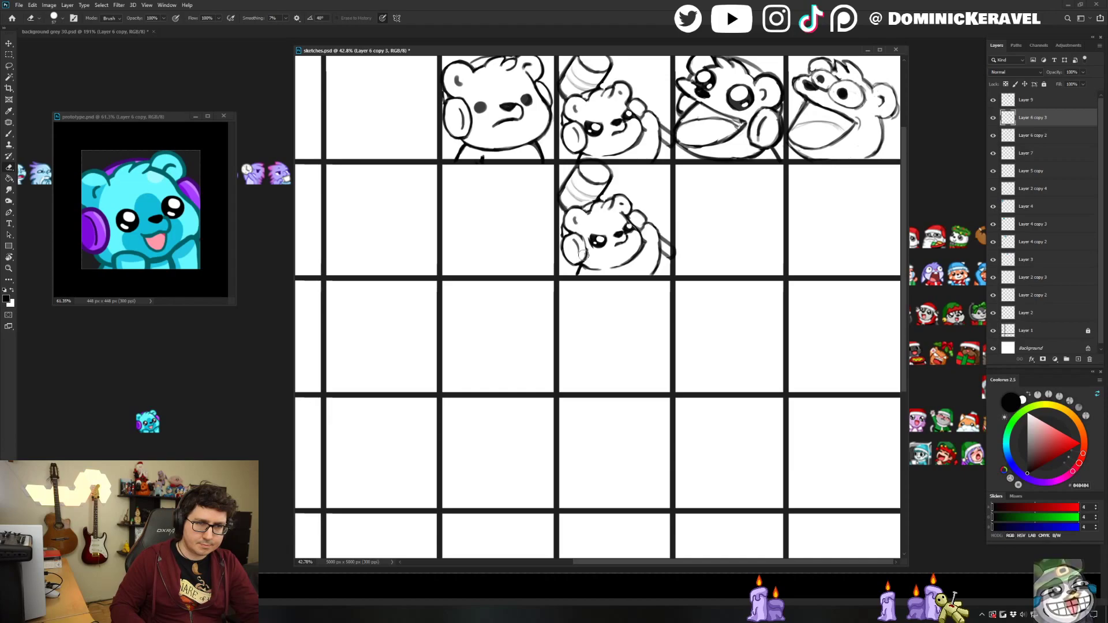
{"action": "key", "text": "l"}
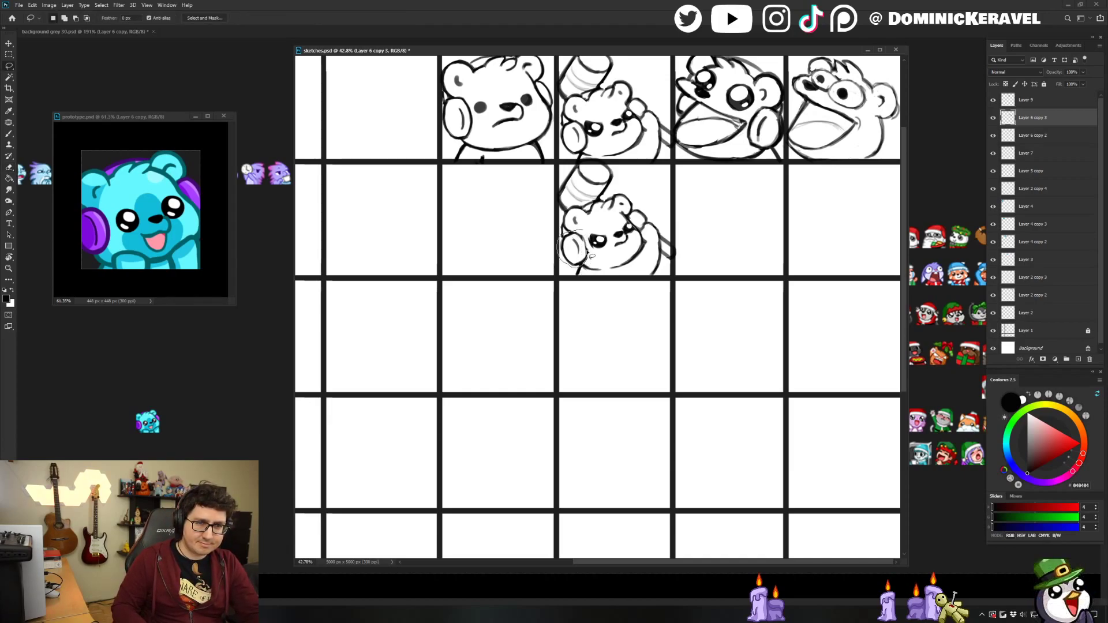
{"action": "scroll", "coordinate": [584, 235], "scroll_direction": "down", "scroll_amount": 3}
{"action": "key", "text": "v"}
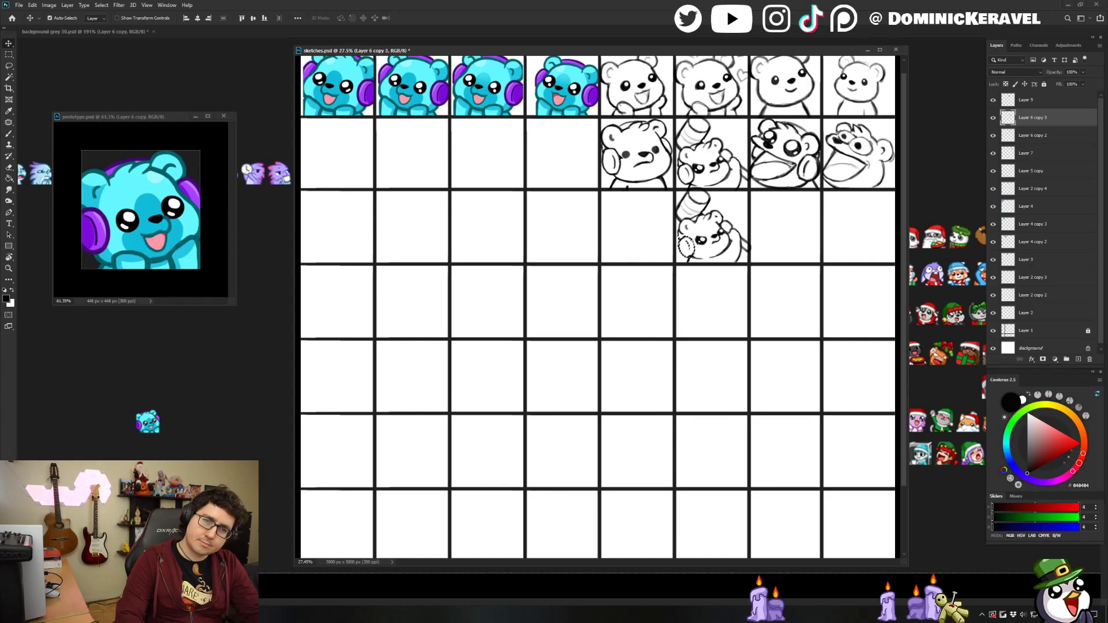
{"action": "key", "text": "ctrl+d"}
{"action": "left_click_drag", "start_coordinate": [688, 253], "coordinate": [767, 252]}
Touch up the outline around the copied bear's headphone ear cup and the adjoining side of the head.
{"action": "key", "text": "e"}
{"action": "mouse_move", "coordinate": [657, 188]}
{"action": "left_mouse_down"}
{"action": "mouse_move", "coordinate": [648, 165]}
{"action": "mouse_move", "coordinate": [654, 201]}
{"action": "mouse_move", "coordinate": [638, 175]}
{"action": "mouse_move", "coordinate": [647, 204]}
{"action": "mouse_move", "coordinate": [648, 162]}
{"action": "mouse_move", "coordinate": [668, 189]}
{"action": "left_mouse_up"}
{"action": "key", "text": "b"}
{"action": "key", "text": "e"}
{"action": "key", "text": "b"}
{"action": "key", "text": "e"}
{"action": "key", "text": "b"}
{"action": "key", "text": "e"}
{"action": "key", "text": "b"}
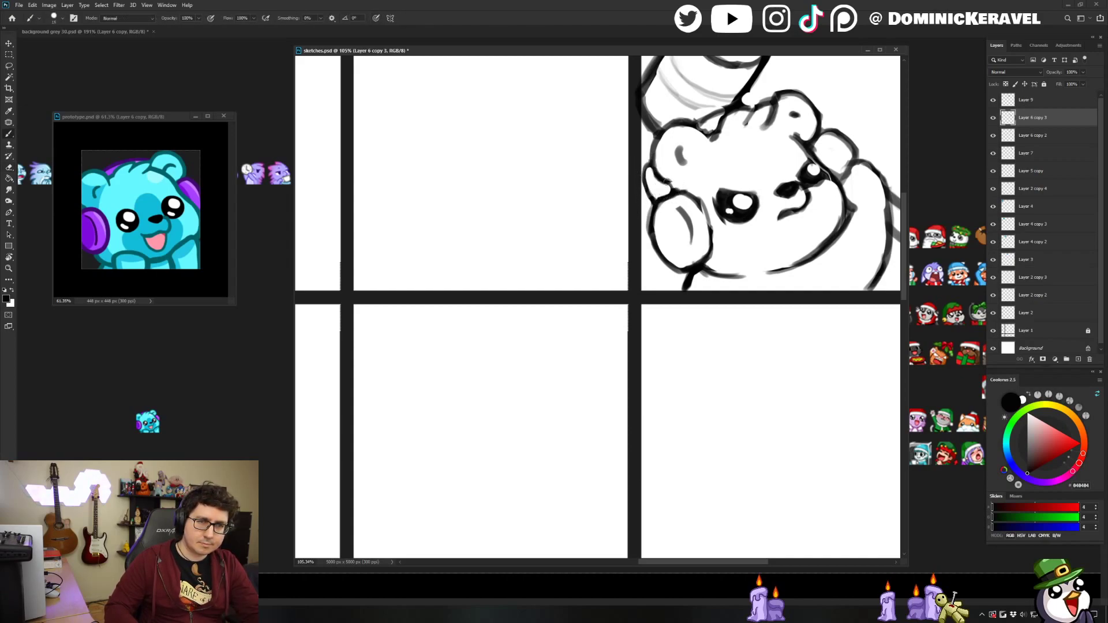
Erase and redraw the curved edge of the ear cup that borders the copied bear's cheek.
{"action": "key", "text": "e"}
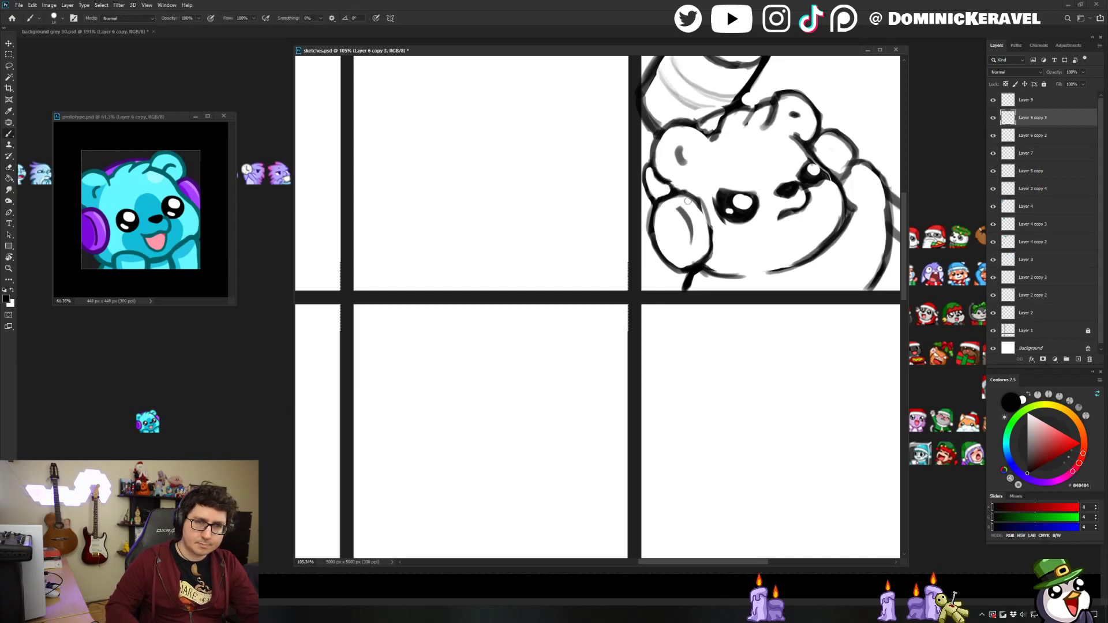
{"action": "mouse_move", "coordinate": [695, 190]}
{"action": "left_mouse_down"}
{"action": "mouse_move", "coordinate": [702, 221]}
{"action": "mouse_move", "coordinate": [682, 192]}
{"action": "mouse_move", "coordinate": [711, 246]}
{"action": "mouse_move", "coordinate": [705, 223]}
{"action": "mouse_move", "coordinate": [711, 244]}
{"action": "mouse_move", "coordinate": [688, 260]}
{"action": "mouse_move", "coordinate": [709, 251]}
{"action": "mouse_move", "coordinate": [686, 262]}
{"action": "mouse_move", "coordinate": [708, 254]}
{"action": "left_mouse_up"}
{"action": "key", "text": "b"}
{"action": "key", "text": "e"}
{"action": "key", "text": "b"}
{"action": "key", "text": "e"}
{"action": "key", "text": "b"}
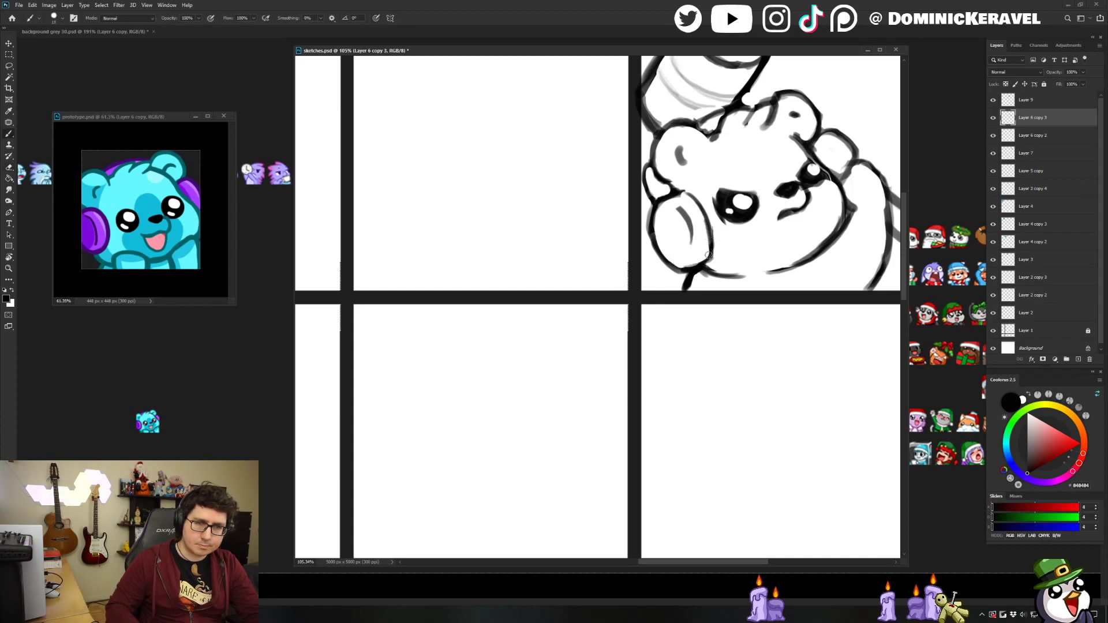
Clean up the hair tuft and head outline beneath the hammer on the third-row bear.
{"action": "key", "text": "e"}
{"action": "left_click_drag", "start_coordinate": [816, 137], "coordinate": [656, 222]}
{"action": "key", "text": "b"}
{"action": "key", "text": "b"}
{"action": "key", "text": "e"}
{"action": "mouse_move", "coordinate": [606, 190]}
{"action": "left_mouse_down"}
{"action": "mouse_move", "coordinate": [593, 211]}
{"action": "mouse_move", "coordinate": [586, 199]}
{"action": "mouse_move", "coordinate": [571, 205]}
{"action": "mouse_move", "coordinate": [577, 199]}
{"action": "left_mouse_up"}
{"action": "key", "text": "b"}
{"action": "key", "text": "e"}
{"action": "key", "text": "b"}
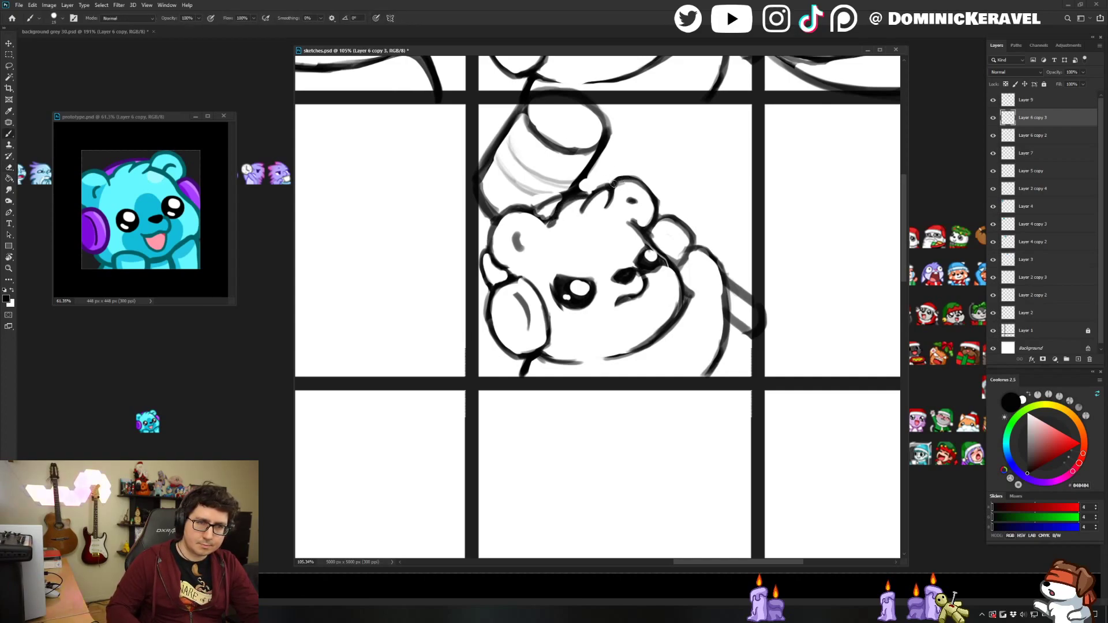
Clean up the lines between the copied bear's far ear and its raised paw.
{"action": "key", "text": "e"}
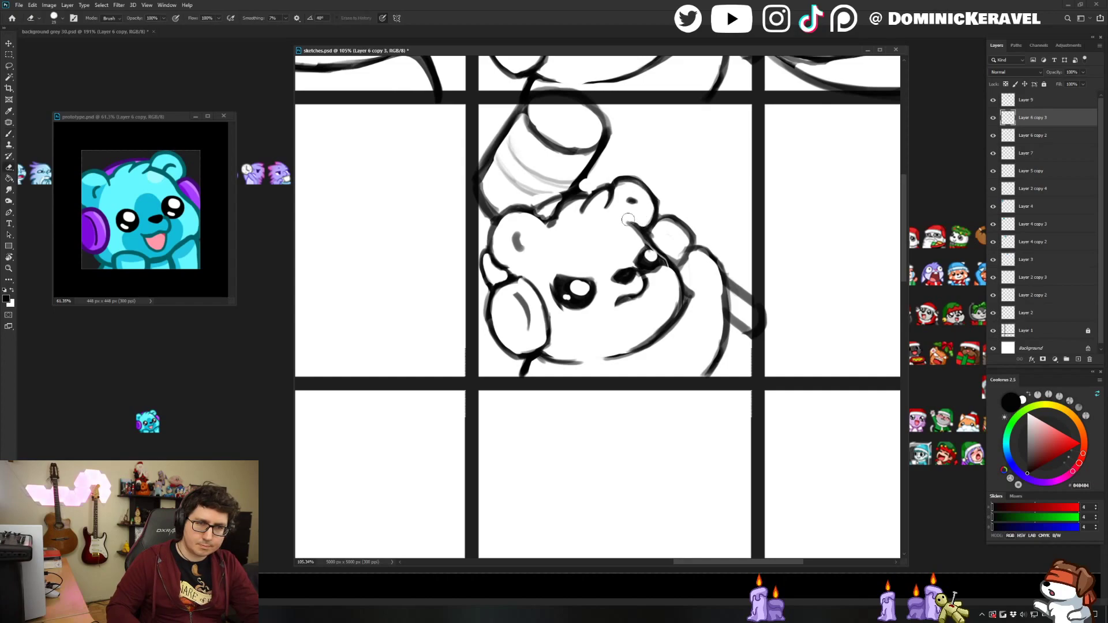
{"action": "key", "text": "b"}
{"action": "key", "text": "e"}
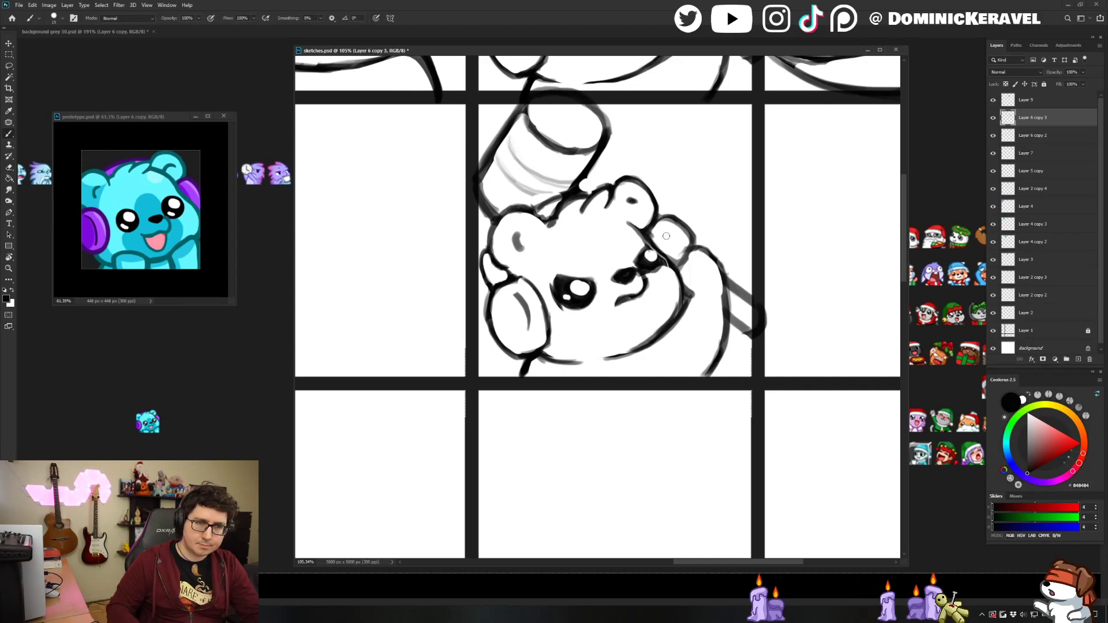
{"action": "key", "text": "b"}
{"action": "left_click_drag", "start_coordinate": [701, 248], "coordinate": [658, 257]}
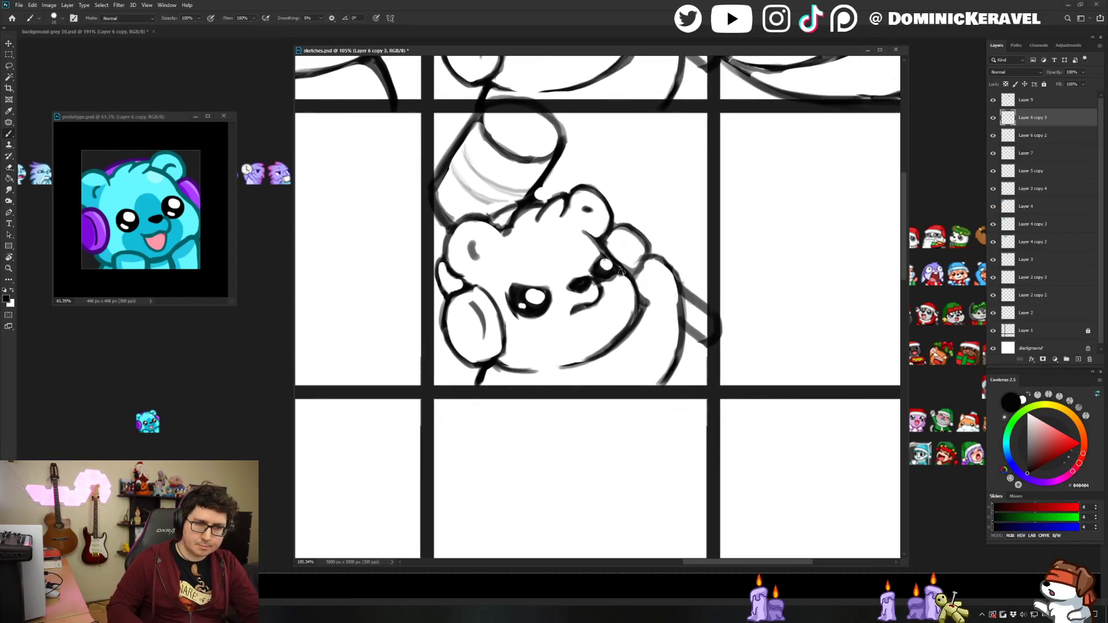
Make final touch-ups around the angry eyes of the copied hammer bear and flip the canvas view back.
{"action": "key", "text": "e"}
{"action": "left_click_drag", "start_coordinate": [506, 283], "coordinate": [529, 323]}
{"action": "key", "text": "b"}
{"action": "key", "text": "e"}
{"action": "key", "text": "b"}
{"action": "key", "text": "e"}
{"action": "key", "text": "v"}
{"action": "left_click_drag", "start_coordinate": [619, 294], "coordinate": [571, 329]}
{"action": "key", "text": "ctrl+shift+h"}
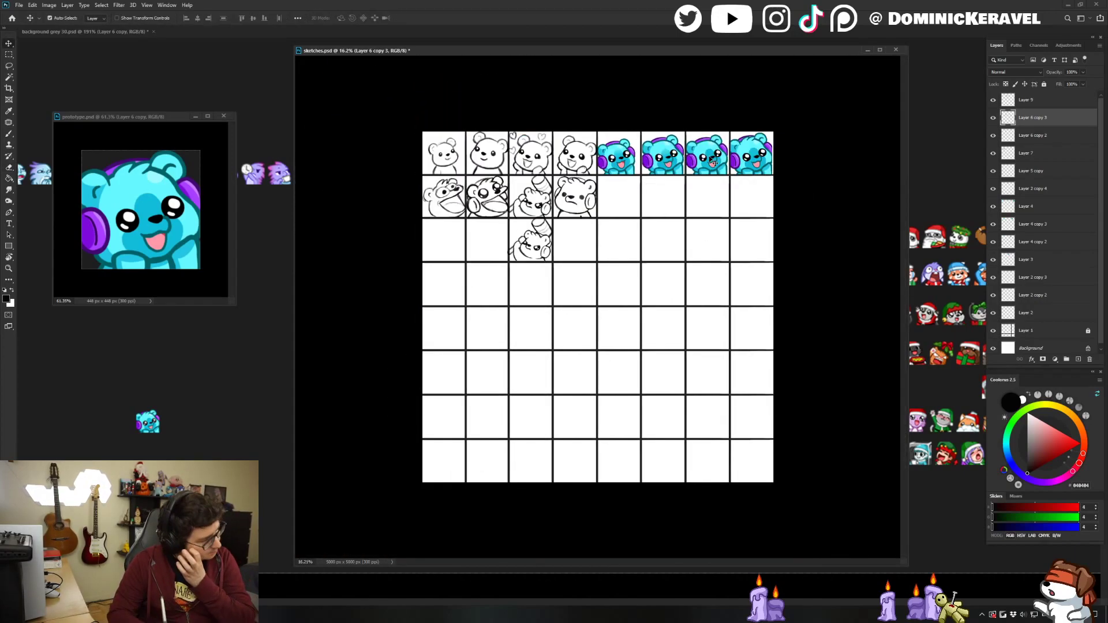
Delete the original hammer bear, move the reworked copy up into its second-row cell, and save sketches.psd.
{"action": "scroll", "coordinate": [574, 248], "scroll_direction": "up", "scroll_amount": 2}
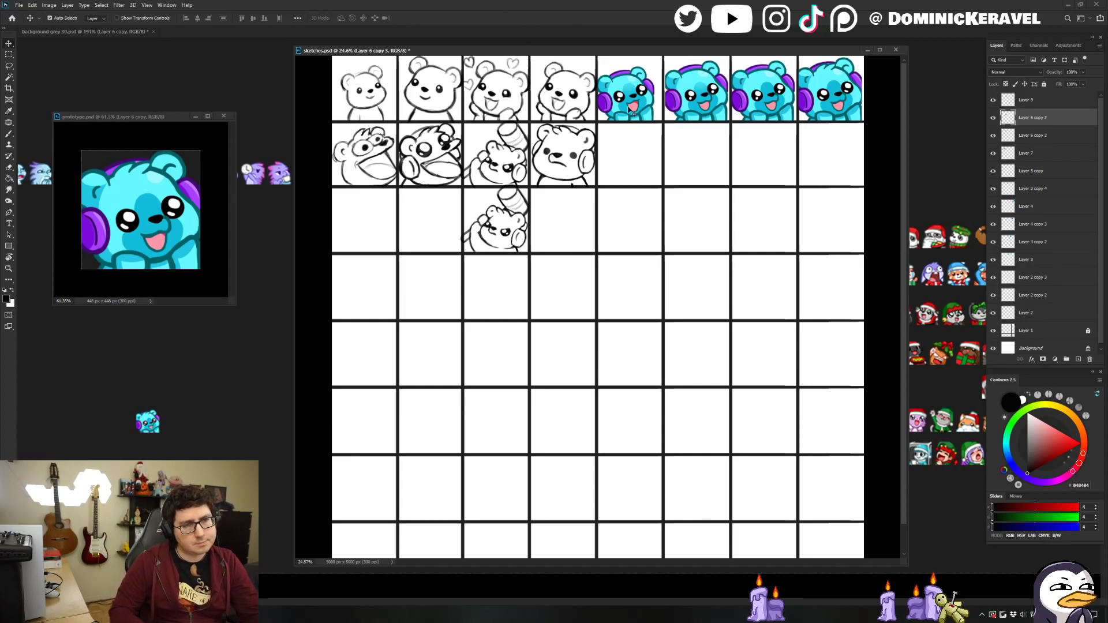
{"action": "left_click", "coordinate": [517, 174]}
{"action": "key", "text": "Delete"}
{"action": "left_click_drag", "start_coordinate": [511, 234], "coordinate": [506, 167]}
{"action": "left_click", "coordinate": [558, 98]}
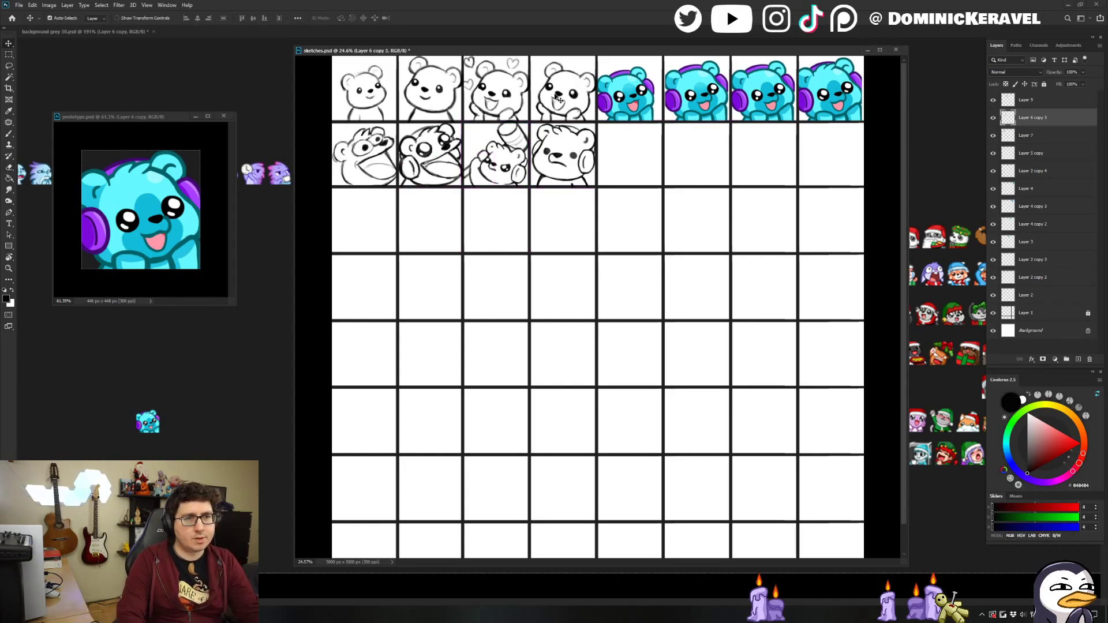
{"action": "key", "text": "ctrl+s"}
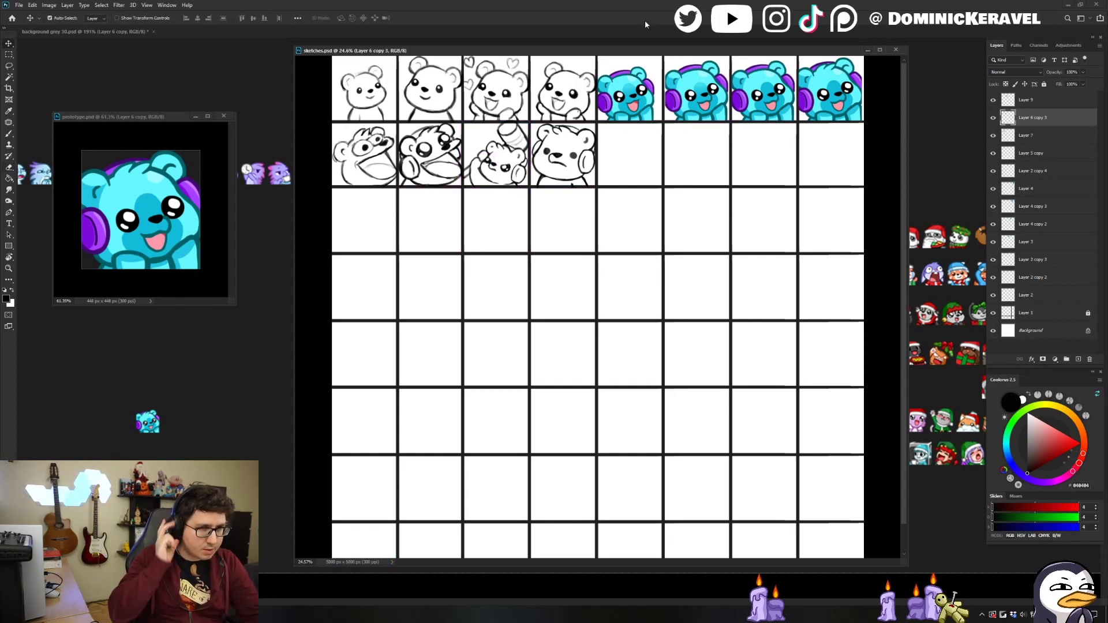
Select the wide-mouthed headphone bear's layer in the second row, clean up its line art slightly, and save sketches.psd.
{"action": "left_click", "coordinate": [445, 142]}
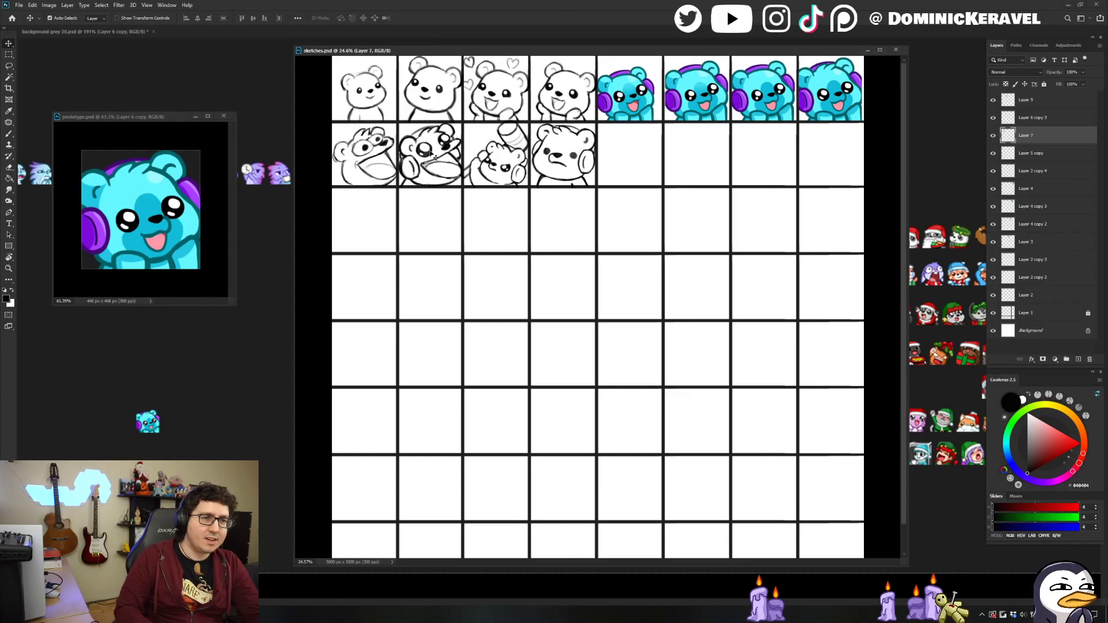
{"action": "left_click_drag", "start_coordinate": [445, 151], "coordinate": [481, 189]}
{"action": "key", "text": "b"}
{"action": "key", "text": "v"}
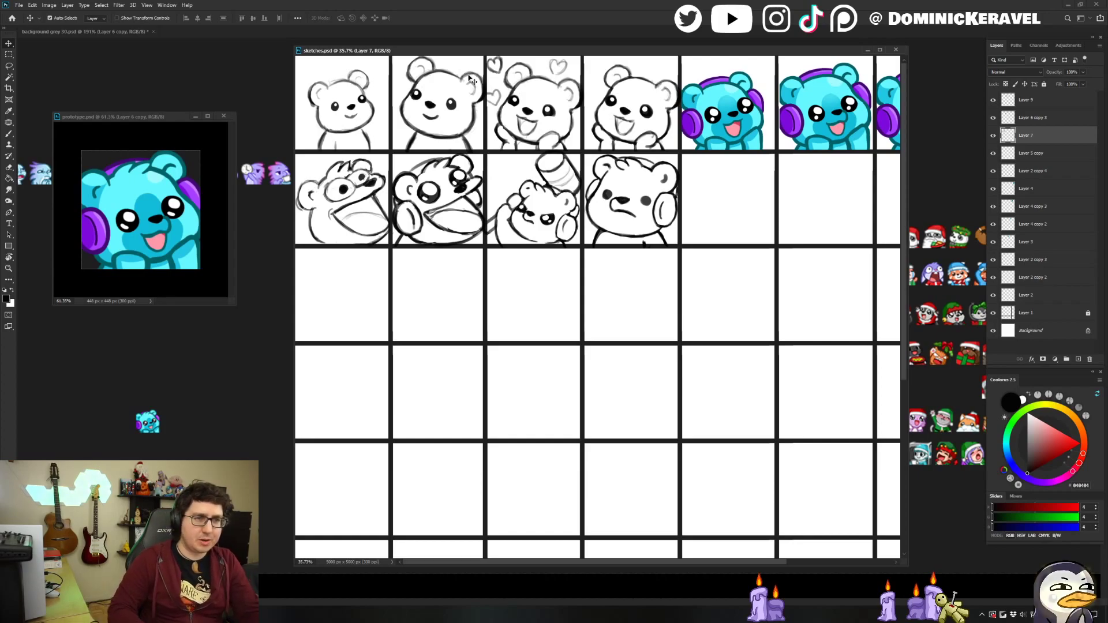
{"action": "key", "text": "e"}
{"action": "left_click", "coordinate": [468, 182]}
{"action": "key", "text": "b"}
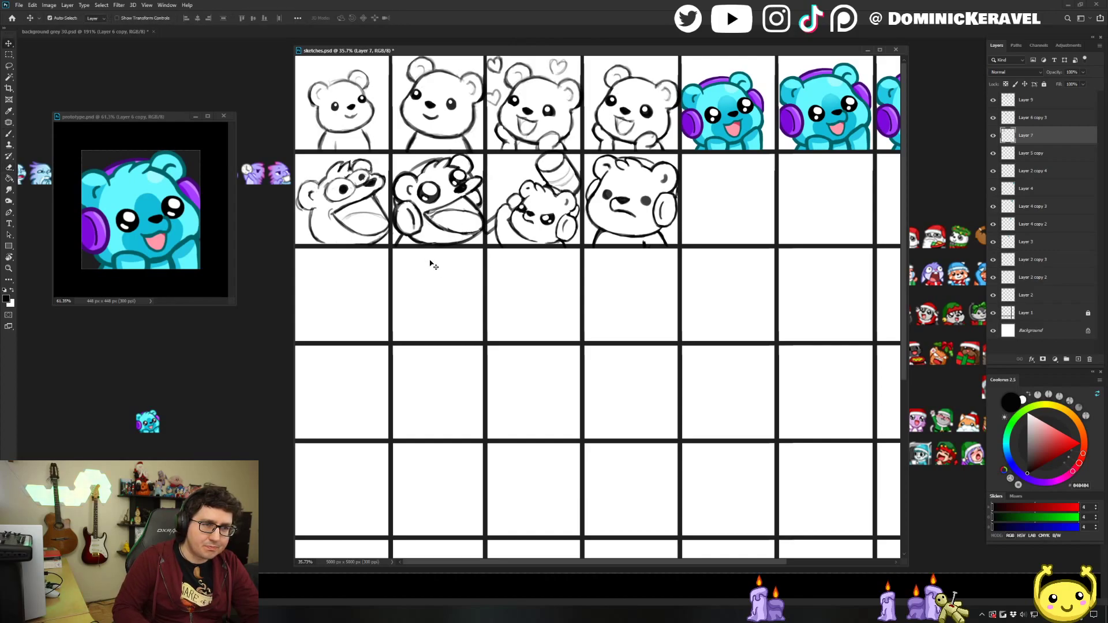
{"action": "key", "text": "e"}
{"action": "key", "text": "v"}
{"action": "mouse_move", "coordinate": [620, 154]}
{"action": "left_mouse_down"}
{"action": "mouse_move", "coordinate": [507, 154]}
{"action": "mouse_move", "coordinate": [680, 154]}
{"action": "left_mouse_up"}
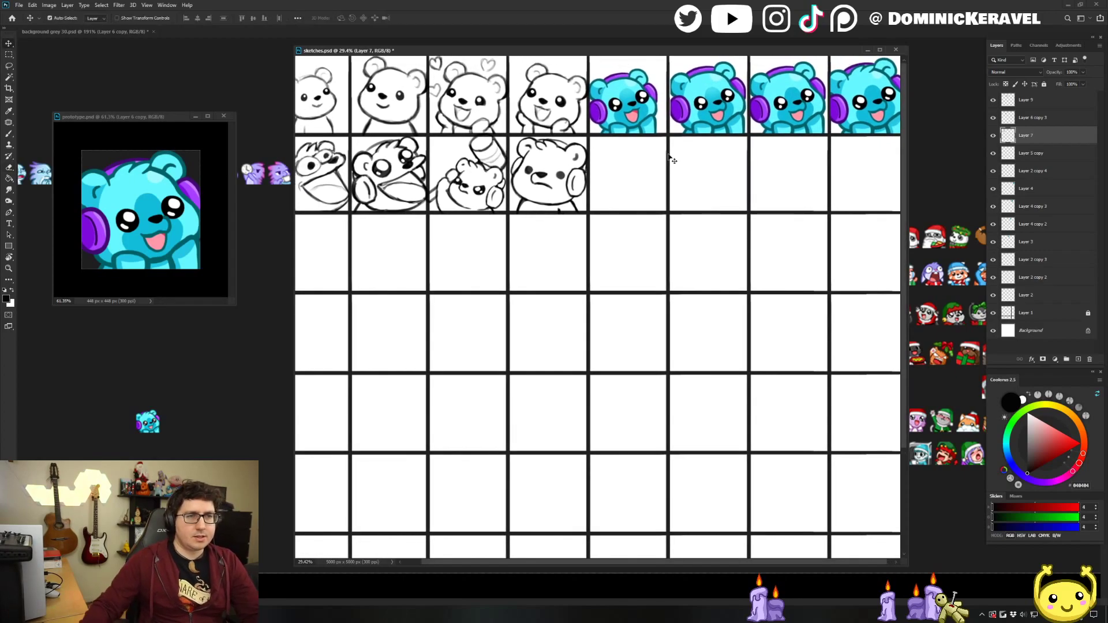
{"action": "key", "text": "ctrl+s"}
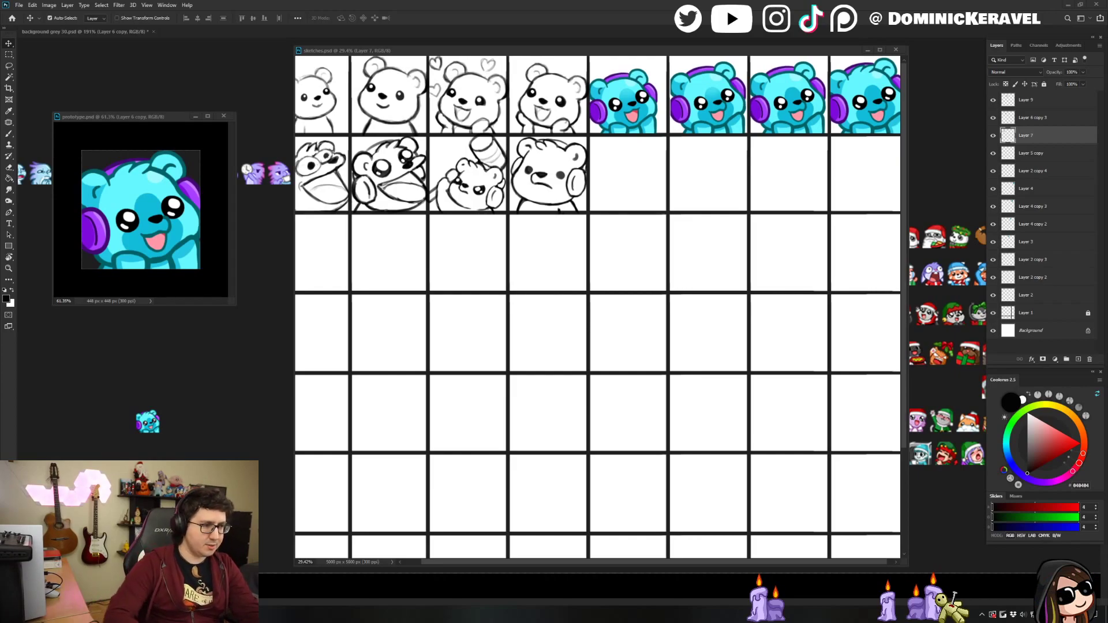
Shift the sketches.psd document window slightly across the workspace.
{"action": "left_click_drag", "start_coordinate": [484, 50], "coordinate": [478, 49]}
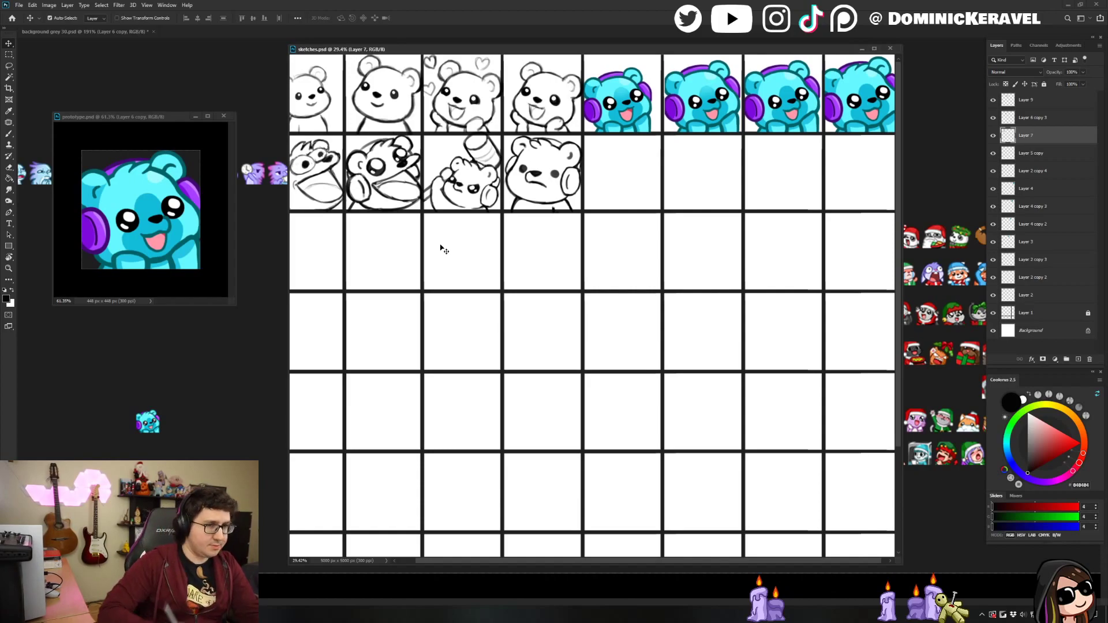
{"action": "left_click_drag", "start_coordinate": [469, 49], "coordinate": [465, 49]}
{"action": "key", "text": "e"}
{"action": "key", "text": "v"}
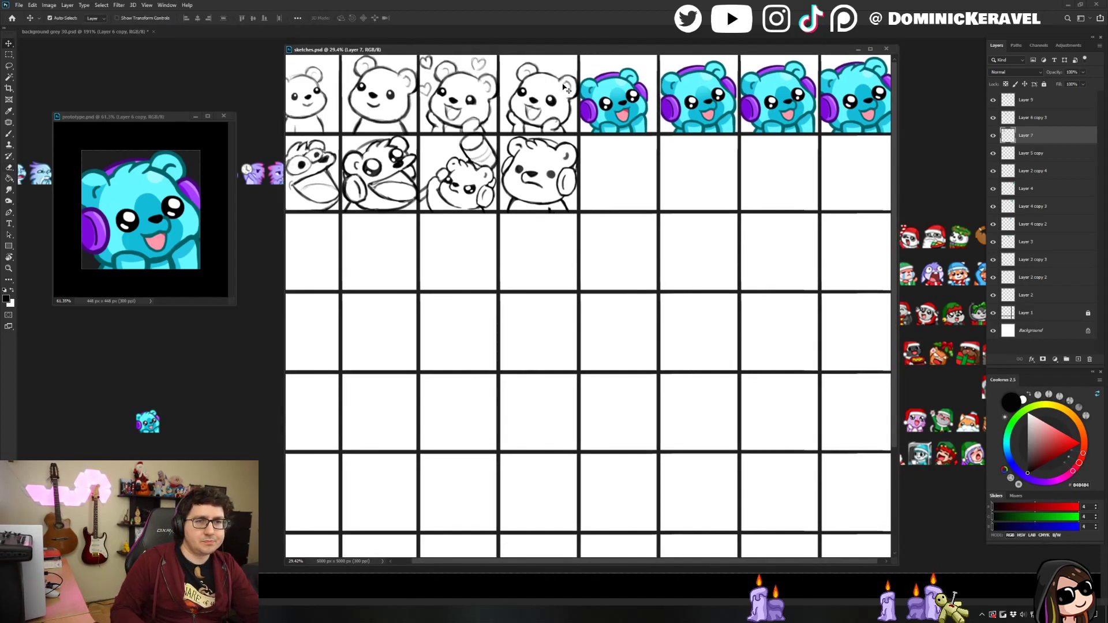
Select the layer of the frowning headphone bear in the second row.
{"action": "scroll", "coordinate": [600, 168], "scroll_direction": "up", "scroll_amount": 3}
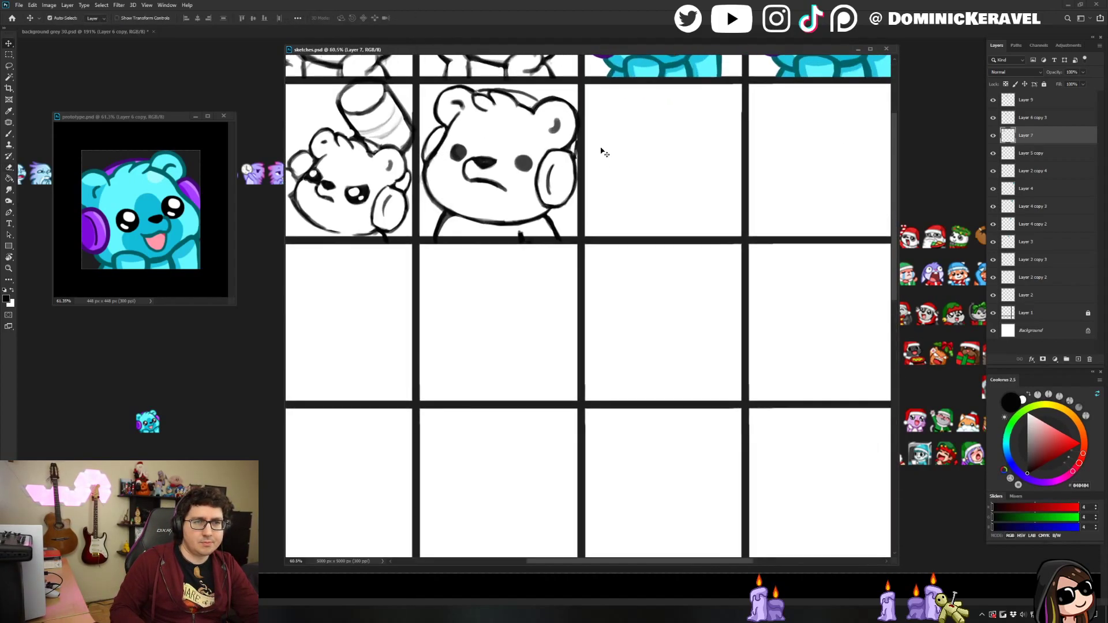
{"action": "left_click", "coordinate": [570, 157]}
{"action": "key", "text": "e"}
{"action": "key", "text": "v"}
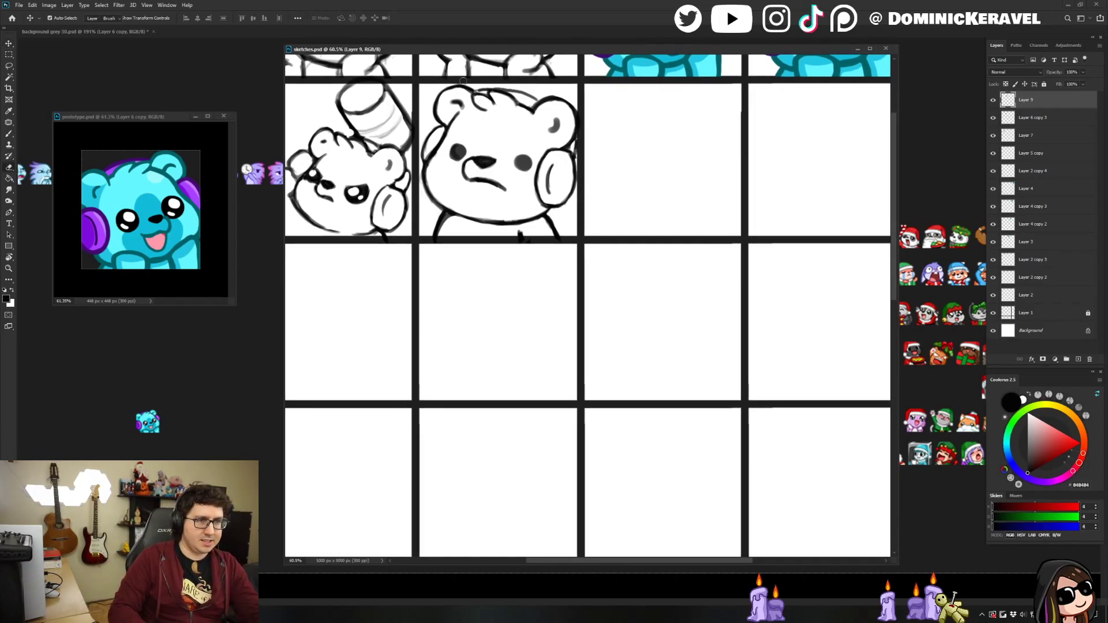
{"action": "left_click_drag", "start_coordinate": [528, 163], "coordinate": [502, 172]}
{"action": "scroll", "coordinate": [503, 172], "scroll_direction": "down", "scroll_amount": 2}
{"action": "key", "text": "e"}
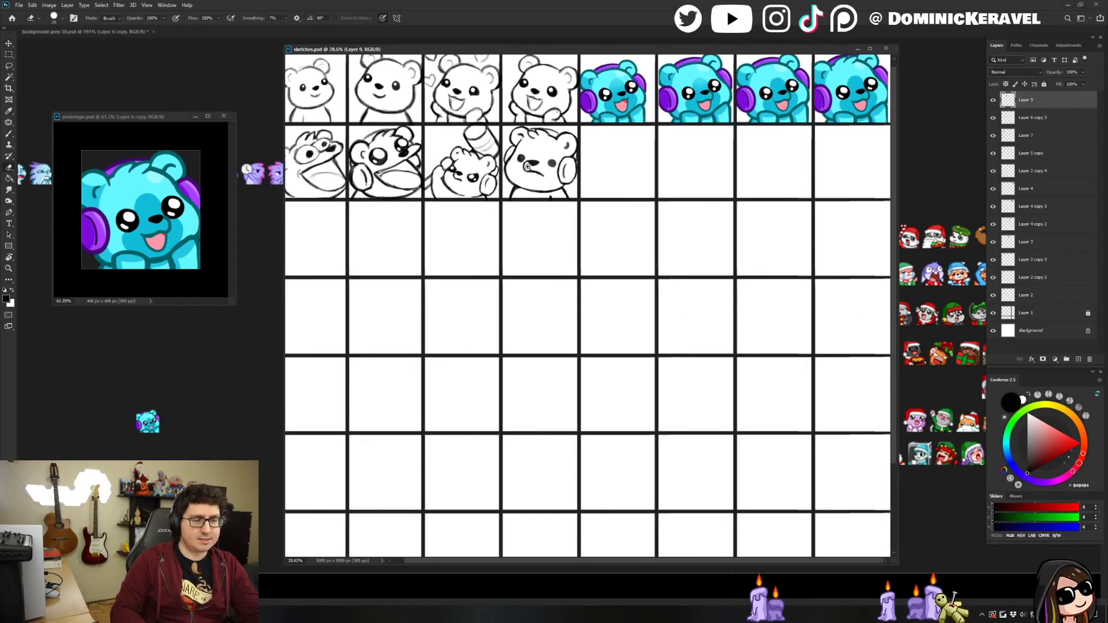
{"action": "scroll", "coordinate": [366, 210], "scroll_direction": "down", "scroll_amount": 3}
{"action": "key", "text": "v"}
{"action": "scroll", "coordinate": [636, 199], "scroll_direction": "up", "scroll_amount": 2}
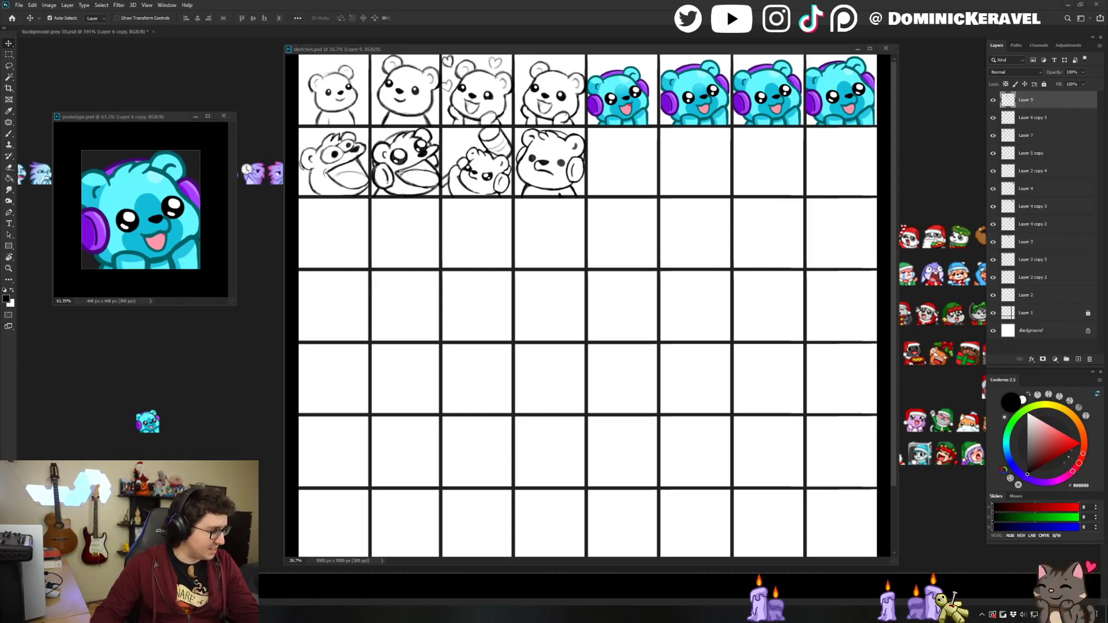
{"action": "left_click", "coordinate": [451, 49]}
{"action": "key", "text": "b"}
{"action": "key", "text": "e"}
{"action": "scroll", "coordinate": [623, 161], "scroll_direction": "down", "scroll_amount": 1}
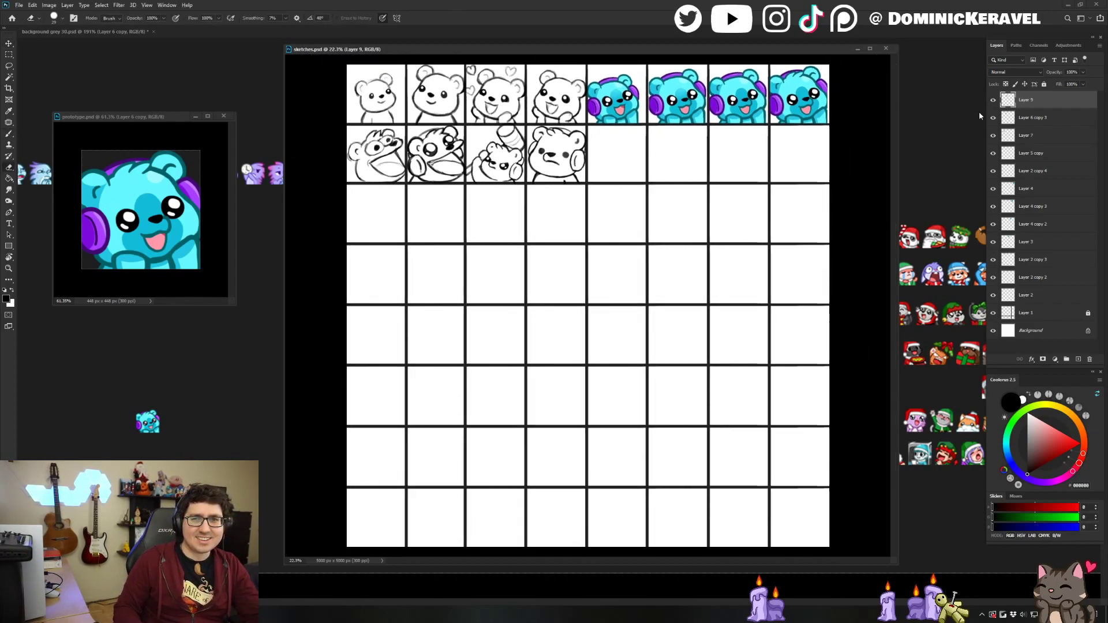
Add a new empty layer above the frowning bear's layer for the next emote sketch.
{"action": "left_click", "coordinate": [993, 104]}
{"action": "left_click", "coordinate": [993, 104]}
{"action": "key", "text": "ctrl+shift+n"}
{"action": "key", "text": "Return"}
{"action": "key", "text": "b"}
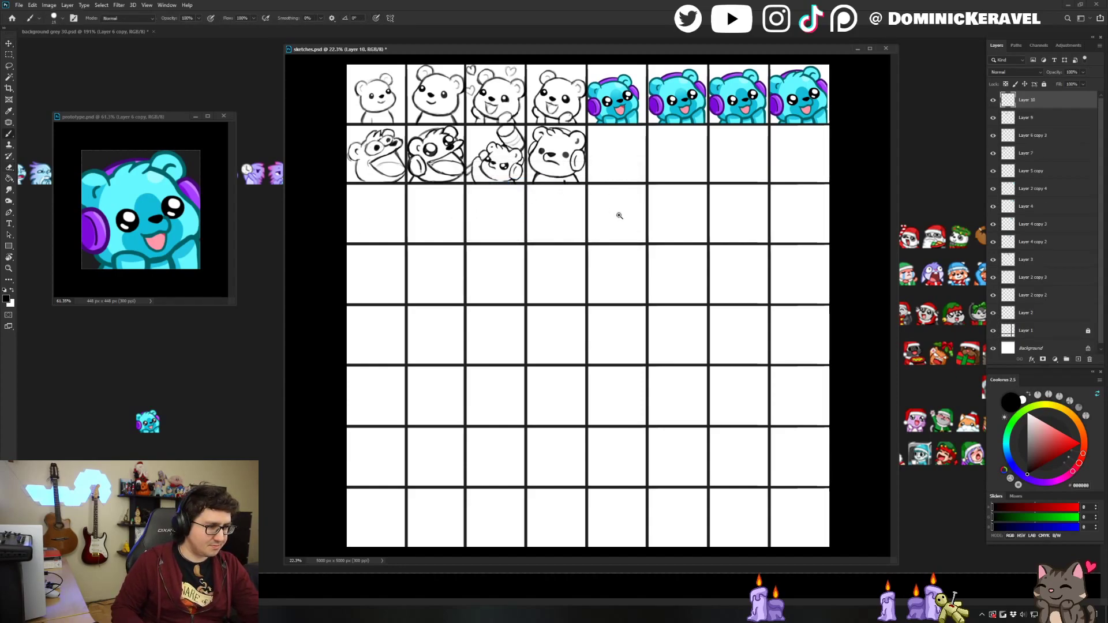
{"action": "scroll", "coordinate": [615, 213], "scroll_direction": "up", "scroll_amount": 4}
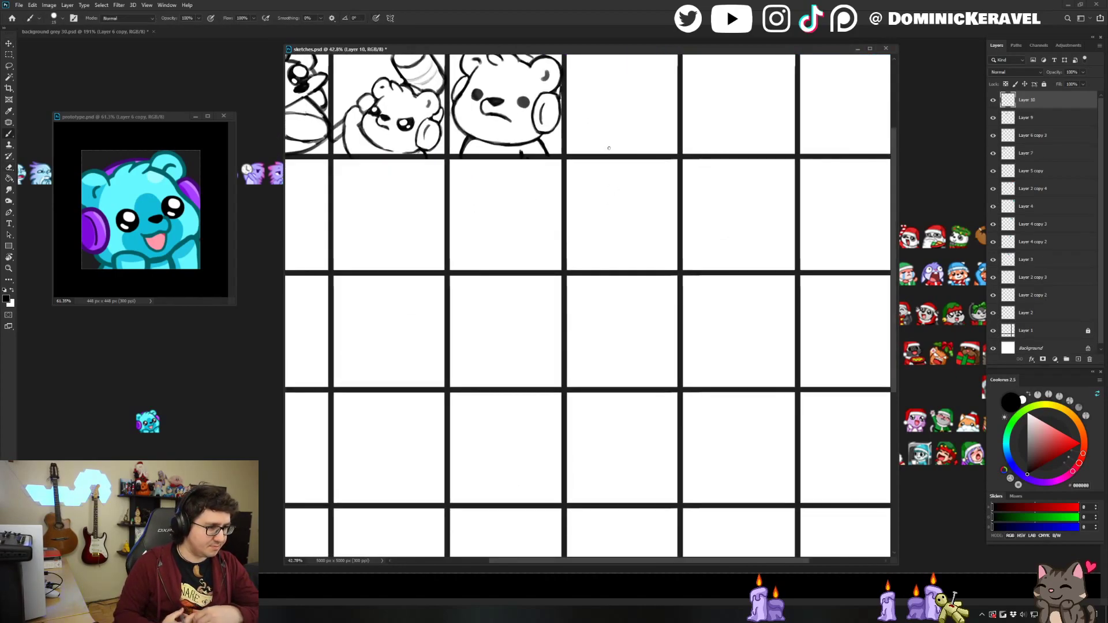
{"action": "left_click_drag", "start_coordinate": [621, 164], "coordinate": [528, 271]}
{"action": "mouse_move", "coordinate": [557, 199]}
{"action": "left_mouse_down"}
{"action": "mouse_move", "coordinate": [509, 226]}
{"action": "mouse_move", "coordinate": [557, 194]}
{"action": "mouse_move", "coordinate": [571, 210]}
{"action": "left_mouse_up"}
{"action": "key", "text": "ctrl+z"}
{"action": "key", "text": "v"}
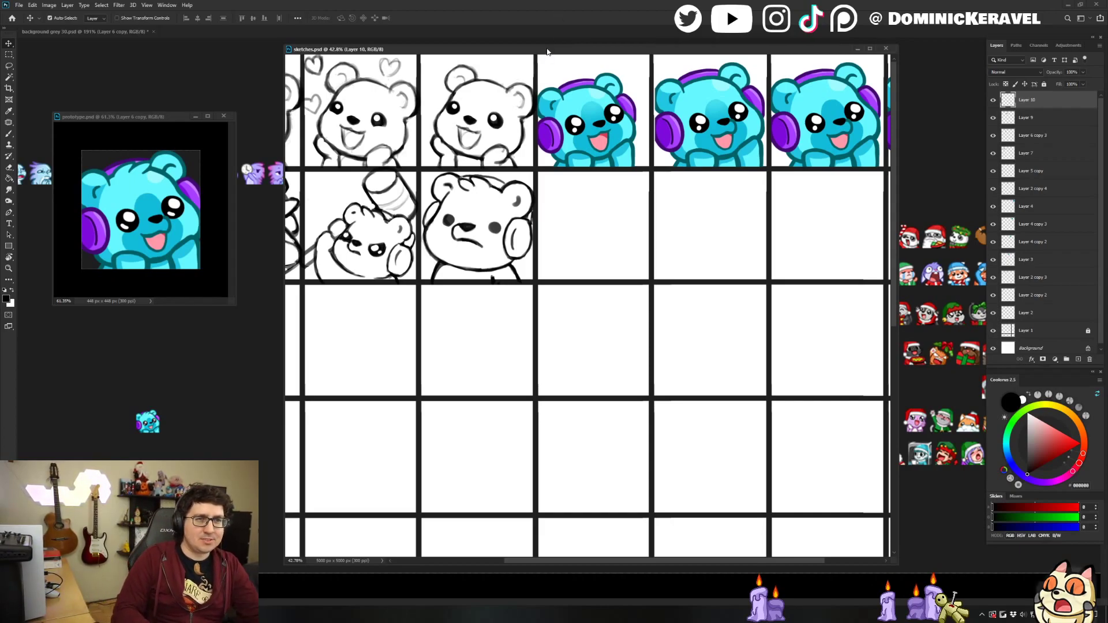
Shift the document window slightly across the workspace and save sketches.psd.
{"action": "left_click_drag", "start_coordinate": [547, 52], "coordinate": [556, 50]}
{"action": "key", "text": "ctrl+s"}
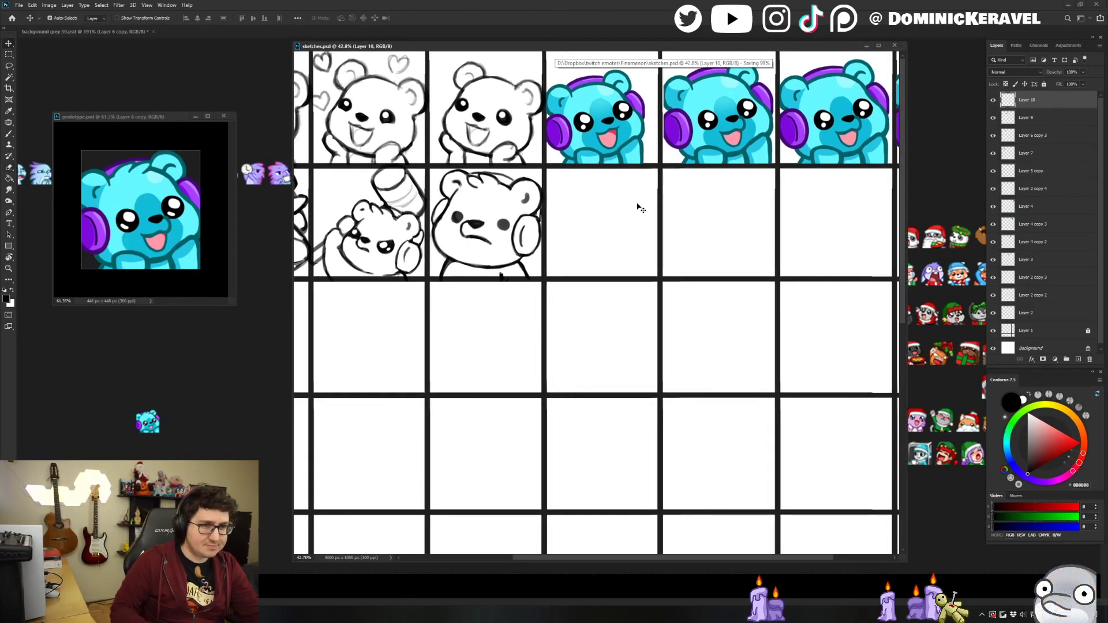
{"action": "left_click_drag", "start_coordinate": [604, 193], "coordinate": [717, 255]}
{"action": "key", "text": "e"}
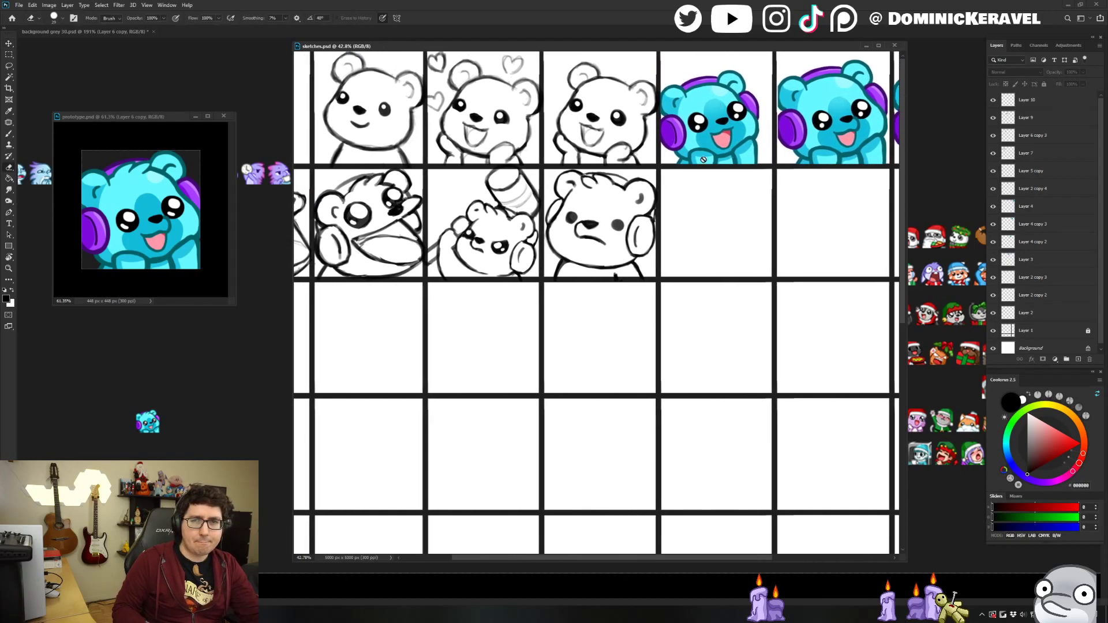
{"action": "mouse_move", "coordinate": [707, 150]}
{"action": "left_mouse_down"}
{"action": "mouse_move", "coordinate": [734, 220]}
{"action": "mouse_move", "coordinate": [803, 227]}
{"action": "mouse_move", "coordinate": [636, 222]}
{"action": "left_mouse_up"}
{"action": "key", "text": "v"}
{"action": "left_click_drag", "start_coordinate": [744, 214], "coordinate": [653, 239]}
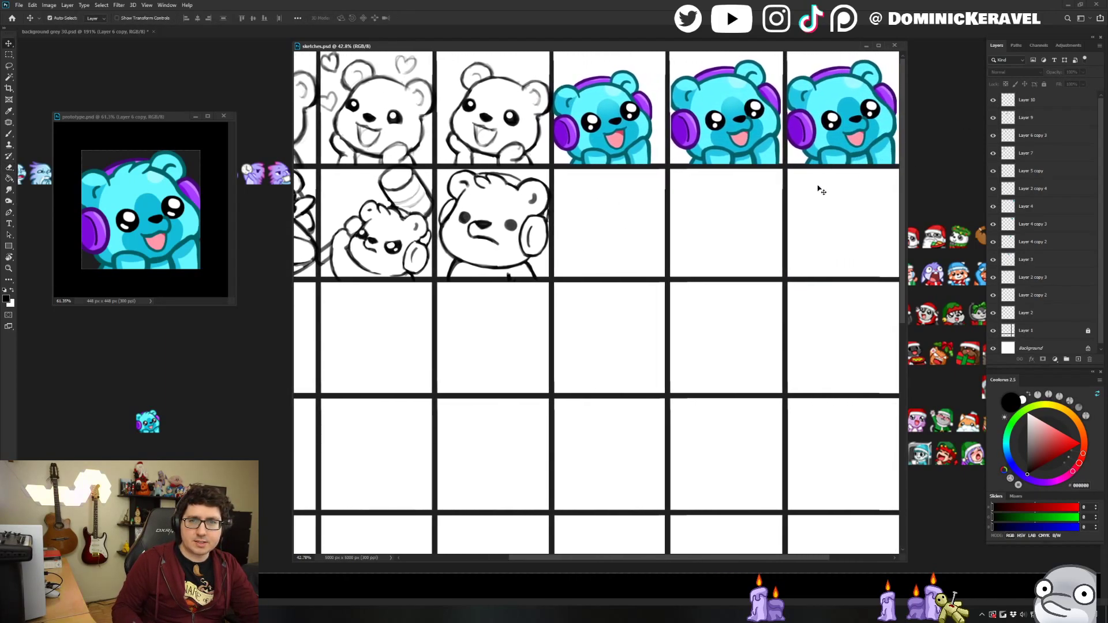
{"action": "scroll", "coordinate": [686, 220], "scroll_direction": "down", "scroll_amount": 1}
{"action": "left_click", "coordinate": [993, 118]}
{"action": "left_click", "coordinate": [993, 117]}
{"action": "scroll", "coordinate": [994, 103], "scroll_direction": "up", "scroll_amount": 1}
Reselect the empty top layer above the frowning bear's layer.
{"action": "left_click", "coordinate": [1009, 101]}
{"action": "left_click_drag", "start_coordinate": [744, 297], "coordinate": [840, 304]}
{"action": "key", "text": "b"}
{"action": "key", "text": "e"}
{"action": "key", "text": "alt+e"}
{"action": "key", "text": "v"}
{"action": "key", "text": "Escape"}
{"action": "key", "text": "v"}
Sketch a rounded bear head outline with the Brush in the fifth cell of the second row.
{"action": "scroll", "coordinate": [709, 186], "scroll_direction": "up", "scroll_amount": 5}
{"action": "left_click_drag", "start_coordinate": [709, 186], "coordinate": [647, 252]}
{"action": "scroll", "coordinate": [647, 252], "scroll_direction": "right", "scroll_amount": 5}
{"action": "key", "text": "b"}
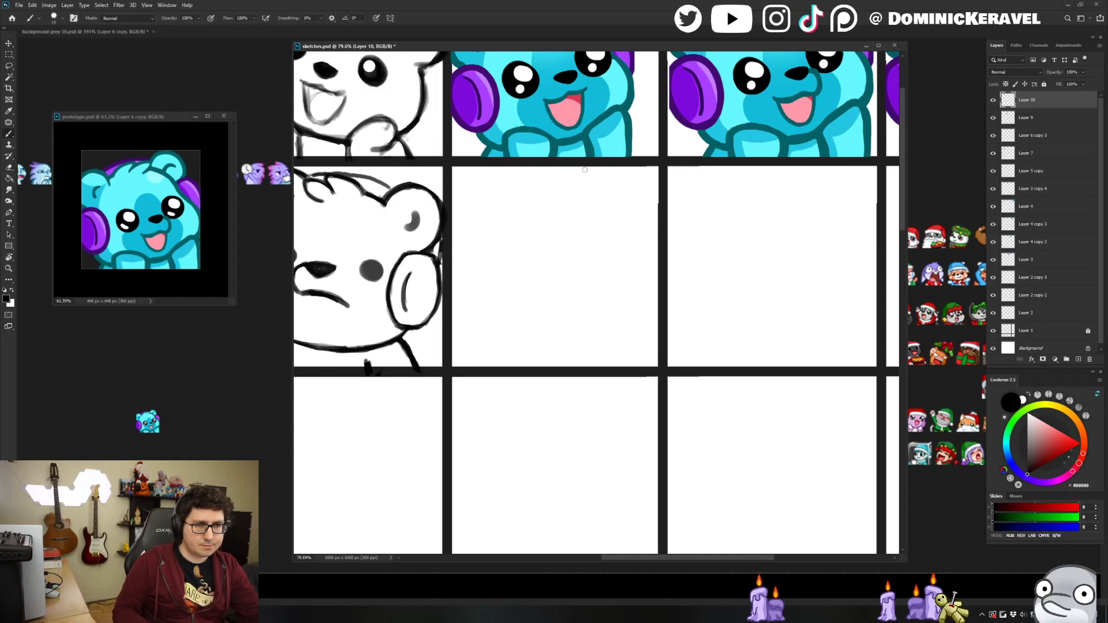
{"action": "scroll", "coordinate": [588, 161], "scroll_direction": "down", "scroll_amount": 3}
{"action": "scroll", "coordinate": [541, 223], "scroll_direction": "up", "scroll_amount": 2}
{"action": "scroll", "coordinate": [553, 242], "scroll_direction": "down", "scroll_amount": 2}
{"action": "scroll", "coordinate": [623, 214], "scroll_direction": "up", "scroll_amount": 1}
{"action": "mouse_move", "coordinate": [650, 213]}
{"action": "left_mouse_down"}
{"action": "mouse_move", "coordinate": [672, 269]}
{"action": "mouse_move", "coordinate": [657, 232]}
{"action": "mouse_move", "coordinate": [671, 243]}
{"action": "mouse_move", "coordinate": [645, 211]}
{"action": "mouse_move", "coordinate": [663, 268]}
{"action": "mouse_move", "coordinate": [638, 205]}
{"action": "mouse_move", "coordinate": [609, 200]}
{"action": "mouse_move", "coordinate": [574, 218]}
{"action": "mouse_move", "coordinate": [582, 281]}
{"action": "left_mouse_up"}
{"action": "mouse_move", "coordinate": [640, 257]}
{"action": "left_mouse_down"}
{"action": "mouse_move", "coordinate": [598, 256]}
{"action": "mouse_move", "coordinate": [556, 284]}
{"action": "mouse_move", "coordinate": [601, 280]}
{"action": "mouse_move", "coordinate": [629, 257]}
{"action": "mouse_move", "coordinate": [606, 281]}
{"action": "mouse_move", "coordinate": [633, 260]}
{"action": "mouse_move", "coordinate": [562, 285]}
{"action": "mouse_move", "coordinate": [610, 275]}
{"action": "left_mouse_up"}
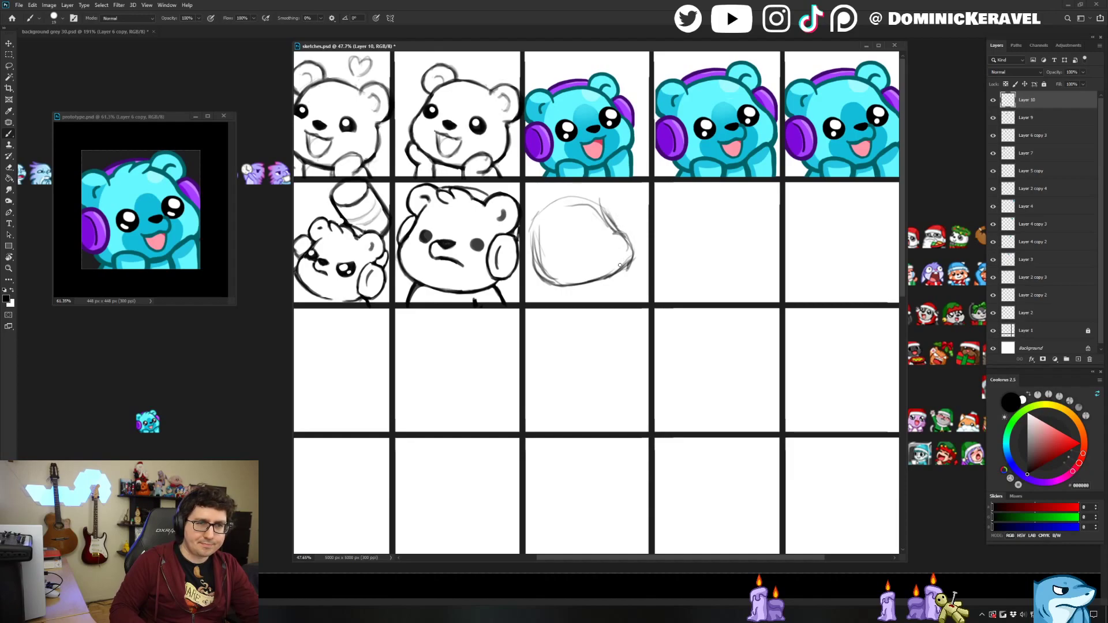
{"action": "mouse_move", "coordinate": [611, 229]}
{"action": "left_mouse_down"}
{"action": "mouse_move", "coordinate": [603, 211]}
{"action": "mouse_move", "coordinate": [629, 256]}
{"action": "left_mouse_up"}
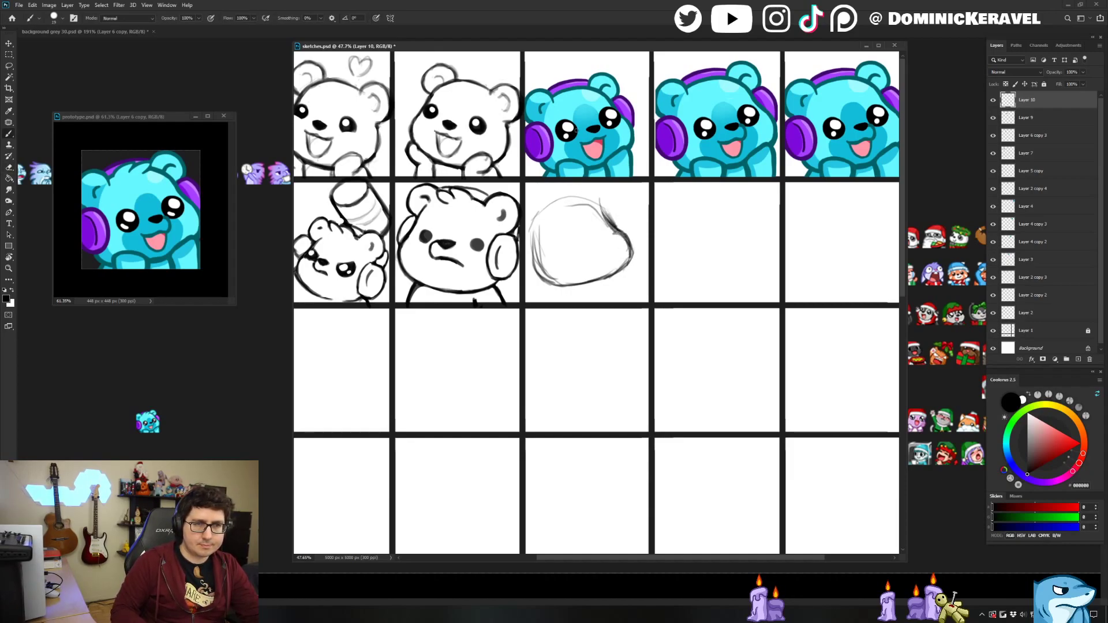
Strengthen the new head's side and chin outline and erase the stray construction lines.
{"action": "mouse_move", "coordinate": [583, 197]}
{"action": "left_mouse_down"}
{"action": "mouse_move", "coordinate": [595, 197]}
{"action": "mouse_move", "coordinate": [548, 210]}
{"action": "mouse_move", "coordinate": [537, 248]}
{"action": "mouse_move", "coordinate": [536, 225]}
{"action": "mouse_move", "coordinate": [535, 254]}
{"action": "left_mouse_up"}
{"action": "key", "text": "e"}
{"action": "mouse_move", "coordinate": [622, 264]}
{"action": "left_mouse_down"}
{"action": "mouse_move", "coordinate": [577, 285]}
{"action": "mouse_move", "coordinate": [609, 280]}
{"action": "mouse_move", "coordinate": [554, 282]}
{"action": "left_mouse_up"}
{"action": "key", "text": "b"}
{"action": "mouse_move", "coordinate": [615, 268]}
{"action": "left_mouse_down"}
{"action": "mouse_move", "coordinate": [572, 286]}
{"action": "mouse_move", "coordinate": [613, 280]}
{"action": "mouse_move", "coordinate": [564, 288]}
{"action": "left_mouse_up"}
{"action": "key", "text": "ctrl+z"}
{"action": "key", "text": "e"}
{"action": "key", "text": "b"}
{"action": "key", "text": "e"}
{"action": "mouse_move", "coordinate": [559, 216]}
{"action": "left_mouse_down"}
{"action": "mouse_move", "coordinate": [548, 261]}
{"action": "mouse_move", "coordinate": [540, 226]}
{"action": "mouse_move", "coordinate": [588, 205]}
{"action": "mouse_move", "coordinate": [611, 242]}
{"action": "mouse_move", "coordinate": [600, 237]}
{"action": "mouse_move", "coordinate": [623, 240]}
{"action": "mouse_move", "coordinate": [637, 258]}
{"action": "left_mouse_up"}
Add a small round ear at the upper right of the new bear head.
{"action": "key", "text": "b"}
{"action": "key", "text": "e"}
{"action": "key", "text": "b"}
{"action": "mouse_move", "coordinate": [580, 198]}
{"action": "left_mouse_down"}
{"action": "mouse_move", "coordinate": [612, 202]}
{"action": "mouse_move", "coordinate": [603, 190]}
{"action": "mouse_move", "coordinate": [583, 200]}
{"action": "mouse_move", "coordinate": [608, 216]}
{"action": "left_mouse_up"}
{"action": "scroll", "coordinate": [583, 214], "scroll_direction": "right", "scroll_amount": 3}
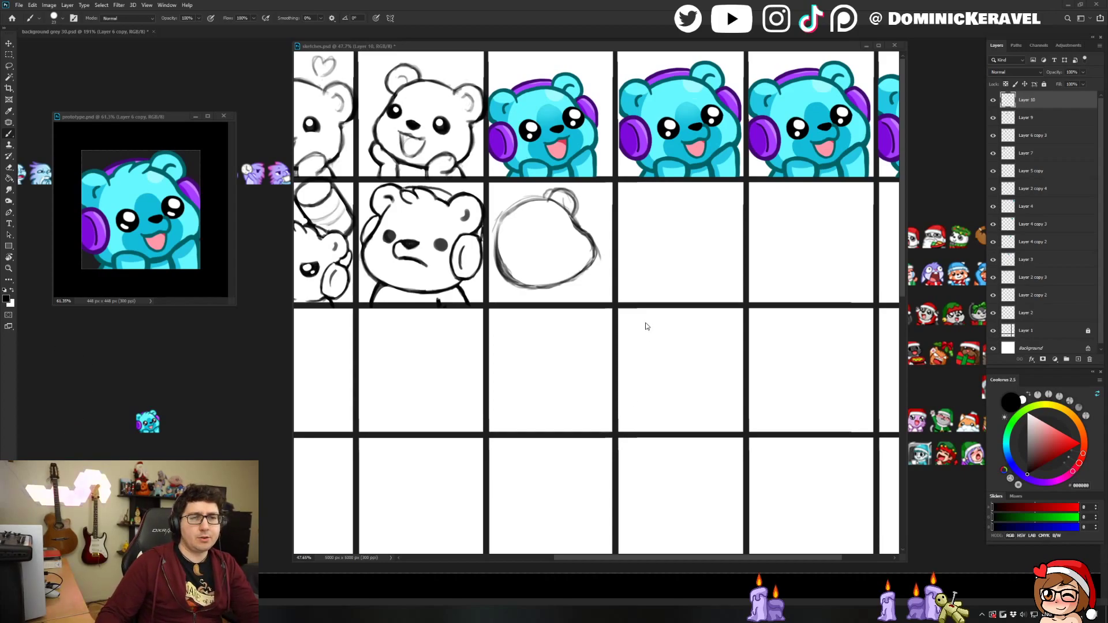
Sketch the left ear and an oval headphone cup on the left side of the new bear head.
{"action": "scroll", "coordinate": [669, 225], "scroll_direction": "down", "scroll_amount": 3}
{"action": "key", "text": "v"}
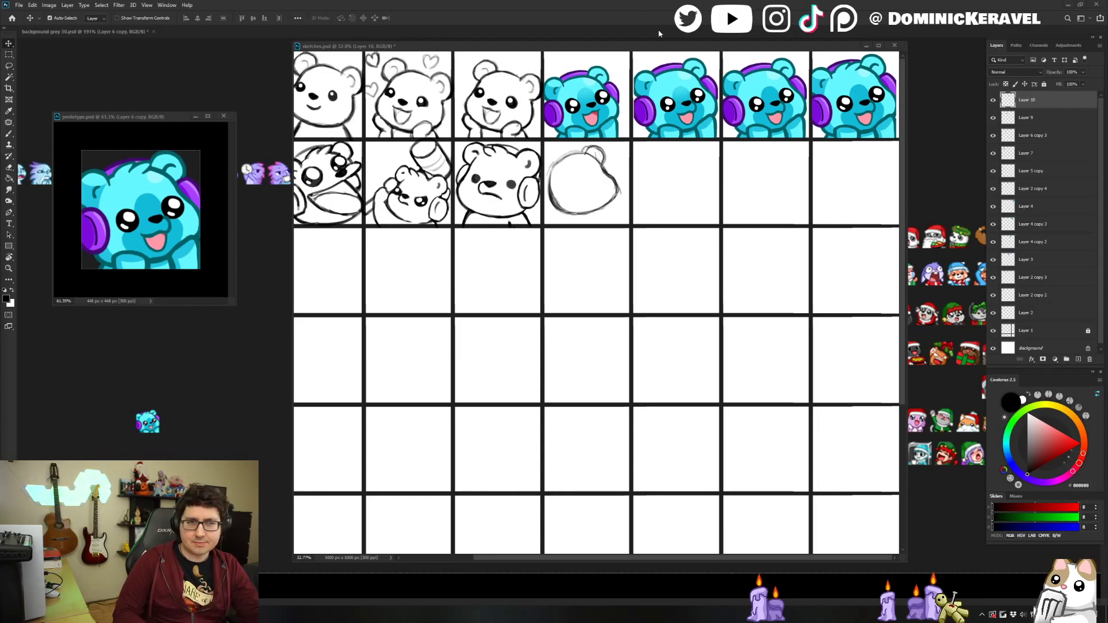
{"action": "left_click", "coordinate": [607, 171]}
{"action": "left_click_drag", "start_coordinate": [618, 154], "coordinate": [632, 171]}
{"action": "left_click_drag", "start_coordinate": [629, 171], "coordinate": [632, 276]}
{"action": "key", "text": "b"}
{"action": "mouse_move", "coordinate": [499, 279]}
{"action": "left_mouse_down"}
{"action": "mouse_move", "coordinate": [469, 281]}
{"action": "mouse_move", "coordinate": [501, 280]}
{"action": "mouse_move", "coordinate": [476, 313]}
{"action": "mouse_move", "coordinate": [486, 285]}
{"action": "mouse_move", "coordinate": [479, 298]}
{"action": "mouse_move", "coordinate": [490, 294]}
{"action": "mouse_move", "coordinate": [474, 293]}
{"action": "mouse_move", "coordinate": [493, 295]}
{"action": "mouse_move", "coordinate": [470, 305]}
{"action": "mouse_move", "coordinate": [495, 296]}
{"action": "mouse_move", "coordinate": [469, 304]}
{"action": "mouse_move", "coordinate": [465, 321]}
{"action": "mouse_move", "coordinate": [495, 296]}
{"action": "mouse_move", "coordinate": [509, 313]}
{"action": "mouse_move", "coordinate": [505, 338]}
{"action": "mouse_move", "coordinate": [467, 330]}
{"action": "mouse_move", "coordinate": [497, 341]}
{"action": "left_mouse_up"}
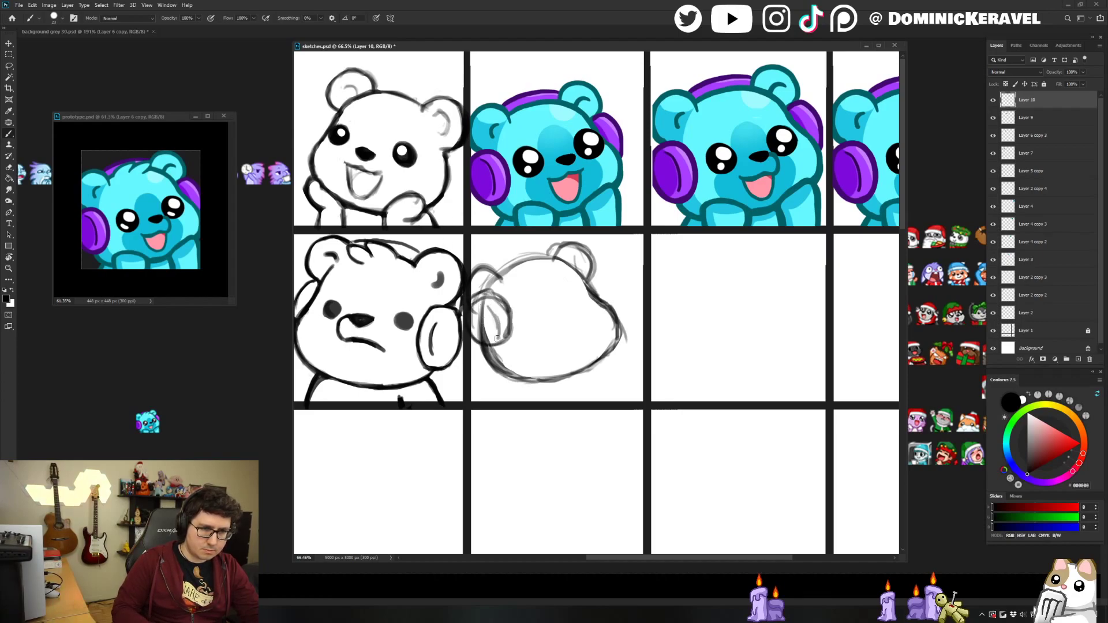
Darken the right ear, add the far headphone cup beside it, and clean up the lines around the left cup.
{"action": "mouse_move", "coordinate": [552, 250]}
{"action": "left_mouse_down"}
{"action": "mouse_move", "coordinate": [586, 267]}
{"action": "mouse_move", "coordinate": [561, 253]}
{"action": "mouse_move", "coordinate": [577, 239]}
{"action": "mouse_move", "coordinate": [595, 274]}
{"action": "mouse_move", "coordinate": [605, 260]}
{"action": "mouse_move", "coordinate": [607, 295]}
{"action": "mouse_move", "coordinate": [600, 256]}
{"action": "left_mouse_up"}
{"action": "key", "text": "e"}
{"action": "mouse_move", "coordinate": [511, 305]}
{"action": "left_mouse_down"}
{"action": "mouse_move", "coordinate": [509, 330]}
{"action": "mouse_move", "coordinate": [488, 342]}
{"action": "mouse_move", "coordinate": [475, 317]}
{"action": "mouse_move", "coordinate": [491, 344]}
{"action": "mouse_move", "coordinate": [475, 335]}
{"action": "mouse_move", "coordinate": [492, 347]}
{"action": "mouse_move", "coordinate": [499, 305]}
{"action": "mouse_move", "coordinate": [490, 349]}
{"action": "left_mouse_up"}
{"action": "key", "text": "b"}
{"action": "key", "text": "e"}
{"action": "key", "text": "v"}
{"action": "key", "text": "b"}
Nudge the bear sketch slightly right within its cell and draw its nose, snout and smiling mouth.
{"action": "key", "text": "v"}
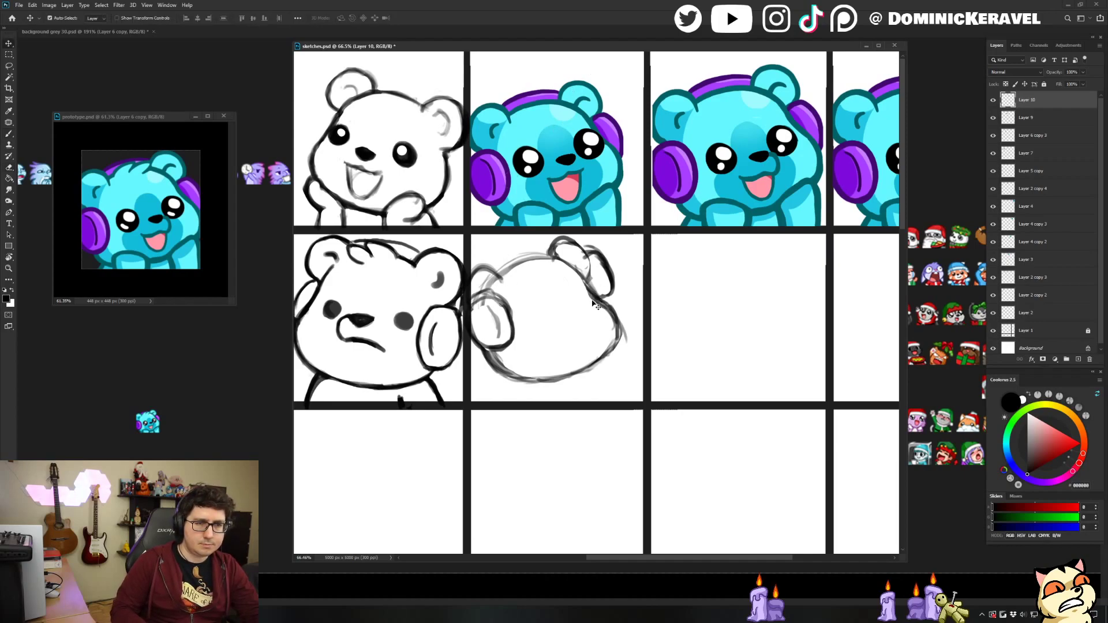
{"action": "left_click_drag", "start_coordinate": [598, 313], "coordinate": [609, 312]}
{"action": "key", "text": "b"}
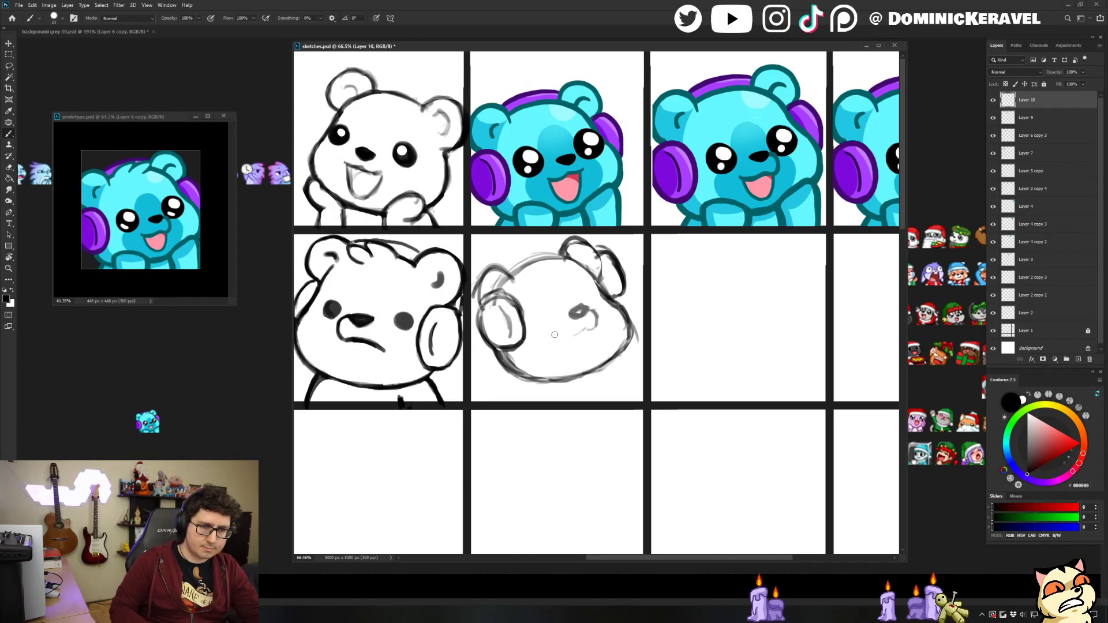
{"action": "mouse_move", "coordinate": [554, 335]}
{"action": "left_mouse_down"}
{"action": "mouse_move", "coordinate": [593, 326]}
{"action": "mouse_move", "coordinate": [572, 343]}
{"action": "mouse_move", "coordinate": [557, 336]}
{"action": "mouse_move", "coordinate": [593, 310]}
{"action": "left_mouse_up"}
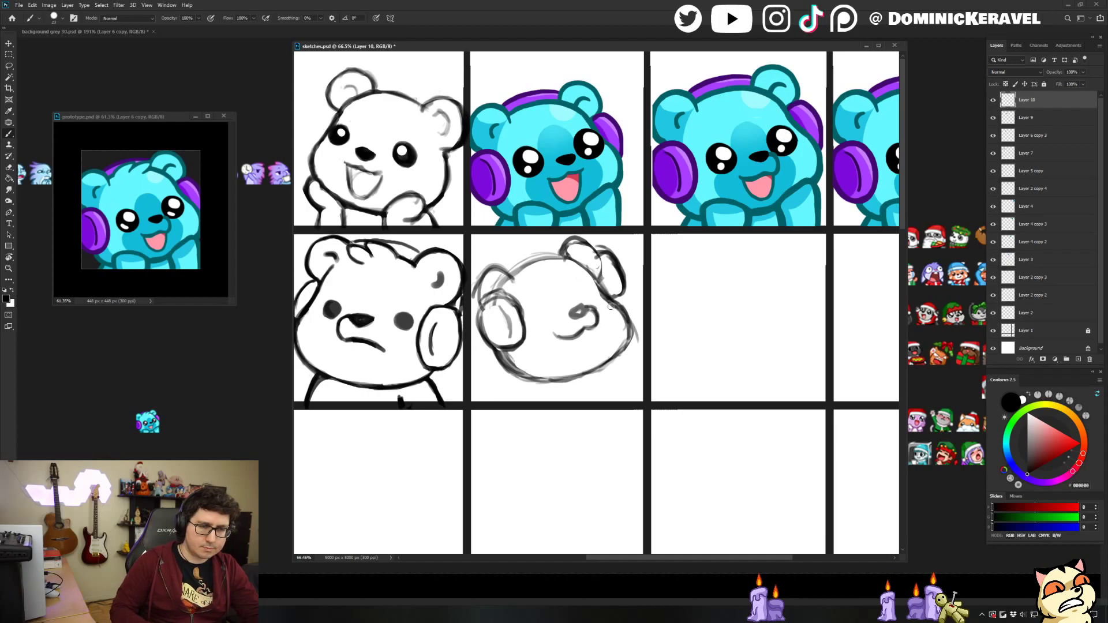
Clean up and redraw the bear's right cheek and lower jaw outline, erasing the stray strokes.
{"action": "key", "text": "e"}
{"action": "mouse_move", "coordinate": [617, 308]}
{"action": "left_mouse_down"}
{"action": "mouse_move", "coordinate": [629, 342]}
{"action": "mouse_move", "coordinate": [607, 362]}
{"action": "left_mouse_up"}
{"action": "key", "text": "b"}
{"action": "mouse_move", "coordinate": [629, 334]}
{"action": "left_mouse_down"}
{"action": "mouse_move", "coordinate": [604, 365]}
{"action": "mouse_move", "coordinate": [631, 323]}
{"action": "mouse_move", "coordinate": [632, 357]}
{"action": "left_mouse_up"}
{"action": "key", "text": "e"}
{"action": "key", "text": "b"}
{"action": "key", "text": "e"}
{"action": "mouse_move", "coordinate": [514, 353]}
{"action": "left_mouse_down"}
{"action": "mouse_move", "coordinate": [539, 372]}
{"action": "mouse_move", "coordinate": [580, 367]}
{"action": "mouse_move", "coordinate": [558, 379]}
{"action": "mouse_move", "coordinate": [518, 372]}
{"action": "left_mouse_up"}
{"action": "key", "text": "b"}
{"action": "key", "text": "e"}
{"action": "key", "text": "b"}
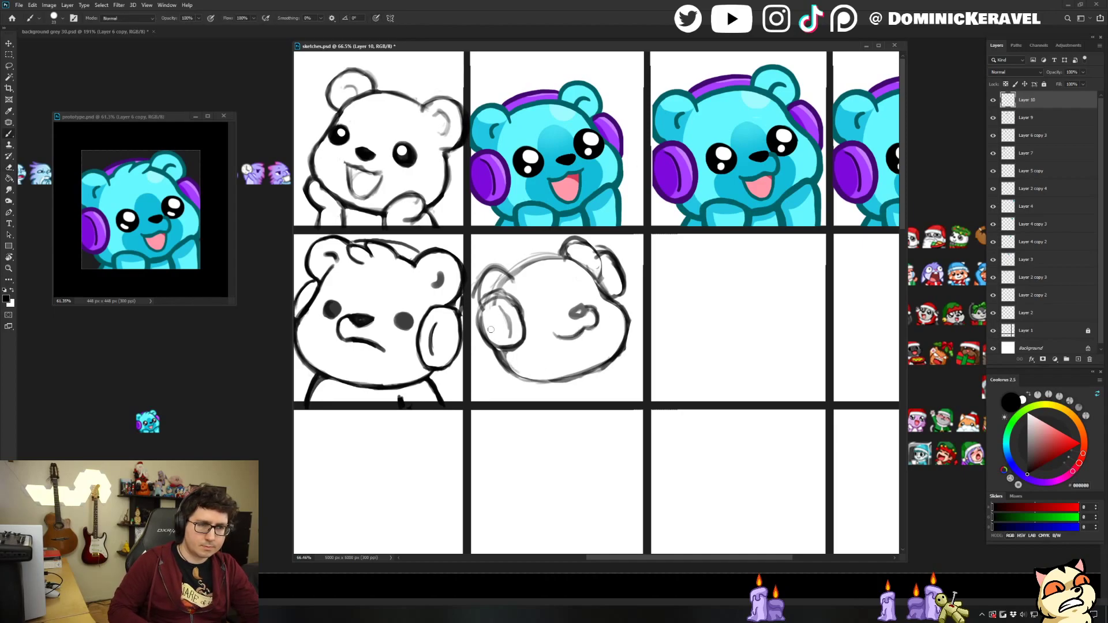
Sketch a raised arm on the left with its paw resting over the headphone cup.
{"action": "mouse_move", "coordinate": [474, 336]}
{"action": "left_mouse_down"}
{"action": "mouse_move", "coordinate": [490, 319]}
{"action": "mouse_move", "coordinate": [516, 338]}
{"action": "mouse_move", "coordinate": [506, 362]}
{"action": "mouse_move", "coordinate": [477, 367]}
{"action": "mouse_move", "coordinate": [488, 403]}
{"action": "left_mouse_up"}
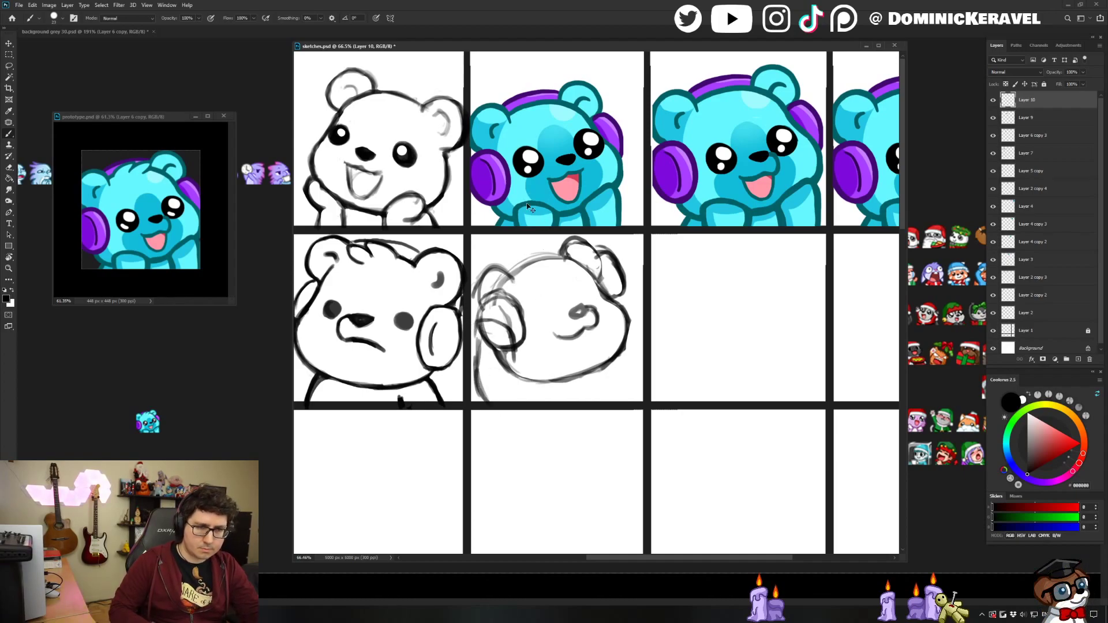
{"action": "left_click_drag", "start_coordinate": [479, 322], "coordinate": [513, 346]}
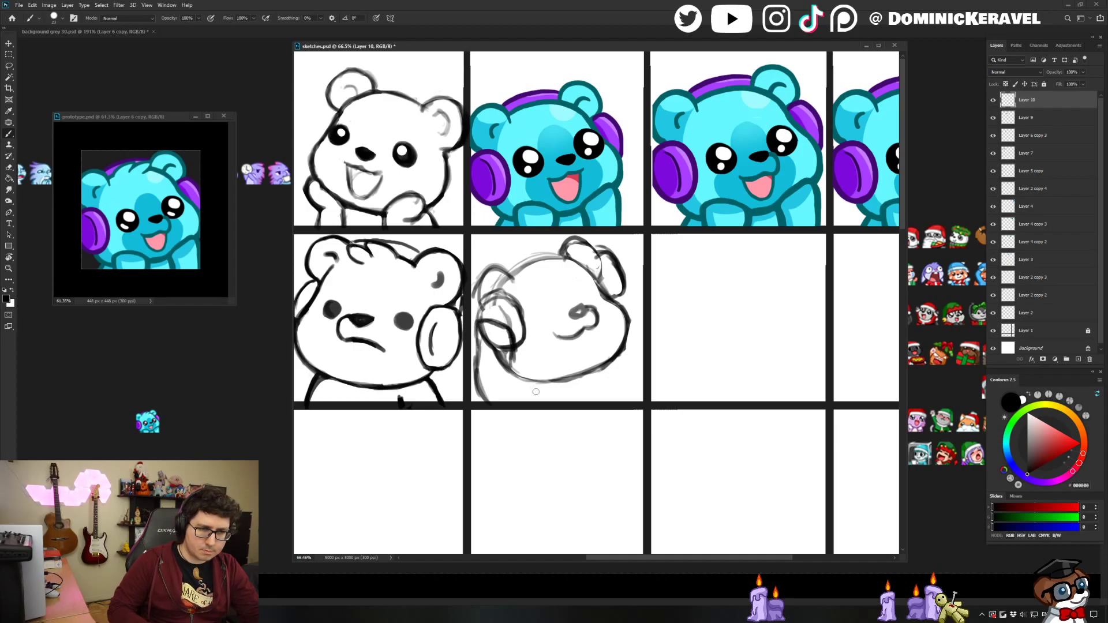
{"action": "left_click_drag", "start_coordinate": [508, 361], "coordinate": [528, 391]}
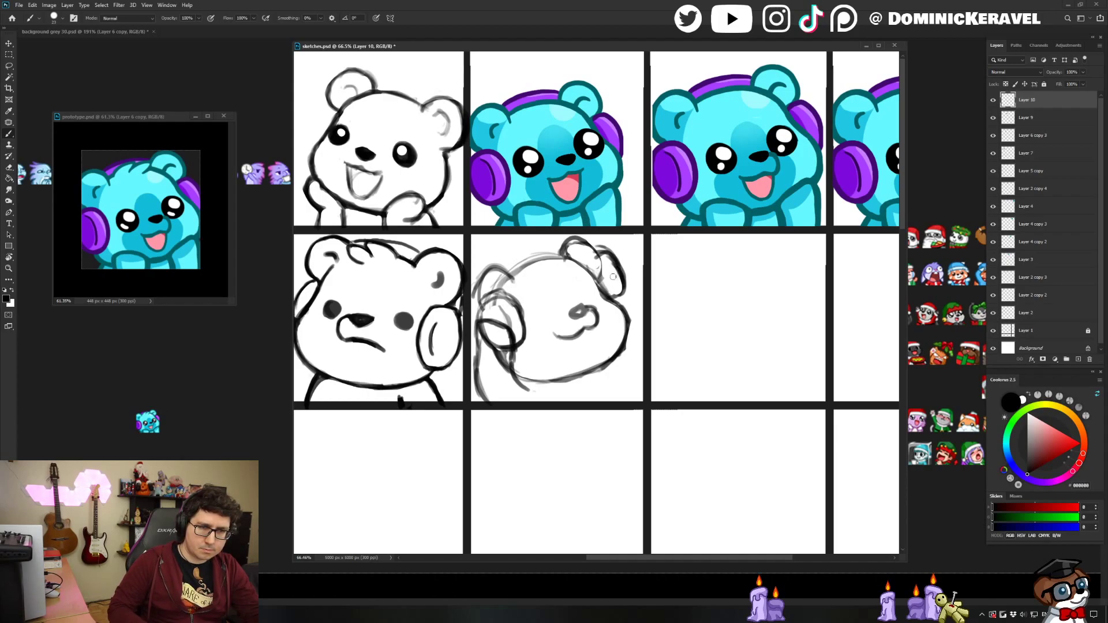
Sketch the raised right paw and arm beside the far headphone cup, undoing and redrawing the first strokes.
{"action": "left_click_drag", "start_coordinate": [615, 280], "coordinate": [620, 303]}
{"action": "mouse_move", "coordinate": [628, 273]}
{"action": "left_mouse_down"}
{"action": "mouse_move", "coordinate": [643, 292]}
{"action": "mouse_move", "coordinate": [615, 274]}
{"action": "mouse_move", "coordinate": [619, 300]}
{"action": "left_mouse_up"}
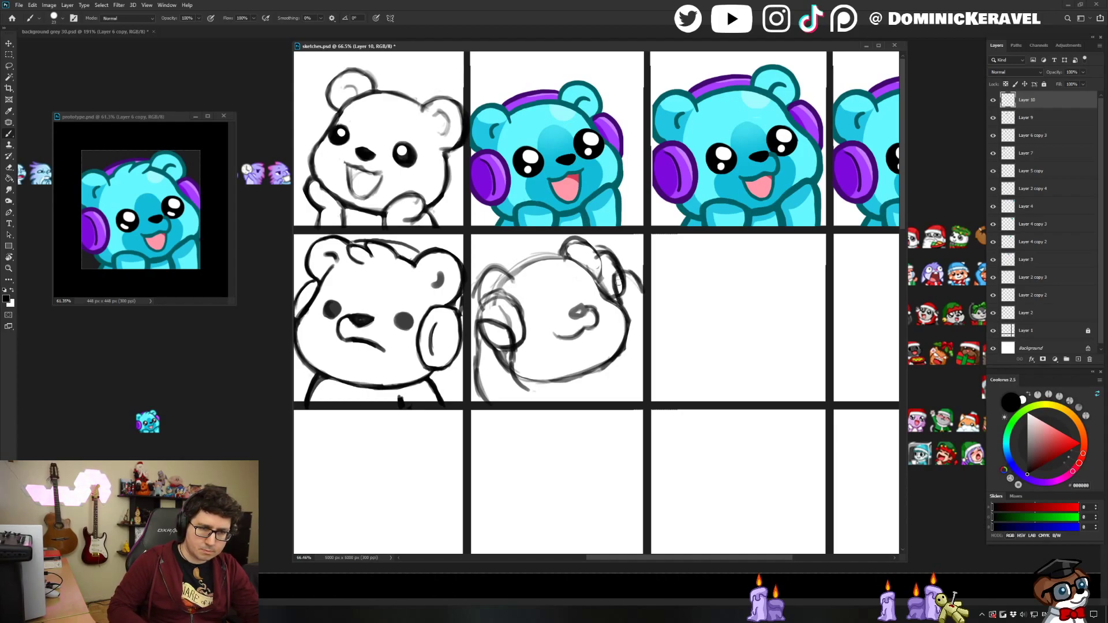
{"action": "key", "text": "ctrl+z"}
{"action": "key", "text": "ctrl+z"}
{"action": "key", "text": "ctrl+z"}
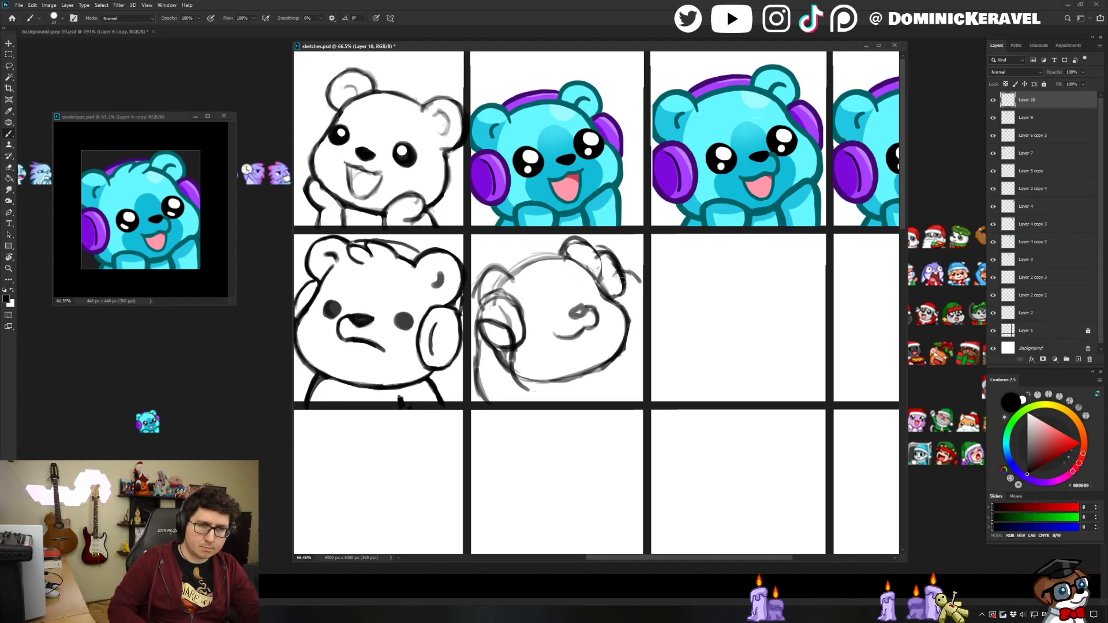
{"action": "left_click_drag", "start_coordinate": [643, 279], "coordinate": [648, 326]}
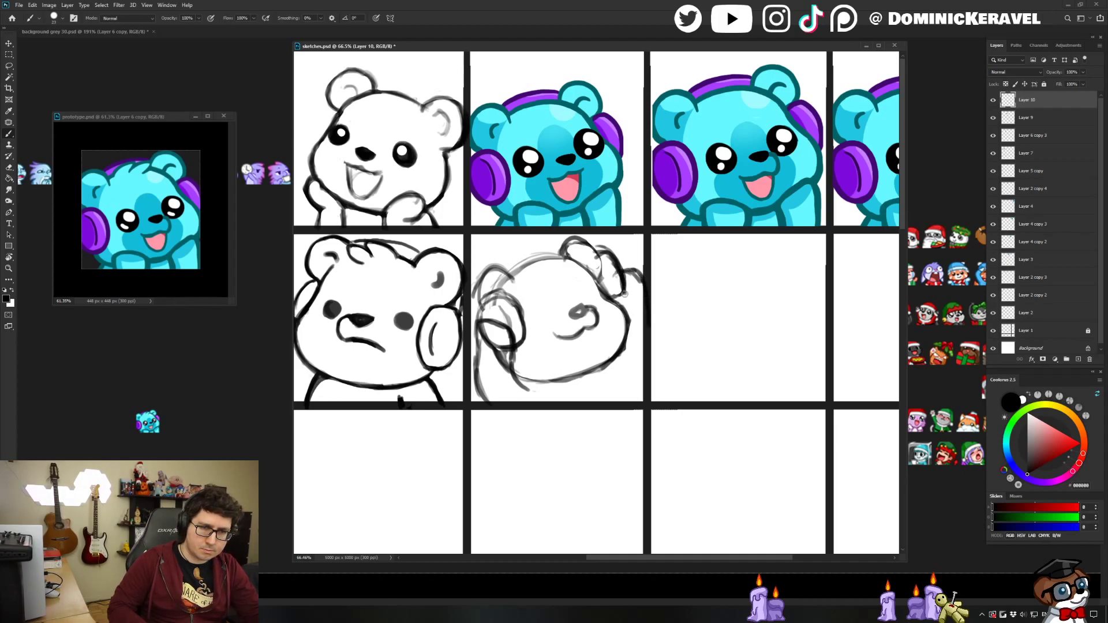
{"action": "left_click_drag", "start_coordinate": [623, 275], "coordinate": [628, 315]}
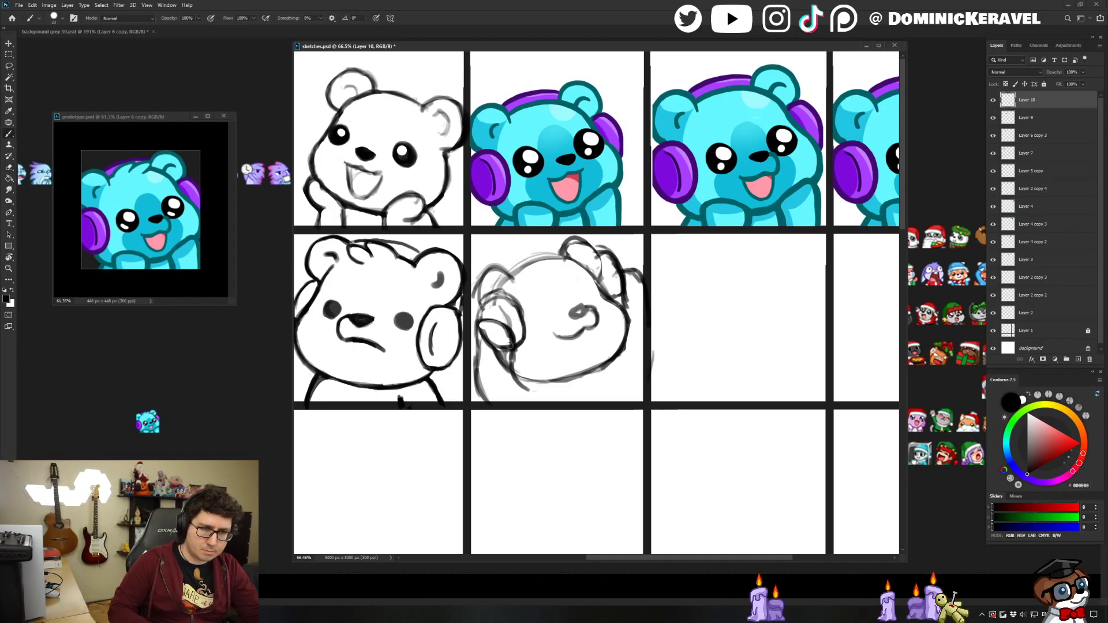
Erase the headphone and head lines overlapping the left paw and redraw the paw's outline.
{"action": "key", "text": "e"}
{"action": "key", "text": "b"}
{"action": "key", "text": "e"}
{"action": "left_click_drag", "start_coordinate": [483, 331], "coordinate": [504, 367]}
{"action": "key", "text": "b"}
{"action": "key", "text": "e"}
{"action": "key", "text": "b"}
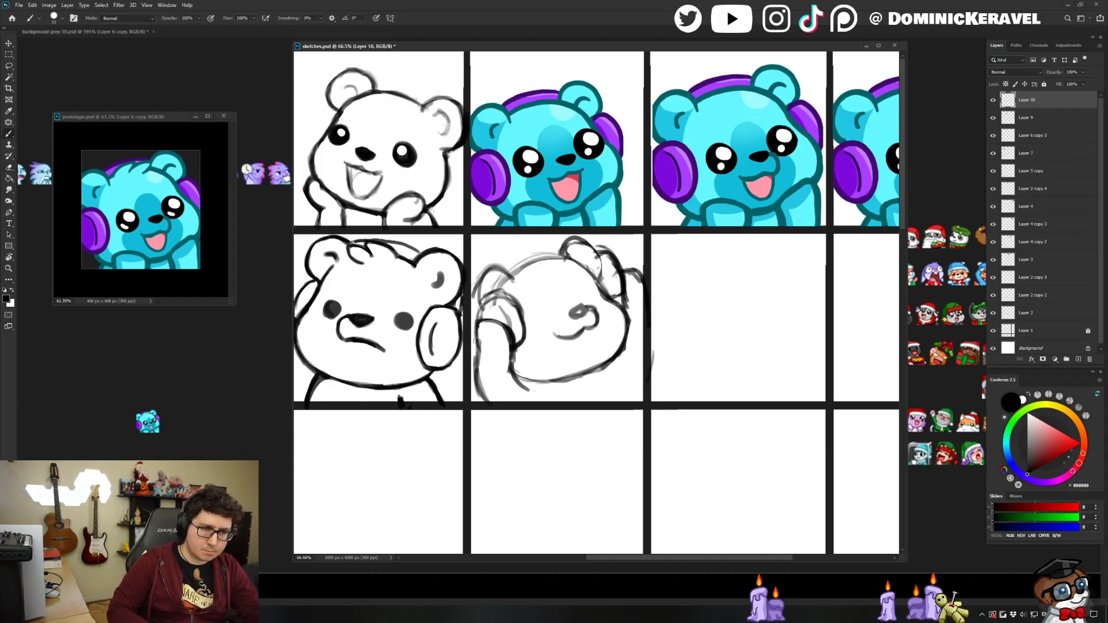
{"action": "key", "text": "e"}
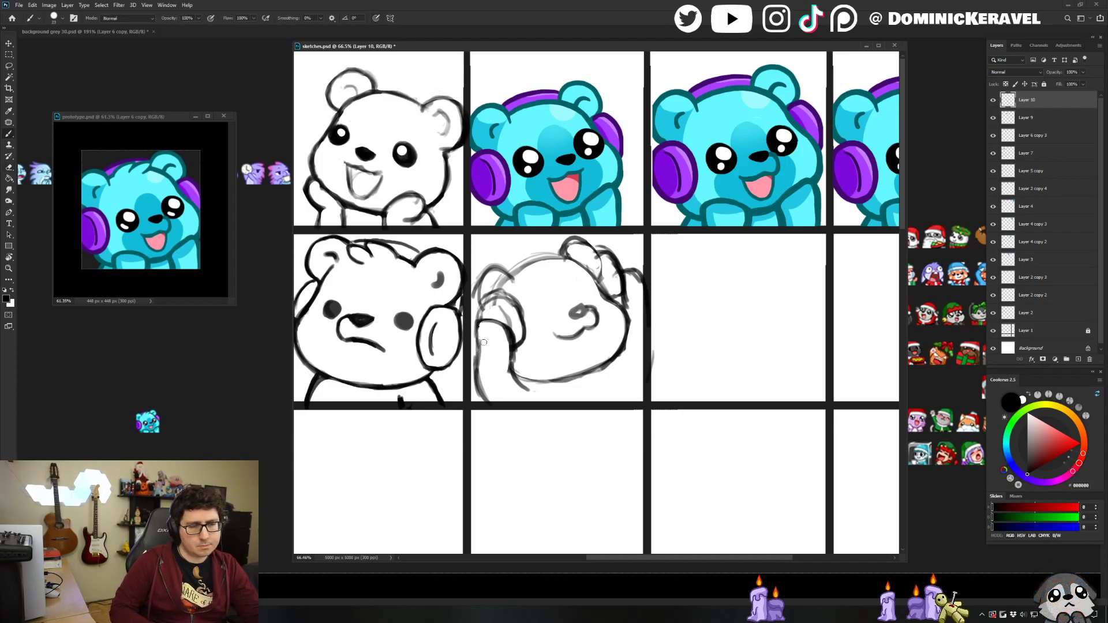
{"action": "key", "text": "b"}
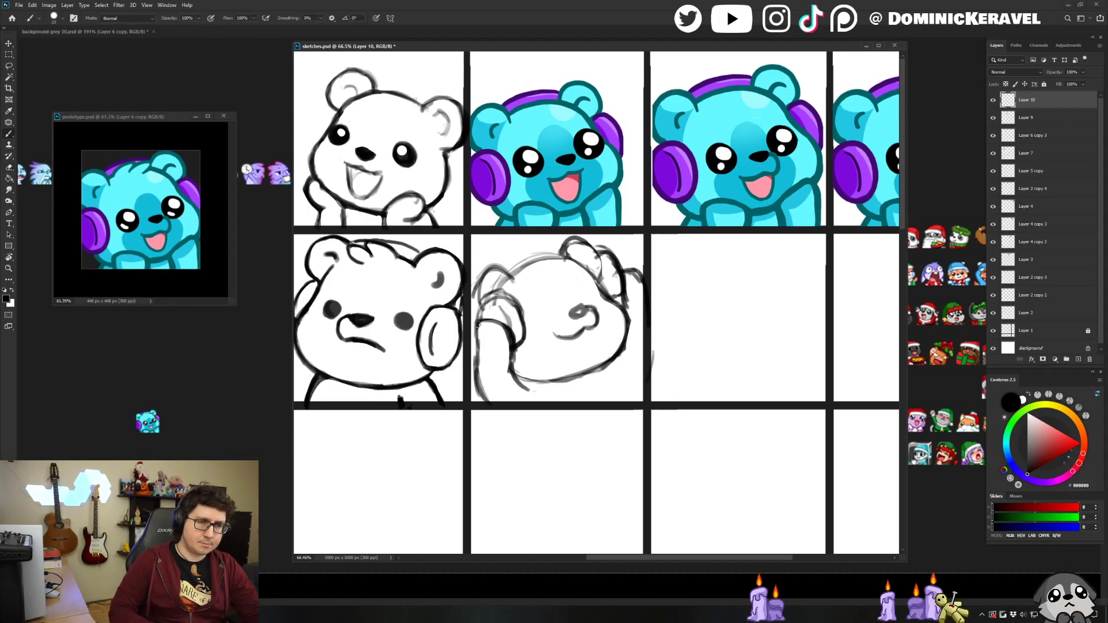
{"action": "key", "text": "e"}
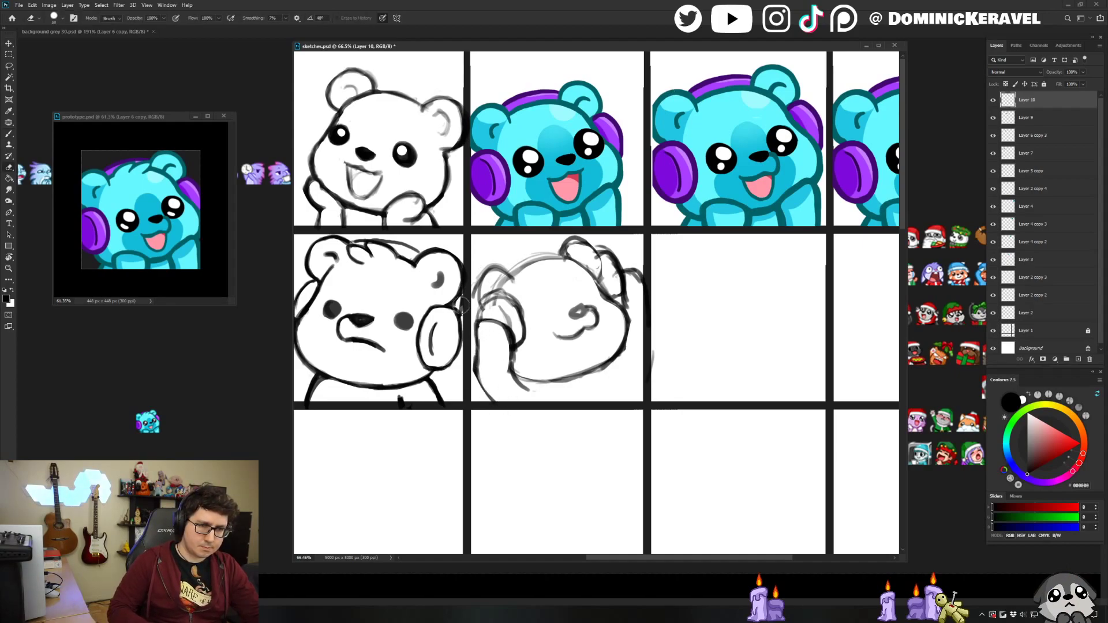
Darken the left arm's outline down to the cell's lower edge and tidy the nearby chin lines.
{"action": "key", "text": "b"}
{"action": "mouse_move", "coordinate": [475, 368]}
{"action": "left_mouse_down"}
{"action": "mouse_move", "coordinate": [494, 403]}
{"action": "mouse_move", "coordinate": [523, 385]}
{"action": "mouse_move", "coordinate": [535, 395]}
{"action": "left_mouse_up"}
{"action": "key", "text": "e"}
{"action": "key", "text": "b"}
{"action": "key", "text": "e"}
{"action": "key", "text": "b"}
{"action": "key", "text": "e"}
Draw curved closed eyes and small brows on the bear's face, and rework the top of the head.
{"action": "key", "text": "b"}
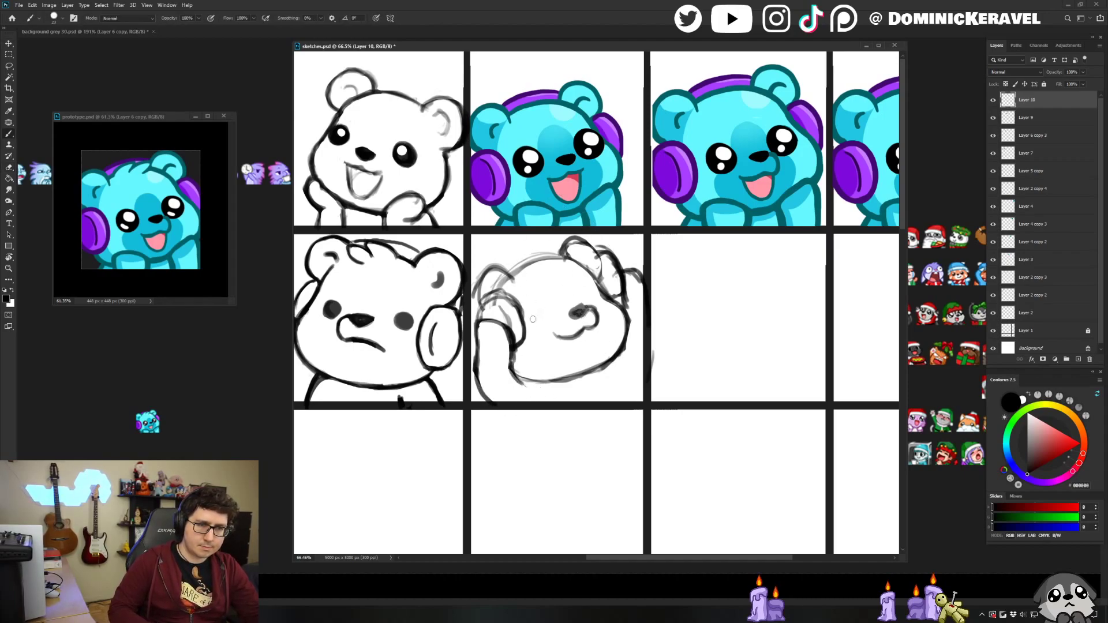
{"action": "left_click_drag", "start_coordinate": [532, 321], "coordinate": [551, 316]}
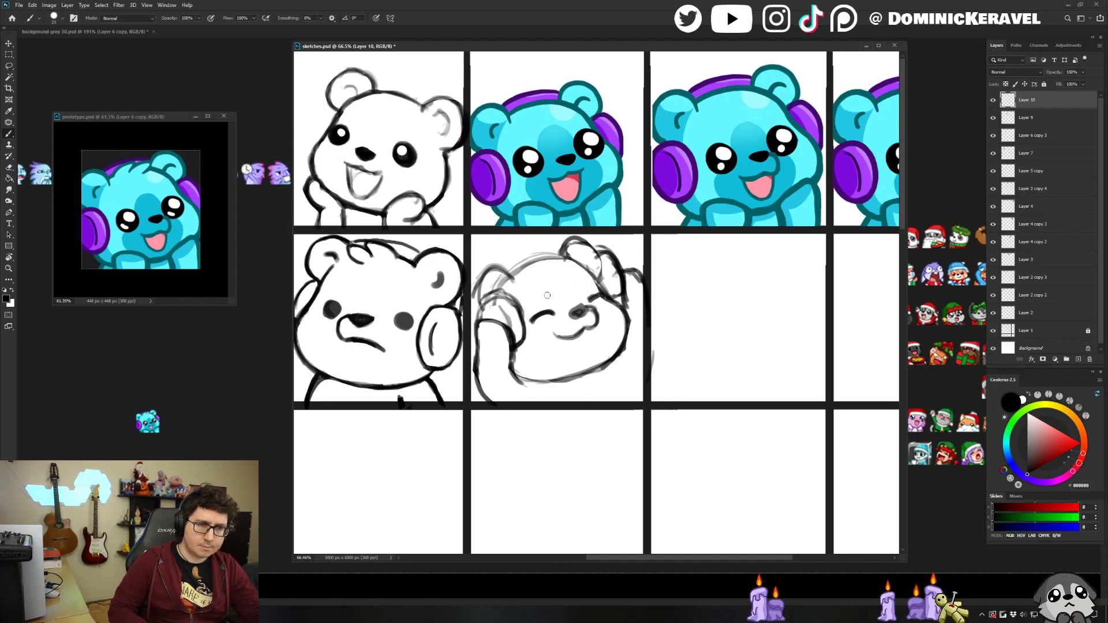
{"action": "left_click_drag", "start_coordinate": [595, 281], "coordinate": [548, 258]}
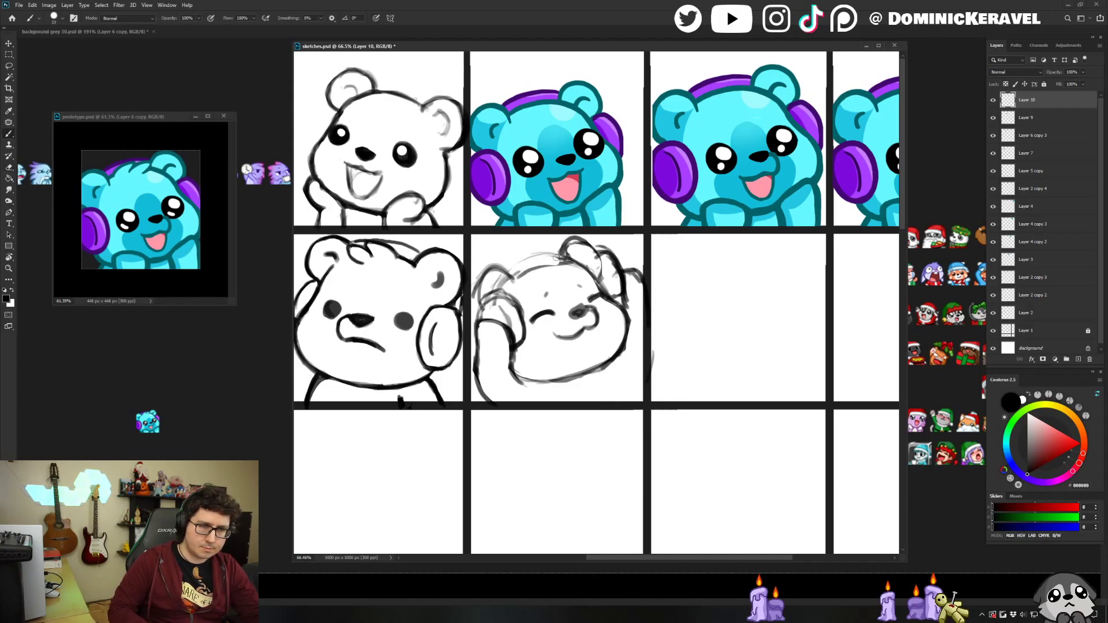
Sketch the hair tufts on top of the closed-eyed bear's head and erase the stray strokes between them.
{"action": "left_click_drag", "start_coordinate": [541, 260], "coordinate": [524, 279]}
{"action": "key", "text": "e"}
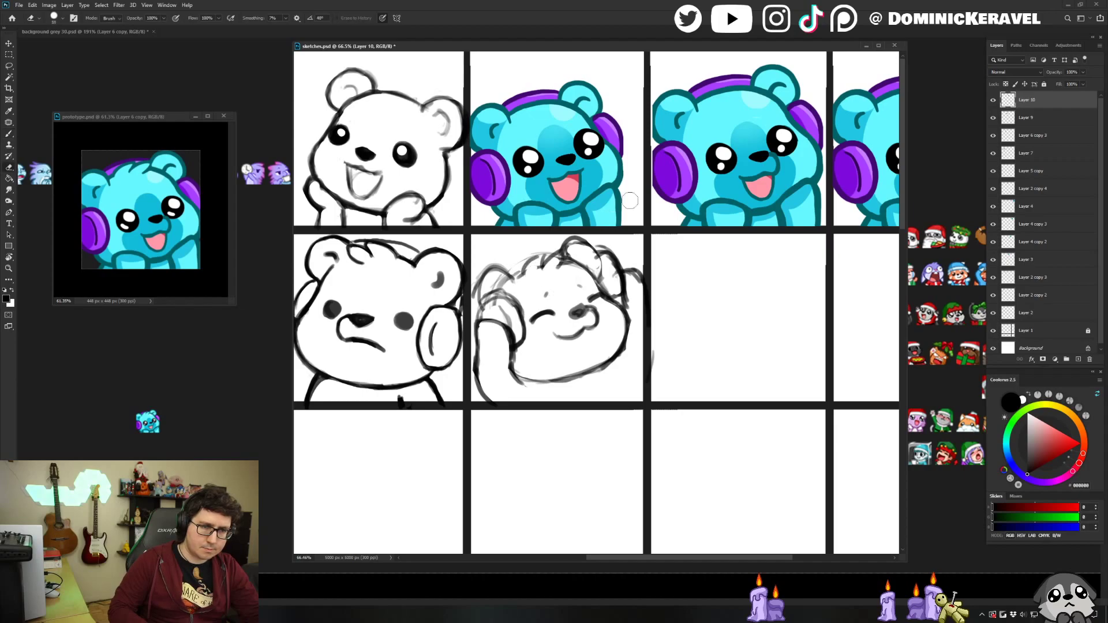
{"action": "key", "text": "b"}
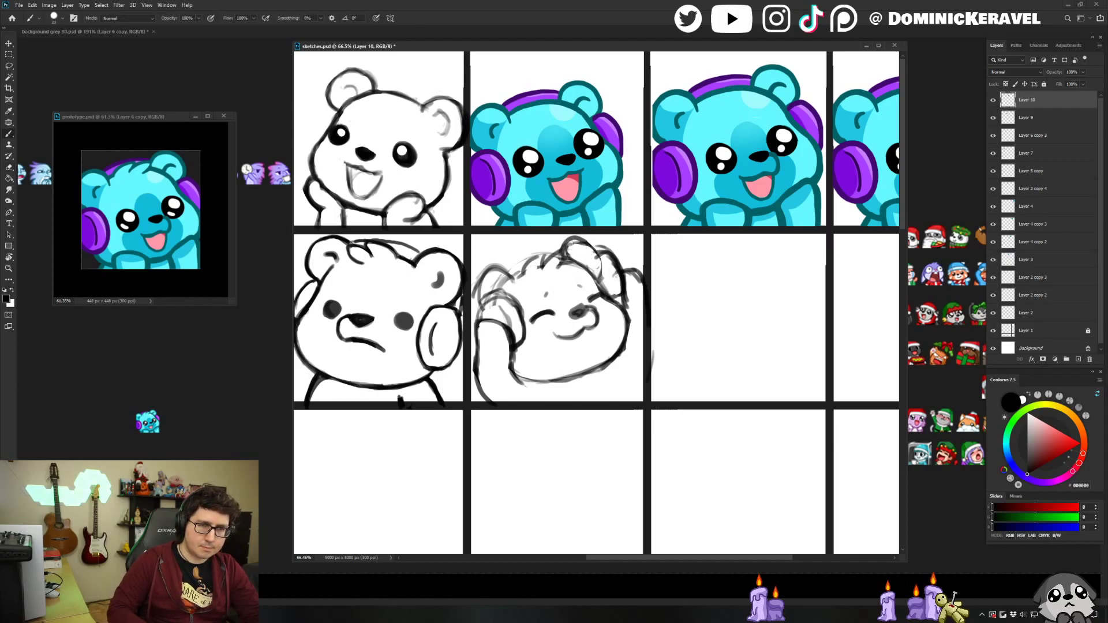
{"action": "key", "text": "e"}
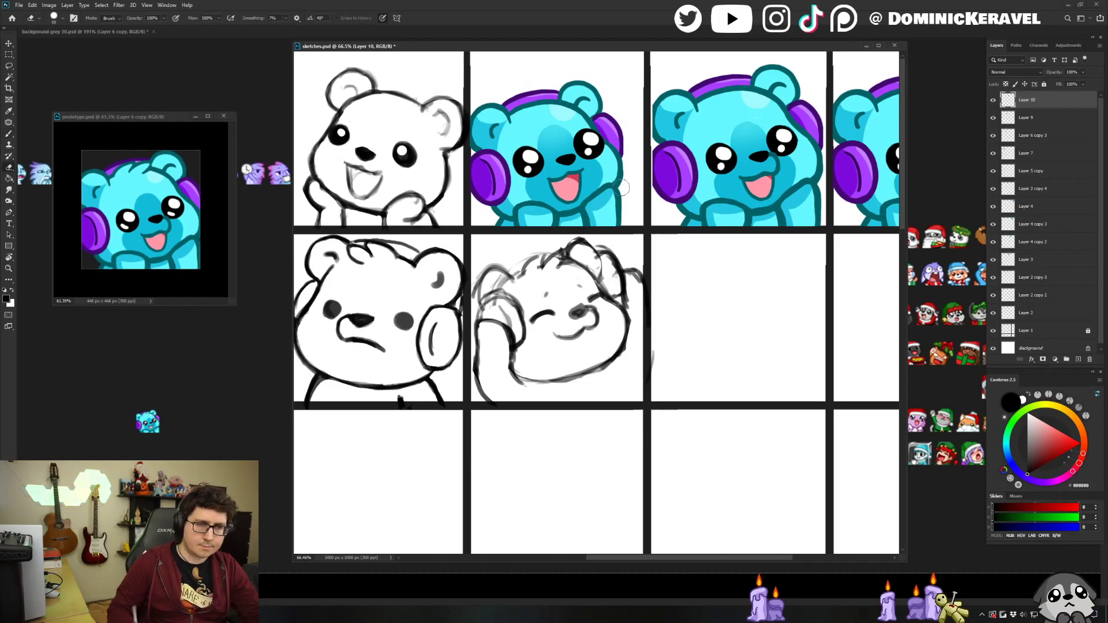
{"action": "key", "text": "b"}
{"action": "key", "text": "e"}
{"action": "key", "text": "b"}
Erase the rough headband lines between the head's top and the left paw, and tidy the paw's upper contour.
{"action": "mouse_move", "coordinate": [565, 244]}
{"action": "left_mouse_down"}
{"action": "mouse_move", "coordinate": [597, 244]}
{"action": "mouse_move", "coordinate": [577, 246]}
{"action": "mouse_move", "coordinate": [585, 273]}
{"action": "mouse_move", "coordinate": [515, 278]}
{"action": "mouse_move", "coordinate": [481, 296]}
{"action": "mouse_move", "coordinate": [512, 287]}
{"action": "mouse_move", "coordinate": [489, 274]}
{"action": "mouse_move", "coordinate": [487, 289]}
{"action": "left_mouse_up"}
{"action": "key", "text": "e"}
{"action": "key", "text": "b"}
{"action": "key", "text": "e"}
{"action": "key", "text": "b"}
{"action": "key", "text": "e"}
{"action": "key", "text": "b"}
{"action": "key", "text": "e"}
{"action": "mouse_move", "coordinate": [479, 276]}
{"action": "left_mouse_down"}
{"action": "mouse_move", "coordinate": [475, 305]}
{"action": "mouse_move", "coordinate": [475, 294]}
{"action": "mouse_move", "coordinate": [515, 295]}
{"action": "mouse_move", "coordinate": [509, 277]}
{"action": "mouse_move", "coordinate": [484, 270]}
{"action": "left_mouse_up"}
{"action": "key", "text": "b"}
{"action": "key", "text": "e"}
{"action": "key", "text": "b"}
{"action": "key", "text": "e"}
{"action": "key", "text": "b"}
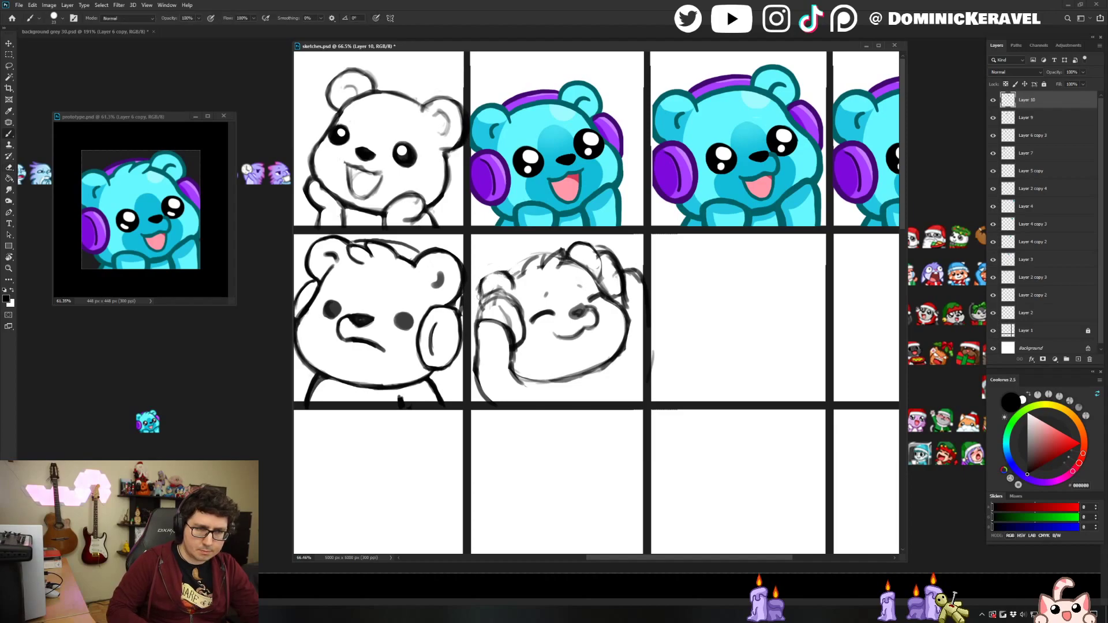
{"action": "key", "text": "e"}
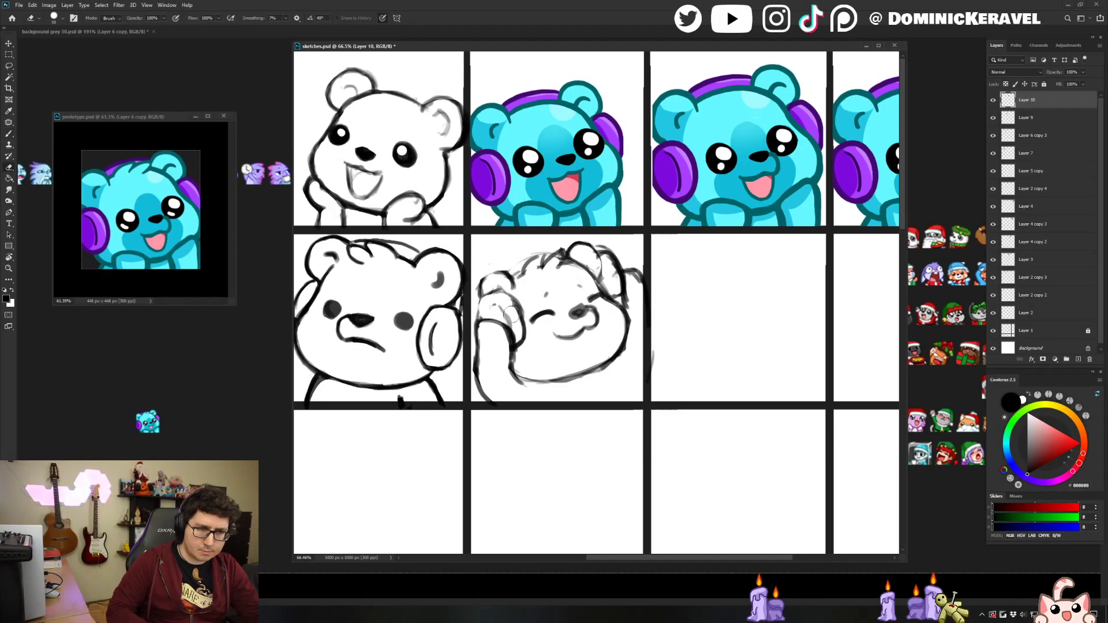
{"action": "key", "text": "b"}
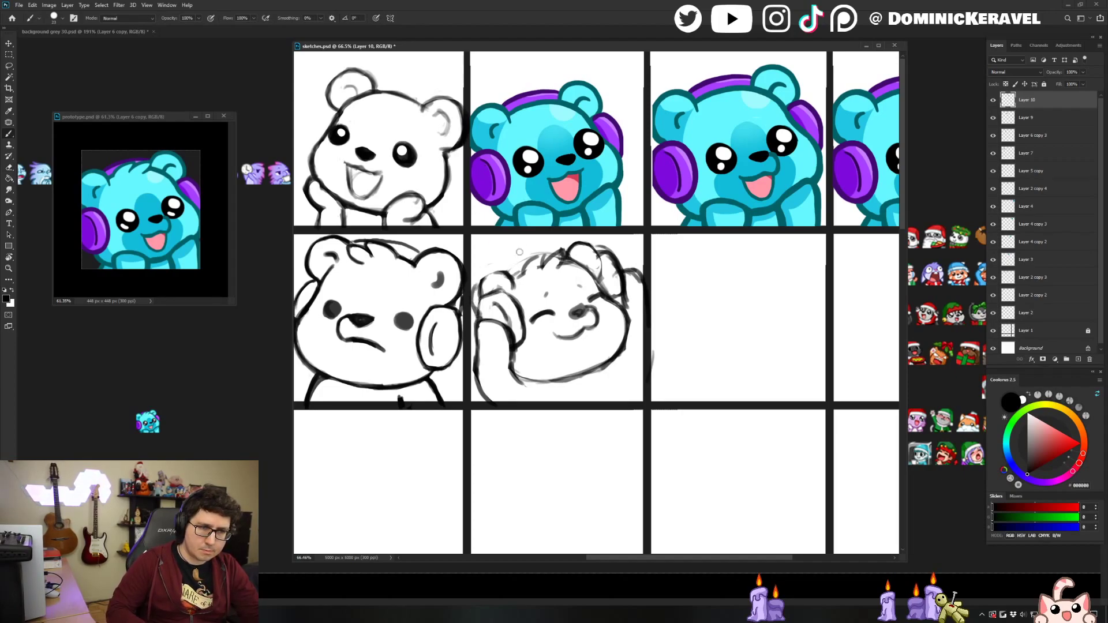
Draw the headphone band as a clean arc from above the left paw to the ear and tidy its overlaps.
{"action": "mouse_move", "coordinate": [487, 279]}
{"action": "left_mouse_down"}
{"action": "mouse_move", "coordinate": [511, 258]}
{"action": "mouse_move", "coordinate": [497, 265]}
{"action": "mouse_move", "coordinate": [567, 247]}
{"action": "mouse_move", "coordinate": [521, 256]}
{"action": "mouse_move", "coordinate": [535, 247]}
{"action": "mouse_move", "coordinate": [487, 273]}
{"action": "left_mouse_up"}
{"action": "key", "text": "e"}
{"action": "key", "text": "b"}
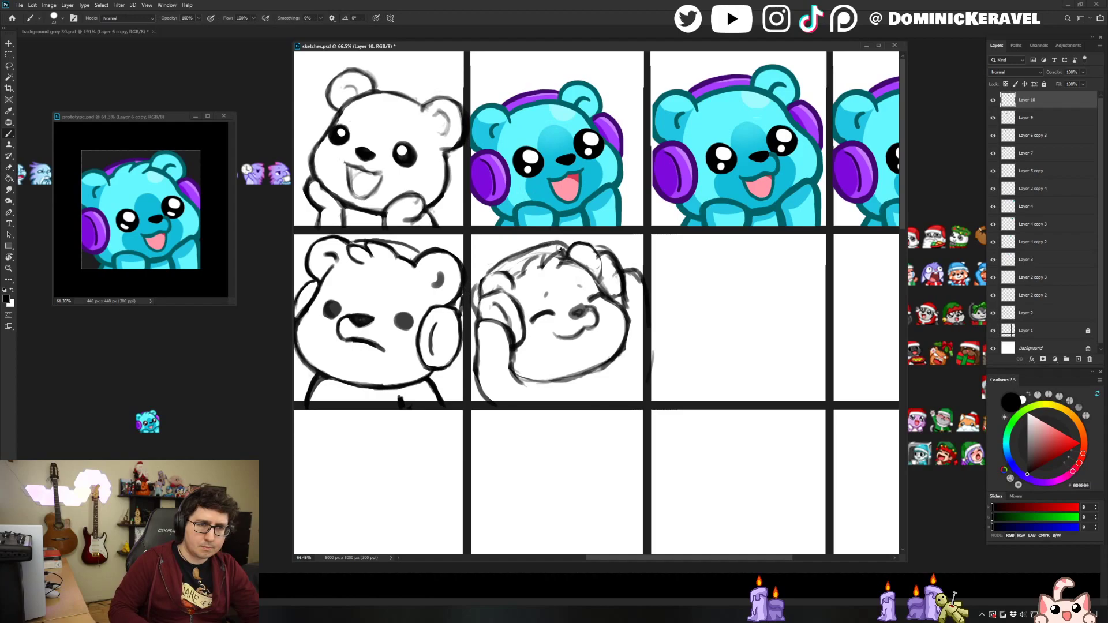
{"action": "mouse_move", "coordinate": [555, 245]}
{"action": "left_mouse_down"}
{"action": "mouse_move", "coordinate": [530, 250]}
{"action": "mouse_move", "coordinate": [564, 245]}
{"action": "mouse_move", "coordinate": [516, 268]}
{"action": "mouse_move", "coordinate": [557, 267]}
{"action": "mouse_move", "coordinate": [547, 273]}
{"action": "left_mouse_up"}
{"action": "key", "text": "e"}
{"action": "key", "text": "b"}
{"action": "key", "text": "e"}
{"action": "key", "text": "b"}
{"action": "key", "text": "e"}
{"action": "key", "text": "b"}
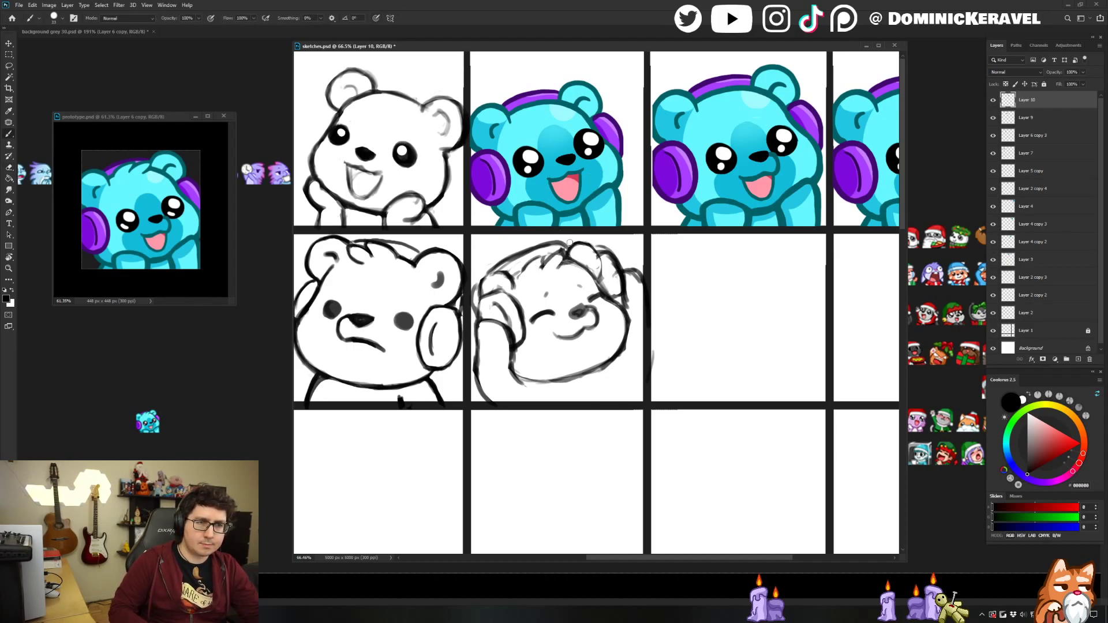
Erase the overlapping rough lines of the far headphone cup and raised right paw beside the ear.
{"action": "key", "text": "e"}
{"action": "mouse_move", "coordinate": [563, 238]}
{"action": "left_mouse_down"}
{"action": "mouse_move", "coordinate": [517, 249]}
{"action": "mouse_move", "coordinate": [604, 266]}
{"action": "mouse_move", "coordinate": [618, 248]}
{"action": "mouse_move", "coordinate": [604, 245]}
{"action": "mouse_move", "coordinate": [625, 299]}
{"action": "left_mouse_up"}
{"action": "key", "text": "b"}
{"action": "key", "text": "e"}
{"action": "key", "text": "b"}
{"action": "key", "text": "e"}
{"action": "key", "text": "b"}
{"action": "key", "text": "e"}
{"action": "key", "text": "b"}
{"action": "key", "text": "e"}
{"action": "key", "text": "b"}
{"action": "key", "text": "e"}
{"action": "mouse_move", "coordinate": [610, 248]}
{"action": "left_mouse_down"}
{"action": "mouse_move", "coordinate": [632, 293]}
{"action": "mouse_move", "coordinate": [627, 312]}
{"action": "left_mouse_up"}
{"action": "key", "text": "b"}
{"action": "key", "text": "e"}
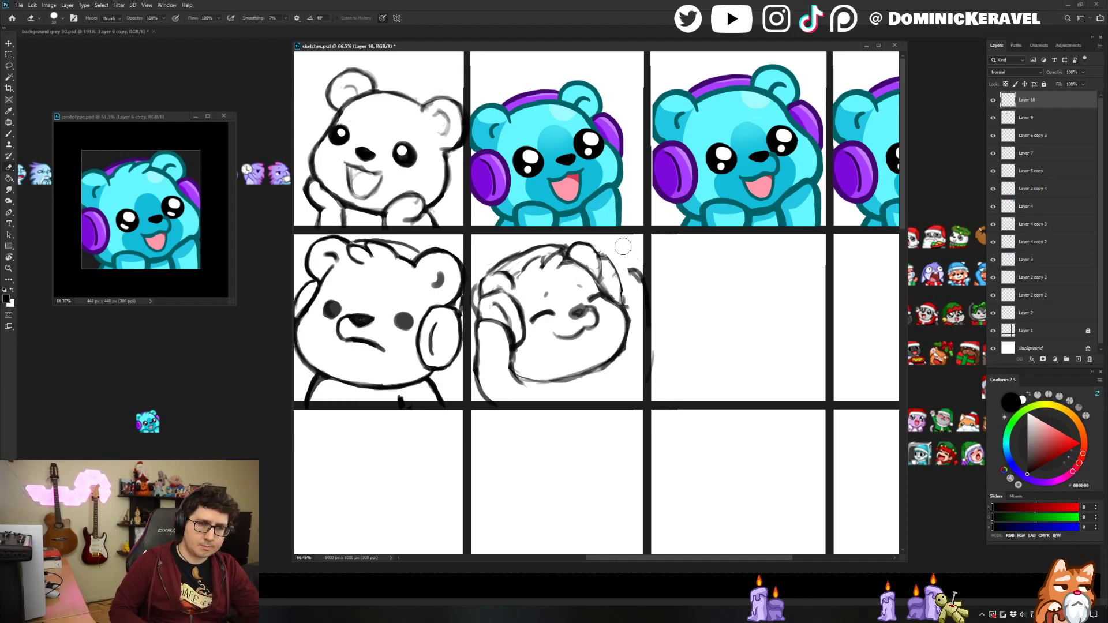
{"action": "key", "text": "b"}
{"action": "key", "text": "e"}
Redraw the ear's outer edge and the far headphone cup beside it, erasing overlapping strokes.
{"action": "left_click_drag", "start_coordinate": [610, 274], "coordinate": [624, 305]}
{"action": "key", "text": "b"}
{"action": "key", "text": "e"}
{"action": "key", "text": "b"}
{"action": "mouse_move", "coordinate": [608, 259]}
{"action": "left_mouse_down"}
{"action": "mouse_move", "coordinate": [626, 301]}
{"action": "mouse_move", "coordinate": [588, 252]}
{"action": "mouse_move", "coordinate": [600, 281]}
{"action": "left_mouse_up"}
{"action": "key", "text": "e"}
{"action": "key", "text": "b"}
{"action": "key", "text": "e"}
{"action": "key", "text": "b"}
{"action": "key", "text": "e"}
{"action": "key", "text": "b"}
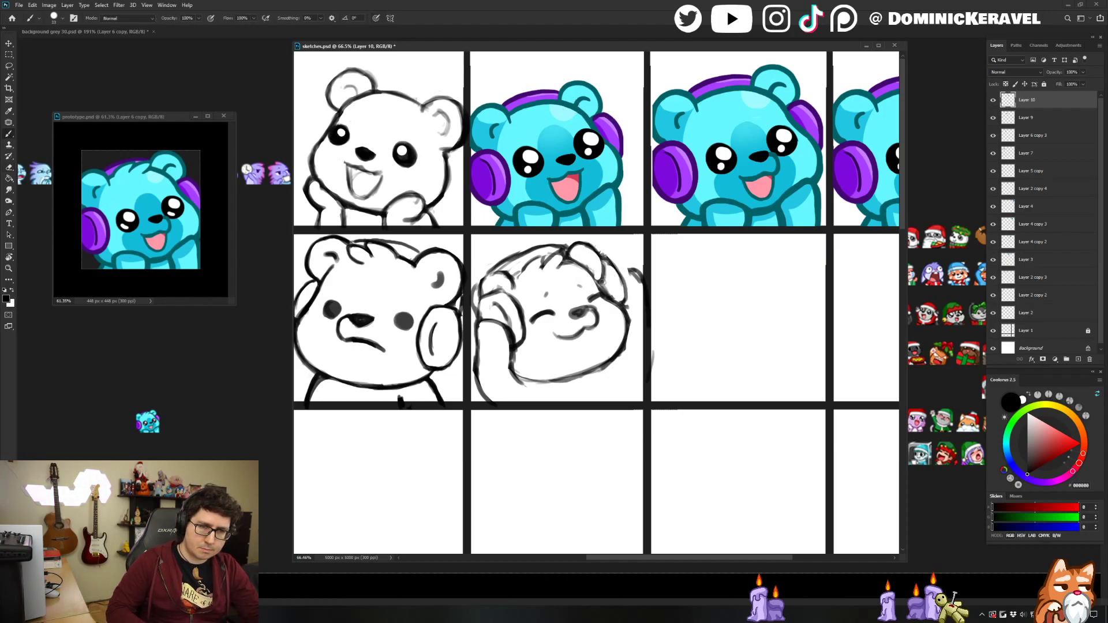
{"action": "key", "text": "e"}
{"action": "key", "text": "b"}
{"action": "key", "text": "e"}
{"action": "key", "text": "b"}
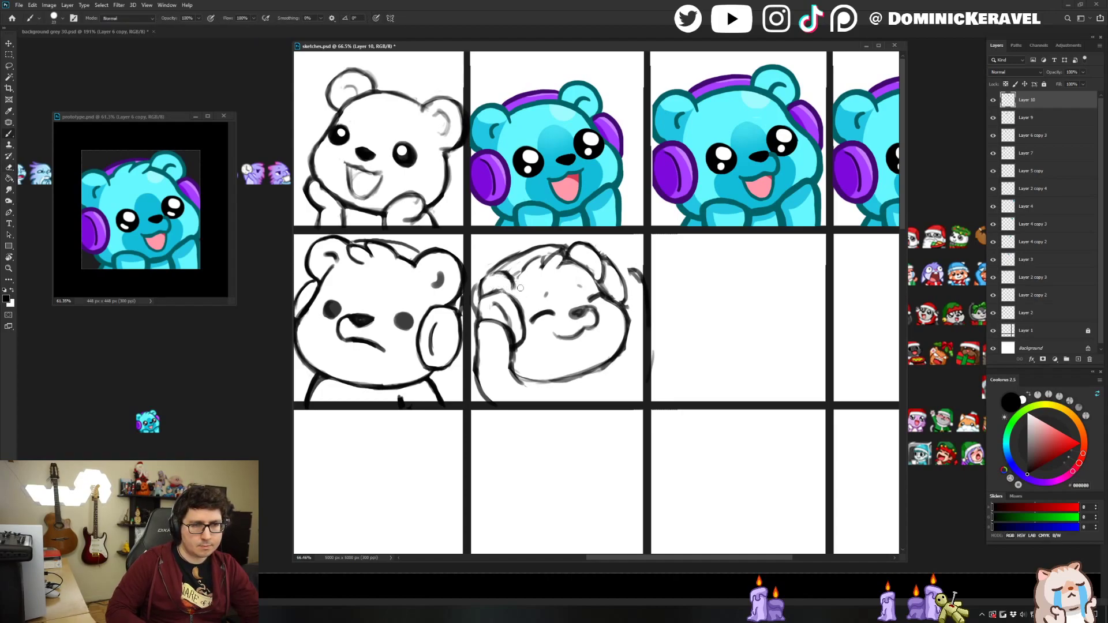
Rework the short curved line between the left paw and the forehead.
{"action": "key", "text": "e"}
{"action": "mouse_move", "coordinate": [515, 278]}
{"action": "left_mouse_down"}
{"action": "mouse_move", "coordinate": [492, 275]}
{"action": "mouse_move", "coordinate": [515, 293]}
{"action": "left_mouse_up"}
{"action": "key", "text": "b"}
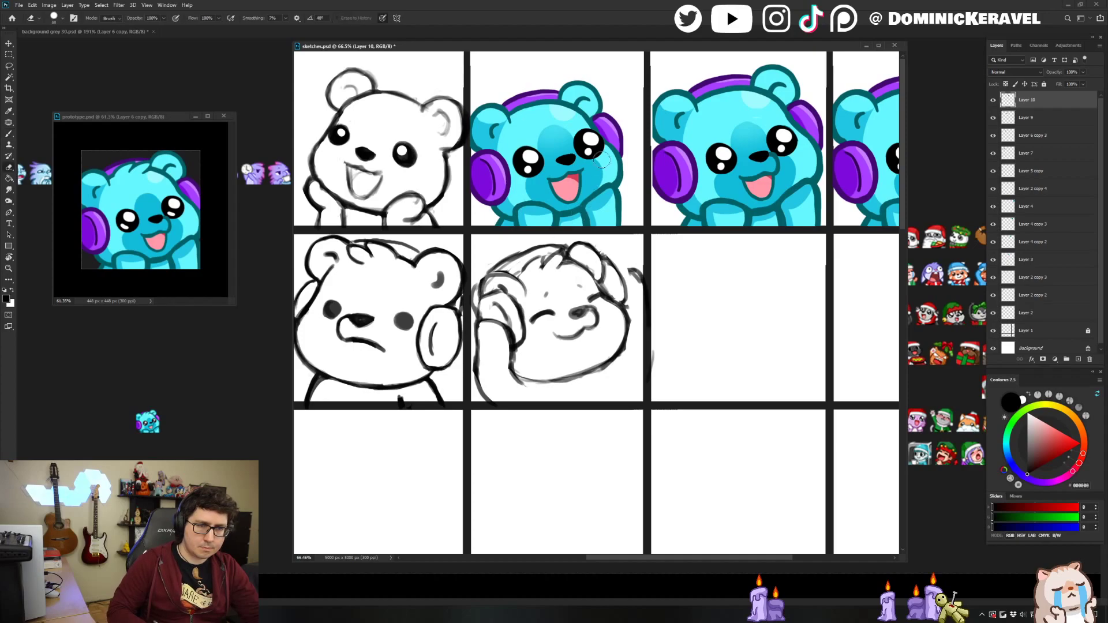
{"action": "key", "text": "e"}
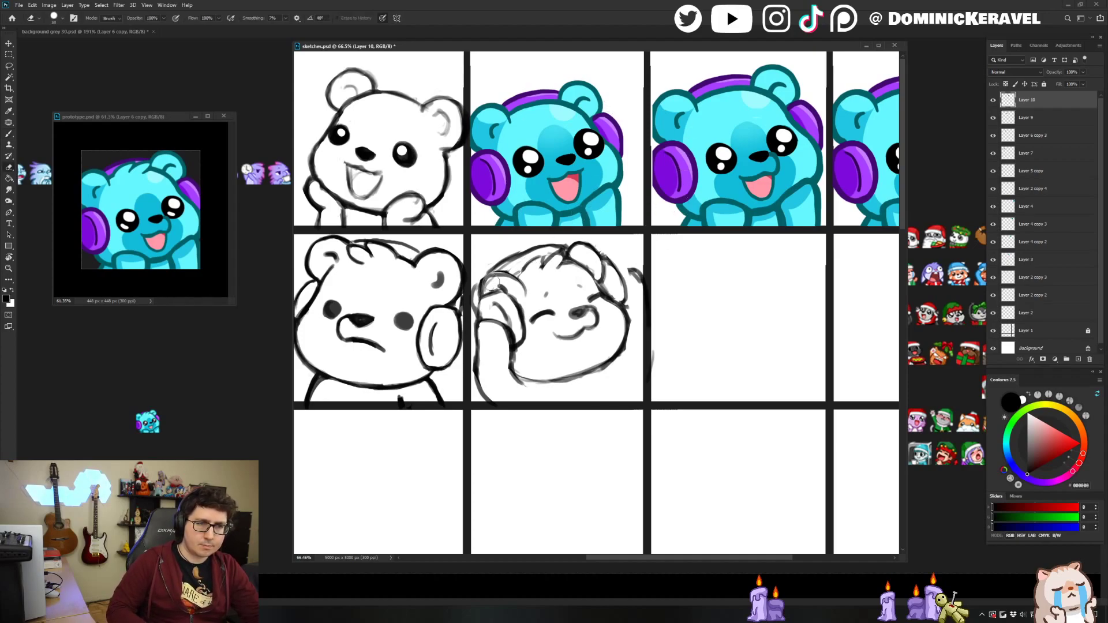
Redraw the raised right paw beside the far headphone cup in dark strokes and nudge the sketch within its cell.
{"action": "key", "text": "v"}
{"action": "key", "text": "b"}
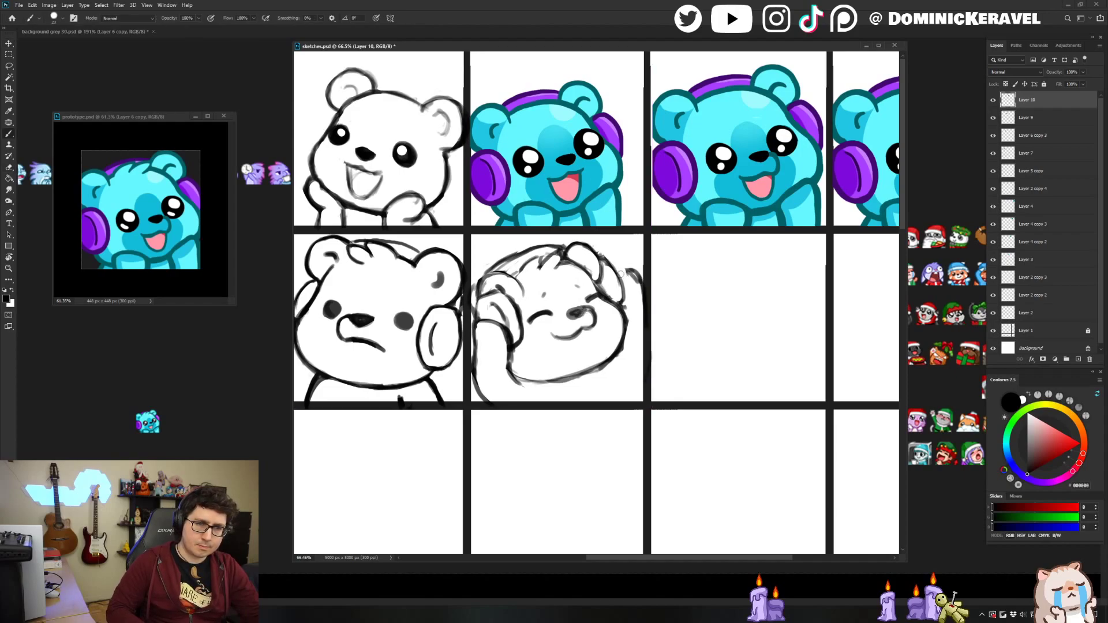
{"action": "mouse_move", "coordinate": [618, 271]}
{"action": "left_mouse_down"}
{"action": "mouse_move", "coordinate": [641, 289]}
{"action": "mouse_move", "coordinate": [640, 309]}
{"action": "left_mouse_up"}
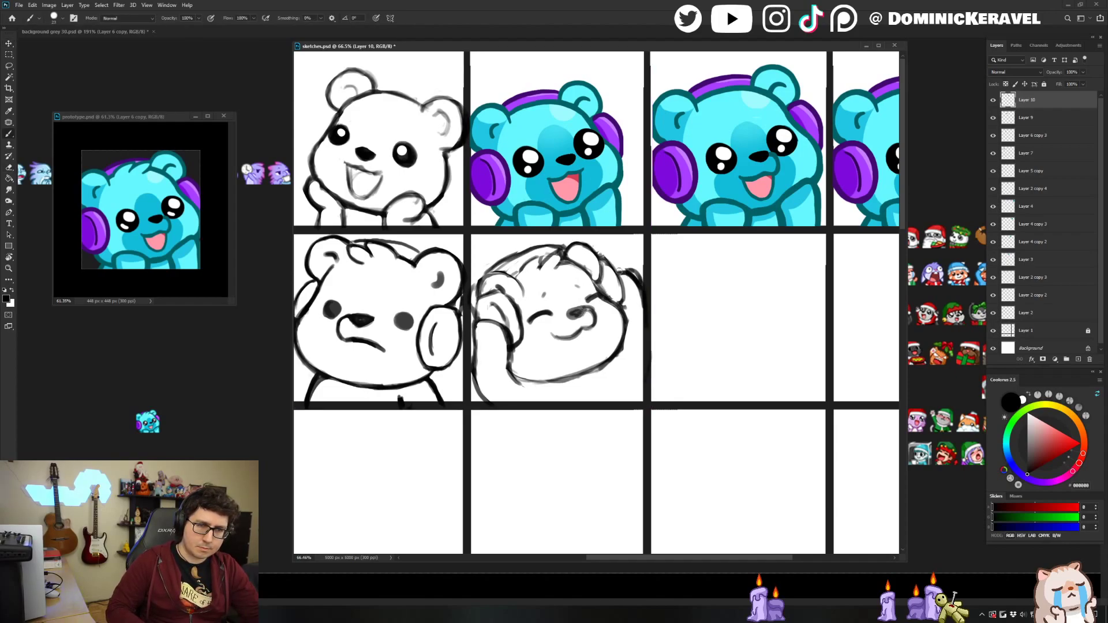
{"action": "key", "text": "e"}
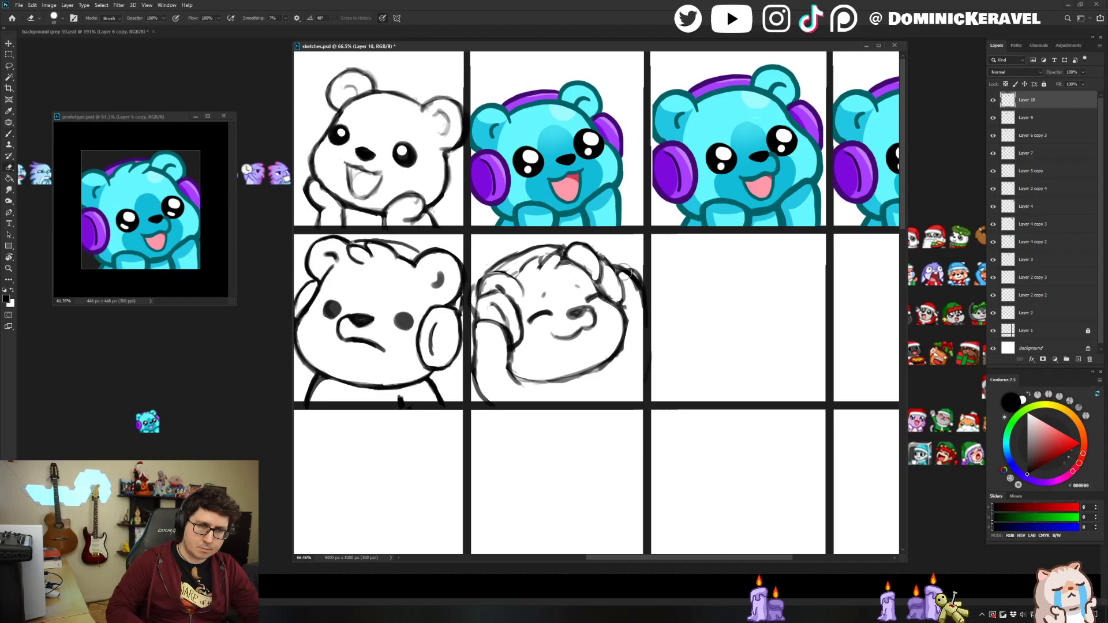
{"action": "key", "text": "b"}
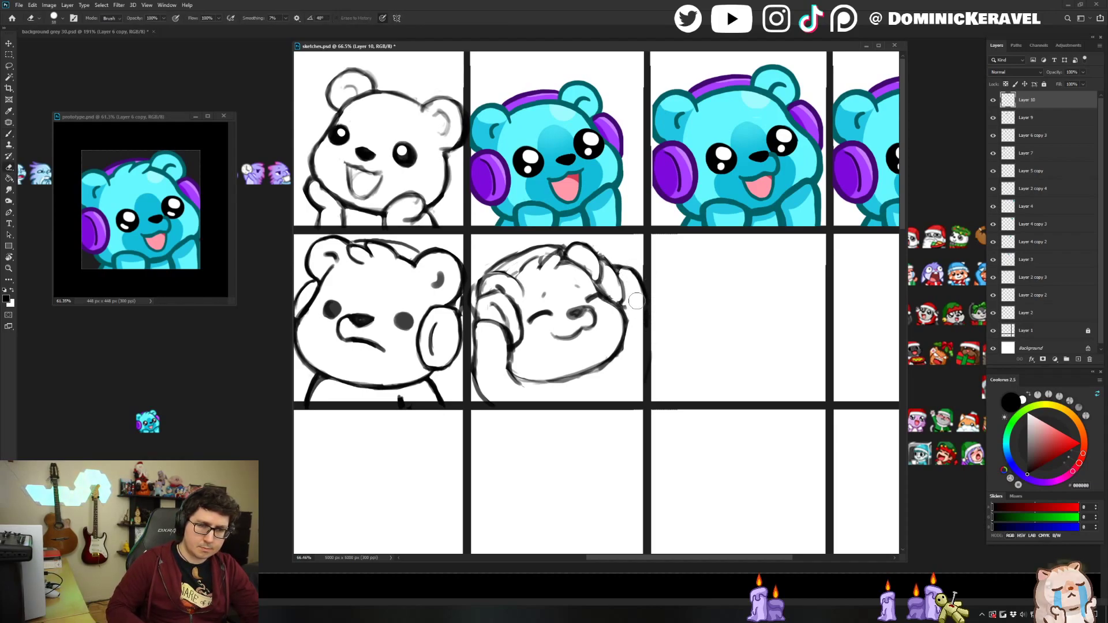
{"action": "key", "text": "v"}
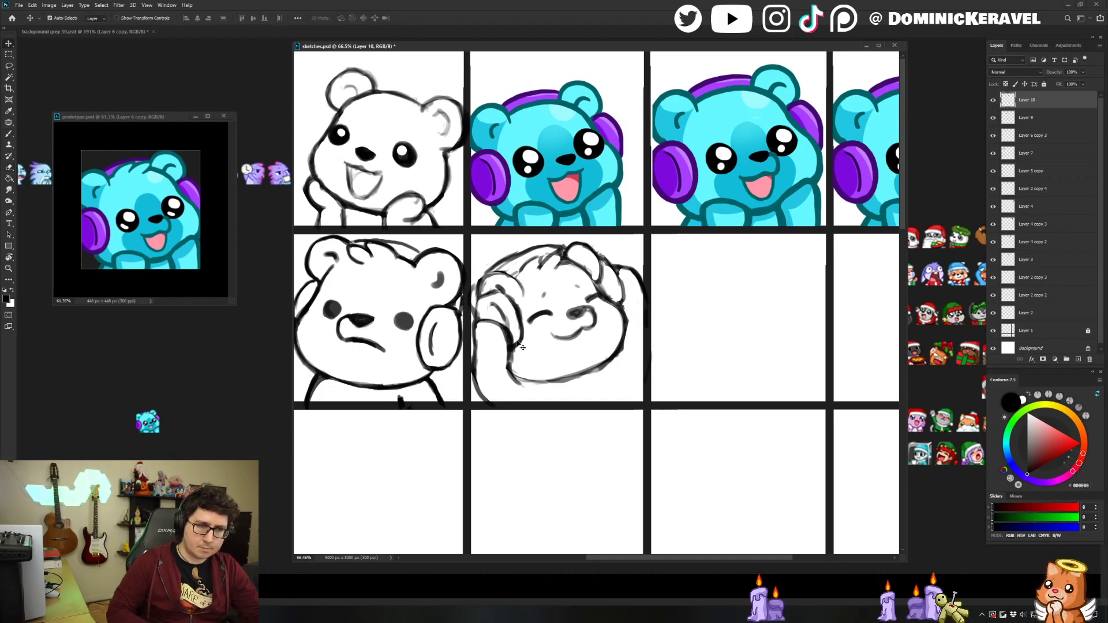
{"action": "left_click_drag", "start_coordinate": [529, 324], "coordinate": [533, 323]}
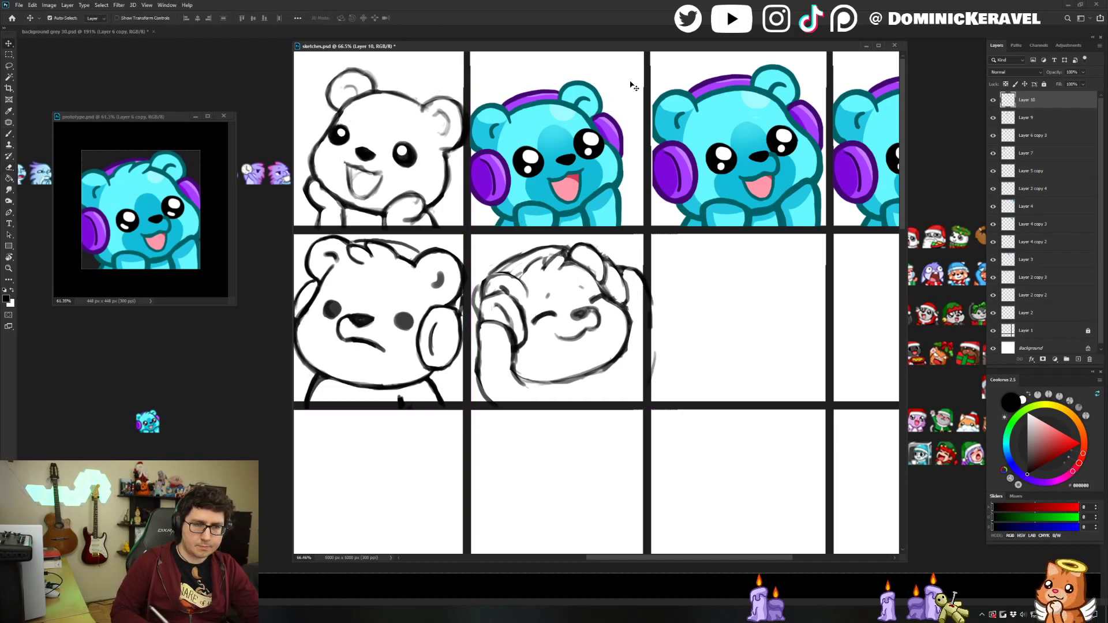
Draw the shoulder line below the right cheek to the cell's corner and move the whole sketch lower.
{"action": "key", "text": "e"}
{"action": "left_click_drag", "start_coordinate": [623, 362], "coordinate": [650, 397]}
{"action": "key", "text": "v"}
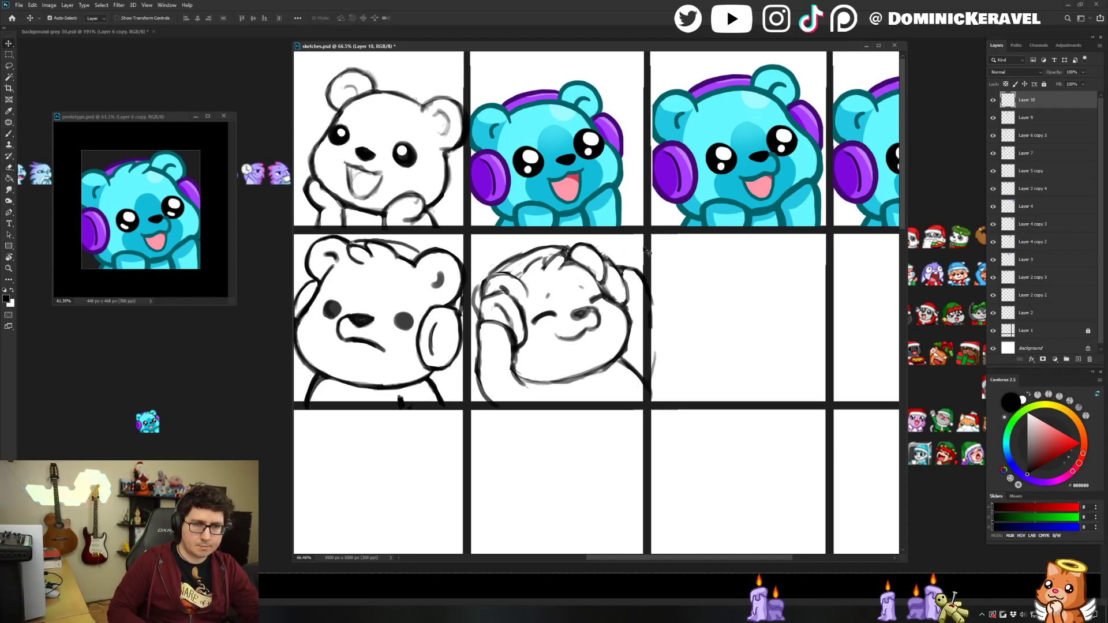
{"action": "left_click_drag", "start_coordinate": [591, 316], "coordinate": [592, 333]}
Sketch music notes in the two upper corners of the bear's cell.
{"action": "key", "text": "b"}
{"action": "mouse_move", "coordinate": [609, 238]}
{"action": "left_mouse_down"}
{"action": "mouse_move", "coordinate": [614, 264]}
{"action": "mouse_move", "coordinate": [627, 241]}
{"action": "left_mouse_up"}
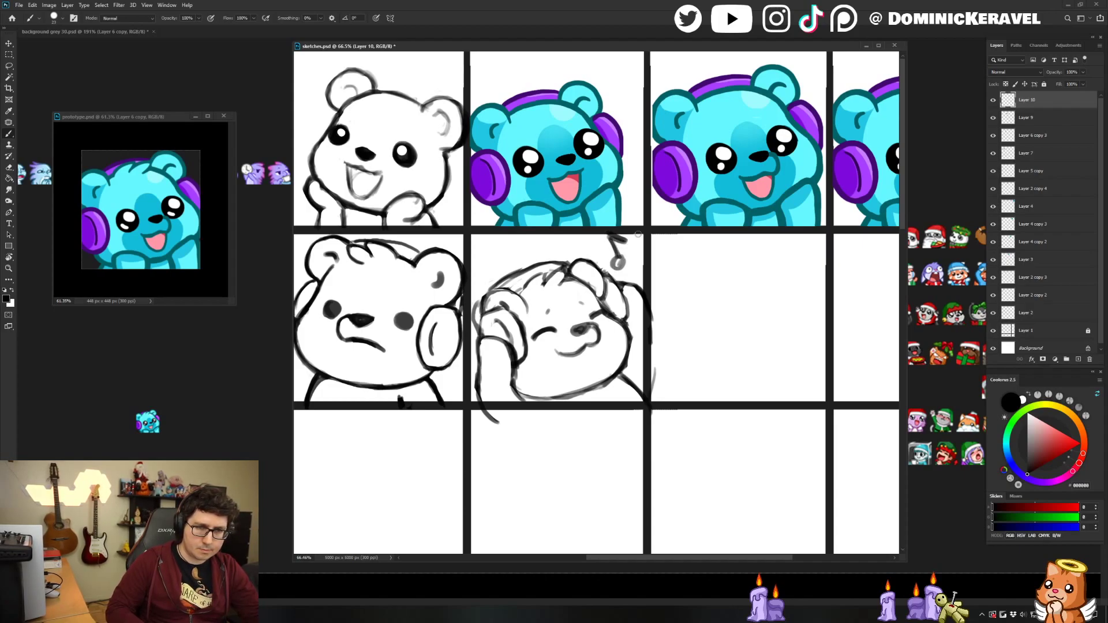
{"action": "mouse_move", "coordinate": [489, 244]}
{"action": "left_mouse_down"}
{"action": "mouse_move", "coordinate": [478, 267]}
{"action": "mouse_move", "coordinate": [466, 265]}
{"action": "mouse_move", "coordinate": [491, 240]}
{"action": "mouse_move", "coordinate": [510, 263]}
{"action": "left_mouse_up"}
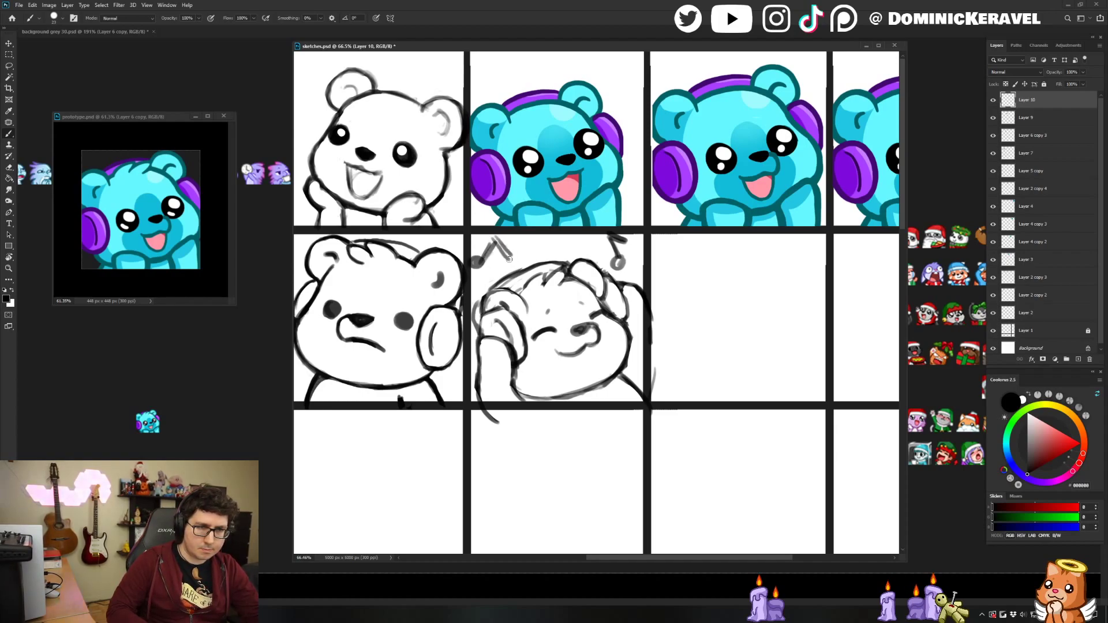
Erase the arm strokes that spill outside the bear's cell into the neighbouring cells.
{"action": "key", "text": "v"}
{"action": "scroll", "coordinate": [754, 358], "scroll_direction": "right", "scroll_amount": 2}
{"action": "key", "text": "b"}
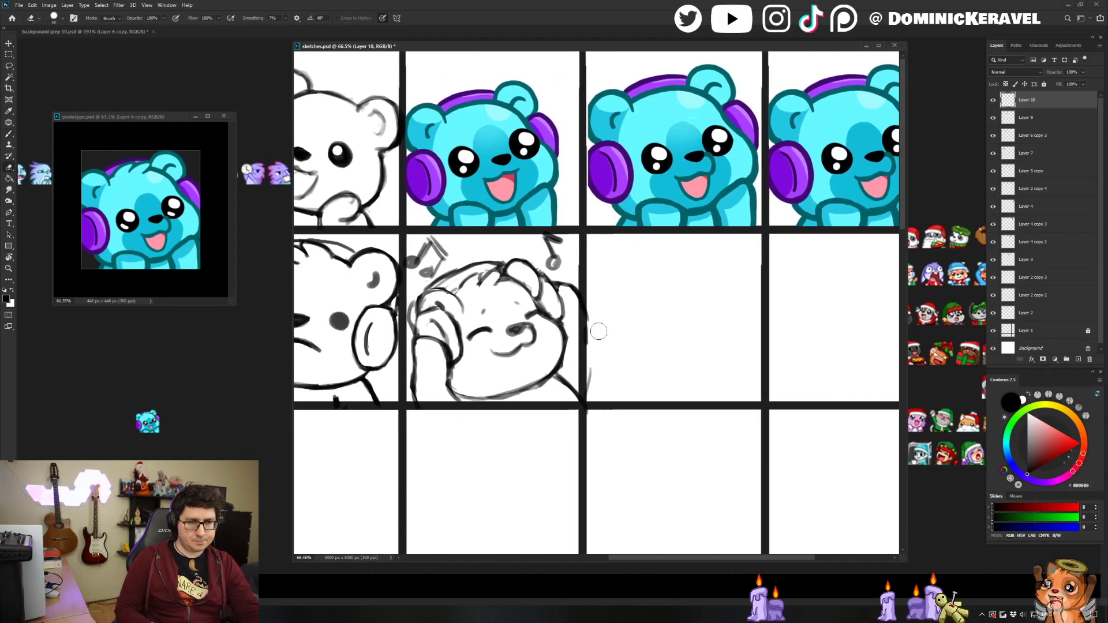
{"action": "scroll", "coordinate": [643, 329], "scroll_direction": "left", "scroll_amount": 1}
{"action": "left_click_drag", "start_coordinate": [617, 249], "coordinate": [599, 349]}
{"action": "scroll", "coordinate": [600, 349], "scroll_direction": "up", "scroll_amount": 4}
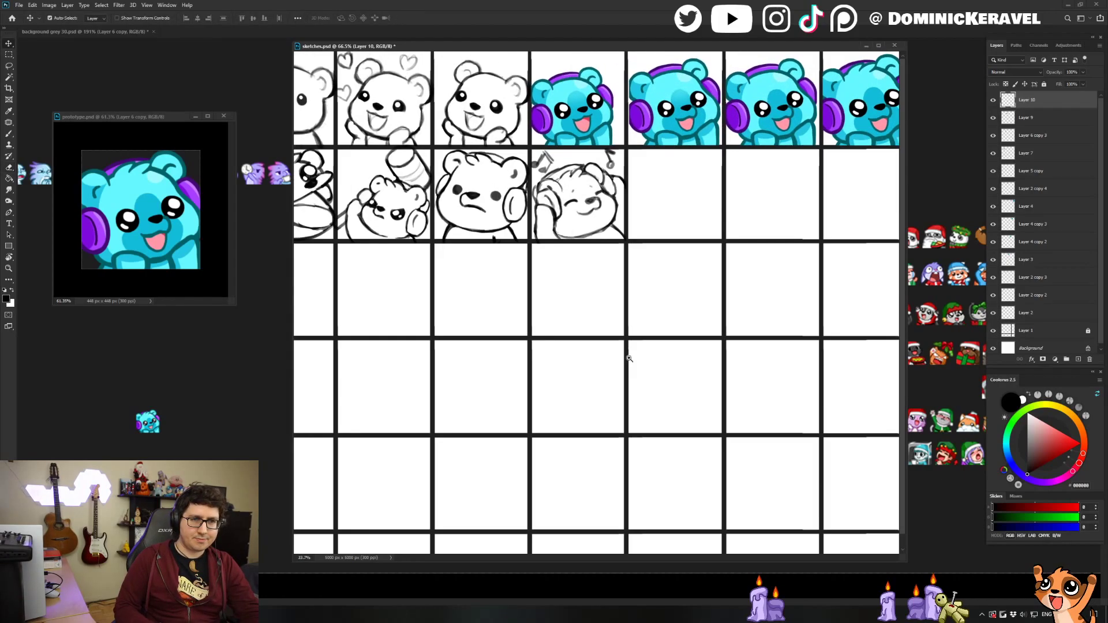
Refine the far headphone cup's outline next to the ear and erase the lines crossing it.
{"action": "scroll", "coordinate": [613, 206], "scroll_direction": "up", "scroll_amount": 5}
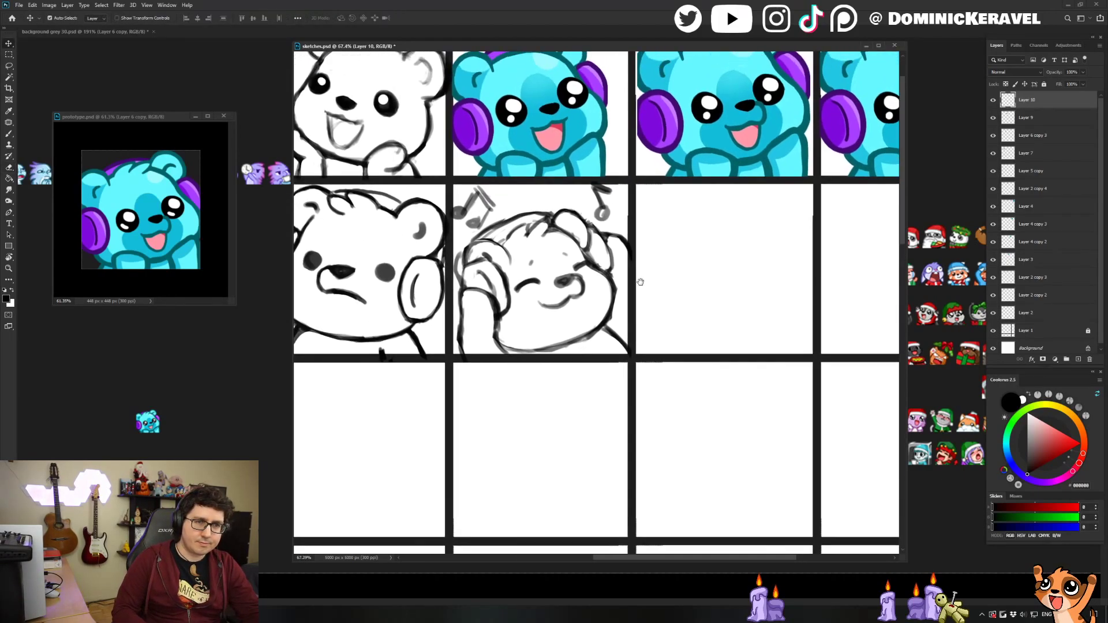
{"action": "key", "text": "e"}
{"action": "key", "text": "b"}
{"action": "mouse_move", "coordinate": [615, 242]}
{"action": "left_mouse_down"}
{"action": "mouse_move", "coordinate": [636, 265]}
{"action": "mouse_move", "coordinate": [635, 296]}
{"action": "left_mouse_up"}
{"action": "key", "text": "e"}
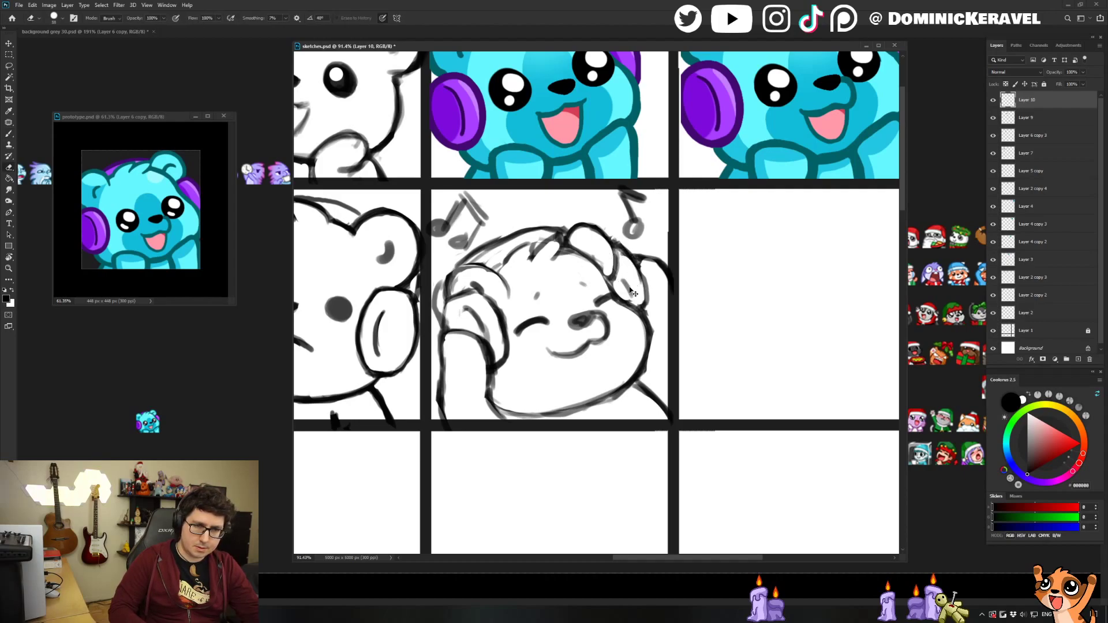
{"action": "key", "text": "b"}
{"action": "key", "text": "e"}
{"action": "mouse_move", "coordinate": [614, 269]}
{"action": "left_mouse_down"}
{"action": "mouse_move", "coordinate": [628, 290]}
{"action": "mouse_move", "coordinate": [624, 265]}
{"action": "mouse_move", "coordinate": [635, 287]}
{"action": "mouse_move", "coordinate": [621, 259]}
{"action": "mouse_move", "coordinate": [637, 294]}
{"action": "mouse_move", "coordinate": [615, 249]}
{"action": "mouse_move", "coordinate": [612, 274]}
{"action": "mouse_move", "coordinate": [584, 246]}
{"action": "mouse_move", "coordinate": [602, 282]}
{"action": "left_mouse_up"}
{"action": "key", "text": "b"}
{"action": "key", "text": "e"}
{"action": "key", "text": "b"}
{"action": "key", "text": "e"}
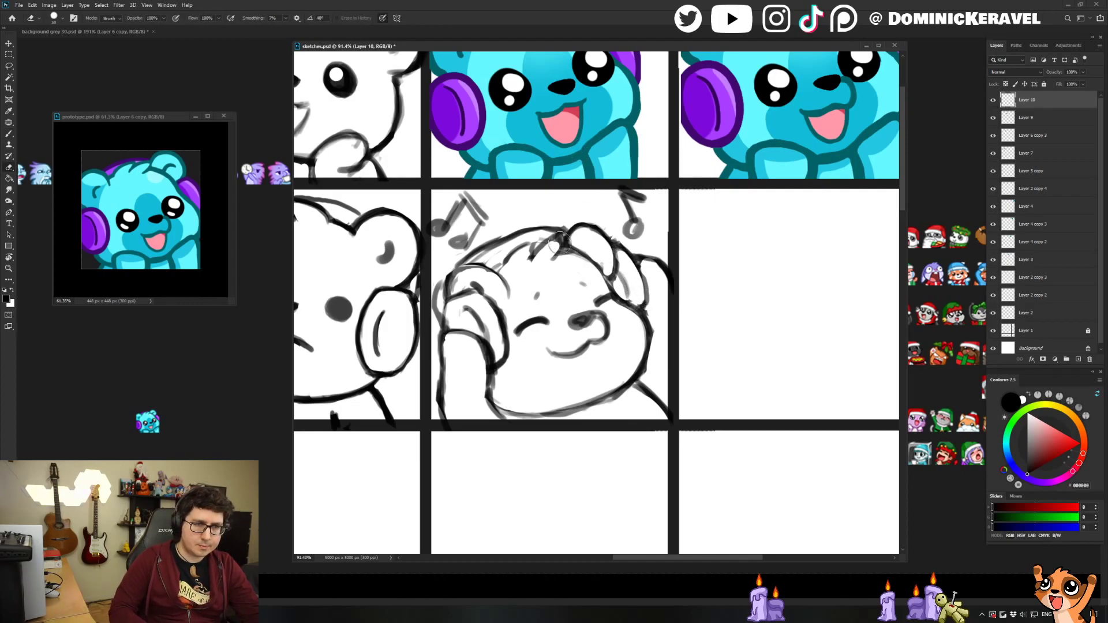
Clean up the hair tuft strokes where they meet the headband and the ear.
{"action": "left_click_drag", "start_coordinate": [557, 238], "coordinate": [554, 250]}
{"action": "key", "text": "b"}
{"action": "key", "text": "e"}
{"action": "key", "text": "b"}
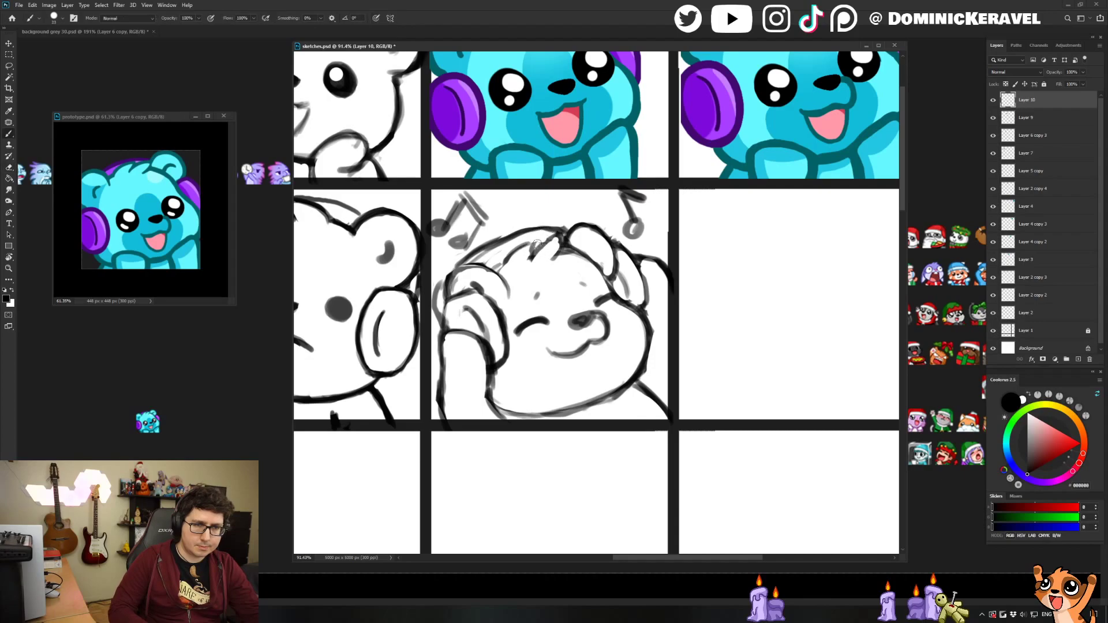
{"action": "key", "text": "e"}
{"action": "key", "text": "b"}
{"action": "key", "text": "e"}
Rework the headband and the hairline from the tufts to the left paw, undoing the first stroke.
{"action": "mouse_move", "coordinate": [531, 236]}
{"action": "left_mouse_down"}
{"action": "mouse_move", "coordinate": [484, 256]}
{"action": "mouse_move", "coordinate": [573, 218]}
{"action": "mouse_move", "coordinate": [529, 267]}
{"action": "mouse_move", "coordinate": [528, 256]}
{"action": "mouse_move", "coordinate": [555, 243]}
{"action": "mouse_move", "coordinate": [544, 258]}
{"action": "mouse_move", "coordinate": [560, 238]}
{"action": "mouse_move", "coordinate": [540, 247]}
{"action": "mouse_move", "coordinate": [559, 236]}
{"action": "mouse_move", "coordinate": [551, 259]}
{"action": "mouse_move", "coordinate": [535, 237]}
{"action": "mouse_move", "coordinate": [495, 269]}
{"action": "mouse_move", "coordinate": [542, 230]}
{"action": "mouse_move", "coordinate": [499, 150]}
{"action": "mouse_move", "coordinate": [501, 249]}
{"action": "mouse_move", "coordinate": [464, 269]}
{"action": "left_mouse_up"}
{"action": "key", "text": "ctrl+z"}
{"action": "key", "text": "b"}
{"action": "key", "text": "e"}
{"action": "key", "text": "b"}
{"action": "key", "text": "e"}
{"action": "key", "text": "b"}
{"action": "key", "text": "e"}
{"action": "key", "text": "b"}
{"action": "key", "text": "e"}
{"action": "key", "text": "b"}
{"action": "key", "text": "e"}
{"action": "key", "text": "b"}
{"action": "key", "text": "e"}
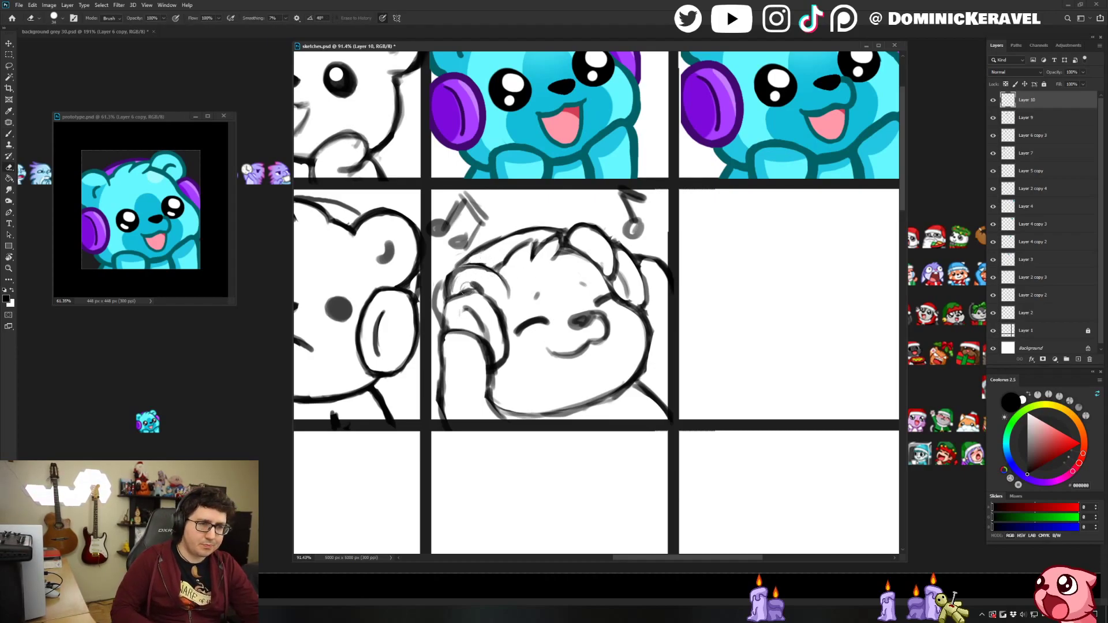
{"action": "key", "text": "b"}
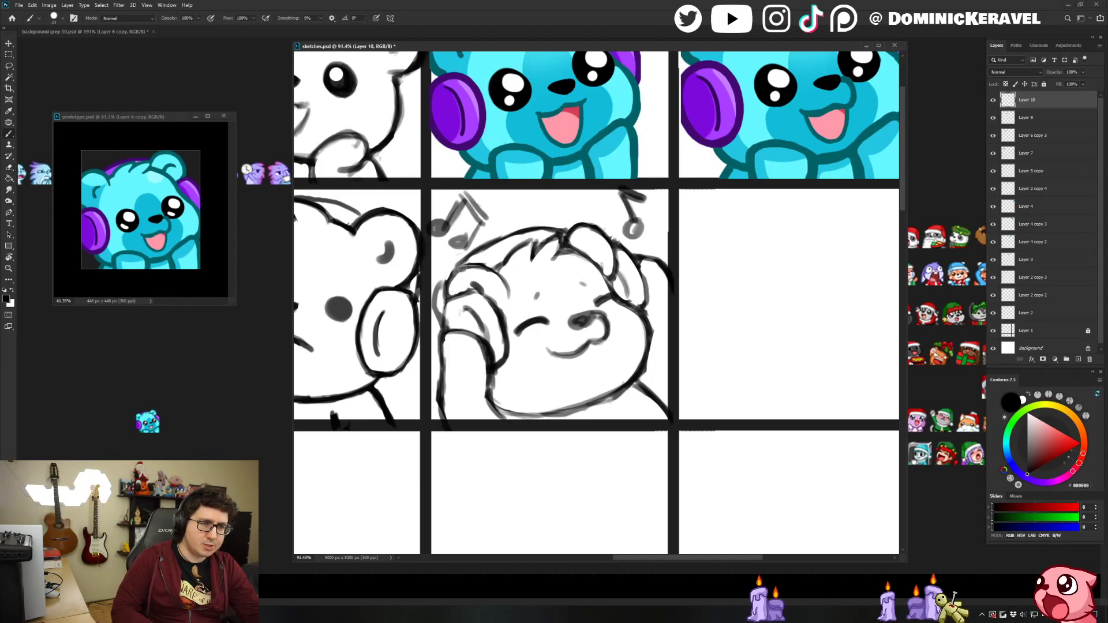
Tidy the headband's end above the left paw and darken the hair tuft strokes.
{"action": "mouse_move", "coordinate": [465, 258]}
{"action": "left_mouse_down"}
{"action": "mouse_move", "coordinate": [441, 284]}
{"action": "mouse_move", "coordinate": [467, 268]}
{"action": "mouse_move", "coordinate": [452, 290]}
{"action": "mouse_move", "coordinate": [466, 264]}
{"action": "left_mouse_up"}
{"action": "key", "text": "e"}
{"action": "key", "text": "v"}
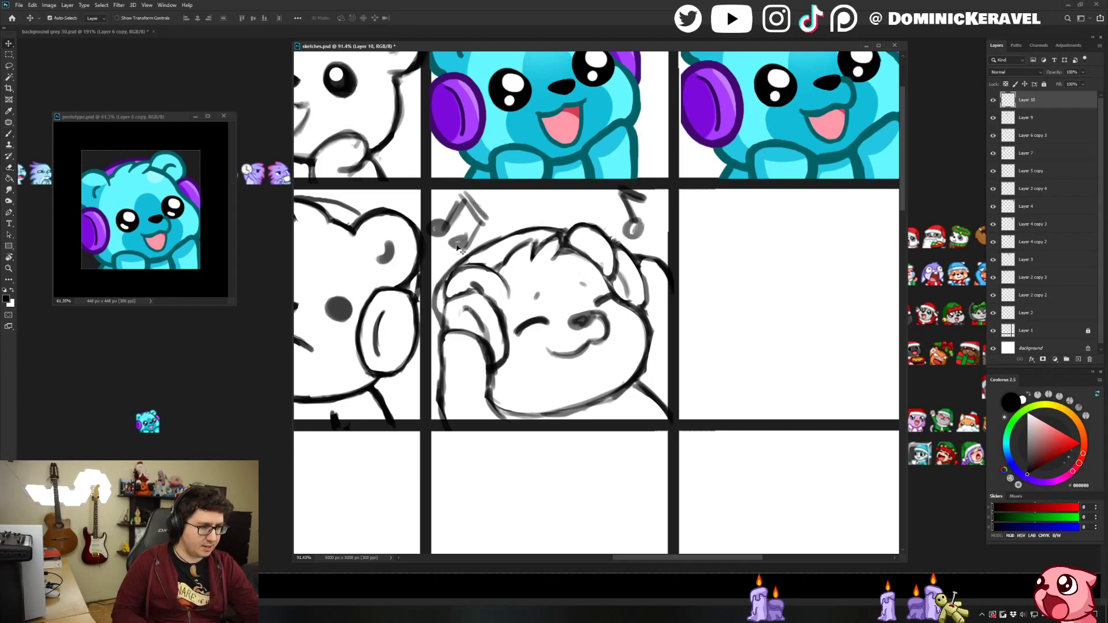
{"action": "key", "text": "e"}
{"action": "key", "text": "b"}
{"action": "key", "text": "e"}
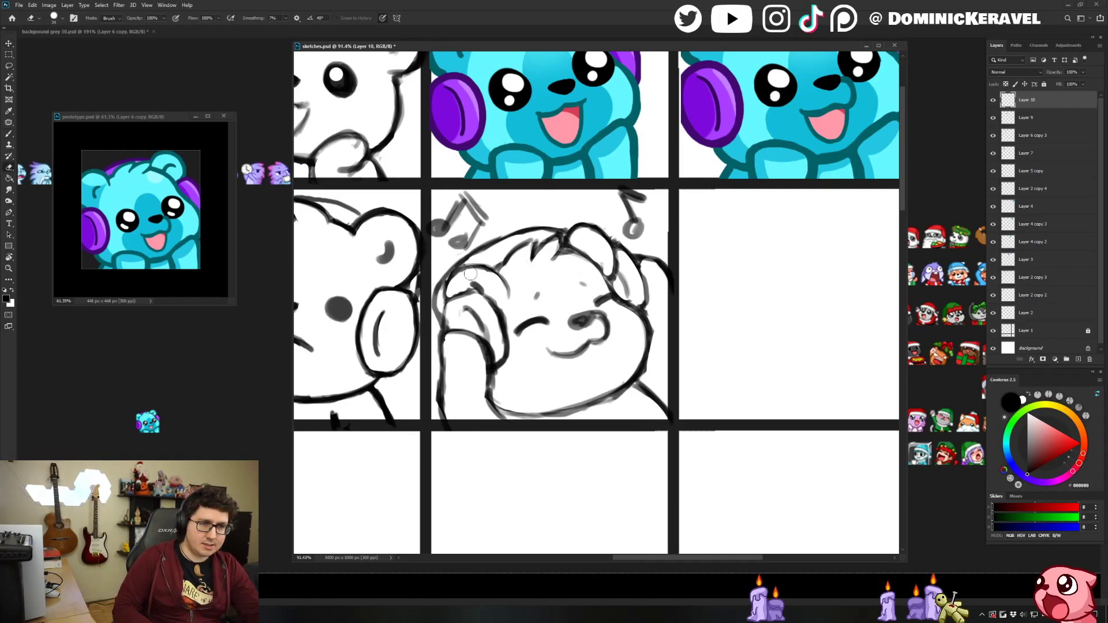
{"action": "key", "text": "b"}
{"action": "key", "text": "e"}
{"action": "key", "text": "b"}
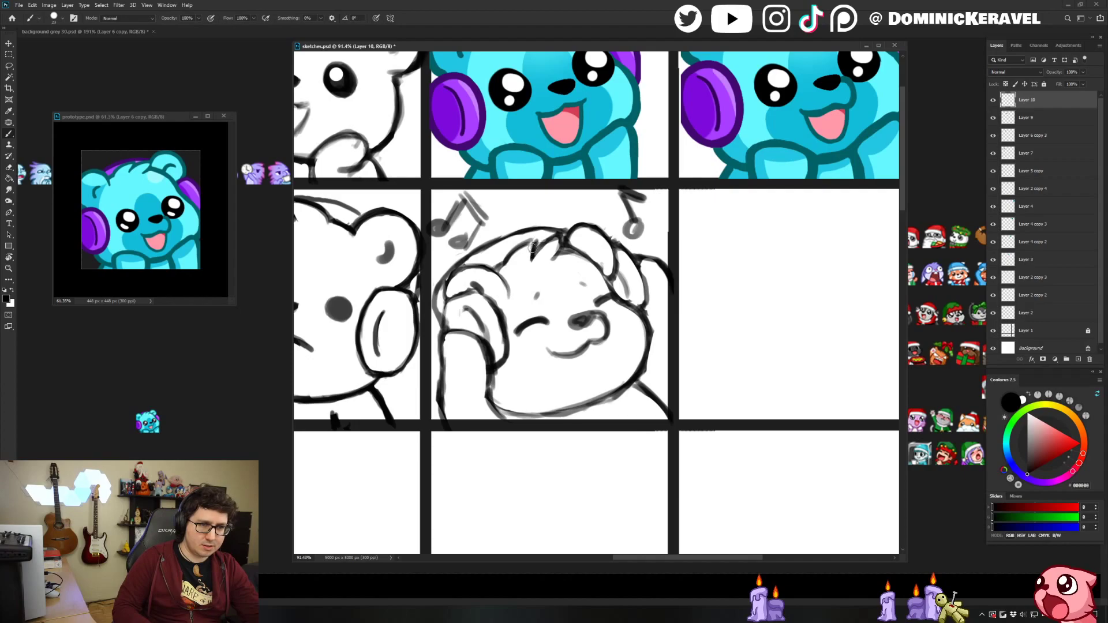
{"action": "key", "text": "e"}
{"action": "key", "text": "b"}
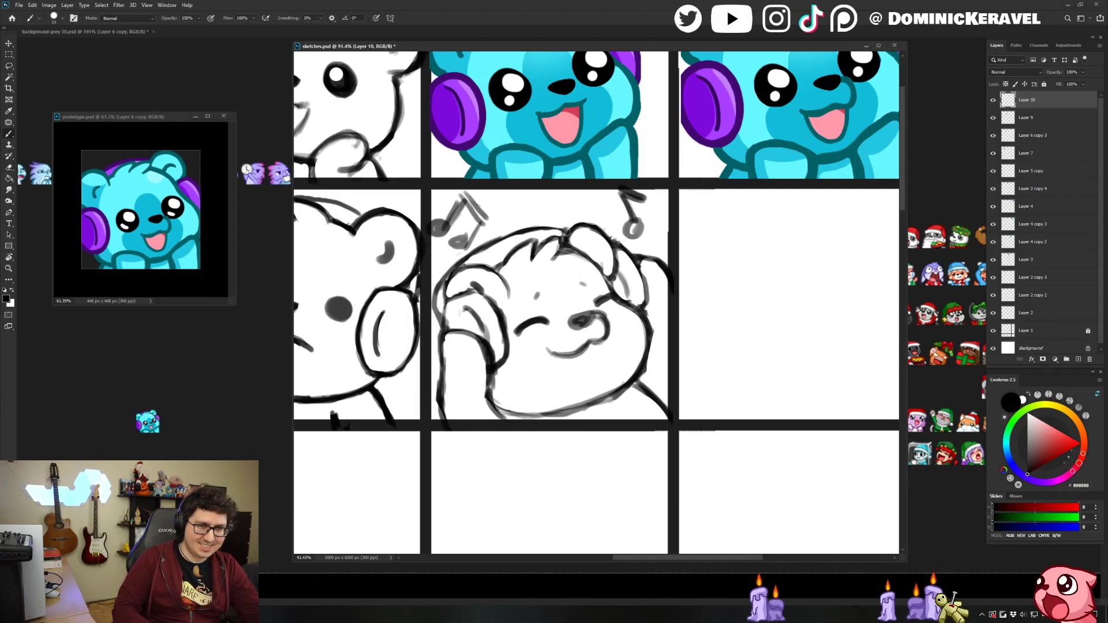
Darken the double music note's stem and heads above the headphone bear with brush and eraser touch-ups.
{"action": "key", "text": "v"}
{"action": "key", "text": "b"}
{"action": "key", "text": "e"}
{"action": "key", "text": "b"}
{"action": "key", "text": "e"}
{"action": "key", "text": "b"}
{"action": "key", "text": "e"}
{"action": "key", "text": "b"}
{"action": "mouse_move", "coordinate": [464, 240]}
{"action": "left_mouse_down"}
{"action": "mouse_move", "coordinate": [453, 246]}
{"action": "mouse_move", "coordinate": [465, 246]}
{"action": "left_mouse_up"}
{"action": "left_click_drag", "start_coordinate": [460, 204], "coordinate": [444, 230]}
Clean up the lines between the far ear and the headphone cup.
{"action": "key", "text": "e"}
{"action": "left_click_drag", "start_coordinate": [657, 203], "coordinate": [597, 215]}
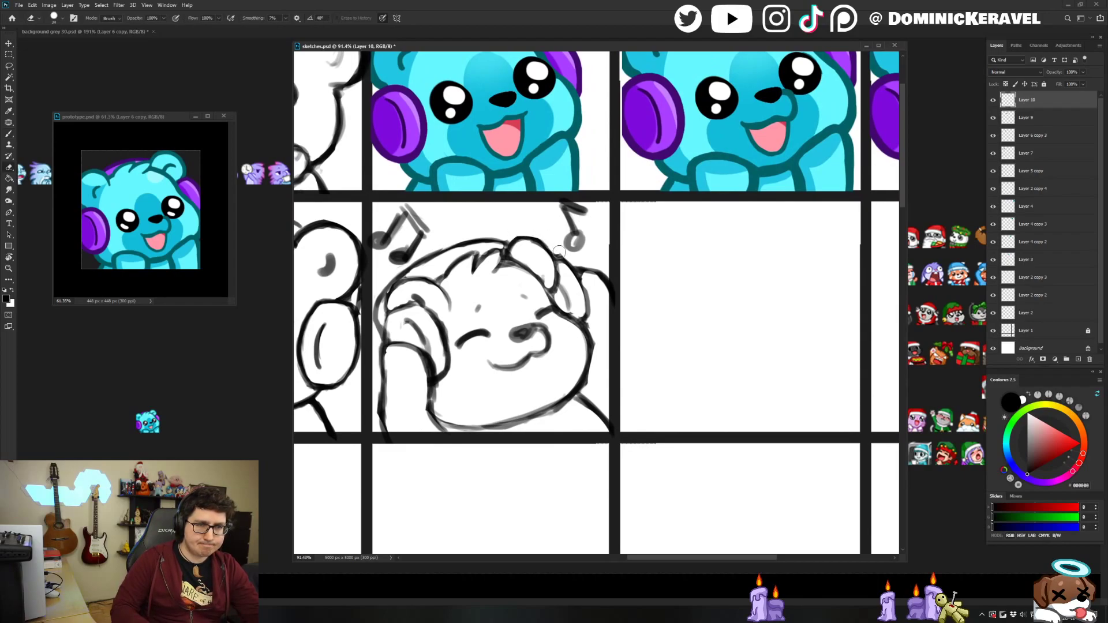
{"action": "key", "text": "b"}
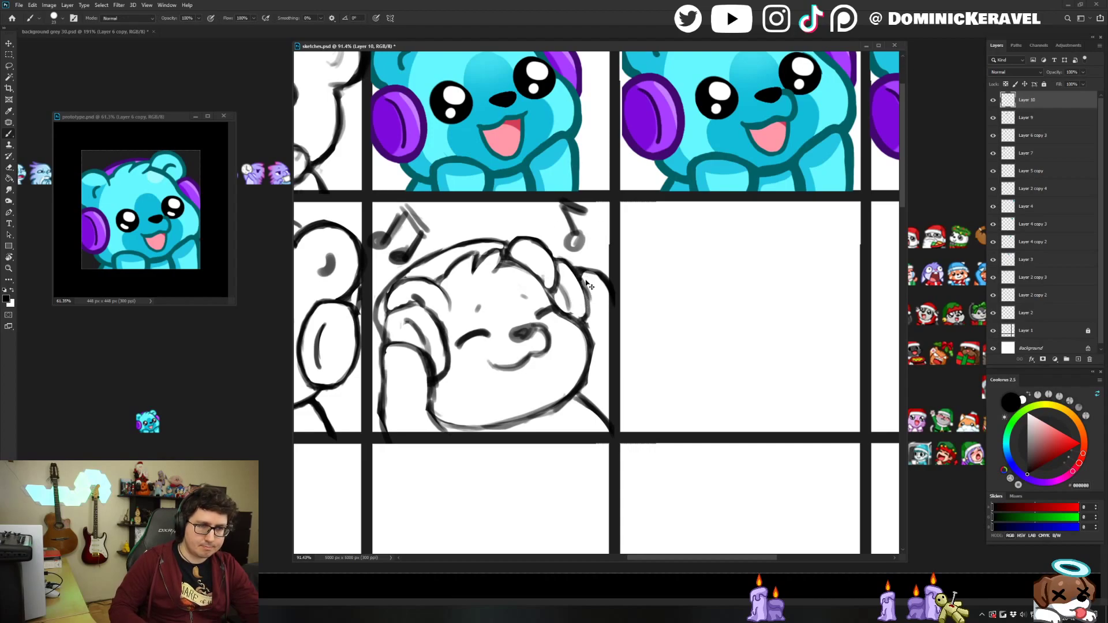
Duplicate the headphone bear sketch and place the copy in the cell directly below it, in the third row.
{"action": "key", "text": "v"}
{"action": "mouse_move", "coordinate": [589, 294]}
{"action": "left_mouse_down"}
{"action": "mouse_move", "coordinate": [570, 311]}
{"action": "mouse_move", "coordinate": [566, 396]}
{"action": "mouse_move", "coordinate": [649, 147]}
{"action": "mouse_move", "coordinate": [635, 271]}
{"action": "mouse_move", "coordinate": [716, 258]}
{"action": "left_mouse_up"}
{"action": "scroll", "coordinate": [651, 187], "scroll_direction": "up", "scroll_amount": 1}
{"action": "mouse_move", "coordinate": [603, 261]}
{"action": "left_mouse_down"}
{"action": "mouse_move", "coordinate": [619, 325]}
{"action": "mouse_move", "coordinate": [600, 375]}
{"action": "mouse_move", "coordinate": [511, 373]}
{"action": "mouse_move", "coordinate": [508, 414]}
{"action": "left_mouse_up"}
{"action": "key", "text": "e"}
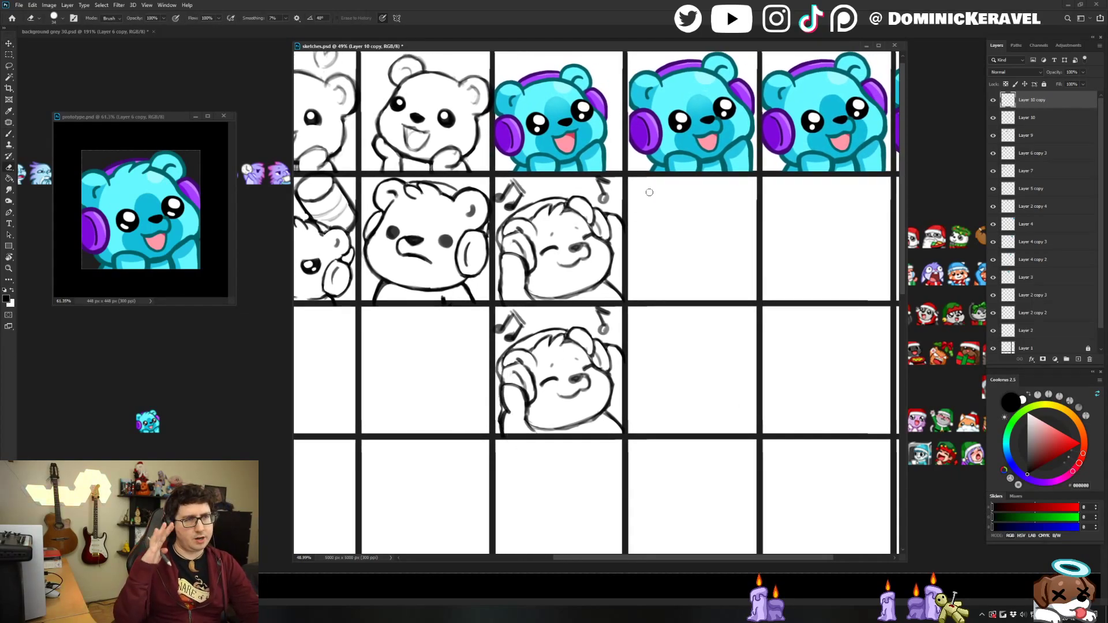
{"action": "key", "text": "v"}
{"action": "mouse_move", "coordinate": [695, 149]}
{"action": "left_mouse_down"}
{"action": "mouse_move", "coordinate": [759, 157]}
{"action": "mouse_move", "coordinate": [680, 208]}
{"action": "mouse_move", "coordinate": [687, 186]}
{"action": "left_mouse_up"}
{"action": "key", "text": "b"}
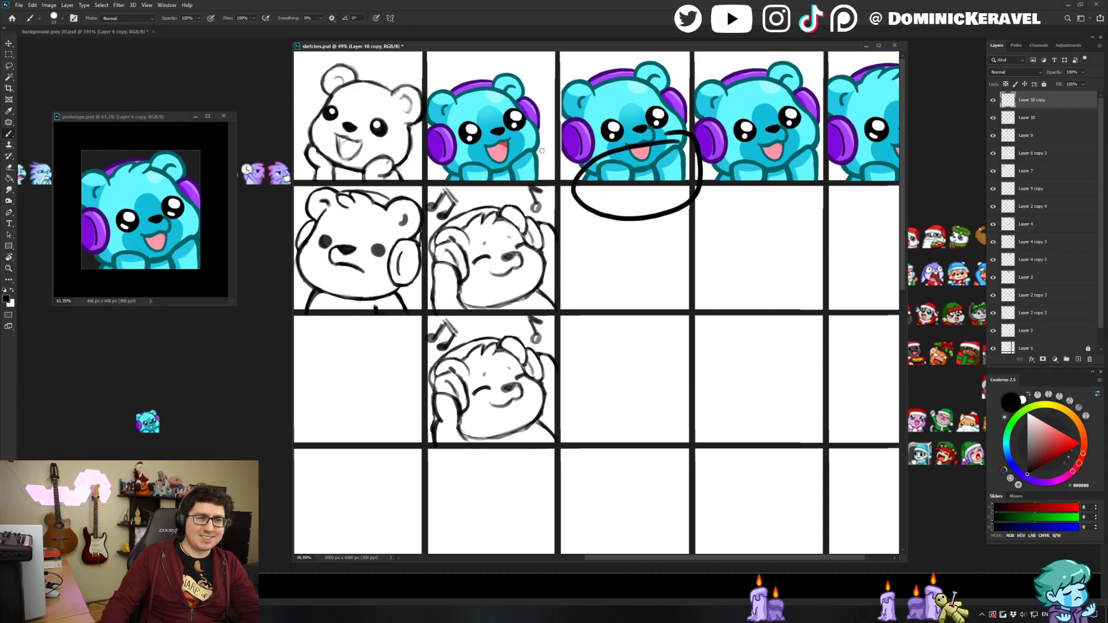
{"action": "key", "text": "ctrl+z"}
{"action": "key", "text": "v"}
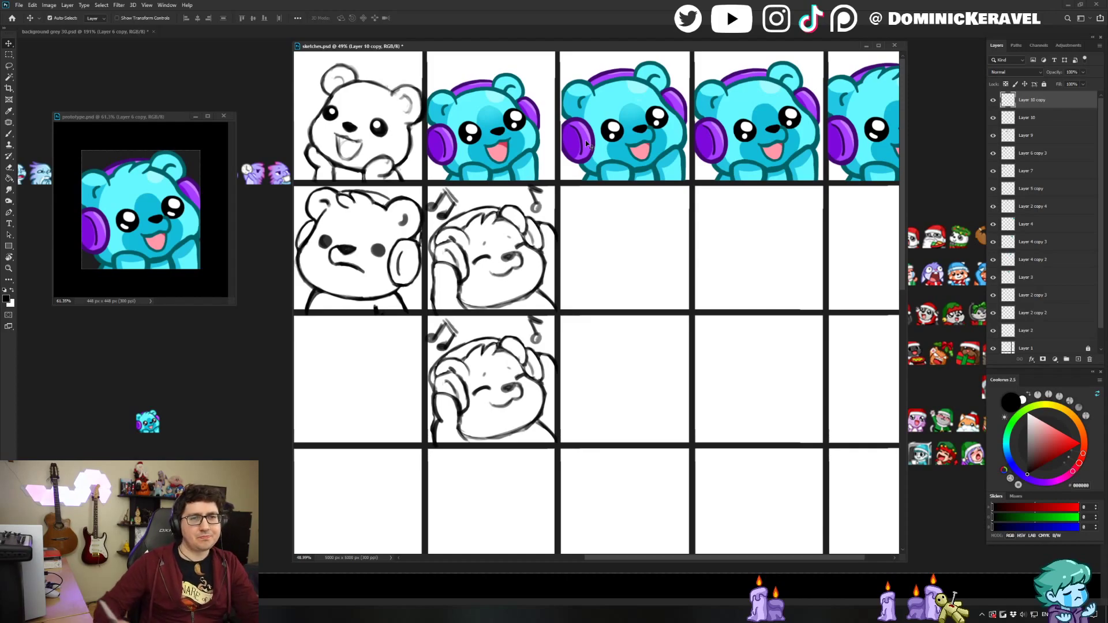
{"action": "left_click_drag", "start_coordinate": [576, 50], "coordinate": [570, 48]}
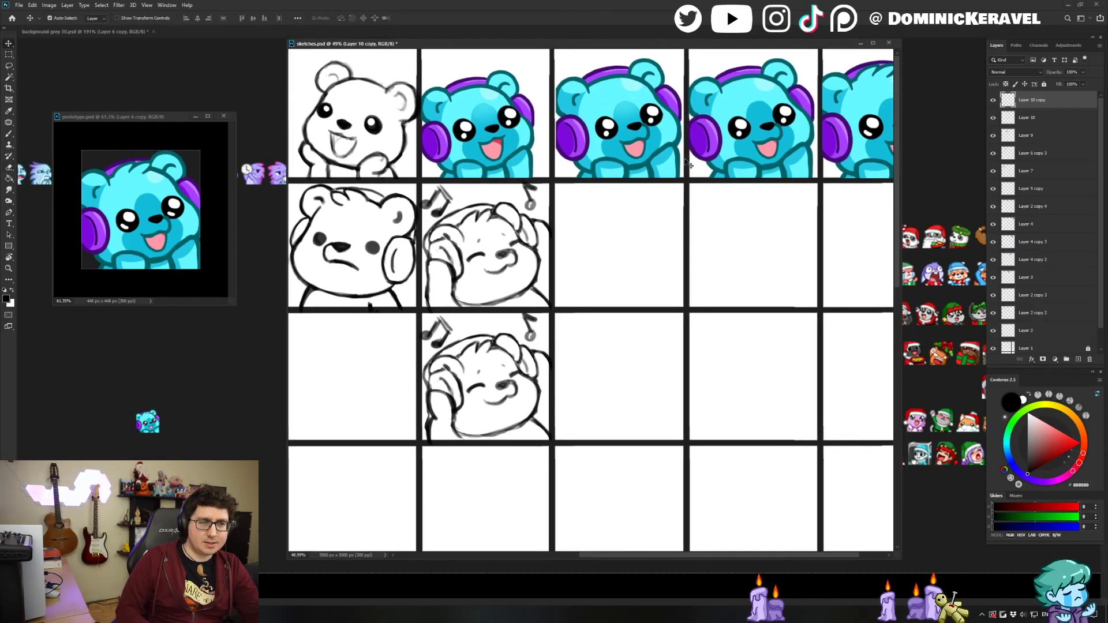
{"action": "key", "text": "ctrl+z"}
{"action": "key", "text": "ctrl+z"}
{"action": "key", "text": "ctrl+z"}
{"action": "key", "text": "ctrl+z"}
{"action": "key", "text": "ctrl+z"}
{"action": "key", "text": "ctrl+shift+z"}
{"action": "key", "text": "ctrl+shift+z"}
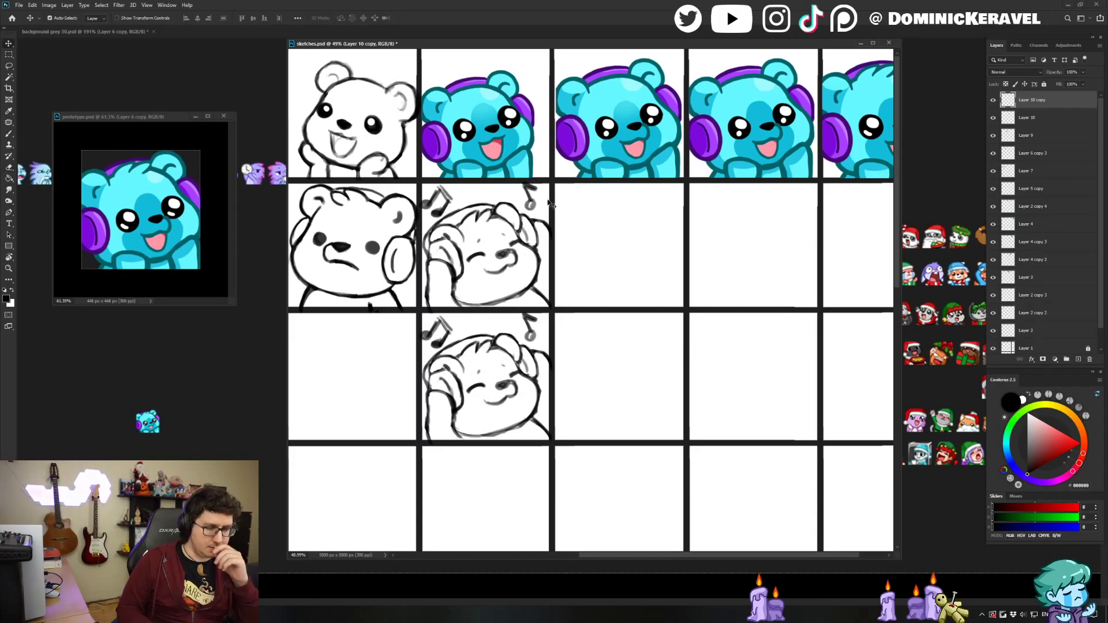
Retouch the near arm and chin lines on the copied bear in the third row.
{"action": "mouse_move", "coordinate": [441, 394]}
{"action": "left_mouse_down"}
{"action": "mouse_move", "coordinate": [456, 400]}
{"action": "mouse_move", "coordinate": [459, 427]}
{"action": "mouse_move", "coordinate": [459, 397]}
{"action": "mouse_move", "coordinate": [425, 390]}
{"action": "left_mouse_up"}
{"action": "key", "text": "e"}
{"action": "key", "text": "b"}
{"action": "left_click_drag", "start_coordinate": [482, 427], "coordinate": [456, 423]}
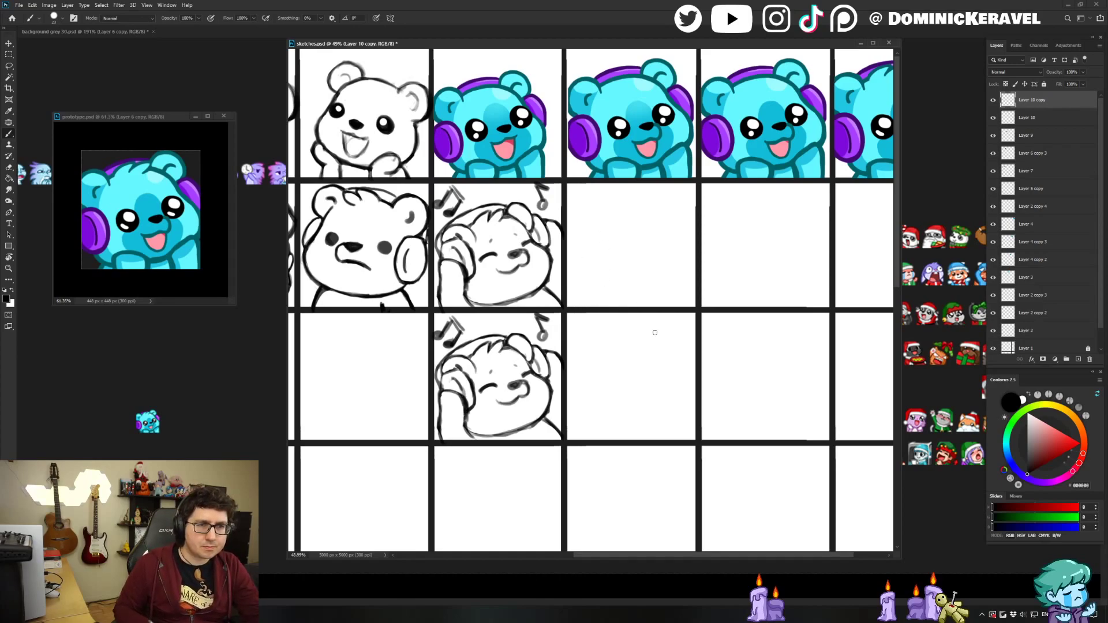
{"action": "mouse_move", "coordinate": [622, 361]}
{"action": "left_mouse_down"}
{"action": "mouse_move", "coordinate": [590, 370]}
{"action": "mouse_move", "coordinate": [631, 366]}
{"action": "mouse_move", "coordinate": [626, 358]}
{"action": "mouse_move", "coordinate": [609, 407]}
{"action": "left_mouse_up"}
{"action": "key", "text": "ctrl+z"}
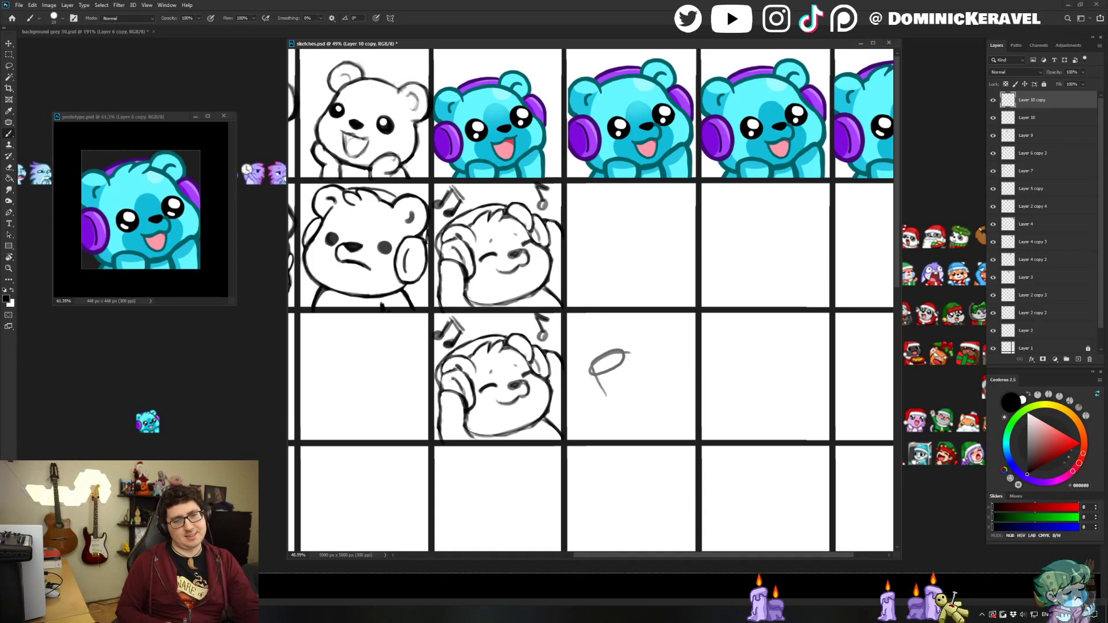
{"action": "key", "text": "ctrl+z"}
{"action": "key", "text": "ctrl+z"}
{"action": "key", "text": "ctrl+z"}
{"action": "key", "text": "ctrl+shift+z"}
Erase the far raised paw's outline on the copied bear and redraw it rounder beside the headphone cup.
{"action": "key", "text": "v"}
{"action": "key", "text": "e"}
{"action": "key", "text": "b"}
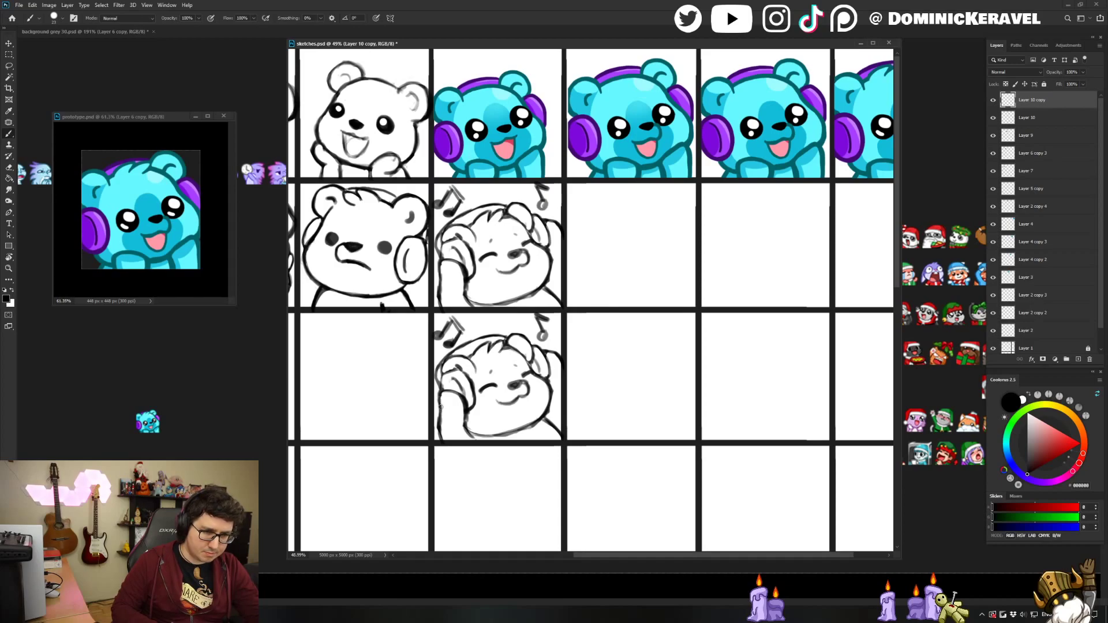
{"action": "key", "text": "e"}
{"action": "key", "text": "b"}
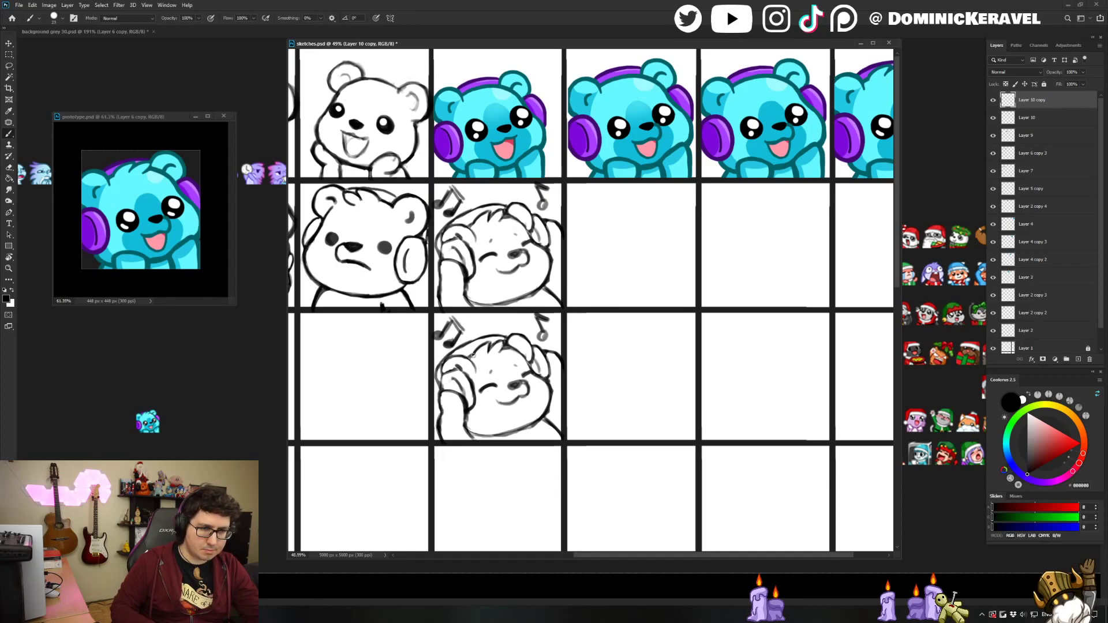
{"action": "key", "text": "e"}
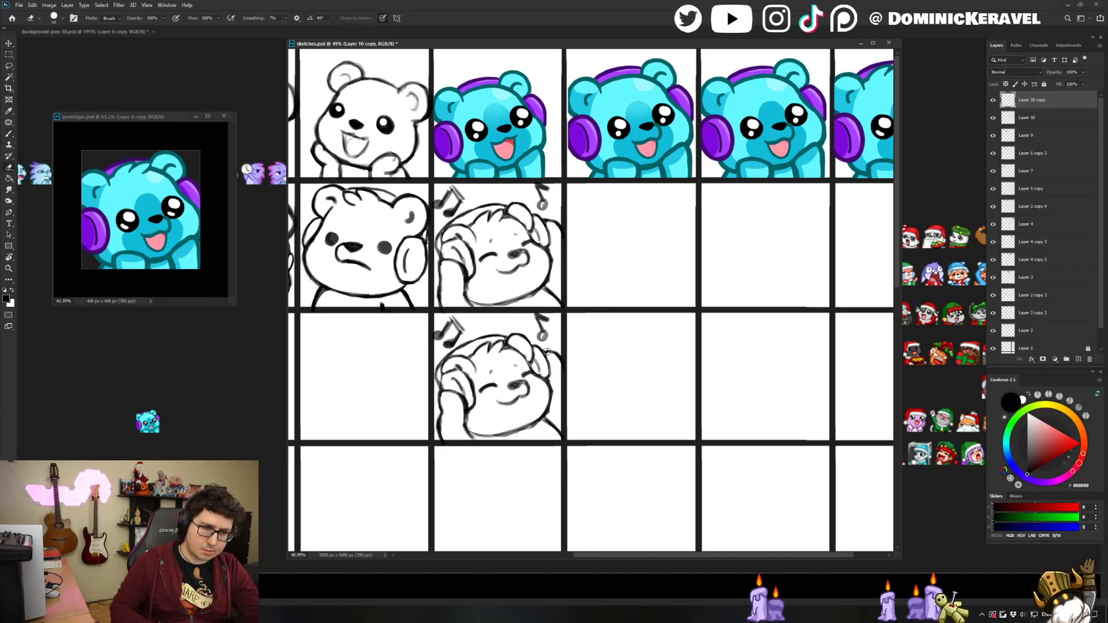
{"action": "key", "text": "b"}
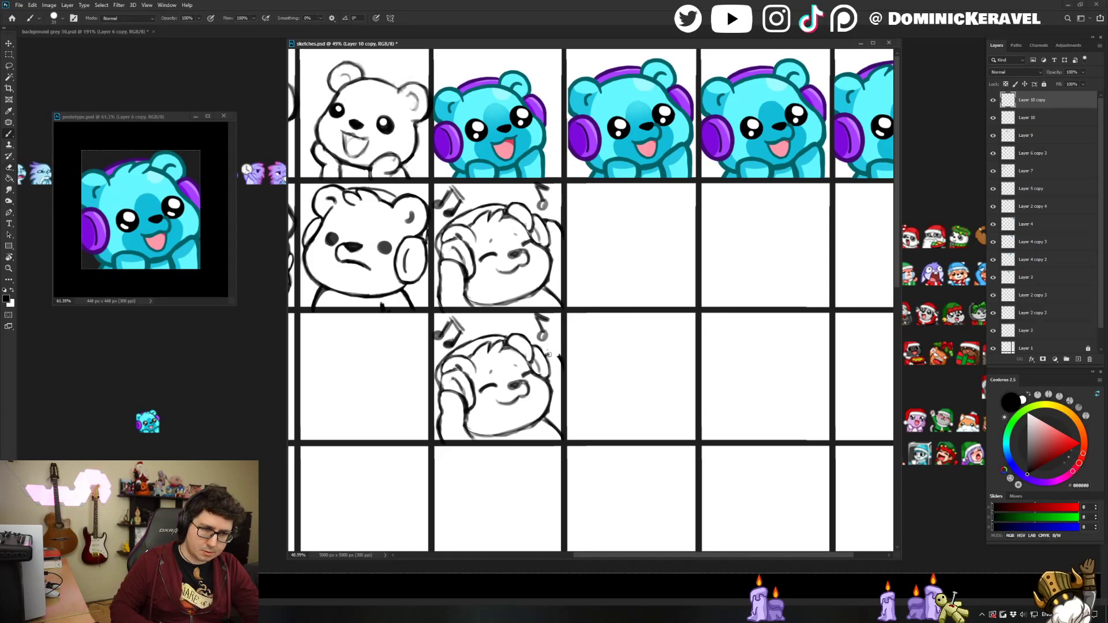
{"action": "key", "text": "e"}
{"action": "key", "text": "b"}
{"action": "left_click_drag", "start_coordinate": [560, 372], "coordinate": [567, 386]}
{"action": "key", "text": "e"}
{"action": "key", "text": "b"}
{"action": "key", "text": "e"}
{"action": "key", "text": "b"}
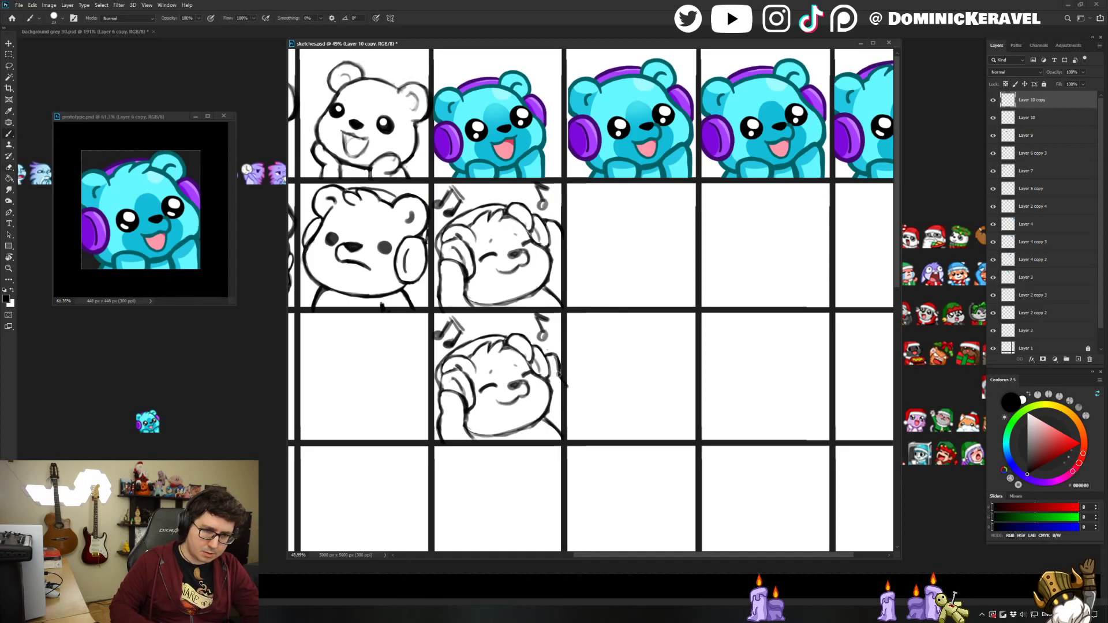
Rework the far paw's outer edge along the cell border with alternating erasing and brush strokes.
{"action": "key", "text": "e"}
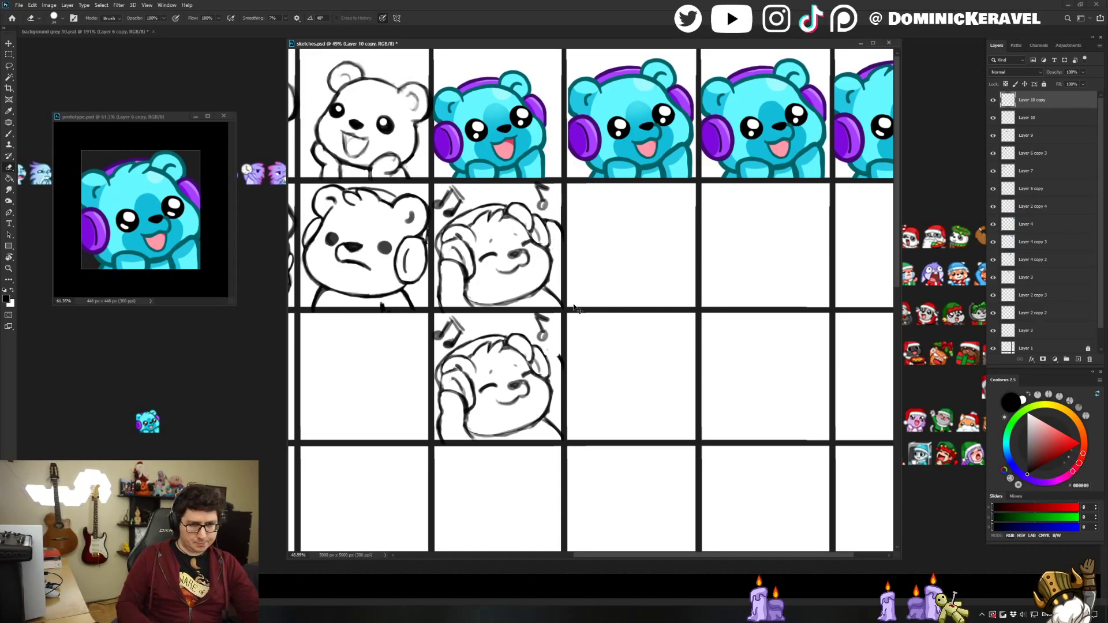
{"action": "key", "text": "b"}
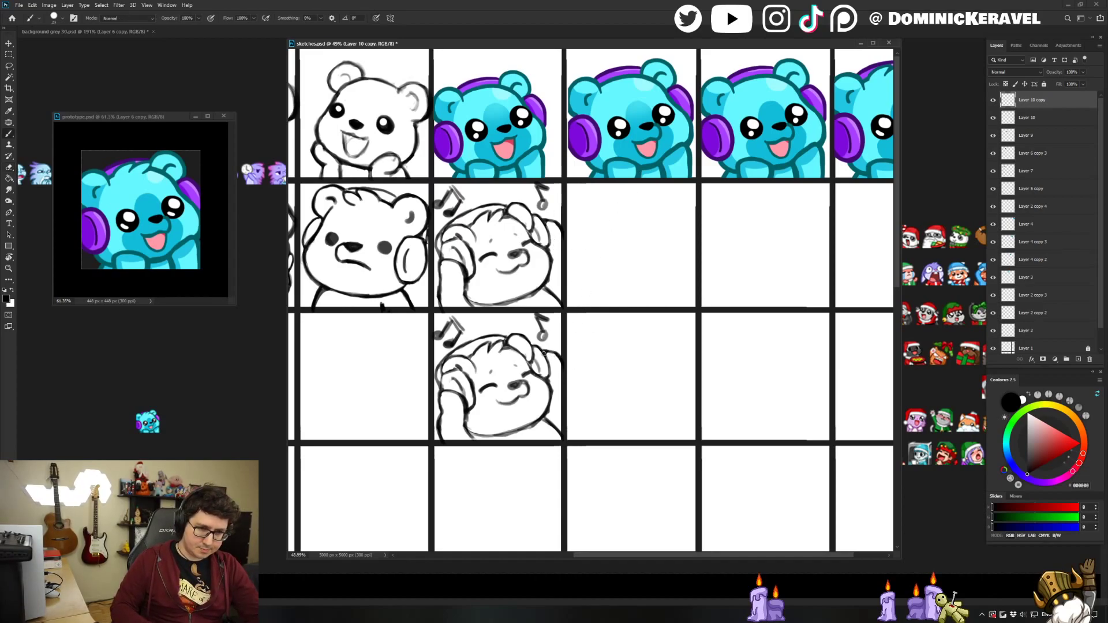
{"action": "key", "text": "e"}
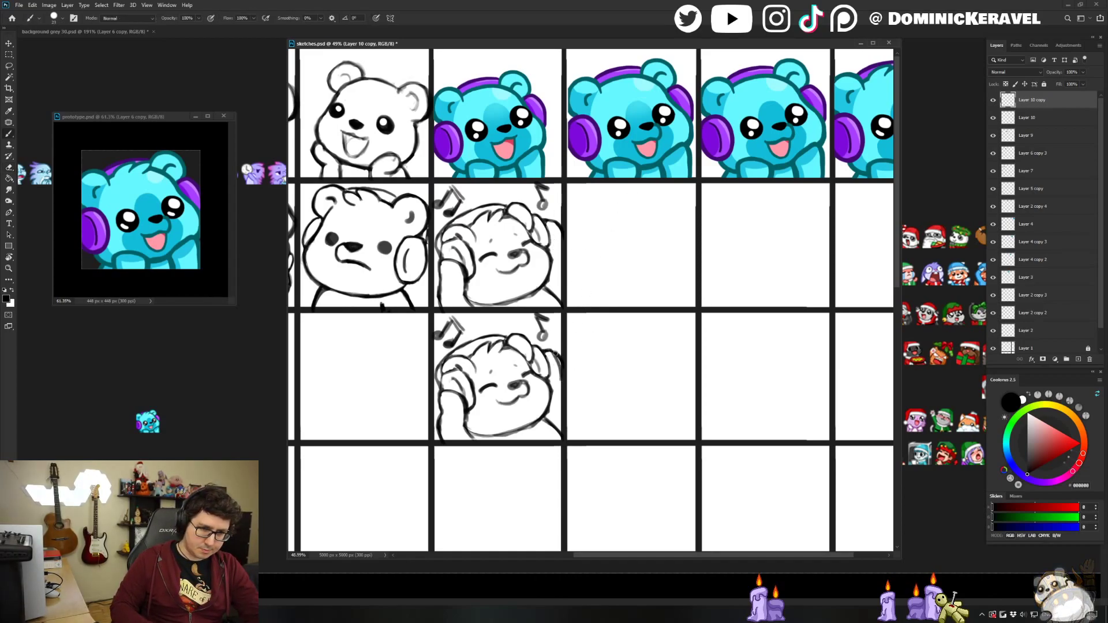
{"action": "key", "text": "b"}
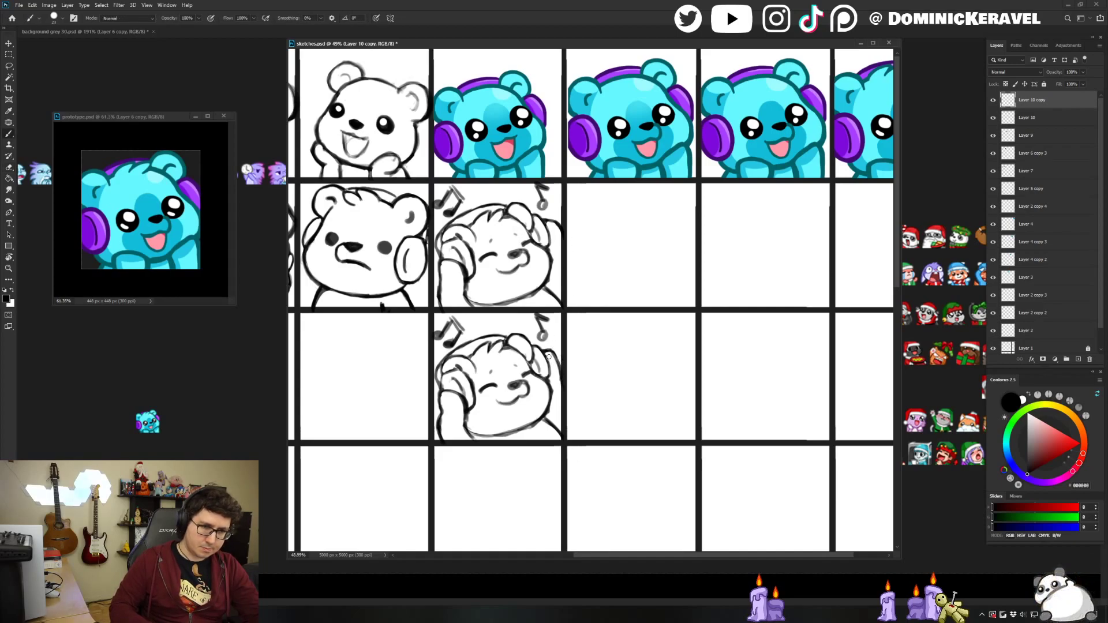
{"action": "key", "text": "e"}
{"action": "key", "text": "b"}
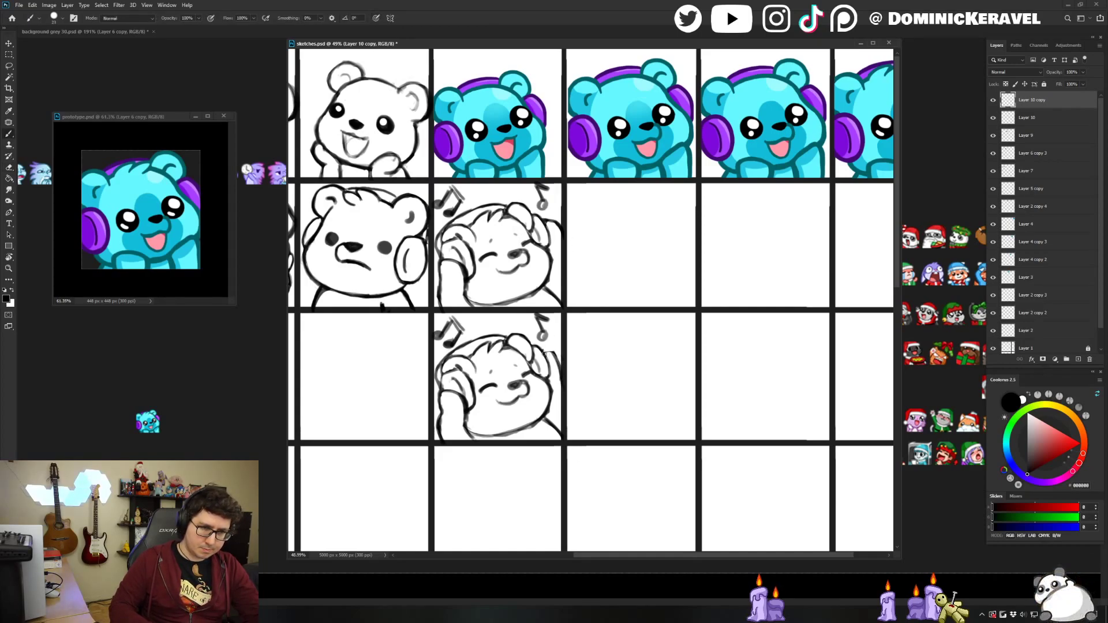
{"action": "key", "text": "e"}
{"action": "key", "text": "b"}
Clean up the lines where the far paw meets the cheek on the copied bear.
{"action": "key", "text": "e"}
{"action": "key", "text": "v"}
{"action": "key", "text": "e"}
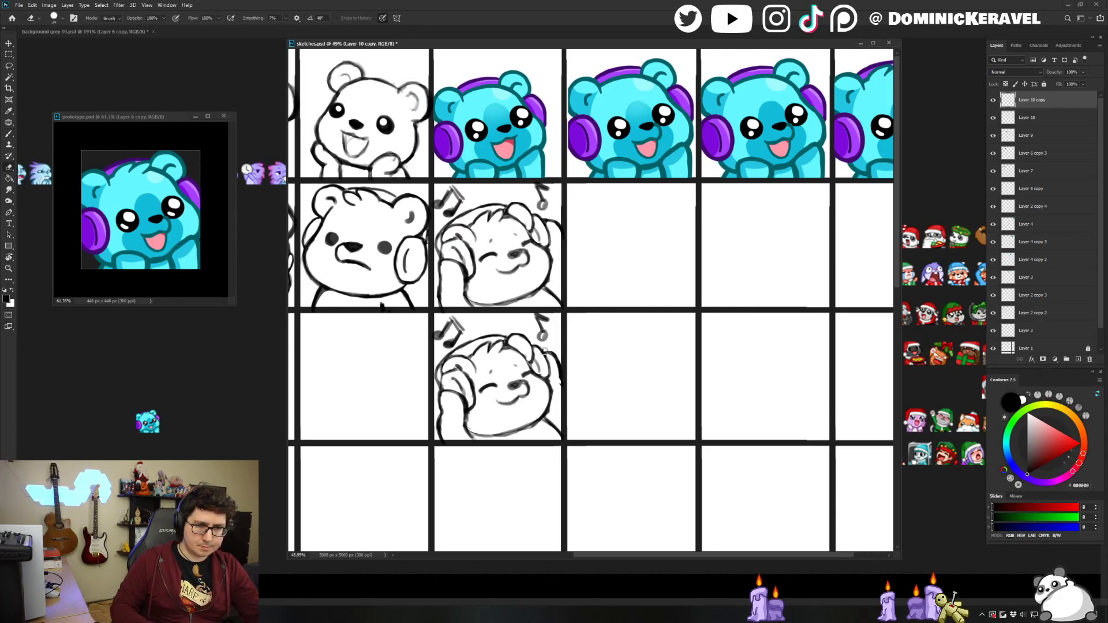
{"action": "key", "text": "v"}
{"action": "key", "text": "b"}
{"action": "key", "text": "e"}
{"action": "key", "text": "b"}
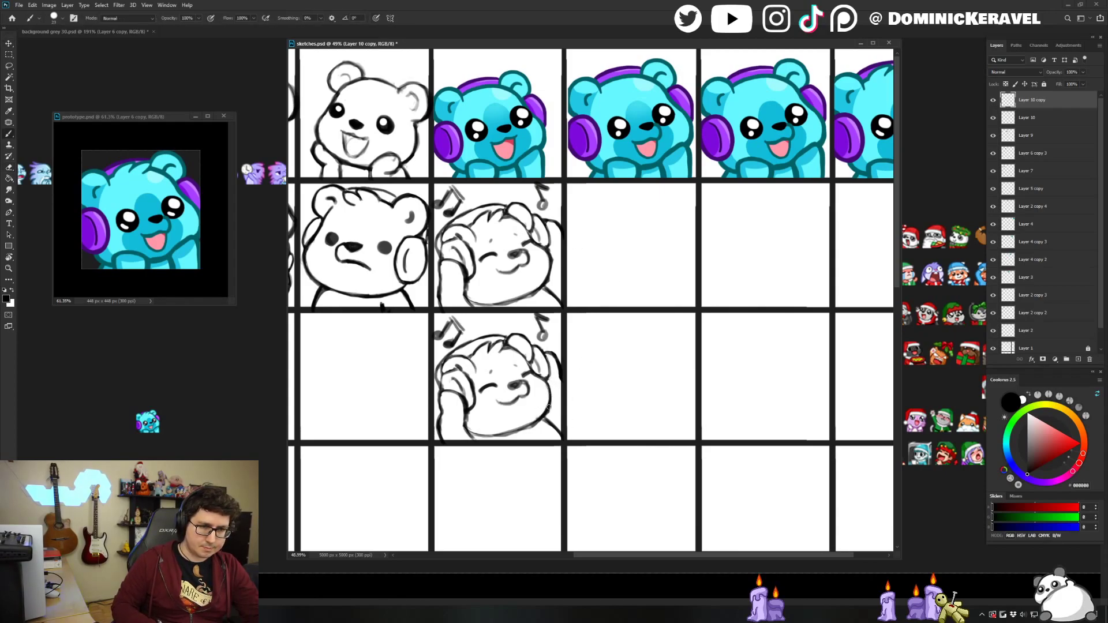
Adjust the far paw's contour on the copied bear, undoing one stray stroke.
{"action": "key", "text": "e"}
{"action": "key", "text": "v"}
{"action": "mouse_move", "coordinate": [580, 373]}
{"action": "left_mouse_down"}
{"action": "mouse_move", "coordinate": [545, 385]}
{"action": "mouse_move", "coordinate": [586, 384]}
{"action": "left_mouse_up"}
{"action": "key", "text": "b"}
{"action": "key", "text": "ctrl+z"}
{"action": "key", "text": "e"}
{"action": "key", "text": "v"}
{"action": "key", "text": "b"}
{"action": "key", "text": "v"}
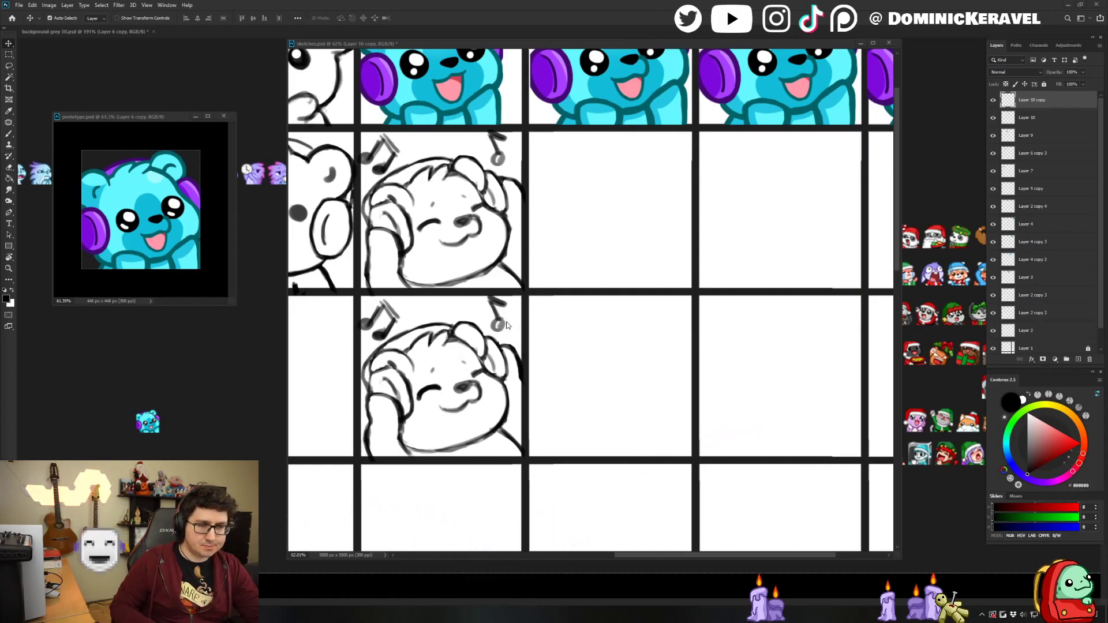
Tidy the lower cheek and redraw the shoulder line below it on the copied bear.
{"action": "left_click_drag", "start_coordinate": [507, 424], "coordinate": [556, 414]}
{"action": "key", "text": "e"}
{"action": "key", "text": "b"}
{"action": "key", "text": "e"}
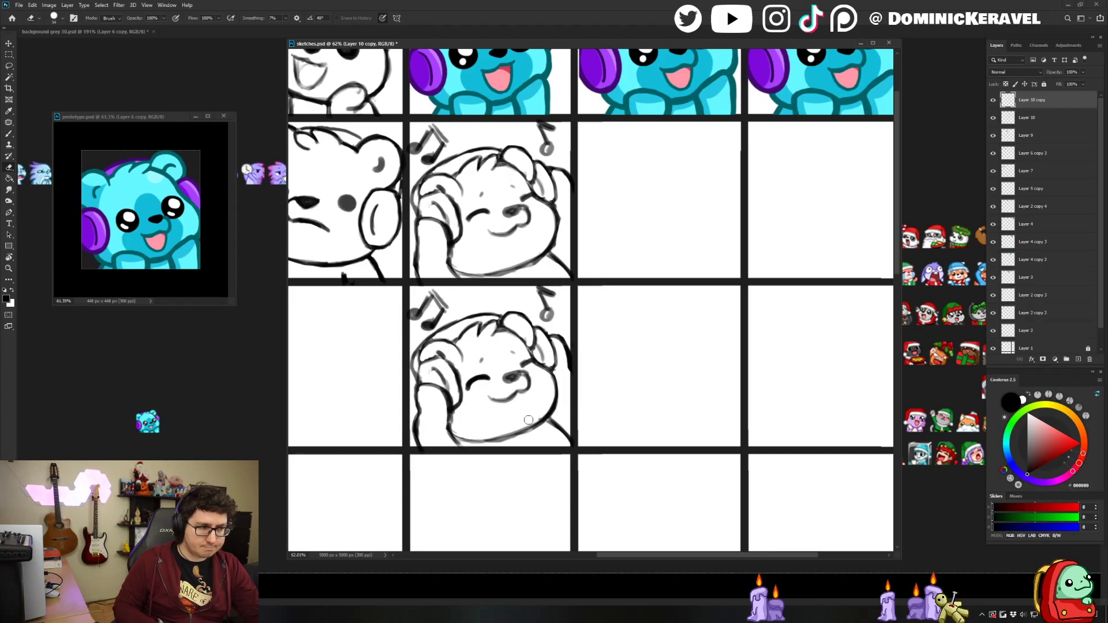
{"action": "key", "text": "b"}
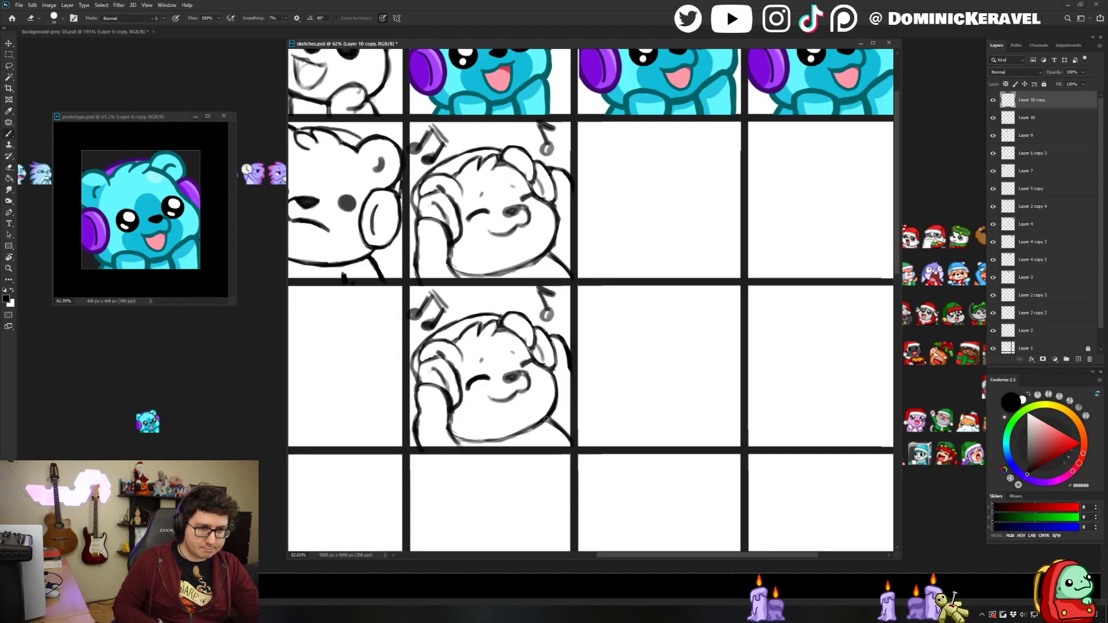
{"action": "key", "text": "v"}
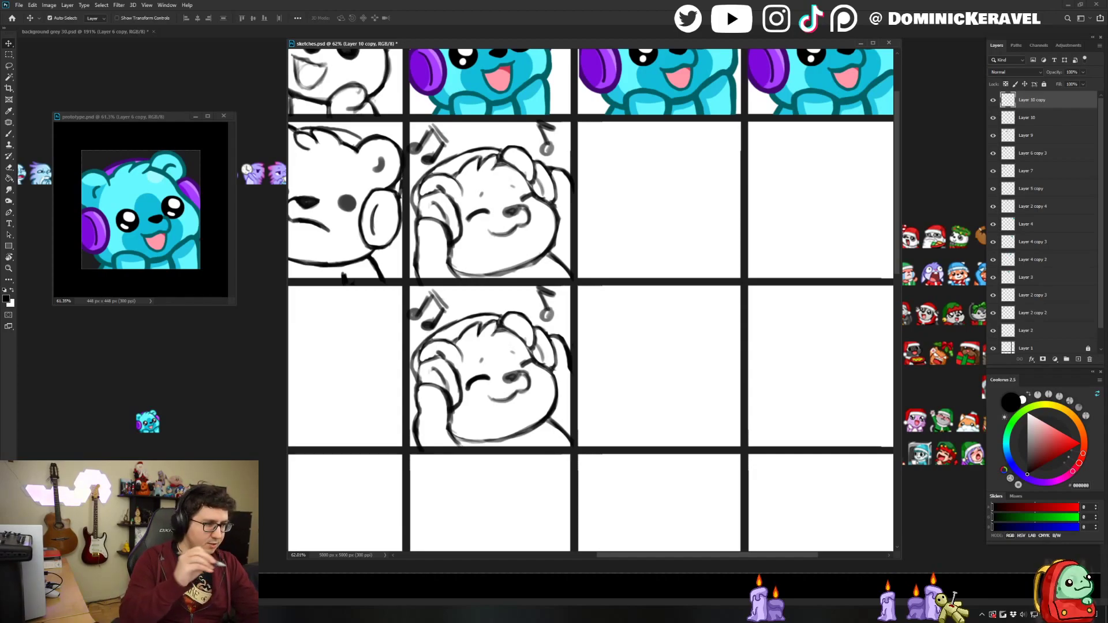
Redraw the headband's edge around the near ear and paw, erasing the overlapping strokes.
{"action": "left_click_drag", "start_coordinate": [568, 44], "coordinate": [578, 47]}
{"action": "key", "text": "e"}
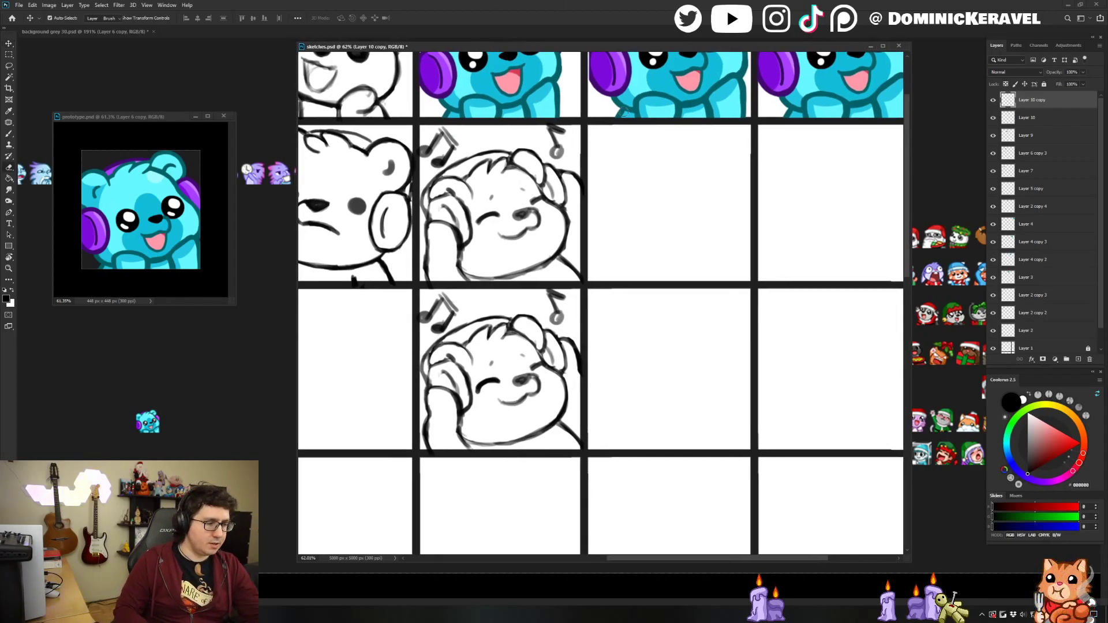
{"action": "key", "text": "b"}
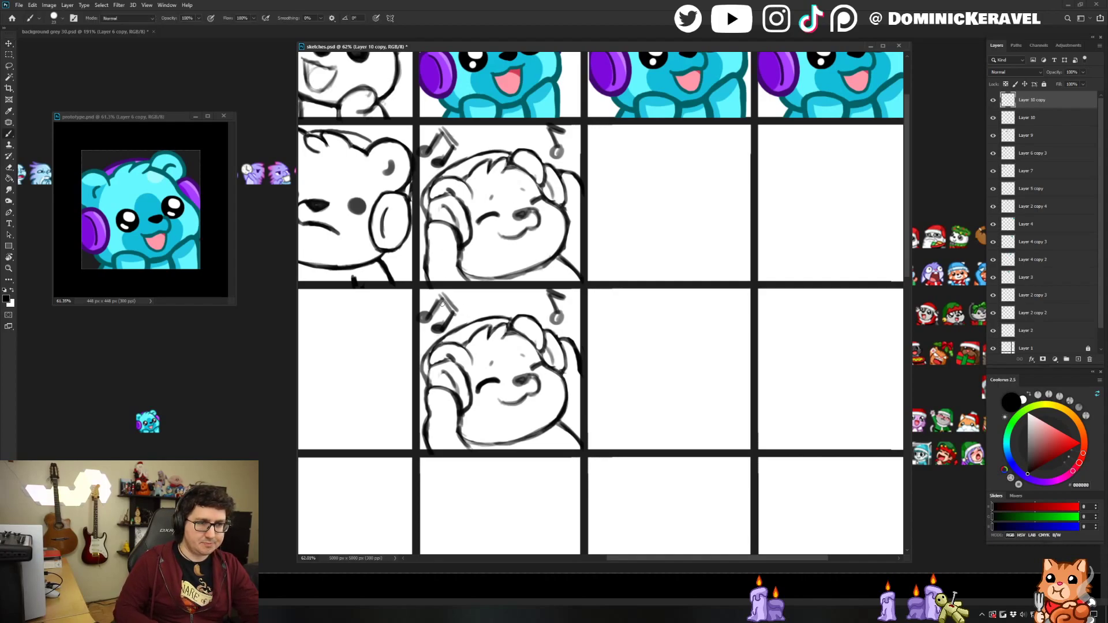
{"action": "left_click_drag", "start_coordinate": [424, 359], "coordinate": [430, 387]}
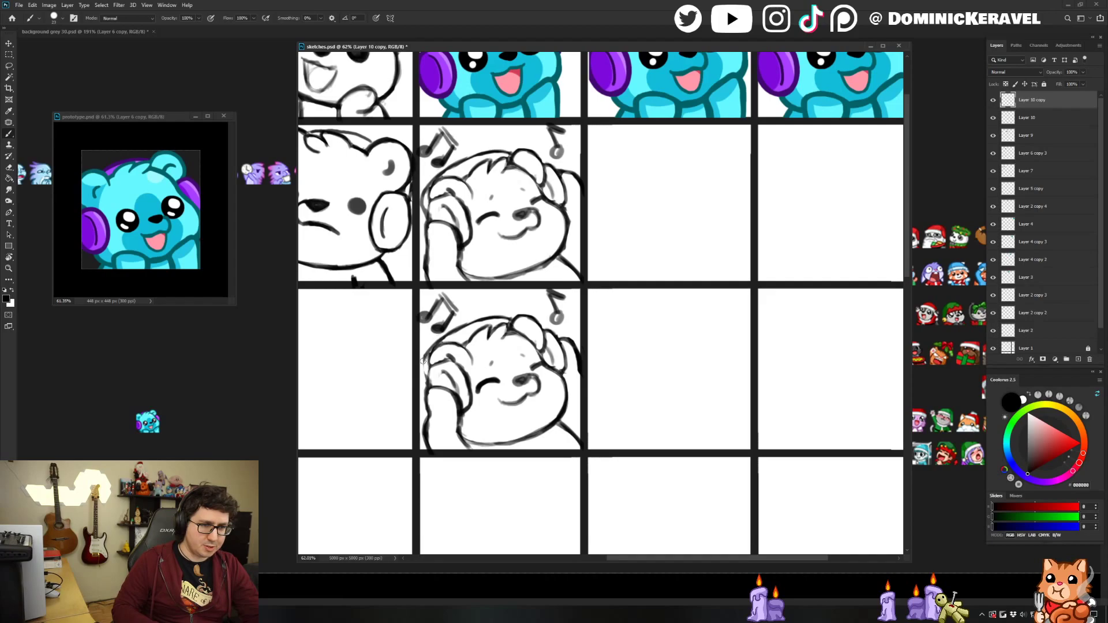
{"action": "key", "text": "e"}
{"action": "key", "text": "b"}
{"action": "mouse_move", "coordinate": [446, 361]}
{"action": "left_mouse_down"}
{"action": "mouse_move", "coordinate": [428, 376]}
{"action": "mouse_move", "coordinate": [443, 357]}
{"action": "left_mouse_up"}
{"action": "key", "text": "e"}
{"action": "key", "text": "b"}
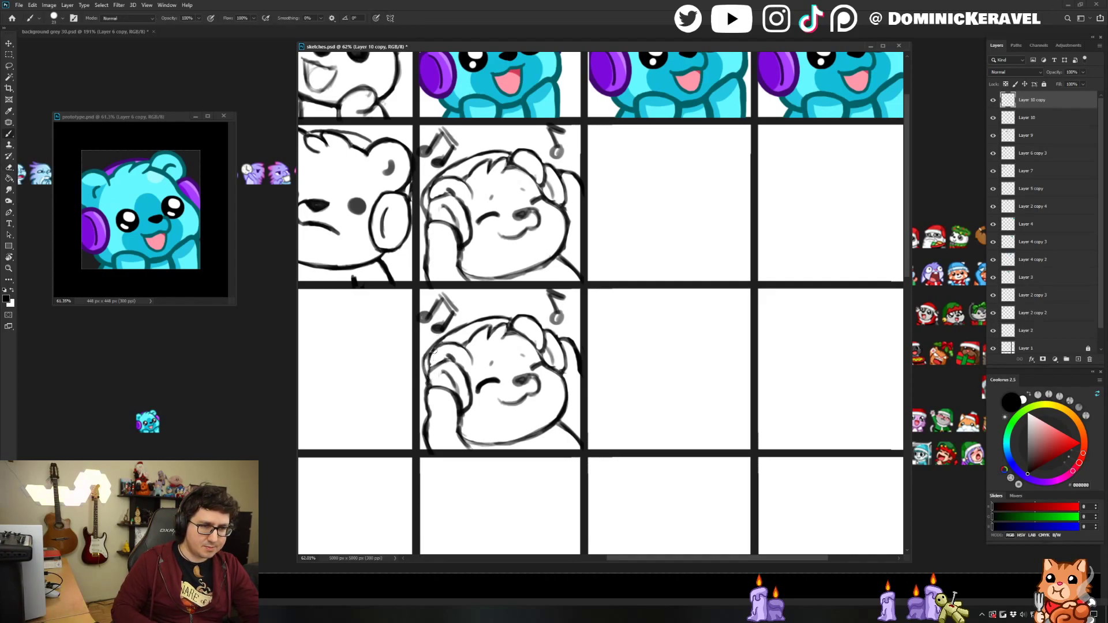
Darken the copied bear's chin line and trim its inner edge.
{"action": "key", "text": "e"}
{"action": "key", "text": "b"}
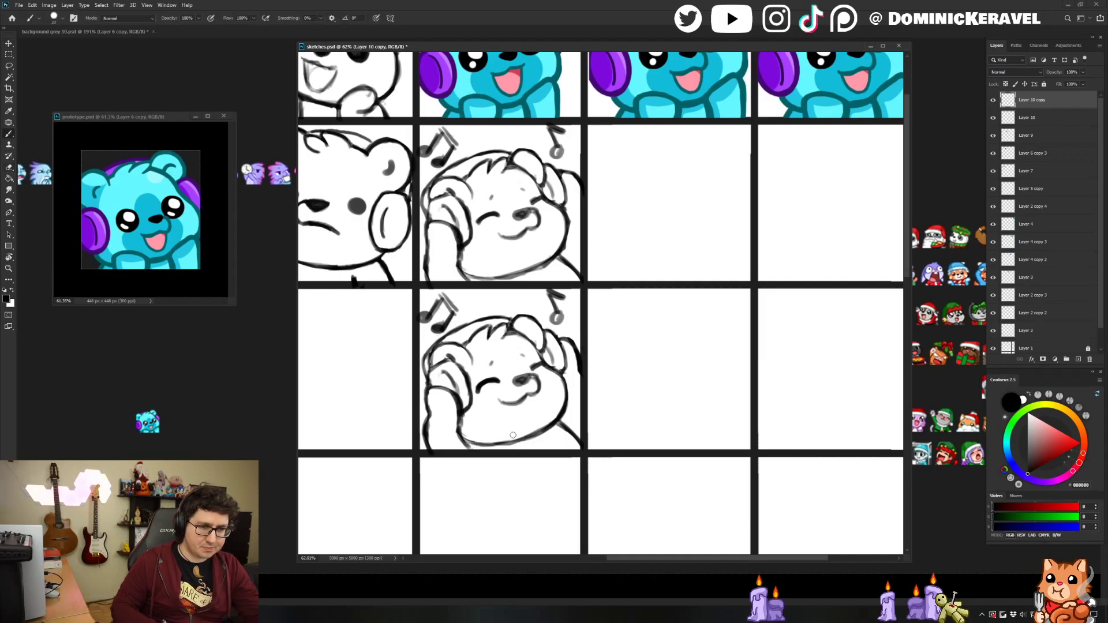
{"action": "key", "text": "e"}
{"action": "mouse_move", "coordinate": [466, 418]}
{"action": "left_mouse_down"}
{"action": "mouse_move", "coordinate": [464, 430]}
{"action": "mouse_move", "coordinate": [552, 430]}
{"action": "left_mouse_up"}
{"action": "key", "text": "b"}
{"action": "key", "text": "e"}
Delete the original headphone bear in the second row and move the reworked copy into its cell.
{"action": "key", "text": "ctrl+0"}
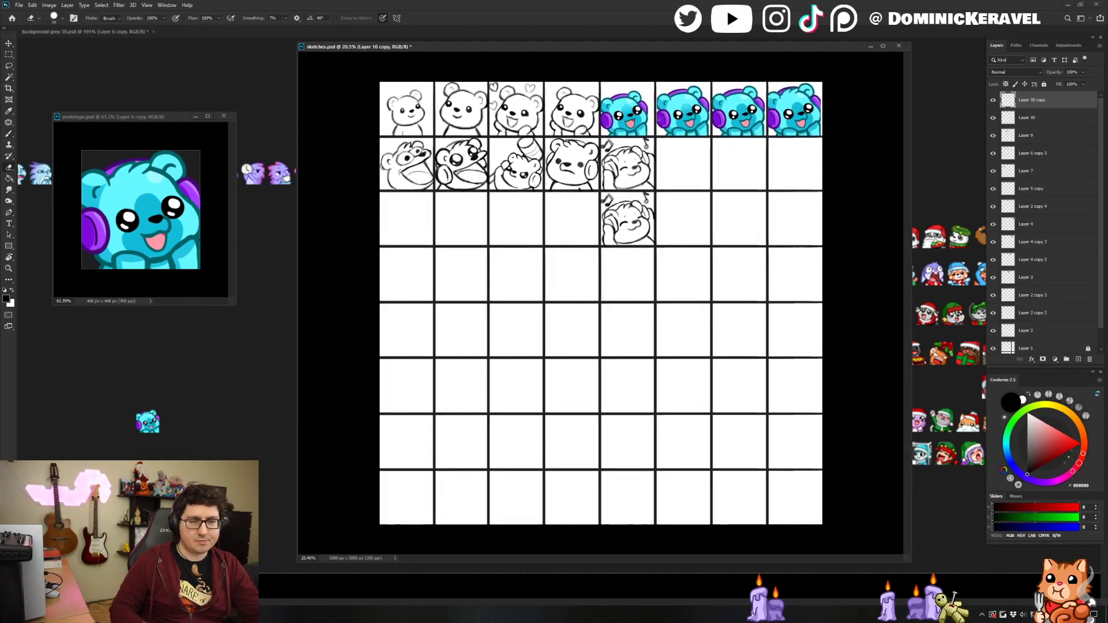
{"action": "key", "text": "v"}
{"action": "mouse_move", "coordinate": [689, 198]}
{"action": "left_mouse_down"}
{"action": "mouse_move", "coordinate": [702, 200]}
{"action": "mouse_move", "coordinate": [694, 236]}
{"action": "left_mouse_up"}
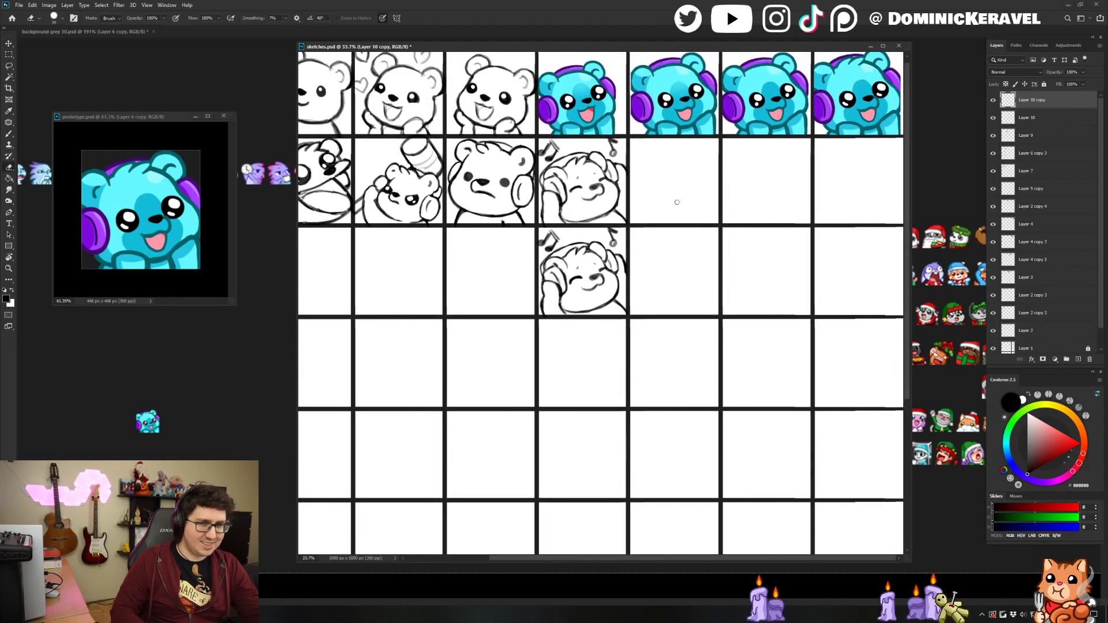
{"action": "left_click", "coordinate": [601, 195]}
{"action": "key", "text": "Delete"}
{"action": "mouse_move", "coordinate": [598, 279]}
{"action": "left_mouse_down"}
{"action": "mouse_move", "coordinate": [596, 173]}
{"action": "mouse_move", "coordinate": [592, 185]}
{"action": "left_mouse_up"}
{"action": "key", "text": "e"}
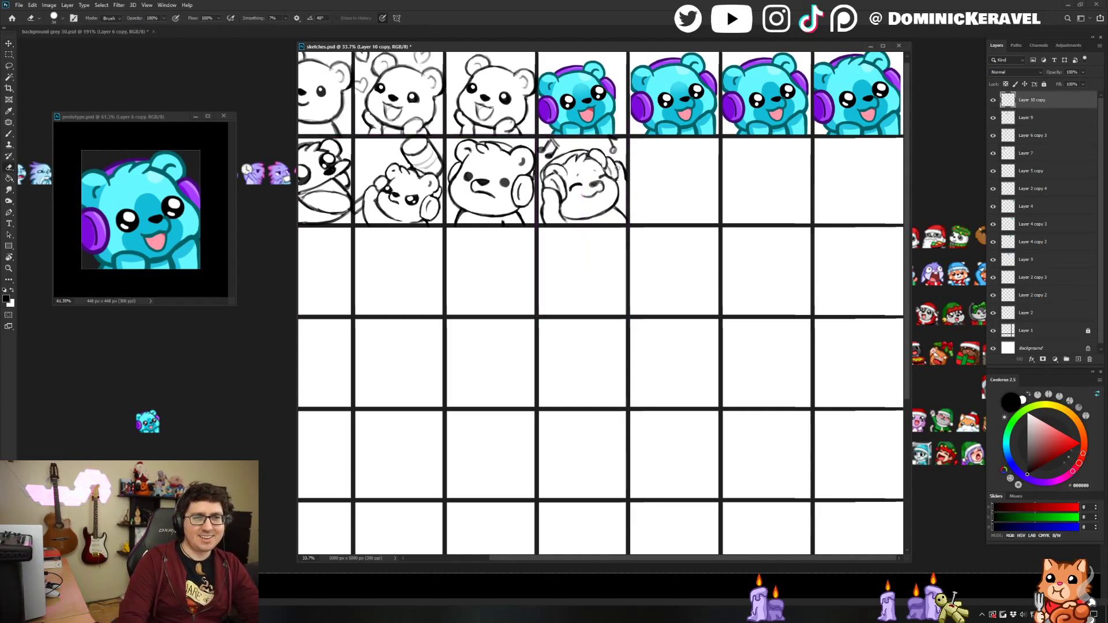
Save the sketches document.
{"action": "key", "text": "v"}
{"action": "key", "text": "e"}
{"action": "key", "text": "v"}
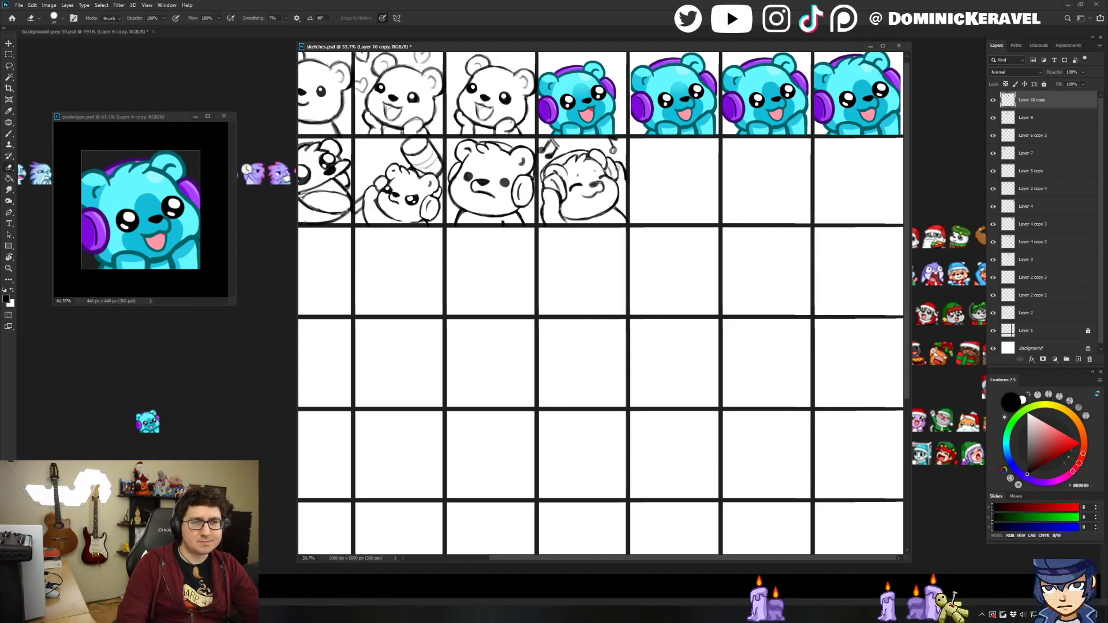
{"action": "key", "text": "ctrl+s"}
{"action": "key", "text": "shift+Left"}
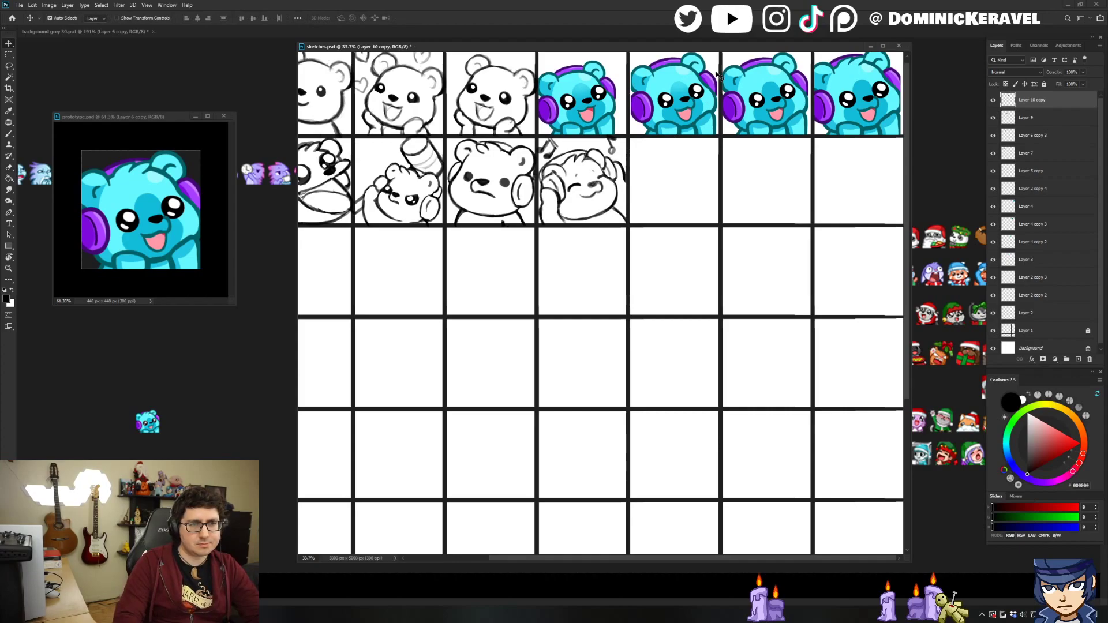
{"action": "scroll", "coordinate": [712, 228], "scroll_direction": "down", "scroll_amount": 2}
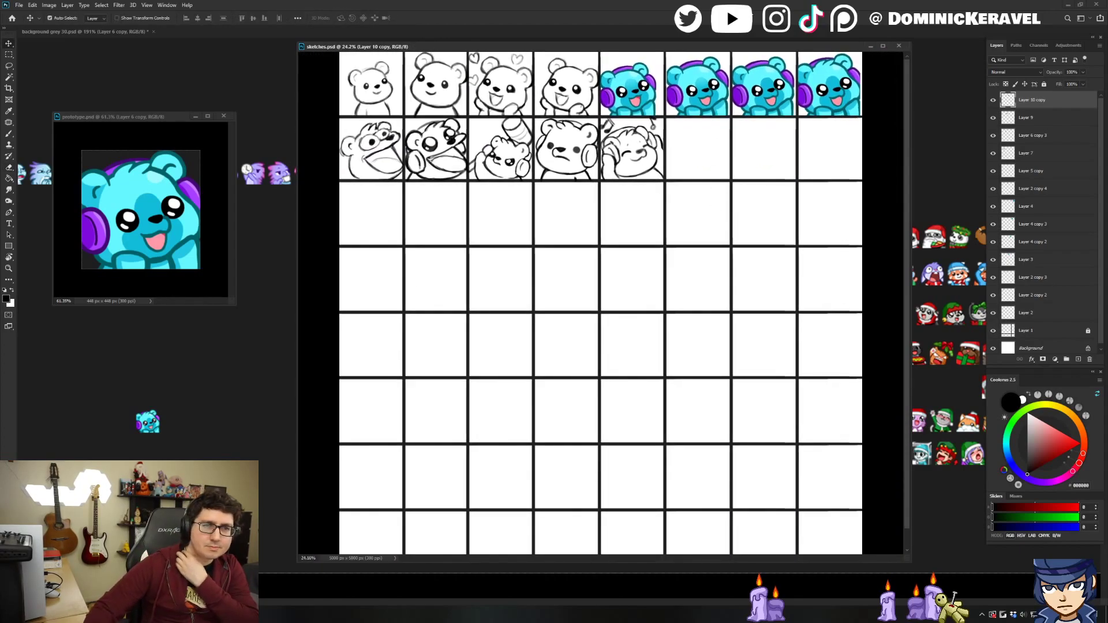
{"action": "key", "text": "ctrl"}
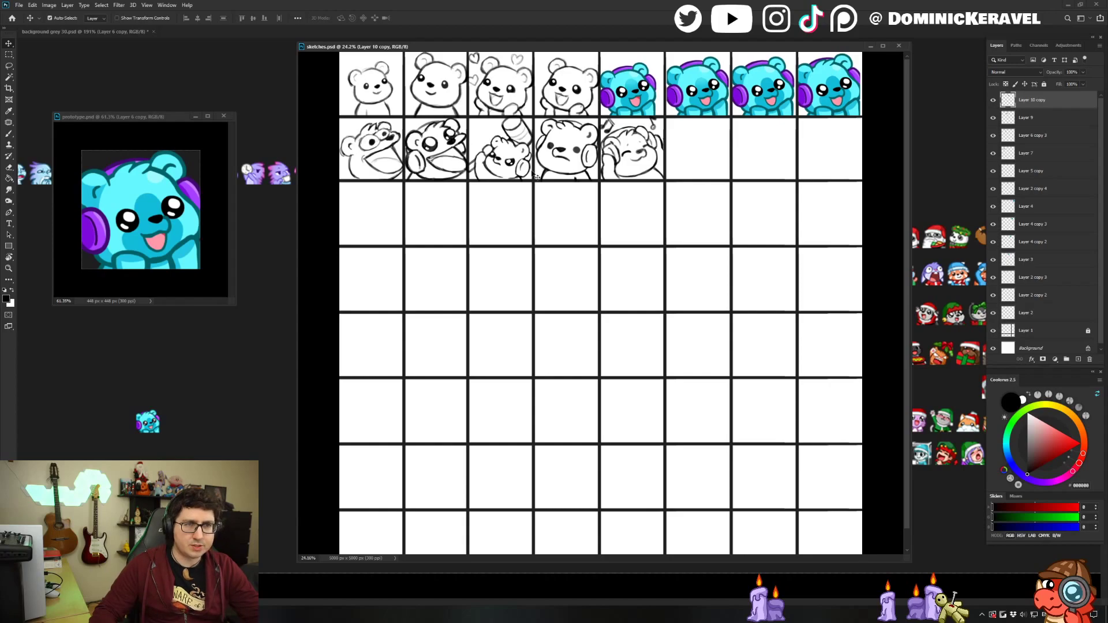
{"action": "left_click", "coordinate": [662, 210]}
{"action": "key", "text": "e"}
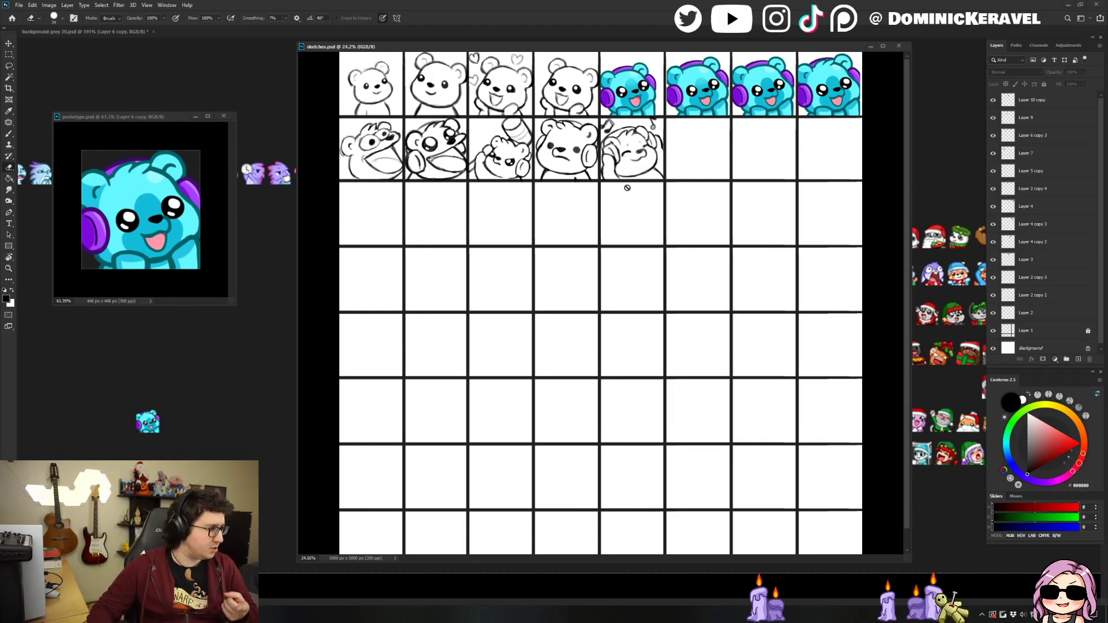
{"action": "key", "text": "v"}
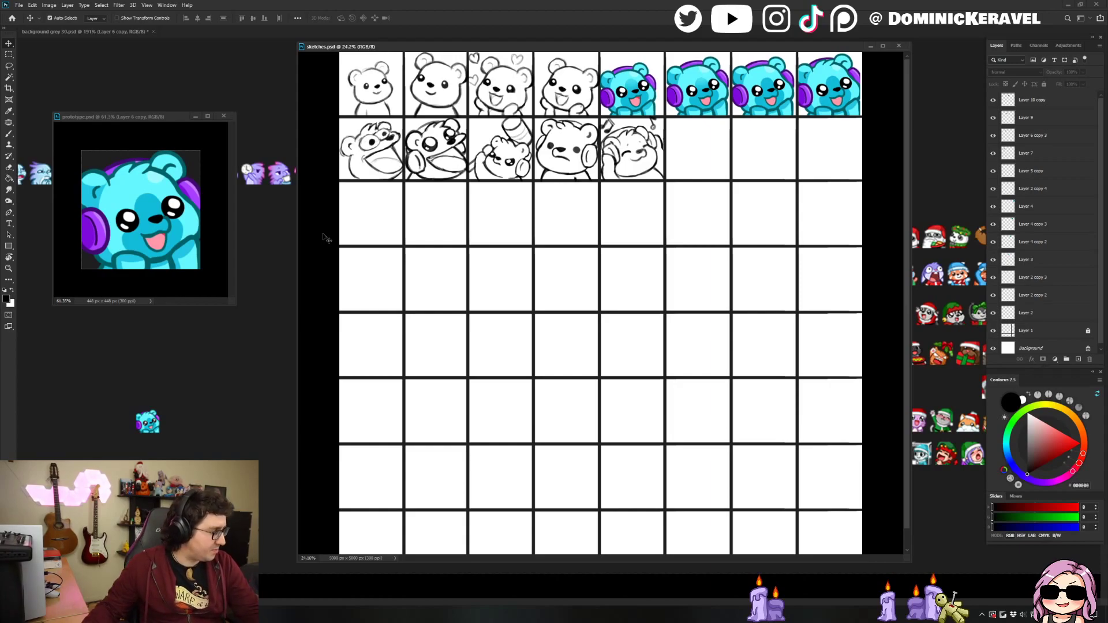
{"action": "key", "text": "e"}
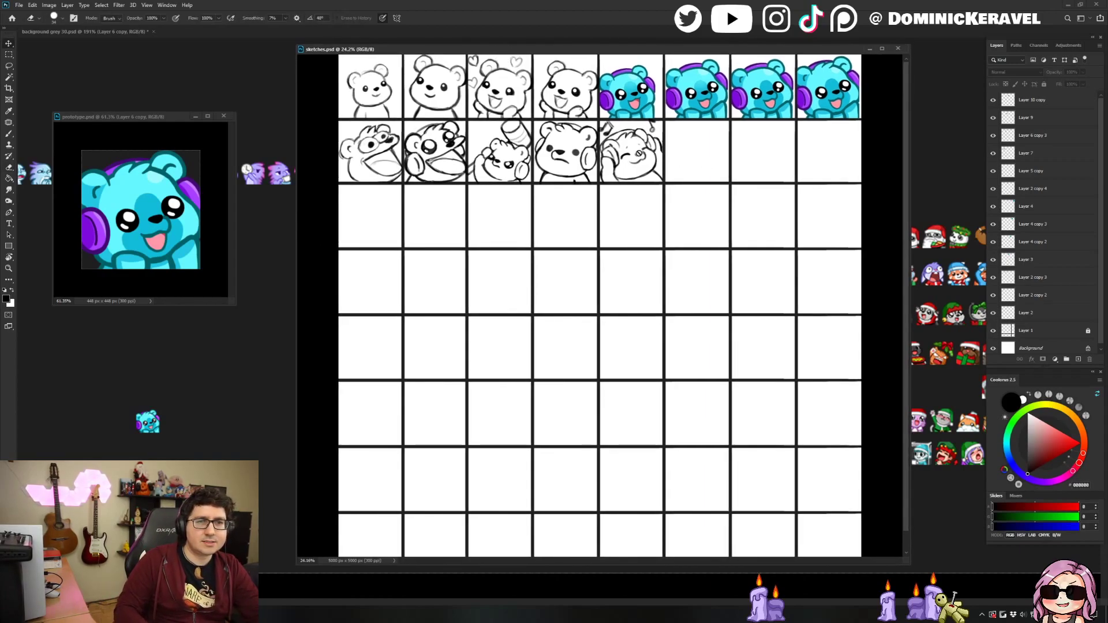
{"action": "key", "text": "v"}
{"action": "left_click", "coordinate": [638, 154]}
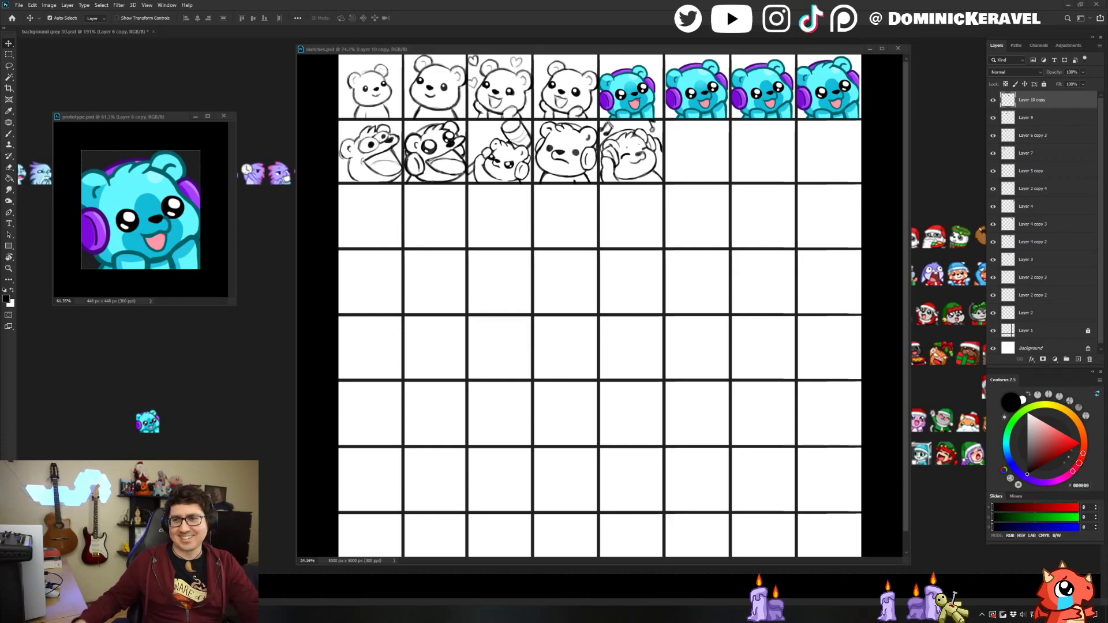
{"action": "left_click_drag", "start_coordinate": [425, 48], "coordinate": [421, 45]}
{"action": "key", "text": "b"}
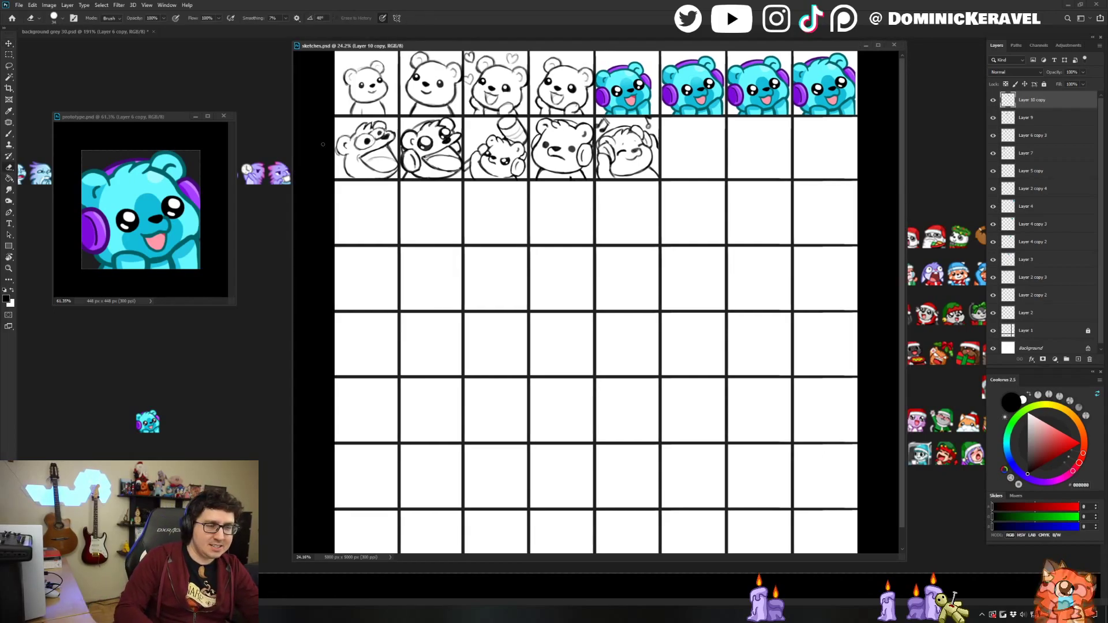
{"action": "key", "text": "v"}
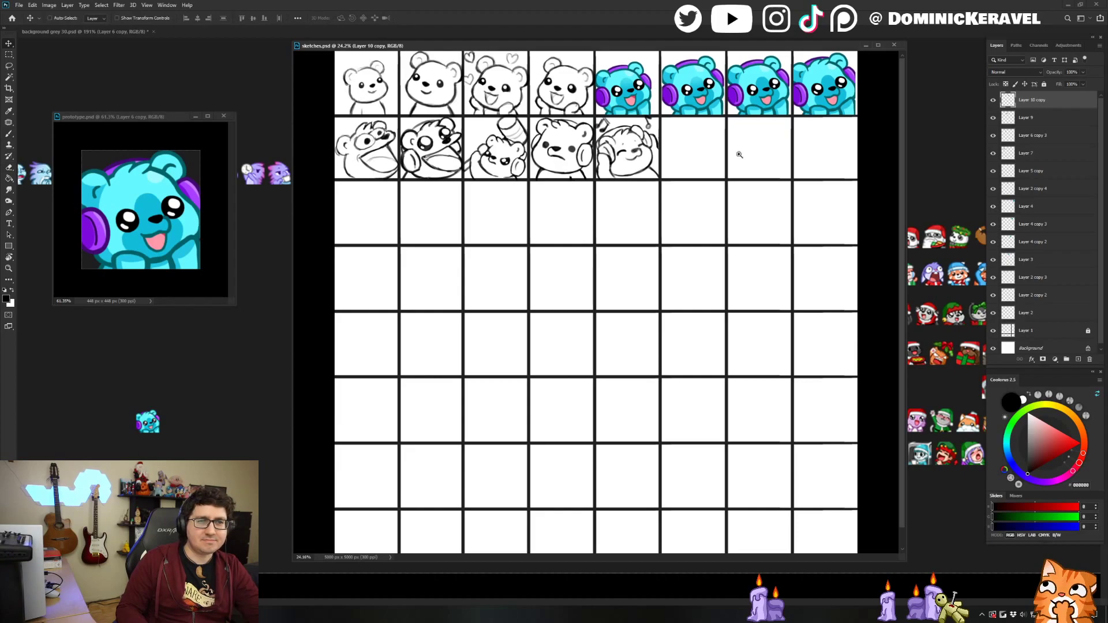
Add a new empty layer above the closed-eyed headphone bear's layer for the next emote sketch.
{"action": "scroll", "coordinate": [727, 164], "scroll_direction": "up", "scroll_amount": 2}
{"action": "left_click", "coordinate": [993, 100]}
{"action": "left_click", "coordinate": [993, 101]}
{"action": "scroll", "coordinate": [1055, 16], "scroll_direction": "up", "scroll_amount": 1}
{"action": "key", "text": "ctrl+shift+n"}
{"action": "key", "text": "Return"}
{"action": "left_click_drag", "start_coordinate": [423, 255], "coordinate": [498, 244]}
{"action": "left_click_drag", "start_coordinate": [536, 210], "coordinate": [354, 284]}
{"action": "key", "text": "b"}
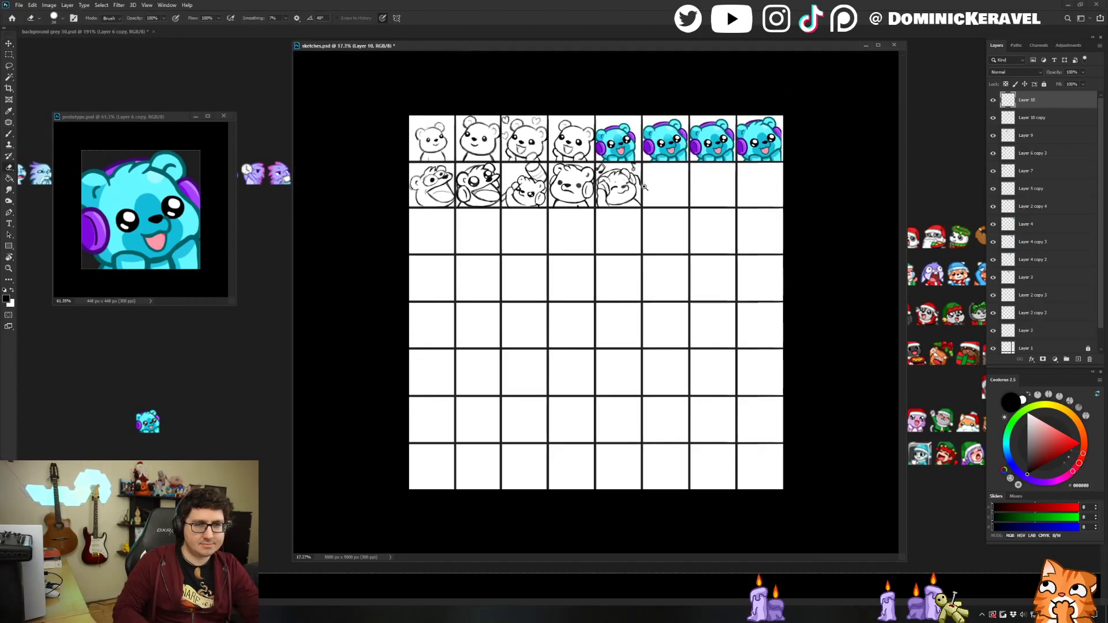
Save the sketches document with the new empty layer.
{"action": "scroll", "coordinate": [646, 183], "scroll_direction": "up", "scroll_amount": 5}
{"action": "left_click_drag", "start_coordinate": [612, 218], "coordinate": [648, 203]}
{"action": "key", "text": "ctrl+z"}
{"action": "left_click_drag", "start_coordinate": [727, 196], "coordinate": [637, 226]}
{"action": "key", "text": "v"}
{"action": "key", "text": "ctrl+s"}
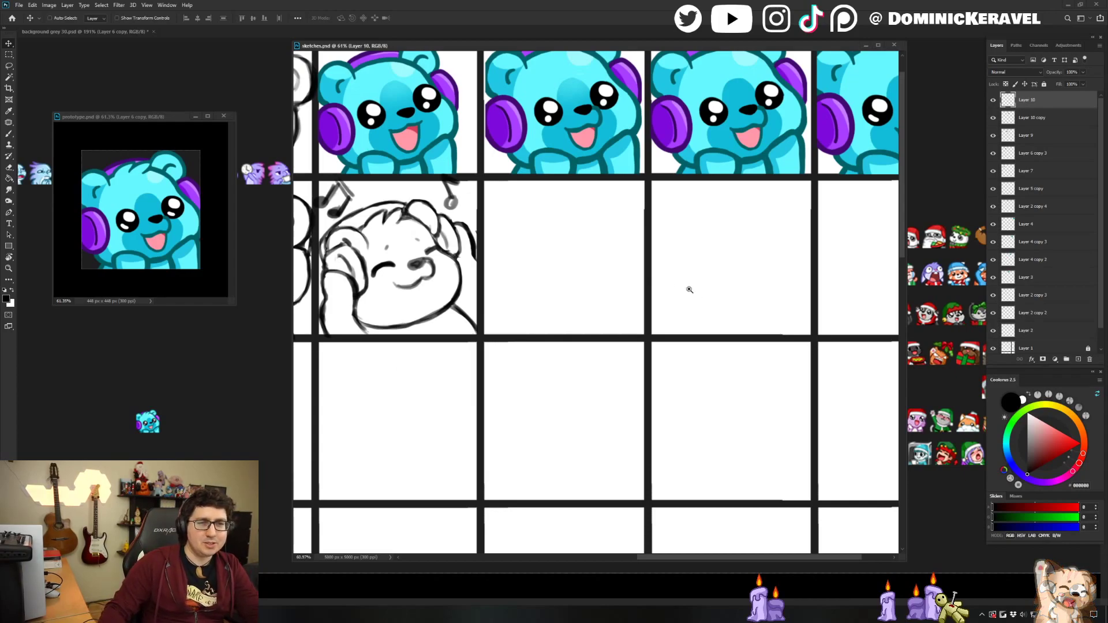
{"action": "scroll", "coordinate": [685, 286], "scroll_direction": "down", "scroll_amount": 5}
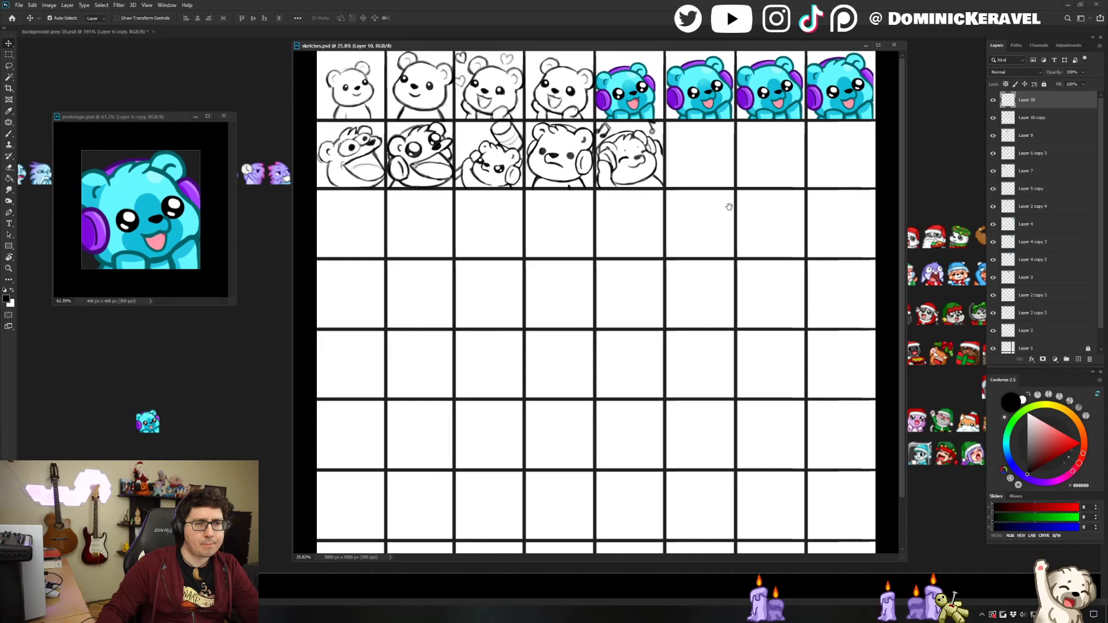
{"action": "scroll", "coordinate": [696, 222], "scroll_direction": "up", "scroll_amount": 2}
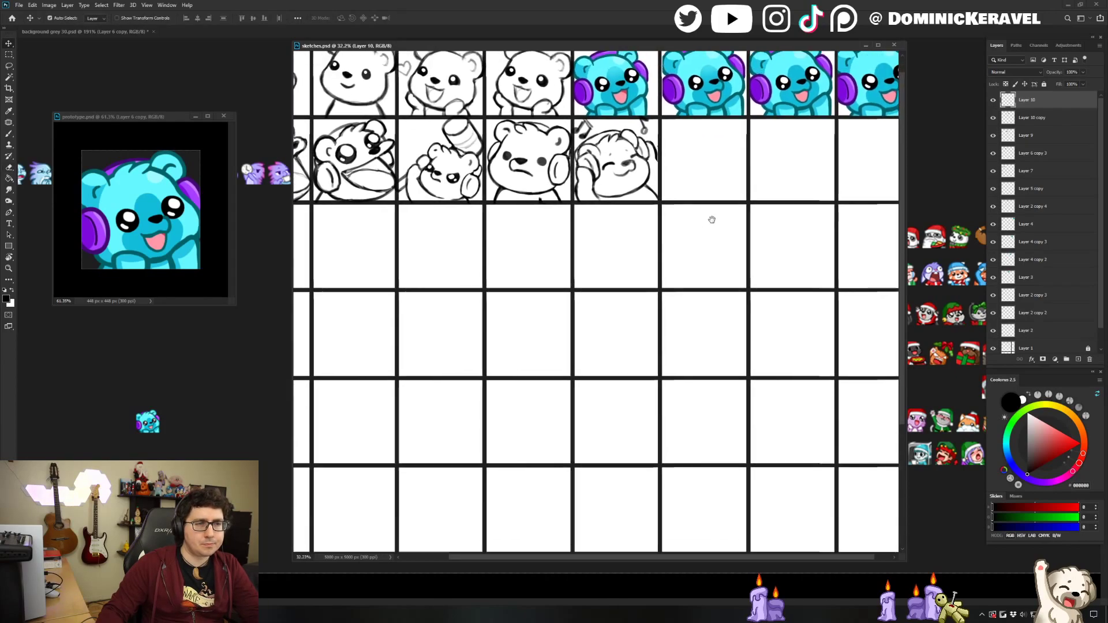
{"action": "left_click_drag", "start_coordinate": [710, 214], "coordinate": [740, 249]}
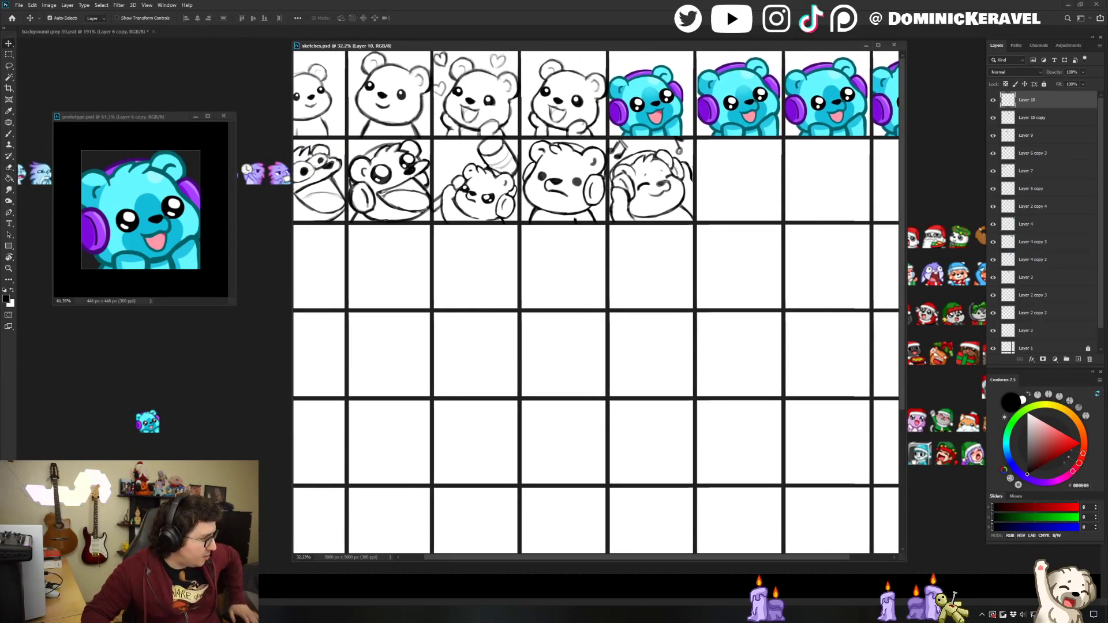
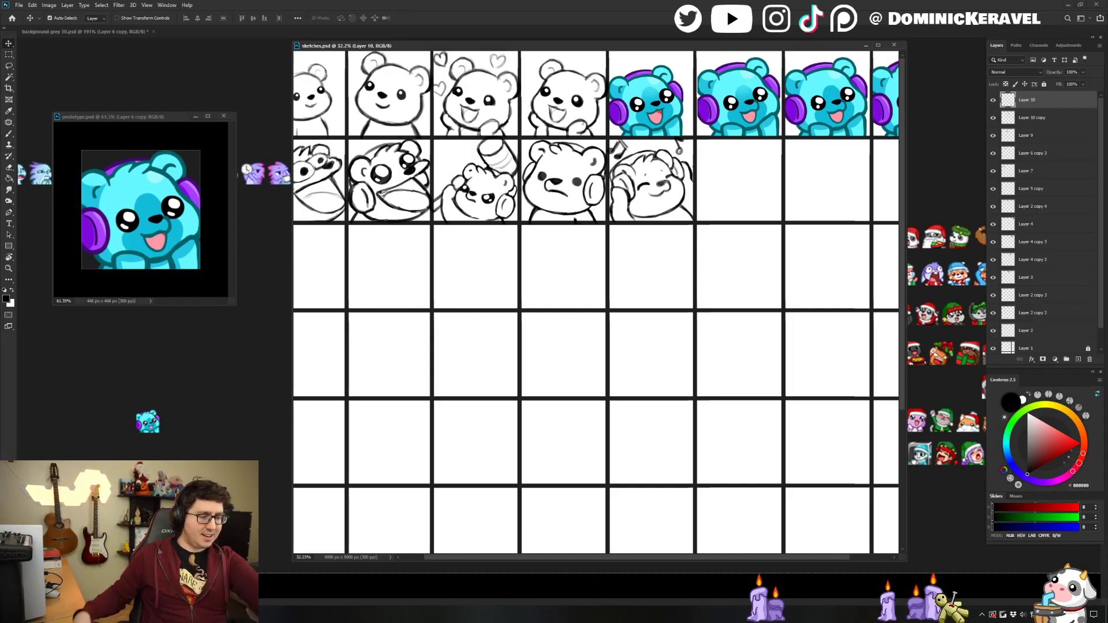
{"action": "left_click_drag", "start_coordinate": [501, 46], "coordinate": [500, 45]}
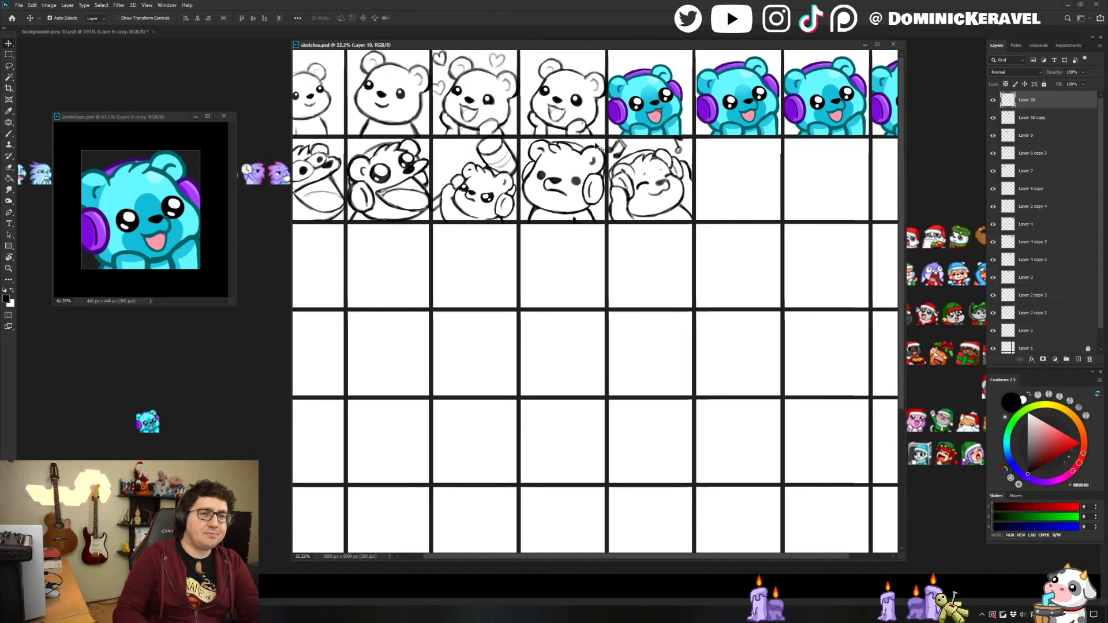
{"action": "scroll", "coordinate": [632, 187], "scroll_direction": "up", "scroll_amount": 5}
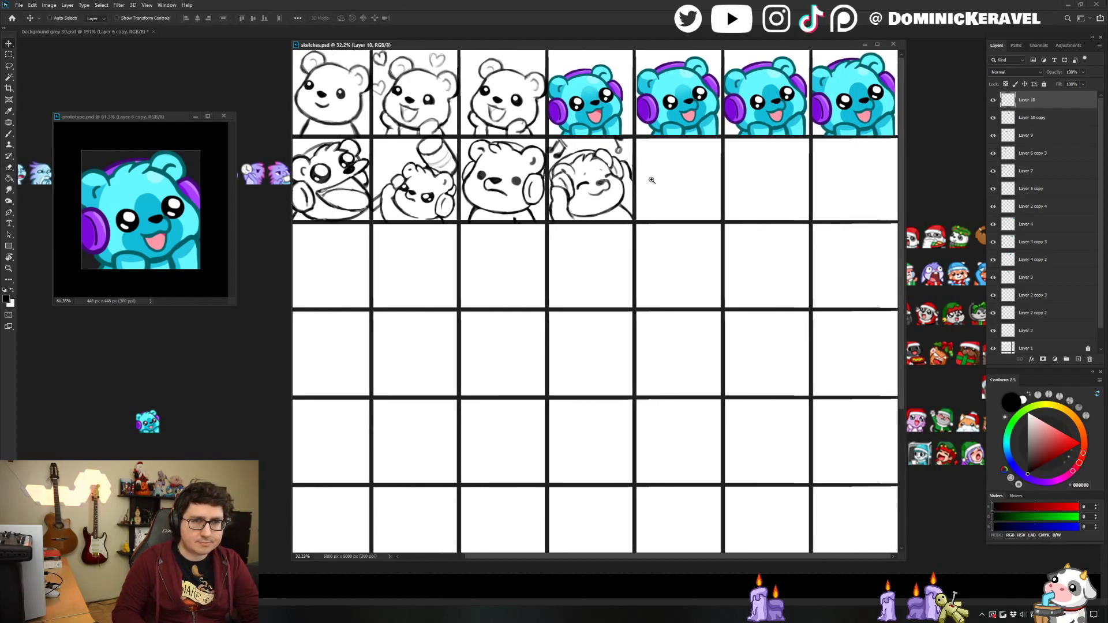
{"action": "key", "text": "b"}
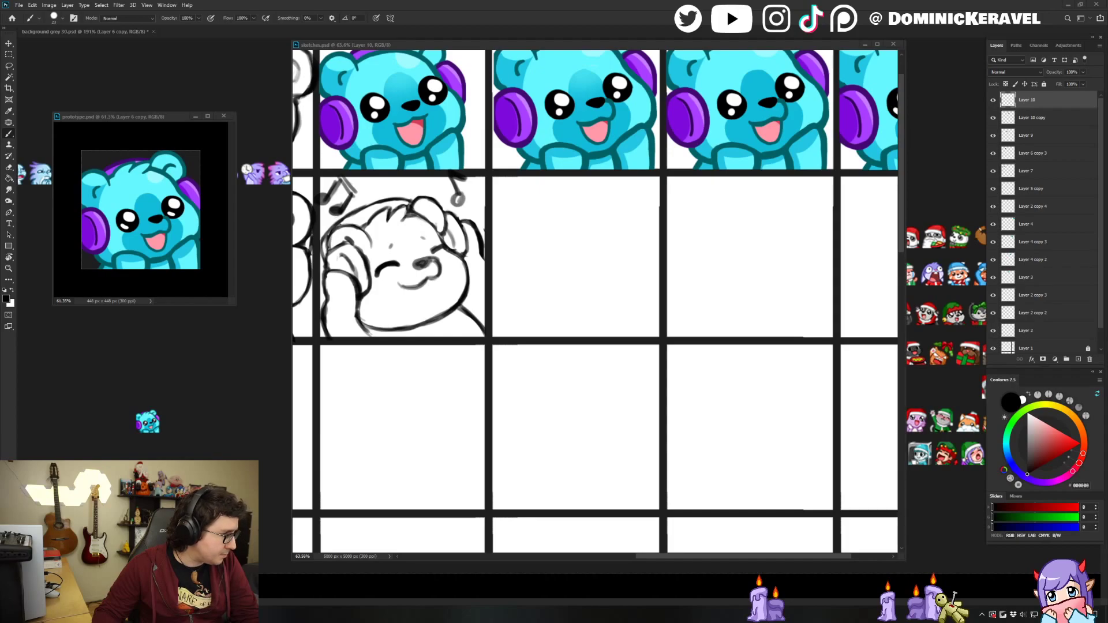
Bring up the emote overview in background grey 30.psd and move the sketches window clear of its rows.
{"action": "left_click", "coordinate": [128, 39]}
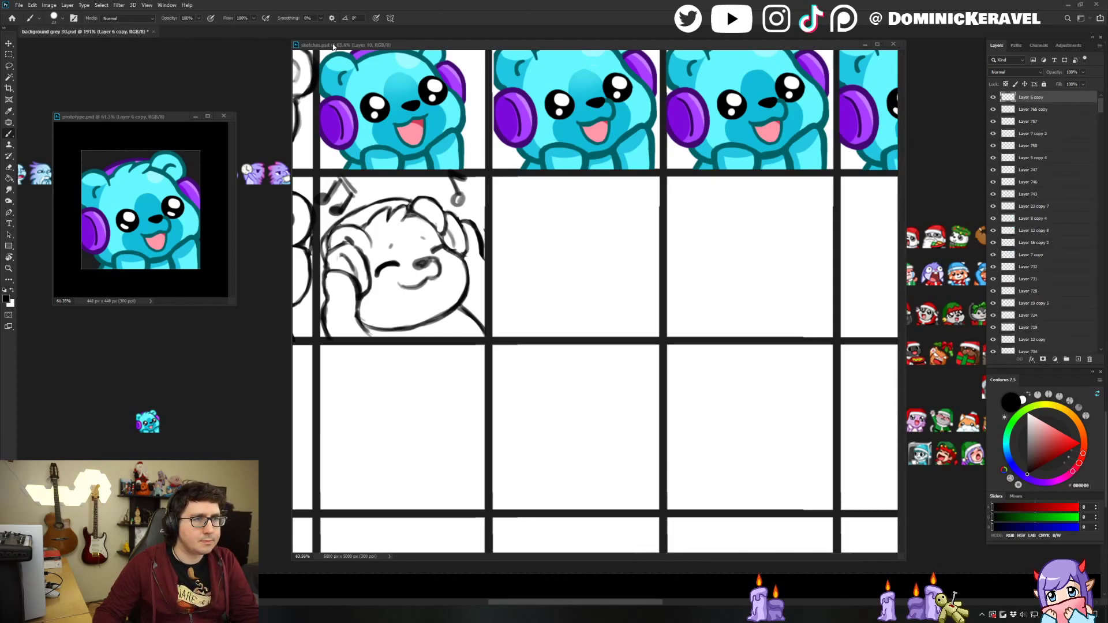
{"action": "left_click_drag", "start_coordinate": [332, 45], "coordinate": [689, 367]}
{"action": "left_click_drag", "start_coordinate": [480, 246], "coordinate": [542, 288]}
{"action": "left_click_drag", "start_coordinate": [615, 224], "coordinate": [523, 533]}
{"action": "left_click_drag", "start_coordinate": [604, 315], "coordinate": [520, 533]}
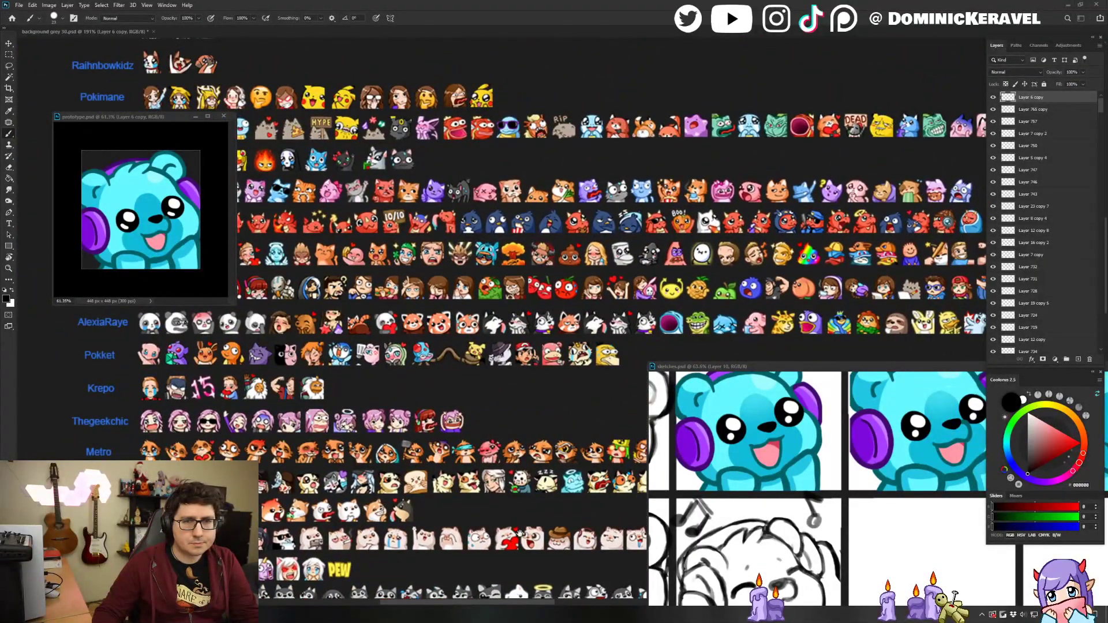
Look through the finished emote rows in the overview down to its last rows for emote ideas.
{"action": "left_click_drag", "start_coordinate": [765, 295], "coordinate": [81, 309]}
{"action": "left_click_drag", "start_coordinate": [81, 404], "coordinate": [23, 236]}
{"action": "mouse_move", "coordinate": [867, 234]}
{"action": "left_mouse_down"}
{"action": "mouse_move", "coordinate": [455, 240]}
{"action": "mouse_move", "coordinate": [774, 247]}
{"action": "mouse_move", "coordinate": [430, 242]}
{"action": "mouse_move", "coordinate": [470, 202]}
{"action": "mouse_move", "coordinate": [794, 188]}
{"action": "mouse_move", "coordinate": [455, 207]}
{"action": "mouse_move", "coordinate": [752, 208]}
{"action": "mouse_move", "coordinate": [425, 213]}
{"action": "mouse_move", "coordinate": [880, 227]}
{"action": "mouse_move", "coordinate": [865, 245]}
{"action": "left_mouse_up"}
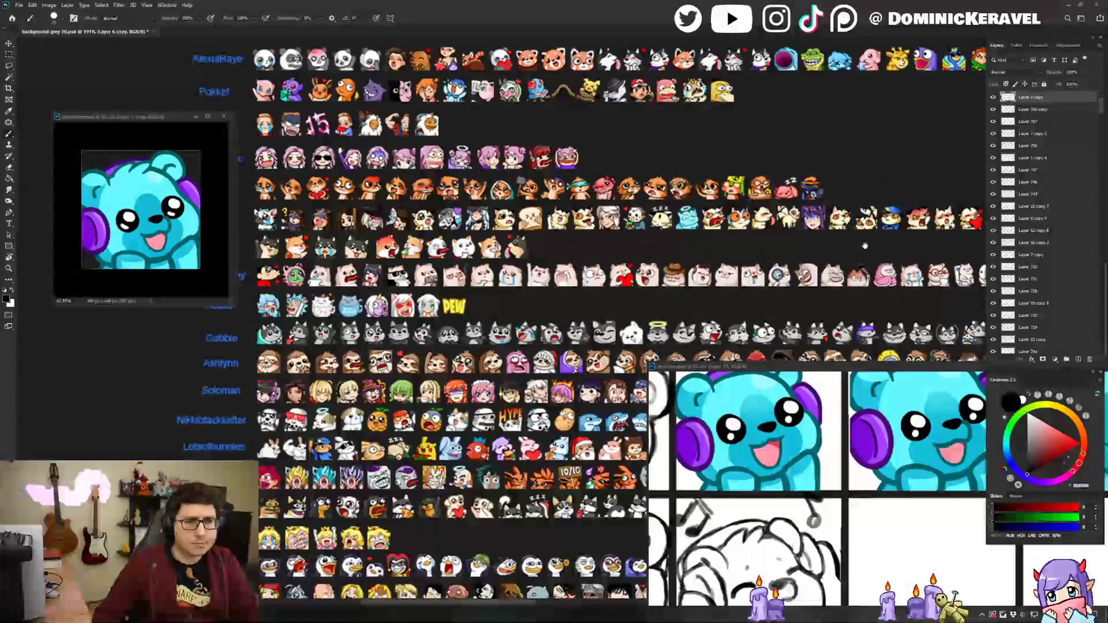
{"action": "left_click_drag", "start_coordinate": [784, 188], "coordinate": [702, 184]}
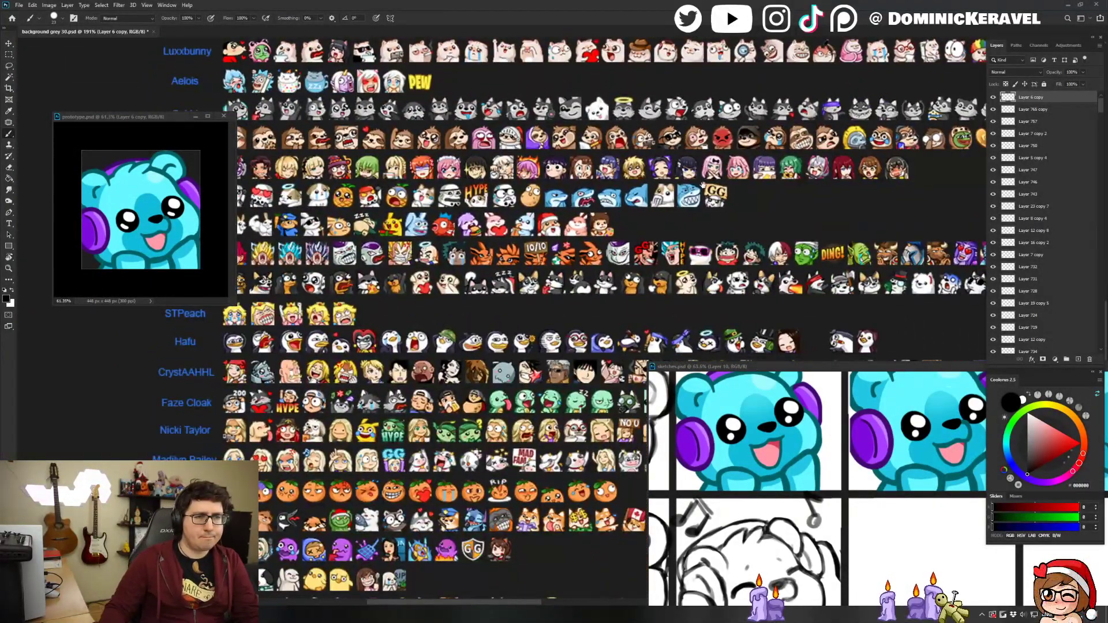
{"action": "left_click_drag", "start_coordinate": [770, 253], "coordinate": [609, 217]}
{"action": "left_click_drag", "start_coordinate": [812, 223], "coordinate": [395, 258]}
{"action": "left_click_drag", "start_coordinate": [768, 215], "coordinate": [843, 61]}
{"action": "left_click_drag", "start_coordinate": [490, 159], "coordinate": [688, 151]}
{"action": "left_click_drag", "start_coordinate": [506, 320], "coordinate": [522, 336]}
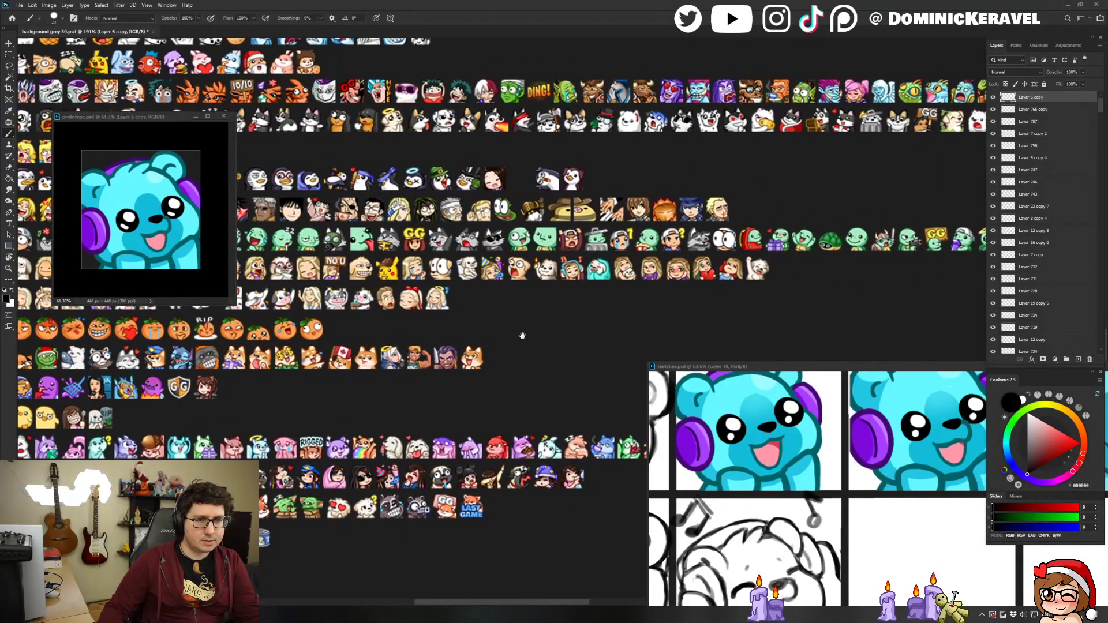
{"action": "left_click_drag", "start_coordinate": [365, 297], "coordinate": [680, 57]}
{"action": "left_click_drag", "start_coordinate": [767, 353], "coordinate": [677, 173]}
{"action": "left_click_drag", "start_coordinate": [585, 220], "coordinate": [780, 216]}
{"action": "scroll", "coordinate": [773, 199], "scroll_direction": "down", "scroll_amount": 2}
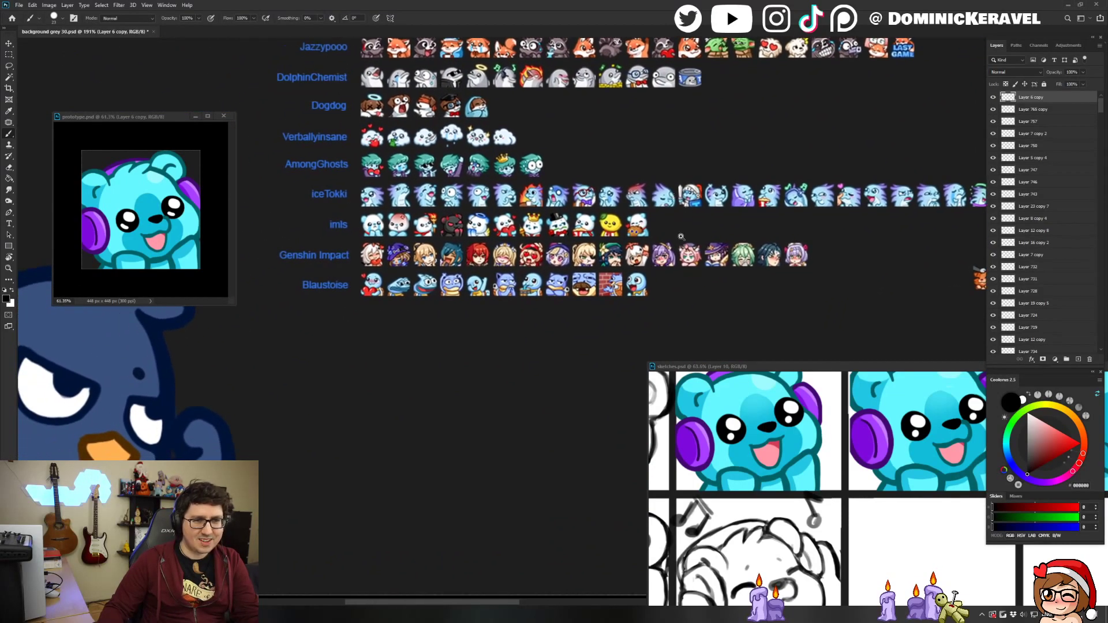
Examine the lowest emote rows of the overview, from the raccoon and dolphin sets to the Genshin Impact and turtle sets.
{"action": "left_click_drag", "start_coordinate": [679, 236], "coordinate": [683, 238]}
{"action": "left_click_drag", "start_coordinate": [607, 174], "coordinate": [621, 201]}
{"action": "scroll", "coordinate": [621, 202], "scroll_direction": "up", "scroll_amount": 1}
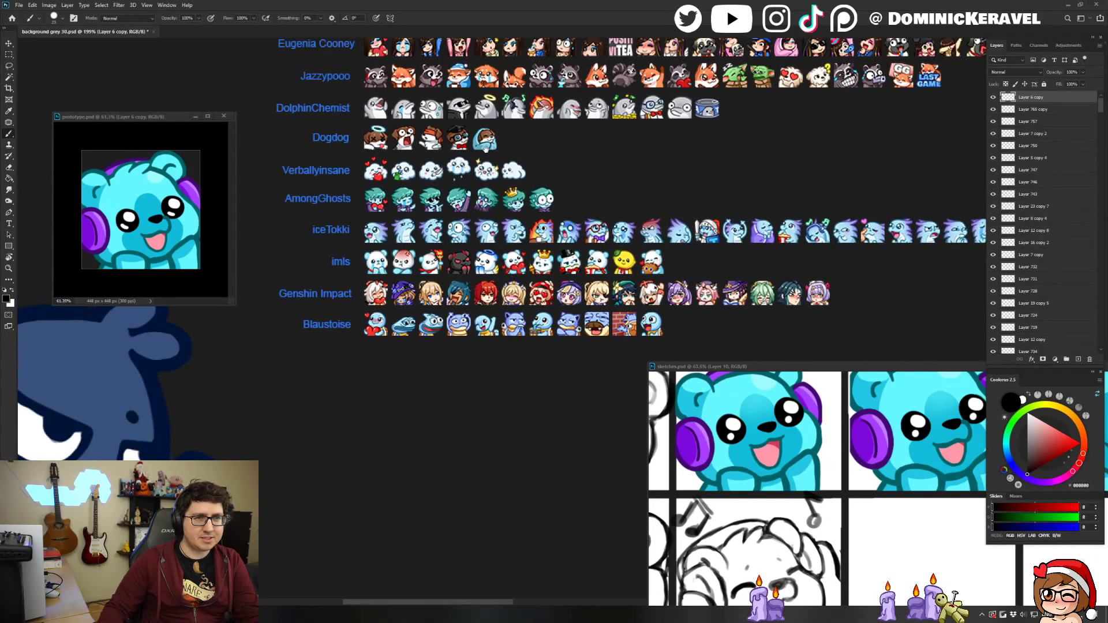
{"action": "left_click_drag", "start_coordinate": [552, 95], "coordinate": [535, 123]}
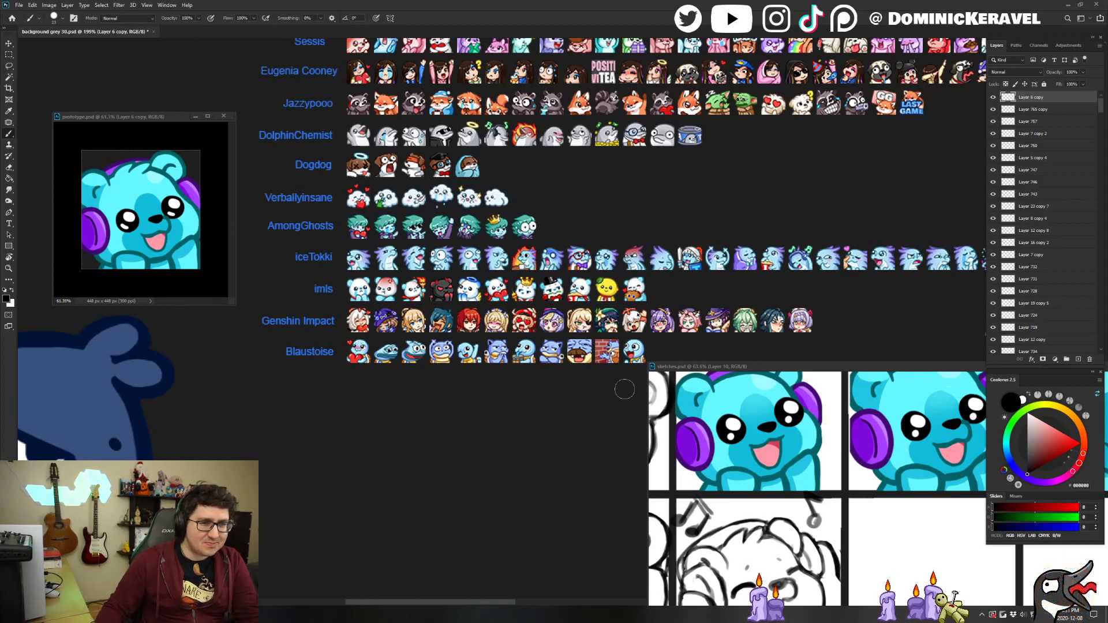
{"action": "key", "text": "v"}
{"action": "mouse_move", "coordinate": [707, 272]}
{"action": "left_mouse_down"}
{"action": "mouse_move", "coordinate": [692, 252]}
{"action": "mouse_move", "coordinate": [706, 274]}
{"action": "left_mouse_up"}
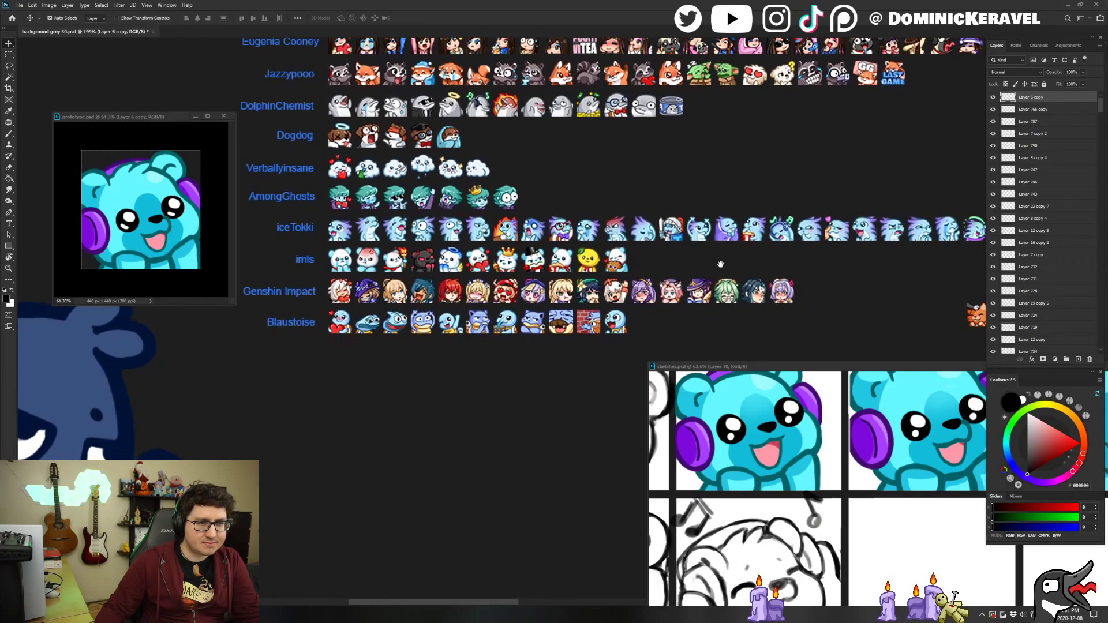
{"action": "left_click_drag", "start_coordinate": [806, 266], "coordinate": [801, 266]}
{"action": "scroll", "coordinate": [801, 266], "scroll_direction": "up", "scroll_amount": 1}
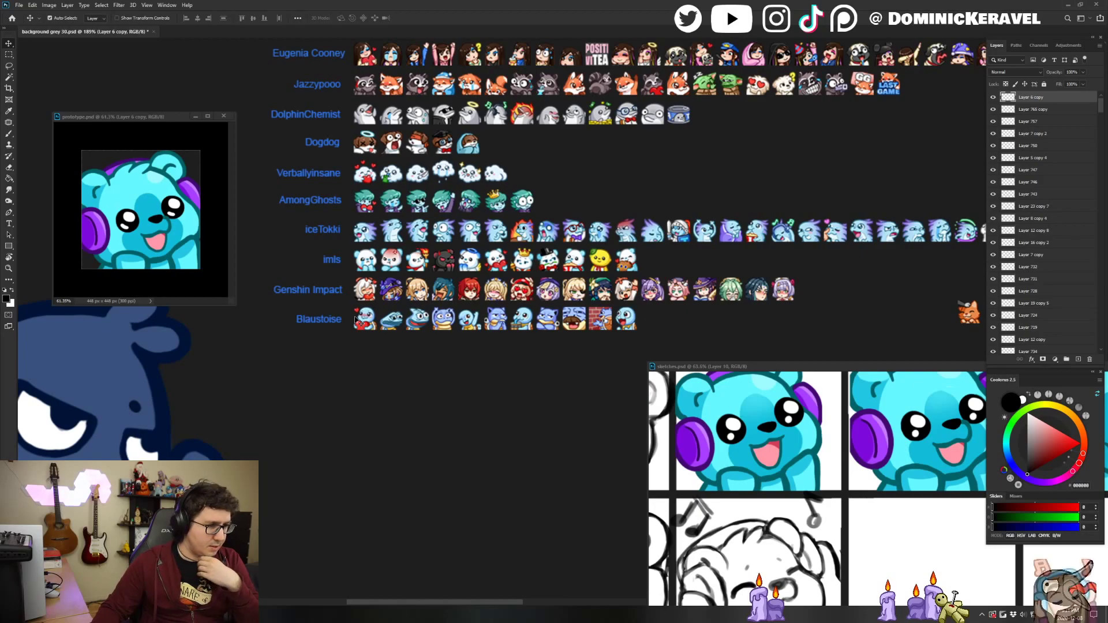
{"action": "left_click", "coordinate": [623, 176]}
{"action": "scroll", "coordinate": [589, 183], "scroll_direction": "up", "scroll_amount": 3}
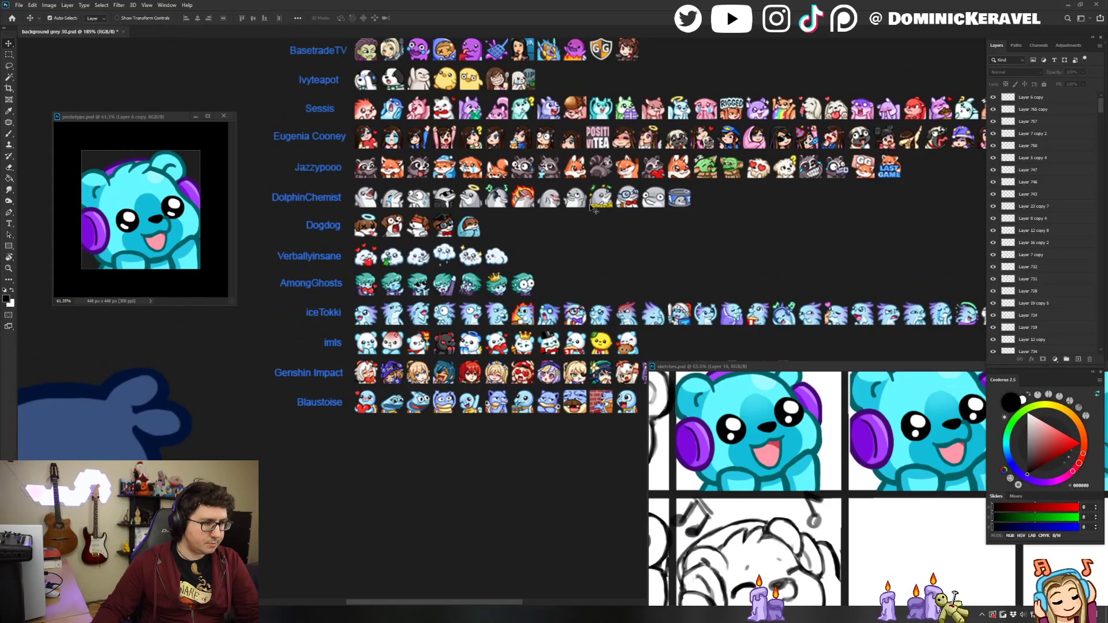
{"action": "scroll", "coordinate": [539, 147], "scroll_direction": "up", "scroll_amount": 5}
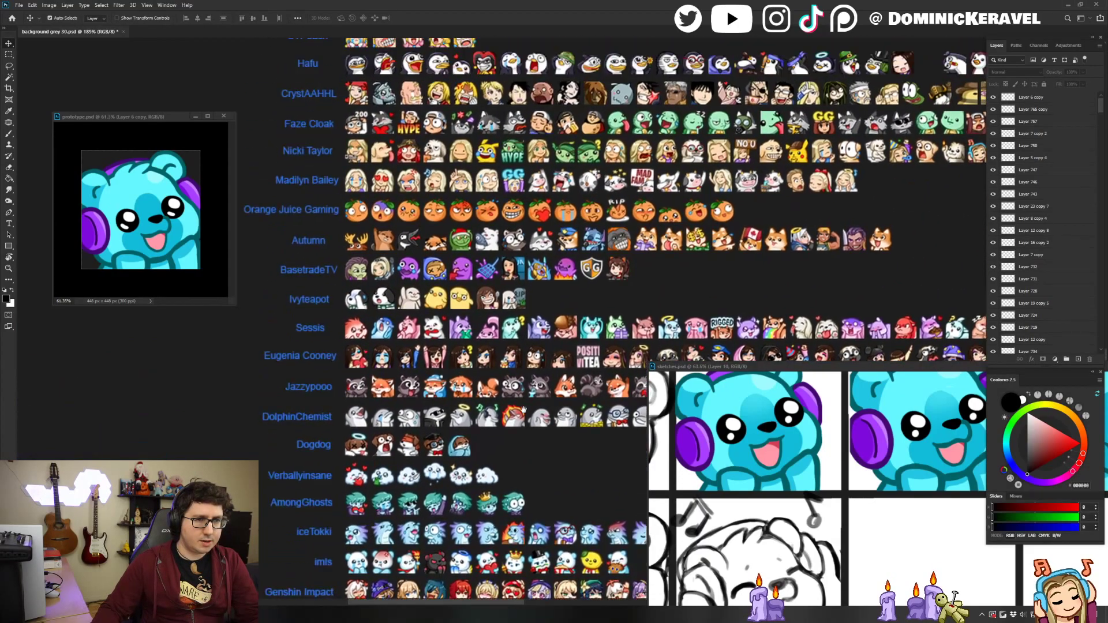
{"action": "scroll", "coordinate": [308, 315], "scroll_direction": "down", "scroll_amount": 4}
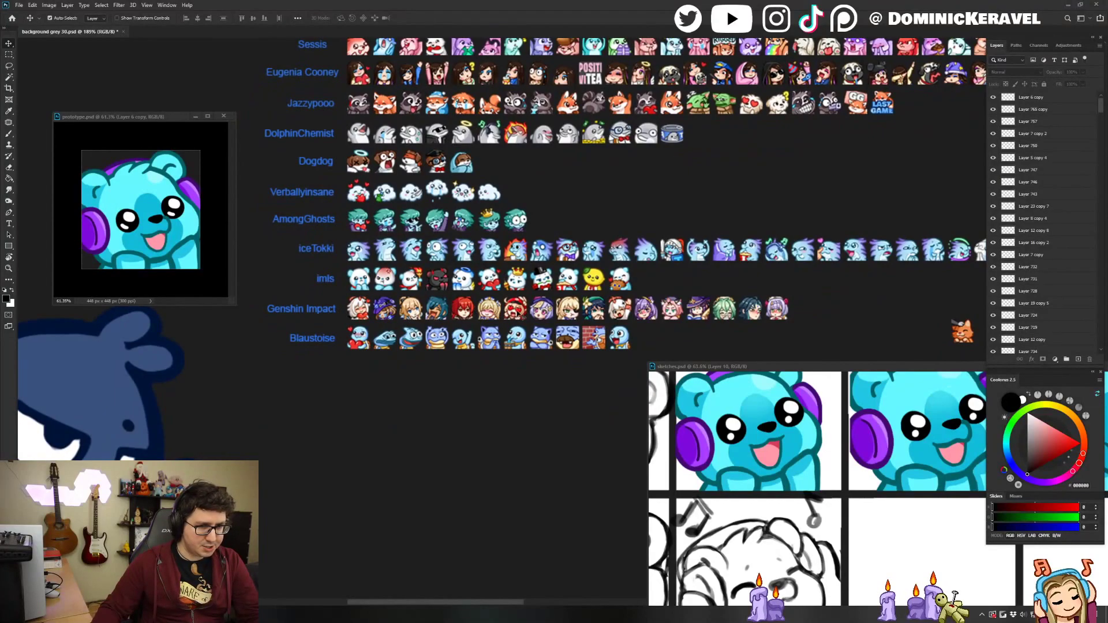
{"action": "scroll", "coordinate": [465, 317], "scroll_direction": "up", "scroll_amount": 2}
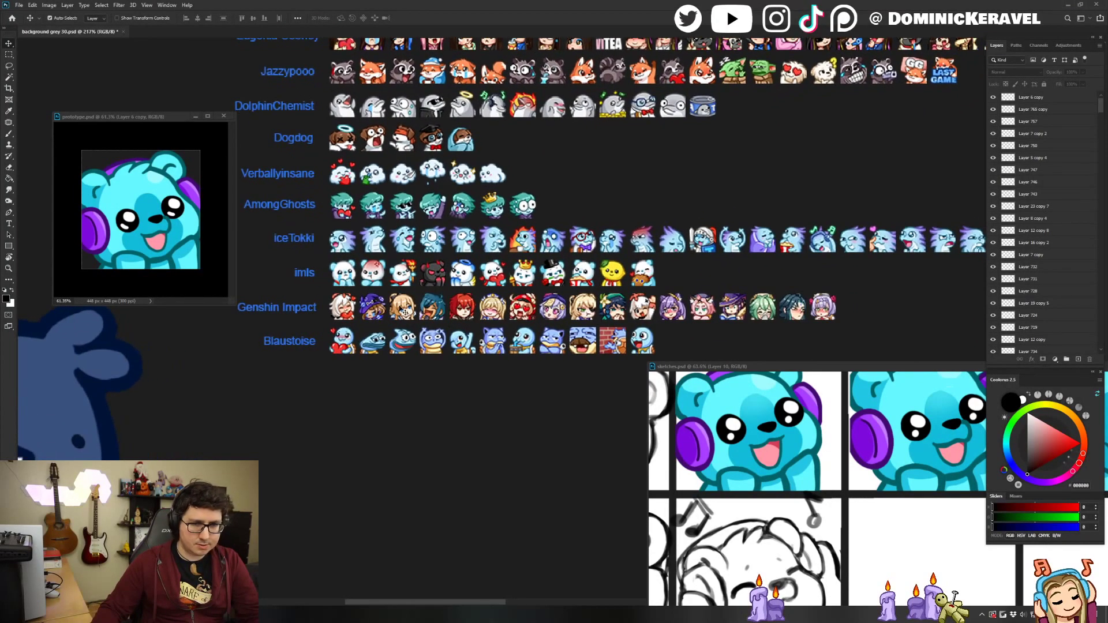
{"action": "scroll", "coordinate": [538, 306], "scroll_direction": "down", "scroll_amount": 2}
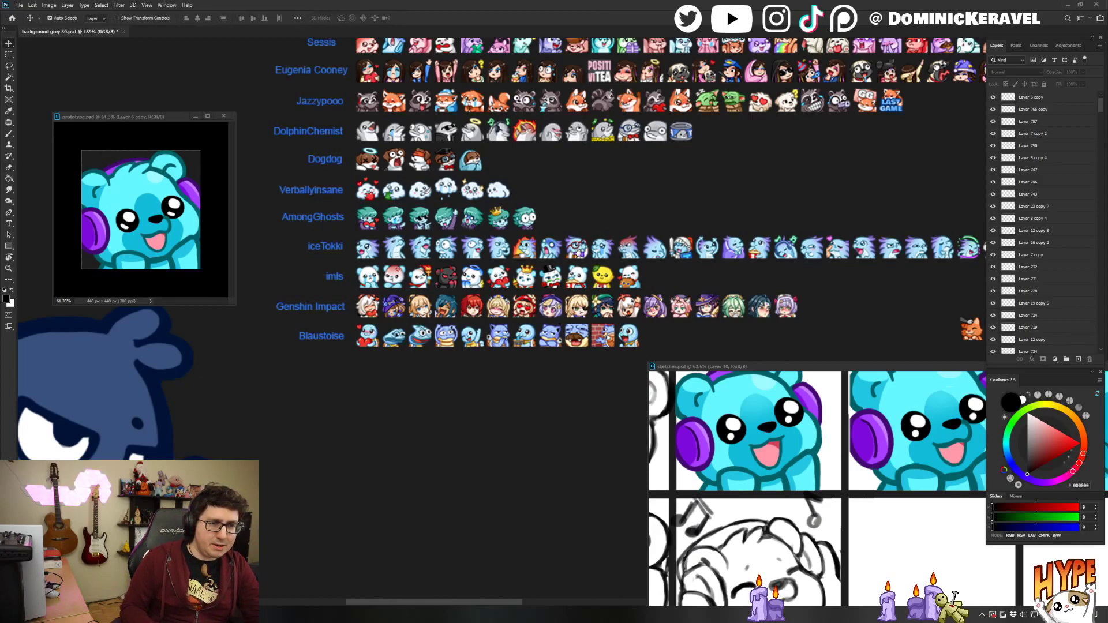
{"action": "scroll", "coordinate": [577, 249], "scroll_direction": "down", "scroll_amount": 5}
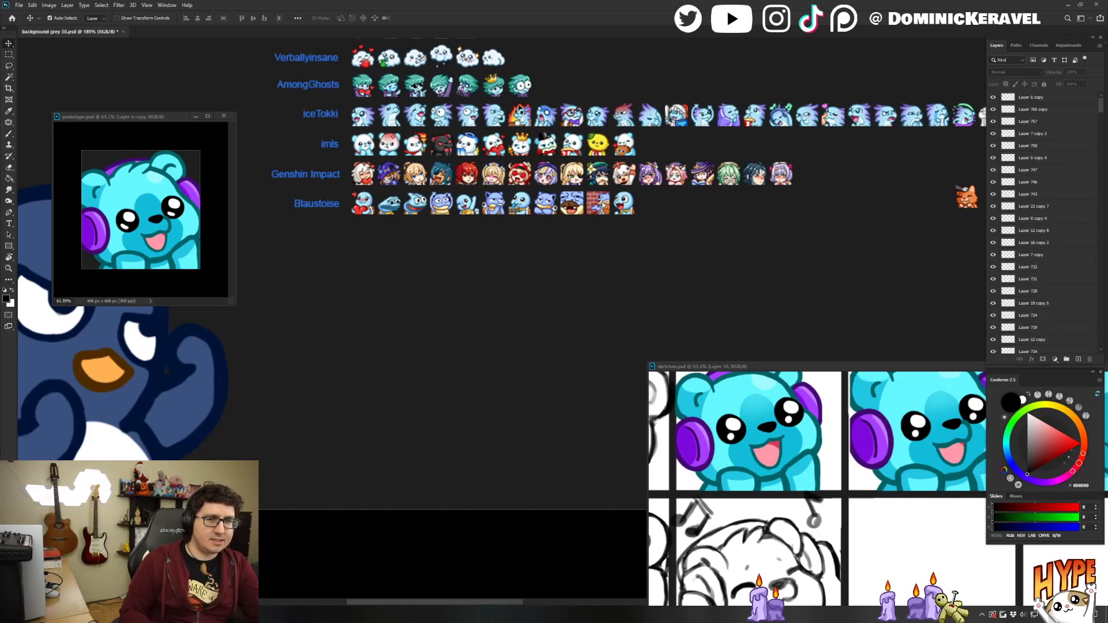
Move the prototype document window clear of the emote row labels.
{"action": "left_click_drag", "start_coordinate": [612, 87], "coordinate": [557, 118]}
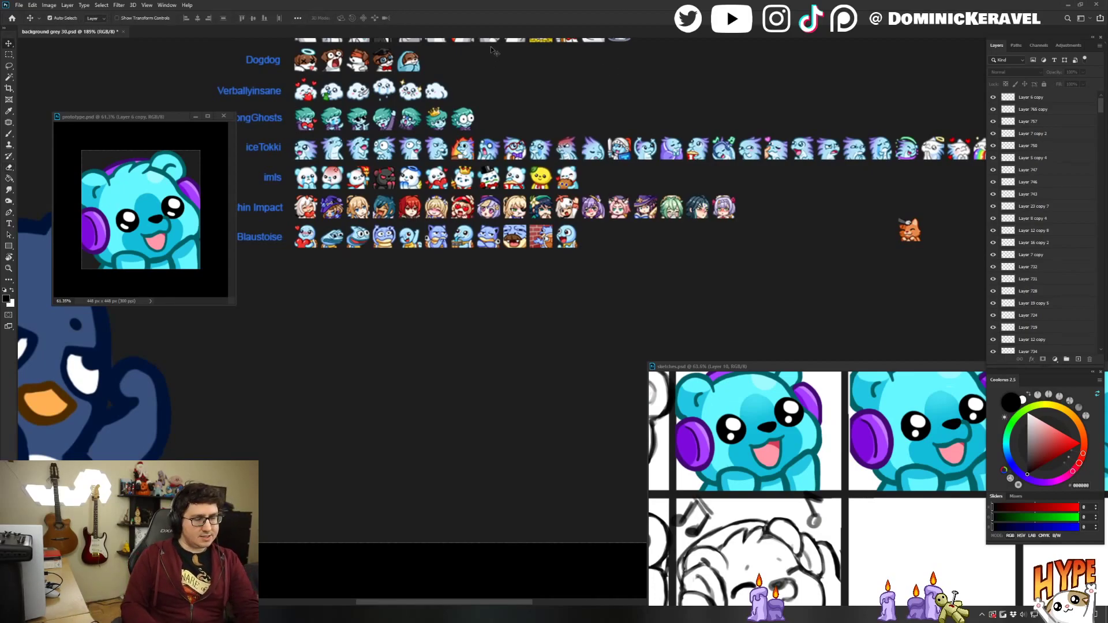
{"action": "left_click_drag", "start_coordinate": [150, 118], "coordinate": [110, 112]}
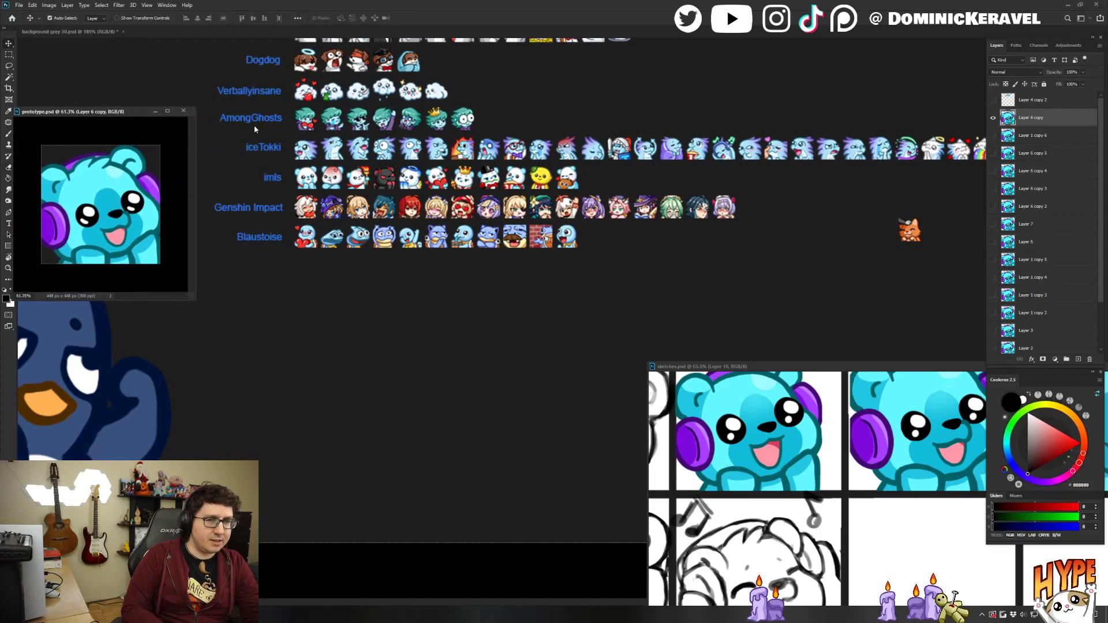
Move the sketches window beside the prototype window and select the layer of the second coloured bear in the first row.
{"action": "mouse_move", "coordinate": [822, 368]}
{"action": "left_mouse_down"}
{"action": "mouse_move", "coordinate": [698, 324]}
{"action": "mouse_move", "coordinate": [646, 276]}
{"action": "left_mouse_up"}
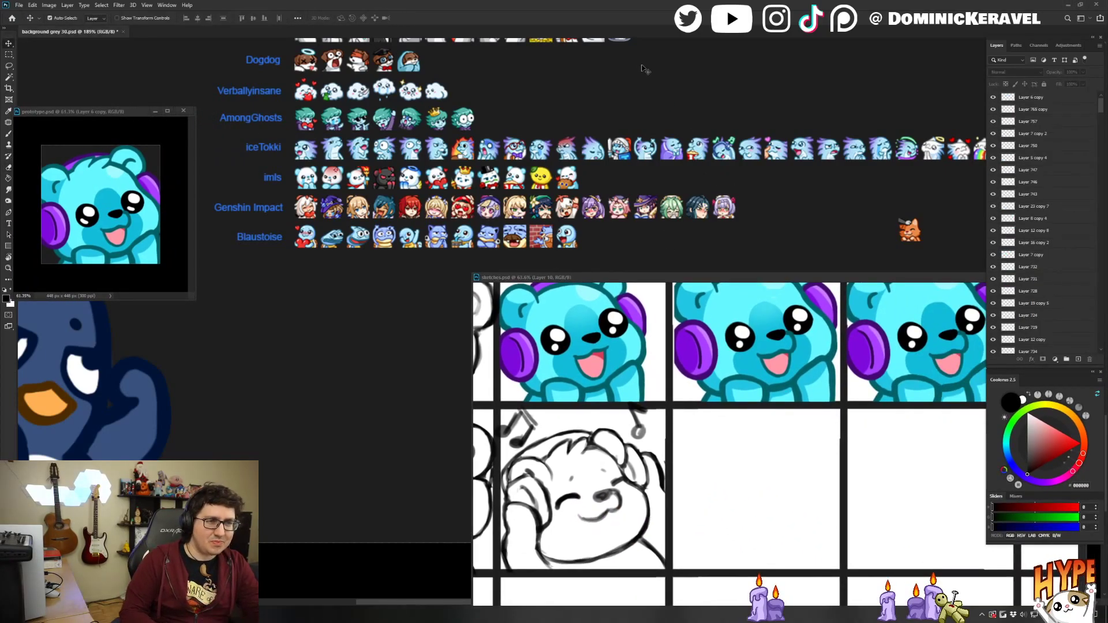
{"action": "left_click_drag", "start_coordinate": [697, 245], "coordinate": [620, 114]}
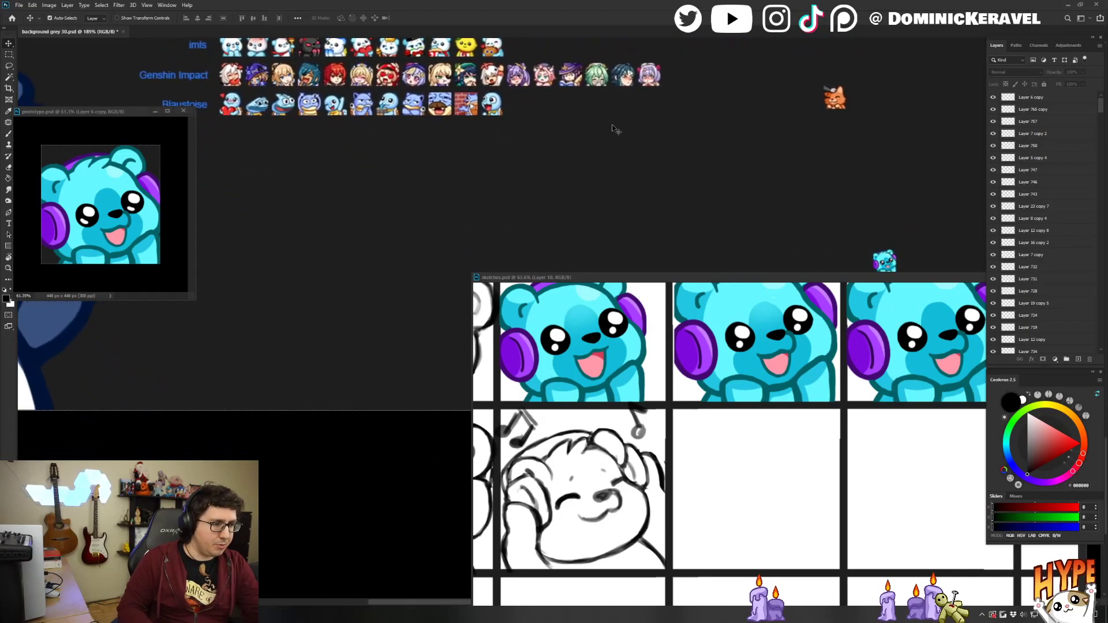
{"action": "left_click_drag", "start_coordinate": [612, 277], "coordinate": [495, 146]}
{"action": "key", "text": "v"}
{"action": "left_click", "coordinate": [635, 171]}
{"action": "left_click_drag", "start_coordinate": [632, 163], "coordinate": [635, 196]}
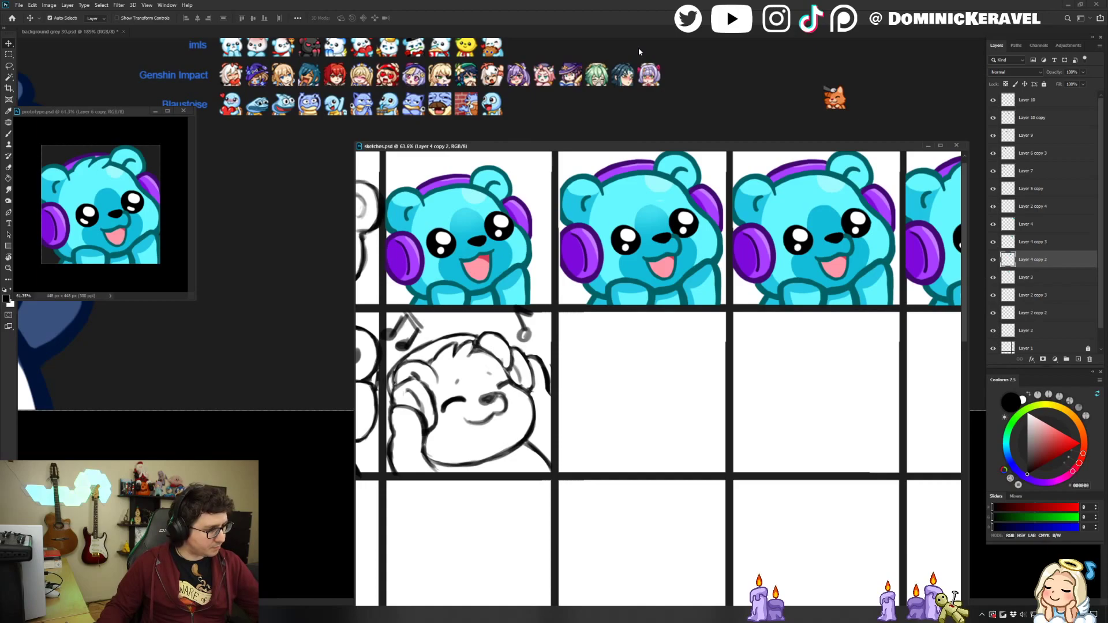
{"action": "left_click_drag", "start_coordinate": [563, 146], "coordinate": [441, 111]}
Sketch the slanted lower edge and one end of a lid in the fifth cell of the second row.
{"action": "mouse_move", "coordinate": [531, 162]}
{"action": "left_mouse_down"}
{"action": "mouse_move", "coordinate": [675, 155]}
{"action": "mouse_move", "coordinate": [615, 169]}
{"action": "left_mouse_up"}
{"action": "key", "text": "e"}
{"action": "key", "text": "v"}
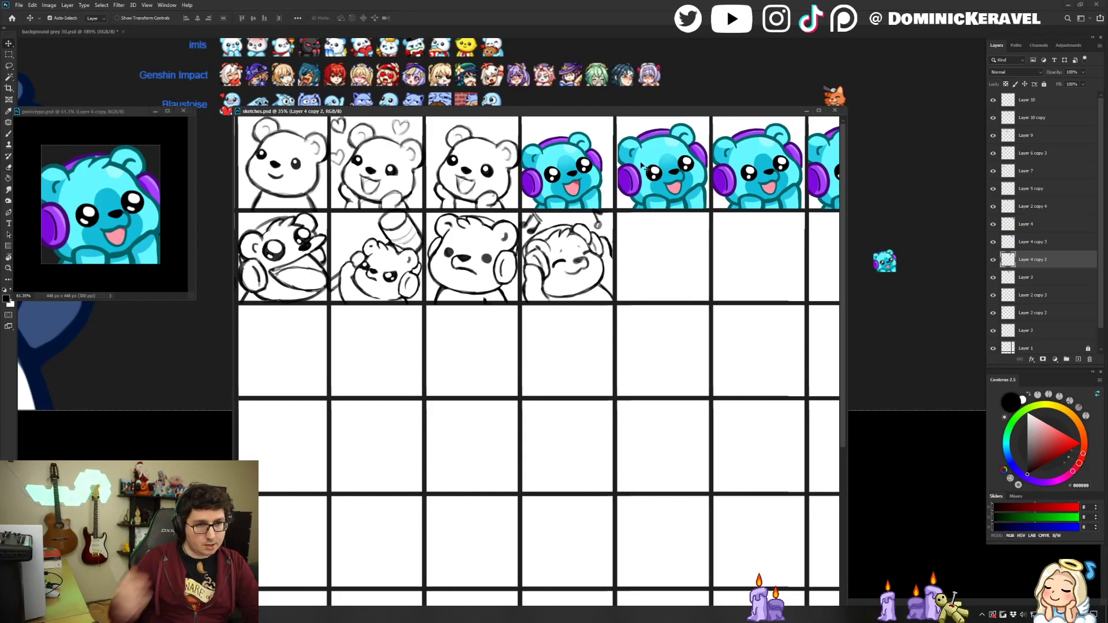
{"action": "left_click_drag", "start_coordinate": [638, 272], "coordinate": [607, 287]}
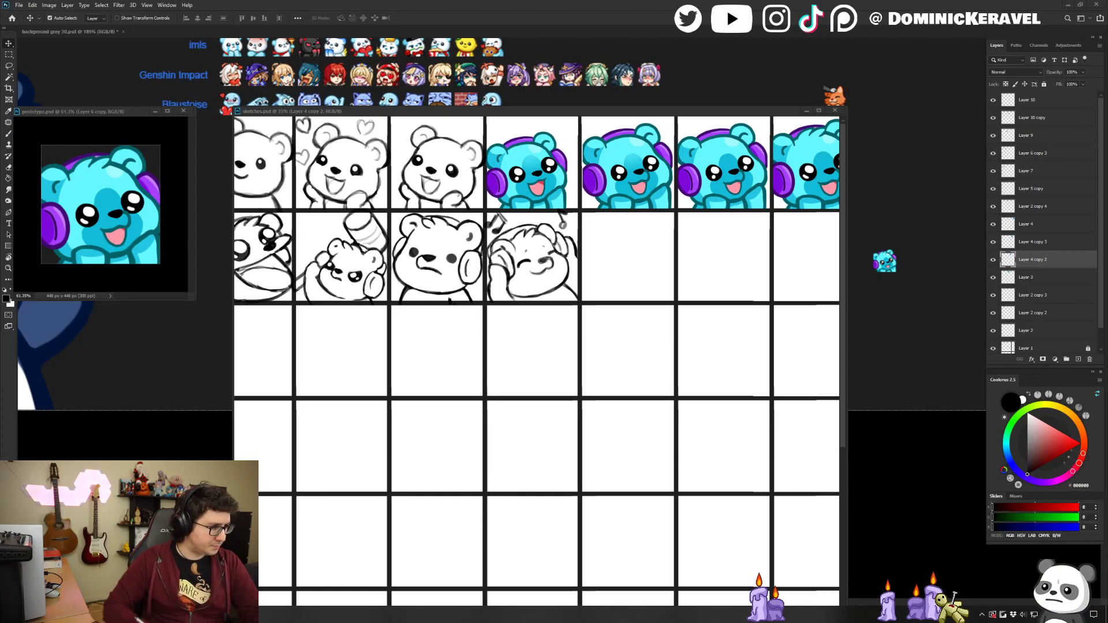
{"action": "left_click_drag", "start_coordinate": [567, 265], "coordinate": [540, 272]}
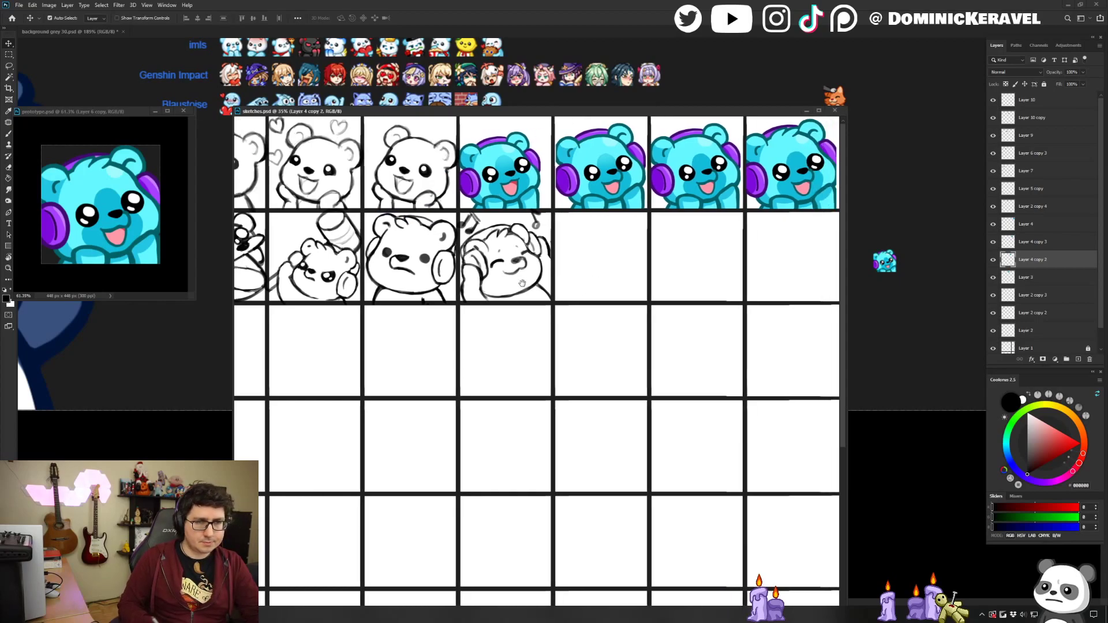
{"action": "left_click_drag", "start_coordinate": [608, 238], "coordinate": [622, 235]}
{"action": "left_click_drag", "start_coordinate": [621, 235], "coordinate": [513, 296]}
{"action": "key", "text": "b"}
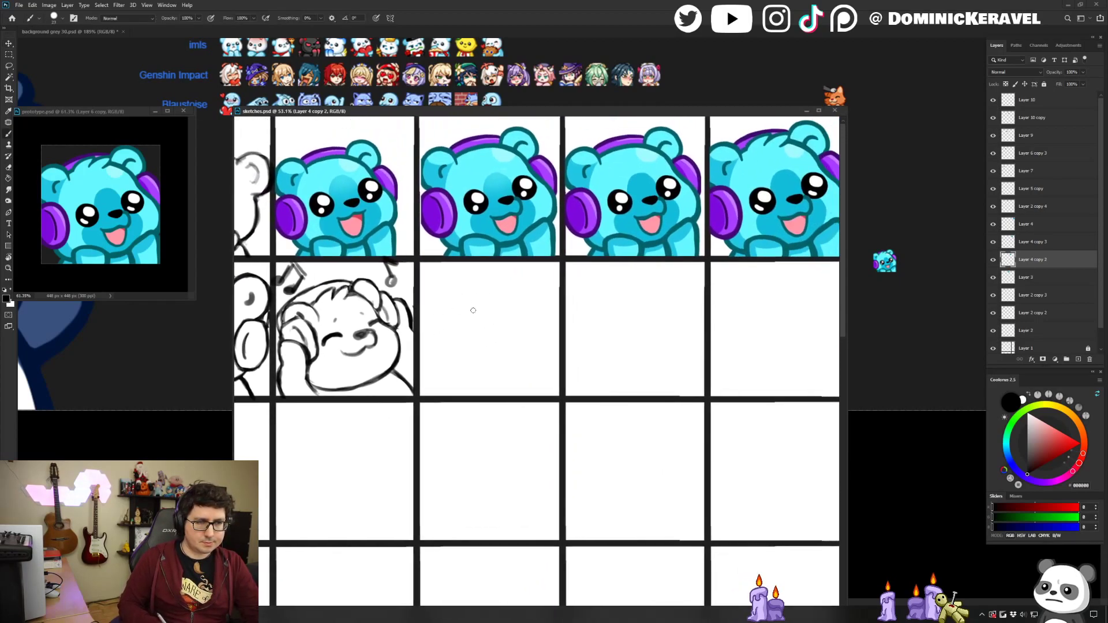
{"action": "left_click_drag", "start_coordinate": [439, 329], "coordinate": [549, 286]}
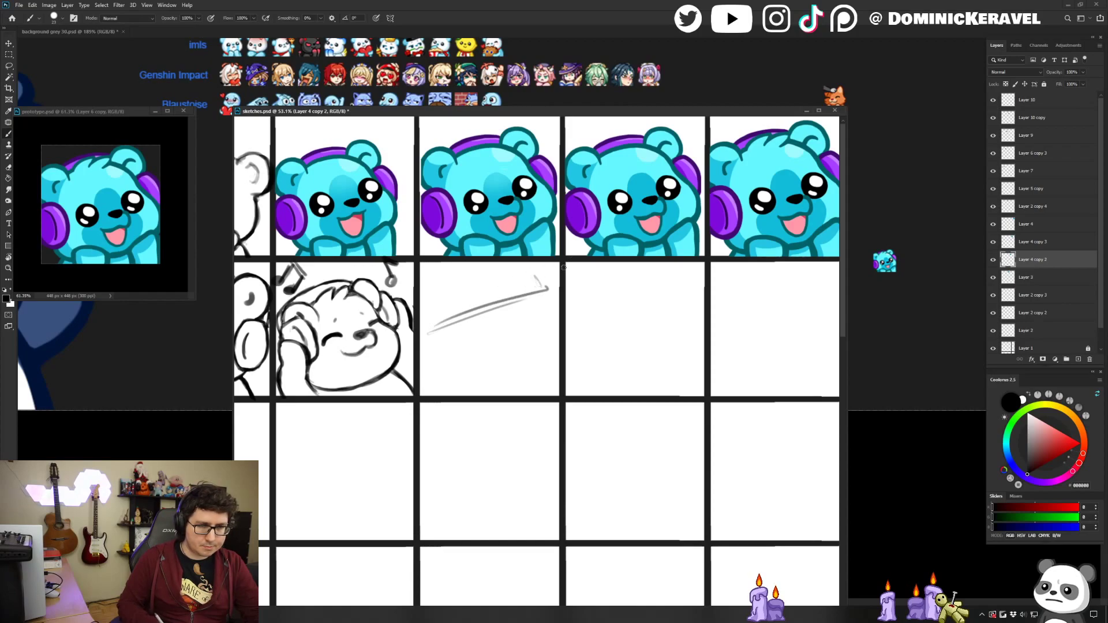
{"action": "key", "text": "ctrl+z"}
{"action": "key", "text": "ctrl+shift+z"}
{"action": "left_click_drag", "start_coordinate": [534, 276], "coordinate": [542, 287]}
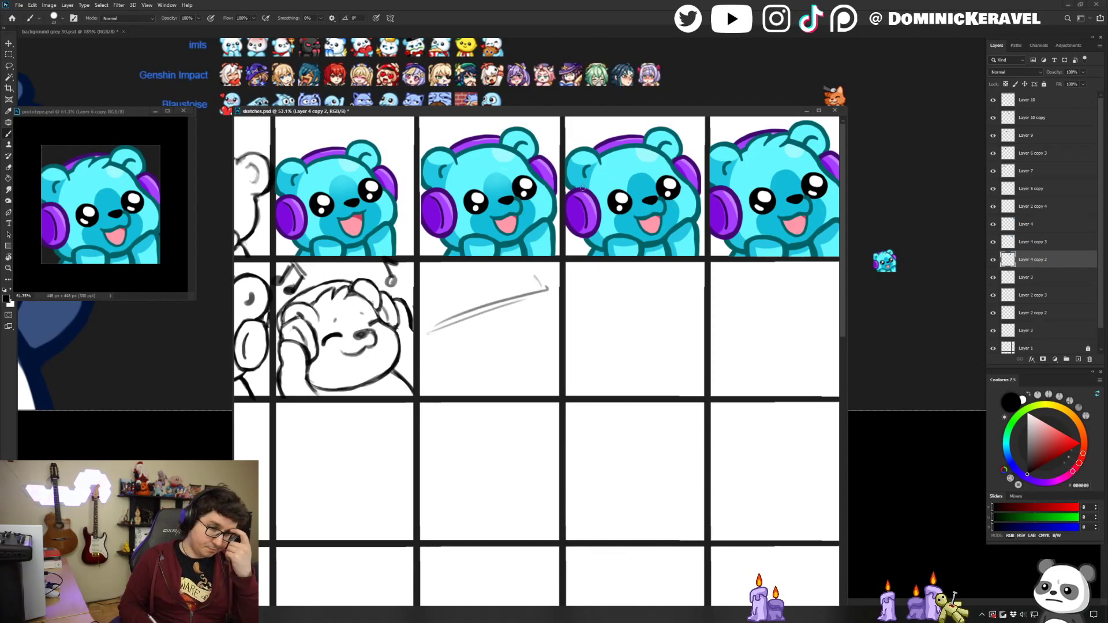
Complete the slanted lid with its upper edge and far end, and sketch a small stepped handle on top.
{"action": "left_click_drag", "start_coordinate": [425, 316], "coordinate": [516, 277]}
{"action": "mouse_move", "coordinate": [454, 301]}
{"action": "left_mouse_down"}
{"action": "mouse_move", "coordinate": [520, 279]}
{"action": "mouse_move", "coordinate": [423, 327]}
{"action": "left_mouse_up"}
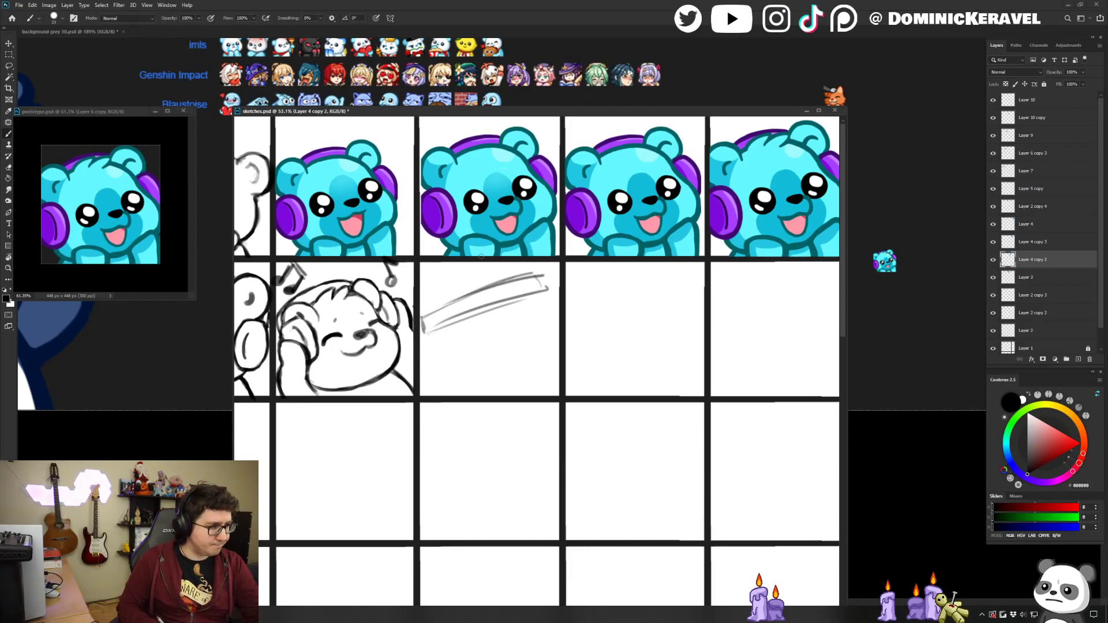
{"action": "mouse_move", "coordinate": [452, 293]}
{"action": "left_mouse_down"}
{"action": "mouse_move", "coordinate": [495, 267]}
{"action": "mouse_move", "coordinate": [497, 281]}
{"action": "mouse_move", "coordinate": [490, 266]}
{"action": "mouse_move", "coordinate": [498, 277]}
{"action": "left_mouse_up"}
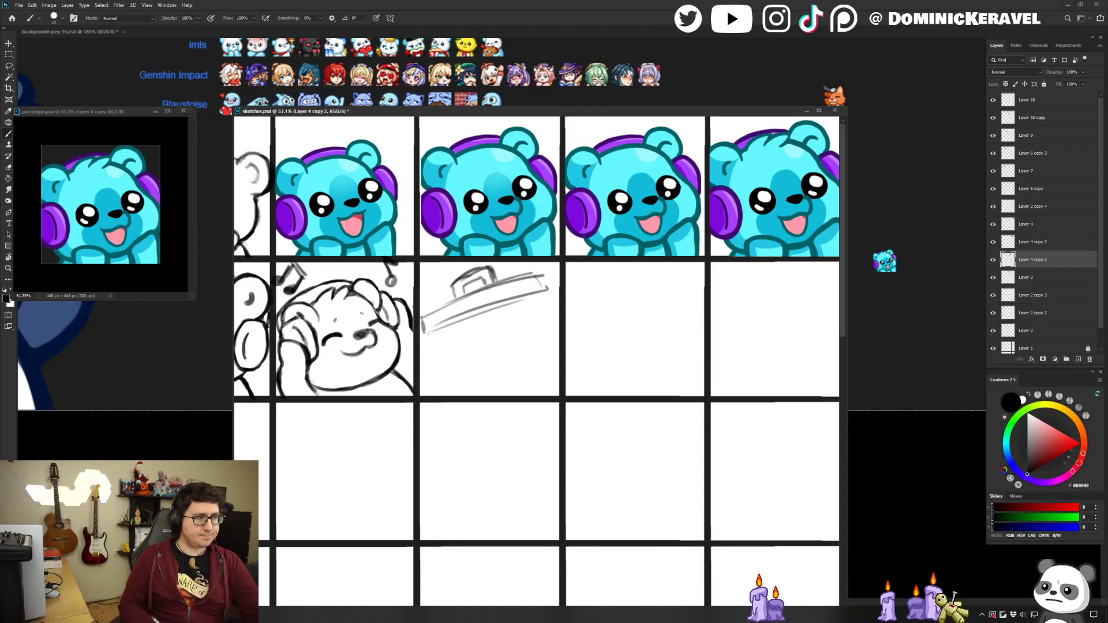
Sketch a wide rectangular box front with three arched shapes along the bottom of the same cell.
{"action": "mouse_move", "coordinate": [431, 357]}
{"action": "left_mouse_down"}
{"action": "mouse_move", "coordinate": [539, 349]}
{"action": "mouse_move", "coordinate": [551, 395]}
{"action": "left_mouse_up"}
{"action": "mouse_move", "coordinate": [430, 354]}
{"action": "left_mouse_down"}
{"action": "mouse_move", "coordinate": [458, 395]}
{"action": "mouse_move", "coordinate": [455, 374]}
{"action": "mouse_move", "coordinate": [483, 380]}
{"action": "mouse_move", "coordinate": [488, 365]}
{"action": "mouse_move", "coordinate": [543, 370]}
{"action": "mouse_move", "coordinate": [525, 388]}
{"action": "mouse_move", "coordinate": [536, 352]}
{"action": "mouse_move", "coordinate": [517, 352]}
{"action": "mouse_move", "coordinate": [540, 351]}
{"action": "mouse_move", "coordinate": [434, 357]}
{"action": "mouse_move", "coordinate": [528, 354]}
{"action": "left_mouse_up"}
{"action": "key", "text": "ctrl+z"}
{"action": "left_click_drag", "start_coordinate": [440, 355], "coordinate": [529, 354]}
{"action": "key", "text": "e"}
{"action": "key", "text": "b"}
{"action": "mouse_move", "coordinate": [451, 348]}
{"action": "left_mouse_down"}
{"action": "mouse_move", "coordinate": [545, 348]}
{"action": "mouse_move", "coordinate": [555, 398]}
{"action": "left_mouse_up"}
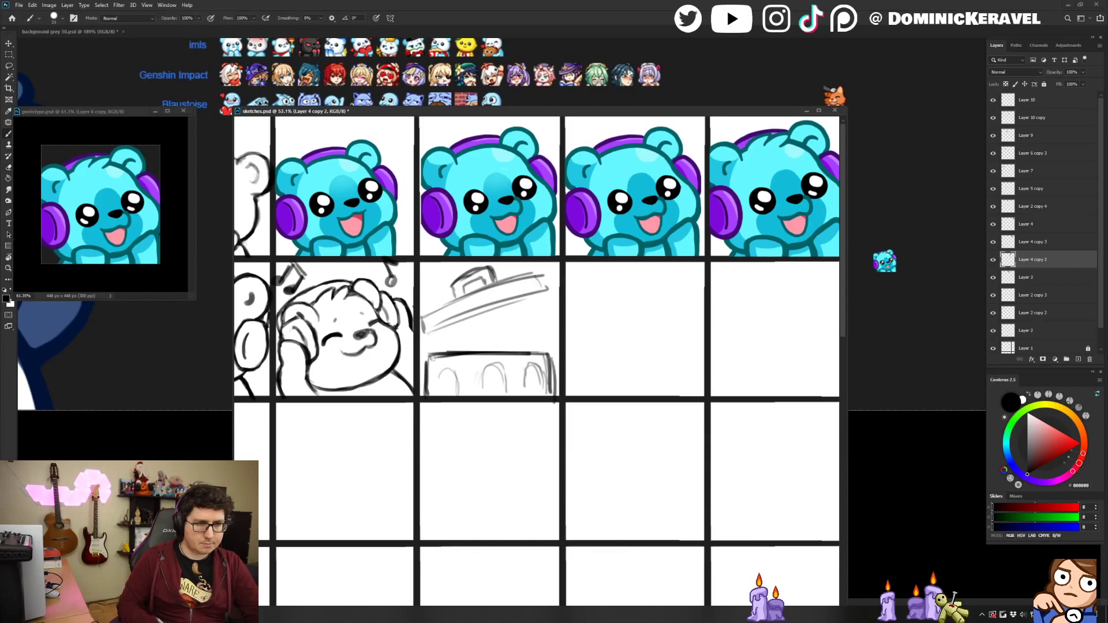
{"action": "key", "text": "v"}
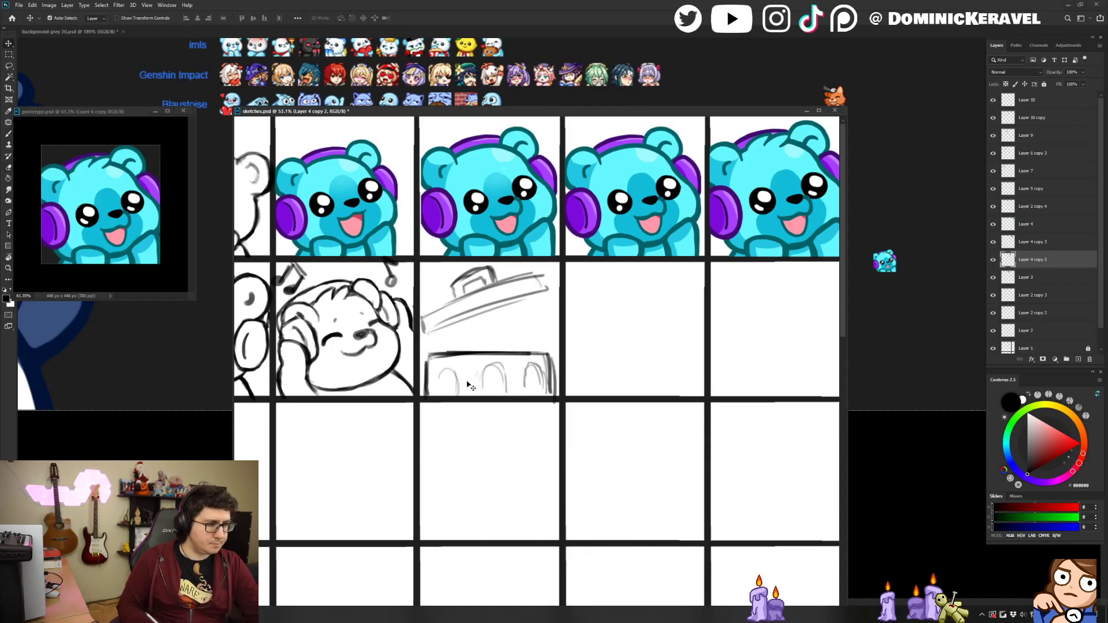
{"action": "key", "text": "l"}
{"action": "left_click_drag", "start_coordinate": [560, 312], "coordinate": [446, 343]}
{"action": "key", "text": "ctrl+x"}
{"action": "key", "text": "ctrl+v"}
{"action": "key", "text": "v"}
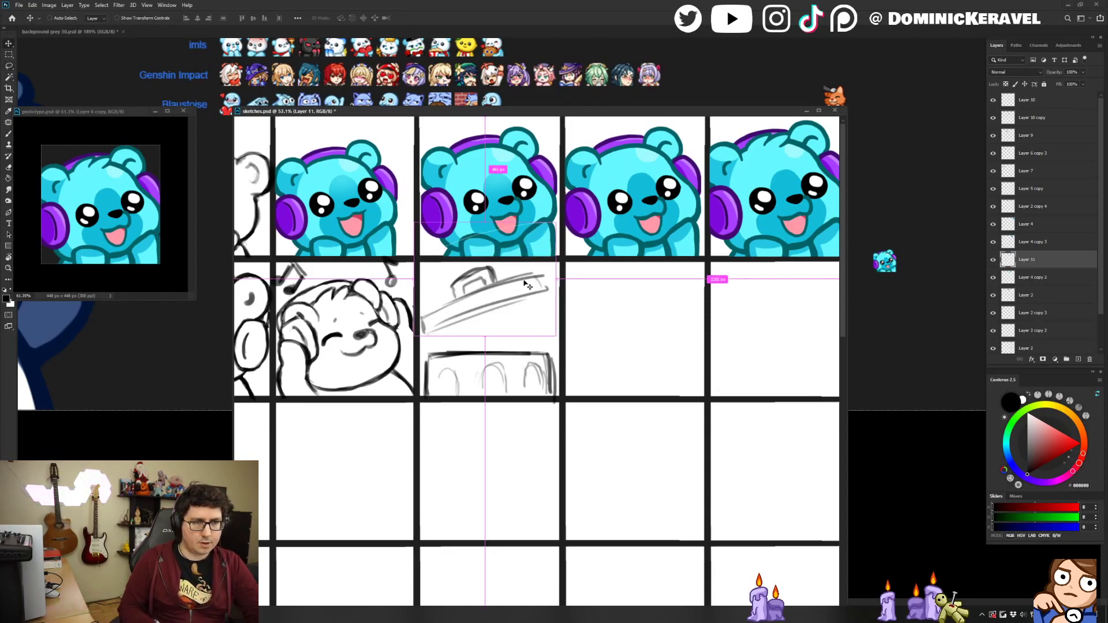
{"action": "key", "text": "Delete"}
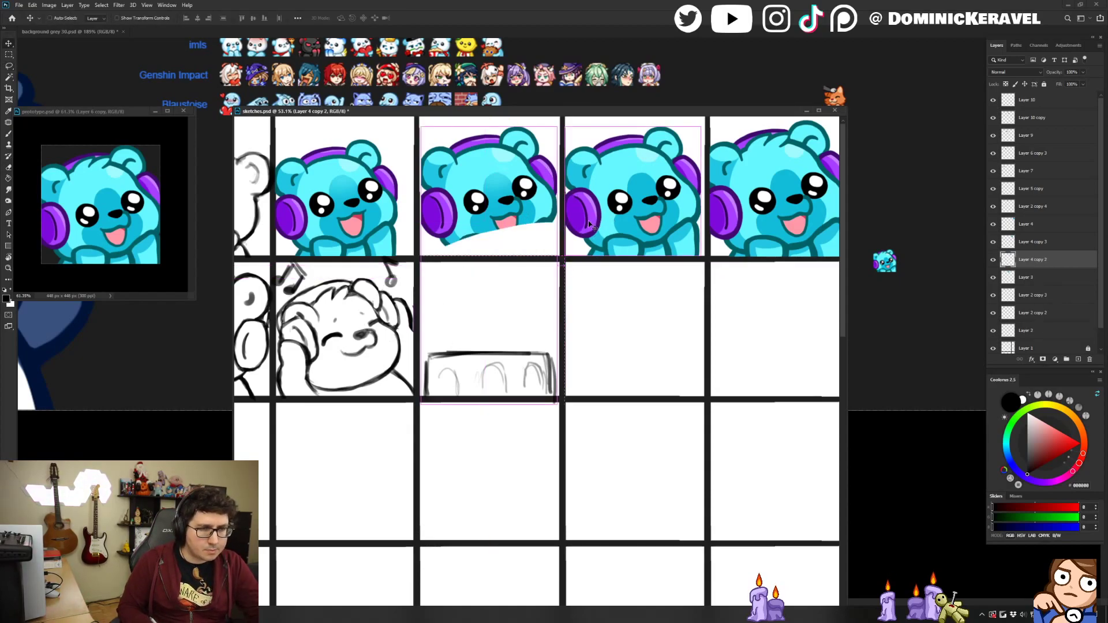
{"action": "key", "text": "ctrl+z"}
Select the lid and box sketch in the fifth cell and cut it onto its own layer.
{"action": "key", "text": "e"}
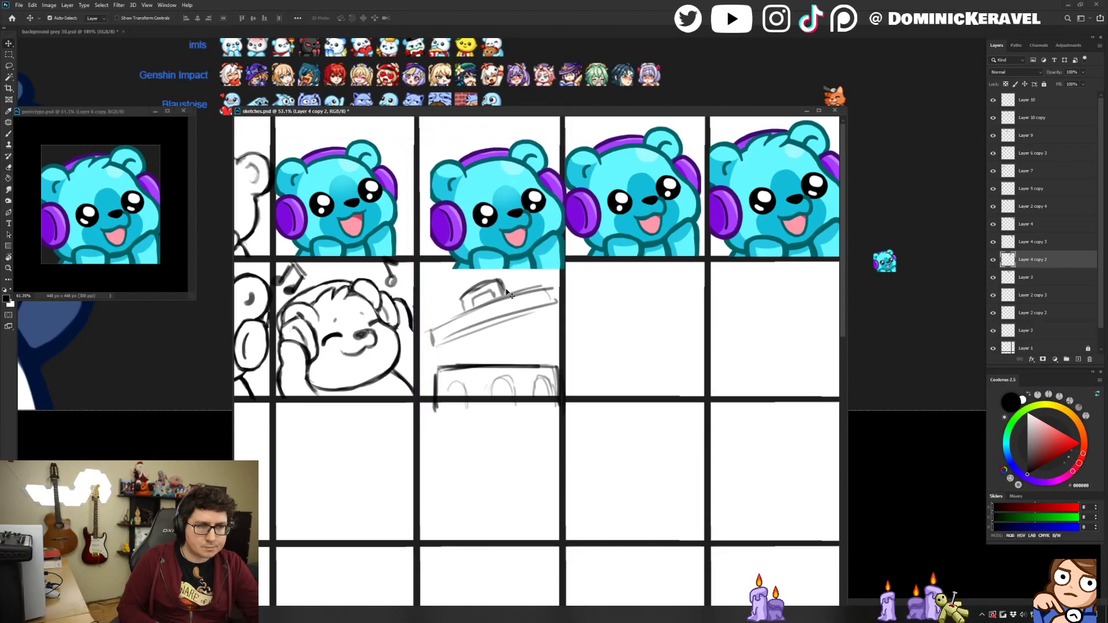
{"action": "key", "text": "l"}
{"action": "mouse_move", "coordinate": [562, 301]}
{"action": "left_mouse_down"}
{"action": "mouse_move", "coordinate": [398, 346]}
{"action": "mouse_move", "coordinate": [456, 267]}
{"action": "mouse_move", "coordinate": [534, 266]}
{"action": "mouse_move", "coordinate": [577, 301]}
{"action": "left_mouse_up"}
{"action": "key", "text": "Delete"}
{"action": "key", "text": "ctrl+z"}
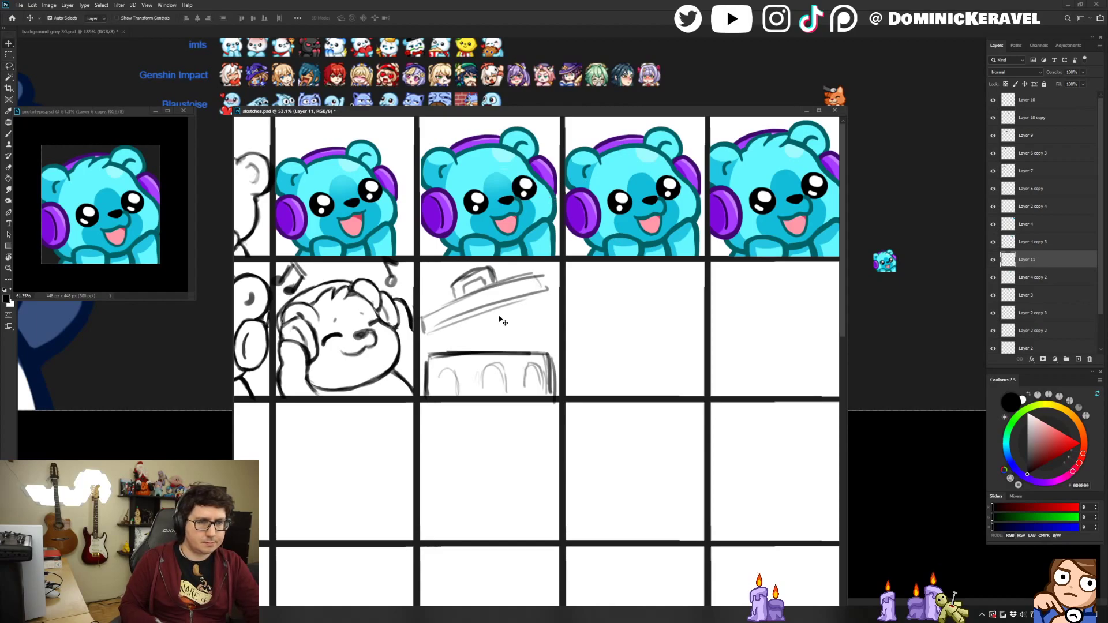
{"action": "key", "text": "ctrl+shift+j"}
{"action": "key", "text": "e"}
{"action": "key", "text": "v"}
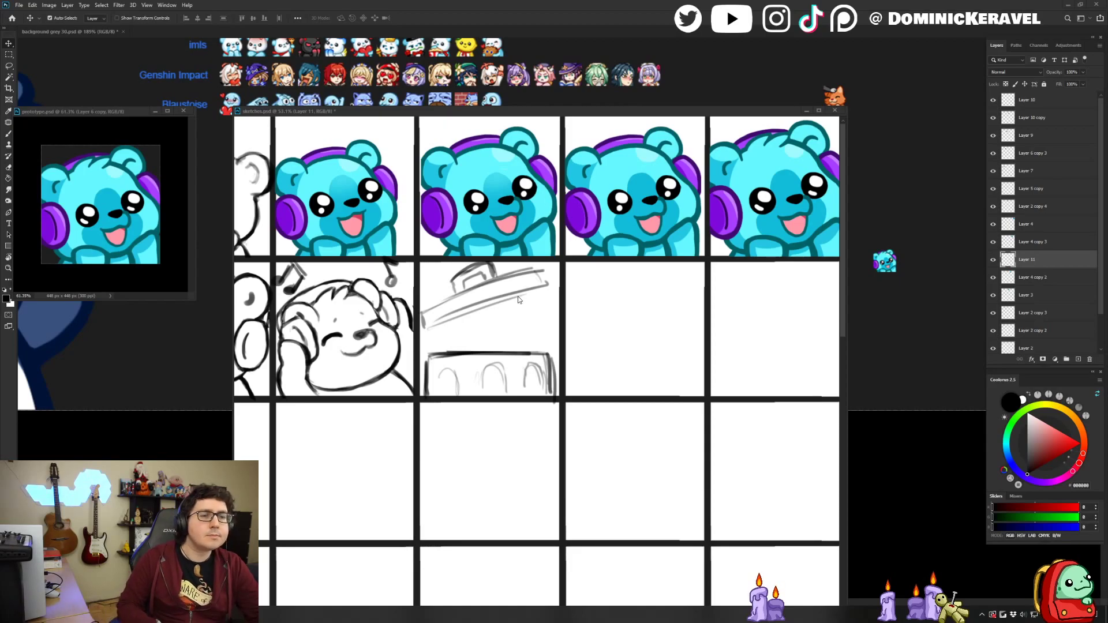
Duplicate the frowning bear sketch from the third cell into the third row and flip the copy horizontally.
{"action": "left_click", "coordinate": [537, 327]}
{"action": "mouse_move", "coordinate": [537, 327]}
{"action": "left_mouse_down"}
{"action": "mouse_move", "coordinate": [561, 327]}
{"action": "mouse_move", "coordinate": [525, 328]}
{"action": "left_mouse_up"}
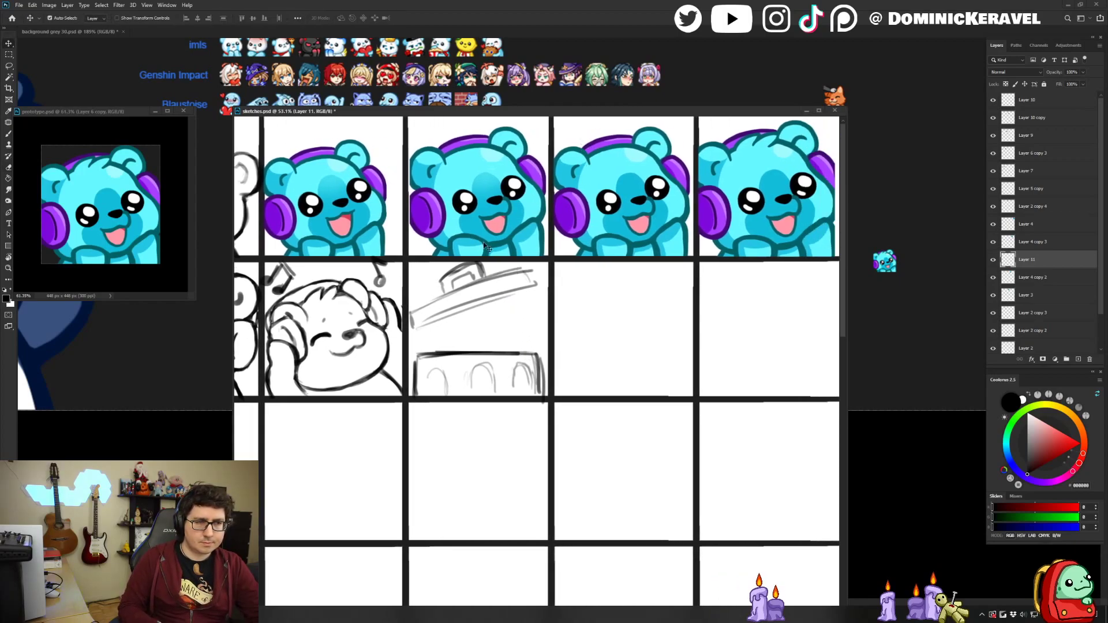
{"action": "scroll", "coordinate": [483, 242], "scroll_direction": "down", "scroll_amount": 2}
{"action": "left_click_drag", "start_coordinate": [365, 287], "coordinate": [518, 402]}
{"action": "left_click", "coordinate": [32, 5]}
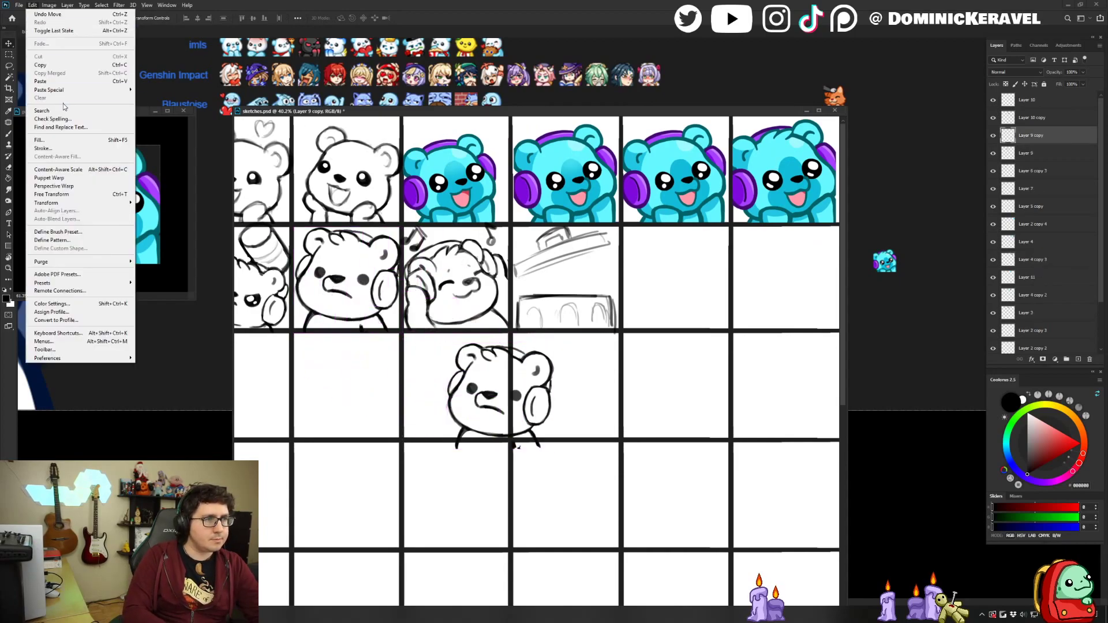
{"action": "mouse_move", "coordinate": [101, 205]}
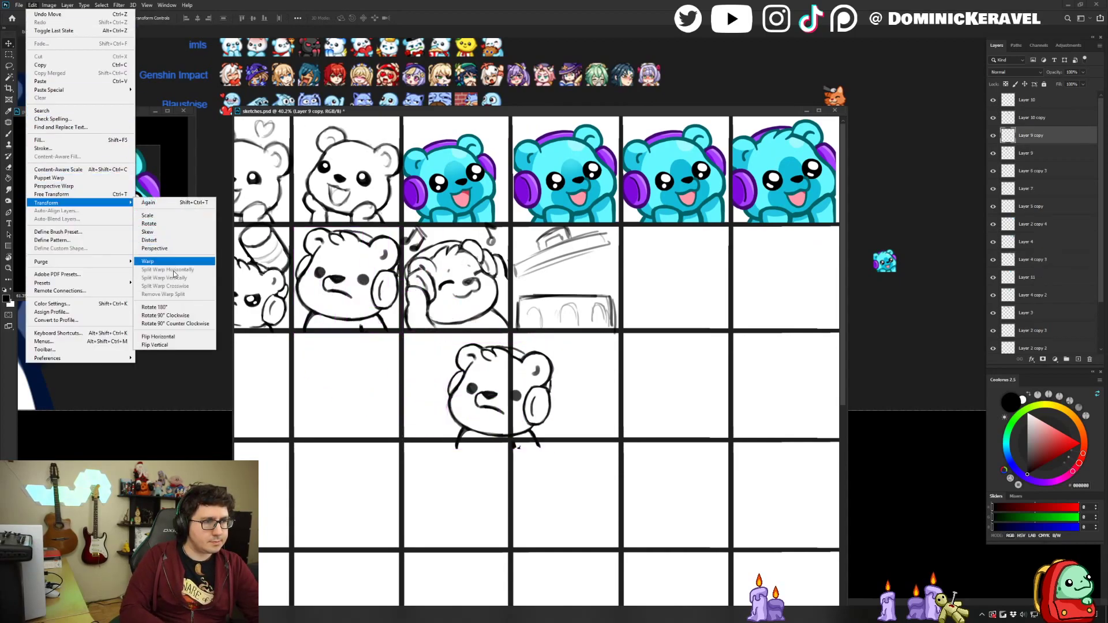
{"action": "left_click", "coordinate": [158, 336]}
Place the flipped bear copy over the lid and box sketch in the second row's fifth cell and ready the Eraser.
{"action": "mouse_move", "coordinate": [538, 390]}
{"action": "left_mouse_down"}
{"action": "mouse_move", "coordinate": [628, 284]}
{"action": "mouse_move", "coordinate": [623, 265]}
{"action": "left_mouse_up"}
{"action": "scroll", "coordinate": [620, 312], "scroll_direction": "up", "scroll_amount": 3}
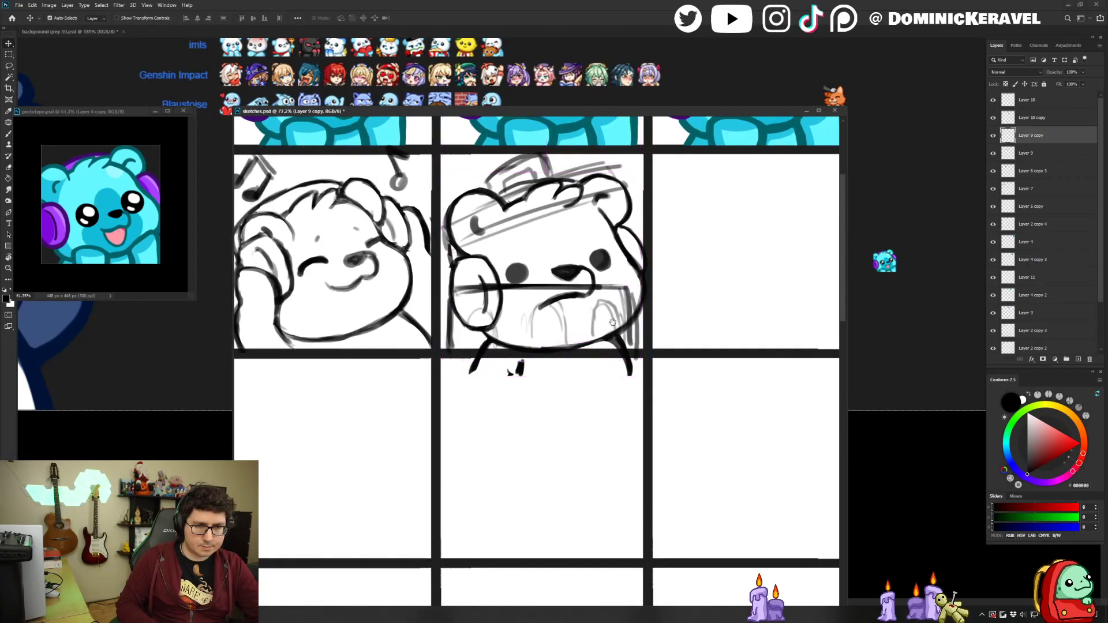
{"action": "left_click_drag", "start_coordinate": [620, 312], "coordinate": [584, 410]}
{"action": "key", "text": "e"}
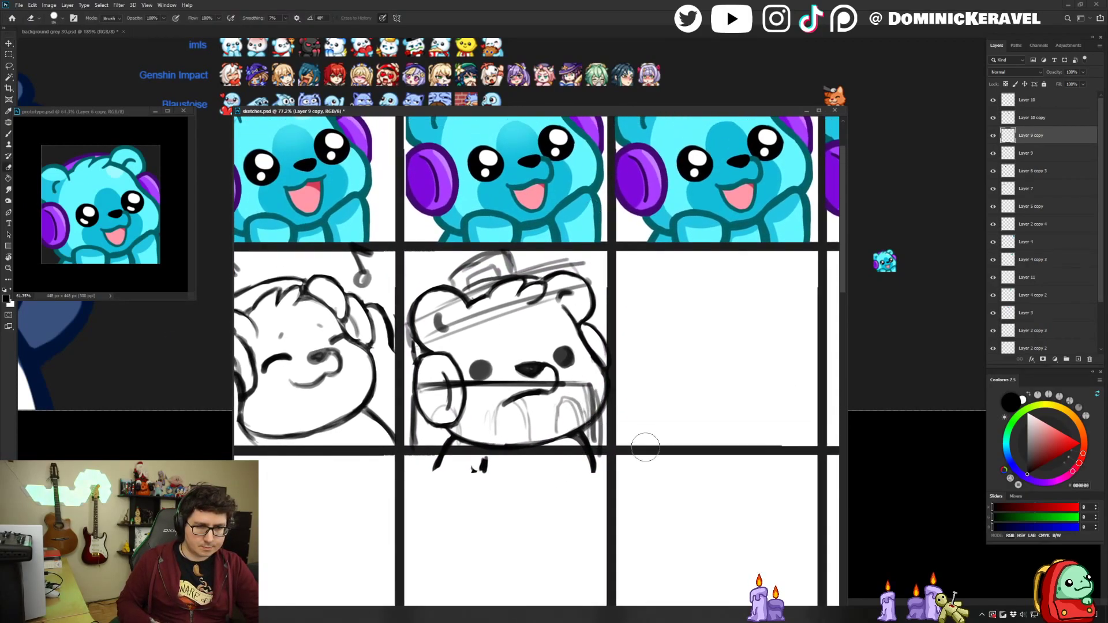
Erase the bear's head lines over the trash can lid and its body lines below the frame, and scale the bear down.
{"action": "left_click_drag", "start_coordinate": [617, 452], "coordinate": [458, 465]}
{"action": "mouse_move", "coordinate": [473, 276]}
{"action": "left_mouse_down"}
{"action": "mouse_move", "coordinate": [438, 320]}
{"action": "mouse_move", "coordinate": [554, 277]}
{"action": "mouse_move", "coordinate": [468, 312]}
{"action": "left_mouse_up"}
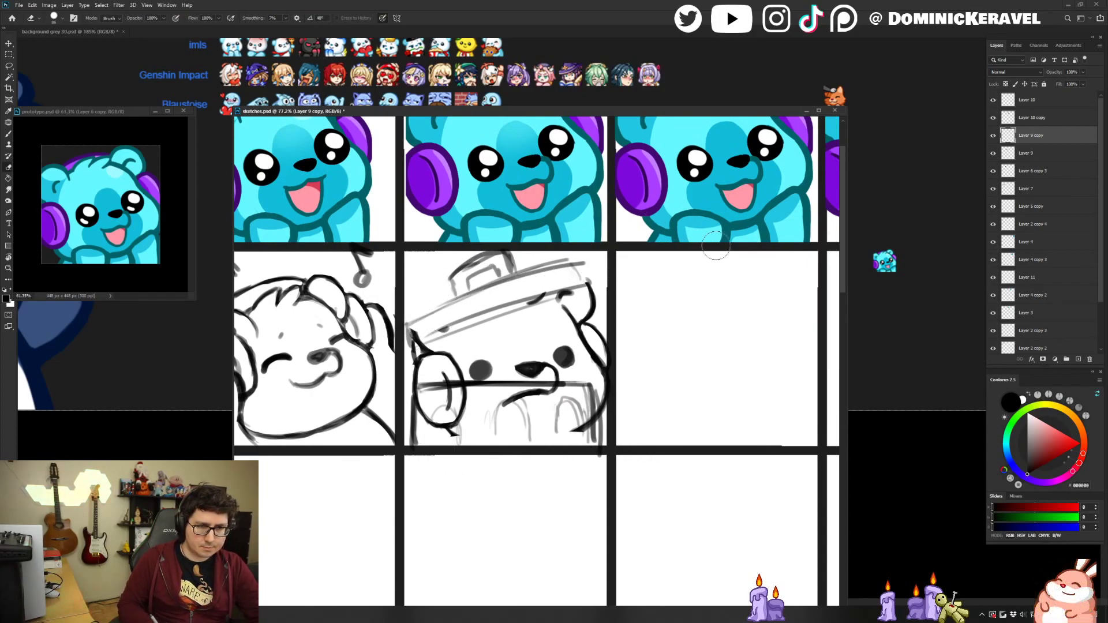
{"action": "key", "text": "ctrl+t"}
{"action": "left_click_drag", "start_coordinate": [617, 284], "coordinate": [597, 293]}
{"action": "key", "text": "Return"}
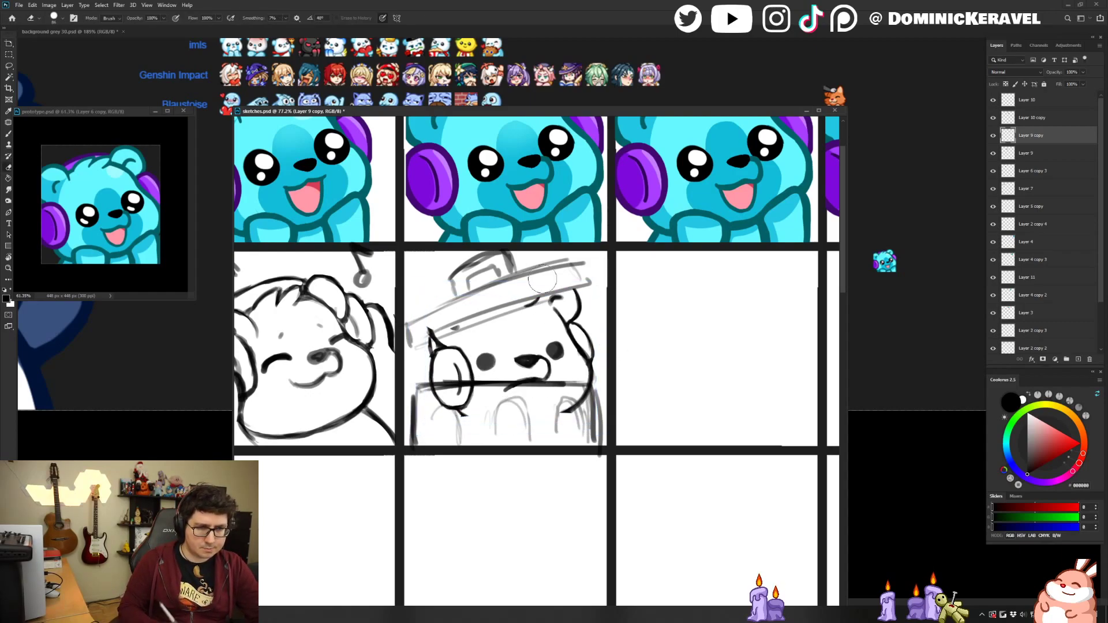
Move the bear sketch up slightly between the trash can and its lid.
{"action": "key", "text": "v"}
{"action": "left_click_drag", "start_coordinate": [580, 305], "coordinate": [565, 308]}
{"action": "left_click_drag", "start_coordinate": [499, 274], "coordinate": [500, 276]}
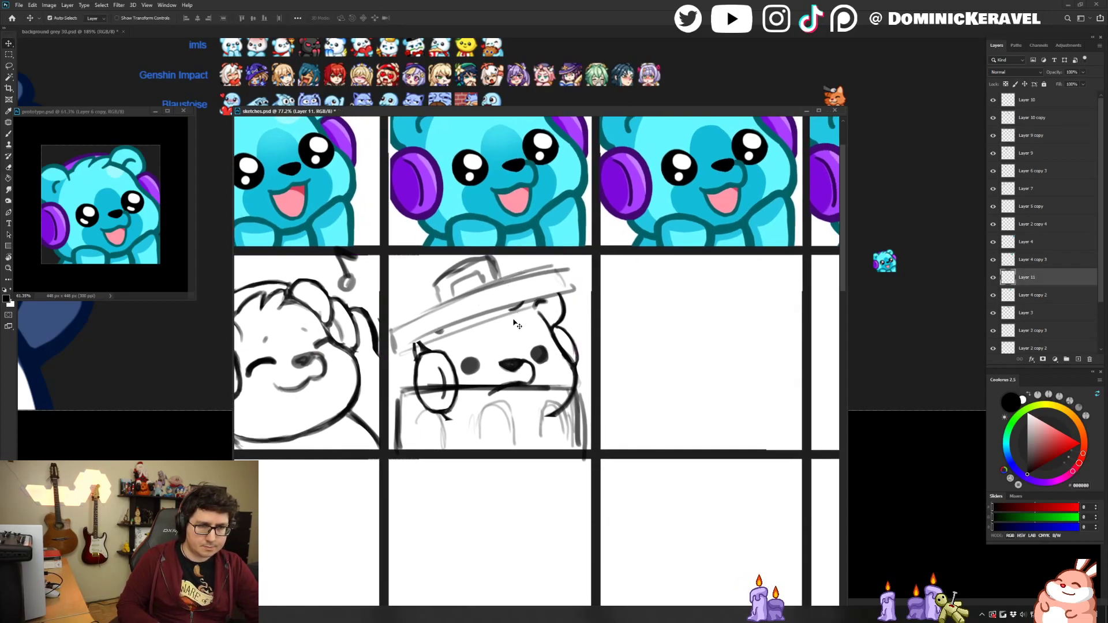
{"action": "left_click_drag", "start_coordinate": [544, 356], "coordinate": [544, 347]}
Erase the bear's face and headphone lines that overlap the front of the trash can.
{"action": "key", "text": "b"}
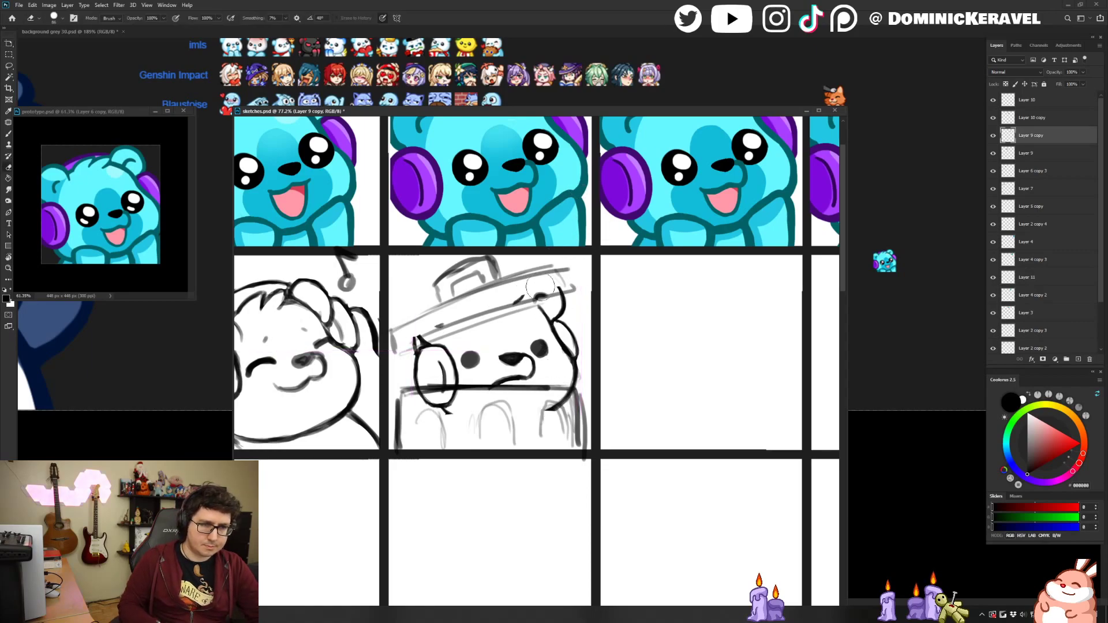
{"action": "left_click_drag", "start_coordinate": [524, 422], "coordinate": [636, 409]}
{"action": "left_click_drag", "start_coordinate": [470, 416], "coordinate": [386, 438]}
Nudge the bear sketch slightly to the left inside the trash can.
{"action": "key", "text": "v"}
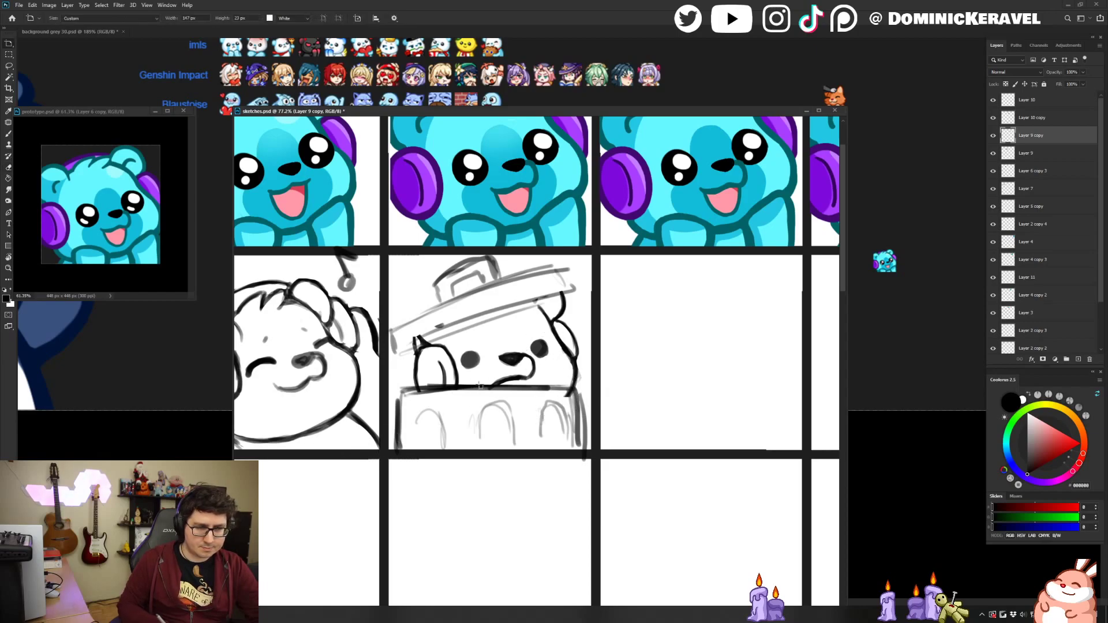
{"action": "key", "text": "shift+v"}
{"action": "left_click_drag", "start_coordinate": [522, 364], "coordinate": [513, 363]}
{"action": "key", "text": "e"}
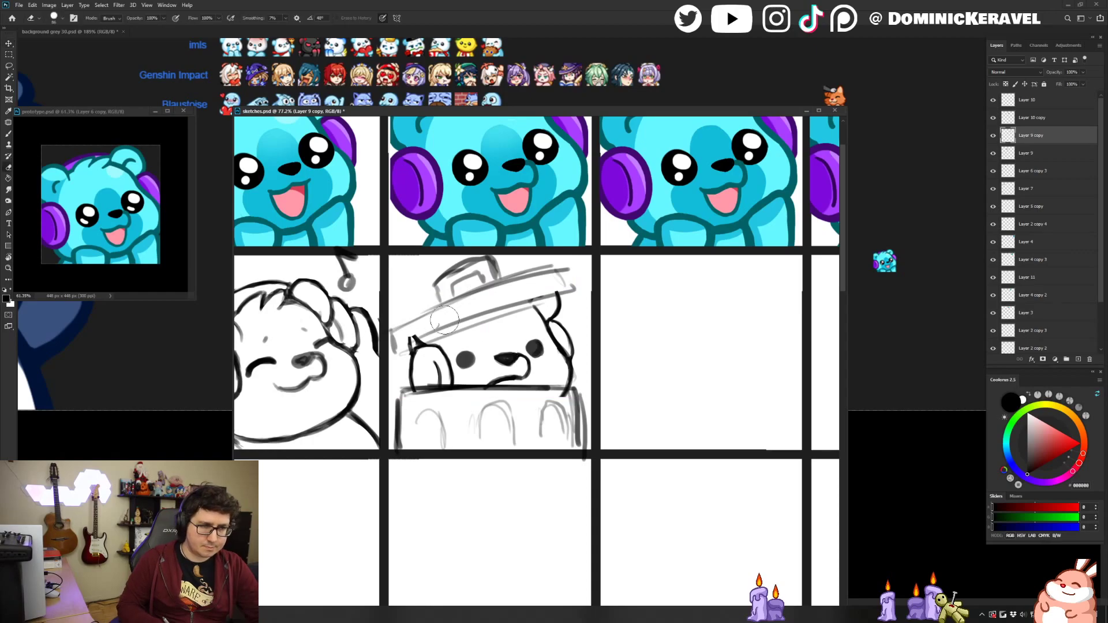
{"action": "key", "text": "v"}
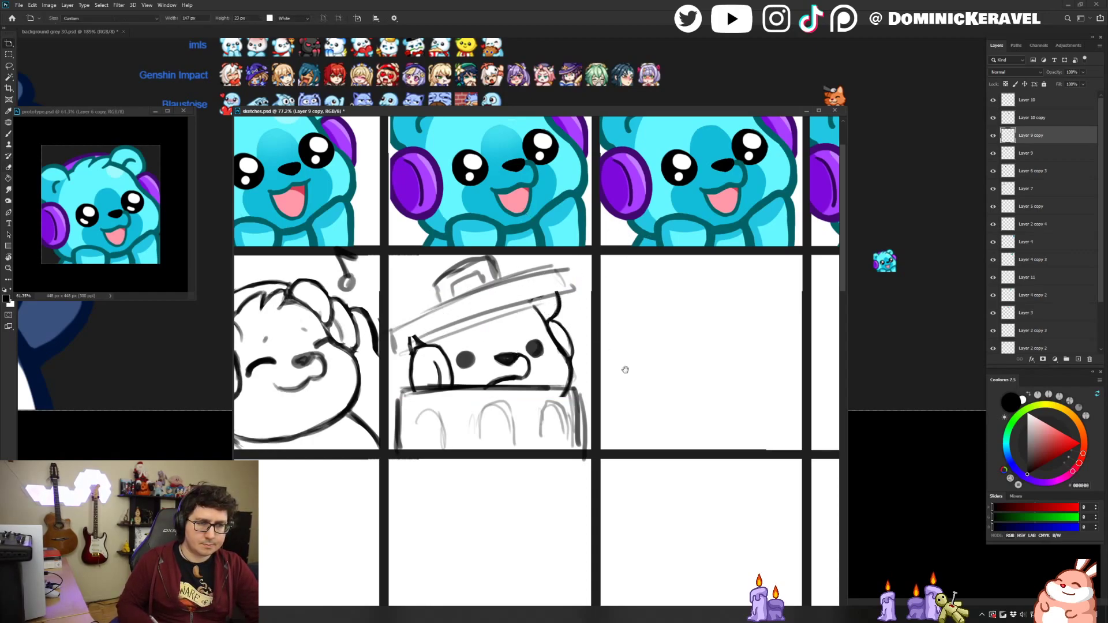
{"action": "left_click_drag", "start_coordinate": [620, 375], "coordinate": [600, 382]}
{"action": "left_click", "coordinate": [578, 393]}
{"action": "key", "text": "shift+v"}
{"action": "key", "text": "shift+v"}
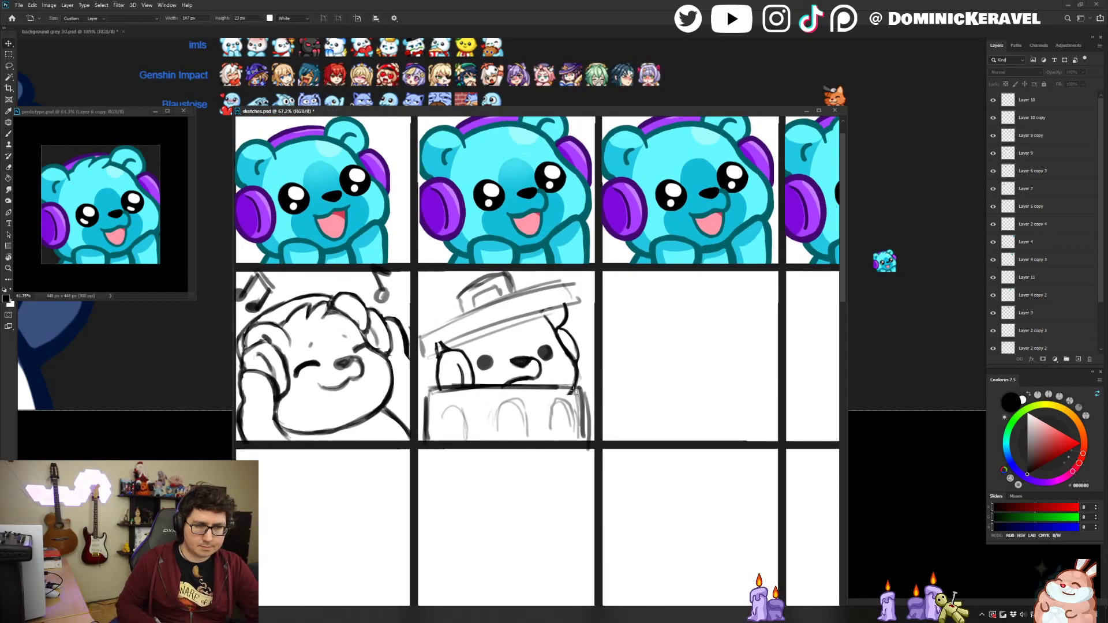
{"action": "left_click_drag", "start_coordinate": [580, 397], "coordinate": [584, 402]}
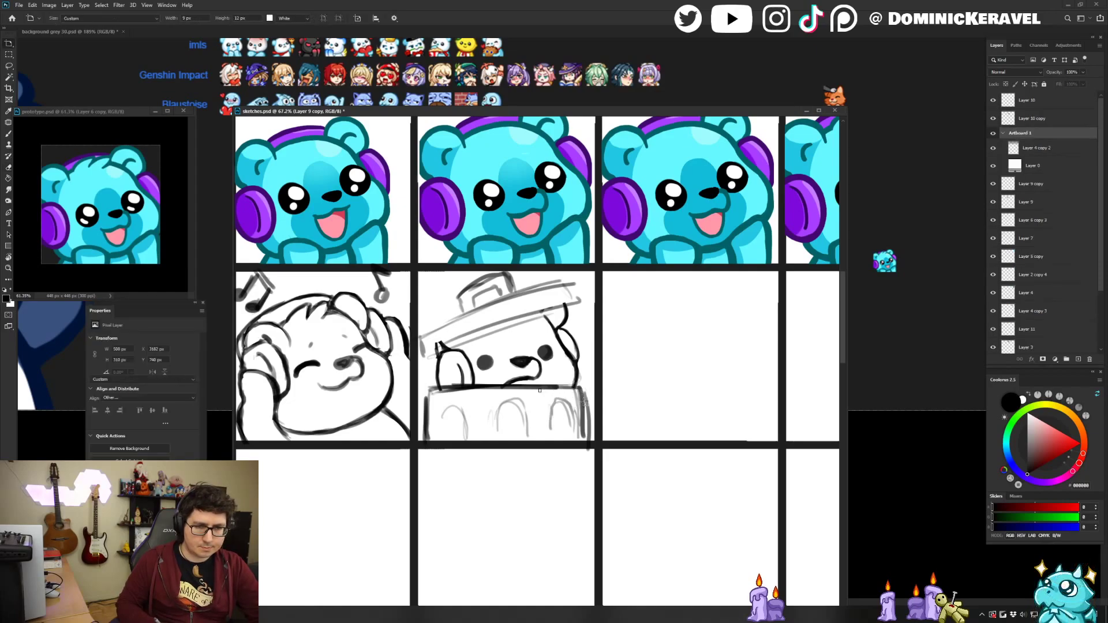
{"action": "key", "text": "b"}
{"action": "key", "text": "ctrl+z"}
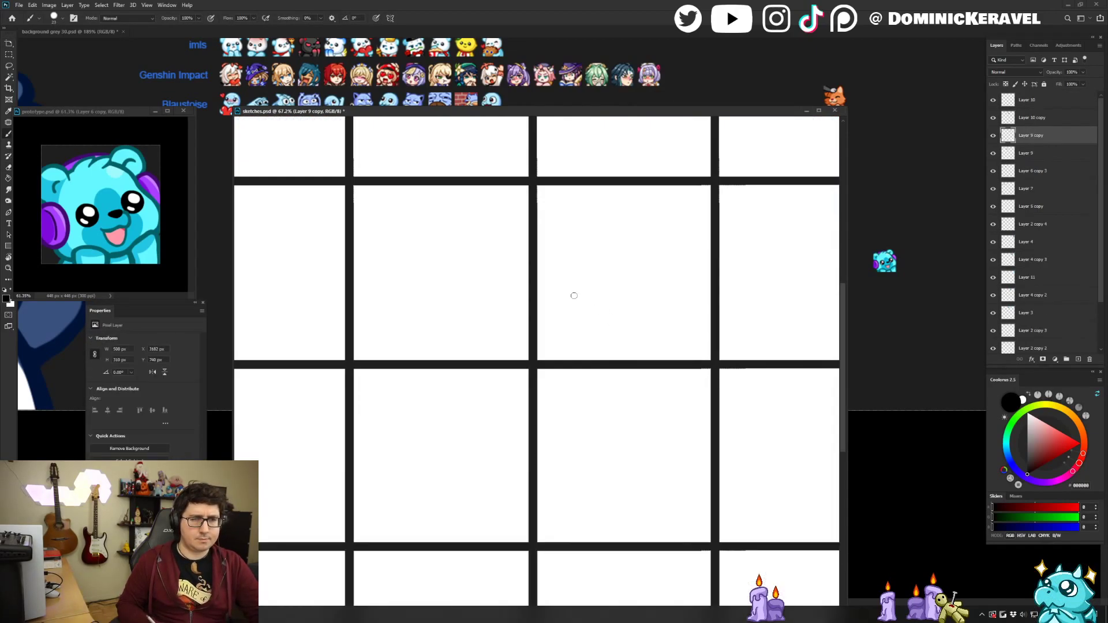
Draw a single solid line for the trash can's right side on the can's sketch layer, Layer 4 copy 2.
{"action": "left_click_drag", "start_coordinate": [575, 364], "coordinate": [541, 379]}
{"action": "left_click_drag", "start_coordinate": [587, 271], "coordinate": [624, 277]}
{"action": "left_click_drag", "start_coordinate": [629, 453], "coordinate": [562, 404]}
{"action": "left_click_drag", "start_coordinate": [561, 404], "coordinate": [594, 403]}
{"action": "left_click", "coordinate": [604, 420], "text": "ctrl"}
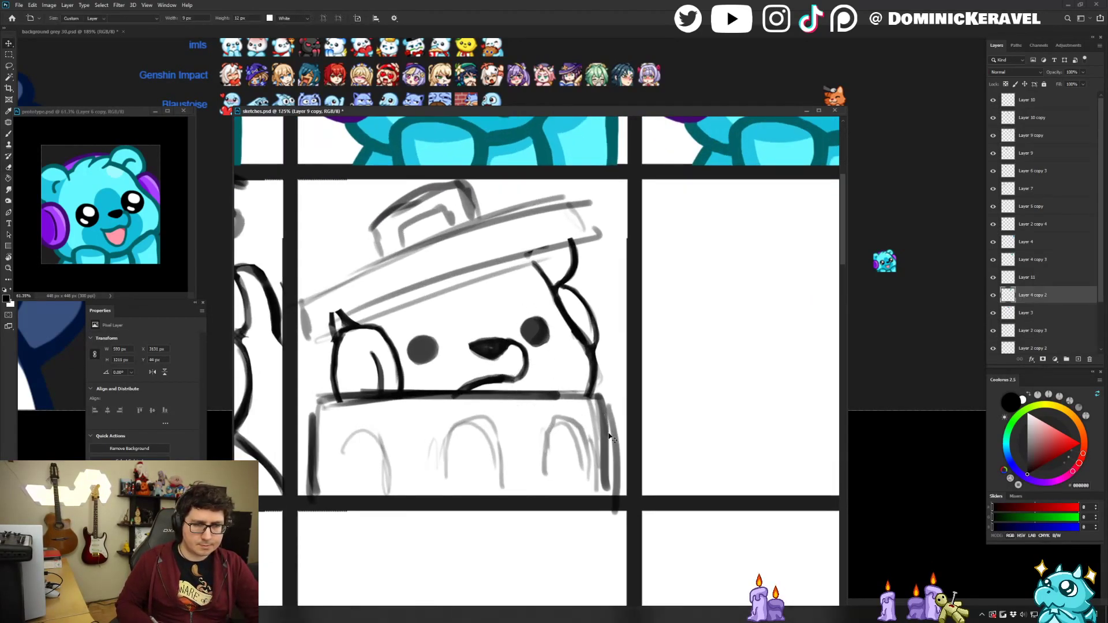
{"action": "right_click", "coordinate": [602, 410]}
{"action": "key", "text": "Escape"}
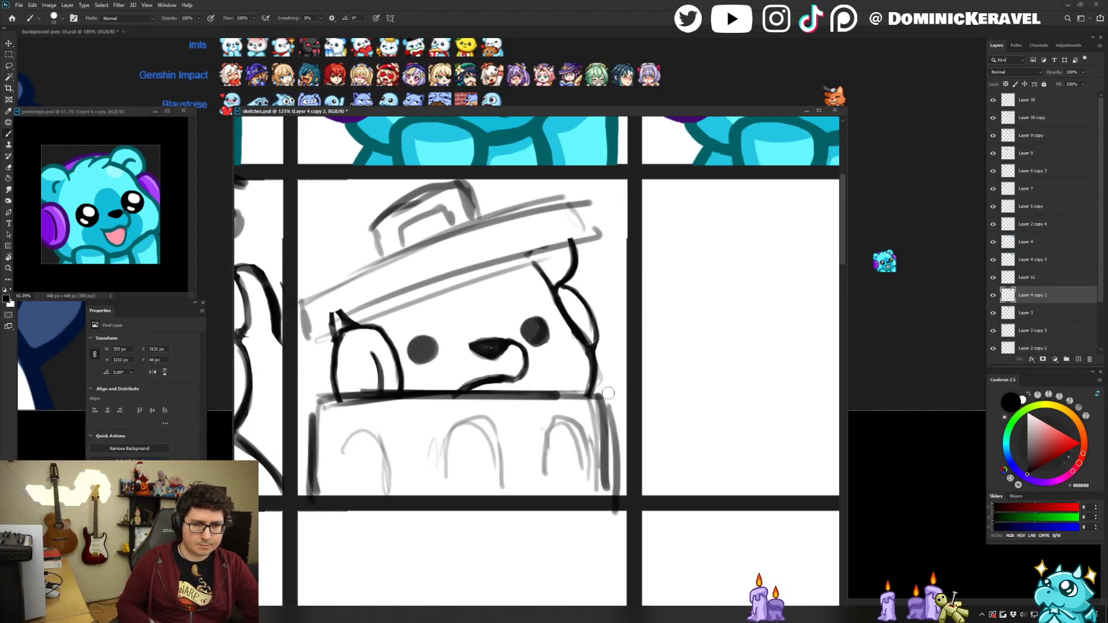
{"action": "left_click_drag", "start_coordinate": [716, 320], "coordinate": [721, 347]}
{"action": "key", "text": "ctrl+z"}
{"action": "mouse_move", "coordinate": [600, 397]}
{"action": "left_mouse_down"}
{"action": "mouse_move", "coordinate": [606, 494]}
{"action": "mouse_move", "coordinate": [594, 496]}
{"action": "mouse_move", "coordinate": [632, 519]}
{"action": "mouse_move", "coordinate": [617, 500]}
{"action": "mouse_move", "coordinate": [607, 506]}
{"action": "left_mouse_up"}
Erase the doubled rough strokes beside the trash can's right side, leaving one clean edge.
{"action": "key", "text": "e"}
{"action": "key", "text": "b"}
{"action": "key", "text": "e"}
{"action": "mouse_move", "coordinate": [600, 419]}
{"action": "left_mouse_down"}
{"action": "mouse_move", "coordinate": [588, 419]}
{"action": "mouse_move", "coordinate": [593, 482]}
{"action": "left_mouse_up"}
{"action": "left_click_drag", "start_coordinate": [594, 398], "coordinate": [620, 525]}
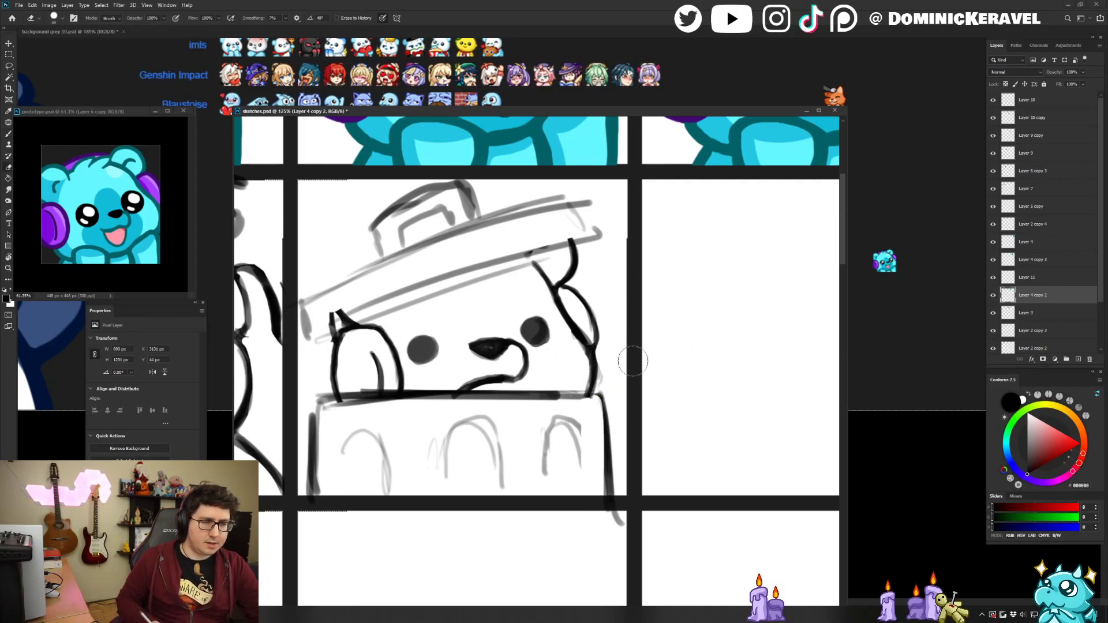
Refine the outline of the bear's right-hand headphone cup and cheek on Layer 9 copy.
{"action": "left_click", "coordinate": [595, 367], "text": "ctrl"}
{"action": "left_click_drag", "start_coordinate": [605, 366], "coordinate": [611, 372]}
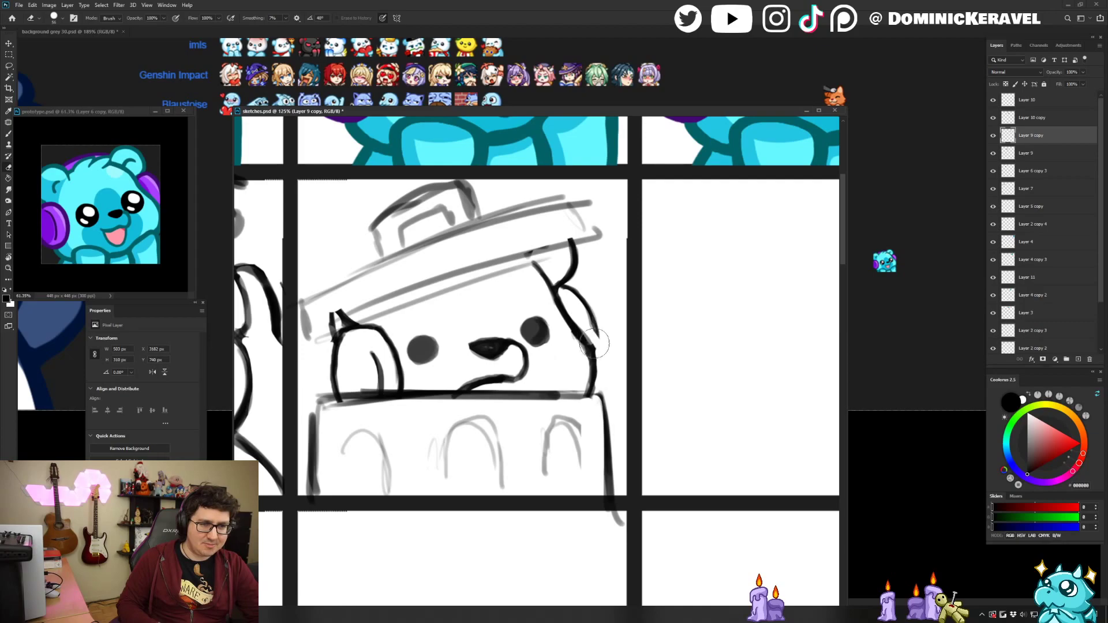
{"action": "key", "text": "b"}
{"action": "left_click_drag", "start_coordinate": [595, 344], "coordinate": [596, 362]}
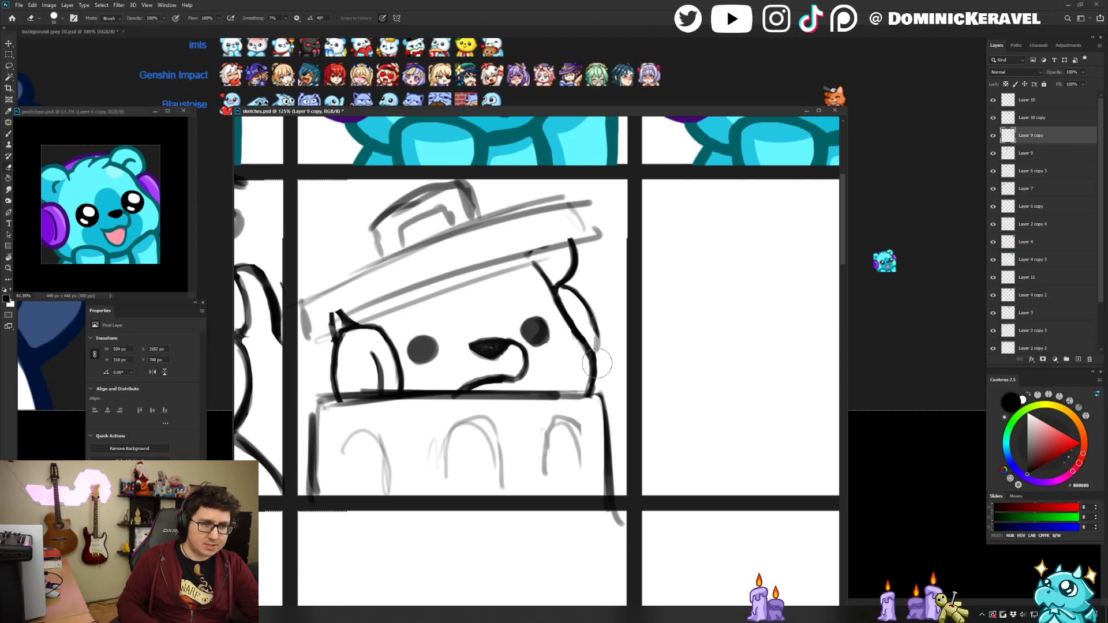
{"action": "key", "text": "e"}
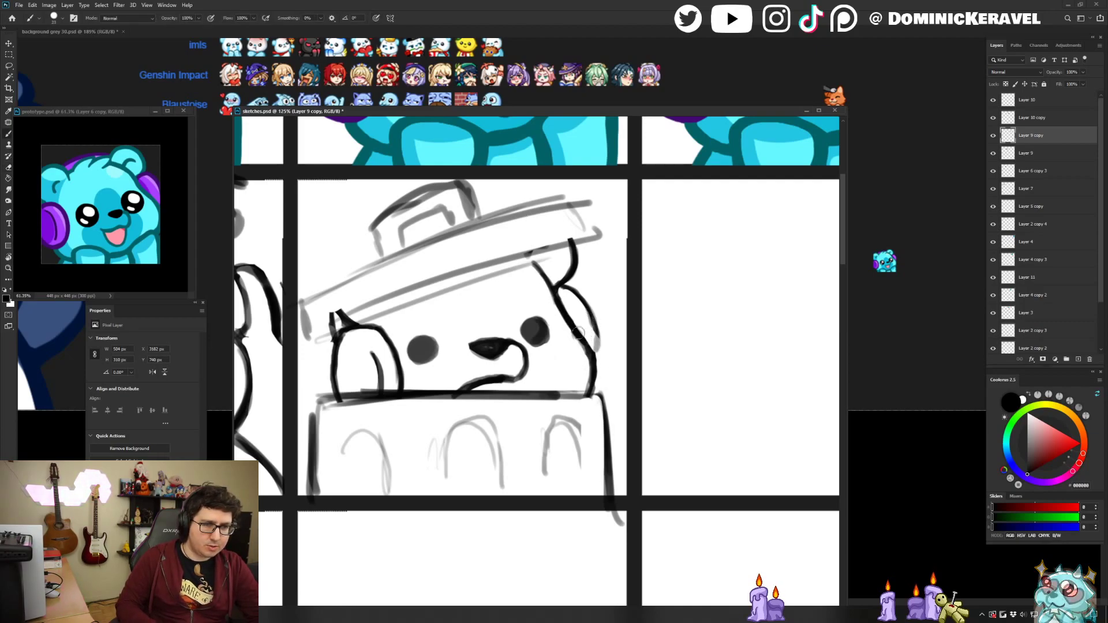
{"action": "left_click_drag", "start_coordinate": [565, 300], "coordinate": [595, 344]}
{"action": "key", "text": "b"}
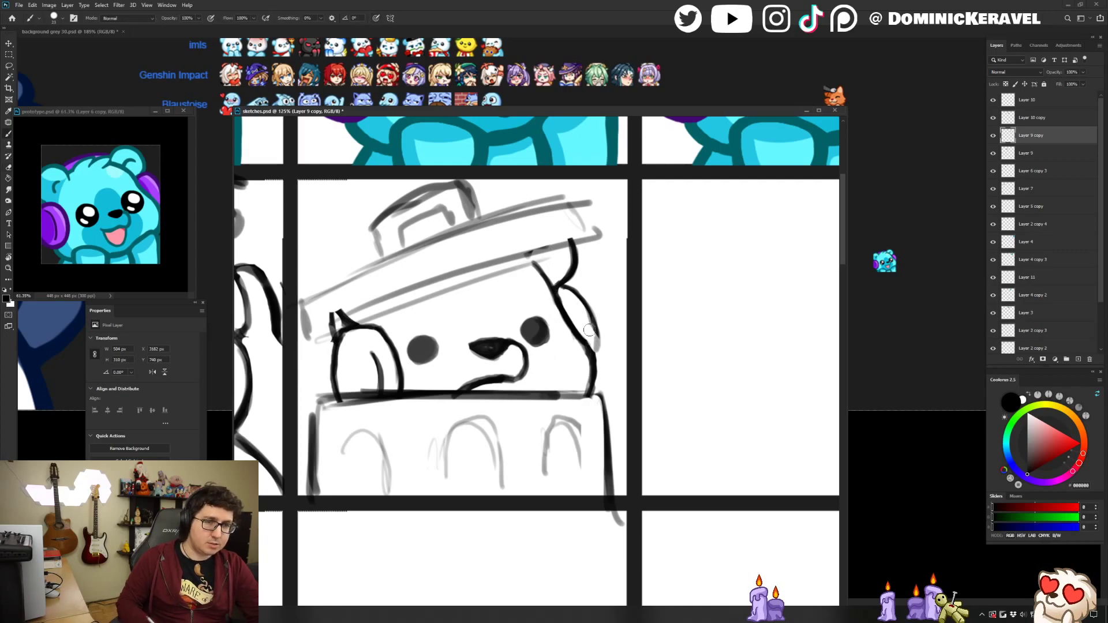
{"action": "key", "text": "e"}
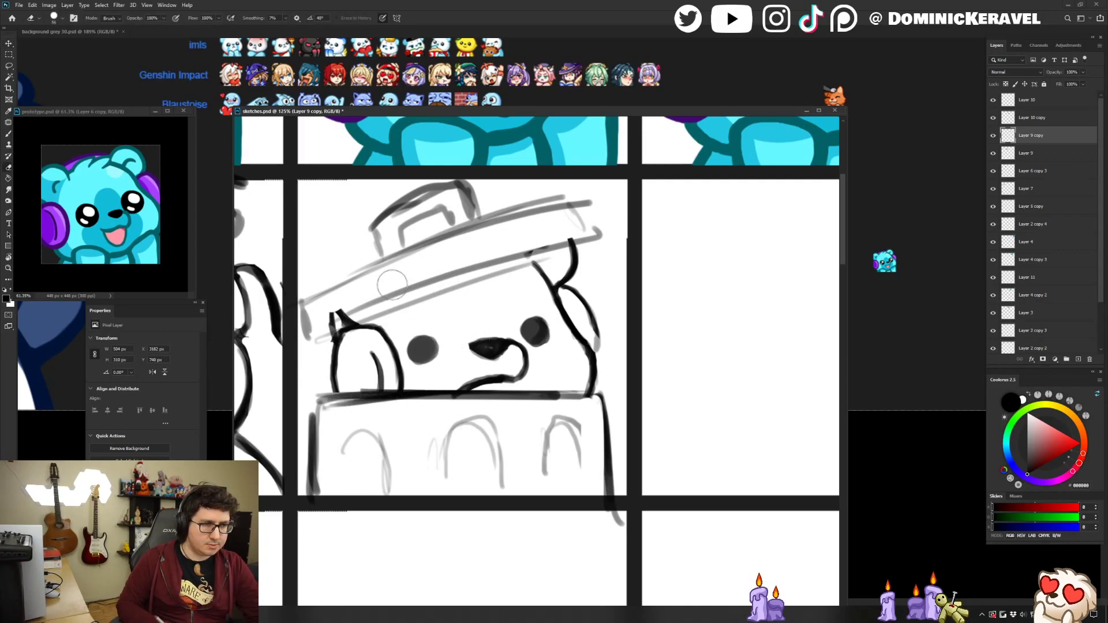
{"action": "key", "text": "b"}
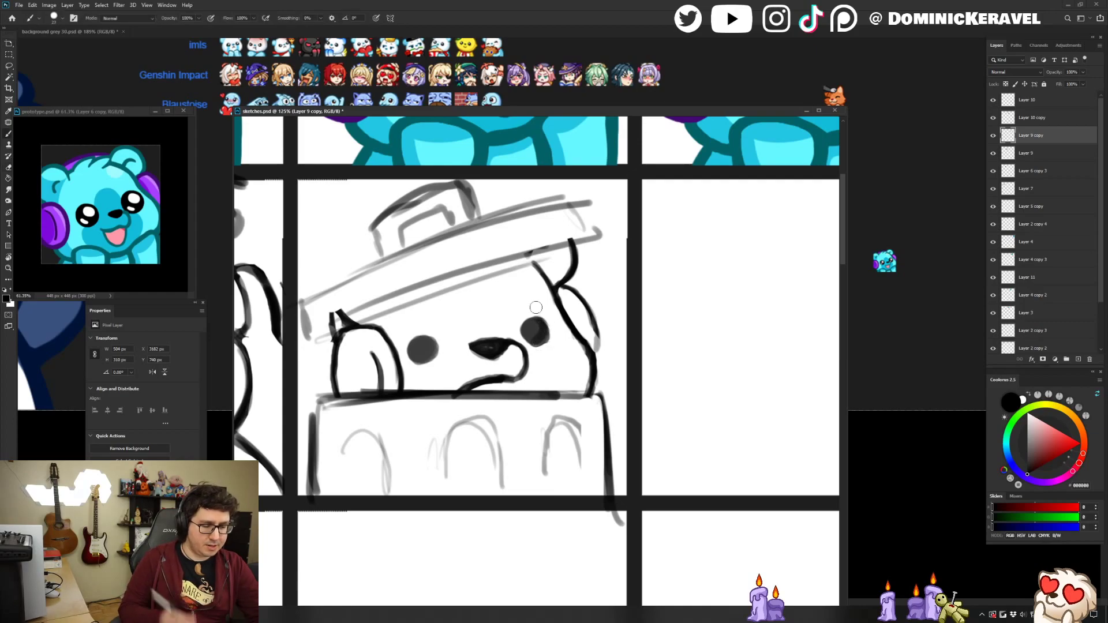
{"action": "key", "text": "e"}
{"action": "key", "text": "b"}
{"action": "key", "text": "e"}
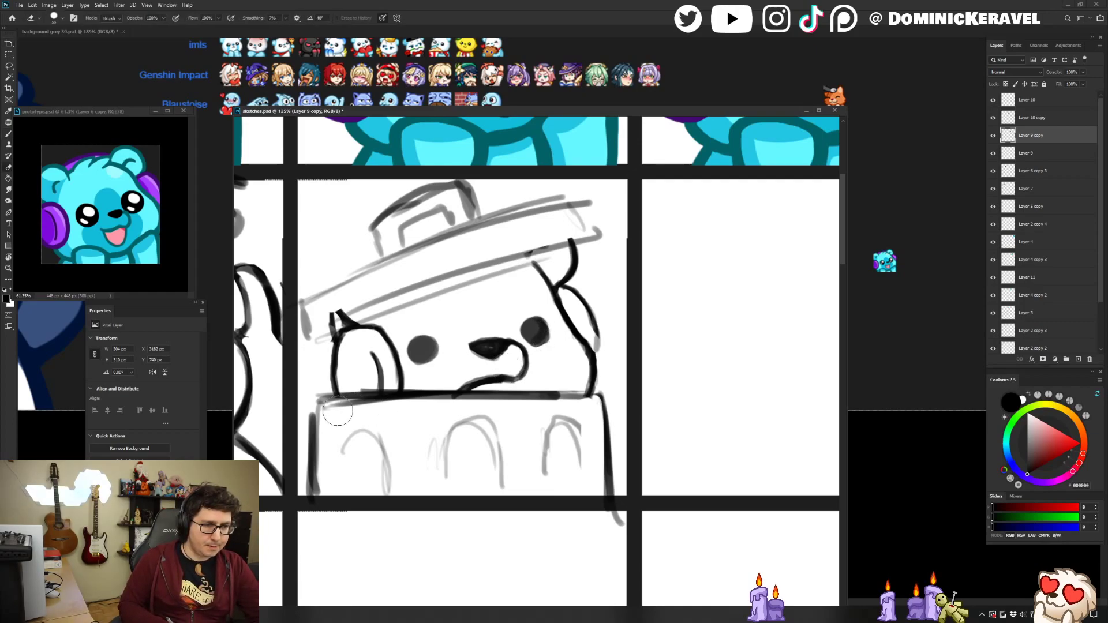
{"action": "key", "text": "v"}
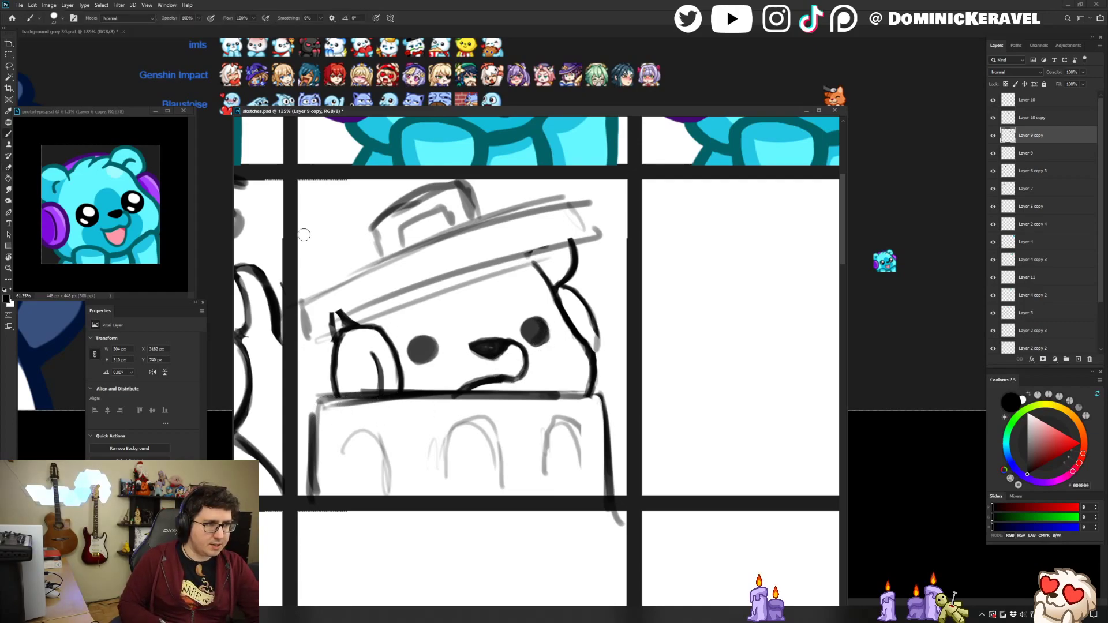
{"action": "left_click", "coordinate": [9, 134]}
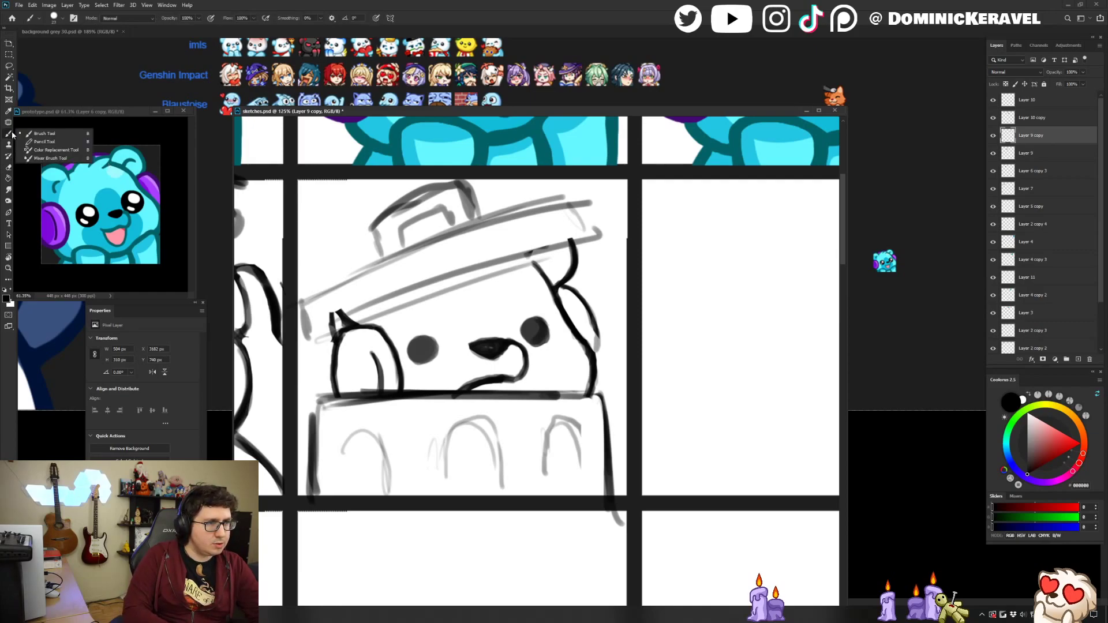
{"action": "key", "text": "v"}
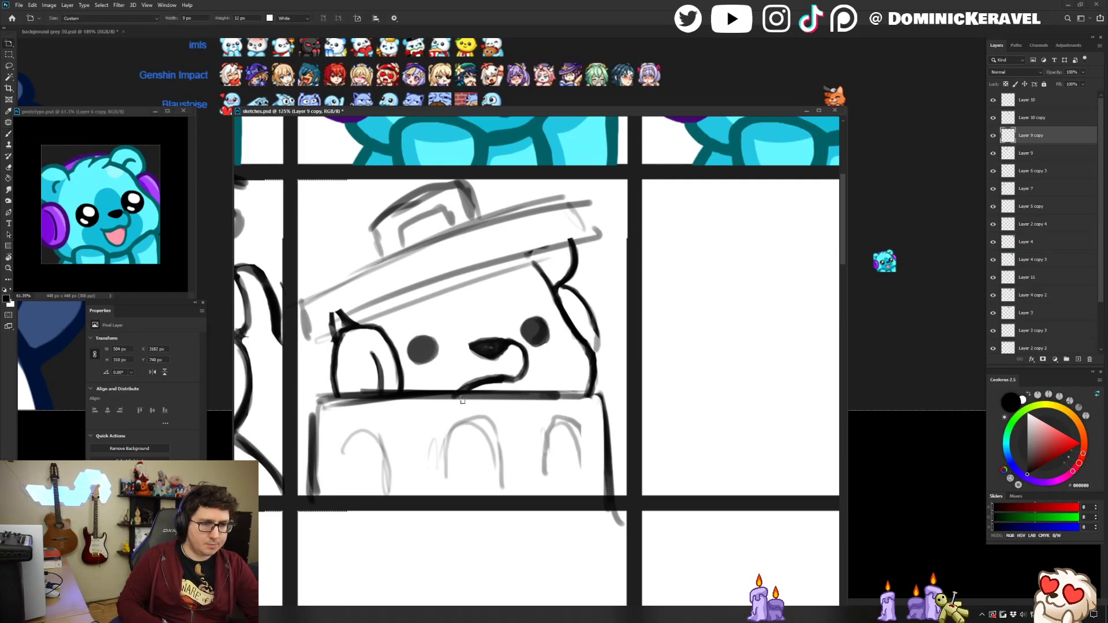
{"action": "right_click", "coordinate": [519, 393]}
{"action": "key", "text": "Escape"}
{"action": "key", "text": "b"}
{"action": "right_click", "coordinate": [521, 403]}
{"action": "left_click", "coordinate": [506, 399]}
{"action": "key", "text": "e"}
{"action": "key", "text": "v"}
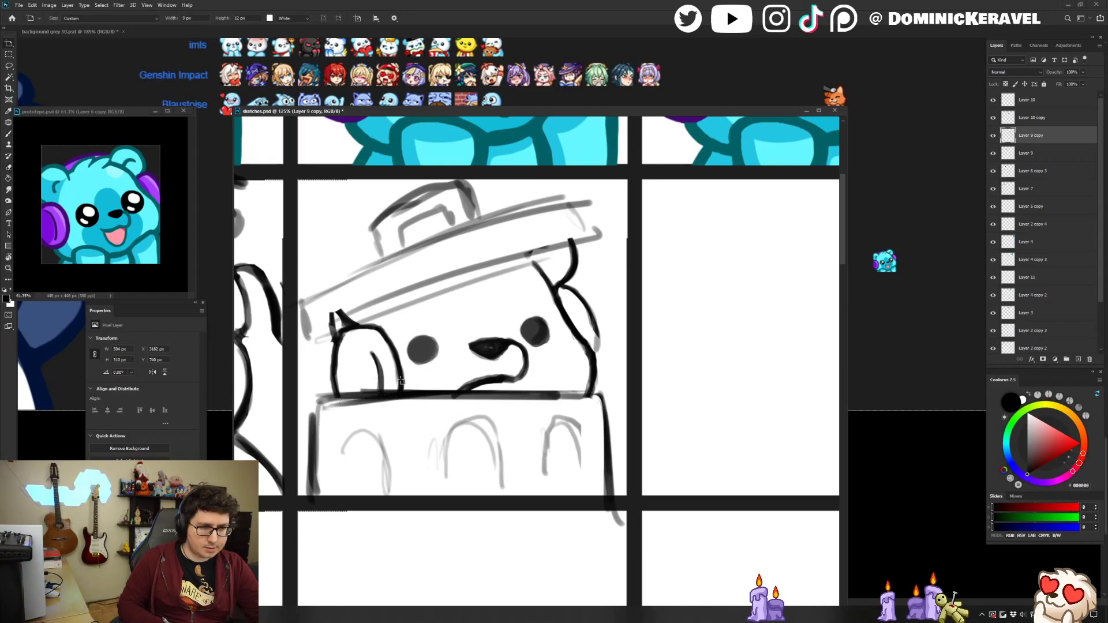
Select the trash can's layer with the Move tool and erase the stray grey line under its rim.
{"action": "right_click", "coordinate": [9, 45]}
{"action": "left_click", "coordinate": [35, 44]}
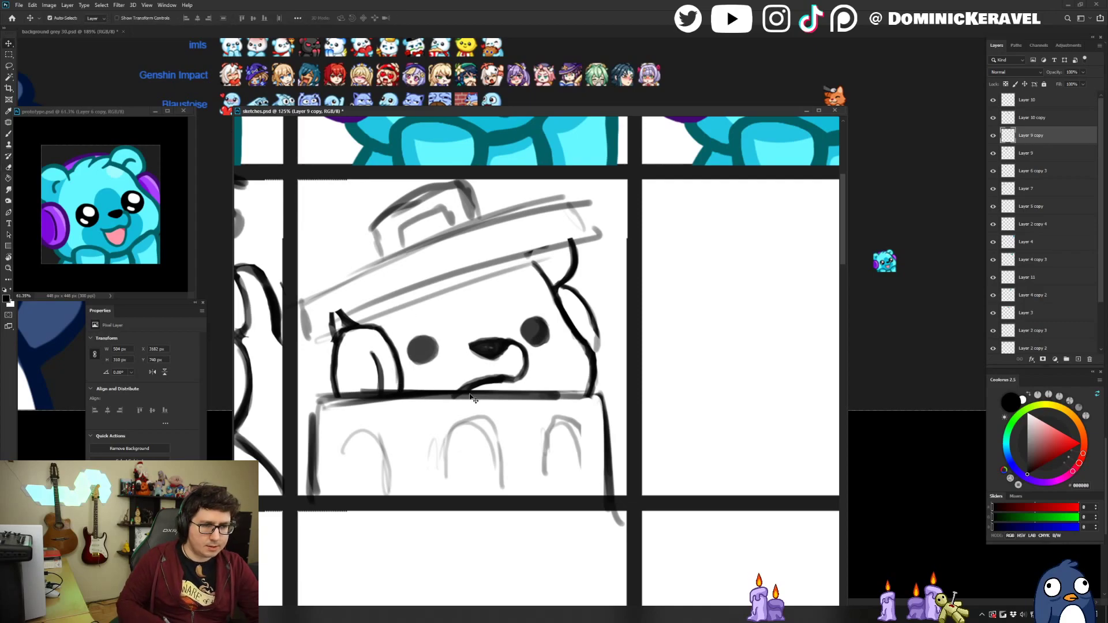
{"action": "left_click", "coordinate": [430, 395]}
{"action": "key", "text": "e"}
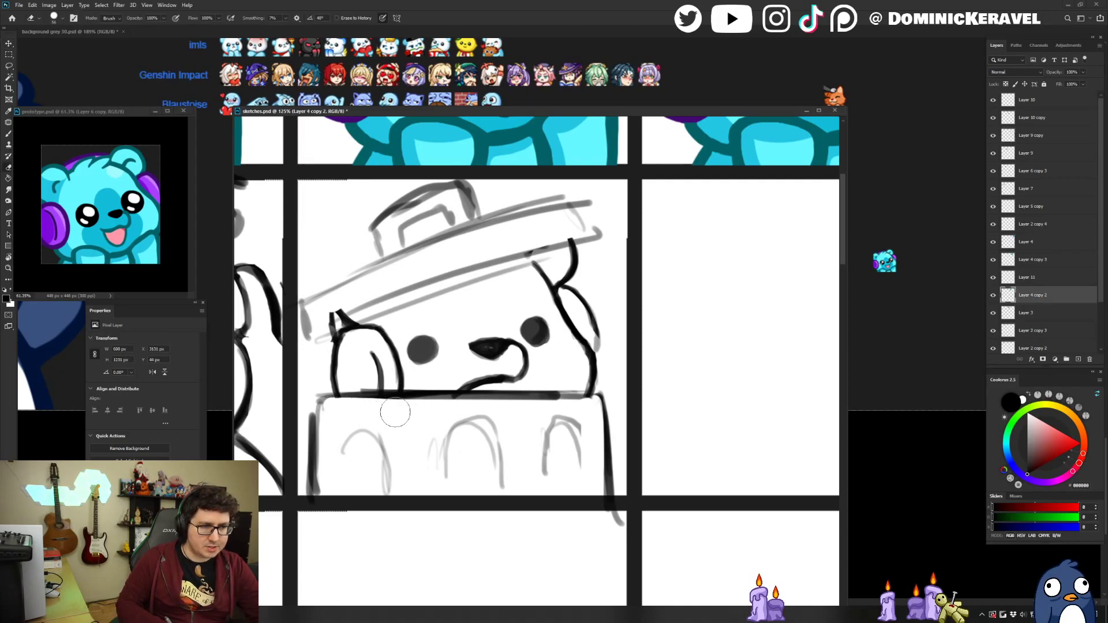
Redraw the trash can's upper left corner and left side in solid black, erasing the rough strokes inside it.
{"action": "key", "text": "b"}
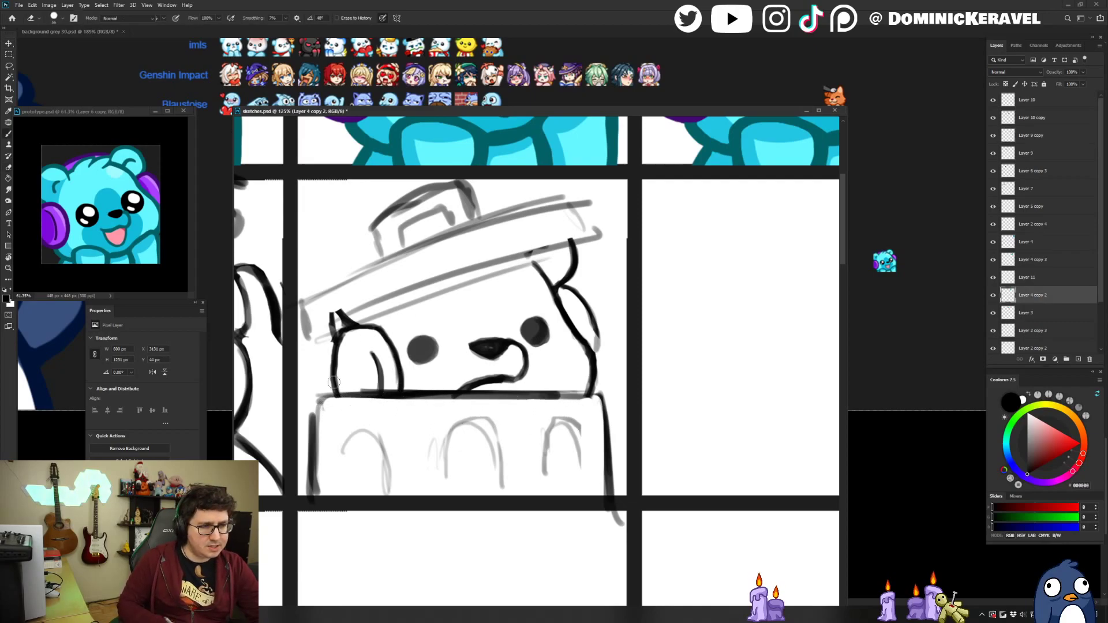
{"action": "mouse_move", "coordinate": [373, 395]}
{"action": "left_mouse_down"}
{"action": "mouse_move", "coordinate": [310, 407]}
{"action": "mouse_move", "coordinate": [321, 397]}
{"action": "mouse_move", "coordinate": [314, 470]}
{"action": "left_mouse_up"}
{"action": "left_click_drag", "start_coordinate": [317, 397], "coordinate": [312, 491]}
{"action": "key", "text": "e"}
{"action": "left_click_drag", "start_coordinate": [324, 403], "coordinate": [317, 490]}
Darken the trash can's upper right corner and erase the part of its right side that extends below the frame.
{"action": "key", "text": "b"}
{"action": "mouse_move", "coordinate": [550, 395]}
{"action": "left_mouse_down"}
{"action": "mouse_move", "coordinate": [600, 396]}
{"action": "mouse_move", "coordinate": [609, 447]}
{"action": "left_mouse_up"}
{"action": "key", "text": "e"}
{"action": "left_click_drag", "start_coordinate": [626, 527], "coordinate": [611, 524]}
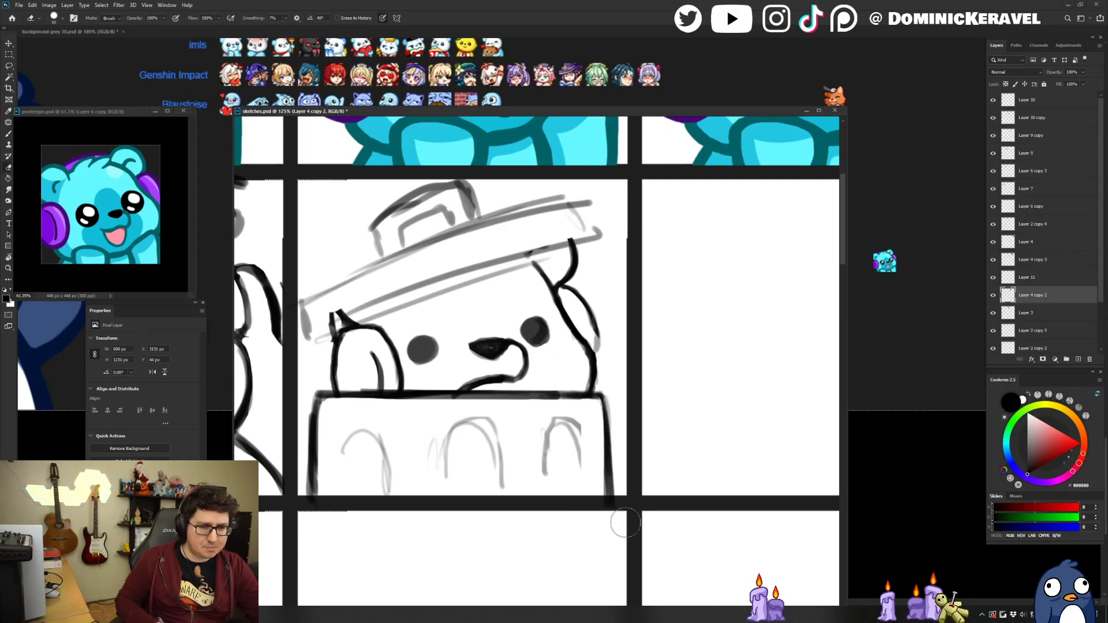
Rework the upper part of the bear's right-hand headphone cup on Layer 9 copy, erasing the old line below the ear.
{"action": "key", "text": "v"}
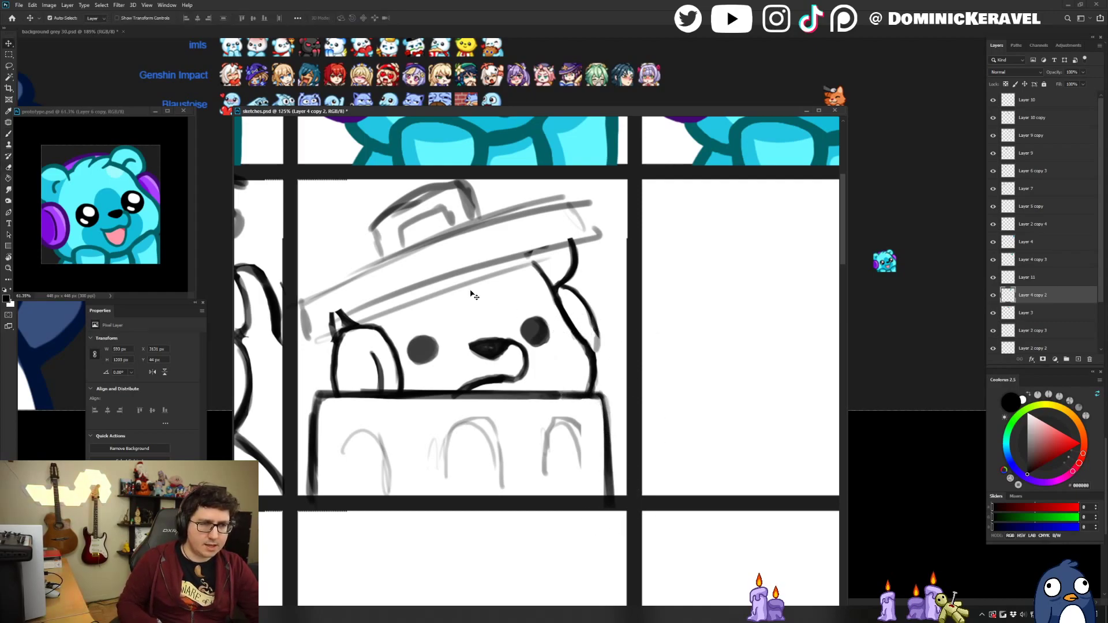
{"action": "left_click", "coordinate": [425, 349]}
{"action": "key", "text": "b"}
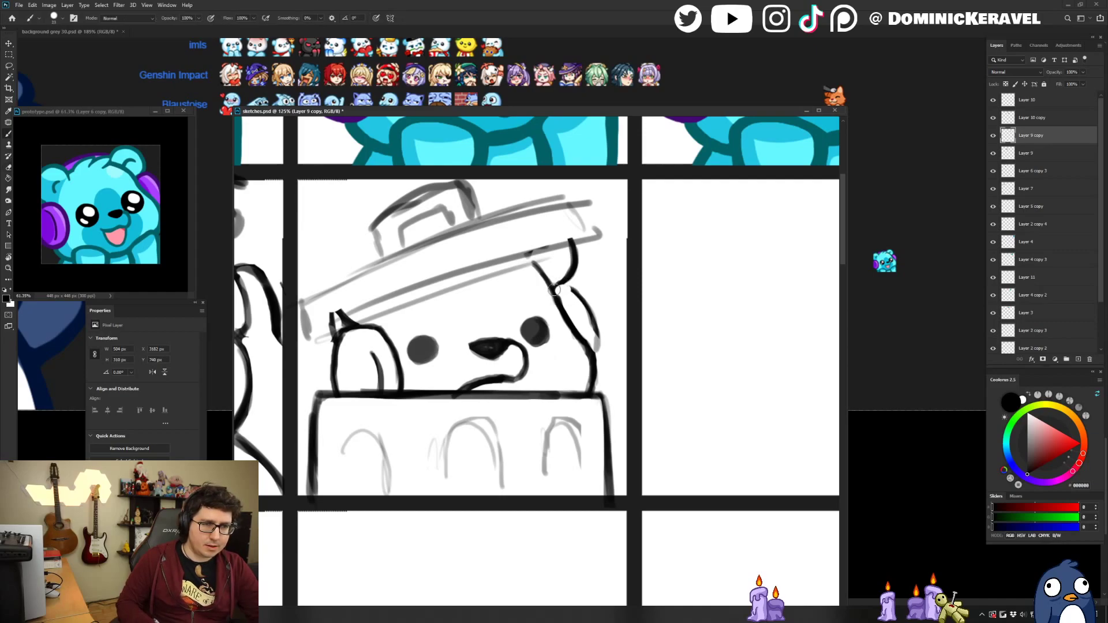
{"action": "left_click_drag", "start_coordinate": [578, 291], "coordinate": [599, 346]}
{"action": "key", "text": "e"}
{"action": "mouse_move", "coordinate": [566, 301]}
{"action": "left_mouse_down"}
{"action": "mouse_move", "coordinate": [585, 328]}
{"action": "mouse_move", "coordinate": [559, 292]}
{"action": "left_mouse_up"}
{"action": "key", "text": "b"}
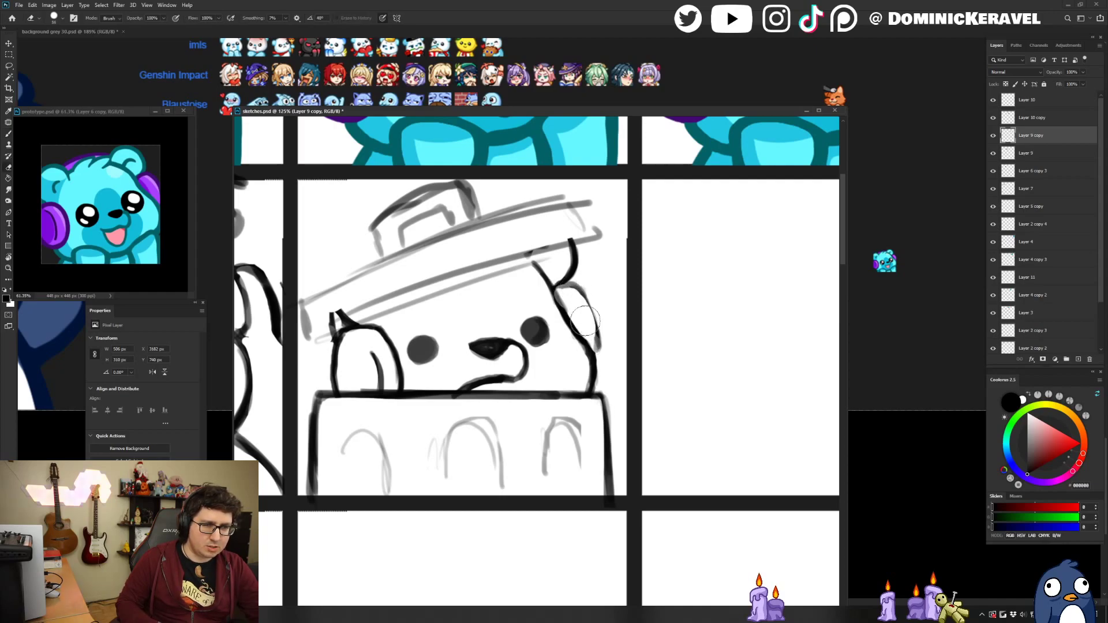
Redraw the outer curve of the bear's right-hand headphone cup from the ear down to the cheek.
{"action": "left_click_drag", "start_coordinate": [577, 285], "coordinate": [597, 349]}
{"action": "left_click_drag", "start_coordinate": [583, 289], "coordinate": [605, 341]}
{"action": "key", "text": "e"}
{"action": "key", "text": "b"}
{"action": "key", "text": "v"}
{"action": "key", "text": "b"}
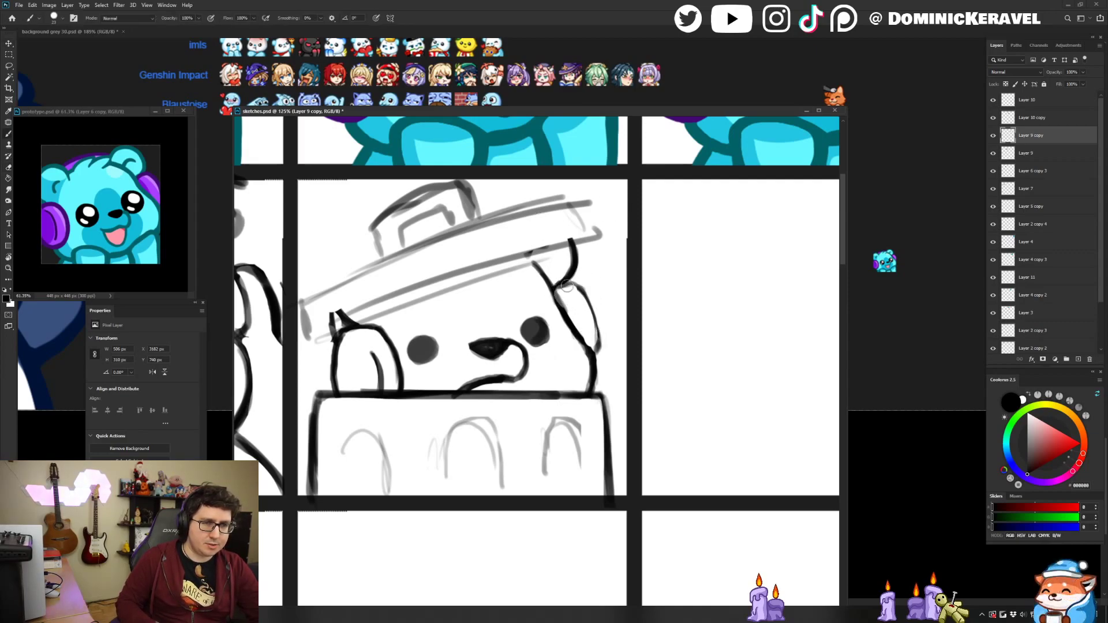
Widen the right-hand headphone cup's outline and clean up its lower end at the cheek.
{"action": "mouse_move", "coordinate": [586, 298]}
{"action": "left_mouse_down"}
{"action": "mouse_move", "coordinate": [601, 351]}
{"action": "mouse_move", "coordinate": [590, 331]}
{"action": "mouse_move", "coordinate": [591, 344]}
{"action": "left_mouse_up"}
{"action": "key", "text": "e"}
{"action": "key", "text": "b"}
{"action": "key", "text": "e"}
{"action": "key", "text": "b"}
{"action": "key", "text": "e"}
{"action": "key", "text": "b"}
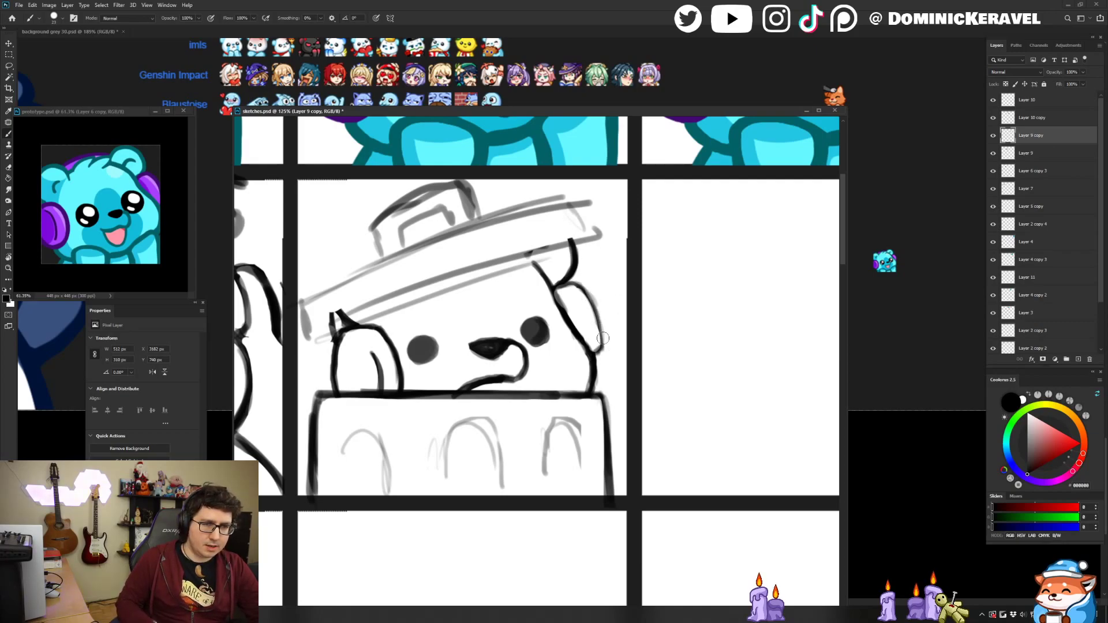
Strengthen the outer line of the right-hand headphone cup with another black stroke and touch it up with the eraser.
{"action": "left_click_drag", "start_coordinate": [583, 293], "coordinate": [602, 347]}
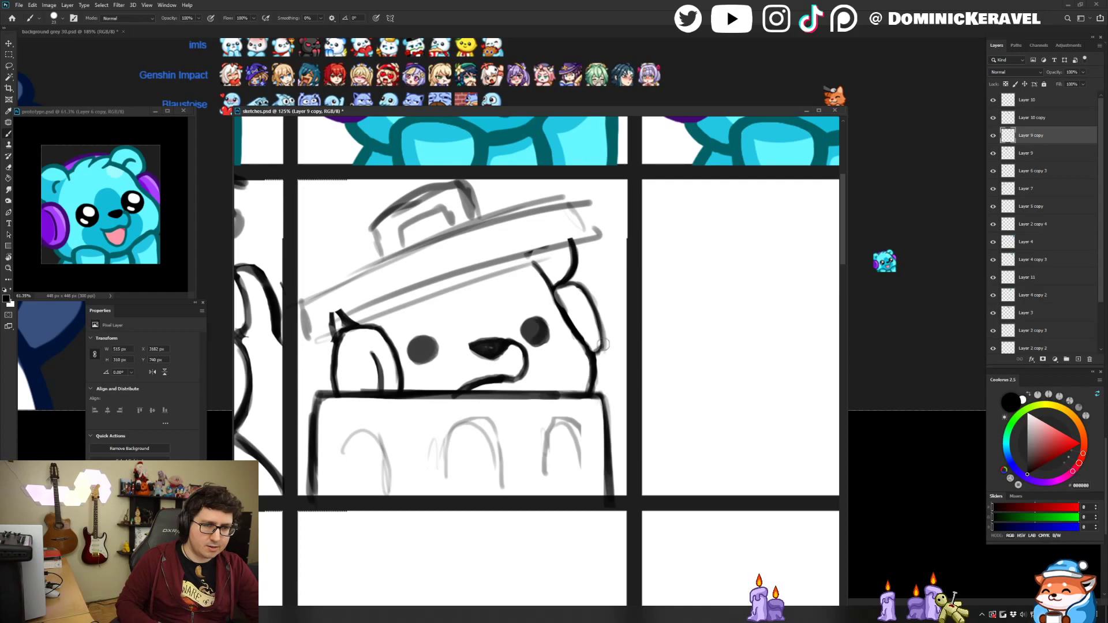
{"action": "key", "text": "e"}
{"action": "left_click_drag", "start_coordinate": [323, 338], "coordinate": [325, 344]}
{"action": "key", "text": "b"}
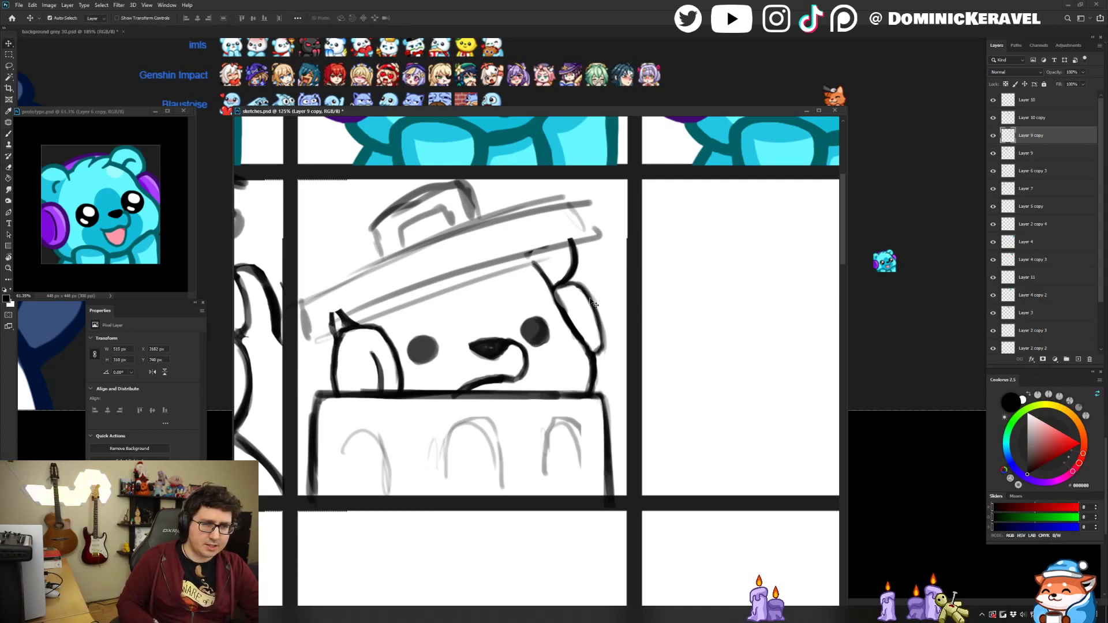
Refine the outer curve of the right-hand headphone cup down to the cheek with black strokes and eraser touch-ups.
{"action": "key", "text": "e"}
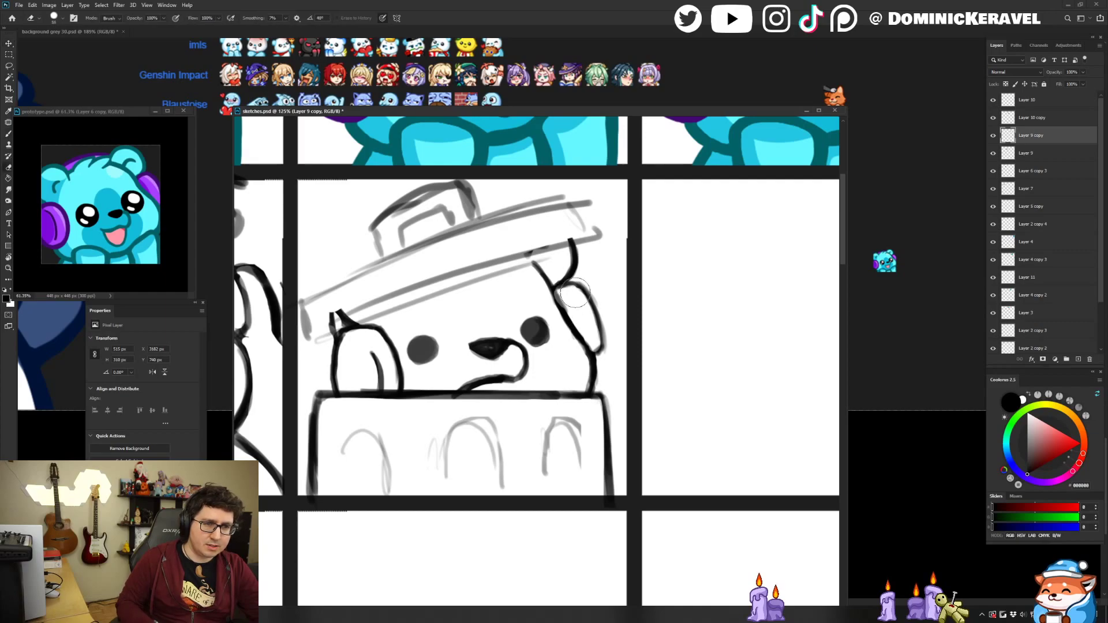
{"action": "key", "text": "b"}
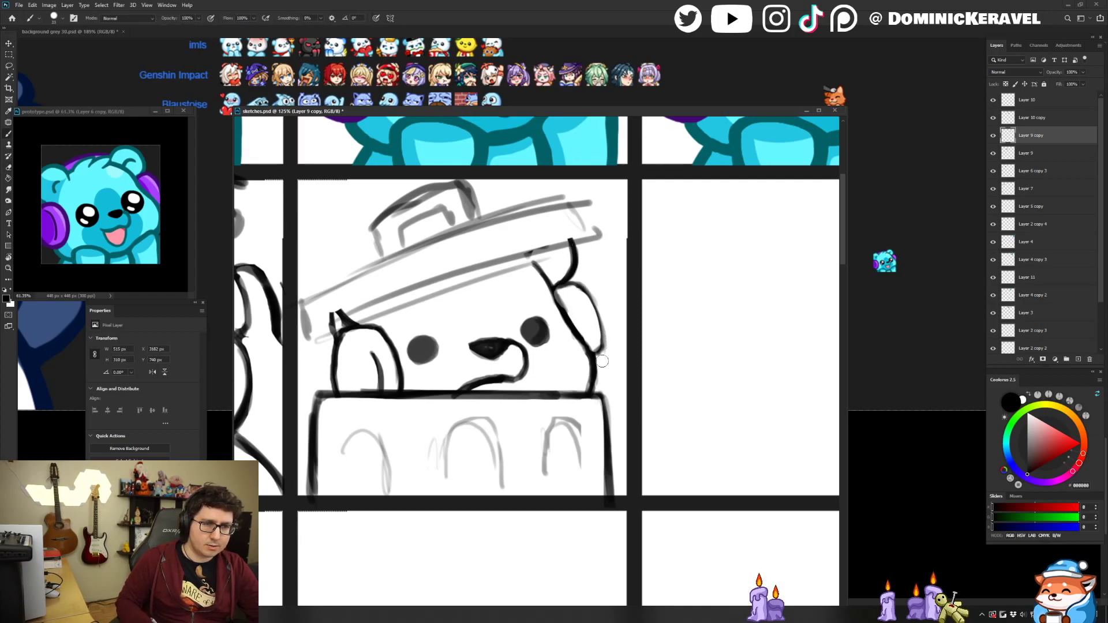
{"action": "left_click_drag", "start_coordinate": [584, 289], "coordinate": [605, 345]}
{"action": "key", "text": "v"}
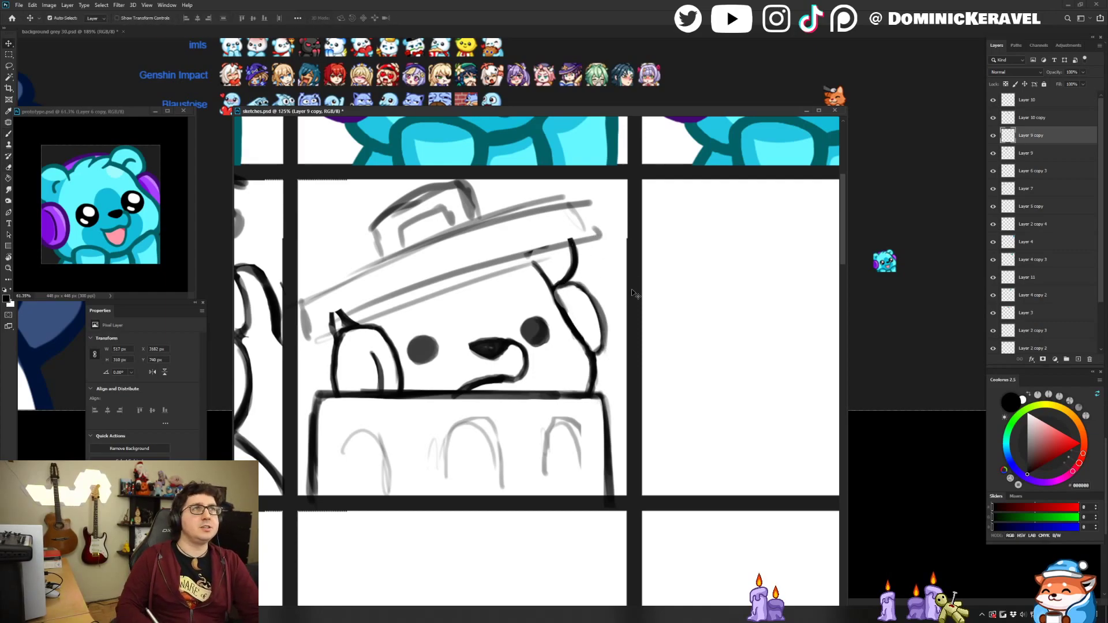
{"action": "key", "text": "e"}
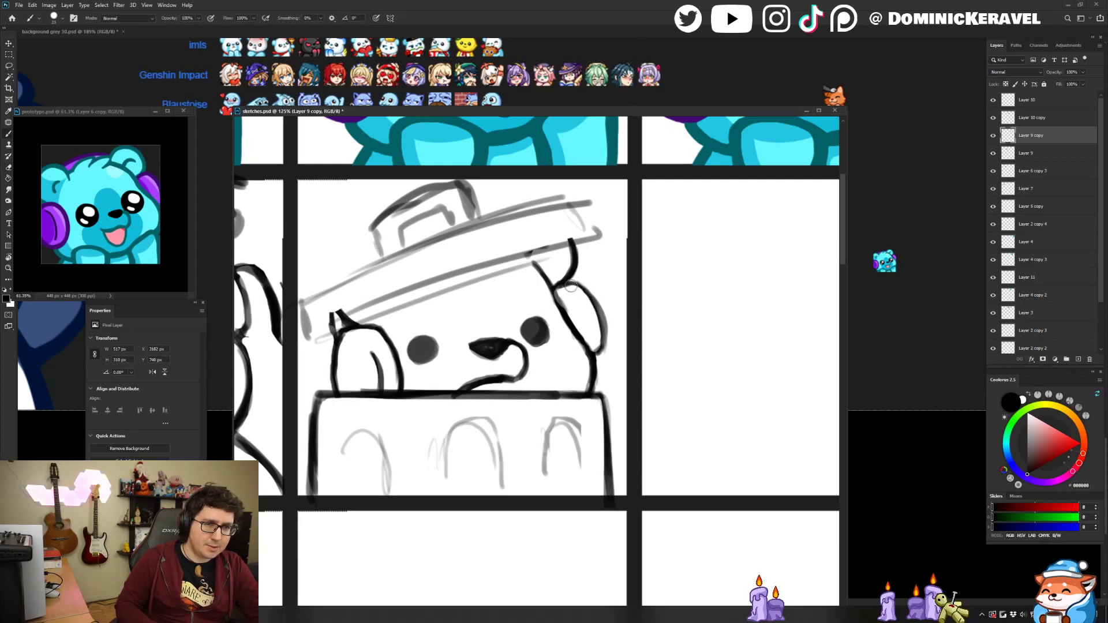
{"action": "key", "text": "b"}
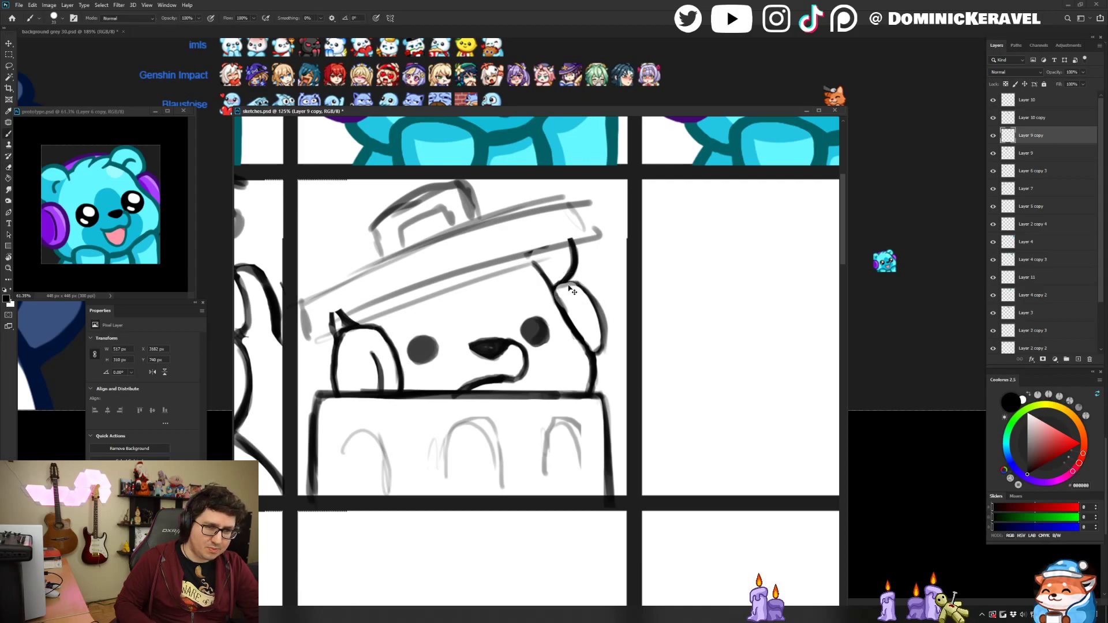
{"action": "key", "text": "v"}
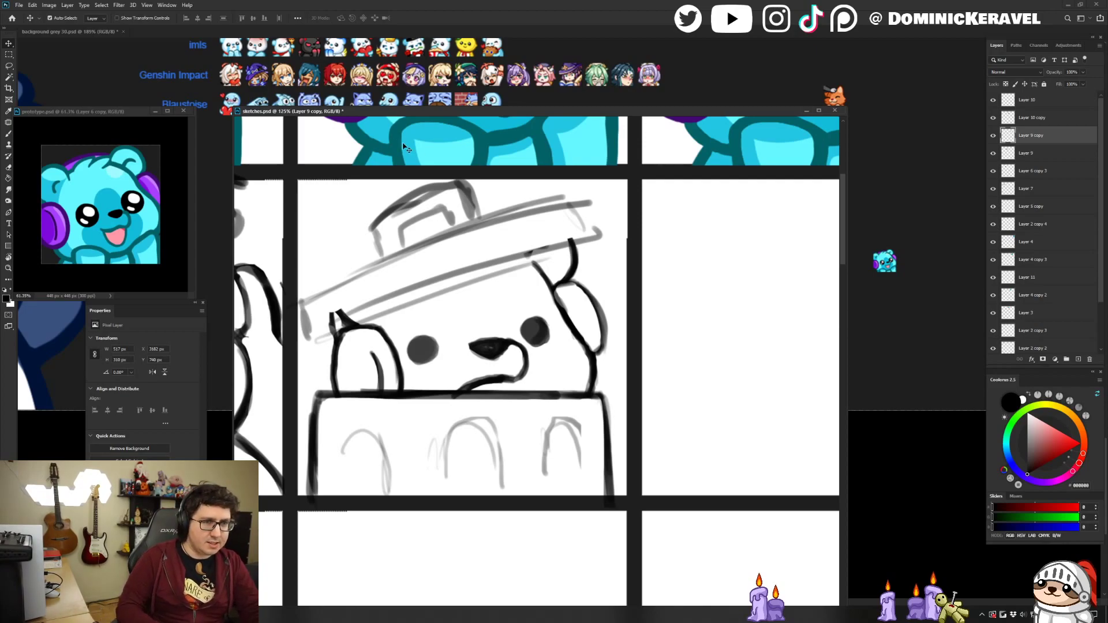
Switch to the lid's layer, Layer 11, and start reworking the handle, erasing its rough grey lines.
{"action": "key", "text": "e"}
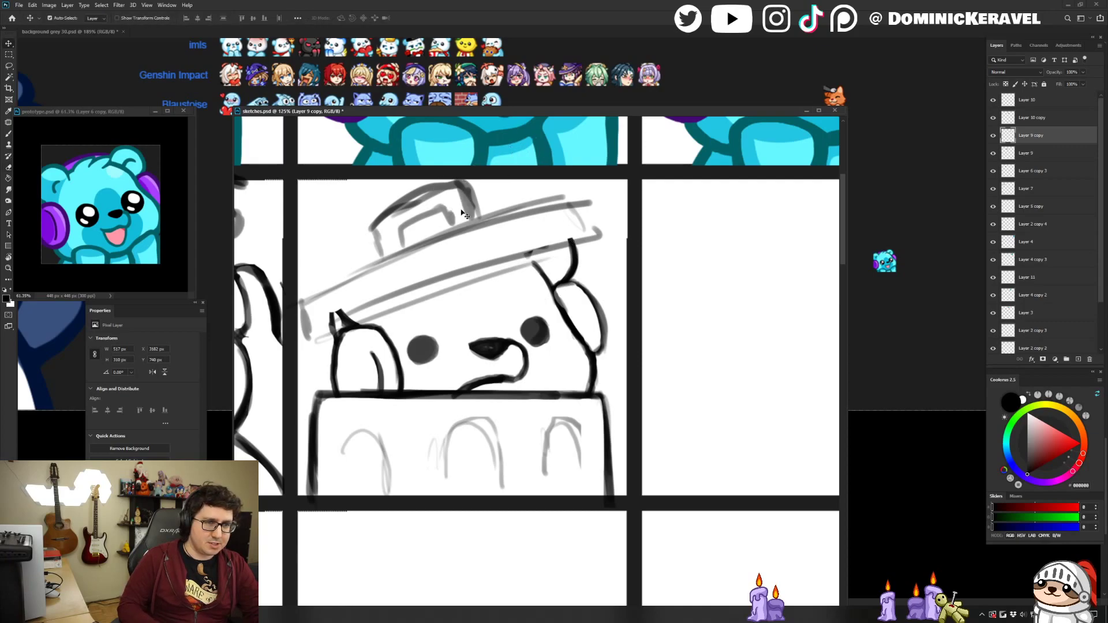
{"action": "left_click_drag", "start_coordinate": [472, 200], "coordinate": [528, 250]}
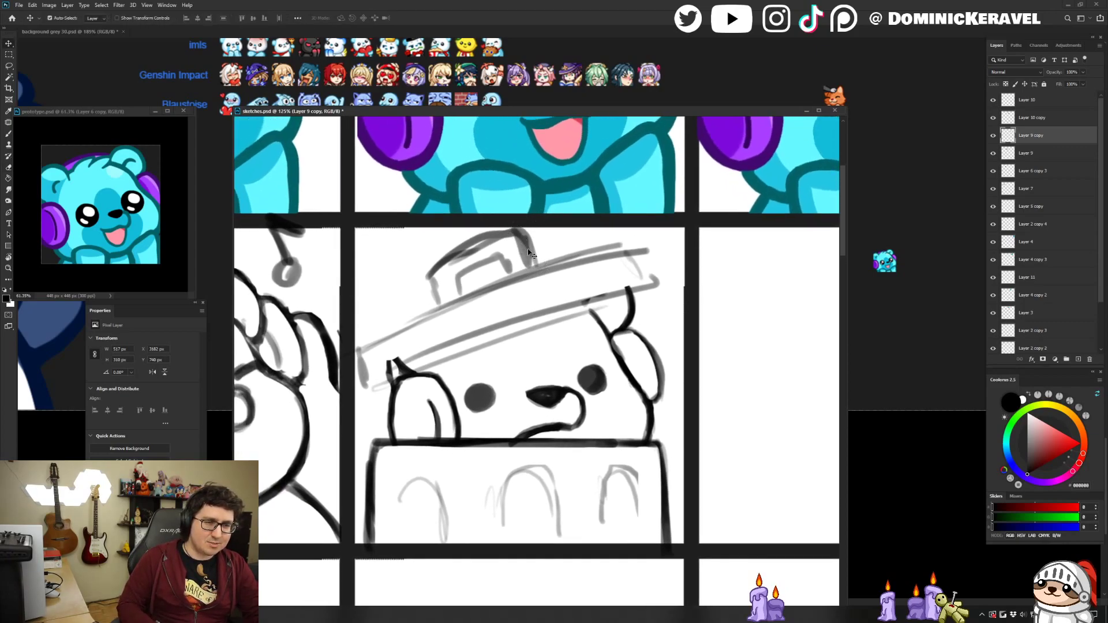
{"action": "left_click", "coordinate": [516, 234], "text": "ctrl"}
{"action": "mouse_move", "coordinate": [464, 261]}
{"action": "left_mouse_down"}
{"action": "mouse_move", "coordinate": [512, 243]}
{"action": "mouse_move", "coordinate": [501, 242]}
{"action": "mouse_move", "coordinate": [511, 250]}
{"action": "mouse_move", "coordinate": [501, 239]}
{"action": "mouse_move", "coordinate": [529, 260]}
{"action": "left_mouse_up"}
{"action": "key", "text": "b"}
{"action": "key", "text": "e"}
{"action": "mouse_move", "coordinate": [461, 251]}
{"action": "left_mouse_down"}
{"action": "mouse_move", "coordinate": [422, 272]}
{"action": "mouse_move", "coordinate": [439, 304]}
{"action": "left_mouse_up"}
{"action": "key", "text": "b"}
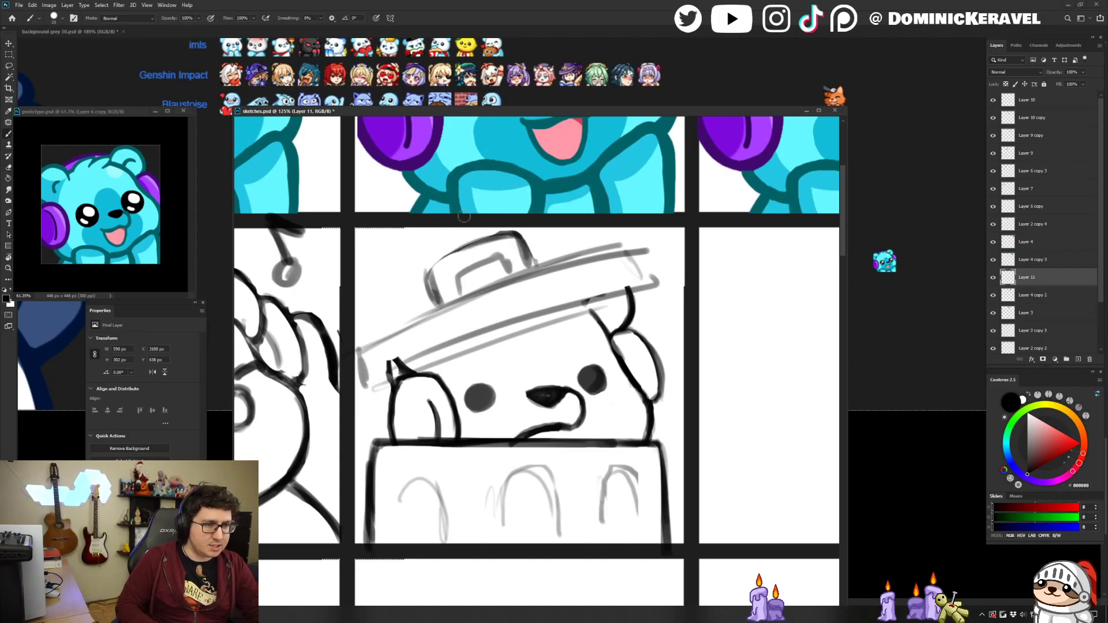
Redraw the outline of the lid's handle in black from its left side over the top to its right side.
{"action": "mouse_move", "coordinate": [464, 247]}
{"action": "left_mouse_down"}
{"action": "mouse_move", "coordinate": [434, 270]}
{"action": "mouse_move", "coordinate": [478, 242]}
{"action": "mouse_move", "coordinate": [433, 267]}
{"action": "mouse_move", "coordinate": [440, 304]}
{"action": "mouse_move", "coordinate": [431, 305]}
{"action": "left_mouse_up"}
{"action": "key", "text": "e"}
{"action": "key", "text": "b"}
{"action": "key", "text": "e"}
{"action": "key", "text": "b"}
{"action": "mouse_move", "coordinate": [431, 267]}
{"action": "left_mouse_down"}
{"action": "mouse_move", "coordinate": [442, 304]}
{"action": "mouse_move", "coordinate": [510, 236]}
{"action": "mouse_move", "coordinate": [508, 222]}
{"action": "mouse_move", "coordinate": [516, 231]}
{"action": "mouse_move", "coordinate": [445, 263]}
{"action": "mouse_move", "coordinate": [520, 237]}
{"action": "mouse_move", "coordinate": [532, 260]}
{"action": "left_mouse_up"}
{"action": "key", "text": "e"}
{"action": "key", "text": "b"}
{"action": "key", "text": "v"}
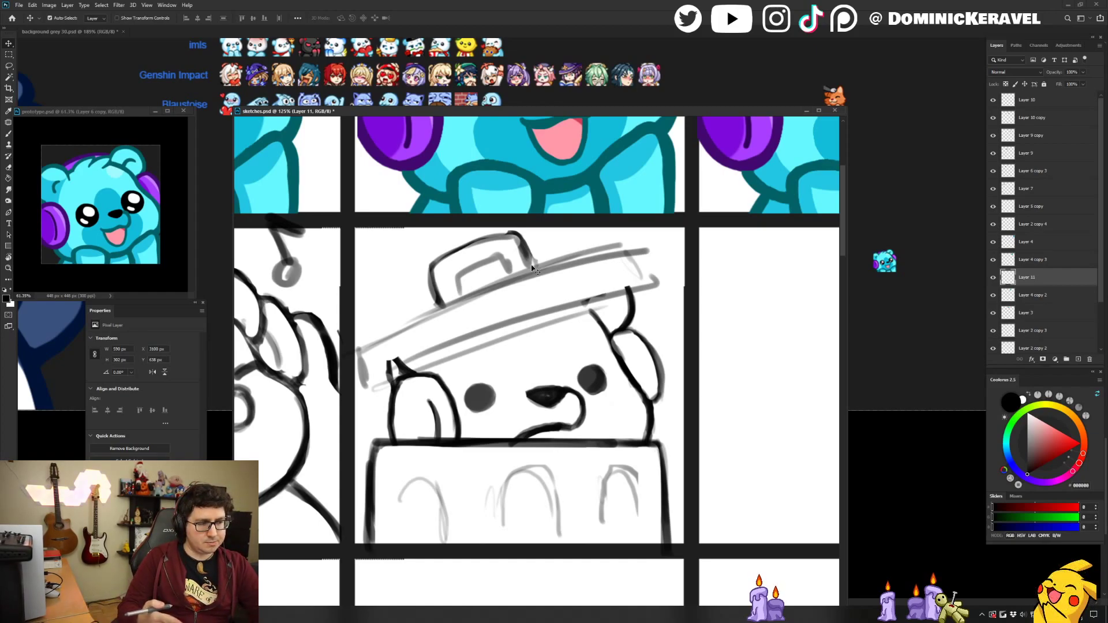
Erase the headphone and ear lines on Layer 9 copy that overlap the lid's rim.
{"action": "left_click", "coordinate": [413, 377]}
{"action": "key", "text": "e"}
{"action": "left_click_drag", "start_coordinate": [381, 365], "coordinate": [412, 354]}
{"action": "key", "text": "v"}
{"action": "key", "text": "e"}
{"action": "left_click_drag", "start_coordinate": [634, 278], "coordinate": [608, 289]}
{"action": "key", "text": "v"}
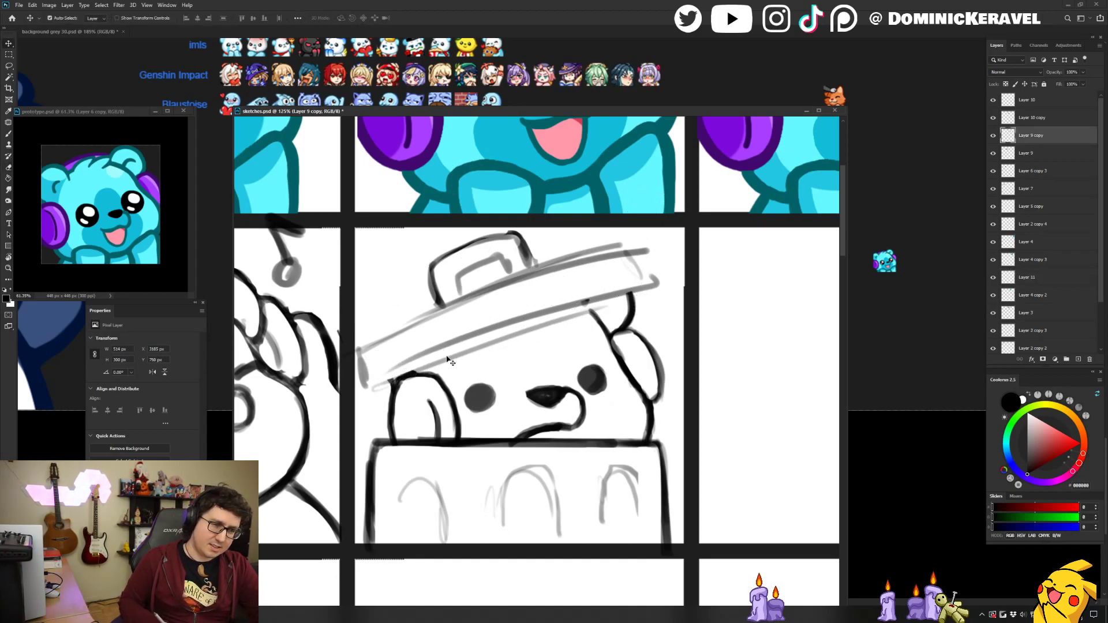
{"action": "key", "text": "e"}
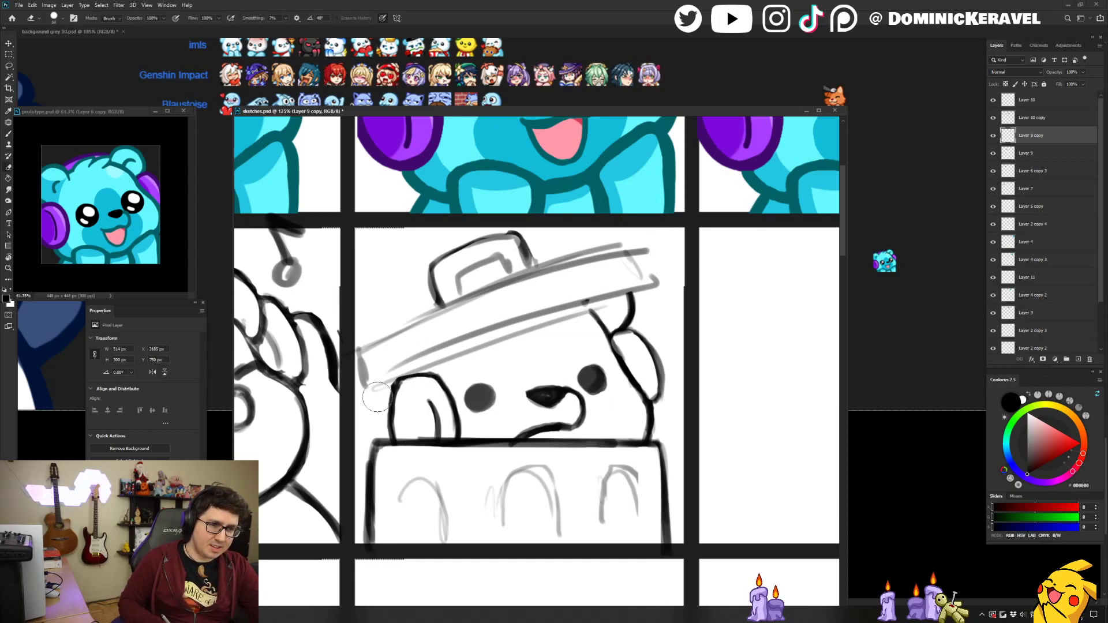
{"action": "key", "text": "v"}
{"action": "key", "text": "b"}
{"action": "key", "text": "v"}
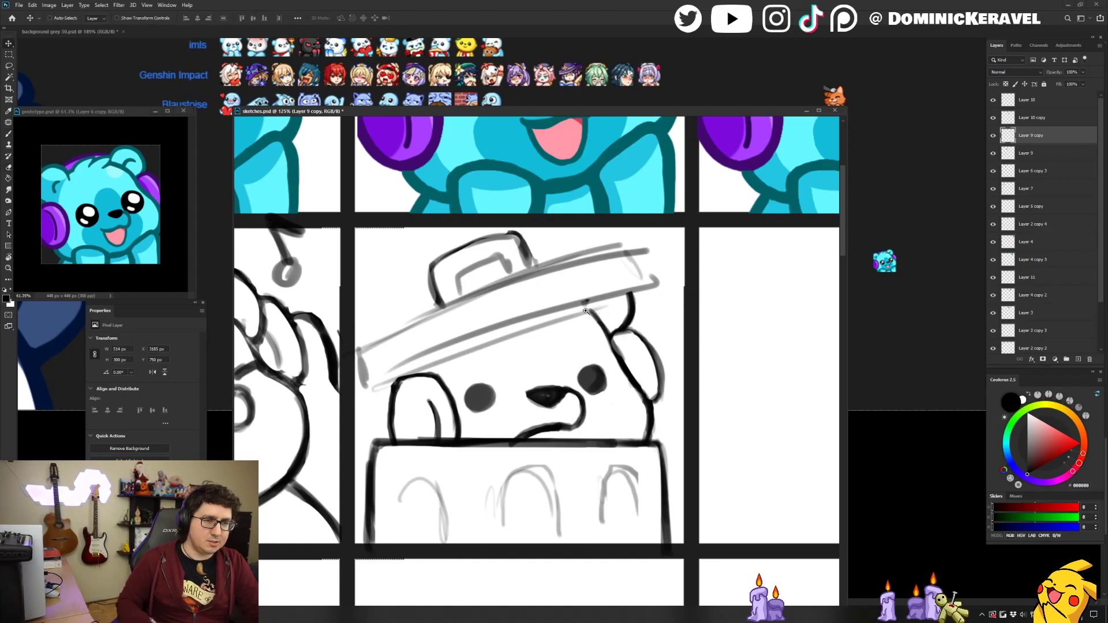
{"action": "scroll", "coordinate": [588, 310], "scroll_direction": "down", "scroll_amount": 2}
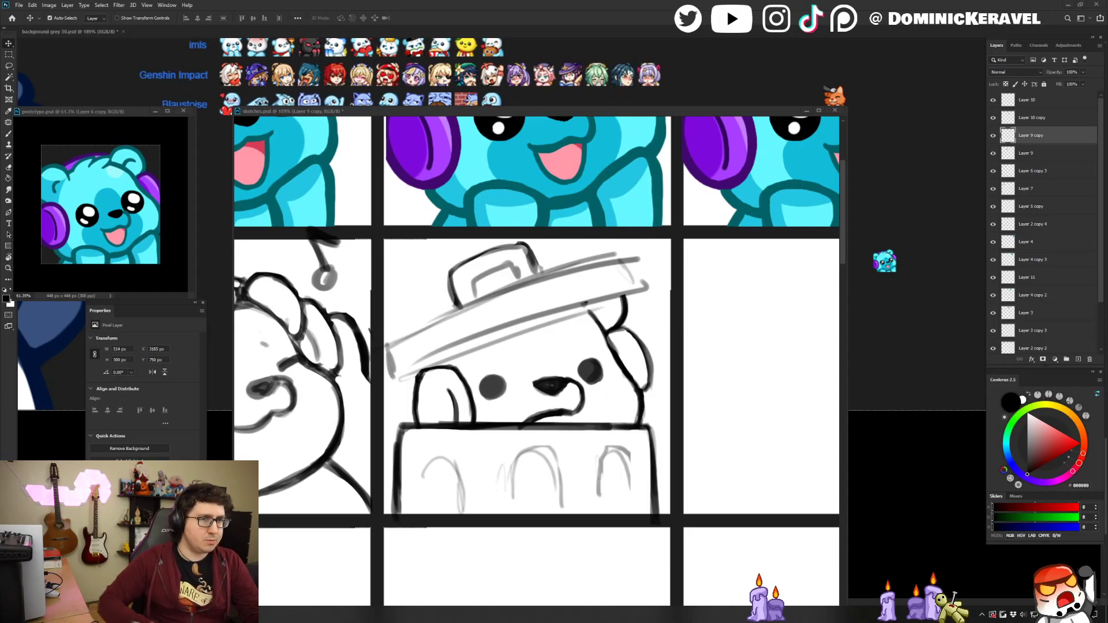
{"action": "left_click_drag", "start_coordinate": [494, 111], "coordinate": [501, 110]}
Extend the right-hand outline of the bear's head up to the lid's lower edge.
{"action": "key", "text": "e"}
{"action": "key", "text": "space"}
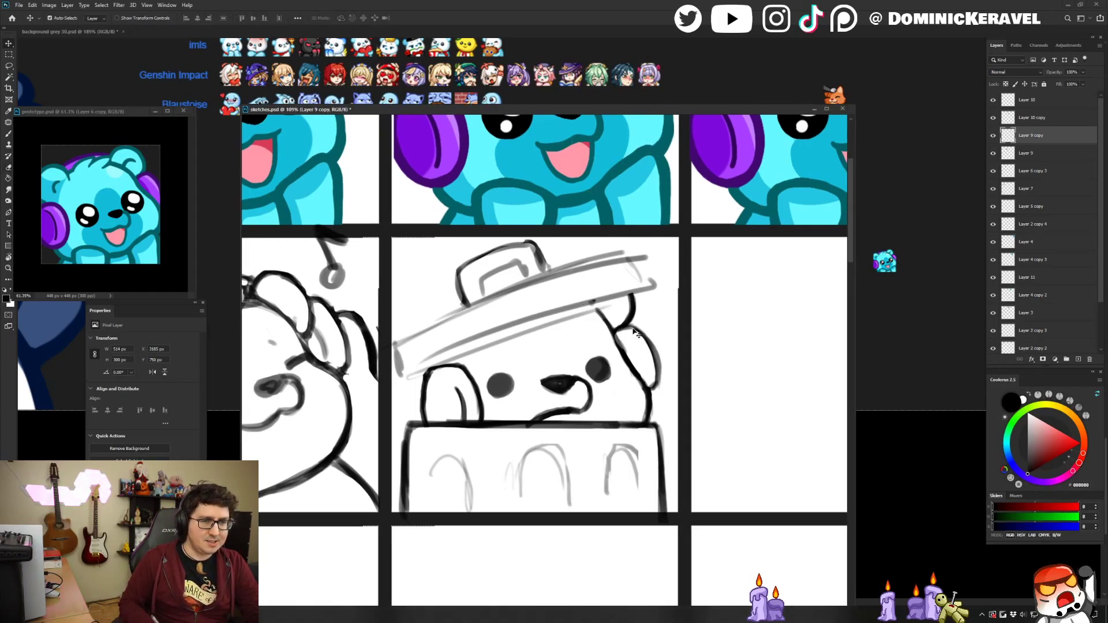
{"action": "left_click_drag", "start_coordinate": [588, 304], "coordinate": [628, 347]}
{"action": "key", "text": "b"}
{"action": "key", "text": "e"}
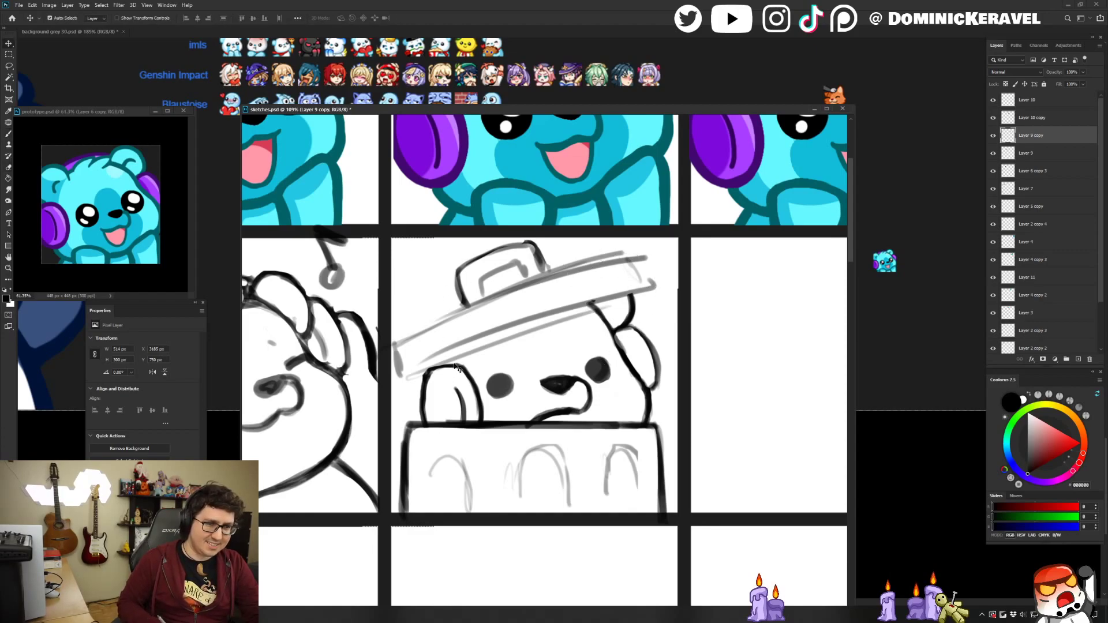
Reshape the bear's black nose, trimming its upper edge with the eraser and touching it up with the brush.
{"action": "key", "text": "v"}
{"action": "key", "text": "b"}
{"action": "key", "text": "e"}
{"action": "left_click_drag", "start_coordinate": [566, 373], "coordinate": [563, 373]}
{"action": "key", "text": "v"}
{"action": "key", "text": "e"}
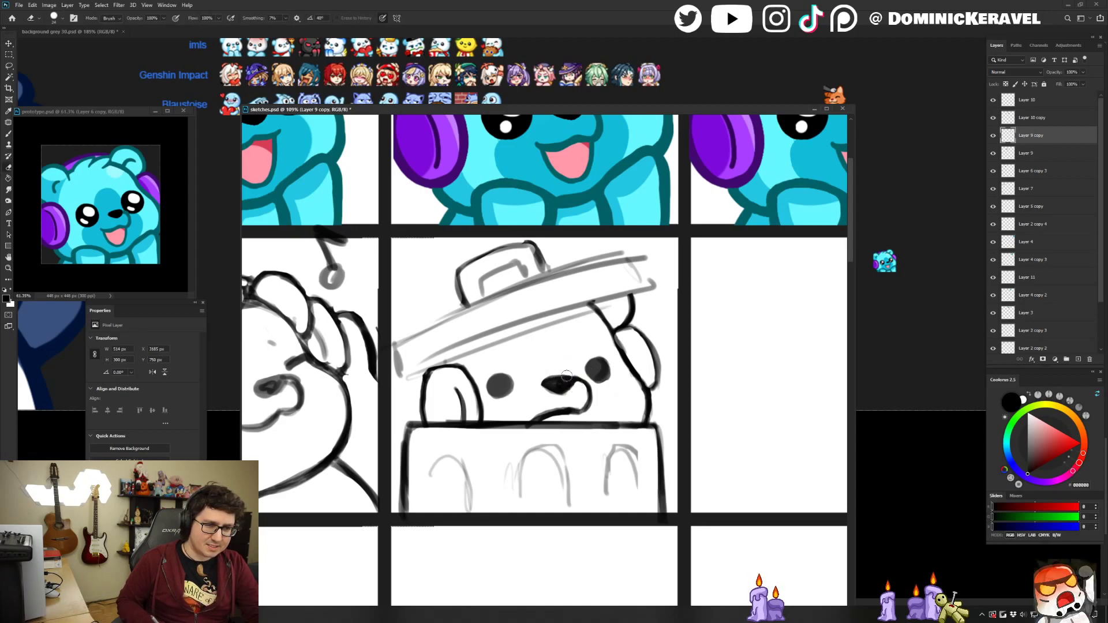
{"action": "mouse_move", "coordinate": [554, 375]}
{"action": "left_mouse_down"}
{"action": "mouse_move", "coordinate": [540, 389]}
{"action": "mouse_move", "coordinate": [564, 390]}
{"action": "left_mouse_up"}
{"action": "key", "text": "b"}
{"action": "key", "text": "e"}
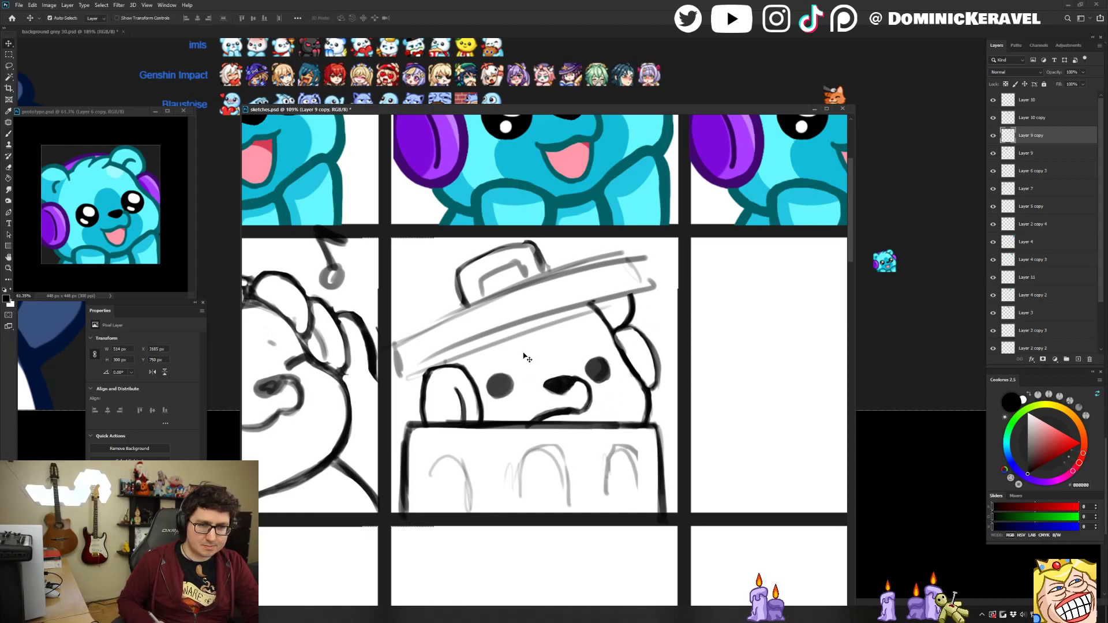
Erase the bear's two dark eyes and sketch a light circle for the right-hand eye.
{"action": "key", "text": "b"}
{"action": "key", "text": "e"}
{"action": "right_click", "coordinate": [598, 353], "text": "alt"}
{"action": "mouse_move", "coordinate": [592, 361]}
{"action": "left_mouse_down"}
{"action": "mouse_move", "coordinate": [607, 379]}
{"action": "mouse_move", "coordinate": [594, 378]}
{"action": "mouse_move", "coordinate": [623, 375]}
{"action": "mouse_move", "coordinate": [589, 349]}
{"action": "mouse_move", "coordinate": [566, 355]}
{"action": "left_mouse_up"}
{"action": "key", "text": "b"}
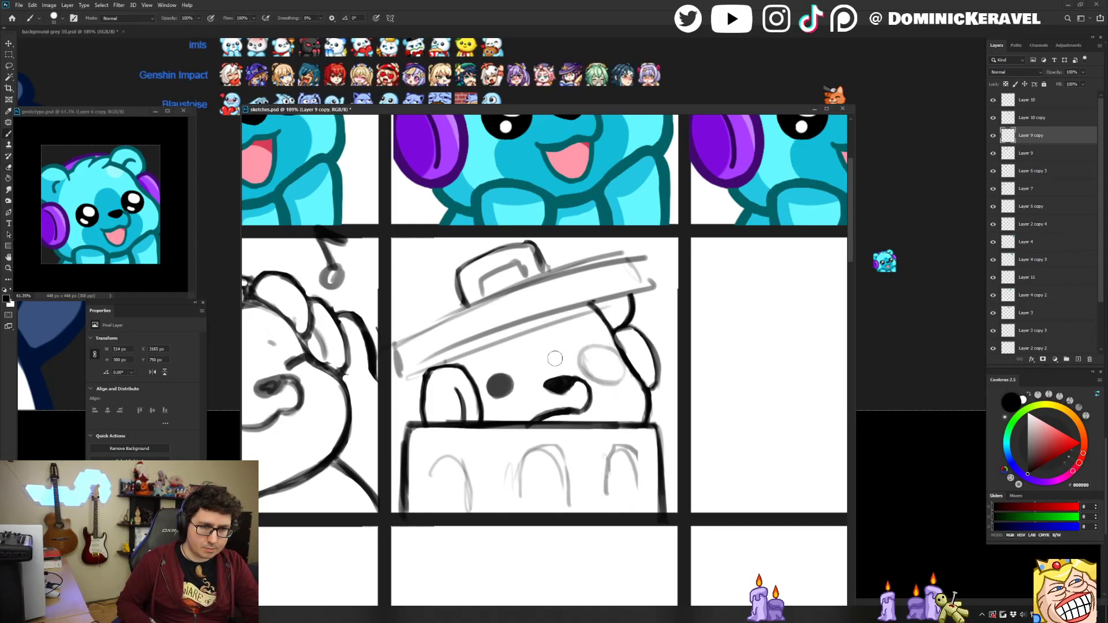
{"action": "key", "text": "ctrl+0"}
{"action": "key", "text": "v"}
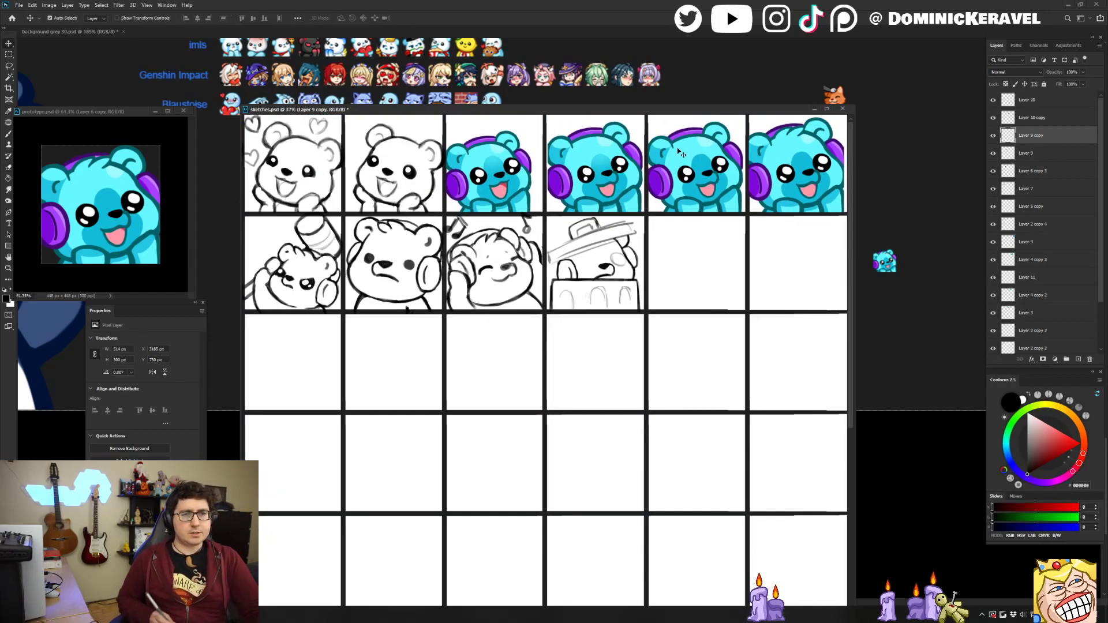
Try drawing a black eye with a white highlight on Layer 4 copy 3 in the empty cell beside the trash can.
{"action": "scroll", "coordinate": [591, 217], "scroll_direction": "up", "scroll_amount": 5}
{"action": "key", "text": "e"}
{"action": "key", "text": "v"}
{"action": "left_click_drag", "start_coordinate": [635, 260], "coordinate": [580, 280]}
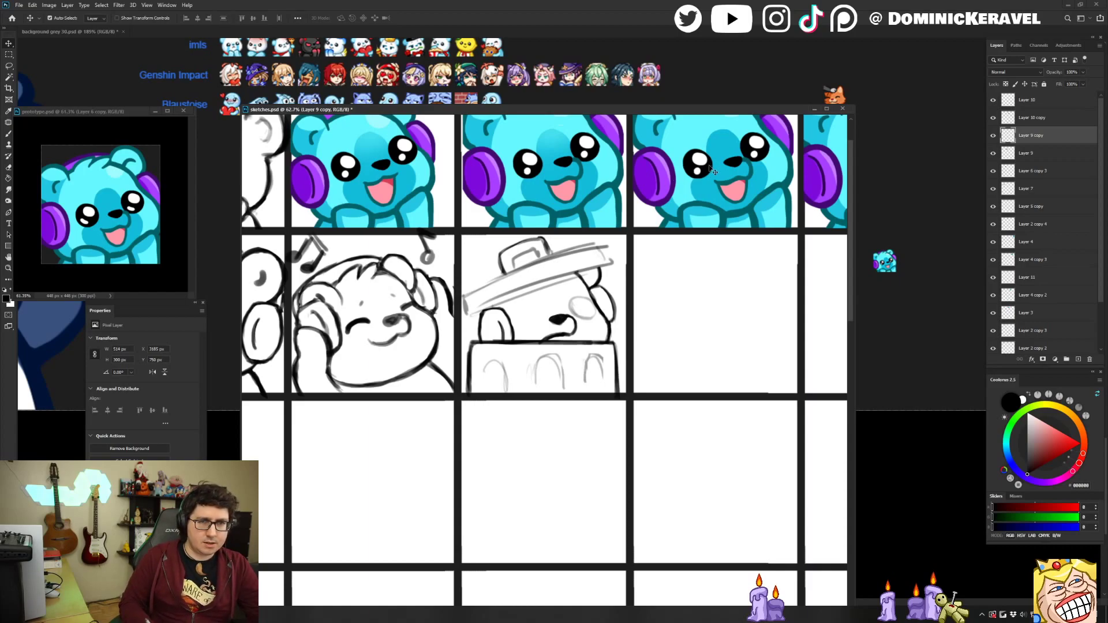
{"action": "left_click", "coordinate": [710, 168]}
{"action": "key", "text": "b"}
{"action": "left_click_drag", "start_coordinate": [689, 281], "coordinate": [681, 313]}
{"action": "key", "text": "e"}
{"action": "scroll", "coordinate": [722, 304], "scroll_direction": "down", "scroll_amount": 3}
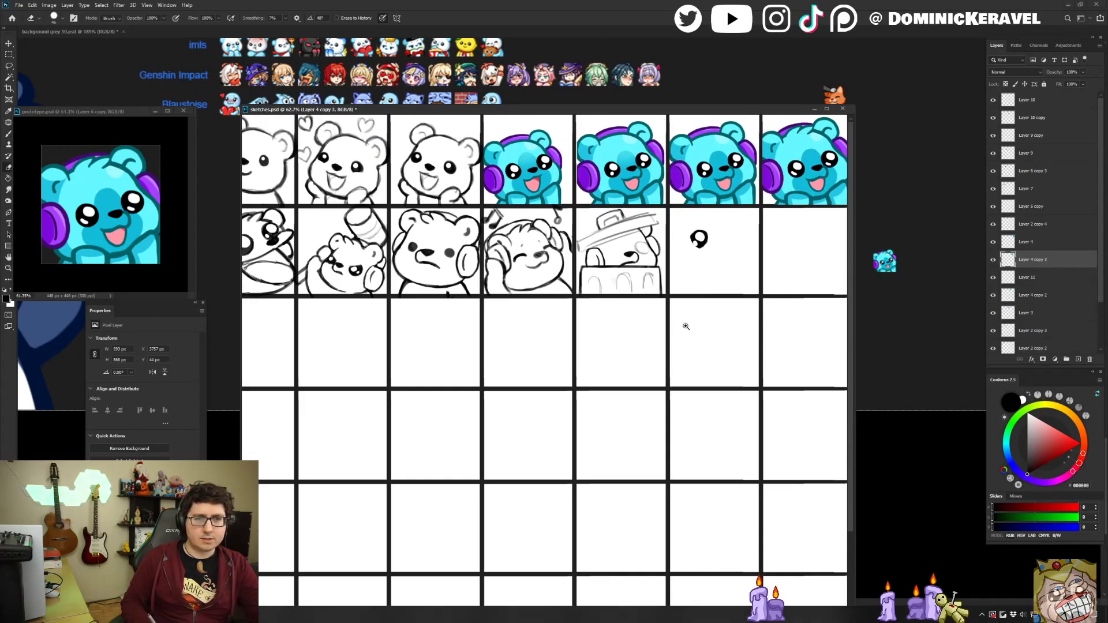
Undo the trial eye drawn in the empty cell.
{"action": "key", "text": "v"}
{"action": "left_click_drag", "start_coordinate": [733, 251], "coordinate": [734, 257]}
{"action": "key", "text": "ctrl+z"}
{"action": "key", "text": "ctrl+z"}
{"action": "key", "text": "ctrl+z"}
{"action": "key", "text": "ctrl+z"}
{"action": "key", "text": "ctrl+z"}
{"action": "key", "text": "ctrl+z"}
{"action": "key", "text": "ctrl+z"}
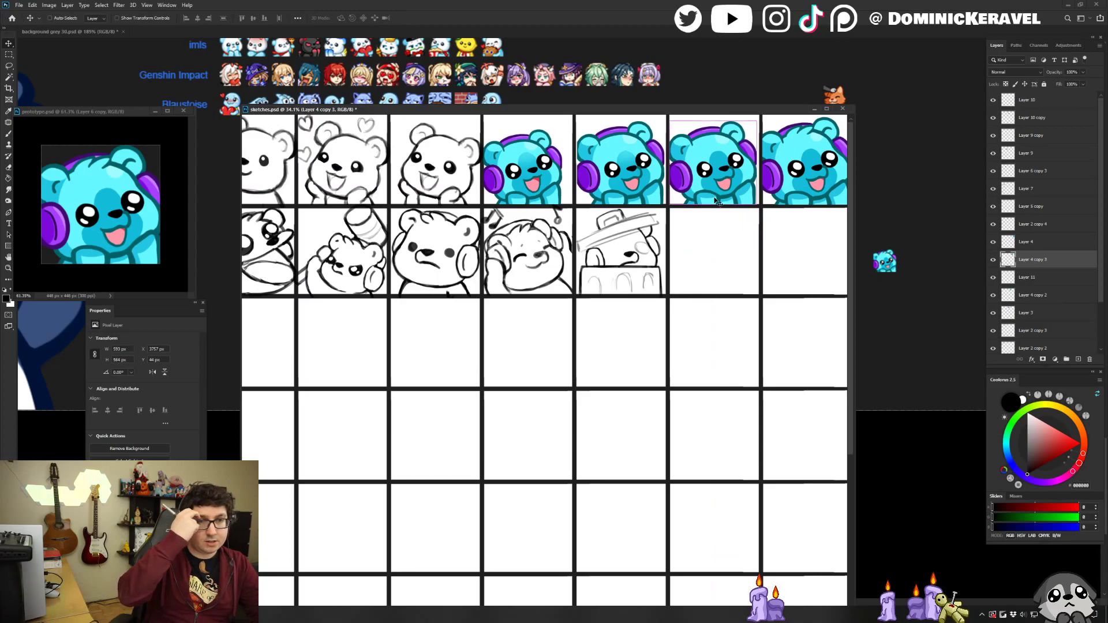
Draw the bear's left-hand eye as a wide round outline with a small black pupil.
{"action": "key", "text": "b"}
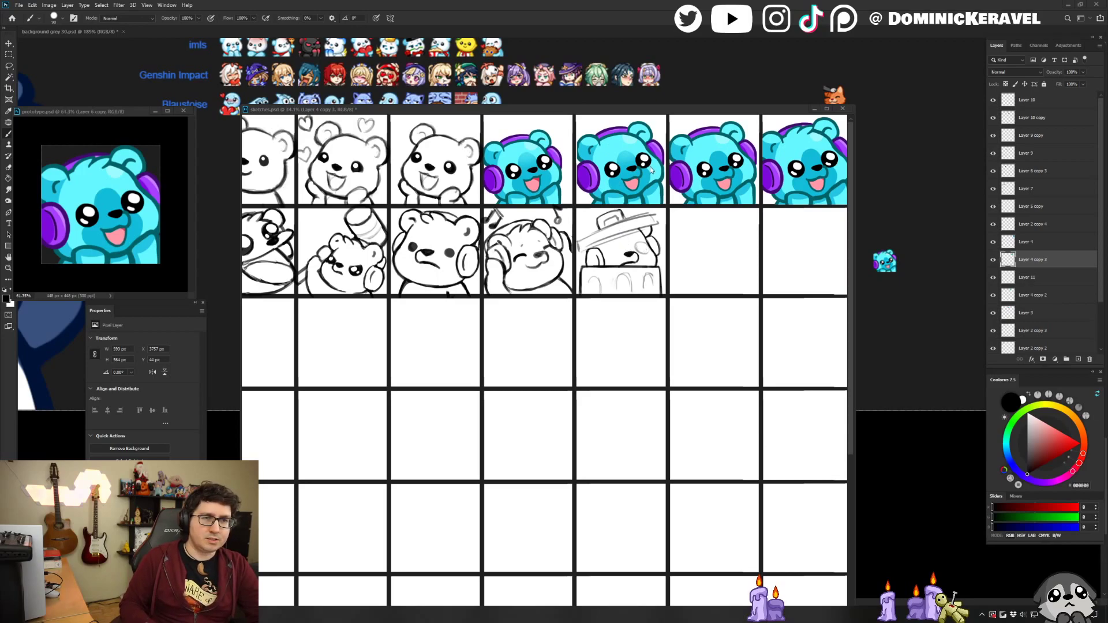
{"action": "scroll", "coordinate": [620, 258], "scroll_direction": "up", "scroll_amount": 5}
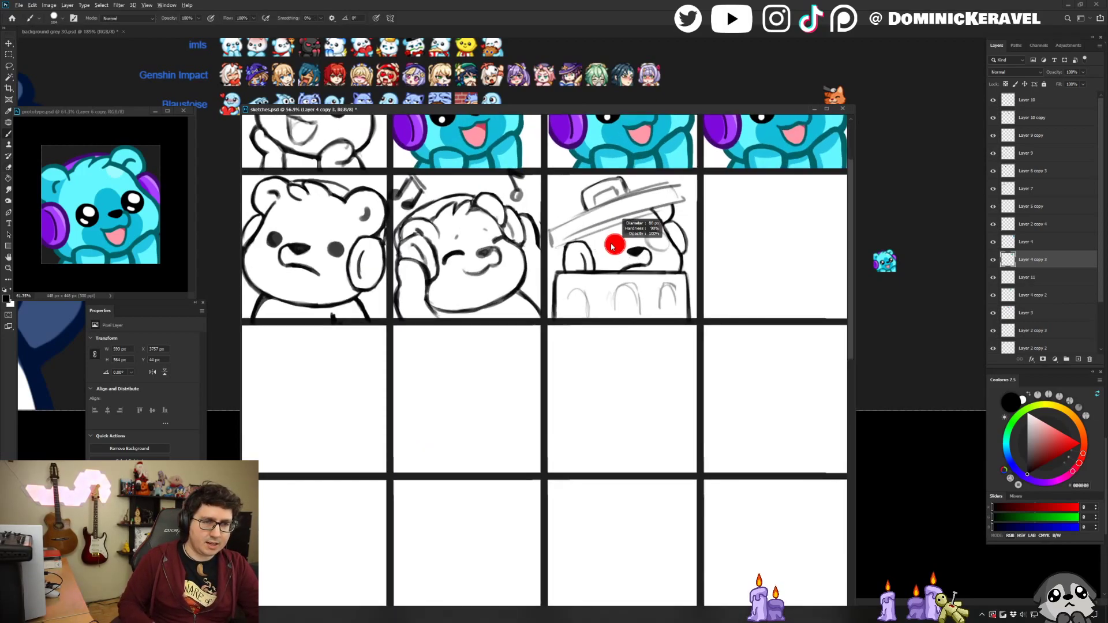
{"action": "mouse_move", "coordinate": [598, 262]}
{"action": "left_mouse_down"}
{"action": "mouse_move", "coordinate": [559, 339]}
{"action": "mouse_move", "coordinate": [562, 313]}
{"action": "mouse_move", "coordinate": [576, 338]}
{"action": "mouse_move", "coordinate": [577, 324]}
{"action": "left_mouse_up"}
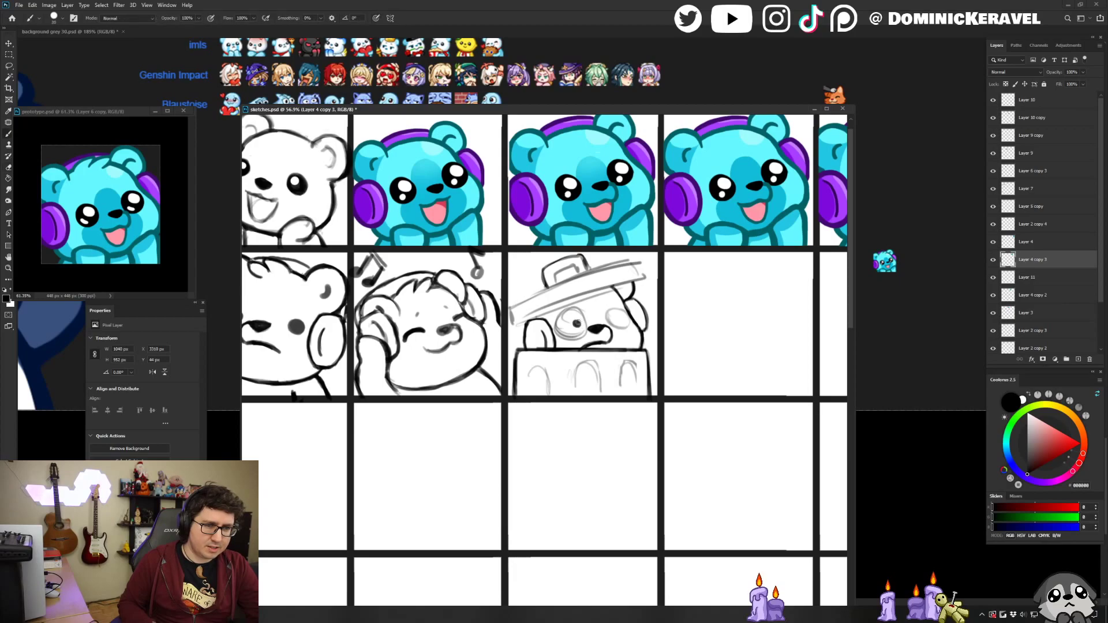
Draw the matching round right-hand eye with a small pupil and clean up the lines of both eyes.
{"action": "key", "text": "e"}
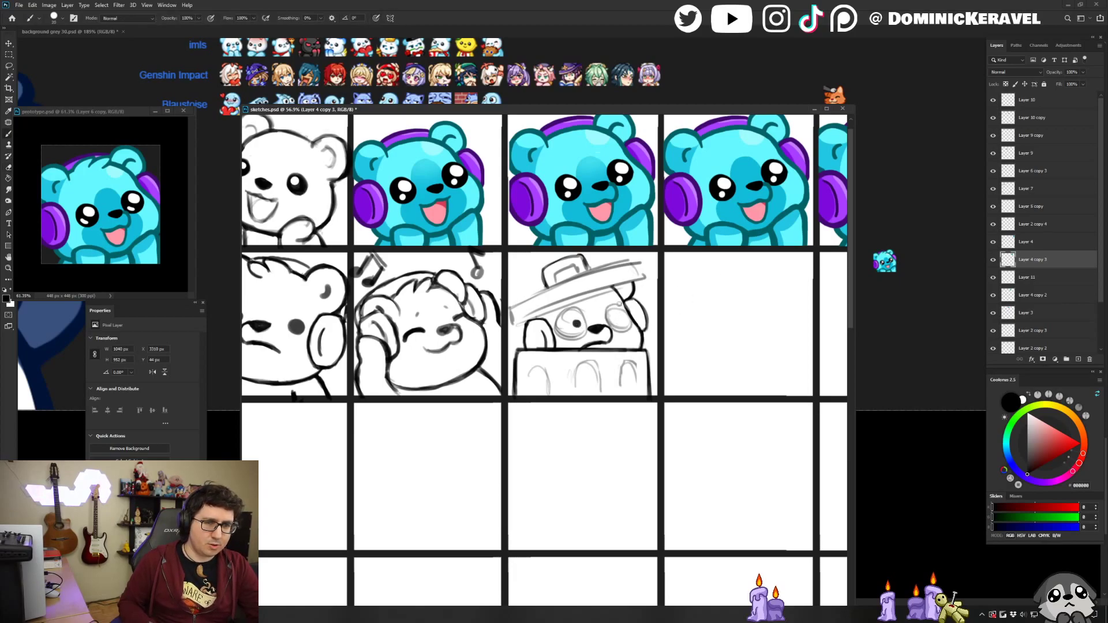
{"action": "key", "text": "b"}
{"action": "key", "text": "e"}
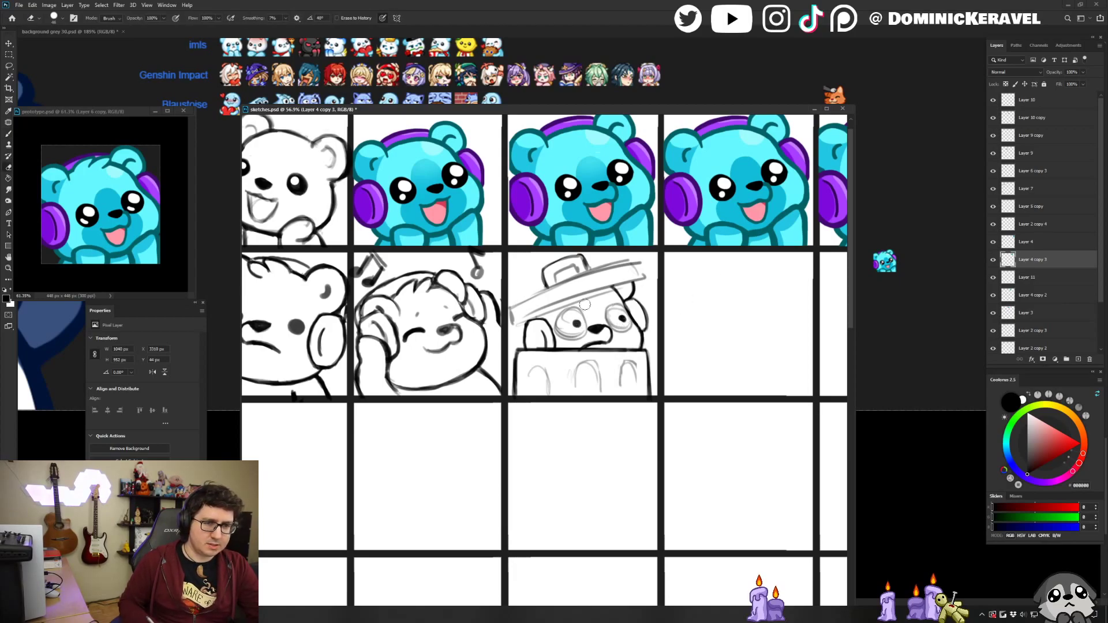
{"action": "key", "text": "b"}
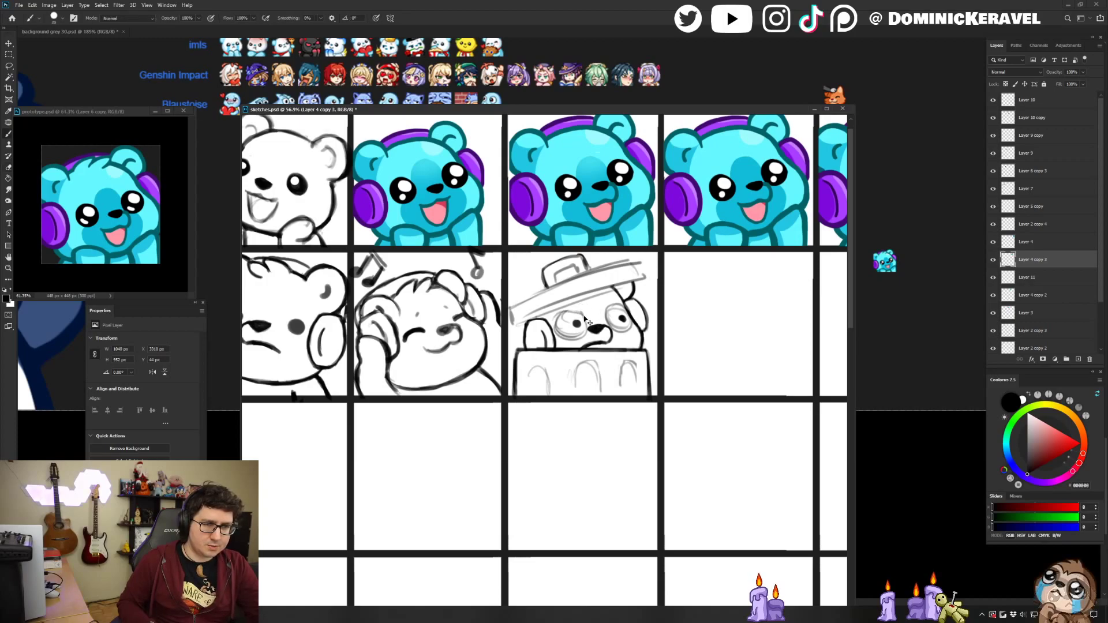
{"action": "key", "text": "e"}
{"action": "key", "text": "b"}
{"action": "key", "text": "e"}
{"action": "key", "text": "b"}
{"action": "key", "text": "e"}
Lasso the bear's newly drawn eyes and cut them from Layer 4 copy 3.
{"action": "mouse_move", "coordinate": [679, 322]}
{"action": "left_mouse_down"}
{"action": "mouse_move", "coordinate": [642, 341]}
{"action": "mouse_move", "coordinate": [649, 240]}
{"action": "left_mouse_up"}
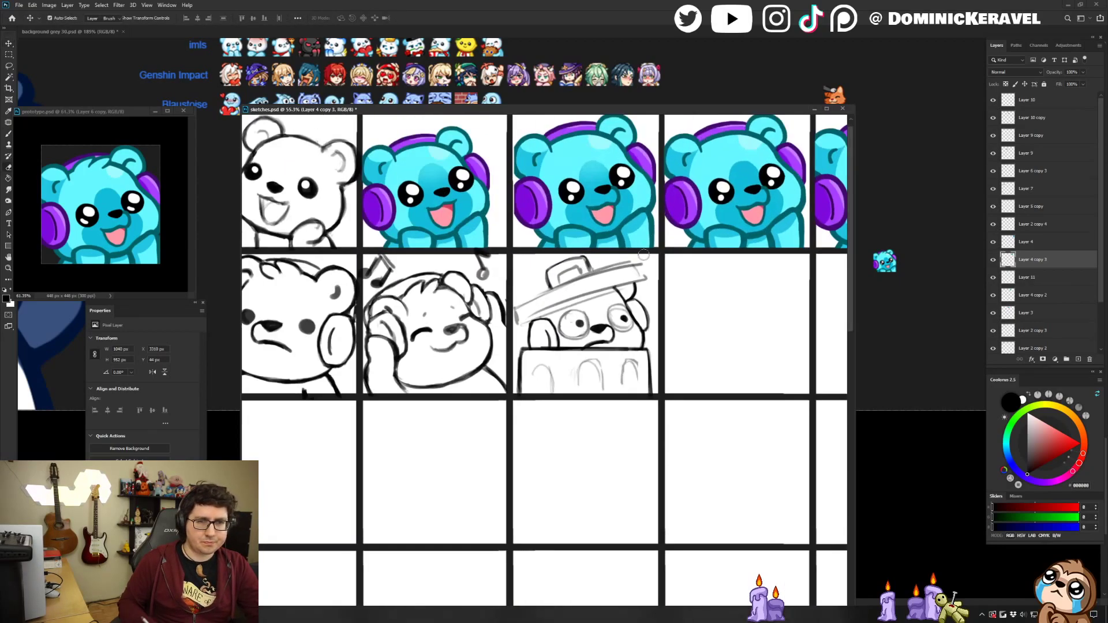
{"action": "mouse_move", "coordinate": [617, 308]}
{"action": "left_mouse_down"}
{"action": "mouse_move", "coordinate": [631, 325]}
{"action": "mouse_move", "coordinate": [580, 326]}
{"action": "mouse_move", "coordinate": [591, 280]}
{"action": "left_mouse_up"}
{"action": "left_click", "coordinate": [1011, 230]}
{"action": "key", "text": "ctrl+z"}
{"action": "key", "text": "l"}
{"action": "key", "text": "ctrl+x"}
{"action": "key", "text": "v"}
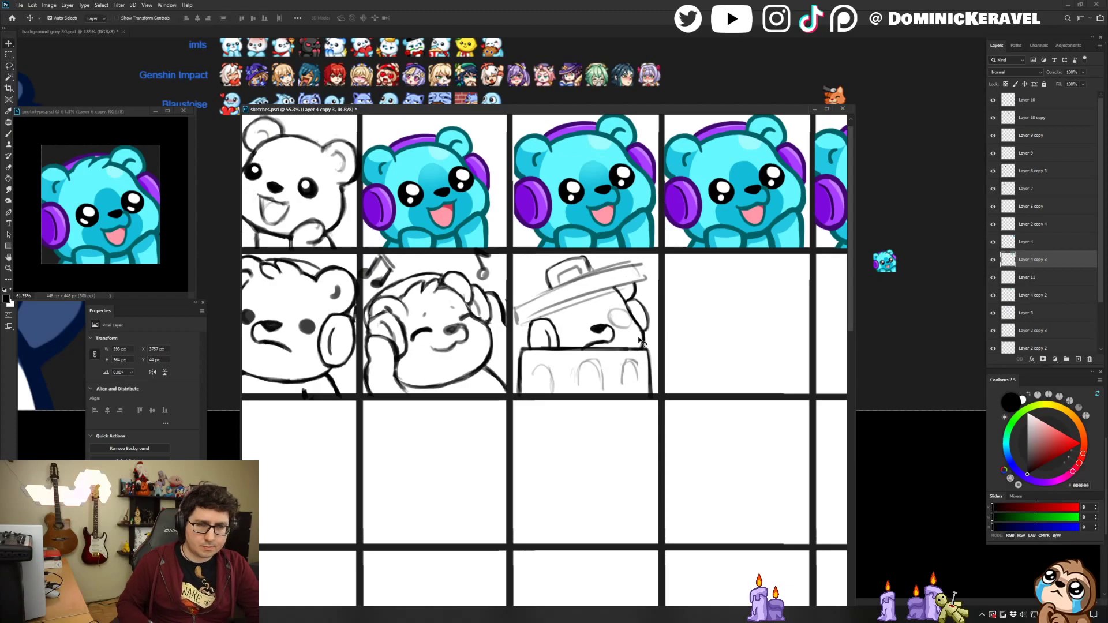
Paste the cut eyes back in place on their own layer above Layer 9 copy.
{"action": "left_click", "coordinate": [621, 315]}
{"action": "key", "text": "e"}
{"action": "left_click", "coordinate": [617, 316]}
{"action": "key", "text": "Return"}
{"action": "key", "text": "v"}
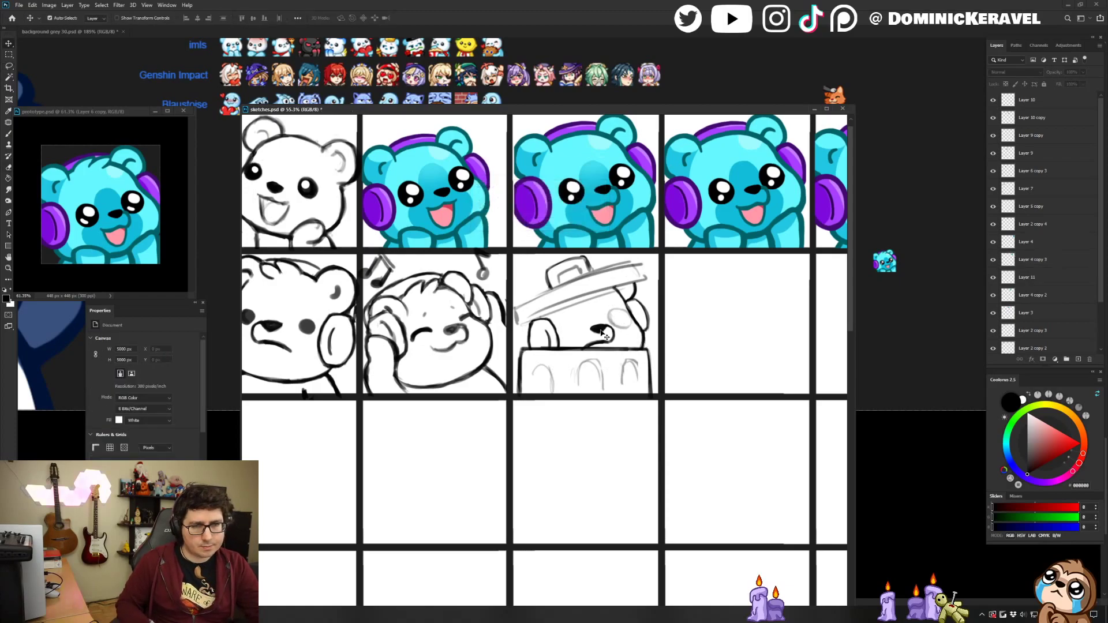
{"action": "left_click", "coordinate": [600, 329]}
Clean up the overlapping circle lines of the right-hand eye and redraw its round outline.
{"action": "key", "text": "e"}
{"action": "left_click_drag", "start_coordinate": [610, 319], "coordinate": [629, 327]}
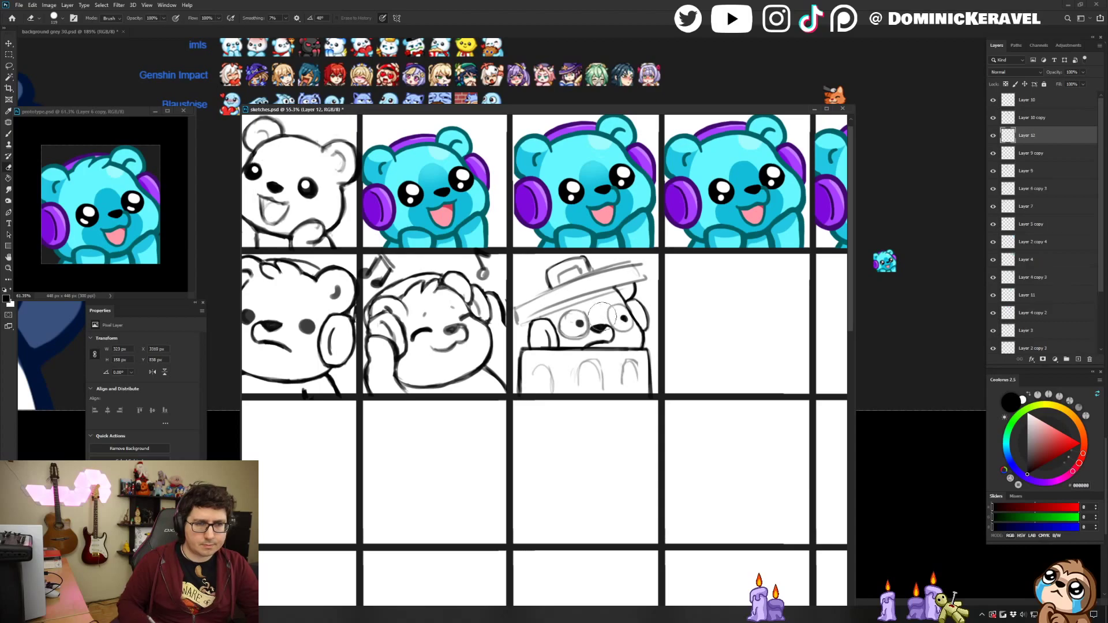
{"action": "key", "text": "b"}
{"action": "left_click_drag", "start_coordinate": [619, 310], "coordinate": [612, 310]}
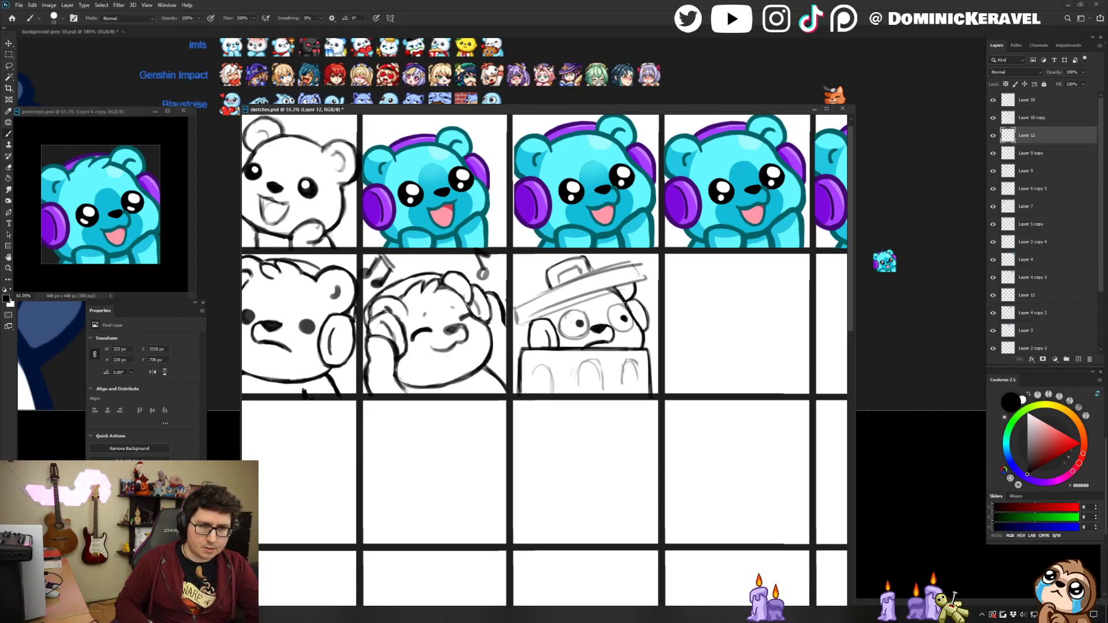
Return to the lid on Layer 11 and redraw its edge lines darker with brush and eraser.
{"action": "left_click", "coordinate": [583, 292], "text": "ctrl"}
{"action": "key", "text": "e"}
{"action": "key", "text": "b"}
{"action": "mouse_move", "coordinate": [584, 294]}
{"action": "left_mouse_down"}
{"action": "mouse_move", "coordinate": [529, 321]}
{"action": "mouse_move", "coordinate": [632, 277]}
{"action": "left_mouse_up"}
{"action": "key", "text": "e"}
{"action": "key", "text": "b"}
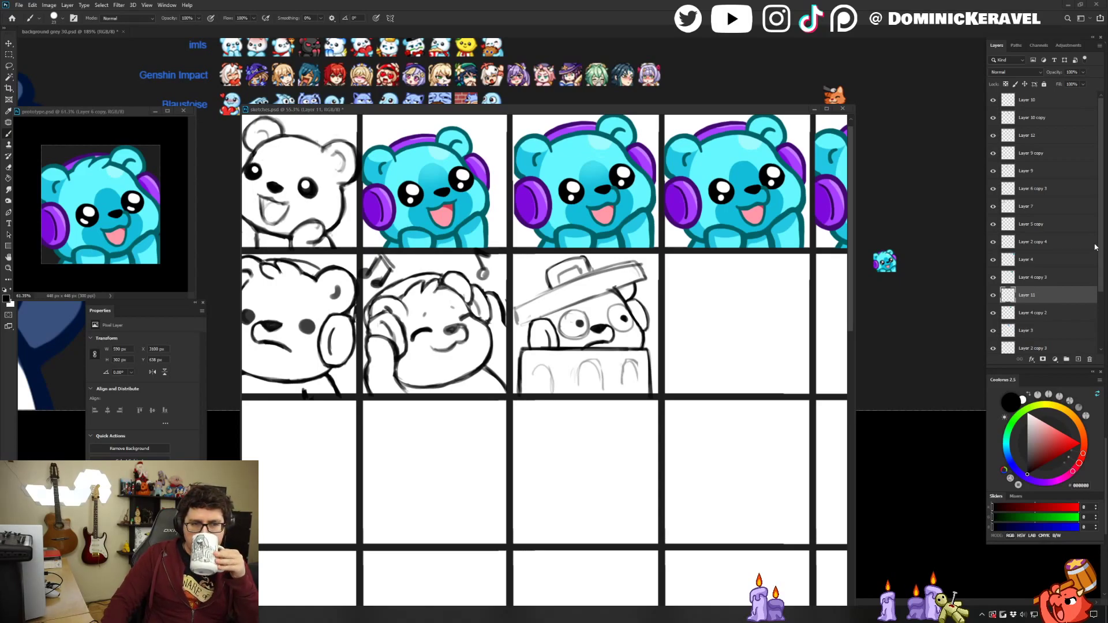
Rearrange the floating document windows so the sketch sheet sits clear of the small reference window.
{"action": "left_click_drag", "start_coordinate": [547, 109], "coordinate": [597, 98]}
{"action": "key", "text": "v"}
{"action": "left_click", "coordinate": [265, 175]}
{"action": "mouse_move", "coordinate": [720, 71]}
{"action": "left_mouse_down"}
{"action": "mouse_move", "coordinate": [593, 64]}
{"action": "mouse_move", "coordinate": [621, 67]}
{"action": "mouse_move", "coordinate": [599, 120]}
{"action": "mouse_move", "coordinate": [625, 132]}
{"action": "mouse_move", "coordinate": [564, 111]}
{"action": "left_mouse_up"}
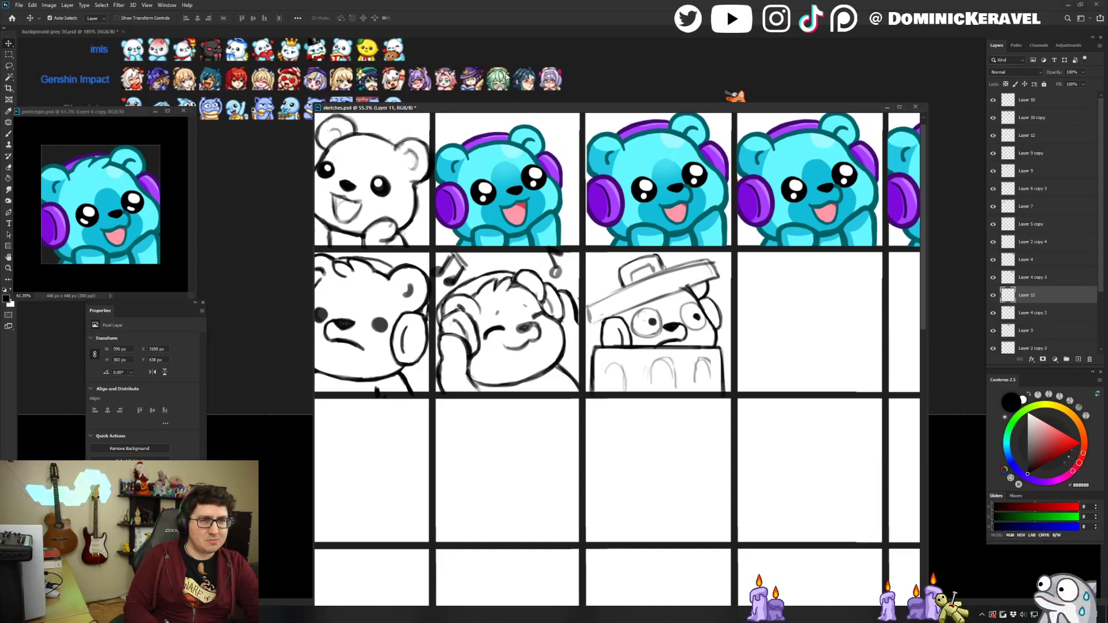
{"action": "mouse_move", "coordinate": [496, 111]}
{"action": "left_mouse_down"}
{"action": "mouse_move", "coordinate": [477, 102]}
{"action": "mouse_move", "coordinate": [543, 91]}
{"action": "left_mouse_up"}
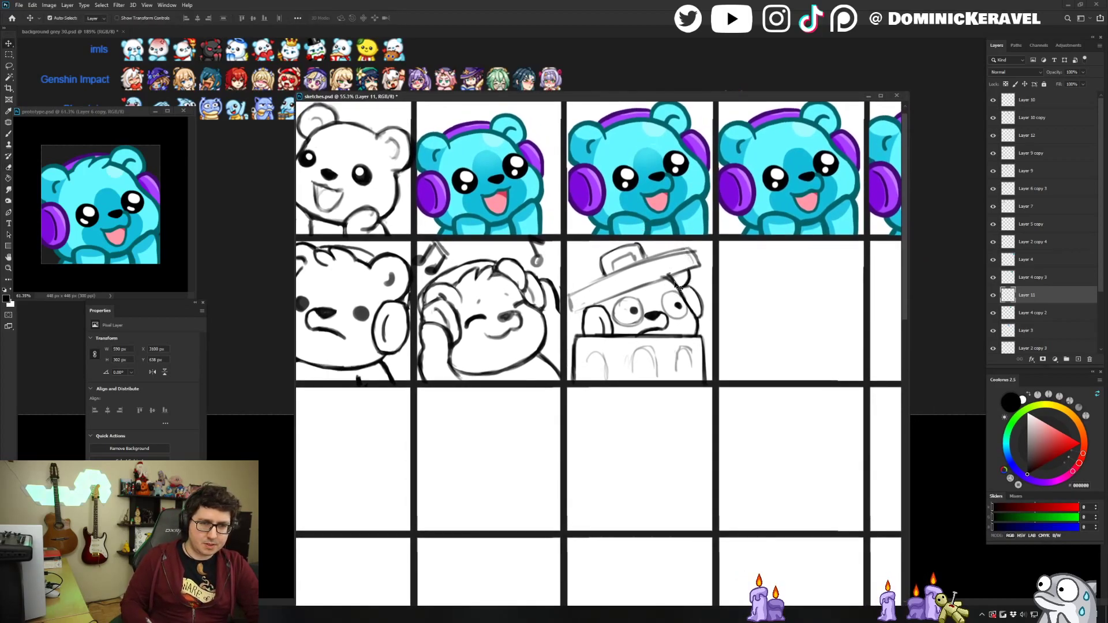
Select the eyes' Layer 12 and erase stray lines beneath the raised end of the trash can lid.
{"action": "left_click", "coordinate": [680, 248]}
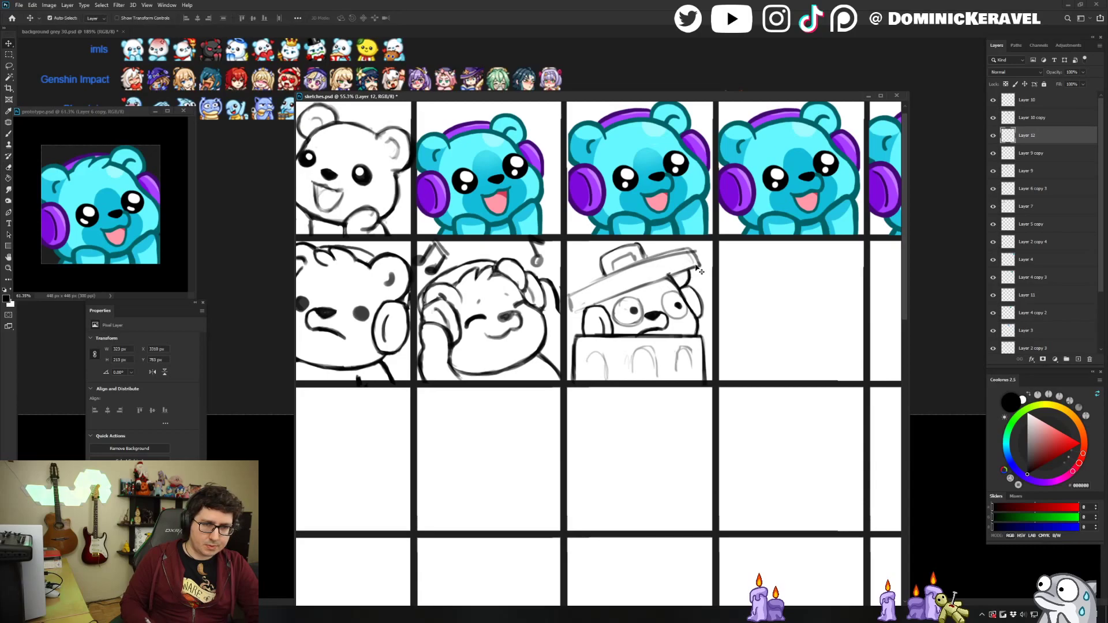
{"action": "left_click", "coordinate": [696, 267]}
{"action": "key", "text": "e"}
{"action": "left_click", "coordinate": [672, 272]}
{"action": "key", "text": "Return"}
{"action": "key", "text": "v"}
Erase the bear's head and ear lines that overlap the lid's underside on Layer 9 copy.
{"action": "left_click", "coordinate": [685, 254]}
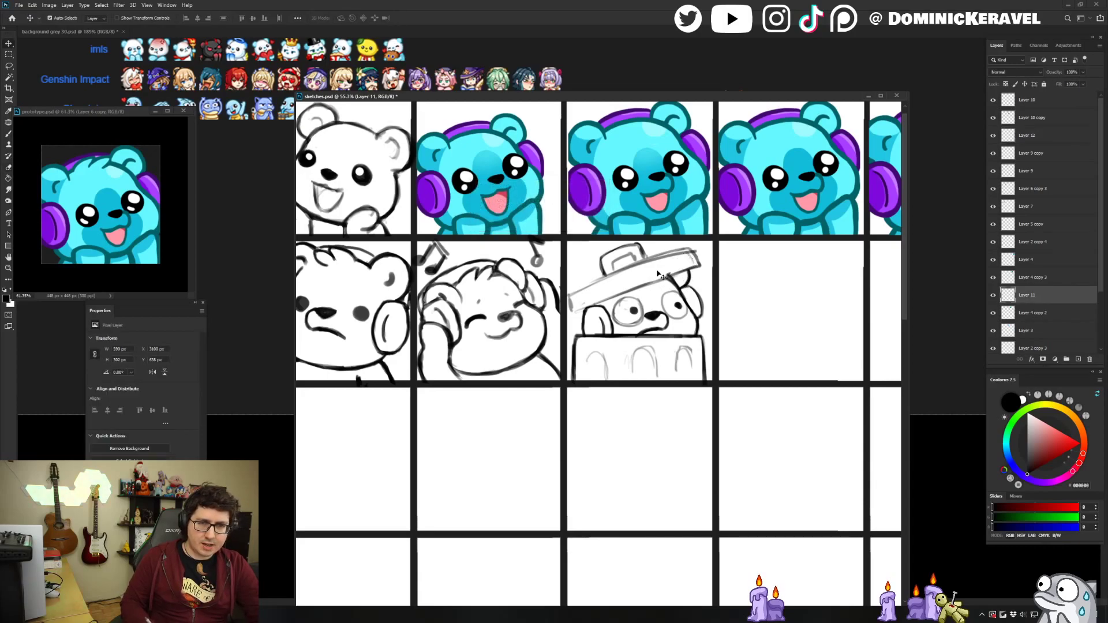
{"action": "left_click", "coordinate": [669, 272], "text": "ctrl"}
{"action": "key", "text": "e"}
{"action": "key", "text": "v"}
{"action": "left_click", "coordinate": [684, 278]}
{"action": "key", "text": "e"}
{"action": "left_click", "coordinate": [685, 276]}
{"action": "key", "text": "Return"}
{"action": "key", "text": "v"}
{"action": "left_click", "coordinate": [694, 288]}
{"action": "key", "text": "e"}
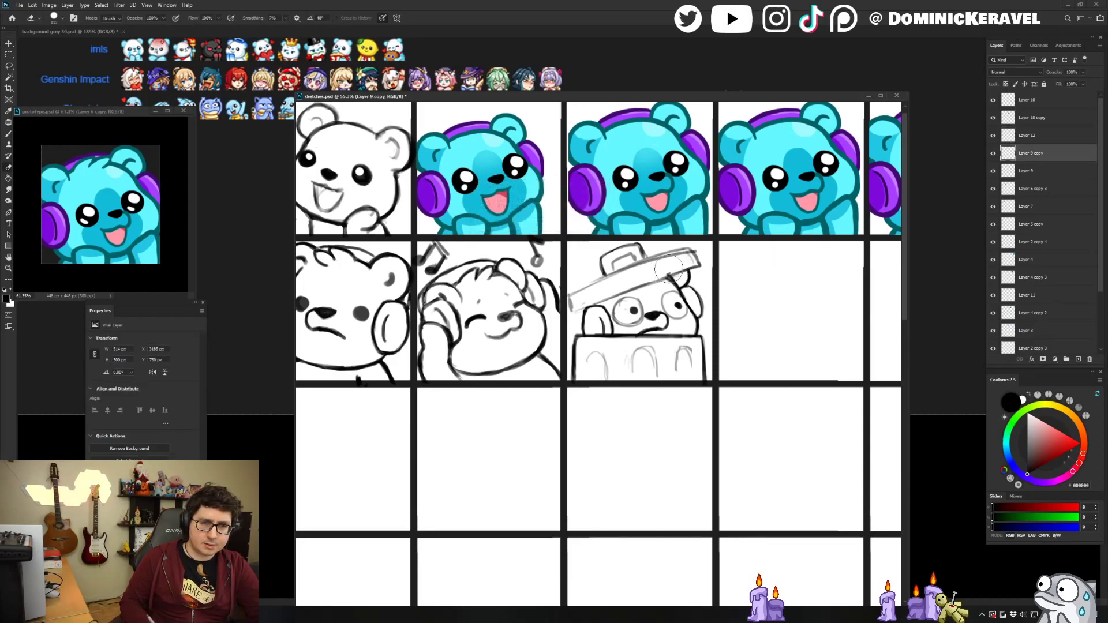
{"action": "key", "text": "v"}
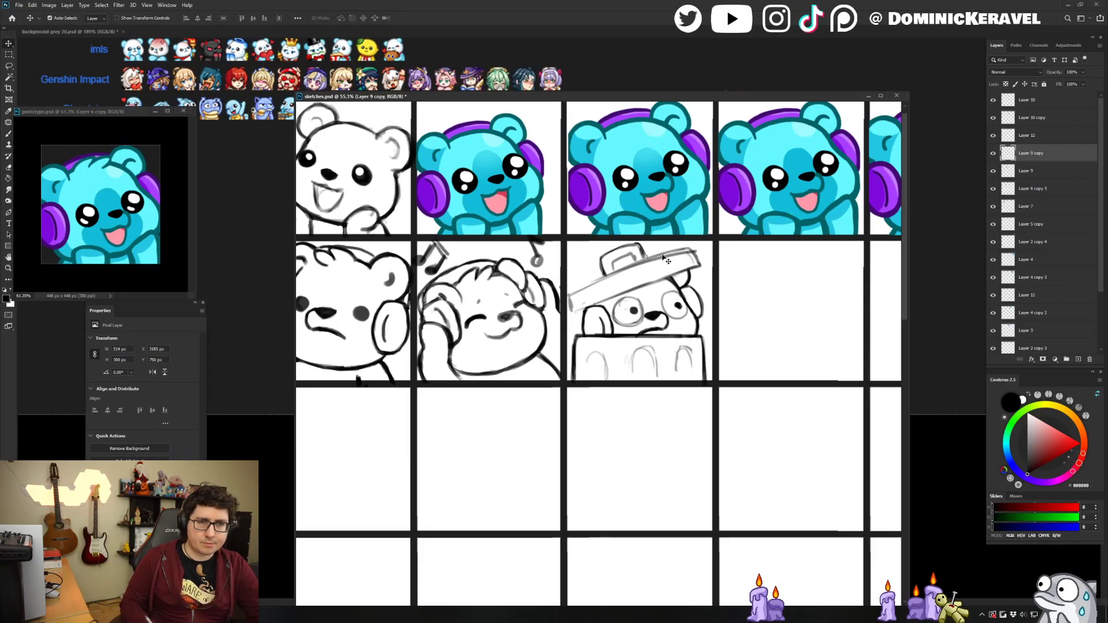
Redraw the tilted lid's upper edge as a cleaner, darker line on Layer 11.
{"action": "left_click", "coordinate": [668, 260]}
{"action": "key", "text": "e"}
{"action": "key", "text": "b"}
{"action": "left_click_drag", "start_coordinate": [576, 290], "coordinate": [653, 264]}
{"action": "key", "text": "ctrl+z"}
{"action": "left_click_drag", "start_coordinate": [583, 289], "coordinate": [664, 257]}
{"action": "key", "text": "ctrl+z"}
{"action": "key", "text": "ctrl+z"}
{"action": "left_click_drag", "start_coordinate": [580, 293], "coordinate": [669, 254]}
{"action": "key", "text": "e"}
{"action": "key", "text": "b"}
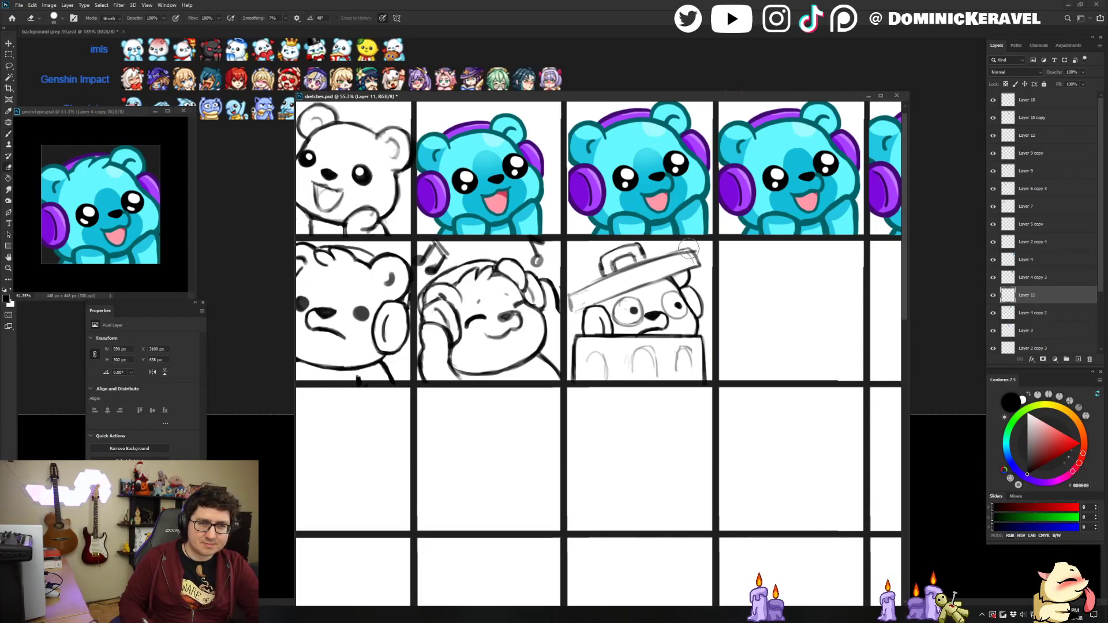
{"action": "left_click_drag", "start_coordinate": [611, 279], "coordinate": [681, 252]}
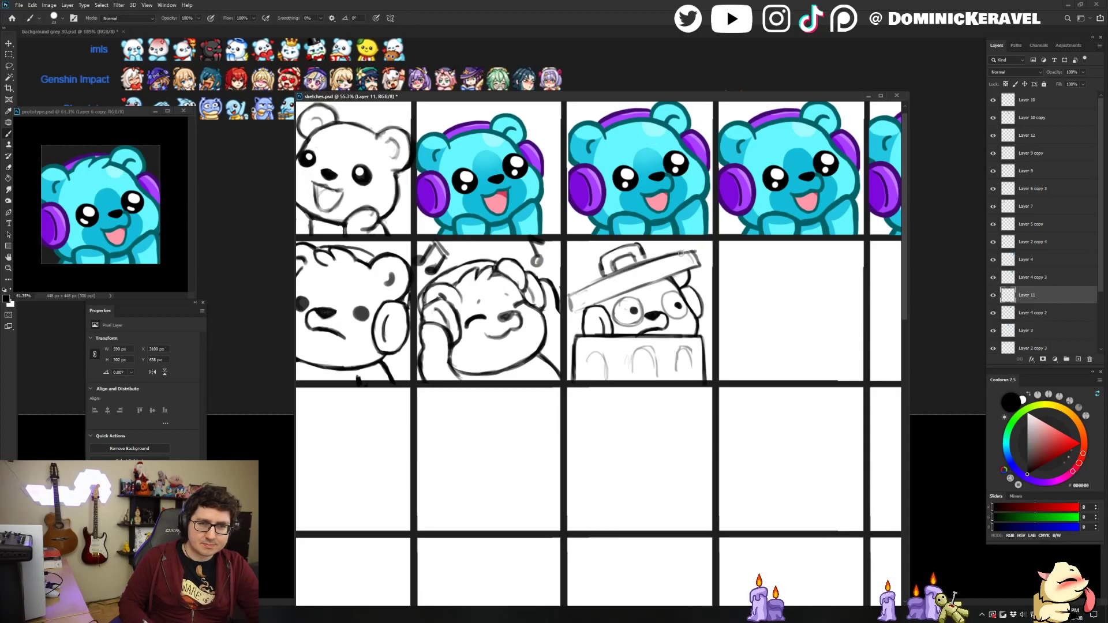
Redraw the lid's lower edge along its full length on Layer 11 and tidy it with the eraser.
{"action": "left_click_drag", "start_coordinate": [573, 310], "coordinate": [698, 261]}
{"action": "key", "text": "e"}
{"action": "key", "text": "b"}
{"action": "key", "text": "e"}
{"action": "key", "text": "b"}
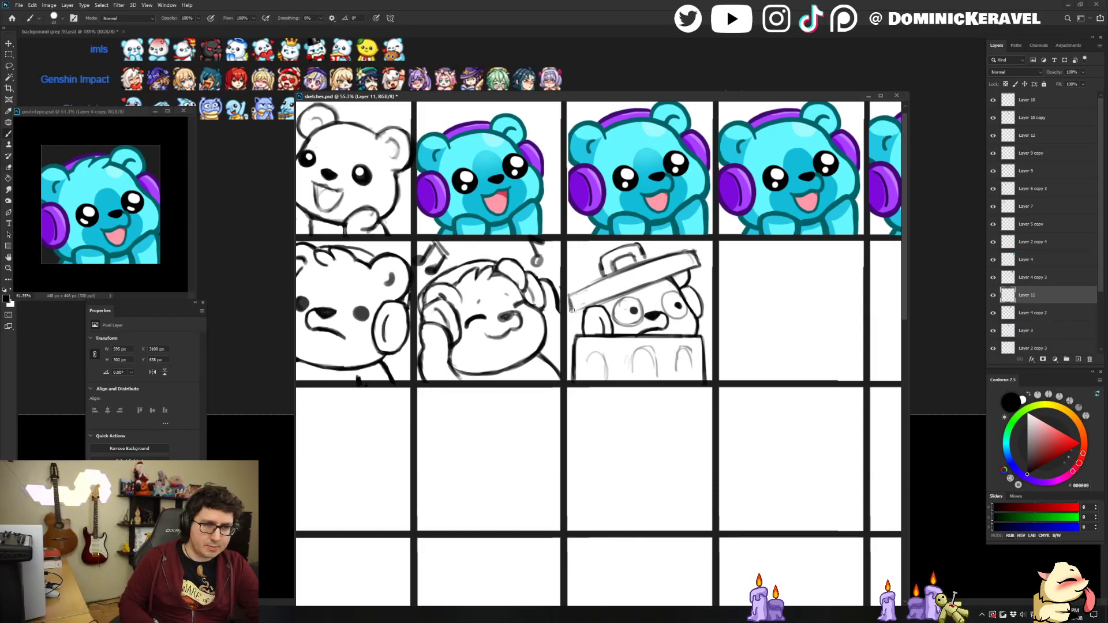
Return to Layer 12 and clean up the eye lines just below the lid with the eraser and brush.
{"action": "key", "text": "v"}
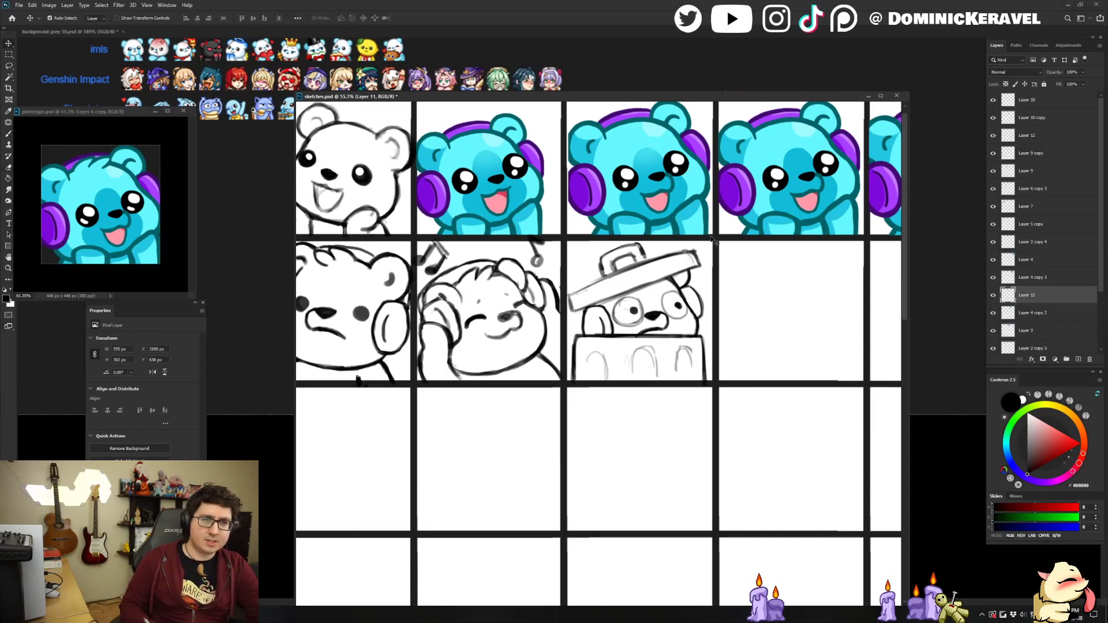
{"action": "left_click", "coordinate": [673, 284]}
{"action": "key", "text": "e"}
{"action": "key", "text": "v"}
{"action": "key", "text": "e"}
{"action": "key", "text": "v"}
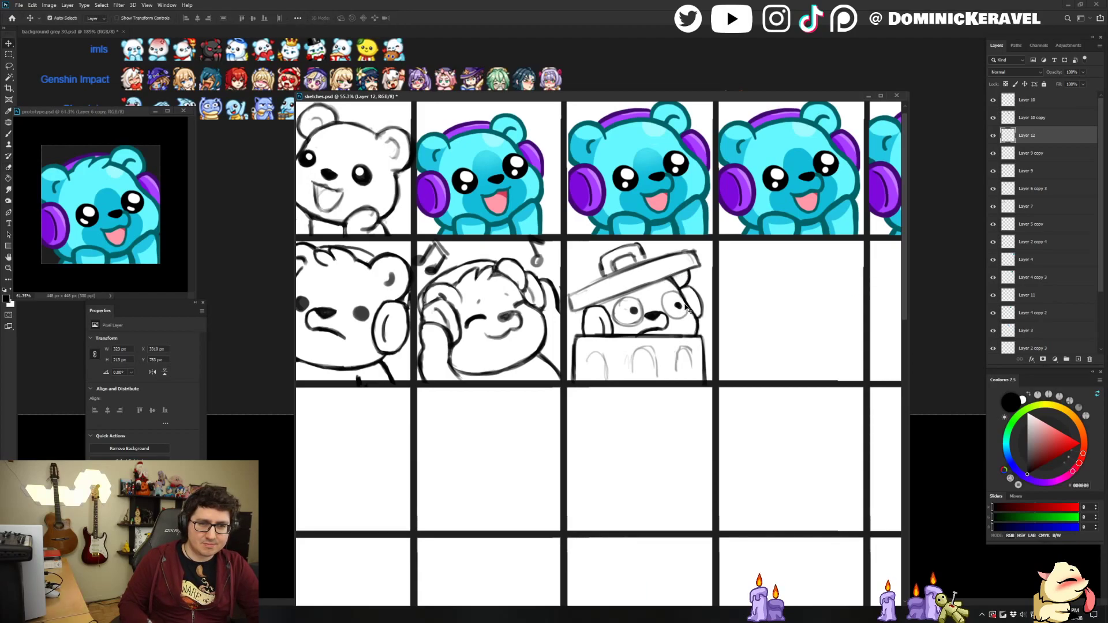
{"action": "left_click_drag", "start_coordinate": [721, 287], "coordinate": [676, 299]}
{"action": "key", "text": "e"}
{"action": "key", "text": "b"}
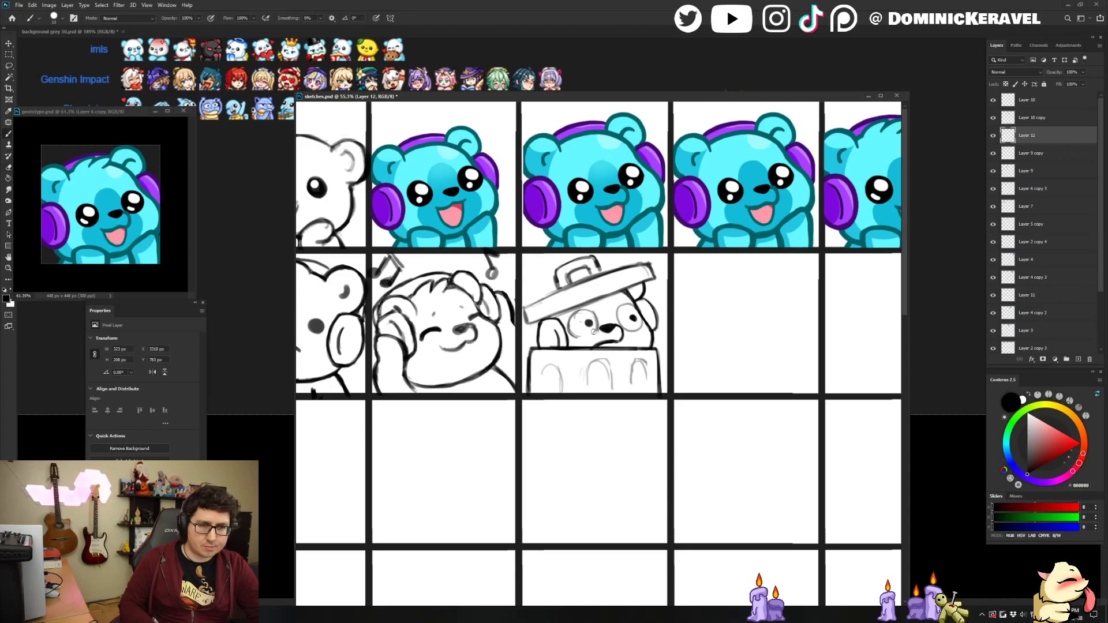
{"action": "key", "text": "e"}
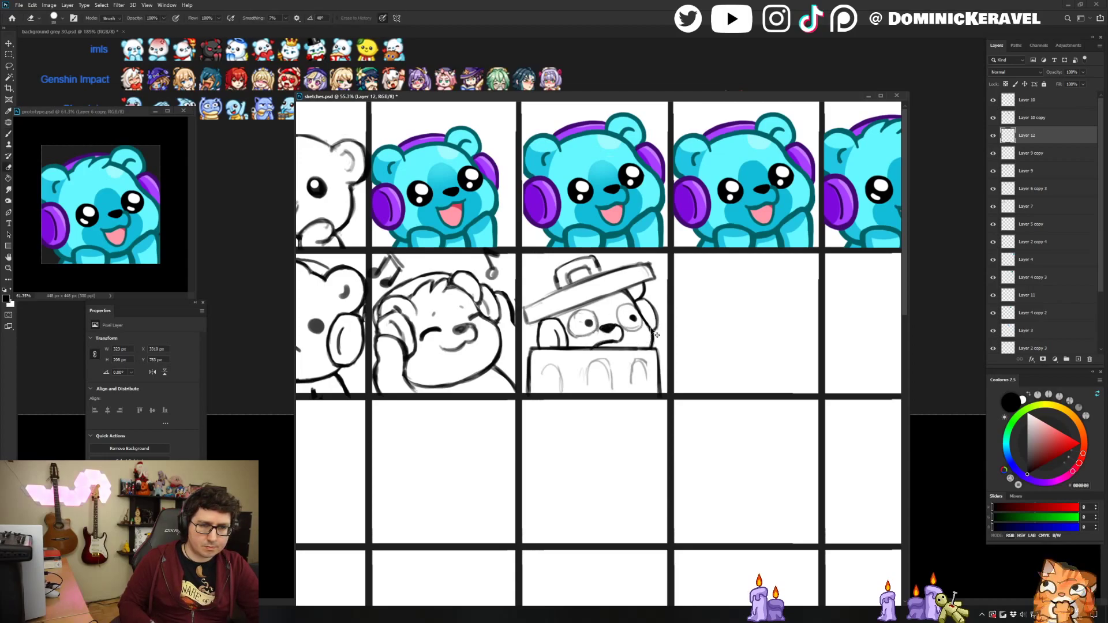
{"action": "key", "text": "v"}
{"action": "left_click_drag", "start_coordinate": [593, 411], "coordinate": [606, 242]}
{"action": "left_click_drag", "start_coordinate": [654, 321], "coordinate": [772, 317]}
{"action": "key", "text": "ctrl+z"}
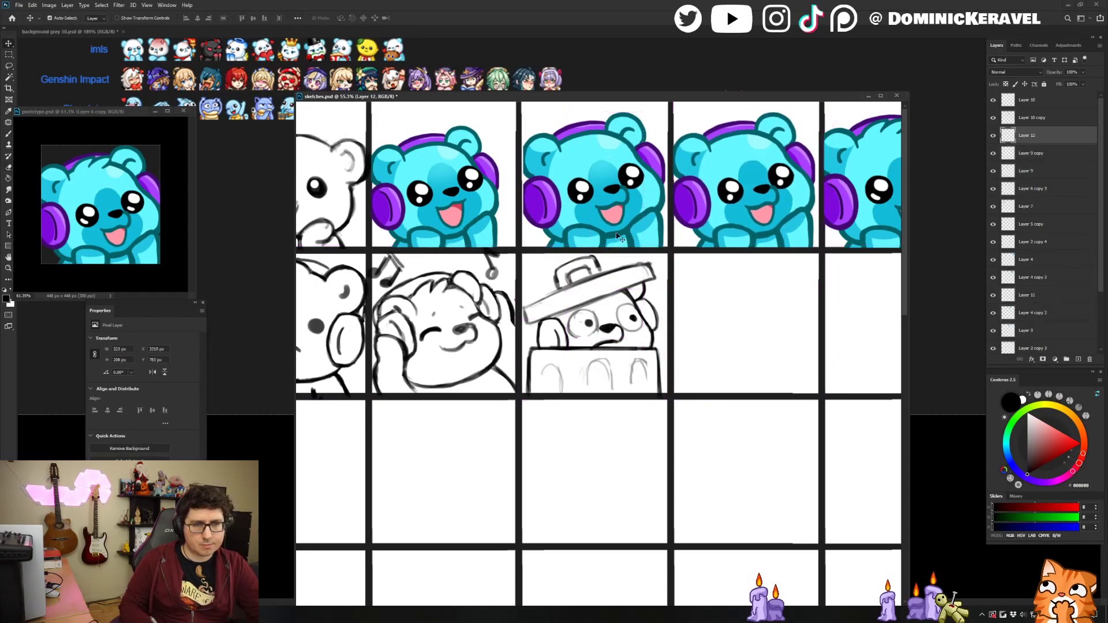
{"action": "left_click", "coordinate": [648, 203]}
{"action": "left_click", "coordinate": [649, 268]}
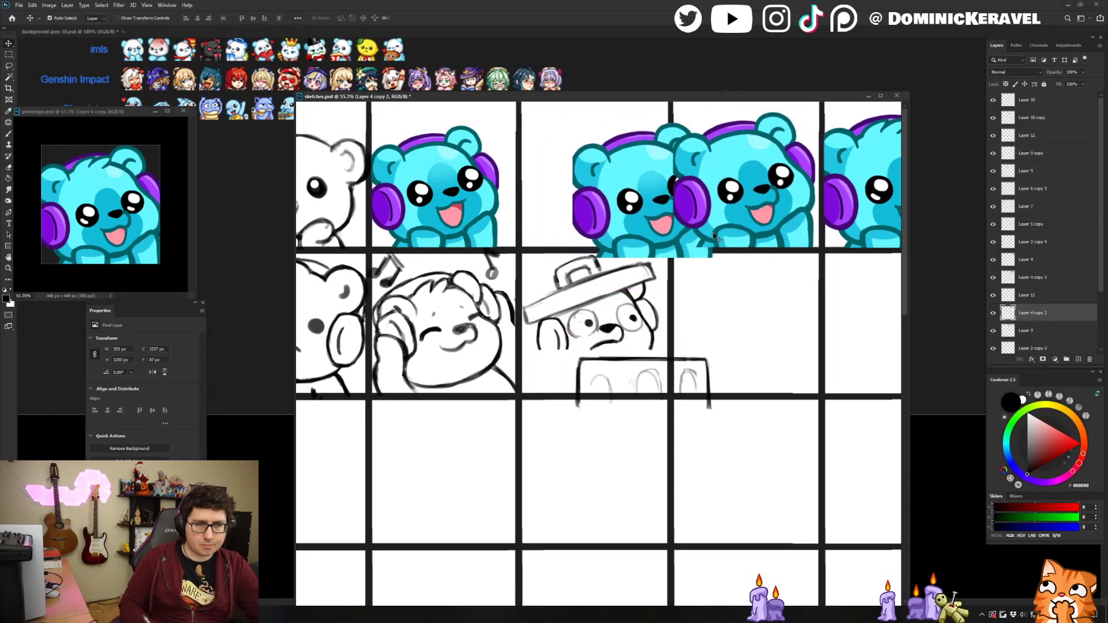
Lasso the trash can body on Layer 4 copy 2 and cut it onto its own new layer.
{"action": "key", "text": "l"}
{"action": "left_click_drag", "start_coordinate": [711, 327], "coordinate": [761, 325]}
{"action": "key", "text": "ctrl+shift+j"}
Duplicate the bear, eyes, lid and can layers together into the empty grid cell directly below.
{"action": "key", "text": "v"}
{"action": "mouse_move", "coordinate": [647, 417]}
{"action": "left_mouse_down"}
{"action": "mouse_move", "coordinate": [585, 297]}
{"action": "mouse_move", "coordinate": [608, 473]}
{"action": "left_mouse_up"}
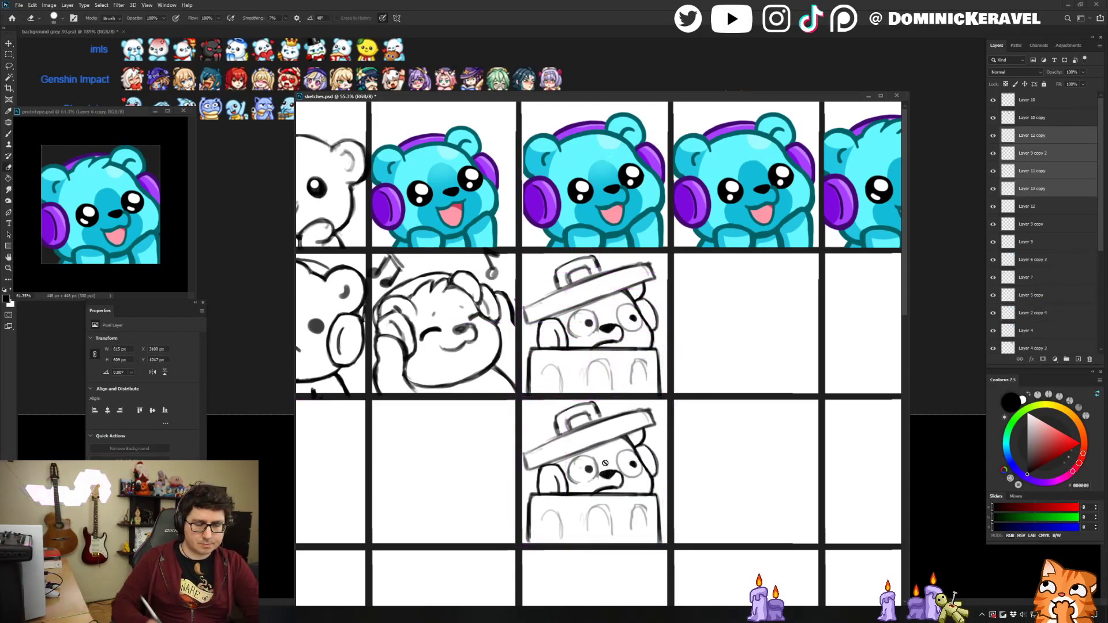
{"action": "left_click", "coordinate": [1045, 283]}
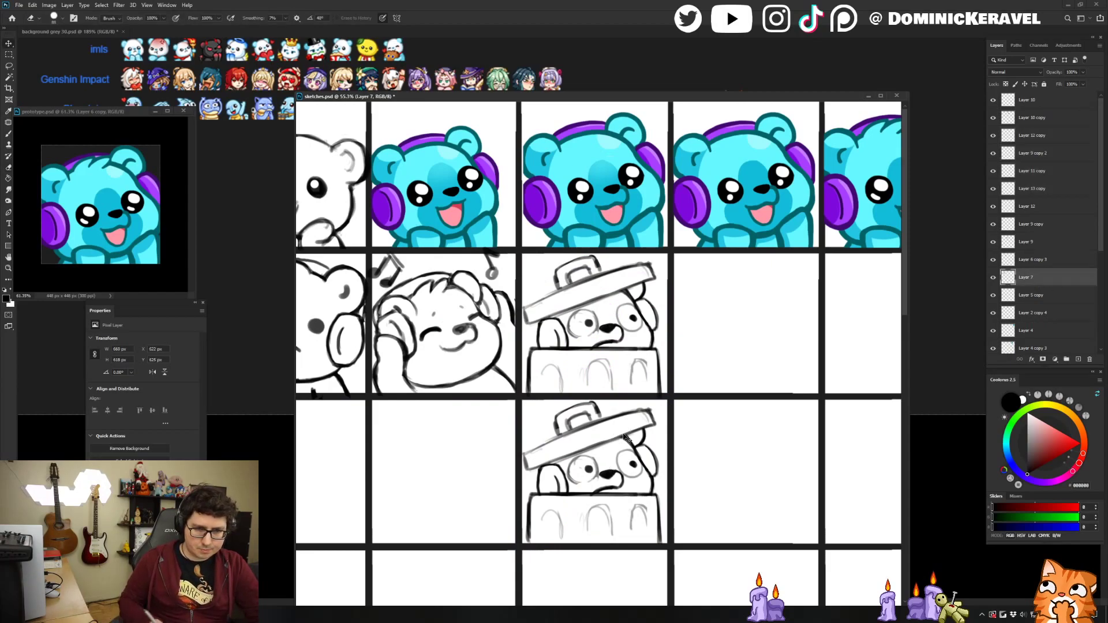
Lasso the duplicated bear's nose and mouth on Layer 9 copy 2 and shift them toward the right-hand eye.
{"action": "left_click", "coordinate": [608, 472]}
{"action": "key", "text": "l"}
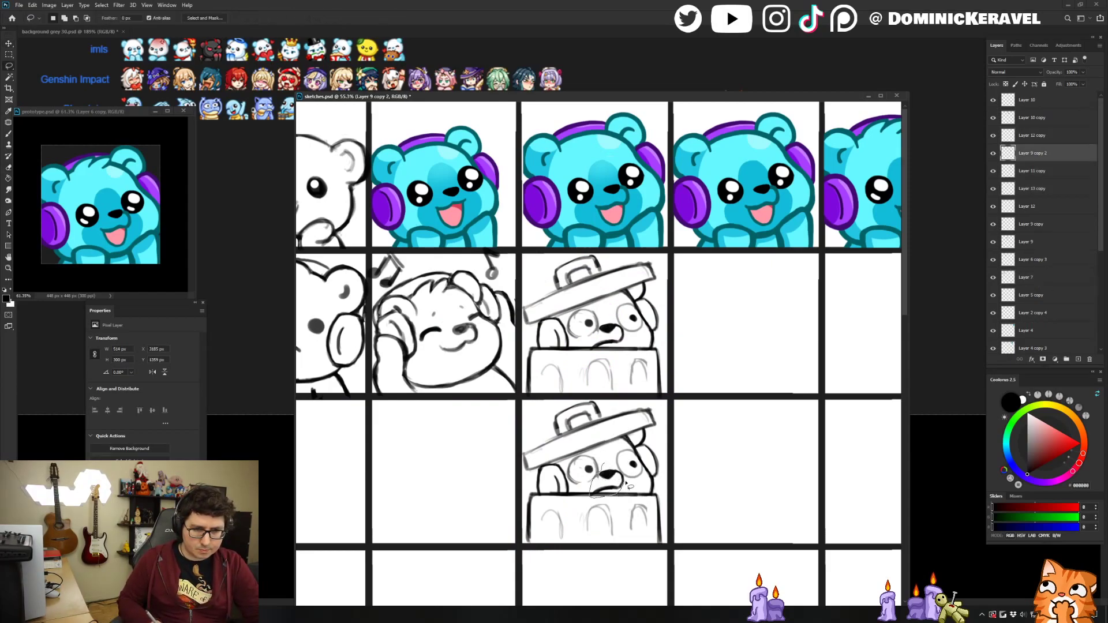
{"action": "key", "text": "e"}
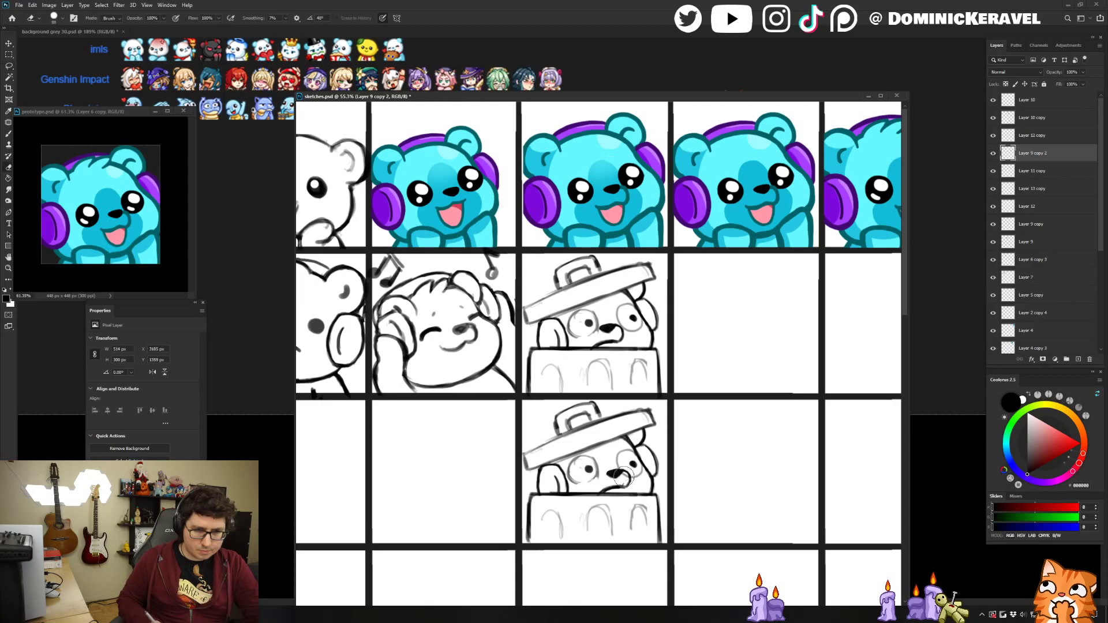
Reshape the duplicated bear's muzzle and redraw its short frowning mouth above the can rim with brush and eraser.
{"action": "key", "text": "b"}
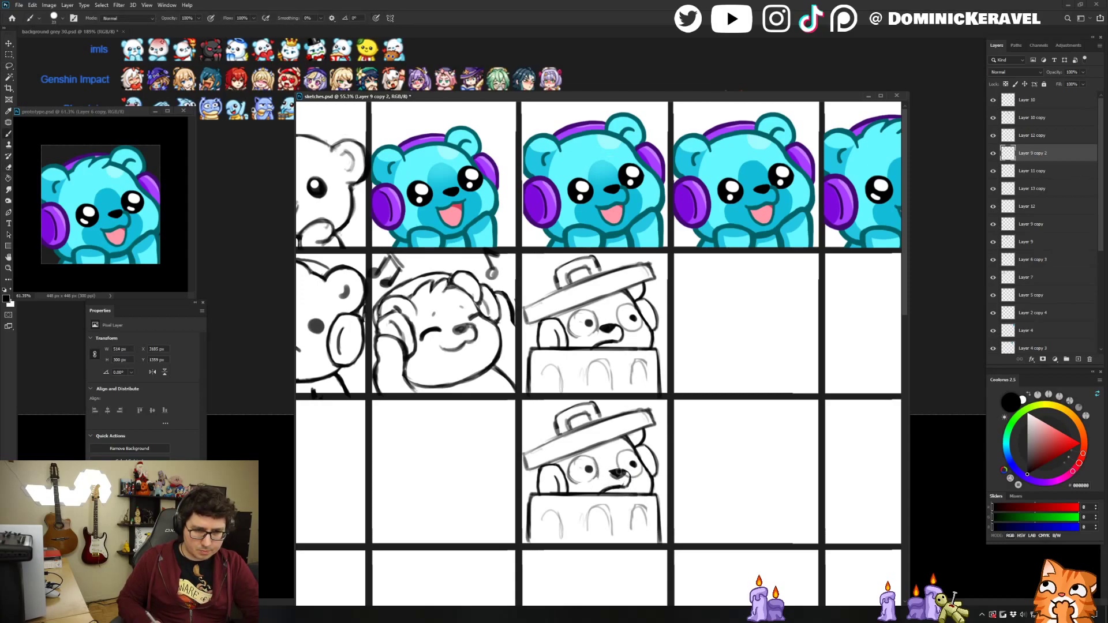
{"action": "key", "text": "e"}
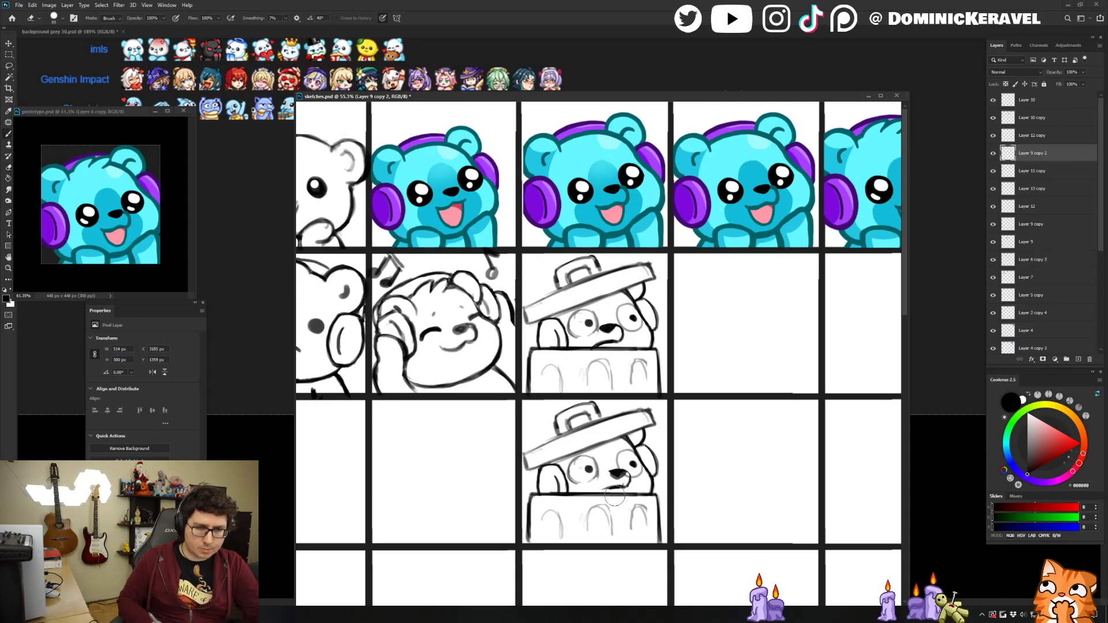
{"action": "key", "text": "b"}
{"action": "key", "text": "e"}
{"action": "left_click_drag", "start_coordinate": [613, 495], "coordinate": [619, 495]}
{"action": "key", "text": "b"}
{"action": "key", "text": "e"}
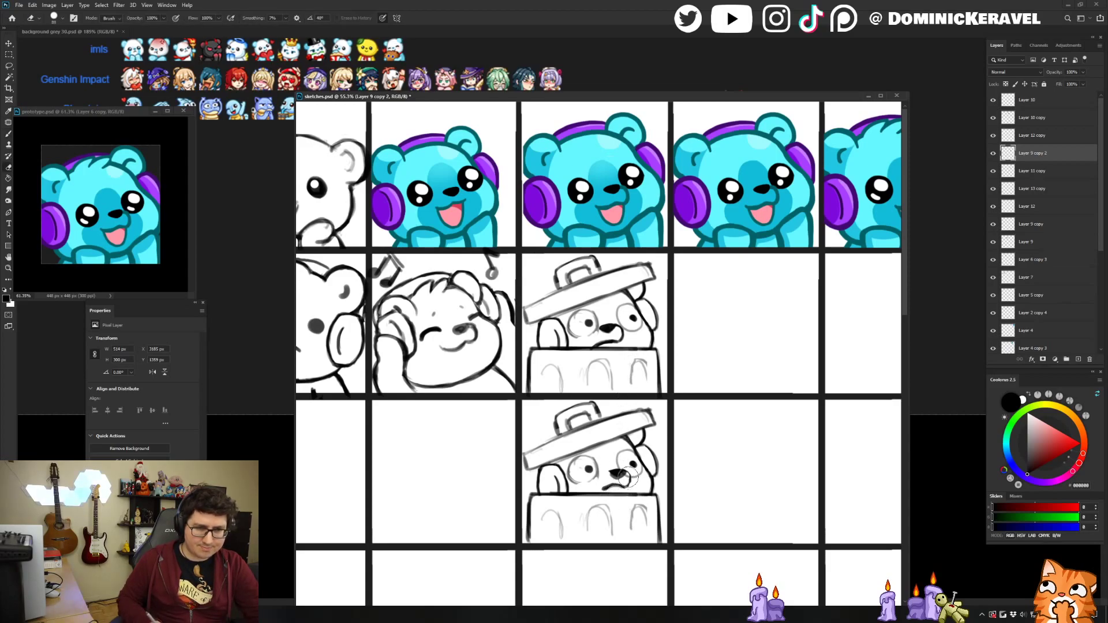
{"action": "key", "text": "b"}
{"action": "key", "text": "e"}
{"action": "left_click_drag", "start_coordinate": [613, 479], "coordinate": [609, 481]}
{"action": "key", "text": "b"}
Touch up the duplicated bear's head outline under the lid and beside the right-hand eye.
{"action": "key", "text": "v"}
{"action": "key", "text": "b"}
{"action": "left_click_drag", "start_coordinate": [625, 440], "coordinate": [628, 442]}
{"action": "key", "text": "e"}
{"action": "key", "text": "b"}
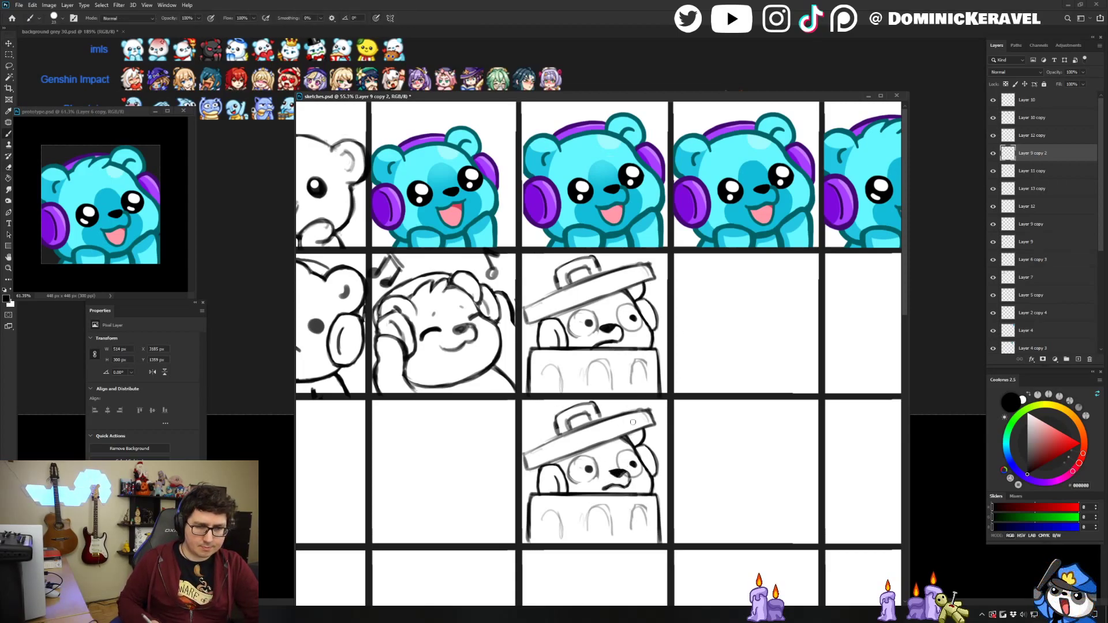
{"action": "key", "text": "e"}
{"action": "key", "text": "b"}
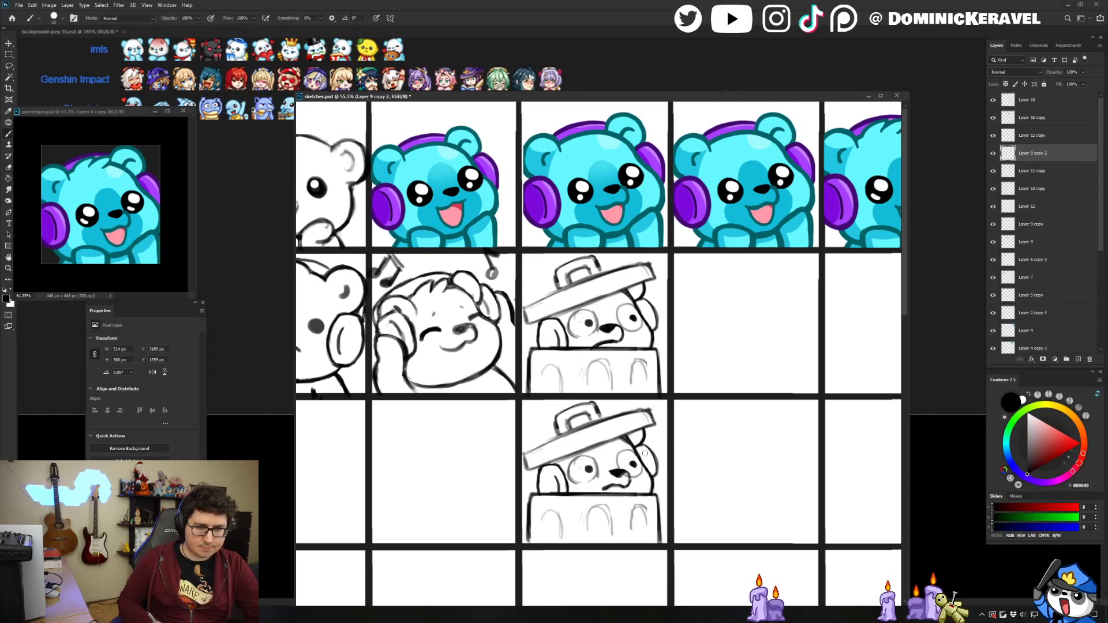
{"action": "key", "text": "e"}
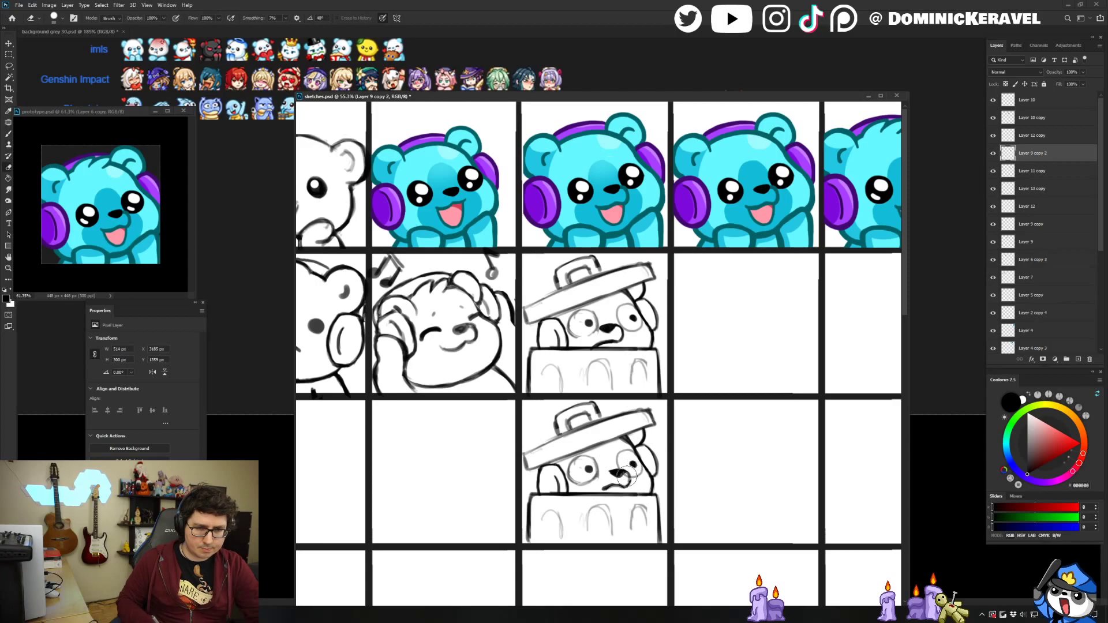
Erase leftover lines around the duplicated bear's muzzle and left-hand eye on Layer 12 copy and Layer 9 copy 2.
{"action": "left_click", "coordinate": [628, 476], "text": "ctrl"}
{"action": "key", "text": "b"}
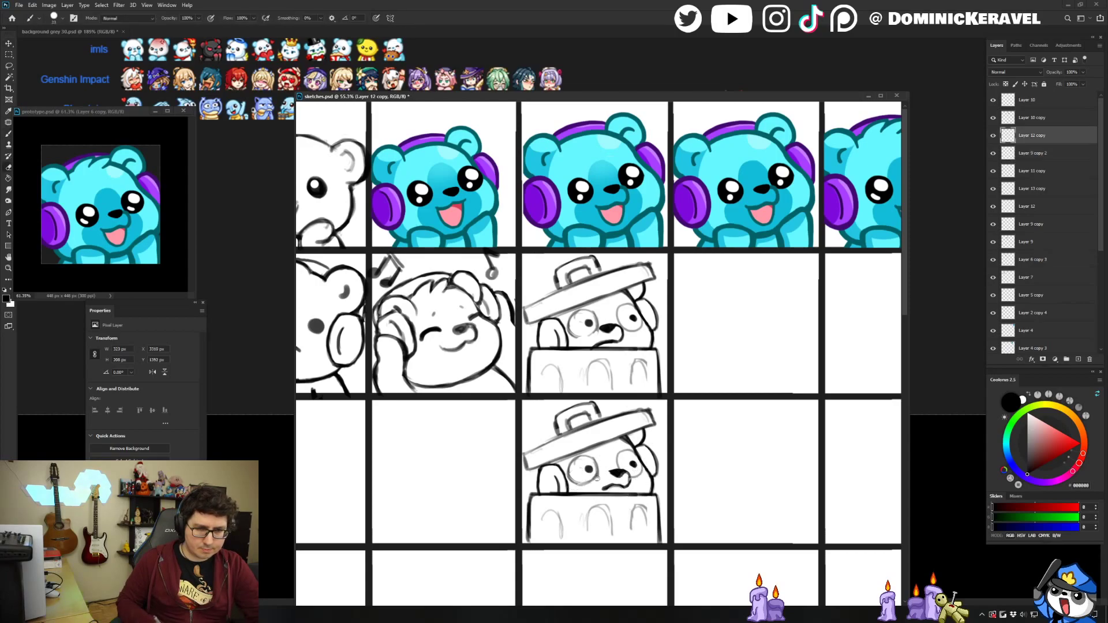
{"action": "key", "text": "v"}
{"action": "left_click", "coordinate": [596, 486]}
{"action": "key", "text": "e"}
{"action": "mouse_move", "coordinate": [585, 485]}
{"action": "left_mouse_down"}
{"action": "mouse_move", "coordinate": [597, 464]}
{"action": "mouse_move", "coordinate": [574, 475]}
{"action": "left_mouse_up"}
{"action": "key", "text": "v"}
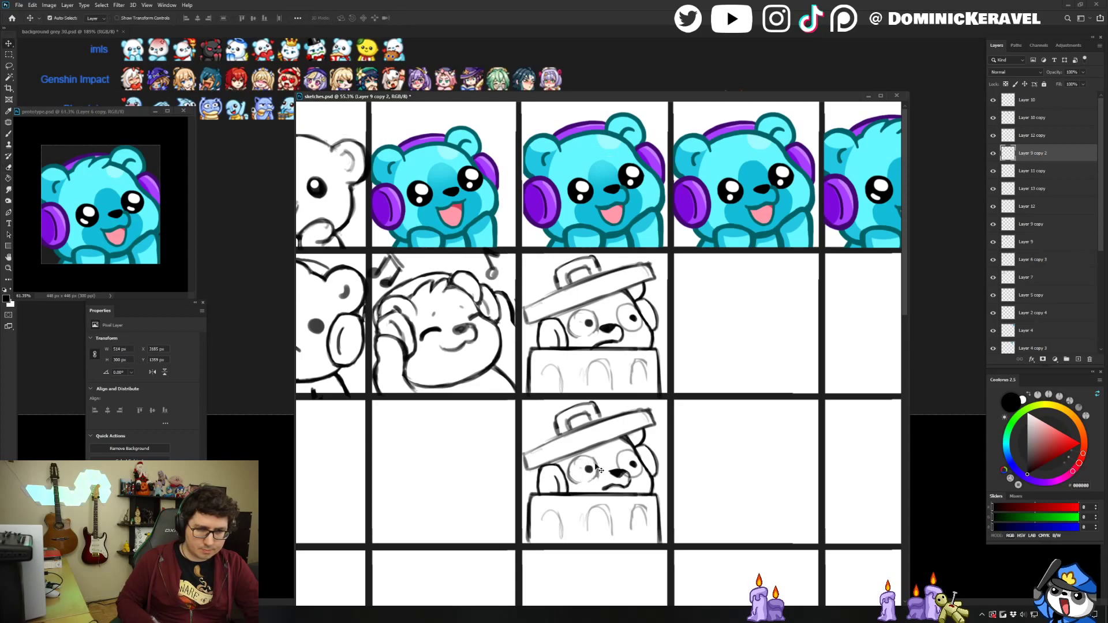
Redraw the round outline of the duplicated bear's left-hand eye on Layer 12 copy.
{"action": "left_click", "coordinate": [599, 469]}
{"action": "key", "text": "b"}
{"action": "key", "text": "e"}
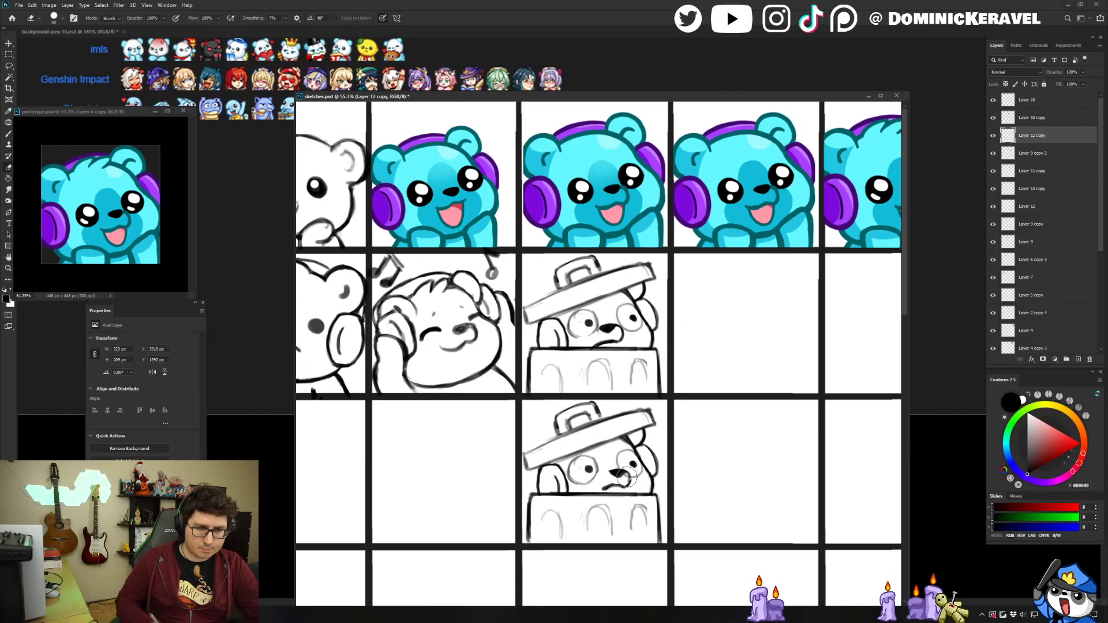
{"action": "key", "text": "b"}
{"action": "key", "text": "e"}
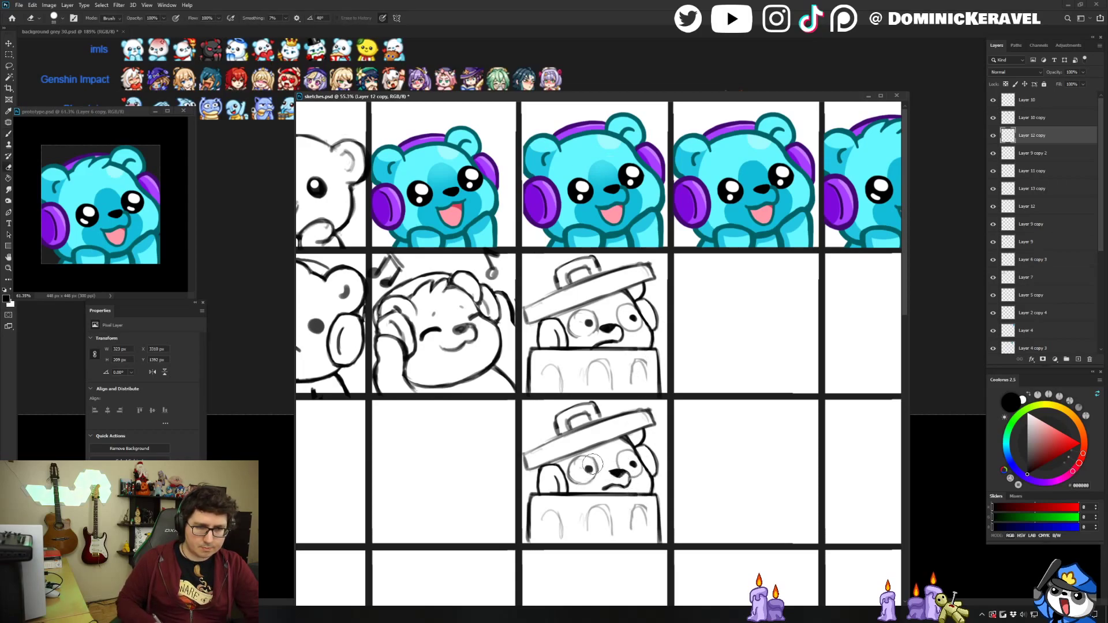
{"action": "key", "text": "v"}
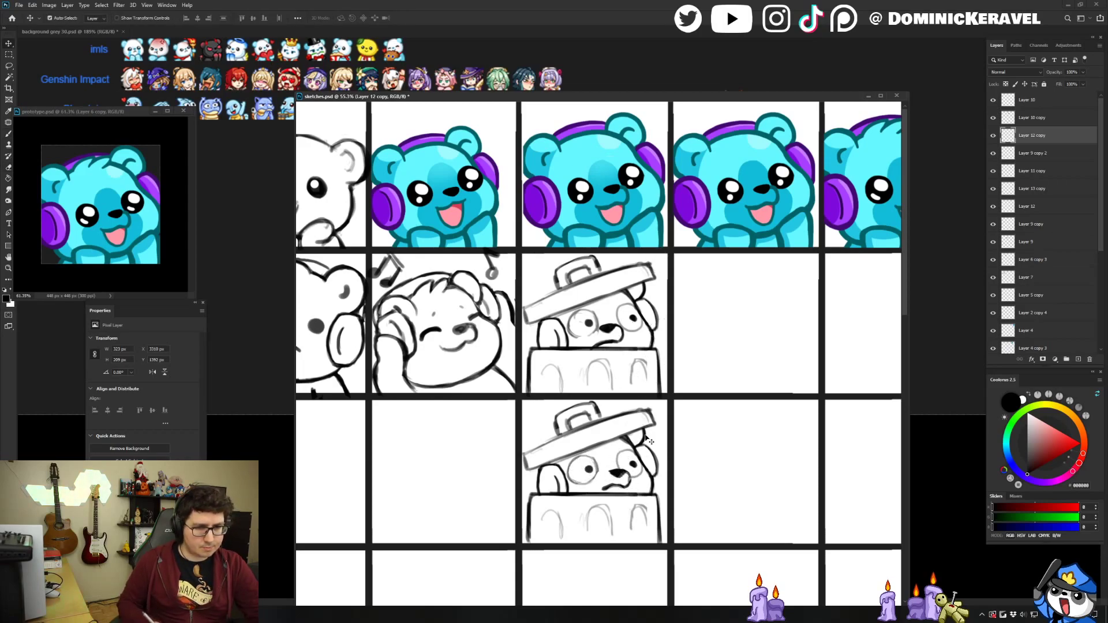
Lasso the duplicated bear's left-hand eye and enlarge it slightly with Free Transform.
{"action": "left_click_drag", "start_coordinate": [640, 428], "coordinate": [571, 468]}
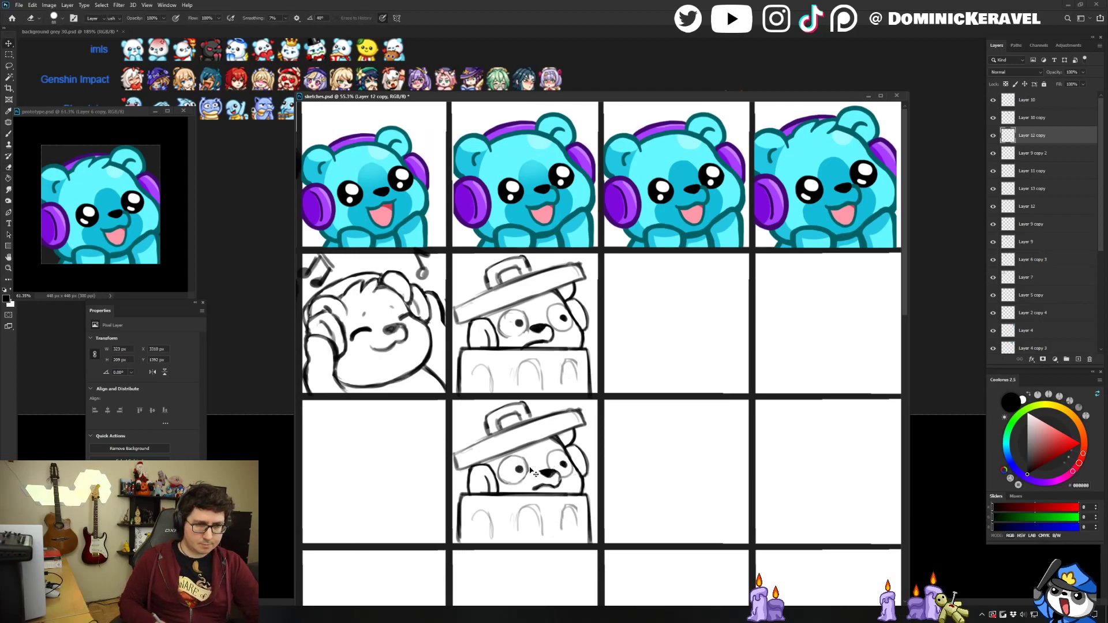
{"action": "key", "text": "l"}
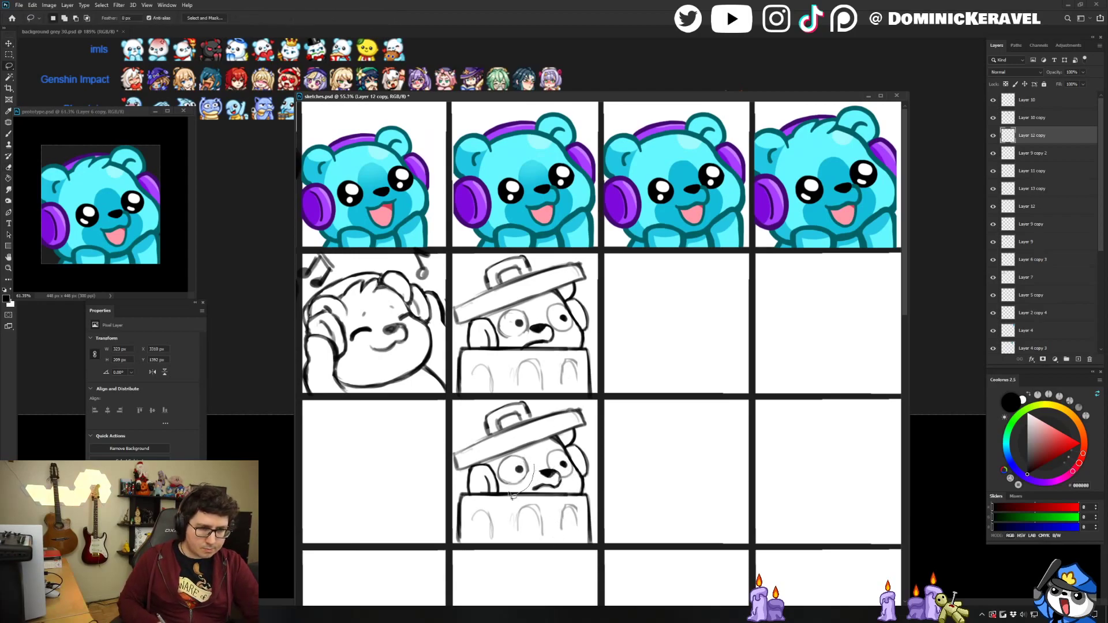
{"action": "key", "text": "ctrl+t"}
{"action": "left_click_drag", "start_coordinate": [530, 457], "coordinate": [538, 447]}
{"action": "key", "text": "Return"}
{"action": "key", "text": "Return"}
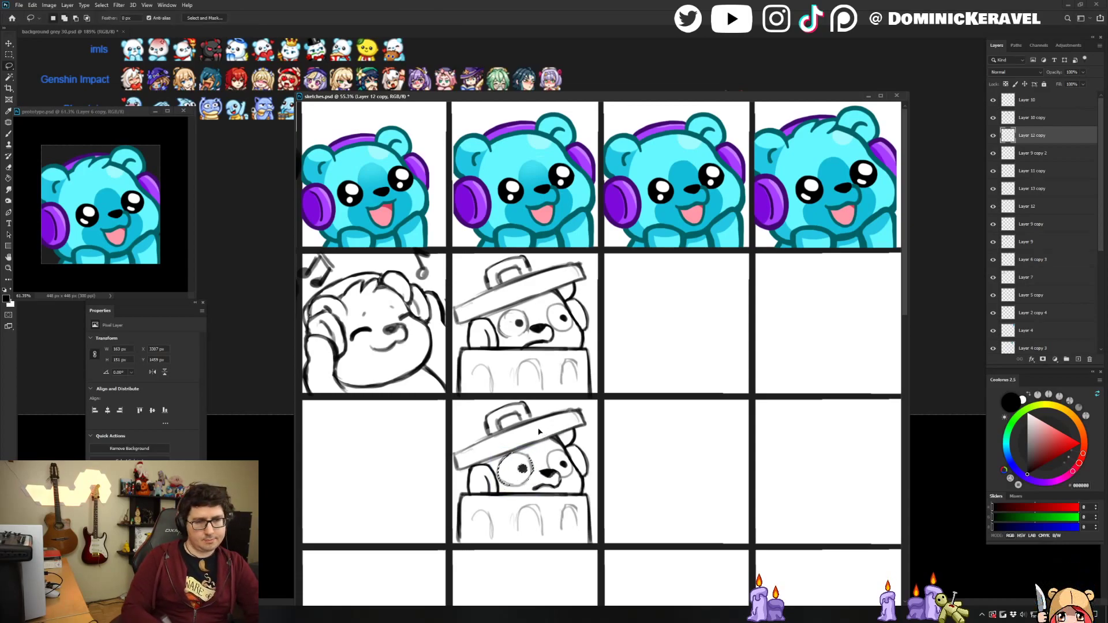
Erase and touch up the outline of the duplicated bear's enlarged left-hand eye on Layer 12 copy.
{"action": "scroll", "coordinate": [597, 448], "scroll_direction": "up", "scroll_amount": 3}
{"action": "key", "text": "e"}
{"action": "left_click_drag", "start_coordinate": [470, 480], "coordinate": [474, 480]}
{"action": "key", "text": "b"}
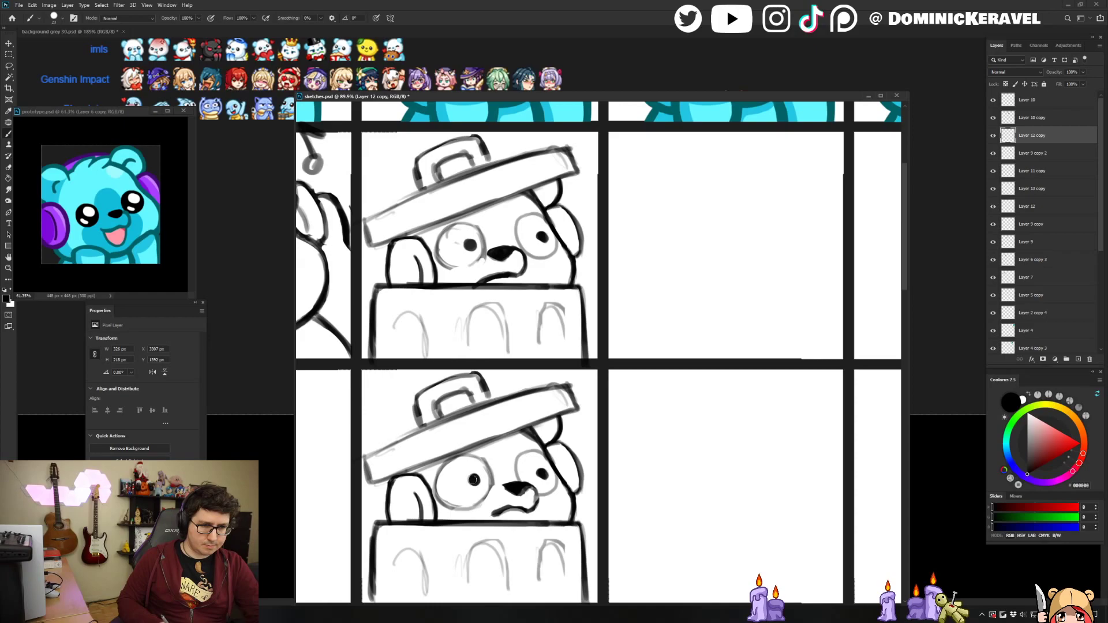
{"action": "key", "text": "e"}
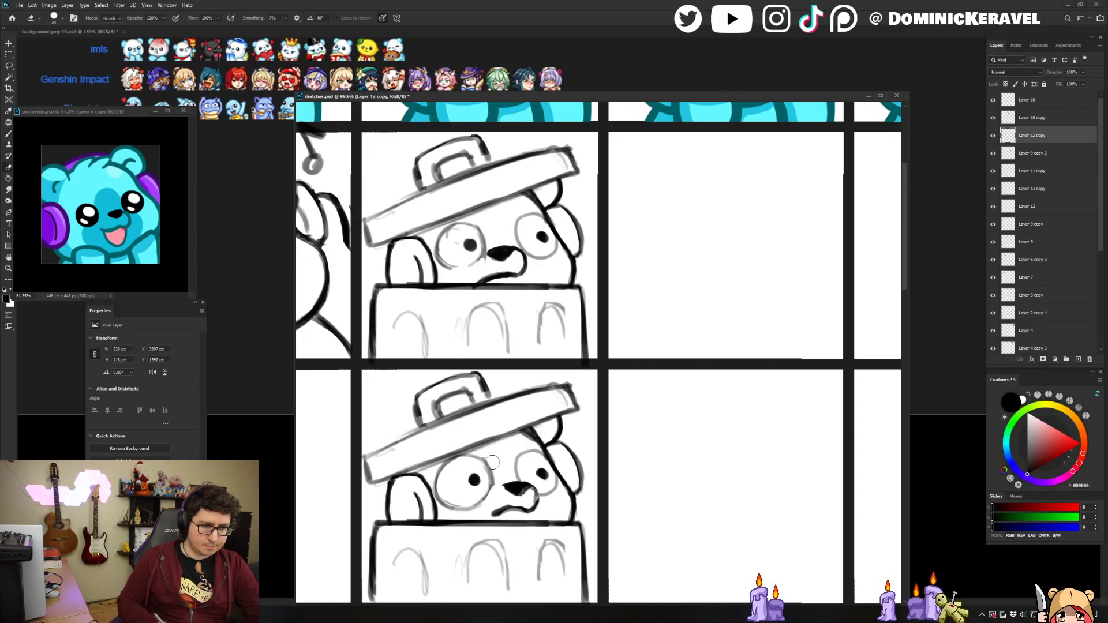
{"action": "mouse_move", "coordinate": [492, 464]}
{"action": "left_mouse_down"}
{"action": "mouse_move", "coordinate": [494, 496]}
{"action": "mouse_move", "coordinate": [480, 493]}
{"action": "left_mouse_up"}
{"action": "key", "text": "b"}
Clean up the duplicated bear's right-hand eye, reworking its outline beside the nose on Layer 12 copy.
{"action": "key", "text": "e"}
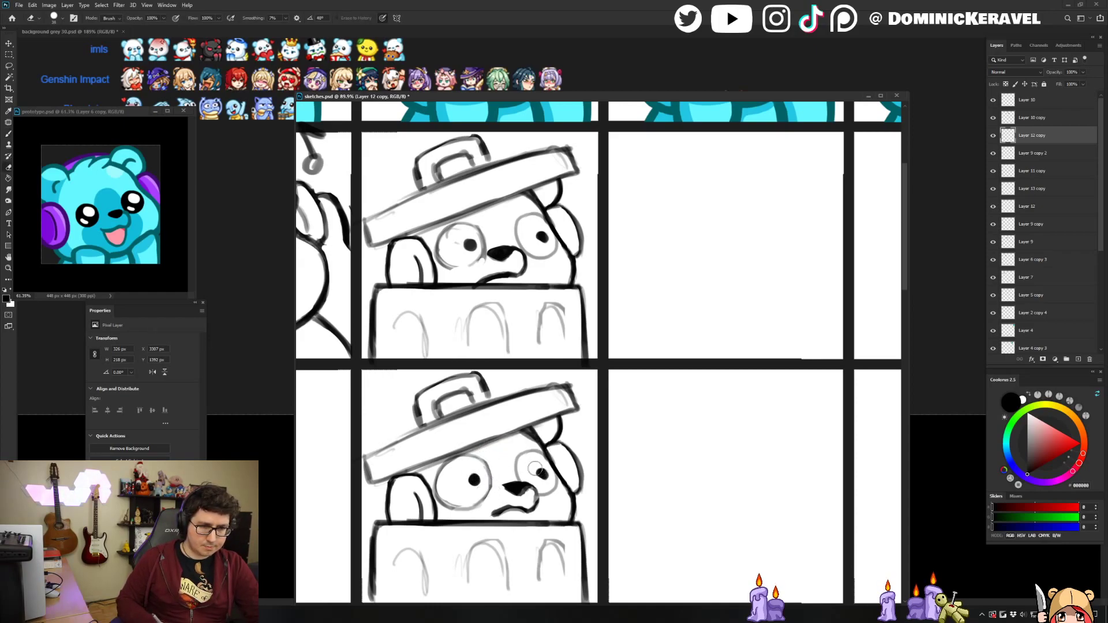
{"action": "key", "text": "b"}
{"action": "key", "text": "e"}
{"action": "key", "text": "b"}
{"action": "key", "text": "e"}
{"action": "mouse_move", "coordinate": [523, 475]}
{"action": "left_mouse_down"}
{"action": "mouse_move", "coordinate": [531, 454]}
{"action": "mouse_move", "coordinate": [550, 459]}
{"action": "mouse_move", "coordinate": [522, 451]}
{"action": "mouse_move", "coordinate": [544, 452]}
{"action": "mouse_move", "coordinate": [525, 450]}
{"action": "mouse_move", "coordinate": [522, 482]}
{"action": "left_mouse_up"}
{"action": "key", "text": "b"}
{"action": "key", "text": "e"}
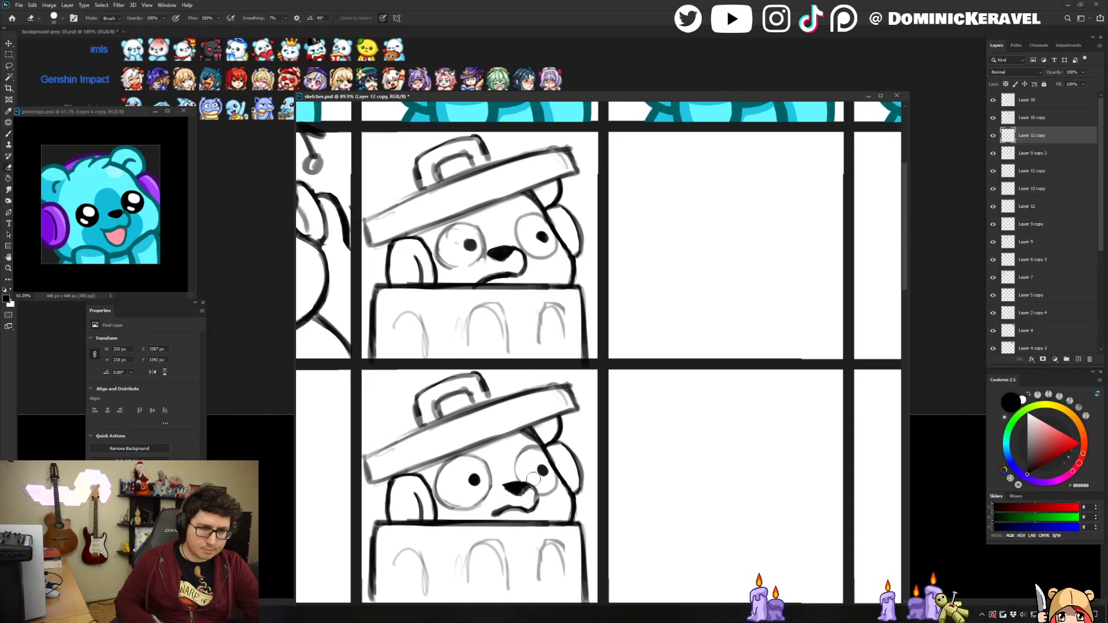
Rework the duplicated bear's mouth line on Layer 9 copy 2.
{"action": "key", "text": "v"}
{"action": "scroll", "coordinate": [549, 509], "scroll_direction": "down", "scroll_amount": 8}
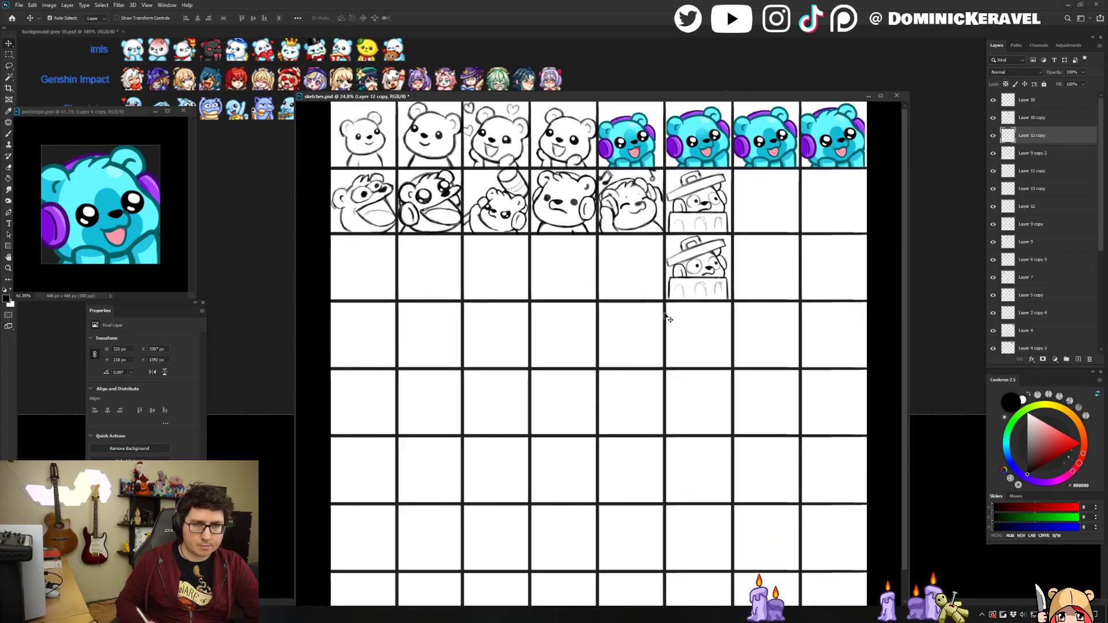
{"action": "scroll", "coordinate": [707, 291], "scroll_direction": "up", "scroll_amount": 3}
{"action": "key", "text": "e"}
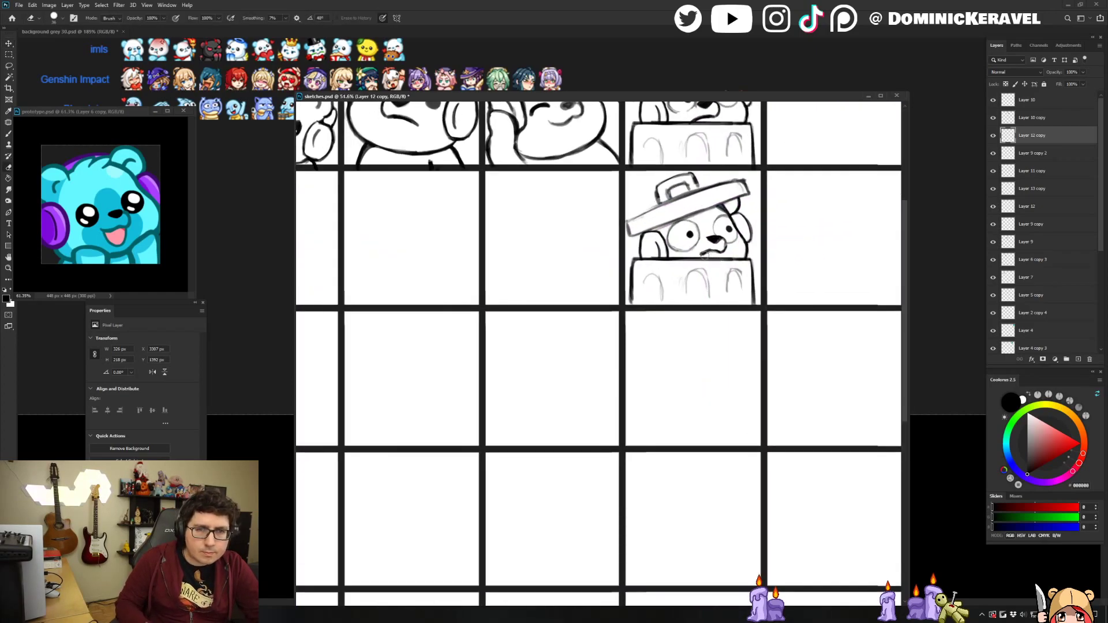
{"action": "left_click", "coordinate": [705, 255], "text": "ctrl"}
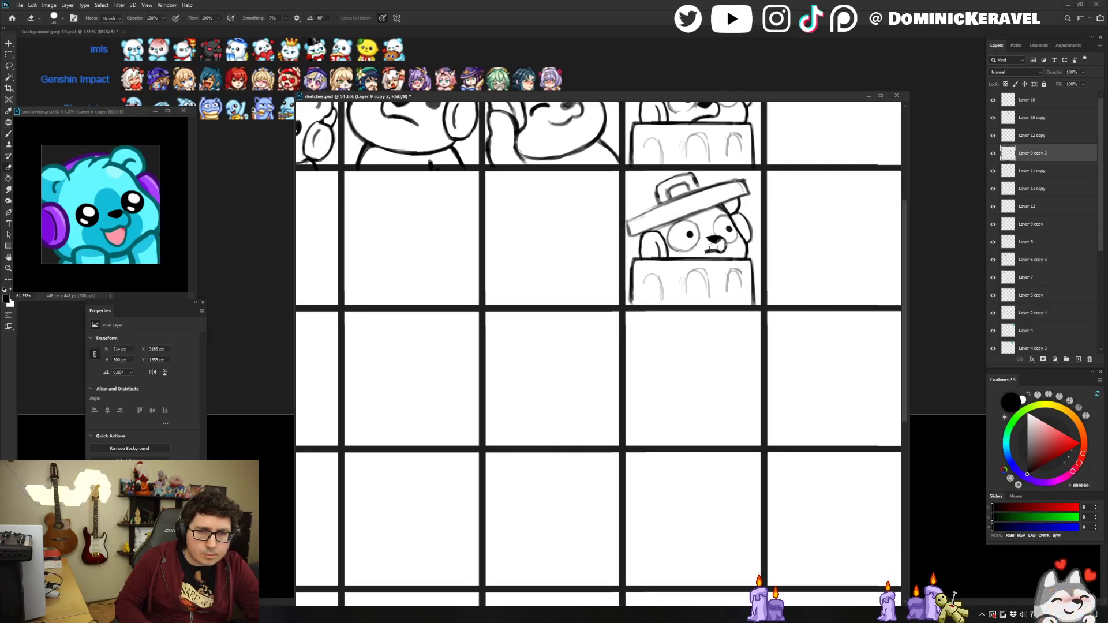
{"action": "key", "text": "b"}
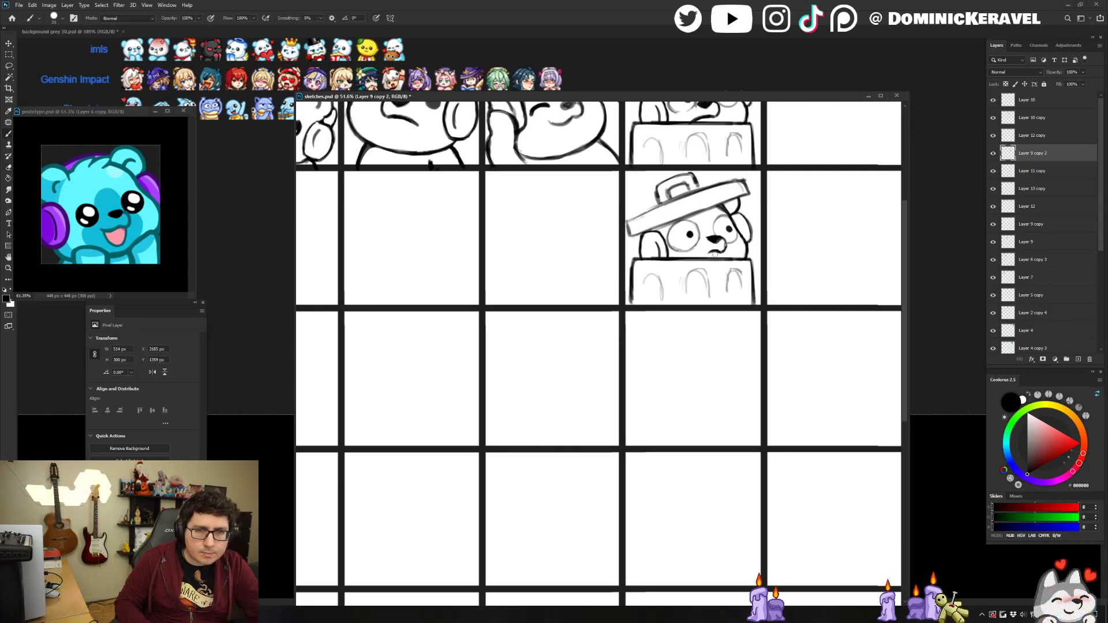
{"action": "key", "text": "e"}
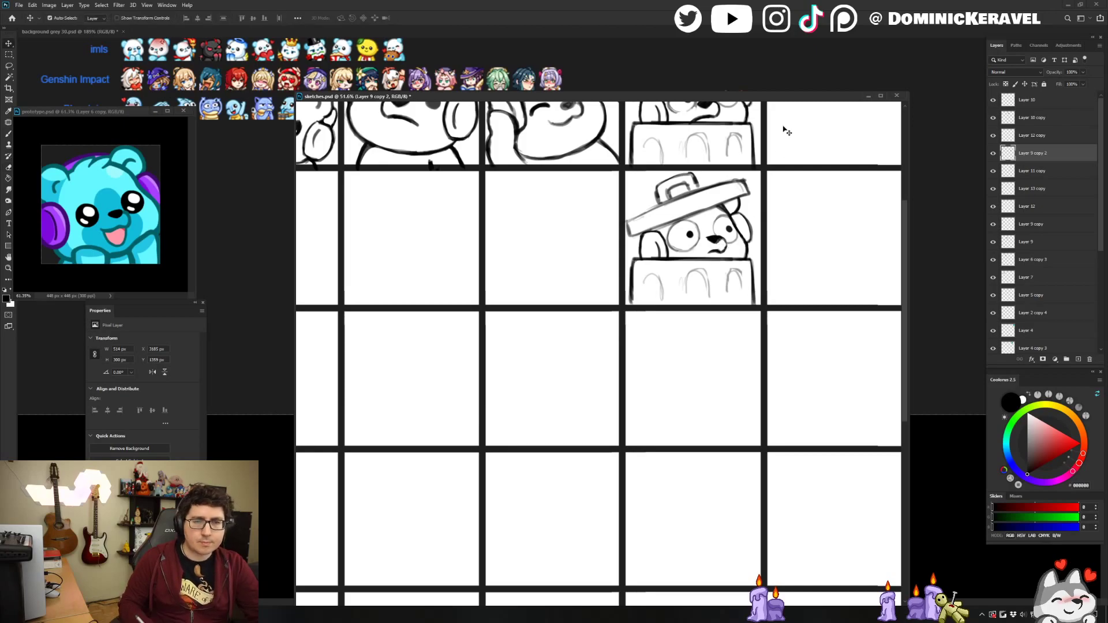
{"action": "left_click_drag", "start_coordinate": [786, 131], "coordinate": [644, 245]}
{"action": "key", "text": "e"}
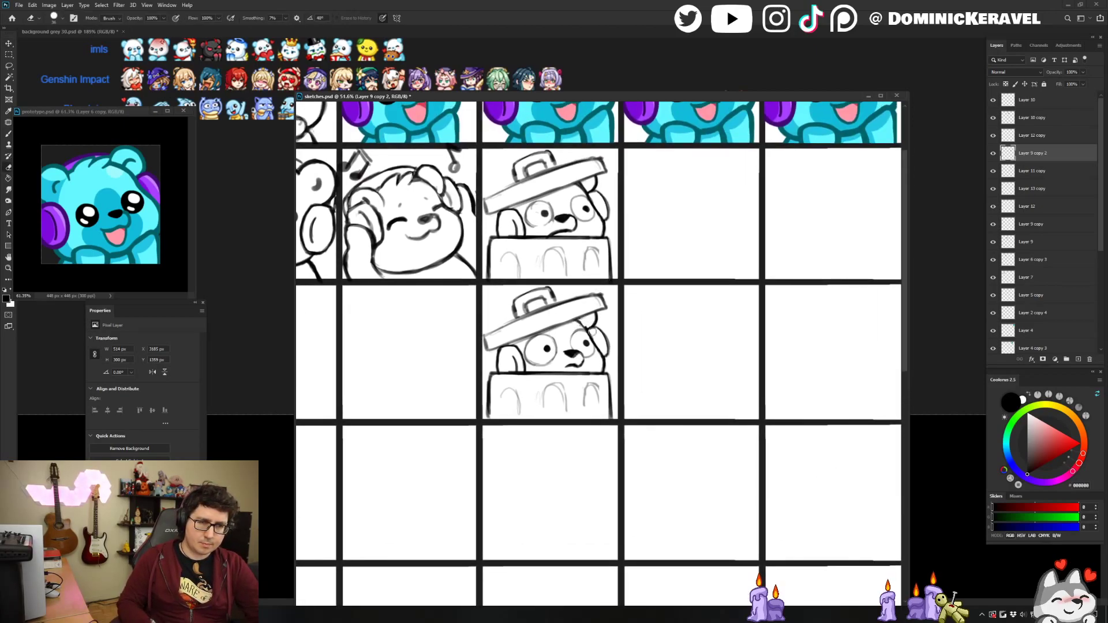
Touch up the lines between the lid and the duplicated bear's right-hand eye on Layer 12 copy.
{"action": "key", "text": "v"}
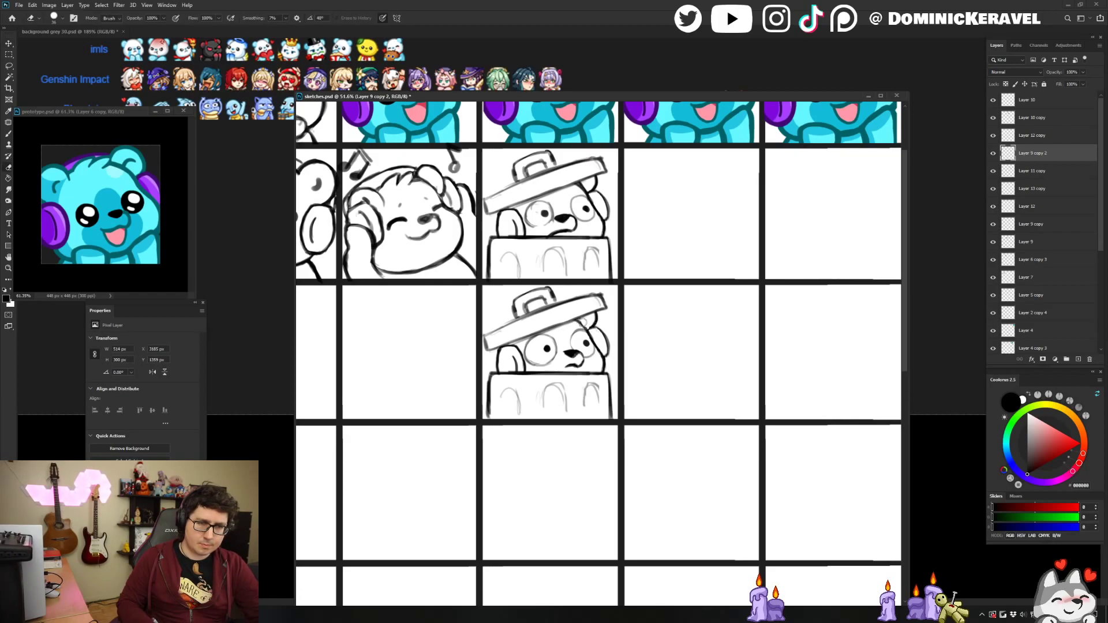
{"action": "left_click", "coordinate": [583, 325], "text": "ctrl"}
{"action": "key", "text": "b"}
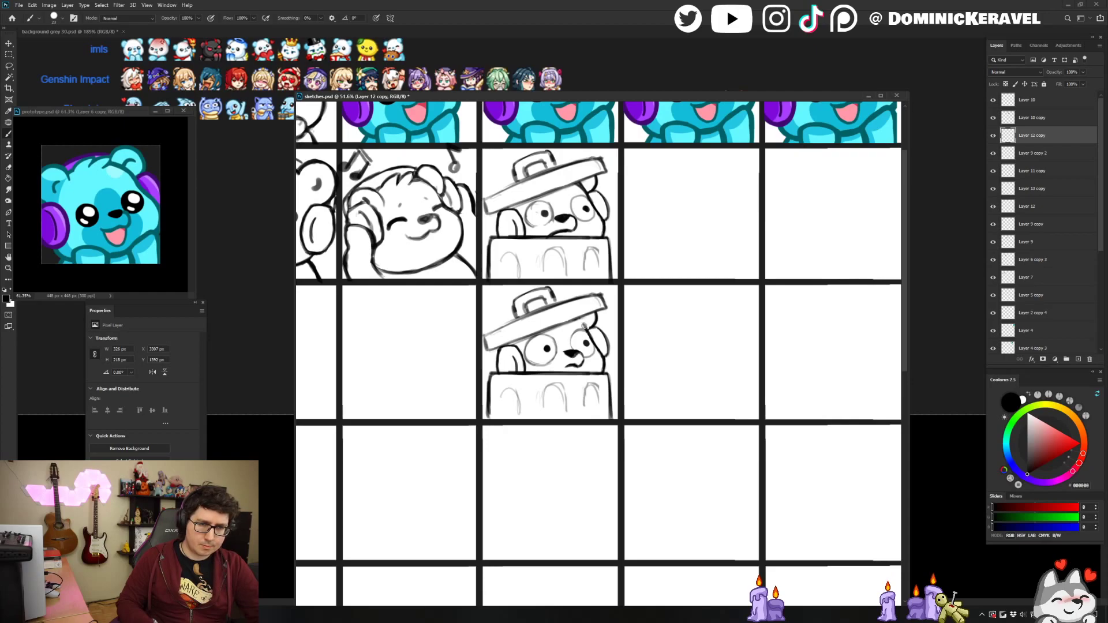
{"action": "key", "text": "e"}
{"action": "key", "text": "b"}
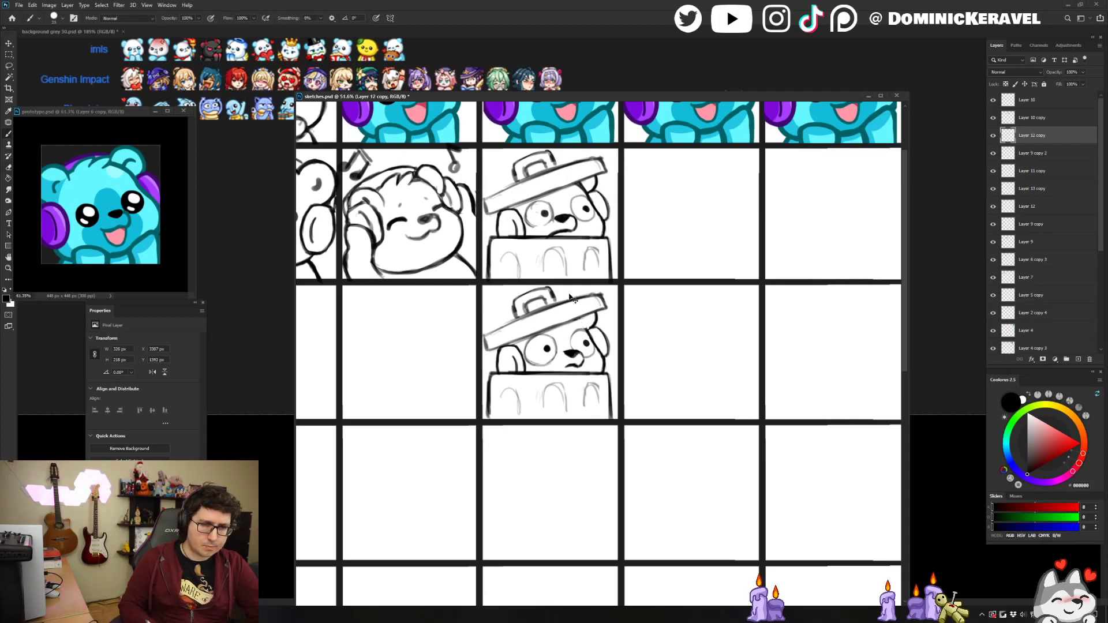
{"action": "key", "text": "e"}
{"action": "left_click_drag", "start_coordinate": [579, 318], "coordinate": [575, 323]}
{"action": "key", "text": "b"}
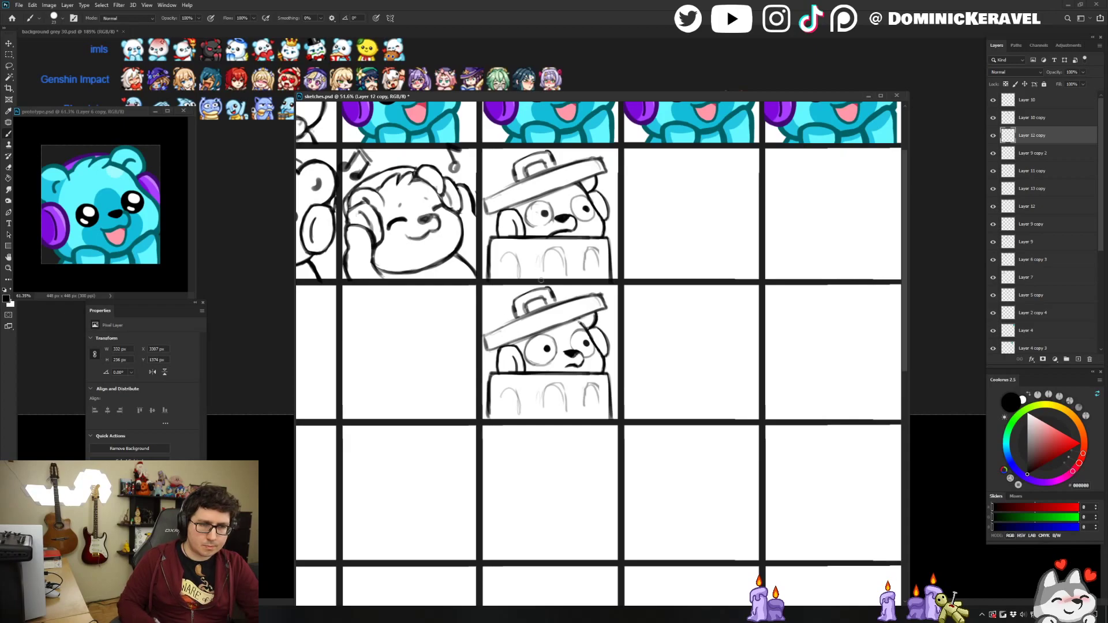
Redraw the duplicated trash can's rim and three arched grooves with darker lines on Layer 13 copy.
{"action": "key", "text": "v"}
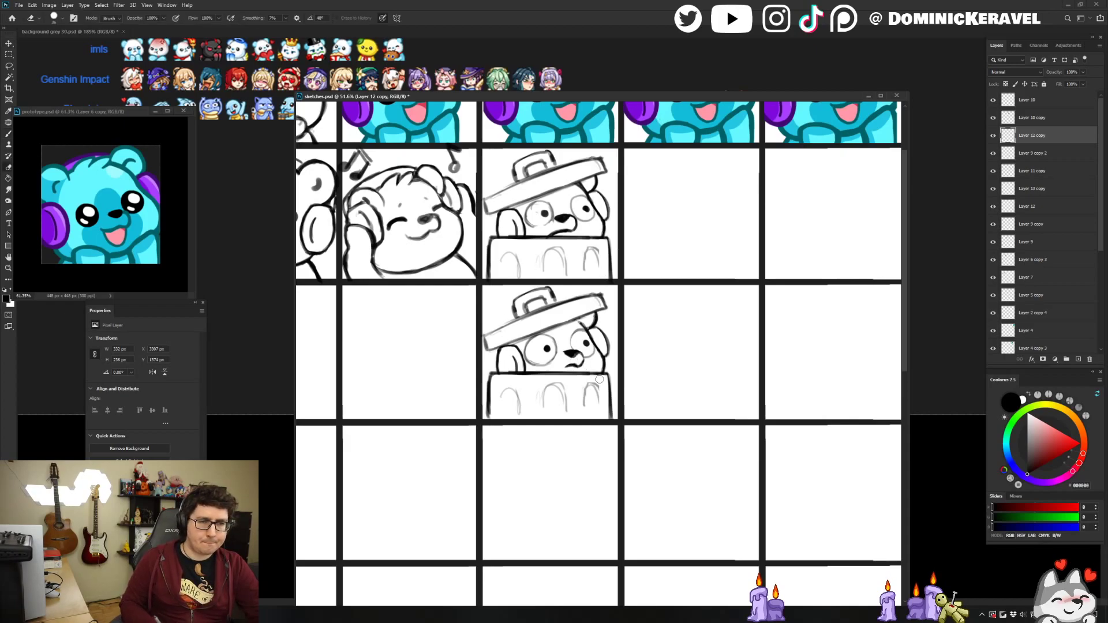
{"action": "left_click", "coordinate": [533, 379]}
{"action": "key", "text": "b"}
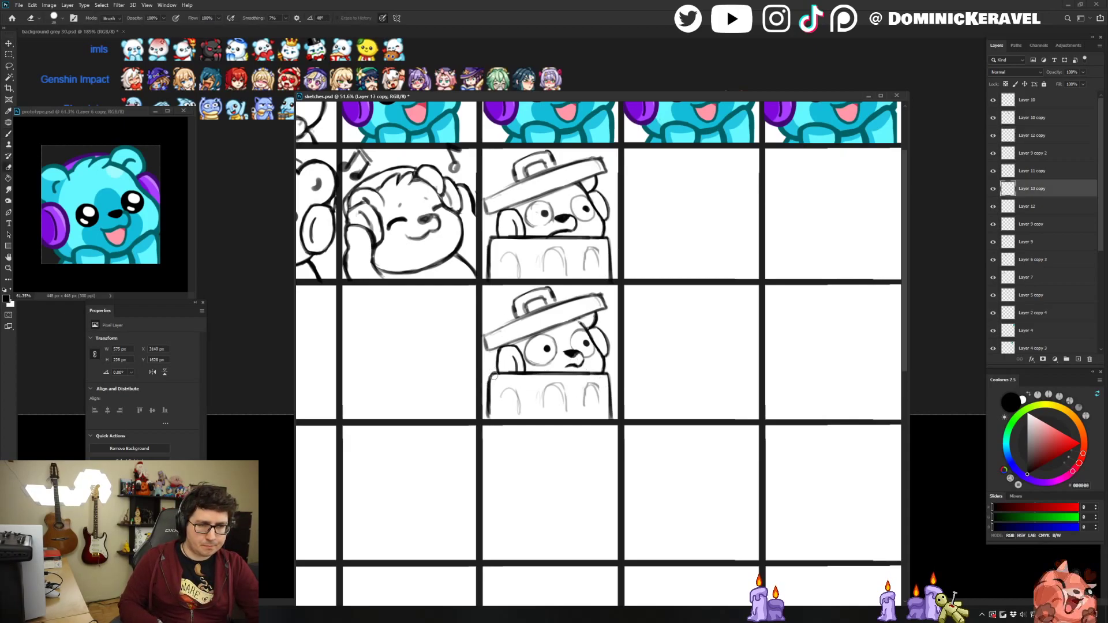
{"action": "key", "text": "e"}
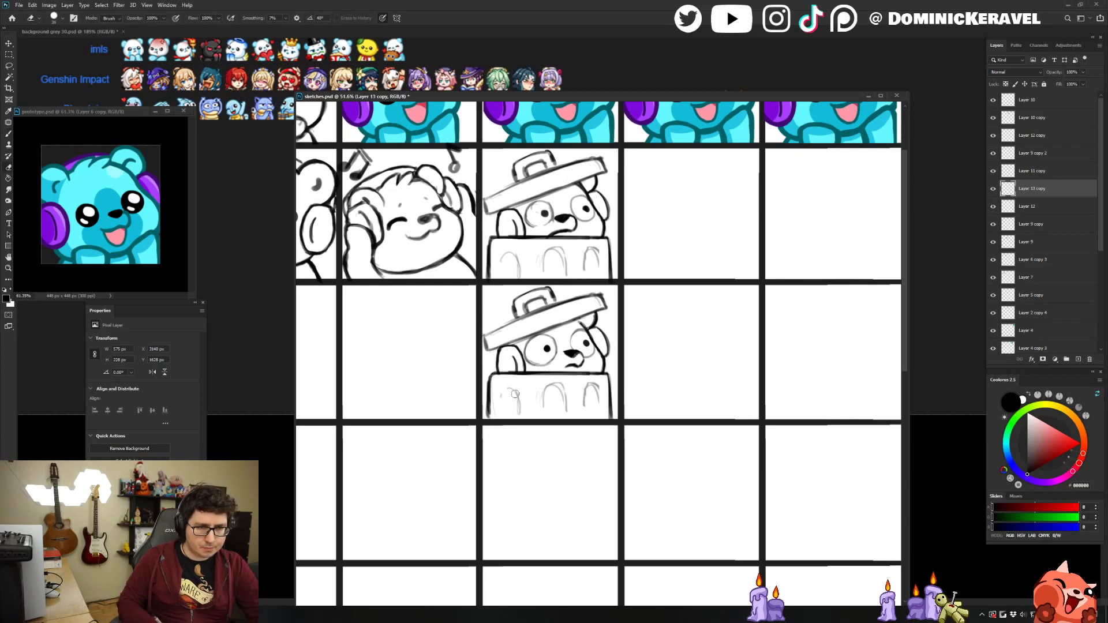
{"action": "key", "text": "b"}
{"action": "mouse_move", "coordinate": [500, 399]}
{"action": "left_mouse_down"}
{"action": "mouse_move", "coordinate": [512, 384]}
{"action": "mouse_move", "coordinate": [522, 416]}
{"action": "left_mouse_up"}
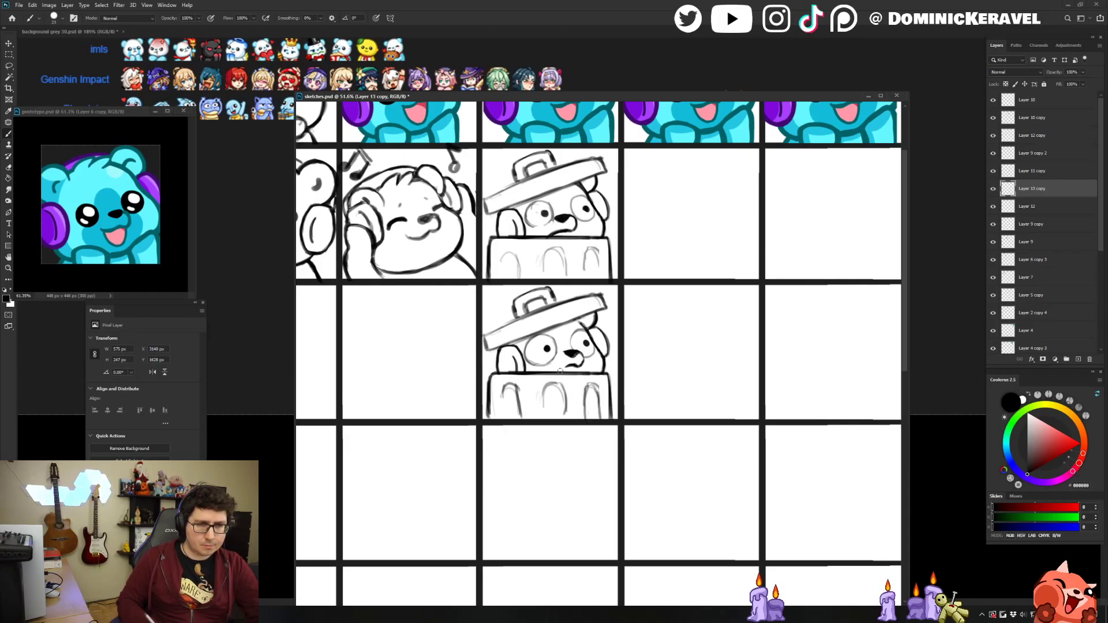
{"action": "key", "text": "e"}
{"action": "key", "text": "b"}
{"action": "left_click_drag", "start_coordinate": [509, 386], "coordinate": [520, 414]}
{"action": "key", "text": "e"}
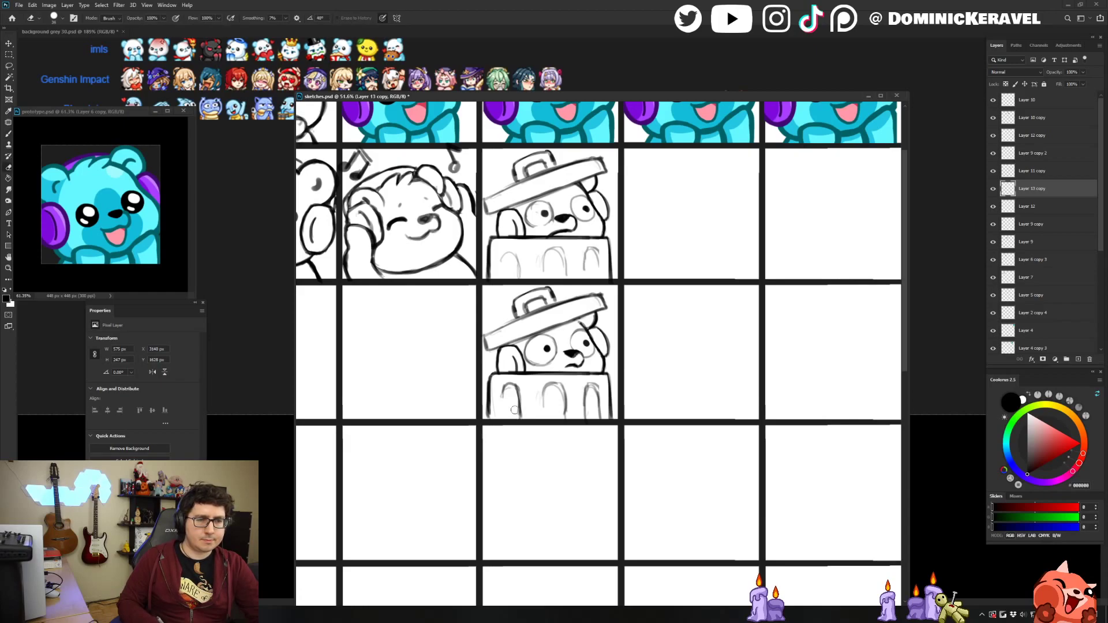
Select all four layers of the duplicated emote, enlarge them with Free Transform and nudge the sketch to the left.
{"action": "scroll", "coordinate": [514, 430], "scroll_direction": "up", "scroll_amount": 2}
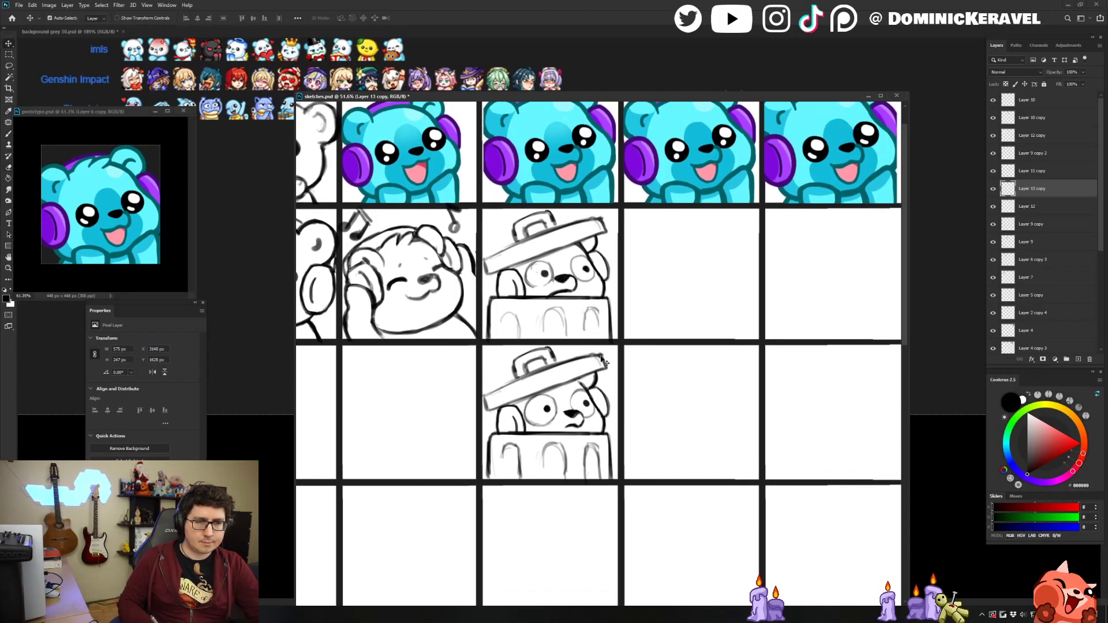
{"action": "left_click", "coordinate": [587, 352], "text": "ctrl"}
{"action": "key", "text": "ctrl+t"}
{"action": "key", "text": "Escape"}
{"action": "left_click_drag", "start_coordinate": [510, 519], "coordinate": [625, 335]}
{"action": "key", "text": "ctrl+t"}
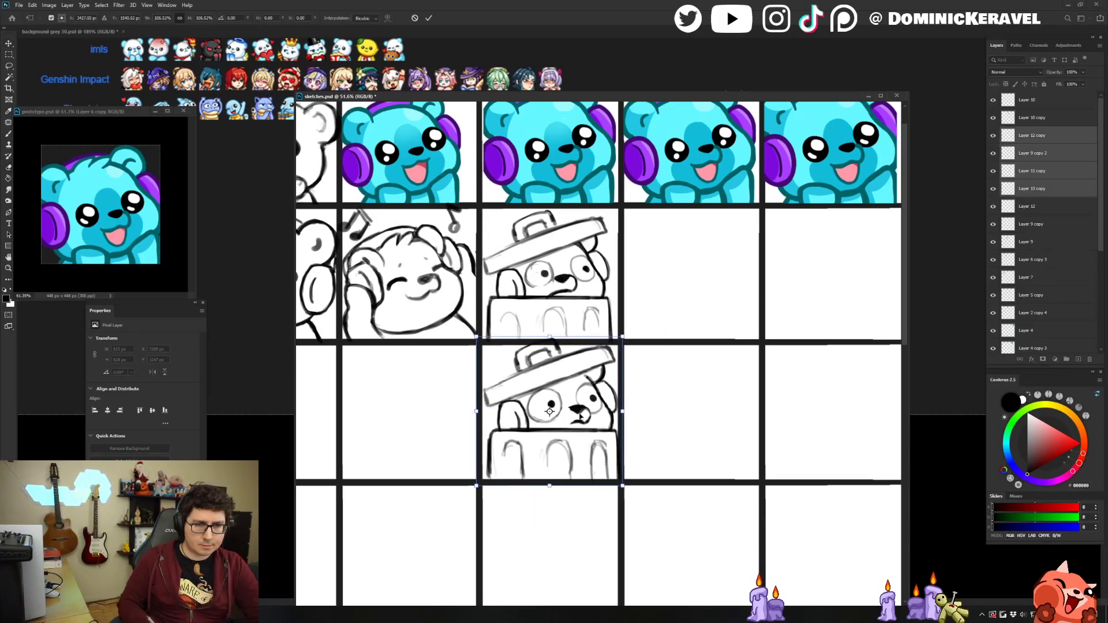
{"action": "left_click_drag", "start_coordinate": [476, 486], "coordinate": [473, 493]}
{"action": "key", "text": "Return"}
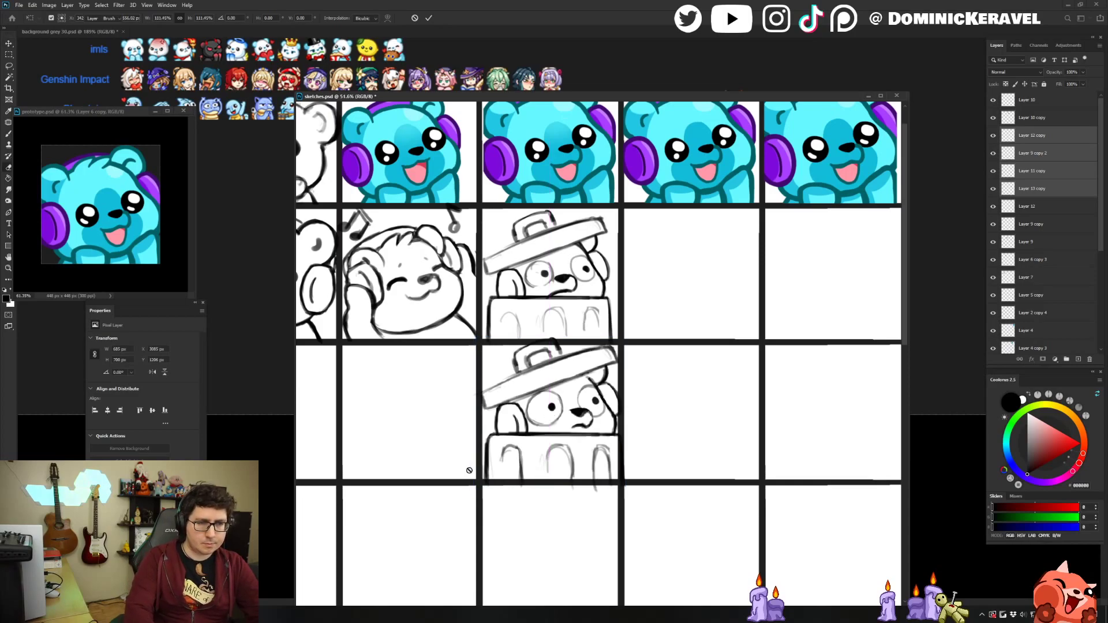
{"action": "key", "text": "Left"}
{"action": "key", "text": "Left"}
{"action": "key", "text": "Left"}
{"action": "key", "text": "Left"}
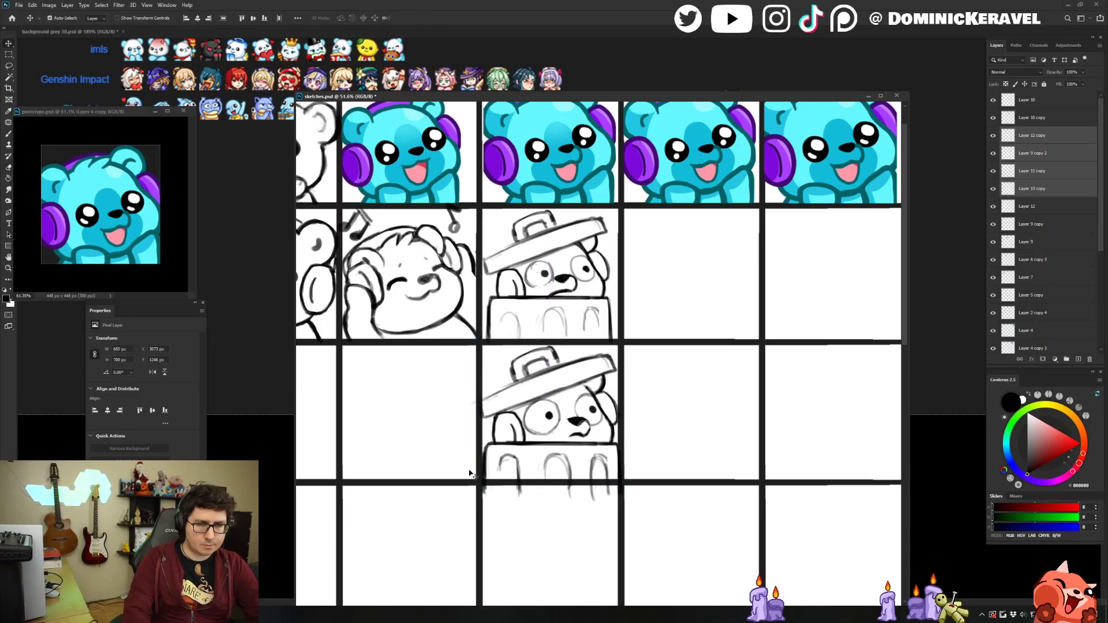
Erase the trash can lines that spill below the grid cell on Layer 13 copy and touch up the right-hand groove.
{"action": "left_click", "coordinate": [658, 404]}
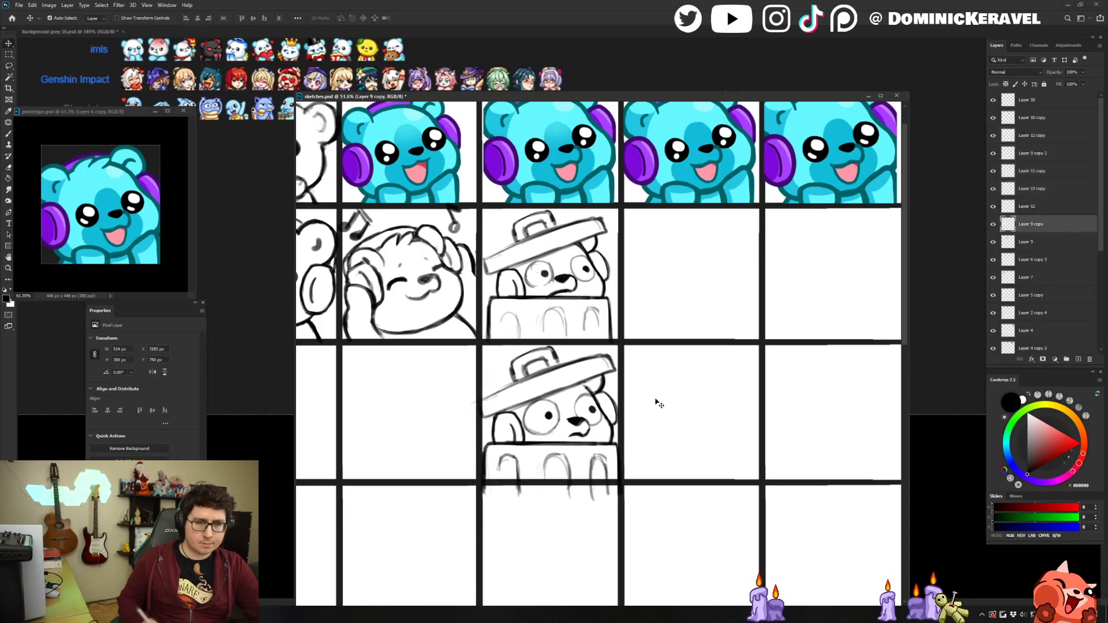
{"action": "left_click", "coordinate": [605, 460]}
{"action": "key", "text": "e"}
{"action": "left_click_drag", "start_coordinate": [642, 490], "coordinate": [360, 516]}
{"action": "left_click_drag", "start_coordinate": [653, 501], "coordinate": [507, 494]}
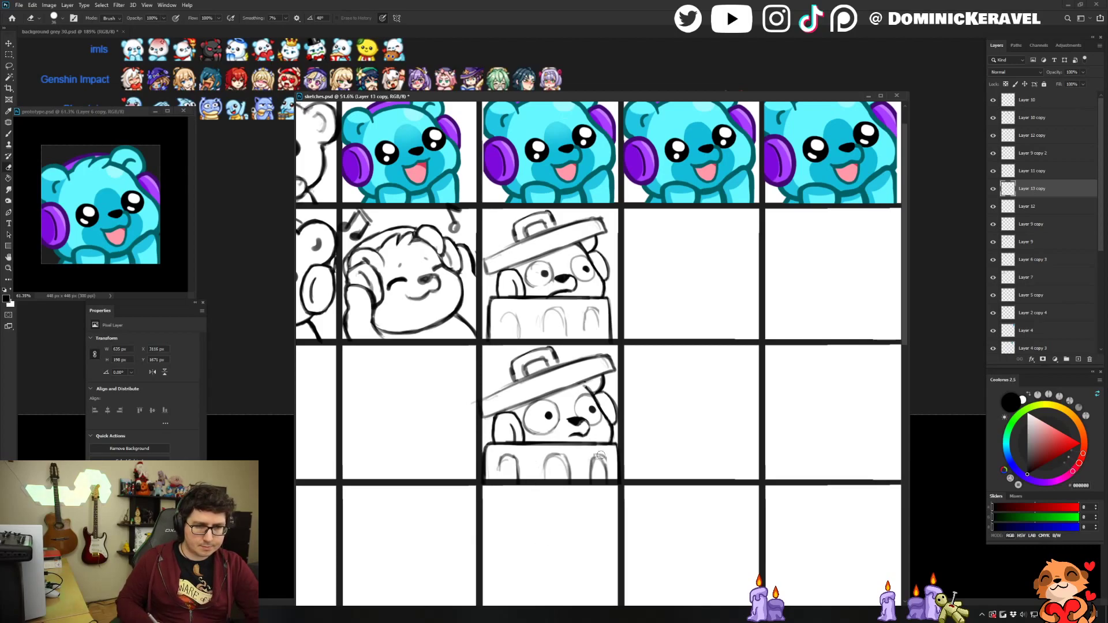
{"action": "key", "text": "b"}
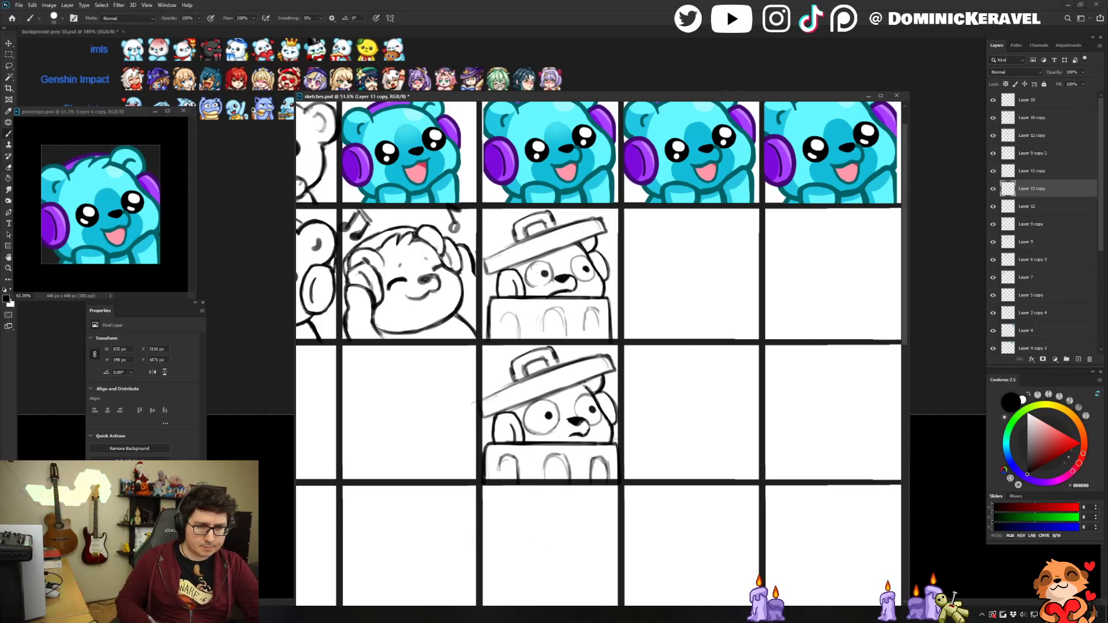
{"action": "key", "text": "v"}
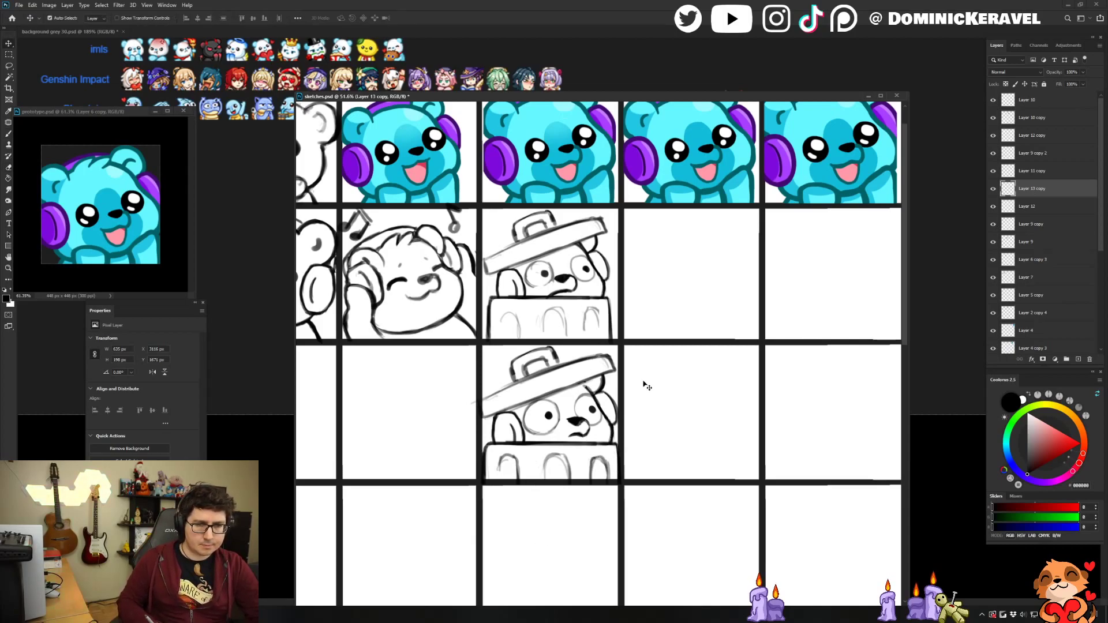
Scale the whole duplicated trash can emote down slightly with Free Transform and save the document.
{"action": "left_click", "coordinate": [655, 352]}
{"action": "left_click_drag", "start_coordinate": [655, 351], "coordinate": [519, 472]}
{"action": "key", "text": "ctrl+t"}
{"action": "left_click_drag", "start_coordinate": [621, 345], "coordinate": [620, 349]}
{"action": "key", "text": "Return"}
{"action": "key", "text": "ctrl+s"}
Erase the lid's left-hand tip where it crosses the grid line on Layer 11 copy.
{"action": "key", "text": "e"}
{"action": "left_click", "coordinate": [1058, 221]}
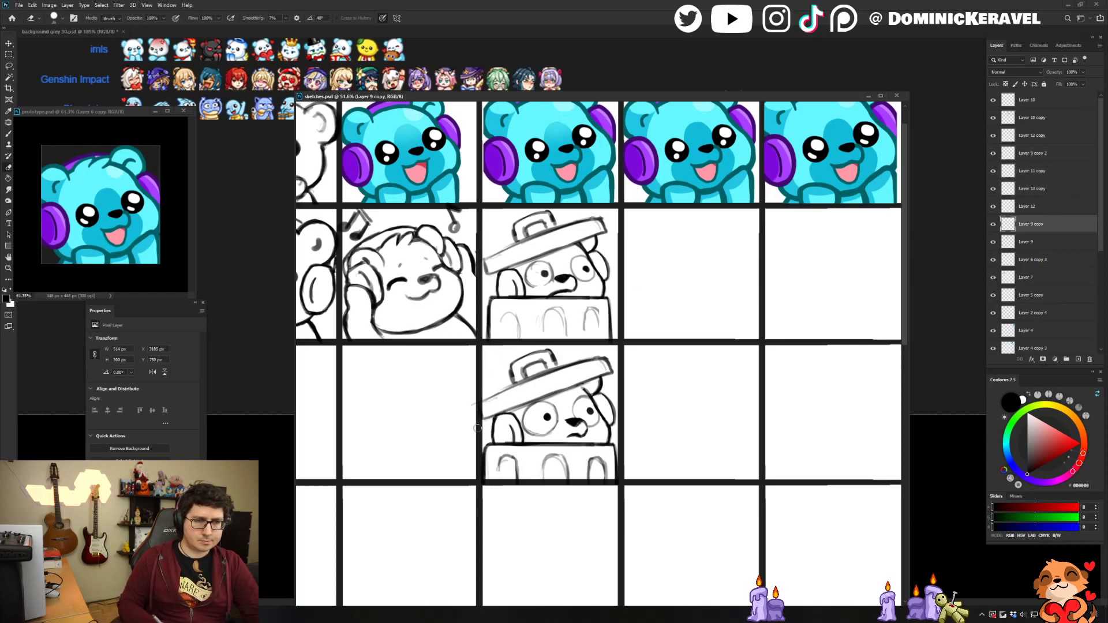
{"action": "key", "text": "v"}
{"action": "left_click", "coordinate": [506, 393]}
{"action": "key", "text": "e"}
{"action": "left_click", "coordinate": [513, 398]}
{"action": "key", "text": "Escape"}
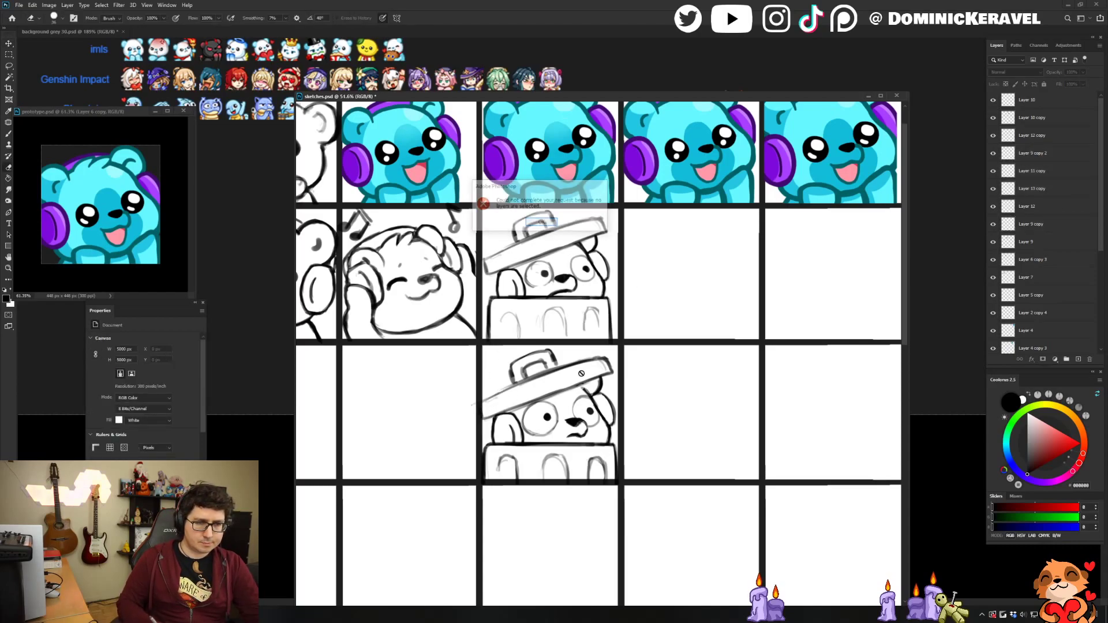
{"action": "key", "text": "v"}
{"action": "left_click", "coordinate": [611, 376]}
{"action": "key", "text": "e"}
{"action": "left_click_drag", "start_coordinate": [470, 406], "coordinate": [474, 405]}
Delete the original trash can emote's layers from the second row, Layer 12 and Layer 9 copy.
{"action": "key", "text": "v"}
{"action": "left_click_drag", "start_coordinate": [581, 369], "coordinate": [579, 386]}
{"action": "scroll", "coordinate": [579, 386], "scroll_direction": "down", "scroll_amount": 3}
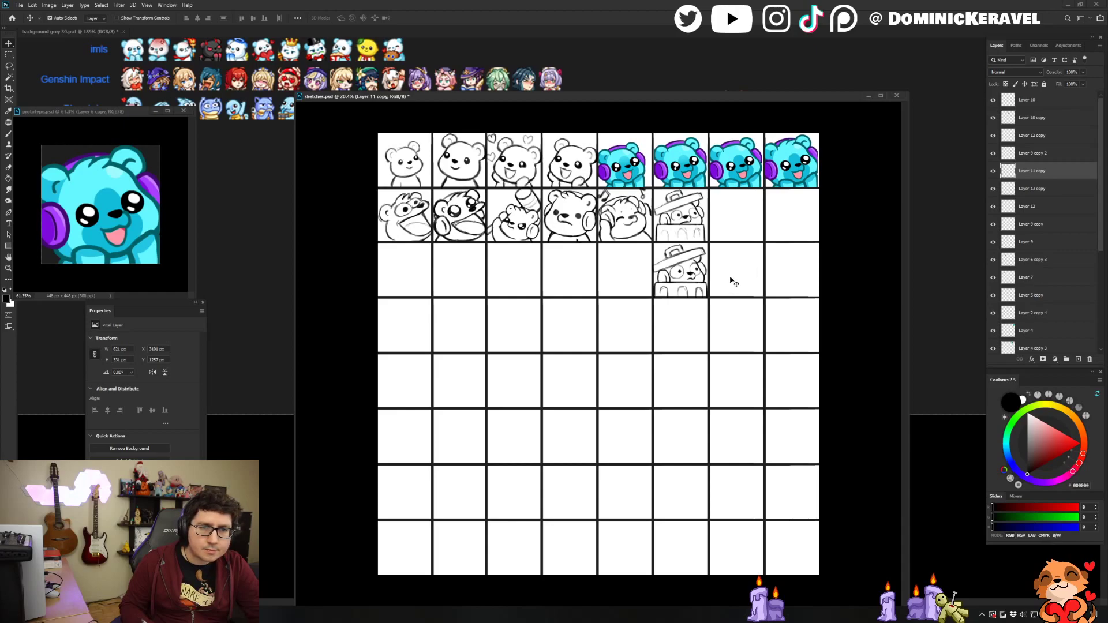
{"action": "left_click_drag", "start_coordinate": [715, 215], "coordinate": [685, 173]}
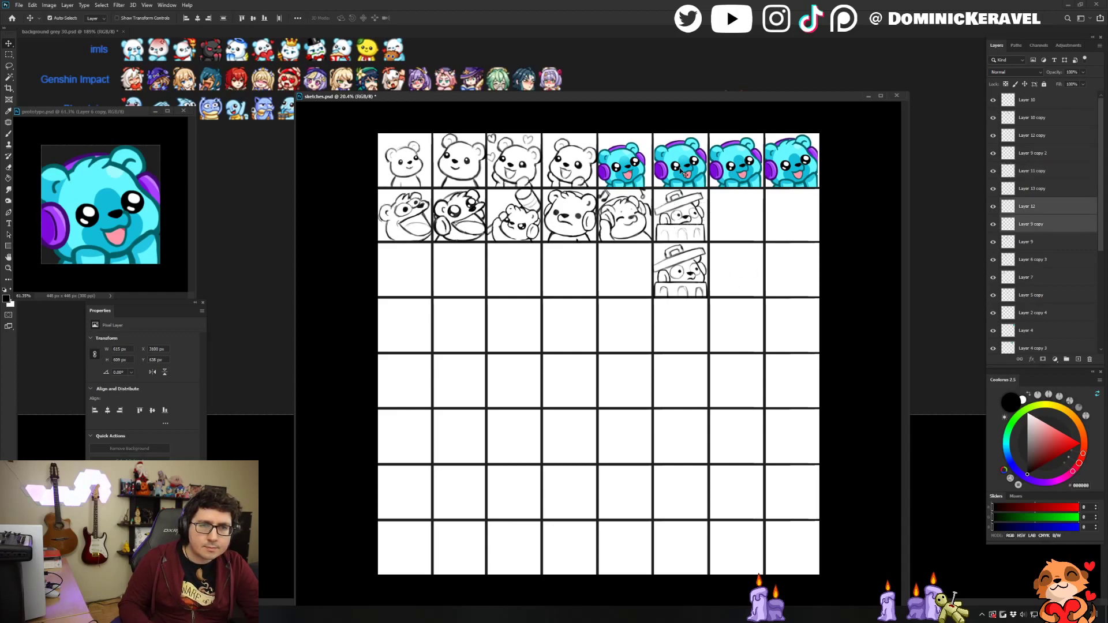
{"action": "key", "text": "Delete"}
Touch up the bear's face around the mouth on Layer 9 copy 2 with the eraser and brush.
{"action": "left_click_drag", "start_coordinate": [701, 283], "coordinate": [742, 285]}
{"action": "left_click", "coordinate": [681, 265], "text": "ctrl"}
{"action": "key", "text": "e"}
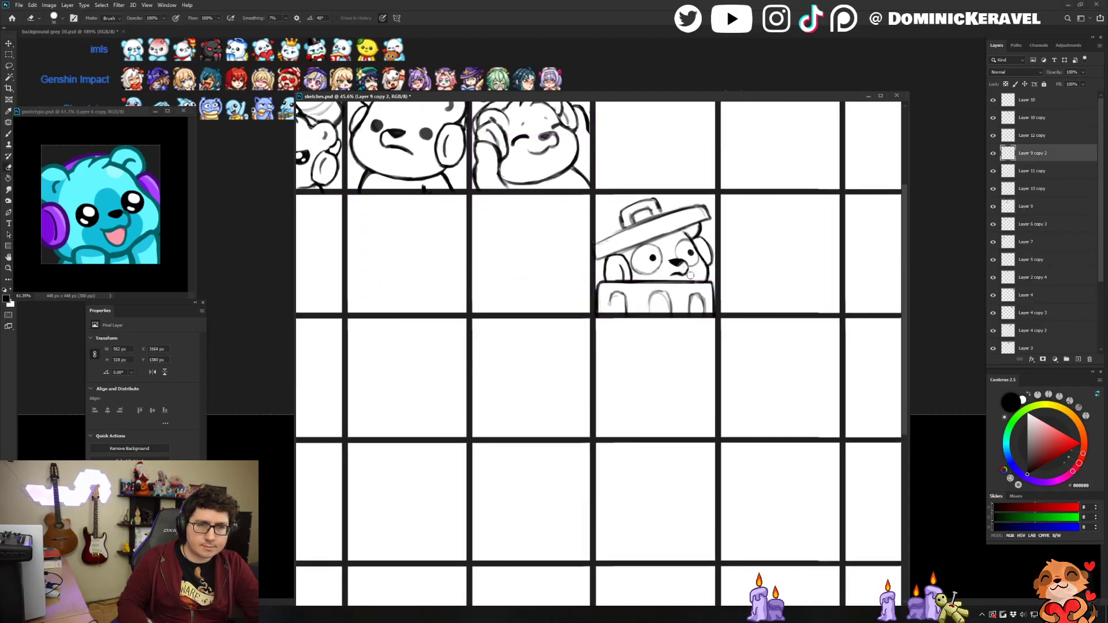
{"action": "key", "text": "b"}
{"action": "key", "text": "v"}
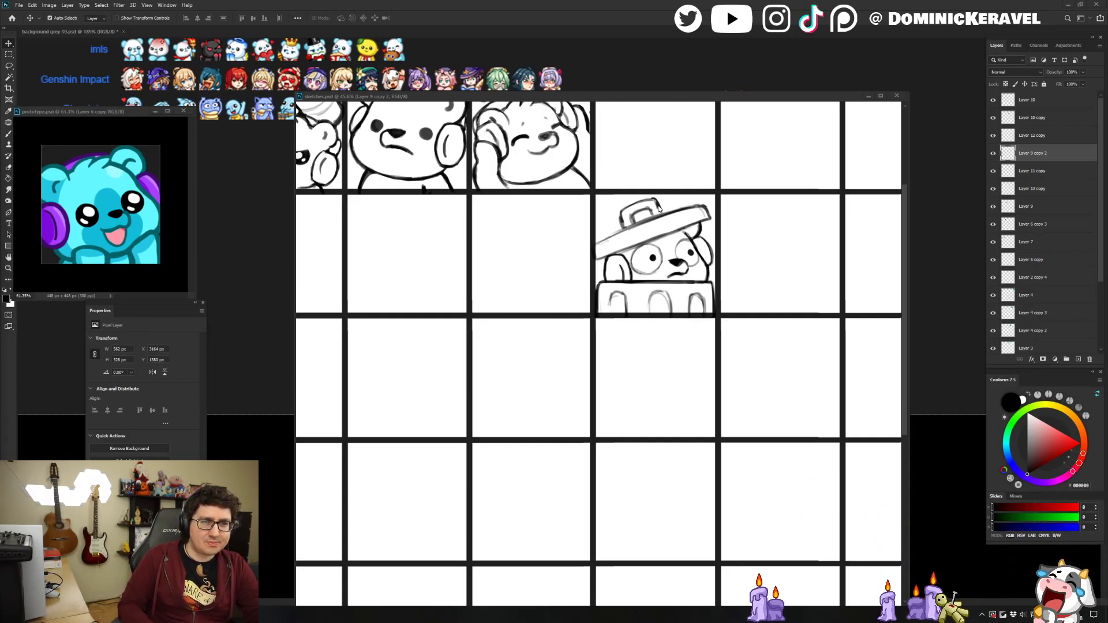
Redraw the short right-hand end of the trash can lid and clean it up with the eraser.
{"action": "left_click", "coordinate": [683, 215], "text": "ctrl"}
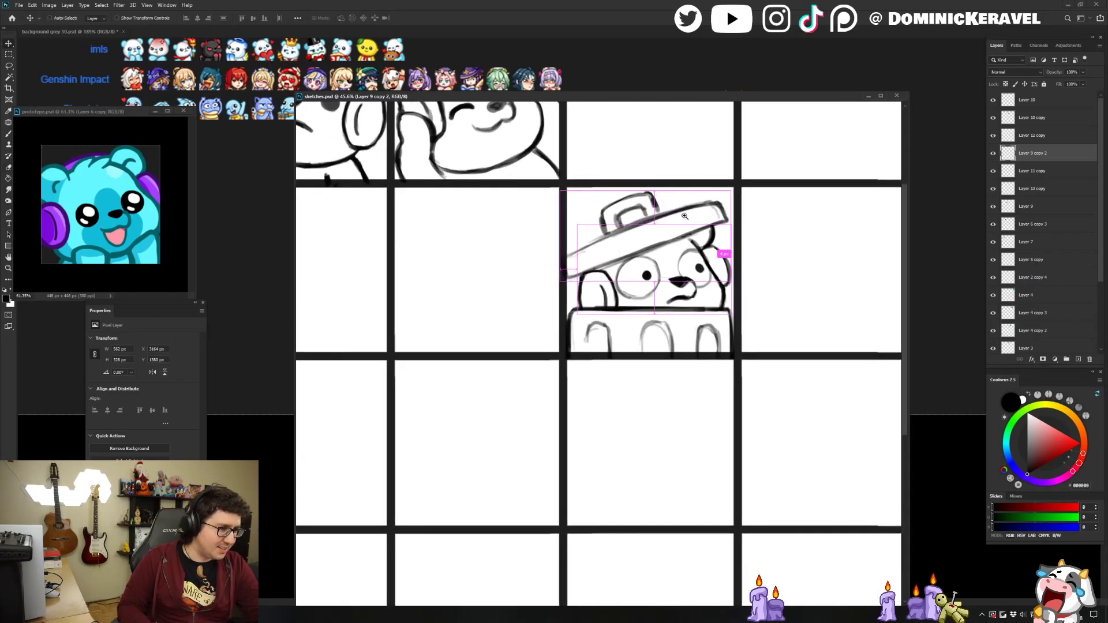
{"action": "key", "text": "b"}
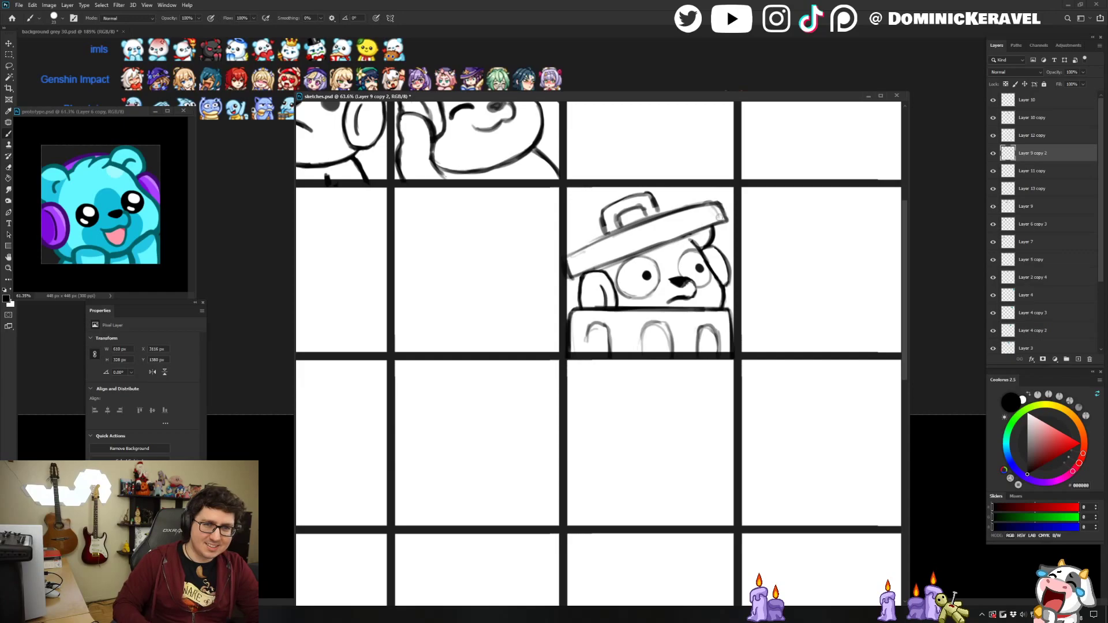
{"action": "left_click_drag", "start_coordinate": [726, 222], "coordinate": [722, 204]}
{"action": "key", "text": "e"}
{"action": "key", "text": "b"}
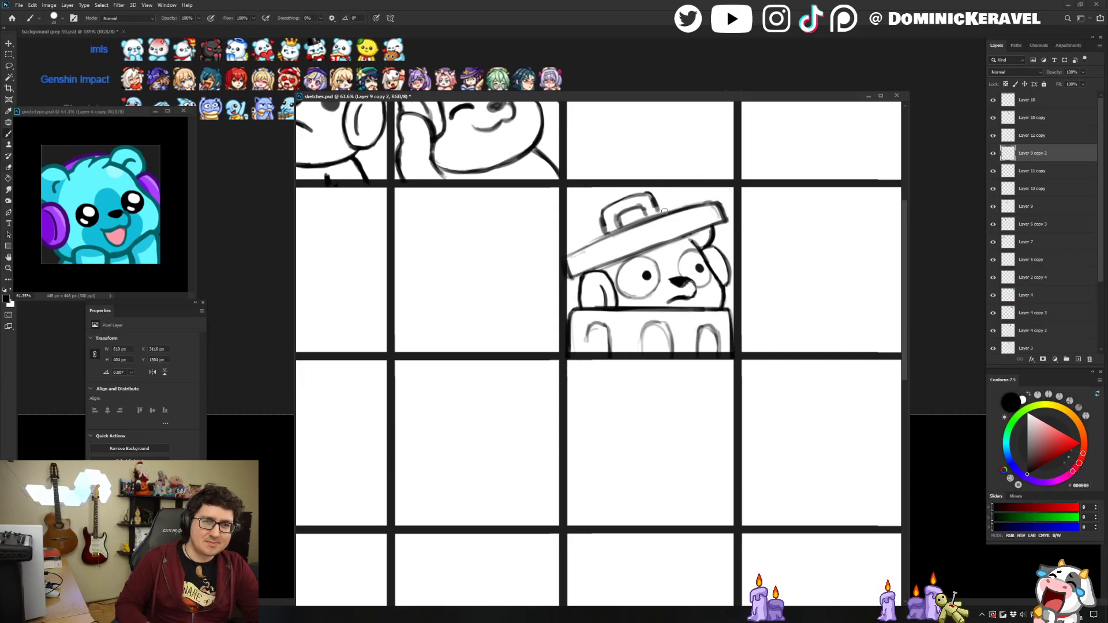
{"action": "key", "text": "e"}
{"action": "mouse_move", "coordinate": [773, 265]}
{"action": "left_mouse_down", "text": "ctrl"}
{"action": "mouse_move", "coordinate": [721, 267]}
{"action": "mouse_move", "coordinate": [769, 268]}
{"action": "left_mouse_up", "text": "ctrl"}
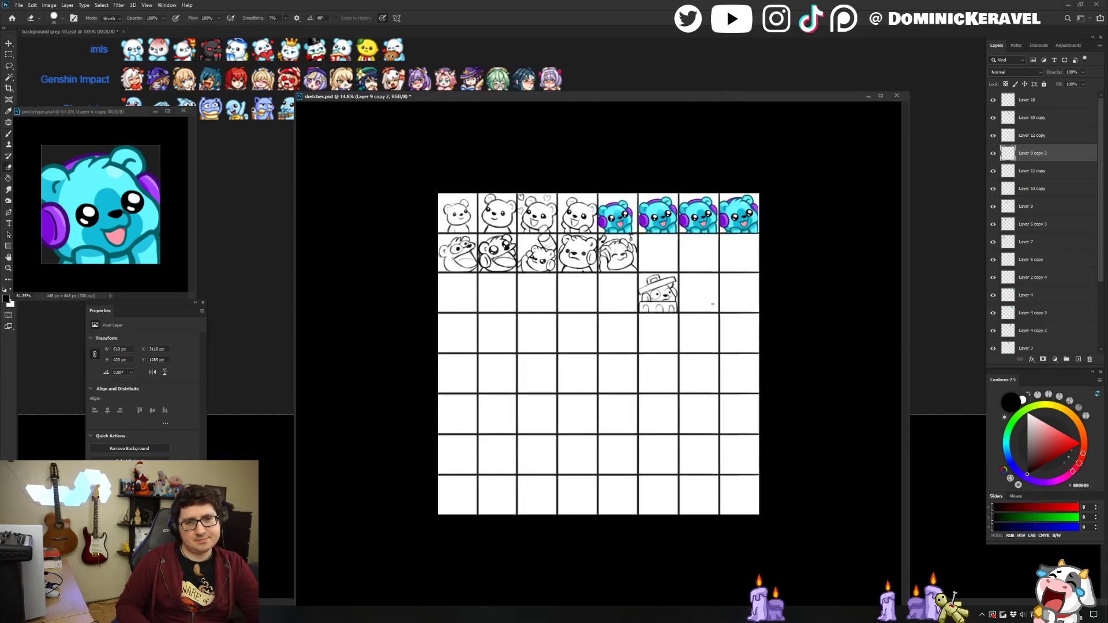
Touch up the bear's lines beside the right-hand headphone under the lid using the brush and eraser.
{"action": "left_click_drag", "start_coordinate": [704, 306], "coordinate": [735, 255], "text": "ctrl"}
{"action": "scroll", "coordinate": [710, 289], "scroll_direction": "up", "scroll_amount": 3}
{"action": "key", "text": "b"}
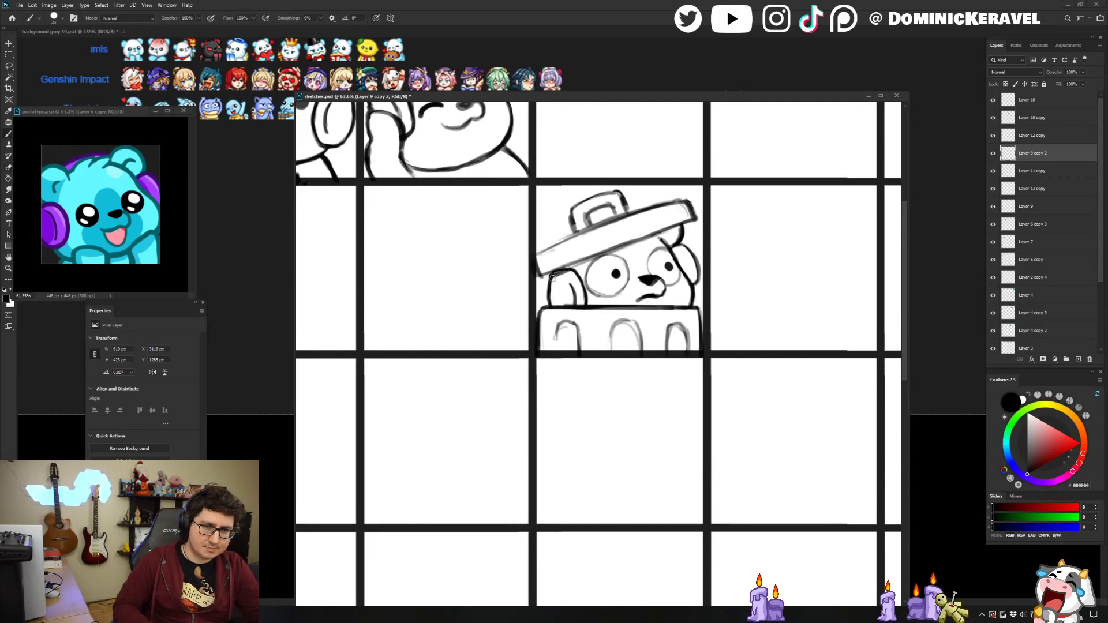
{"action": "key", "text": "e"}
{"action": "key", "text": "b"}
{"action": "key", "text": "e"}
{"action": "key", "text": "b"}
{"action": "key", "text": "e"}
{"action": "key", "text": "b"}
{"action": "key", "text": "v"}
{"action": "left_click", "coordinate": [676, 252]}
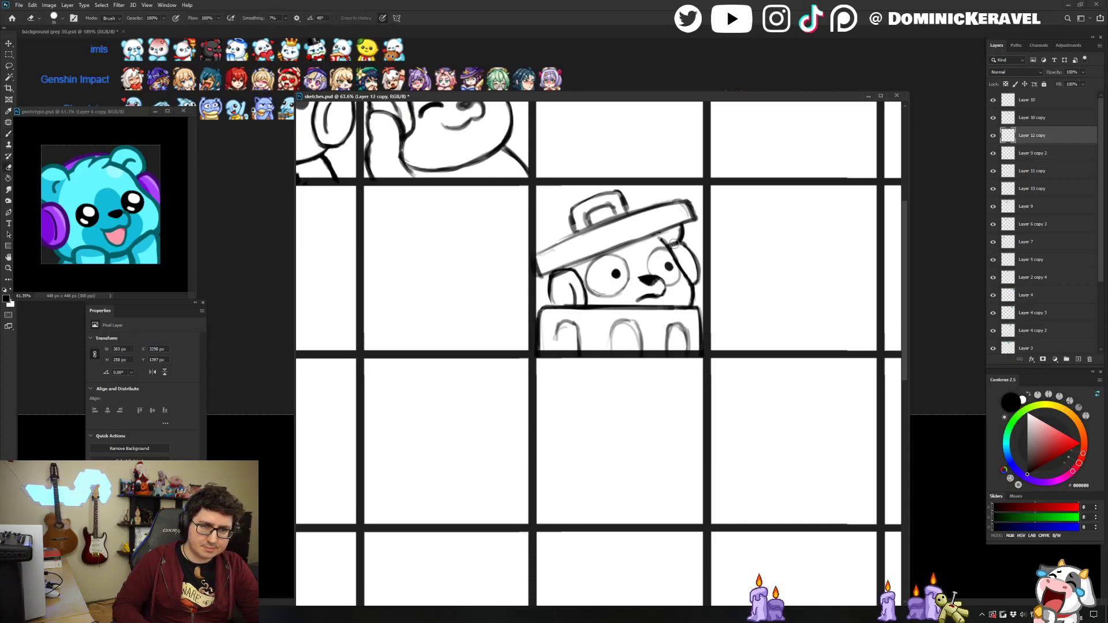
{"action": "left_click", "coordinate": [674, 247], "text": "ctrl"}
{"action": "key", "text": "e"}
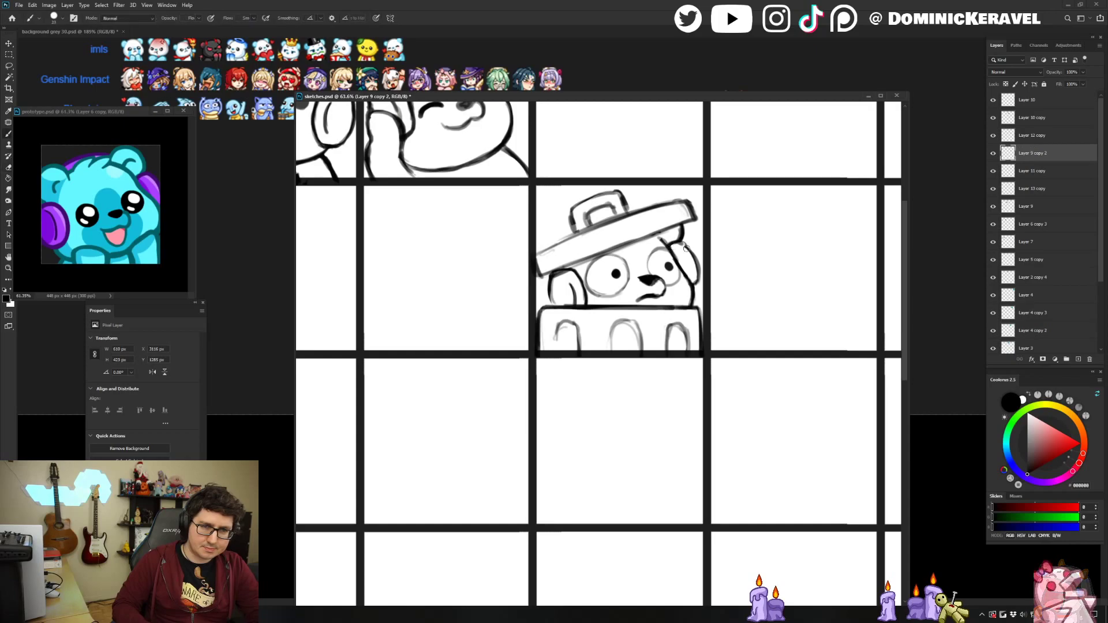
Try to move Layer 12 copy, Layer 9 copy 2 and Layer 11 copy up into the second row.
{"action": "key", "text": "v"}
{"action": "left_click_drag", "start_coordinate": [697, 230], "coordinate": [683, 245]}
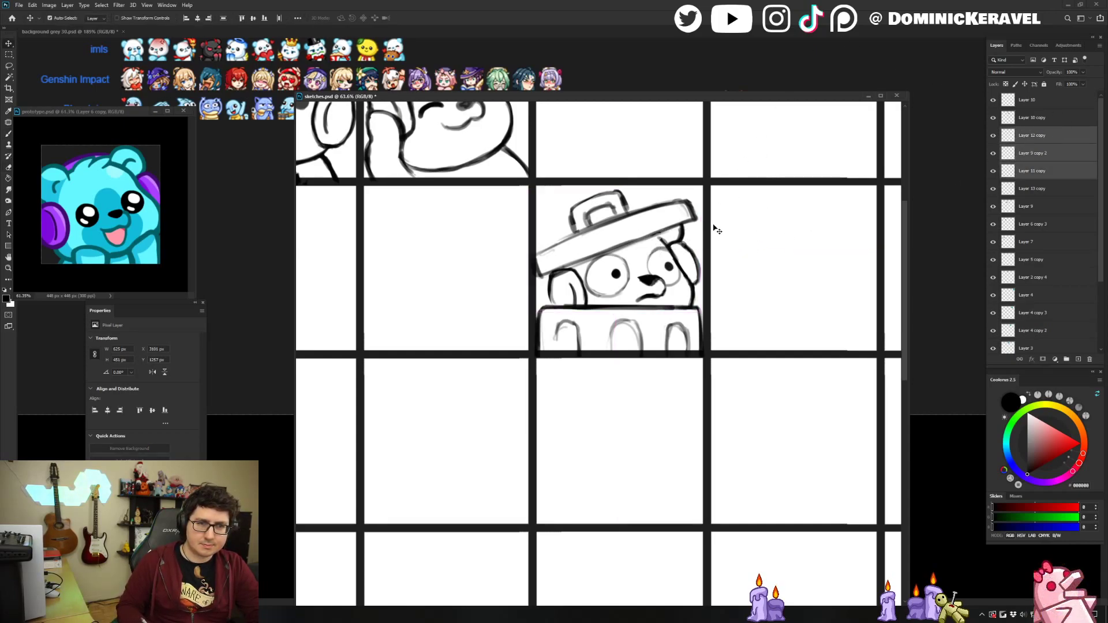
{"action": "scroll", "coordinate": [724, 229], "scroll_direction": "down", "scroll_amount": 3}
{"action": "left_click_drag", "start_coordinate": [725, 241], "coordinate": [727, 170]}
{"action": "key", "text": "ctrl+z"}
Move all four trash can emote layers up into the second row's sixth cell and nudge them down to fit.
{"action": "left_click_drag", "start_coordinate": [672, 306], "coordinate": [749, 214]}
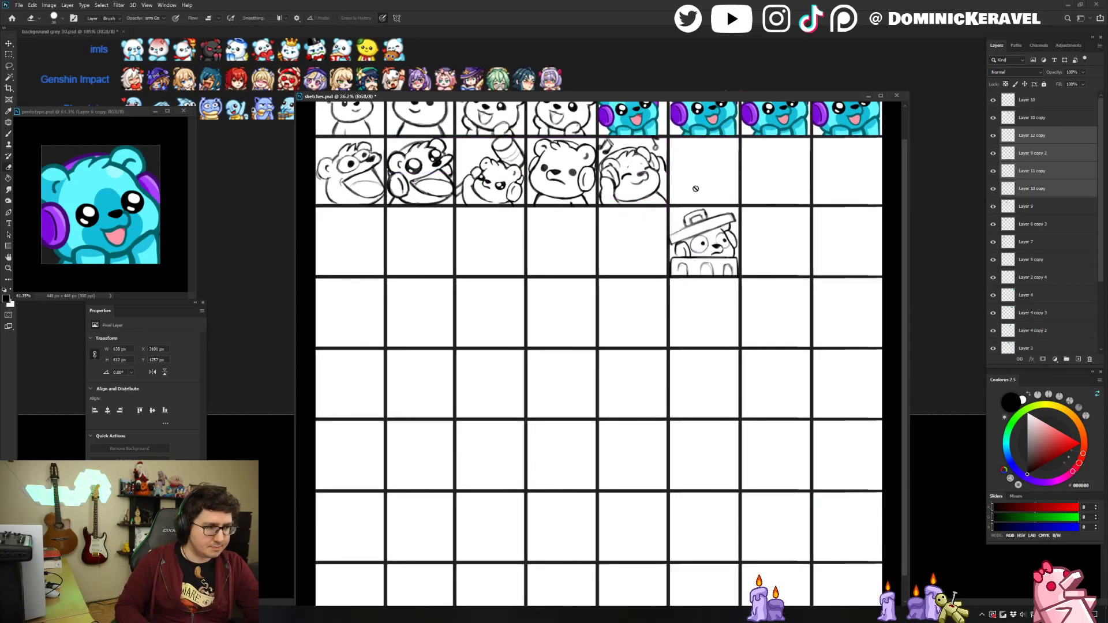
{"action": "left_click_drag", "start_coordinate": [704, 243], "coordinate": [705, 170]}
{"action": "key", "text": "Down"}
{"action": "key", "text": "Down"}
{"action": "key", "text": "Down"}
{"action": "key", "text": "Down"}
{"action": "key", "text": "Down"}
{"action": "key", "text": "Down"}
{"action": "key", "text": "Down"}
{"action": "key", "text": "Down"}
{"action": "key", "text": "Down"}
{"action": "key", "text": "Down"}
{"action": "key", "text": "Down"}
{"action": "key", "text": "Down"}
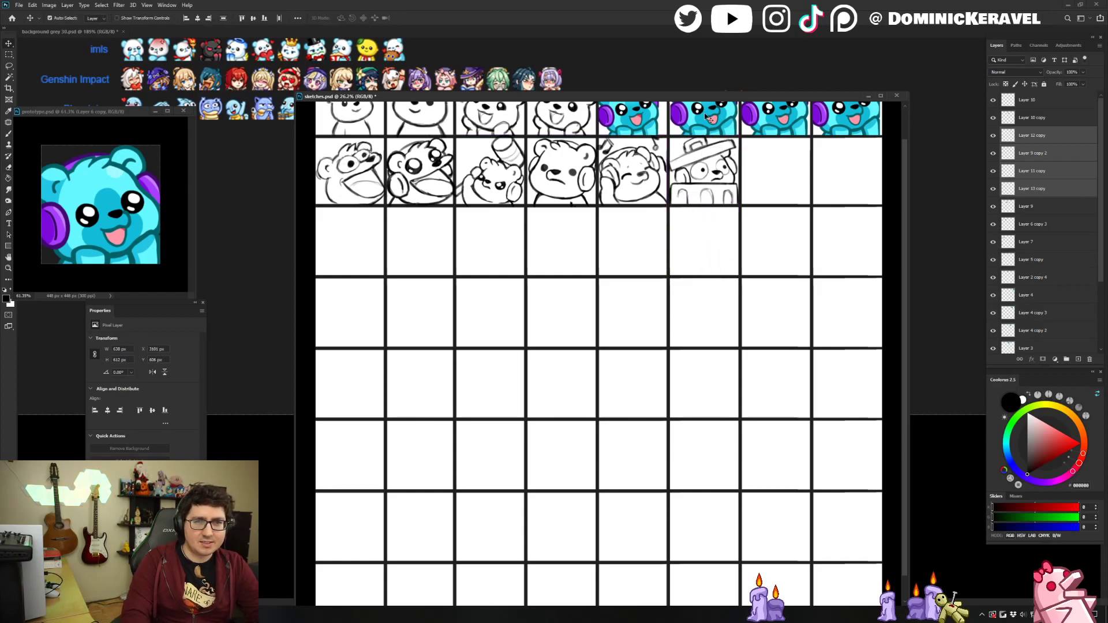
{"action": "key", "text": "Down"}
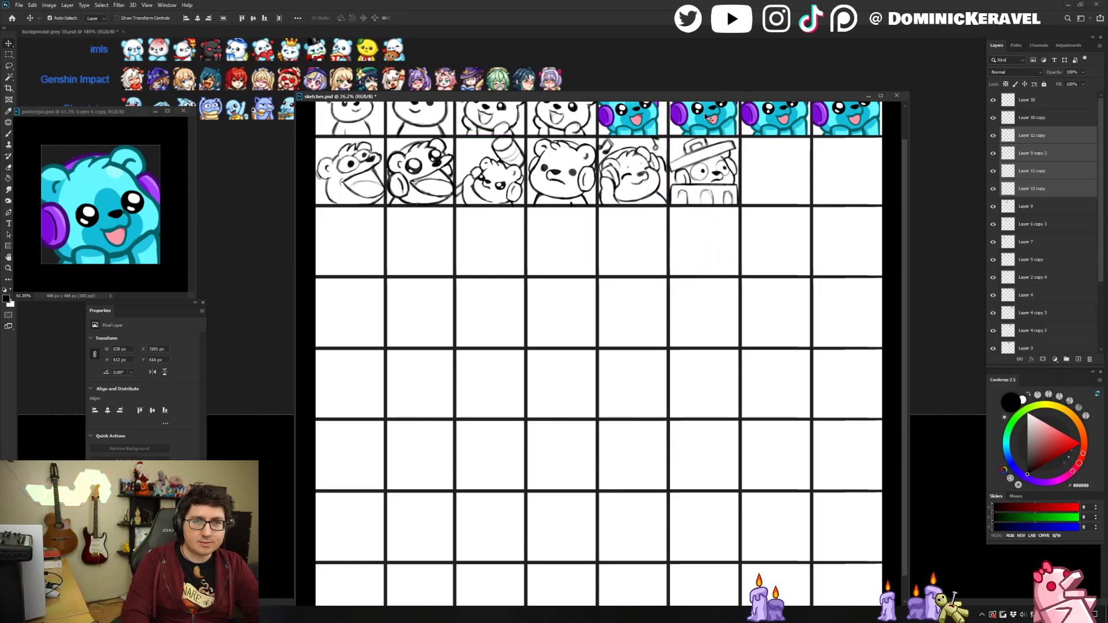
Scale the four trash can emote layers down slightly with Free Transform so they fit inside the grid cell.
{"action": "key", "text": "e"}
{"action": "key", "text": "v"}
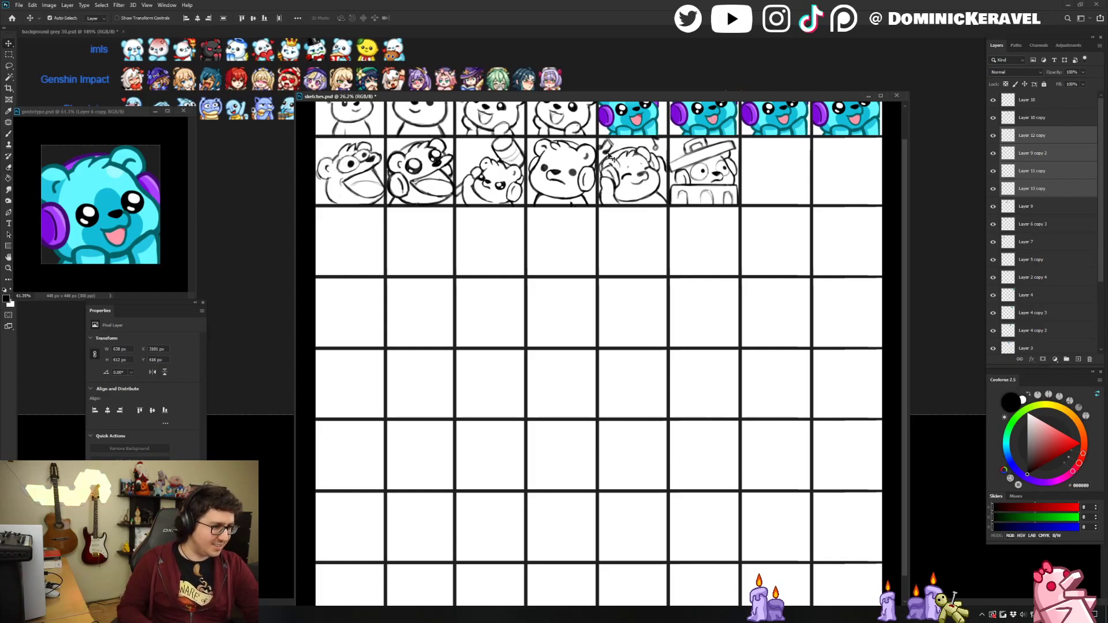
{"action": "left_click_drag", "start_coordinate": [669, 220], "coordinate": [692, 223]}
{"action": "key", "text": "ctrl+t"}
{"action": "left_click_drag", "start_coordinate": [741, 150], "coordinate": [697, 244]}
{"action": "left_click_drag", "start_coordinate": [620, 171], "coordinate": [622, 173]}
{"action": "key", "text": "Return"}
{"action": "key", "text": "b"}
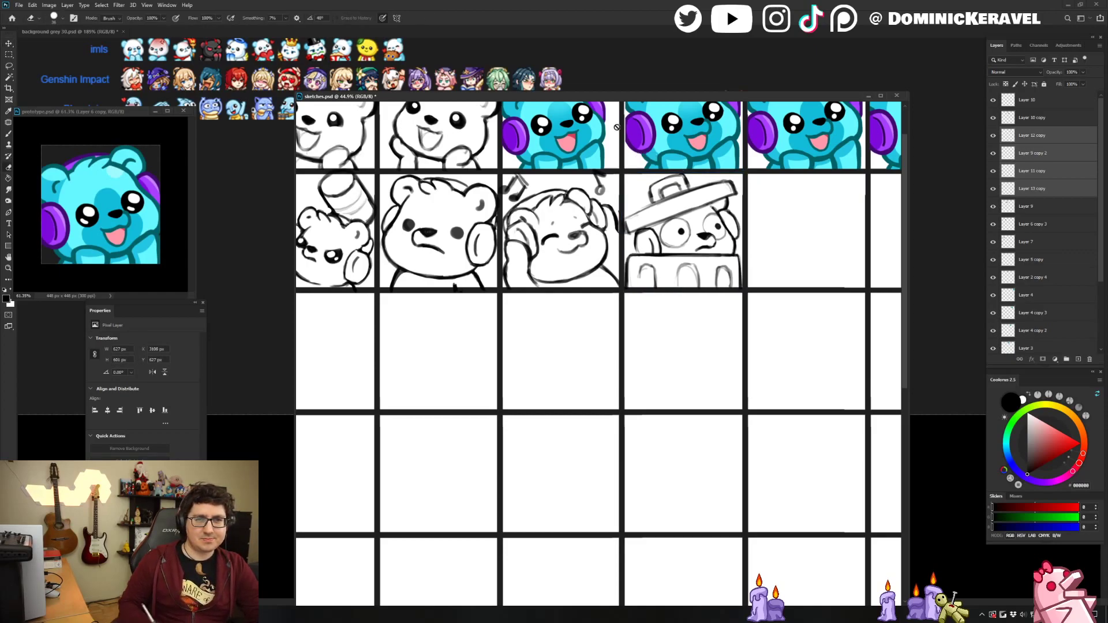
Redraw the outer outline of the bear's left-hand headphone on Layer 9 copy 2.
{"action": "left_click", "coordinate": [687, 233], "text": "ctrl"}
{"action": "left_click", "coordinate": [705, 235], "text": "ctrl"}
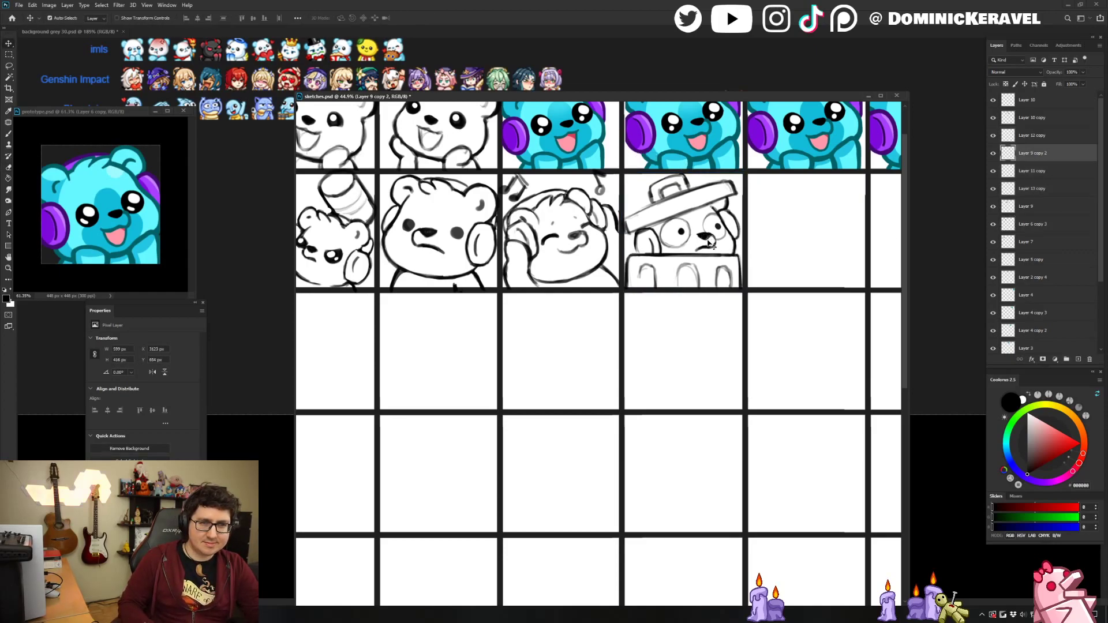
{"action": "left_click_drag", "start_coordinate": [724, 251], "coordinate": [726, 259]}
{"action": "scroll", "coordinate": [727, 258], "scroll_direction": "up", "scroll_amount": 1}
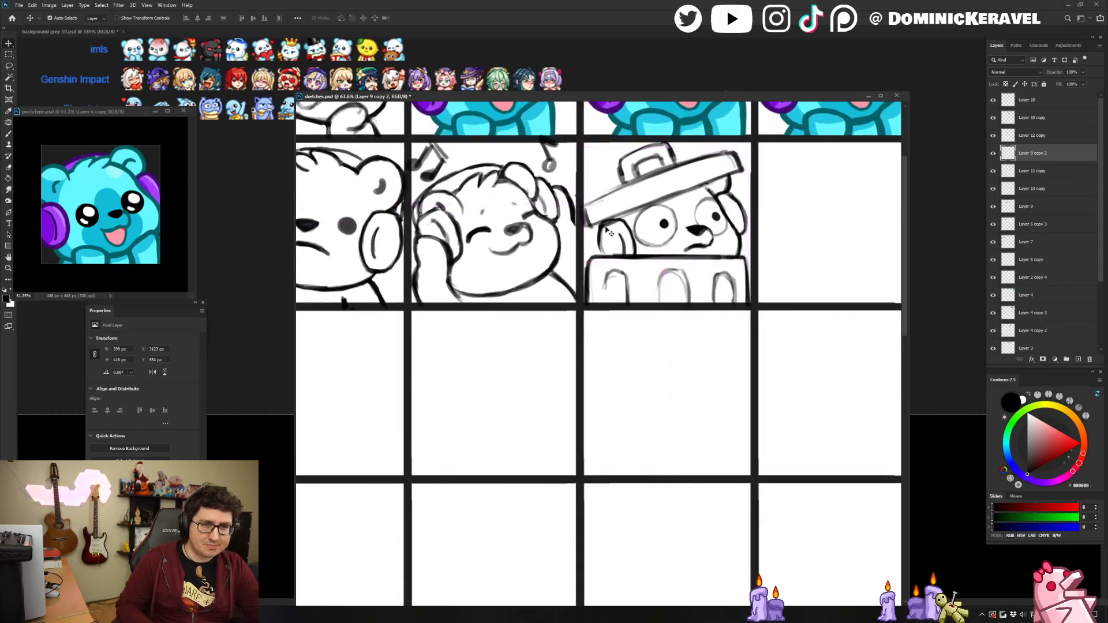
{"action": "key", "text": "ctrl+z"}
{"action": "left_click_drag", "start_coordinate": [600, 229], "coordinate": [603, 257]}
{"action": "key", "text": "v"}
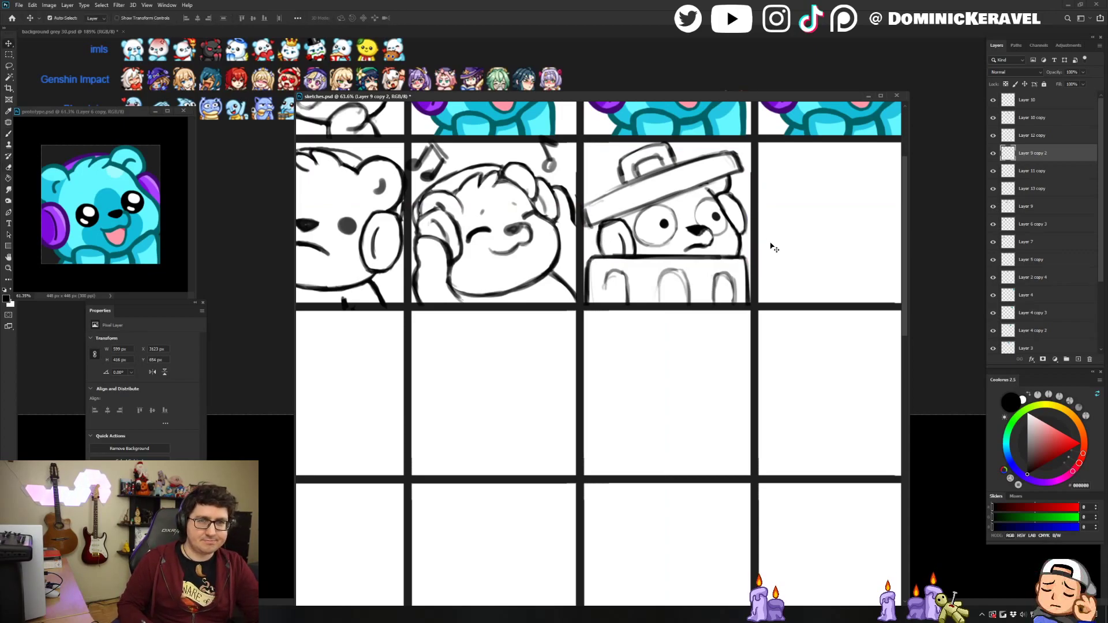
Save the document and shift its window slightly up and to the side.
{"action": "scroll", "coordinate": [761, 253], "scroll_direction": "down", "scroll_amount": 5}
{"action": "key", "text": "ctrl"}
{"action": "scroll", "coordinate": [747, 268], "scroll_direction": "up", "scroll_amount": 1}
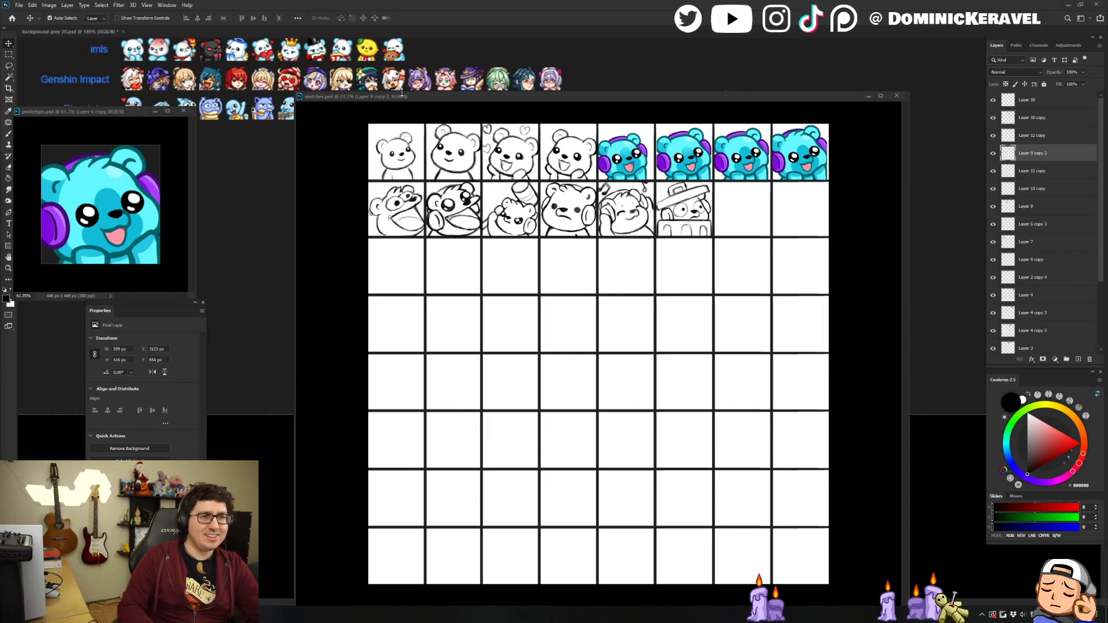
{"action": "left_click_drag", "start_coordinate": [410, 102], "coordinate": [418, 99]}
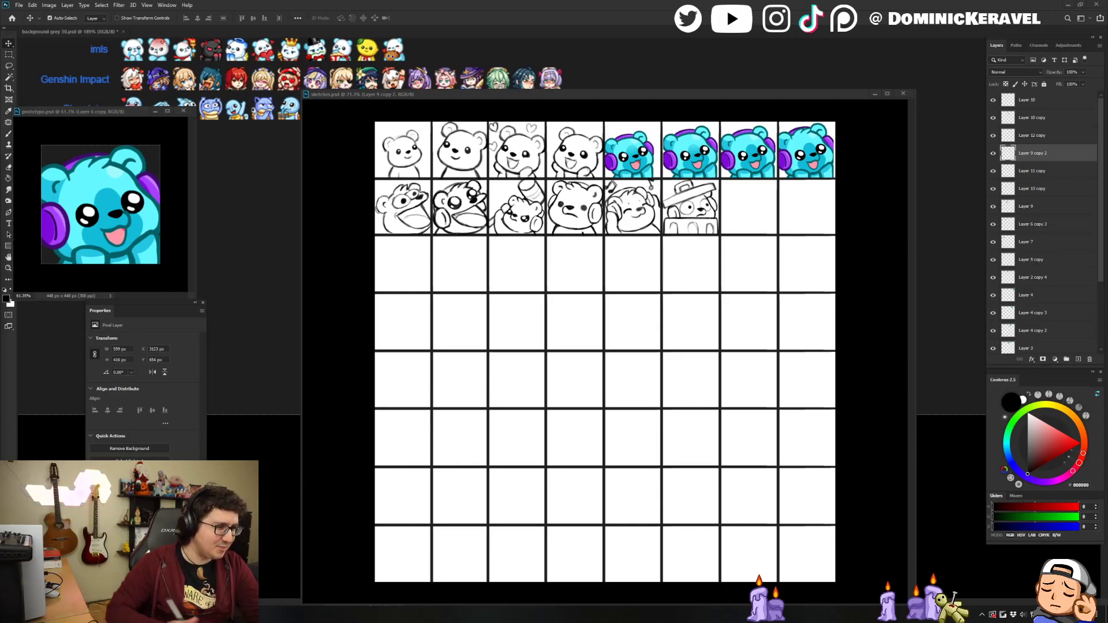
{"action": "left_click_drag", "start_coordinate": [454, 97], "coordinate": [459, 91]}
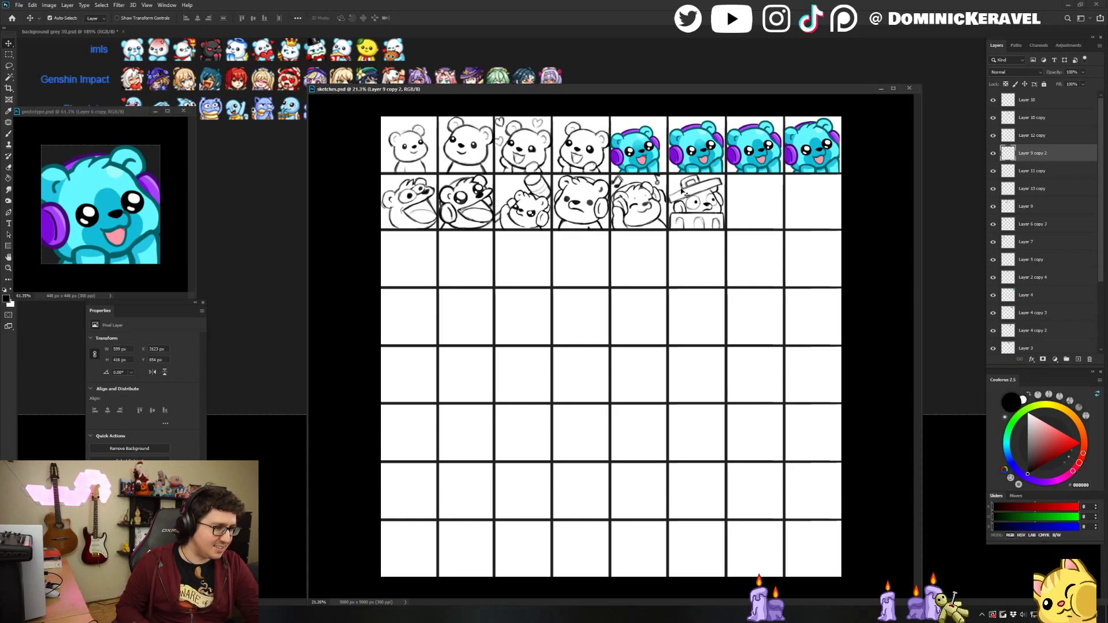
{"action": "left_click_drag", "start_coordinate": [594, 94], "coordinate": [589, 90]}
Redraw the lid's long upper edge with cleaner dark strokes on Layer 11 copy, erasing the rough line above it.
{"action": "mouse_move", "coordinate": [736, 202]}
{"action": "left_mouse_down"}
{"action": "mouse_move", "coordinate": [788, 193]}
{"action": "mouse_move", "coordinate": [685, 265]}
{"action": "mouse_move", "coordinate": [699, 275]}
{"action": "left_mouse_up"}
{"action": "key", "text": "e"}
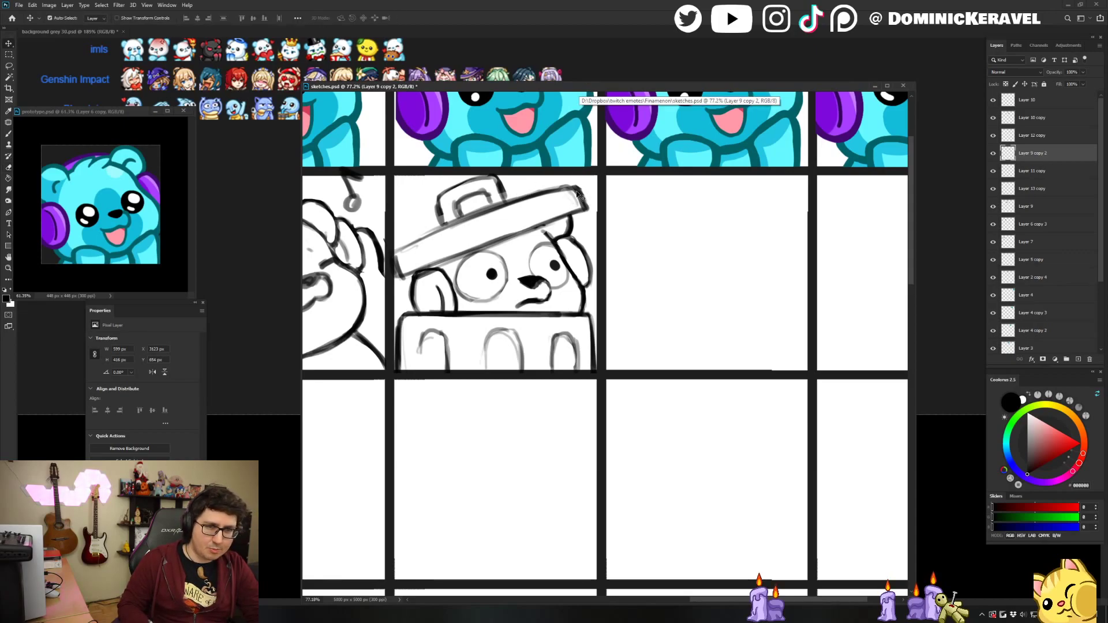
{"action": "left_click", "coordinate": [543, 184], "text": "ctrl"}
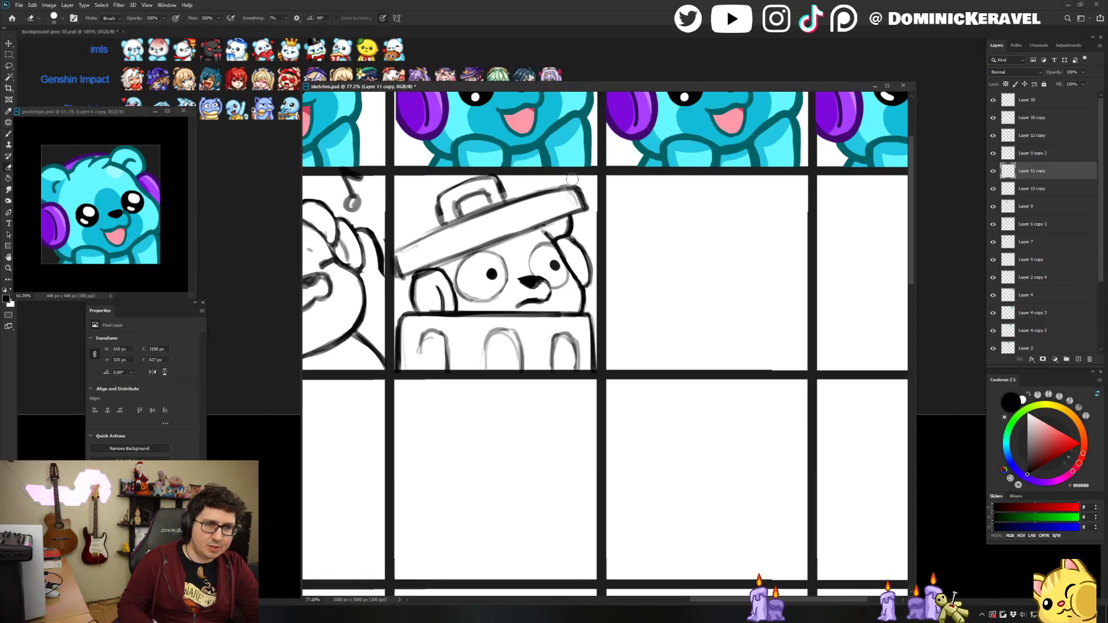
{"action": "left_click_drag", "start_coordinate": [412, 245], "coordinate": [532, 197]}
{"action": "key", "text": "b"}
{"action": "left_click_drag", "start_coordinate": [404, 251], "coordinate": [513, 203]}
{"action": "left_click_drag", "start_coordinate": [449, 227], "coordinate": [604, 171]}
{"action": "key", "text": "e"}
{"action": "left_click_drag", "start_coordinate": [520, 195], "coordinate": [586, 178]}
{"action": "key", "text": "b"}
{"action": "left_click_drag", "start_coordinate": [451, 225], "coordinate": [405, 248]}
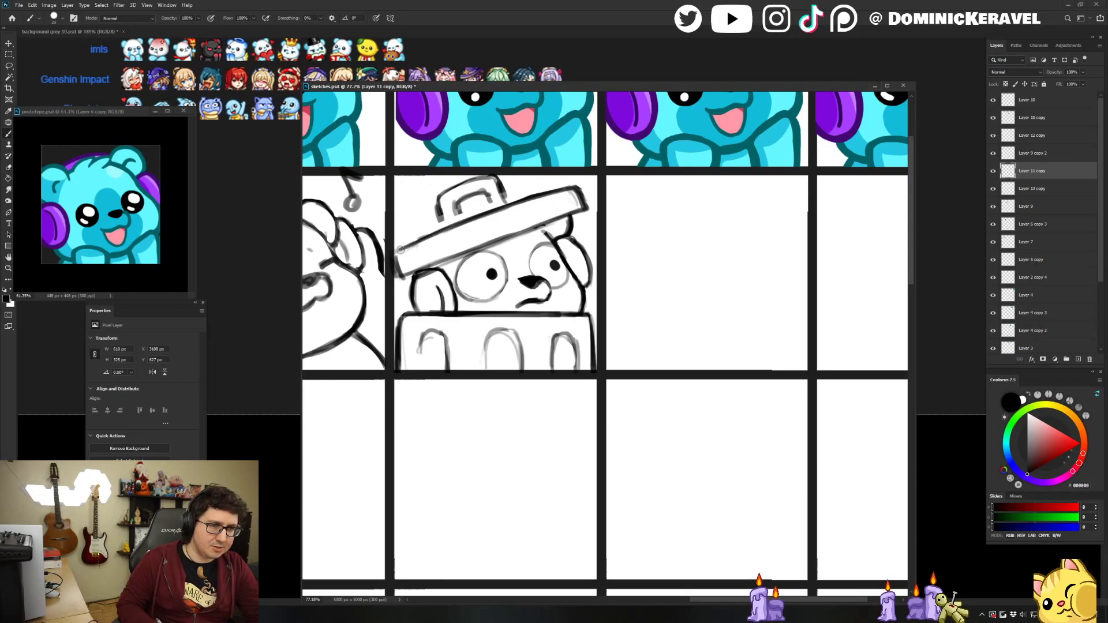
Lasso the lid's handle, shift it slightly down onto the redrawn lid edge and deselect it.
{"action": "key", "text": "l"}
{"action": "mouse_move", "coordinate": [458, 224]}
{"action": "left_mouse_down"}
{"action": "mouse_move", "coordinate": [459, 161]}
{"action": "mouse_move", "coordinate": [500, 184]}
{"action": "left_mouse_up"}
{"action": "key", "text": "b"}
{"action": "key", "text": "ctrl+d"}
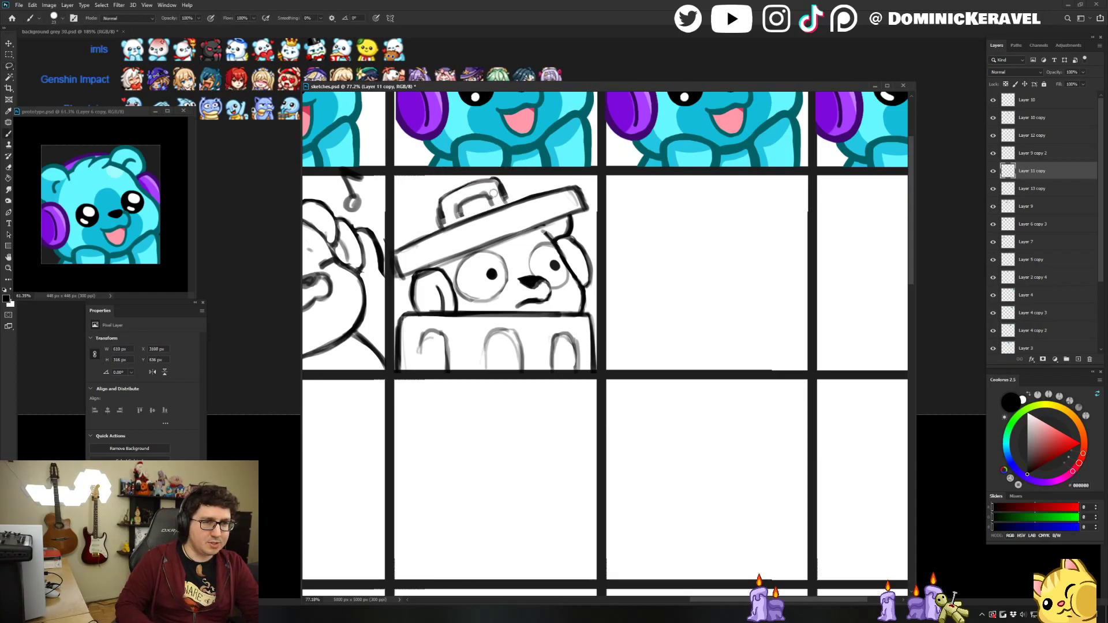
Merge Layer 12 copy, Layer 9 copy 2 and Layer 11 copy into one layer.
{"action": "key", "text": "v"}
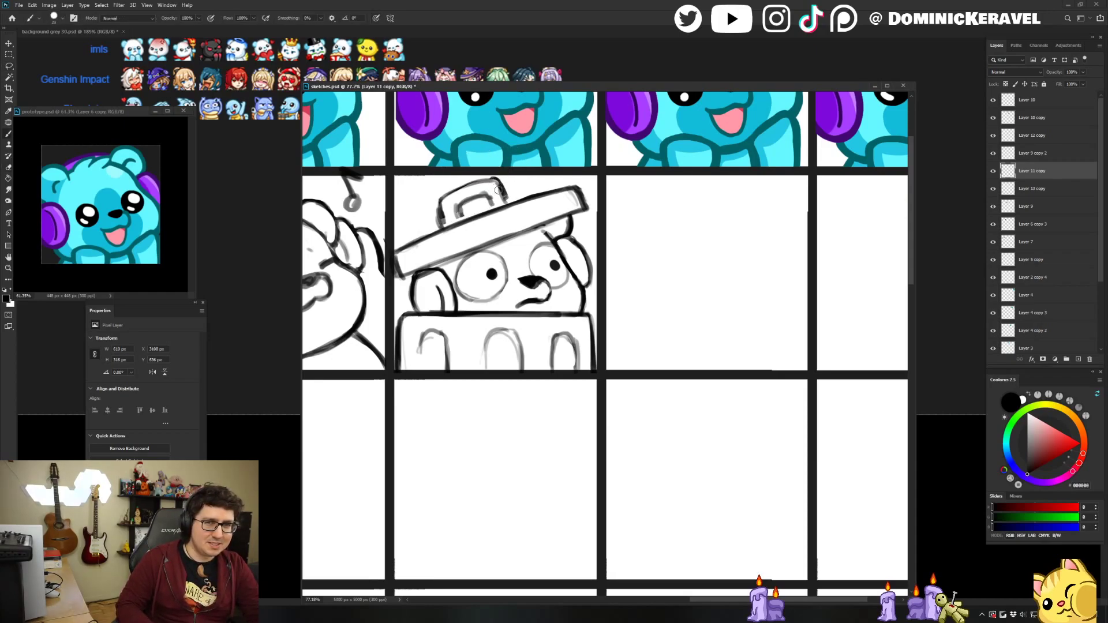
{"action": "left_click", "coordinate": [512, 182]}
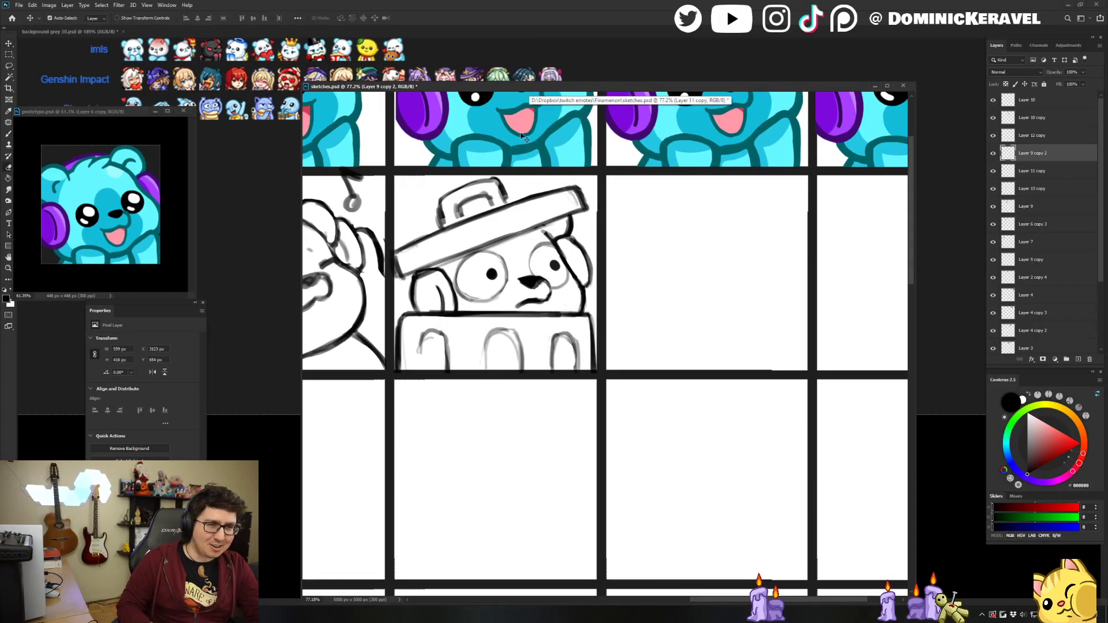
{"action": "left_click_drag", "start_coordinate": [635, 193], "coordinate": [402, 287]}
{"action": "key", "text": "ctrl+e"}
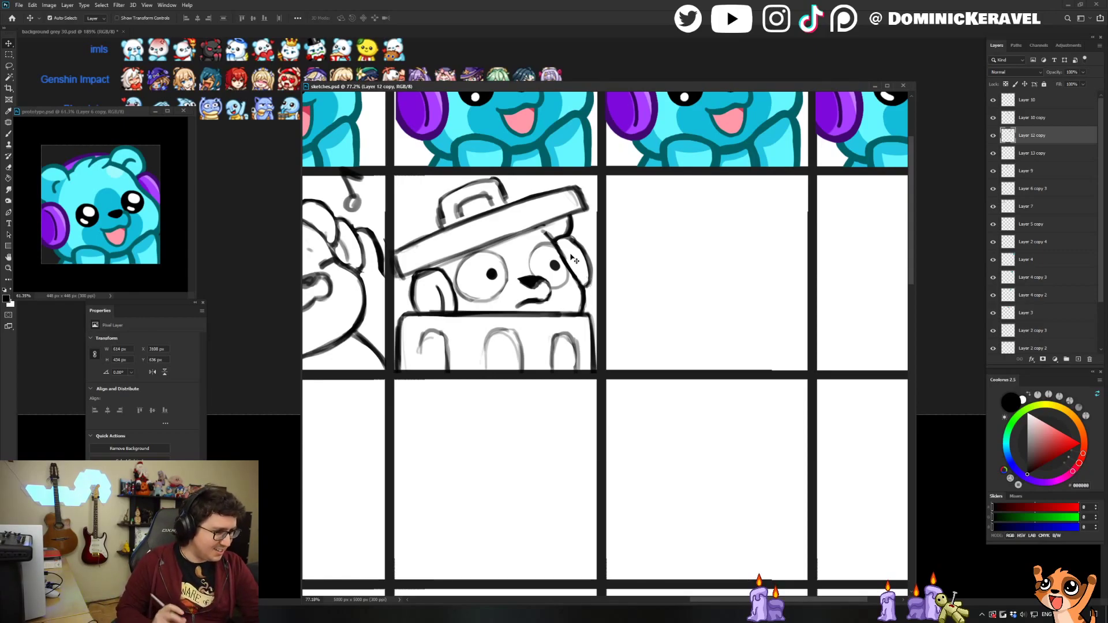
Touch up the merged bear and lid outlines and darken the trash can's left-hand groove.
{"action": "key", "text": "e"}
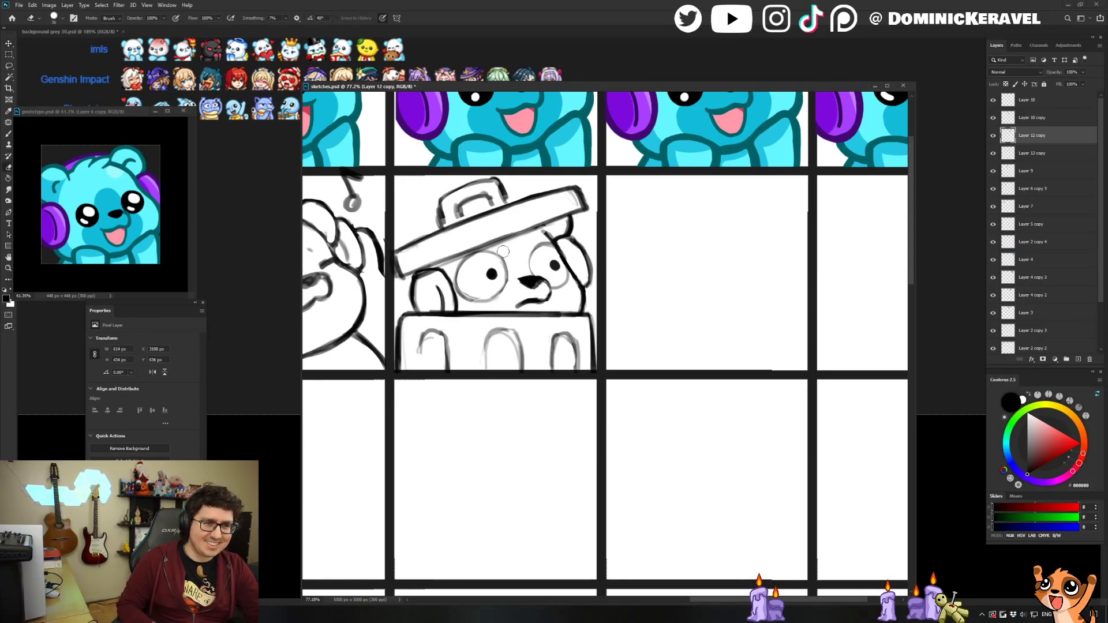
{"action": "key", "text": "b"}
{"action": "key", "text": "e"}
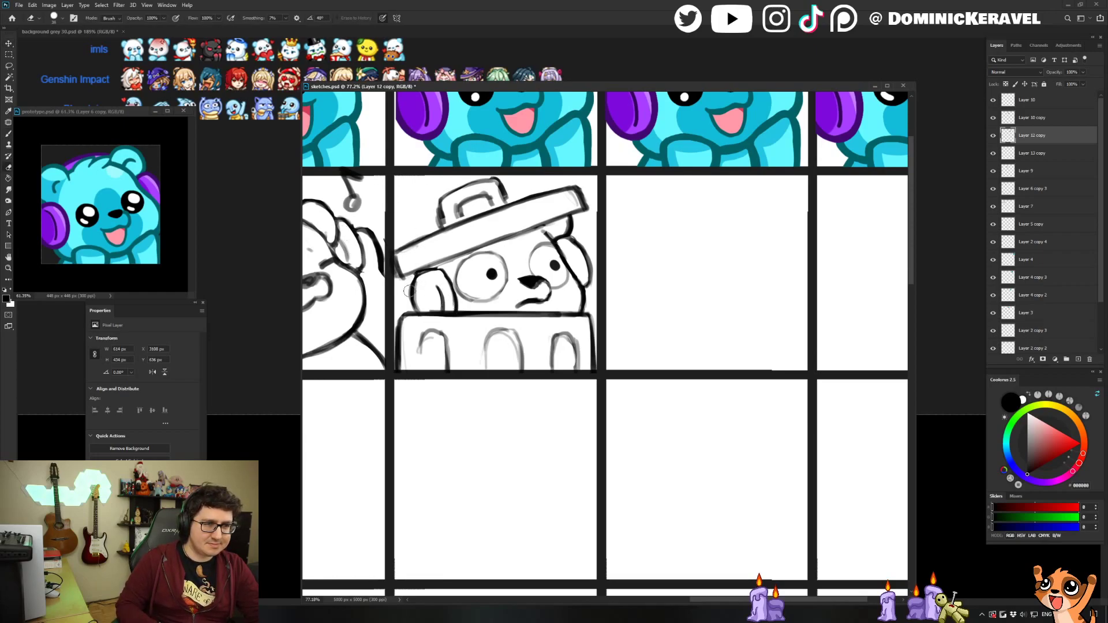
{"action": "key", "text": "b"}
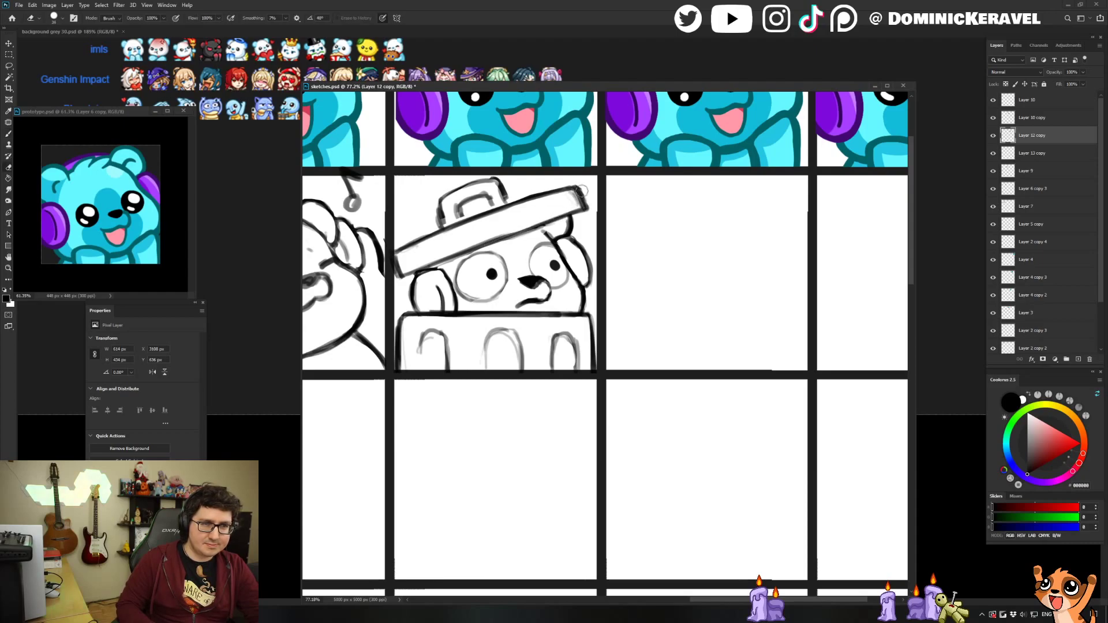
{"action": "mouse_move", "coordinate": [427, 332]}
{"action": "left_mouse_down"}
{"action": "mouse_move", "coordinate": [447, 381]}
{"action": "mouse_move", "coordinate": [466, 372]}
{"action": "left_mouse_up"}
{"action": "key", "text": "e"}
Merge the bear and lid layer with Layer 13 copy, then save the document.
{"action": "key", "text": "v"}
{"action": "key", "text": "ctrl+e"}
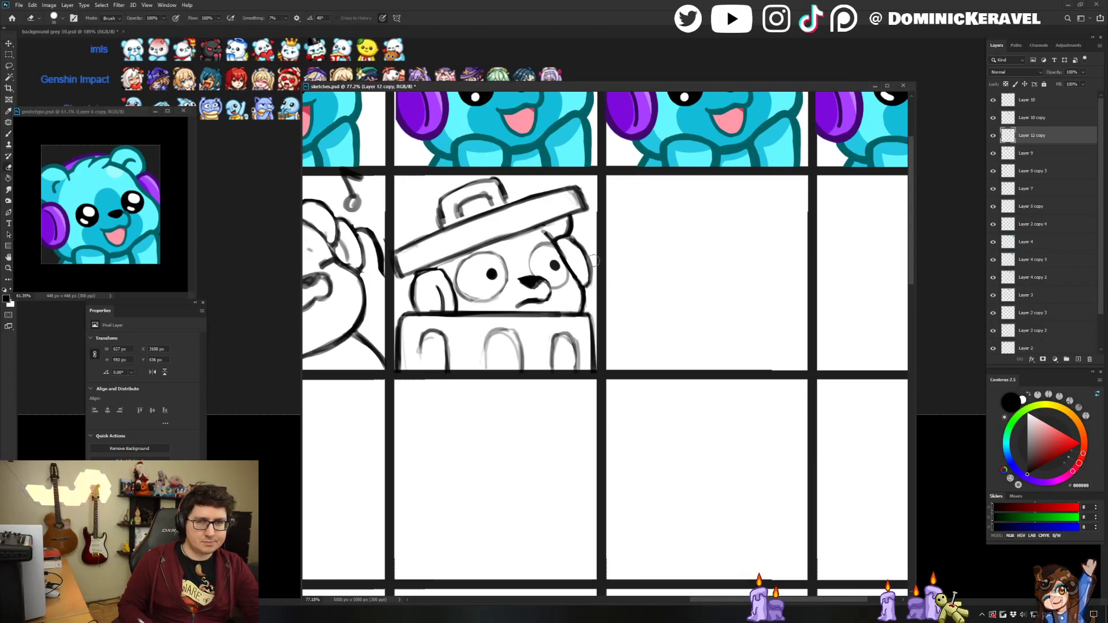
{"action": "key", "text": "ctrl+s"}
{"action": "scroll", "coordinate": [656, 271], "scroll_direction": "down", "scroll_amount": 3}
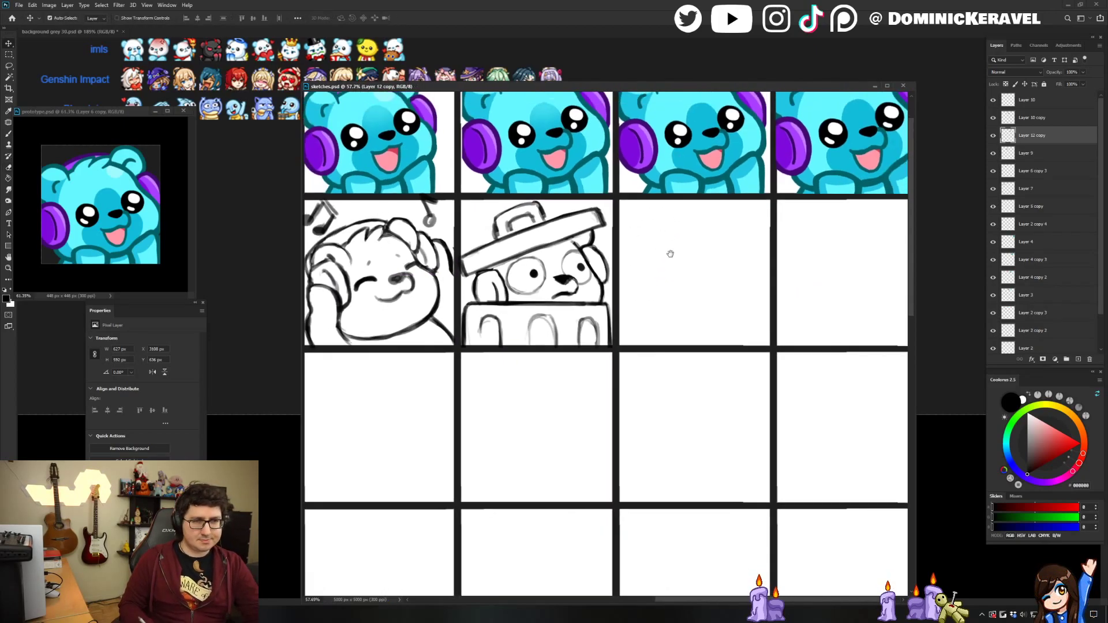
{"action": "scroll", "coordinate": [640, 252], "scroll_direction": "down", "scroll_amount": 3}
{"action": "scroll", "coordinate": [591, 270], "scroll_direction": "up", "scroll_amount": 1}
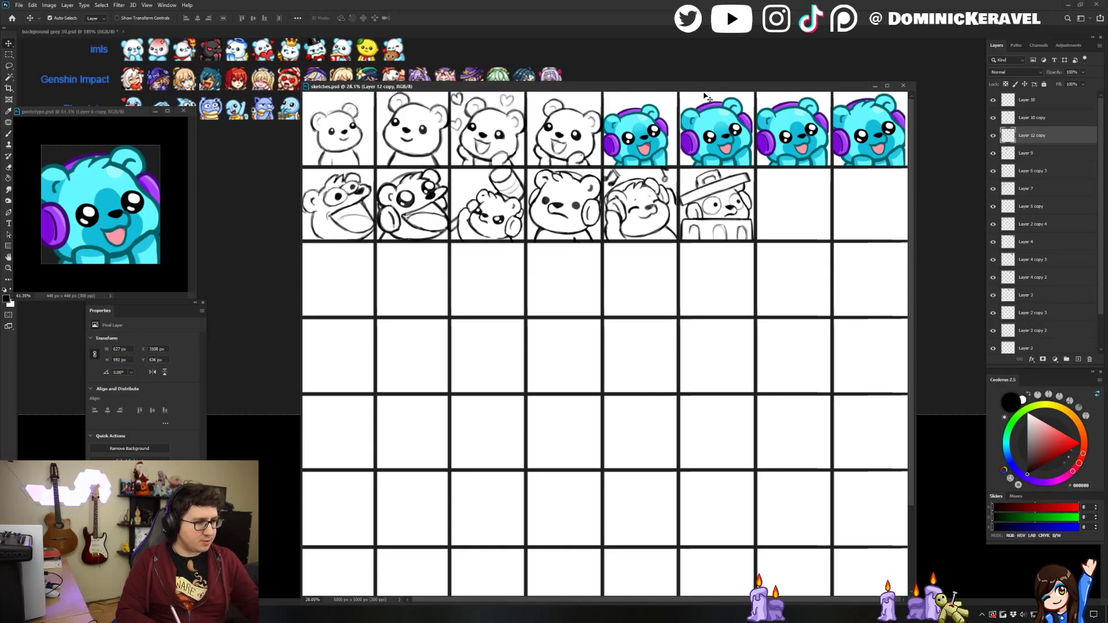
{"action": "left_click_drag", "start_coordinate": [483, 88], "coordinate": [481, 85]}
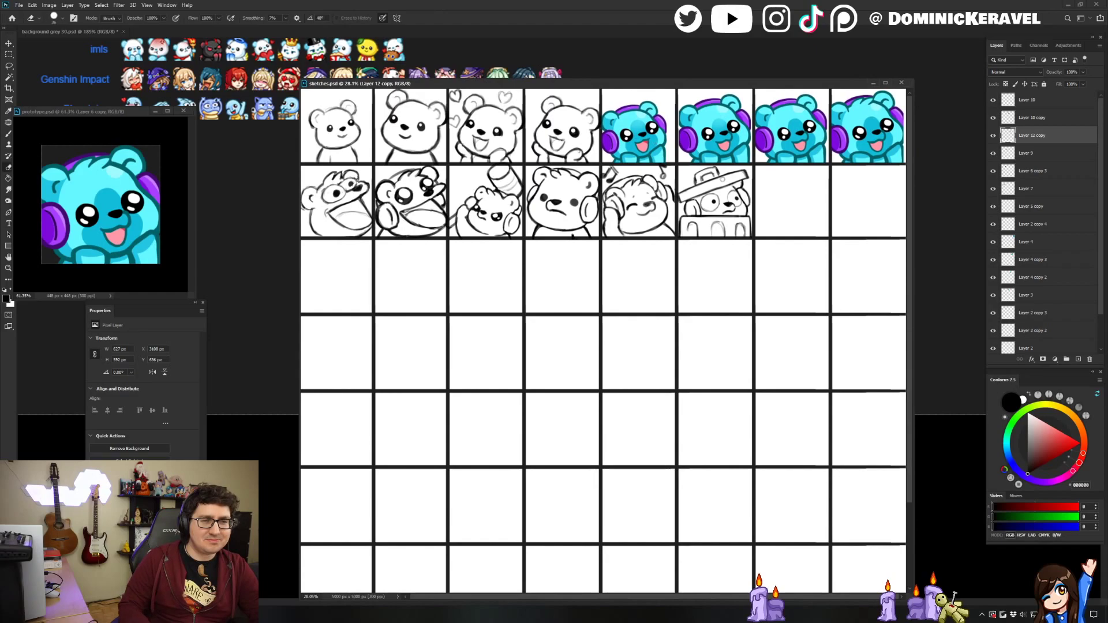
Duplicate the trash can bear emote straight down into the third row's sixth cell.
{"action": "left_click_drag", "start_coordinate": [745, 197], "coordinate": [767, 196]}
{"action": "left_click_drag", "start_coordinate": [768, 197], "coordinate": [682, 285]}
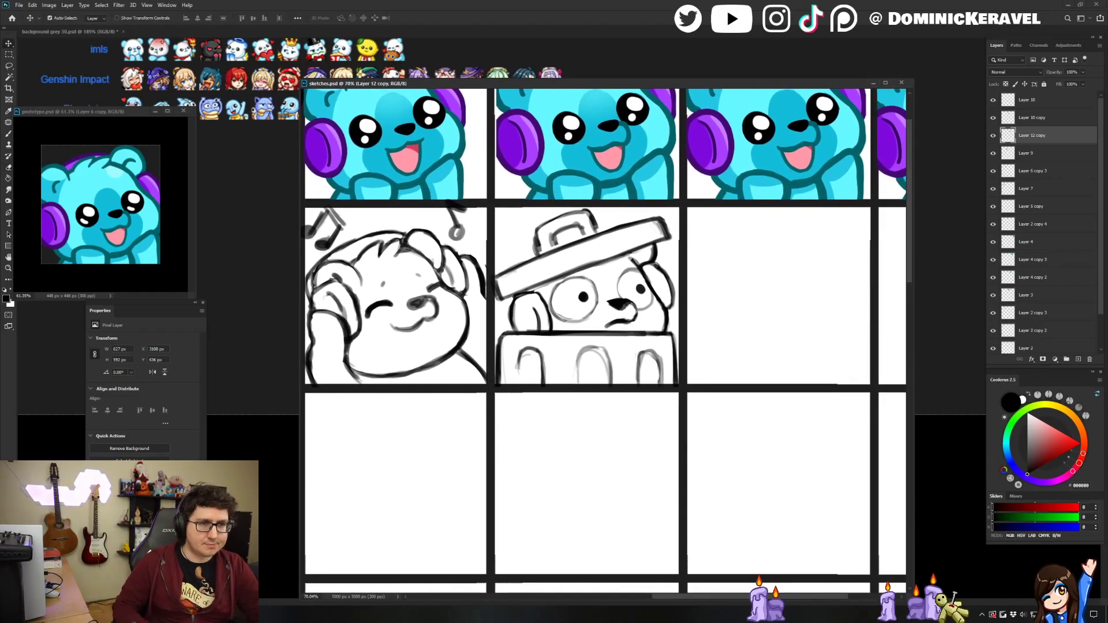
{"action": "left_click", "coordinate": [559, 198]}
{"action": "scroll", "coordinate": [635, 207], "scroll_direction": "down", "scroll_amount": 5}
{"action": "key", "text": "e"}
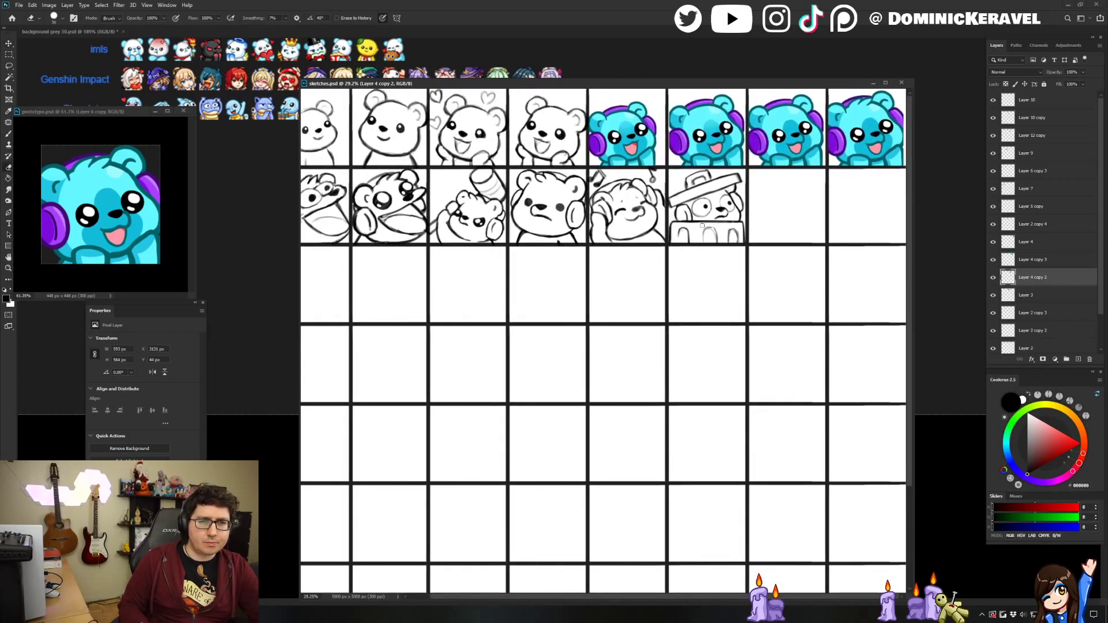
{"action": "key", "text": "v"}
{"action": "left_click_drag", "start_coordinate": [711, 209], "coordinate": [710, 289]}
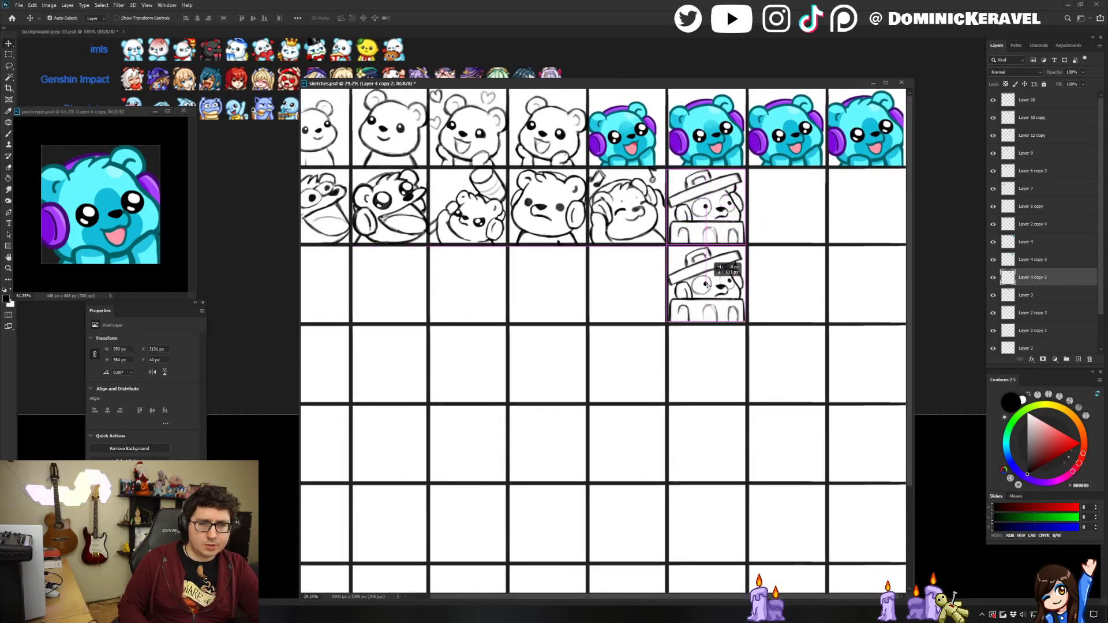
{"action": "scroll", "coordinate": [764, 299], "scroll_direction": "up", "scroll_amount": 3}
{"action": "key", "text": "e"}
{"action": "scroll", "coordinate": [549, 227], "scroll_direction": "up", "scroll_amount": 1}
{"action": "left_click_drag", "start_coordinate": [549, 227], "coordinate": [629, 323]}
{"action": "key", "text": "b"}
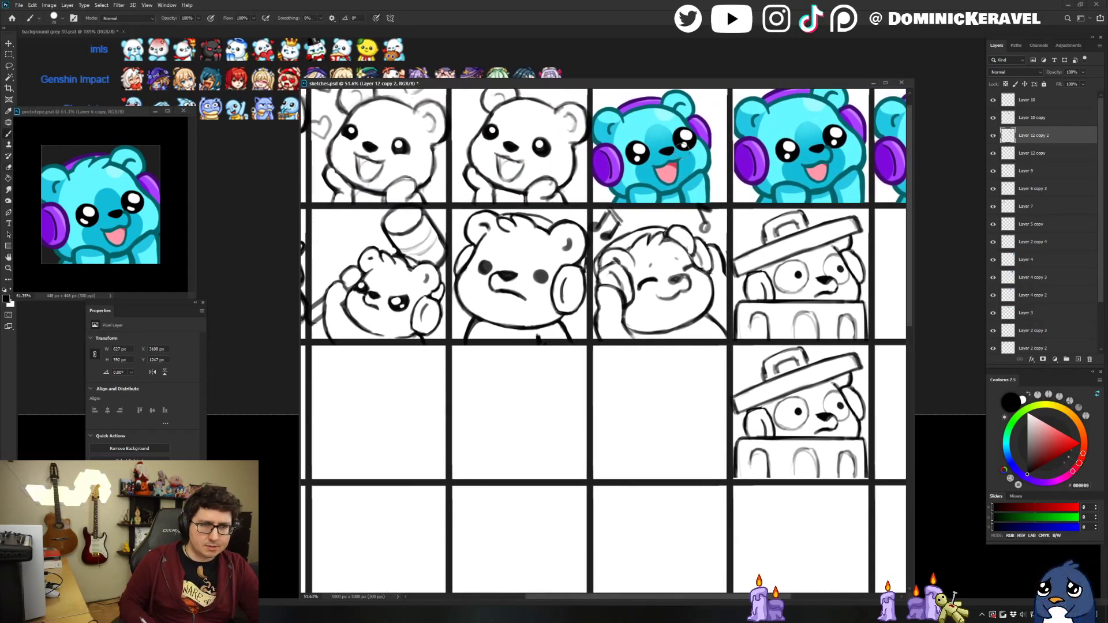
{"action": "key", "text": "e"}
{"action": "key", "text": "v"}
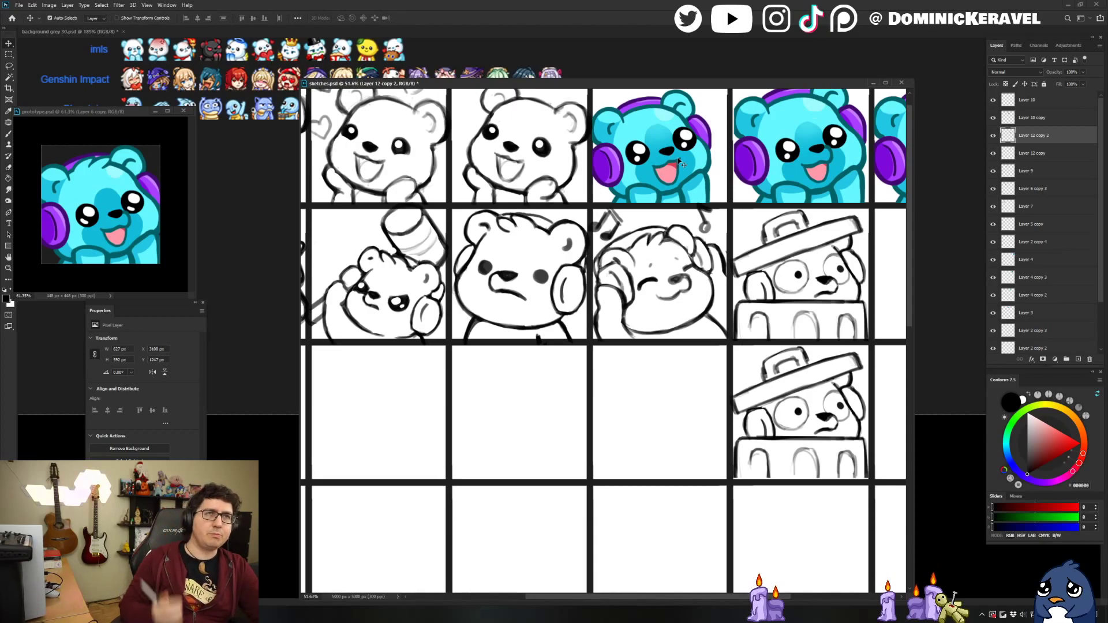
Shift the sketches.psd document window slightly sideways in the workspace.
{"action": "key", "text": "e"}
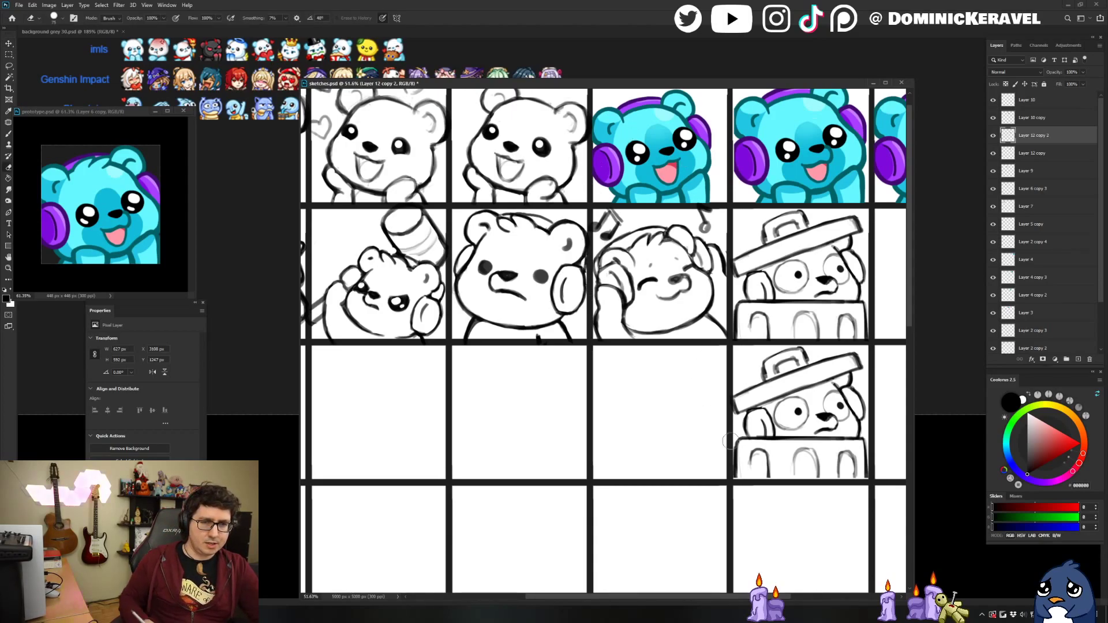
{"action": "left_click_drag", "start_coordinate": [721, 437], "coordinate": [541, 431]}
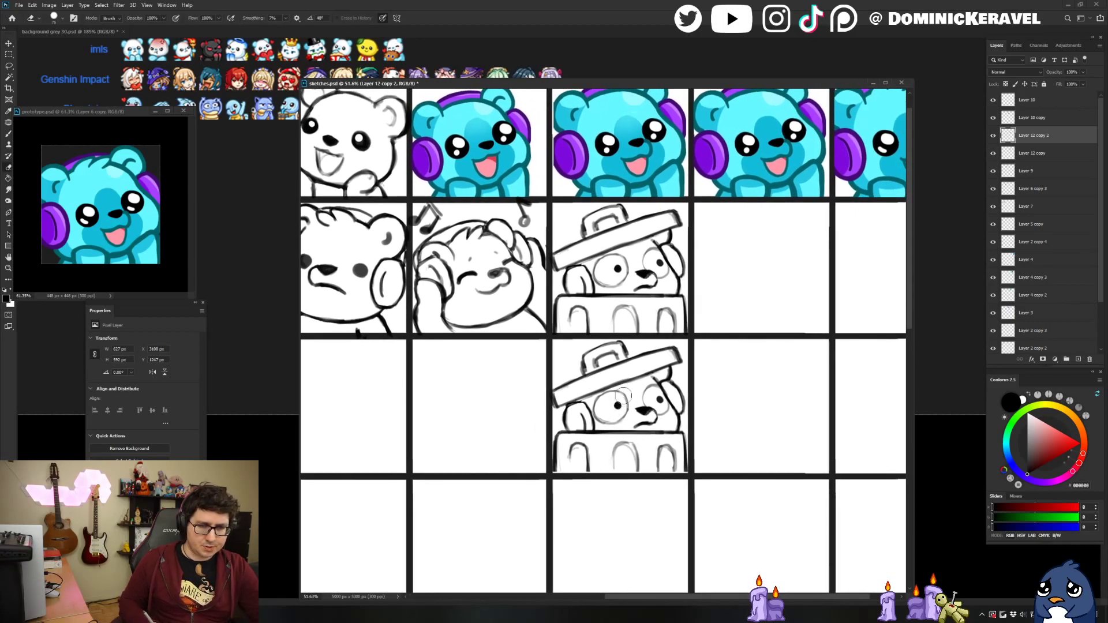
{"action": "scroll", "coordinate": [647, 394], "scroll_direction": "down", "scroll_amount": 3}
{"action": "key", "text": "v"}
{"action": "key", "text": "v"}
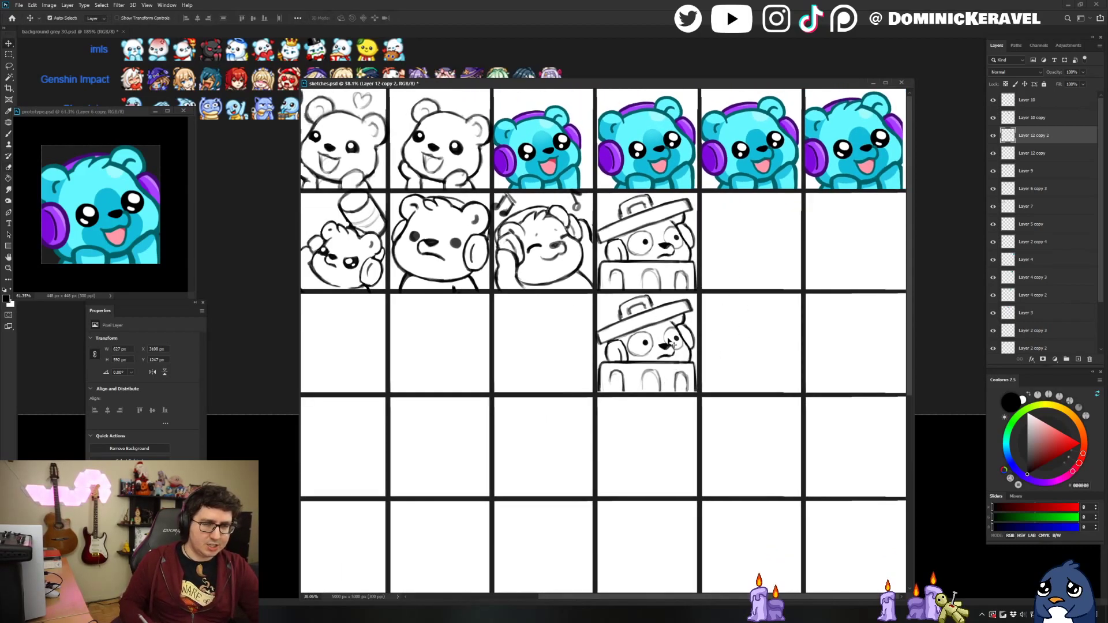
{"action": "key", "text": "e"}
{"action": "mouse_move", "coordinate": [438, 347]}
{"action": "left_mouse_down"}
{"action": "mouse_move", "coordinate": [655, 324]}
{"action": "mouse_move", "coordinate": [715, 358]}
{"action": "mouse_move", "coordinate": [607, 368]}
{"action": "left_mouse_up"}
{"action": "scroll", "coordinate": [607, 367], "scroll_direction": "right", "scroll_amount": 1}
{"action": "key", "text": "v"}
{"action": "left_click_drag", "start_coordinate": [332, 85], "coordinate": [480, 248]}
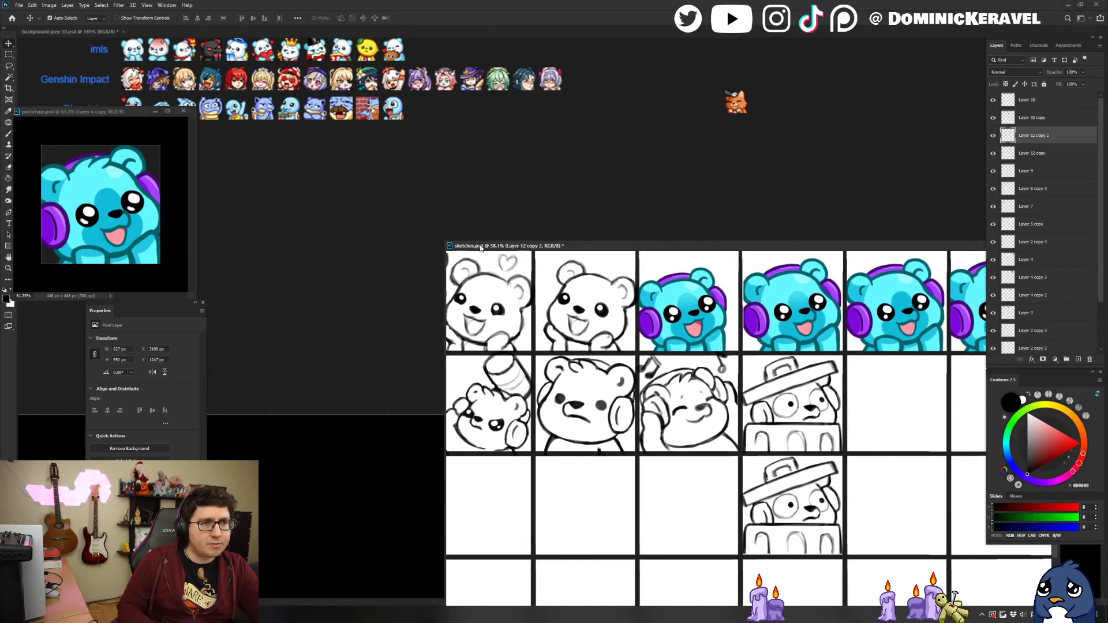
{"action": "mouse_move", "coordinate": [480, 248]}
{"action": "left_mouse_down"}
{"action": "mouse_move", "coordinate": [356, 149]}
{"action": "mouse_move", "coordinate": [332, 94]}
{"action": "mouse_move", "coordinate": [365, 88]}
{"action": "left_mouse_up"}
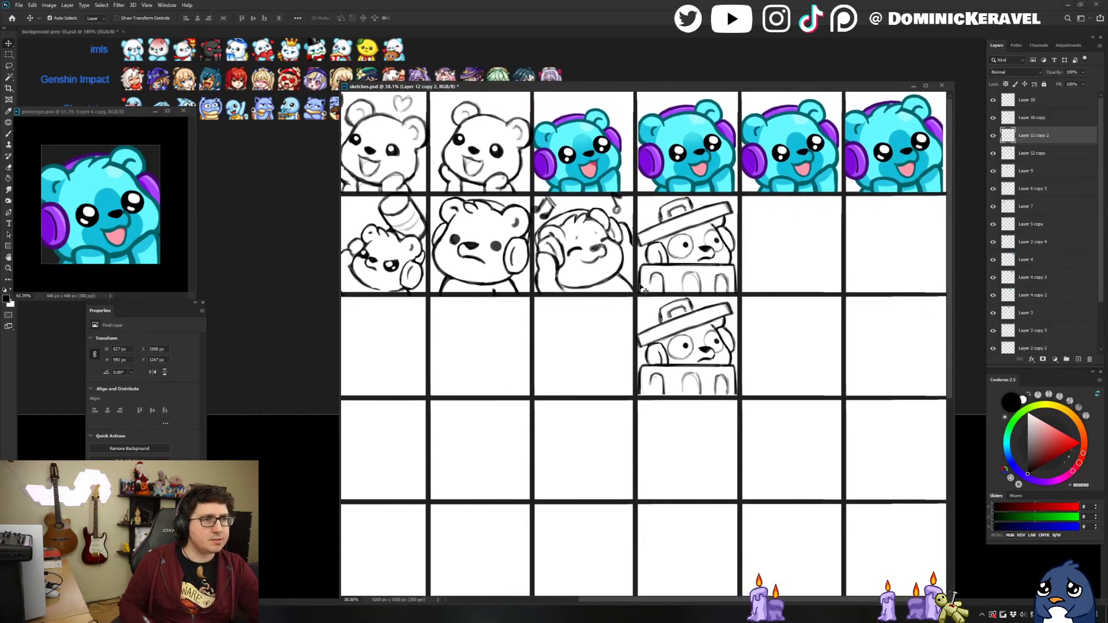
Erase the copied bear's round outlined eyes and paint large black eyes with white highlights in their place.
{"action": "left_click_drag", "start_coordinate": [715, 351], "coordinate": [779, 352]}
{"action": "key", "text": "e"}
{"action": "mouse_move", "coordinate": [646, 315]}
{"action": "left_mouse_down"}
{"action": "mouse_move", "coordinate": [614, 312]}
{"action": "mouse_move", "coordinate": [597, 346]}
{"action": "mouse_move", "coordinate": [646, 369]}
{"action": "mouse_move", "coordinate": [663, 335]}
{"action": "mouse_move", "coordinate": [718, 308]}
{"action": "mouse_move", "coordinate": [730, 349]}
{"action": "mouse_move", "coordinate": [692, 327]}
{"action": "mouse_move", "coordinate": [628, 350]}
{"action": "mouse_move", "coordinate": [640, 343]}
{"action": "left_mouse_up"}
{"action": "key", "text": "b"}
{"action": "left_click_drag", "start_coordinate": [719, 326], "coordinate": [720, 331]}
{"action": "key", "text": "e"}
{"action": "left_click_drag", "start_coordinate": [639, 339], "coordinate": [634, 342]}
{"action": "left_click_drag", "start_coordinate": [719, 321], "coordinate": [716, 323]}
{"action": "mouse_move", "coordinate": [634, 346]}
{"action": "left_mouse_down"}
{"action": "mouse_move", "coordinate": [582, 384]}
{"action": "mouse_move", "coordinate": [591, 380]}
{"action": "left_mouse_up"}
{"action": "left_click", "coordinate": [630, 356]}
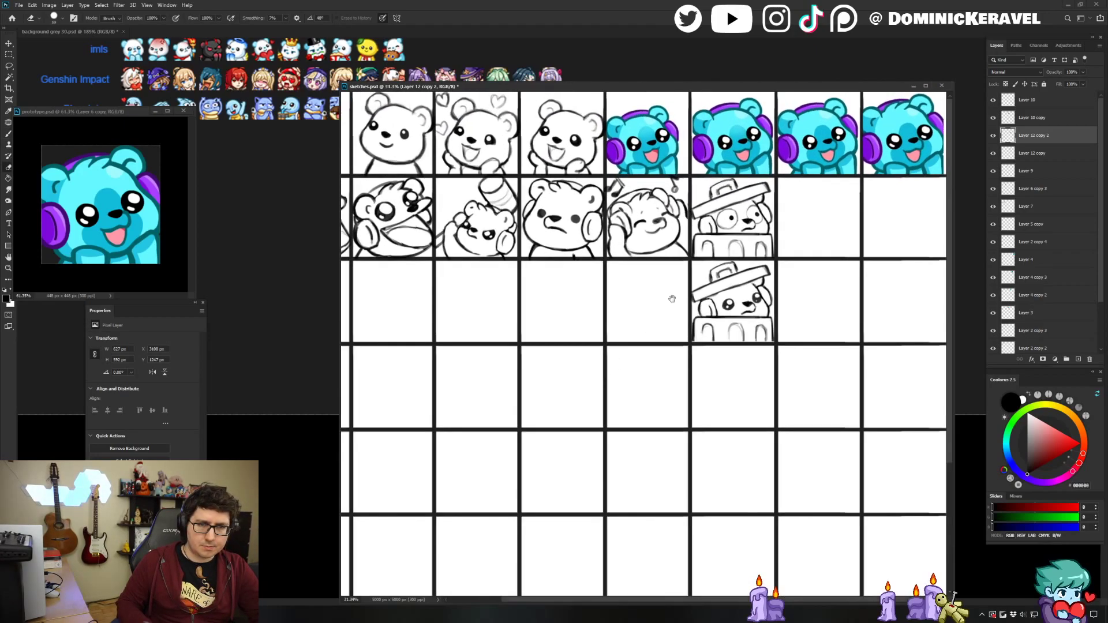
Lasso the copied bear's left-hand eye, nudge it slightly towards the nose and deselect it.
{"action": "key", "text": "v"}
{"action": "key", "text": "v"}
{"action": "left_click_drag", "start_coordinate": [768, 318], "coordinate": [796, 316], "text": "ctrl"}
{"action": "key", "text": "l"}
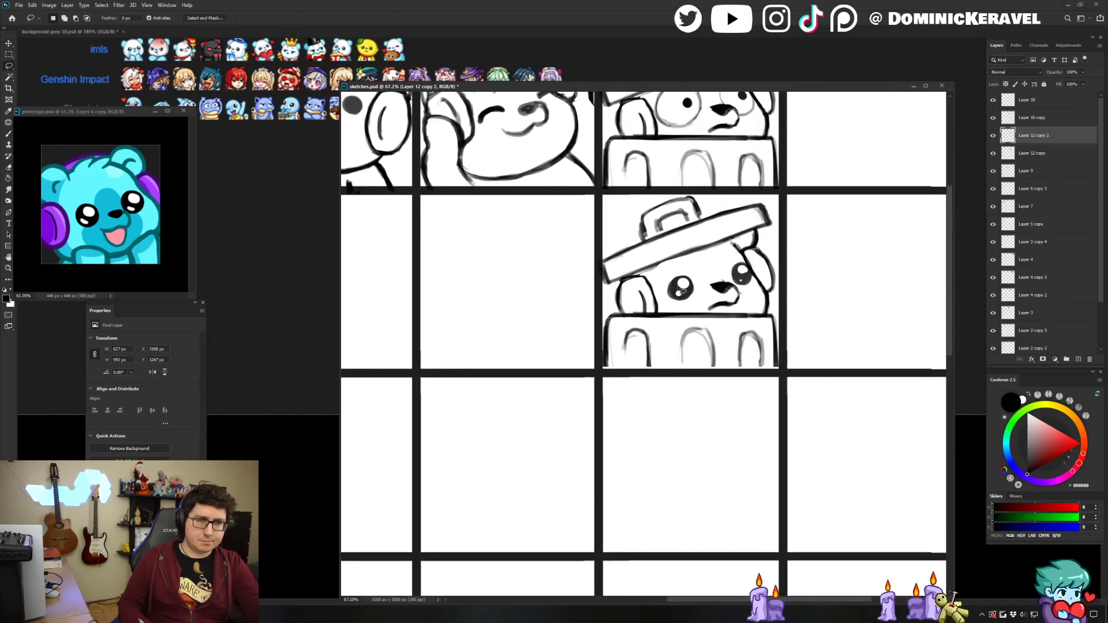
{"action": "left_click_drag", "start_coordinate": [664, 295], "coordinate": [668, 296]}
{"action": "scroll", "coordinate": [704, 299], "scroll_direction": "down", "scroll_amount": 3}
{"action": "key", "text": "ctrl+Right"}
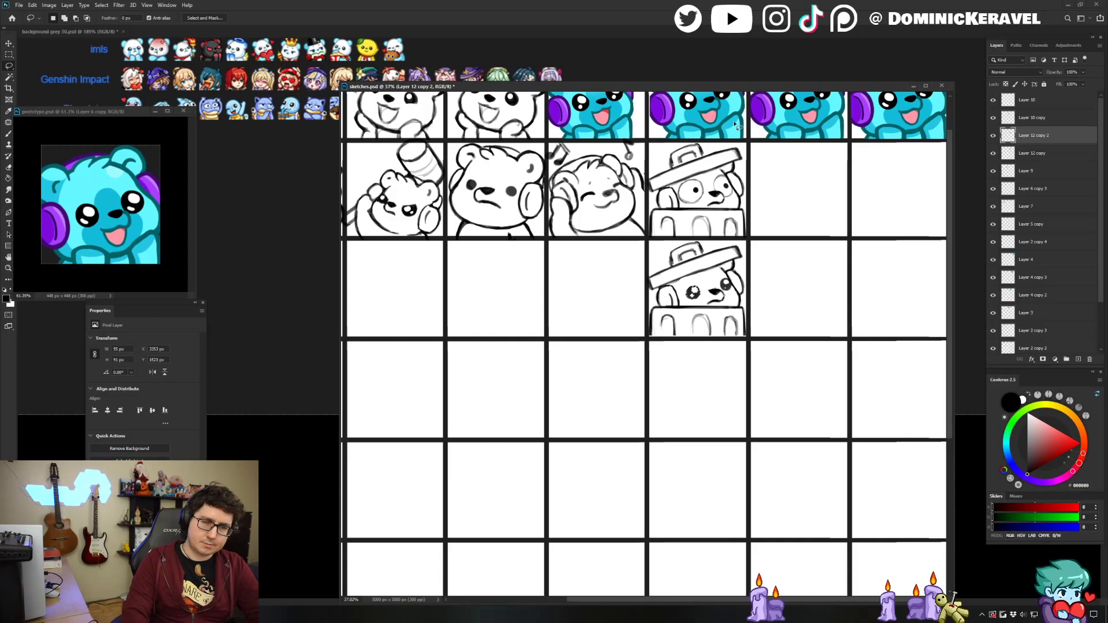
{"action": "key", "text": "ctrl+d"}
Lasso each of the copied bear's eyes in turn and enlarge it slightly with Free Transform.
{"action": "key", "text": "v"}
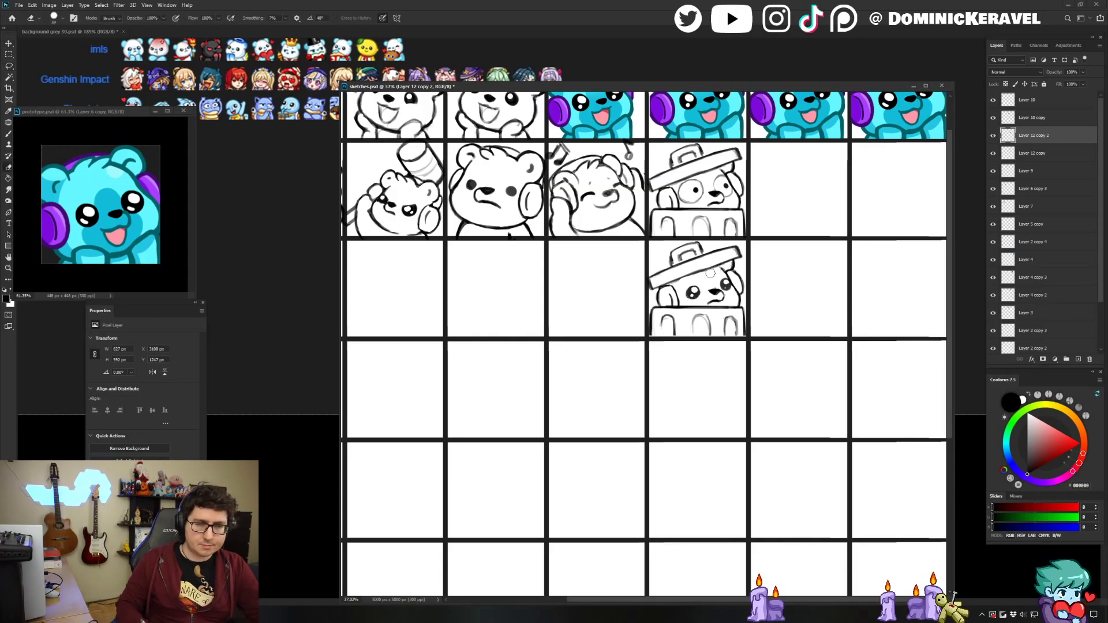
{"action": "scroll", "coordinate": [687, 292], "scroll_direction": "up", "scroll_amount": 3}
{"action": "key", "text": "l"}
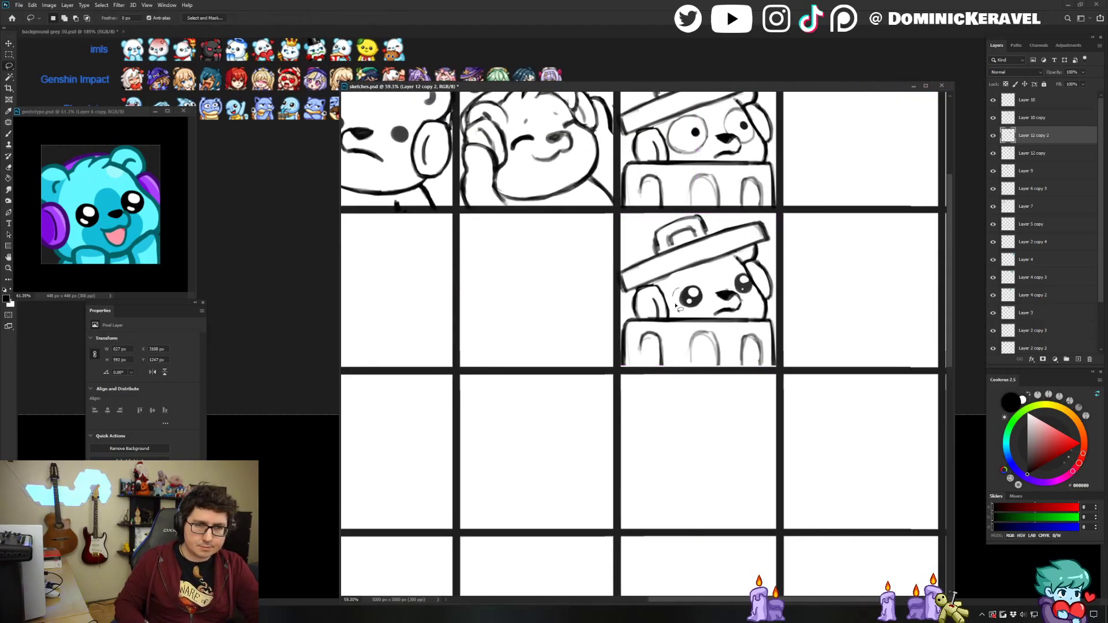
{"action": "key", "text": "ctrl+t"}
{"action": "mouse_move", "coordinate": [705, 309]}
{"action": "left_mouse_down"}
{"action": "mouse_move", "coordinate": [694, 277]}
{"action": "mouse_move", "coordinate": [717, 267]}
{"action": "mouse_move", "coordinate": [741, 299]}
{"action": "mouse_move", "coordinate": [757, 287]}
{"action": "mouse_move", "coordinate": [755, 264]}
{"action": "left_mouse_up"}
{"action": "key", "text": "Return"}
{"action": "key", "text": "ctrl+d"}
{"action": "key", "text": "ctrl+t"}
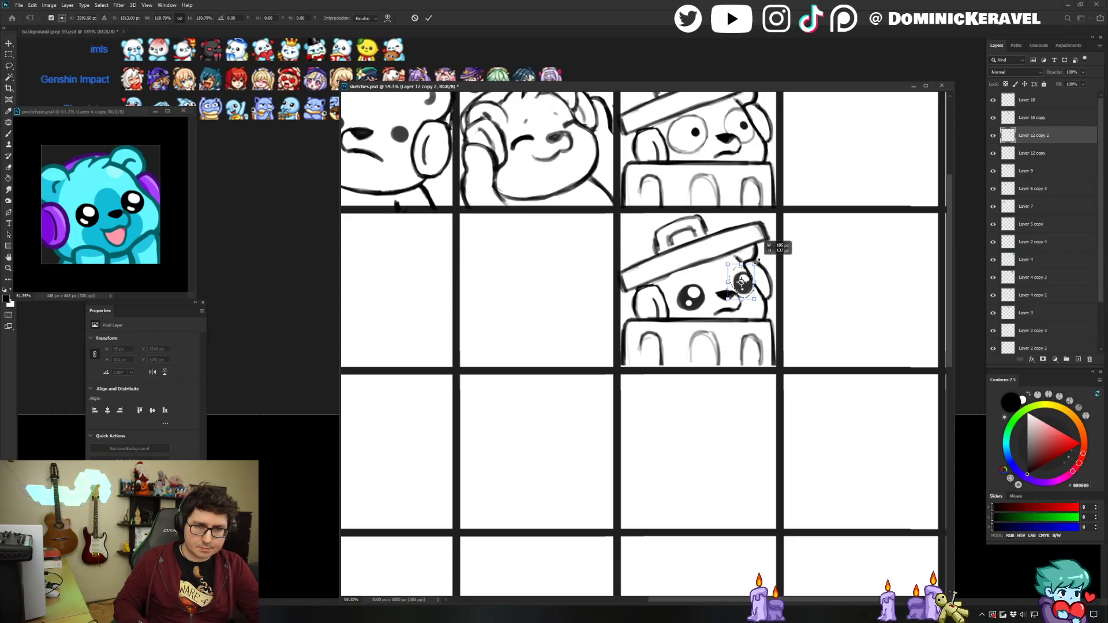
{"action": "key", "text": "Return"}
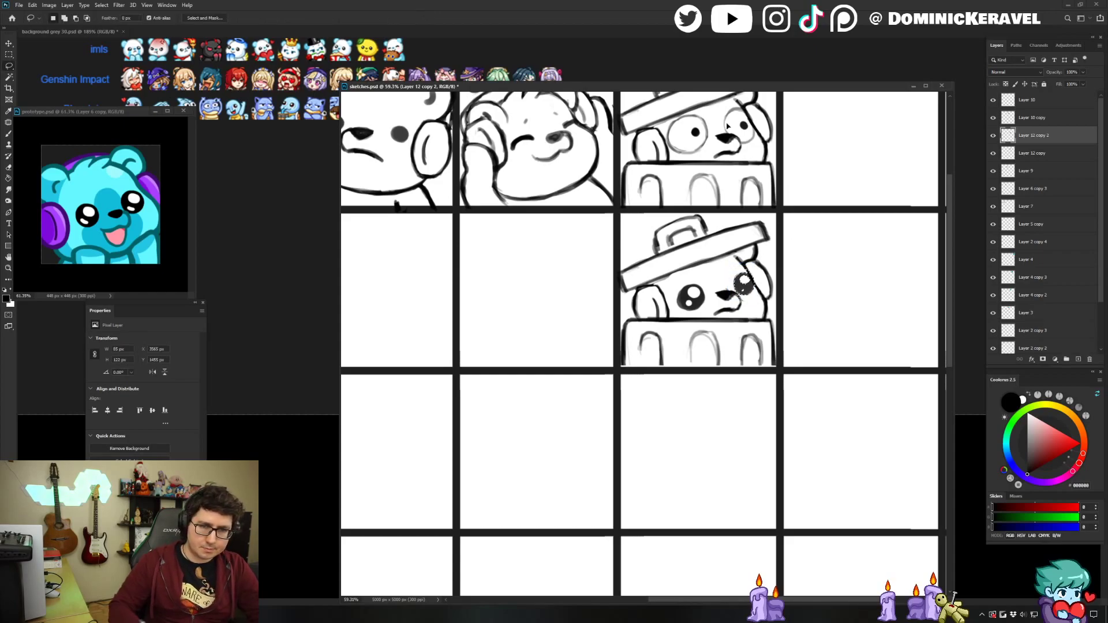
{"action": "key", "text": "ctrl+t"}
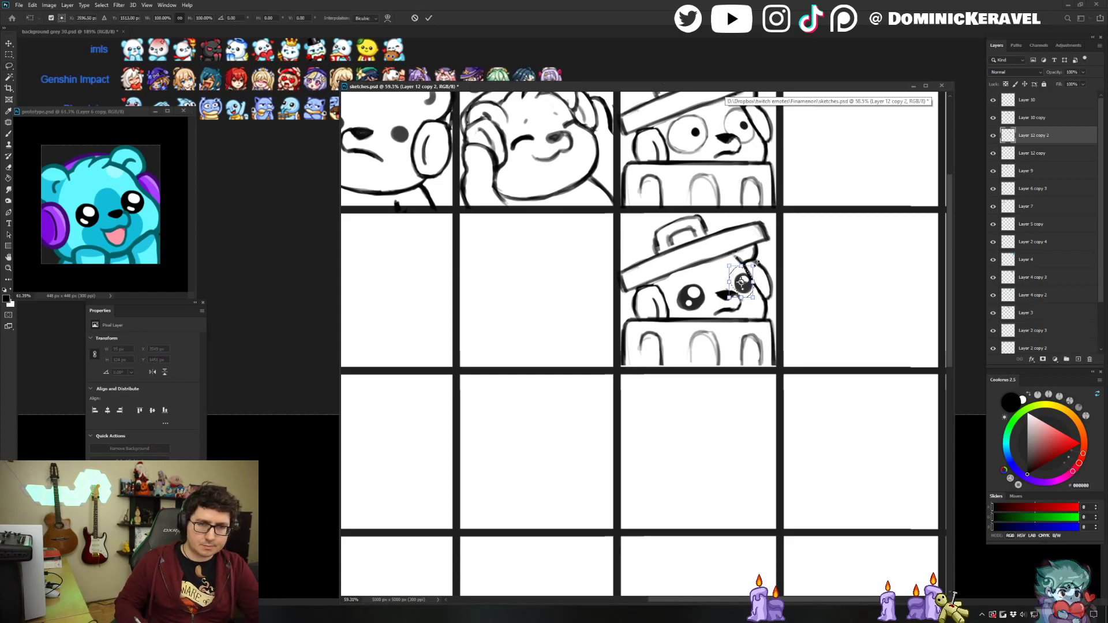
{"action": "key", "text": "Return"}
Clean up and repaint the copied bear's right-hand eye in black, keeping its white highlights.
{"action": "key", "text": "e"}
{"action": "key", "text": "b"}
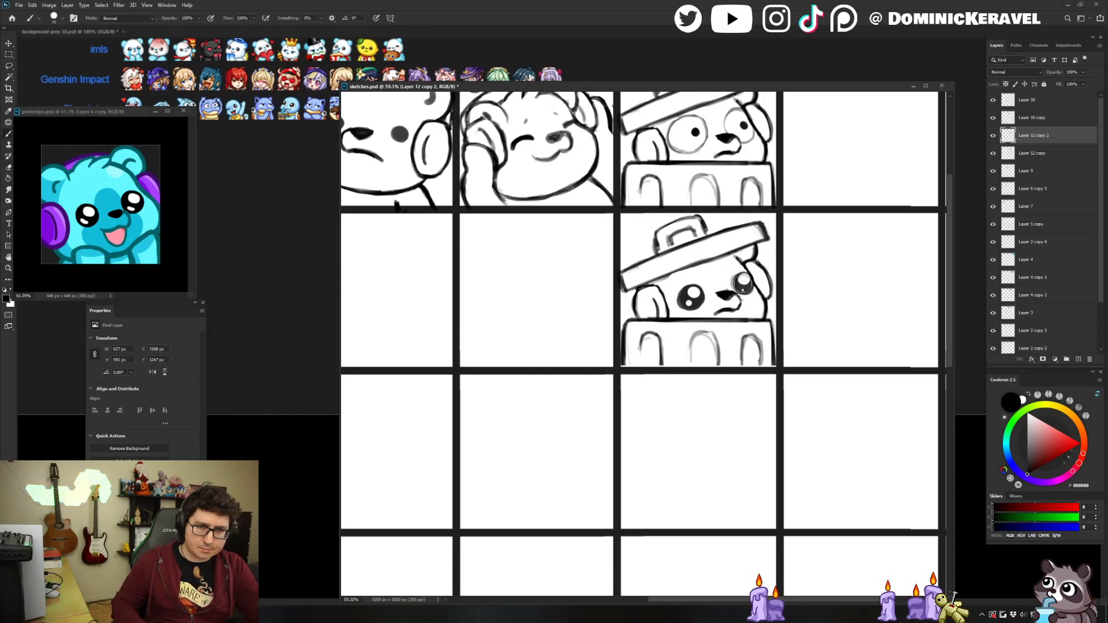
{"action": "key", "text": "e"}
{"action": "key", "text": "b"}
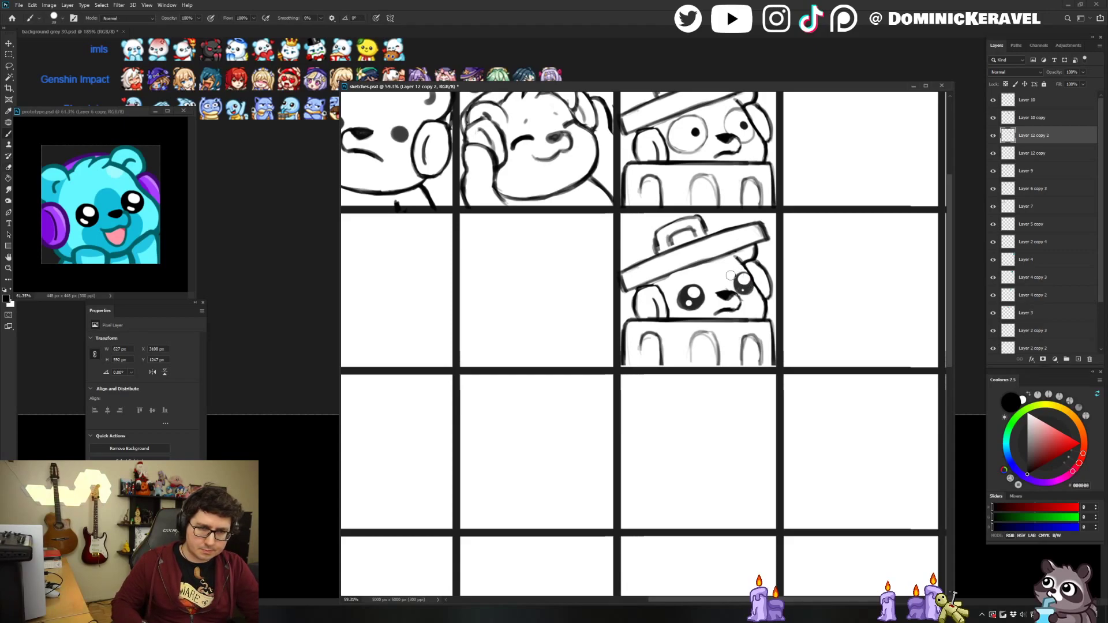
{"action": "key", "text": "e"}
{"action": "key", "text": "b"}
{"action": "left_click_drag", "start_coordinate": [743, 281], "coordinate": [738, 281]}
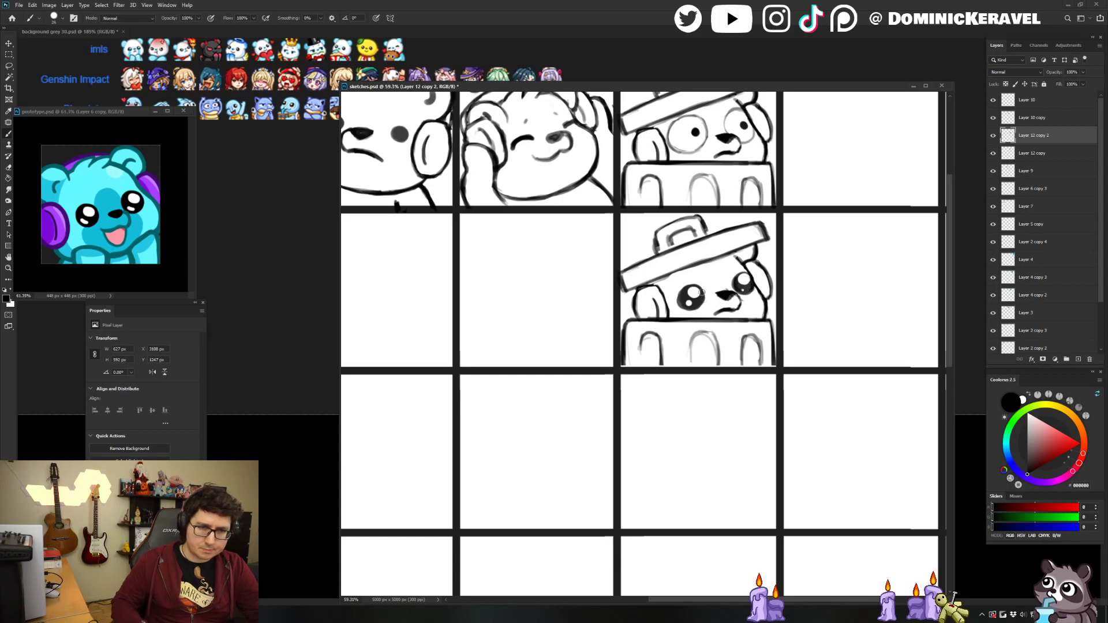
{"action": "key", "text": "v"}
{"action": "key", "text": "b"}
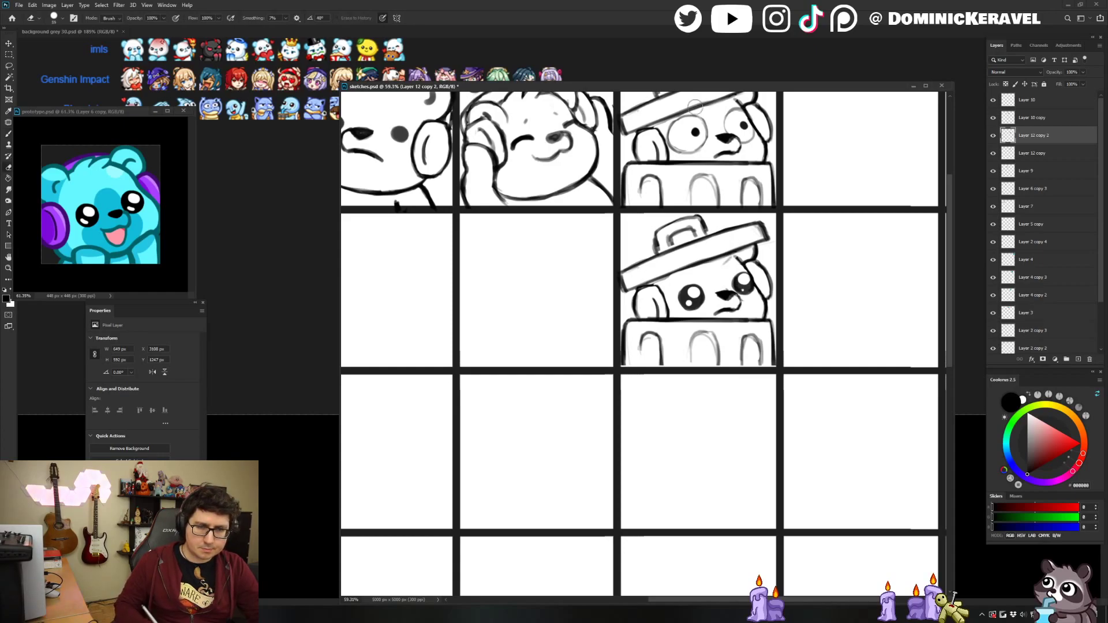
{"action": "key", "text": "e"}
{"action": "key", "text": "v"}
{"action": "key", "text": "e"}
{"action": "key", "text": "b"}
{"action": "left_click_drag", "start_coordinate": [785, 294], "coordinate": [741, 315]}
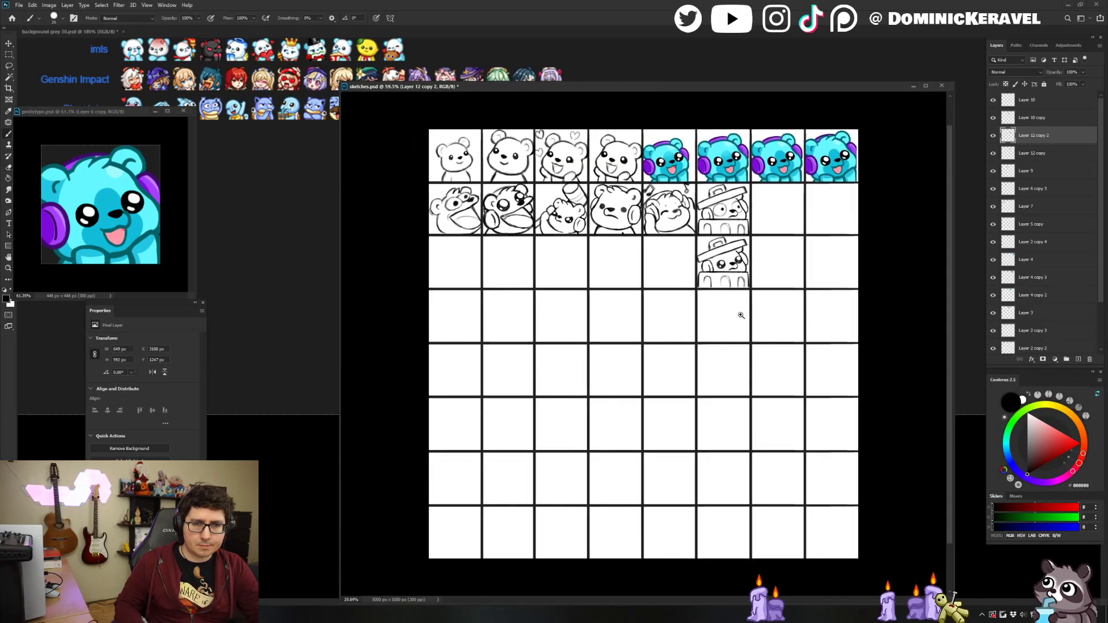
Touch up the lines around the copied bear's right-hand eye and cheek, then save the document.
{"action": "key", "text": "v"}
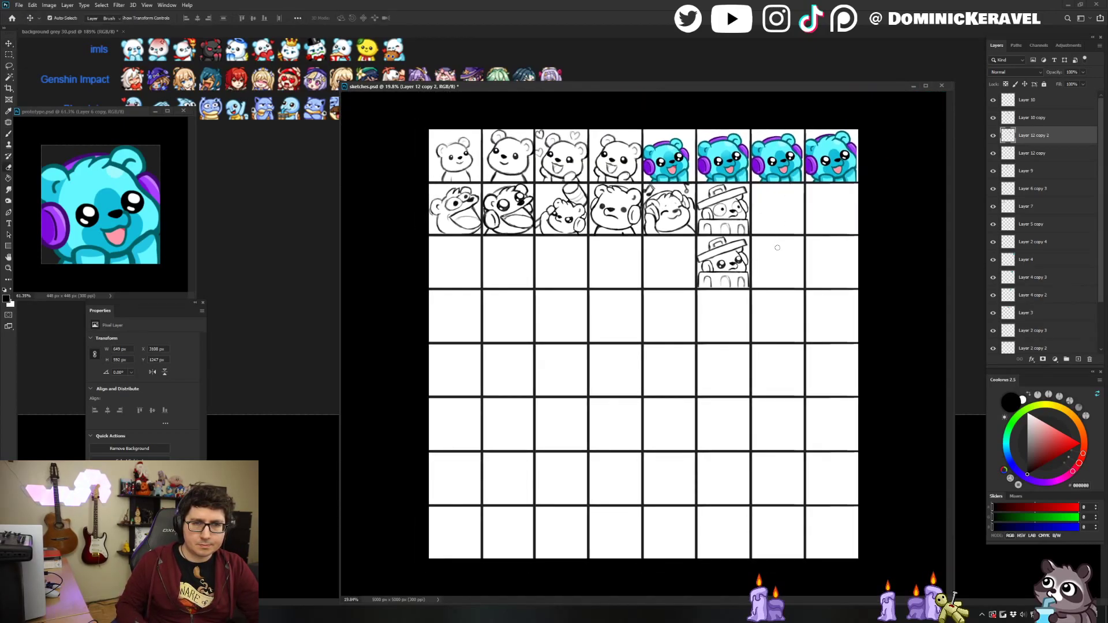
{"action": "scroll", "coordinate": [777, 217], "scroll_direction": "up", "scroll_amount": 2}
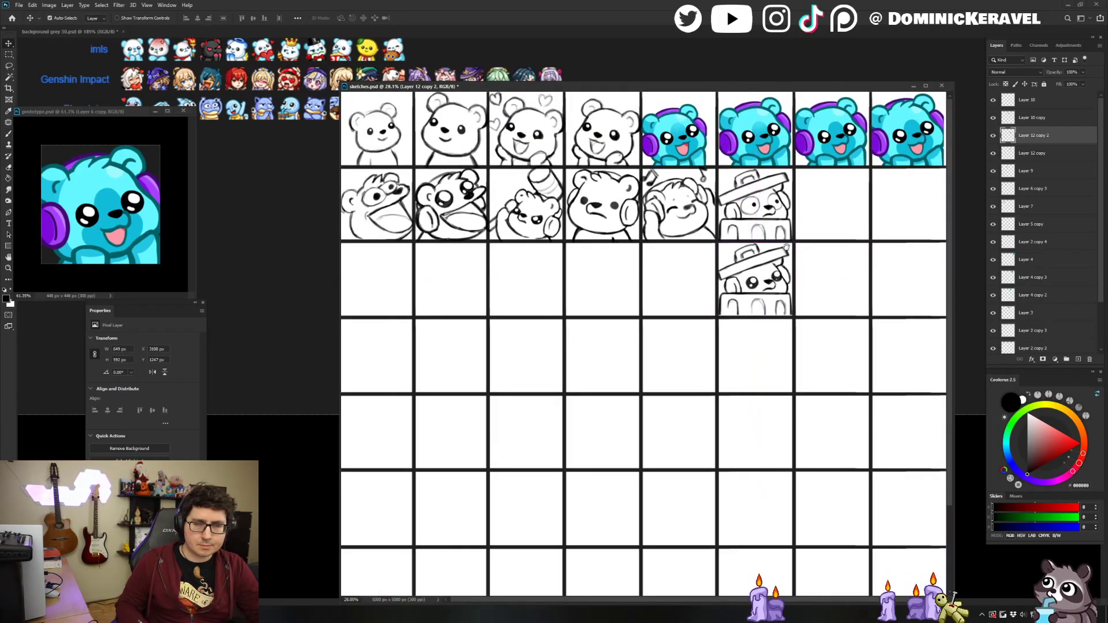
{"action": "scroll", "coordinate": [808, 277], "scroll_direction": "up", "scroll_amount": 3}
{"action": "key", "text": "b"}
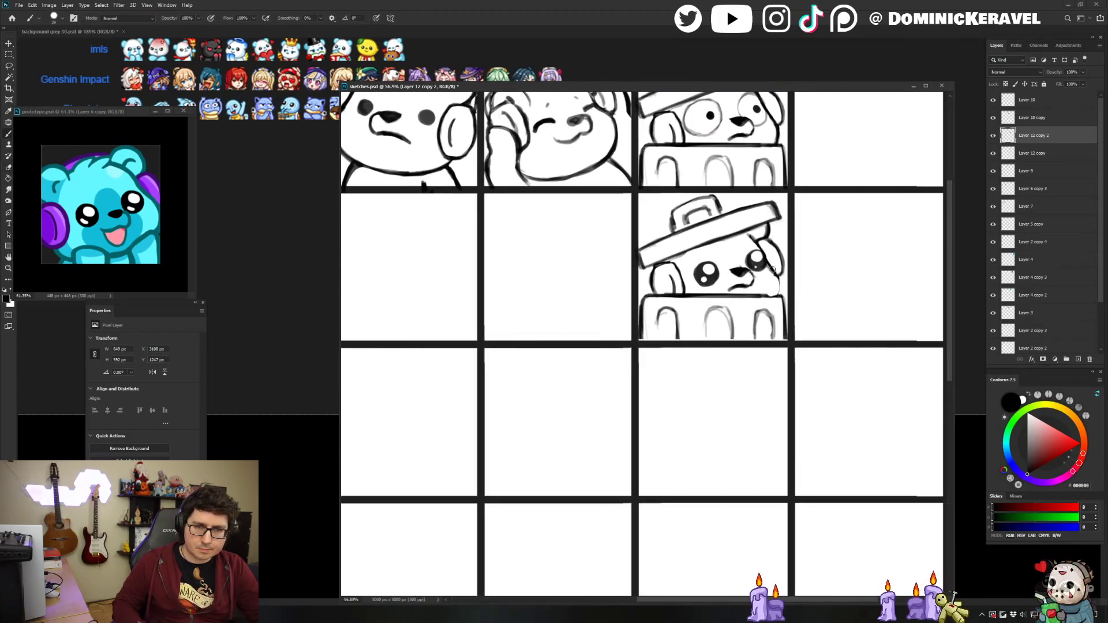
{"action": "key", "text": "v"}
{"action": "mouse_move", "coordinate": [768, 205]}
{"action": "left_mouse_down"}
{"action": "mouse_move", "coordinate": [736, 324]}
{"action": "mouse_move", "coordinate": [705, 355]}
{"action": "left_mouse_up"}
{"action": "scroll", "coordinate": [742, 358], "scroll_direction": "down", "scroll_amount": 3}
{"action": "scroll", "coordinate": [742, 358], "scroll_direction": "up", "scroll_amount": 4}
{"action": "scroll", "coordinate": [747, 358], "scroll_direction": "up", "scroll_amount": 2}
{"action": "key", "text": "b"}
{"action": "key", "text": "v"}
{"action": "scroll", "coordinate": [750, 323], "scroll_direction": "down", "scroll_amount": 3}
{"action": "key", "text": "ctrl+s"}
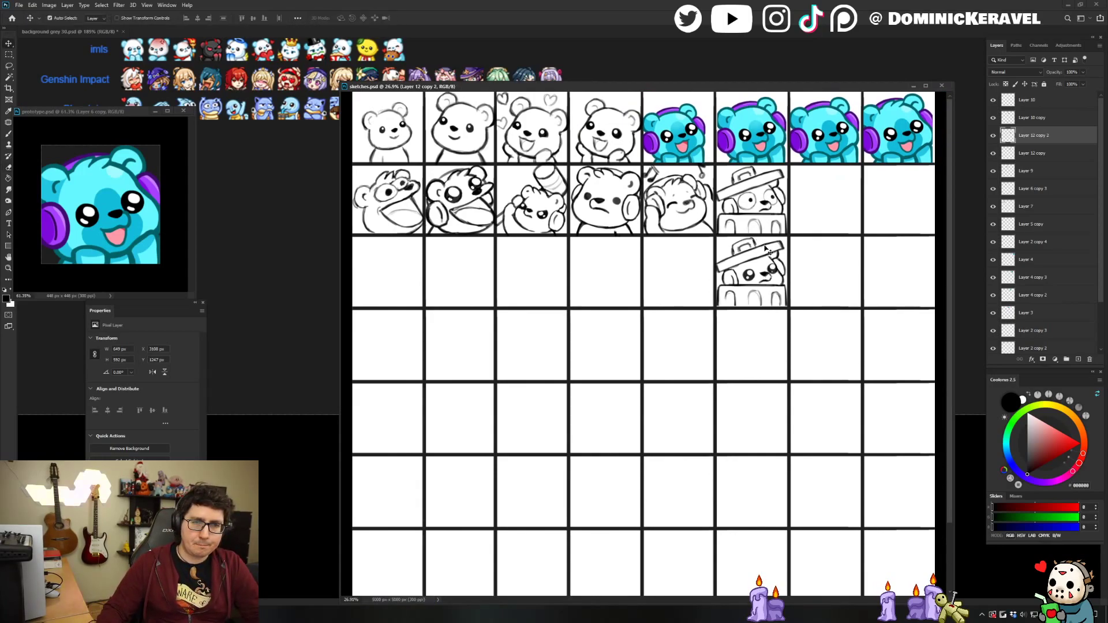
Lasso the copied trash can's lid, shift it slightly up off the bear's head and deselect it.
{"action": "scroll", "coordinate": [645, 252], "scroll_direction": "up", "scroll_amount": 8}
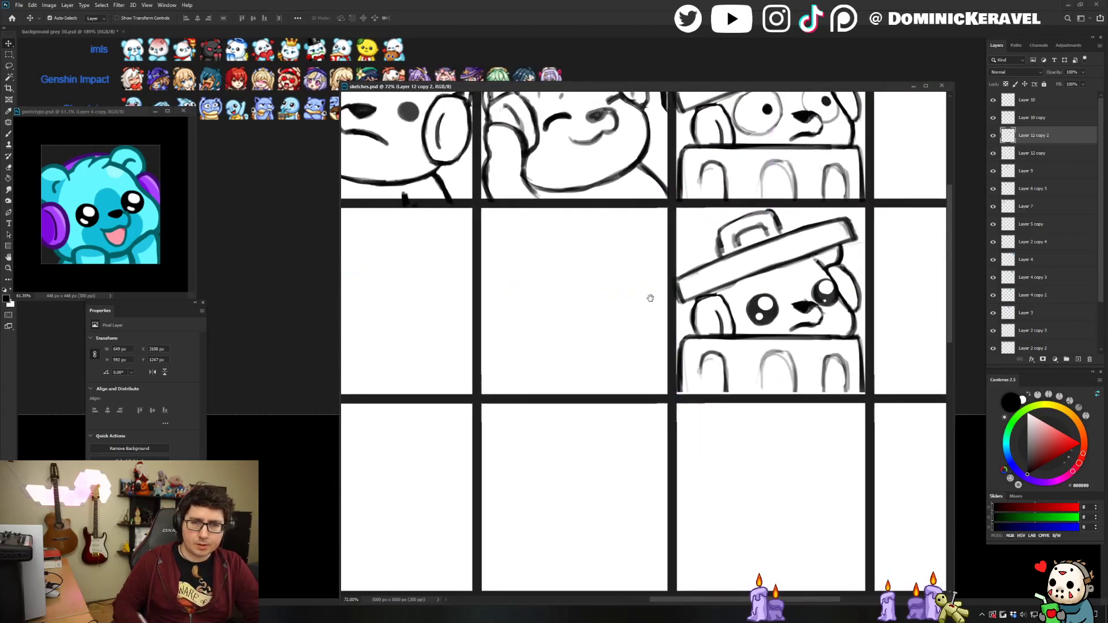
{"action": "key", "text": "b"}
{"action": "mouse_move", "coordinate": [575, 336]}
{"action": "left_mouse_down"}
{"action": "mouse_move", "coordinate": [588, 373]}
{"action": "mouse_move", "coordinate": [621, 349]}
{"action": "mouse_move", "coordinate": [633, 372]}
{"action": "mouse_move", "coordinate": [604, 378]}
{"action": "left_mouse_up"}
{"action": "key", "text": "v"}
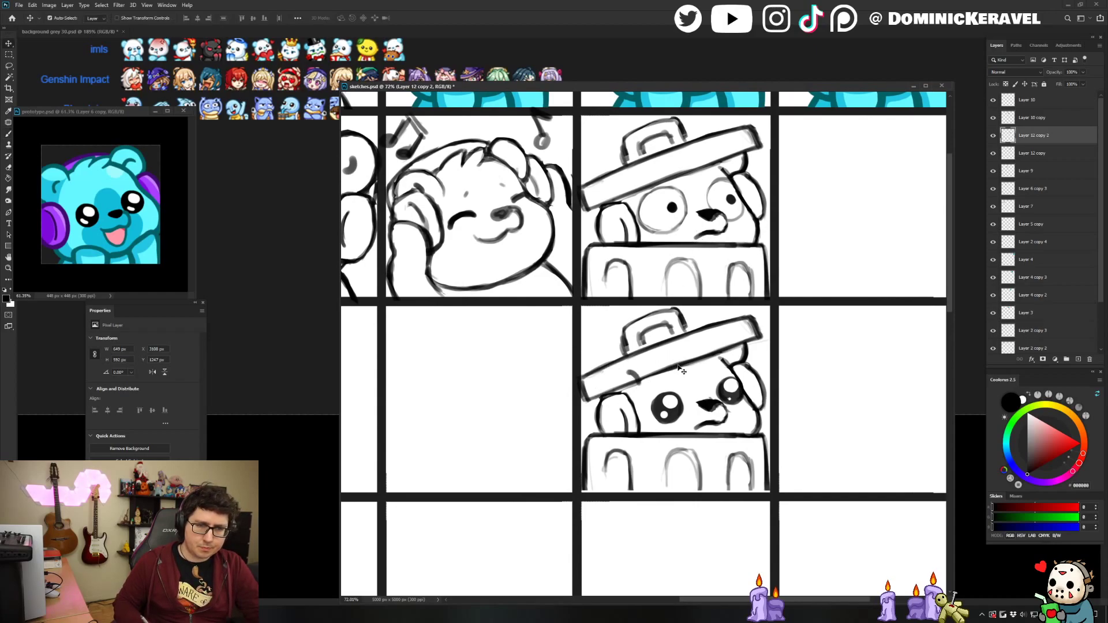
{"action": "key", "text": "l"}
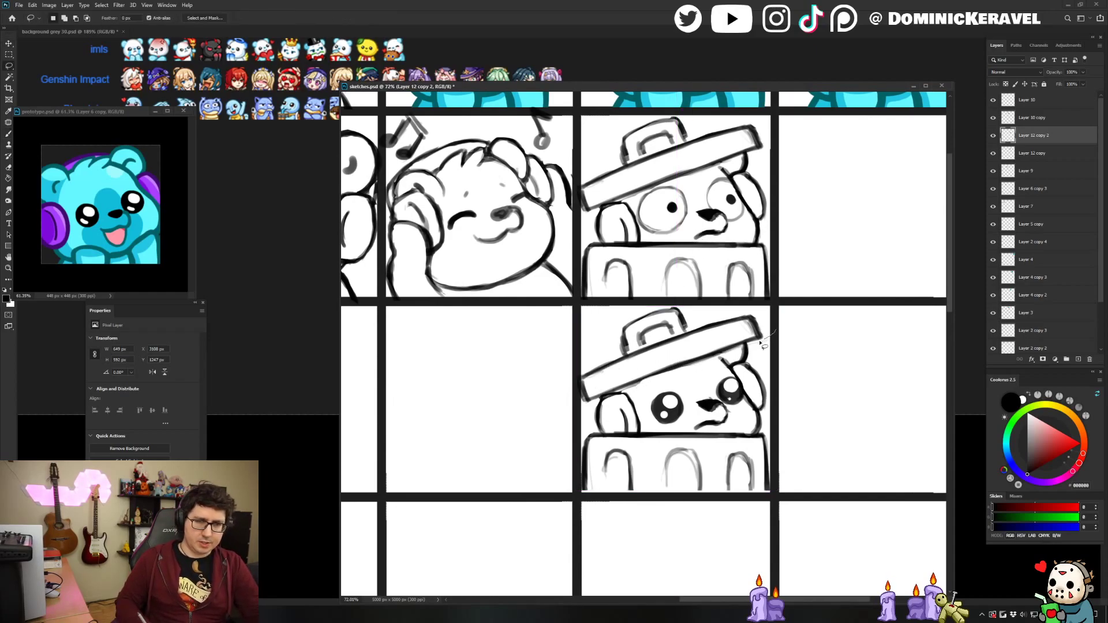
{"action": "mouse_move", "coordinate": [622, 397]}
{"action": "left_mouse_down"}
{"action": "mouse_move", "coordinate": [767, 256]}
{"action": "mouse_move", "coordinate": [817, 306]}
{"action": "mouse_move", "coordinate": [808, 326]}
{"action": "mouse_move", "coordinate": [754, 332]}
{"action": "left_mouse_up"}
{"action": "key", "text": "ctrl+d"}
Erase the leftover lines beneath the raised lid and sketch the bear's two ears and head outline under its edge.
{"action": "key", "text": "b"}
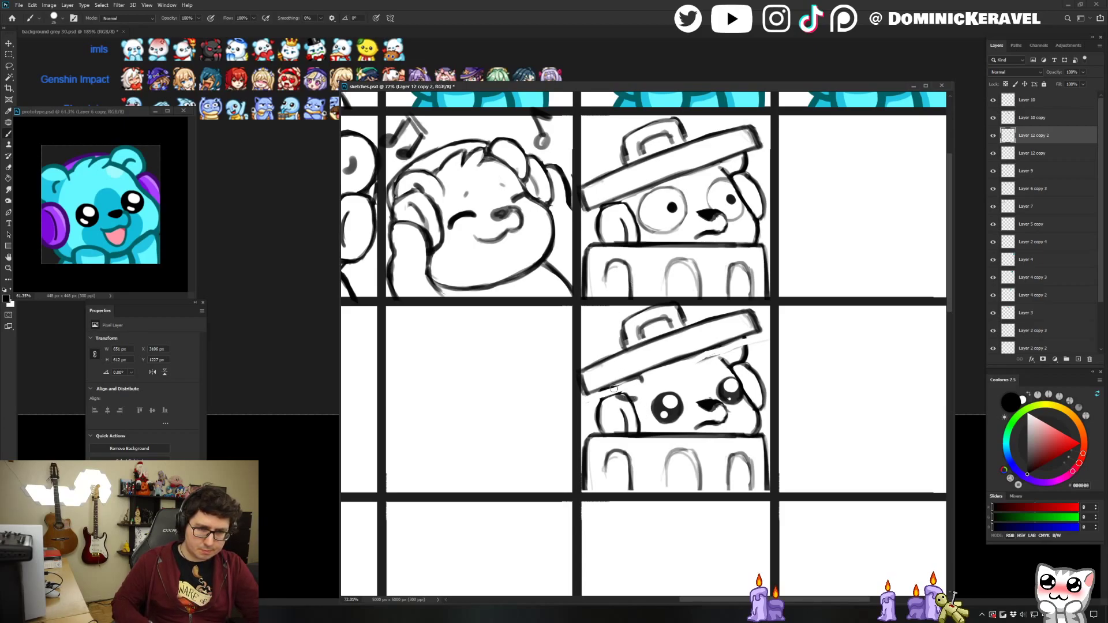
{"action": "key", "text": "e"}
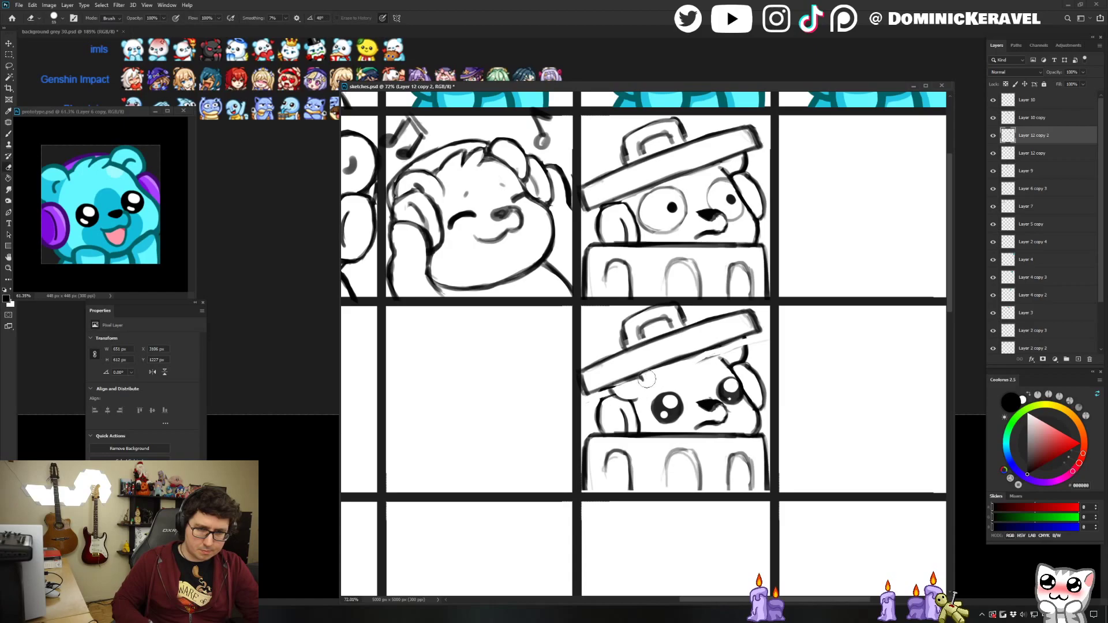
{"action": "key", "text": "b"}
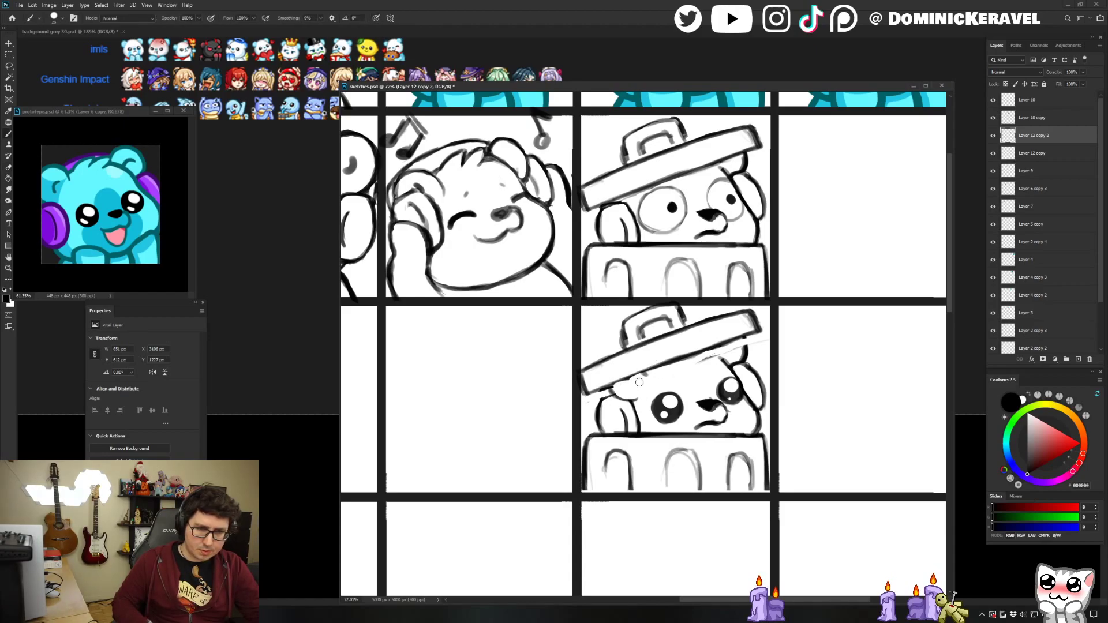
{"action": "mouse_move", "coordinate": [612, 386]}
{"action": "left_mouse_down"}
{"action": "mouse_move", "coordinate": [733, 328]}
{"action": "mouse_move", "coordinate": [749, 333]}
{"action": "mouse_move", "coordinate": [731, 343]}
{"action": "mouse_move", "coordinate": [748, 349]}
{"action": "mouse_move", "coordinate": [737, 342]}
{"action": "mouse_move", "coordinate": [738, 360]}
{"action": "mouse_move", "coordinate": [714, 357]}
{"action": "mouse_move", "coordinate": [751, 344]}
{"action": "mouse_move", "coordinate": [735, 346]}
{"action": "mouse_move", "coordinate": [738, 363]}
{"action": "mouse_move", "coordinate": [766, 342]}
{"action": "left_mouse_up"}
{"action": "key", "text": "e"}
{"action": "key", "text": "b"}
{"action": "key", "text": "e"}
{"action": "key", "text": "b"}
{"action": "key", "text": "e"}
{"action": "key", "text": "b"}
{"action": "key", "text": "e"}
{"action": "key", "text": "b"}
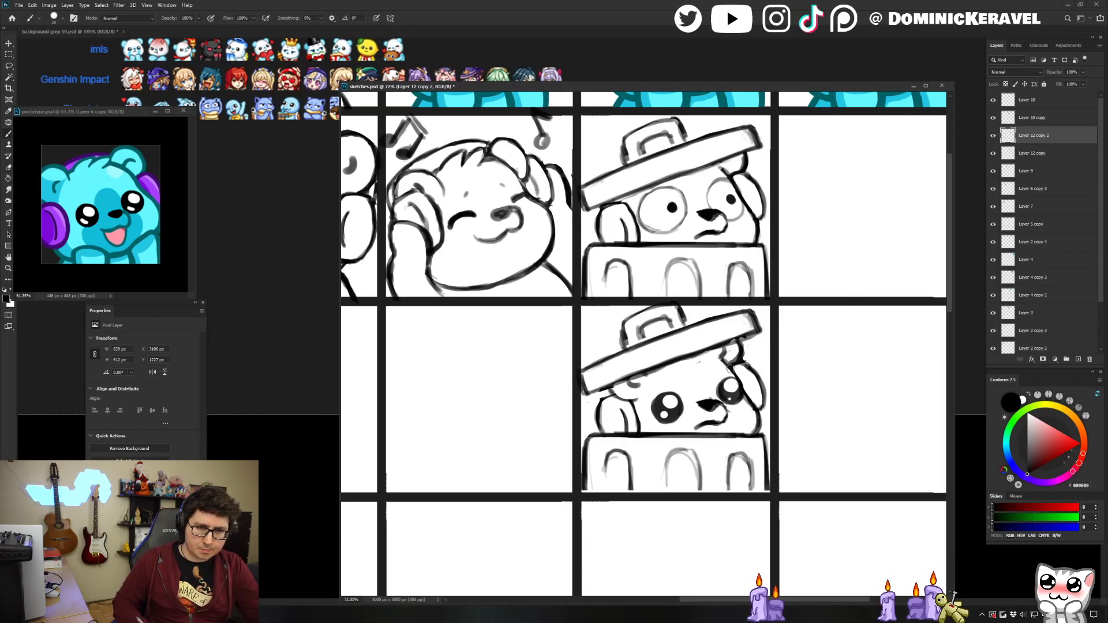
{"action": "key", "text": "e"}
{"action": "key", "text": "b"}
{"action": "mouse_move", "coordinate": [731, 366]}
{"action": "left_mouse_down"}
{"action": "mouse_move", "coordinate": [737, 382]}
{"action": "mouse_move", "coordinate": [693, 394]}
{"action": "left_mouse_up"}
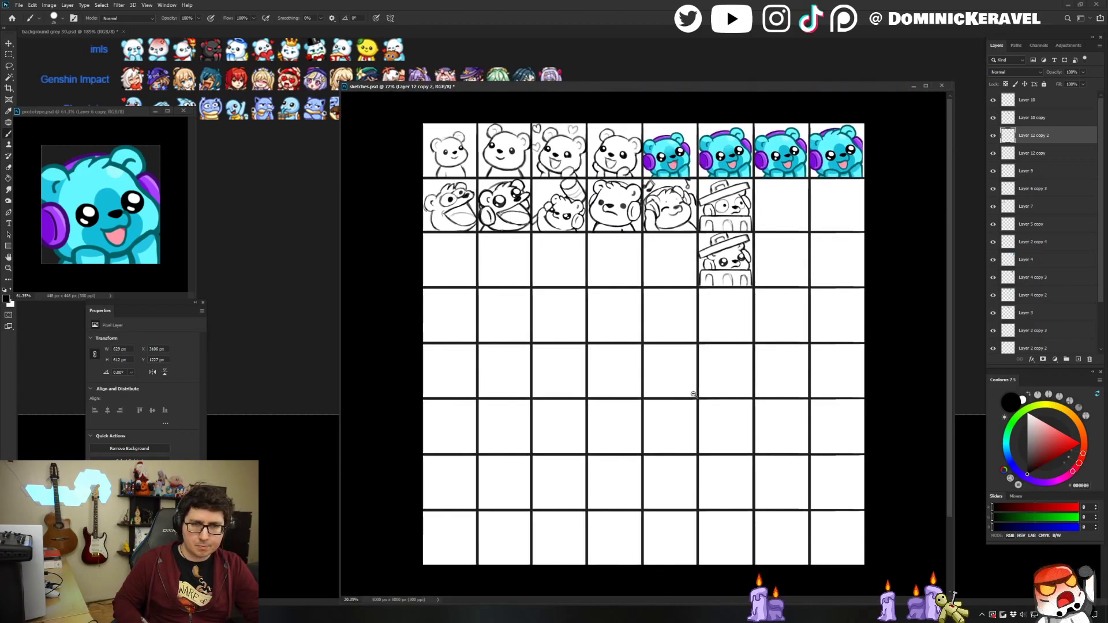
Examine the copied trash can bear up close and alongside the other emotes on the sheet.
{"action": "scroll", "coordinate": [694, 390], "scroll_direction": "up", "scroll_amount": 3}
{"action": "scroll", "coordinate": [787, 277], "scroll_direction": "up", "scroll_amount": 2}
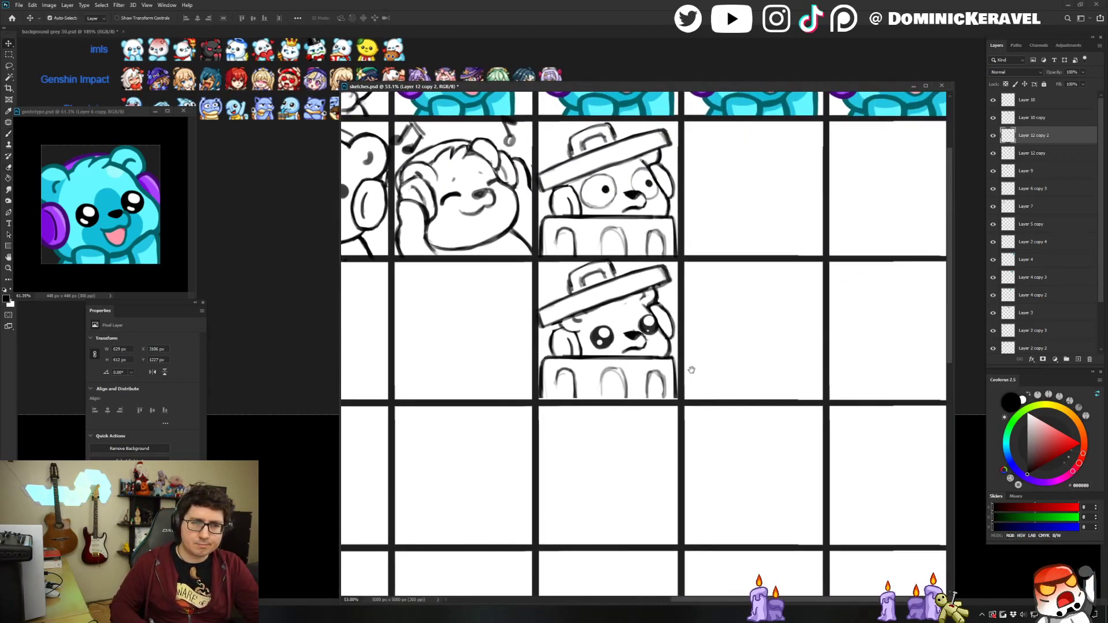
{"action": "key", "text": "e"}
{"action": "scroll", "coordinate": [577, 404], "scroll_direction": "down", "scroll_amount": 2}
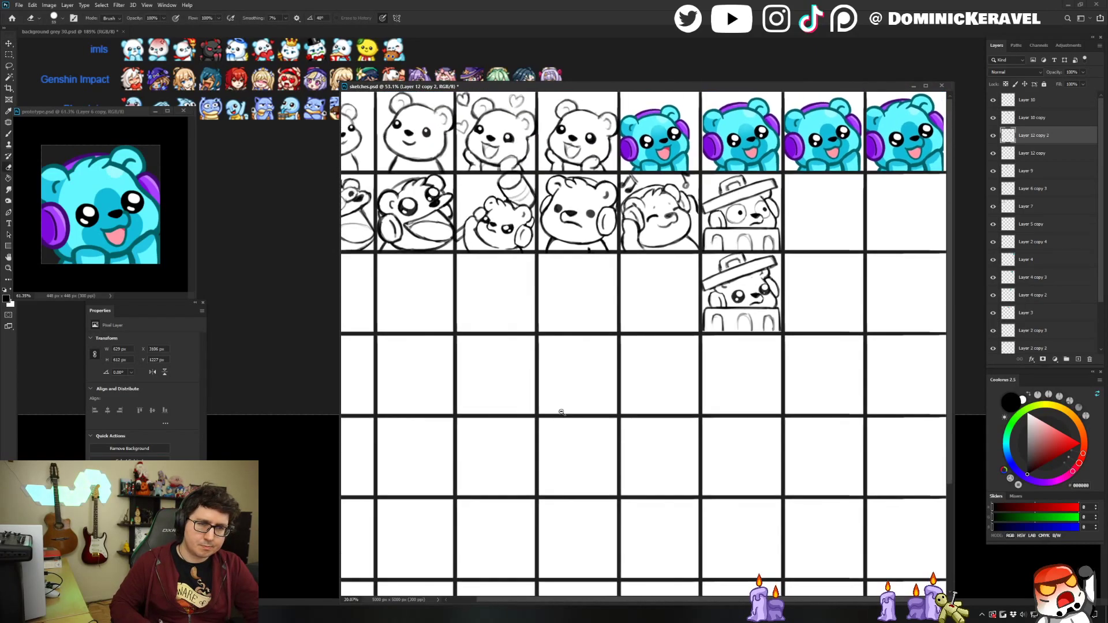
{"action": "key", "text": "v"}
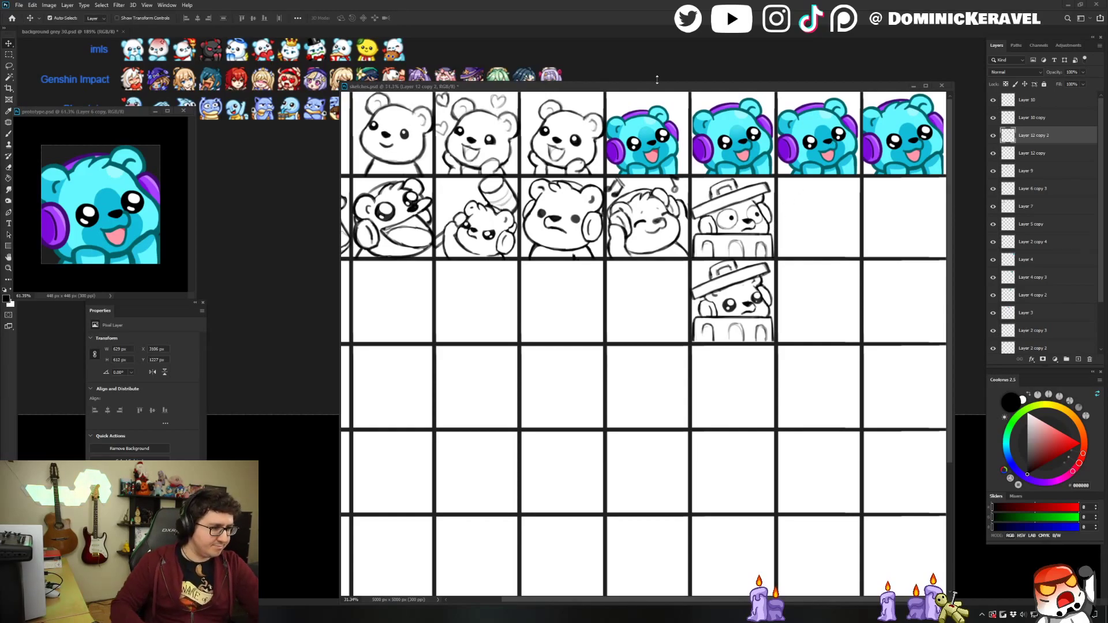
{"action": "left_click_drag", "start_coordinate": [730, 87], "coordinate": [716, 81]}
{"action": "key", "text": "e"}
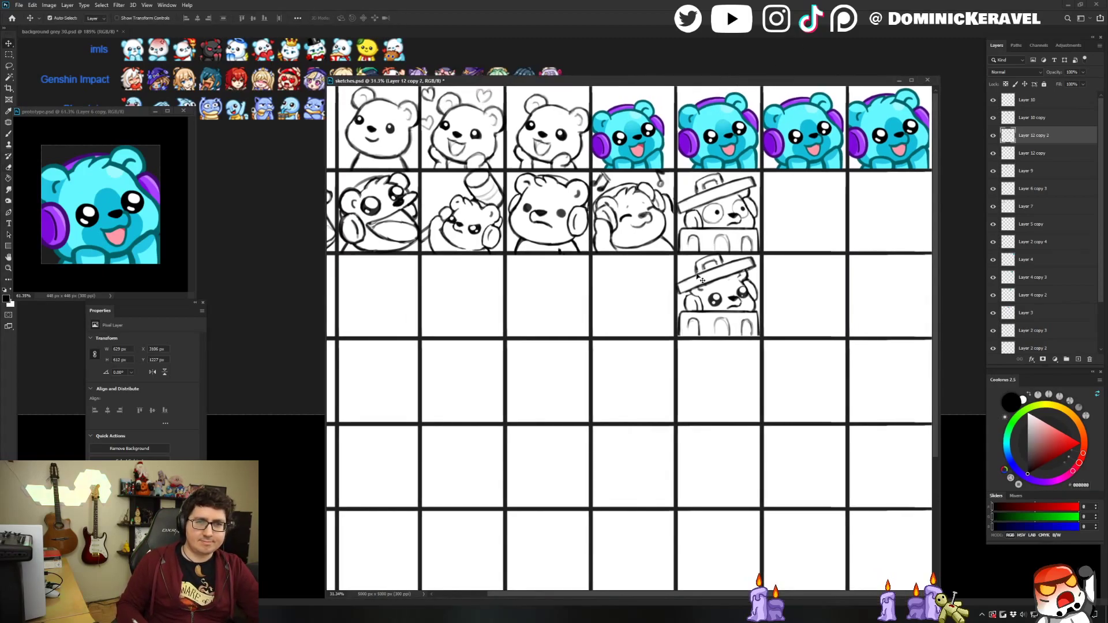
{"action": "scroll", "coordinate": [694, 292], "scroll_direction": "up", "scroll_amount": 2}
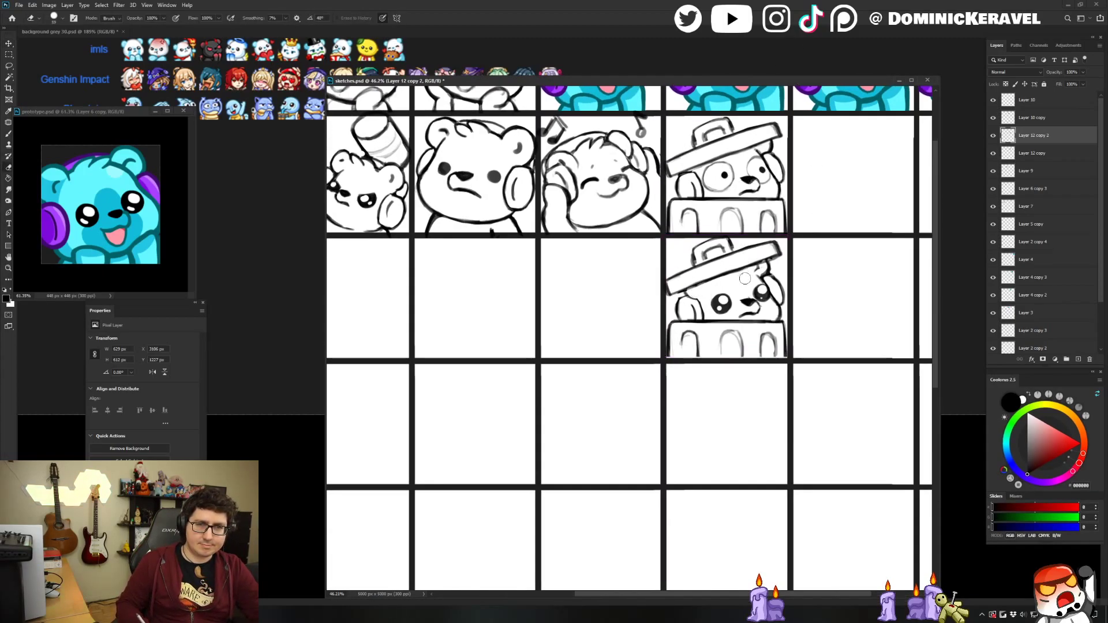
{"action": "scroll", "coordinate": [742, 279], "scroll_direction": "down", "scroll_amount": 3}
{"action": "key", "text": "v"}
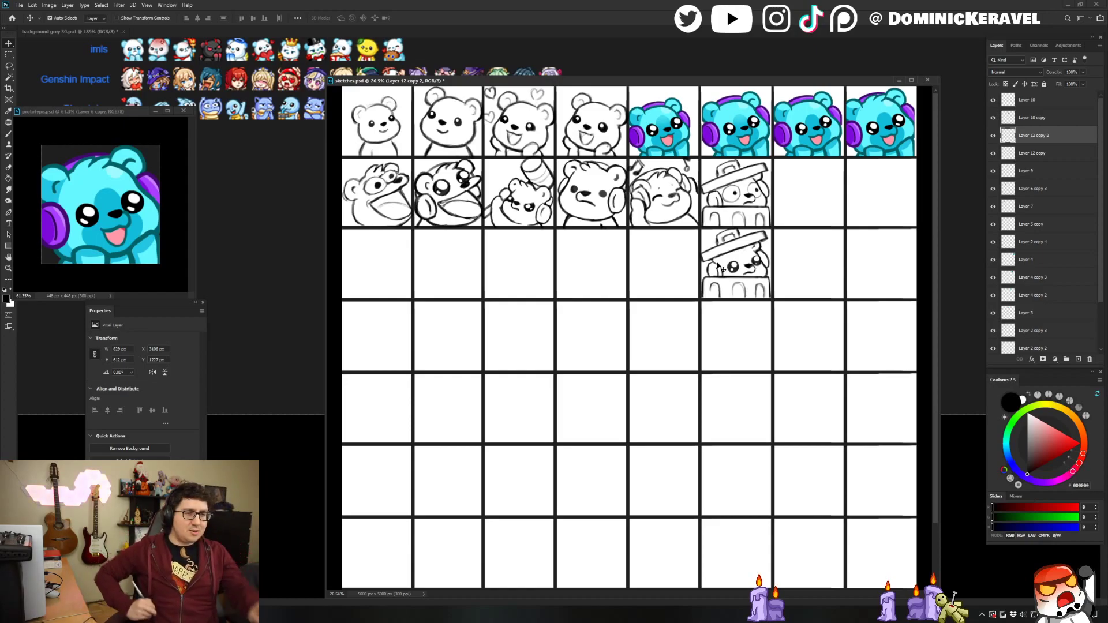
{"action": "left_click_drag", "start_coordinate": [608, 77], "coordinate": [591, 76]}
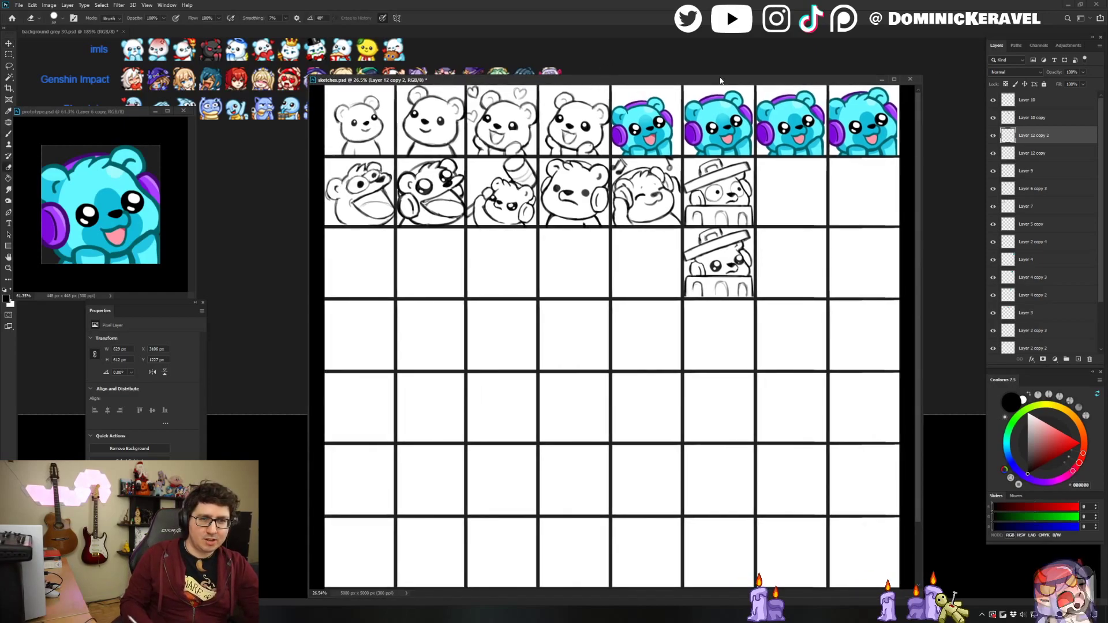
{"action": "left_click_drag", "start_coordinate": [543, 248], "coordinate": [583, 248]}
{"action": "left_click_drag", "start_coordinate": [583, 248], "coordinate": [456, 323]}
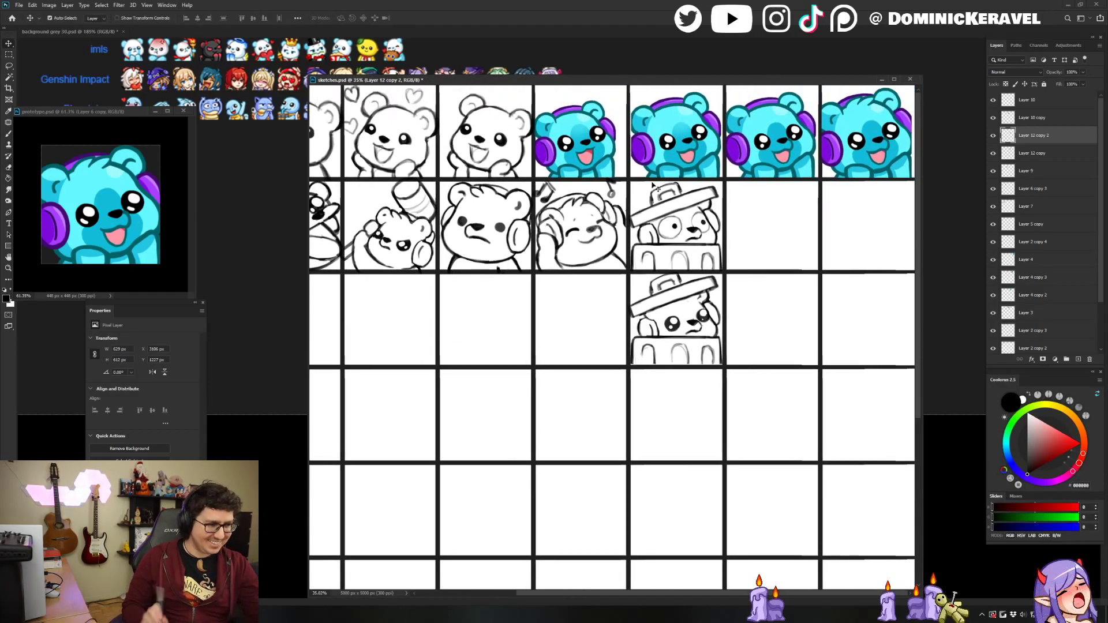
{"action": "scroll", "coordinate": [623, 283], "scroll_direction": "up", "scroll_amount": 2}
{"action": "key", "text": "e"}
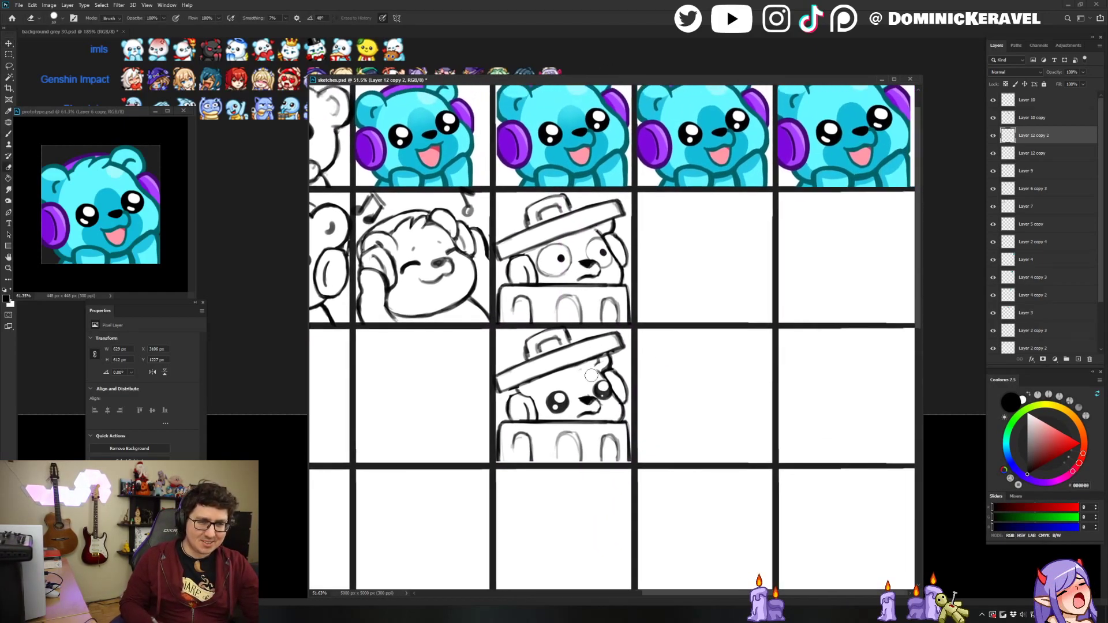
{"action": "key", "text": "b"}
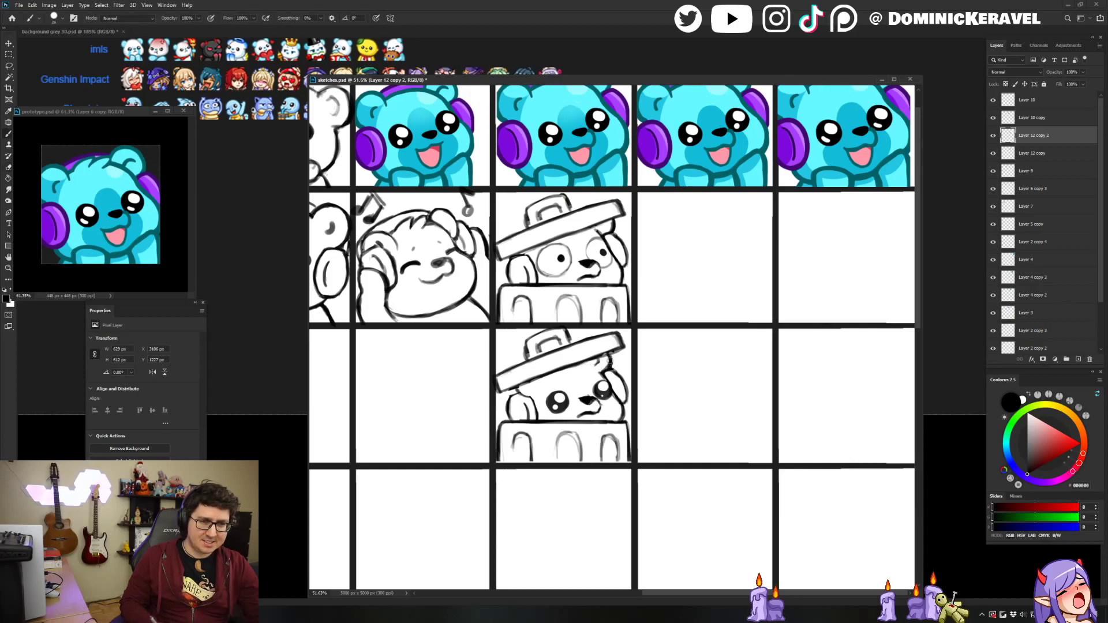
{"action": "key", "text": "v"}
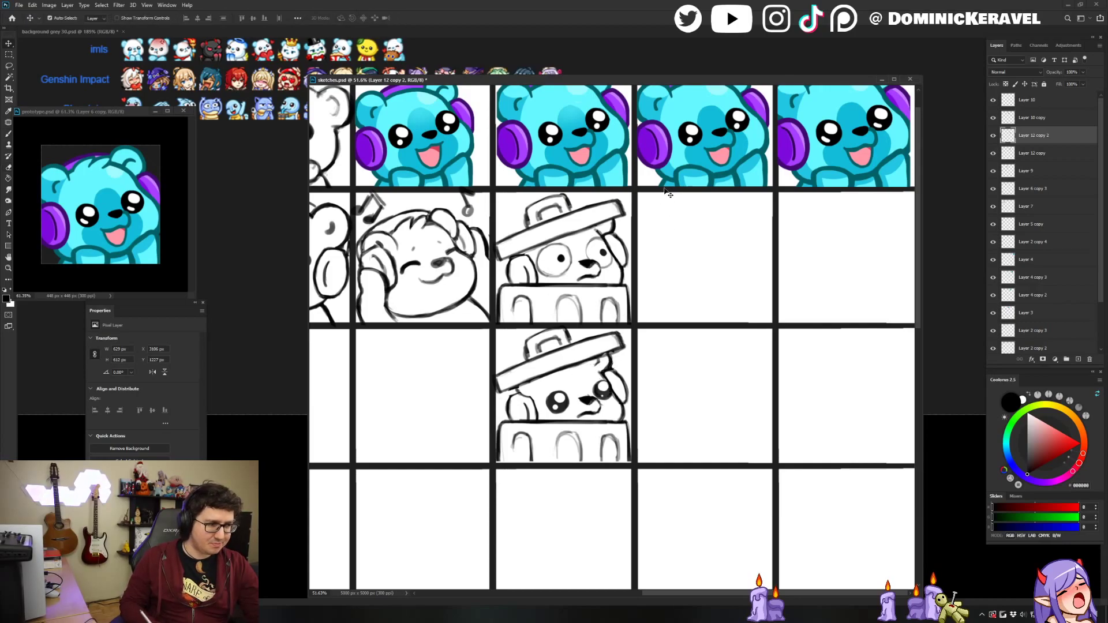
{"action": "key", "text": "b"}
{"action": "key", "text": "v"}
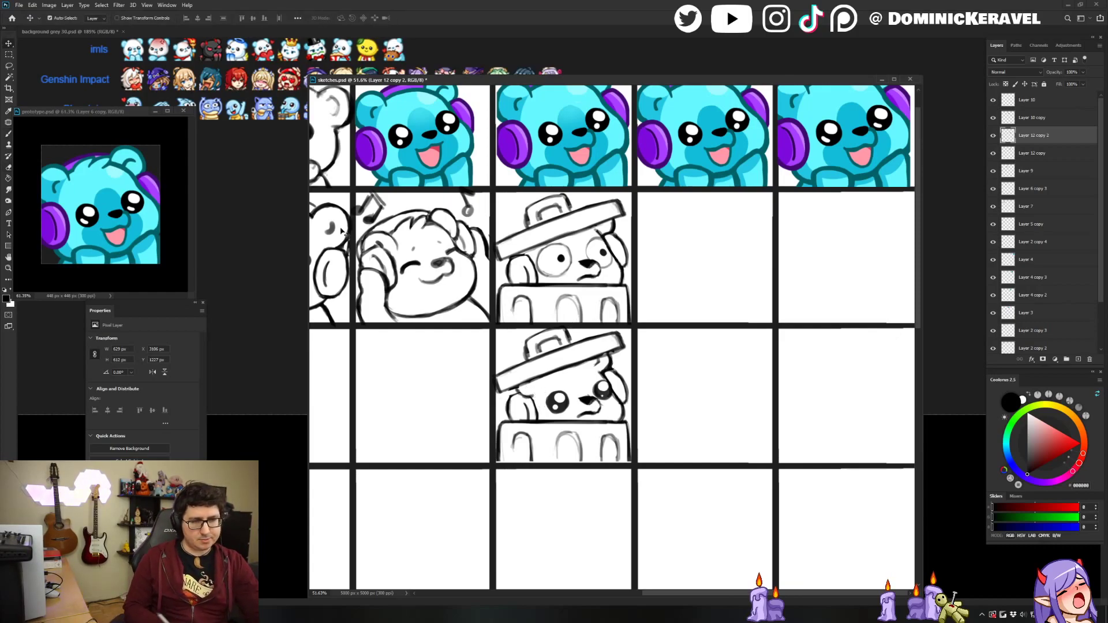
{"action": "mouse_move", "coordinate": [386, 84]}
{"action": "left_mouse_down"}
{"action": "mouse_move", "coordinate": [414, 97]}
{"action": "mouse_move", "coordinate": [402, 97]}
{"action": "mouse_move", "coordinate": [601, 131]}
{"action": "mouse_move", "coordinate": [395, 103]}
{"action": "left_mouse_up"}
{"action": "key", "text": "e"}
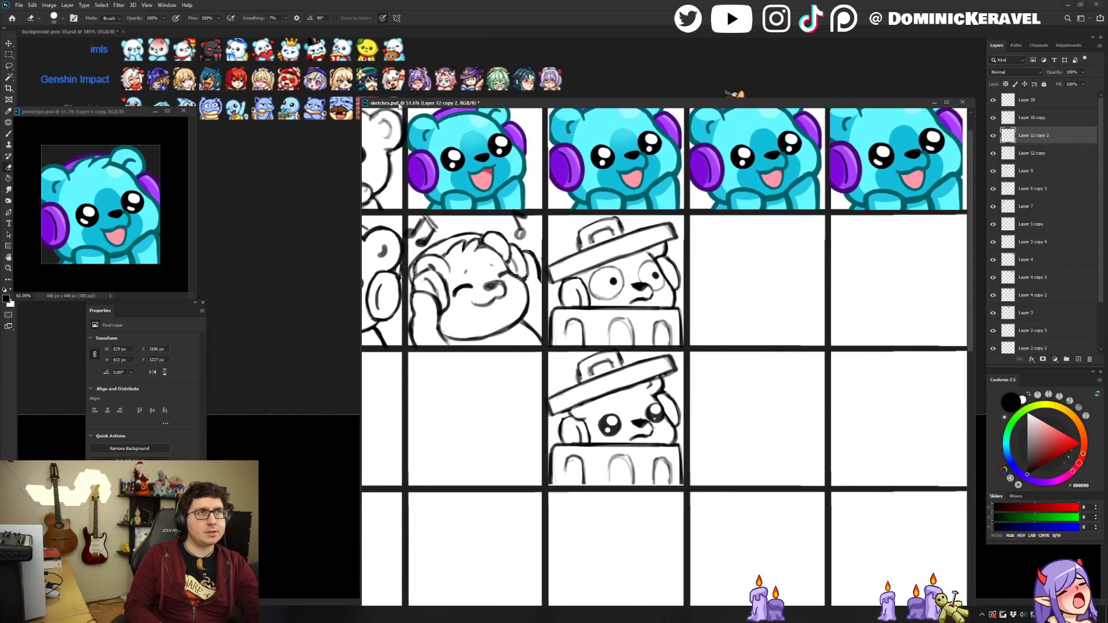
{"action": "key", "text": "v"}
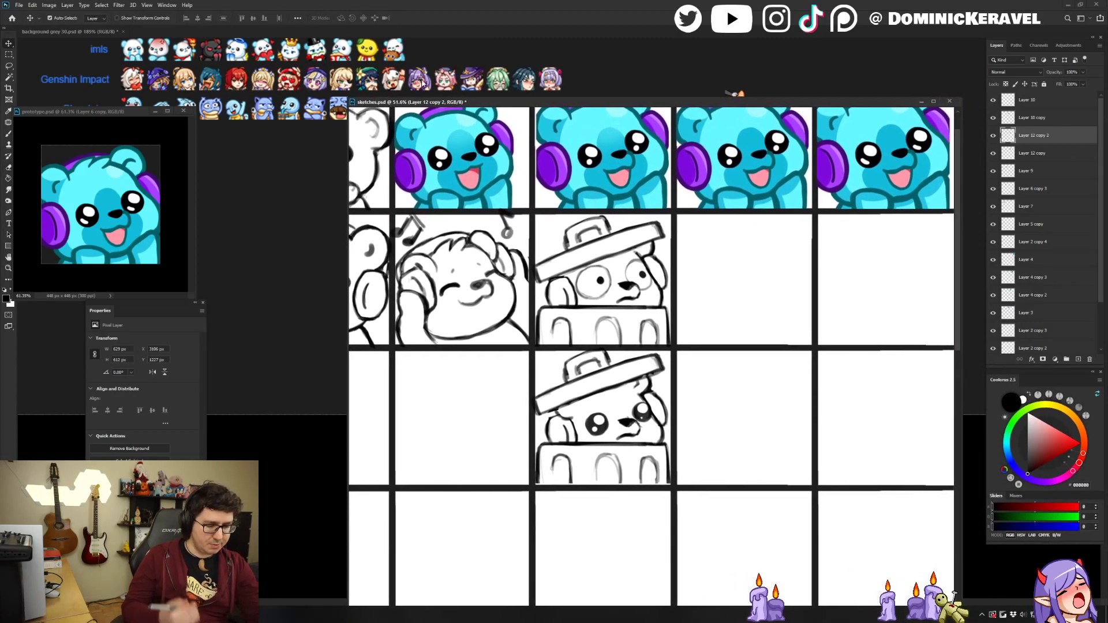
{"action": "left_click_drag", "start_coordinate": [557, 102], "coordinate": [542, 91]}
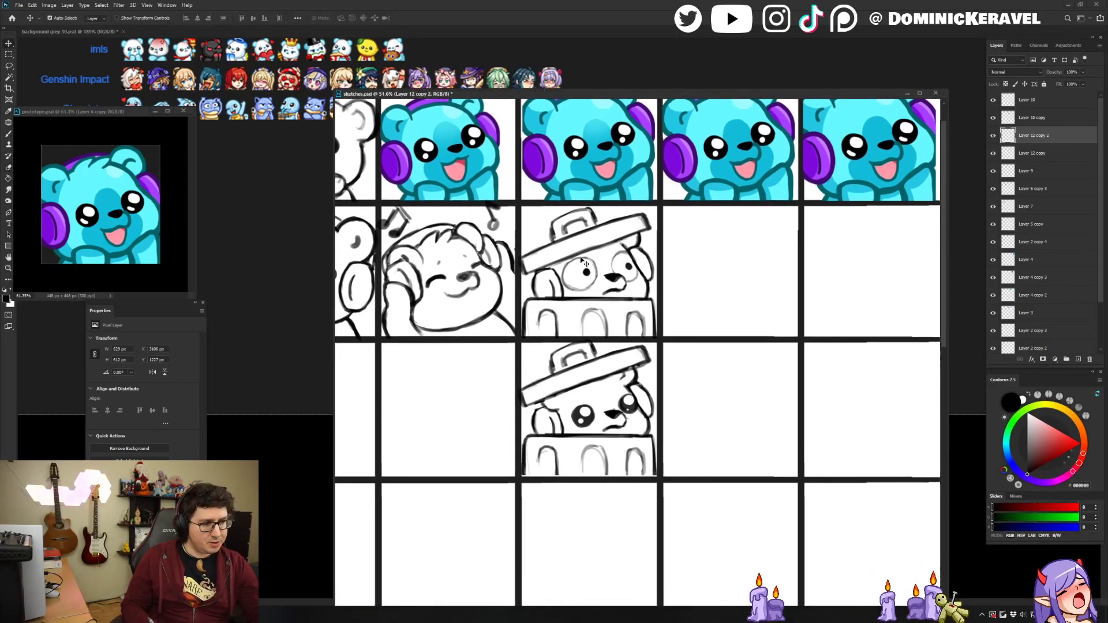
{"action": "left_click_drag", "start_coordinate": [555, 94], "coordinate": [542, 84]}
{"action": "key", "text": "e"}
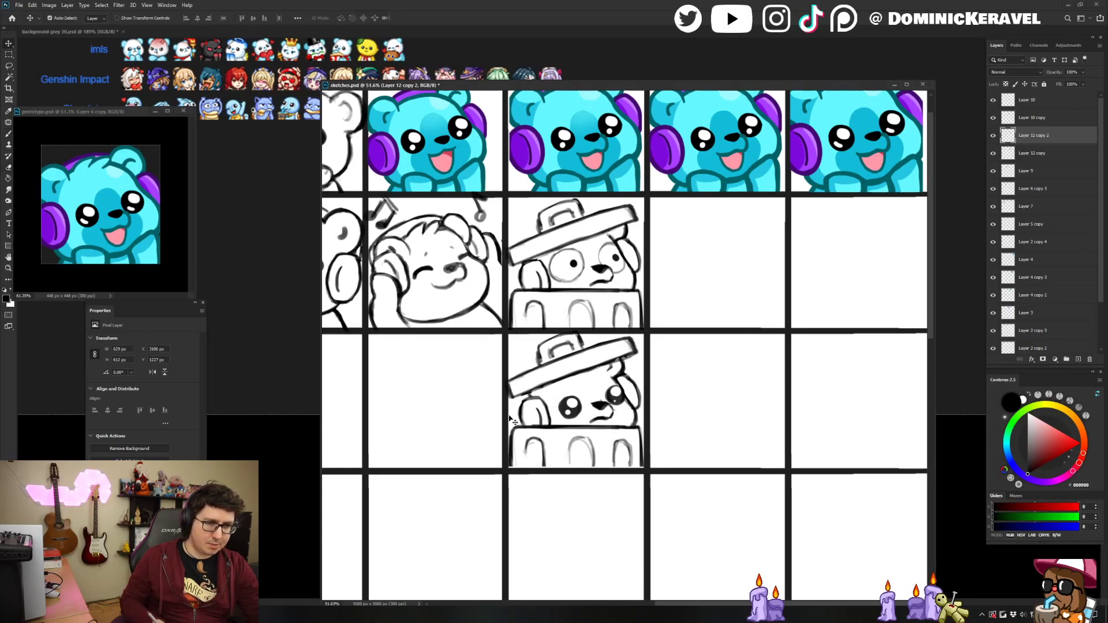
{"action": "key", "text": "v"}
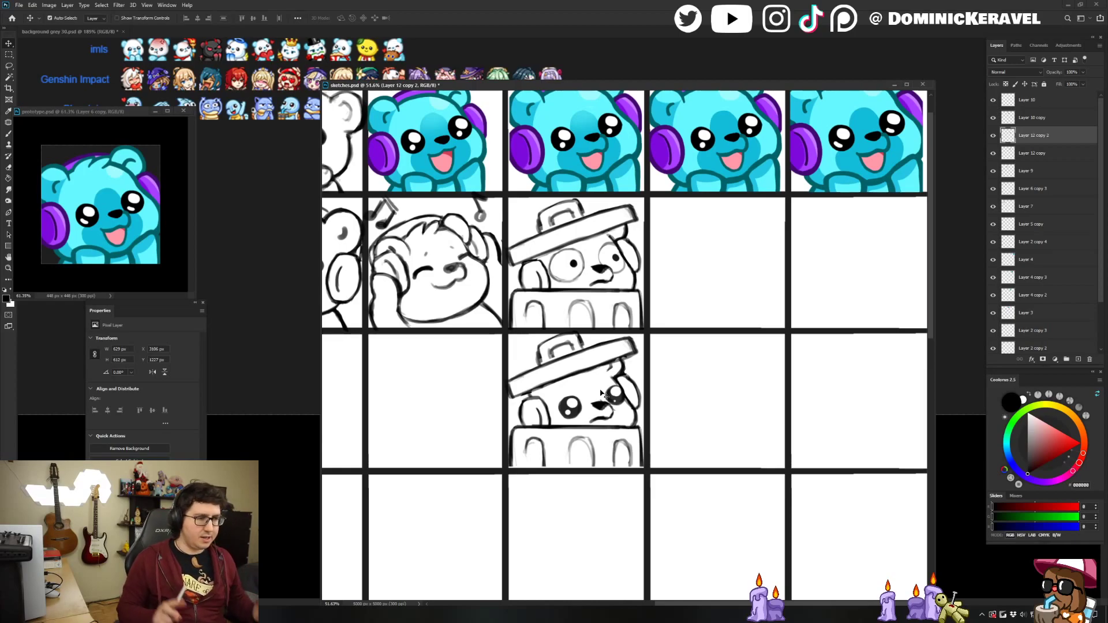
{"action": "left_click_drag", "start_coordinate": [517, 88], "coordinate": [508, 84]}
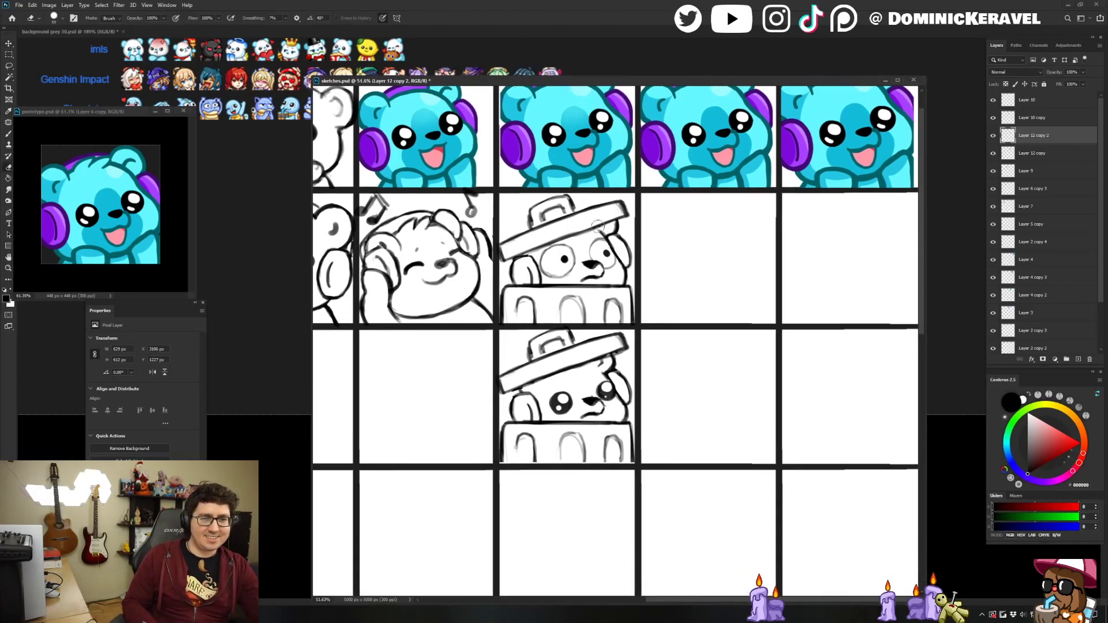
{"action": "key", "text": "b"}
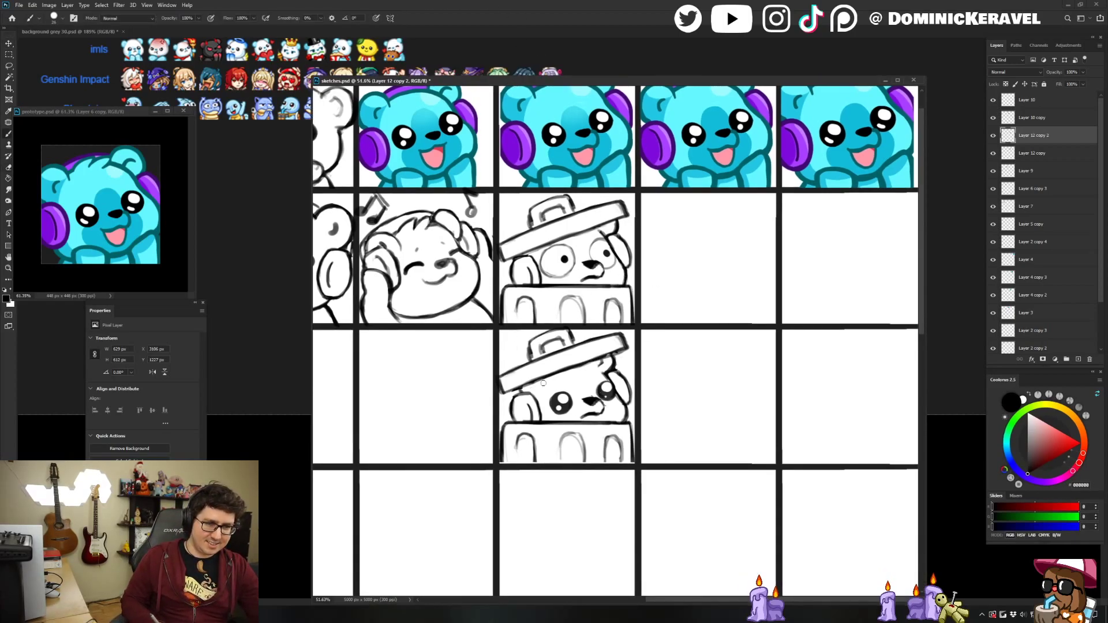
{"action": "key", "text": "ctrl+z"}
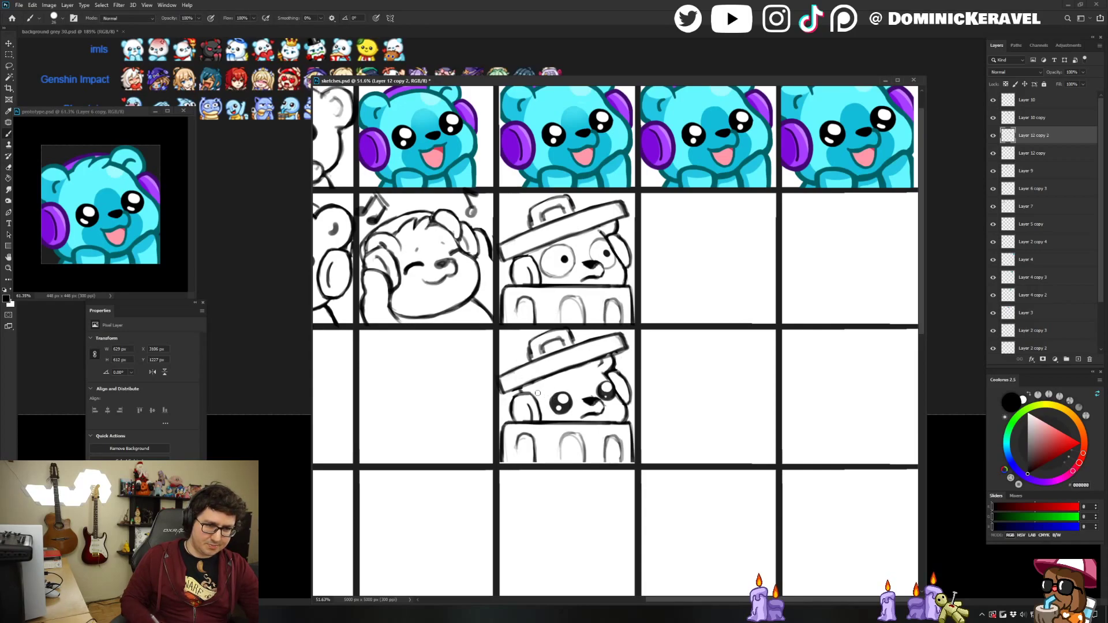
{"action": "key", "text": "e"}
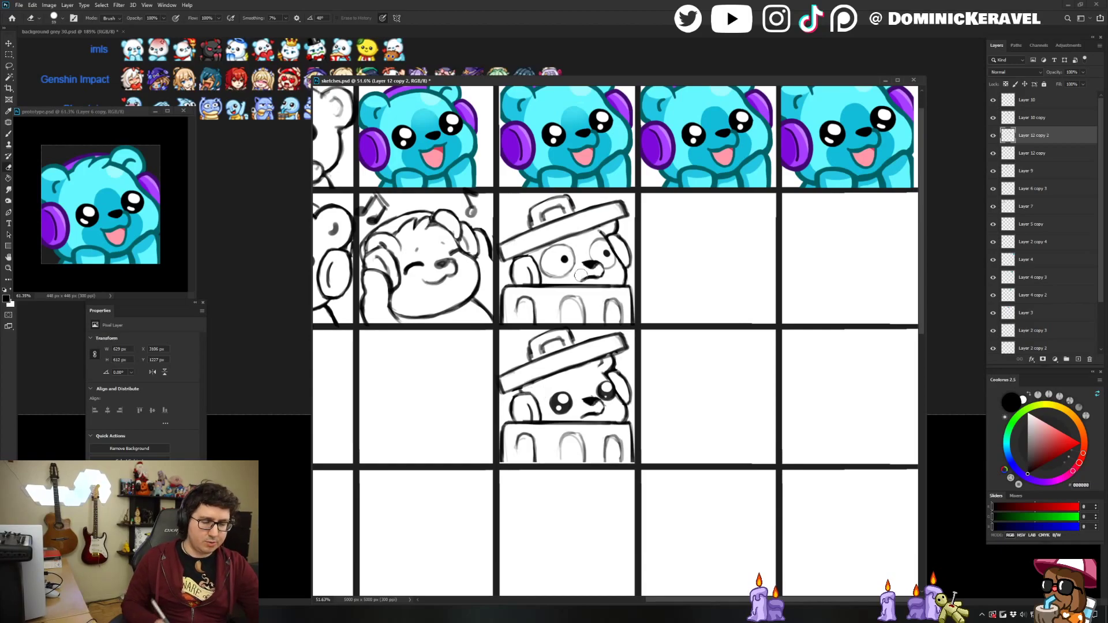
{"action": "key", "text": "b"}
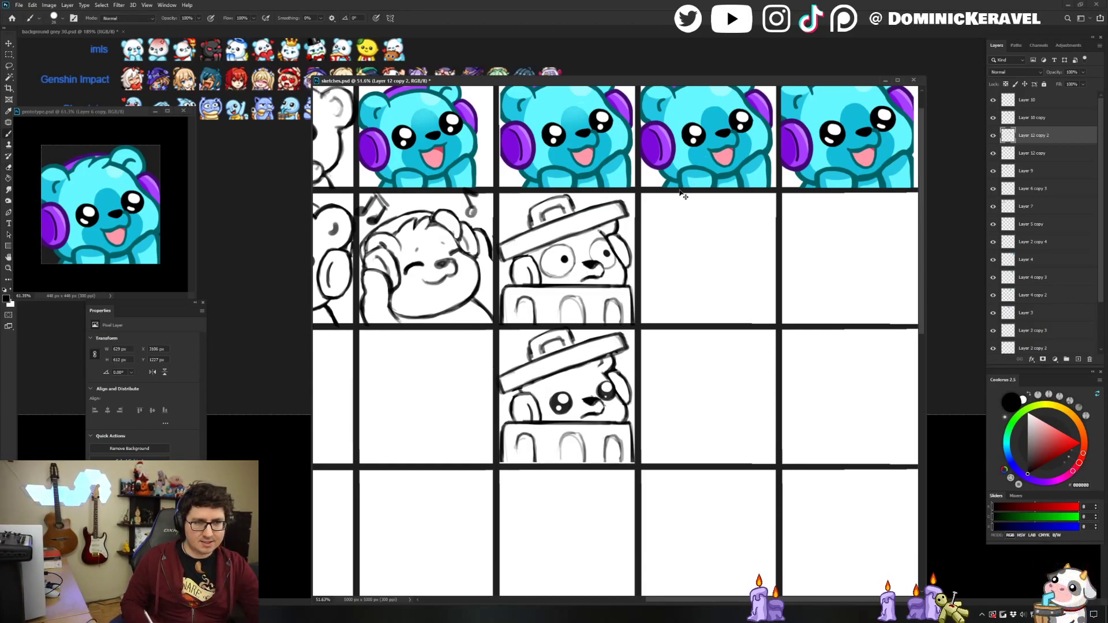
Clean up and redraw the rounded ear shape at the left-hand side of the copied bear's head, then save the document.
{"action": "mouse_move", "coordinate": [724, 277]}
{"action": "left_mouse_down"}
{"action": "mouse_move", "coordinate": [619, 309]}
{"action": "mouse_move", "coordinate": [669, 270]}
{"action": "left_mouse_up"}
{"action": "key", "text": "e"}
{"action": "left_click_drag", "start_coordinate": [728, 238], "coordinate": [755, 247]}
{"action": "left_click_drag", "start_coordinate": [669, 254], "coordinate": [626, 340]}
{"action": "key", "text": "b"}
{"action": "scroll", "coordinate": [601, 353], "scroll_direction": "up", "scroll_amount": 1}
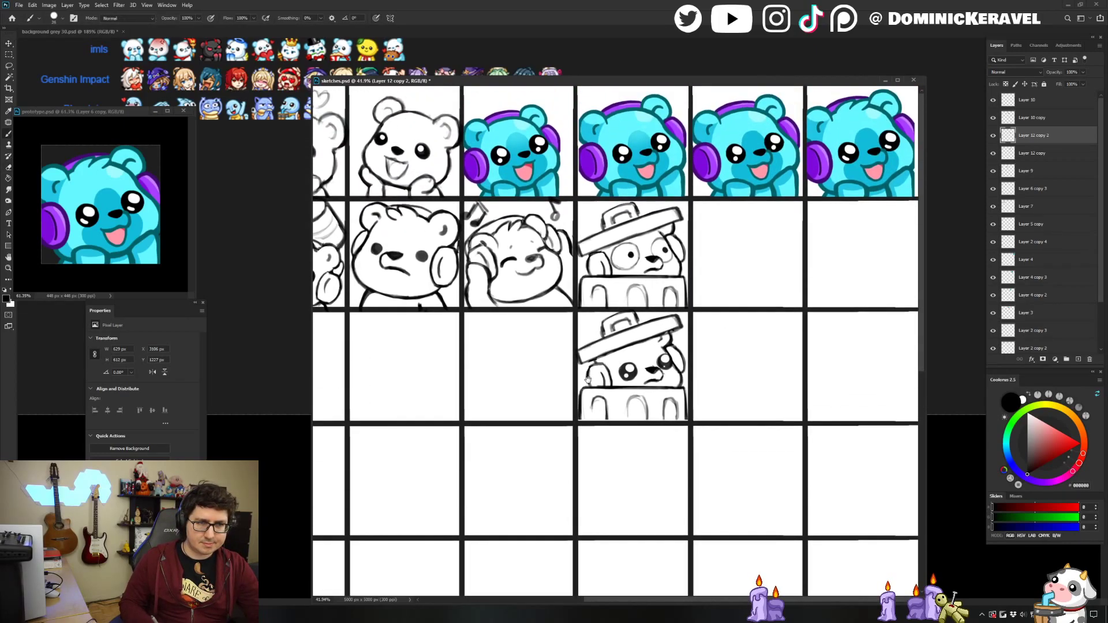
{"action": "scroll", "coordinate": [597, 367], "scroll_direction": "up", "scroll_amount": 1}
{"action": "mouse_move", "coordinate": [597, 368]}
{"action": "left_mouse_down"}
{"action": "mouse_move", "coordinate": [555, 424]}
{"action": "mouse_move", "coordinate": [534, 421]}
{"action": "left_mouse_up"}
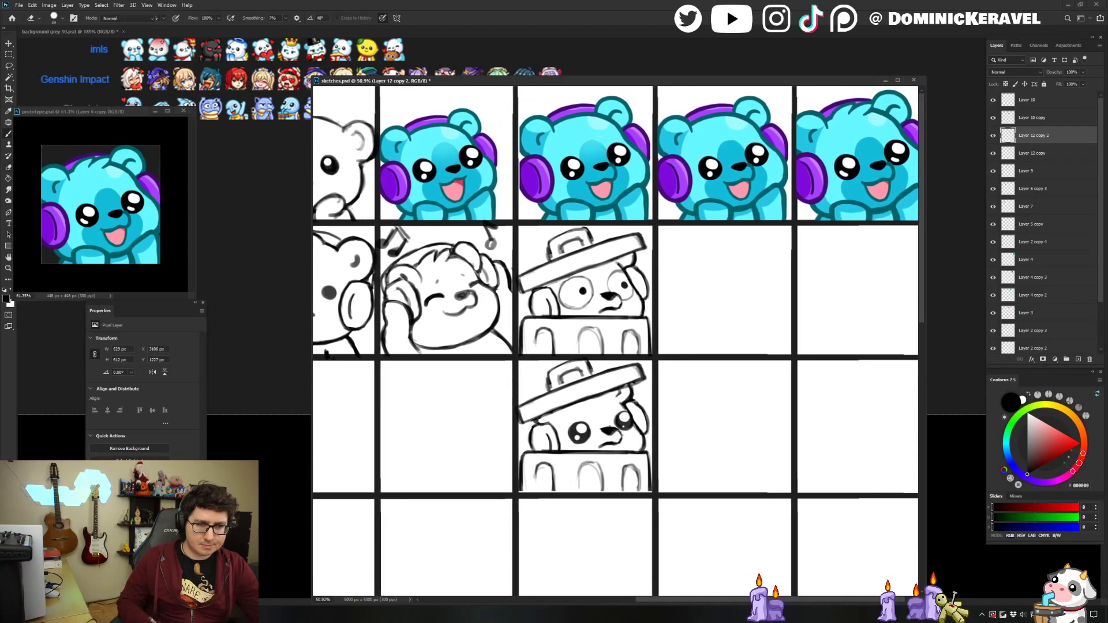
{"action": "key", "text": "e"}
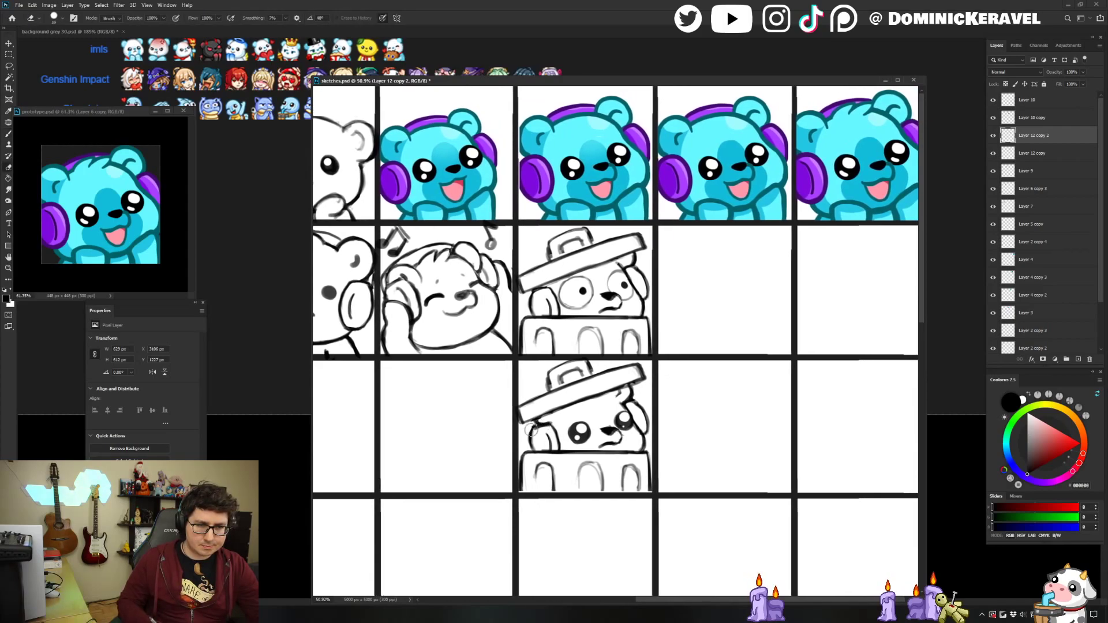
{"action": "key", "text": "b"}
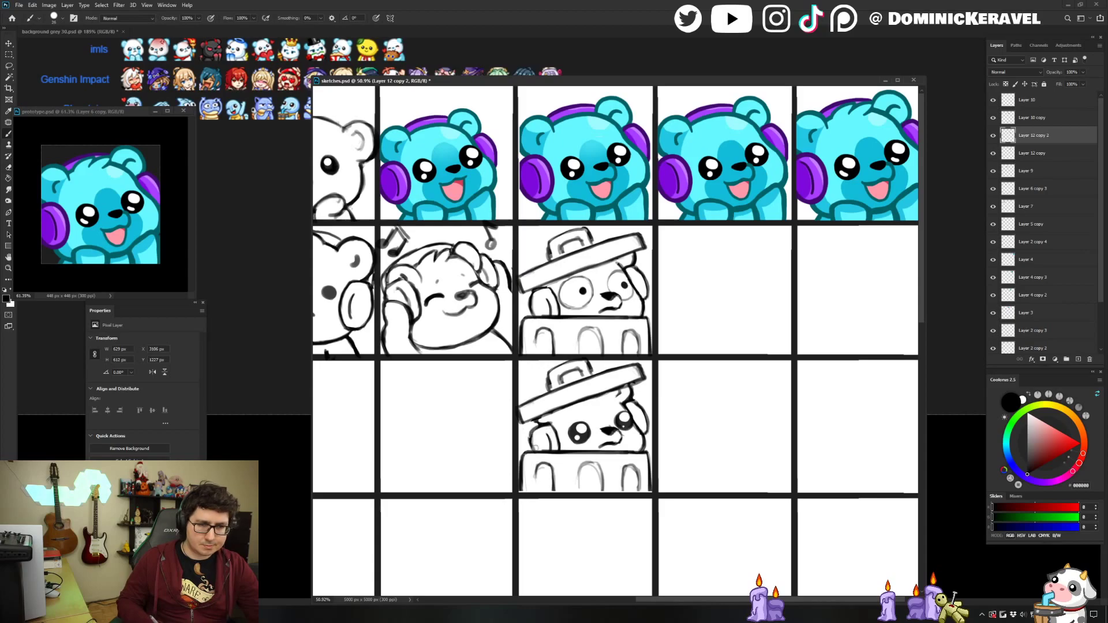
{"action": "key", "text": "e"}
{"action": "key", "text": "b"}
{"action": "mouse_move", "coordinate": [529, 447]}
{"action": "left_mouse_down"}
{"action": "mouse_move", "coordinate": [539, 426]}
{"action": "mouse_move", "coordinate": [534, 452]}
{"action": "left_mouse_up"}
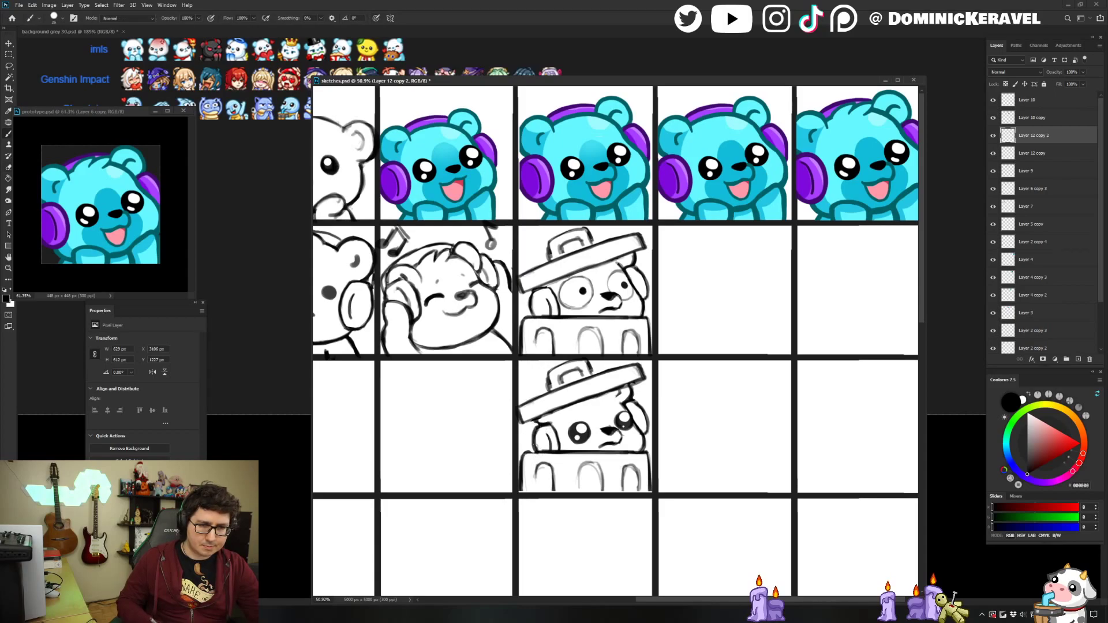
{"action": "key", "text": "e"}
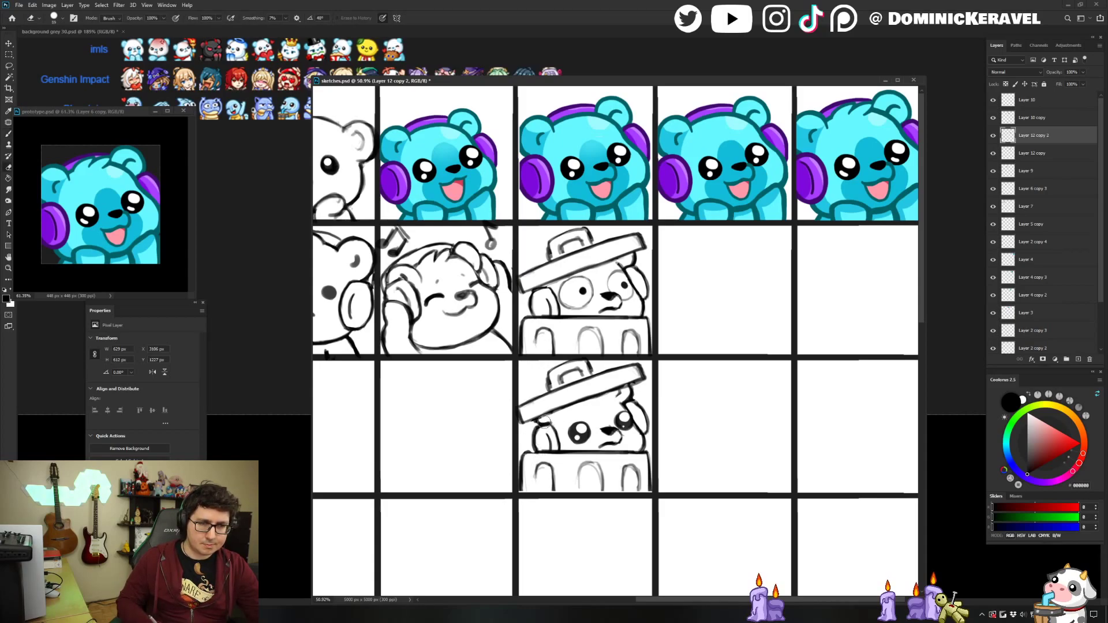
{"action": "key", "text": "b"}
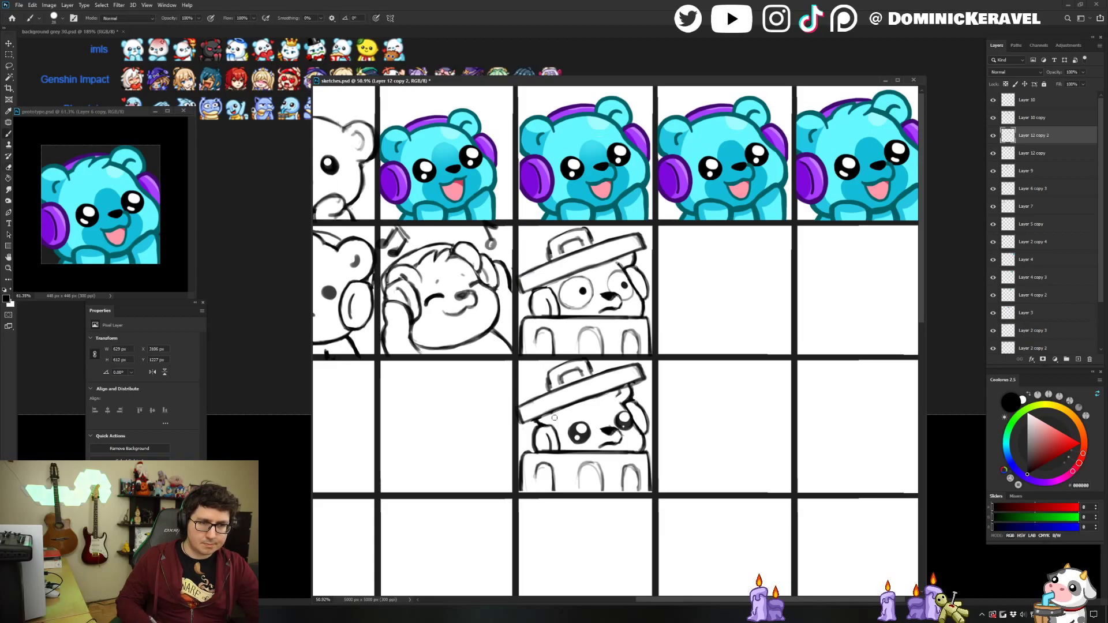
{"action": "left_click_drag", "start_coordinate": [742, 381], "coordinate": [673, 380]}
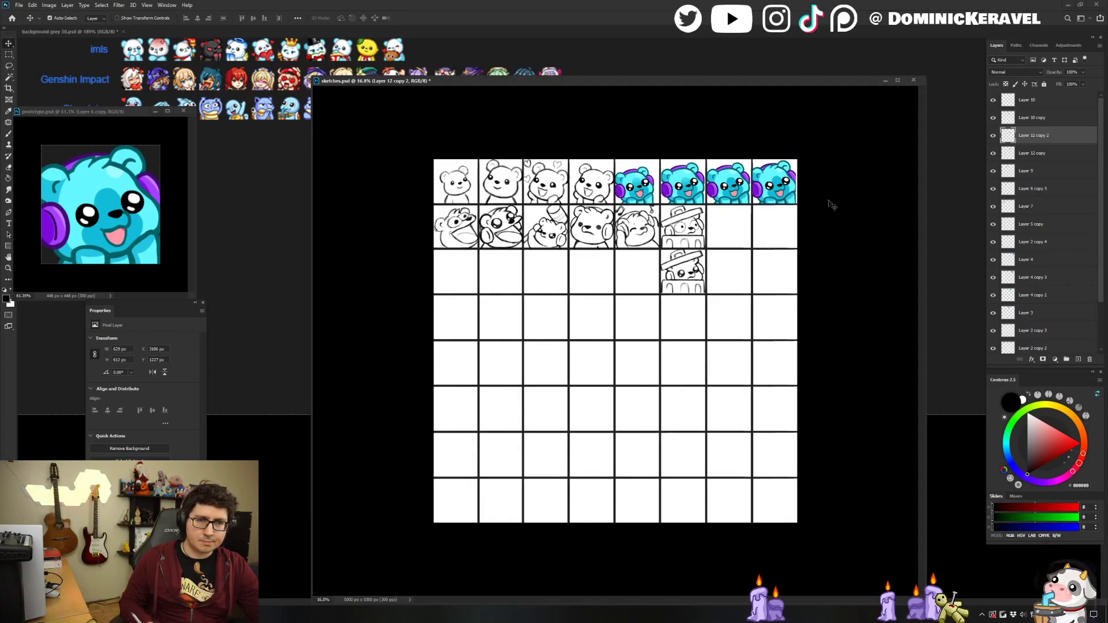
{"action": "left_click_drag", "start_coordinate": [754, 237], "coordinate": [797, 237]}
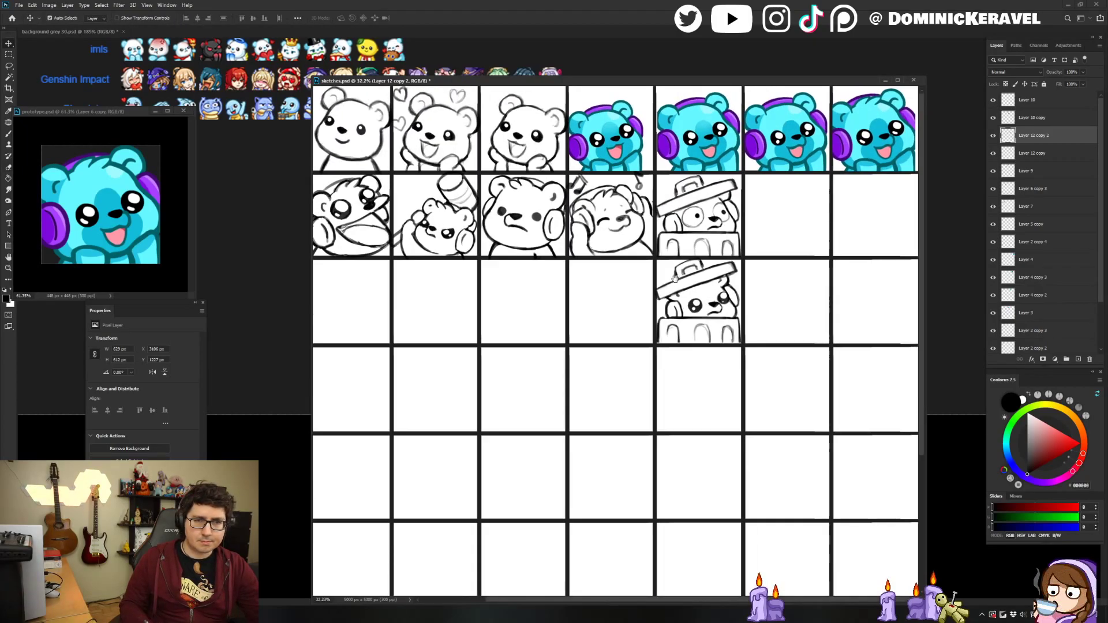
{"action": "key", "text": "ctrl+s"}
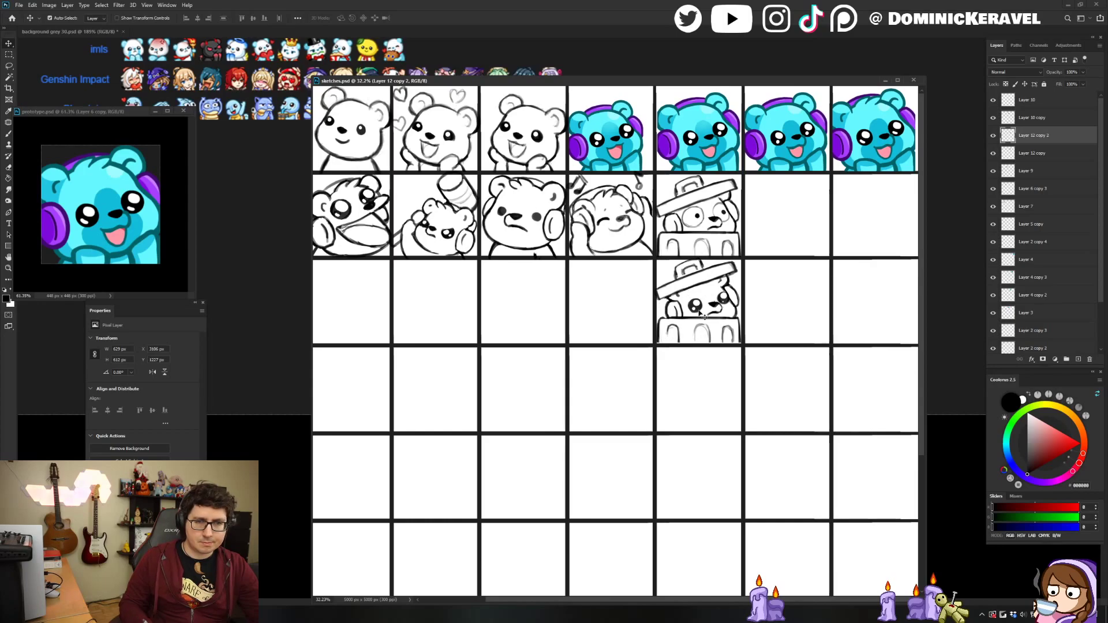
Move the copied trash can bear slightly down within its third-row cell and save the document.
{"action": "left_click_drag", "start_coordinate": [701, 314], "coordinate": [701, 327]}
{"action": "key", "text": "e"}
{"action": "key", "text": "v"}
{"action": "key", "text": "ctrl+s"}
Select the original trash can bear in the second row and shift it slightly down within its cell.
{"action": "left_click", "coordinate": [717, 224]}
{"action": "left_click_drag", "start_coordinate": [717, 224], "coordinate": [716, 228]}
{"action": "key", "text": "e"}
{"action": "key", "text": "v"}
Try to sketch a curved, peel-like shape over the raised end of the third-row trash can's lid.
{"action": "key", "text": "b"}
{"action": "scroll", "coordinate": [715, 267], "scroll_direction": "up", "scroll_amount": 2}
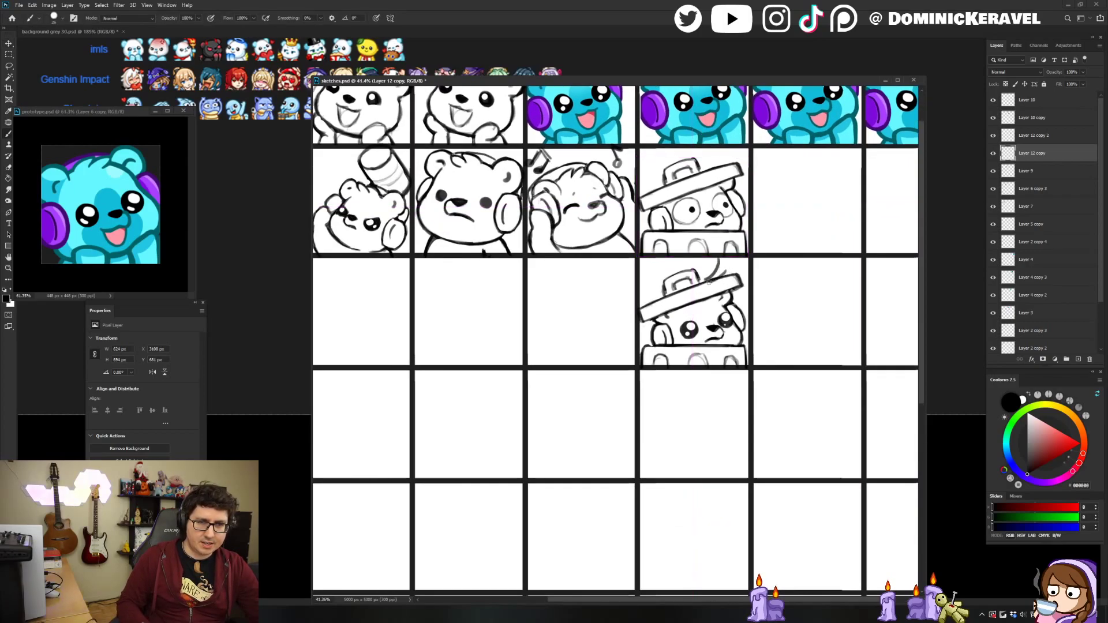
{"action": "mouse_move", "coordinate": [714, 267]}
{"action": "left_mouse_down"}
{"action": "mouse_move", "coordinate": [745, 284]}
{"action": "mouse_move", "coordinate": [713, 259]}
{"action": "mouse_move", "coordinate": [718, 274]}
{"action": "left_mouse_up"}
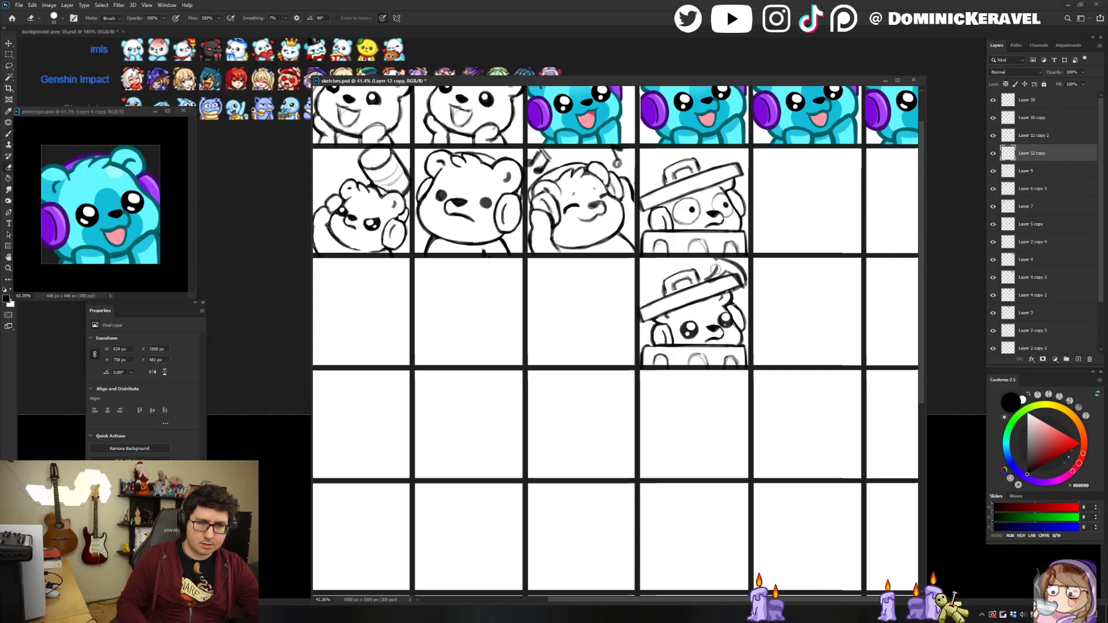
{"action": "key", "text": "e"}
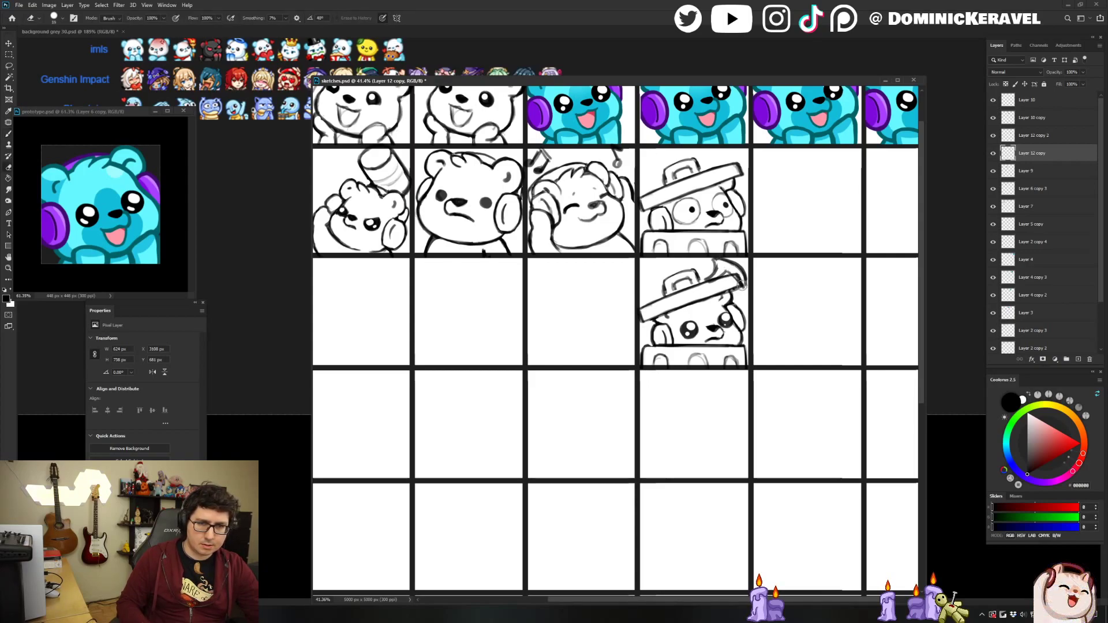
{"action": "key", "text": "v"}
{"action": "left_click_drag", "start_coordinate": [765, 287], "coordinate": [757, 274]}
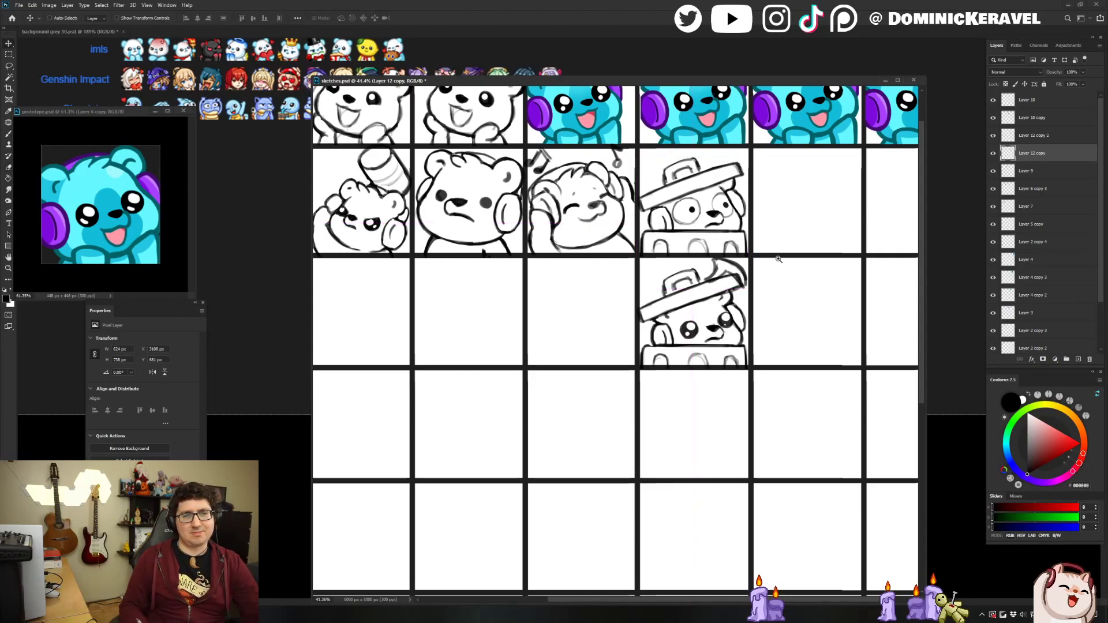
{"action": "scroll", "coordinate": [777, 260], "scroll_direction": "down", "scroll_amount": 1}
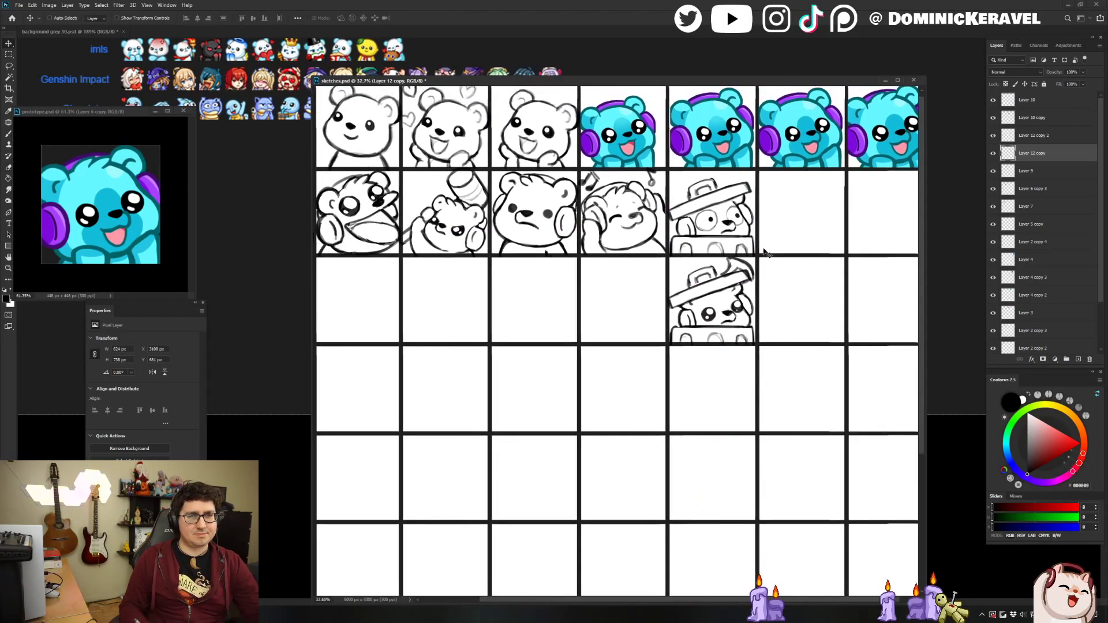
{"action": "key", "text": "ctrl+z"}
{"action": "key", "text": "ctrl+z"}
{"action": "key", "text": "ctrl+z"}
Save the sketch sheet and make Layer 10 the active layer.
{"action": "key", "text": "e"}
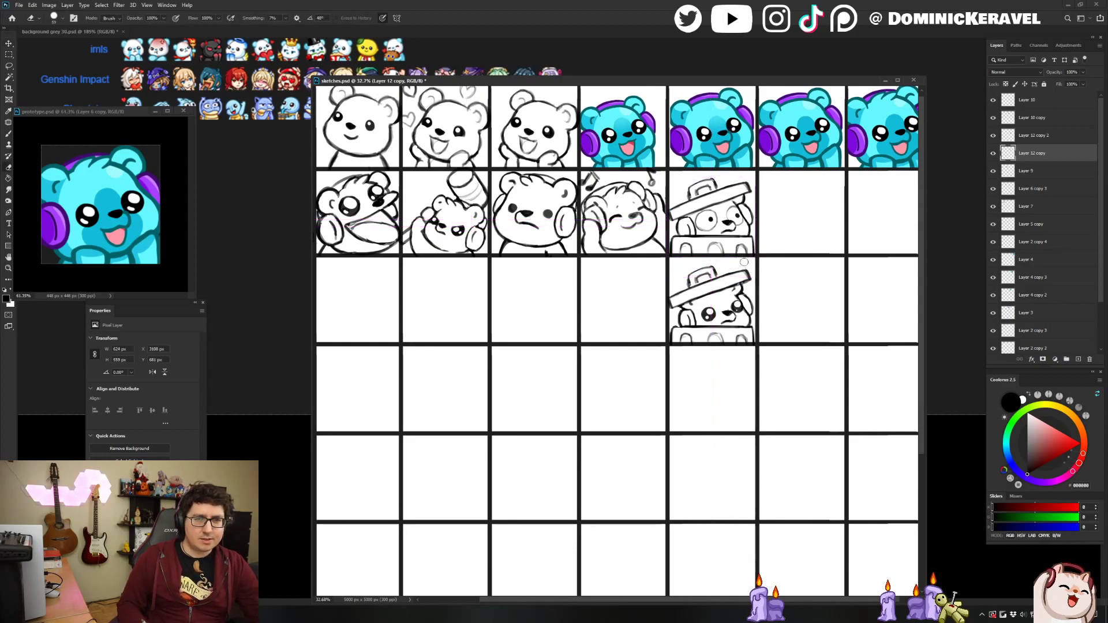
{"action": "left_click_drag", "start_coordinate": [794, 225], "coordinate": [777, 230]}
{"action": "key", "text": "v"}
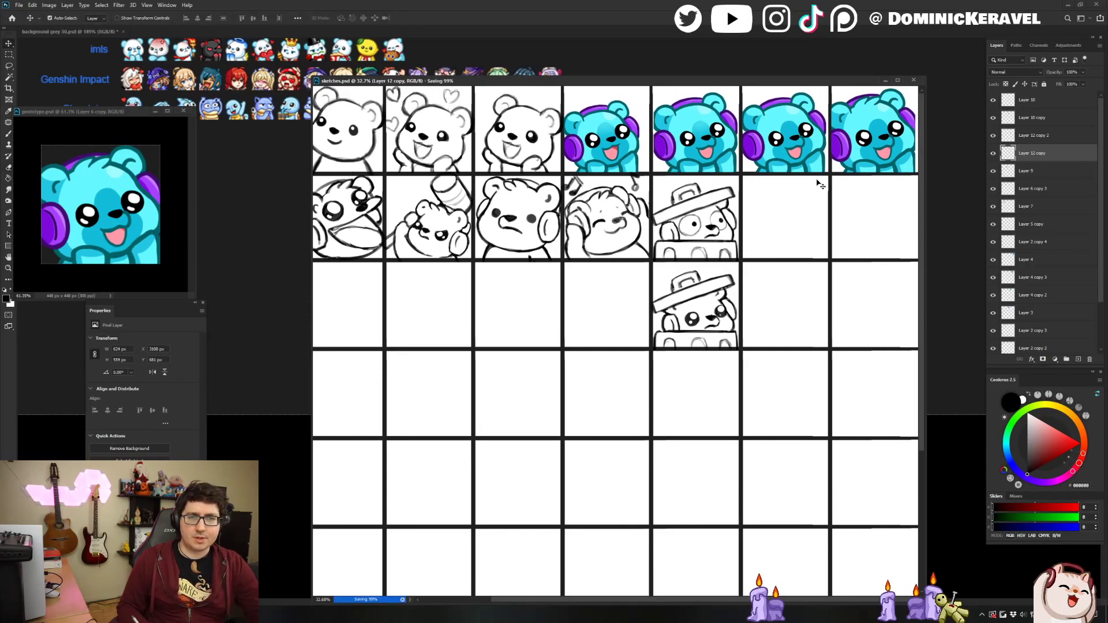
{"action": "scroll", "coordinate": [823, 177], "scroll_direction": "up", "scroll_amount": 2}
{"action": "left_click", "coordinate": [1020, 107]}
{"action": "scroll", "coordinate": [862, 190], "scroll_direction": "down", "scroll_amount": 3}
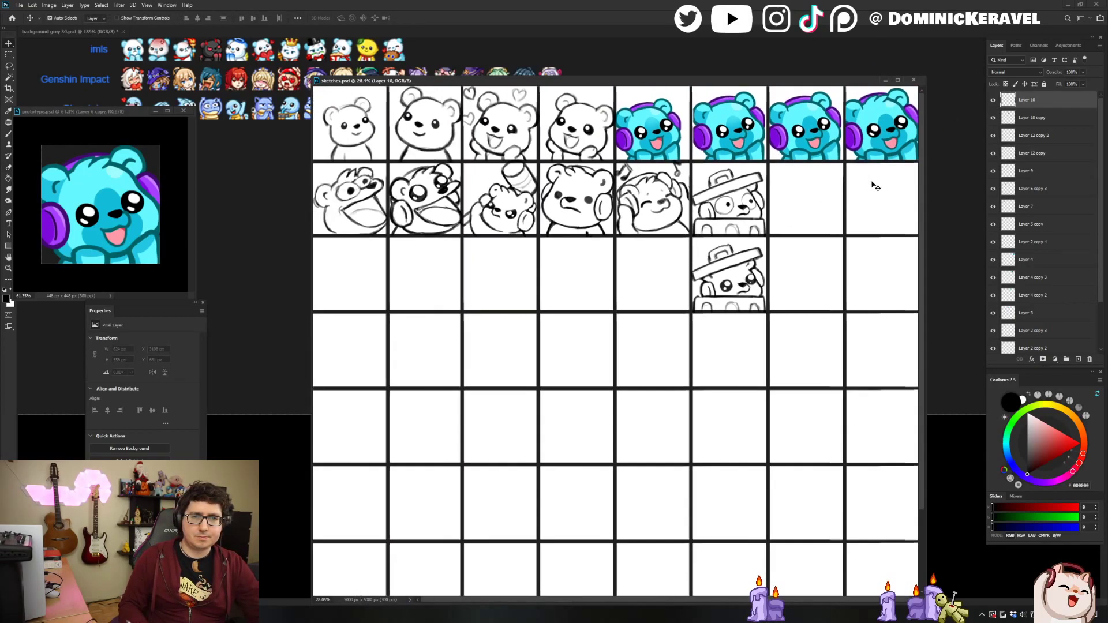
Check Layer 10 and Layer 10 copy for content by toggling their visibility and loading Layer 10's pixels, then save the document.
{"action": "left_click", "coordinate": [992, 101]}
{"action": "left_click", "coordinate": [992, 101]}
{"action": "left_click", "coordinate": [992, 118]}
{"action": "left_click", "coordinate": [992, 118]}
{"action": "left_click", "coordinate": [930, 152]}
{"action": "key", "text": "e"}
{"action": "key", "text": "v"}
{"action": "key", "text": "e"}
{"action": "key", "text": "v"}
{"action": "left_click", "coordinate": [908, 165]}
{"action": "key", "text": "e"}
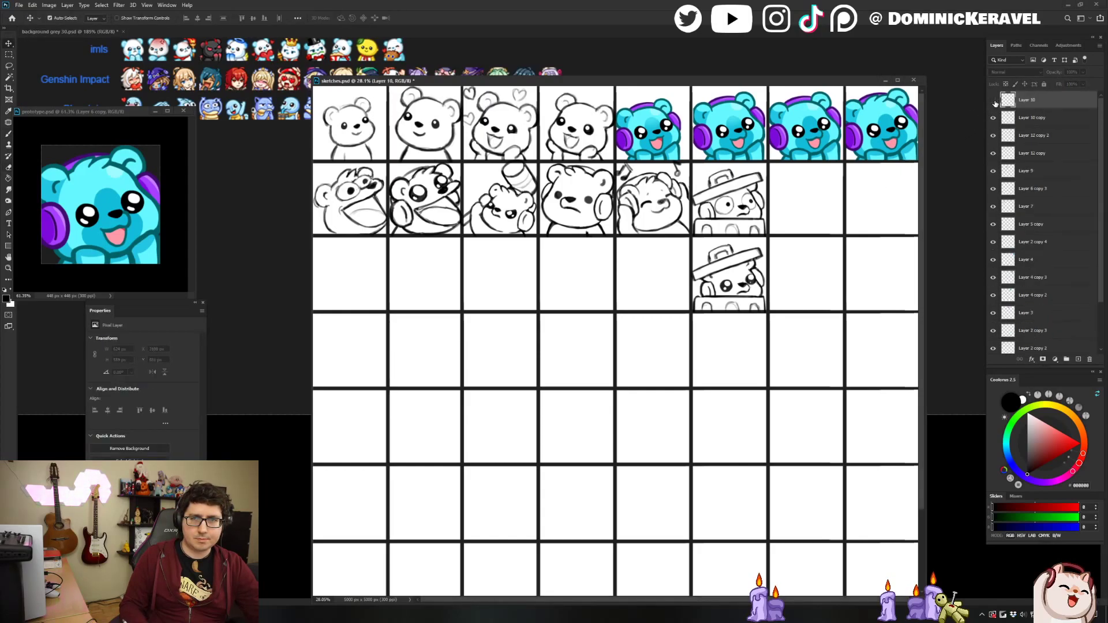
{"action": "left_click", "coordinate": [1009, 104], "text": "ctrl"}
{"action": "key", "text": "Return"}
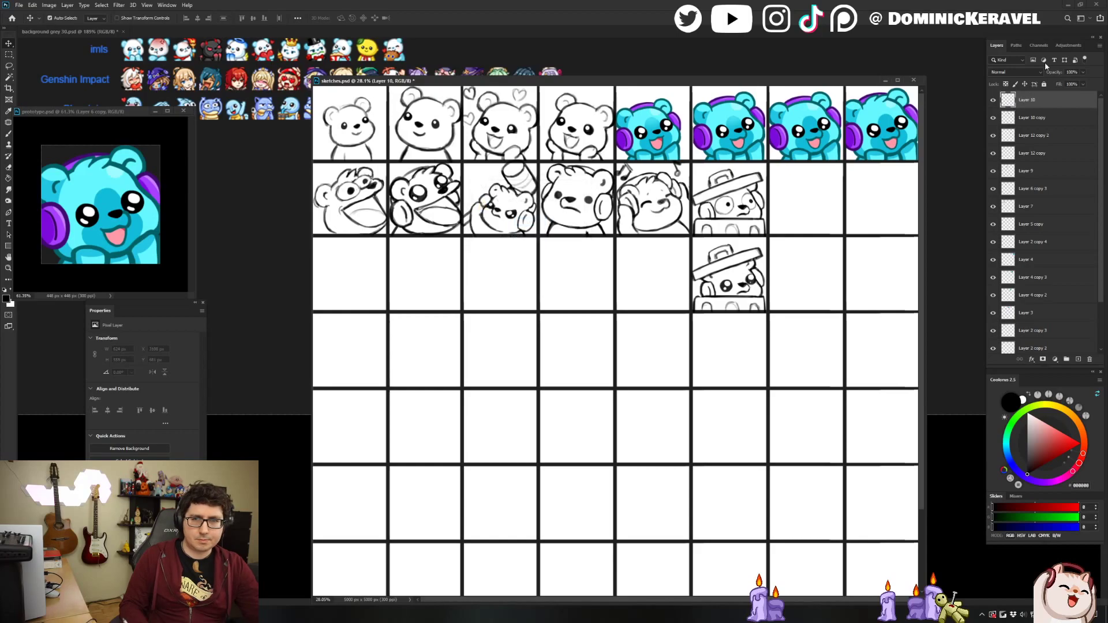
{"action": "key", "text": "ctrl+s"}
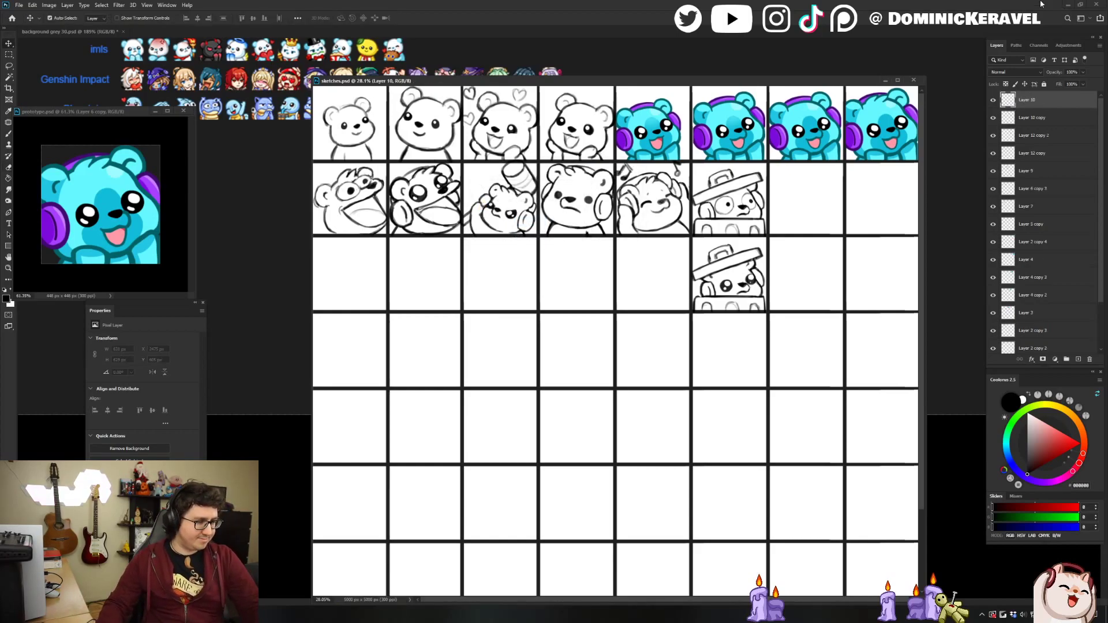
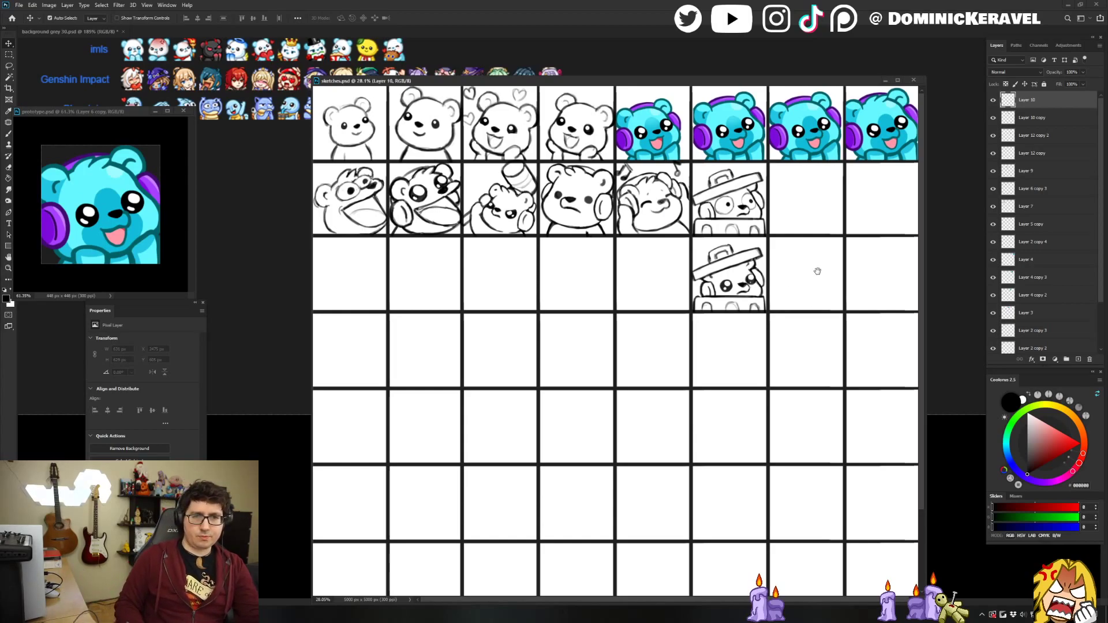
Try circling the third-row trash can bear with a freehand brush stroke.
{"action": "key", "text": "b"}
{"action": "mouse_move", "coordinate": [768, 248]}
{"action": "left_mouse_down"}
{"action": "mouse_move", "coordinate": [728, 245]}
{"action": "mouse_move", "coordinate": [787, 271]}
{"action": "mouse_move", "coordinate": [744, 237]}
{"action": "left_mouse_up"}
{"action": "key", "text": "ctrl+z"}
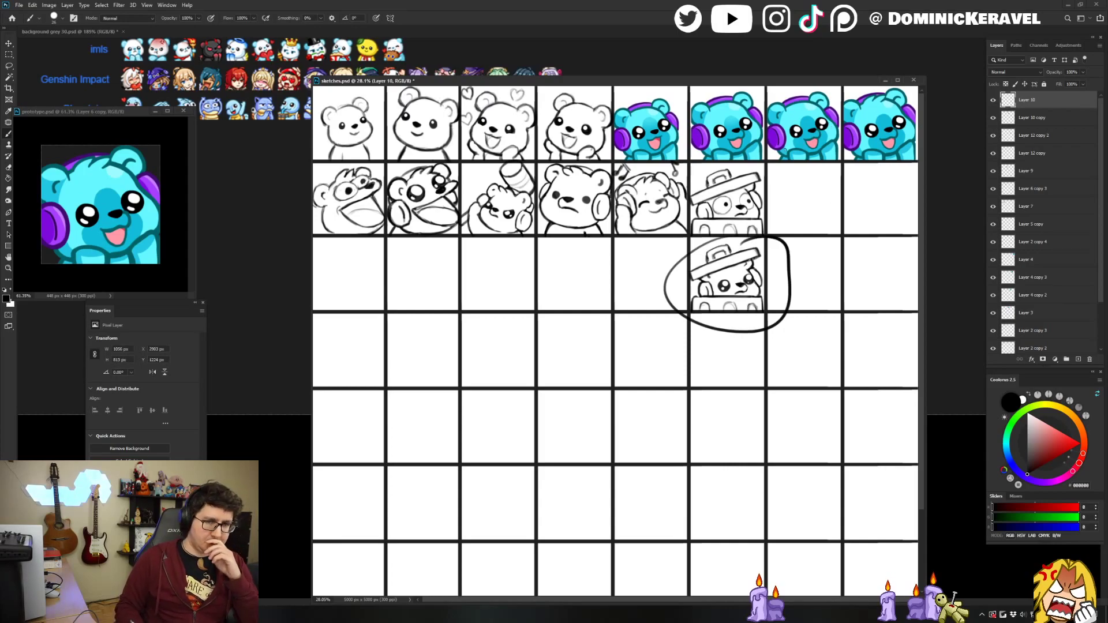
{"action": "key", "text": "ctrl+z"}
{"action": "key", "text": "w"}
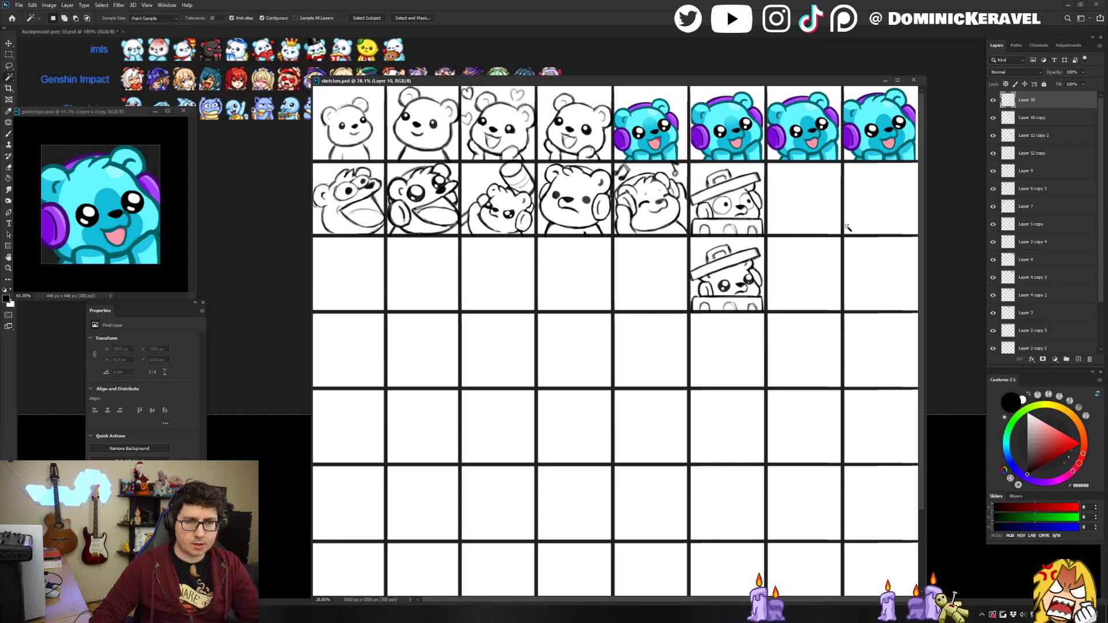
{"action": "key", "text": "v"}
{"action": "left_click", "coordinate": [750, 283]}
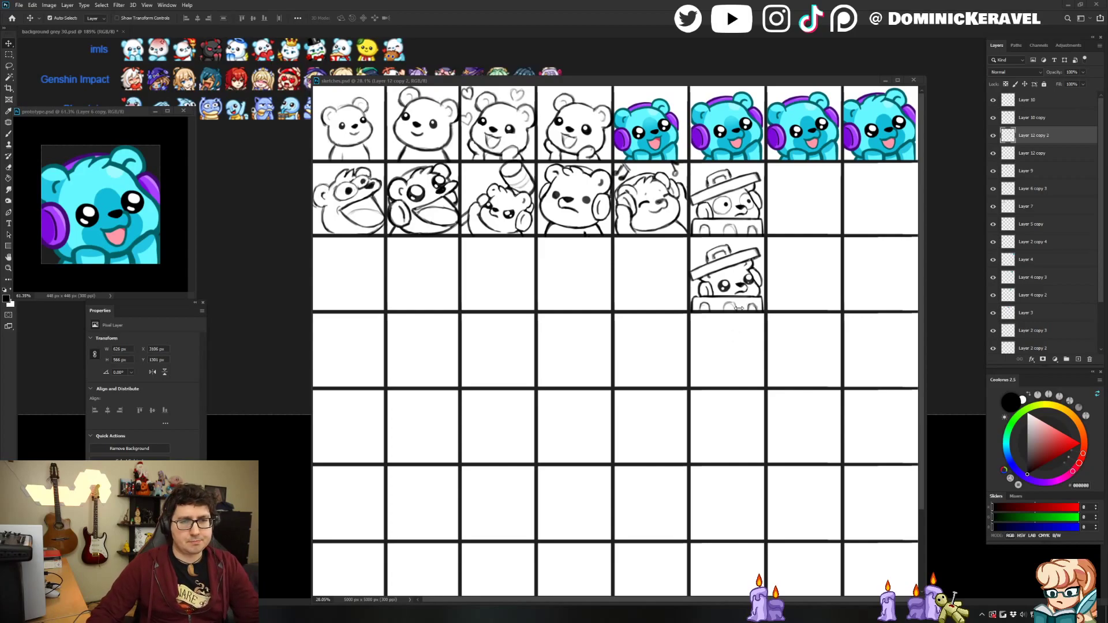
{"action": "left_click", "coordinate": [734, 287]}
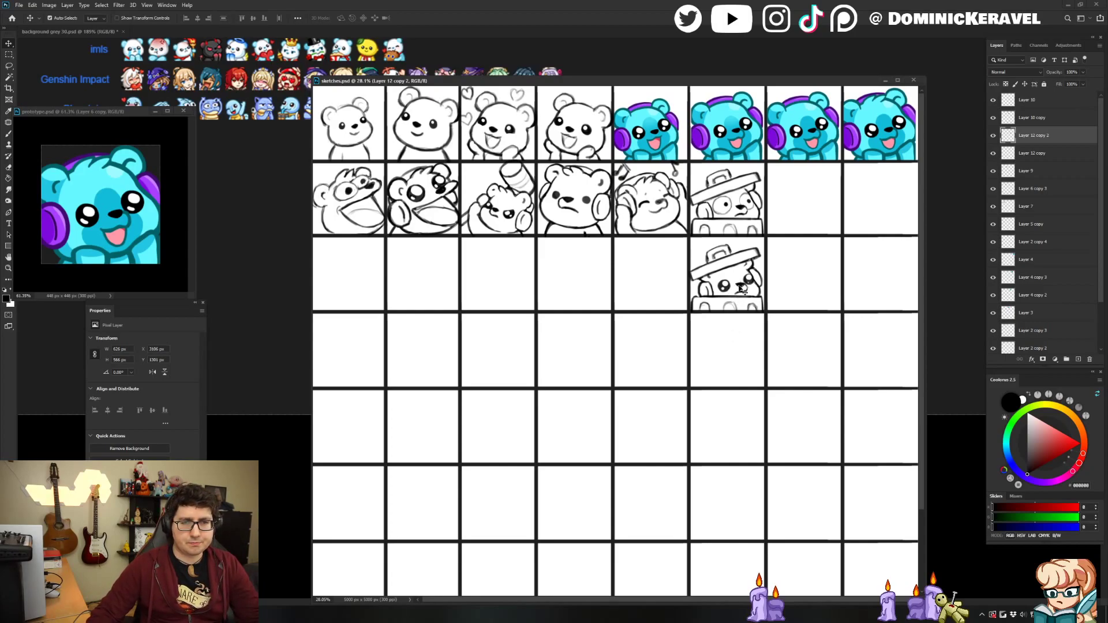
{"action": "key", "text": "ctrl+t"}
{"action": "key", "text": "Escape"}
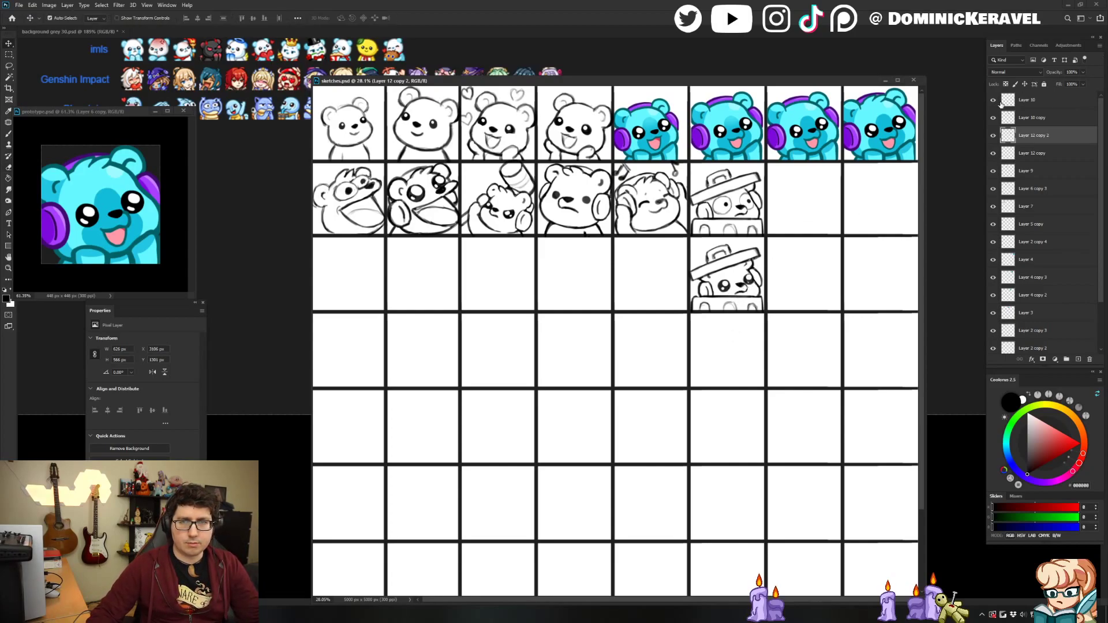
Select Layer 10 and check whether it contains any pixels.
{"action": "left_click", "coordinate": [1015, 102]}
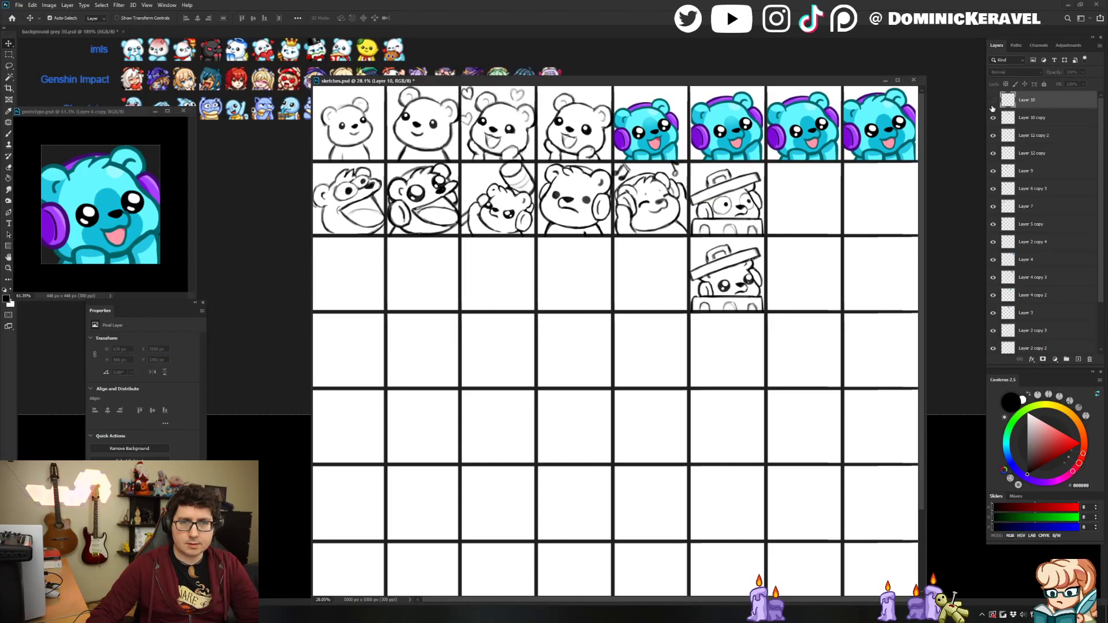
{"action": "left_click", "coordinate": [1008, 102], "text": "ctrl"}
{"action": "key", "text": "Return"}
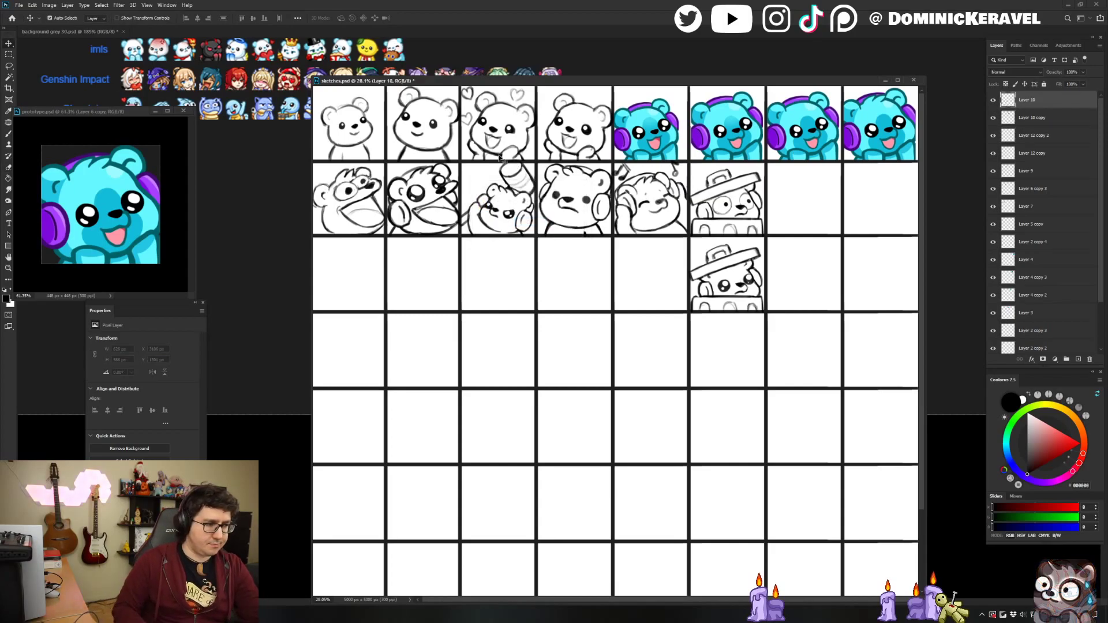
{"action": "left_click_drag", "start_coordinate": [612, 264], "coordinate": [467, 265]}
{"action": "key", "text": "b"}
{"action": "mouse_move", "coordinate": [659, 306]}
{"action": "left_mouse_down"}
{"action": "mouse_move", "coordinate": [774, 195]}
{"action": "mouse_move", "coordinate": [721, 311]}
{"action": "left_mouse_up"}
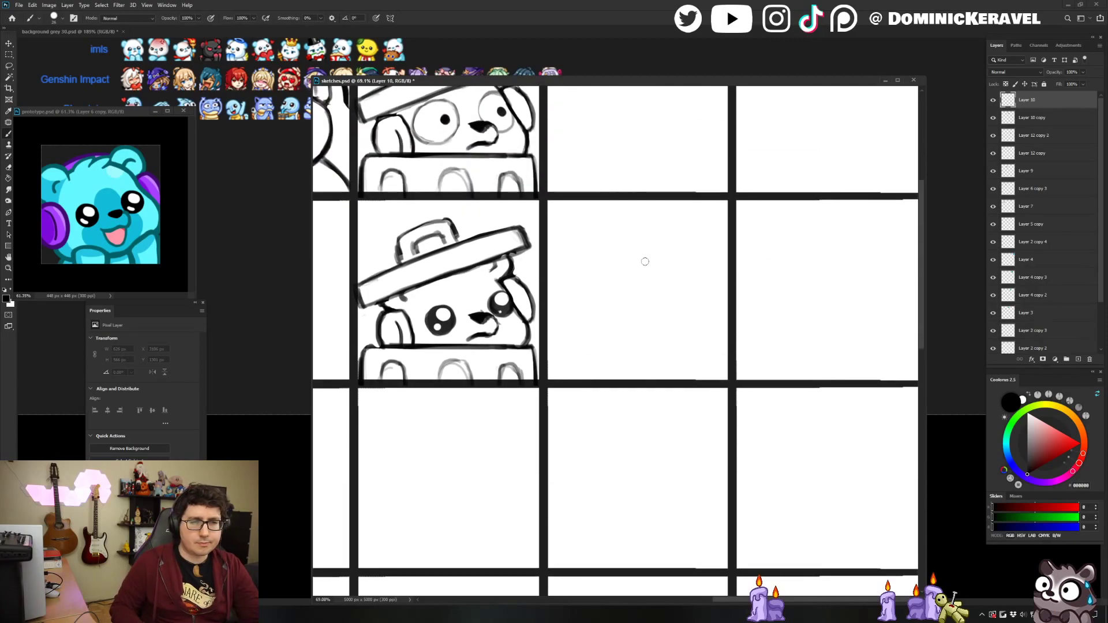
{"action": "left_click_drag", "start_coordinate": [604, 286], "coordinate": [642, 271]}
{"action": "left_click_drag", "start_coordinate": [727, 281], "coordinate": [665, 281]}
{"action": "key", "text": "ctrl+z"}
{"action": "scroll", "coordinate": [622, 248], "scroll_direction": "down", "scroll_amount": 2}
{"action": "key", "text": "v"}
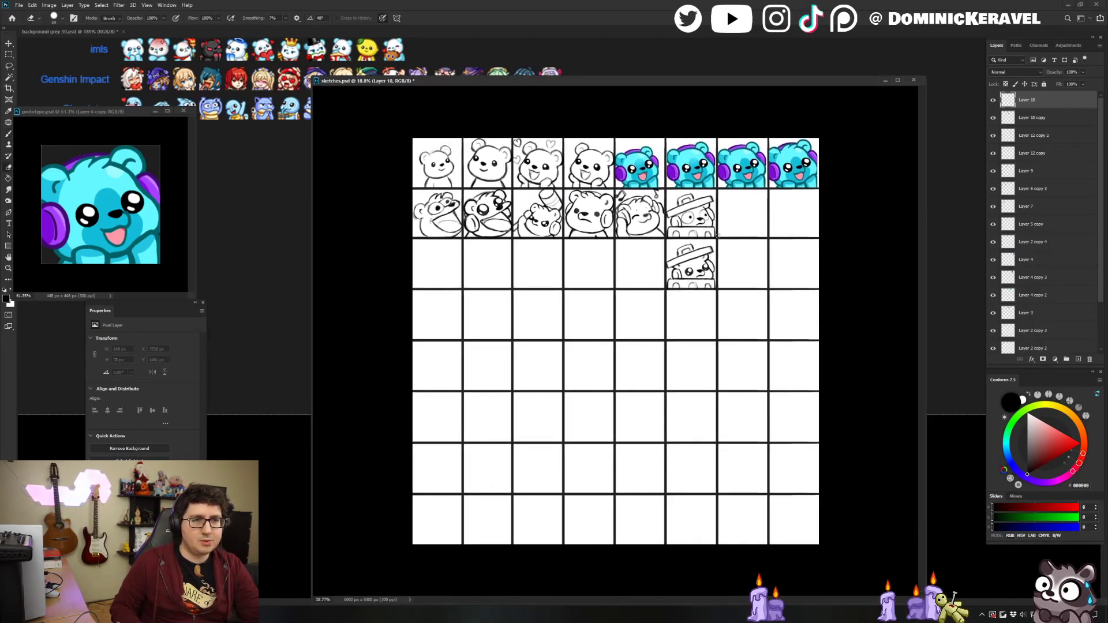
Examine the two trash can bears in the sixth column up close and alongside the other emotes on the sheet.
{"action": "scroll", "coordinate": [741, 173], "scroll_direction": "up", "scroll_amount": 2}
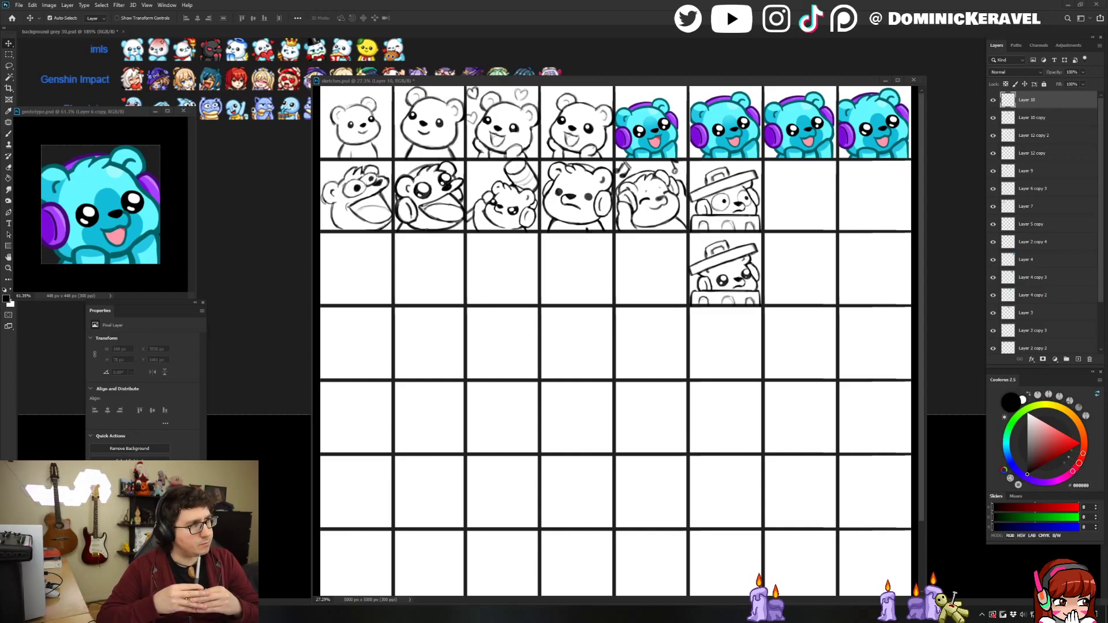
{"action": "left_click_drag", "start_coordinate": [441, 80], "coordinate": [431, 79]}
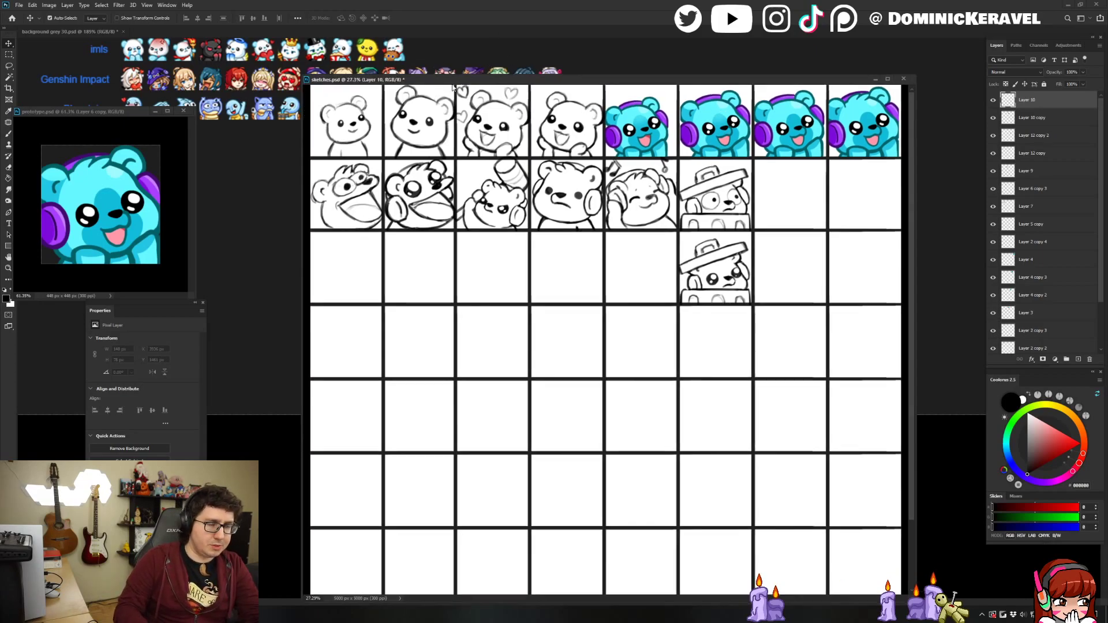
{"action": "key", "text": "b"}
{"action": "key", "text": "v"}
{"action": "key", "text": "e"}
{"action": "left_click_drag", "start_coordinate": [684, 173], "coordinate": [704, 179]}
{"action": "left_click_drag", "start_coordinate": [683, 191], "coordinate": [587, 222]}
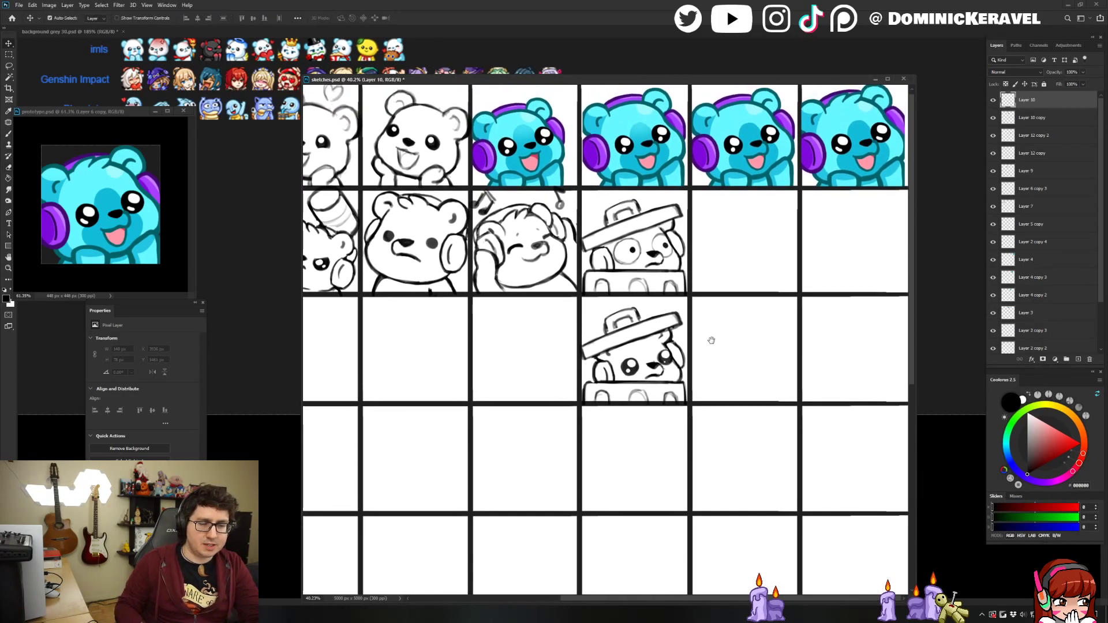
{"action": "scroll", "coordinate": [710, 323], "scroll_direction": "down", "scroll_amount": 3}
{"action": "key", "text": "v"}
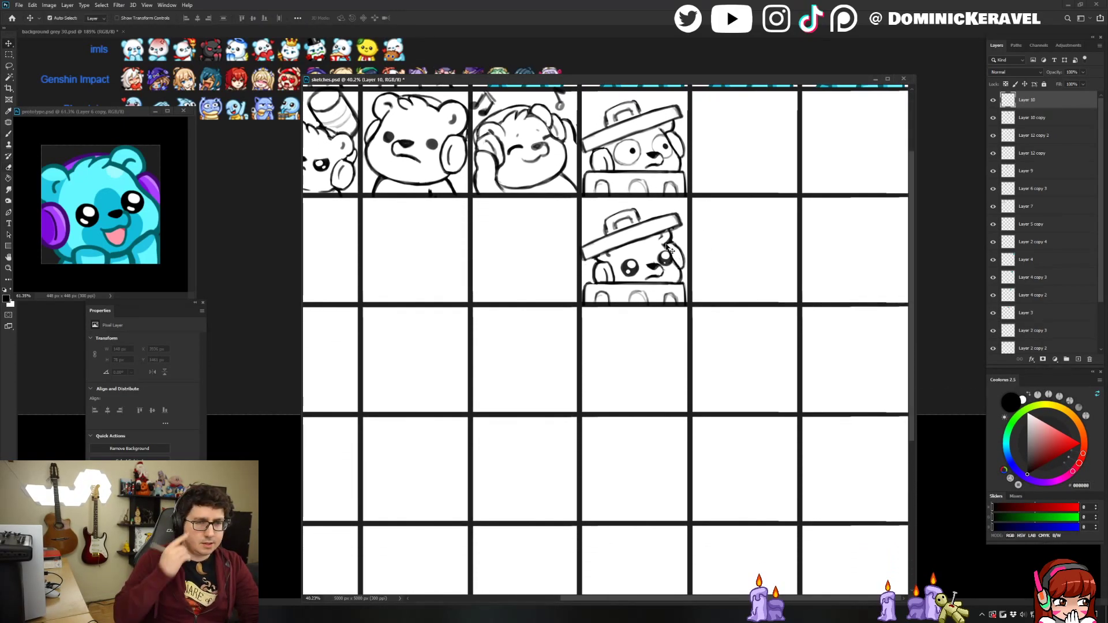
{"action": "key", "text": "b"}
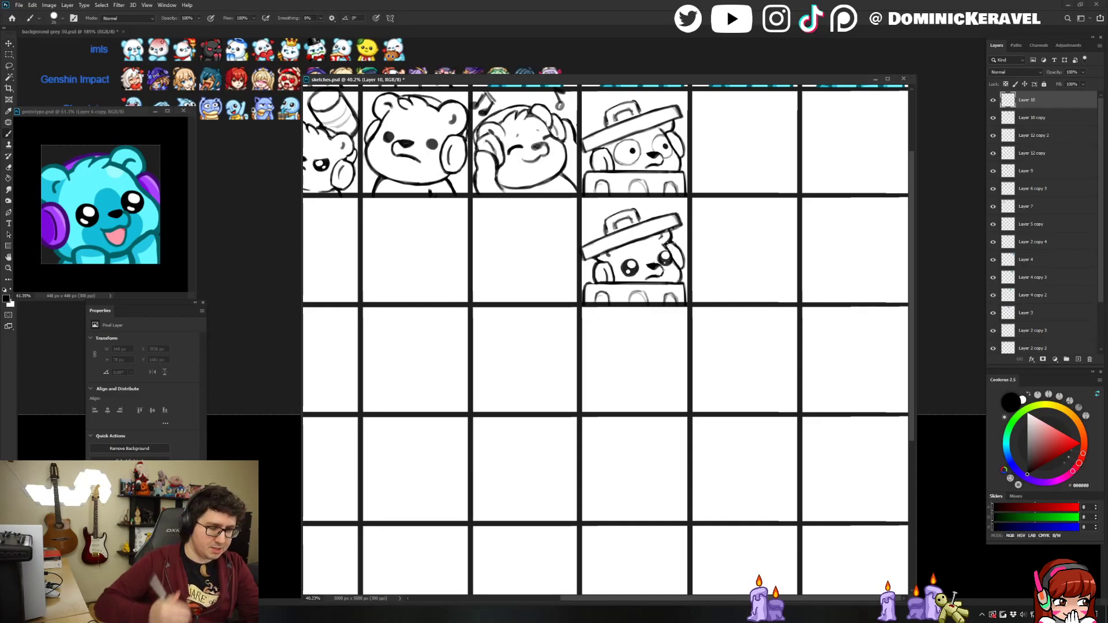
{"action": "key", "text": "v"}
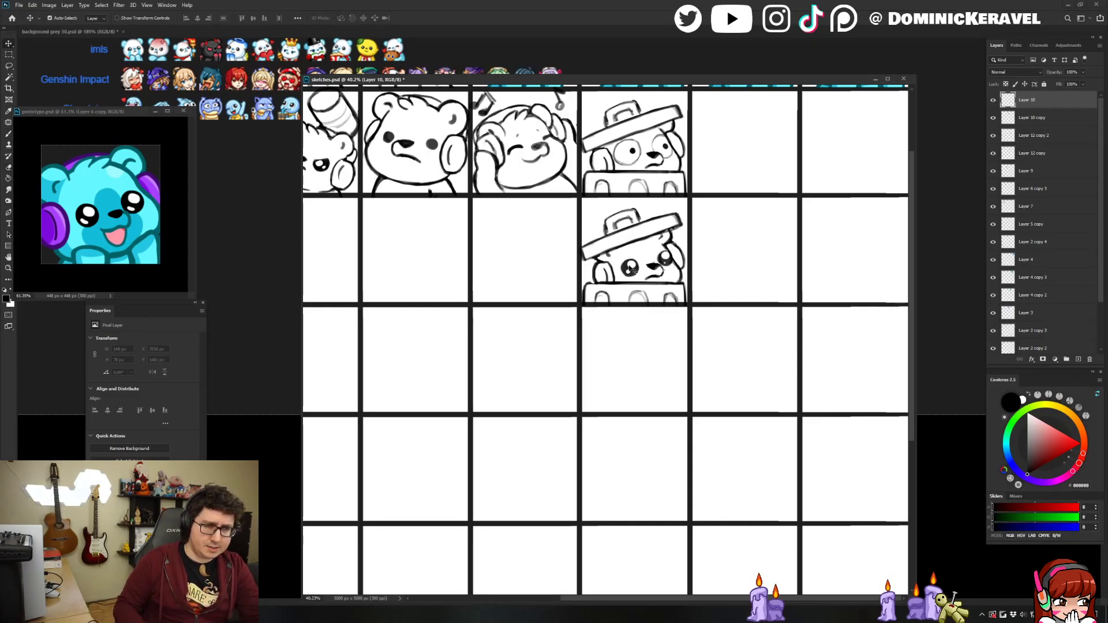
{"action": "left_click", "coordinate": [638, 271]}
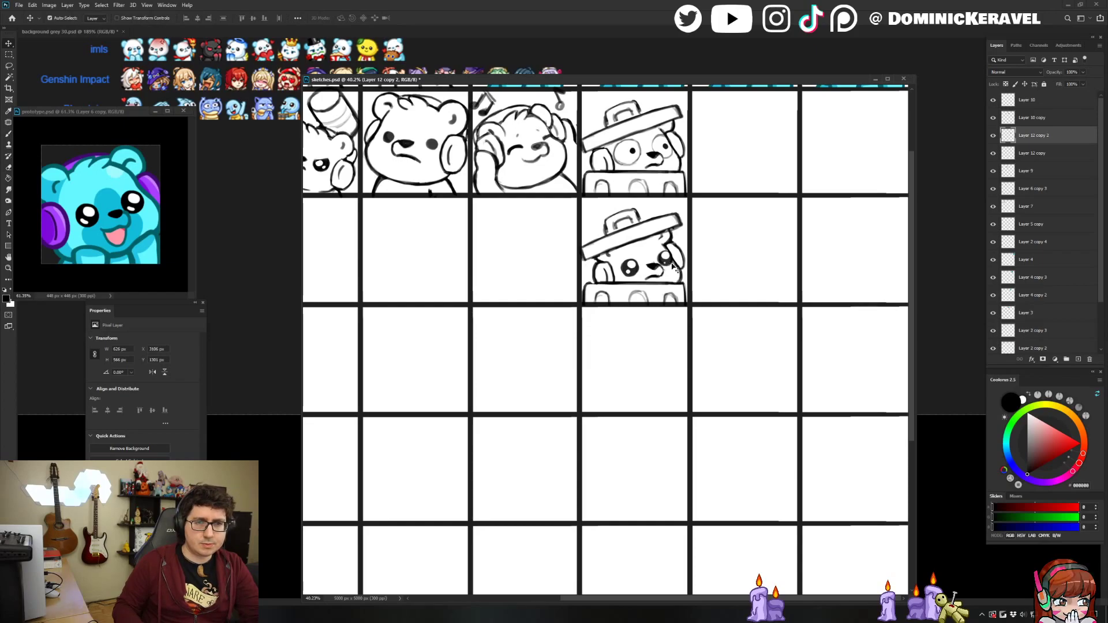
{"action": "key", "text": "b"}
{"action": "scroll", "coordinate": [749, 216], "scroll_direction": "down", "scroll_amount": 1}
{"action": "key", "text": "v"}
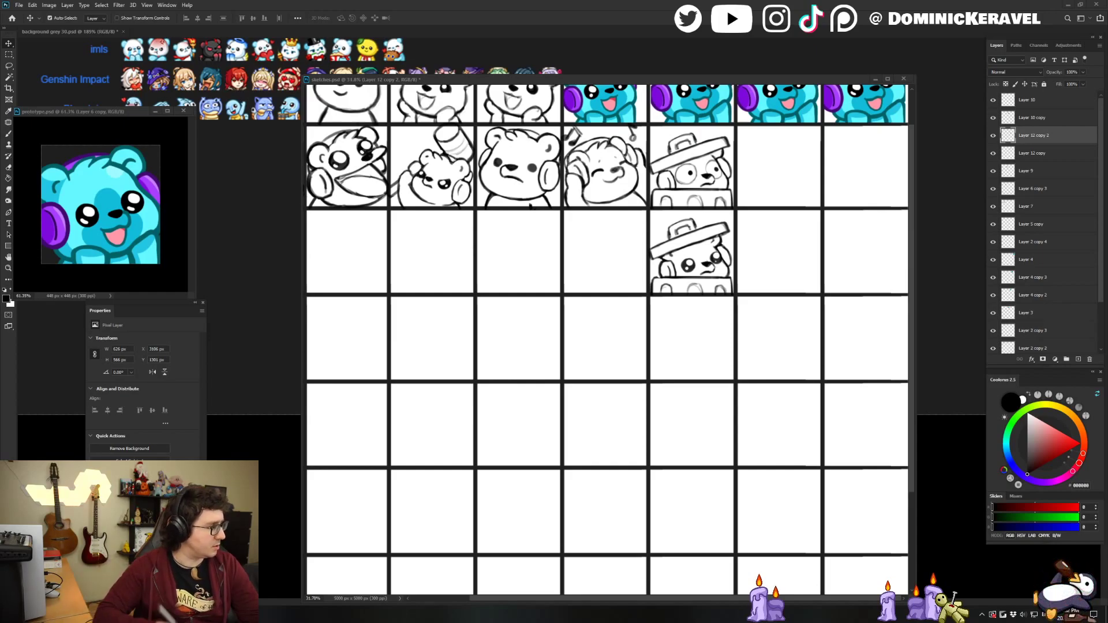
{"action": "left_click_drag", "start_coordinate": [613, 75], "coordinate": [606, 73]}
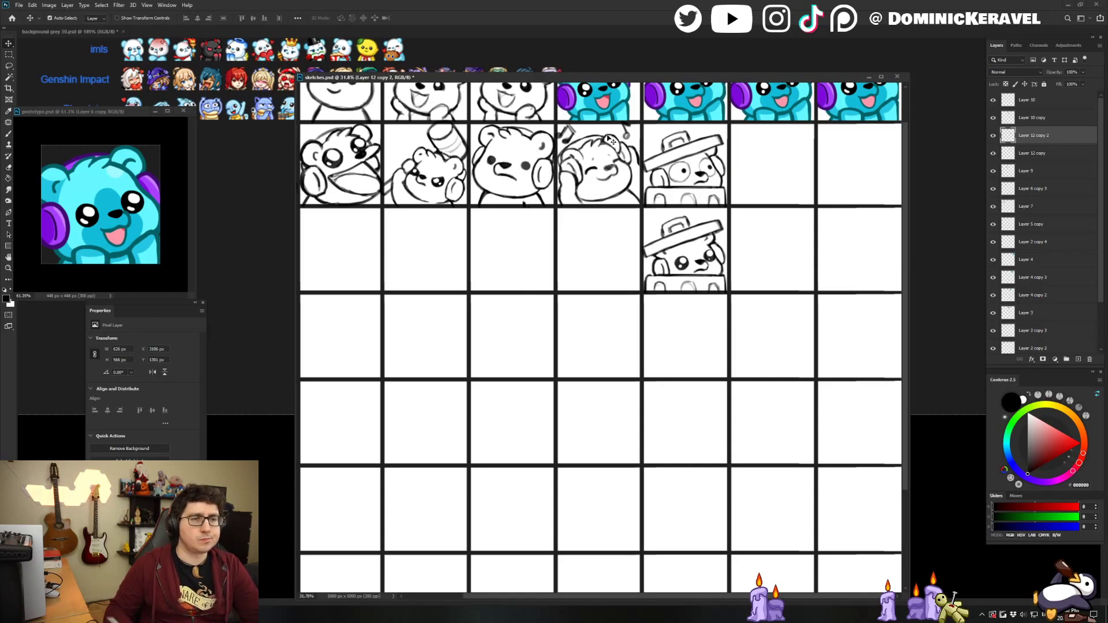
Make Layer 10 active with the Brush tool, framing the empty second-row cell beside the trash can bear, and save the document.
{"action": "key", "text": "e"}
{"action": "left_click_drag", "start_coordinate": [747, 162], "coordinate": [831, 180]}
{"action": "left_click_drag", "start_coordinate": [831, 180], "coordinate": [586, 274]}
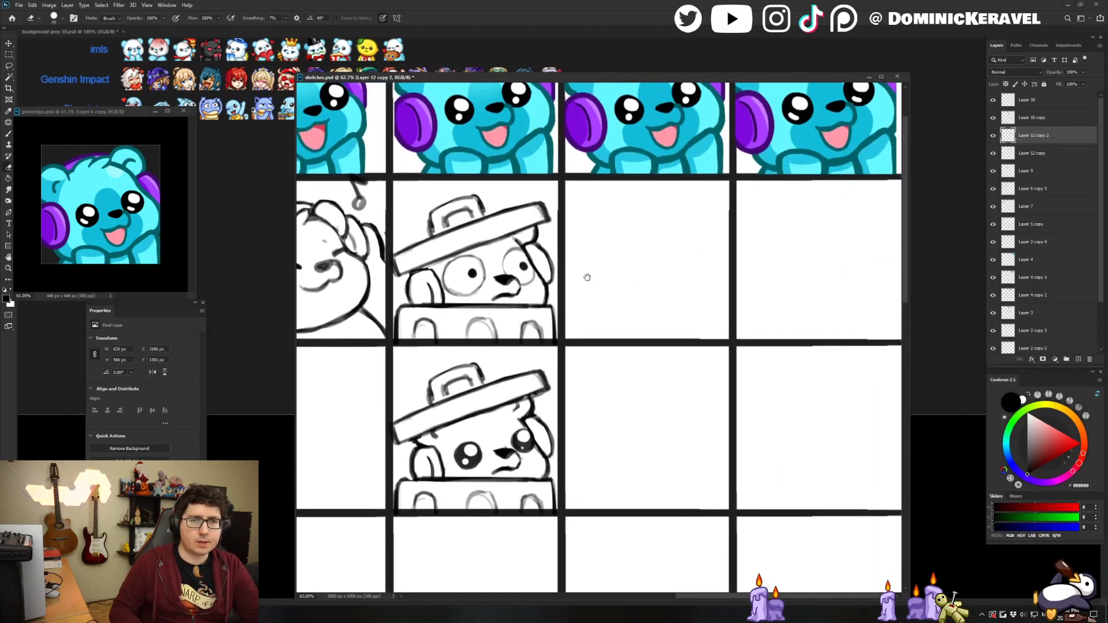
{"action": "left_click_drag", "start_coordinate": [797, 242], "coordinate": [710, 259]}
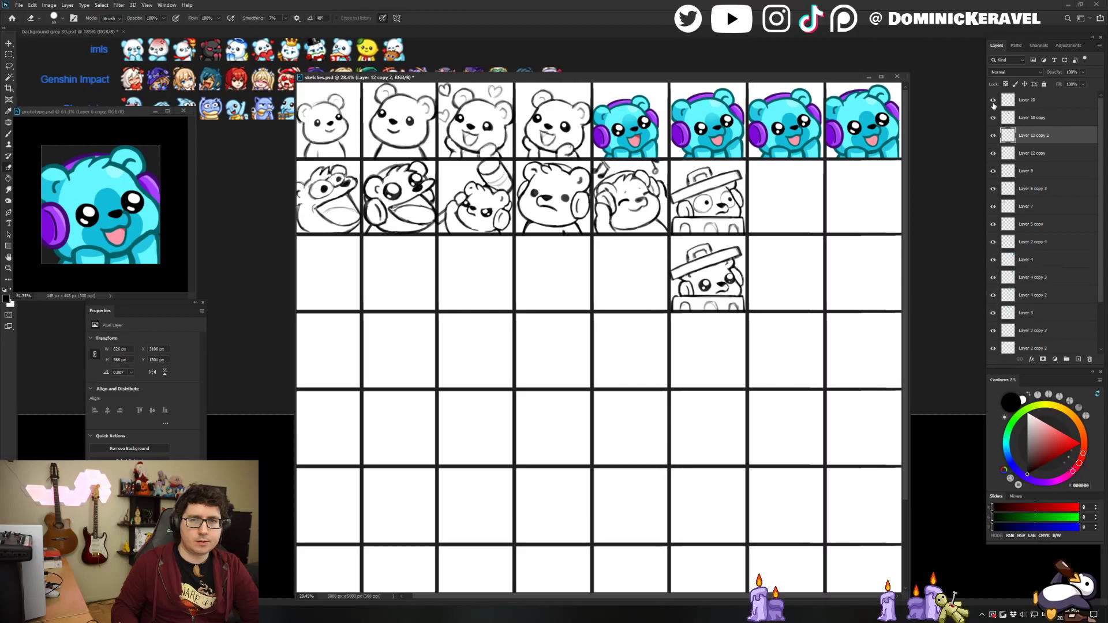
{"action": "left_click_drag", "start_coordinate": [751, 189], "coordinate": [867, 191]}
{"action": "left_click_drag", "start_coordinate": [868, 191], "coordinate": [702, 254]}
{"action": "left_click", "coordinate": [1089, 100]}
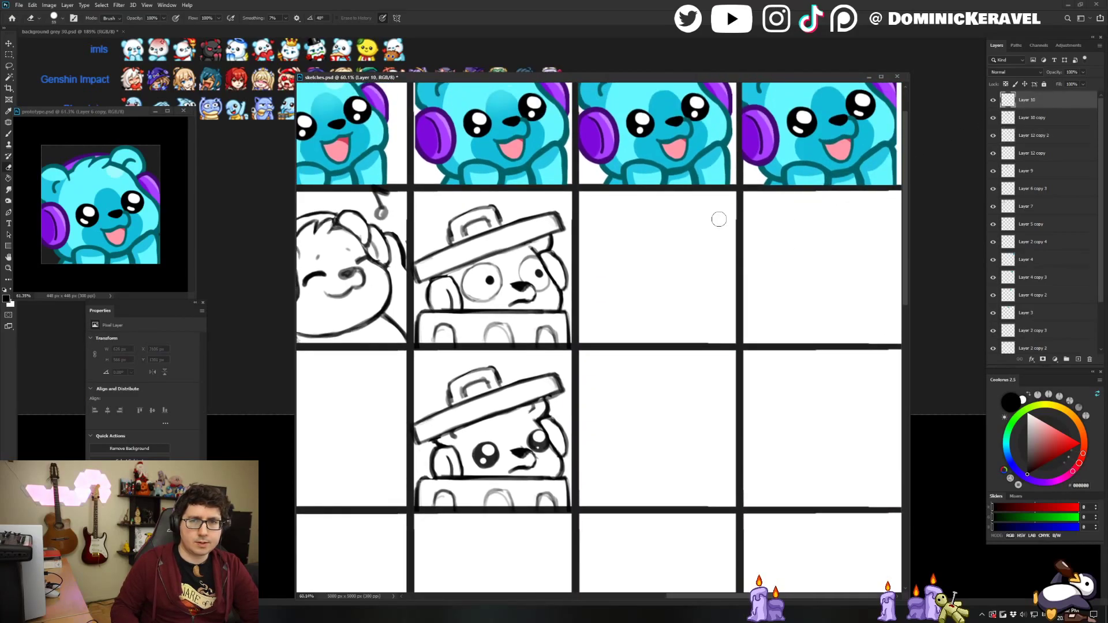
{"action": "key", "text": "b"}
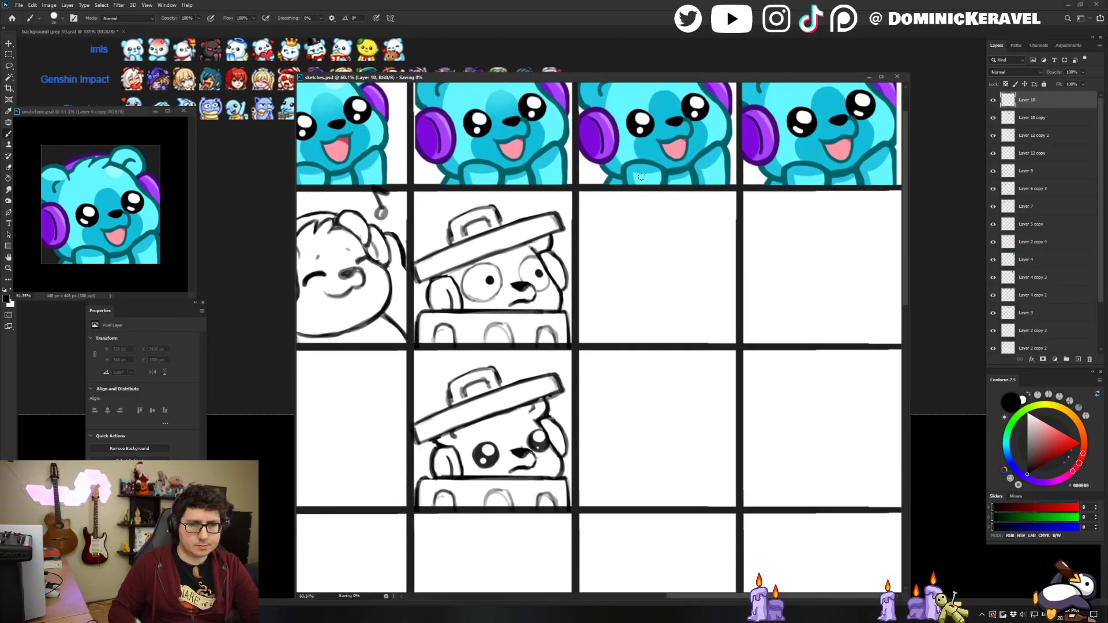
{"action": "left_click_drag", "start_coordinate": [708, 219], "coordinate": [709, 256]}
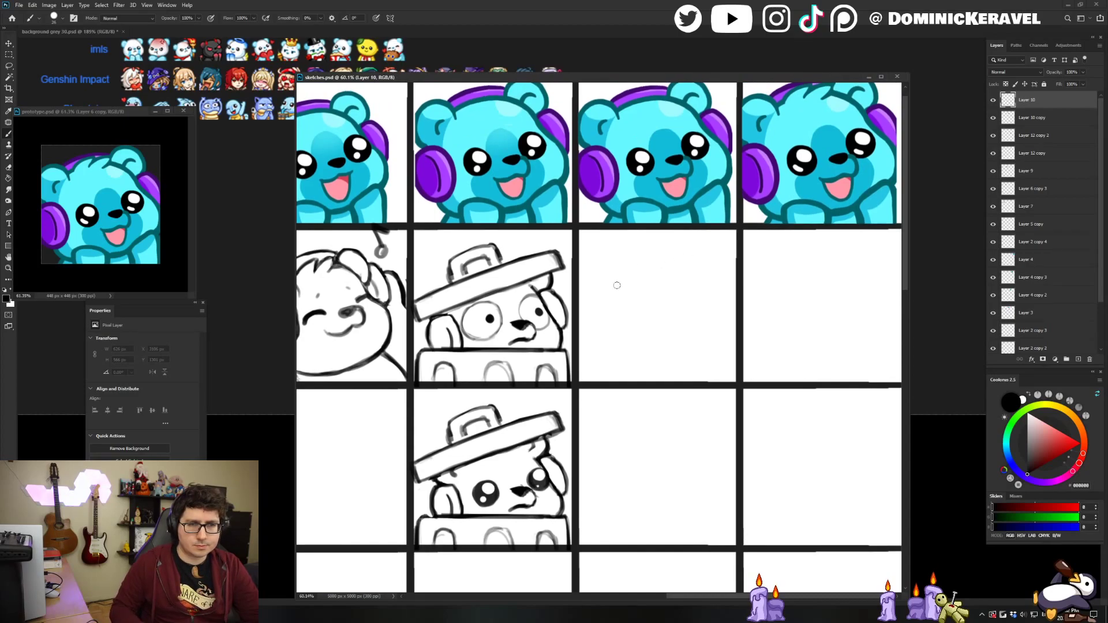
Sketch an angry bear in the empty second-row cell with head outline, ears, hair tufts, slanted eyes, nose and open mouth.
{"action": "mouse_move", "coordinate": [608, 288]}
{"action": "left_mouse_down"}
{"action": "mouse_move", "coordinate": [597, 309]}
{"action": "mouse_move", "coordinate": [610, 335]}
{"action": "left_mouse_up"}
{"action": "mouse_move", "coordinate": [679, 335]}
{"action": "left_mouse_down"}
{"action": "mouse_move", "coordinate": [701, 319]}
{"action": "mouse_move", "coordinate": [700, 328]}
{"action": "left_mouse_up"}
{"action": "left_click_drag", "start_coordinate": [685, 265], "coordinate": [703, 324]}
{"action": "mouse_move", "coordinate": [695, 252]}
{"action": "left_mouse_down"}
{"action": "mouse_move", "coordinate": [681, 260]}
{"action": "mouse_move", "coordinate": [705, 271]}
{"action": "mouse_move", "coordinate": [701, 288]}
{"action": "mouse_move", "coordinate": [695, 255]}
{"action": "mouse_move", "coordinate": [609, 255]}
{"action": "mouse_move", "coordinate": [597, 286]}
{"action": "mouse_move", "coordinate": [639, 243]}
{"action": "mouse_move", "coordinate": [664, 254]}
{"action": "mouse_move", "coordinate": [678, 251]}
{"action": "mouse_move", "coordinate": [672, 244]}
{"action": "mouse_move", "coordinate": [686, 268]}
{"action": "left_mouse_up"}
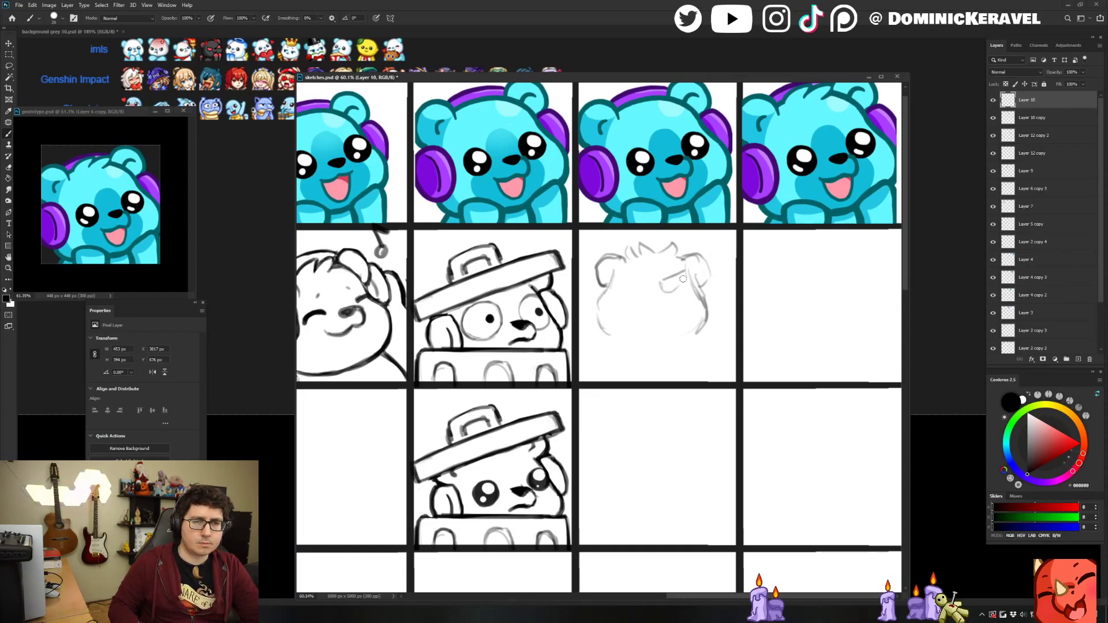
{"action": "mouse_move", "coordinate": [667, 282]}
{"action": "left_mouse_down"}
{"action": "mouse_move", "coordinate": [617, 289]}
{"action": "mouse_move", "coordinate": [671, 279]}
{"action": "mouse_move", "coordinate": [666, 291]}
{"action": "mouse_move", "coordinate": [686, 280]}
{"action": "left_mouse_up"}
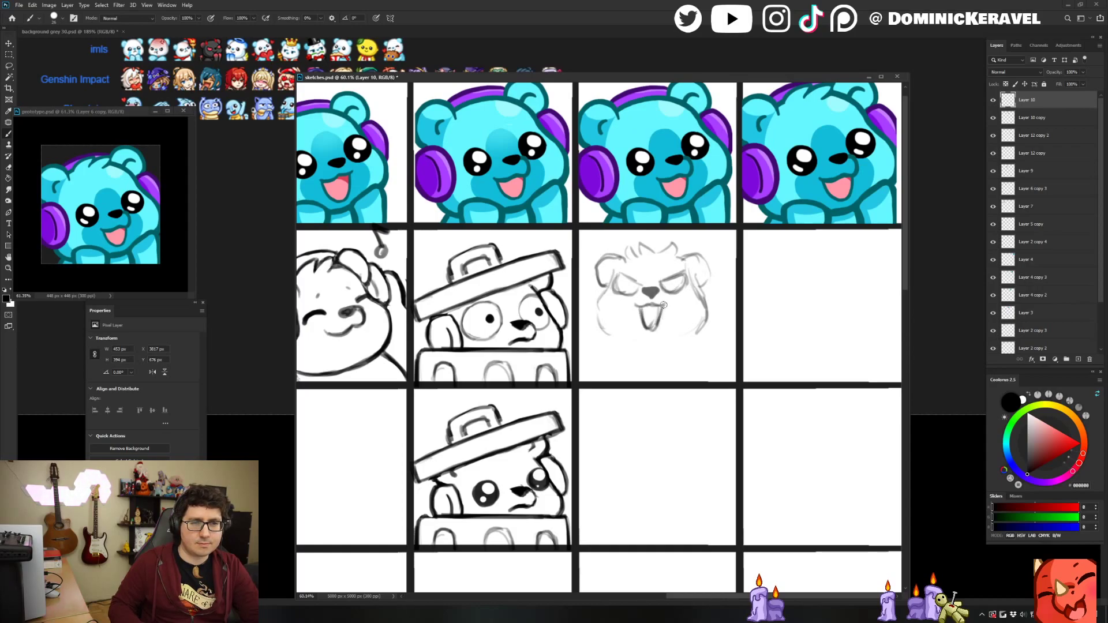
Clean up the angry bear's mouth with the Eraser, try a stroke along its lower edge, and undo the trial strokes.
{"action": "key", "text": "e"}
{"action": "left_click_drag", "start_coordinate": [668, 301], "coordinate": [659, 302]}
{"action": "key", "text": "b"}
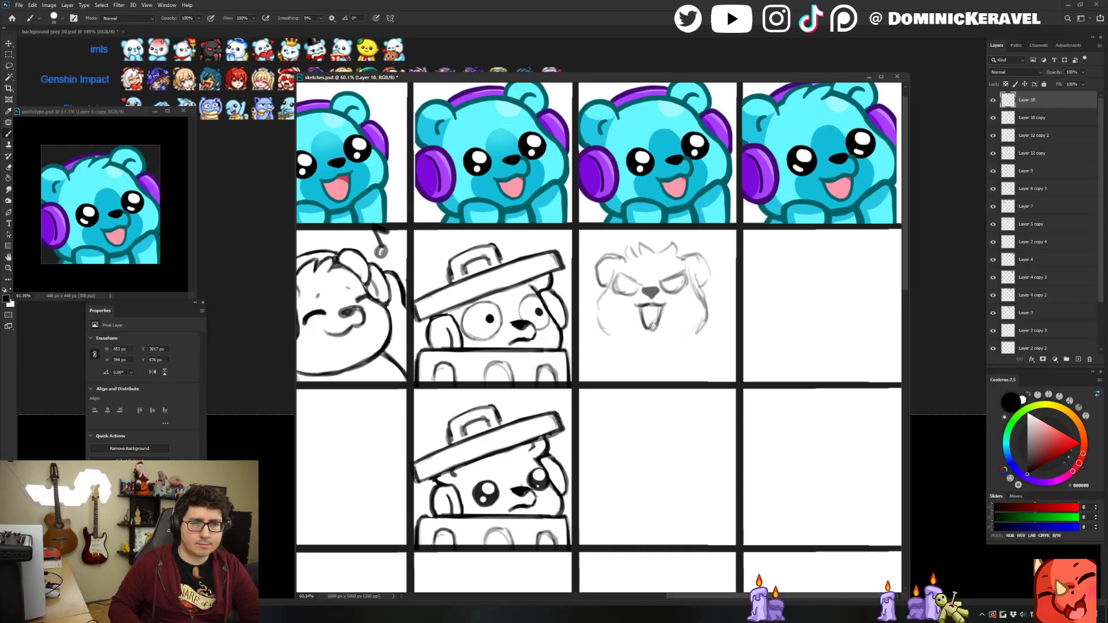
{"action": "key", "text": "ctrl+z"}
{"action": "left_click_drag", "start_coordinate": [644, 327], "coordinate": [657, 327]}
{"action": "key", "text": "ctrl+z"}
{"action": "key", "text": "ctrl+z"}
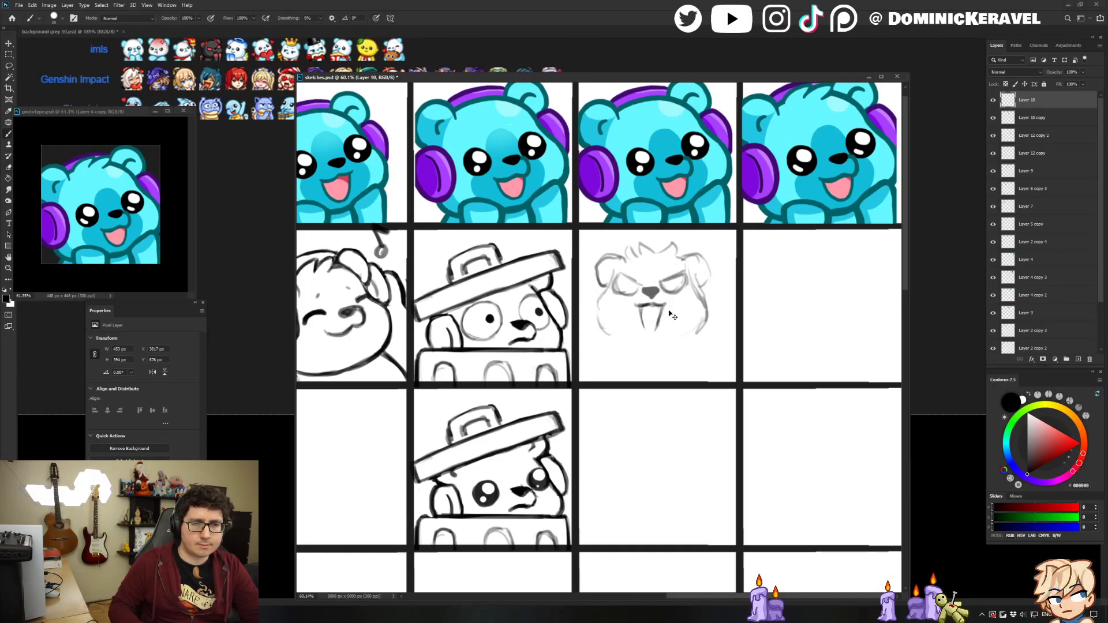
Redraw the narrow lower edge of the bear's open mouth and close the head outline along the chin.
{"action": "key", "text": "e"}
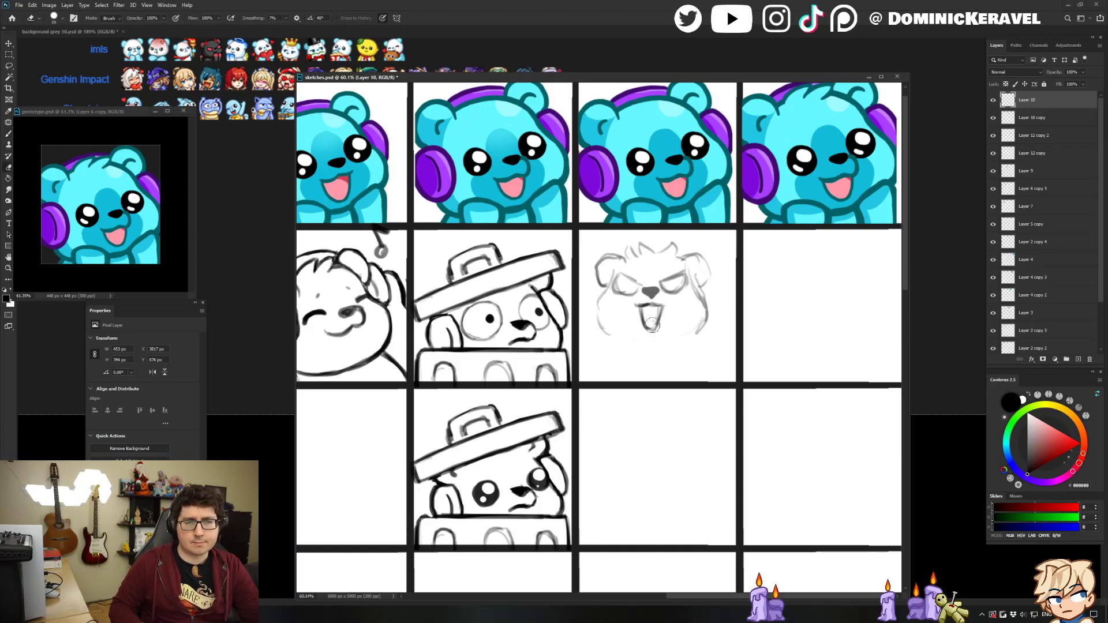
{"action": "key", "text": "b"}
{"action": "mouse_move", "coordinate": [652, 324]}
{"action": "left_mouse_down"}
{"action": "mouse_move", "coordinate": [664, 306]}
{"action": "mouse_move", "coordinate": [659, 323]}
{"action": "mouse_move", "coordinate": [661, 311]}
{"action": "mouse_move", "coordinate": [703, 325]}
{"action": "mouse_move", "coordinate": [657, 341]}
{"action": "left_mouse_up"}
{"action": "key", "text": "e"}
{"action": "key", "text": "b"}
{"action": "key", "text": "e"}
{"action": "key", "text": "b"}
{"action": "key", "text": "b"}
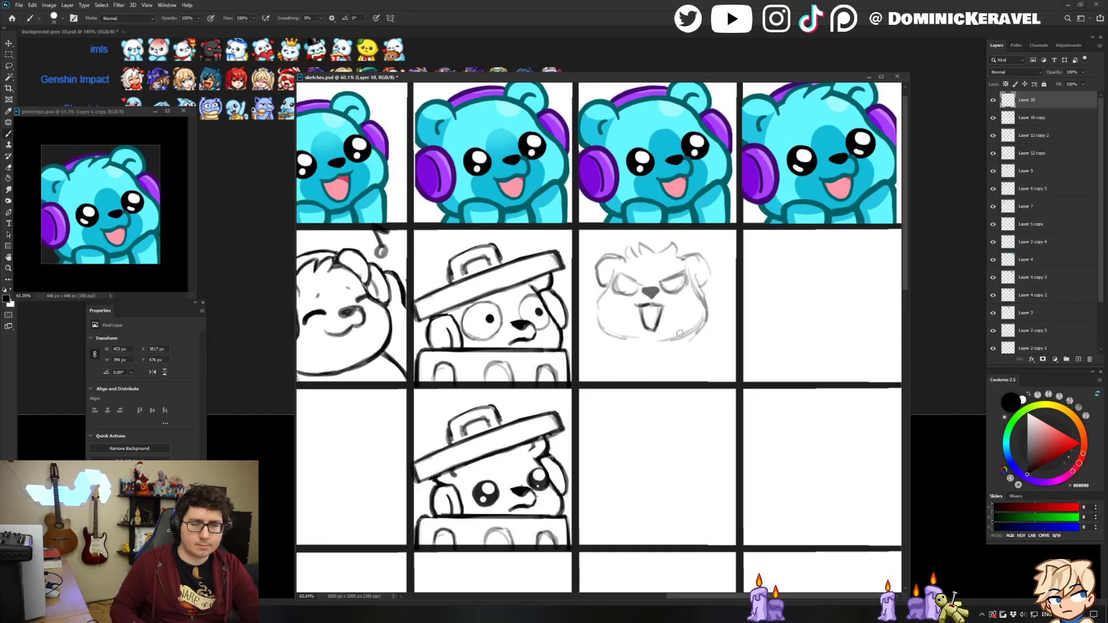
Sketch a small paw below each side of the bear's head and rough in a curve under the left one.
{"action": "mouse_move", "coordinate": [680, 333]}
{"action": "left_mouse_down"}
{"action": "mouse_move", "coordinate": [717, 338]}
{"action": "mouse_move", "coordinate": [698, 355]}
{"action": "mouse_move", "coordinate": [715, 355]}
{"action": "mouse_move", "coordinate": [699, 341]}
{"action": "left_mouse_up"}
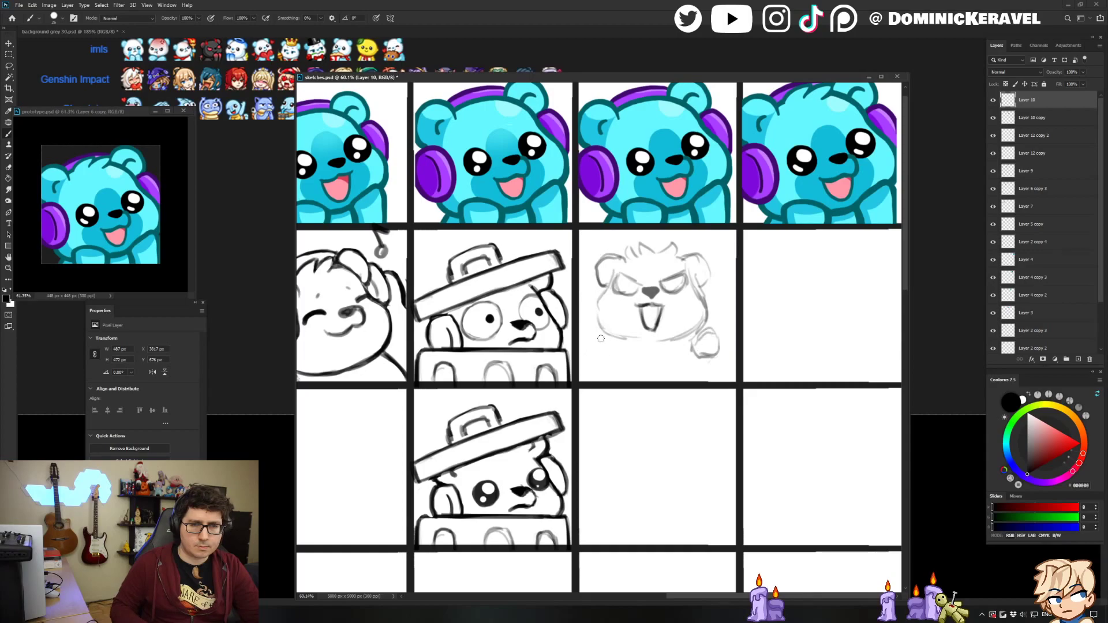
{"action": "mouse_move", "coordinate": [595, 336]}
{"action": "left_mouse_down"}
{"action": "mouse_move", "coordinate": [594, 358]}
{"action": "mouse_move", "coordinate": [583, 331]}
{"action": "left_mouse_up"}
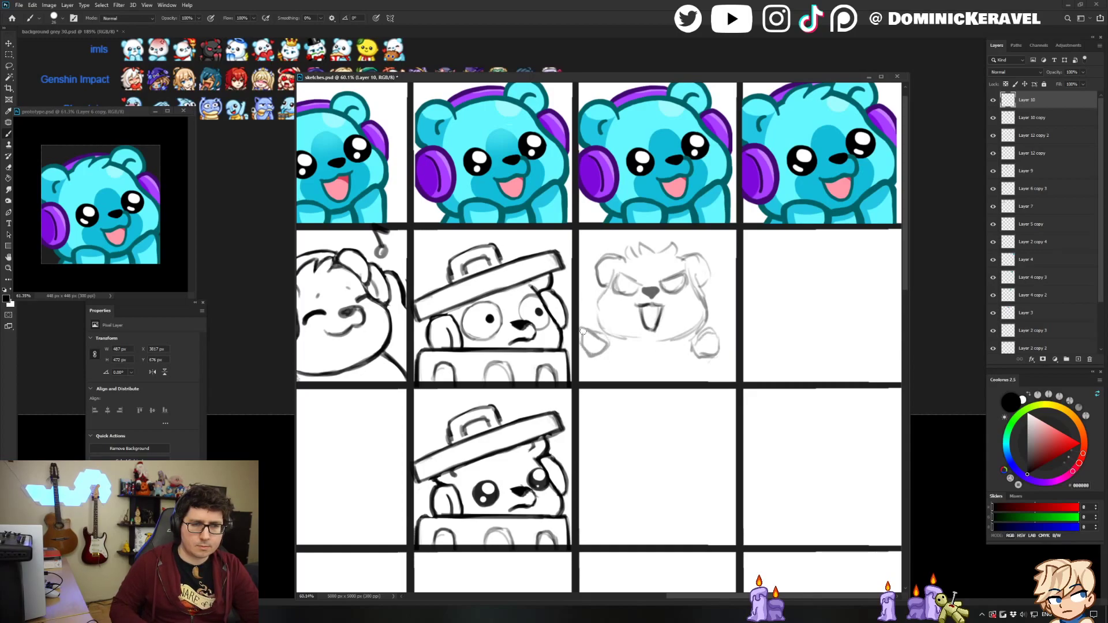
{"action": "mouse_move", "coordinate": [593, 369]}
{"action": "left_mouse_down"}
{"action": "mouse_move", "coordinate": [624, 371]}
{"action": "mouse_move", "coordinate": [619, 357]}
{"action": "mouse_move", "coordinate": [585, 352]}
{"action": "mouse_move", "coordinate": [624, 353]}
{"action": "mouse_move", "coordinate": [606, 376]}
{"action": "left_mouse_up"}
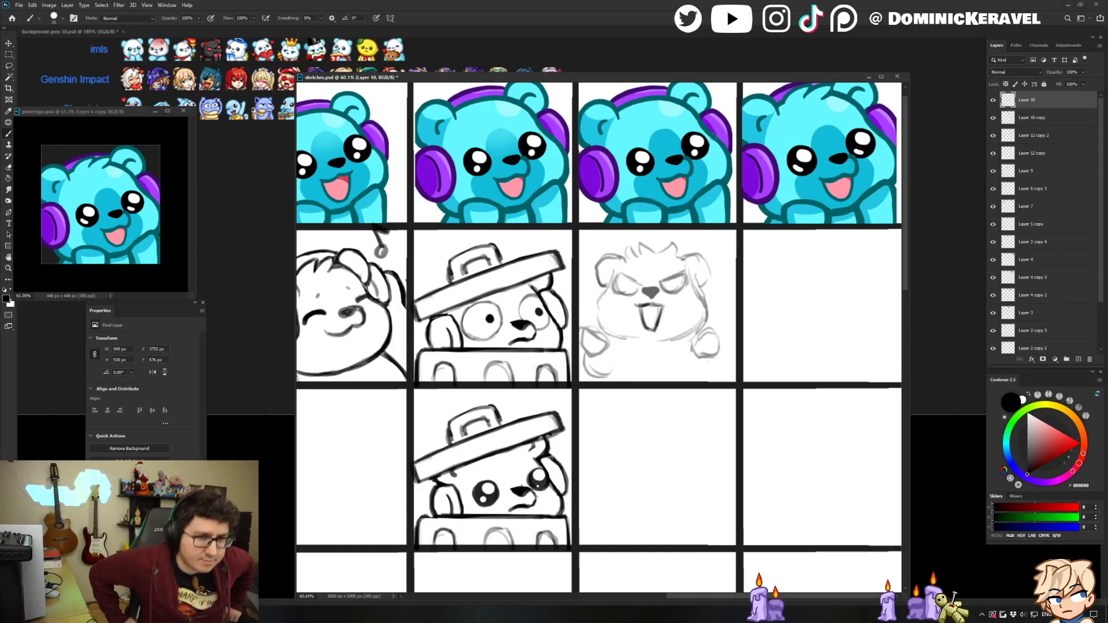
{"action": "key", "text": "ctrl+z"}
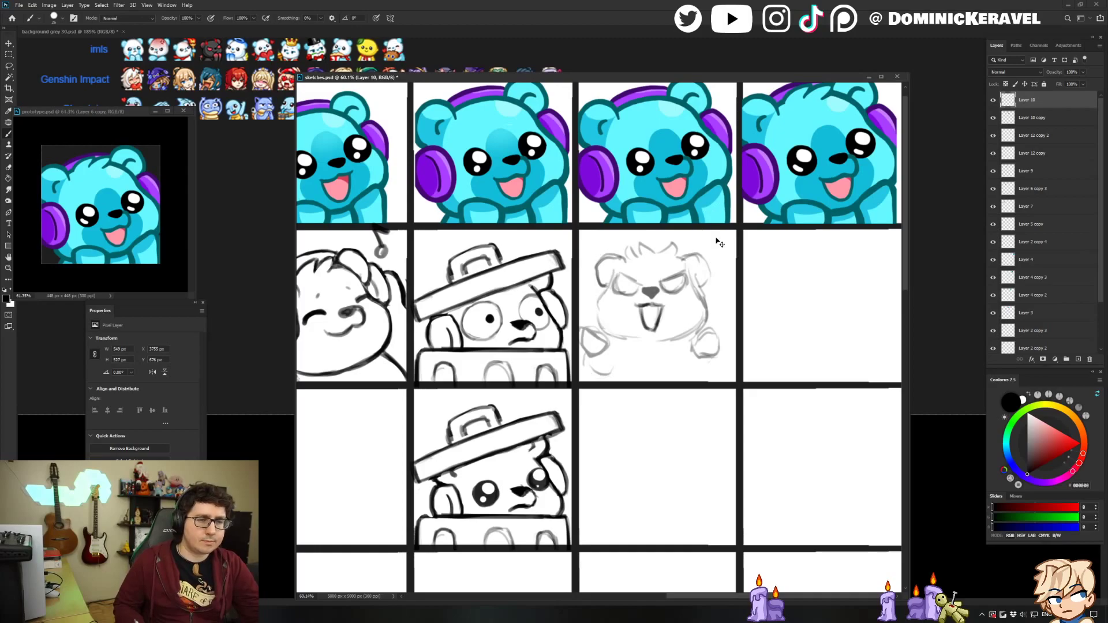
Move the angry bear sketch down in its cell and scale it up to fill the cell.
{"action": "left_click_drag", "start_coordinate": [652, 291], "coordinate": [642, 317]}
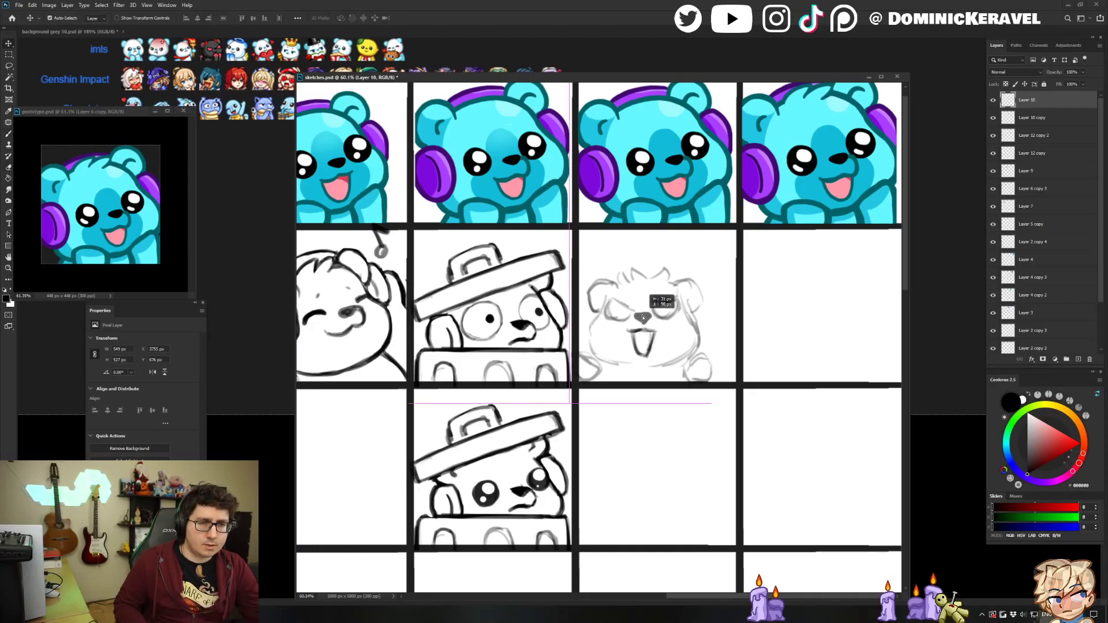
{"action": "key", "text": "ctrl+t"}
{"action": "left_click_drag", "start_coordinate": [717, 268], "coordinate": [761, 248]}
{"action": "key", "text": "Return"}
Adjust the bear's left paw with the Lasso and redraw both paws with darker, larger outlines at the cell's lower corners.
{"action": "key", "text": "l"}
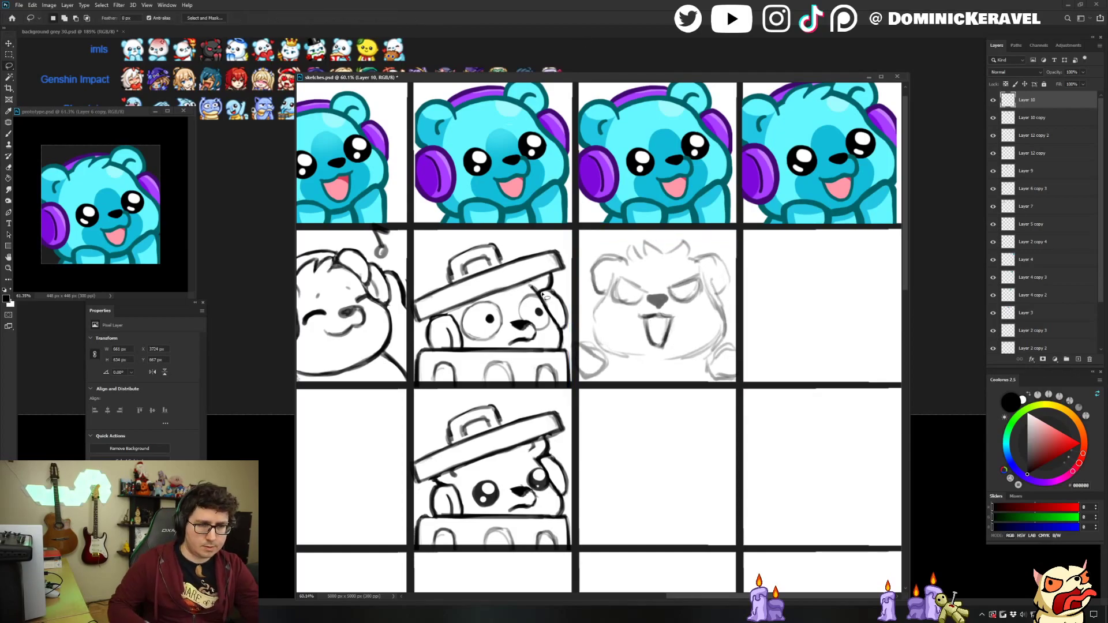
{"action": "mouse_move", "coordinate": [587, 339]}
{"action": "left_mouse_down"}
{"action": "mouse_move", "coordinate": [619, 374]}
{"action": "mouse_move", "coordinate": [595, 346]}
{"action": "left_mouse_up"}
{"action": "key", "text": "b"}
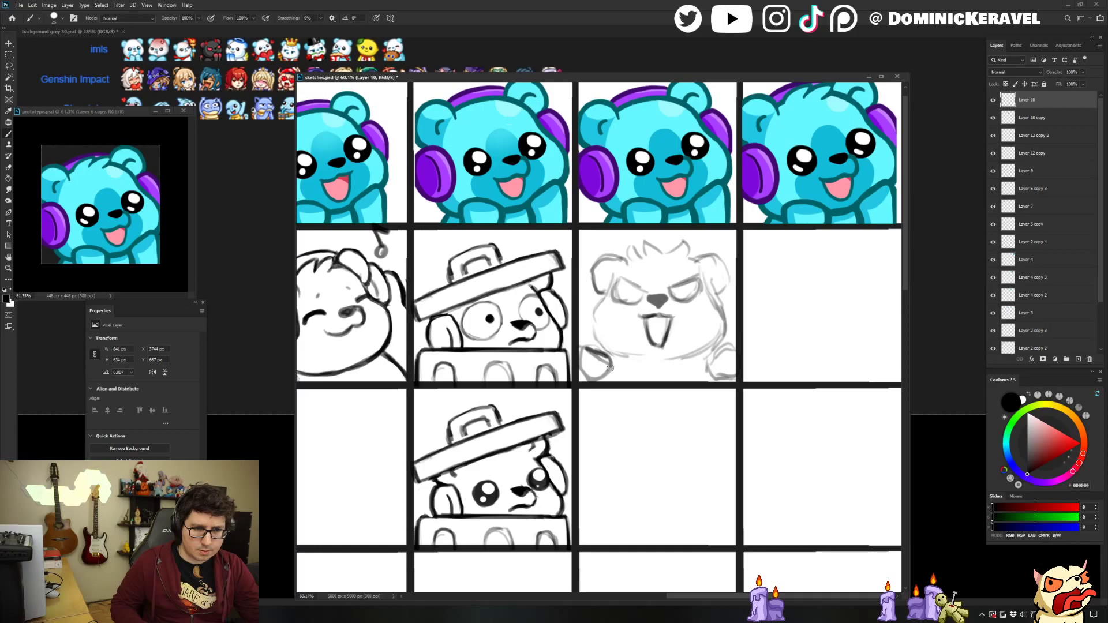
{"action": "key", "text": "e"}
{"action": "key", "text": "b"}
{"action": "mouse_move", "coordinate": [588, 350]}
{"action": "left_mouse_down"}
{"action": "mouse_move", "coordinate": [612, 366]}
{"action": "mouse_move", "coordinate": [593, 381]}
{"action": "mouse_move", "coordinate": [589, 348]}
{"action": "mouse_move", "coordinate": [586, 376]}
{"action": "mouse_move", "coordinate": [600, 347]}
{"action": "left_mouse_up"}
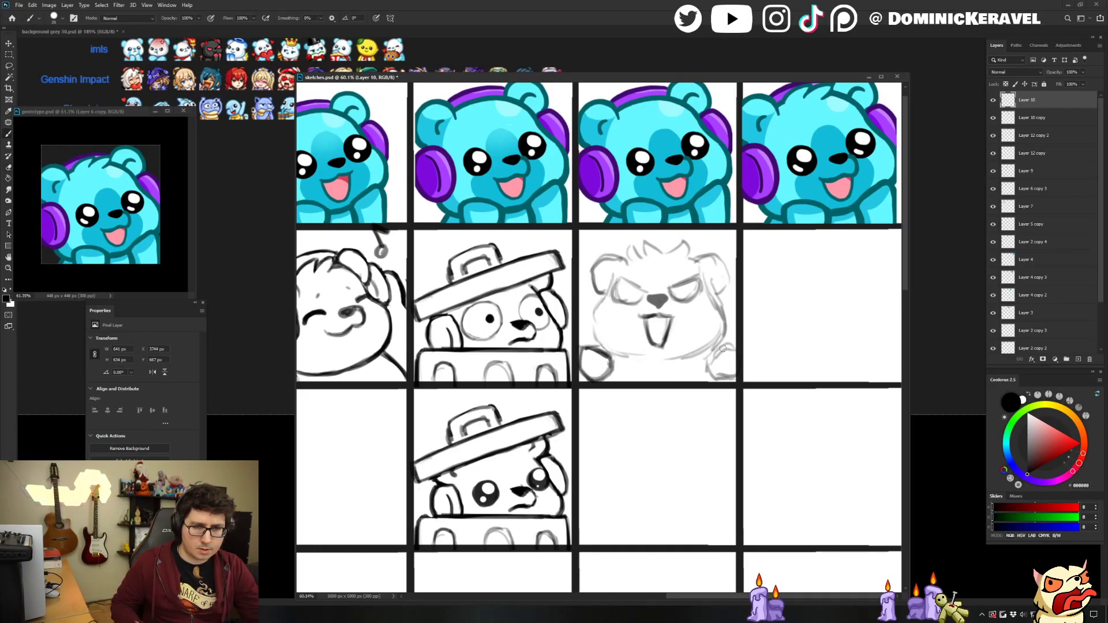
{"action": "mouse_move", "coordinate": [703, 359]}
{"action": "left_mouse_down"}
{"action": "mouse_move", "coordinate": [736, 352]}
{"action": "mouse_move", "coordinate": [742, 366]}
{"action": "mouse_move", "coordinate": [710, 353]}
{"action": "mouse_move", "coordinate": [712, 383]}
{"action": "left_mouse_up"}
{"action": "mouse_move", "coordinate": [588, 346]}
{"action": "left_mouse_down"}
{"action": "mouse_move", "coordinate": [612, 378]}
{"action": "mouse_move", "coordinate": [603, 384]}
{"action": "left_mouse_up"}
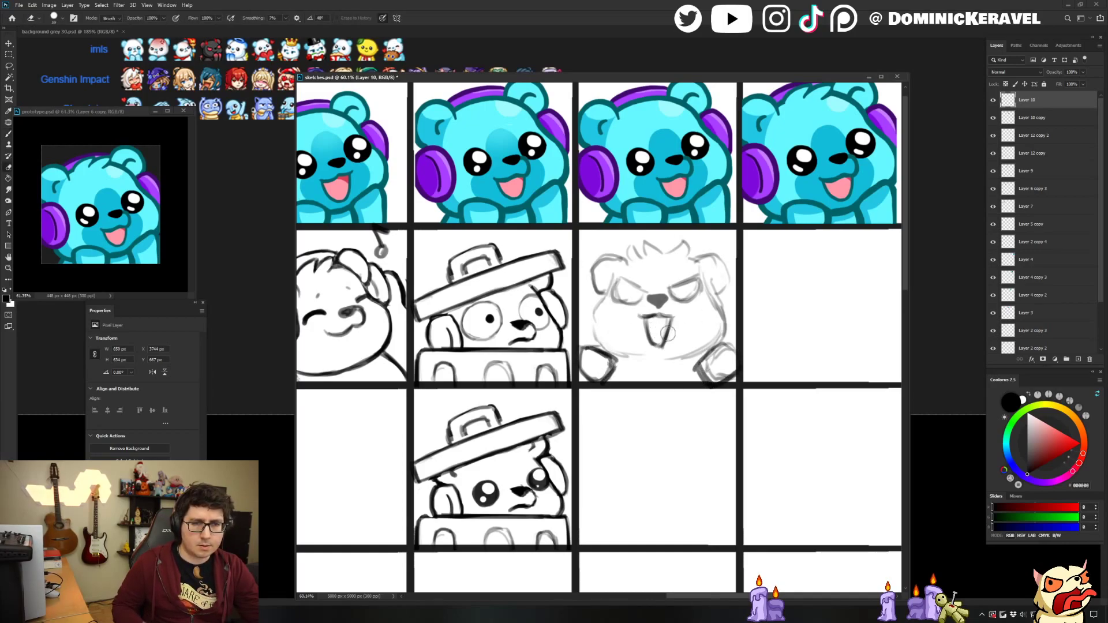
Redraw the bear's lower cheek outlines above the two paws, cleaning up stray lines with the Eraser.
{"action": "left_click_drag", "start_coordinate": [600, 338], "coordinate": [621, 355]}
{"action": "key", "text": "e"}
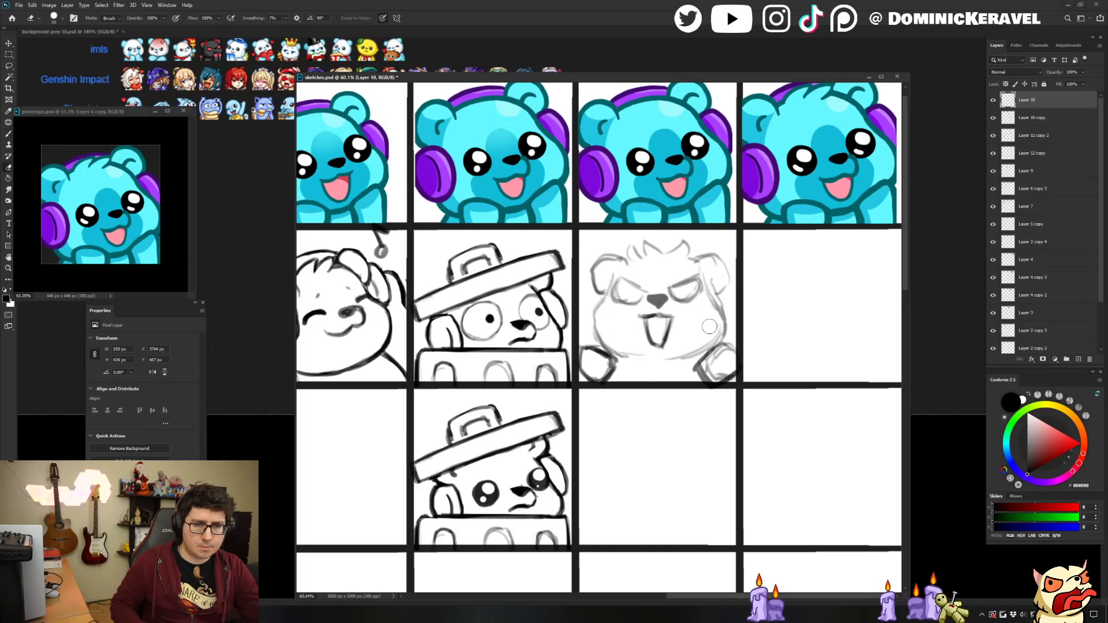
{"action": "key", "text": "b"}
{"action": "left_click_drag", "start_coordinate": [700, 357], "coordinate": [721, 306]}
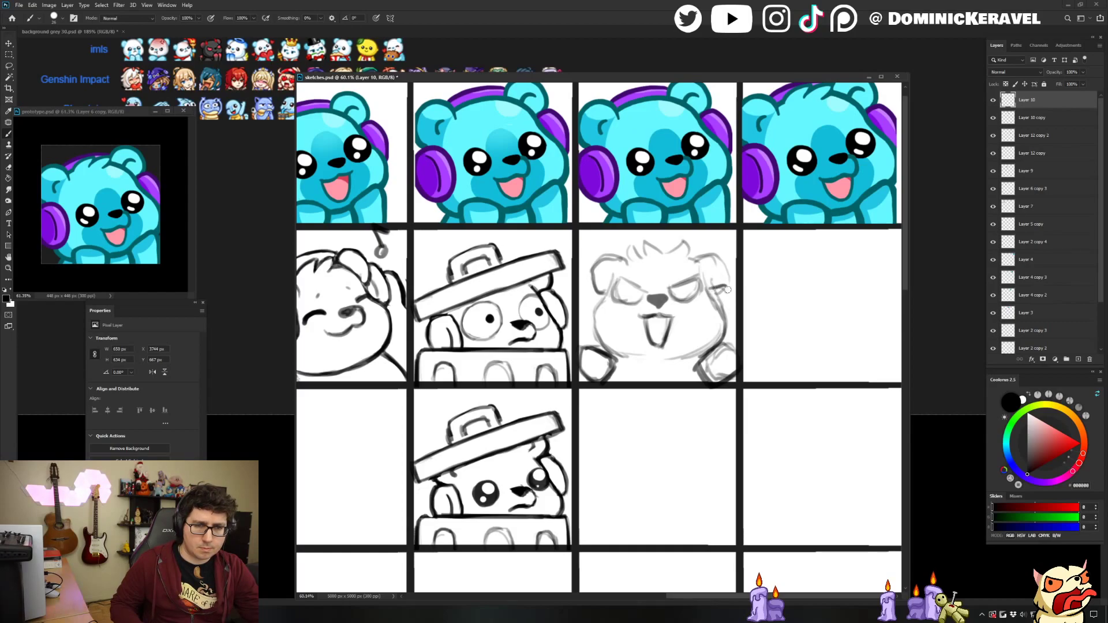
Draw dark curved headphone cups on both sides of the bear's head and clean up the lines around them.
{"action": "mouse_move", "coordinate": [713, 293]}
{"action": "left_mouse_down"}
{"action": "mouse_move", "coordinate": [726, 323]}
{"action": "mouse_move", "coordinate": [724, 314]}
{"action": "left_mouse_up"}
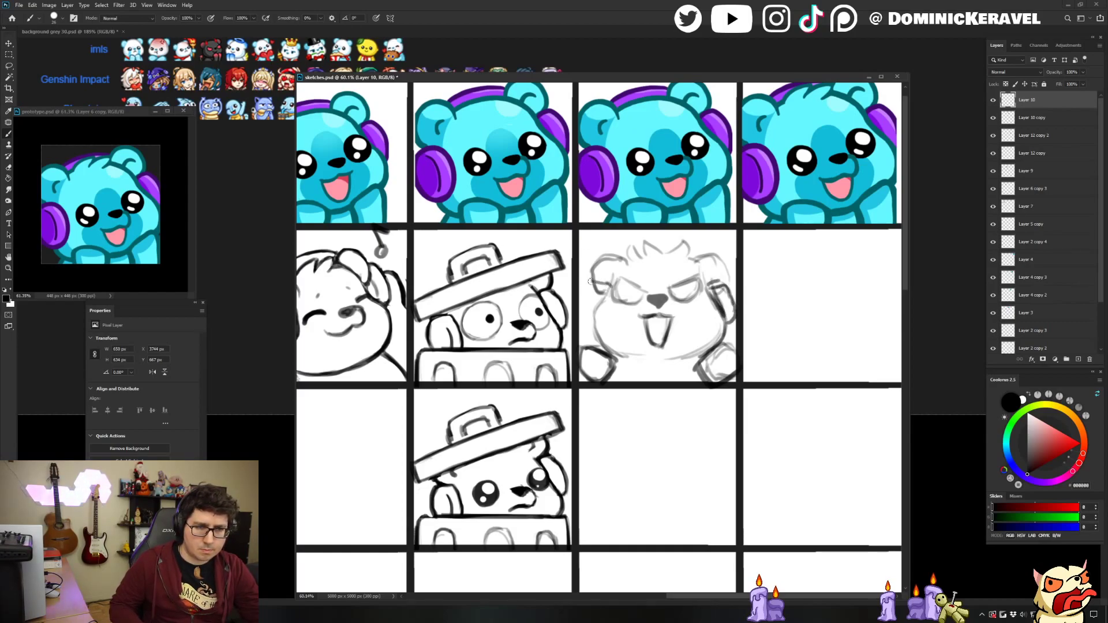
{"action": "left_click_drag", "start_coordinate": [590, 282], "coordinate": [589, 324]}
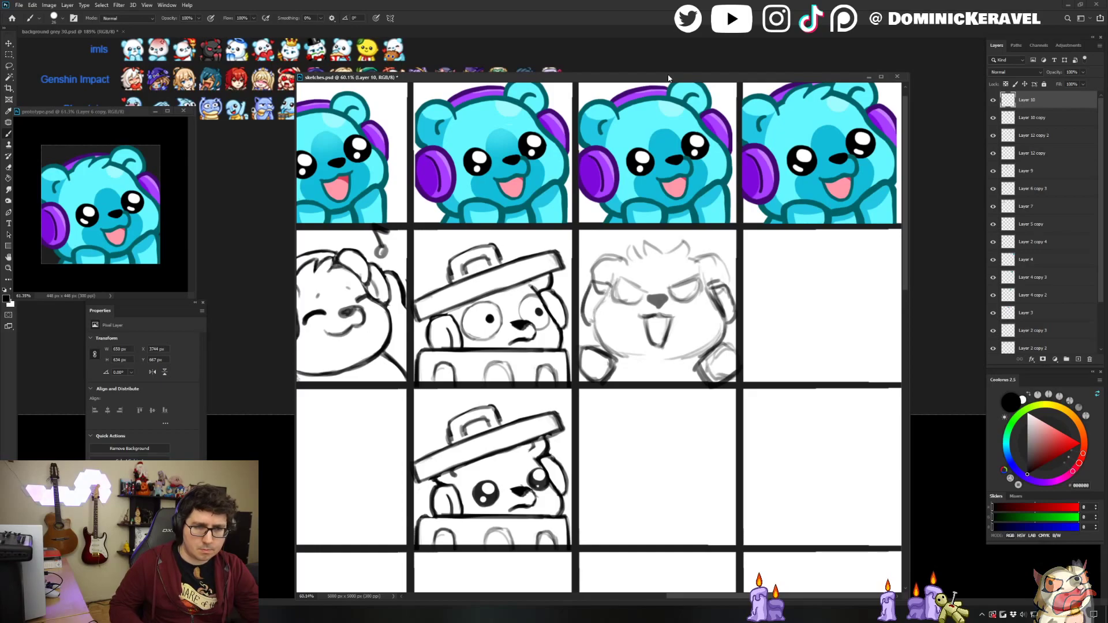
{"action": "key", "text": "e"}
{"action": "left_click_drag", "start_coordinate": [713, 287], "coordinate": [736, 310]}
{"action": "key", "text": "b"}
{"action": "key", "text": "e"}
{"action": "key", "text": "b"}
{"action": "key", "text": "e"}
Clean up the lines around the bear's left ear and redraw both rounded ears with darker outlines.
{"action": "mouse_move", "coordinate": [603, 305]}
{"action": "left_mouse_down"}
{"action": "mouse_move", "coordinate": [597, 288]}
{"action": "mouse_move", "coordinate": [613, 263]}
{"action": "mouse_move", "coordinate": [594, 271]}
{"action": "left_mouse_up"}
{"action": "key", "text": "b"}
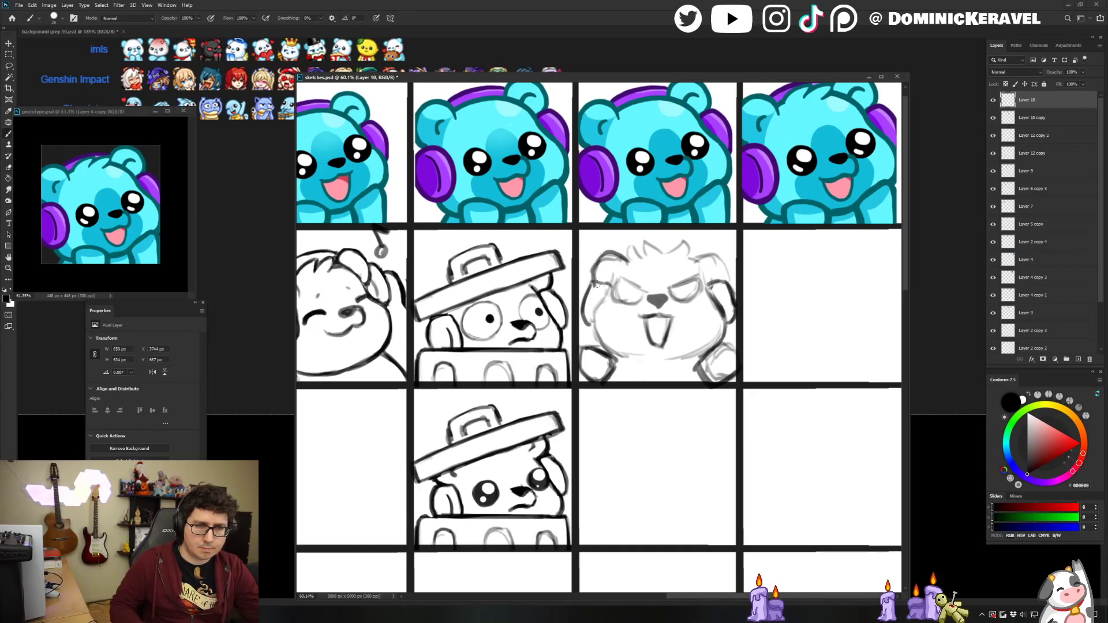
{"action": "mouse_move", "coordinate": [696, 260]}
{"action": "left_mouse_down"}
{"action": "mouse_move", "coordinate": [728, 278]}
{"action": "mouse_move", "coordinate": [701, 260]}
{"action": "left_mouse_up"}
{"action": "key", "text": "e"}
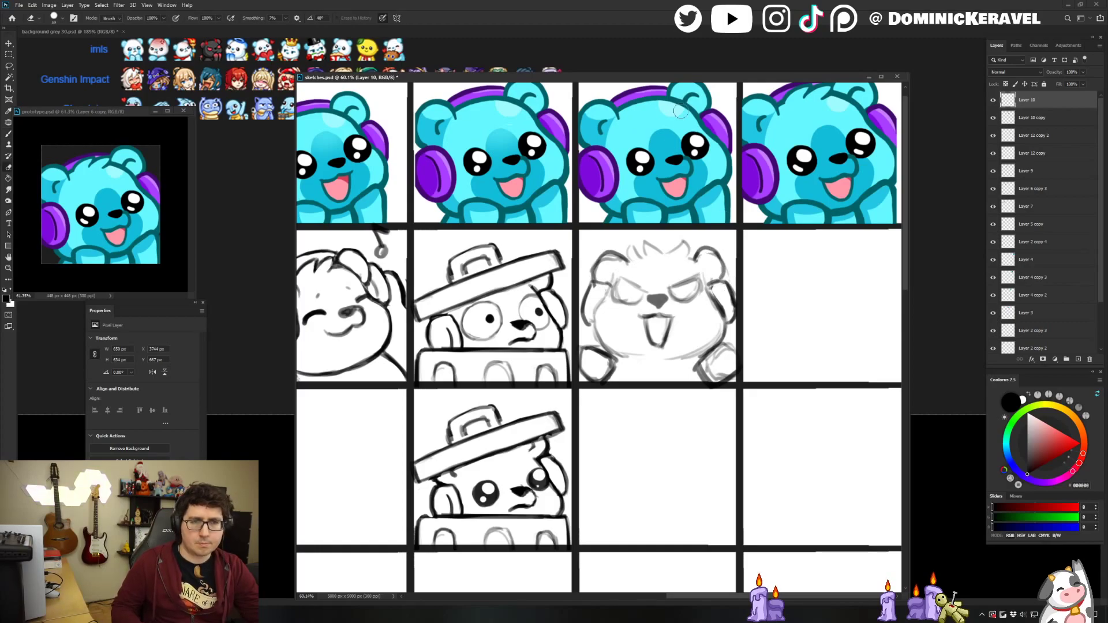
Touch up the bear's lower left cheek outline between the headphone cup and the paw.
{"action": "key", "text": "b"}
{"action": "left_click_drag", "start_coordinate": [603, 338], "coordinate": [628, 356]}
{"action": "key", "text": "e"}
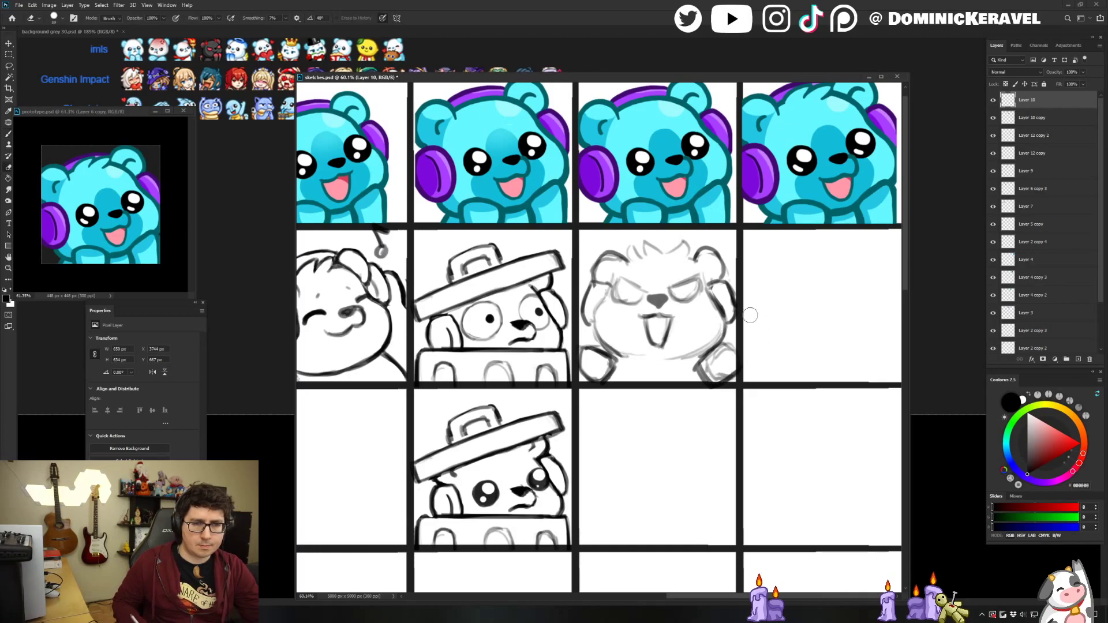
{"action": "key", "text": "b"}
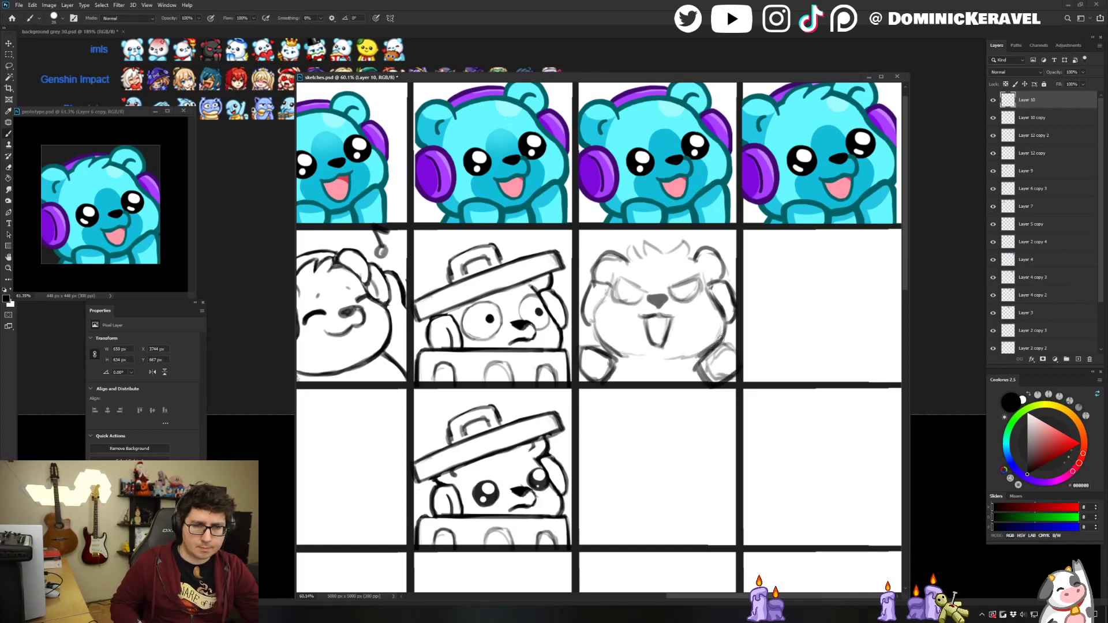
{"action": "key", "text": "v"}
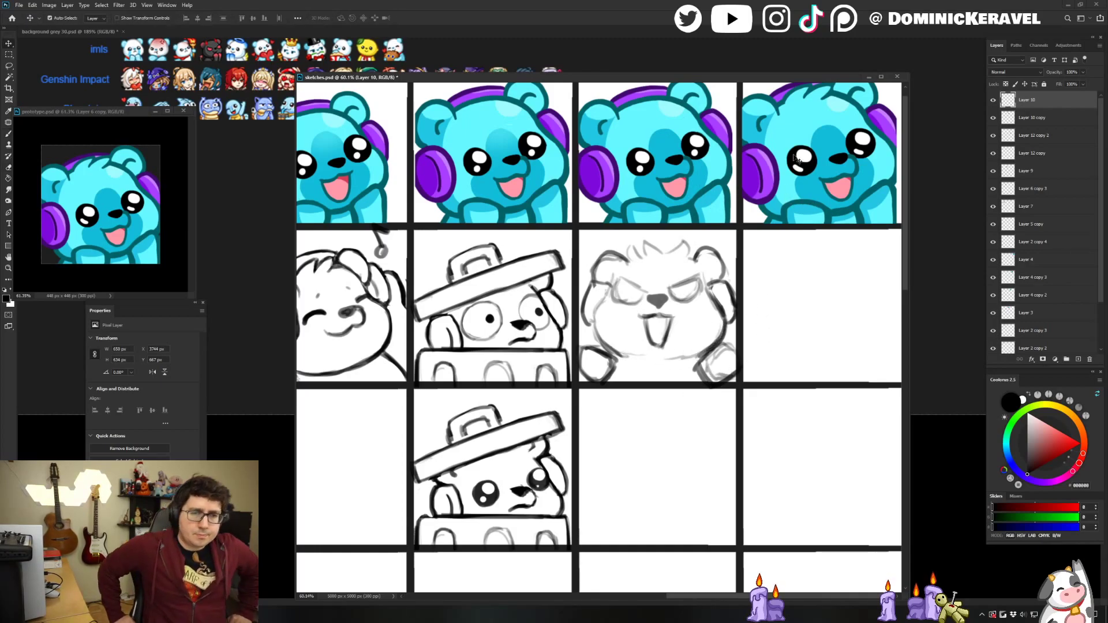
{"action": "key", "text": "b"}
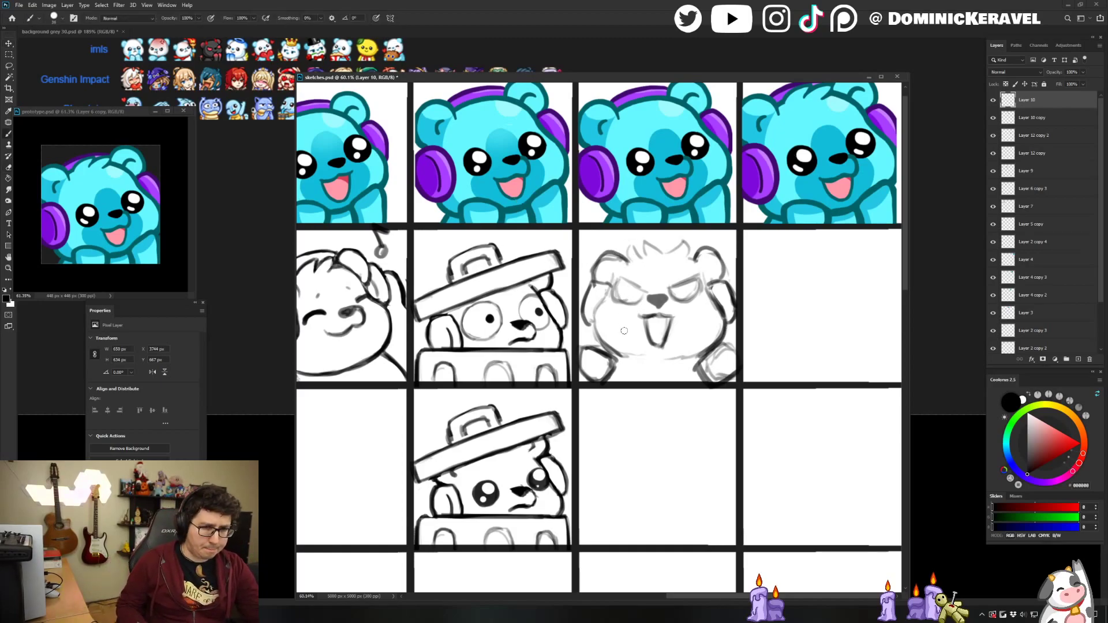
Erase the upper edges of both paws and redraw them as rounded paws with darker outlines.
{"action": "key", "text": "e"}
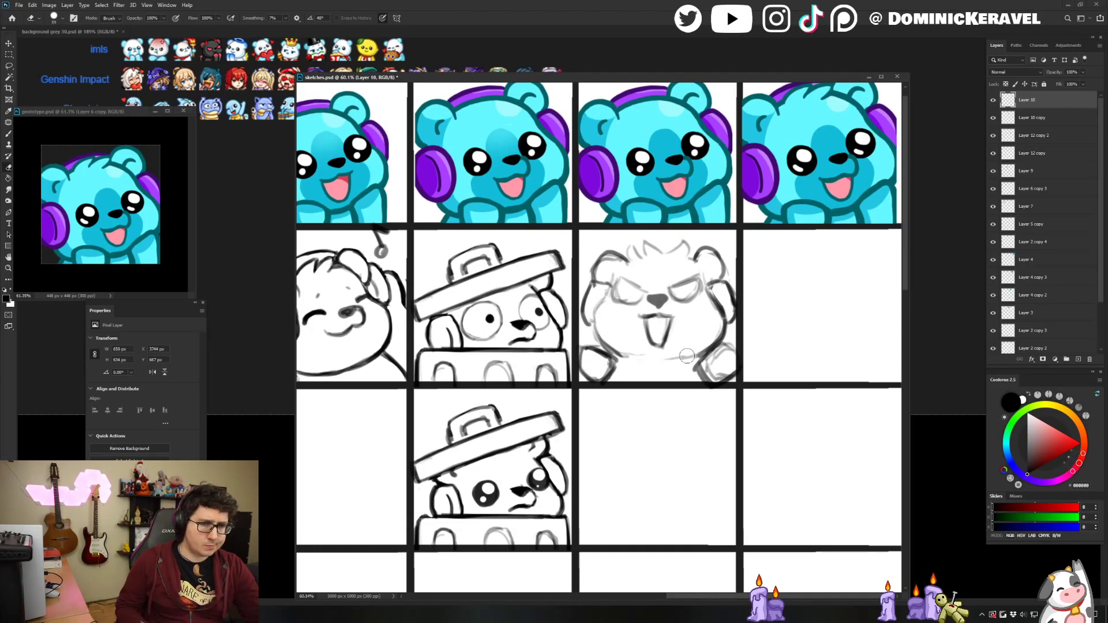
{"action": "key", "text": "b"}
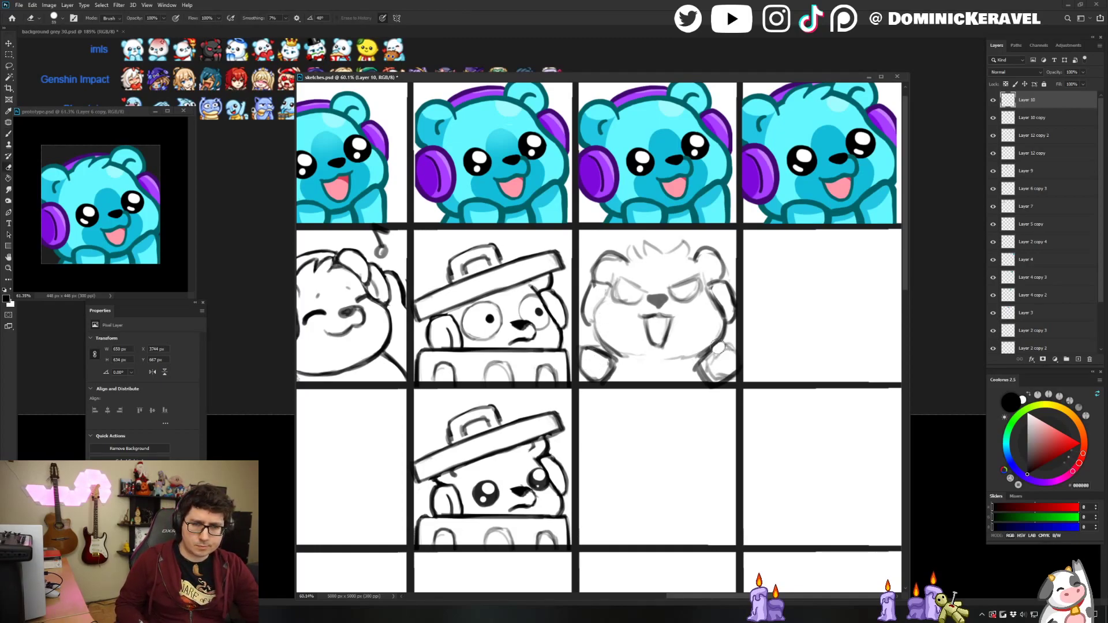
{"action": "mouse_move", "coordinate": [713, 353]}
{"action": "left_mouse_down"}
{"action": "mouse_move", "coordinate": [725, 346]}
{"action": "mouse_move", "coordinate": [699, 364]}
{"action": "mouse_move", "coordinate": [708, 383]}
{"action": "left_mouse_up"}
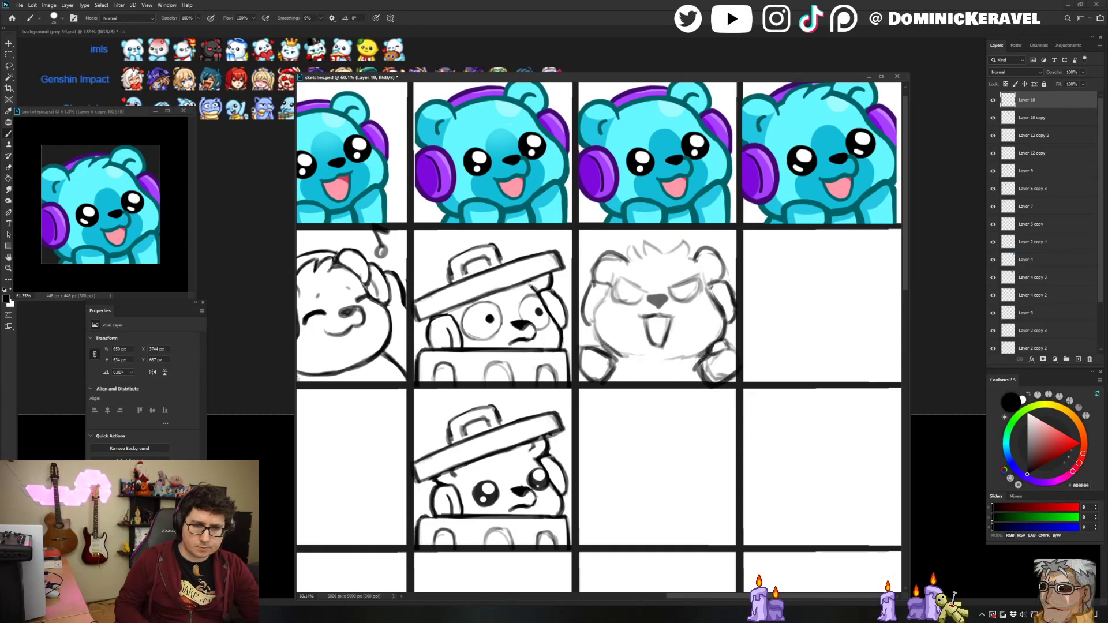
{"action": "key", "text": "e"}
{"action": "key", "text": "b"}
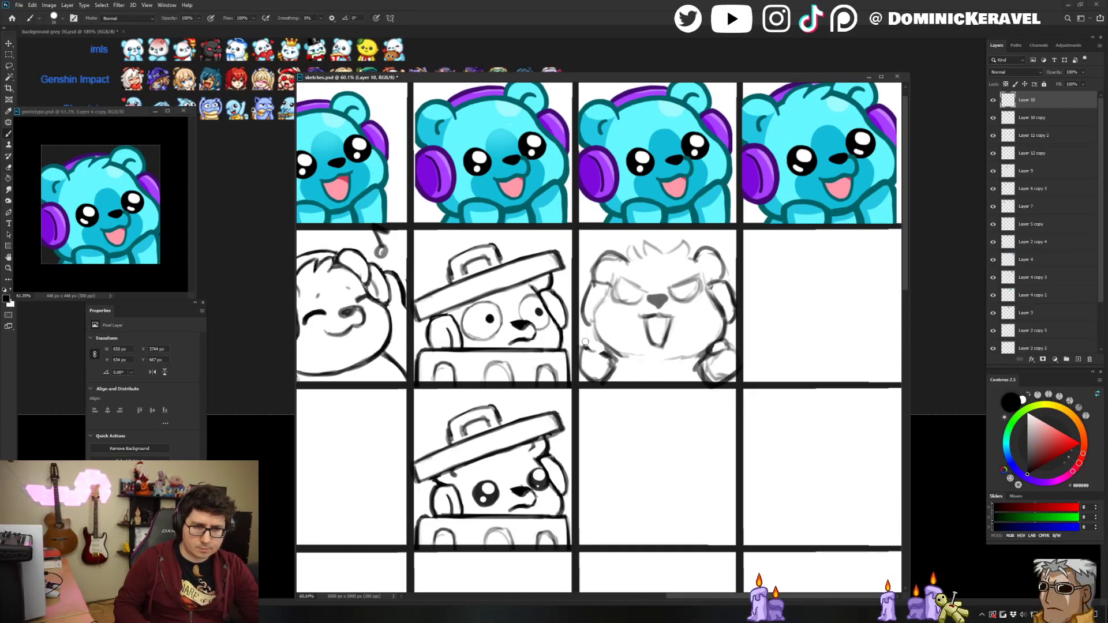
{"action": "left_click_drag", "start_coordinate": [597, 349], "coordinate": [608, 375]}
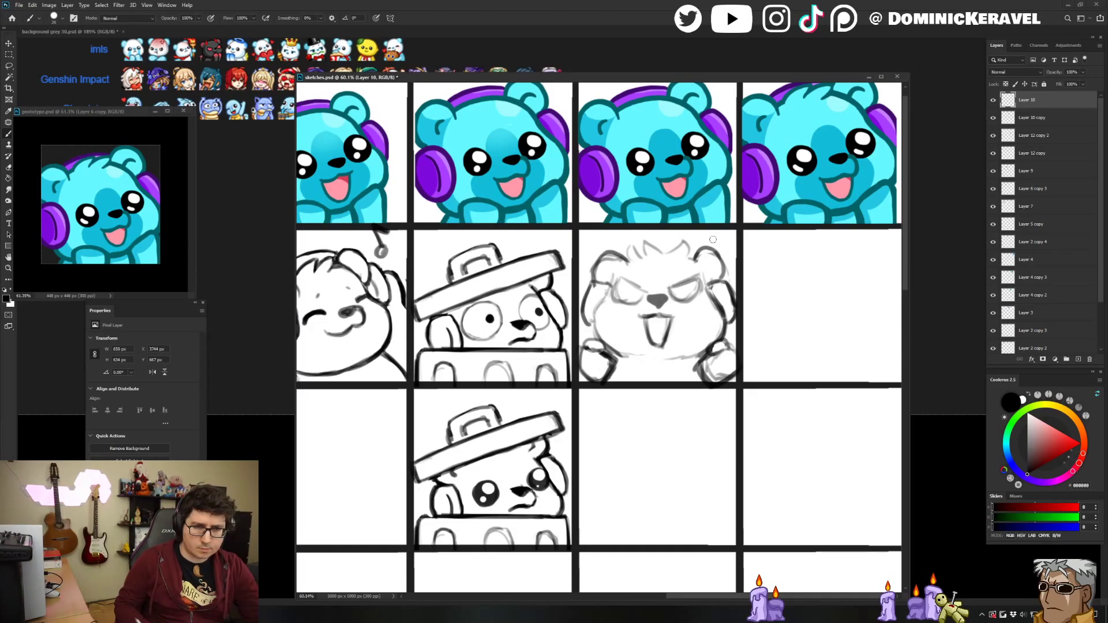
{"action": "key", "text": "e"}
{"action": "mouse_move", "coordinate": [709, 364]}
{"action": "left_mouse_down"}
{"action": "mouse_move", "coordinate": [725, 365]}
{"action": "mouse_move", "coordinate": [699, 391]}
{"action": "mouse_move", "coordinate": [750, 387]}
{"action": "left_mouse_up"}
Clean up the bear's outline and draw short dark inner-ear curves at the base of both ears.
{"action": "scroll", "coordinate": [725, 366], "scroll_direction": "down", "scroll_amount": 5}
{"action": "mouse_move", "coordinate": [682, 377]}
{"action": "left_mouse_down"}
{"action": "mouse_move", "coordinate": [611, 422]}
{"action": "mouse_move", "coordinate": [692, 394]}
{"action": "mouse_move", "coordinate": [681, 369]}
{"action": "mouse_move", "coordinate": [684, 311]}
{"action": "mouse_move", "coordinate": [634, 417]}
{"action": "left_mouse_up"}
{"action": "key", "text": "b"}
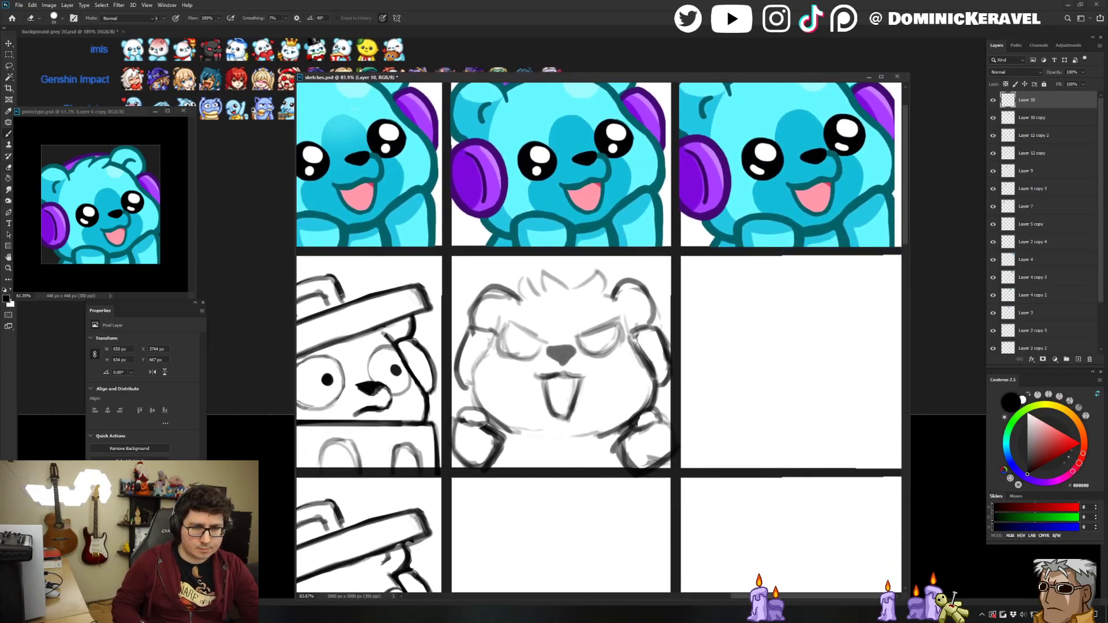
{"action": "left_click_drag", "start_coordinate": [639, 353], "coordinate": [624, 308]}
{"action": "left_click_drag", "start_coordinate": [496, 312], "coordinate": [507, 314]}
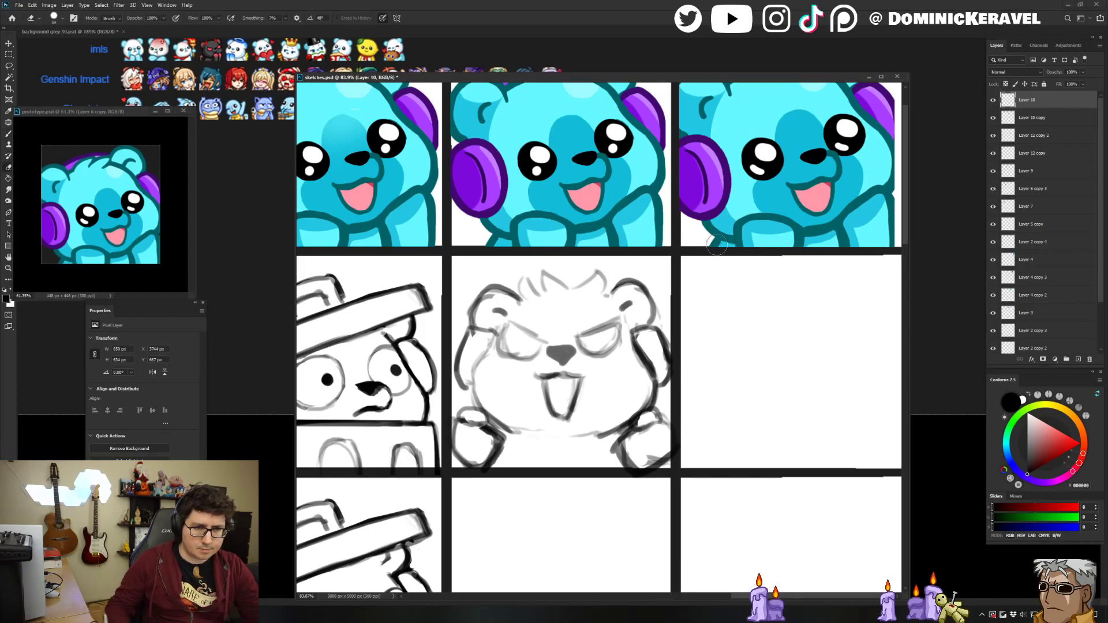
{"action": "key", "text": "v"}
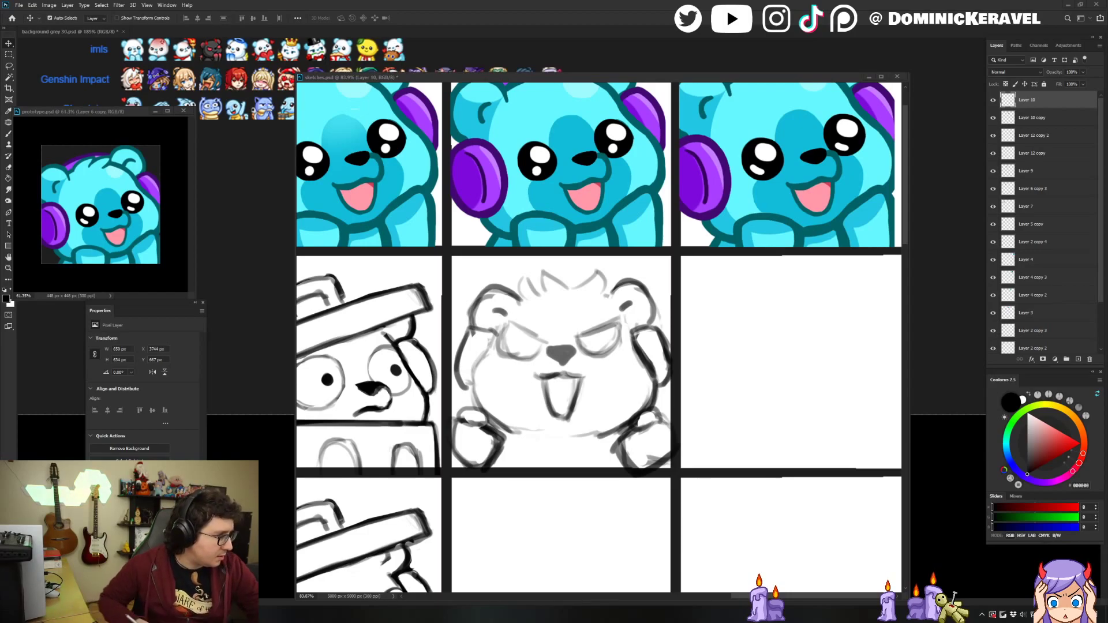
{"action": "key", "text": "XF86AudioLowerVolume"}
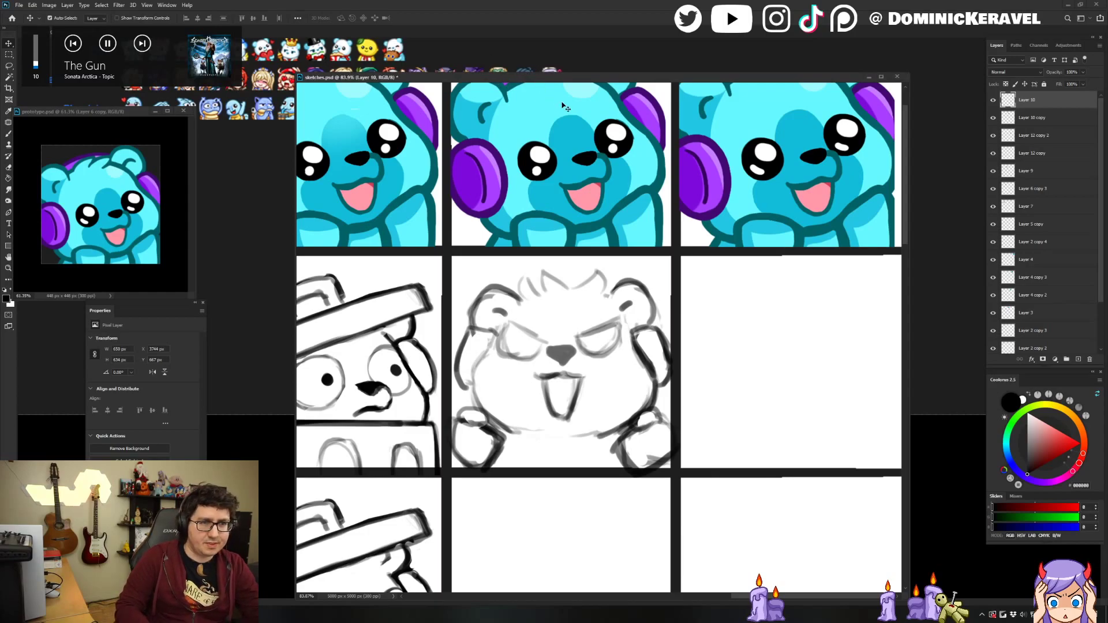
{"action": "key", "text": "b"}
{"action": "key", "text": "e"}
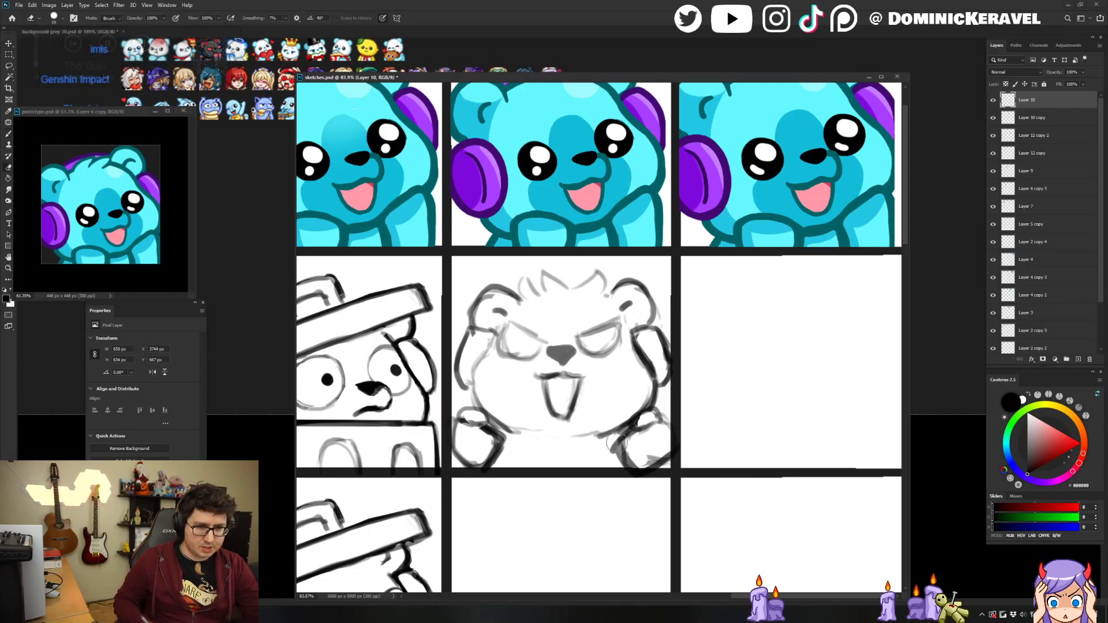
Clean up the edges of both raised paws and darken the right-hand paw's inner outline.
{"action": "key", "text": "b"}
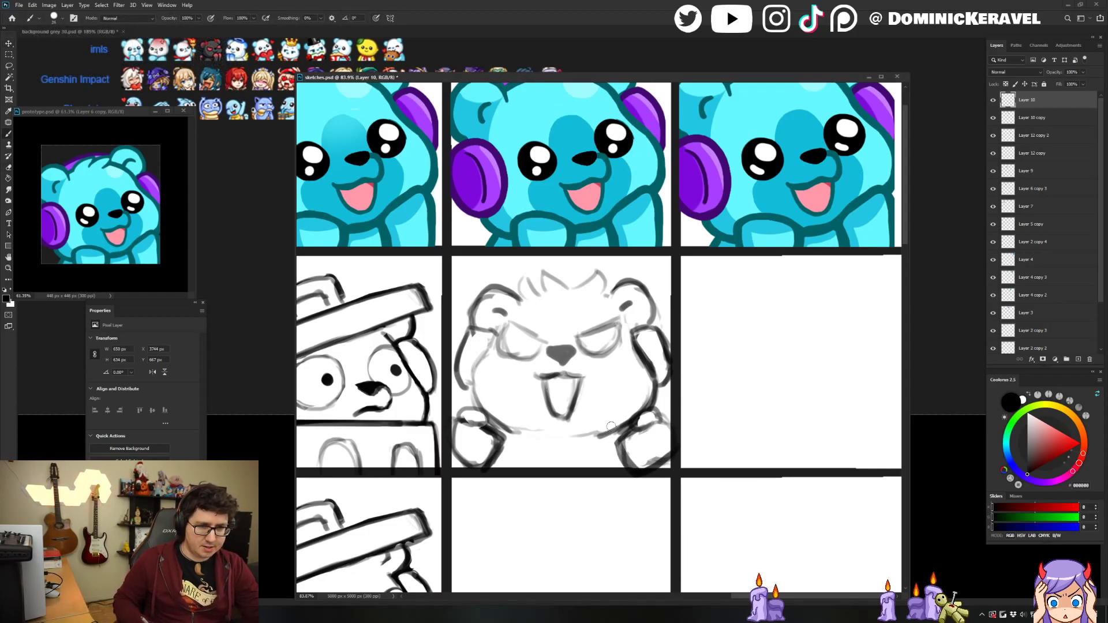
{"action": "key", "text": "e"}
{"action": "left_click_drag", "start_coordinate": [486, 440], "coordinate": [483, 453]}
{"action": "key", "text": "b"}
{"action": "mouse_move", "coordinate": [626, 441]}
{"action": "left_mouse_down"}
{"action": "mouse_move", "coordinate": [647, 471]}
{"action": "mouse_move", "coordinate": [623, 460]}
{"action": "left_mouse_up"}
{"action": "key", "text": "e"}
{"action": "key", "text": "b"}
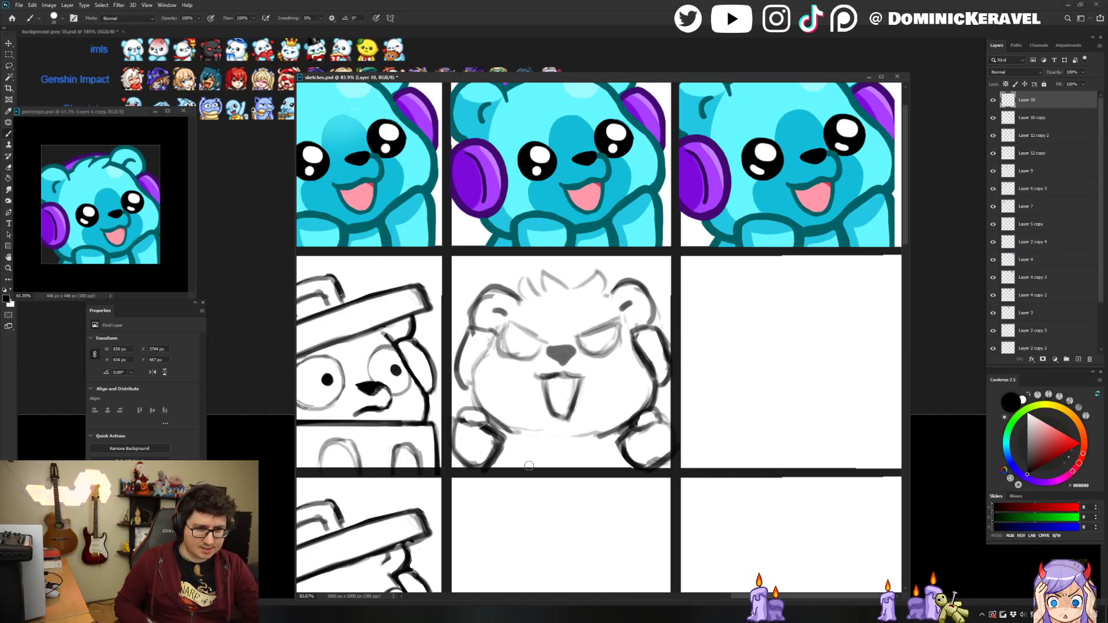
{"action": "key", "text": "b"}
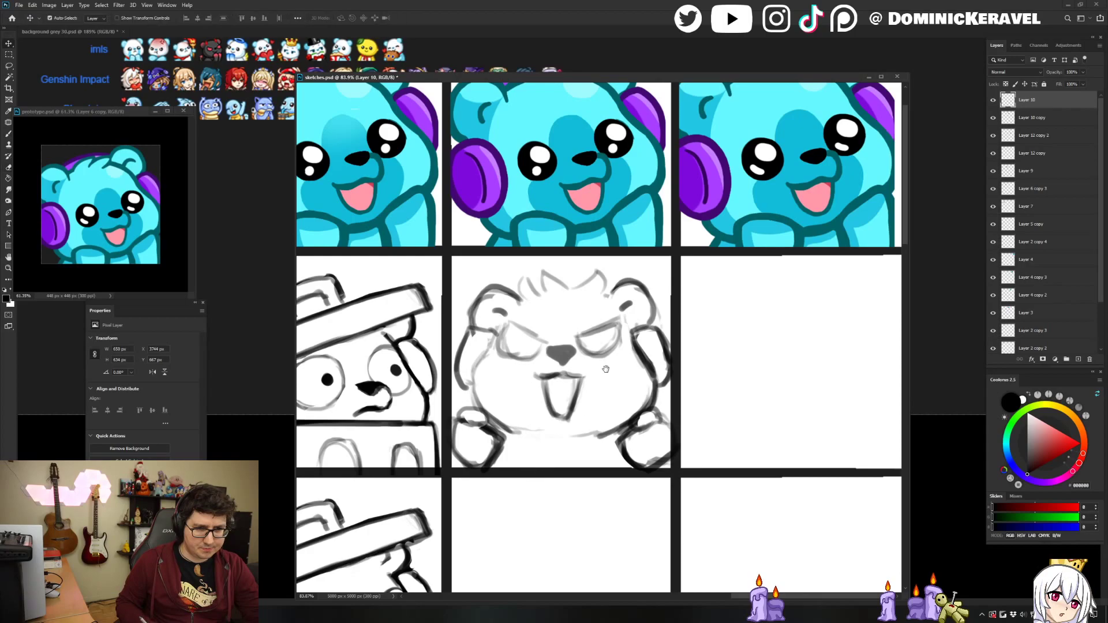
Draw a darker curved chin line between the two paws and strengthen the bear's left-hand cheek outline.
{"action": "scroll", "coordinate": [551, 472], "scroll_direction": "up", "scroll_amount": 1}
{"action": "mouse_move", "coordinate": [499, 465]}
{"action": "left_mouse_down"}
{"action": "mouse_move", "coordinate": [602, 478]}
{"action": "mouse_move", "coordinate": [588, 477]}
{"action": "mouse_move", "coordinate": [633, 457]}
{"action": "left_mouse_up"}
{"action": "key", "text": "e"}
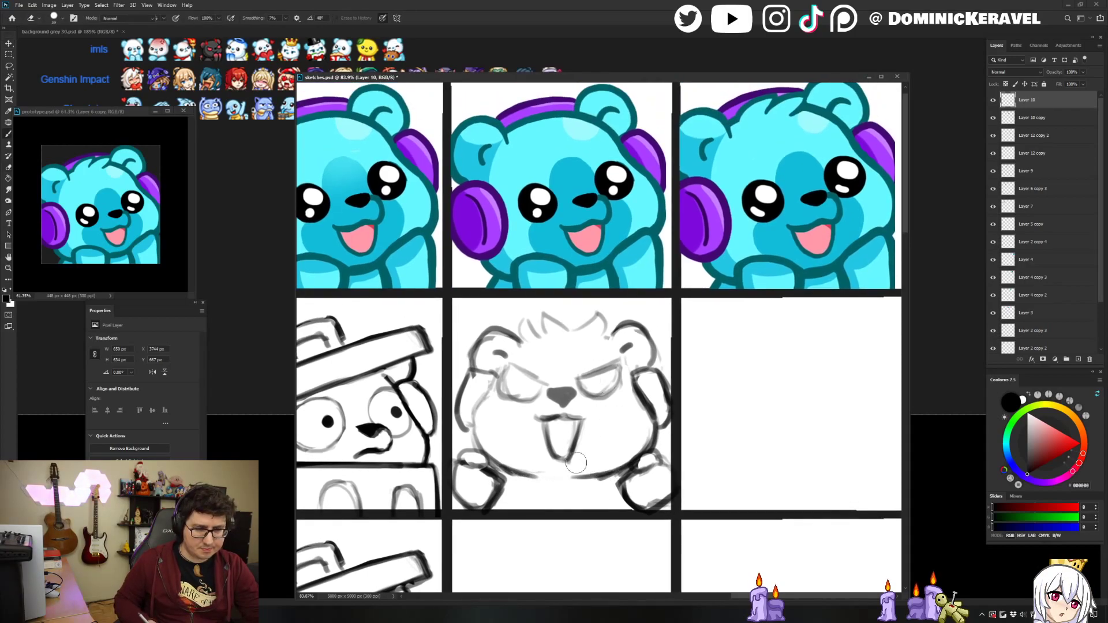
{"action": "key", "text": "b"}
{"action": "left_click_drag", "start_coordinate": [491, 379], "coordinate": [497, 455]}
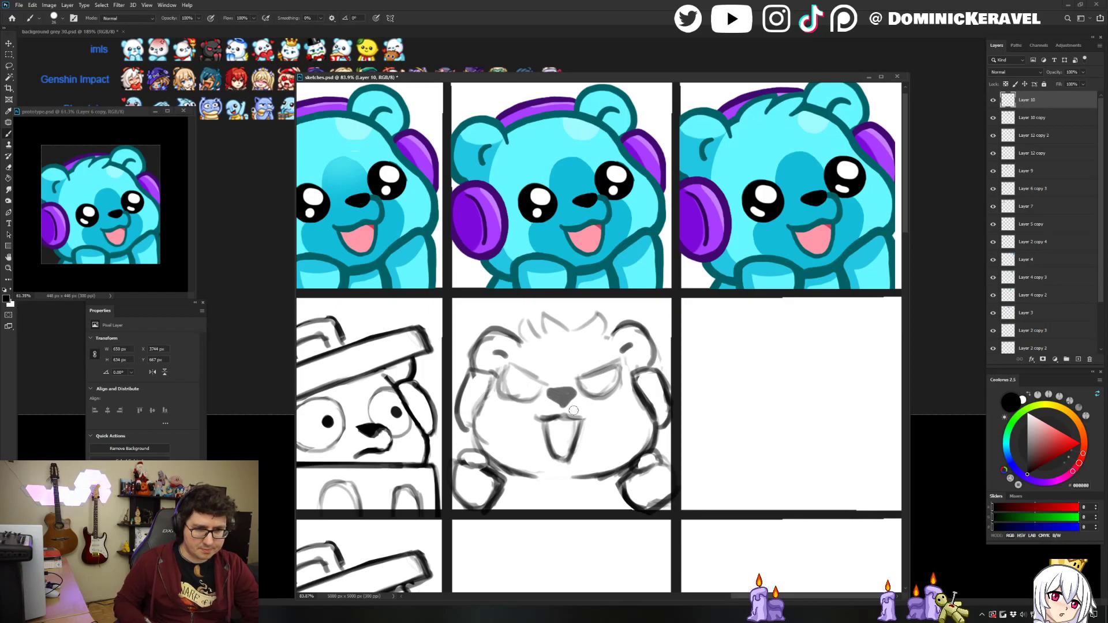
Clean up the bear's nose, fill it solid black and tidy the area between nose and upper lip.
{"action": "key", "text": "e"}
{"action": "mouse_move", "coordinate": [548, 387]}
{"action": "left_mouse_down"}
{"action": "mouse_move", "coordinate": [579, 398]}
{"action": "mouse_move", "coordinate": [554, 400]}
{"action": "mouse_move", "coordinate": [575, 389]}
{"action": "mouse_move", "coordinate": [574, 400]}
{"action": "mouse_move", "coordinate": [571, 388]}
{"action": "mouse_move", "coordinate": [556, 406]}
{"action": "left_mouse_up"}
{"action": "key", "text": "b"}
{"action": "key", "text": "e"}
{"action": "key", "text": "b"}
{"action": "key", "text": "e"}
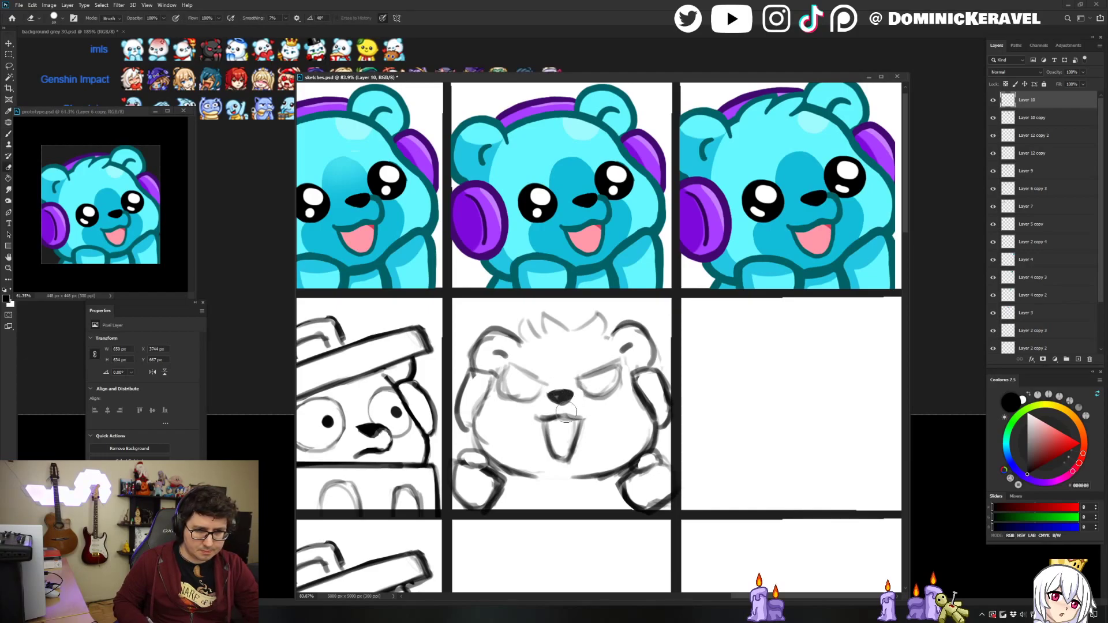
{"action": "key", "text": "b"}
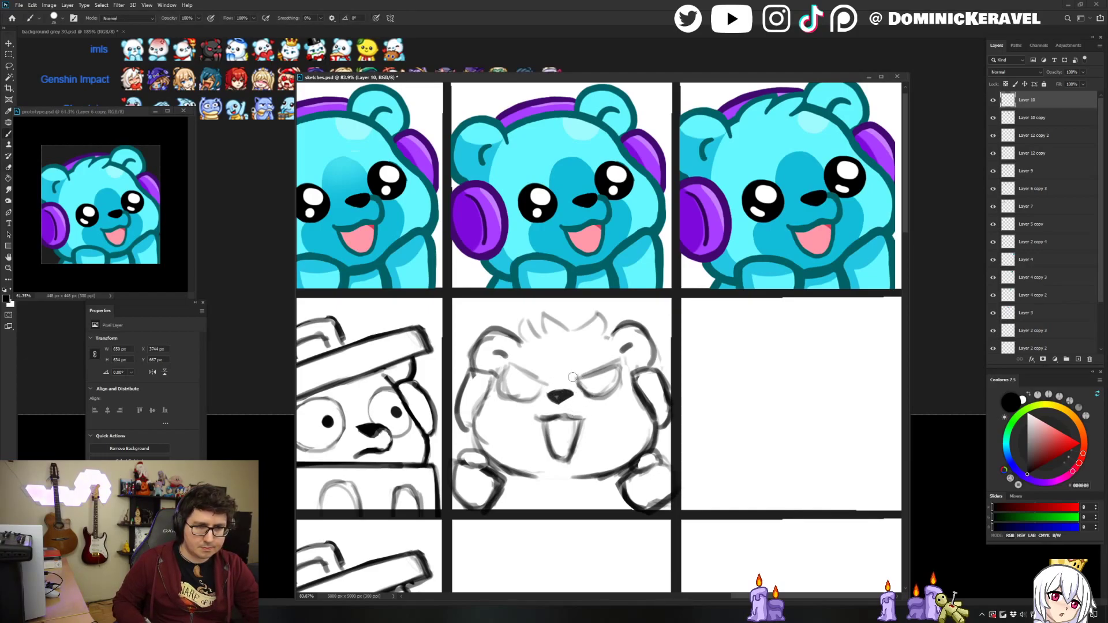
Redraw the right-hand angry eye with a darker slanted brow line and lower curve.
{"action": "mouse_move", "coordinate": [573, 377]}
{"action": "left_mouse_down"}
{"action": "mouse_move", "coordinate": [618, 363]}
{"action": "mouse_move", "coordinate": [603, 399]}
{"action": "mouse_move", "coordinate": [579, 384]}
{"action": "mouse_move", "coordinate": [591, 396]}
{"action": "mouse_move", "coordinate": [618, 368]}
{"action": "left_mouse_up"}
{"action": "key", "text": "ctrl+z"}
{"action": "key", "text": "e"}
{"action": "key", "text": "b"}
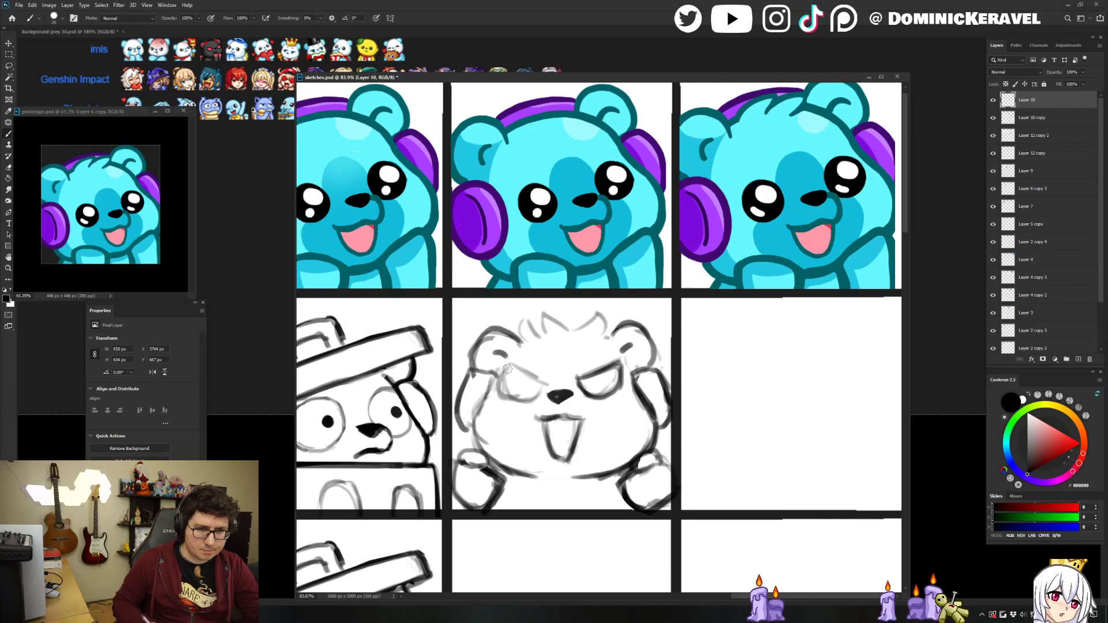
Redraw the left-hand angry eye with a darker slanted brow line and clean up its interior.
{"action": "mouse_move", "coordinate": [510, 367]}
{"action": "left_mouse_down"}
{"action": "mouse_move", "coordinate": [541, 383]}
{"action": "mouse_move", "coordinate": [509, 367]}
{"action": "mouse_move", "coordinate": [545, 384]}
{"action": "mouse_move", "coordinate": [502, 368]}
{"action": "mouse_move", "coordinate": [513, 399]}
{"action": "mouse_move", "coordinate": [542, 383]}
{"action": "left_mouse_up"}
{"action": "key", "text": "ctrl+z"}
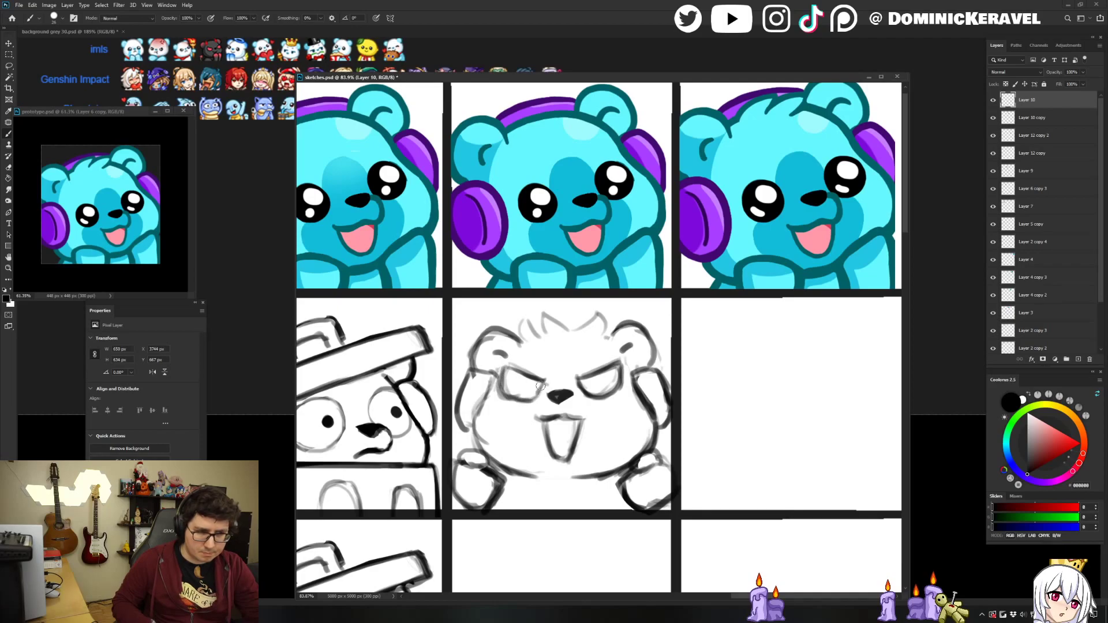
{"action": "key", "text": "e"}
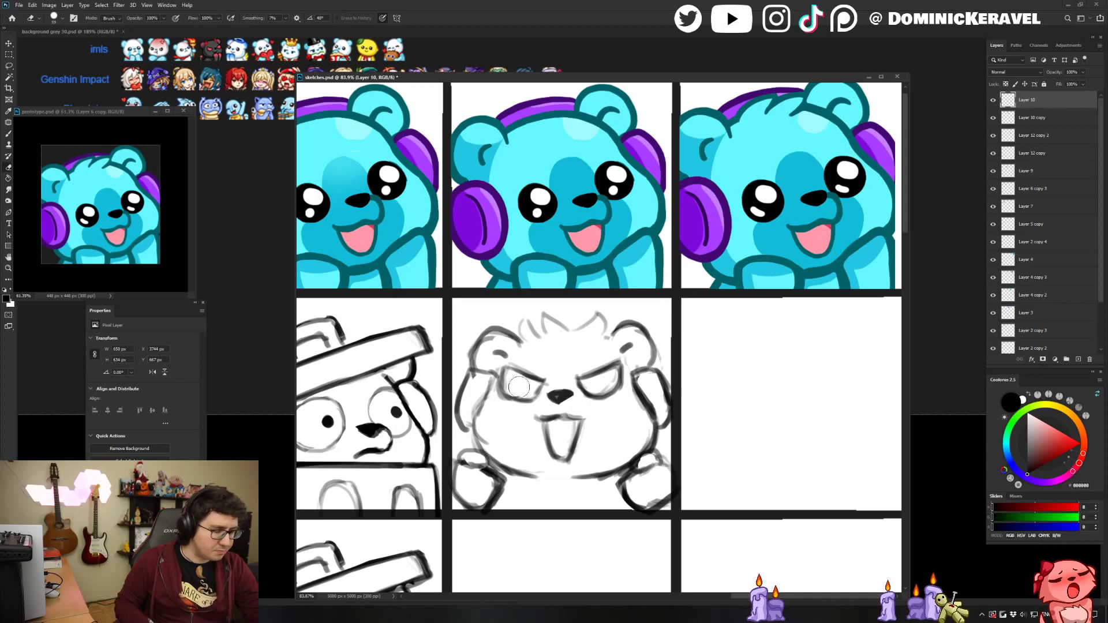
{"action": "key", "text": "b"}
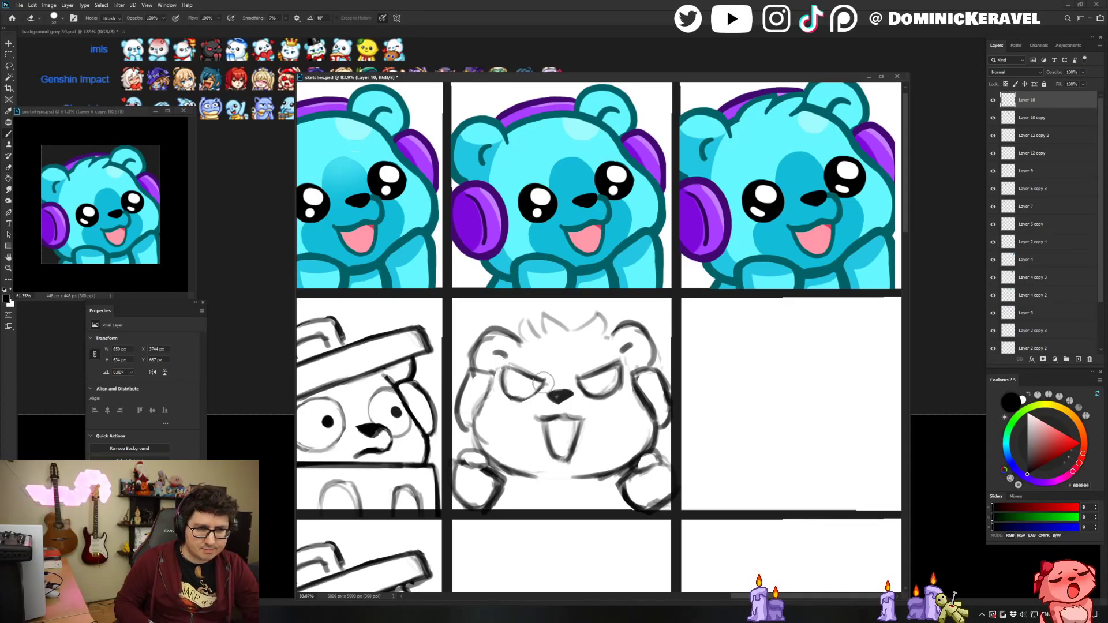
{"action": "key", "text": "v"}
{"action": "key", "text": "e"}
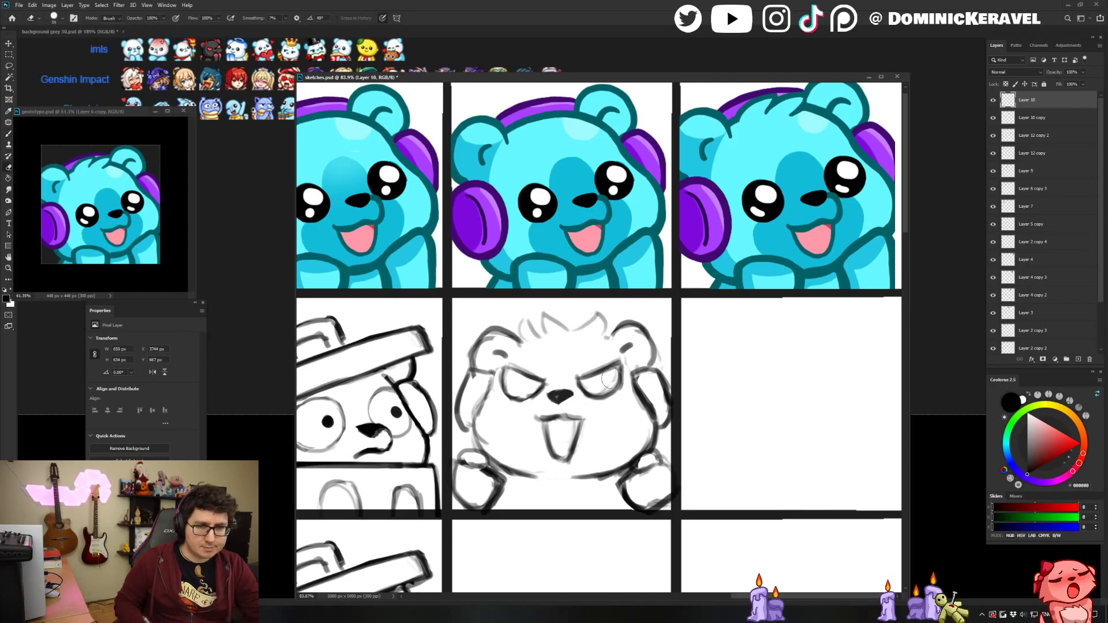
Erase the outer edge of the left-hand eye and redraw it with a cleaner outline.
{"action": "key", "text": "b"}
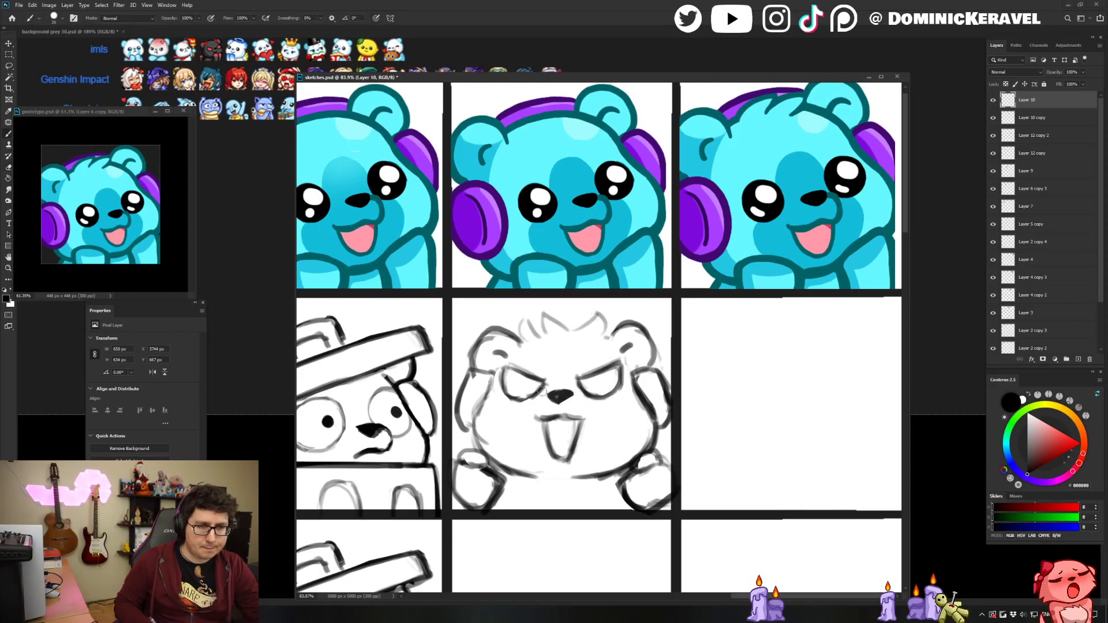
{"action": "key", "text": "e"}
{"action": "key", "text": "b"}
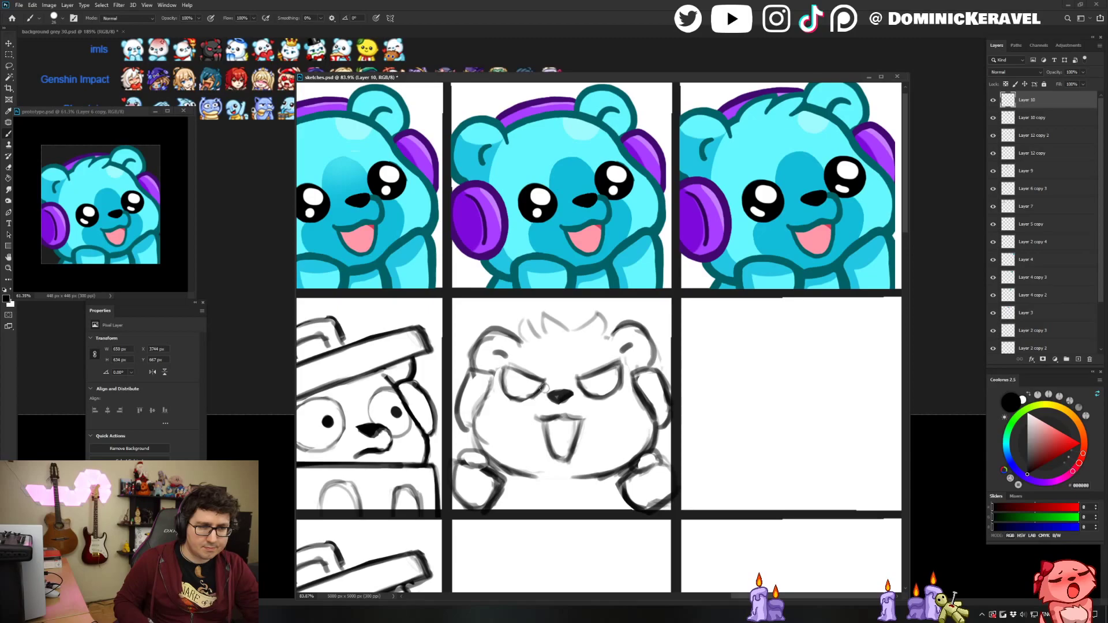
{"action": "key", "text": "e"}
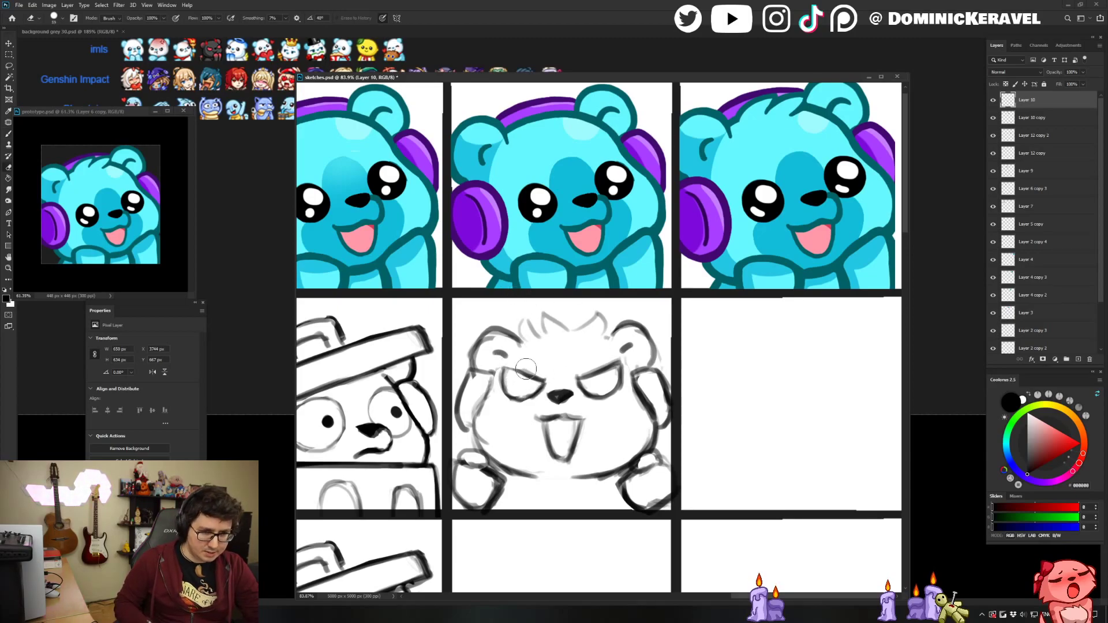
{"action": "key", "text": "b"}
{"action": "key", "text": "b"}
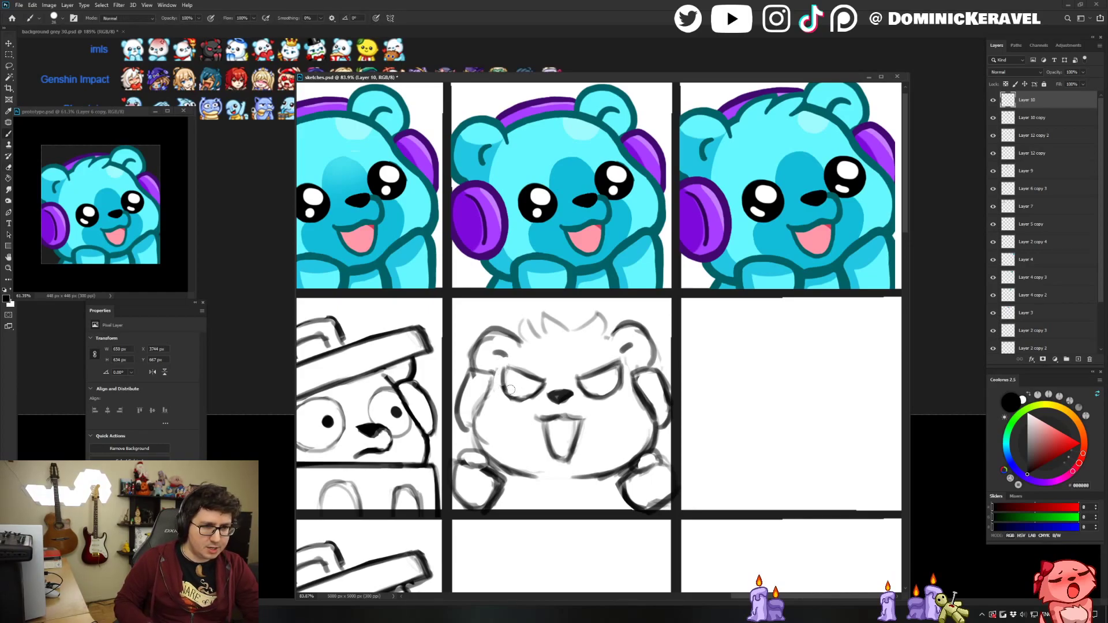
{"action": "key", "text": "e"}
{"action": "key", "text": "b"}
{"action": "key", "text": "e"}
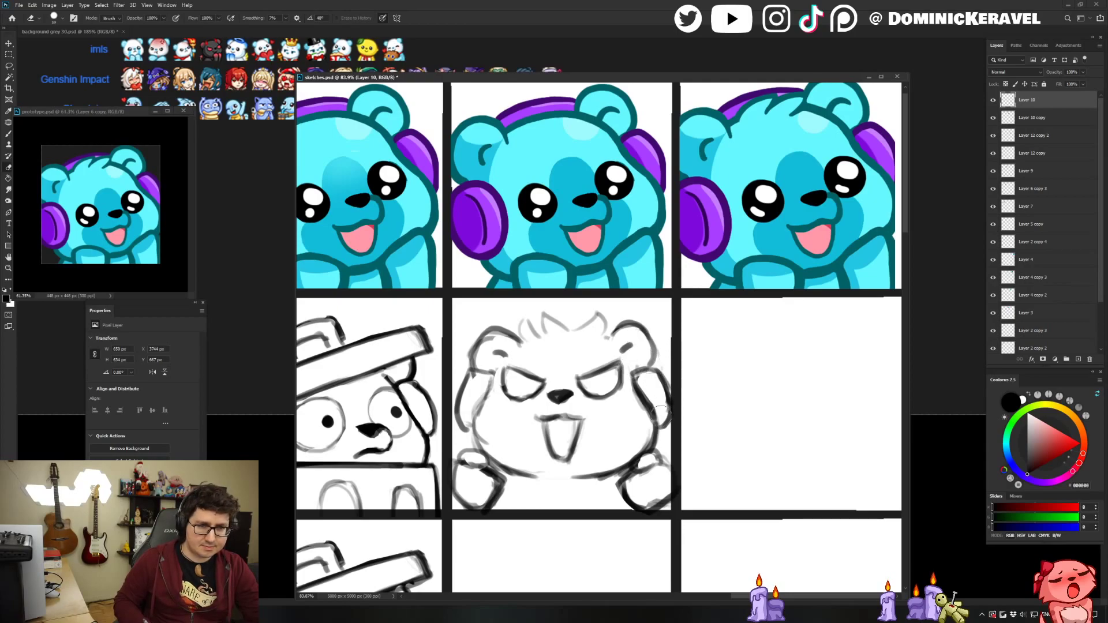
Touch up the right-hand headphone cup, then erase and redraw the left-hand cheek outline as one darker curve.
{"action": "key", "text": "b"}
{"action": "key", "text": "e"}
{"action": "key", "text": "b"}
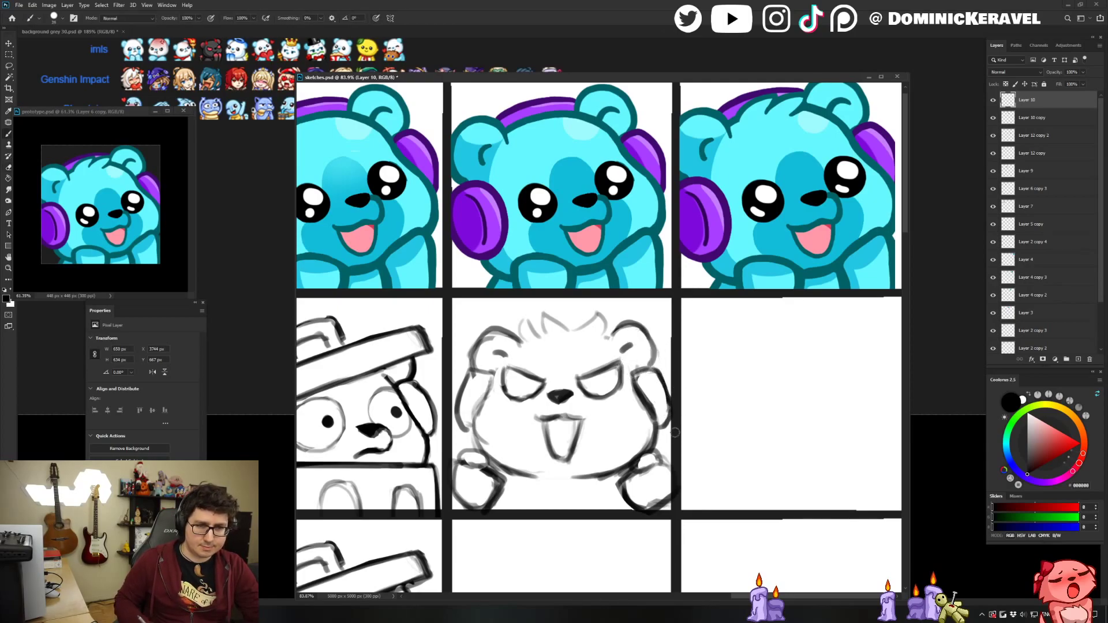
{"action": "key", "text": "e"}
{"action": "key", "text": "b"}
{"action": "key", "text": "e"}
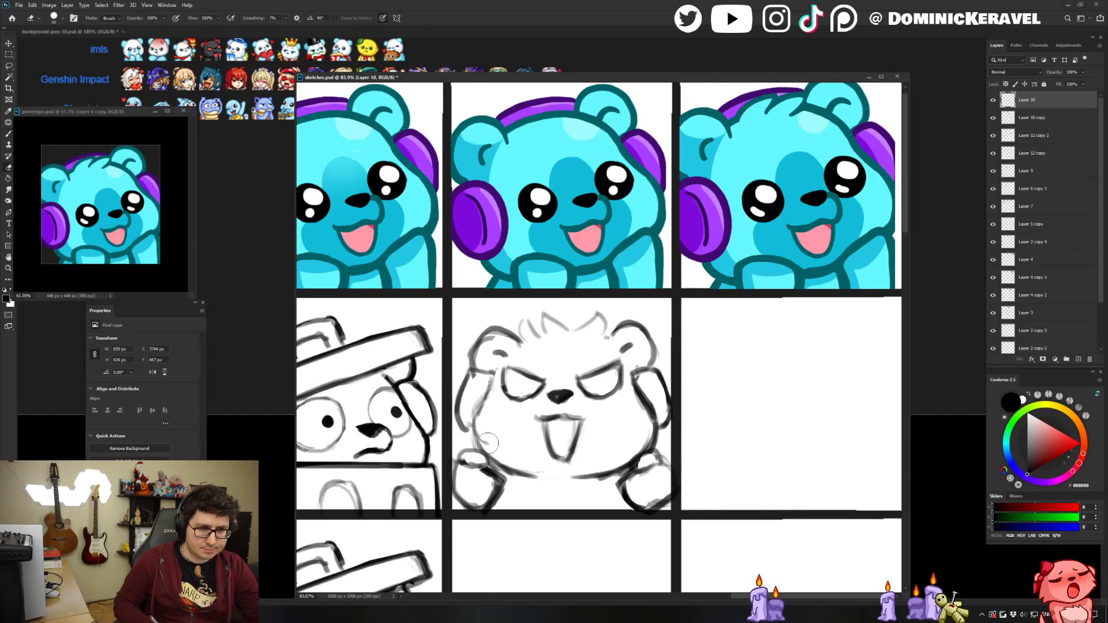
{"action": "key", "text": "b"}
{"action": "left_click_drag", "start_coordinate": [477, 434], "coordinate": [484, 449]}
{"action": "left_click_drag", "start_coordinate": [493, 376], "coordinate": [480, 443]}
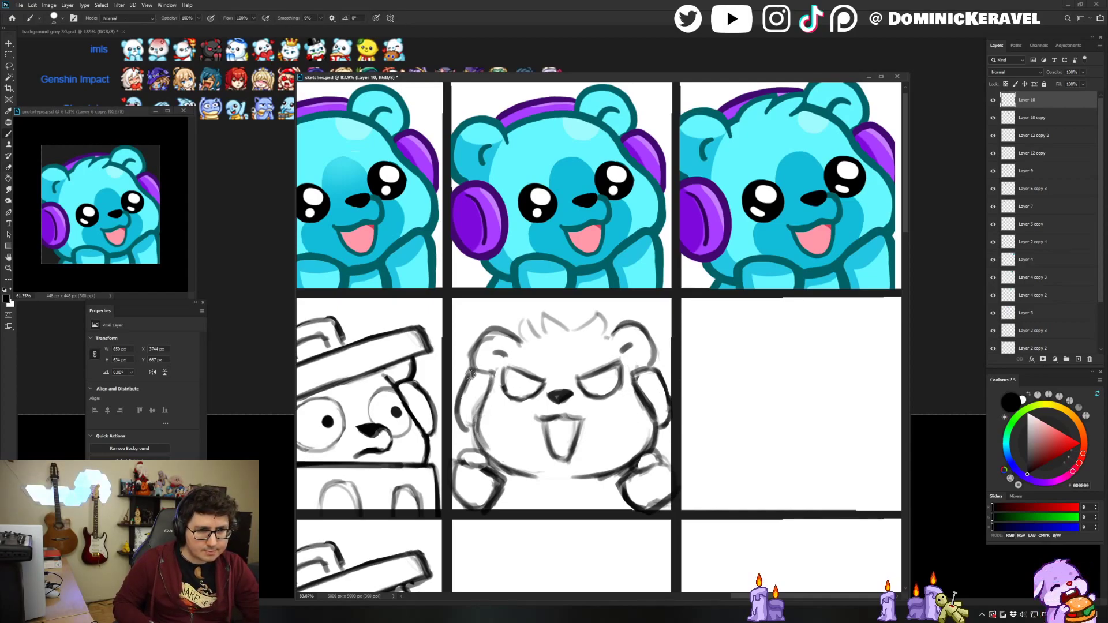
Redraw the left-hand headphone cup beside the cheek with darker lines and erase the stray marks around it.
{"action": "mouse_move", "coordinate": [470, 374]}
{"action": "left_mouse_down"}
{"action": "mouse_move", "coordinate": [461, 412]}
{"action": "mouse_move", "coordinate": [469, 435]}
{"action": "left_mouse_up"}
{"action": "key", "text": "e"}
{"action": "key", "text": "b"}
{"action": "key", "text": "e"}
{"action": "mouse_move", "coordinate": [486, 383]}
{"action": "left_mouse_down"}
{"action": "mouse_move", "coordinate": [478, 379]}
{"action": "mouse_move", "coordinate": [467, 407]}
{"action": "mouse_move", "coordinate": [466, 389]}
{"action": "left_mouse_up"}
{"action": "key", "text": "b"}
{"action": "key", "text": "e"}
{"action": "key", "text": "b"}
{"action": "key", "text": "e"}
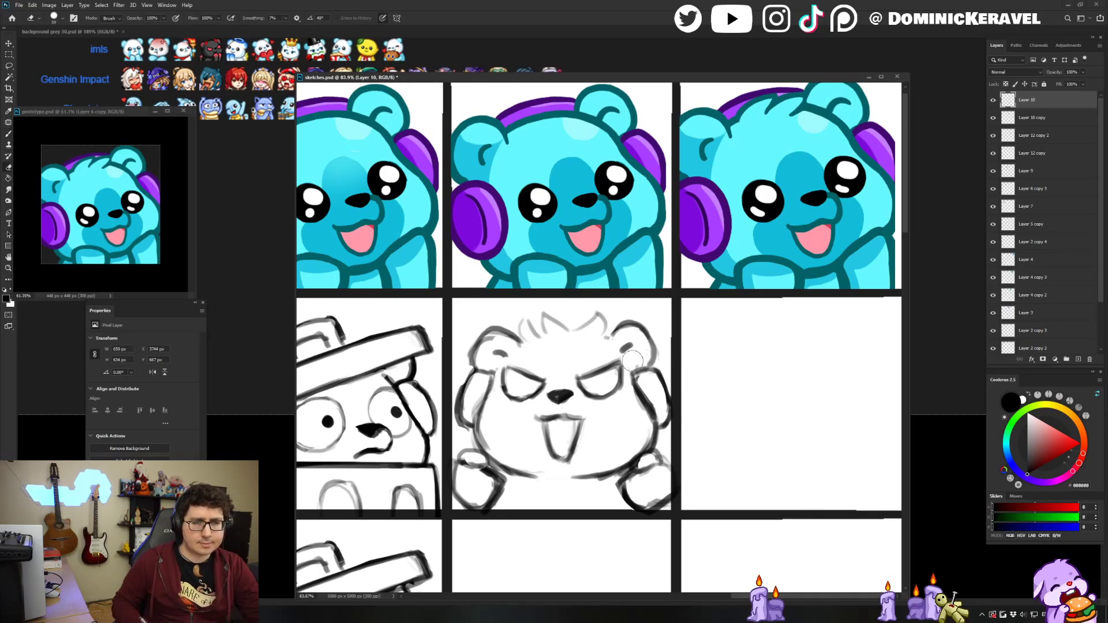
Trim the right-hand ear's outer edge and redraw the spiky hair tufts on the head with darker lines.
{"action": "left_click_drag", "start_coordinate": [658, 350], "coordinate": [660, 336]}
{"action": "key", "text": "b"}
{"action": "mouse_move", "coordinate": [598, 312]}
{"action": "left_mouse_down"}
{"action": "mouse_move", "coordinate": [600, 331]}
{"action": "mouse_move", "coordinate": [572, 329]}
{"action": "left_mouse_up"}
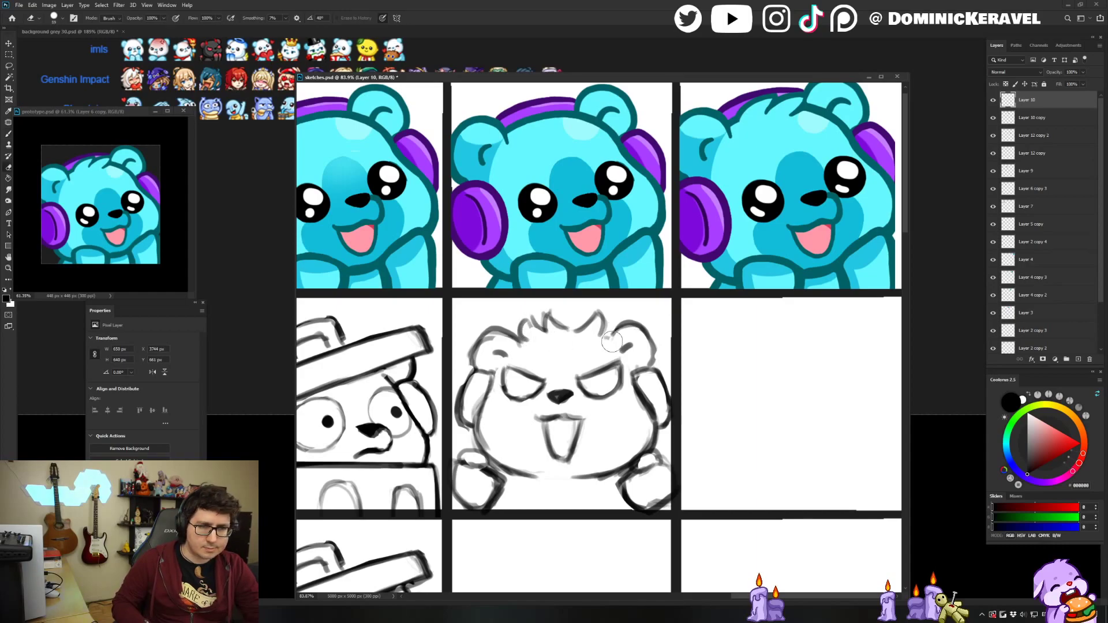
{"action": "key", "text": "v"}
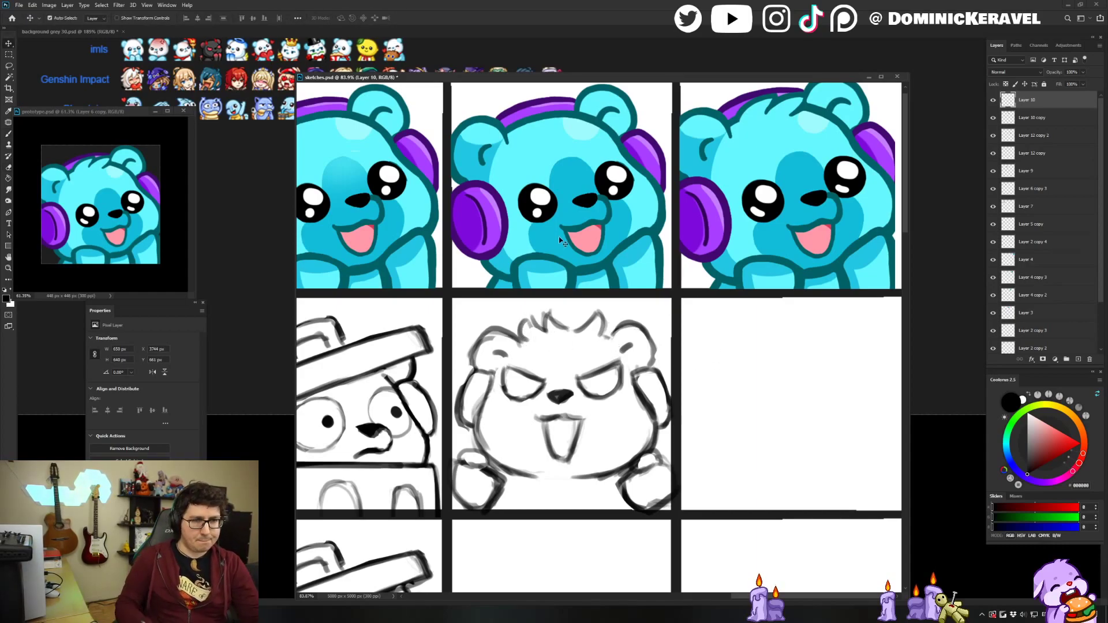
{"action": "key", "text": "b"}
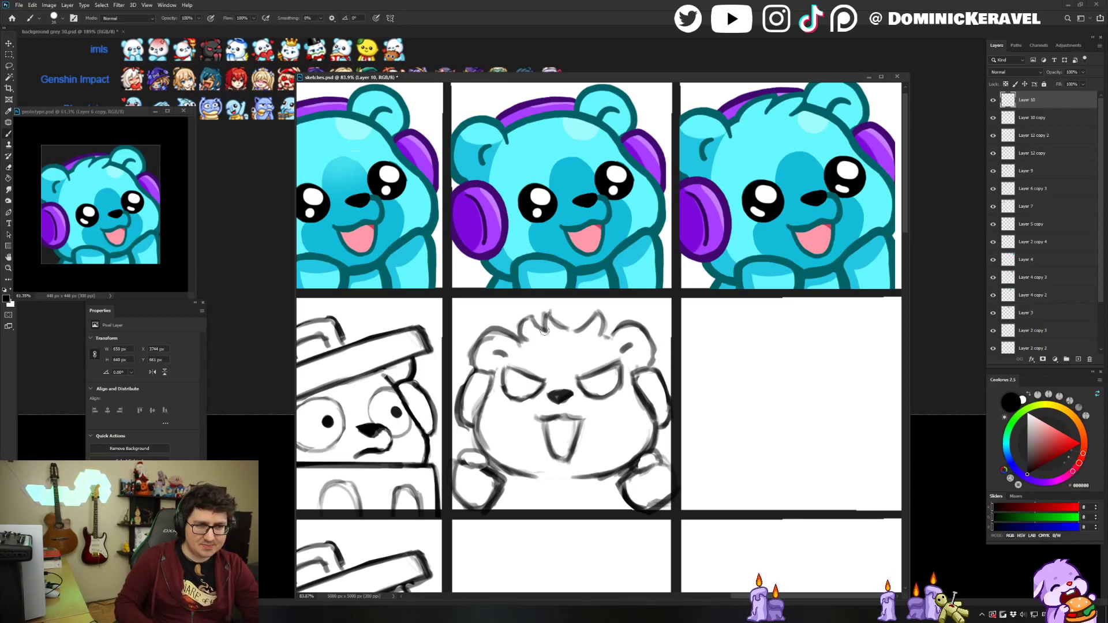
Clean up the left-hand ear's outline and redraw it with a darker rounded line.
{"action": "key", "text": "e"}
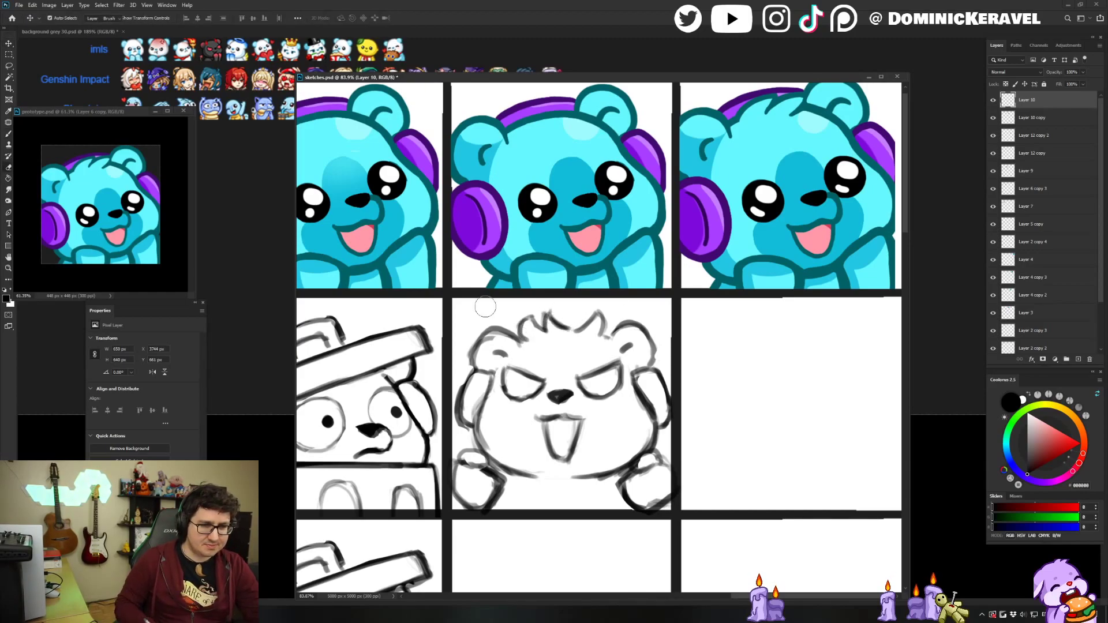
{"action": "mouse_move", "coordinate": [498, 337]}
{"action": "left_mouse_down"}
{"action": "mouse_move", "coordinate": [483, 360]}
{"action": "mouse_move", "coordinate": [481, 341]}
{"action": "mouse_move", "coordinate": [485, 368]}
{"action": "mouse_move", "coordinate": [629, 320]}
{"action": "mouse_move", "coordinate": [652, 335]}
{"action": "mouse_move", "coordinate": [468, 365]}
{"action": "mouse_move", "coordinate": [488, 347]}
{"action": "left_mouse_up"}
{"action": "key", "text": "b"}
{"action": "key", "text": "e"}
{"action": "key", "text": "b"}
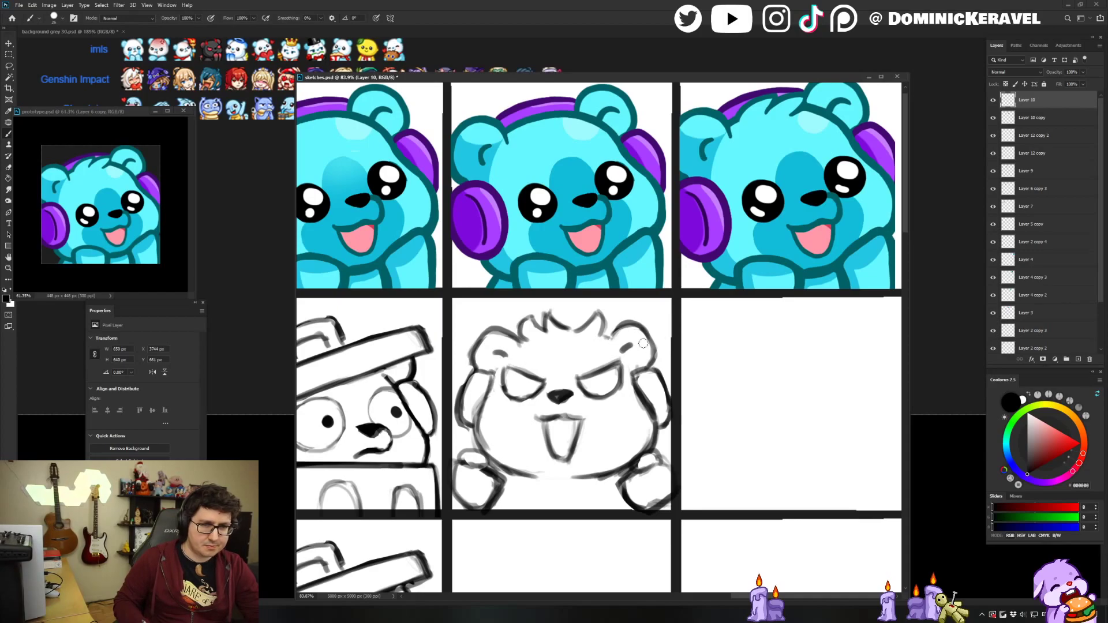
Erase rough marks around the left-hand headphone cup and redraw its outer curve.
{"action": "key", "text": "e"}
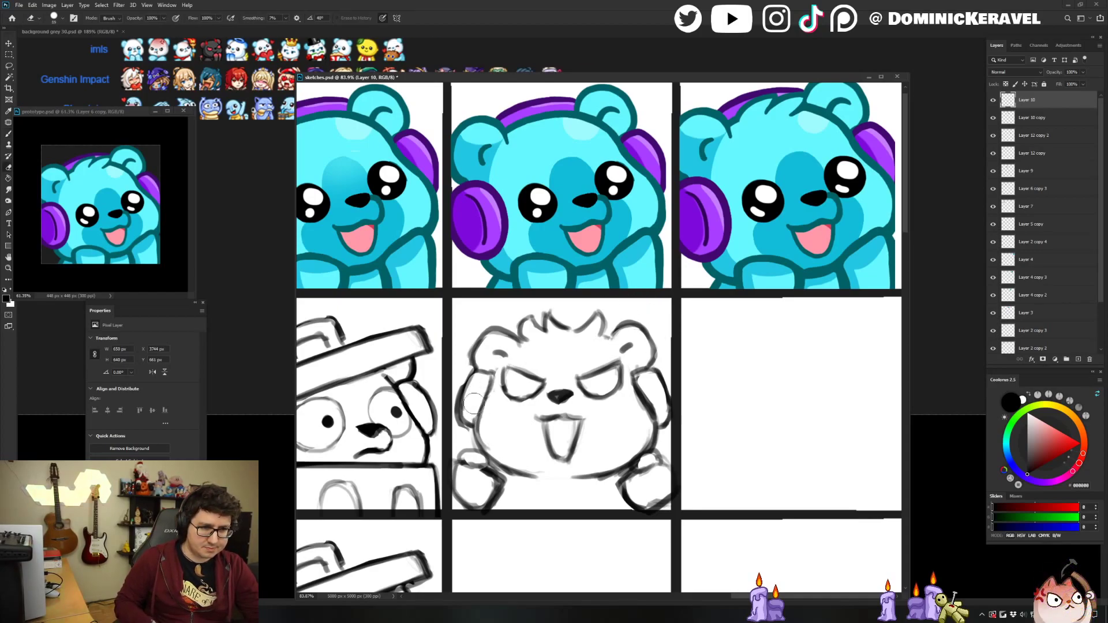
{"action": "left_click_drag", "start_coordinate": [458, 382], "coordinate": [453, 413]}
{"action": "key", "text": "b"}
{"action": "key", "text": "e"}
{"action": "left_click_drag", "start_coordinate": [472, 374], "coordinate": [466, 434]}
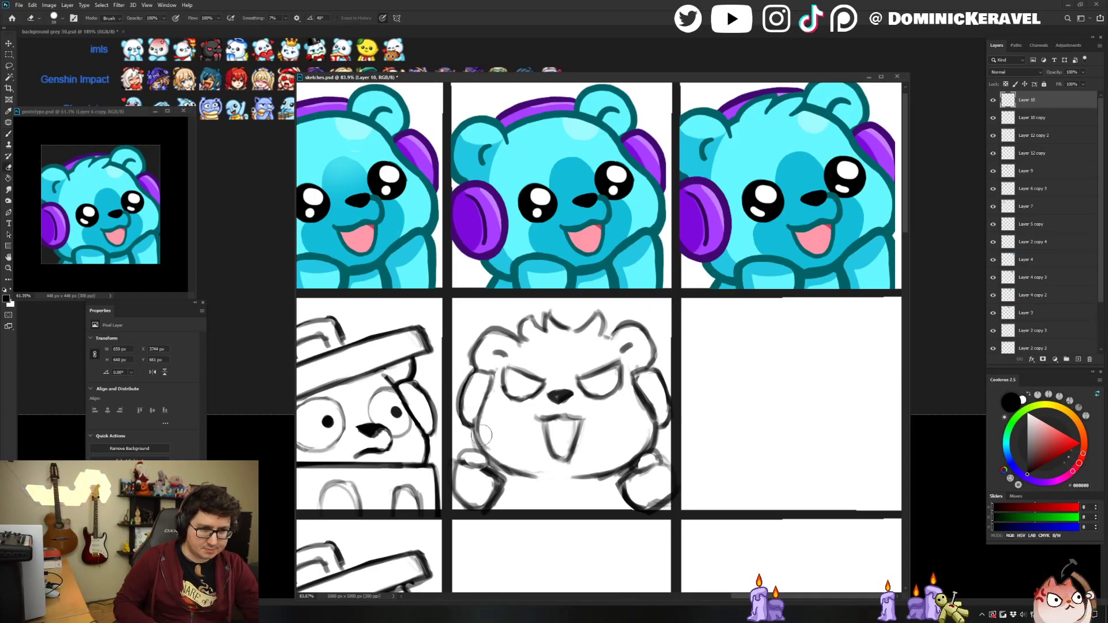
Touch up the right-hand headphone cup's outline and the line joining it to the ear.
{"action": "key", "text": "b"}
{"action": "mouse_move", "coordinate": [659, 426]}
{"action": "left_mouse_down"}
{"action": "mouse_move", "coordinate": [672, 395]}
{"action": "mouse_move", "coordinate": [658, 423]}
{"action": "left_mouse_up"}
{"action": "key", "text": "e"}
{"action": "key", "text": "b"}
{"action": "left_click_drag", "start_coordinate": [645, 362], "coordinate": [626, 349]}
{"action": "key", "text": "e"}
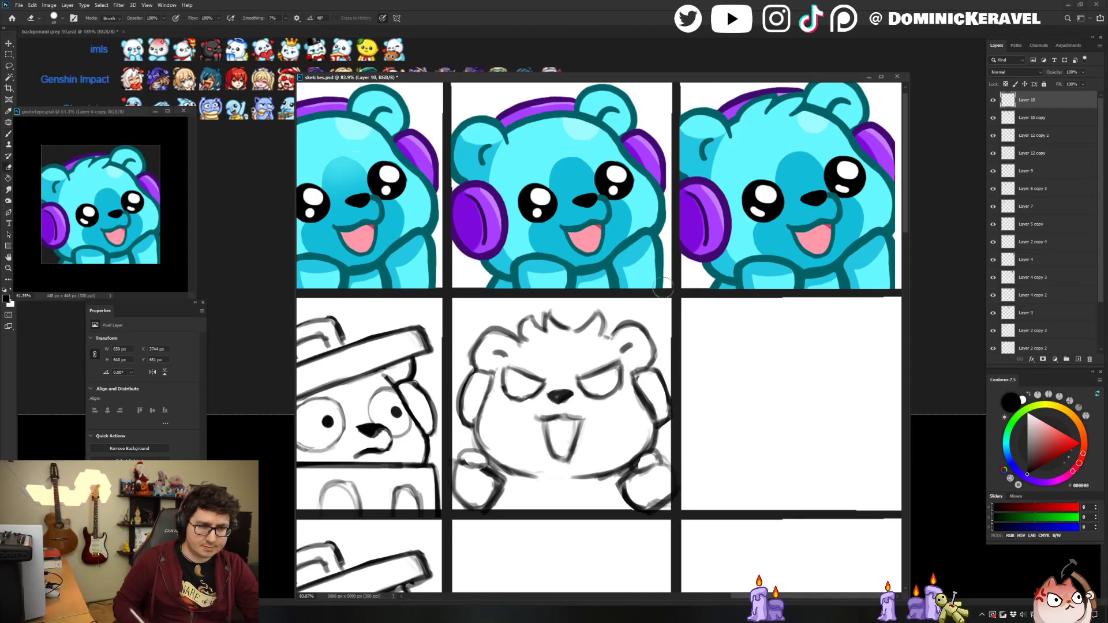
{"action": "key", "text": "b"}
{"action": "key", "text": "e"}
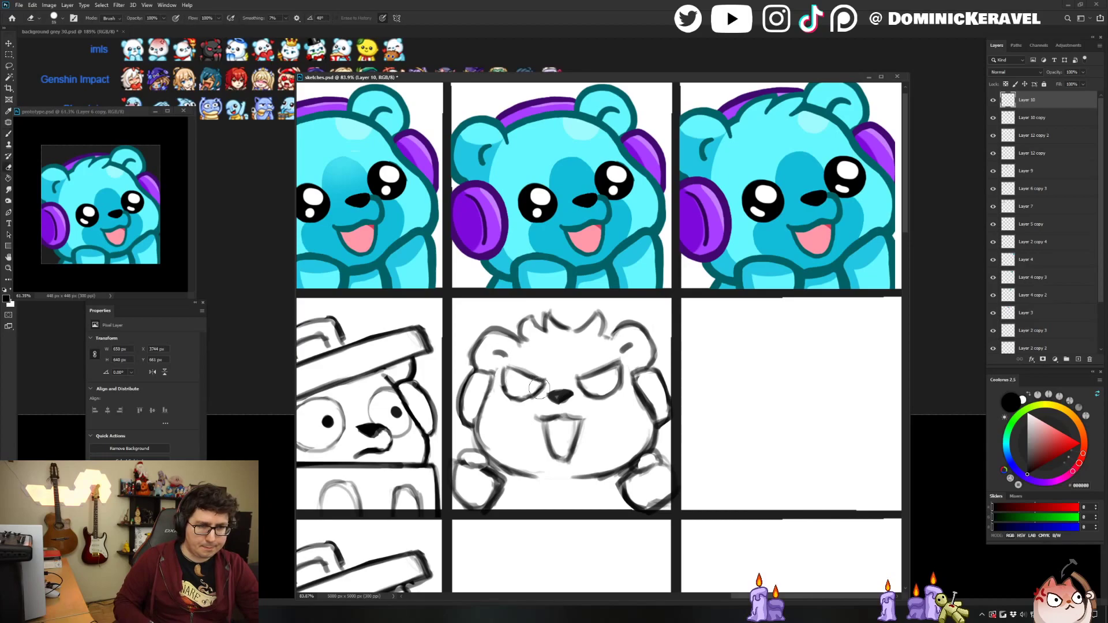
Redraw the left-hand eye's lower curve and trim the upper edge of its slanted brow line.
{"action": "key", "text": "b"}
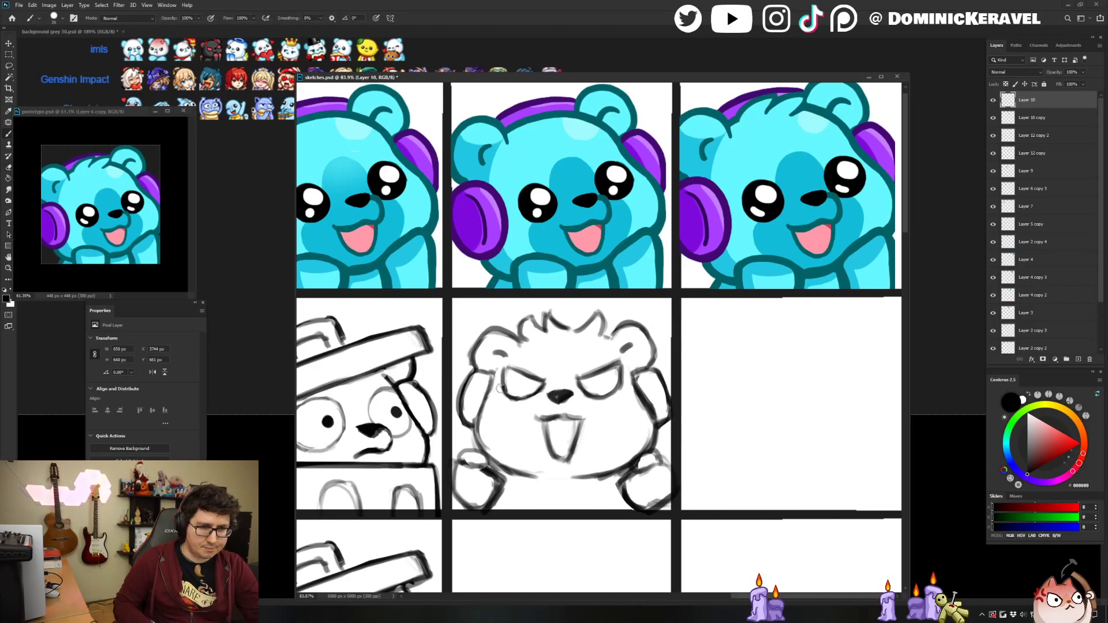
{"action": "key", "text": "e"}
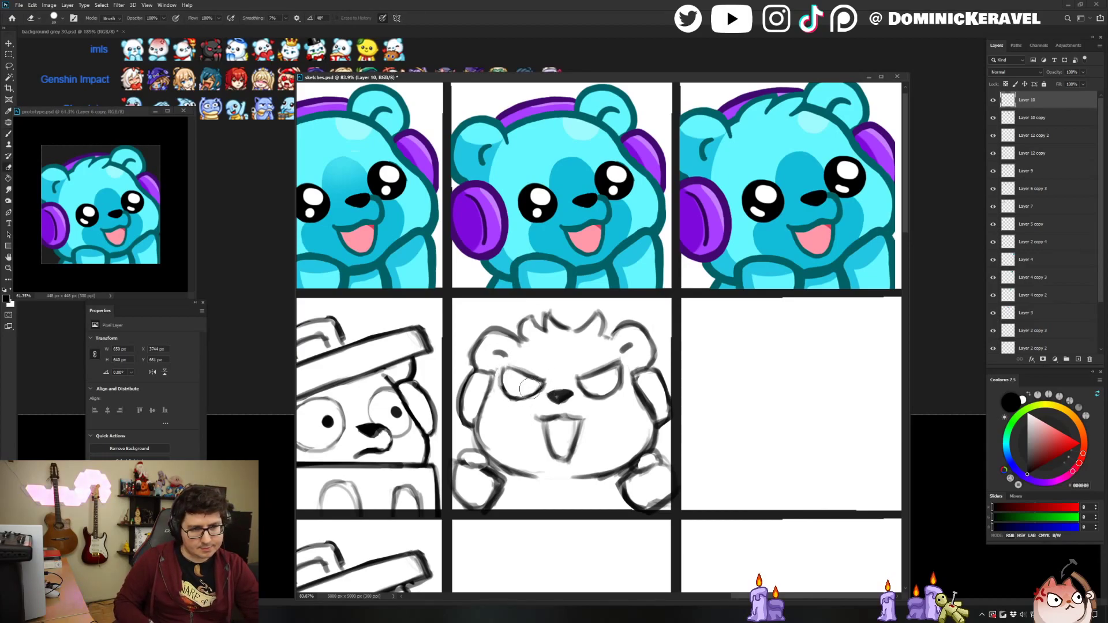
{"action": "key", "text": "b"}
{"action": "mouse_move", "coordinate": [535, 385]}
{"action": "left_mouse_down"}
{"action": "mouse_move", "coordinate": [514, 390]}
{"action": "mouse_move", "coordinate": [534, 396]}
{"action": "mouse_move", "coordinate": [516, 399]}
{"action": "left_mouse_up"}
{"action": "key", "text": "e"}
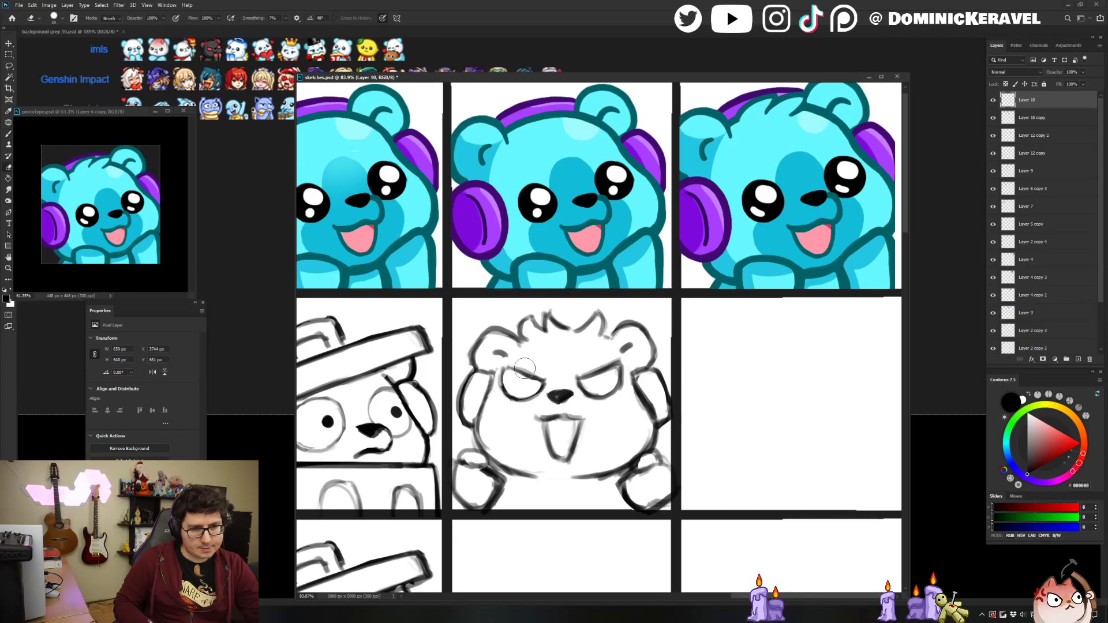
{"action": "left_click_drag", "start_coordinate": [514, 360], "coordinate": [532, 367]}
{"action": "key", "text": "b"}
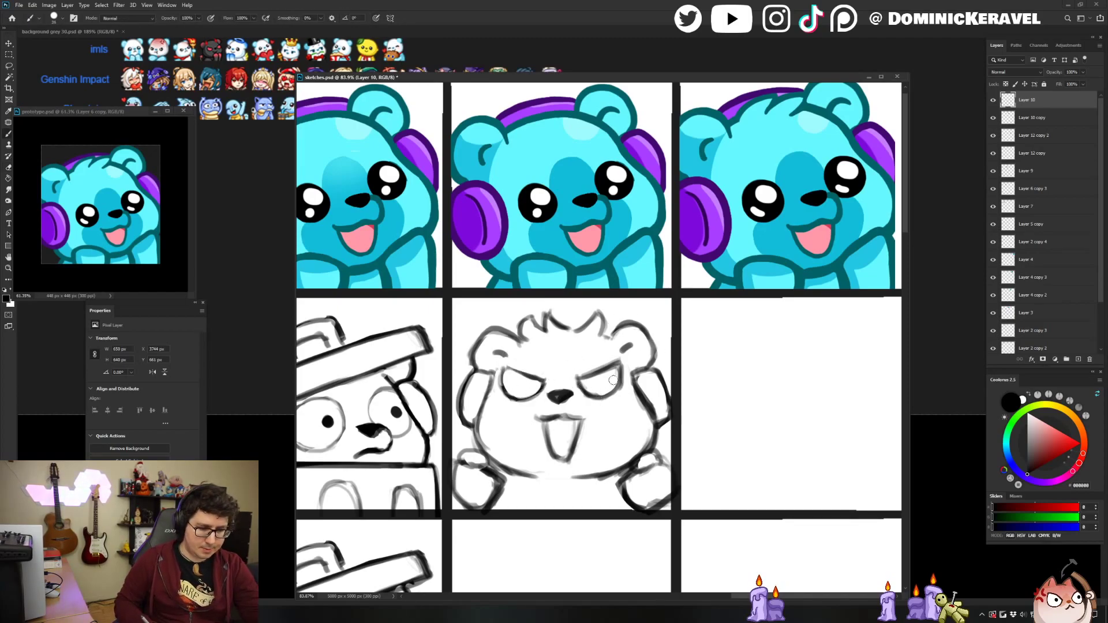
{"action": "key", "text": "l"}
{"action": "mouse_move", "coordinate": [634, 381]}
{"action": "left_mouse_down"}
{"action": "mouse_move", "coordinate": [619, 353]}
{"action": "mouse_move", "coordinate": [623, 370]}
{"action": "mouse_move", "coordinate": [580, 390]}
{"action": "left_mouse_up"}
{"action": "key", "text": "ctrl+d"}
{"action": "key", "text": "v"}
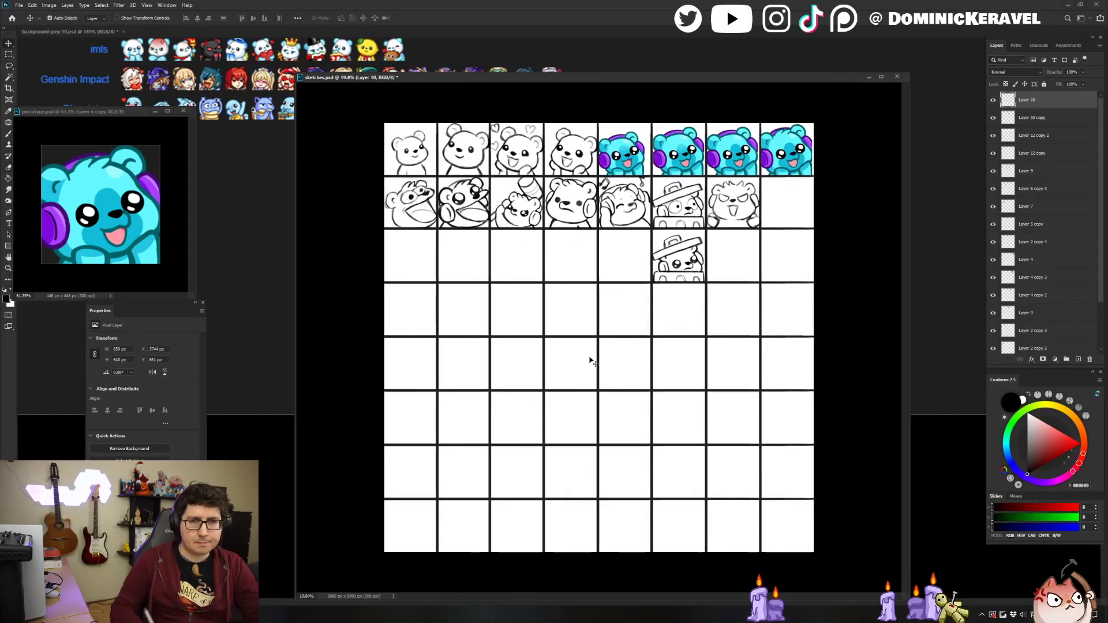
Rework the angry bear's mouth on Layer 10 and add a small muzzle line beneath its nose.
{"action": "mouse_move", "coordinate": [724, 195]}
{"action": "left_mouse_down"}
{"action": "mouse_move", "coordinate": [755, 194]}
{"action": "mouse_move", "coordinate": [795, 213]}
{"action": "left_mouse_up"}
{"action": "key", "text": "e"}
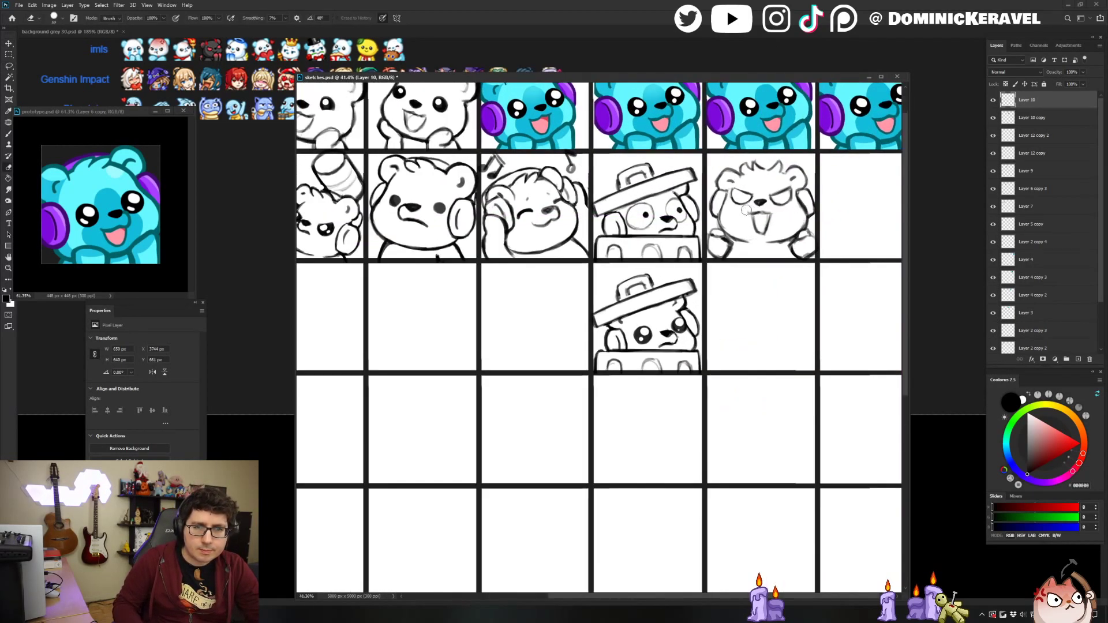
{"action": "key", "text": "b"}
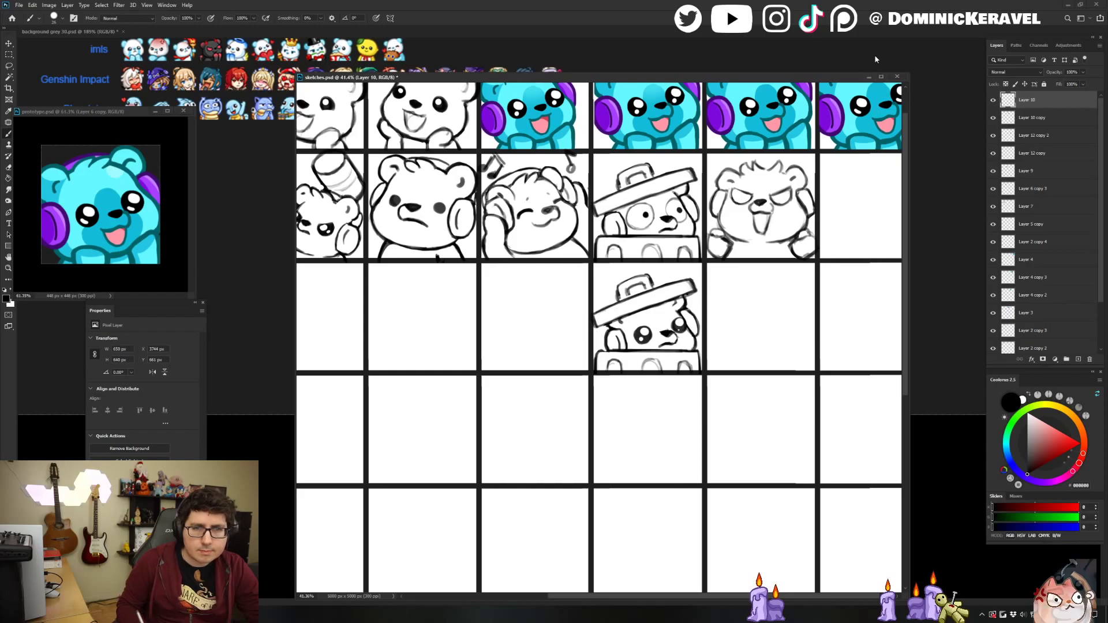
{"action": "mouse_move", "coordinate": [804, 184]}
{"action": "left_mouse_down"}
{"action": "mouse_move", "coordinate": [761, 213]}
{"action": "mouse_move", "coordinate": [783, 210]}
{"action": "left_mouse_up"}
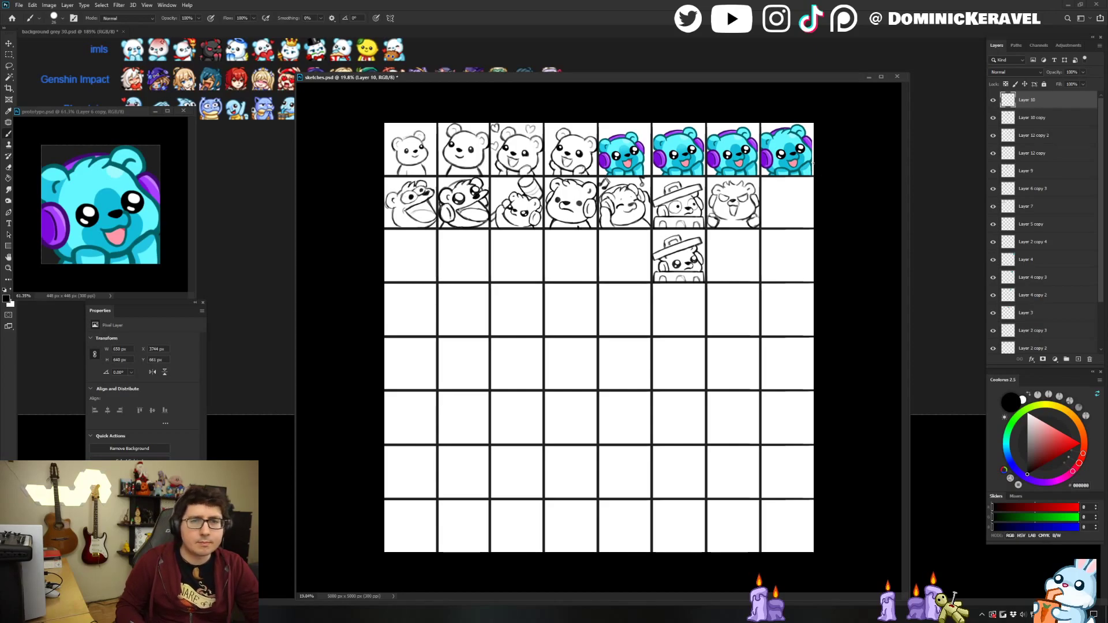
Place a copy of the reworked angry bear on Layer 11 in the third-row cell directly below the original.
{"action": "key", "text": "ctrl"}
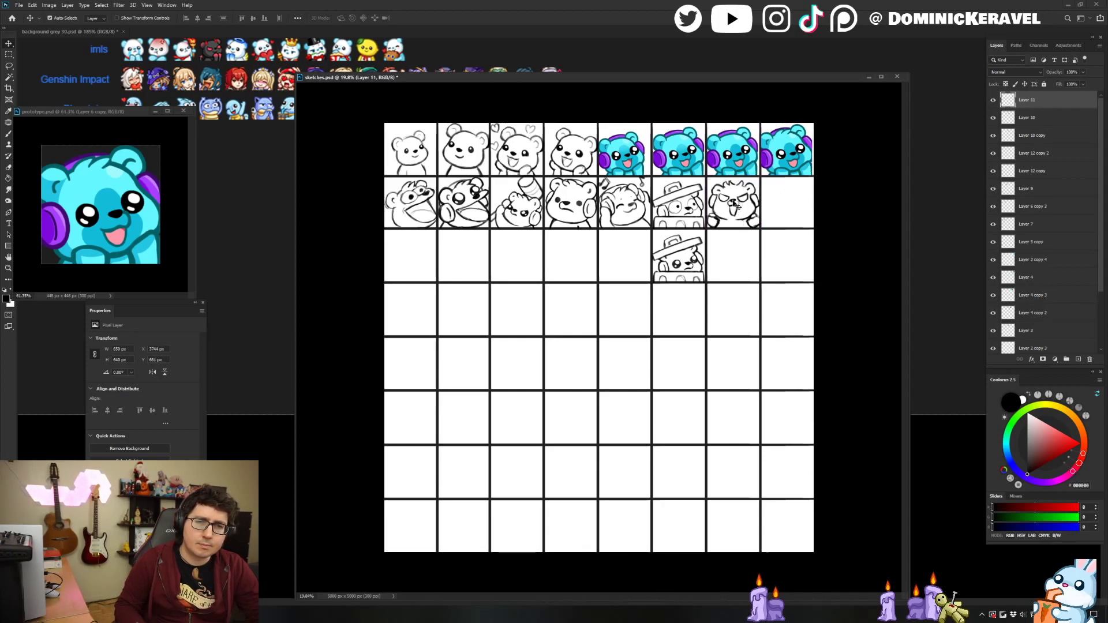
{"action": "left_click_drag", "start_coordinate": [748, 206], "coordinate": [748, 260]}
{"action": "scroll", "coordinate": [748, 261], "scroll_direction": "up", "scroll_amount": 3}
{"action": "scroll", "coordinate": [778, 248], "scroll_direction": "up", "scroll_amount": 1}
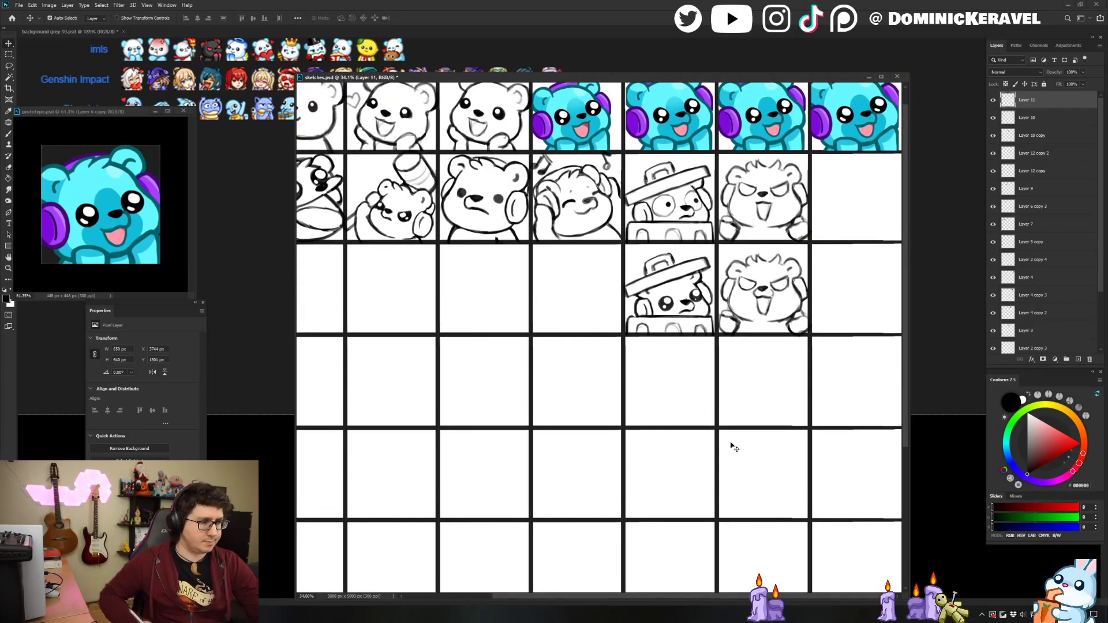
Erase stray marks along the inner edge of the copied bear's right-hand headphone cup.
{"action": "key", "text": "b"}
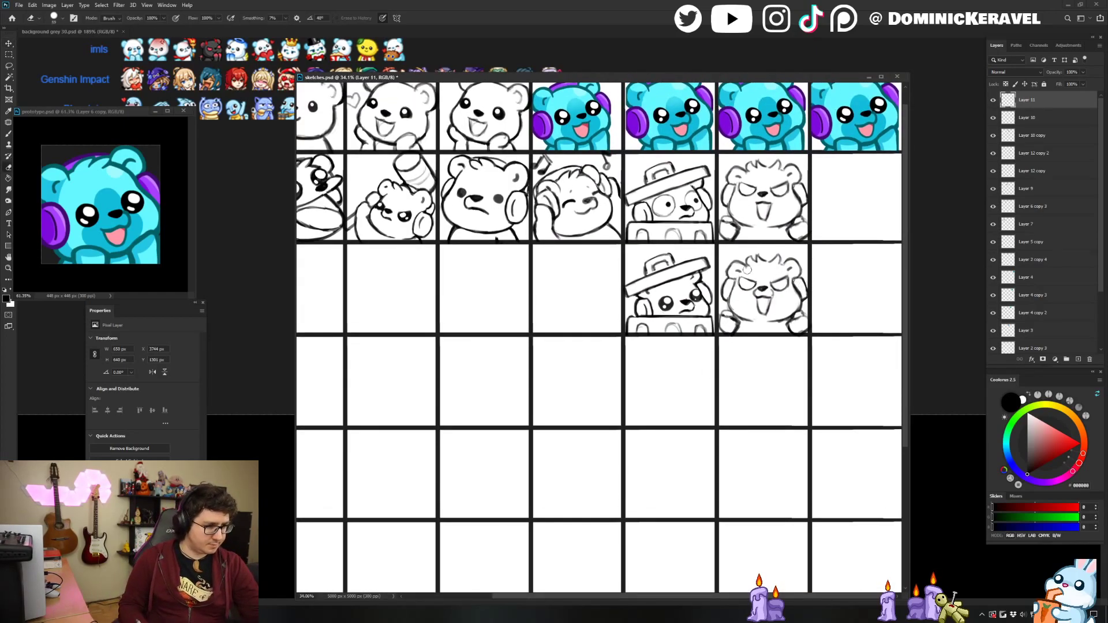
{"action": "key", "text": "v"}
{"action": "key", "text": "b"}
{"action": "key", "text": "v"}
{"action": "left_click_drag", "start_coordinate": [803, 303], "coordinate": [829, 288]}
{"action": "left_click_drag", "start_coordinate": [842, 116], "coordinate": [766, 225]}
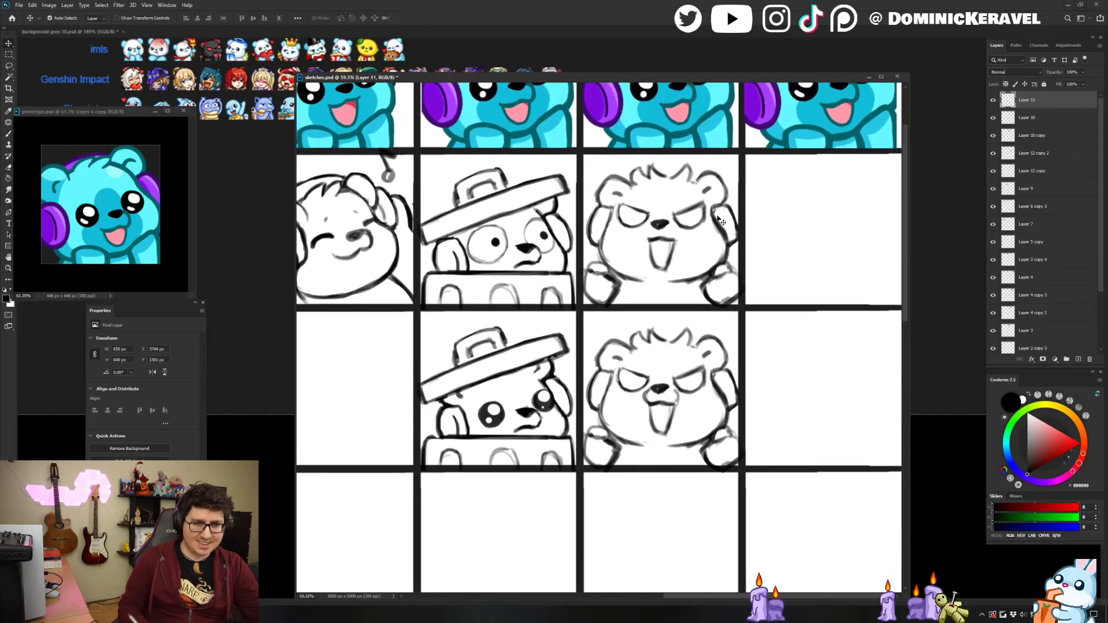
{"action": "scroll", "coordinate": [714, 317], "scroll_direction": "up", "scroll_amount": 1}
{"action": "key", "text": "e"}
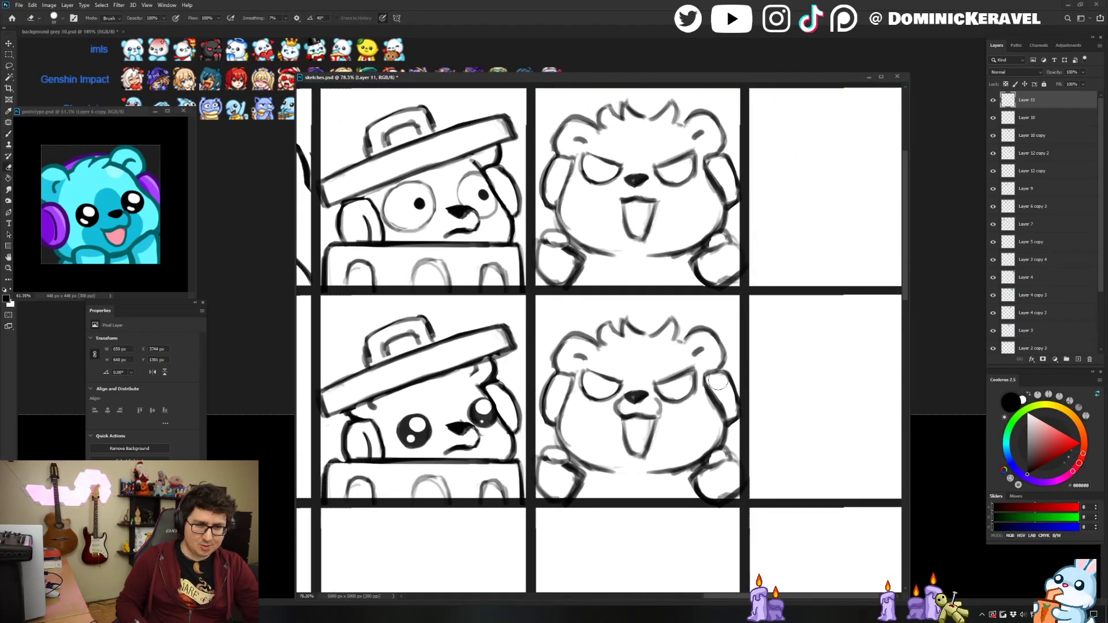
{"action": "left_click_drag", "start_coordinate": [705, 369], "coordinate": [705, 407]}
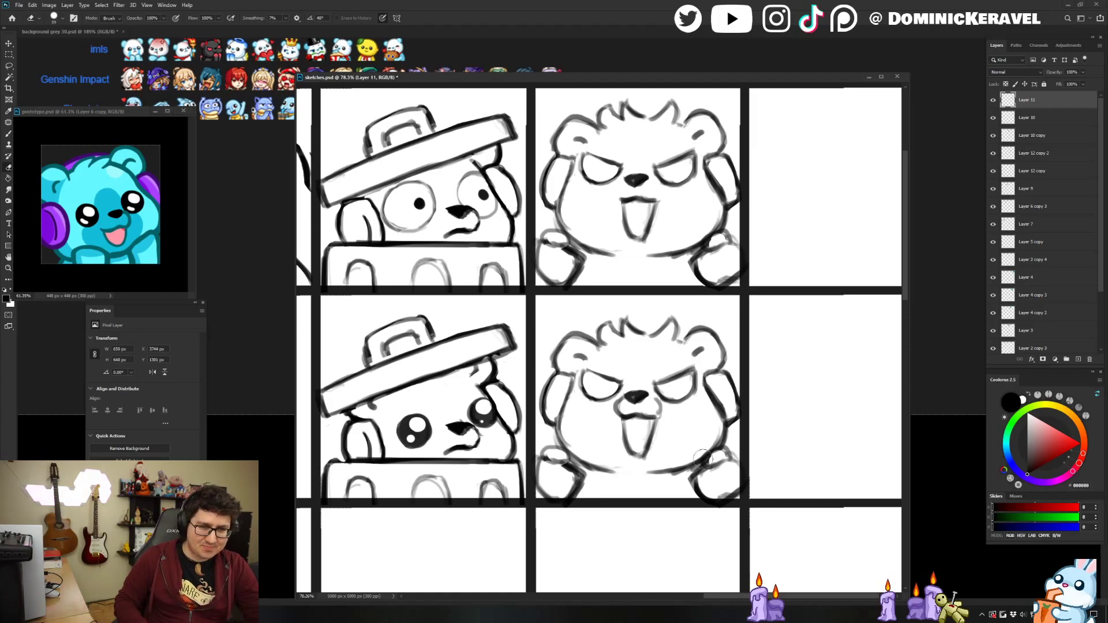
Trim above the copied bear's right-hand brow and touch up the slanted brow and eye lines.
{"action": "key", "text": "b"}
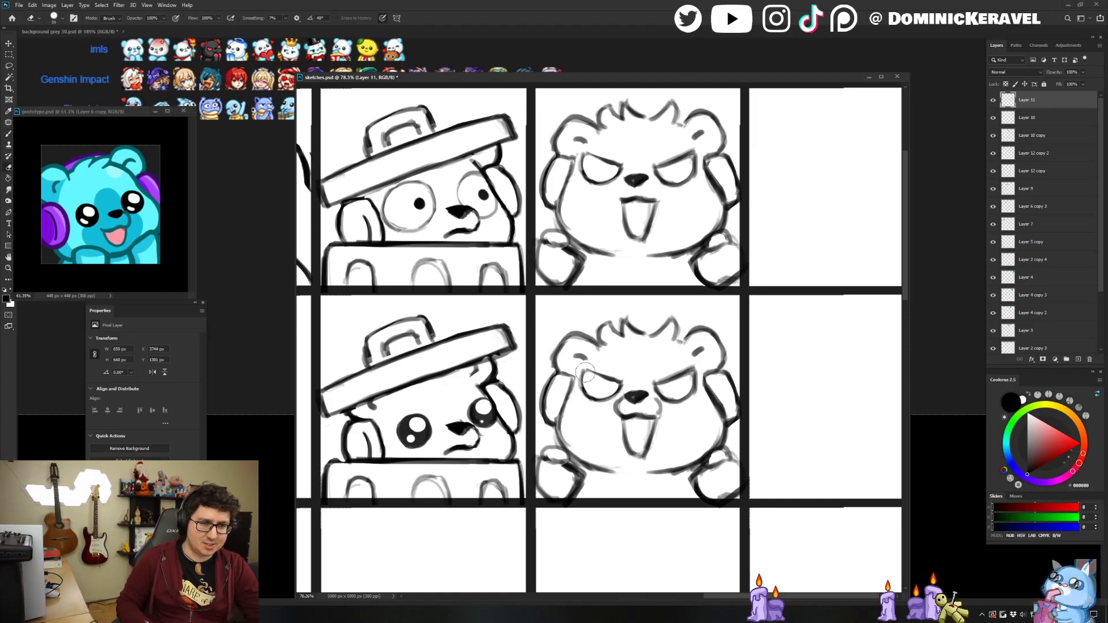
{"action": "key", "text": "e"}
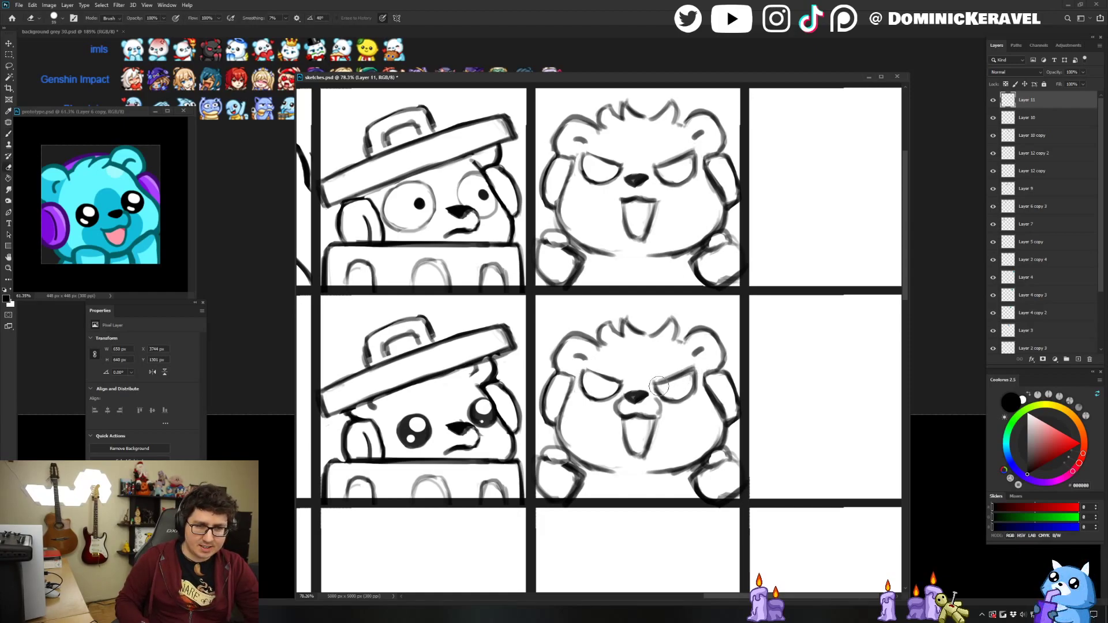
{"action": "key", "text": "b"}
{"action": "key", "text": "e"}
{"action": "left_click_drag", "start_coordinate": [662, 374], "coordinate": [692, 374]}
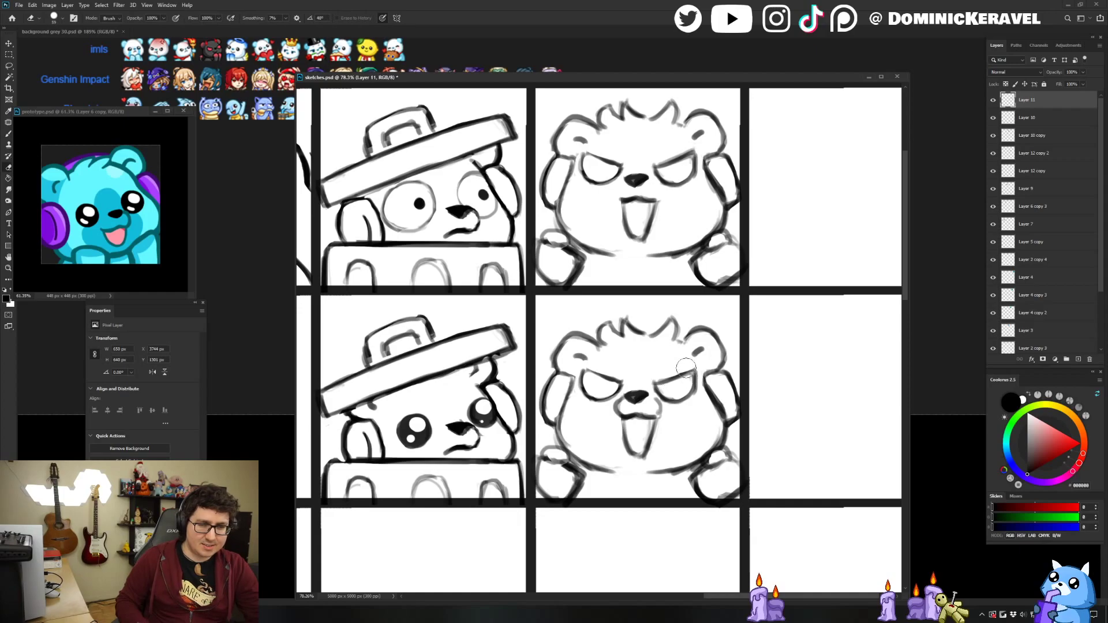
{"action": "key", "text": "b"}
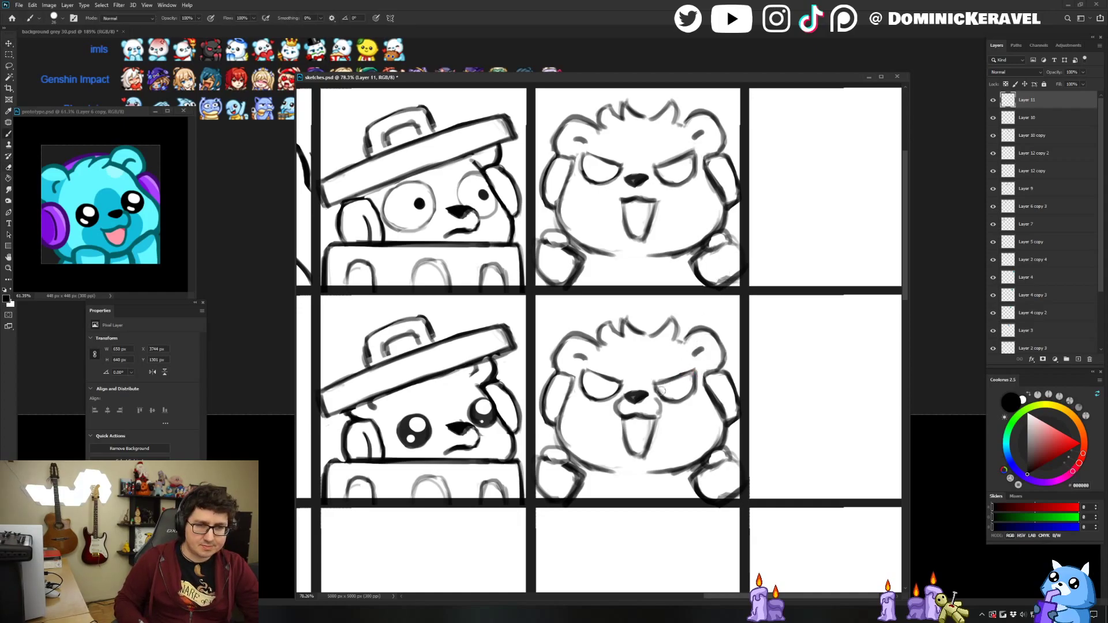
{"action": "key", "text": "e"}
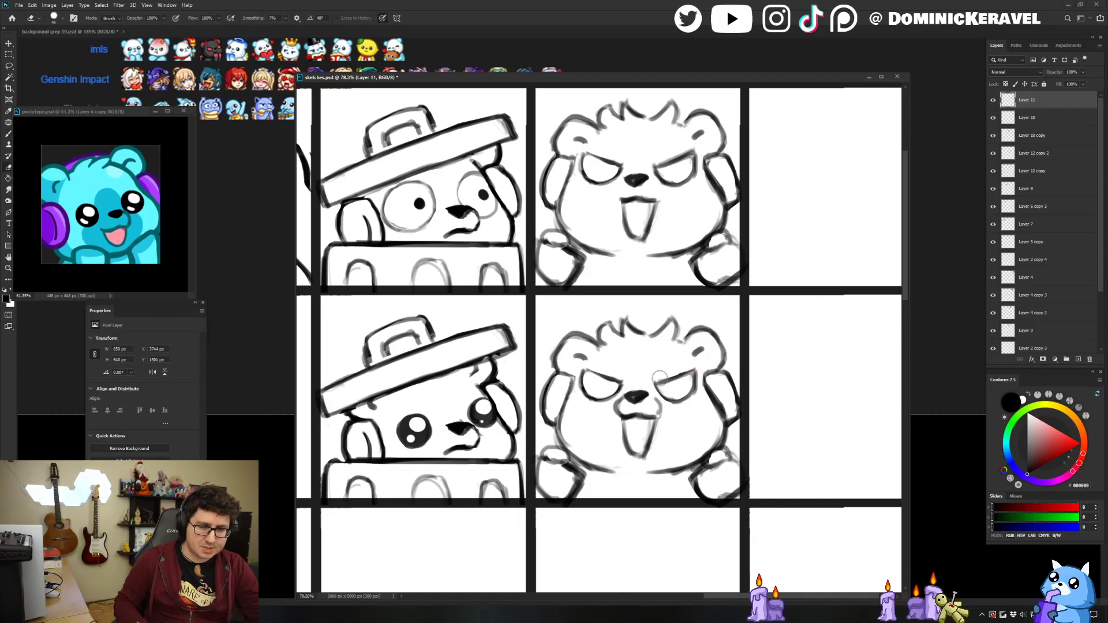
{"action": "key", "text": "b"}
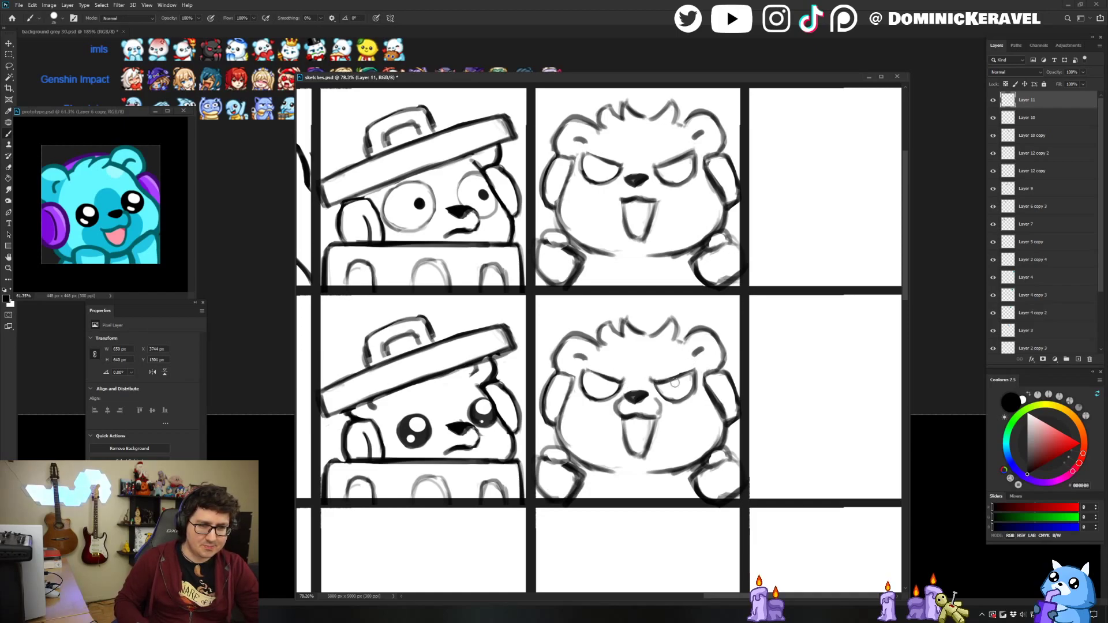
{"action": "key", "text": "e"}
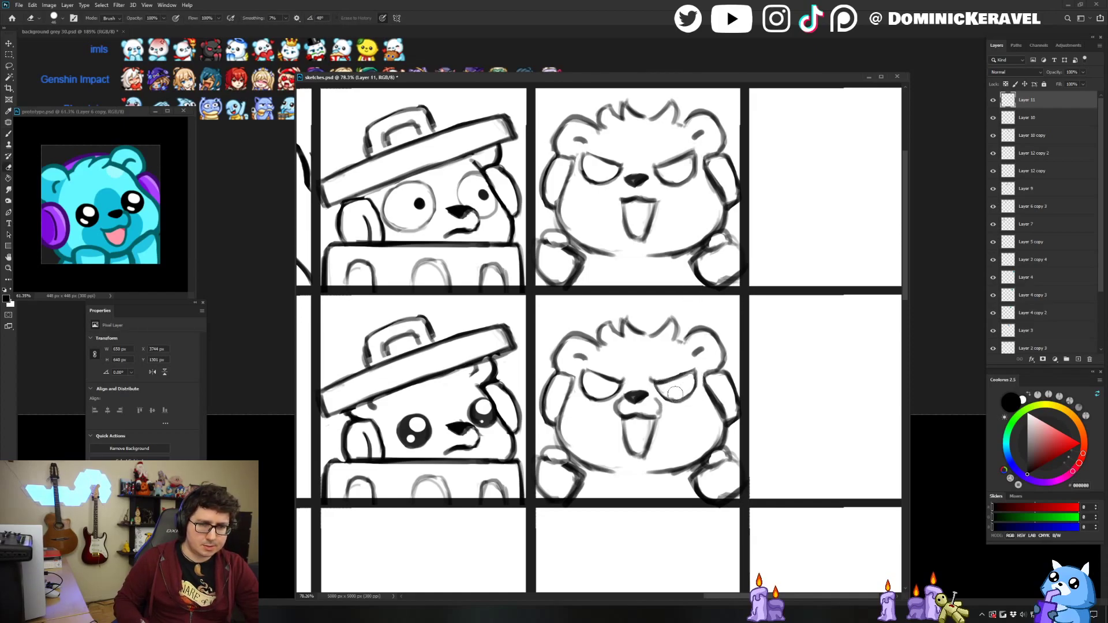
Clean up the copied bear's muzzle beside the nose and redraw its open mouth with a darker outline.
{"action": "key", "text": "v"}
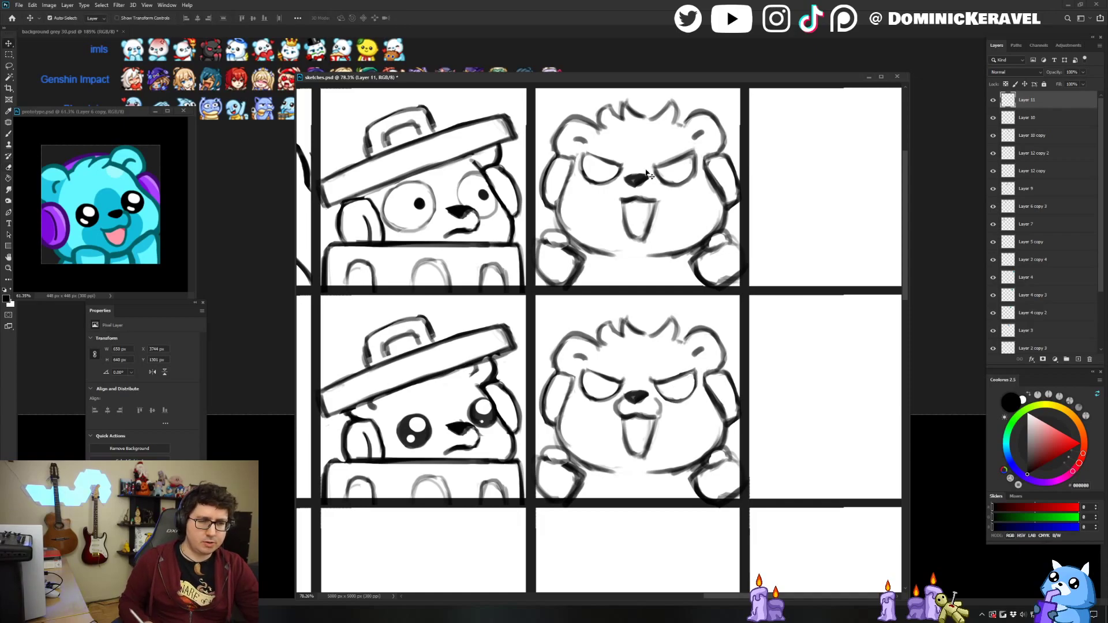
{"action": "key", "text": "e"}
{"action": "key", "text": "b"}
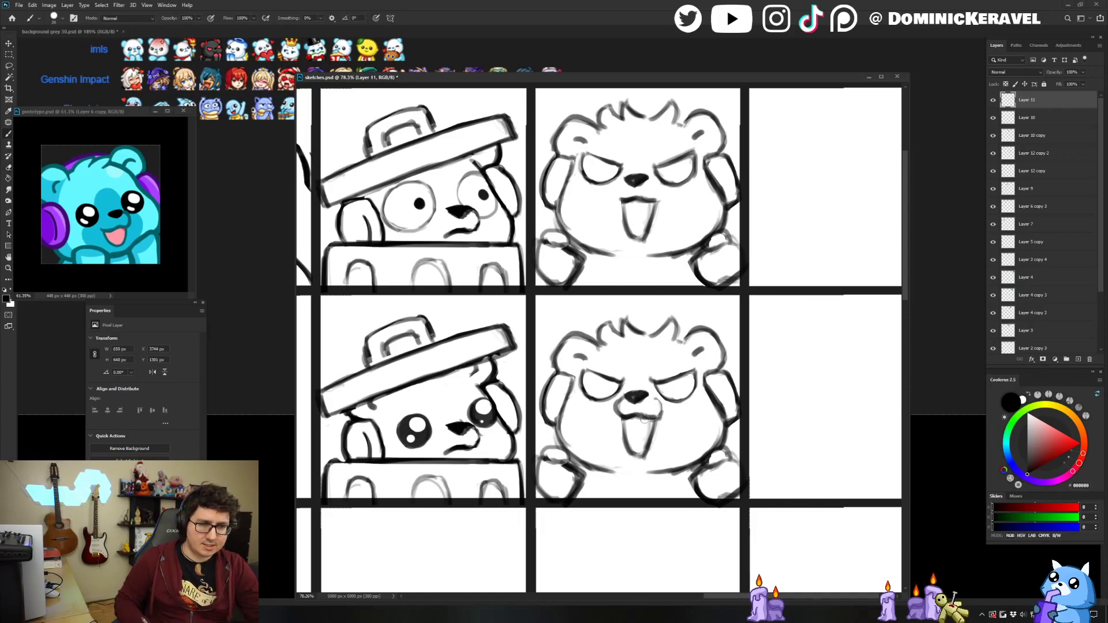
{"action": "key", "text": "e"}
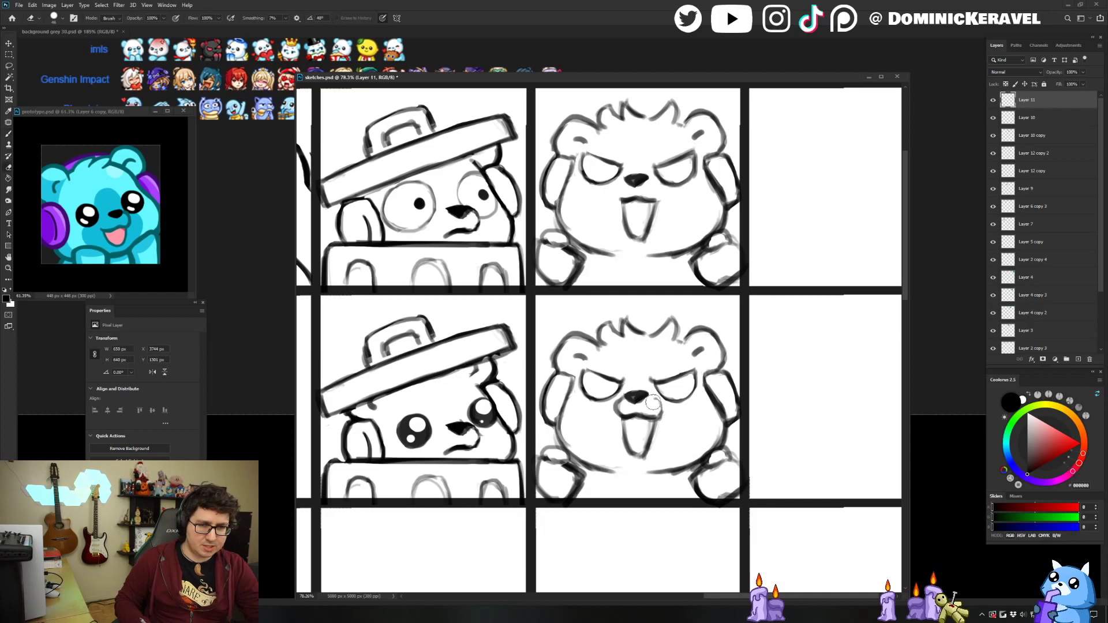
{"action": "key", "text": "b"}
{"action": "key", "text": "e"}
{"action": "key", "text": "b"}
{"action": "mouse_move", "coordinate": [623, 420]}
{"action": "left_mouse_down"}
{"action": "mouse_move", "coordinate": [628, 445]}
{"action": "mouse_move", "coordinate": [645, 458]}
{"action": "left_mouse_up"}
{"action": "key", "text": "e"}
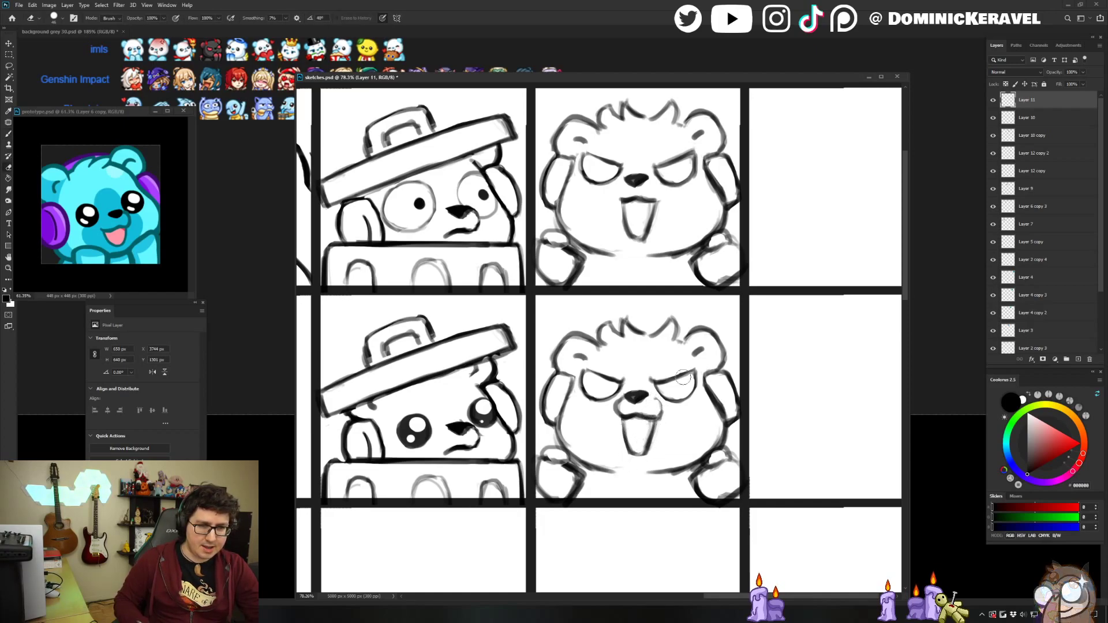
{"action": "key", "text": "v"}
{"action": "mouse_move", "coordinate": [654, 403]}
{"action": "left_mouse_down"}
{"action": "mouse_move", "coordinate": [645, 407]}
{"action": "mouse_move", "coordinate": [655, 402]}
{"action": "left_mouse_up"}
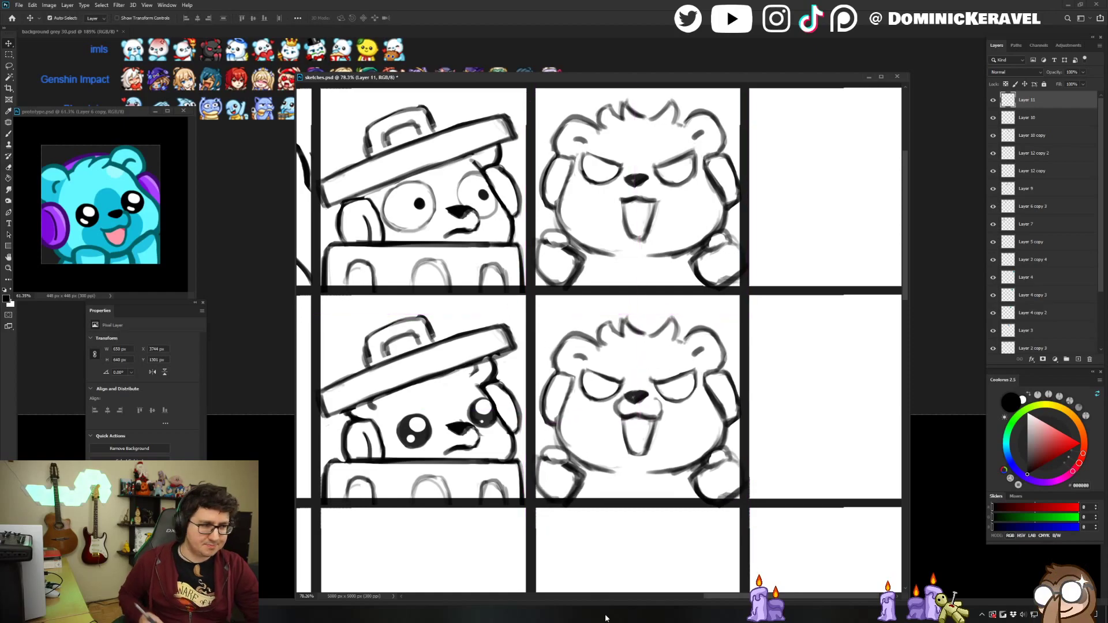
Compare the two angry bear versions full screen and at smaller sizes, checking the muzzle and mouth.
{"action": "key", "text": "e"}
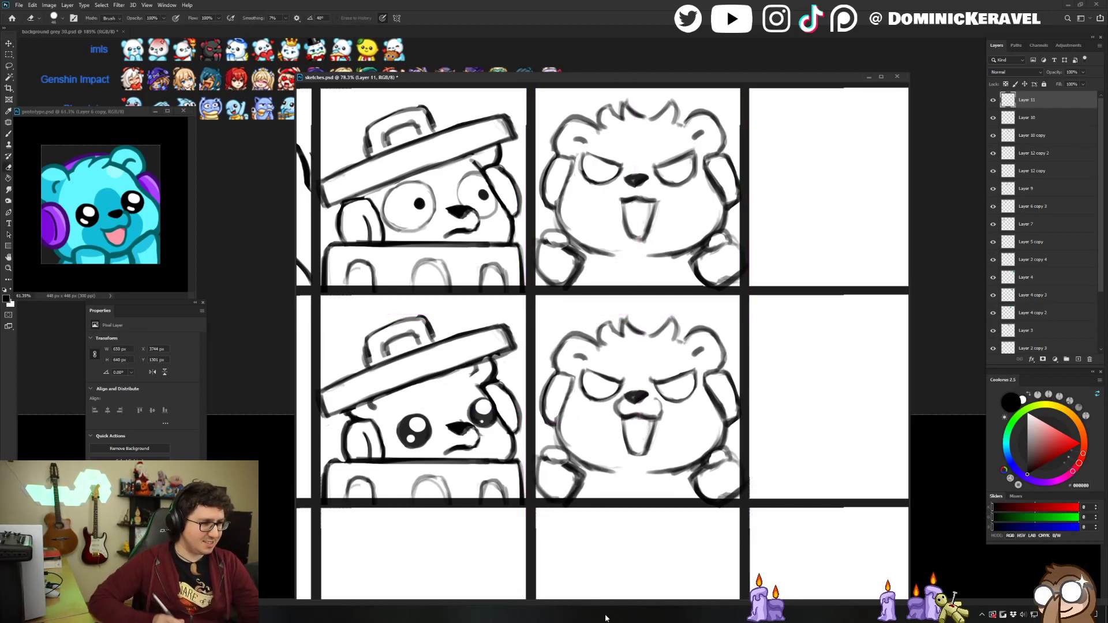
{"action": "key", "text": "f"}
{"action": "key", "text": "v"}
{"action": "key", "text": "f"}
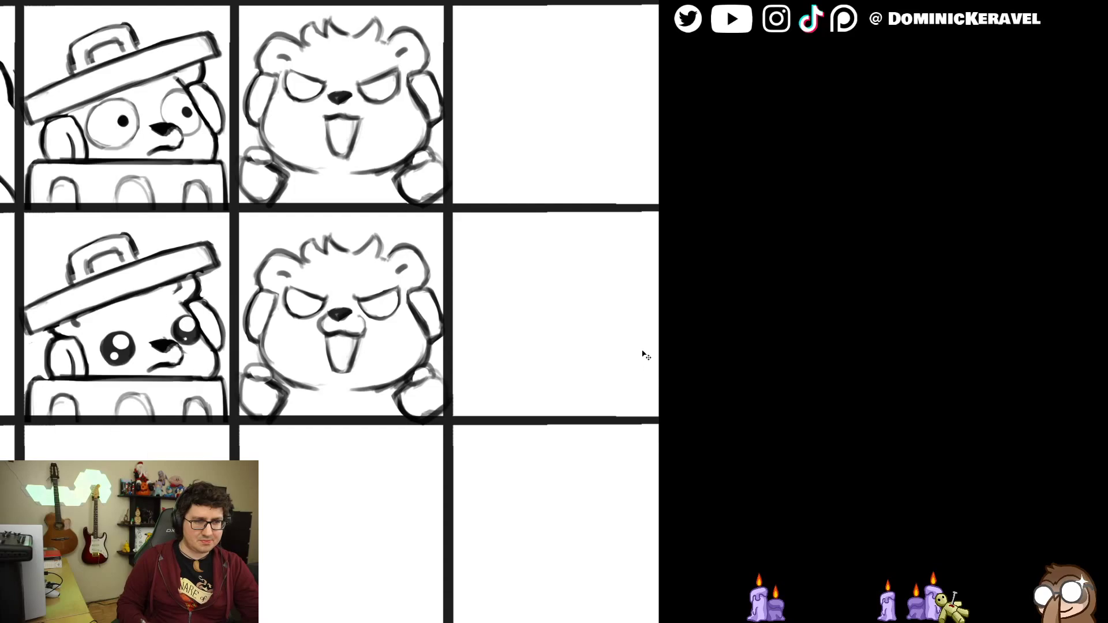
{"action": "key", "text": "f"}
{"action": "mouse_move", "coordinate": [771, 294]}
{"action": "left_mouse_down"}
{"action": "mouse_move", "coordinate": [655, 299]}
{"action": "mouse_move", "coordinate": [612, 278]}
{"action": "mouse_move", "coordinate": [603, 247]}
{"action": "left_mouse_up"}
{"action": "left_click_drag", "start_coordinate": [721, 319], "coordinate": [721, 345]}
{"action": "key", "text": "e"}
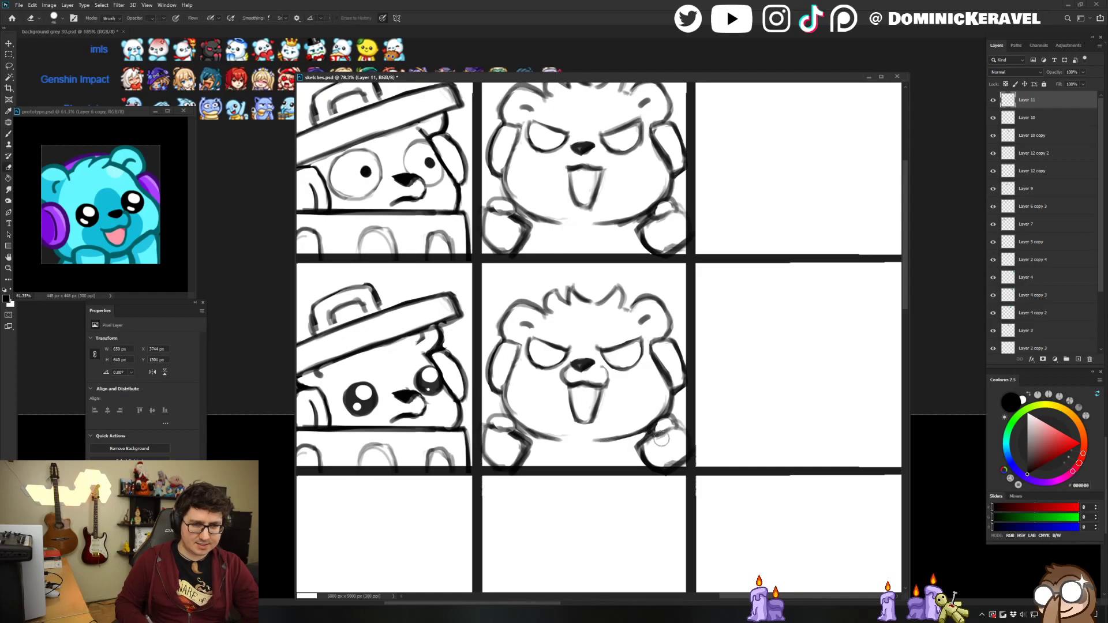
{"action": "key", "text": "v"}
{"action": "scroll", "coordinate": [618, 363], "scroll_direction": "down", "scroll_amount": 5}
{"action": "scroll", "coordinate": [618, 363], "scroll_direction": "up", "scroll_amount": 2}
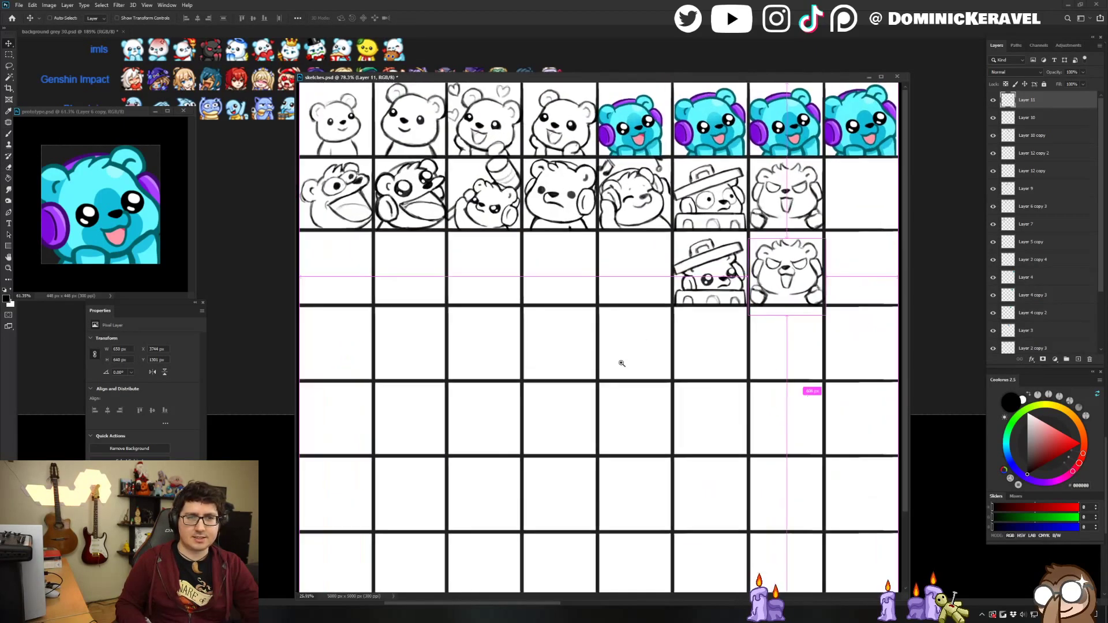
{"action": "key", "text": "e"}
{"action": "key", "text": "v"}
{"action": "scroll", "coordinate": [796, 329], "scroll_direction": "up", "scroll_amount": 3}
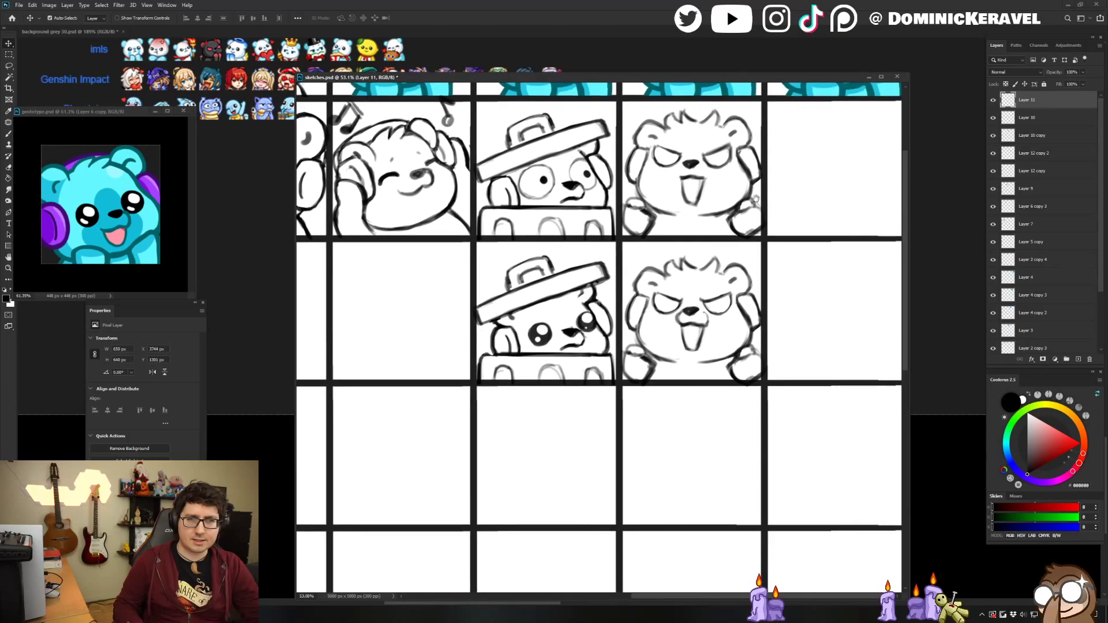
{"action": "left_click_drag", "start_coordinate": [704, 311], "coordinate": [703, 316]}
{"action": "key", "text": "b"}
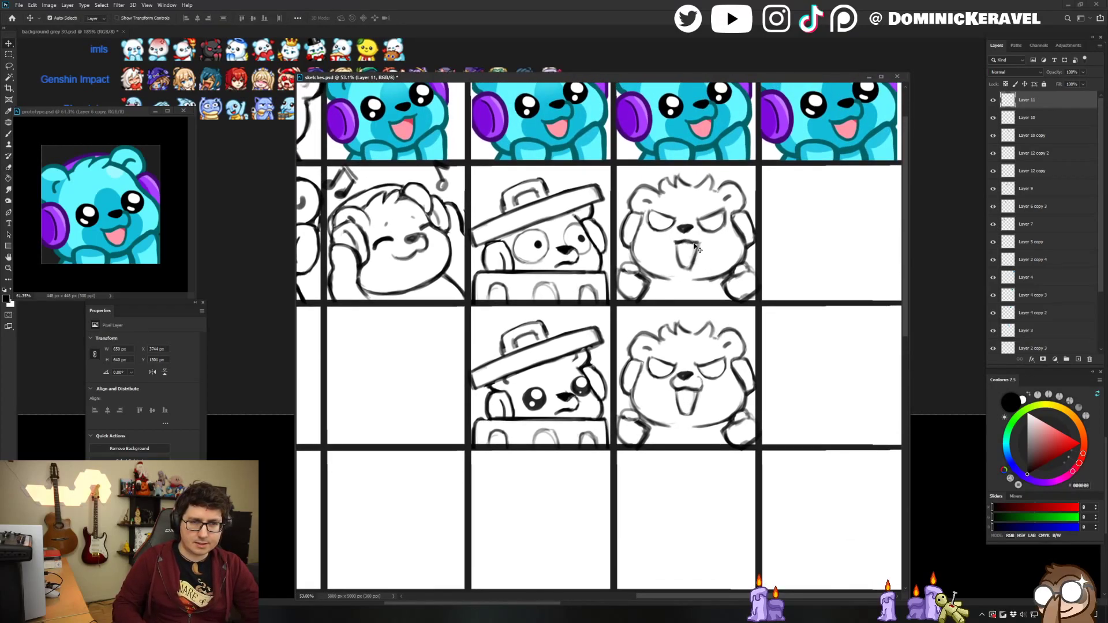
Rework the open mouth of the upper angry bear on Layer 10, cleaning its interior and sketching a tongue inside.
{"action": "left_click", "coordinate": [688, 244], "text": "ctrl"}
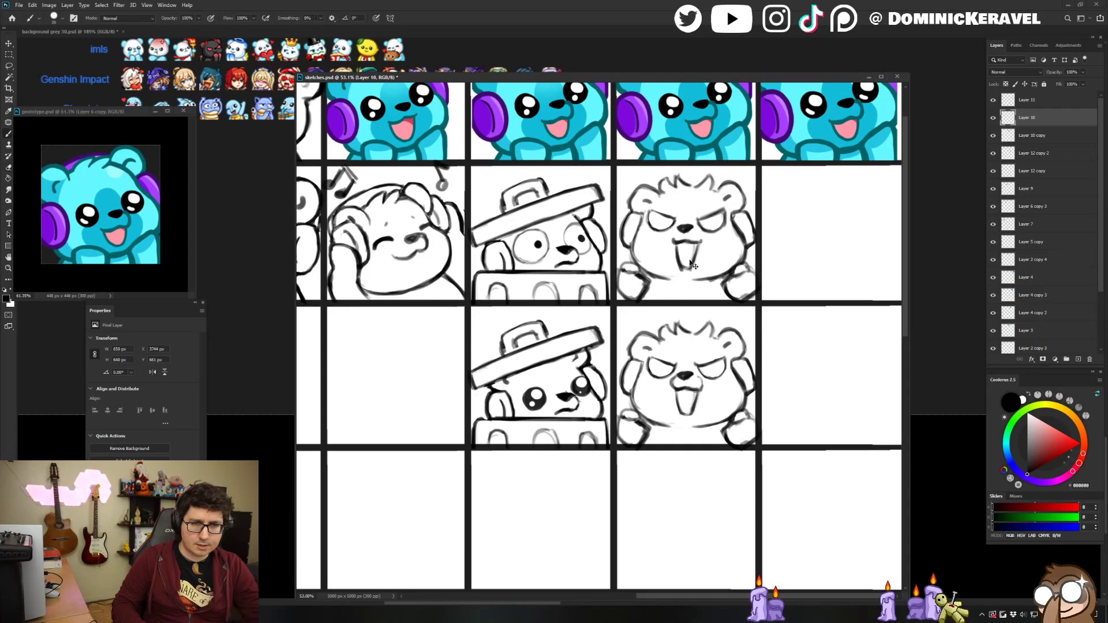
{"action": "key", "text": "e"}
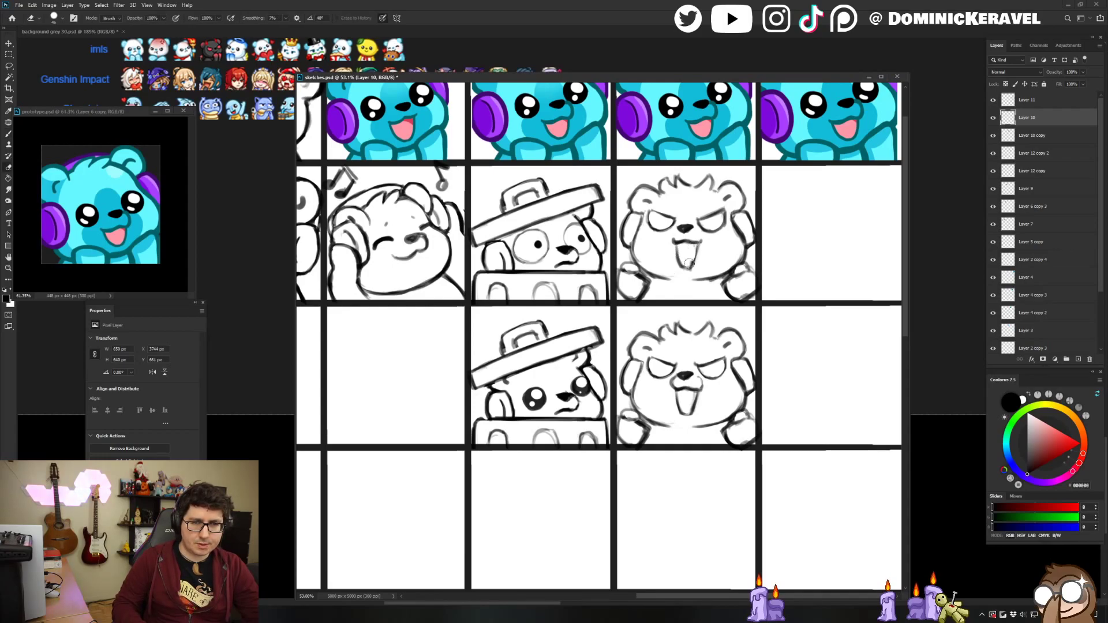
{"action": "left_click_drag", "start_coordinate": [688, 264], "coordinate": [692, 249]}
{"action": "key", "text": "b"}
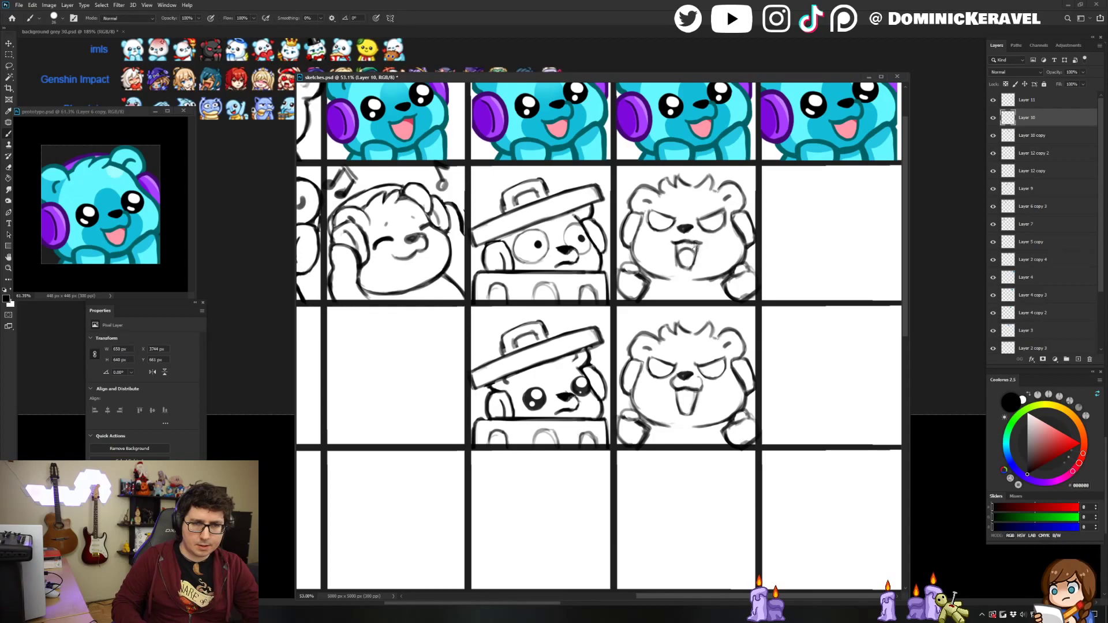
{"action": "key", "text": "e"}
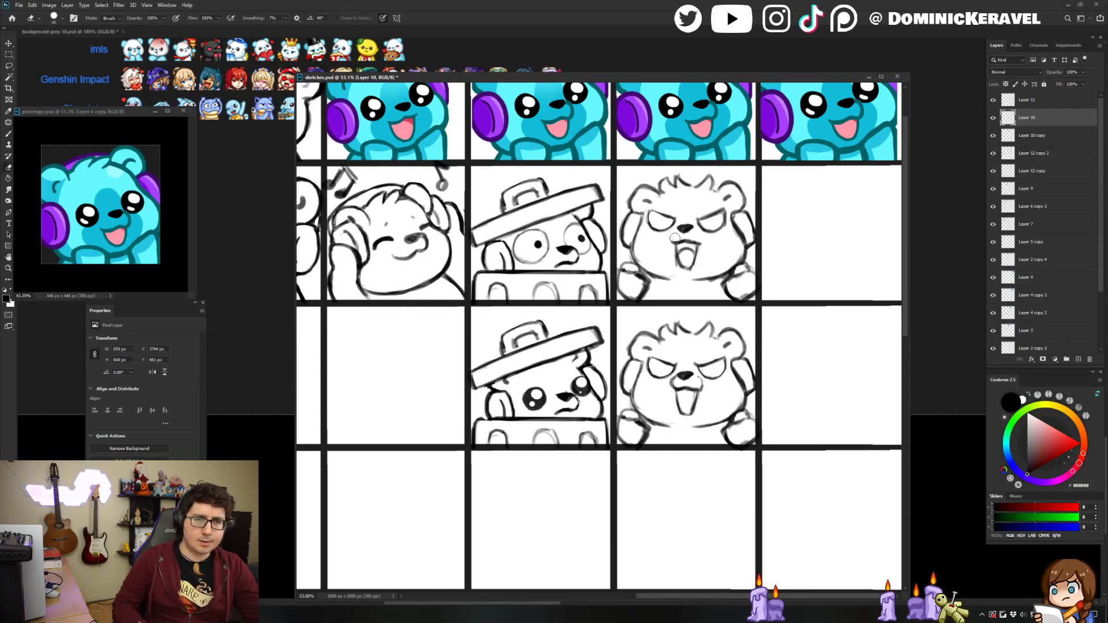
{"action": "key", "text": "b"}
{"action": "key", "text": "e"}
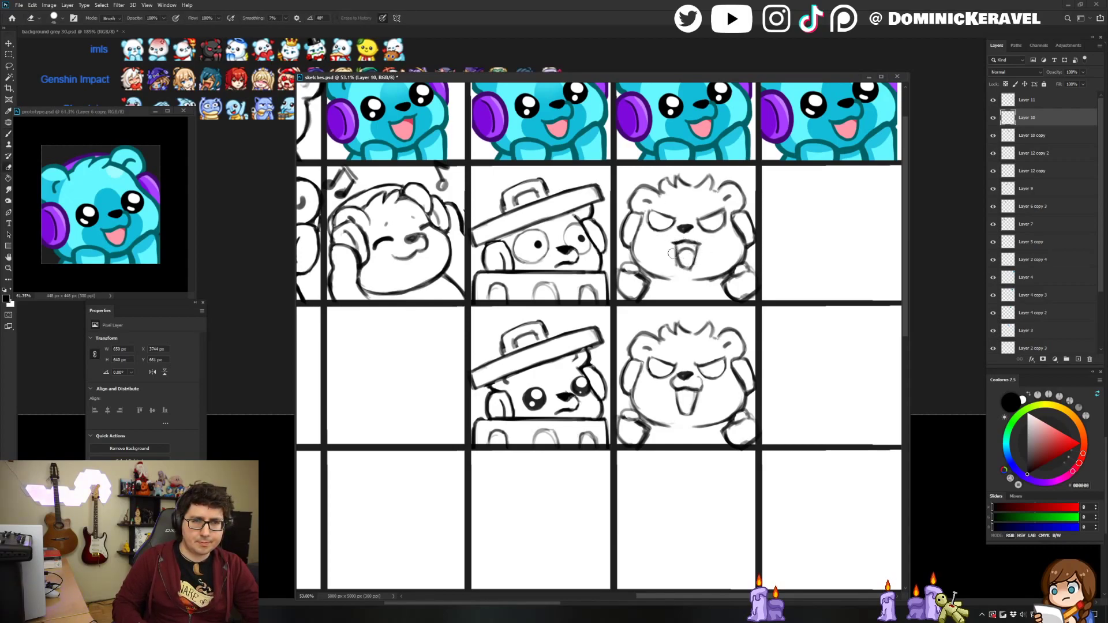
{"action": "left_click_drag", "start_coordinate": [673, 253], "coordinate": [682, 283]}
Refine the upper angry bear's mouth outline so it tapers to a sharper lower point.
{"action": "scroll", "coordinate": [683, 283], "scroll_direction": "down", "scroll_amount": 1}
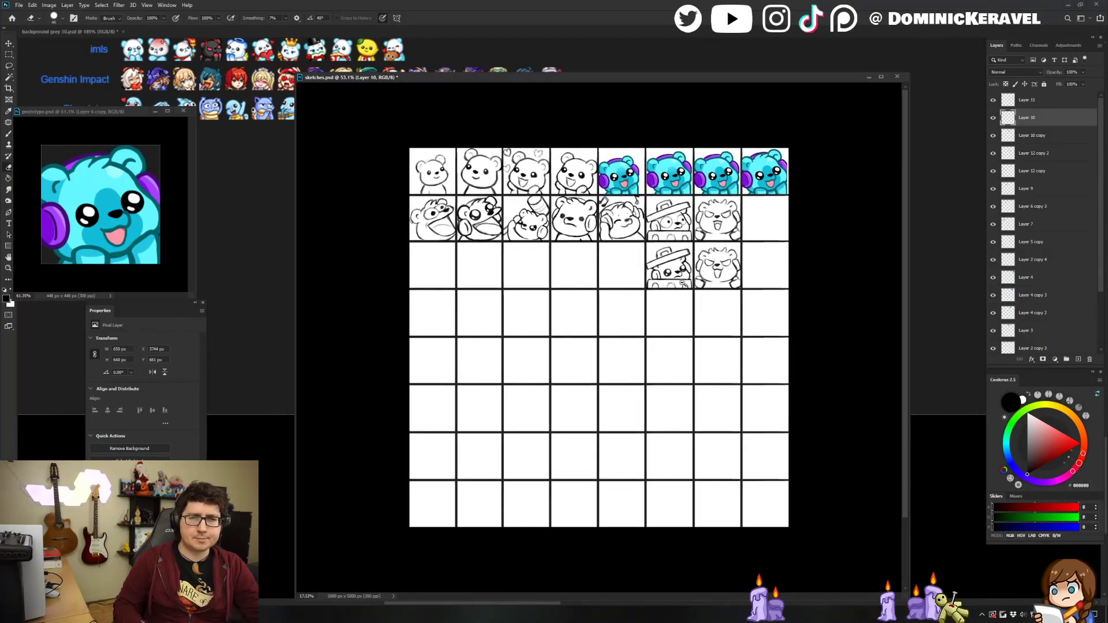
{"action": "scroll", "coordinate": [683, 284], "scroll_direction": "down", "scroll_amount": 1}
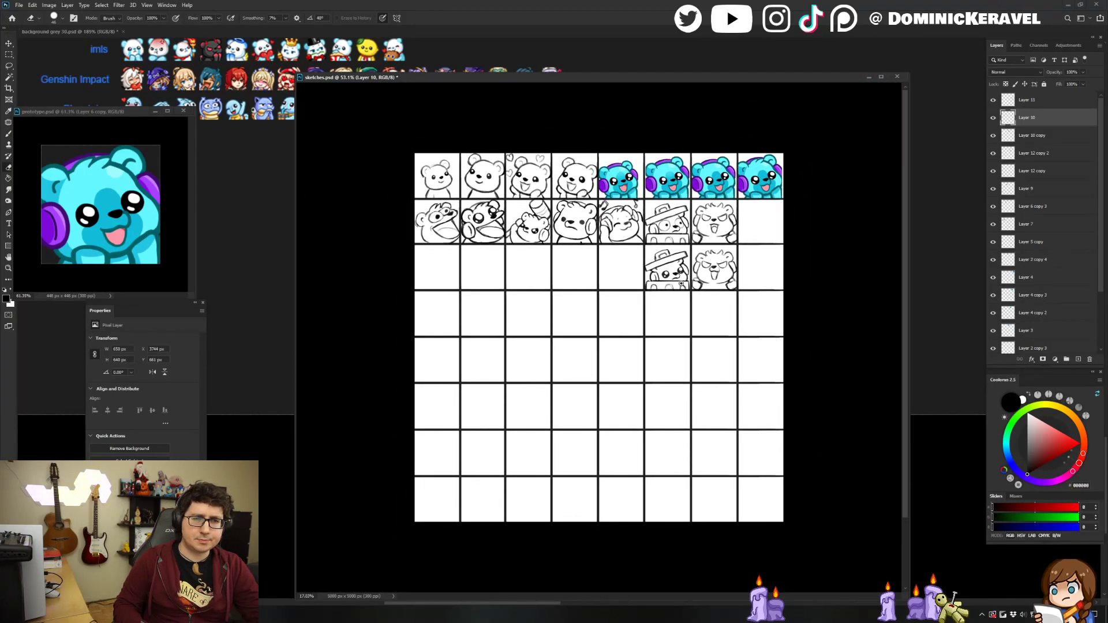
{"action": "scroll", "coordinate": [740, 205], "scroll_direction": "up", "scroll_amount": 6}
{"action": "key", "text": "b"}
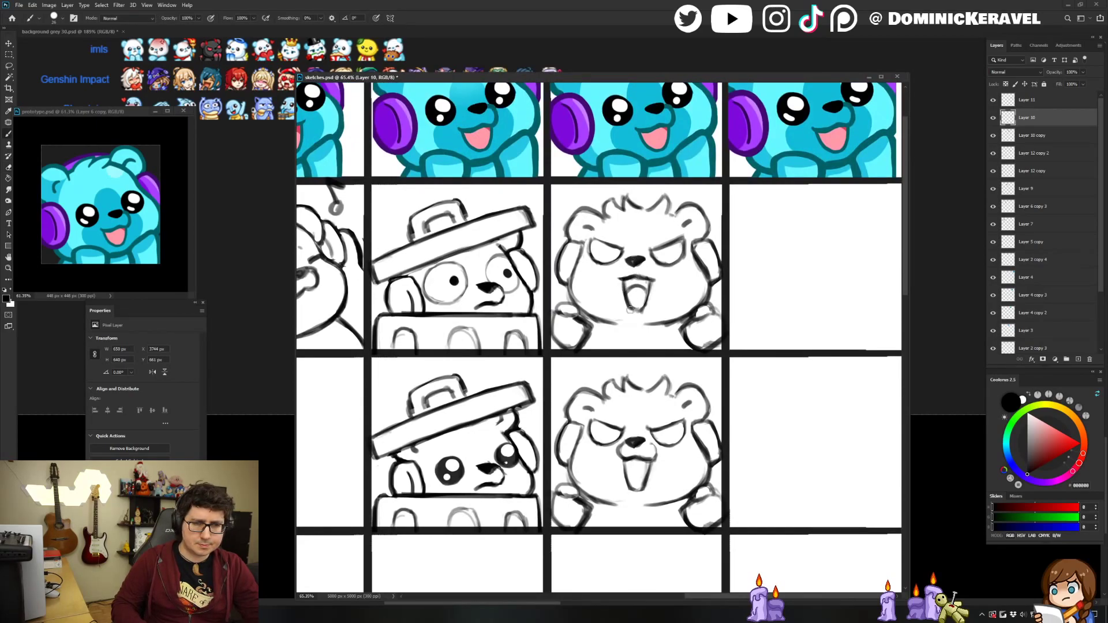
{"action": "key", "text": "e"}
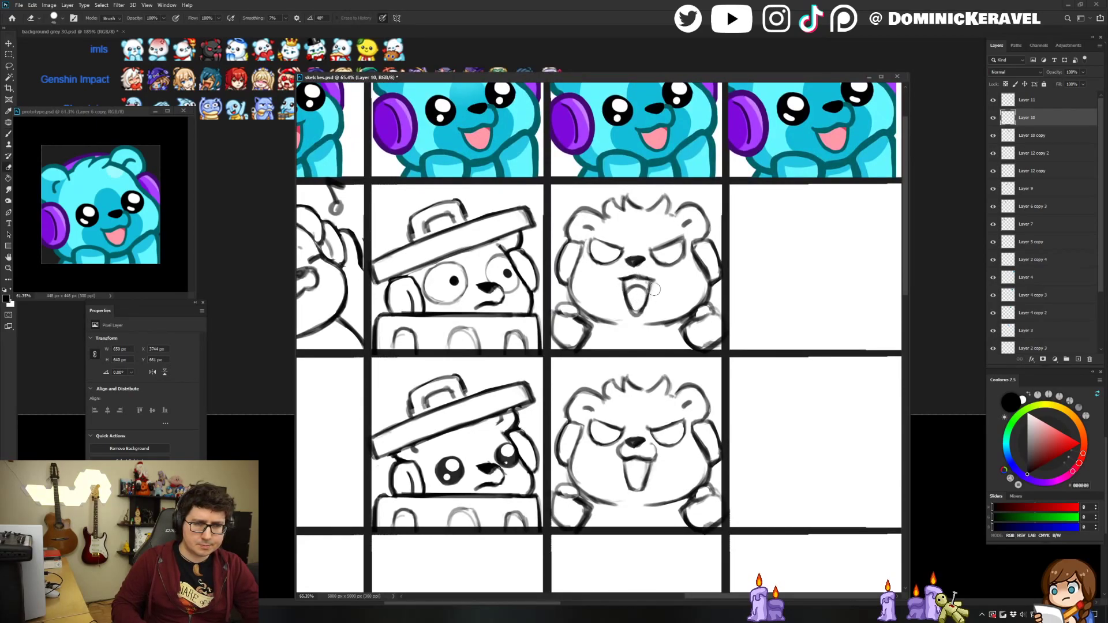
{"action": "scroll", "coordinate": [629, 316], "scroll_direction": "down", "scroll_amount": 5}
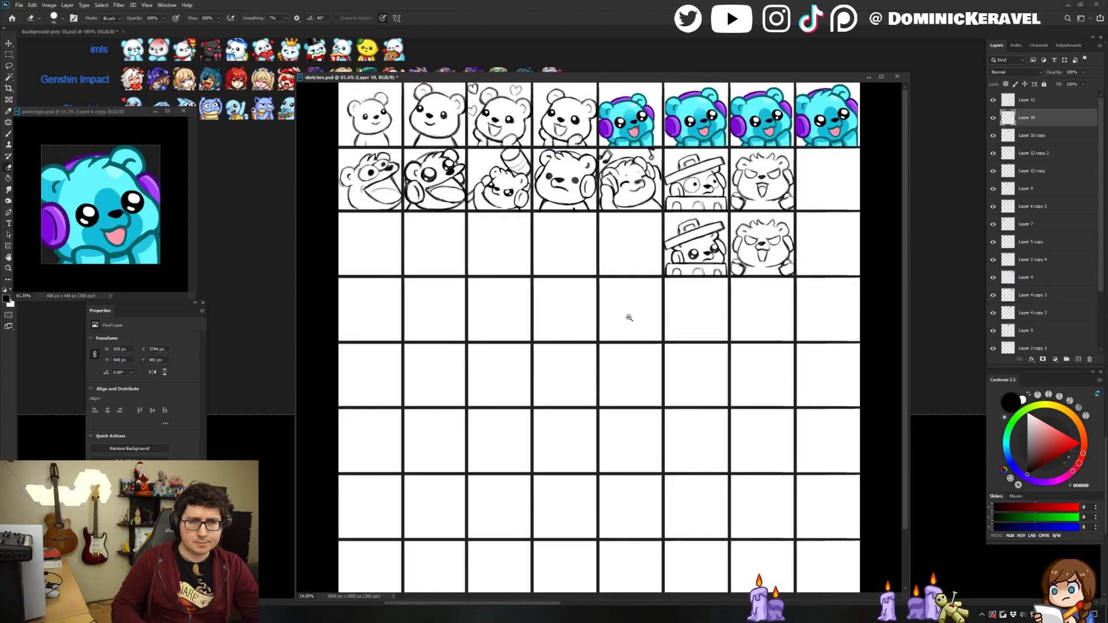
Erase the tongue lines from inside the upper angry bear's mouth and clean up the mouth outline.
{"action": "scroll", "coordinate": [629, 318], "scroll_direction": "up", "scroll_amount": 4}
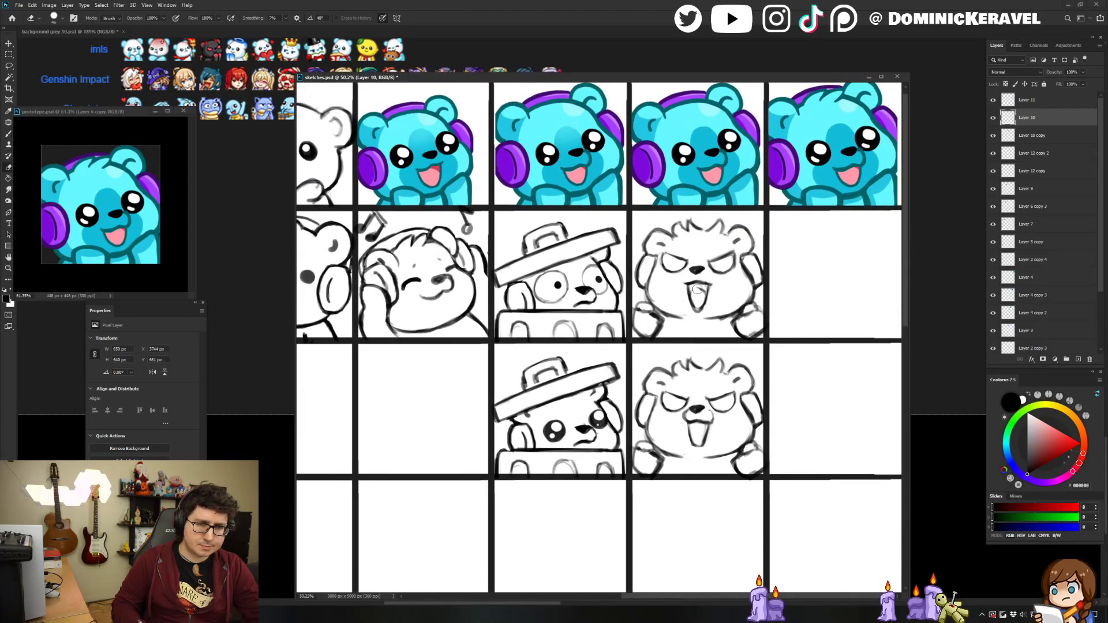
{"action": "mouse_move", "coordinate": [702, 306]}
{"action": "left_mouse_down"}
{"action": "mouse_move", "coordinate": [736, 271]}
{"action": "mouse_move", "coordinate": [681, 277]}
{"action": "left_mouse_up"}
{"action": "key", "text": "v"}
{"action": "left_click_drag", "start_coordinate": [644, 278], "coordinate": [689, 278]}
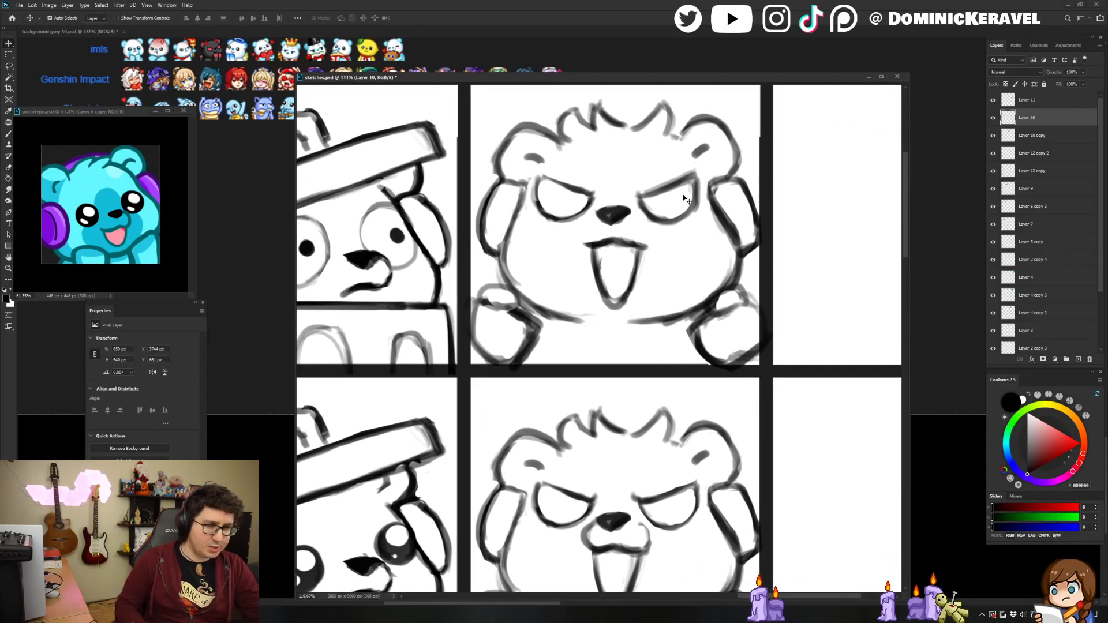
{"action": "key", "text": "b"}
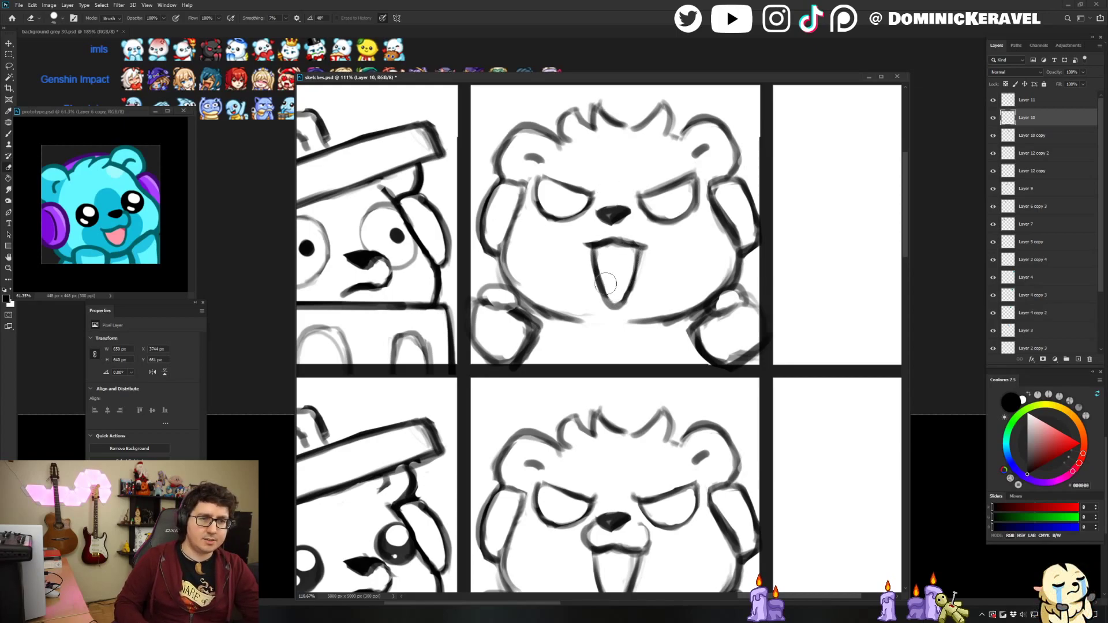
{"action": "key", "text": "b"}
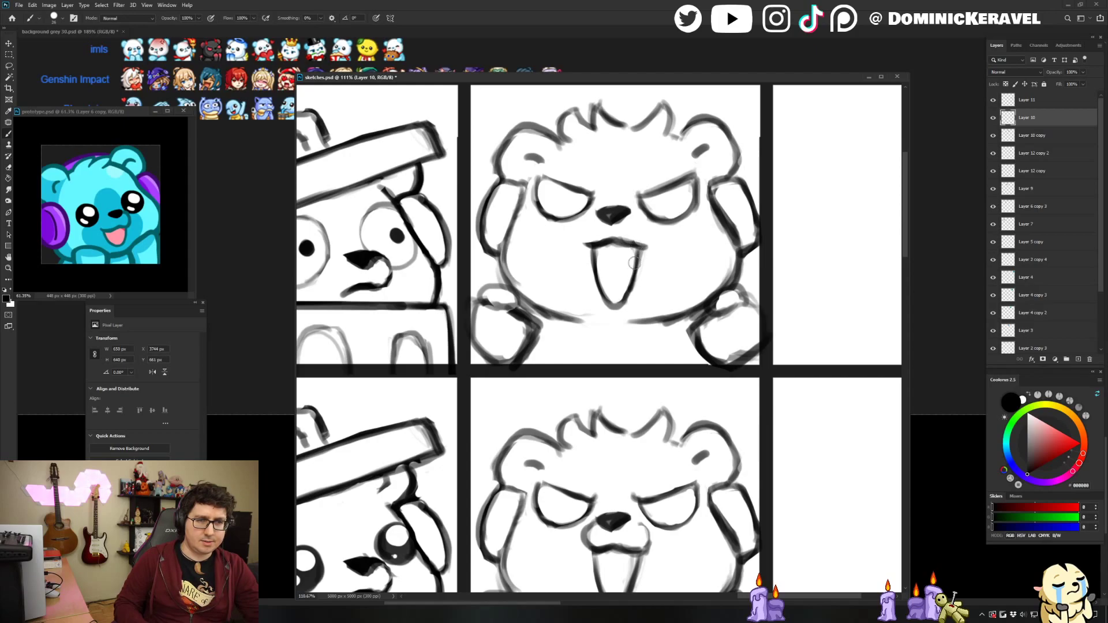
Redraw the tongue in the upper angry bear's mouth as a single soft curved line.
{"action": "left_click_drag", "start_coordinate": [632, 271], "coordinate": [599, 278]}
{"action": "key", "text": "ctrl+z"}
{"action": "key", "text": "ctrl+z"}
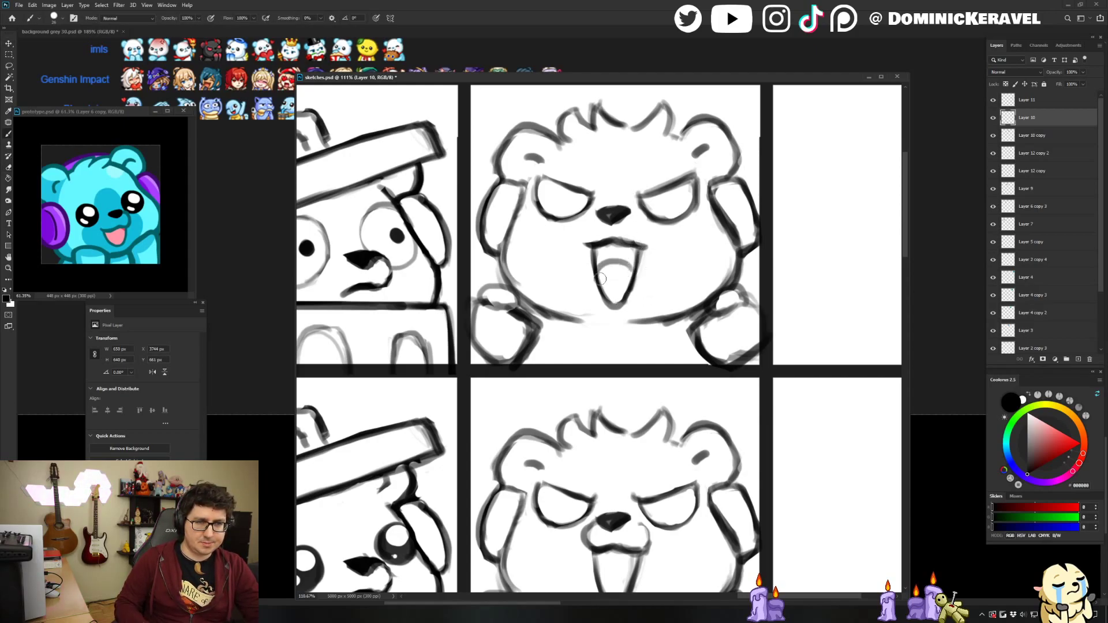
{"action": "key", "text": "e"}
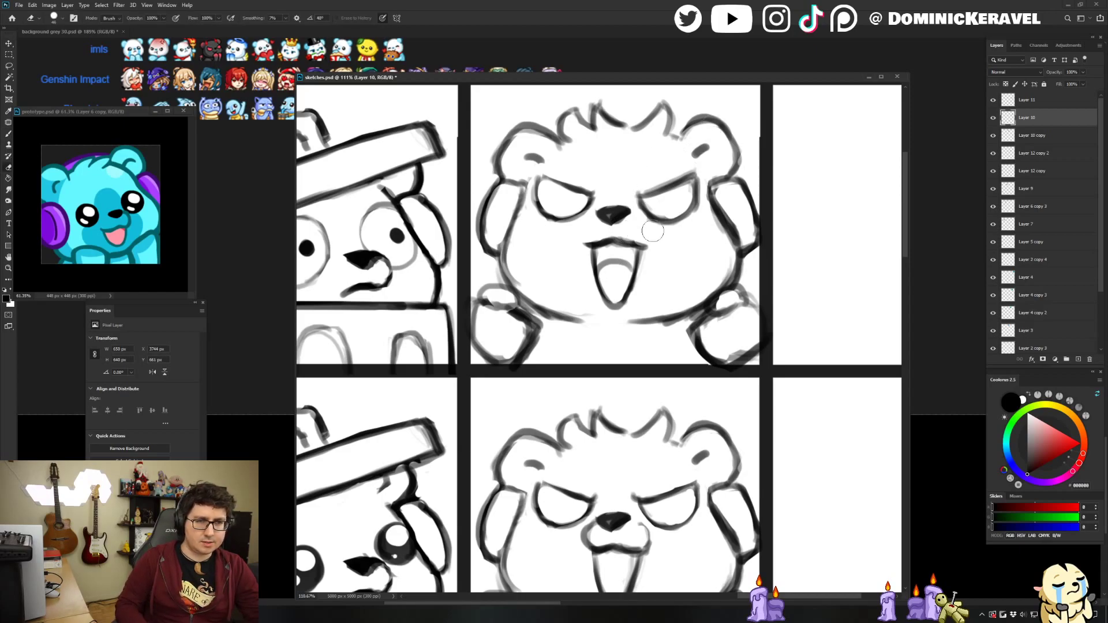
{"action": "key", "text": "v"}
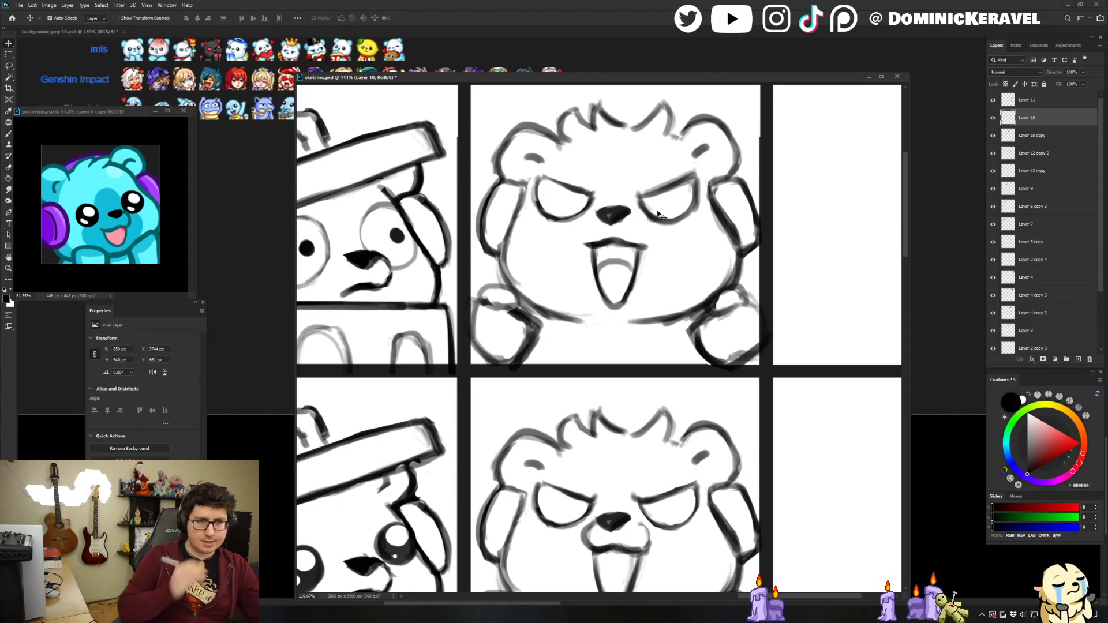
Review the whole emote grid and shift the sketches document window slightly up and to the left.
{"action": "scroll", "coordinate": [659, 215], "scroll_direction": "down", "scroll_amount": 5}
{"action": "key", "text": "e"}
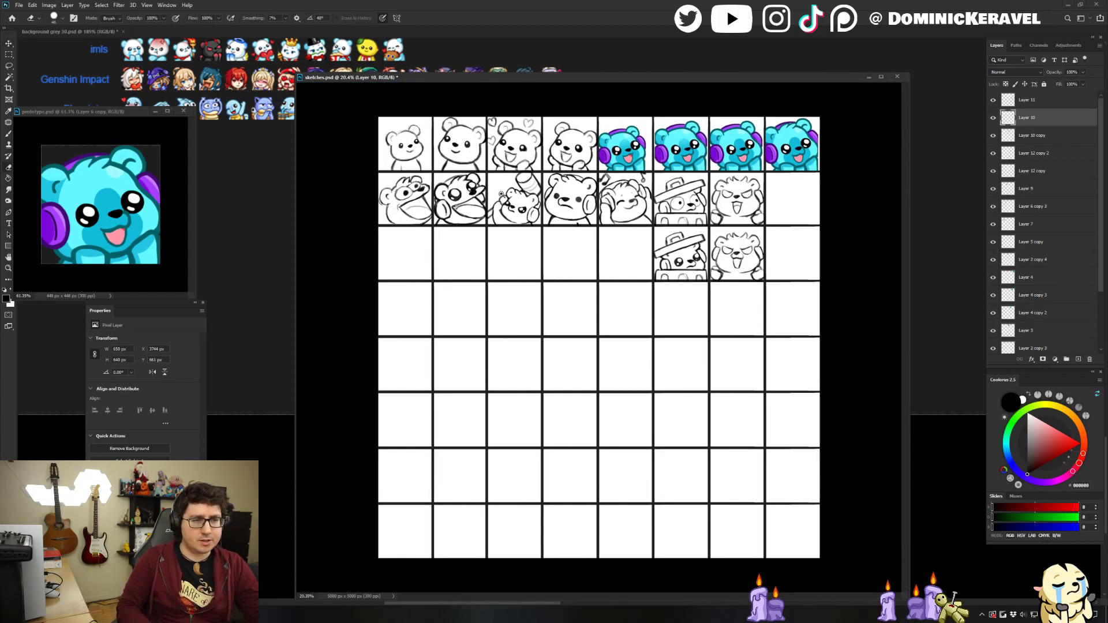
{"action": "scroll", "coordinate": [502, 194], "scroll_direction": "up", "scroll_amount": 1}
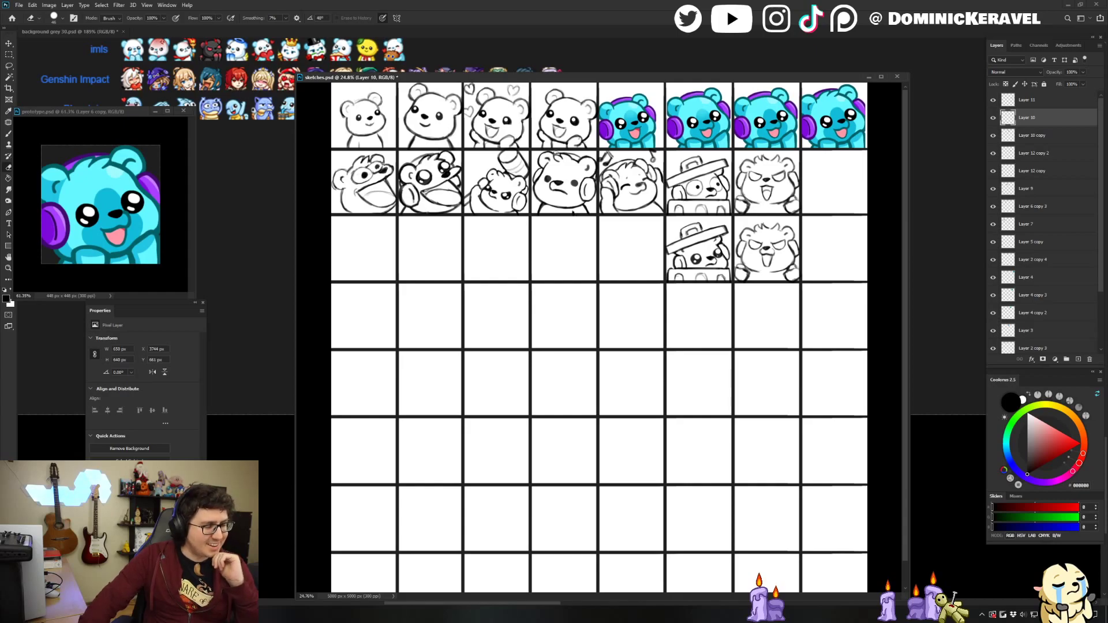
{"action": "left_click_drag", "start_coordinate": [565, 81], "coordinate": [554, 75]}
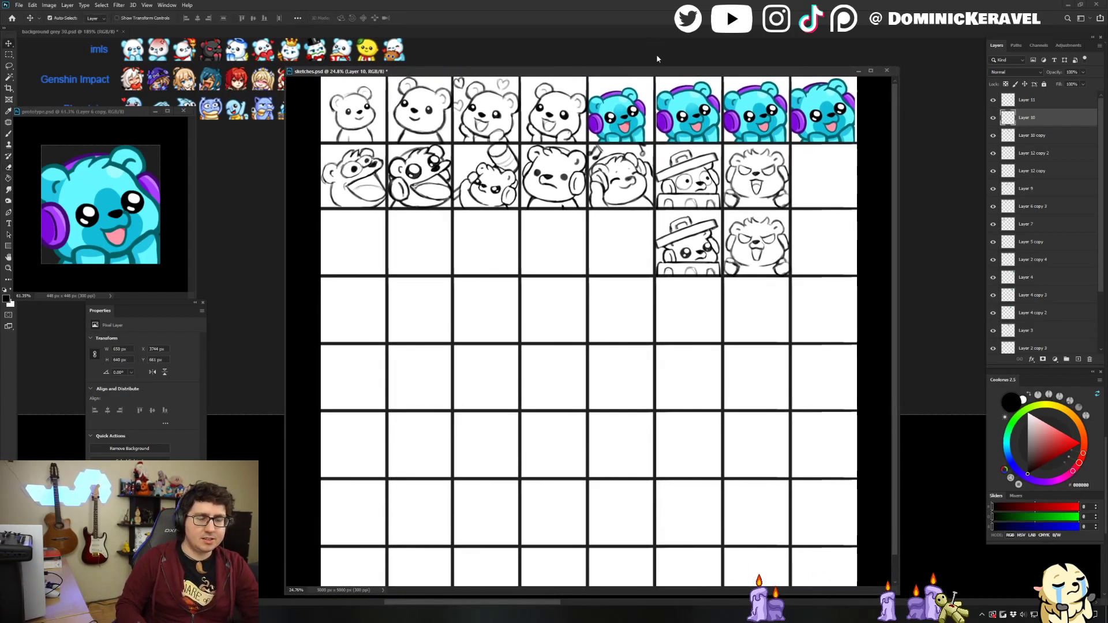
Reshape the nose of the lower trash-can bear on Layer 12 copy 2 into a rounder, cleaner black shape.
{"action": "left_click_drag", "start_coordinate": [670, 309], "coordinate": [645, 297]}
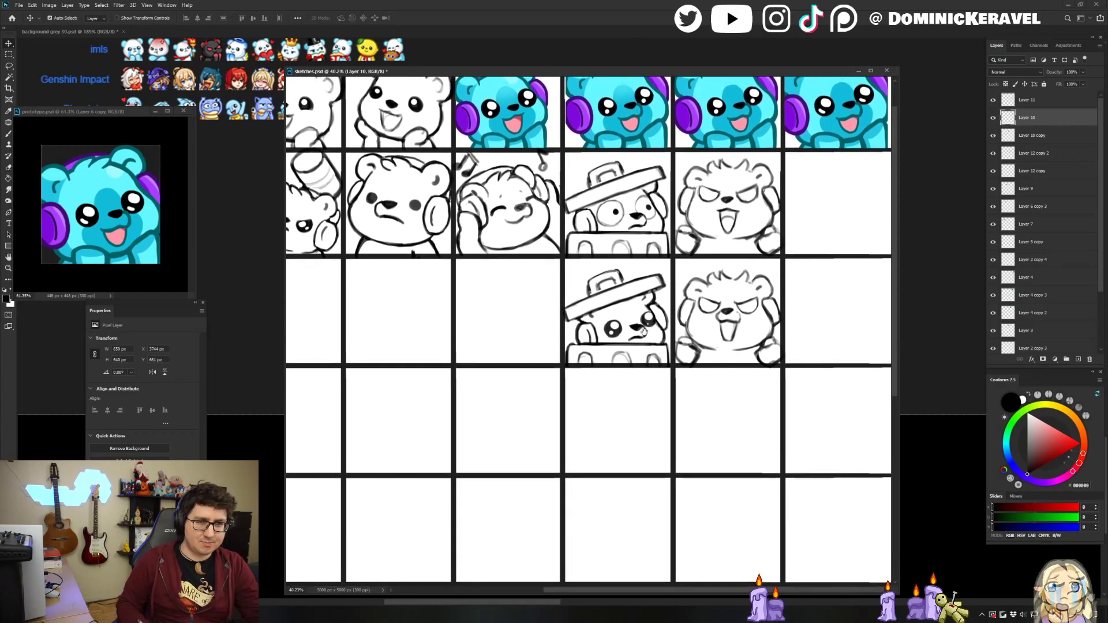
{"action": "left_click", "coordinate": [645, 297]}
{"action": "scroll", "coordinate": [645, 296], "scroll_direction": "up", "scroll_amount": 5}
{"action": "key", "text": "b"}
{"action": "key", "text": "e"}
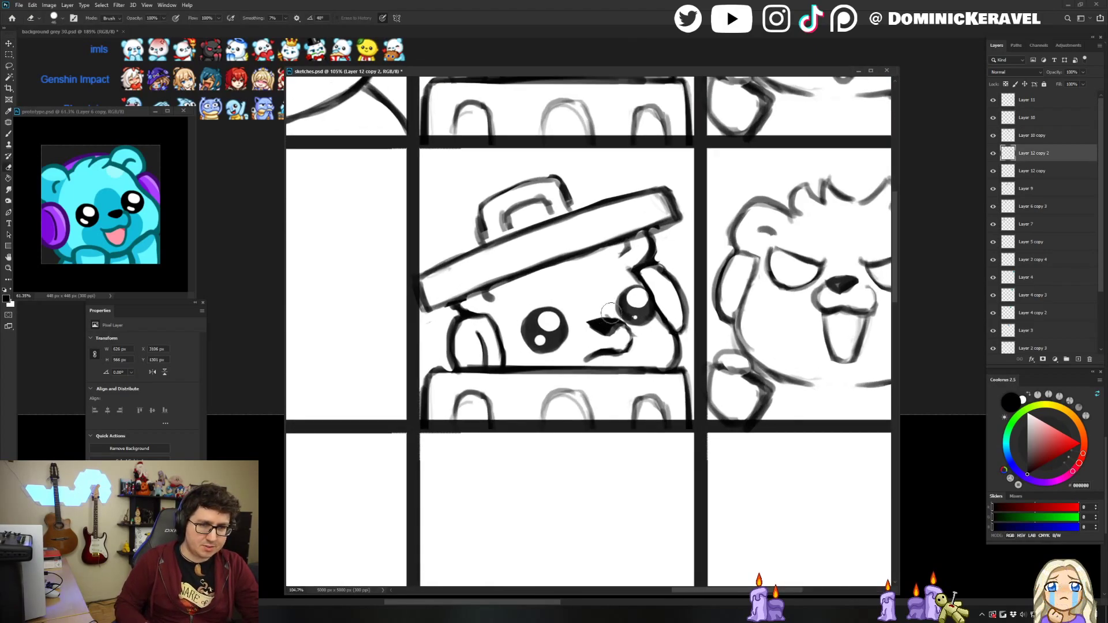
{"action": "key", "text": "b"}
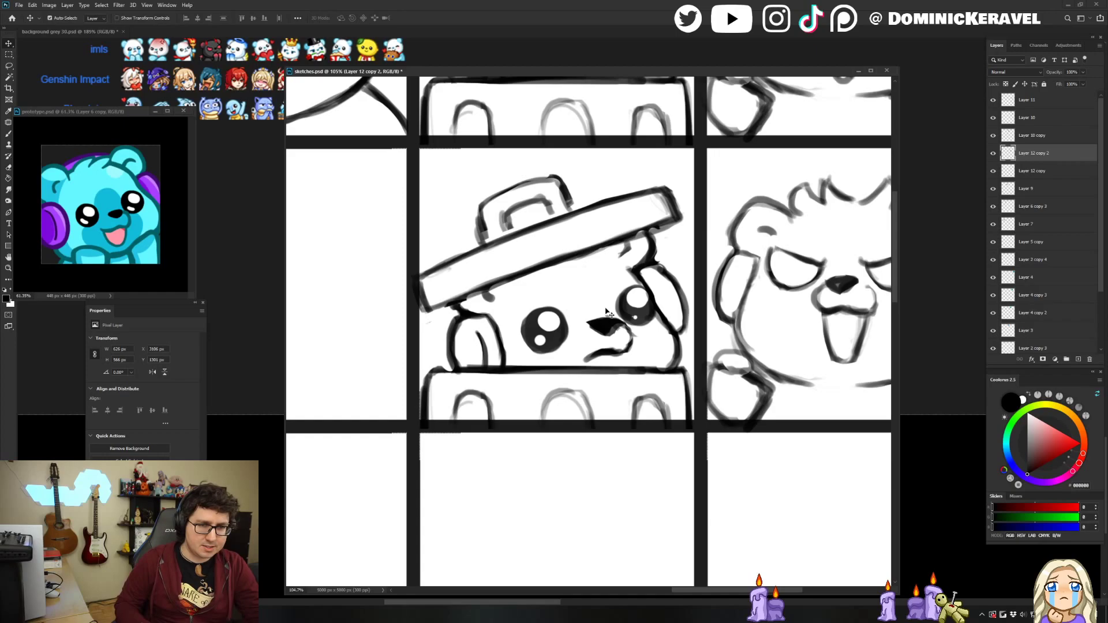
{"action": "key", "text": "e"}
{"action": "mouse_move", "coordinate": [609, 312]}
{"action": "left_mouse_down"}
{"action": "mouse_move", "coordinate": [596, 332]}
{"action": "mouse_move", "coordinate": [585, 323]}
{"action": "mouse_move", "coordinate": [619, 322]}
{"action": "left_mouse_up"}
{"action": "key", "text": "b"}
{"action": "key", "text": "e"}
{"action": "key", "text": "b"}
{"action": "key", "text": "v"}
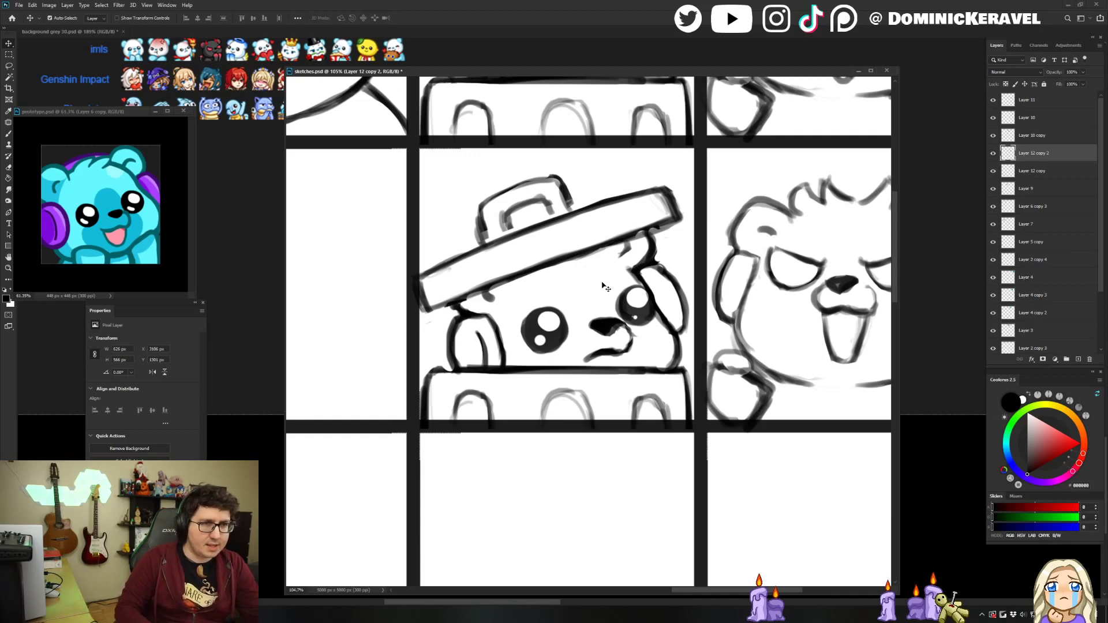
Redraw and clean up the lower edge and corner of the tilted lid on the lower trash-can bear.
{"action": "left_click_drag", "start_coordinate": [352, 75], "coordinate": [342, 74]}
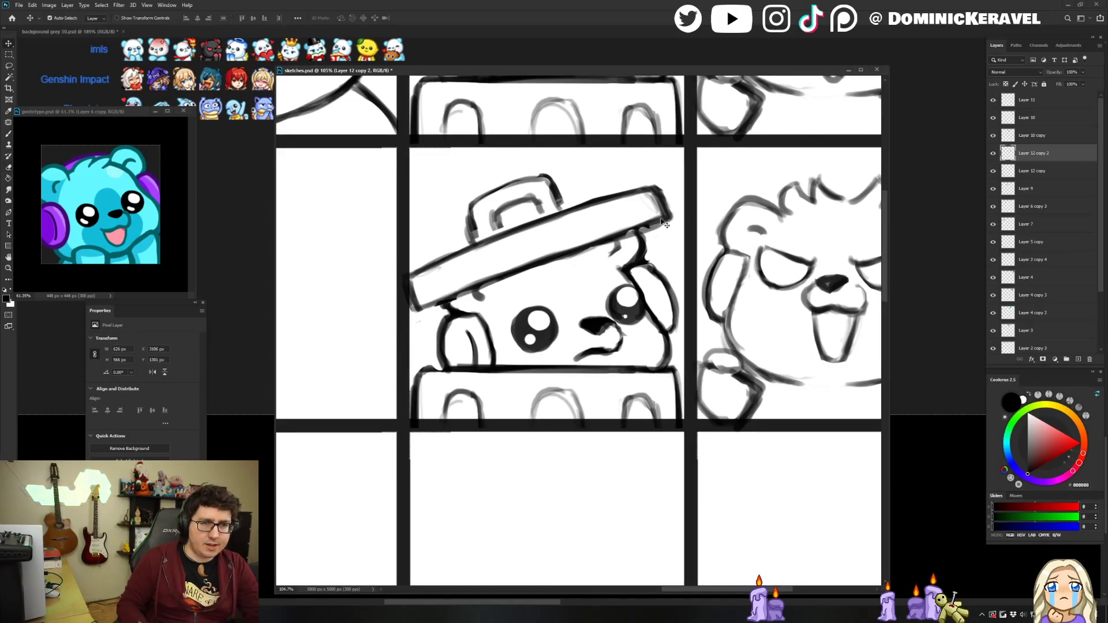
{"action": "key", "text": "b"}
{"action": "left_click_drag", "start_coordinate": [668, 218], "coordinate": [612, 240]}
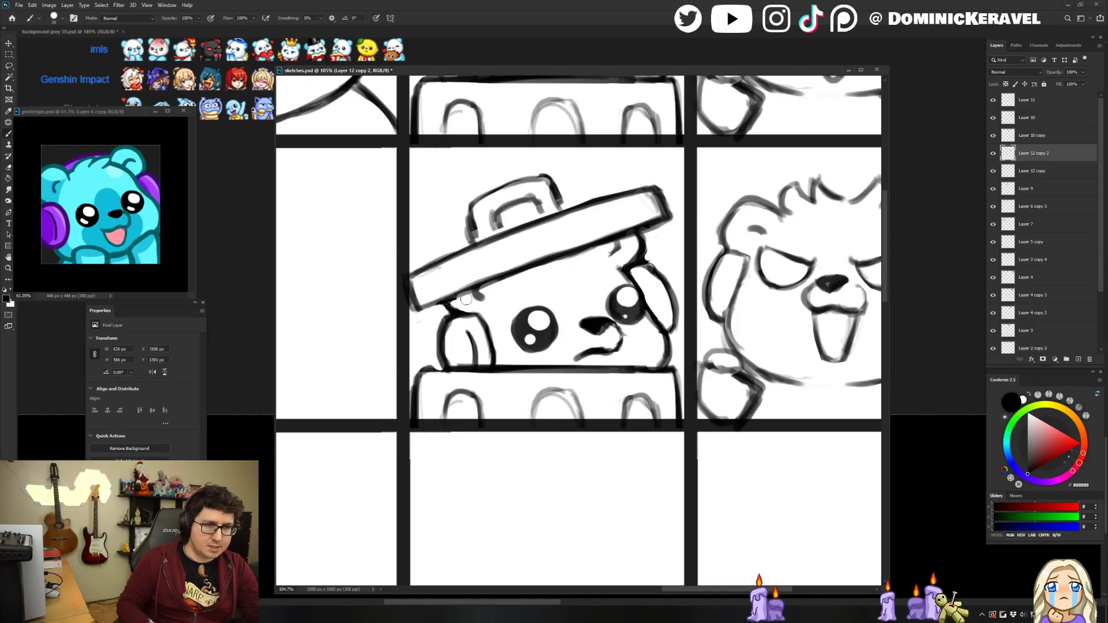
{"action": "key", "text": "e"}
{"action": "mouse_move", "coordinate": [459, 296]}
{"action": "left_mouse_down"}
{"action": "mouse_move", "coordinate": [448, 308]}
{"action": "mouse_move", "coordinate": [537, 258]}
{"action": "left_mouse_up"}
{"action": "key", "text": "b"}
{"action": "key", "text": "e"}
{"action": "key", "text": "b"}
{"action": "key", "text": "e"}
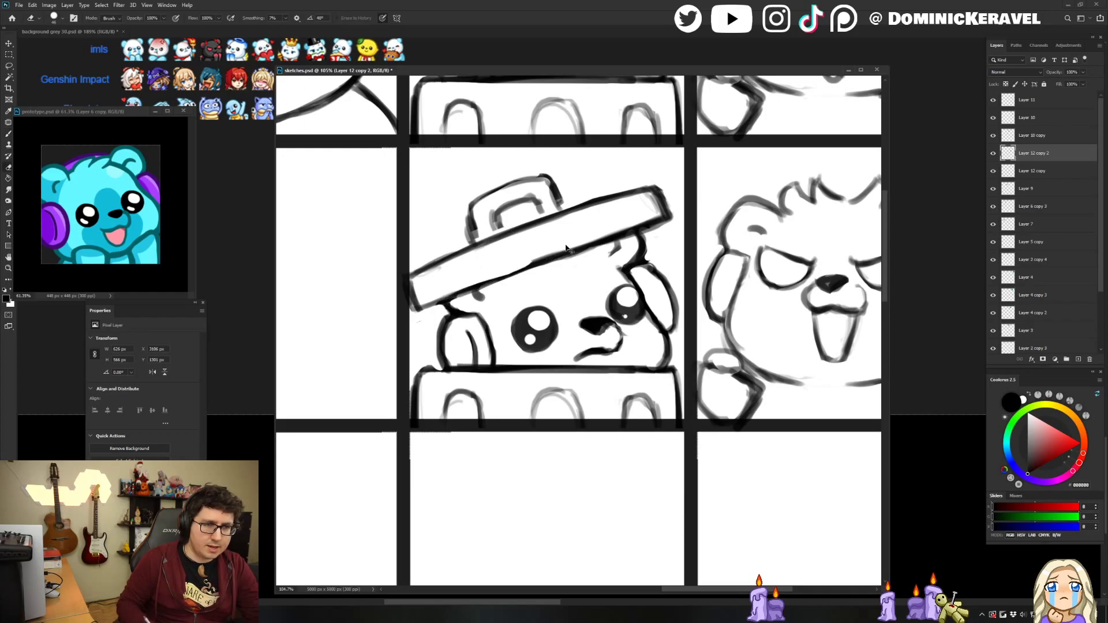
Try to thin the tilted lid's lower edge with the Eraser, undoing each attempt.
{"action": "key", "text": "ctrl+z"}
{"action": "left_click_drag", "start_coordinate": [462, 285], "coordinate": [511, 268]}
{"action": "key", "text": "ctrl+z"}
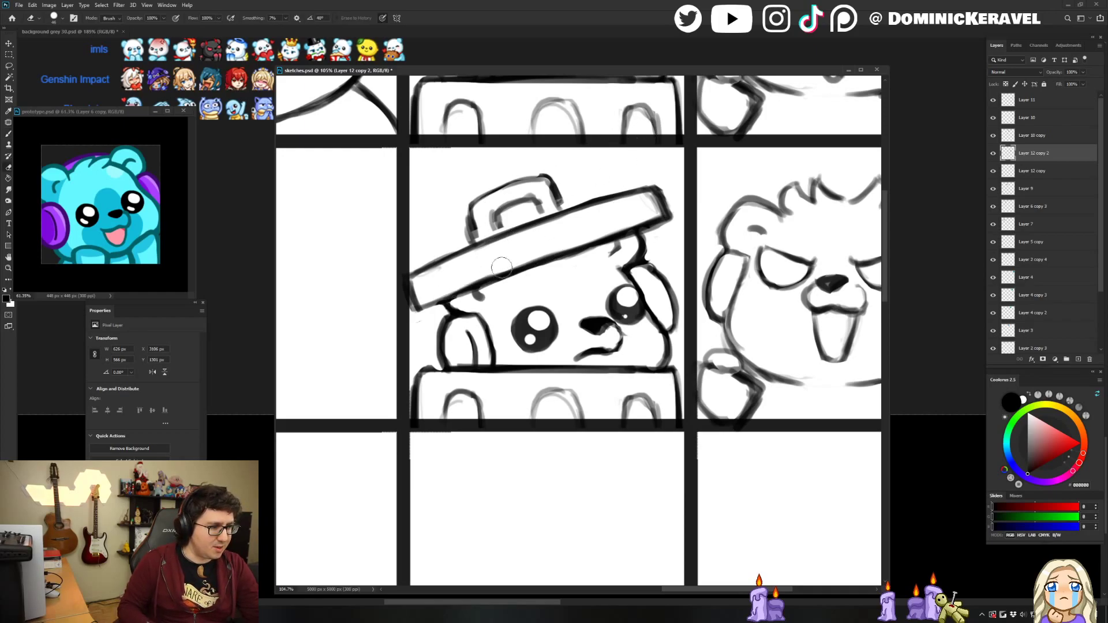
{"action": "left_click_drag", "start_coordinate": [465, 282], "coordinate": [546, 252]}
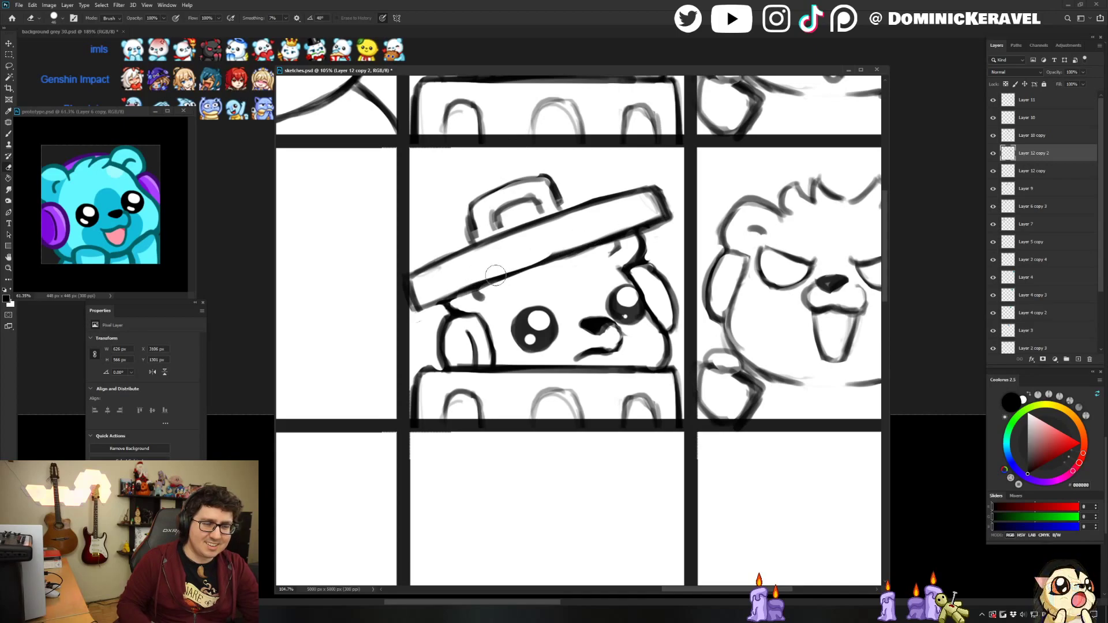
{"action": "key", "text": "ctrl+z"}
Touch up the upper edge of the tilted lid around its handle, alternating drawing and erasing.
{"action": "key", "text": "b"}
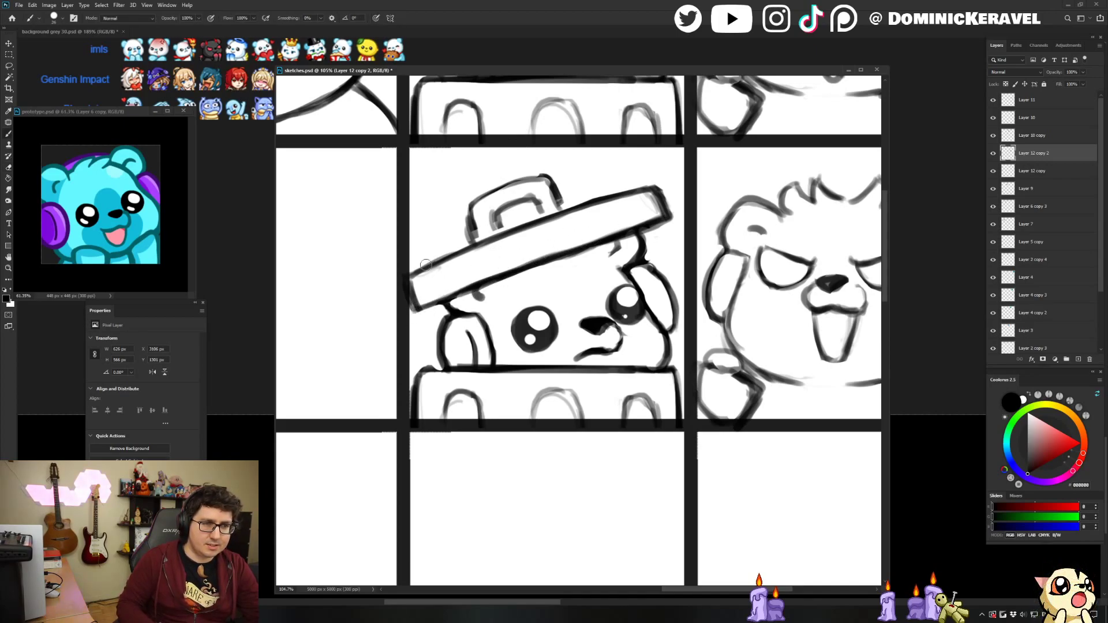
{"action": "key", "text": "e"}
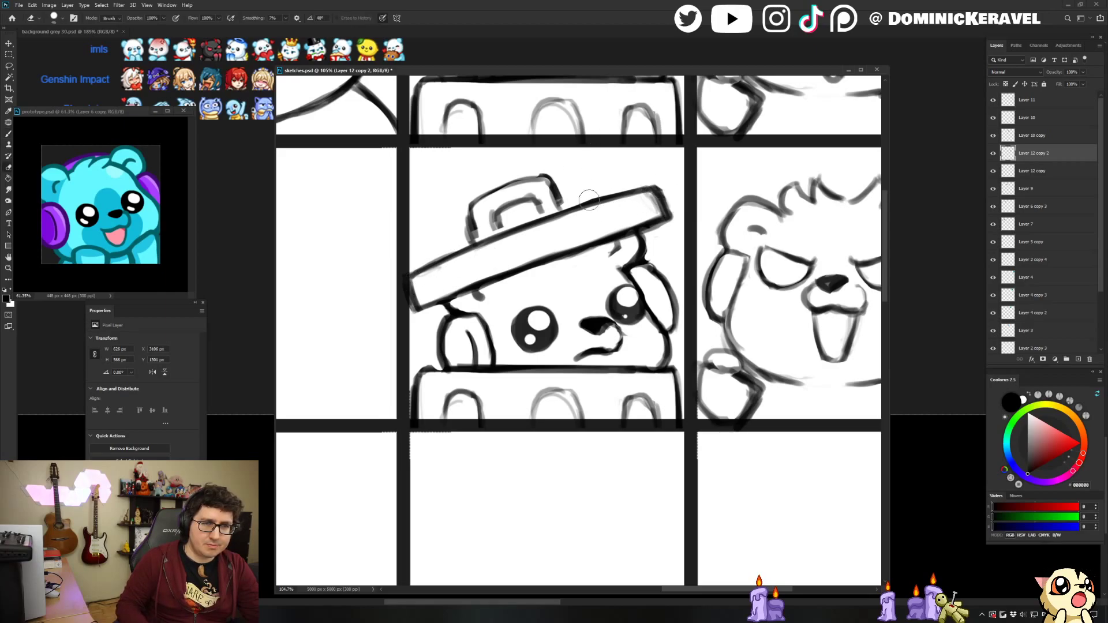
{"action": "key", "text": "b"}
{"action": "key", "text": "e"}
{"action": "key", "text": "b"}
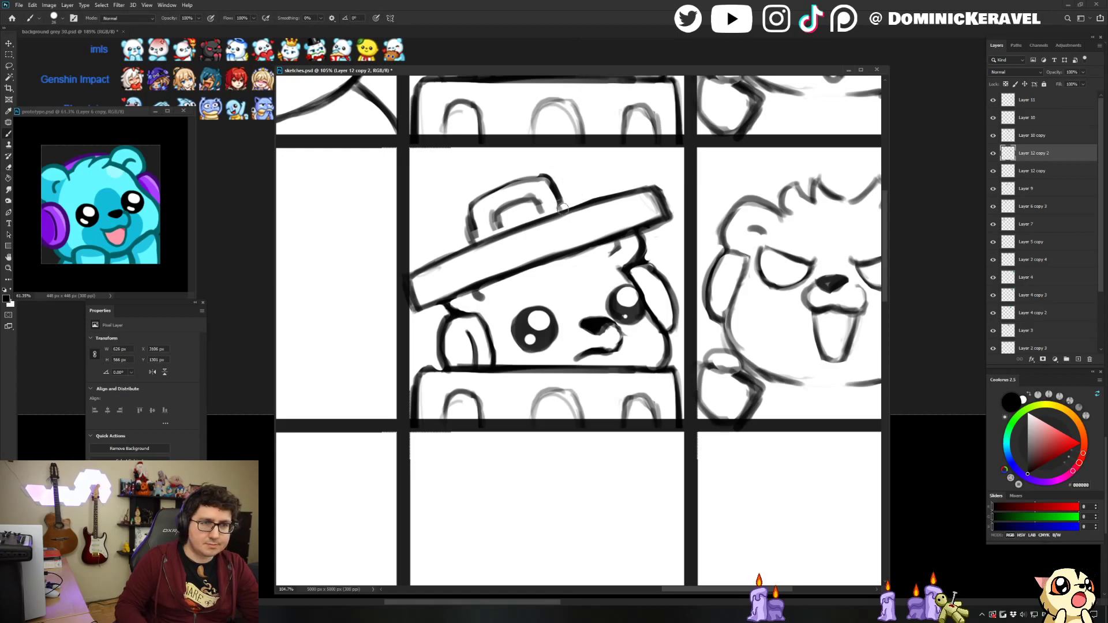
Lasso the trash-can lid's handle, scale it down slightly with Free Transform to sit on the lid, and deselect it.
{"action": "key", "text": "l"}
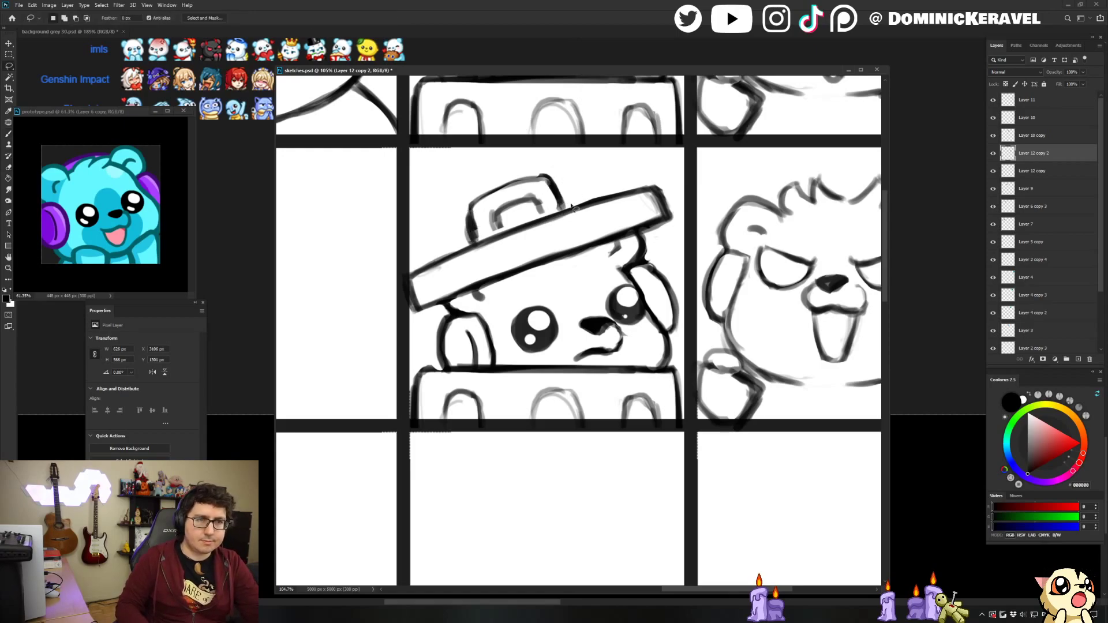
{"action": "mouse_move", "coordinate": [552, 210]}
{"action": "left_mouse_down"}
{"action": "mouse_move", "coordinate": [471, 240]}
{"action": "mouse_move", "coordinate": [595, 168]}
{"action": "mouse_move", "coordinate": [578, 194]}
{"action": "left_mouse_up"}
{"action": "mouse_move", "coordinate": [545, 174]}
{"action": "left_mouse_down"}
{"action": "mouse_move", "coordinate": [560, 213]}
{"action": "mouse_move", "coordinate": [557, 200]}
{"action": "left_mouse_up"}
{"action": "key", "text": "ctrl+t"}
{"action": "key", "text": "Return"}
{"action": "key", "text": "ctrl+d"}
{"action": "key", "text": "e"}
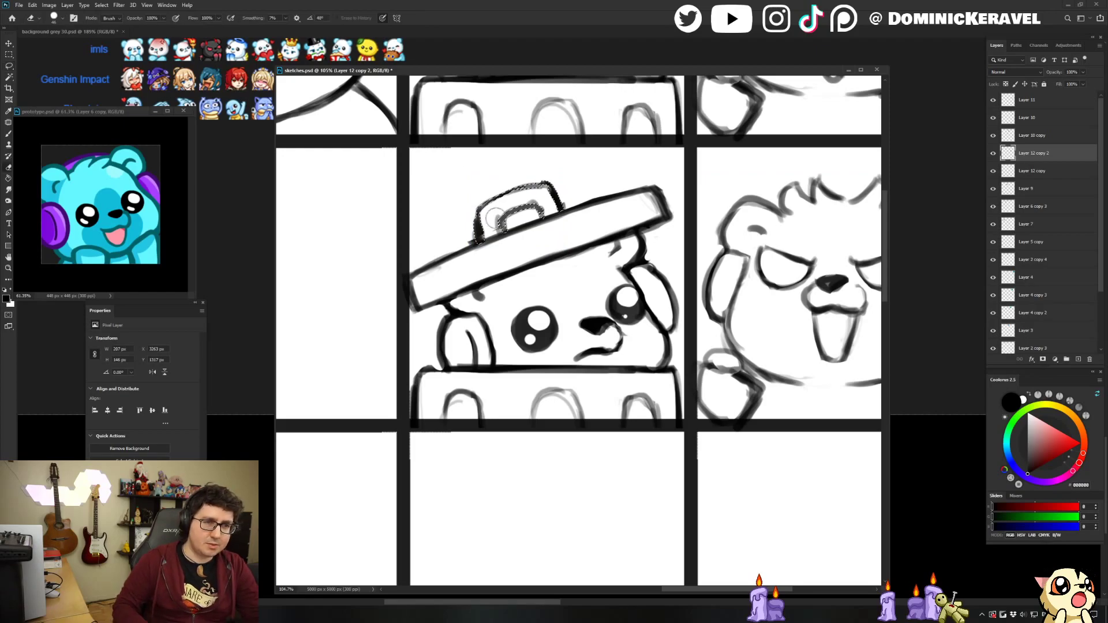
{"action": "key", "text": "b"}
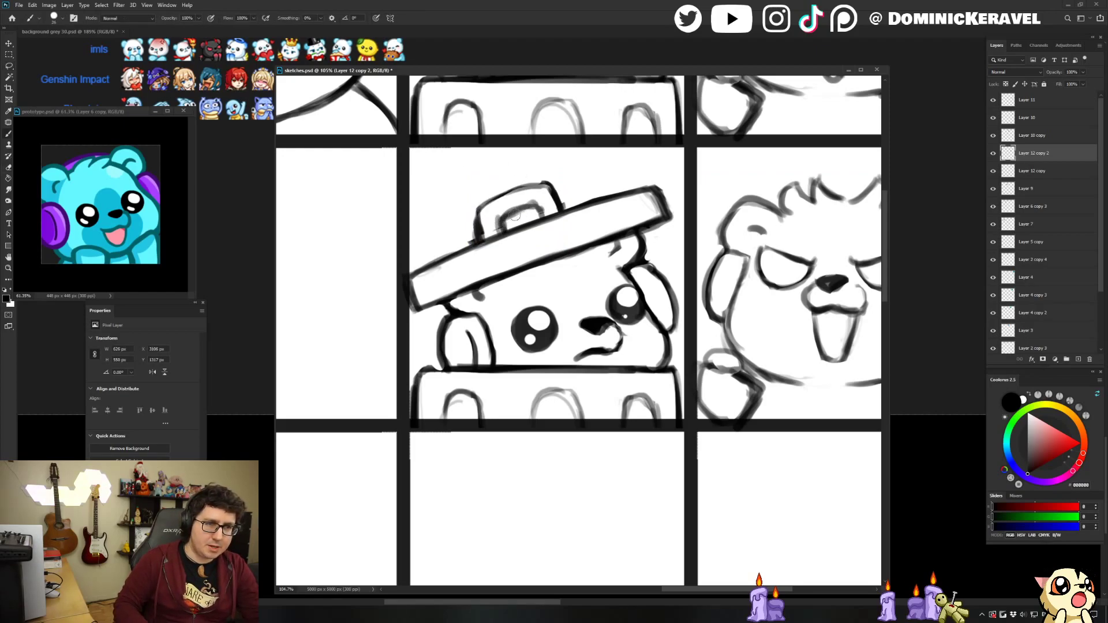
Redraw the inner opening and the outer outline of the handle on the lower trash-can bear's tilted lid.
{"action": "key", "text": "ctrl+z"}
{"action": "mouse_move", "coordinate": [515, 215]}
{"action": "left_mouse_down"}
{"action": "mouse_move", "coordinate": [538, 207]}
{"action": "mouse_move", "coordinate": [495, 226]}
{"action": "mouse_move", "coordinate": [543, 199]}
{"action": "mouse_move", "coordinate": [501, 211]}
{"action": "mouse_move", "coordinate": [540, 213]}
{"action": "mouse_move", "coordinate": [502, 220]}
{"action": "left_mouse_up"}
{"action": "key", "text": "e"}
{"action": "key", "text": "b"}
{"action": "left_click_drag", "start_coordinate": [547, 184], "coordinate": [488, 203]}
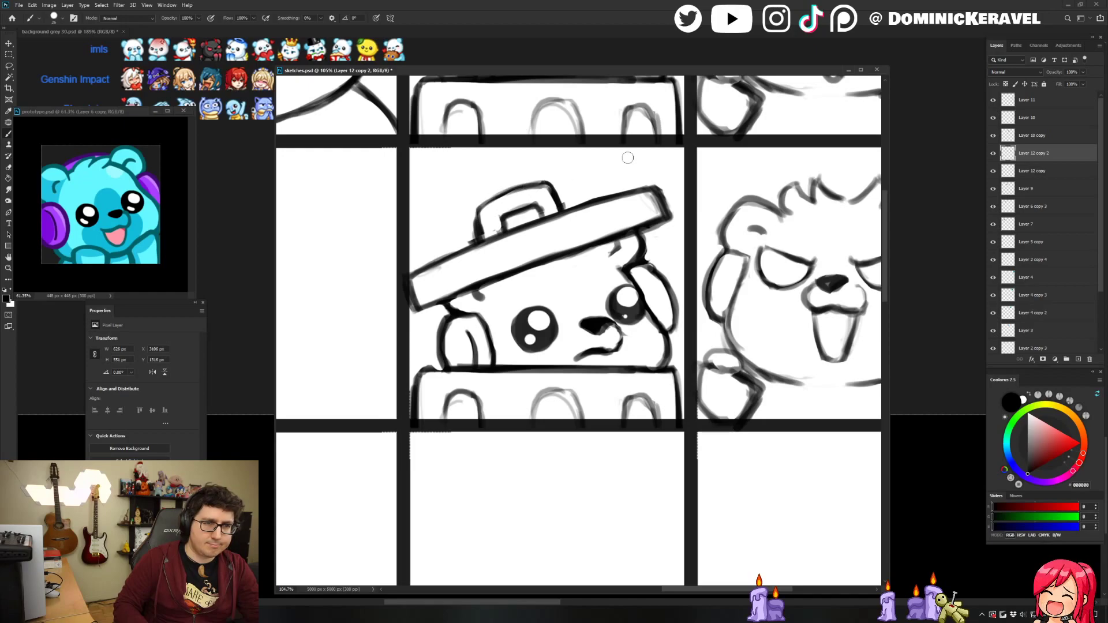
Clean up the trash-can bear's ear and headphone outlines beneath the raised end of the lid, alternating Eraser and Brush.
{"action": "left_click_drag", "start_coordinate": [652, 171], "coordinate": [546, 187]}
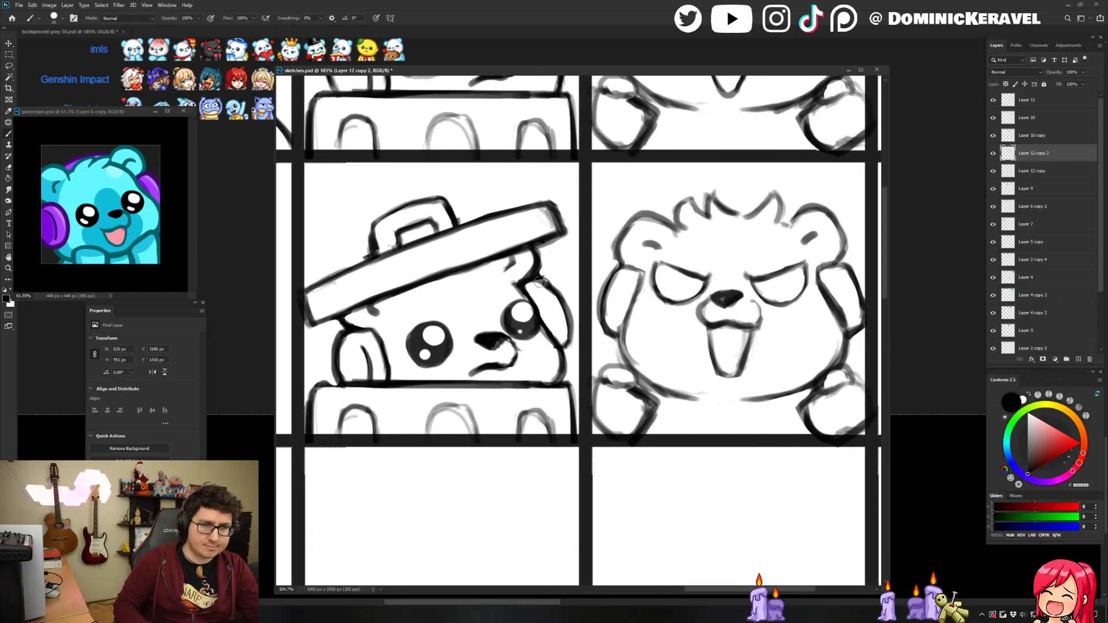
{"action": "key", "text": "e"}
{"action": "mouse_move", "coordinate": [544, 291]}
{"action": "left_mouse_down"}
{"action": "mouse_move", "coordinate": [553, 300]}
{"action": "mouse_move", "coordinate": [524, 284]}
{"action": "left_mouse_up"}
{"action": "key", "text": "b"}
{"action": "key", "text": "e"}
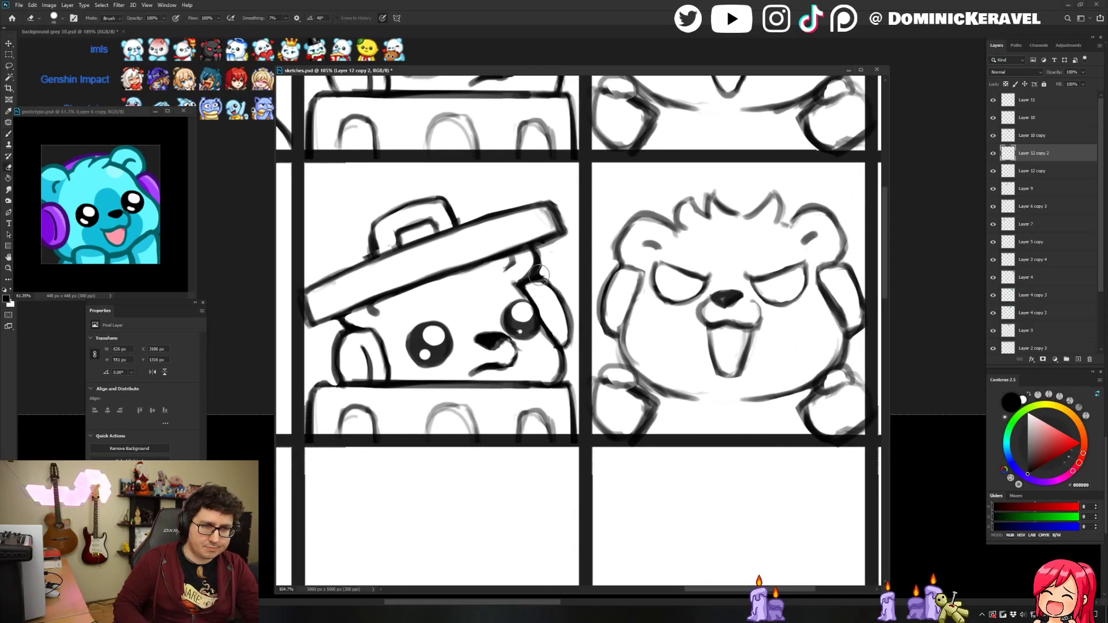
{"action": "key", "text": "v"}
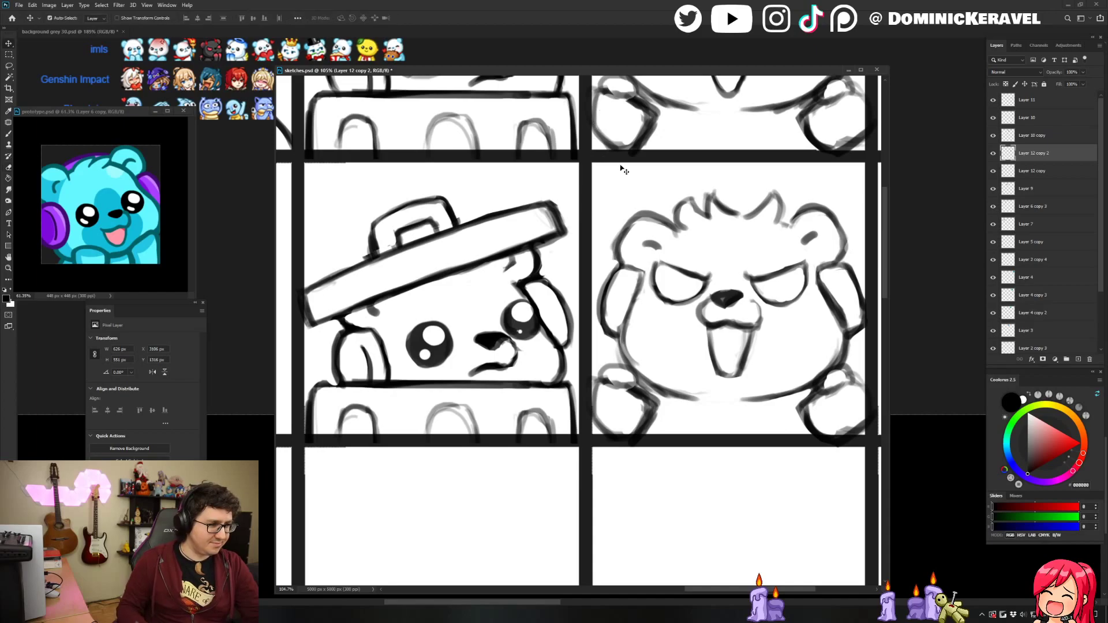
{"action": "key", "text": "b"}
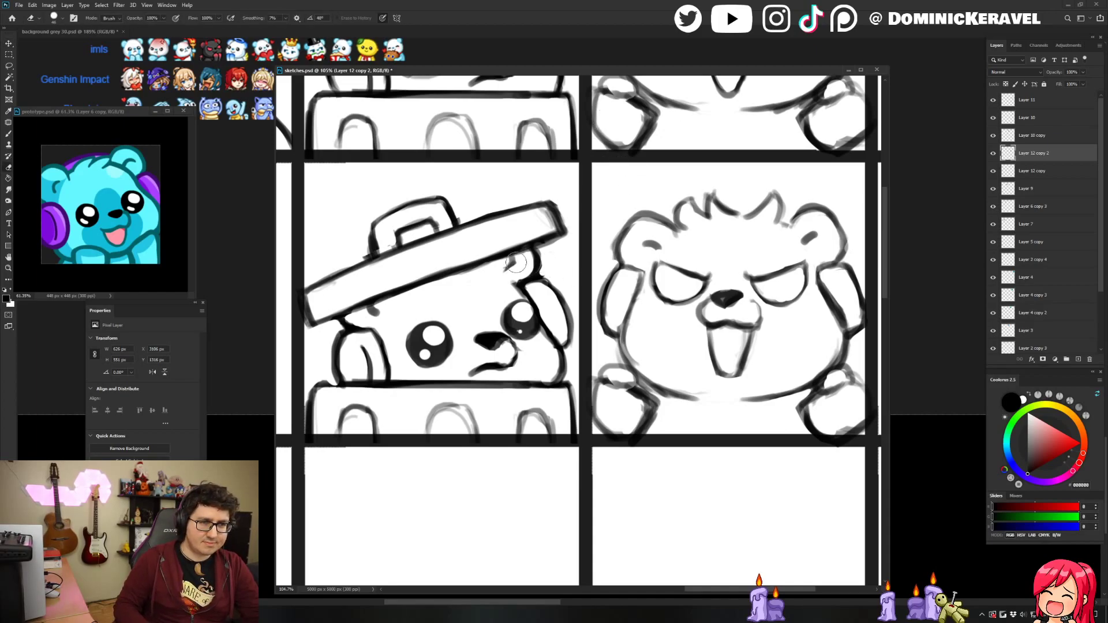
{"action": "key", "text": "e"}
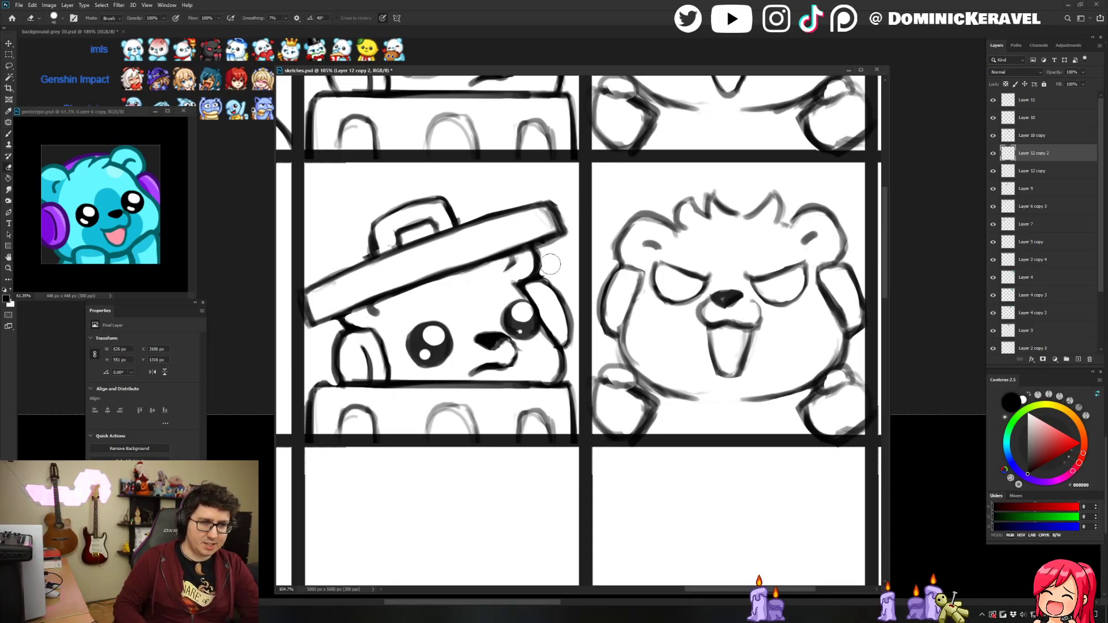
{"action": "key", "text": "b"}
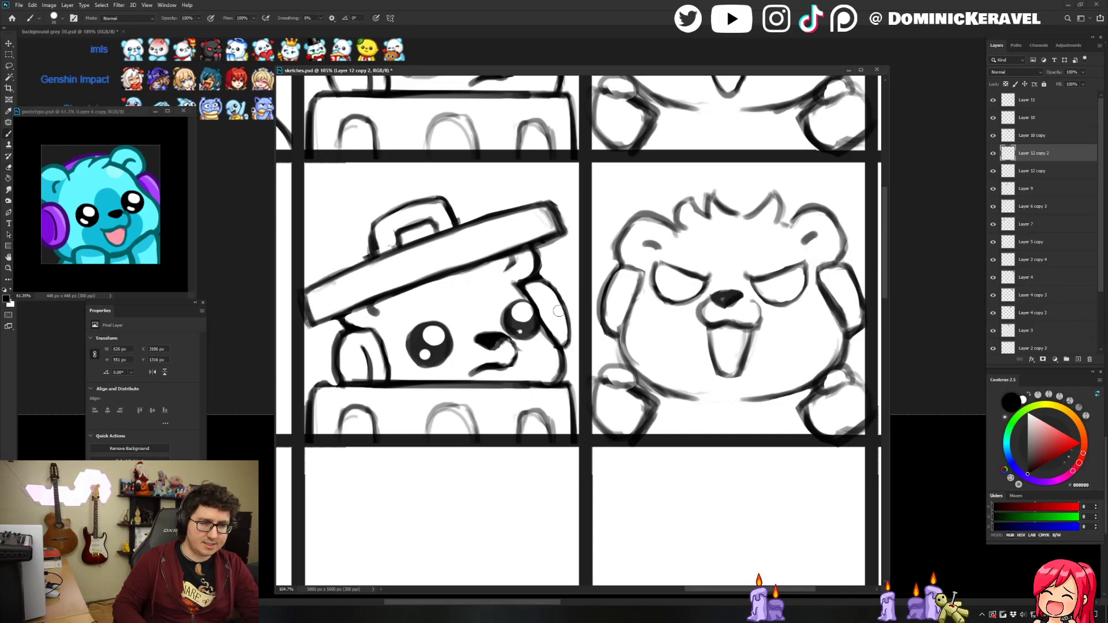
{"action": "key", "text": "e"}
{"action": "key", "text": "b"}
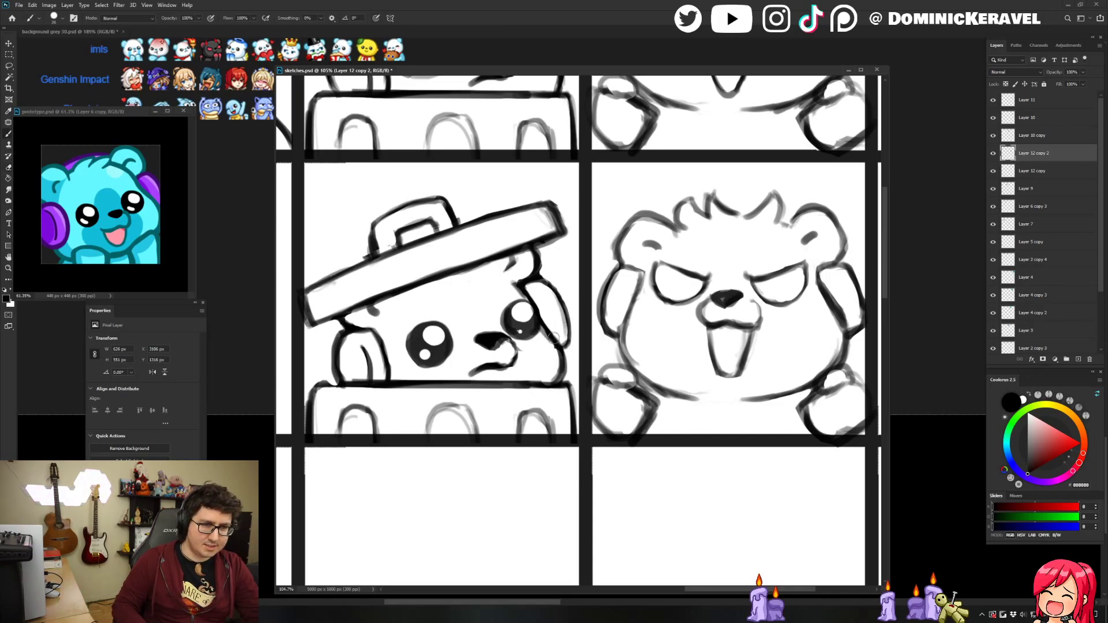
Touch up the bear's lower side outline where it meets the can and the can's upper rim.
{"action": "key", "text": "e"}
{"action": "key", "text": "b"}
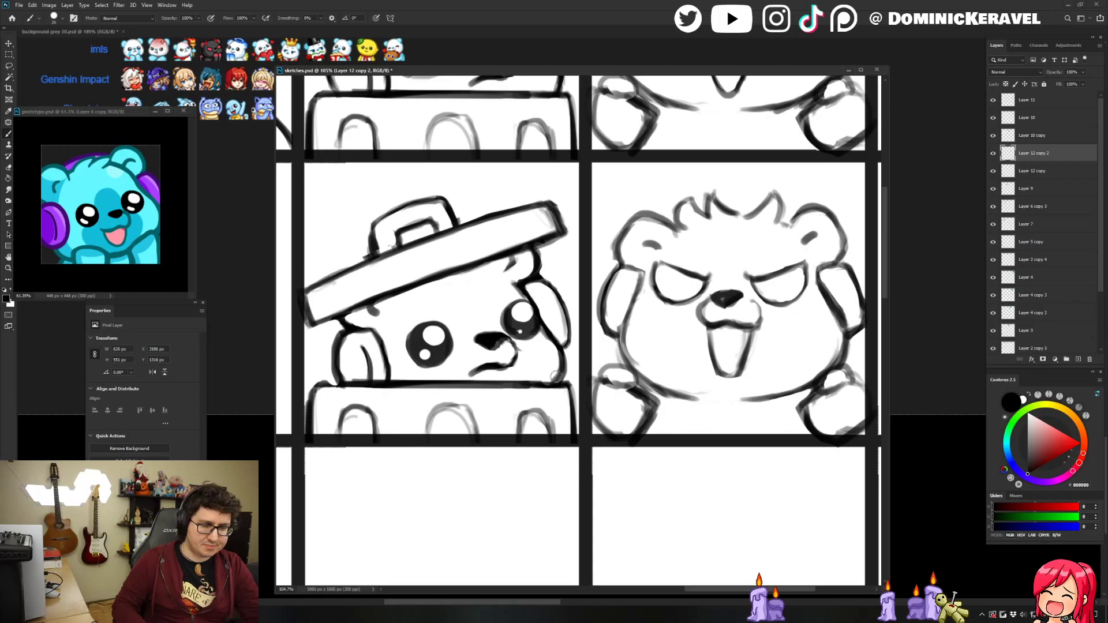
{"action": "key", "text": "e"}
{"action": "key", "text": "b"}
{"action": "key", "text": "e"}
{"action": "key", "text": "b"}
{"action": "left_click_drag", "start_coordinate": [367, 383], "coordinate": [324, 386]}
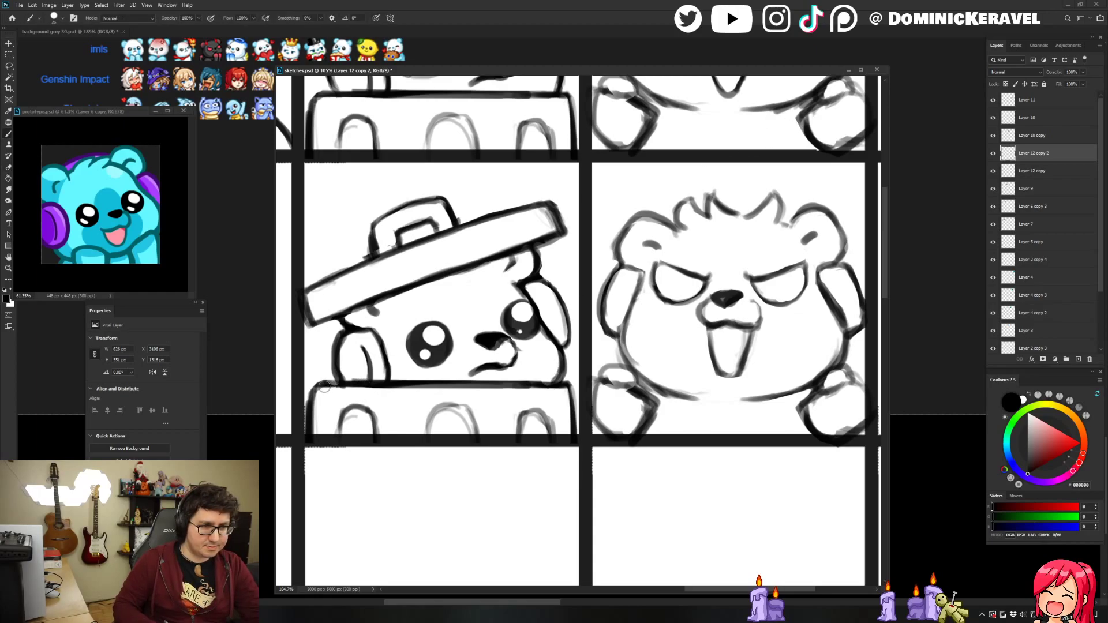
Clean up and redraw the arched grooves on the front of the lower trash can with the Eraser and Brush.
{"action": "key", "text": "e"}
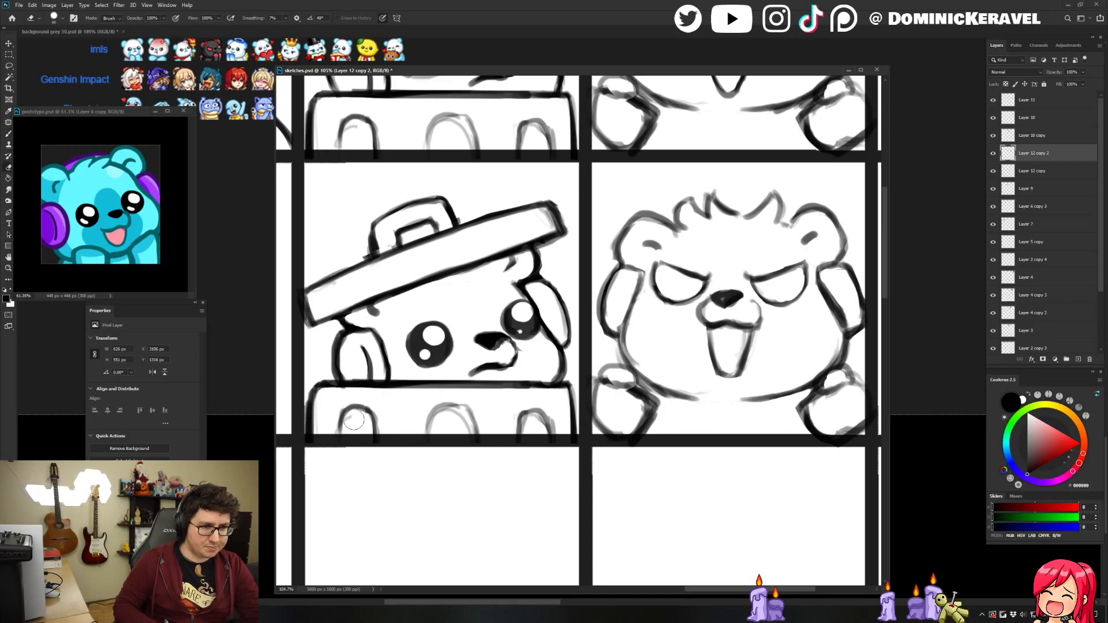
{"action": "key", "text": "b"}
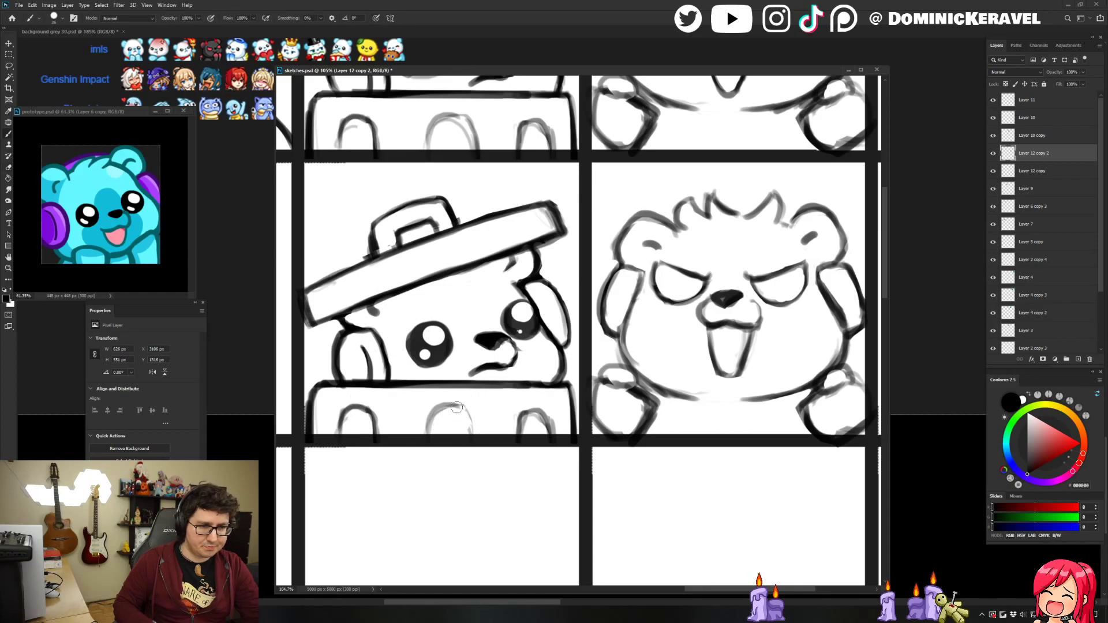
{"action": "left_click_drag", "start_coordinate": [457, 408], "coordinate": [470, 437]}
{"action": "key", "text": "e"}
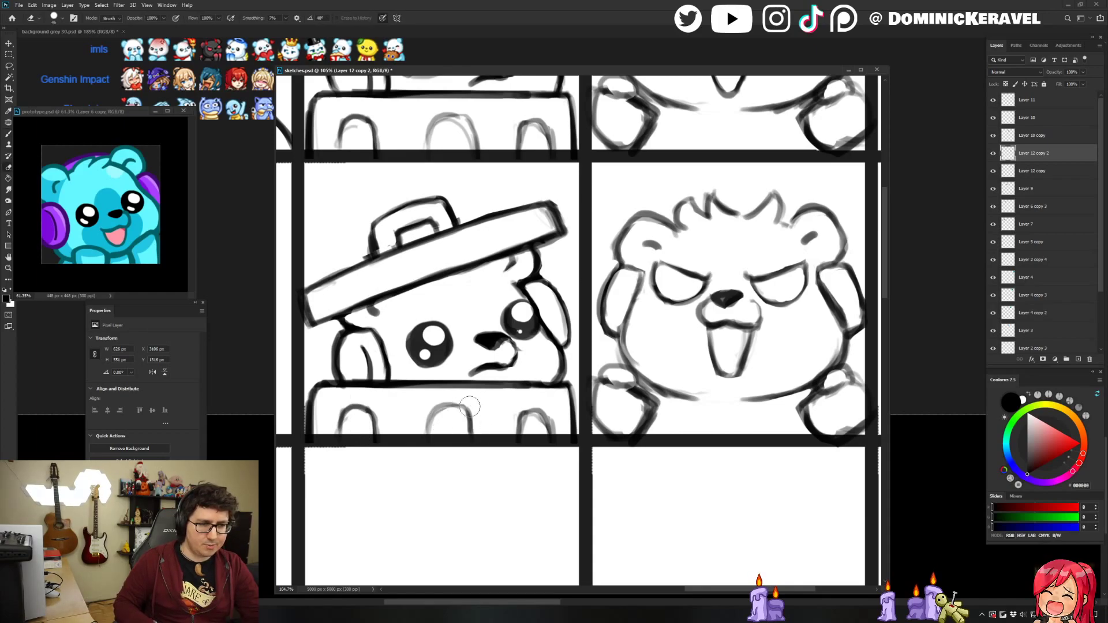
{"action": "key", "text": "b"}
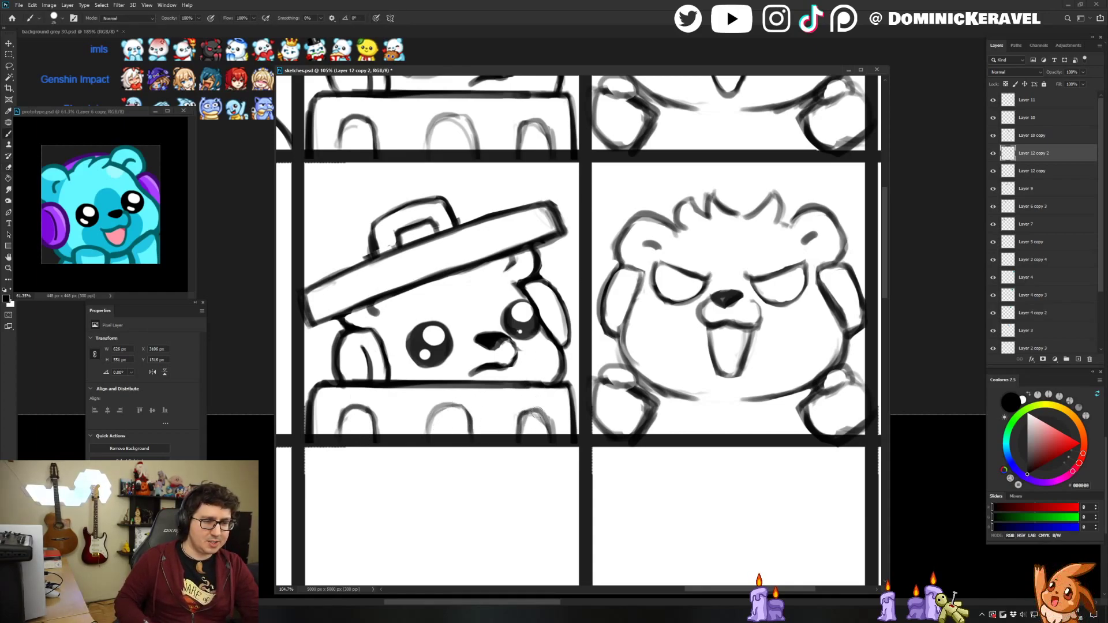
{"action": "key", "text": "e"}
{"action": "key", "text": "b"}
{"action": "mouse_move", "coordinate": [513, 417]}
{"action": "left_mouse_down"}
{"action": "mouse_move", "coordinate": [518, 439]}
{"action": "mouse_move", "coordinate": [531, 422]}
{"action": "mouse_move", "coordinate": [526, 431]}
{"action": "mouse_move", "coordinate": [548, 426]}
{"action": "left_mouse_up"}
{"action": "key", "text": "e"}
{"action": "key", "text": "b"}
{"action": "key", "text": "e"}
{"action": "key", "text": "v"}
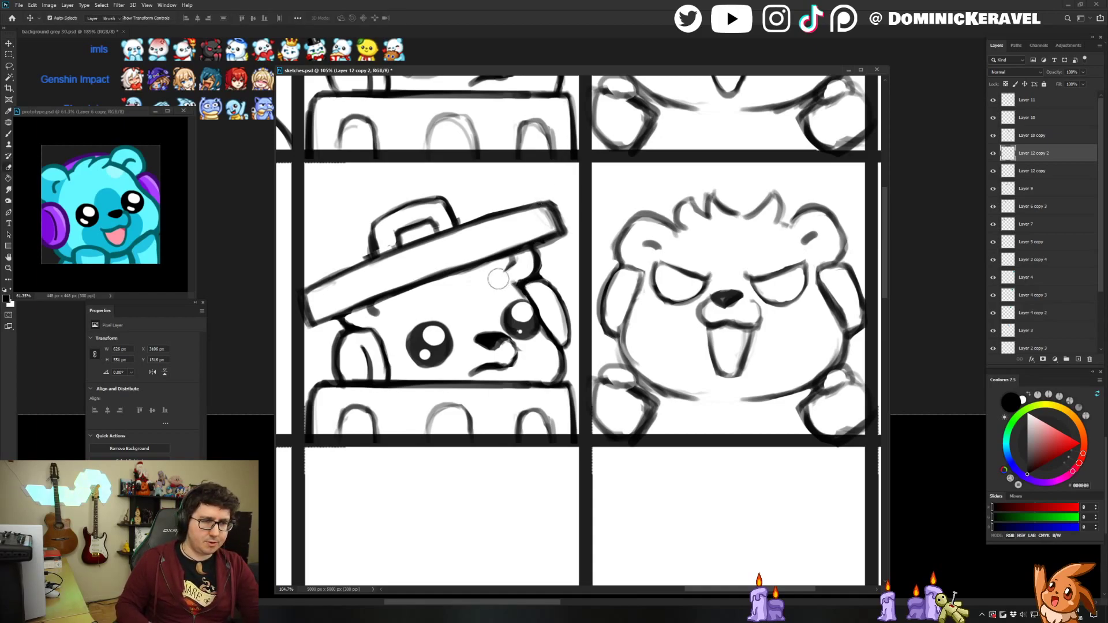
Reposition the prototype reference window and the sketches window while reviewing the emote grid.
{"action": "scroll", "coordinate": [519, 291], "scroll_direction": "down", "scroll_amount": 5}
{"action": "left_click_drag", "start_coordinate": [137, 107], "coordinate": [161, 100]}
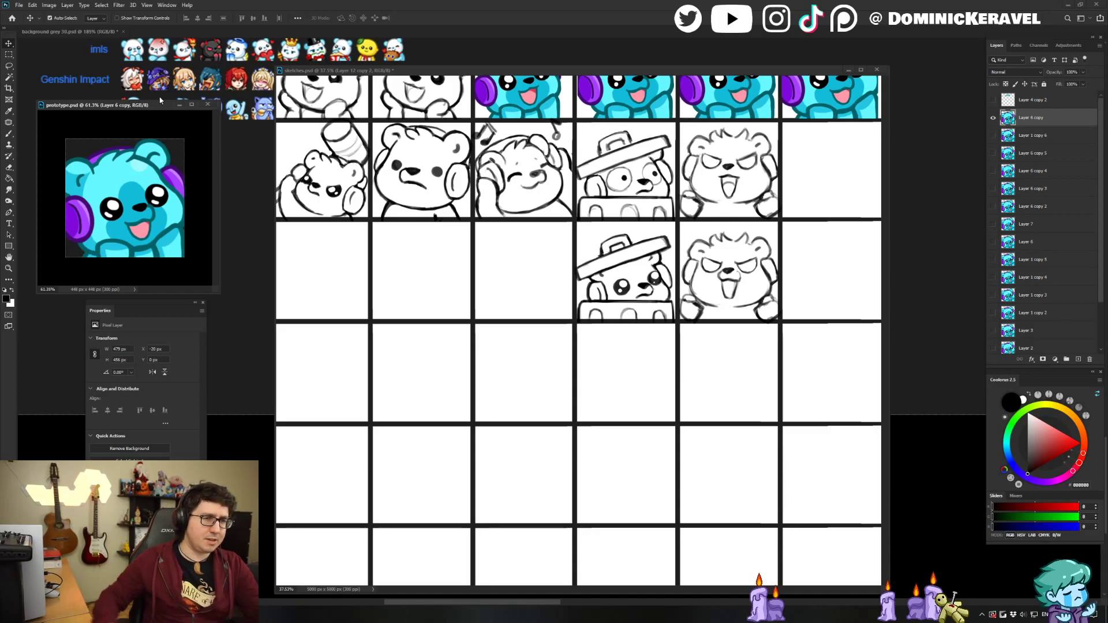
{"action": "left_click_drag", "start_coordinate": [478, 70], "coordinate": [476, 67]}
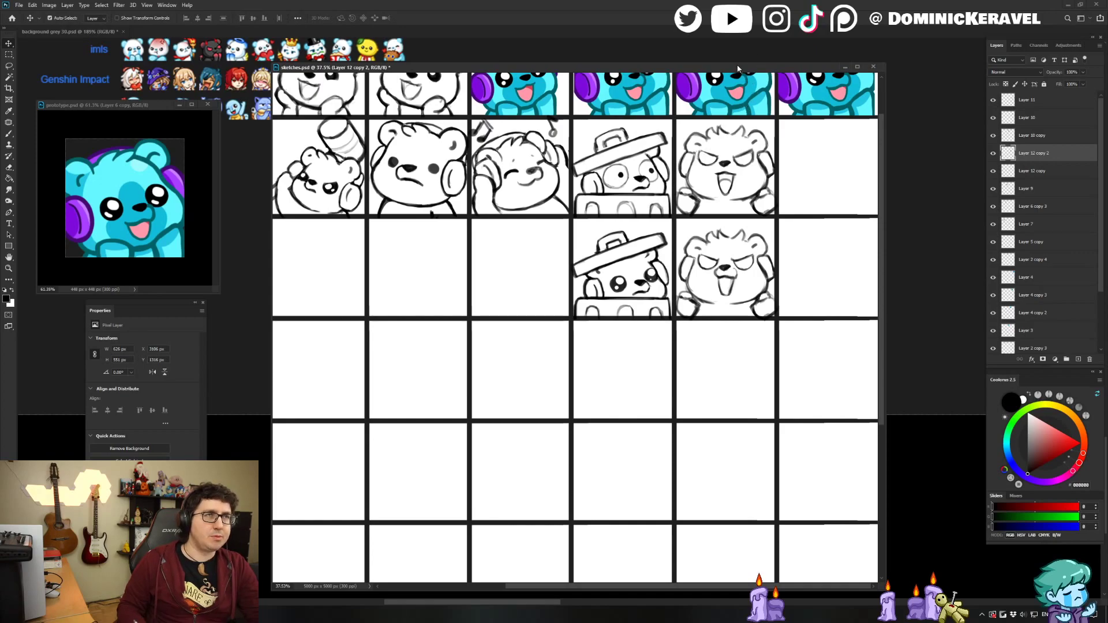
{"action": "key", "text": "e"}
{"action": "key", "text": "v"}
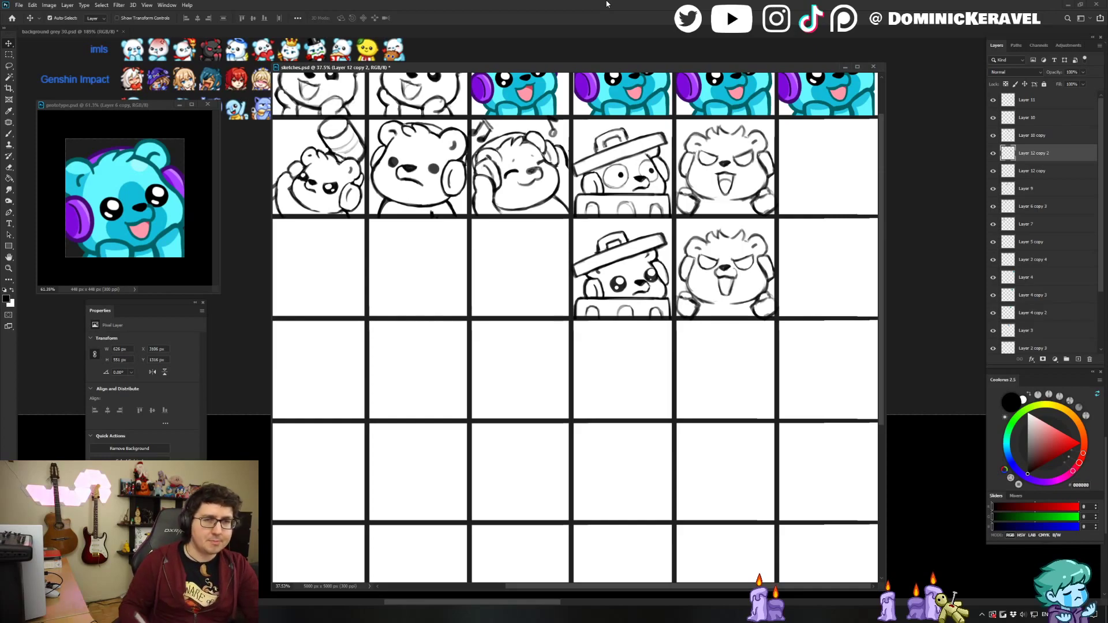
{"action": "left_click_drag", "start_coordinate": [518, 67], "coordinate": [514, 61]}
{"action": "key", "text": "e"}
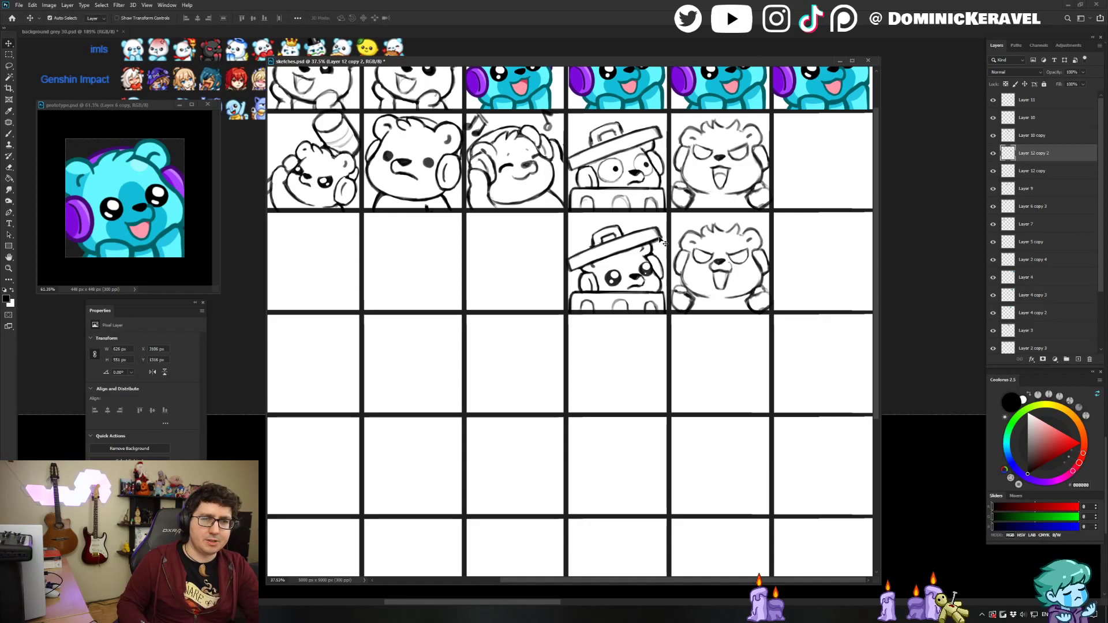
Examine the lower trash-can bear's lid, face and can up close.
{"action": "scroll", "coordinate": [636, 236], "scroll_direction": "up", "scroll_amount": 3}
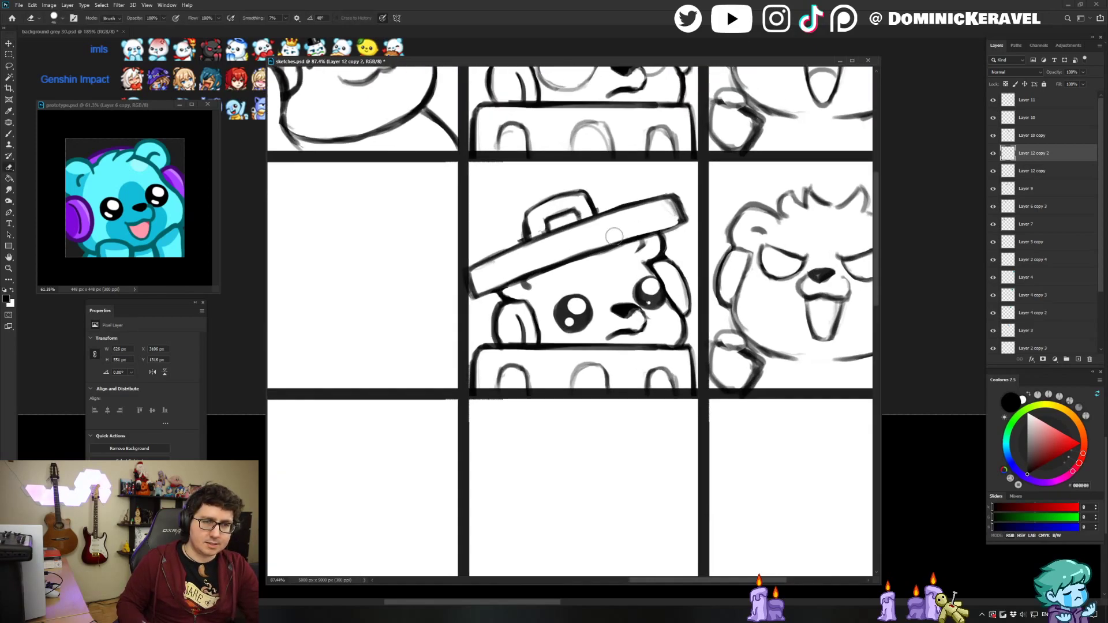
{"action": "key", "text": "v"}
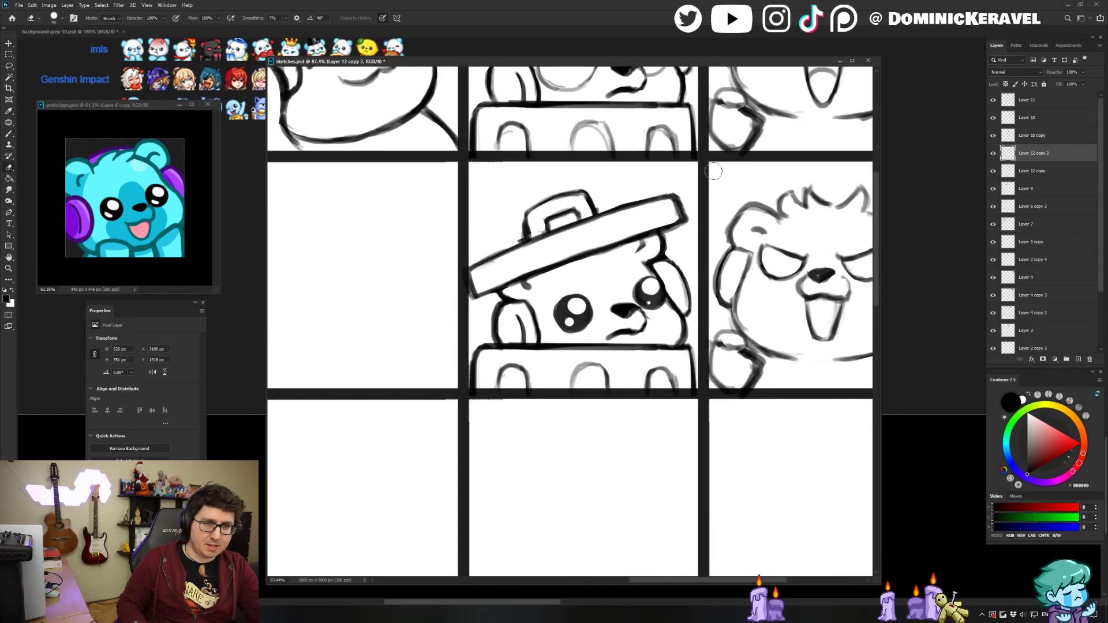
{"action": "left_click_drag", "start_coordinate": [637, 321], "coordinate": [547, 341]}
{"action": "key", "text": "b"}
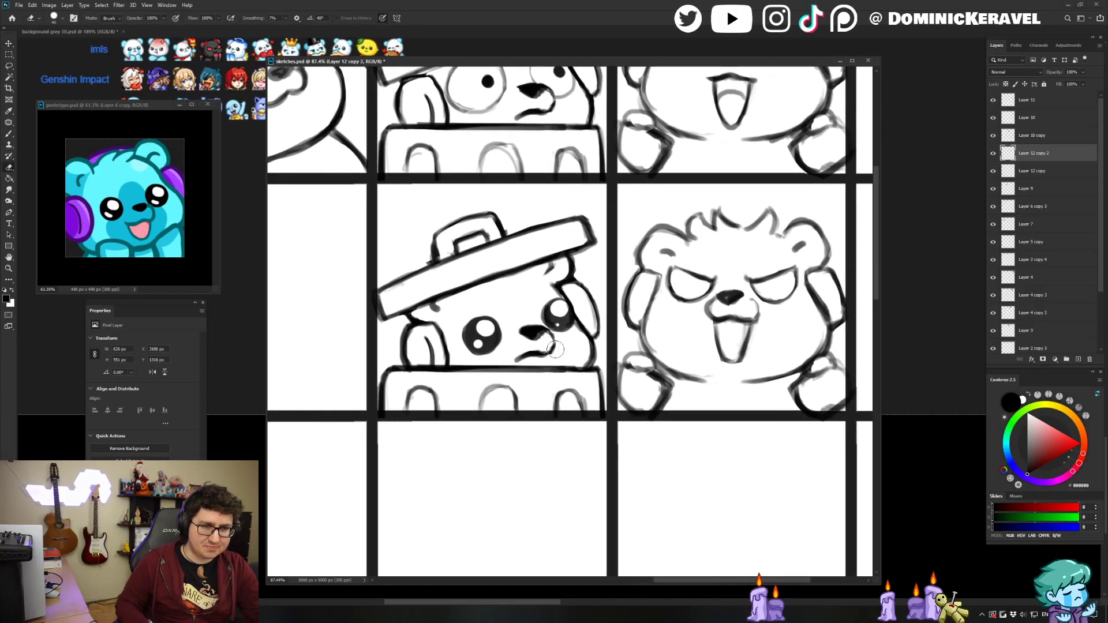
{"action": "key", "text": "e"}
{"action": "key", "text": "v"}
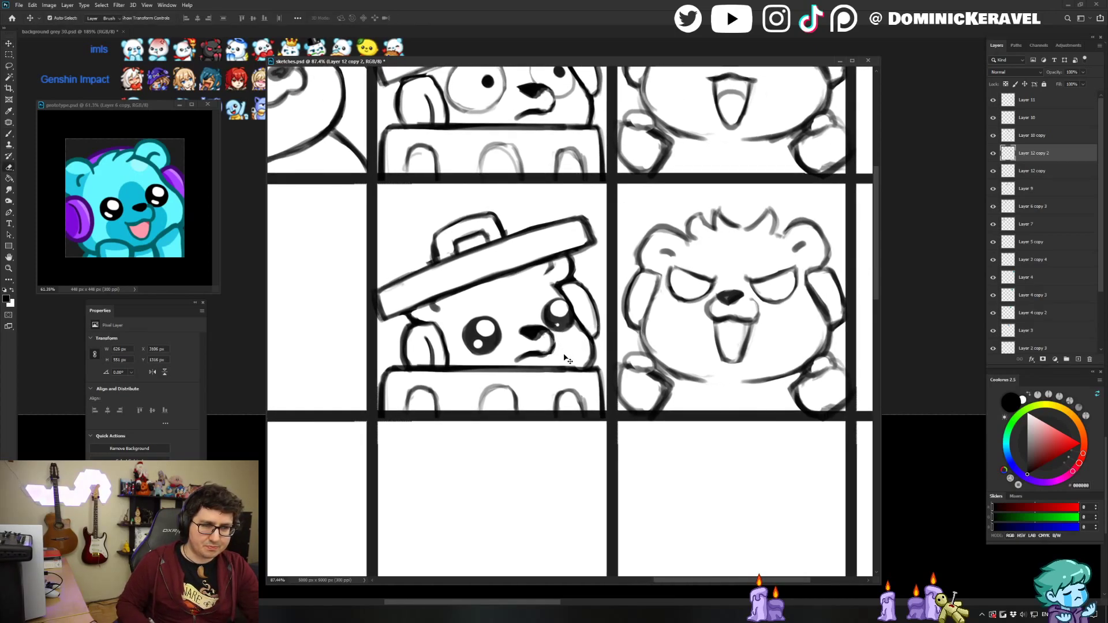
{"action": "key", "text": "b"}
{"action": "key", "text": "v"}
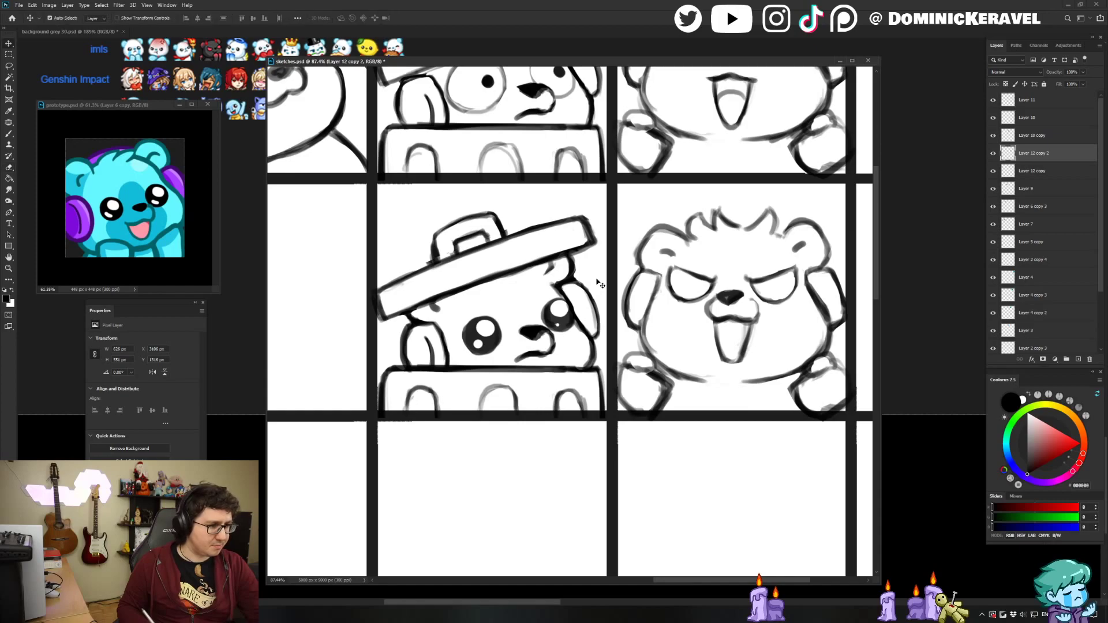
Select the lower angry bear's layer, Layer 11, and clean up and redraw the outlines of its two paws.
{"action": "scroll", "coordinate": [627, 254], "scroll_direction": "right", "scroll_amount": 3}
{"action": "left_click_drag", "start_coordinate": [629, 284], "coordinate": [566, 282]}
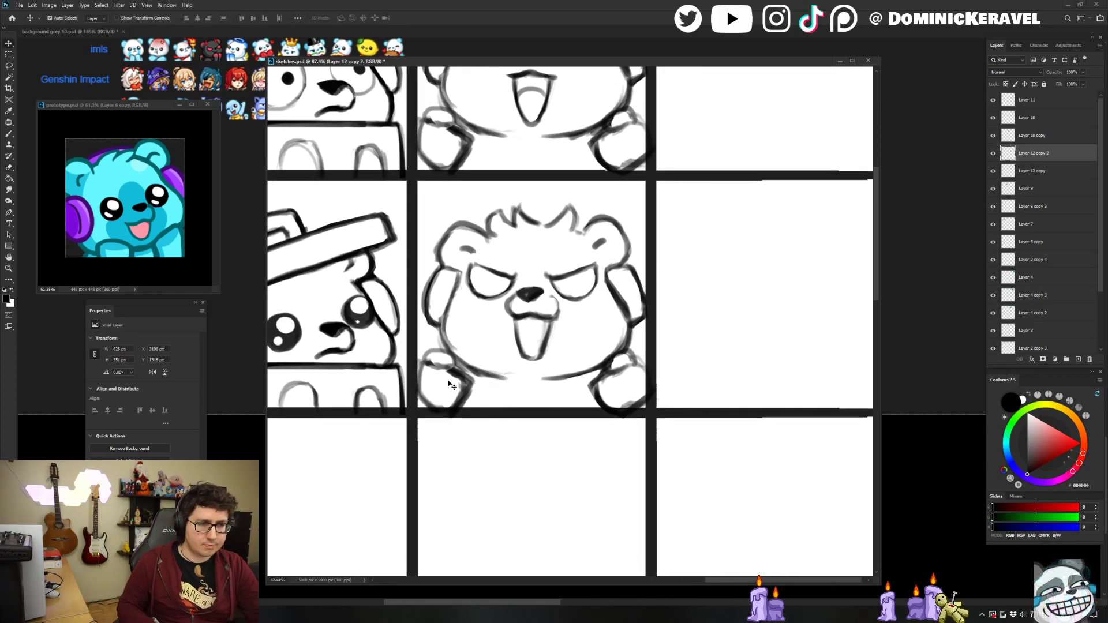
{"action": "left_click", "coordinate": [451, 383]}
{"action": "key", "text": "e"}
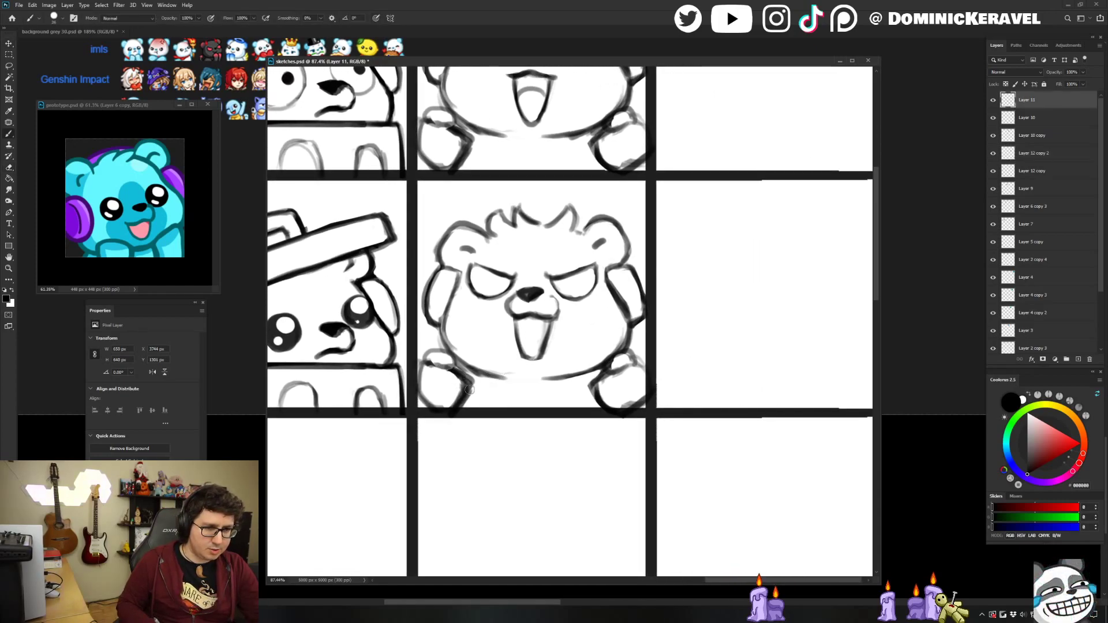
{"action": "key", "text": "b"}
{"action": "mouse_move", "coordinate": [599, 376]}
{"action": "left_mouse_down"}
{"action": "mouse_move", "coordinate": [597, 403]}
{"action": "mouse_move", "coordinate": [642, 365]}
{"action": "left_mouse_up"}
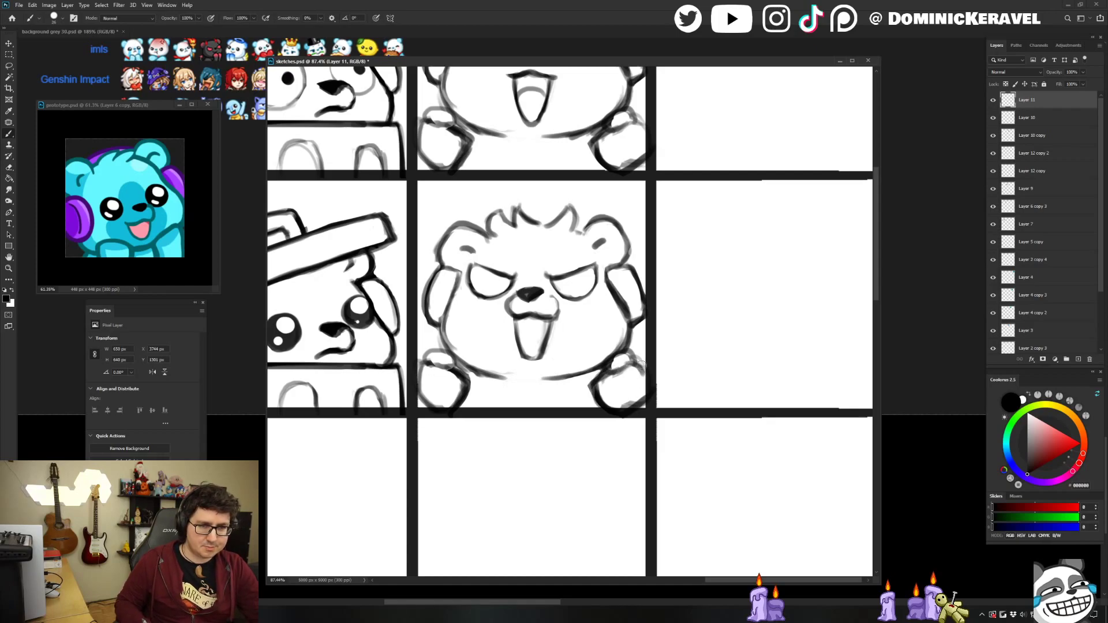
{"action": "key", "text": "v"}
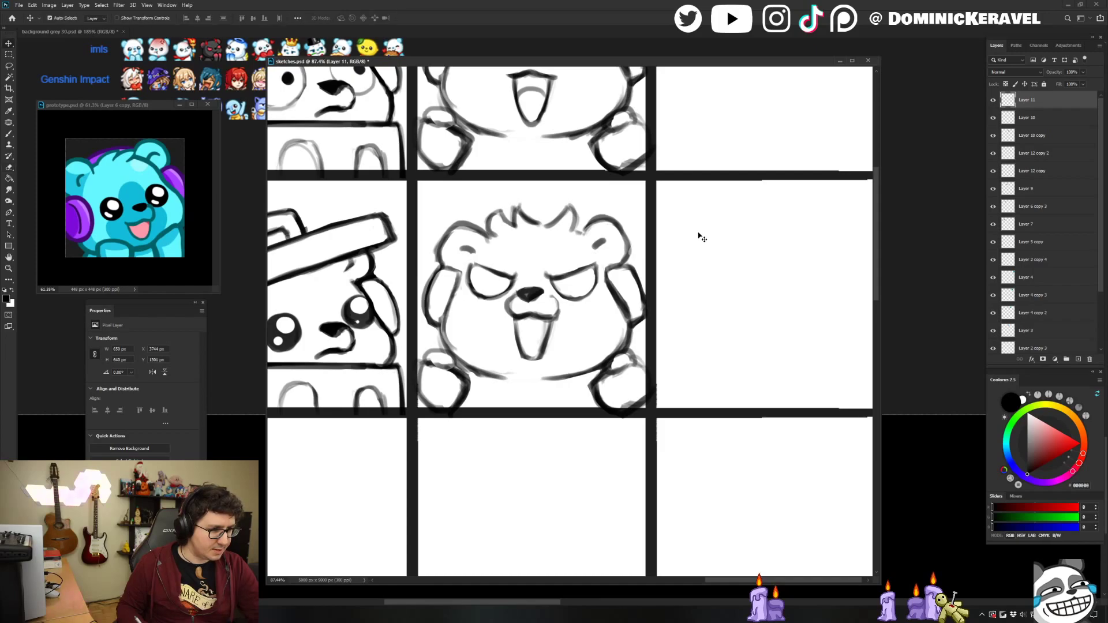
{"action": "key", "text": "b"}
{"action": "left_click_drag", "start_coordinate": [630, 368], "coordinate": [634, 363]}
{"action": "key", "text": "ctrl+z"}
{"action": "key", "text": "v"}
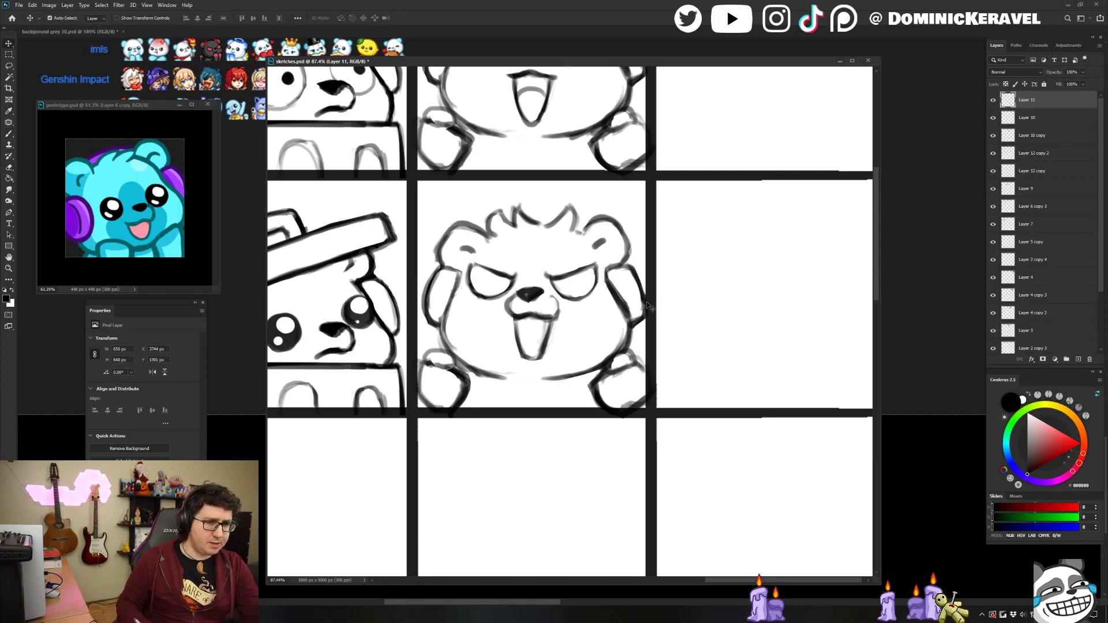
Darken the lower outlines of the angry bear's paws with the Brush.
{"action": "key", "text": "b"}
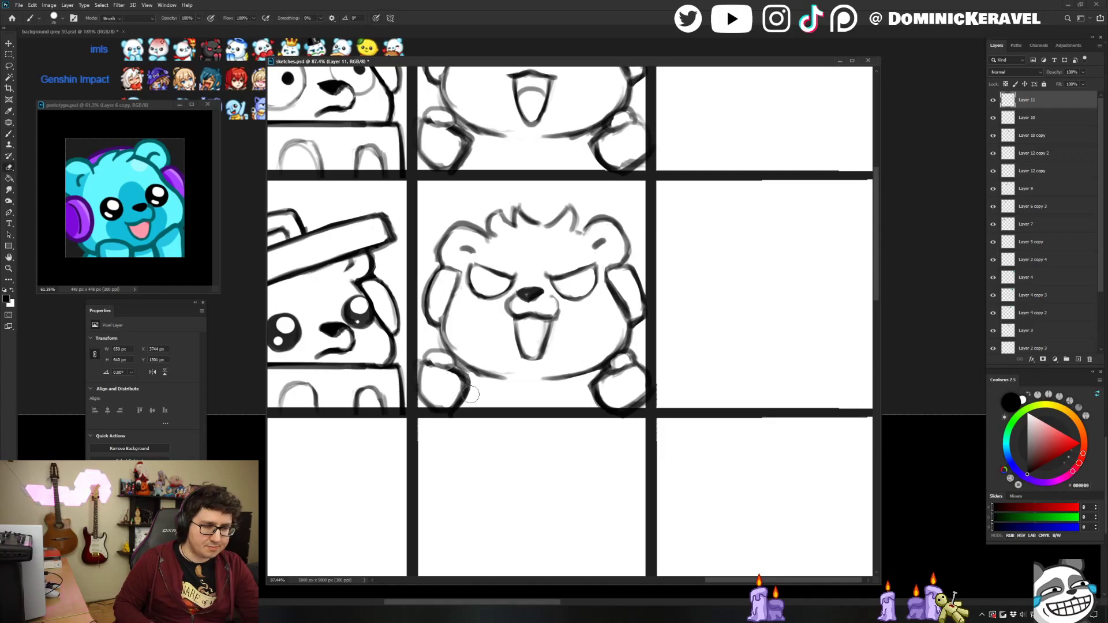
{"action": "left_click_drag", "start_coordinate": [430, 398], "coordinate": [458, 402]}
{"action": "key", "text": "v"}
Move the sketches window aside to uncover and look over the rows of reference emotes in the background document.
{"action": "left_click_drag", "start_coordinate": [401, 61], "coordinate": [665, 147]}
{"action": "mouse_move", "coordinate": [349, 164]}
{"action": "left_mouse_down"}
{"action": "mouse_move", "coordinate": [520, 193]}
{"action": "mouse_move", "coordinate": [532, 226]}
{"action": "left_mouse_up"}
{"action": "key", "text": "b"}
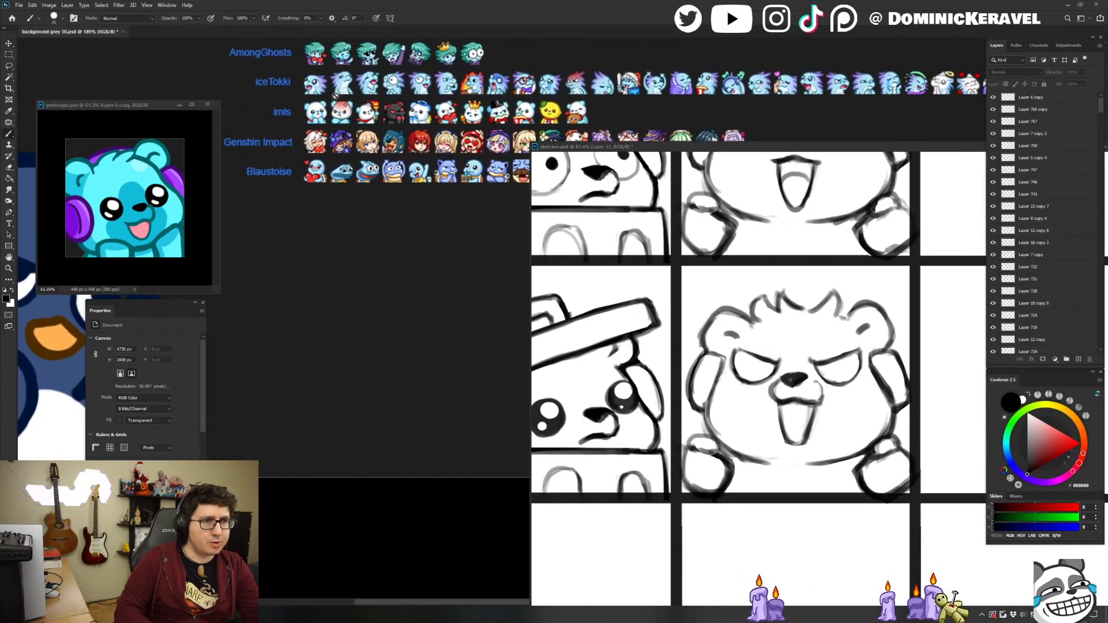
{"action": "left_click", "coordinate": [297, 134]}
{"action": "left_click", "coordinate": [542, 223]}
{"action": "key", "text": "v"}
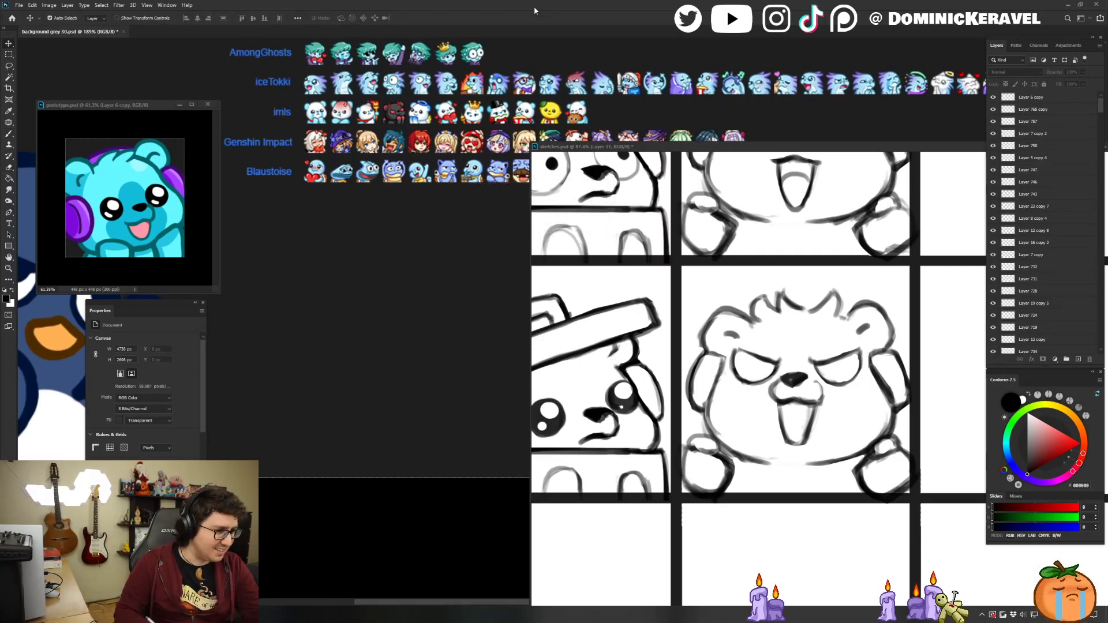
{"action": "left_click_drag", "start_coordinate": [570, 147], "coordinate": [553, 171]}
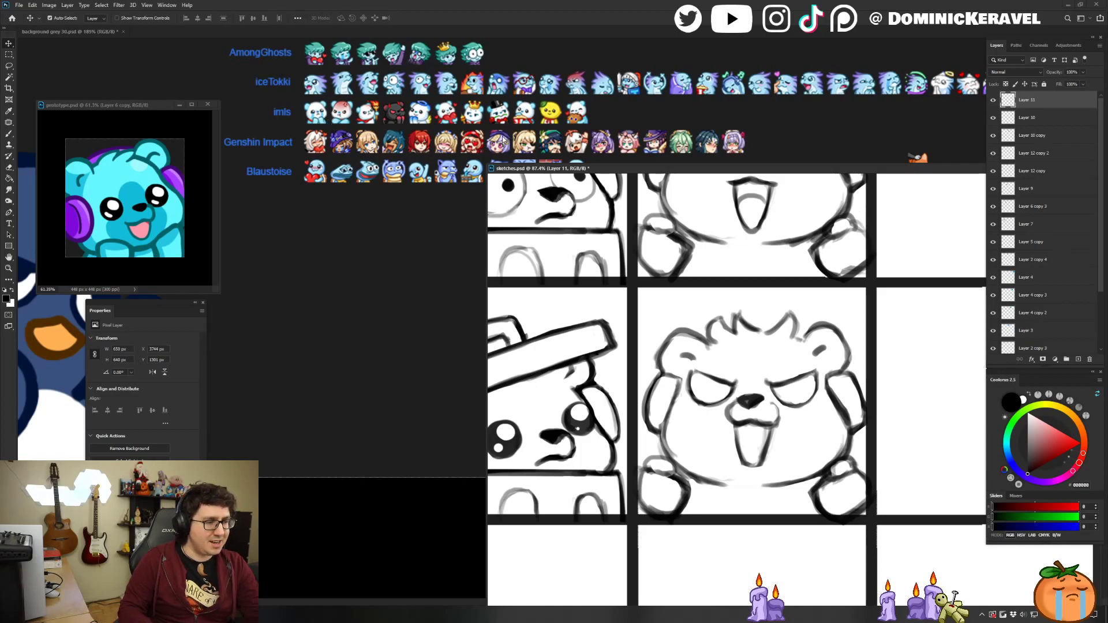
{"action": "mouse_move", "coordinate": [526, 168]}
{"action": "left_mouse_down"}
{"action": "mouse_move", "coordinate": [486, 168]}
{"action": "mouse_move", "coordinate": [455, 137]}
{"action": "left_mouse_up"}
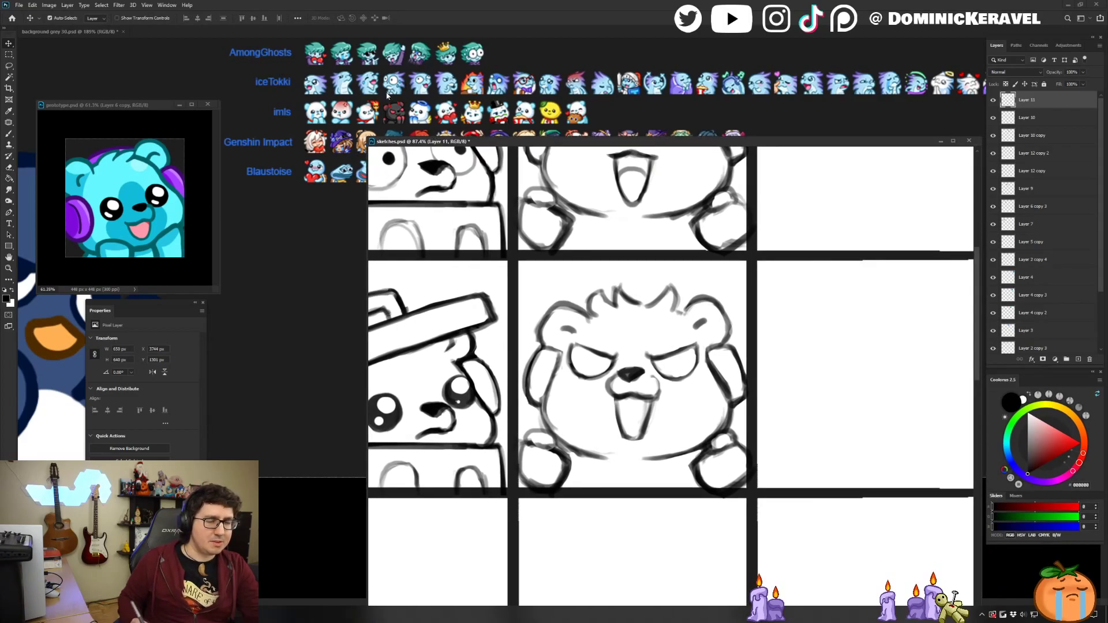
{"action": "left_click_drag", "start_coordinate": [470, 145], "coordinate": [506, 199]}
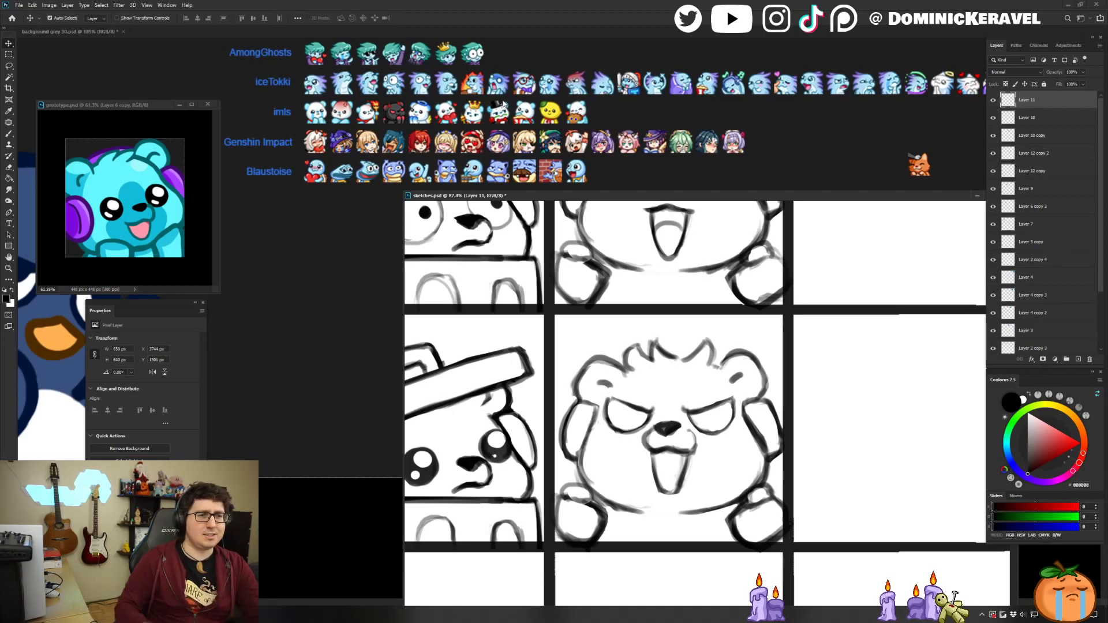
Draw short curved body lines beneath the lower angry bear's paws with the Brush and tidy them with the Eraser.
{"action": "left_click_drag", "start_coordinate": [498, 195], "coordinate": [447, 157]}
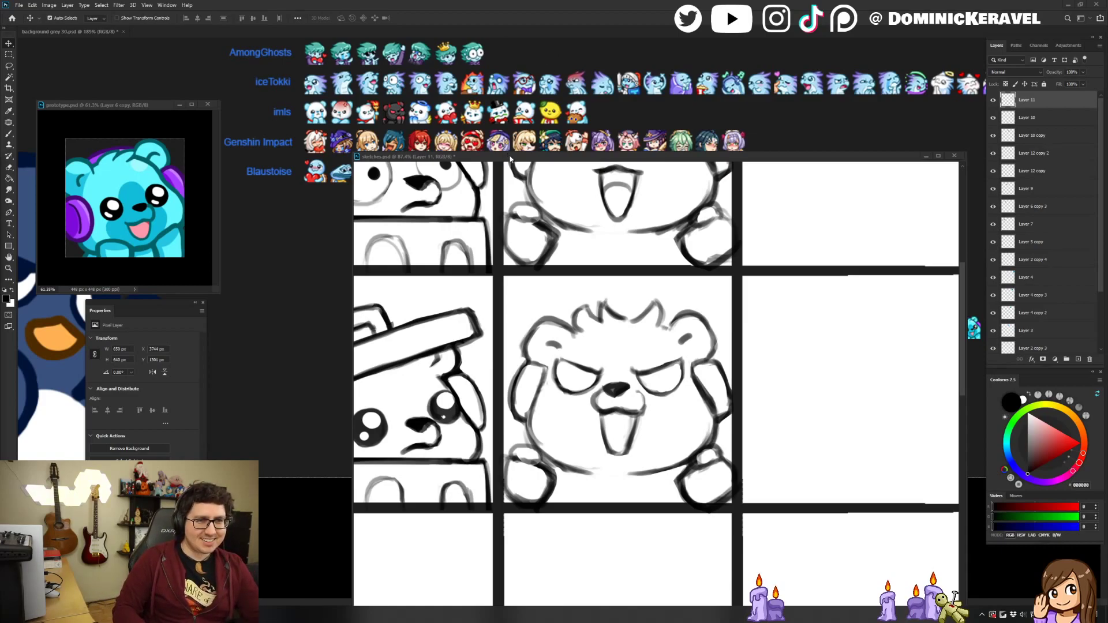
{"action": "mouse_move", "coordinate": [510, 158]}
{"action": "left_mouse_down"}
{"action": "mouse_move", "coordinate": [420, 95]}
{"action": "mouse_move", "coordinate": [431, 94]}
{"action": "left_mouse_up"}
{"action": "key", "text": "e"}
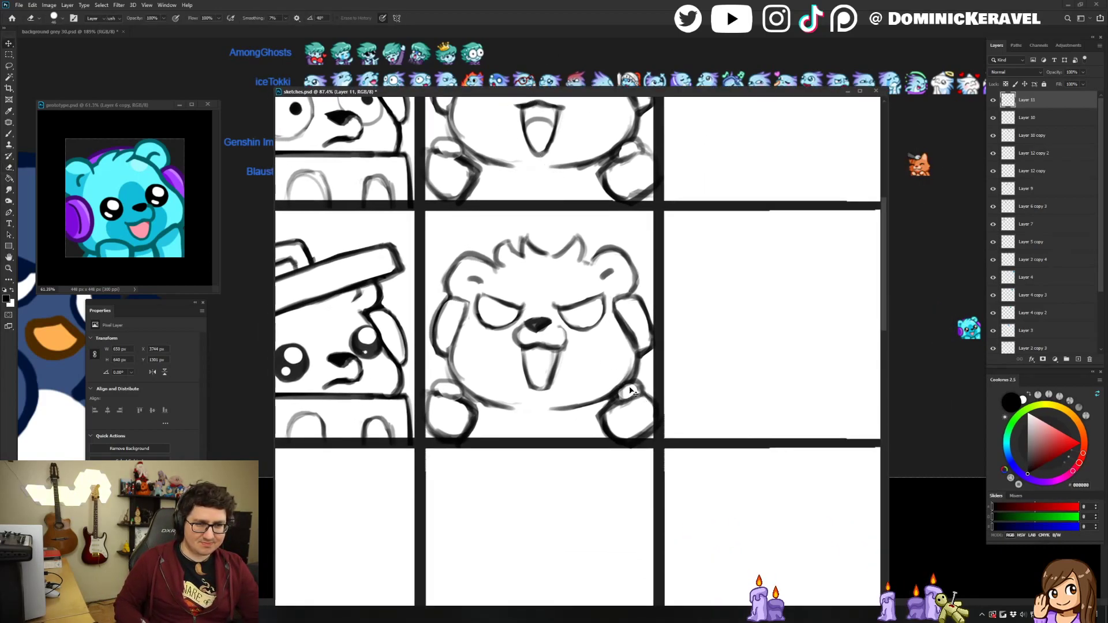
{"action": "key", "text": "b"}
{"action": "left_click_drag", "start_coordinate": [640, 404], "coordinate": [567, 404]}
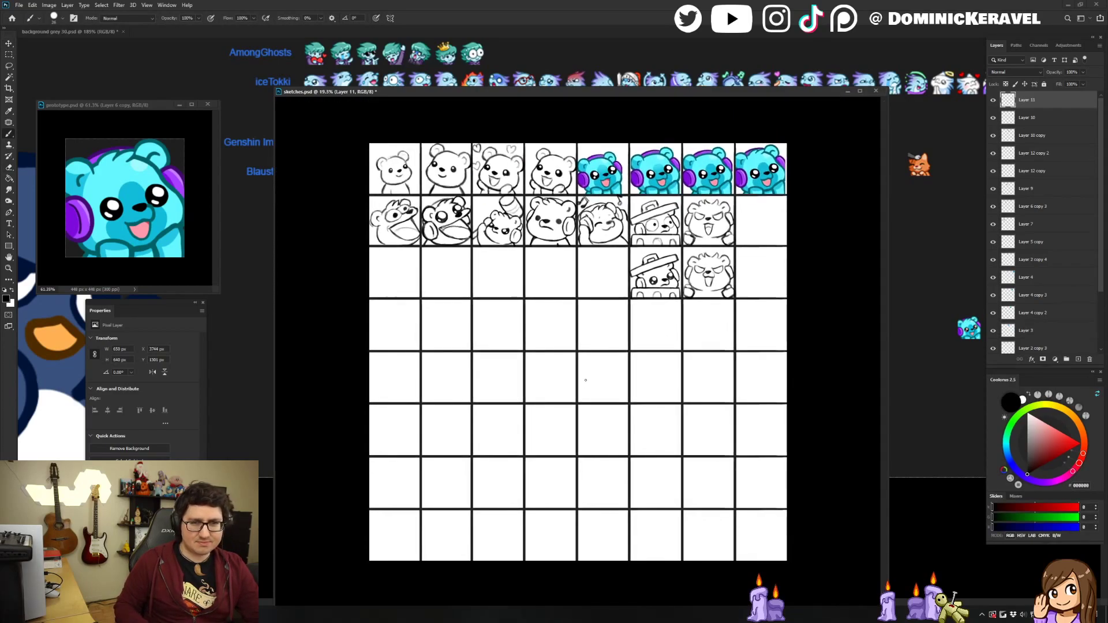
{"action": "scroll", "coordinate": [645, 277], "scroll_direction": "up", "scroll_amount": 3}
{"action": "scroll", "coordinate": [692, 288], "scroll_direction": "up", "scroll_amount": 1}
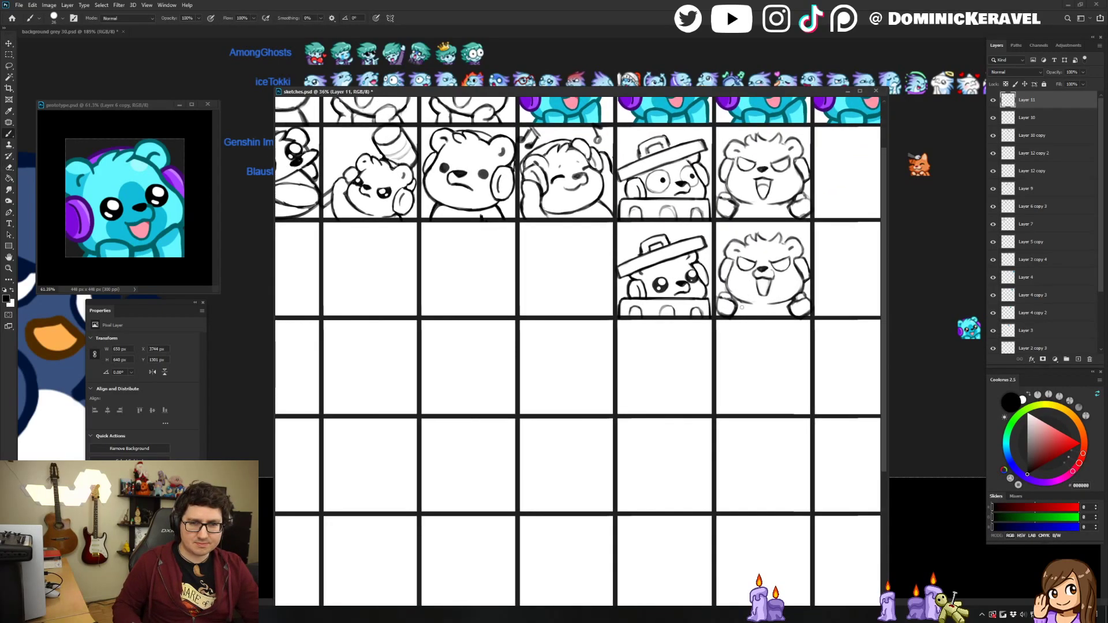
{"action": "key", "text": "e"}
{"action": "key", "text": "b"}
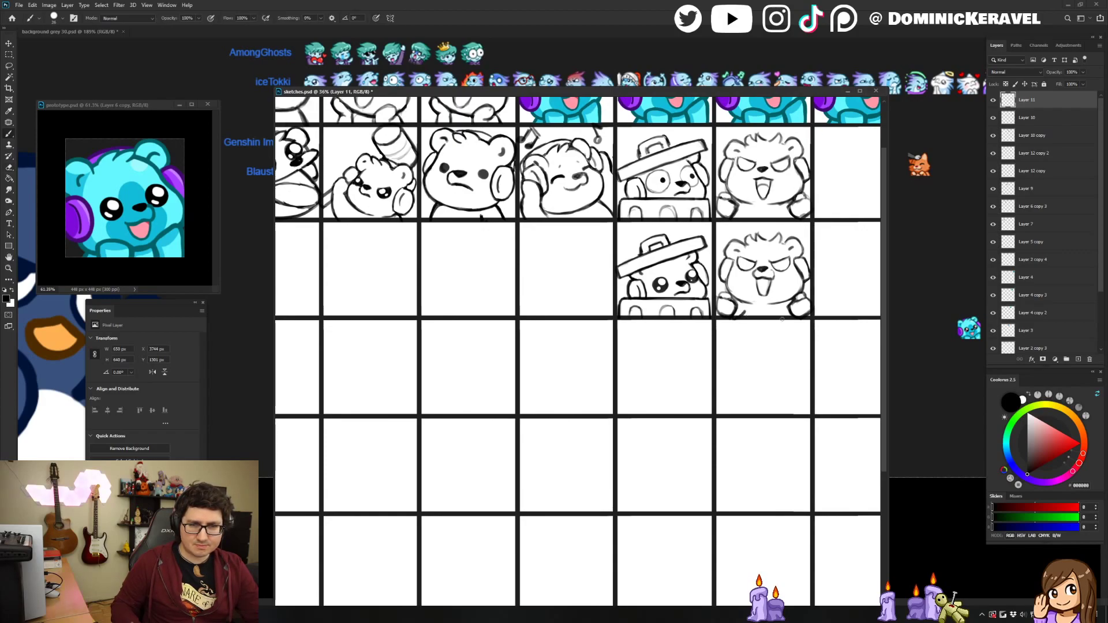
{"action": "mouse_move", "coordinate": [805, 329]}
{"action": "left_mouse_down"}
{"action": "mouse_move", "coordinate": [784, 333]}
{"action": "mouse_move", "coordinate": [799, 321]}
{"action": "mouse_move", "coordinate": [819, 327]}
{"action": "left_mouse_up"}
{"action": "key", "text": "e"}
{"action": "mouse_move", "coordinate": [803, 333]}
{"action": "left_mouse_down"}
{"action": "mouse_move", "coordinate": [710, 349]}
{"action": "mouse_move", "coordinate": [721, 359]}
{"action": "left_mouse_up"}
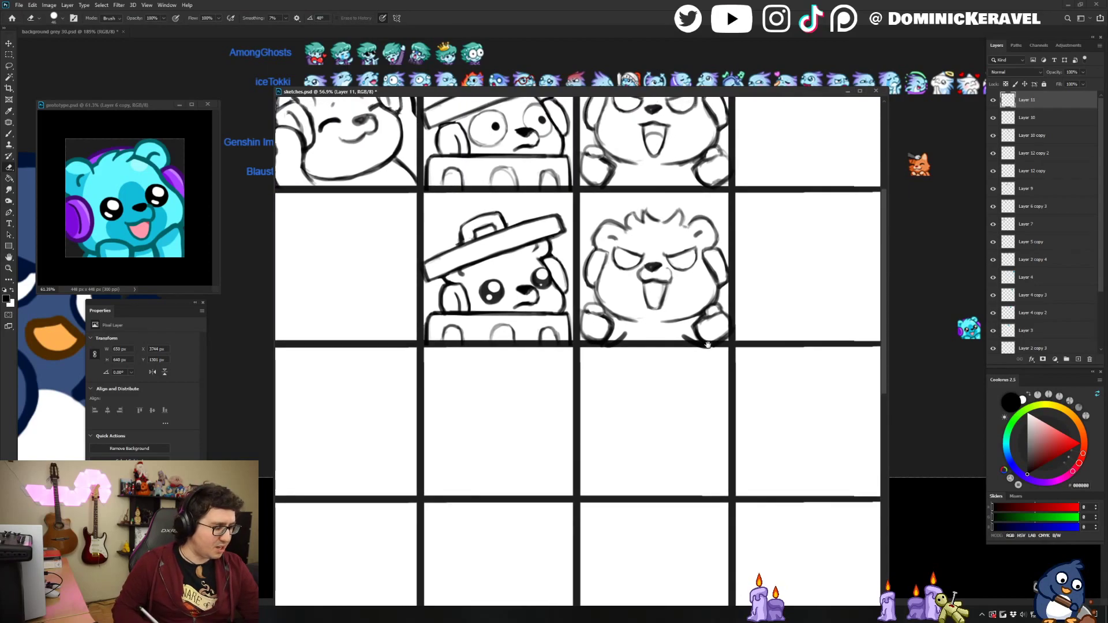
Move the sketches window aside and examine the rows of reference emotes in the background document.
{"action": "key", "text": "v"}
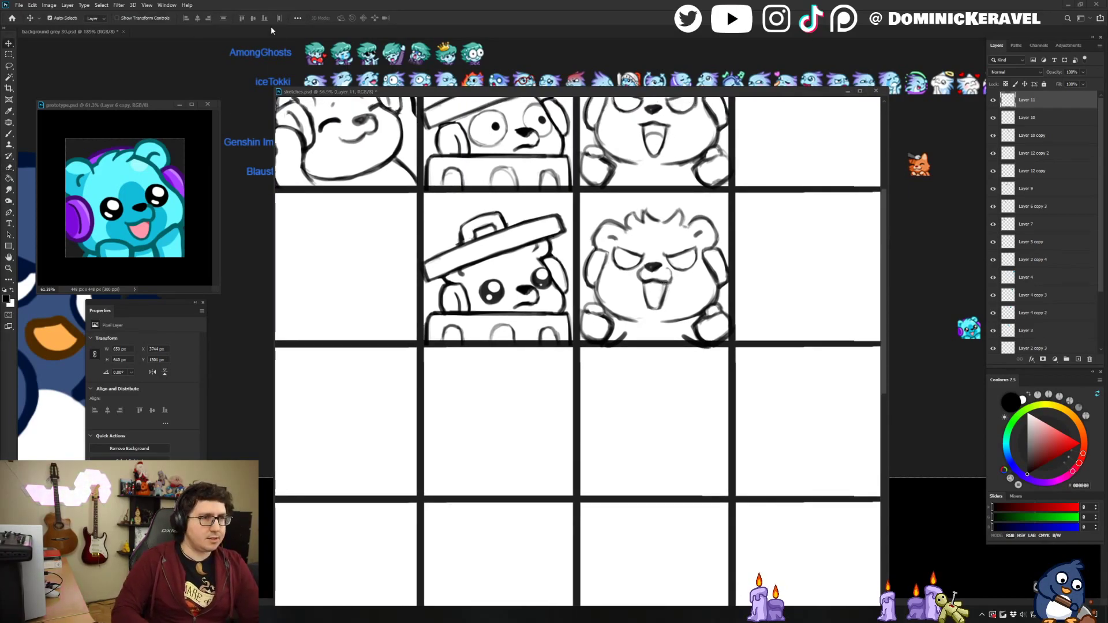
{"action": "left_click_drag", "start_coordinate": [358, 91], "coordinate": [524, 95]}
{"action": "left_click", "coordinate": [355, 131]}
{"action": "mouse_move", "coordinate": [286, 118]}
{"action": "left_mouse_down"}
{"action": "mouse_move", "coordinate": [288, 106]}
{"action": "mouse_move", "coordinate": [304, 110]}
{"action": "left_mouse_up"}
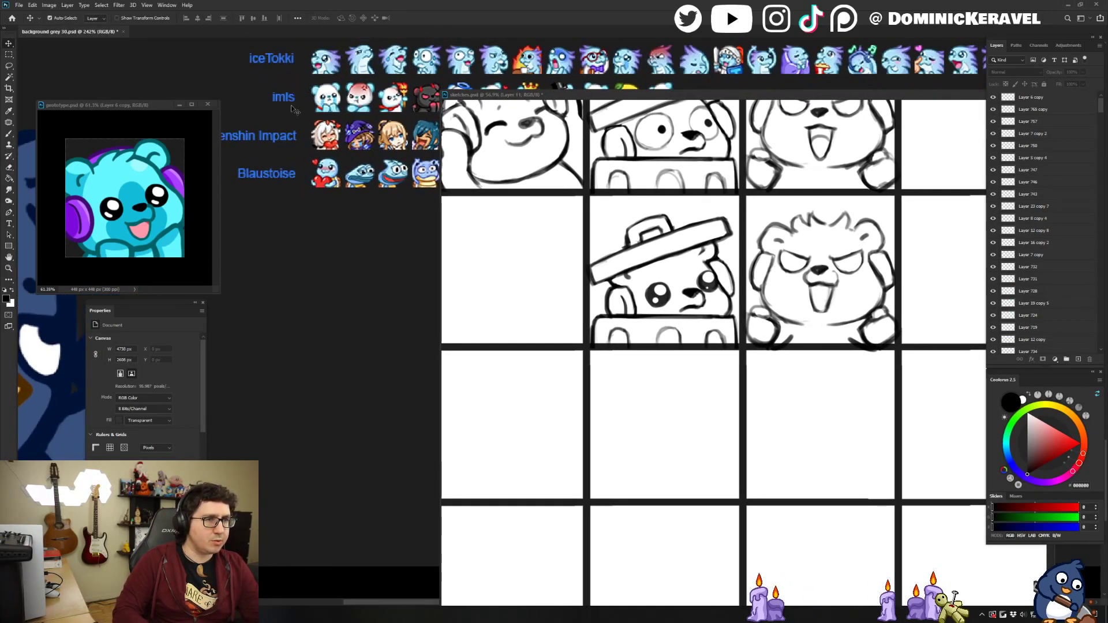
{"action": "scroll", "coordinate": [346, 95], "scroll_direction": "up", "scroll_amount": 1}
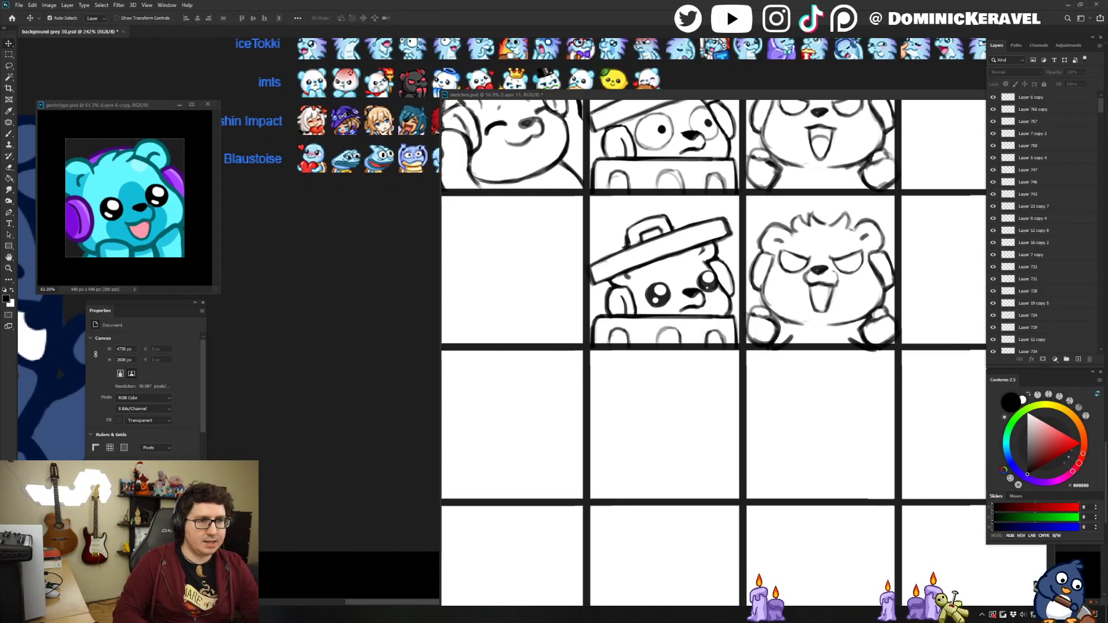
{"action": "left_click_drag", "start_coordinate": [465, 89], "coordinate": [417, 76]}
{"action": "left_click_drag", "start_coordinate": [494, 96], "coordinate": [549, 193]}
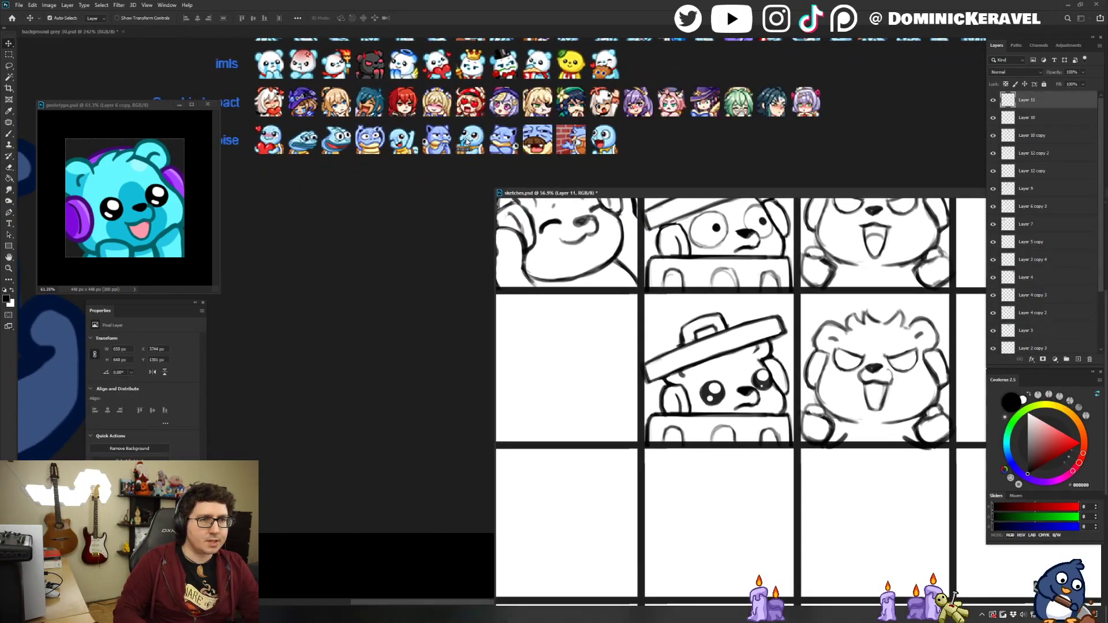
{"action": "mouse_move", "coordinate": [448, 91]}
{"action": "left_mouse_down"}
{"action": "mouse_move", "coordinate": [471, 137]}
{"action": "mouse_move", "coordinate": [497, 151]}
{"action": "mouse_move", "coordinate": [498, 140]}
{"action": "left_mouse_up"}
{"action": "mouse_move", "coordinate": [453, 96]}
{"action": "left_mouse_down"}
{"action": "mouse_move", "coordinate": [460, 120]}
{"action": "mouse_move", "coordinate": [442, 123]}
{"action": "mouse_move", "coordinate": [450, 196]}
{"action": "mouse_move", "coordinate": [450, 124]}
{"action": "mouse_move", "coordinate": [383, 79]}
{"action": "left_mouse_up"}
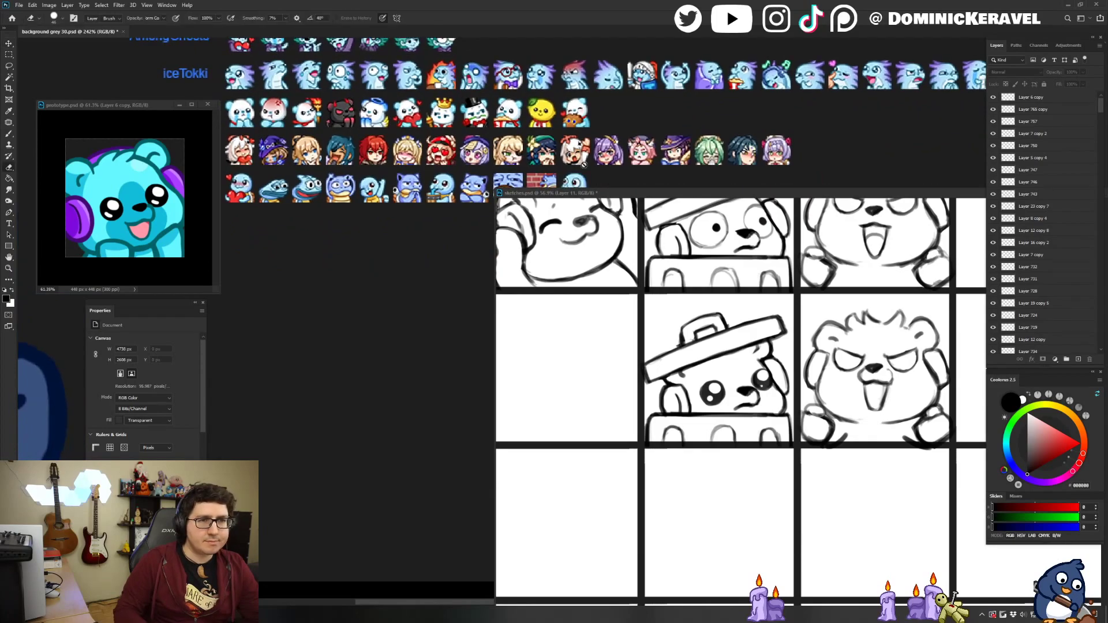
{"action": "mouse_move", "coordinate": [579, 191]}
{"action": "left_mouse_down"}
{"action": "mouse_move", "coordinate": [400, 147]}
{"action": "mouse_move", "coordinate": [413, 163]}
{"action": "left_mouse_up"}
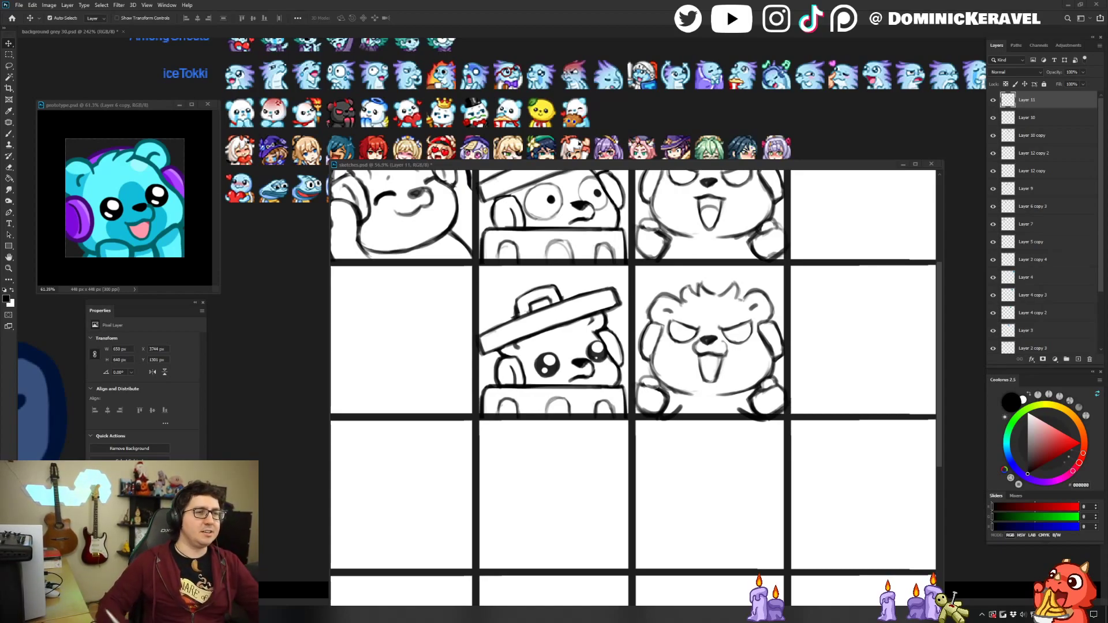
{"action": "left_click_drag", "start_coordinate": [377, 168], "coordinate": [353, 138]}
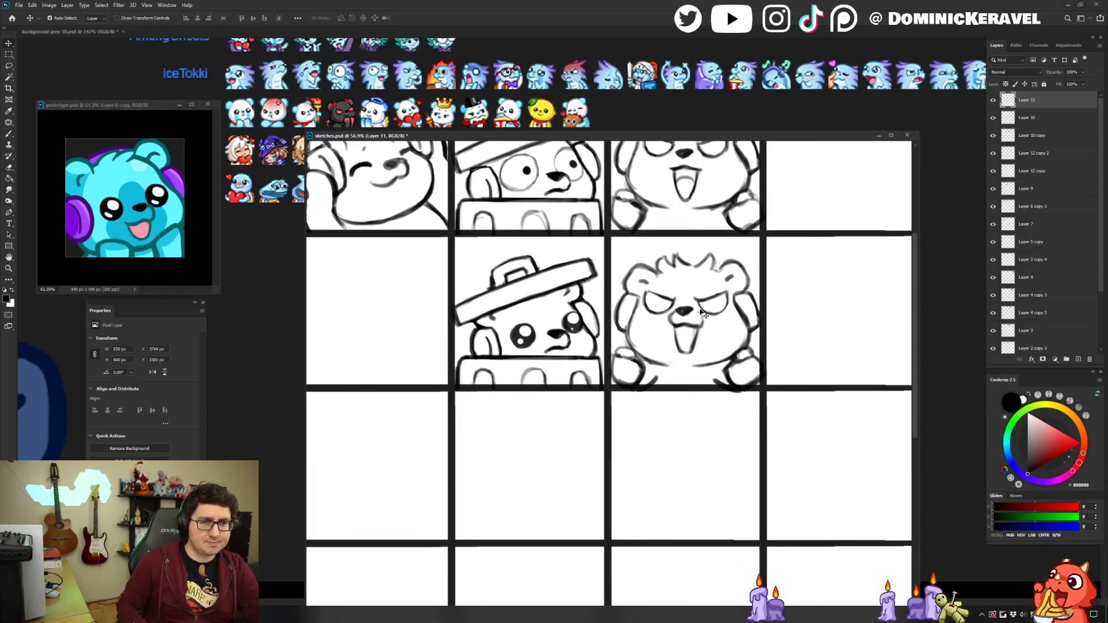
Darken the lower angry bear's nose, erase the round muzzle outline around it, and redraw the upper mouth line.
{"action": "mouse_move", "coordinate": [683, 315]}
{"action": "left_mouse_down"}
{"action": "mouse_move", "coordinate": [707, 324]}
{"action": "mouse_move", "coordinate": [516, 371]}
{"action": "mouse_move", "coordinate": [557, 369]}
{"action": "left_mouse_up"}
{"action": "key", "text": "e"}
{"action": "key", "text": "b"}
{"action": "left_click", "coordinate": [478, 342]}
{"action": "key", "text": "e"}
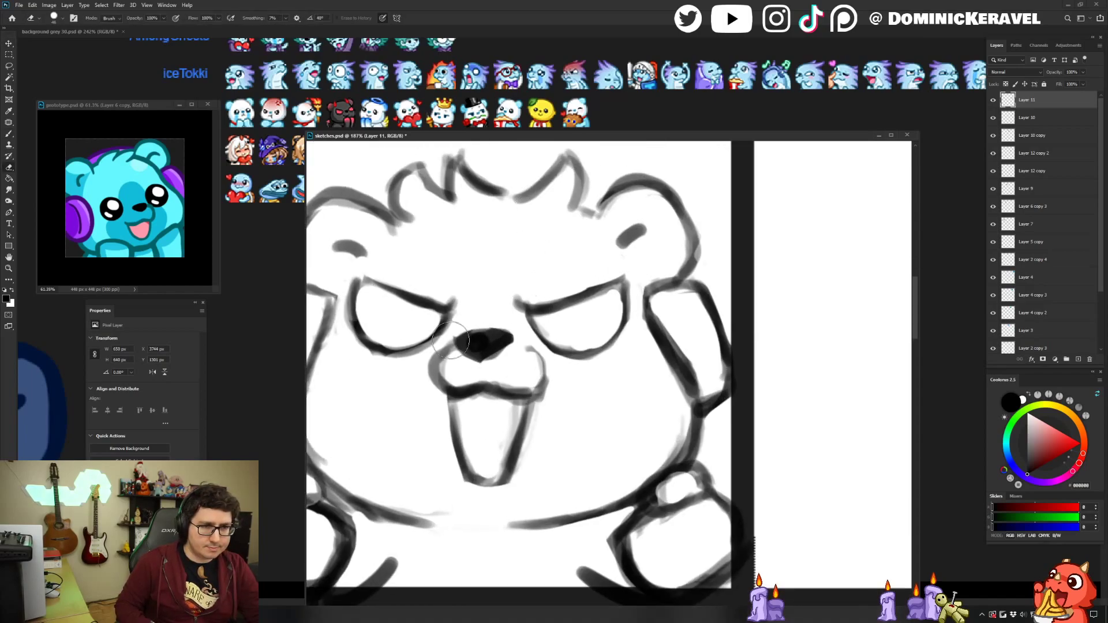
{"action": "mouse_move", "coordinate": [491, 322]}
{"action": "left_mouse_down"}
{"action": "mouse_move", "coordinate": [471, 339]}
{"action": "mouse_move", "coordinate": [488, 338]}
{"action": "mouse_move", "coordinate": [492, 359]}
{"action": "mouse_move", "coordinate": [505, 332]}
{"action": "mouse_move", "coordinate": [517, 343]}
{"action": "mouse_move", "coordinate": [510, 331]}
{"action": "mouse_move", "coordinate": [536, 376]}
{"action": "left_mouse_up"}
{"action": "key", "text": "b"}
{"action": "key", "text": "e"}
{"action": "key", "text": "b"}
{"action": "key", "text": "e"}
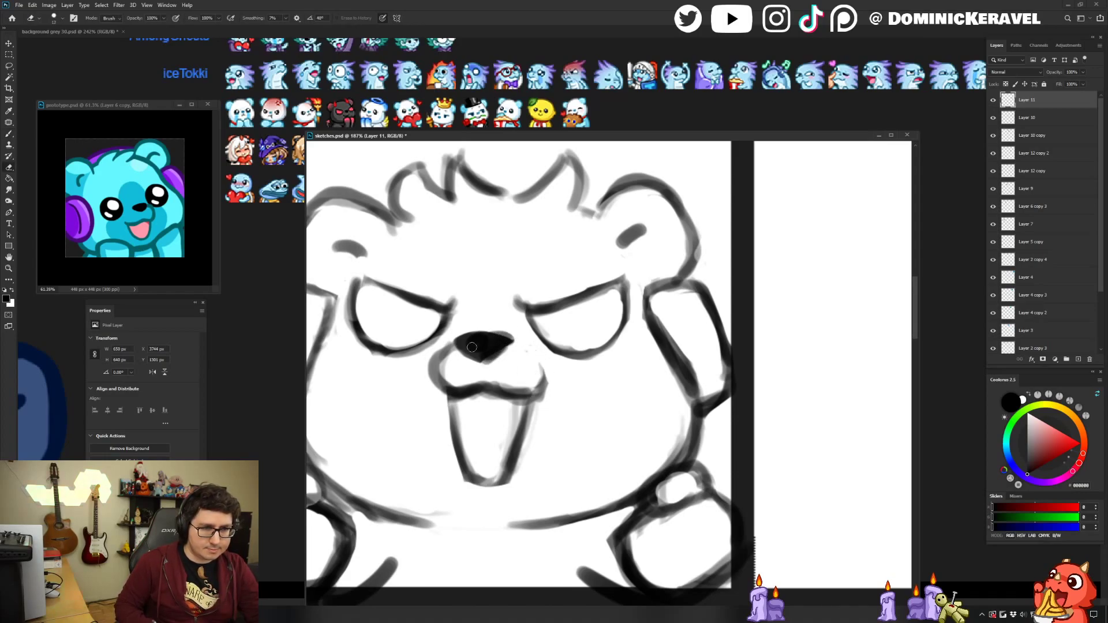
{"action": "mouse_move", "coordinate": [449, 341]}
{"action": "left_mouse_down"}
{"action": "mouse_move", "coordinate": [448, 360]}
{"action": "mouse_move", "coordinate": [431, 359]}
{"action": "mouse_move", "coordinate": [448, 371]}
{"action": "mouse_move", "coordinate": [438, 368]}
{"action": "mouse_move", "coordinate": [443, 382]}
{"action": "mouse_move", "coordinate": [551, 379]}
{"action": "left_mouse_up"}
{"action": "key", "text": "b"}
{"action": "left_click_drag", "start_coordinate": [618, 398], "coordinate": [502, 398]}
Touch up the lower angry bear's mouth with the Eraser and Brush, checking it against the whole sketch.
{"action": "key", "text": "v"}
{"action": "left_click_drag", "start_coordinate": [823, 305], "coordinate": [842, 303]}
{"action": "scroll", "coordinate": [808, 335], "scroll_direction": "up", "scroll_amount": 2}
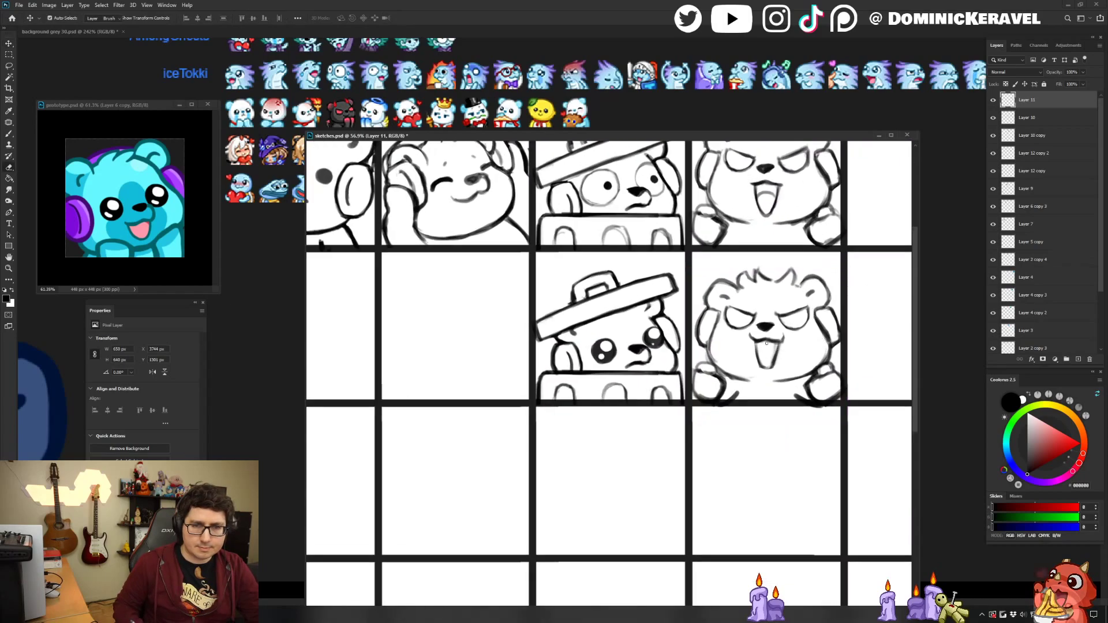
{"action": "key", "text": "e"}
{"action": "key", "text": "bracketright"}
{"action": "key", "text": "bracketright"}
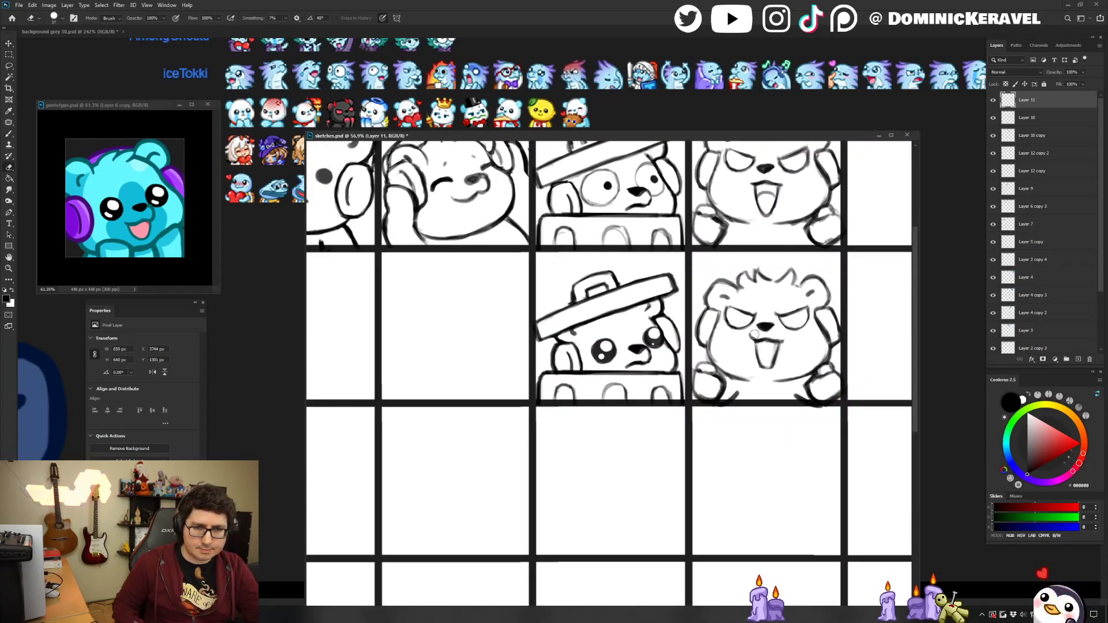
{"action": "key", "text": "b"}
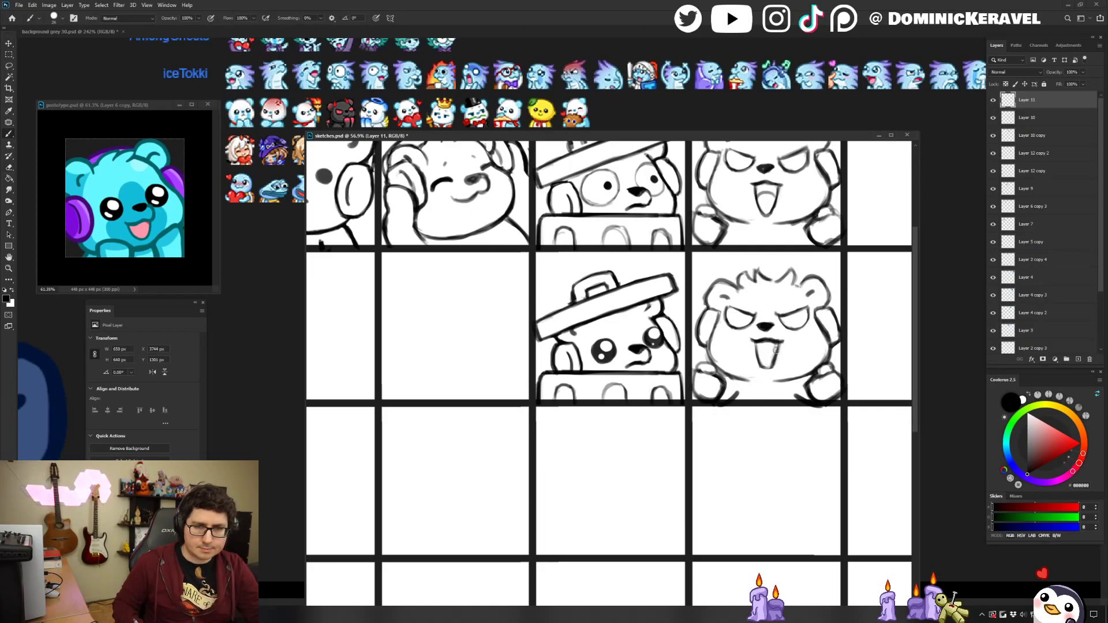
{"action": "scroll", "coordinate": [776, 350], "scroll_direction": "down", "scroll_amount": 3}
{"action": "scroll", "coordinate": [798, 352], "scroll_direction": "up", "scroll_amount": 1}
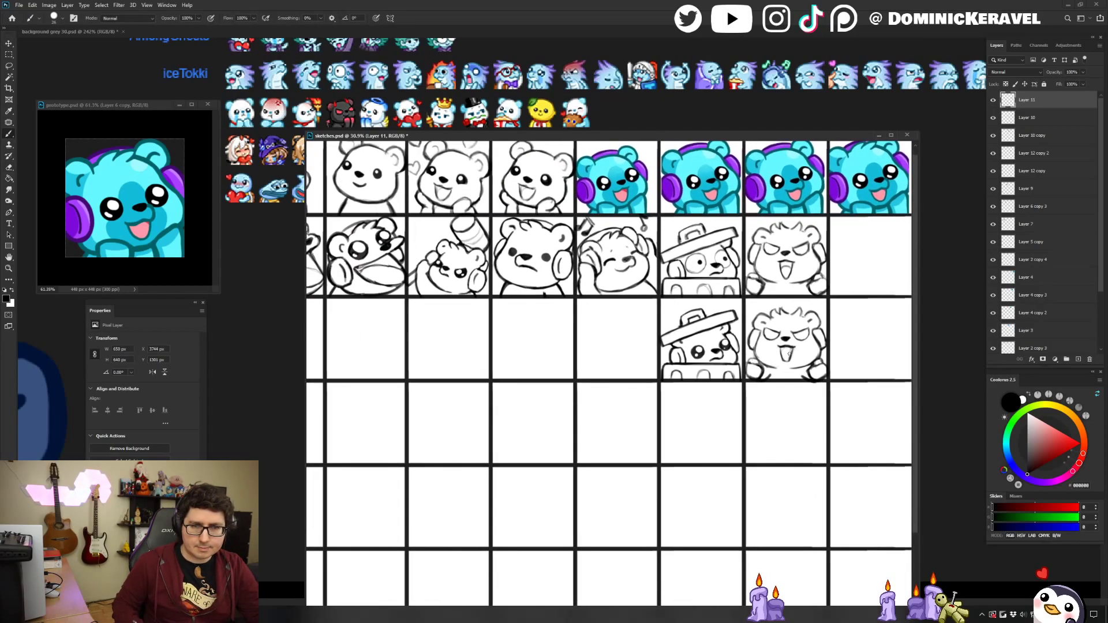
Delete the upper angry bear on Layer 10 and move the refined Layer 11 bear into its cell.
{"action": "key", "text": "v"}
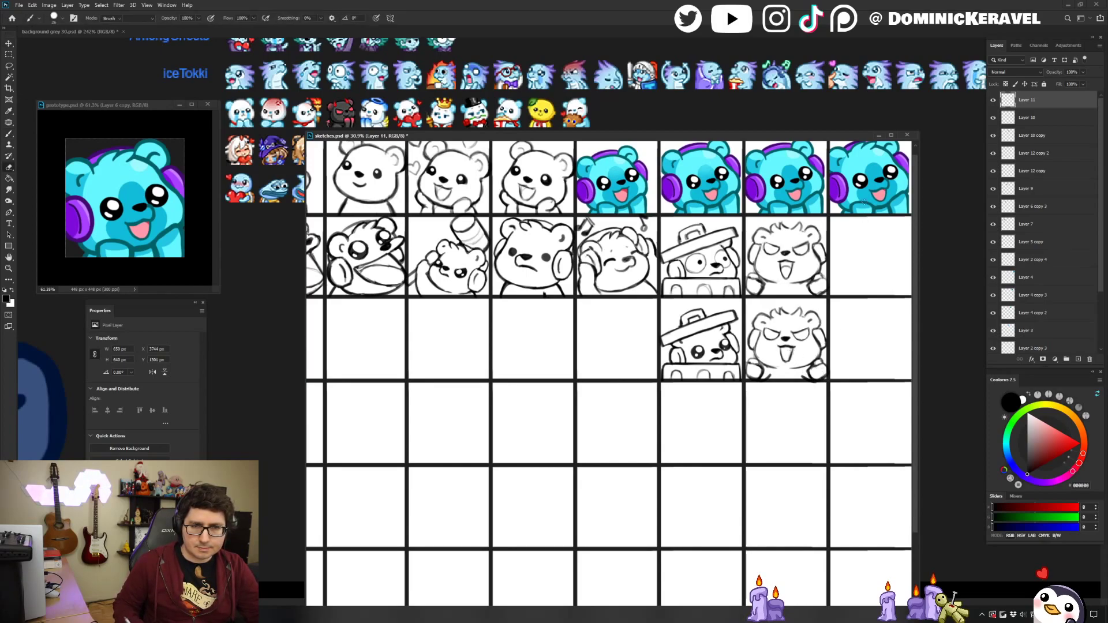
{"action": "left_click", "coordinate": [790, 260]}
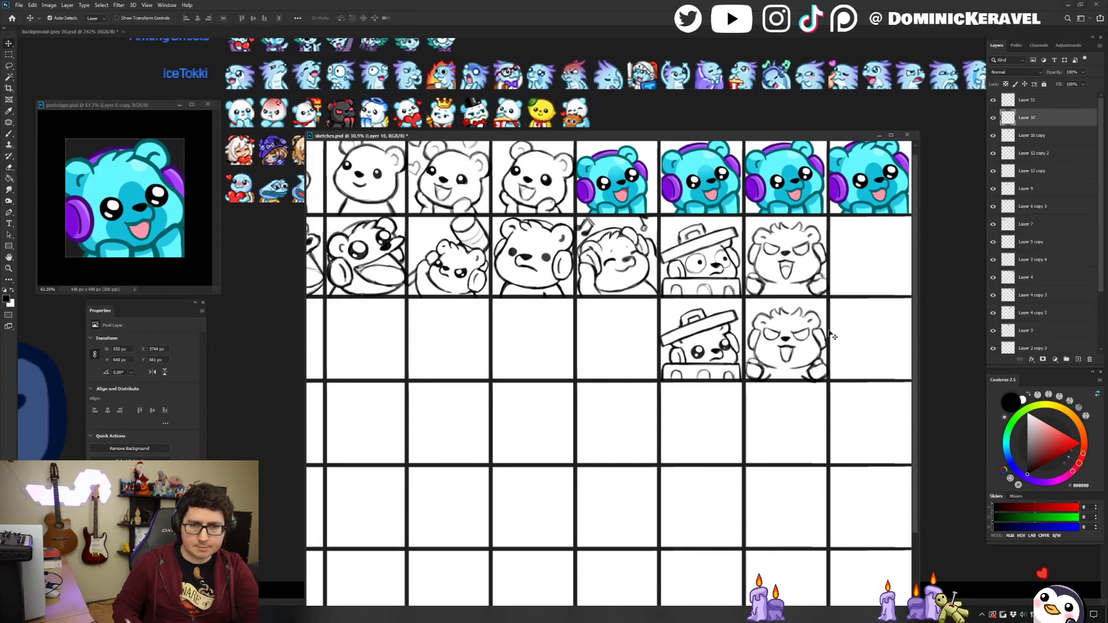
{"action": "key", "text": "Delete"}
{"action": "left_click_drag", "start_coordinate": [786, 344], "coordinate": [785, 260]}
Compare the angry bear's old and new placement, and clean up its paw outlines along the cell's lower edge.
{"action": "key", "text": "e"}
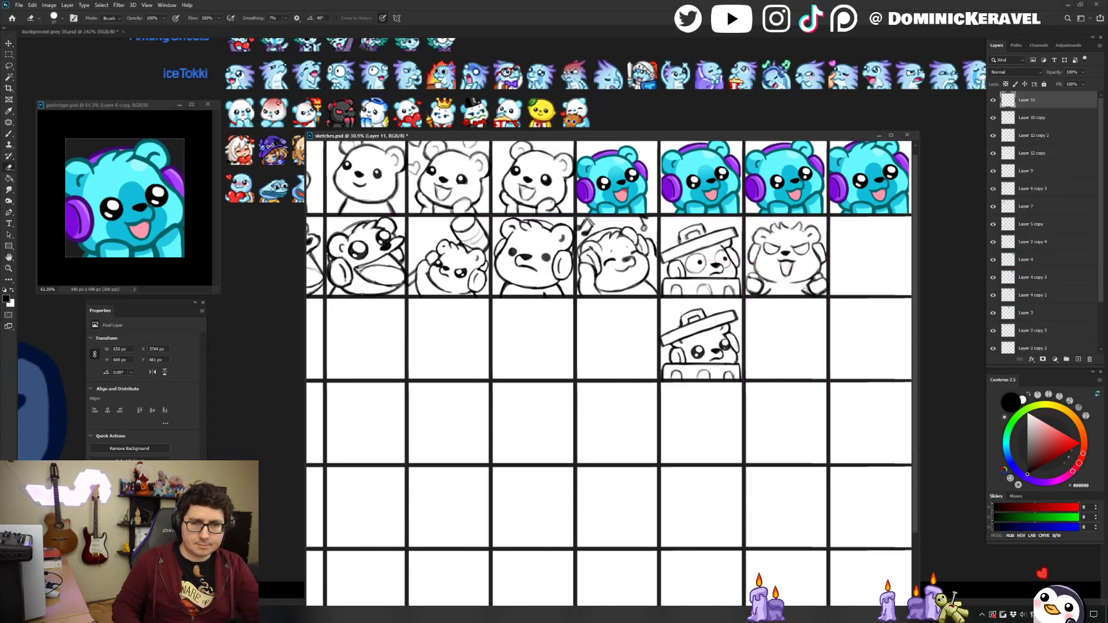
{"action": "key", "text": "b"}
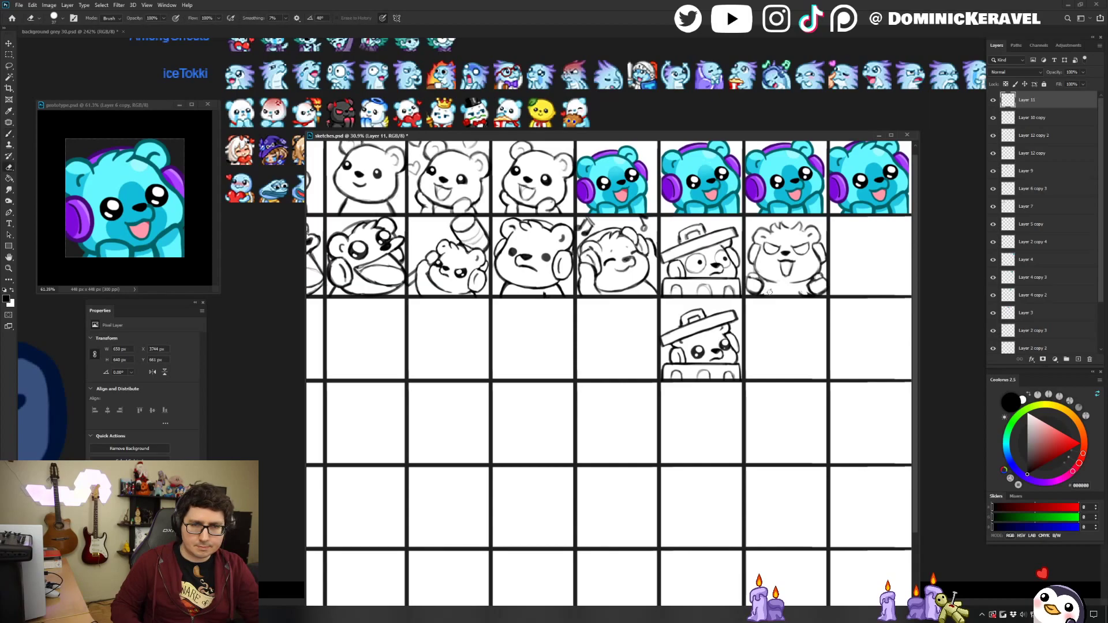
{"action": "key", "text": "e"}
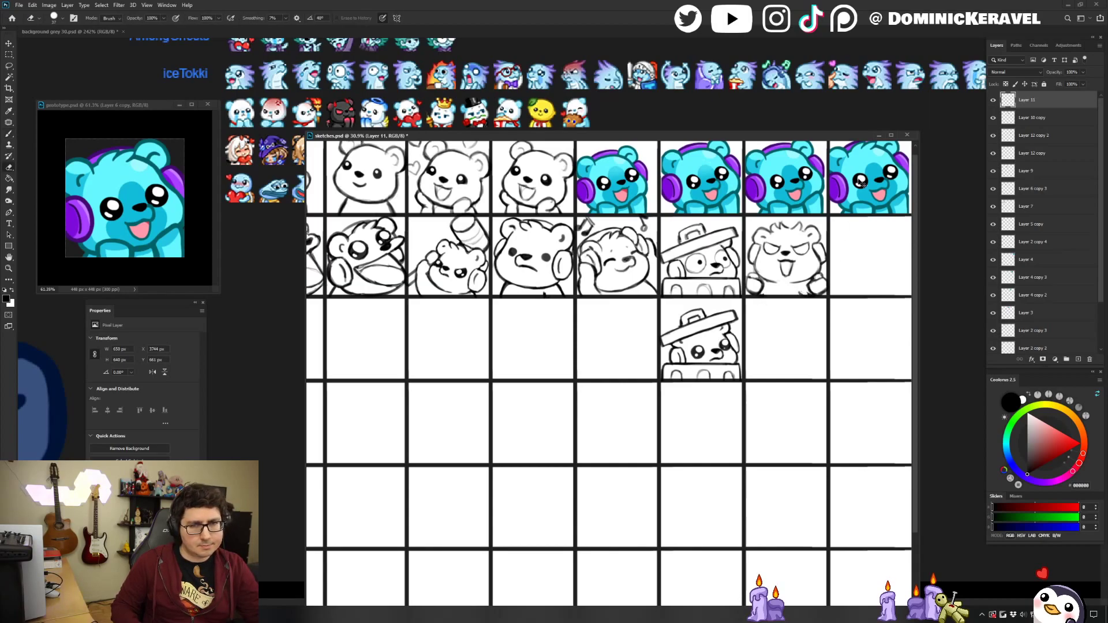
{"action": "key", "text": "ctrl+z"}
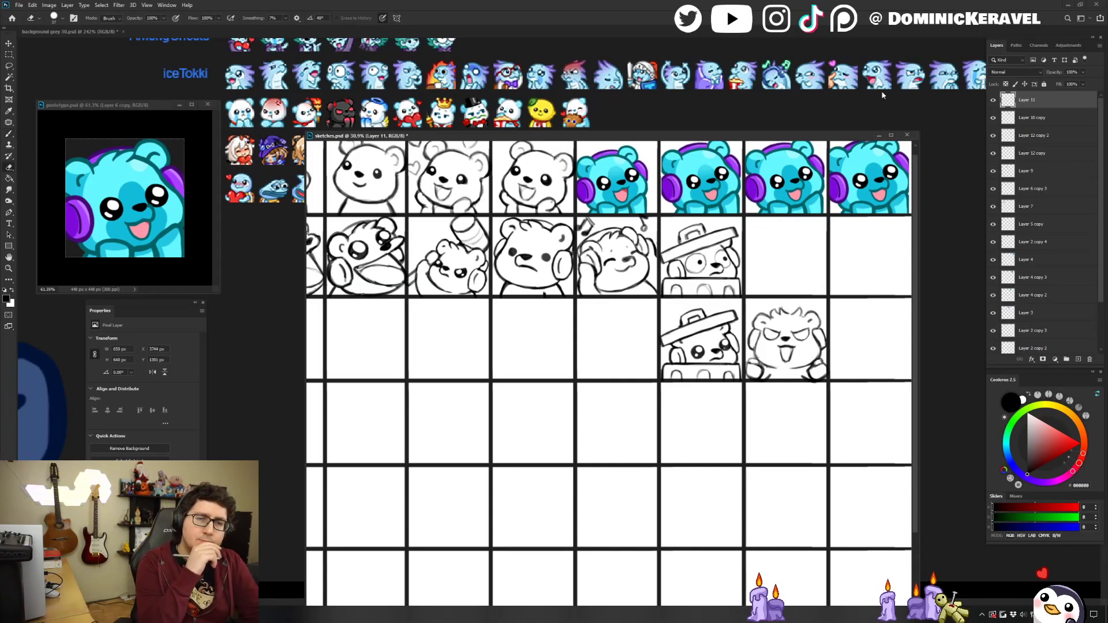
{"action": "key", "text": "ctrl+shift+z"}
{"action": "scroll", "coordinate": [724, 295], "scroll_direction": "up", "scroll_amount": 1}
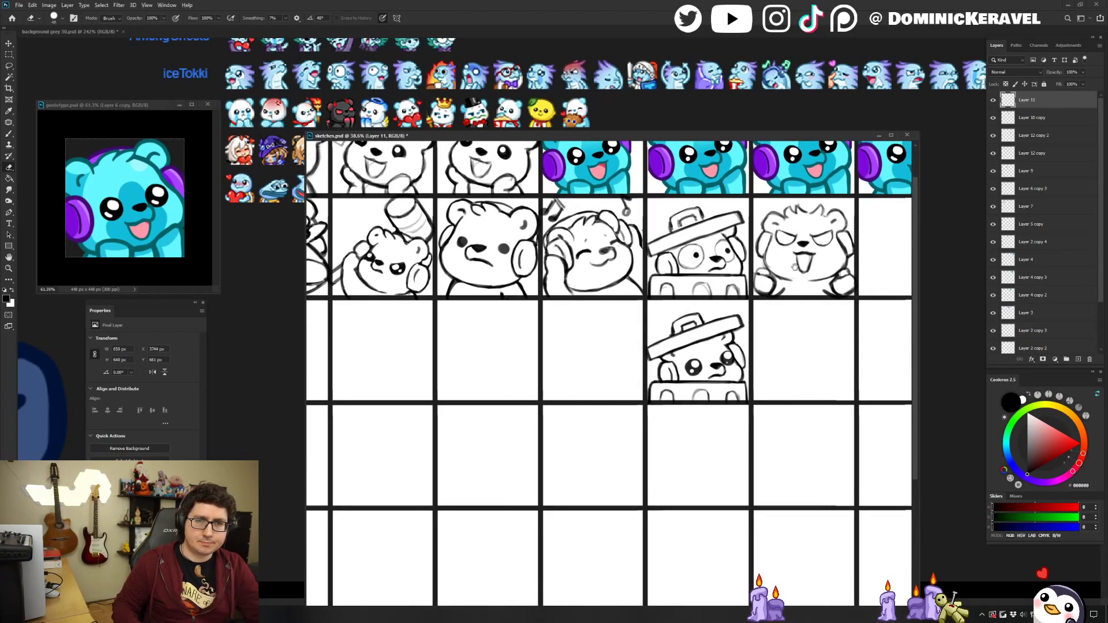
{"action": "left_click_drag", "start_coordinate": [794, 267], "coordinate": [745, 283]}
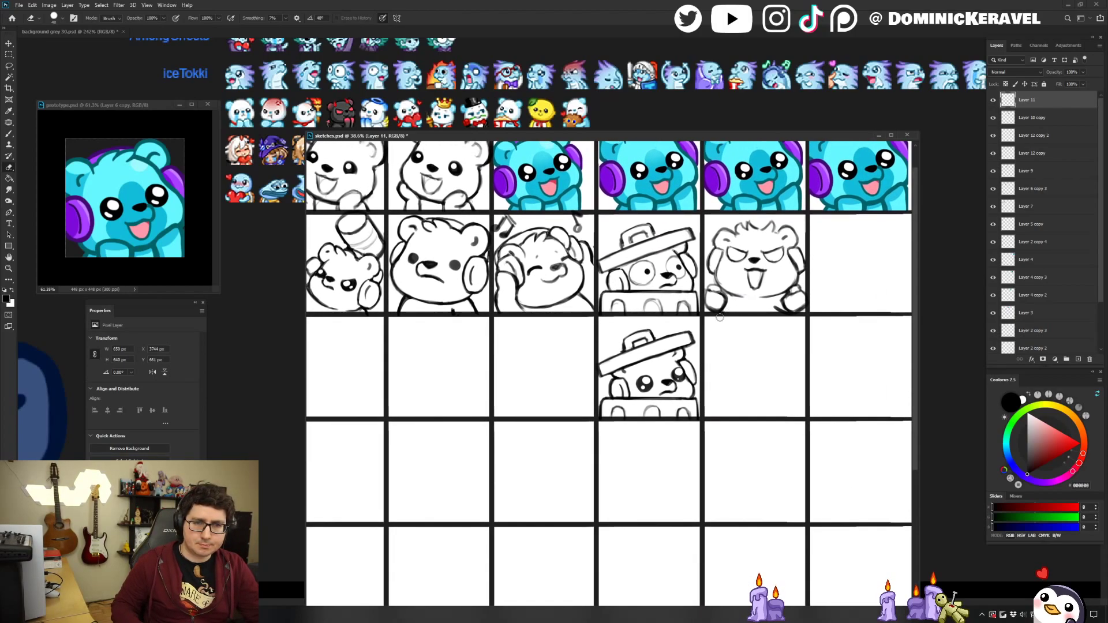
{"action": "key", "text": "b"}
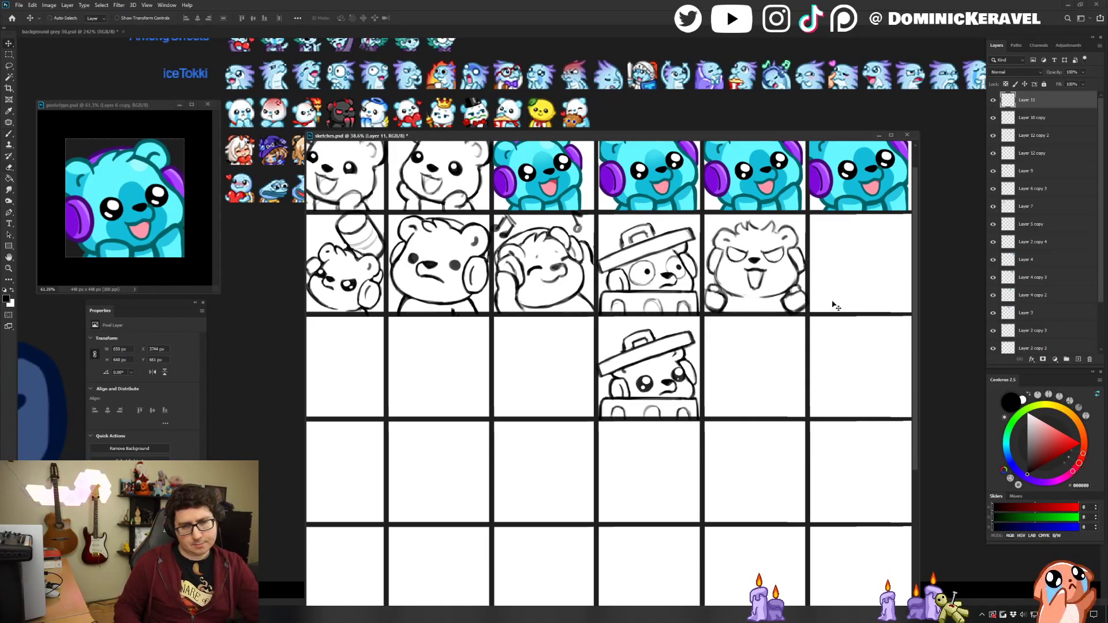
{"action": "key", "text": "e"}
Review the whole emote grid and refine the angry bear's lower body lines between its paws.
{"action": "key", "text": "v"}
{"action": "key", "text": "ctrl+0"}
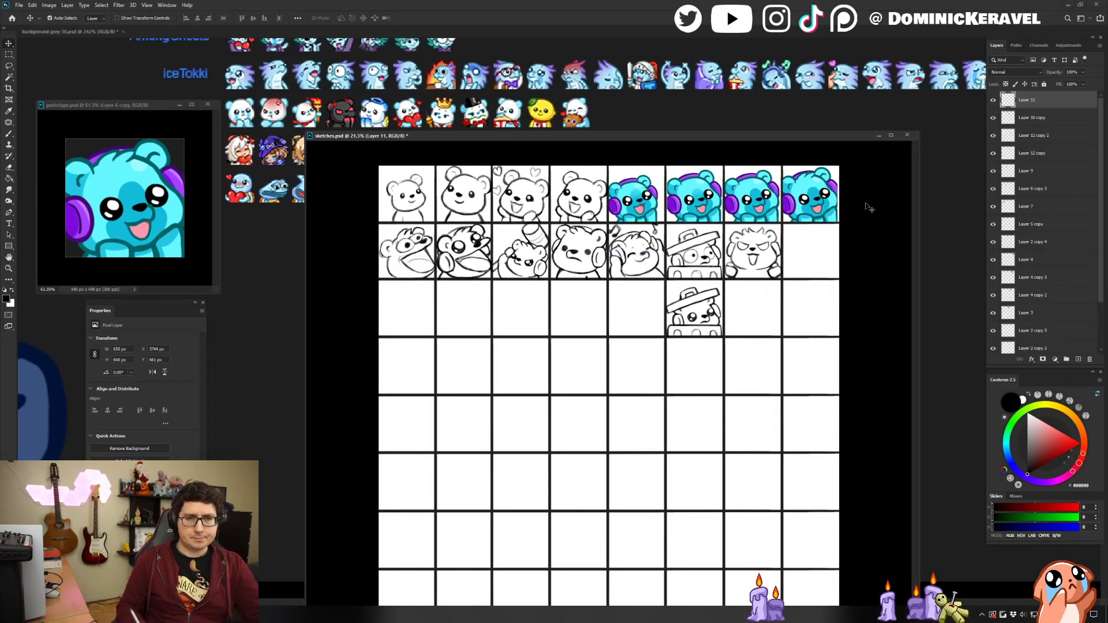
{"action": "key", "text": "ctrl+space"}
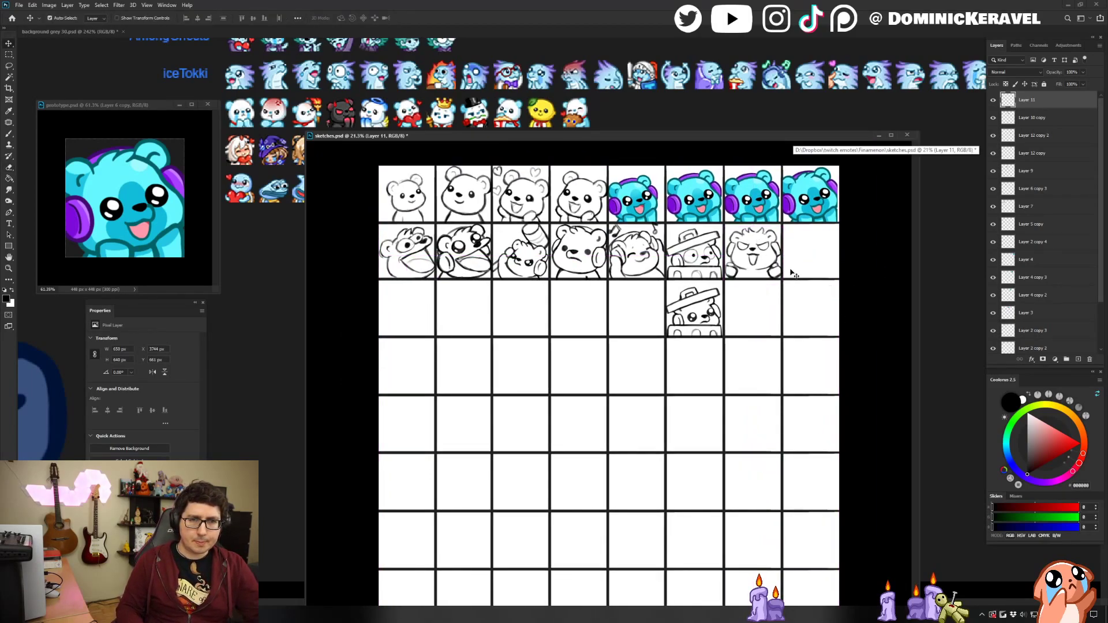
{"action": "left_click_drag", "start_coordinate": [762, 285], "coordinate": [804, 256]}
{"action": "key", "text": "b"}
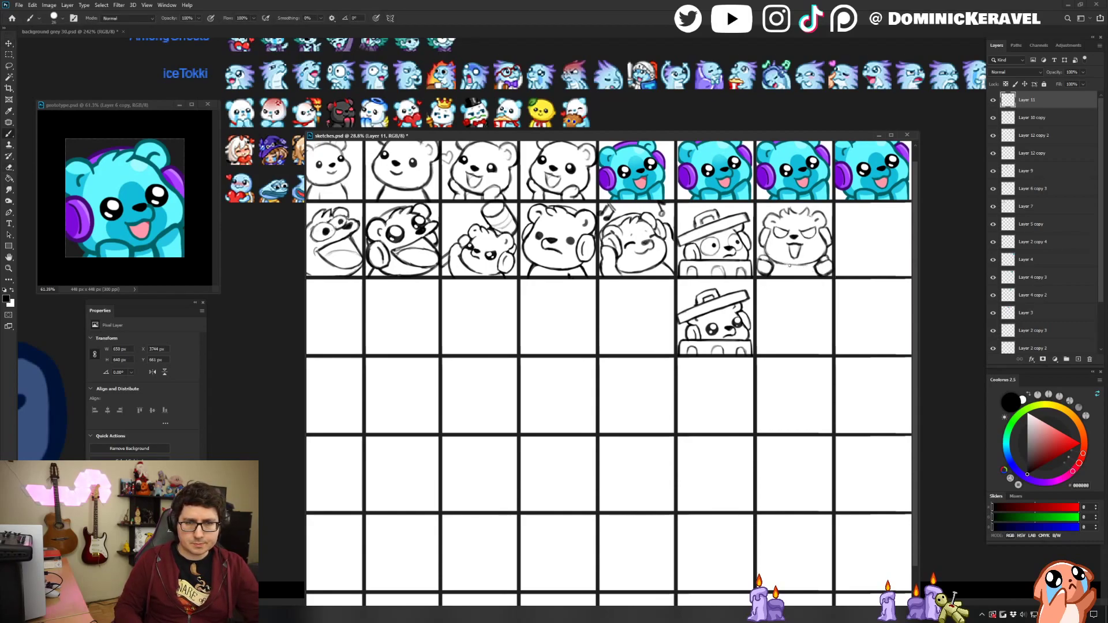
{"action": "left_click_drag", "start_coordinate": [774, 308], "coordinate": [774, 325]}
{"action": "scroll", "coordinate": [781, 274], "scroll_direction": "up", "scroll_amount": 2}
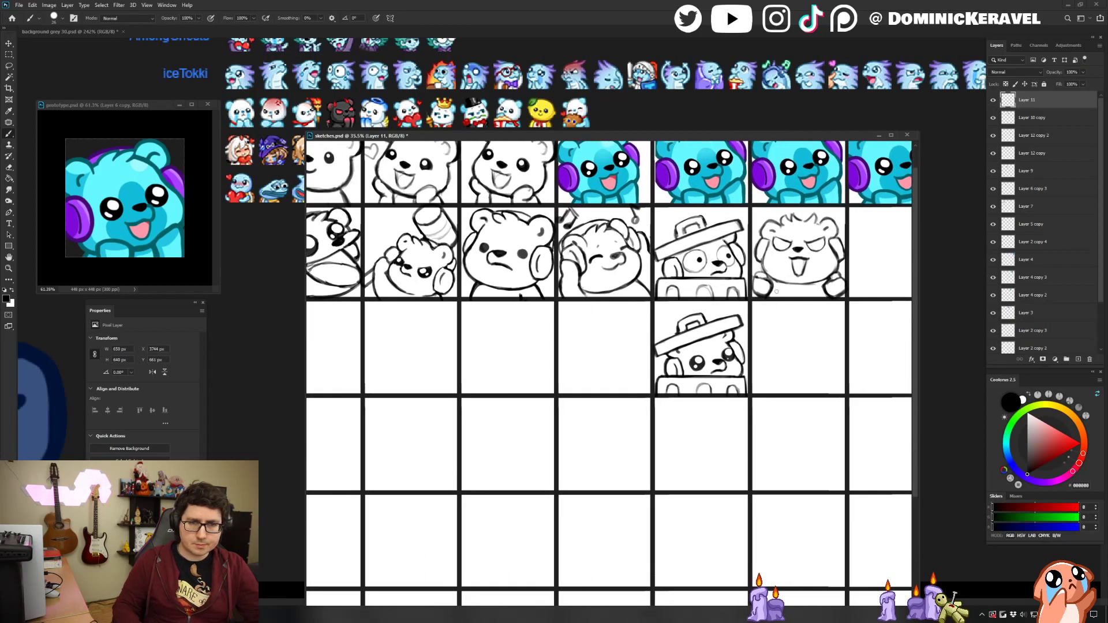
{"action": "key", "text": "v"}
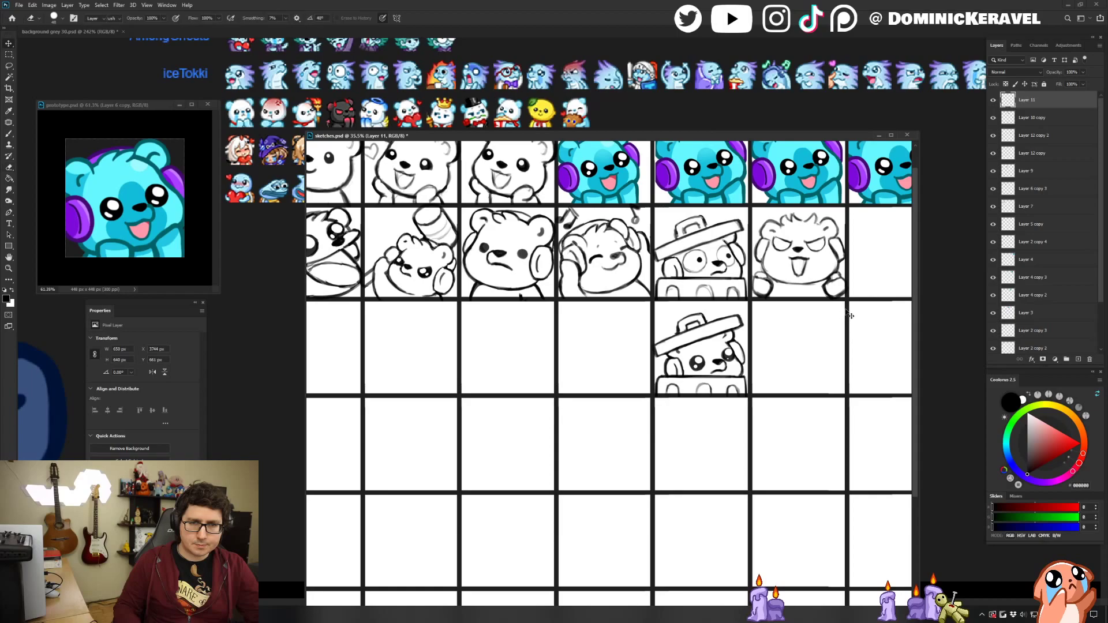
Flip the canvas horizontally and inspect the angry bear in mirror view.
{"action": "left_click_drag", "start_coordinate": [769, 340], "coordinate": [738, 371]}
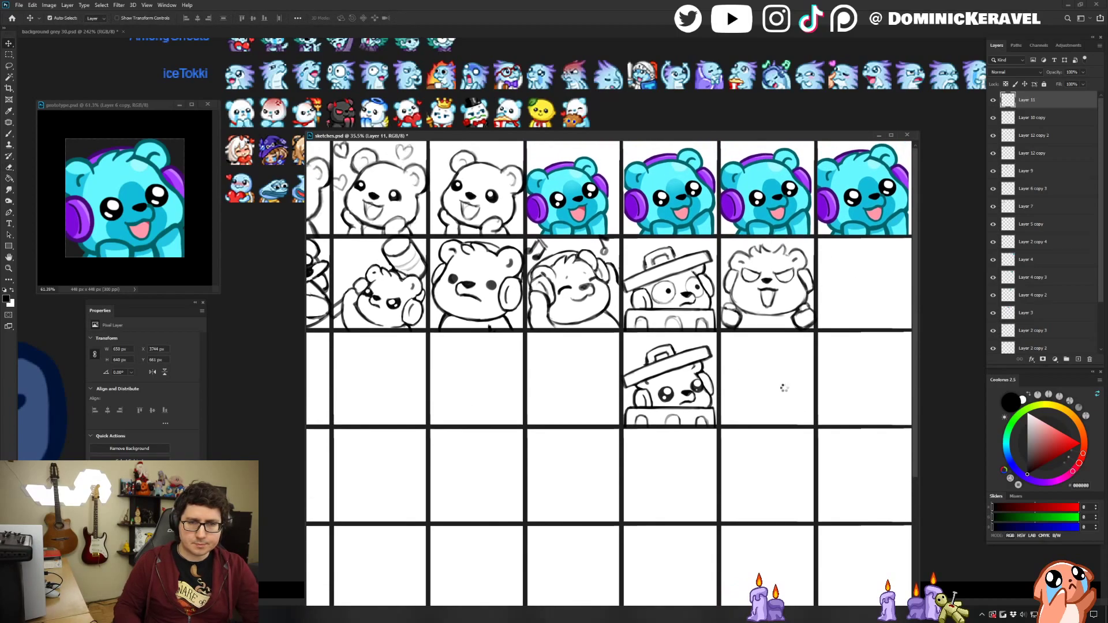
{"action": "left_click_drag", "start_coordinate": [690, 335], "coordinate": [857, 341]}
{"action": "left_click_drag", "start_coordinate": [857, 341], "coordinate": [805, 323]}
{"action": "scroll", "coordinate": [511, 270], "scroll_direction": "up", "scroll_amount": 3}
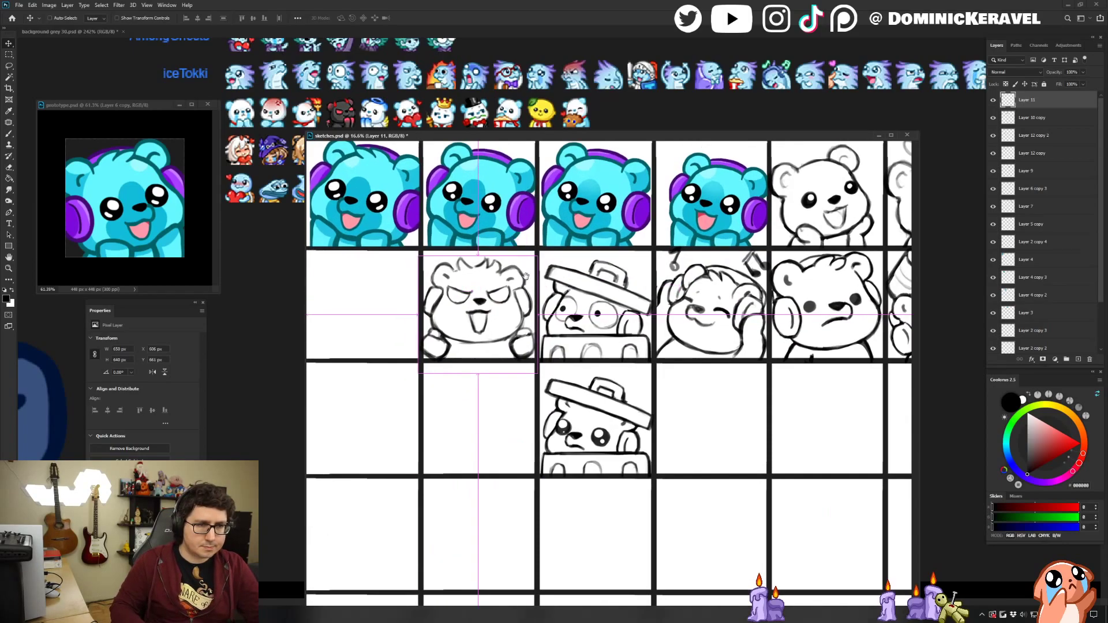
Select the angry bear's paw beside the trash-can emote, enlarge it to about 109%, and rotate it slightly counterclockwise.
{"action": "key", "text": "b"}
{"action": "key", "text": "l"}
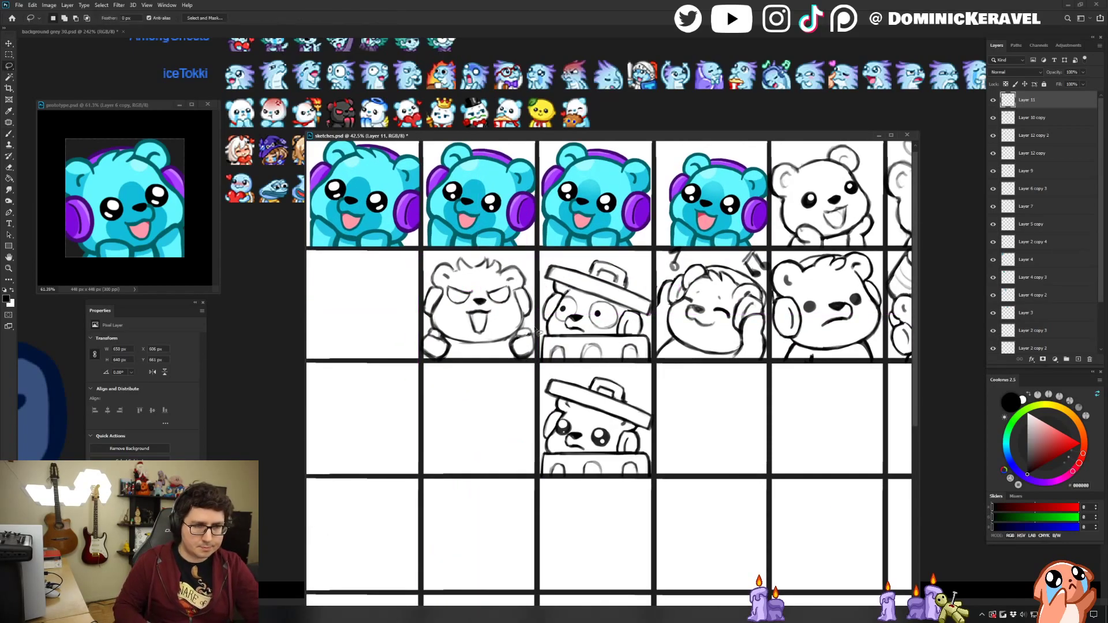
{"action": "mouse_move", "coordinate": [532, 326]}
{"action": "left_mouse_down"}
{"action": "mouse_move", "coordinate": [531, 368]}
{"action": "mouse_move", "coordinate": [523, 327]}
{"action": "mouse_move", "coordinate": [554, 346]}
{"action": "mouse_move", "coordinate": [534, 346]}
{"action": "mouse_move", "coordinate": [546, 317]}
{"action": "left_mouse_up"}
{"action": "key", "text": "ctrl+t"}
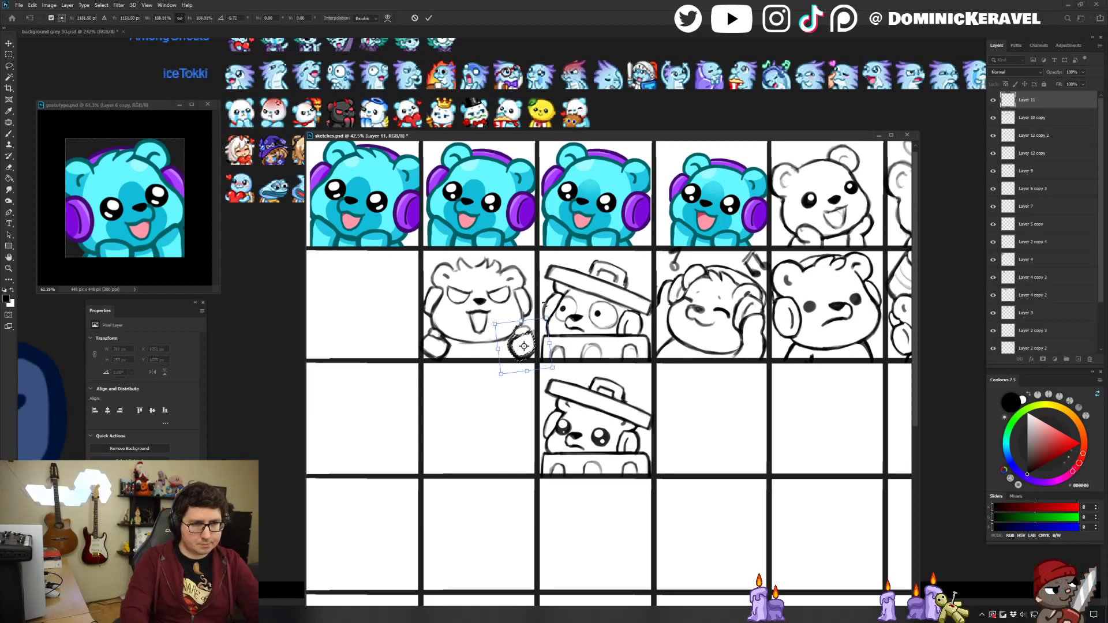
{"action": "key", "text": "Return"}
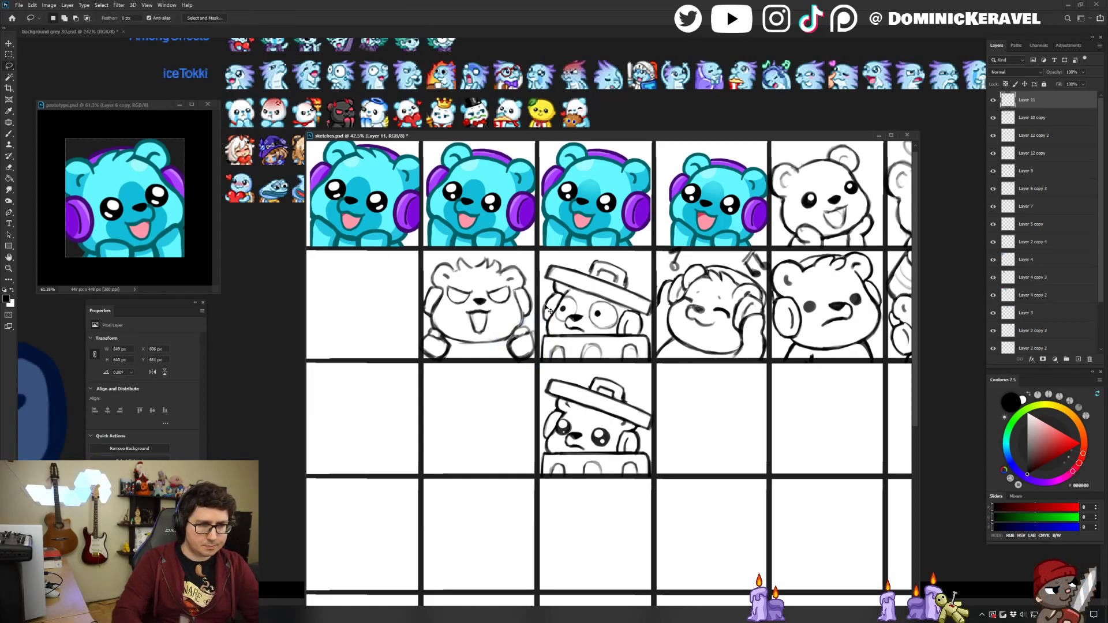
{"action": "key", "text": "ctrl+d"}
Scale the whole angry bear to about 102% within its cell.
{"action": "key", "text": "ctrl+t"}
{"action": "left_click_drag", "start_coordinate": [536, 255], "coordinate": [539, 254]}
{"action": "key", "text": "Return"}
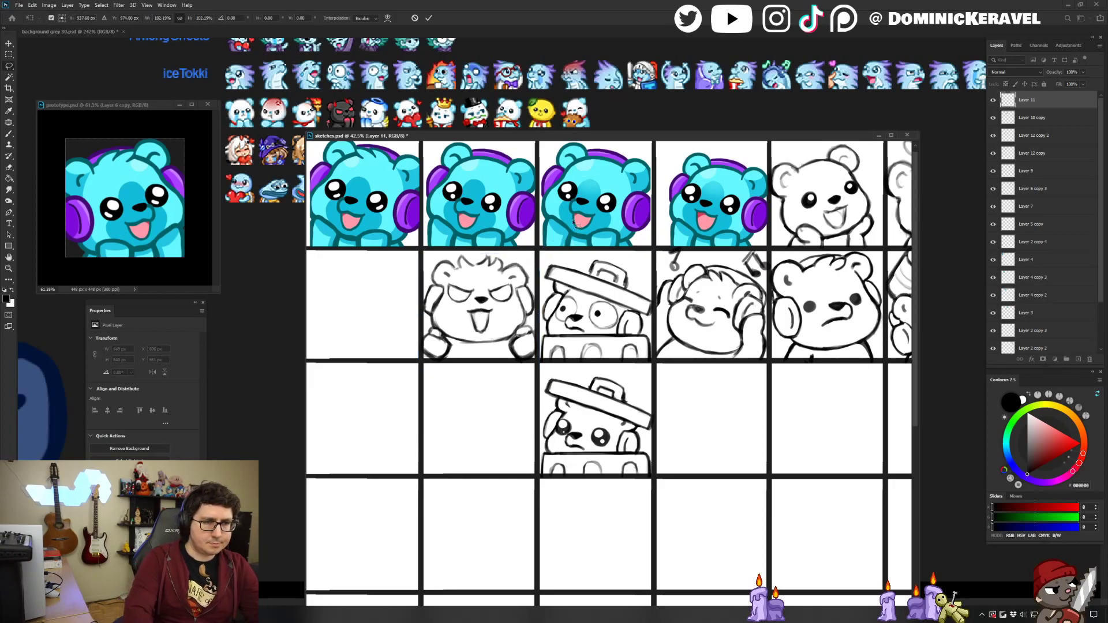
Erase and redraw the angry bear's cheek outlines next to both headphones.
{"action": "key", "text": "e"}
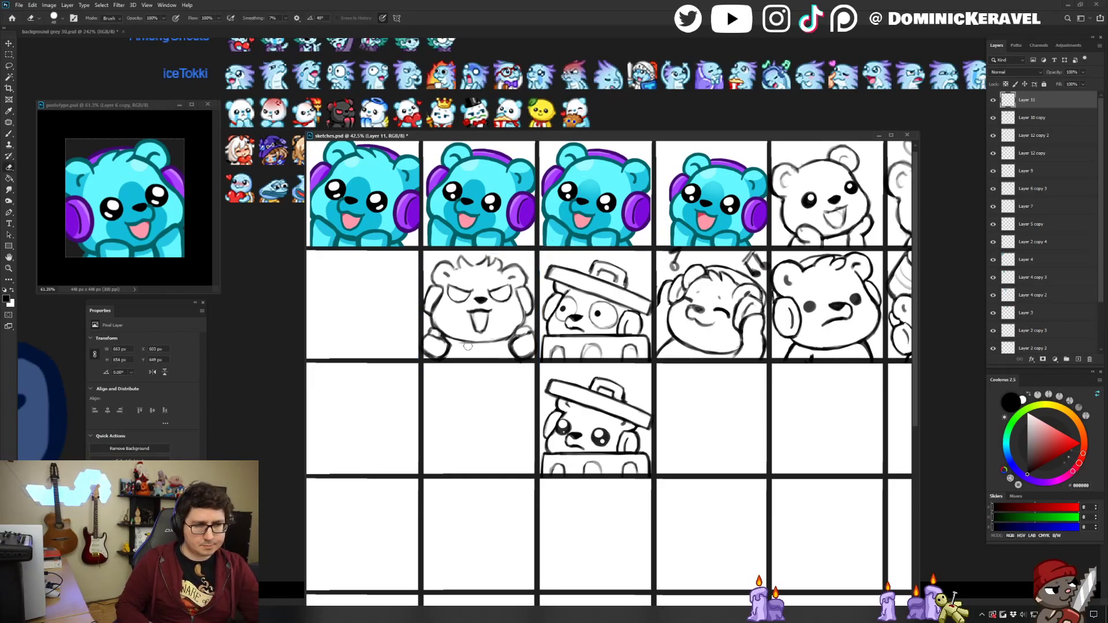
{"action": "key", "text": "b"}
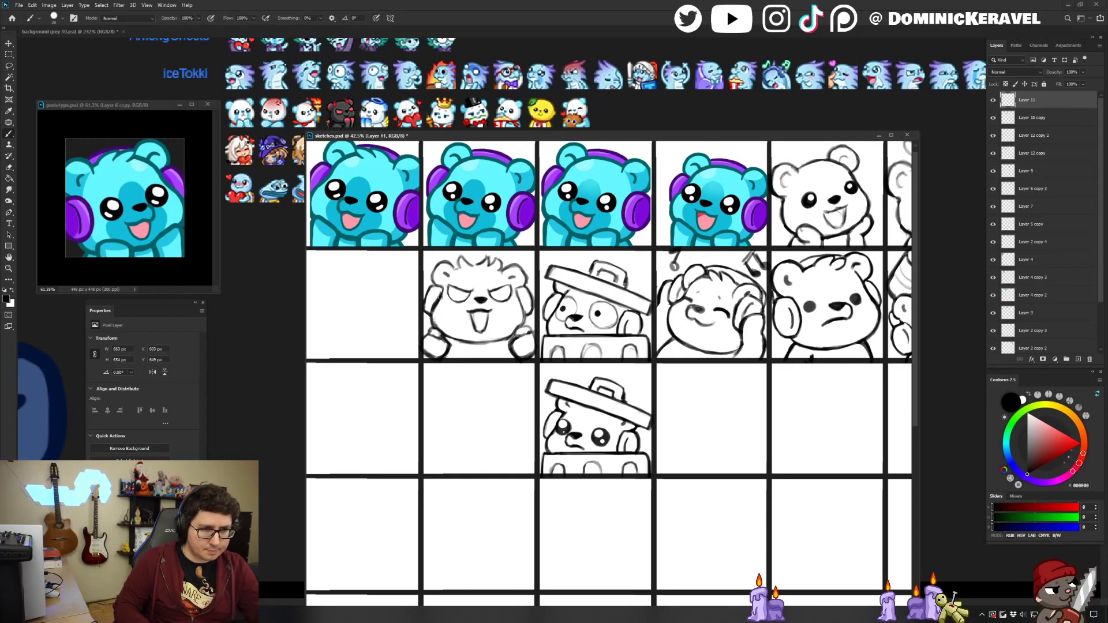
{"action": "left_click_drag", "start_coordinate": [517, 293], "coordinate": [523, 310]}
{"action": "key", "text": "e"}
{"action": "key", "text": "b"}
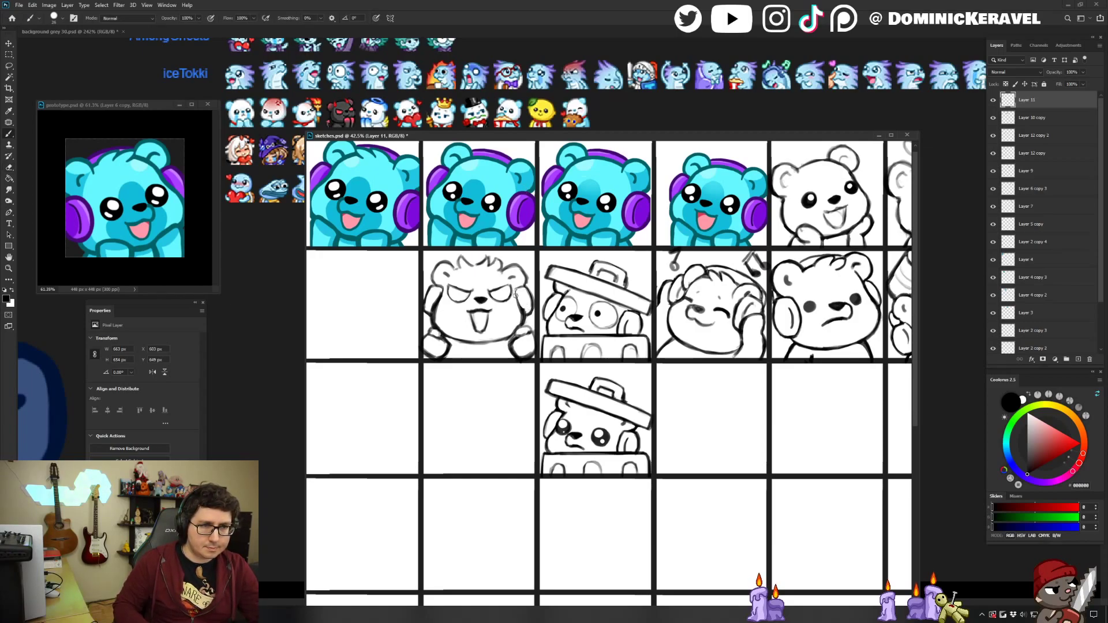
{"action": "key", "text": "e"}
{"action": "key", "text": "b"}
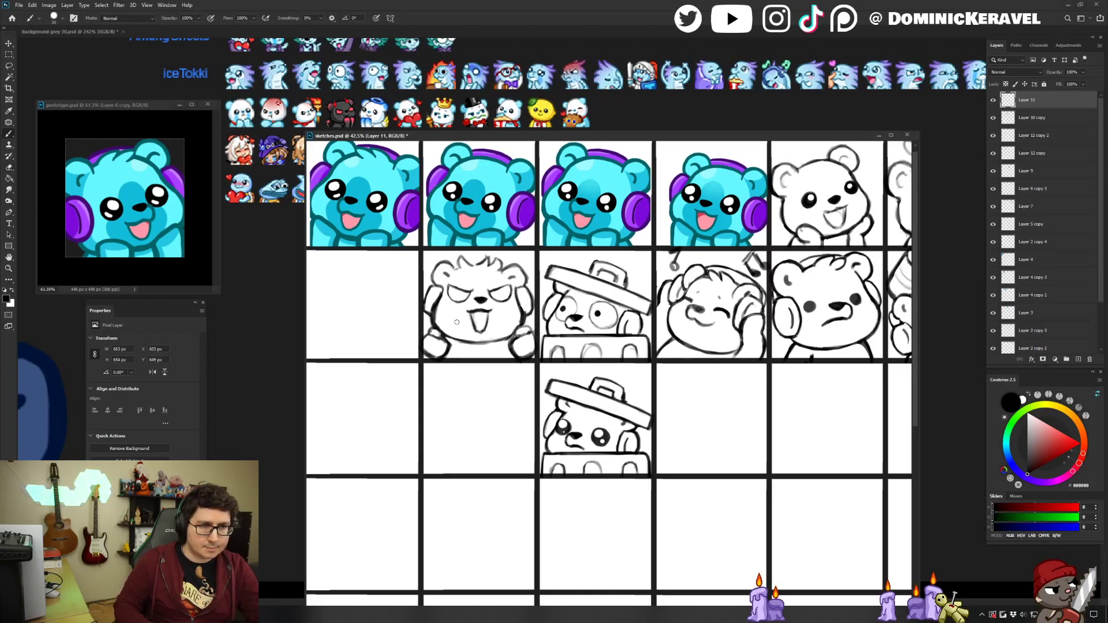
{"action": "key", "text": "e"}
{"action": "left_click_drag", "start_coordinate": [435, 302], "coordinate": [437, 324]}
{"action": "key", "text": "b"}
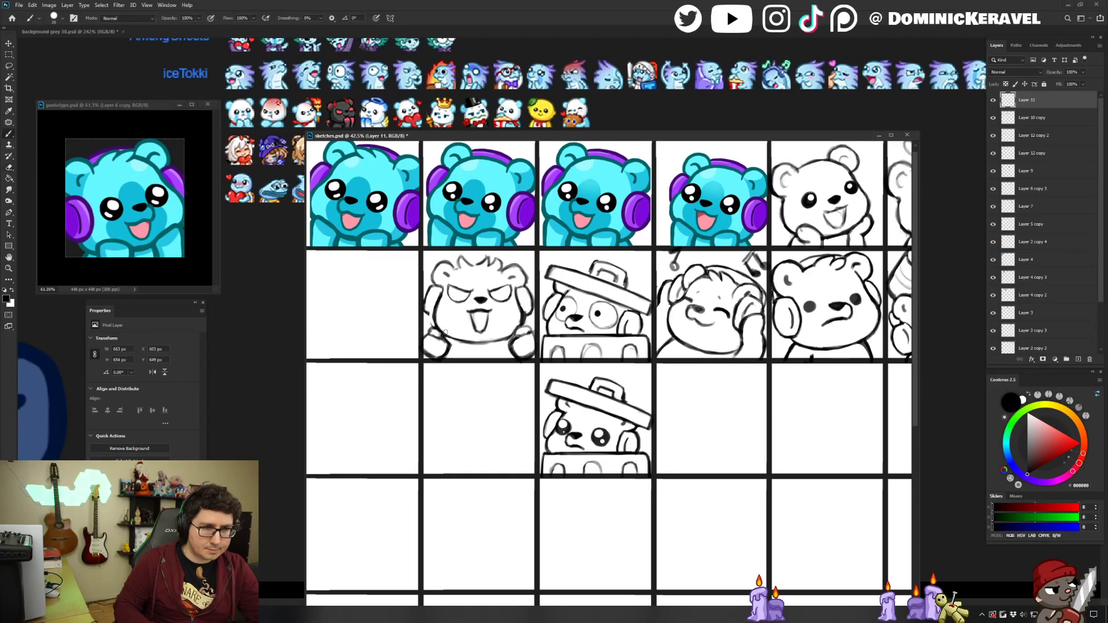
Refine the angry bear's chin curve and the body lines between its paws.
{"action": "key", "text": "e"}
{"action": "key", "text": "b"}
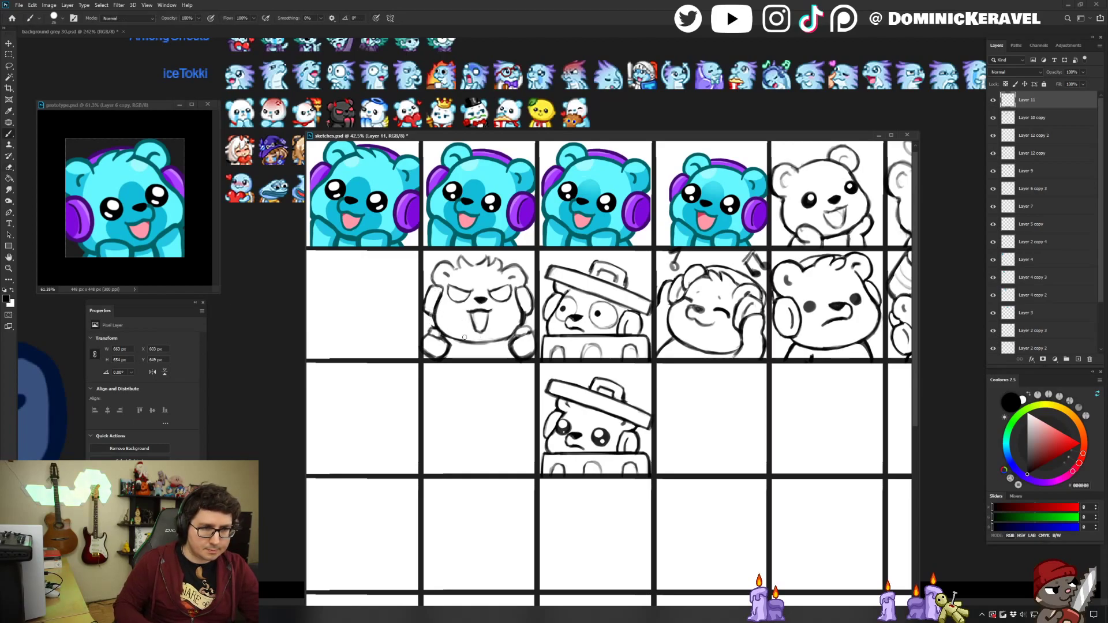
{"action": "mouse_move", "coordinate": [447, 336]}
{"action": "left_mouse_down"}
{"action": "mouse_move", "coordinate": [508, 341]}
{"action": "mouse_move", "coordinate": [526, 314]}
{"action": "left_mouse_up"}
{"action": "key", "text": "e"}
{"action": "key", "text": "b"}
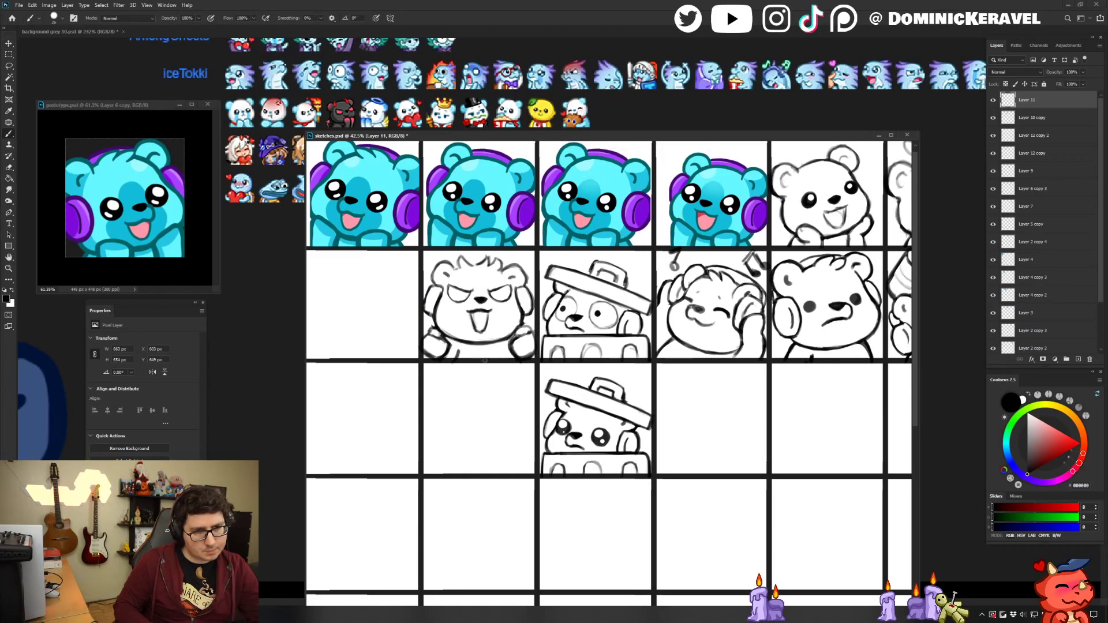
{"action": "mouse_move", "coordinate": [528, 367]}
{"action": "left_mouse_down"}
{"action": "mouse_move", "coordinate": [498, 368]}
{"action": "mouse_move", "coordinate": [516, 371]}
{"action": "left_mouse_up"}
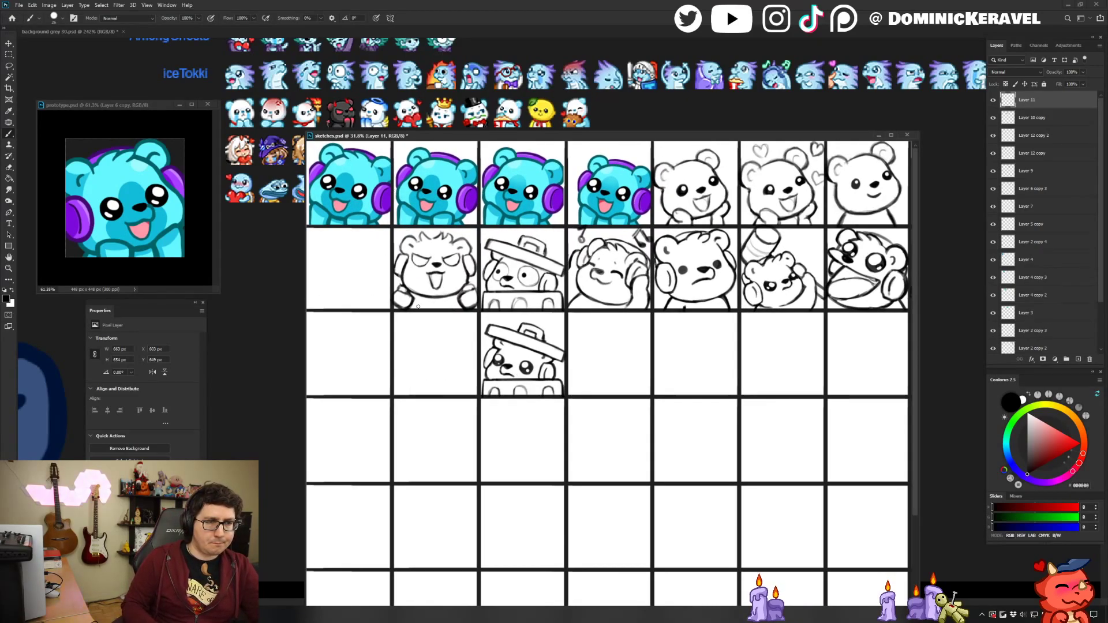
Review the whole emote grid and flip the canvas horizontally to check the angry bear in mirror view.
{"action": "key", "text": "e"}
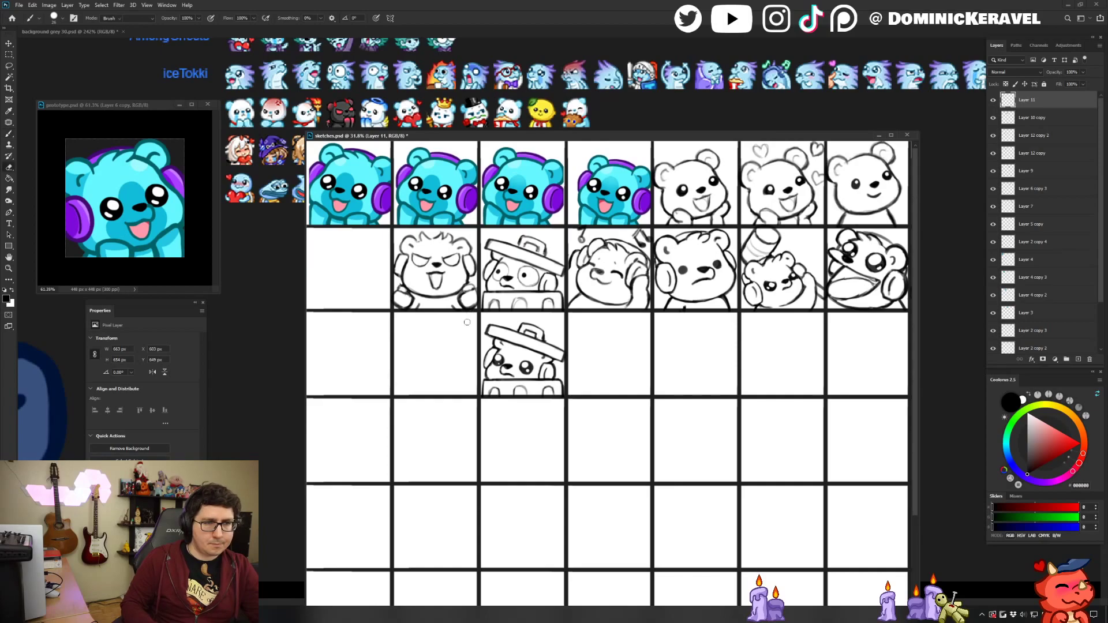
{"action": "key", "text": "v"}
{"action": "left_click_drag", "start_coordinate": [541, 255], "coordinate": [526, 263]}
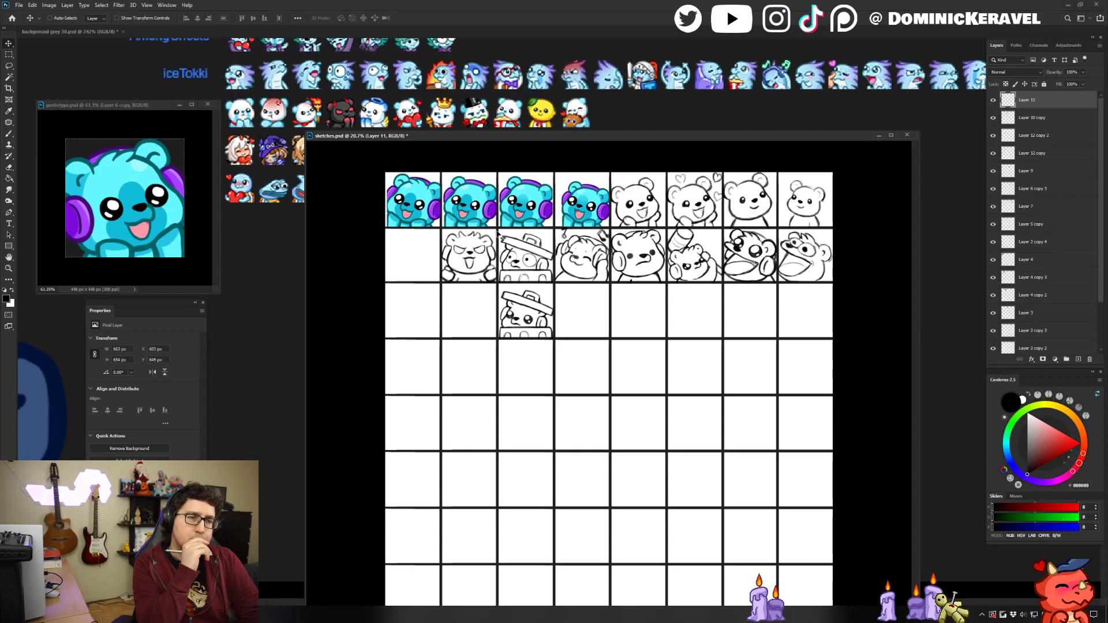
{"action": "key", "text": "b"}
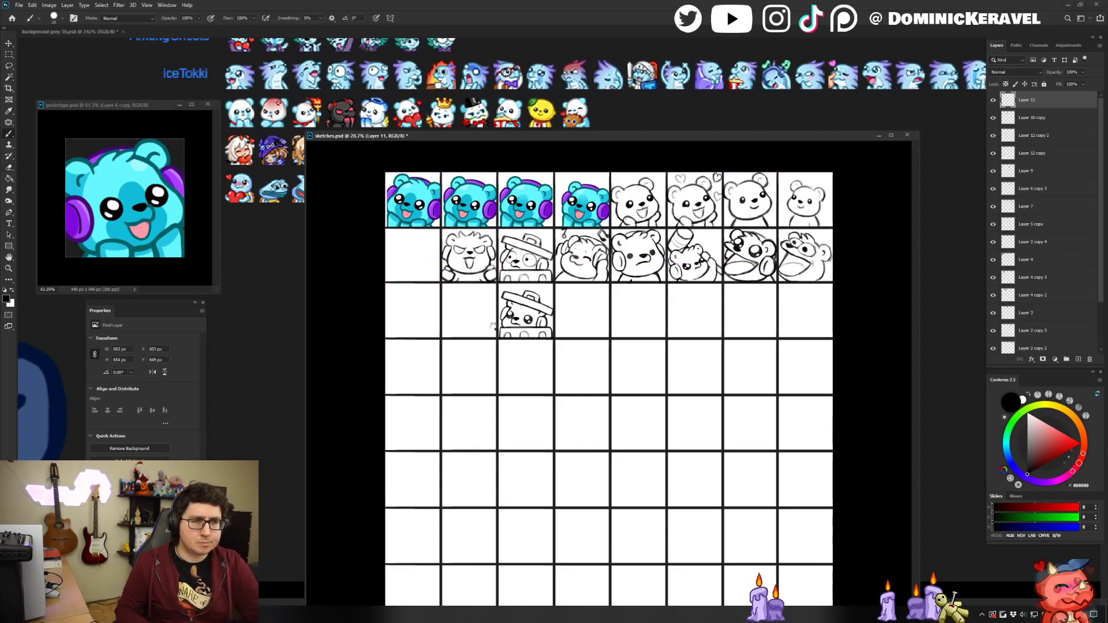
{"action": "key", "text": "ctrl+shift+h"}
{"action": "key", "text": "e"}
{"action": "key", "text": "v"}
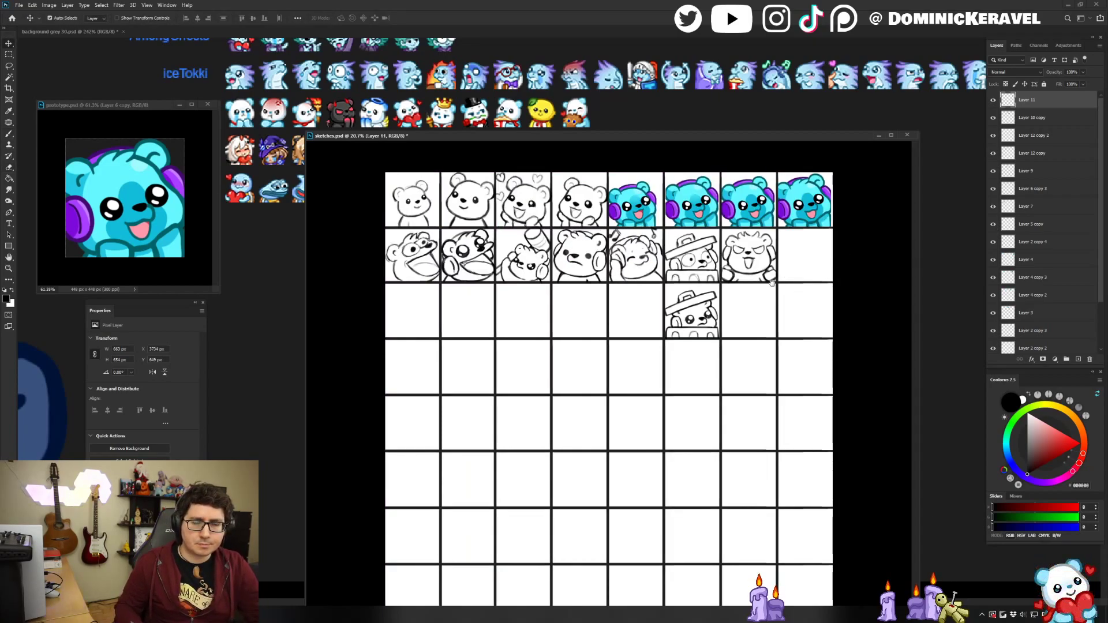
{"action": "left_click_drag", "start_coordinate": [758, 290], "coordinate": [788, 278]}
{"action": "key", "text": "b"}
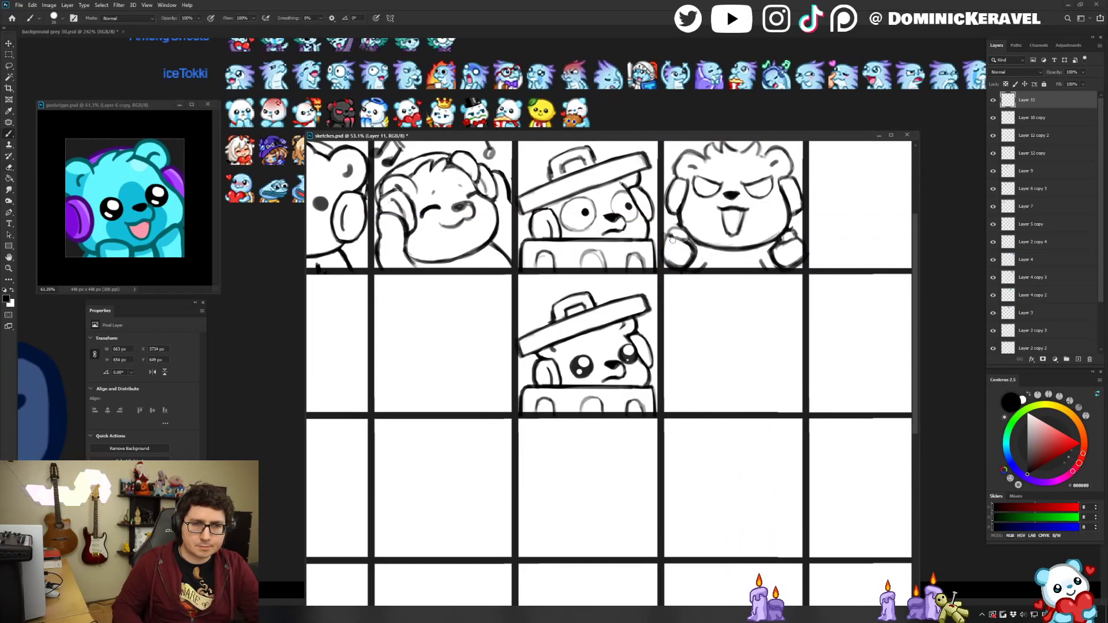
Select the angry bear's paw next to the trash-can emote in the mirrored view and enlarge it to about 108%.
{"action": "key", "text": "l"}
{"action": "mouse_move", "coordinate": [682, 229]}
{"action": "left_mouse_down"}
{"action": "mouse_move", "coordinate": [700, 260]}
{"action": "mouse_move", "coordinate": [661, 274]}
{"action": "mouse_move", "coordinate": [681, 227]}
{"action": "left_mouse_up"}
{"action": "key", "text": "ctrl+t"}
{"action": "scroll", "coordinate": [853, 258], "scroll_direction": "down", "scroll_amount": 3}
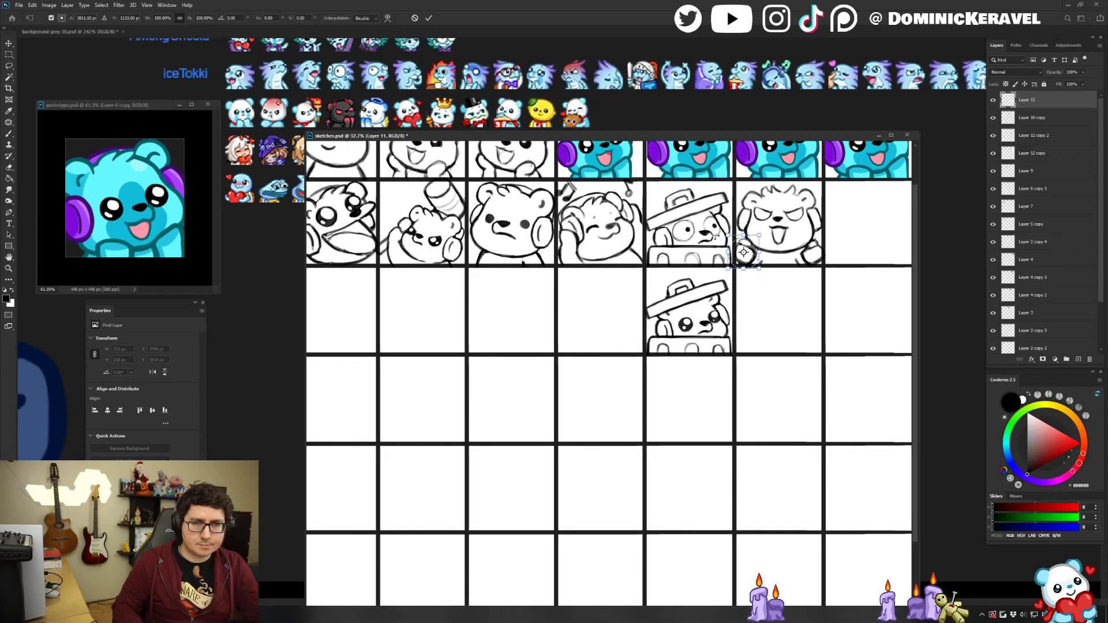
{"action": "left_click_drag", "start_coordinate": [765, 235], "coordinate": [762, 230]}
{"action": "key", "text": "Return"}
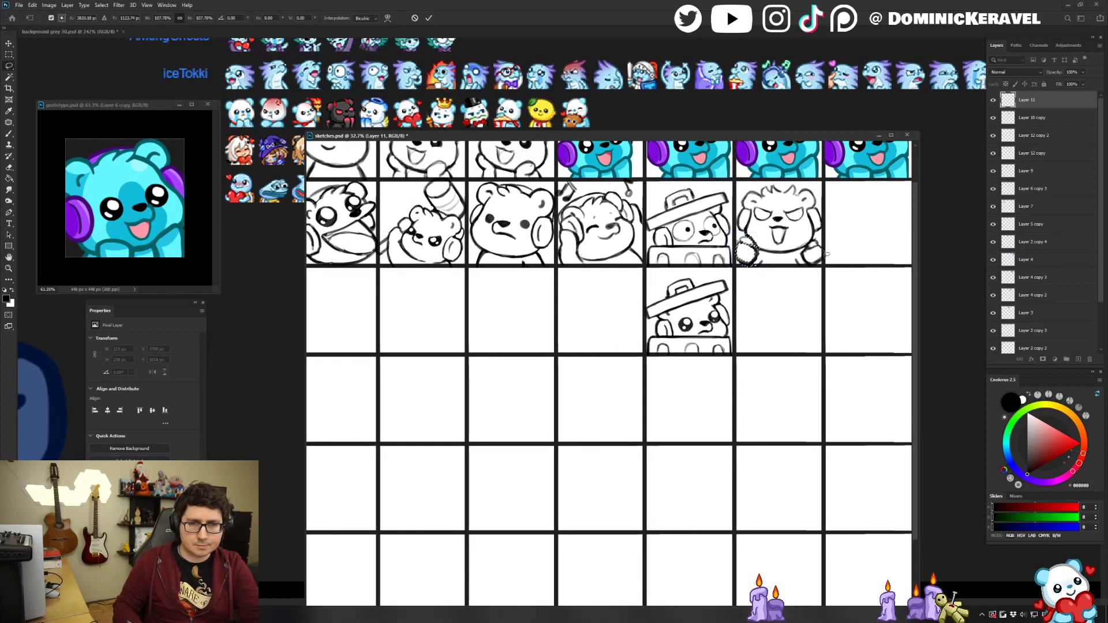
{"action": "key", "text": "ctrl+d"}
Clean up the outline around the angry bear's enlarged paw.
{"action": "scroll", "coordinate": [750, 245], "scroll_direction": "up", "scroll_amount": 2}
{"action": "key", "text": "e"}
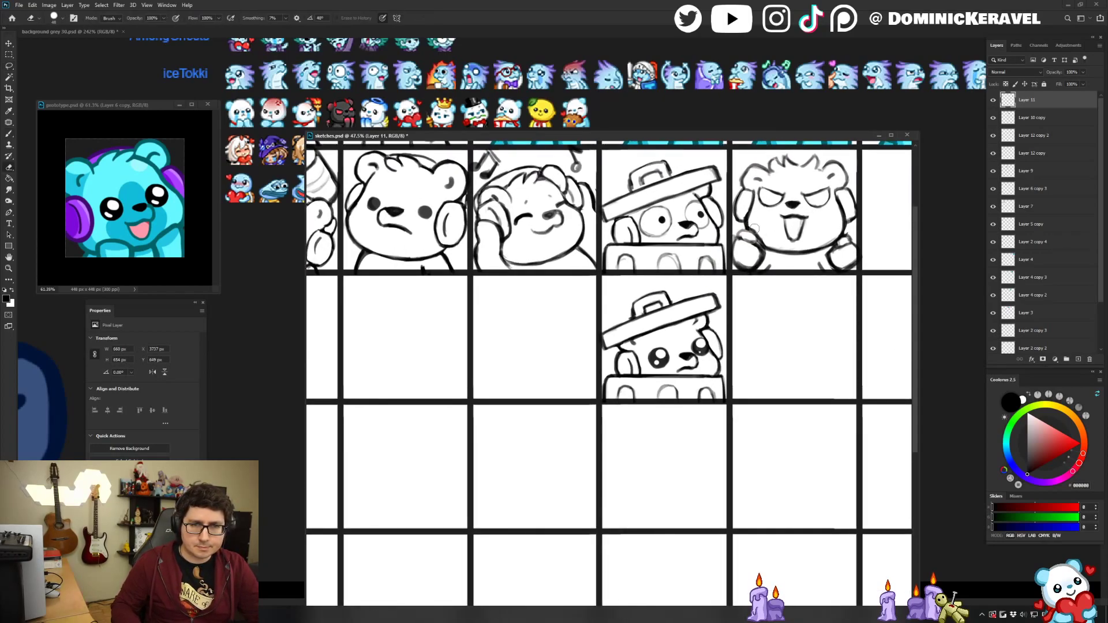
{"action": "key", "text": "b"}
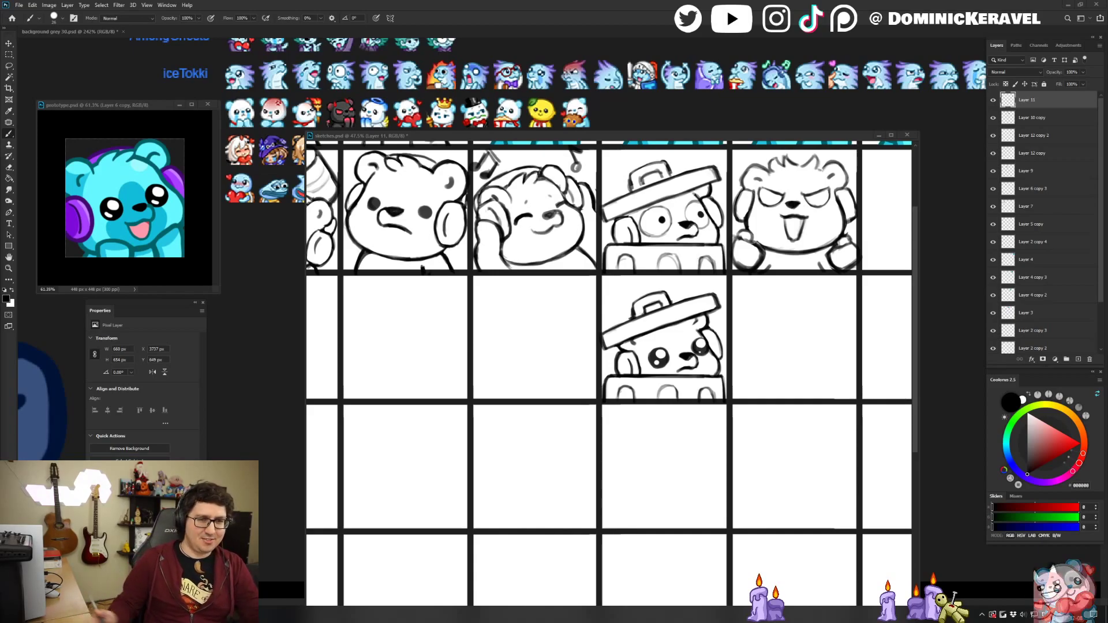
Reposition the sketches.psd window and touch up the corner of the lower trash can on Layer 12 copy 2.
{"action": "left_click_drag", "start_coordinate": [533, 136], "coordinate": [497, 117]}
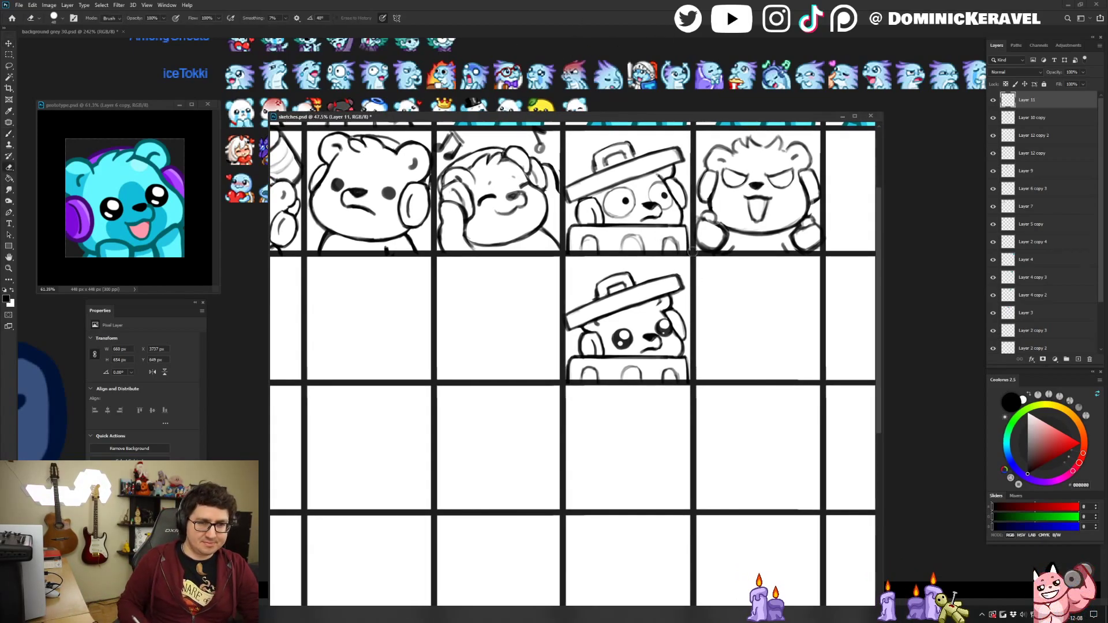
{"action": "left_click", "coordinate": [689, 356], "text": "ctrl"}
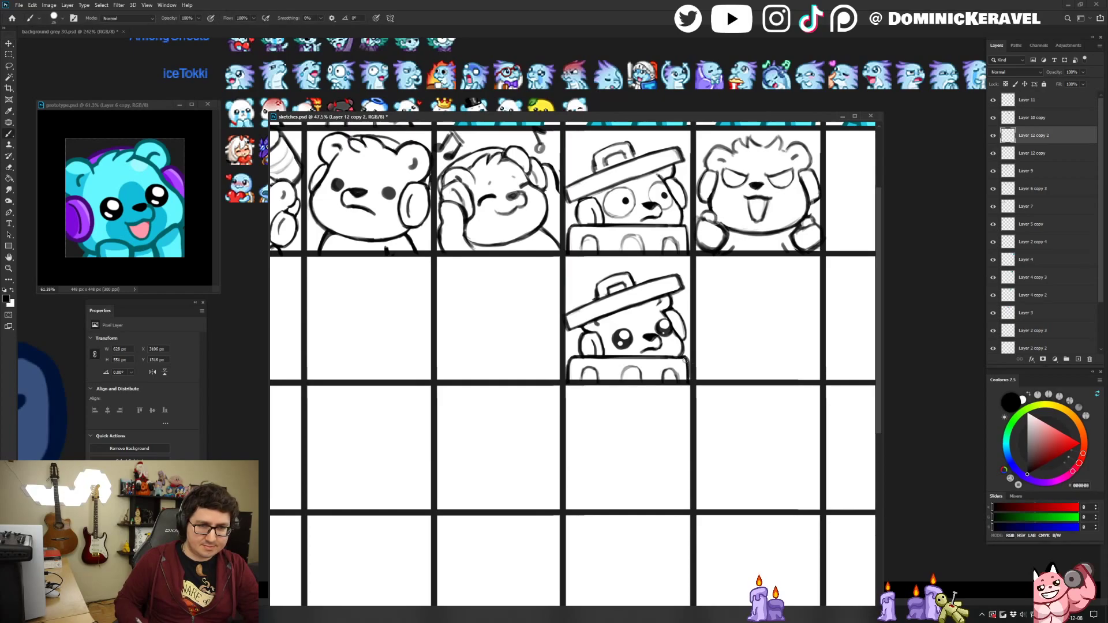
{"action": "key", "text": "e"}
{"action": "key", "text": "b"}
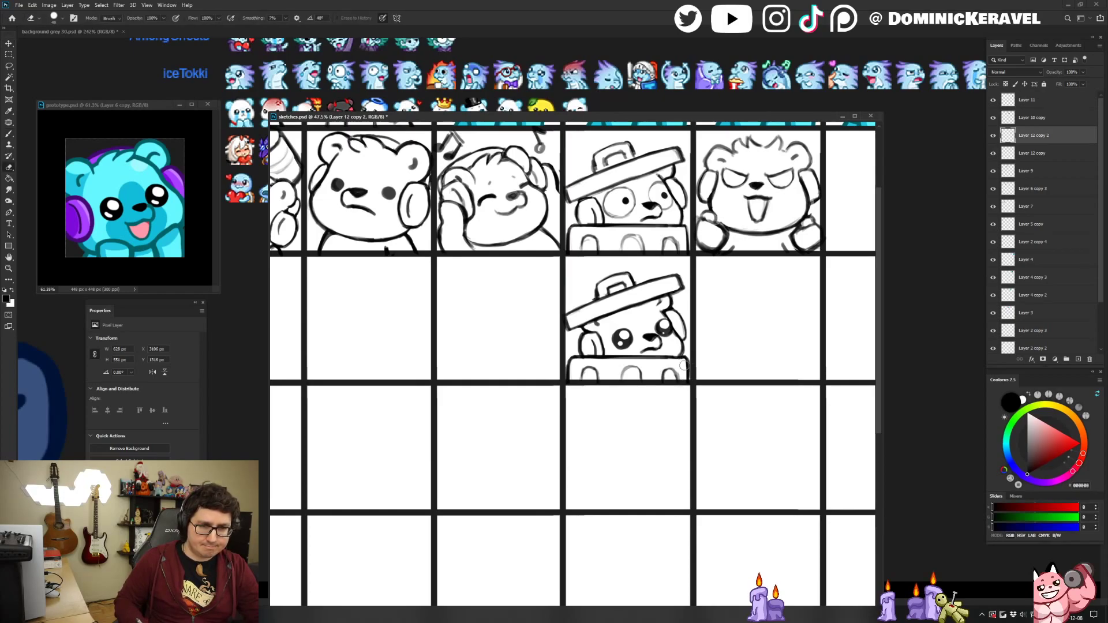
{"action": "key", "text": "e"}
{"action": "mouse_move", "coordinate": [689, 364]}
{"action": "left_mouse_down"}
{"action": "mouse_move", "coordinate": [624, 408]}
{"action": "mouse_move", "coordinate": [614, 453]}
{"action": "left_mouse_up"}
{"action": "key", "text": "v"}
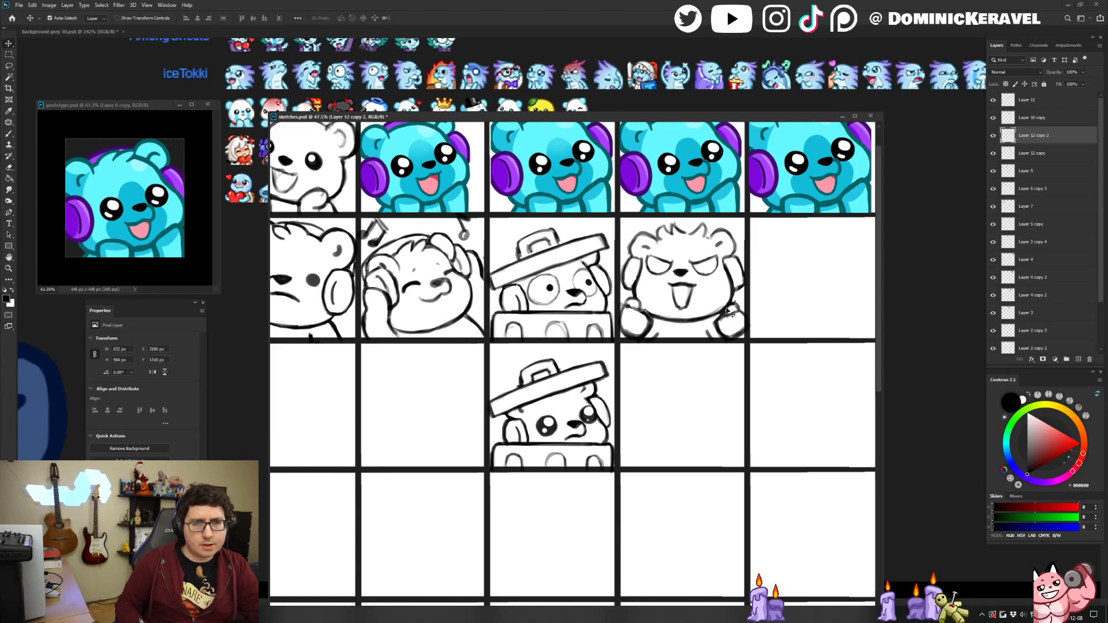
Undo the first hair stroke and redraw the tuft beside the angry bear's ear.
{"action": "key", "text": "b"}
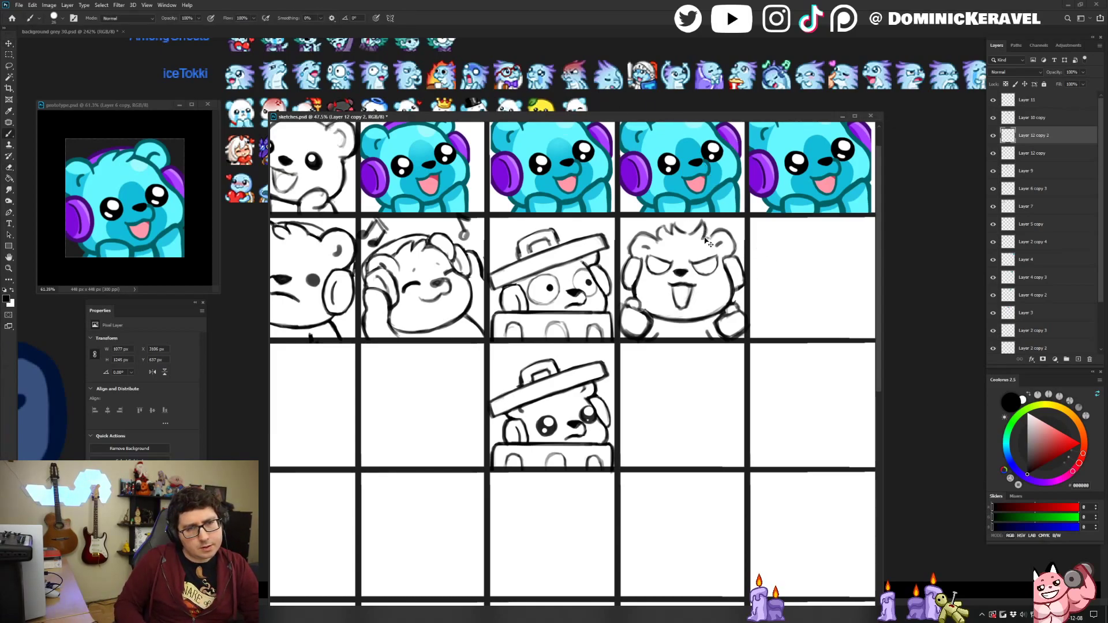
{"action": "key", "text": "ctrl+z"}
{"action": "left_click_drag", "start_coordinate": [703, 224], "coordinate": [705, 237]}
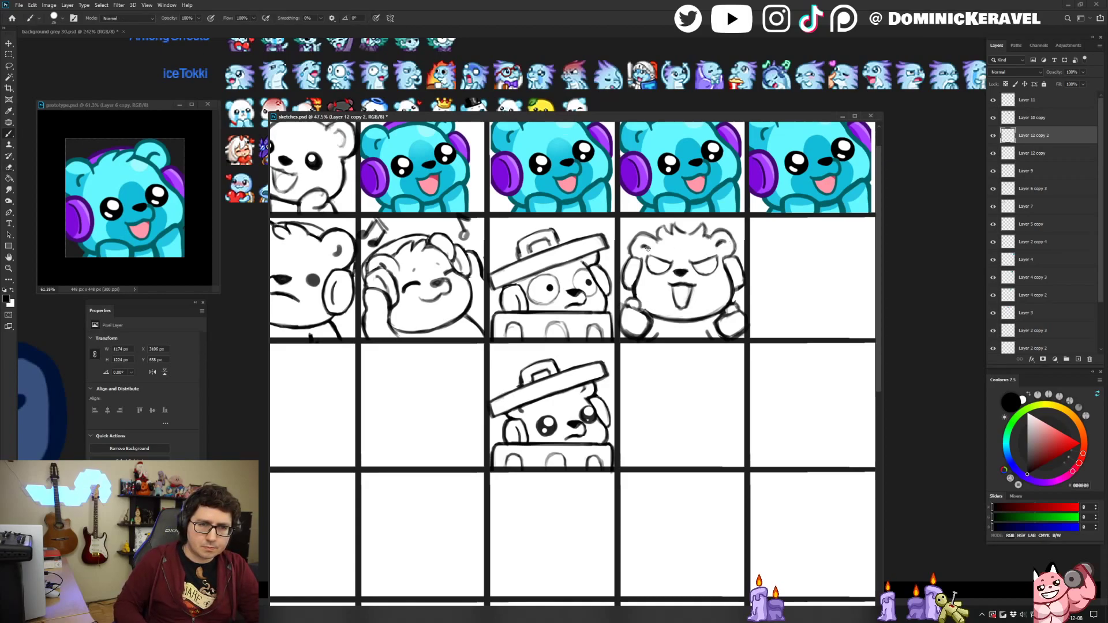
{"action": "key", "text": "e"}
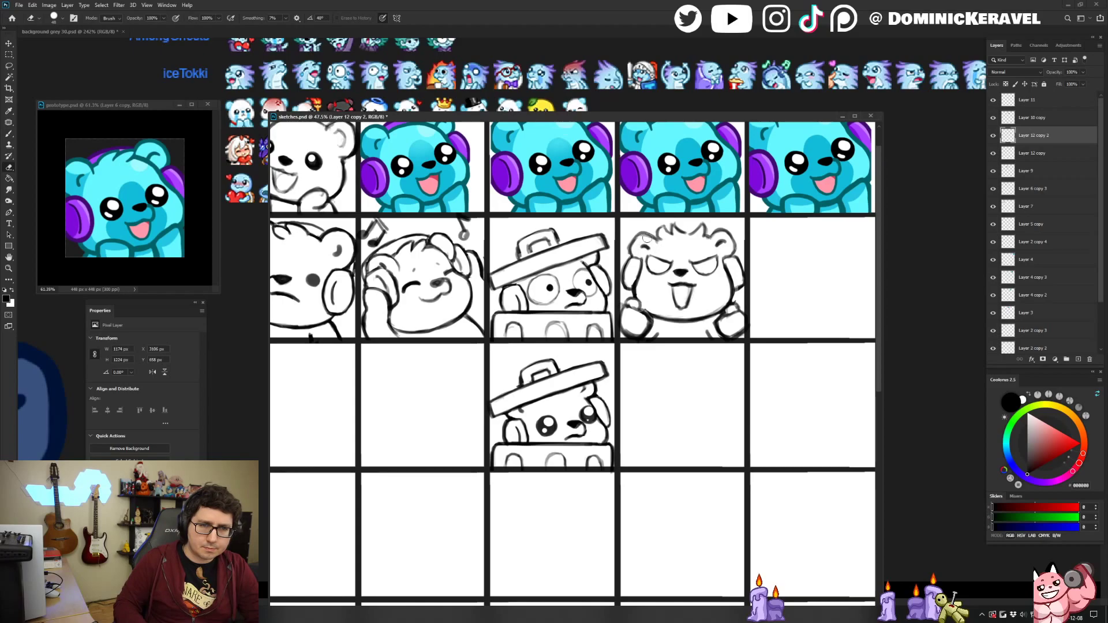
Separate the new hair strokes from Layer 12 copy 2 onto Layer 12 and merge them with the angry bear's Layer 11.
{"action": "key", "text": "l"}
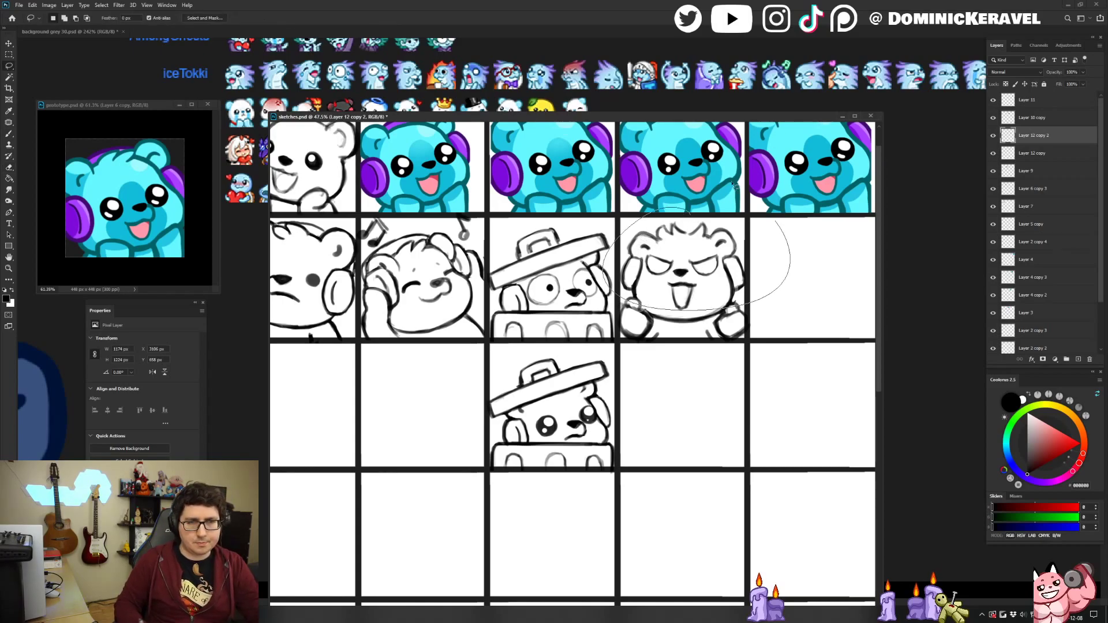
{"action": "key", "text": "v"}
{"action": "left_click", "coordinate": [715, 243]}
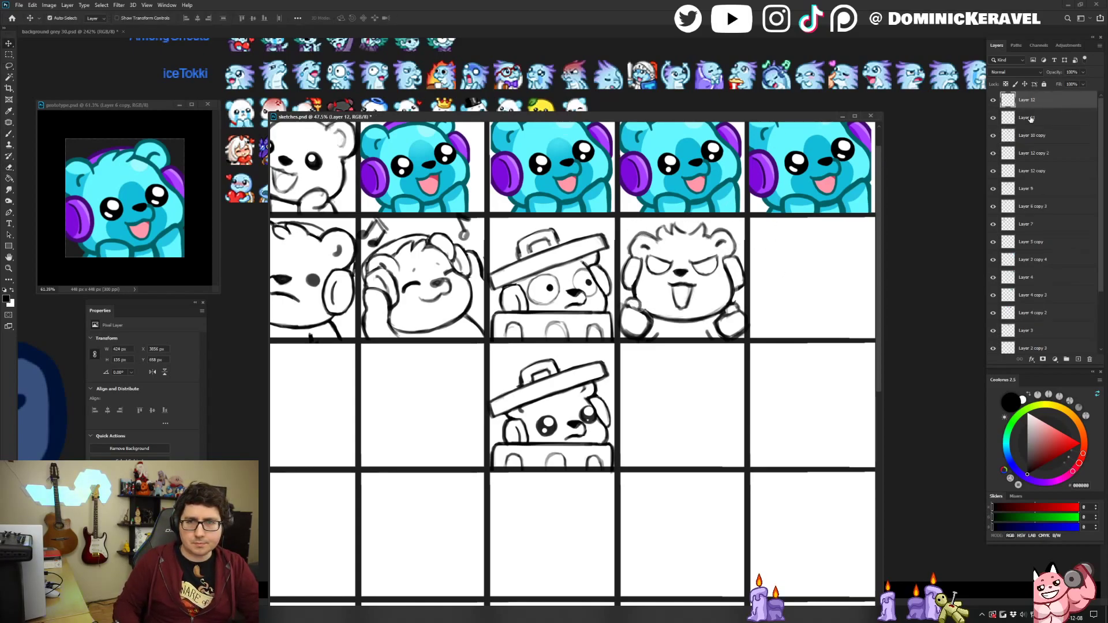
{"action": "key", "text": "e"}
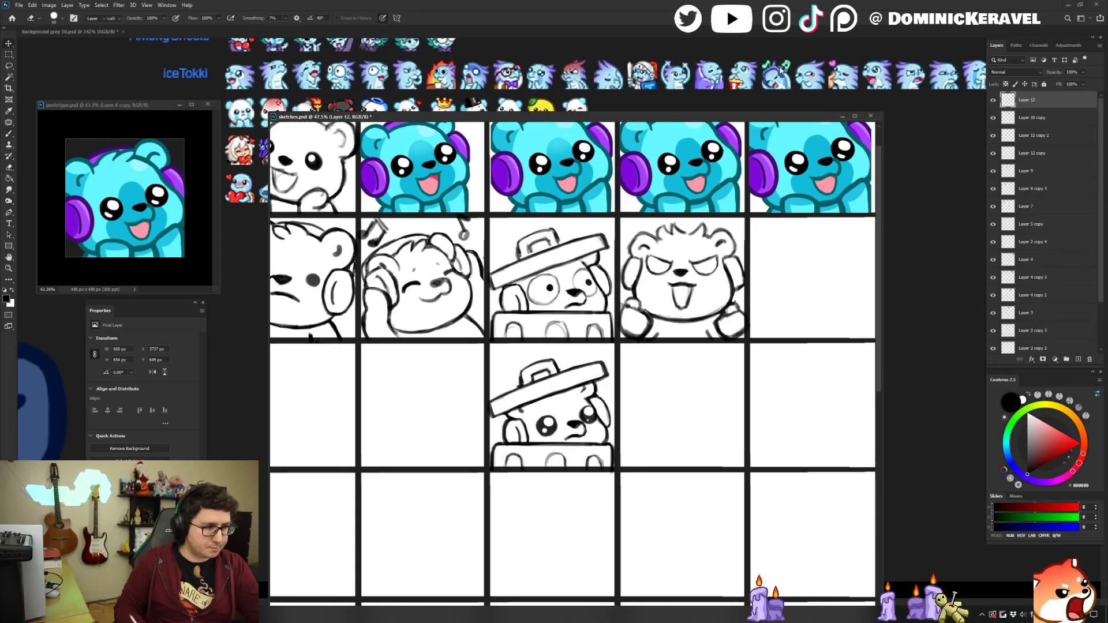
Save the sketches.psd document.
{"action": "key", "text": "v"}
{"action": "key", "text": "ctrl+s"}
{"action": "key", "text": "v"}
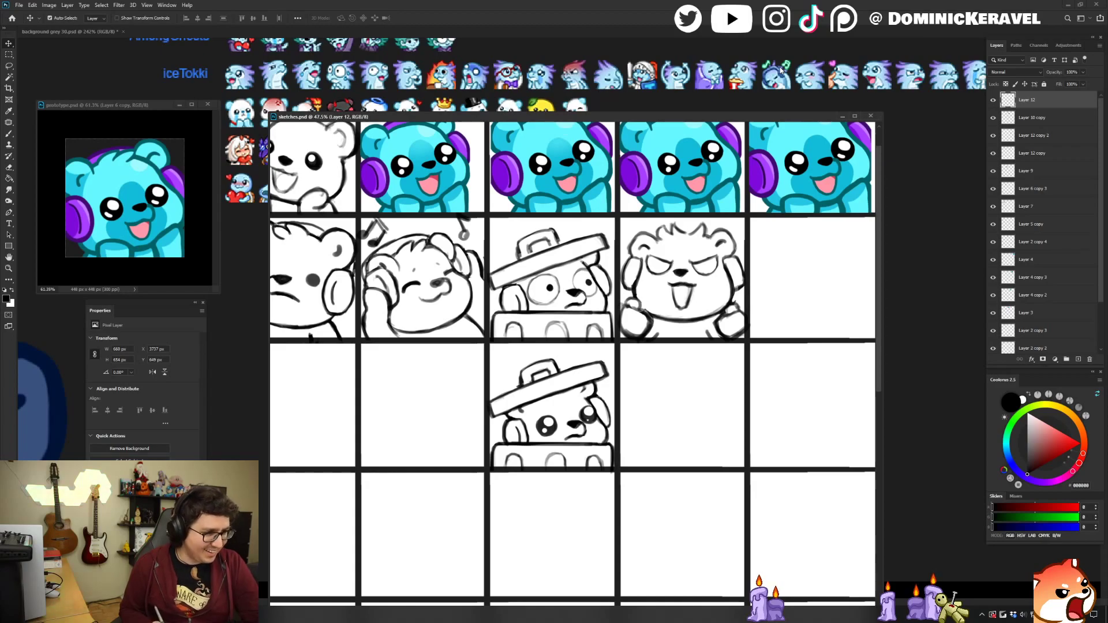
Review the full emote grid alongside the finished reference emotes above it.
{"action": "key", "text": "e"}
{"action": "scroll", "coordinate": [678, 171], "scroll_direction": "down", "scroll_amount": 3}
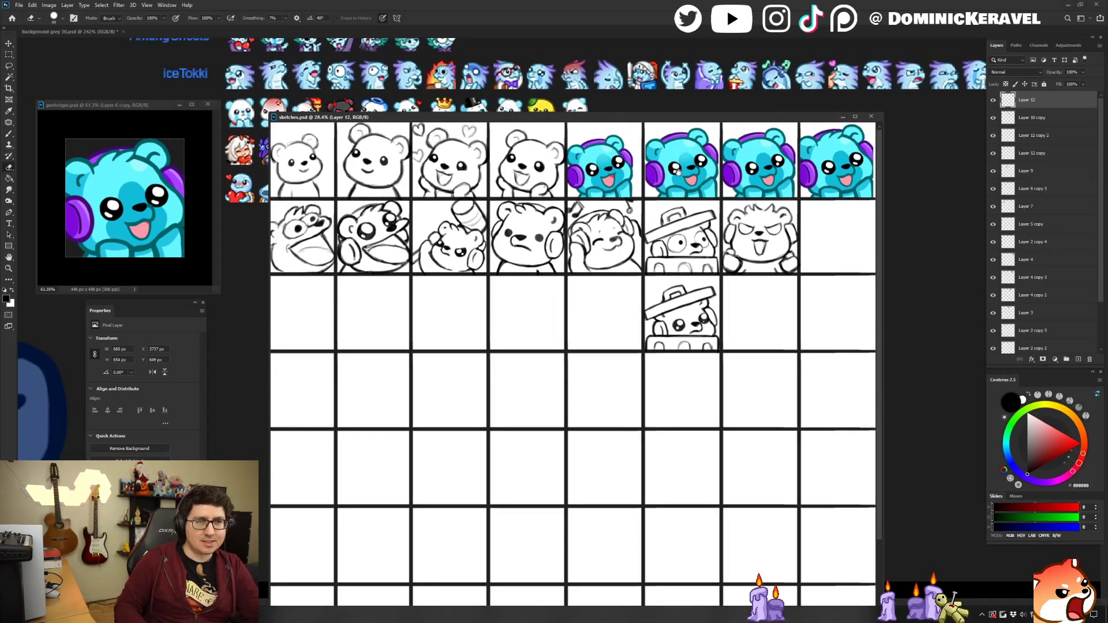
{"action": "key", "text": "b"}
{"action": "left_click_drag", "start_coordinate": [658, 167], "coordinate": [664, 166]}
{"action": "key", "text": "ctrl+z"}
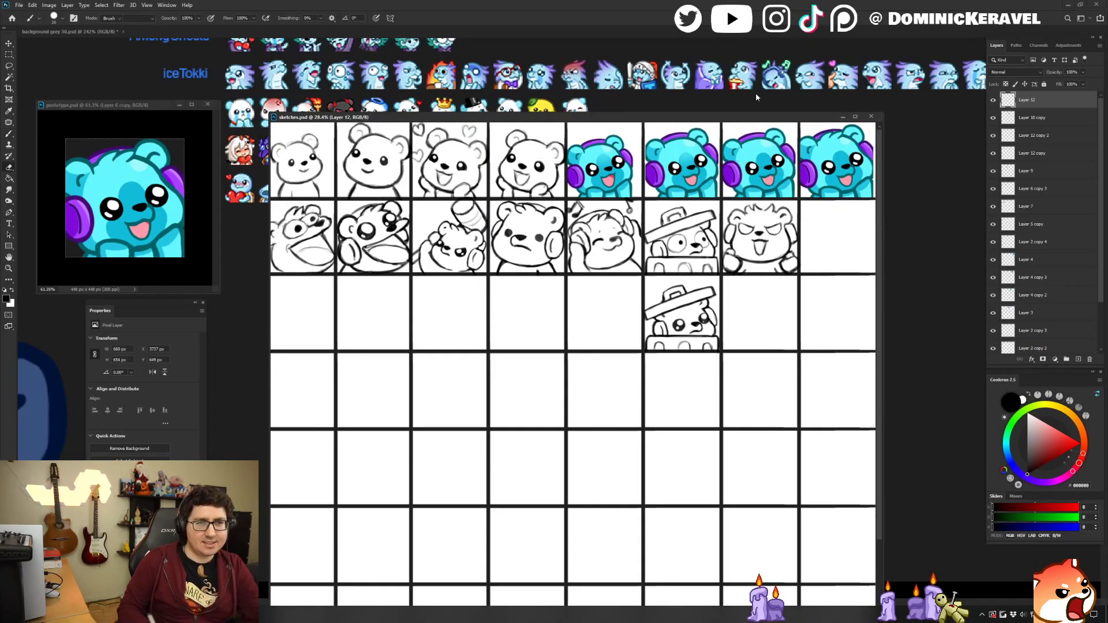
{"action": "key", "text": "e"}
{"action": "key", "text": "v"}
{"action": "key", "text": "e"}
{"action": "key", "text": "v"}
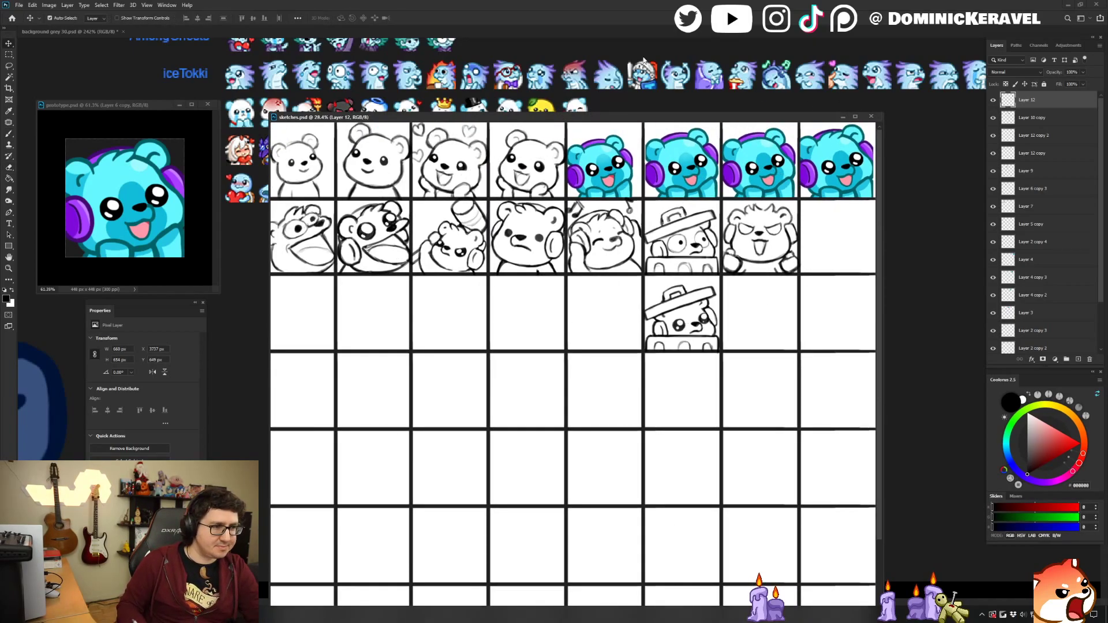
Hide the Properties panel and reposition the sketches.psd window slightly higher beneath the reference emotes.
{"action": "left_click", "coordinate": [202, 304]}
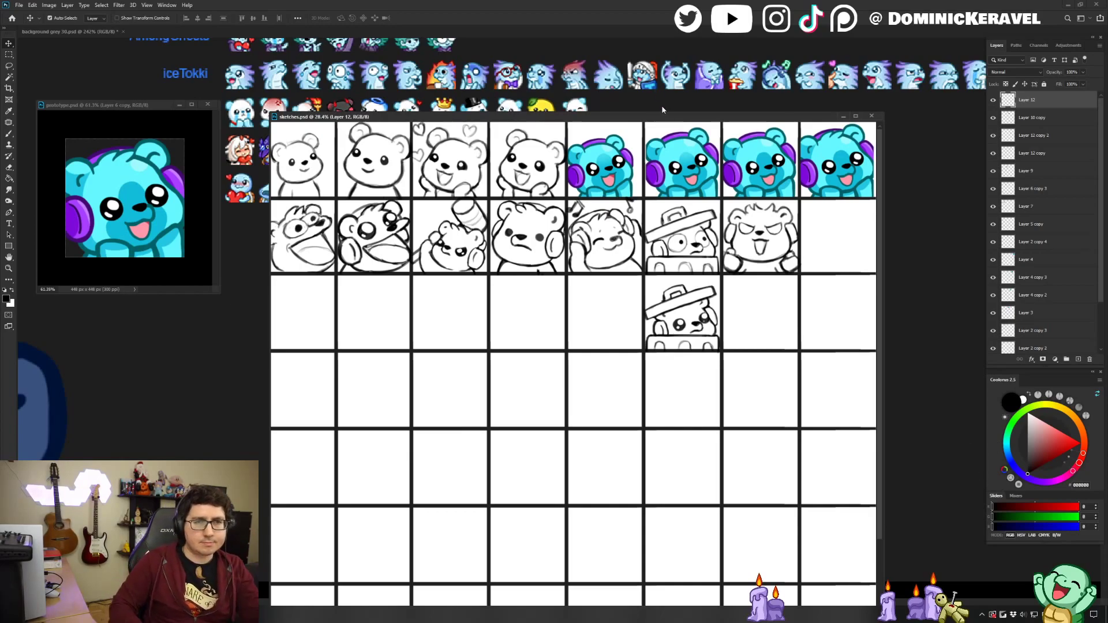
{"action": "left_click_drag", "start_coordinate": [675, 115], "coordinate": [673, 109]}
{"action": "key", "text": "e"}
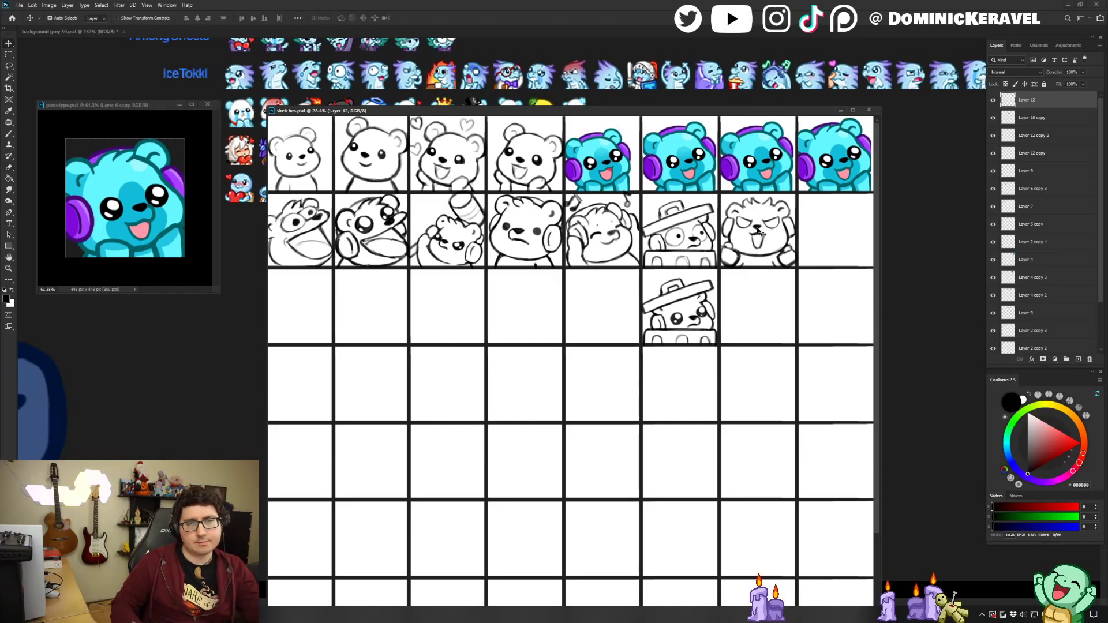
Lasso the angry bear's eyes, nose and mouth to adjust their placement, checking the face across the full emote grid.
{"action": "scroll", "coordinate": [755, 230], "scroll_direction": "up", "scroll_amount": 2}
{"action": "key", "text": "l"}
{"action": "mouse_move", "coordinate": [732, 212]}
{"action": "left_mouse_down"}
{"action": "mouse_move", "coordinate": [742, 256]}
{"action": "mouse_move", "coordinate": [760, 263]}
{"action": "mouse_move", "coordinate": [799, 216]}
{"action": "mouse_move", "coordinate": [776, 202]}
{"action": "left_mouse_up"}
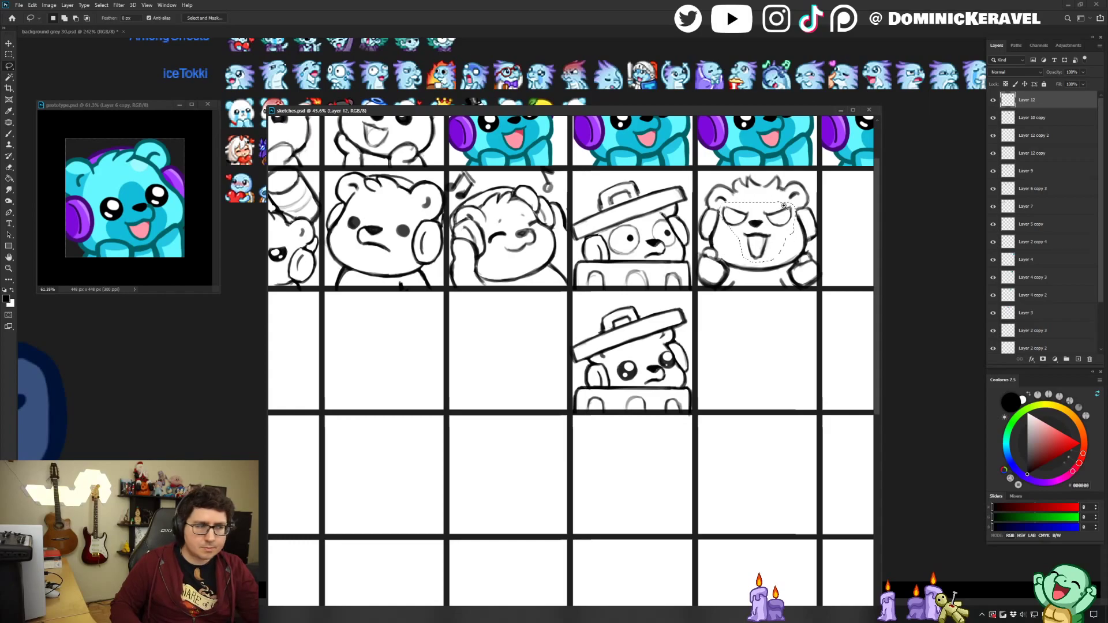
{"action": "scroll", "coordinate": [758, 212], "scroll_direction": "down", "scroll_amount": 2}
{"action": "key", "text": "v"}
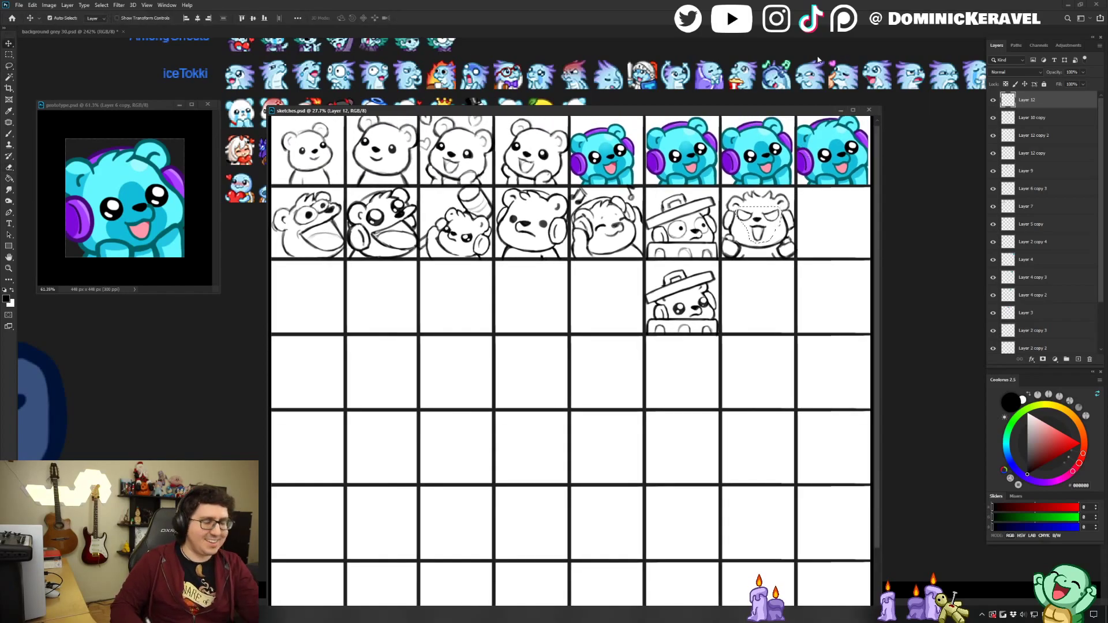
{"action": "scroll", "coordinate": [803, 175], "scroll_direction": "down", "scroll_amount": 3}
{"action": "scroll", "coordinate": [826, 154], "scroll_direction": "up", "scroll_amount": 3}
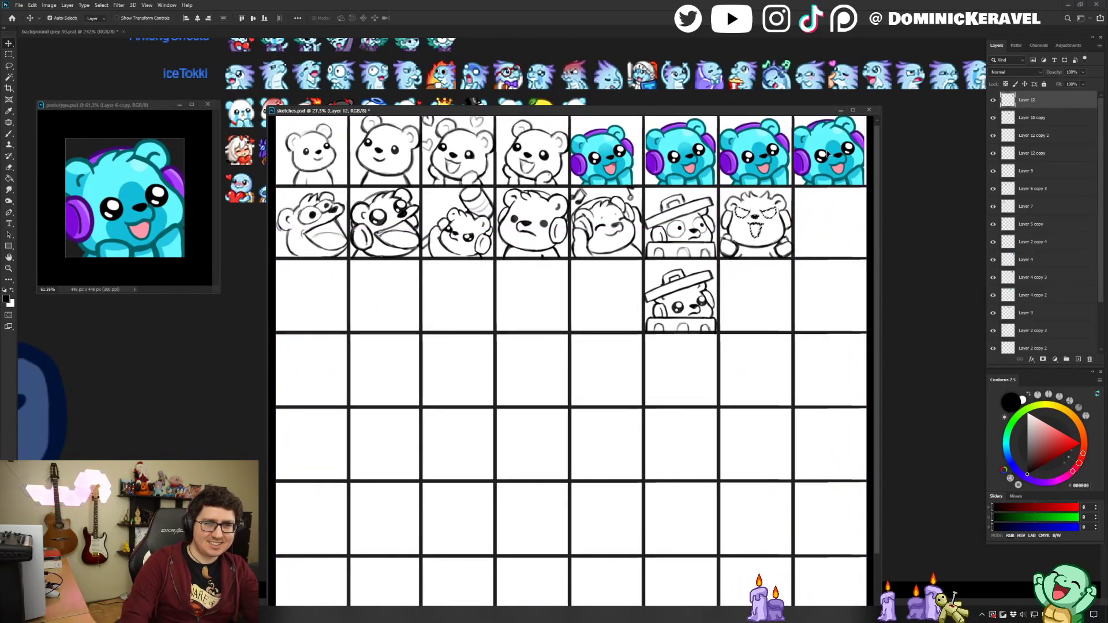
{"action": "scroll", "coordinate": [826, 154], "scroll_direction": "down", "scroll_amount": 2}
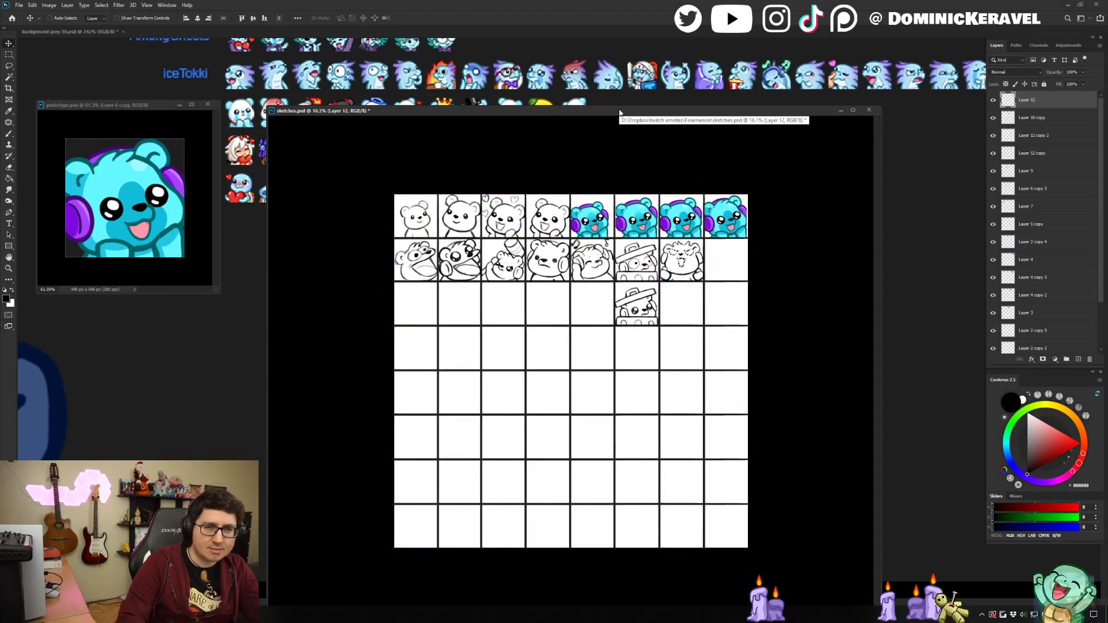
{"action": "key", "text": "ctrl+plus"}
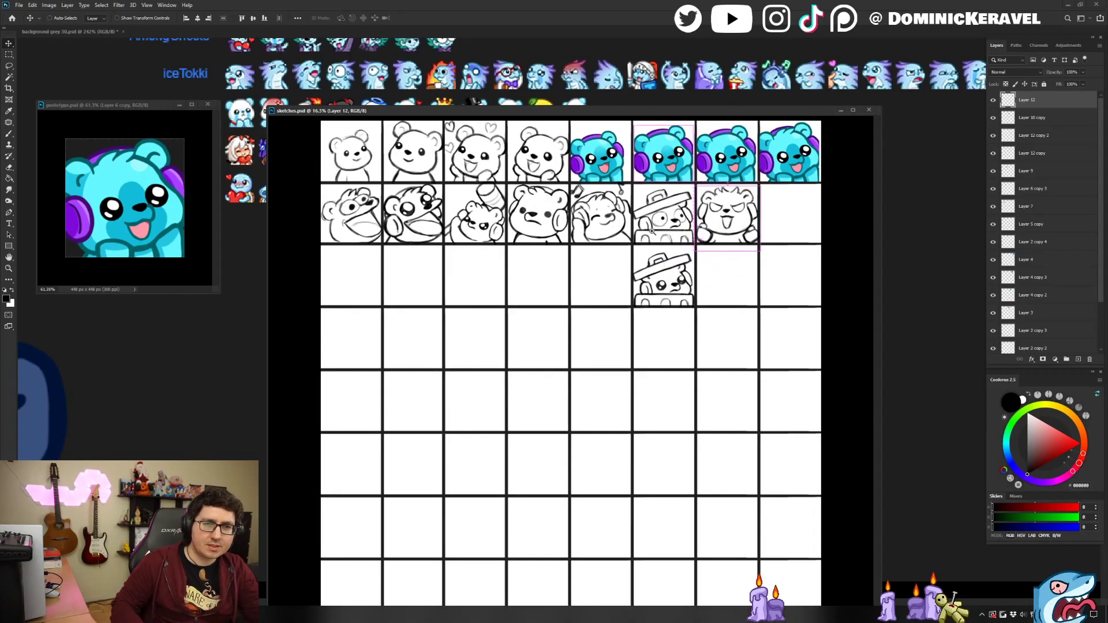
Duplicate the angry bear sketch onto Layer 13 in the empty cell directly below the original and save the document.
{"action": "left_click_drag", "start_coordinate": [728, 218], "coordinate": [728, 214]}
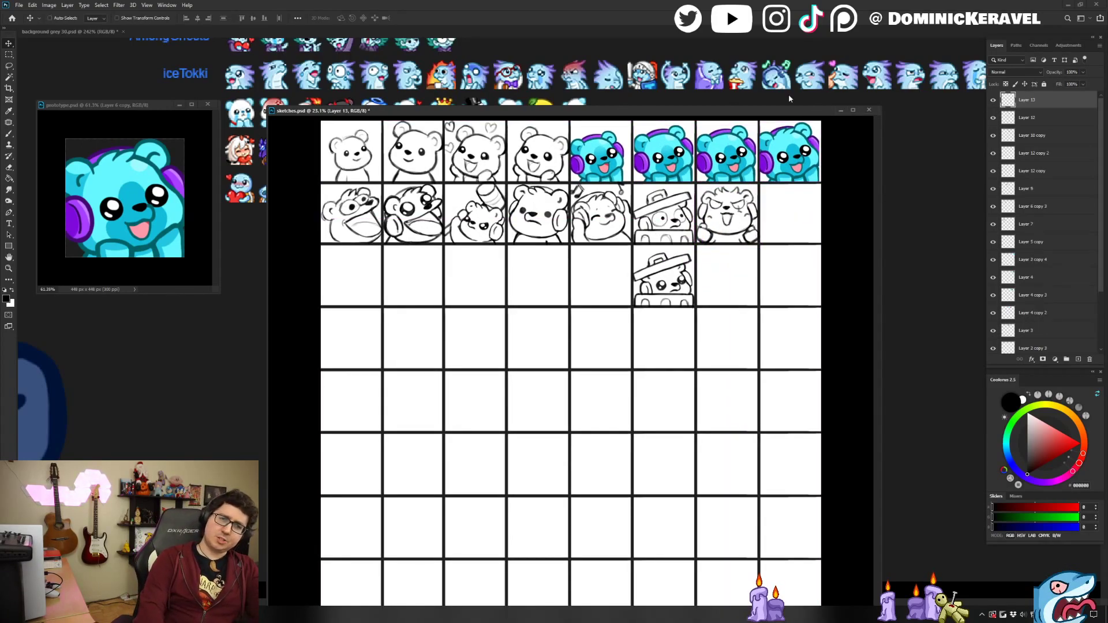
{"action": "key", "text": "ctrl+z"}
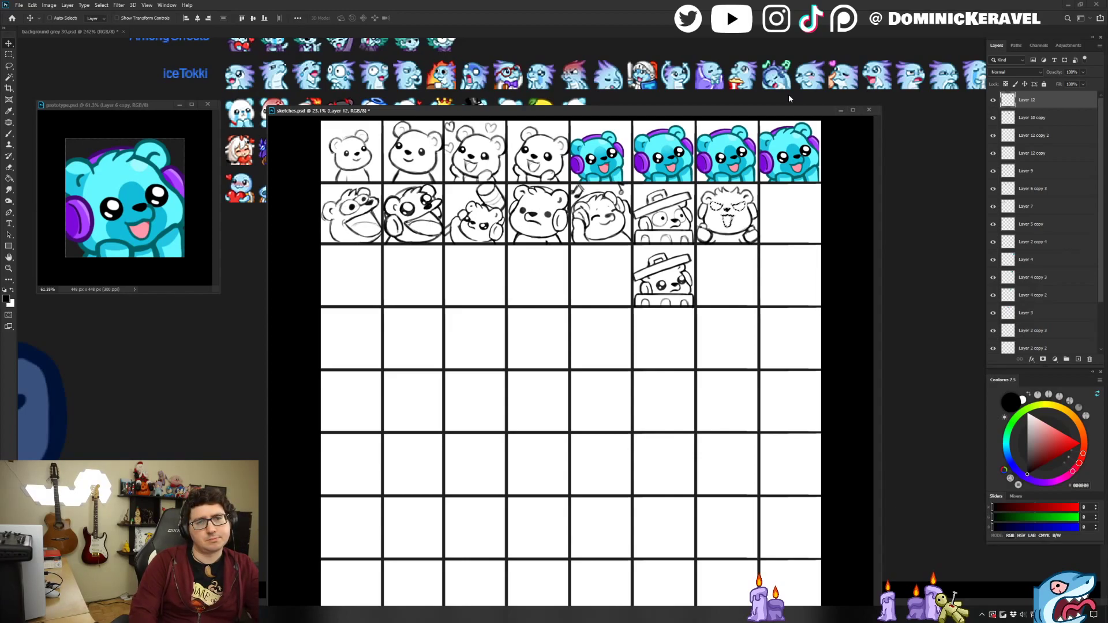
{"action": "key", "text": "ctrl+d"}
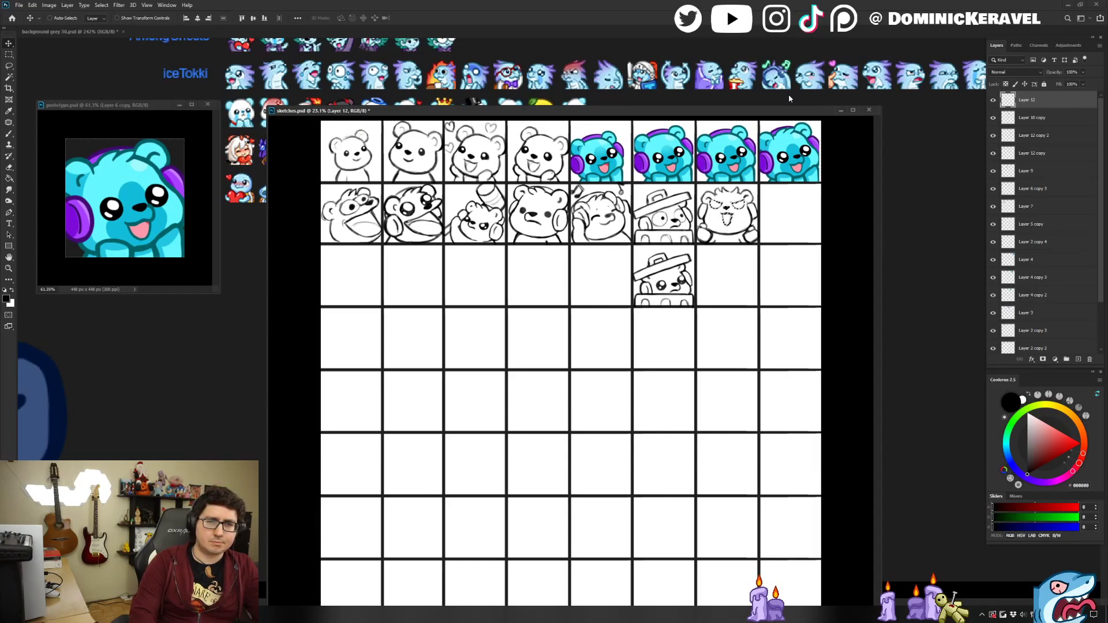
{"action": "key", "text": "ctrl+shift+alt+n"}
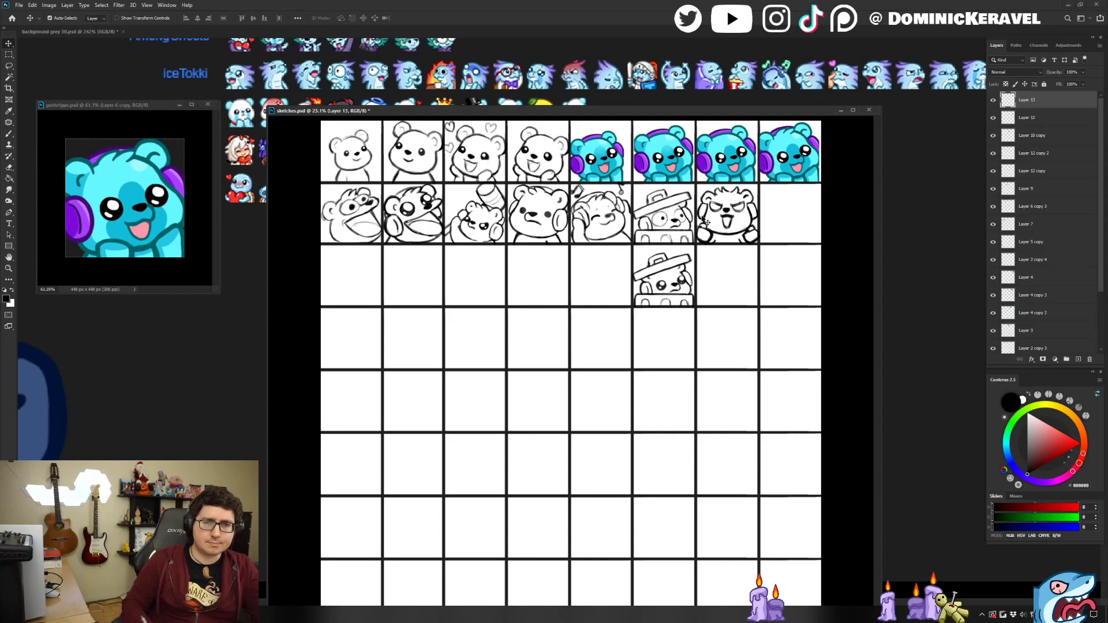
{"action": "mouse_move", "coordinate": [727, 215]}
{"action": "left_mouse_down"}
{"action": "mouse_move", "coordinate": [754, 259]}
{"action": "mouse_move", "coordinate": [762, 255]}
{"action": "left_mouse_up"}
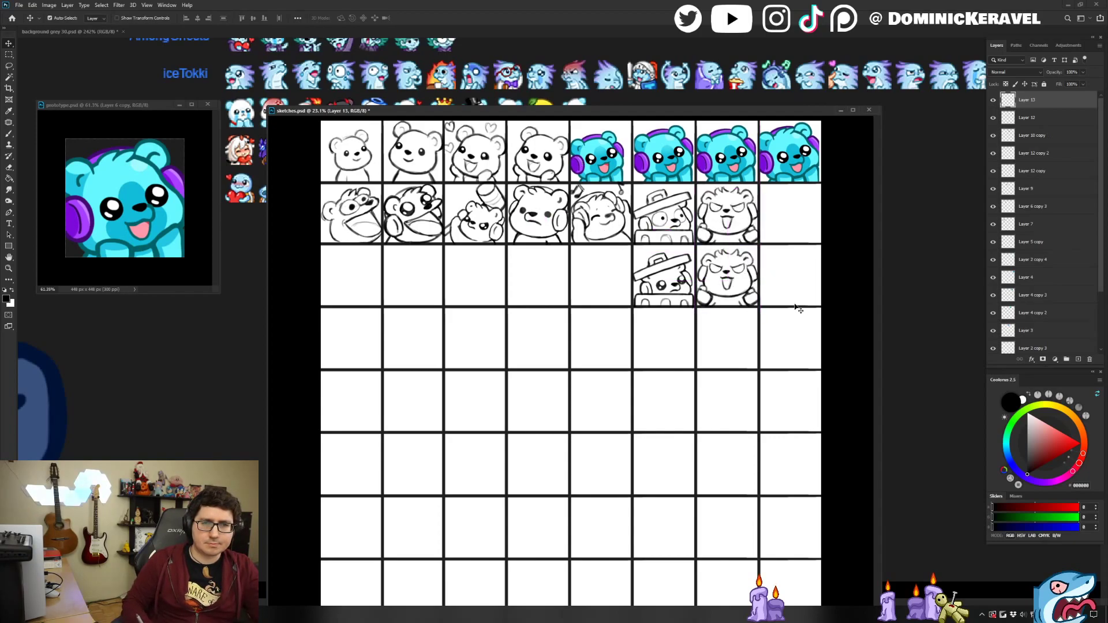
{"action": "key", "text": "ctrl+s"}
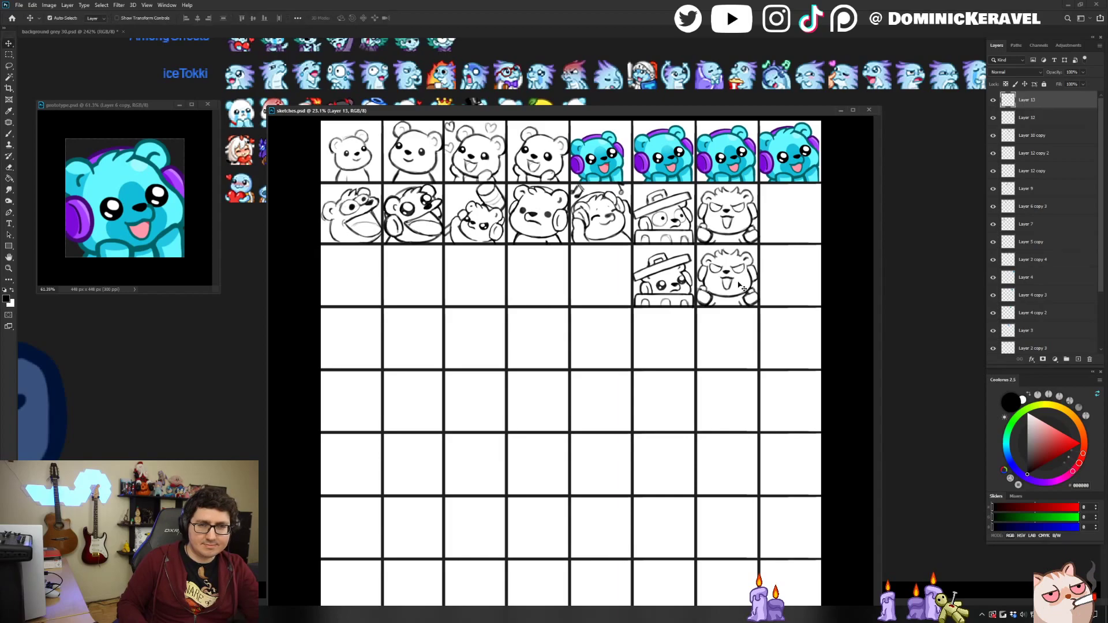
Erase and redraw parts of the duplicated angry bear's cheek and chin outline, undoing a stray stroke.
{"action": "mouse_move", "coordinate": [785, 207]}
{"action": "left_mouse_down"}
{"action": "mouse_move", "coordinate": [762, 210]}
{"action": "mouse_move", "coordinate": [794, 238]}
{"action": "mouse_move", "coordinate": [793, 209]}
{"action": "left_mouse_up"}
{"action": "left_click", "coordinate": [772, 303]}
{"action": "key", "text": "b"}
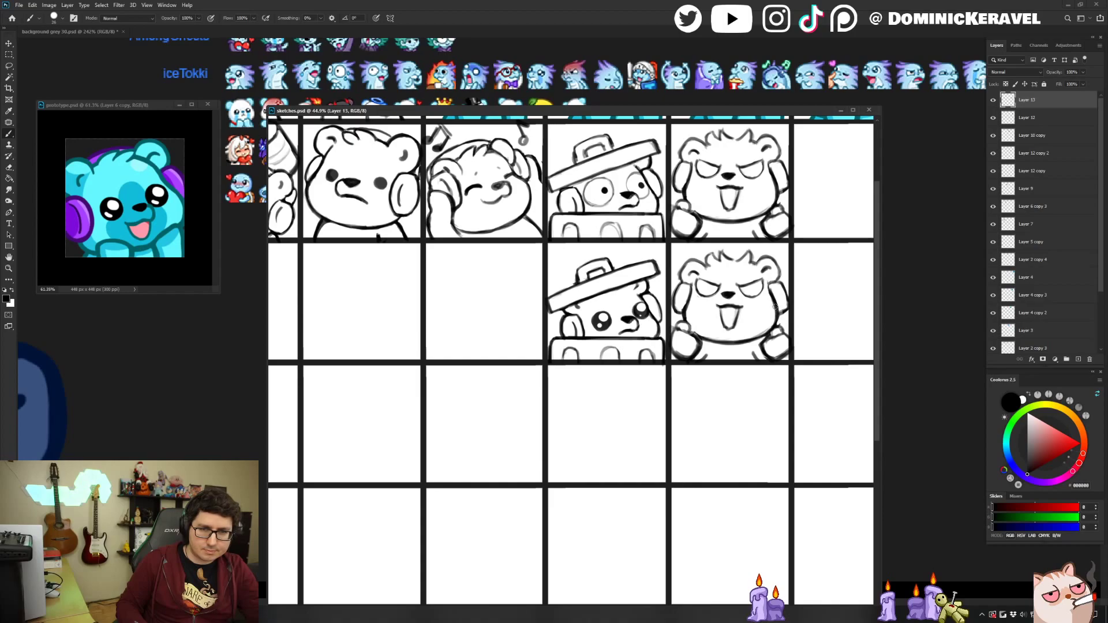
{"action": "key", "text": "e"}
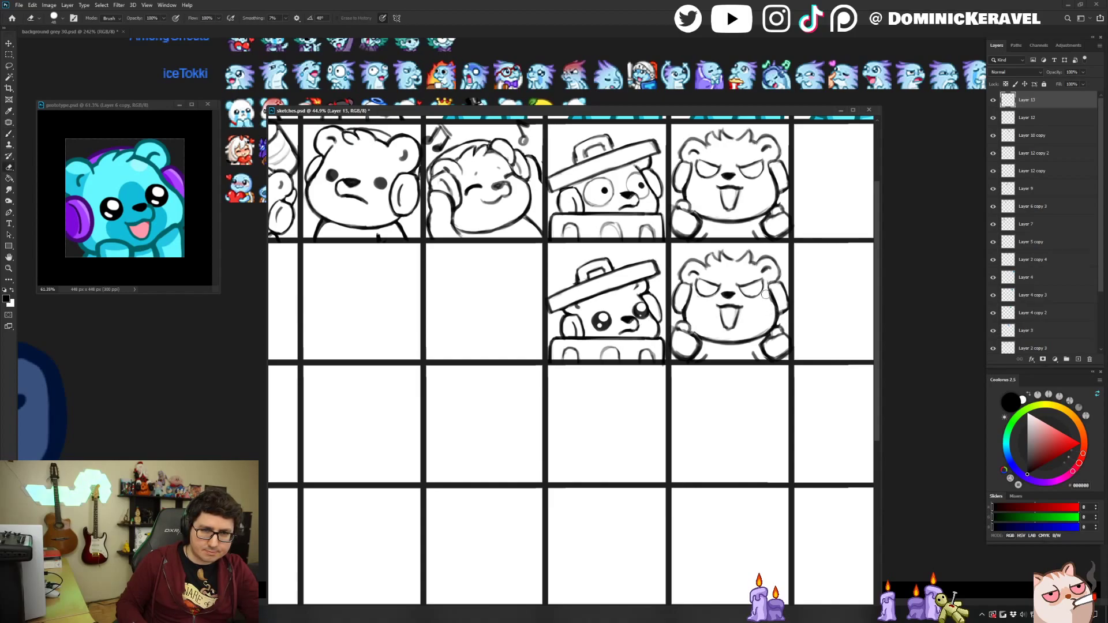
{"action": "key", "text": "b"}
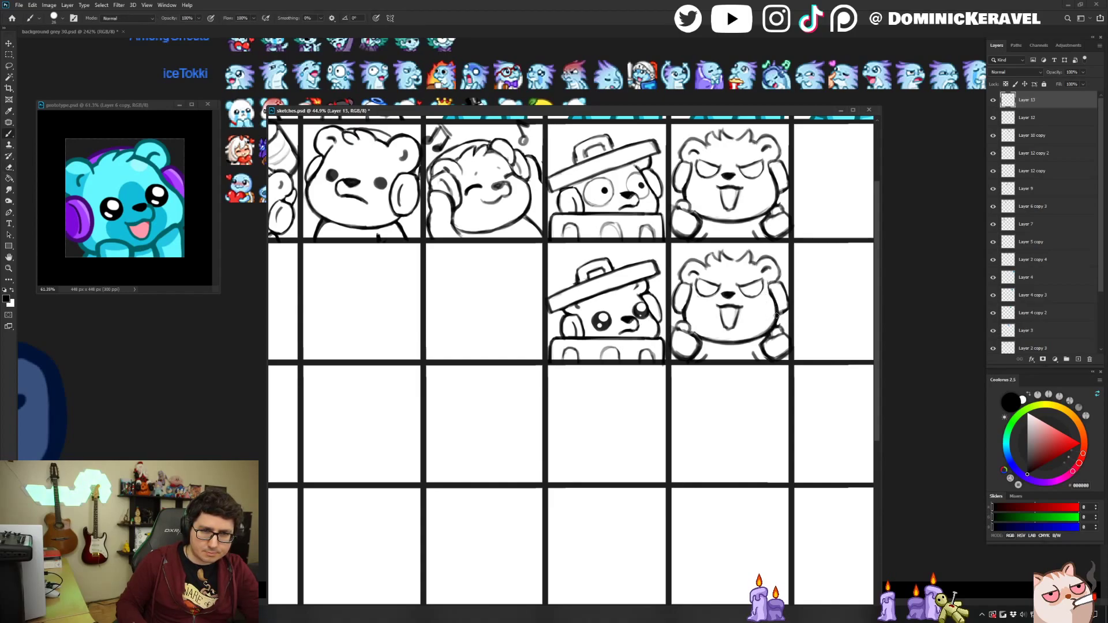
{"action": "key", "text": "e"}
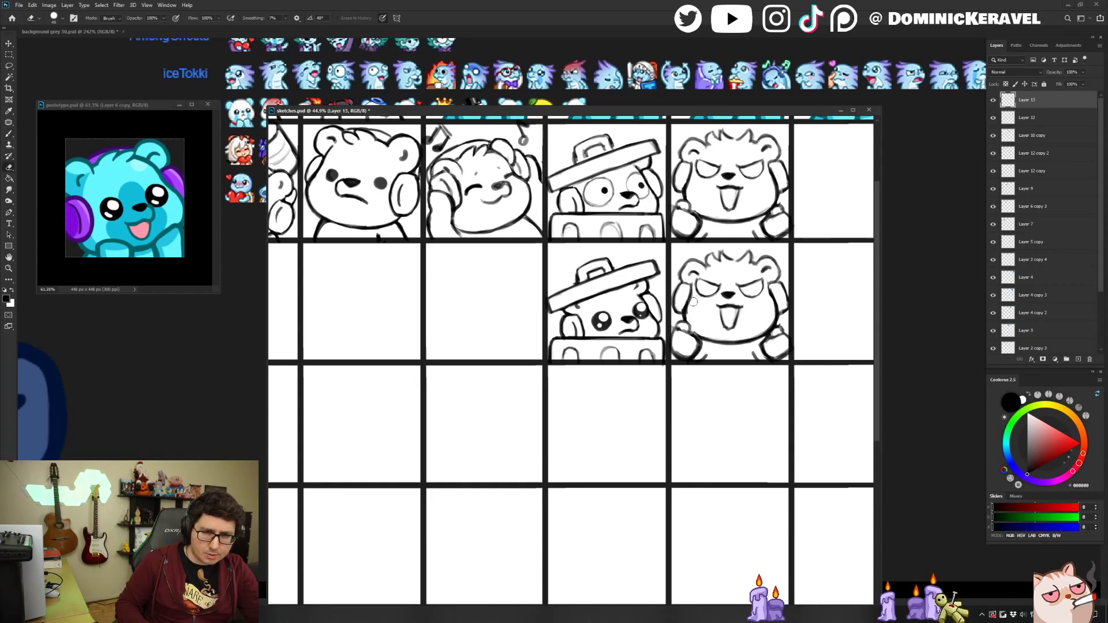
{"action": "mouse_move", "coordinate": [690, 300]}
{"action": "left_mouse_down"}
{"action": "mouse_move", "coordinate": [688, 326]}
{"action": "mouse_move", "coordinate": [725, 352]}
{"action": "left_mouse_up"}
{"action": "key", "text": "b"}
{"action": "key", "text": "ctrl+z"}
{"action": "key", "text": "e"}
{"action": "key", "text": "b"}
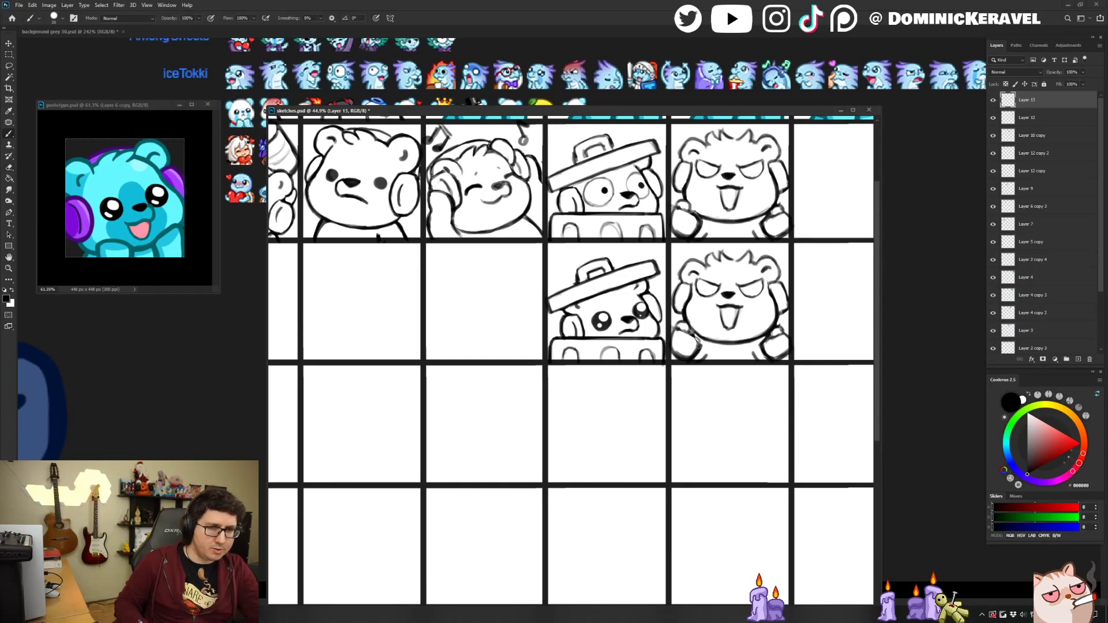
Retouch the duplicated bear's lower chin line where it meets the raised paws, alternating eraser and brush strokes.
{"action": "key", "text": "e"}
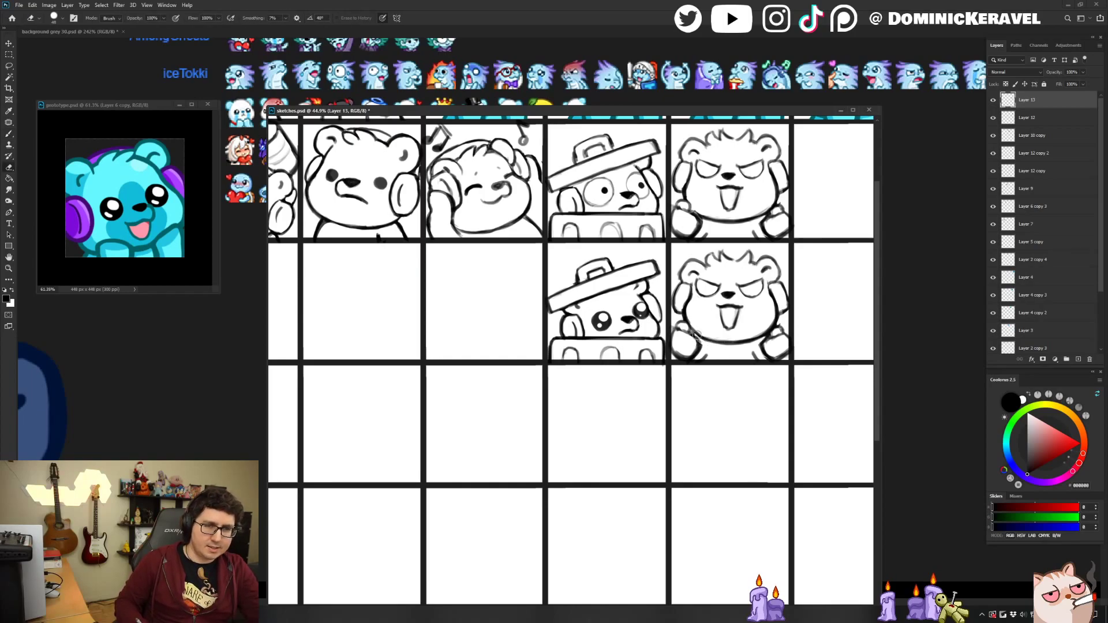
{"action": "key", "text": "b"}
{"action": "key", "text": "e"}
{"action": "left_click_drag", "start_coordinate": [752, 341], "coordinate": [767, 332]}
{"action": "key", "text": "b"}
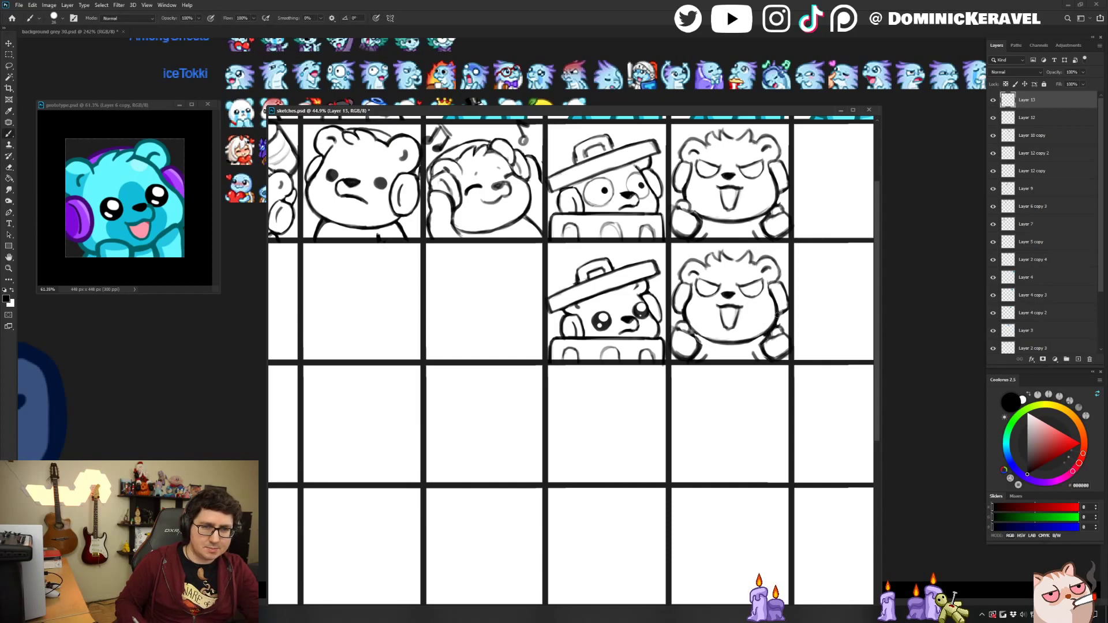
{"action": "key", "text": "e"}
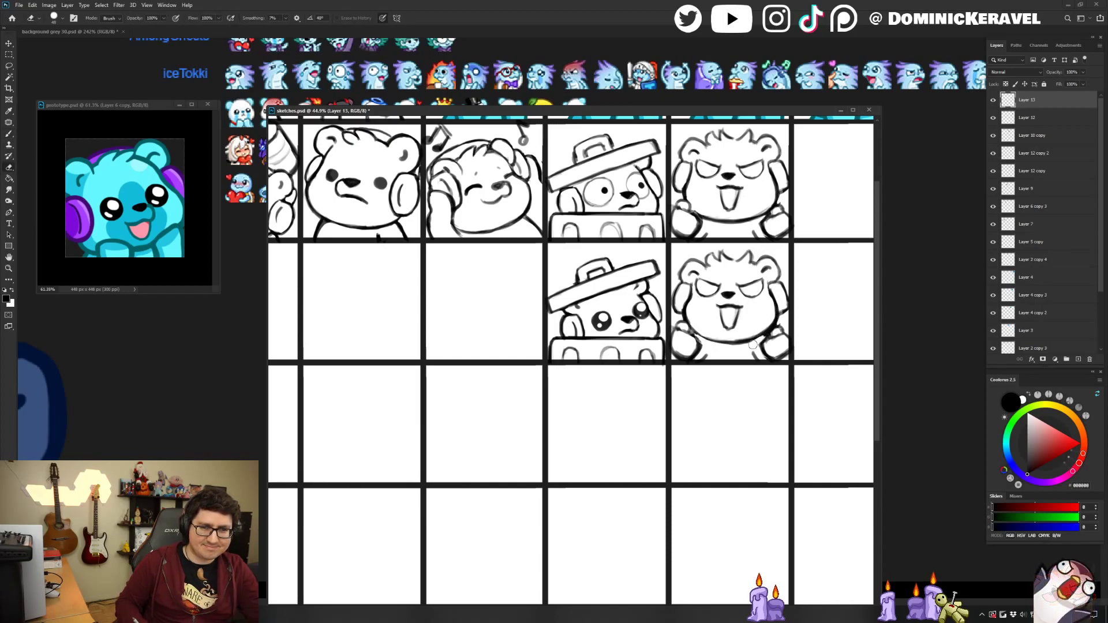
{"action": "key", "text": "b"}
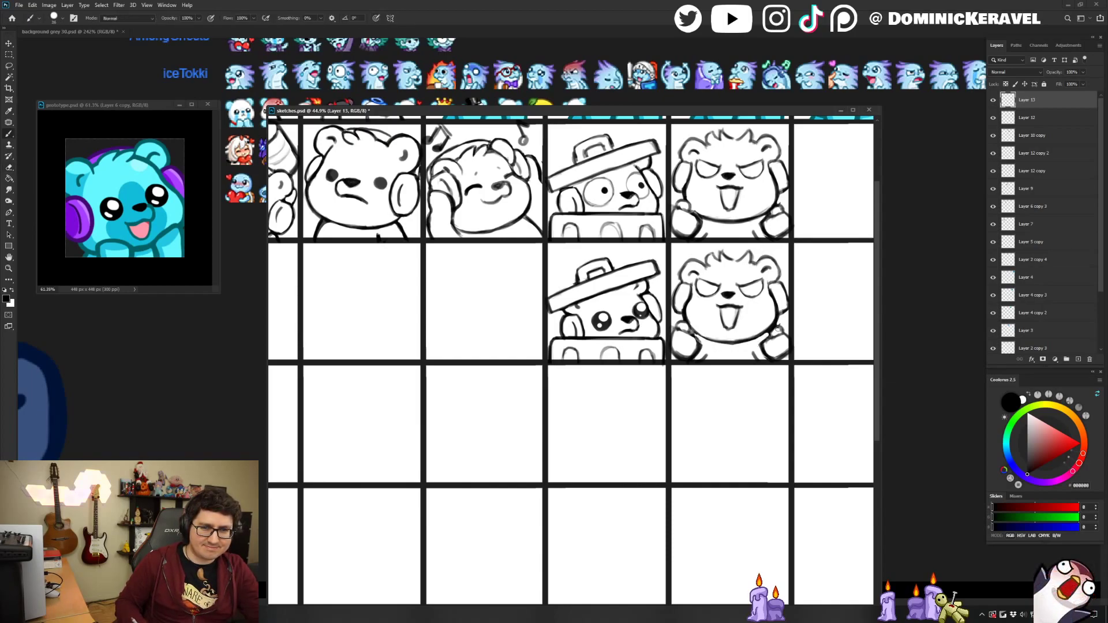
{"action": "key", "text": "v"}
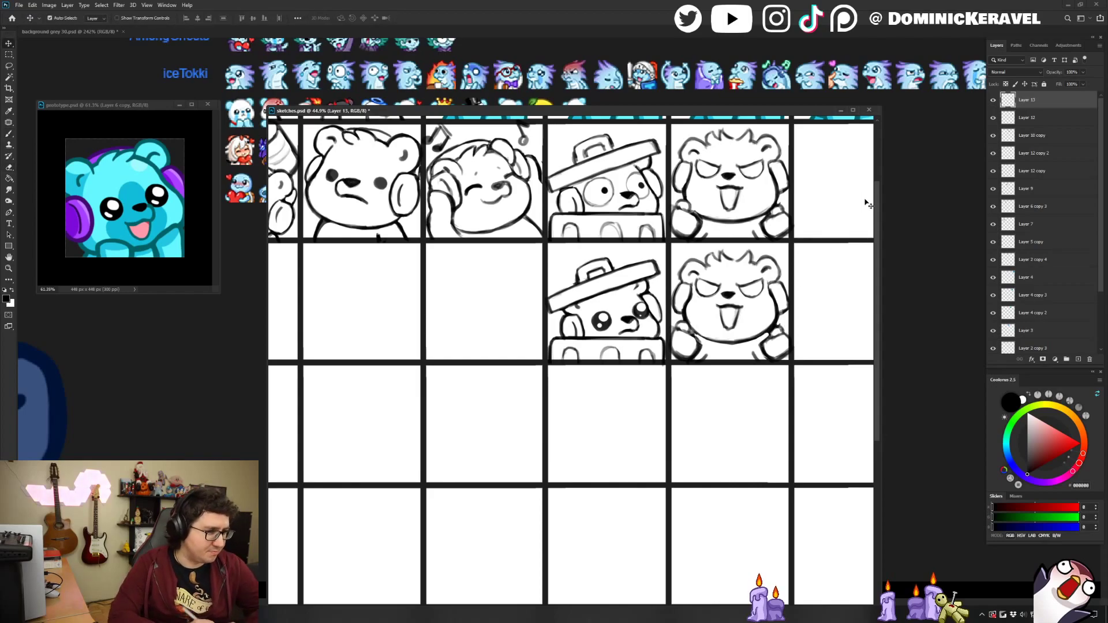
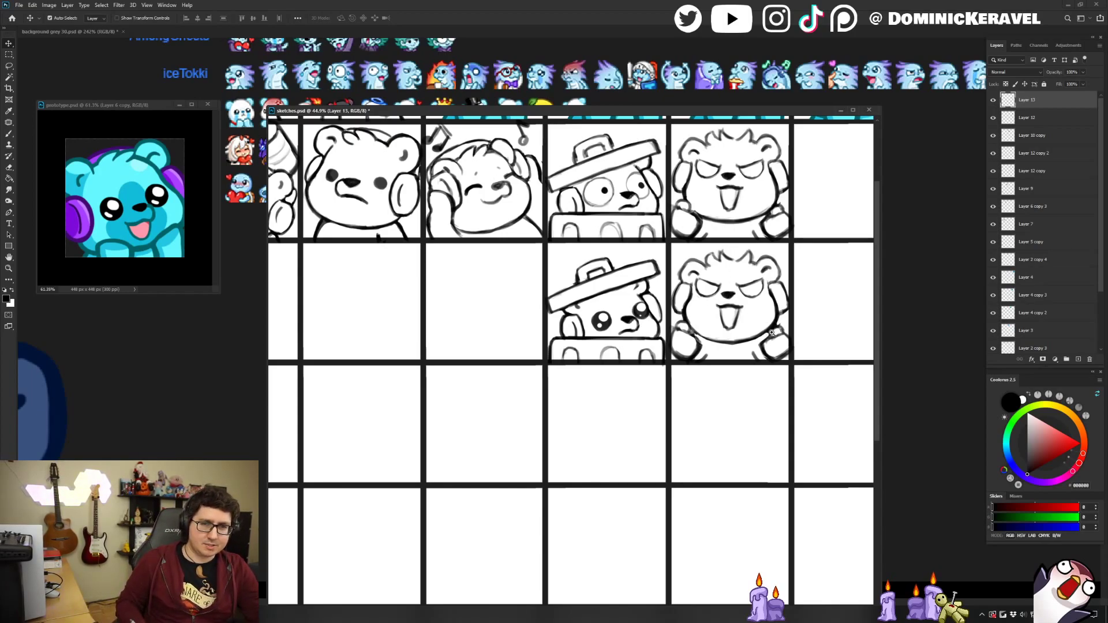
Refine the duplicated bear's paw and arm outlines near the lower corner of its cell with small eraser and brush strokes.
{"action": "scroll", "coordinate": [779, 323], "scroll_direction": "up", "scroll_amount": 2}
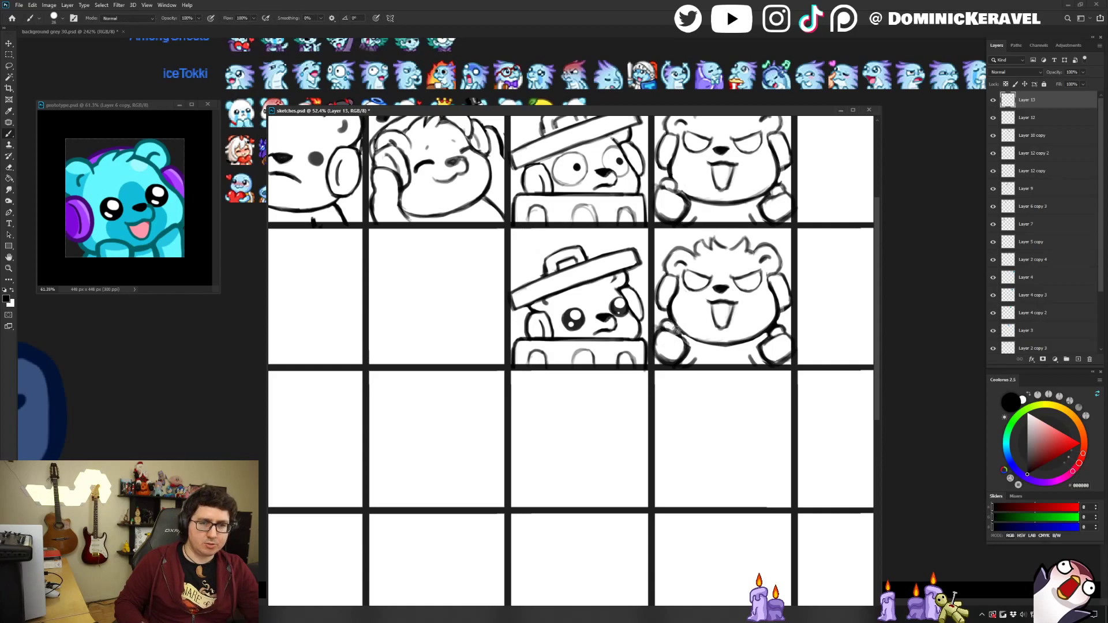
{"action": "key", "text": "e"}
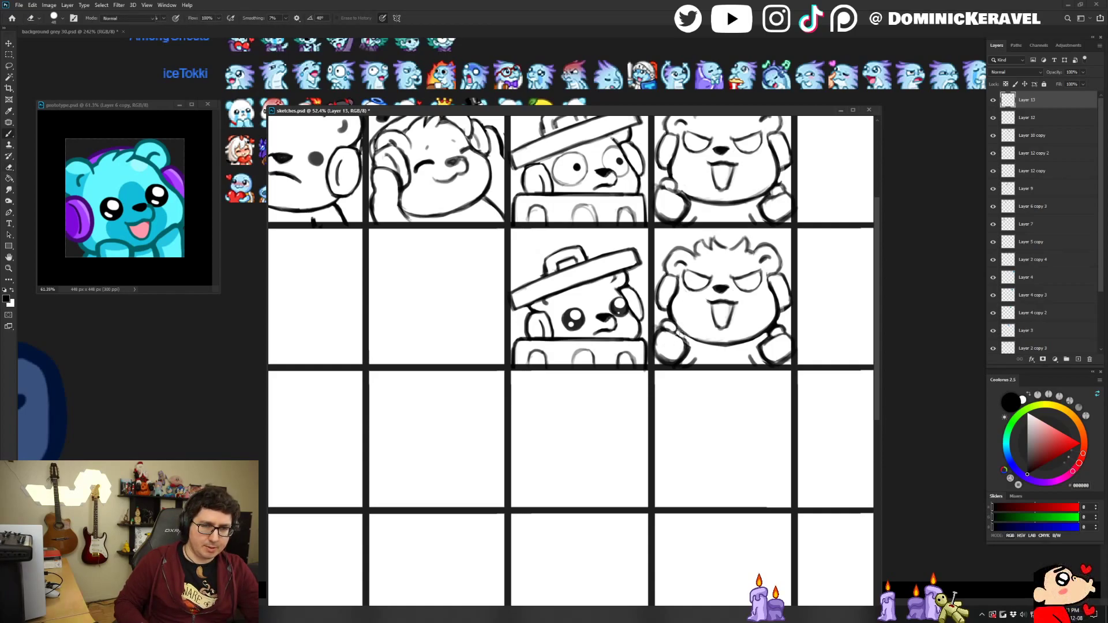
{"action": "key", "text": "e"}
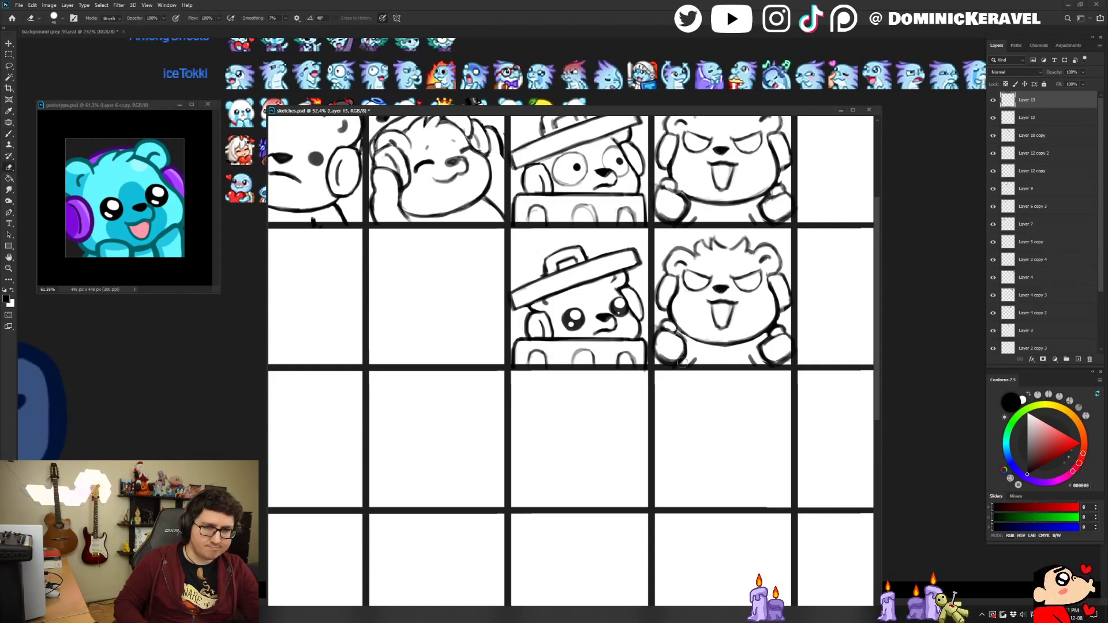
{"action": "key", "text": "b"}
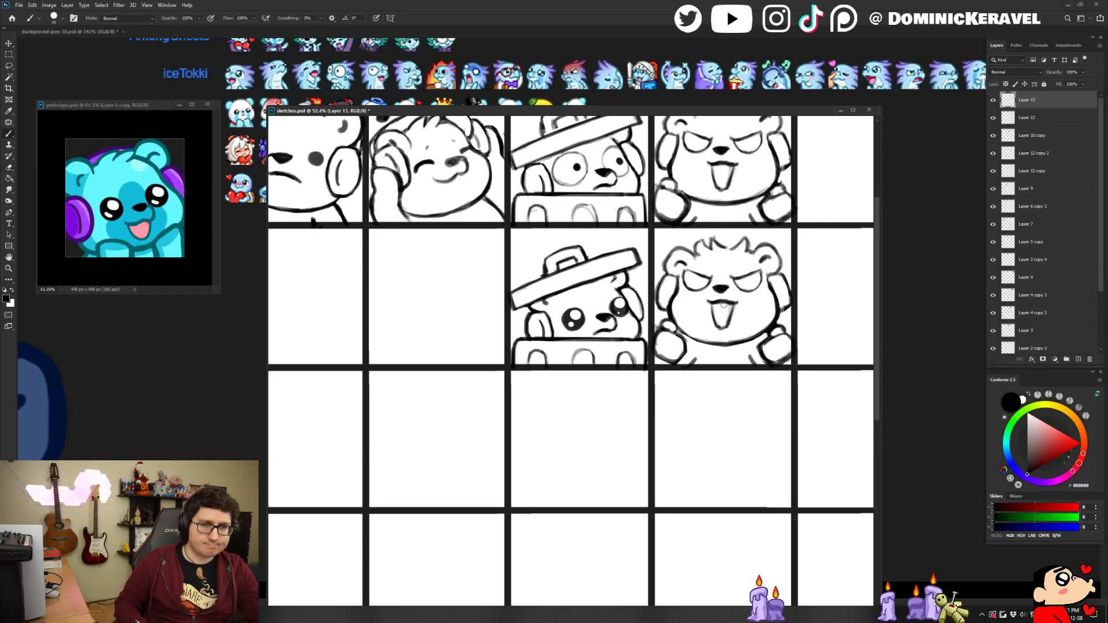
{"action": "key", "text": "e"}
{"action": "key", "text": "b"}
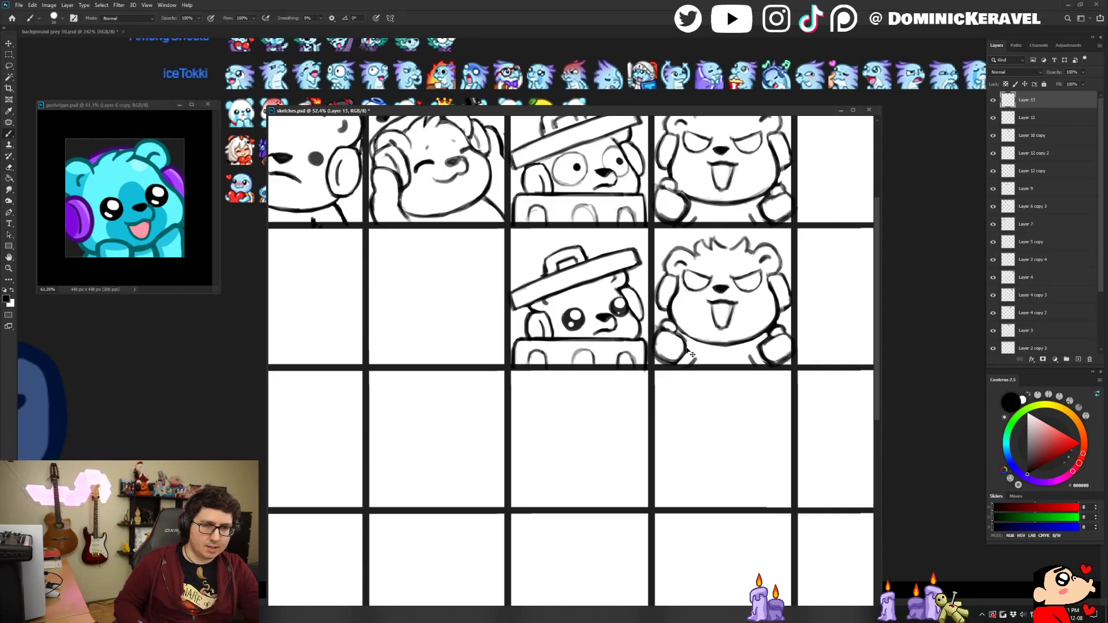
{"action": "key", "text": "e"}
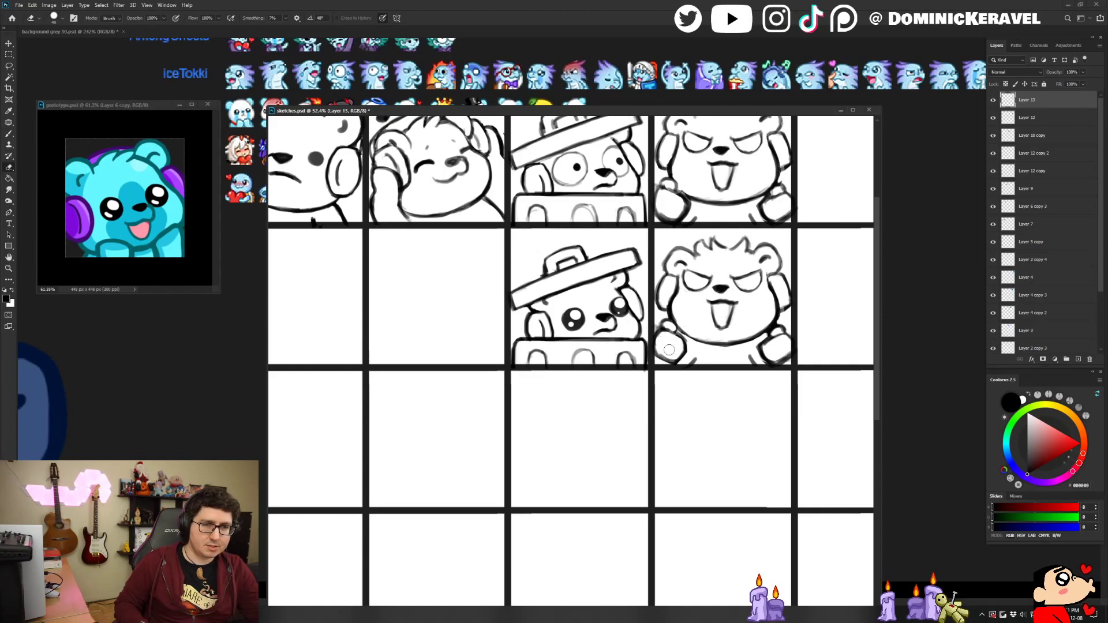
{"action": "key", "text": "b"}
{"action": "key", "text": "v"}
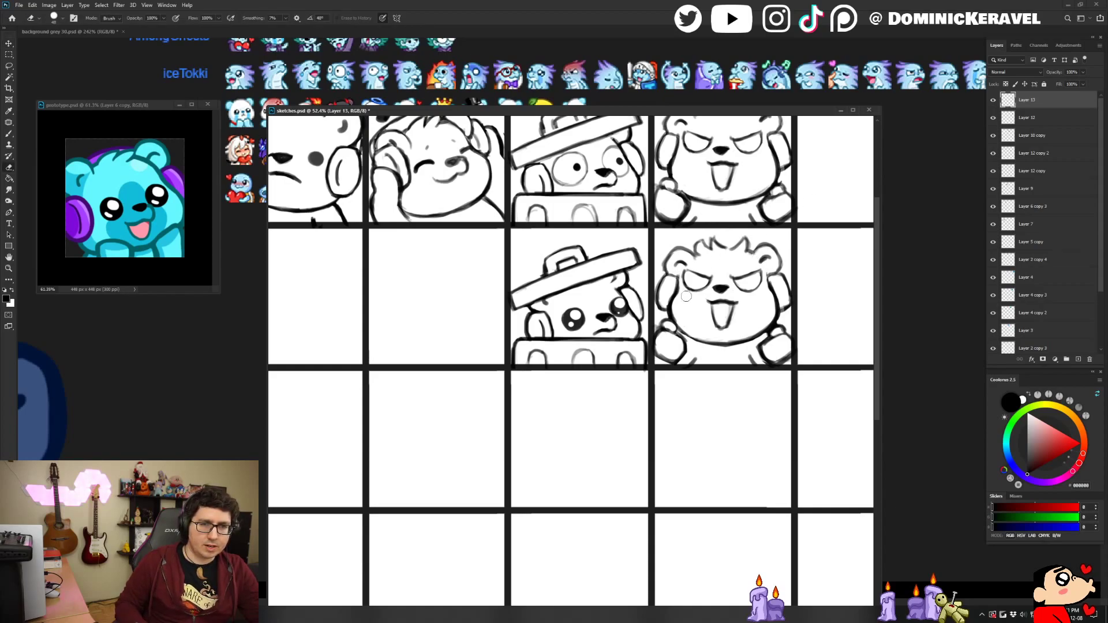
{"action": "key", "text": "b"}
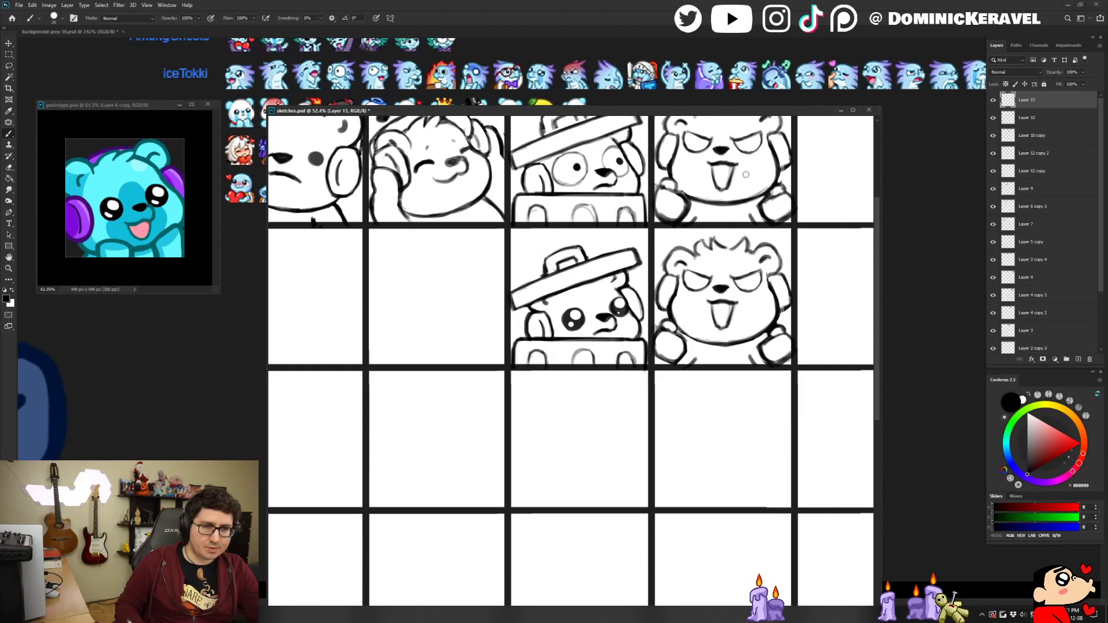
Reposition the sketches.psd window just below the row of reference emotes.
{"action": "key", "text": "v"}
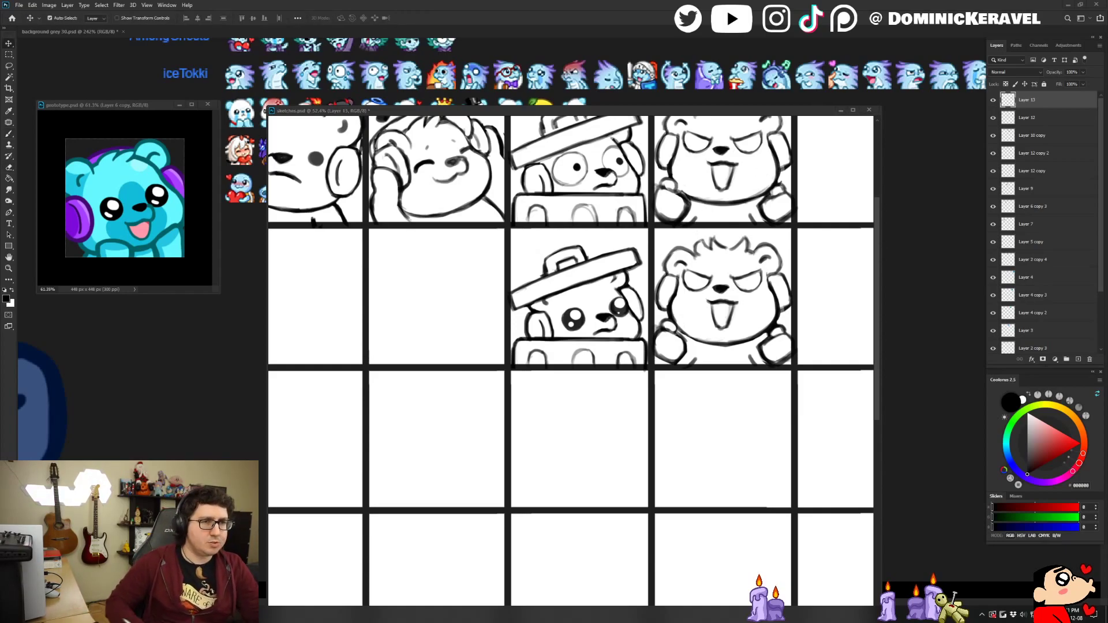
{"action": "left_click_drag", "start_coordinate": [550, 110], "coordinate": [558, 100]}
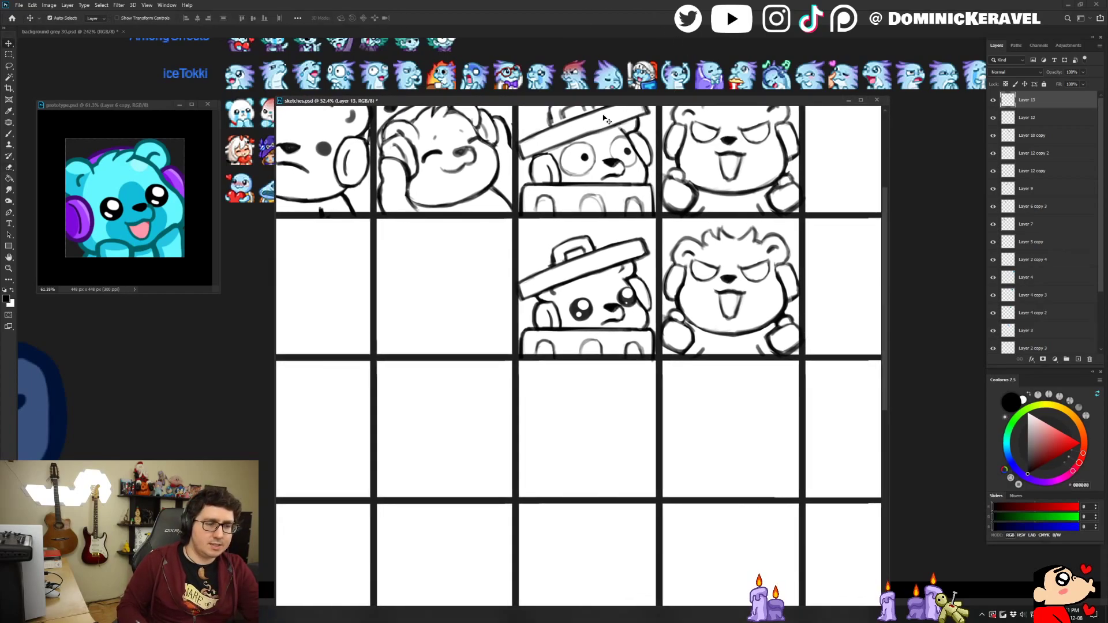
{"action": "left_click_drag", "start_coordinate": [597, 102], "coordinate": [591, 98]}
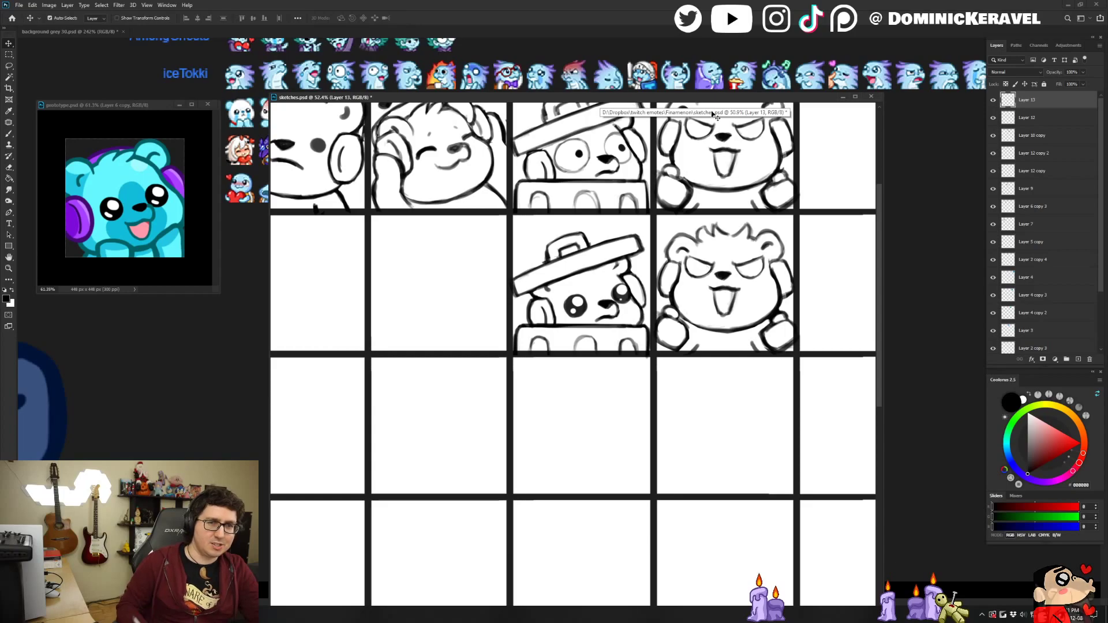
Rework the duplicated angry bear's forehead line and inner ear beside the hair tuft, using brush strokes and a lasso selection.
{"action": "key", "text": "b"}
{"action": "mouse_move", "coordinate": [675, 236]}
{"action": "left_mouse_down"}
{"action": "mouse_move", "coordinate": [668, 260]}
{"action": "mouse_move", "coordinate": [696, 239]}
{"action": "left_mouse_up"}
{"action": "key", "text": "e"}
{"action": "key", "text": "b"}
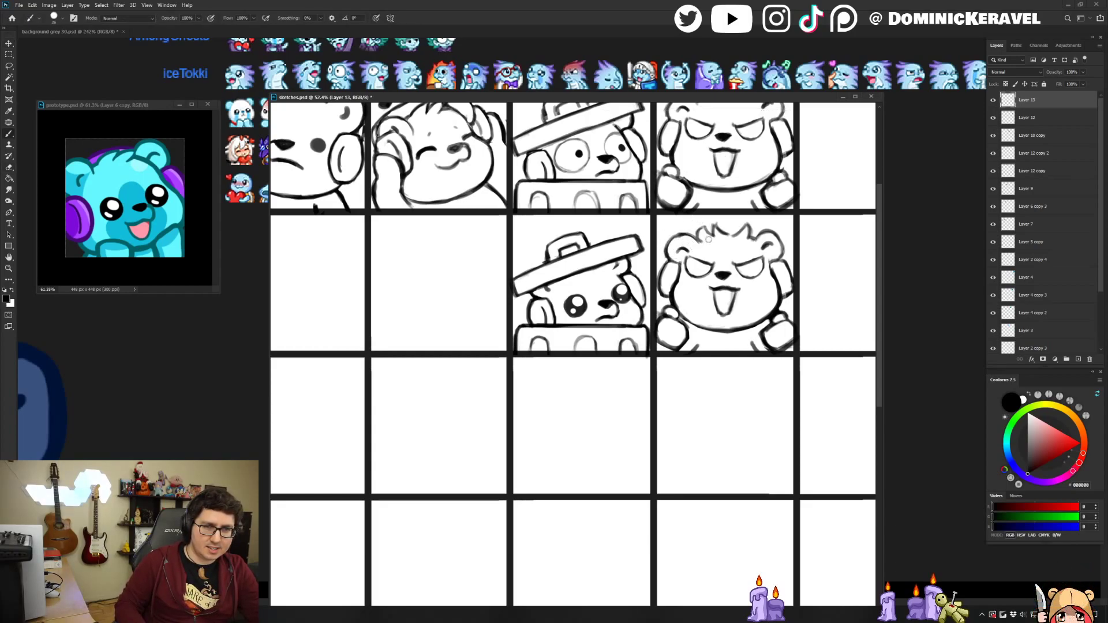
{"action": "key", "text": "l"}
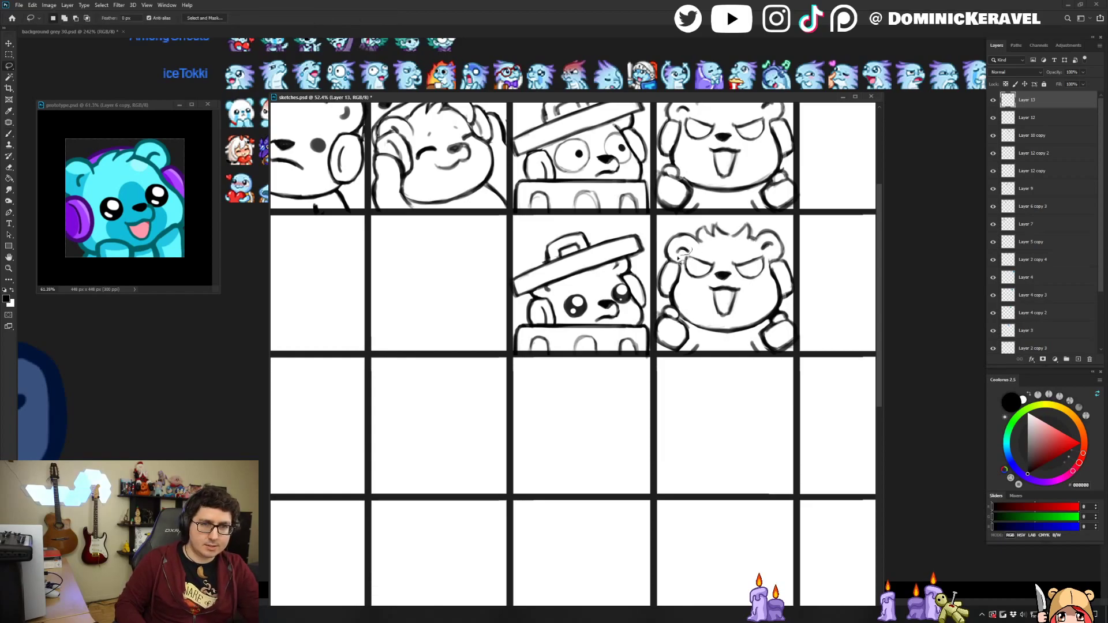
{"action": "left_click_drag", "start_coordinate": [682, 254], "coordinate": [681, 268]}
{"action": "key", "text": "e"}
{"action": "key", "text": "ctrl+d"}
Retouch the duplicated bear's ear and headphone outlines, alternating eraser and brush strokes down the side of its head.
{"action": "key", "text": "b"}
{"action": "key", "text": "e"}
{"action": "key", "text": "b"}
{"action": "key", "text": "e"}
{"action": "key", "text": "b"}
{"action": "key", "text": "e"}
{"action": "key", "text": "b"}
{"action": "left_click_drag", "start_coordinate": [769, 257], "coordinate": [775, 283]}
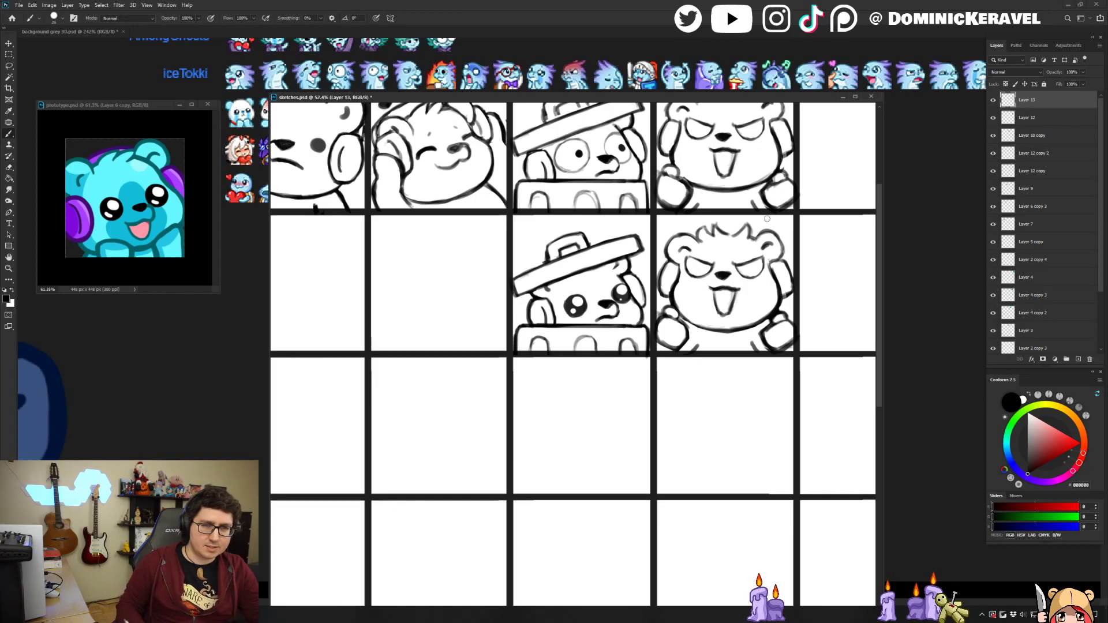
Clean up the duplicated bear's outer headphone edge and chin line with small eraser and brush strokes.
{"action": "key", "text": "e"}
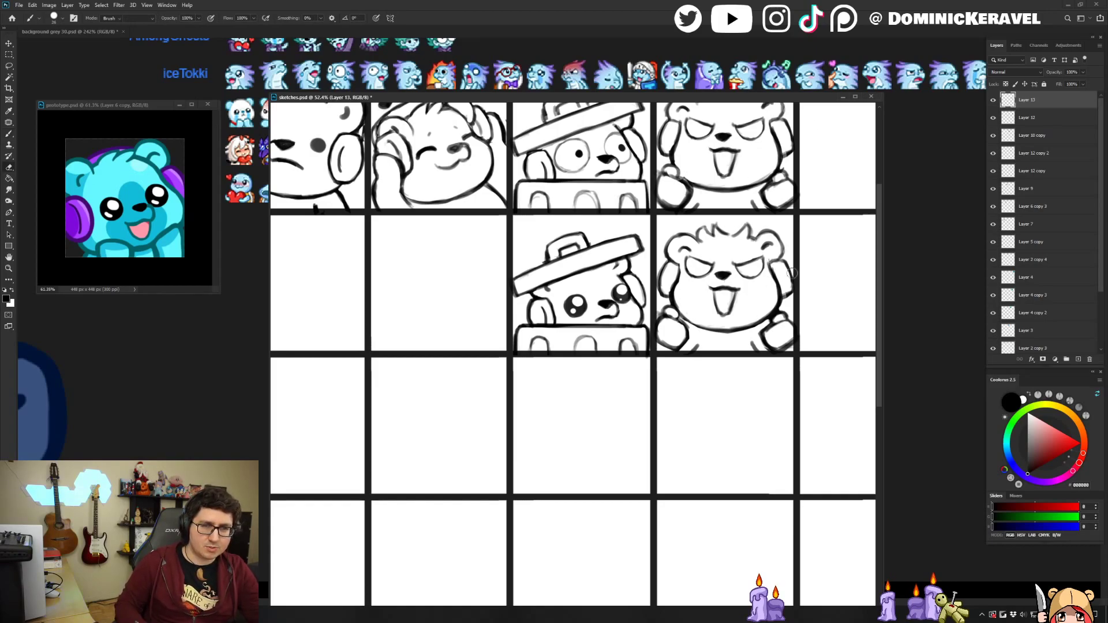
{"action": "key", "text": "b"}
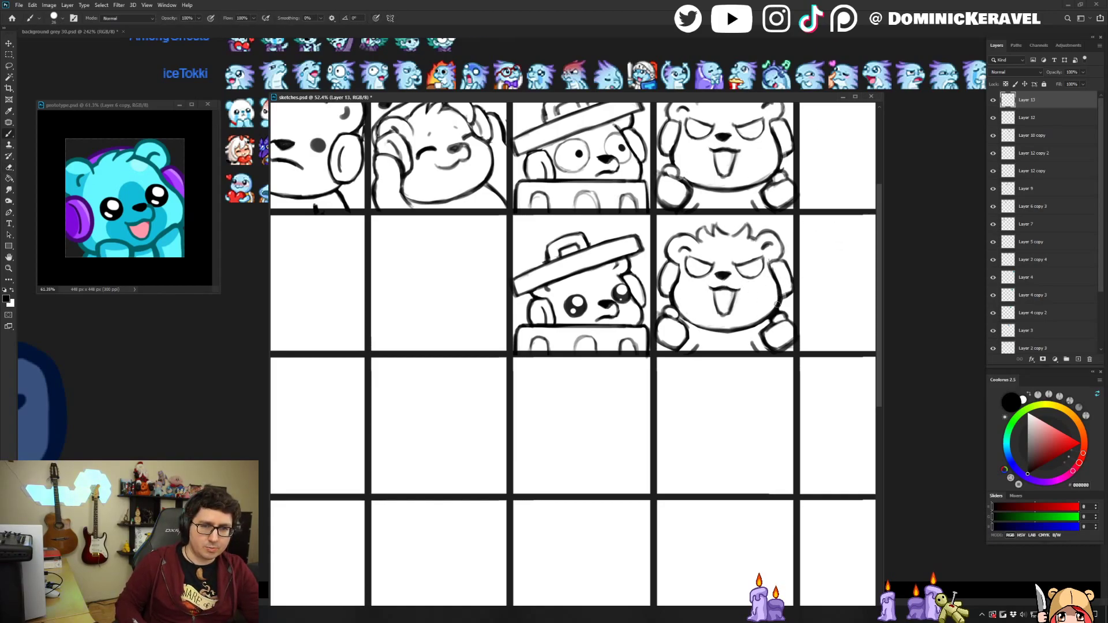
{"action": "key", "text": "e"}
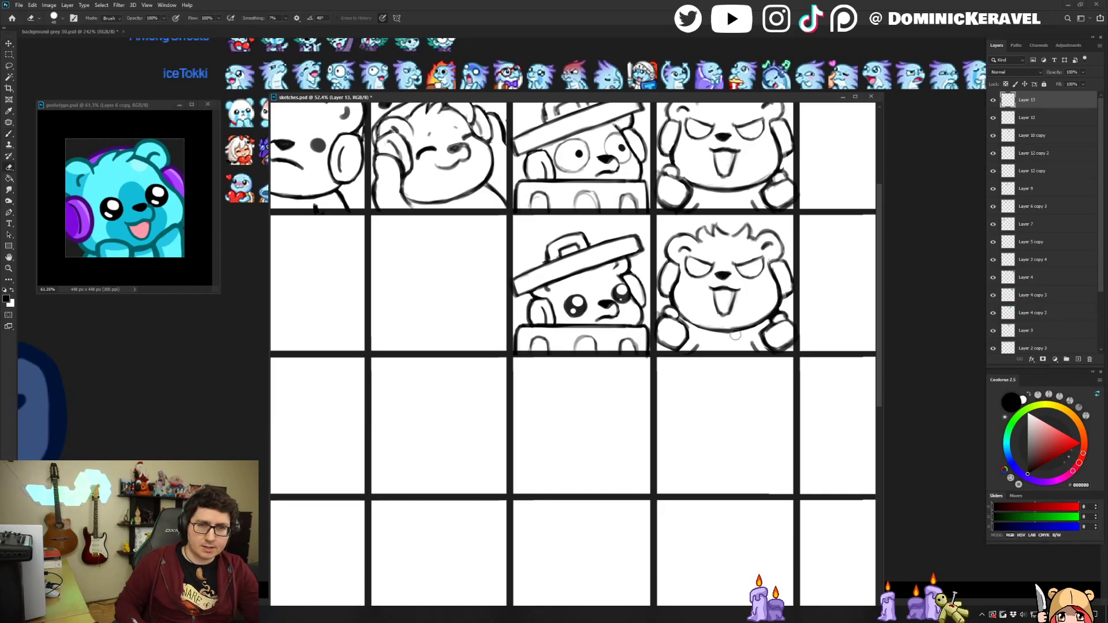
{"action": "key", "text": "b"}
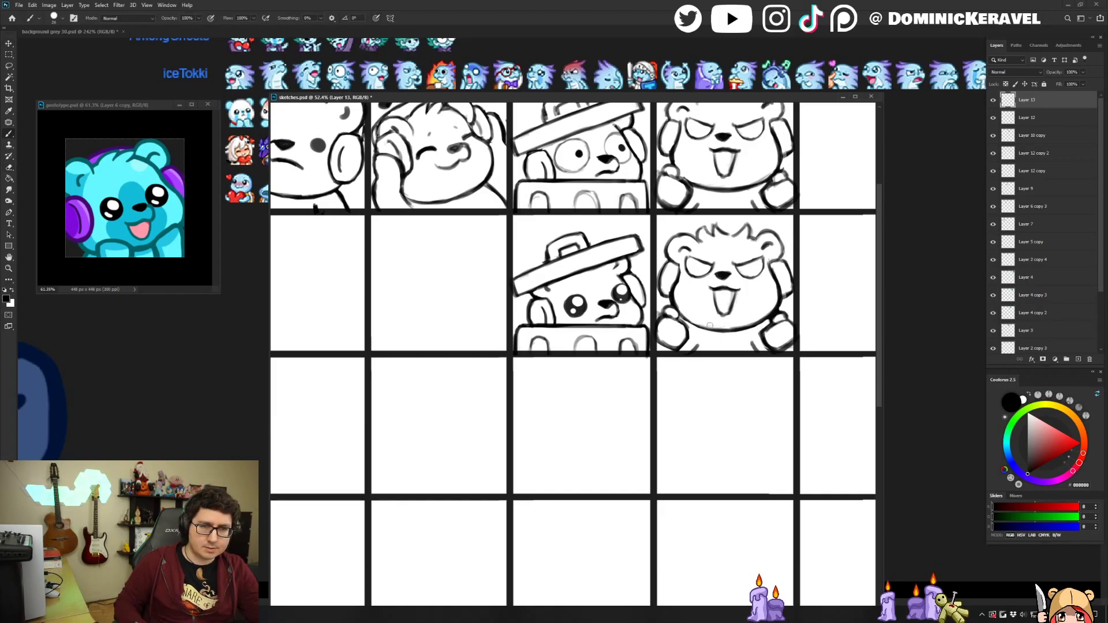
{"action": "key", "text": "e"}
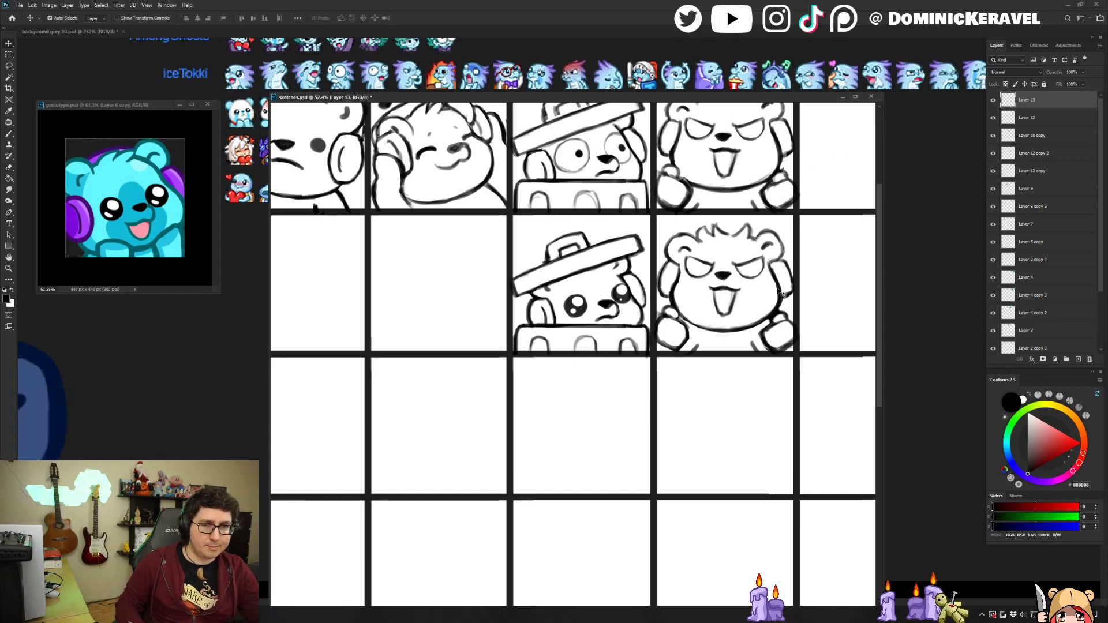
{"action": "key", "text": "b"}
{"action": "key", "text": "e"}
{"action": "key", "text": "b"}
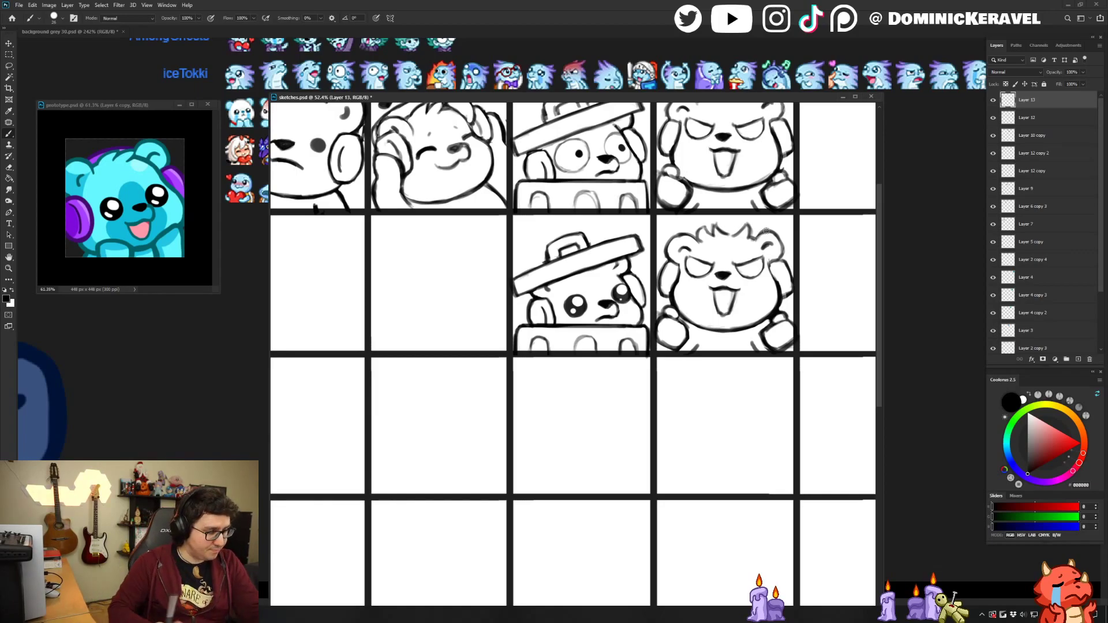
Move the sketches.psd window up slightly so it overlaps the row of reference emotes.
{"action": "mouse_move", "coordinate": [550, 95]}
{"action": "left_mouse_down"}
{"action": "mouse_move", "coordinate": [550, 83]}
{"action": "mouse_move", "coordinate": [551, 108]}
{"action": "mouse_move", "coordinate": [545, 83]}
{"action": "left_mouse_up"}
{"action": "key", "text": "v"}
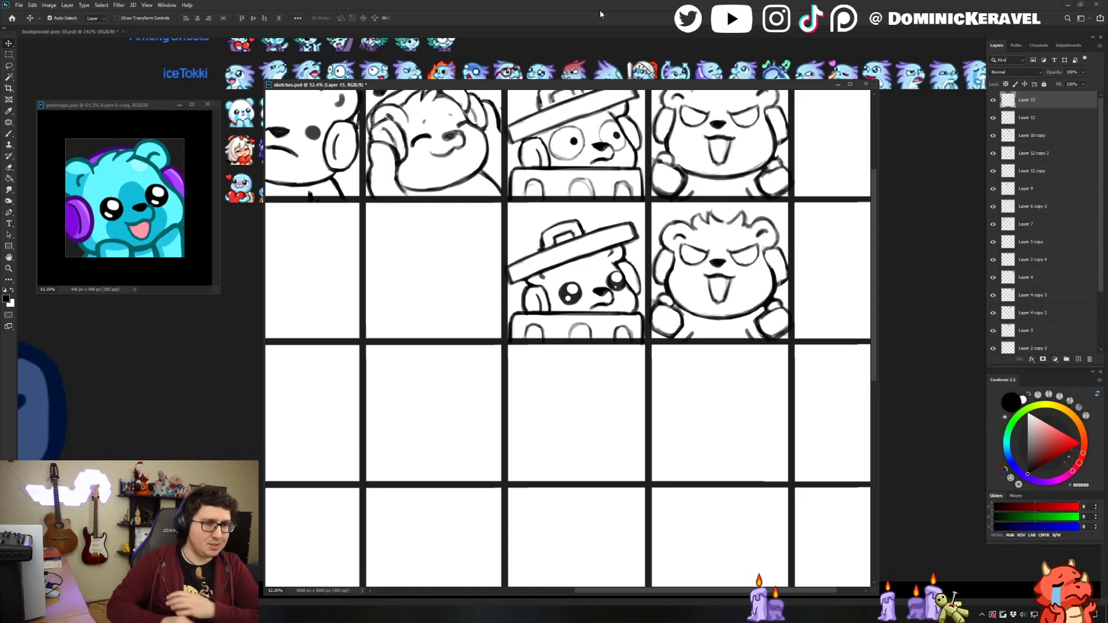
{"action": "left_click_drag", "start_coordinate": [451, 86], "coordinate": [446, 81]}
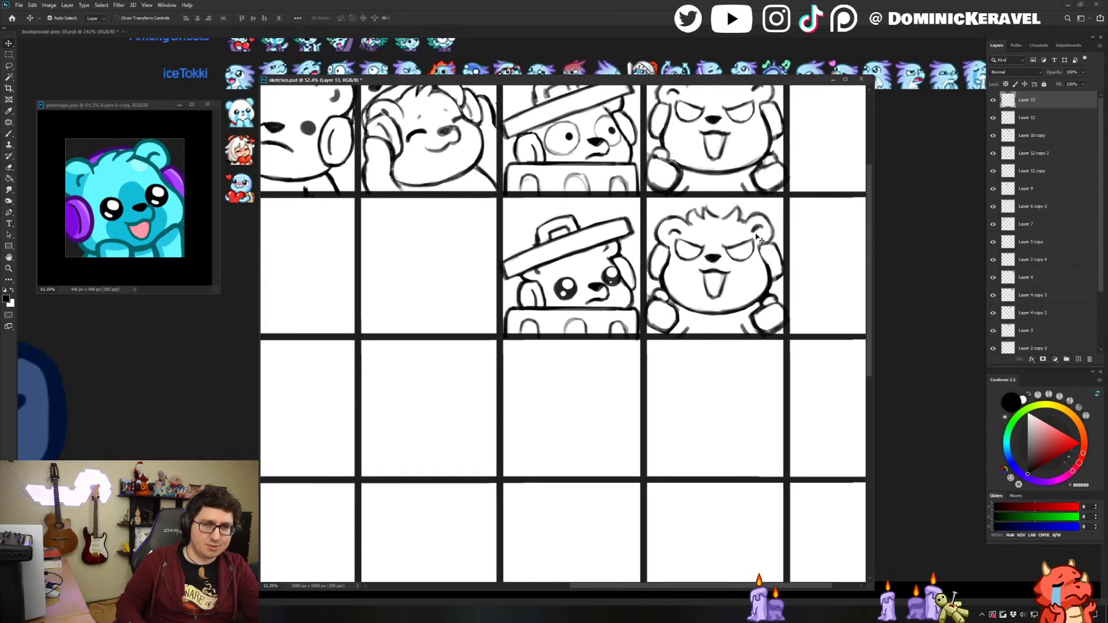
Redraw the duplicated bear's headphone contours on both sides of the face, erasing overlaps and adding a curved outer stroke.
{"action": "key", "text": "b"}
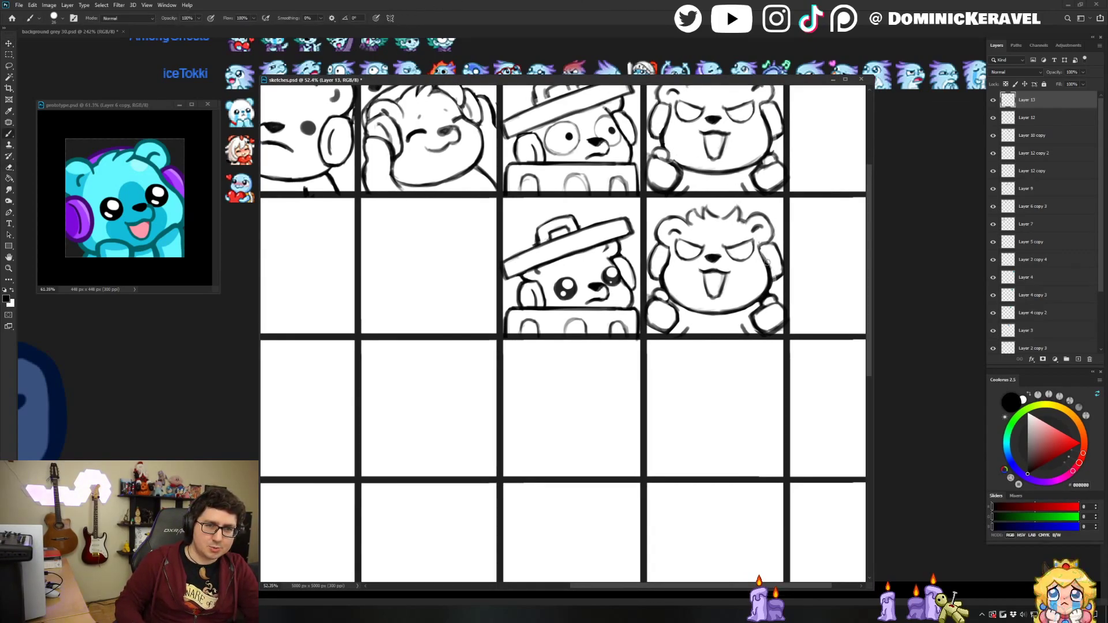
{"action": "key", "text": "e"}
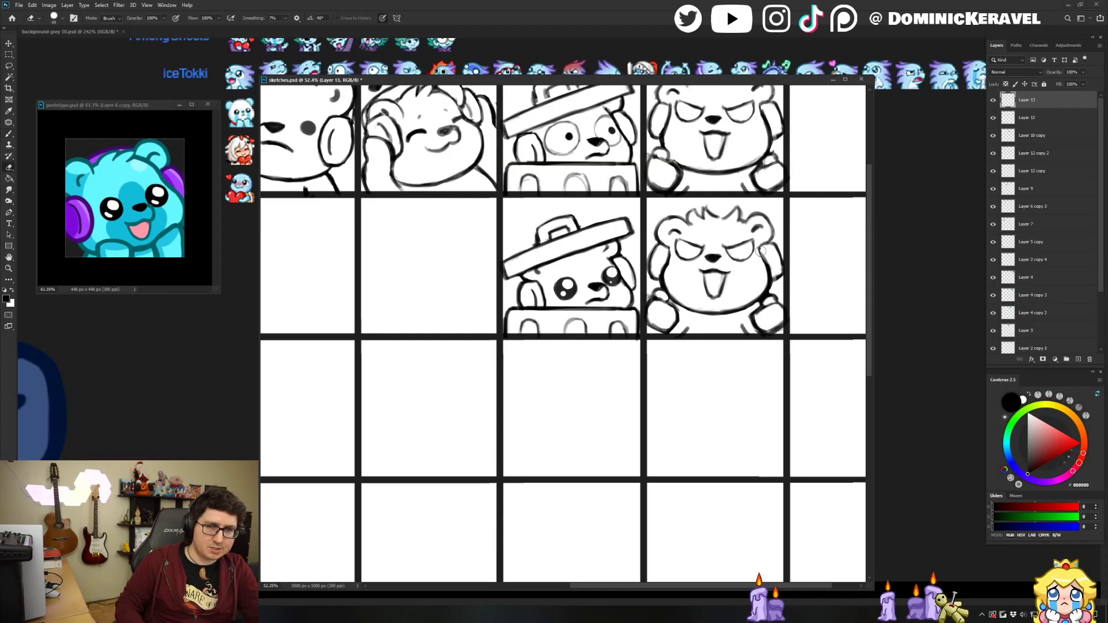
{"action": "key", "text": "b"}
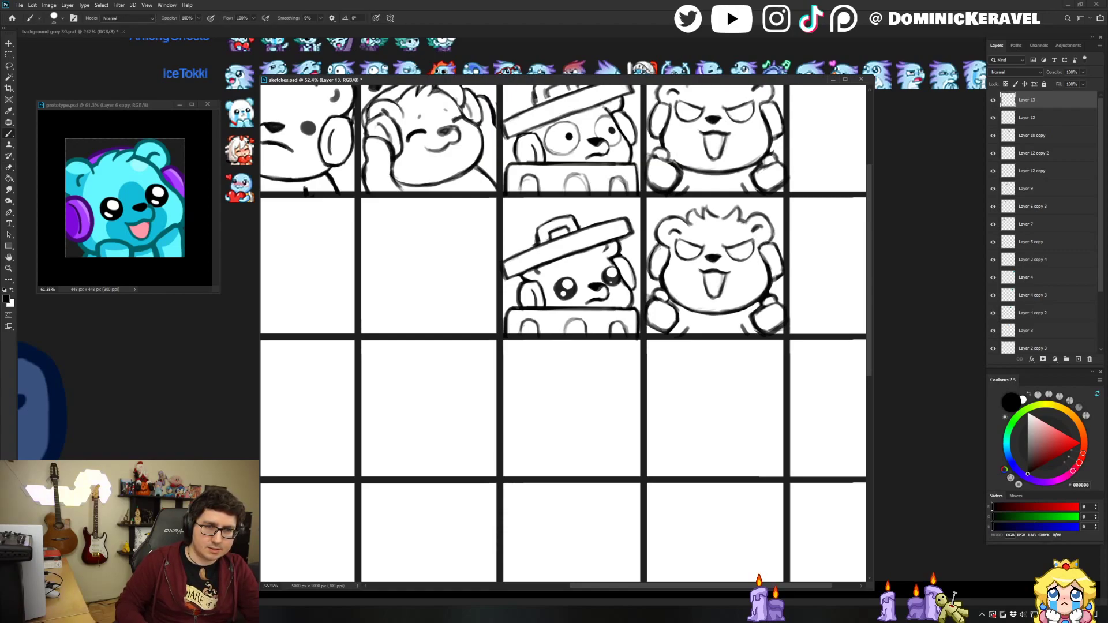
{"action": "key", "text": "e"}
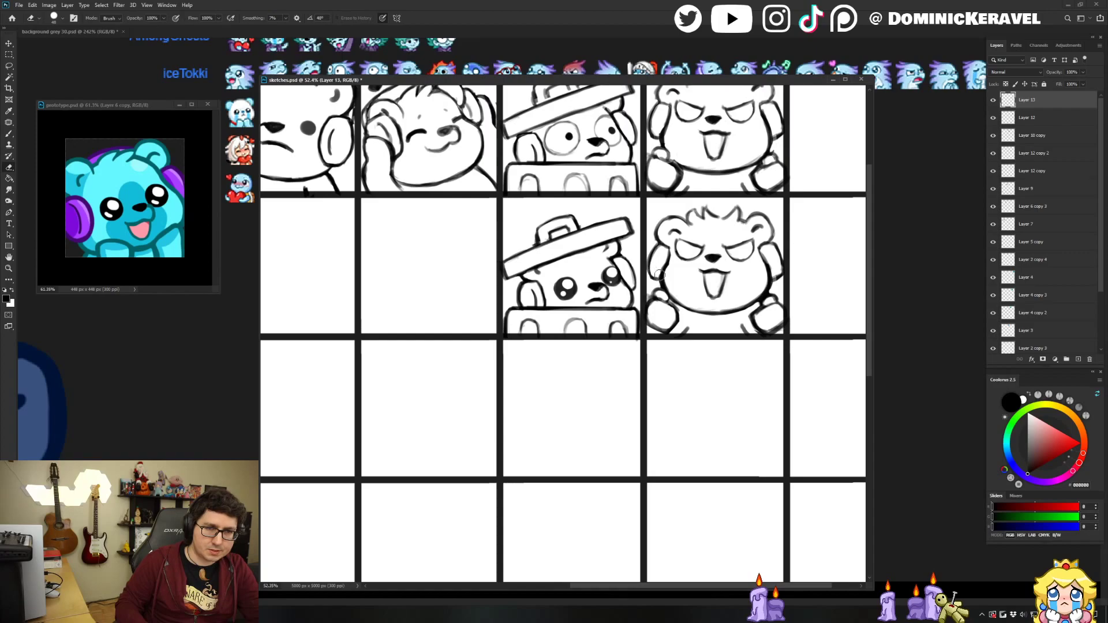
{"action": "key", "text": "b"}
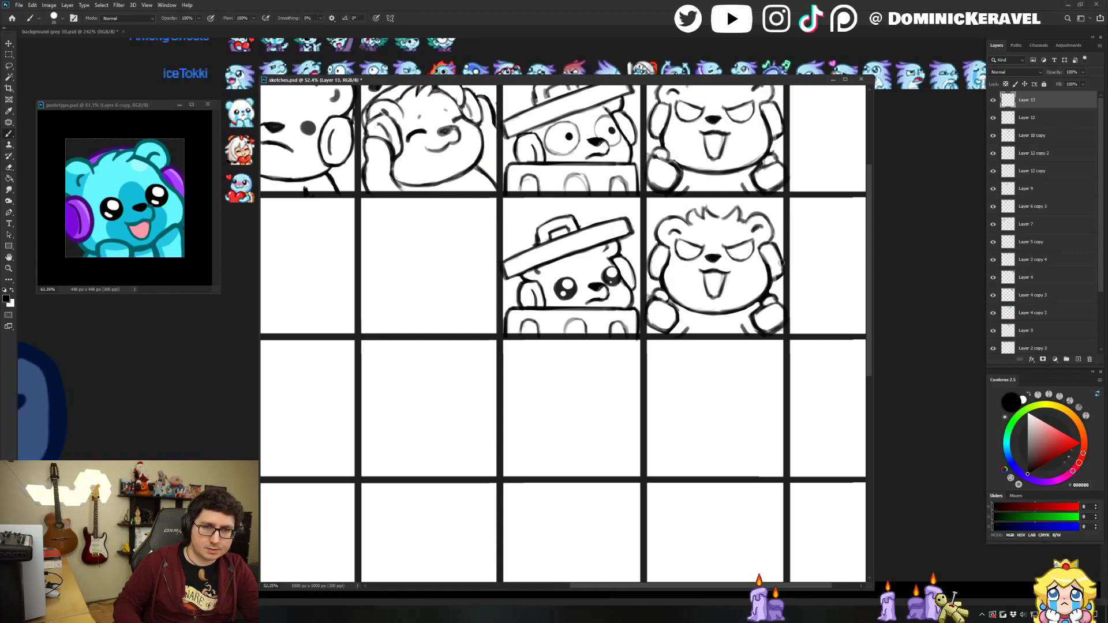
{"action": "key", "text": "e"}
{"action": "key", "text": "b"}
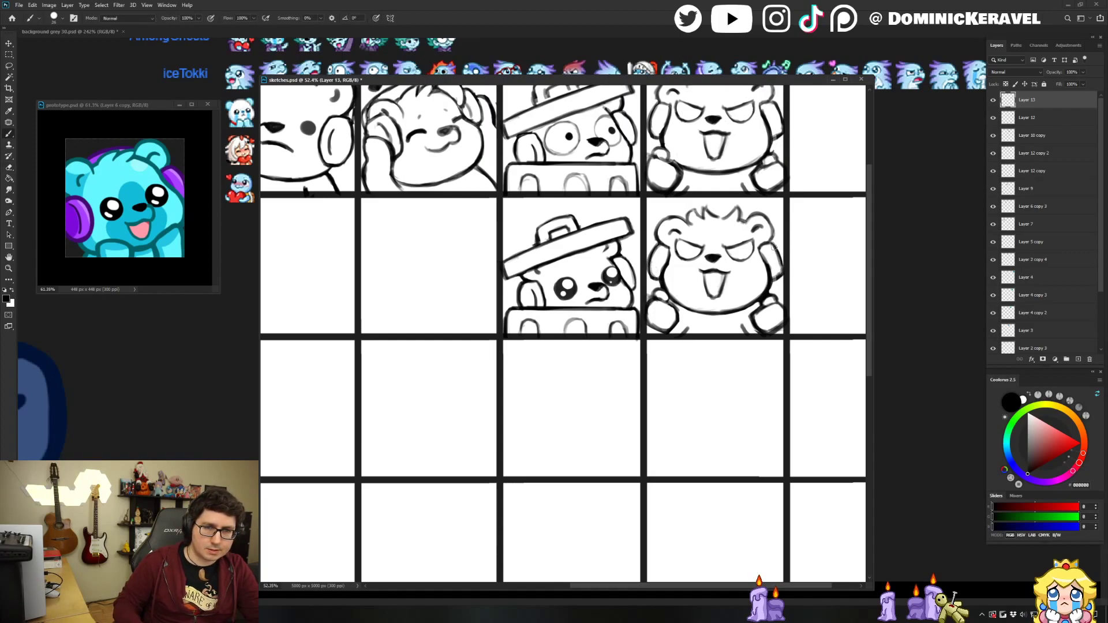
{"action": "left_click_drag", "start_coordinate": [775, 251], "coordinate": [777, 276]}
{"action": "key", "text": "e"}
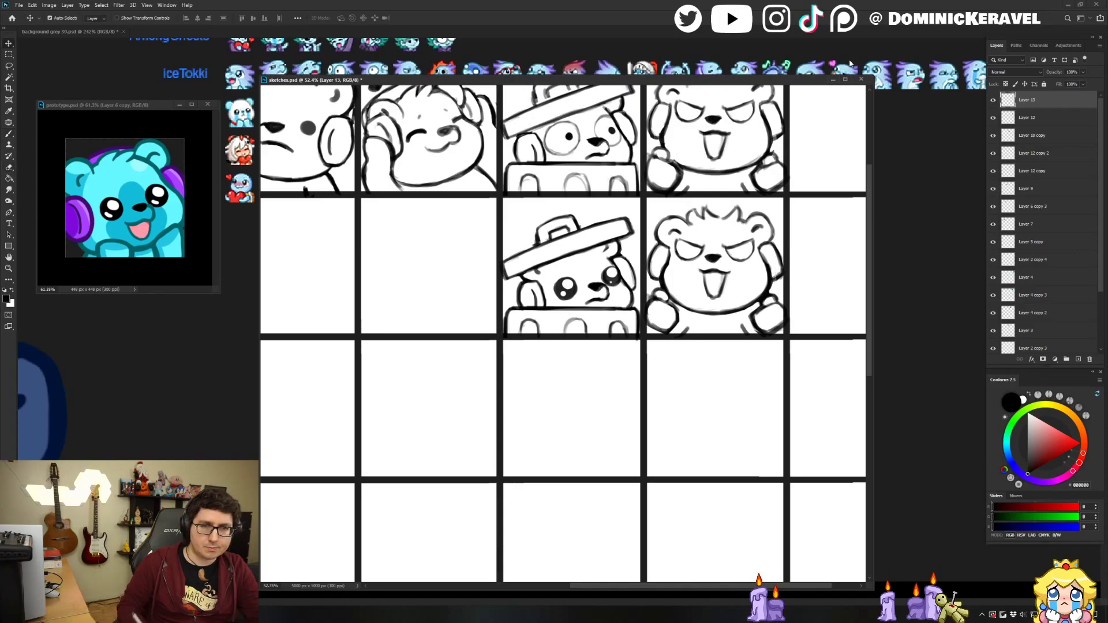
Refine the duplicated bear's ear outlines where they join the top of the head, using brush and eraser.
{"action": "left_click_drag", "start_coordinate": [764, 212], "coordinate": [702, 300]}
{"action": "key", "text": "v"}
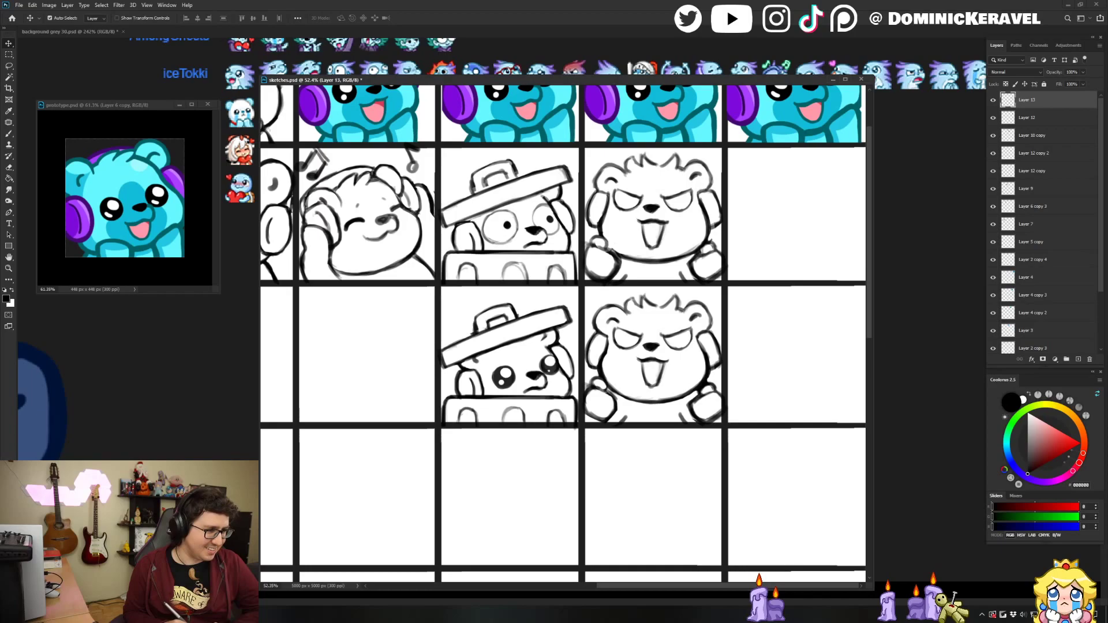
{"action": "left_click_drag", "start_coordinate": [602, 77], "coordinate": [603, 76]}
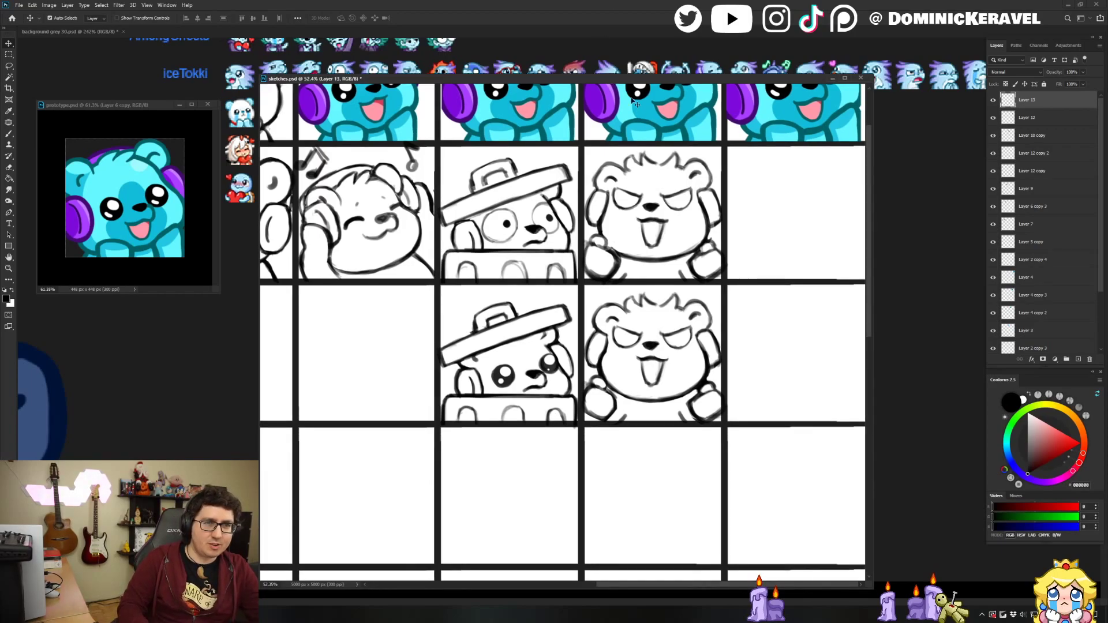
{"action": "key", "text": "b"}
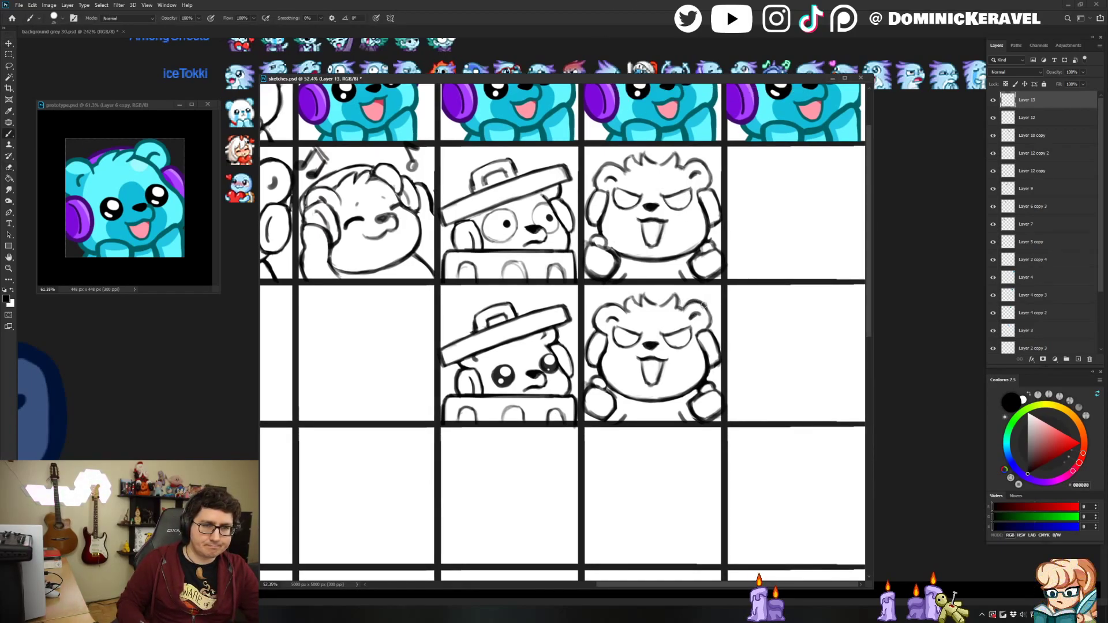
{"action": "key", "text": "e"}
{"action": "key", "text": "b"}
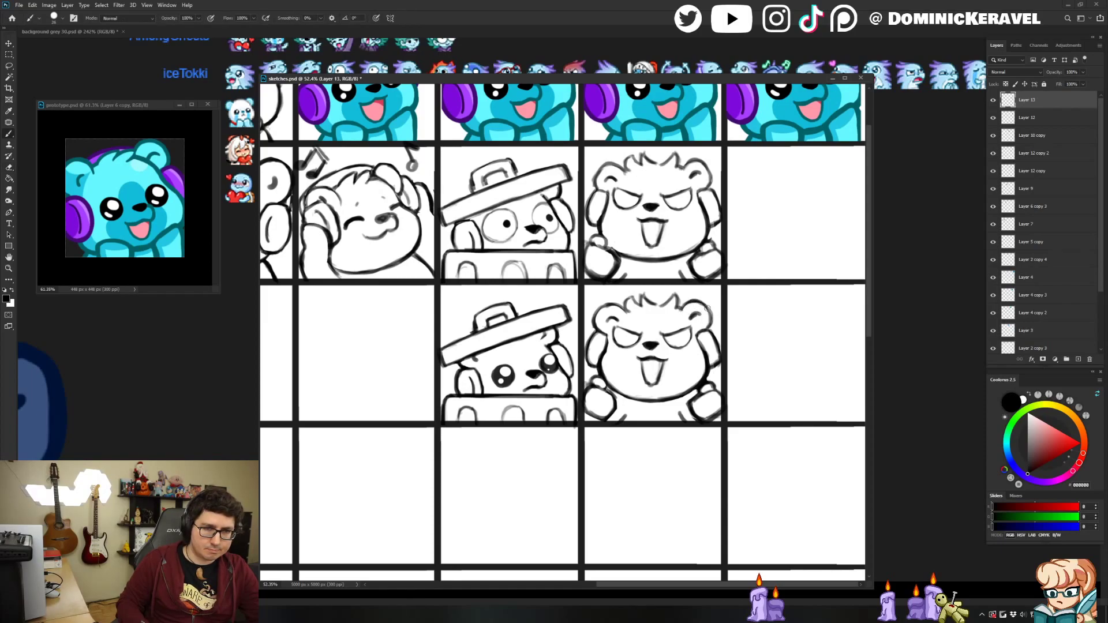
{"action": "key", "text": "e"}
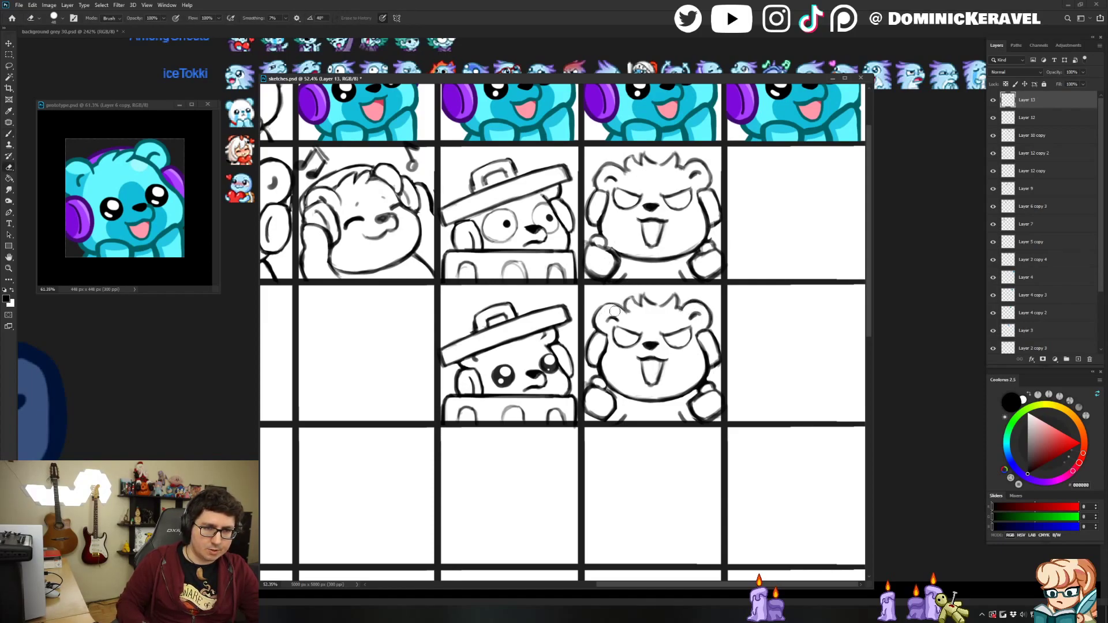
{"action": "key", "text": "b"}
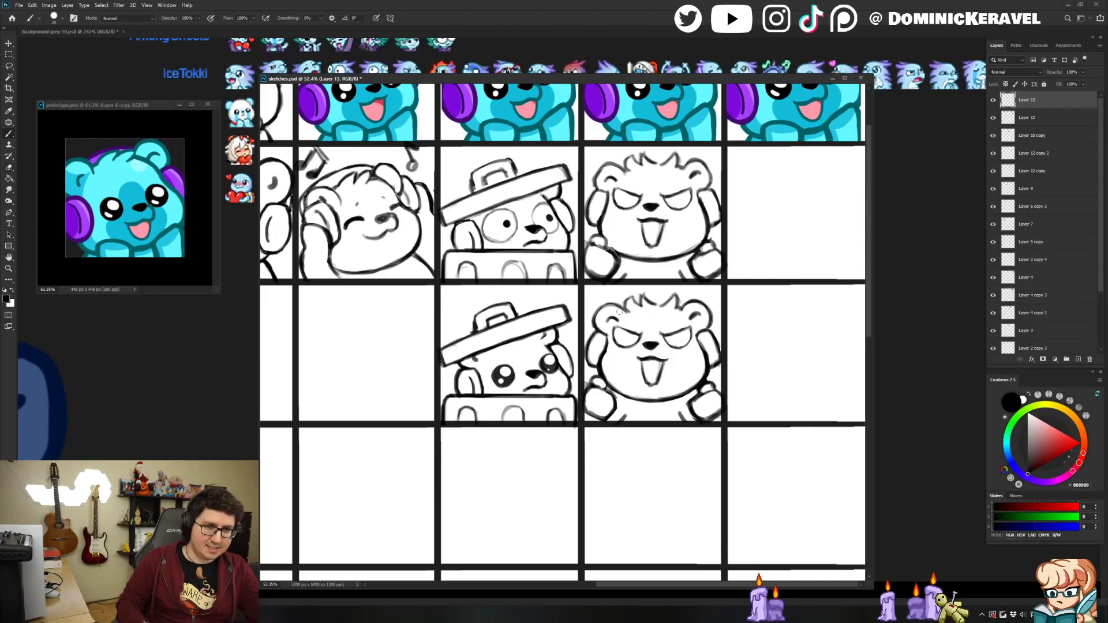
Clean up the base of the spiky hair on the duplicated bear's head and save sketches.psd.
{"action": "key", "text": "e"}
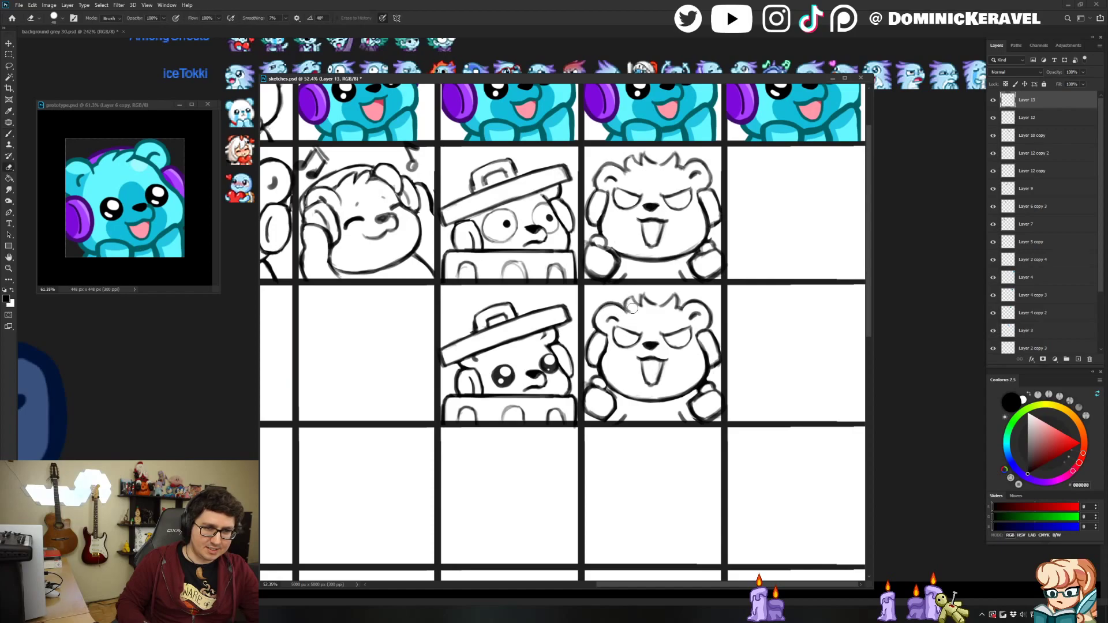
{"action": "key", "text": "b"}
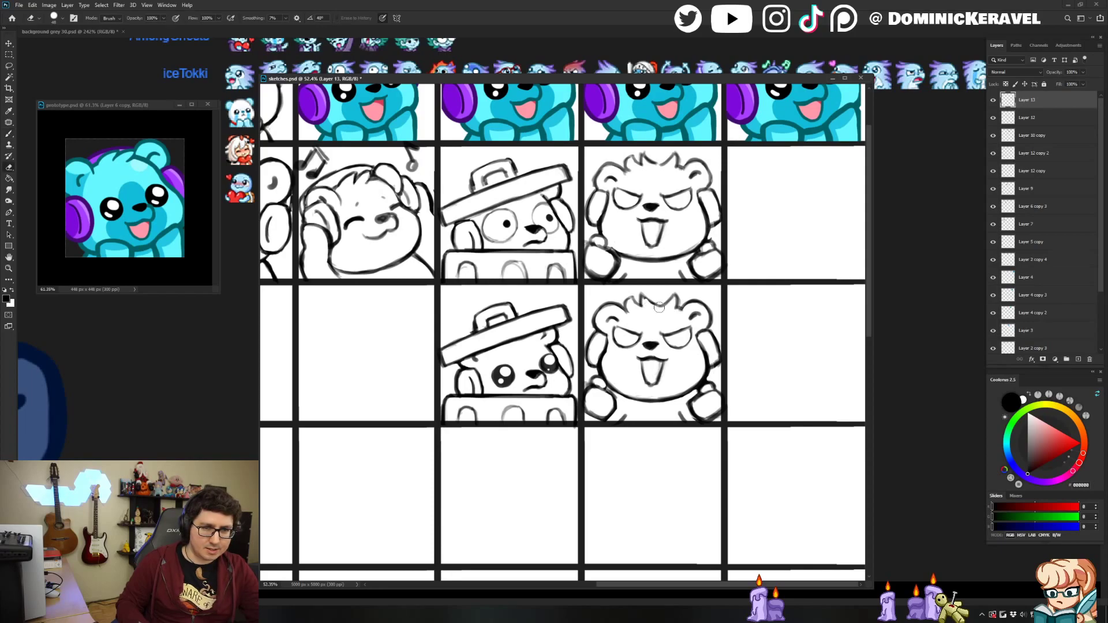
{"action": "key", "text": "e"}
{"action": "key", "text": "b"}
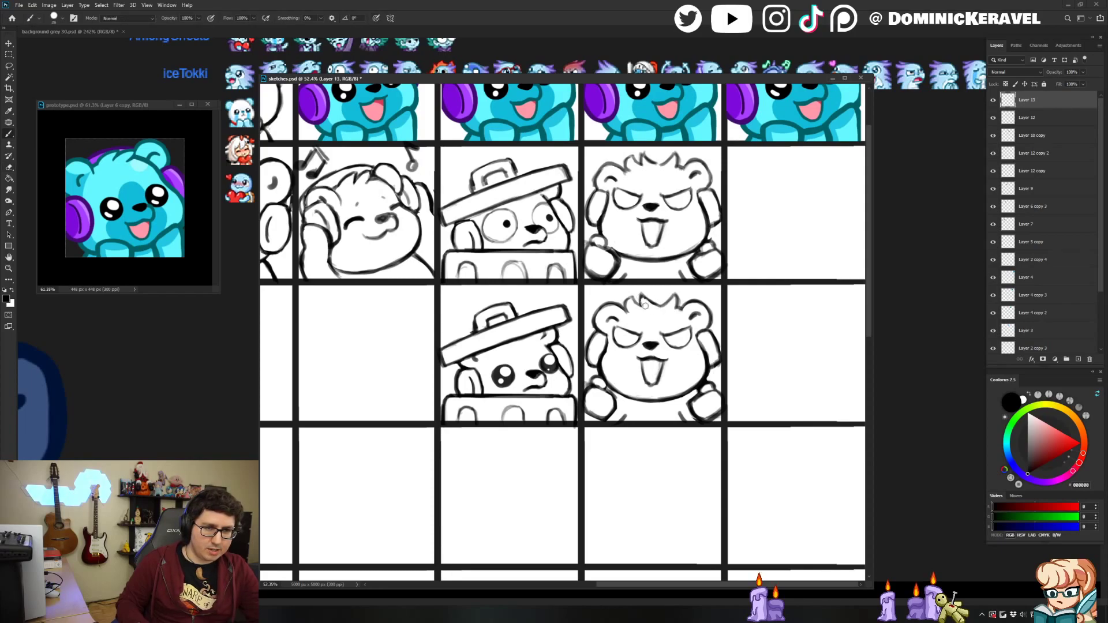
{"action": "key", "text": "e"}
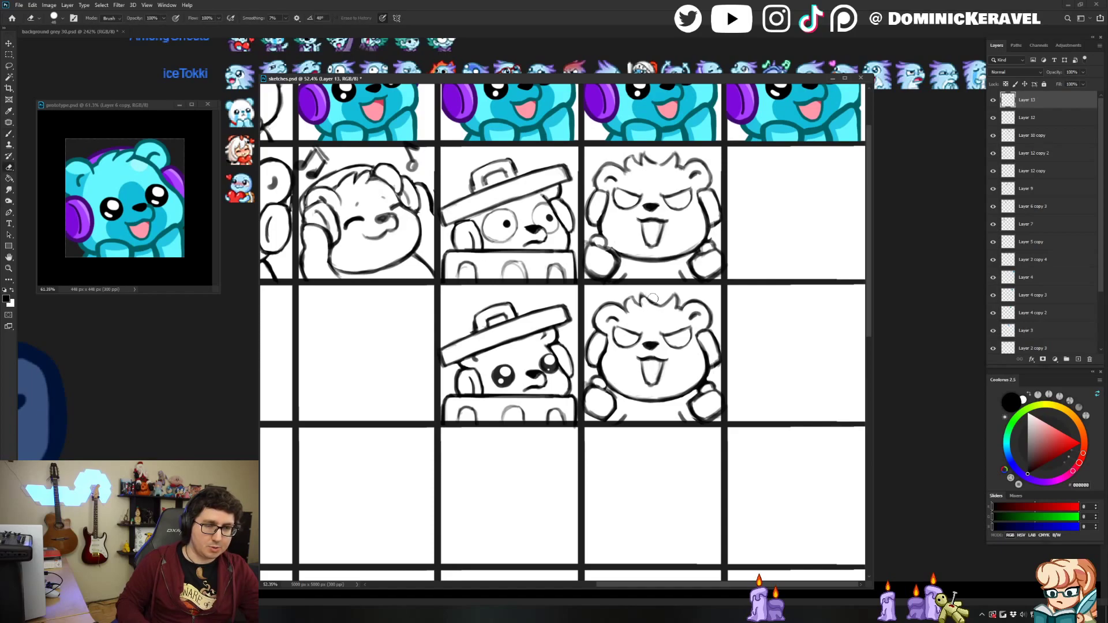
{"action": "key", "text": "v"}
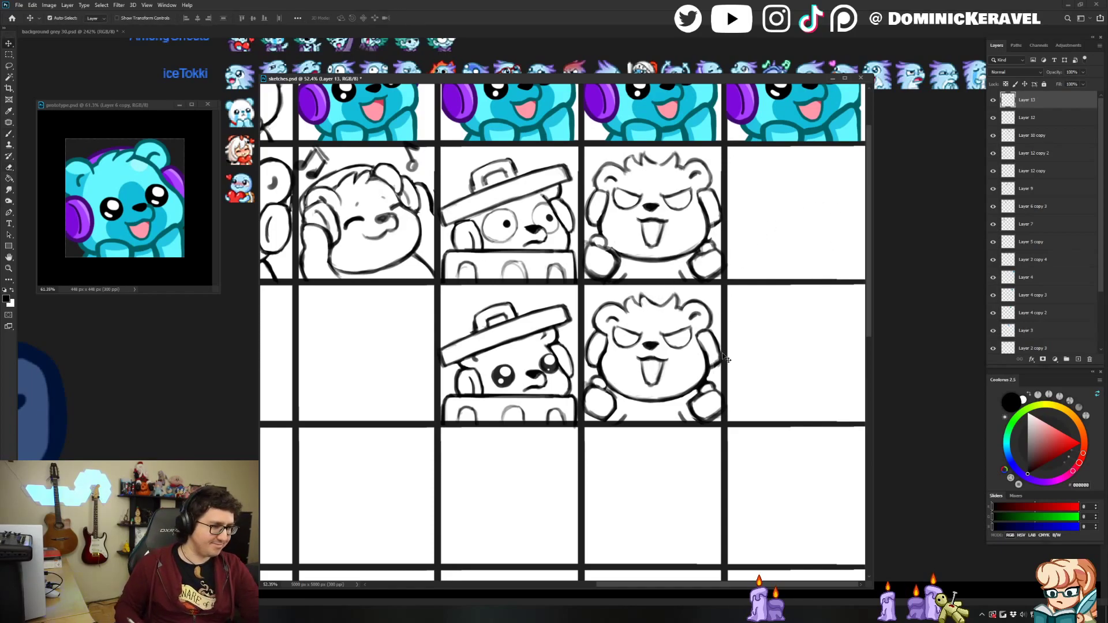
{"action": "key", "text": "e"}
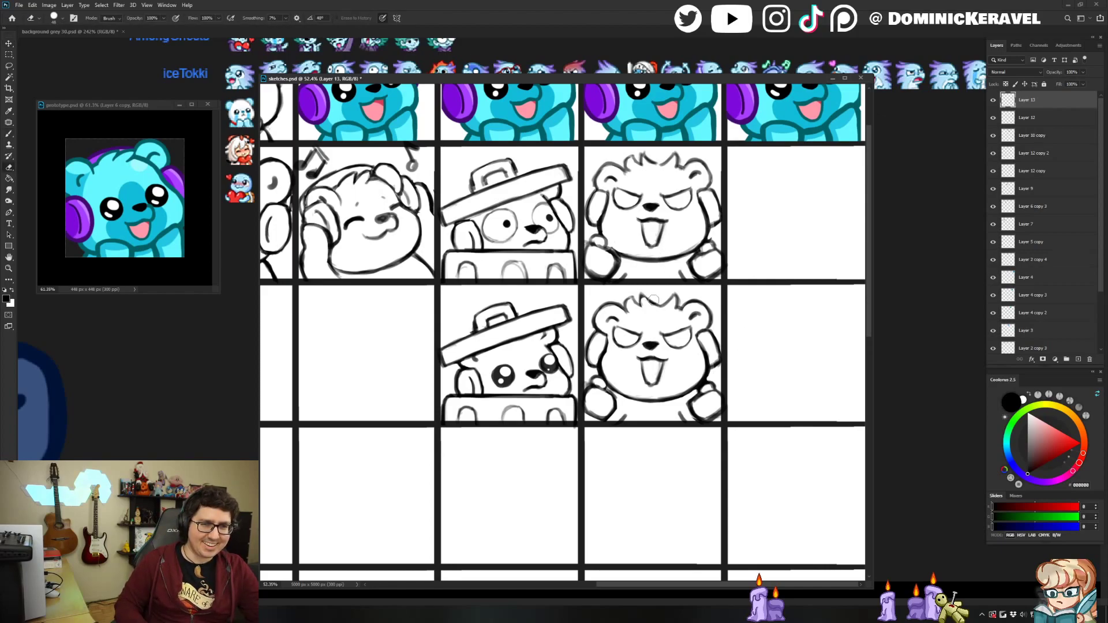
{"action": "key", "text": "v"}
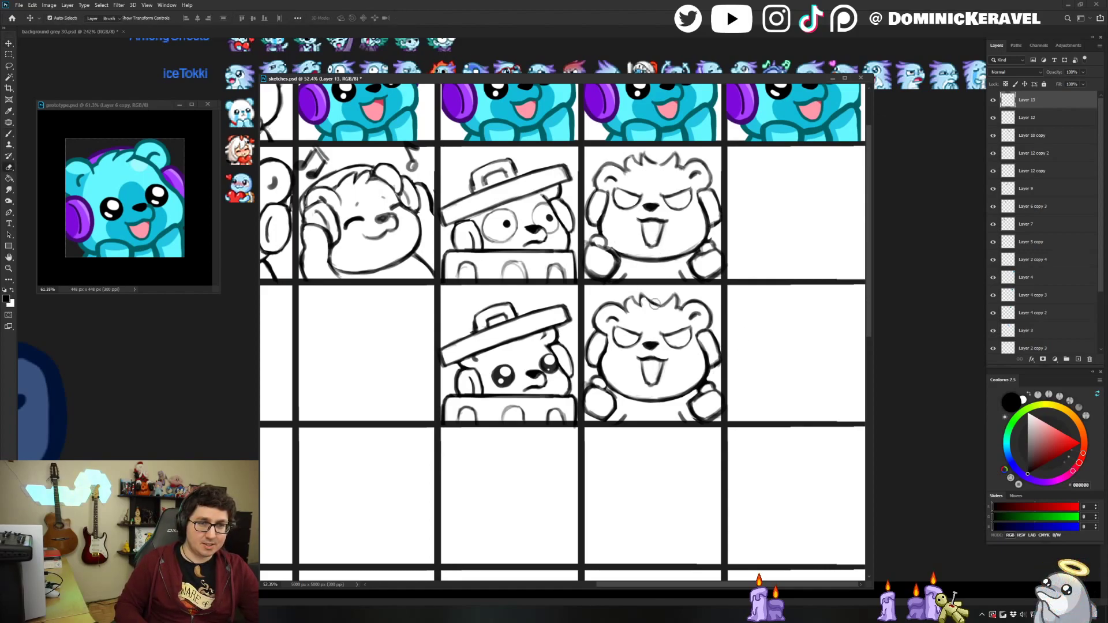
{"action": "key", "text": "ctrl+s"}
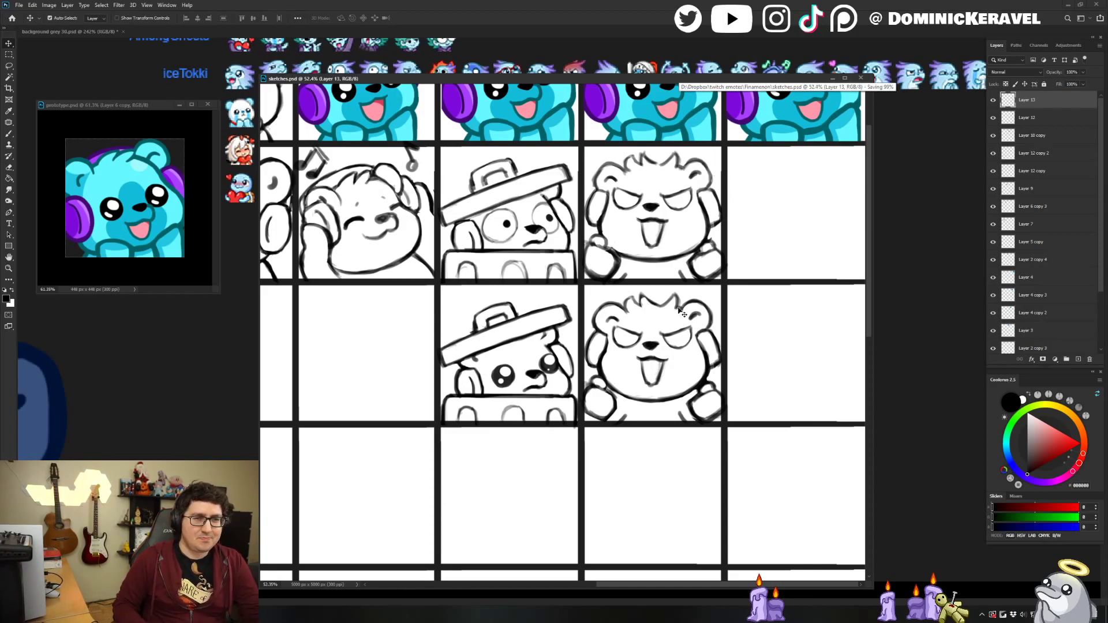
Touch up the hair spike tips at the top of the duplicated bear's head with brush and eraser.
{"action": "key", "text": "b"}
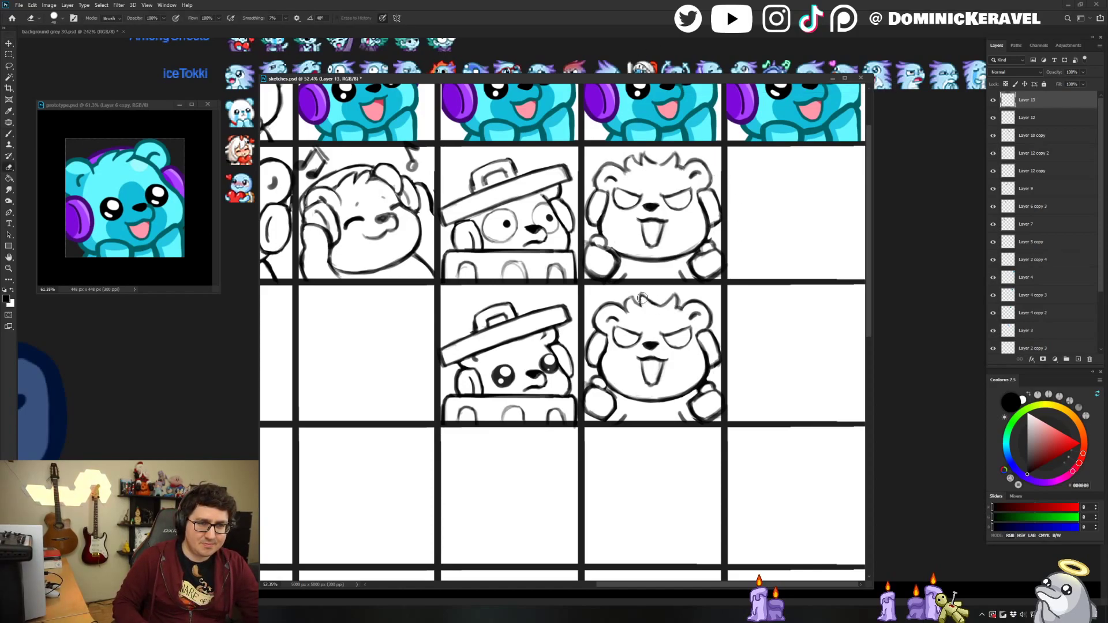
{"action": "key", "text": "e"}
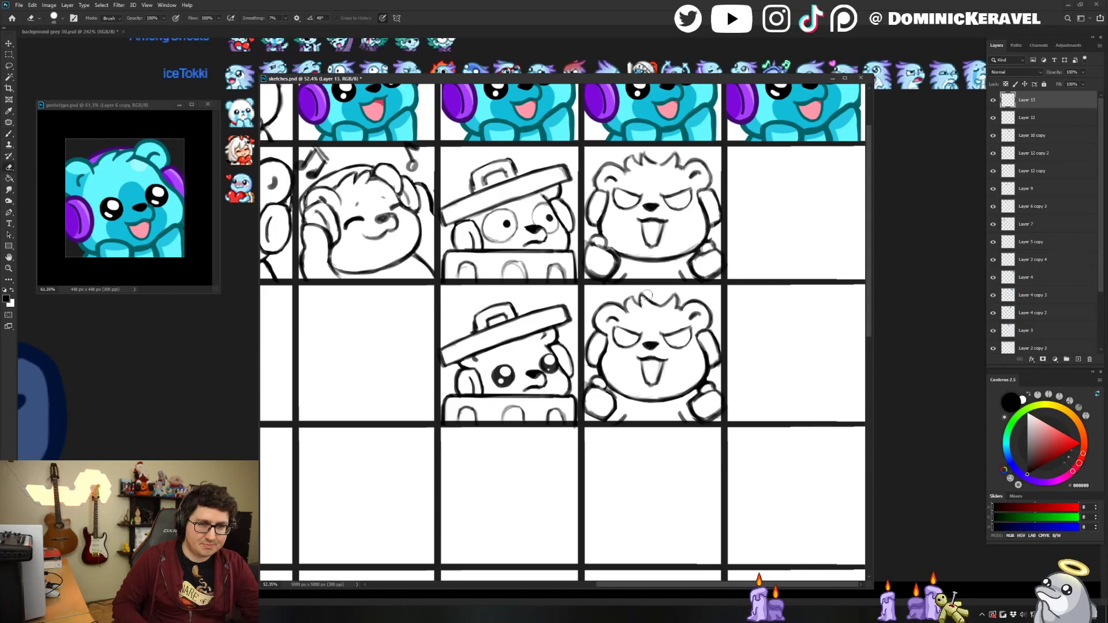
{"action": "key", "text": "b"}
{"action": "key", "text": "e"}
{"action": "key", "text": "v"}
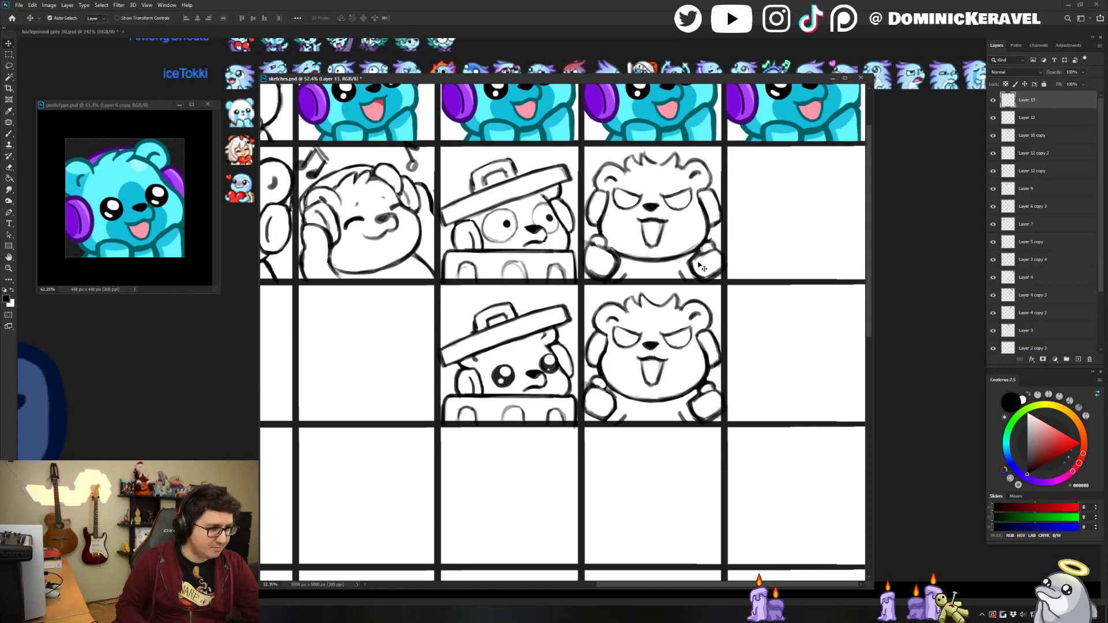
Compare the two angry bear versions with the other emotes, shifting the prototype and sketches windows slightly.
{"action": "scroll", "coordinate": [727, 218], "scroll_direction": "up", "scroll_amount": 2}
{"action": "scroll", "coordinate": [745, 224], "scroll_direction": "down", "scroll_amount": 3}
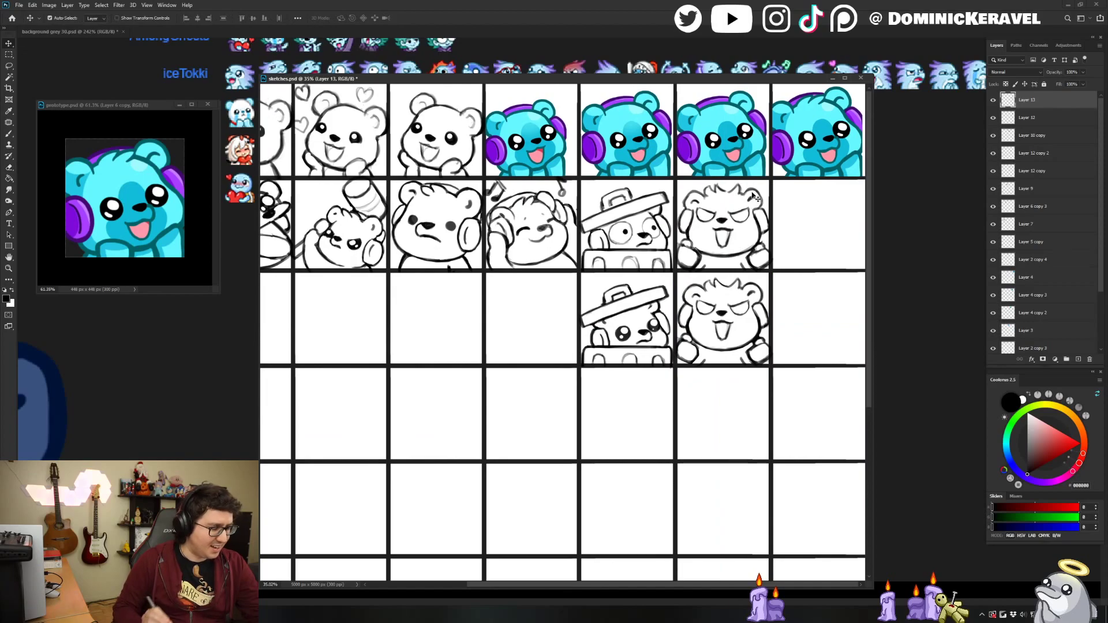
{"action": "key", "text": "e"}
{"action": "key", "text": "v"}
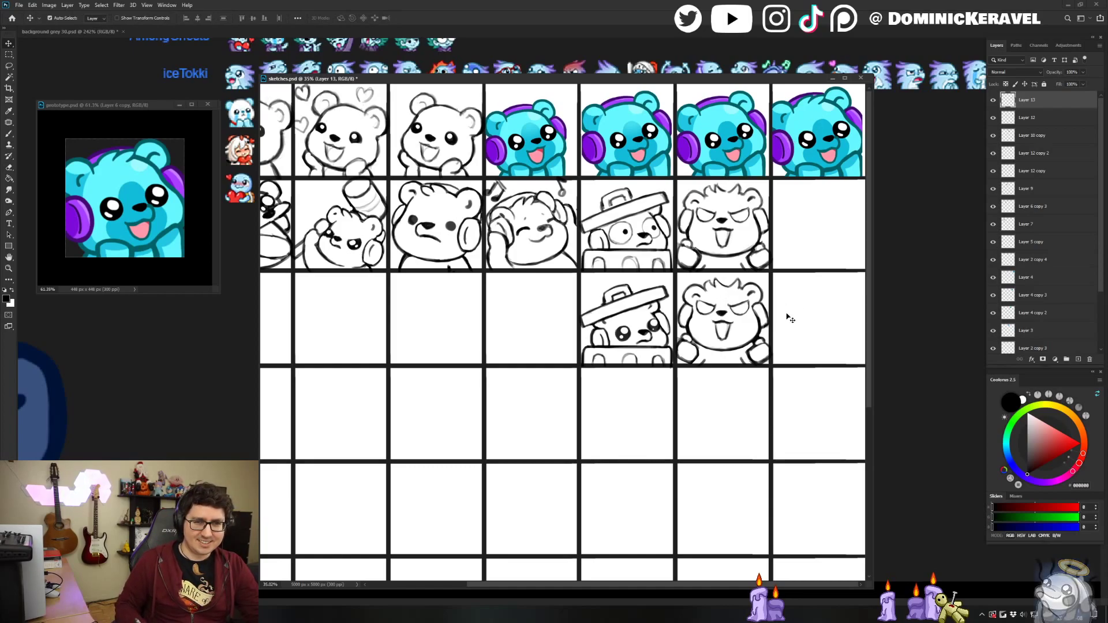
{"action": "left_click_drag", "start_coordinate": [713, 188], "coordinate": [730, 186]}
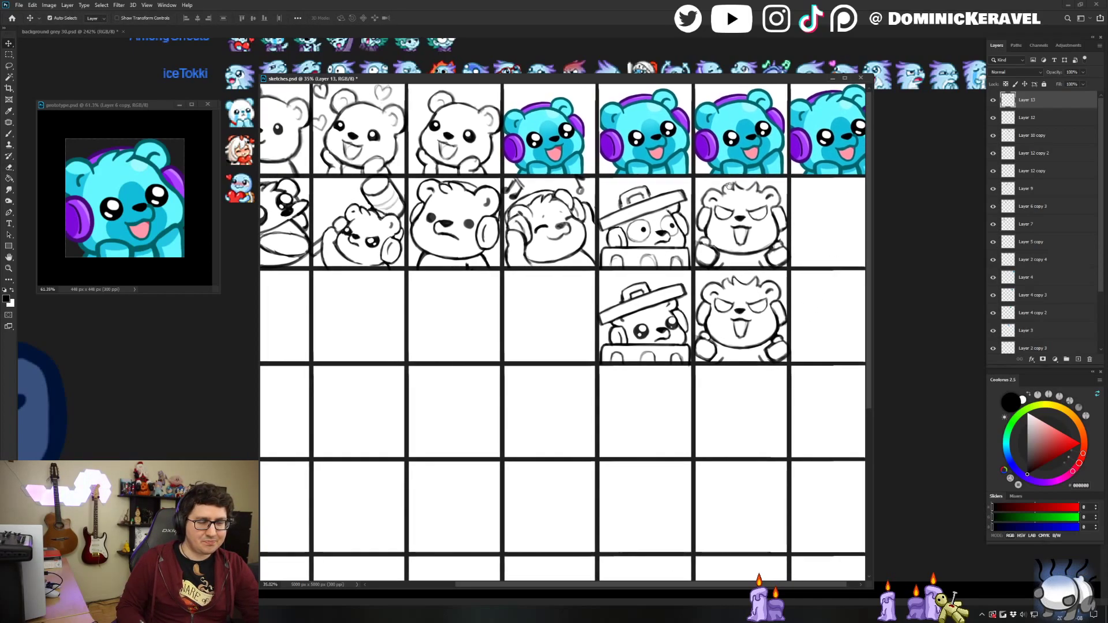
{"action": "mouse_move", "coordinate": [133, 105]}
{"action": "left_mouse_down"}
{"action": "mouse_move", "coordinate": [163, 95]}
{"action": "mouse_move", "coordinate": [156, 107]}
{"action": "left_mouse_up"}
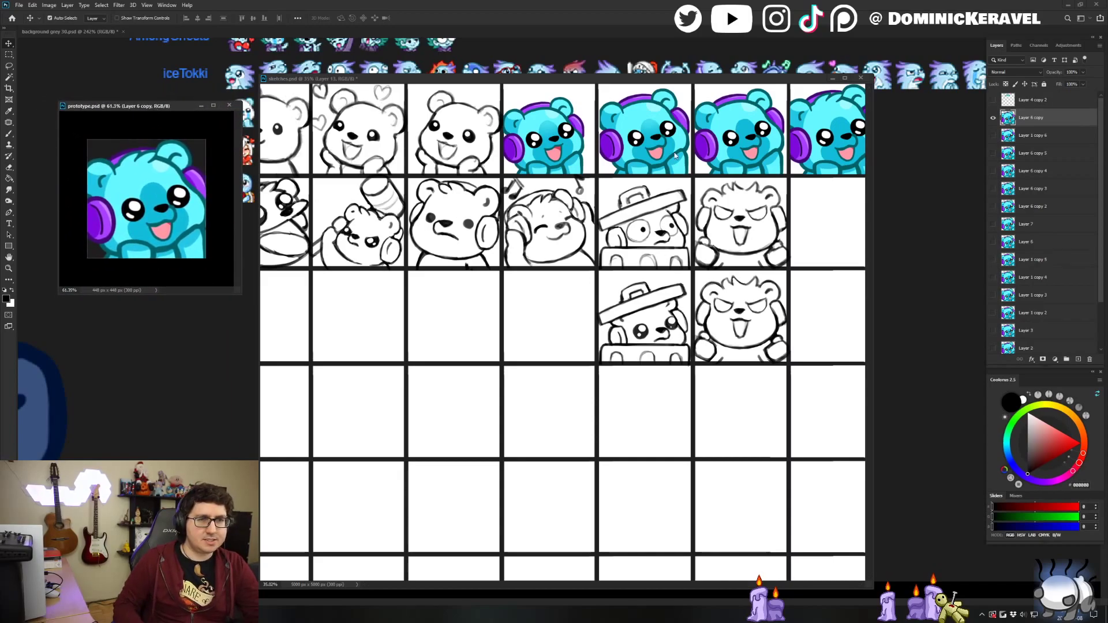
{"action": "left_click", "coordinate": [608, 192]}
{"action": "mouse_move", "coordinate": [640, 179]}
{"action": "left_mouse_down"}
{"action": "mouse_move", "coordinate": [720, 181]}
{"action": "mouse_move", "coordinate": [726, 199]}
{"action": "mouse_move", "coordinate": [742, 134]}
{"action": "left_mouse_up"}
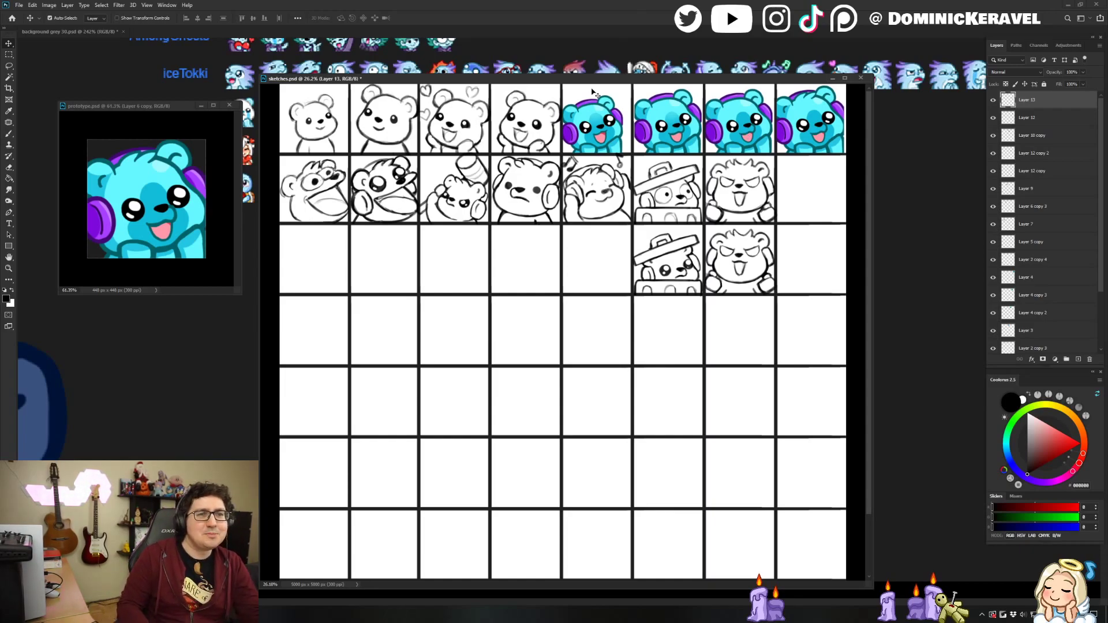
{"action": "left_click_drag", "start_coordinate": [597, 79], "coordinate": [601, 76]}
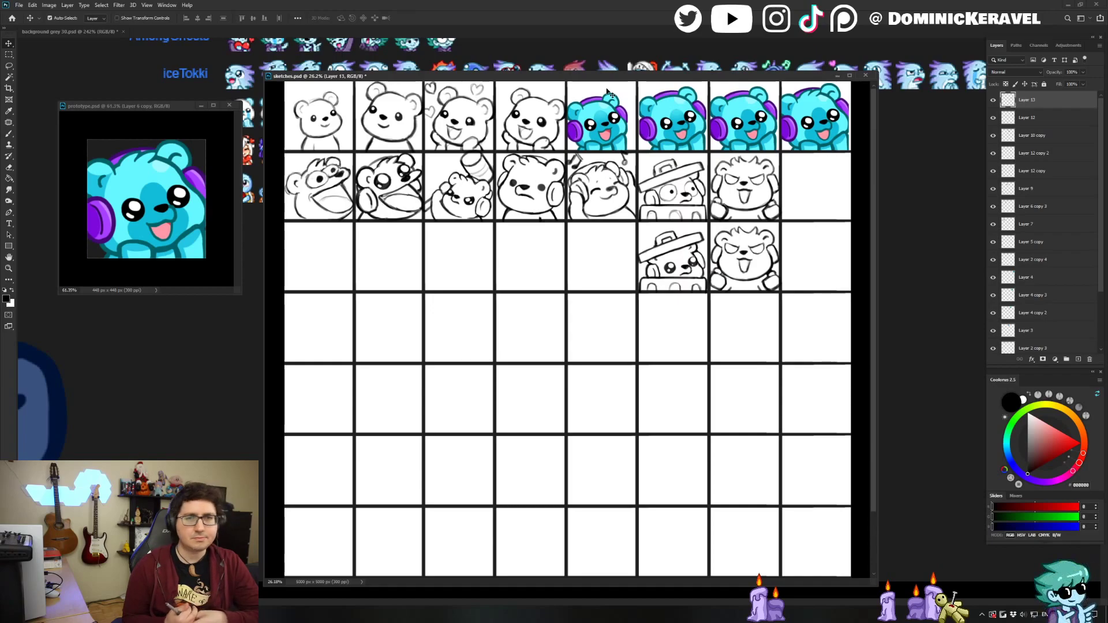
{"action": "key", "text": "b"}
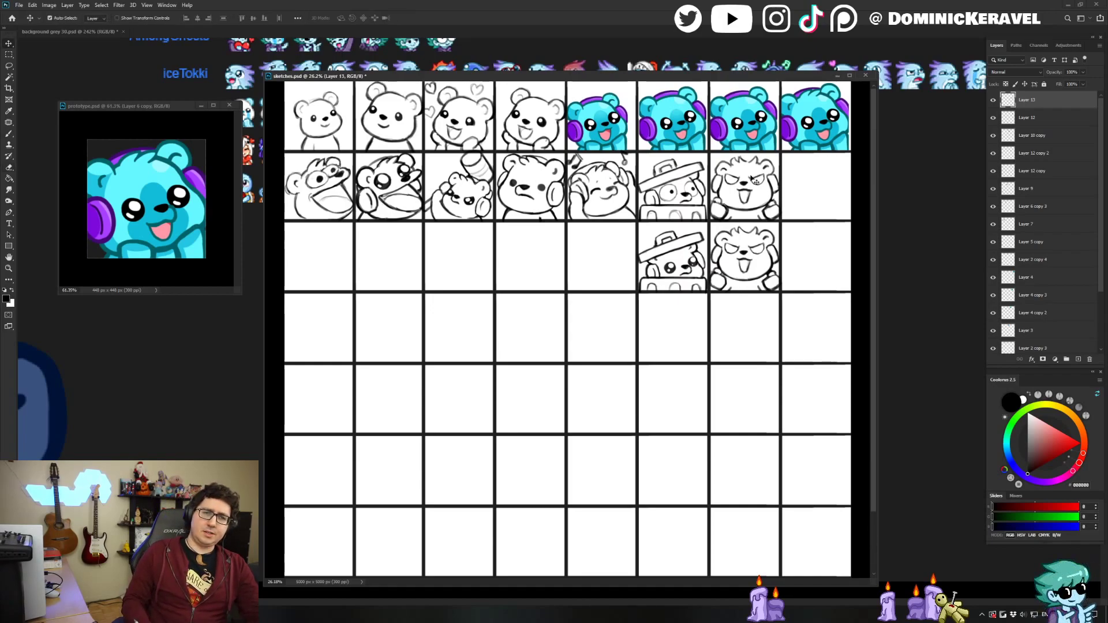
{"action": "left_click", "coordinate": [746, 182], "text": "ctrl"}
{"action": "mouse_move", "coordinate": [709, 154]}
{"action": "left_mouse_down"}
{"action": "mouse_move", "coordinate": [797, 182]}
{"action": "mouse_move", "coordinate": [759, 172]}
{"action": "mouse_move", "coordinate": [741, 133]}
{"action": "left_mouse_up"}
{"action": "key", "text": "ctrl+z"}
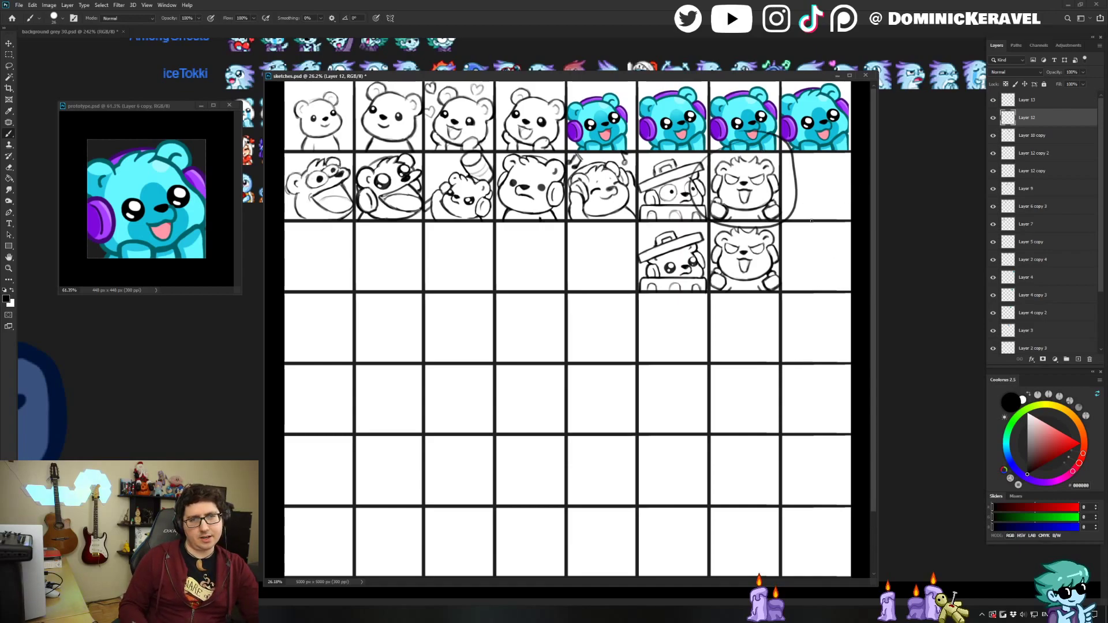
{"action": "left_click_drag", "start_coordinate": [845, 211], "coordinate": [828, 214]}
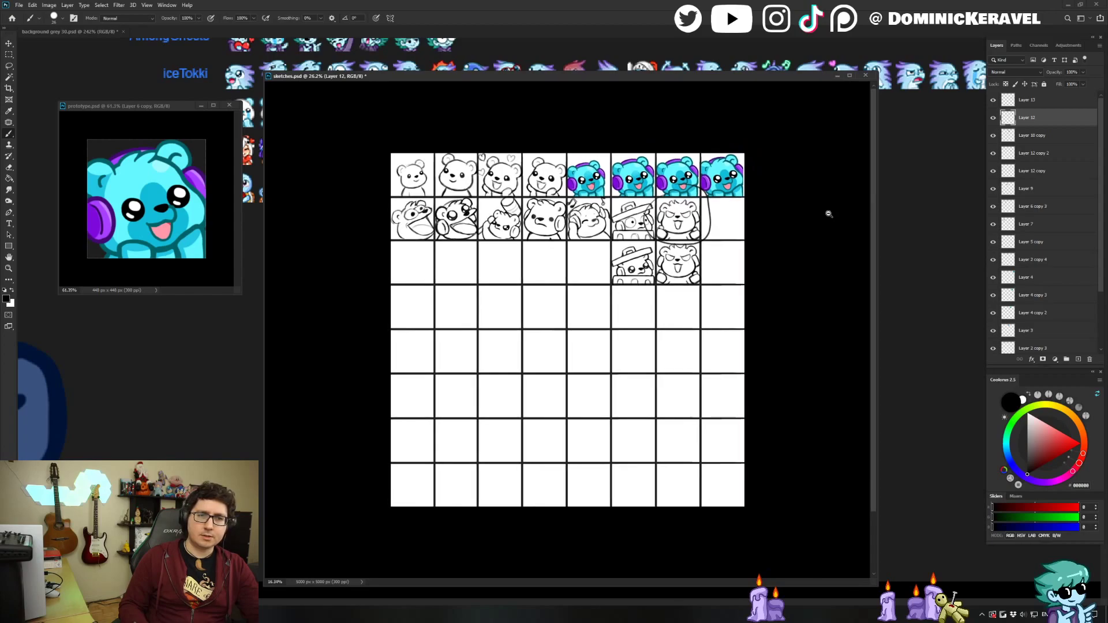
{"action": "scroll", "coordinate": [828, 214], "scroll_direction": "up", "scroll_amount": 3}
{"action": "key", "text": "ctrl+z"}
Delete the duplicated angry bear's layer below the original and check the remaining angry bear layer by toggling its visibility.
{"action": "key", "text": "v"}
{"action": "key", "text": "alt+bracketright"}
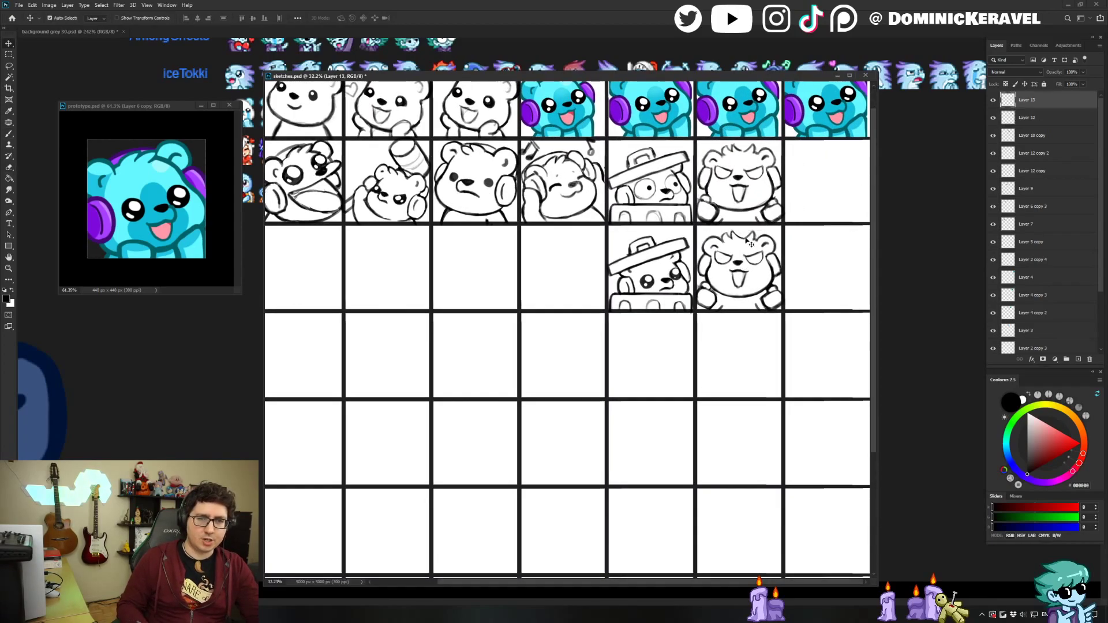
{"action": "key", "text": "Delete"}
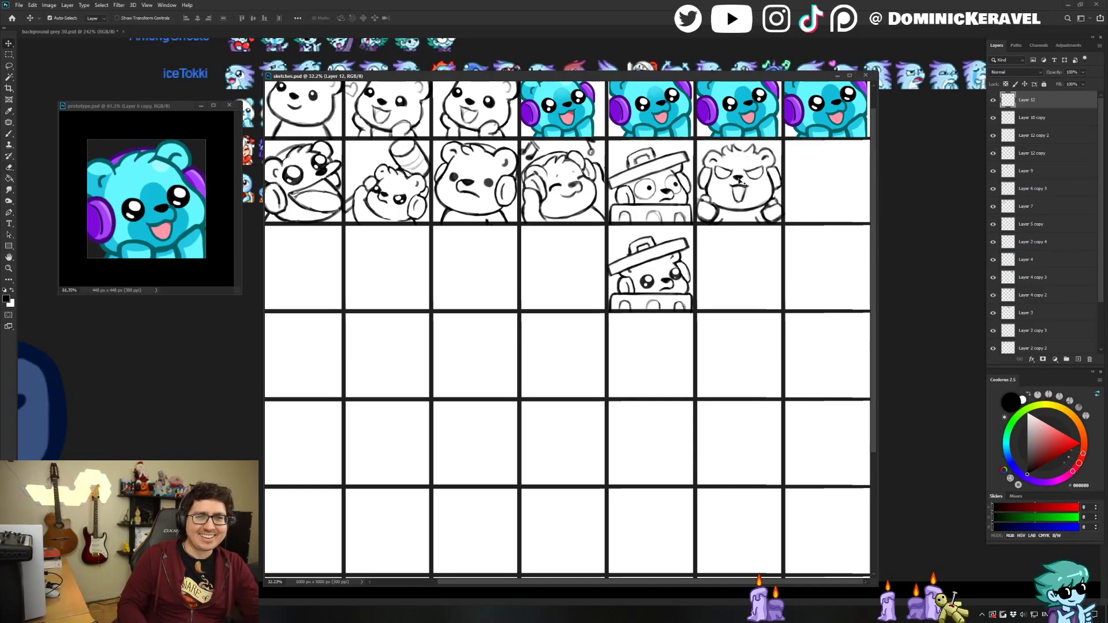
{"action": "scroll", "coordinate": [744, 183], "scroll_direction": "up", "scroll_amount": 2}
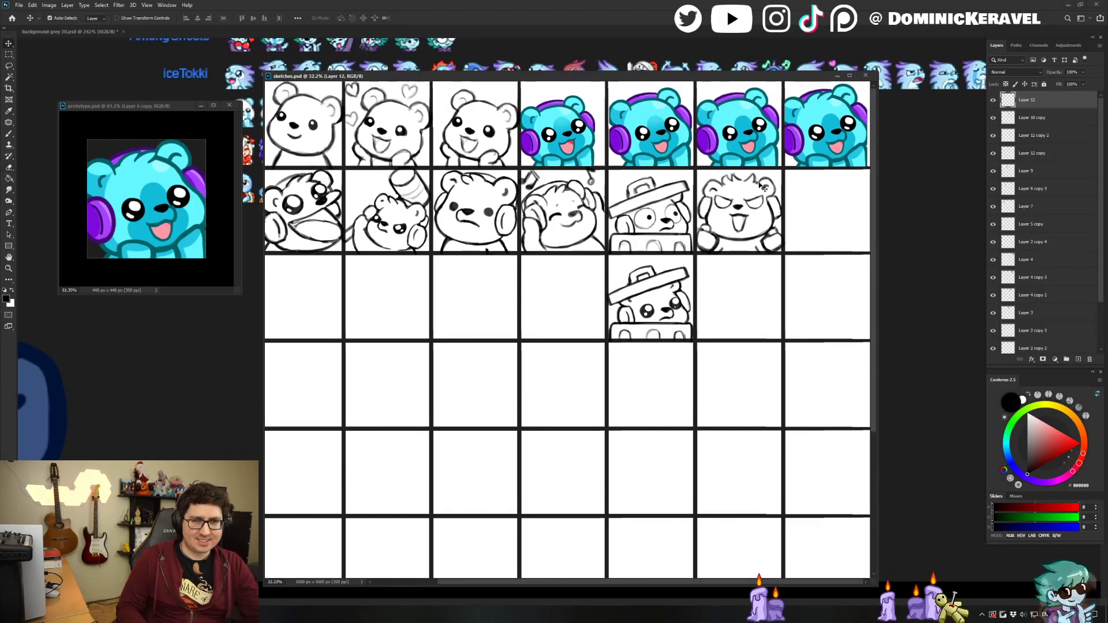
{"action": "left_click", "coordinate": [993, 100]}
{"action": "left_click", "coordinate": [993, 100]}
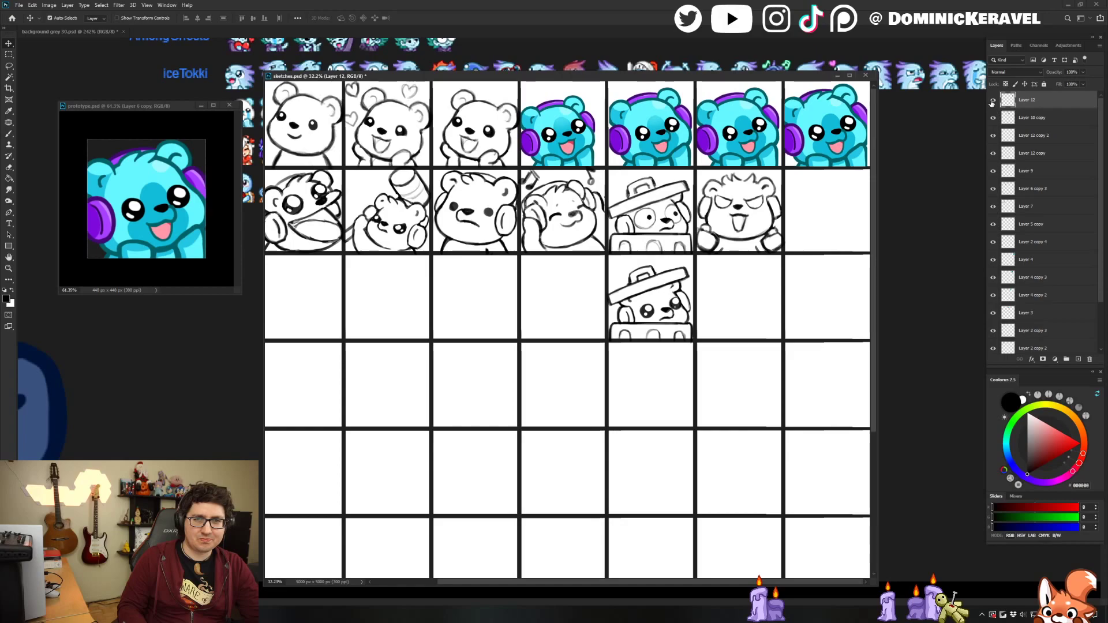
Add a new empty layer above the angry bear layer for the next sketch.
{"action": "key", "text": "ctrl+shift+n"}
{"action": "key", "text": "Return"}
{"action": "scroll", "coordinate": [831, 202], "scroll_direction": "down", "scroll_amount": 5}
{"action": "key", "text": "b"}
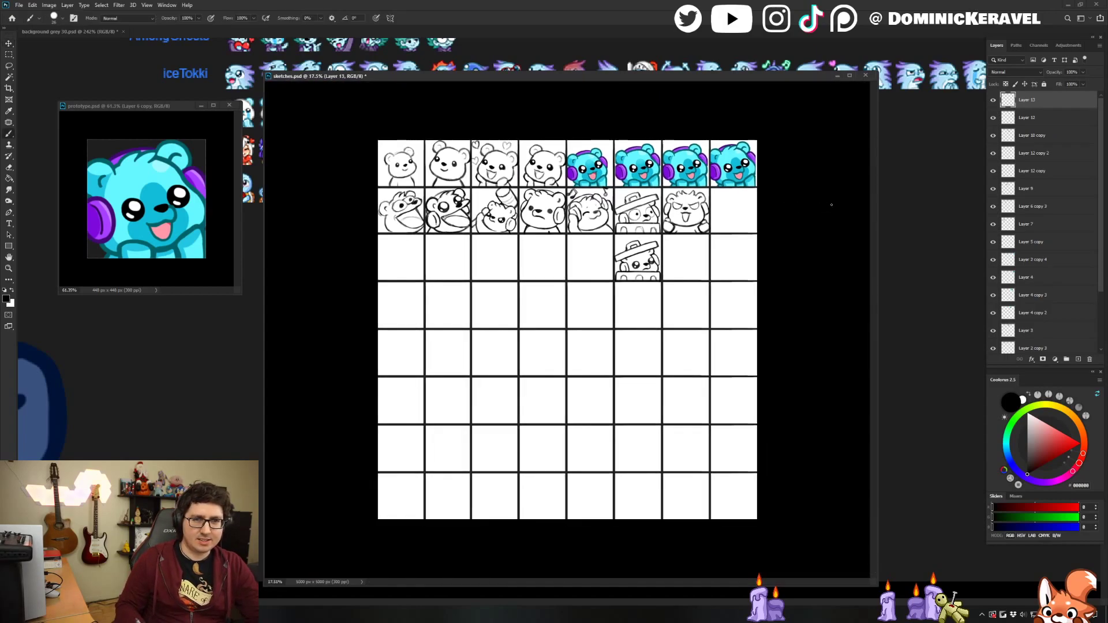
{"action": "key", "text": "e"}
{"action": "scroll", "coordinate": [760, 205], "scroll_direction": "up", "scroll_amount": 5}
{"action": "left_click_drag", "start_coordinate": [764, 228], "coordinate": [764, 264]}
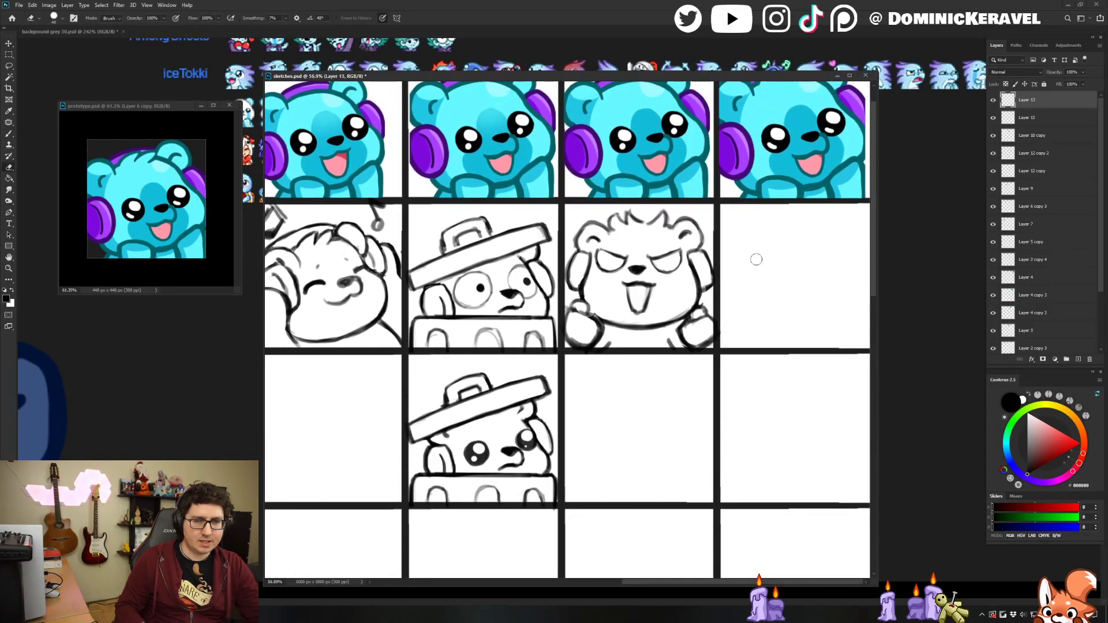
{"action": "scroll", "coordinate": [755, 240], "scroll_direction": "down", "scroll_amount": 4}
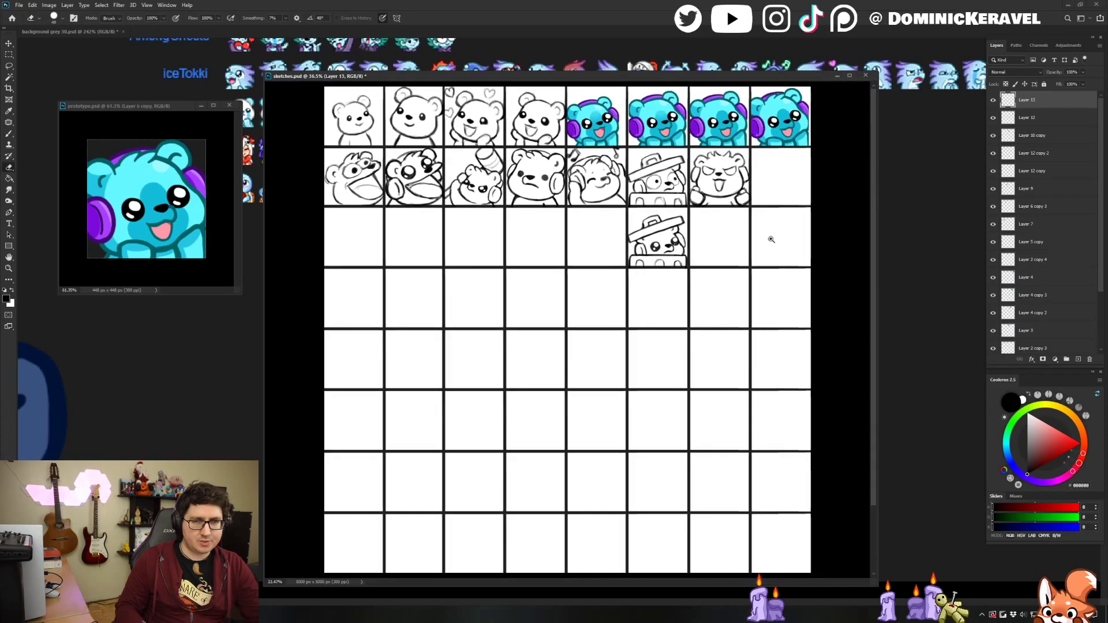
{"action": "scroll", "coordinate": [789, 216], "scroll_direction": "up", "scroll_amount": 2}
{"action": "key", "text": "v"}
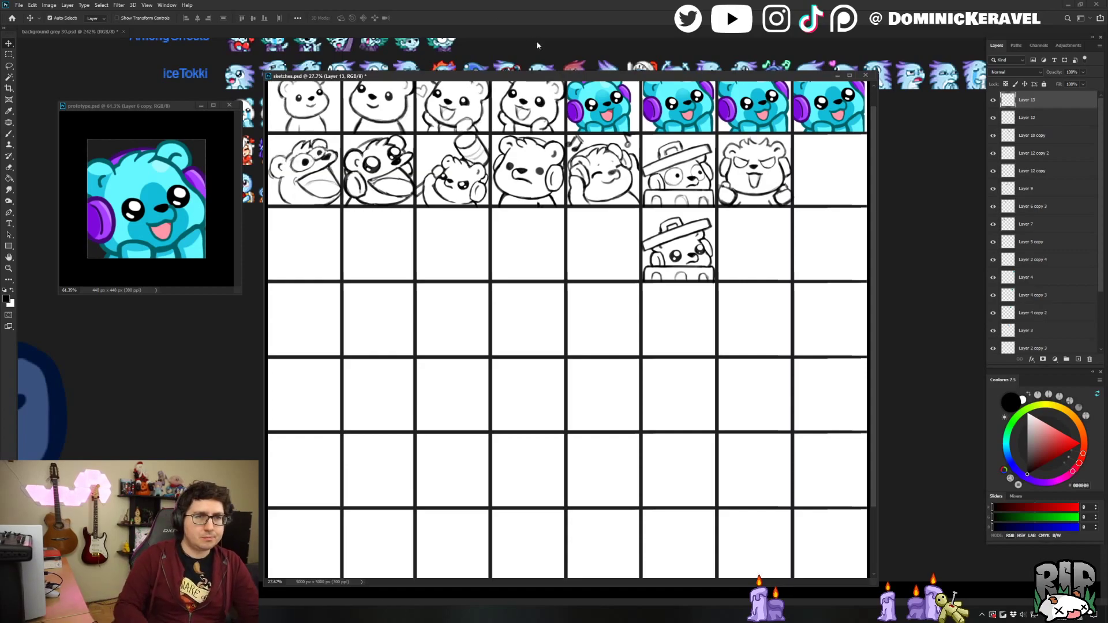
{"action": "left_click", "coordinate": [707, 251], "text": "ctrl"}
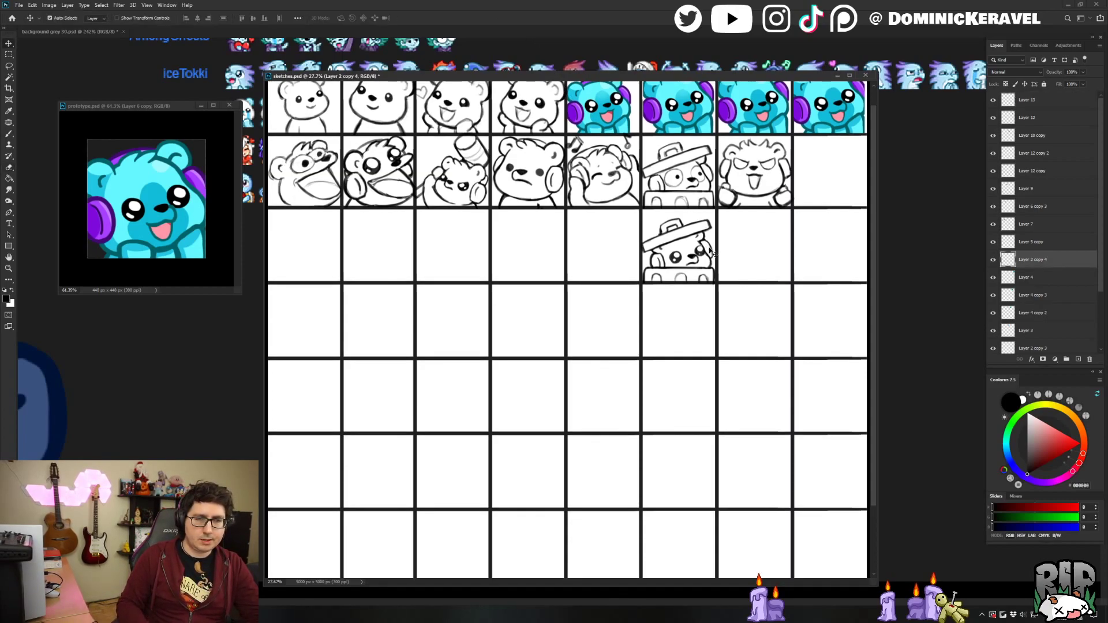
{"action": "scroll", "coordinate": [708, 251], "scroll_direction": "up", "scroll_amount": 2}
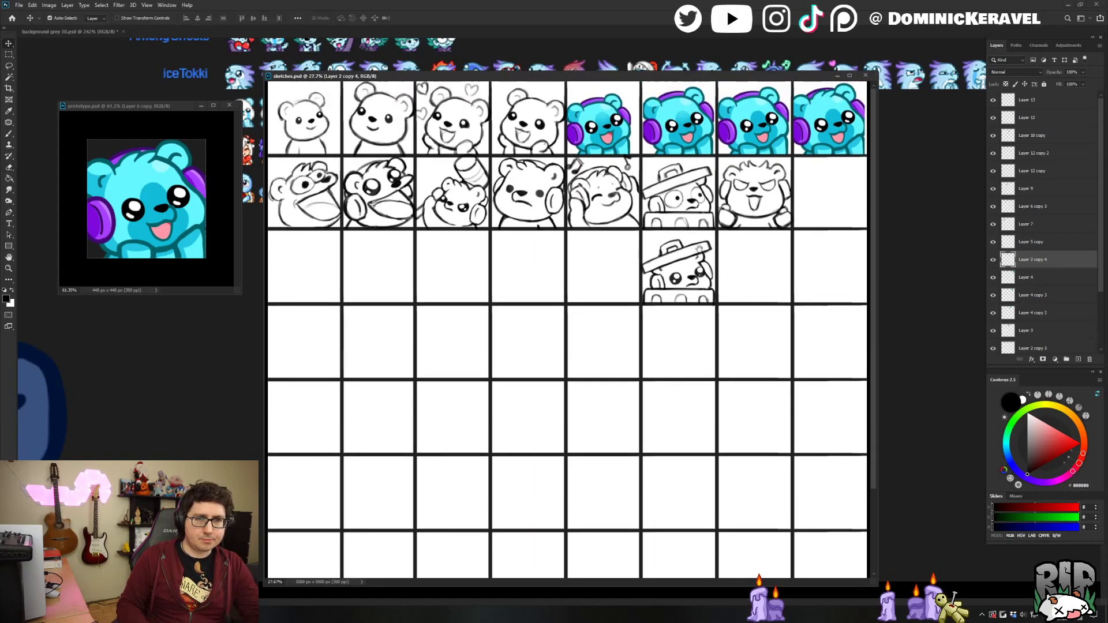
{"action": "left_click_drag", "start_coordinate": [705, 277], "coordinate": [695, 266]}
{"action": "key", "text": "ctrl+z"}
{"action": "key", "text": "ctrl"}
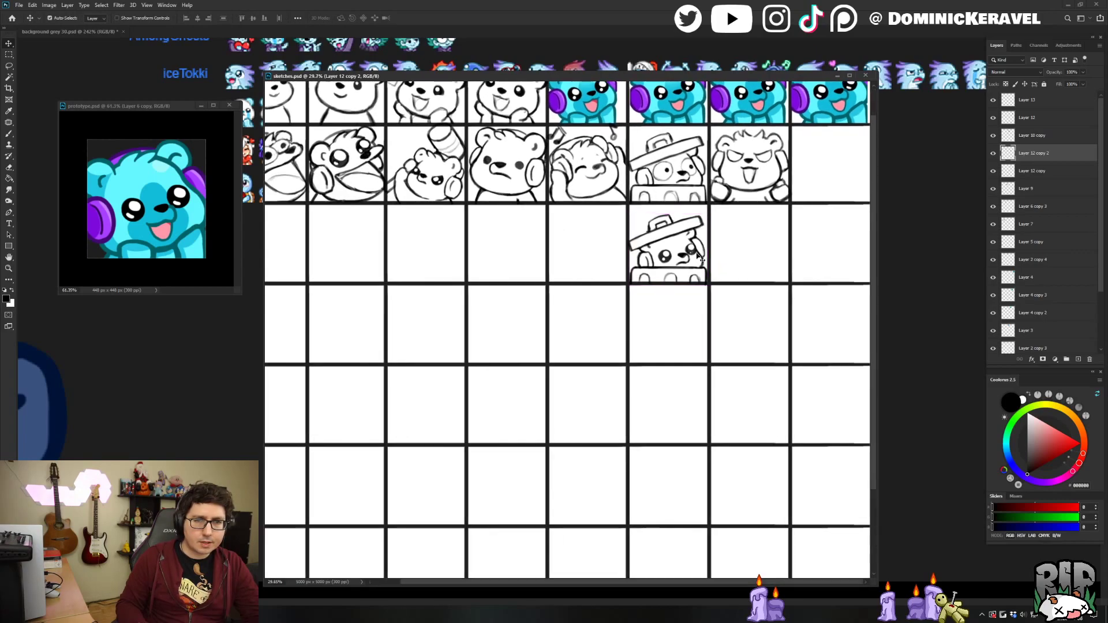
{"action": "scroll", "coordinate": [695, 257], "scroll_direction": "up", "scroll_amount": 1}
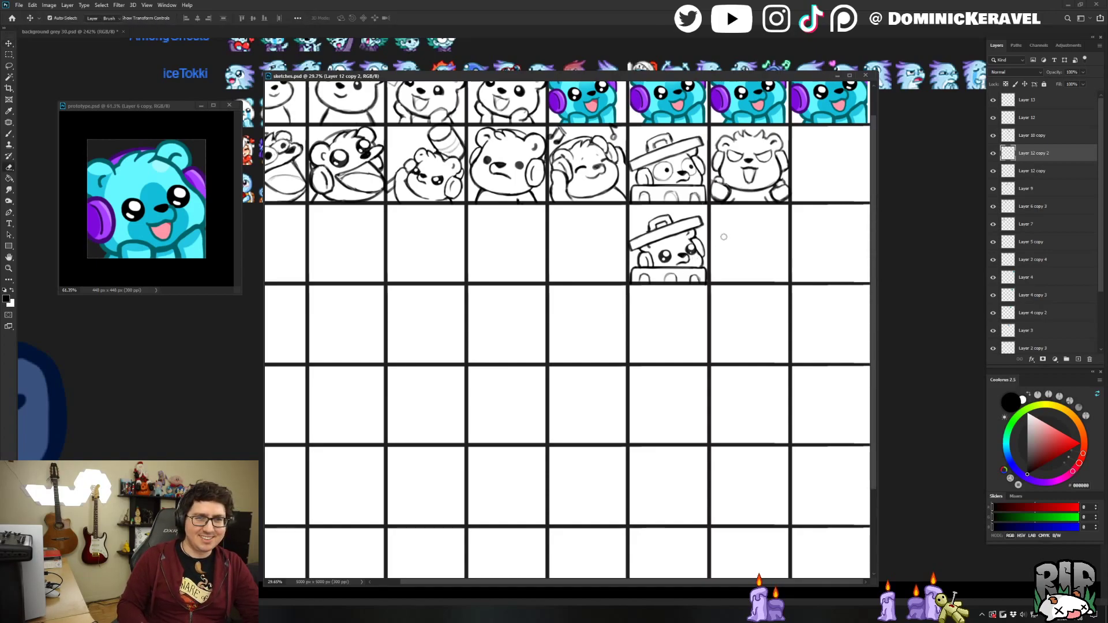
{"action": "scroll", "coordinate": [741, 234], "scroll_direction": "down", "scroll_amount": 2}
Make the empty Layer 13 active again, toggle its visibility to check it, and ready the brush.
{"action": "left_click", "coordinate": [1028, 101]}
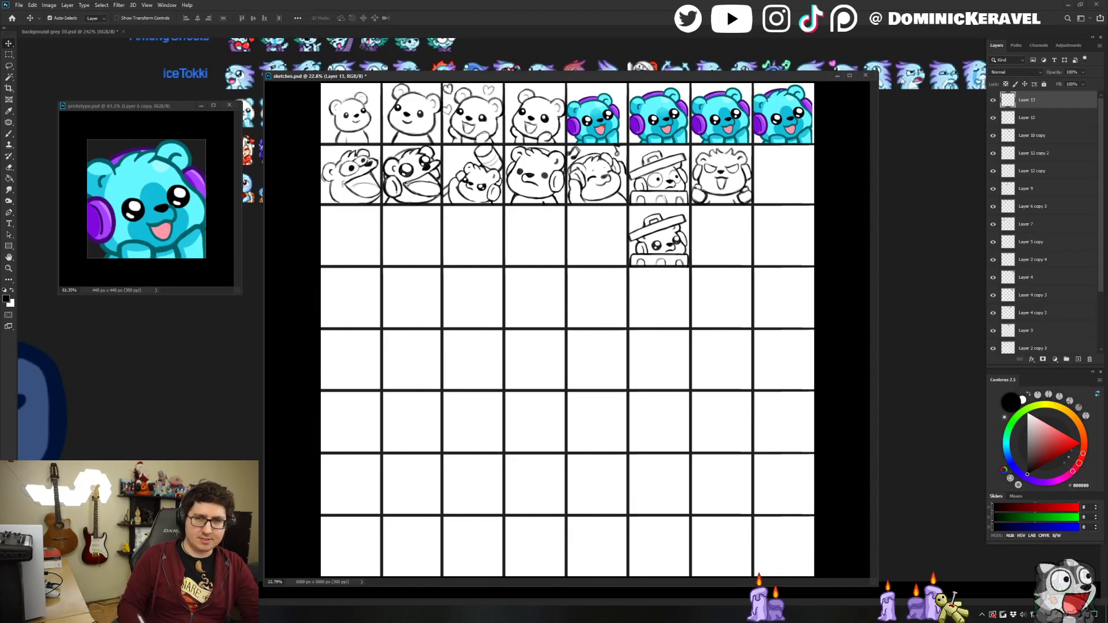
{"action": "left_click", "coordinate": [991, 101]}
{"action": "left_click", "coordinate": [992, 101]}
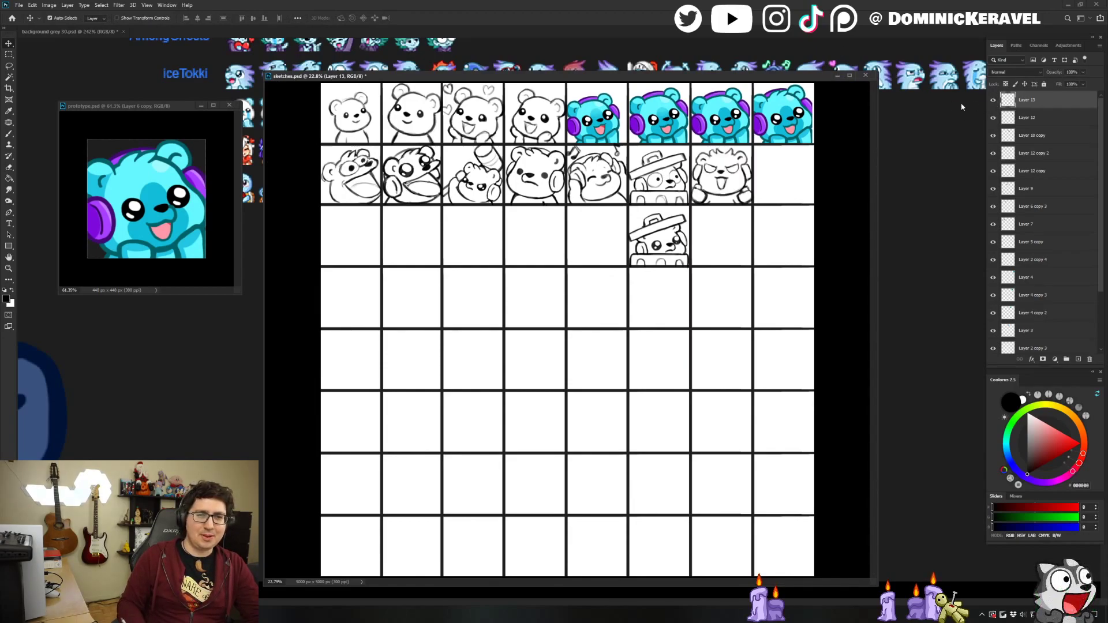
{"action": "key", "text": "e"}
{"action": "key", "text": "v"}
{"action": "key", "text": "b"}
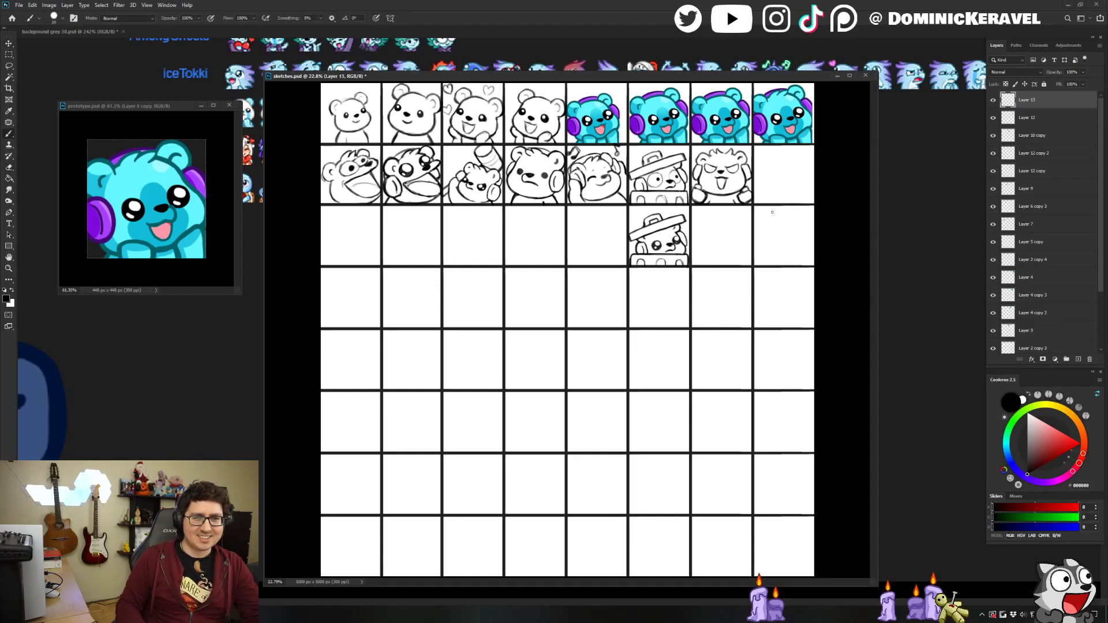
{"action": "key", "text": "v"}
{"action": "mouse_move", "coordinate": [780, 210]}
{"action": "left_mouse_down"}
{"action": "mouse_move", "coordinate": [808, 211]}
{"action": "mouse_move", "coordinate": [717, 267]}
{"action": "left_mouse_up"}
{"action": "scroll", "coordinate": [717, 267], "scroll_direction": "up", "scroll_amount": 2}
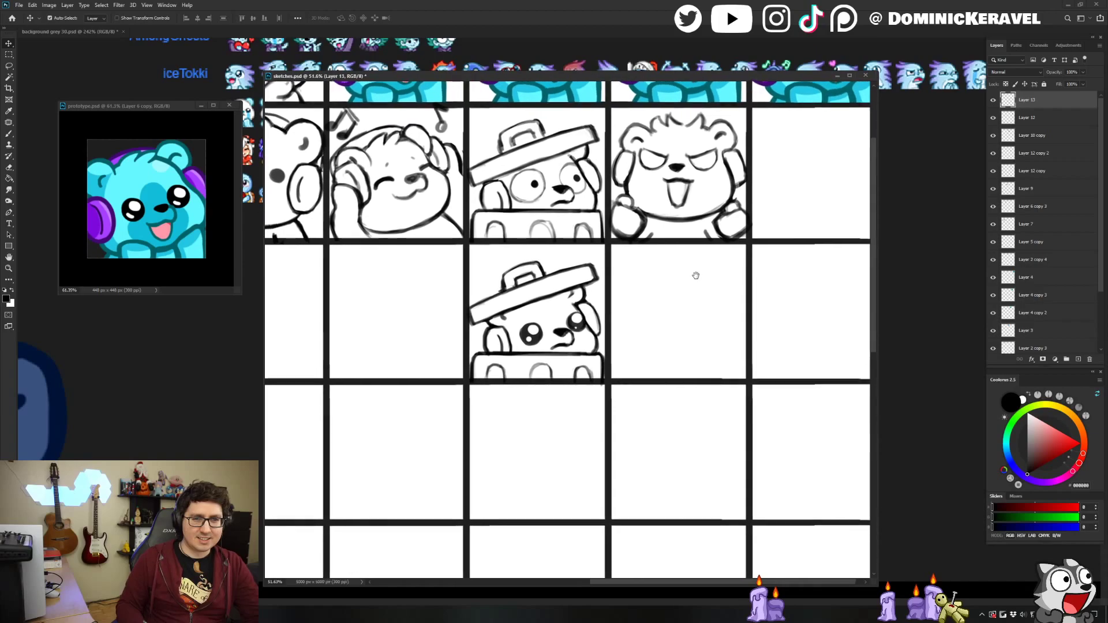
{"action": "key", "text": "b"}
{"action": "left_click_drag", "start_coordinate": [648, 291], "coordinate": [656, 305]}
{"action": "key", "text": "ctrl+z"}
{"action": "key", "text": "v"}
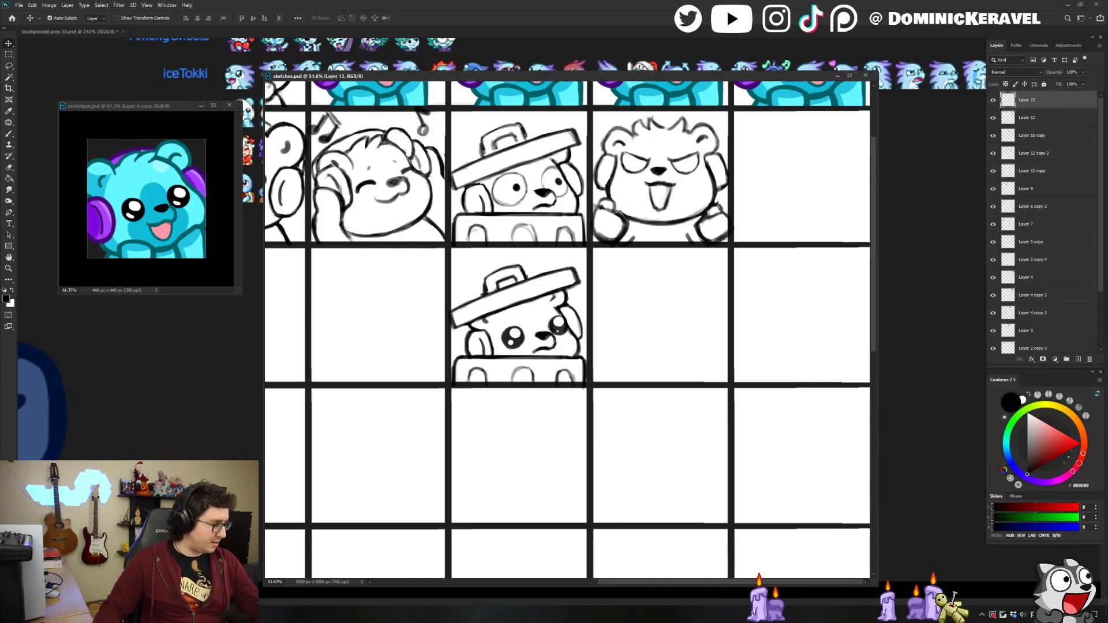
Reduce the main window to reach the desktop shortcuts, and maximize it again.
{"action": "double_click", "coordinate": [290, 6]}
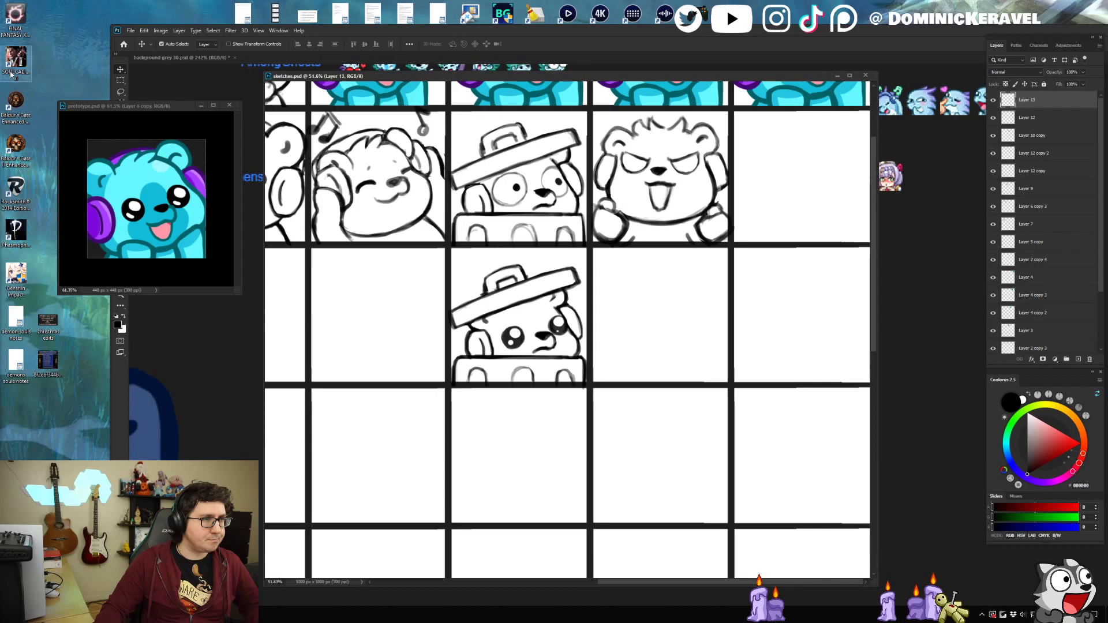
{"action": "left_click", "coordinate": [26, 209]}
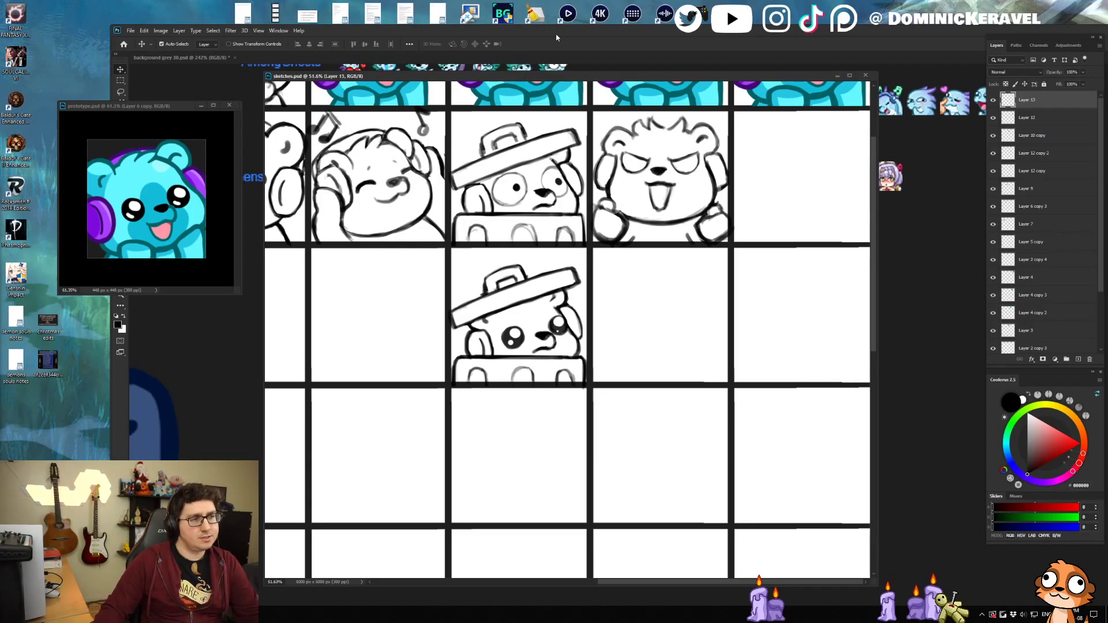
{"action": "double_click", "coordinate": [577, 30]}
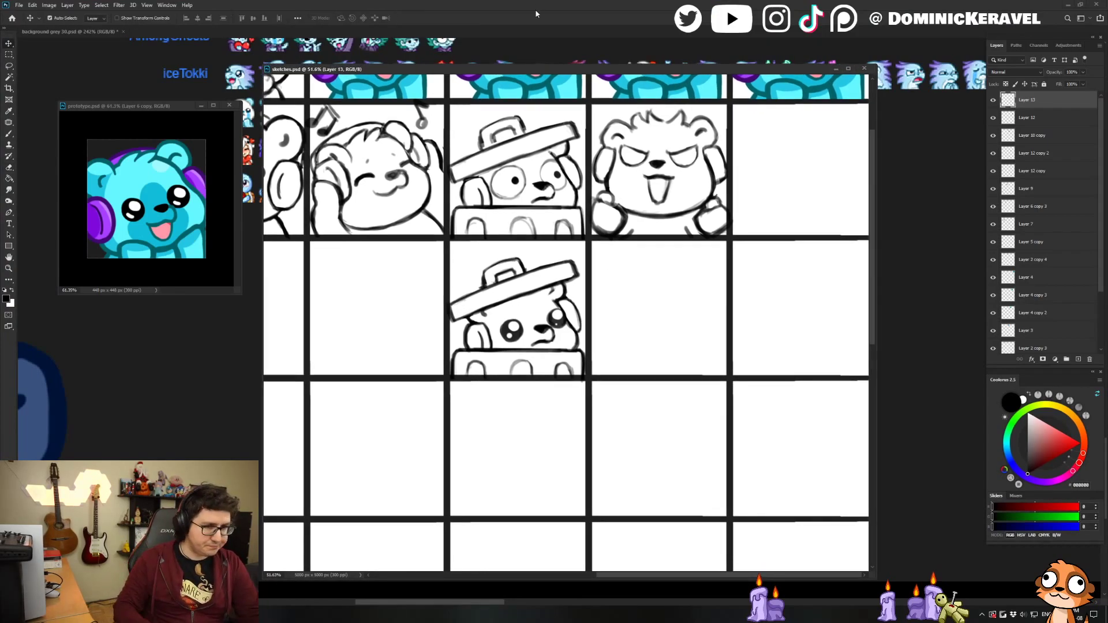
{"action": "key", "text": "e"}
{"action": "scroll", "coordinate": [573, 317], "scroll_direction": "down", "scroll_amount": 3}
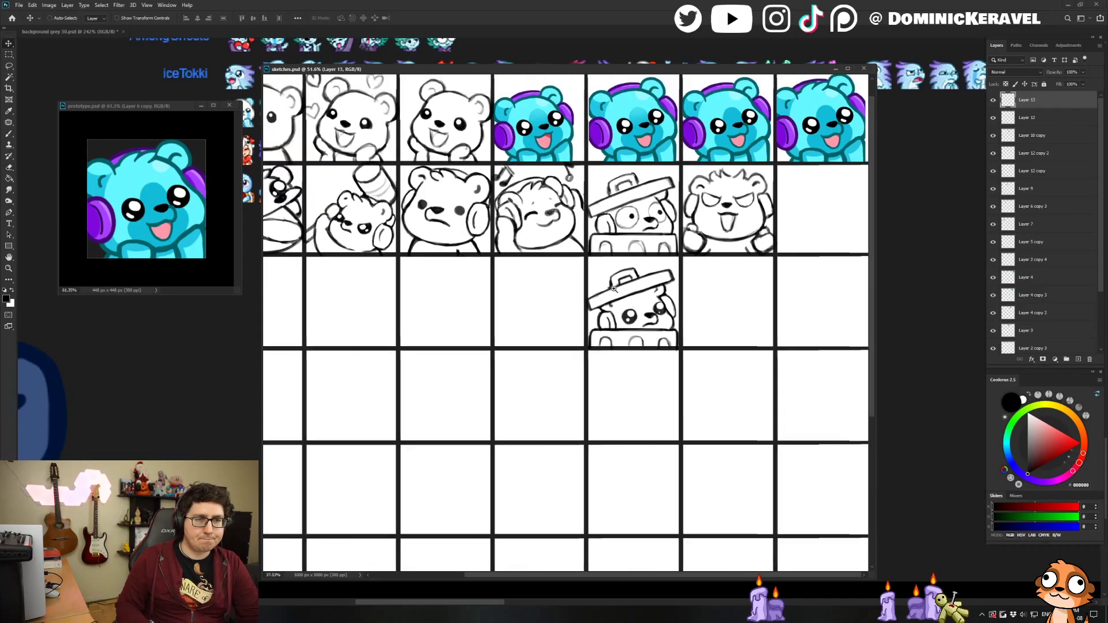
{"action": "key", "text": "v"}
{"action": "scroll", "coordinate": [714, 273], "scroll_direction": "up", "scroll_amount": 3}
{"action": "key", "text": "b"}
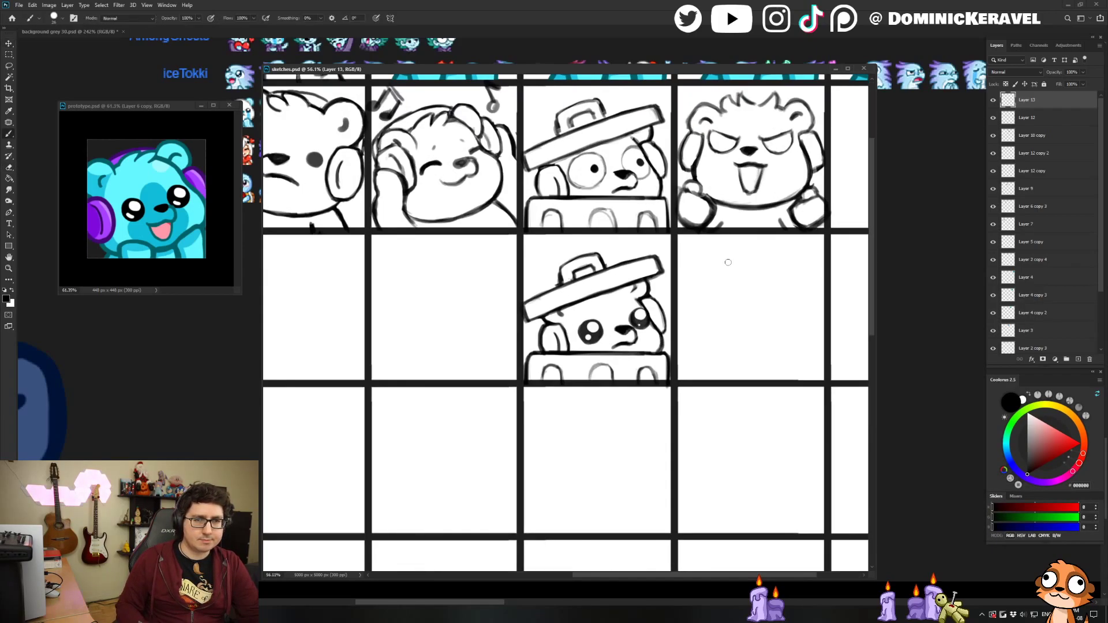
{"action": "left_click_drag", "start_coordinate": [707, 273], "coordinate": [749, 295]}
{"action": "key", "text": "ctrl+z"}
{"action": "mouse_move", "coordinate": [828, 260]}
{"action": "left_mouse_down"}
{"action": "mouse_move", "coordinate": [719, 287]}
{"action": "mouse_move", "coordinate": [720, 271]}
{"action": "mouse_move", "coordinate": [668, 254]}
{"action": "left_mouse_up"}
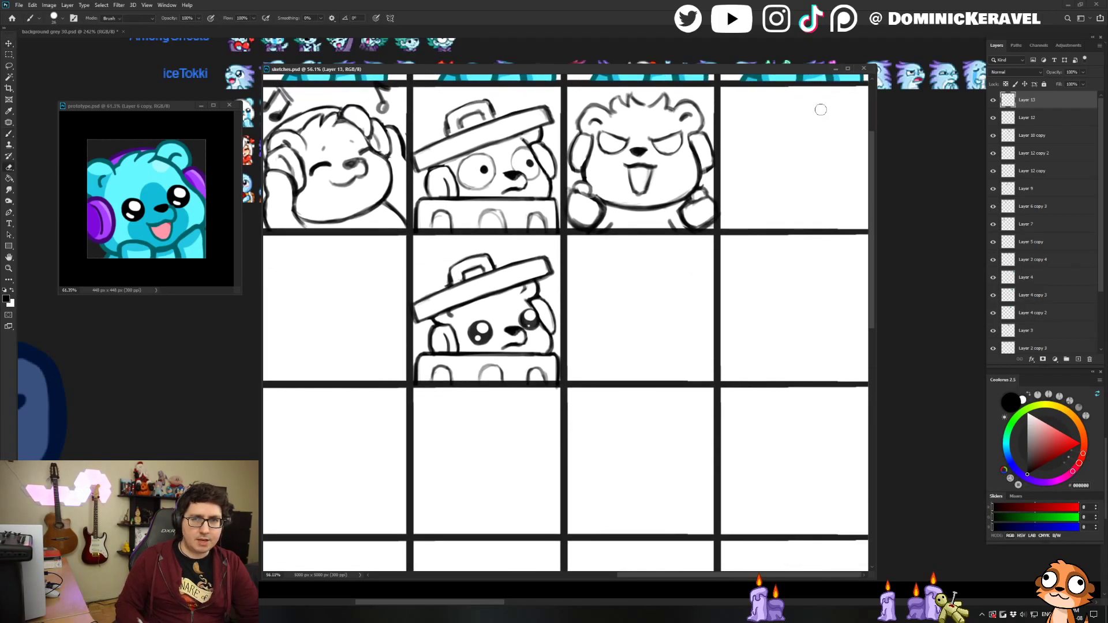
{"action": "key", "text": "v"}
{"action": "left_click", "coordinate": [993, 100]}
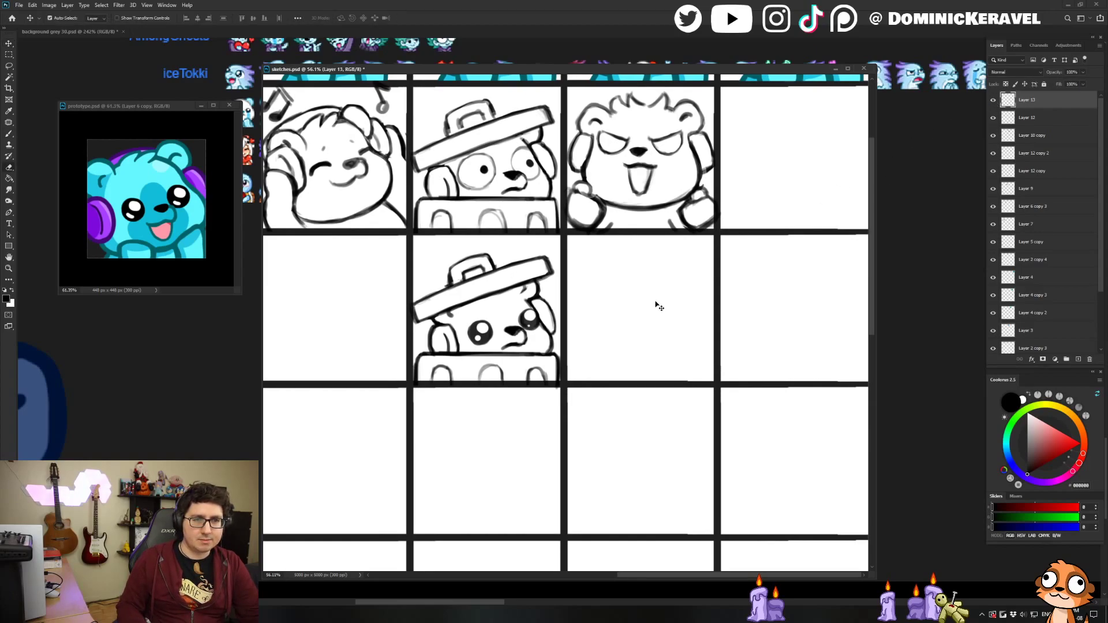
{"action": "scroll", "coordinate": [667, 314], "scroll_direction": "down", "scroll_amount": 2}
{"action": "key", "text": "e"}
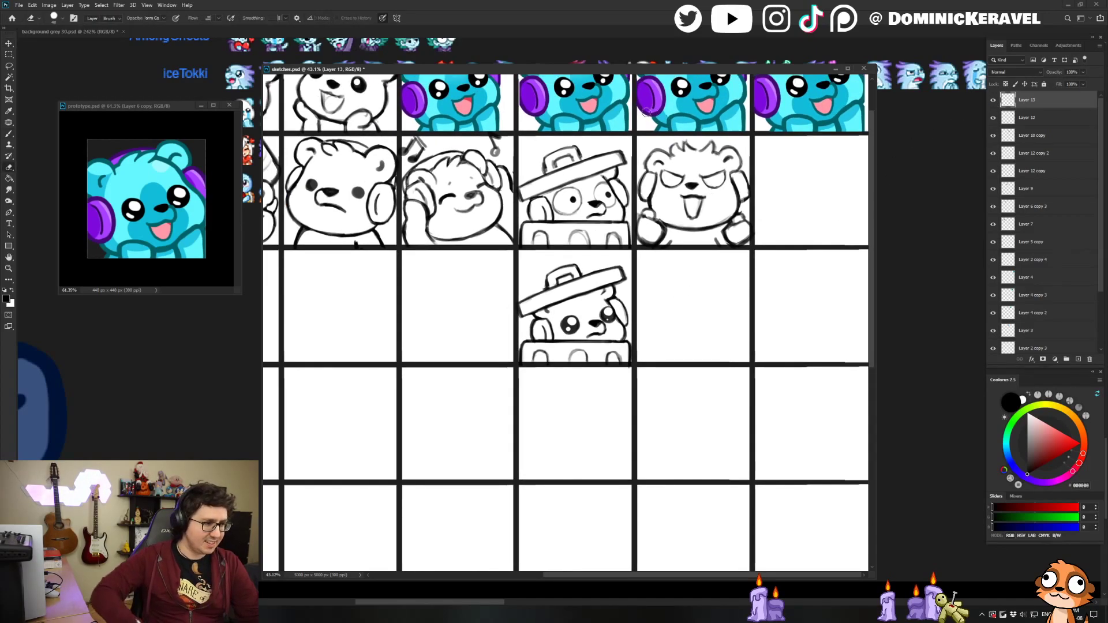
{"action": "key", "text": "v"}
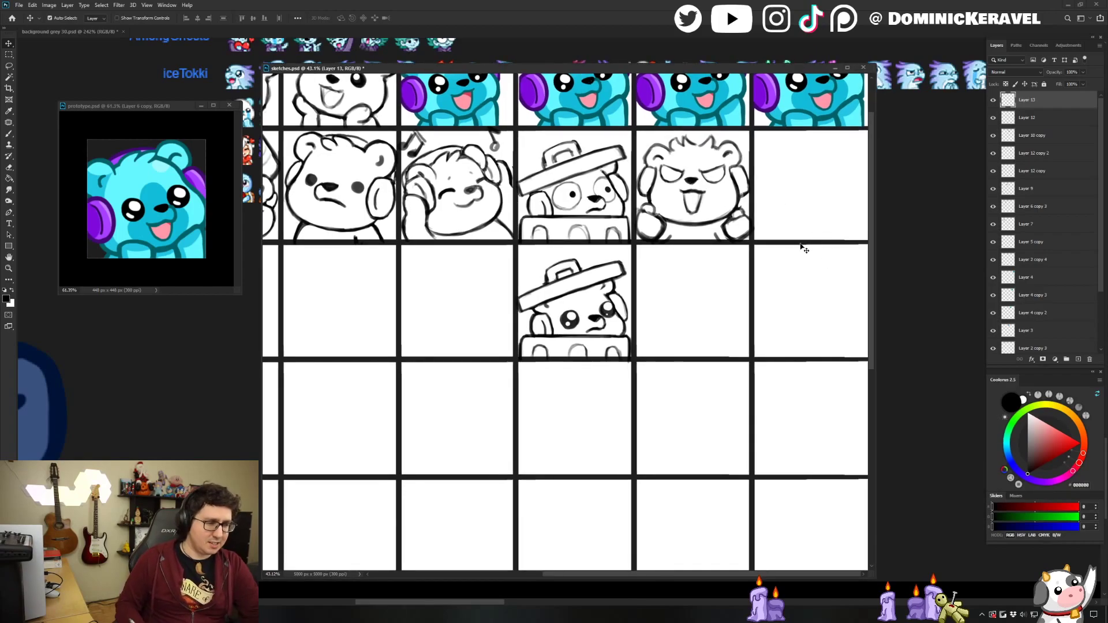
Shift the sketches.psd window slightly within the workspace and save the document.
{"action": "key", "text": "b"}
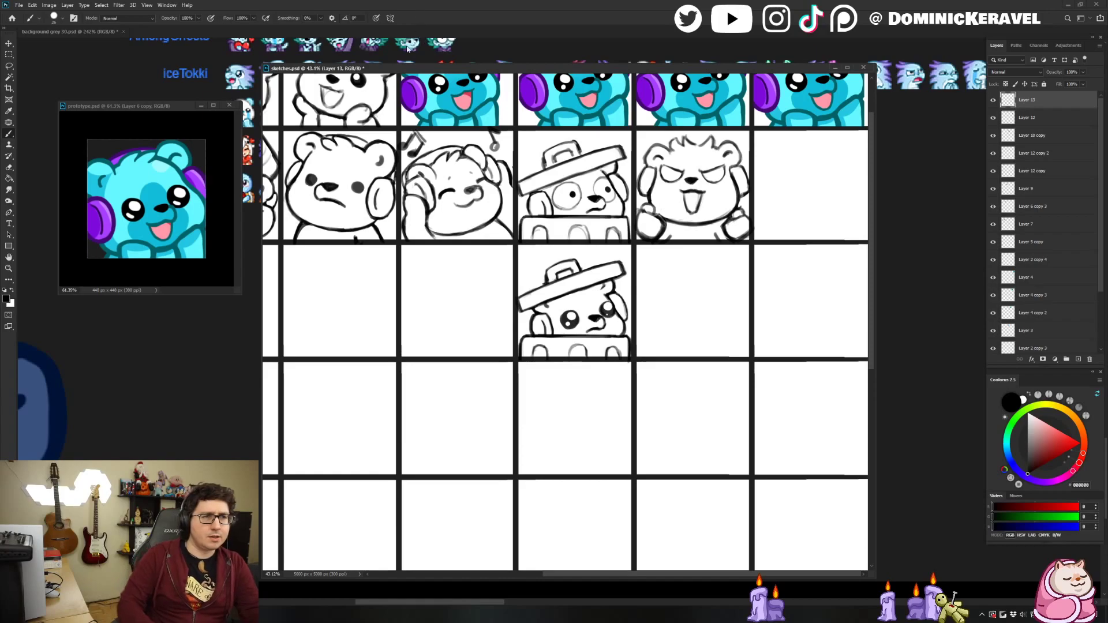
{"action": "key", "text": "v"}
{"action": "left_click_drag", "start_coordinate": [425, 68], "coordinate": [431, 64]}
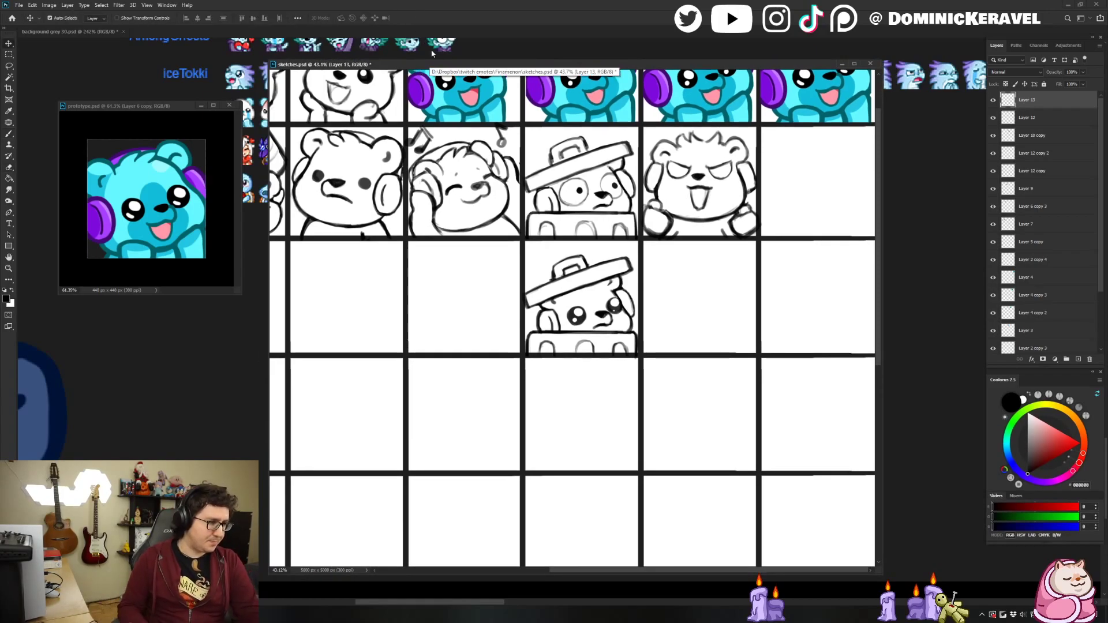
{"action": "key", "text": "ctrl+s"}
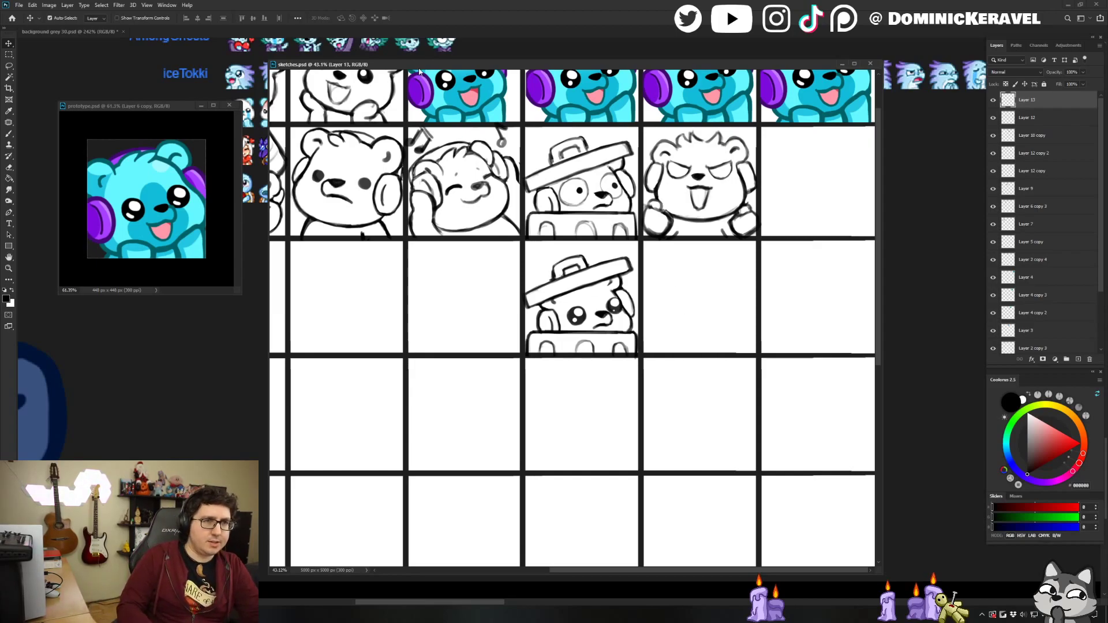
{"action": "left_click_drag", "start_coordinate": [420, 64], "coordinate": [423, 63]}
{"action": "key", "text": "e"}
{"action": "key", "text": "v"}
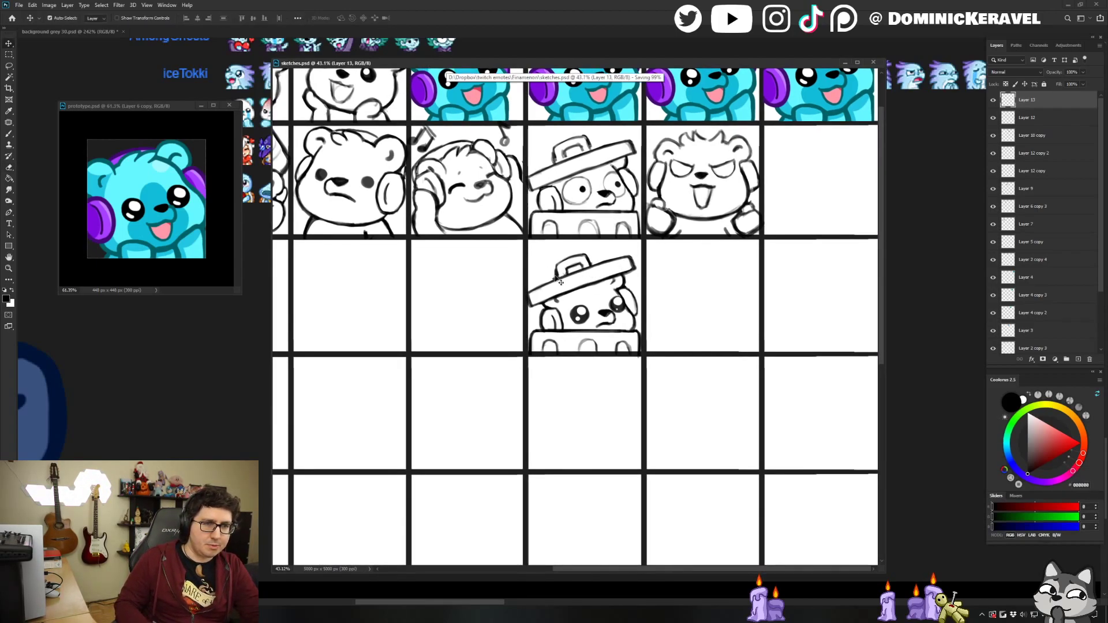
On the lower trash-can bear's layer, clean up the lid handle's outline and retouch it in dark grey 202020 sampled from the sketch.
{"action": "left_click", "coordinate": [555, 281]}
{"action": "scroll", "coordinate": [554, 280], "scroll_direction": "up", "scroll_amount": 3}
{"action": "key", "text": "e"}
{"action": "left_click_drag", "start_coordinate": [555, 273], "coordinate": [555, 275]}
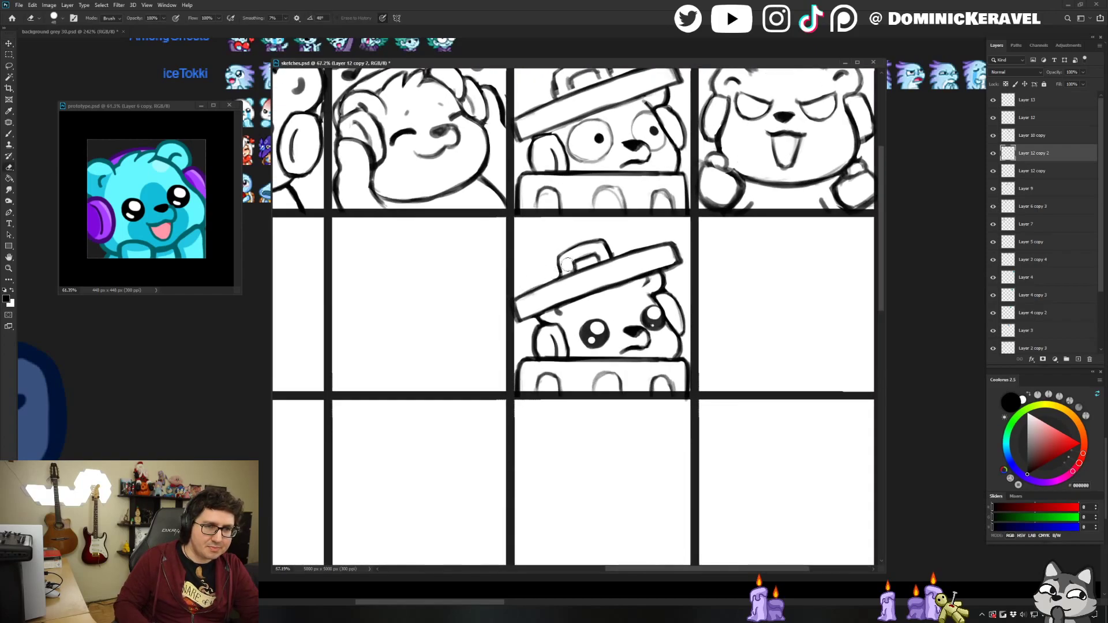
{"action": "key", "text": "b"}
{"action": "left_click", "coordinate": [578, 262], "text": "alt"}
{"action": "key", "text": "e"}
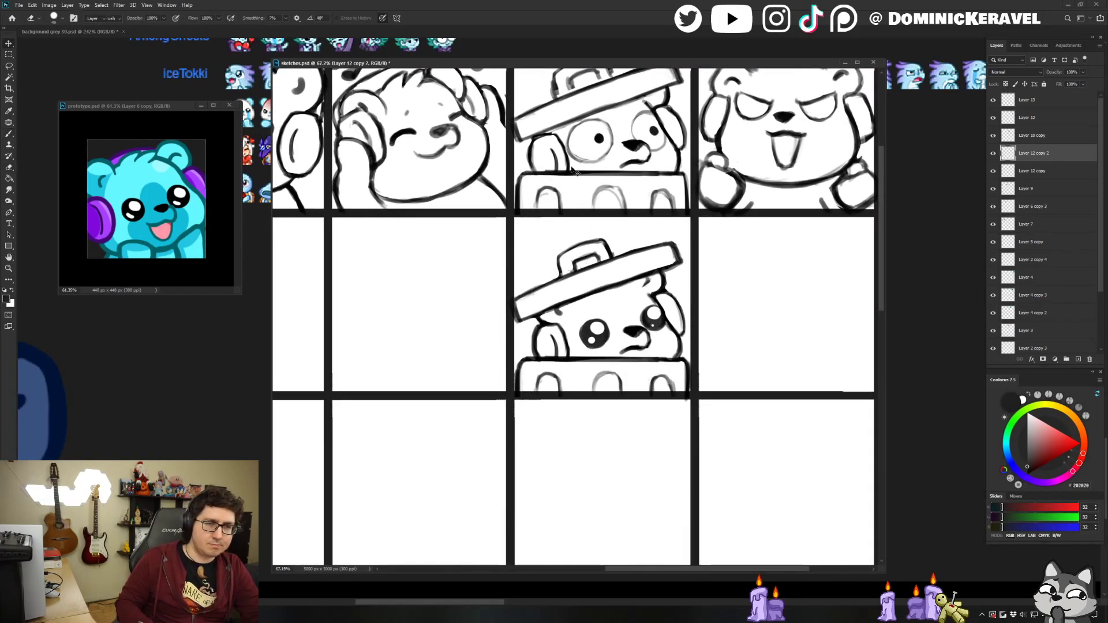
{"action": "key", "text": "b"}
{"action": "left_click_drag", "start_coordinate": [588, 243], "coordinate": [559, 256]}
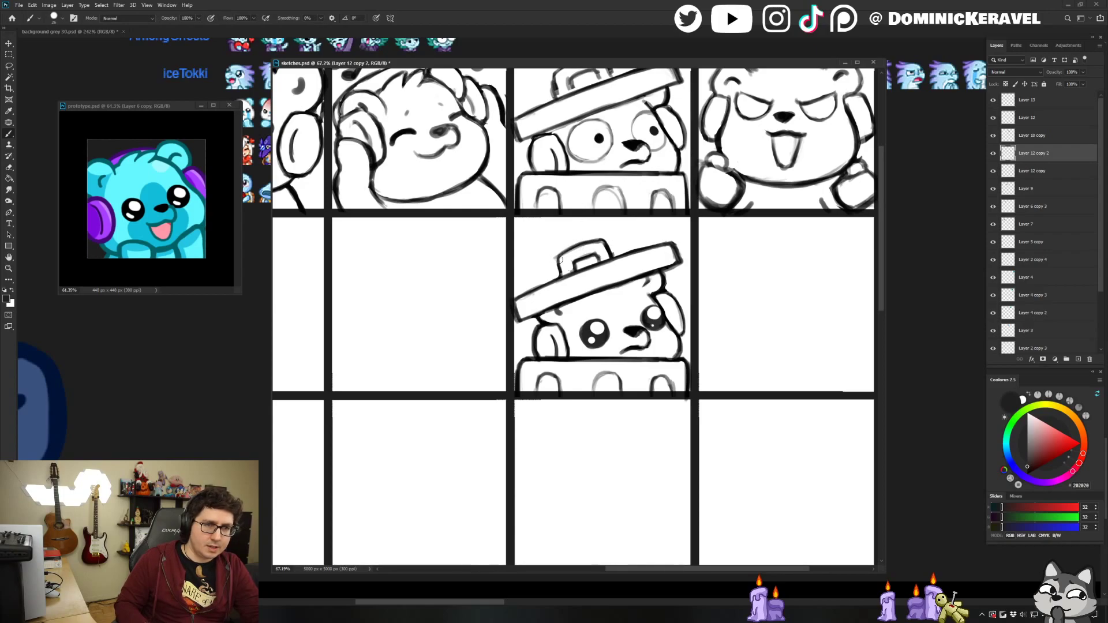
{"action": "key", "text": "e"}
{"action": "key", "text": "v"}
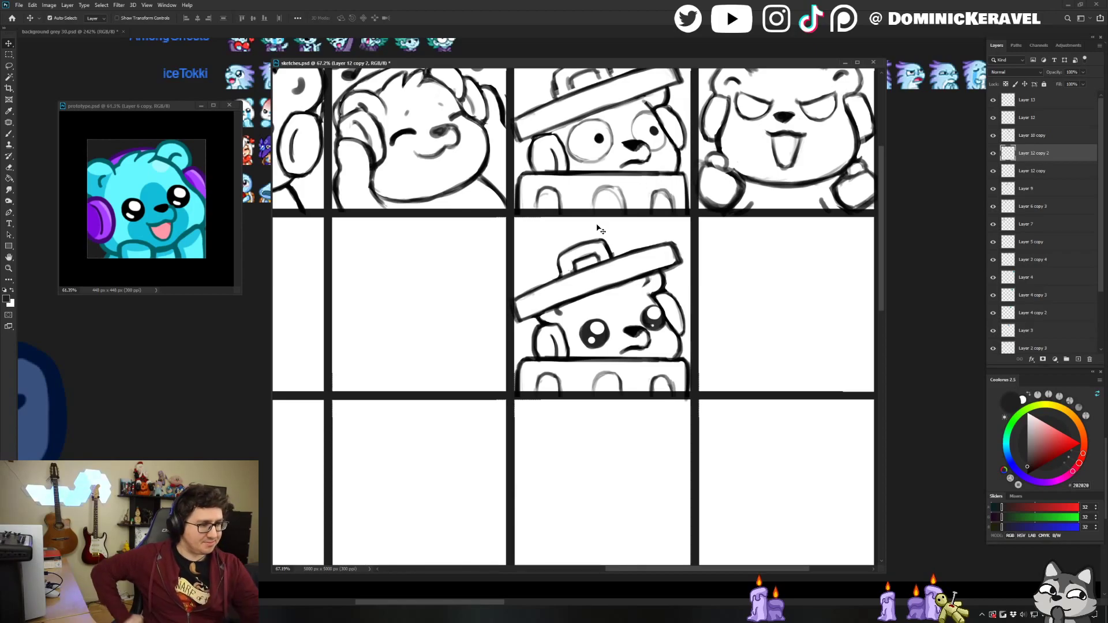
Save the retouched trash-can bear and review it within the whole emote grid.
{"action": "key", "text": "e"}
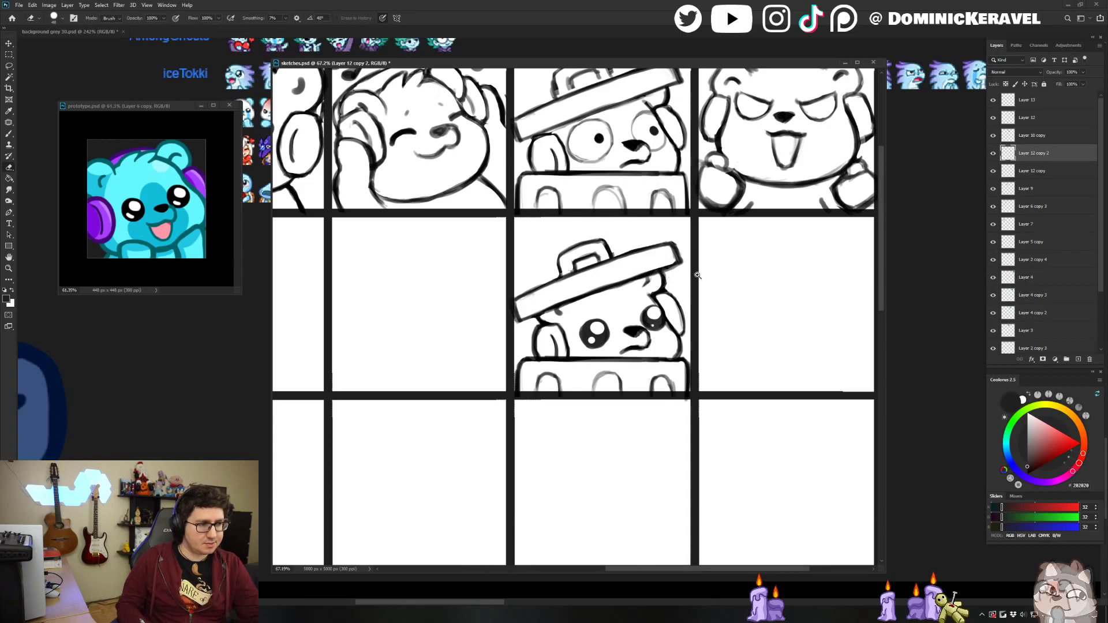
{"action": "scroll", "coordinate": [702, 277], "scroll_direction": "down", "scroll_amount": 2}
{"action": "key", "text": "ctrl+s"}
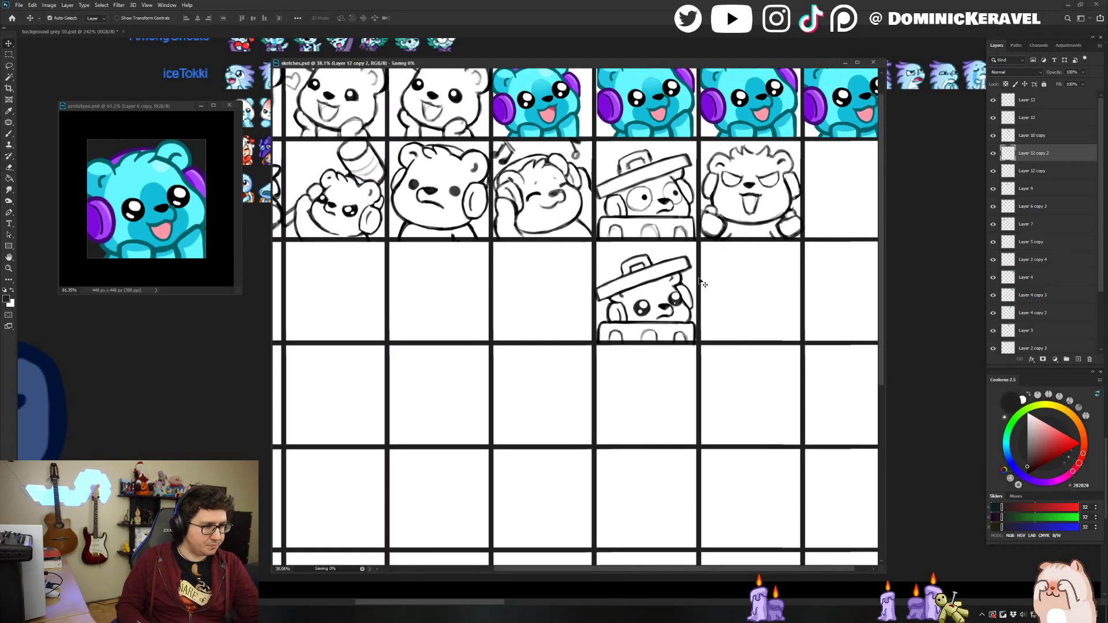
{"action": "key", "text": "ctrl+s"}
{"action": "key", "text": "v"}
{"action": "left_click_drag", "start_coordinate": [679, 259], "coordinate": [652, 279]}
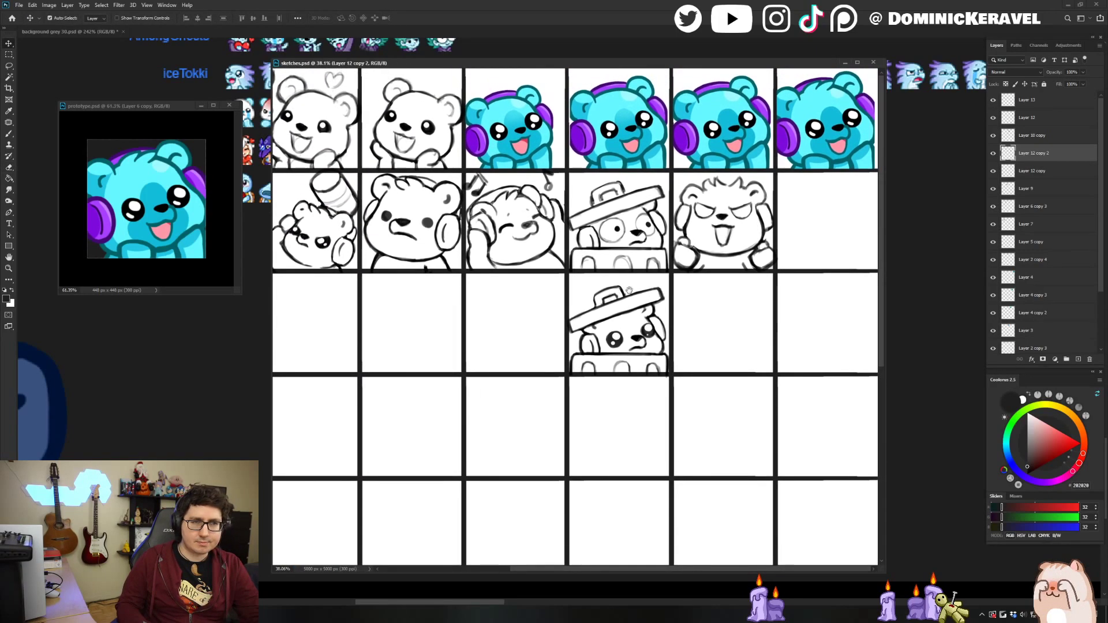
{"action": "scroll", "coordinate": [653, 283], "scroll_direction": "down", "scroll_amount": 2}
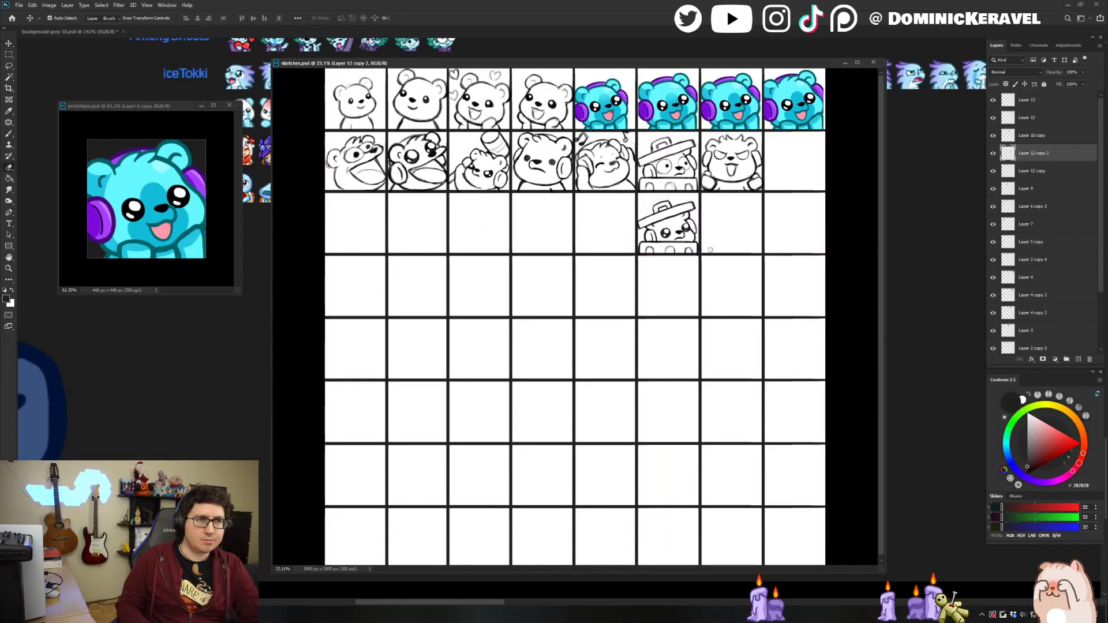
Reset the drawing colour to black, make the empty Layer 13 active, and check it by toggling its visibility.
{"action": "key", "text": "d"}
{"action": "left_click", "coordinate": [1045, 103]}
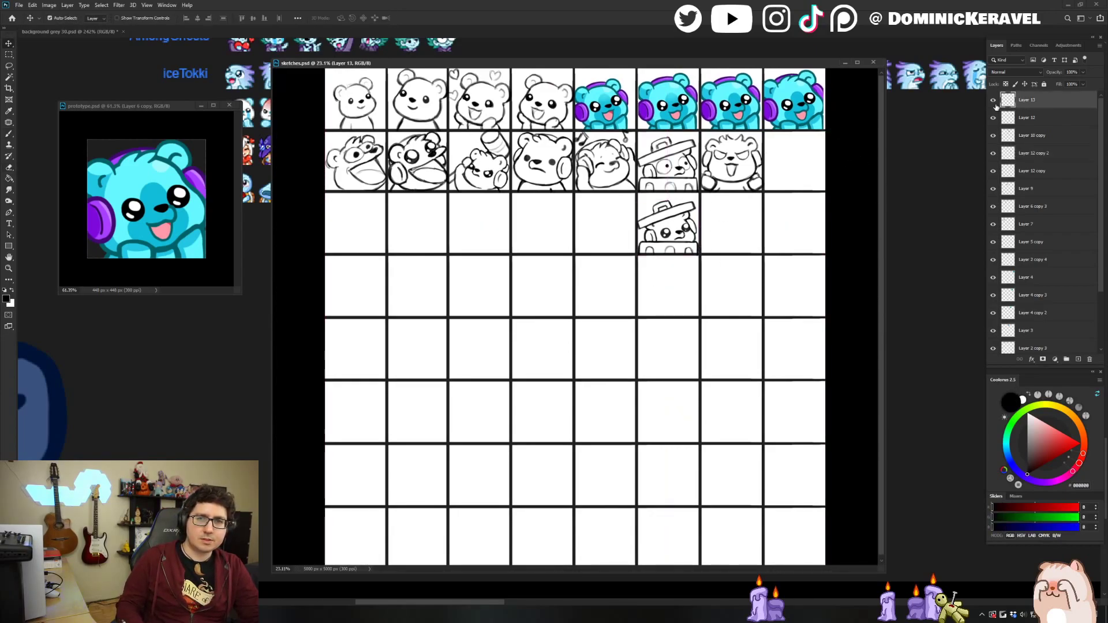
{"action": "left_click", "coordinate": [993, 100]}
{"action": "left_click", "coordinate": [993, 101]}
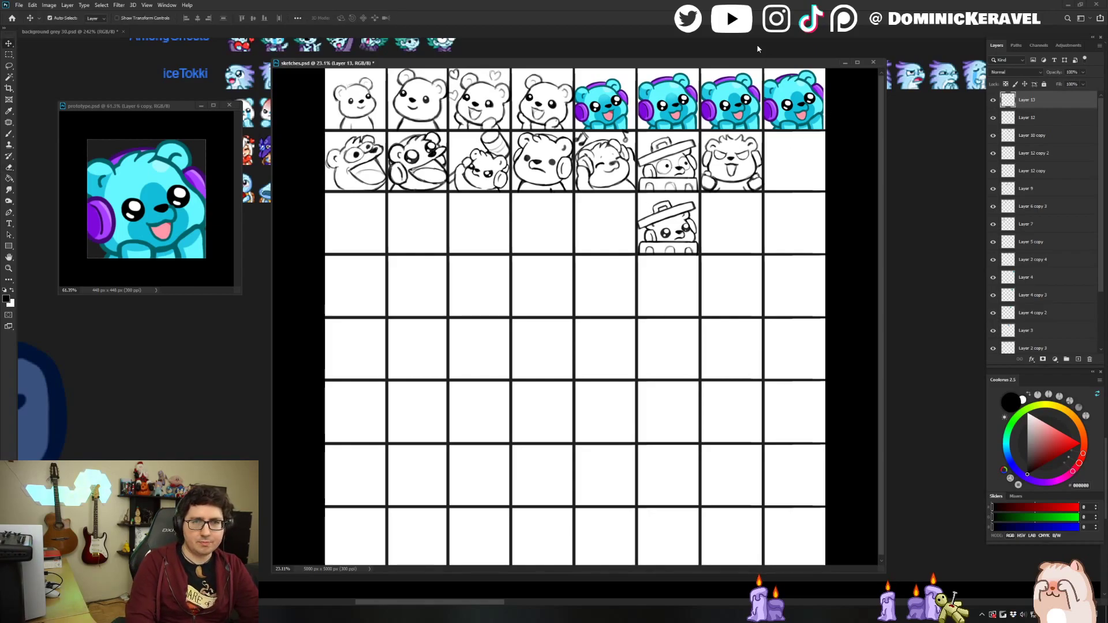
{"action": "key", "text": "ctrl+e"}
{"action": "key", "text": "ctrl+z"}
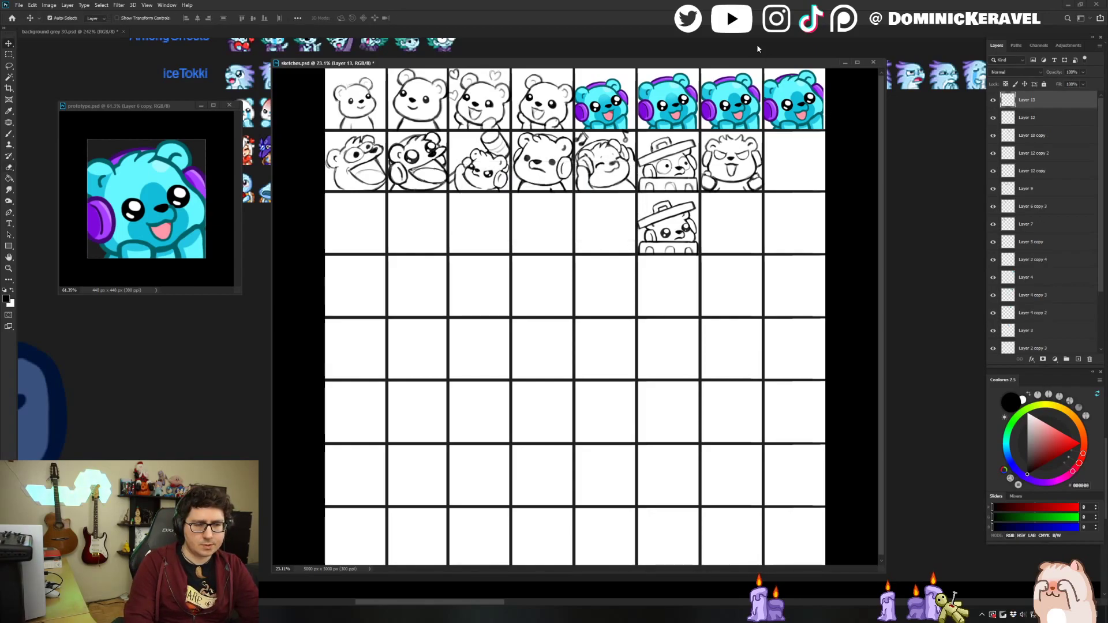
Save the sketch document and reposition its window so more of the reference emotes behind it are exposed.
{"action": "key", "text": "ctrl+s"}
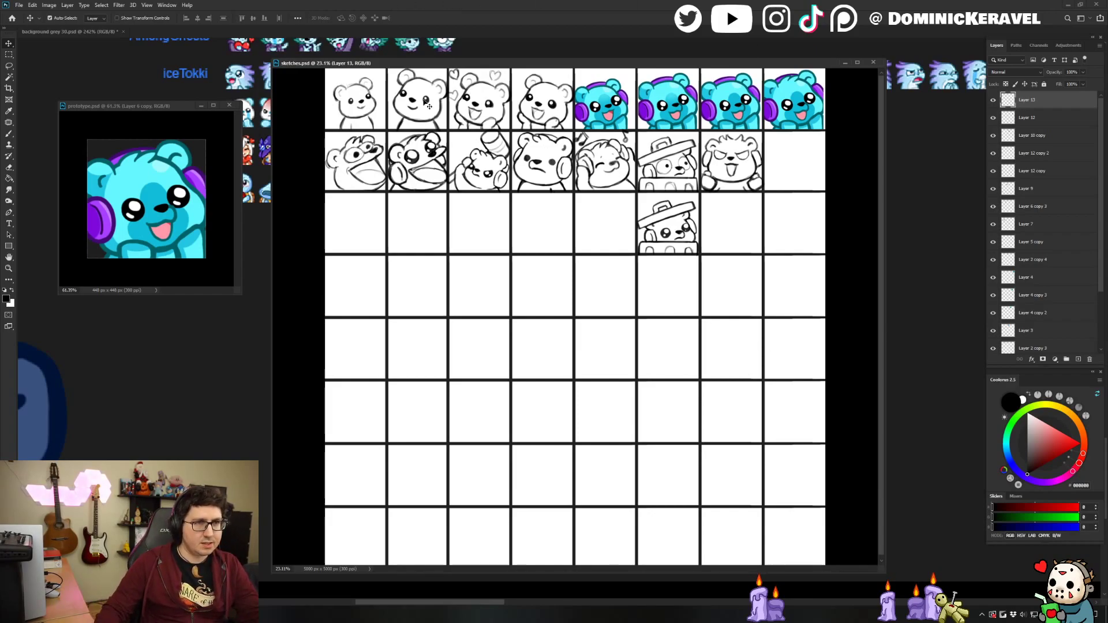
{"action": "left_click_drag", "start_coordinate": [431, 63], "coordinate": [461, 54]}
{"action": "mouse_move", "coordinate": [402, 103]}
{"action": "left_mouse_down"}
{"action": "mouse_move", "coordinate": [412, 103]}
{"action": "mouse_move", "coordinate": [392, 103]}
{"action": "left_mouse_up"}
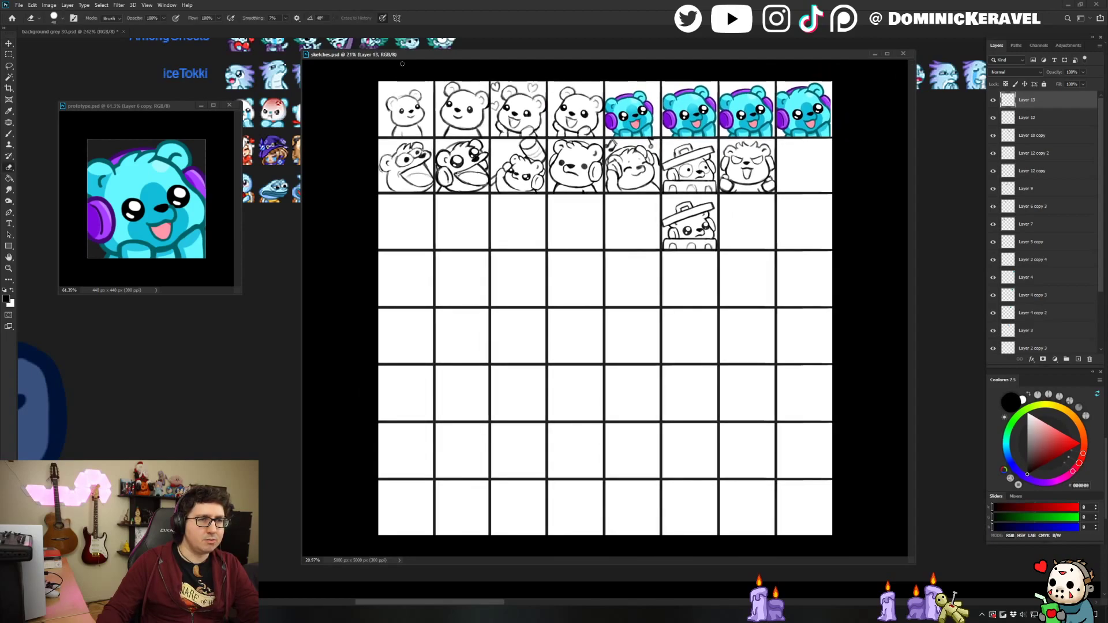
{"action": "left_click_drag", "start_coordinate": [402, 58], "coordinate": [404, 81]}
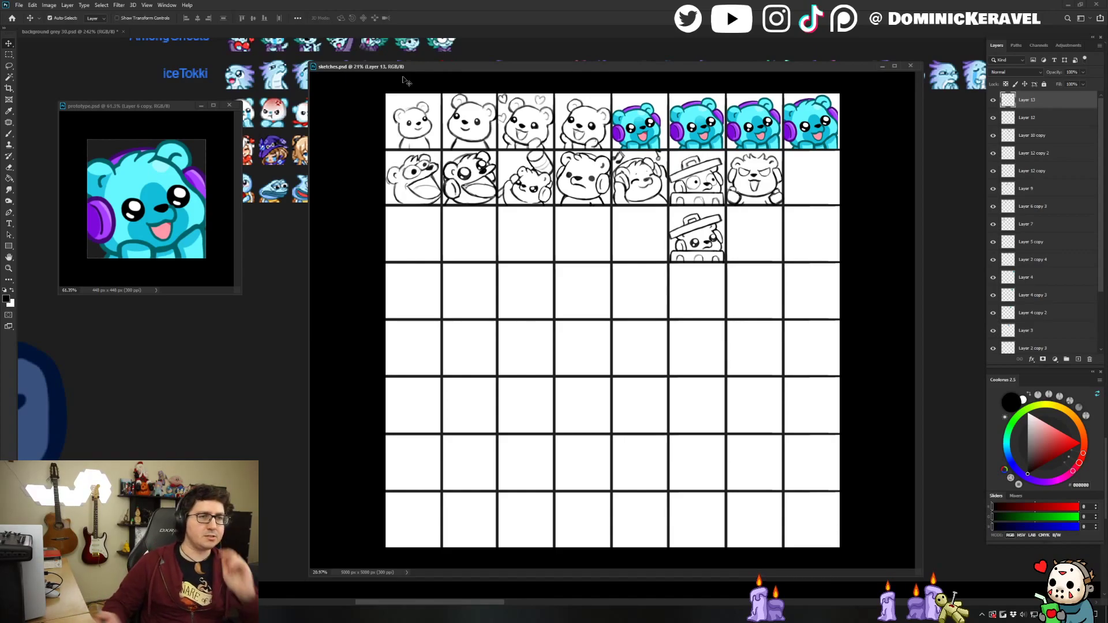
{"action": "left_click_drag", "start_coordinate": [414, 69], "coordinate": [416, 67]}
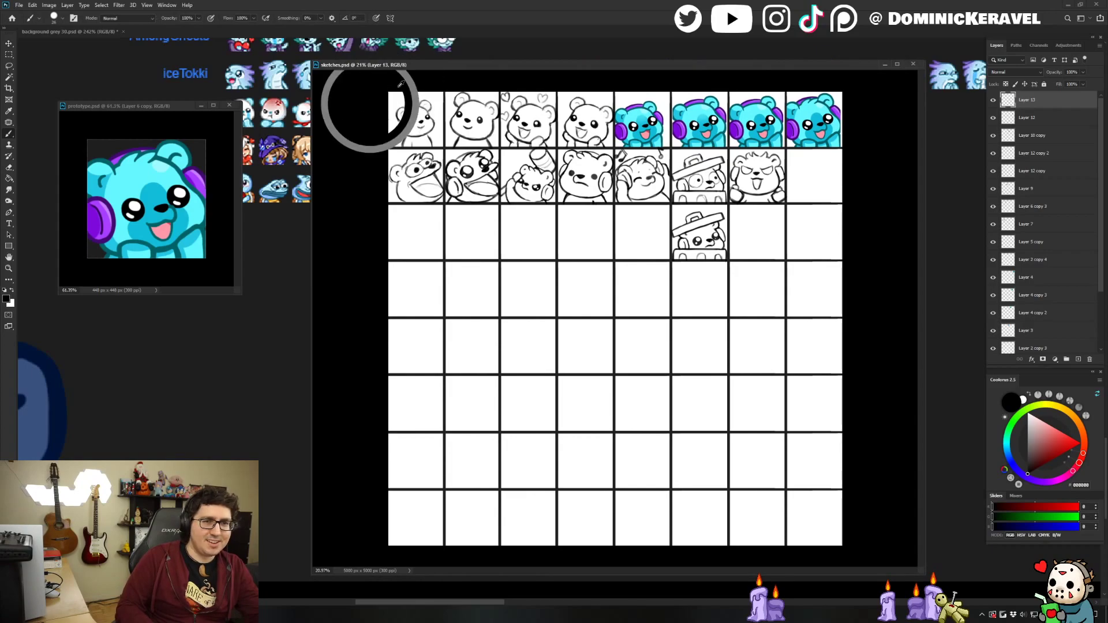
Select the angry bear's layer from the canvas and check what it contains by toggling its visibility.
{"action": "scroll", "coordinate": [762, 118], "scroll_direction": "up", "scroll_amount": 4}
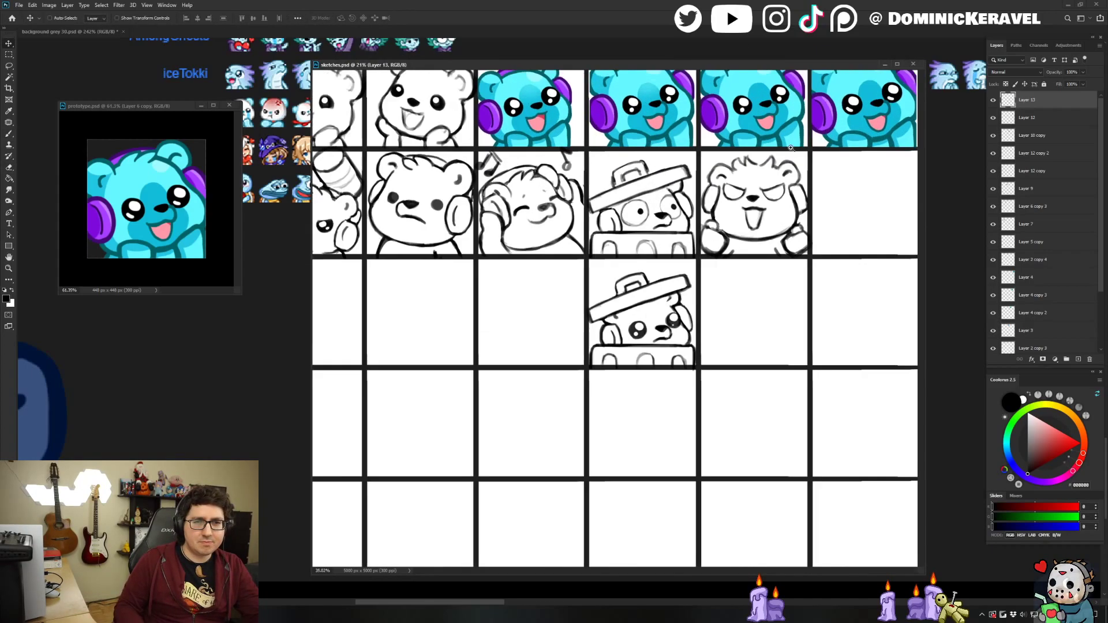
{"action": "key", "text": "b"}
{"action": "key", "text": "v"}
{"action": "left_click", "coordinate": [752, 246]}
{"action": "scroll", "coordinate": [753, 242], "scroll_direction": "down", "scroll_amount": 2}
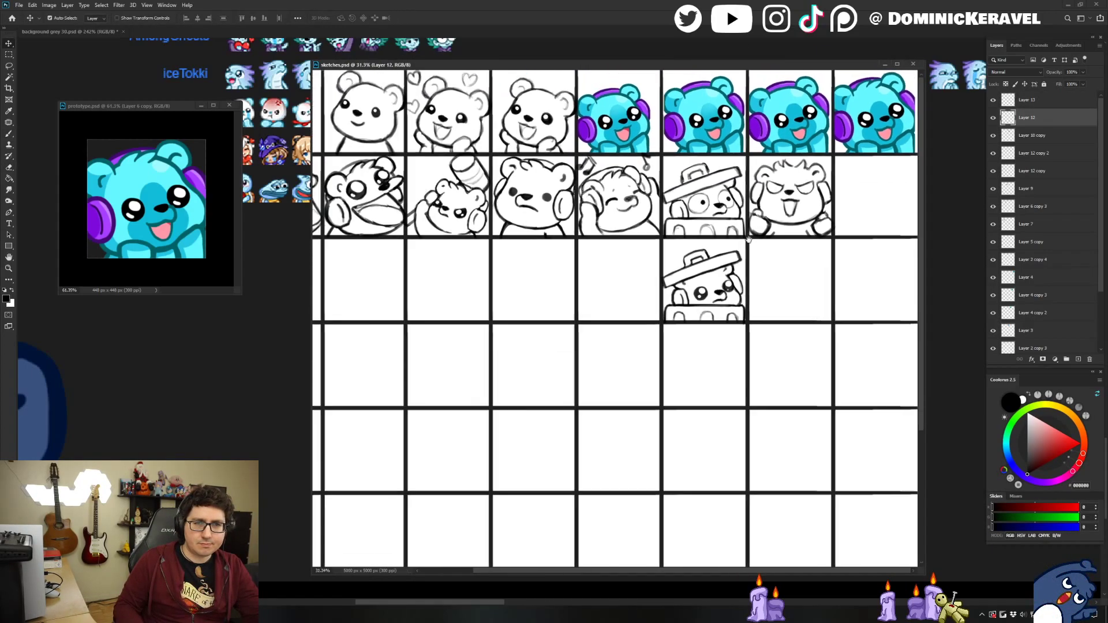
{"action": "scroll", "coordinate": [773, 241], "scroll_direction": "down", "scroll_amount": 2}
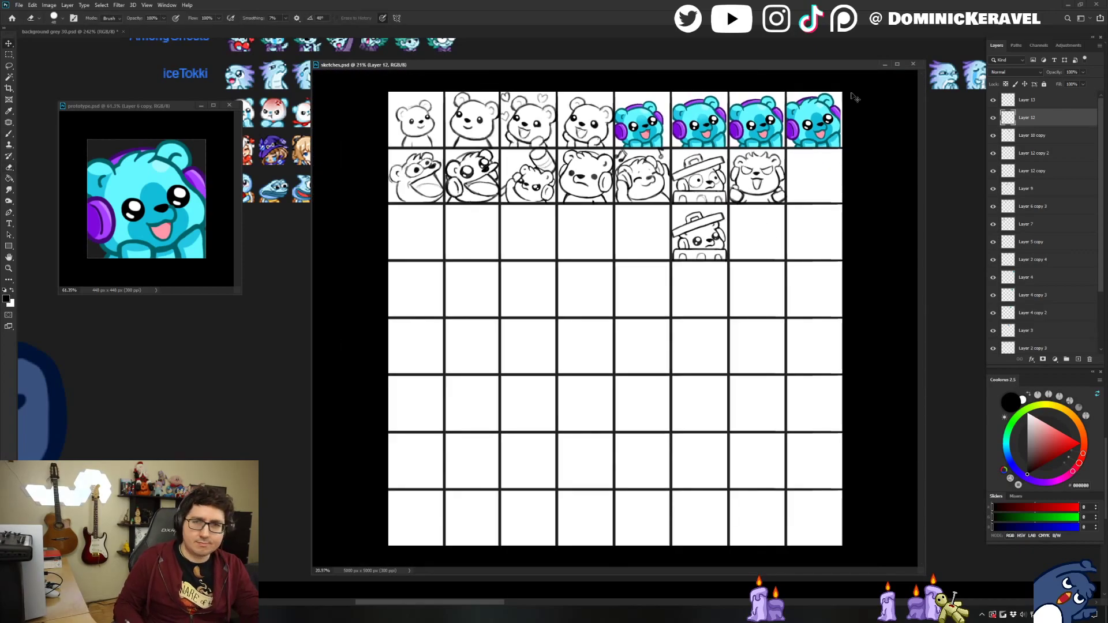
{"action": "left_click", "coordinate": [993, 118]}
{"action": "left_click", "coordinate": [993, 118]}
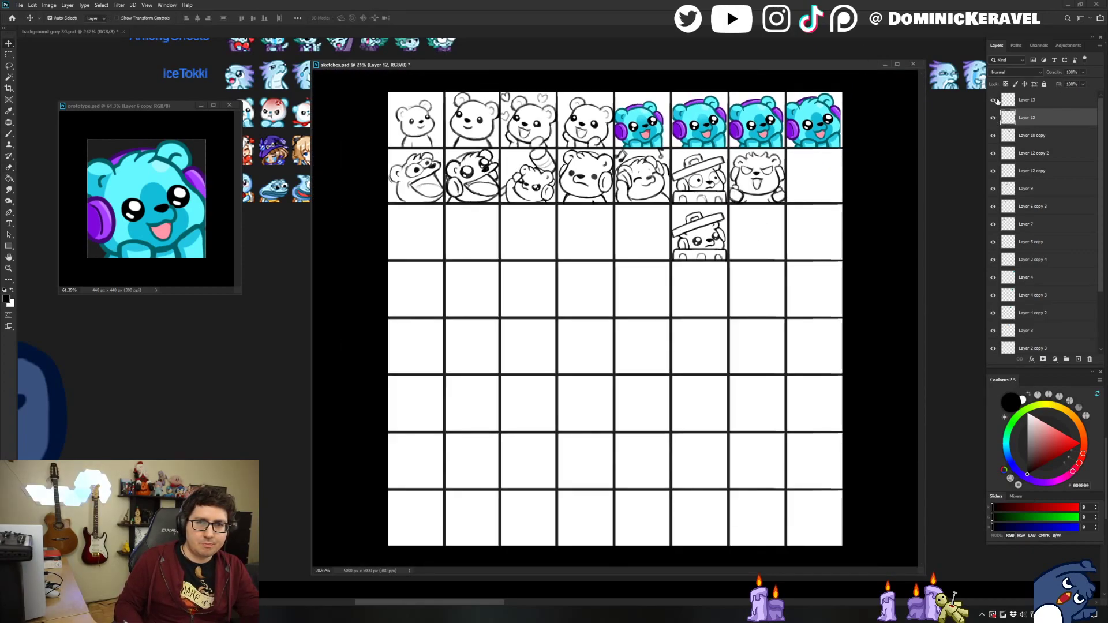
Make the empty Layer 13 active again, save the document, and nudge its window slightly upward.
{"action": "left_click", "coordinate": [1009, 101]}
{"action": "key", "text": "b"}
{"action": "key", "text": "e"}
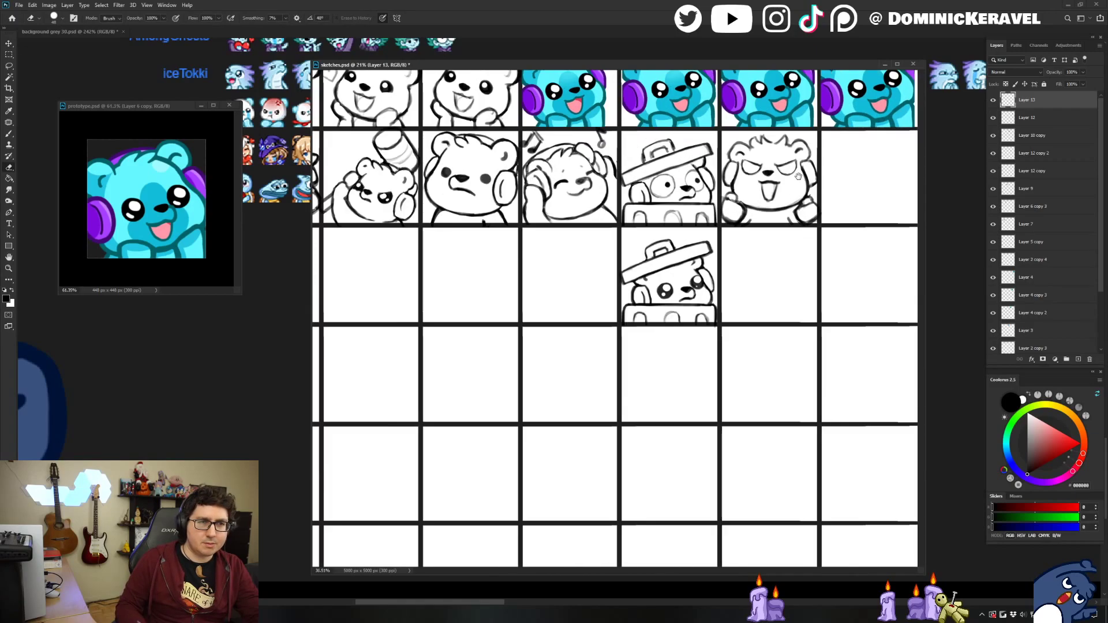
{"action": "scroll", "coordinate": [848, 116], "scroll_direction": "up", "scroll_amount": 3}
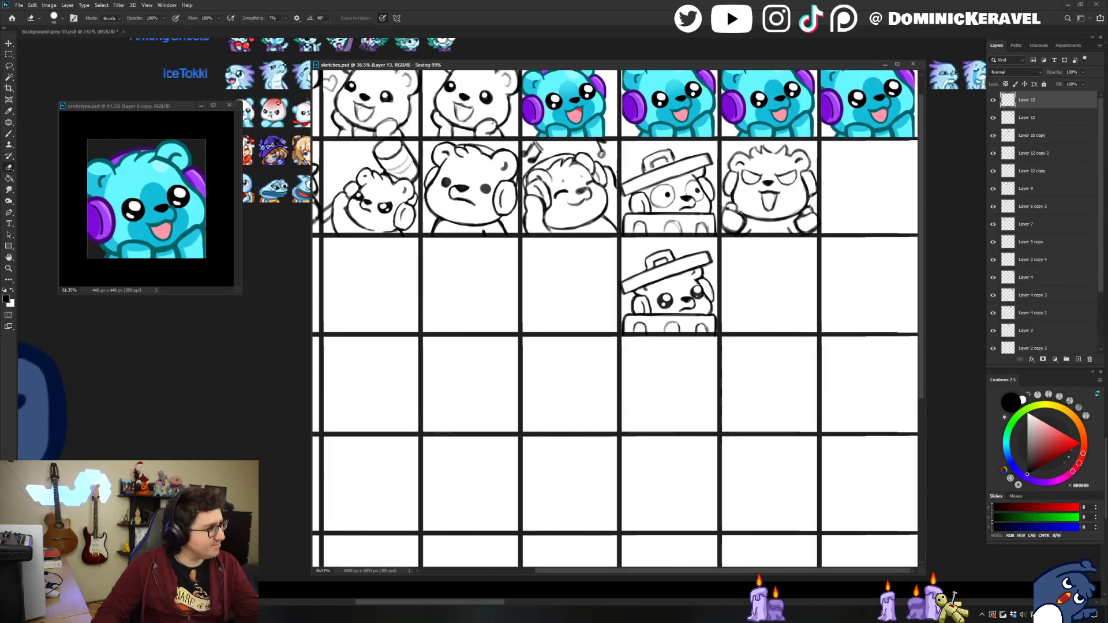
{"action": "key", "text": "ctrl+s"}
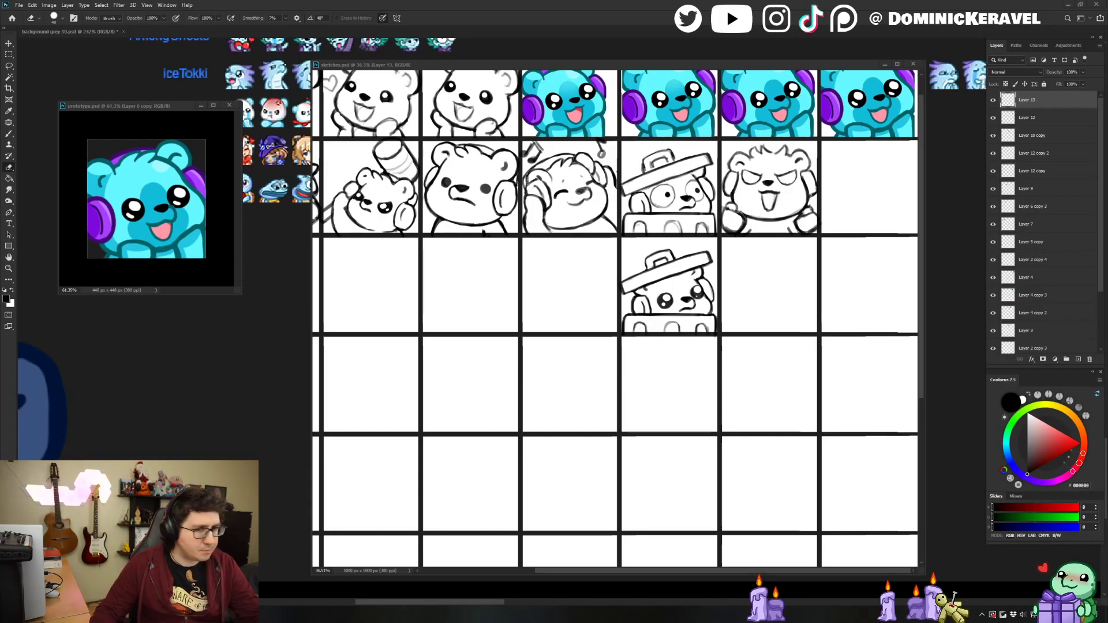
{"action": "left_click_drag", "start_coordinate": [555, 67], "coordinate": [554, 66]}
{"action": "key", "text": "v"}
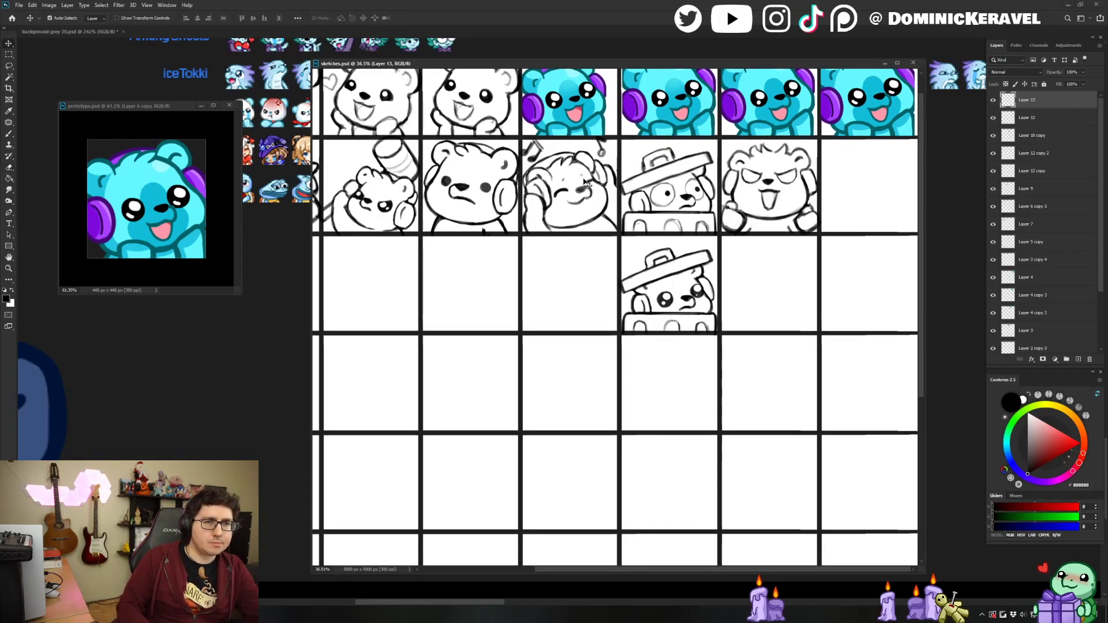
Sketch a loose, rounded bear head outline on Layer 13, in the empty cell two rows below the angry bear.
{"action": "mouse_move", "coordinate": [770, 200]}
{"action": "left_mouse_down"}
{"action": "mouse_move", "coordinate": [802, 206]}
{"action": "mouse_move", "coordinate": [746, 293]}
{"action": "mouse_move", "coordinate": [747, 258]}
{"action": "left_mouse_up"}
{"action": "scroll", "coordinate": [821, 231], "scroll_direction": "up", "scroll_amount": 3}
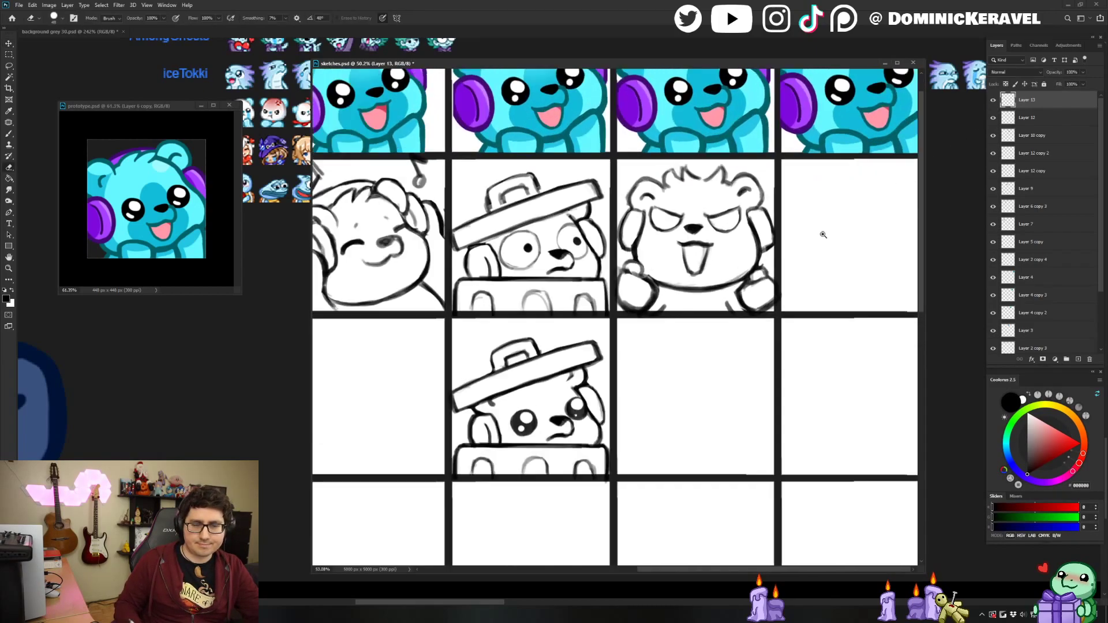
{"action": "key", "text": "b"}
{"action": "scroll", "coordinate": [820, 225], "scroll_direction": "down", "scroll_amount": 4}
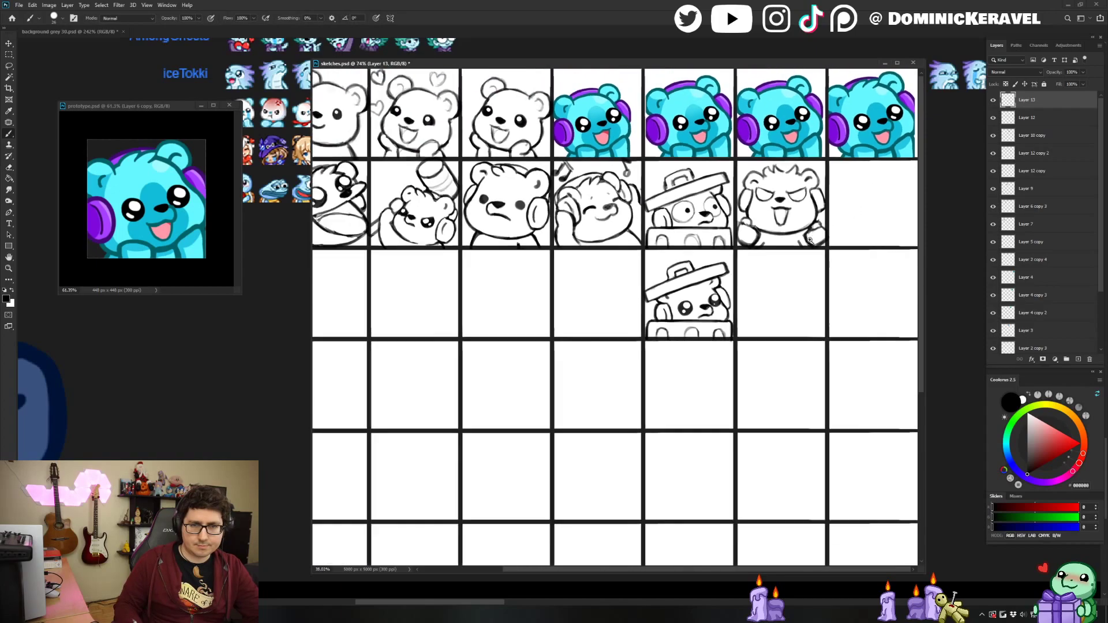
{"action": "scroll", "coordinate": [841, 219], "scroll_direction": "up", "scroll_amount": 1}
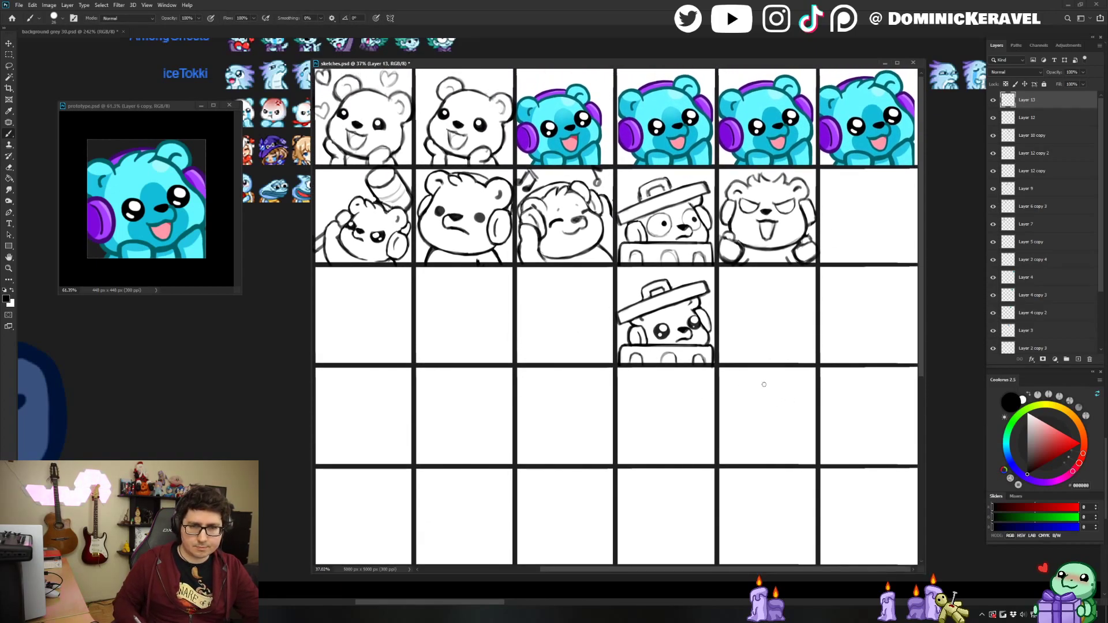
{"action": "mouse_move", "coordinate": [757, 383]}
{"action": "left_mouse_down"}
{"action": "mouse_move", "coordinate": [795, 391]}
{"action": "mouse_move", "coordinate": [812, 441]}
{"action": "mouse_move", "coordinate": [799, 405]}
{"action": "mouse_move", "coordinate": [766, 376]}
{"action": "mouse_move", "coordinate": [725, 407]}
{"action": "mouse_move", "coordinate": [728, 441]}
{"action": "mouse_move", "coordinate": [795, 445]}
{"action": "mouse_move", "coordinate": [731, 455]}
{"action": "mouse_move", "coordinate": [779, 453]}
{"action": "left_mouse_up"}
{"action": "left_click_drag", "start_coordinate": [737, 450], "coordinate": [802, 445]}
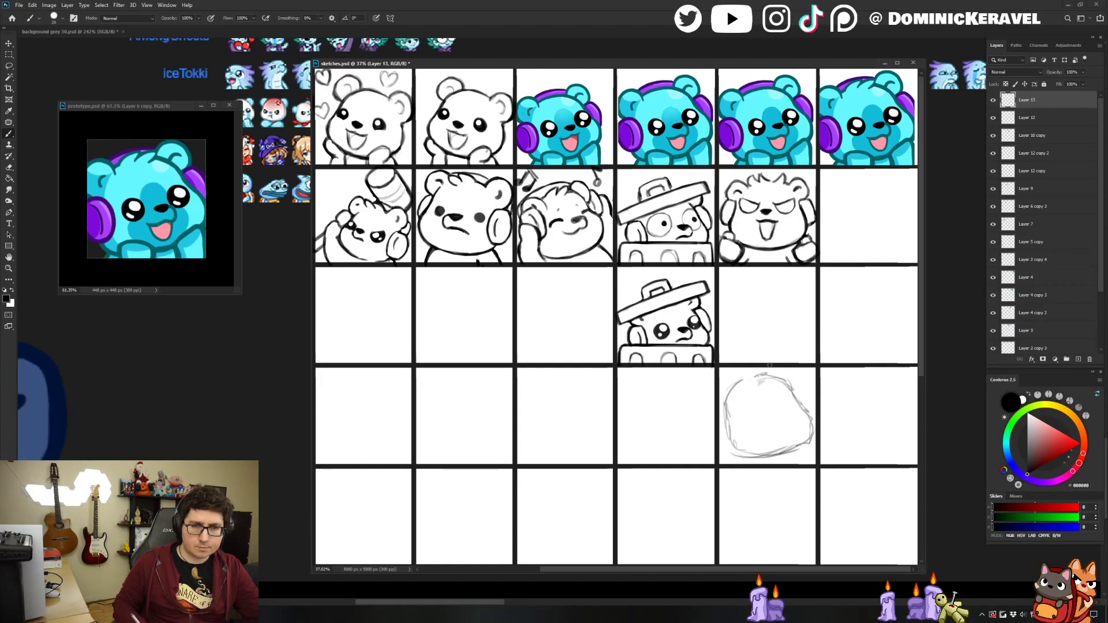
Sketch a hair tuft and both ears on the head outline, then add a nose and frowning mouth.
{"action": "mouse_move", "coordinate": [744, 382]}
{"action": "left_mouse_down"}
{"action": "mouse_move", "coordinate": [798, 378]}
{"action": "mouse_move", "coordinate": [798, 392]}
{"action": "mouse_move", "coordinate": [797, 370]}
{"action": "mouse_move", "coordinate": [778, 376]}
{"action": "mouse_move", "coordinate": [795, 391]}
{"action": "mouse_move", "coordinate": [782, 366]}
{"action": "mouse_move", "coordinate": [772, 375]}
{"action": "mouse_move", "coordinate": [796, 371]}
{"action": "mouse_move", "coordinate": [799, 391]}
{"action": "mouse_move", "coordinate": [788, 367]}
{"action": "left_mouse_up"}
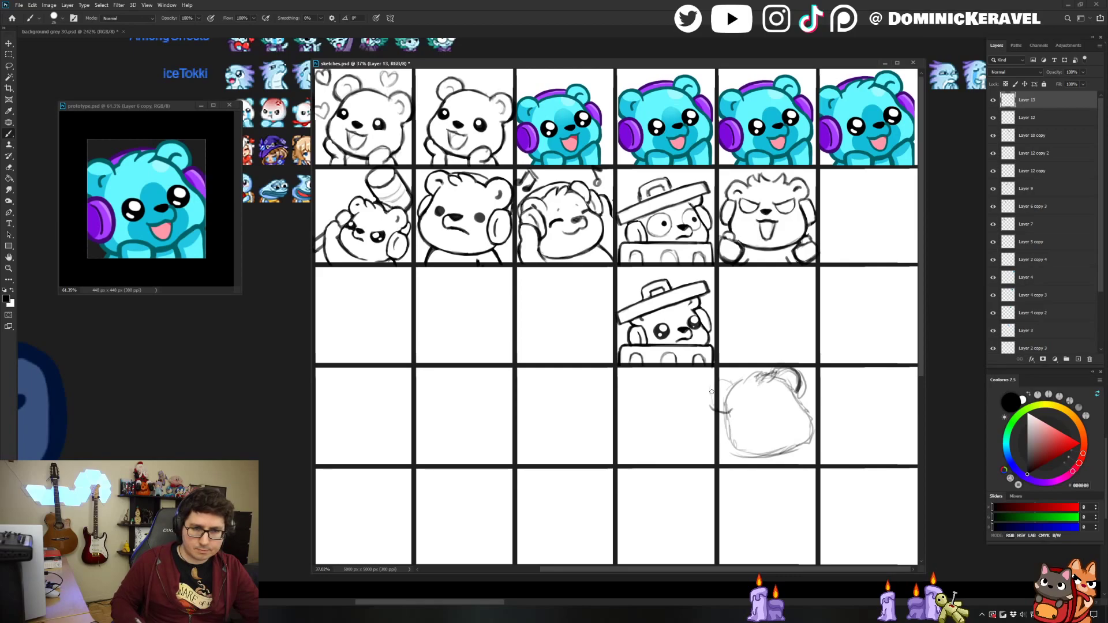
{"action": "left_click_drag", "start_coordinate": [734, 379], "coordinate": [712, 390]}
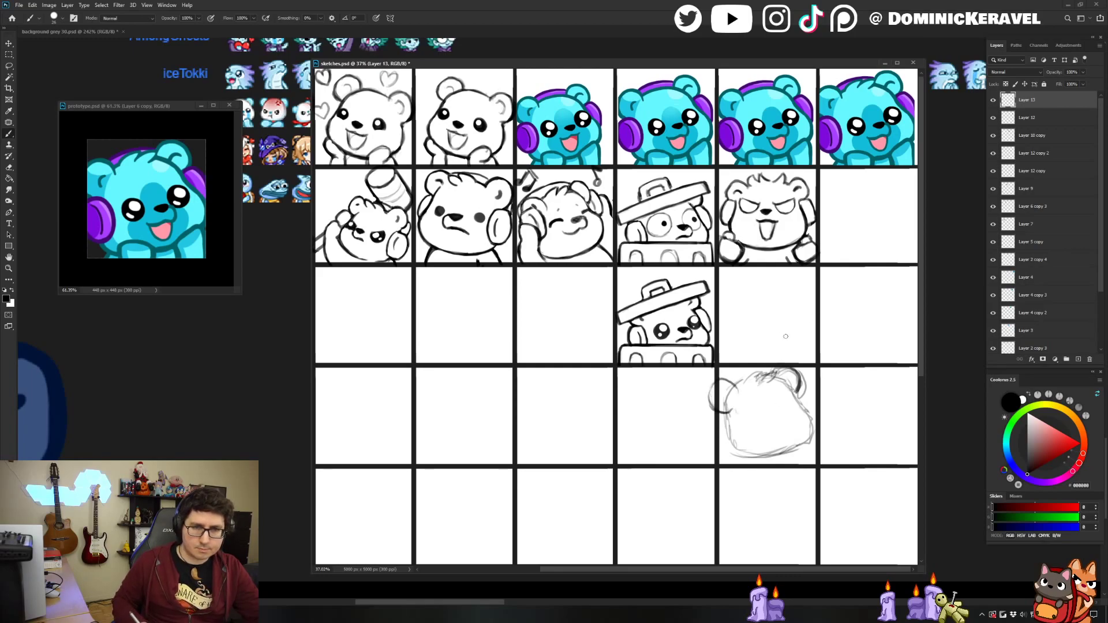
{"action": "left_click_drag", "start_coordinate": [773, 415], "coordinate": [779, 426]}
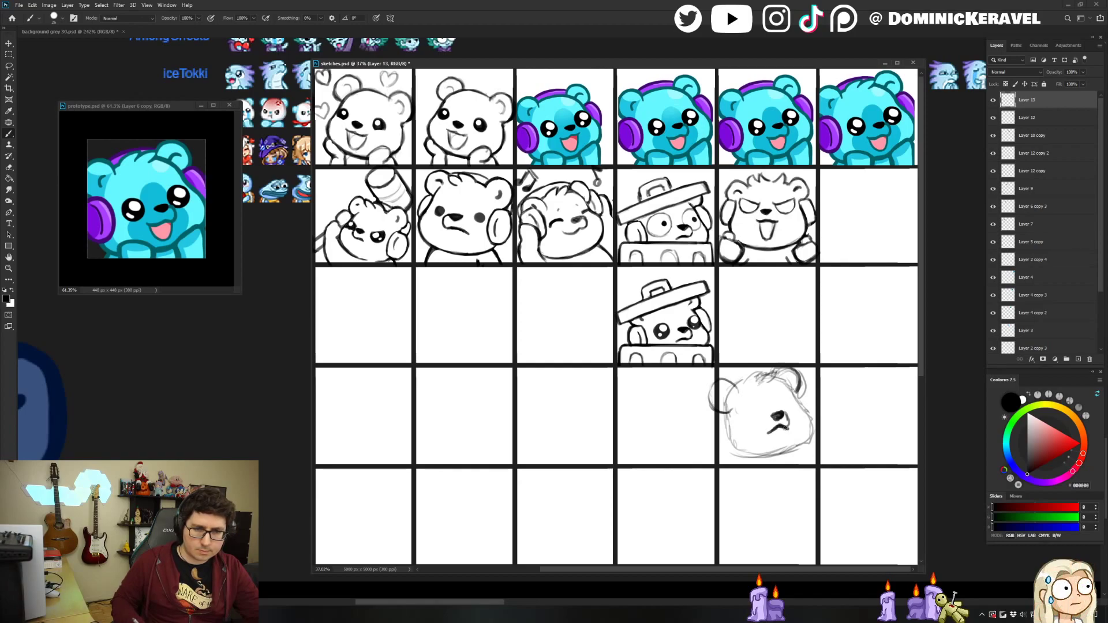
Trim the nose and reshape the frowning mouth into a shorter, rougher curve.
{"action": "key", "text": "l"}
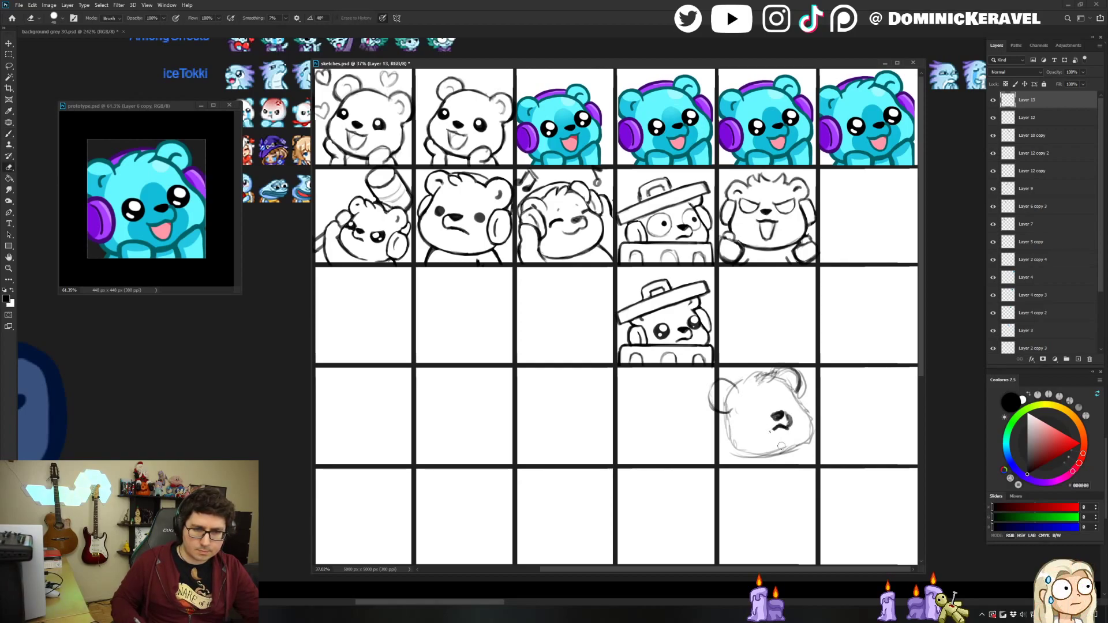
{"action": "mouse_move", "coordinate": [768, 413]}
{"action": "left_mouse_down"}
{"action": "mouse_move", "coordinate": [807, 412]}
{"action": "mouse_move", "coordinate": [772, 409]}
{"action": "left_mouse_up"}
{"action": "left_click_drag", "start_coordinate": [780, 418], "coordinate": [780, 415]}
{"action": "key", "text": "ctrl+d"}
{"action": "key", "text": "b"}
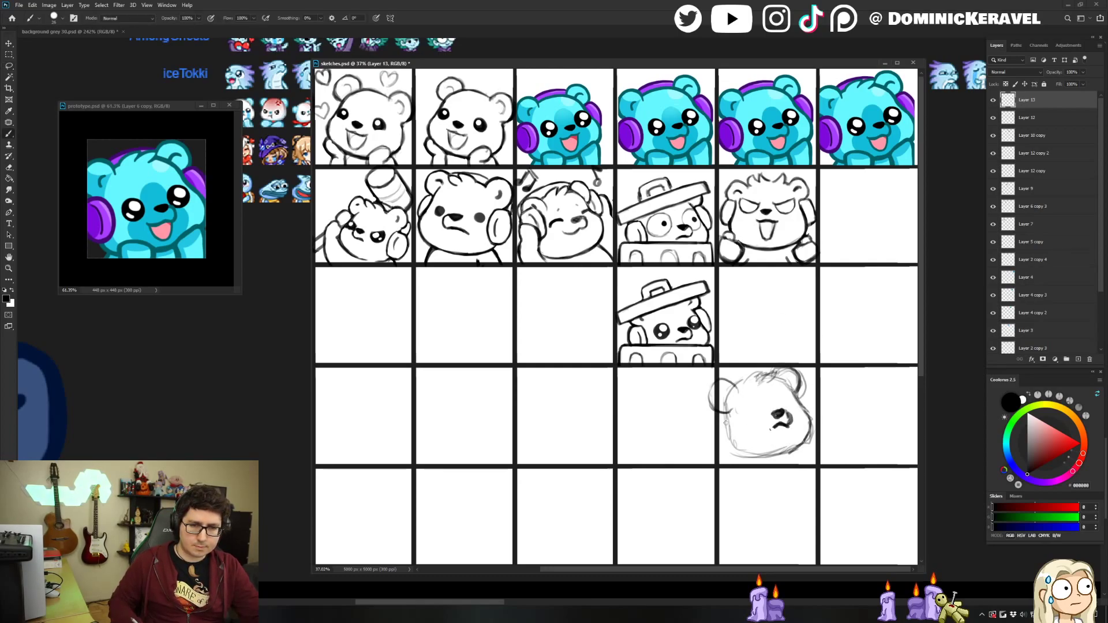
Darken the bear's cheek and chin outline, erasing the loose construction lines around it.
{"action": "mouse_move", "coordinate": [725, 424]}
{"action": "left_mouse_down"}
{"action": "mouse_move", "coordinate": [754, 457]}
{"action": "mouse_move", "coordinate": [794, 444]}
{"action": "mouse_move", "coordinate": [787, 455]}
{"action": "mouse_move", "coordinate": [763, 457]}
{"action": "mouse_move", "coordinate": [805, 444]}
{"action": "mouse_move", "coordinate": [815, 426]}
{"action": "mouse_move", "coordinate": [809, 443]}
{"action": "mouse_move", "coordinate": [776, 431]}
{"action": "mouse_move", "coordinate": [771, 441]}
{"action": "mouse_move", "coordinate": [797, 450]}
{"action": "left_mouse_up"}
{"action": "key", "text": "e"}
{"action": "key", "text": "b"}
{"action": "left_click_drag", "start_coordinate": [730, 445], "coordinate": [747, 456]}
{"action": "key", "text": "e"}
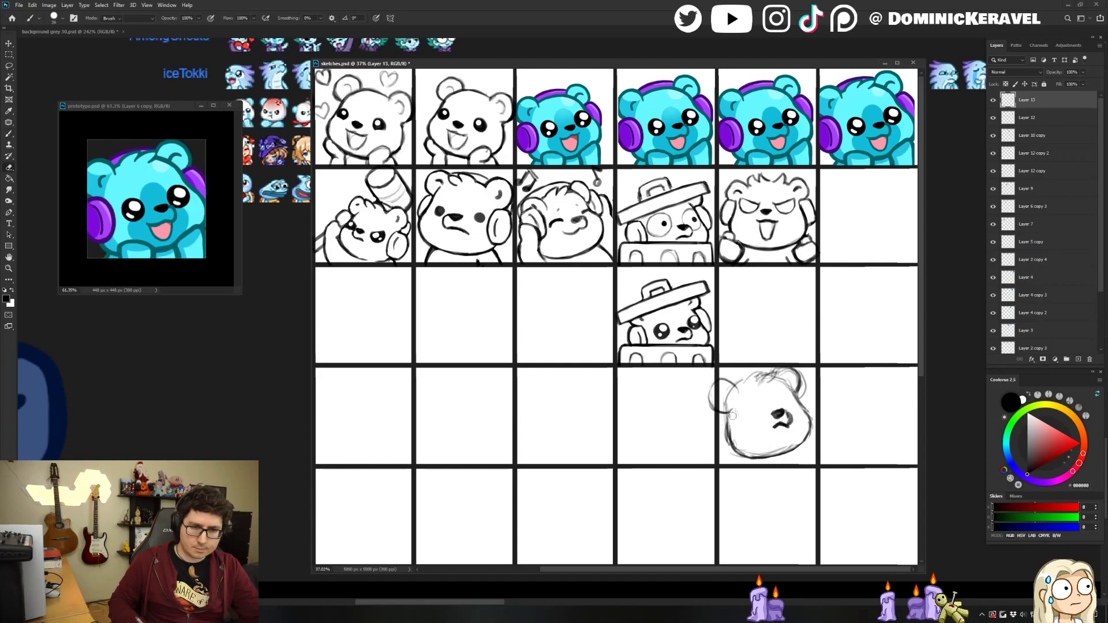
{"action": "key", "text": "b"}
{"action": "mouse_move", "coordinate": [728, 411]}
{"action": "left_mouse_down"}
{"action": "mouse_move", "coordinate": [750, 457]}
{"action": "mouse_move", "coordinate": [736, 456]}
{"action": "mouse_move", "coordinate": [796, 445]}
{"action": "left_mouse_up"}
{"action": "key", "text": "e"}
{"action": "key", "text": "b"}
{"action": "key", "text": "e"}
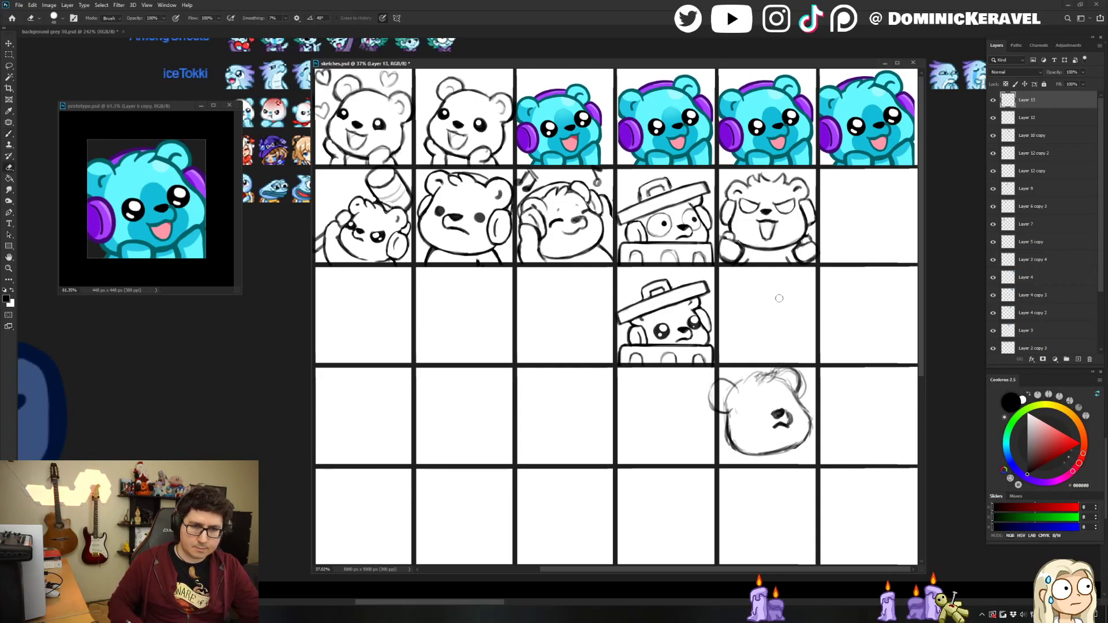
Sketch both closed eyes with small brows above them and clean up the muzzle around the nose.
{"action": "key", "text": "b"}
{"action": "key", "text": "e"}
{"action": "key", "text": "b"}
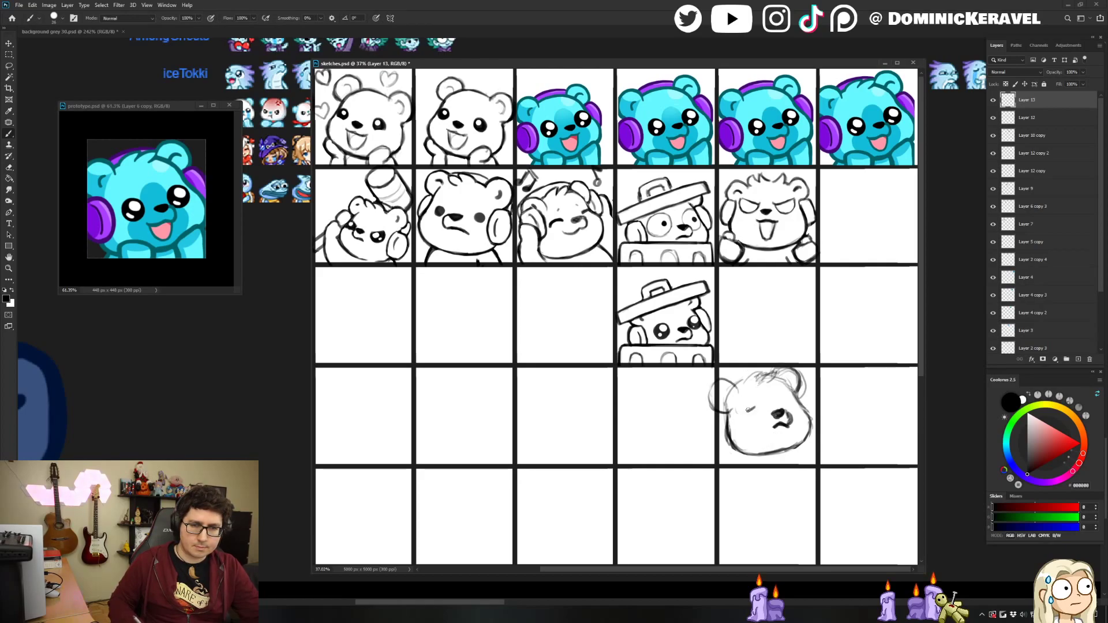
{"action": "key", "text": "e"}
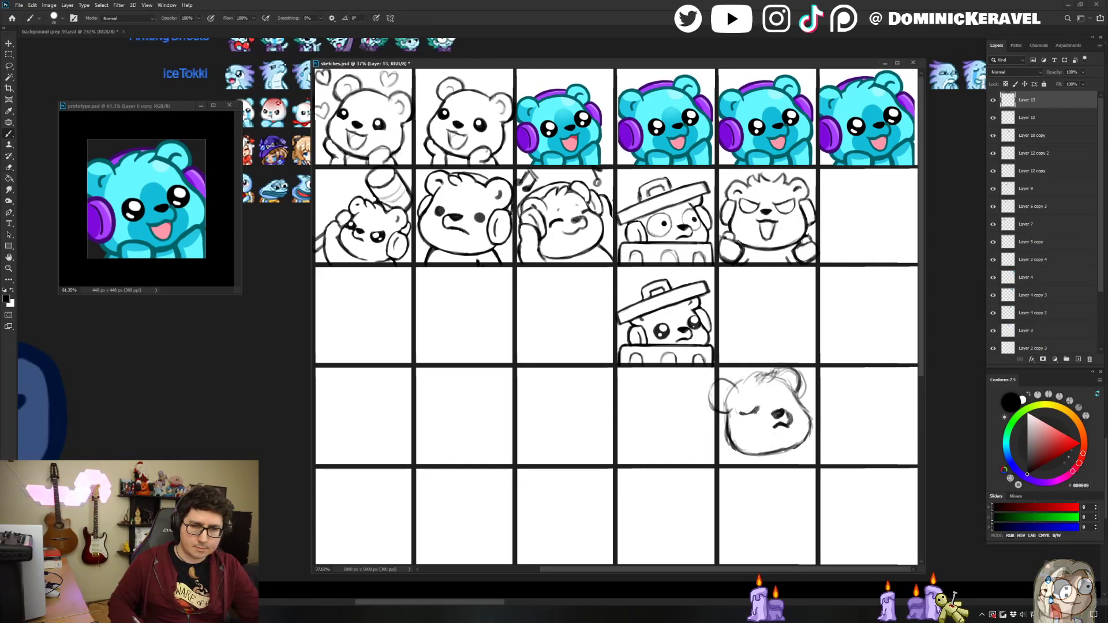
{"action": "left_click_drag", "start_coordinate": [756, 408], "coordinate": [743, 416]}
{"action": "key", "text": "b"}
{"action": "key", "text": "e"}
{"action": "key", "text": "b"}
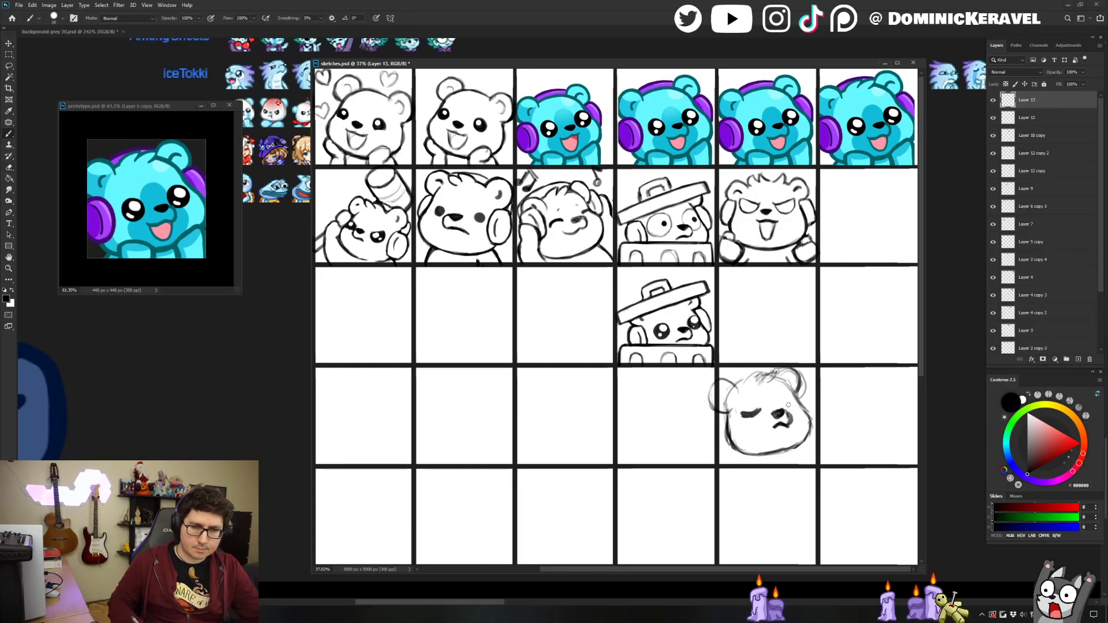
{"action": "key", "text": "e"}
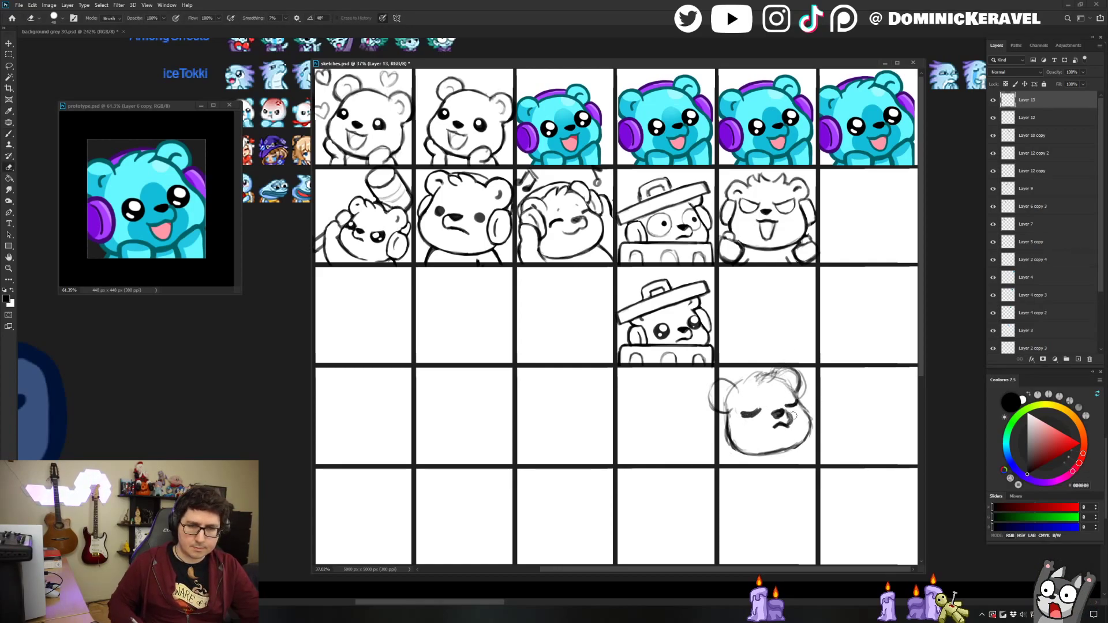
{"action": "left_click_drag", "start_coordinate": [785, 419], "coordinate": [779, 415]}
{"action": "key", "text": "b"}
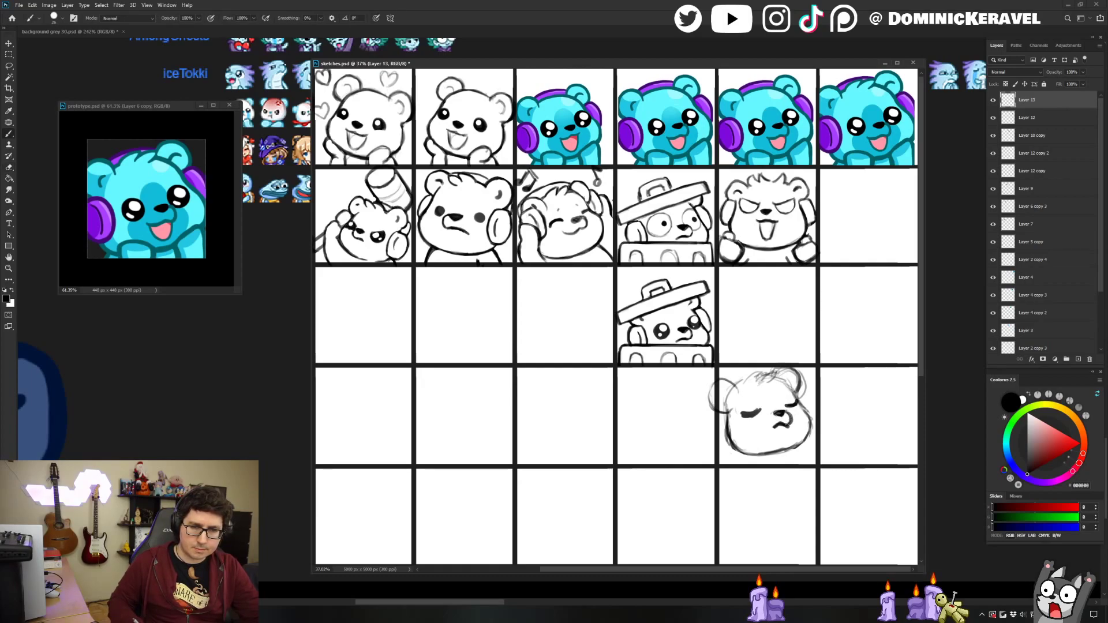
Thin the left closed eye into a curved lid and sketch tear streaks down both cheeks.
{"action": "key", "text": "e"}
{"action": "mouse_move", "coordinate": [749, 411]}
{"action": "left_mouse_down"}
{"action": "mouse_move", "coordinate": [759, 409]}
{"action": "mouse_move", "coordinate": [746, 429]}
{"action": "left_mouse_up"}
{"action": "key", "text": "b"}
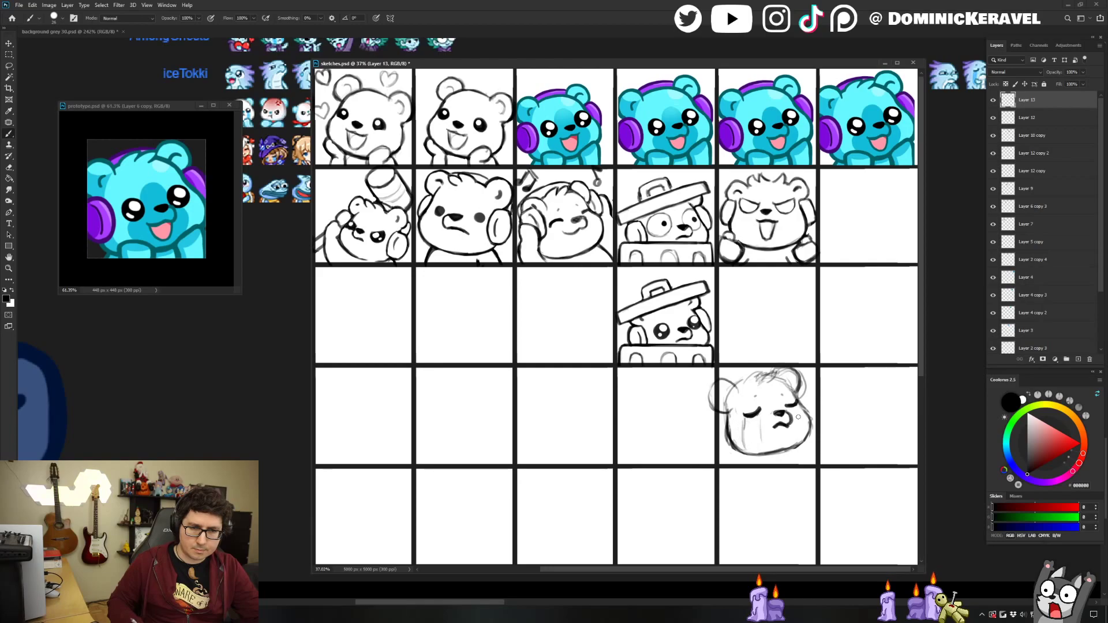
{"action": "mouse_move", "coordinate": [797, 427]}
{"action": "left_mouse_down"}
{"action": "mouse_move", "coordinate": [810, 438]}
{"action": "mouse_move", "coordinate": [770, 449]}
{"action": "left_mouse_up"}
{"action": "key", "text": "e"}
{"action": "key", "text": "b"}
{"action": "key", "text": "e"}
Redraw the bear's right ear with darker lines and an inner fold, erasing the rough strokes.
{"action": "key", "text": "v"}
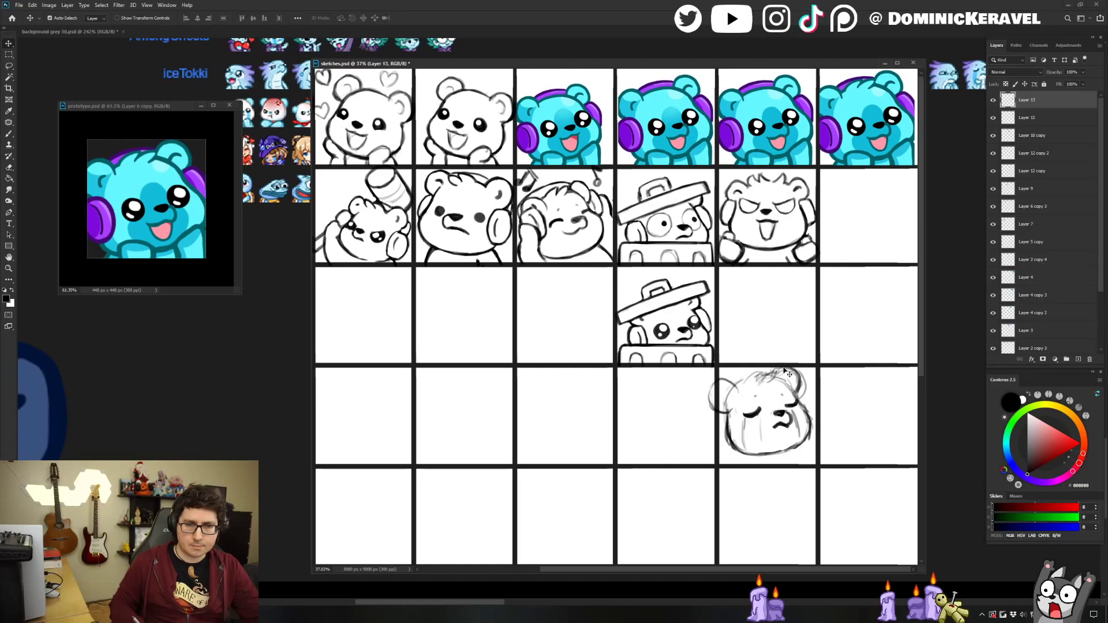
{"action": "key", "text": "b"}
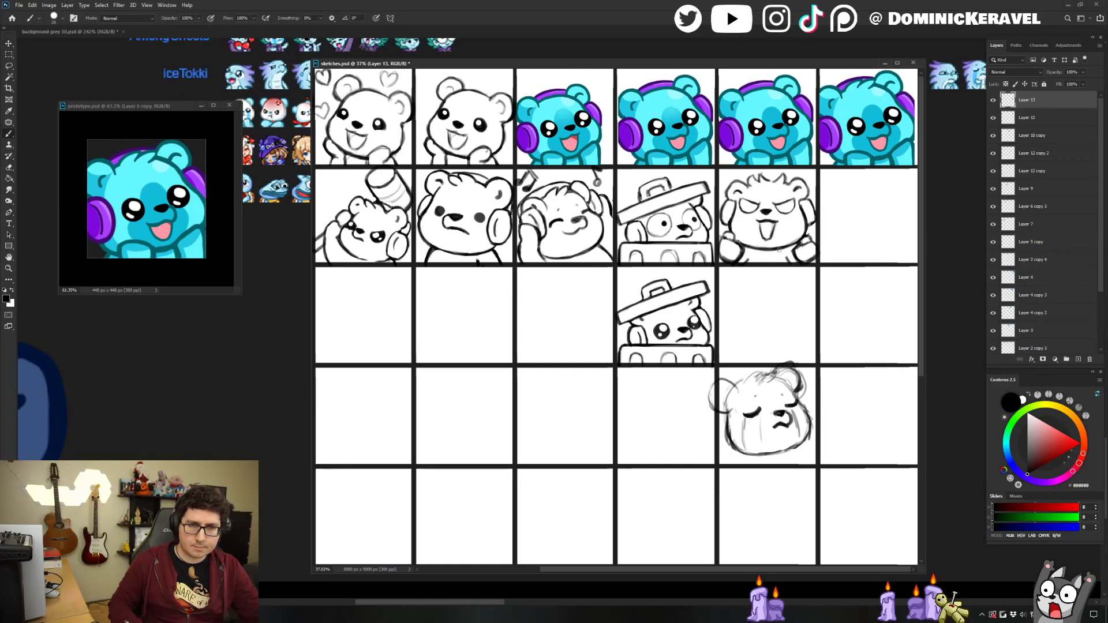
{"action": "mouse_move", "coordinate": [772, 378]}
{"action": "left_mouse_down"}
{"action": "mouse_move", "coordinate": [786, 364]}
{"action": "mouse_move", "coordinate": [797, 398]}
{"action": "mouse_move", "coordinate": [784, 378]}
{"action": "mouse_move", "coordinate": [793, 370]}
{"action": "mouse_move", "coordinate": [804, 385]}
{"action": "left_mouse_up"}
{"action": "key", "text": "e"}
{"action": "key", "text": "b"}
{"action": "key", "text": "e"}
{"action": "key", "text": "b"}
{"action": "key", "text": "e"}
{"action": "key", "text": "b"}
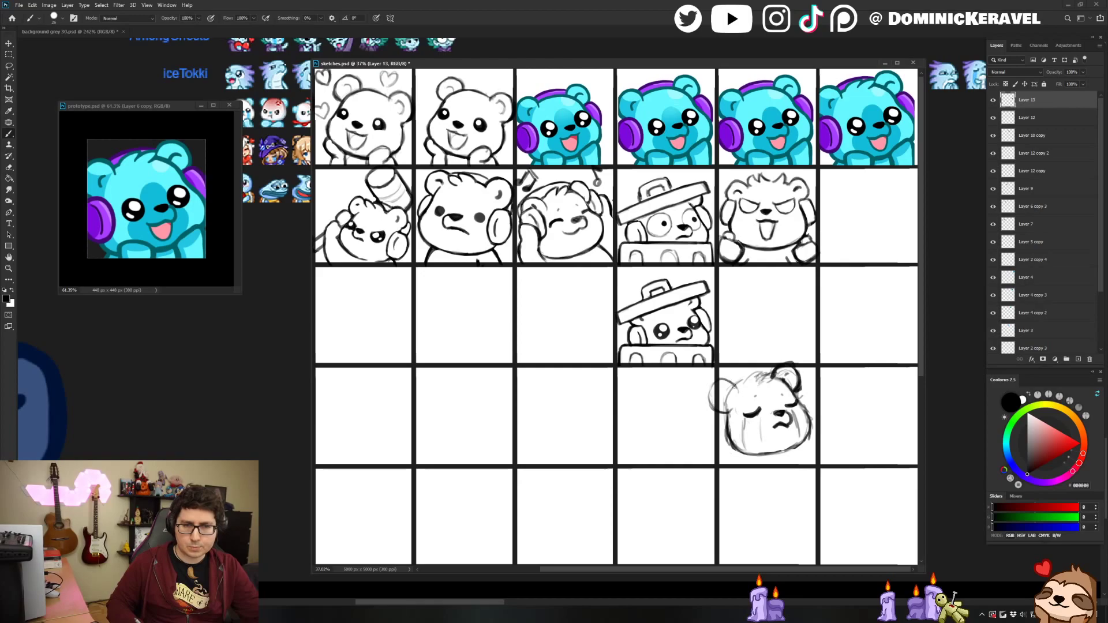
Redraw the bear's left ear with a bold outline and inner fold, erasing the overlapping sketch lines.
{"action": "key", "text": "e"}
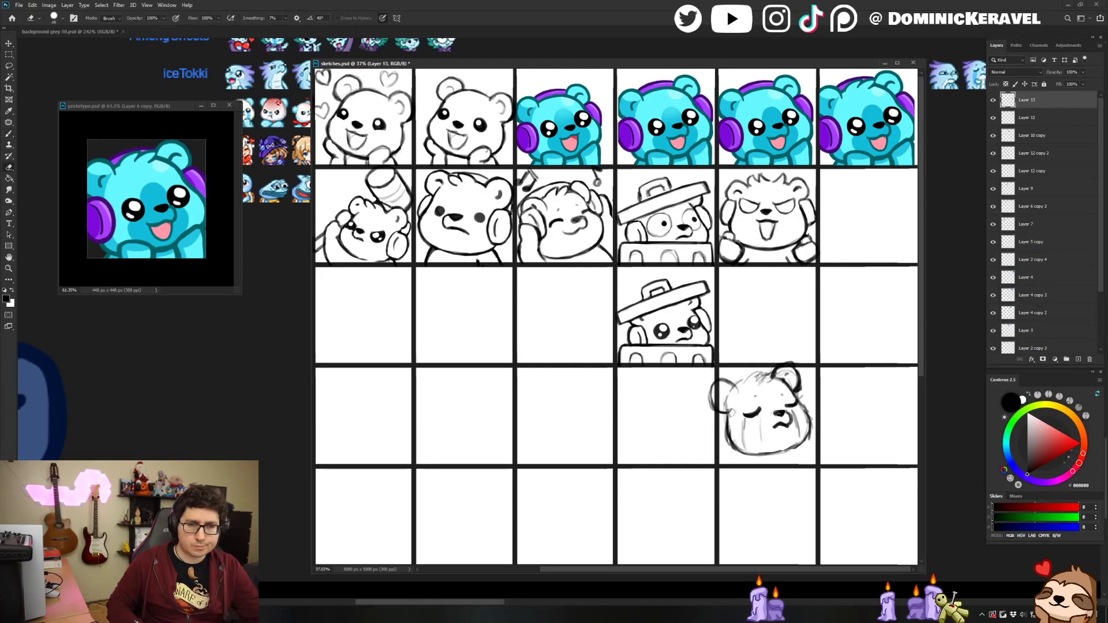
{"action": "left_click", "coordinate": [729, 422], "text": "ctrl"}
{"action": "key", "text": "b"}
{"action": "mouse_move", "coordinate": [736, 376]}
{"action": "left_mouse_down"}
{"action": "mouse_move", "coordinate": [713, 366]}
{"action": "mouse_move", "coordinate": [733, 377]}
{"action": "mouse_move", "coordinate": [710, 384]}
{"action": "mouse_move", "coordinate": [713, 407]}
{"action": "mouse_move", "coordinate": [733, 397]}
{"action": "mouse_move", "coordinate": [720, 383]}
{"action": "mouse_move", "coordinate": [725, 411]}
{"action": "left_mouse_up"}
{"action": "key", "text": "e"}
{"action": "key", "text": "b"}
{"action": "key", "text": "e"}
{"action": "key", "text": "b"}
{"action": "key", "text": "e"}
{"action": "key", "text": "b"}
{"action": "key", "text": "e"}
{"action": "key", "text": "b"}
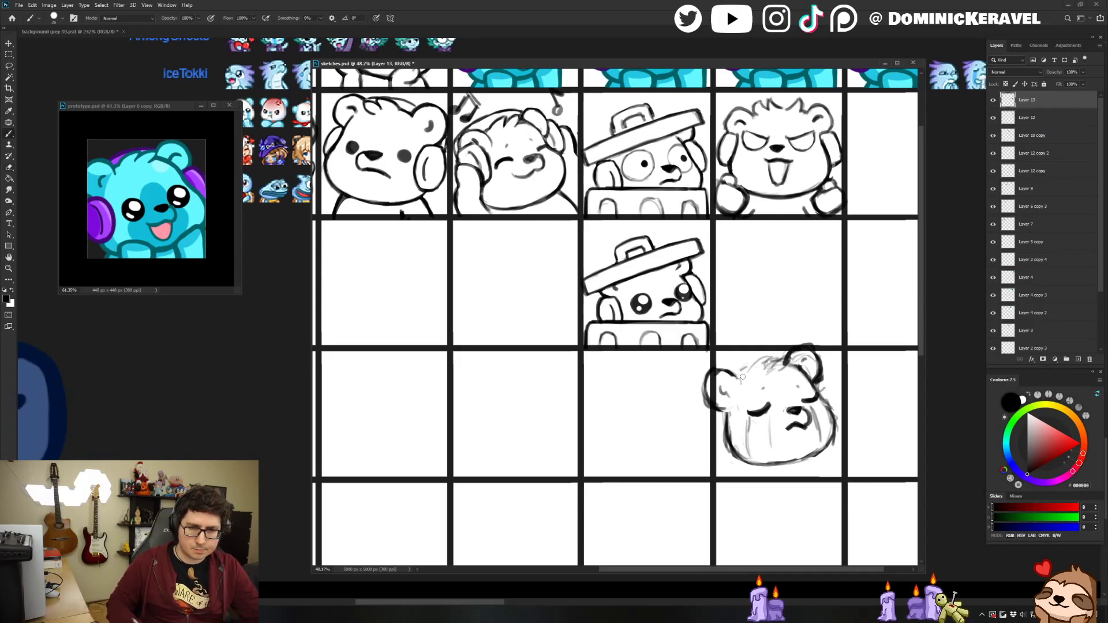
Redraw the spiky hair tuft between the ears and clean up the right cheek outline.
{"action": "mouse_move", "coordinate": [746, 374]}
{"action": "left_mouse_down"}
{"action": "mouse_move", "coordinate": [762, 358]}
{"action": "mouse_move", "coordinate": [778, 367]}
{"action": "mouse_move", "coordinate": [777, 354]}
{"action": "left_mouse_up"}
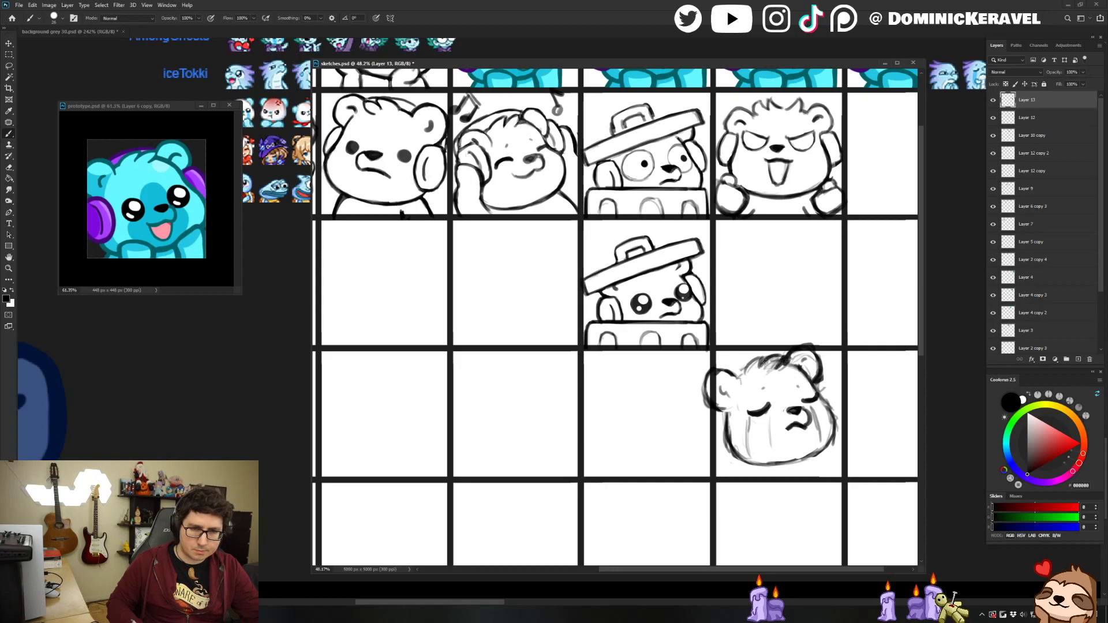
{"action": "key", "text": "e"}
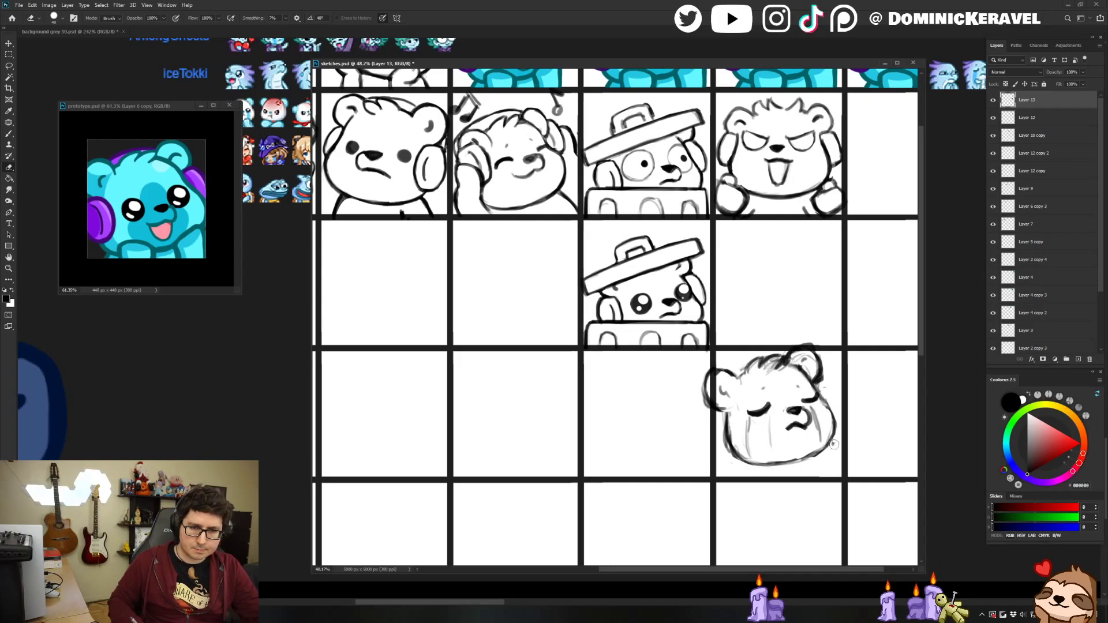
{"action": "key", "text": "b"}
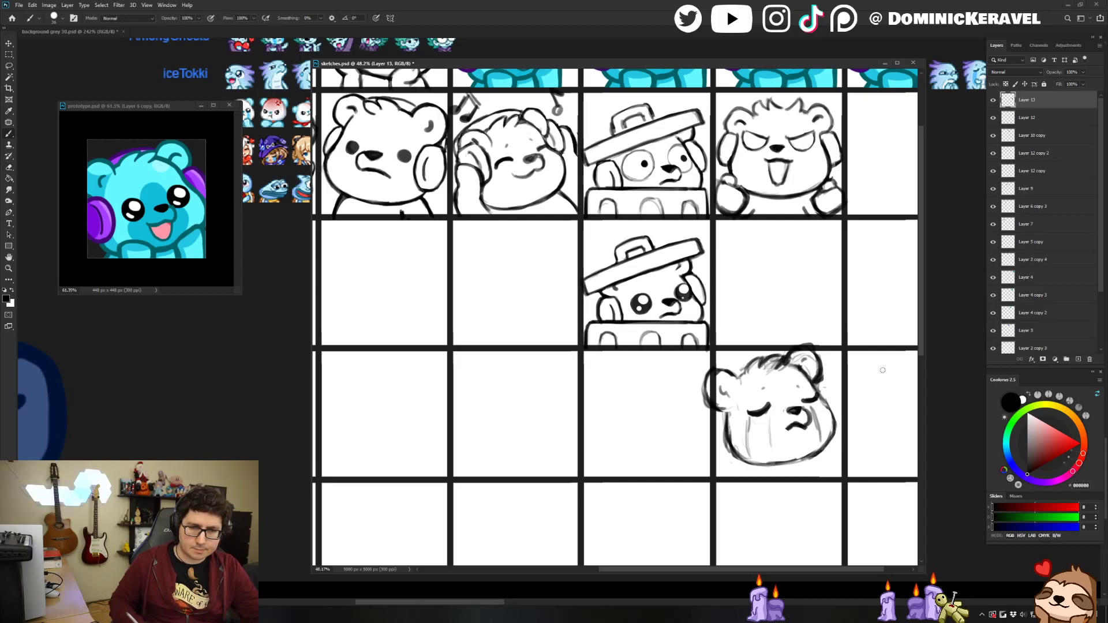
Scale the crying bear head down slightly so it fits inside its grid cell.
{"action": "key", "text": "ctrl+t"}
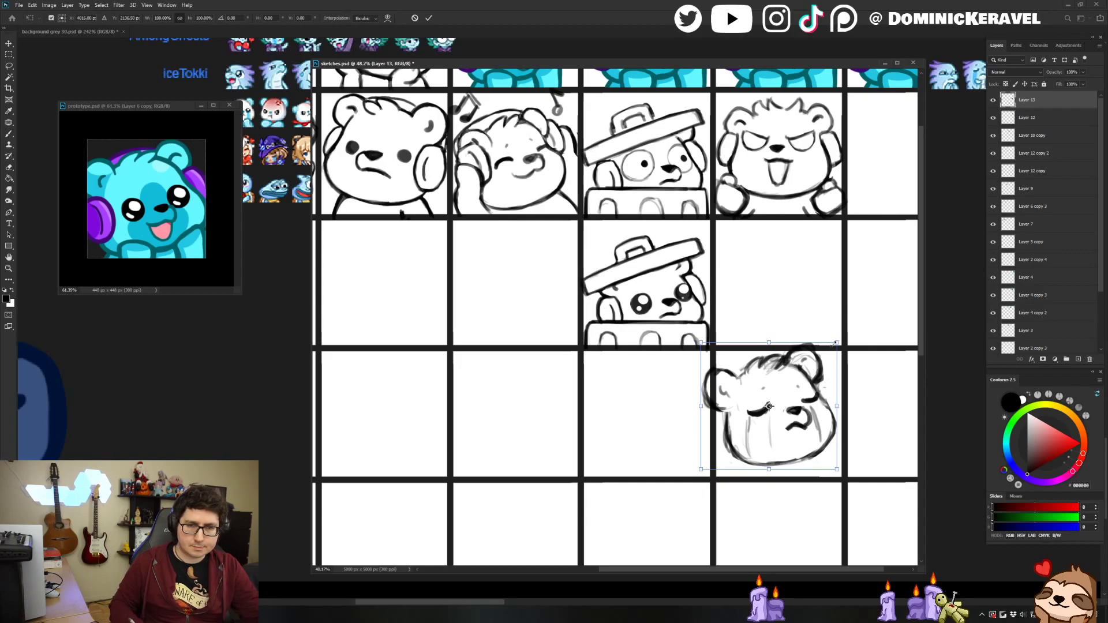
{"action": "left_click_drag", "start_coordinate": [838, 342], "coordinate": [828, 350]}
{"action": "key", "text": "Return"}
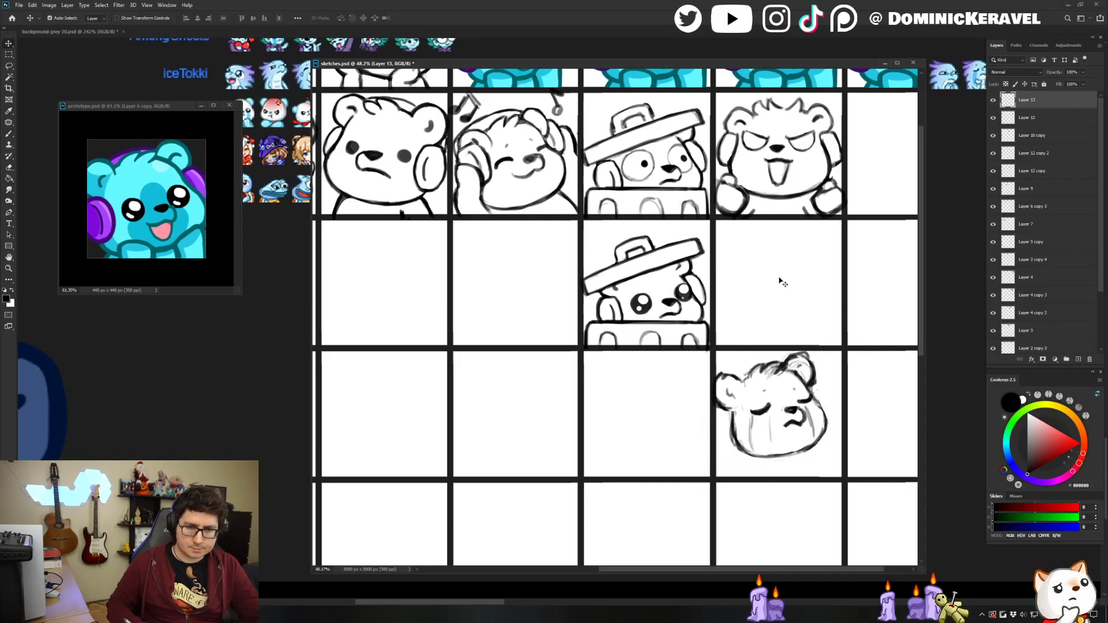
Sketch the bear's shoulder and body below the head, with a raised arm beside the right cheek.
{"action": "left_click_drag", "start_coordinate": [845, 409], "coordinate": [788, 362]}
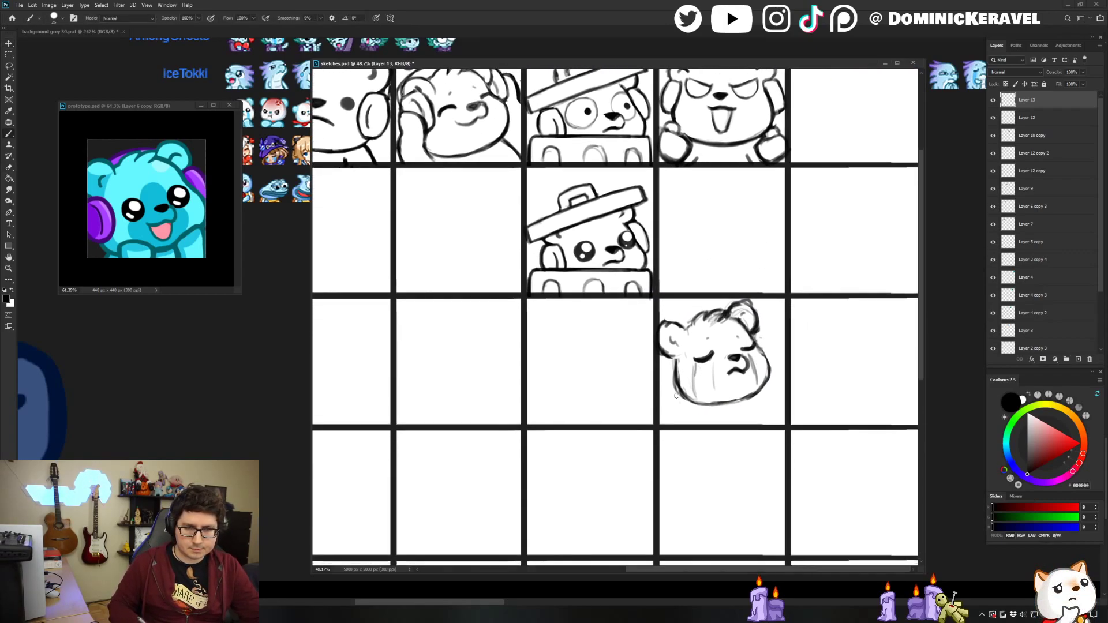
{"action": "key", "text": "b"}
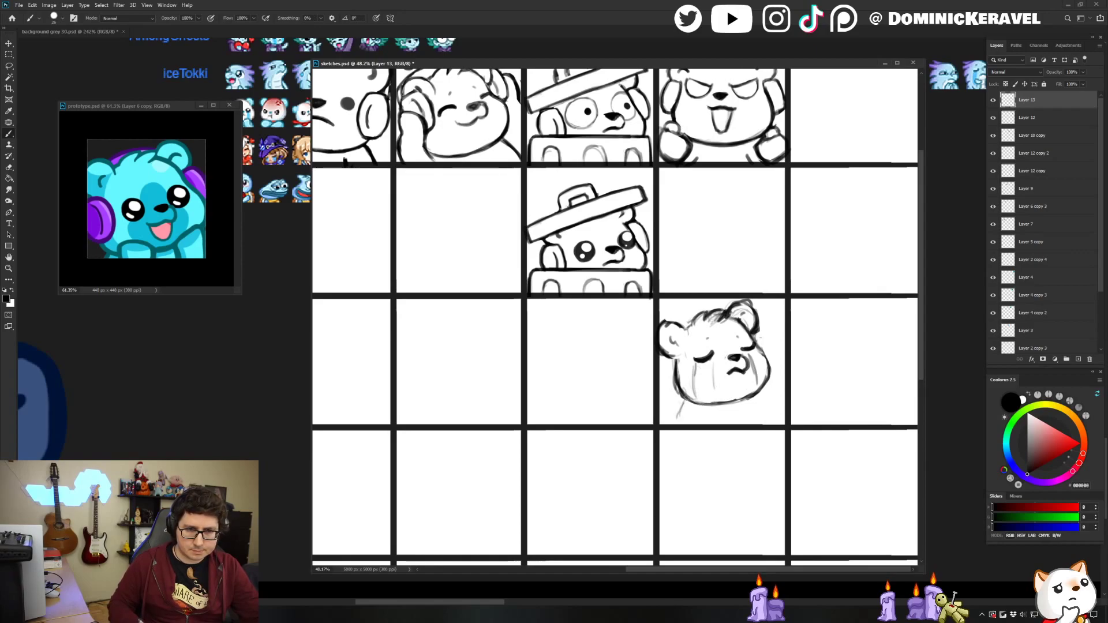
{"action": "left_click_drag", "start_coordinate": [684, 400], "coordinate": [676, 424]}
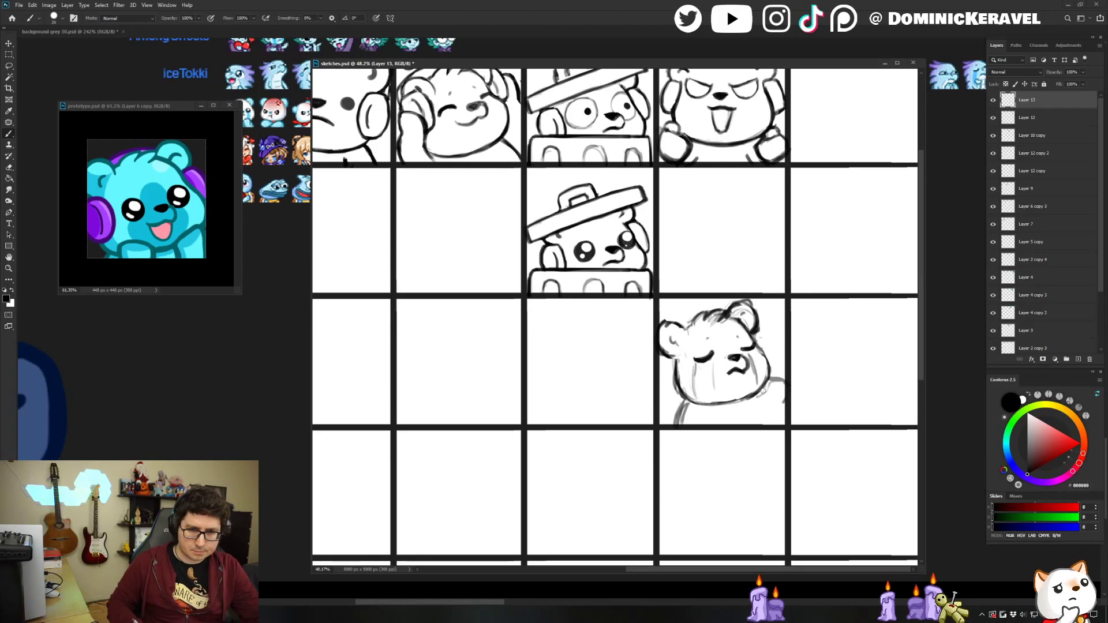
{"action": "mouse_move", "coordinate": [754, 410]}
{"action": "left_mouse_down"}
{"action": "mouse_move", "coordinate": [783, 402]}
{"action": "mouse_move", "coordinate": [777, 424]}
{"action": "mouse_move", "coordinate": [790, 381]}
{"action": "left_mouse_up"}
{"action": "key", "text": "e"}
{"action": "key", "text": "b"}
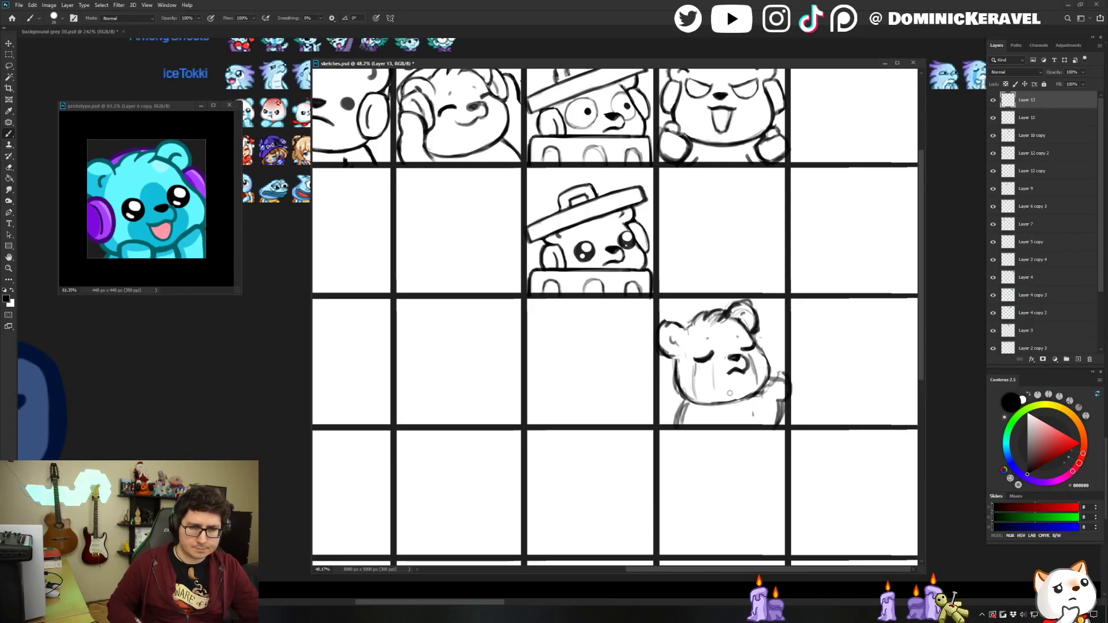
Strengthen the chin line and sketch the chest and front arm down to the cell's lower border.
{"action": "mouse_move", "coordinate": [699, 418]}
{"action": "left_mouse_down"}
{"action": "mouse_move", "coordinate": [726, 403]}
{"action": "mouse_move", "coordinate": [696, 407]}
{"action": "mouse_move", "coordinate": [711, 422]}
{"action": "mouse_move", "coordinate": [725, 404]}
{"action": "mouse_move", "coordinate": [715, 429]}
{"action": "mouse_move", "coordinate": [697, 426]}
{"action": "mouse_move", "coordinate": [728, 416]}
{"action": "mouse_move", "coordinate": [730, 428]}
{"action": "mouse_move", "coordinate": [755, 403]}
{"action": "mouse_move", "coordinate": [761, 438]}
{"action": "left_mouse_up"}
{"action": "key", "text": "e"}
{"action": "key", "text": "b"}
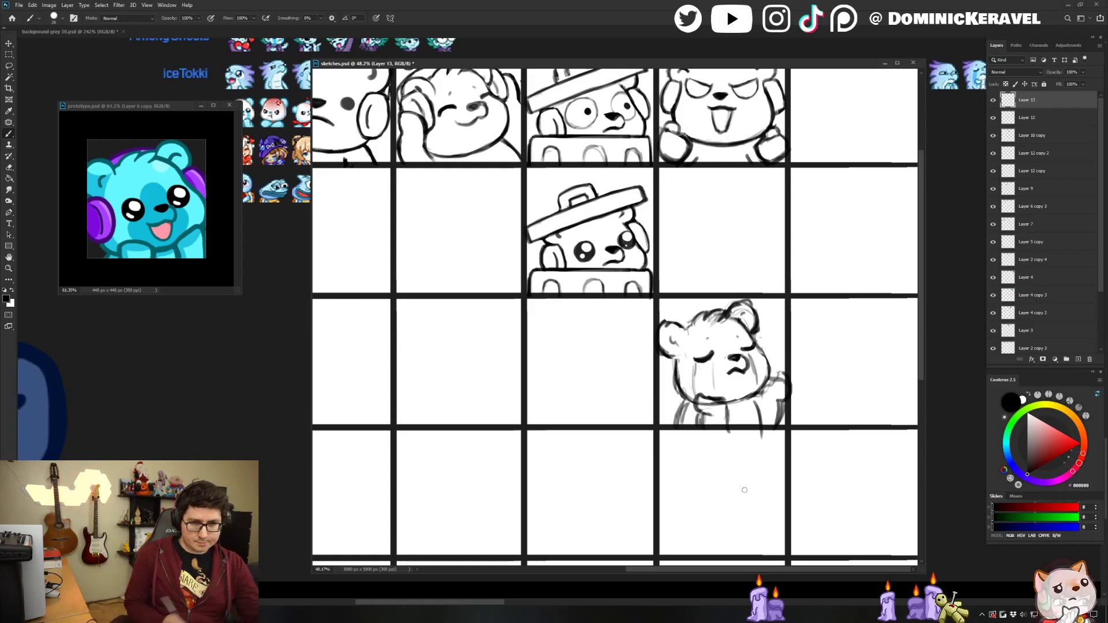
Erase the stray body stroke that extends below the crying bear's cell.
{"action": "key", "text": "v"}
{"action": "scroll", "coordinate": [738, 378], "scroll_direction": "up", "scroll_amount": 2}
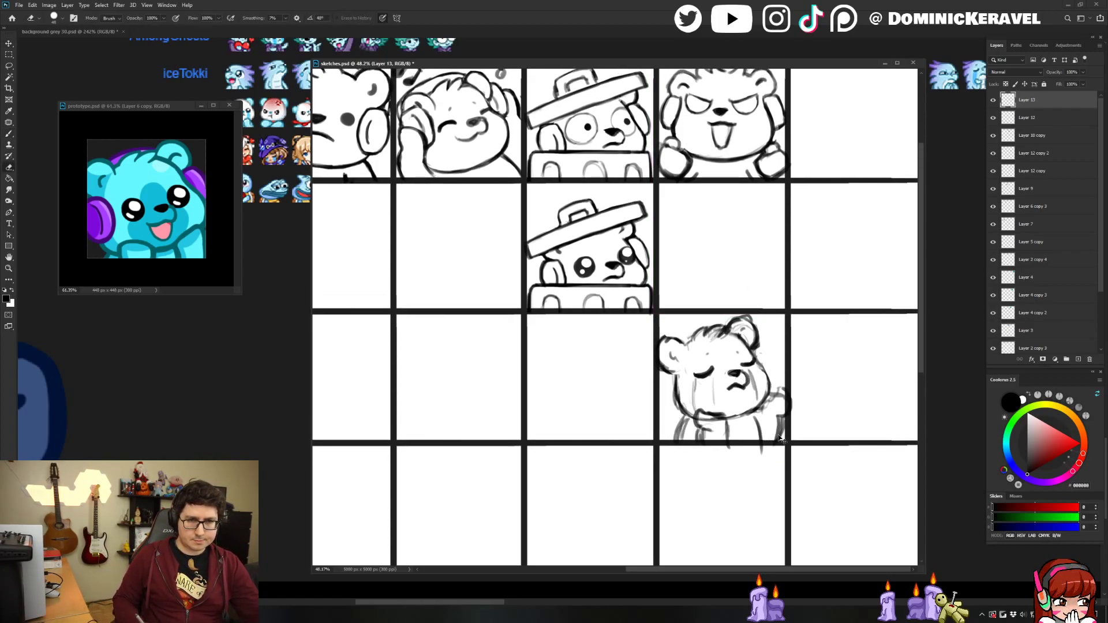
{"action": "key", "text": "e"}
{"action": "left_click_drag", "start_coordinate": [741, 382], "coordinate": [719, 386]}
{"action": "key", "text": "ctrl+z"}
{"action": "left_click_drag", "start_coordinate": [770, 439], "coordinate": [773, 454]}
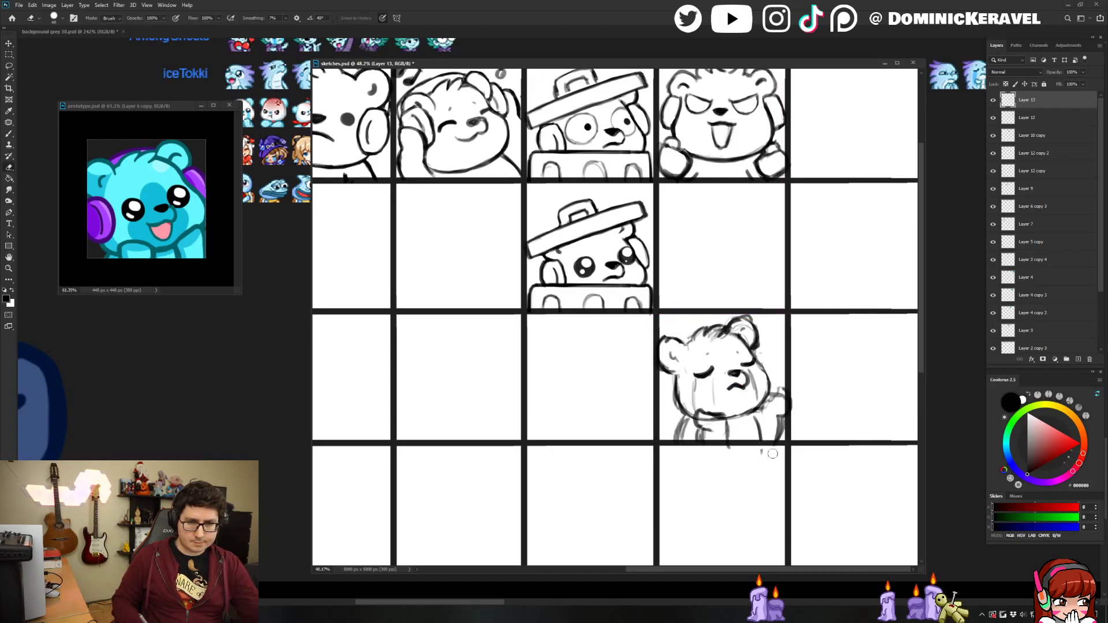
{"action": "key", "text": "b"}
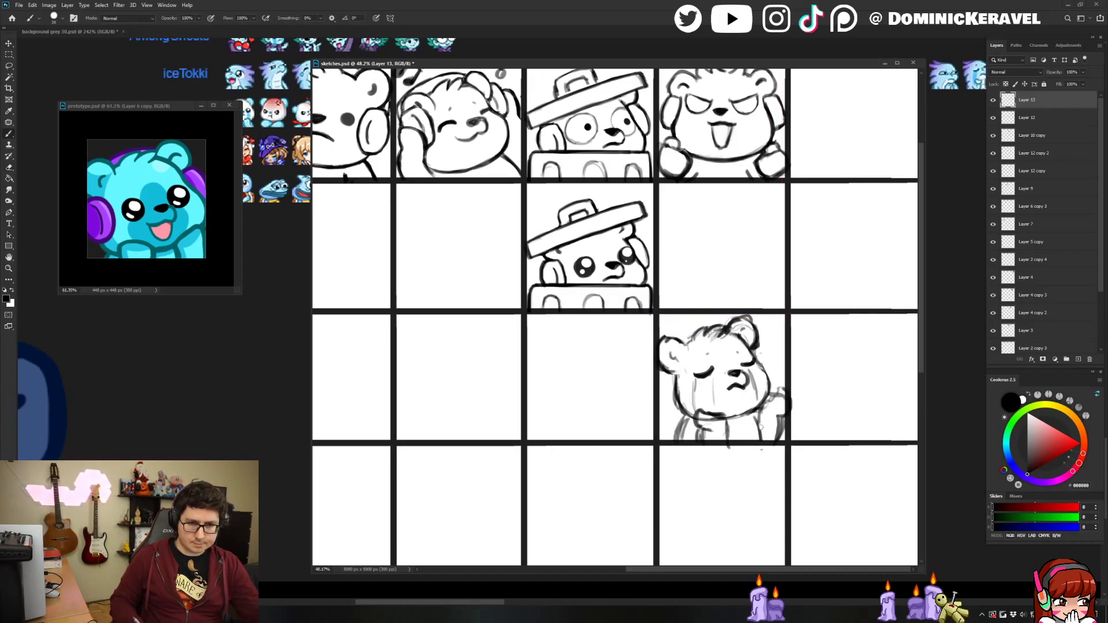
Erase and redraw the outline of the crying bear's raised paw beside the right cheek.
{"action": "key", "text": "e"}
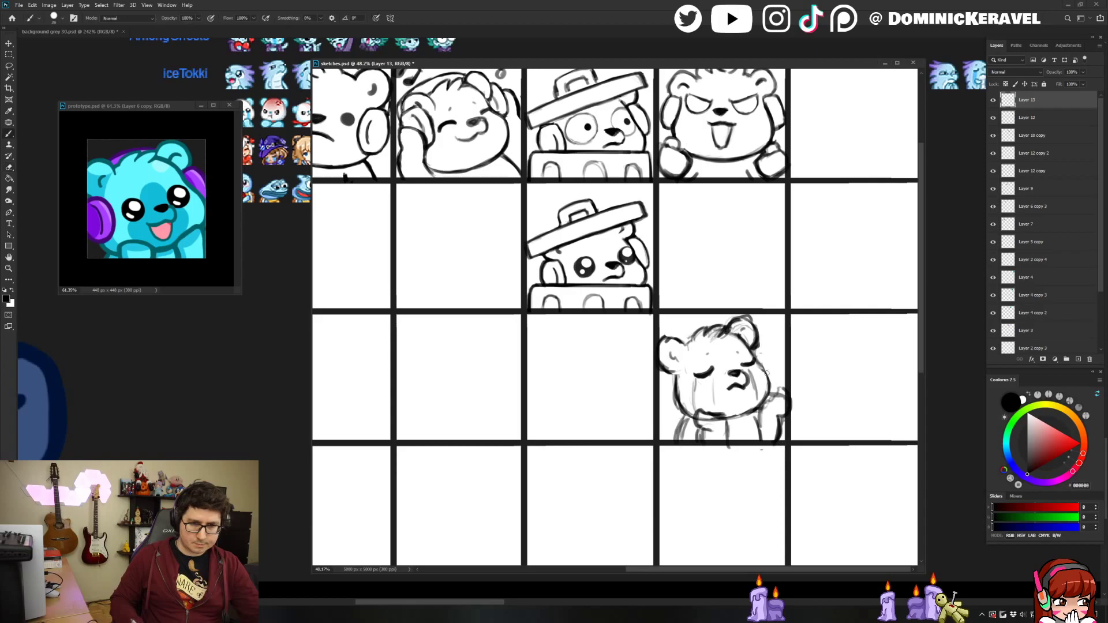
{"action": "key", "text": "v"}
{"action": "key", "text": "b"}
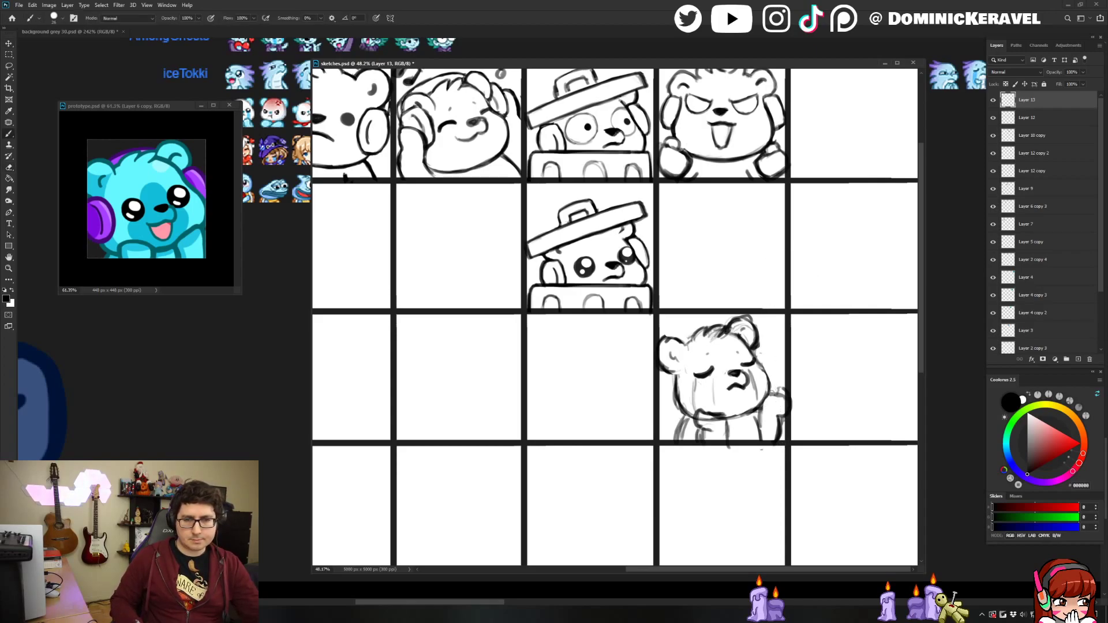
{"action": "key", "text": "e"}
{"action": "key", "text": "b"}
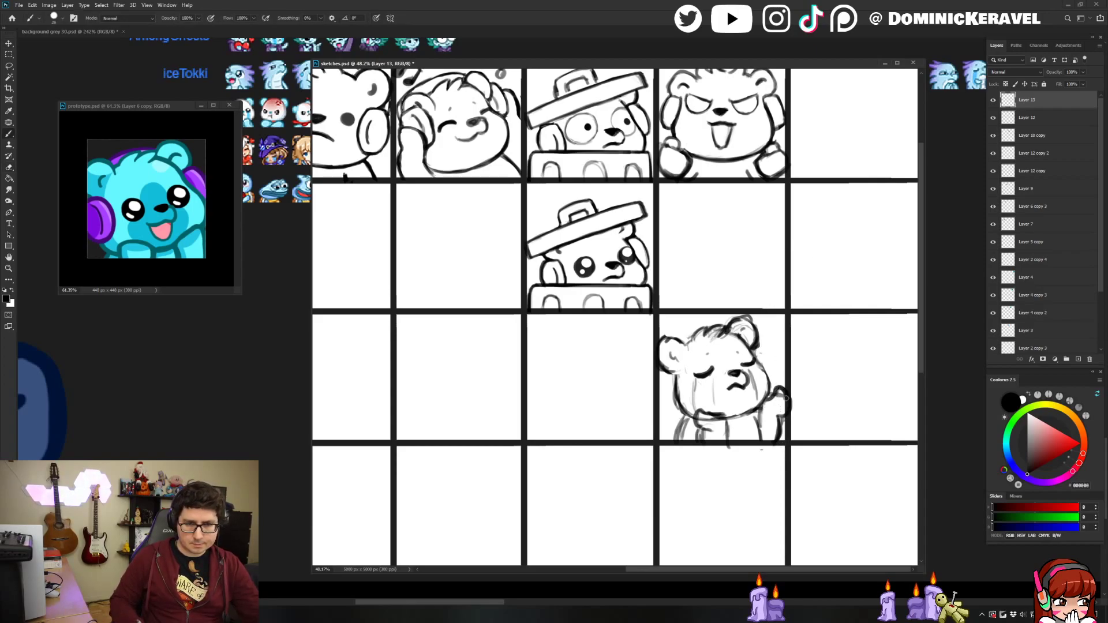
{"action": "key", "text": "e"}
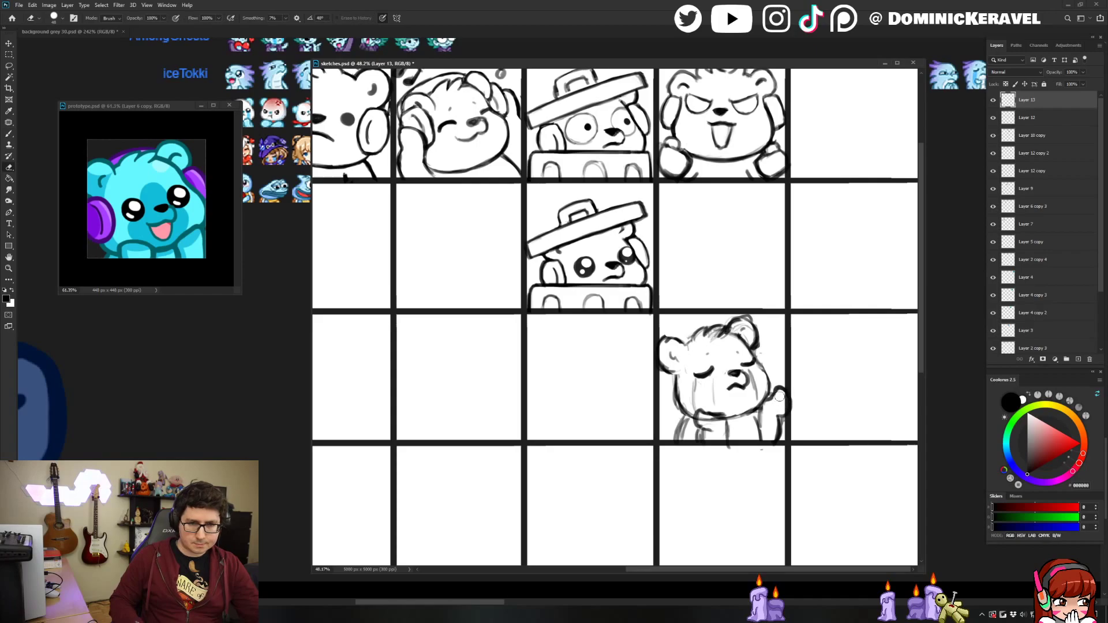
{"action": "key", "text": "b"}
{"action": "key", "text": "e"}
{"action": "left_click_drag", "start_coordinate": [772, 387], "coordinate": [785, 386]}
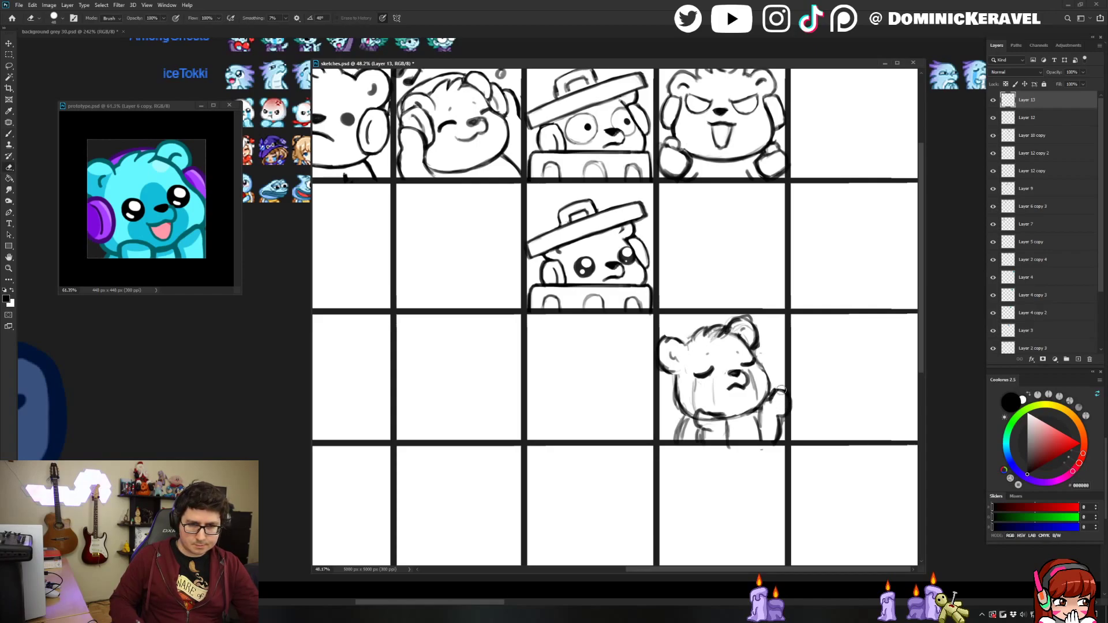
{"action": "key", "text": "b"}
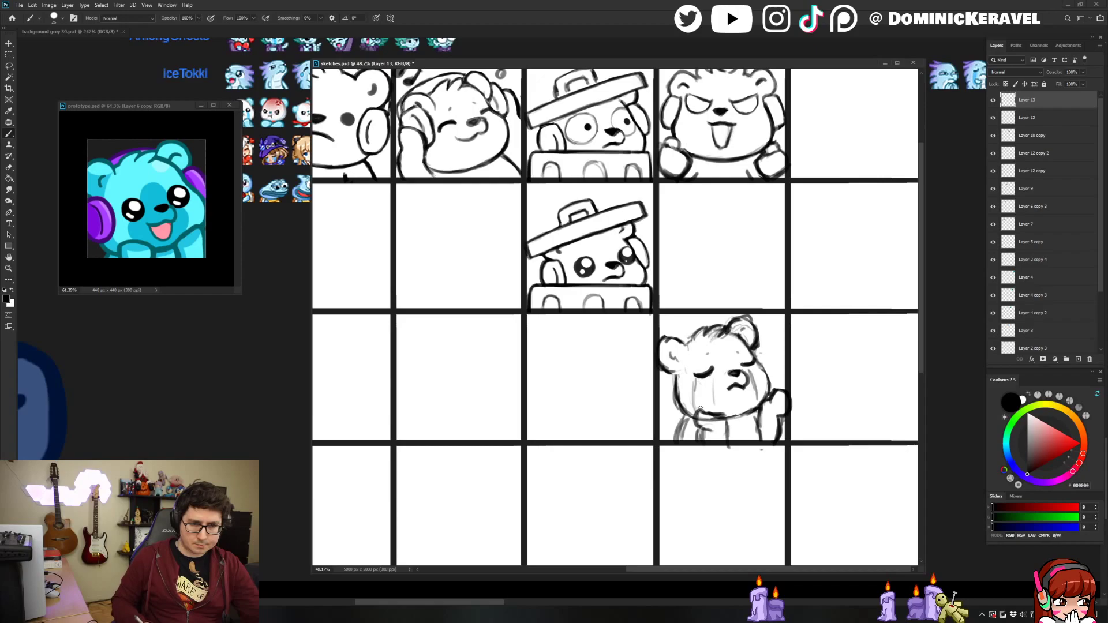
{"action": "key", "text": "e"}
{"action": "key", "text": "b"}
{"action": "key", "text": "e"}
{"action": "key", "text": "b"}
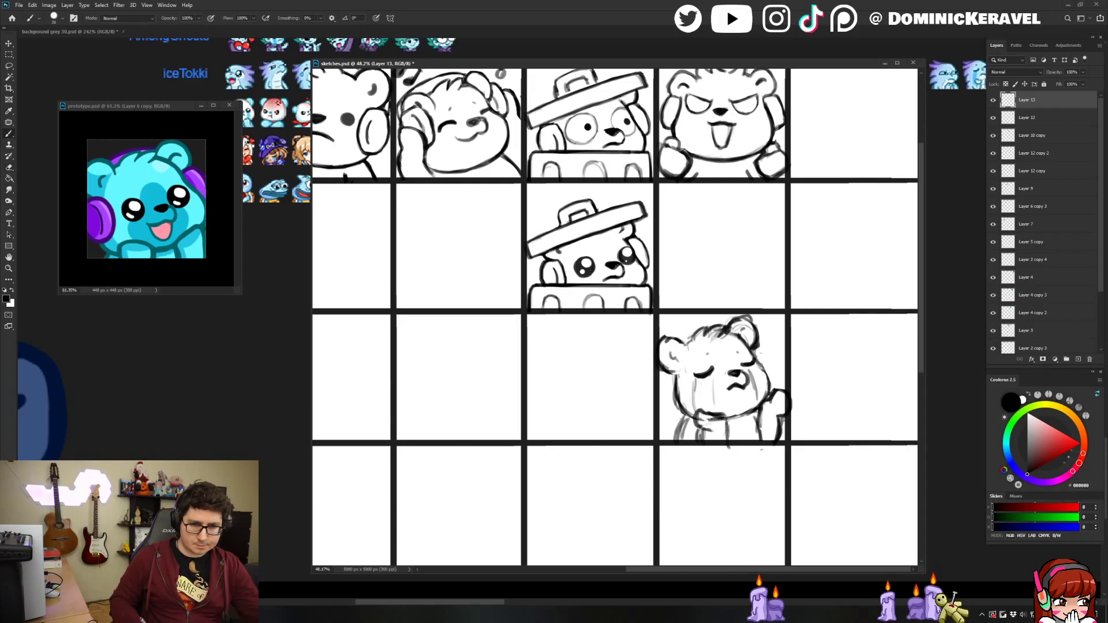
Rework the crying bear's front arm and shoulder, drawing a rounded paw against the left side of the chin.
{"action": "key", "text": "e"}
{"action": "mouse_move", "coordinate": [712, 407]}
{"action": "left_mouse_down"}
{"action": "mouse_move", "coordinate": [705, 440]}
{"action": "mouse_move", "coordinate": [728, 439]}
{"action": "mouse_move", "coordinate": [728, 449]}
{"action": "mouse_move", "coordinate": [723, 426]}
{"action": "mouse_move", "coordinate": [728, 445]}
{"action": "mouse_move", "coordinate": [703, 438]}
{"action": "mouse_move", "coordinate": [696, 340]}
{"action": "mouse_move", "coordinate": [703, 441]}
{"action": "mouse_move", "coordinate": [689, 442]}
{"action": "mouse_move", "coordinate": [686, 421]}
{"action": "mouse_move", "coordinate": [688, 440]}
{"action": "mouse_move", "coordinate": [688, 422]}
{"action": "mouse_move", "coordinate": [698, 436]}
{"action": "mouse_move", "coordinate": [698, 338]}
{"action": "mouse_move", "coordinate": [690, 441]}
{"action": "mouse_move", "coordinate": [680, 417]}
{"action": "mouse_move", "coordinate": [674, 442]}
{"action": "mouse_move", "coordinate": [682, 416]}
{"action": "mouse_move", "coordinate": [676, 434]}
{"action": "mouse_move", "coordinate": [687, 422]}
{"action": "mouse_move", "coordinate": [708, 434]}
{"action": "left_mouse_up"}
{"action": "key", "text": "b"}
{"action": "key", "text": "e"}
{"action": "key", "text": "b"}
{"action": "key", "text": "e"}
{"action": "key", "text": "b"}
{"action": "key", "text": "e"}
{"action": "key", "text": "b"}
{"action": "key", "text": "e"}
{"action": "key", "text": "b"}
{"action": "key", "text": "e"}
{"action": "key", "text": "b"}
{"action": "key", "text": "e"}
{"action": "key", "text": "b"}
{"action": "key", "text": "e"}
{"action": "key", "text": "b"}
{"action": "key", "text": "e"}
{"action": "key", "text": "b"}
{"action": "key", "text": "e"}
{"action": "key", "text": "b"}
{"action": "key", "text": "e"}
{"action": "key", "text": "b"}
{"action": "key", "text": "e"}
{"action": "key", "text": "b"}
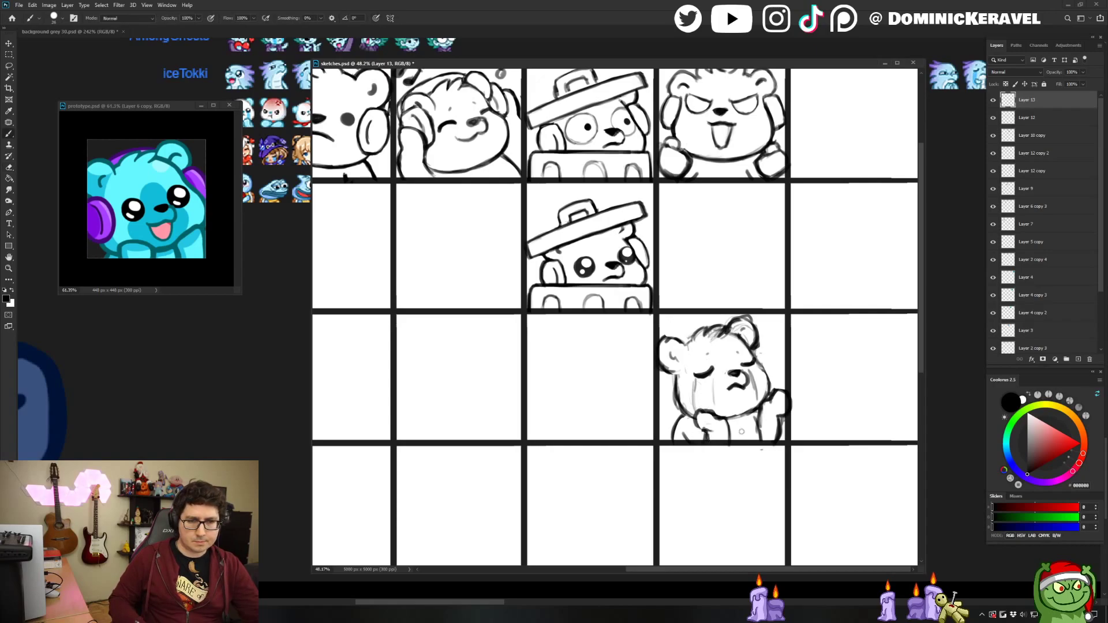
Clean up the crying bear's left cheek line above the front paw and the face edge beside the right eye.
{"action": "key", "text": "e"}
{"action": "key", "text": "v"}
{"action": "key", "text": "e"}
{"action": "key", "text": "b"}
{"action": "key", "text": "v"}
{"action": "left_click_drag", "start_coordinate": [771, 363], "coordinate": [771, 375]}
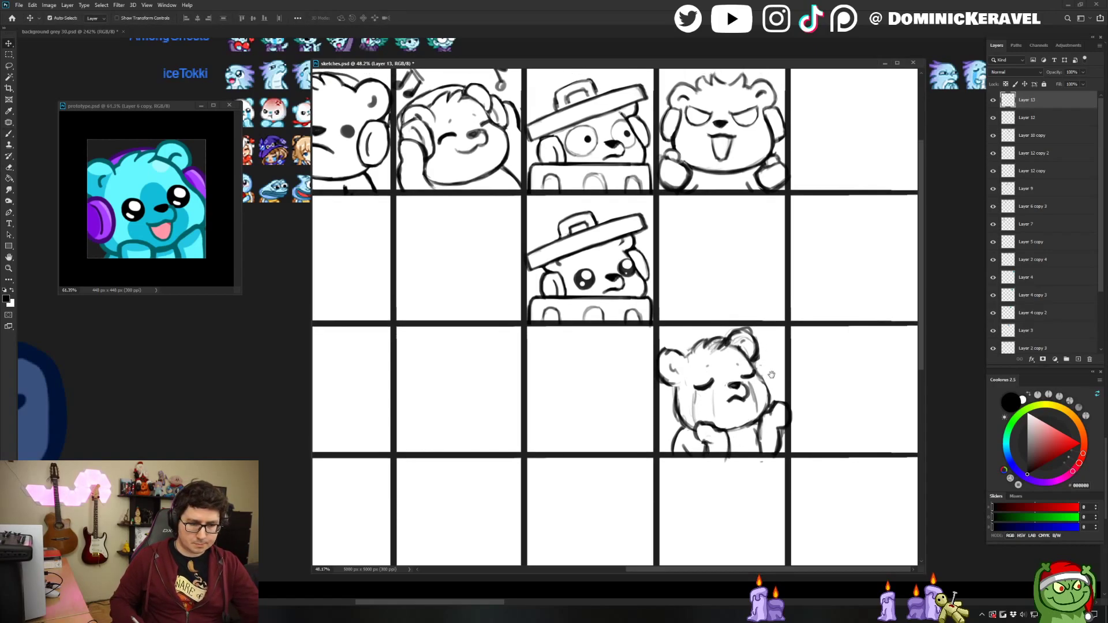
{"action": "key", "text": "b"}
{"action": "key", "text": "e"}
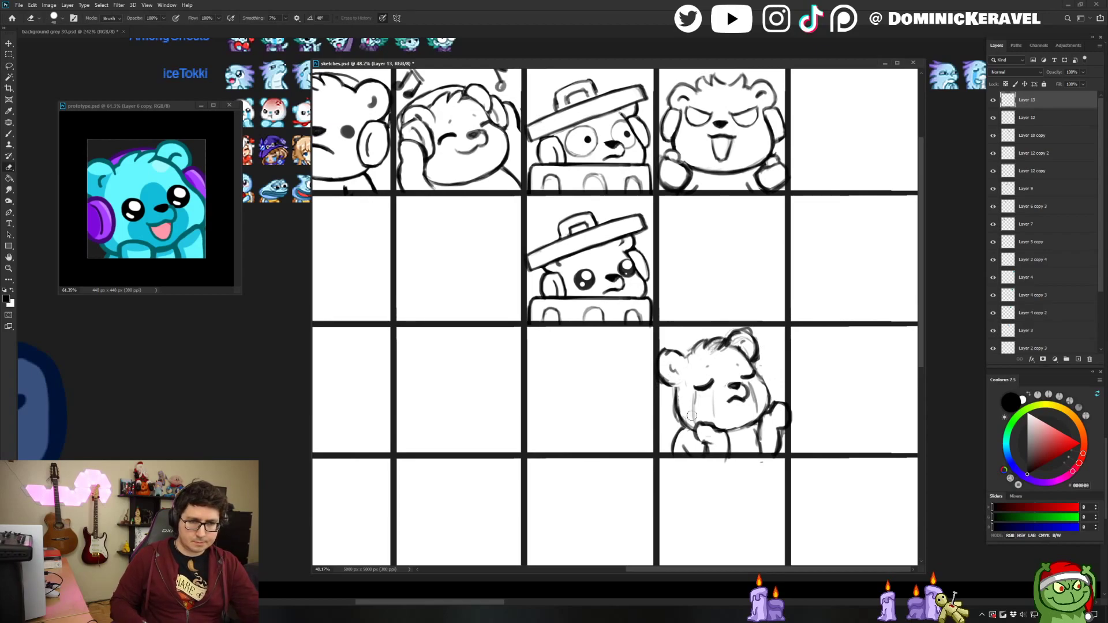
{"action": "key", "text": "b"}
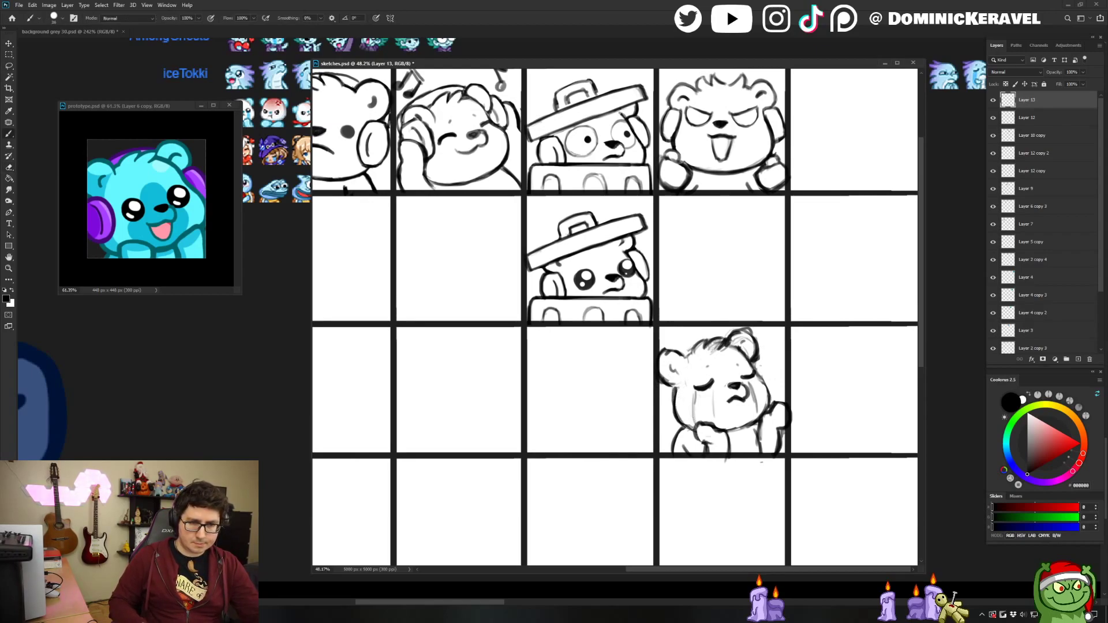
{"action": "key", "text": "e"}
{"action": "left_click_drag", "start_coordinate": [694, 427], "coordinate": [686, 422]}
{"action": "key", "text": "b"}
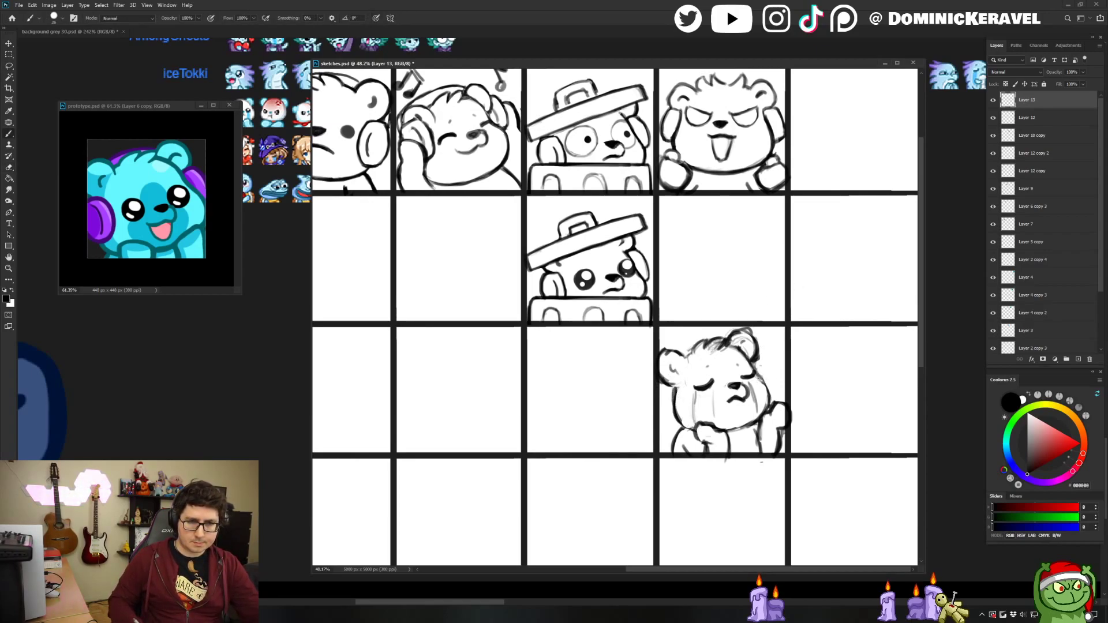
{"action": "key", "text": "e"}
{"action": "left_click_drag", "start_coordinate": [761, 367], "coordinate": [759, 379]}
{"action": "key", "text": "b"}
{"action": "key", "text": "e"}
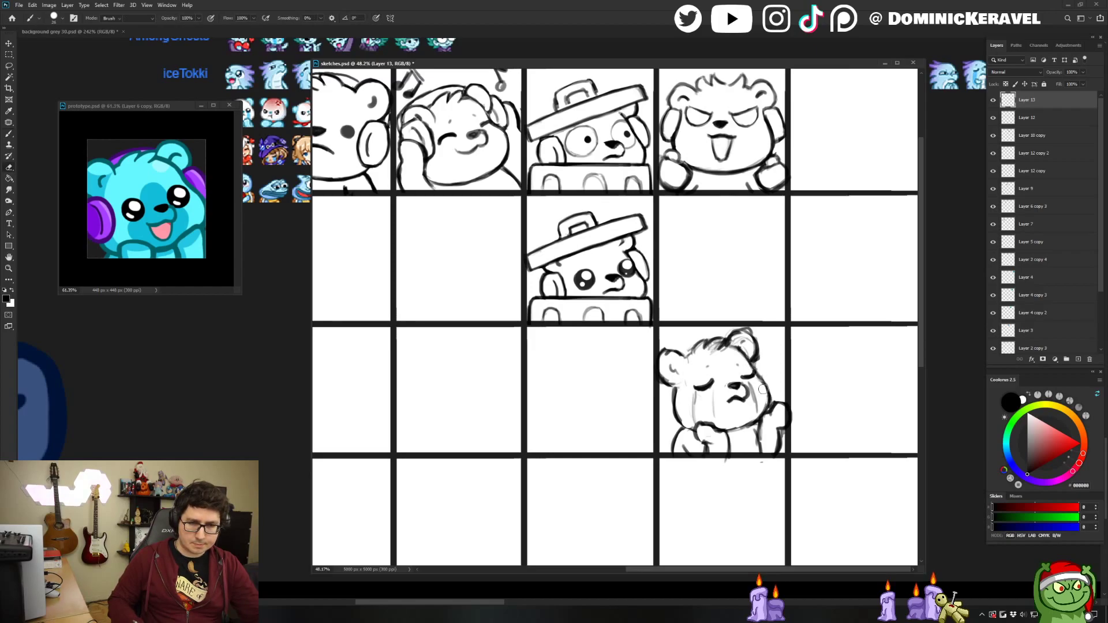
{"action": "key", "text": "v"}
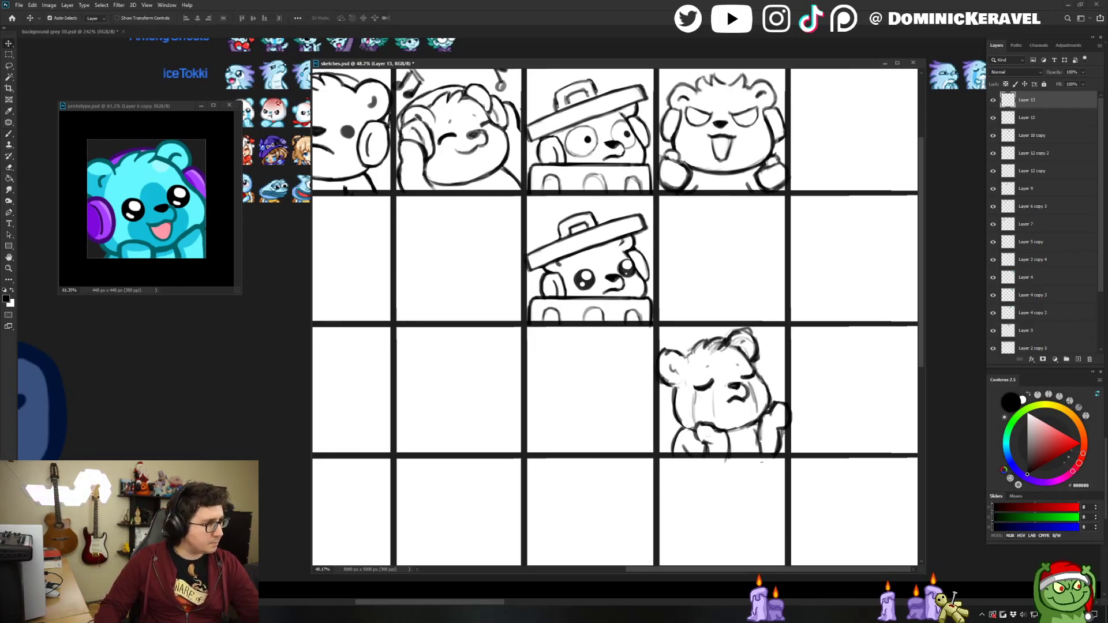
{"action": "key", "text": "XF86AudioLowerVolume"}
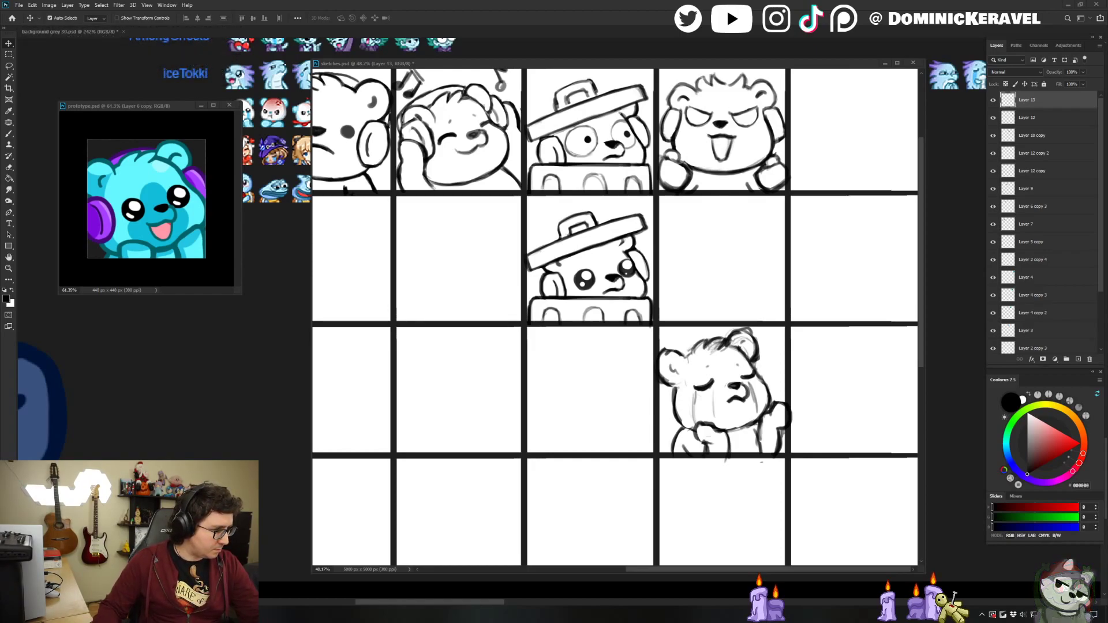
Touch up the front paw and redraw the inner edge of the raised arm below the jaw.
{"action": "key", "text": "e"}
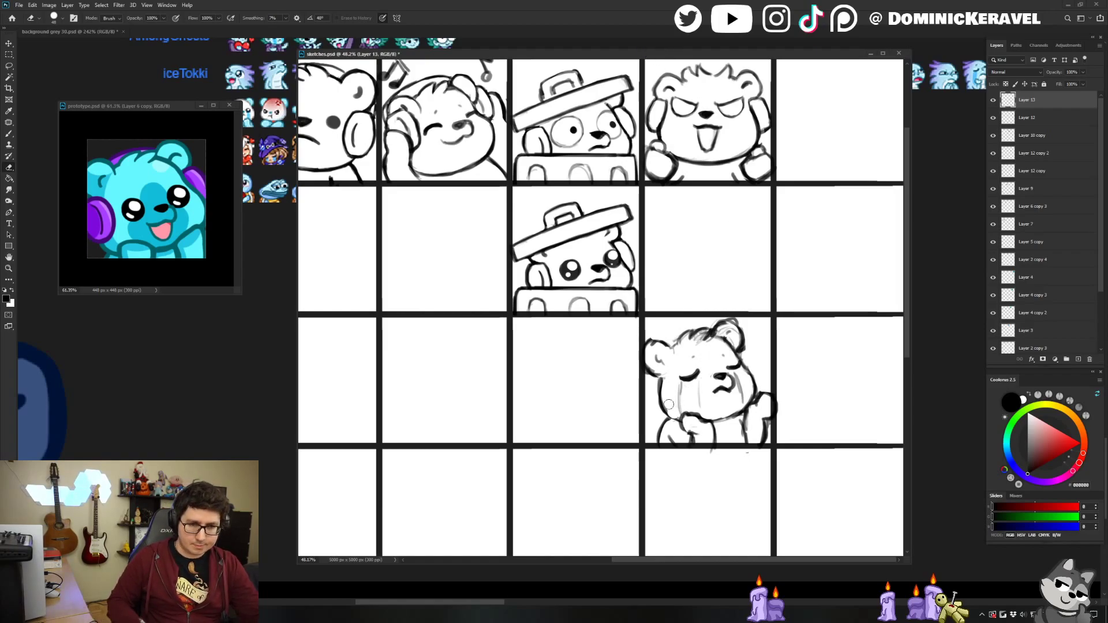
{"action": "key", "text": "b"}
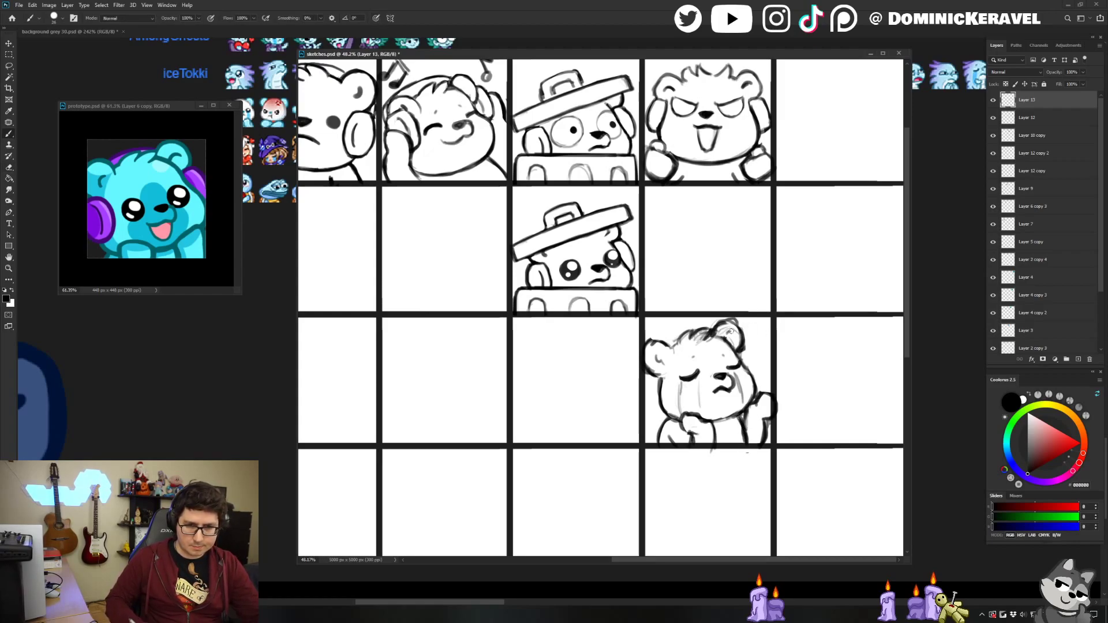
{"action": "key", "text": "e"}
{"action": "key", "text": "b"}
{"action": "key", "text": "e"}
{"action": "key", "text": "b"}
{"action": "left_click_drag", "start_coordinate": [743, 411], "coordinate": [746, 428]}
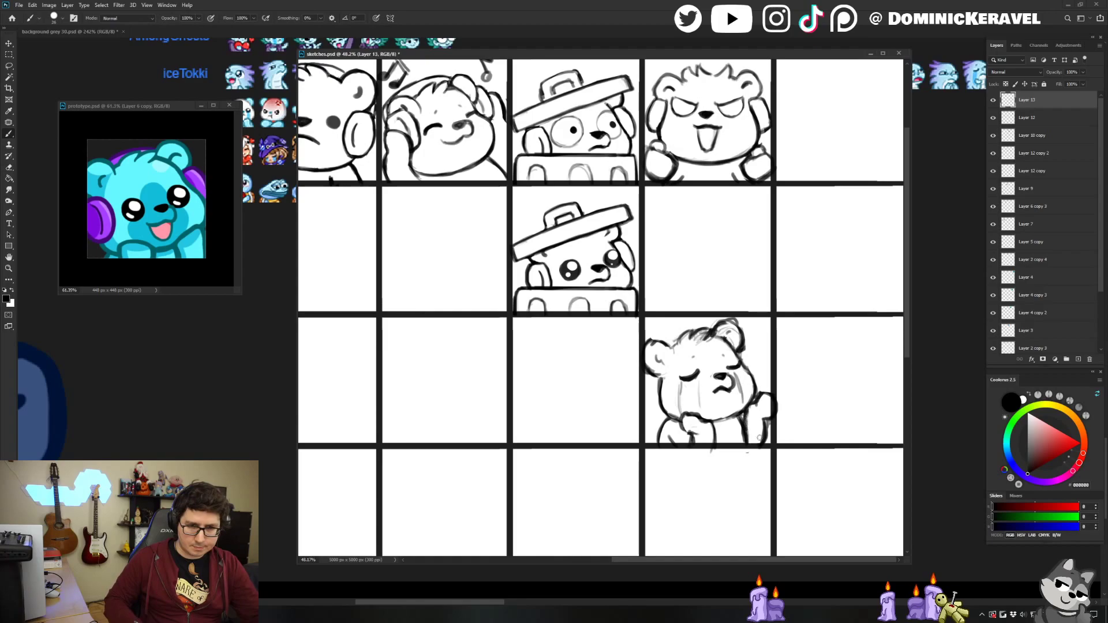
{"action": "key", "text": "e"}
{"action": "key", "text": "v"}
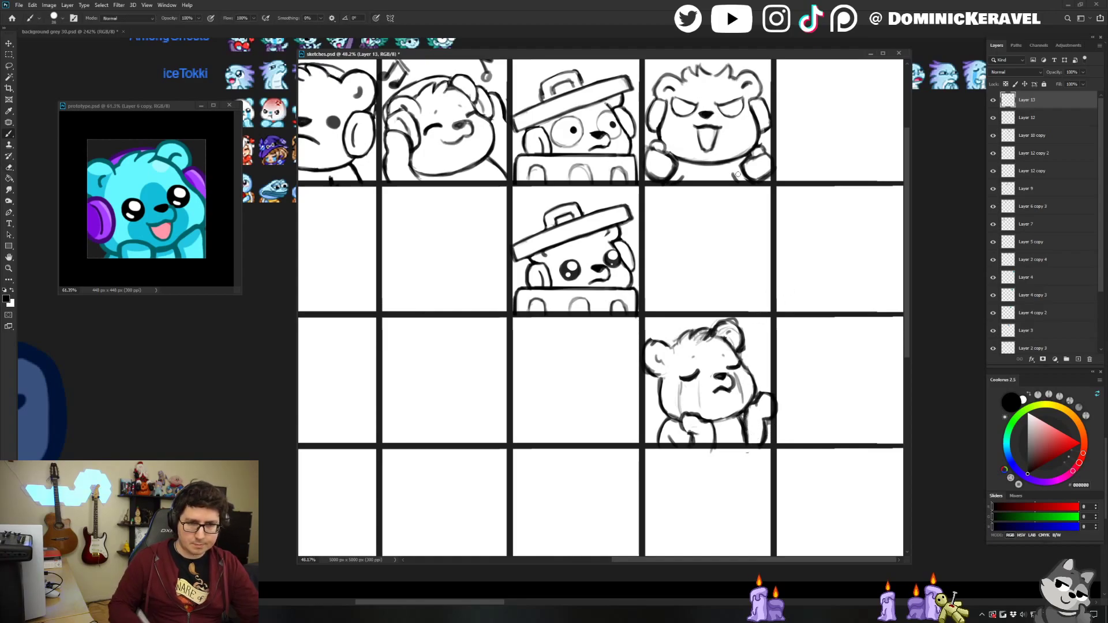
Lasso the crying bear's raised arm and shift it slightly inward and down within the cell.
{"action": "key", "text": "l"}
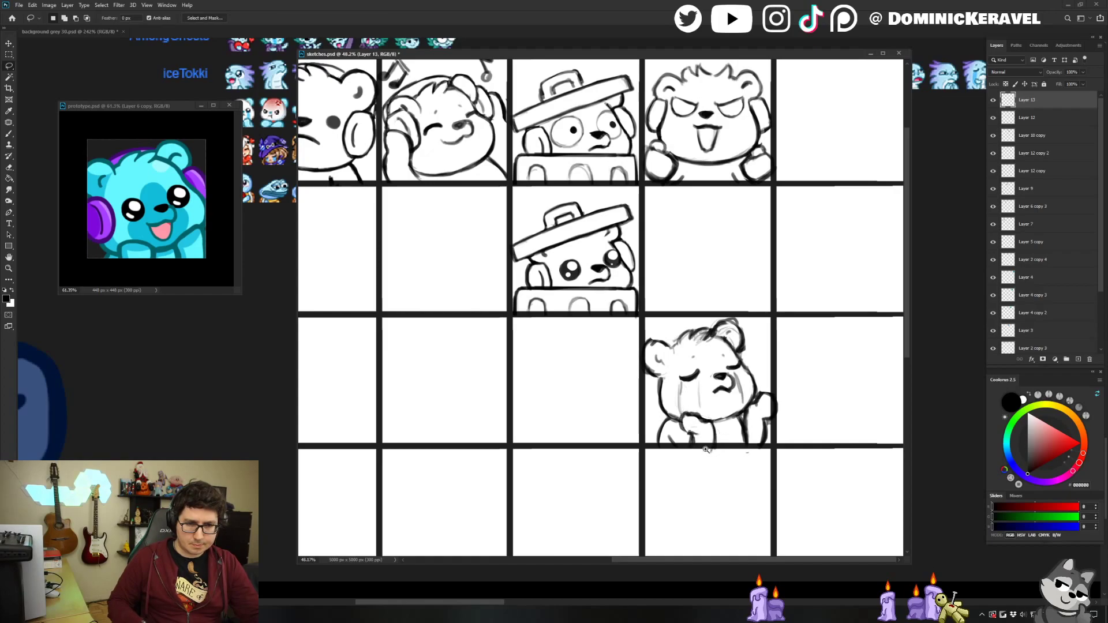
{"action": "scroll", "coordinate": [702, 418], "scroll_direction": "down", "scroll_amount": 3}
{"action": "key", "text": "v"}
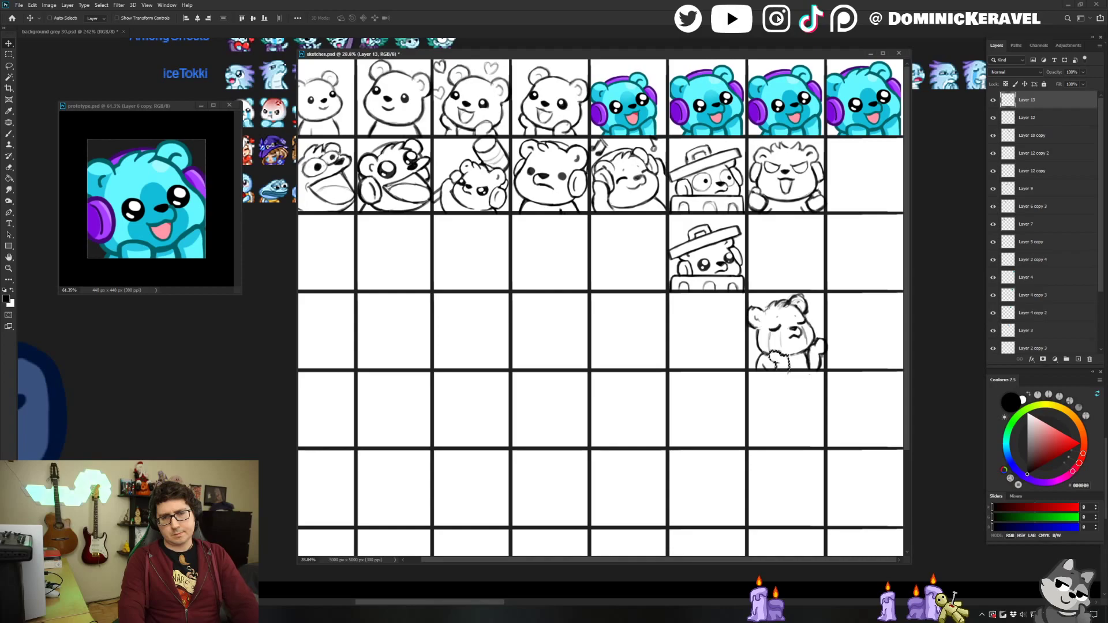
{"action": "scroll", "coordinate": [804, 380], "scroll_direction": "up", "scroll_amount": 2}
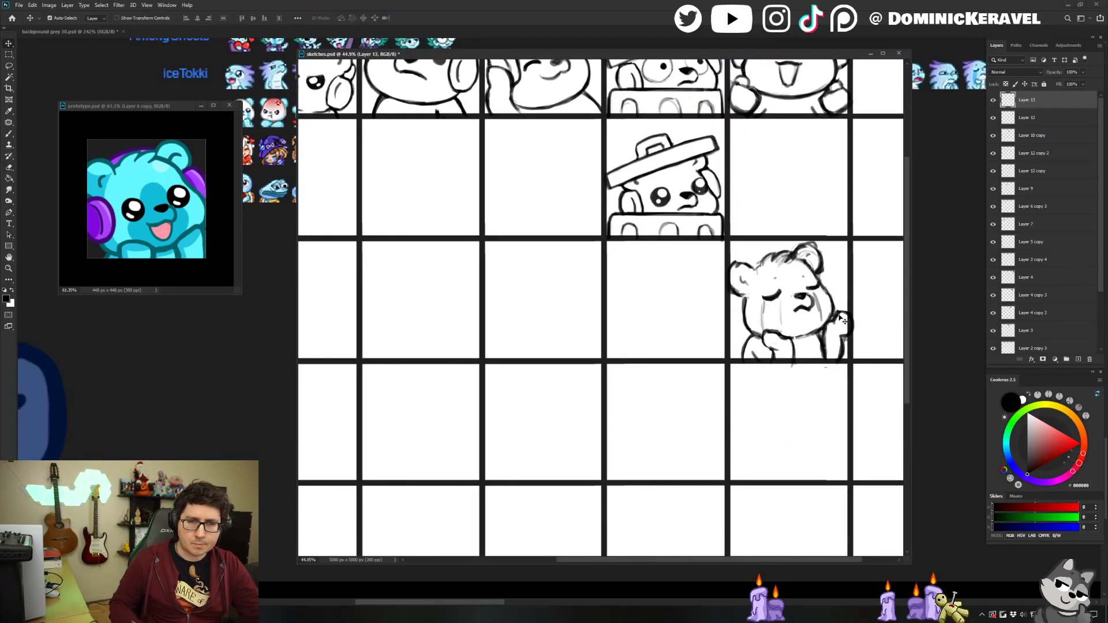
{"action": "key", "text": "l"}
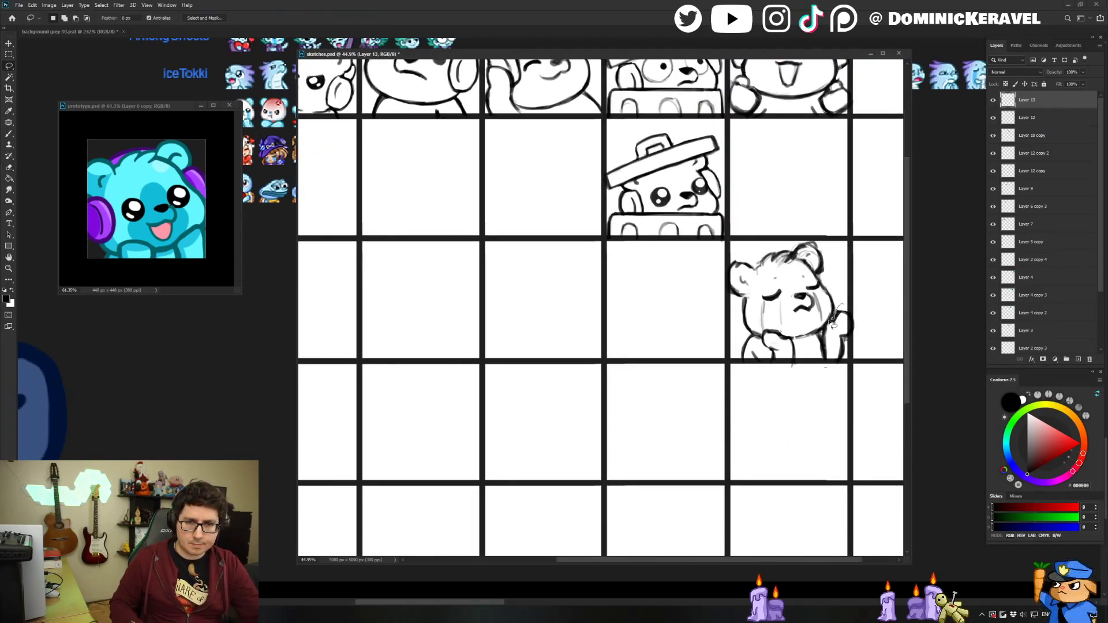
{"action": "left_click_drag", "start_coordinate": [832, 372], "coordinate": [849, 299]}
{"action": "scroll", "coordinate": [836, 330], "scroll_direction": "down", "scroll_amount": 3}
{"action": "left_click_drag", "start_coordinate": [811, 340], "coordinate": [810, 343]}
{"action": "key", "text": "ctrl+d"}
{"action": "scroll", "coordinate": [810, 347], "scroll_direction": "up", "scroll_amount": 3}
Erase the raised arm's strokes that extend below the cell and tidy the arm's outline.
{"action": "key", "text": "e"}
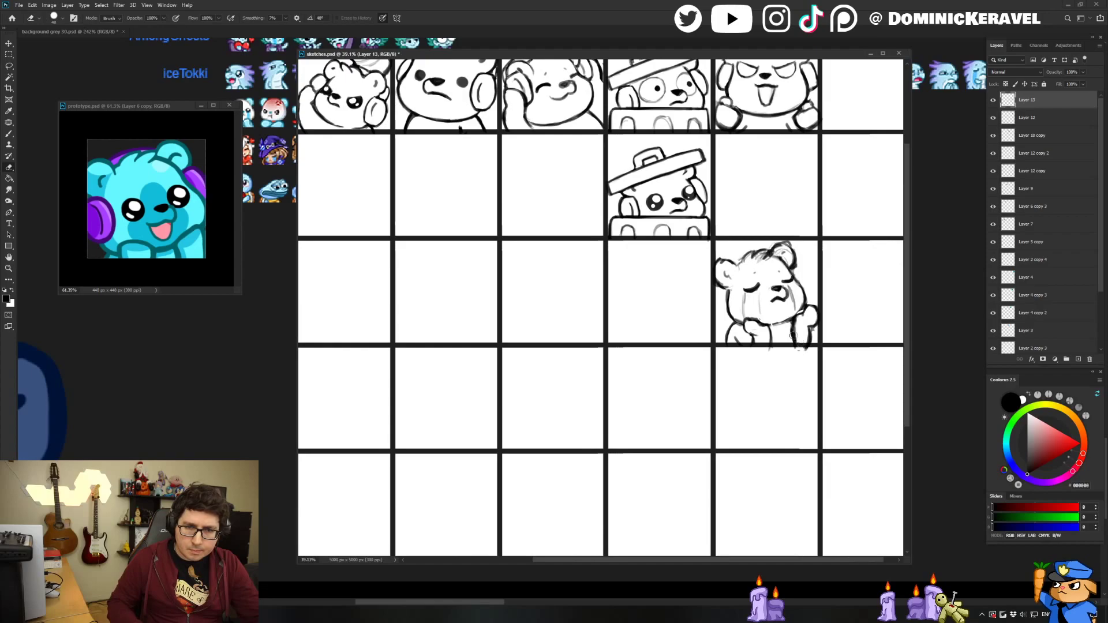
{"action": "key", "text": "b"}
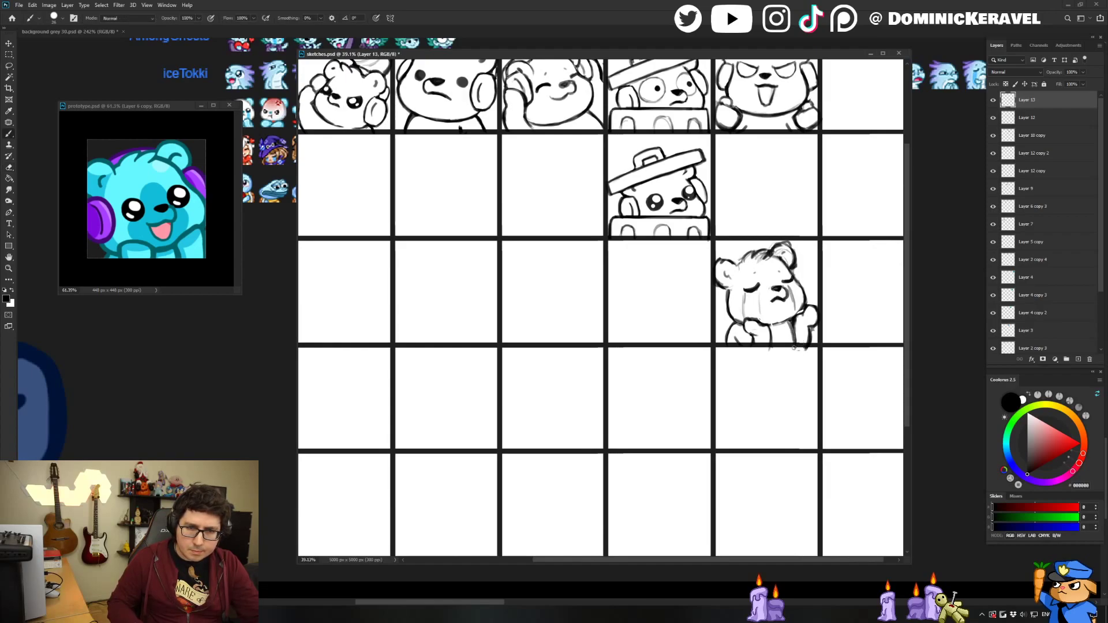
{"action": "key", "text": "e"}
{"action": "scroll", "coordinate": [812, 331], "scroll_direction": "up", "scroll_amount": 1}
{"action": "key", "text": "b"}
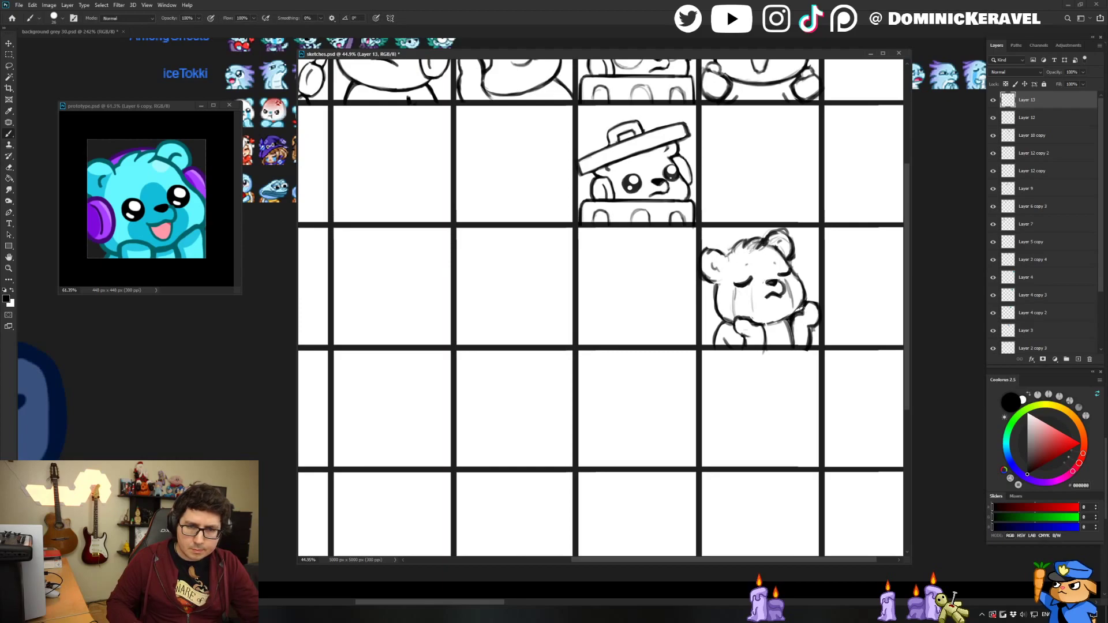
{"action": "key", "text": "e"}
{"action": "key", "text": "b"}
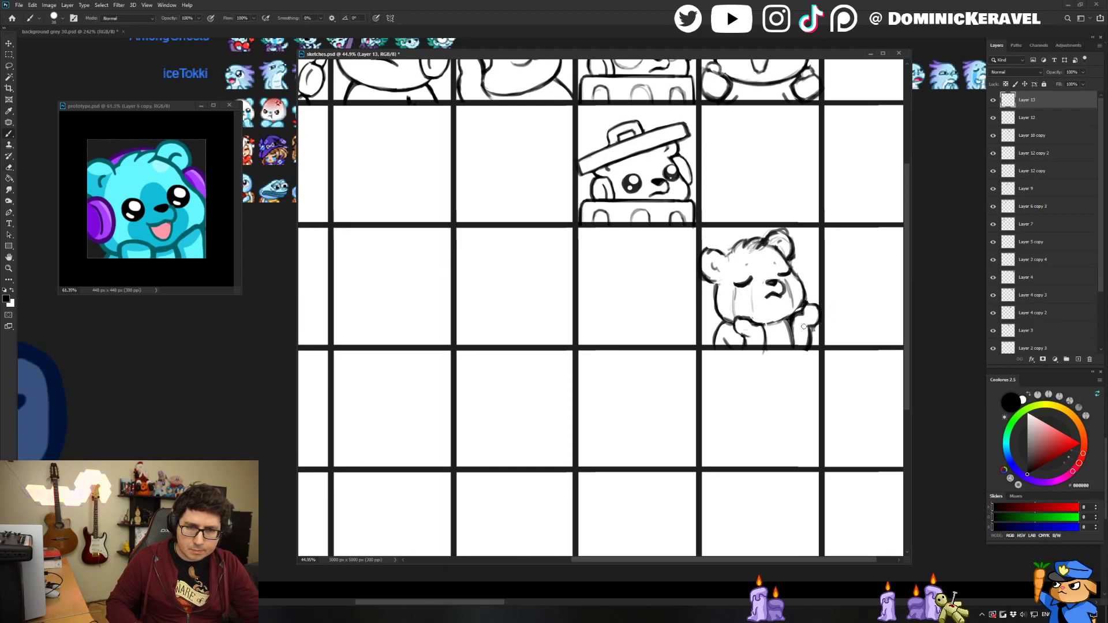
{"action": "key", "text": "e"}
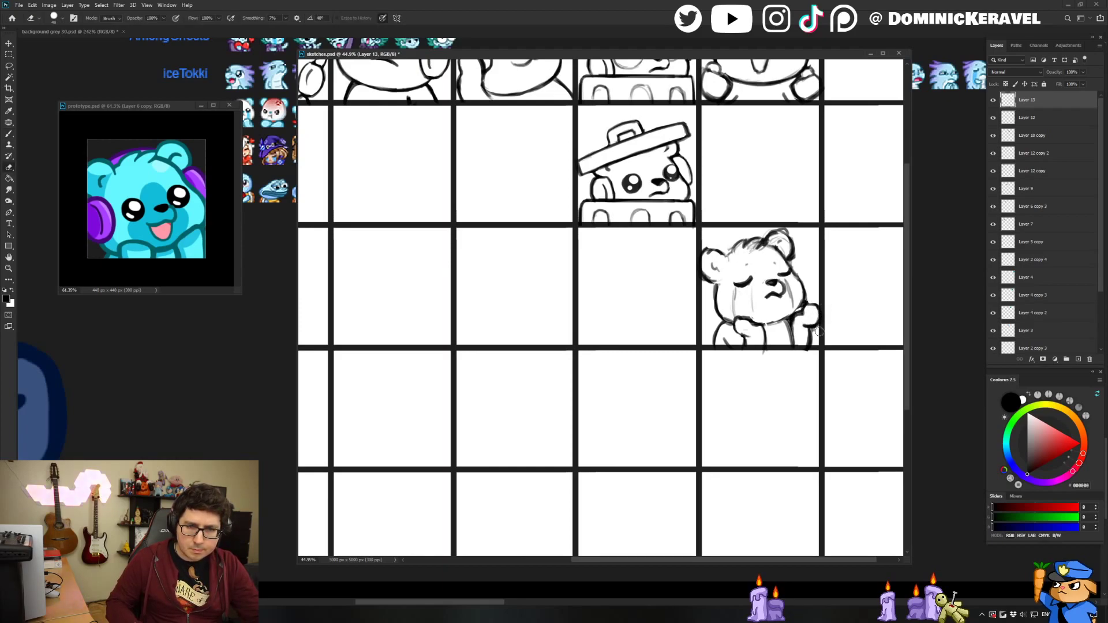
{"action": "key", "text": "b"}
{"action": "key", "text": "e"}
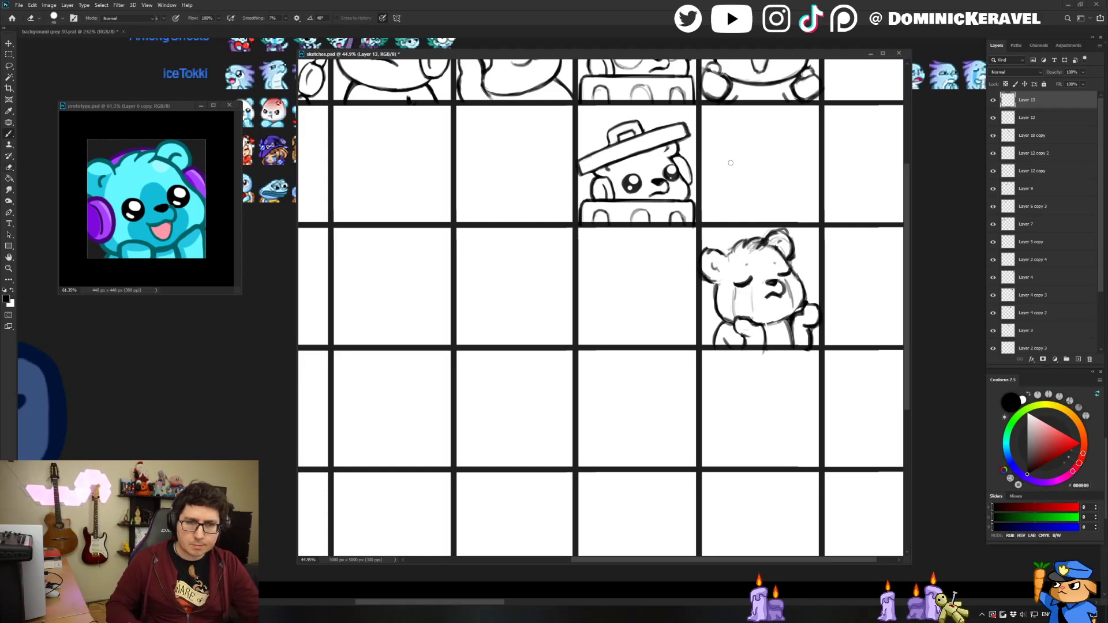
Redraw the crying bear's front arm line running down from the paw to the cell's lower border.
{"action": "key", "text": "b"}
{"action": "key", "text": "e"}
{"action": "key", "text": "b"}
{"action": "left_click_drag", "start_coordinate": [743, 335], "coordinate": [742, 349]}
{"action": "key", "text": "e"}
{"action": "key", "text": "b"}
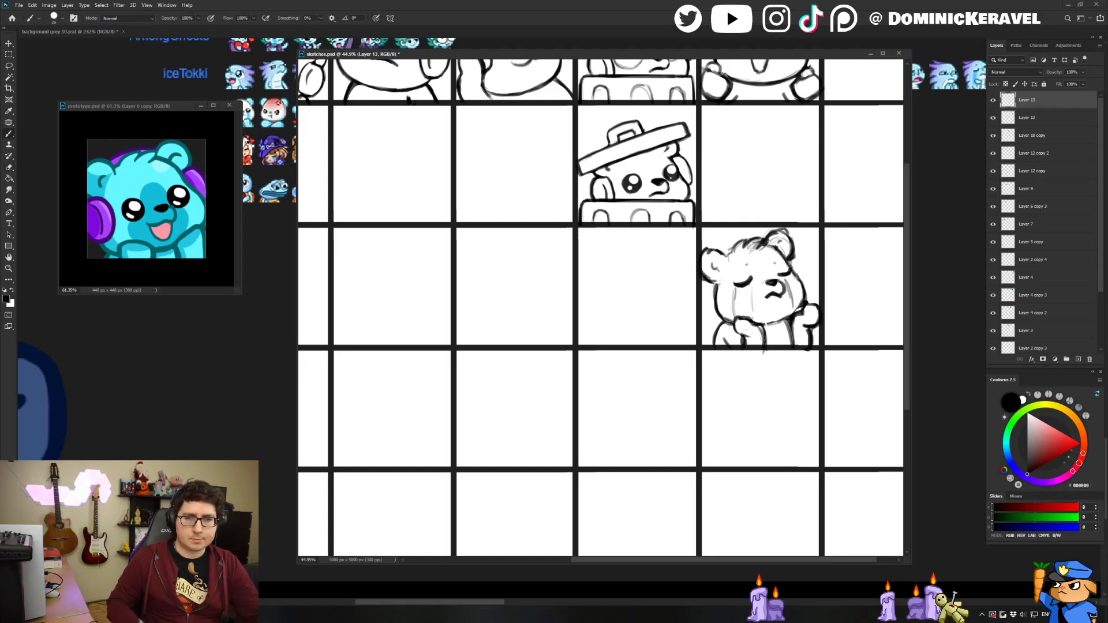
Lasso around the crying bear's front paw, deselect, and tidy the paw and front arm outlines with the eraser and brush.
{"action": "key", "text": "l"}
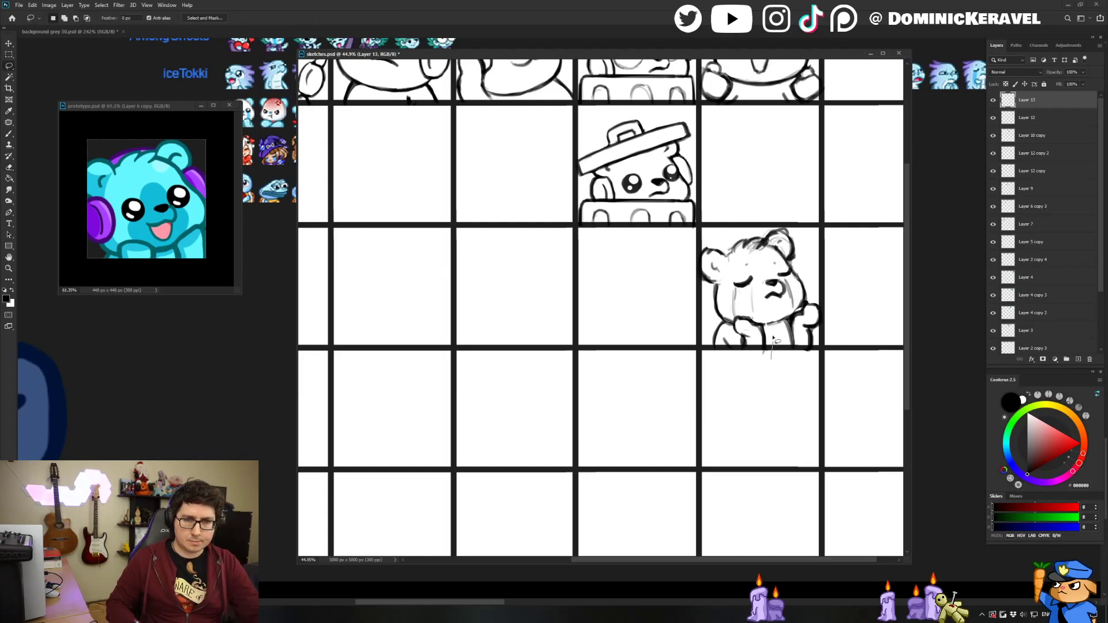
{"action": "mouse_move", "coordinate": [732, 329]}
{"action": "left_mouse_down"}
{"action": "mouse_move", "coordinate": [742, 350]}
{"action": "mouse_move", "coordinate": [763, 328]}
{"action": "left_mouse_up"}
{"action": "key", "text": "ctrl+d"}
{"action": "key", "text": "e"}
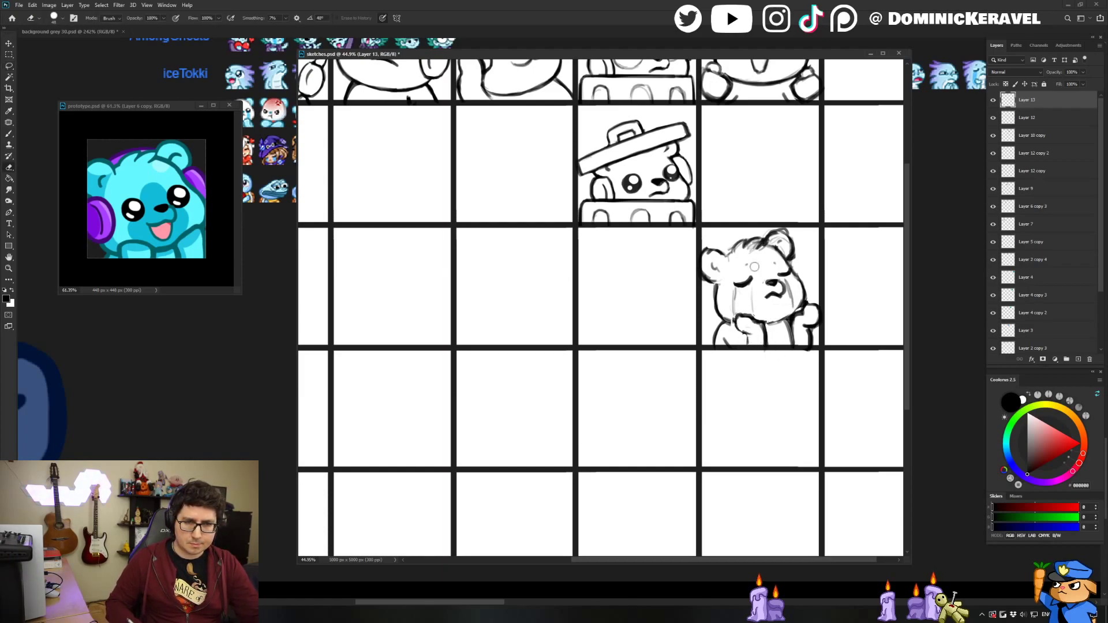
{"action": "key", "text": "b"}
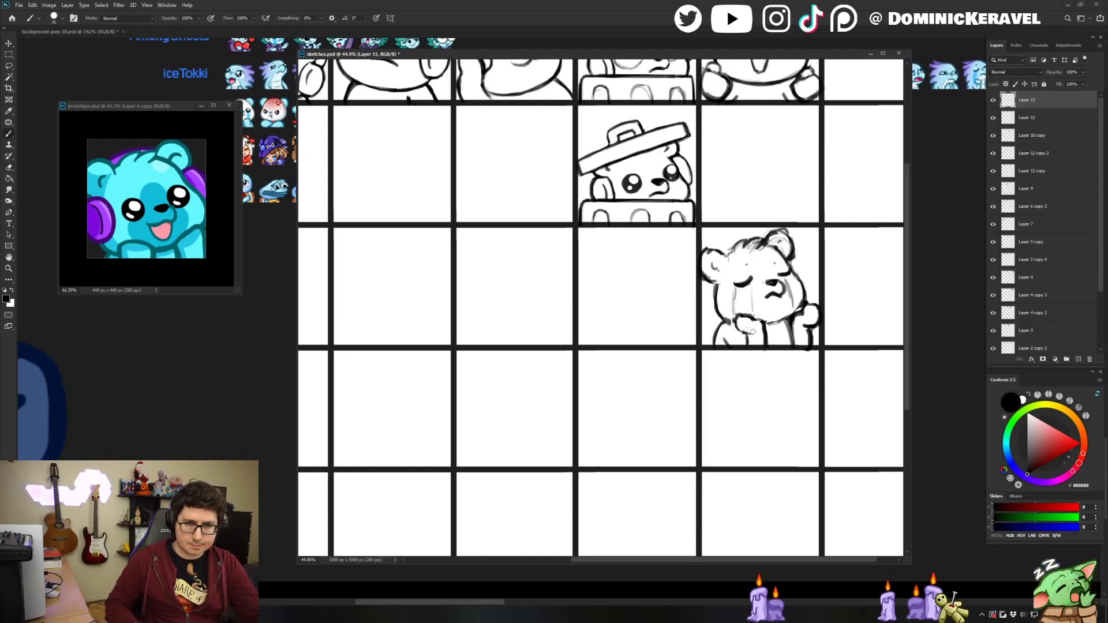
{"action": "key", "text": "e"}
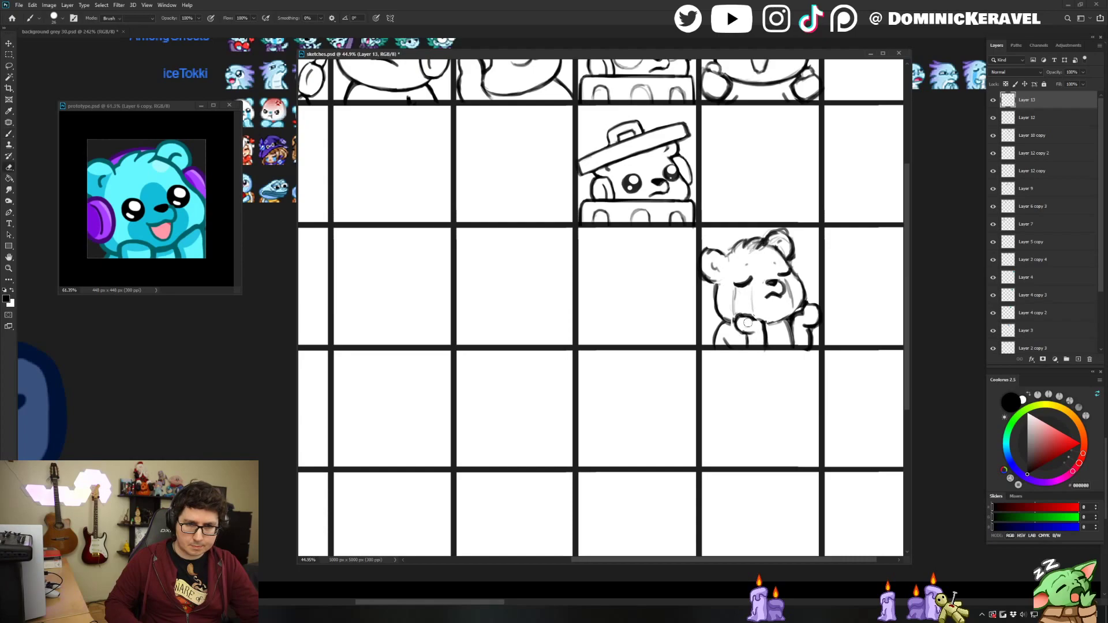
{"action": "key", "text": "b"}
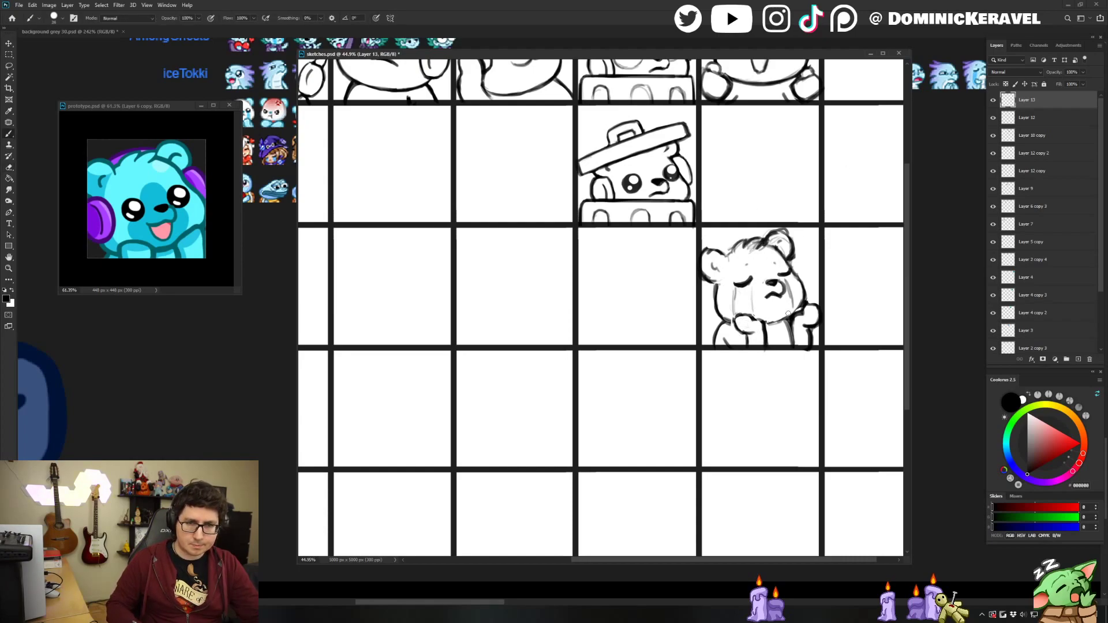
{"action": "key", "text": "e"}
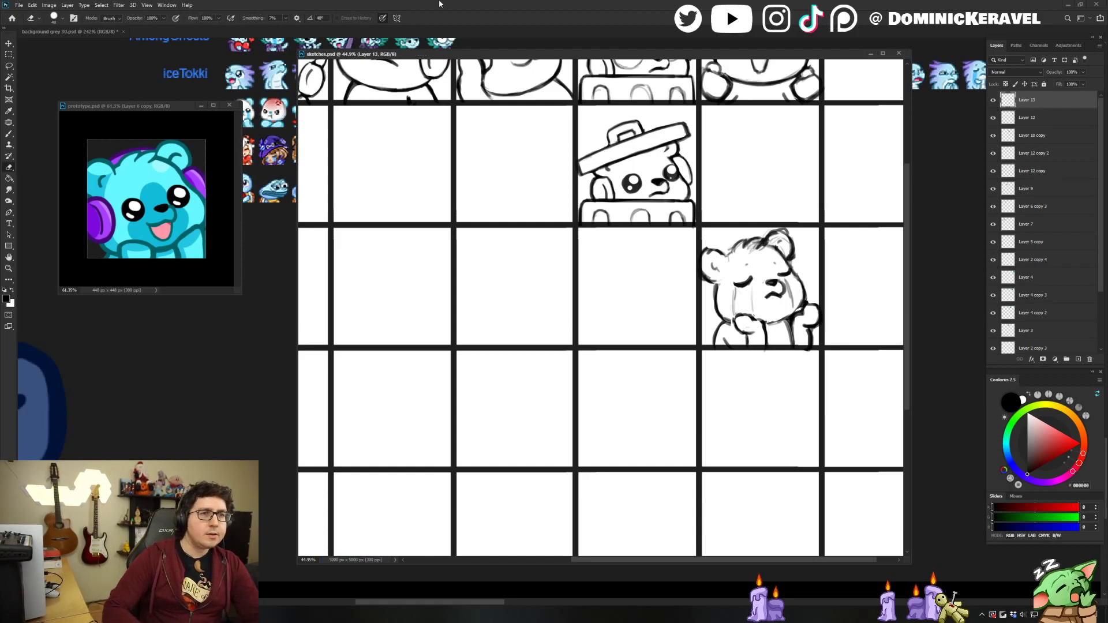
Reposition the sketches.psd window and the prototype.psd reference window beside each other.
{"action": "left_click_drag", "start_coordinate": [421, 56], "coordinate": [417, 55]}
{"action": "key", "text": "v"}
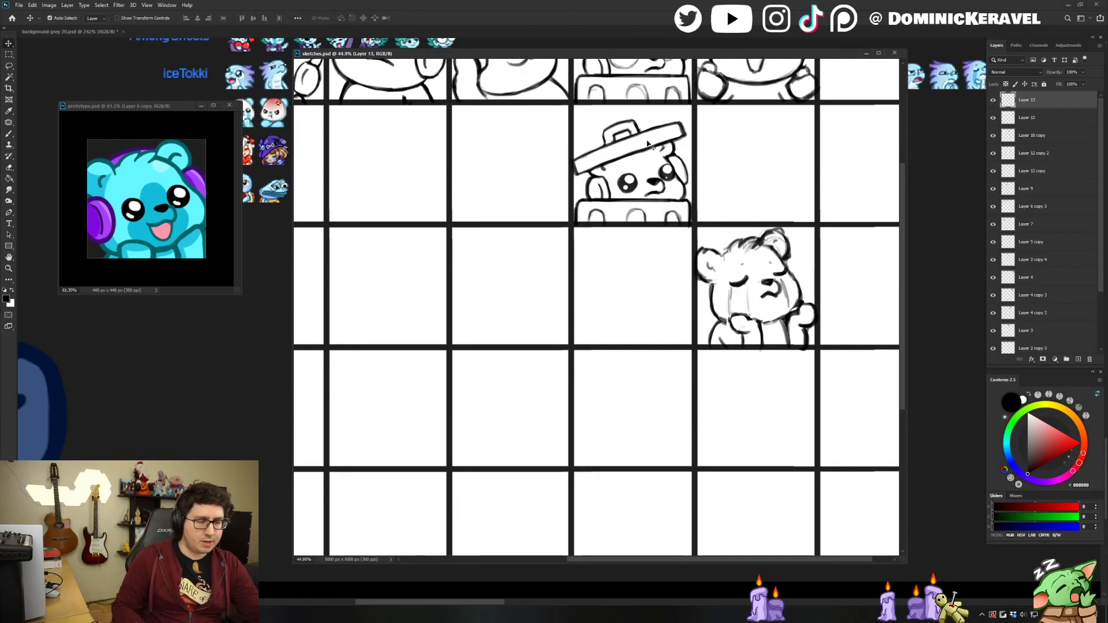
{"action": "left_click", "coordinate": [161, 107]}
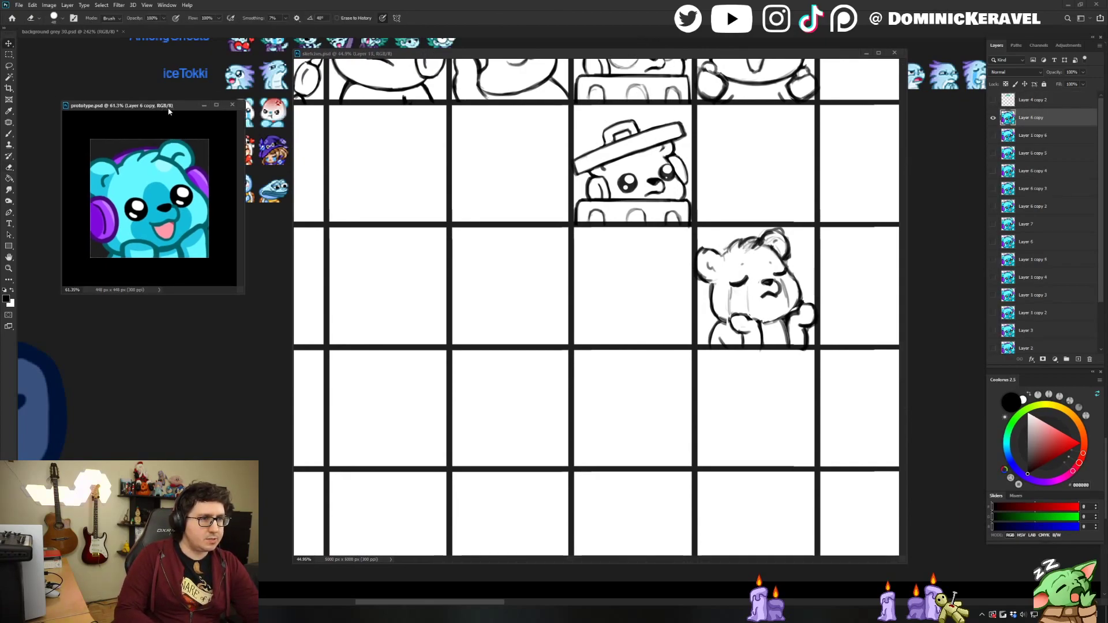
{"action": "left_click_drag", "start_coordinate": [166, 109], "coordinate": [145, 114]}
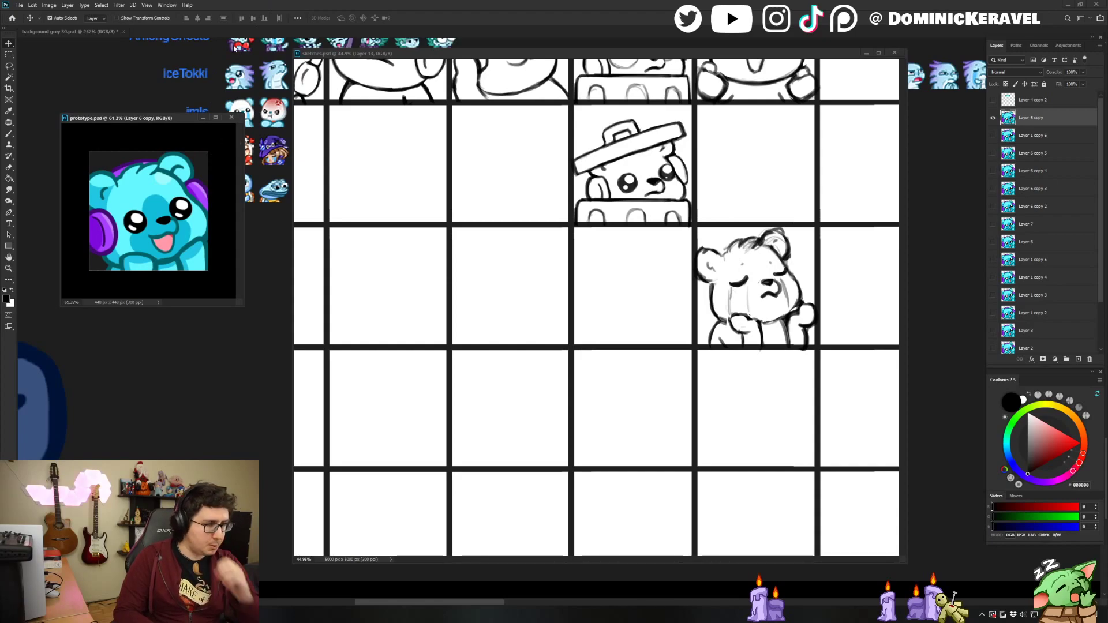
{"action": "left_click_drag", "start_coordinate": [180, 121], "coordinate": [179, 117]}
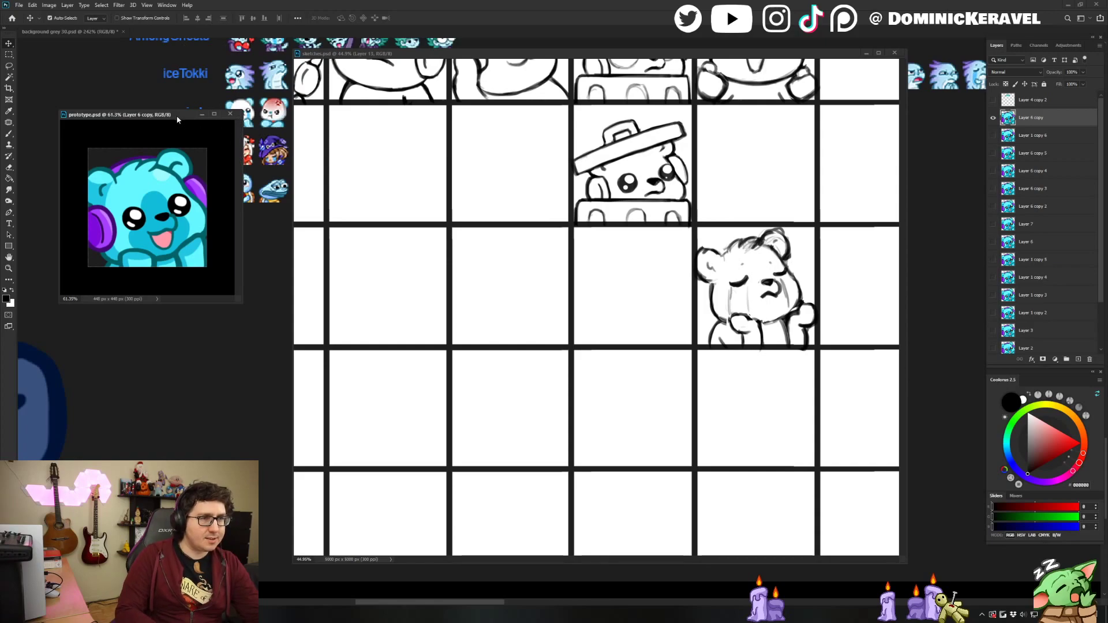
{"action": "left_click_drag", "start_coordinate": [177, 117], "coordinate": [179, 123]}
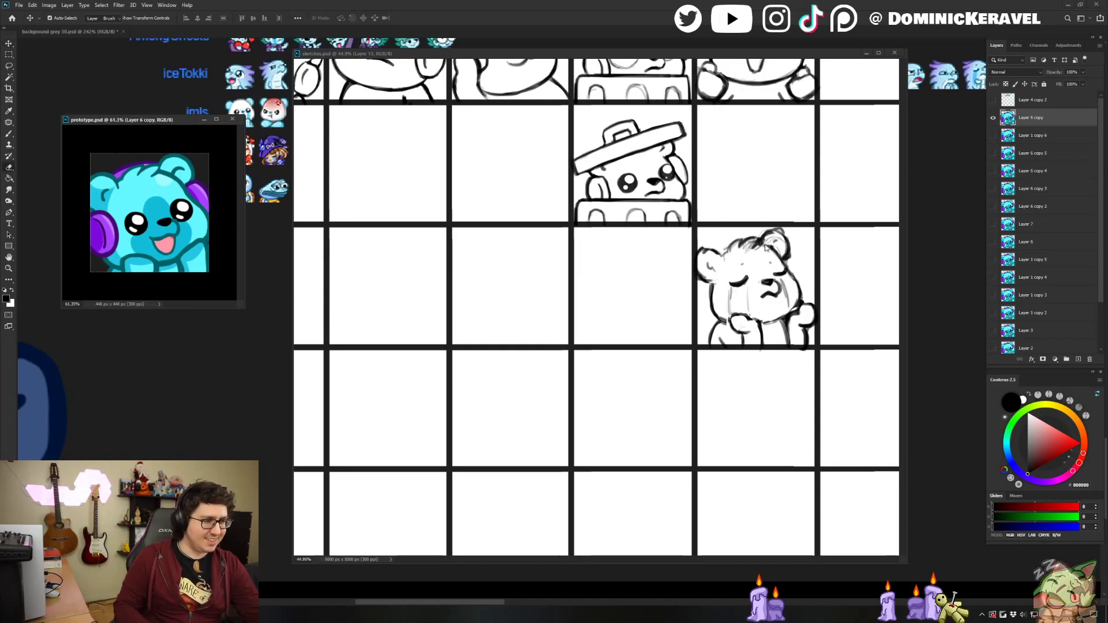
Erase the rough outer edge of the crying bear's left ear in sketches.psd and redraw it as a cleaner curve.
{"action": "left_click", "coordinate": [717, 258]}
{"action": "scroll", "coordinate": [709, 259], "scroll_direction": "up", "scroll_amount": 7}
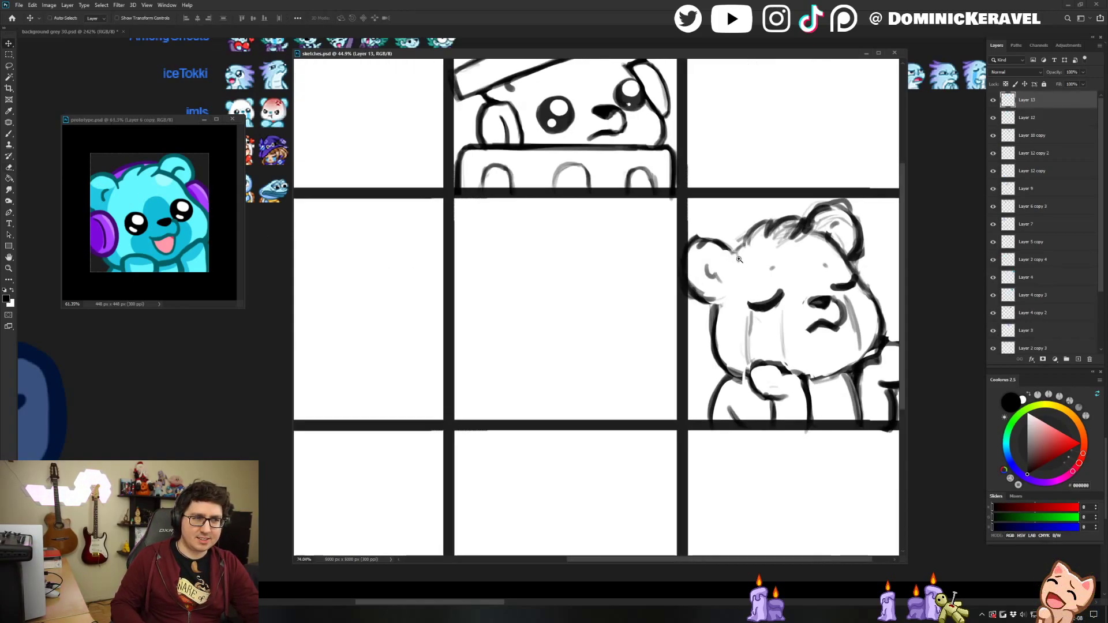
{"action": "key", "text": "e"}
{"action": "mouse_move", "coordinate": [708, 231]}
{"action": "left_mouse_down"}
{"action": "mouse_move", "coordinate": [690, 264]}
{"action": "mouse_move", "coordinate": [711, 250]}
{"action": "mouse_move", "coordinate": [695, 292]}
{"action": "mouse_move", "coordinate": [688, 283]}
{"action": "mouse_move", "coordinate": [720, 304]}
{"action": "mouse_move", "coordinate": [700, 307]}
{"action": "mouse_move", "coordinate": [710, 242]}
{"action": "mouse_move", "coordinate": [686, 283]}
{"action": "left_mouse_up"}
{"action": "key", "text": "b"}
{"action": "left_click_drag", "start_coordinate": [712, 240], "coordinate": [687, 281]}
{"action": "key", "text": "e"}
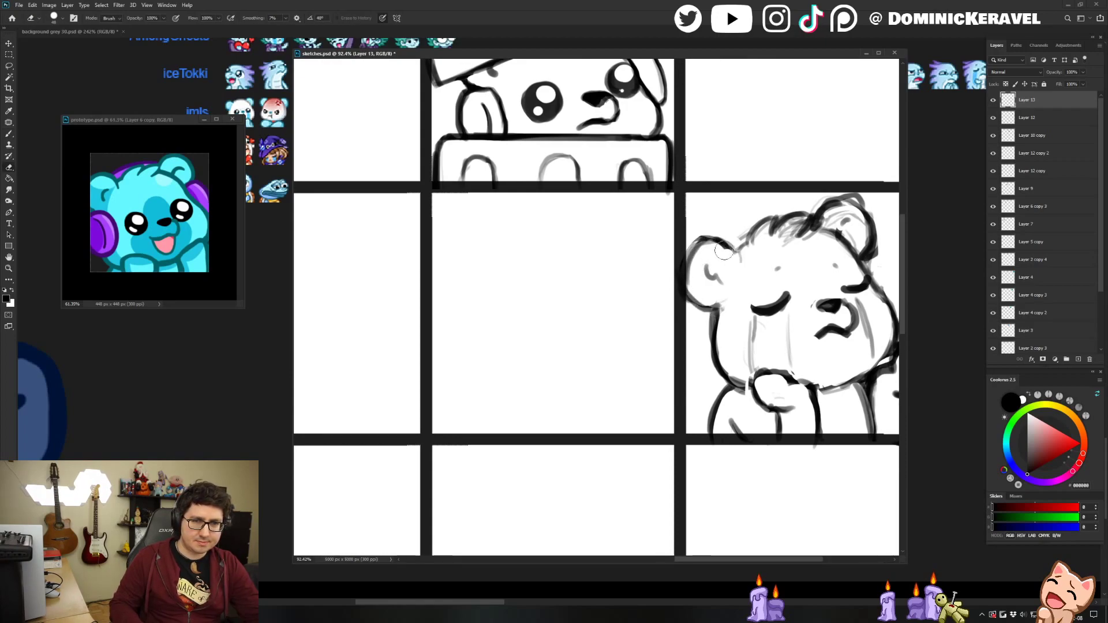
Clean up the sketchy double lines around the top of the crying bear's right ear with brush and eraser.
{"action": "key", "text": "space"}
{"action": "mouse_move", "coordinate": [825, 231]}
{"action": "left_mouse_down"}
{"action": "mouse_move", "coordinate": [733, 243]}
{"action": "mouse_move", "coordinate": [770, 207]}
{"action": "mouse_move", "coordinate": [790, 222]}
{"action": "mouse_move", "coordinate": [777, 227]}
{"action": "mouse_move", "coordinate": [776, 274]}
{"action": "mouse_move", "coordinate": [760, 224]}
{"action": "mouse_move", "coordinate": [729, 235]}
{"action": "left_mouse_up"}
{"action": "key", "text": "b"}
{"action": "key", "text": "e"}
{"action": "key", "text": "b"}
{"action": "key", "text": "e"}
{"action": "key", "text": "b"}
{"action": "key", "text": "e"}
{"action": "key", "text": "b"}
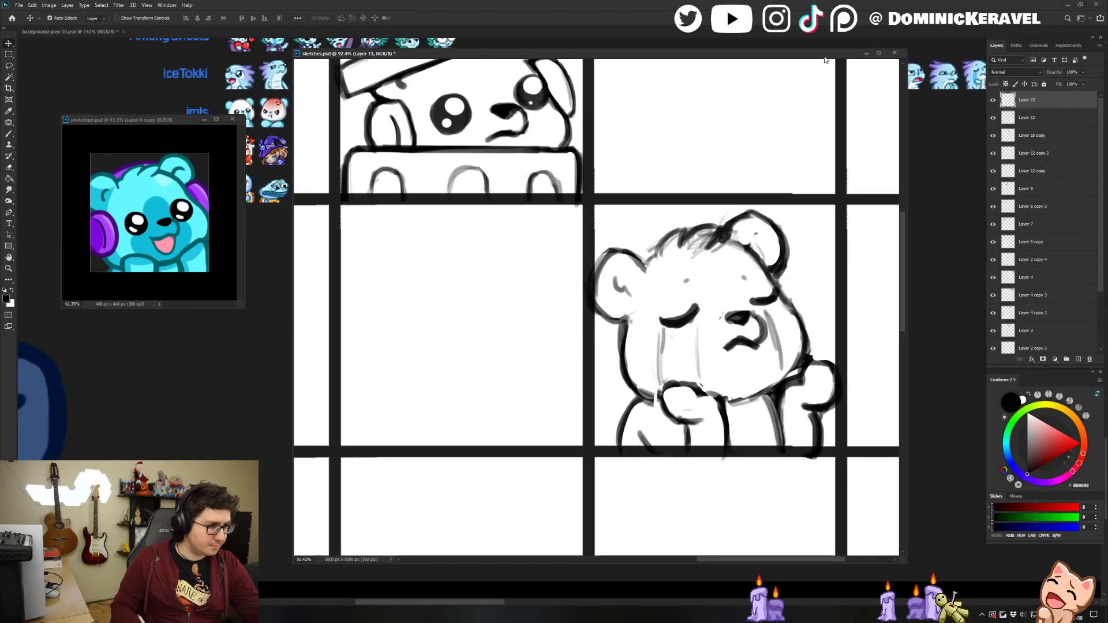
Erase the stray strokes between the hair tuft and right ear, redraw the ear's rounded outline, and save the document.
{"action": "key", "text": "e"}
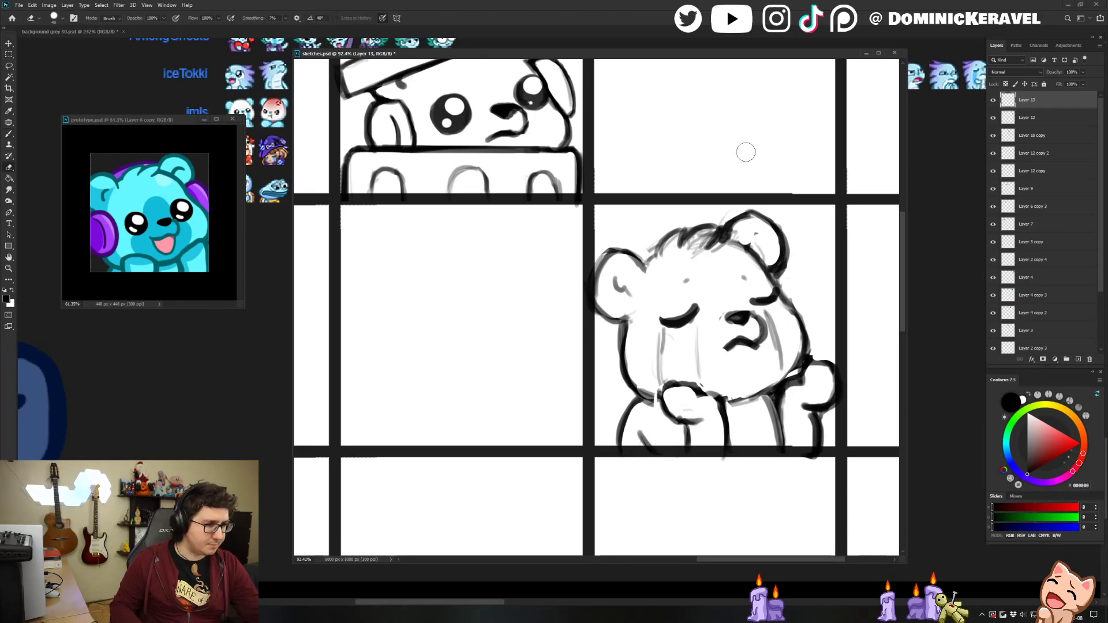
{"action": "key", "text": "b"}
{"action": "key", "text": "e"}
{"action": "mouse_move", "coordinate": [739, 219]}
{"action": "left_mouse_down"}
{"action": "mouse_move", "coordinate": [780, 216]}
{"action": "mouse_move", "coordinate": [793, 236]}
{"action": "mouse_move", "coordinate": [769, 244]}
{"action": "mouse_move", "coordinate": [747, 232]}
{"action": "mouse_move", "coordinate": [752, 269]}
{"action": "mouse_move", "coordinate": [758, 237]}
{"action": "mouse_move", "coordinate": [753, 255]}
{"action": "mouse_move", "coordinate": [755, 237]}
{"action": "mouse_move", "coordinate": [748, 248]}
{"action": "mouse_move", "coordinate": [724, 225]}
{"action": "mouse_move", "coordinate": [746, 221]}
{"action": "mouse_move", "coordinate": [724, 234]}
{"action": "mouse_move", "coordinate": [702, 246]}
{"action": "left_mouse_up"}
{"action": "key", "text": "b"}
{"action": "key", "text": "e"}
{"action": "key", "text": "b"}
{"action": "key", "text": "e"}
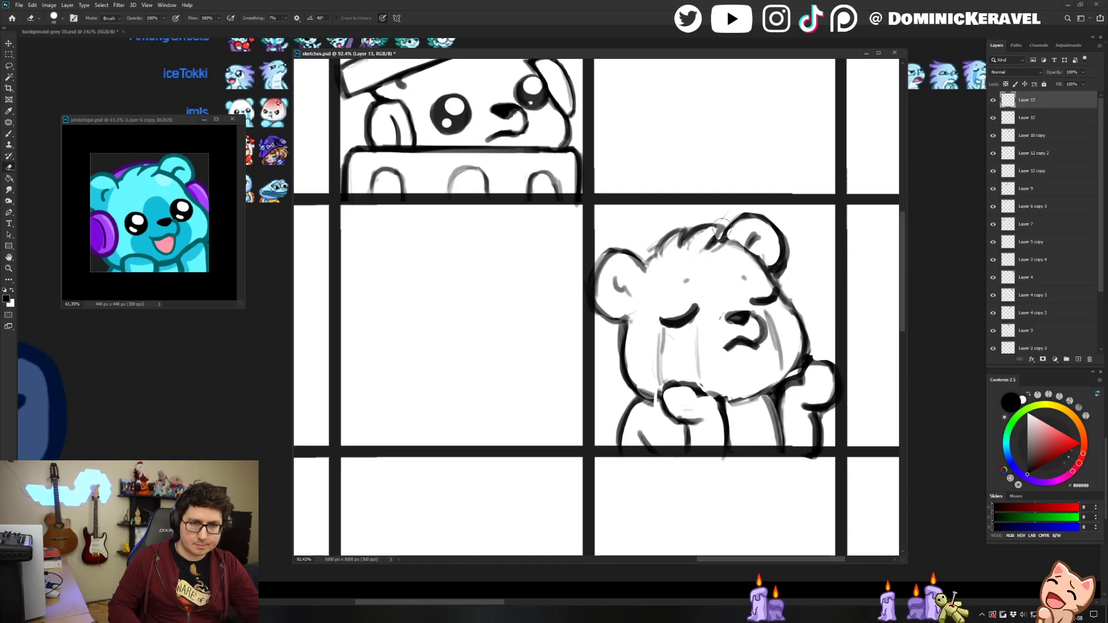
{"action": "key", "text": "v"}
{"action": "key", "text": "ctrl+s"}
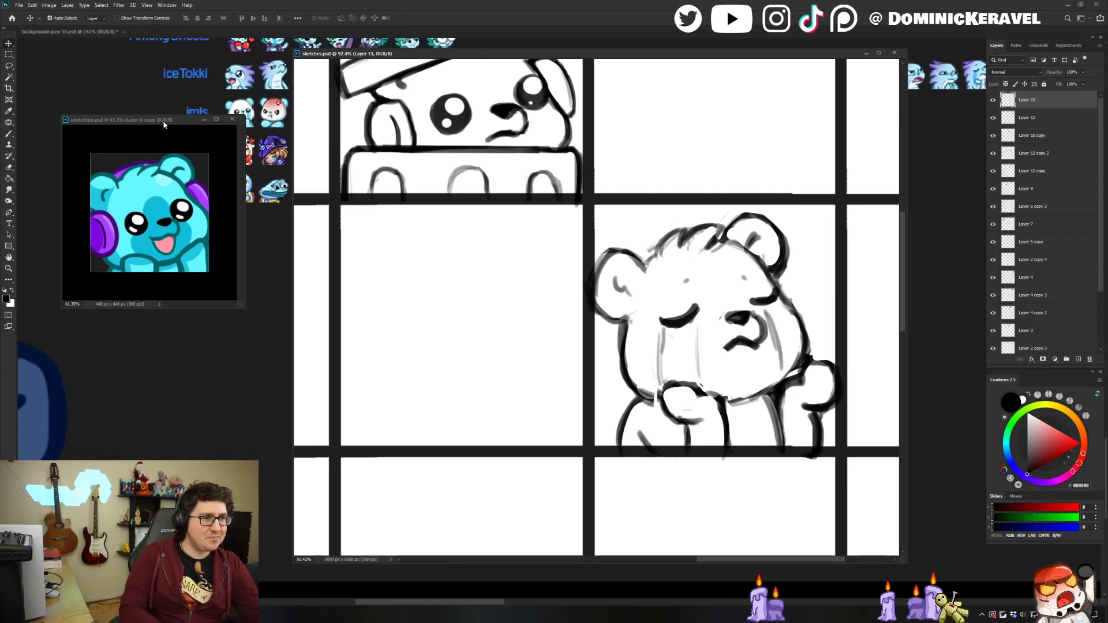
Thin the right ear's outer edge and clean up the lines where the ear meets the head and brow.
{"action": "key", "text": "b"}
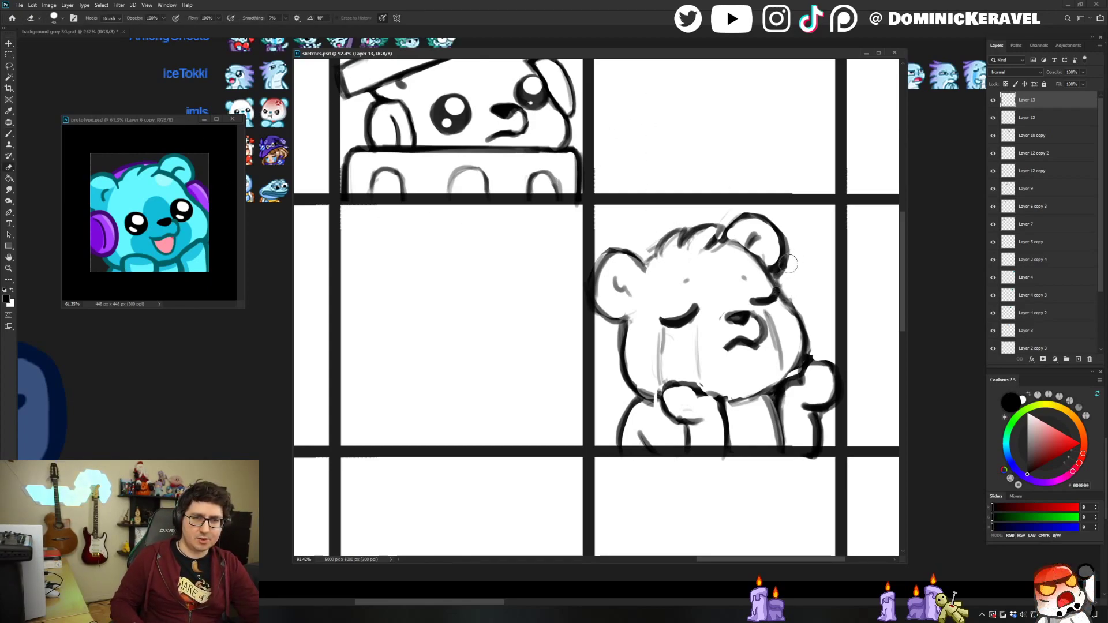
{"action": "left_click_drag", "start_coordinate": [788, 263], "coordinate": [781, 277]}
{"action": "left_click_drag", "start_coordinate": [789, 225], "coordinate": [789, 252]}
{"action": "left_click_drag", "start_coordinate": [787, 292], "coordinate": [797, 302]}
{"action": "mouse_move", "coordinate": [766, 254]}
{"action": "left_mouse_down"}
{"action": "mouse_move", "coordinate": [723, 245]}
{"action": "mouse_move", "coordinate": [756, 259]}
{"action": "mouse_move", "coordinate": [719, 228]}
{"action": "mouse_move", "coordinate": [724, 240]}
{"action": "mouse_move", "coordinate": [709, 233]}
{"action": "mouse_move", "coordinate": [698, 251]}
{"action": "mouse_move", "coordinate": [723, 226]}
{"action": "left_mouse_up"}
{"action": "key", "text": "b"}
{"action": "key", "text": "e"}
{"action": "key", "text": "b"}
{"action": "key", "text": "e"}
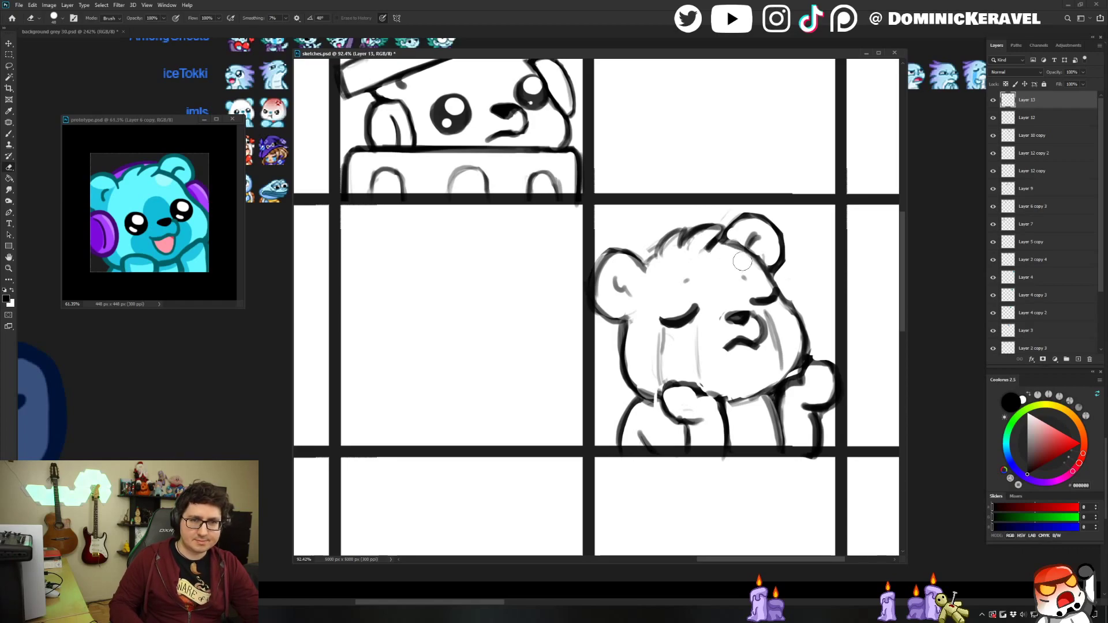
Redraw the head contour from the right ear down the cheek and around the jaw to the front paw.
{"action": "key", "text": "b"}
{"action": "mouse_move", "coordinate": [744, 216]}
{"action": "left_mouse_down"}
{"action": "mouse_move", "coordinate": [726, 246]}
{"action": "mouse_move", "coordinate": [733, 211]}
{"action": "left_mouse_up"}
{"action": "key", "text": "e"}
{"action": "key", "text": "b"}
{"action": "mouse_move", "coordinate": [780, 300]}
{"action": "left_mouse_down"}
{"action": "mouse_move", "coordinate": [803, 332]}
{"action": "mouse_move", "coordinate": [786, 293]}
{"action": "mouse_move", "coordinate": [791, 372]}
{"action": "left_mouse_up"}
{"action": "key", "text": "e"}
{"action": "key", "text": "b"}
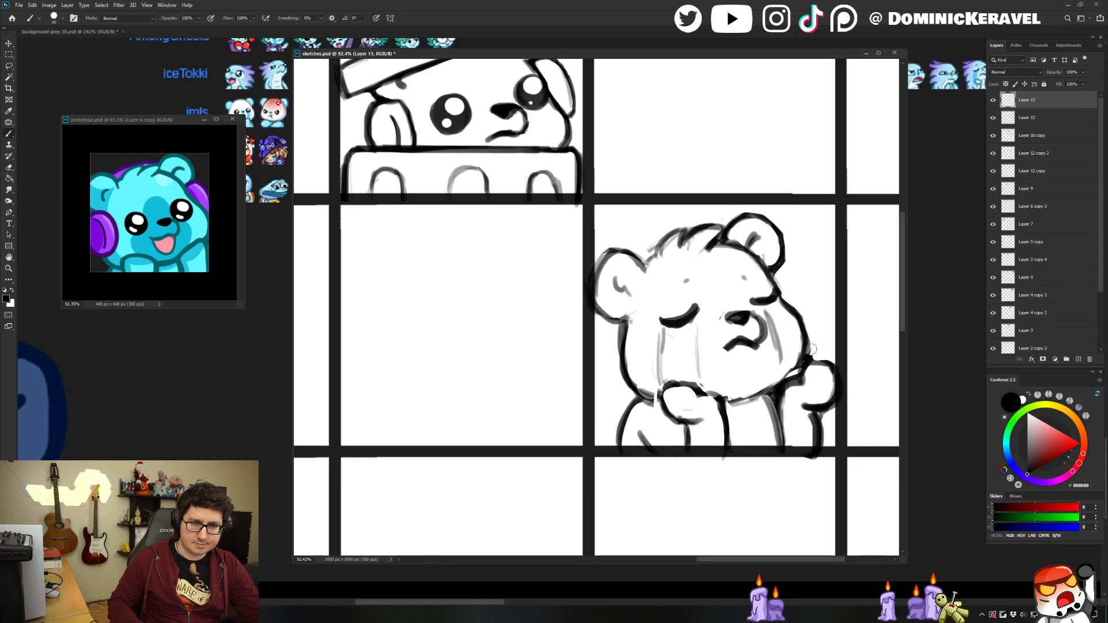
{"action": "mouse_move", "coordinate": [807, 336]}
{"action": "left_mouse_down"}
{"action": "mouse_move", "coordinate": [796, 363]}
{"action": "mouse_move", "coordinate": [752, 402]}
{"action": "left_mouse_up"}
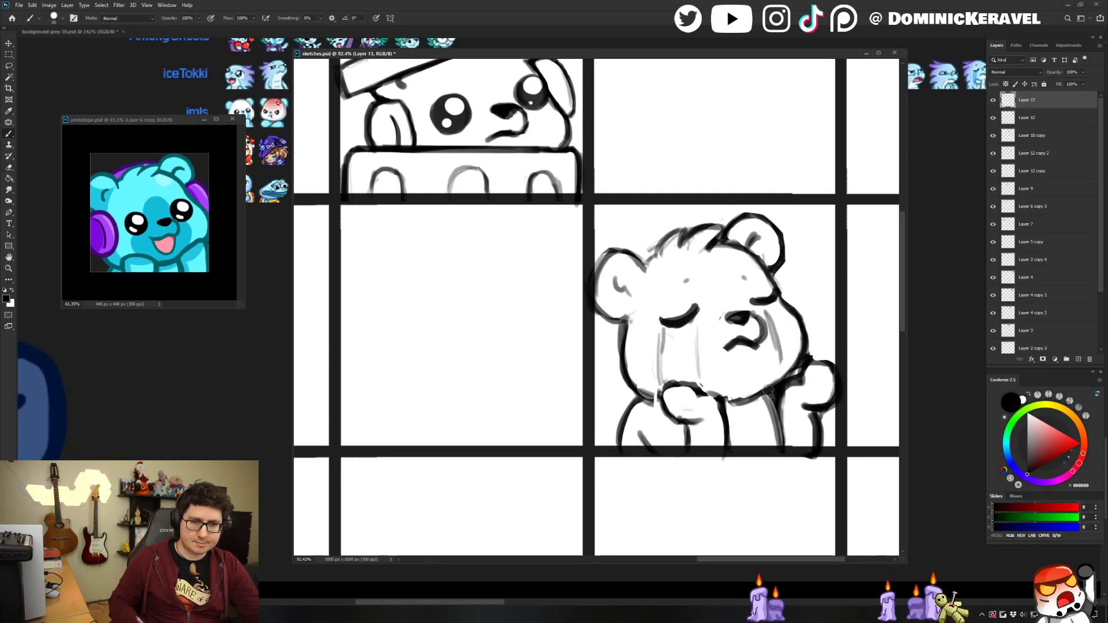
{"action": "key", "text": "e"}
{"action": "key", "text": "b"}
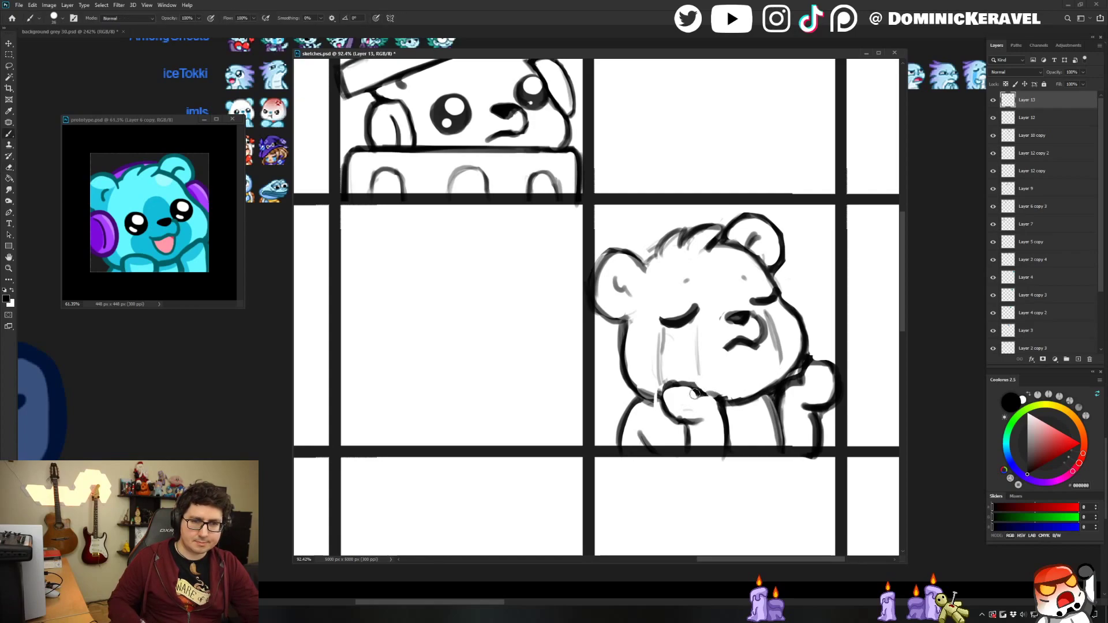
Reshape the crying bear's nose with short brush and eraser strokes, leaving a small highlight.
{"action": "key", "text": "e"}
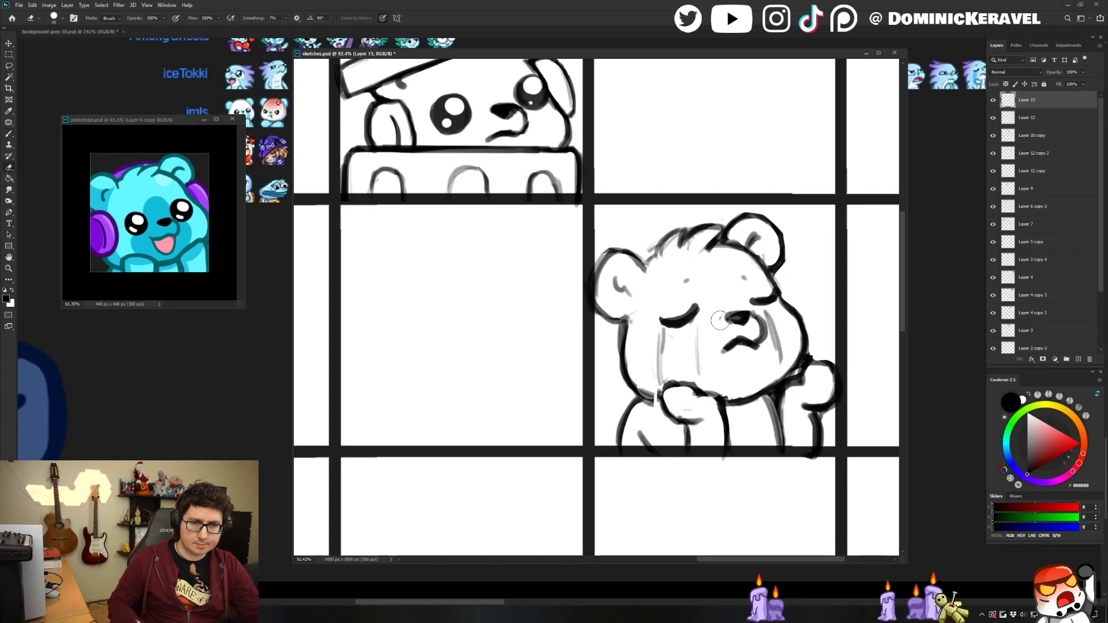
{"action": "key", "text": "b"}
{"action": "key", "text": "e"}
{"action": "key", "text": "b"}
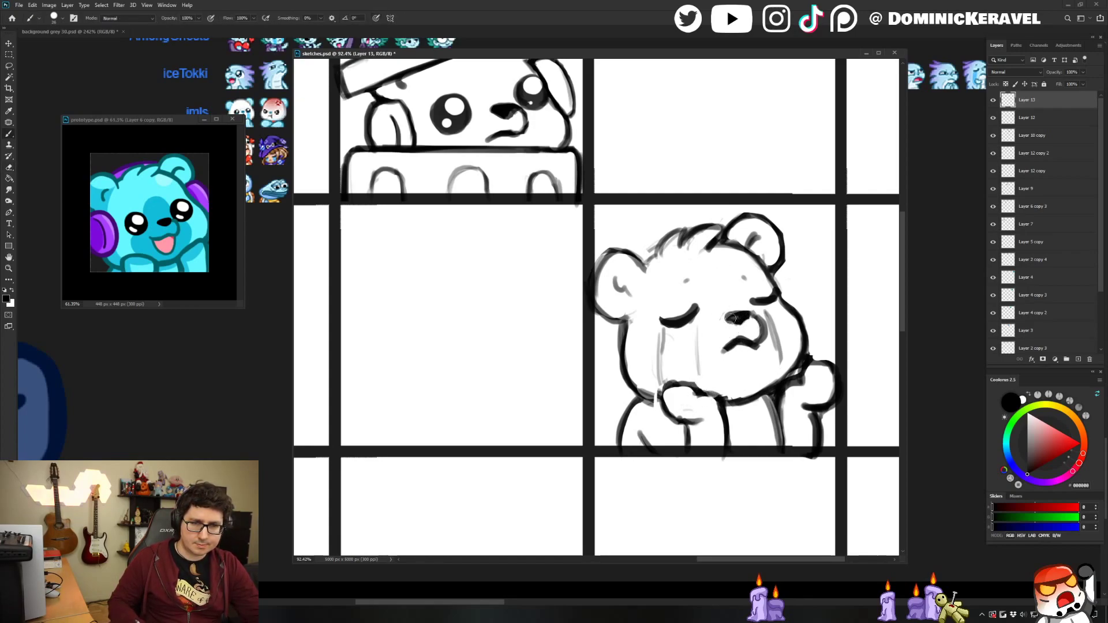
{"action": "key", "text": "e"}
{"action": "key", "text": "b"}
Erase the muzzle curve between the nose and mouth and redraw it as a cleaner line.
{"action": "key", "text": "e"}
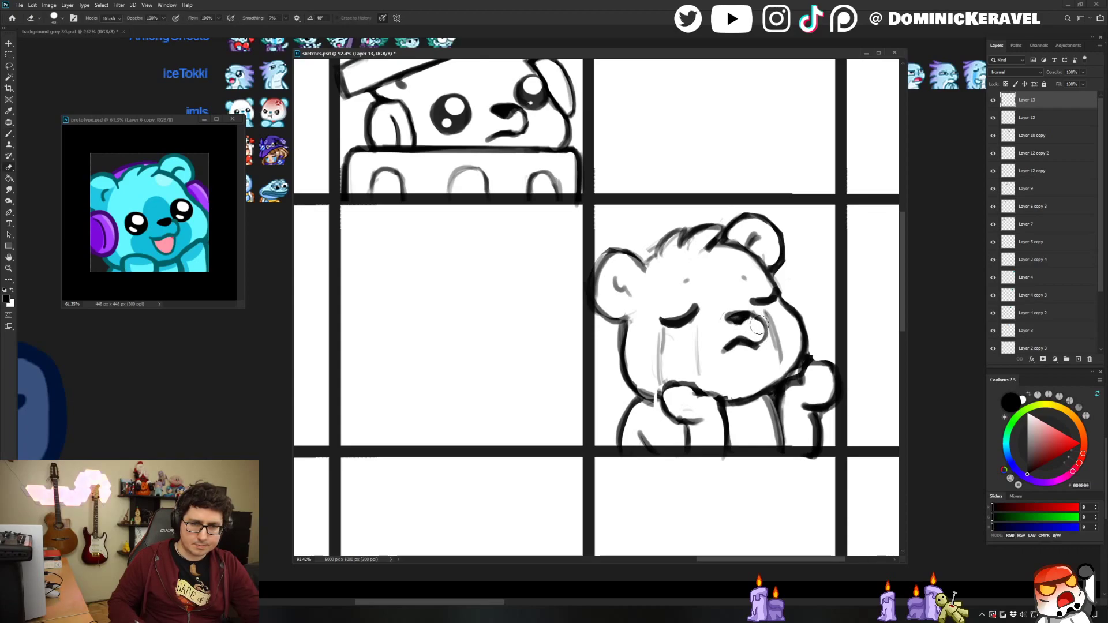
{"action": "key", "text": "b"}
{"action": "key", "text": "e"}
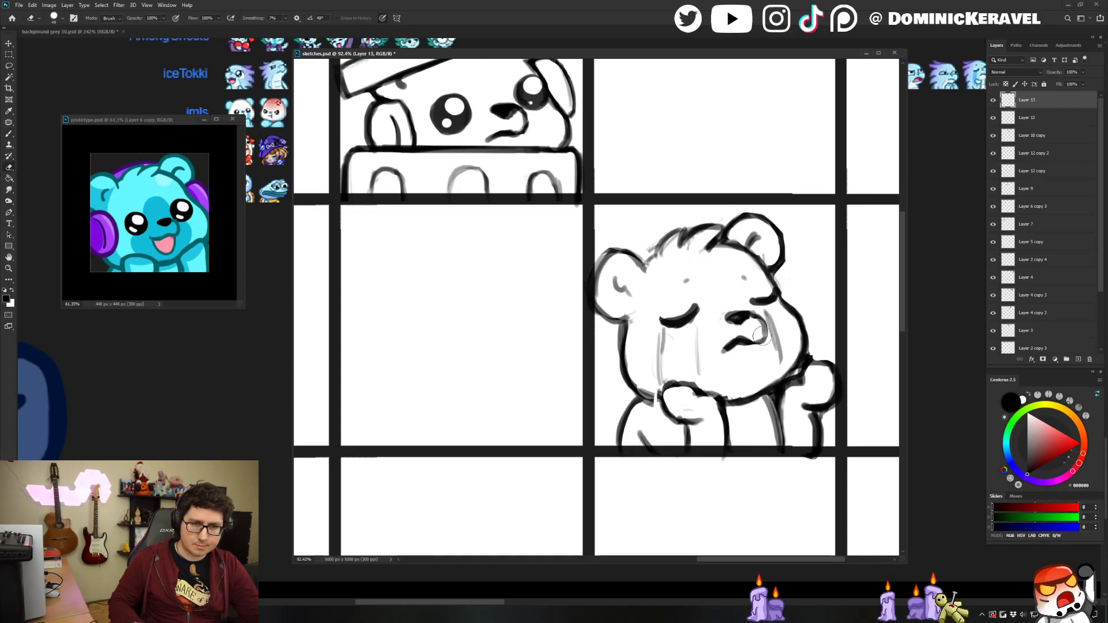
{"action": "key", "text": "b"}
{"action": "left_click_drag", "start_coordinate": [746, 341], "coordinate": [765, 324]}
{"action": "key", "text": "e"}
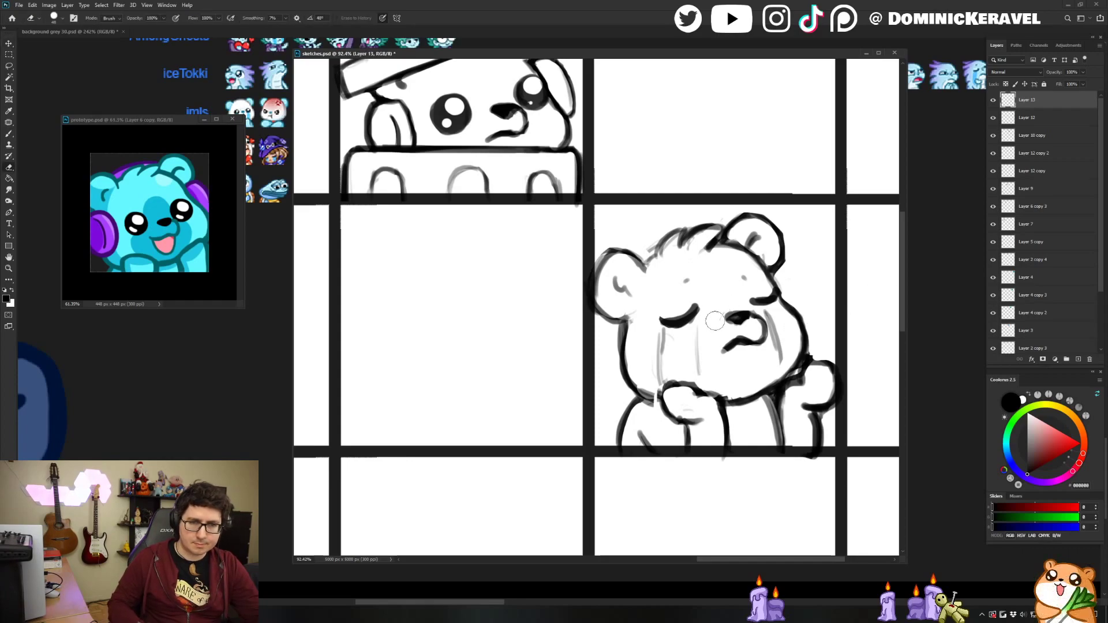
Touch up the edge of the crying bear's nose and save the document.
{"action": "key", "text": "b"}
{"action": "key", "text": "e"}
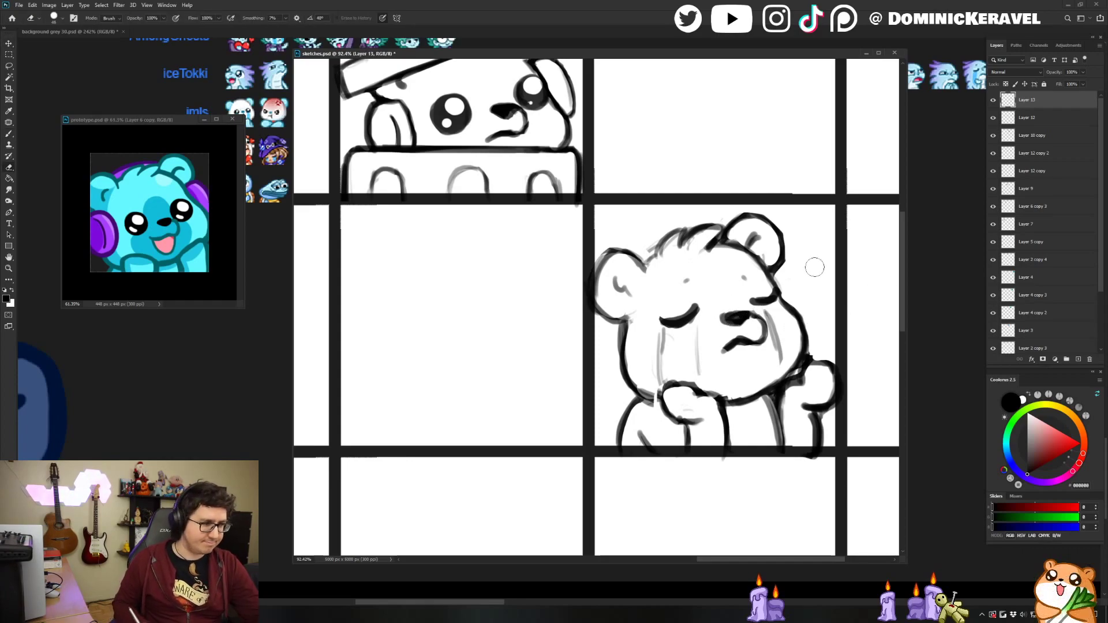
{"action": "key", "text": "ctrl+s"}
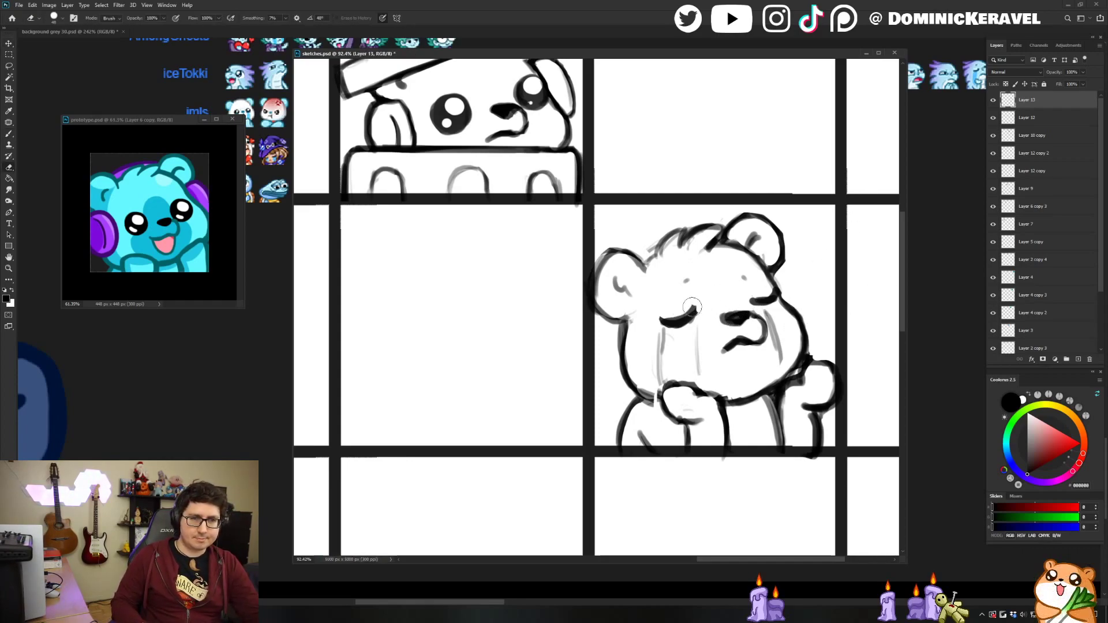
Trim the crying bear's two closed eyelids with the eraser and redraw them as smoother, bolder curves.
{"action": "mouse_move", "coordinate": [692, 306]}
{"action": "left_mouse_down"}
{"action": "mouse_move", "coordinate": [660, 322]}
{"action": "mouse_move", "coordinate": [666, 314]}
{"action": "mouse_move", "coordinate": [685, 326]}
{"action": "mouse_move", "coordinate": [773, 293]}
{"action": "mouse_move", "coordinate": [750, 295]}
{"action": "mouse_move", "coordinate": [775, 298]}
{"action": "left_mouse_up"}
{"action": "key", "text": "b"}
{"action": "key", "text": "e"}
{"action": "key", "text": "b"}
{"action": "key", "text": "e"}
{"action": "key", "text": "b"}
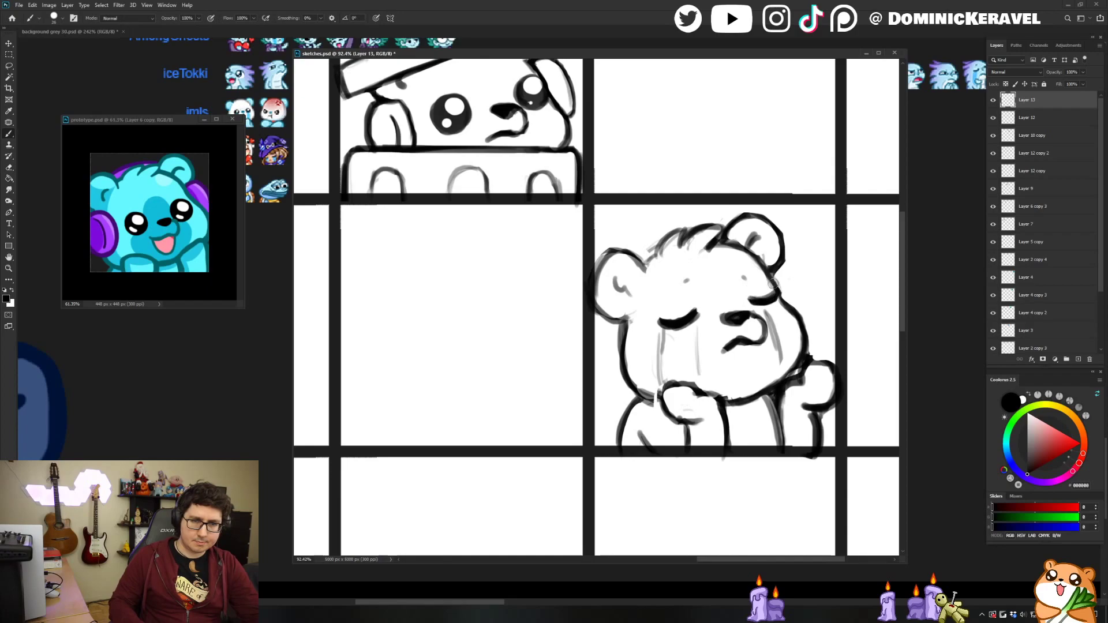
Sketch a rough oval headphone cup beneath the crying bear's left-side ear with the Brush.
{"action": "key", "text": "v"}
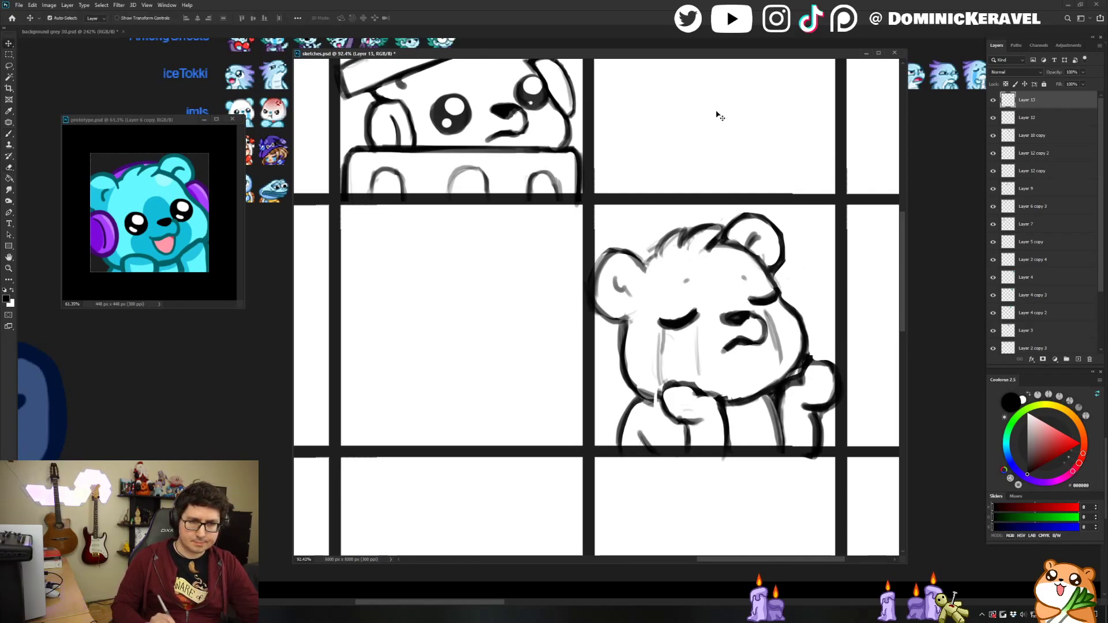
{"action": "key", "text": "b"}
{"action": "mouse_move", "coordinate": [606, 315]}
{"action": "left_mouse_down"}
{"action": "mouse_move", "coordinate": [634, 308]}
{"action": "mouse_move", "coordinate": [641, 368]}
{"action": "left_mouse_up"}
{"action": "left_click_drag", "start_coordinate": [639, 350], "coordinate": [627, 374]}
{"action": "left_click_drag", "start_coordinate": [605, 321], "coordinate": [613, 368]}
{"action": "left_click_drag", "start_coordinate": [630, 316], "coordinate": [637, 350]}
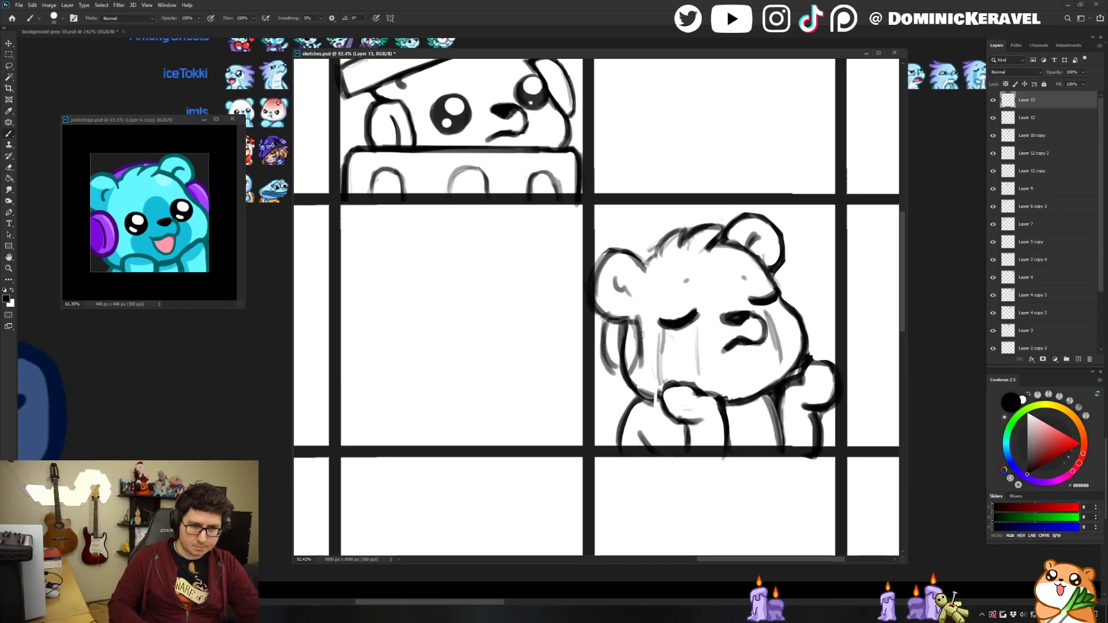
Erase the head outline crossing the headphone cup and redraw the cup's inner edge in darker strokes.
{"action": "left_click_drag", "start_coordinate": [637, 324], "coordinate": [641, 362]}
{"action": "key", "text": "e"}
{"action": "mouse_move", "coordinate": [626, 329]}
{"action": "left_mouse_down"}
{"action": "mouse_move", "coordinate": [629, 357]}
{"action": "mouse_move", "coordinate": [631, 343]}
{"action": "mouse_move", "coordinate": [614, 339]}
{"action": "mouse_move", "coordinate": [615, 366]}
{"action": "mouse_move", "coordinate": [638, 369]}
{"action": "left_mouse_up"}
{"action": "key", "text": "b"}
{"action": "left_click_drag", "start_coordinate": [639, 330], "coordinate": [637, 371]}
{"action": "left_click_drag", "start_coordinate": [623, 330], "coordinate": [626, 360]}
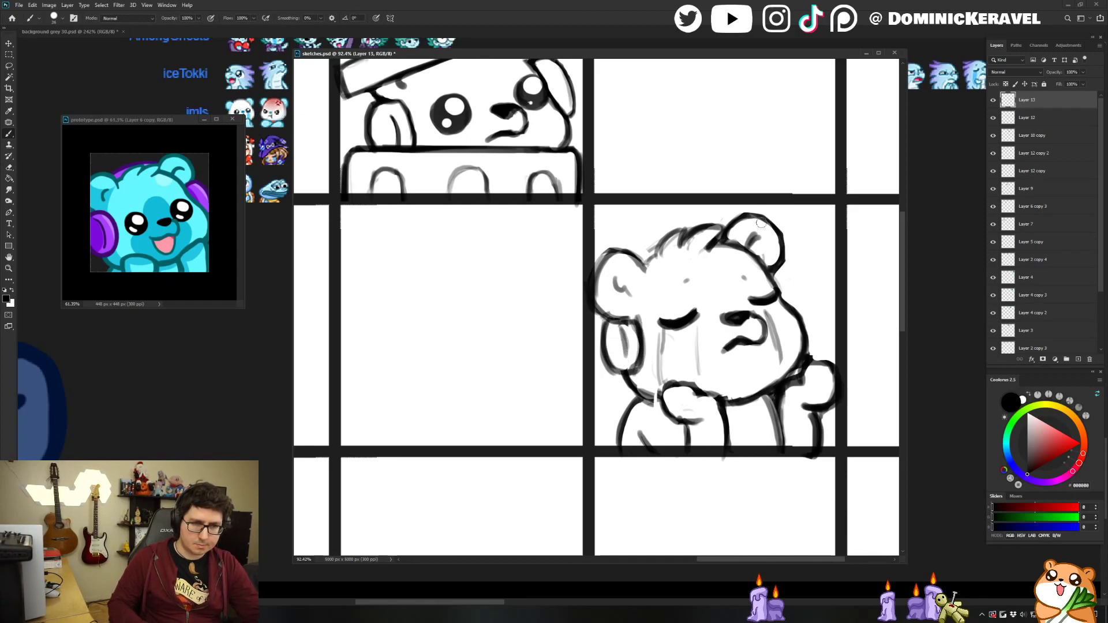
Sketch the headphone band arching over the head and the far headphone cup behind the right cheek.
{"action": "mouse_move", "coordinate": [631, 251]}
{"action": "left_mouse_down"}
{"action": "mouse_move", "coordinate": [721, 220]}
{"action": "mouse_move", "coordinate": [643, 253]}
{"action": "left_mouse_up"}
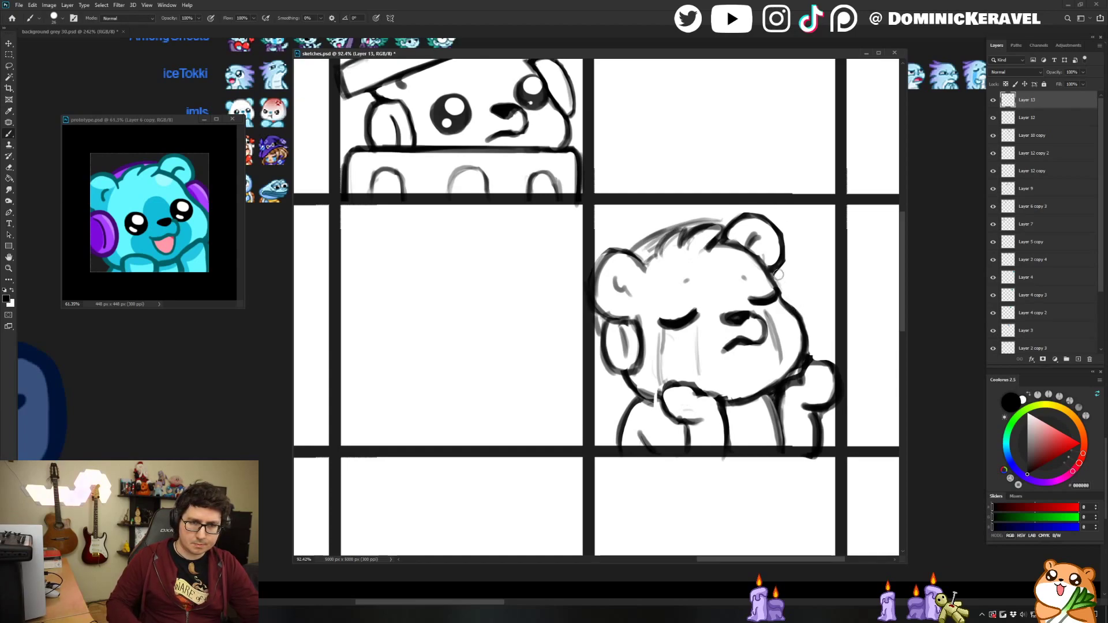
{"action": "left_click_drag", "start_coordinate": [786, 274], "coordinate": [805, 321]}
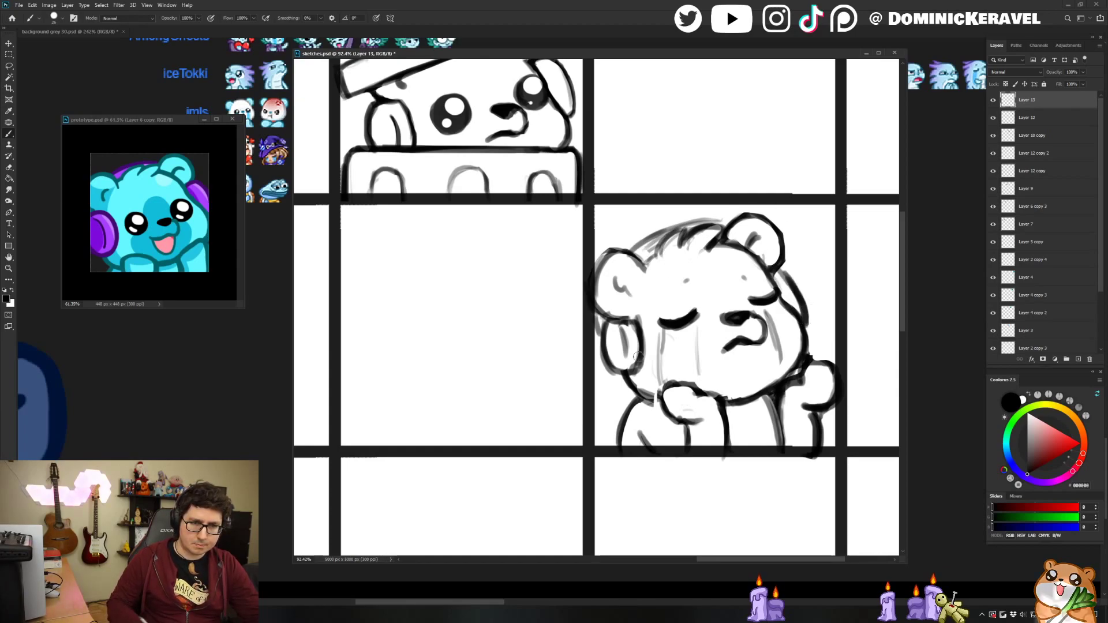
Erase the near headphone cup's lower edge and redraw the cup slightly longer and wider.
{"action": "left_click_drag", "start_coordinate": [642, 354], "coordinate": [633, 378]}
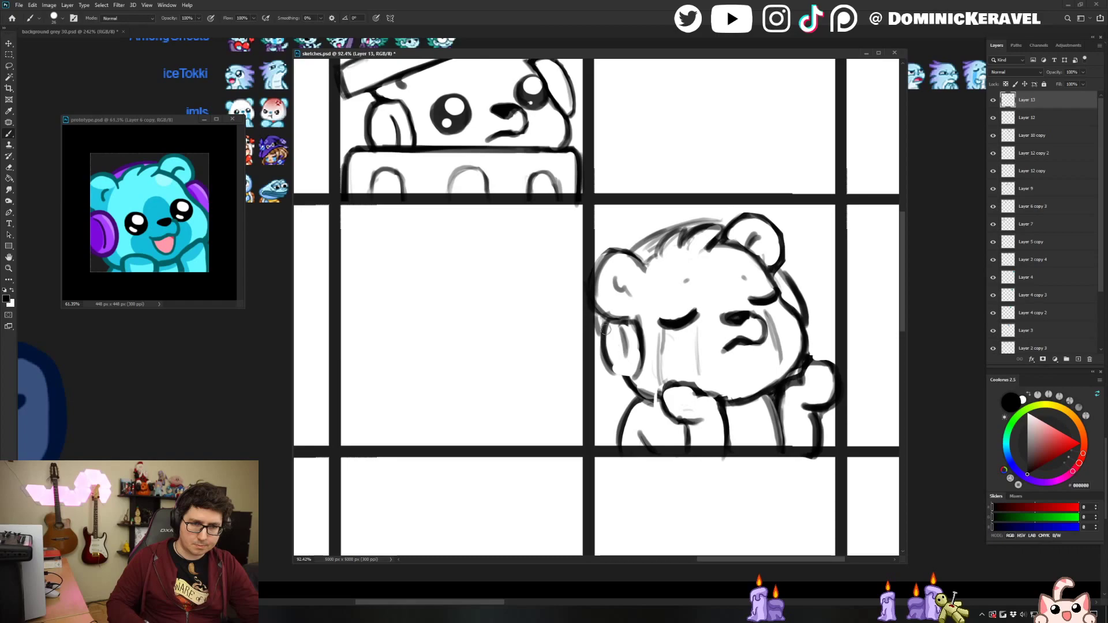
{"action": "key", "text": "e"}
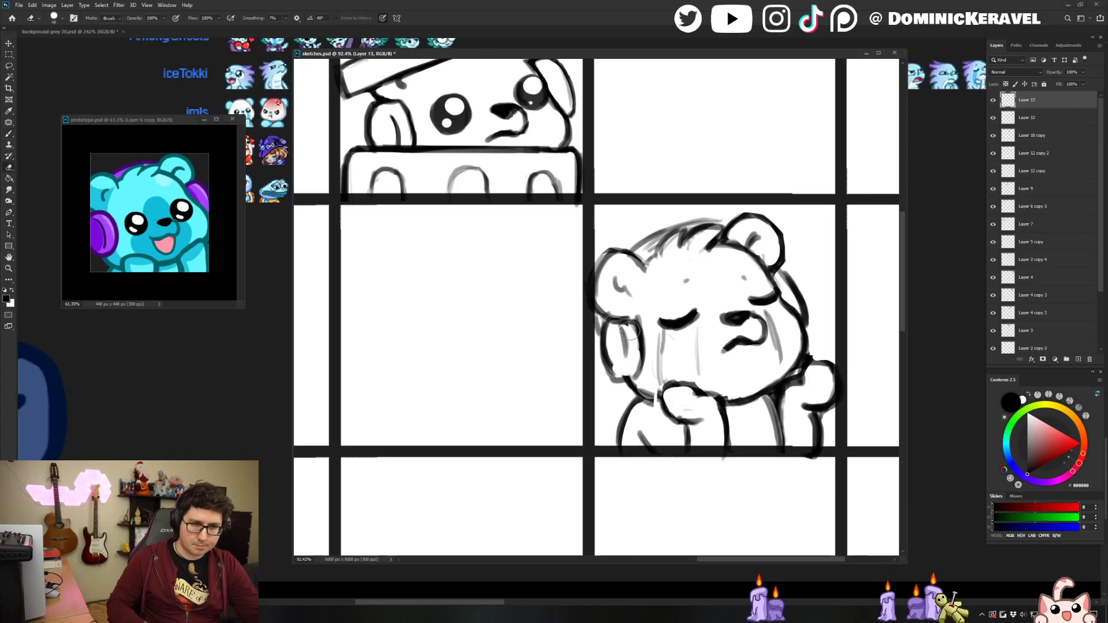
{"action": "mouse_move", "coordinate": [635, 328]}
{"action": "left_mouse_down"}
{"action": "mouse_move", "coordinate": [634, 376]}
{"action": "mouse_move", "coordinate": [606, 332]}
{"action": "mouse_move", "coordinate": [601, 361]}
{"action": "mouse_move", "coordinate": [606, 348]}
{"action": "mouse_move", "coordinate": [628, 389]}
{"action": "left_mouse_up"}
{"action": "key", "text": "b"}
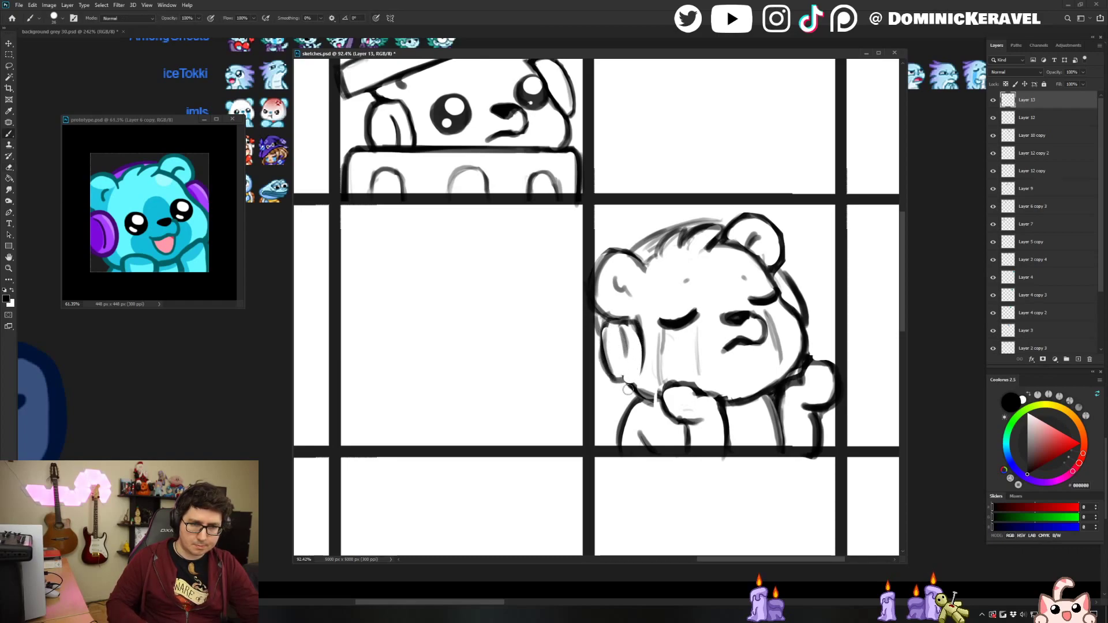
{"action": "key", "text": "e"}
{"action": "mouse_move", "coordinate": [645, 341]}
{"action": "left_mouse_down"}
{"action": "mouse_move", "coordinate": [646, 382]}
{"action": "mouse_move", "coordinate": [639, 373]}
{"action": "mouse_move", "coordinate": [650, 382]}
{"action": "left_mouse_up"}
{"action": "key", "text": "b"}
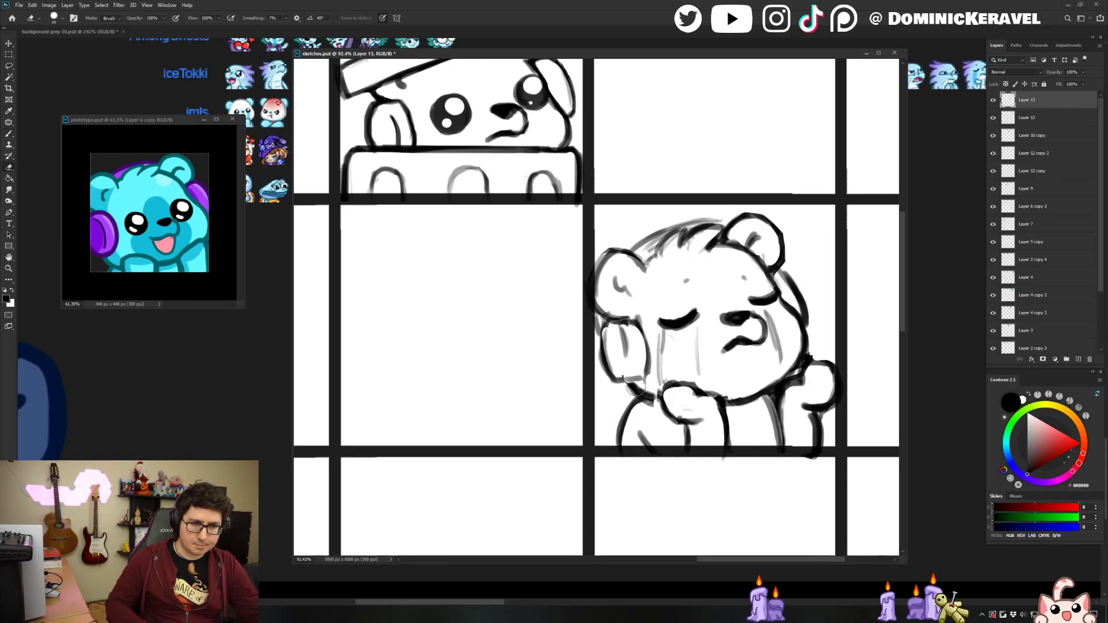
Redraw the near headphone cup's edge toward the face, erase the stray inner strokes and add a light inner contour.
{"action": "left_click_drag", "start_coordinate": [645, 333], "coordinate": [640, 381]}
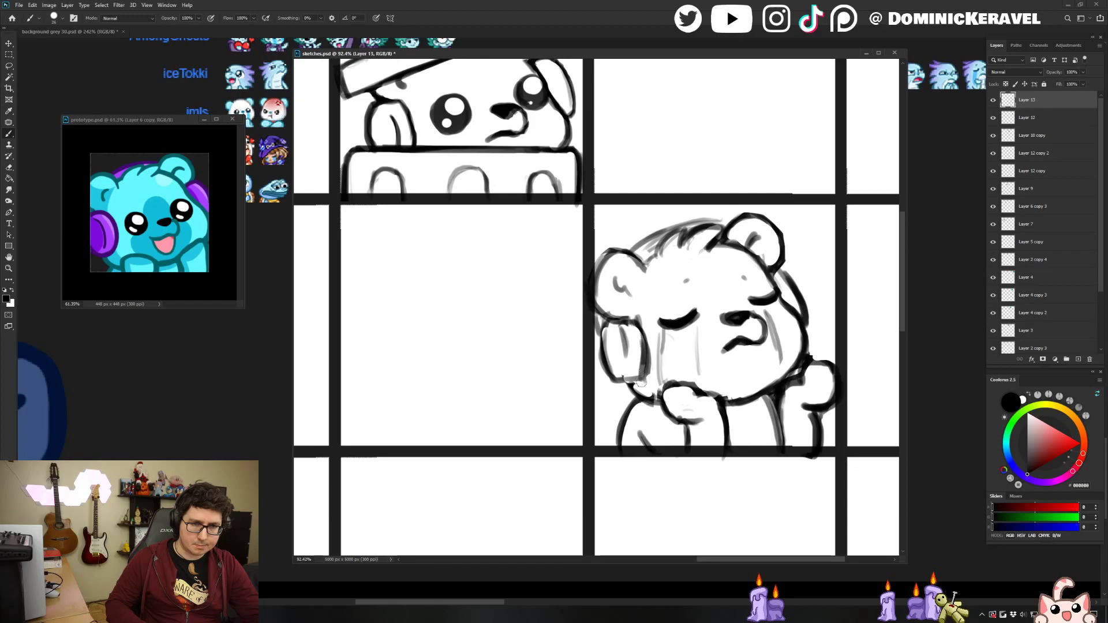
{"action": "key", "text": "e"}
{"action": "mouse_move", "coordinate": [634, 331]}
{"action": "left_mouse_down"}
{"action": "mouse_move", "coordinate": [629, 378]}
{"action": "mouse_move", "coordinate": [607, 336]}
{"action": "mouse_move", "coordinate": [622, 387]}
{"action": "mouse_move", "coordinate": [608, 329]}
{"action": "mouse_move", "coordinate": [603, 355]}
{"action": "mouse_move", "coordinate": [641, 382]}
{"action": "left_mouse_up"}
{"action": "key", "text": "b"}
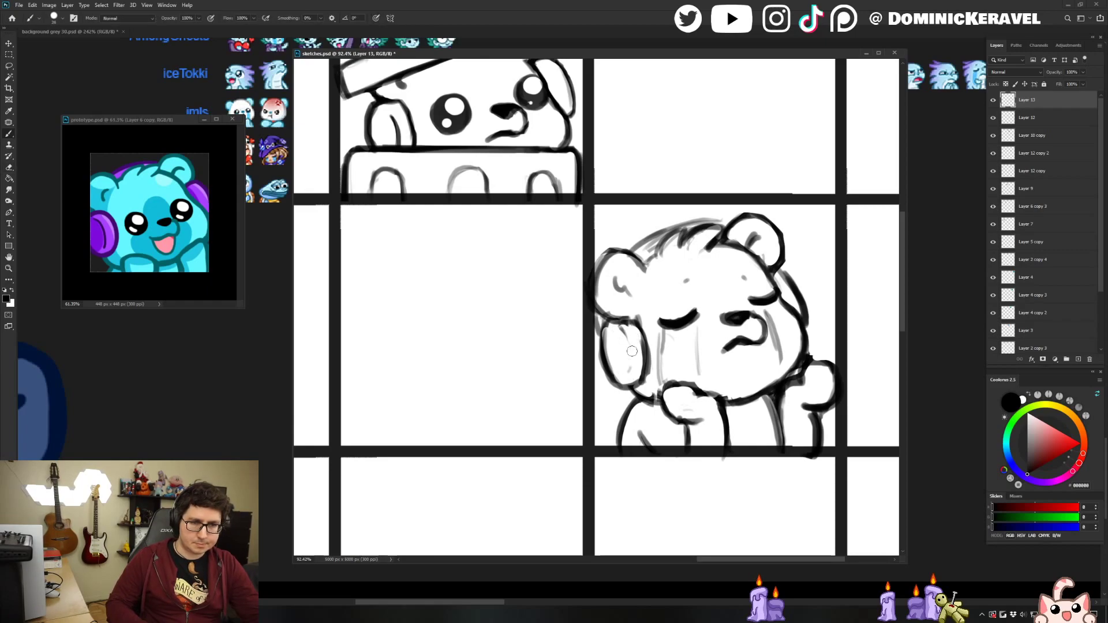
{"action": "key", "text": "e"}
{"action": "key", "text": "b"}
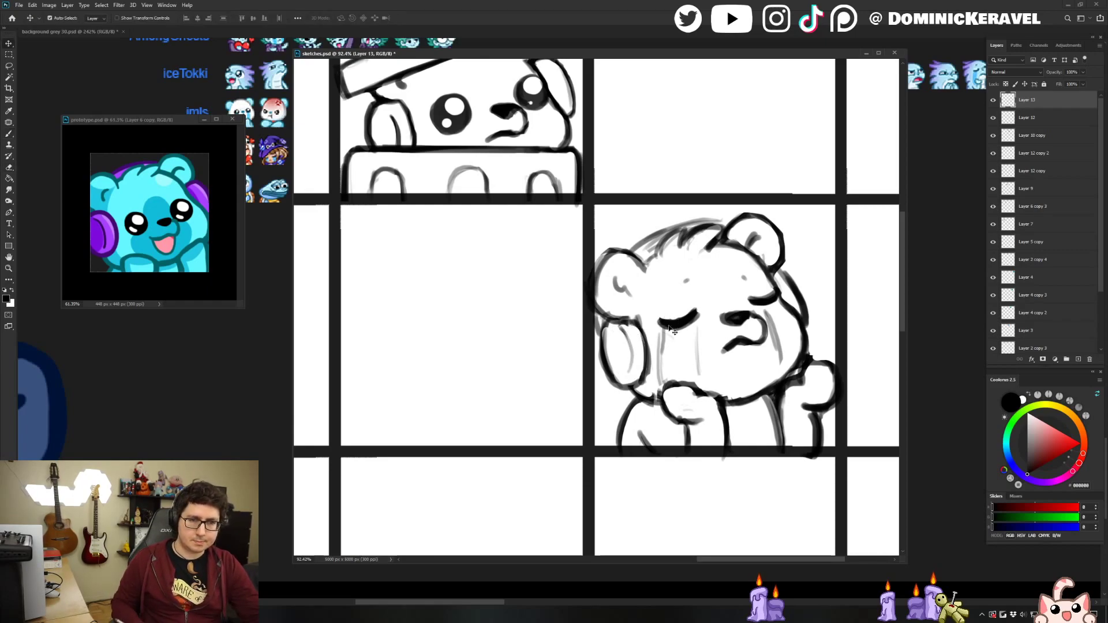
Redraw the outer line of the left-side arm and strengthen the jaw line leading to the raised paw, erasing the excess.
{"action": "left_click_drag", "start_coordinate": [633, 397], "coordinate": [614, 445]}
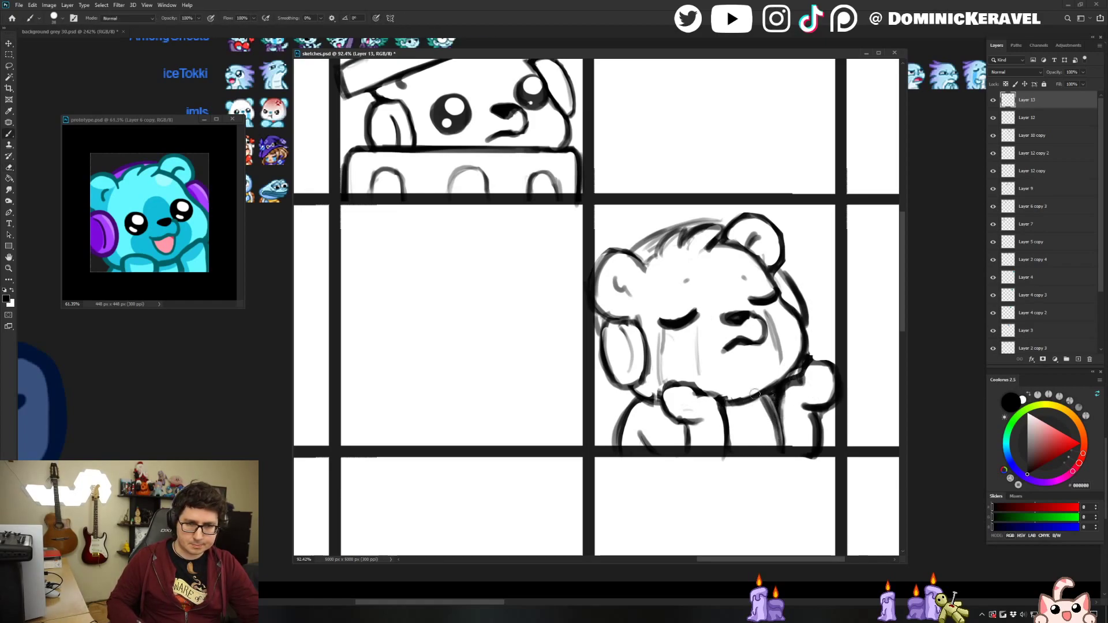
{"action": "key", "text": "e"}
{"action": "key", "text": "b"}
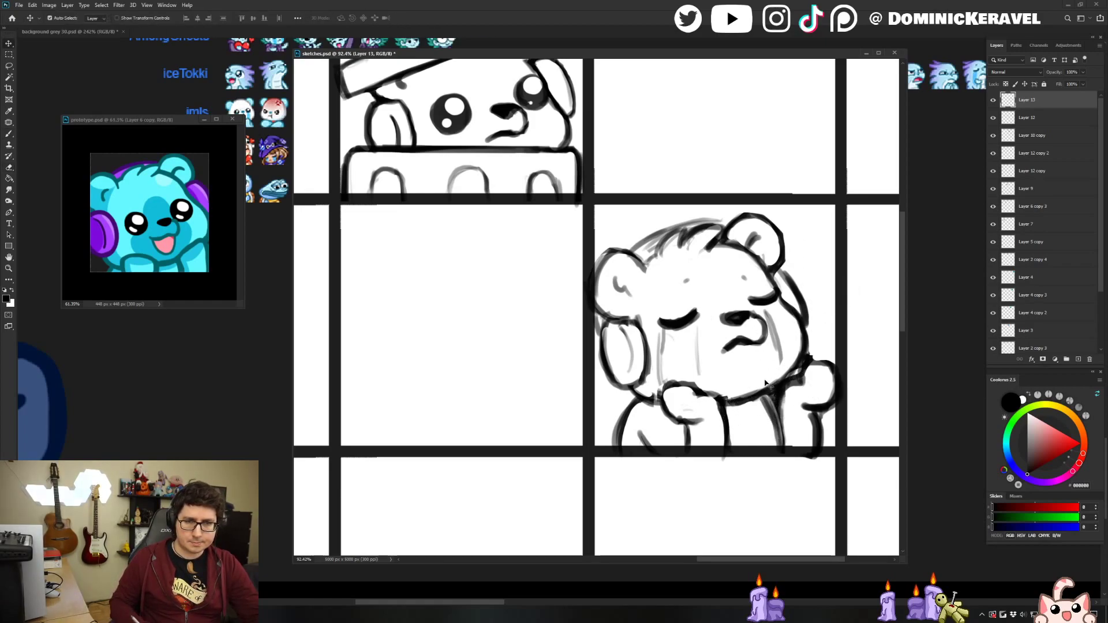
{"action": "left_click_drag", "start_coordinate": [808, 359], "coordinate": [739, 404]}
{"action": "key", "text": "e"}
{"action": "mouse_move", "coordinate": [751, 392]}
{"action": "left_mouse_down"}
{"action": "mouse_move", "coordinate": [734, 408]}
{"action": "mouse_move", "coordinate": [773, 382]}
{"action": "mouse_move", "coordinate": [738, 424]}
{"action": "left_mouse_up"}
{"action": "key", "text": "b"}
{"action": "scroll", "coordinate": [833, 331], "scroll_direction": "up", "scroll_amount": 5}
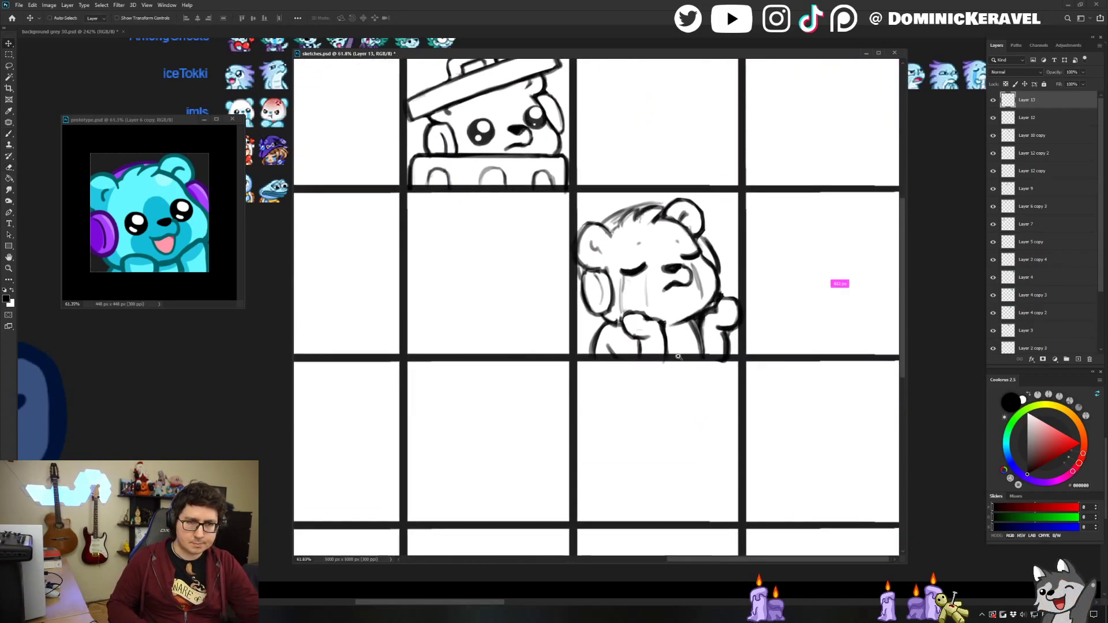
Erase the faint stray lines inside the paw held at the chin and clean up its outline.
{"action": "key", "text": "e"}
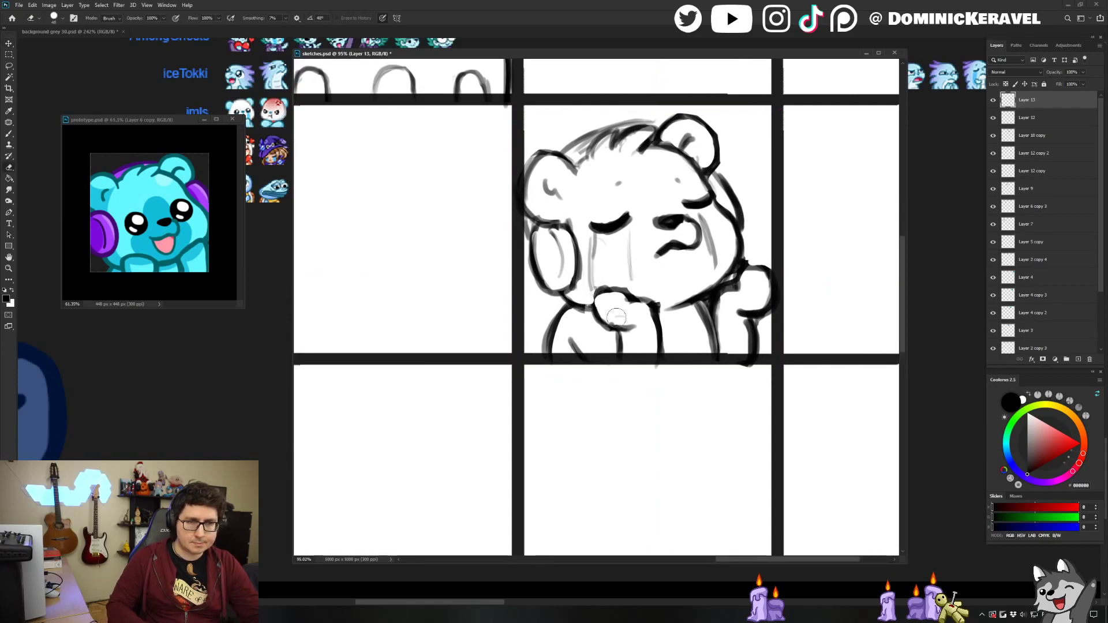
{"action": "key", "text": "b"}
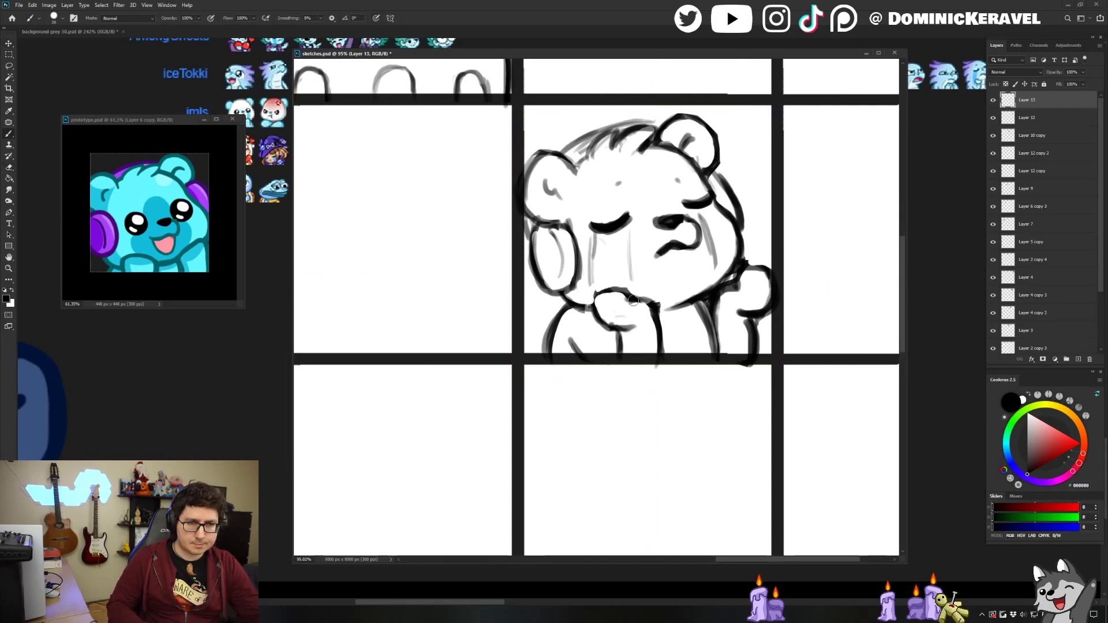
{"action": "key", "text": "e"}
{"action": "mouse_move", "coordinate": [586, 311]}
{"action": "left_mouse_down"}
{"action": "mouse_move", "coordinate": [620, 325]}
{"action": "mouse_move", "coordinate": [607, 318]}
{"action": "mouse_move", "coordinate": [643, 315]}
{"action": "left_mouse_up"}
{"action": "key", "text": "b"}
{"action": "key", "text": "e"}
{"action": "key", "text": "b"}
{"action": "key", "text": "e"}
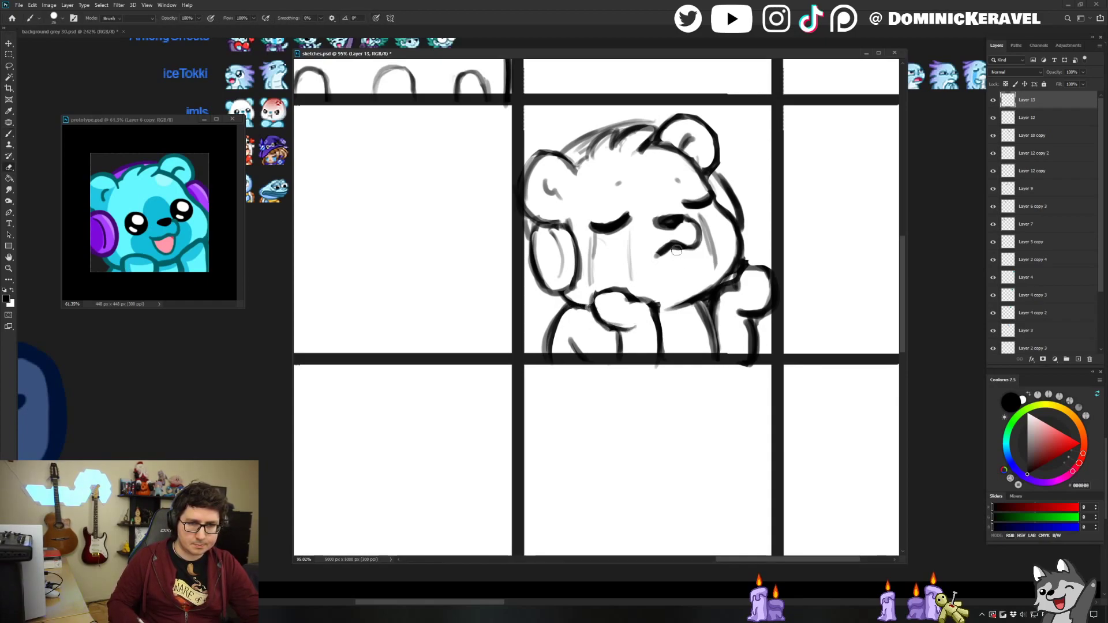
Shorten the line running down from the chin paw to the cell's lower border.
{"action": "key", "text": "b"}
{"action": "key", "text": "e"}
{"action": "left_click_drag", "start_coordinate": [621, 353], "coordinate": [618, 334]}
{"action": "key", "text": "b"}
{"action": "key", "text": "e"}
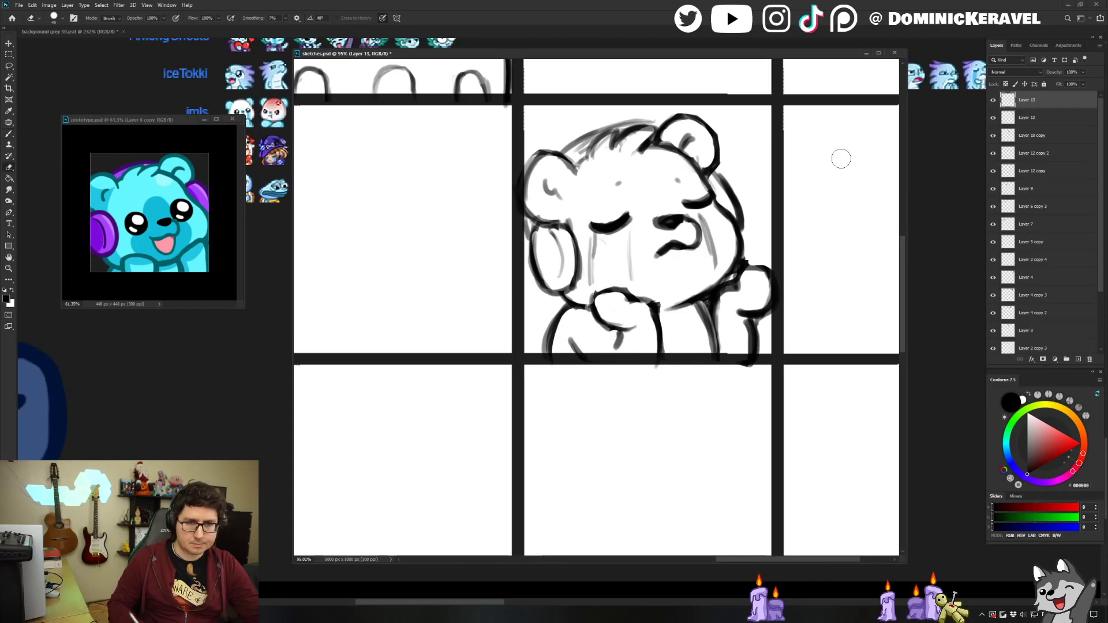
Refine the forearm outline beside the chin paw by alternately erasing and redrawing its upper curve.
{"action": "key", "text": "b"}
{"action": "key", "text": "e"}
{"action": "key", "text": "b"}
{"action": "key", "text": "e"}
{"action": "left_click_drag", "start_coordinate": [652, 297], "coordinate": [660, 332]}
{"action": "key", "text": "b"}
{"action": "key", "text": "e"}
{"action": "key", "text": "b"}
{"action": "key", "text": "e"}
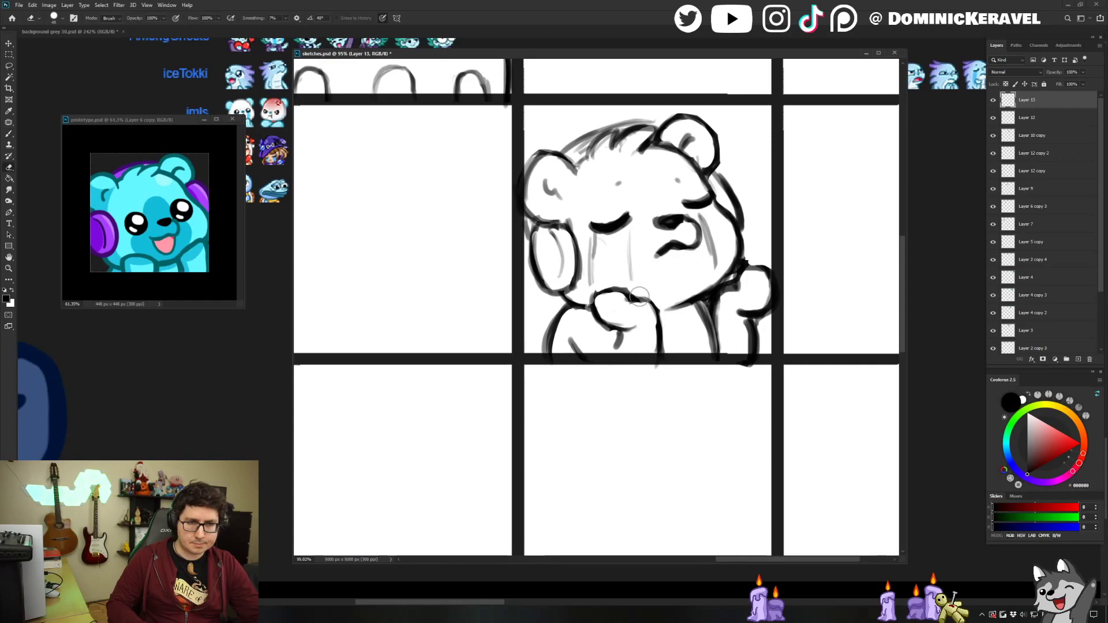
{"action": "mouse_move", "coordinate": [641, 295]}
{"action": "left_mouse_down"}
{"action": "mouse_move", "coordinate": [663, 316]}
{"action": "mouse_move", "coordinate": [656, 309]}
{"action": "mouse_move", "coordinate": [660, 353]}
{"action": "left_mouse_up"}
{"action": "key", "text": "b"}
{"action": "key", "text": "e"}
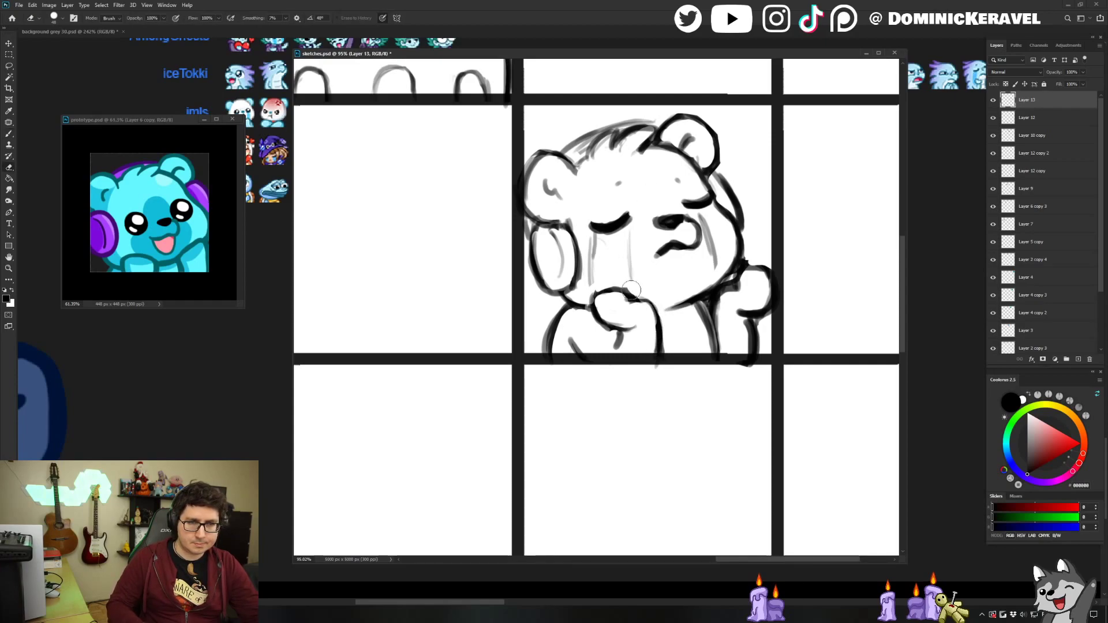
{"action": "key", "text": "b"}
{"action": "key", "text": "e"}
{"action": "key", "text": "b"}
{"action": "key", "text": "e"}
Separate the raised paw from the jaw, redraw the arm lines there and trim strokes spilling past the cell's lower border.
{"action": "left_click_drag", "start_coordinate": [708, 303], "coordinate": [744, 257]}
{"action": "key", "text": "b"}
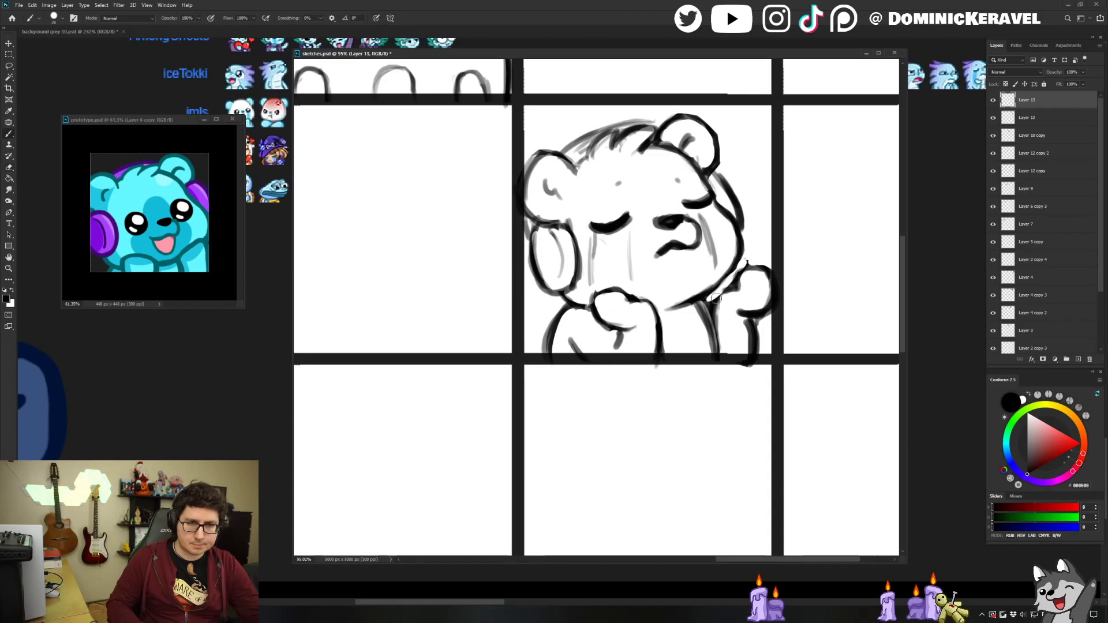
{"action": "mouse_move", "coordinate": [723, 292]}
{"action": "left_mouse_down"}
{"action": "mouse_move", "coordinate": [714, 324]}
{"action": "mouse_move", "coordinate": [709, 306]}
{"action": "mouse_move", "coordinate": [714, 349]}
{"action": "mouse_move", "coordinate": [716, 336]}
{"action": "mouse_move", "coordinate": [744, 338]}
{"action": "mouse_move", "coordinate": [753, 352]}
{"action": "mouse_move", "coordinate": [536, 369]}
{"action": "left_mouse_up"}
{"action": "key", "text": "e"}
{"action": "key", "text": "b"}
{"action": "key", "text": "e"}
{"action": "key", "text": "b"}
{"action": "key", "text": "e"}
{"action": "key", "text": "b"}
{"action": "key", "text": "e"}
{"action": "key", "text": "v"}
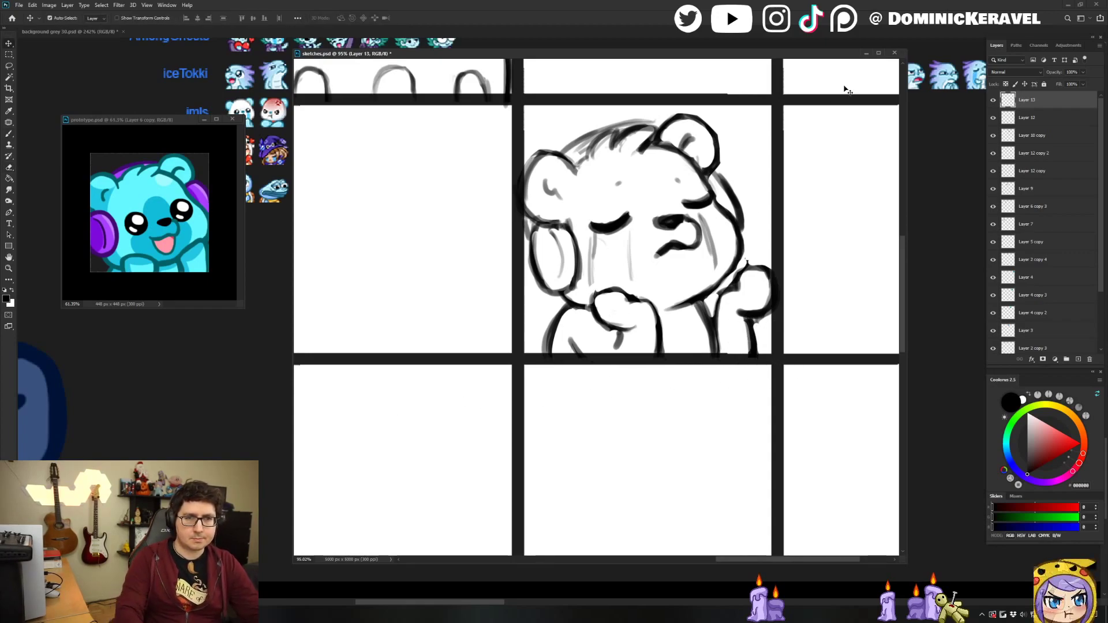
{"action": "key", "text": "shift+Down"}
{"action": "key", "text": "shift+Down"}
{"action": "key", "text": "shift+Up"}
{"action": "key", "text": "shift+Up"}
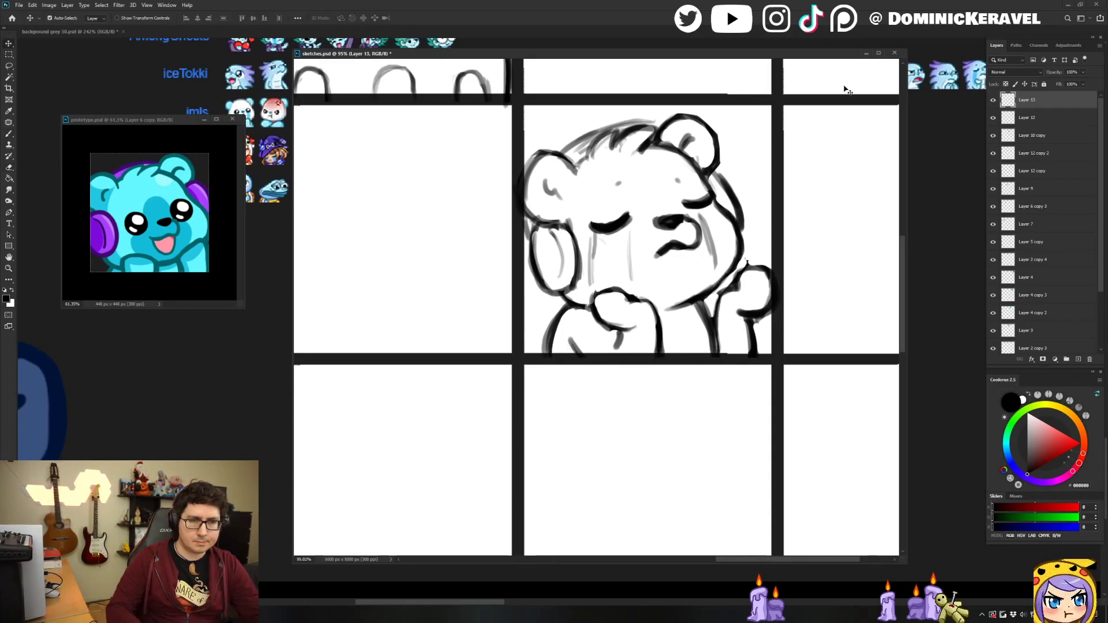
Draw the edges of the tear streams running down from both closed eyes, erasing the old stroke on the far cheek.
{"action": "key", "text": "b"}
{"action": "left_click_drag", "start_coordinate": [590, 236], "coordinate": [588, 301]}
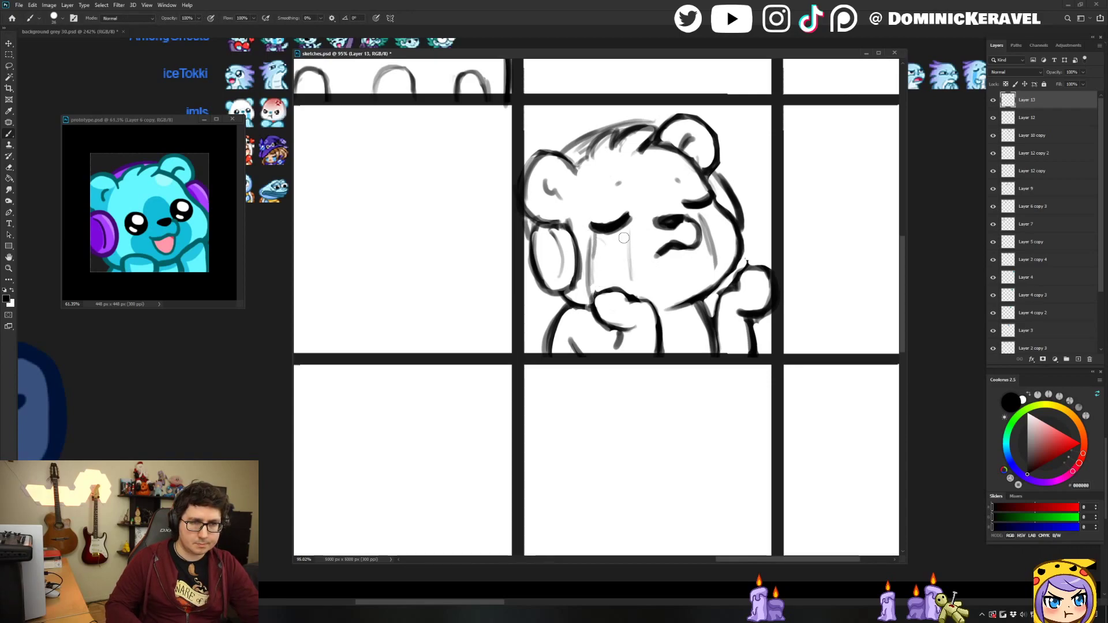
{"action": "left_click_drag", "start_coordinate": [628, 232], "coordinate": [634, 288]}
{"action": "left_click_drag", "start_coordinate": [700, 217], "coordinate": [713, 284]}
{"action": "key", "text": "e"}
{"action": "left_click_drag", "start_coordinate": [706, 217], "coordinate": [717, 272]}
{"action": "key", "text": "b"}
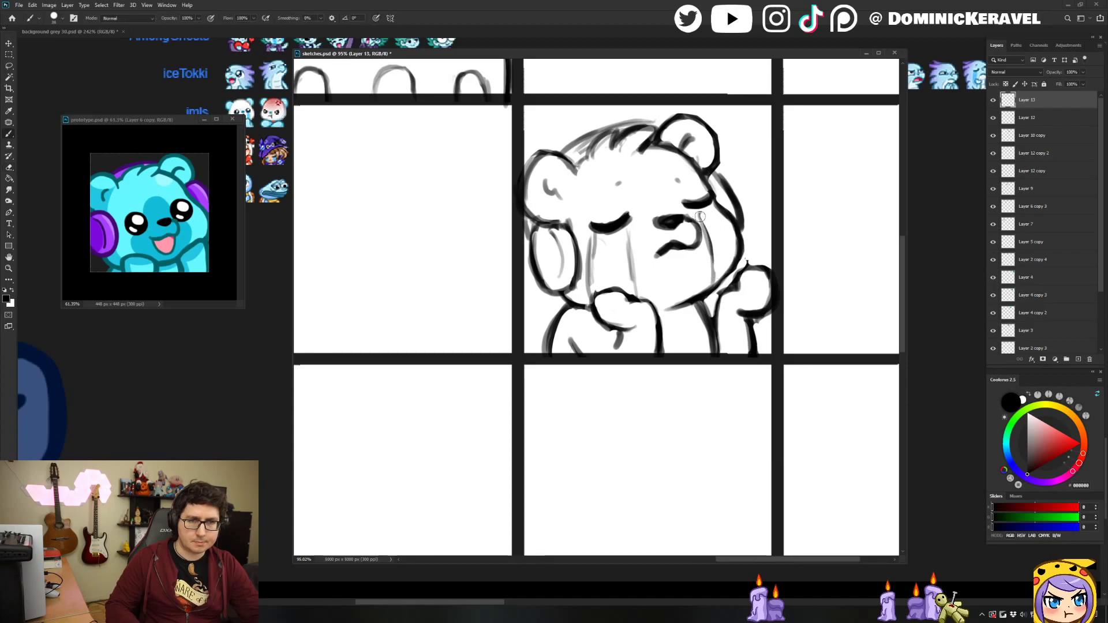
{"action": "key", "text": "e"}
{"action": "key", "text": "b"}
{"action": "left_click_drag", "start_coordinate": [697, 214], "coordinate": [714, 281]}
{"action": "key", "text": "e"}
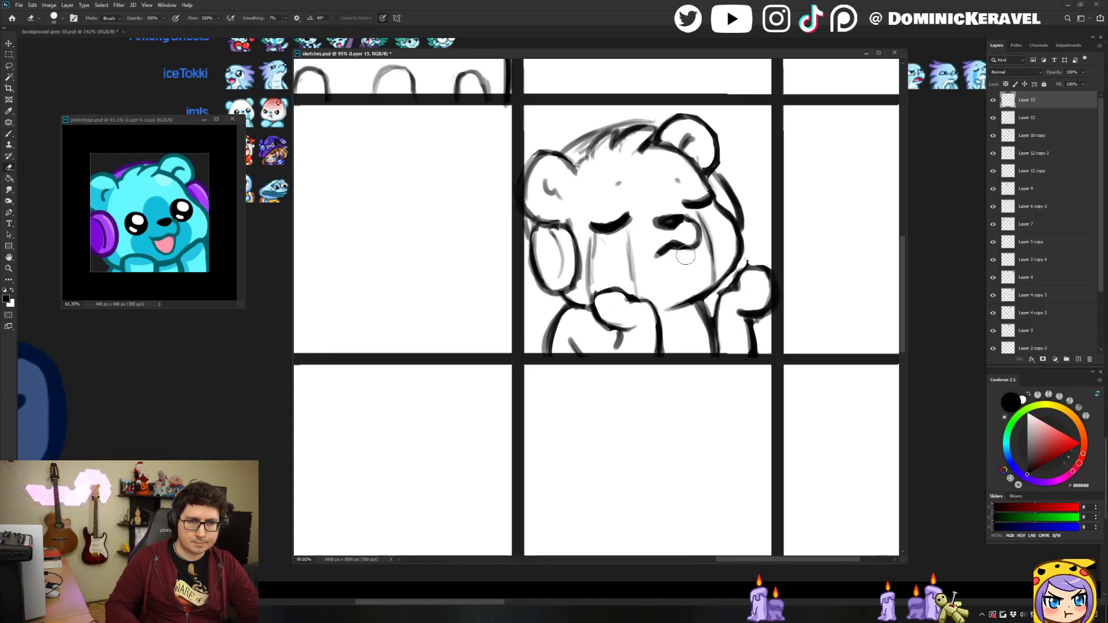
Set the Brush colour to light cyan (#6AF2FF) for the tears.
{"action": "key", "text": "v"}
{"action": "scroll", "coordinate": [689, 233], "scroll_direction": "down", "scroll_amount": 5}
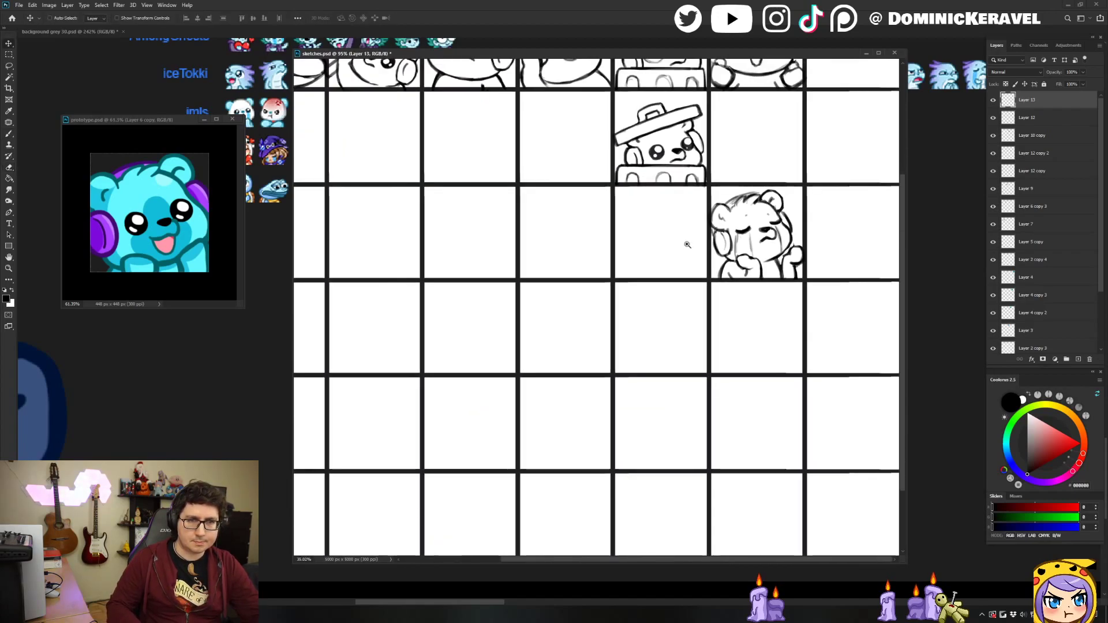
{"action": "scroll", "coordinate": [808, 235], "scroll_direction": "up", "scroll_amount": 1}
{"action": "left_click_drag", "start_coordinate": [833, 233], "coordinate": [606, 448]}
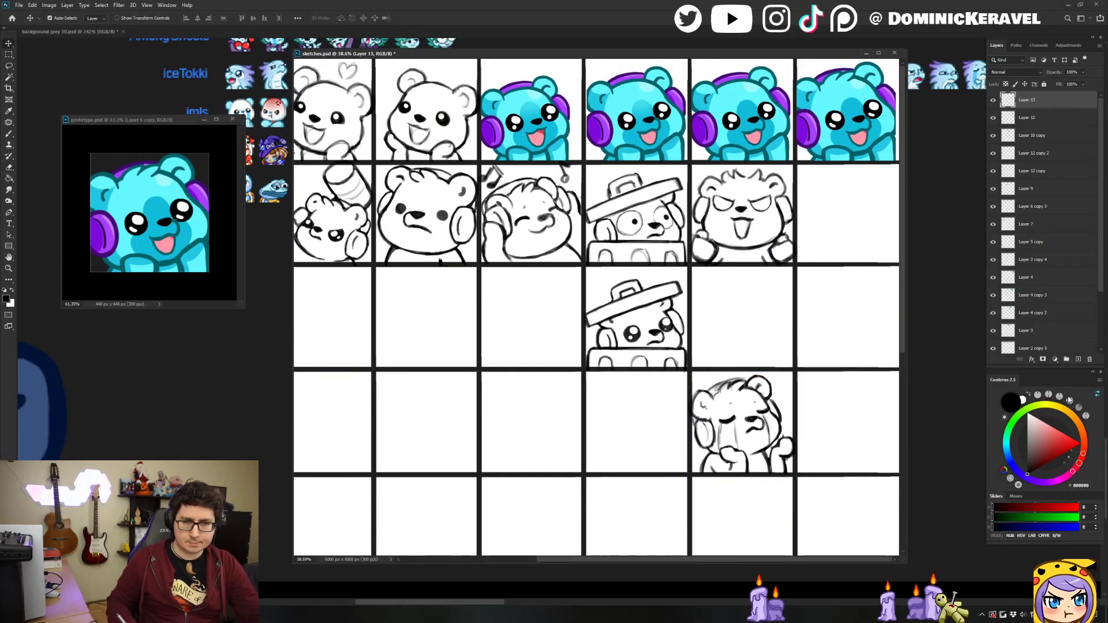
{"action": "key", "text": "b"}
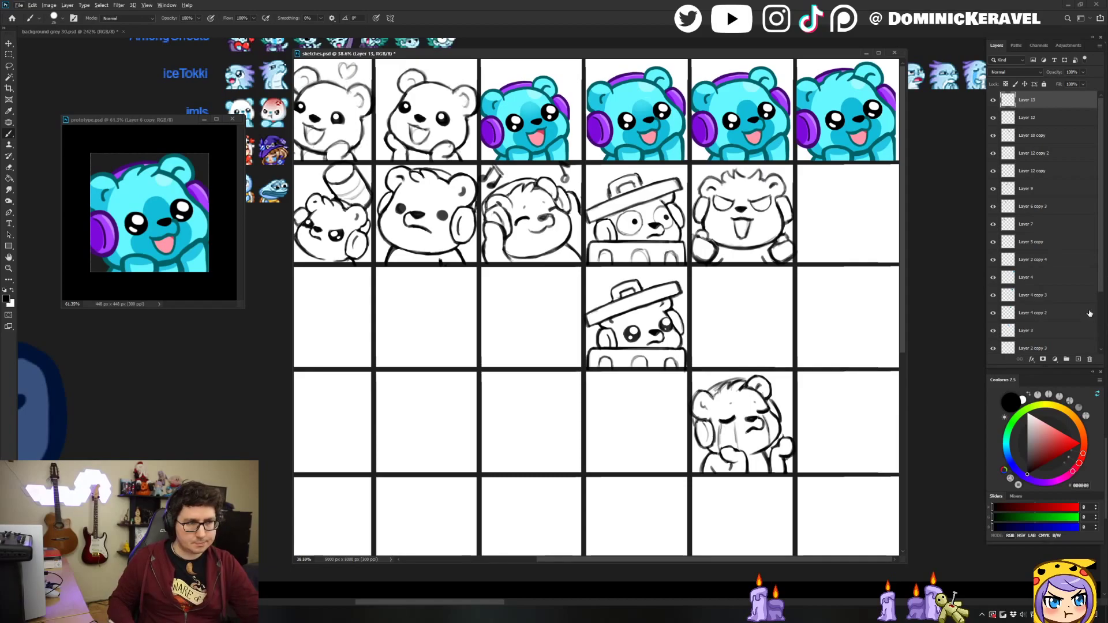
{"action": "left_click", "coordinate": [1006, 444]}
{"action": "left_click_drag", "start_coordinate": [1061, 439], "coordinate": [1053, 428]}
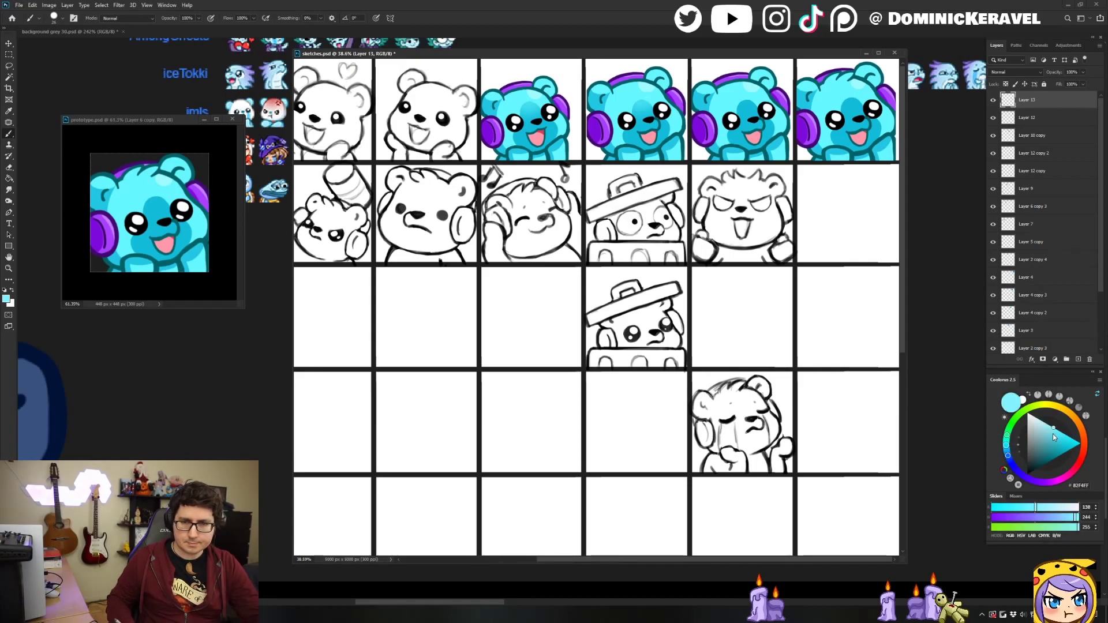
Create a new layer directly above Layer 12, beneath the crying bear's line art.
{"action": "left_click", "coordinate": [1026, 118]}
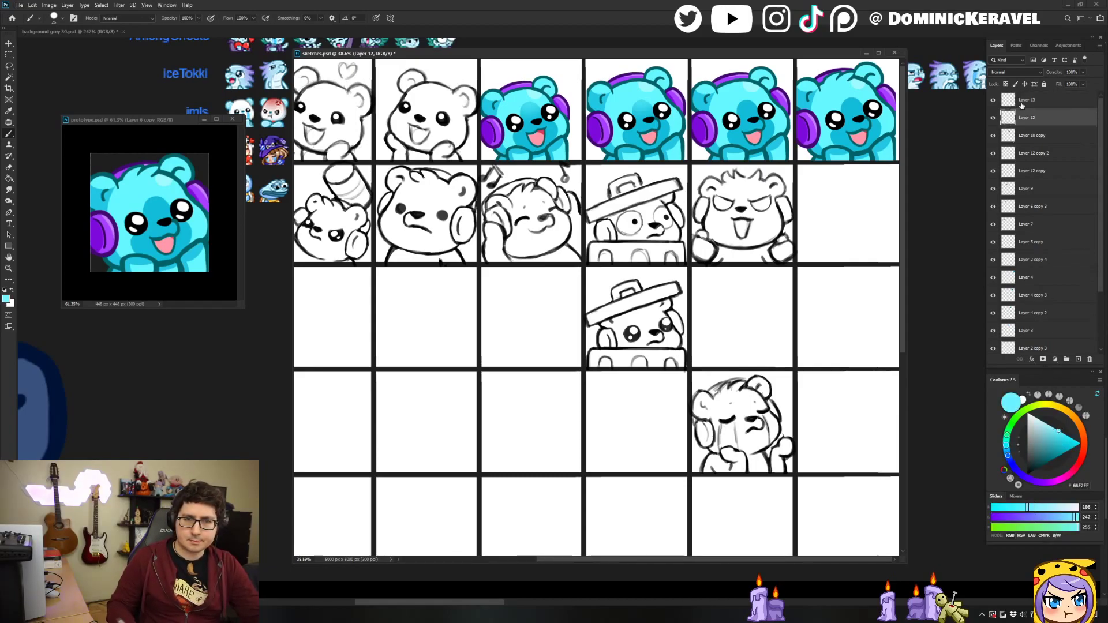
{"action": "key", "text": "ctrl+shift+n"}
{"action": "key", "text": "Return"}
Paint the tear streams under both of the crying bear's eyes in light cyan on the new layer.
{"action": "left_click", "coordinate": [818, 402]}
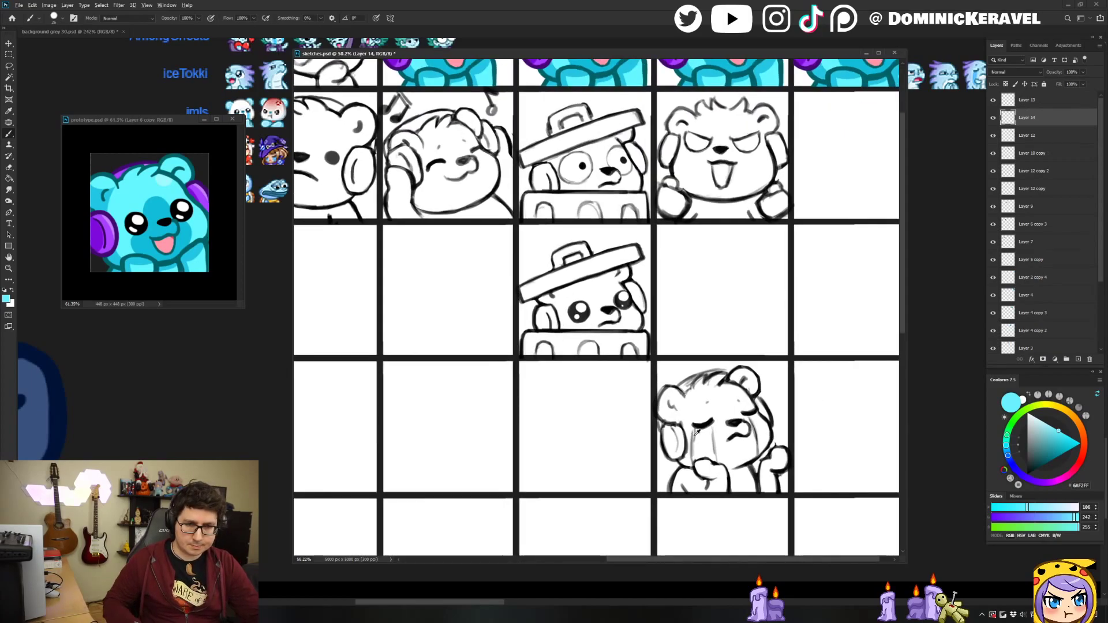
{"action": "mouse_move", "coordinate": [701, 428]}
{"action": "left_mouse_down"}
{"action": "mouse_move", "coordinate": [718, 439]}
{"action": "mouse_move", "coordinate": [699, 459]}
{"action": "left_mouse_up"}
{"action": "key", "text": "ctrl+z"}
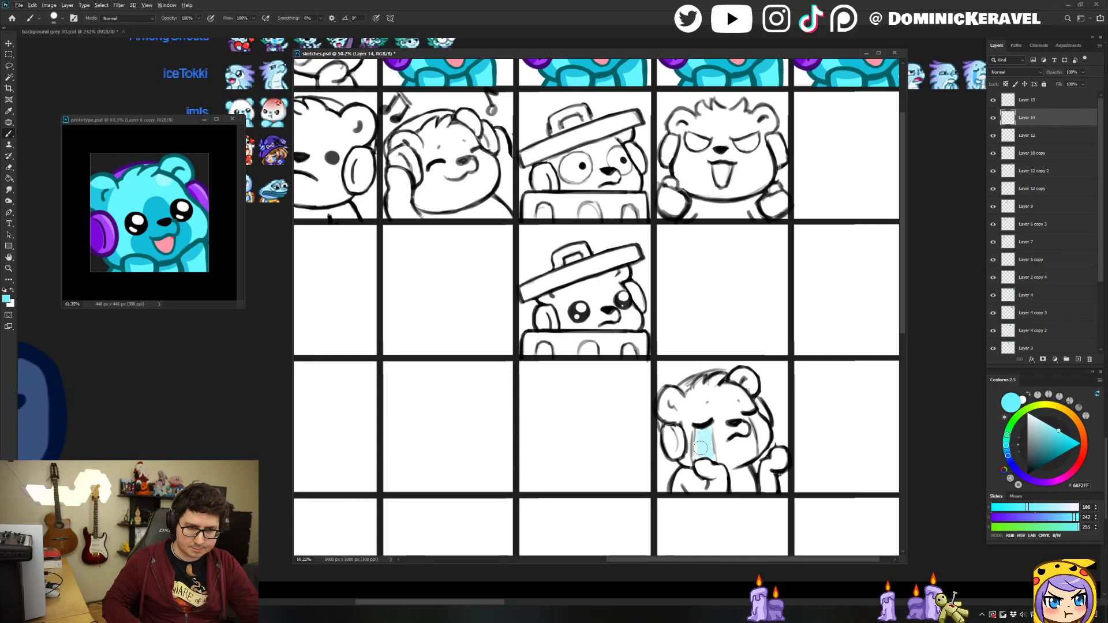
{"action": "left_click_drag", "start_coordinate": [741, 426], "coordinate": [770, 441]}
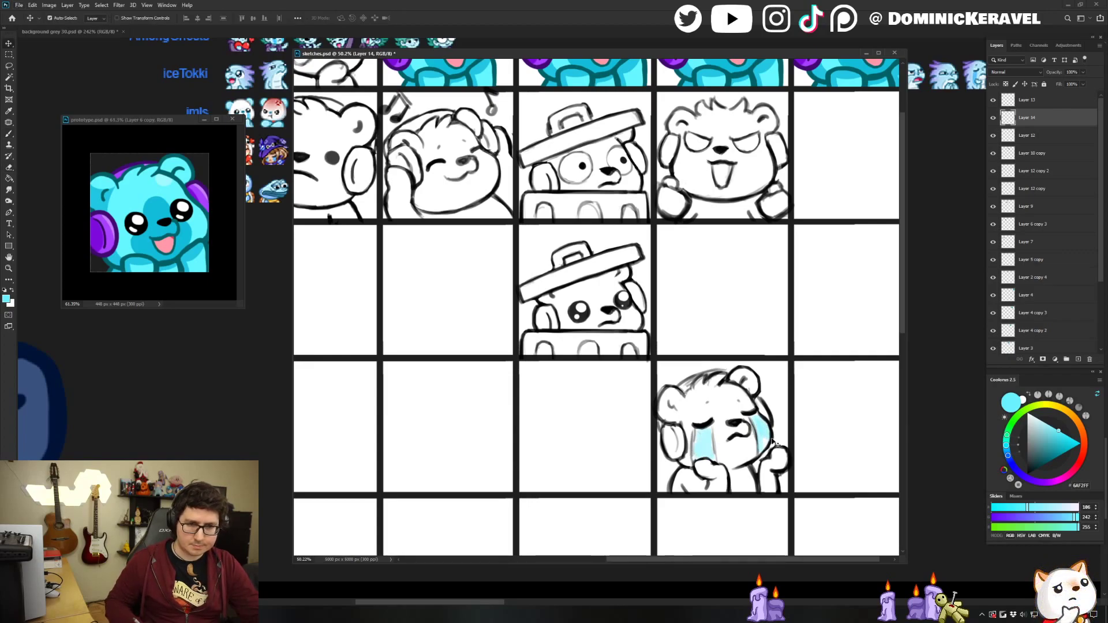
Move the crying bear's line art and tears (Layers 13 and 14) into the second-row cell beside the angry bear, and save the document.
{"action": "key", "text": "v"}
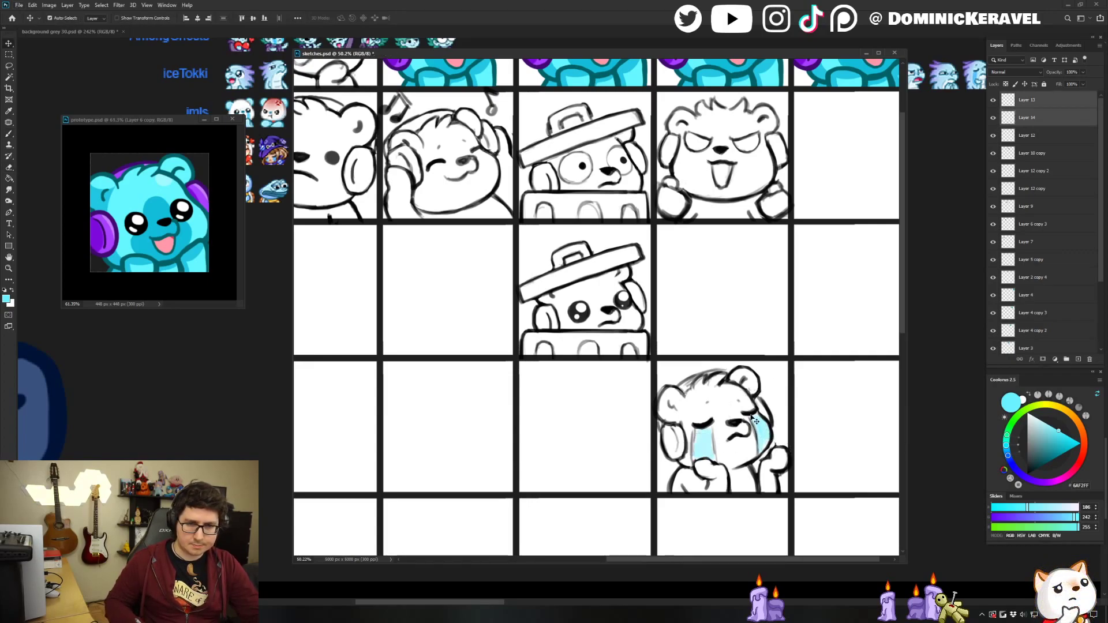
{"action": "left_click_drag", "start_coordinate": [762, 411], "coordinate": [887, 141]}
{"action": "scroll", "coordinate": [865, 223], "scroll_direction": "down", "scroll_amount": 3}
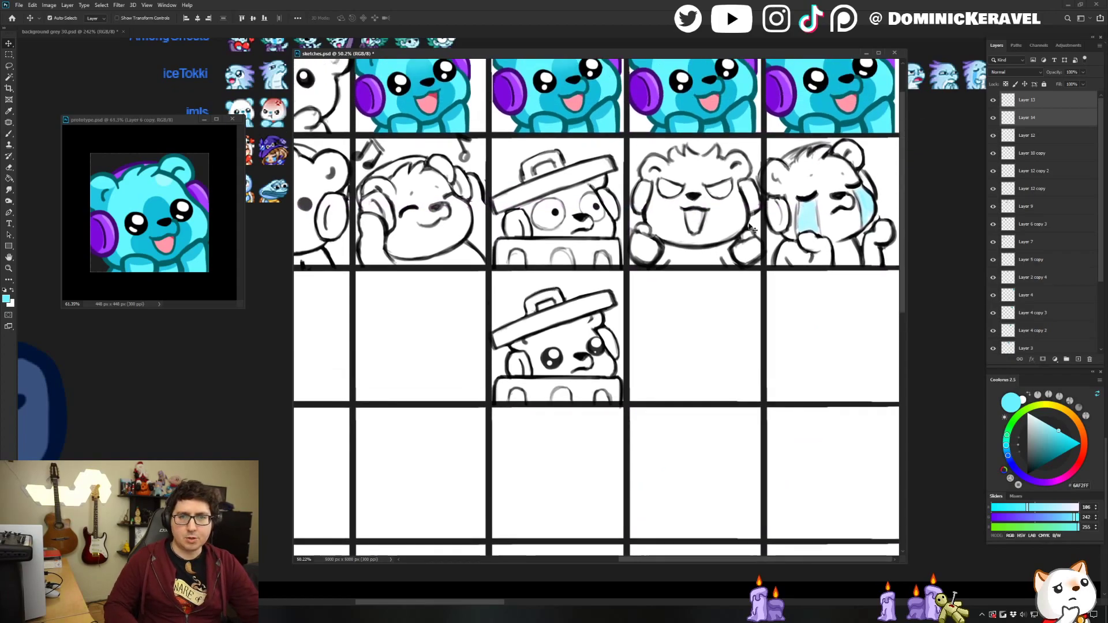
{"action": "key", "text": "shift+Right"}
{"action": "key", "text": "b"}
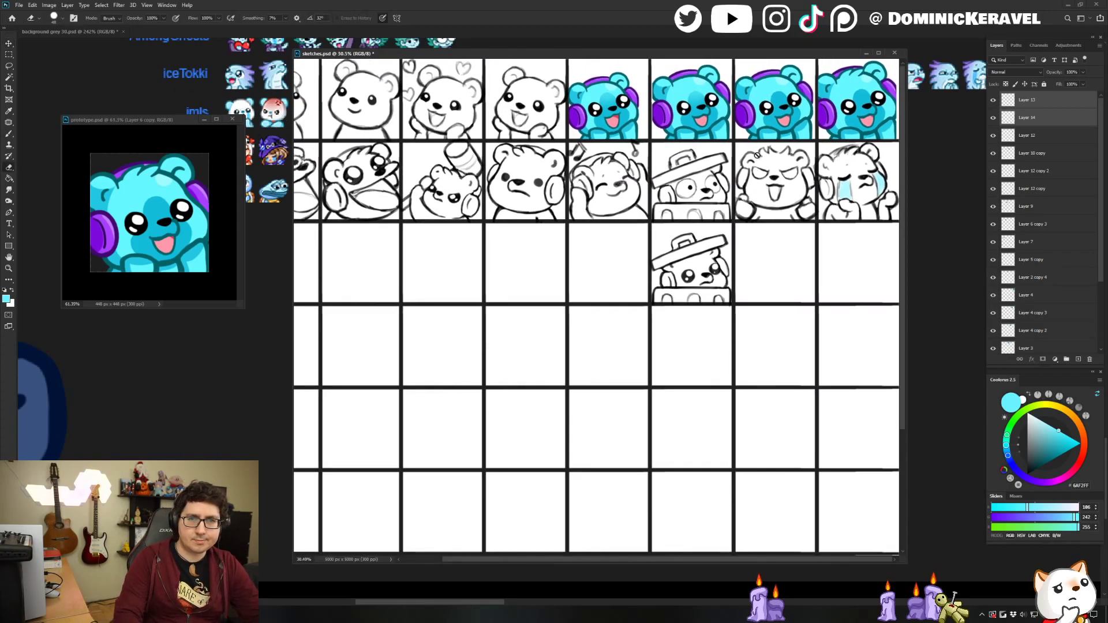
{"action": "key", "text": "v"}
{"action": "key", "text": "shift+Right"}
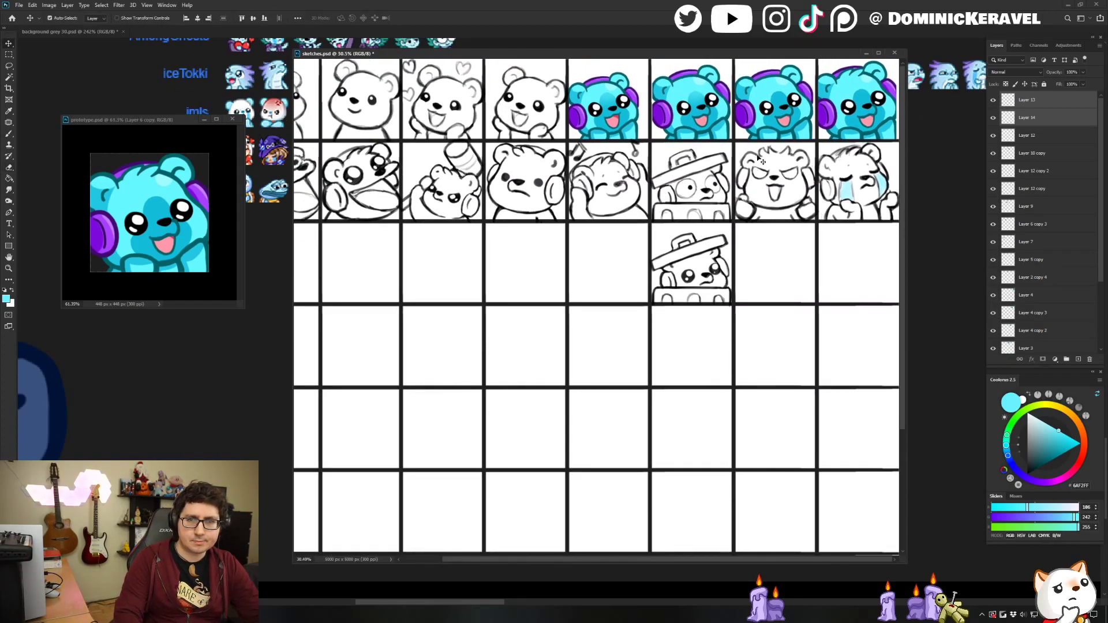
{"action": "key", "text": "ctrl+s"}
{"action": "scroll", "coordinate": [736, 235], "scroll_direction": "down", "scroll_amount": 2}
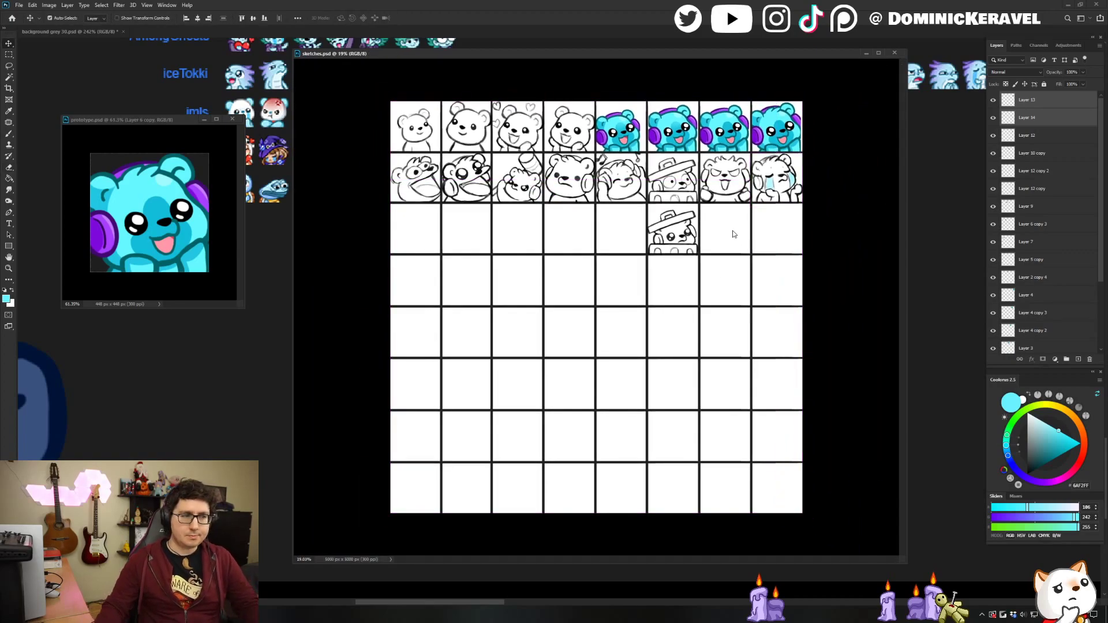
Create a new layer above all the others and reset the drawing colours to default black and white.
{"action": "left_click", "coordinate": [1042, 107]}
{"action": "key", "text": "ctrl+shift+n"}
{"action": "key", "text": "Return"}
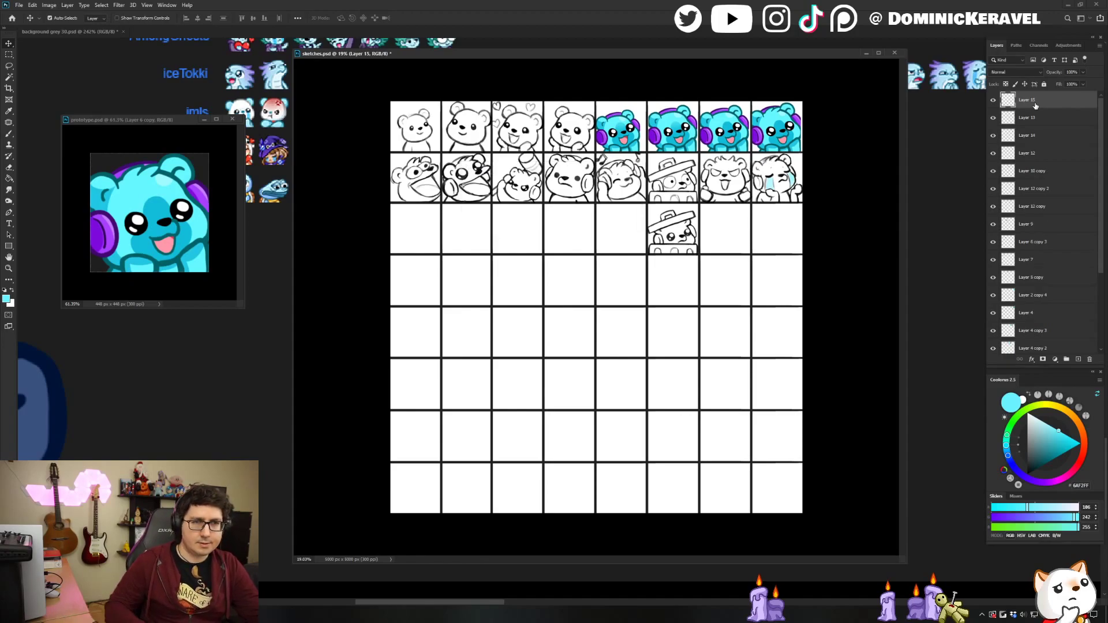
{"action": "key", "text": "d"}
Move the second row's first sketch down a row, shift the remaining headphone-bear sketches one cell left to fill the gap, and save.
{"action": "scroll", "coordinate": [548, 236], "scroll_direction": "up", "scroll_amount": 1}
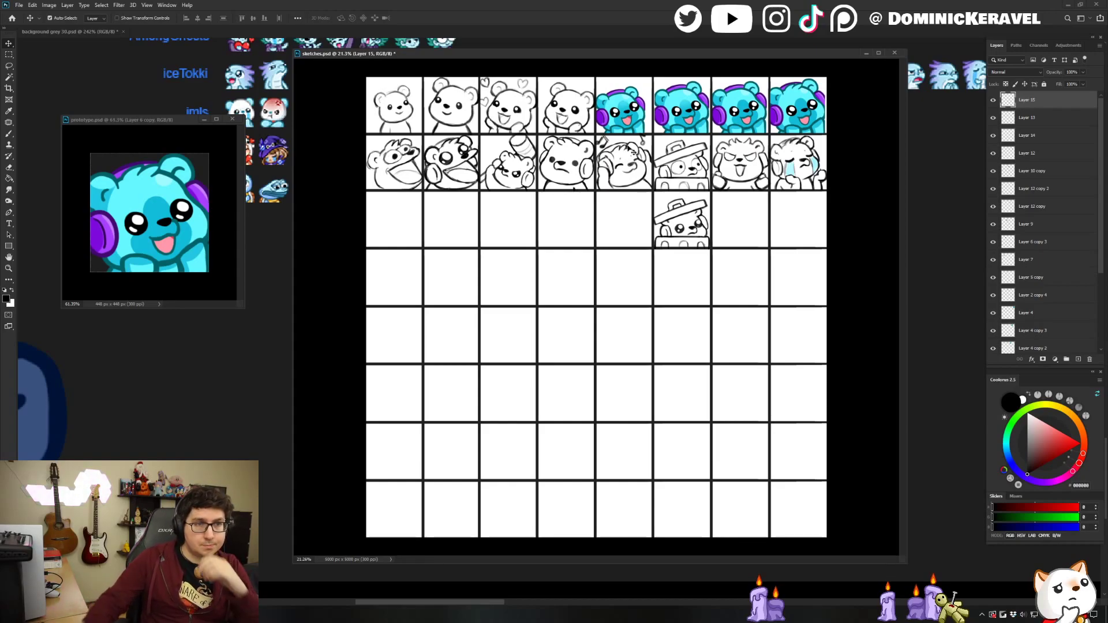
{"action": "mouse_move", "coordinate": [393, 159]}
{"action": "left_mouse_down"}
{"action": "mouse_move", "coordinate": [407, 220]}
{"action": "mouse_move", "coordinate": [451, 216]}
{"action": "mouse_move", "coordinate": [885, 288]}
{"action": "left_mouse_up"}
{"action": "left_click", "coordinate": [449, 166]}
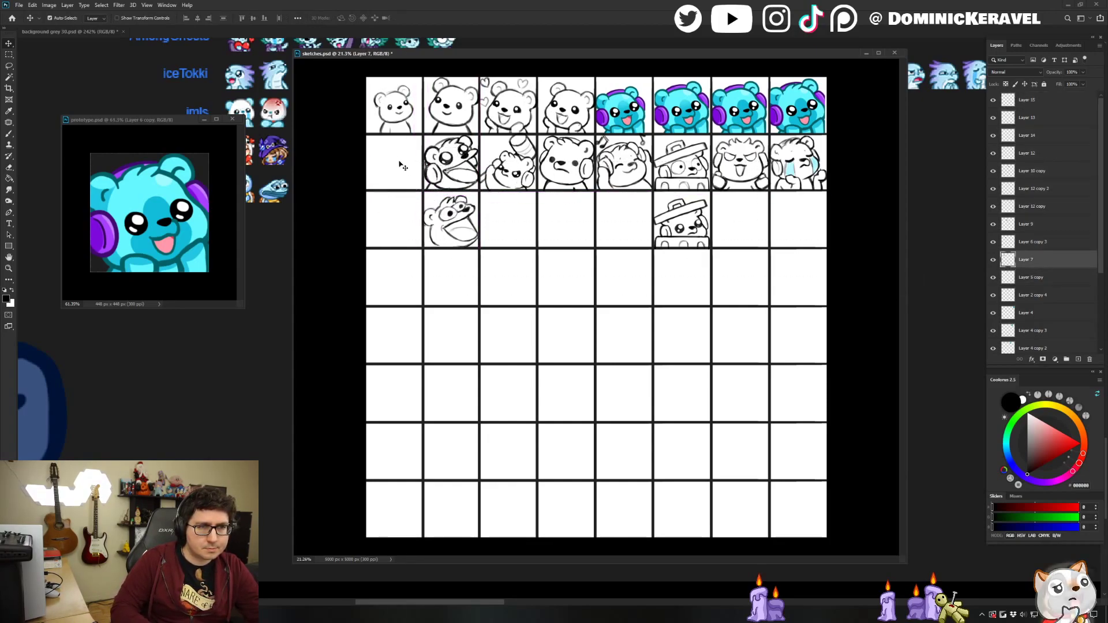
{"action": "left_click_drag", "start_coordinate": [392, 159], "coordinate": [812, 259]}
{"action": "left_click_drag", "start_coordinate": [448, 163], "coordinate": [391, 161]}
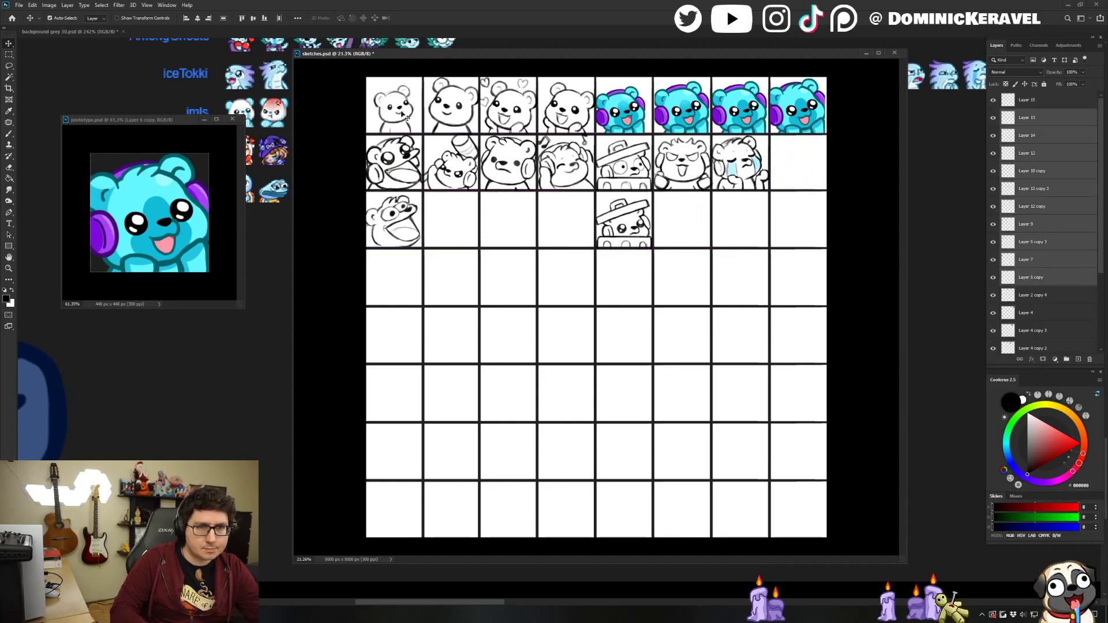
{"action": "key", "text": "ctrl+s"}
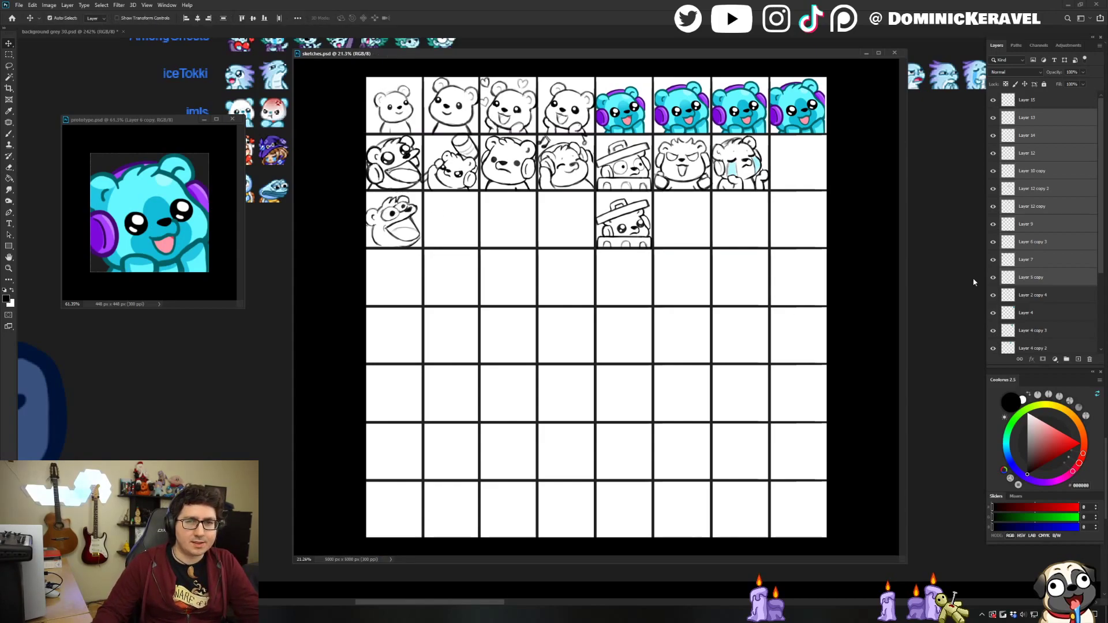
Make the empty Layer 15 active for the next sketch and save the document.
{"action": "left_click", "coordinate": [1056, 206]}
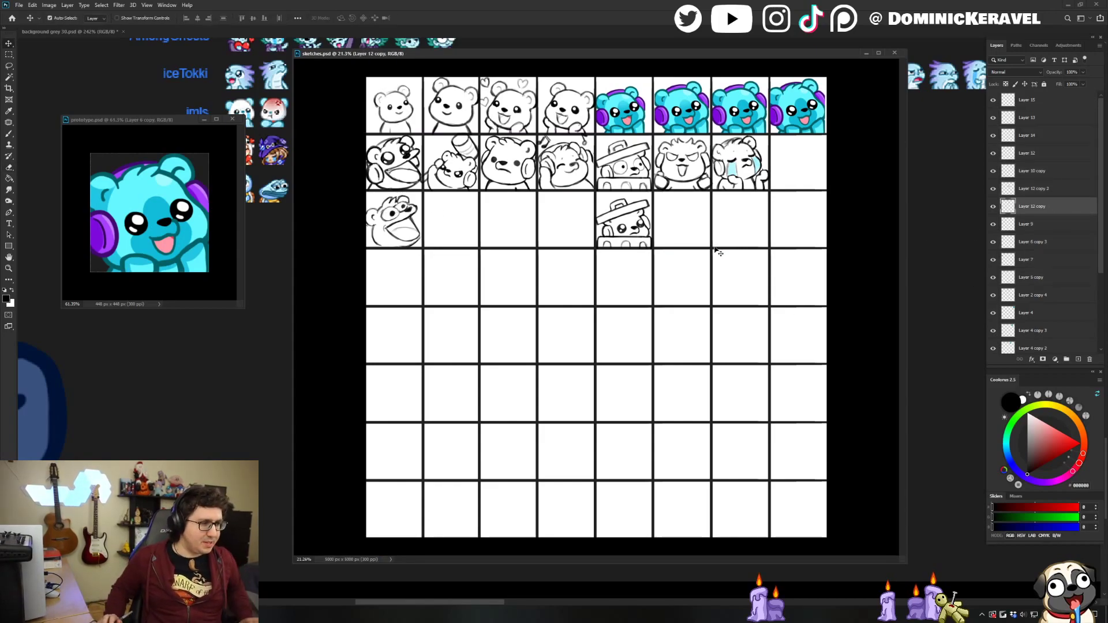
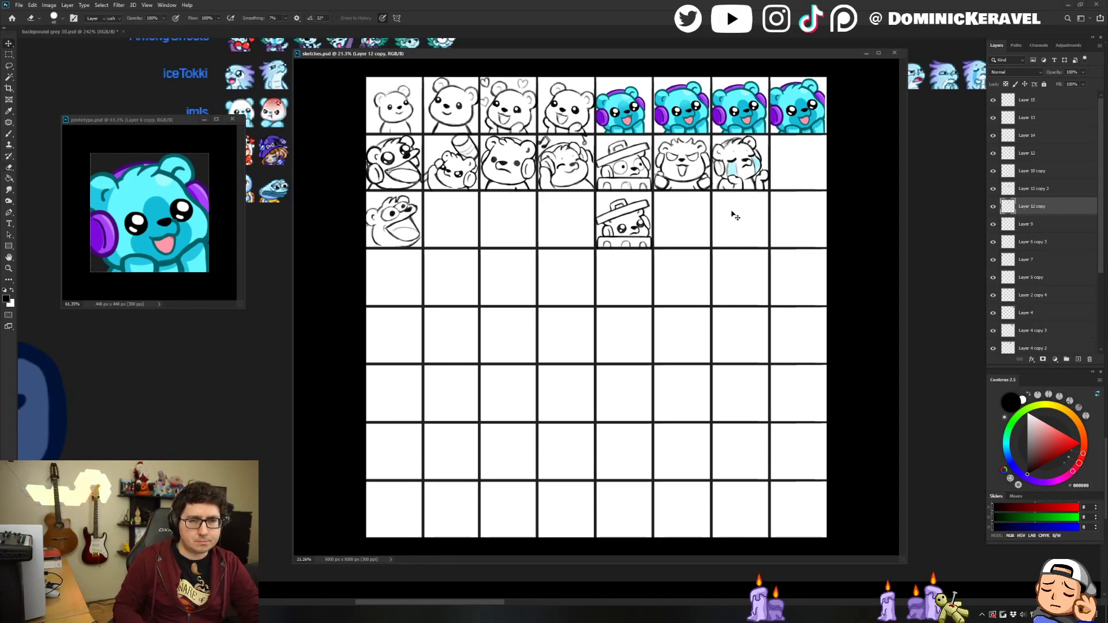
{"action": "left_click_drag", "start_coordinate": [743, 164], "coordinate": [793, 166]}
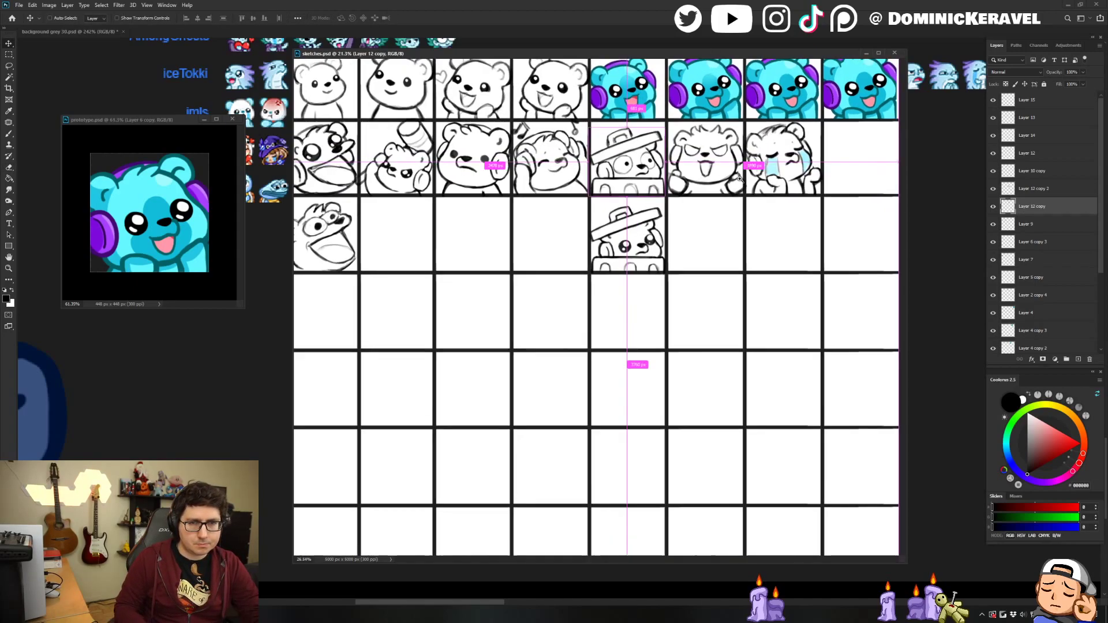
{"action": "left_click", "coordinate": [1039, 101]}
{"action": "scroll", "coordinate": [841, 228], "scroll_direction": "down", "scroll_amount": 2}
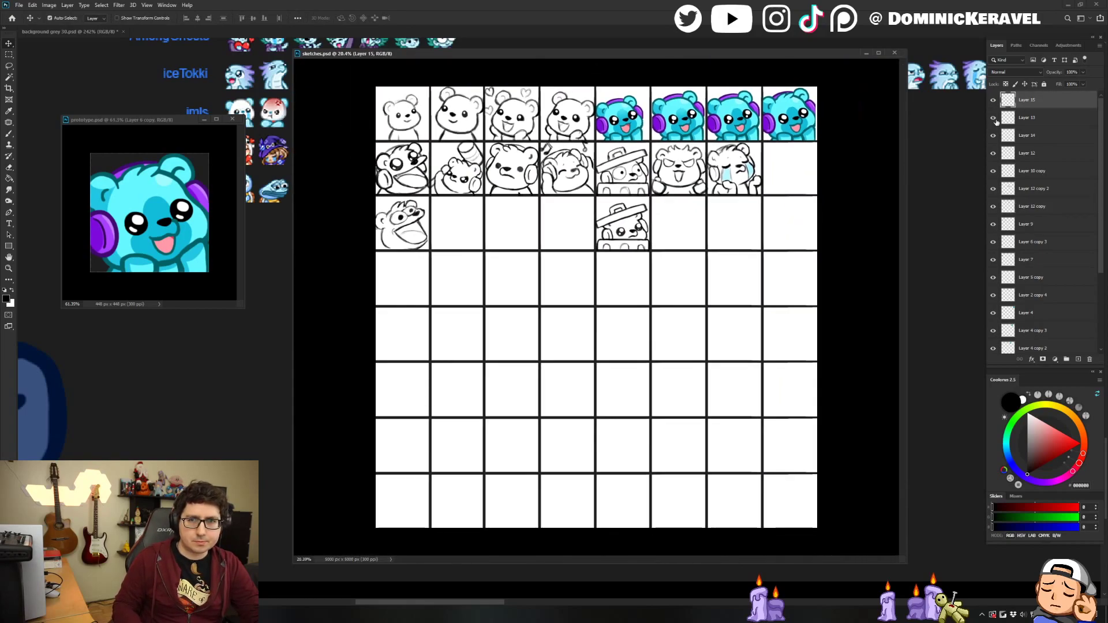
{"action": "key", "text": "e"}
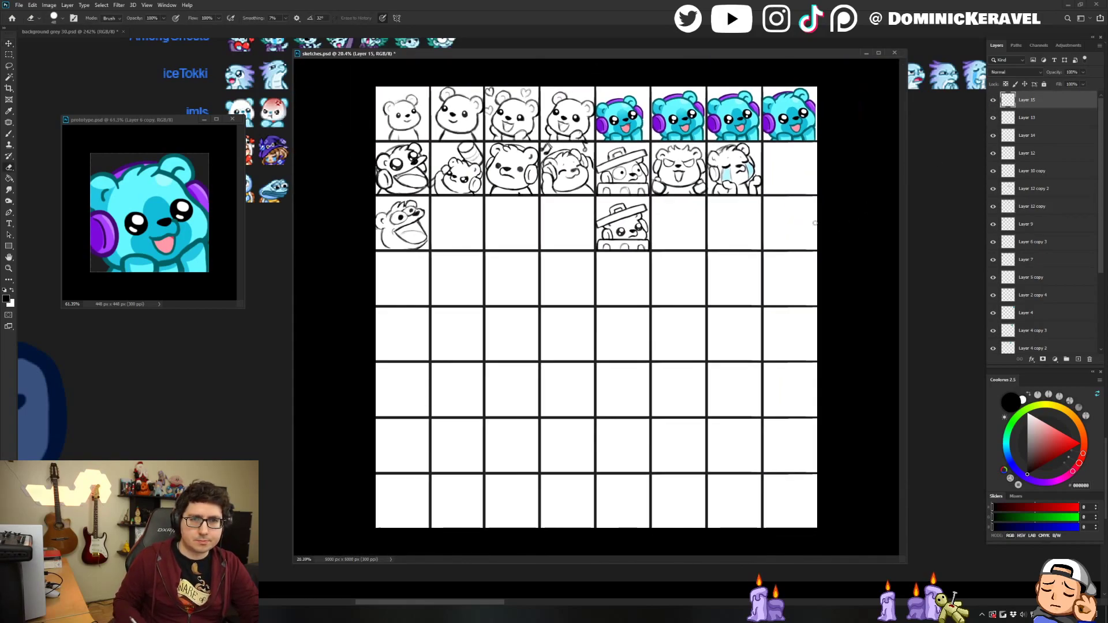
{"action": "left_click", "coordinate": [1010, 102], "text": "ctrl"}
{"action": "key", "text": "Return"}
{"action": "key", "text": "v"}
{"action": "scroll", "coordinate": [681, 286], "scroll_direction": "up", "scroll_amount": 2}
{"action": "key", "text": "ctrl+s"}
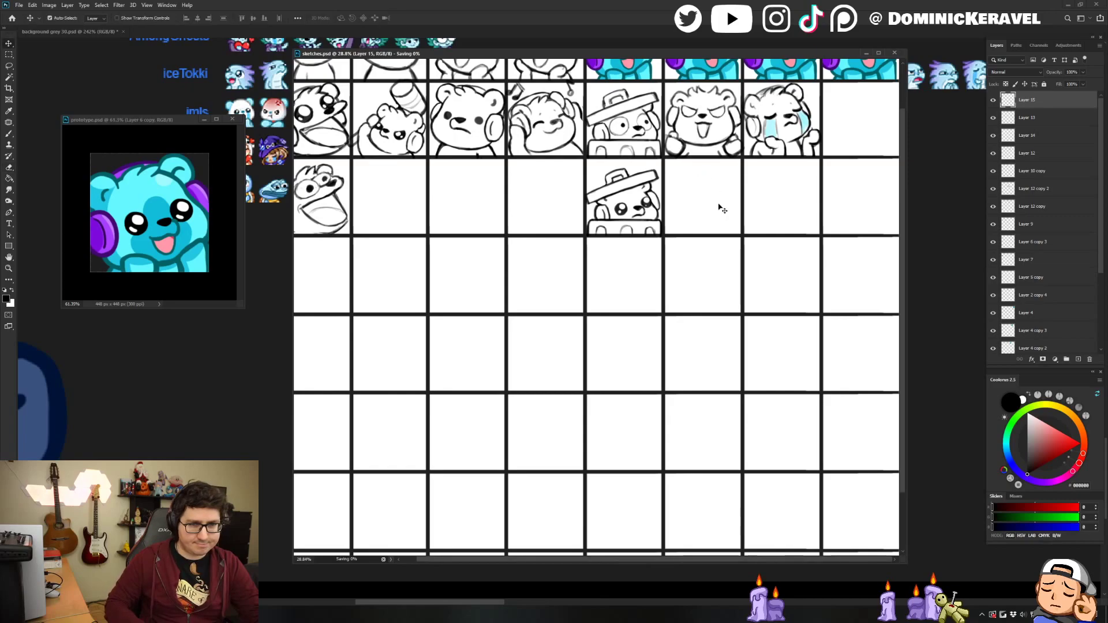
Roughly sketch a bear head with two ears and a boxy, round-ended shape over its cheek, in the empty cell diagonally below the lower trash-can bear.
{"action": "scroll", "coordinate": [722, 208], "scroll_direction": "up", "scroll_amount": 3}
{"action": "key", "text": "b"}
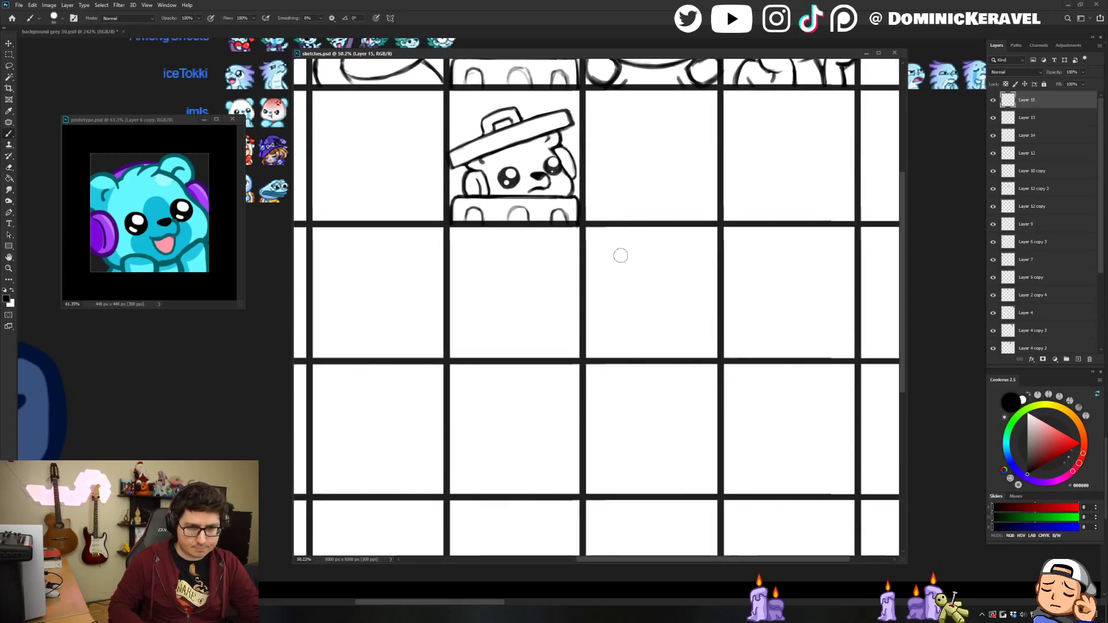
{"action": "left_click_drag", "start_coordinate": [621, 256], "coordinate": [605, 282]}
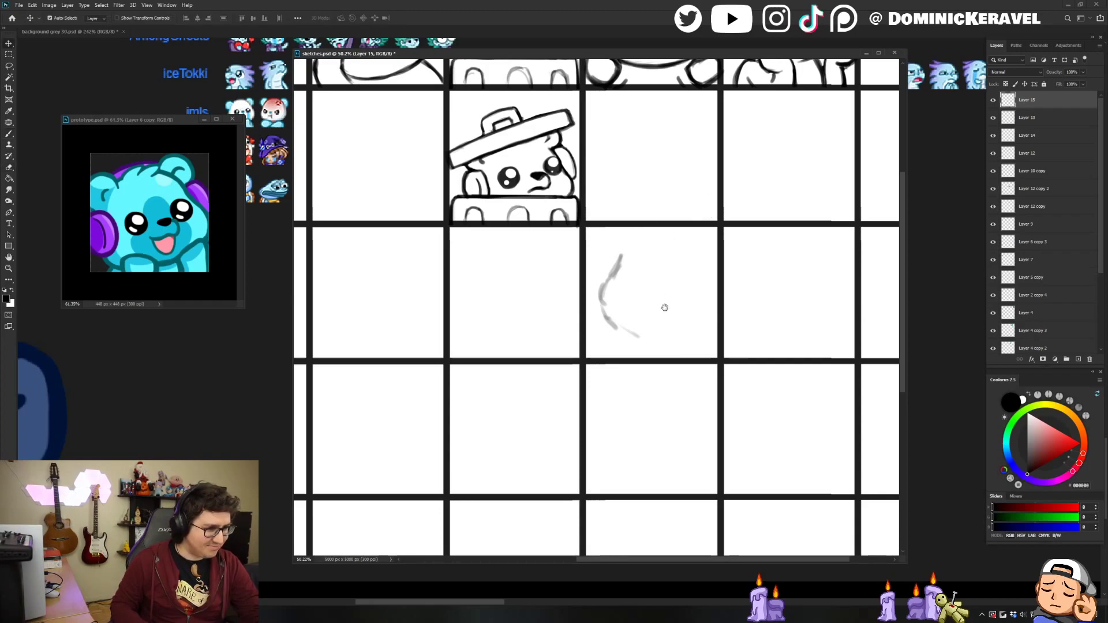
{"action": "mouse_move", "coordinate": [663, 307]}
{"action": "left_mouse_down"}
{"action": "mouse_move", "coordinate": [707, 348]}
{"action": "mouse_move", "coordinate": [735, 337]}
{"action": "mouse_move", "coordinate": [730, 329]}
{"action": "mouse_move", "coordinate": [722, 350]}
{"action": "mouse_move", "coordinate": [730, 285]}
{"action": "mouse_move", "coordinate": [716, 345]}
{"action": "mouse_move", "coordinate": [729, 310]}
{"action": "left_mouse_up"}
{"action": "mouse_move", "coordinate": [669, 241]}
{"action": "left_mouse_down"}
{"action": "mouse_move", "coordinate": [655, 238]}
{"action": "mouse_move", "coordinate": [642, 256]}
{"action": "mouse_move", "coordinate": [630, 248]}
{"action": "mouse_move", "coordinate": [642, 266]}
{"action": "left_mouse_up"}
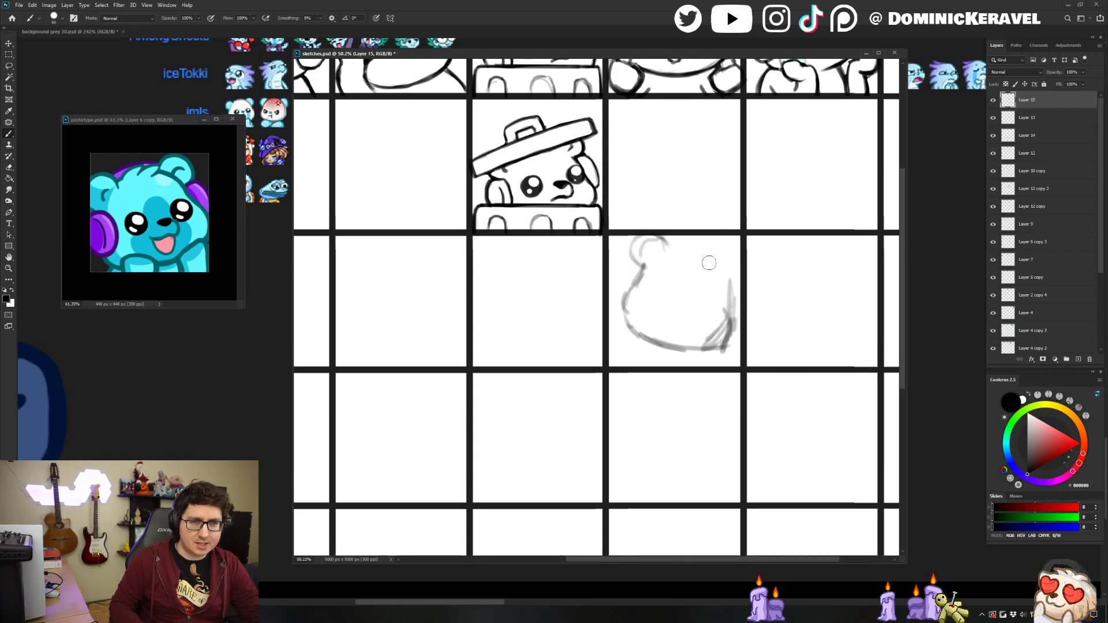
{"action": "mouse_move", "coordinate": [740, 291]}
{"action": "left_mouse_down"}
{"action": "mouse_move", "coordinate": [714, 269]}
{"action": "mouse_move", "coordinate": [723, 259]}
{"action": "mouse_move", "coordinate": [749, 281]}
{"action": "mouse_move", "coordinate": [734, 298]}
{"action": "left_mouse_up"}
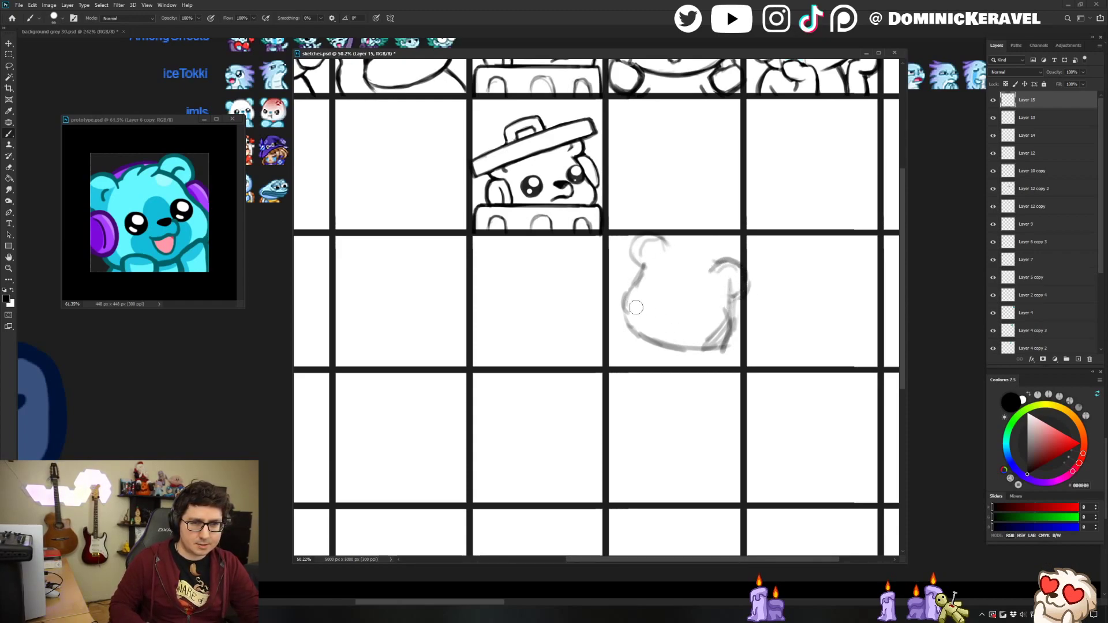
{"action": "mouse_move", "coordinate": [651, 310]}
{"action": "left_mouse_down"}
{"action": "mouse_move", "coordinate": [604, 321]}
{"action": "mouse_move", "coordinate": [623, 313]}
{"action": "mouse_move", "coordinate": [598, 303]}
{"action": "mouse_move", "coordinate": [595, 325]}
{"action": "mouse_move", "coordinate": [617, 318]}
{"action": "mouse_move", "coordinate": [605, 301]}
{"action": "mouse_move", "coordinate": [606, 329]}
{"action": "mouse_move", "coordinate": [634, 298]}
{"action": "left_mouse_up"}
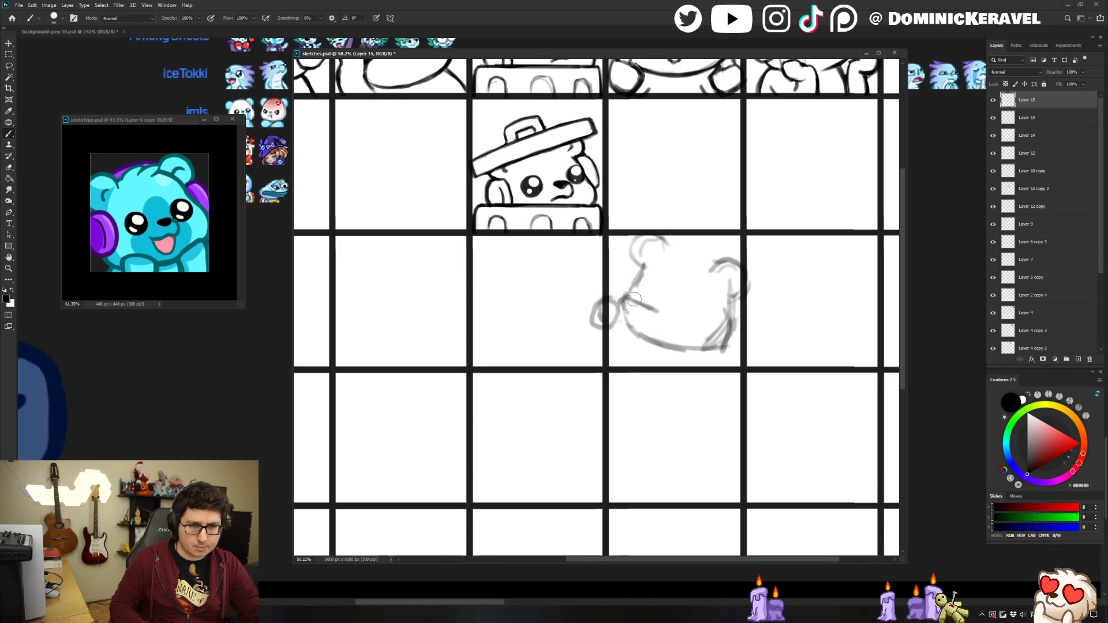
{"action": "mouse_move", "coordinate": [614, 338]}
{"action": "left_mouse_down"}
{"action": "mouse_move", "coordinate": [637, 344]}
{"action": "mouse_move", "coordinate": [610, 328]}
{"action": "mouse_move", "coordinate": [641, 349]}
{"action": "mouse_move", "coordinate": [657, 314]}
{"action": "mouse_move", "coordinate": [633, 376]}
{"action": "mouse_move", "coordinate": [588, 282]}
{"action": "mouse_move", "coordinate": [660, 317]}
{"action": "mouse_move", "coordinate": [673, 287]}
{"action": "mouse_move", "coordinate": [698, 276]}
{"action": "left_mouse_up"}
Lasso the boxy shape by the bear's cheek, enlarge it to about 108%, tilt it slightly counterclockwise, nudge it down and deselect.
{"action": "key", "text": "l"}
{"action": "key", "text": "ctrl+t"}
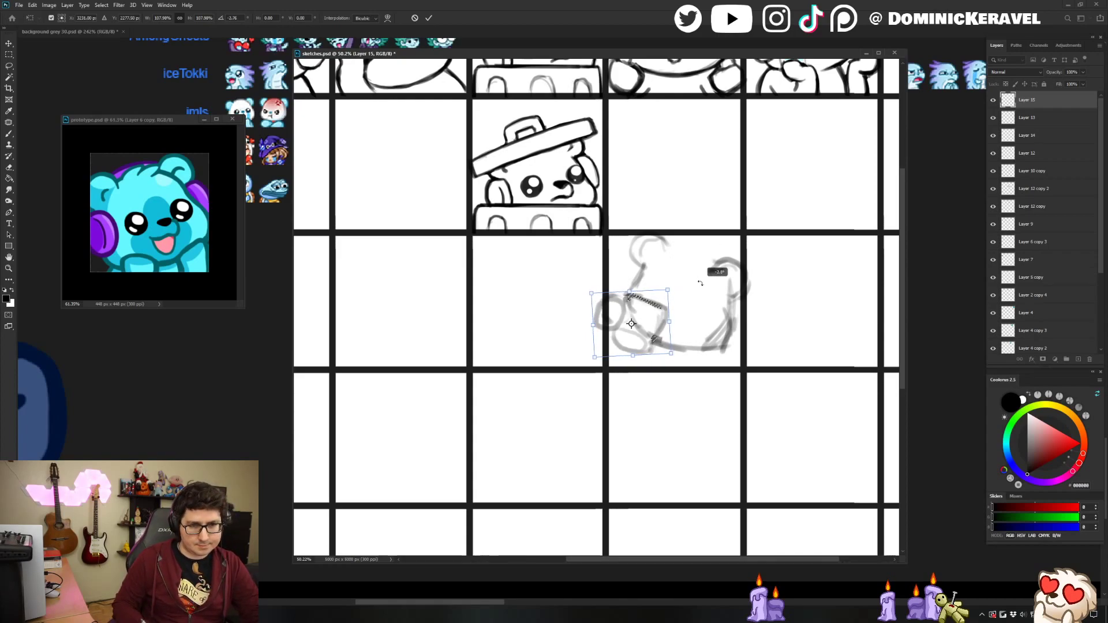
{"action": "key", "text": "Return"}
{"action": "key", "text": "Down"}
{"action": "key", "text": "Down"}
{"action": "key", "text": "Down"}
{"action": "key", "text": "Down"}
{"action": "key", "text": "Down"}
{"action": "key", "text": "Down"}
{"action": "key", "text": "Down"}
{"action": "key", "text": "Down"}
{"action": "key", "text": "Down"}
{"action": "key", "text": "Down"}
{"action": "key", "text": "Down"}
{"action": "key", "text": "Down"}
{"action": "key", "text": "Down"}
{"action": "key", "text": "Down"}
{"action": "key", "text": "Down"}
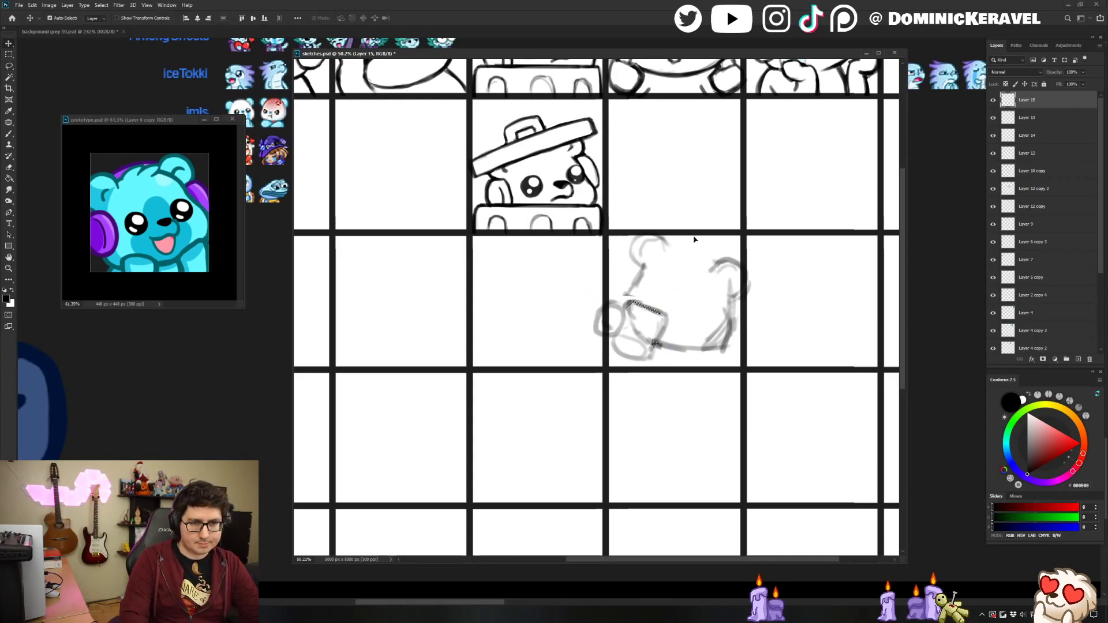
{"action": "key", "text": "ctrl+d"}
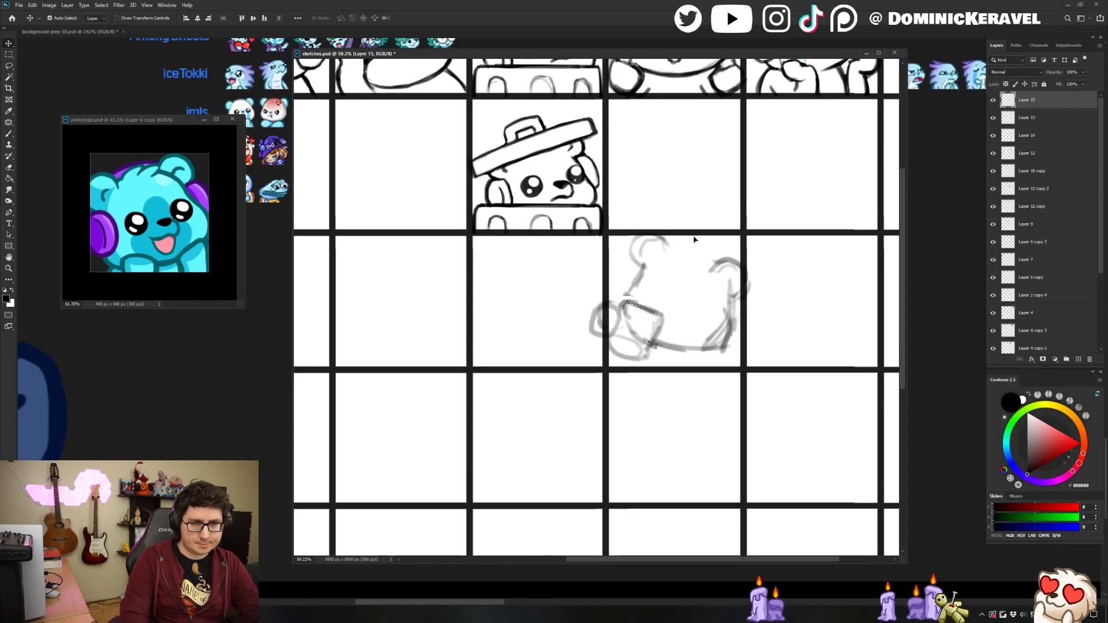
Redraw the side of the bear's head and its jaw line with darker strokes, erasing the rough lines inside the cheek.
{"action": "key", "text": "e"}
{"action": "key", "text": "b"}
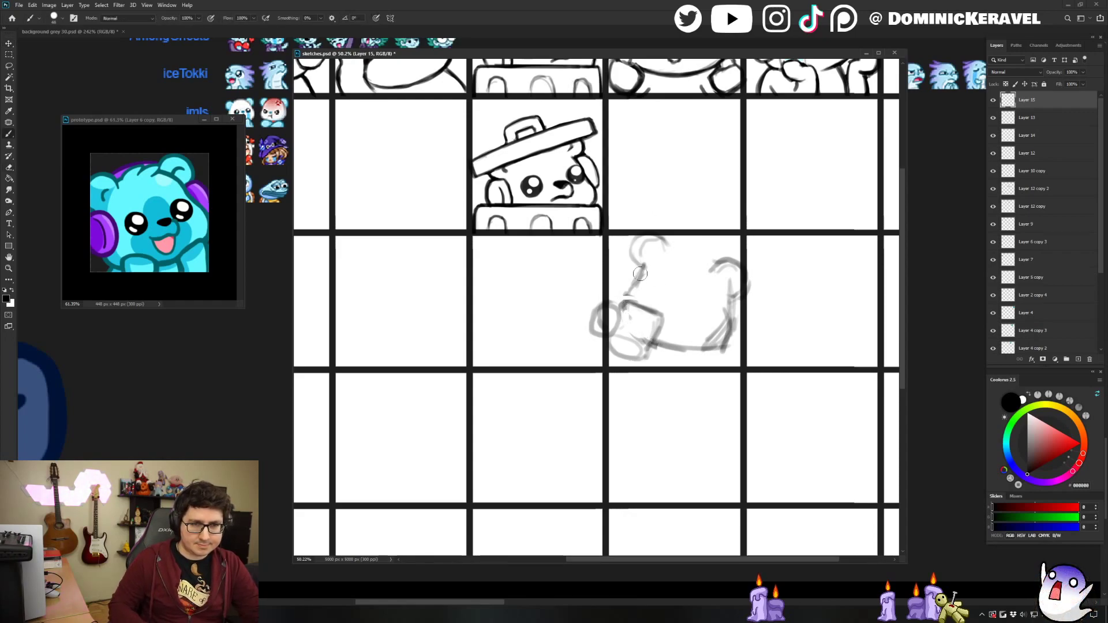
{"action": "mouse_move", "coordinate": [654, 349]}
{"action": "left_mouse_down"}
{"action": "mouse_move", "coordinate": [705, 354]}
{"action": "mouse_move", "coordinate": [691, 347]}
{"action": "mouse_move", "coordinate": [735, 328]}
{"action": "left_mouse_up"}
{"action": "key", "text": "e"}
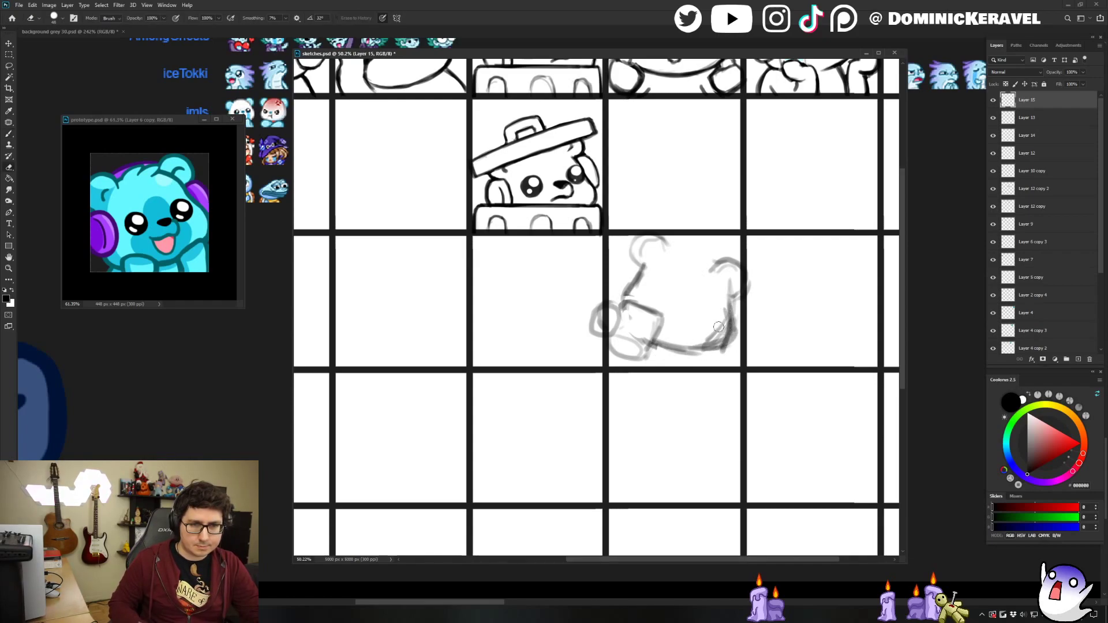
{"action": "key", "text": "b"}
{"action": "mouse_move", "coordinate": [740, 305]}
{"action": "left_mouse_down"}
{"action": "mouse_move", "coordinate": [715, 358]}
{"action": "mouse_move", "coordinate": [730, 323]}
{"action": "mouse_move", "coordinate": [718, 286]}
{"action": "mouse_move", "coordinate": [724, 327]}
{"action": "mouse_move", "coordinate": [704, 349]}
{"action": "left_mouse_up"}
{"action": "key", "text": "e"}
{"action": "mouse_move", "coordinate": [721, 312]}
{"action": "left_mouse_down"}
{"action": "mouse_move", "coordinate": [696, 346]}
{"action": "mouse_move", "coordinate": [658, 340]}
{"action": "mouse_move", "coordinate": [666, 344]}
{"action": "left_mouse_up"}
{"action": "key", "text": "b"}
{"action": "key", "text": "e"}
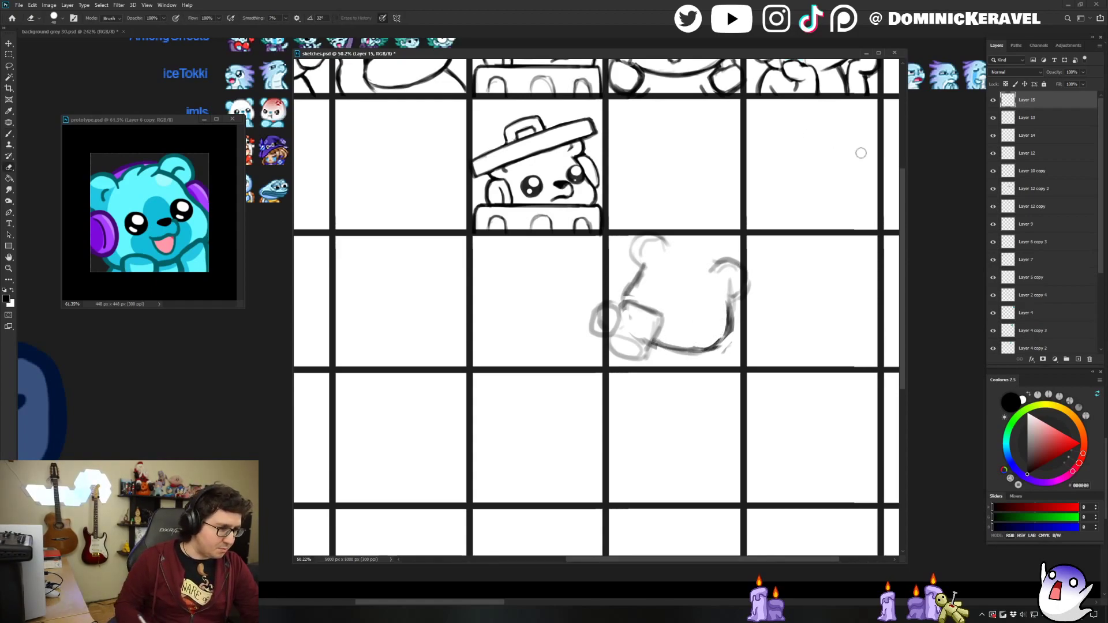
Darken the lower corner of the jaw curve and erase the stray sketch strokes outside the right cheek.
{"action": "key", "text": "b"}
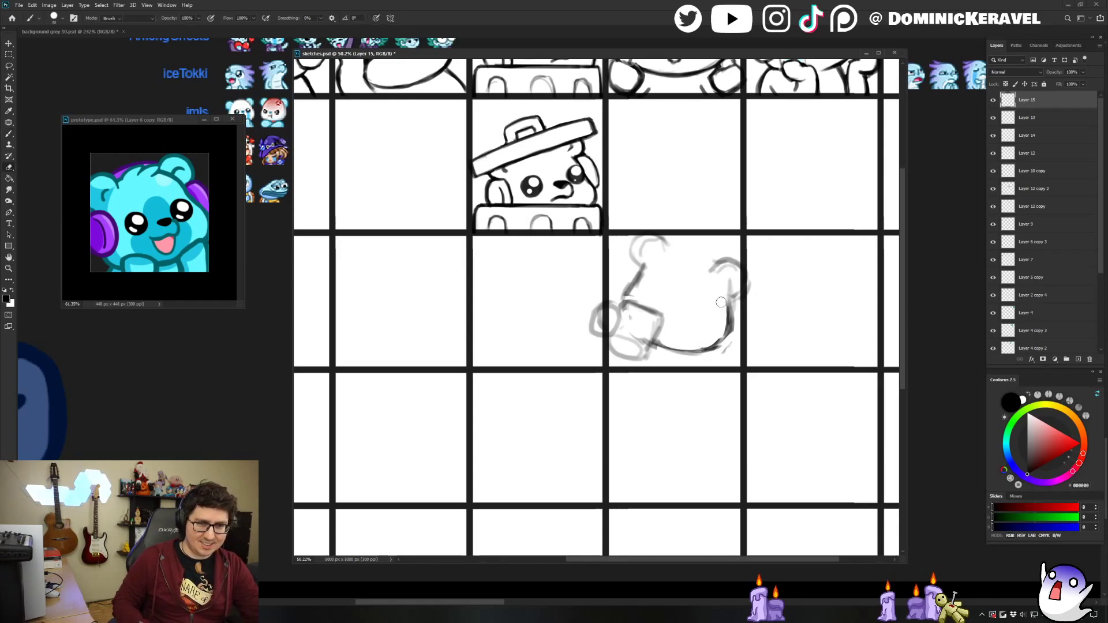
{"action": "key", "text": "e"}
{"action": "key", "text": "b"}
{"action": "mouse_move", "coordinate": [718, 346]}
{"action": "left_mouse_down"}
{"action": "mouse_move", "coordinate": [728, 325]}
{"action": "mouse_move", "coordinate": [722, 346]}
{"action": "left_mouse_up"}
{"action": "key", "text": "e"}
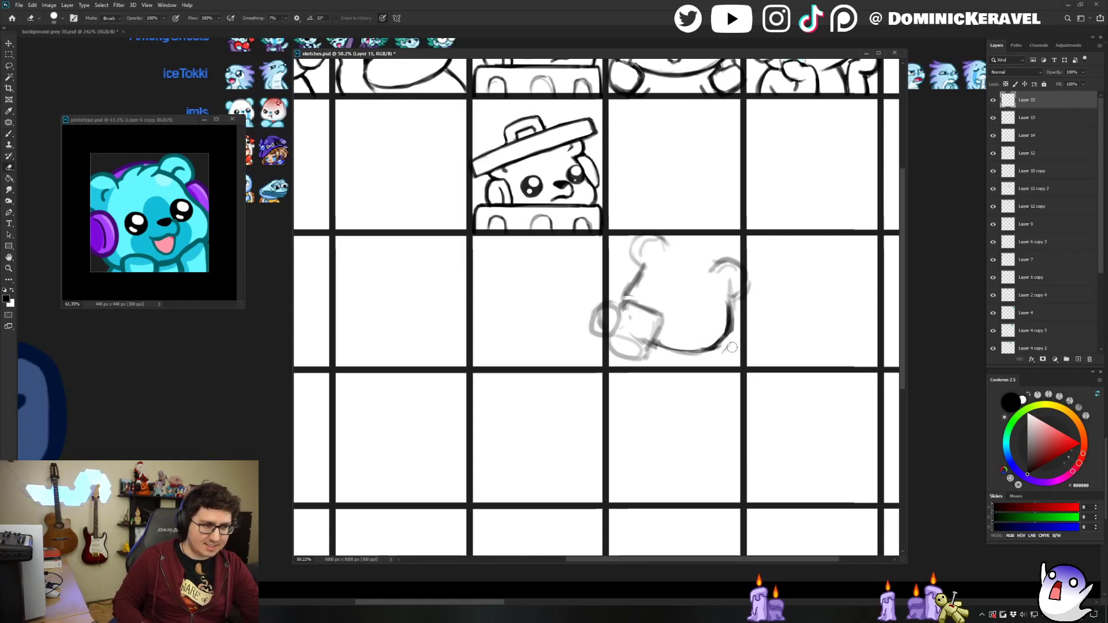
{"action": "left_click_drag", "start_coordinate": [742, 307], "coordinate": [716, 364]}
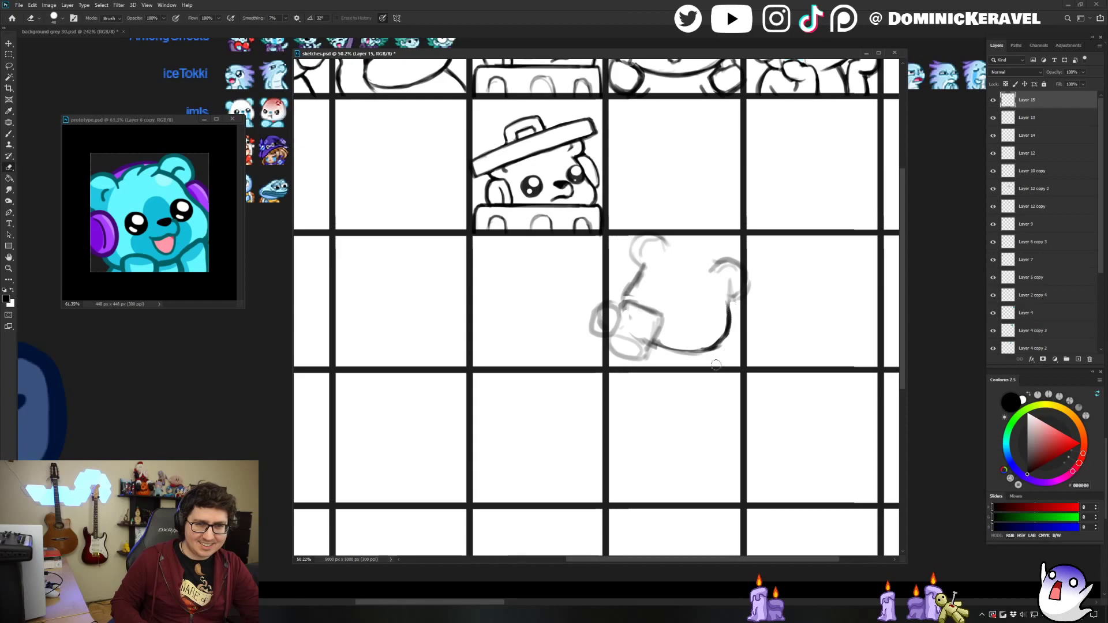
Strengthen the right cheek line, then lasso the jaw curve, shift it slightly outward and deselect.
{"action": "key", "text": "b"}
{"action": "mouse_move", "coordinate": [726, 314]}
{"action": "left_mouse_down"}
{"action": "mouse_move", "coordinate": [700, 350]}
{"action": "mouse_move", "coordinate": [748, 315]}
{"action": "mouse_move", "coordinate": [725, 300]}
{"action": "left_mouse_up"}
{"action": "key", "text": "l"}
{"action": "left_click_drag", "start_coordinate": [722, 320], "coordinate": [729, 322]}
{"action": "key", "text": "ctrl+d"}
{"action": "key", "text": "b"}
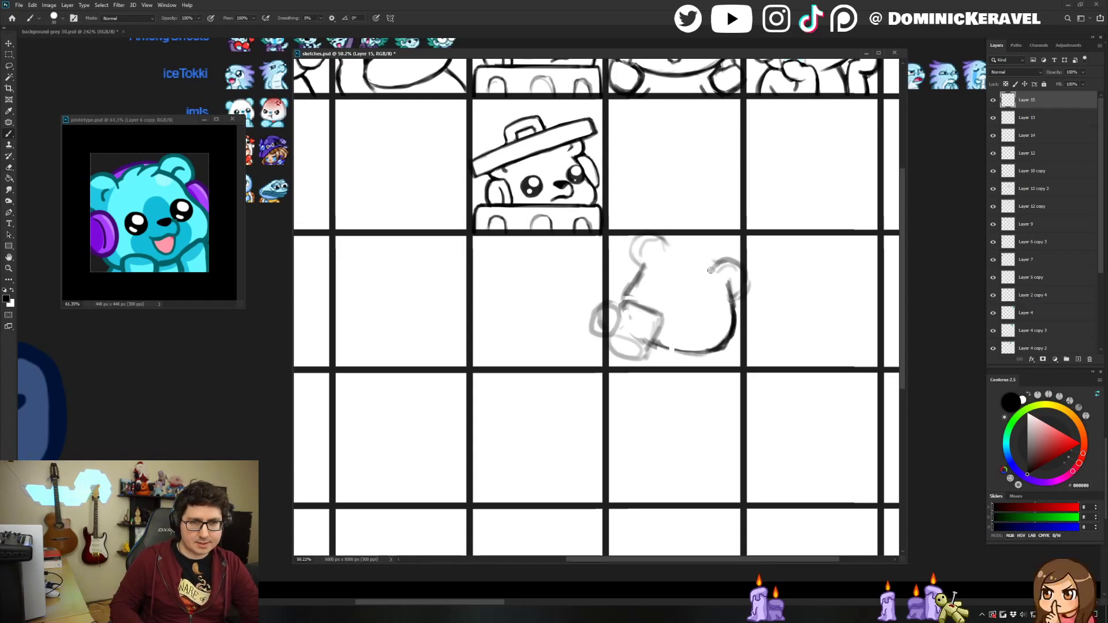
Draw darker outlines over both of the bear's ears, erasing the rough lines around the right ear.
{"action": "key", "text": "e"}
{"action": "key", "text": "b"}
{"action": "left_click_drag", "start_coordinate": [718, 265], "coordinate": [741, 263]}
{"action": "mouse_move", "coordinate": [733, 300]}
{"action": "left_mouse_down"}
{"action": "mouse_move", "coordinate": [730, 251]}
{"action": "mouse_move", "coordinate": [721, 262]}
{"action": "mouse_move", "coordinate": [635, 239]}
{"action": "mouse_move", "coordinate": [632, 265]}
{"action": "mouse_move", "coordinate": [643, 251]}
{"action": "mouse_move", "coordinate": [636, 237]}
{"action": "left_mouse_up"}
{"action": "key", "text": "e"}
{"action": "key", "text": "b"}
{"action": "key", "text": "e"}
{"action": "mouse_move", "coordinate": [738, 305]}
{"action": "left_mouse_down"}
{"action": "mouse_move", "coordinate": [755, 298]}
{"action": "mouse_move", "coordinate": [738, 303]}
{"action": "left_mouse_up"}
{"action": "key", "text": "b"}
{"action": "key", "text": "e"}
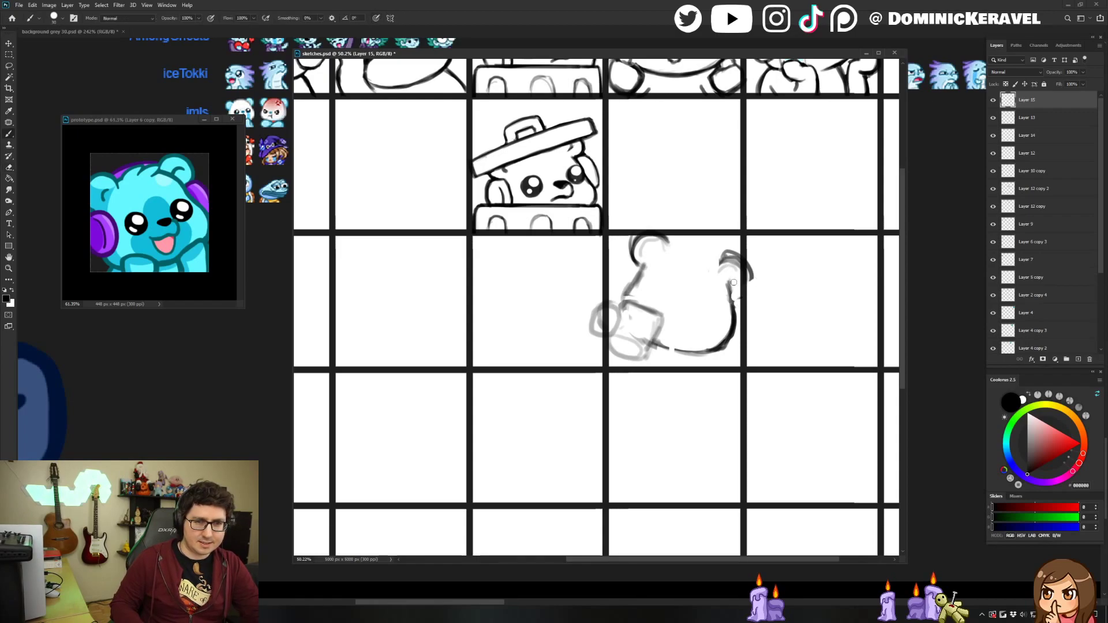
Draw spiky hair tufts on top of the bear's head between the ears.
{"action": "key", "text": "b"}
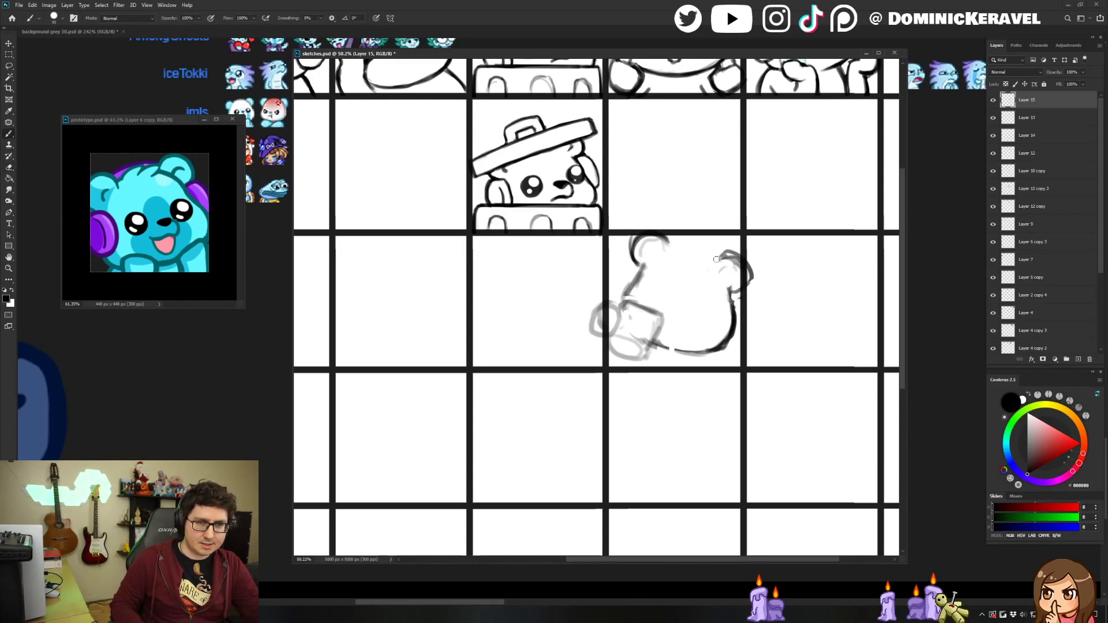
{"action": "mouse_move", "coordinate": [666, 238]}
{"action": "left_mouse_down"}
{"action": "mouse_move", "coordinate": [673, 253]}
{"action": "mouse_move", "coordinate": [697, 248]}
{"action": "left_mouse_up"}
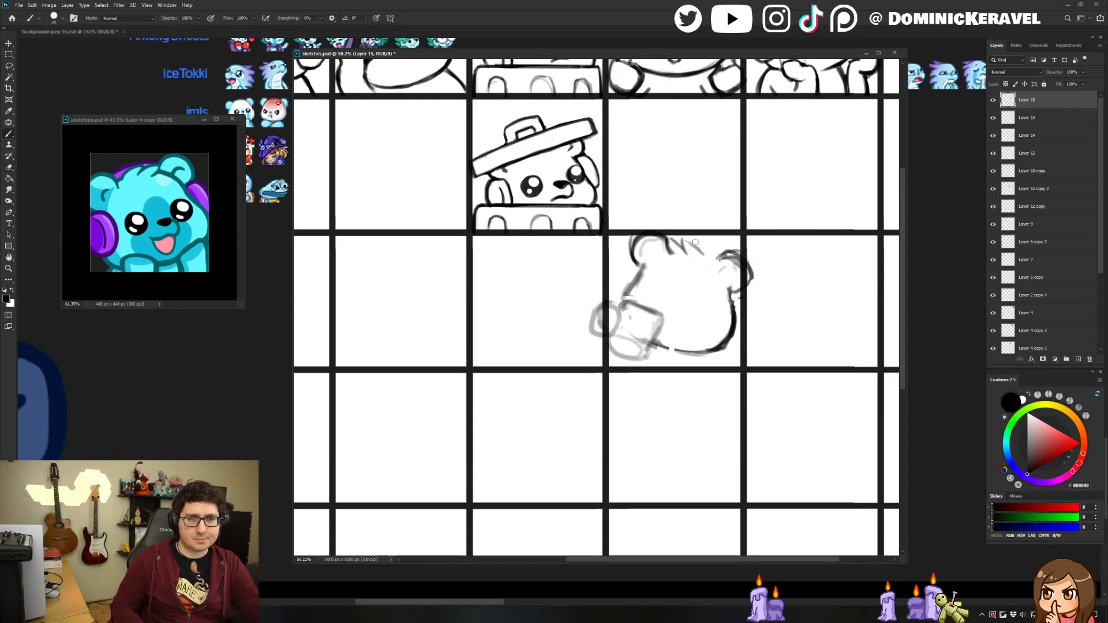
{"action": "key", "text": "e"}
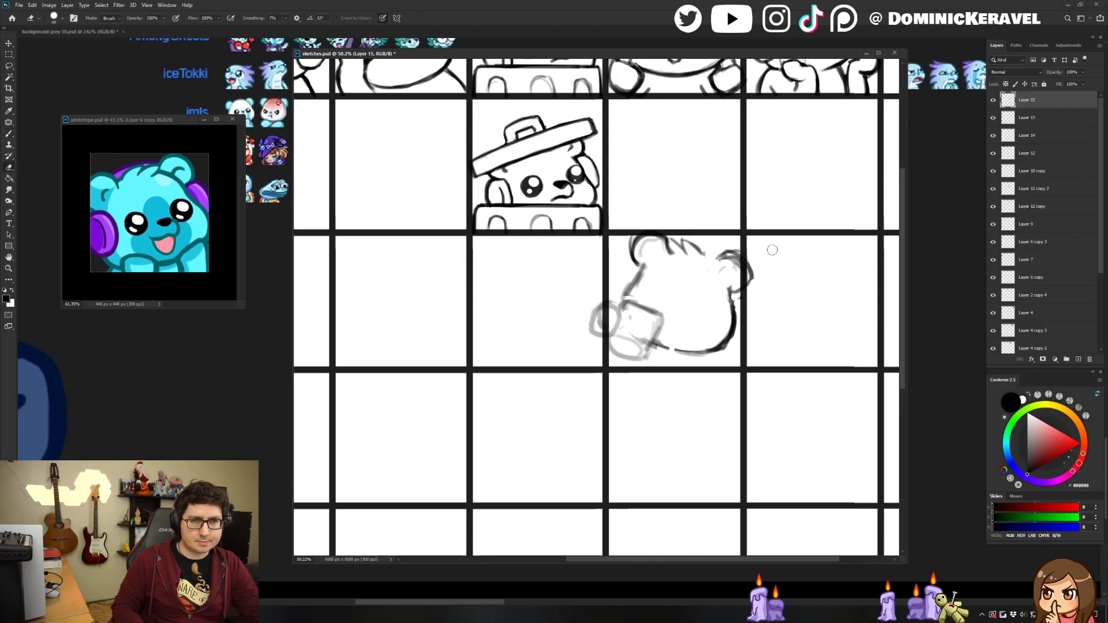
Redraw the boxy held shape as a rounded paw, outline the small circle beside it and add a short arm stroke below.
{"action": "key", "text": "b"}
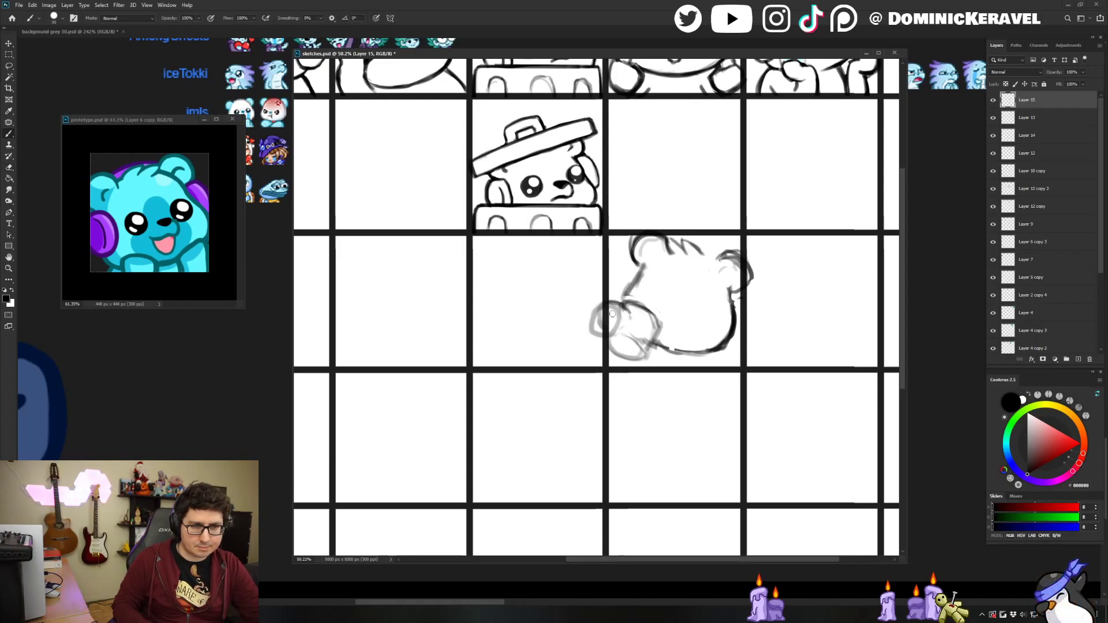
{"action": "key", "text": "e"}
{"action": "key", "text": "b"}
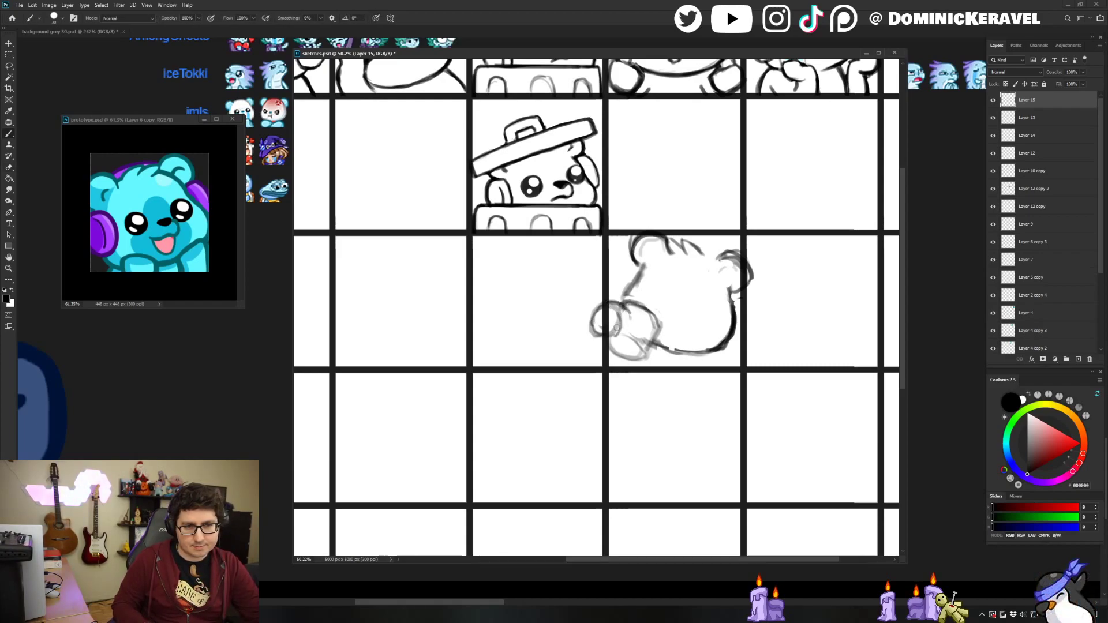
{"action": "key", "text": "e"}
{"action": "key", "text": "b"}
{"action": "left_click_drag", "start_coordinate": [596, 336], "coordinate": [604, 366]}
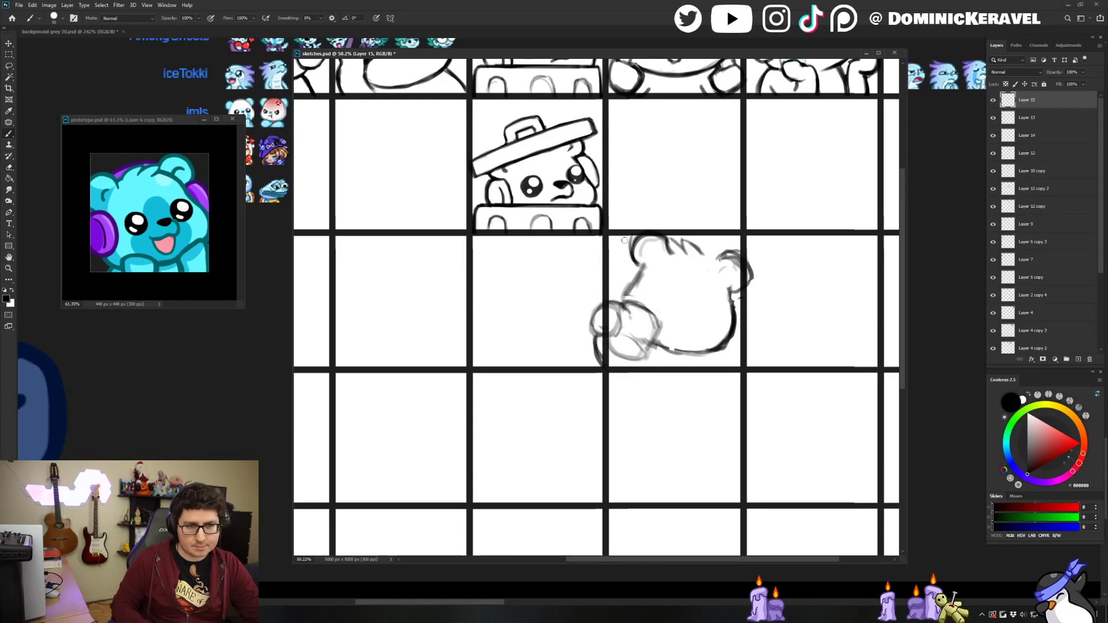
Scale the whole bear sketch down slightly so it fits its grid cell and apply the transform.
{"action": "key", "text": "e"}
{"action": "key", "text": "v"}
{"action": "key", "text": "ctrl+t"}
{"action": "left_click_drag", "start_coordinate": [587, 231], "coordinate": [599, 241]}
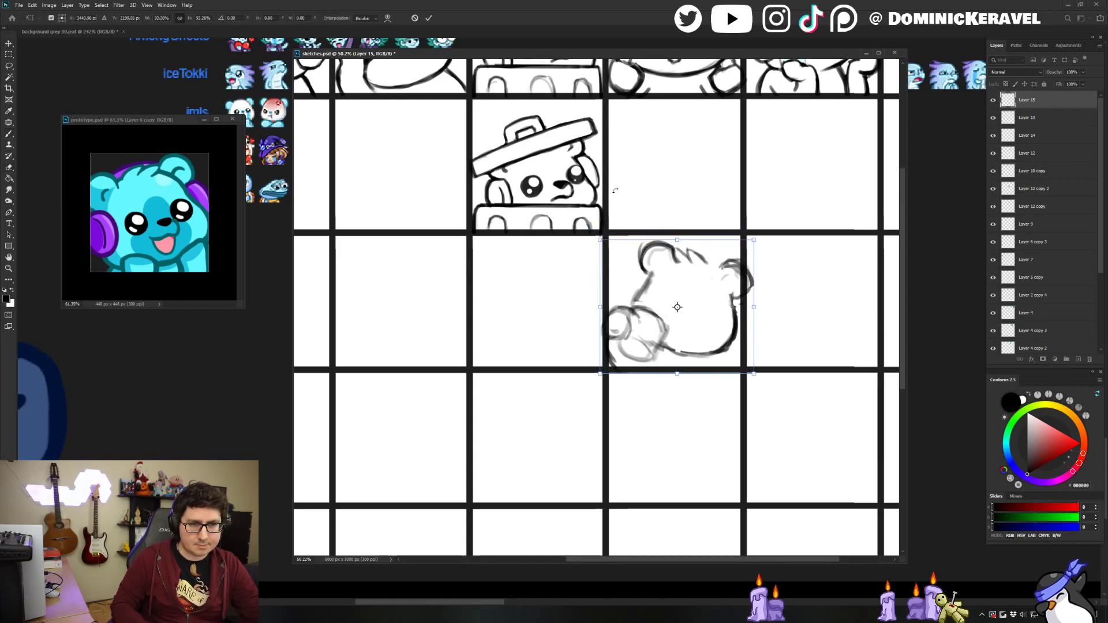
{"action": "key", "text": "Return"}
{"action": "key", "text": "Return"}
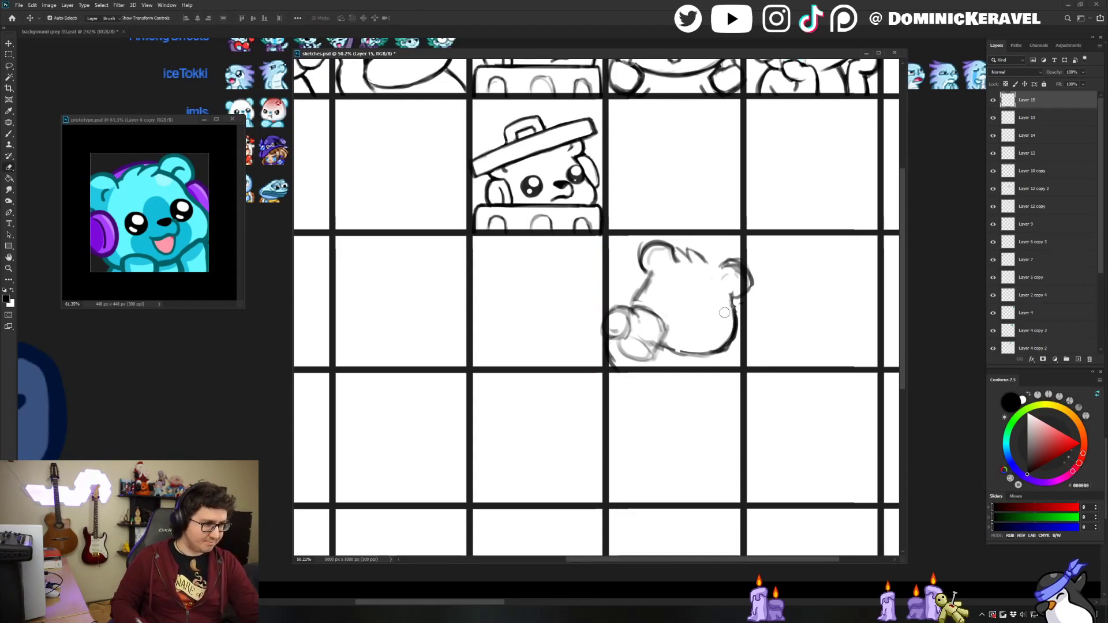
Draw a short body line below the right corner of the jaw and rough in a small nose on the face.
{"action": "key", "text": "e"}
{"action": "key", "text": "v"}
{"action": "scroll", "coordinate": [796, 365], "scroll_direction": "right", "scroll_amount": 2}
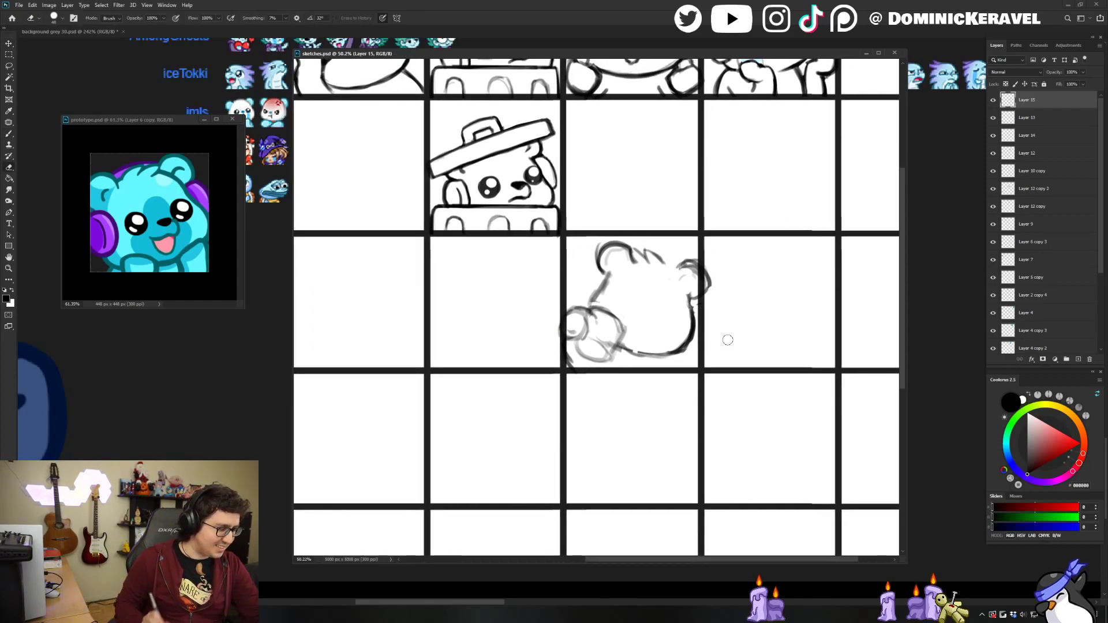
{"action": "key", "text": "b"}
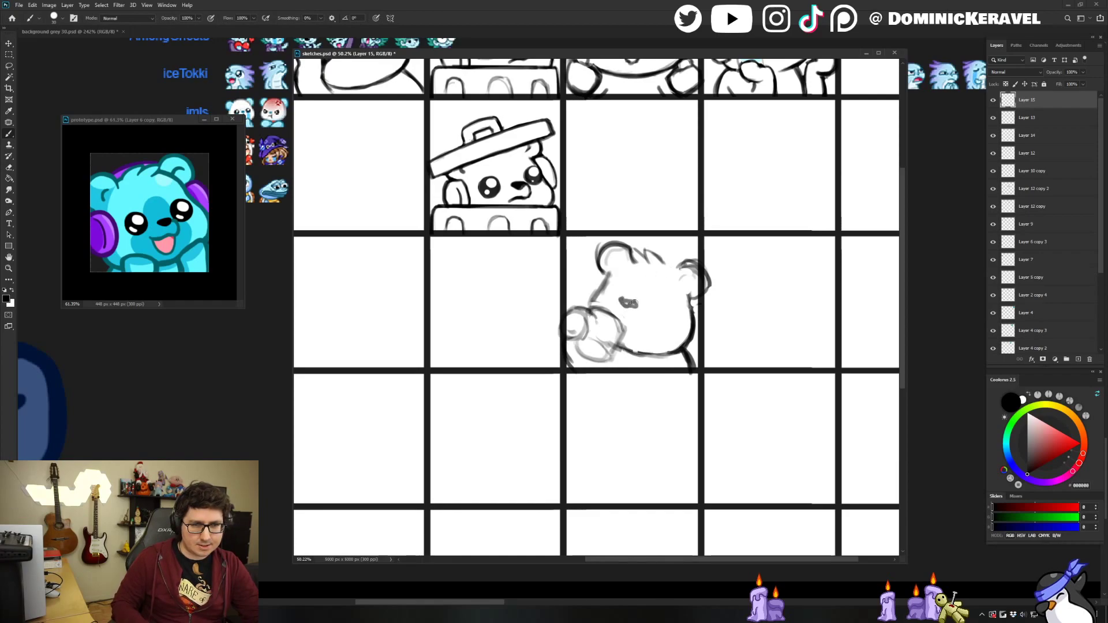
Erase the rough nose mark and touch up the left cheek line.
{"action": "key", "text": "e"}
{"action": "mouse_move", "coordinate": [634, 304]}
{"action": "left_mouse_down"}
{"action": "mouse_move", "coordinate": [587, 279]}
{"action": "mouse_move", "coordinate": [593, 306]}
{"action": "mouse_move", "coordinate": [593, 295]}
{"action": "left_mouse_up"}
{"action": "key", "text": "b"}
{"action": "key", "text": "e"}
{"action": "key", "text": "b"}
{"action": "key", "text": "e"}
{"action": "key", "text": "b"}
{"action": "key", "text": "e"}
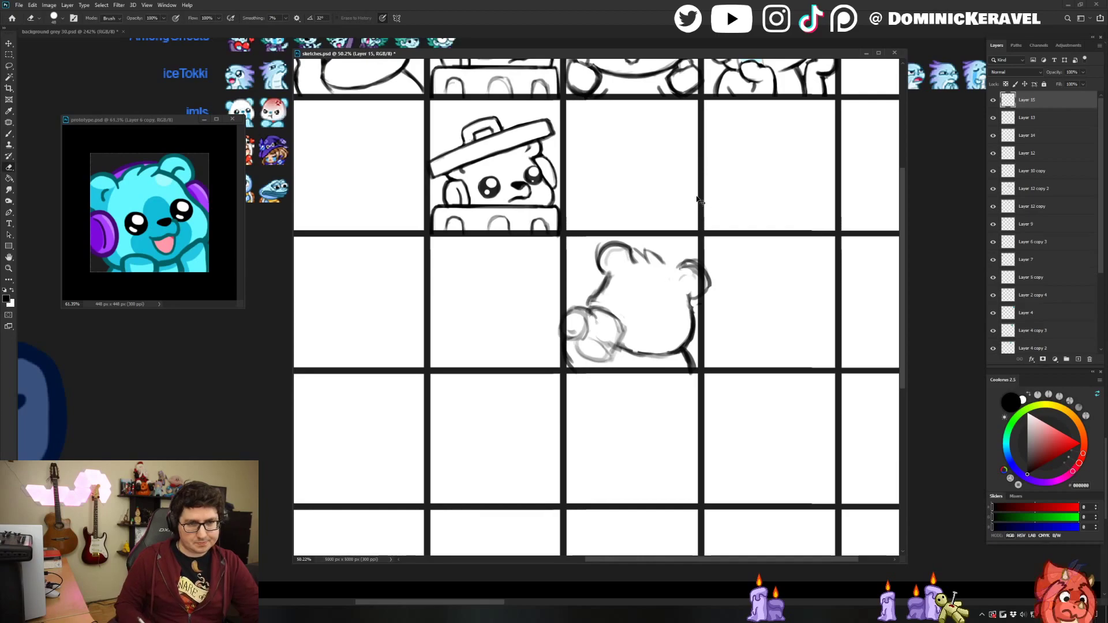
Sketch a rounded headphone ear cup over the right side of the bear's head, erasing the overlapping cheek line.
{"action": "key", "text": "b"}
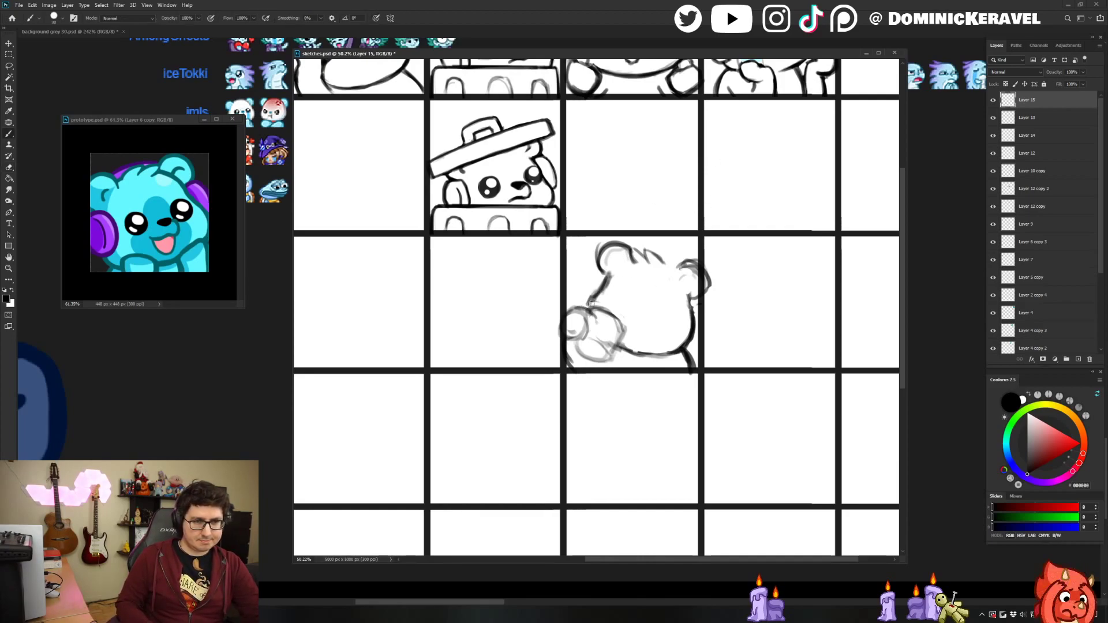
{"action": "mouse_move", "coordinate": [678, 297]}
{"action": "left_mouse_down"}
{"action": "mouse_move", "coordinate": [705, 321]}
{"action": "mouse_move", "coordinate": [696, 302]}
{"action": "mouse_move", "coordinate": [677, 322]}
{"action": "mouse_move", "coordinate": [690, 333]}
{"action": "mouse_move", "coordinate": [702, 307]}
{"action": "mouse_move", "coordinate": [685, 303]}
{"action": "mouse_move", "coordinate": [679, 329]}
{"action": "mouse_move", "coordinate": [684, 301]}
{"action": "mouse_move", "coordinate": [680, 335]}
{"action": "mouse_move", "coordinate": [689, 307]}
{"action": "mouse_move", "coordinate": [704, 324]}
{"action": "mouse_move", "coordinate": [684, 302]}
{"action": "mouse_move", "coordinate": [680, 320]}
{"action": "mouse_move", "coordinate": [682, 299]}
{"action": "mouse_move", "coordinate": [679, 331]}
{"action": "left_mouse_up"}
{"action": "key", "text": "e"}
{"action": "key", "text": "b"}
{"action": "mouse_move", "coordinate": [684, 298]}
{"action": "left_mouse_down"}
{"action": "mouse_move", "coordinate": [675, 329]}
{"action": "mouse_move", "coordinate": [697, 302]}
{"action": "mouse_move", "coordinate": [702, 315]}
{"action": "mouse_move", "coordinate": [694, 305]}
{"action": "mouse_move", "coordinate": [689, 319]}
{"action": "mouse_move", "coordinate": [683, 306]}
{"action": "mouse_move", "coordinate": [679, 326]}
{"action": "mouse_move", "coordinate": [683, 300]}
{"action": "mouse_move", "coordinate": [672, 310]}
{"action": "mouse_move", "coordinate": [700, 331]}
{"action": "left_mouse_up"}
{"action": "key", "text": "e"}
{"action": "key", "text": "b"}
{"action": "key", "text": "e"}
{"action": "key", "text": "b"}
{"action": "key", "text": "e"}
{"action": "key", "text": "b"}
{"action": "key", "text": "e"}
{"action": "key", "text": "b"}
{"action": "key", "text": "e"}
{"action": "key", "text": "b"}
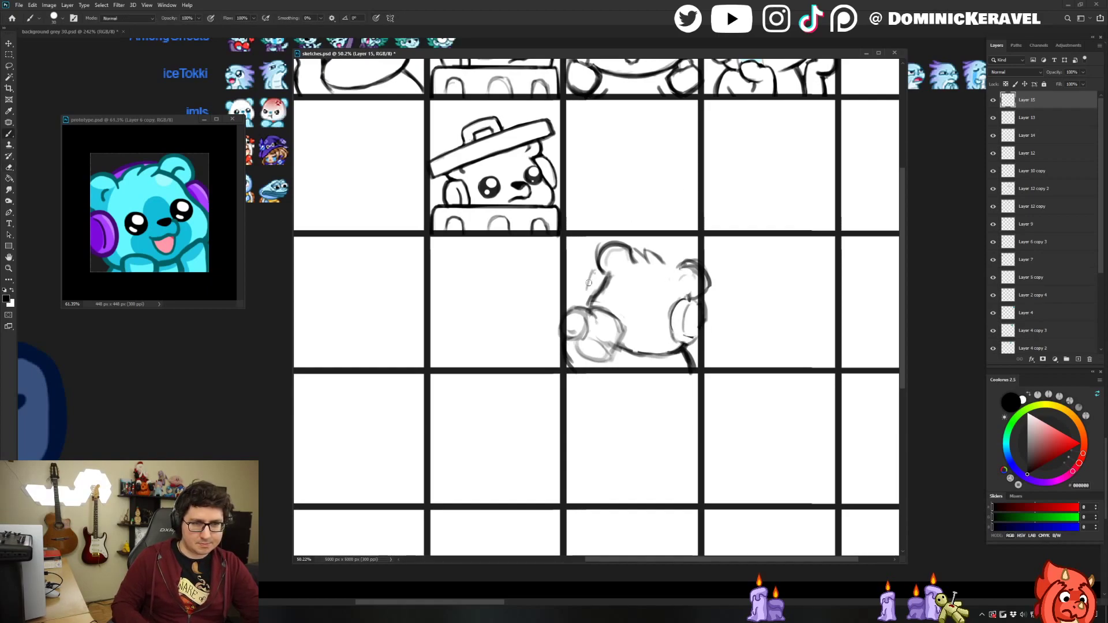
Draw the headphone band as a curve over the hair between the ears and outline the left ear cup.
{"action": "left_click_drag", "start_coordinate": [634, 245], "coordinate": [690, 260]}
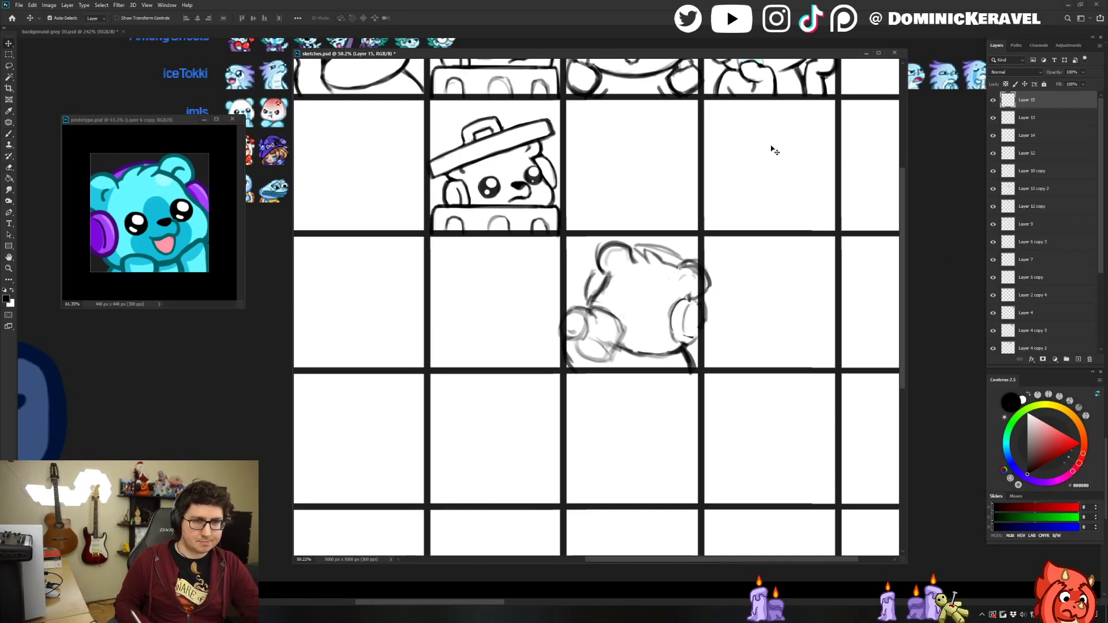
{"action": "key", "text": "e"}
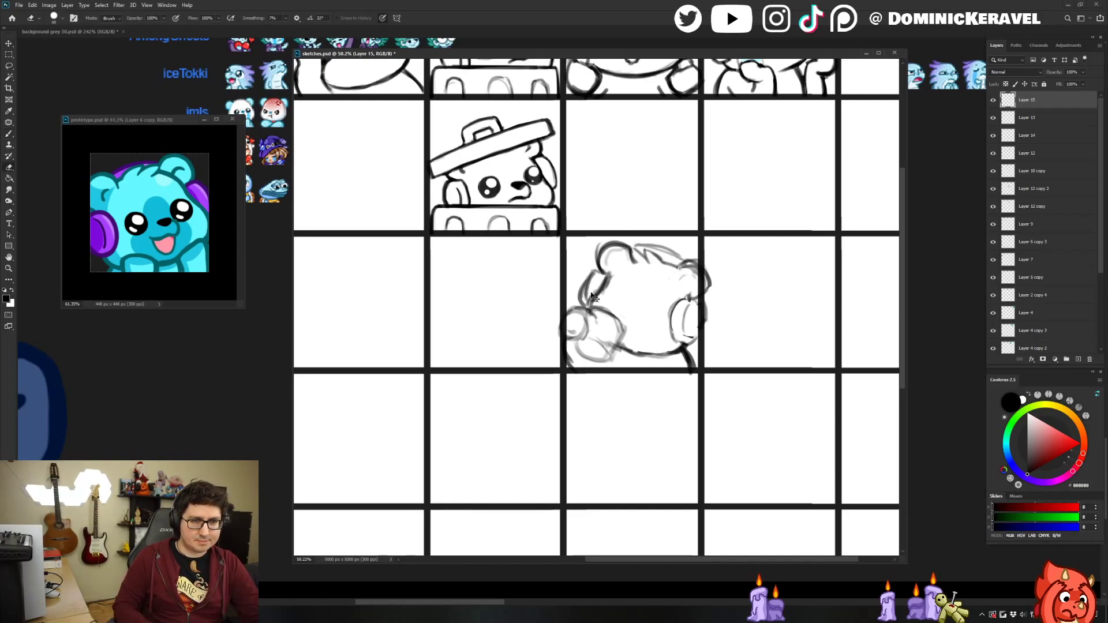
{"action": "key", "text": "b"}
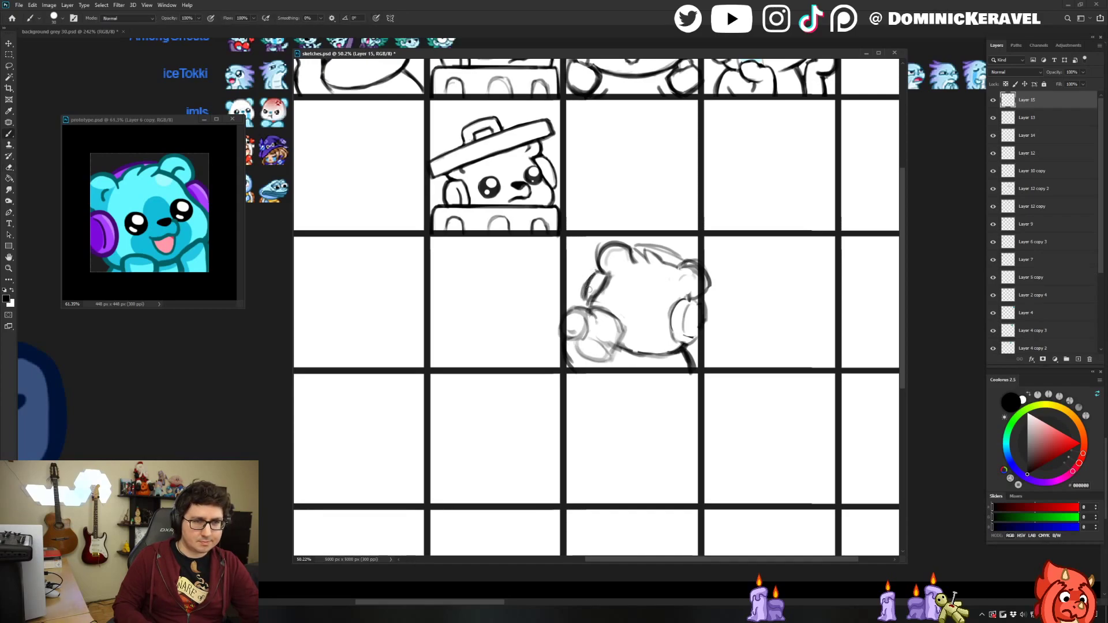
{"action": "key", "text": "e"}
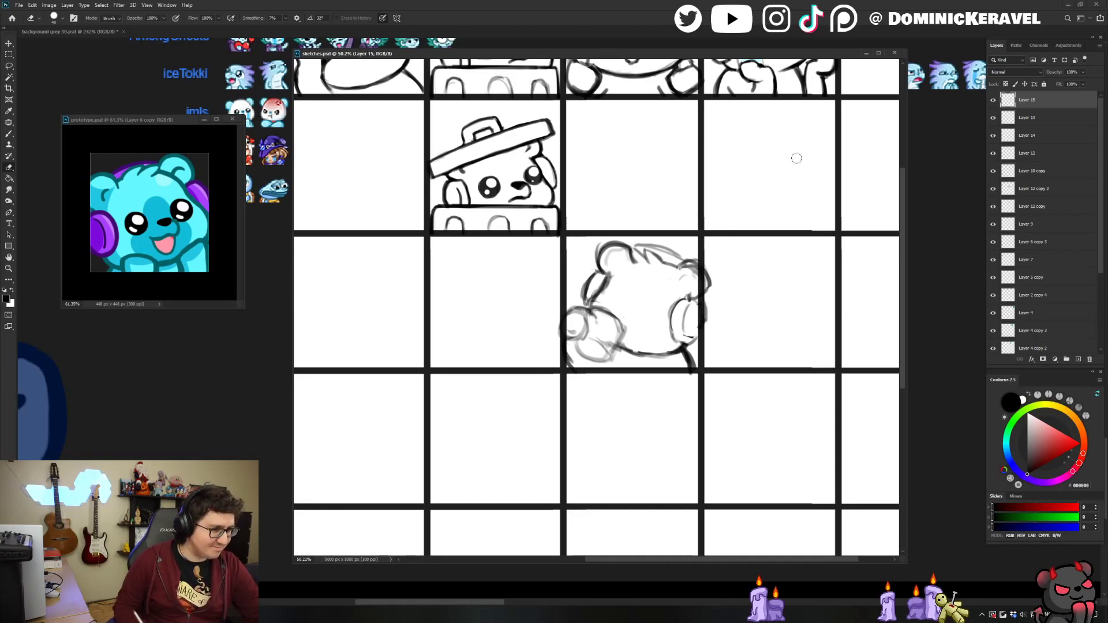
{"action": "key", "text": "b"}
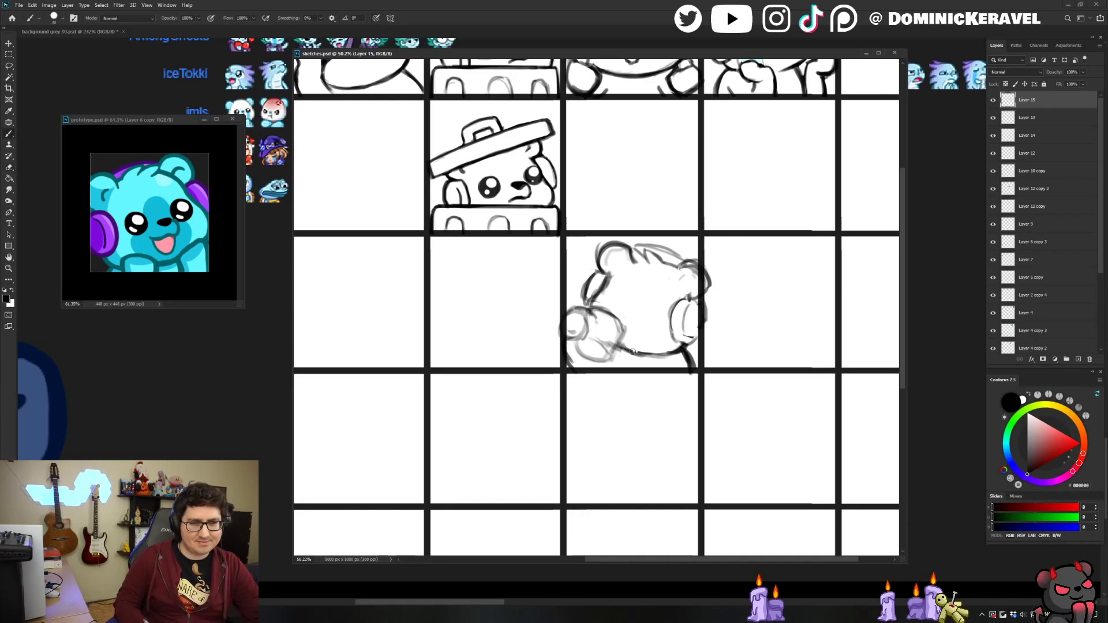
Clean up the lower jaw line and refine the outline and inner curve of the right ear cup.
{"action": "key", "text": "e"}
{"action": "key", "text": "b"}
{"action": "key", "text": "e"}
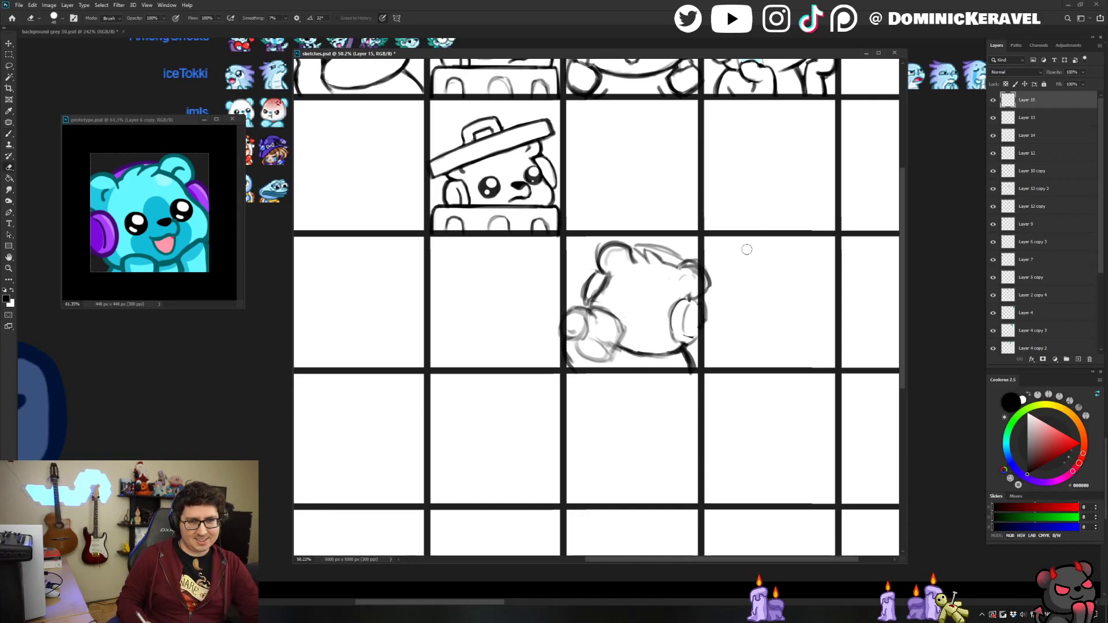
{"action": "key", "text": "b"}
{"action": "key", "text": "e"}
{"action": "mouse_move", "coordinate": [673, 314]}
{"action": "left_mouse_down"}
{"action": "mouse_move", "coordinate": [688, 338]}
{"action": "mouse_move", "coordinate": [685, 306]}
{"action": "mouse_move", "coordinate": [698, 338]}
{"action": "mouse_move", "coordinate": [689, 346]}
{"action": "mouse_move", "coordinate": [708, 316]}
{"action": "left_mouse_up"}
{"action": "key", "text": "b"}
{"action": "key", "text": "e"}
{"action": "key", "text": "b"}
{"action": "key", "text": "e"}
{"action": "key", "text": "b"}
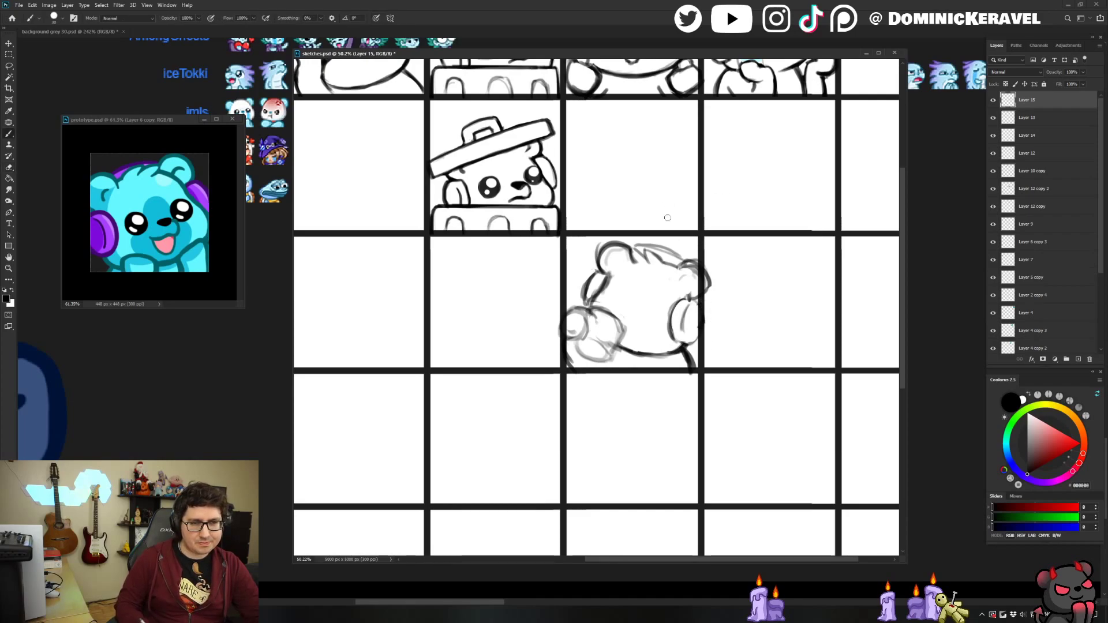
Draw two solid round eyes on the bear's face and erase a round highlight in each.
{"action": "key", "text": "e"}
{"action": "key", "text": "b"}
{"action": "mouse_move", "coordinate": [654, 297]}
{"action": "left_mouse_down"}
{"action": "mouse_move", "coordinate": [657, 308]}
{"action": "mouse_move", "coordinate": [609, 288]}
{"action": "left_mouse_up"}
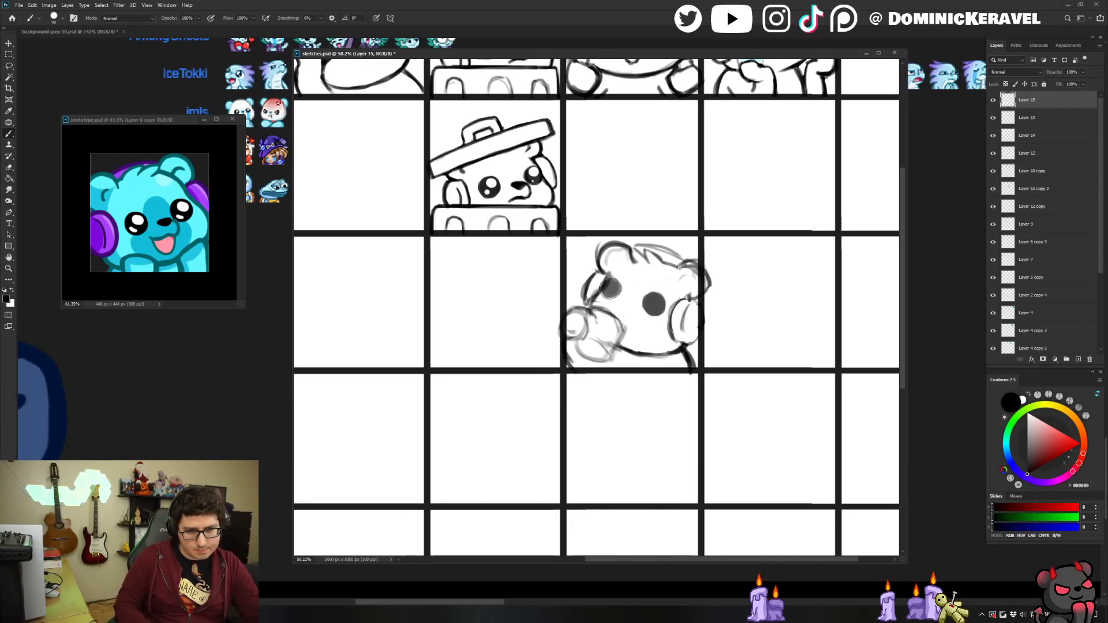
{"action": "key", "text": "e"}
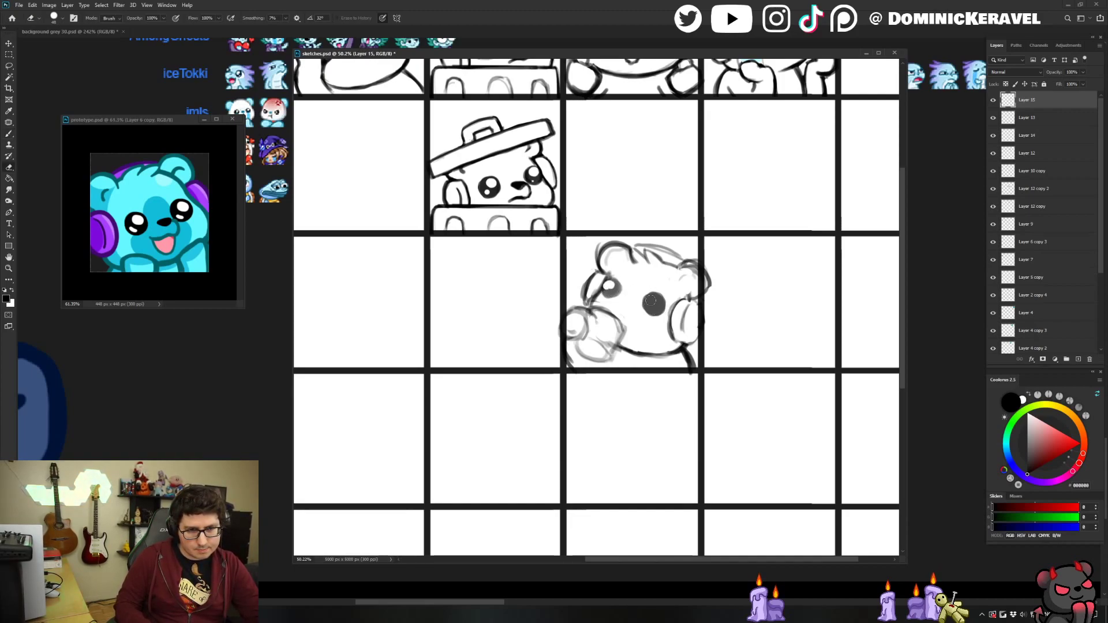
{"action": "left_click_drag", "start_coordinate": [653, 300], "coordinate": [611, 304]}
Draw the nose and mouth above the raised paw, erase the overlapping lines and refine the eye highlights.
{"action": "key", "text": "b"}
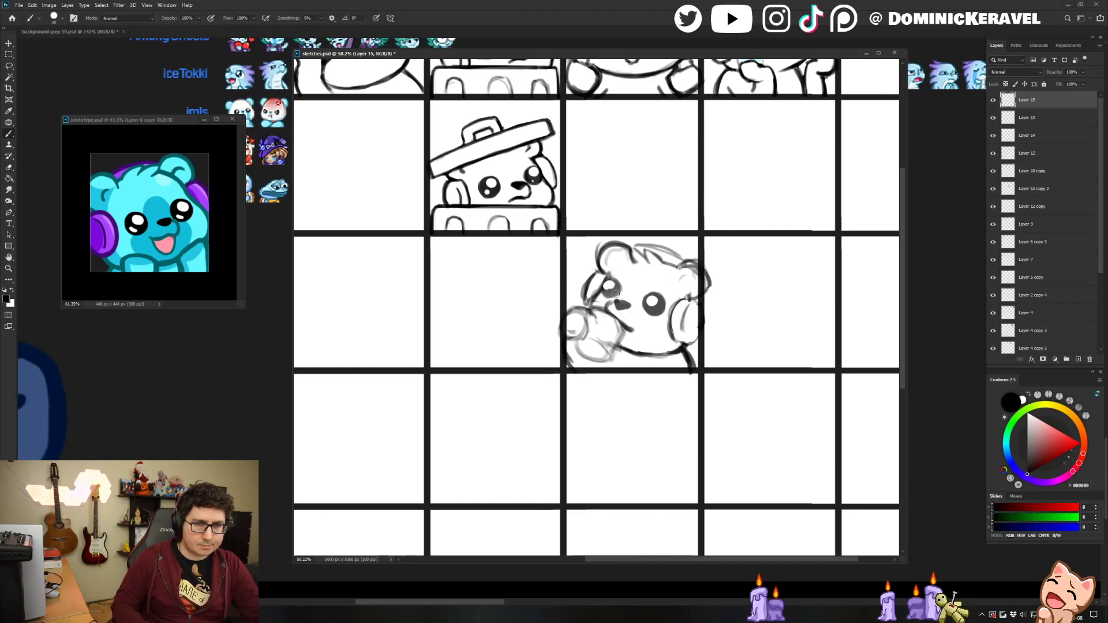
{"action": "key", "text": "v"}
{"action": "key", "text": "e"}
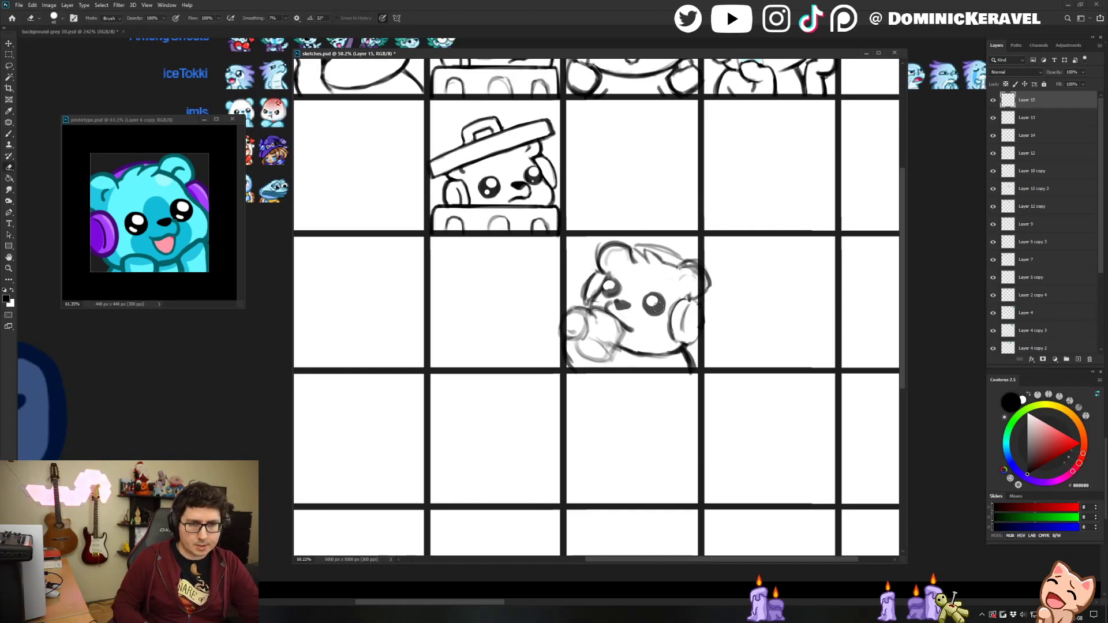
{"action": "key", "text": "b"}
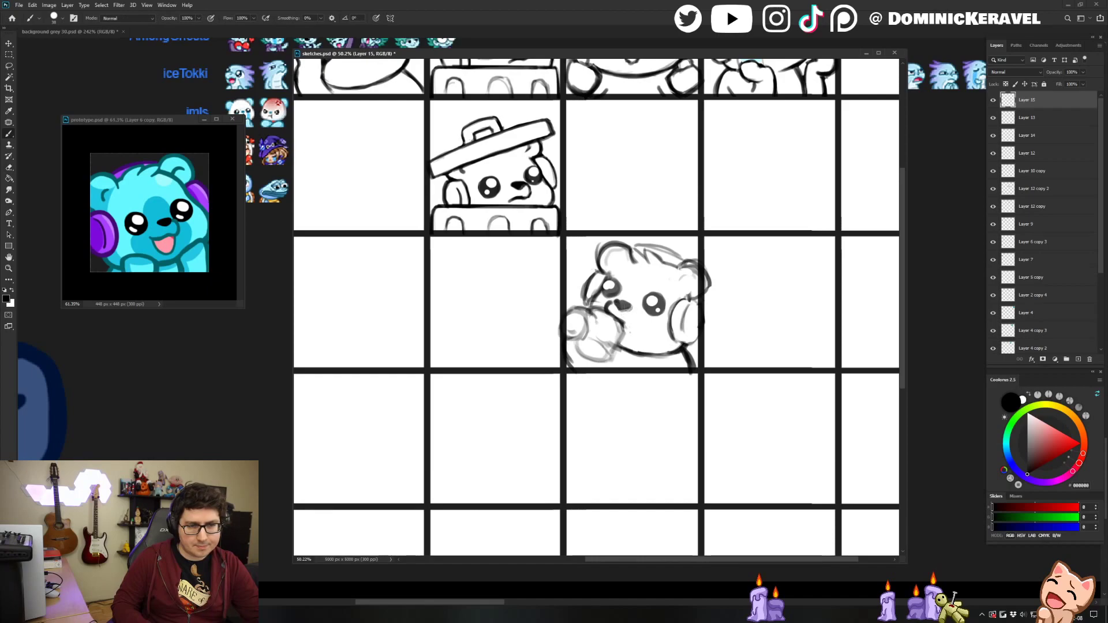
Reshape the left eye with a darker outline, erasing its edges and highlight until it looks round.
{"action": "key", "text": "e"}
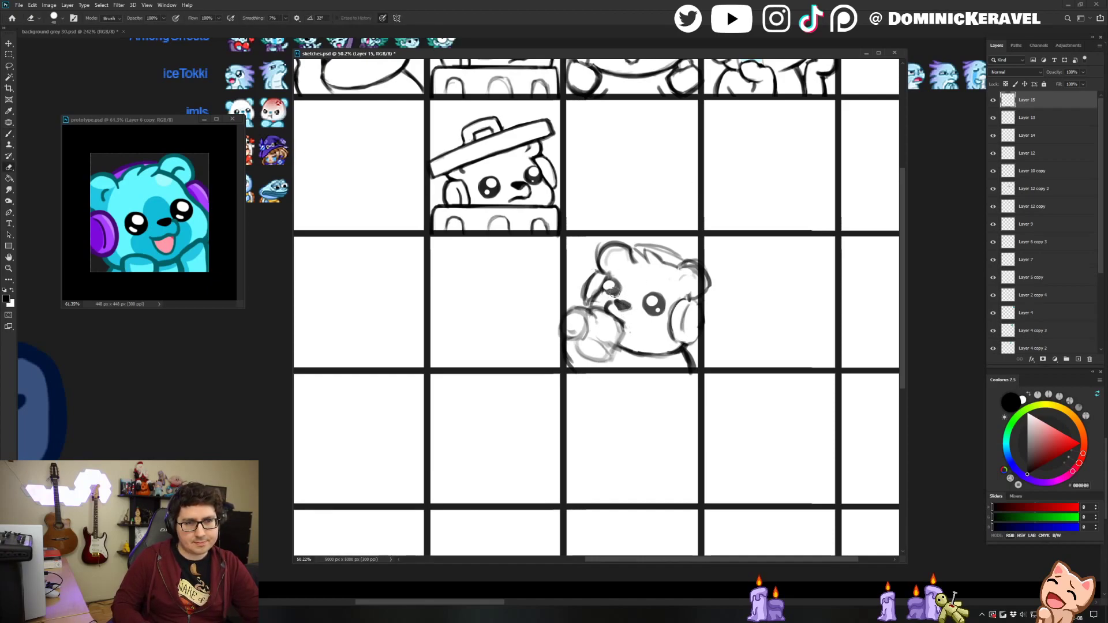
{"action": "key", "text": "b"}
{"action": "key", "text": "e"}
{"action": "mouse_move", "coordinate": [625, 279]}
{"action": "left_mouse_down"}
{"action": "mouse_move", "coordinate": [617, 295]}
{"action": "mouse_move", "coordinate": [610, 276]}
{"action": "left_mouse_up"}
{"action": "key", "text": "b"}
{"action": "key", "text": "e"}
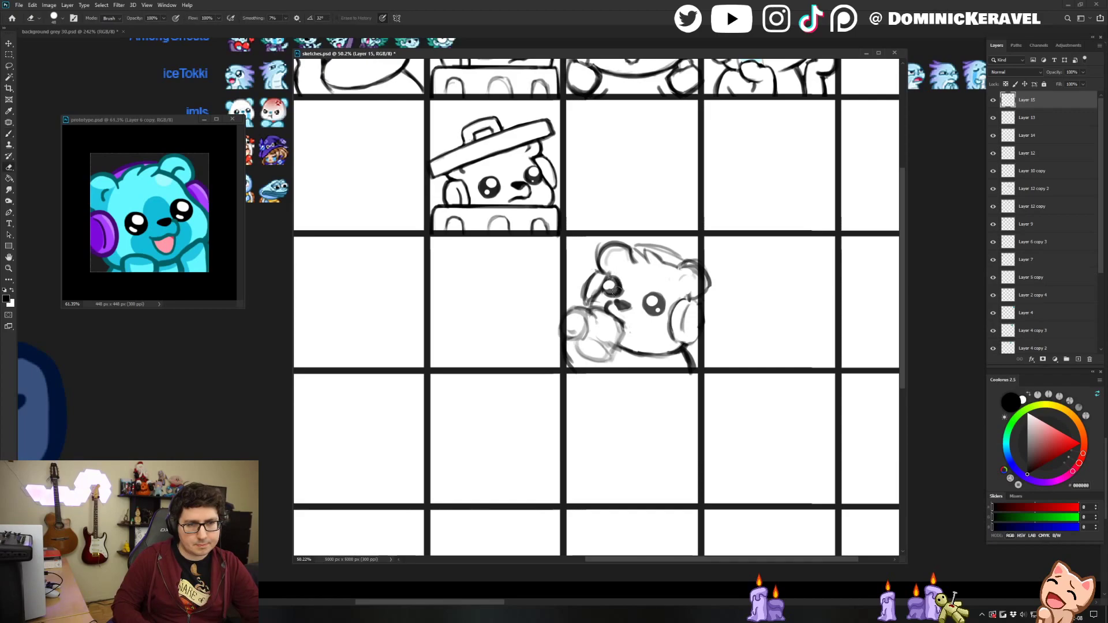
{"action": "key", "text": "b"}
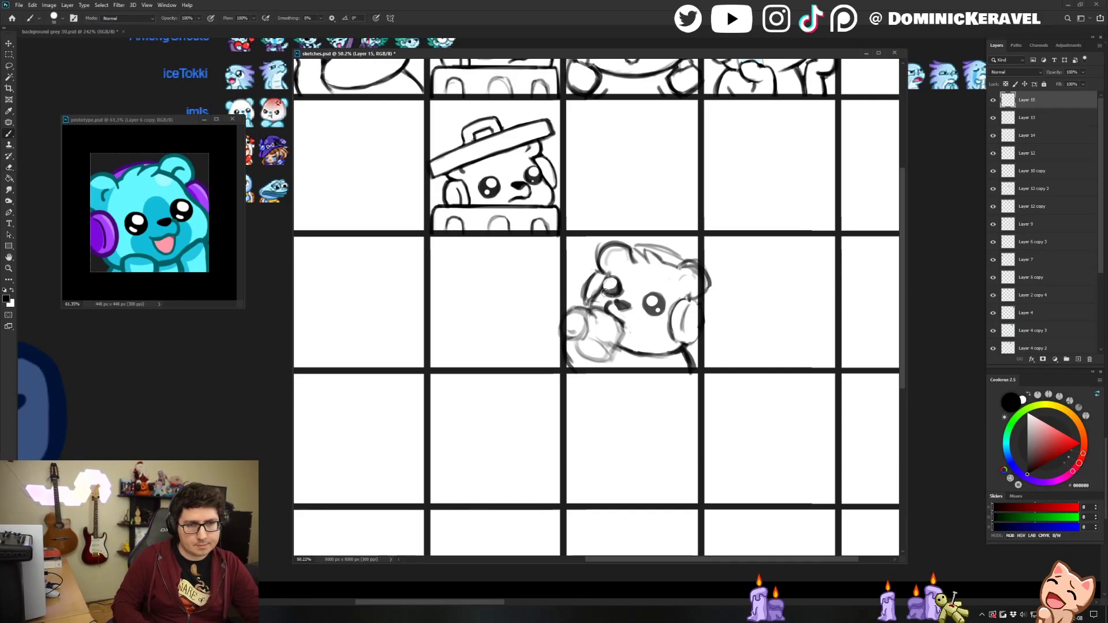
Lasso the right eye, enlarge it to about 109% and deselect it.
{"action": "key", "text": "l"}
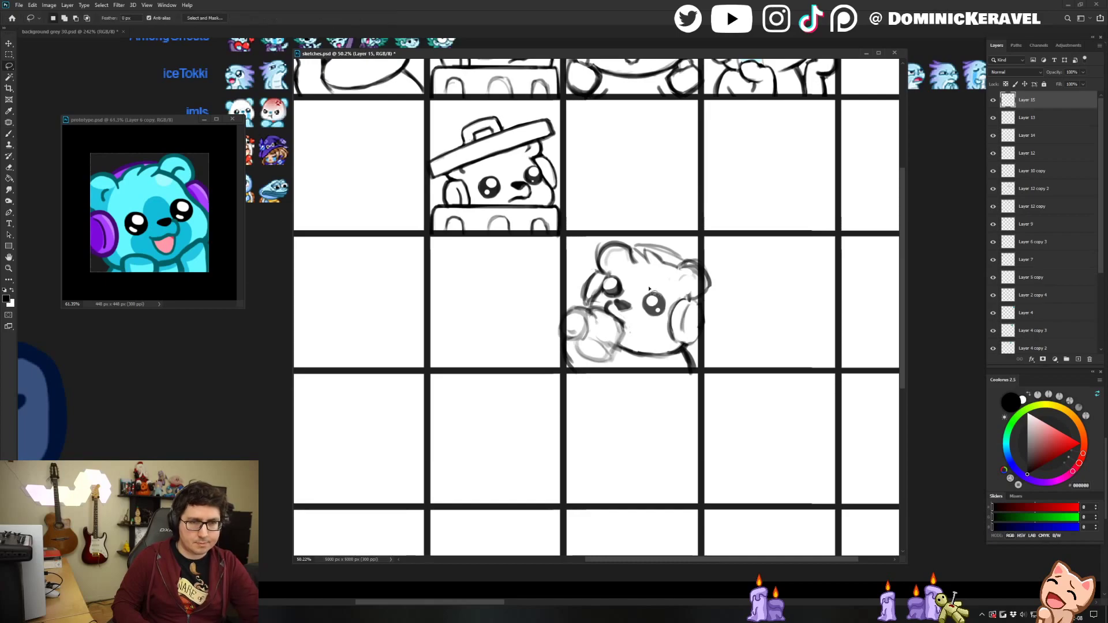
{"action": "left_click_drag", "start_coordinate": [666, 282], "coordinate": [659, 277]}
{"action": "key", "text": "ctrl+t"}
{"action": "left_click_drag", "start_coordinate": [671, 320], "coordinate": [674, 322]}
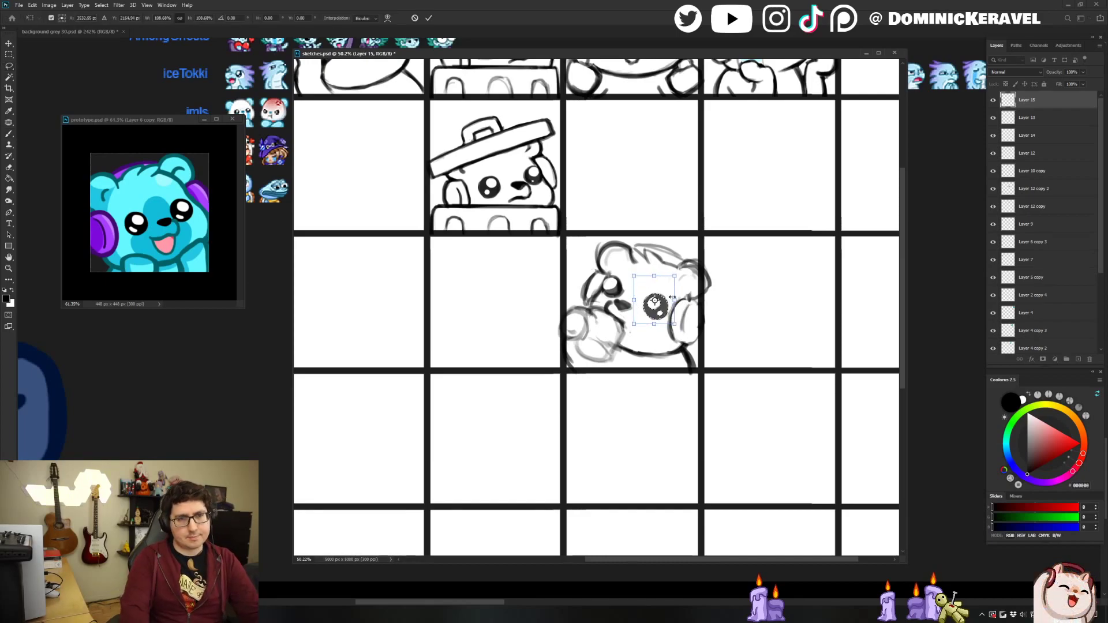
{"action": "key", "text": "Return"}
{"action": "key", "text": "ctrl+d"}
Erase the body line below the right jaw corner and redraw it slightly further inward.
{"action": "key", "text": "e"}
{"action": "key", "text": "b"}
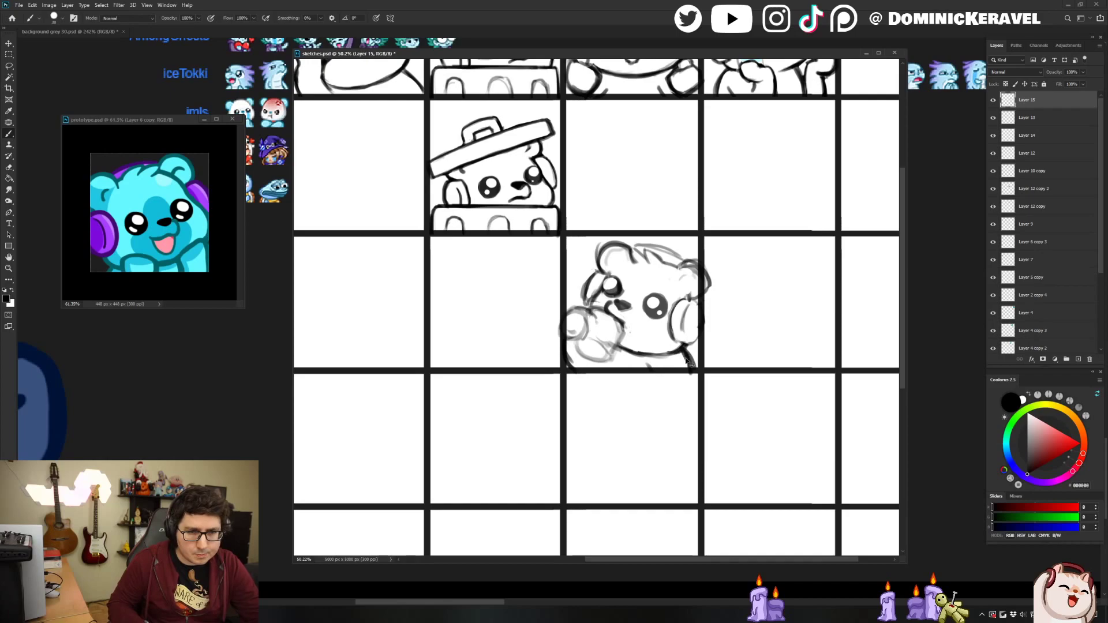
{"action": "key", "text": "e"}
{"action": "mouse_move", "coordinate": [691, 352]}
{"action": "left_mouse_down"}
{"action": "mouse_move", "coordinate": [693, 372]}
{"action": "mouse_move", "coordinate": [679, 368]}
{"action": "left_mouse_up"}
{"action": "key", "text": "b"}
{"action": "key", "text": "e"}
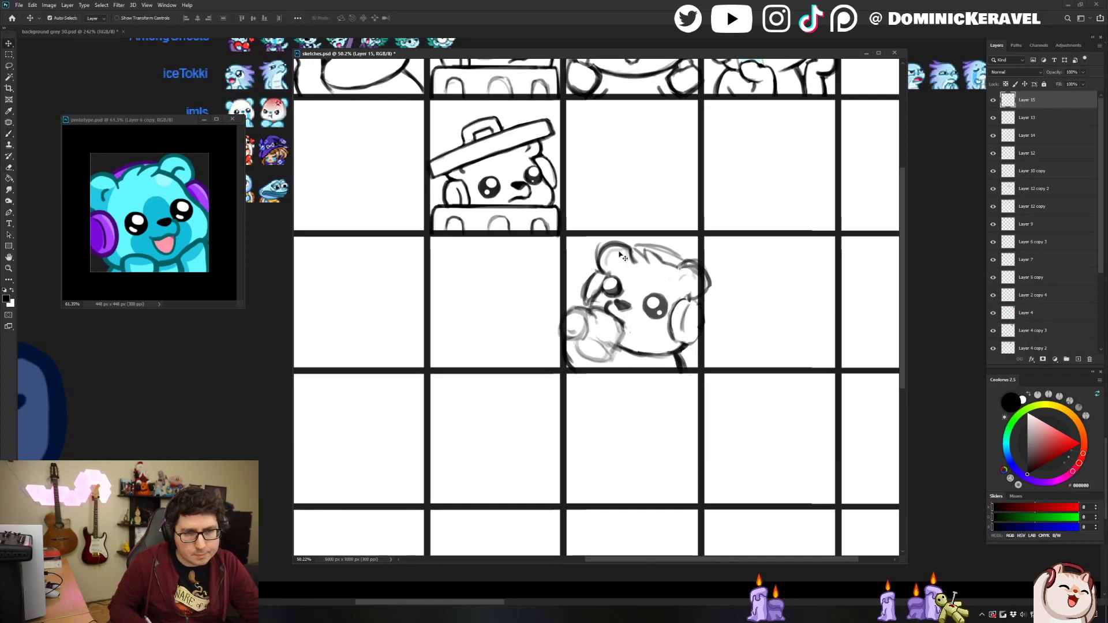
{"action": "key", "text": "b"}
{"action": "key", "text": "e"}
{"action": "key", "text": "b"}
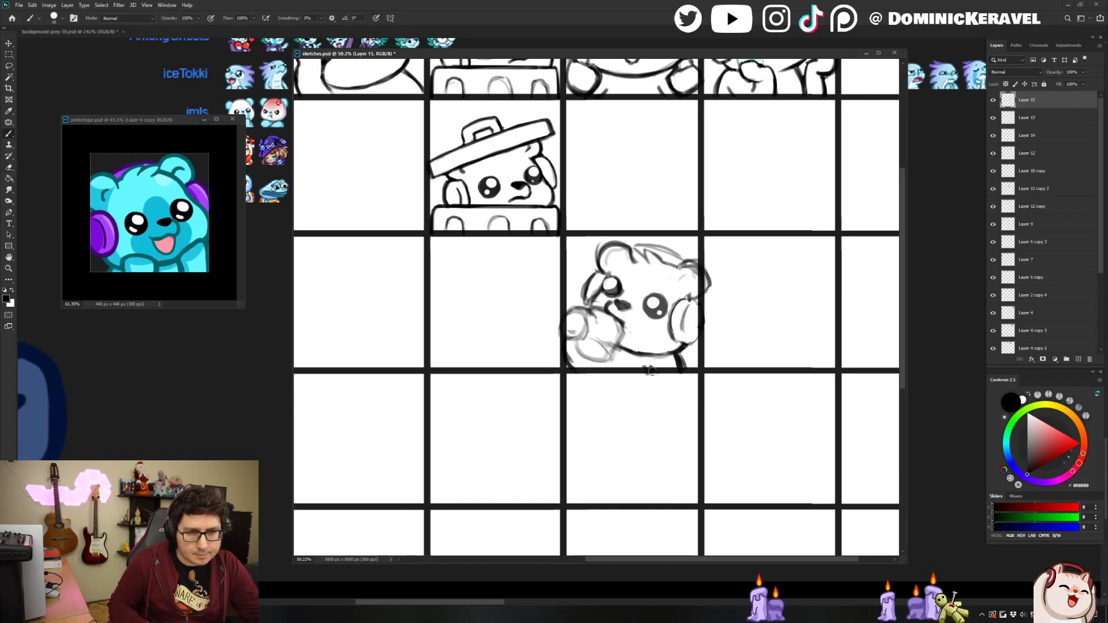
{"action": "key", "text": "e"}
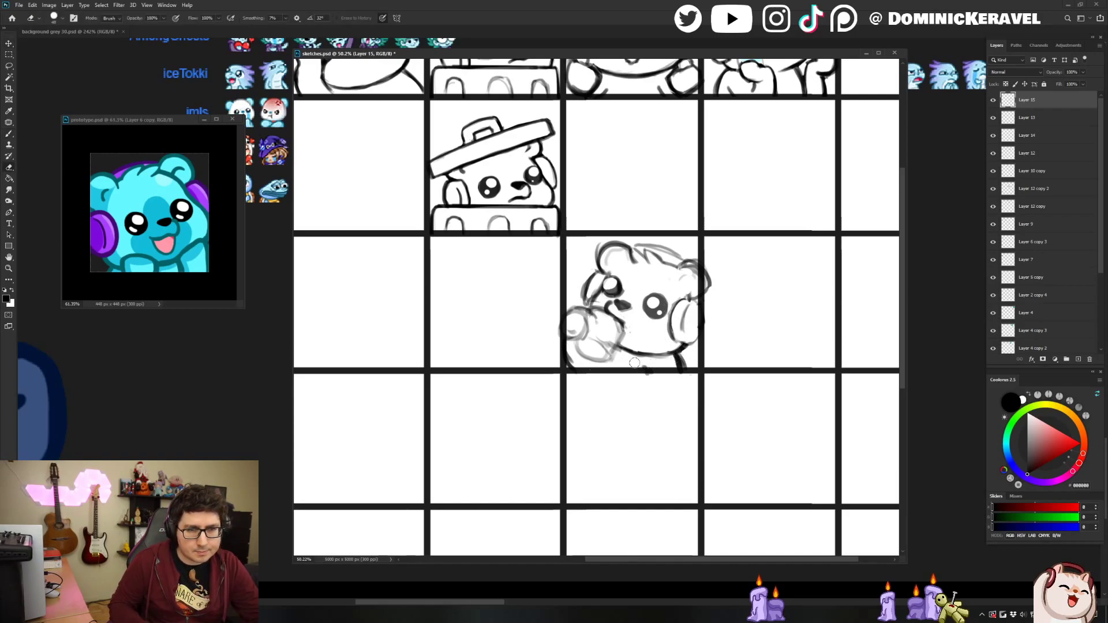
{"action": "key", "text": "b"}
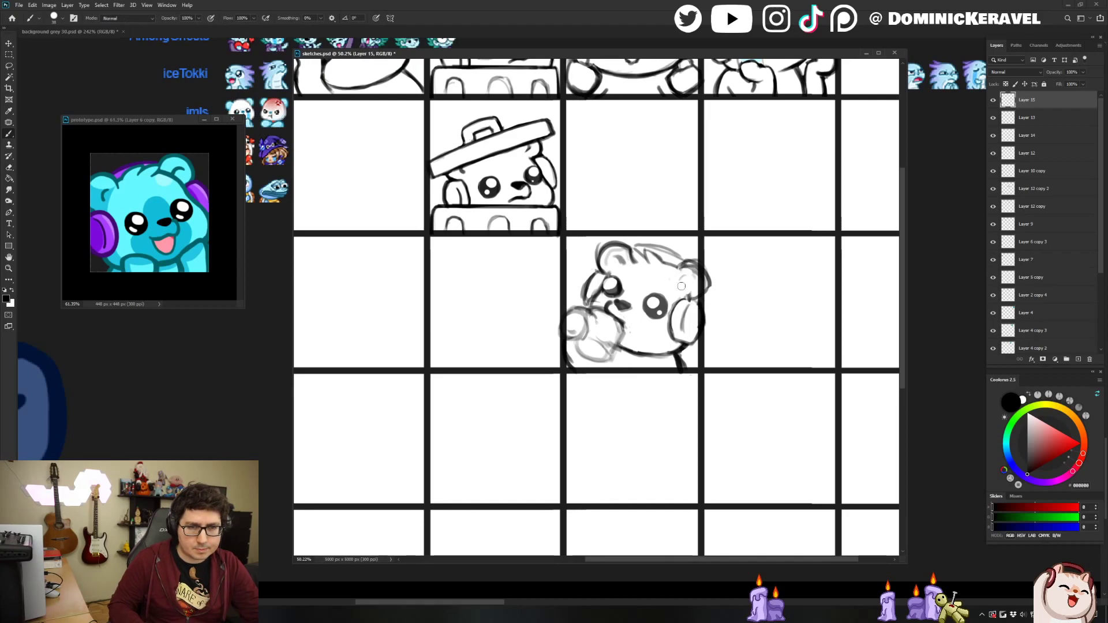
Refine the right ear of the raised-paw bear, drawing its inner fur line and erasing the rough strokes around it.
{"action": "mouse_move", "coordinate": [673, 272]}
{"action": "left_mouse_down"}
{"action": "mouse_move", "coordinate": [704, 279]}
{"action": "mouse_move", "coordinate": [709, 270]}
{"action": "mouse_move", "coordinate": [701, 286]}
{"action": "left_mouse_up"}
{"action": "key", "text": "e"}
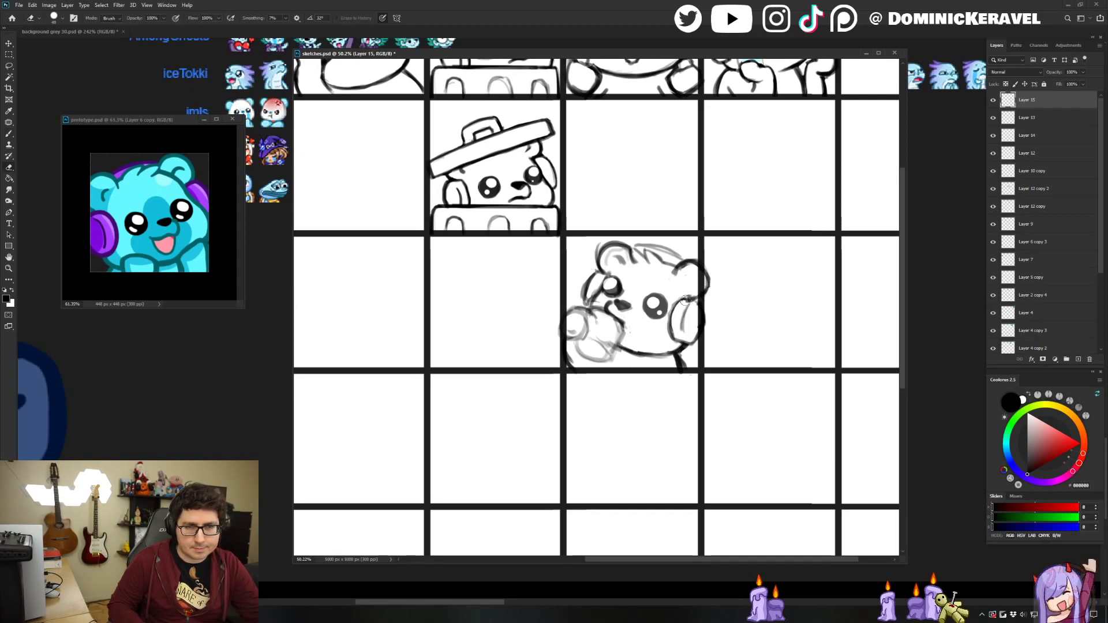
{"action": "key", "text": "b"}
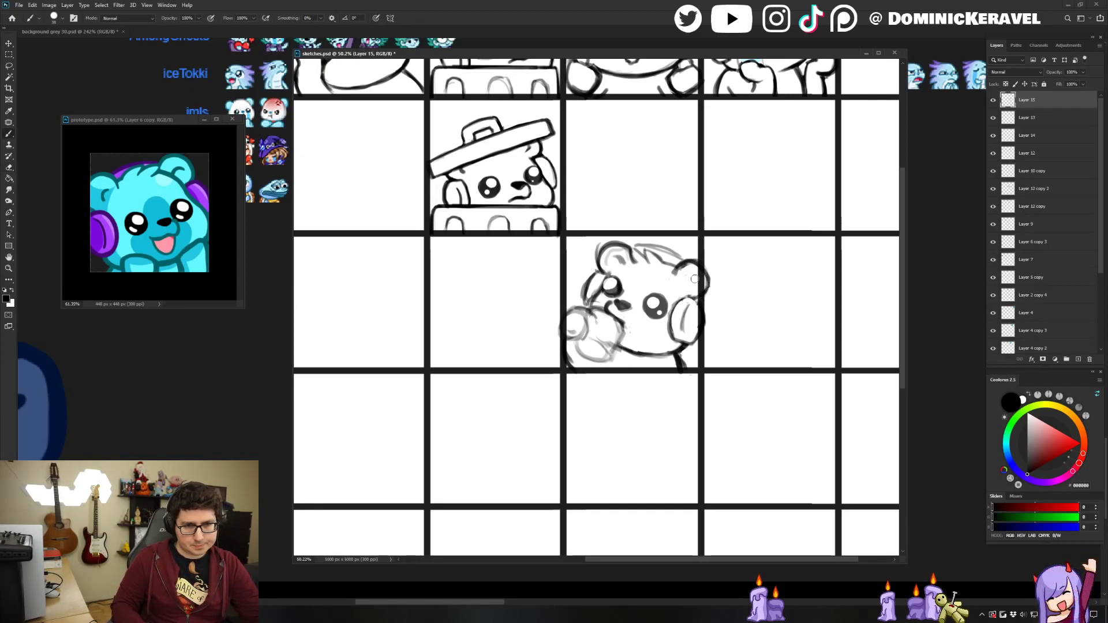
{"action": "key", "text": "e"}
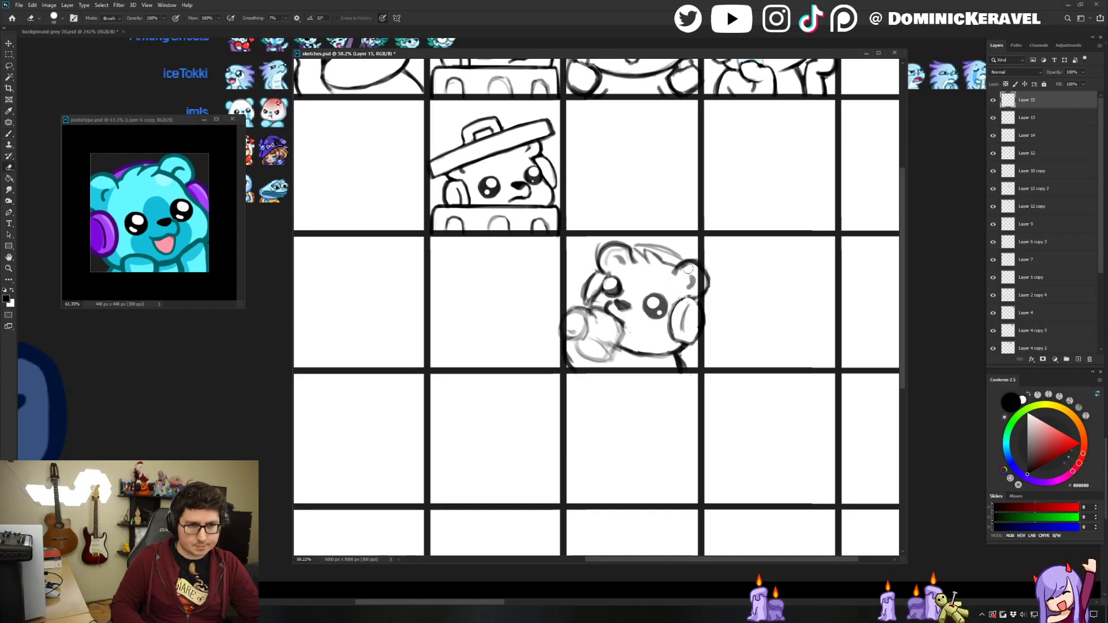
{"action": "key", "text": "b"}
{"action": "key", "text": "e"}
{"action": "key", "text": "b"}
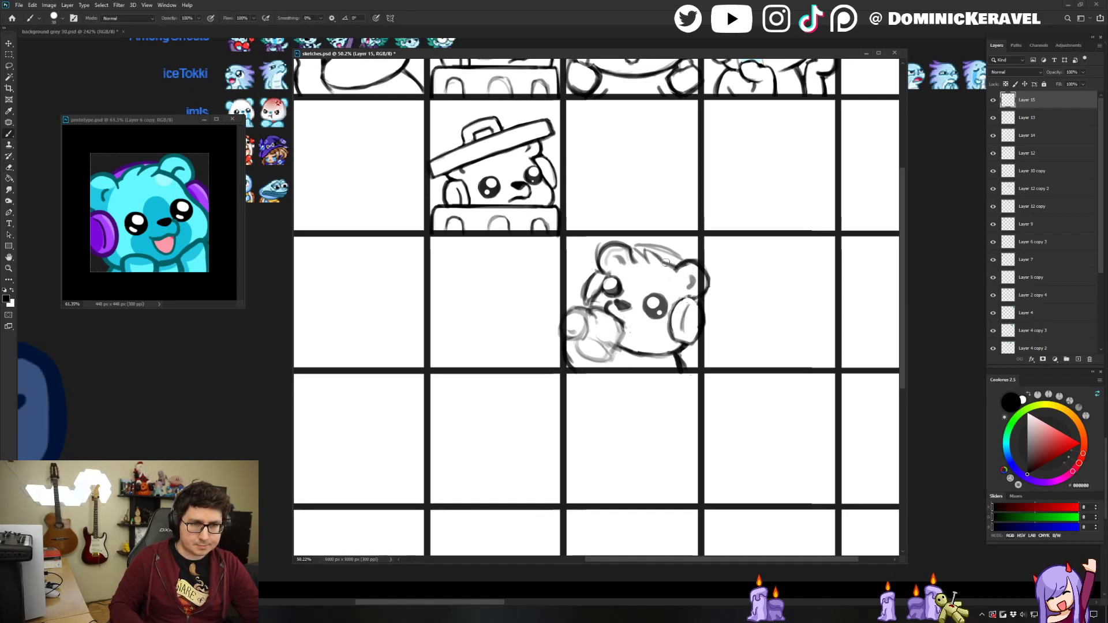
Erase the rough hair tufts between the bear's ears and redraw them as cleaner, darker spikes.
{"action": "key", "text": "e"}
{"action": "mouse_move", "coordinate": [660, 260]}
{"action": "left_mouse_down"}
{"action": "mouse_move", "coordinate": [649, 252]}
{"action": "mouse_move", "coordinate": [636, 263]}
{"action": "left_mouse_up"}
{"action": "key", "text": "b"}
{"action": "key", "text": "e"}
{"action": "key", "text": "b"}
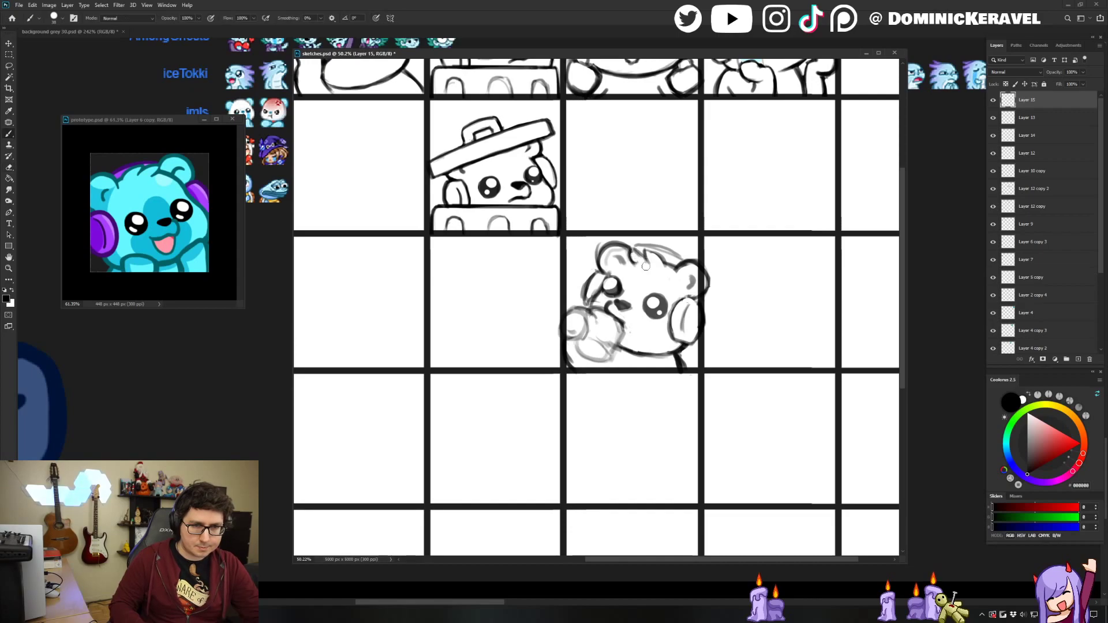
{"action": "key", "text": "e"}
{"action": "key", "text": "b"}
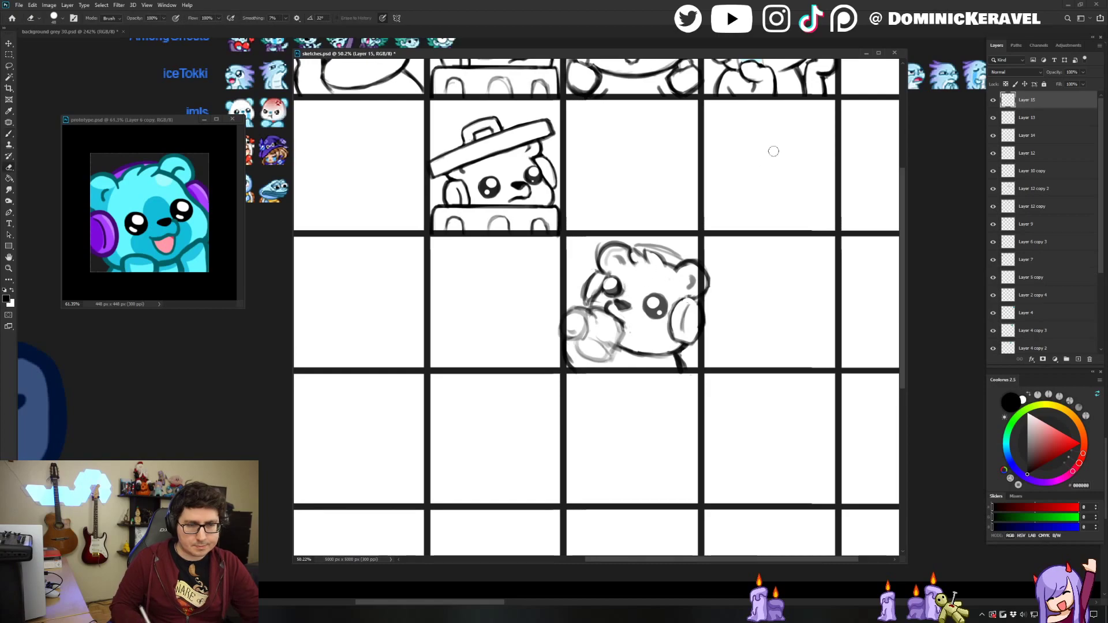
Redraw the face and headphone line beside the bear's left eye and erase the stray marks around it.
{"action": "key", "text": "v"}
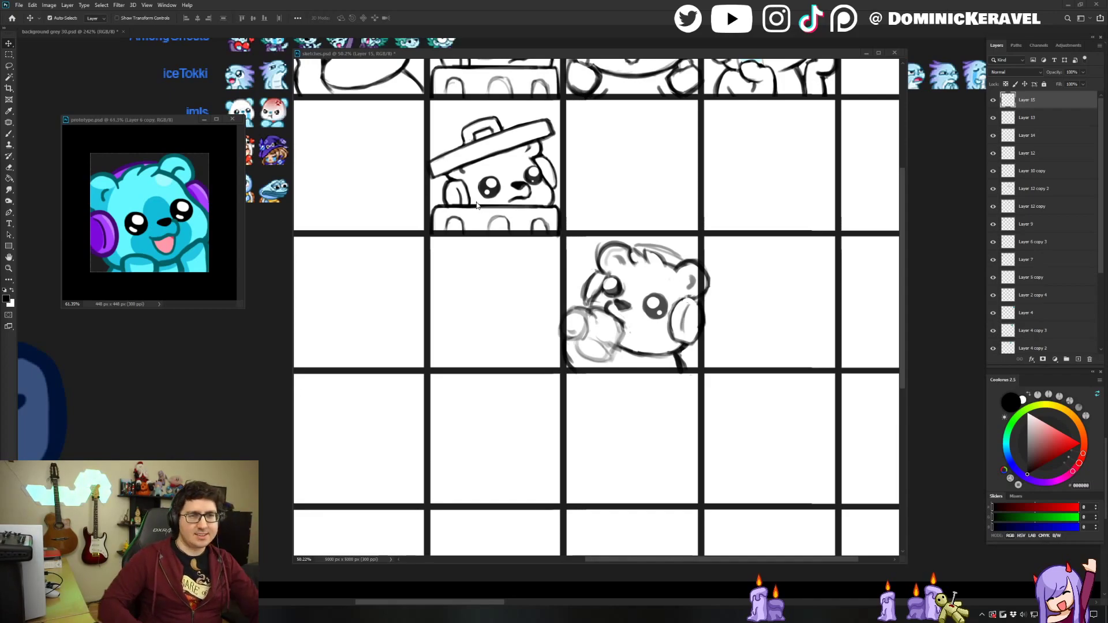
{"action": "key", "text": "b"}
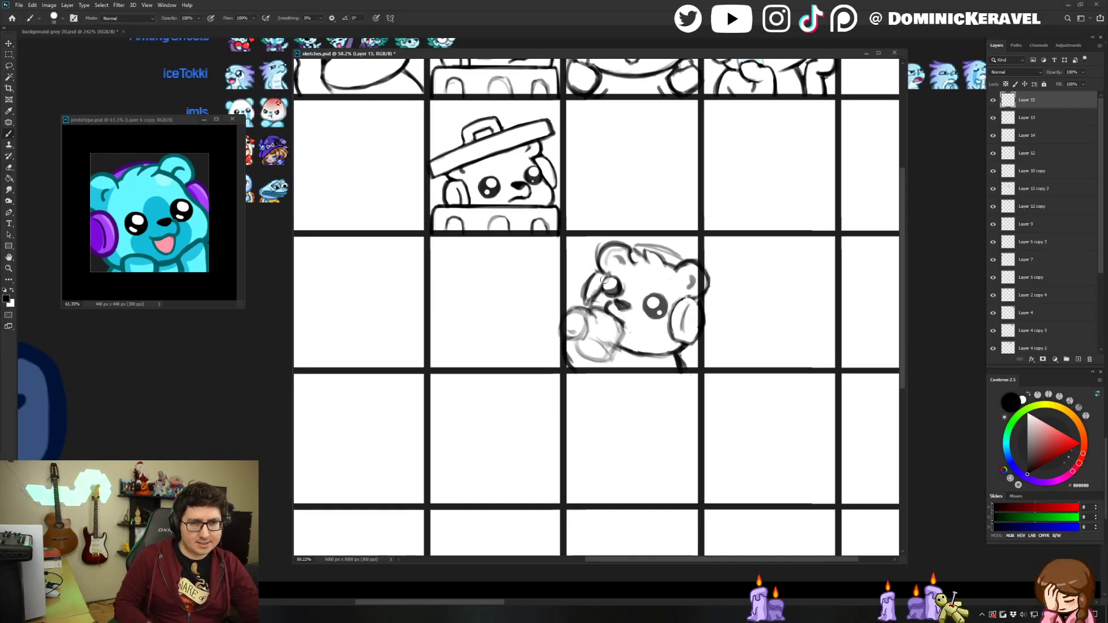
{"action": "key", "text": "e"}
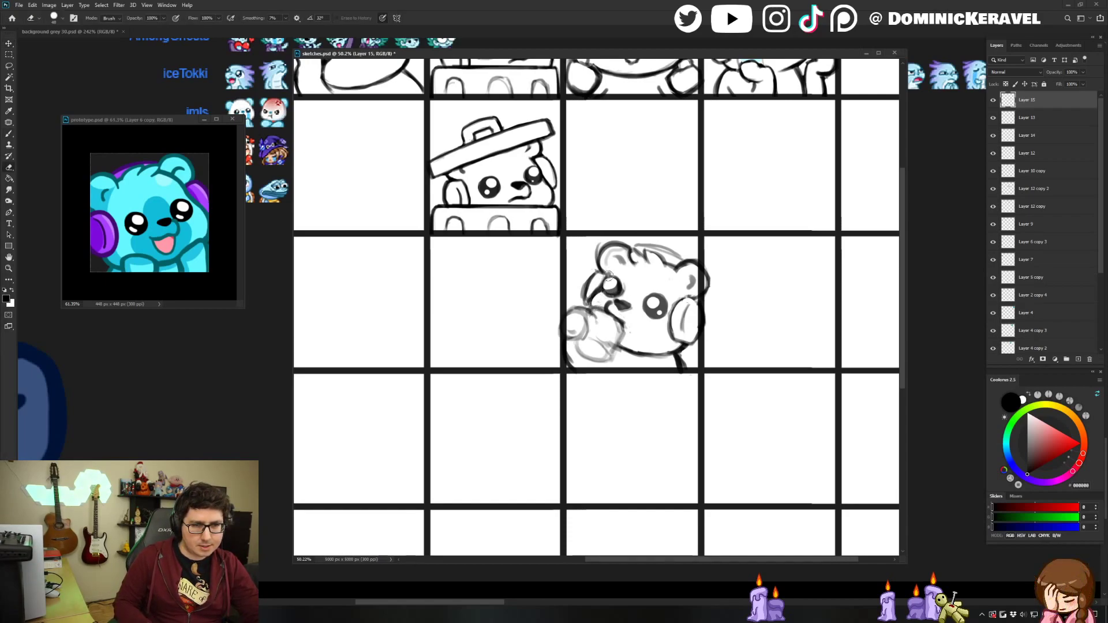
{"action": "key", "text": "b"}
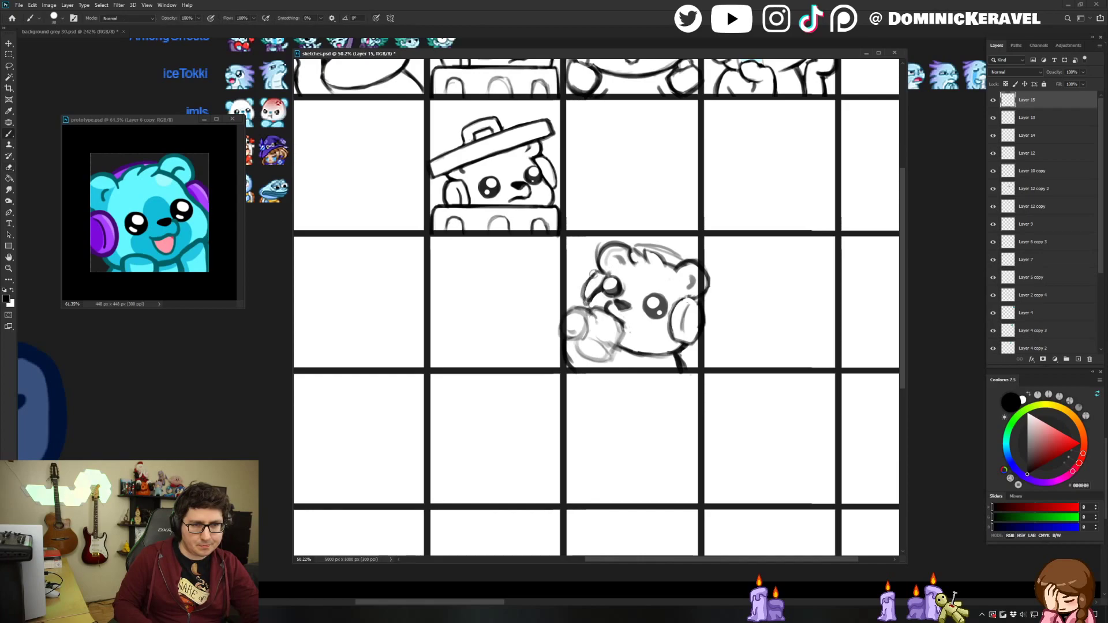
{"action": "key", "text": "e"}
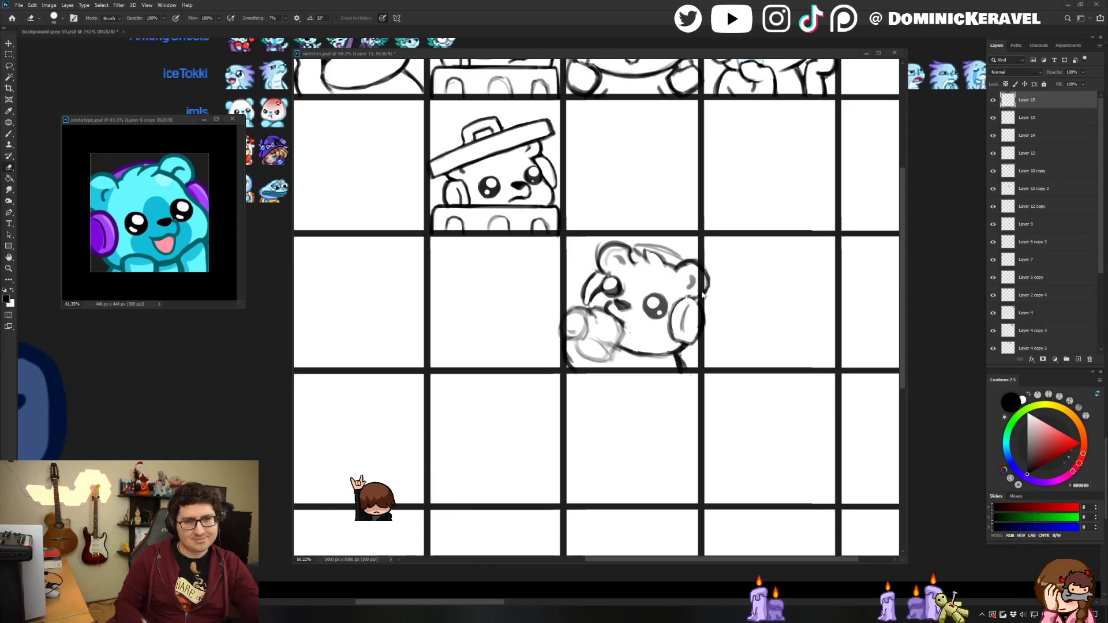
Flip the canvas view horizontally and rotate the new bear sketch slightly clockwise within its cell.
{"action": "scroll", "coordinate": [788, 189], "scroll_direction": "down", "scroll_amount": 3}
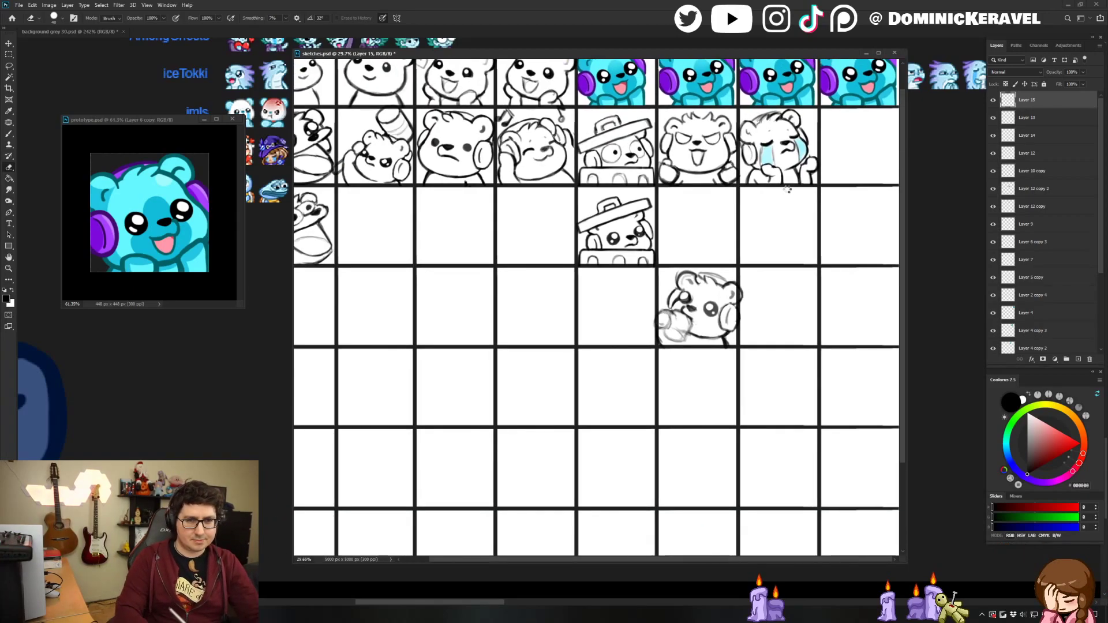
{"action": "key", "text": "ctrl+shift+h"}
{"action": "left_click", "coordinate": [461, 300], "text": "ctrl"}
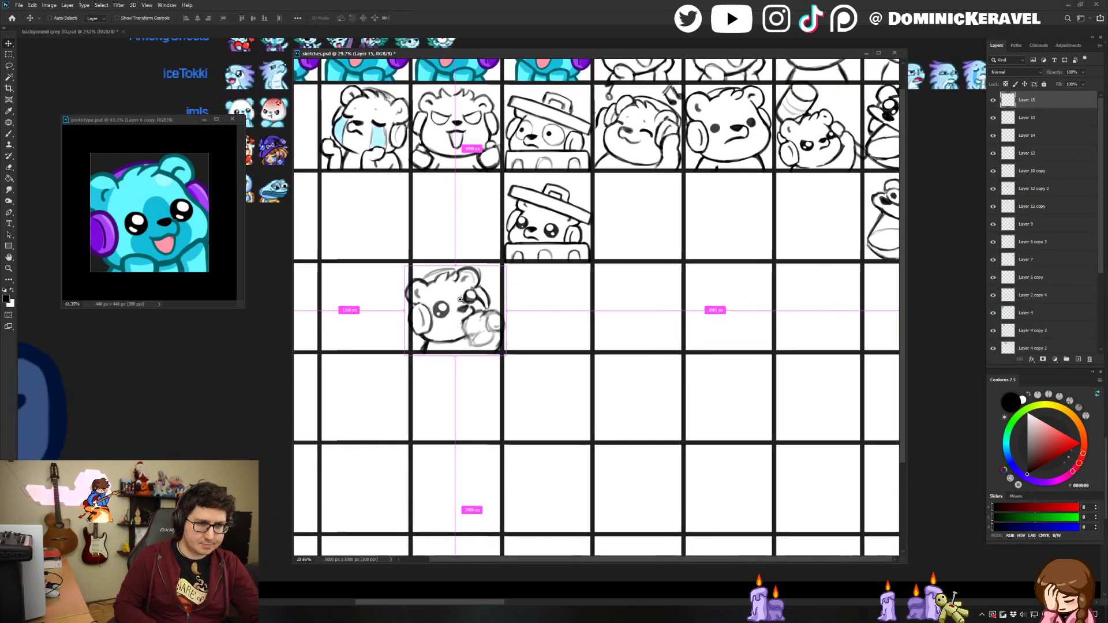
{"action": "scroll", "coordinate": [460, 299], "scroll_direction": "up", "scroll_amount": 1}
{"action": "key", "text": "ctrl+t"}
{"action": "left_click_drag", "start_coordinate": [538, 243], "coordinate": [546, 252]}
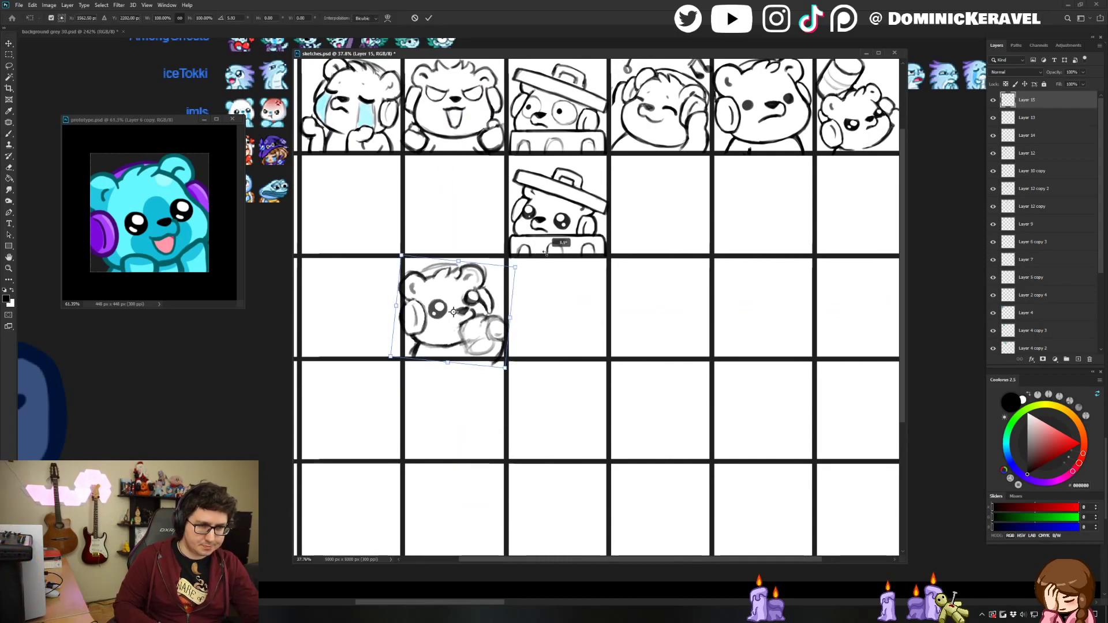
{"action": "key", "text": "Return"}
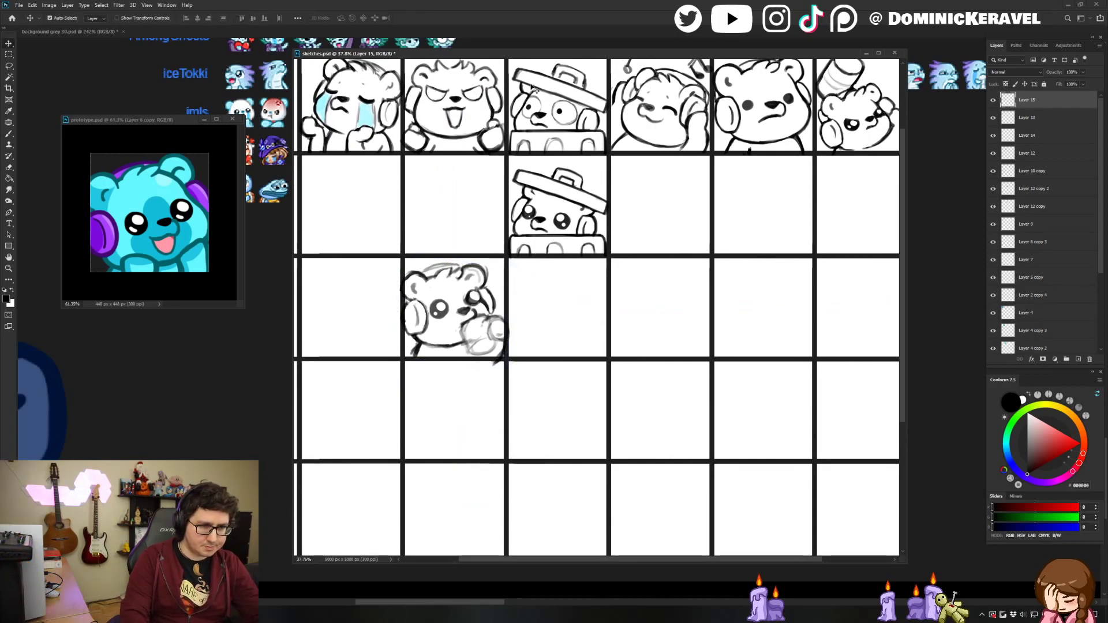
Rework the eye above the raised paw, darkening its outline and pupil and erasing its highlight and edges.
{"action": "key", "text": "e"}
{"action": "key", "text": "b"}
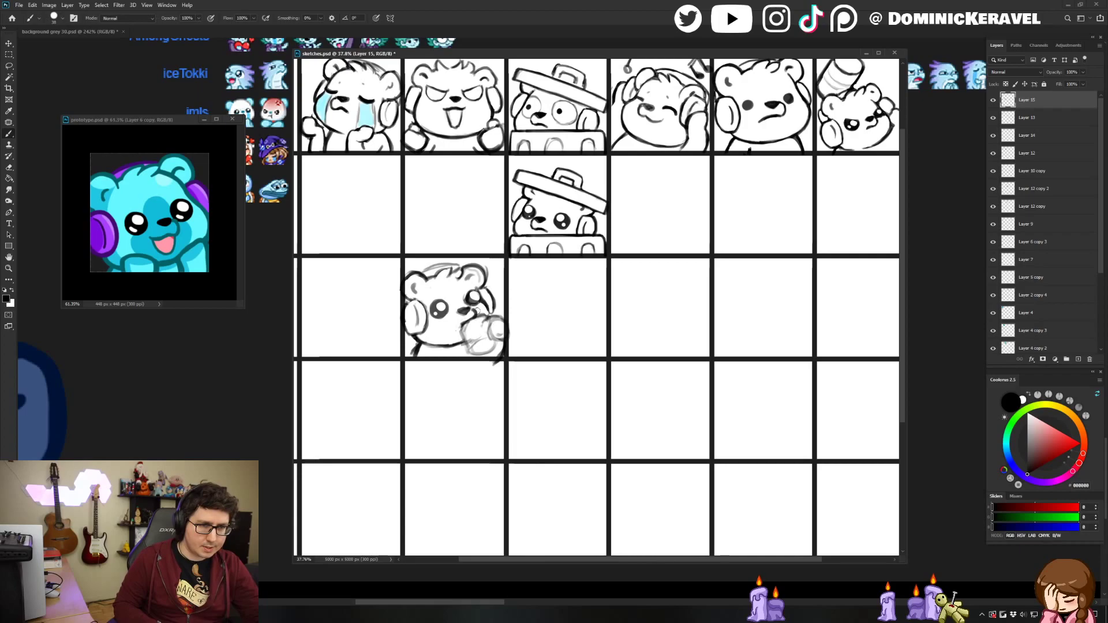
{"action": "key", "text": "e"}
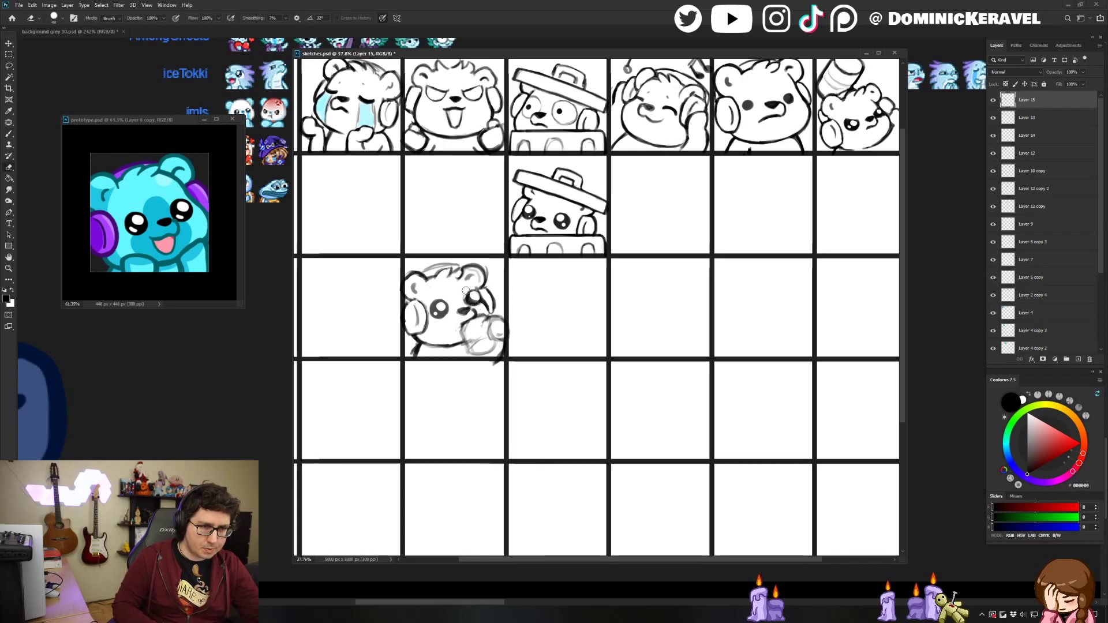
{"action": "key", "text": "b"}
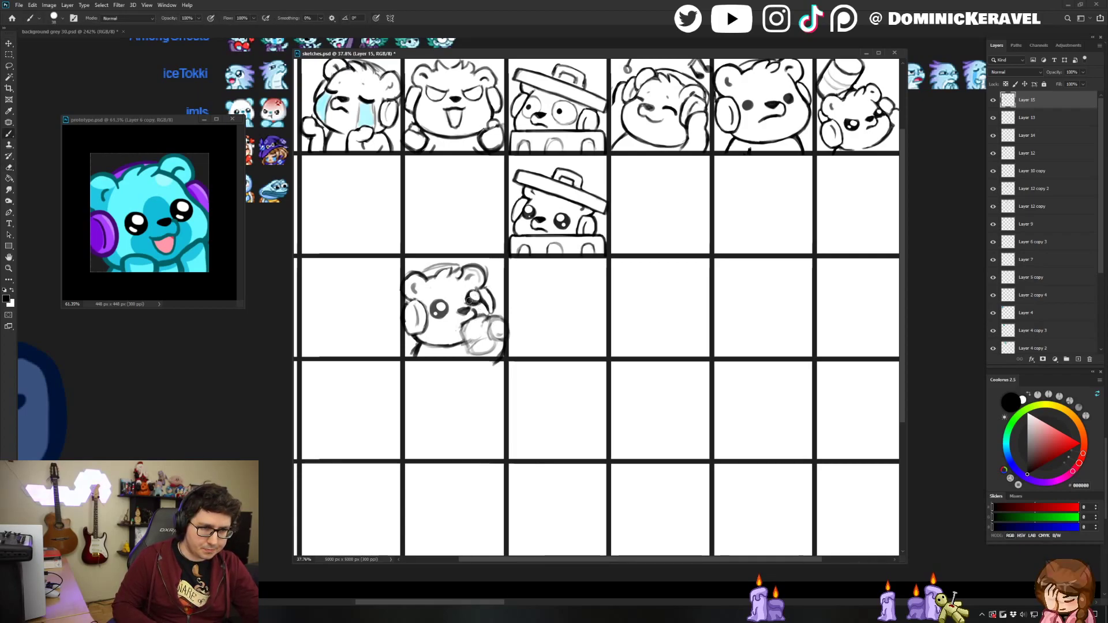
{"action": "key", "text": "e"}
{"action": "left_click", "coordinate": [473, 296]}
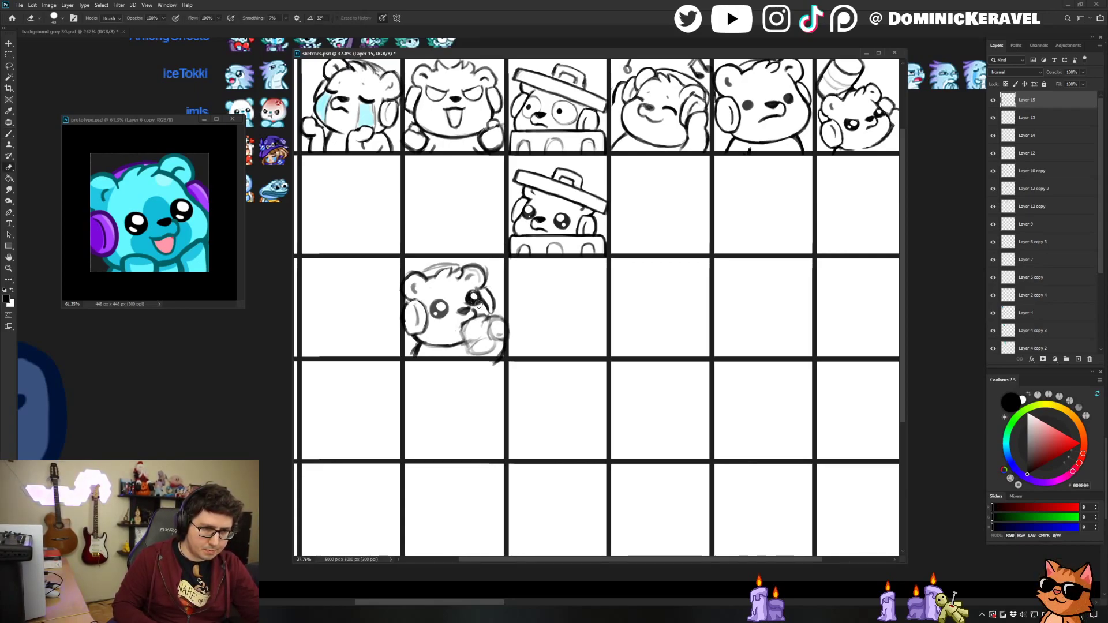
{"action": "key", "text": "b"}
{"action": "key", "text": "e"}
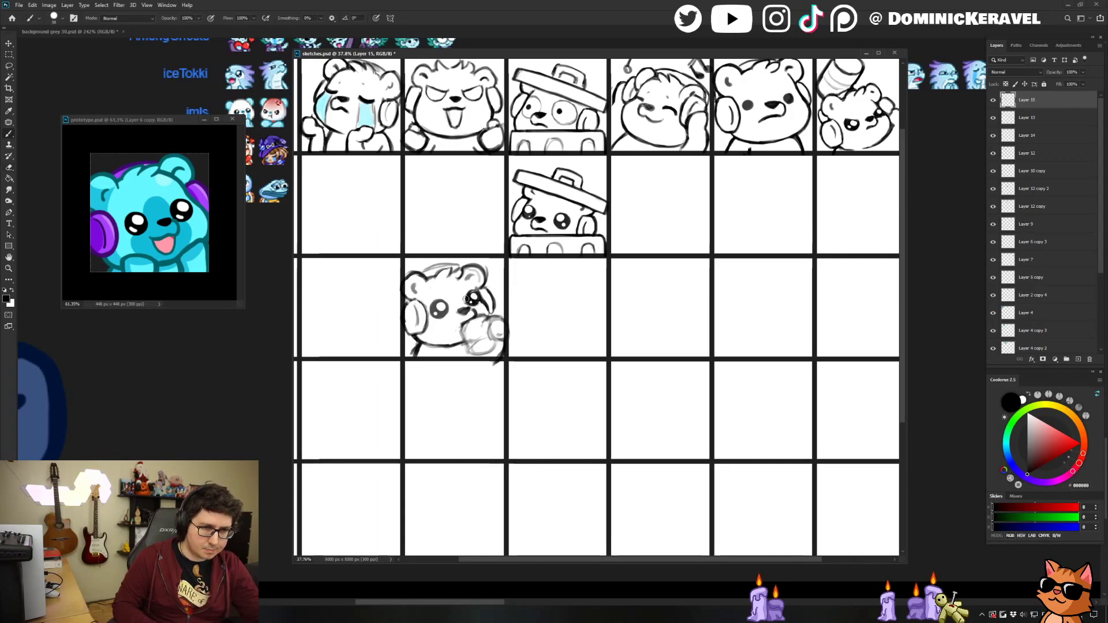
Redraw the outline of the ear above that eye and clean up the hair line on top of the head.
{"action": "key", "text": "b"}
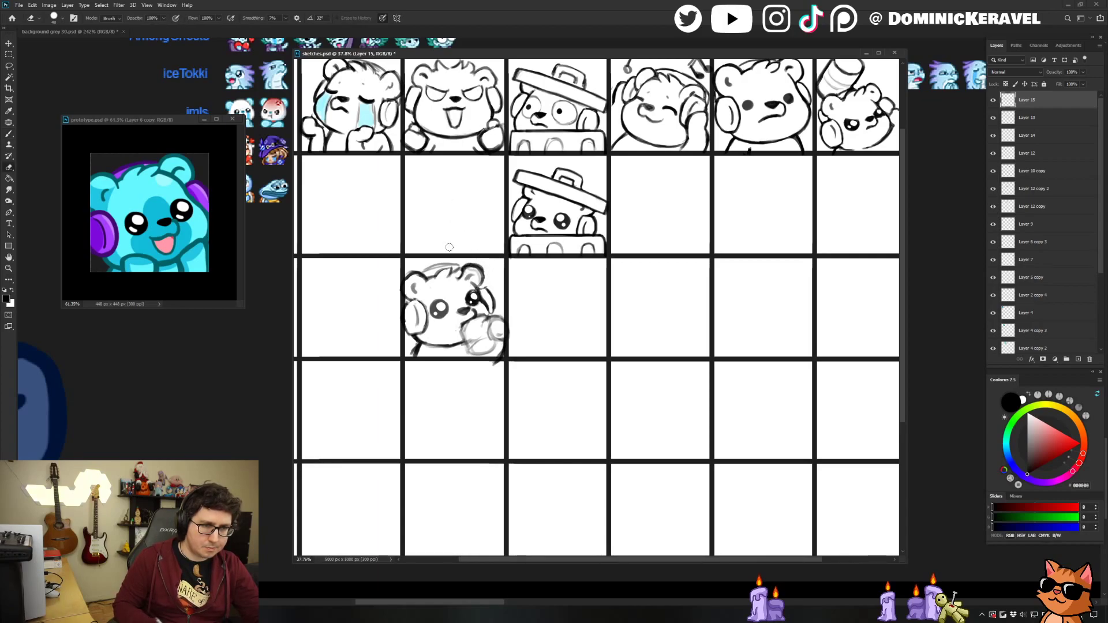
{"action": "key", "text": "e"}
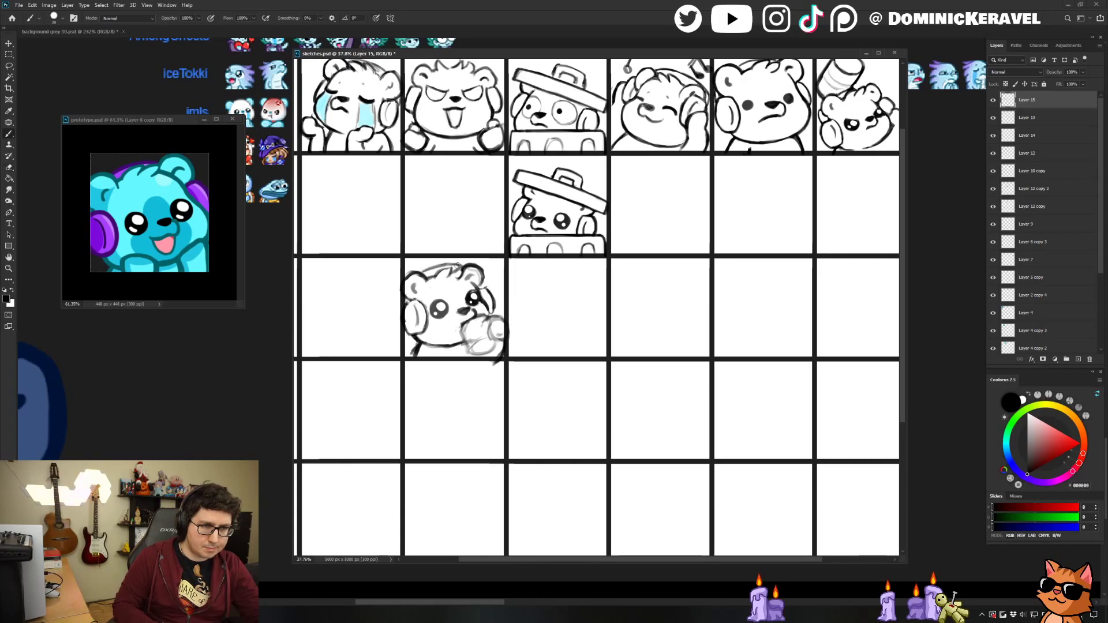
{"action": "key", "text": "b"}
{"action": "key", "text": "e"}
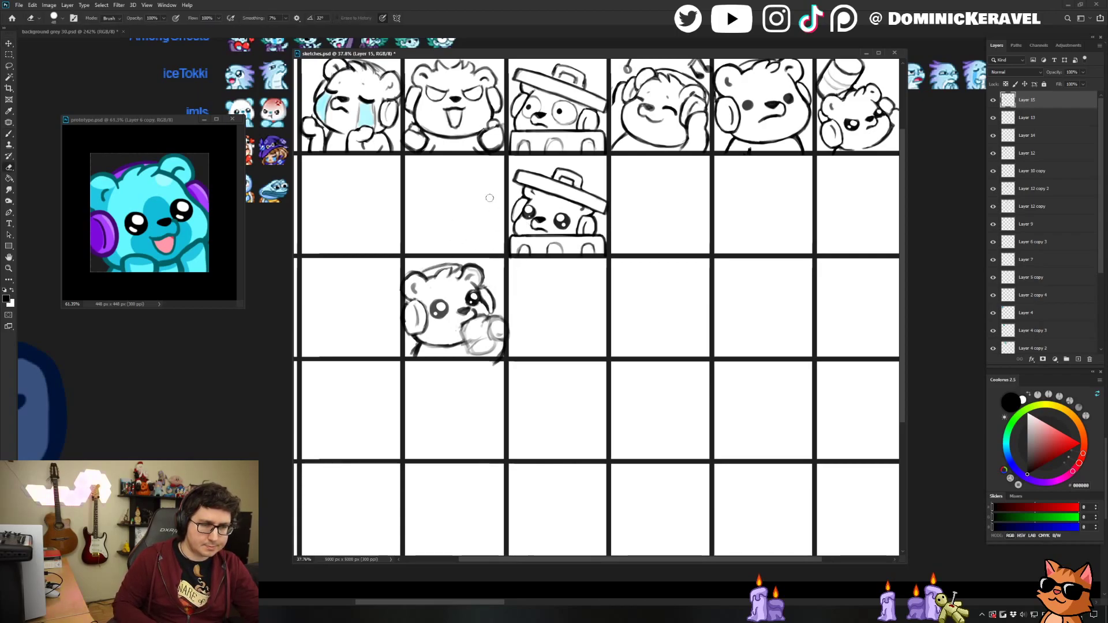
Erase the thick jaw line below the headphone and redraw the chin with a cleaner curve.
{"action": "key", "text": "b"}
{"action": "mouse_move", "coordinate": [415, 336]}
{"action": "left_mouse_down"}
{"action": "mouse_move", "coordinate": [448, 347]}
{"action": "mouse_move", "coordinate": [439, 342]}
{"action": "left_mouse_up"}
{"action": "key", "text": "e"}
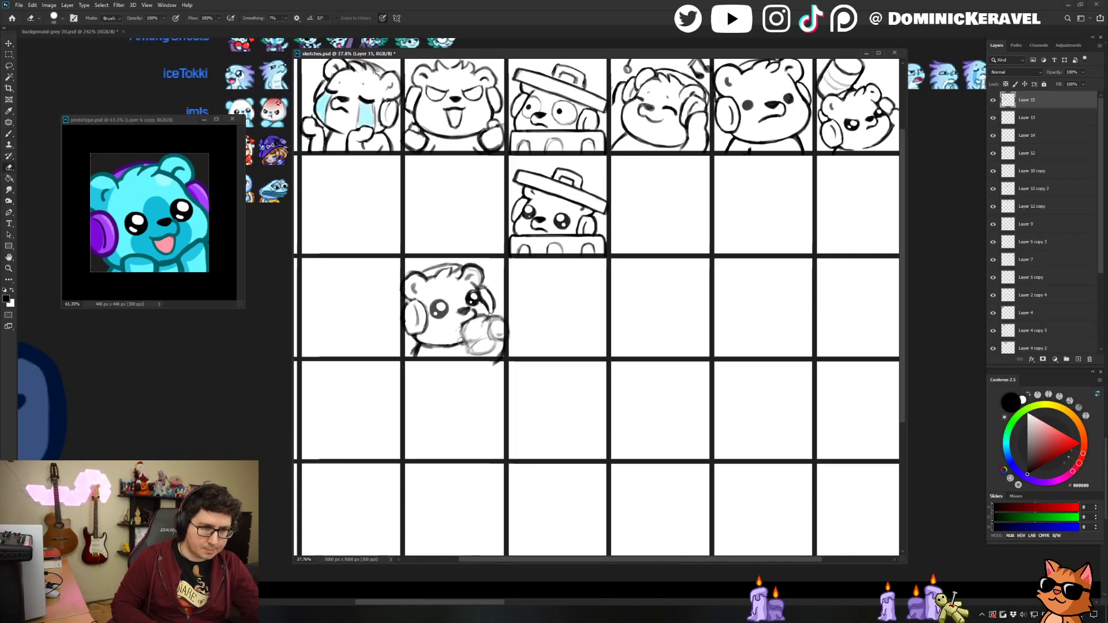
{"action": "key", "text": "b"}
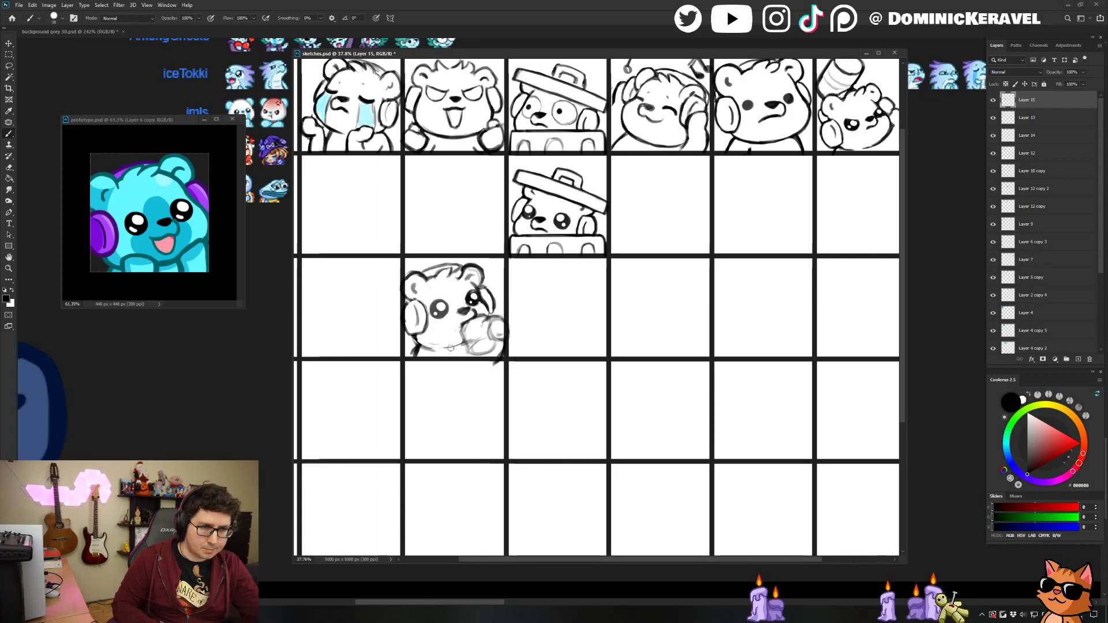
{"action": "key", "text": "e"}
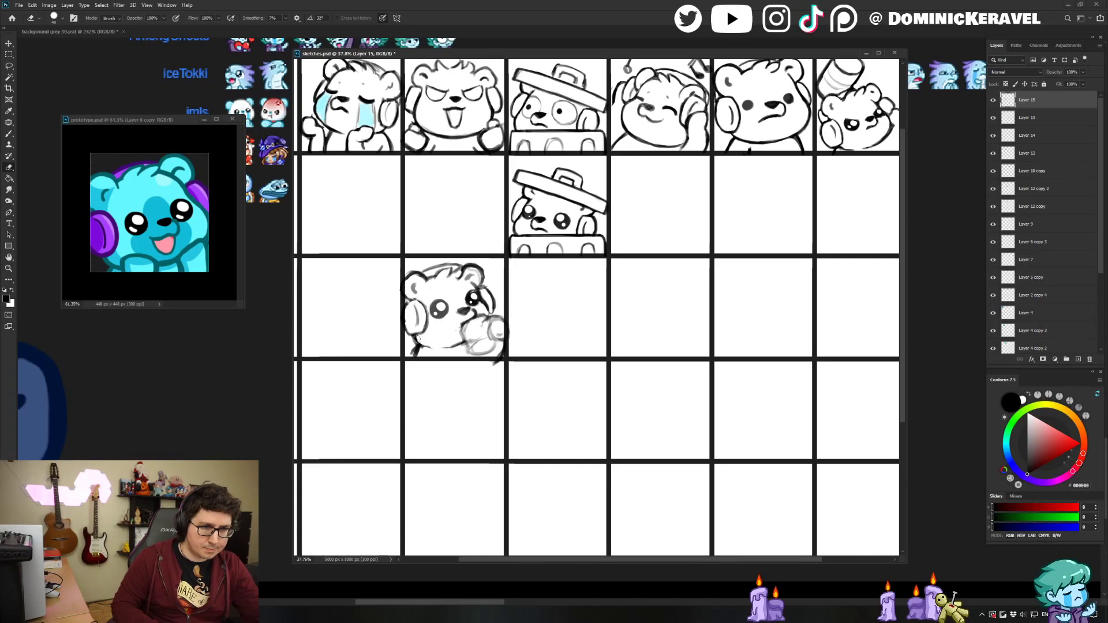
{"action": "key", "text": "b"}
{"action": "key", "text": "e"}
{"action": "key", "text": "b"}
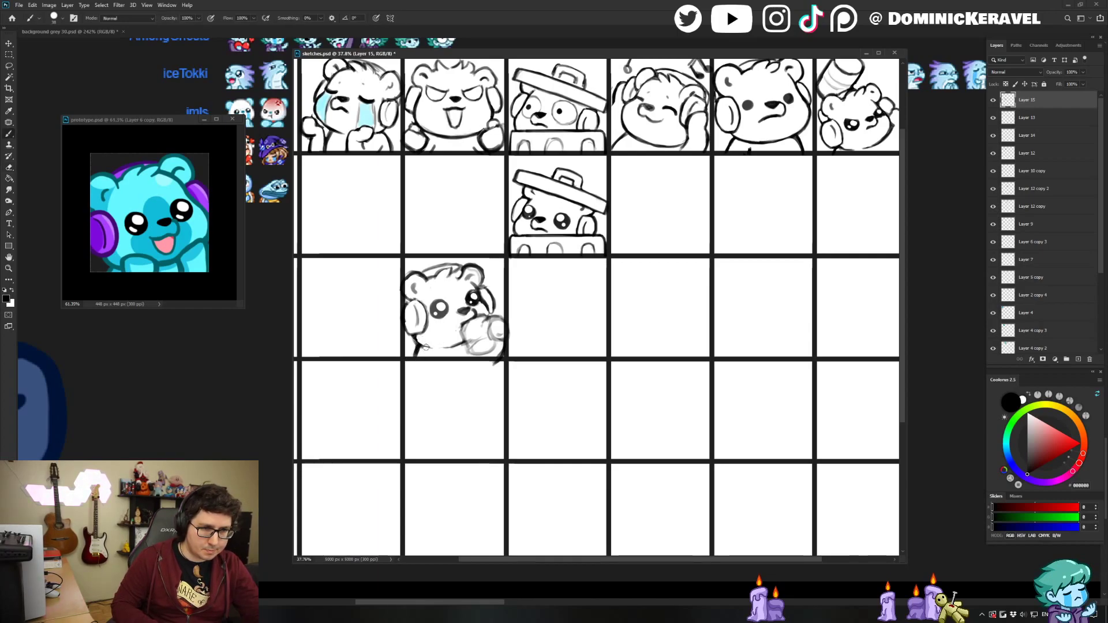
Erase and redraw the body line beneath the jaw on the headphone side so it joins the chin cleanly.
{"action": "key", "text": "e"}
{"action": "mouse_move", "coordinate": [425, 346]}
{"action": "left_mouse_down"}
{"action": "mouse_move", "coordinate": [410, 360]}
{"action": "mouse_move", "coordinate": [422, 363]}
{"action": "mouse_move", "coordinate": [420, 353]}
{"action": "left_mouse_up"}
{"action": "key", "text": "b"}
{"action": "key", "text": "e"}
{"action": "key", "text": "b"}
{"action": "key", "text": "e"}
{"action": "key", "text": "b"}
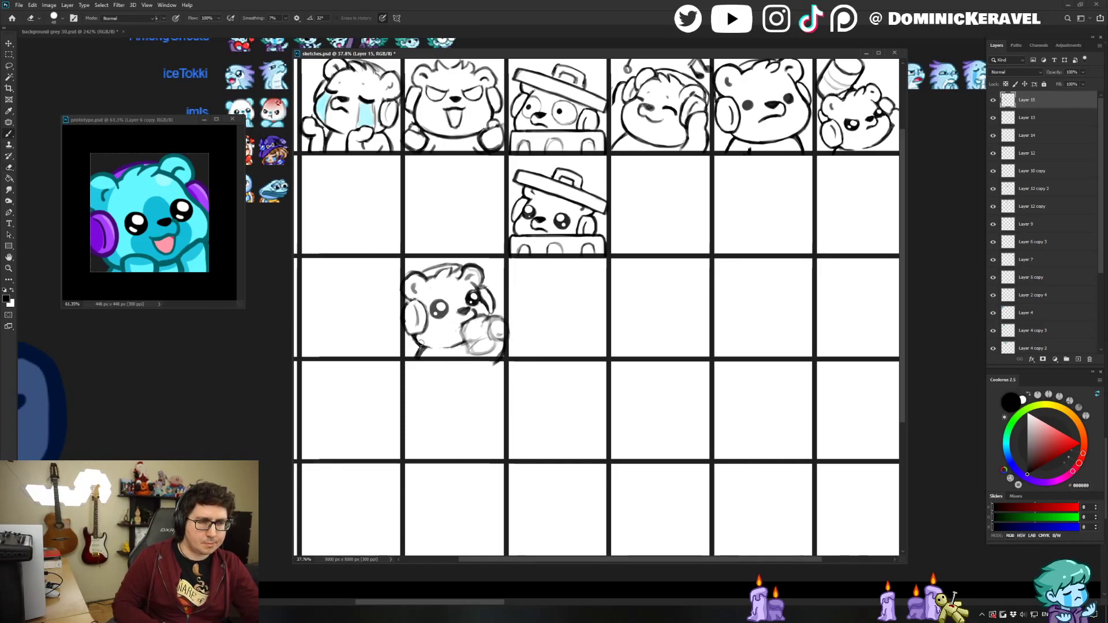
Outline a cup in front of the bear's mouth, then lasso the paw holding it and shift it slightly.
{"action": "key", "text": "e"}
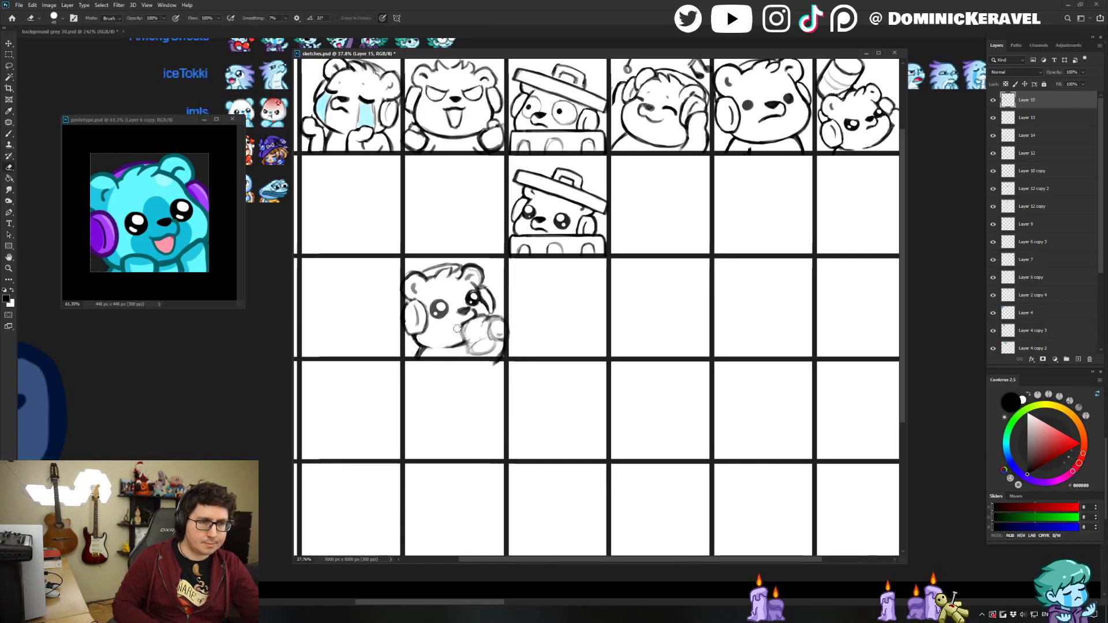
{"action": "key", "text": "b"}
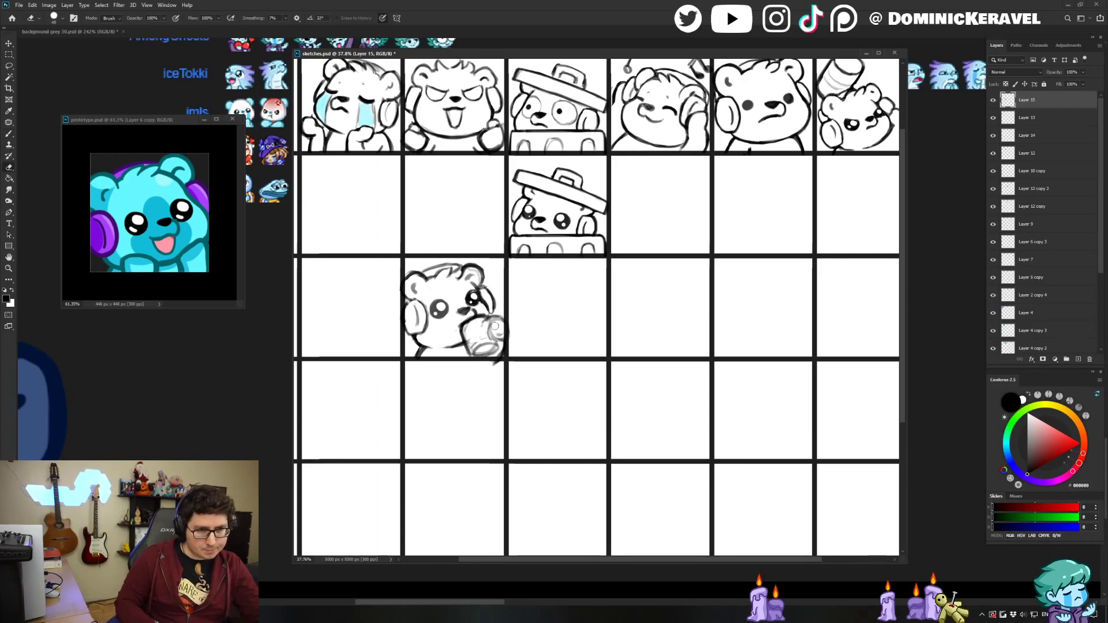
{"action": "key", "text": "l"}
{"action": "mouse_move", "coordinate": [499, 316]}
{"action": "left_mouse_down"}
{"action": "mouse_move", "coordinate": [498, 342]}
{"action": "mouse_move", "coordinate": [504, 323]}
{"action": "left_mouse_up"}
{"action": "left_click_drag", "start_coordinate": [504, 323], "coordinate": [504, 322]}
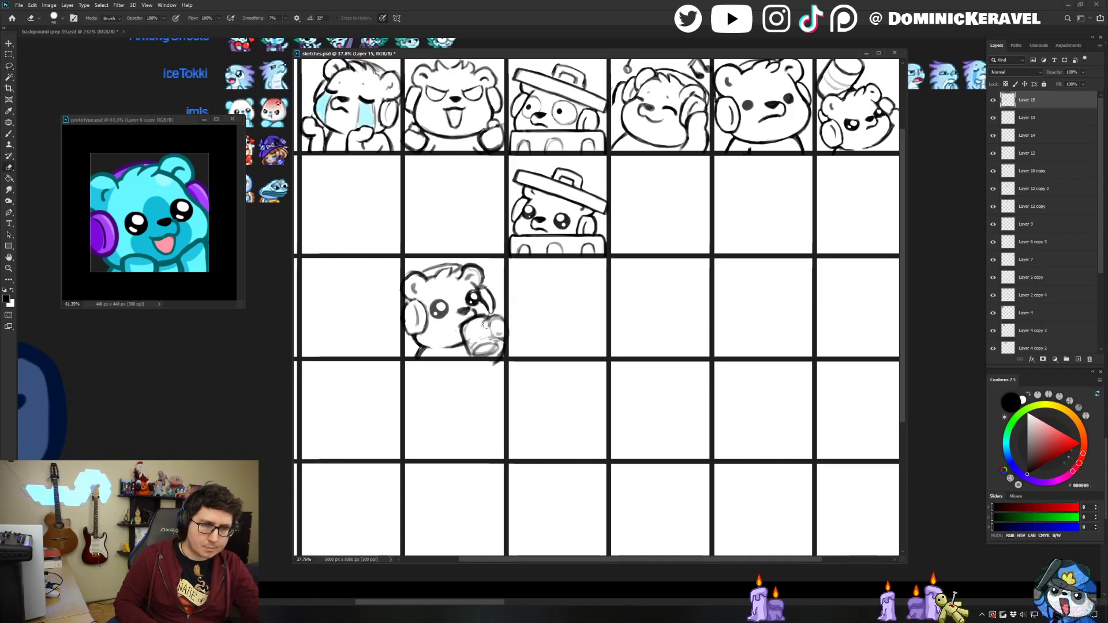
Darken the paw and cup outlines and erase the arm strokes that spill below the cell.
{"action": "key", "text": "b"}
{"action": "left_click_drag", "start_coordinate": [492, 318], "coordinate": [507, 357]}
{"action": "key", "text": "e"}
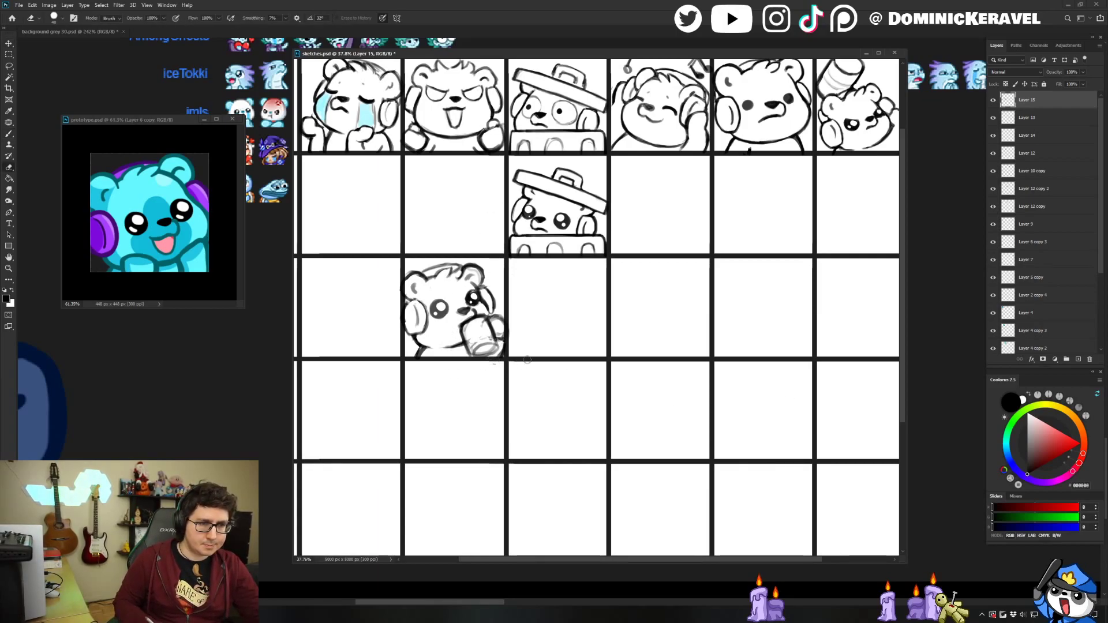
Lasso the bear's eyes and nose, nudge them slightly downward and deselect.
{"action": "key", "text": "l"}
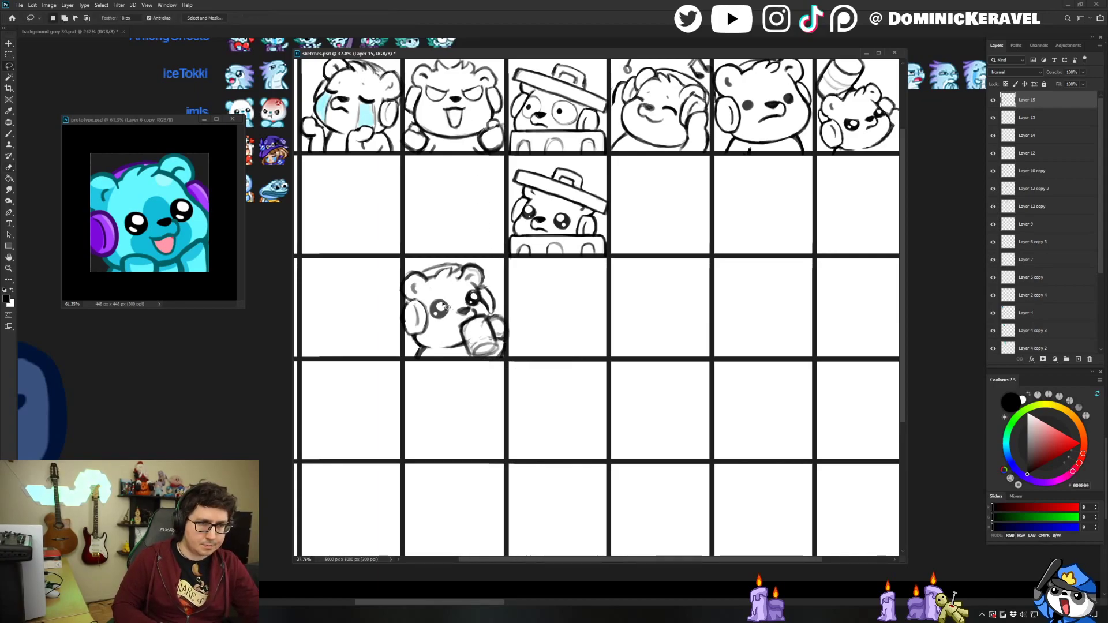
{"action": "mouse_move", "coordinate": [466, 321]}
{"action": "left_mouse_down"}
{"action": "mouse_move", "coordinate": [477, 321]}
{"action": "mouse_move", "coordinate": [483, 286]}
{"action": "mouse_move", "coordinate": [466, 285]}
{"action": "left_mouse_up"}
{"action": "left_click_drag", "start_coordinate": [472, 296], "coordinate": [473, 299]}
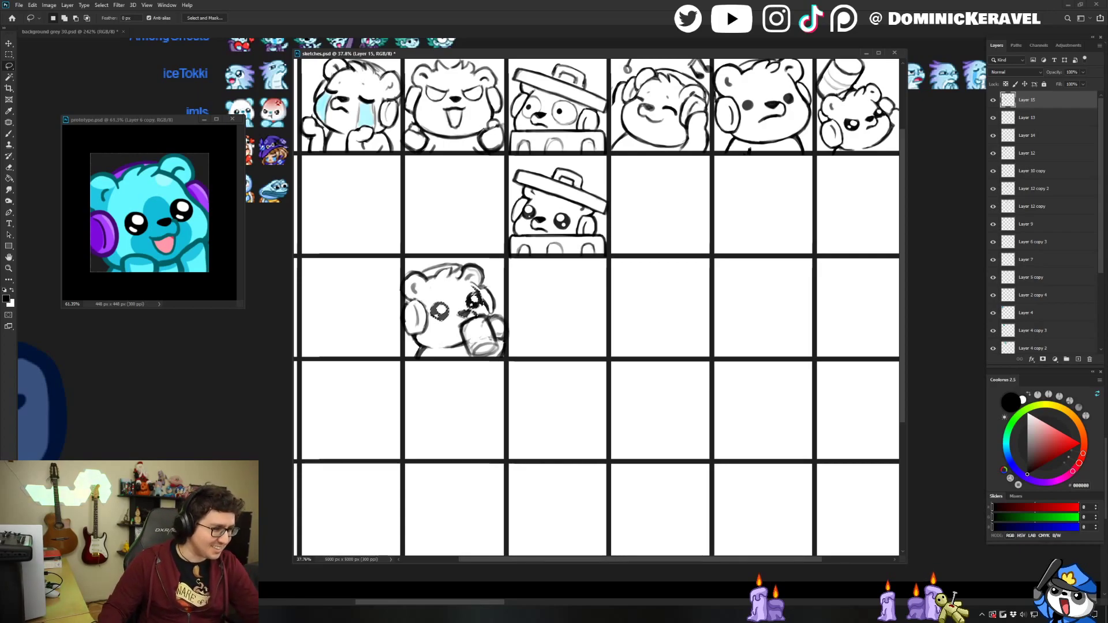
{"action": "key", "text": "ctrl+d"}
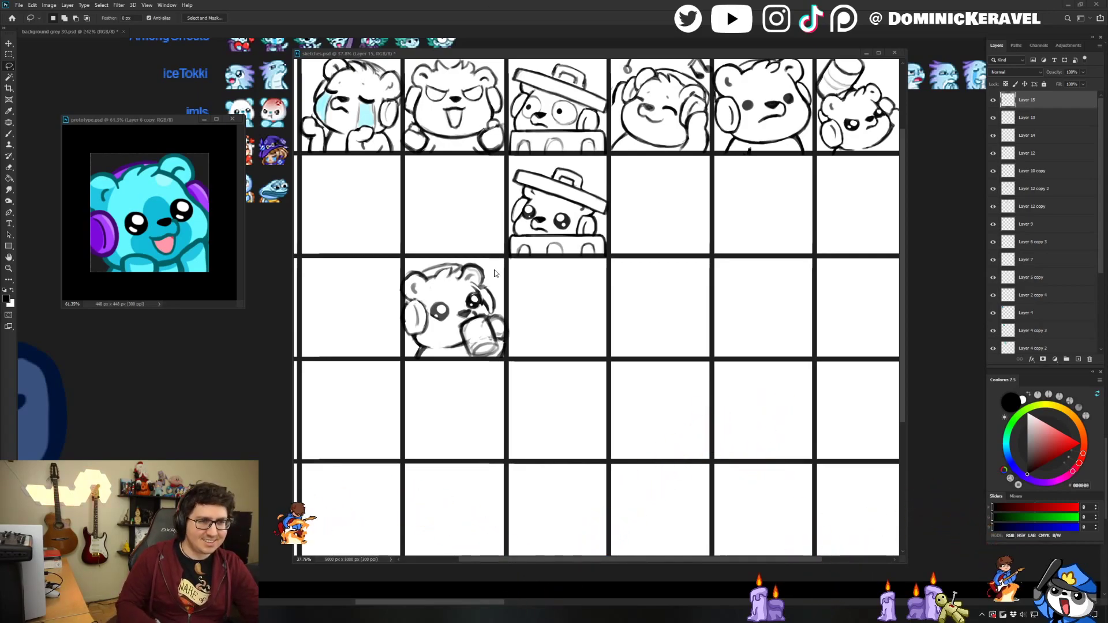
Duplicate the cup-holding bear sketch into the empty cell beside it.
{"action": "scroll", "coordinate": [480, 304], "scroll_direction": "down", "scroll_amount": 3}
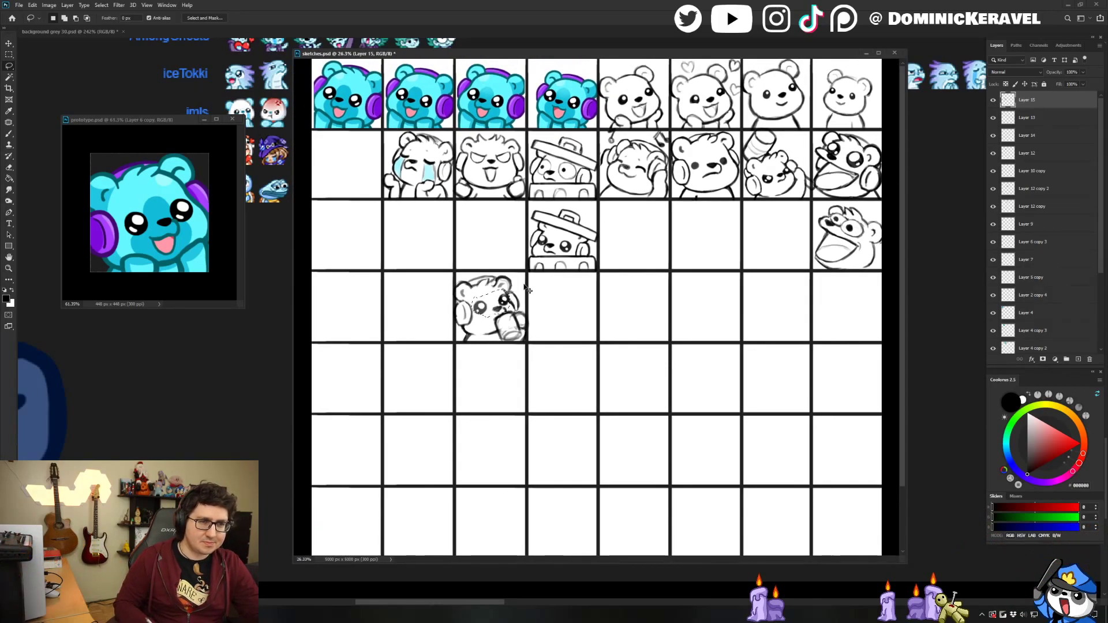
{"action": "key", "text": "v"}
{"action": "left_click_drag", "start_coordinate": [522, 306], "coordinate": [597, 305]}
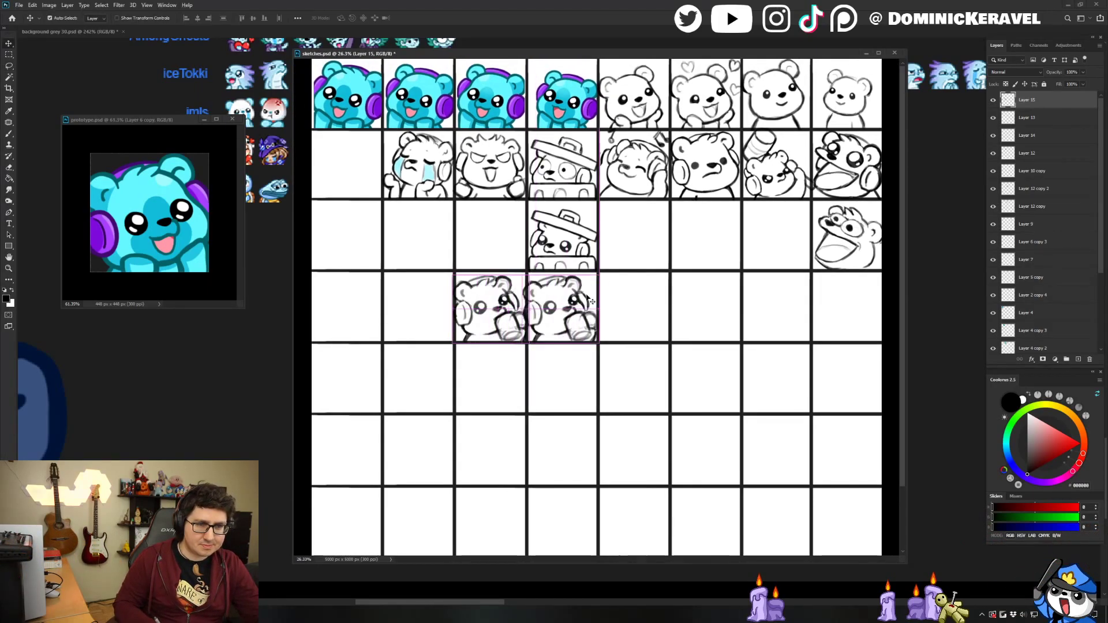
Rework the face line beside the copied bear's eye on the cup side with the eraser and brush.
{"action": "scroll", "coordinate": [623, 285], "scroll_direction": "up", "scroll_amount": 1}
{"action": "key", "text": "b"}
{"action": "scroll", "coordinate": [574, 293], "scroll_direction": "up", "scroll_amount": 4}
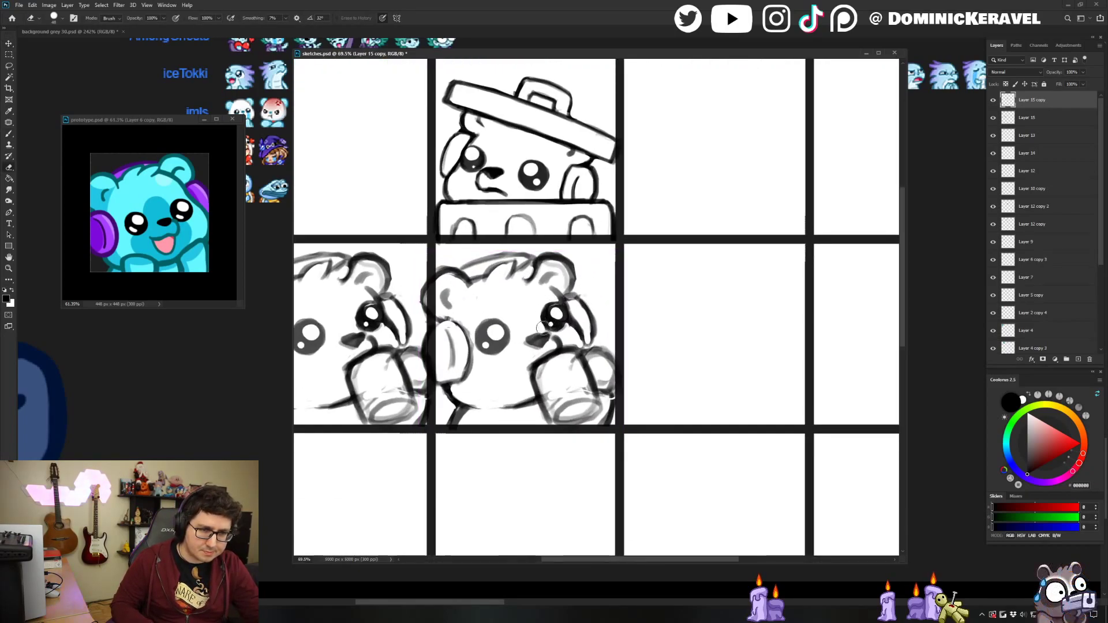
{"action": "key", "text": "b"}
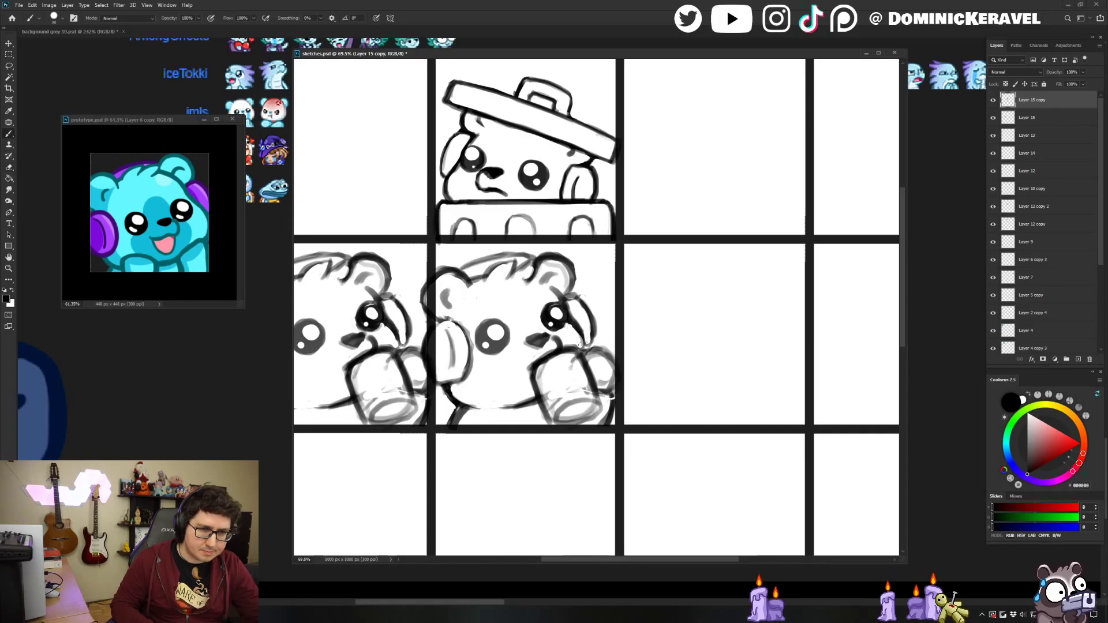
{"action": "key", "text": "e"}
{"action": "key", "text": "b"}
{"action": "right_click", "coordinate": [570, 313], "text": "alt"}
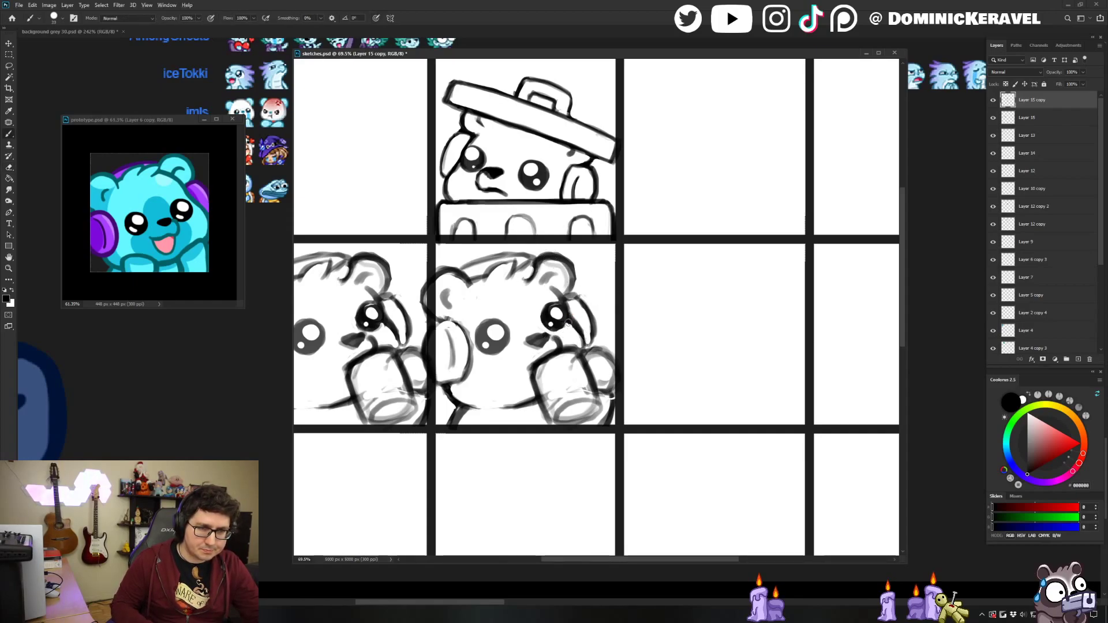
{"action": "key", "text": "e"}
{"action": "key", "text": "b"}
{"action": "mouse_move", "coordinate": [568, 327]}
{"action": "left_mouse_down"}
{"action": "mouse_move", "coordinate": [580, 339]}
{"action": "mouse_move", "coordinate": [559, 330]}
{"action": "left_mouse_up"}
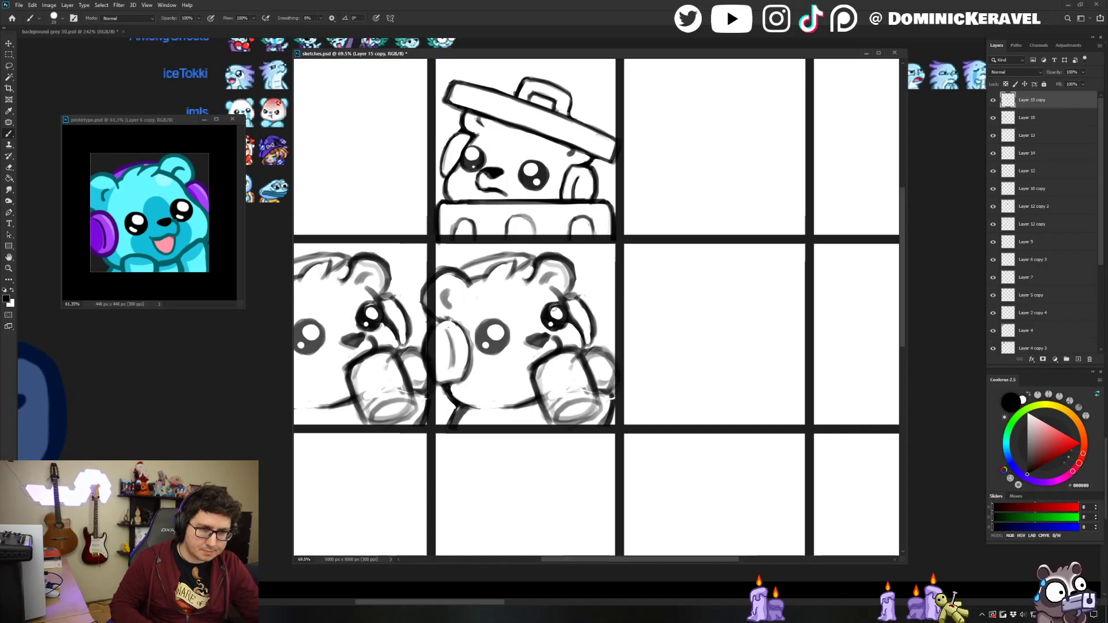
Erase and redraw the upper edge of the headphone on the copied bear's cup side.
{"action": "key", "text": "e"}
{"action": "key", "text": "b"}
{"action": "key", "text": "e"}
{"action": "key", "text": "b"}
{"action": "left_click_drag", "start_coordinate": [568, 298], "coordinate": [583, 301]}
{"action": "key", "text": "e"}
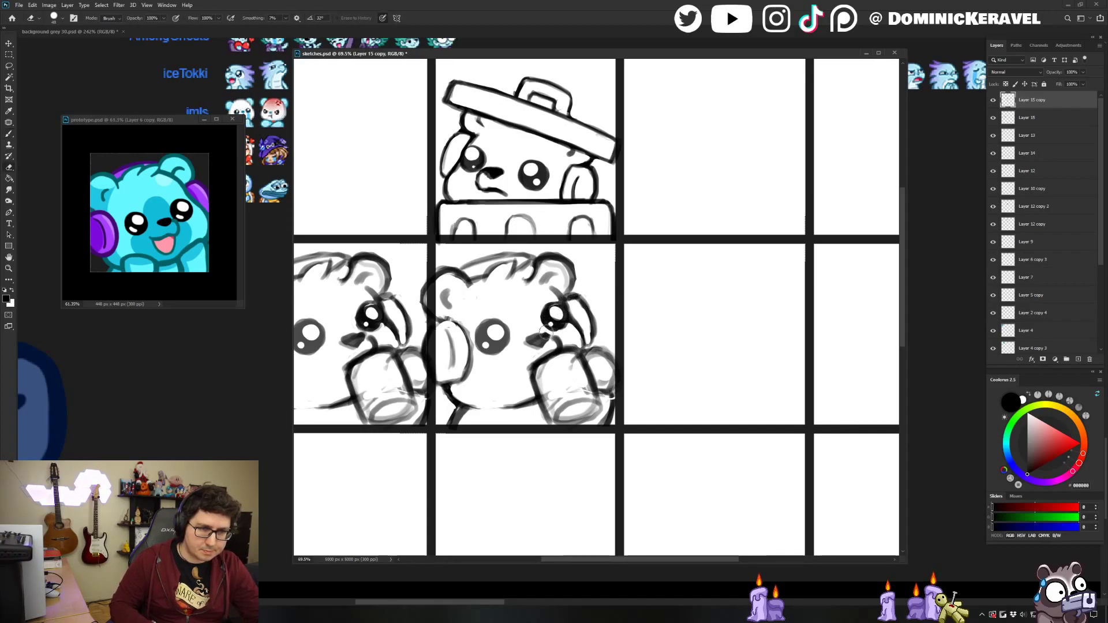
Erase the lines between the copied bear's nose and the cup, and redraw the mouth against the cup rim.
{"action": "mouse_move", "coordinate": [550, 347]}
{"action": "left_mouse_down"}
{"action": "mouse_move", "coordinate": [532, 348]}
{"action": "mouse_move", "coordinate": [540, 343]}
{"action": "mouse_move", "coordinate": [528, 362]}
{"action": "left_mouse_up"}
{"action": "key", "text": "b"}
{"action": "key", "text": "e"}
{"action": "key", "text": "b"}
{"action": "key", "text": "e"}
{"action": "key", "text": "b"}
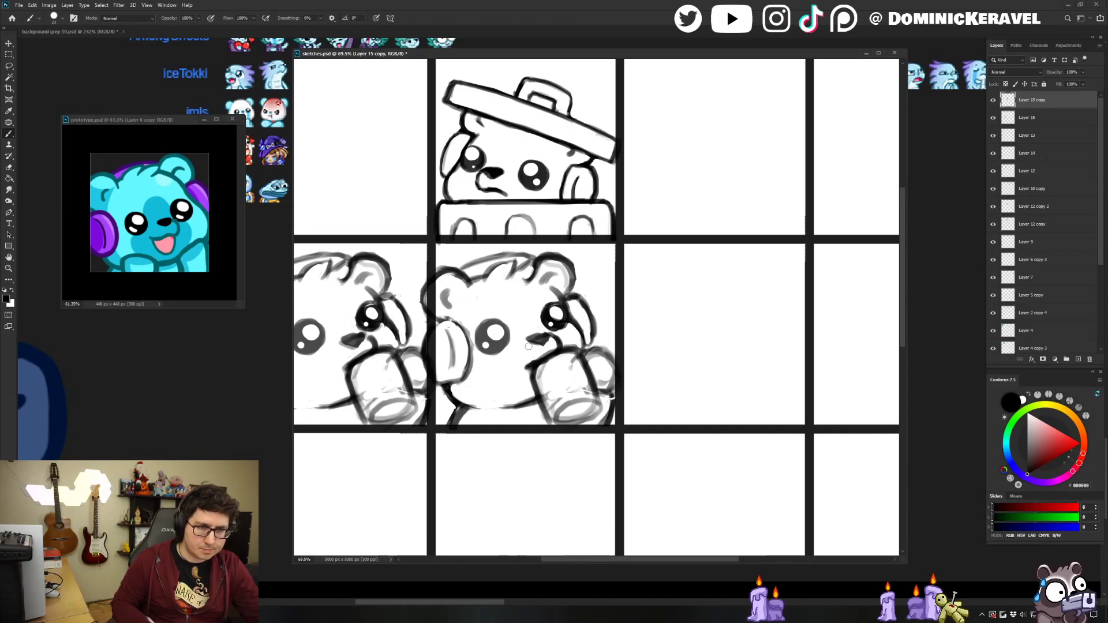
{"action": "key", "text": "e"}
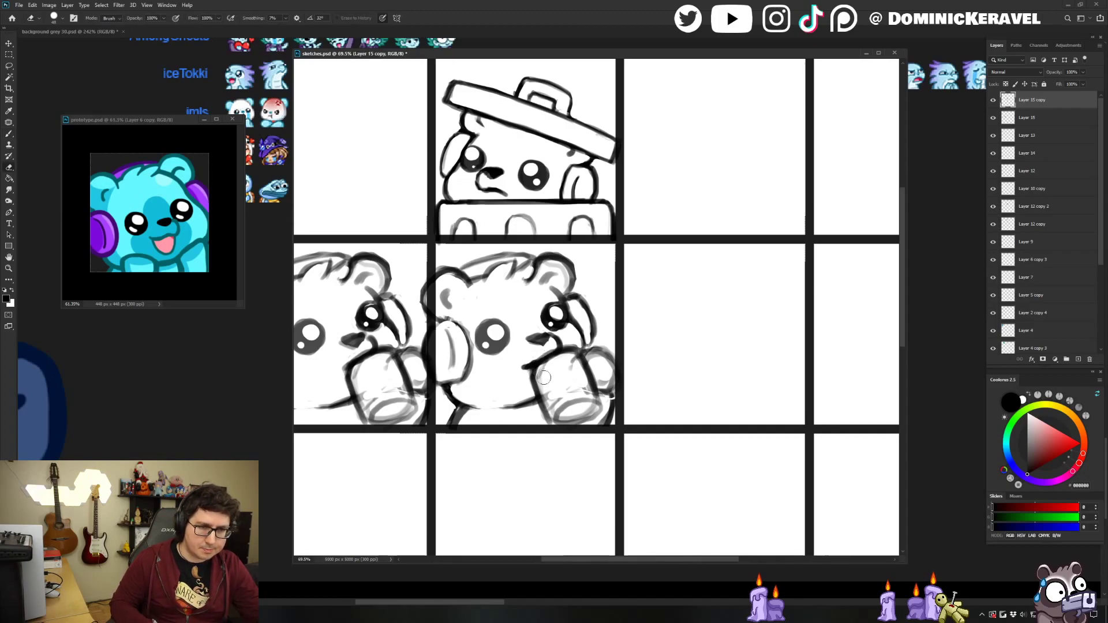
{"action": "key", "text": "b"}
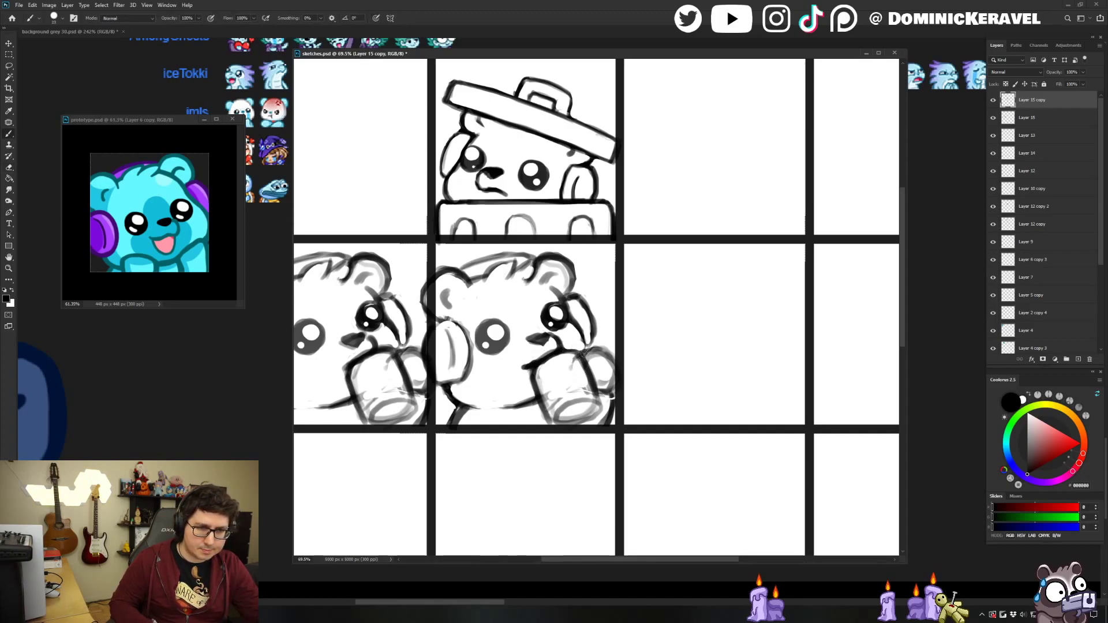
{"action": "key", "text": "e"}
{"action": "key", "text": "b"}
Lasso the copied bear's eyes and nose, nudge them slightly downward and deselect.
{"action": "key", "text": "l"}
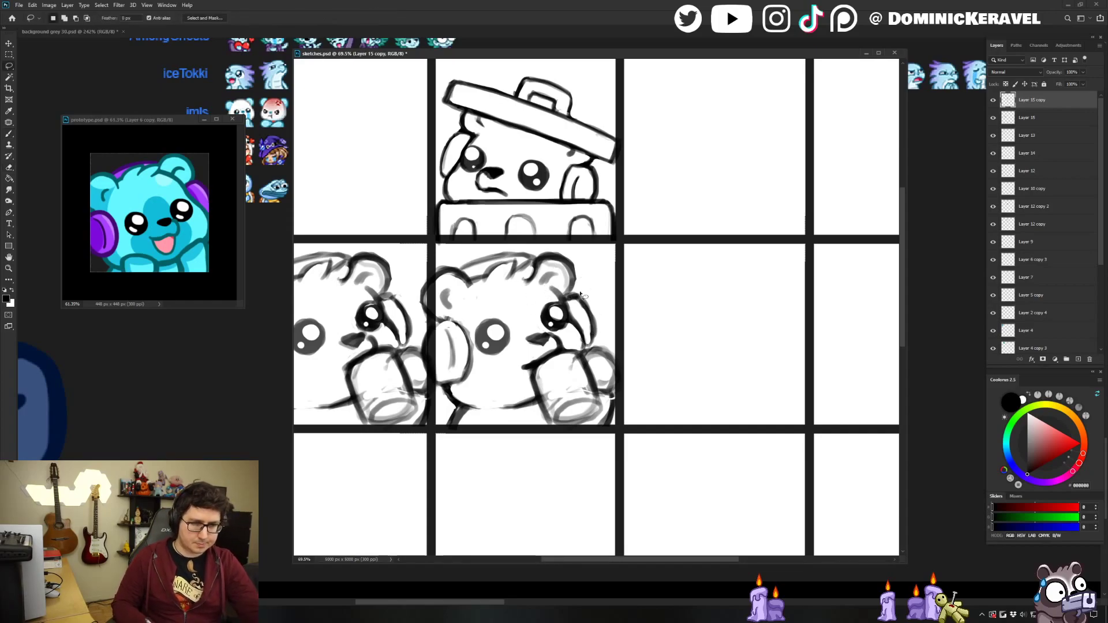
{"action": "left_click_drag", "start_coordinate": [618, 350], "coordinate": [621, 303]}
{"action": "scroll", "coordinate": [552, 329], "scroll_direction": "up", "scroll_amount": 2}
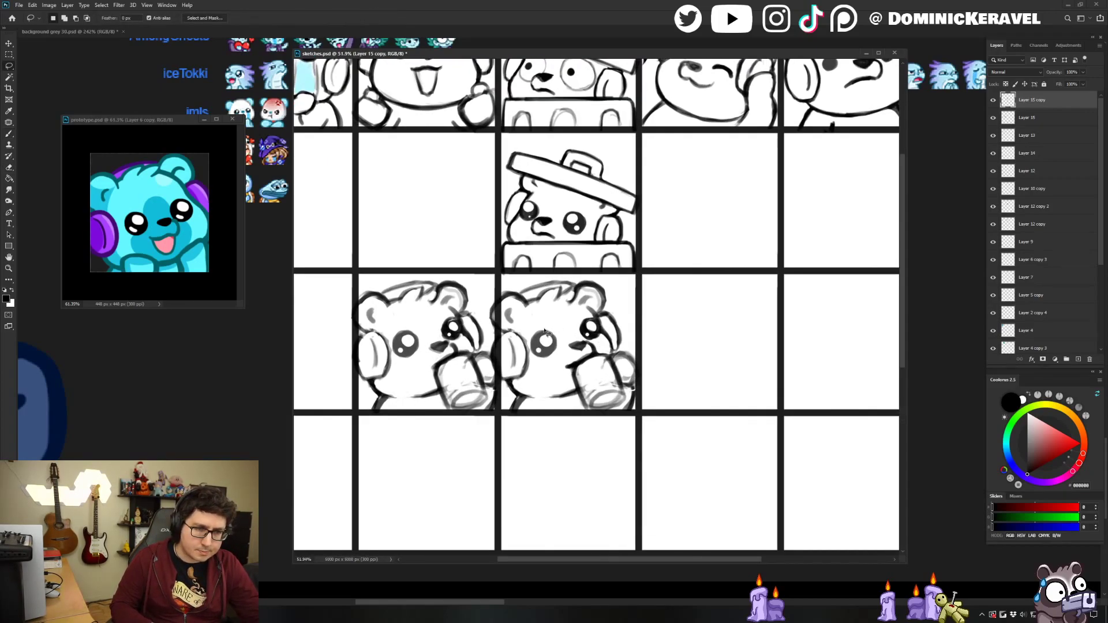
{"action": "left_click_drag", "start_coordinate": [584, 366], "coordinate": [585, 367]}
{"action": "key", "text": "Escape"}
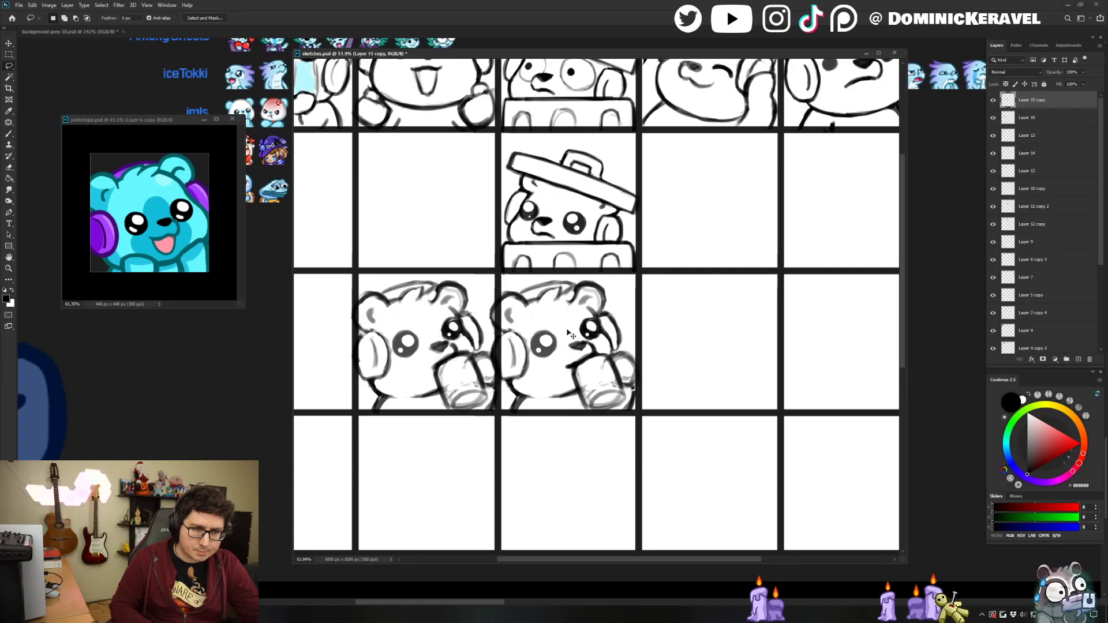
{"action": "mouse_move", "coordinate": [541, 324]}
{"action": "left_mouse_down"}
{"action": "mouse_move", "coordinate": [531, 326]}
{"action": "mouse_move", "coordinate": [529, 354]}
{"action": "mouse_move", "coordinate": [570, 370]}
{"action": "left_mouse_up"}
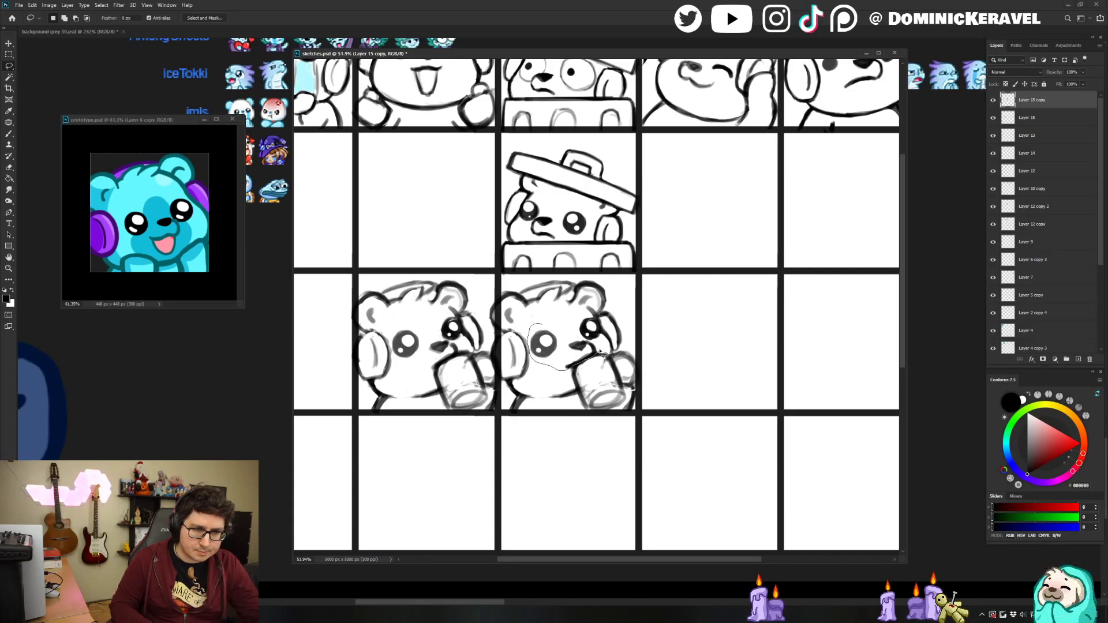
{"action": "left_click_drag", "start_coordinate": [573, 313], "coordinate": [574, 313]}
{"action": "scroll", "coordinate": [574, 313], "scroll_direction": "down", "scroll_amount": 3}
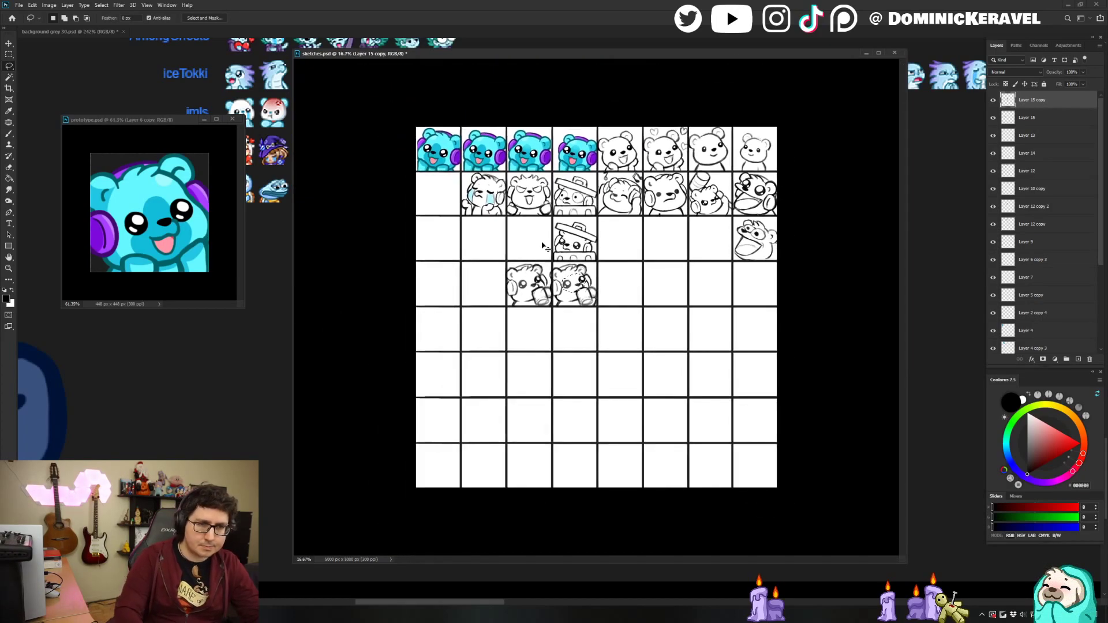
{"action": "key", "text": "v"}
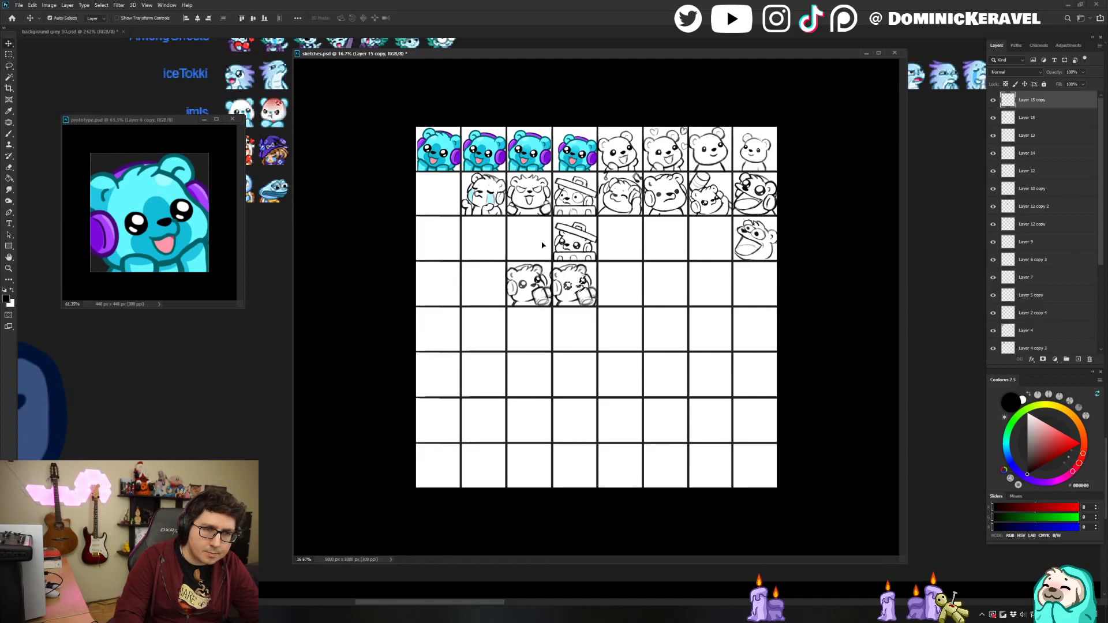
{"action": "key", "text": "ctrl+d"}
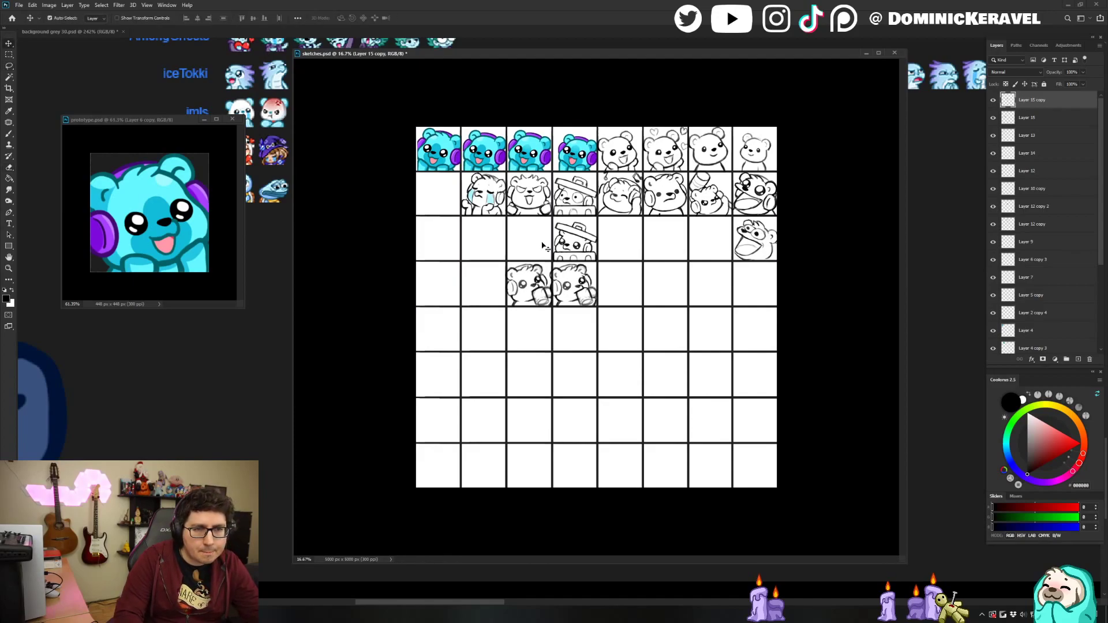
{"action": "scroll", "coordinate": [635, 247], "scroll_direction": "up", "scroll_amount": 3}
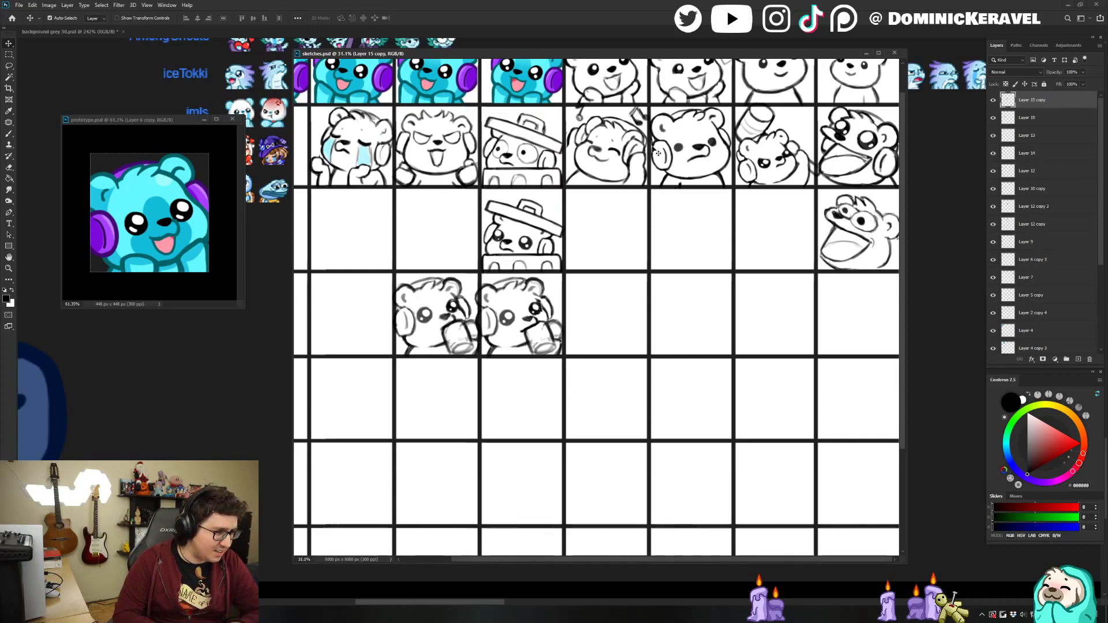
{"action": "left_click_drag", "start_coordinate": [540, 53], "coordinate": [543, 52]}
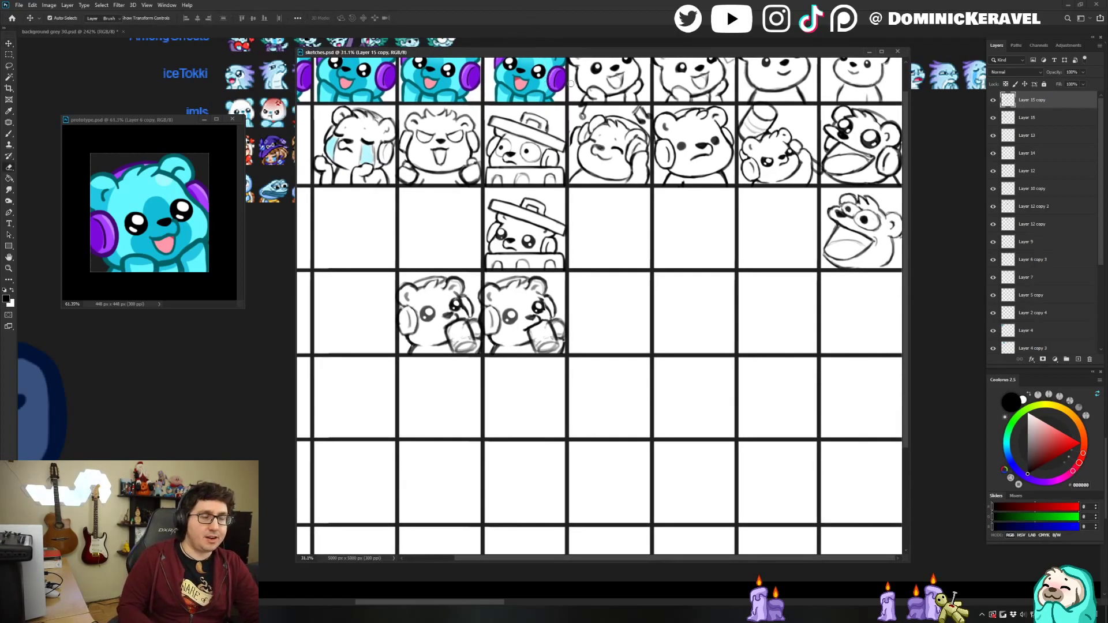
{"action": "left_click_drag", "start_coordinate": [555, 84], "coordinate": [606, 122]}
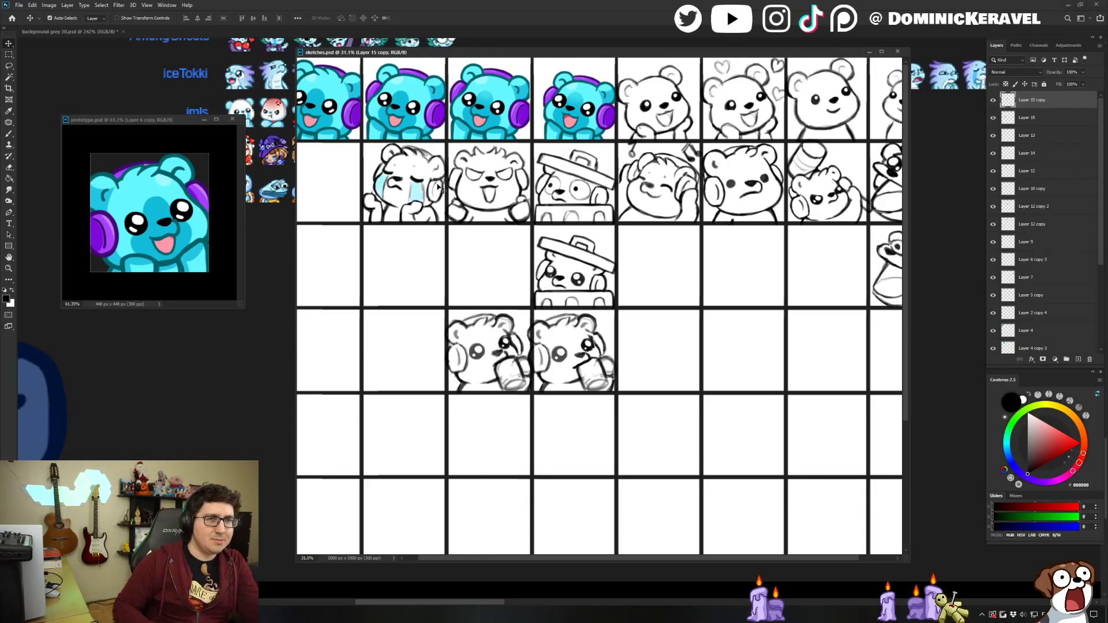
{"action": "left_click_drag", "start_coordinate": [464, 54], "coordinate": [458, 52]}
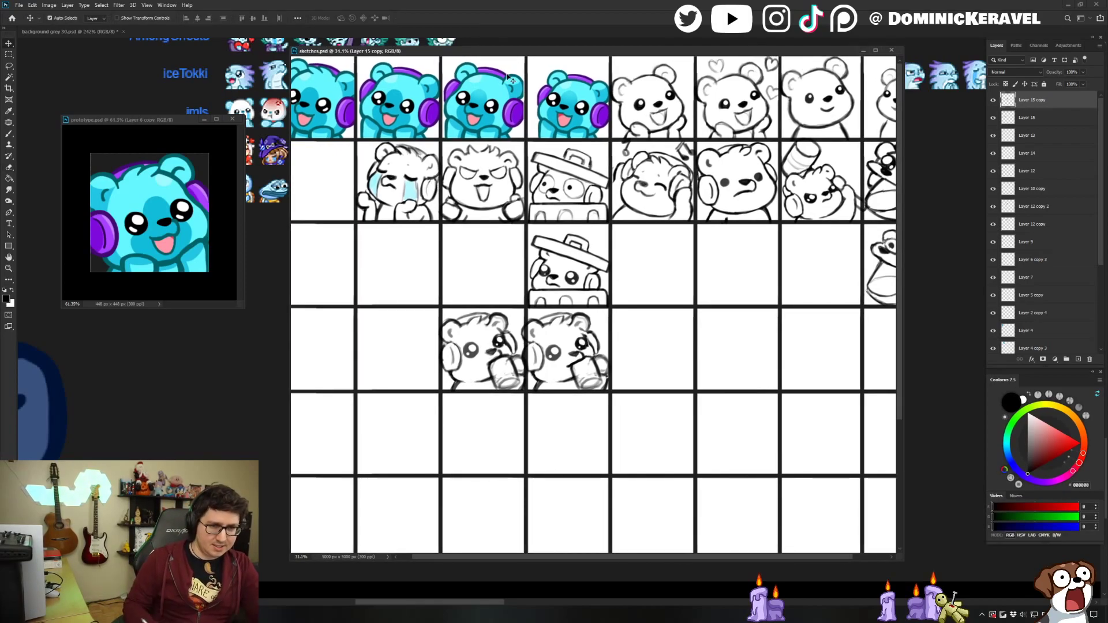
Darken and clean up the copied bear's hair tuft and ear outlines with the brush and eraser.
{"action": "key", "text": "e"}
{"action": "scroll", "coordinate": [574, 311], "scroll_direction": "up", "scroll_amount": 3}
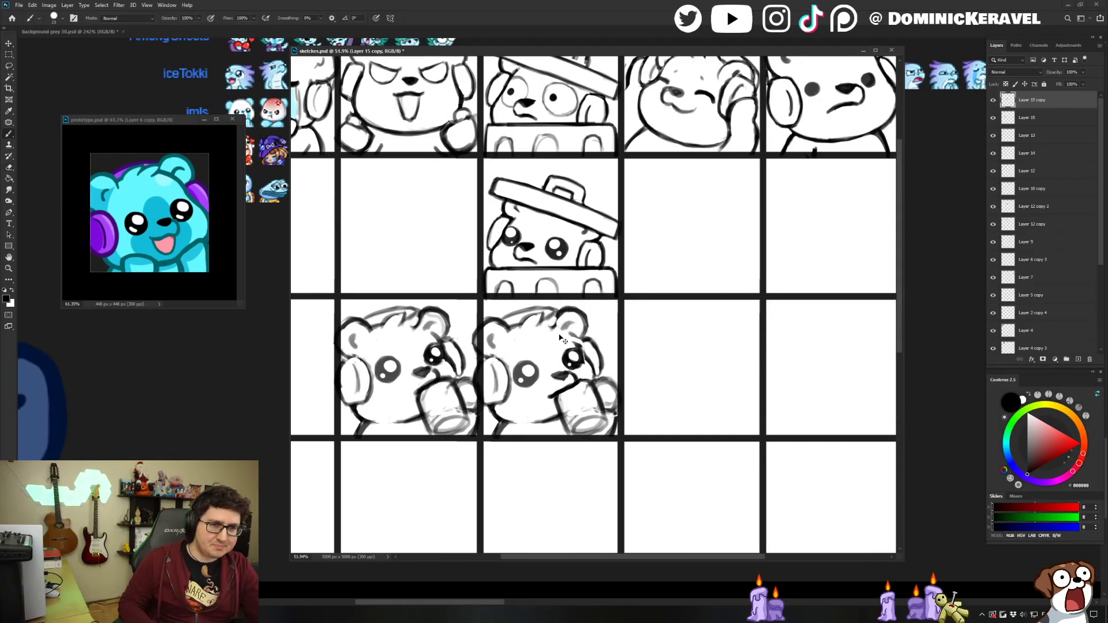
{"action": "key", "text": "b"}
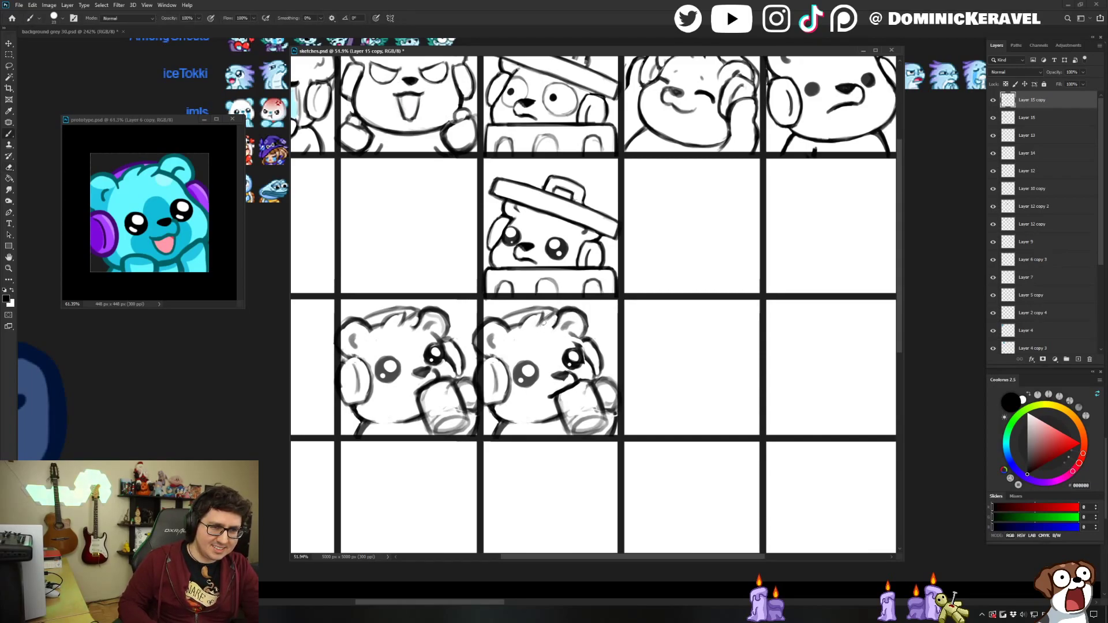
{"action": "key", "text": "e"}
{"action": "key", "text": "b"}
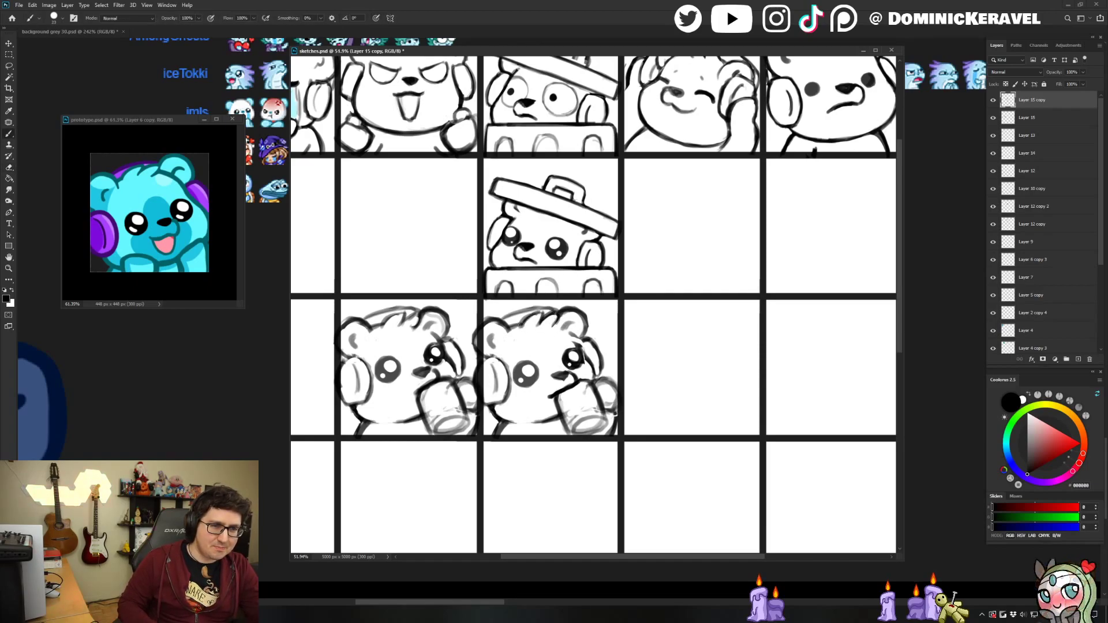
{"action": "key", "text": "e"}
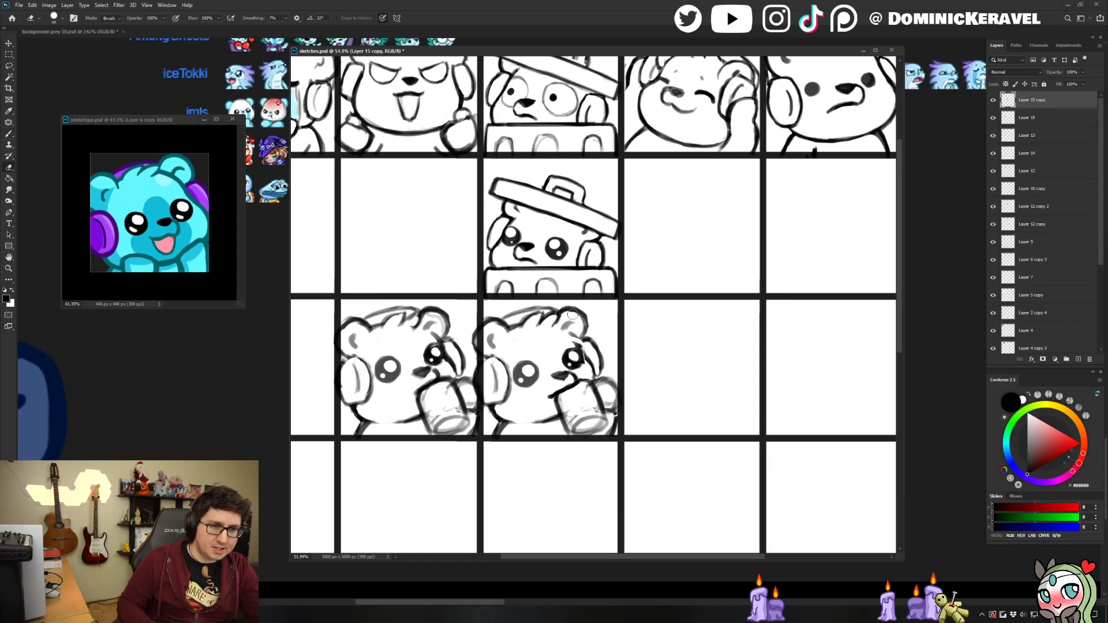
{"action": "key", "text": "v"}
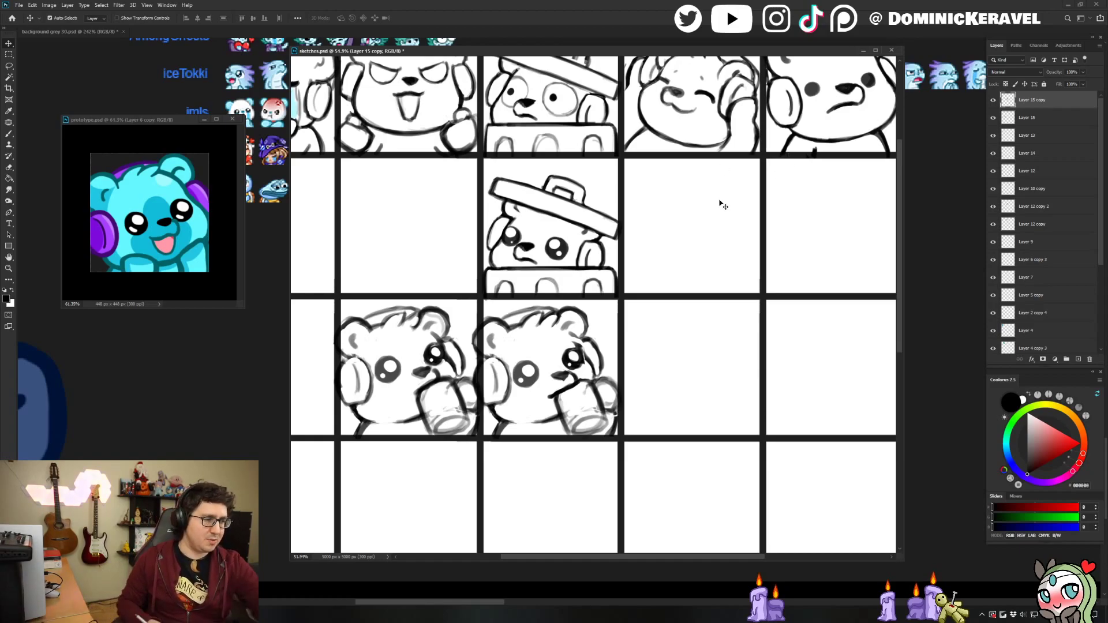
{"action": "key", "text": "b"}
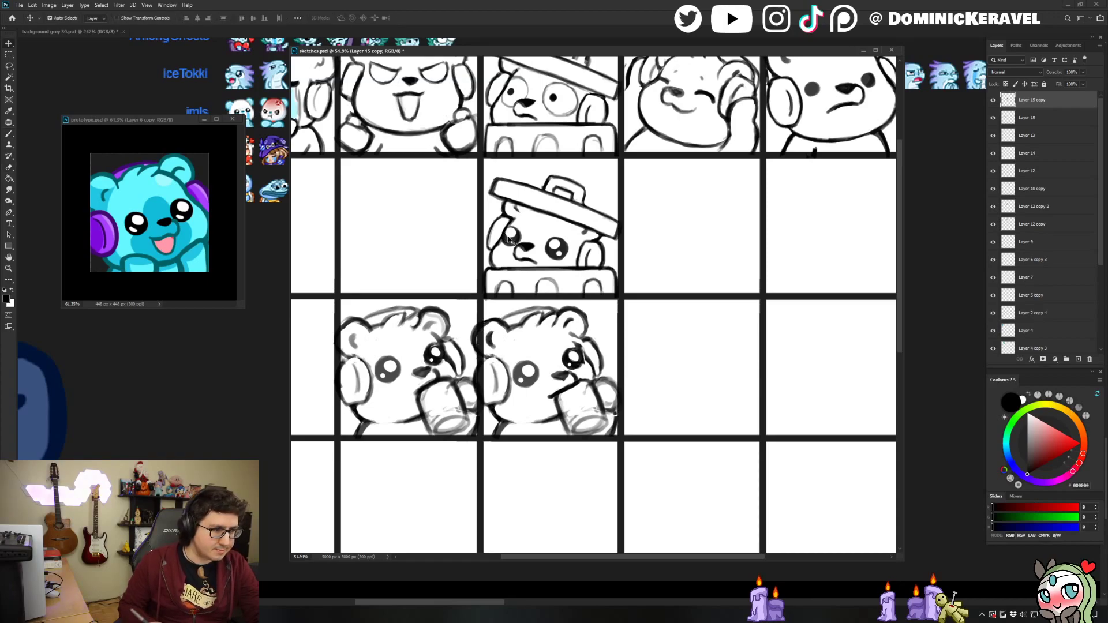
{"action": "key", "text": "v"}
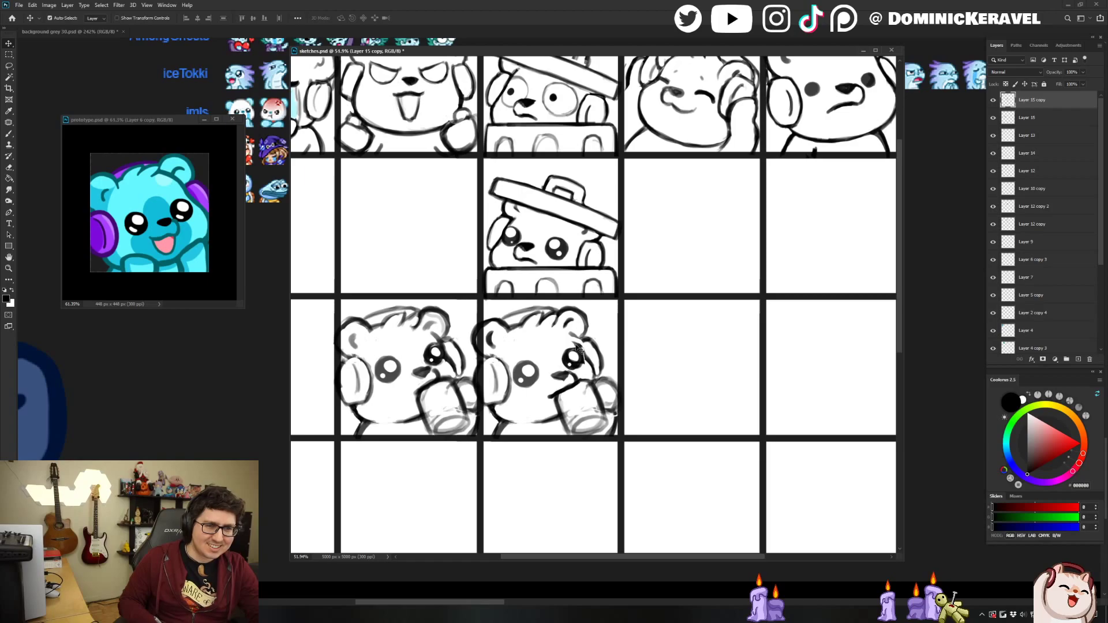
Touch up the copied bear's lines between the cup-side ear, eye and headphone with the eraser and brush.
{"action": "key", "text": "e"}
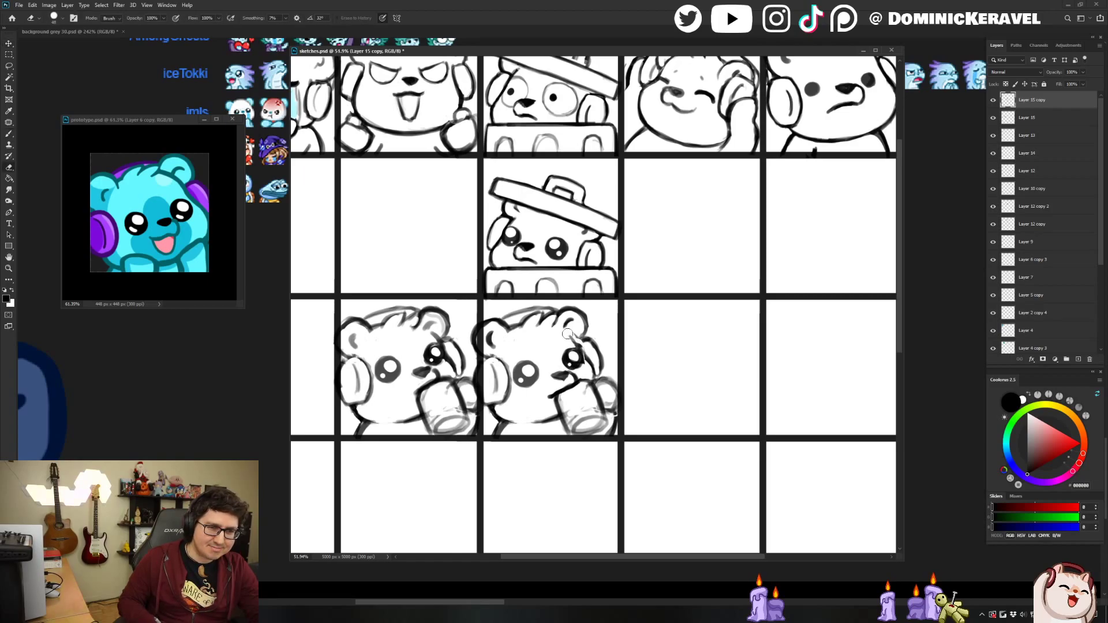
{"action": "key", "text": "b"}
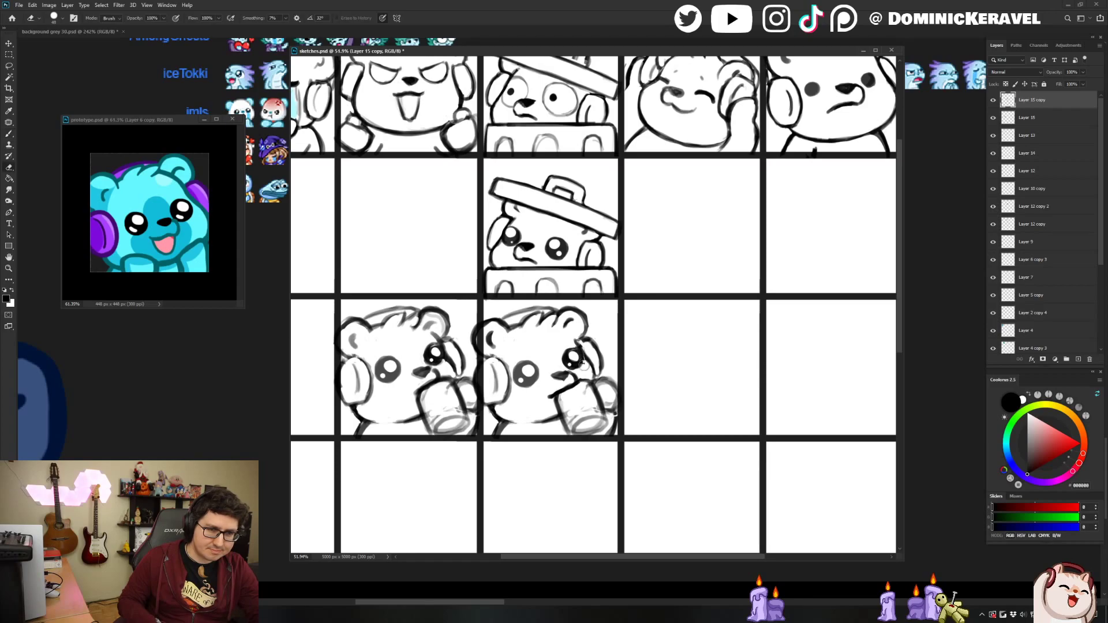
{"action": "key", "text": "e"}
{"action": "key", "text": "b"}
{"action": "key", "text": "e"}
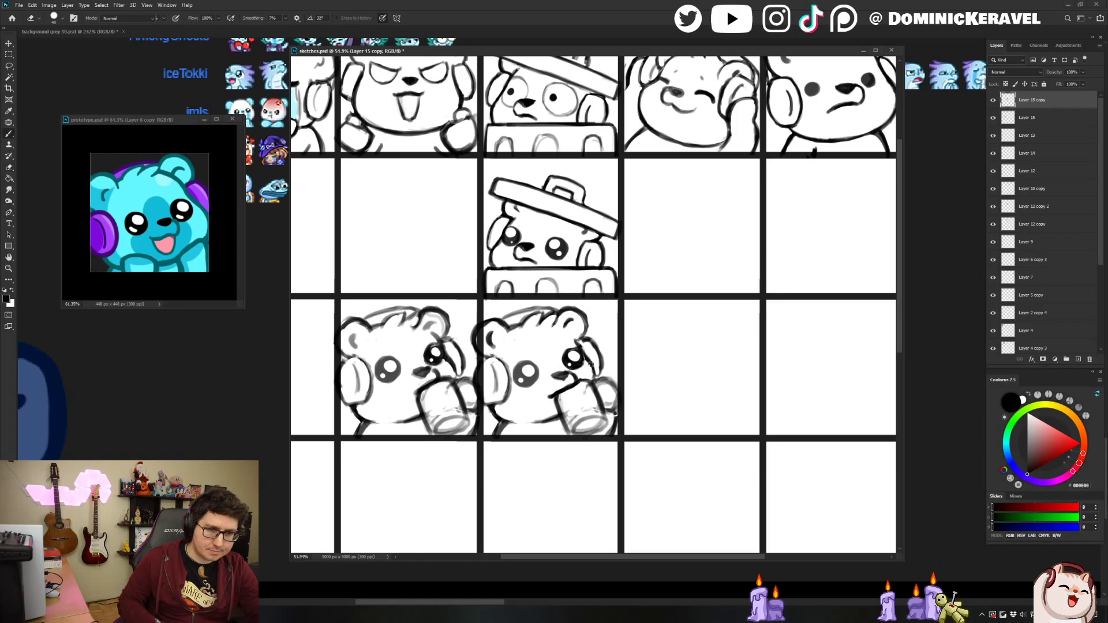
{"action": "key", "text": "b"}
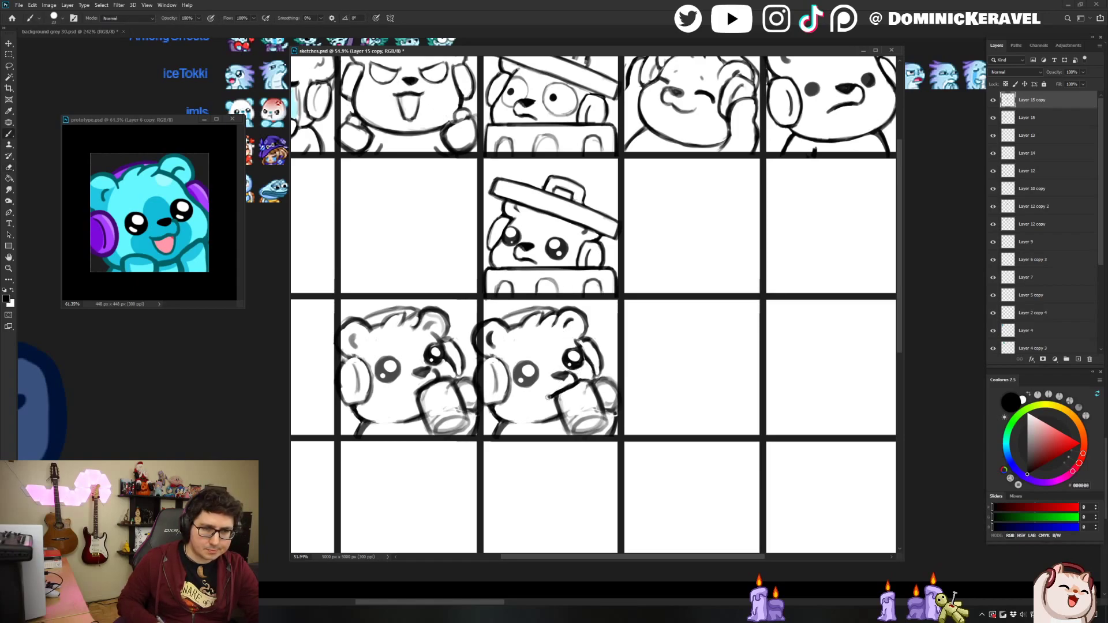
Erase the stray strokes along the copied bear's cup rim and redraw where the mouth meets the cup.
{"action": "key", "text": "e"}
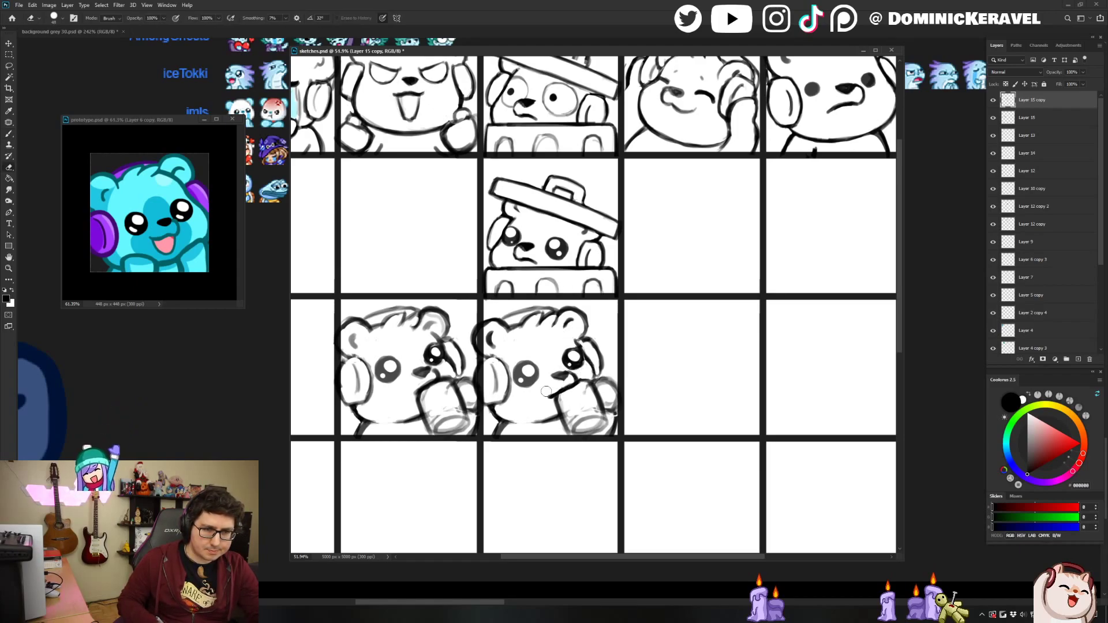
{"action": "left_click_drag", "start_coordinate": [582, 386], "coordinate": [562, 397]}
{"action": "key", "text": "b"}
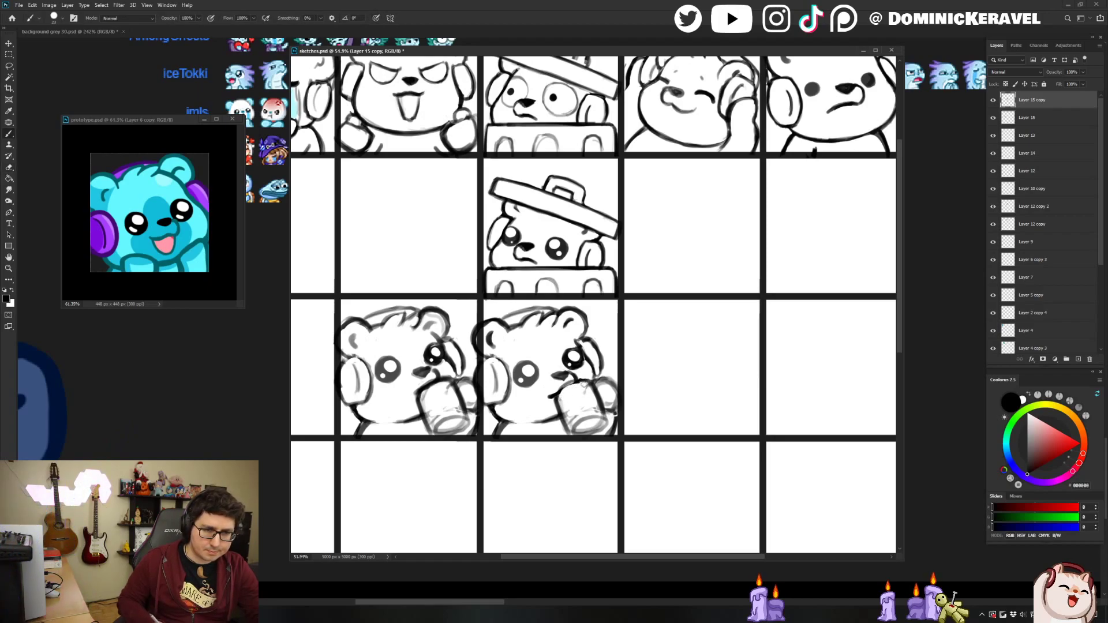
{"action": "key", "text": "e"}
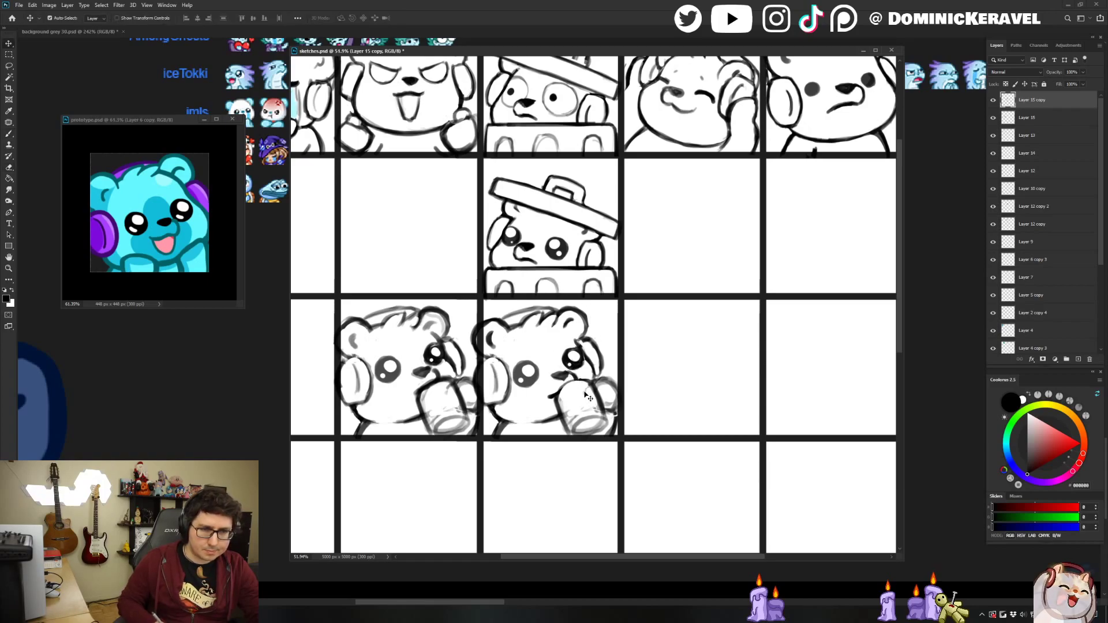
{"action": "key", "text": "b"}
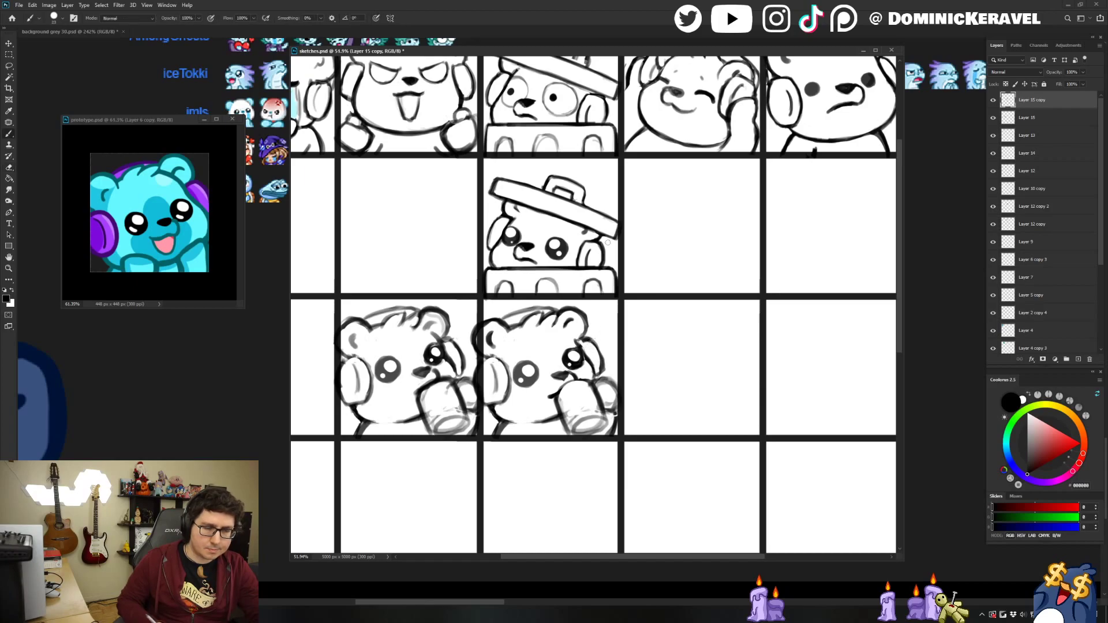
{"action": "key", "text": "v"}
{"action": "key", "text": "e"}
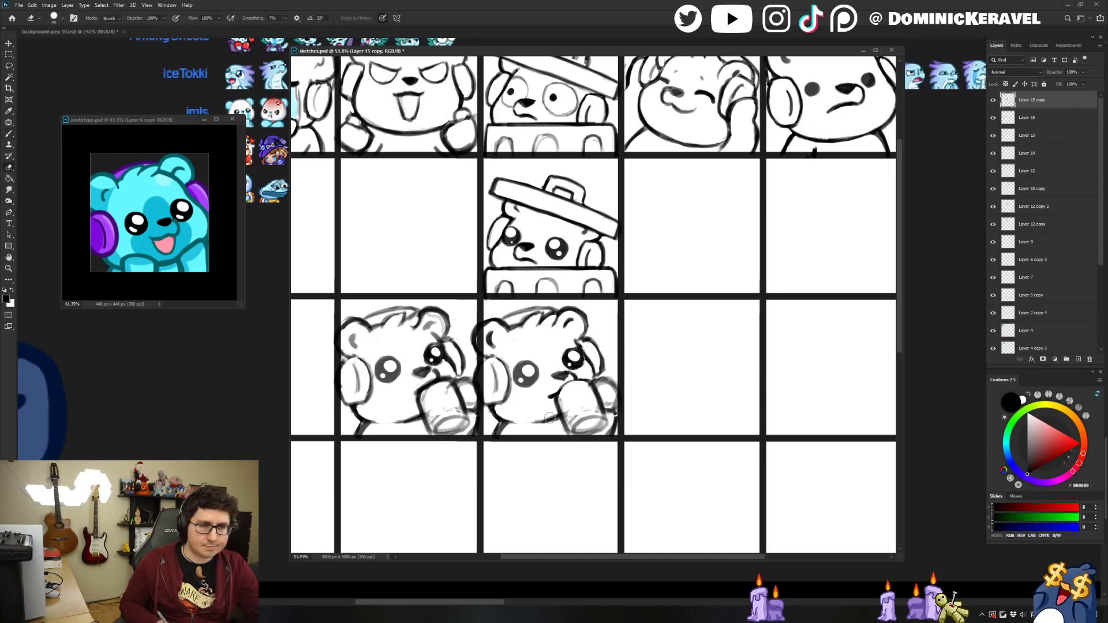
{"action": "key", "text": "v"}
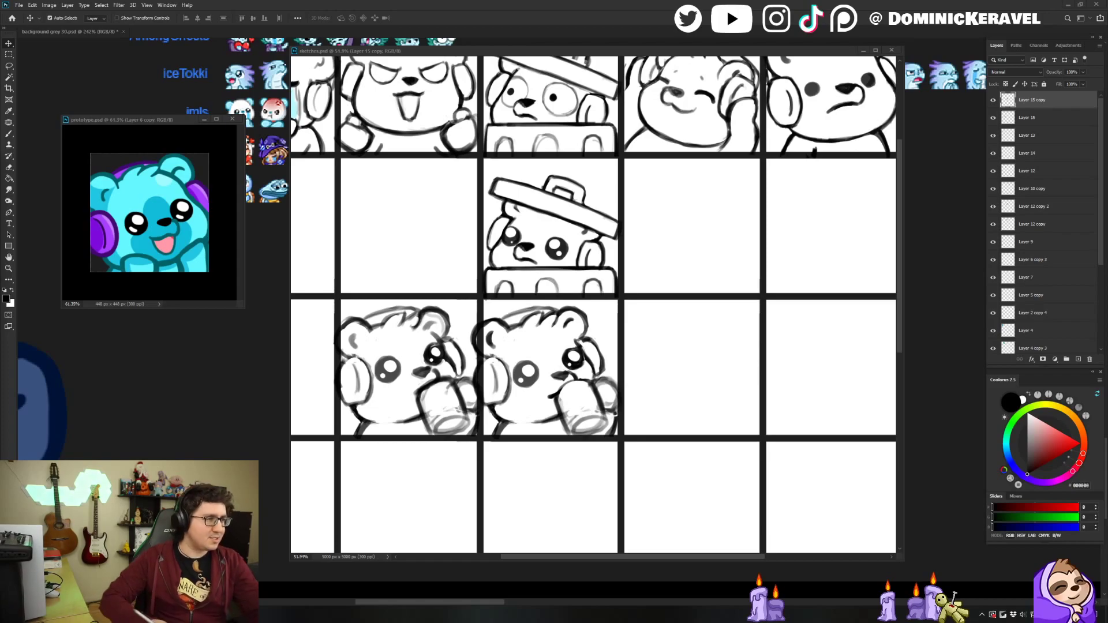
{"action": "left_click_drag", "start_coordinate": [493, 52], "coordinate": [520, 52]}
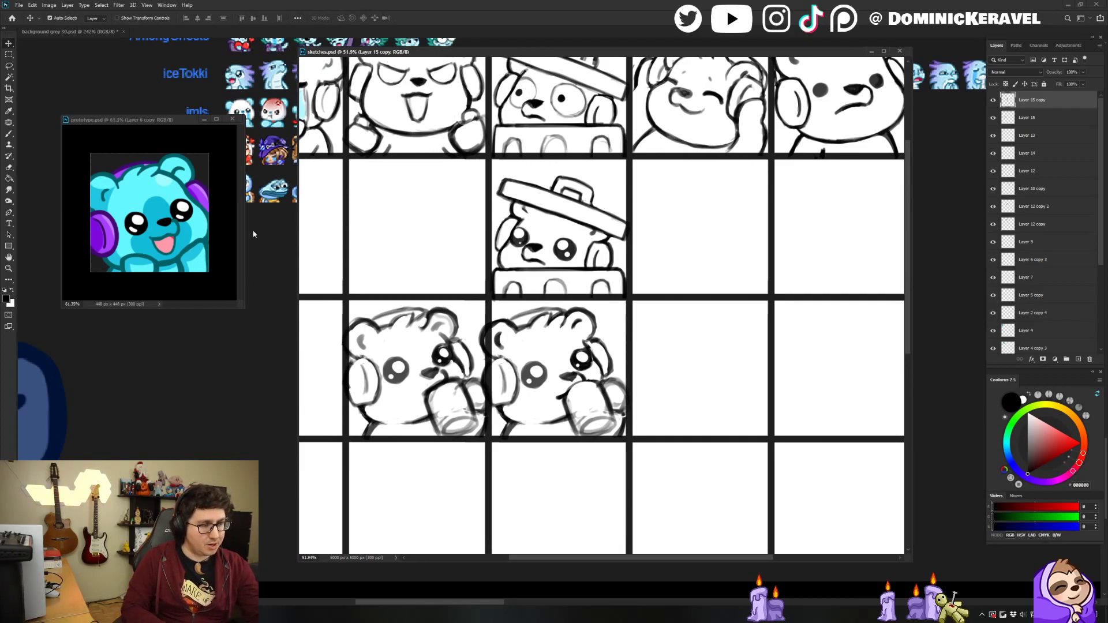
{"action": "left_click_drag", "start_coordinate": [448, 52], "coordinate": [443, 52]}
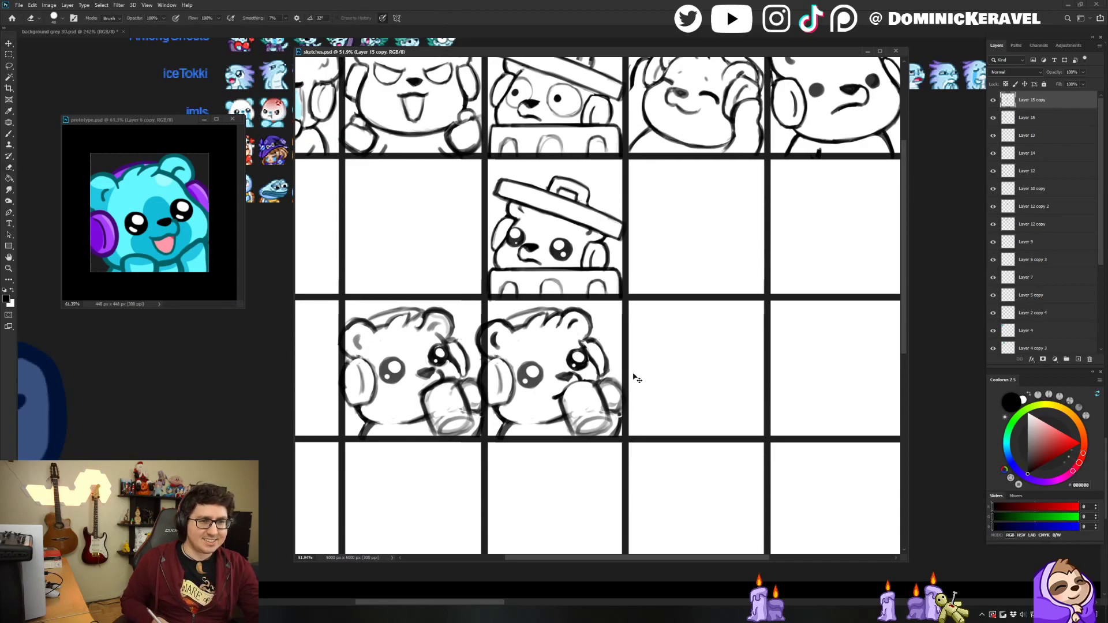
{"action": "scroll", "coordinate": [587, 338], "scroll_direction": "up", "scroll_amount": 2}
{"action": "key", "text": "b"}
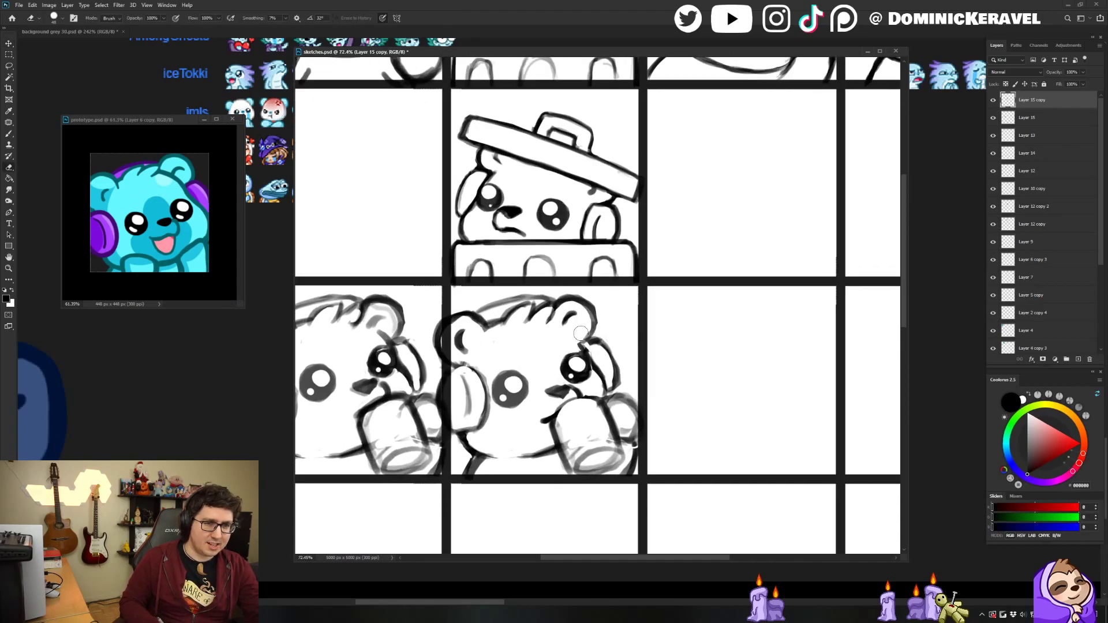
{"action": "key", "text": "e"}
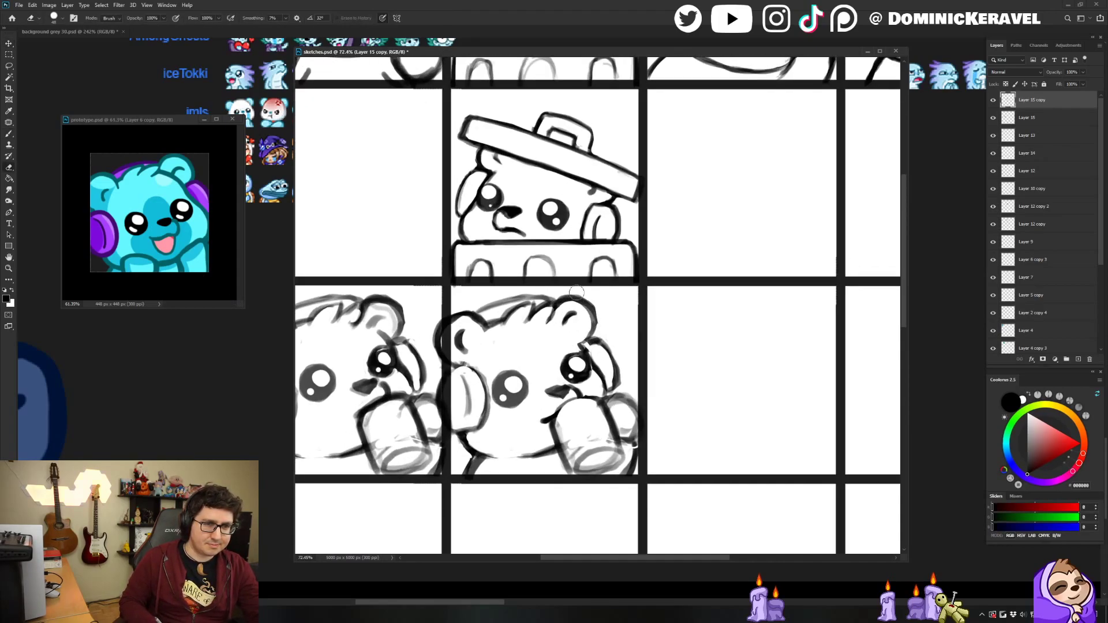
{"action": "key", "text": "v"}
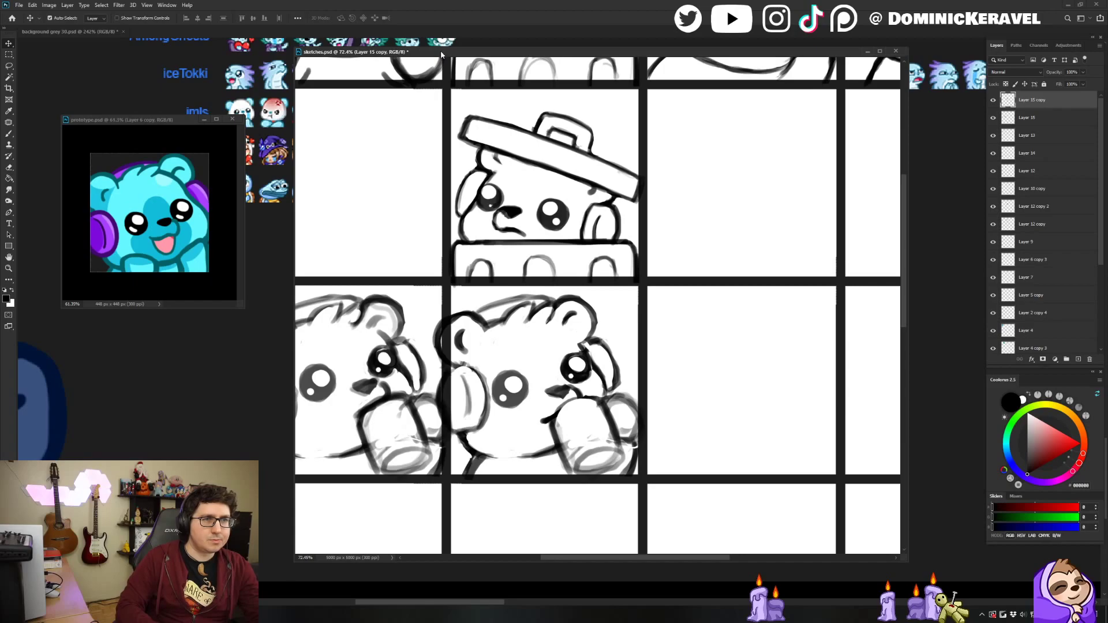
Move the sketches and prototype windows lower to uncover the emote reference sheet and look over its last rows.
{"action": "left_click_drag", "start_coordinate": [441, 54], "coordinate": [606, 354]}
{"action": "mouse_move", "coordinate": [182, 120]}
{"action": "left_mouse_down"}
{"action": "mouse_move", "coordinate": [293, 300]}
{"action": "mouse_move", "coordinate": [297, 328]}
{"action": "left_mouse_up"}
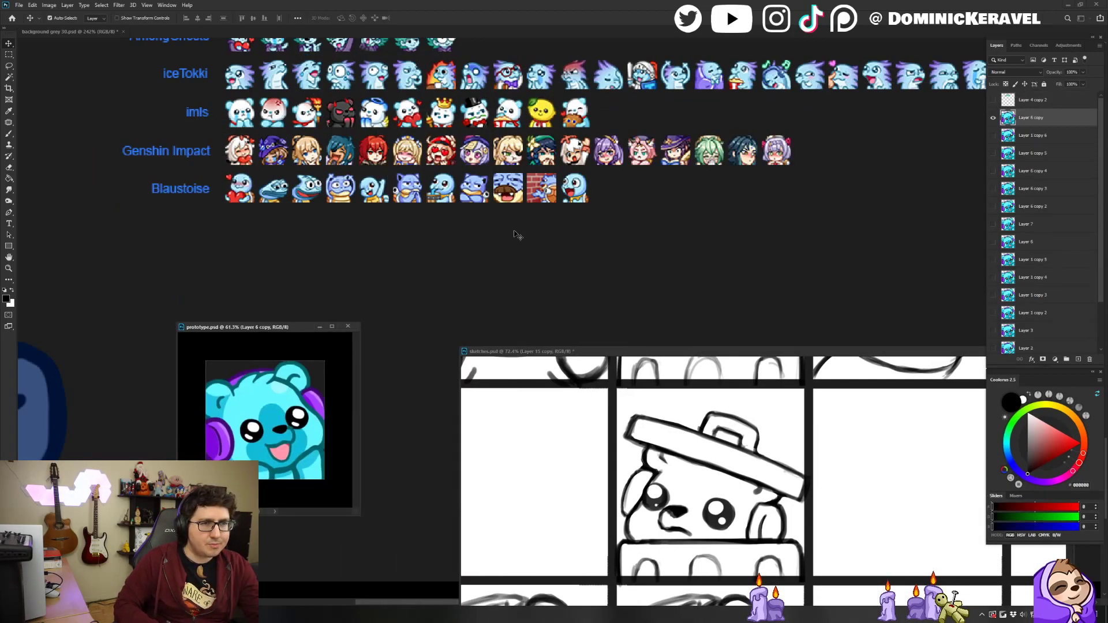
{"action": "left_click_drag", "start_coordinate": [515, 232], "coordinate": [499, 228]}
{"action": "left_click_drag", "start_coordinate": [500, 100], "coordinate": [435, 119]}
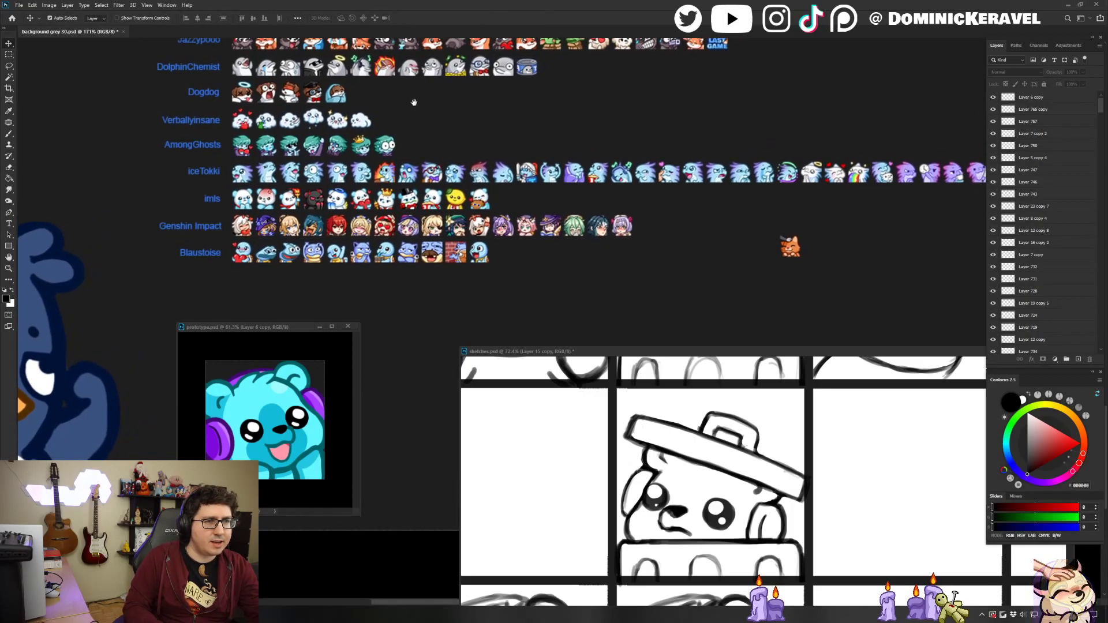
{"action": "scroll", "coordinate": [427, 130], "scroll_direction": "down", "scroll_amount": 2}
{"action": "scroll", "coordinate": [435, 116], "scroll_direction": "up", "scroll_amount": 2}
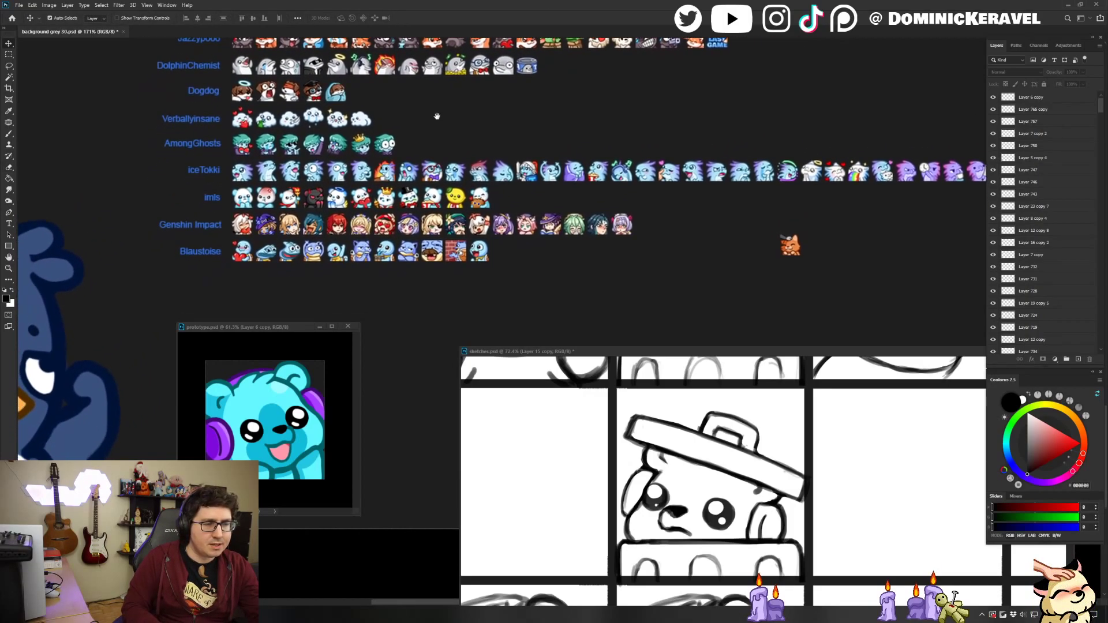
Try a black eye shape in the empty grid cell beside the single trash-can bear and undo it.
{"action": "left_click_drag", "start_coordinate": [530, 351], "coordinate": [464, 254]}
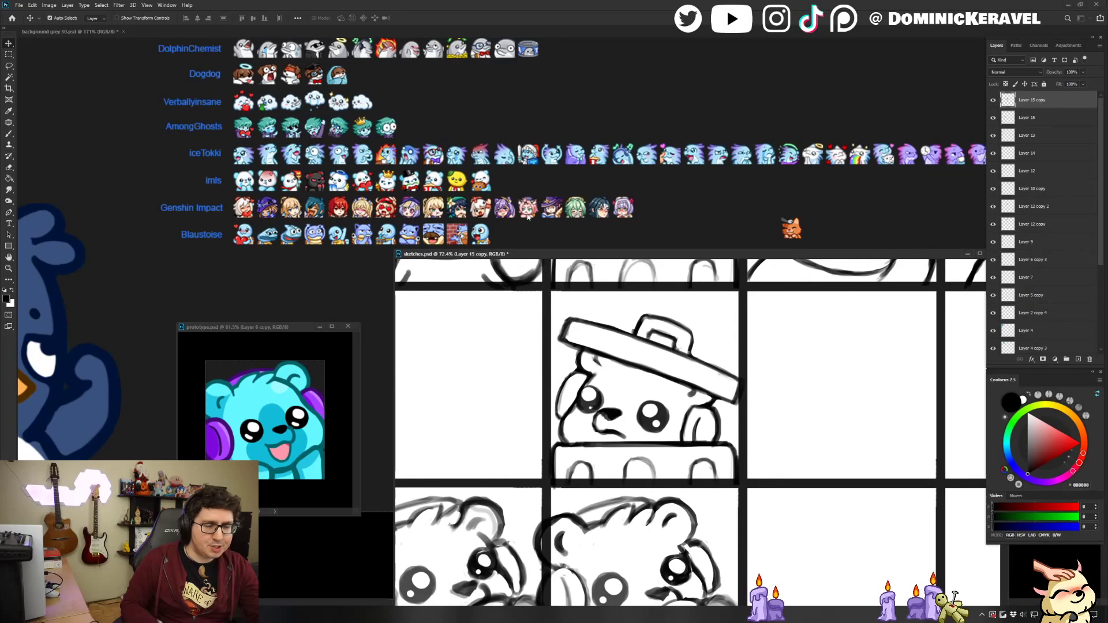
{"action": "key", "text": "b"}
{"action": "left_click_drag", "start_coordinate": [445, 343], "coordinate": [447, 353]}
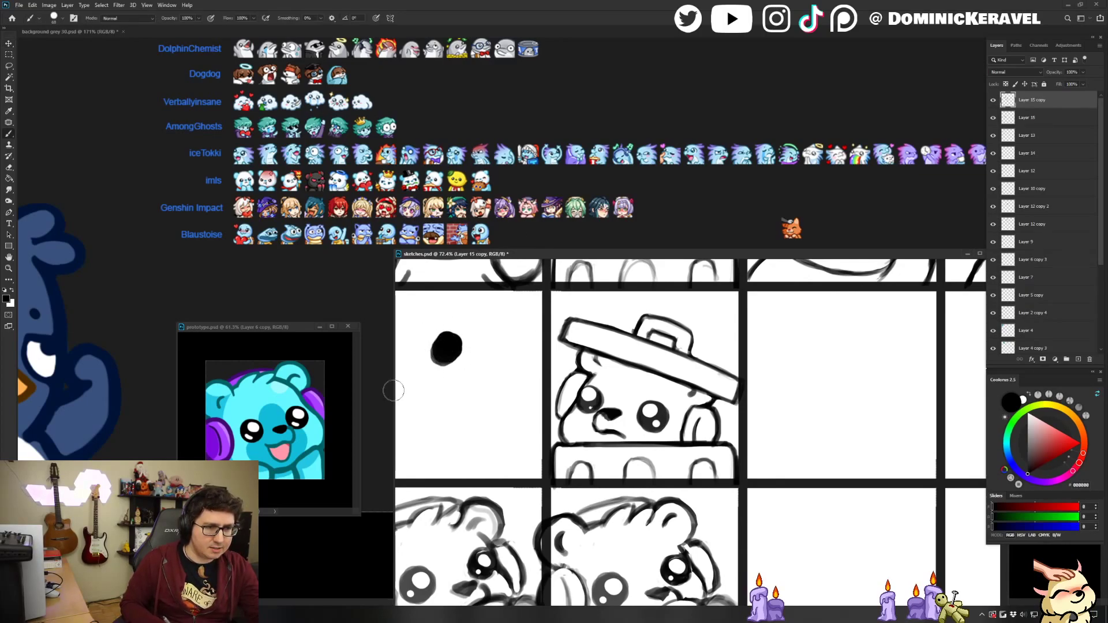
{"action": "mouse_move", "coordinate": [282, 335]}
{"action": "left_mouse_down"}
{"action": "mouse_move", "coordinate": [574, 216]}
{"action": "mouse_move", "coordinate": [487, 223]}
{"action": "mouse_move", "coordinate": [272, 336]}
{"action": "mouse_move", "coordinate": [215, 334]}
{"action": "left_mouse_up"}
{"action": "key", "text": "v"}
{"action": "left_click", "coordinate": [463, 296]}
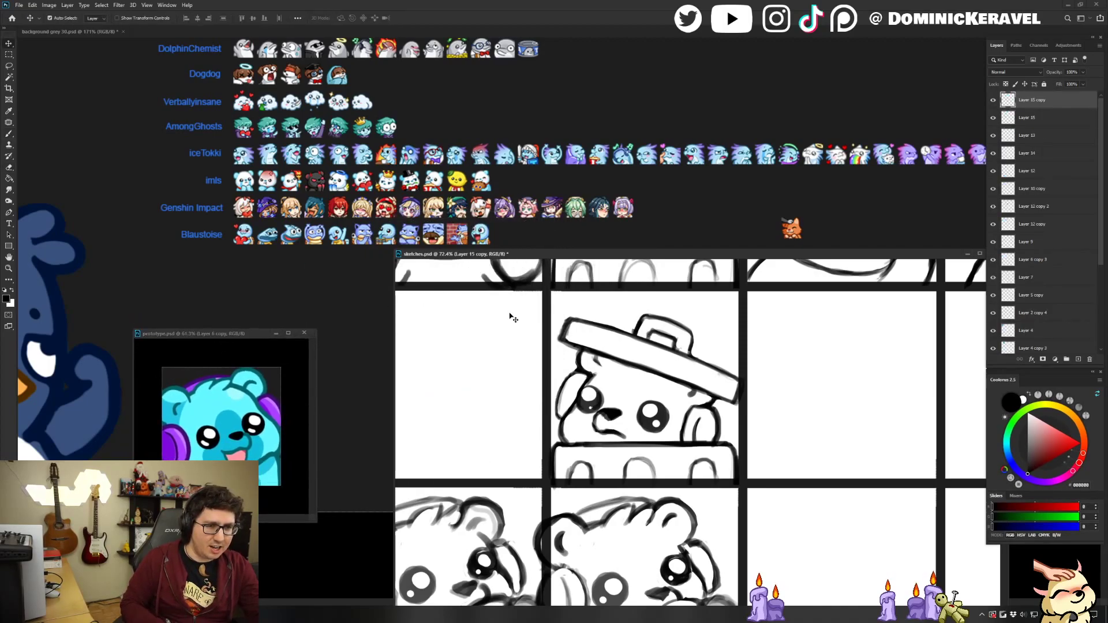
{"action": "mouse_move", "coordinate": [470, 251]}
{"action": "left_mouse_down"}
{"action": "mouse_move", "coordinate": [416, 247]}
{"action": "mouse_move", "coordinate": [444, 282]}
{"action": "mouse_move", "coordinate": [474, 287]}
{"action": "left_mouse_up"}
Examine the upper and middle rows of finished emotes on the reference sheet for pose ideas, moving the sketches window aside.
{"action": "left_click", "coordinate": [497, 127]}
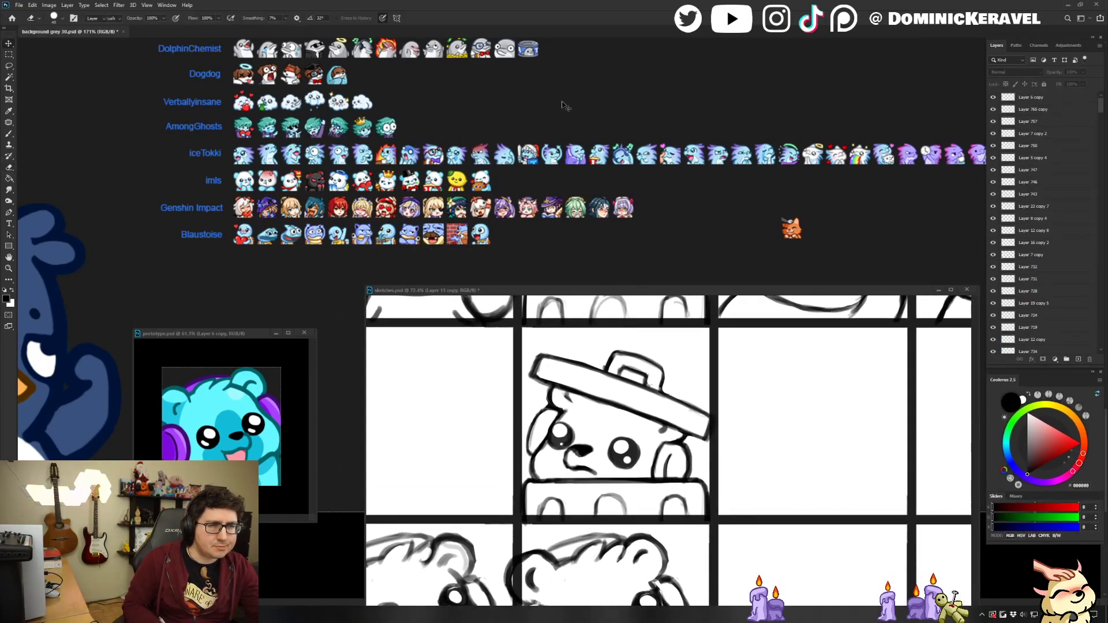
{"action": "scroll", "coordinate": [576, 150], "scroll_direction": "up", "scroll_amount": 10}
{"action": "scroll", "coordinate": [541, 166], "scroll_direction": "up", "scroll_amount": 5}
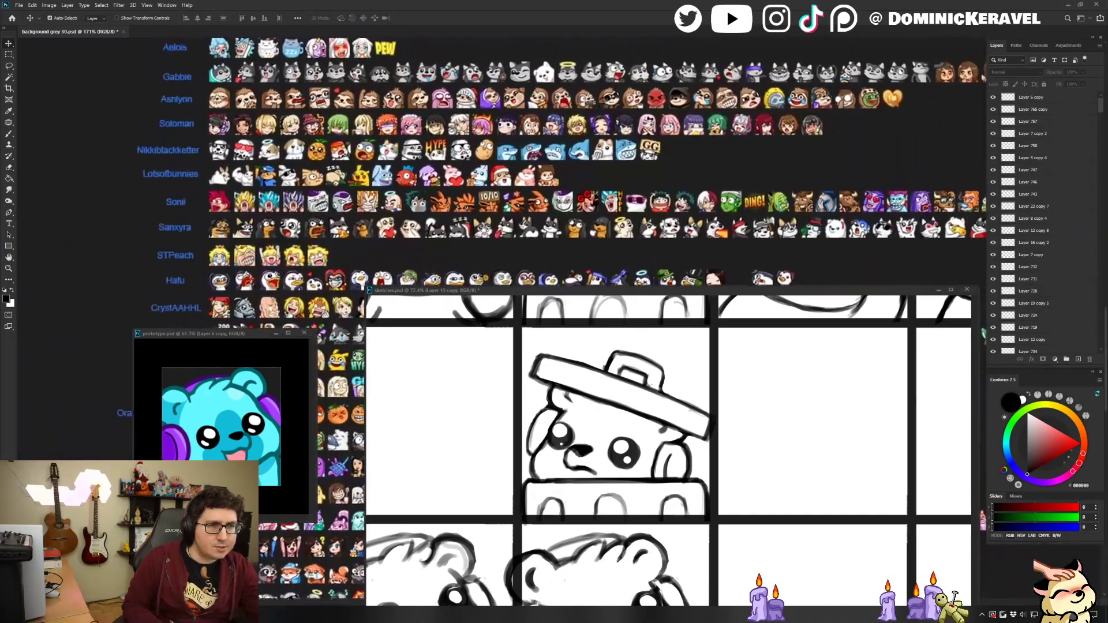
{"action": "left_click", "coordinate": [536, 334]}
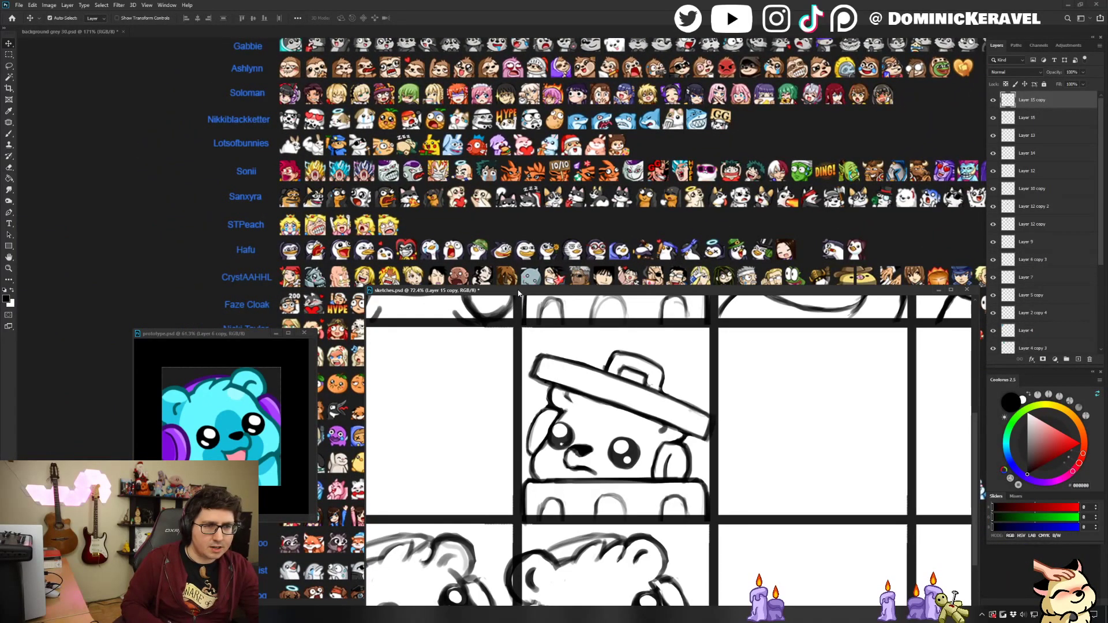
{"action": "left_click_drag", "start_coordinate": [538, 290], "coordinate": [600, 394]}
{"action": "mouse_move", "coordinate": [620, 358]}
{"action": "left_mouse_down"}
{"action": "mouse_move", "coordinate": [583, 236]}
{"action": "mouse_move", "coordinate": [582, 121]}
{"action": "mouse_move", "coordinate": [645, 56]}
{"action": "left_mouse_up"}
{"action": "scroll", "coordinate": [555, 107], "scroll_direction": "up", "scroll_amount": 4}
{"action": "left_click_drag", "start_coordinate": [555, 108], "coordinate": [447, 181]}
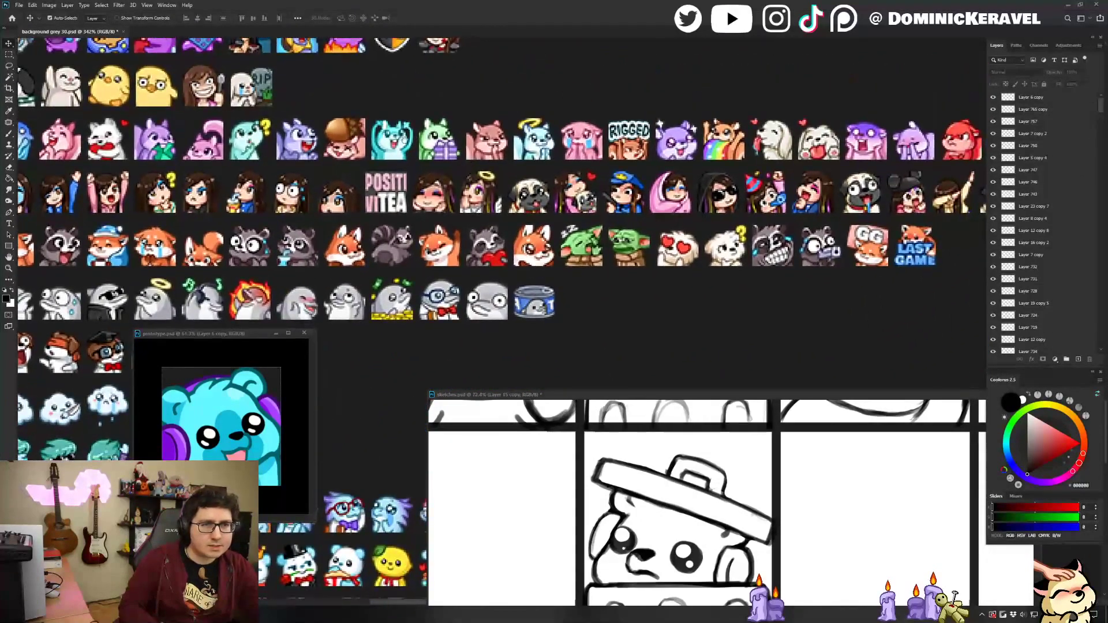
{"action": "left_click_drag", "start_coordinate": [543, 140], "coordinate": [331, 153]}
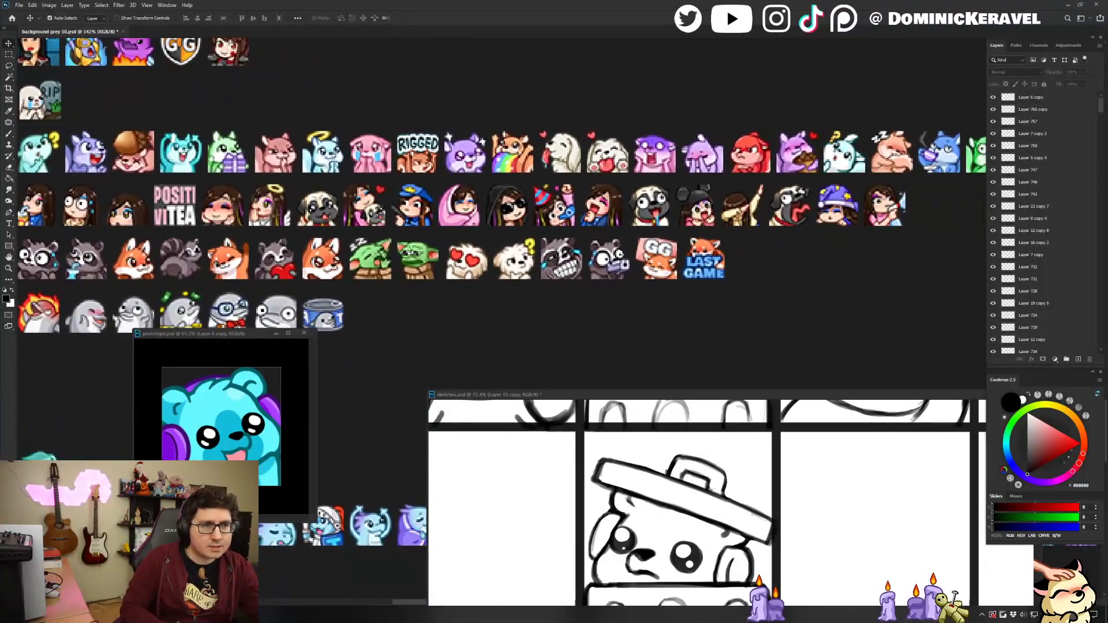
{"action": "scroll", "coordinate": [447, 148], "scroll_direction": "down", "scroll_amount": 2}
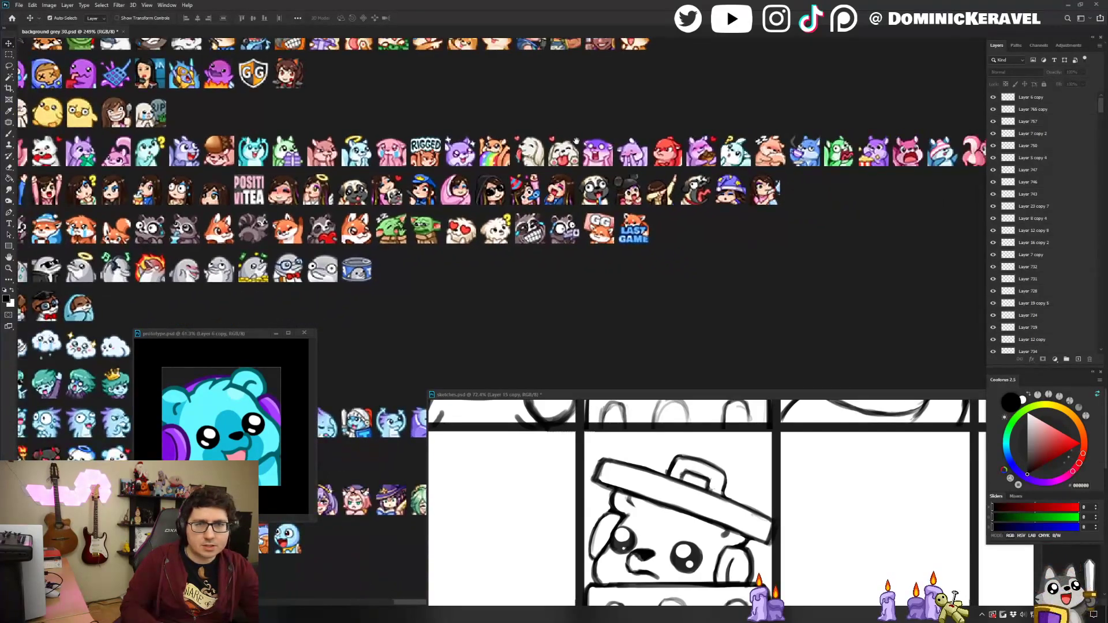
Examine the iceTokki, imls, Genshin Impact and Blaustoise emote rows on the reference sheet for pose ideas.
{"action": "left_click_drag", "start_coordinate": [167, 312], "coordinate": [420, 131]}
{"action": "left_click_drag", "start_coordinate": [515, 150], "coordinate": [466, 138]}
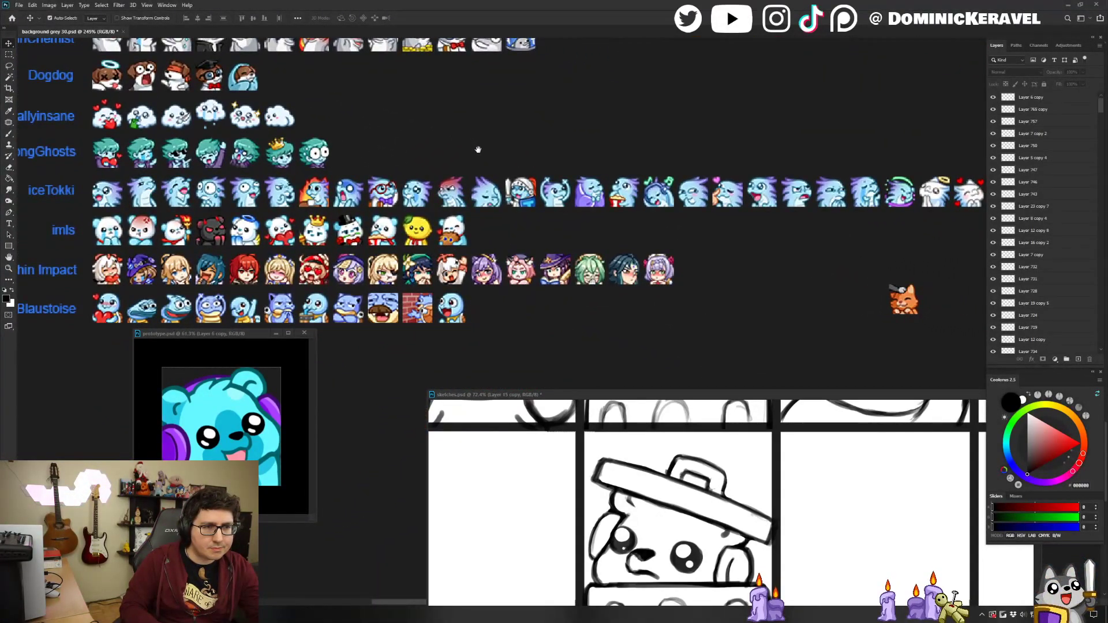
{"action": "left_click_drag", "start_coordinate": [709, 116], "coordinate": [470, 102]}
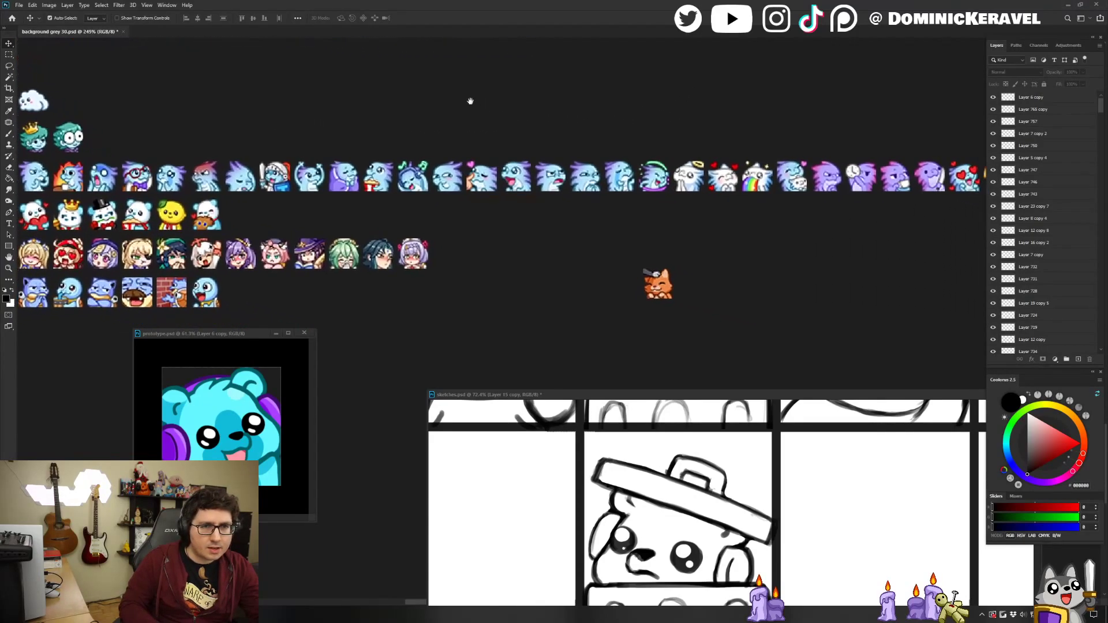
{"action": "left_click", "coordinate": [499, 122], "text": "ctrl"}
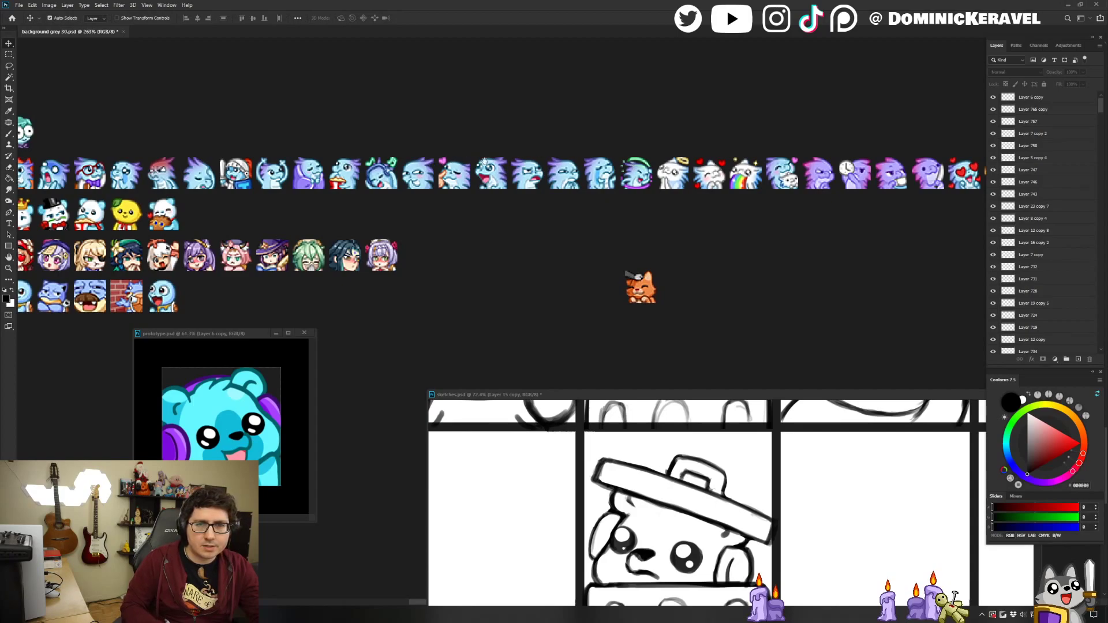
{"action": "left_click_drag", "start_coordinate": [755, 130], "coordinate": [435, 139]}
{"action": "key", "text": "b"}
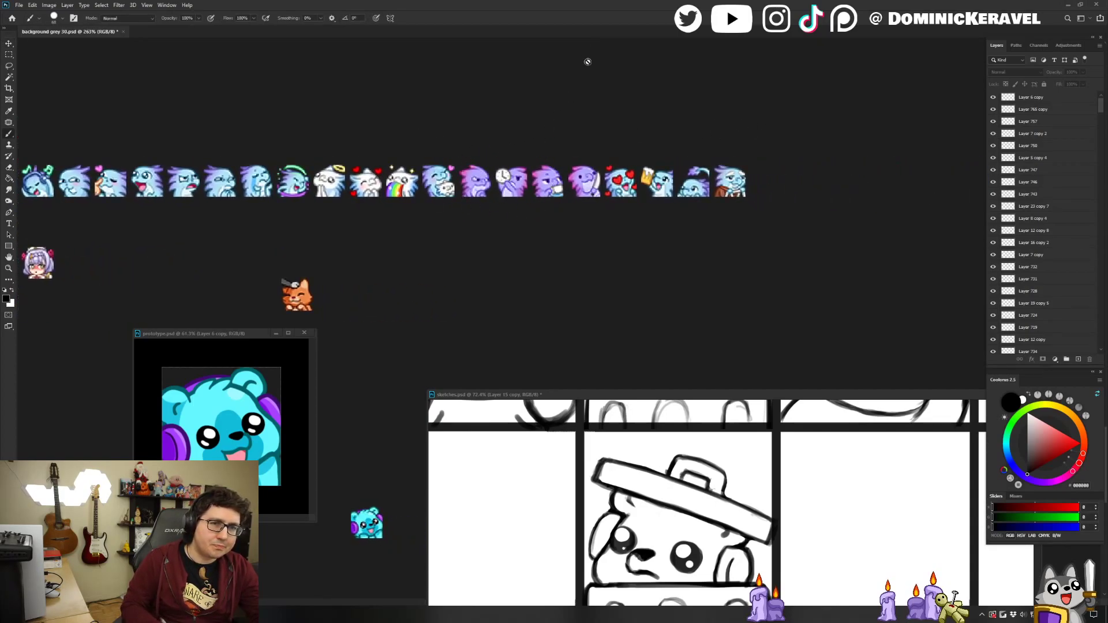
{"action": "key", "text": "e"}
{"action": "key", "text": "v"}
{"action": "left_click_drag", "start_coordinate": [243, 179], "coordinate": [615, 138]}
{"action": "mouse_move", "coordinate": [209, 171]}
{"action": "left_mouse_down"}
{"action": "mouse_move", "coordinate": [510, 141]}
{"action": "mouse_move", "coordinate": [647, 141]}
{"action": "left_mouse_up"}
{"action": "scroll", "coordinate": [643, 119], "scroll_direction": "down", "scroll_amount": 1}
{"action": "key", "text": "e"}
{"action": "key", "text": "v"}
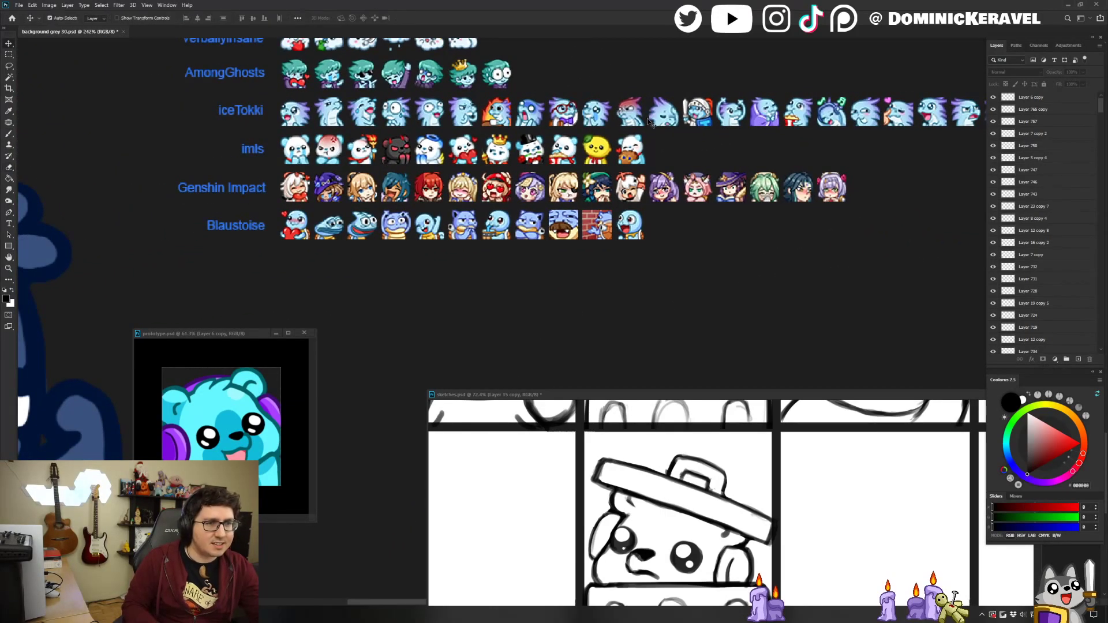
{"action": "scroll", "coordinate": [692, 164], "scroll_direction": "down", "scroll_amount": 2}
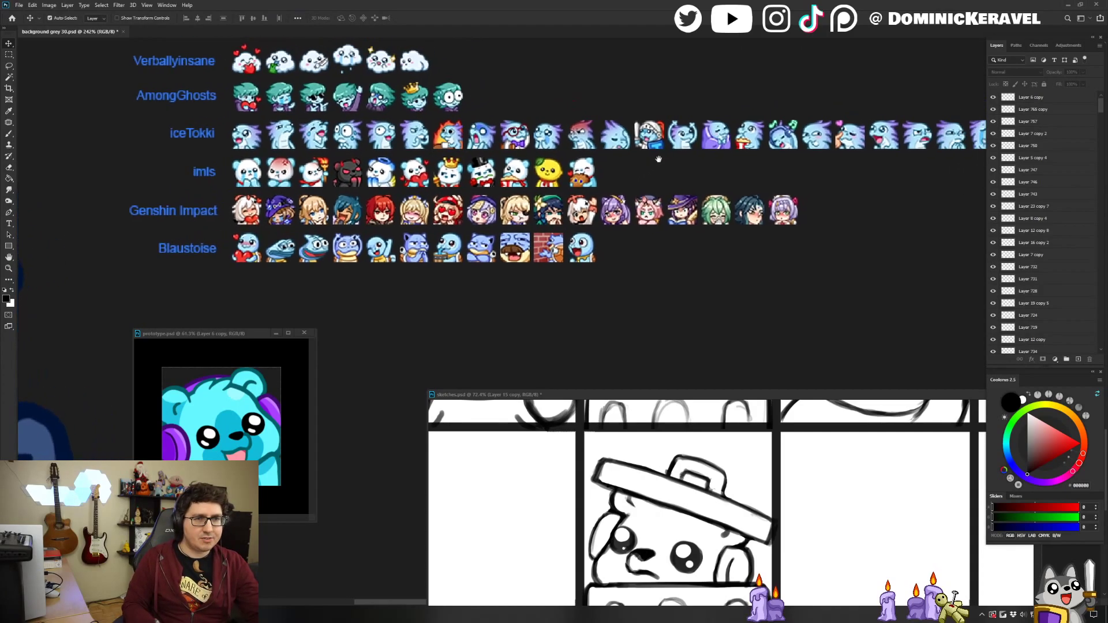
{"action": "left_click_drag", "start_coordinate": [620, 164], "coordinate": [544, 175]}
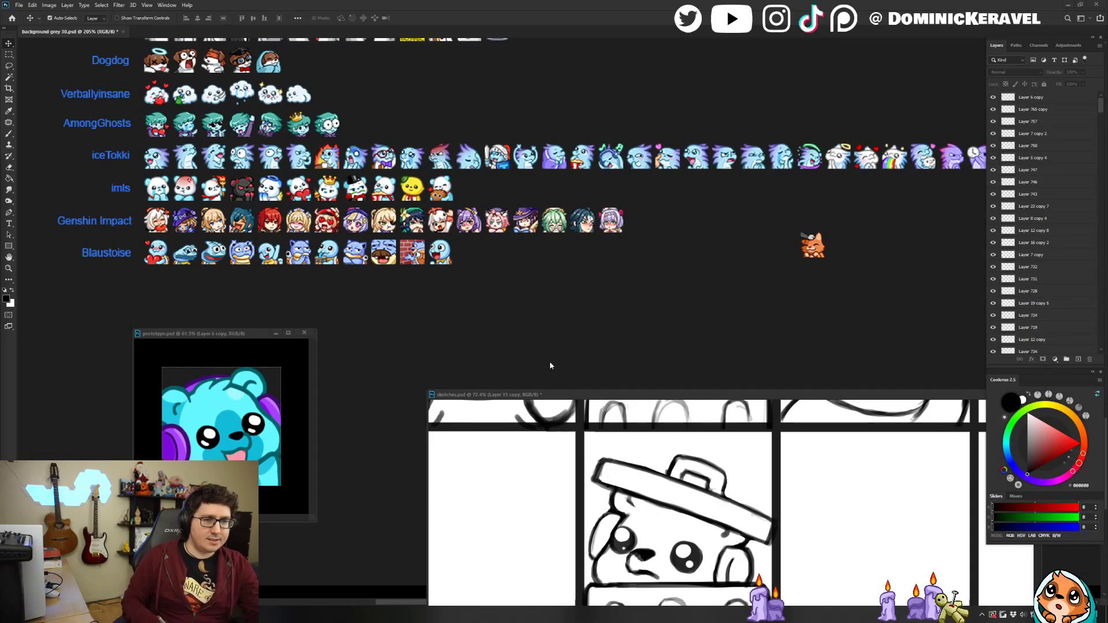
Rearrange the sketches and prototype windows side by side over the reference sheet, with the emote grid in view.
{"action": "mouse_move", "coordinate": [555, 394]}
{"action": "left_mouse_down"}
{"action": "mouse_move", "coordinate": [486, 141]}
{"action": "mouse_move", "coordinate": [518, 122]}
{"action": "left_mouse_up"}
{"action": "left_click_drag", "start_coordinate": [227, 333], "coordinate": [152, 259]}
{"action": "left_click_drag", "start_coordinate": [543, 123], "coordinate": [495, 103]}
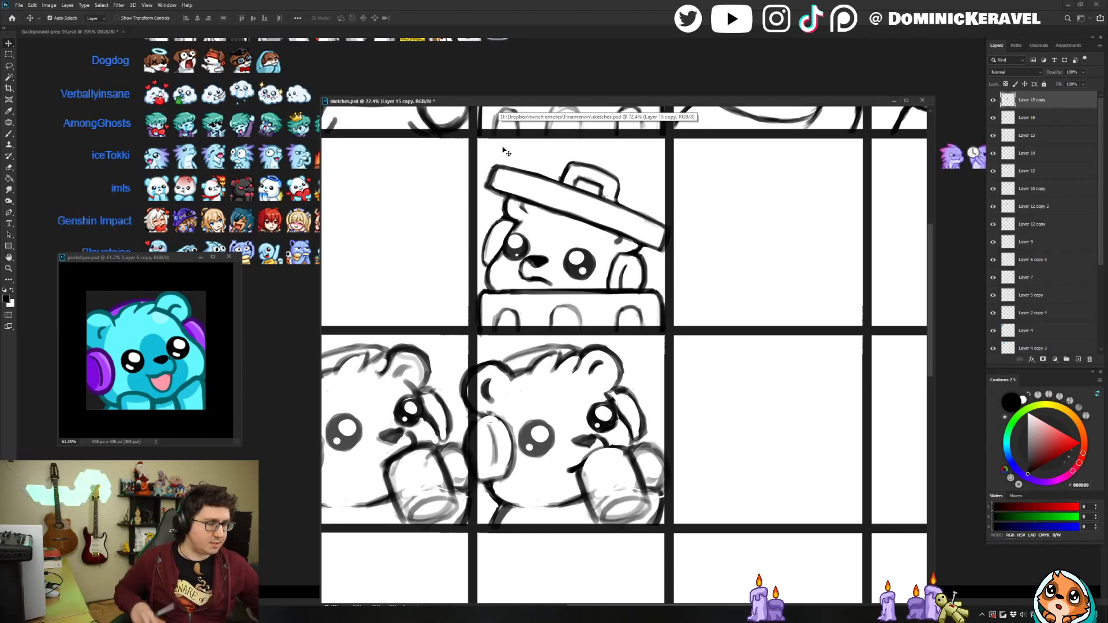
{"action": "key", "text": "e"}
{"action": "scroll", "coordinate": [572, 186], "scroll_direction": "down", "scroll_amount": 5}
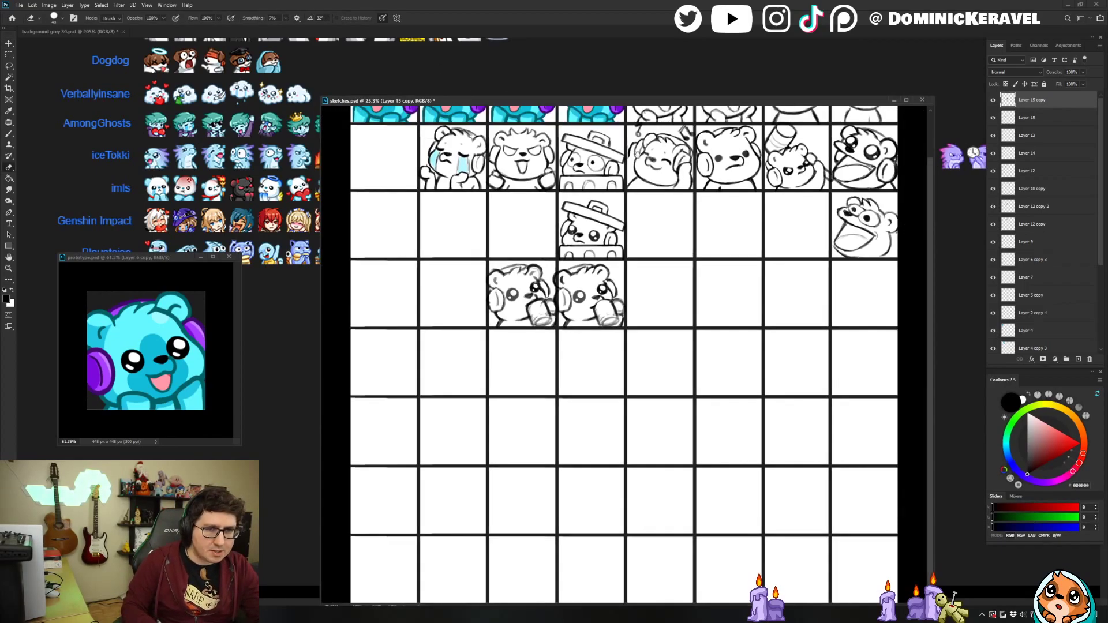
{"action": "key", "text": "b"}
{"action": "left_click_drag", "start_coordinate": [132, 257], "coordinate": [152, 242]}
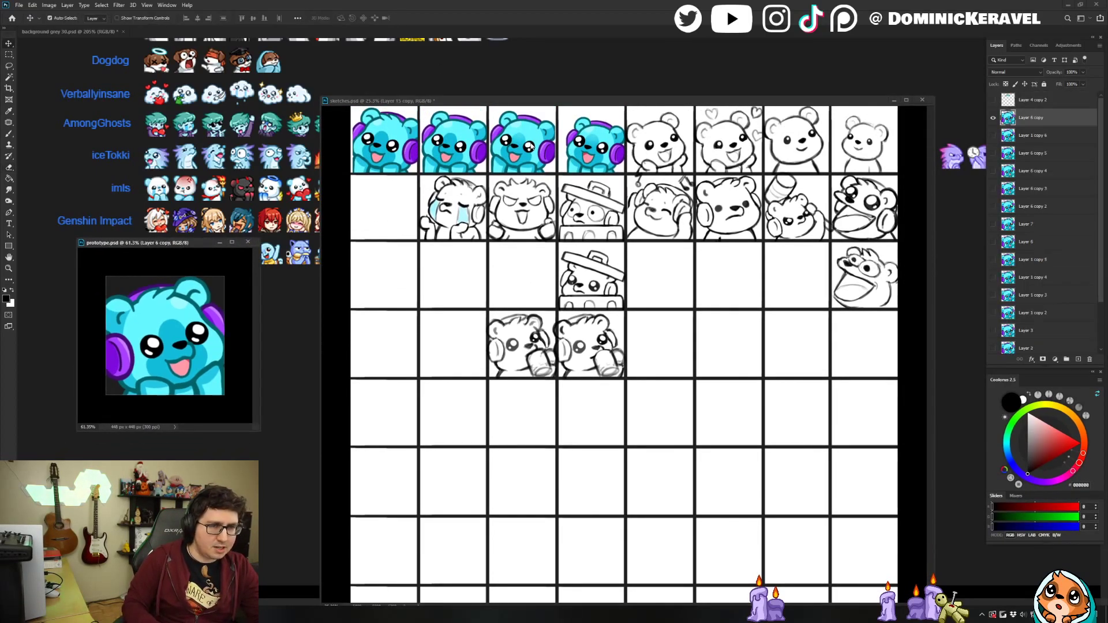
Try two black eye dots in the empty cell below the crying bear and undo them.
{"action": "left_click", "coordinate": [431, 303], "text": "alt"}
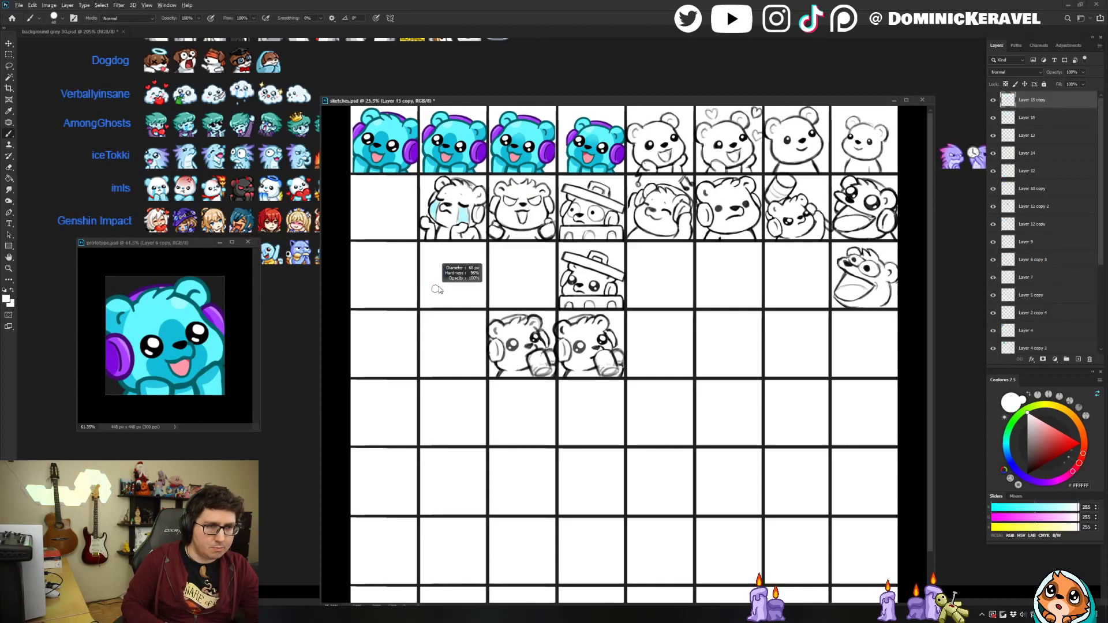
{"action": "key", "text": "d"}
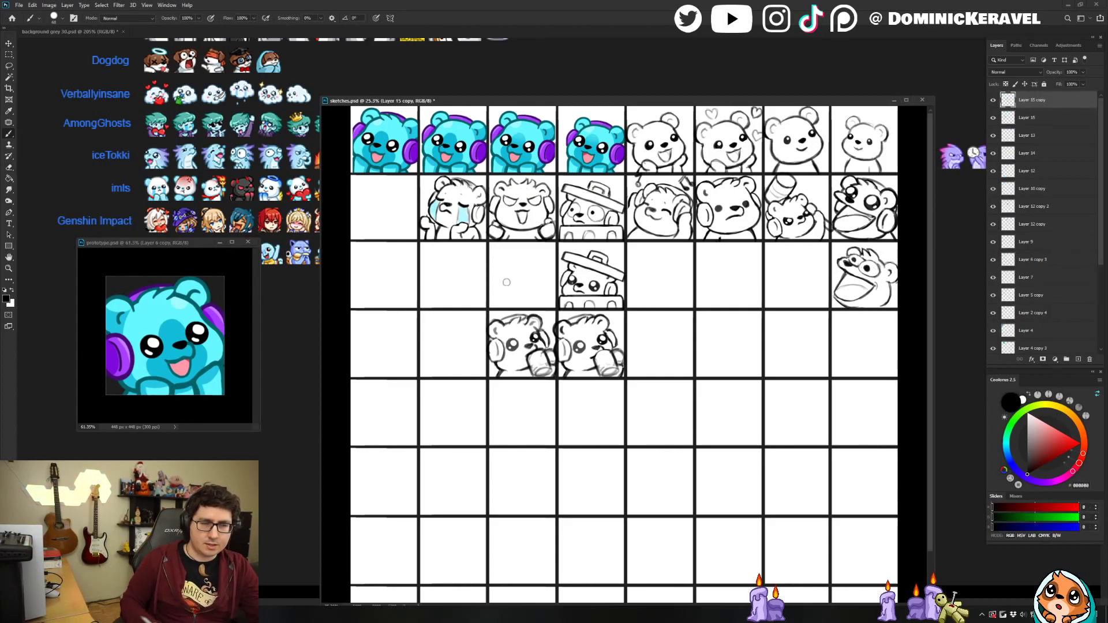
{"action": "left_click", "coordinate": [435, 282]}
{"action": "left_click", "coordinate": [469, 278]}
{"action": "key", "text": "e"}
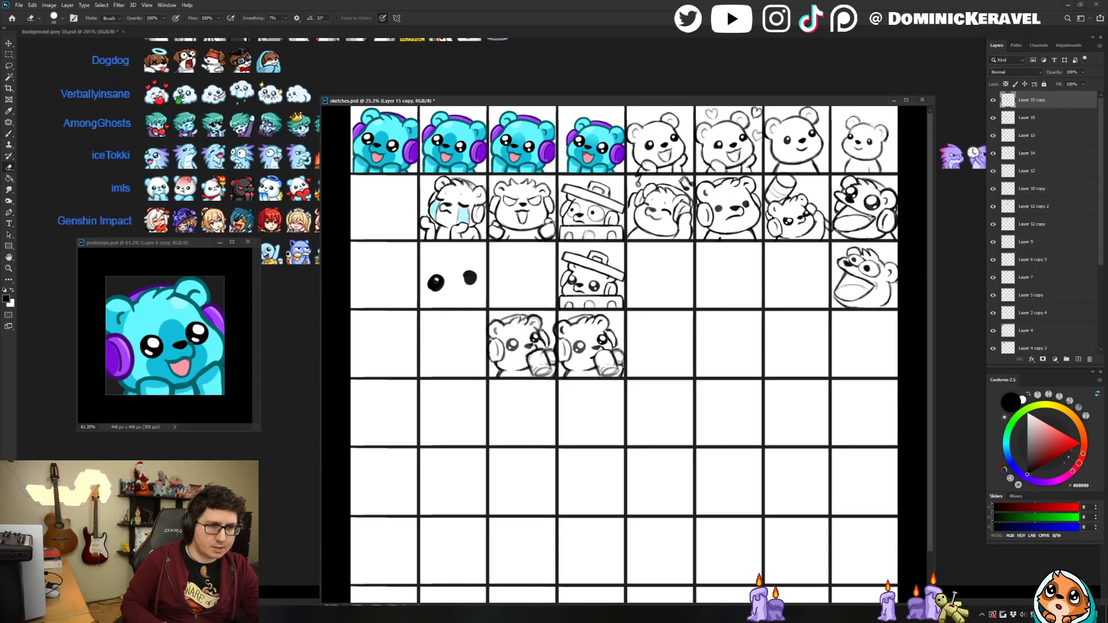
{"action": "key", "text": "v"}
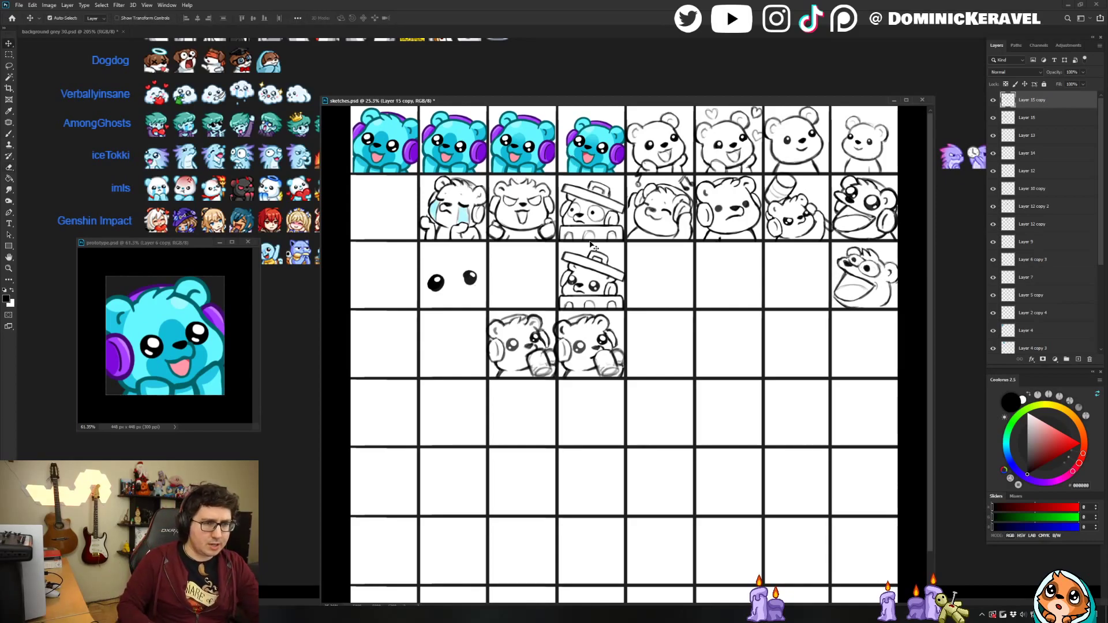
{"action": "key", "text": "ctrl+z"}
{"action": "key", "text": "ctrl+z"}
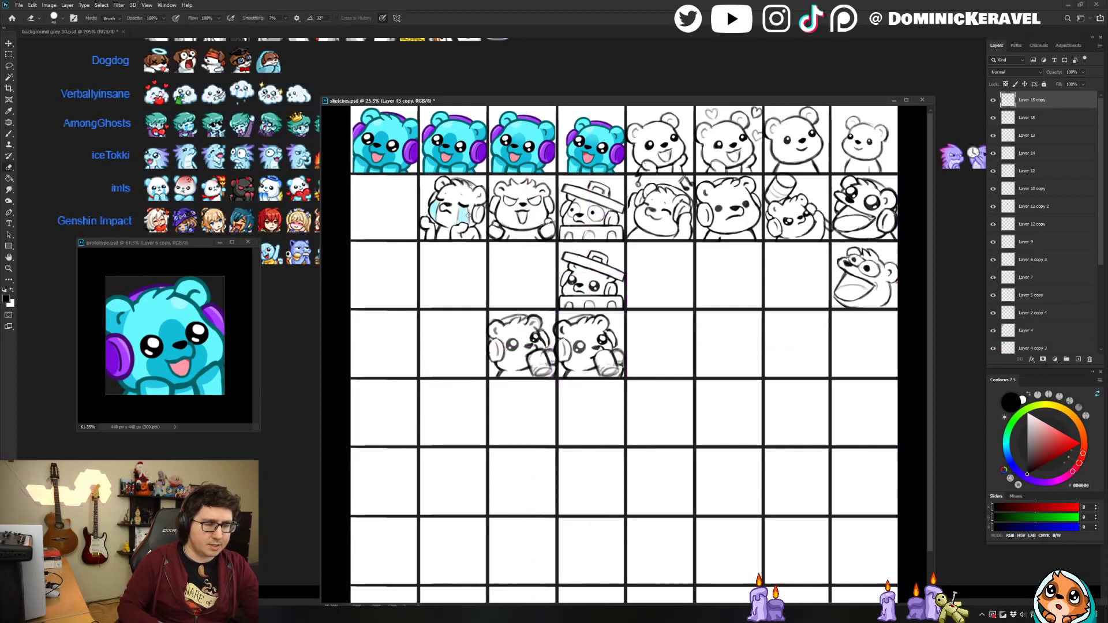
Try crossing brush strokes over the eye of the wide-eyed trash-can bear and undo them.
{"action": "key", "text": "b"}
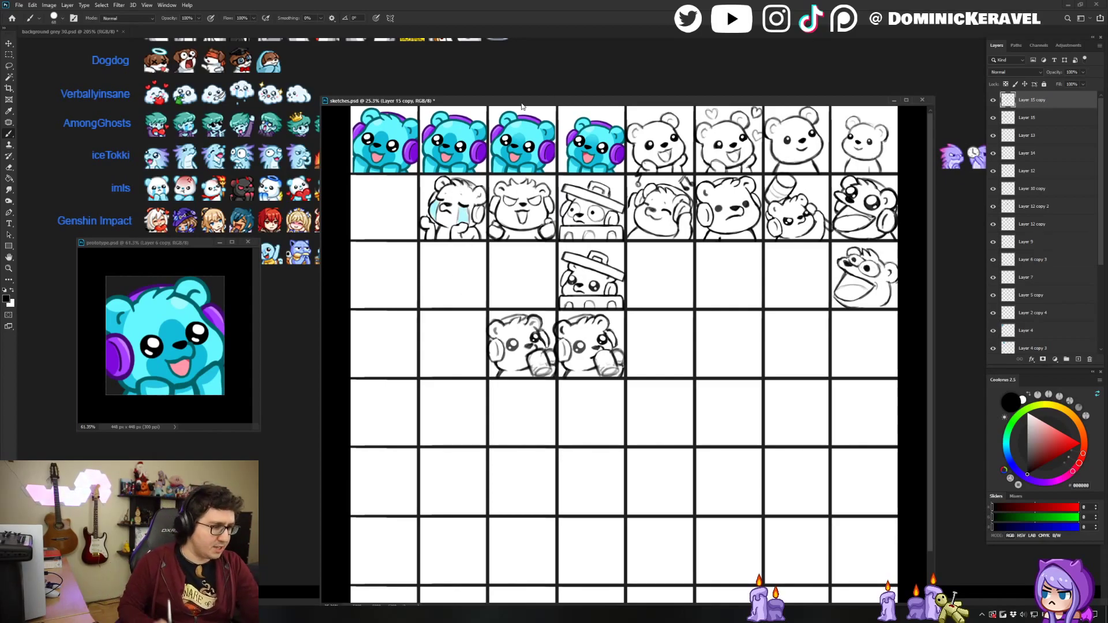
{"action": "key", "text": "v"}
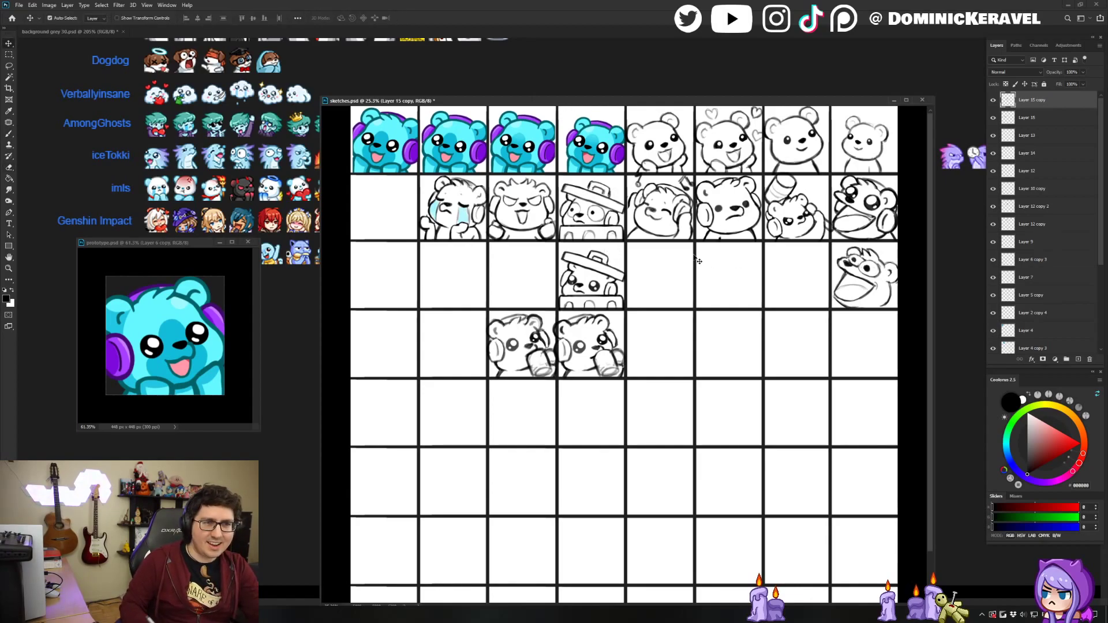
{"action": "scroll", "coordinate": [634, 224], "scroll_direction": "up", "scroll_amount": 3}
{"action": "key", "text": "b"}
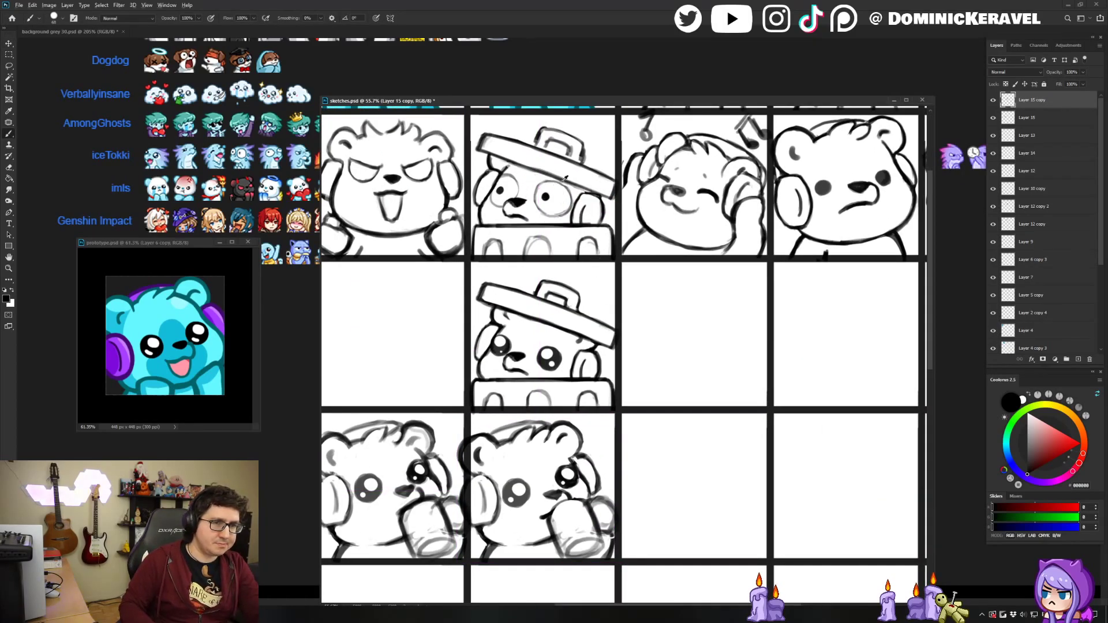
{"action": "mouse_move", "coordinate": [565, 167]}
{"action": "left_mouse_down"}
{"action": "mouse_move", "coordinate": [545, 167]}
{"action": "mouse_move", "coordinate": [573, 207]}
{"action": "left_mouse_up"}
{"action": "key", "text": "ctrl+z"}
{"action": "key", "text": "e"}
{"action": "left_click_drag", "start_coordinate": [541, 205], "coordinate": [588, 174]}
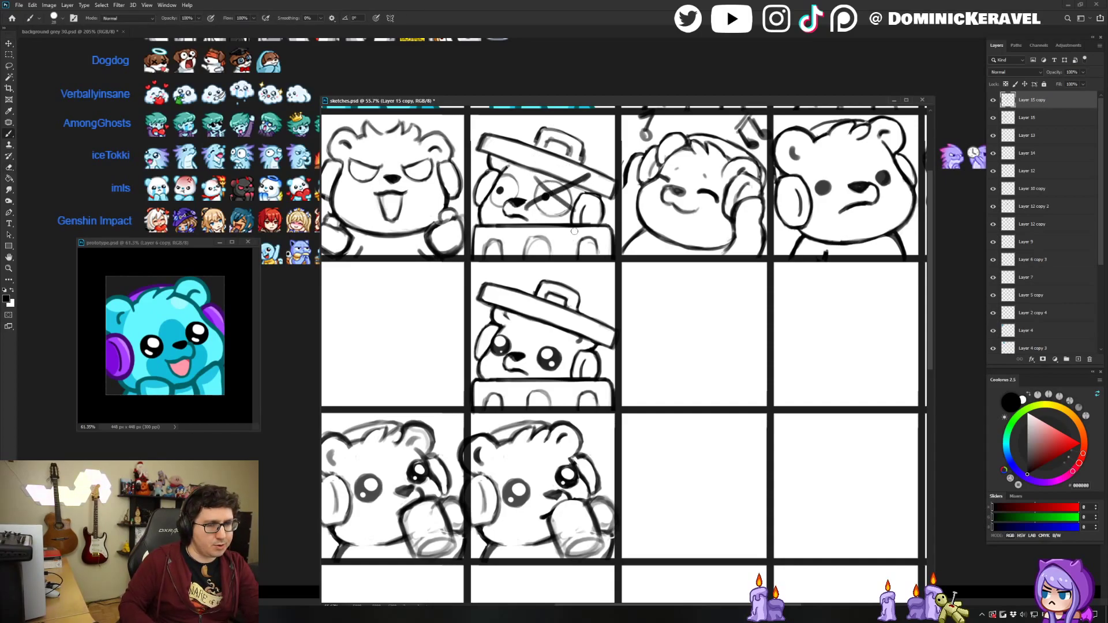
{"action": "key", "text": "ctrl+z"}
{"action": "key", "text": "ctrl+z"}
{"action": "mouse_move", "coordinate": [540, 329]}
{"action": "left_mouse_down"}
{"action": "mouse_move", "coordinate": [530, 288]}
{"action": "mouse_move", "coordinate": [557, 304]}
{"action": "left_mouse_up"}
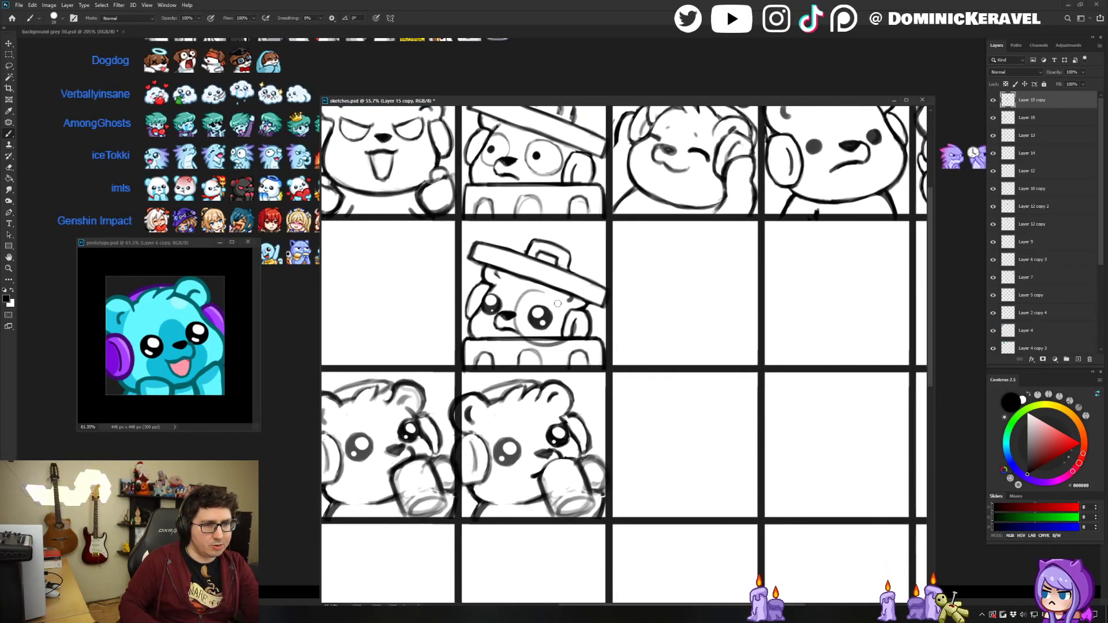
{"action": "key", "text": "ctrl+z"}
Flip the canvas horizontally and check the mirrored bear sketches in the grid.
{"action": "scroll", "coordinate": [693, 343], "scroll_direction": "down", "scroll_amount": 3}
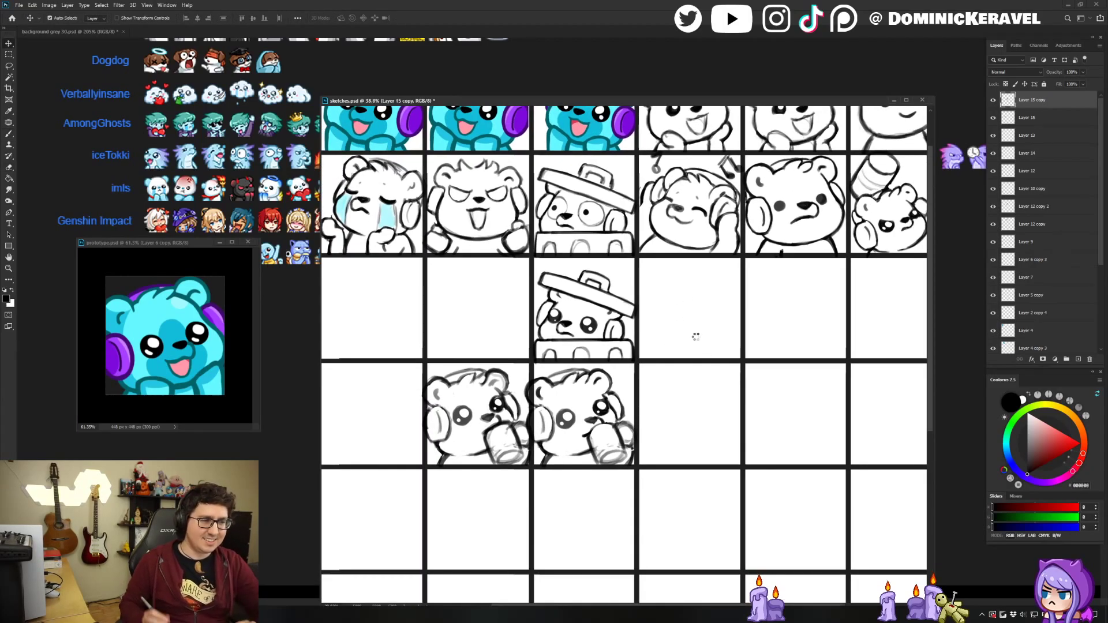
{"action": "key", "text": "ctrl+shift+h"}
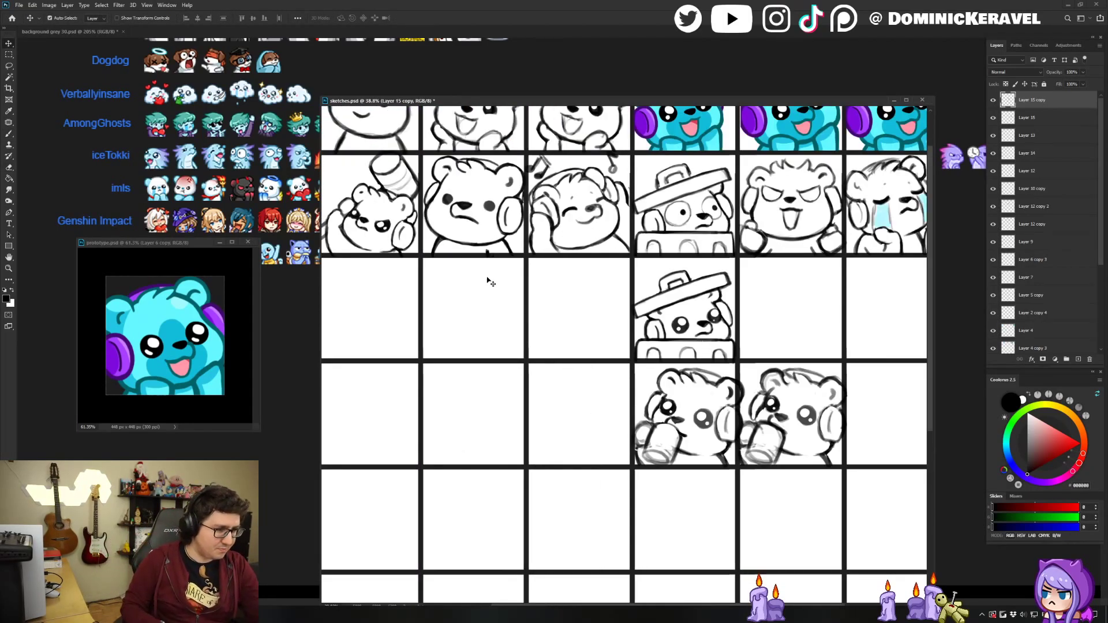
{"action": "mouse_move", "coordinate": [647, 276]}
{"action": "left_mouse_down"}
{"action": "mouse_move", "coordinate": [567, 271]}
{"action": "mouse_move", "coordinate": [560, 281]}
{"action": "left_mouse_up"}
{"action": "left_click_drag", "start_coordinate": [561, 281], "coordinate": [557, 280]}
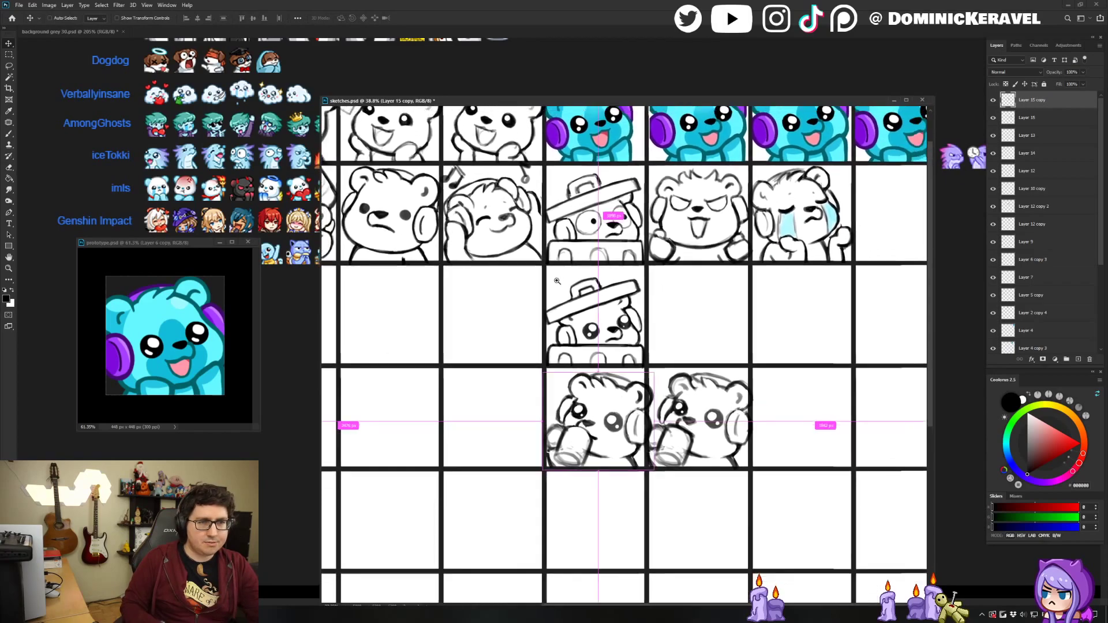
{"action": "scroll", "coordinate": [557, 281], "scroll_direction": "down", "scroll_amount": 3}
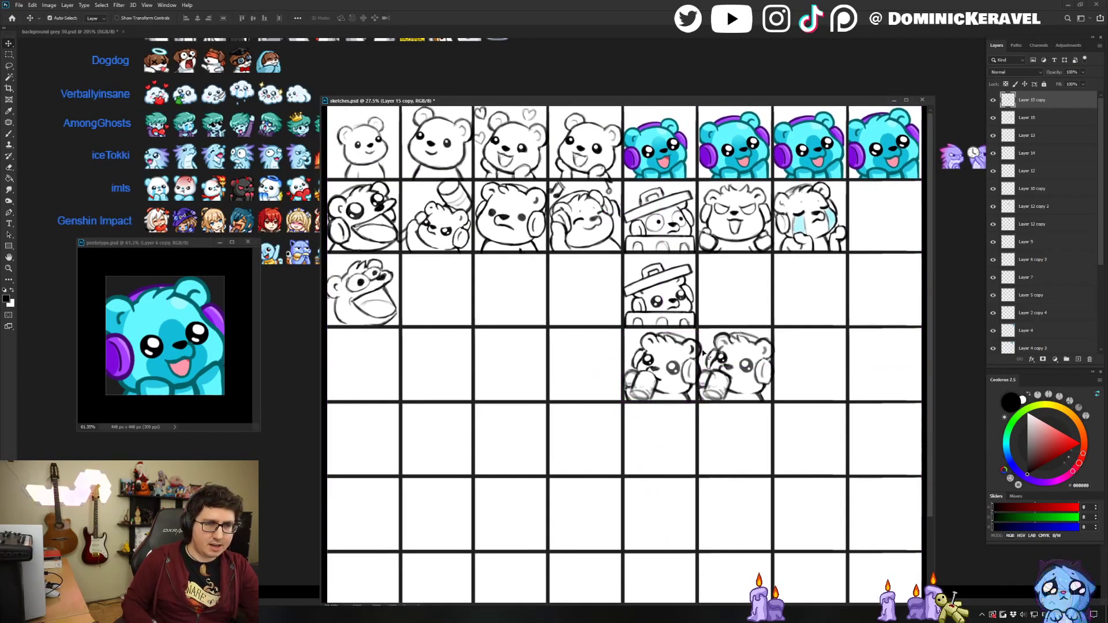
{"action": "left_click_drag", "start_coordinate": [695, 348], "coordinate": [692, 329]}
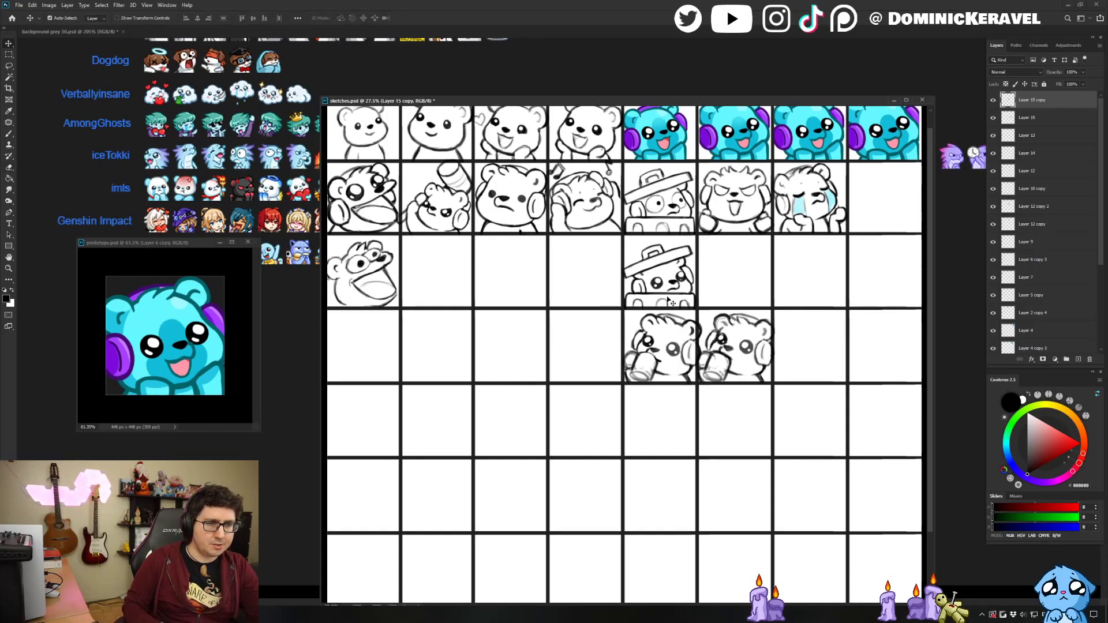
Try hollowing out the drinking bear's large eye into a ring with a tiny pupil, and undo it.
{"action": "scroll", "coordinate": [675, 357], "scroll_direction": "up", "scroll_amount": 3}
{"action": "key", "text": "e"}
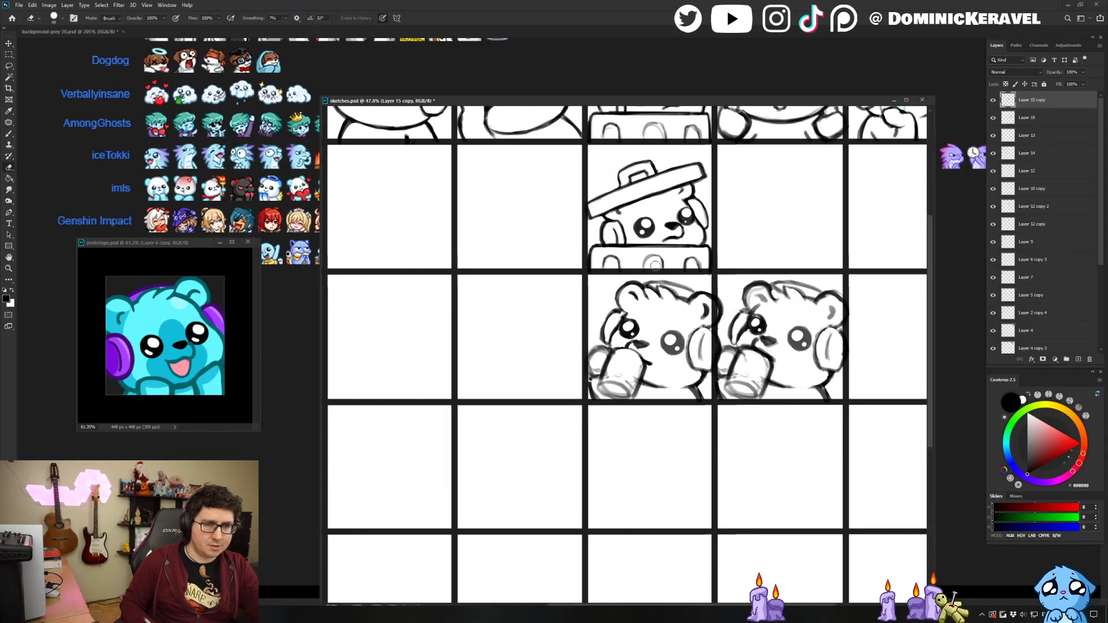
{"action": "mouse_move", "coordinate": [665, 324]}
{"action": "left_mouse_down"}
{"action": "mouse_move", "coordinate": [679, 357]}
{"action": "mouse_move", "coordinate": [683, 340]}
{"action": "mouse_move", "coordinate": [672, 341]}
{"action": "left_mouse_up"}
{"action": "key", "text": "b"}
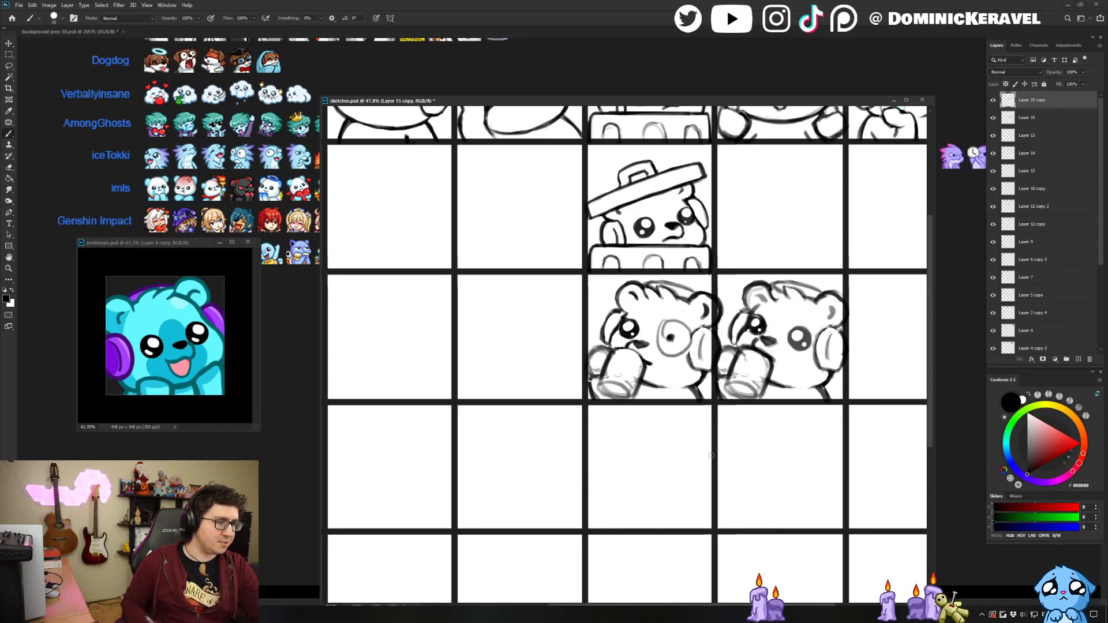
{"action": "key", "text": "ctrl+z"}
{"action": "key", "text": "ctrl+z"}
{"action": "key", "text": "ctrl+z"}
{"action": "key", "text": "ctrl+z"}
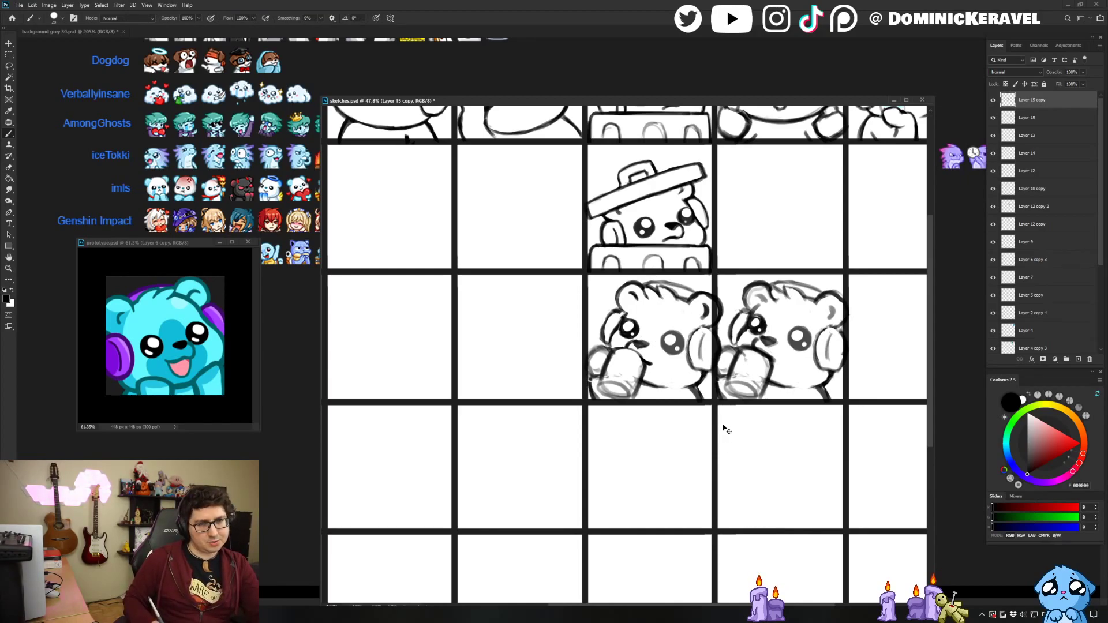
Review the trash-can and drinking bear sketches against the rest of the mirrored grid.
{"action": "key", "text": "v"}
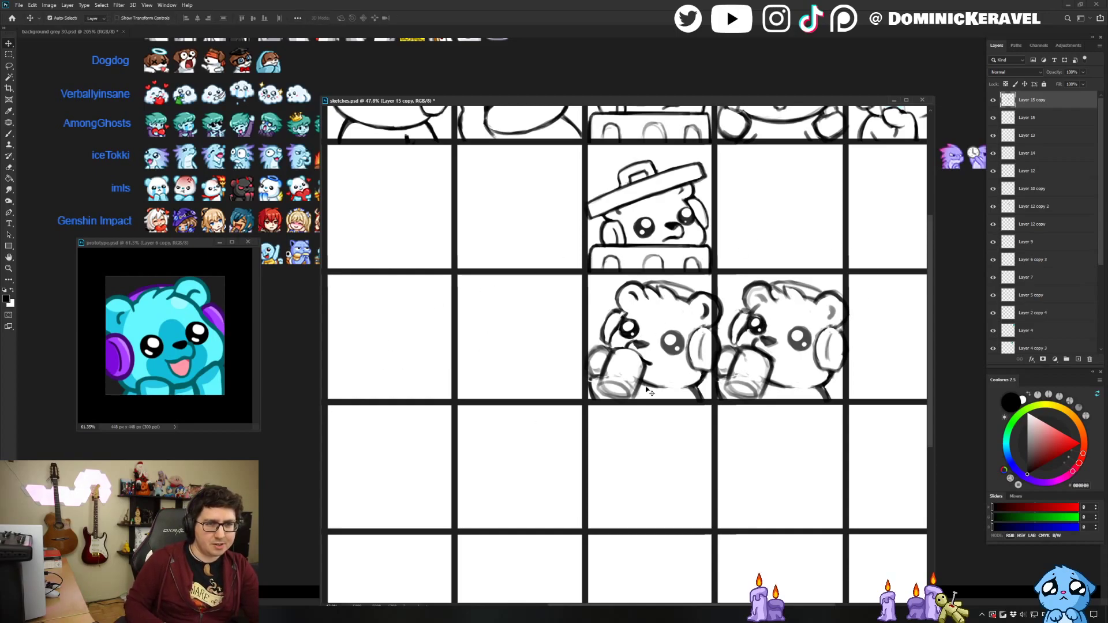
{"action": "scroll", "coordinate": [750, 315], "scroll_direction": "down", "scroll_amount": 2}
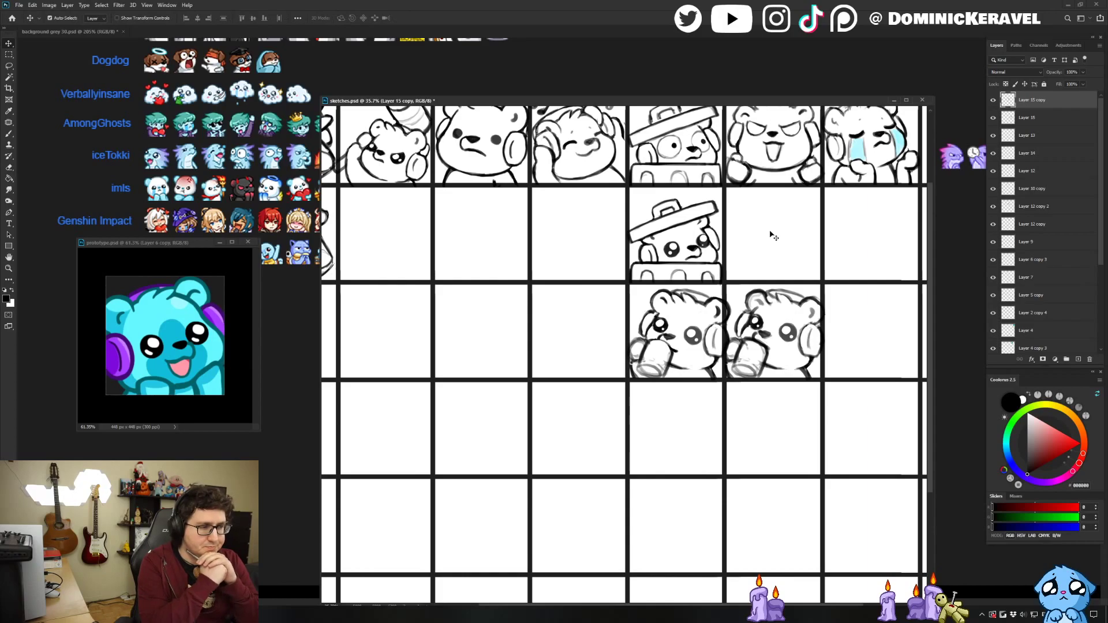
{"action": "key", "text": "e"}
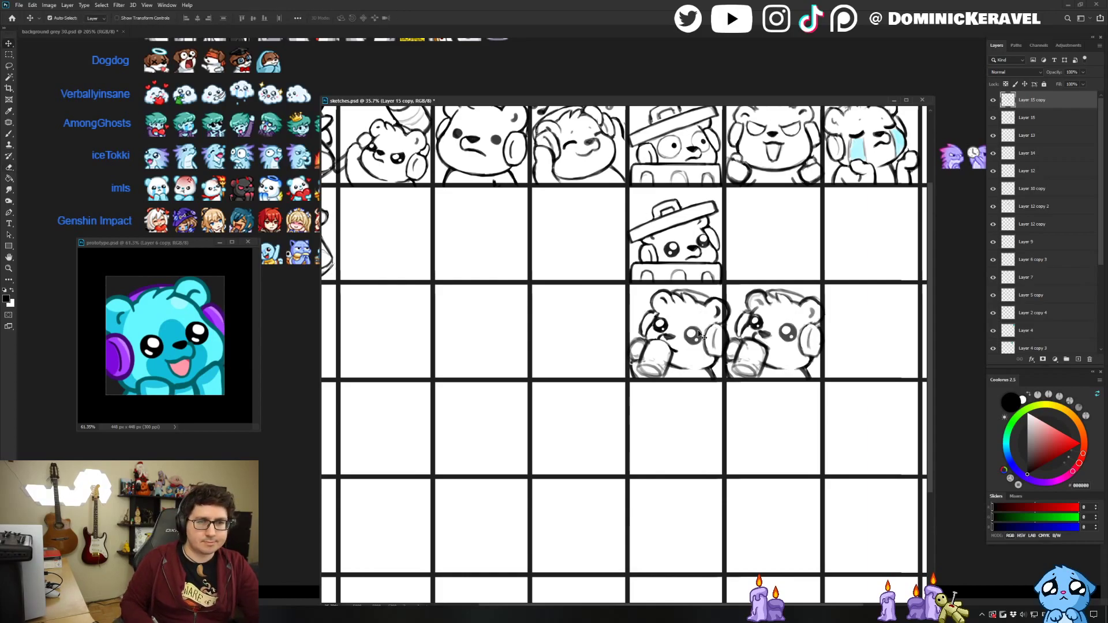
{"action": "scroll", "coordinate": [715, 326], "scroll_direction": "down", "scroll_amount": 2}
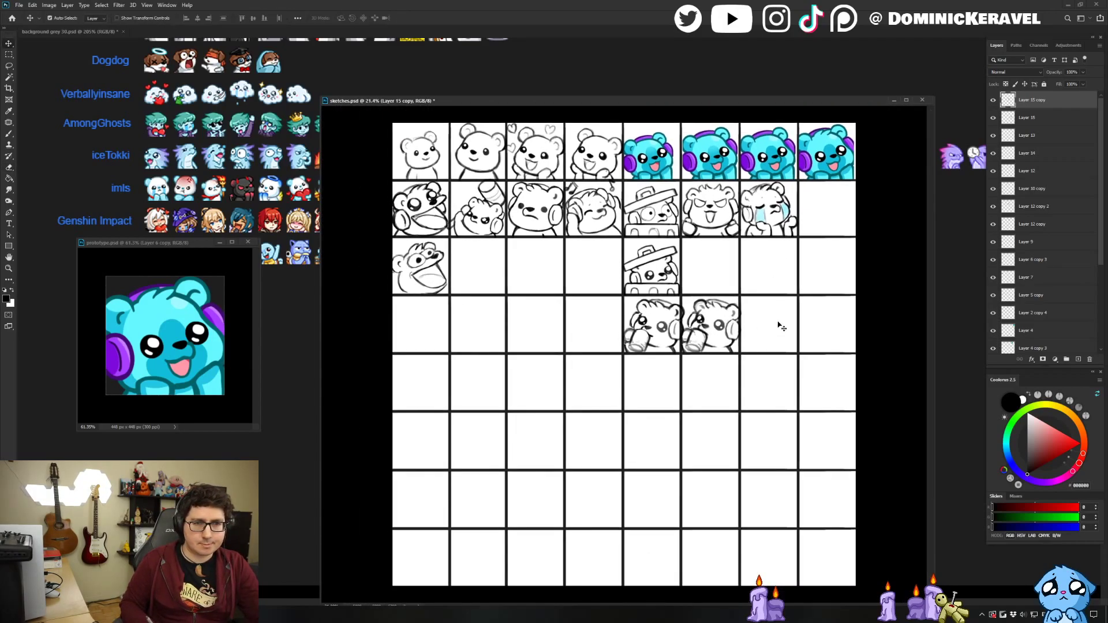
{"action": "key", "text": "v"}
{"action": "scroll", "coordinate": [733, 345], "scroll_direction": "up", "scroll_amount": 2}
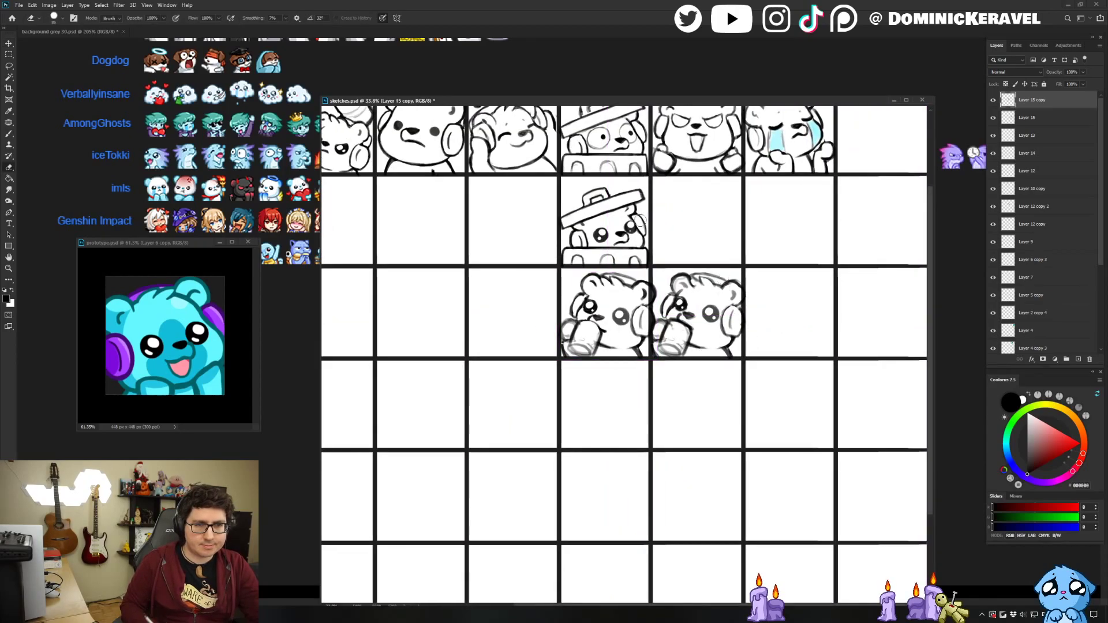
{"action": "scroll", "coordinate": [629, 320], "scroll_direction": "up", "scroll_amount": 3}
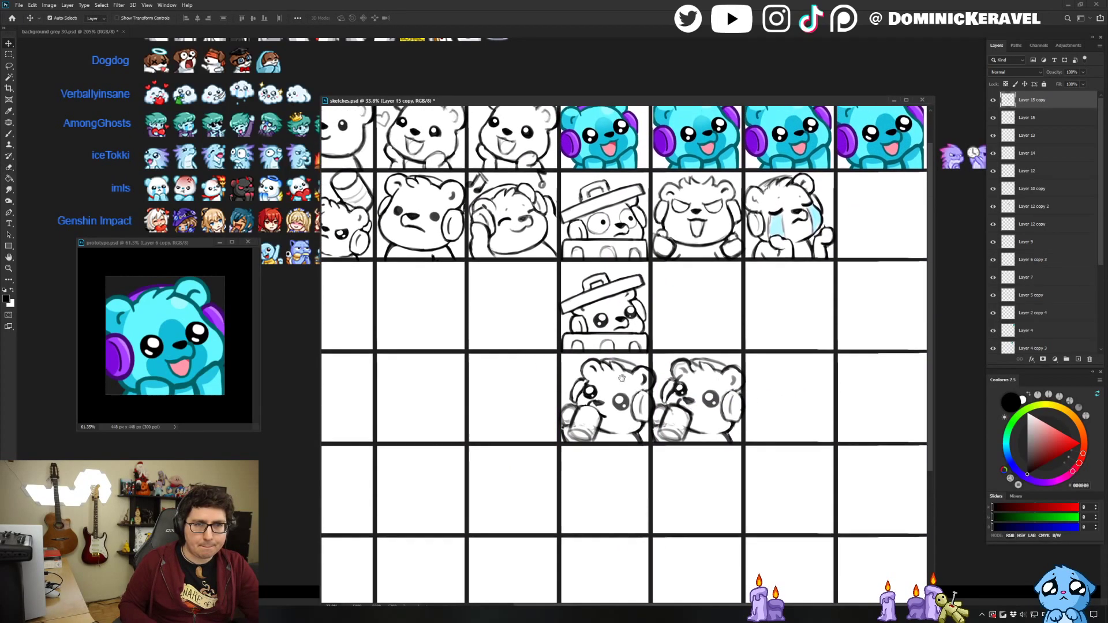
{"action": "key", "text": "e"}
{"action": "key", "text": "v"}
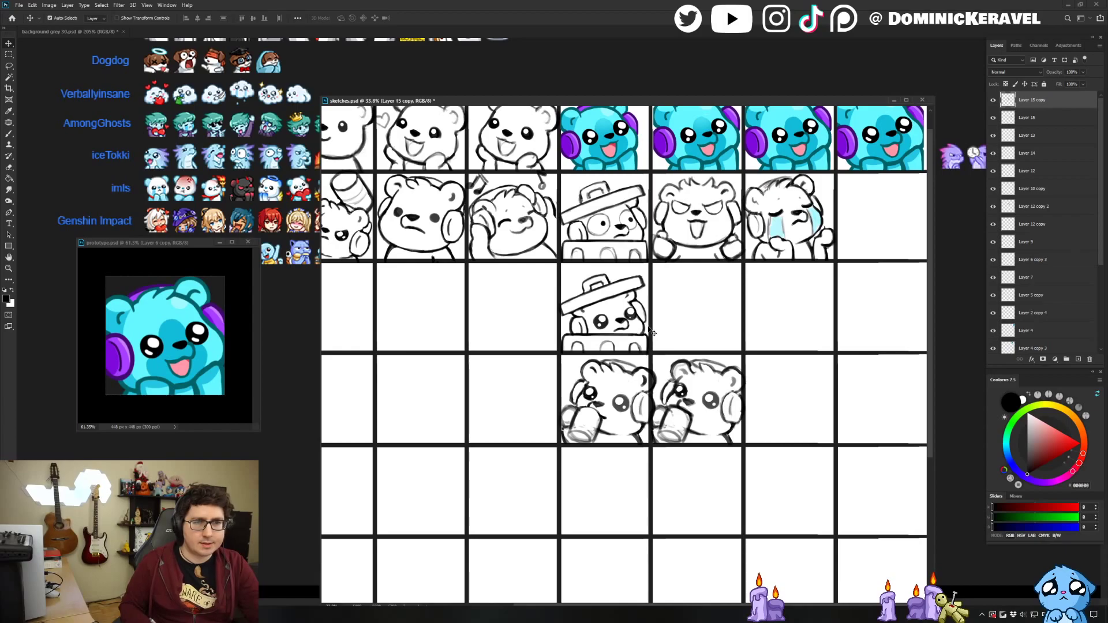
Flip the canvas back to its original orientation and save the sketches document.
{"action": "key", "text": "ctrl+shift+h"}
{"action": "key", "text": "ctrl+s"}
{"action": "scroll", "coordinate": [605, 323], "scroll_direction": "down", "scroll_amount": 1}
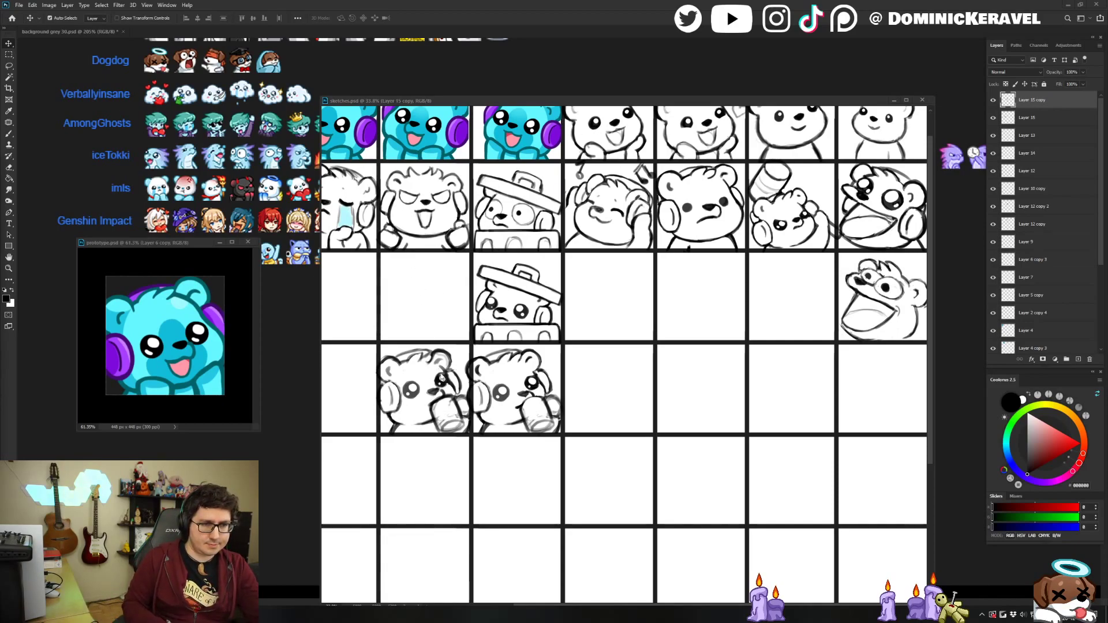
{"action": "scroll", "coordinate": [566, 271], "scroll_direction": "up", "scroll_amount": 1}
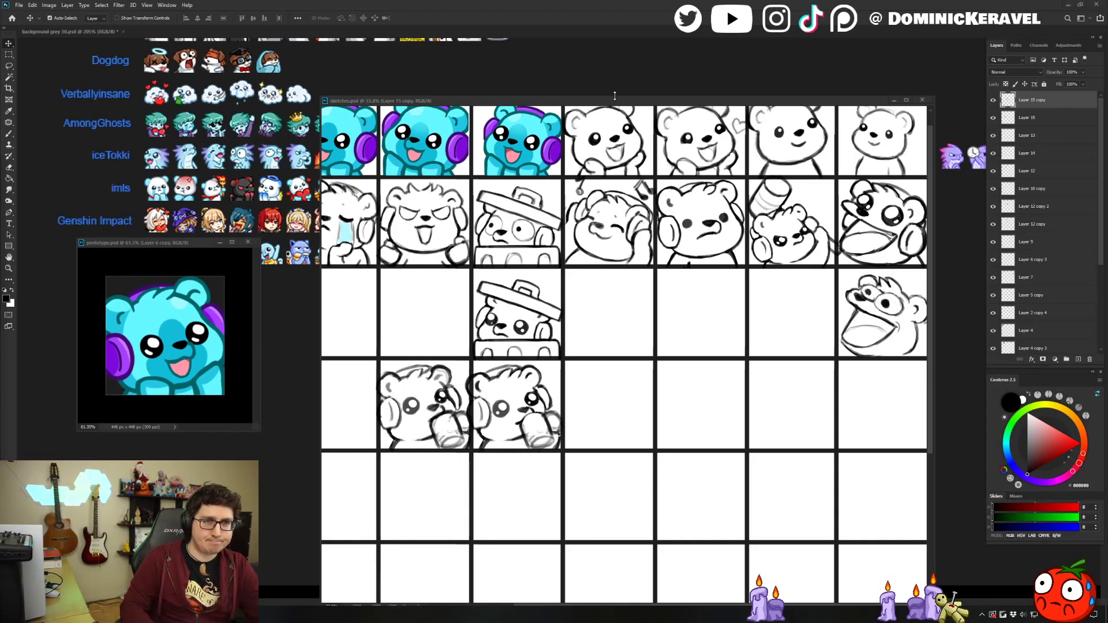
Mirror the canvas again and add a new layer for a sketch in the empty third-row cells.
{"action": "left_click_drag", "start_coordinate": [614, 96], "coordinate": [618, 91]}
{"action": "key", "text": "e"}
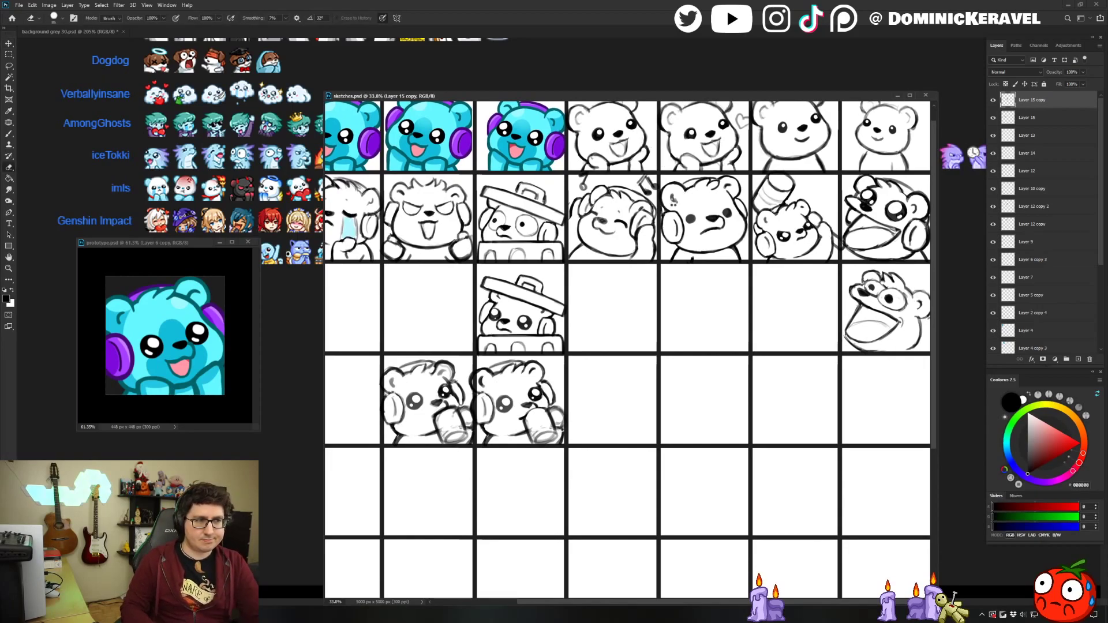
{"action": "key", "text": "ctrl+shift+h"}
{"action": "key", "text": "v"}
{"action": "left_click_drag", "start_coordinate": [555, 237], "coordinate": [650, 227]}
{"action": "key", "text": "ctrl+shift+n"}
{"action": "key", "text": "Return"}
{"action": "key", "text": "b"}
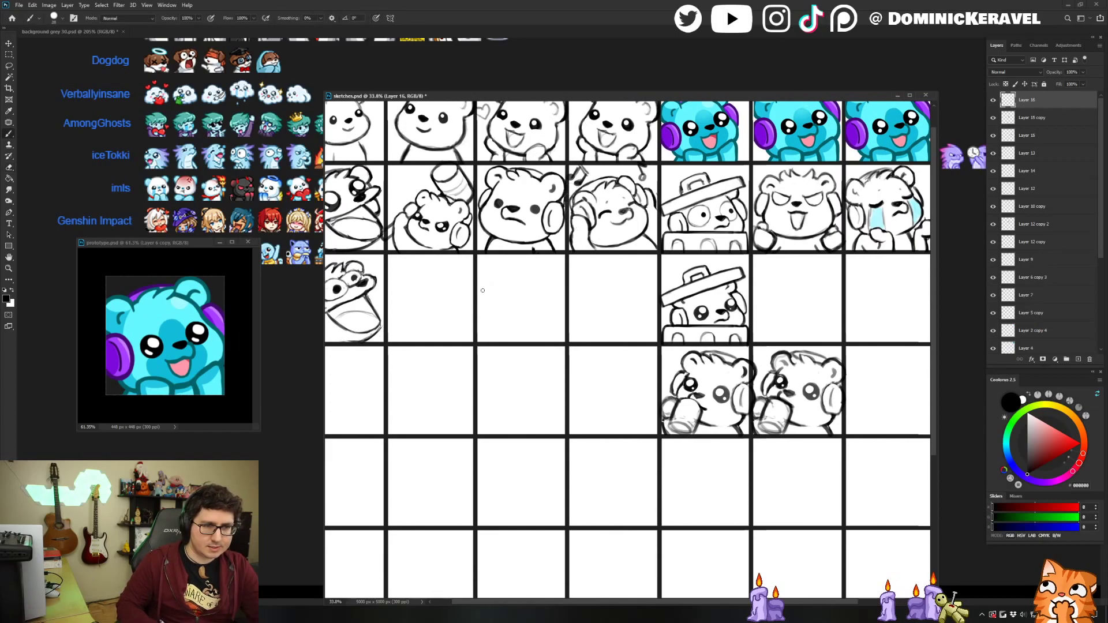
Rough in a bear's head, ear, squinting face and sloping body line in the cell below the frowning bear.
{"action": "mouse_move", "coordinate": [482, 290]}
{"action": "left_mouse_down"}
{"action": "mouse_move", "coordinate": [530, 288]}
{"action": "mouse_move", "coordinate": [557, 341]}
{"action": "left_mouse_up"}
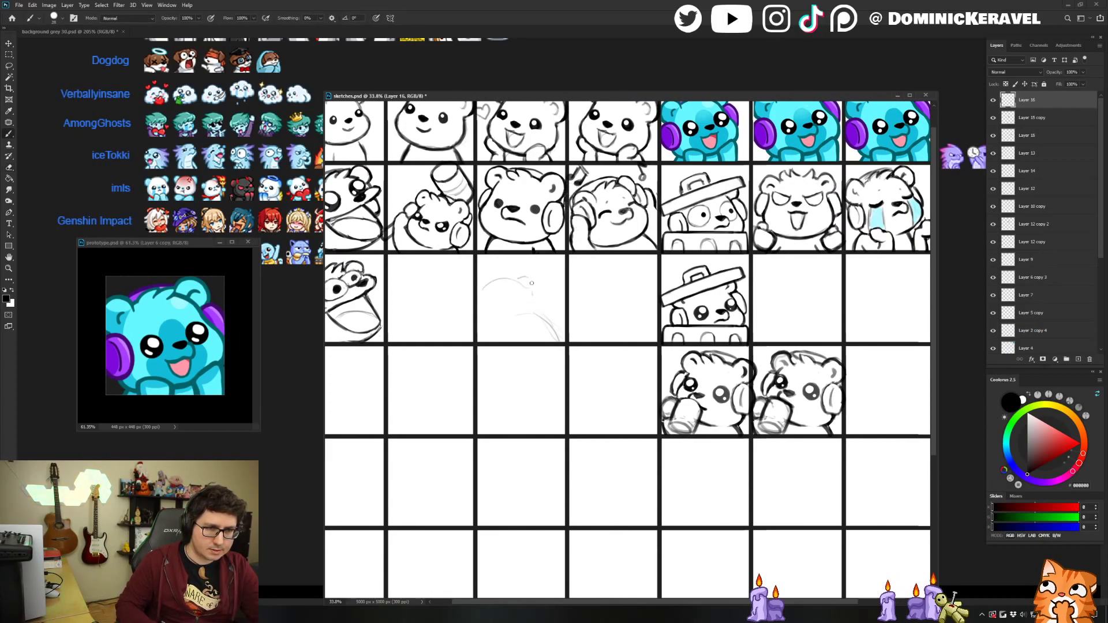
{"action": "left_click_drag", "start_coordinate": [532, 283], "coordinate": [525, 276]}
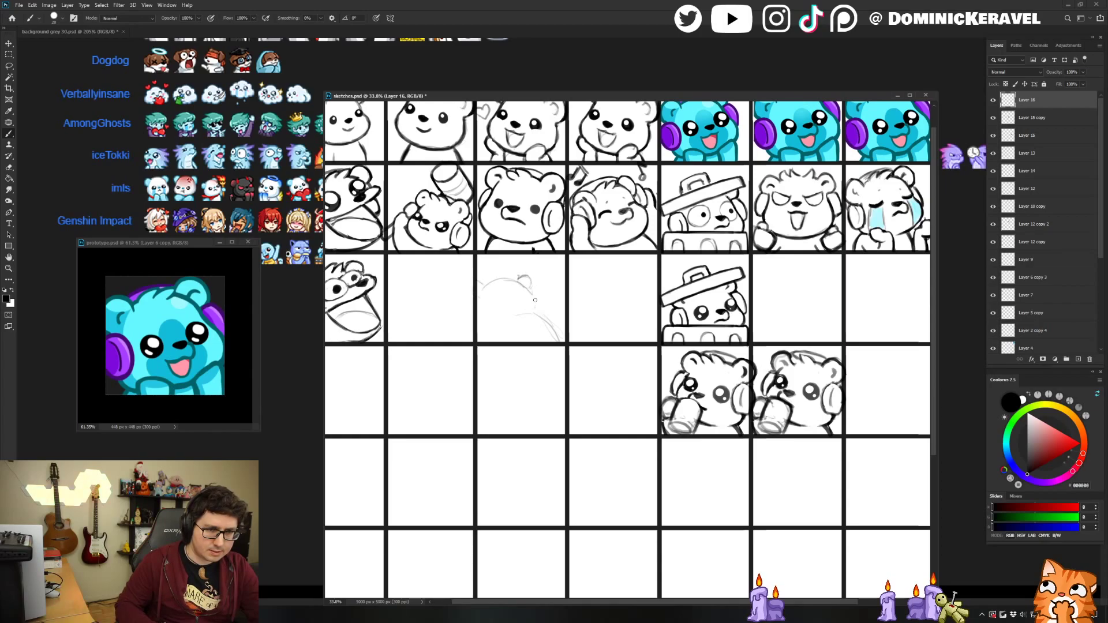
{"action": "left_click_drag", "start_coordinate": [534, 310], "coordinate": [527, 288]}
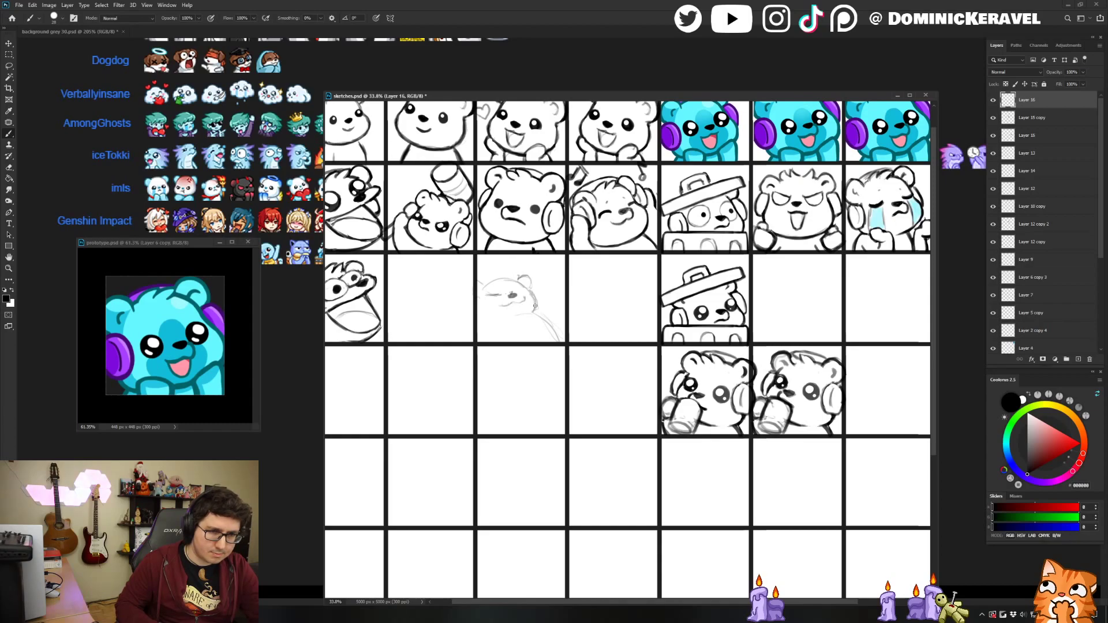
{"action": "key", "text": "e"}
{"action": "key", "text": "b"}
{"action": "mouse_move", "coordinate": [529, 314]}
{"action": "left_mouse_down"}
{"action": "mouse_move", "coordinate": [515, 315]}
{"action": "mouse_move", "coordinate": [557, 317]}
{"action": "left_mouse_up"}
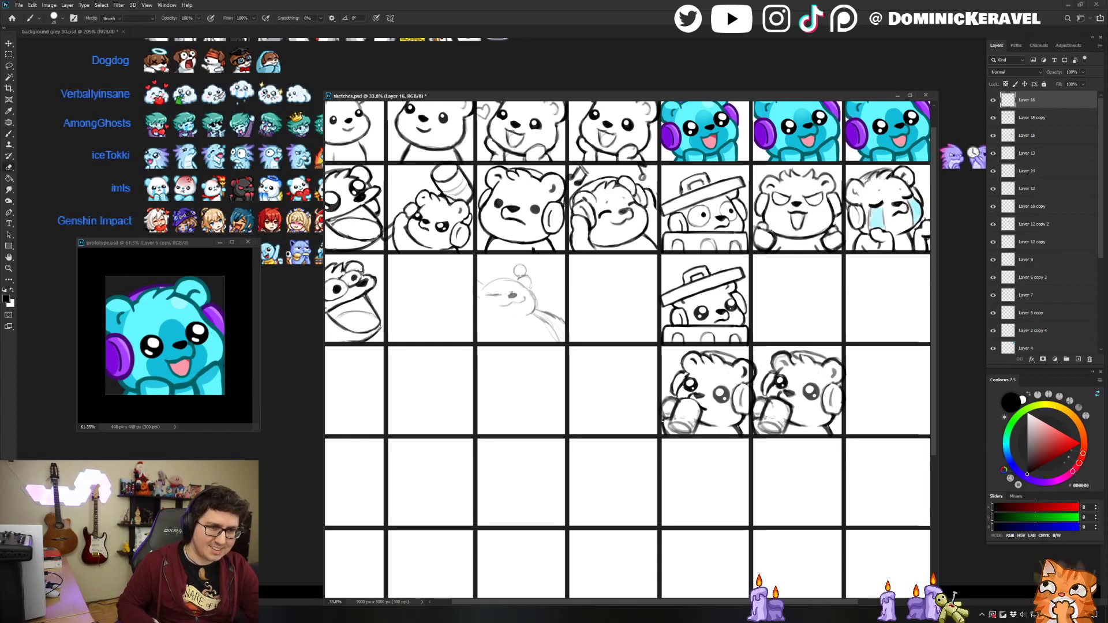
Scale the rough squinting bear up slightly within its cell using Free Transform and apply it.
{"action": "key", "text": "ctrl+t"}
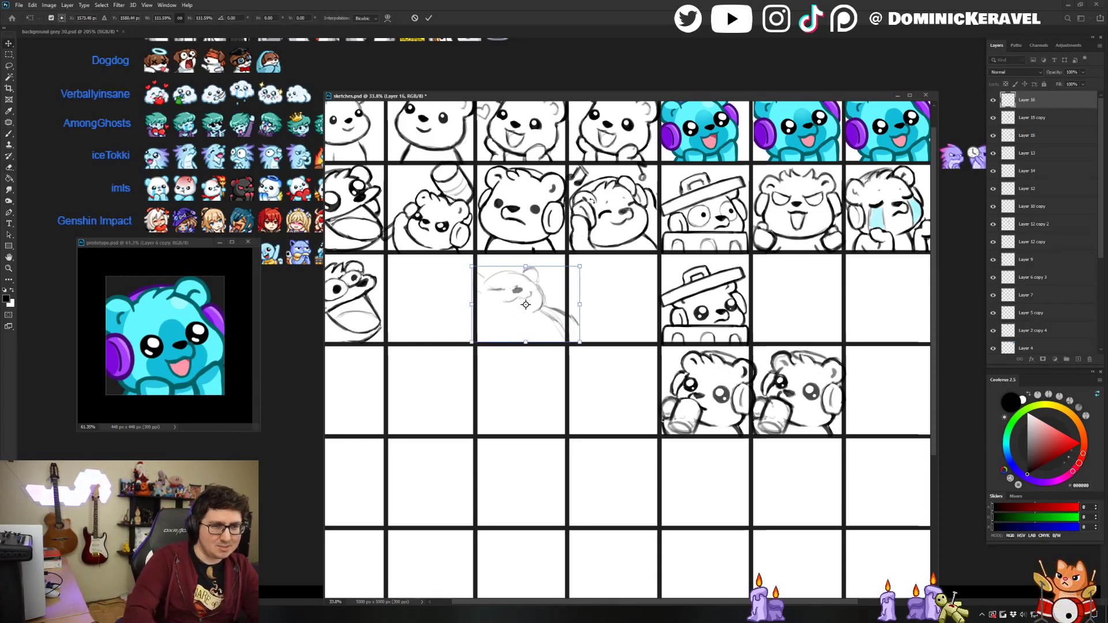
{"action": "key", "text": "Return"}
{"action": "left_click_drag", "start_coordinate": [527, 292], "coordinate": [518, 282]}
{"action": "key", "text": "b"}
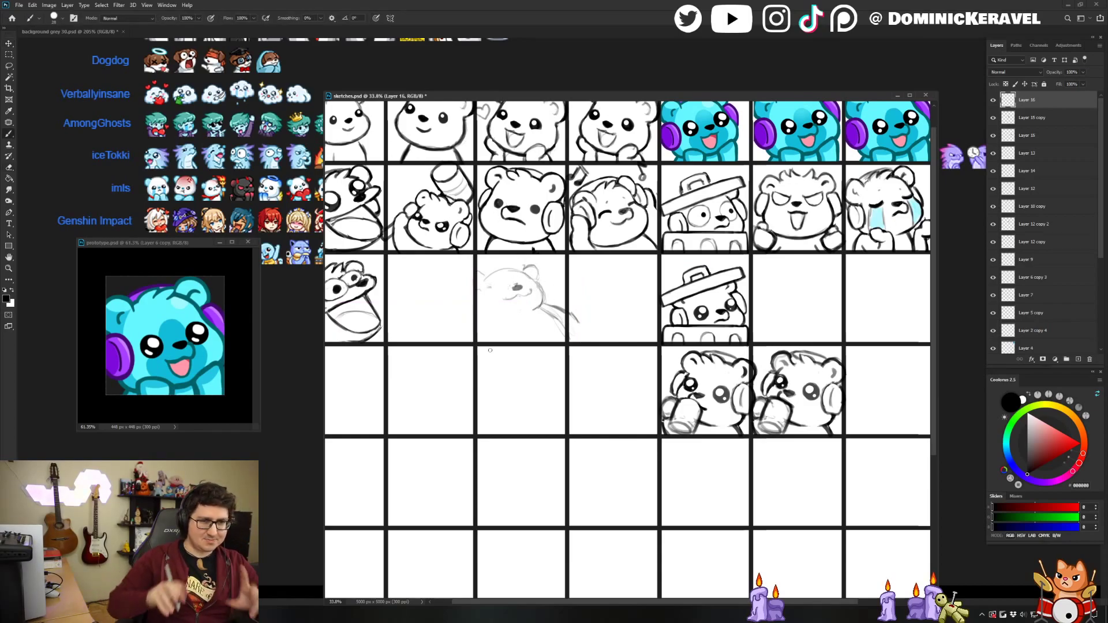
Redraw the squinting bear's ear with an inner line and touch up its mouth.
{"action": "key", "text": "e"}
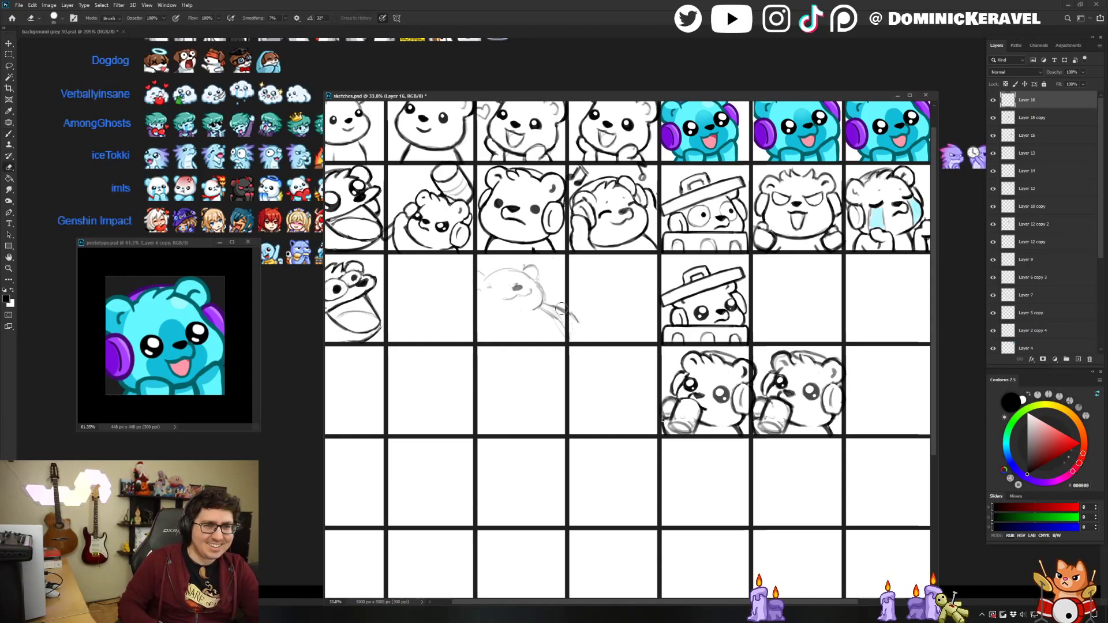
{"action": "key", "text": "b"}
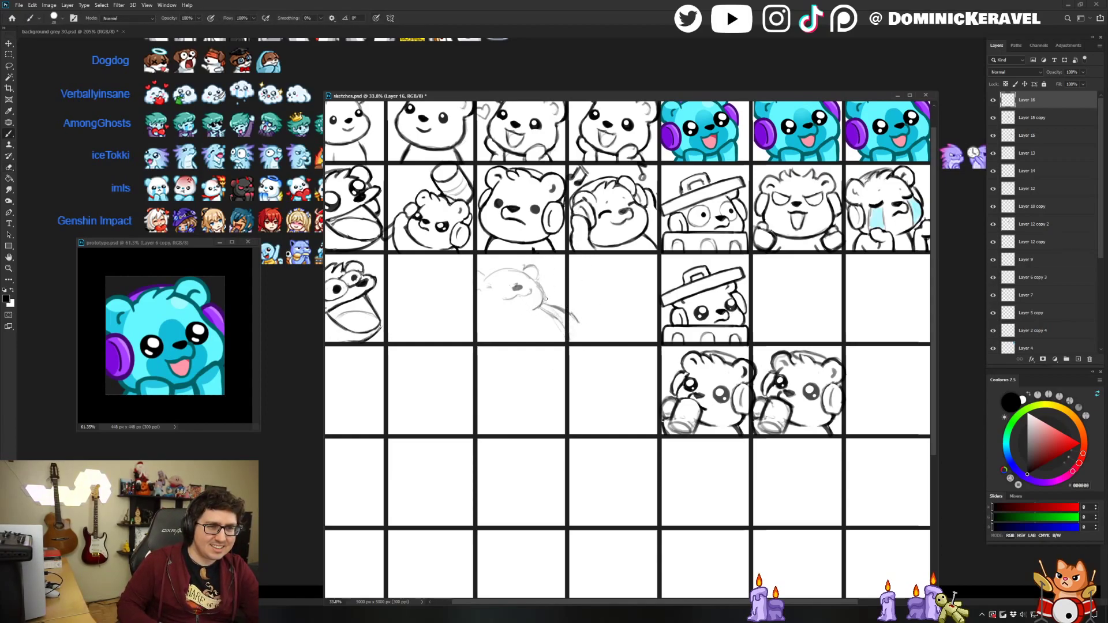
{"action": "left_click_drag", "start_coordinate": [520, 271], "coordinate": [533, 268]}
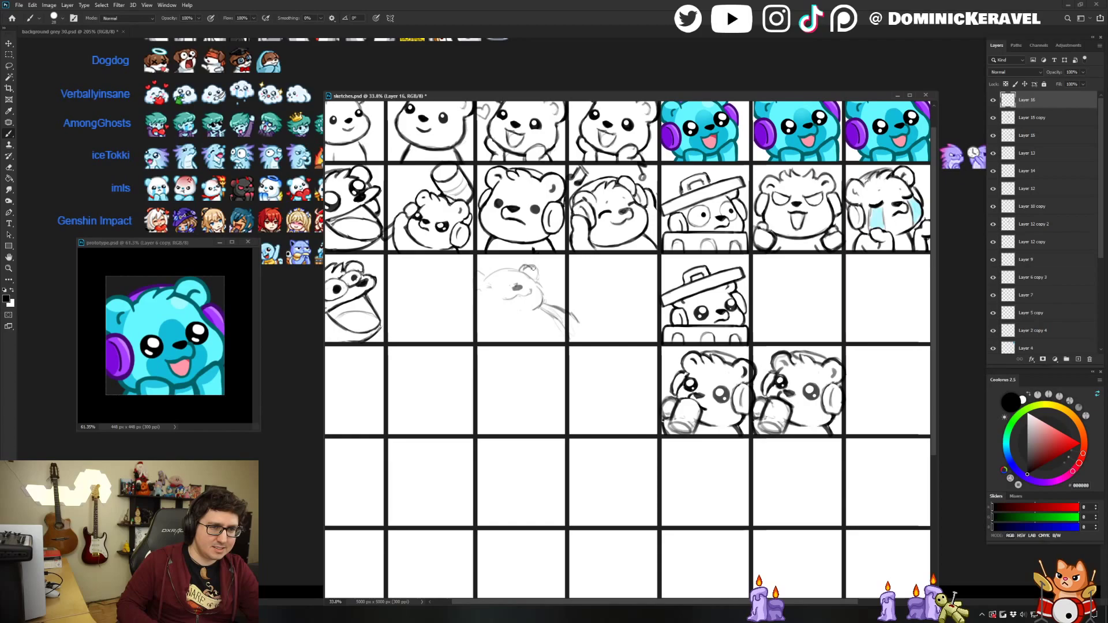
{"action": "key", "text": "e"}
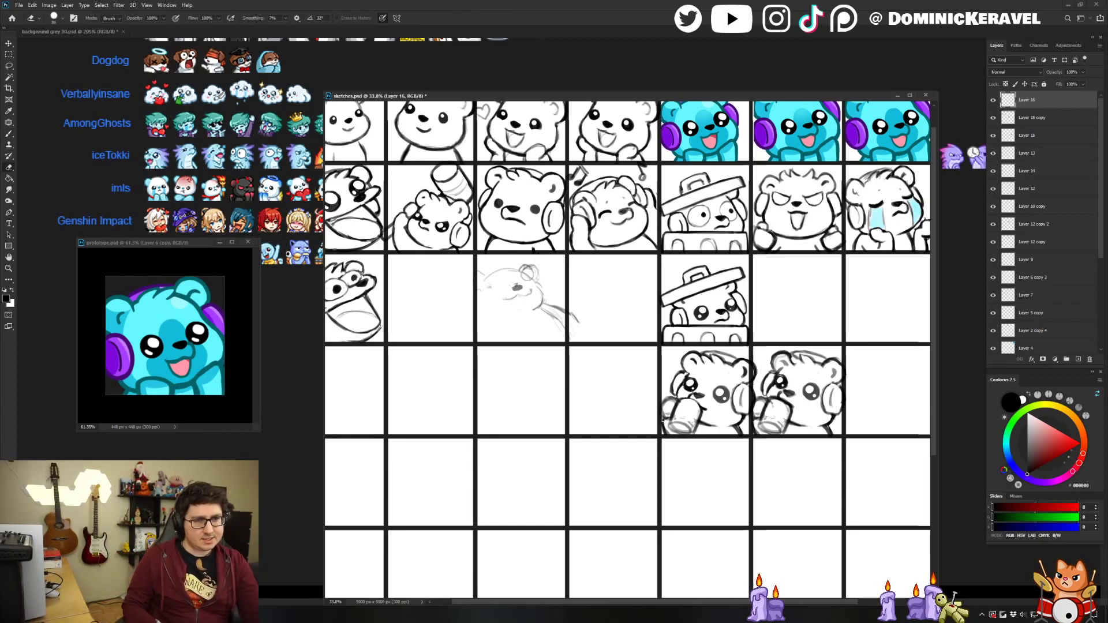
{"action": "key", "text": "b"}
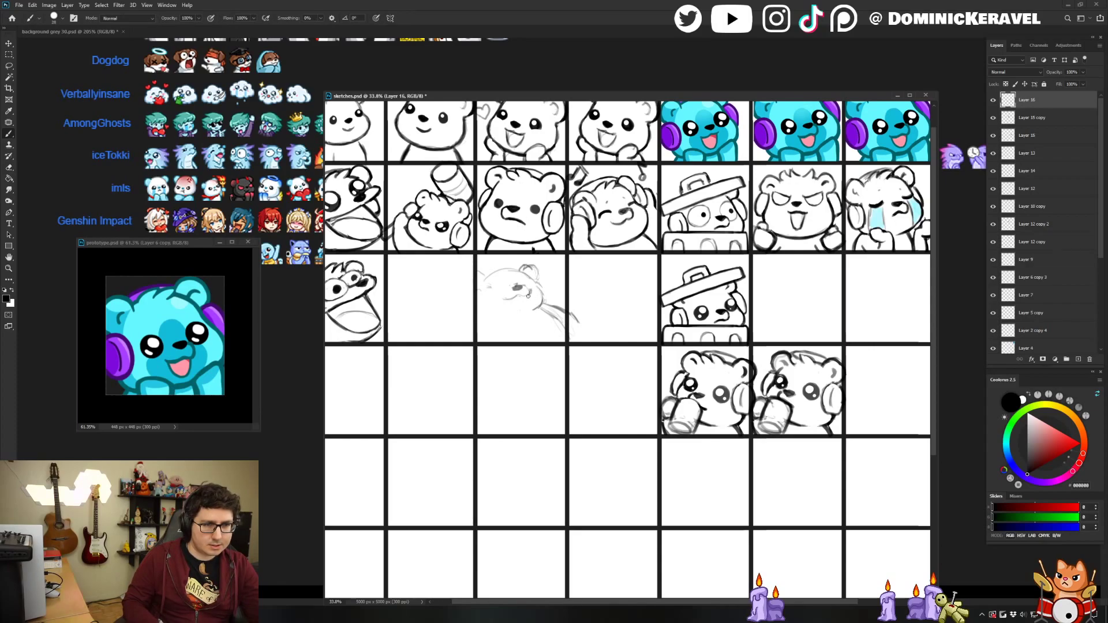
Redraw the squinting bear's left eye and brow, adjust the eye with a lasso selection and clean up around it.
{"action": "key", "text": "e"}
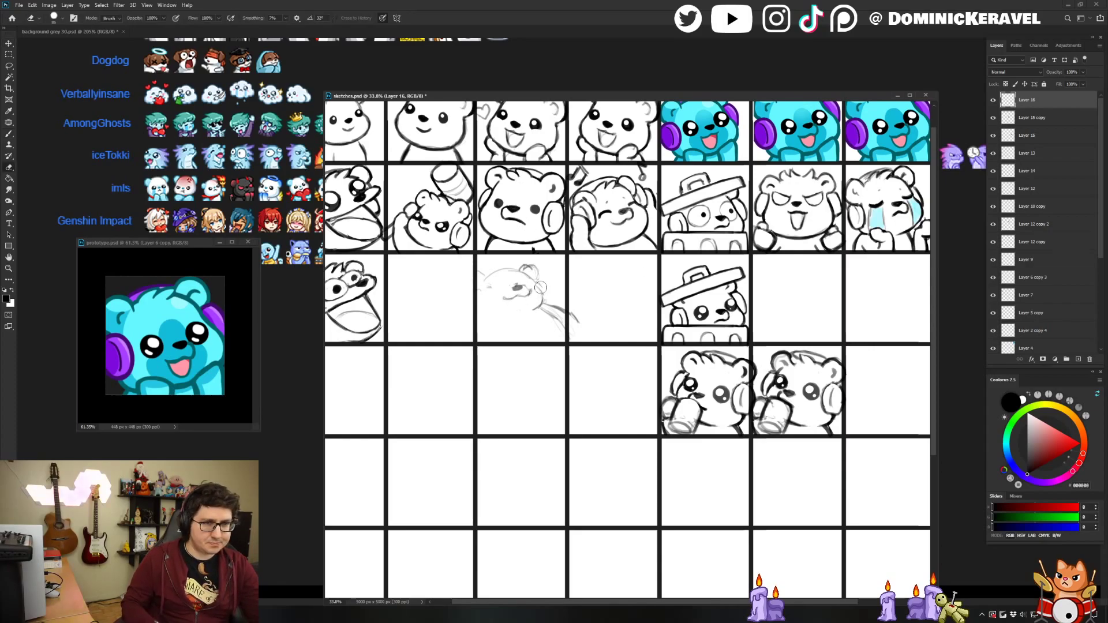
{"action": "key", "text": "b"}
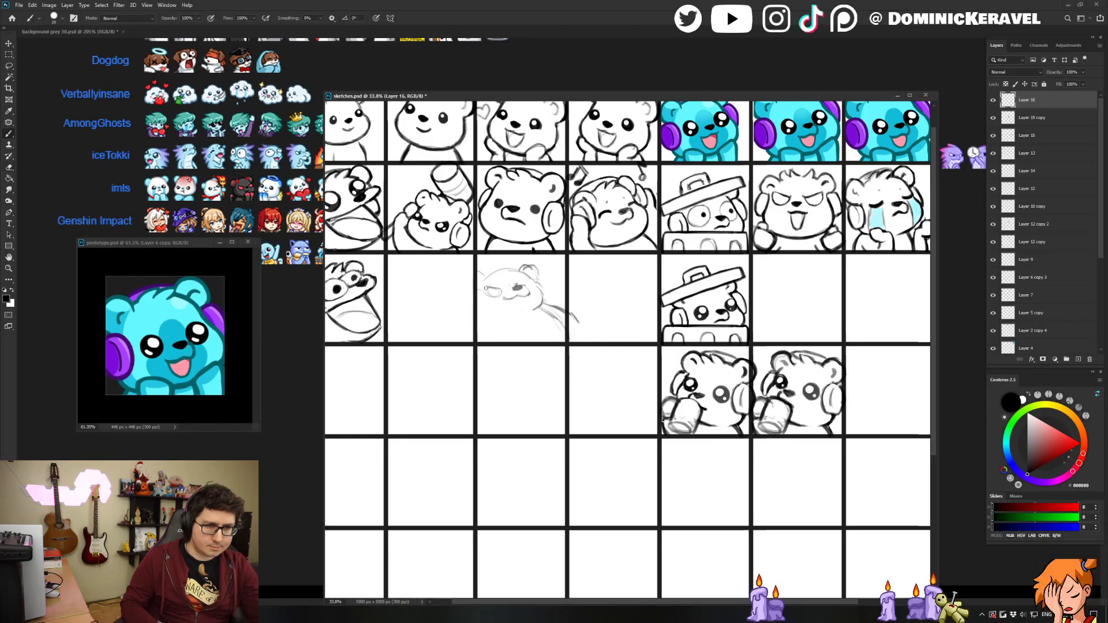
{"action": "left_click_drag", "start_coordinate": [485, 287], "coordinate": [500, 289]}
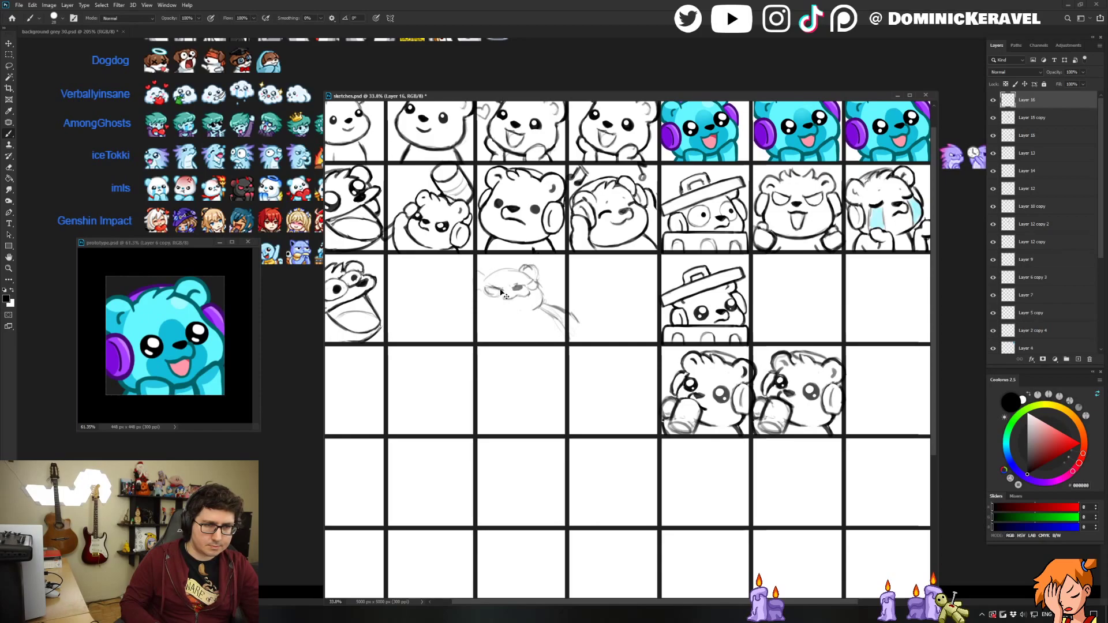
{"action": "key", "text": "v"}
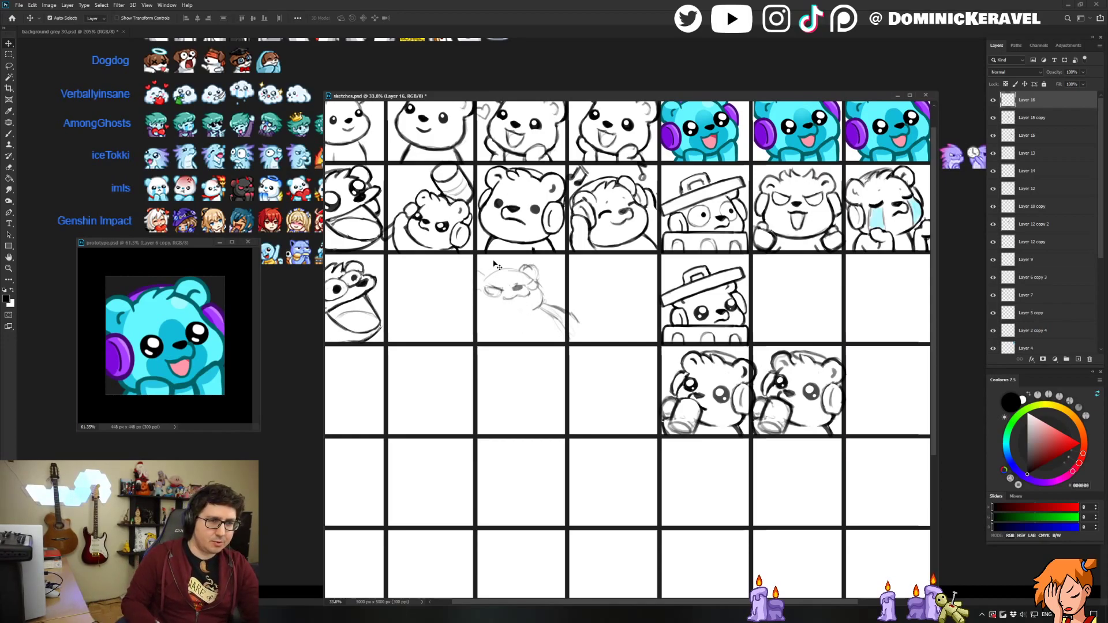
{"action": "key", "text": "l"}
{"action": "mouse_move", "coordinate": [505, 288]}
{"action": "left_mouse_down"}
{"action": "mouse_move", "coordinate": [478, 285]}
{"action": "mouse_move", "coordinate": [505, 289]}
{"action": "left_mouse_up"}
{"action": "key", "text": "ctrl+d"}
{"action": "key", "text": "e"}
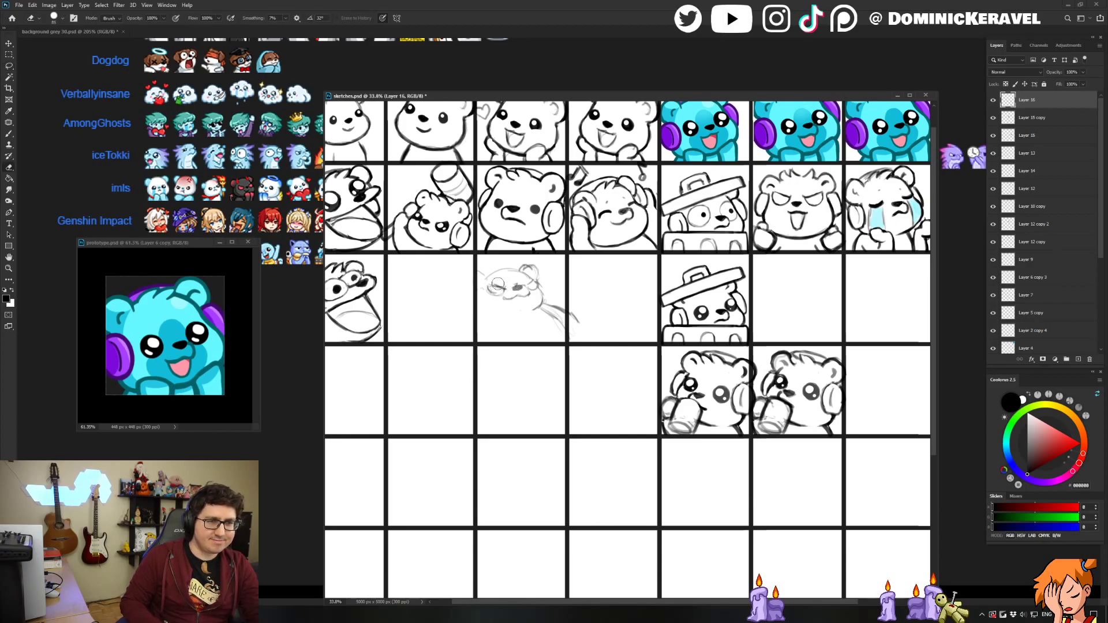
{"action": "key", "text": "b"}
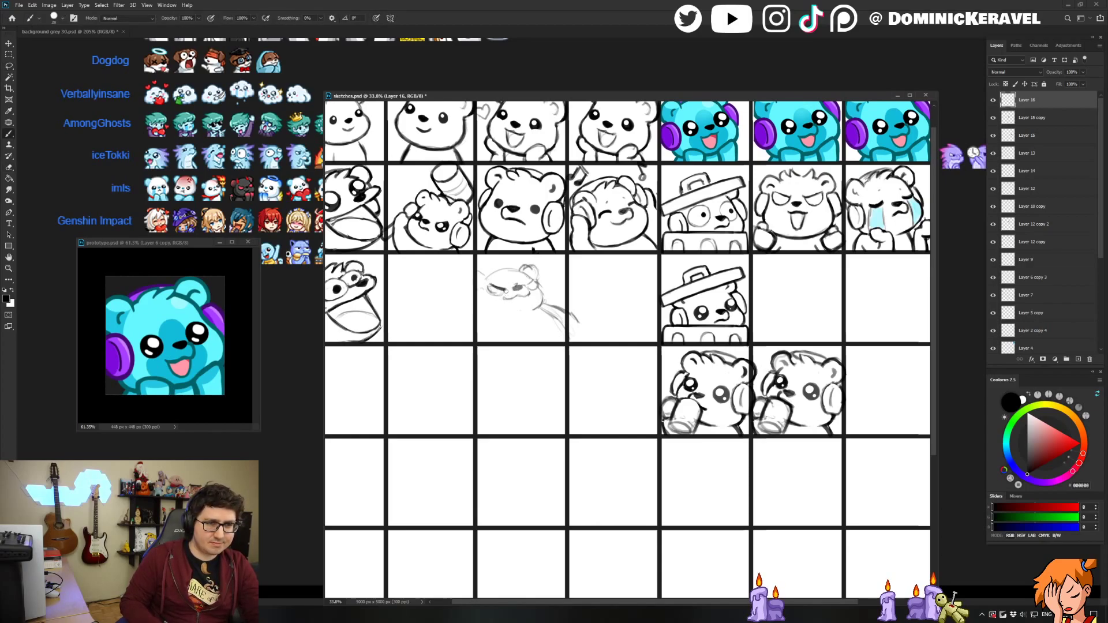
Sketch the squinting bear's outer cheek and rounded chin line, erasing excess strokes where the head meets the body.
{"action": "left_click_drag", "start_coordinate": [499, 288], "coordinate": [482, 299]}
{"action": "key", "text": "e"}
{"action": "key", "text": "b"}
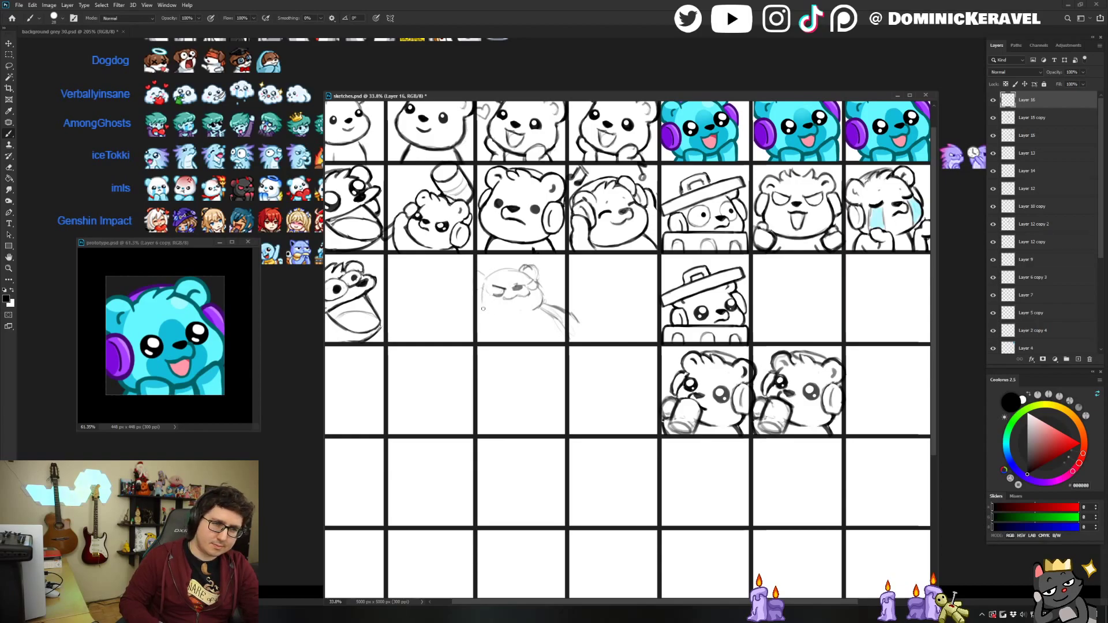
{"action": "mouse_move", "coordinate": [479, 302]}
{"action": "left_mouse_down"}
{"action": "mouse_move", "coordinate": [486, 316]}
{"action": "mouse_move", "coordinate": [536, 312]}
{"action": "left_mouse_up"}
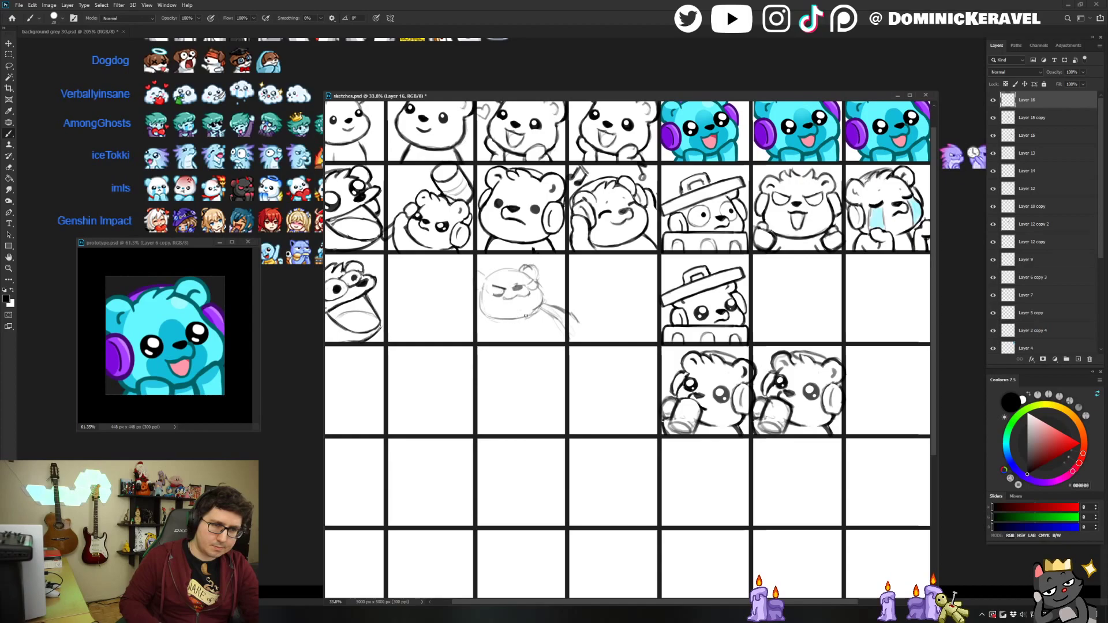
{"action": "key", "text": "e"}
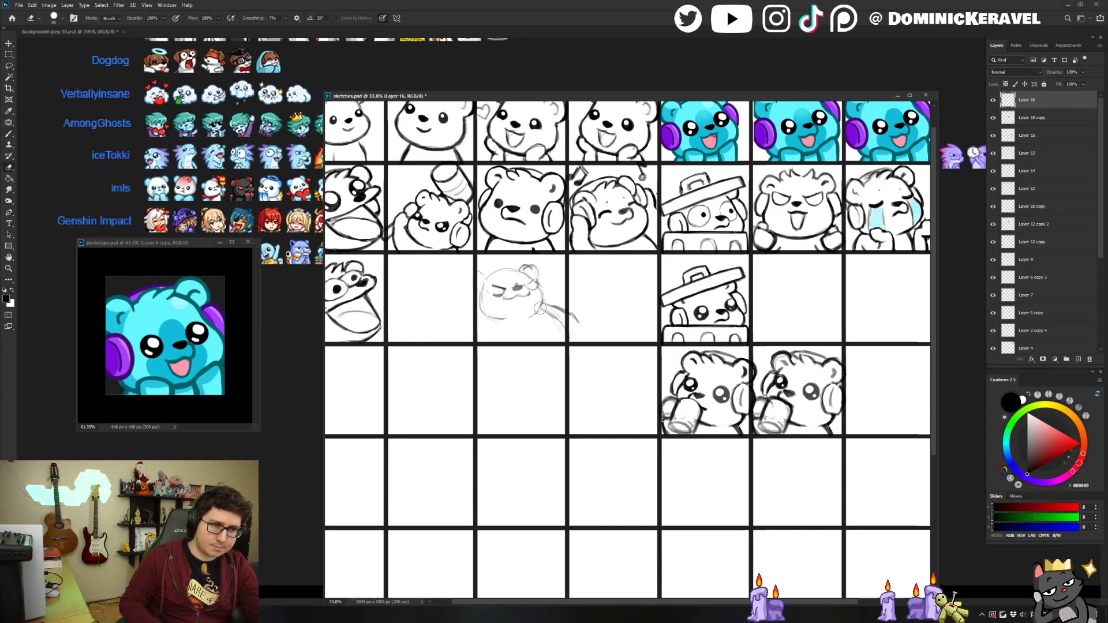
{"action": "key", "text": "b"}
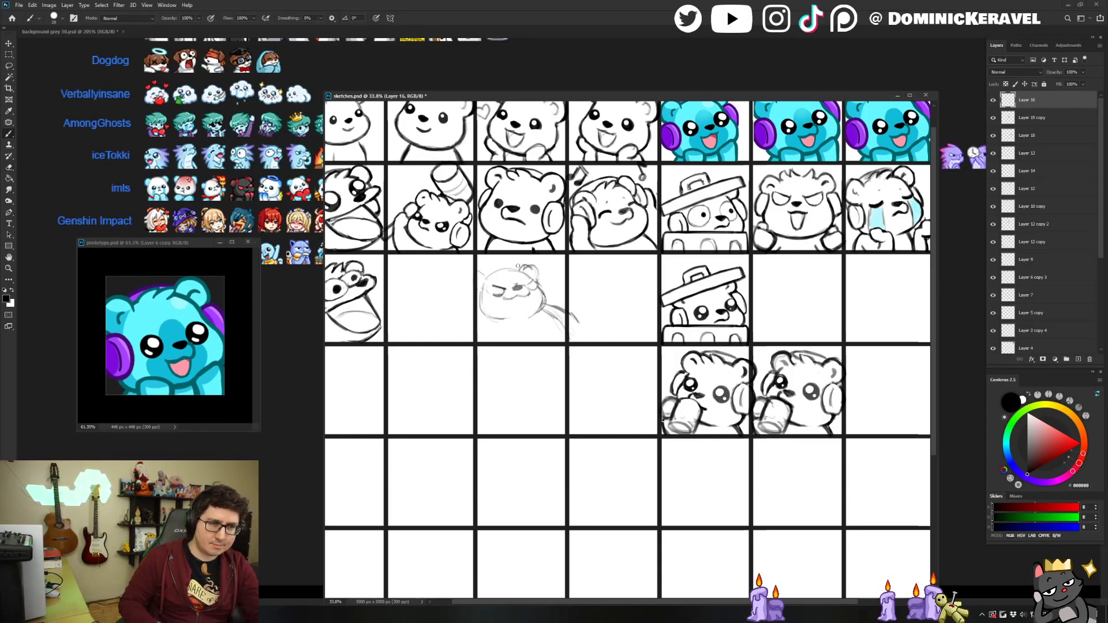
Sketch a tufted hairline across the top of the squinting bear's head and clean up its overlap with the ear.
{"action": "left_click_drag", "start_coordinate": [518, 264], "coordinate": [499, 266]}
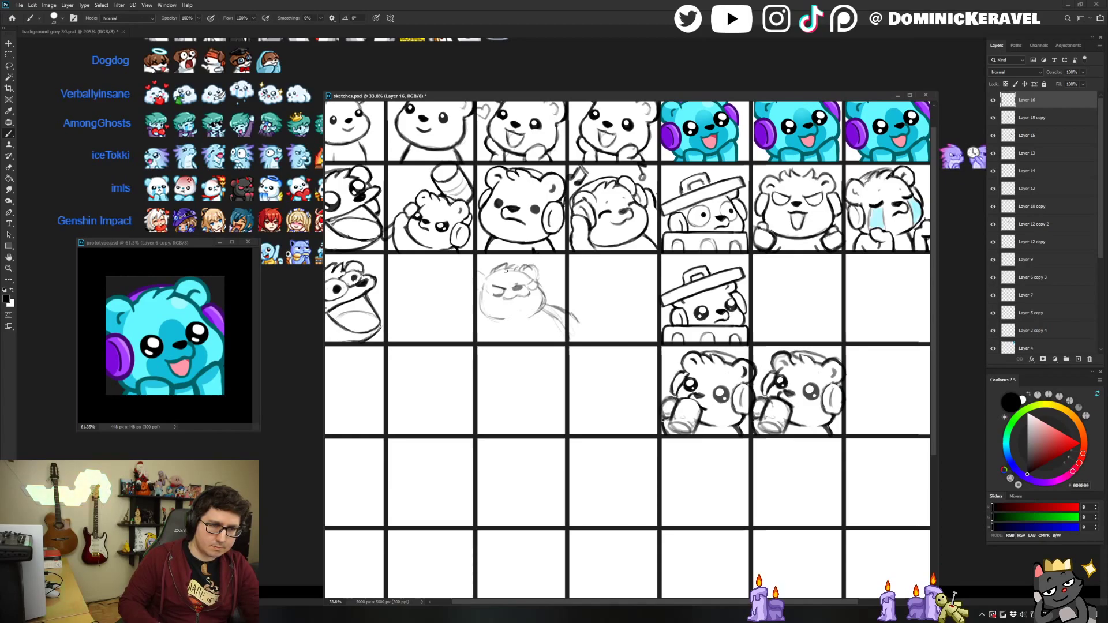
{"action": "key", "text": "e"}
{"action": "left_click_drag", "start_coordinate": [508, 264], "coordinate": [497, 269]}
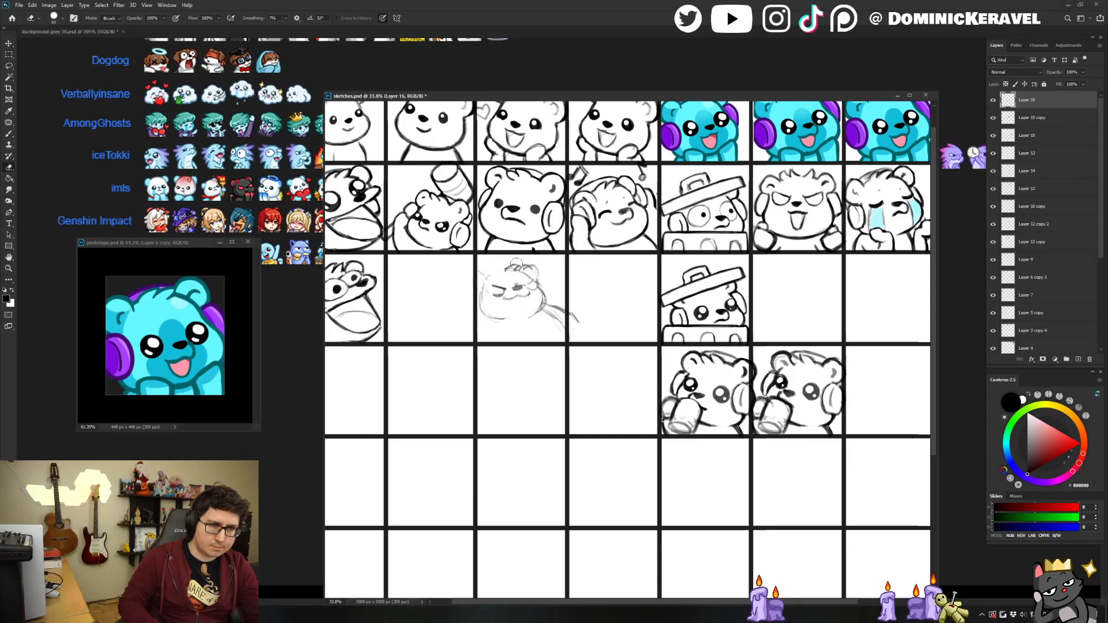
{"action": "key", "text": "b"}
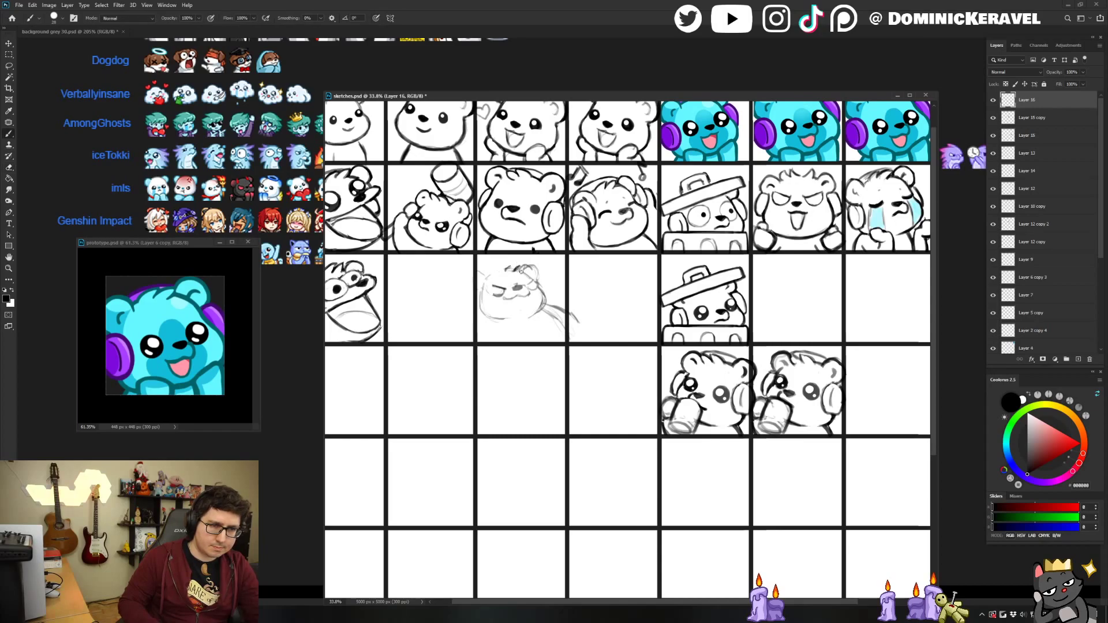
{"action": "key", "text": "e"}
{"action": "left_click_drag", "start_coordinate": [521, 271], "coordinate": [517, 268]}
{"action": "key", "text": "b"}
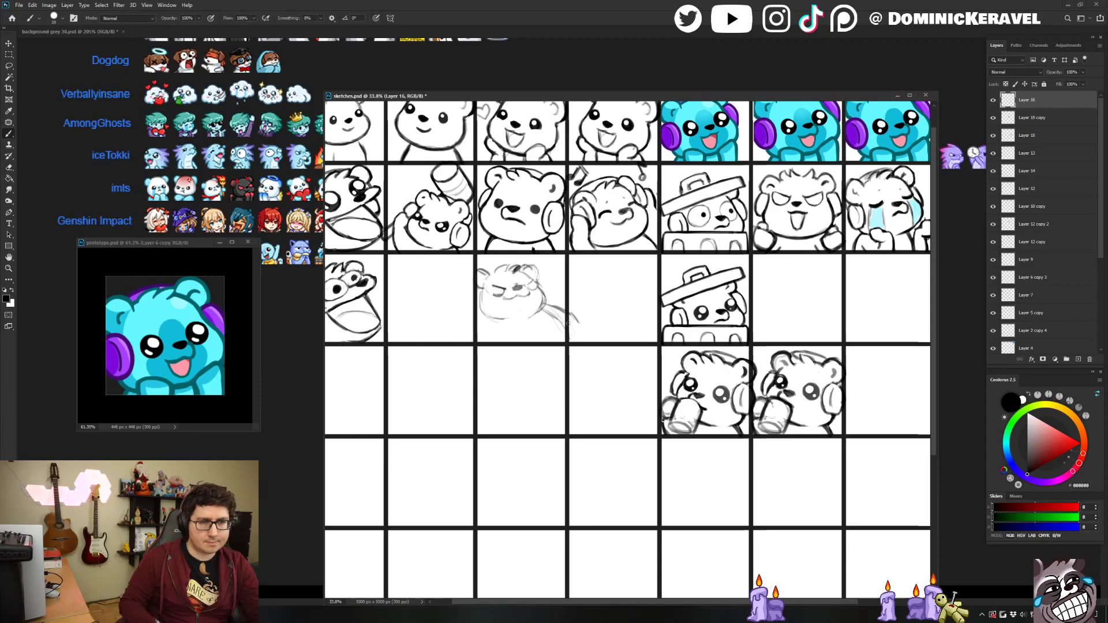
Clean up the squinting bear's sloping shoulder lines and redraw the side of its face down to the chin.
{"action": "key", "text": "e"}
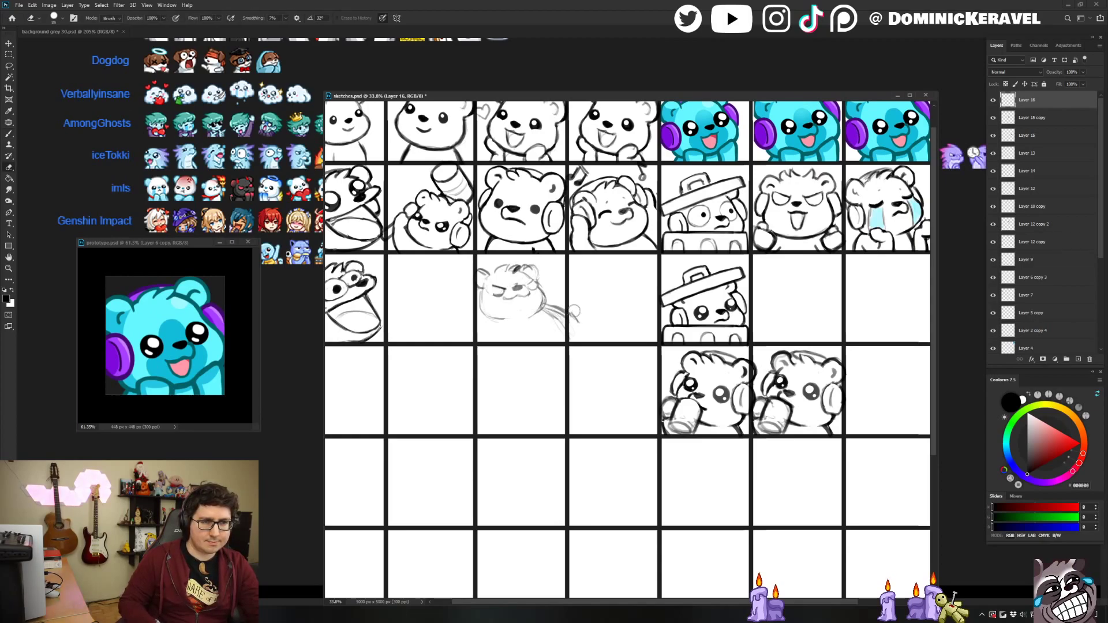
{"action": "key", "text": "b"}
{"action": "key", "text": "e"}
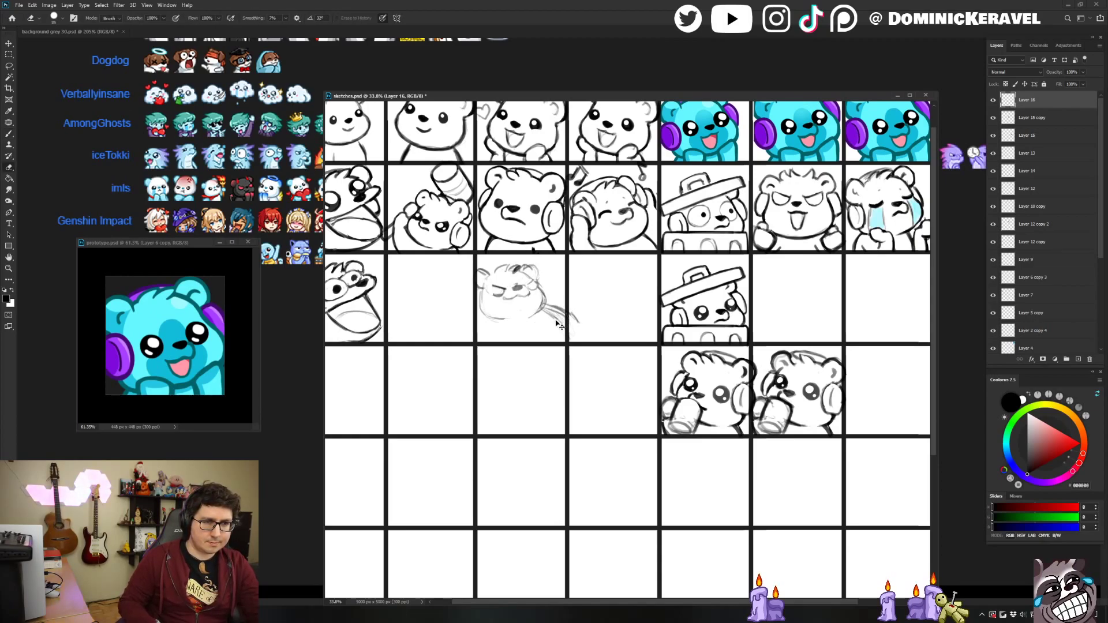
{"action": "mouse_move", "coordinate": [559, 321]}
{"action": "left_mouse_down"}
{"action": "mouse_move", "coordinate": [548, 312]}
{"action": "mouse_move", "coordinate": [559, 330]}
{"action": "left_mouse_up"}
{"action": "key", "text": "b"}
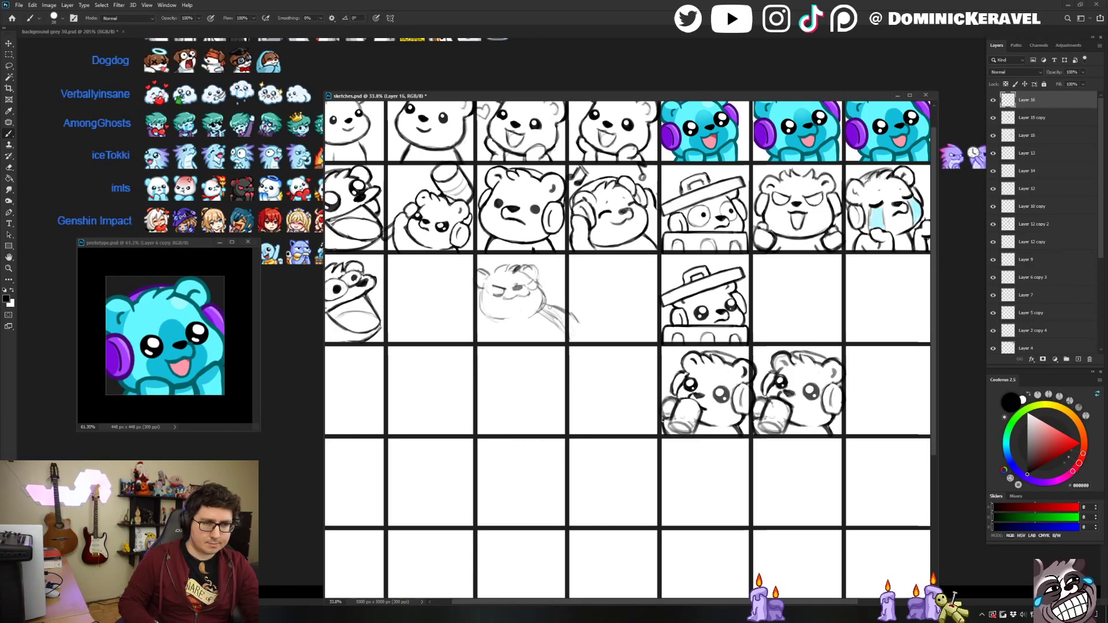
{"action": "key", "text": "e"}
{"action": "key", "text": "b"}
{"action": "key", "text": "e"}
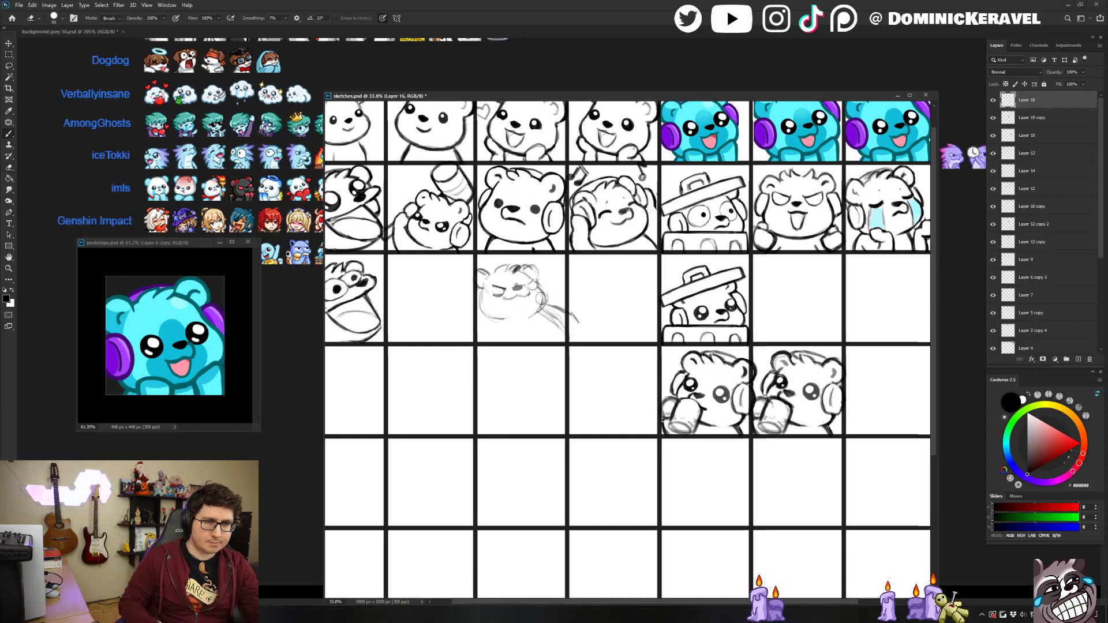
{"action": "key", "text": "b"}
{"action": "left_click_drag", "start_coordinate": [540, 297], "coordinate": [533, 317]}
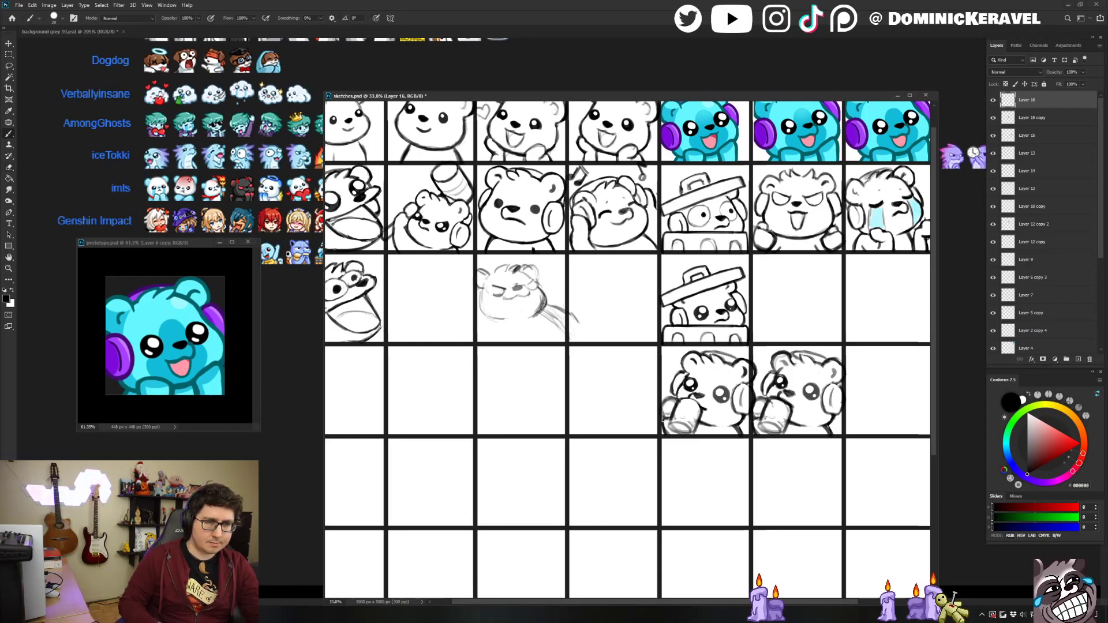
Redraw the squinting bear's upper shoulder line and erase the stray stroke running into the neighbouring cell.
{"action": "key", "text": "e"}
{"action": "key", "text": "b"}
{"action": "key", "text": "e"}
{"action": "key", "text": "b"}
{"action": "mouse_move", "coordinate": [554, 303]}
{"action": "left_mouse_down"}
{"action": "mouse_move", "coordinate": [570, 316]}
{"action": "mouse_move", "coordinate": [558, 331]}
{"action": "mouse_move", "coordinate": [549, 315]}
{"action": "mouse_move", "coordinate": [570, 315]}
{"action": "left_mouse_up"}
{"action": "key", "text": "e"}
{"action": "key", "text": "b"}
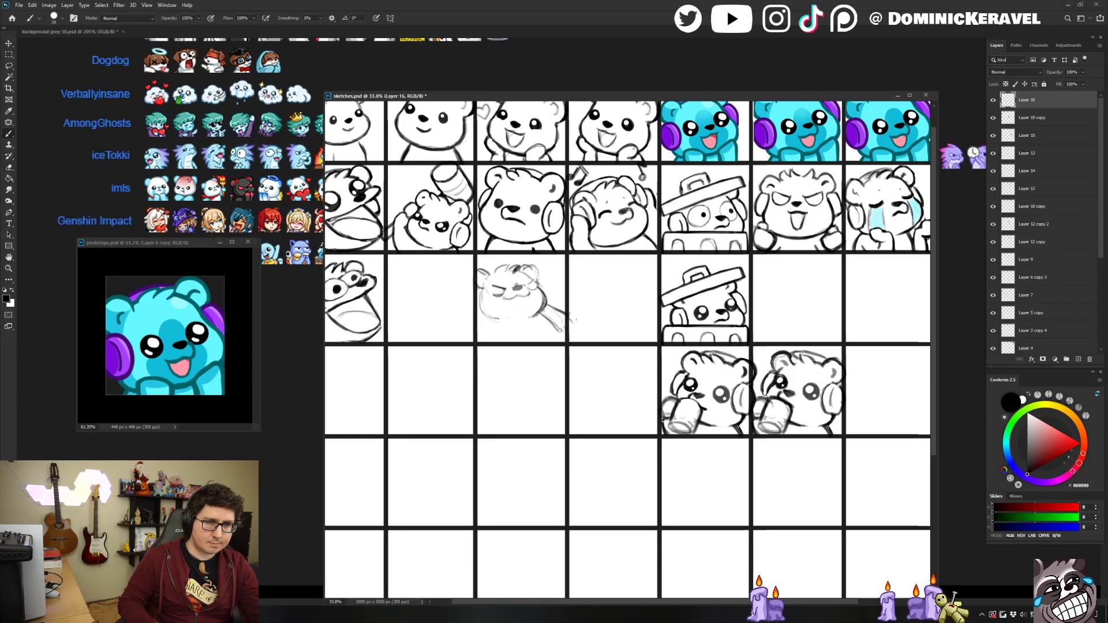
Rework the end of the squinting bear's sloping arm near the cell's edge with alternating brush and eraser strokes.
{"action": "key", "text": "e"}
{"action": "key", "text": "b"}
{"action": "mouse_move", "coordinate": [562, 319]}
{"action": "left_mouse_down"}
{"action": "mouse_move", "coordinate": [513, 316]}
{"action": "mouse_move", "coordinate": [564, 331]}
{"action": "left_mouse_up"}
{"action": "key", "text": "e"}
{"action": "key", "text": "b"}
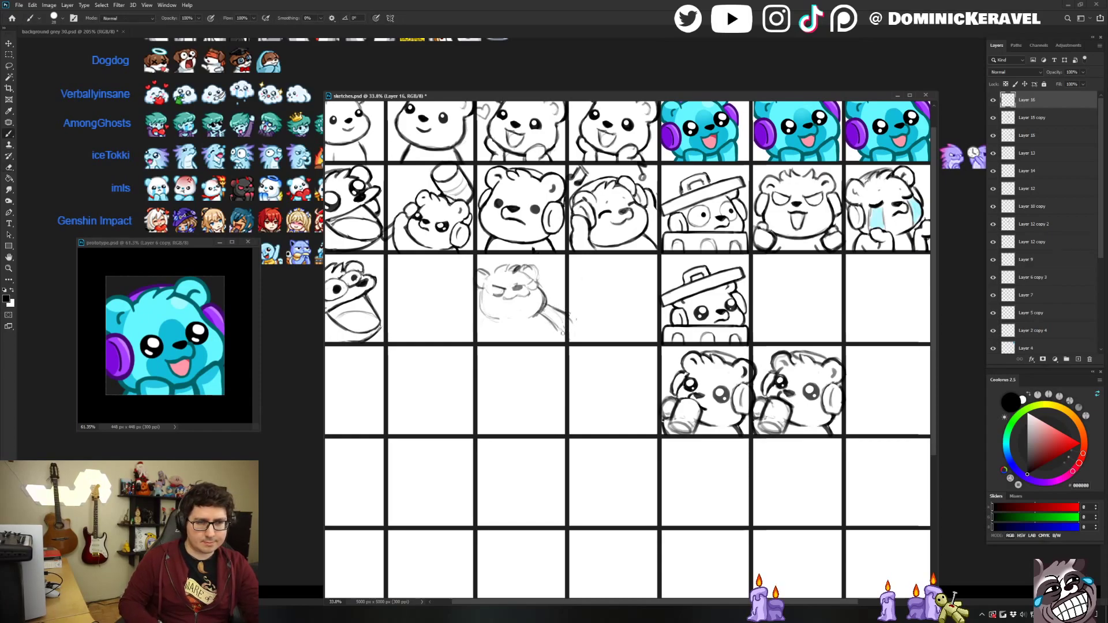
{"action": "key", "text": "e"}
{"action": "key", "text": "b"}
{"action": "key", "text": "e"}
{"action": "key", "text": "b"}
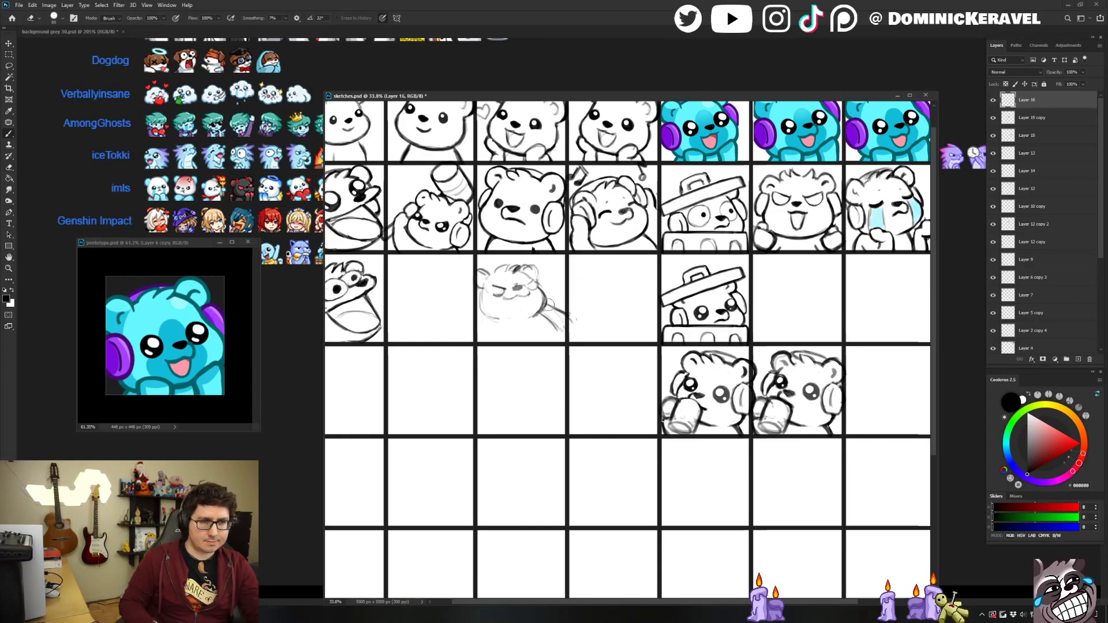
{"action": "left_click_drag", "start_coordinate": [567, 314], "coordinate": [571, 323]}
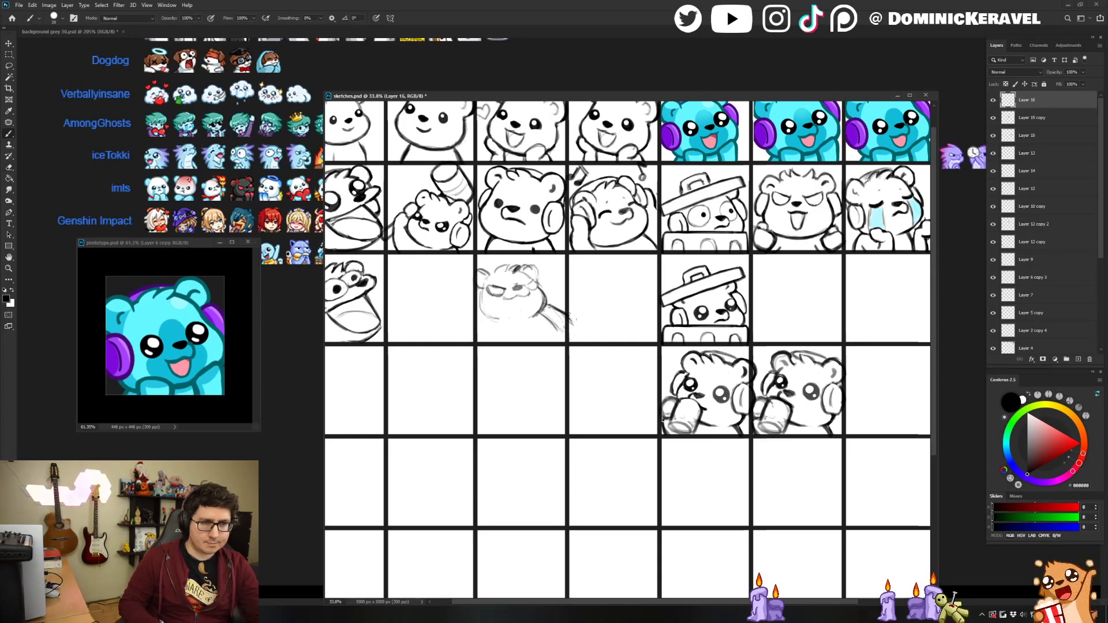
Lasso the squinting bear's sloping arm, shift it slightly within the cell and deselect it.
{"action": "key", "text": "l"}
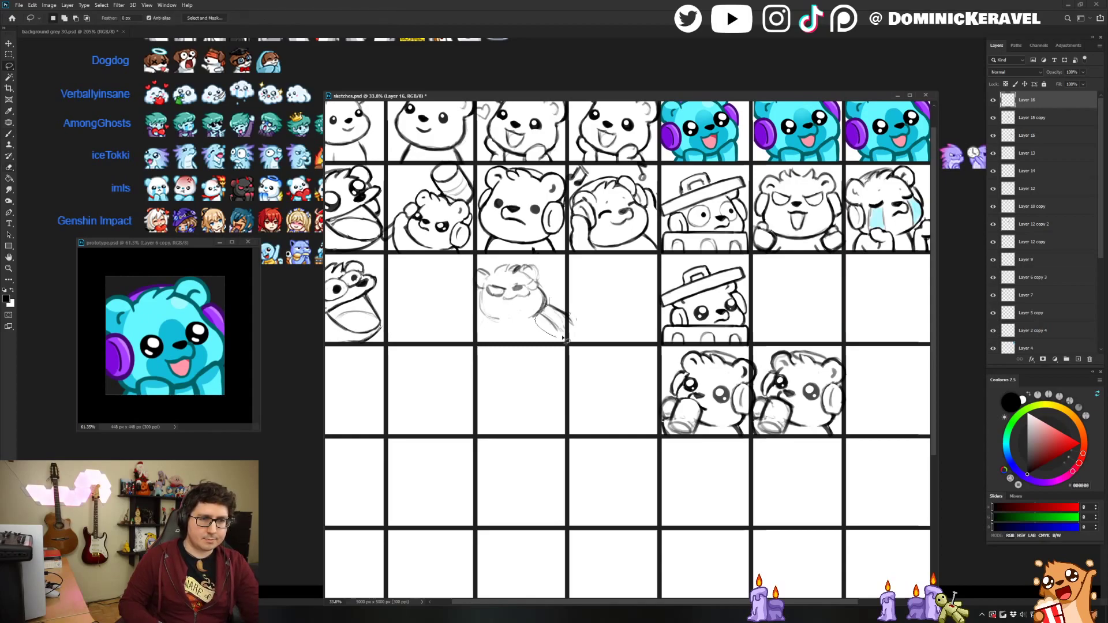
{"action": "mouse_move", "coordinate": [562, 338]}
{"action": "left_mouse_down"}
{"action": "mouse_move", "coordinate": [560, 306]}
{"action": "mouse_move", "coordinate": [541, 325]}
{"action": "mouse_move", "coordinate": [557, 305]}
{"action": "left_mouse_up"}
{"action": "key", "text": "ctrl+d"}
{"action": "left_click_drag", "start_coordinate": [559, 310], "coordinate": [557, 315]}
{"action": "key", "text": "b"}
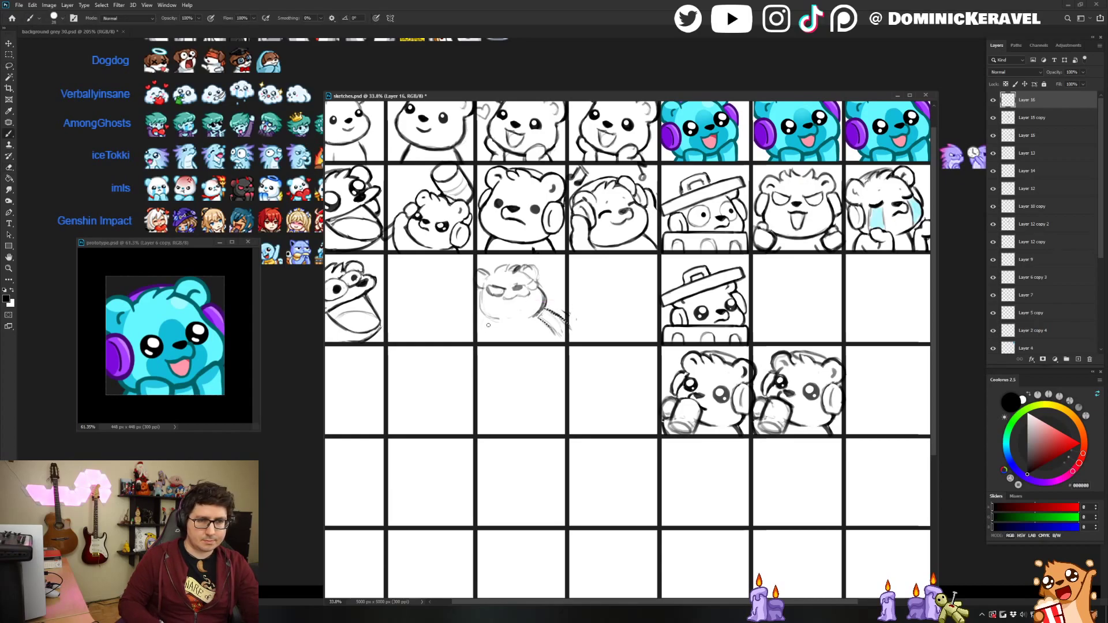
{"action": "key", "text": "ctrl+d"}
Sketch the squinting bear's opposite shoulder and lower body lines down to the cell's bottom edge, erasing rough overlaps.
{"action": "left_click_drag", "start_coordinate": [488, 319], "coordinate": [483, 340]}
{"action": "key", "text": "e"}
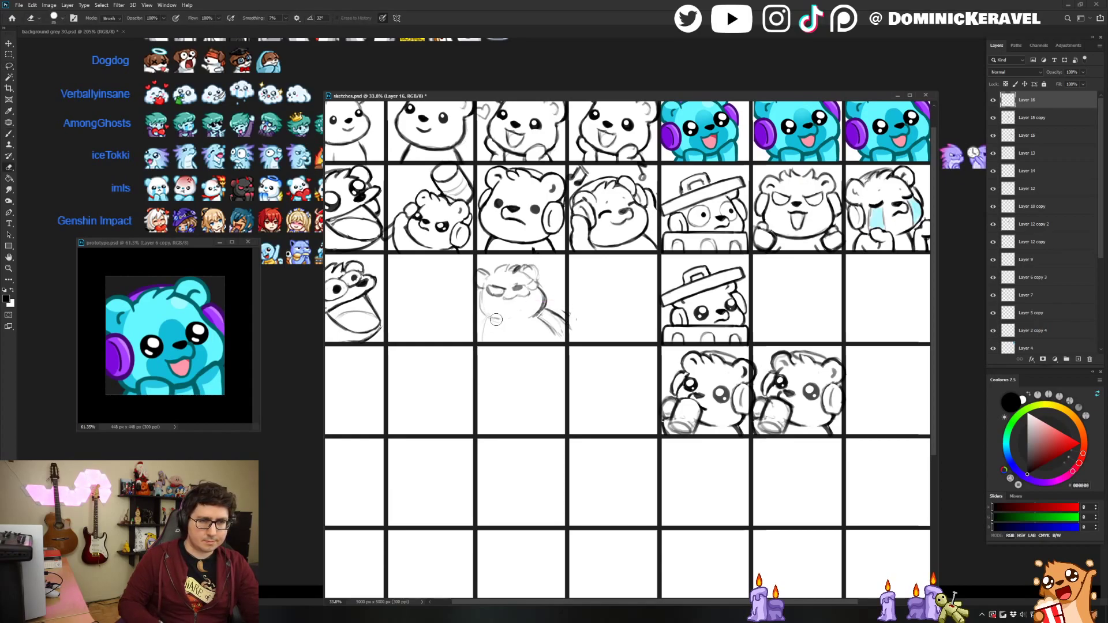
{"action": "key", "text": "b"}
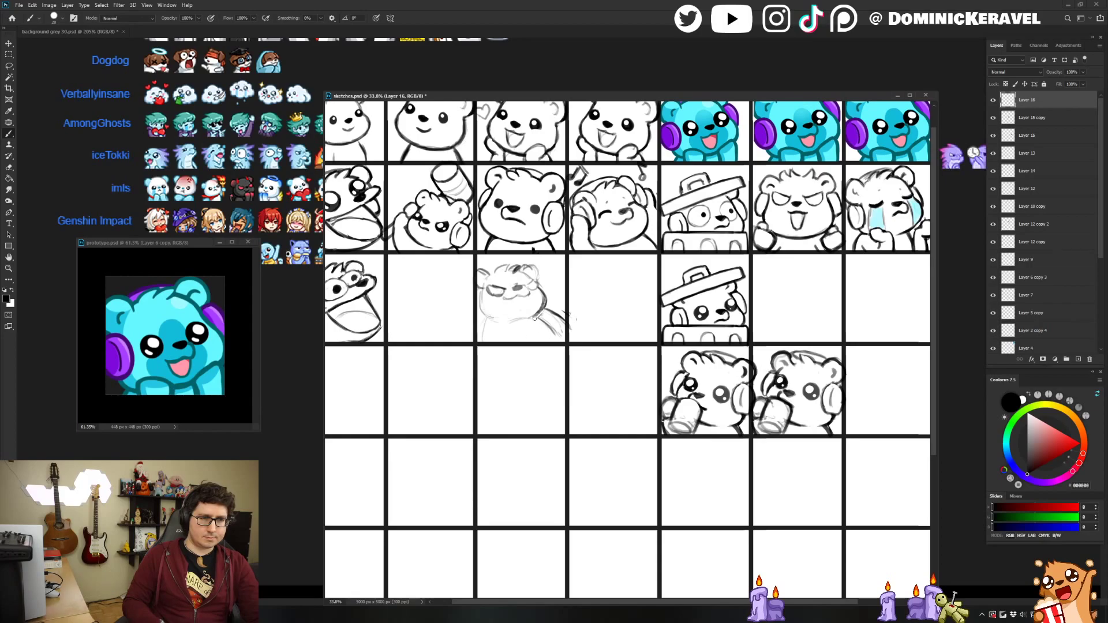
{"action": "left_click_drag", "start_coordinate": [546, 324], "coordinate": [550, 340]}
{"action": "key", "text": "e"}
{"action": "key", "text": "b"}
{"action": "key", "text": "e"}
{"action": "left_click_drag", "start_coordinate": [481, 320], "coordinate": [479, 341]}
{"action": "key", "text": "b"}
{"action": "key", "text": "e"}
{"action": "key", "text": "b"}
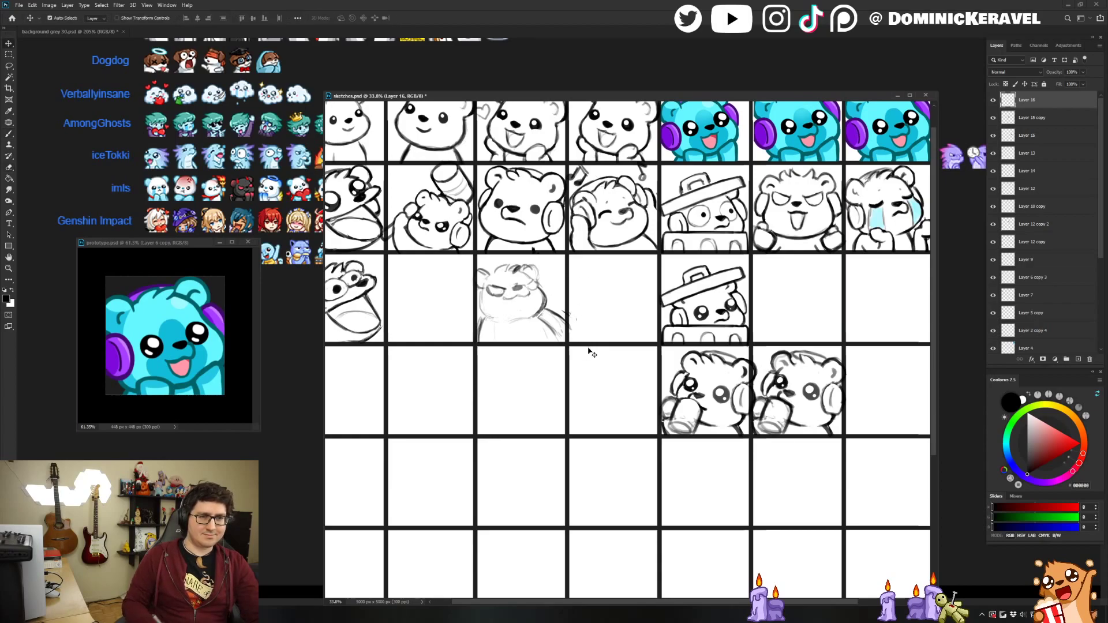
Erase the stray arm strokes that extend past the squinting bear's cell into the neighbouring empty cell.
{"action": "key", "text": "e"}
{"action": "key", "text": "b"}
{"action": "key", "text": "e"}
{"action": "left_click_drag", "start_coordinate": [570, 312], "coordinate": [576, 321]}
{"action": "key", "text": "v"}
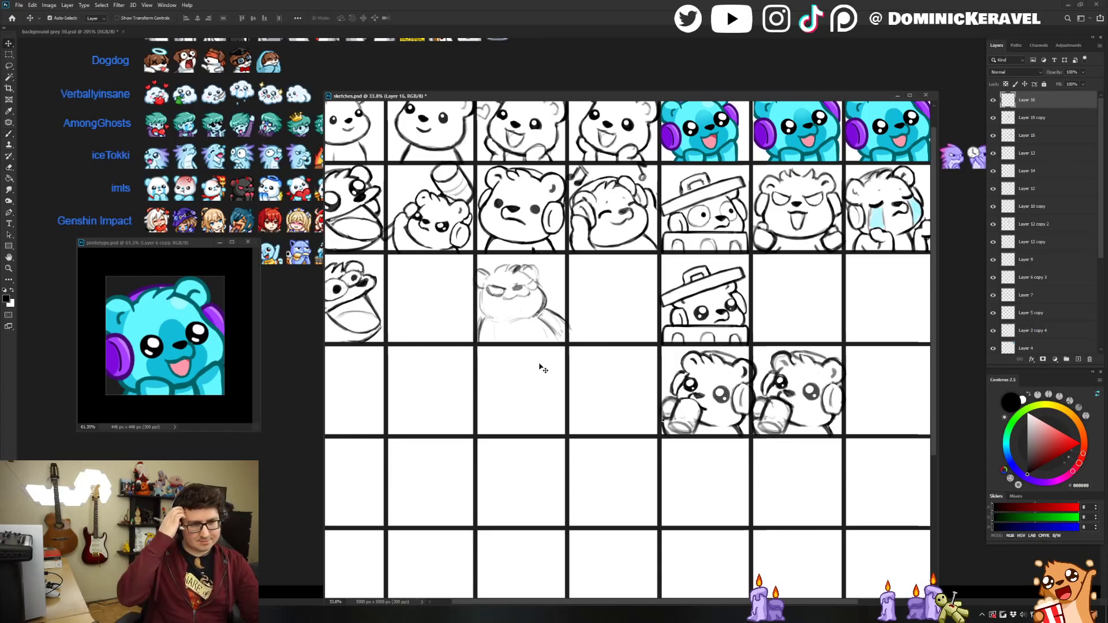
Sketch jagged, flame-like lines around the squinting bear's head along the side and top of its cell.
{"action": "key", "text": "b"}
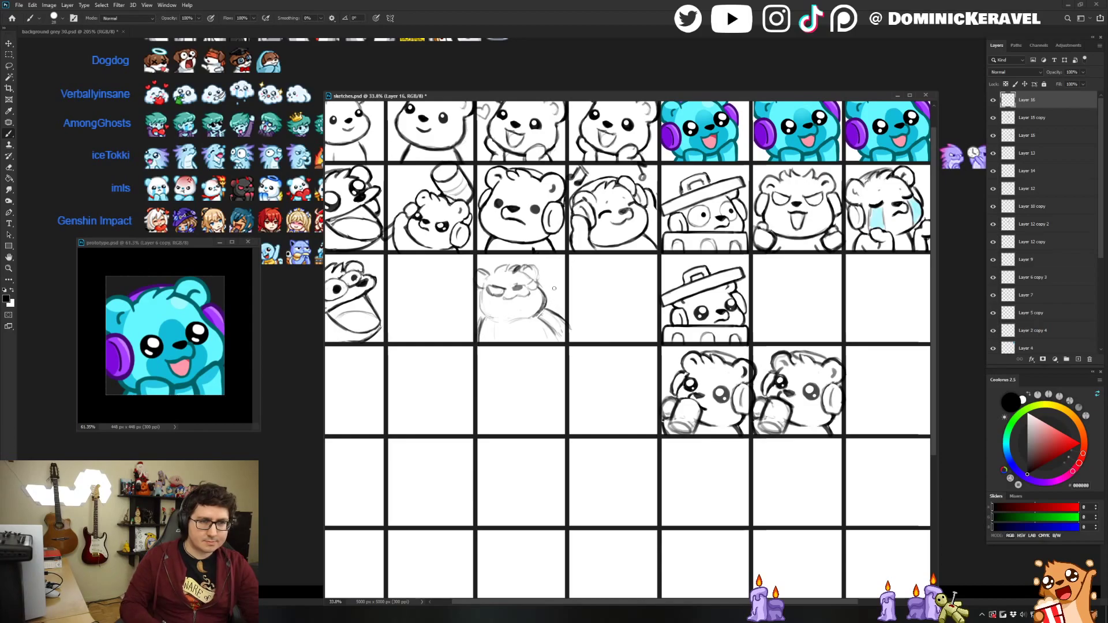
{"action": "key", "text": "e"}
{"action": "key", "text": "v"}
{"action": "key", "text": "b"}
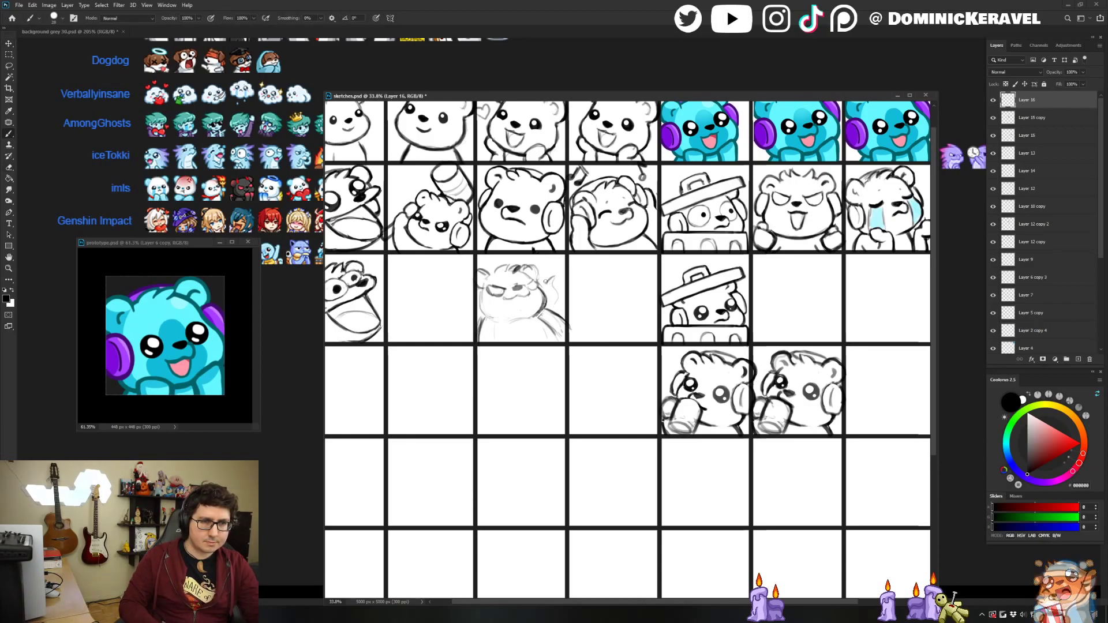
{"action": "left_click_drag", "start_coordinate": [558, 294], "coordinate": [533, 250]}
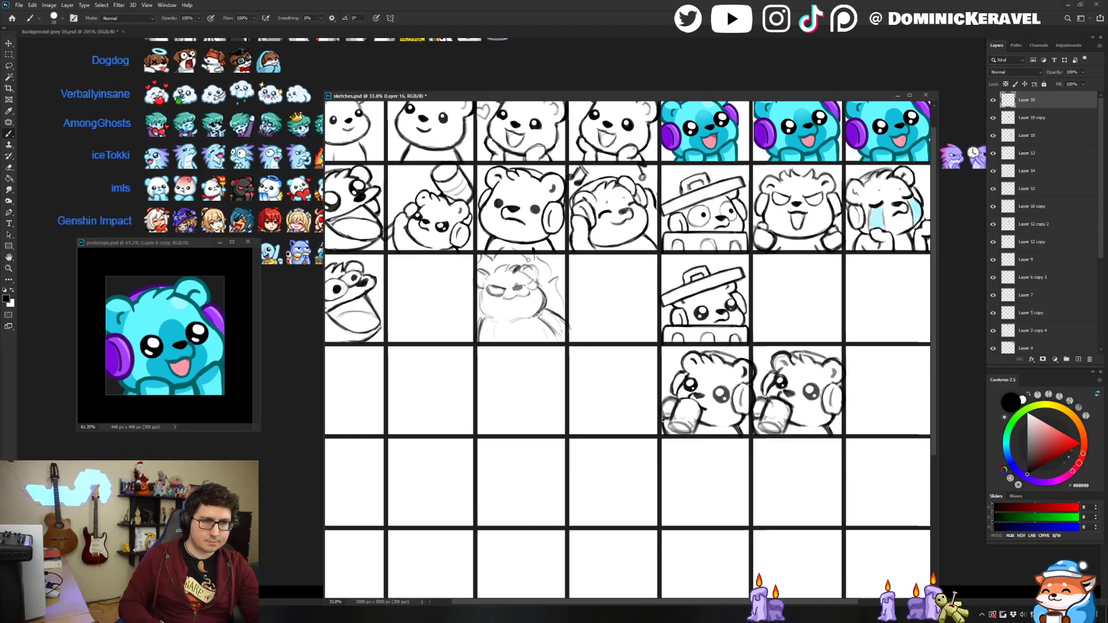
Move the squinting bear sketch slightly down within its cell and touch up its lower body lines.
{"action": "key", "text": "v"}
{"action": "left_click_drag", "start_coordinate": [517, 294], "coordinate": [521, 297]}
{"action": "key", "text": "e"}
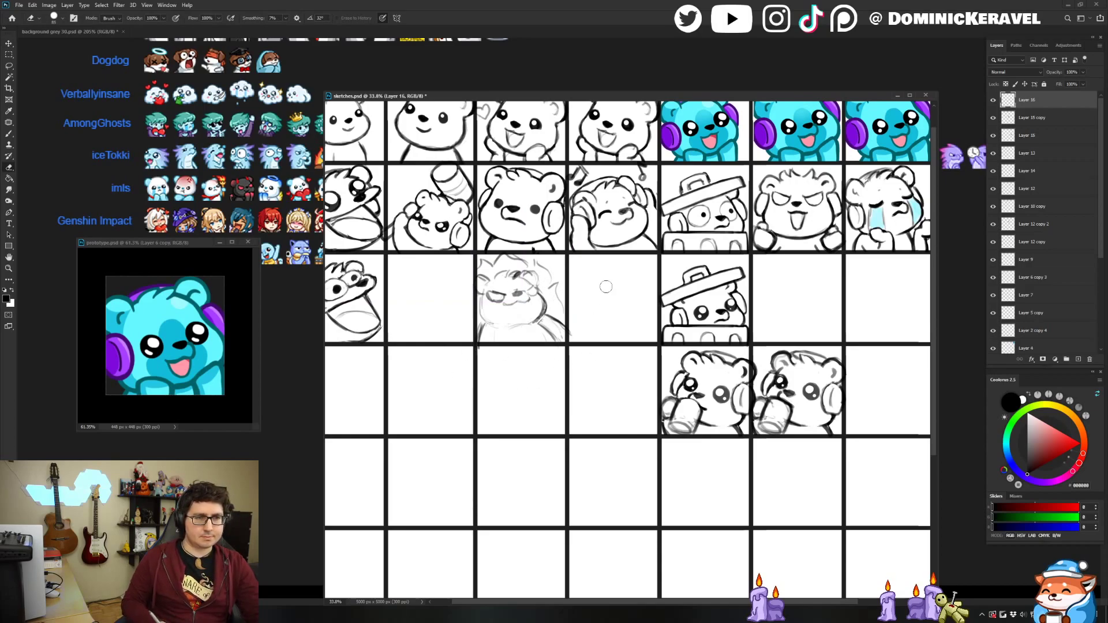
{"action": "key", "text": "v"}
{"action": "key", "text": "b"}
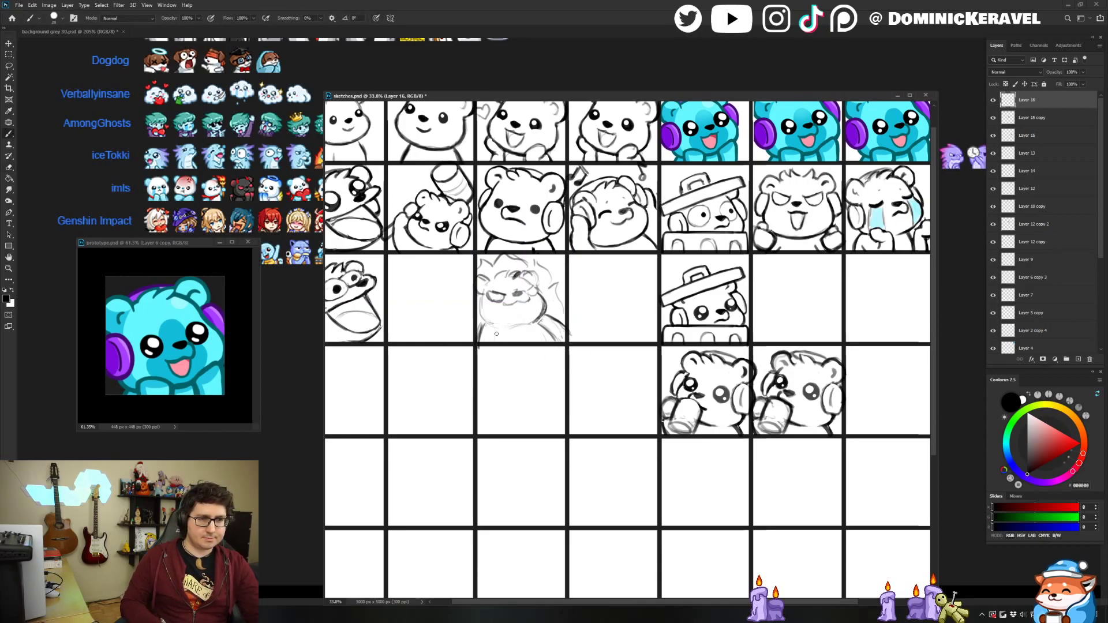
{"action": "key", "text": "e"}
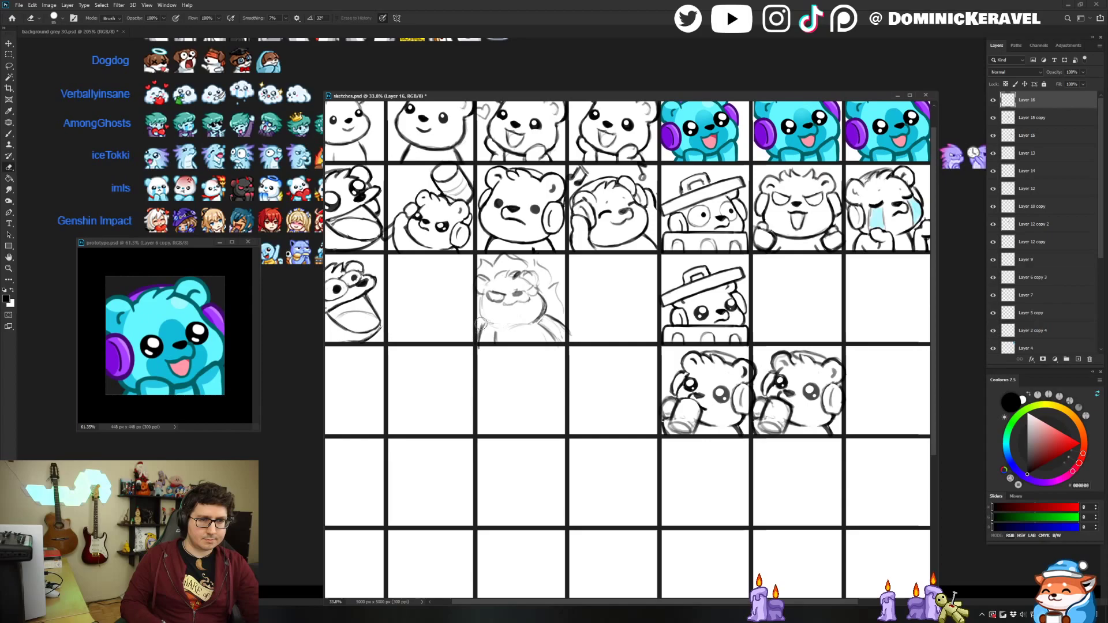
Sketch the headphone cup on the side of the squinting bear's head, erasing and redrawing its curved edge.
{"action": "key", "text": "b"}
{"action": "key", "text": "e"}
{"action": "key", "text": "b"}
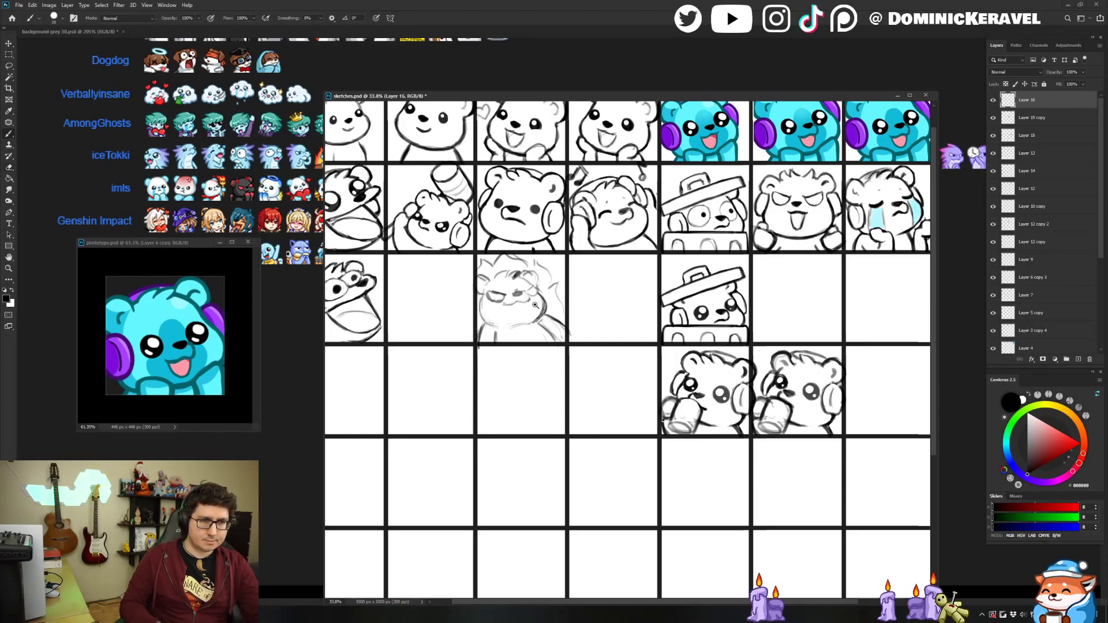
{"action": "scroll", "coordinate": [536, 295], "scroll_direction": "up", "scroll_amount": 2}
{"action": "left_click_drag", "start_coordinate": [546, 273], "coordinate": [557, 298]}
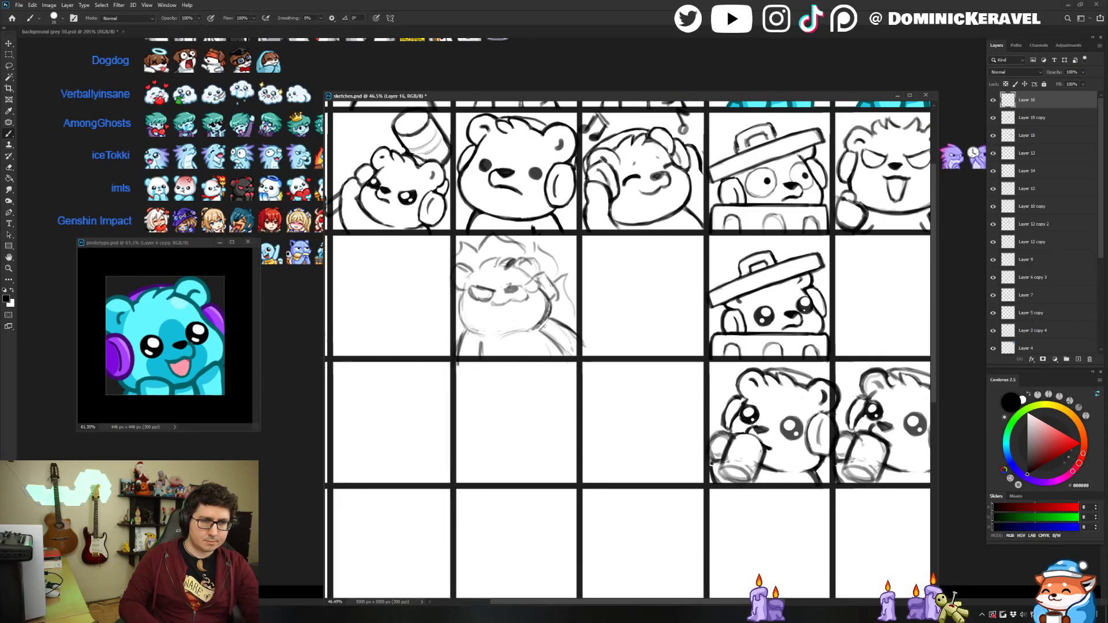
{"action": "key", "text": "e"}
{"action": "key", "text": "b"}
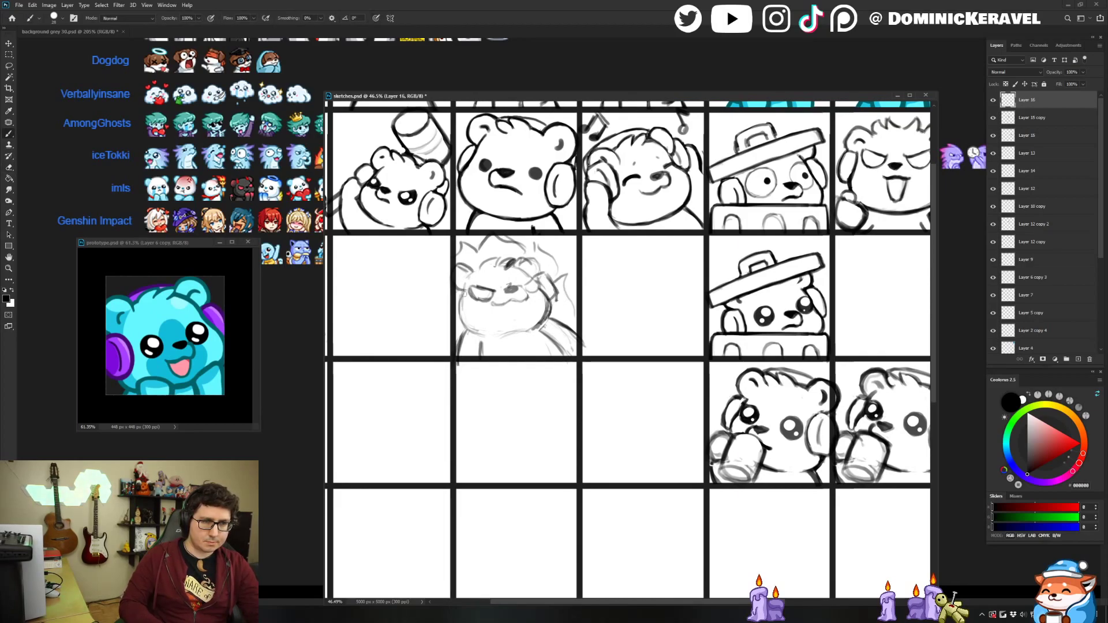
{"action": "key", "text": "e"}
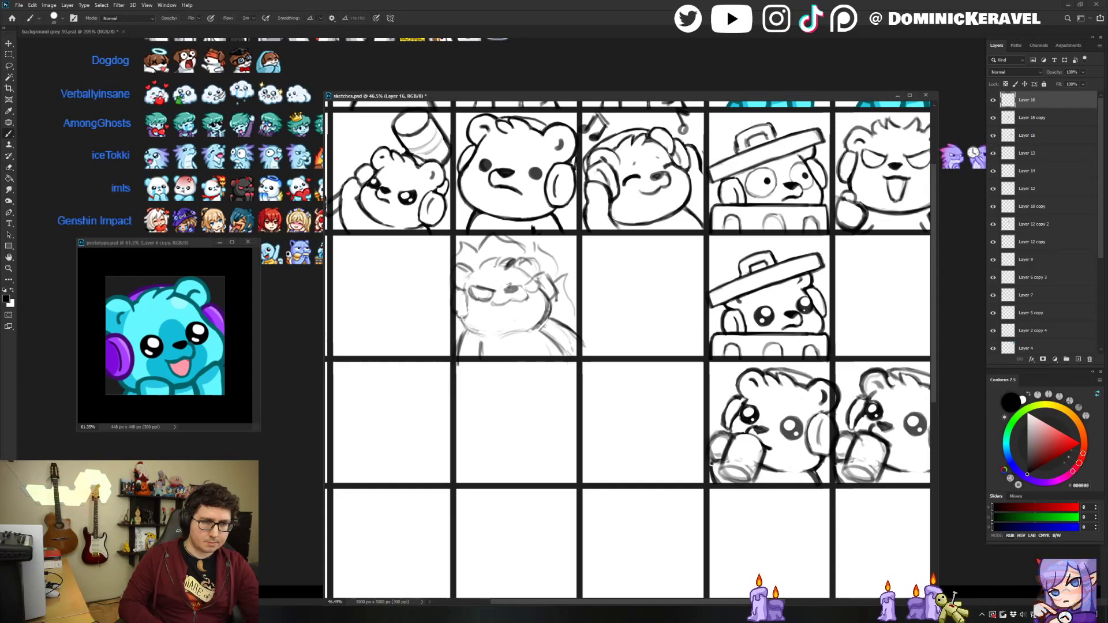
{"action": "key", "text": "b"}
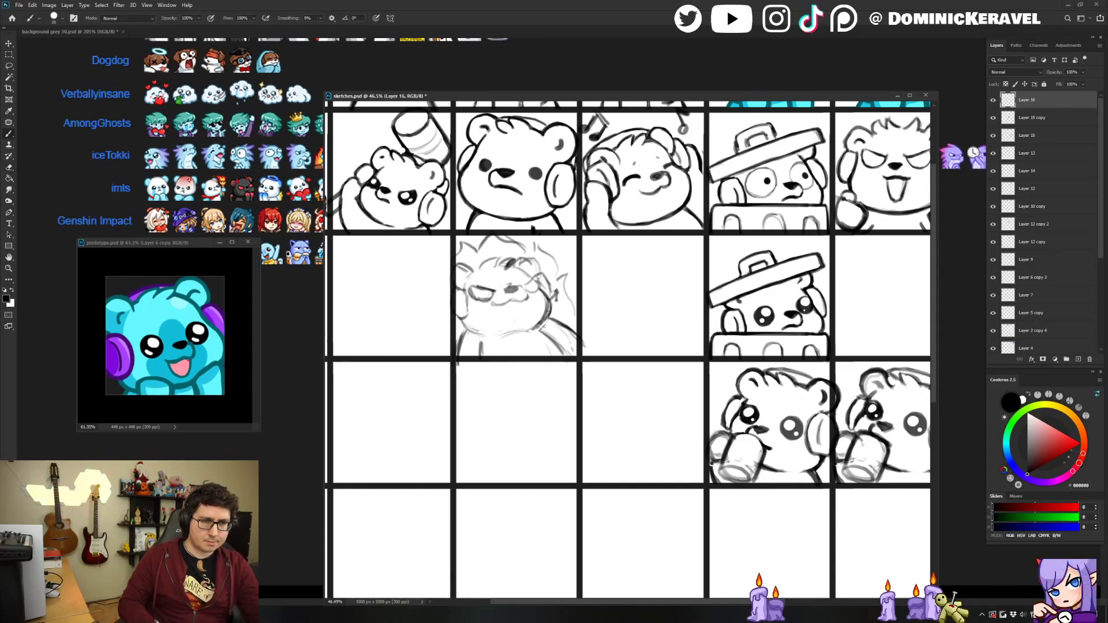
Clean up the inside of the squinting bear's headphone cup, darken its edge lines and save the sketch file.
{"action": "key", "text": "e"}
{"action": "left_click_drag", "start_coordinate": [543, 288], "coordinate": [552, 302]}
{"action": "key", "text": "b"}
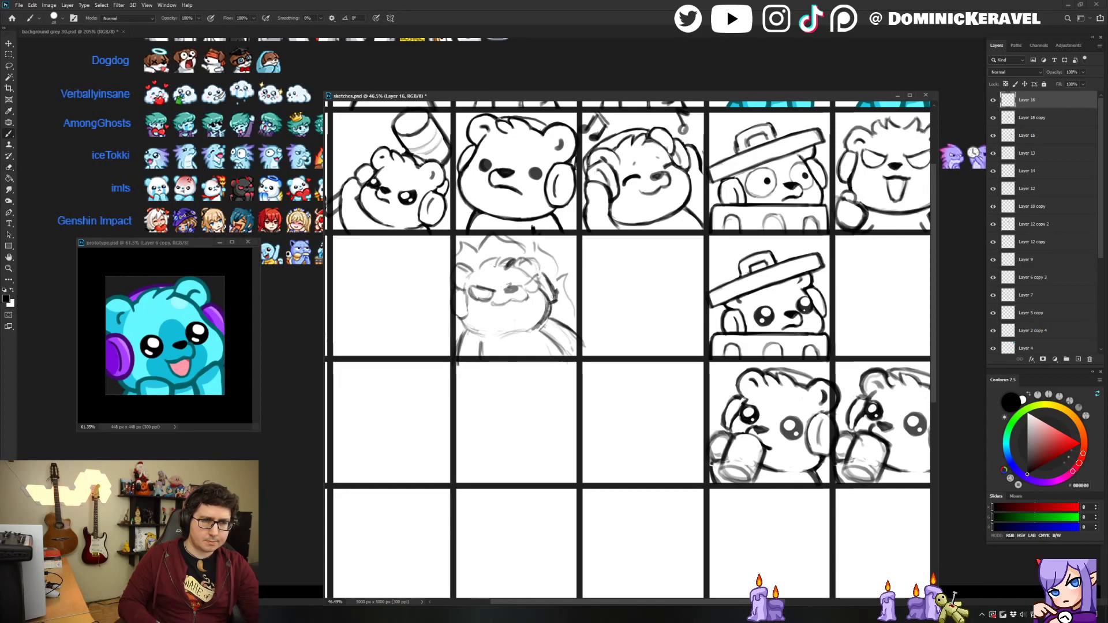
{"action": "key", "text": "e"}
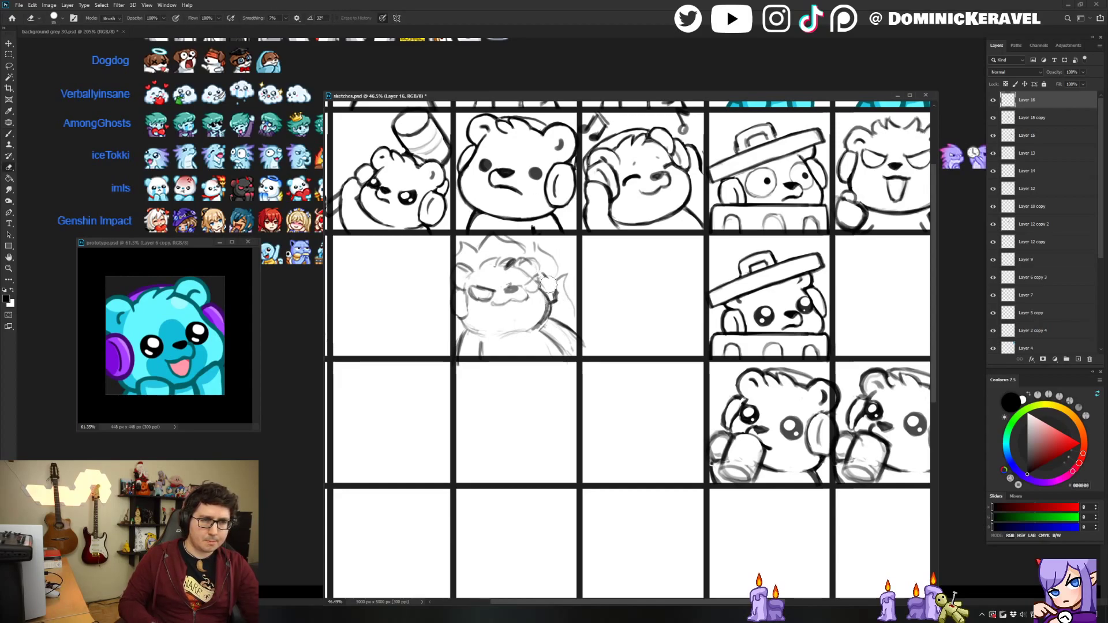
{"action": "key", "text": "b"}
{"action": "left_click_drag", "start_coordinate": [534, 276], "coordinate": [556, 298]}
{"action": "key", "text": "e"}
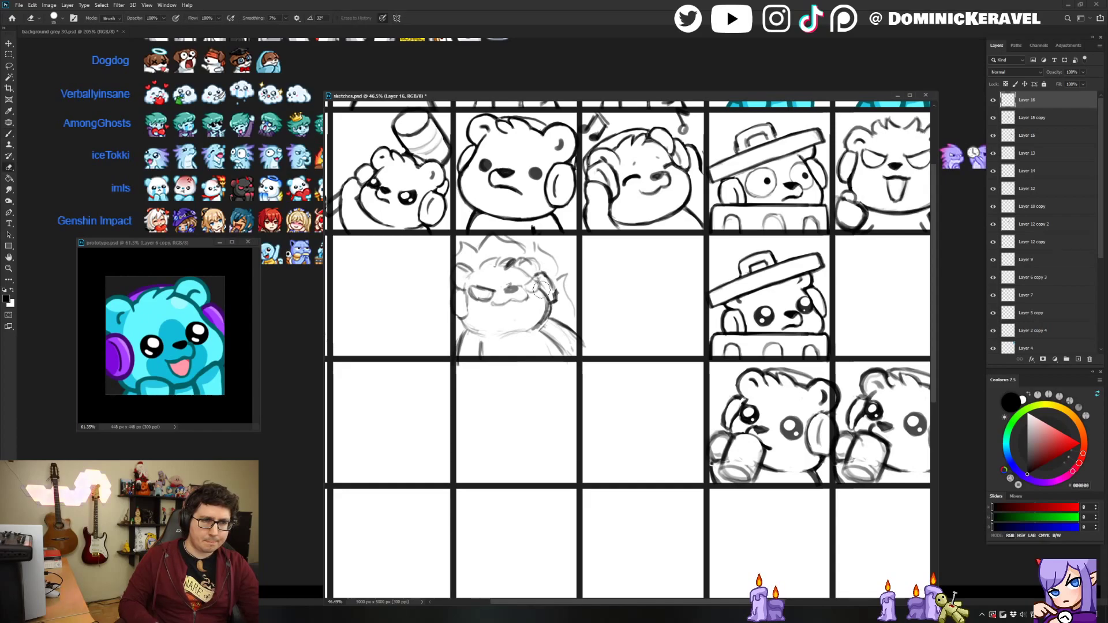
{"action": "key", "text": "b"}
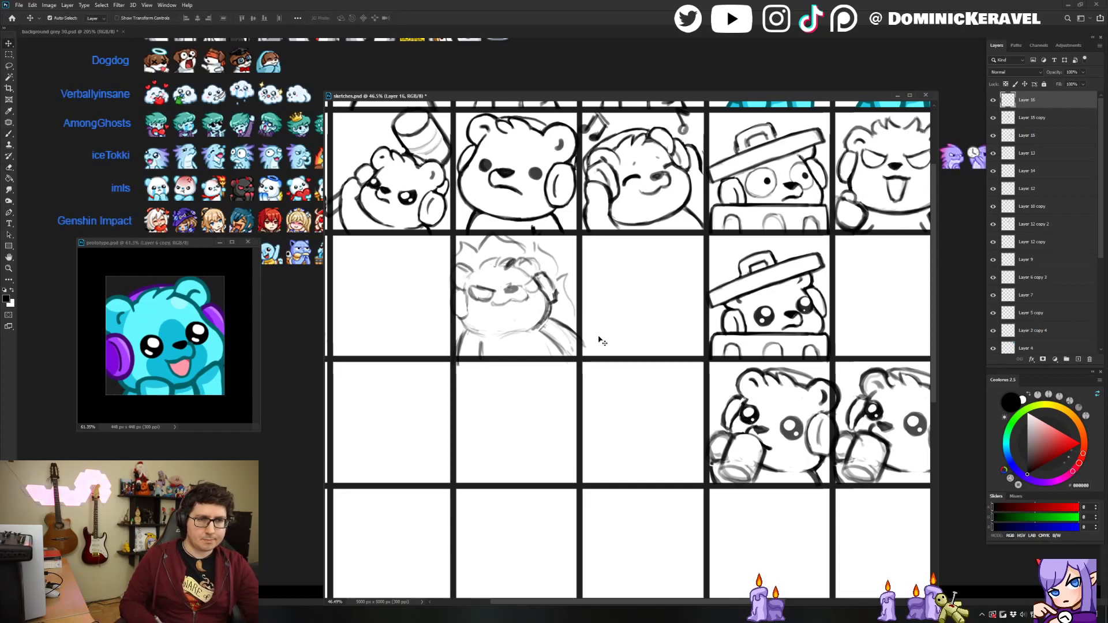
{"action": "scroll", "coordinate": [599, 341], "scroll_direction": "down", "scroll_amount": 2}
{"action": "key", "text": "ctrl+s"}
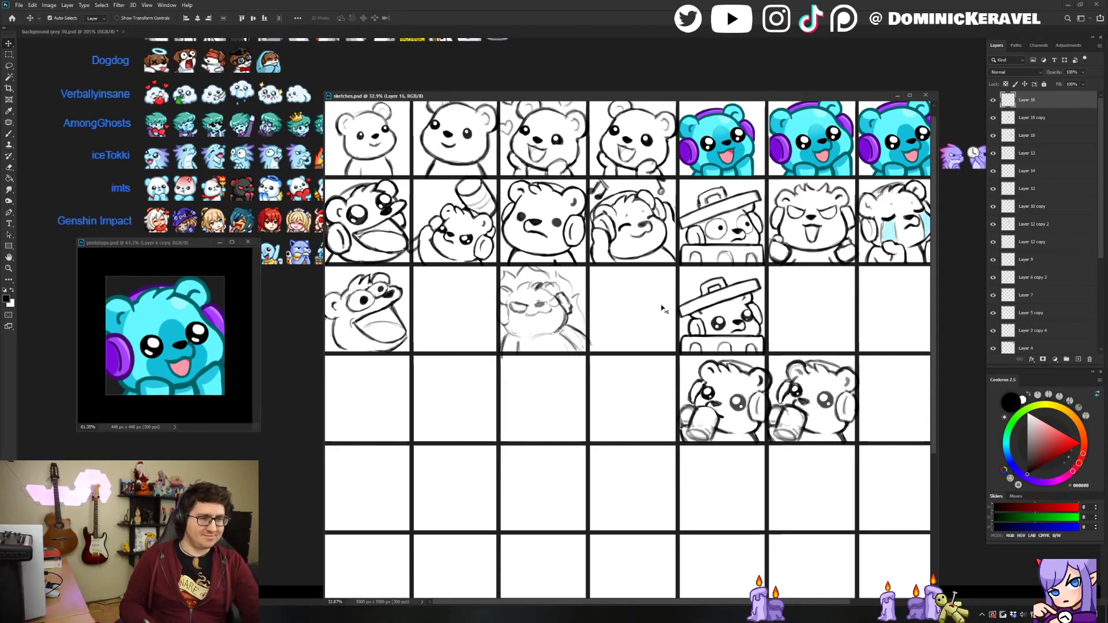
{"action": "mouse_move", "coordinate": [583, 325]}
{"action": "left_mouse_down"}
{"action": "mouse_move", "coordinate": [562, 312]}
{"action": "mouse_move", "coordinate": [506, 314]}
{"action": "left_mouse_up"}
{"action": "key", "text": "b"}
{"action": "mouse_move", "coordinate": [470, 263]}
{"action": "left_mouse_down"}
{"action": "mouse_move", "coordinate": [506, 374]}
{"action": "mouse_move", "coordinate": [503, 268]}
{"action": "left_mouse_up"}
{"action": "mouse_move", "coordinate": [572, 289]}
{"action": "left_mouse_down"}
{"action": "mouse_move", "coordinate": [547, 272]}
{"action": "mouse_move", "coordinate": [544, 222]}
{"action": "left_mouse_up"}
{"action": "key", "text": "ctrl+z"}
{"action": "key", "text": "e"}
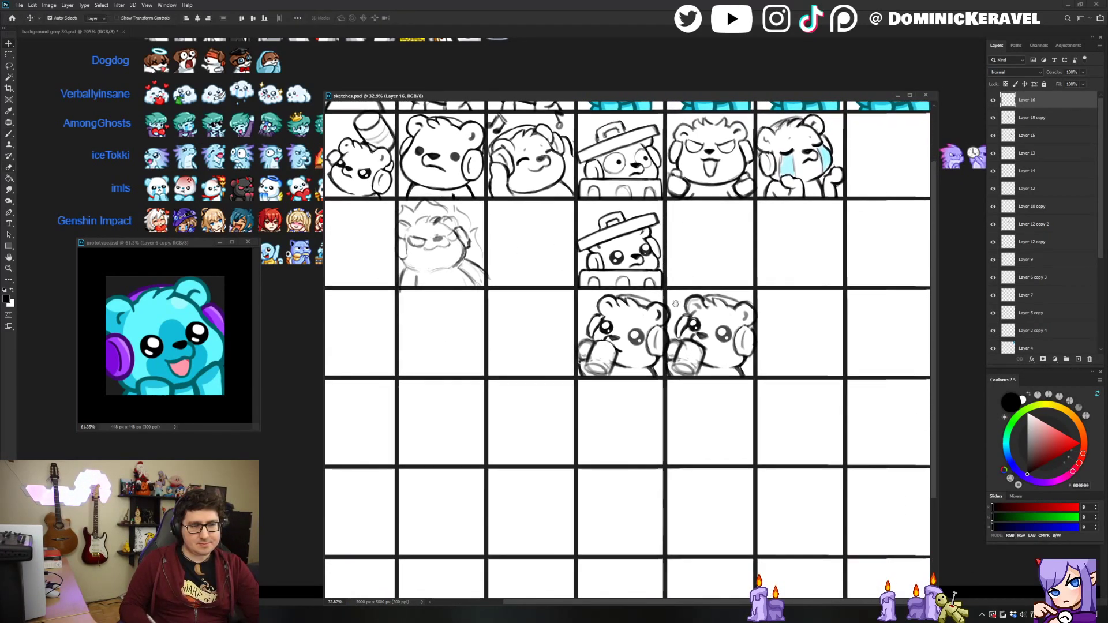
{"action": "left_click_drag", "start_coordinate": [669, 260], "coordinate": [666, 217]}
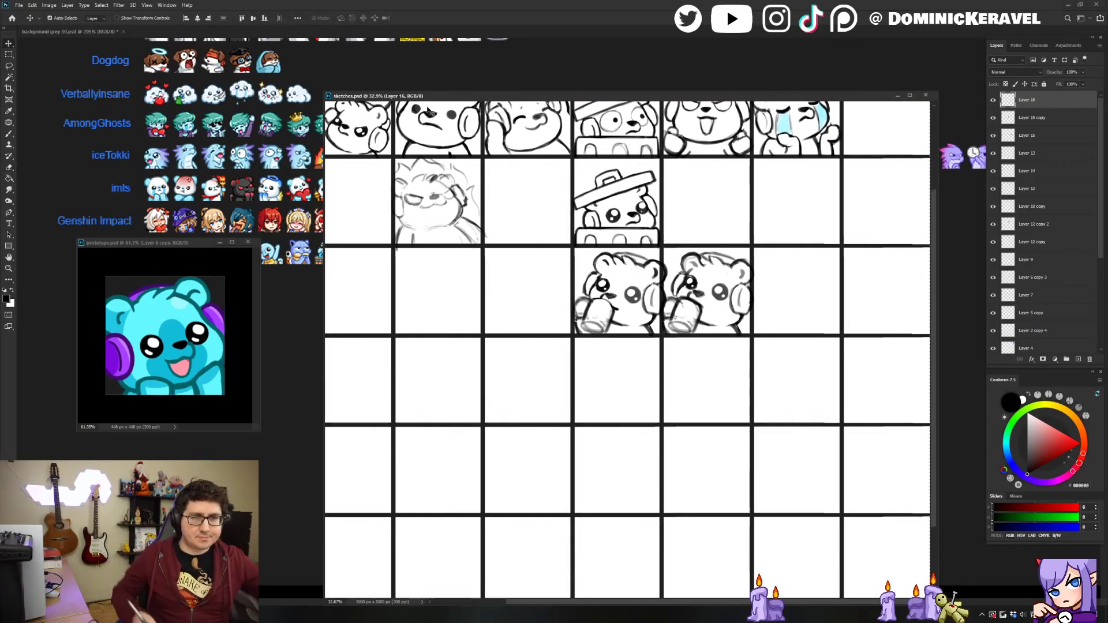
{"action": "left_click_drag", "start_coordinate": [651, 164], "coordinate": [652, 185]}
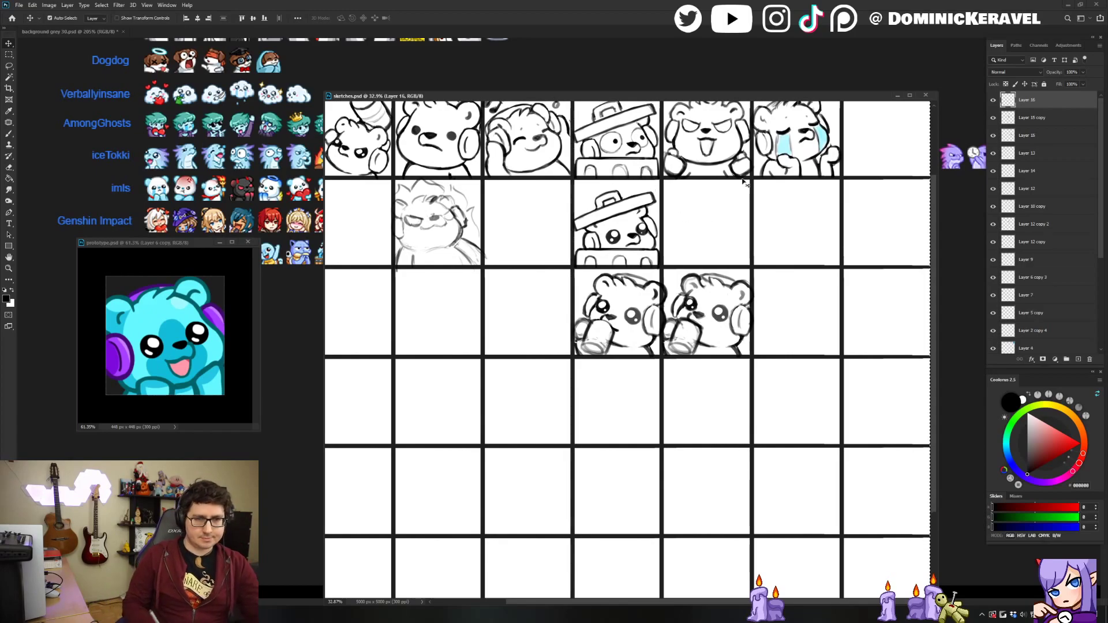
Select the second cup-holding bear's layer in the fourth row, lasso its eyes and nose, and shrink and rotate them slightly.
{"action": "scroll", "coordinate": [724, 318], "scroll_direction": "up", "scroll_amount": 1}
{"action": "key", "text": "l"}
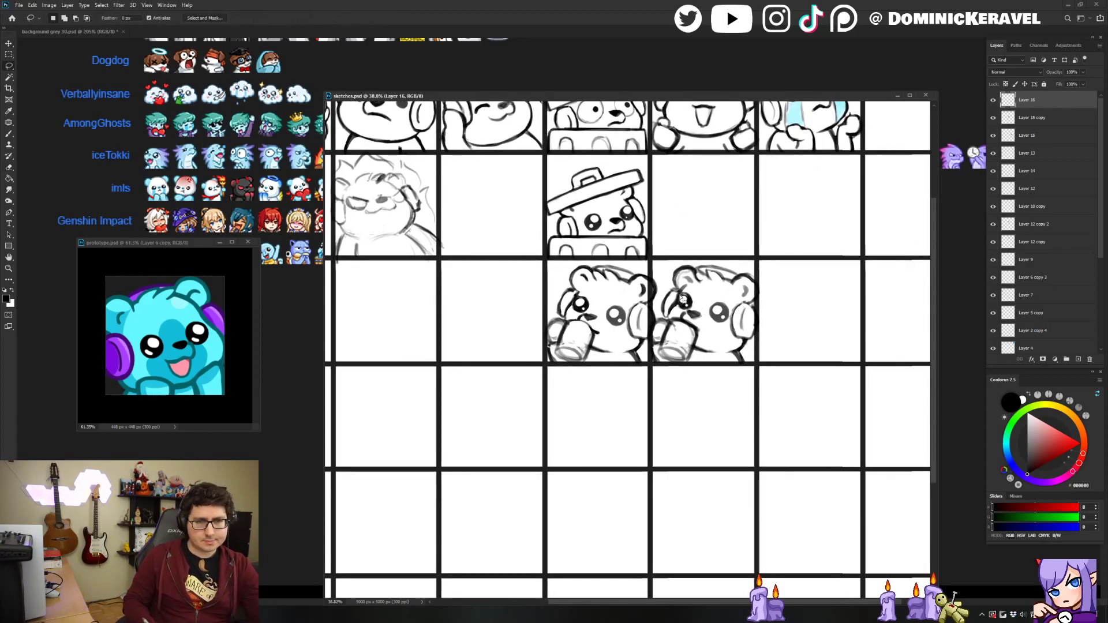
{"action": "left_click_drag", "start_coordinate": [688, 291], "coordinate": [683, 295]}
{"action": "key", "text": "v"}
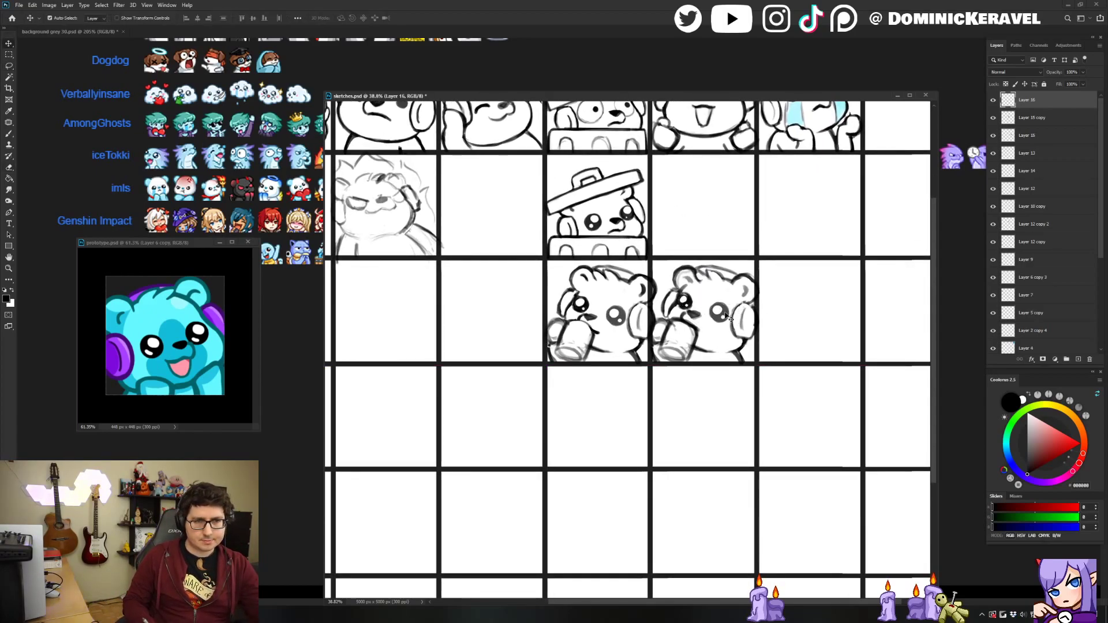
{"action": "left_click", "coordinate": [724, 314]}
{"action": "key", "text": "l"}
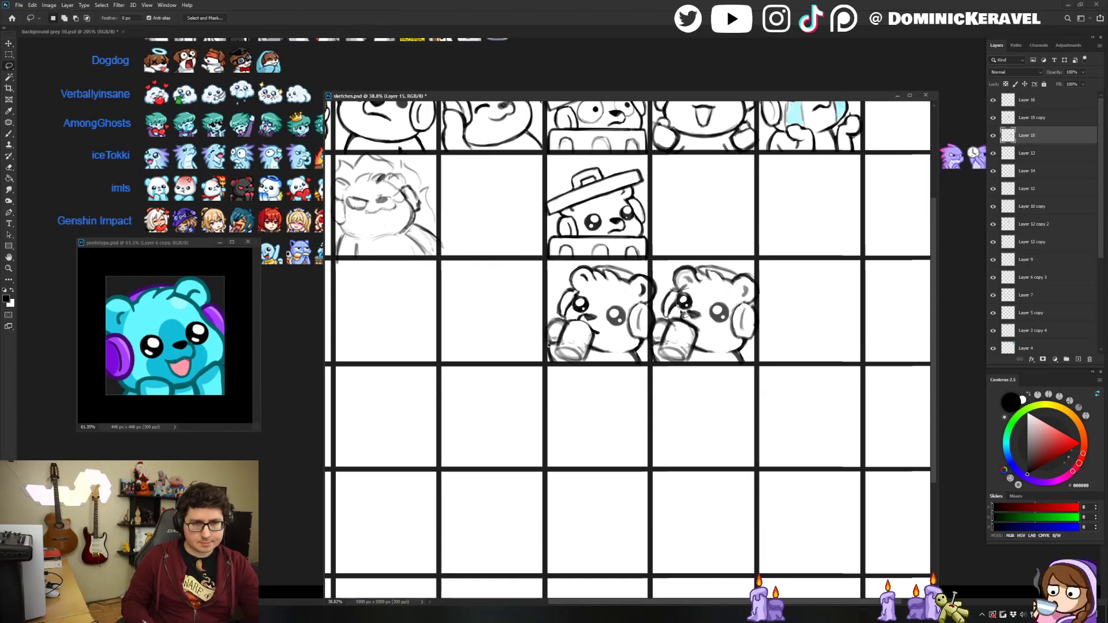
{"action": "mouse_move", "coordinate": [716, 311]}
{"action": "left_mouse_down"}
{"action": "mouse_move", "coordinate": [708, 299]}
{"action": "mouse_move", "coordinate": [734, 316]}
{"action": "mouse_move", "coordinate": [710, 293]}
{"action": "mouse_move", "coordinate": [714, 308]}
{"action": "mouse_move", "coordinate": [740, 289]}
{"action": "mouse_move", "coordinate": [731, 280]}
{"action": "left_mouse_up"}
{"action": "key", "text": "ctrl+t"}
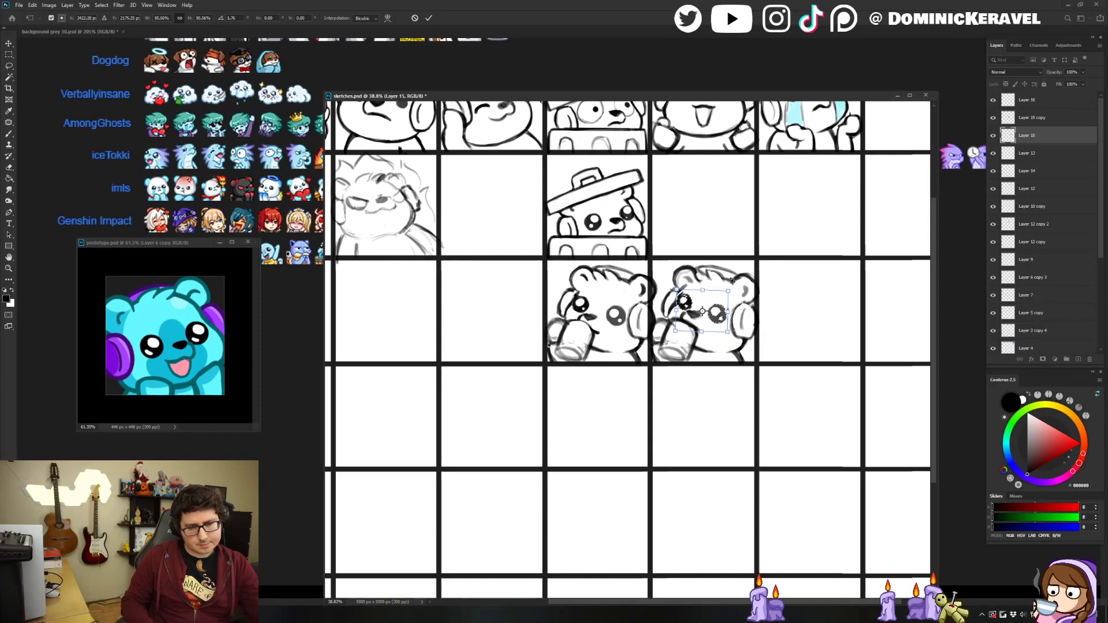
{"action": "key", "text": "Return"}
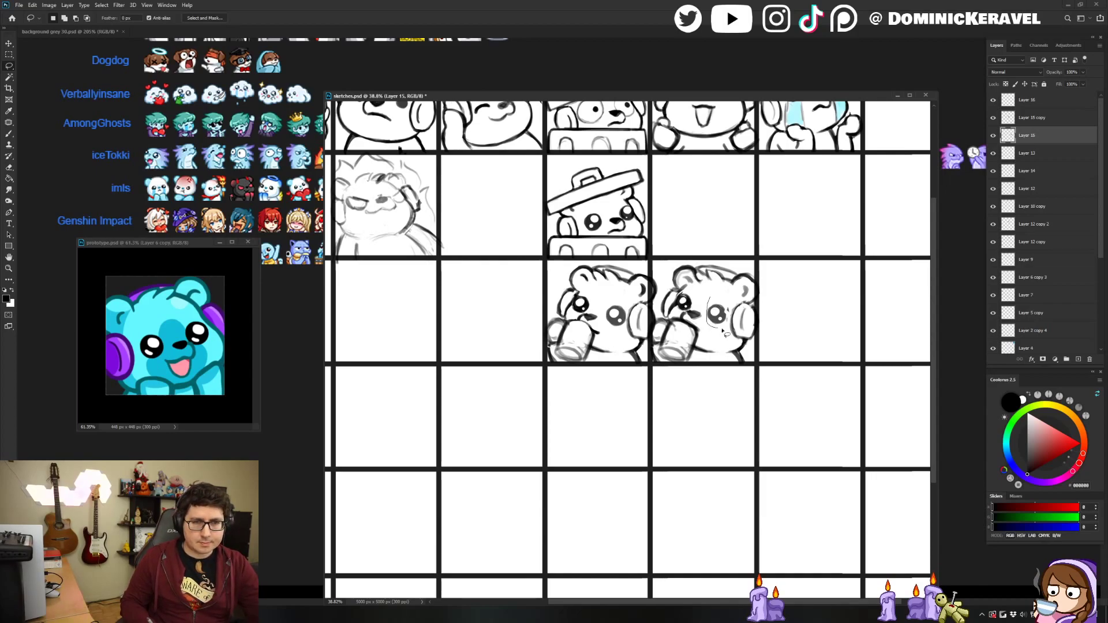
Reposition the second cup-holding bear's eyes individually and retouch the lines around the eye above the cup.
{"action": "left_click_drag", "start_coordinate": [724, 332], "coordinate": [727, 316]}
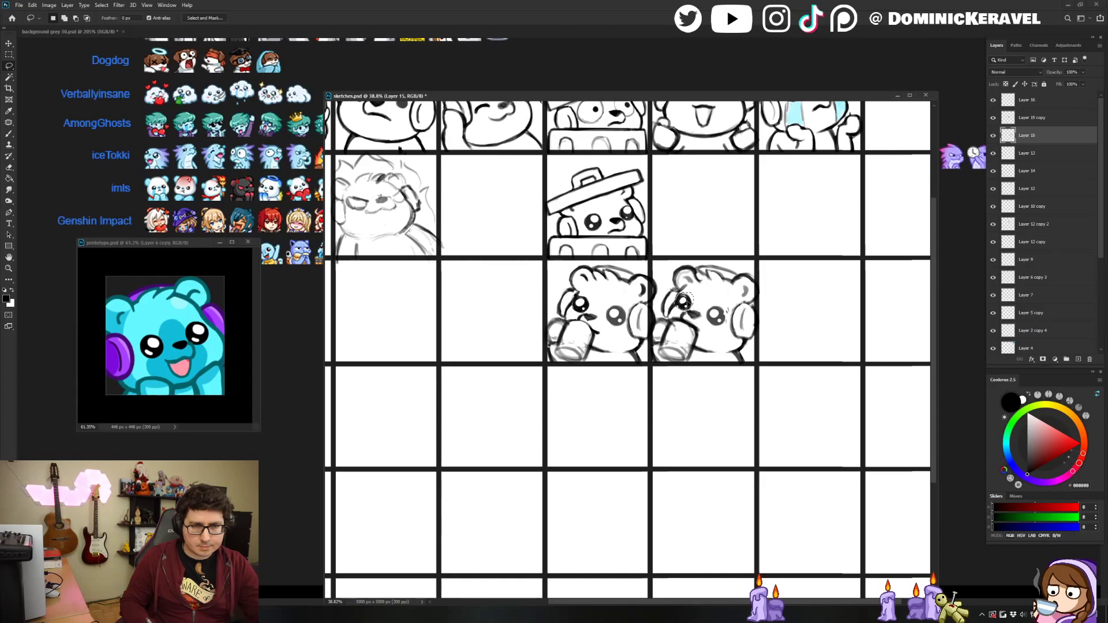
{"action": "key", "text": "e"}
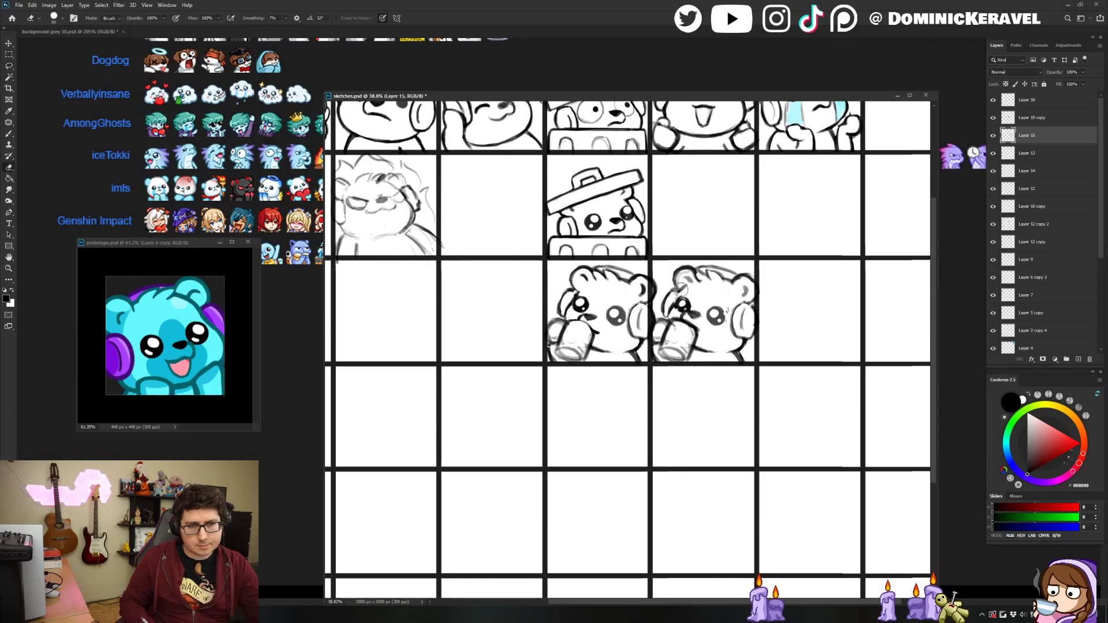
{"action": "key", "text": "b"}
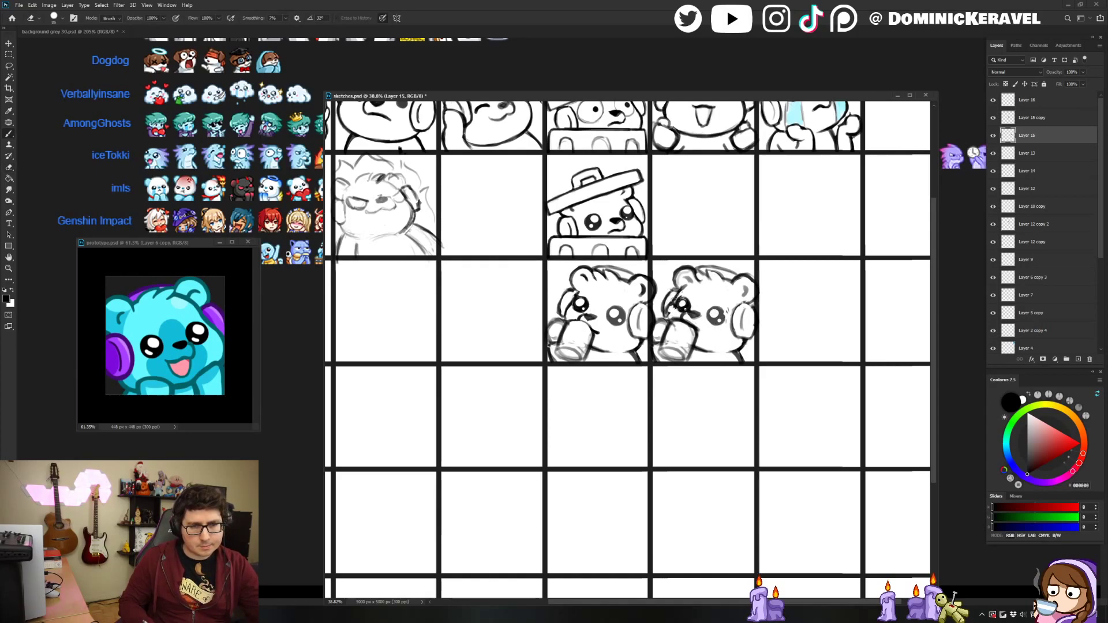
{"action": "key", "text": "e"}
{"action": "key", "text": "l"}
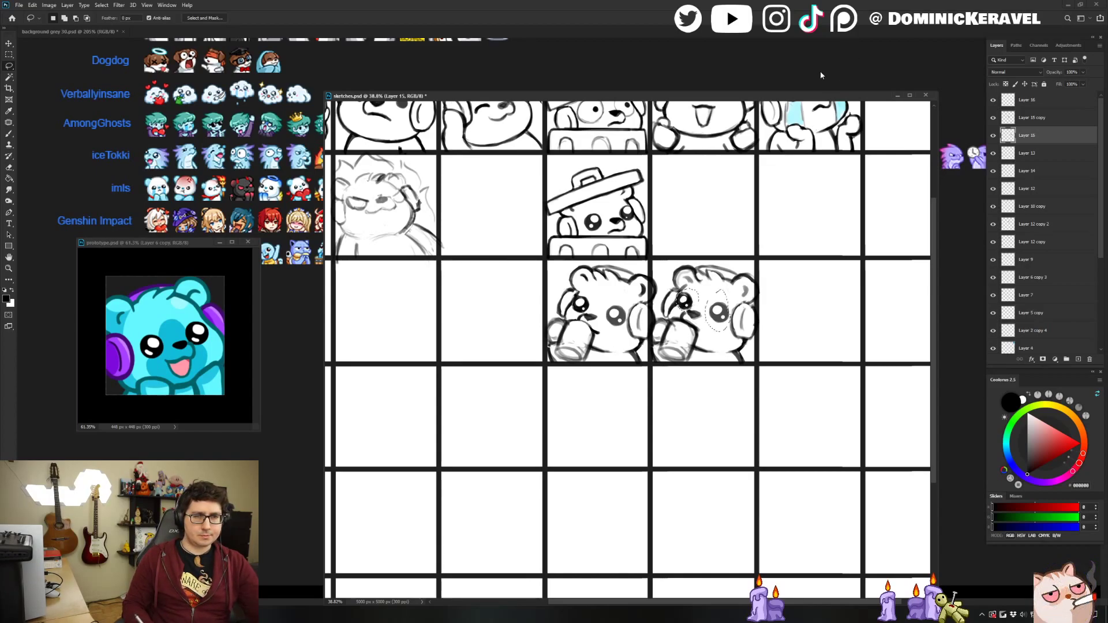
Duplicate the second cup-holding bear into the empty cell on its right.
{"action": "key", "text": "ctrl+j"}
{"action": "key", "text": "v"}
{"action": "mouse_move", "coordinate": [722, 313]}
{"action": "left_mouse_down"}
{"action": "mouse_move", "coordinate": [829, 316]}
{"action": "mouse_move", "coordinate": [822, 321]}
{"action": "left_mouse_up"}
{"action": "mouse_move", "coordinate": [822, 322]}
{"action": "left_mouse_down"}
{"action": "mouse_move", "coordinate": [786, 323]}
{"action": "mouse_move", "coordinate": [784, 336]}
{"action": "left_mouse_up"}
Rework the headphone cup on the third cup-holding bear by erasing, selecting and redrawing its lines.
{"action": "key", "text": "e"}
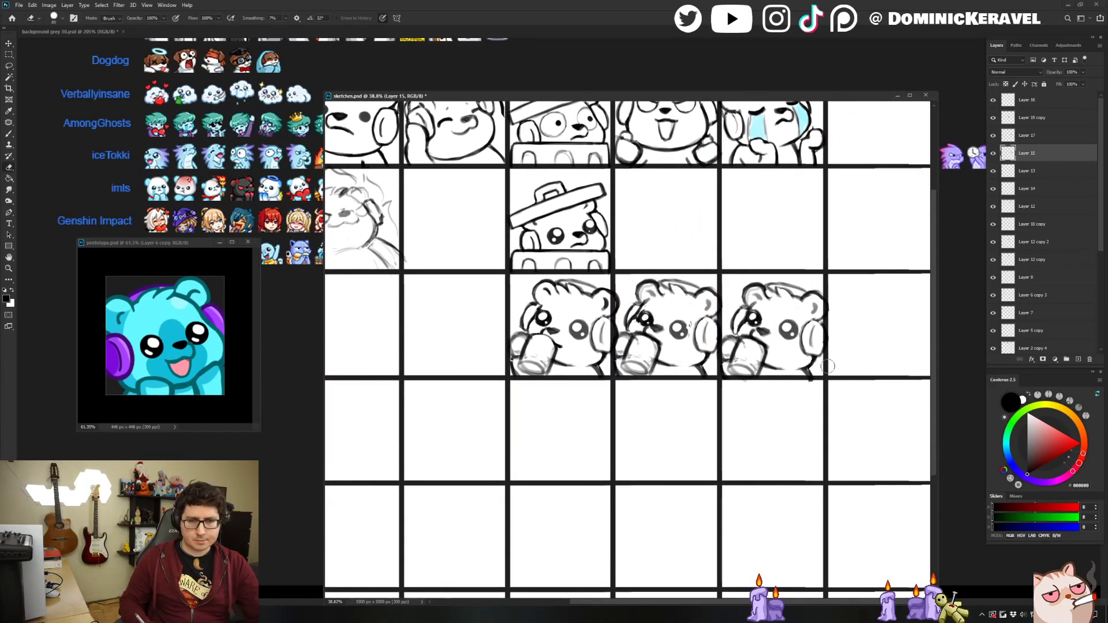
{"action": "key", "text": "b"}
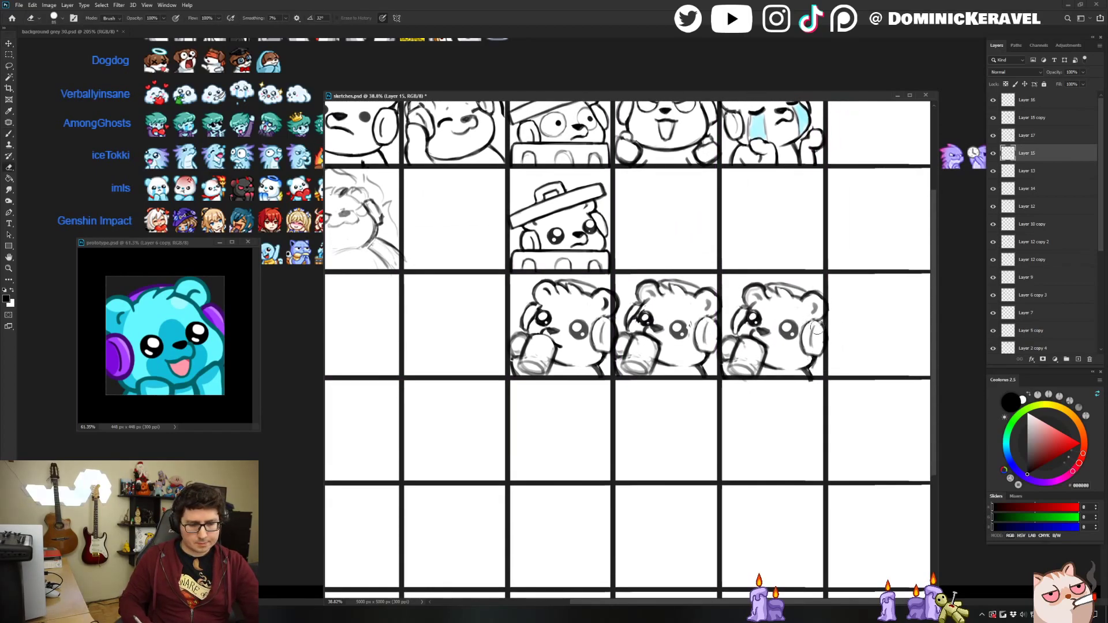
{"action": "key", "text": "l"}
{"action": "mouse_move", "coordinate": [803, 333]}
{"action": "left_mouse_down"}
{"action": "mouse_move", "coordinate": [805, 355]}
{"action": "mouse_move", "coordinate": [827, 323]}
{"action": "mouse_move", "coordinate": [808, 371]}
{"action": "mouse_move", "coordinate": [816, 362]}
{"action": "left_mouse_up"}
{"action": "key", "text": "ctrl+d"}
{"action": "key", "text": "e"}
{"action": "key", "text": "b"}
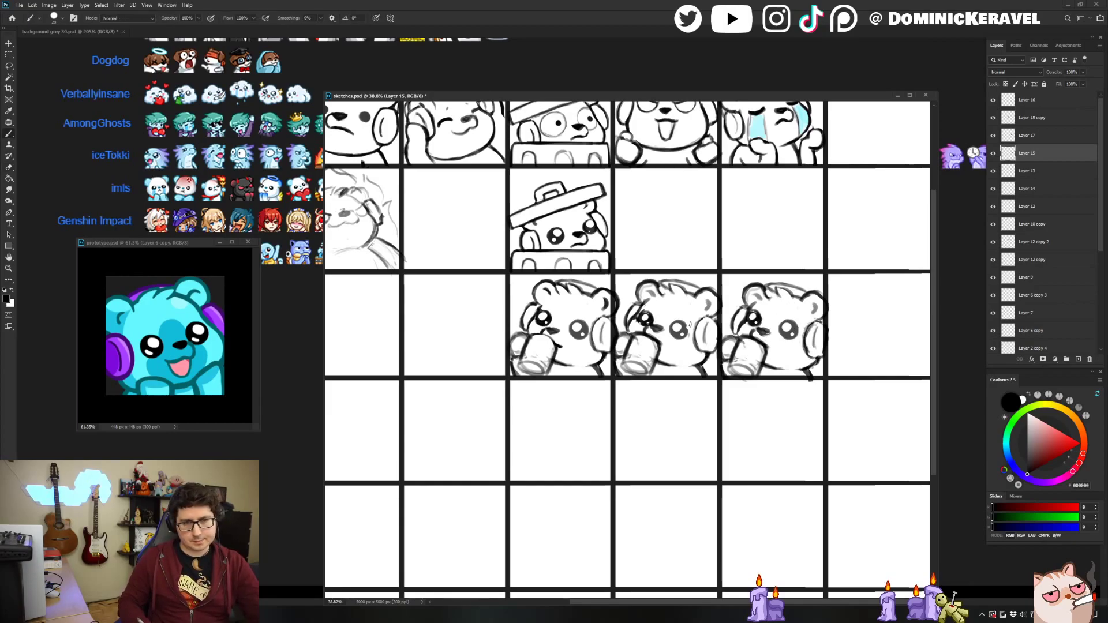
Erase and redraw the third cup-holding bear's head outline just above the eye nearest the cup.
{"action": "key", "text": "e"}
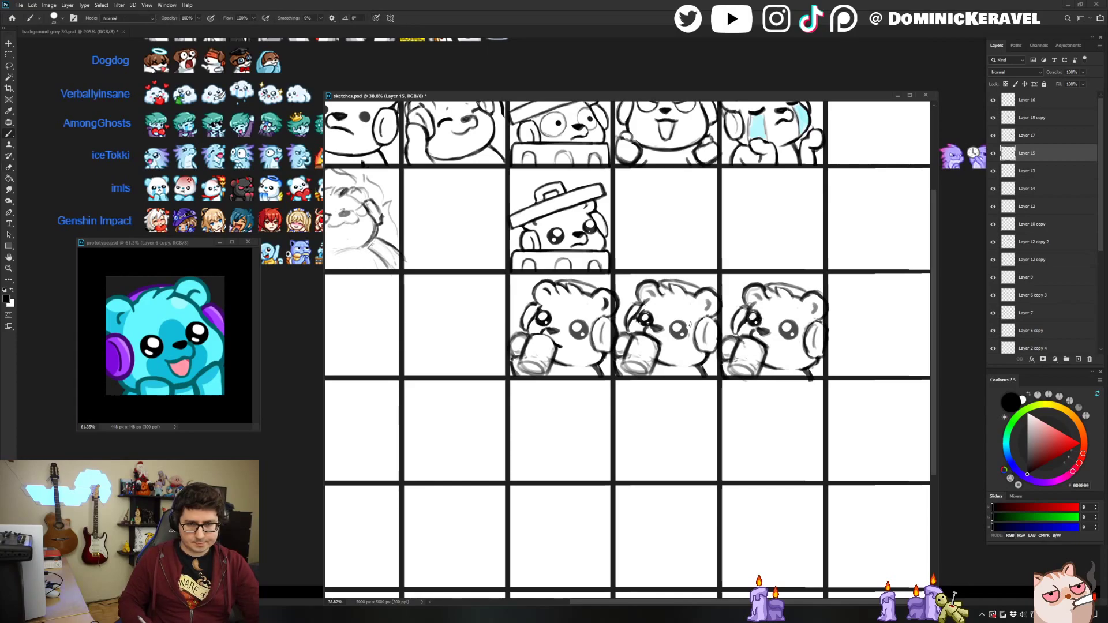
{"action": "mouse_move", "coordinate": [753, 303]}
{"action": "left_mouse_down"}
{"action": "mouse_move", "coordinate": [742, 332]}
{"action": "mouse_move", "coordinate": [753, 309]}
{"action": "left_mouse_up"}
{"action": "key", "text": "b"}
{"action": "key", "text": "e"}
{"action": "key", "text": "b"}
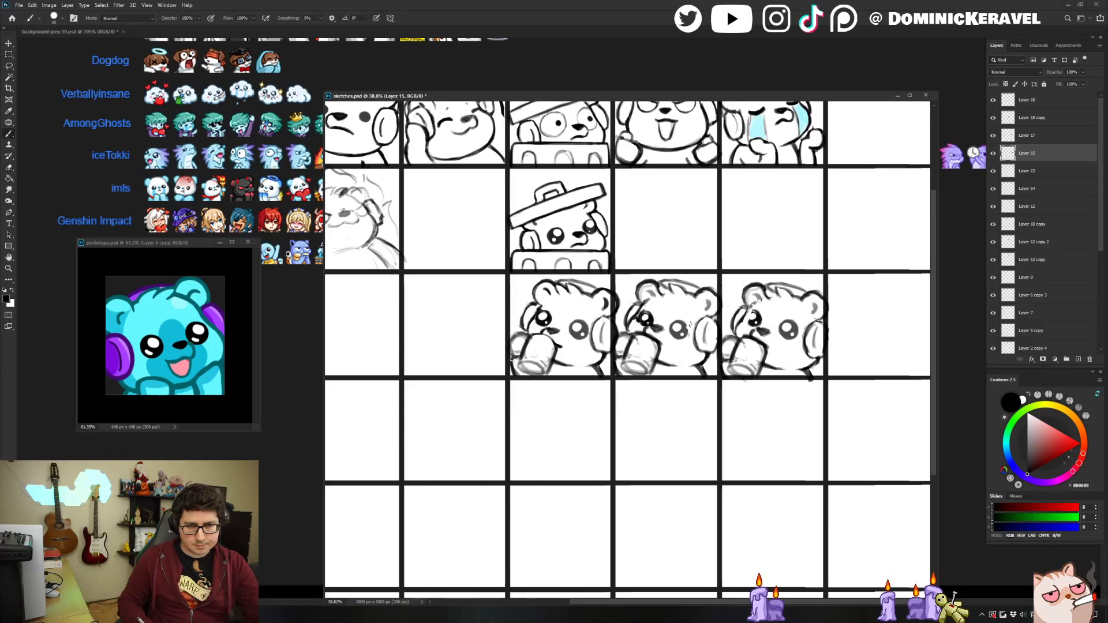
Lasso and adjust the third cup-holding bear's ear on the cup side, blending it into the head outline.
{"action": "key", "text": "l"}
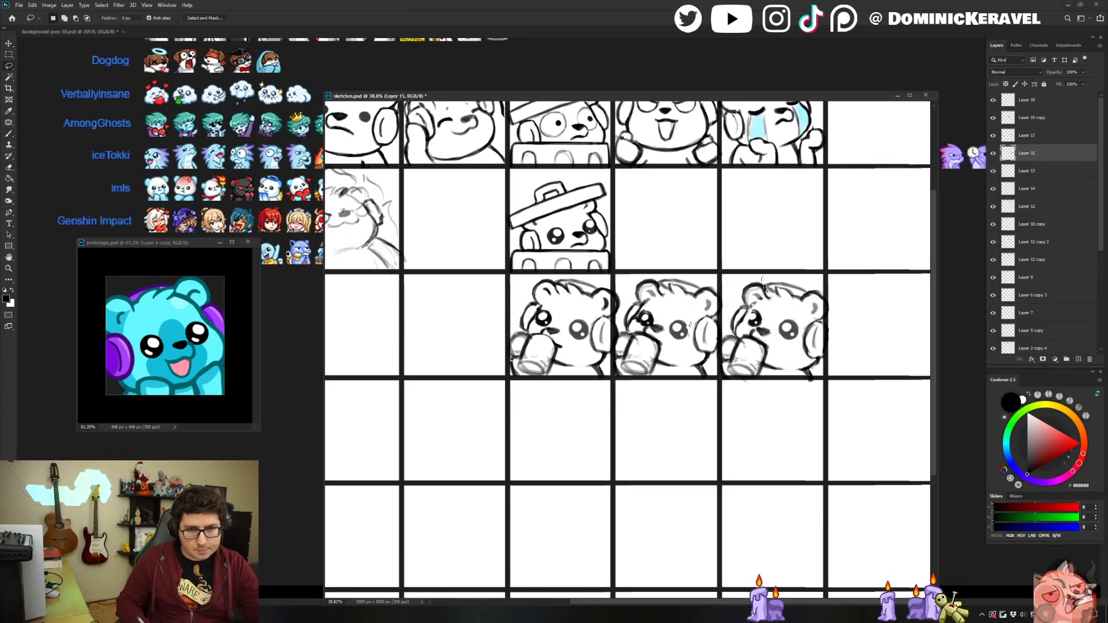
{"action": "mouse_move", "coordinate": [759, 300]}
{"action": "left_mouse_down"}
{"action": "mouse_move", "coordinate": [750, 311]}
{"action": "mouse_move", "coordinate": [760, 280]}
{"action": "left_mouse_up"}
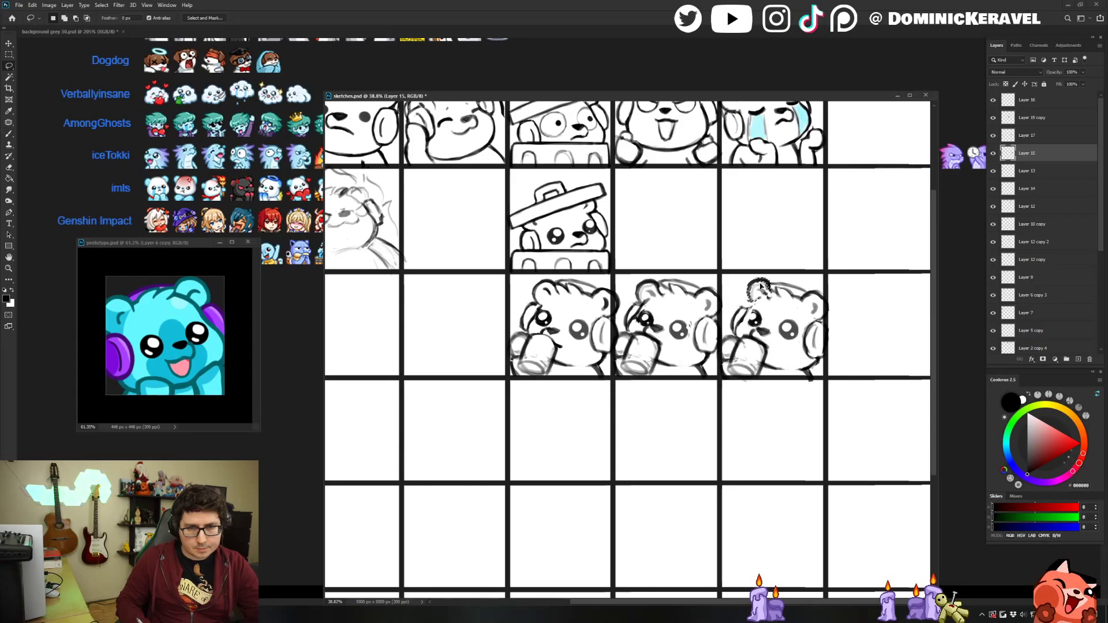
{"action": "key", "text": "ctrl+d"}
{"action": "key", "text": "e"}
{"action": "key", "text": "b"}
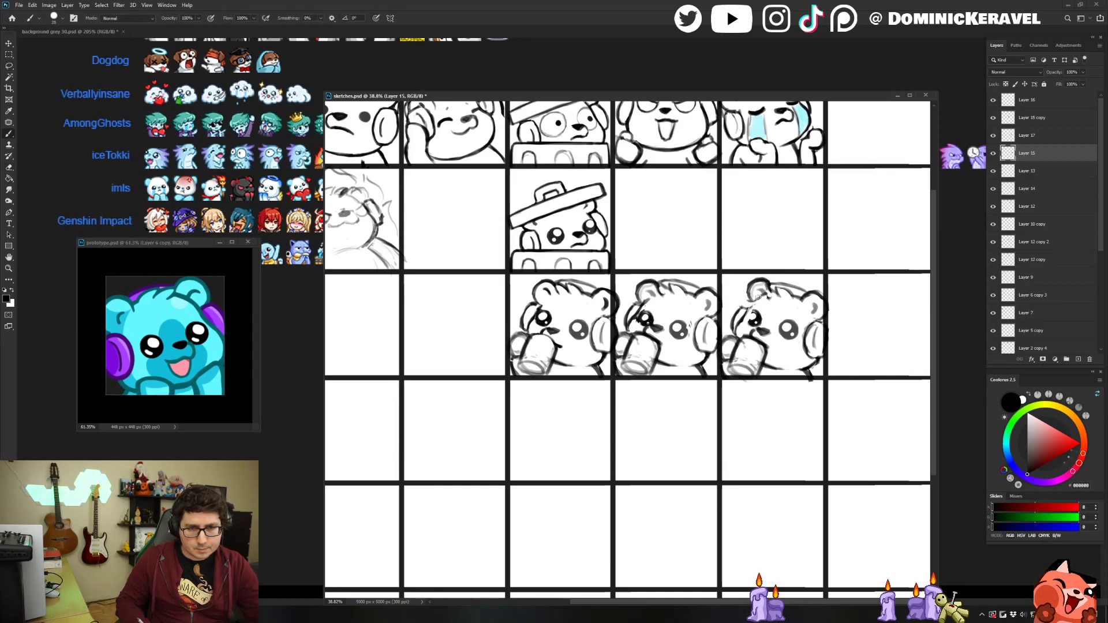
Erase the top of the third cup-holding bear's eye nearest the cup and redraw the head outline beside it.
{"action": "key", "text": "e"}
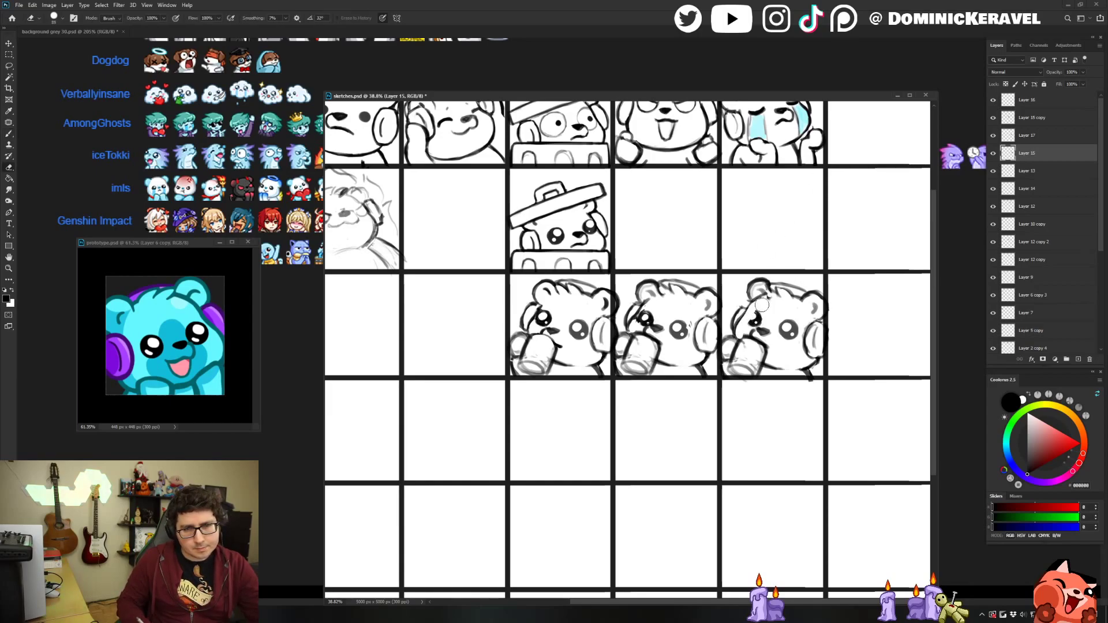
{"action": "key", "text": "b"}
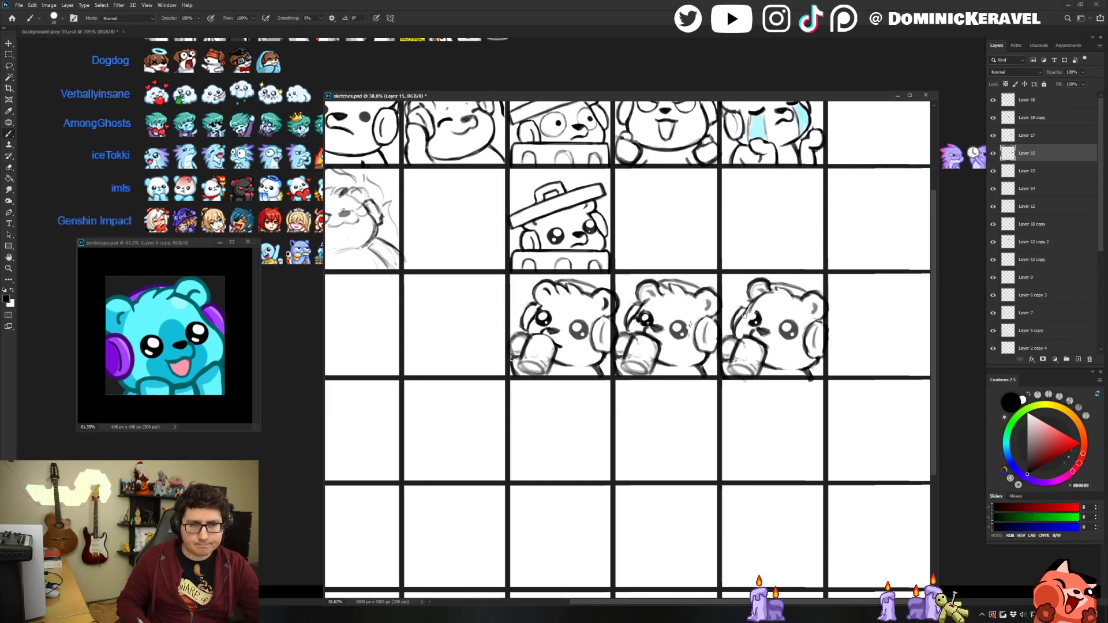
{"action": "key", "text": "e"}
{"action": "left_click_drag", "start_coordinate": [742, 304], "coordinate": [747, 296]}
{"action": "key", "text": "b"}
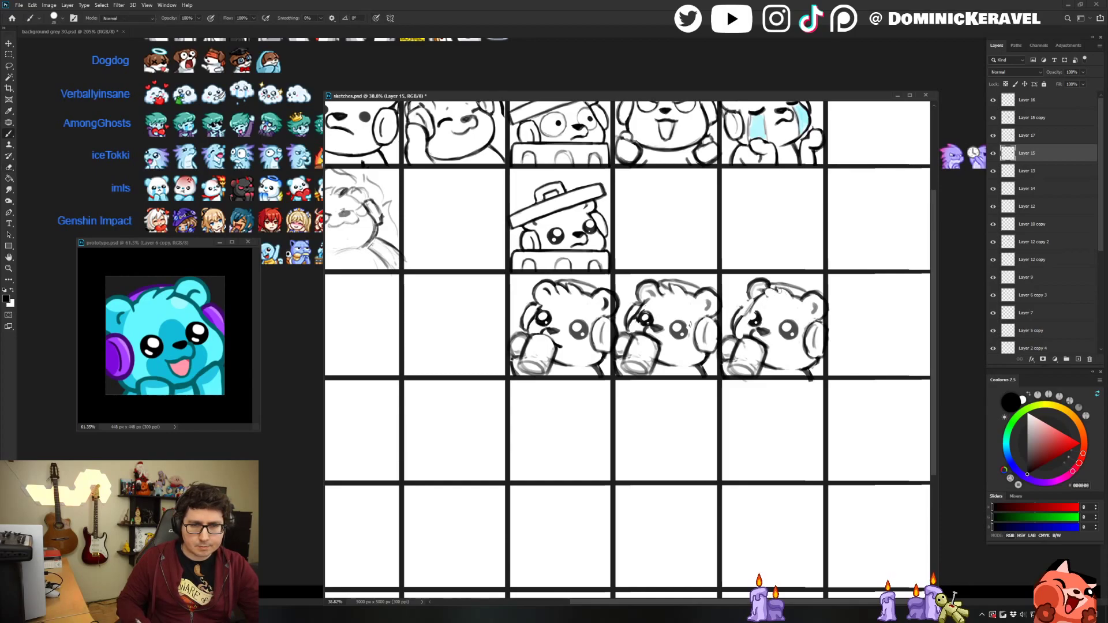
Replace the third cup-holding bear's eye nearest the cup with a dark round eye and tidy the adjacent outline.
{"action": "key", "text": "e"}
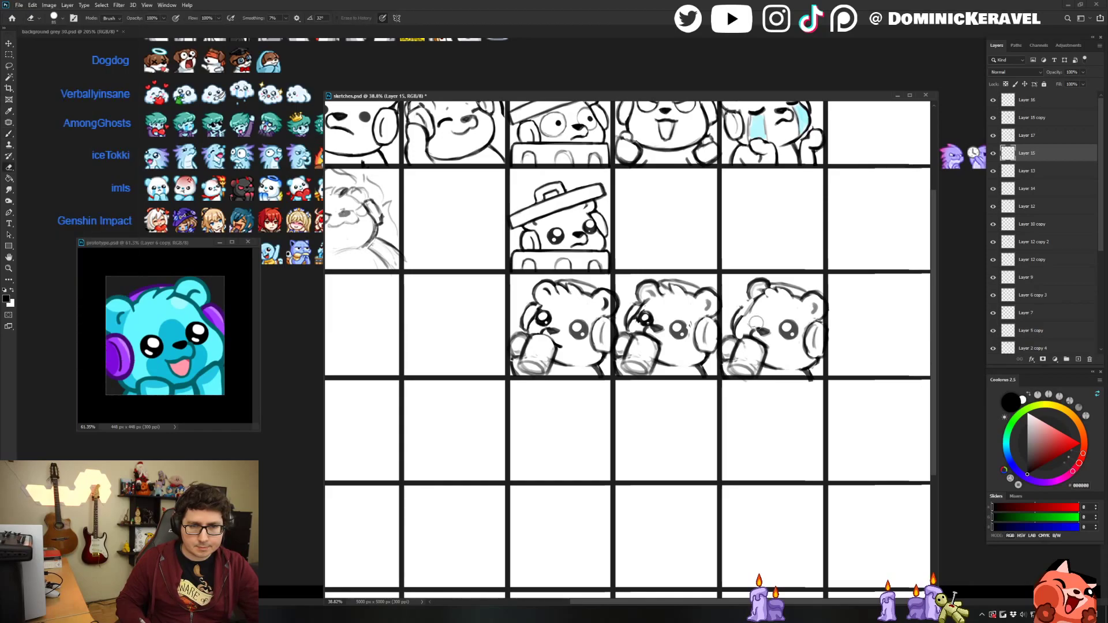
{"action": "key", "text": "b"}
{"action": "key", "text": "e"}
{"action": "left_click_drag", "start_coordinate": [740, 308], "coordinate": [731, 324]}
{"action": "key", "text": "b"}
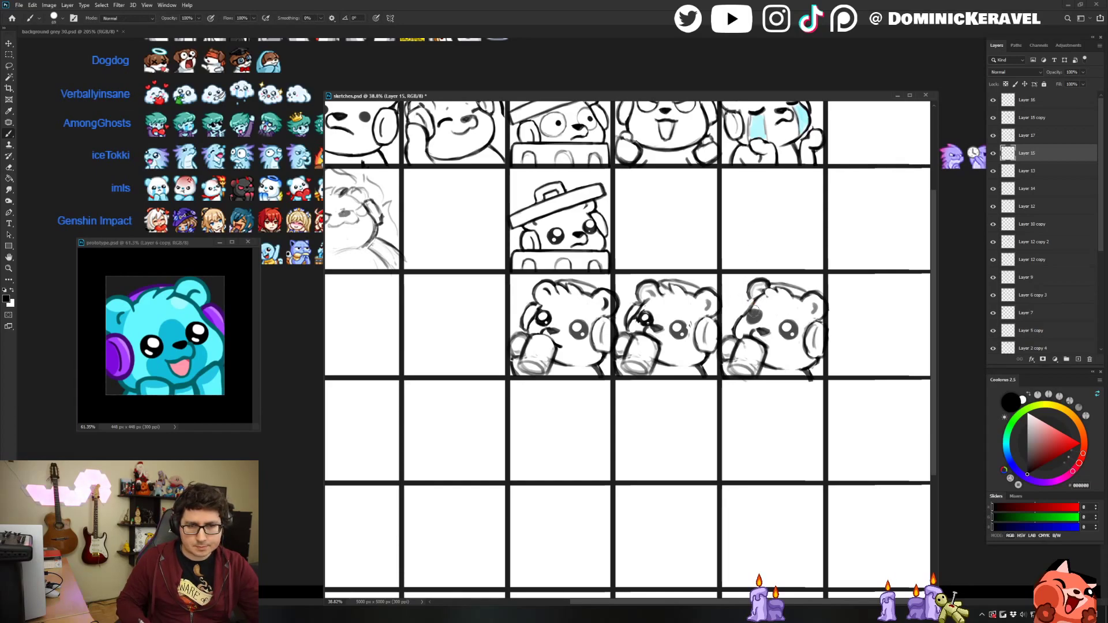
Erase highlights into the third cup-holding bear's eye nearest the cup and tidy the face lines around it.
{"action": "key", "text": "e"}
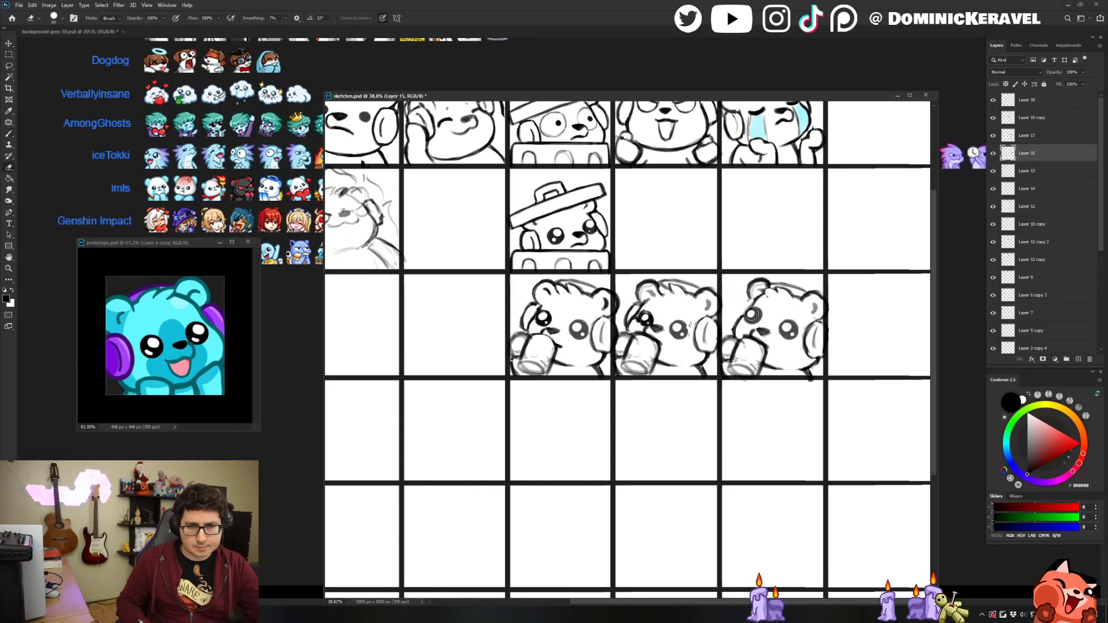
{"action": "mouse_move", "coordinate": [766, 319]}
{"action": "left_mouse_down"}
{"action": "mouse_move", "coordinate": [704, 294]}
{"action": "mouse_move", "coordinate": [777, 272]}
{"action": "mouse_move", "coordinate": [793, 315]}
{"action": "mouse_move", "coordinate": [759, 294]}
{"action": "left_mouse_up"}
{"action": "scroll", "coordinate": [795, 315], "scroll_direction": "up", "scroll_amount": 2}
{"action": "key", "text": "b"}
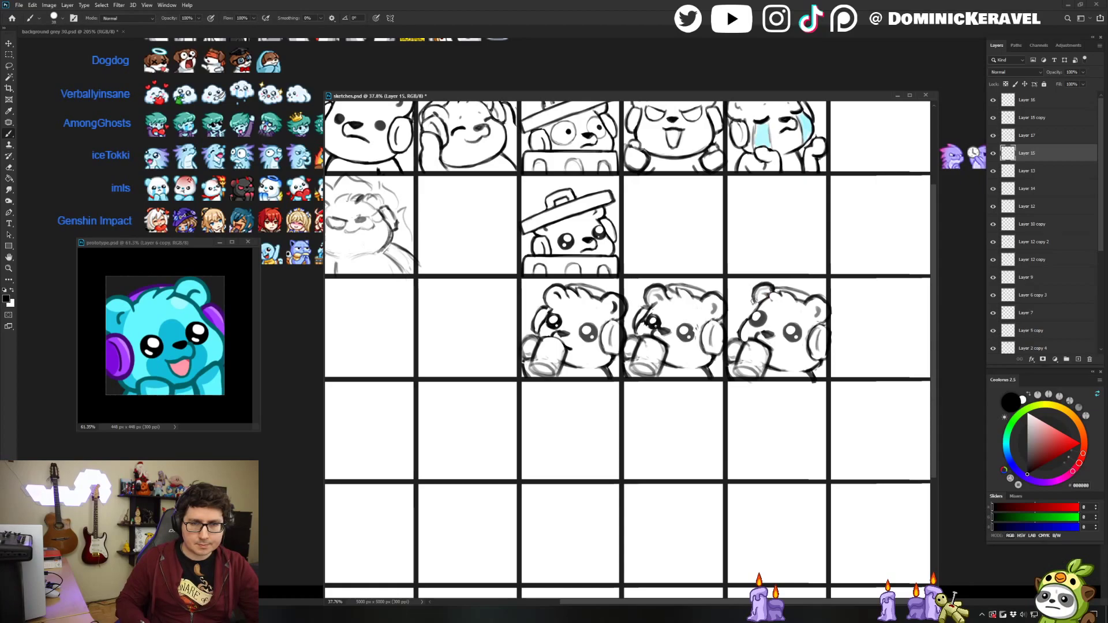
{"action": "key", "text": "e"}
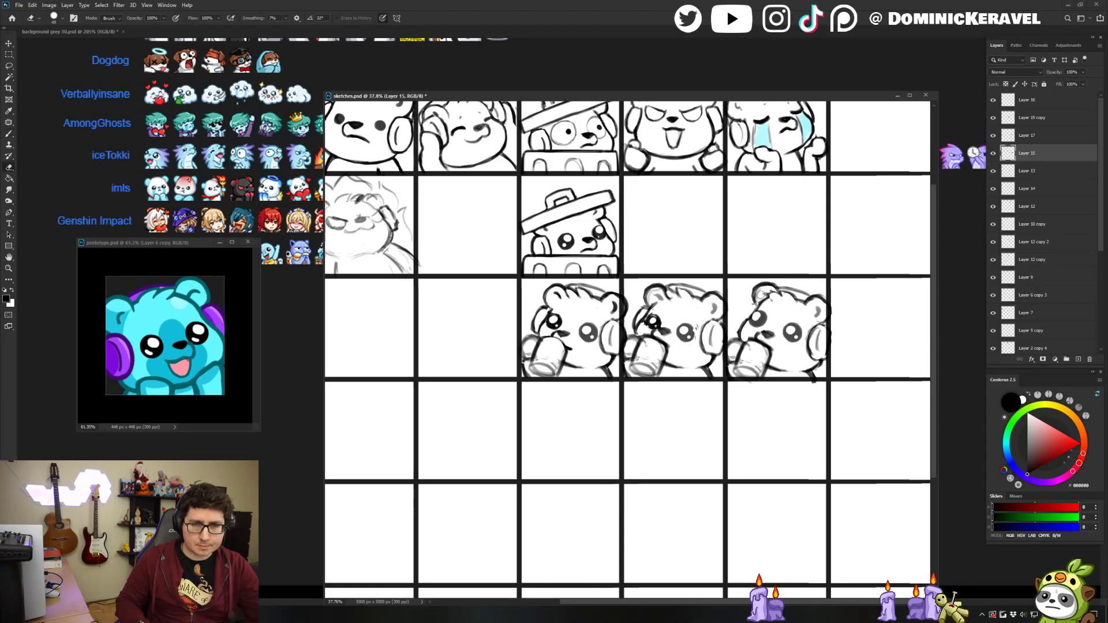
{"action": "key", "text": "b"}
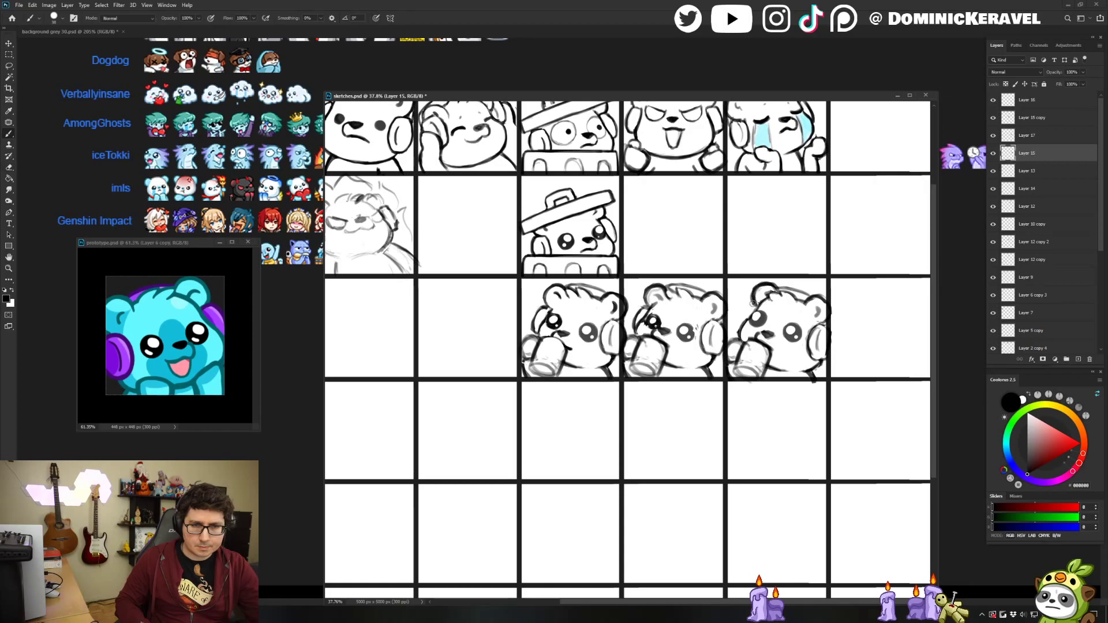
Trim and retouch the edge of the third bear's eye nearest the cup with alternating eraser and brush strokes.
{"action": "key", "text": "v"}
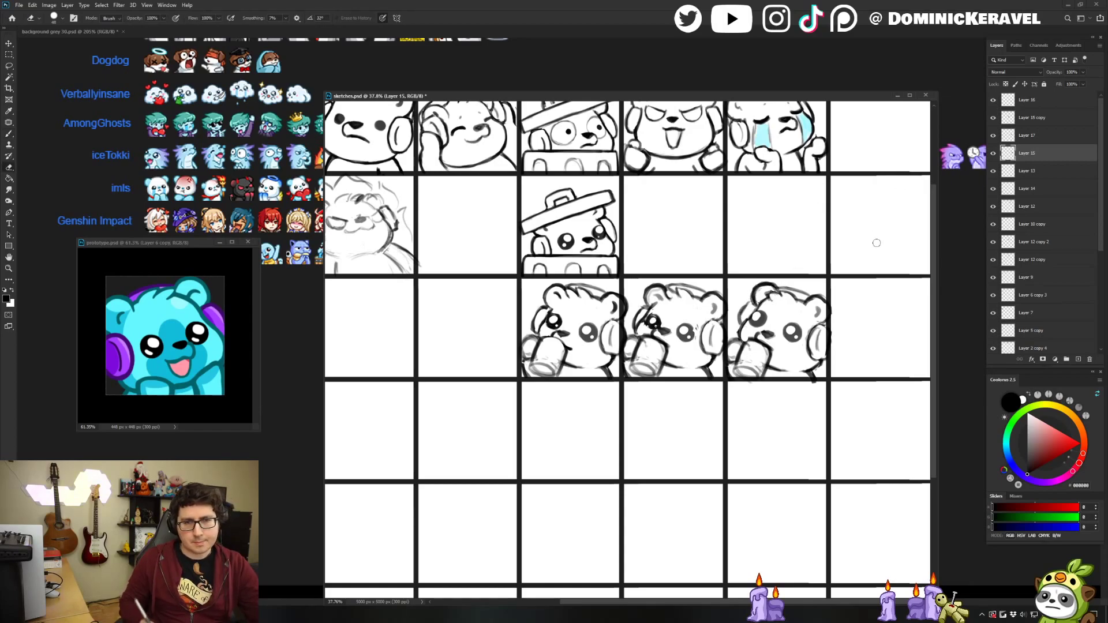
{"action": "scroll", "coordinate": [826, 203], "scroll_direction": "down", "scroll_amount": 2}
{"action": "key", "text": "b"}
{"action": "key", "text": "e"}
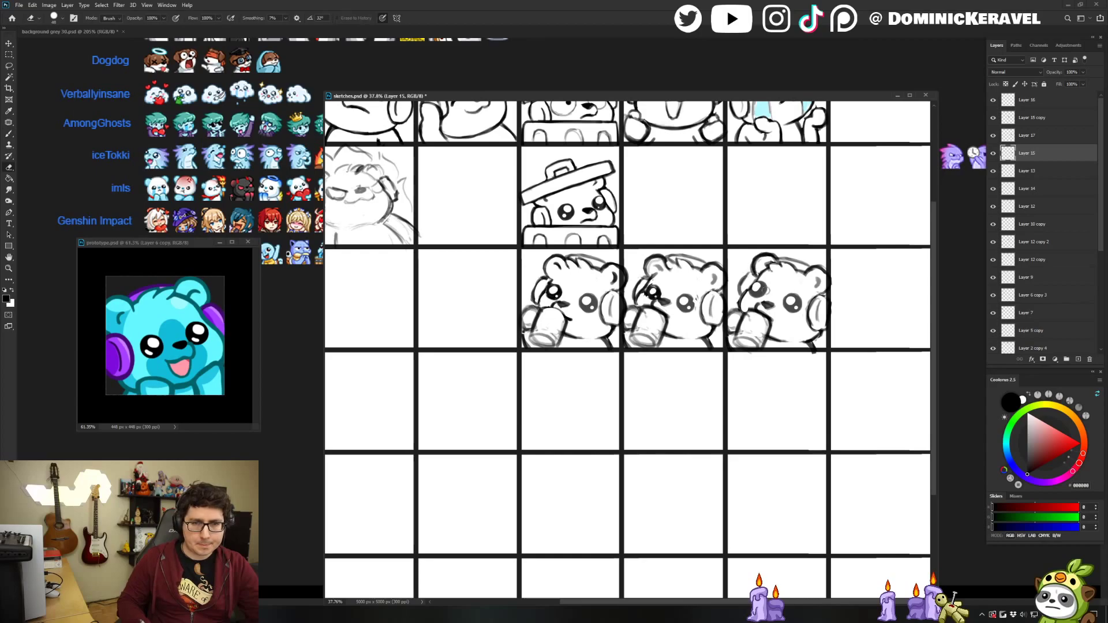
{"action": "key", "text": "b"}
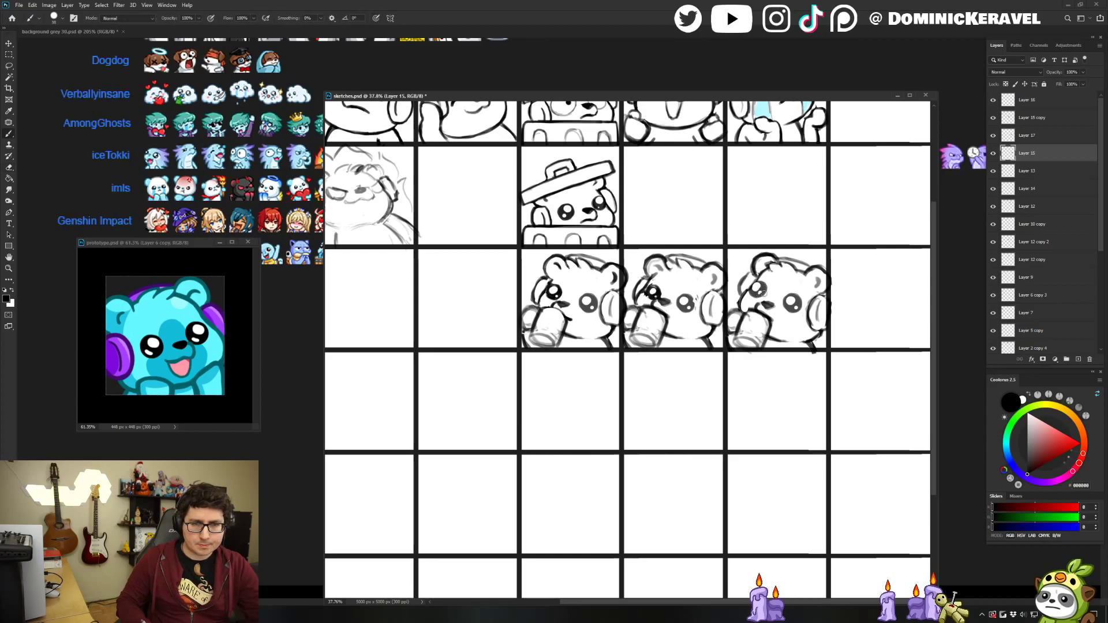
Lasso the third bear's eye farther from the cup, adjust it slightly and deselect.
{"action": "key", "text": "v"}
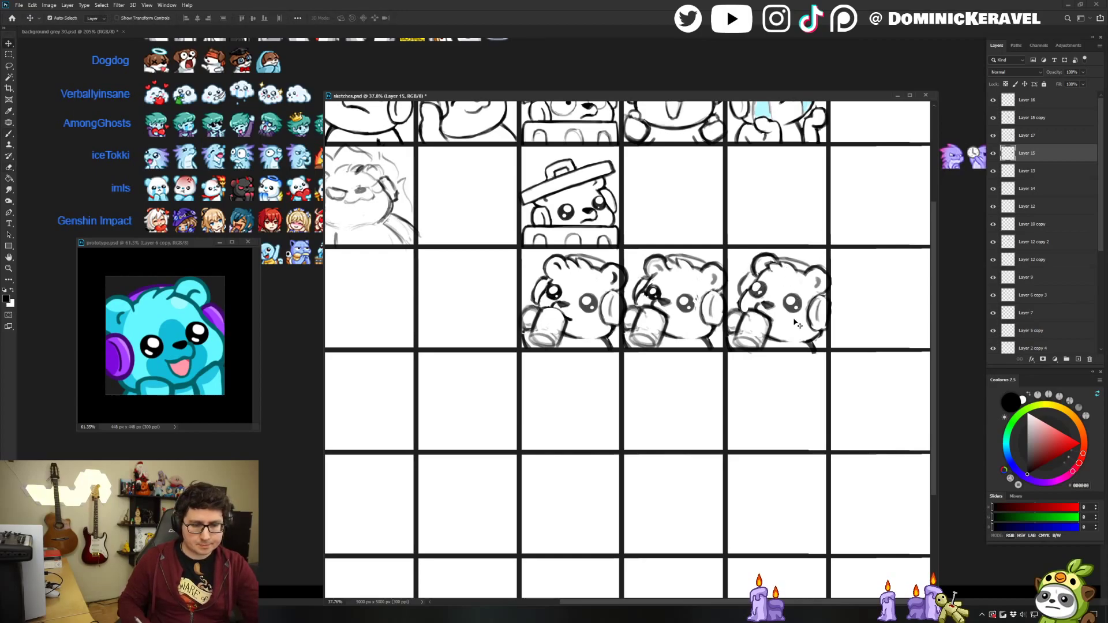
{"action": "key", "text": "l"}
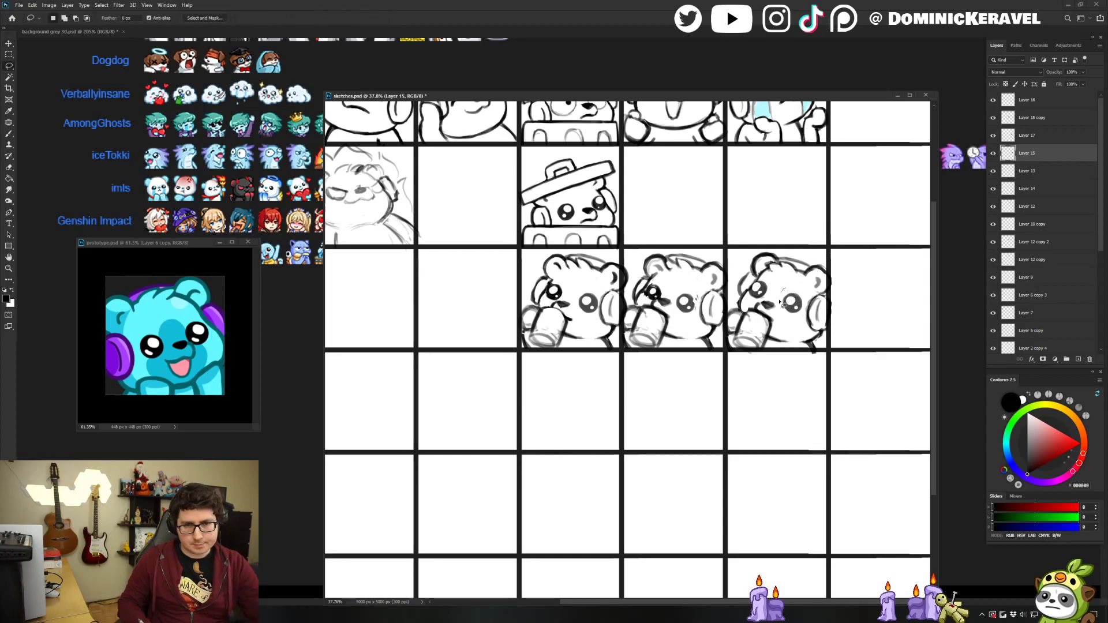
{"action": "key", "text": "ctrl+d"}
Delete the two earlier cup-holding bear versions in the fourth row, keeping only the refined third one.
{"action": "scroll", "coordinate": [810, 300], "scroll_direction": "down", "scroll_amount": 5}
{"action": "scroll", "coordinate": [746, 325], "scroll_direction": "up", "scroll_amount": 4}
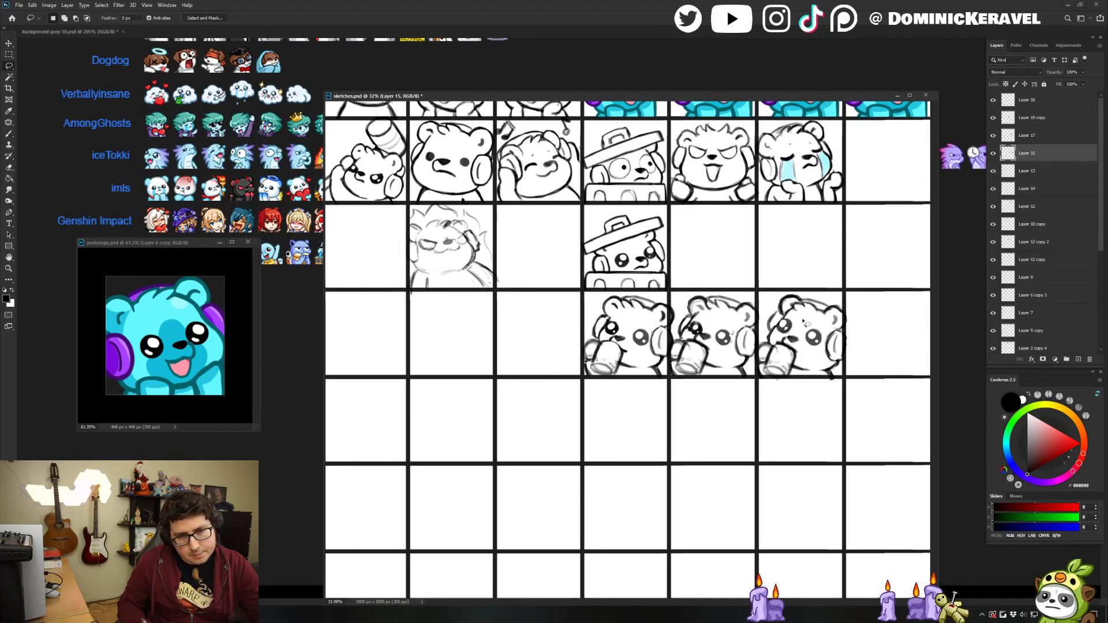
{"action": "key", "text": "v"}
{"action": "left_click_drag", "start_coordinate": [584, 385], "coordinate": [714, 346]}
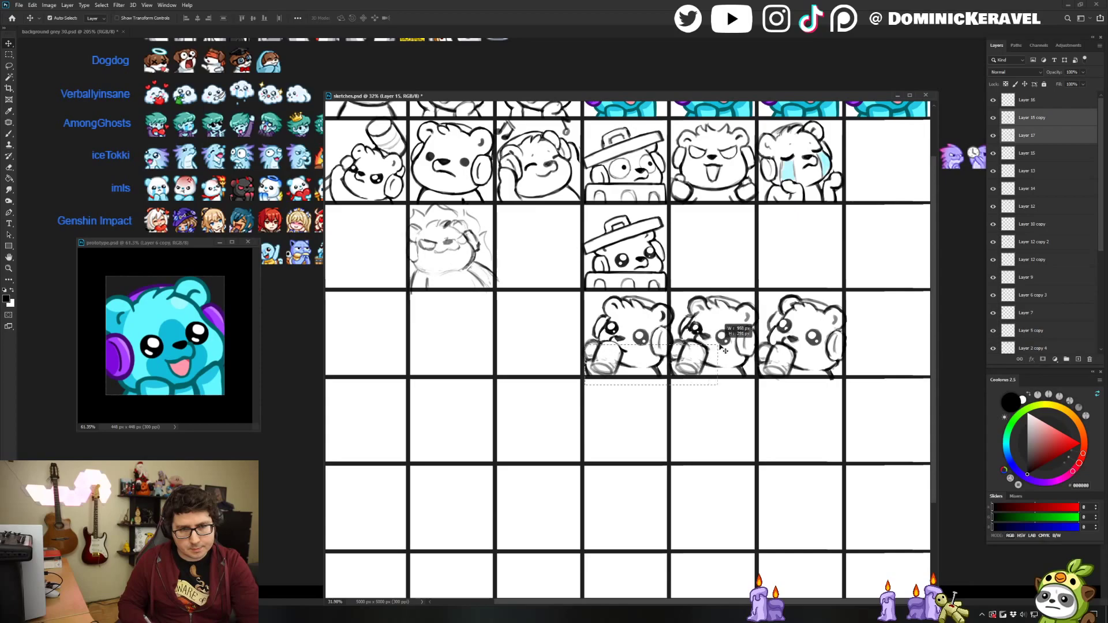
{"action": "key", "text": "Delete"}
Darken the outline of the remaining bear's cup and clean up its lower edge.
{"action": "mouse_move", "coordinate": [823, 342]}
{"action": "left_mouse_down"}
{"action": "mouse_move", "coordinate": [827, 331]}
{"action": "mouse_move", "coordinate": [825, 345]}
{"action": "left_mouse_up"}
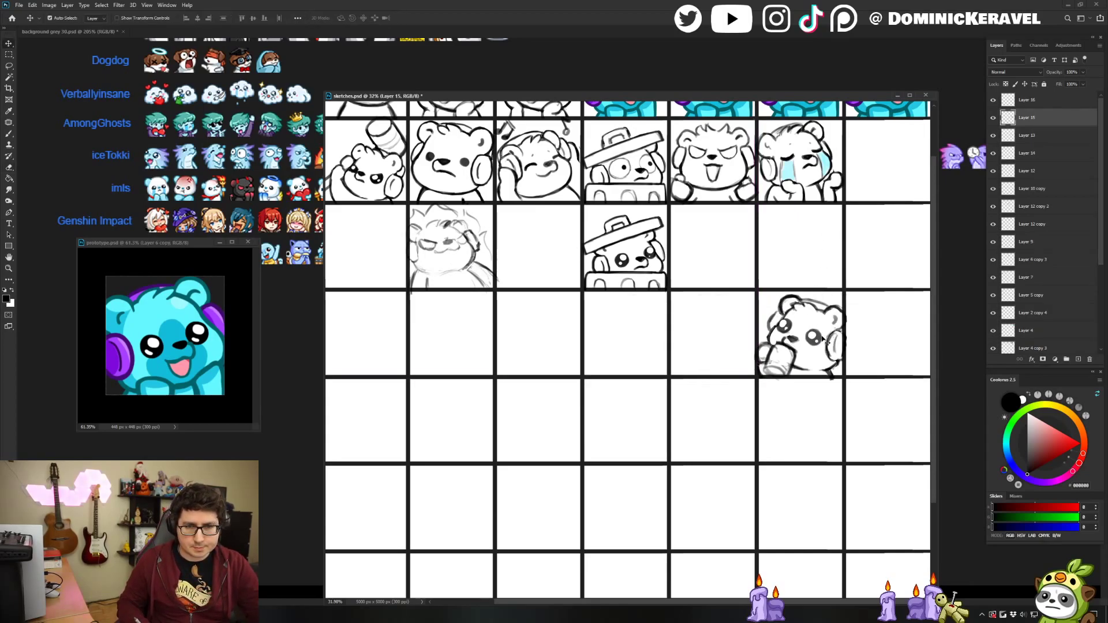
{"action": "key", "text": "b"}
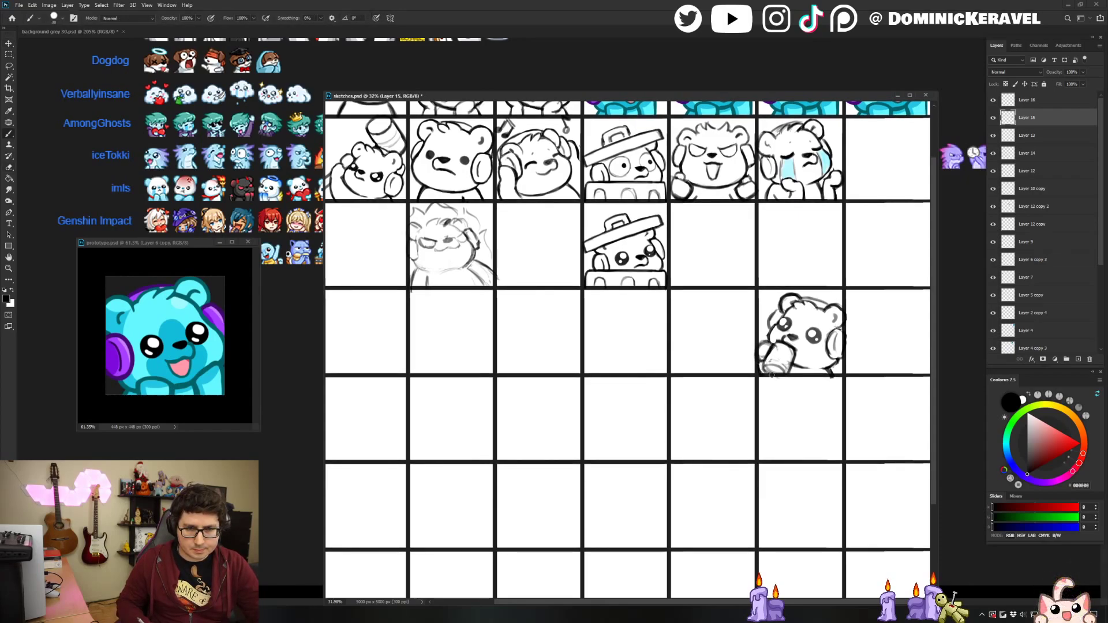
{"action": "key", "text": "e"}
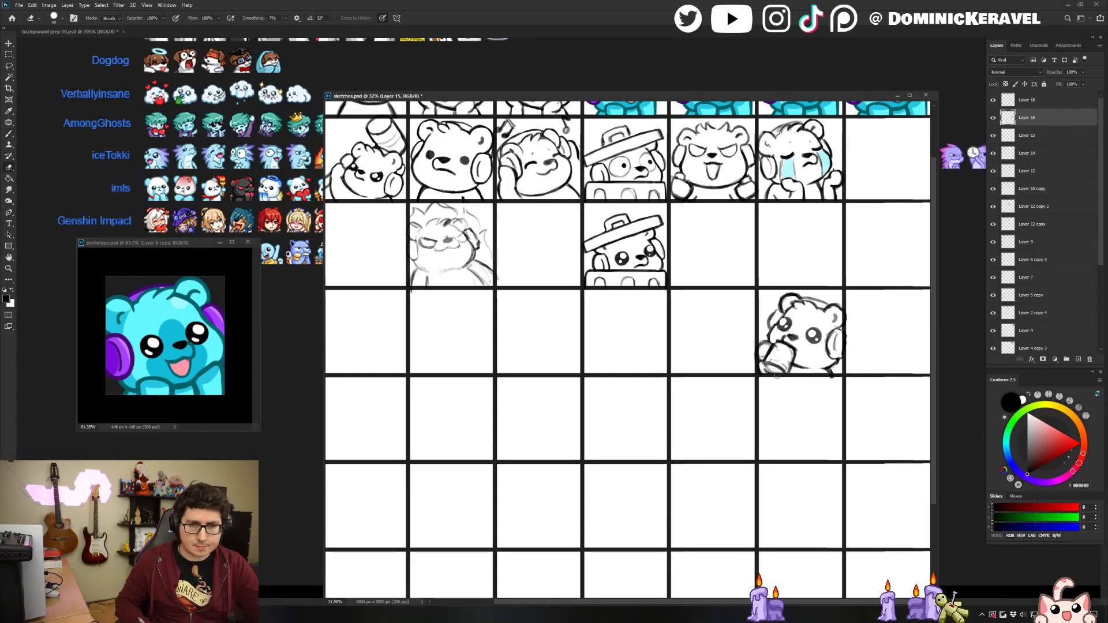
{"action": "key", "text": "b"}
{"action": "key", "text": "e"}
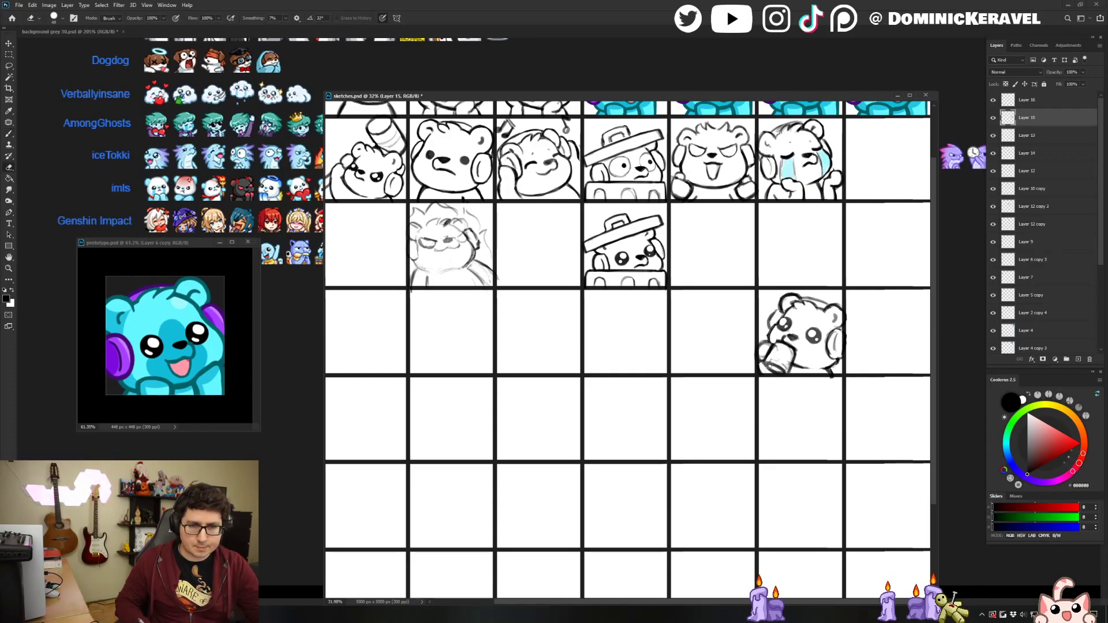
Erase leftover sketch lines inside the bear's cup and touch up the cup's contour.
{"action": "key", "text": "b"}
{"action": "key", "text": "e"}
{"action": "left_click_drag", "start_coordinate": [769, 363], "coordinate": [780, 370]}
{"action": "key", "text": "b"}
{"action": "key", "text": "e"}
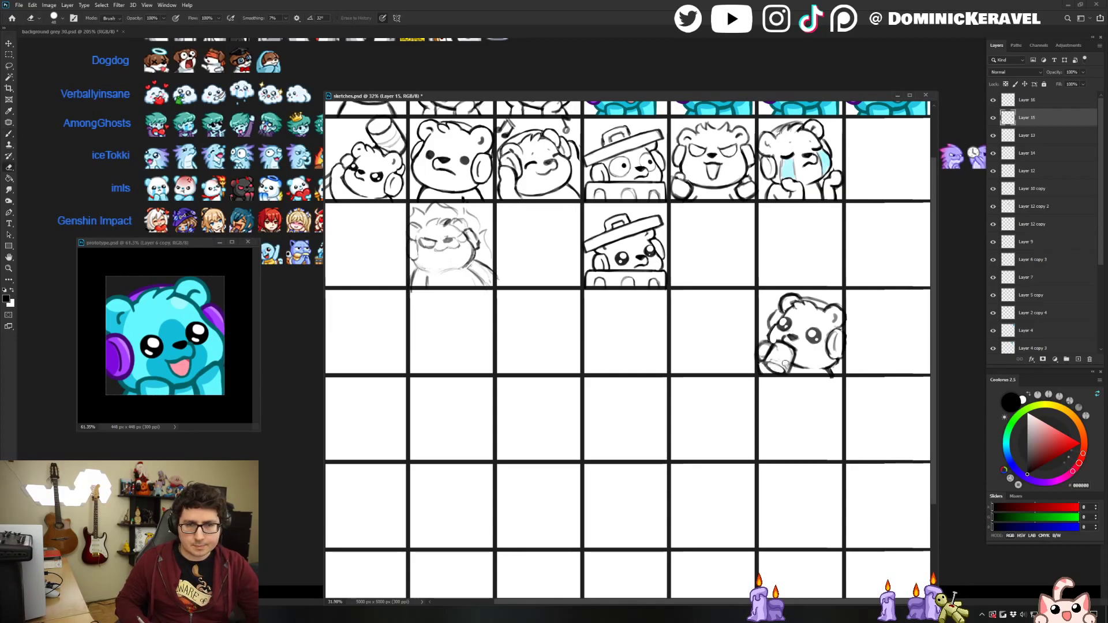
Move the refined cup-holding bear from the fourth row into the empty second-row cell beside the crying bear.
{"action": "key", "text": "v"}
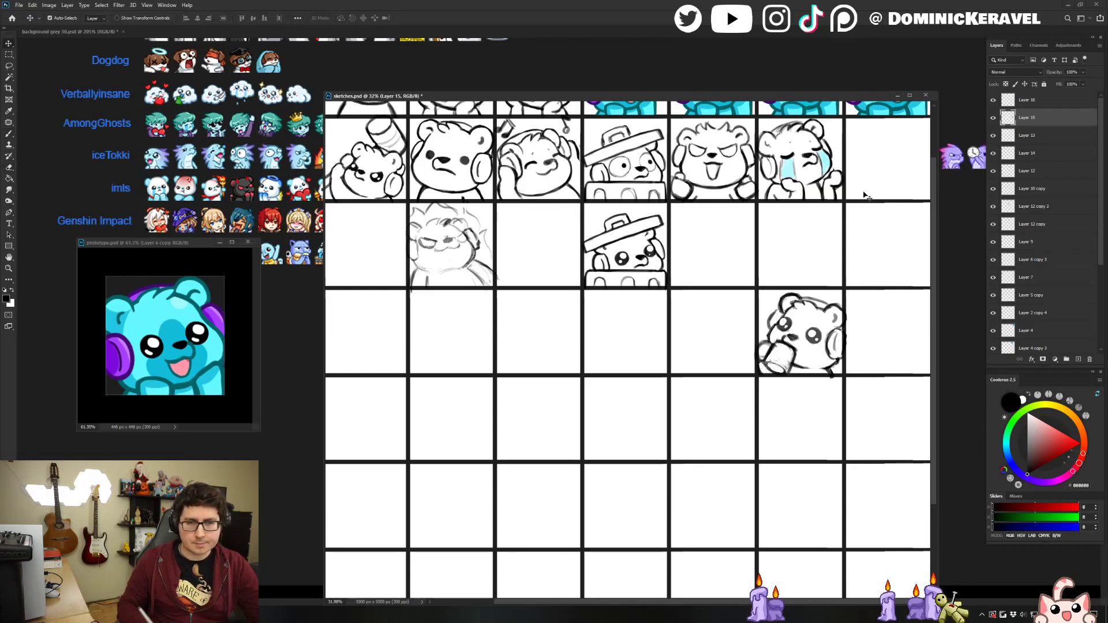
{"action": "key", "text": "b"}
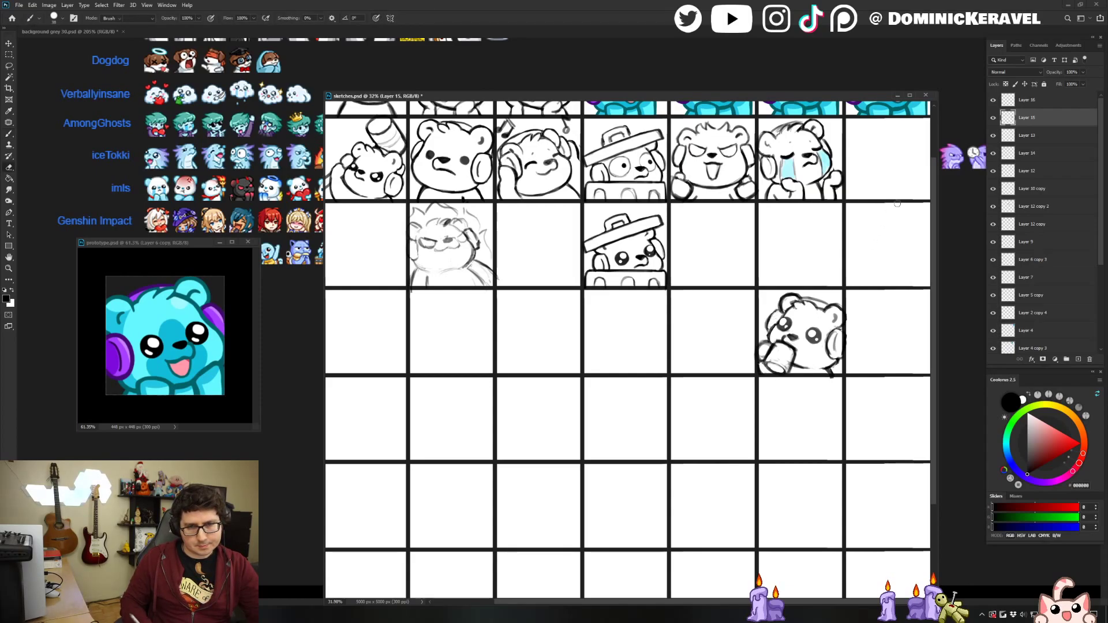
{"action": "key", "text": "v"}
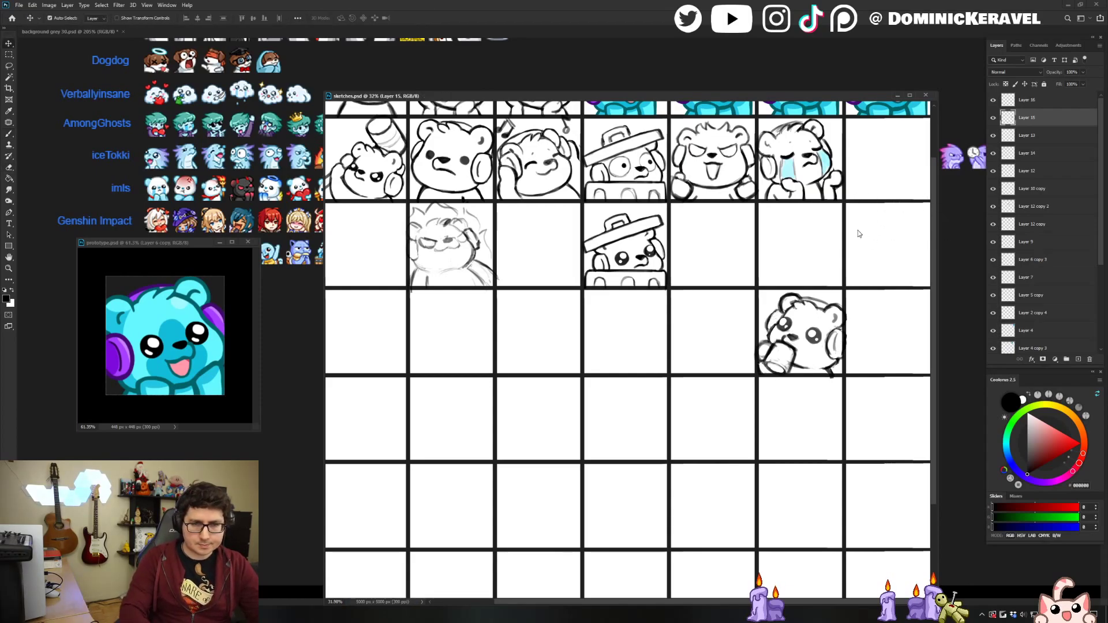
{"action": "scroll", "coordinate": [823, 340], "scroll_direction": "up", "scroll_amount": 3}
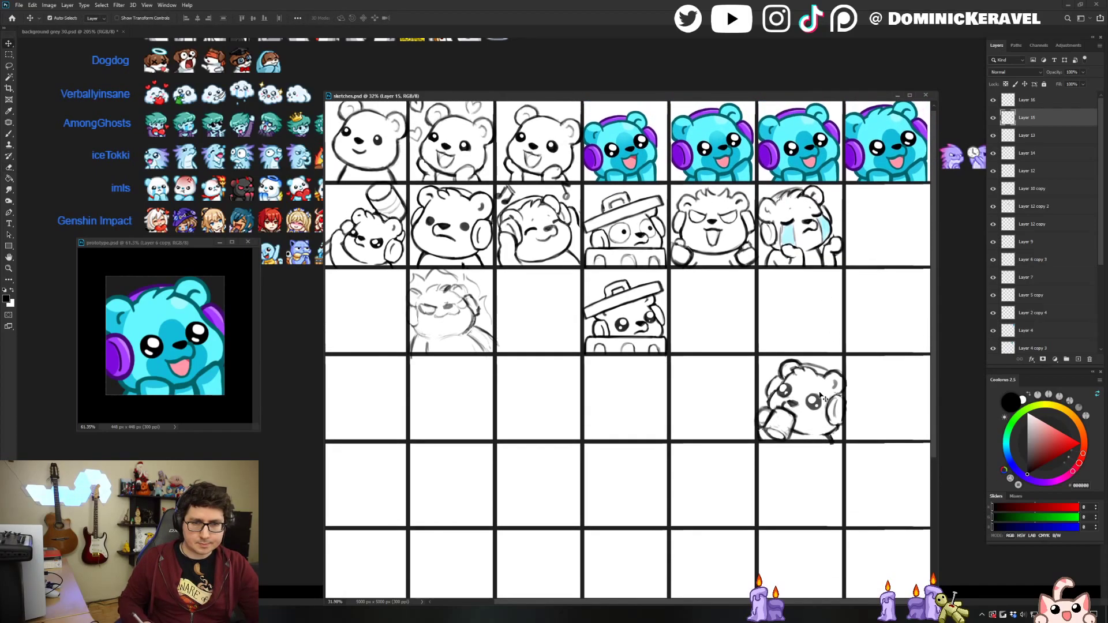
{"action": "mouse_move", "coordinate": [821, 397]}
{"action": "left_mouse_down"}
{"action": "mouse_move", "coordinate": [825, 306]}
{"action": "mouse_move", "coordinate": [906, 231]}
{"action": "left_mouse_up"}
{"action": "key", "text": "b"}
{"action": "scroll", "coordinate": [510, 260], "scroll_direction": "left", "scroll_amount": 3}
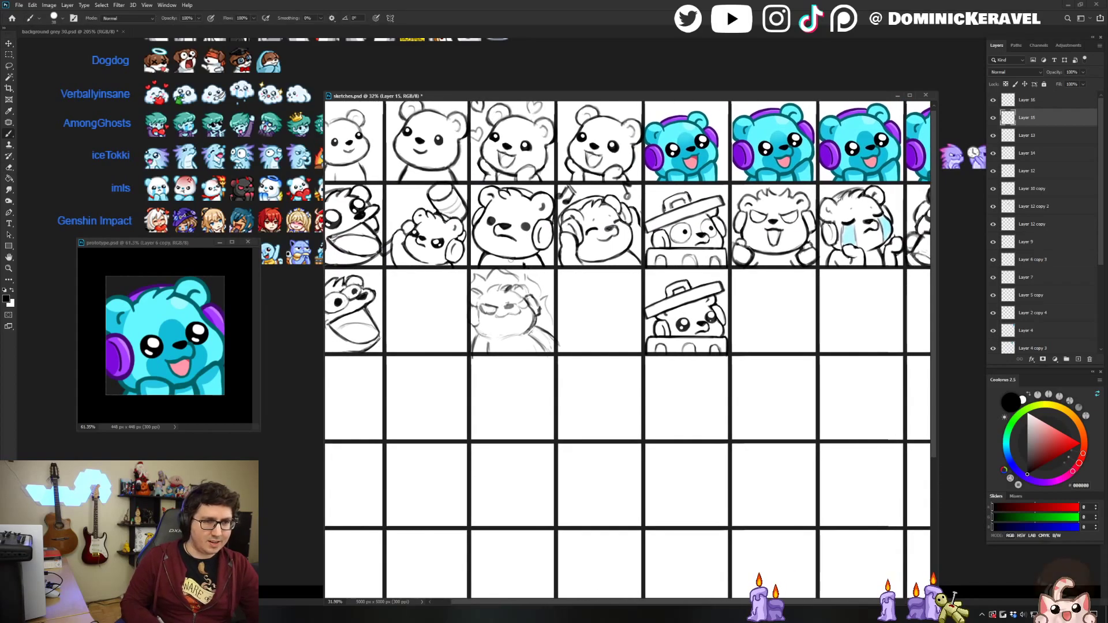
{"action": "left_click_drag", "start_coordinate": [510, 259], "coordinate": [512, 247]}
{"action": "left_click_drag", "start_coordinate": [681, 347], "coordinate": [716, 330]}
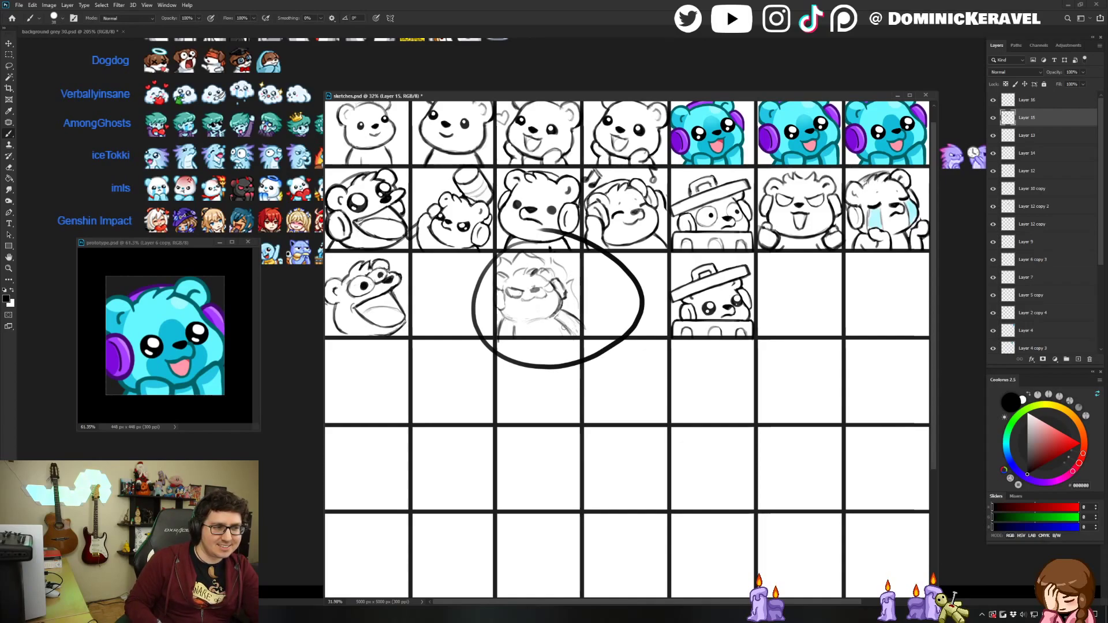
{"action": "key", "text": "v"}
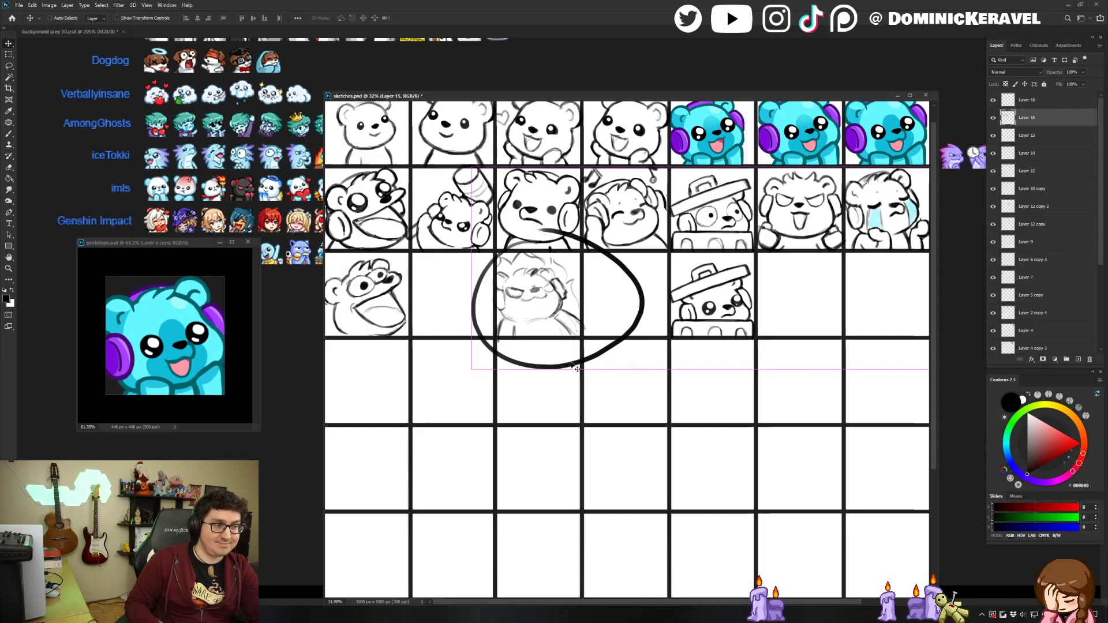
{"action": "key", "text": "ctrl+z"}
Move the faint rough bear sketch into the third-row cell beside the wide-mouthed bear and save the document.
{"action": "mouse_move", "coordinate": [537, 291]}
{"action": "left_mouse_down"}
{"action": "mouse_move", "coordinate": [462, 289]}
{"action": "mouse_move", "coordinate": [463, 275]}
{"action": "left_mouse_up"}
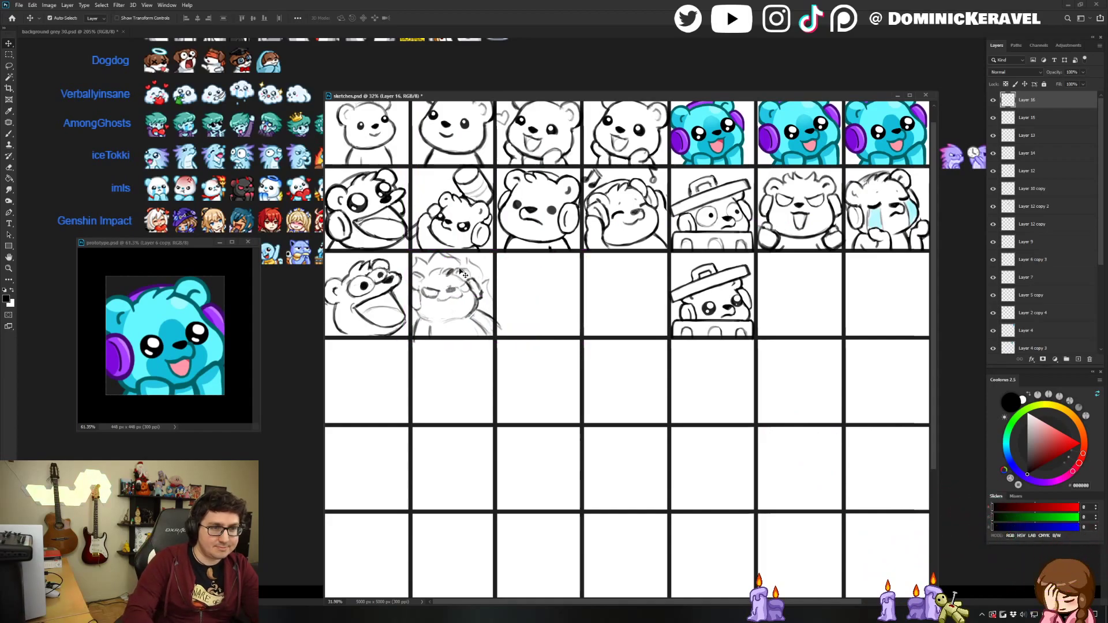
{"action": "key", "text": "ctrl+s"}
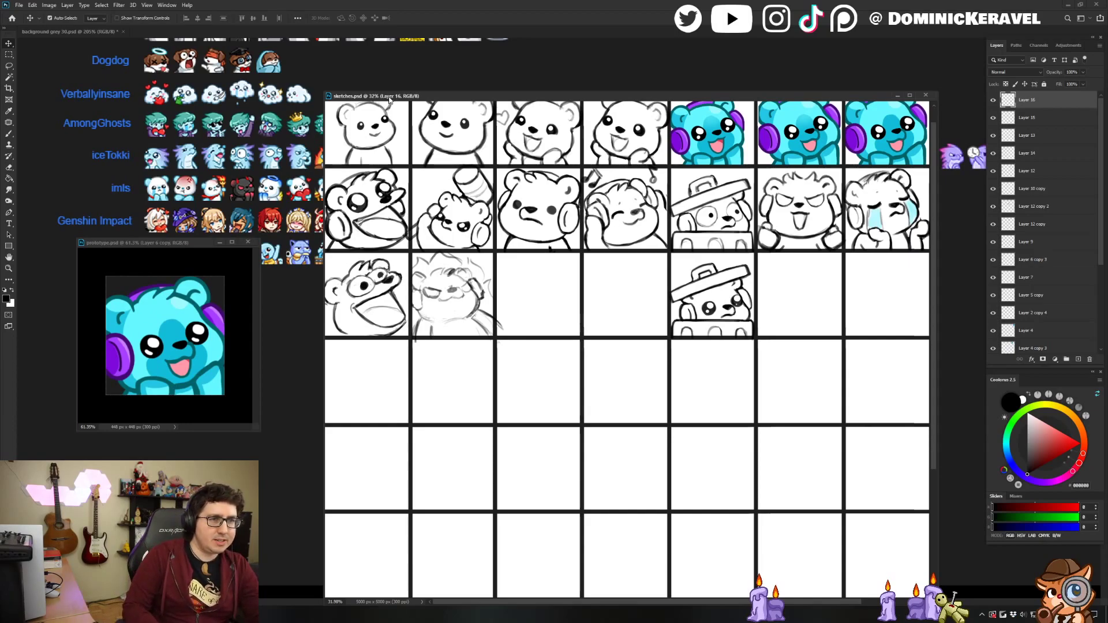
Shift the sketches document window slightly up and closer to the emote reference list.
{"action": "key", "text": "e"}
{"action": "key", "text": "v"}
{"action": "key", "text": "e"}
{"action": "key", "text": "v"}
{"action": "key", "text": "e"}
{"action": "key", "text": "v"}
{"action": "key", "text": "e"}
{"action": "key", "text": "v"}
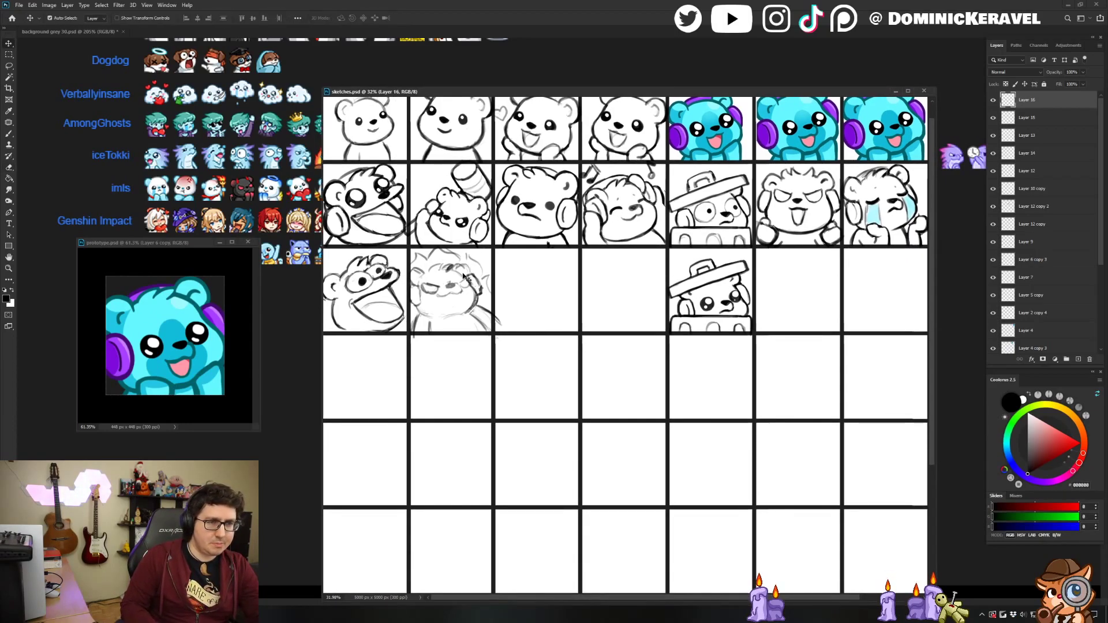
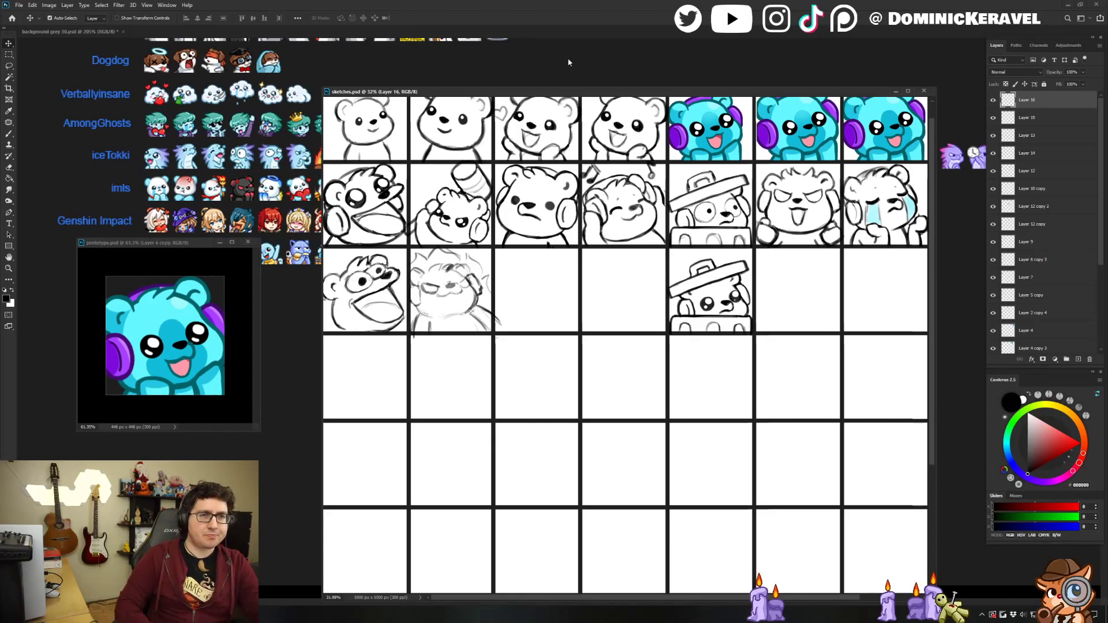
{"action": "left_click_drag", "start_coordinate": [568, 91], "coordinate": [561, 87]}
{"action": "key", "text": "e"}
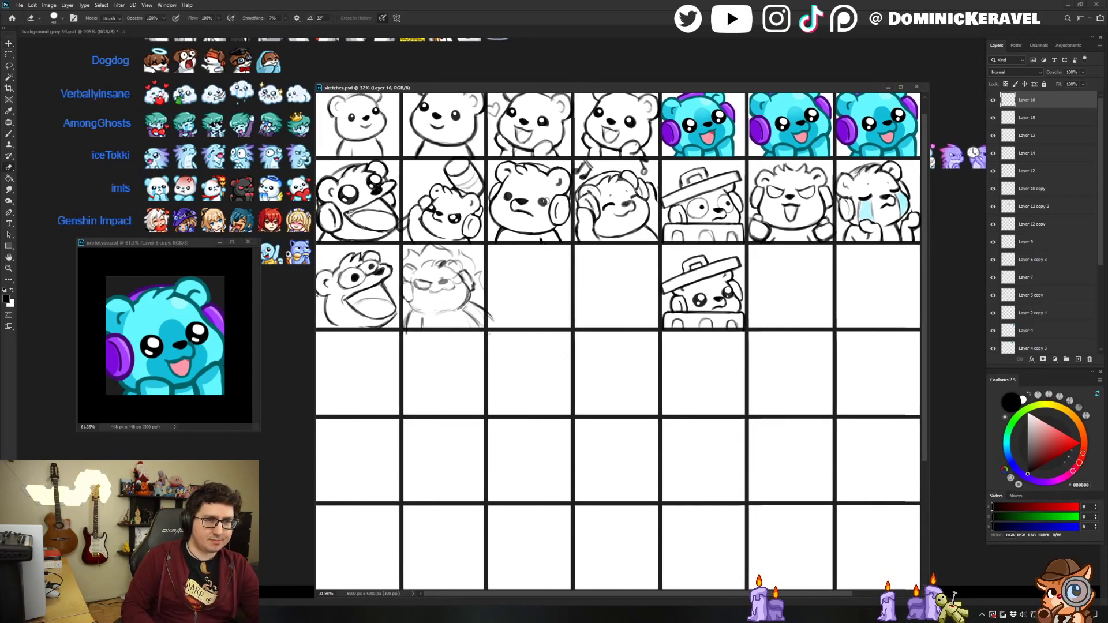
Select the frowning headphone bear's layer in the second row and shift the sketches window slightly farther up.
{"action": "key", "text": "v"}
{"action": "left_click", "coordinate": [544, 202]}
{"action": "key", "text": "e"}
{"action": "key", "text": "v"}
{"action": "key", "text": "e"}
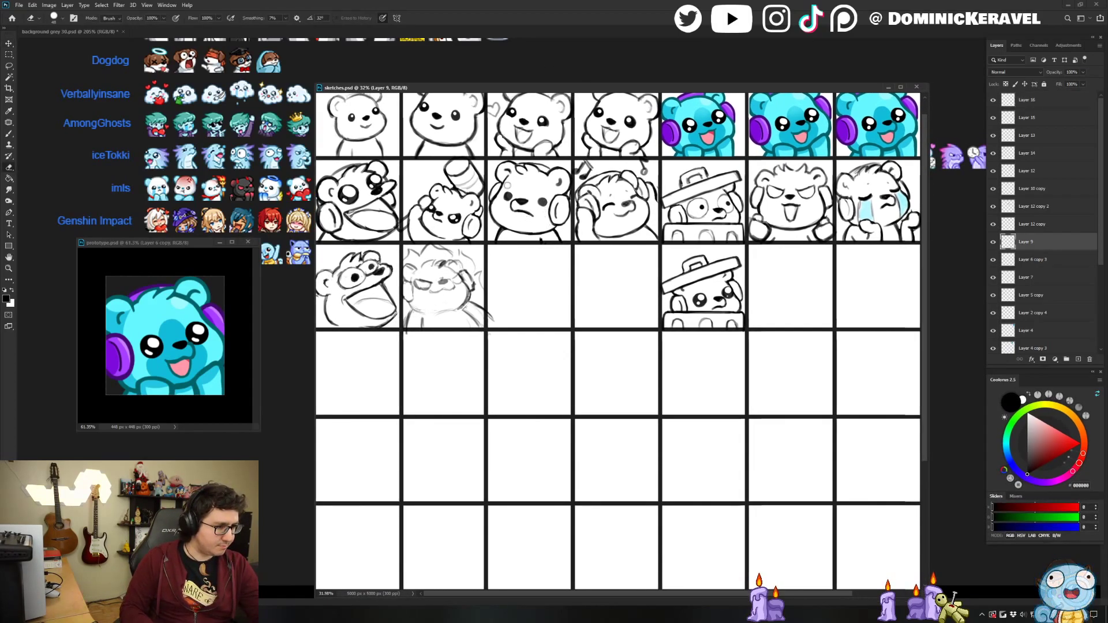
{"action": "key", "text": "v"}
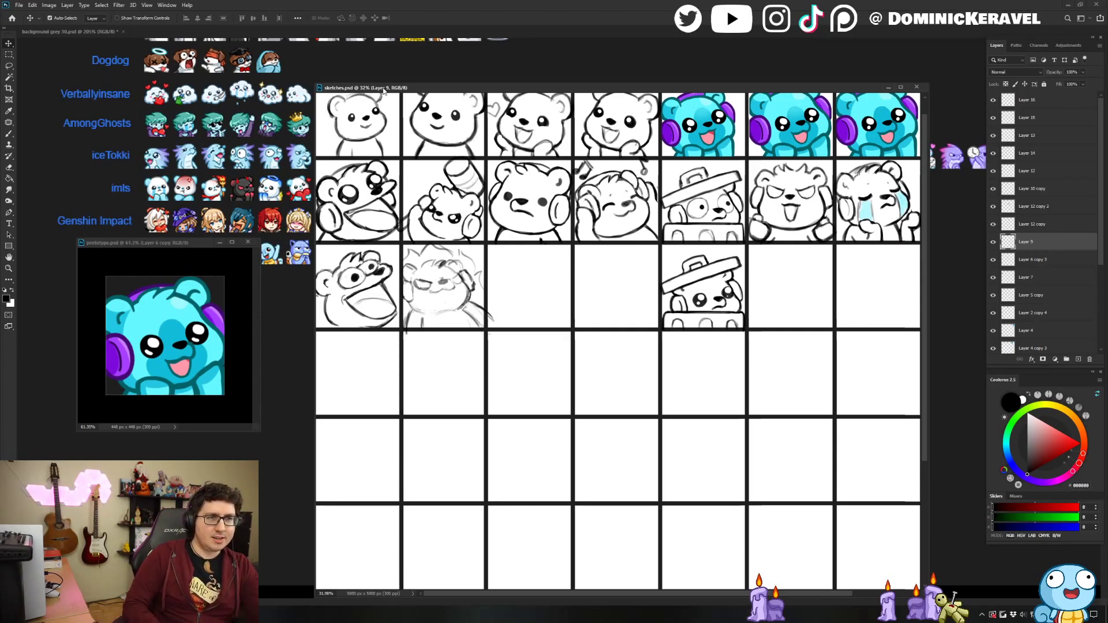
{"action": "key", "text": "e"}
{"action": "key", "text": "v"}
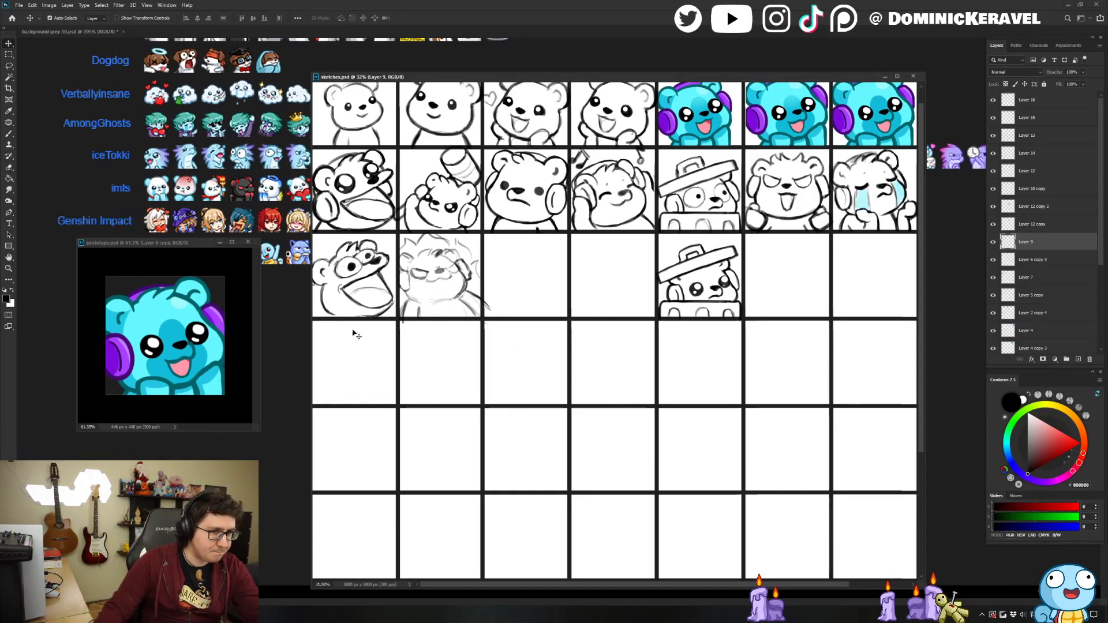
{"action": "key", "text": "b"}
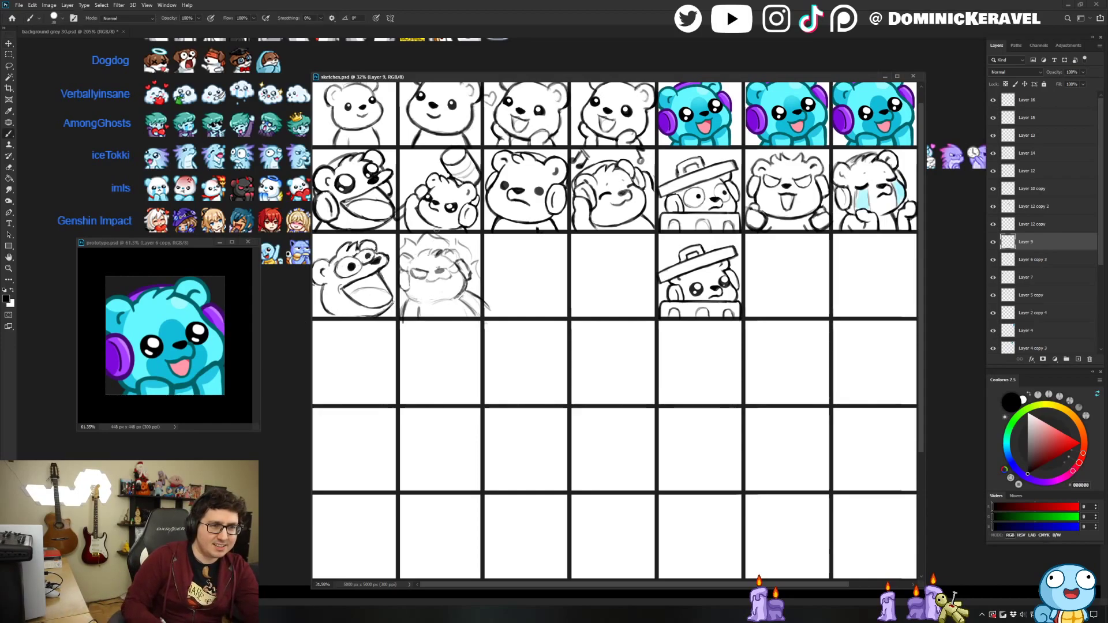
{"action": "mouse_move", "coordinate": [442, 232]}
{"action": "left_mouse_down"}
{"action": "mouse_move", "coordinate": [521, 291]}
{"action": "mouse_move", "coordinate": [455, 230]}
{"action": "left_mouse_up"}
{"action": "mouse_move", "coordinate": [562, 325]}
{"action": "left_mouse_down"}
{"action": "mouse_move", "coordinate": [541, 329]}
{"action": "mouse_move", "coordinate": [561, 321]}
{"action": "left_mouse_up"}
{"action": "key", "text": "ctrl+z"}
{"action": "key", "text": "v"}
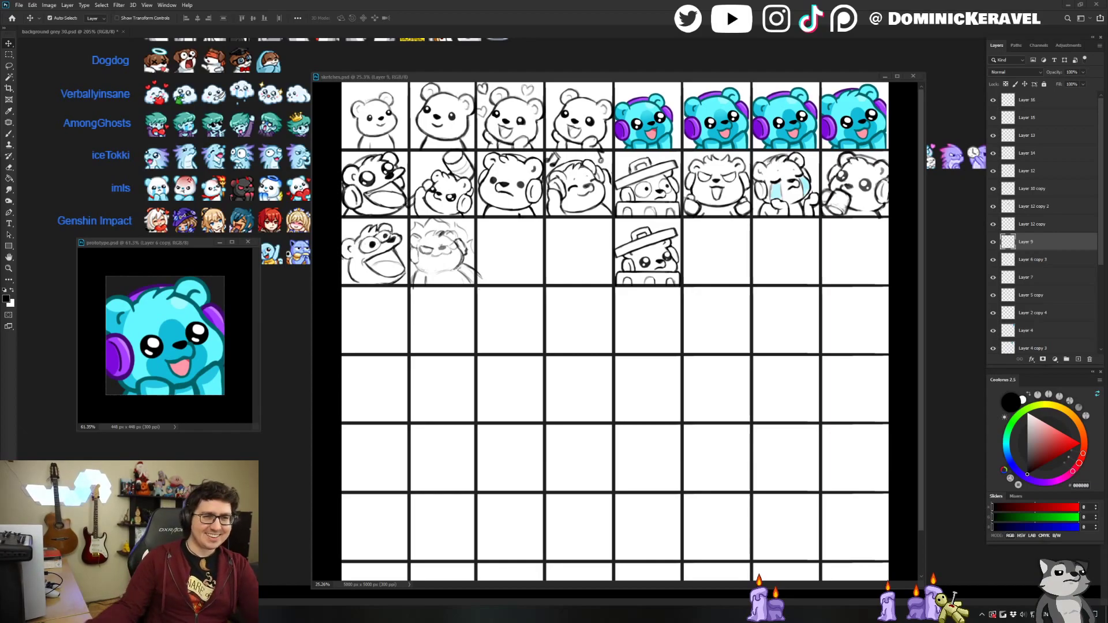
{"action": "left_click", "coordinate": [595, 218]}
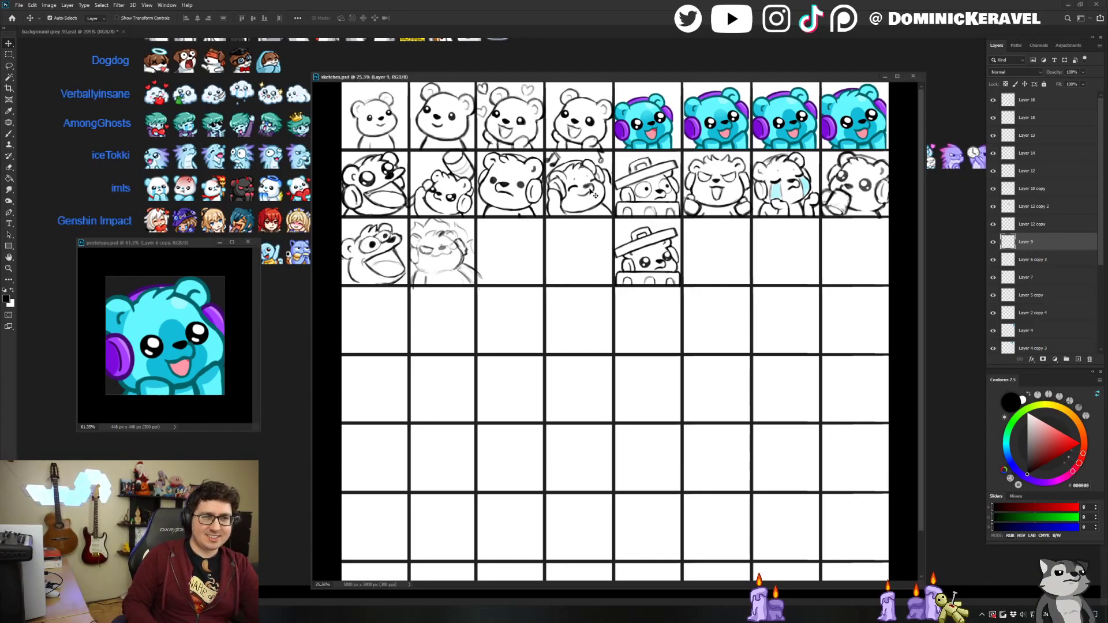
{"action": "key", "text": "e"}
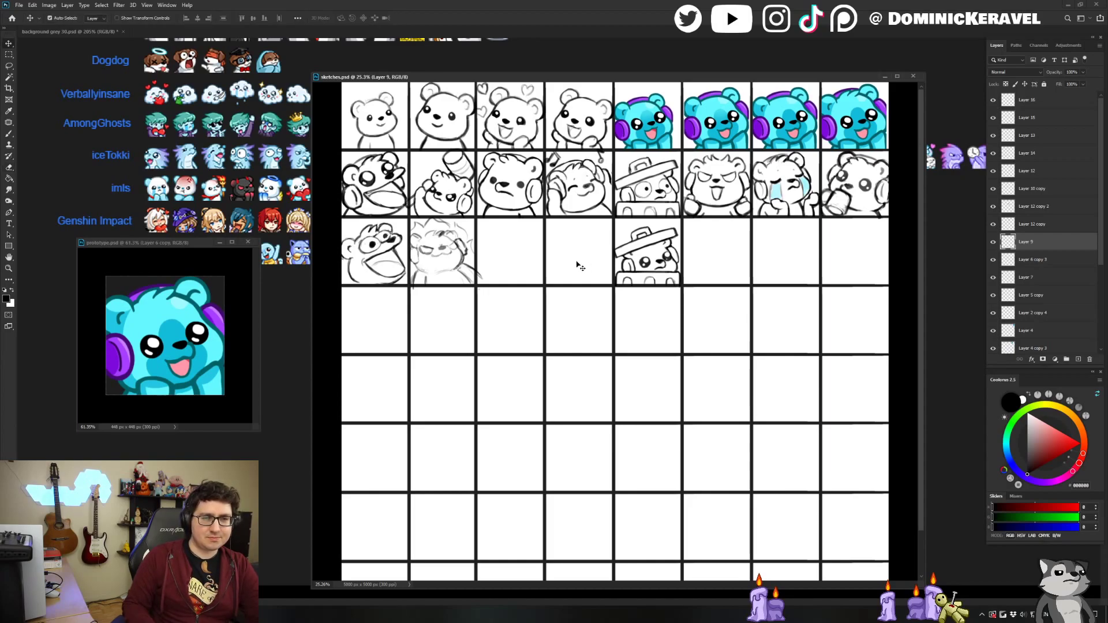
{"action": "key", "text": "e"}
{"action": "key", "text": "v"}
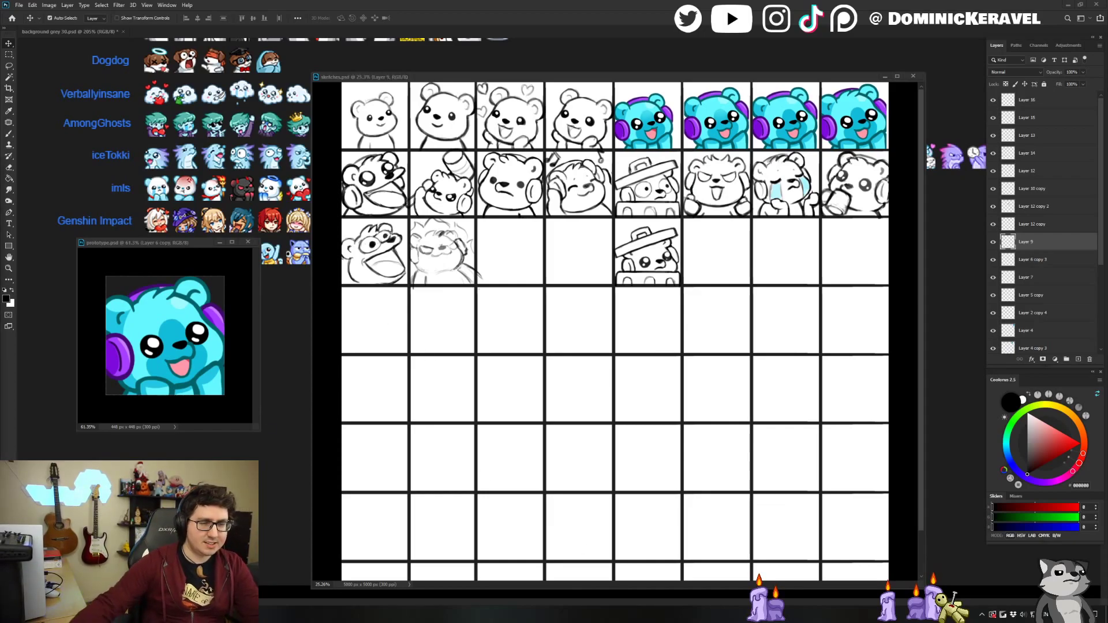
{"action": "left_click_drag", "start_coordinate": [584, 76], "coordinate": [583, 74]}
{"action": "key", "text": "e"}
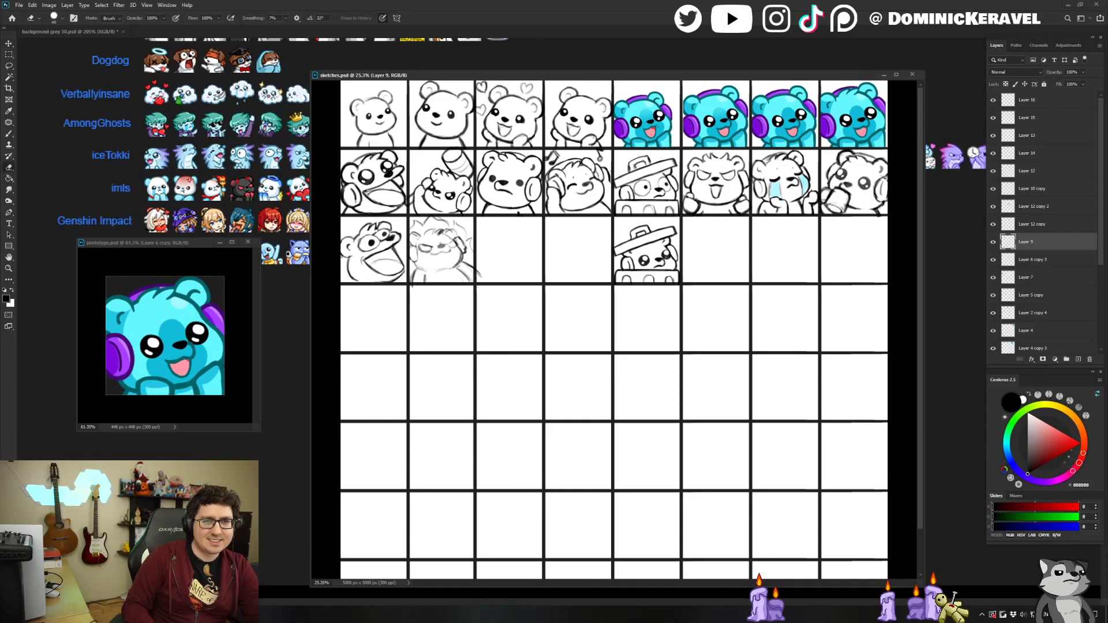
{"action": "key", "text": "v"}
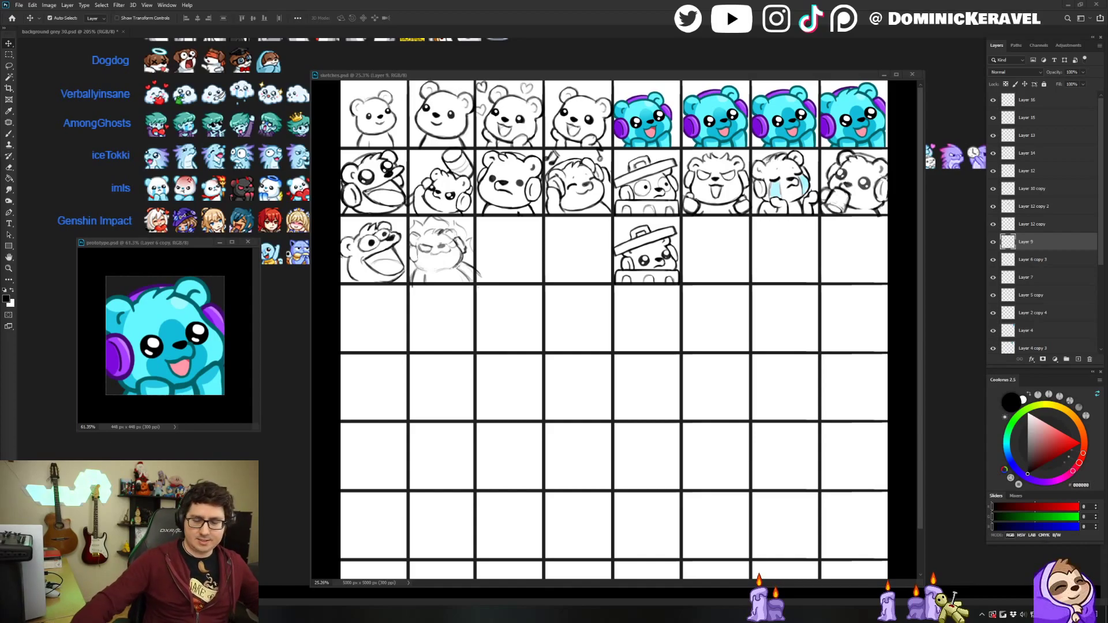
{"action": "left_click", "coordinate": [508, 78]}
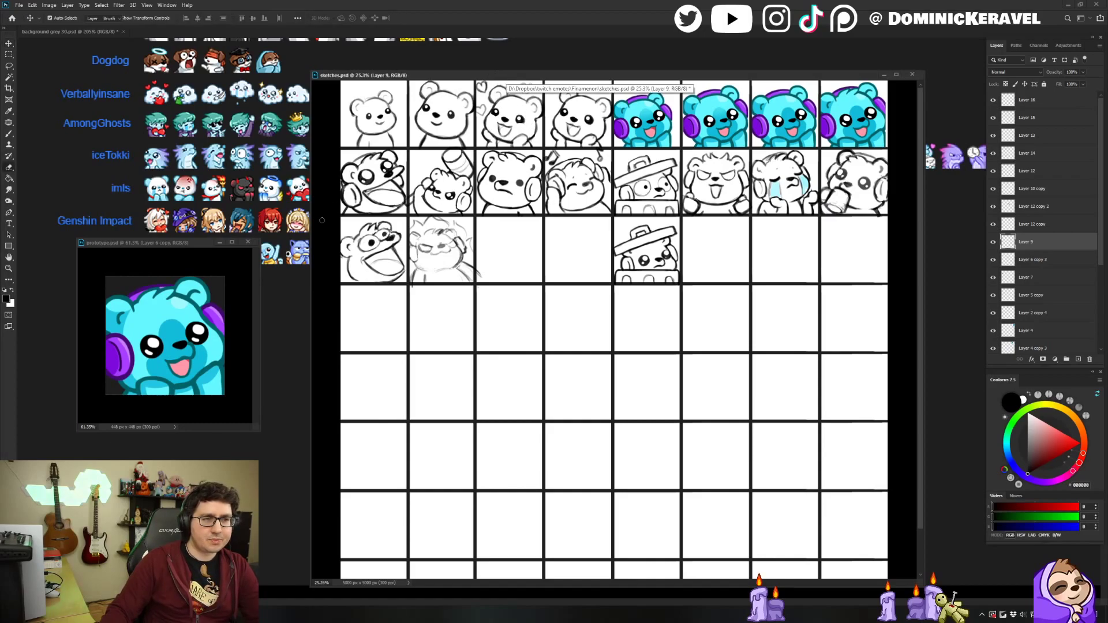
{"action": "left_click_drag", "start_coordinate": [455, 237], "coordinate": [443, 237]}
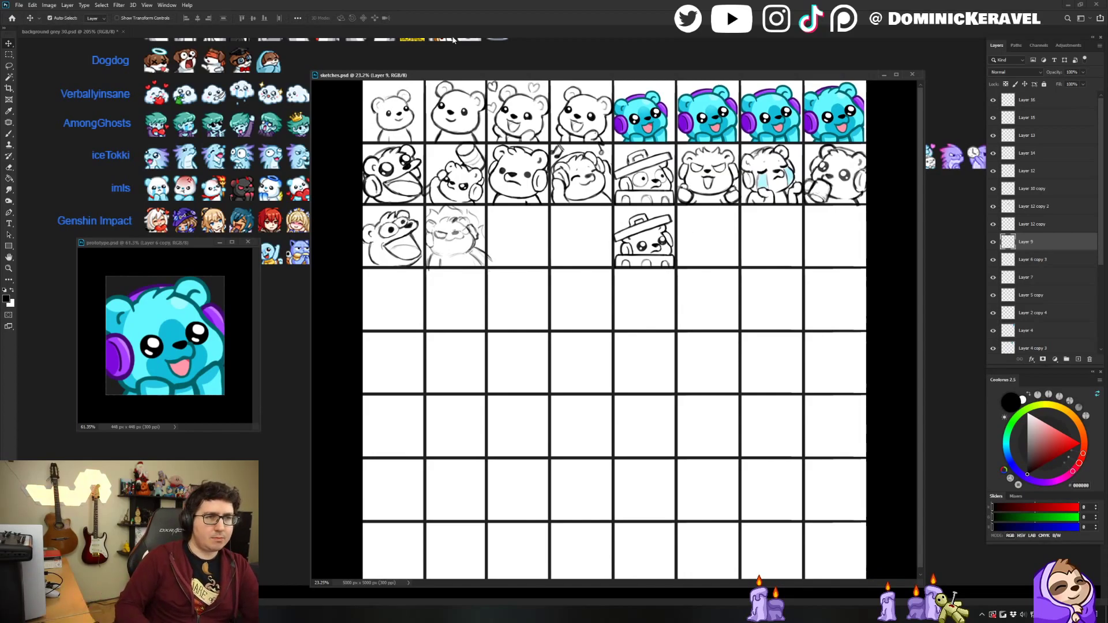
{"action": "left_click", "coordinate": [461, 69]}
Brush a rough bear head with ears, headphones and a nose in the empty third-row cell beside the faint rough bear.
{"action": "key", "text": "b"}
{"action": "left_click", "coordinate": [517, 235]}
{"action": "scroll", "coordinate": [513, 234], "scroll_direction": "up", "scroll_amount": 3}
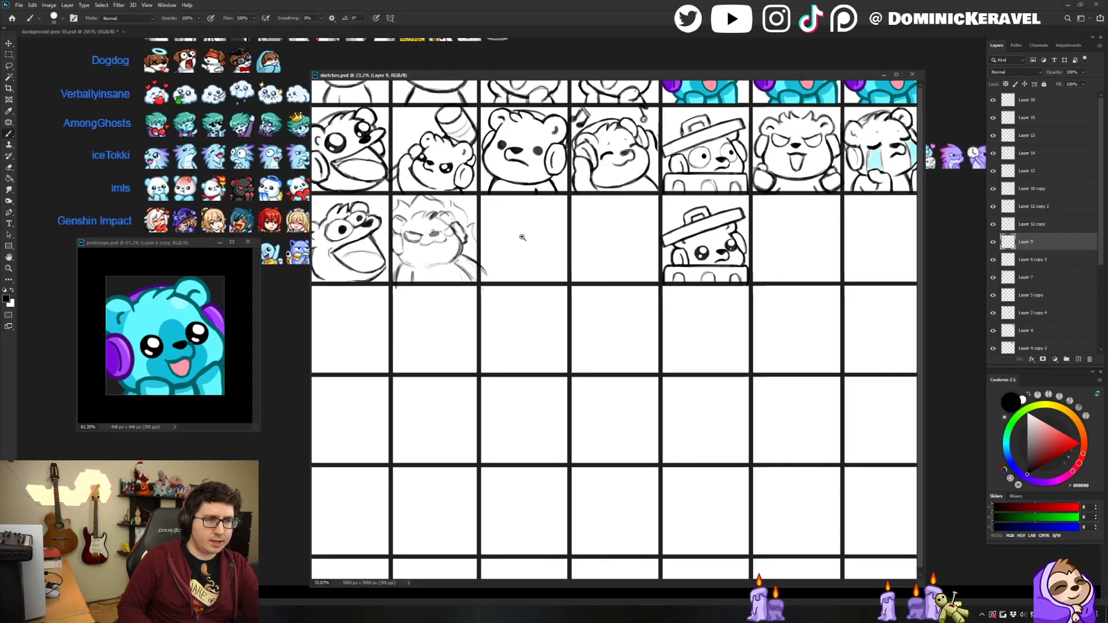
{"action": "scroll", "coordinate": [507, 225], "scroll_direction": "up", "scroll_amount": 2}
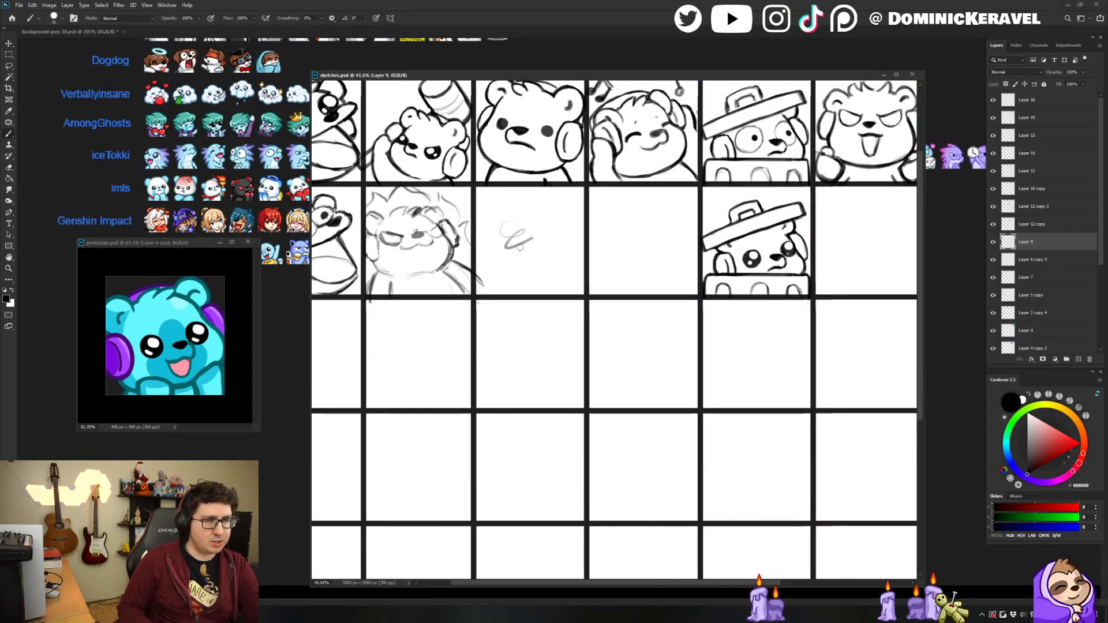
{"action": "mouse_move", "coordinate": [512, 225]}
{"action": "left_mouse_down"}
{"action": "mouse_move", "coordinate": [530, 225]}
{"action": "mouse_move", "coordinate": [527, 238]}
{"action": "mouse_move", "coordinate": [554, 196]}
{"action": "mouse_move", "coordinate": [535, 214]}
{"action": "mouse_move", "coordinate": [489, 222]}
{"action": "left_mouse_up"}
{"action": "key", "text": "ctrl+z"}
{"action": "key", "text": "ctrl+z"}
{"action": "left_click_drag", "start_coordinate": [534, 232], "coordinate": [529, 246]}
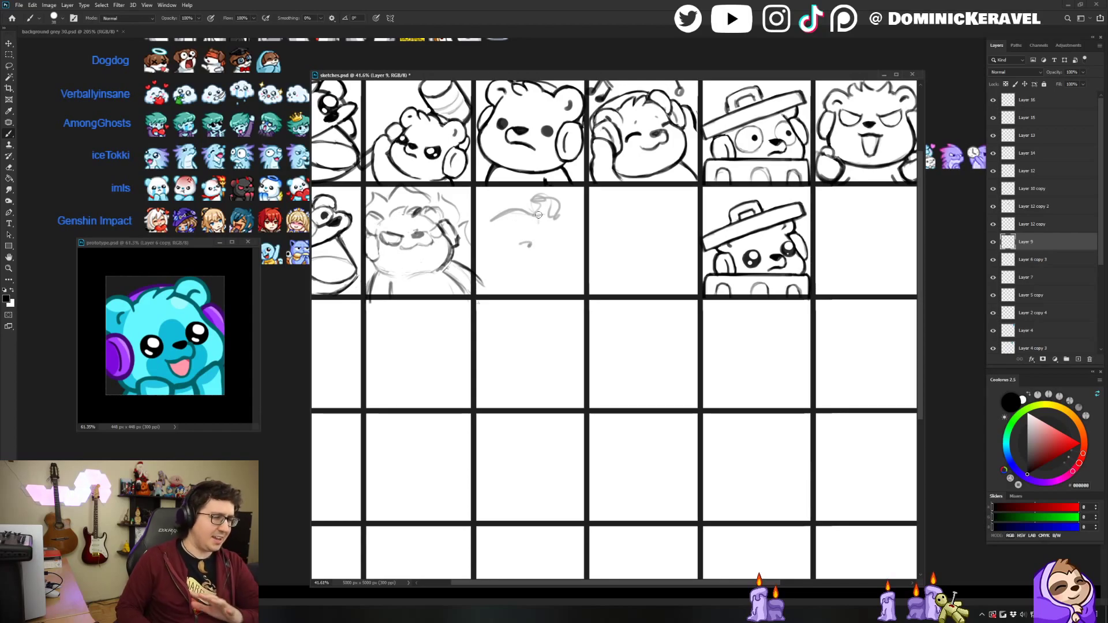
{"action": "mouse_move", "coordinate": [532, 210]}
{"action": "left_mouse_down"}
{"action": "mouse_move", "coordinate": [554, 205]}
{"action": "mouse_move", "coordinate": [538, 203]}
{"action": "mouse_move", "coordinate": [557, 218]}
{"action": "mouse_move", "coordinate": [551, 202]}
{"action": "mouse_move", "coordinate": [502, 224]}
{"action": "mouse_move", "coordinate": [468, 214]}
{"action": "left_mouse_up"}
{"action": "mouse_move", "coordinate": [473, 227]}
{"action": "left_mouse_down"}
{"action": "mouse_move", "coordinate": [497, 217]}
{"action": "mouse_move", "coordinate": [478, 239]}
{"action": "mouse_move", "coordinate": [486, 212]}
{"action": "mouse_move", "coordinate": [467, 238]}
{"action": "left_mouse_up"}
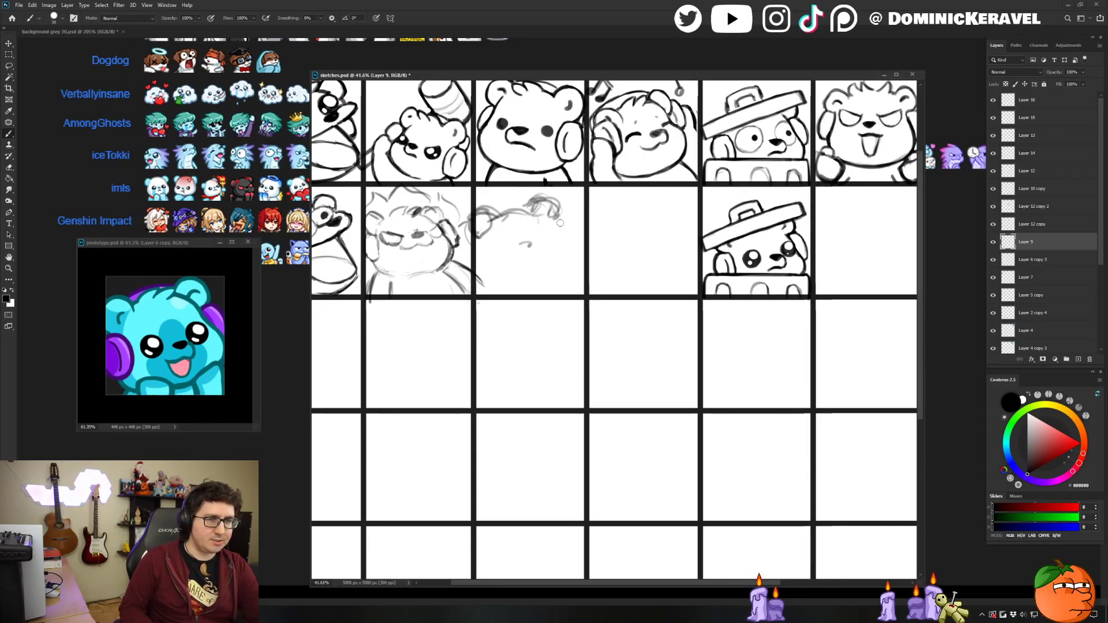
Delete the unfinished bear head sketch from the third-row cell and save the document.
{"action": "key", "text": "v"}
{"action": "left_click_drag", "start_coordinate": [548, 246], "coordinate": [557, 248]}
{"action": "key", "text": "ctrl+z"}
{"action": "key", "text": "l"}
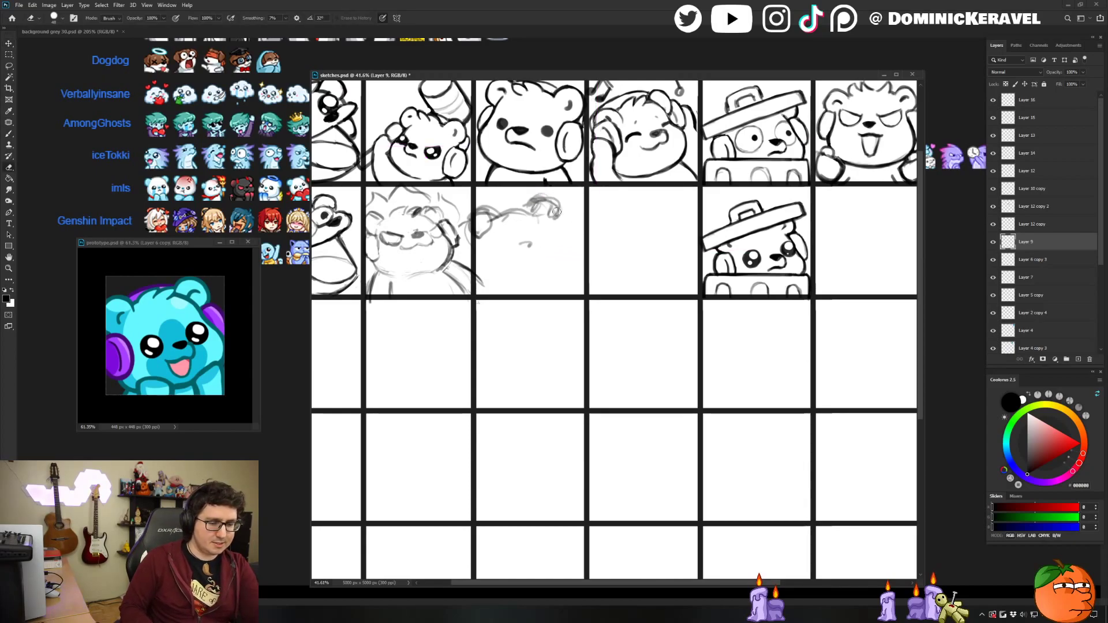
{"action": "mouse_move", "coordinate": [576, 195]}
{"action": "left_mouse_down"}
{"action": "mouse_move", "coordinate": [499, 194]}
{"action": "mouse_move", "coordinate": [571, 193]}
{"action": "left_mouse_up"}
{"action": "key", "text": "Delete"}
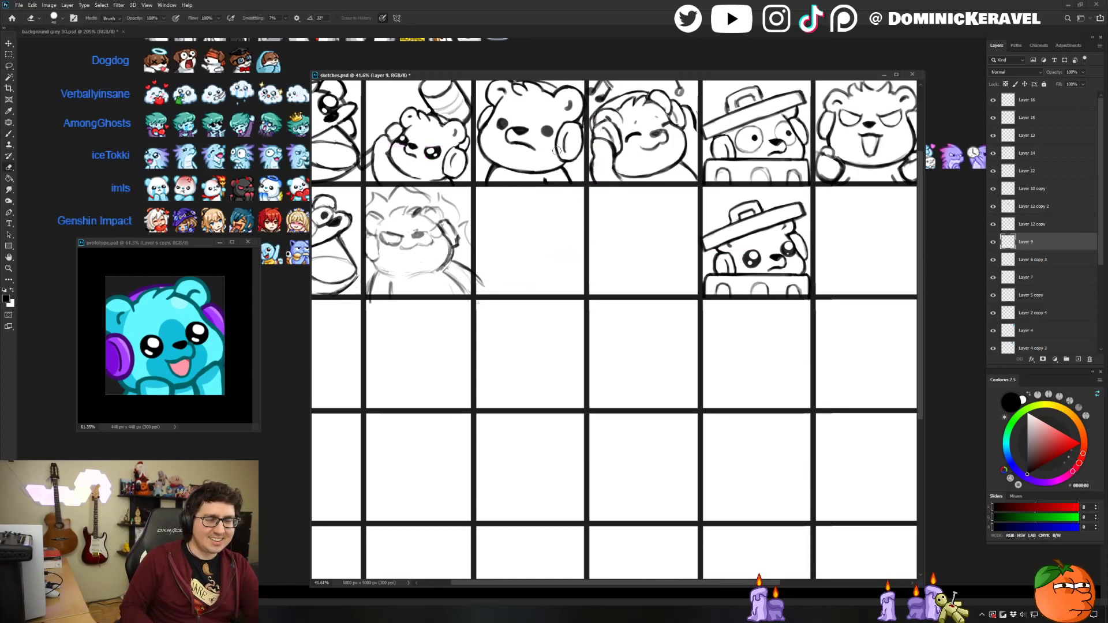
{"action": "key", "text": "v"}
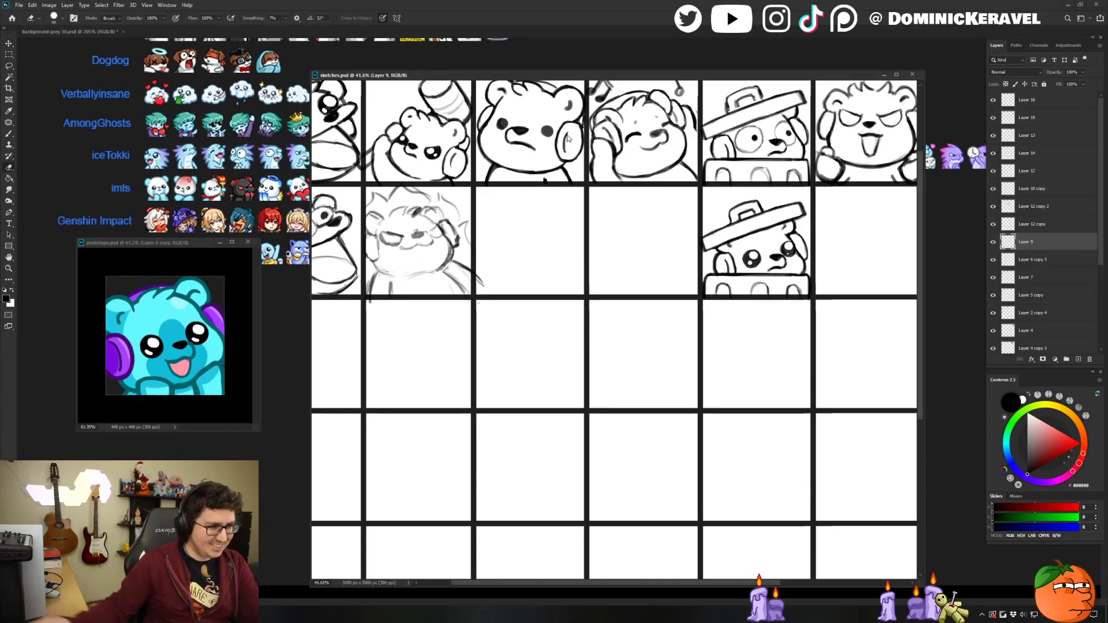
{"action": "key", "text": "ctrl+s"}
Try moving the faint rough bear sketch across to the empty third-row cells, and undo the move.
{"action": "scroll", "coordinate": [573, 210], "scroll_direction": "down", "scroll_amount": 3}
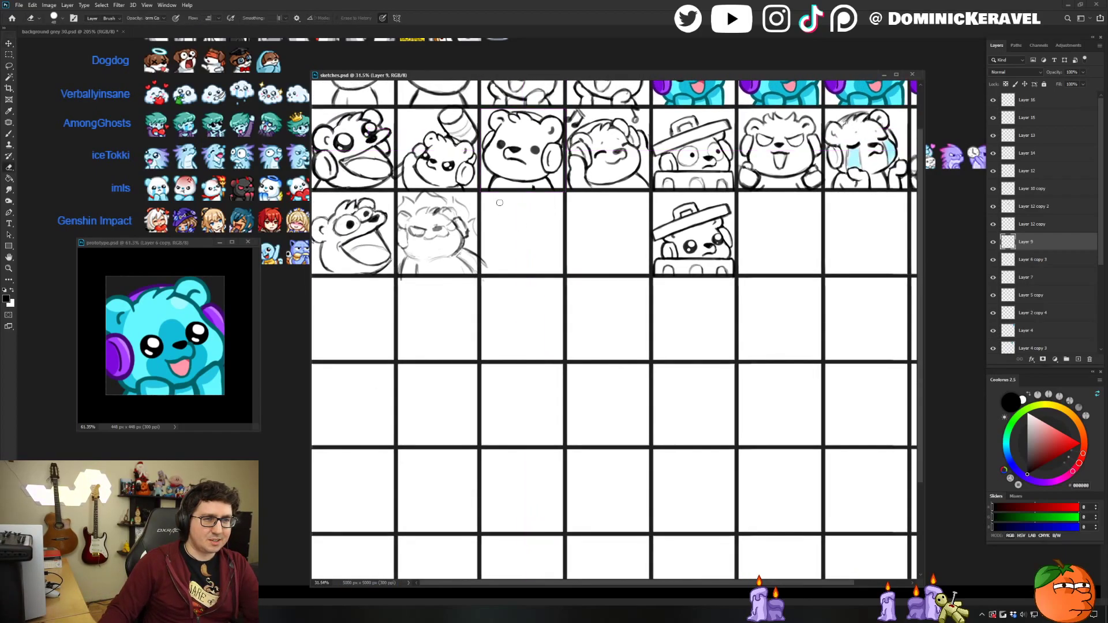
{"action": "key", "text": "b"}
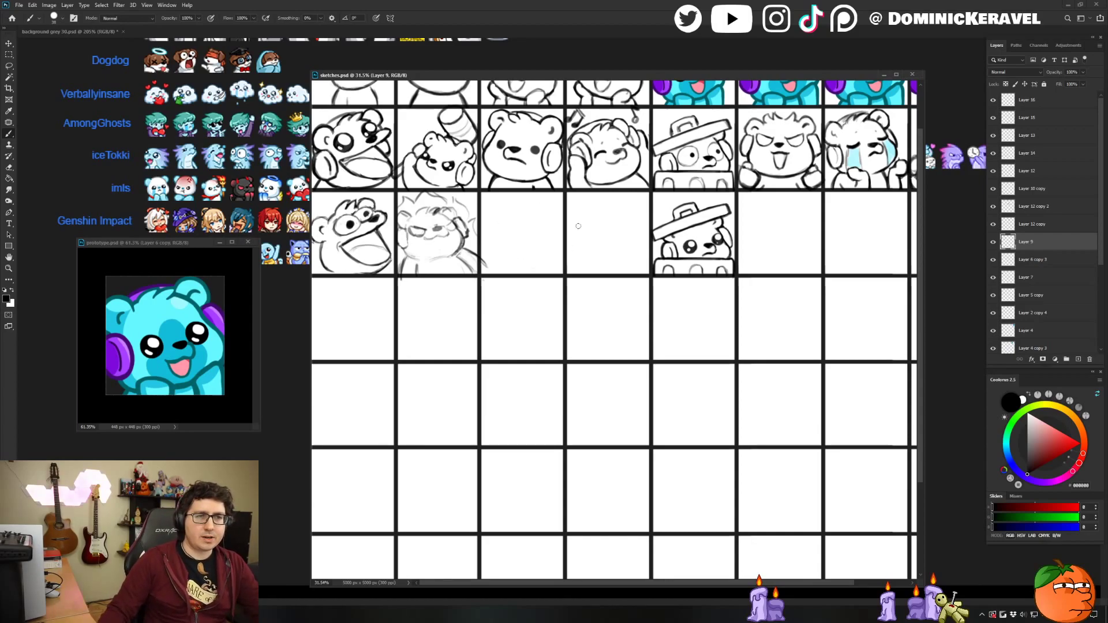
{"action": "scroll", "coordinate": [578, 225], "scroll_direction": "down", "scroll_amount": 2}
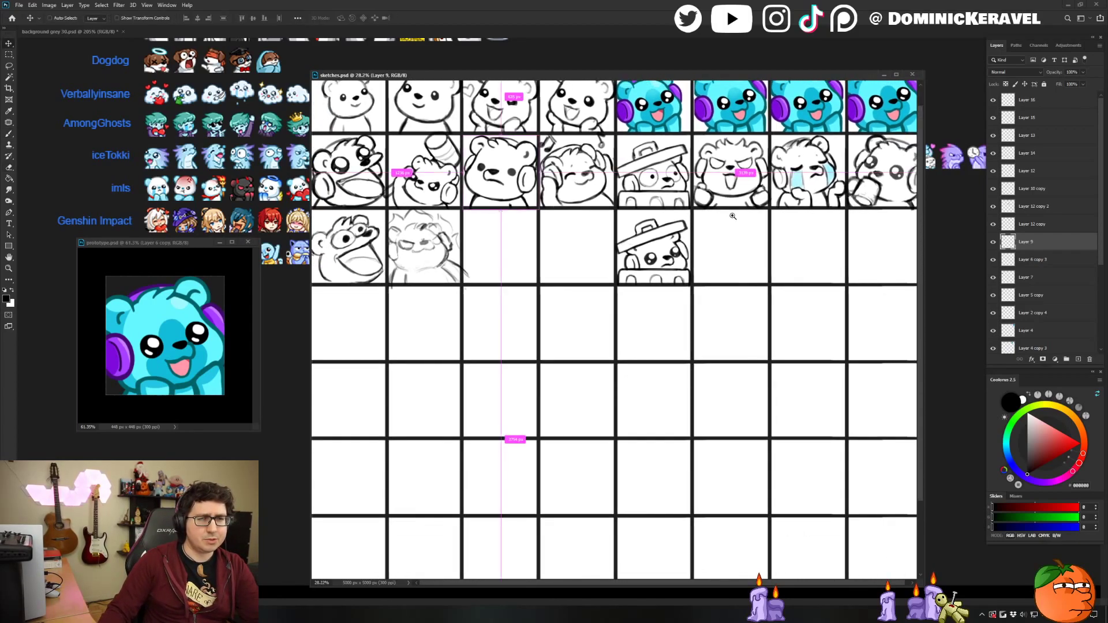
{"action": "scroll", "coordinate": [732, 216], "scroll_direction": "down", "scroll_amount": 1}
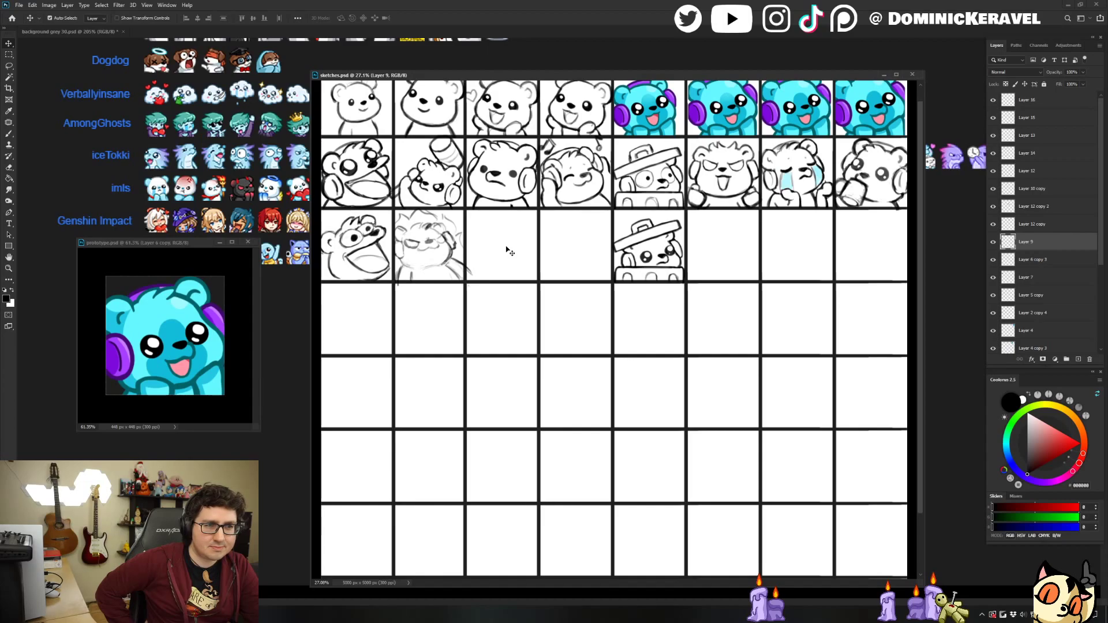
{"action": "mouse_move", "coordinate": [433, 241]}
{"action": "left_mouse_down"}
{"action": "mouse_move", "coordinate": [459, 233]}
{"action": "mouse_move", "coordinate": [543, 260]}
{"action": "left_mouse_up"}
{"action": "key", "text": "ctrl+z"}
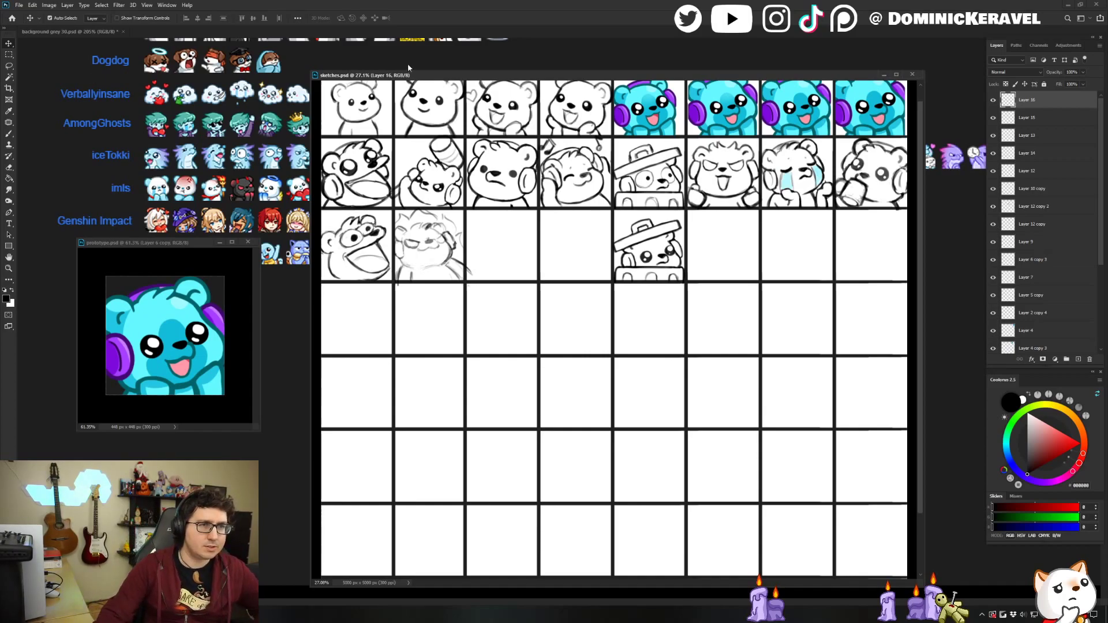
Shift the sketches document window up and fit the whole emote grid in it at about 22% zoom, leaving no layer selected.
{"action": "left_click_drag", "start_coordinate": [419, 75], "coordinate": [424, 62]}
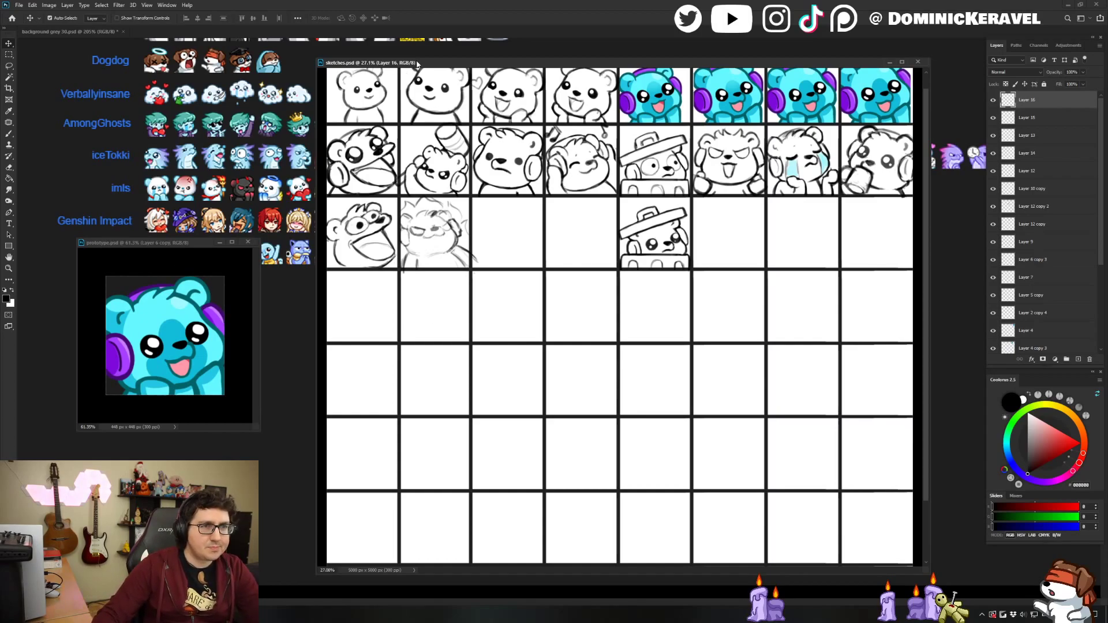
{"action": "left_click_drag", "start_coordinate": [416, 63], "coordinate": [409, 58]}
{"action": "left_click_drag", "start_coordinate": [577, 167], "coordinate": [554, 168]}
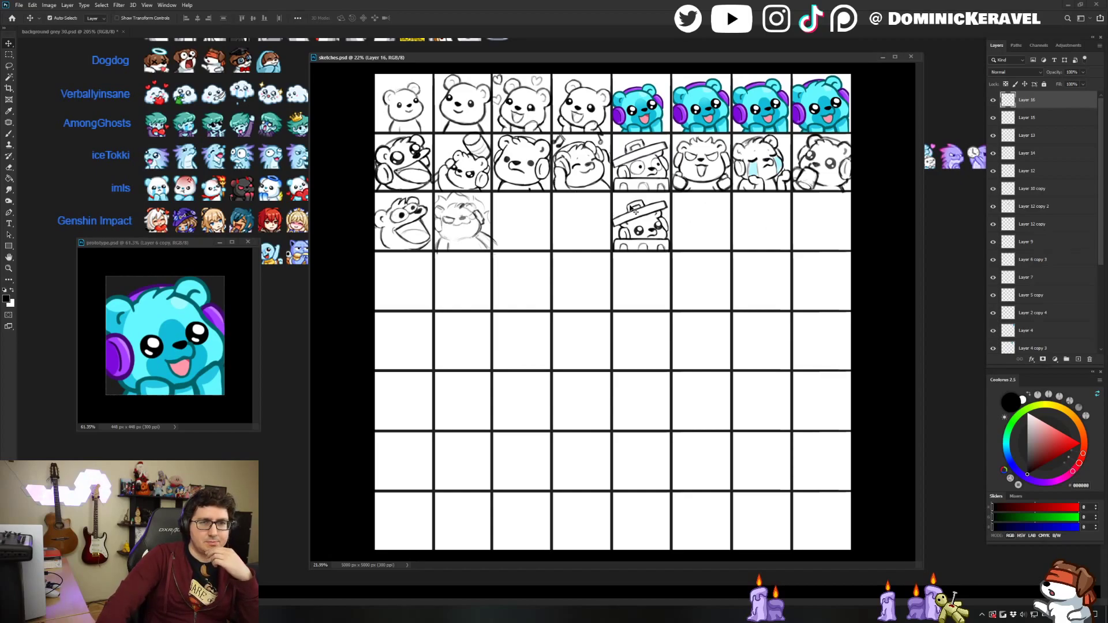
{"action": "left_click", "coordinate": [689, 64]}
{"action": "left_click_drag", "start_coordinate": [682, 56], "coordinate": [692, 55]}
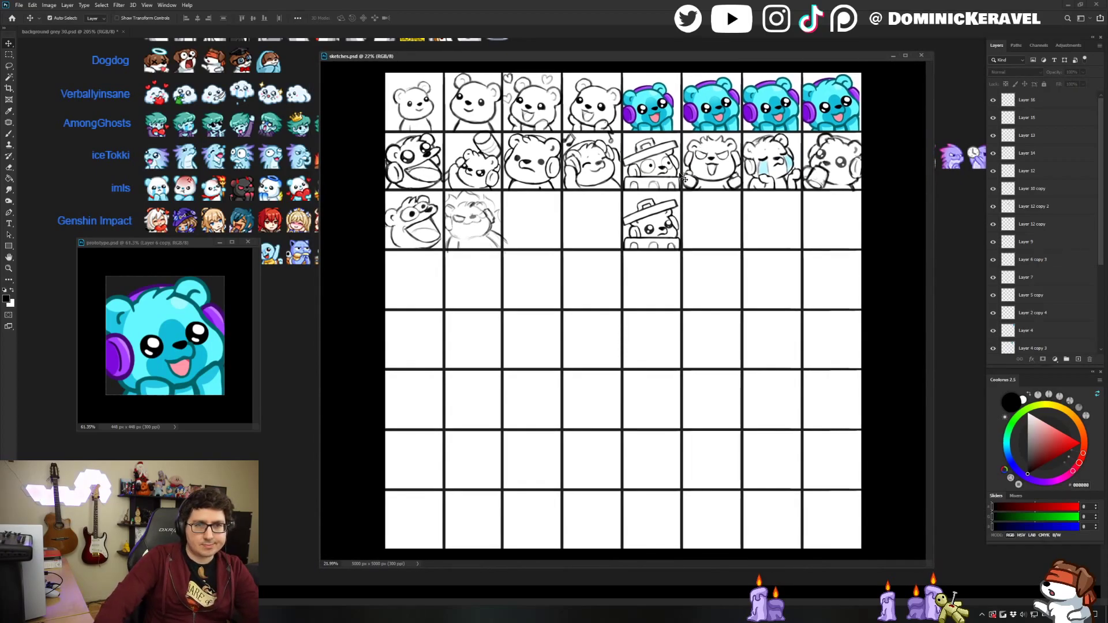